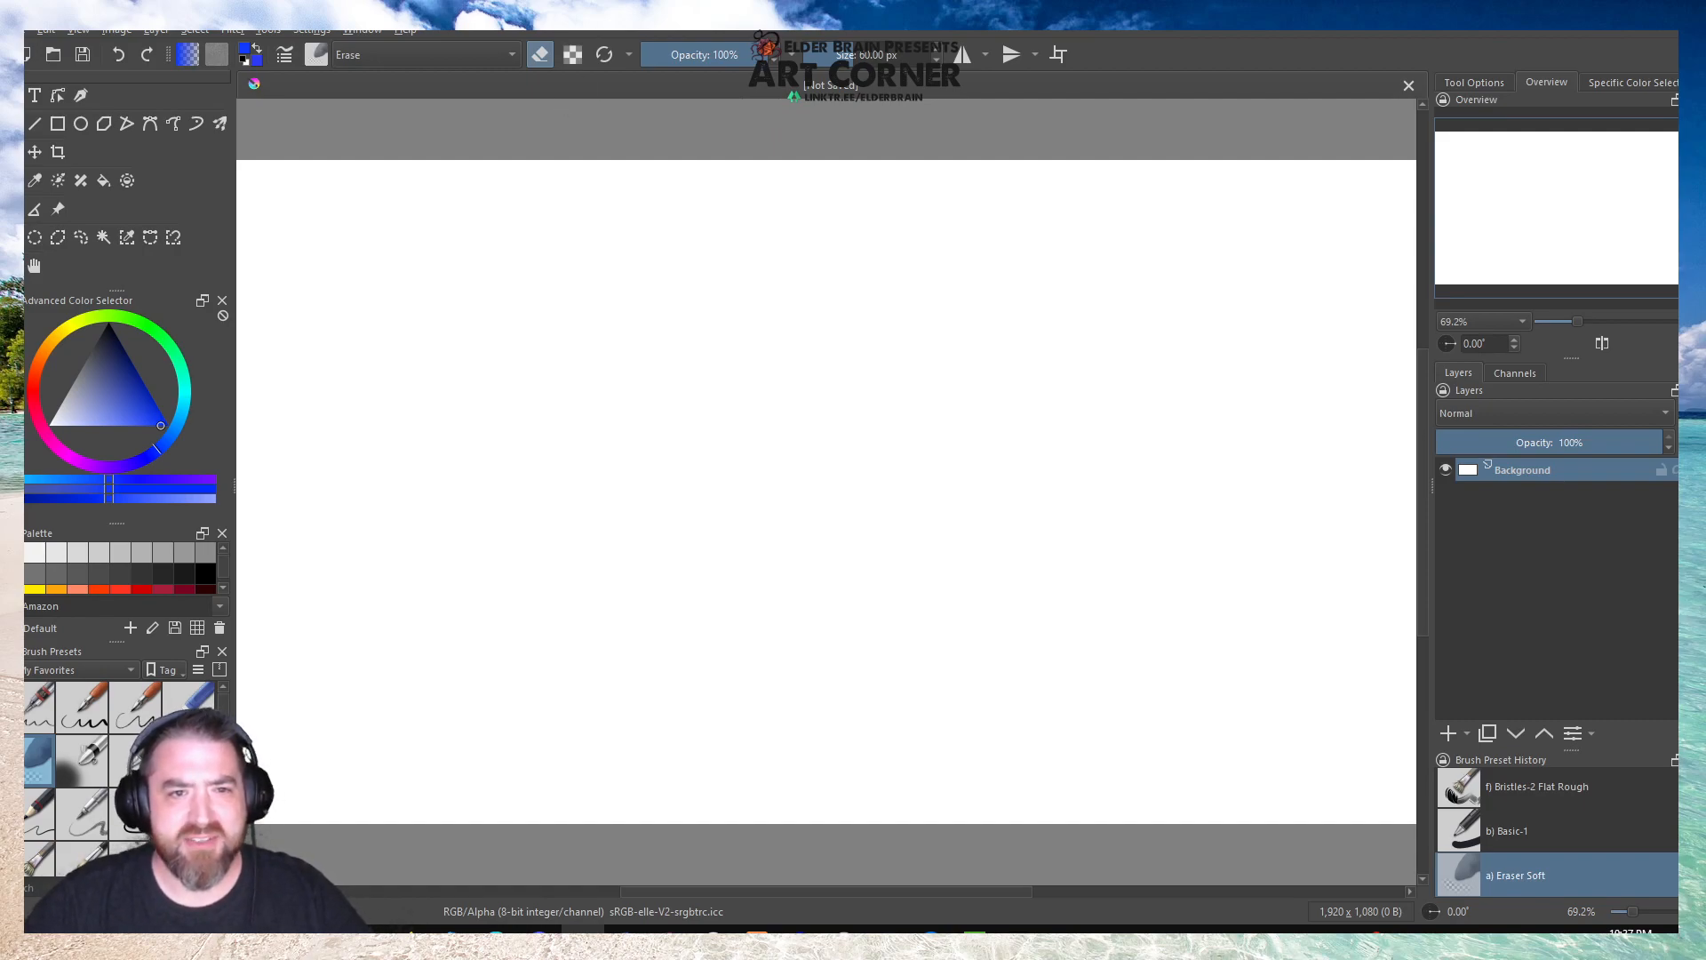
Save the blank document as Monster of the Week in Krita format, inside the Stream Stuff folder's Monster of the Week subfolder.
left_click(30, 35)
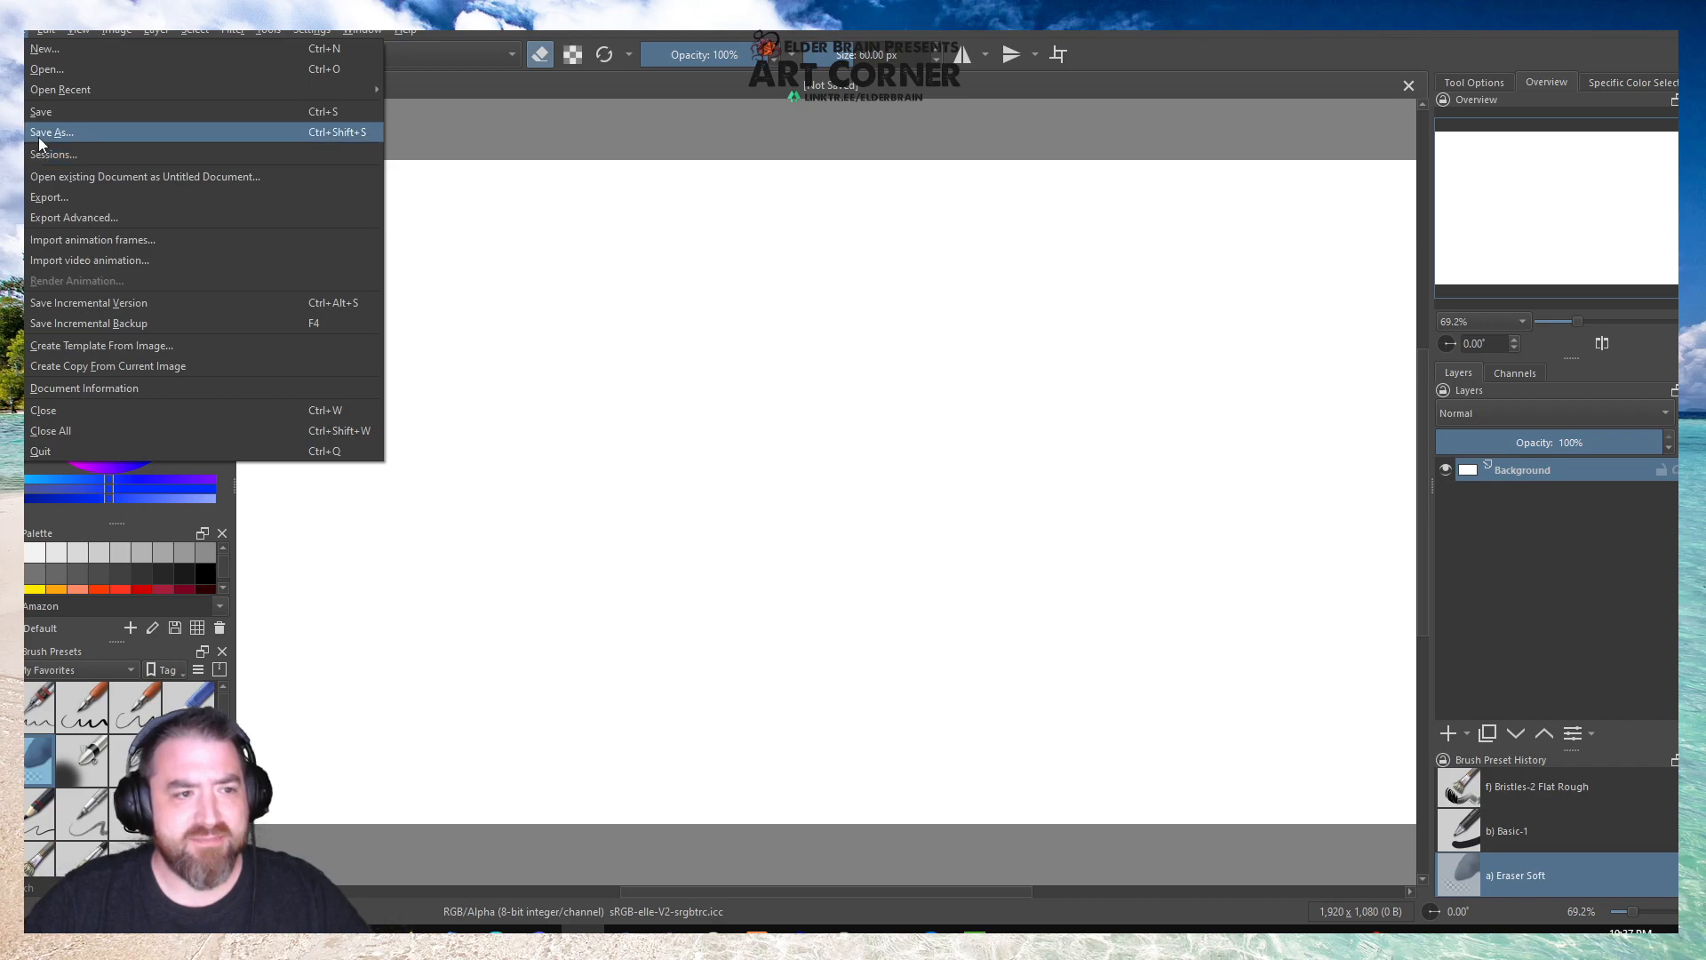
left_click(39, 135)
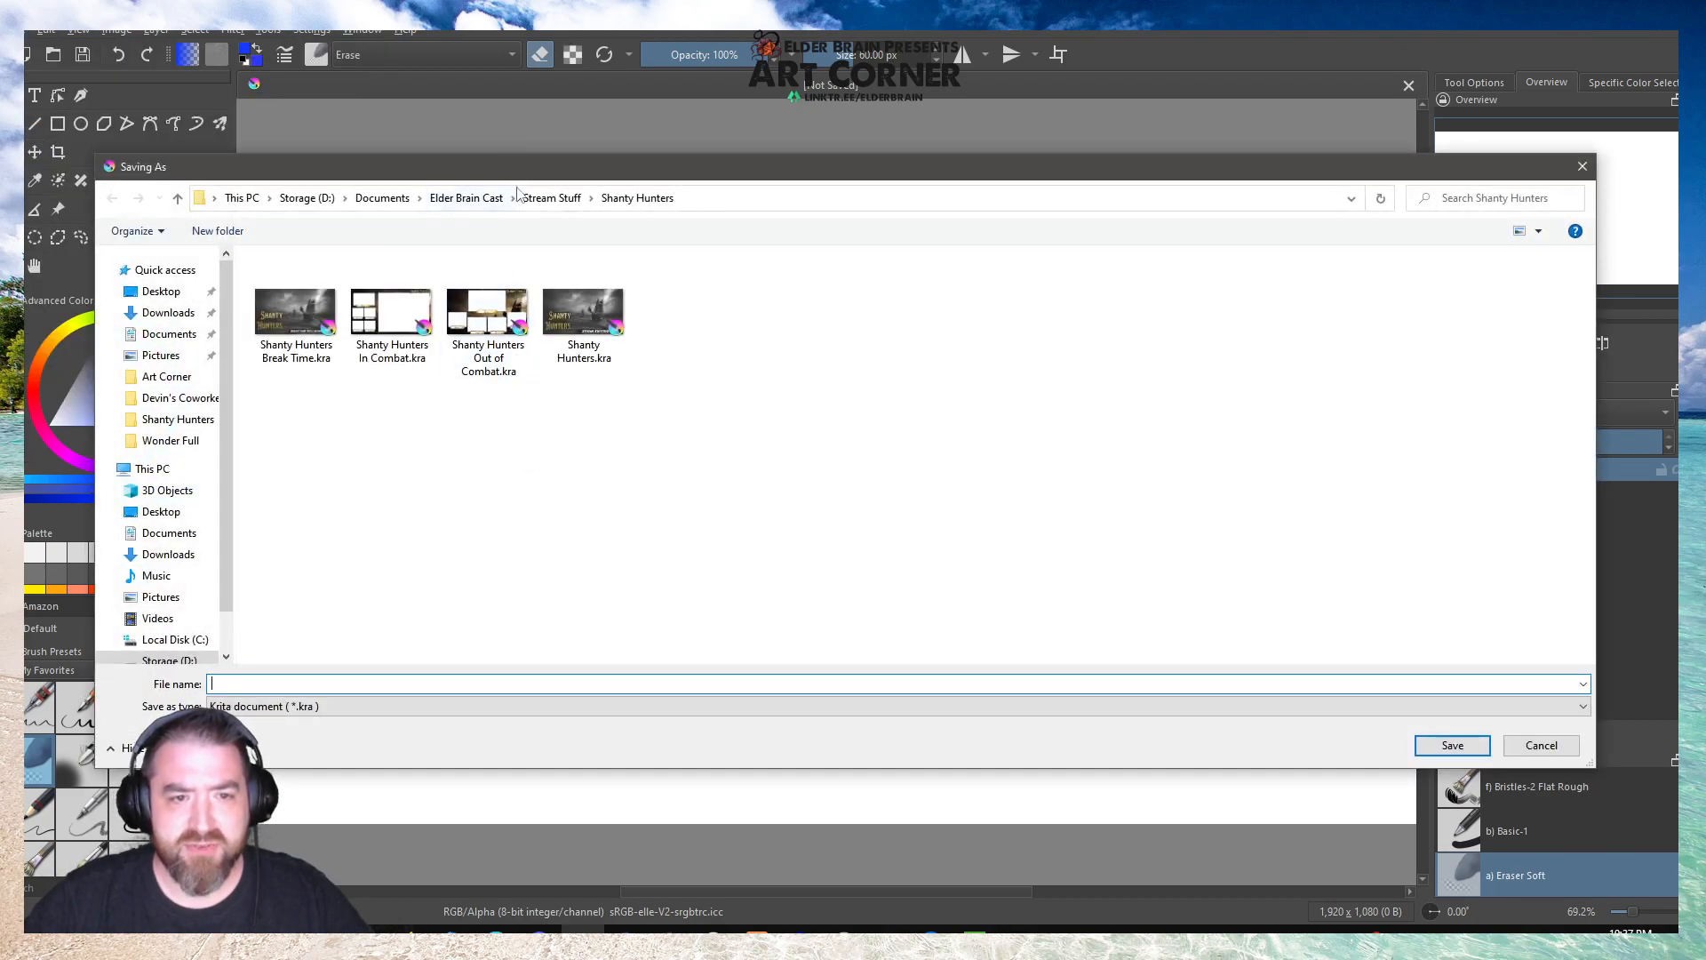
left_click(551, 197)
double_click(423, 313)
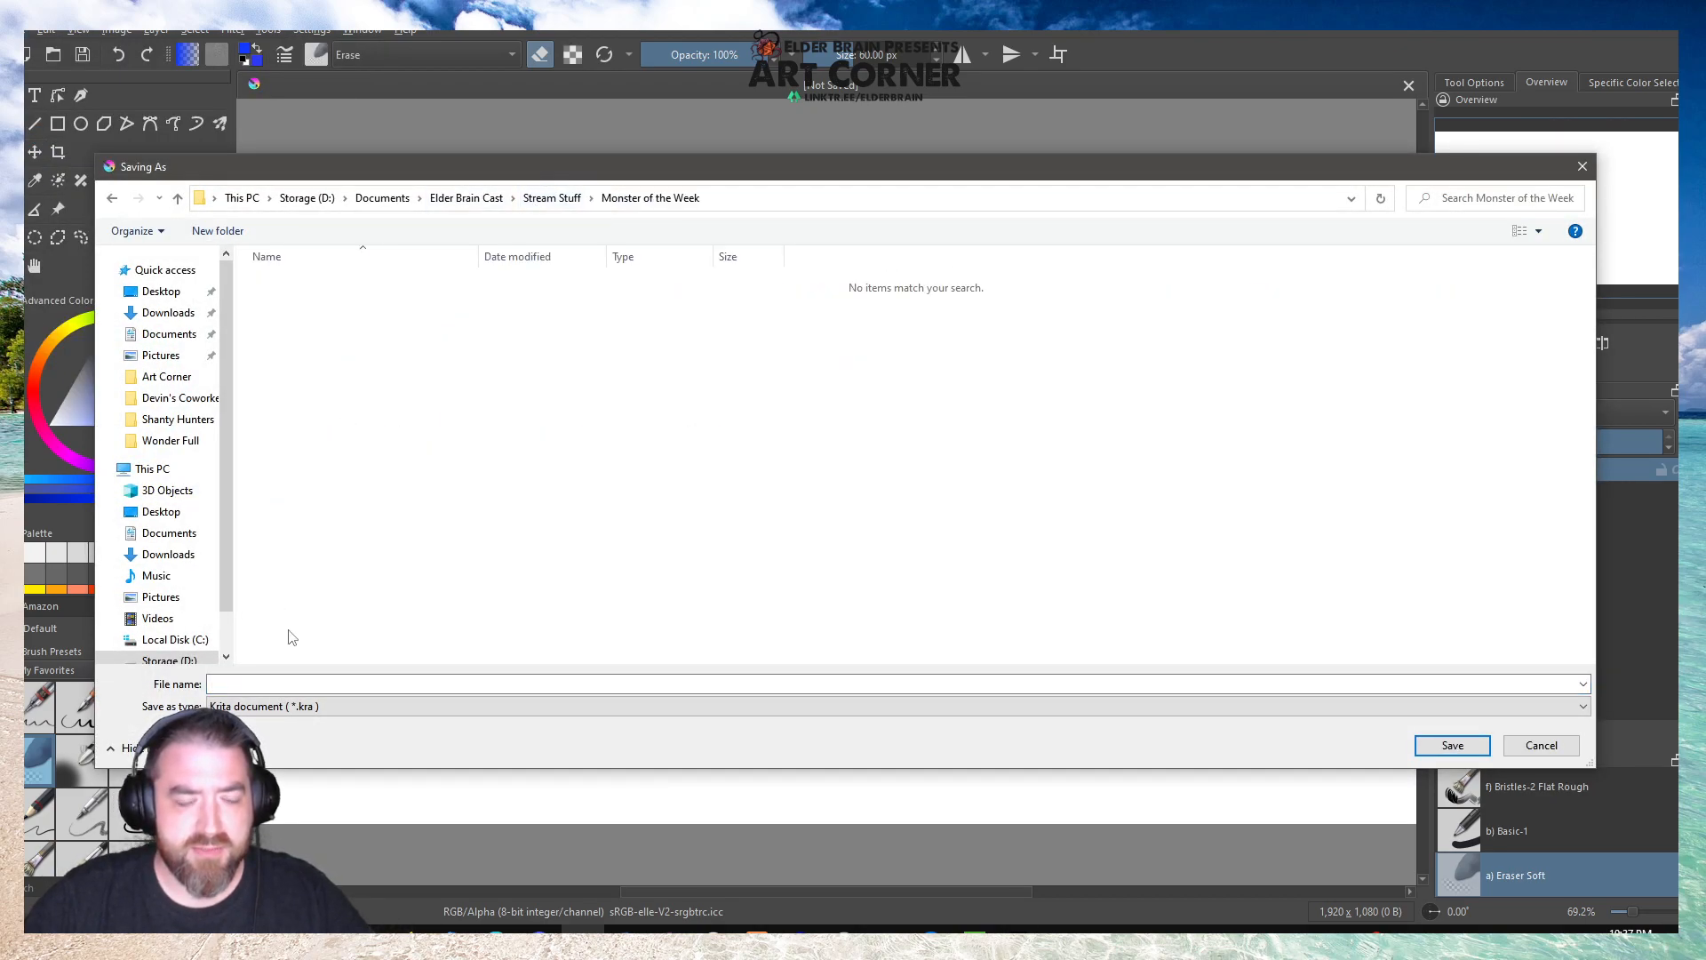
left_click(337, 690)
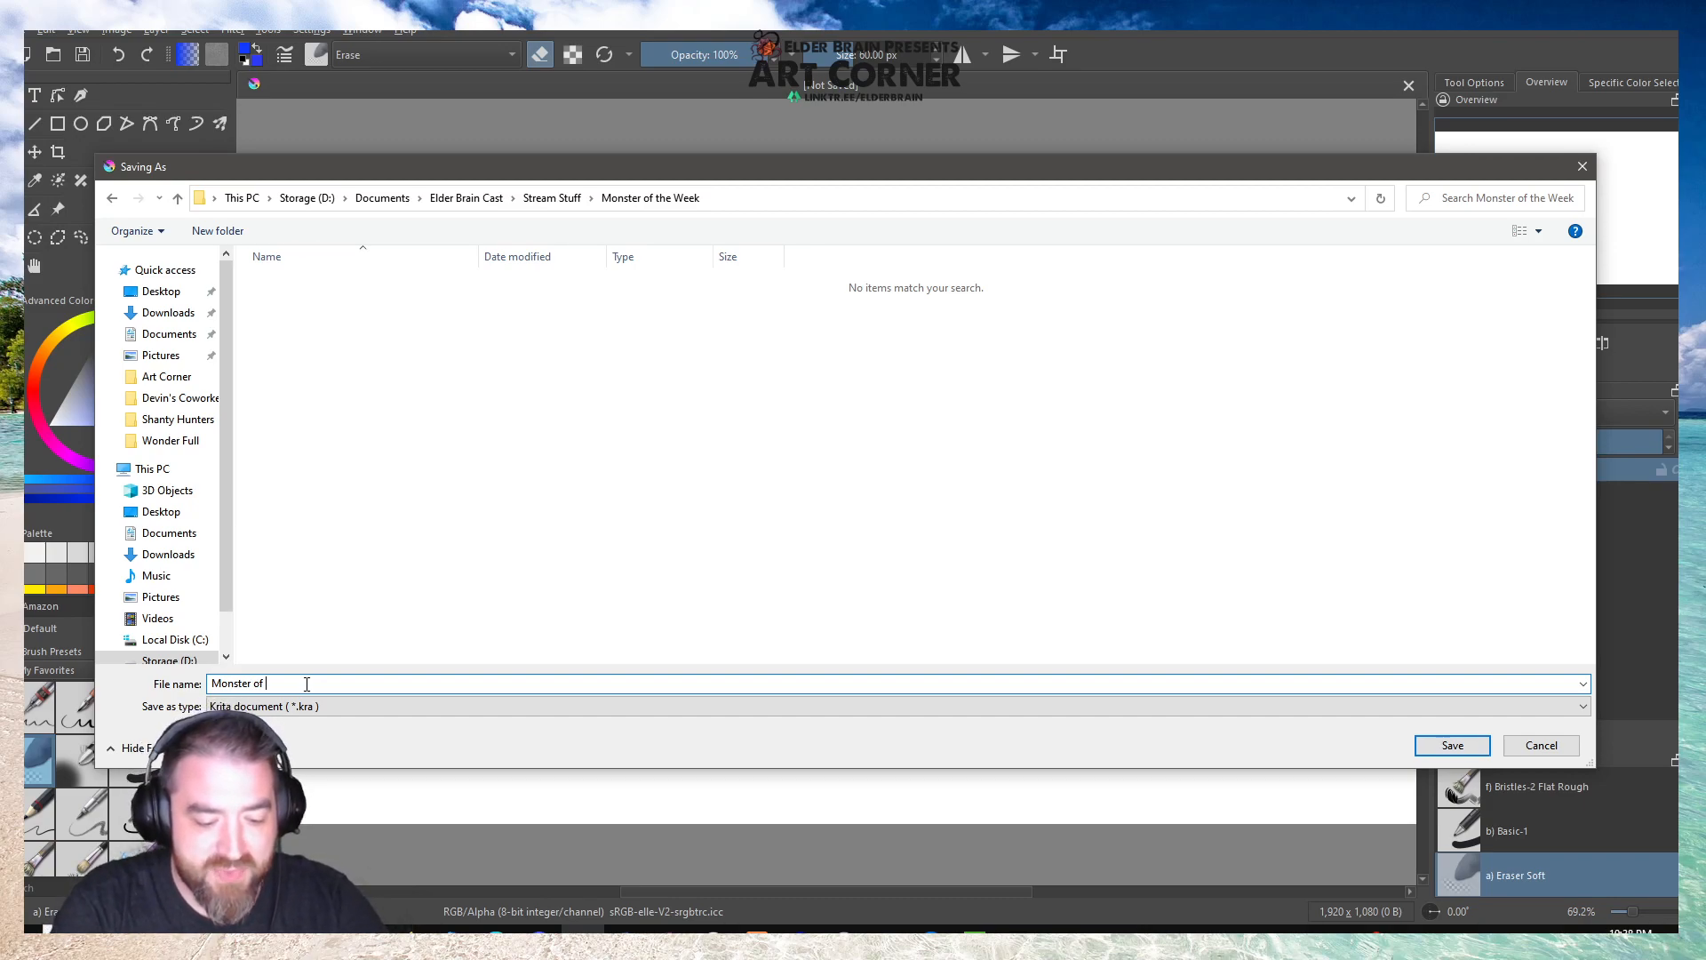
key("Return")
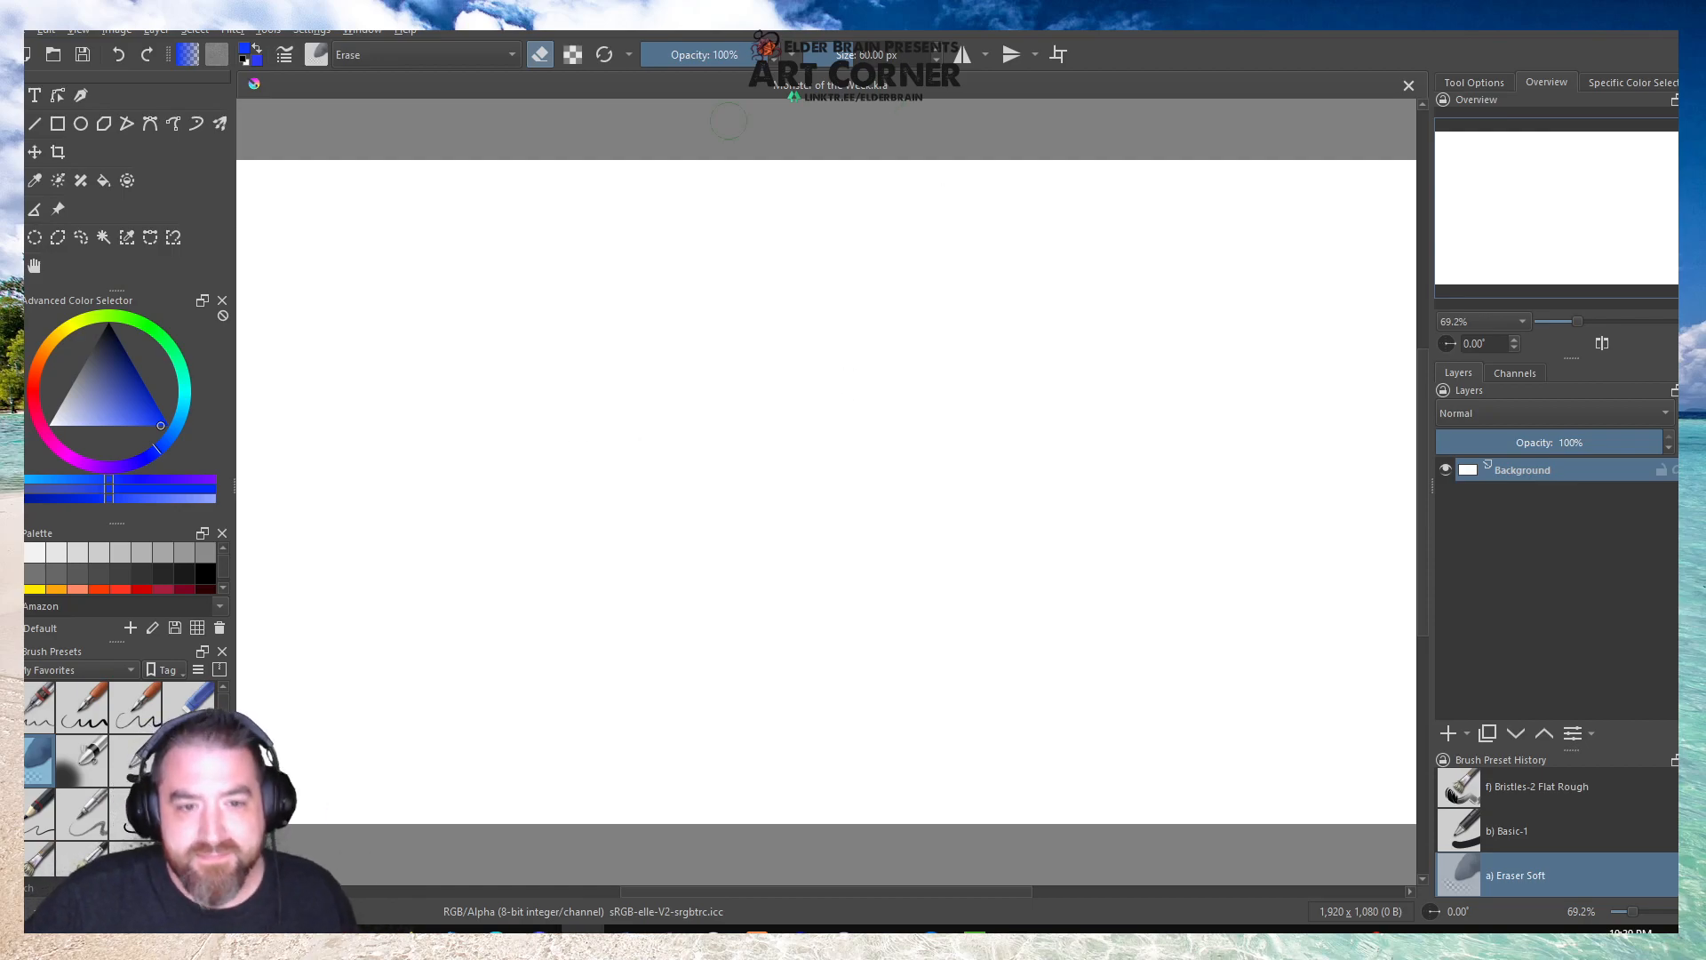
Open ShoppingMallAdvert.png and HolidayOneShotOverlayOut Of Combat.png from the Holiday One Shot 2021 folder and bring up the overlay image.
scroll(596, 455, "down", 1)
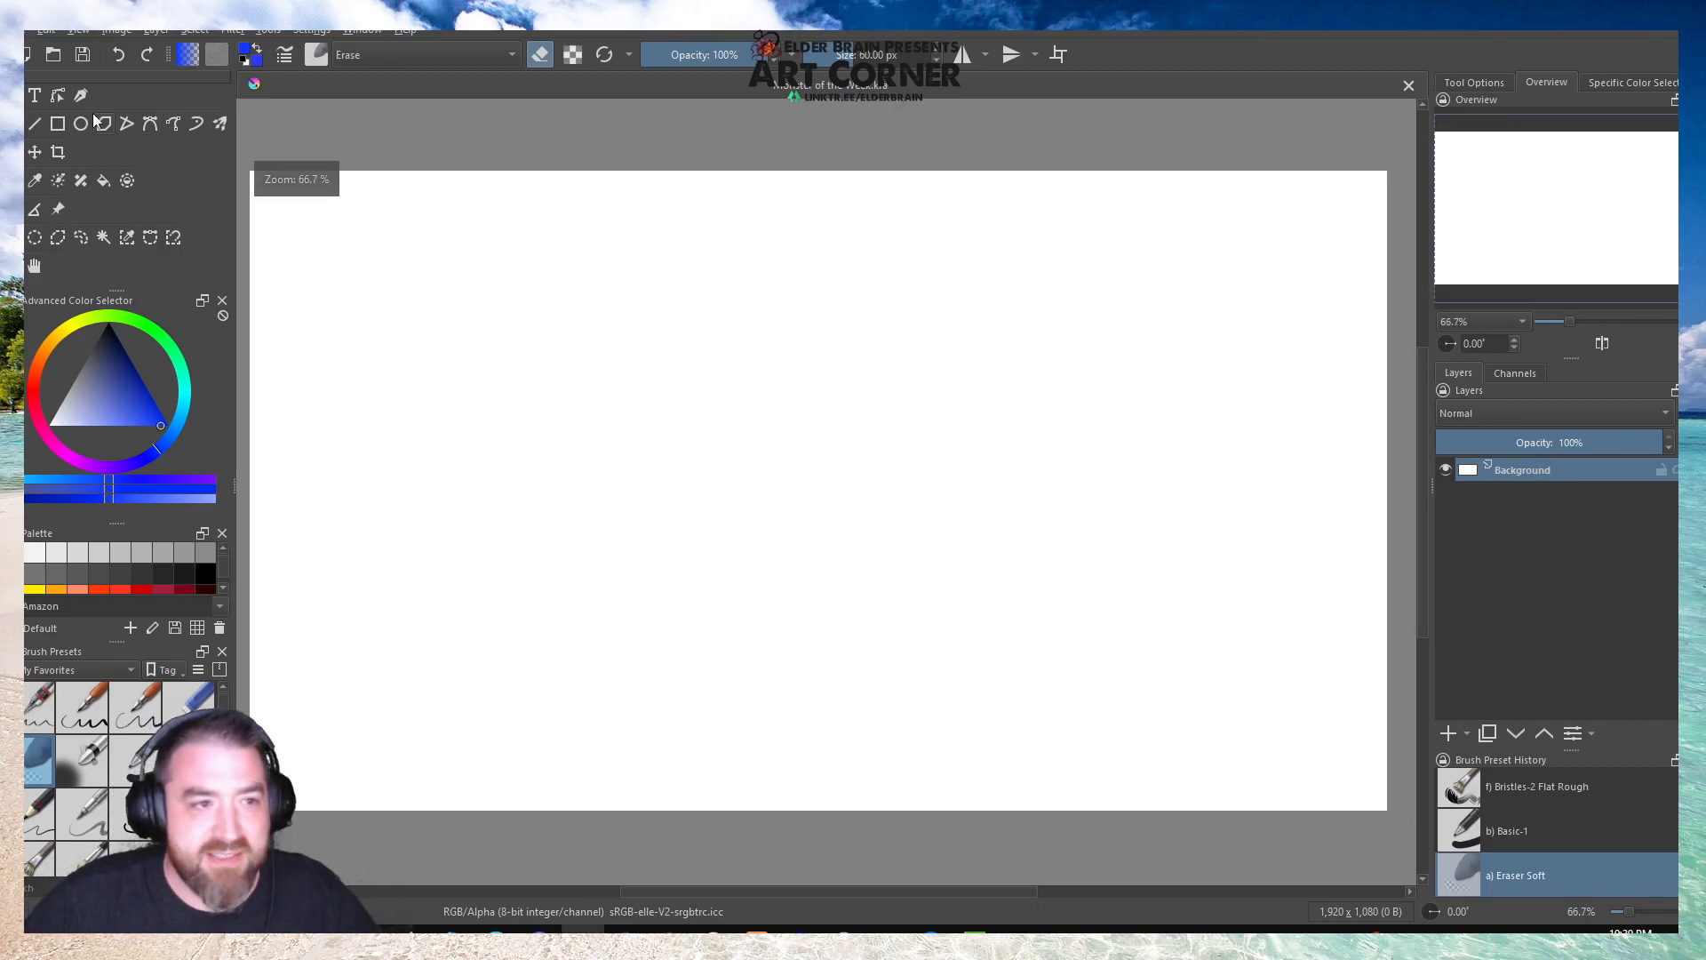
left_click(53, 57)
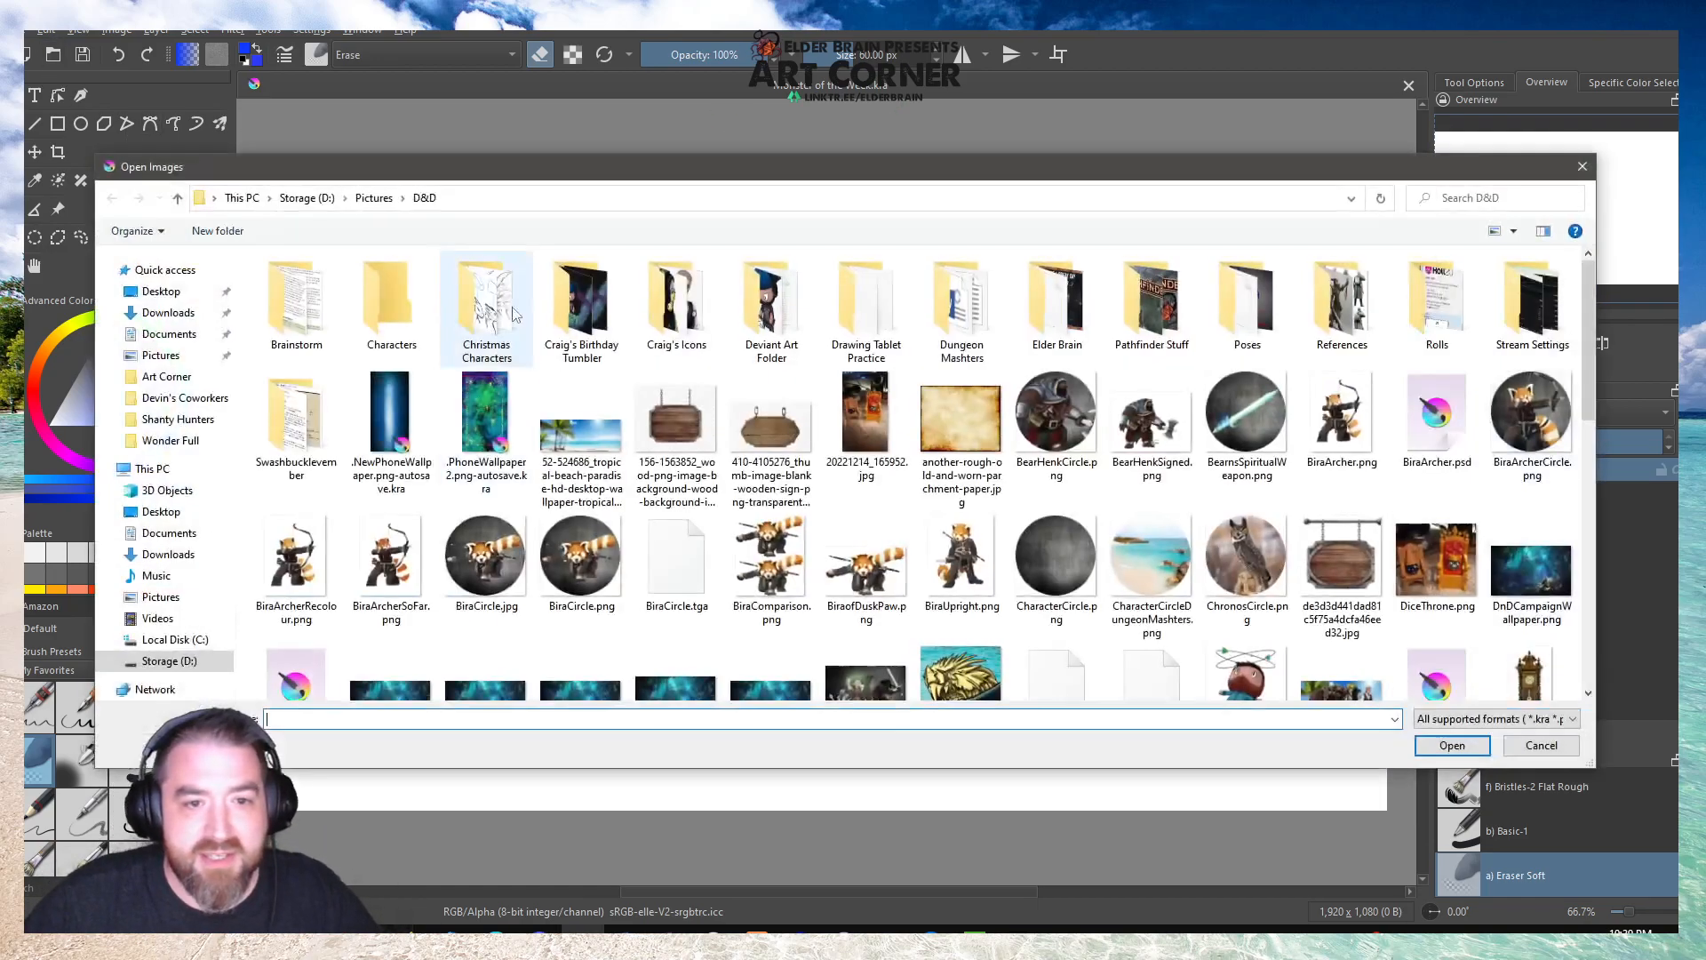
left_click(373, 197)
double_click(696, 303)
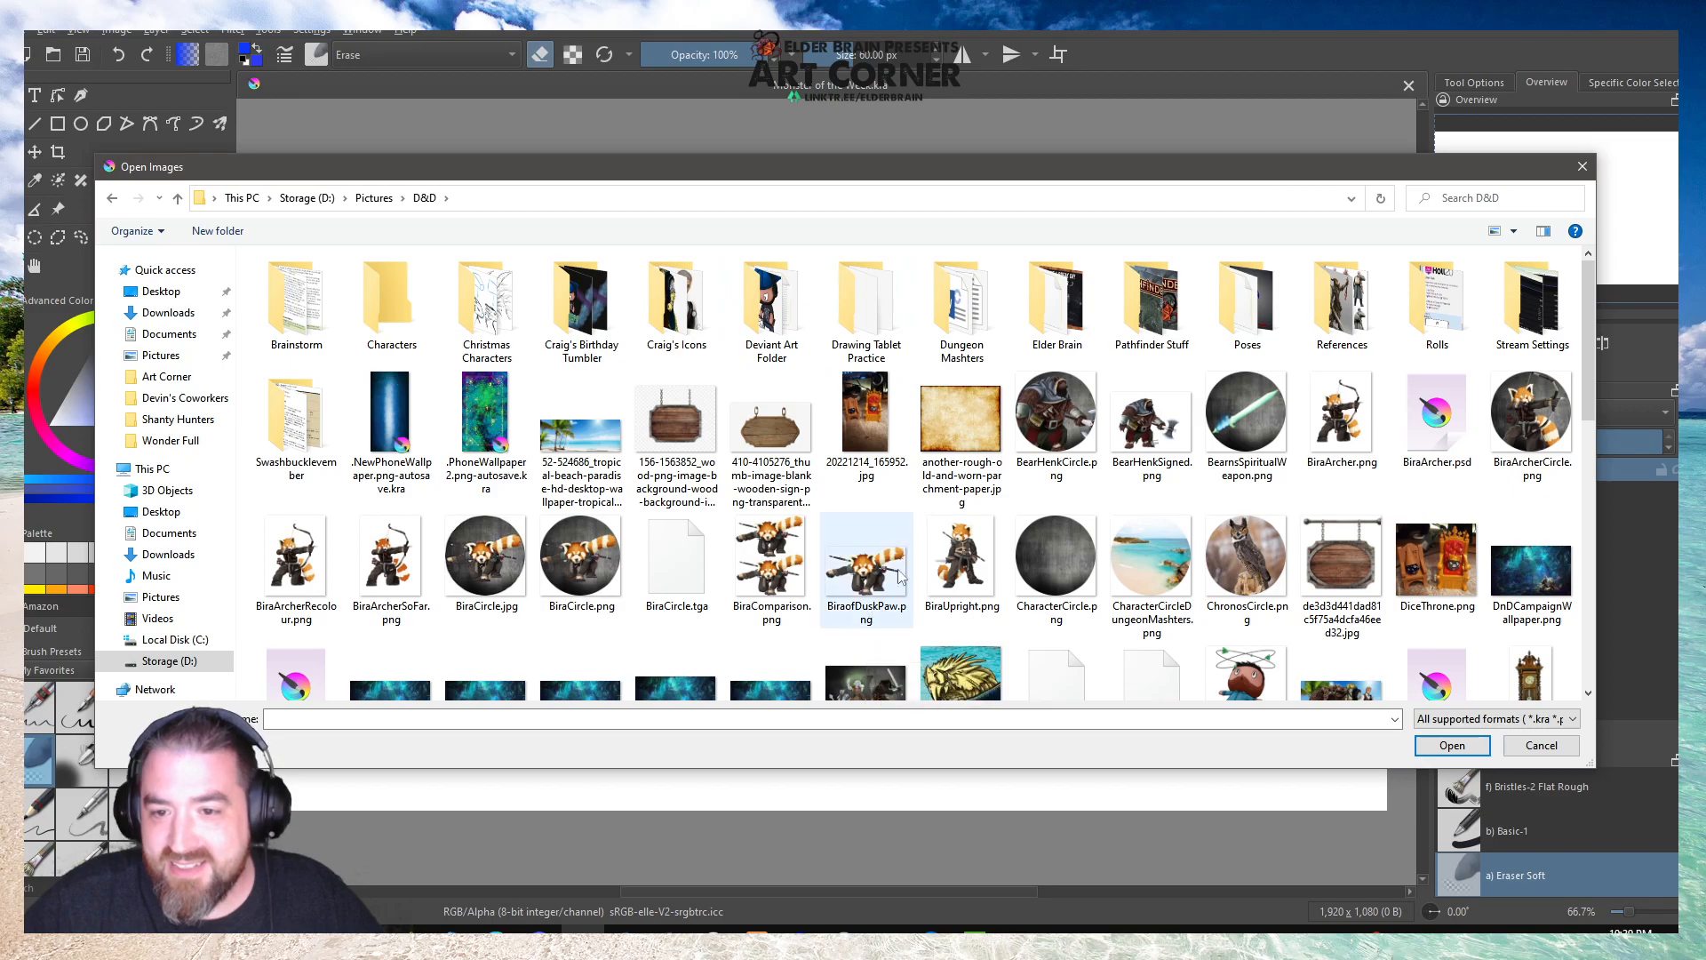
double_click(1054, 284)
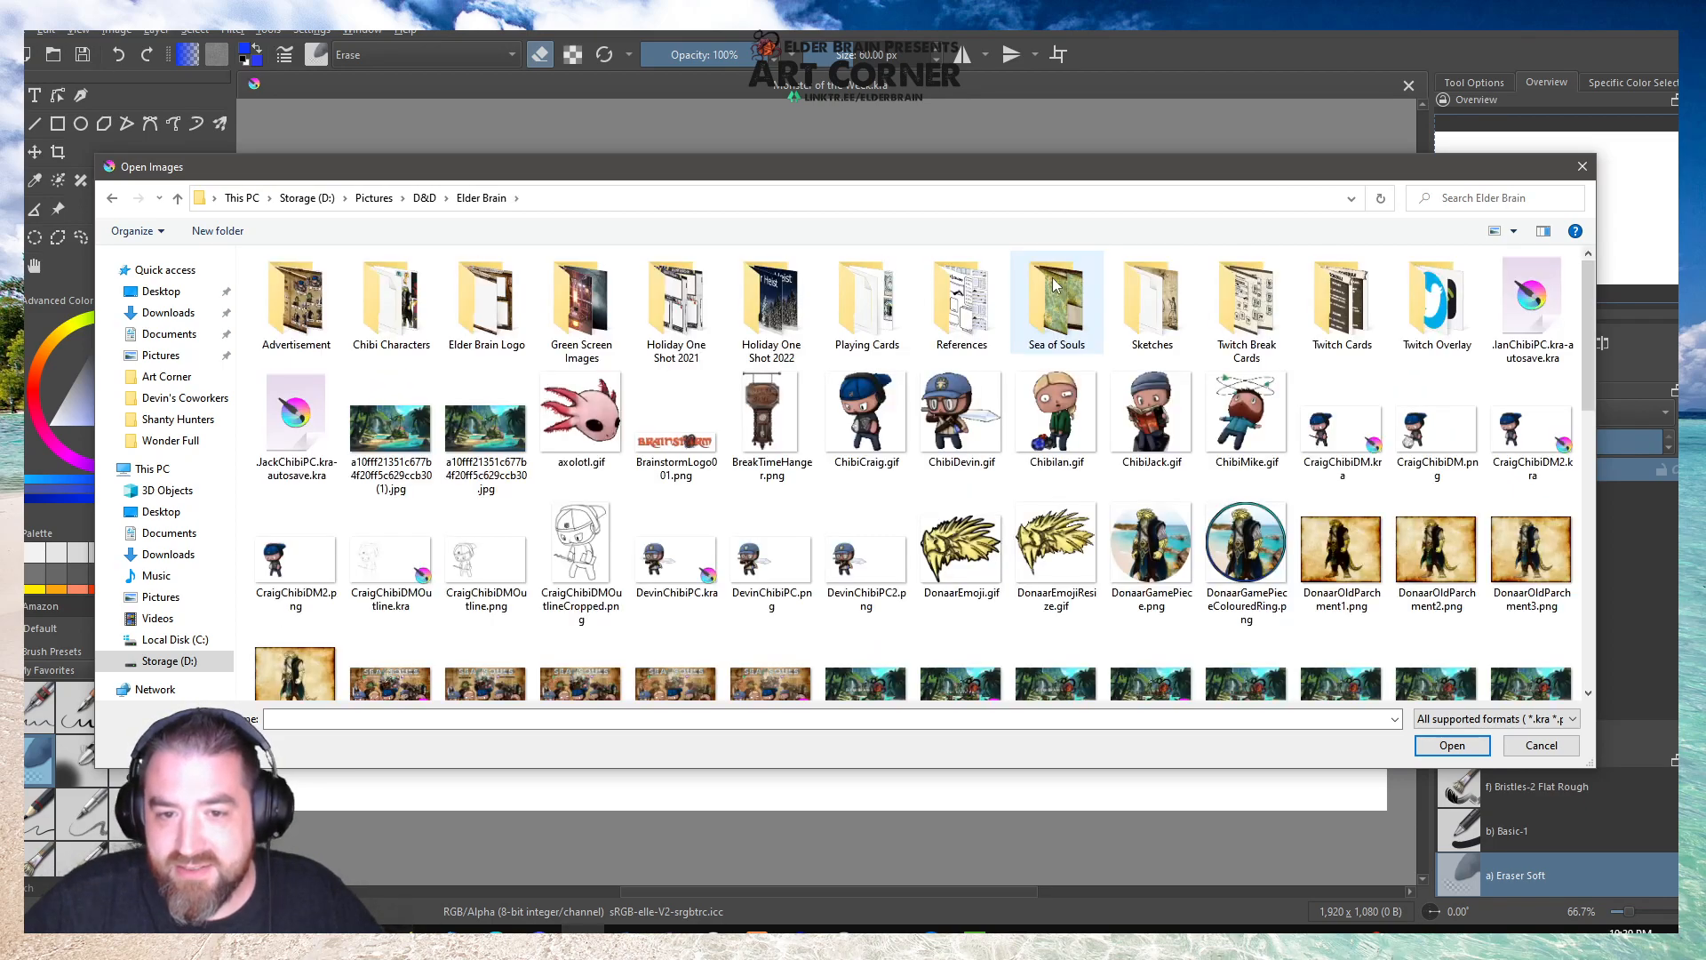
double_click(677, 307)
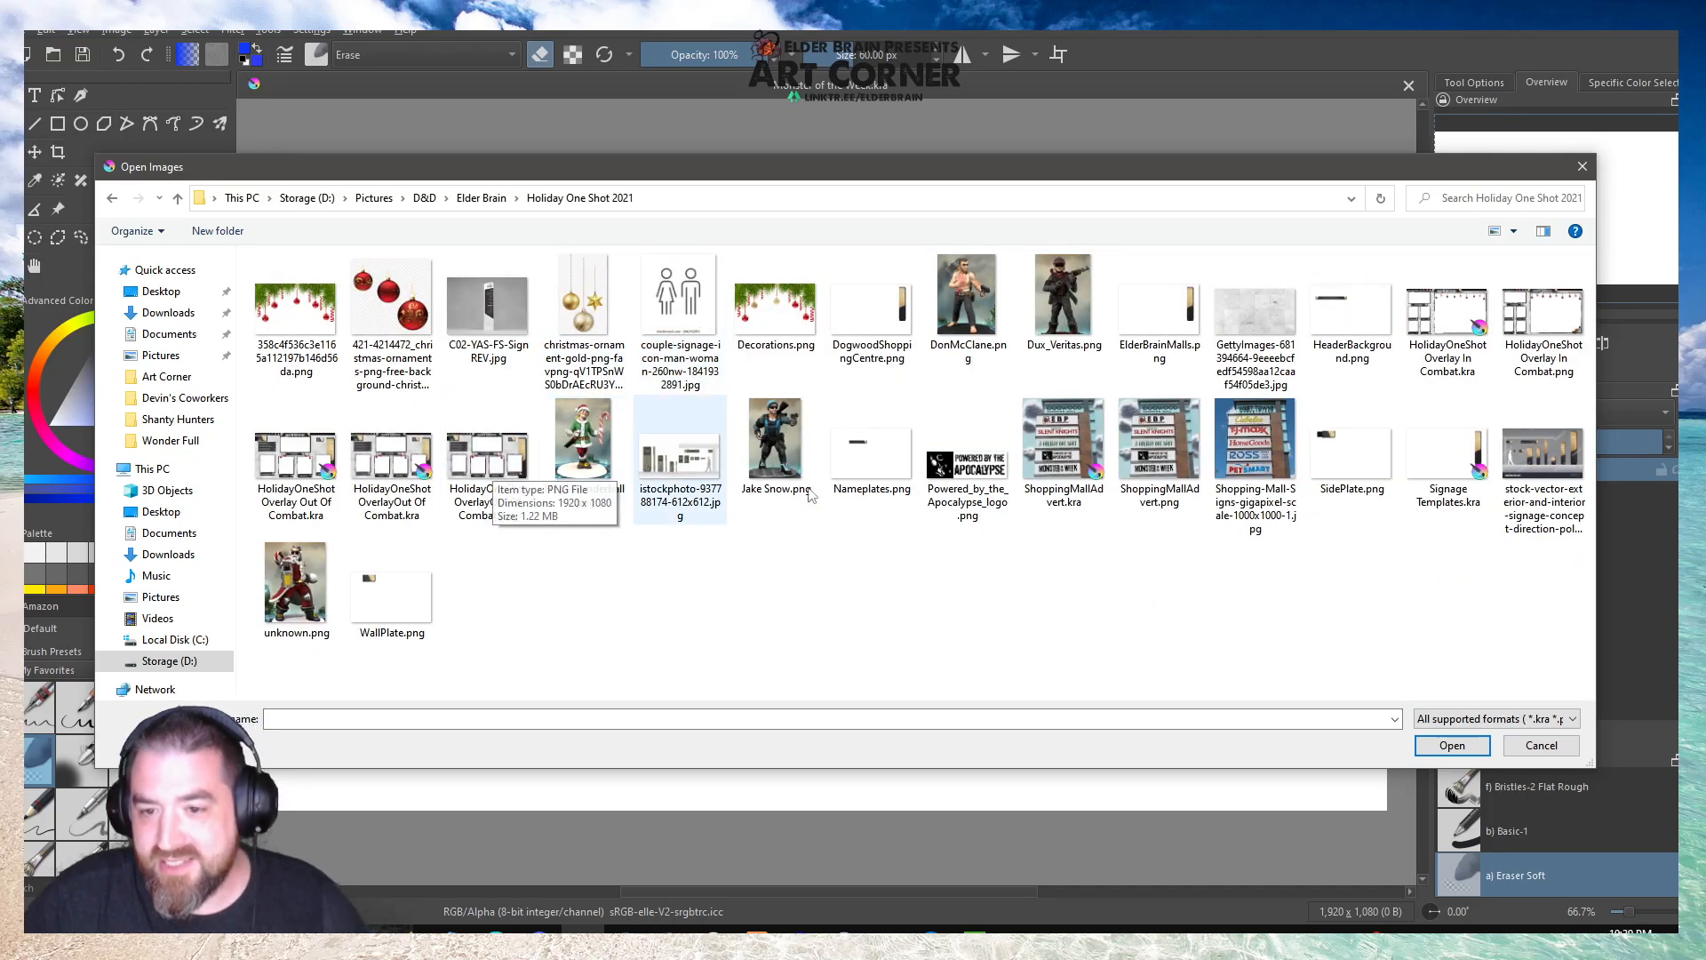
left_click(1158, 449)
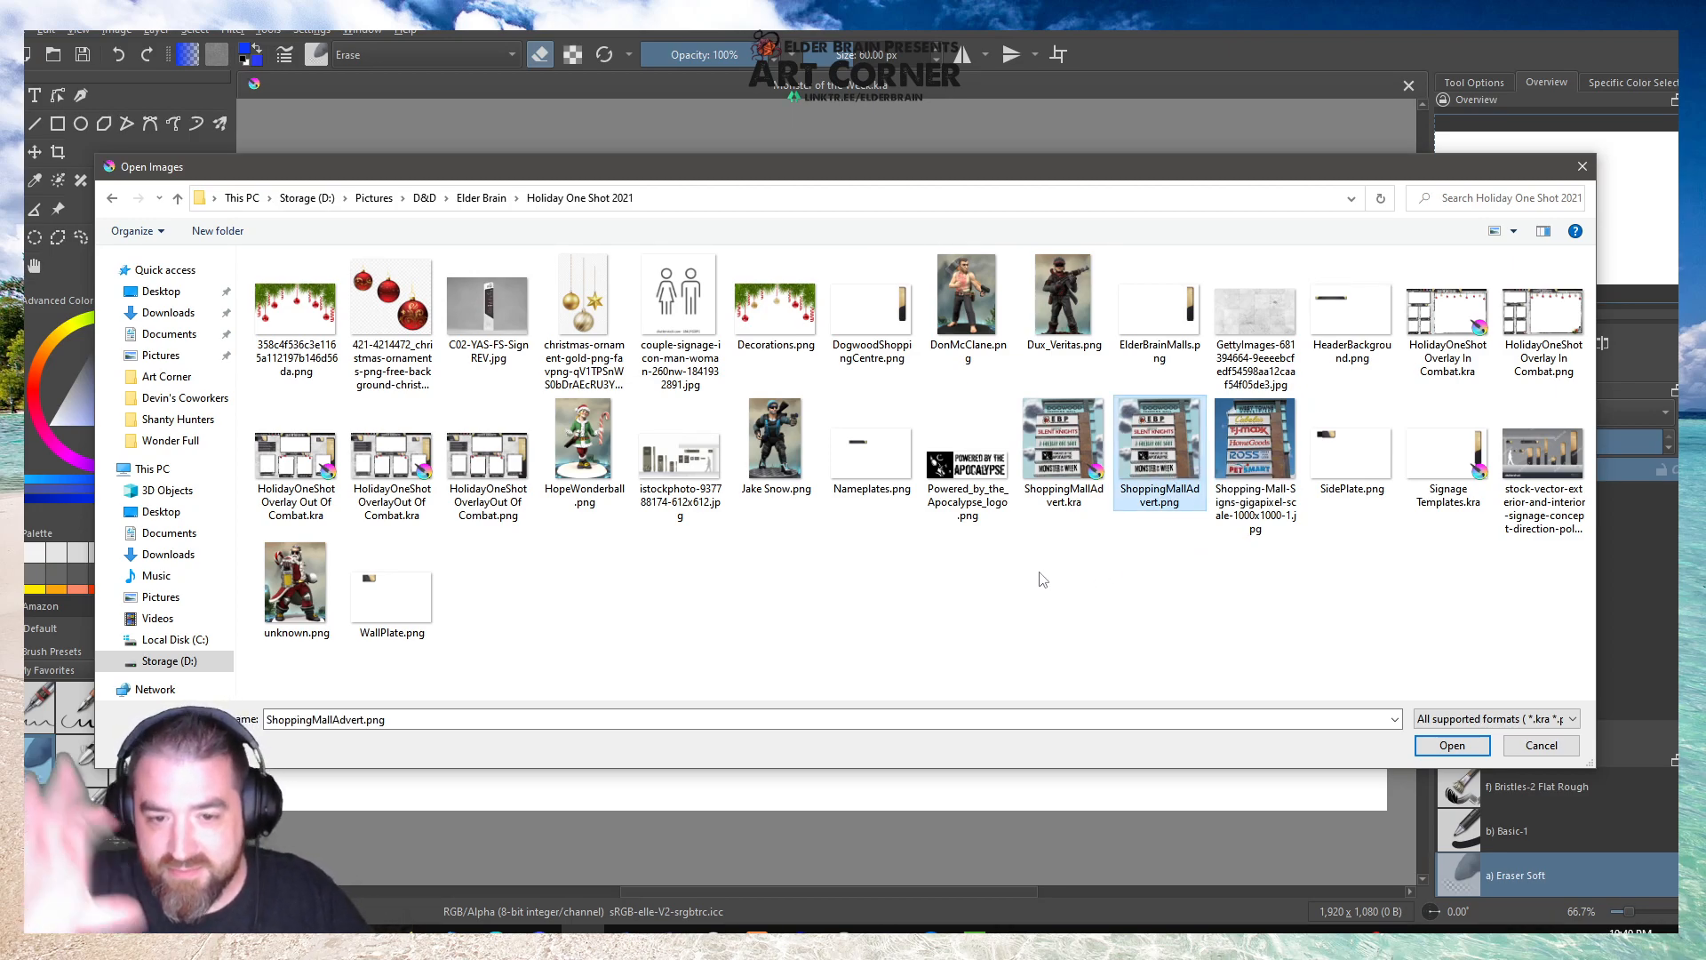
left_click(487, 450, "ctrl")
left_click(1431, 749)
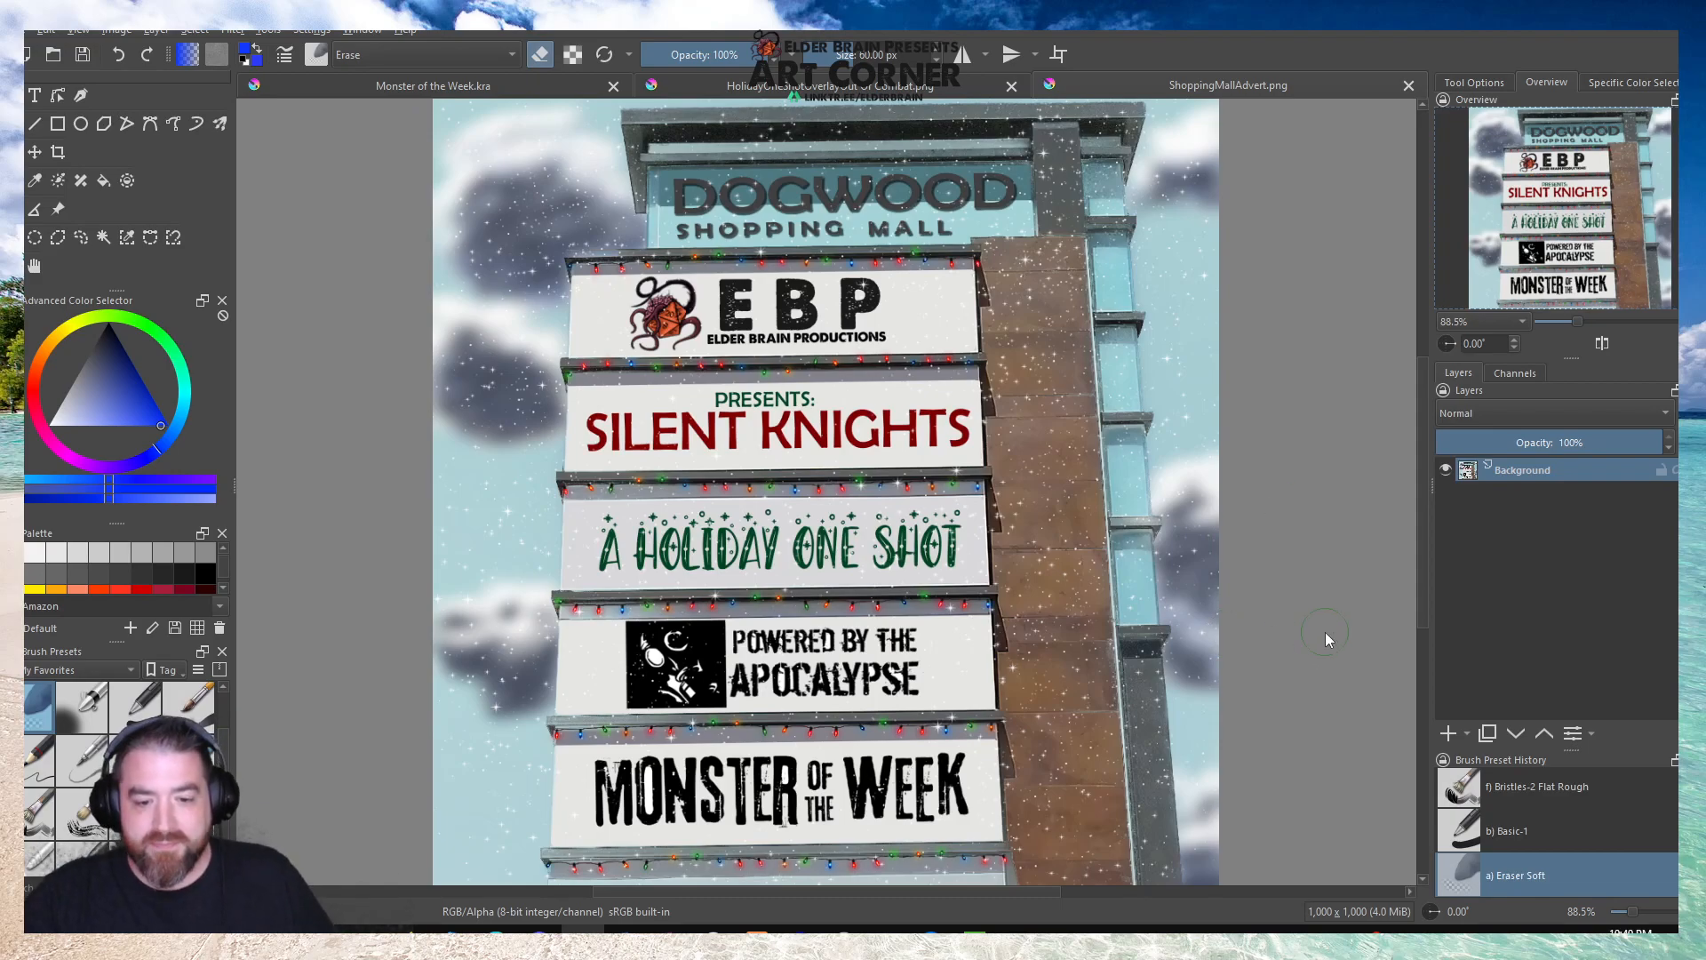
left_click(897, 86)
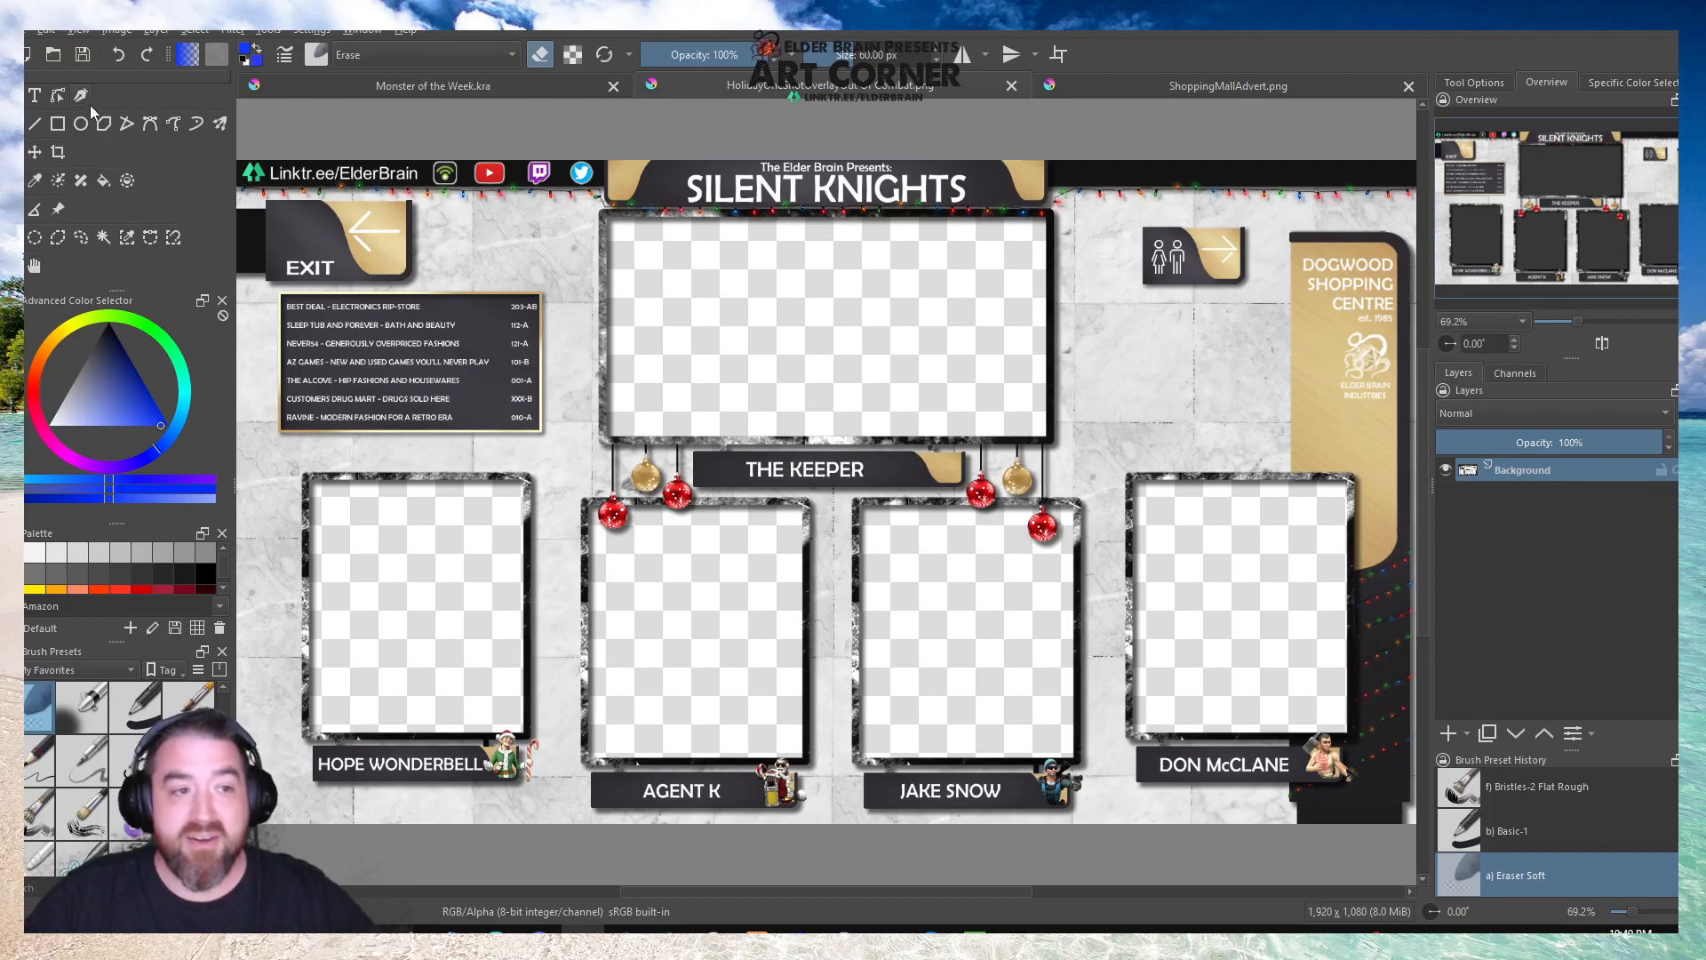
Open Summer 2022 Overlay OOC.png from the Elder Brain Logo folder's Summer 2022 Overlay subfolder to examine its frame layout.
left_click(53, 54)
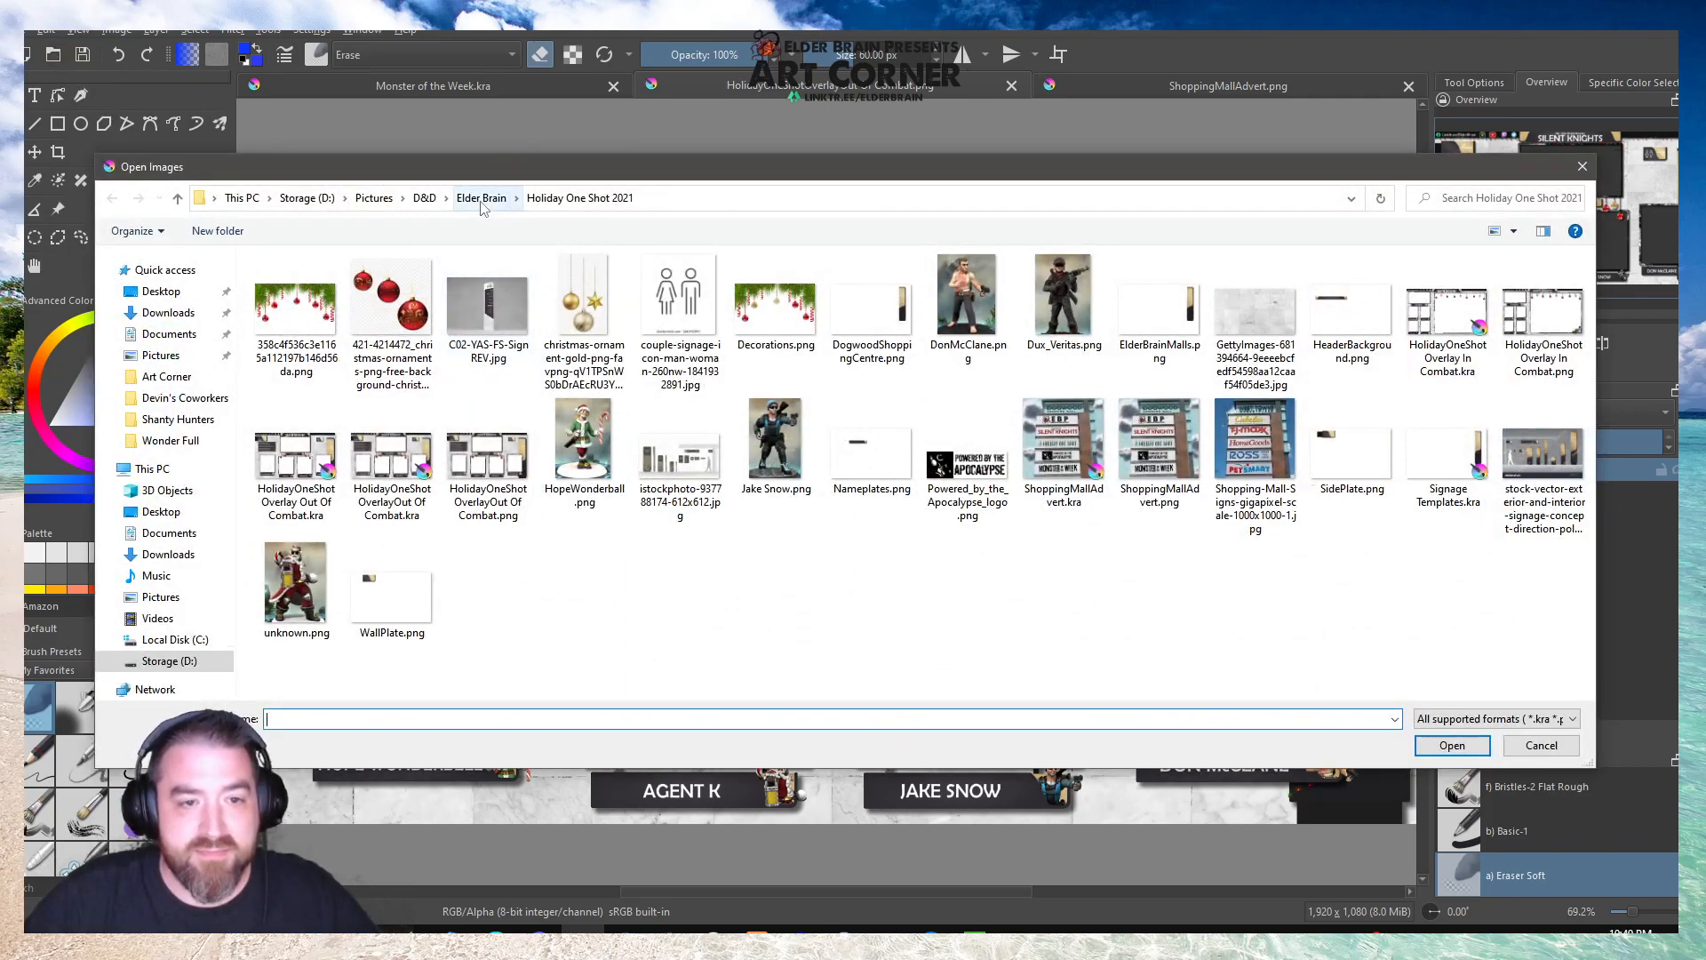
left_click(481, 198)
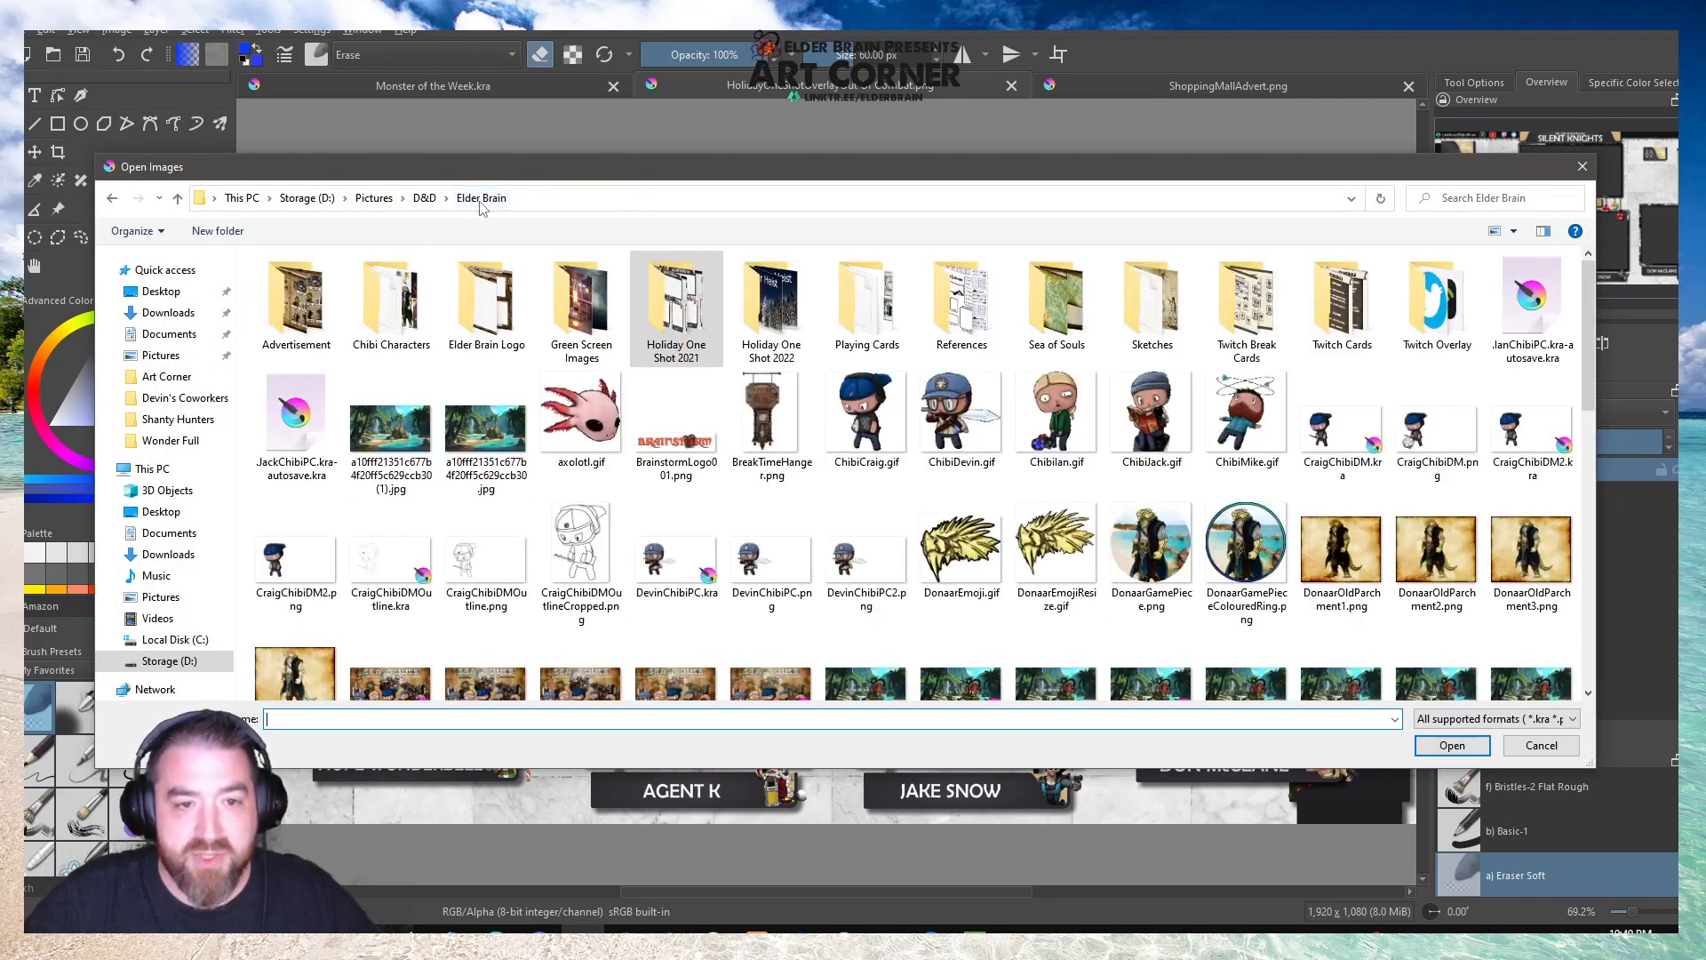
double_click(482, 310)
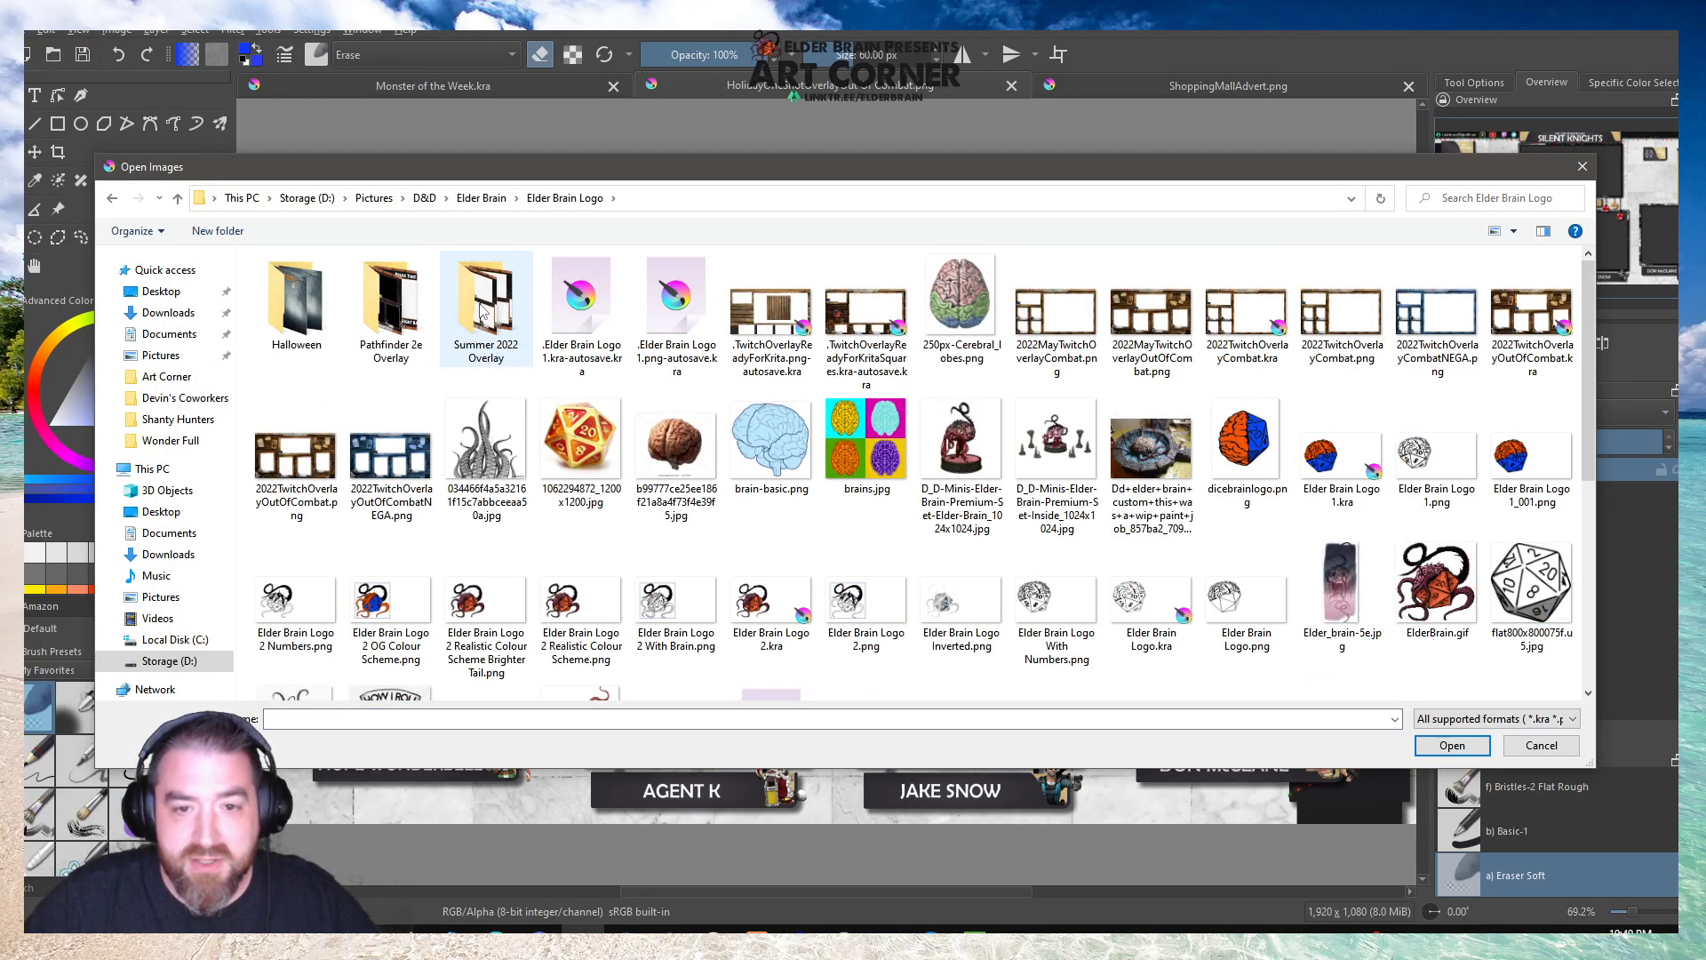
double_click(484, 313)
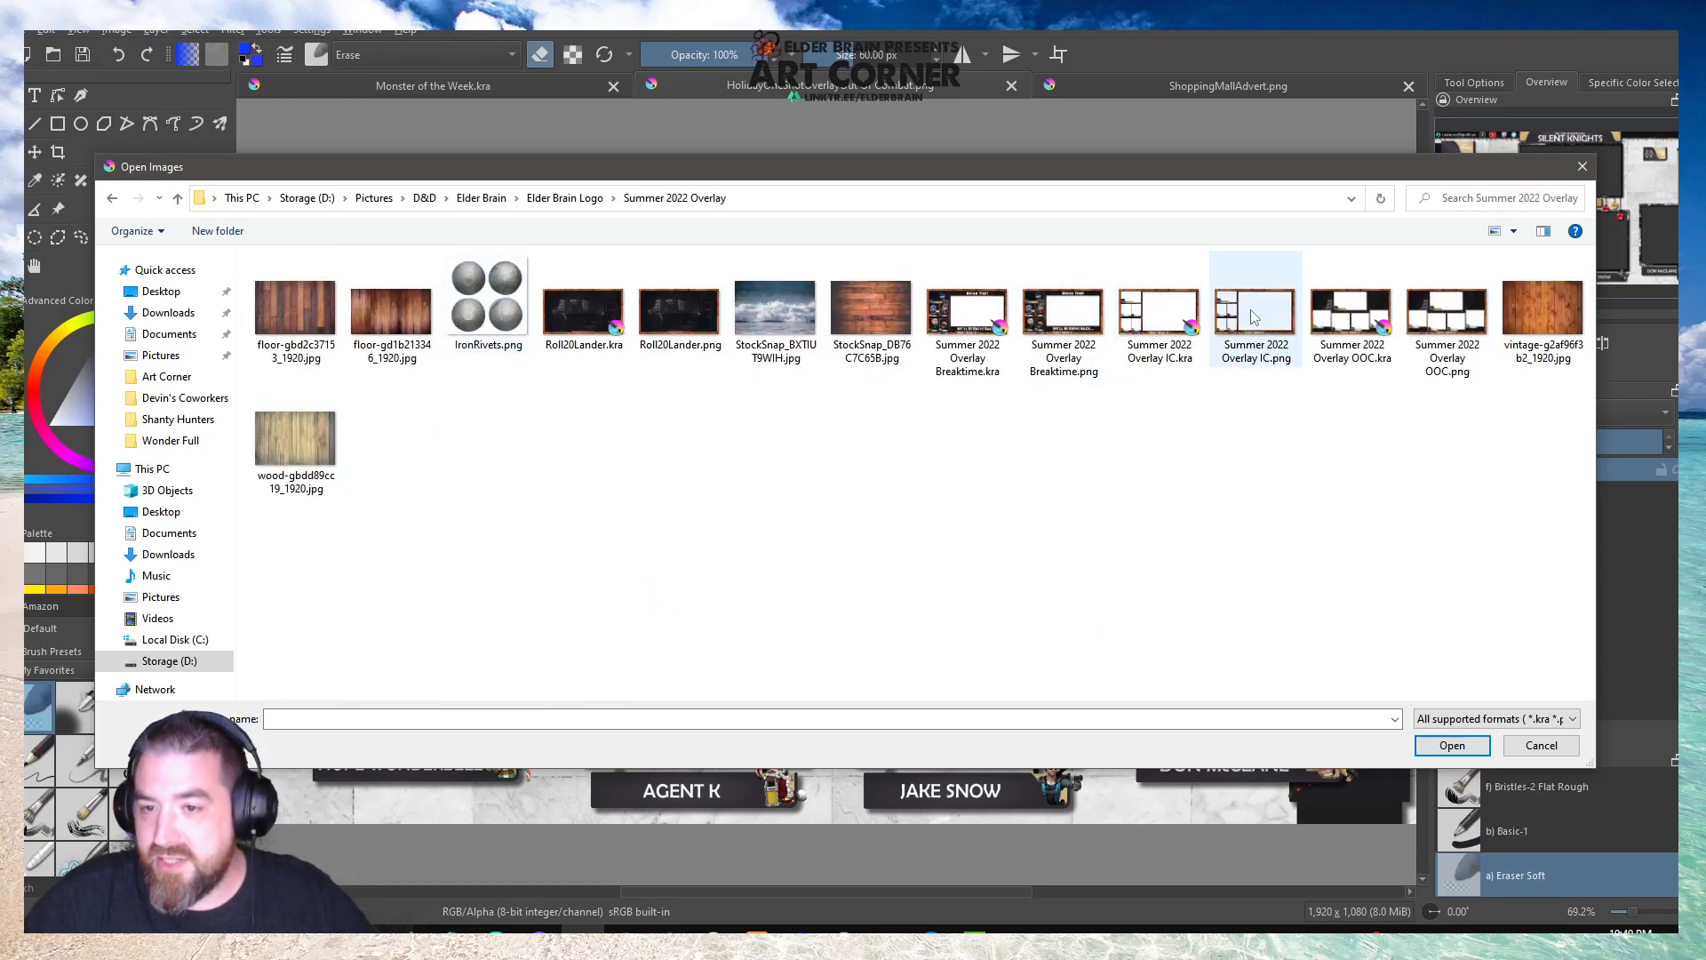
double_click(1450, 312)
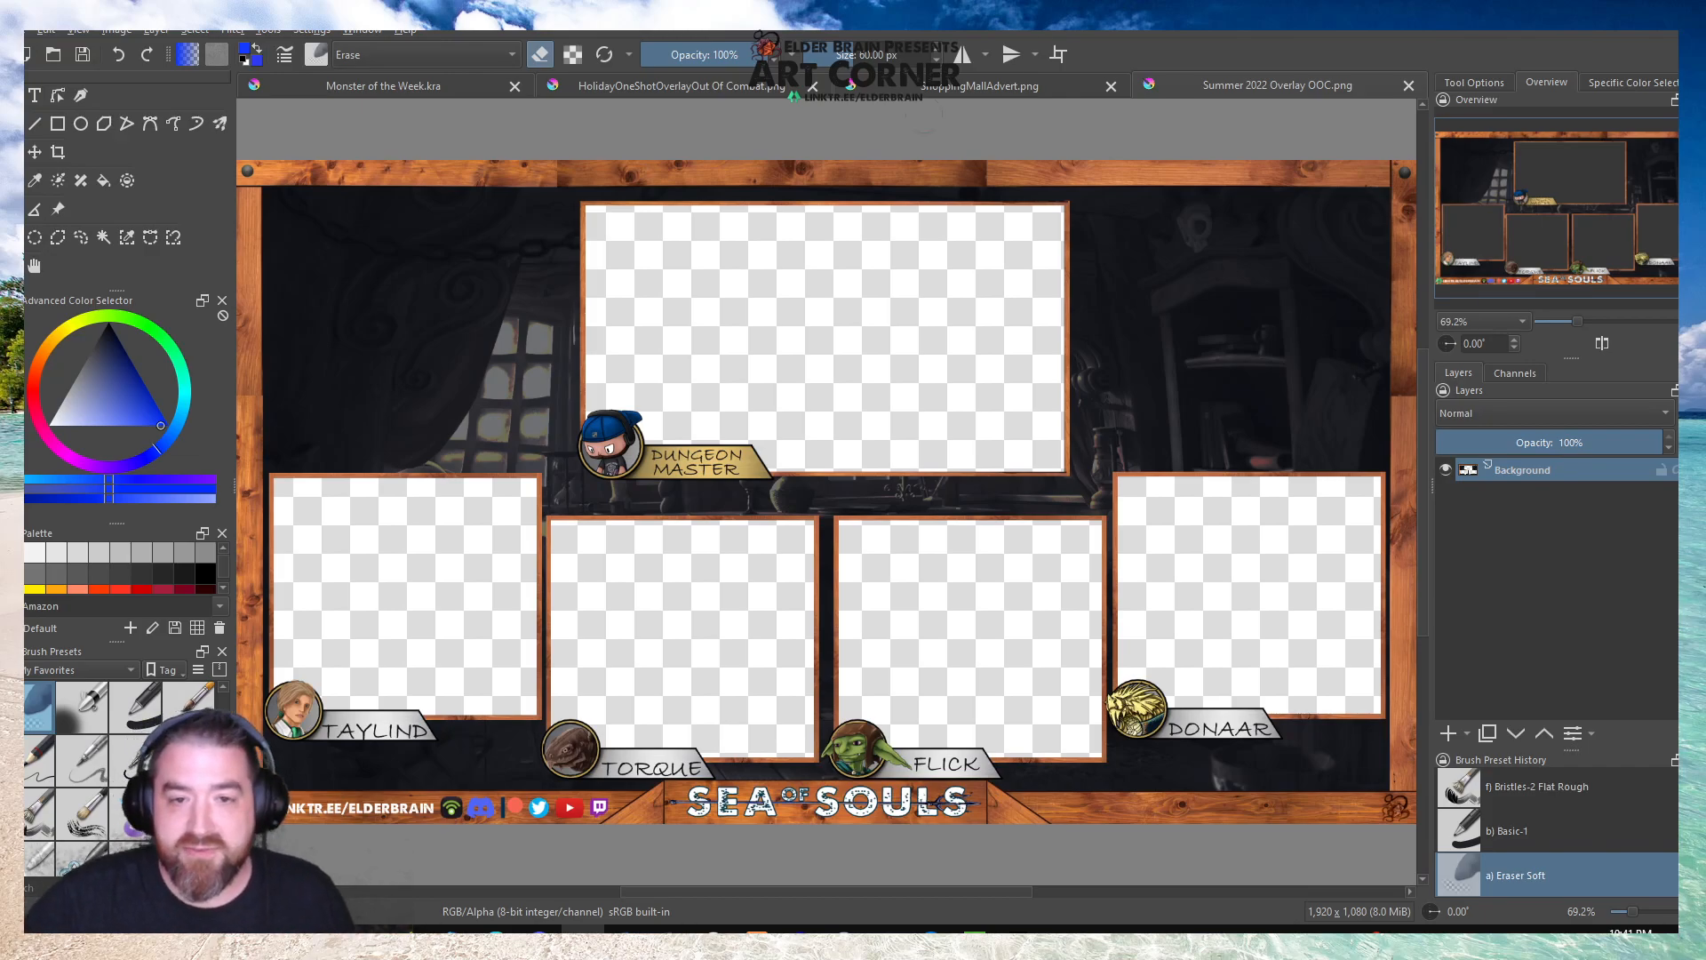
scroll(829, 184, "down", 1)
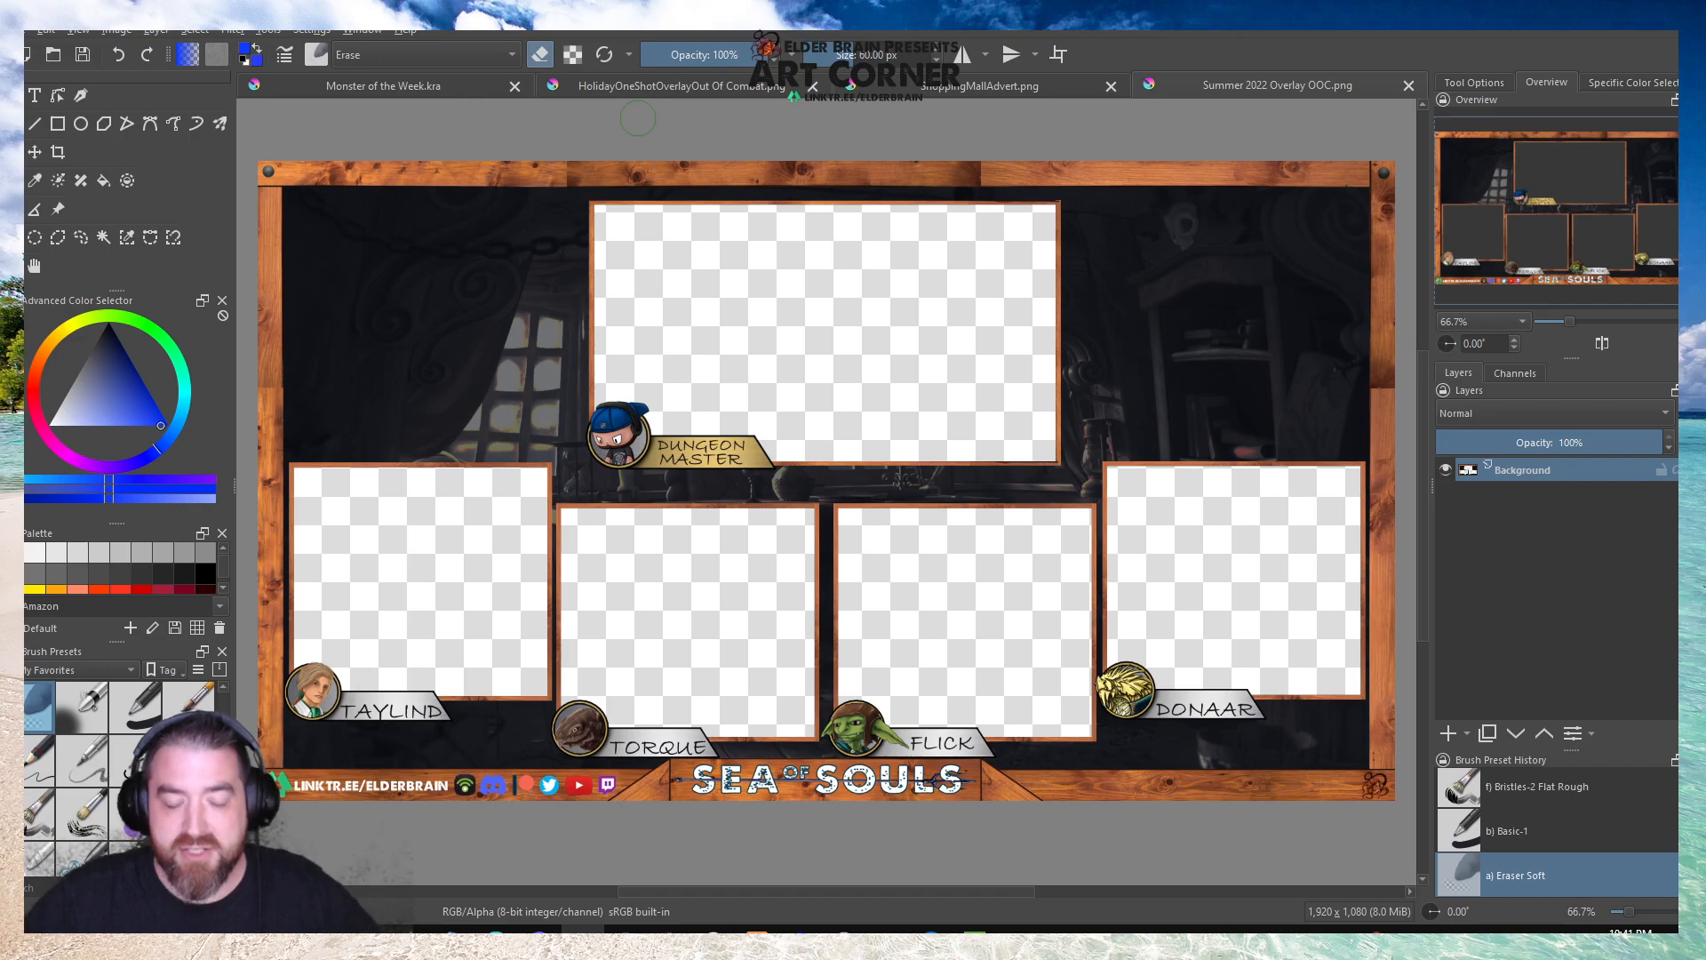
Close the summer overlay, shopping mall advert and holiday overlay images, returning to the Monster of the Week document.
left_click(1407, 85)
left_click(1406, 87)
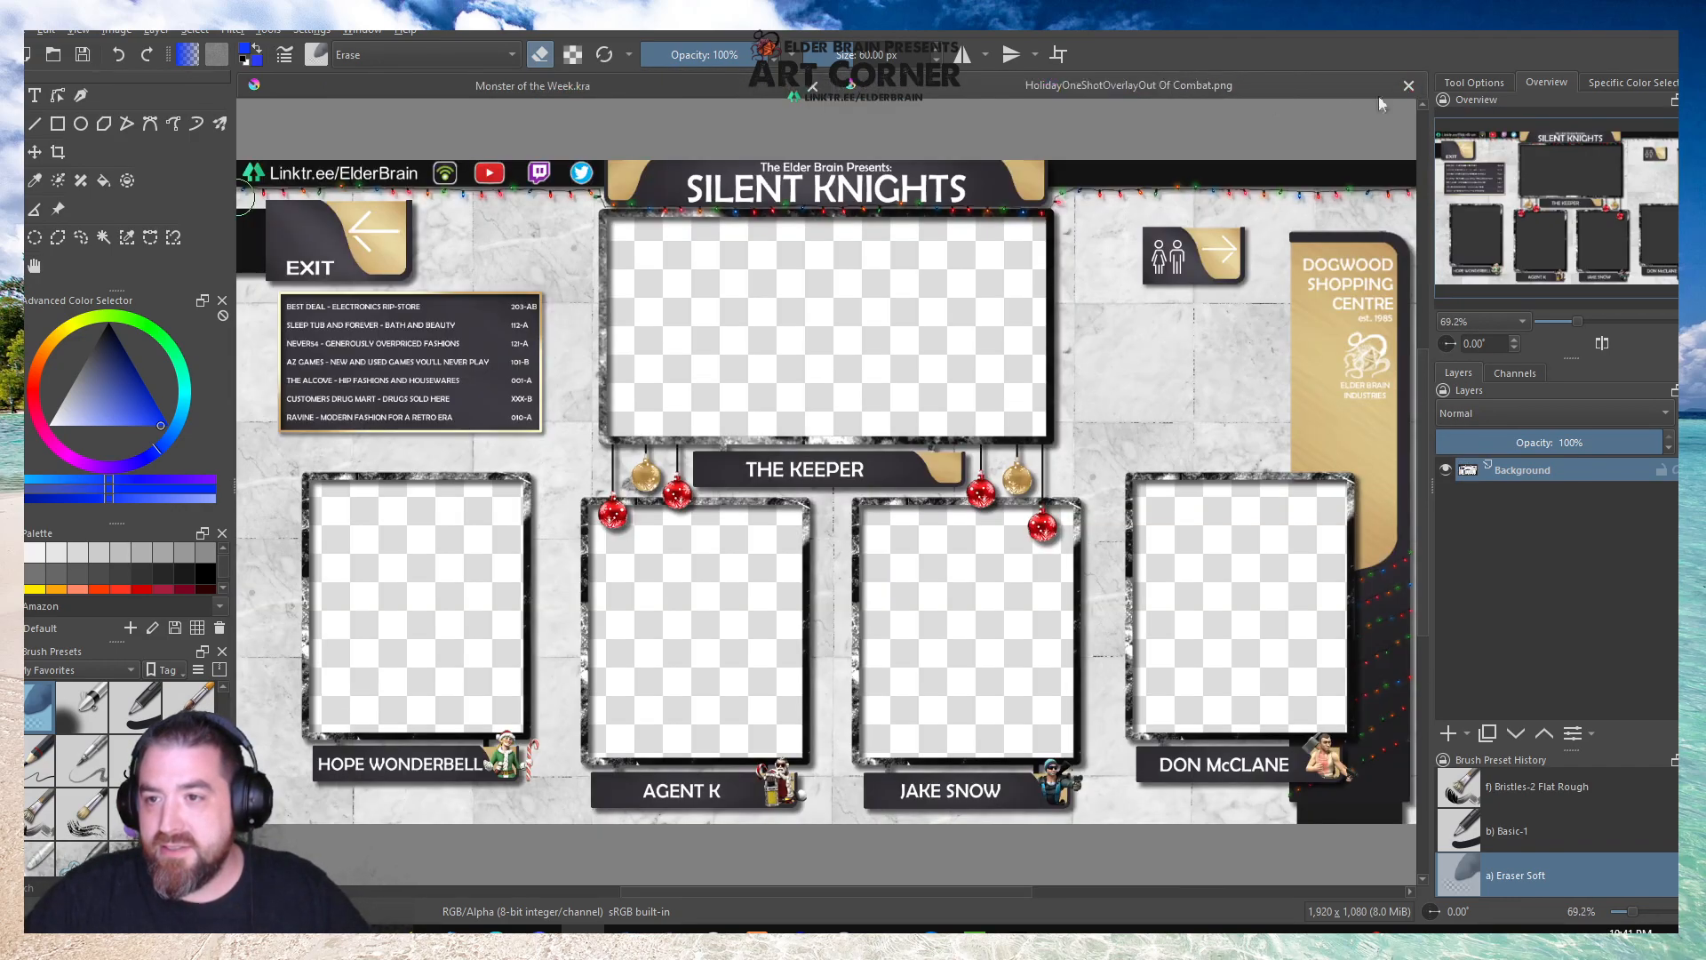
left_click(1409, 87)
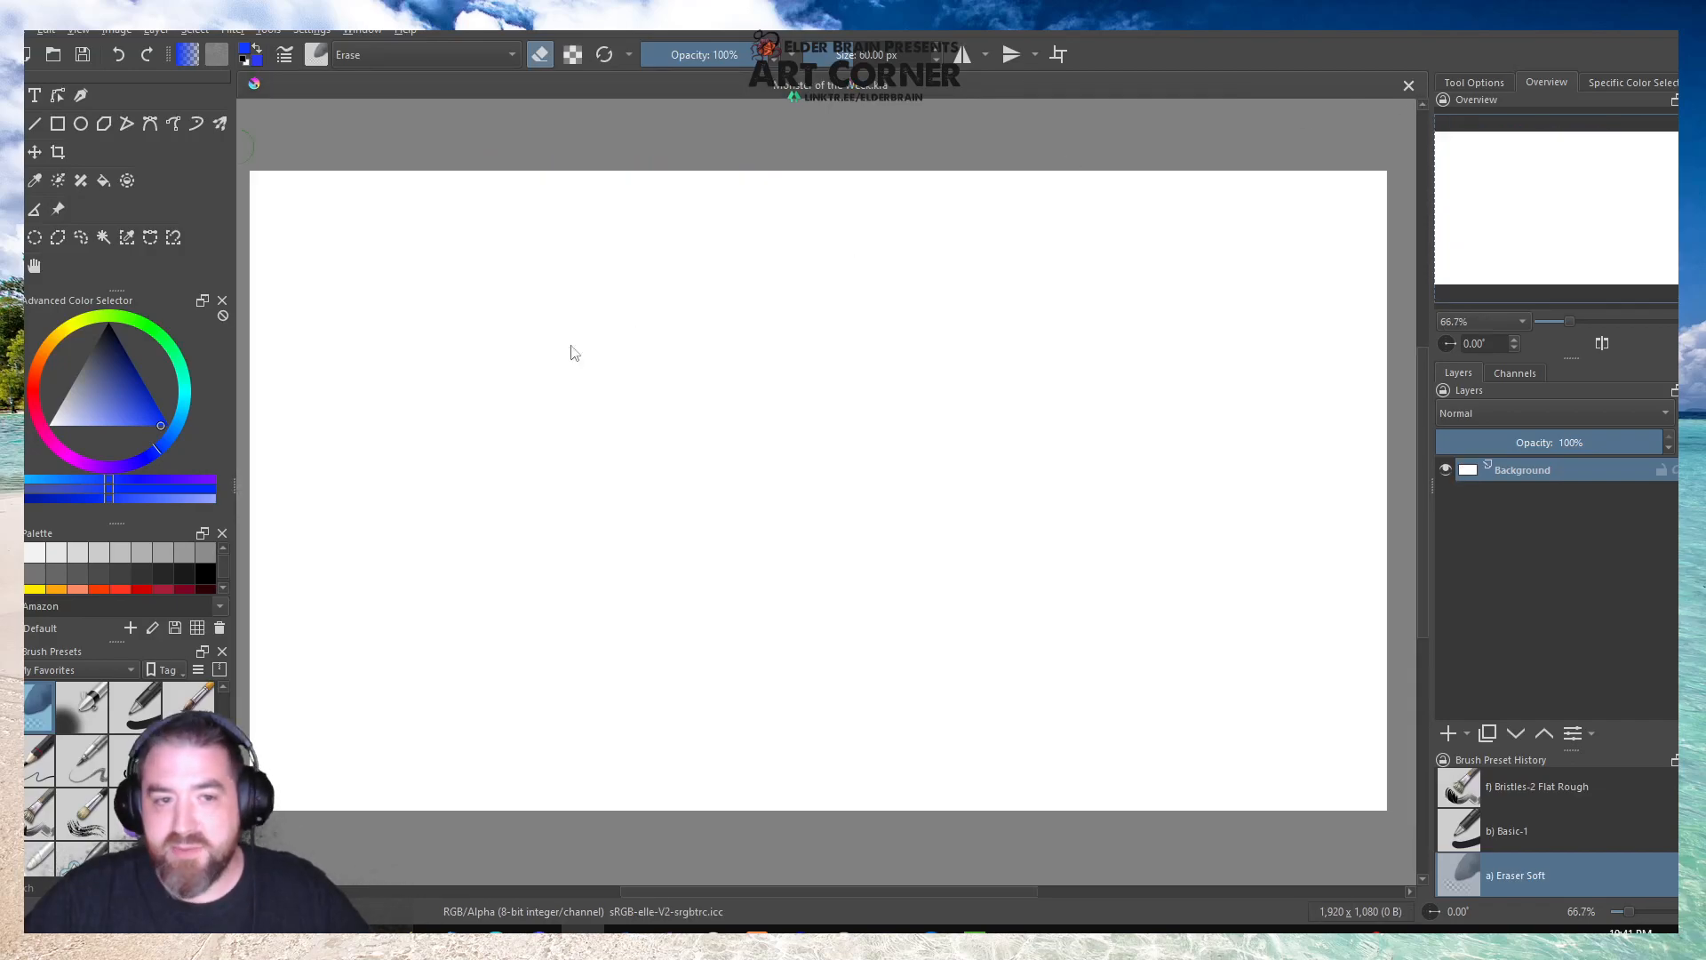
scroll(646, 302, "down", 2)
scroll(648, 311, "up", 2)
scroll(594, 314, "down", 1)
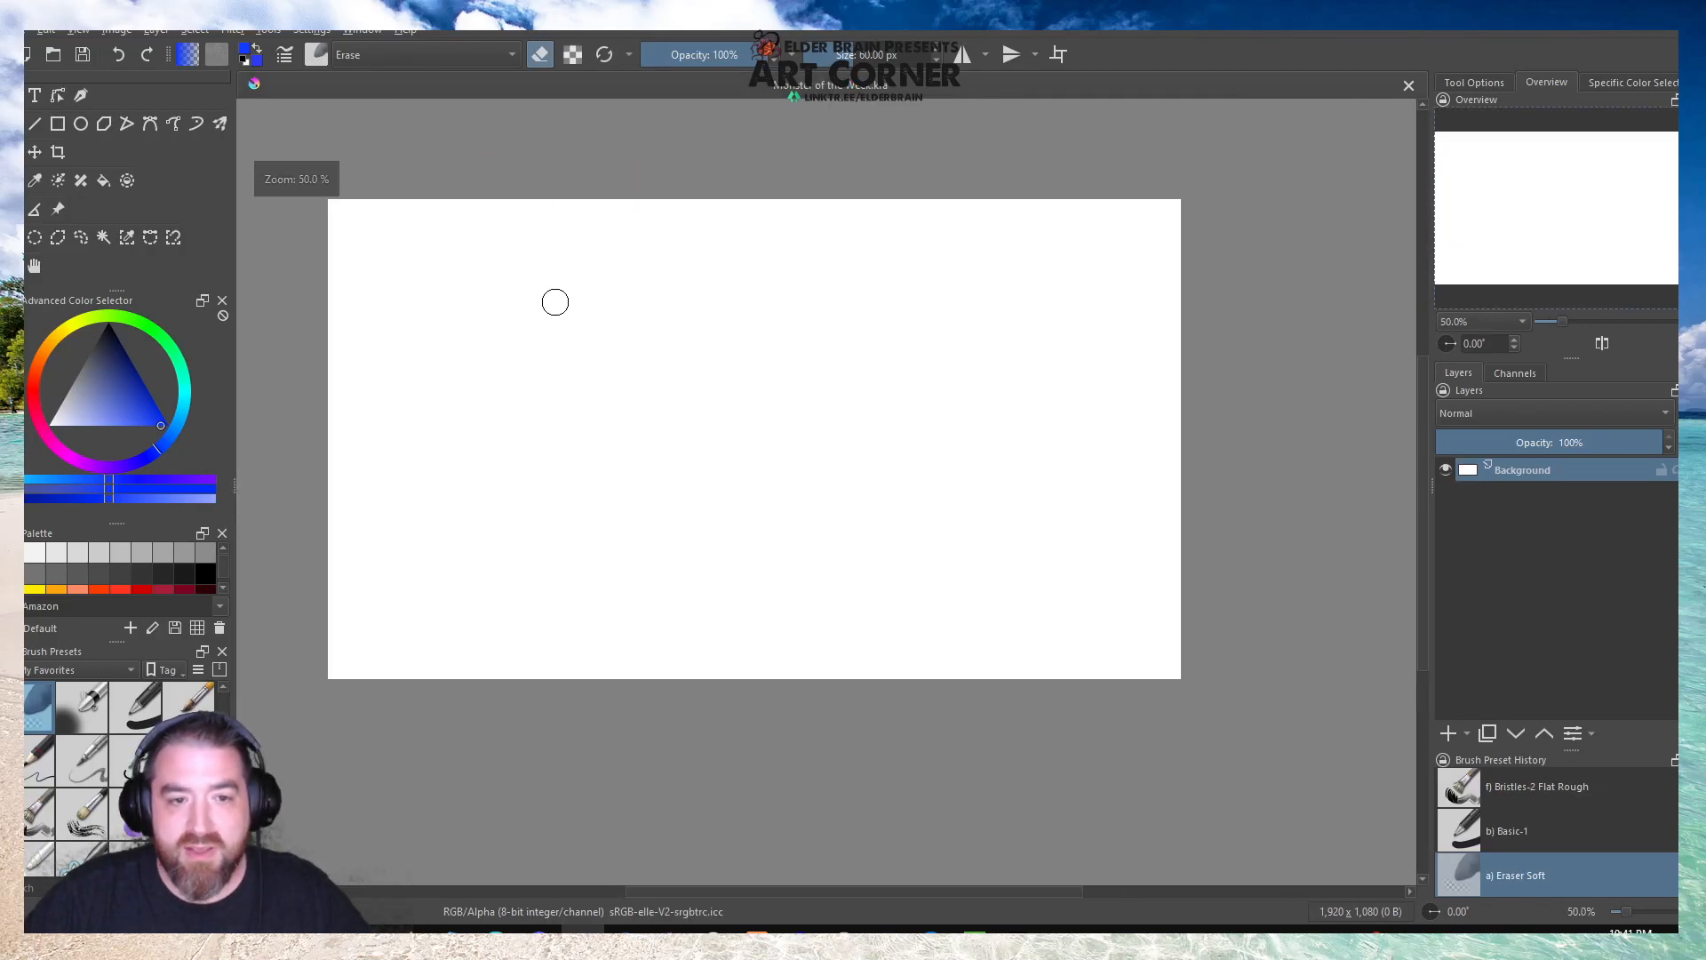
Open the rusty camper photo from the Monster of the Week folder under Documents, Elder Brain Cast, Stream Stuff.
left_click(53, 54)
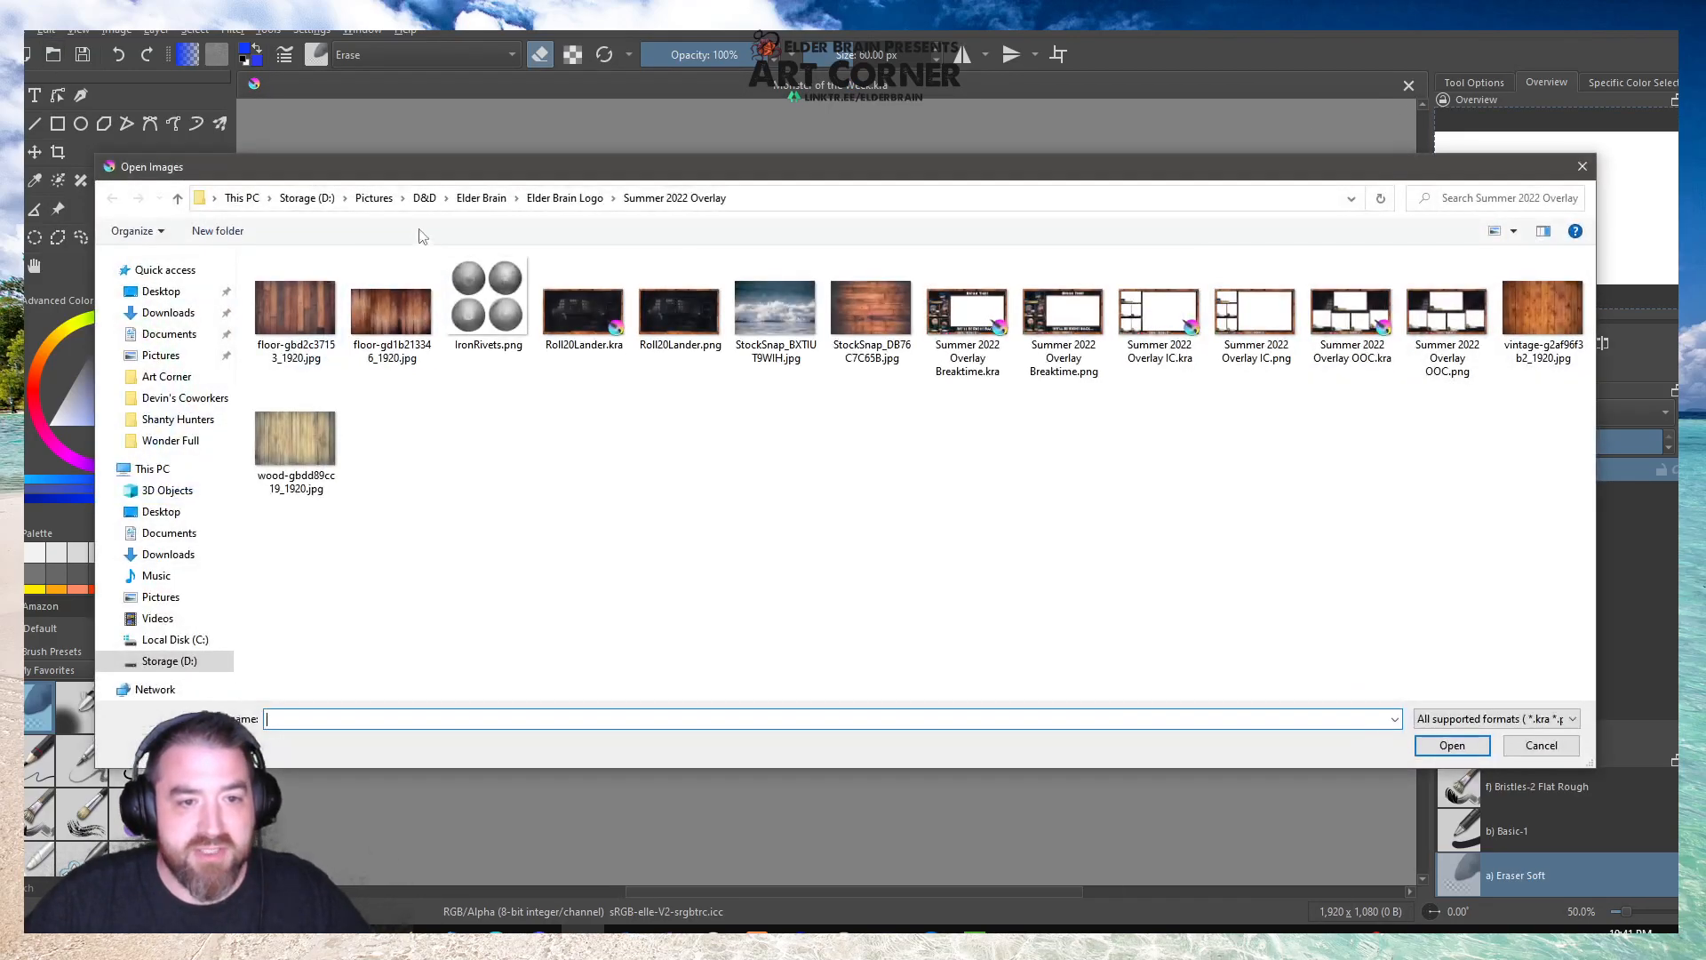
left_click(306, 197)
double_click(293, 281)
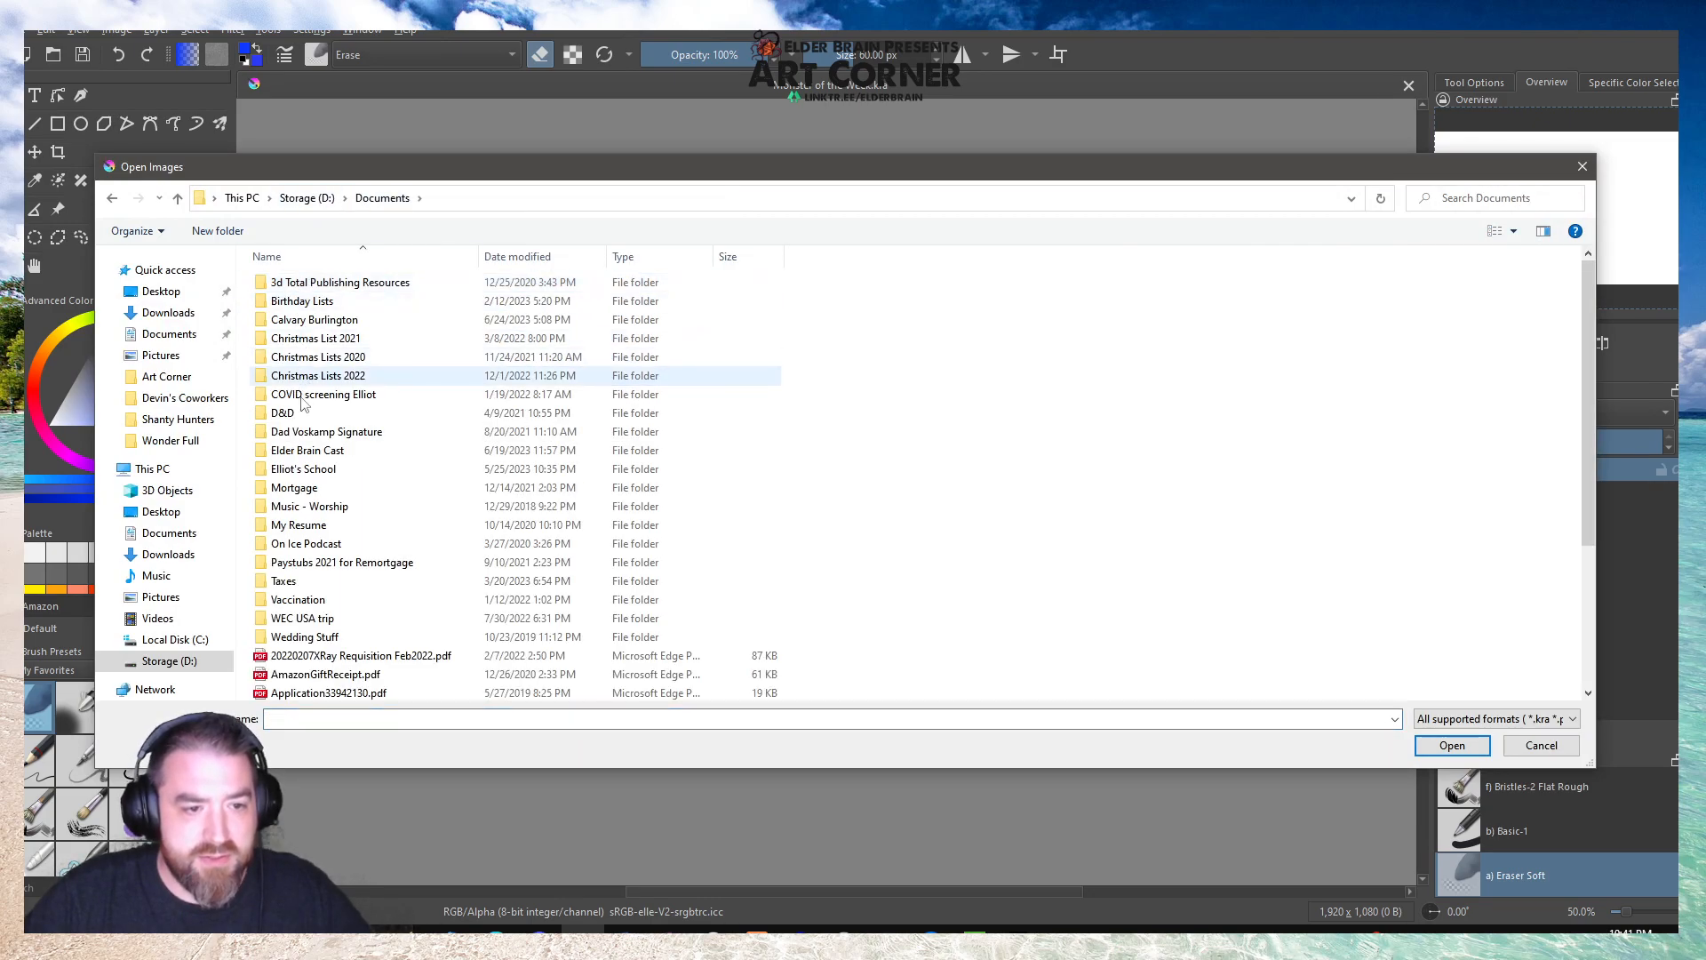
double_click(295, 451)
double_click(882, 320)
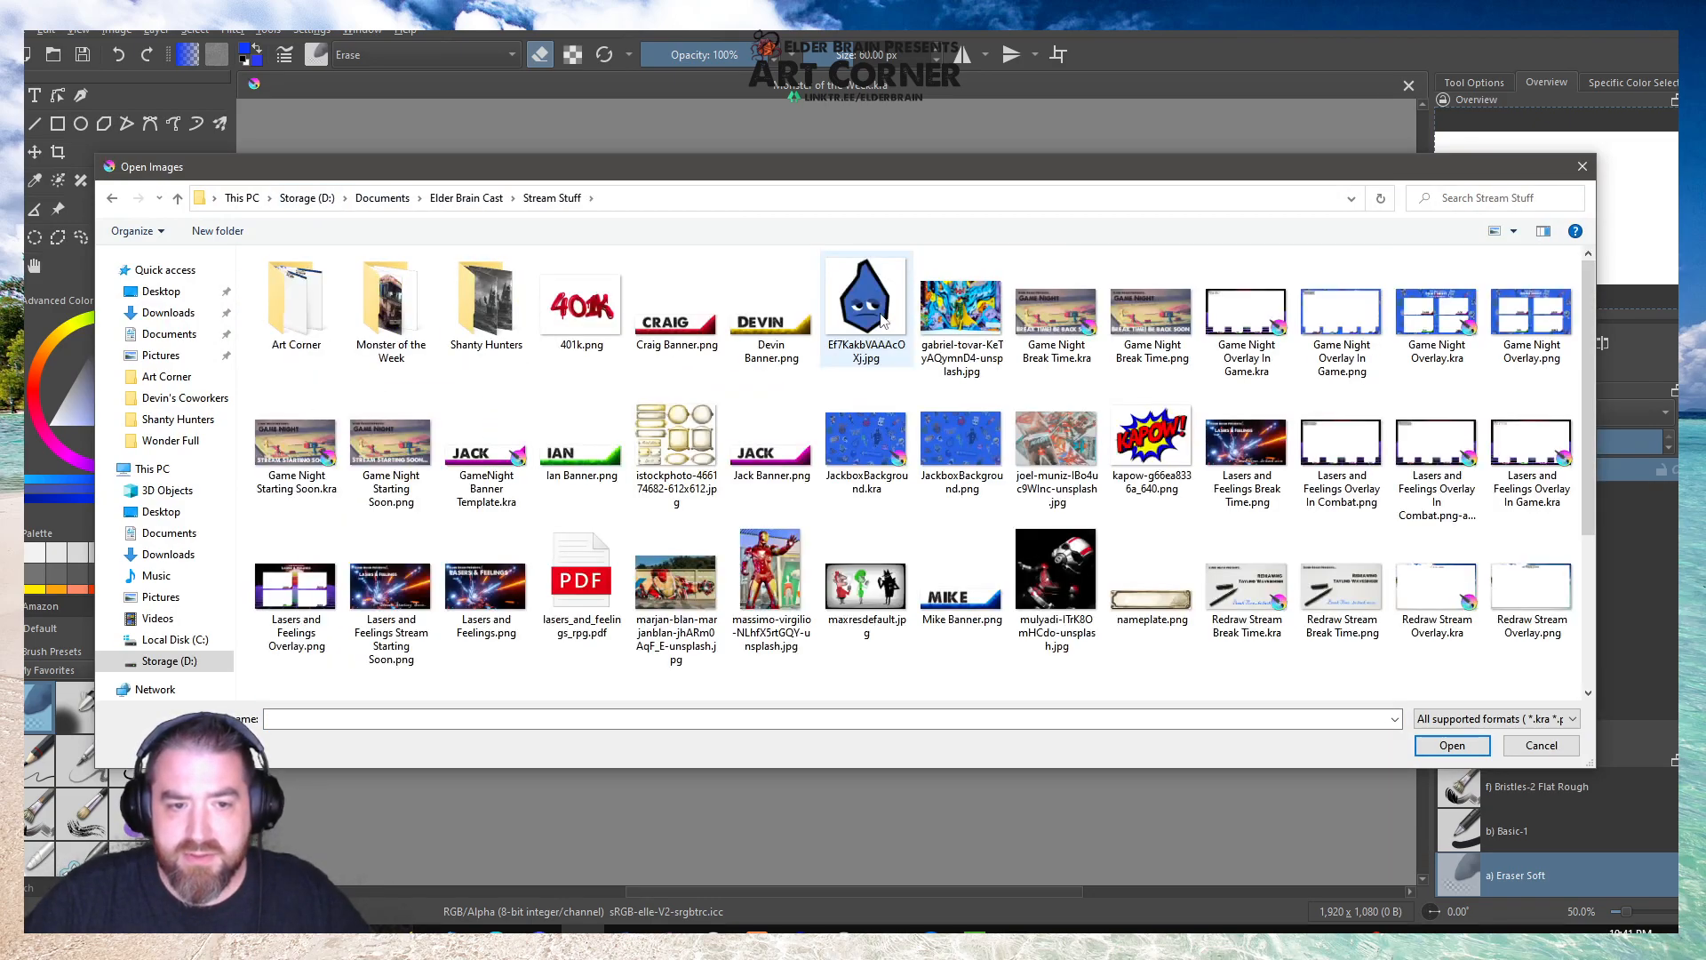
double_click(370, 293)
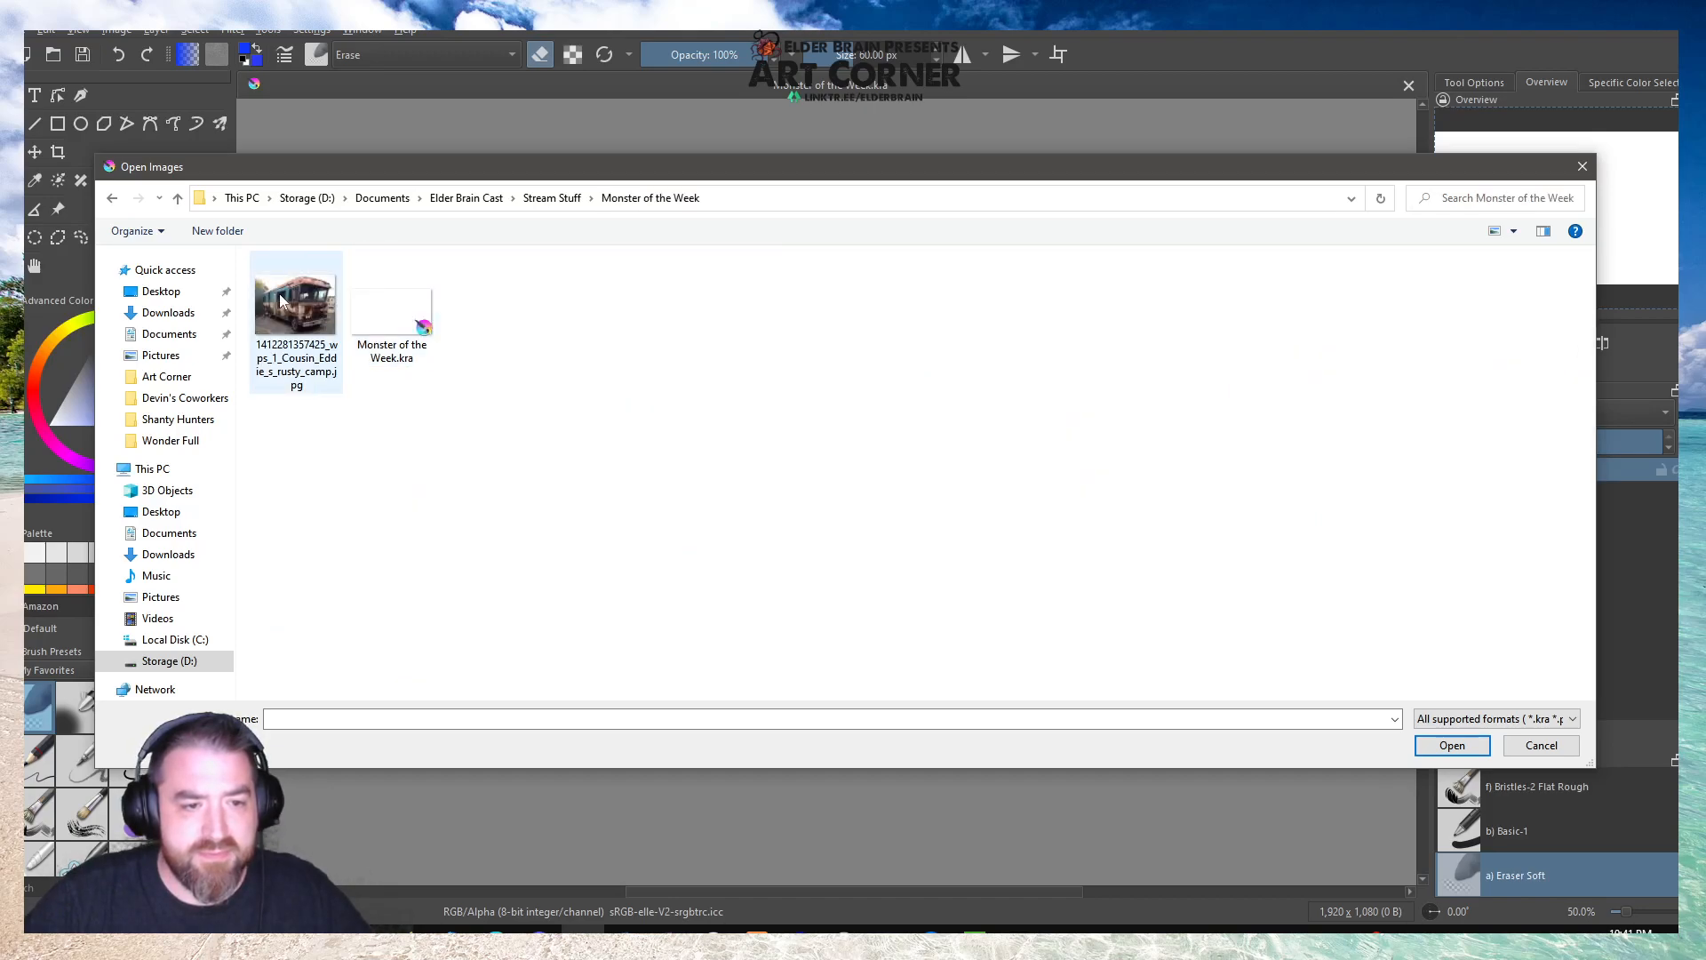
double_click(369, 293)
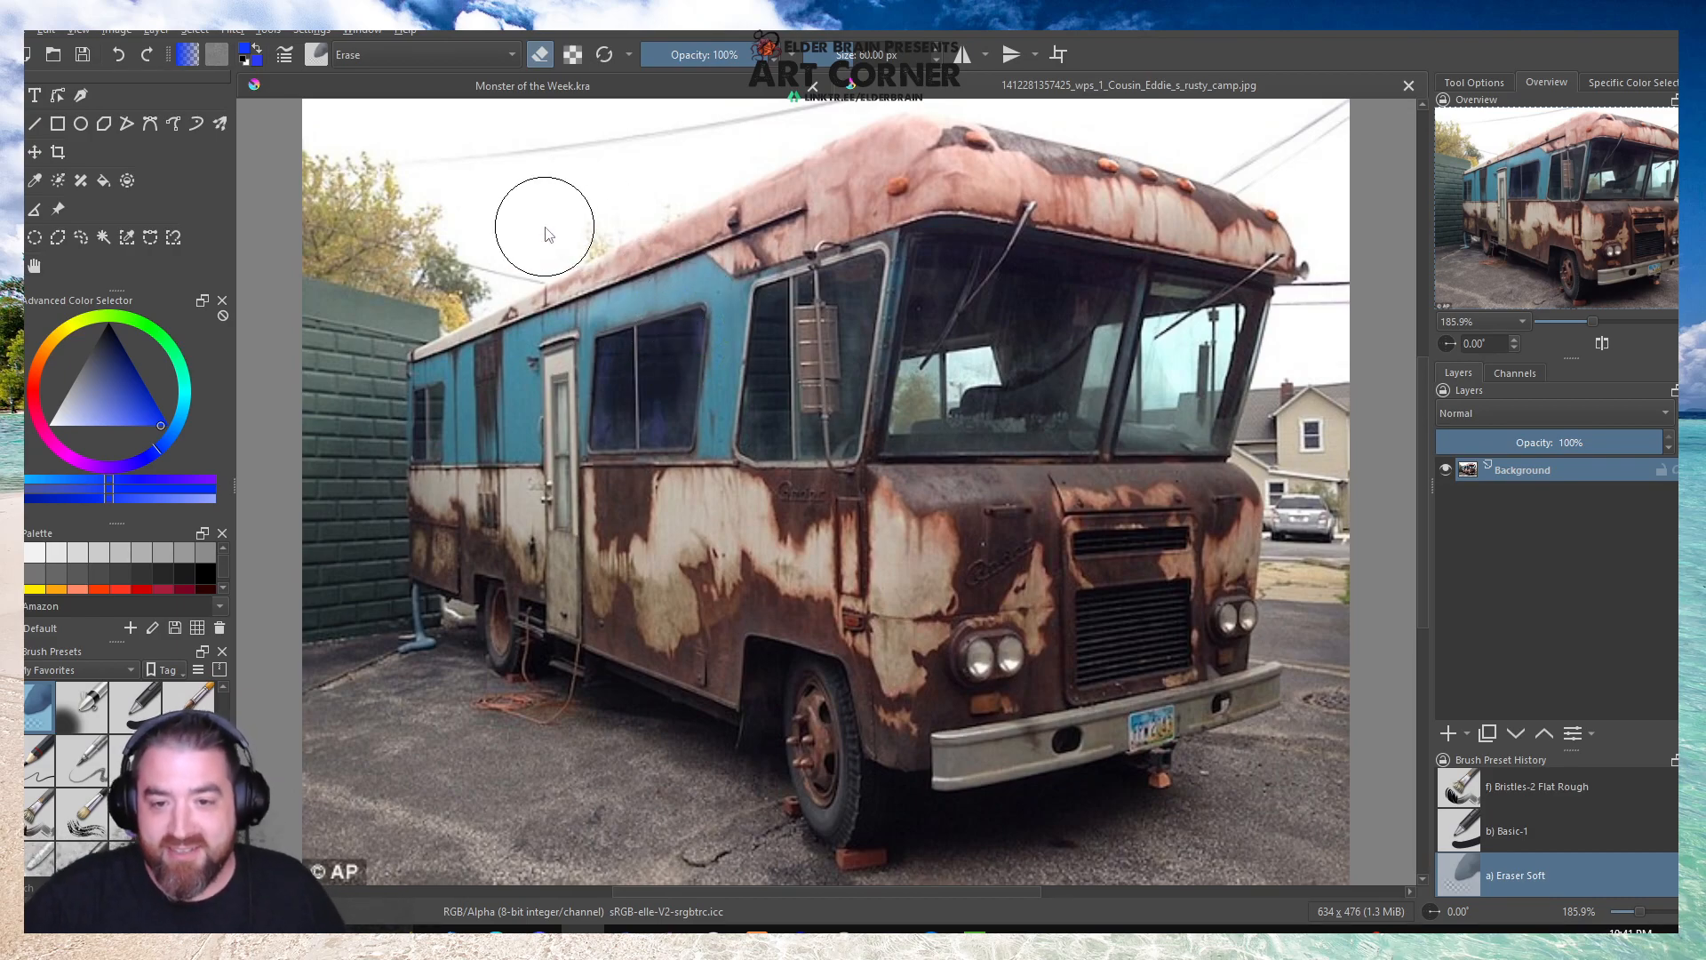
scroll(564, 220, "down", 1)
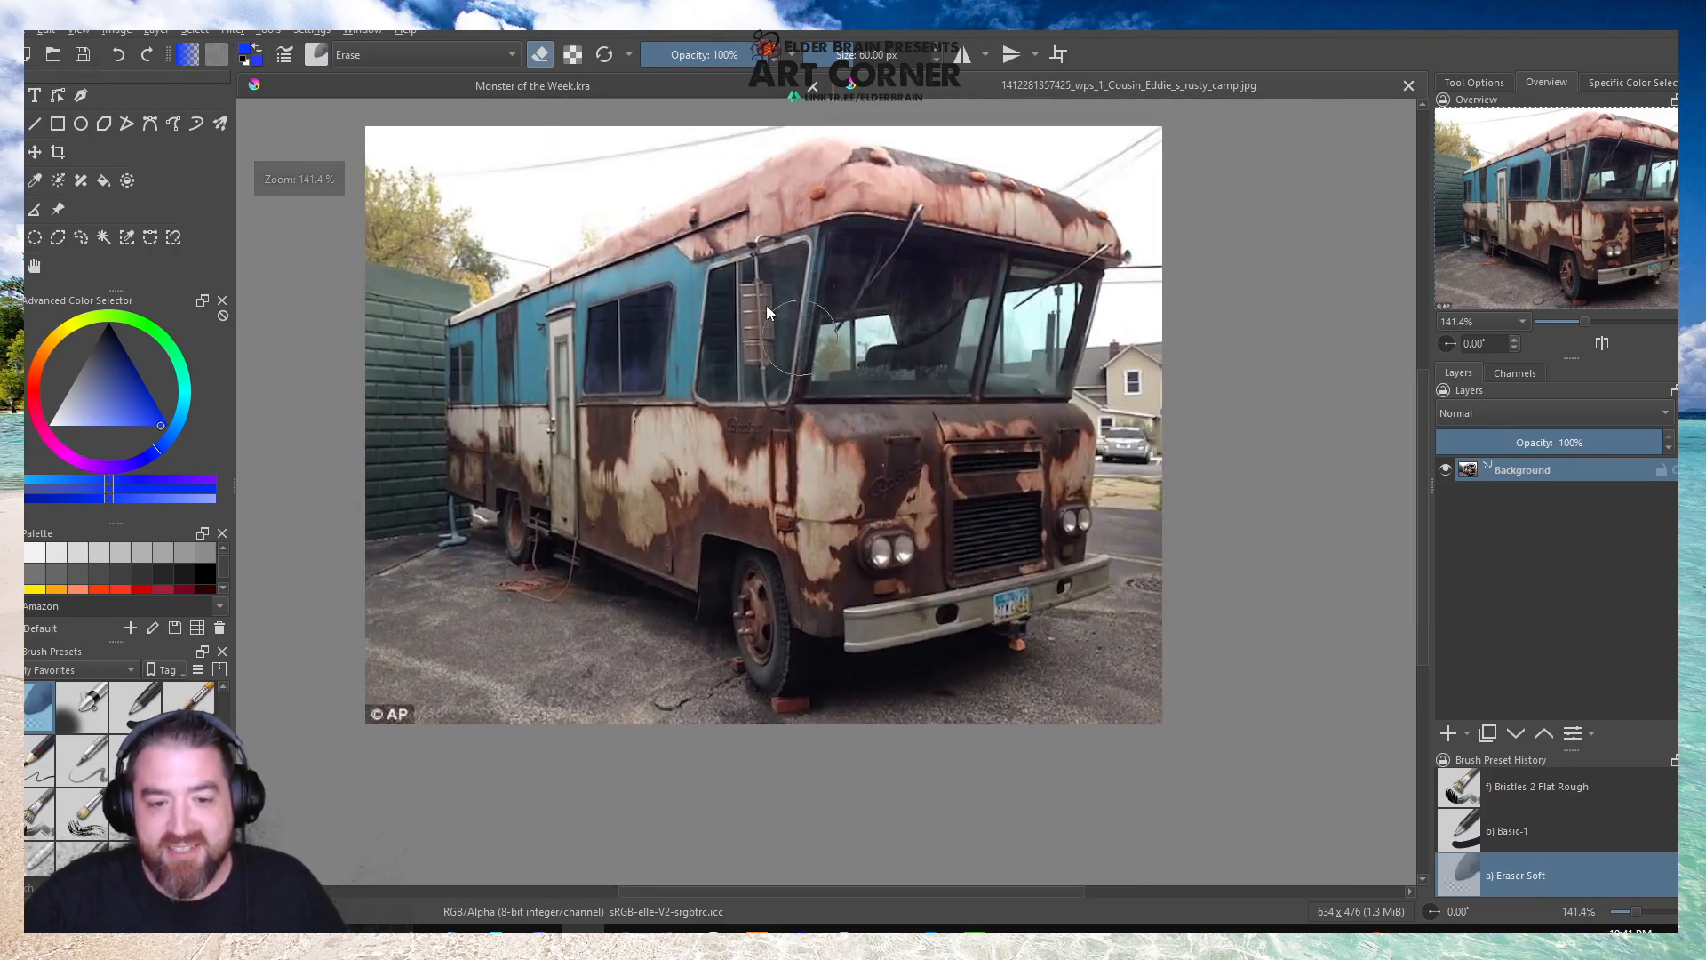
In the Monster of the Week document, add a new paint layer and hide the Background layer.
left_click(81, 237)
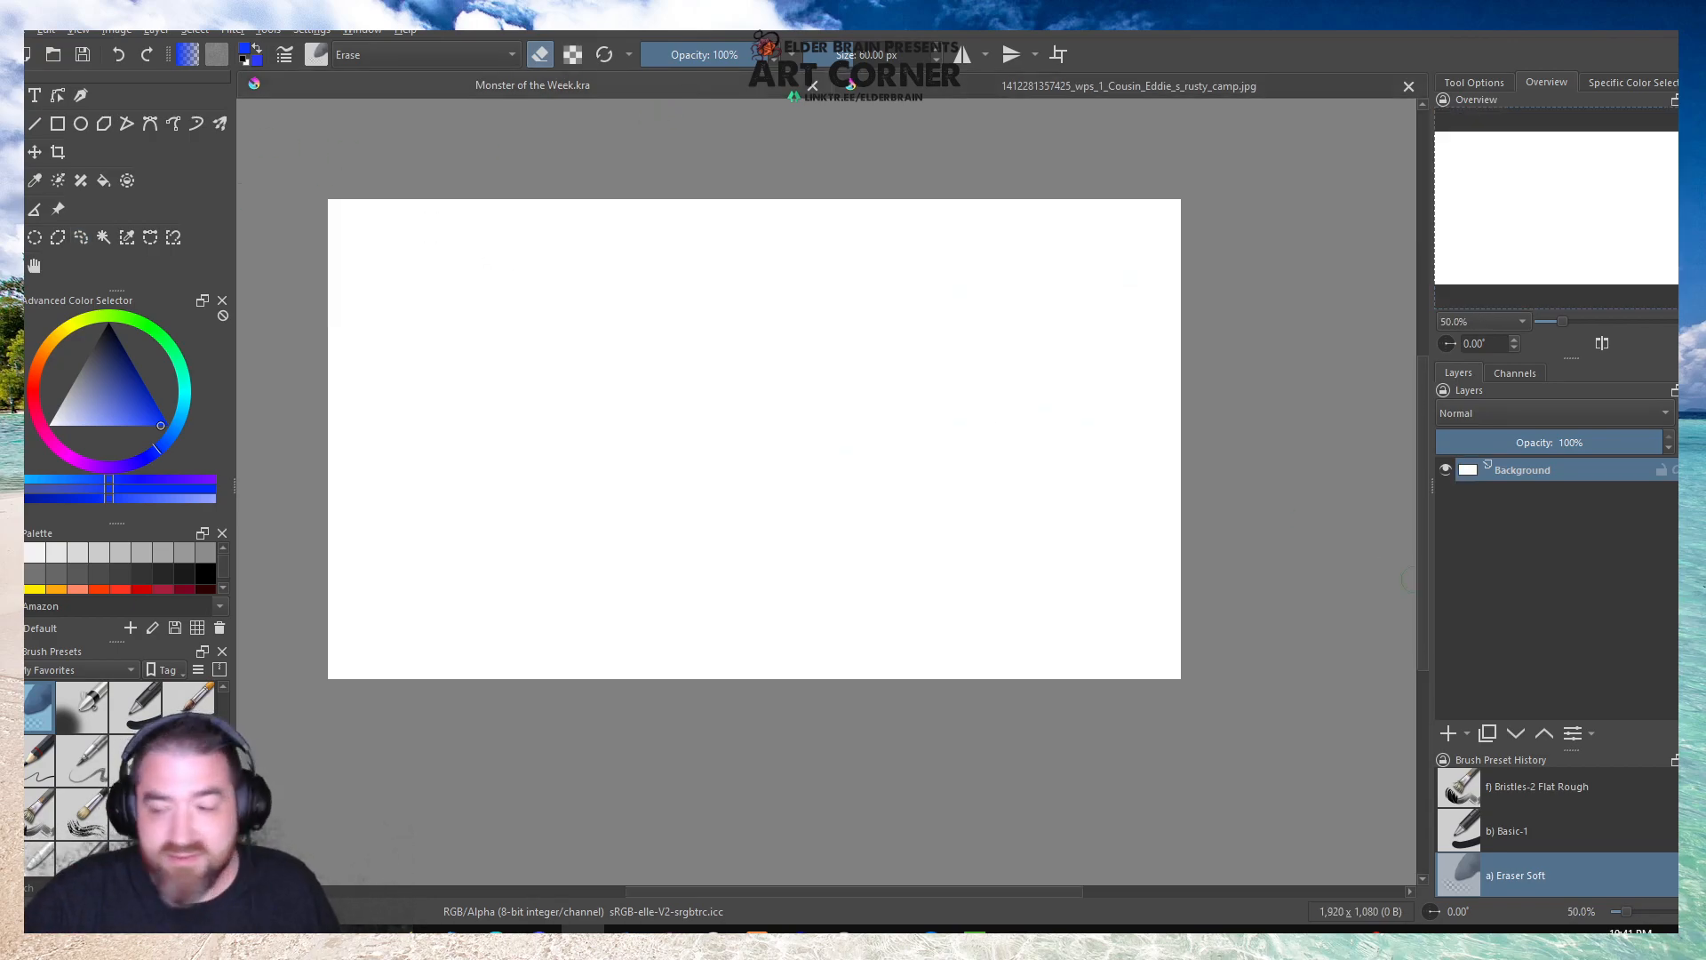
left_click(1450, 729)
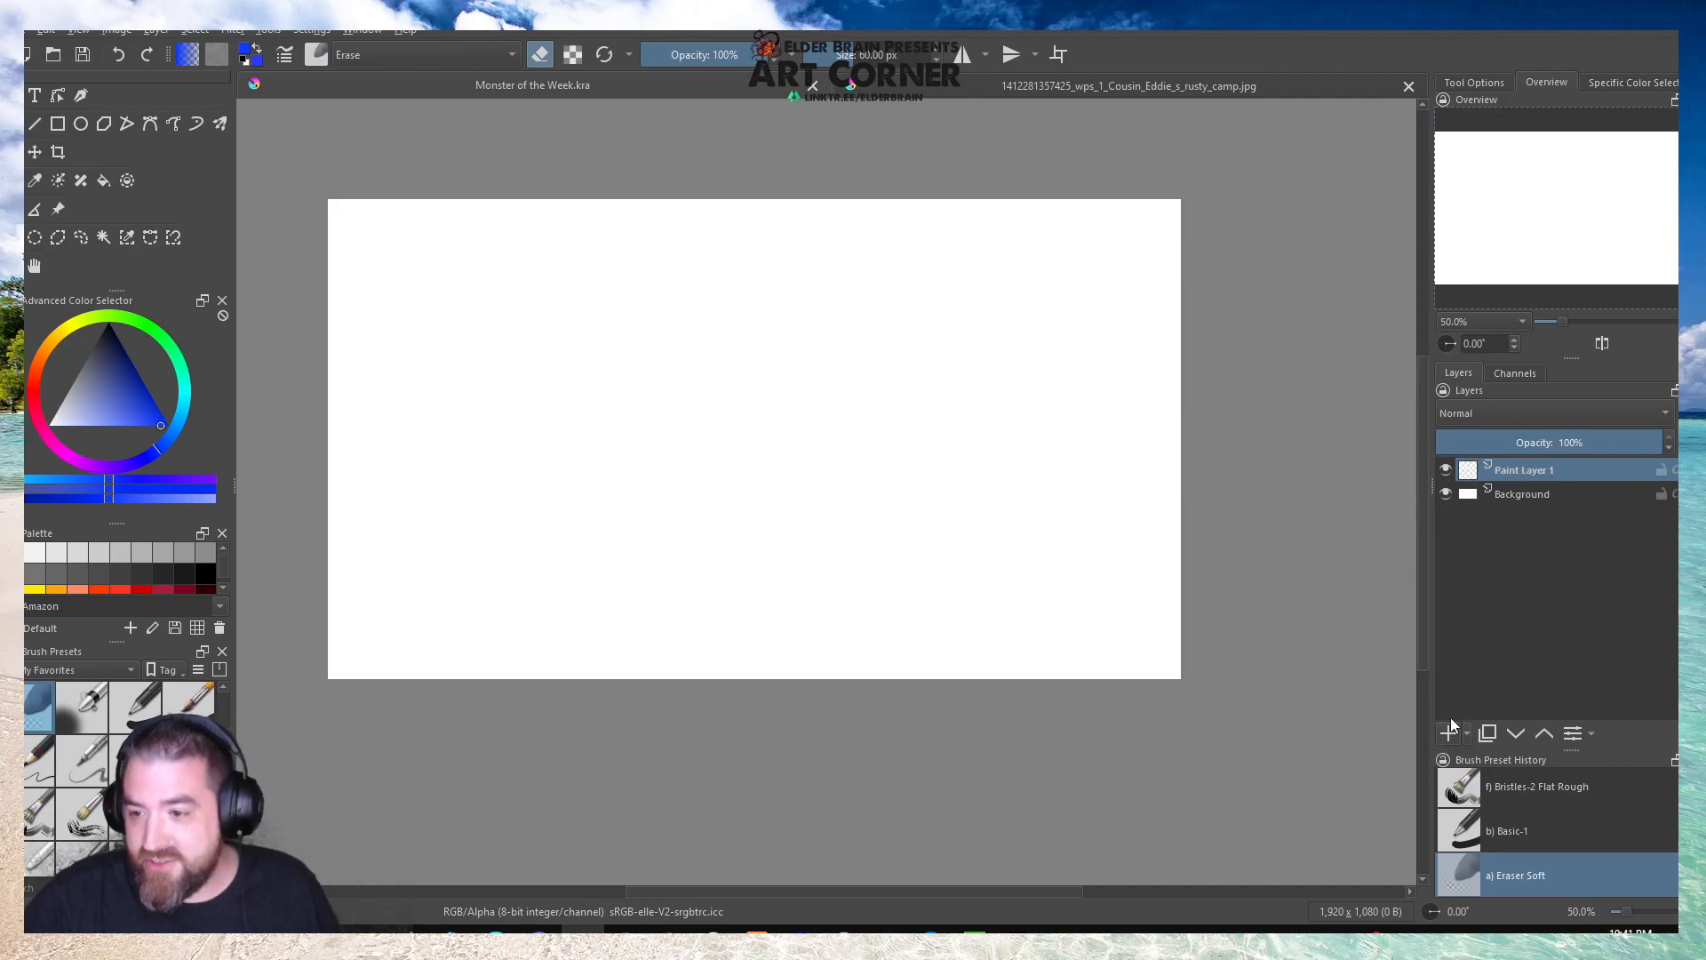
left_click(1446, 495)
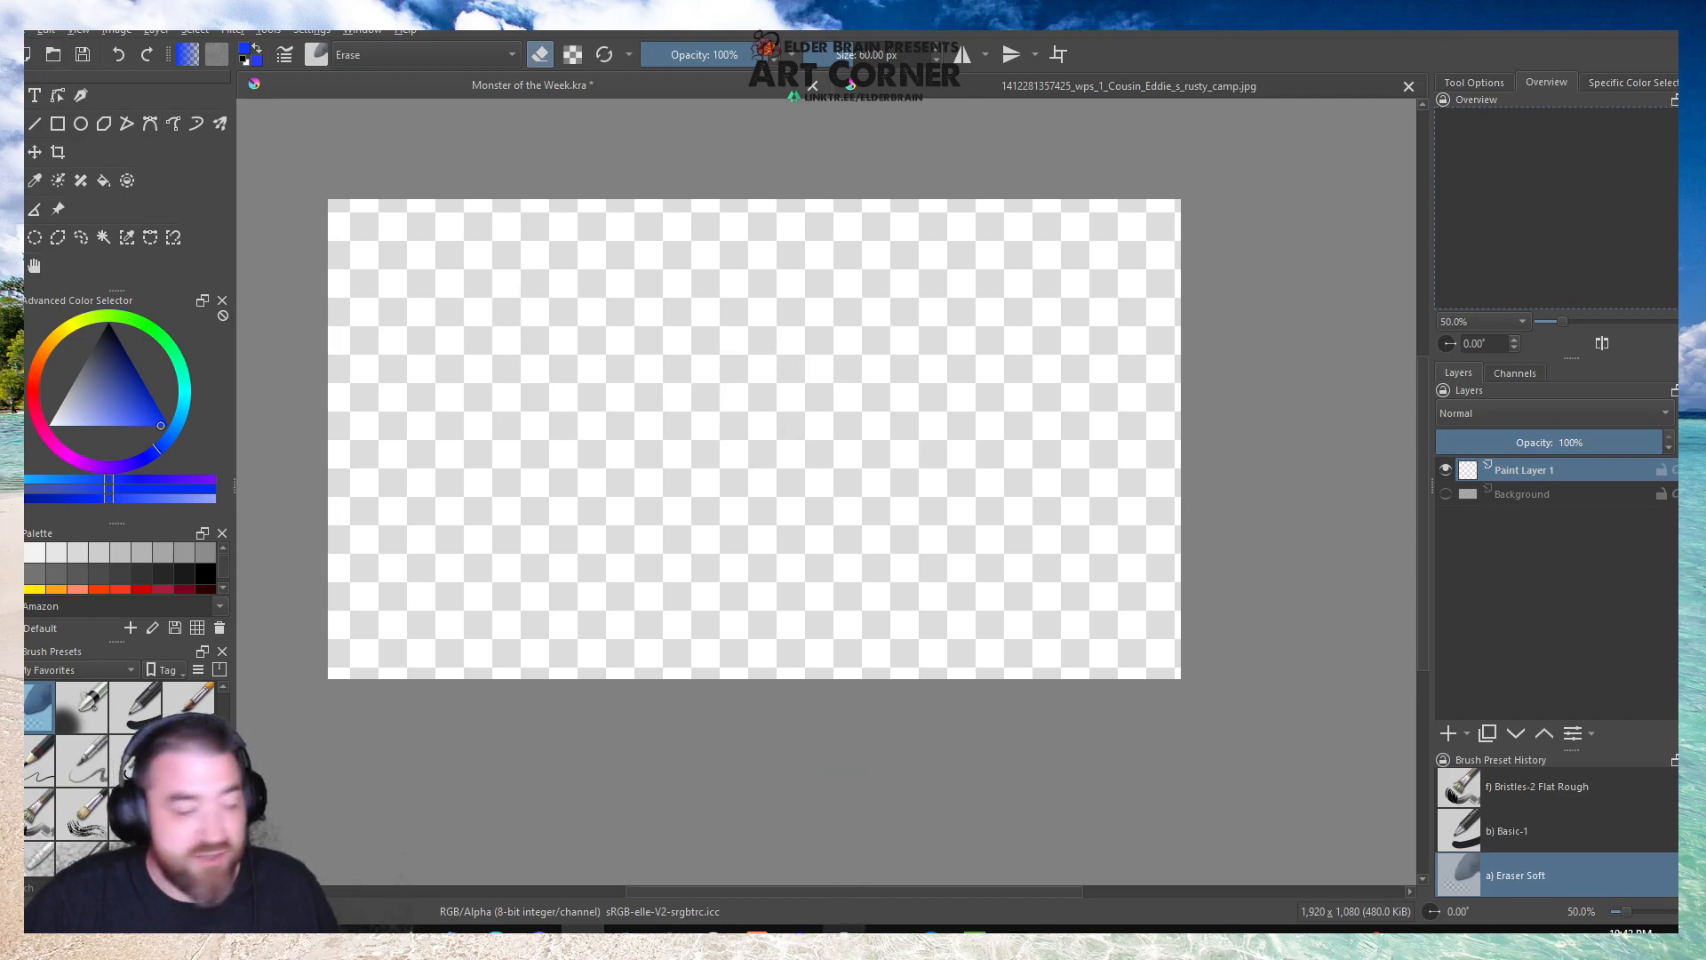
mouse_move(844, 928)
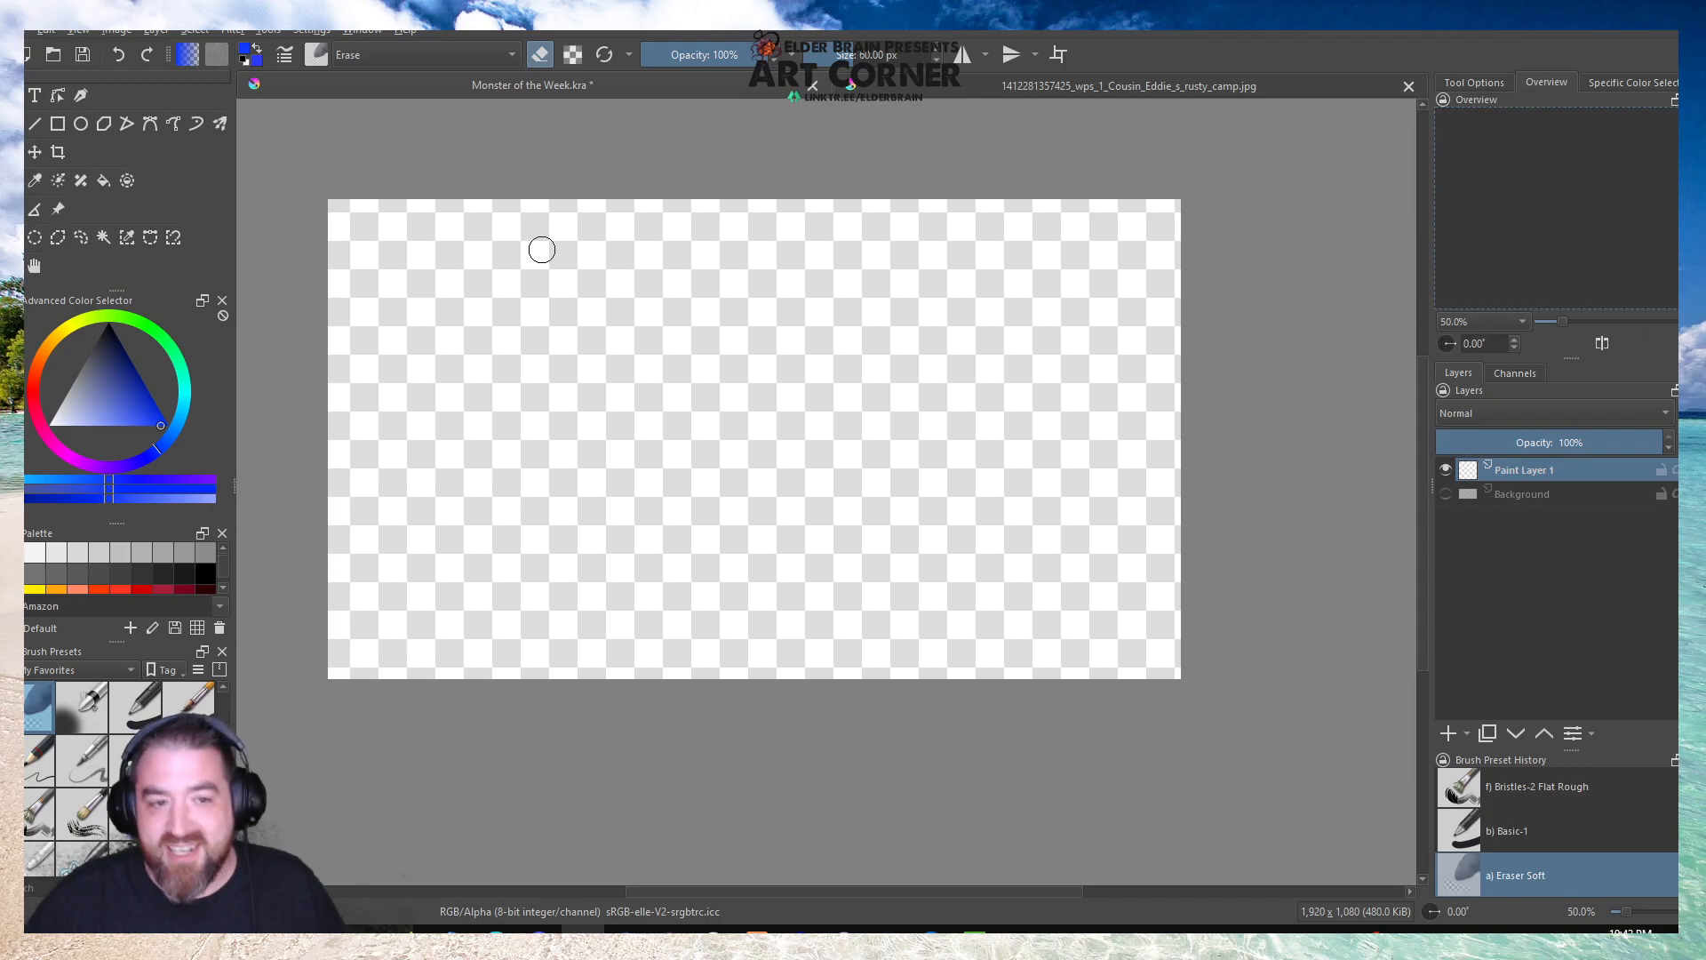
Open linktree-logo.png from the Twitch Overlay folder under Storage (D:), Pictures, D&D, Elder Brain.
left_click(55, 57)
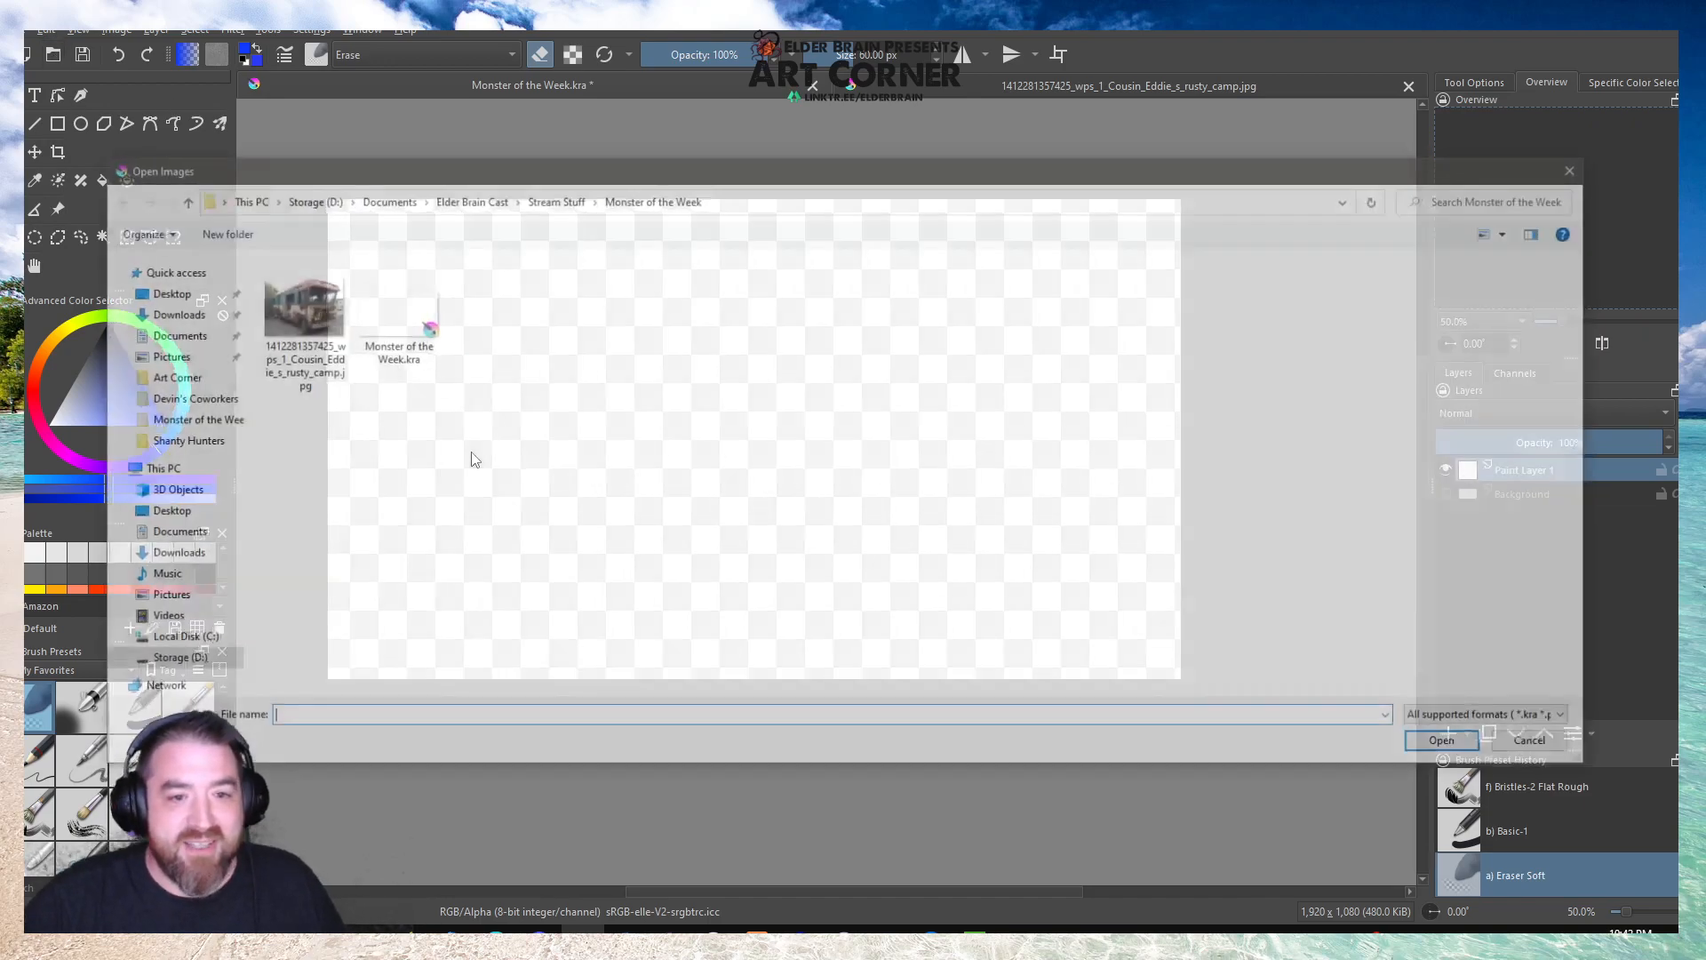
left_click(302, 204)
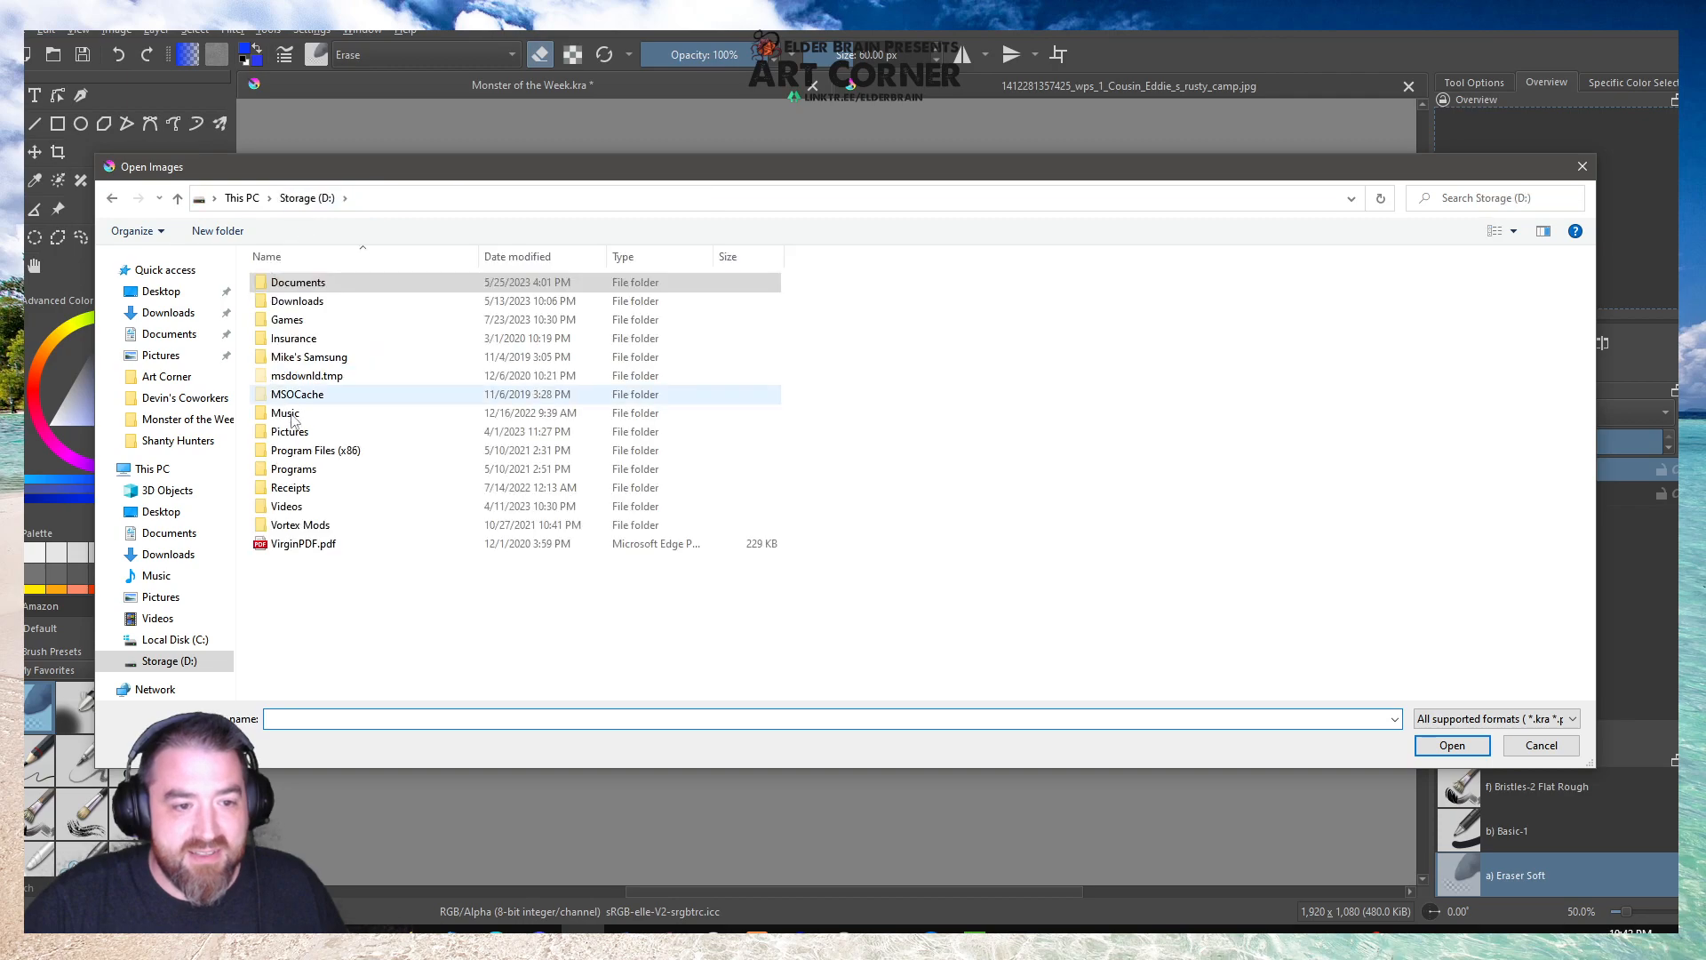
double_click(291, 432)
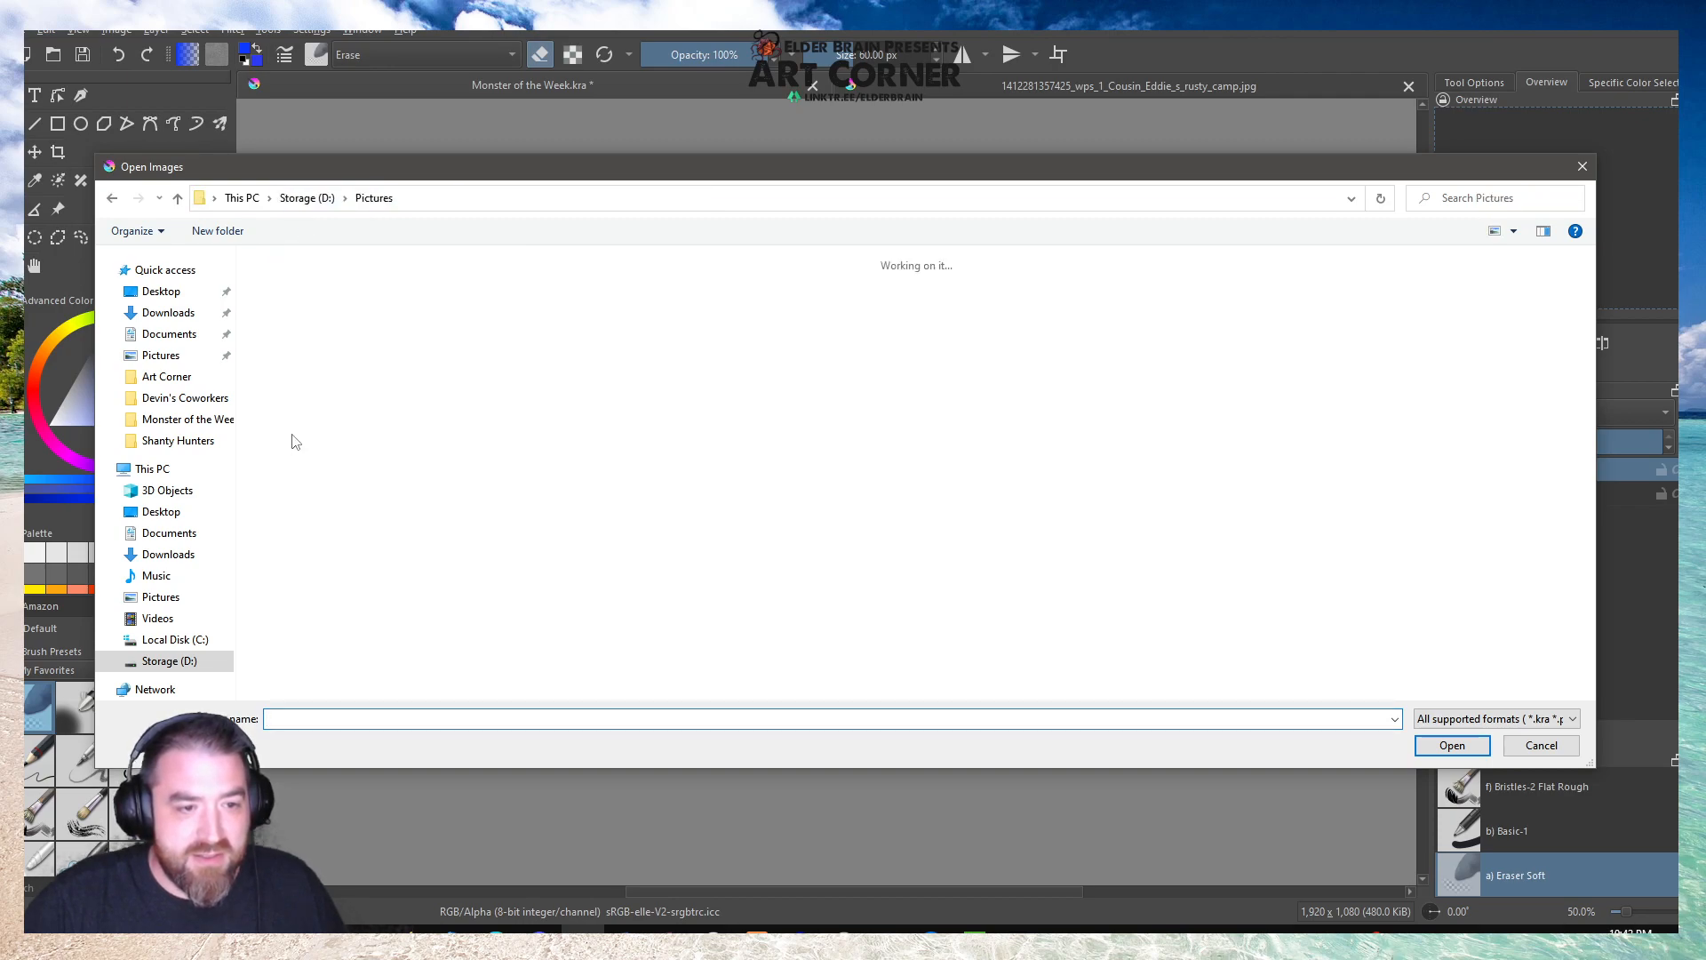
double_click(680, 317)
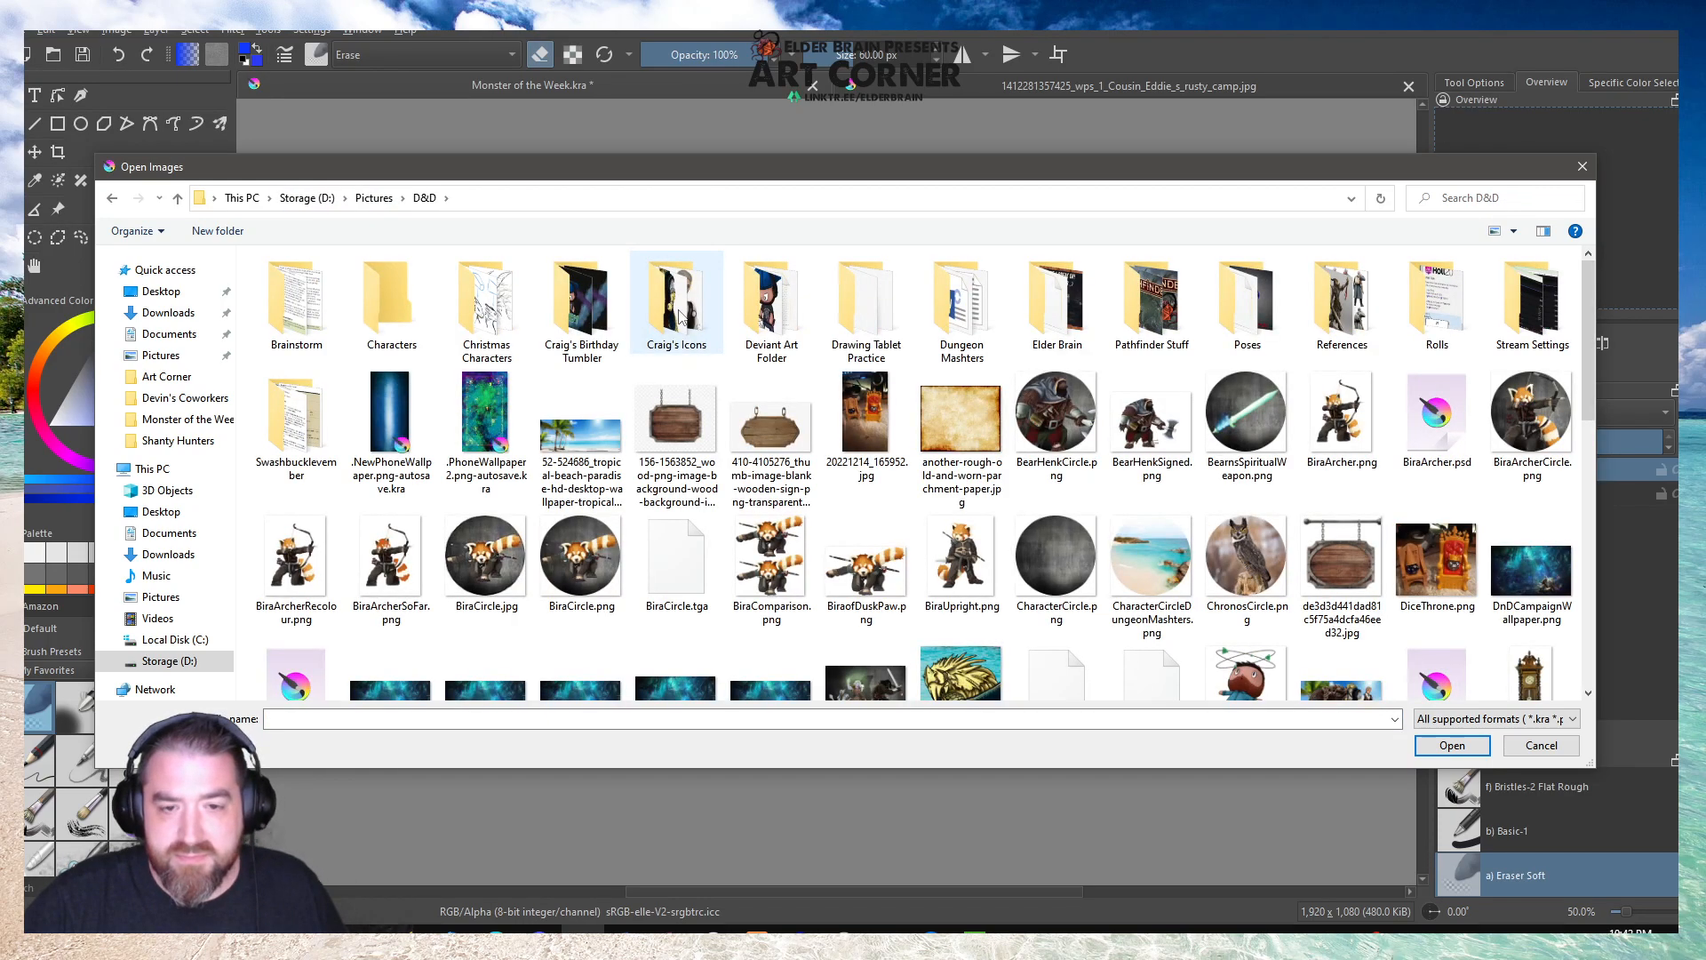
double_click(1055, 309)
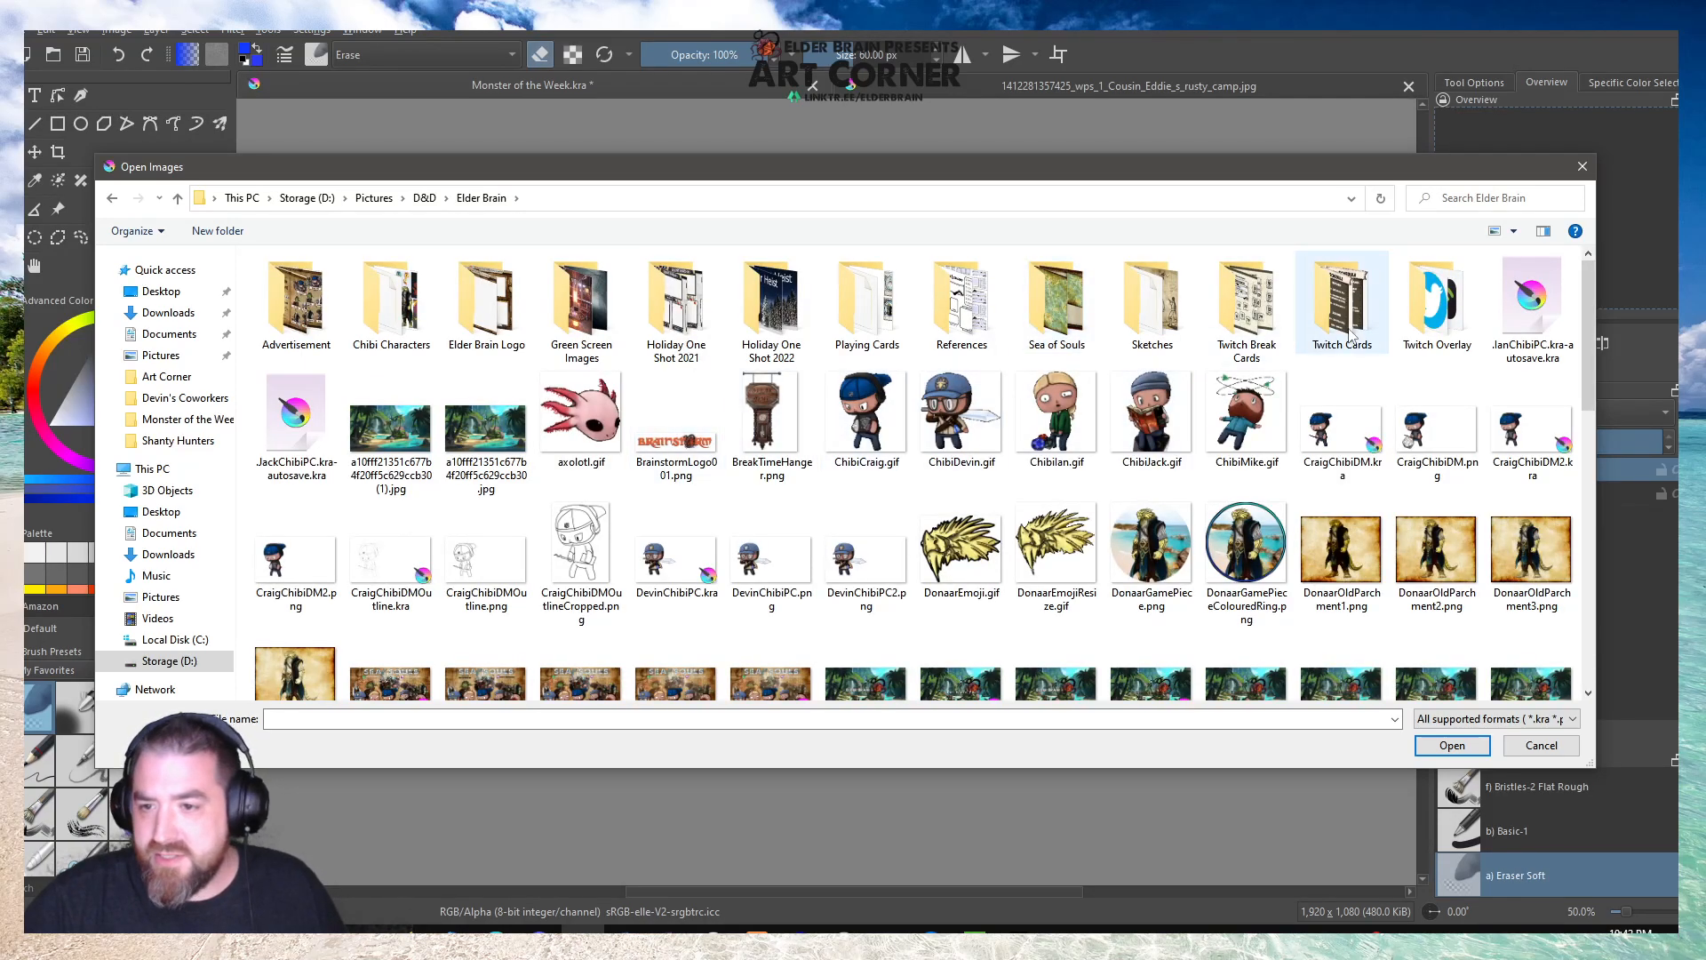
double_click(1435, 302)
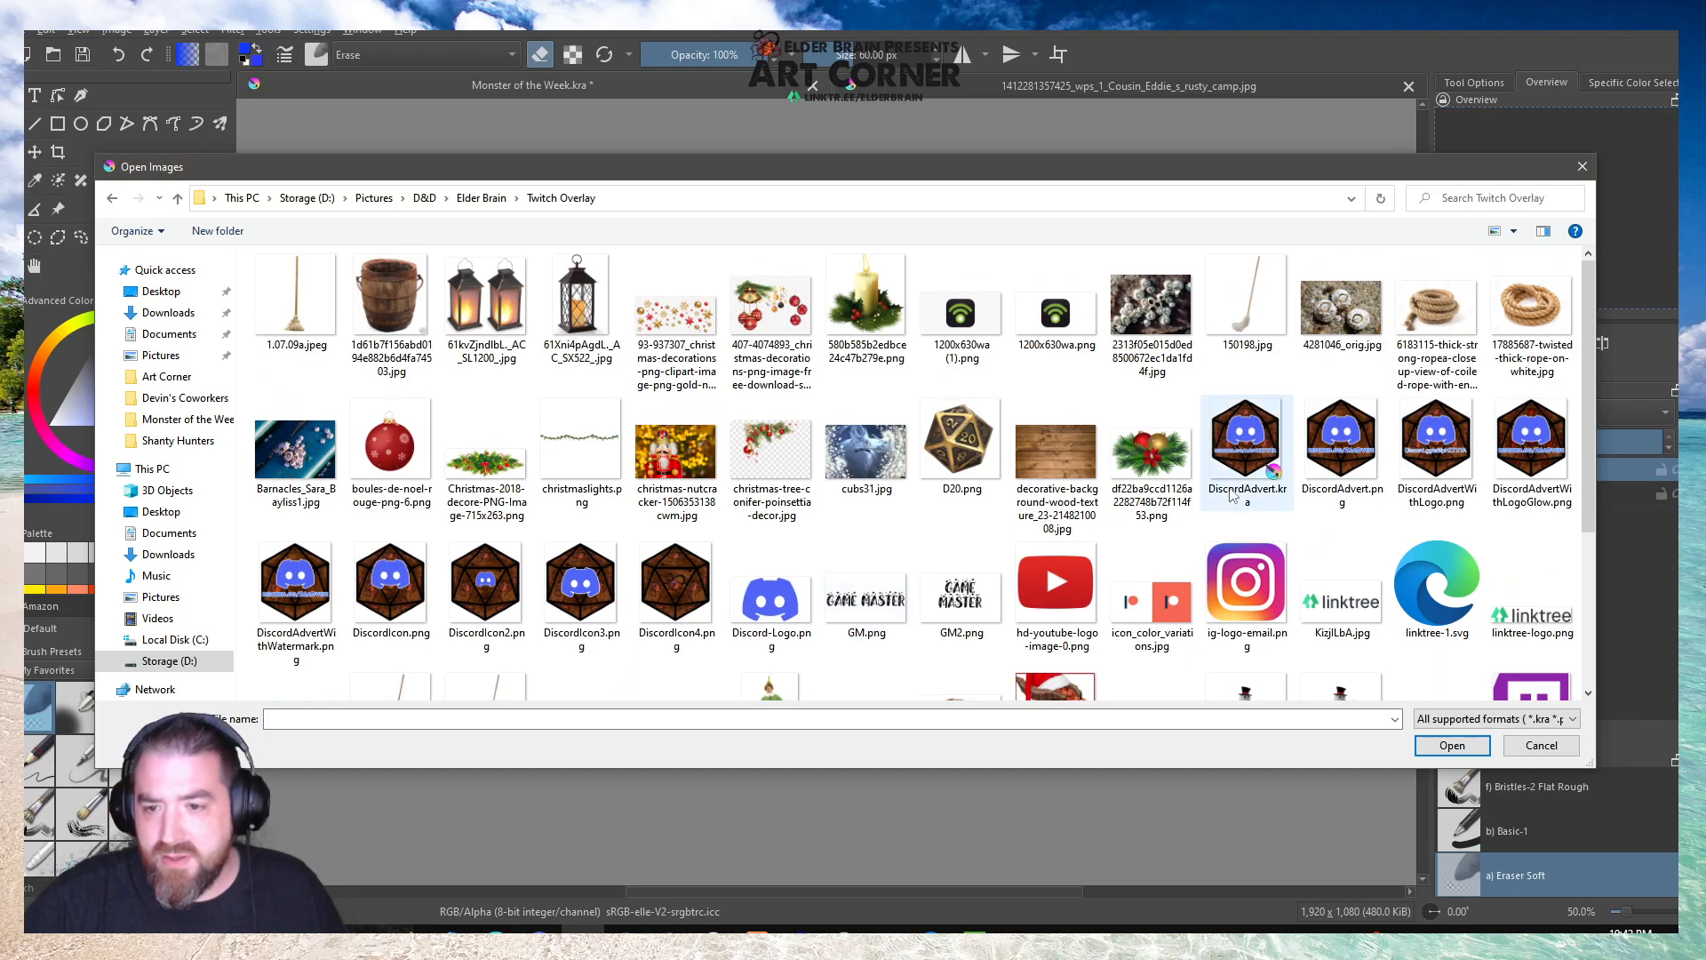
scroll(1233, 494, "down", 3)
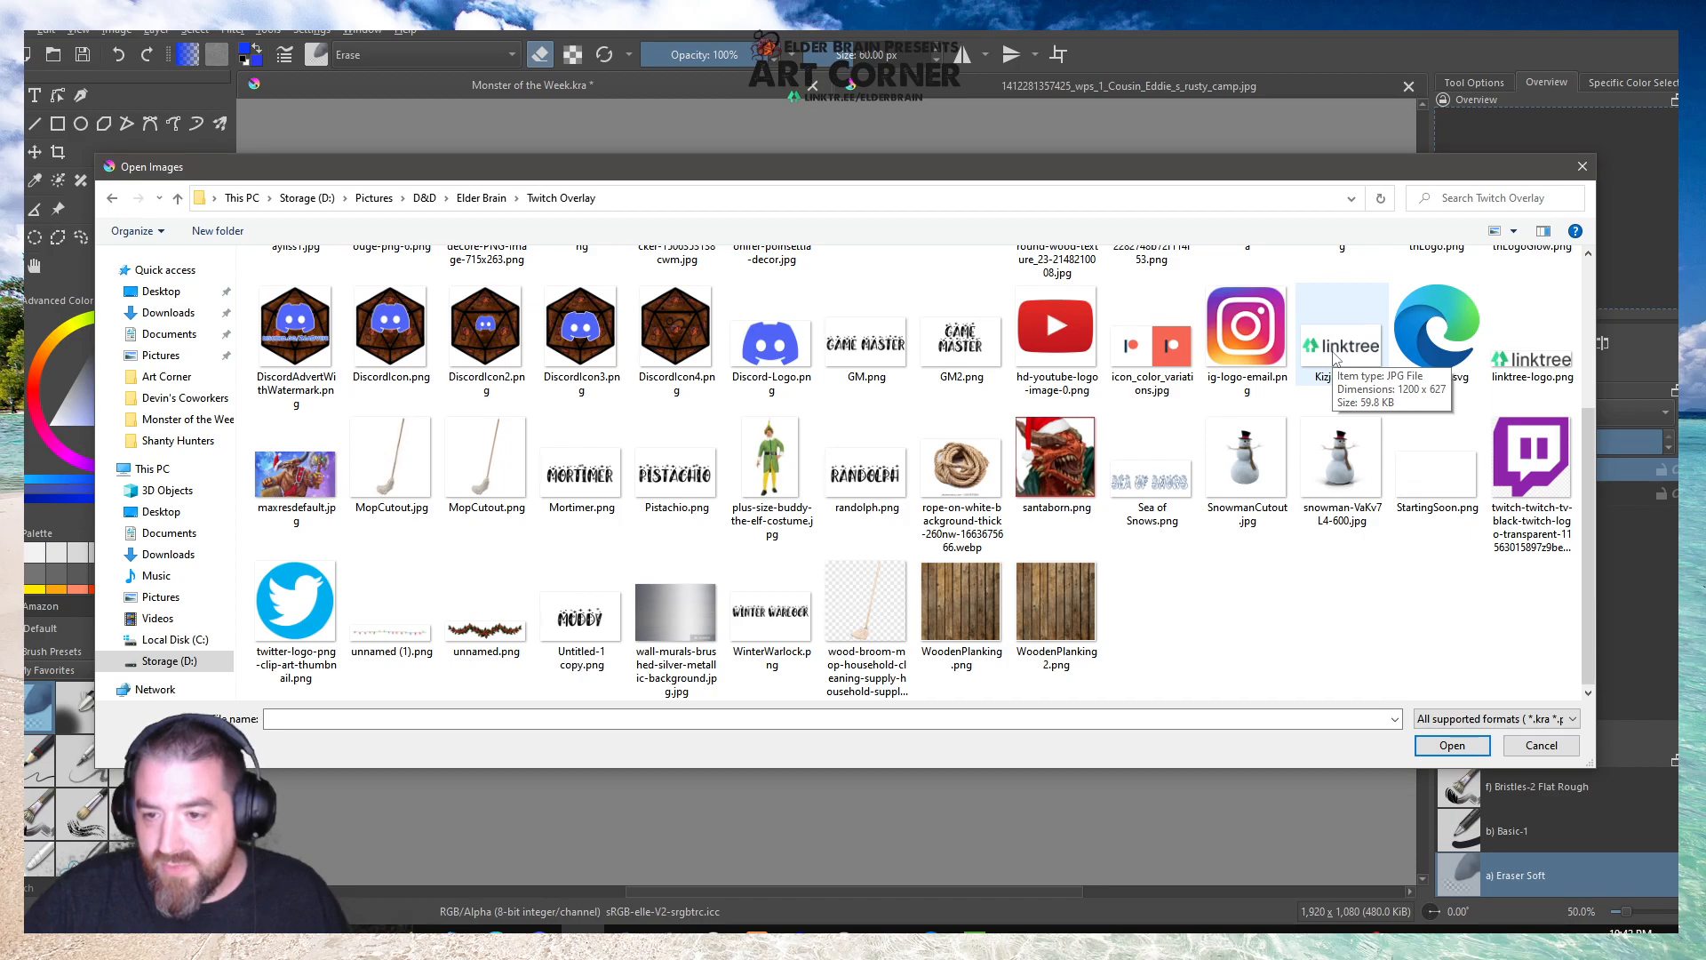
scroll(1335, 355, "up", 3)
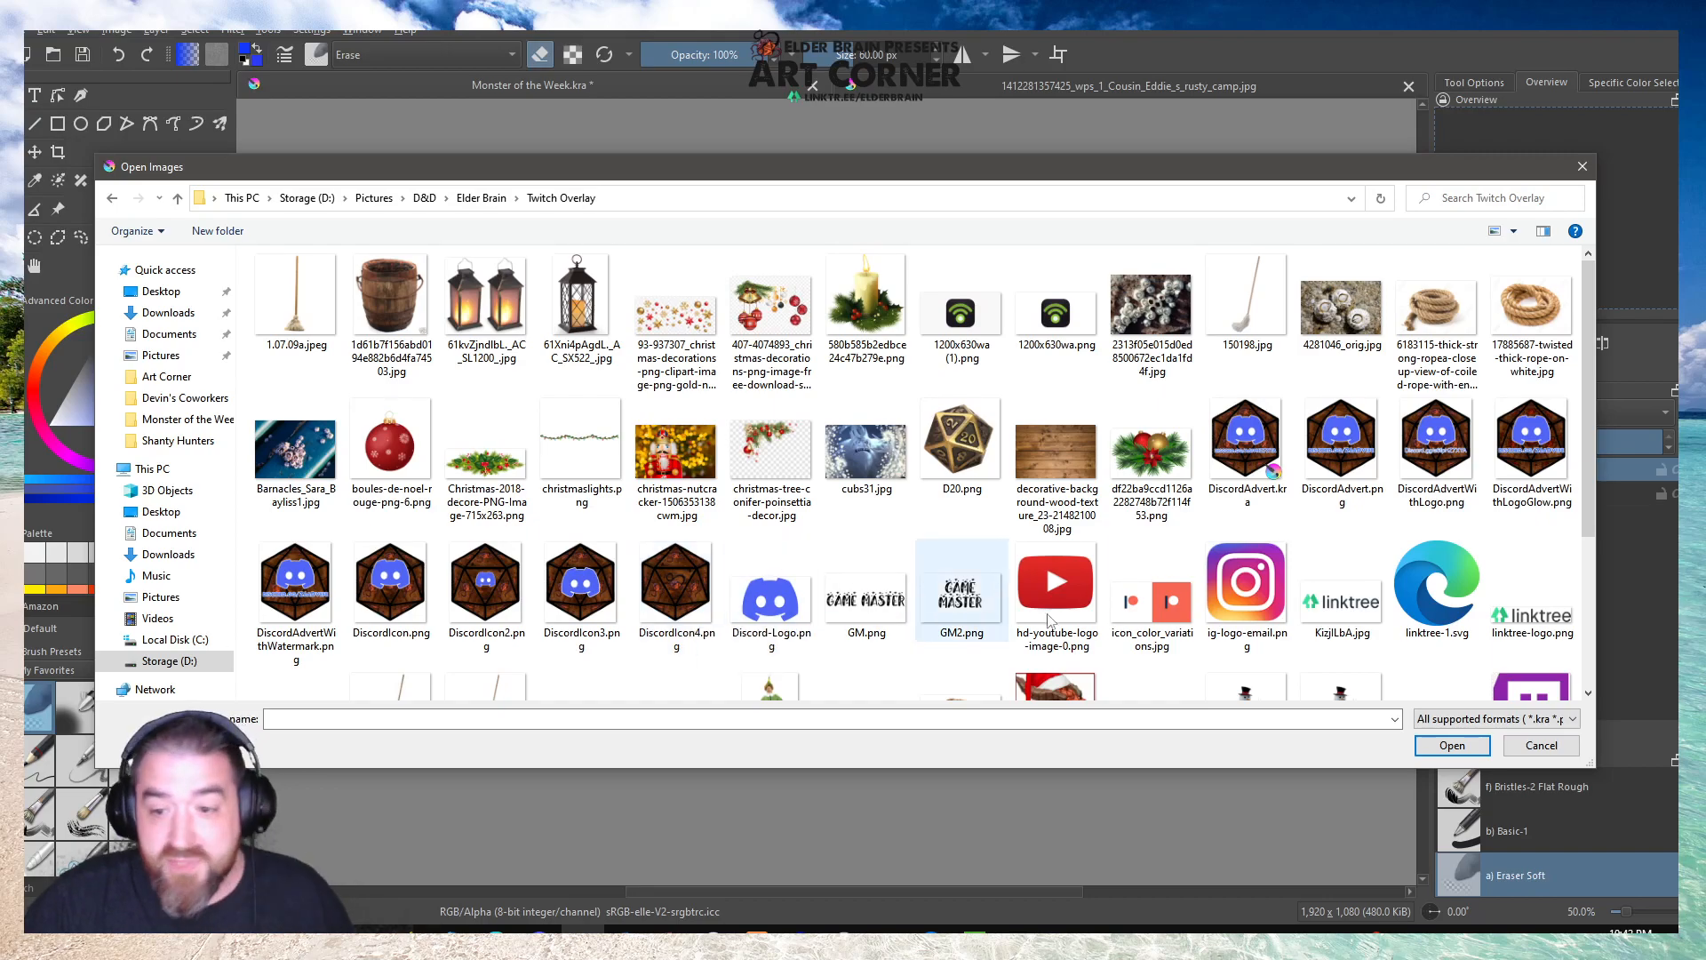
scroll(866, 591, "down", 3)
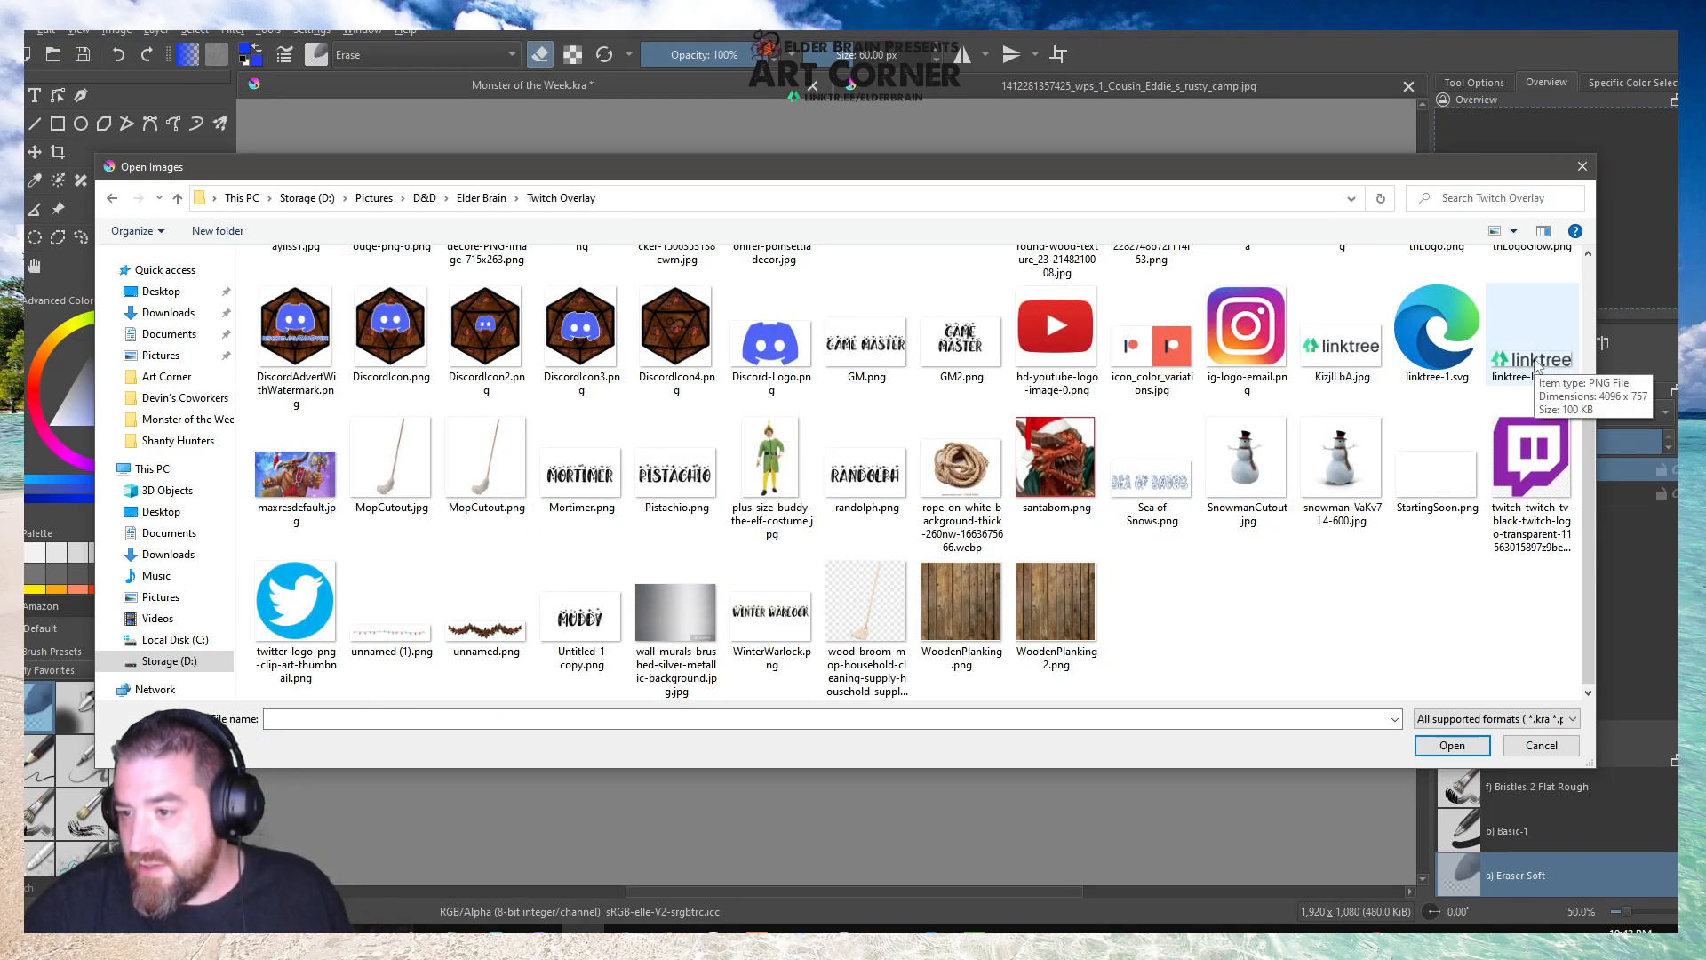
double_click(1536, 368)
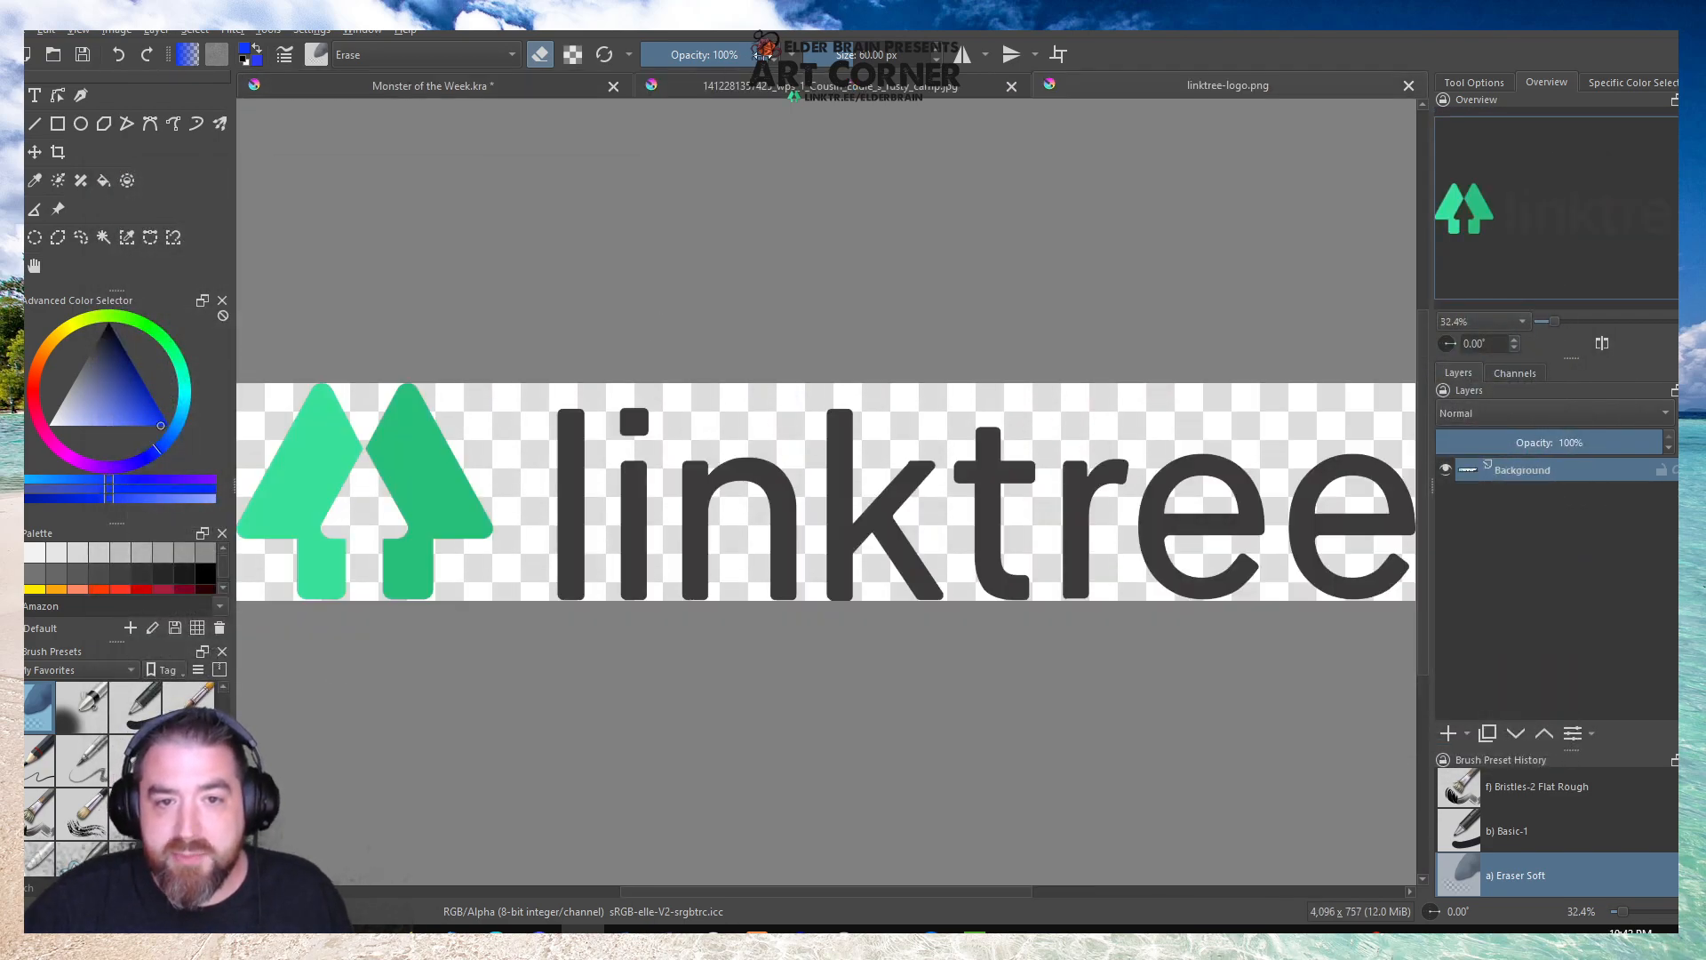
Check the blank Monster of the Week canvas and bring the rusty camper photo back up.
left_click(766, 86)
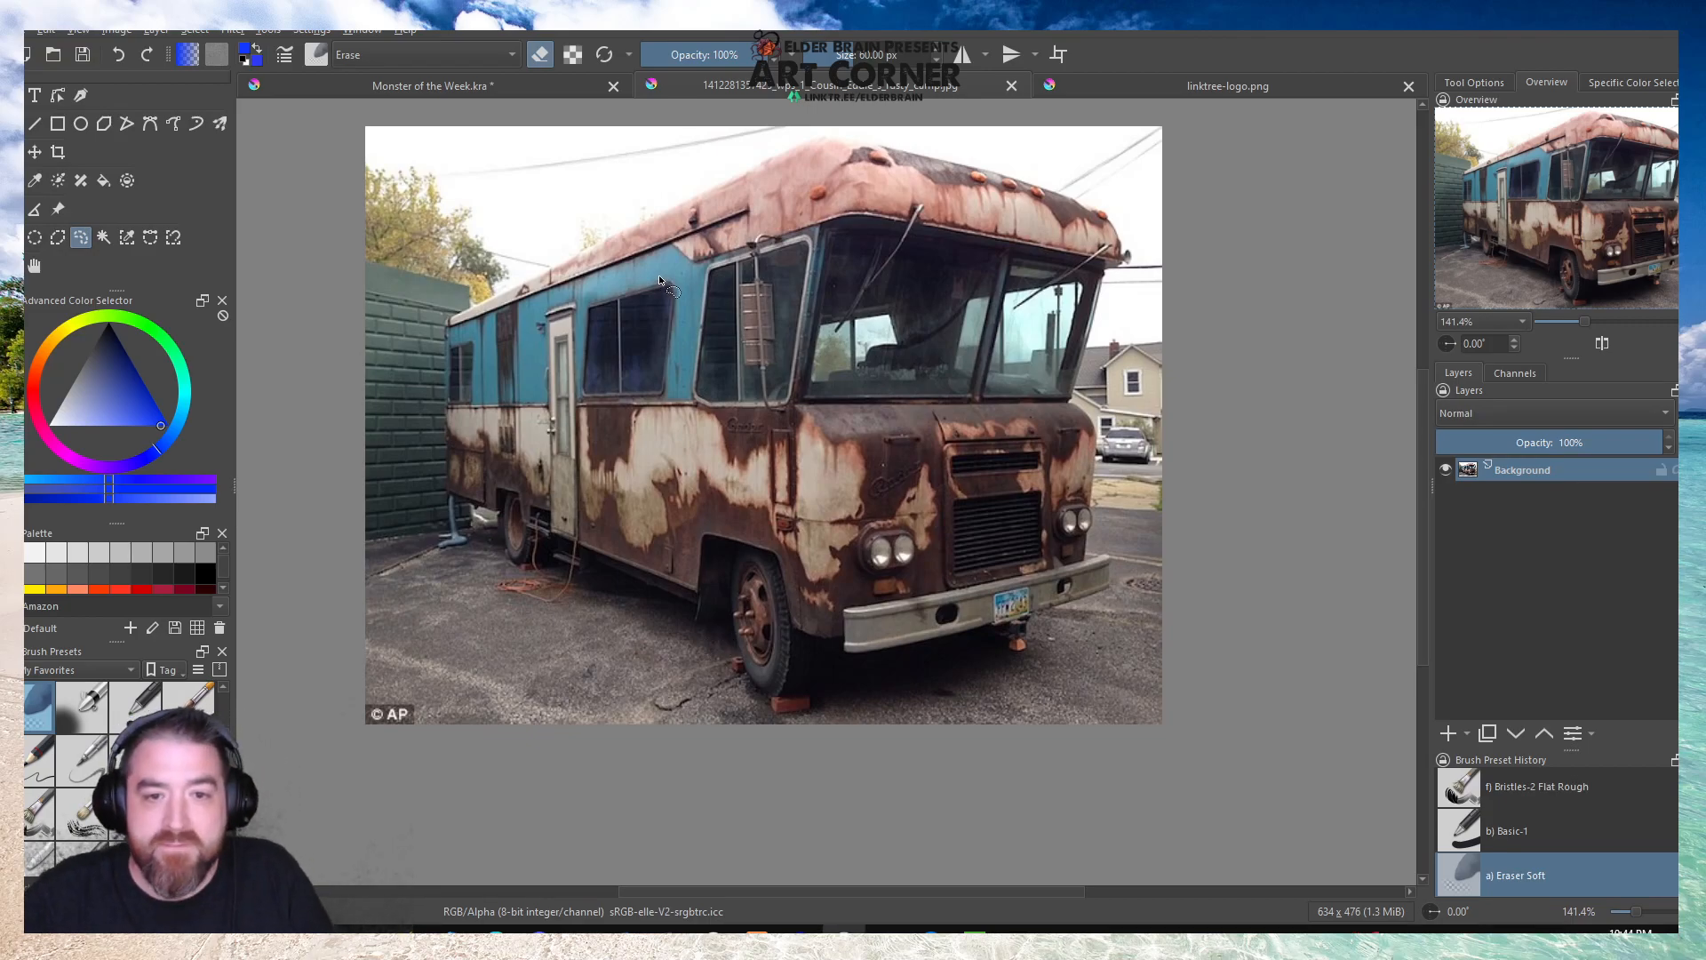
left_click(418, 87)
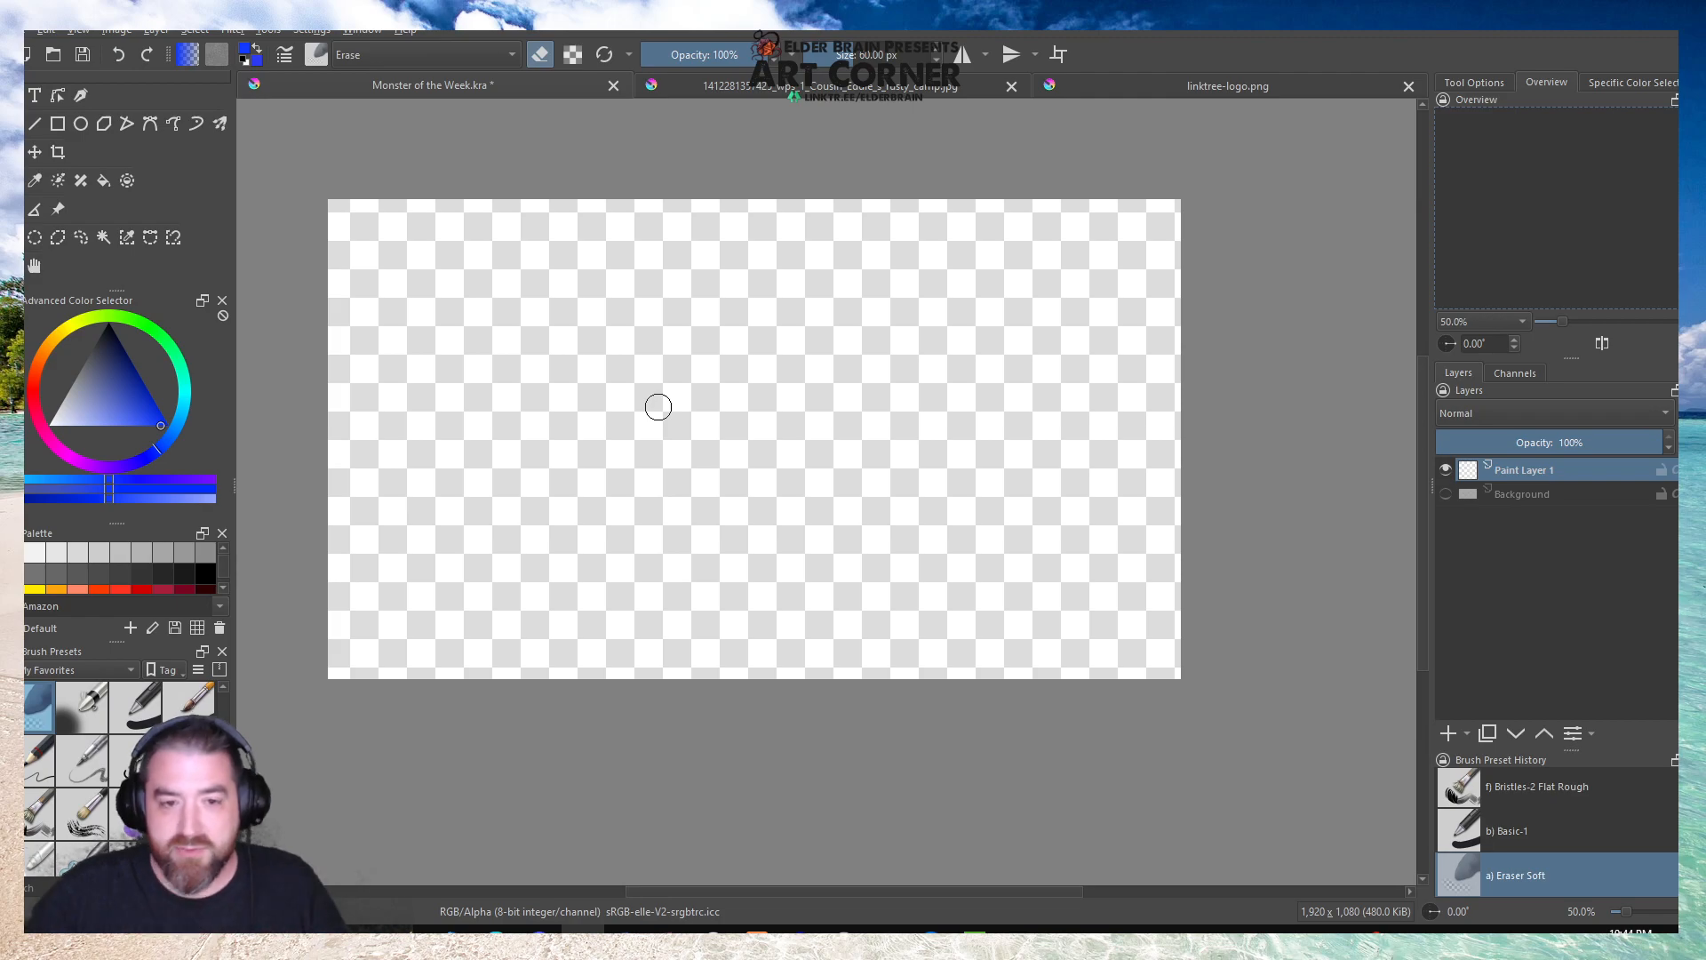
left_click(689, 77)
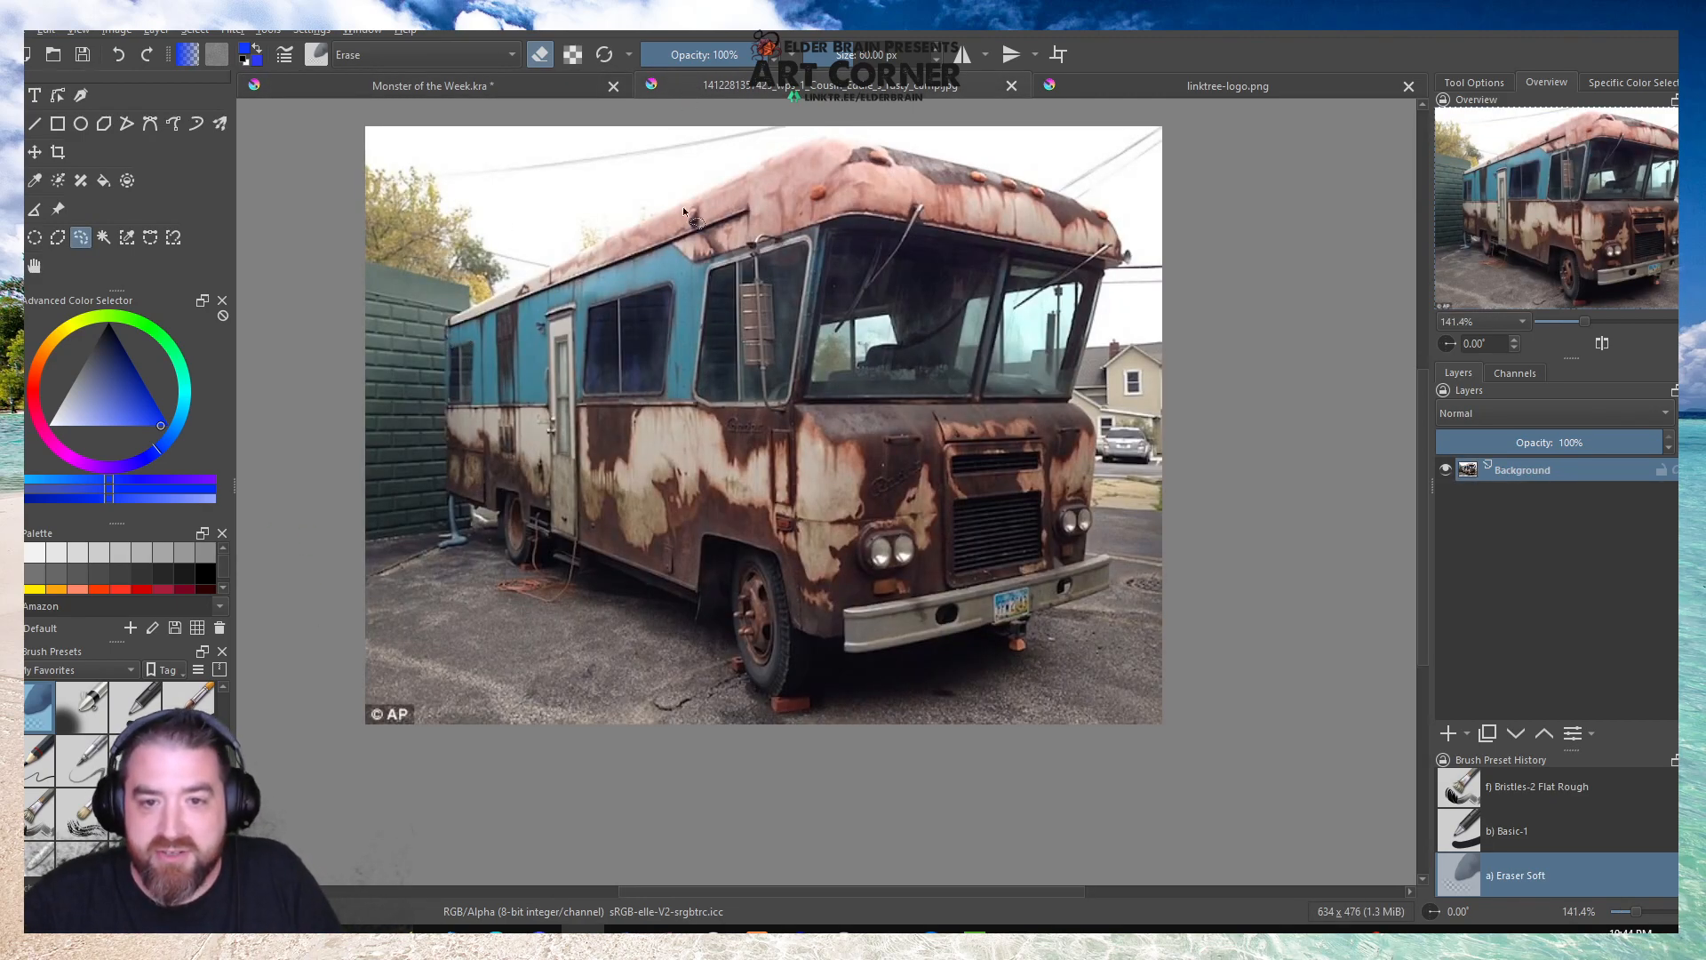
scroll(667, 212, "up", 1)
scroll(850, 610, "down", 1)
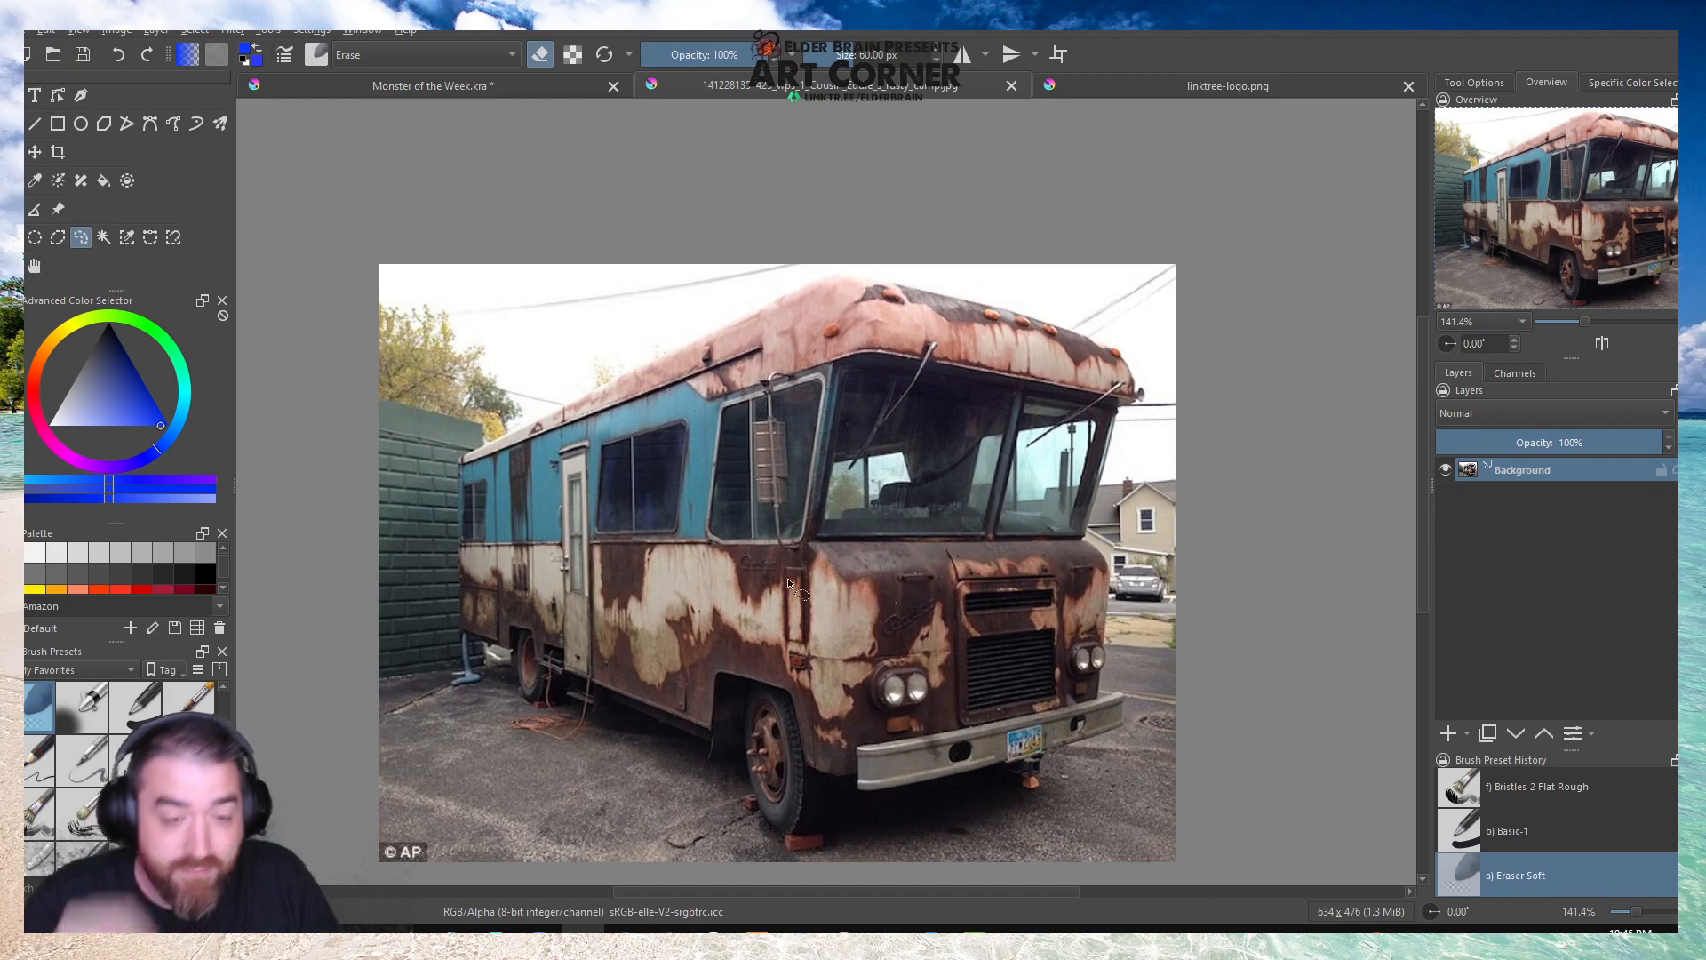
Try a contiguous colour selection on the camper's blue rear side, and clear it in favour of the Freehand Selection tool.
left_click(103, 237)
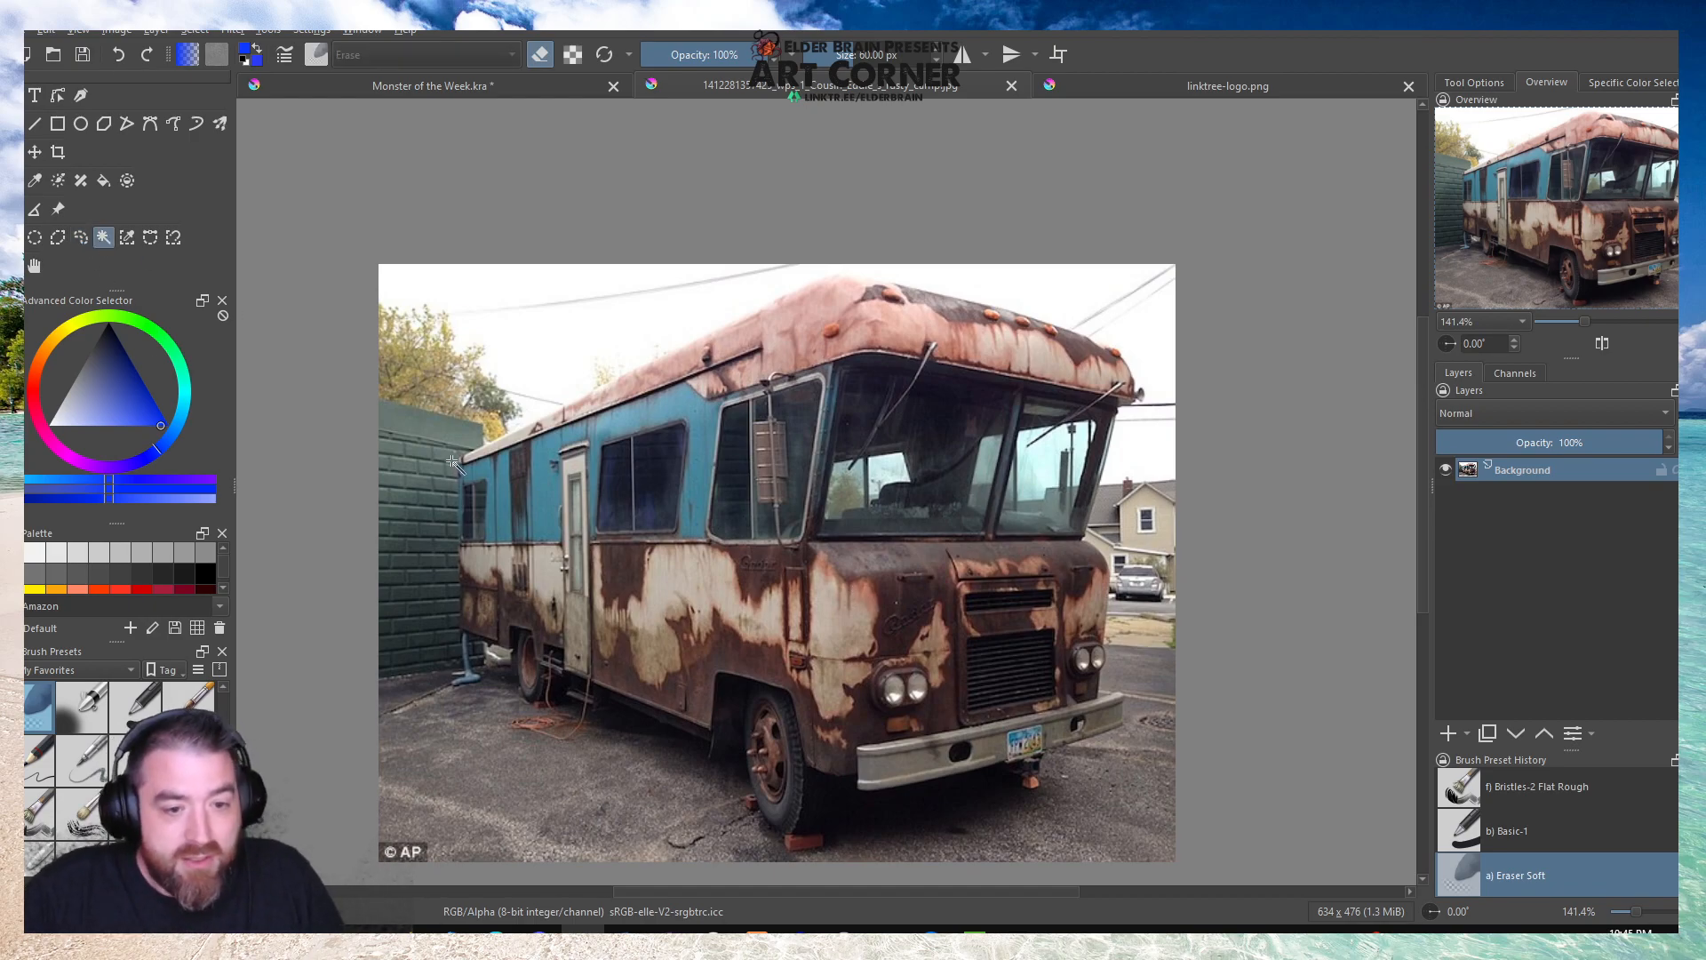
scroll(511, 471, "up", 3)
left_click(511, 471)
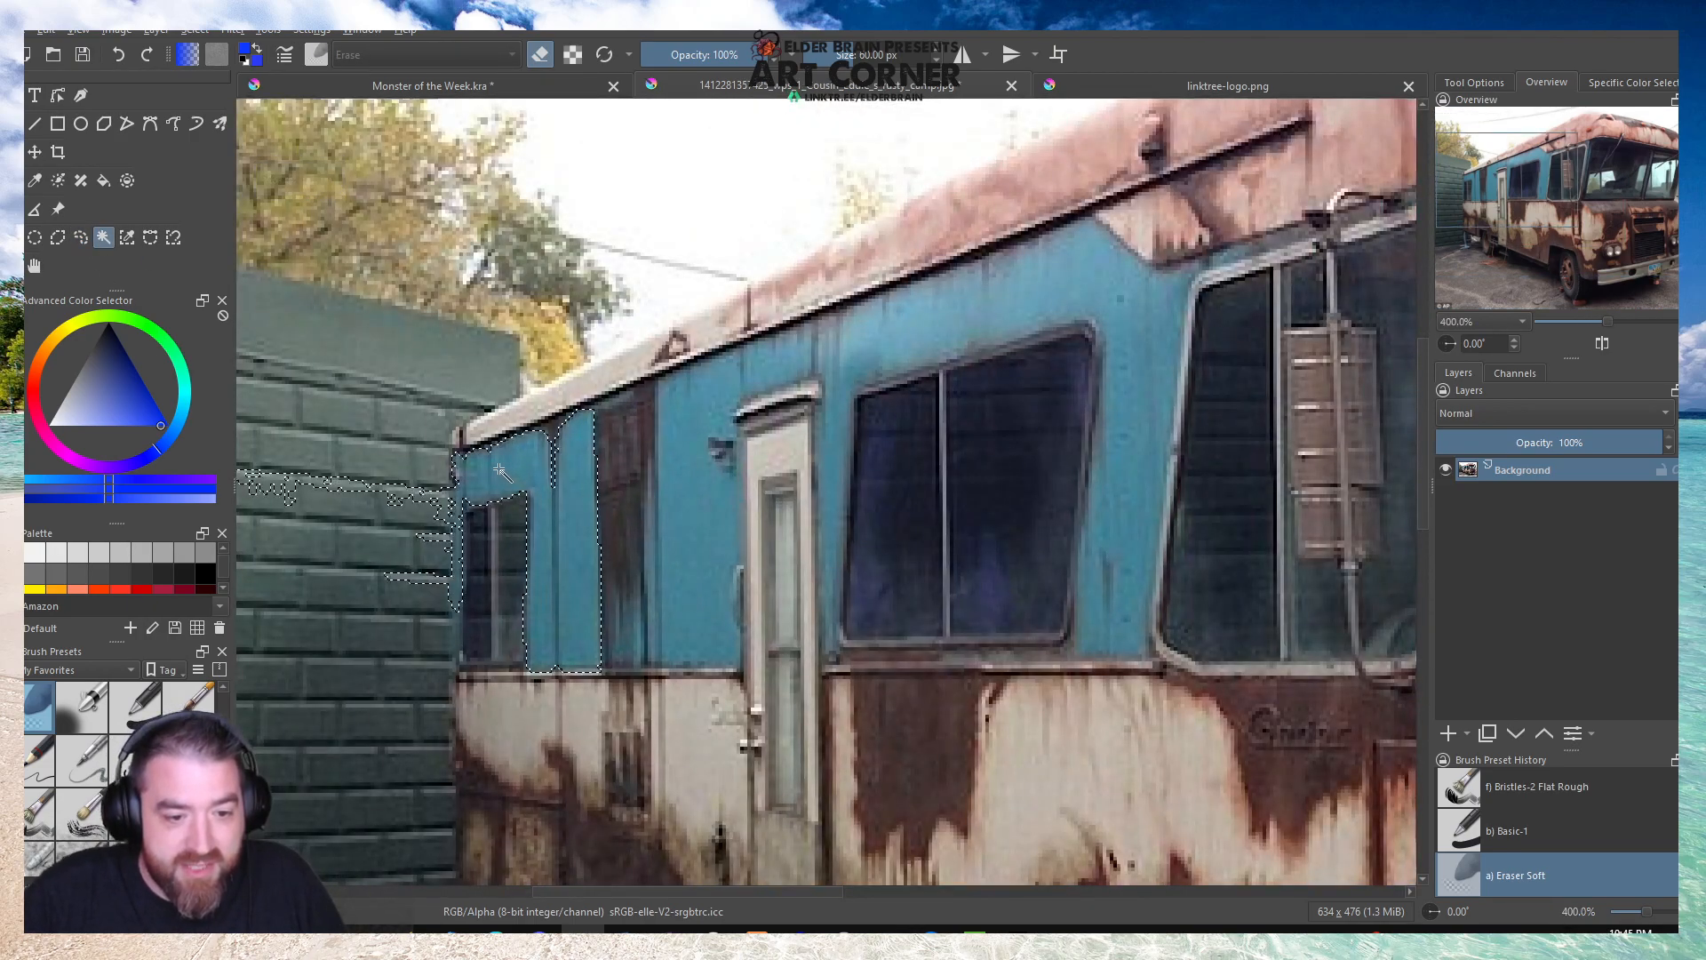
left_click(80, 237)
key("ctrl+shift+a")
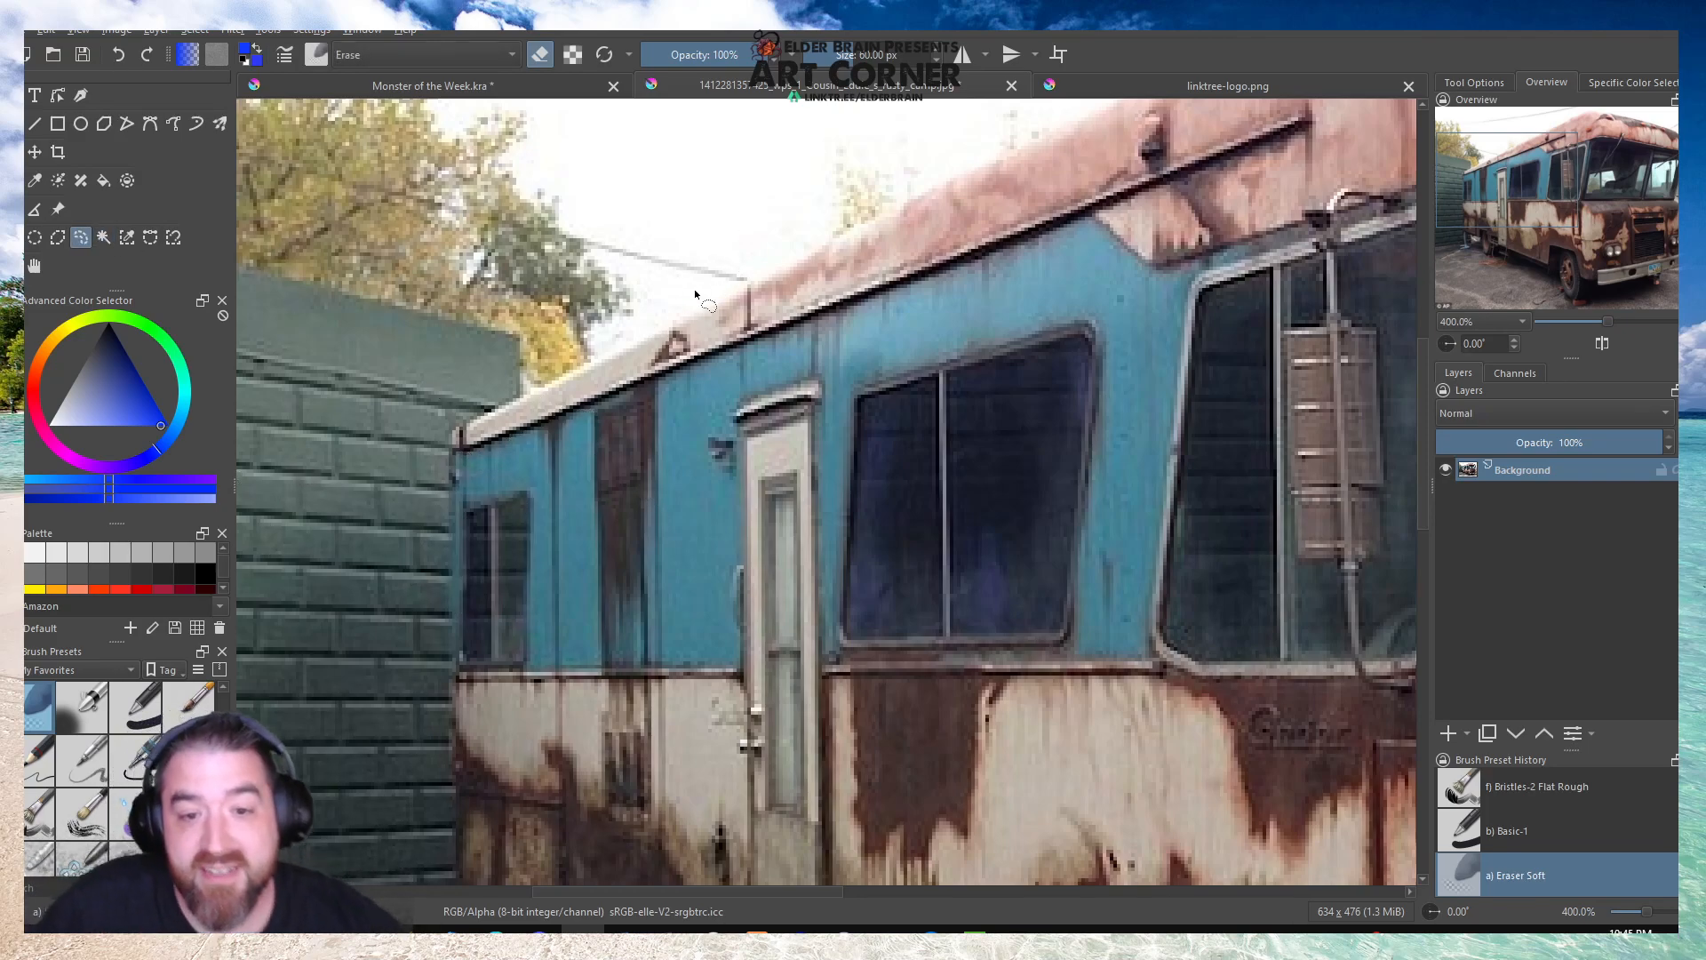
Outline the camper's rear with a freehand selection, following the roof edge, back wall, lower edge and rear wheel.
mouse_move(737, 290)
left_mouse_down()
mouse_move(462, 440)
mouse_move(448, 631)
mouse_move(466, 878)
left_mouse_up()
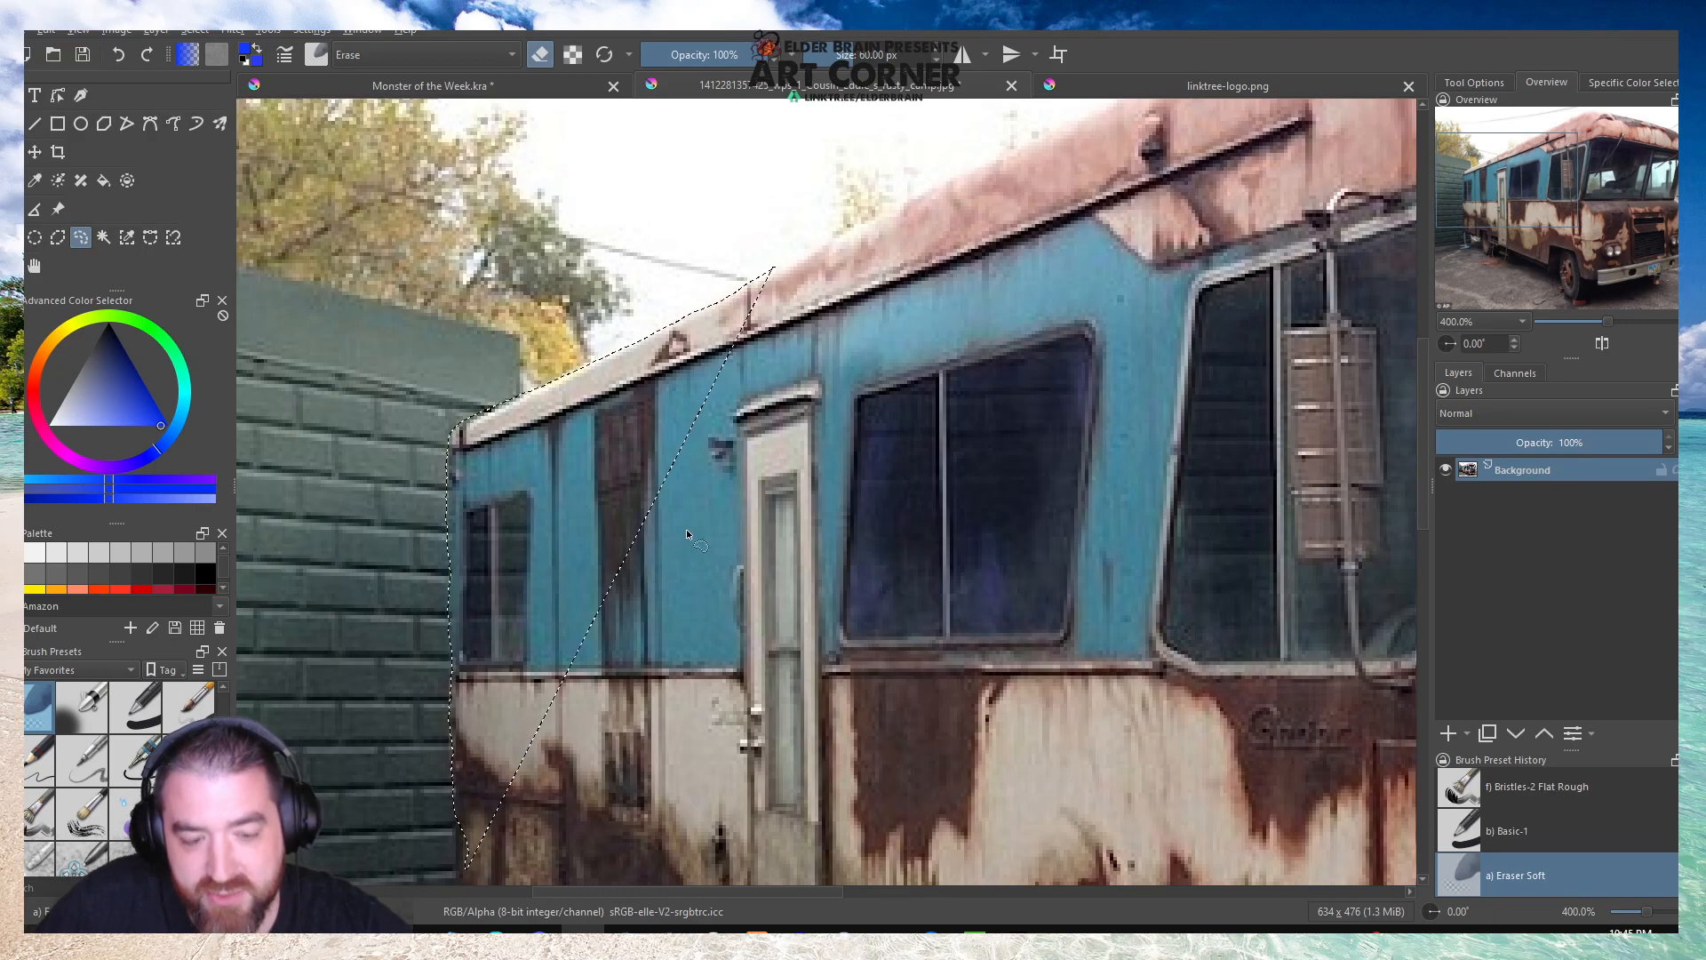
scroll(682, 543, "down", 3)
scroll(630, 428, "up", 4)
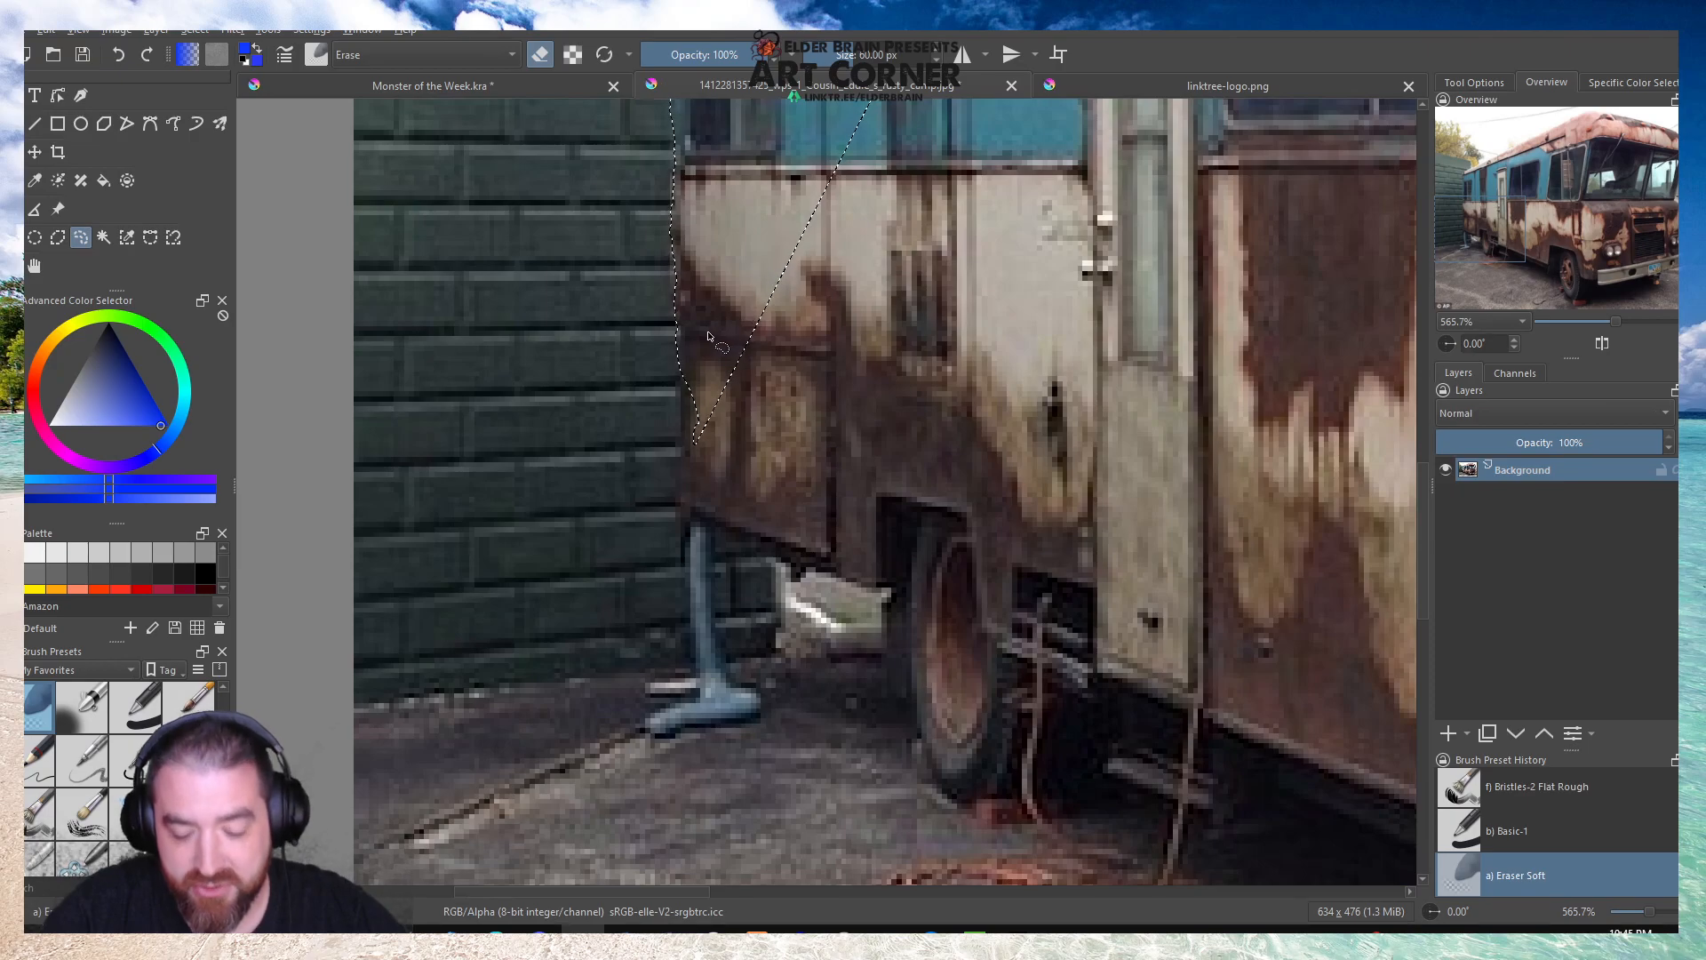
mouse_move(681, 376)
left_mouse_down()
mouse_move(680, 513)
mouse_move(894, 595)
mouse_move(918, 750)
mouse_move(955, 798)
mouse_move(1076, 798)
mouse_move(1115, 693)
left_mouse_up()
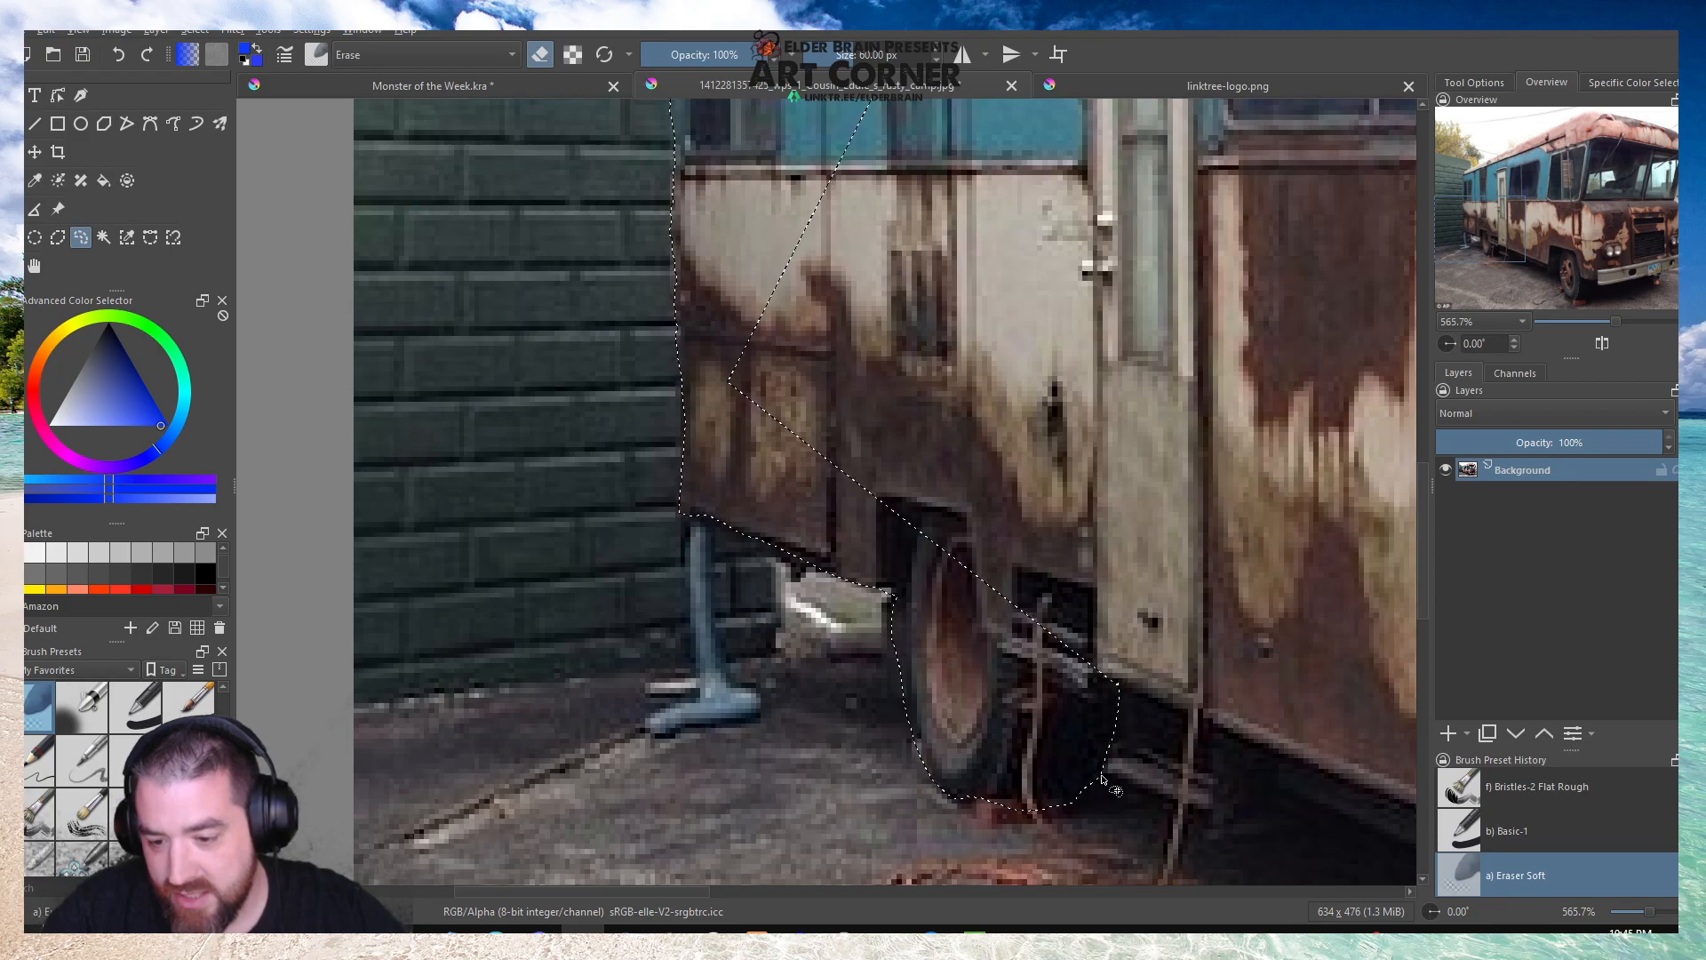
left_click_drag(1106, 751, 1077, 802)
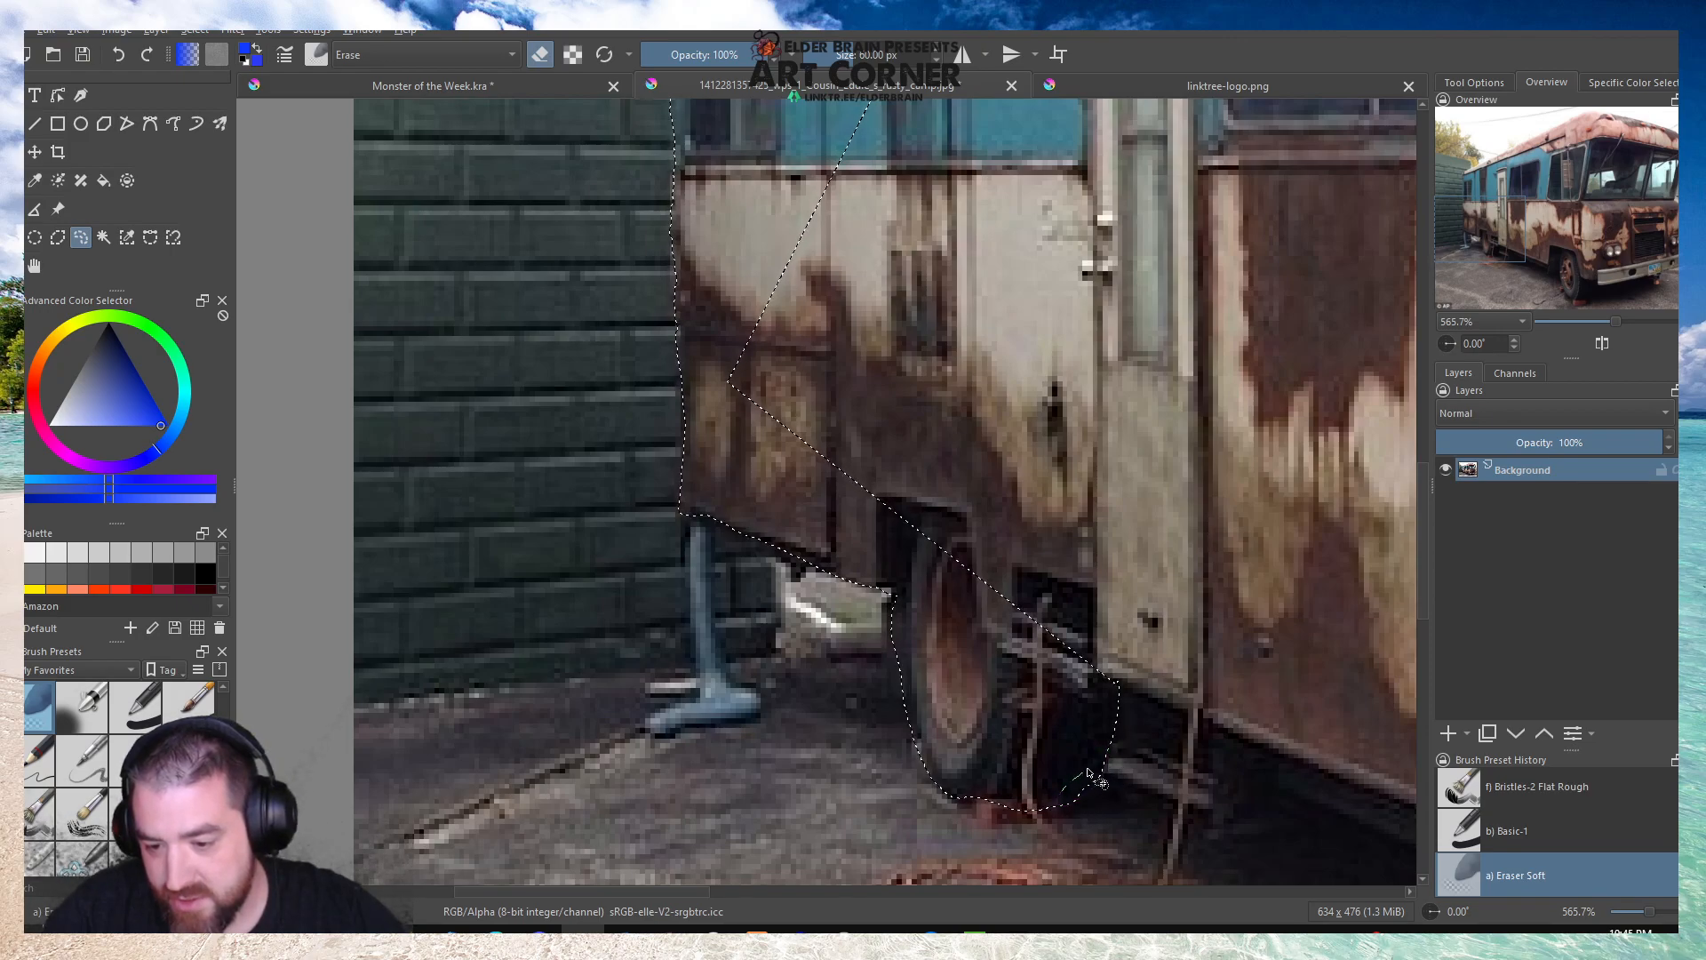
mouse_move(1026, 810)
left_mouse_down()
mouse_move(951, 790)
mouse_move(1029, 812)
left_mouse_up()
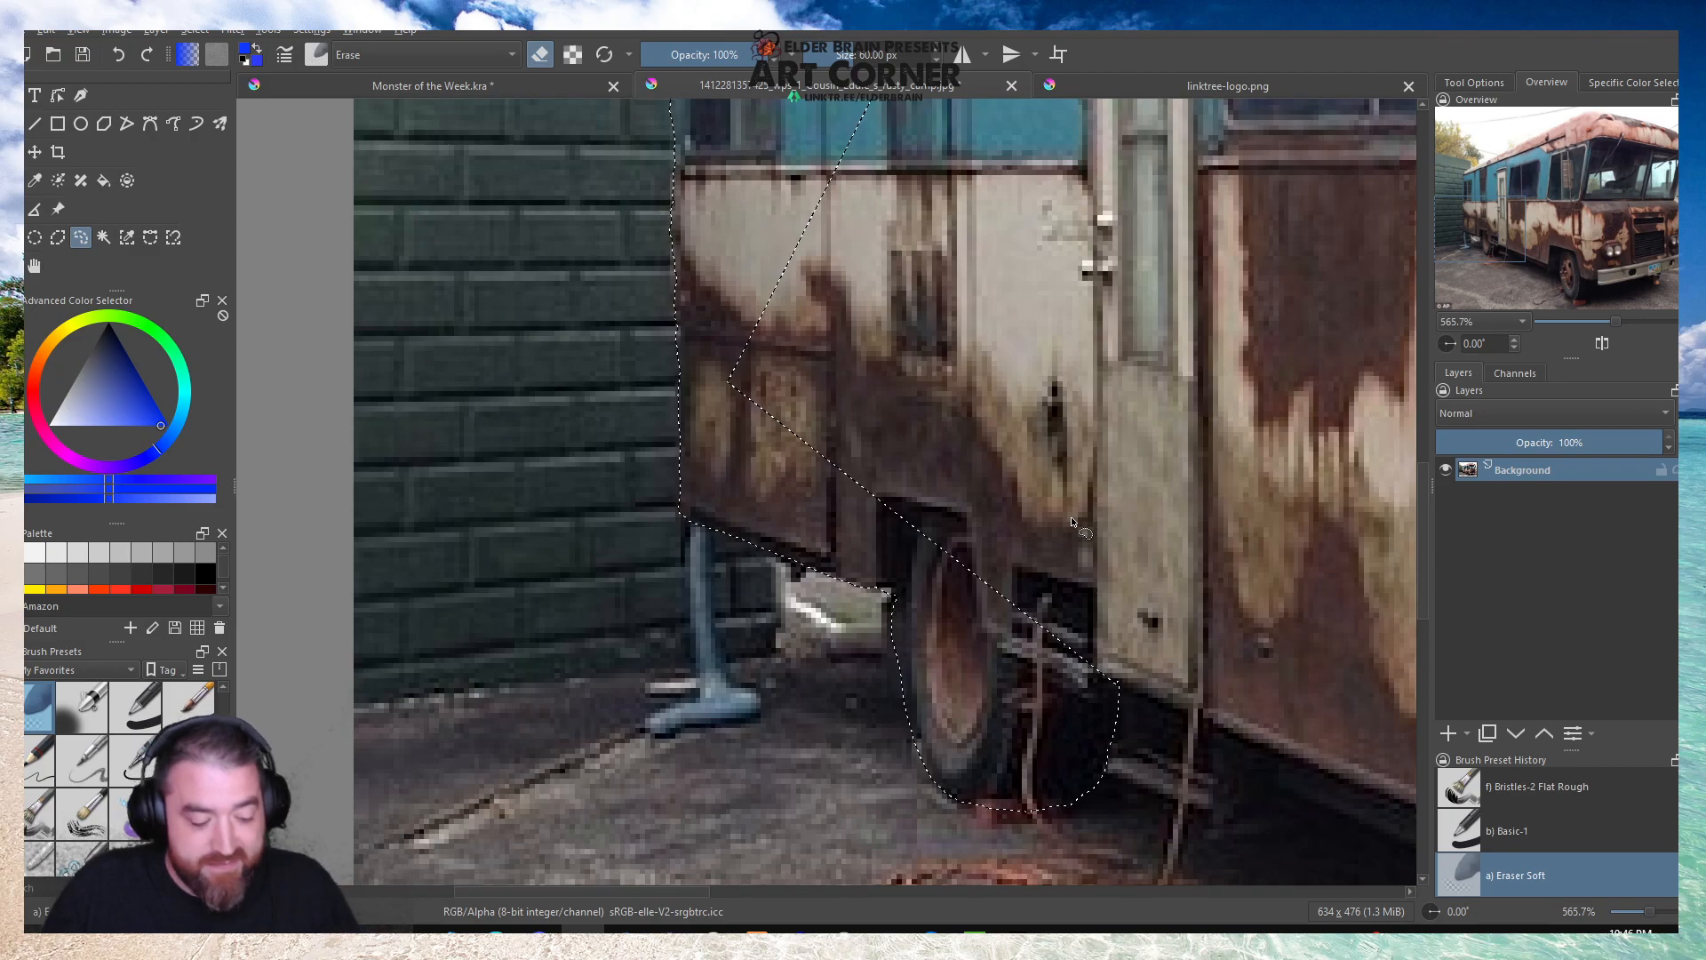
Extend the freehand selection from the rear wheel along the camper's underside to the front wheel arch.
scroll(1073, 523, "down", 8)
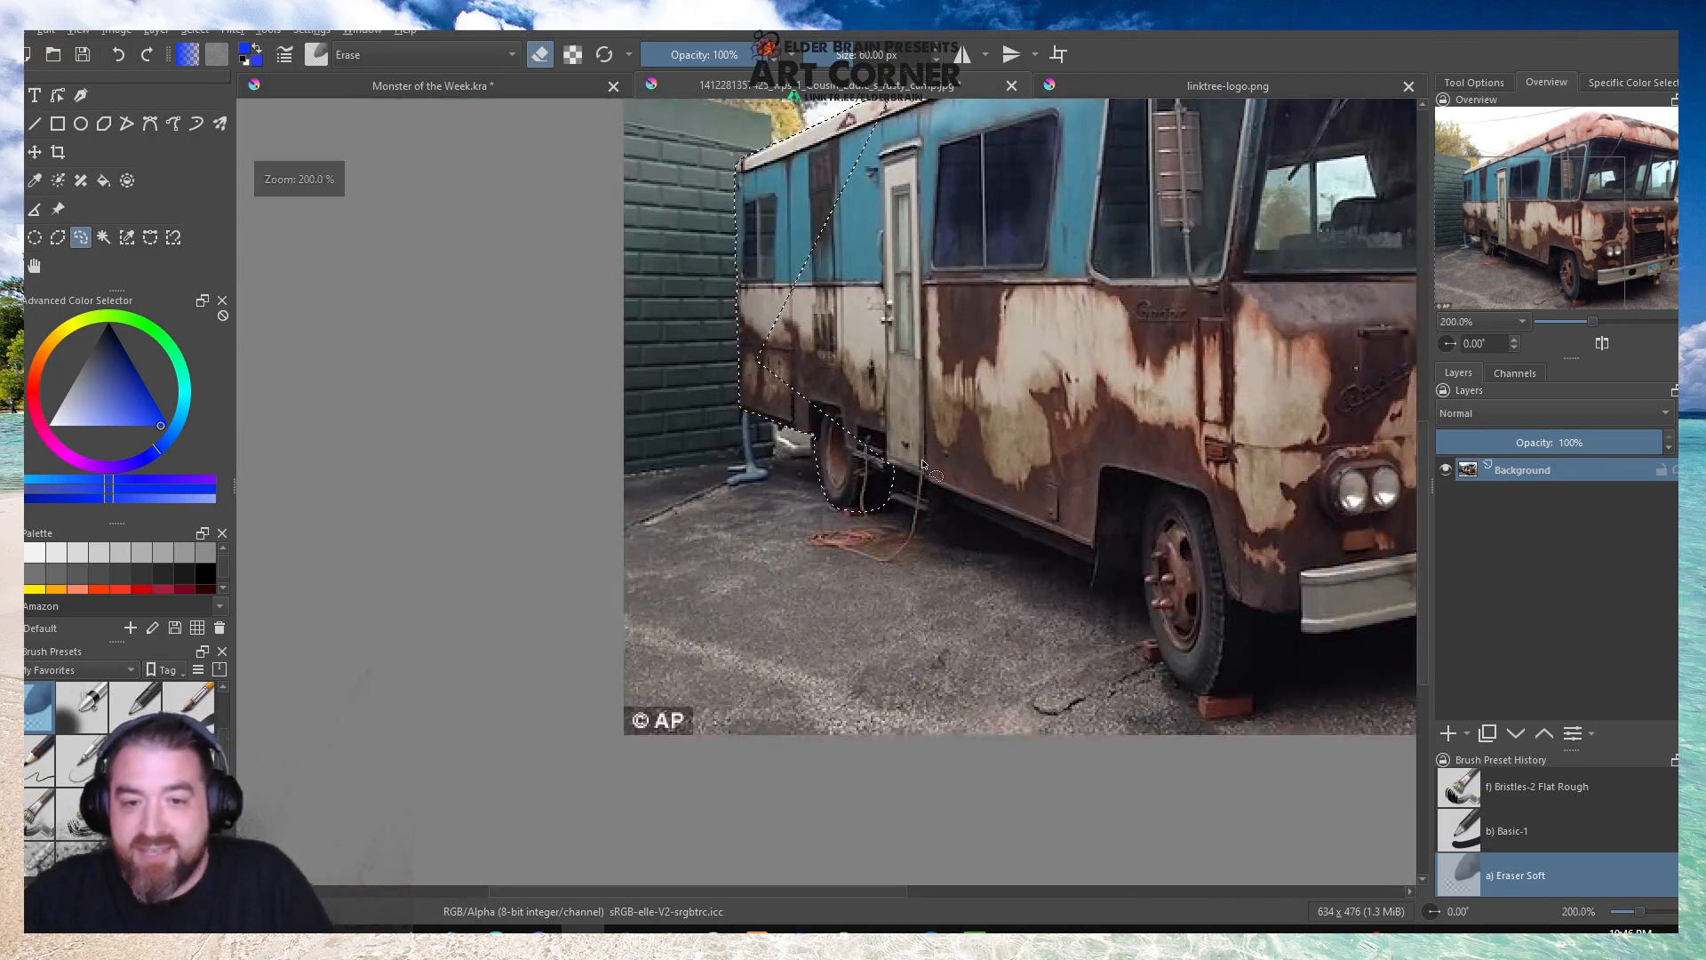
scroll(828, 520, "up", 8)
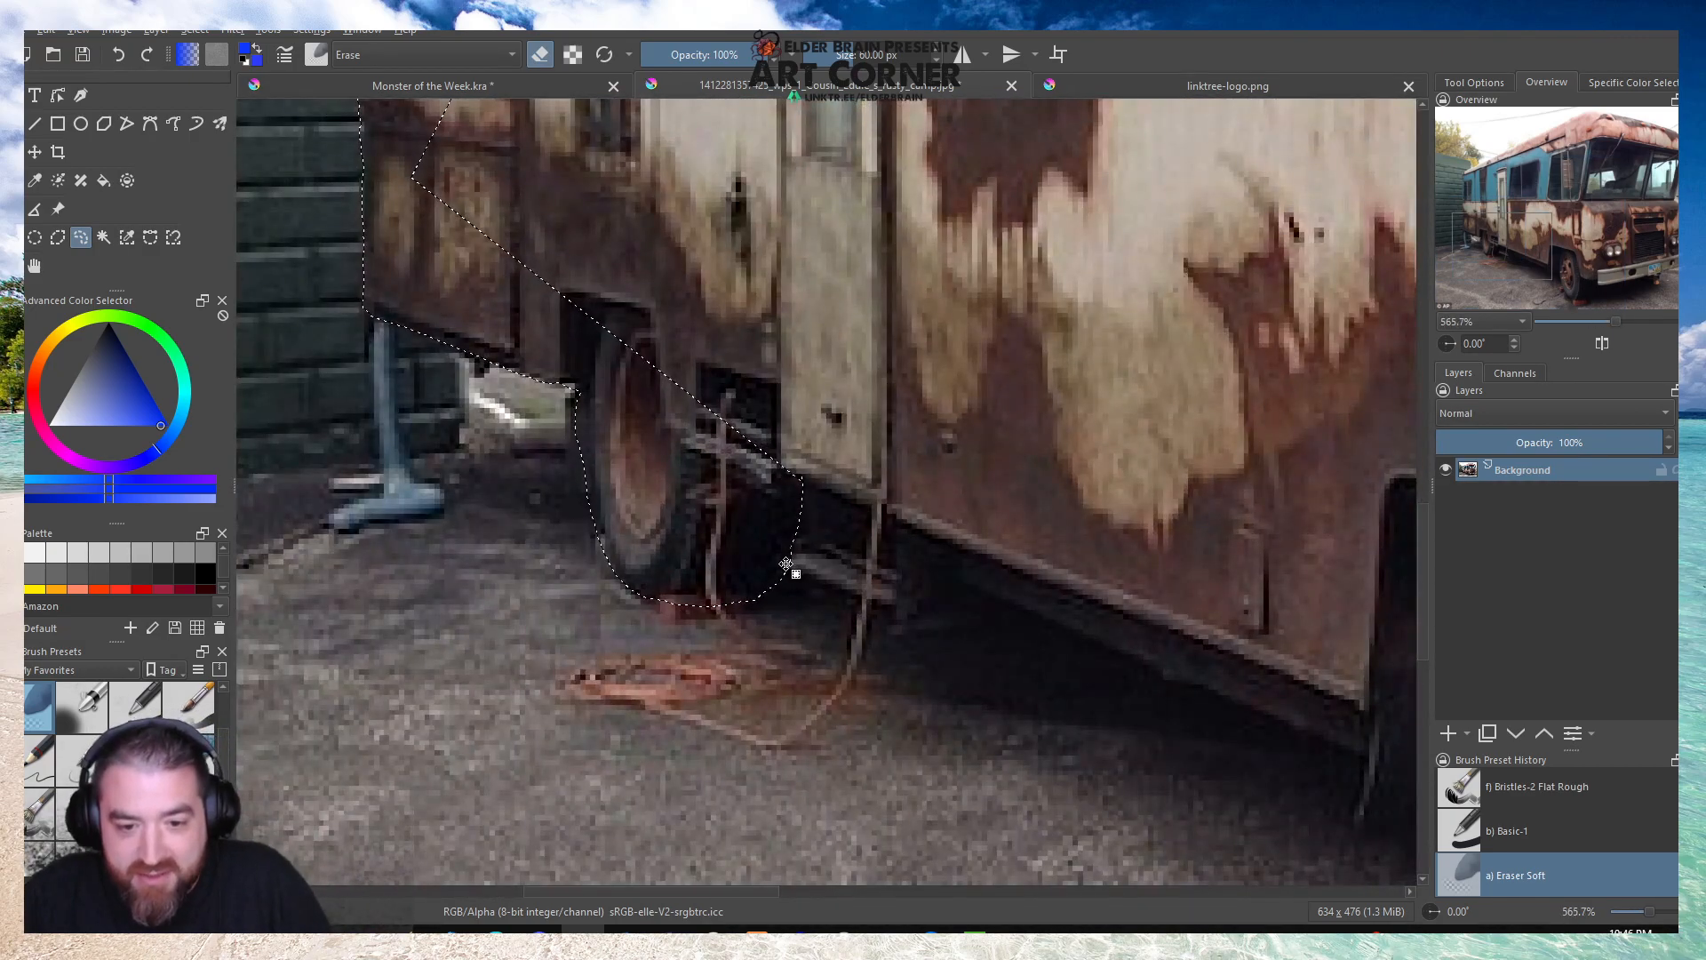
mouse_move(789, 563)
left_mouse_down()
mouse_move(899, 613)
mouse_move(961, 584)
mouse_move(1008, 593)
mouse_move(1363, 769)
mouse_move(1357, 813)
mouse_move(1413, 813)
mouse_move(1408, 757)
mouse_move(1329, 633)
mouse_move(1090, 446)
mouse_move(814, 295)
mouse_move(598, 217)
mouse_move(402, 182)
left_mouse_up()
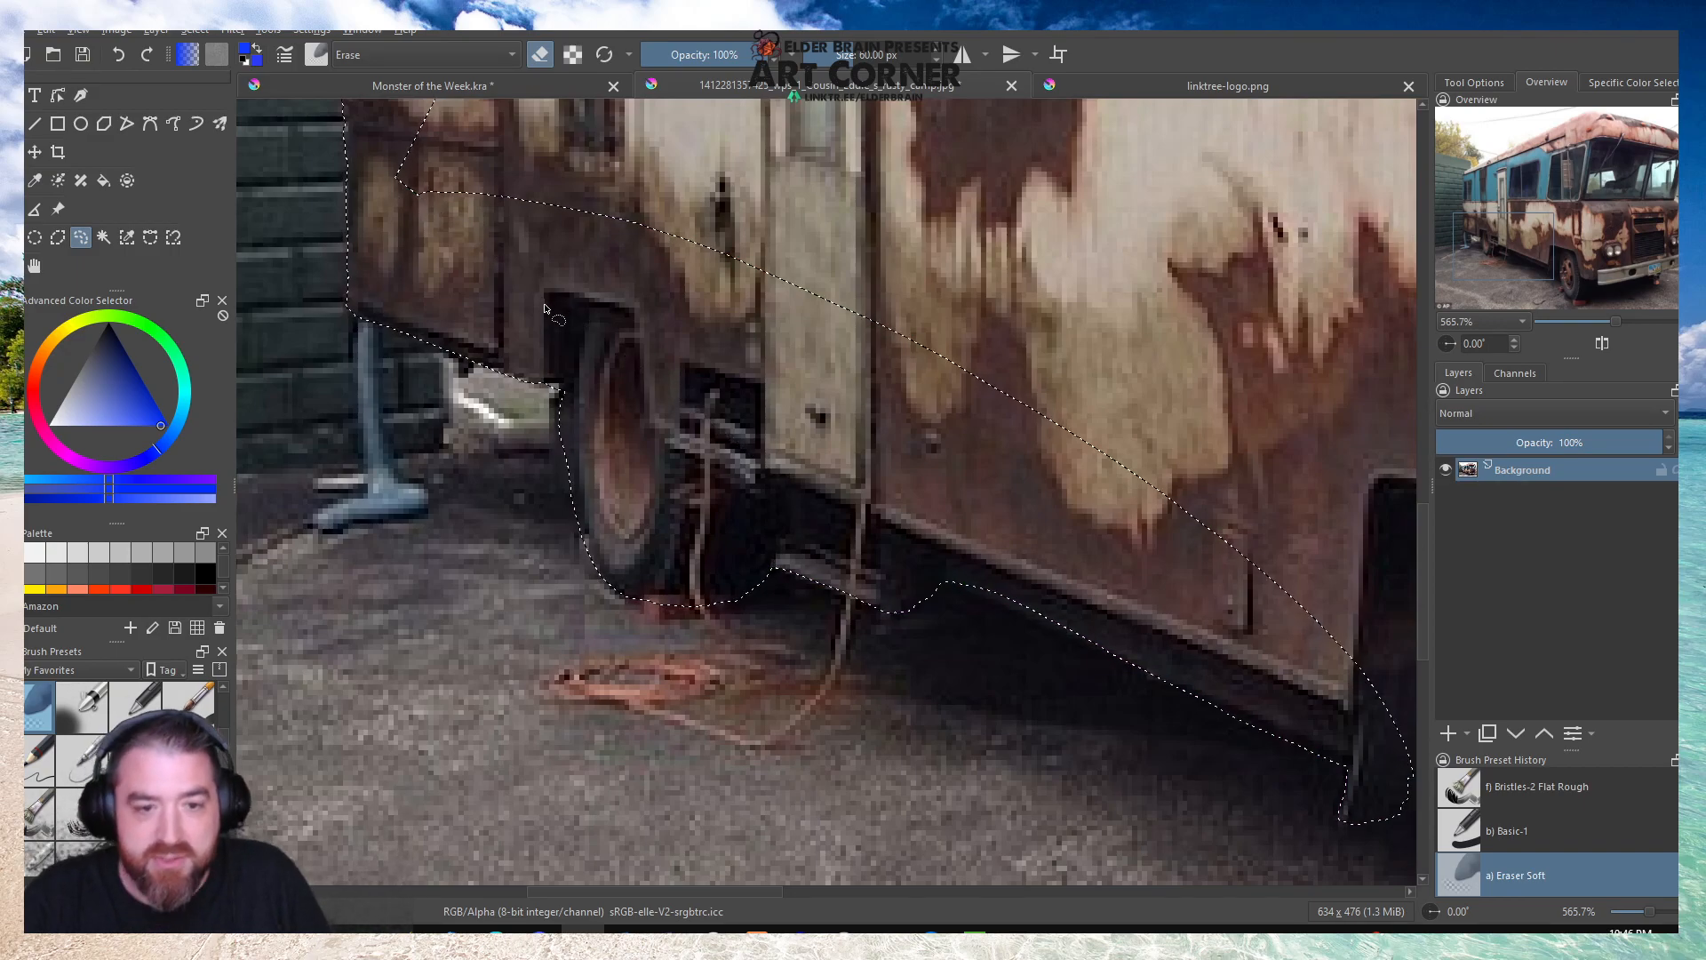
Add the front wheel and its arch to the selection, tracing the tyre above the brick.
scroll(495, 340, "down", 3)
scroll(926, 486, "up", 2)
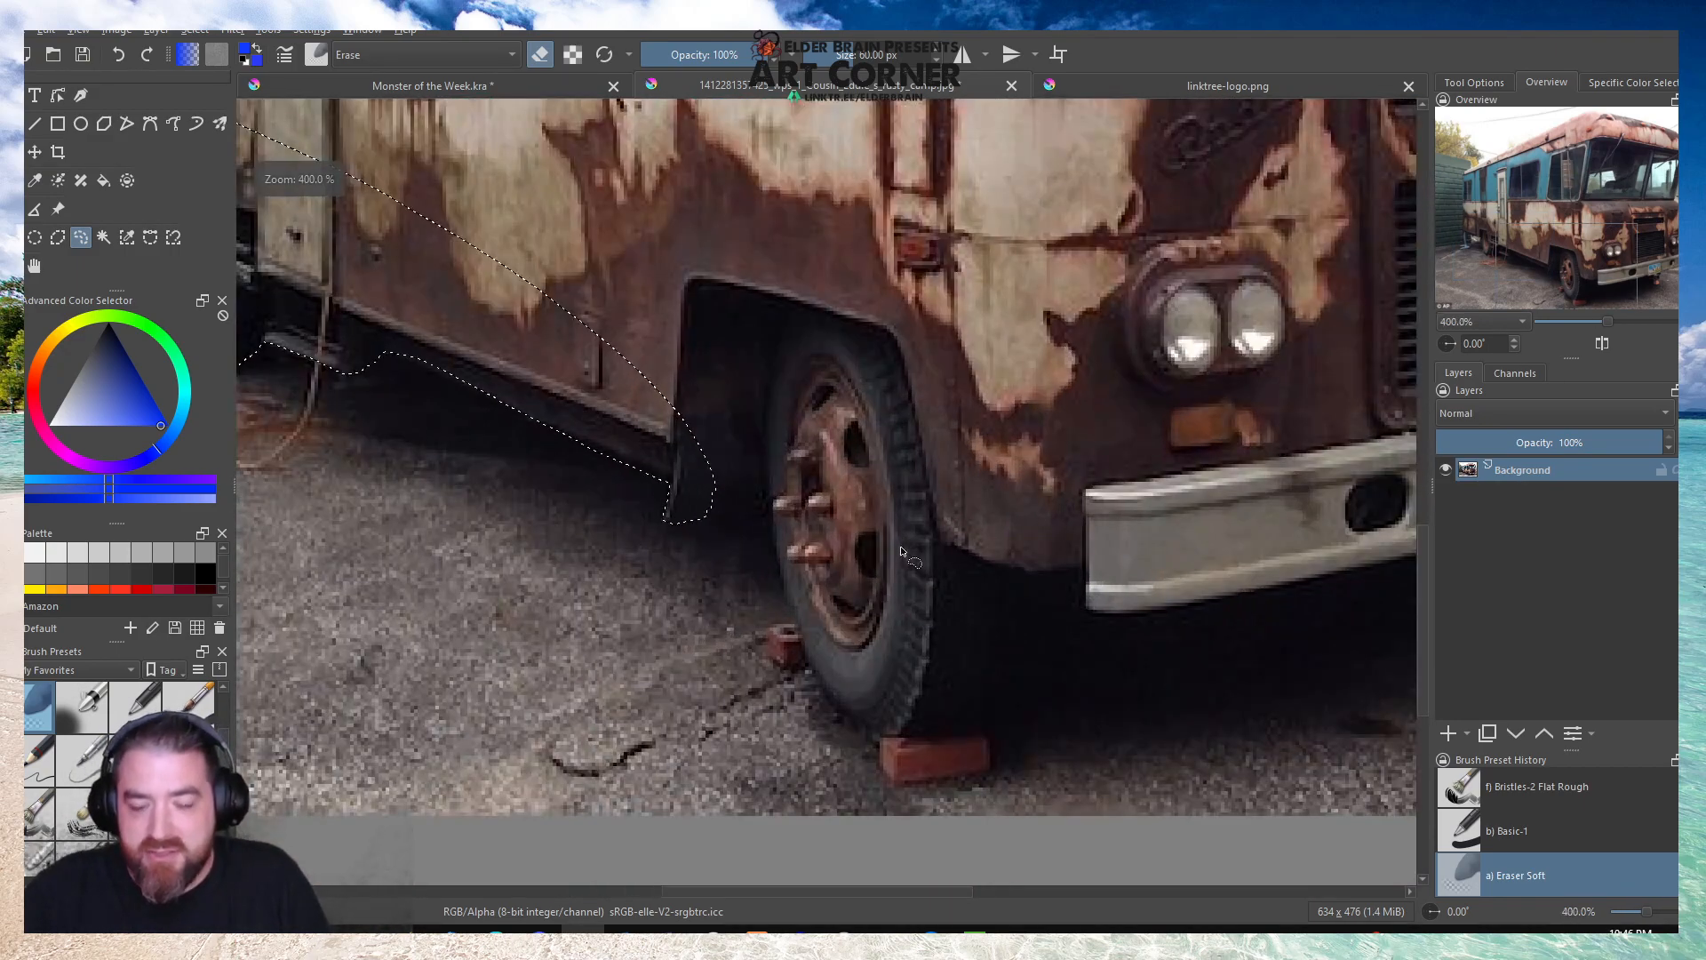
scroll(942, 607, "down", 1)
scroll(1220, 684, "up", 1)
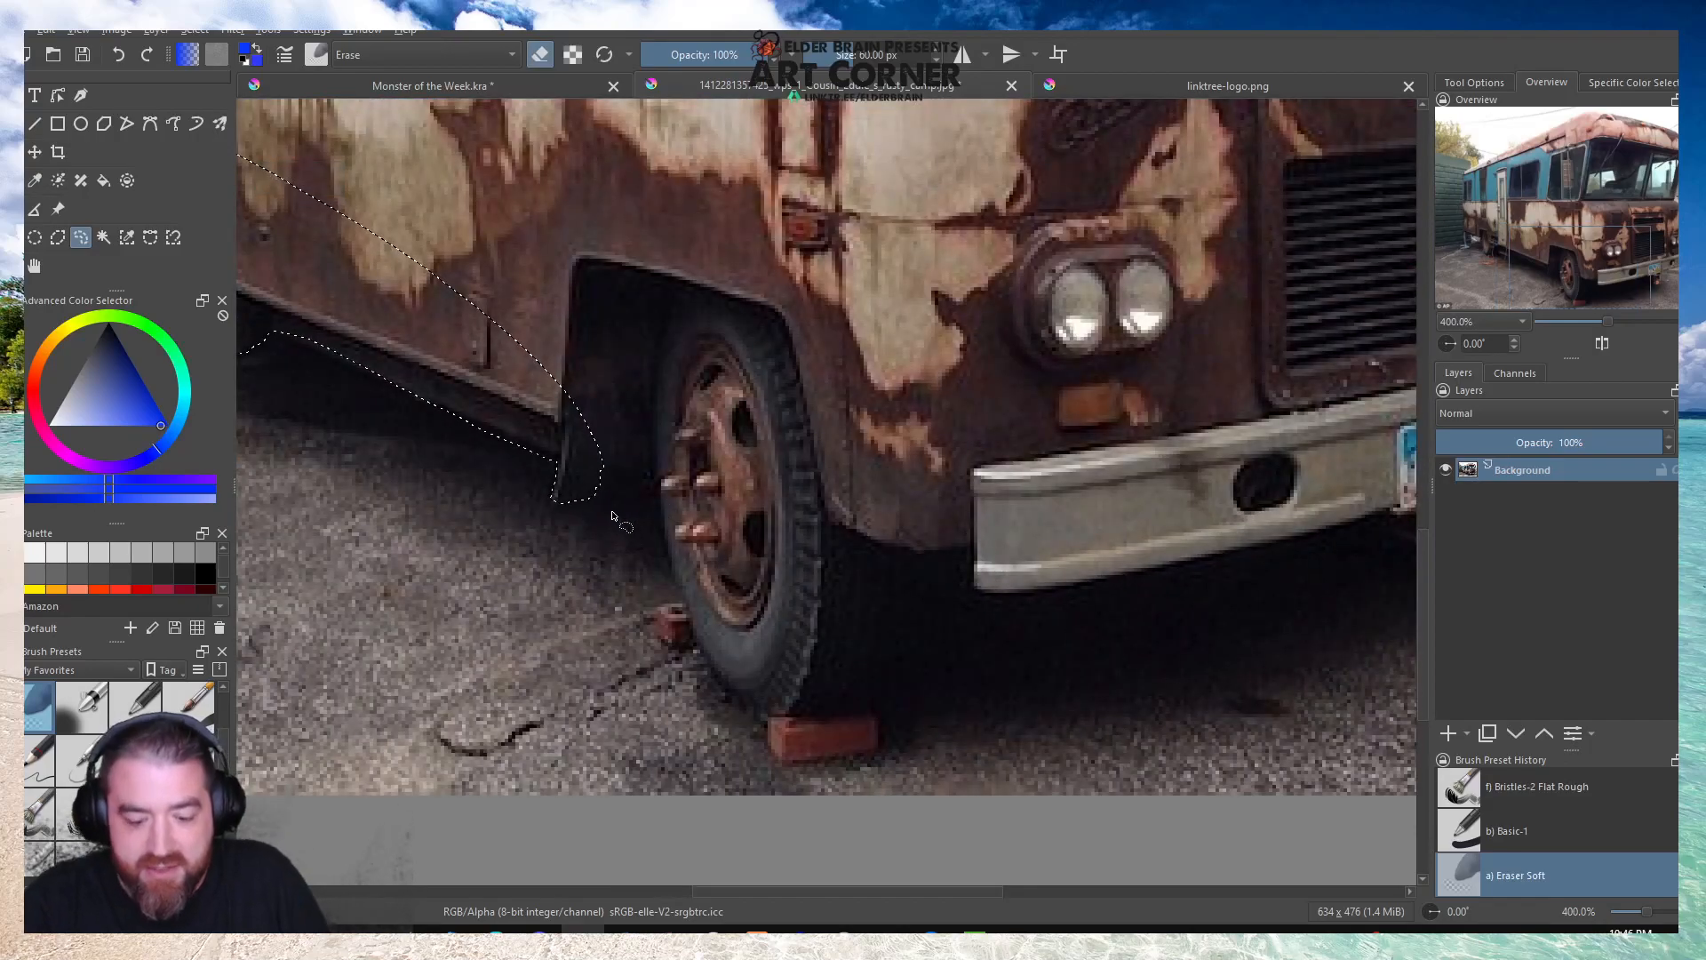
mouse_move(563, 503)
left_mouse_down()
mouse_move(644, 496)
mouse_move(711, 661)
mouse_move(751, 711)
mouse_move(887, 710)
mouse_move(921, 695)
mouse_move(952, 645)
mouse_move(944, 536)
mouse_move(816, 404)
mouse_move(577, 330)
mouse_move(549, 433)
left_mouse_up()
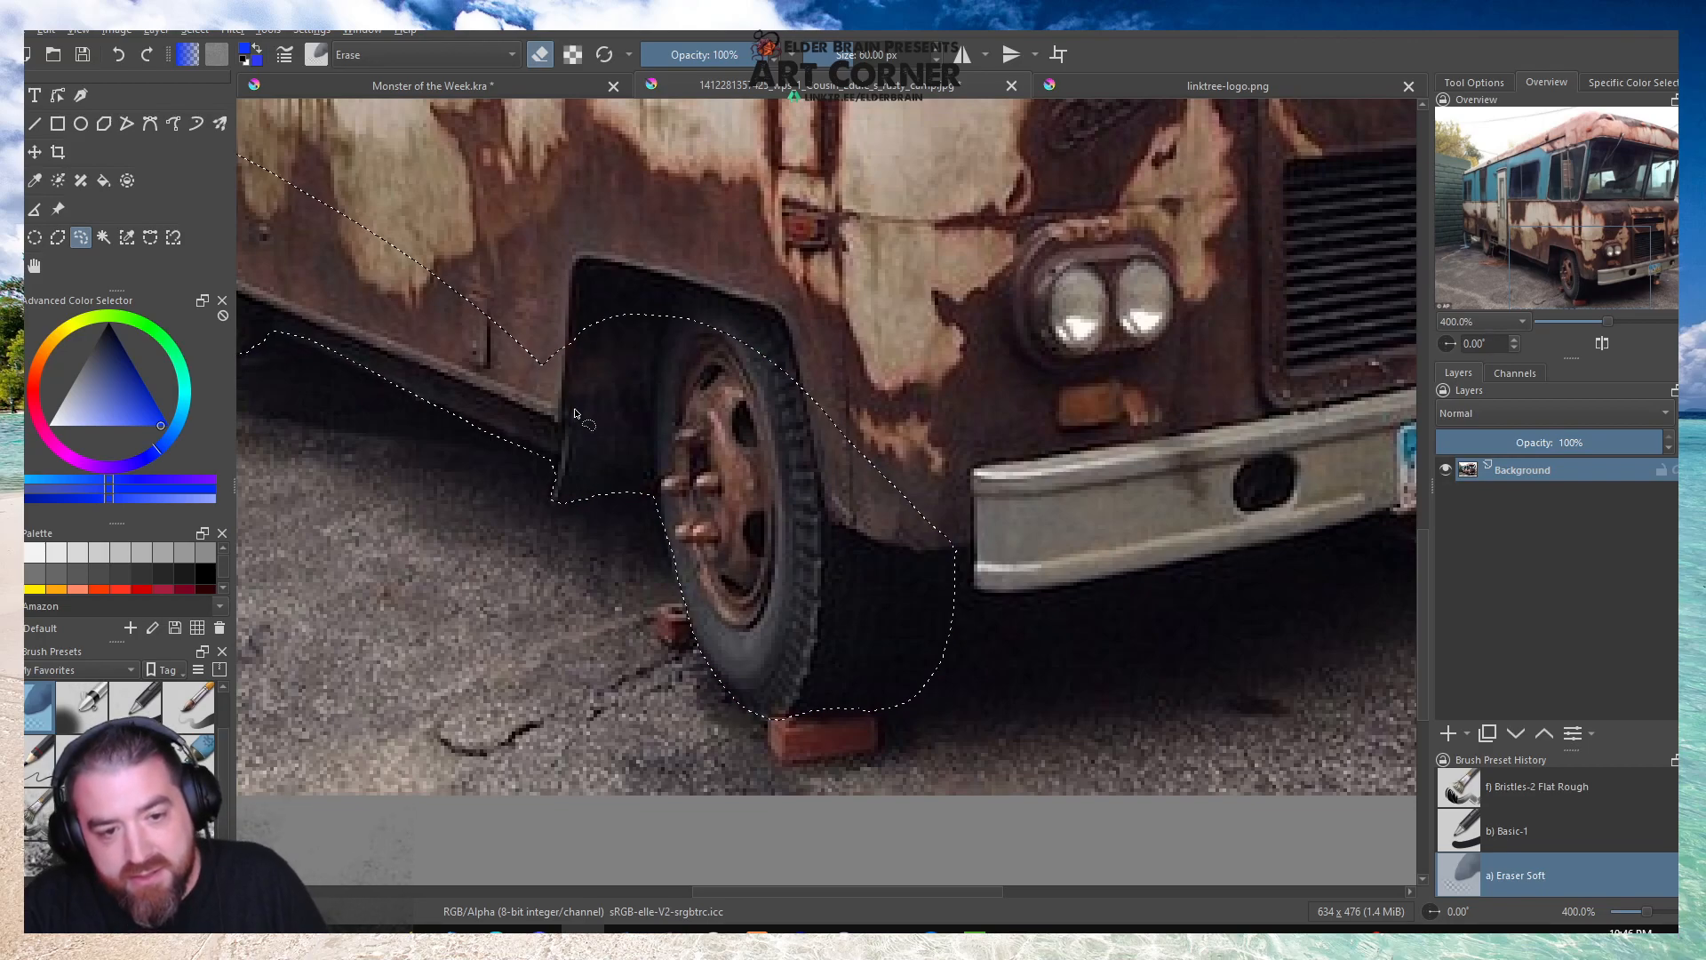
Add the front bumper, headlights and lower grille to the selection, including the small part beneath the licence plate.
scroll(549, 433, "down", 1)
scroll(550, 433, "down", 1)
scroll(474, 550, "up", 1)
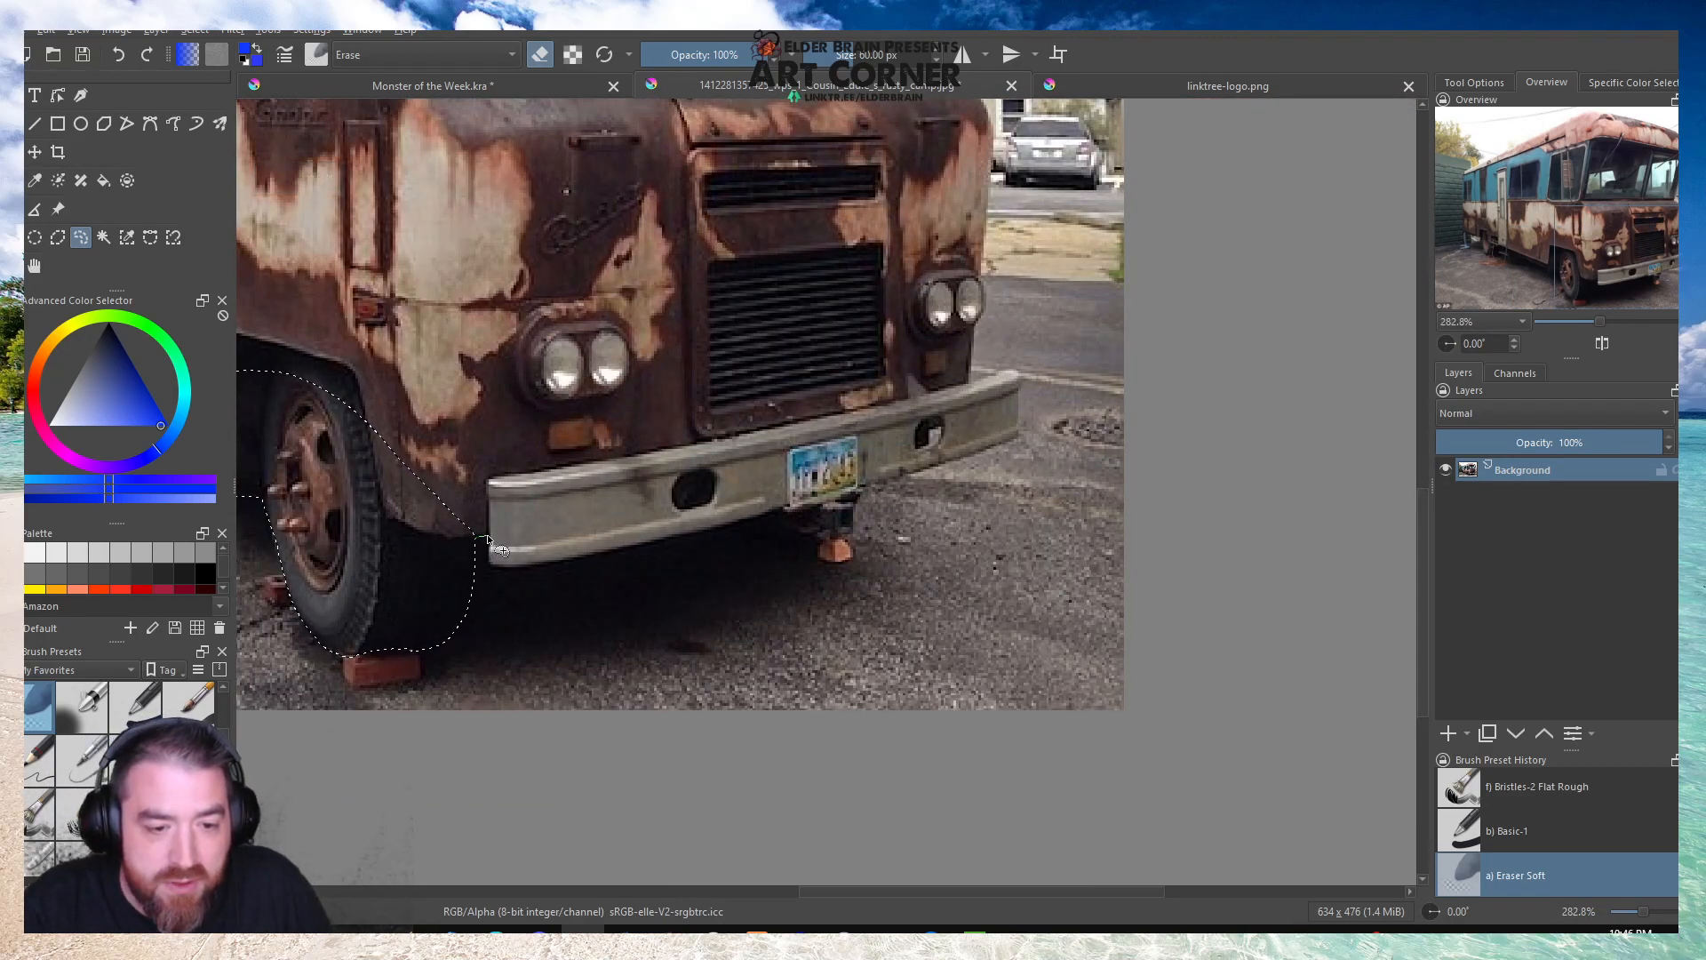
mouse_move(535, 565)
left_mouse_down()
mouse_move(835, 501)
mouse_move(1012, 436)
mouse_move(1024, 371)
mouse_move(967, 379)
mouse_move(981, 285)
mouse_move(921, 257)
mouse_move(759, 256)
mouse_move(503, 301)
mouse_move(334, 370)
left_mouse_up()
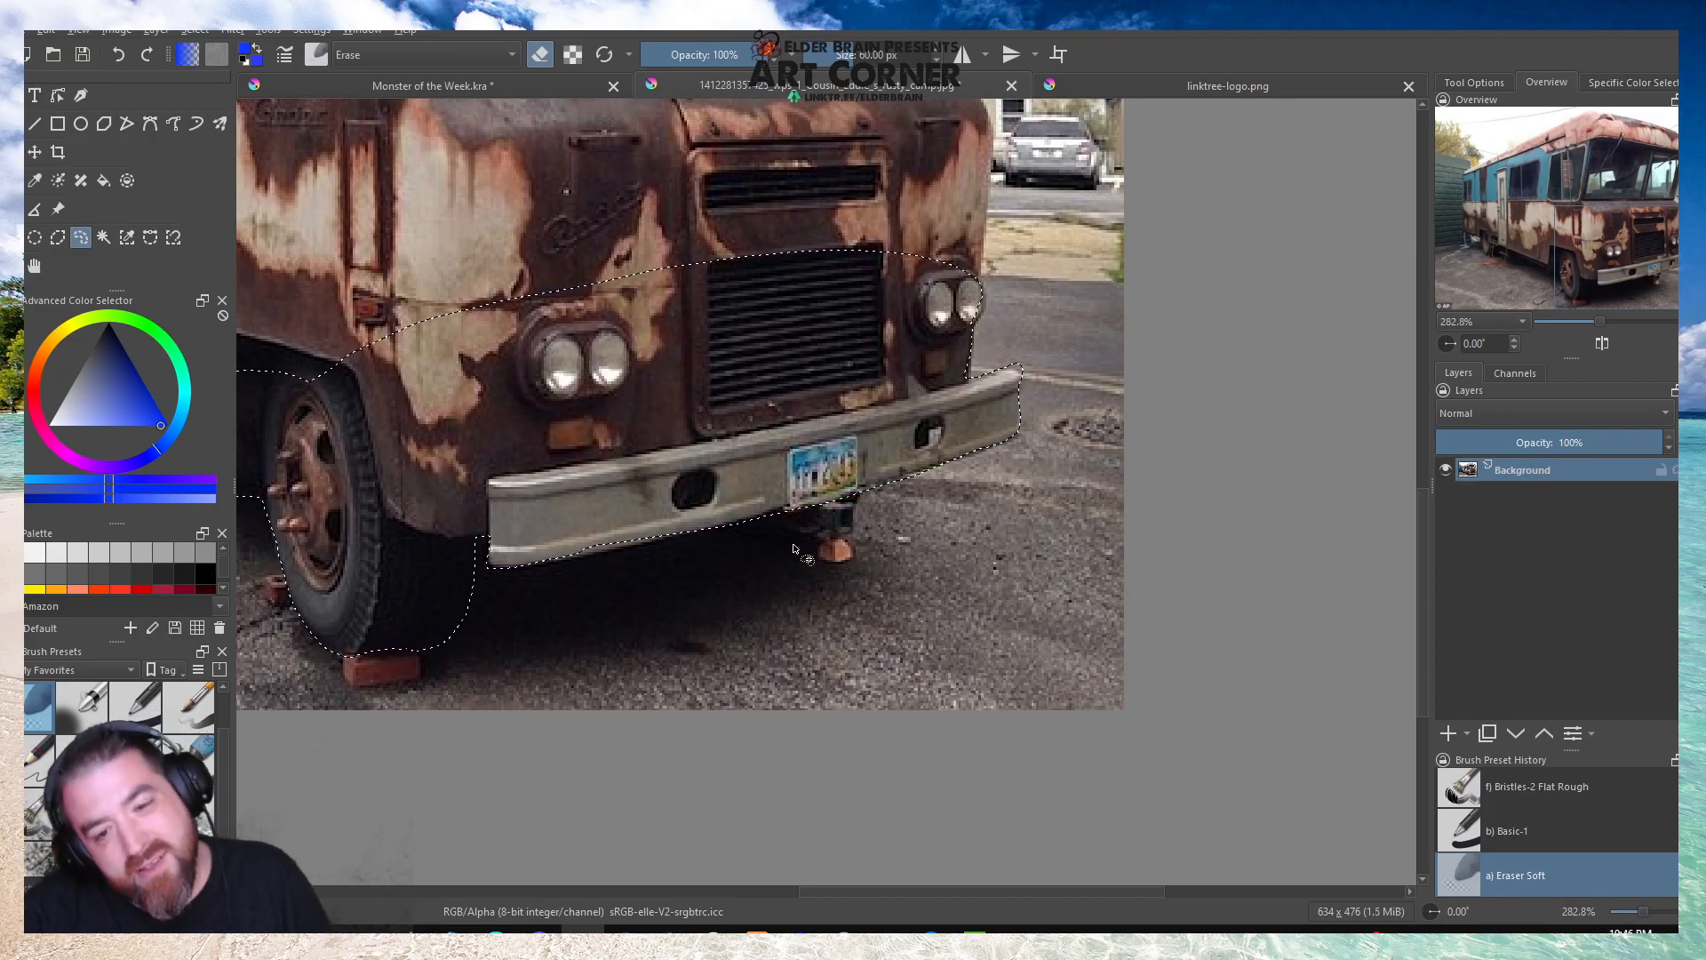
mouse_move(867, 493)
left_mouse_down()
mouse_move(817, 533)
mouse_move(779, 508)
left_mouse_up()
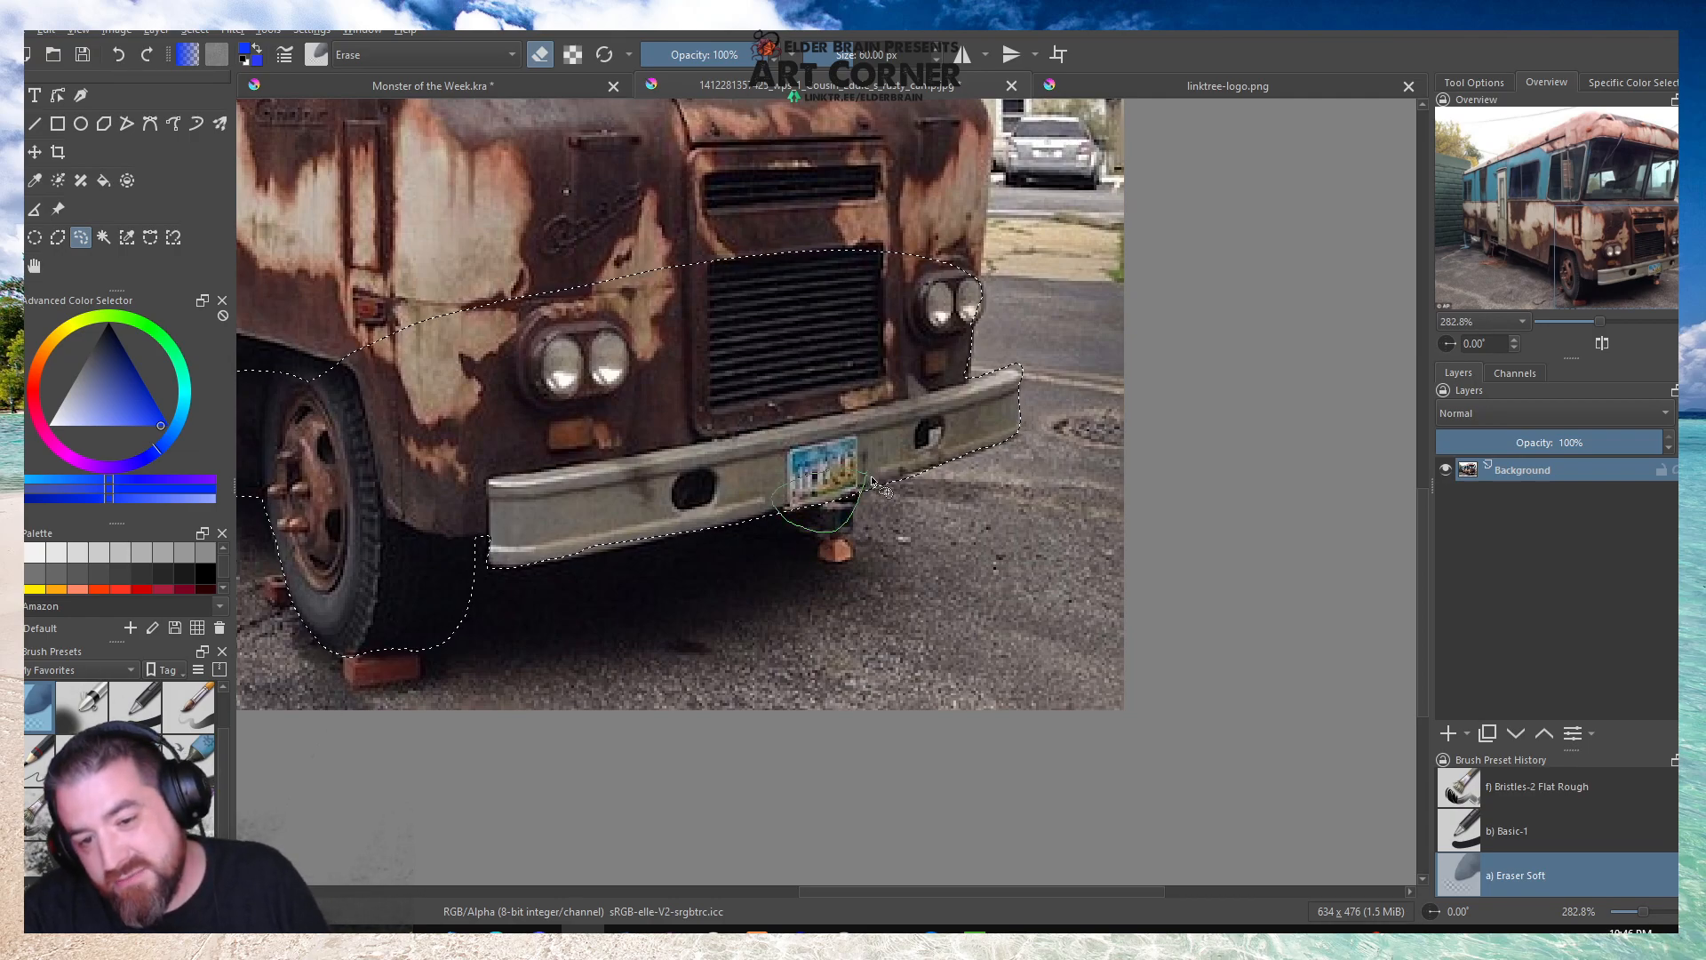
Add the camper's front corner to the freehand selection, tracing from beside the headlights up to the base of the windshield.
scroll(969, 307, "up", 3)
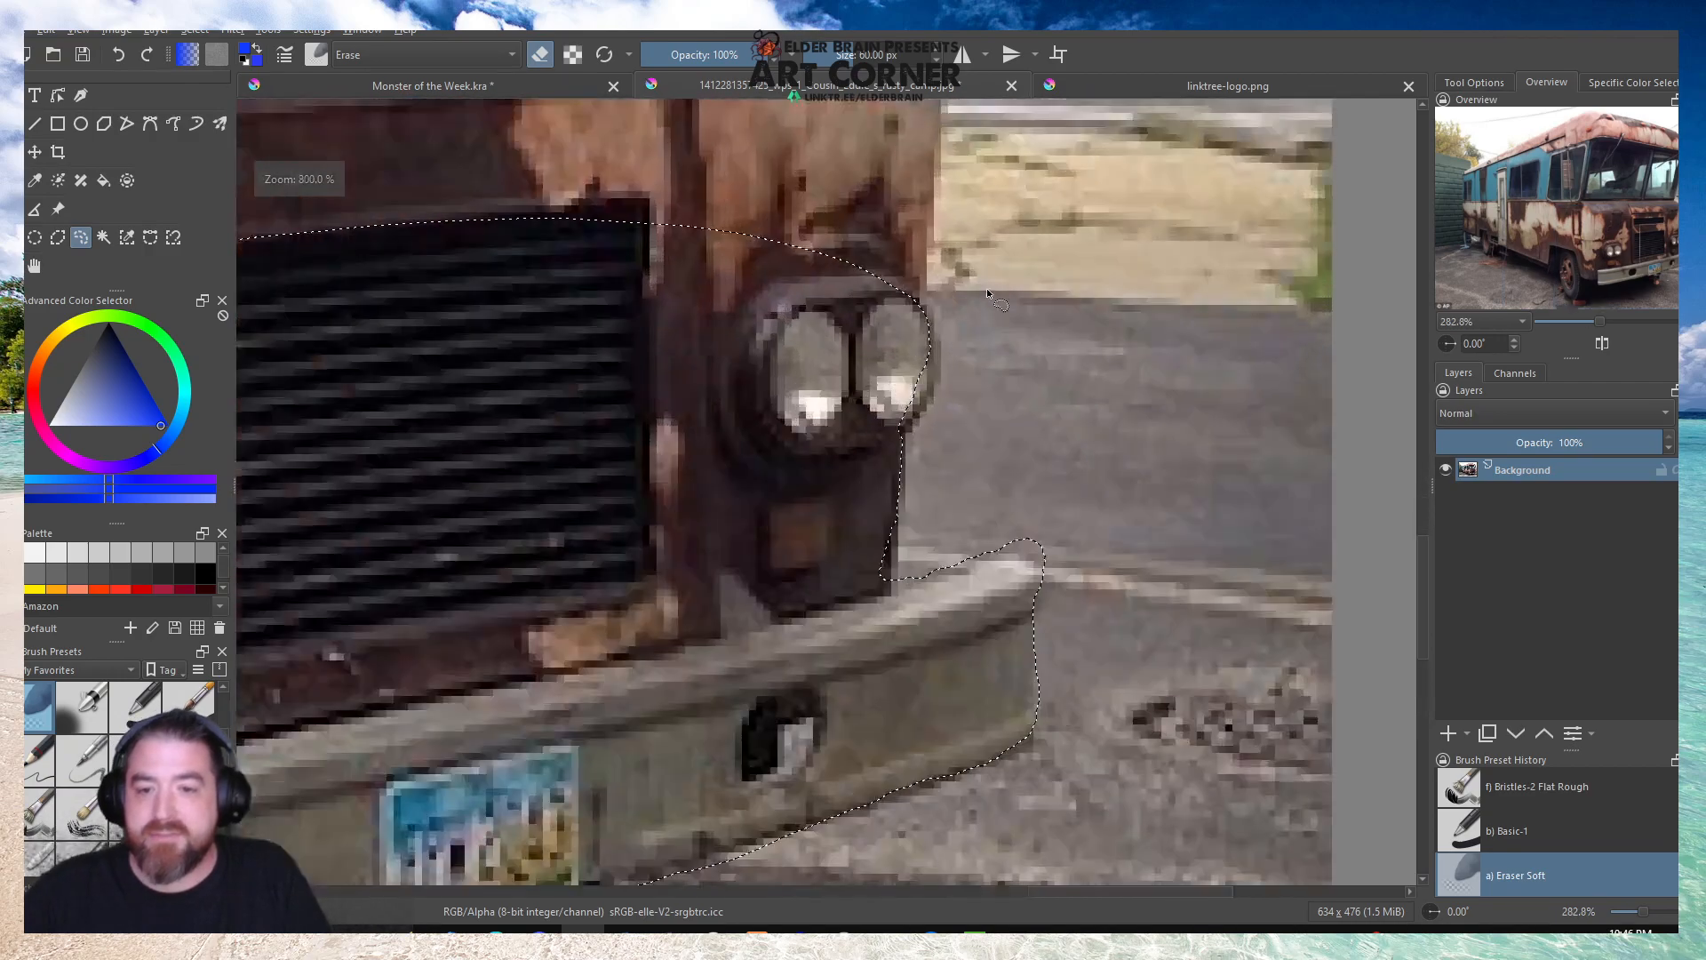
mouse_move(899, 282)
left_mouse_down()
mouse_move(937, 375)
mouse_move(907, 428)
mouse_move(898, 563)
mouse_move(1037, 558)
mouse_move(1024, 628)
mouse_move(962, 658)
mouse_move(834, 592)
mouse_move(839, 451)
mouse_move(899, 284)
left_mouse_up()
scroll(800, 491, "down", 6)
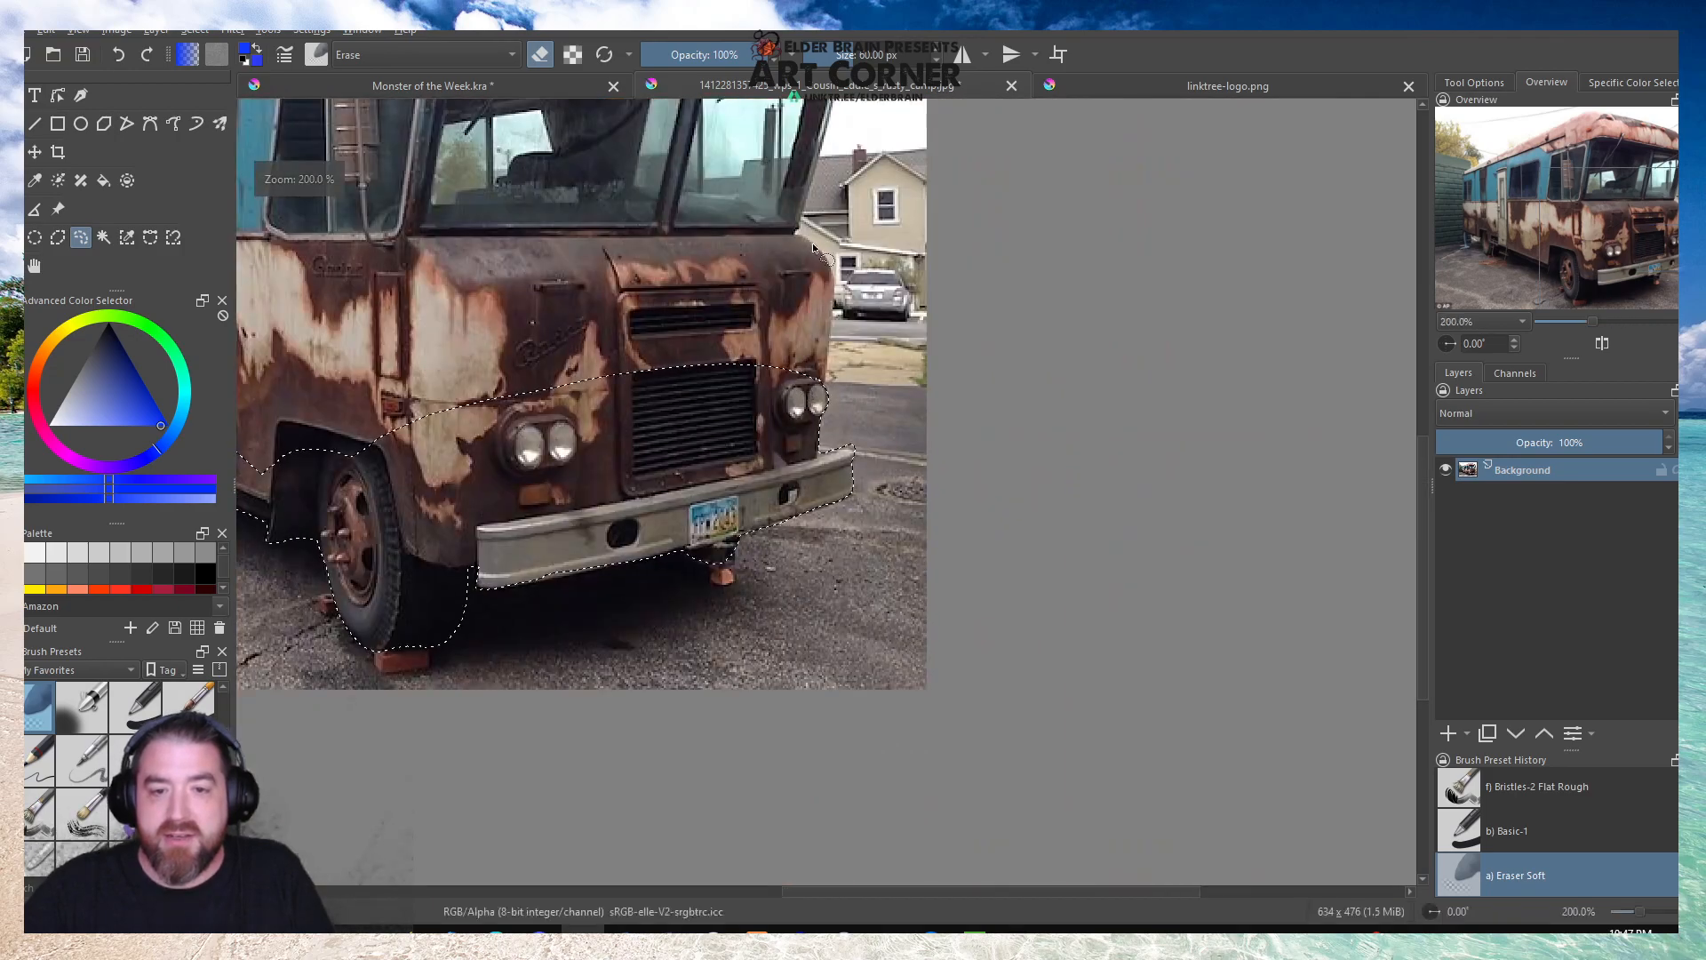
scroll(830, 244, "up", 4)
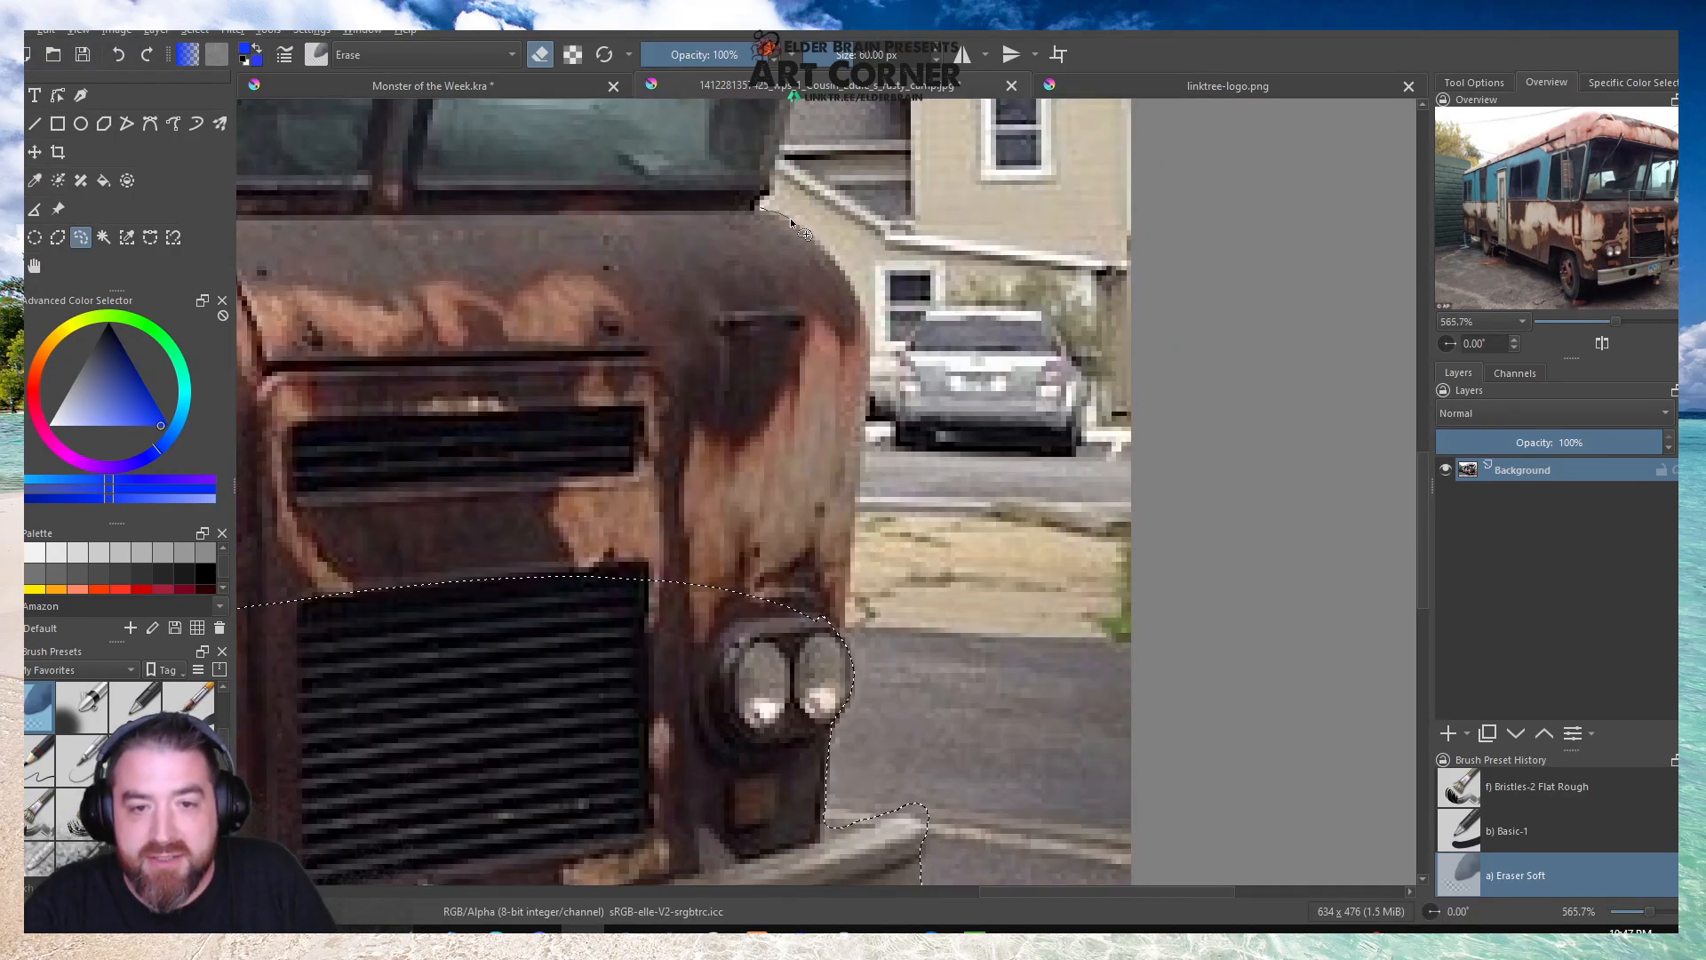
left_click_drag(874, 347, 860, 442)
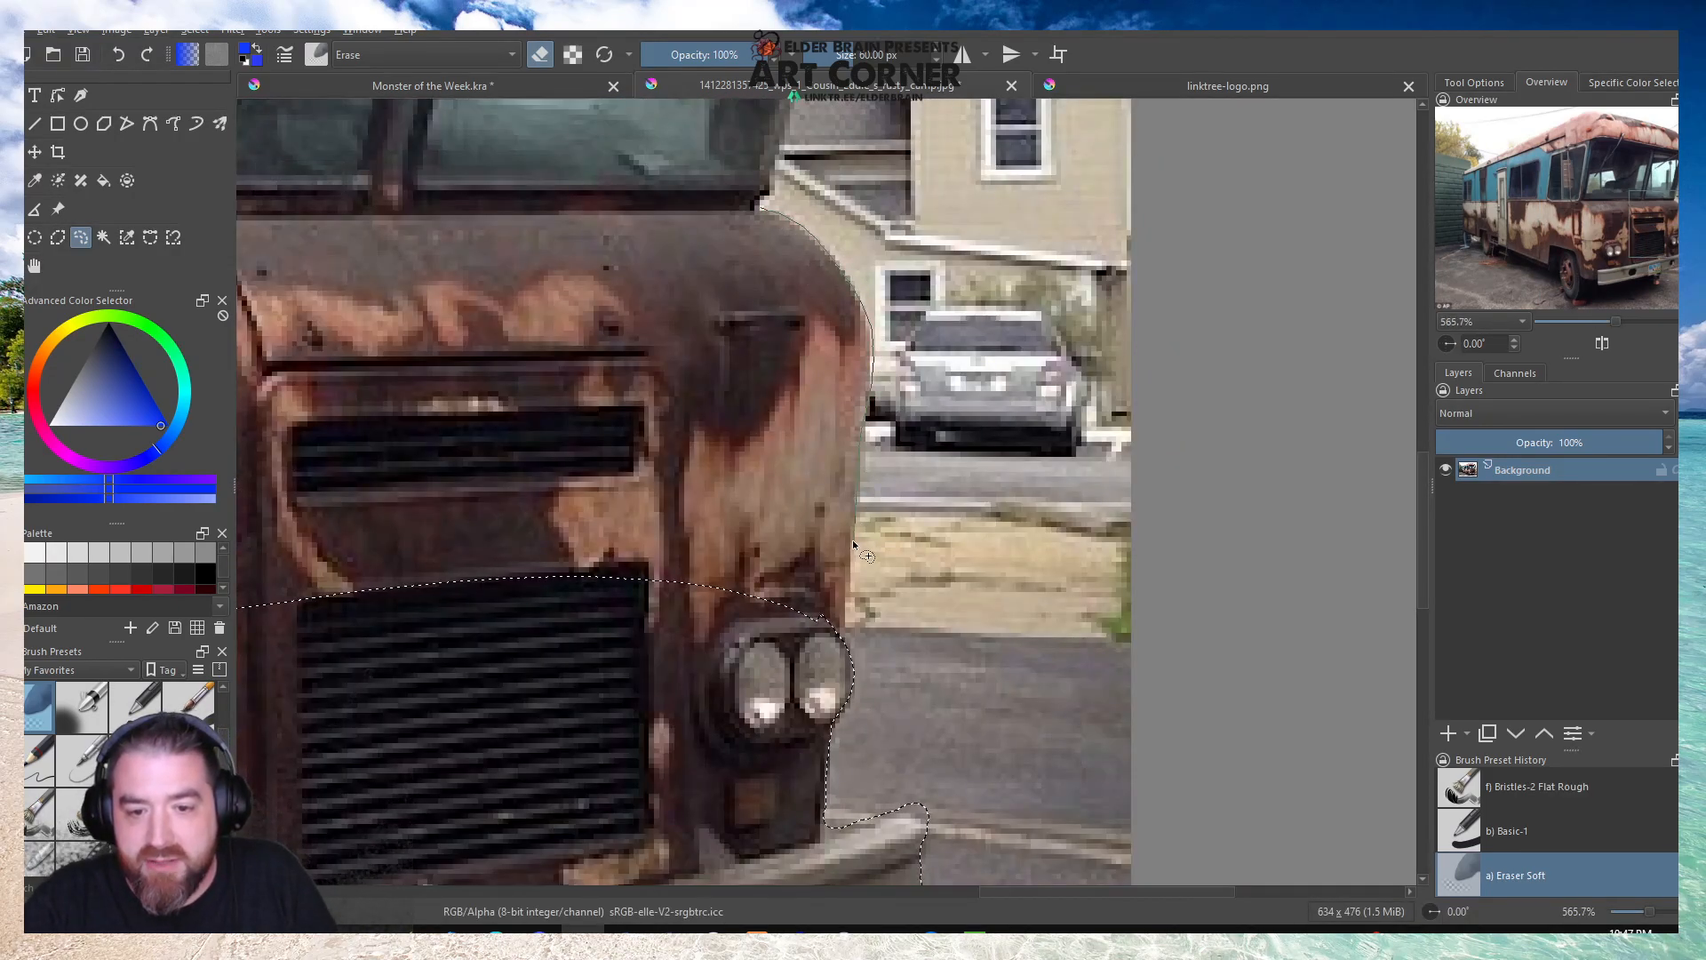
left_click_drag(825, 659, 565, 304)
left_click_drag(737, 212, 761, 208)
scroll(693, 552, "down", 5)
Extend the selection around the roof's front corner and its lamp, then along the windshield pillar to the hood.
scroll(692, 363, "up", 2)
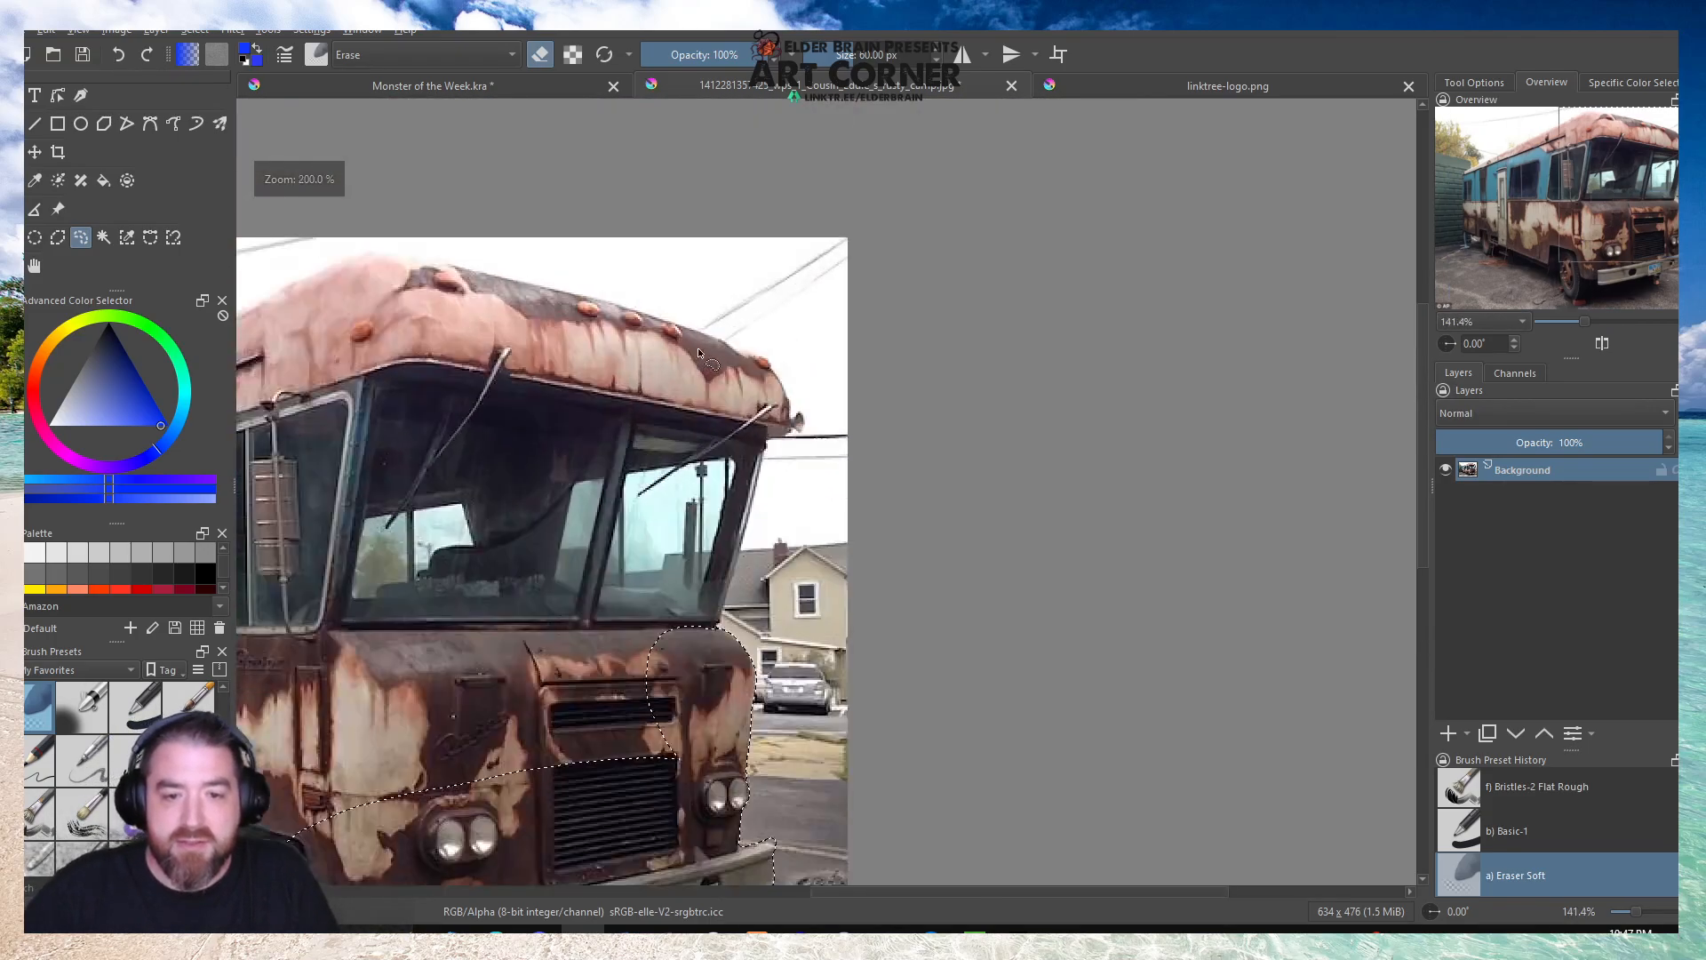
scroll(699, 354, "up", 2)
scroll(899, 197, "down", 4)
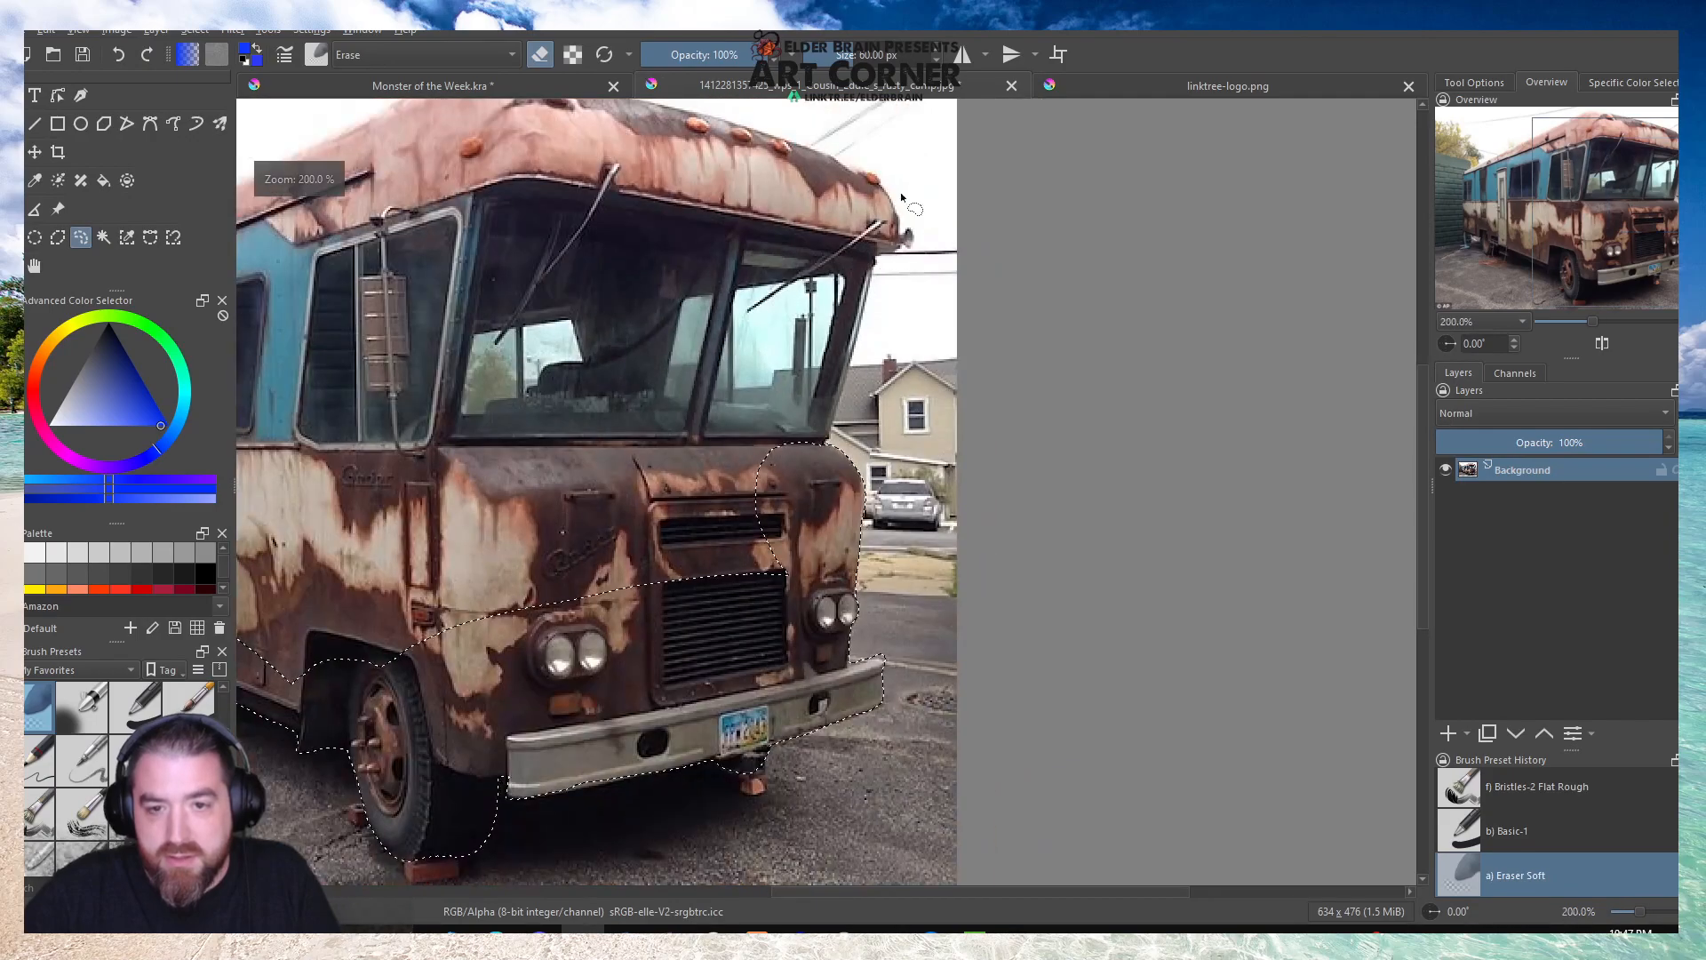
scroll(882, 222, "up", 4)
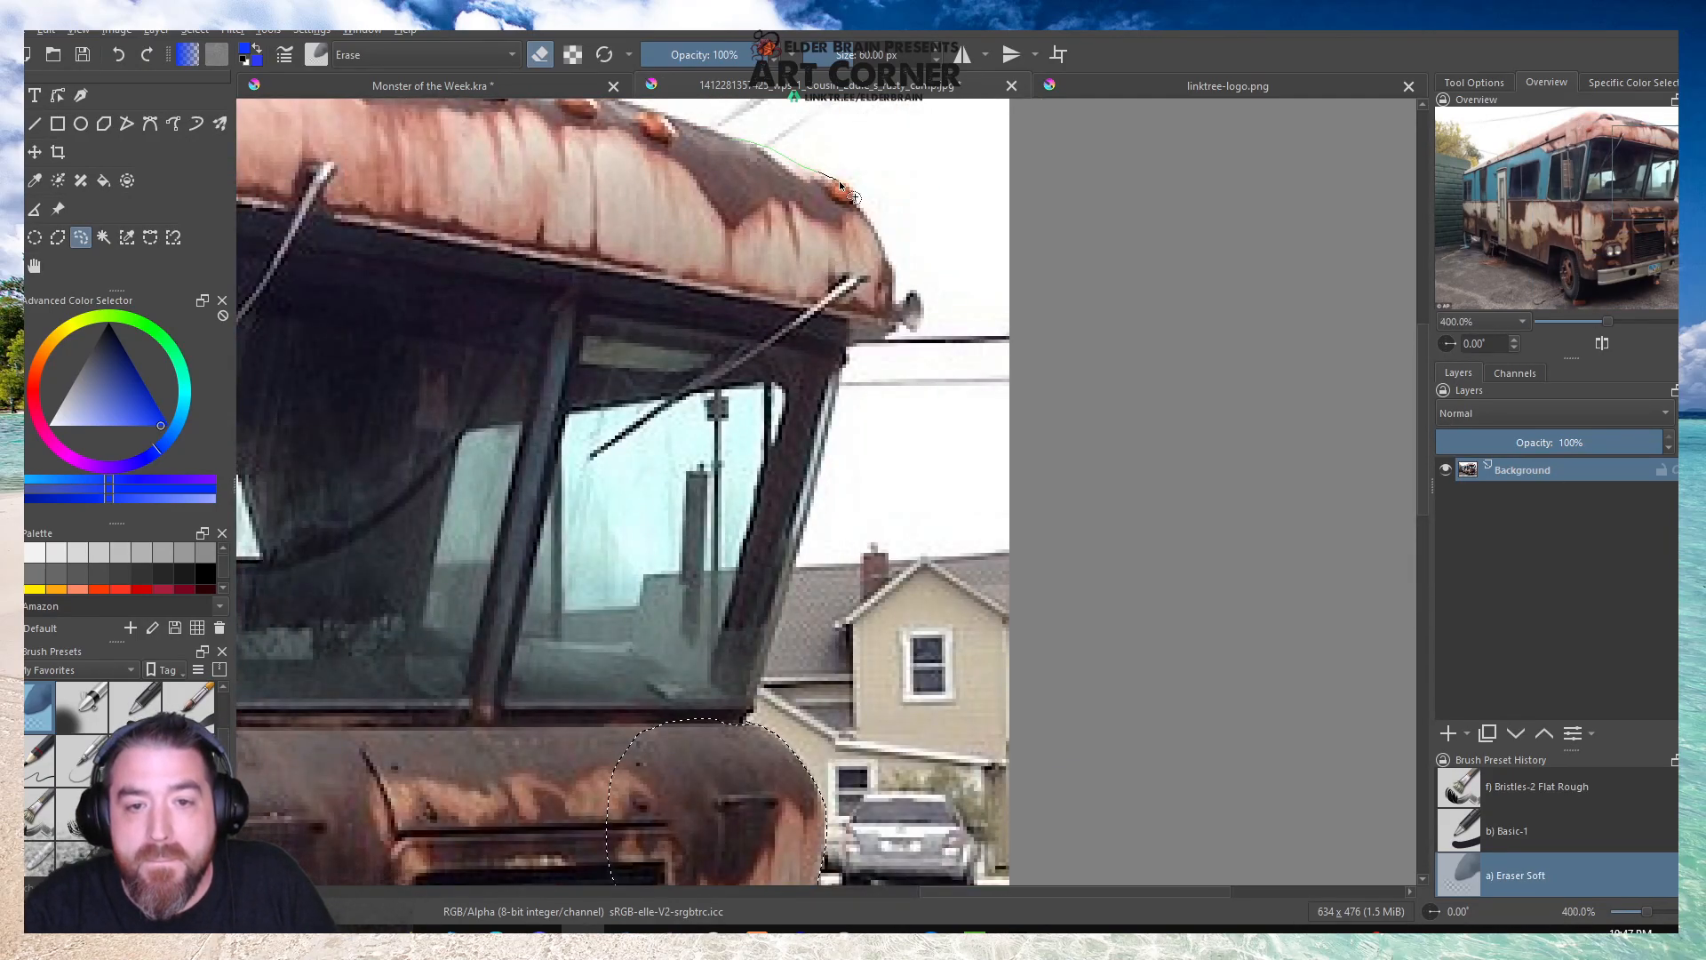
mouse_move(870, 227)
left_mouse_down()
mouse_move(917, 332)
mouse_move(845, 357)
left_mouse_up()
mouse_move(827, 419)
left_mouse_down()
mouse_move(789, 616)
mouse_move(752, 711)
left_mouse_up()
left_click_drag(717, 284, 727, 139)
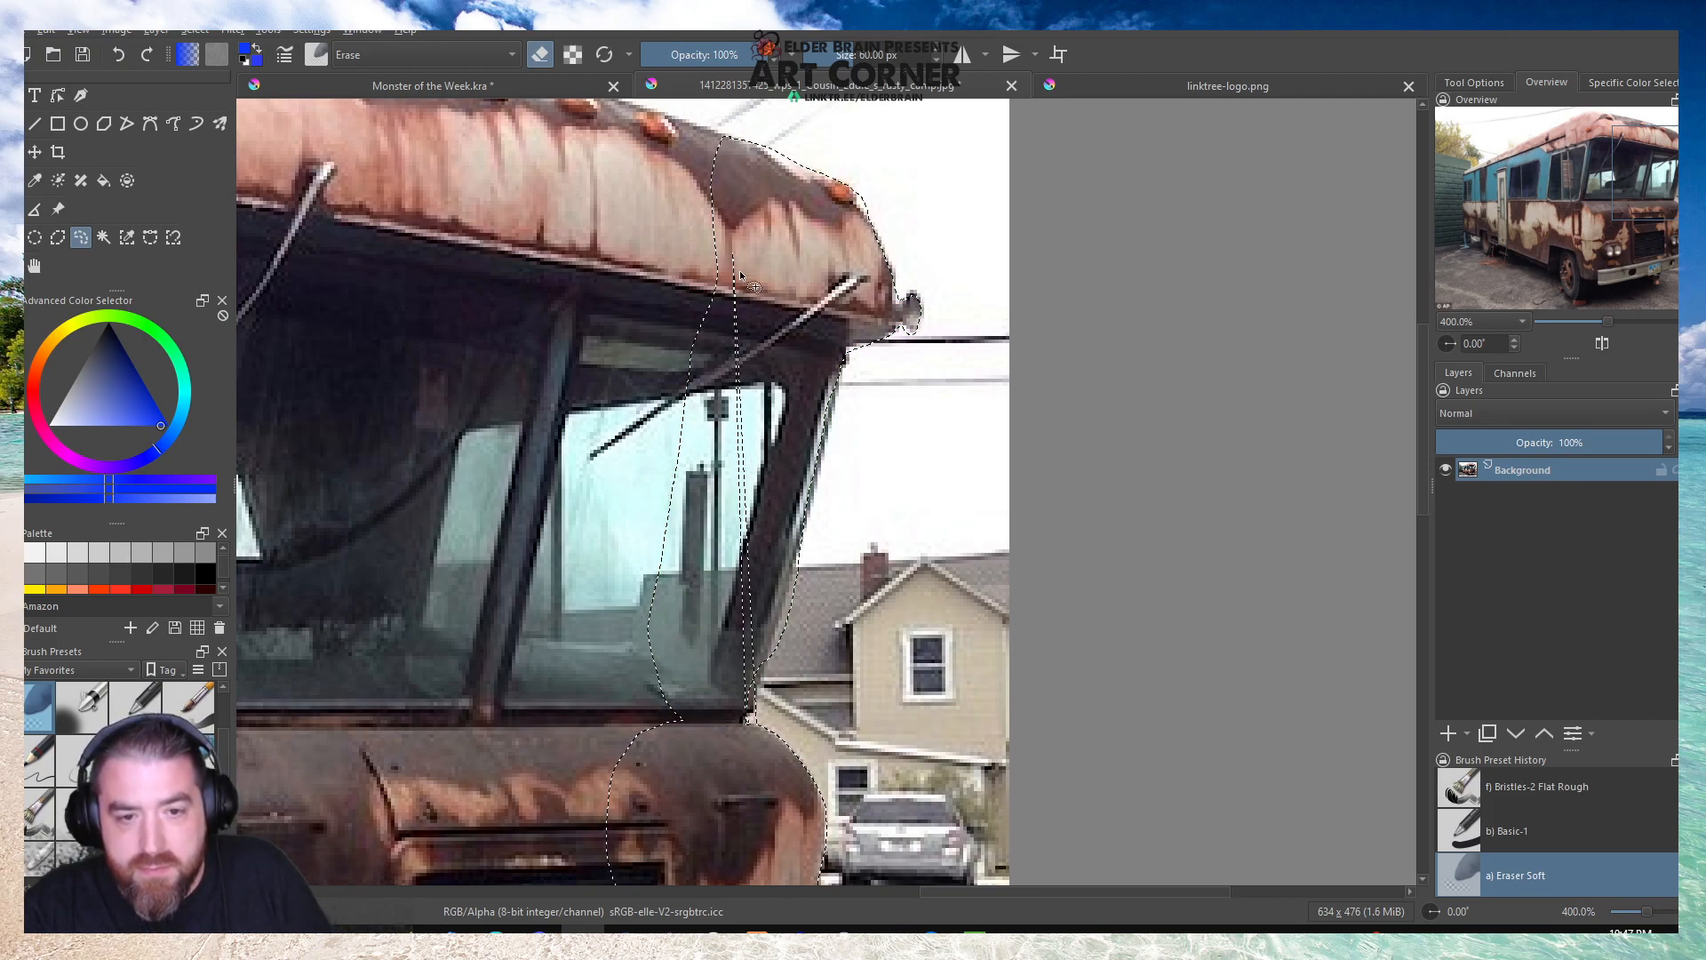
Fill the narrow unselected gaps across the windshield pane and at the base of the windshield pillar.
mouse_move(726, 226)
left_mouse_down()
mouse_move(770, 407)
mouse_move(753, 688)
left_mouse_up()
mouse_move(738, 236)
left_mouse_down()
mouse_move(731, 253)
mouse_move(753, 259)
left_mouse_up()
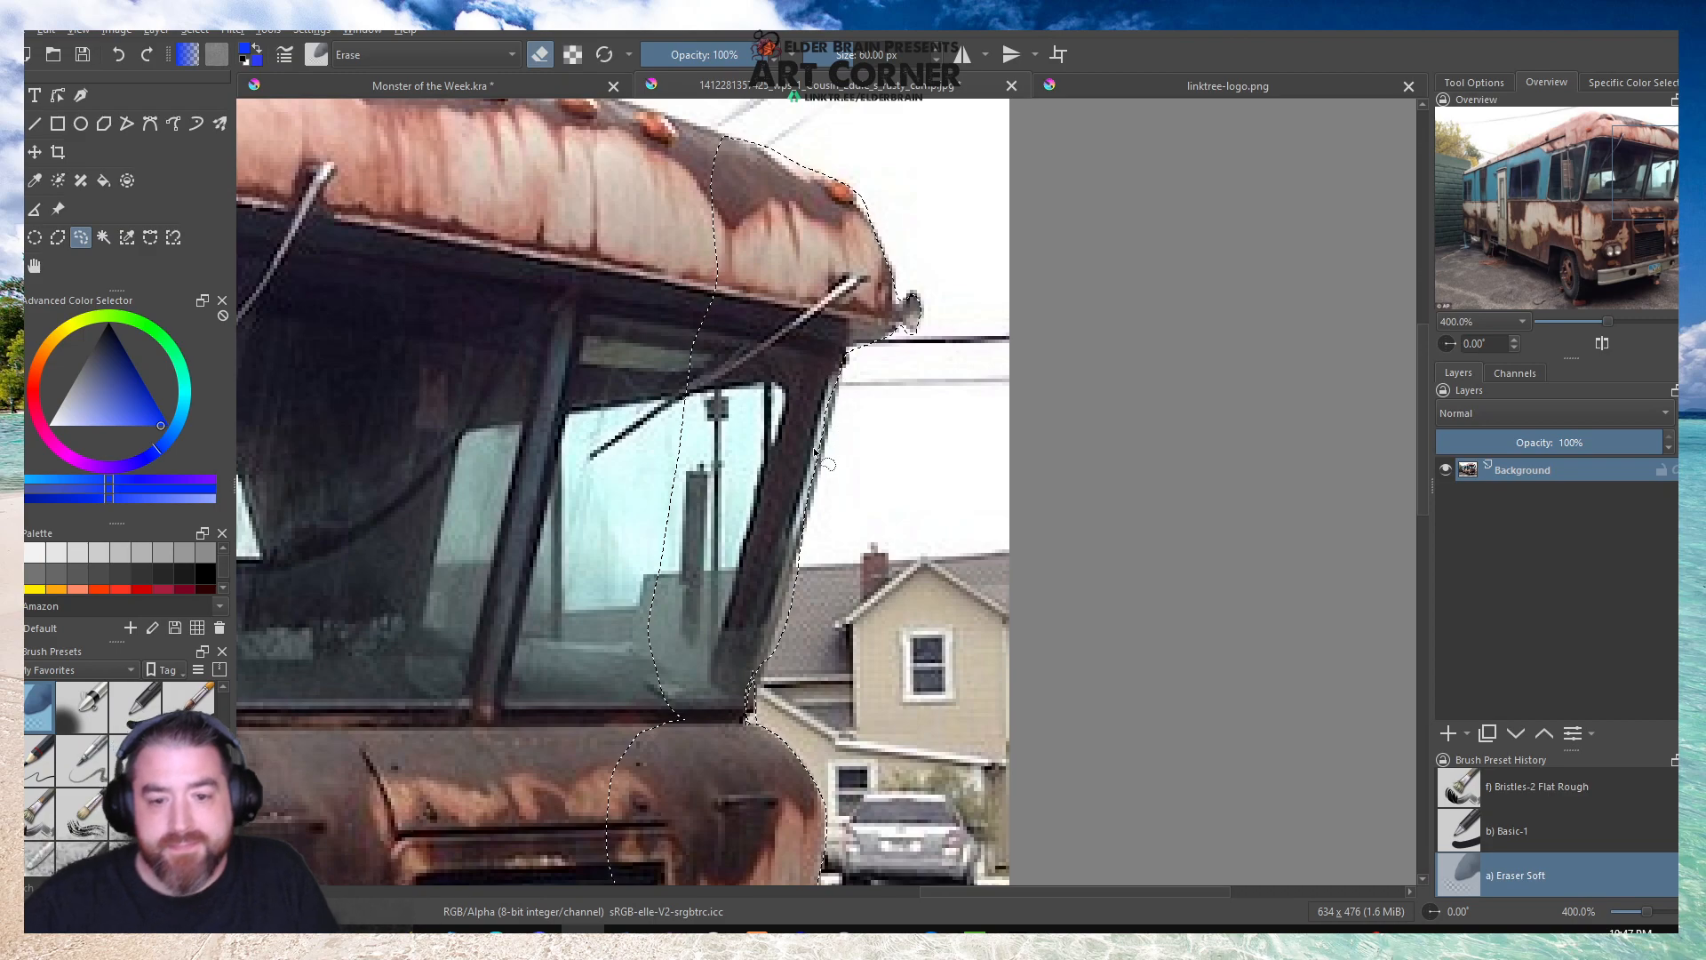
scroll(736, 658, "up", 3)
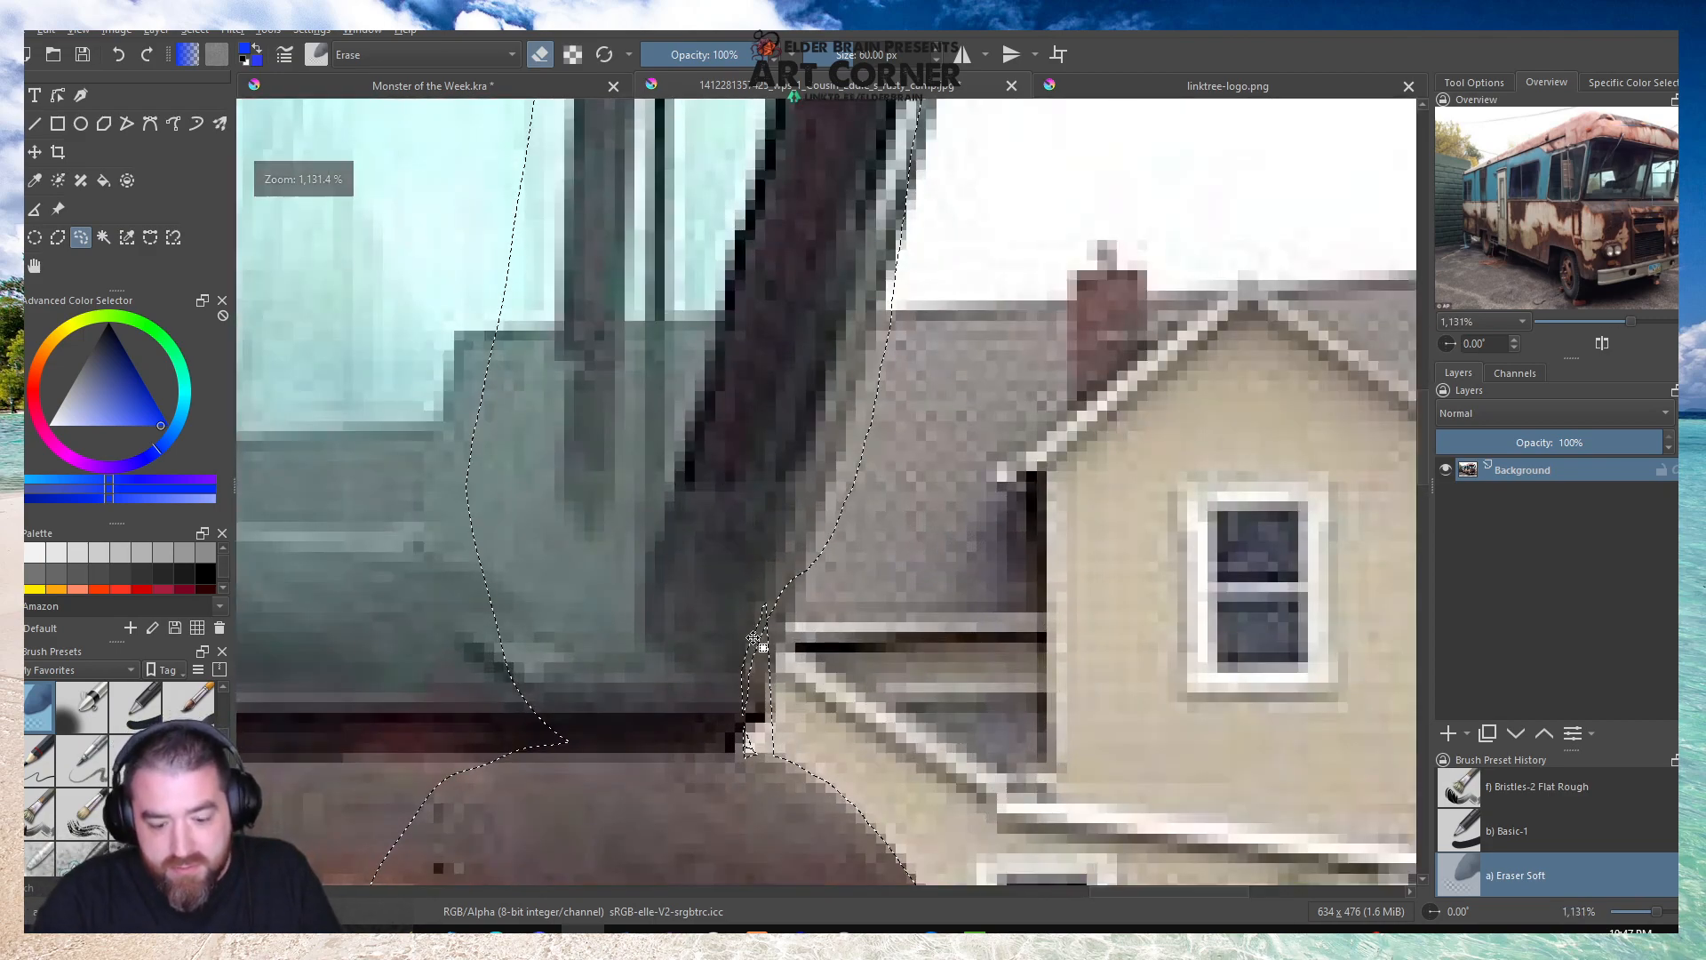
mouse_move(763, 678)
left_mouse_down()
mouse_move(759, 715)
mouse_move(721, 743)
mouse_move(740, 601)
left_mouse_up()
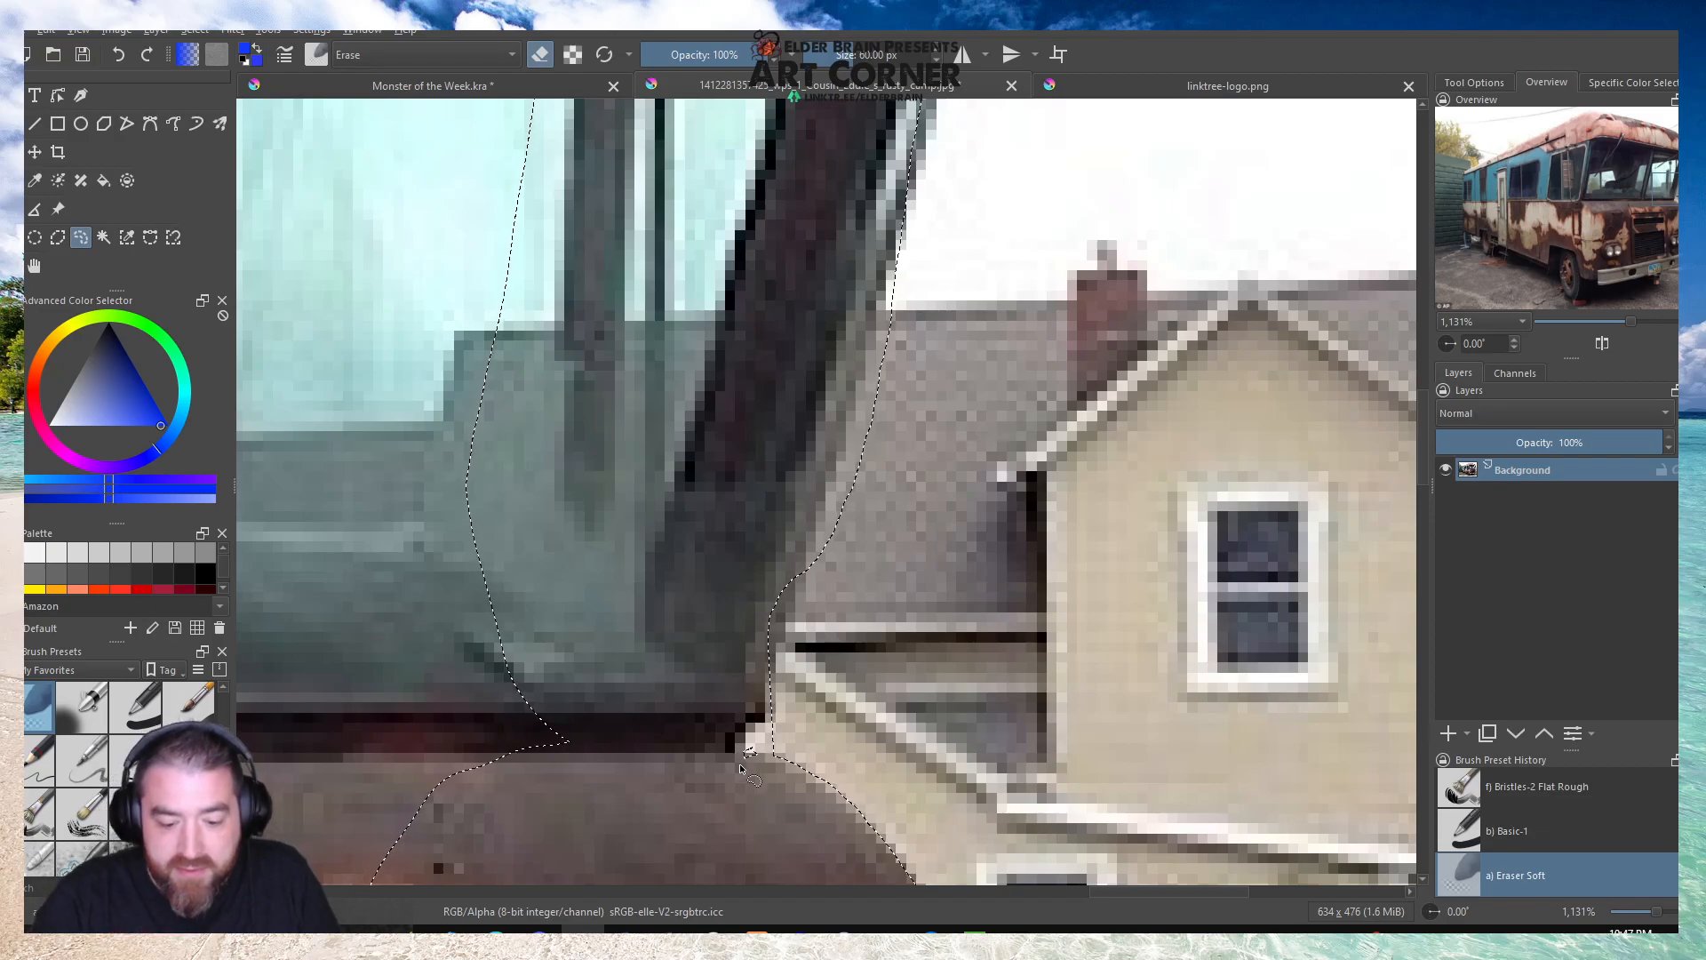
Add the roof's front edge above the marker lights to the selection, joining it to the selected front corner.
scroll(762, 582, "down", 3)
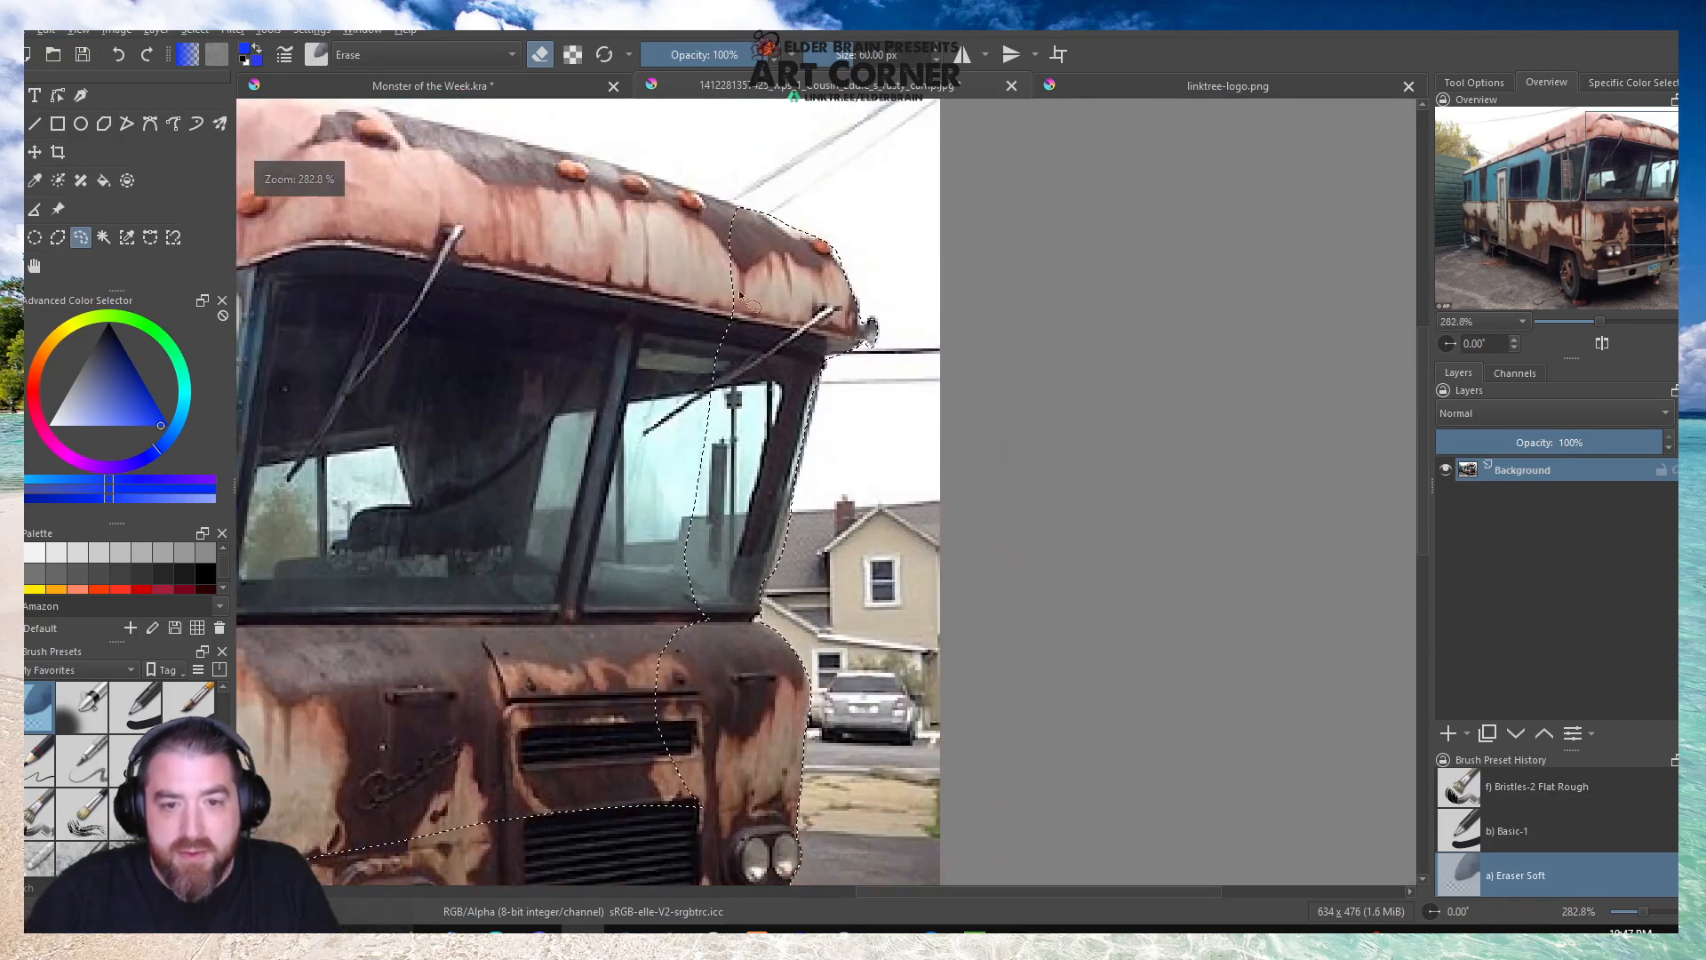
scroll(710, 520, "down", 2)
scroll(710, 521, "down", 2)
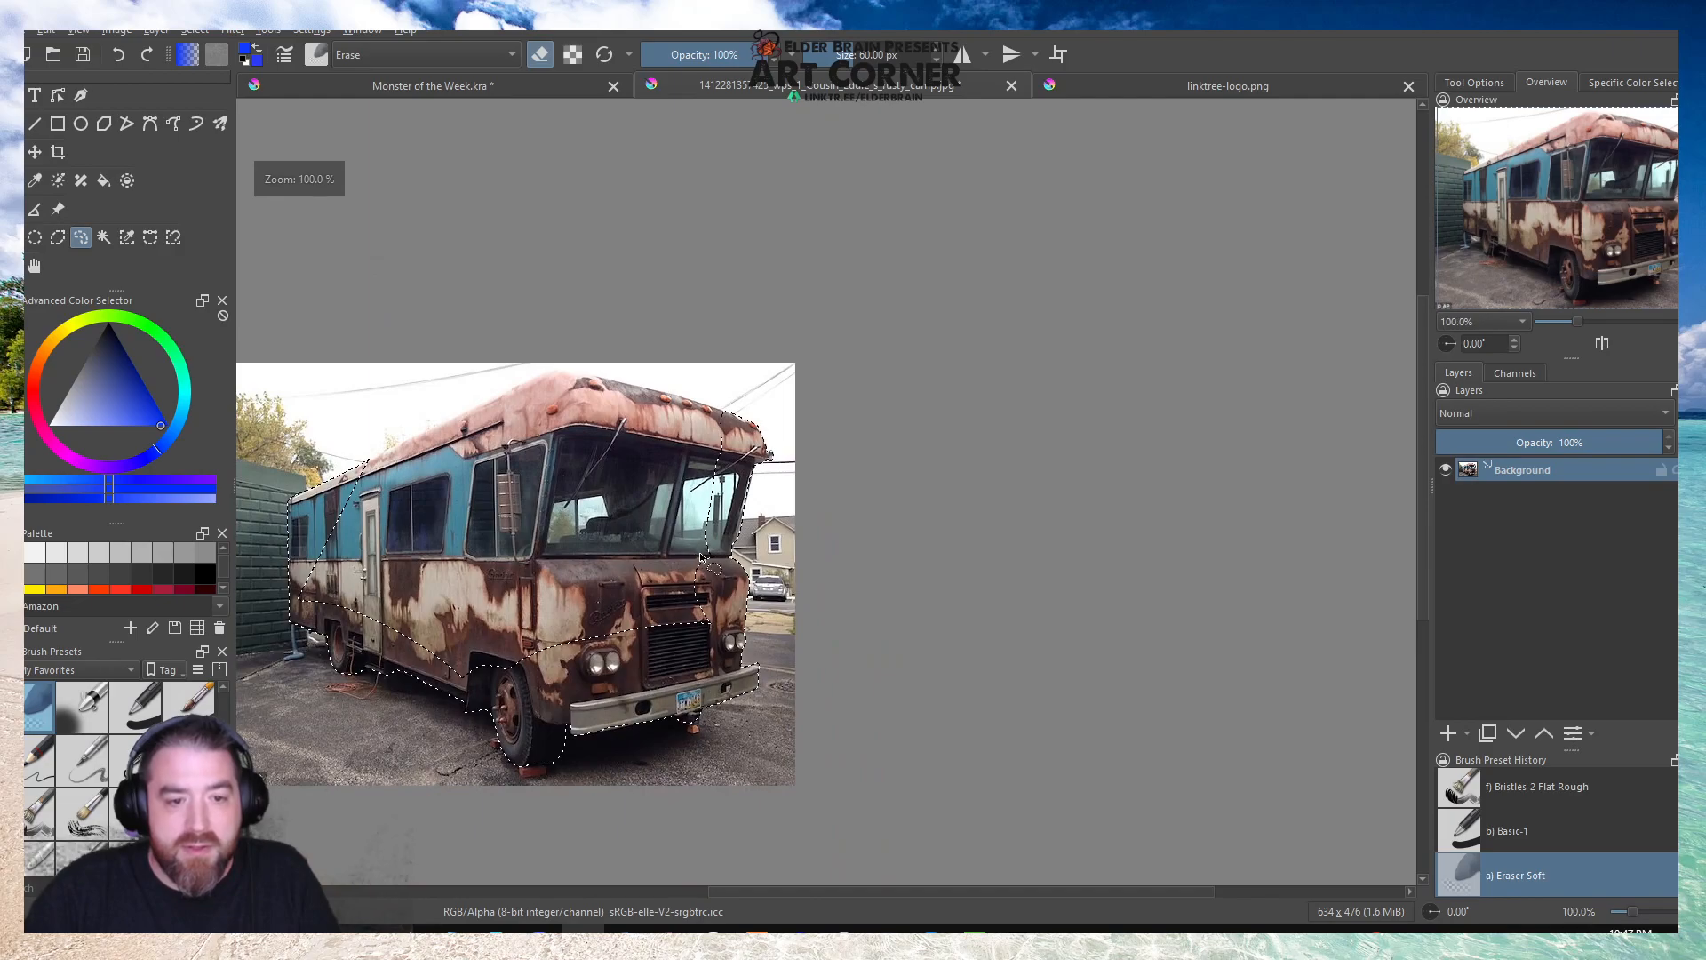
scroll(693, 393, "up", 2)
scroll(693, 393, "up", 2)
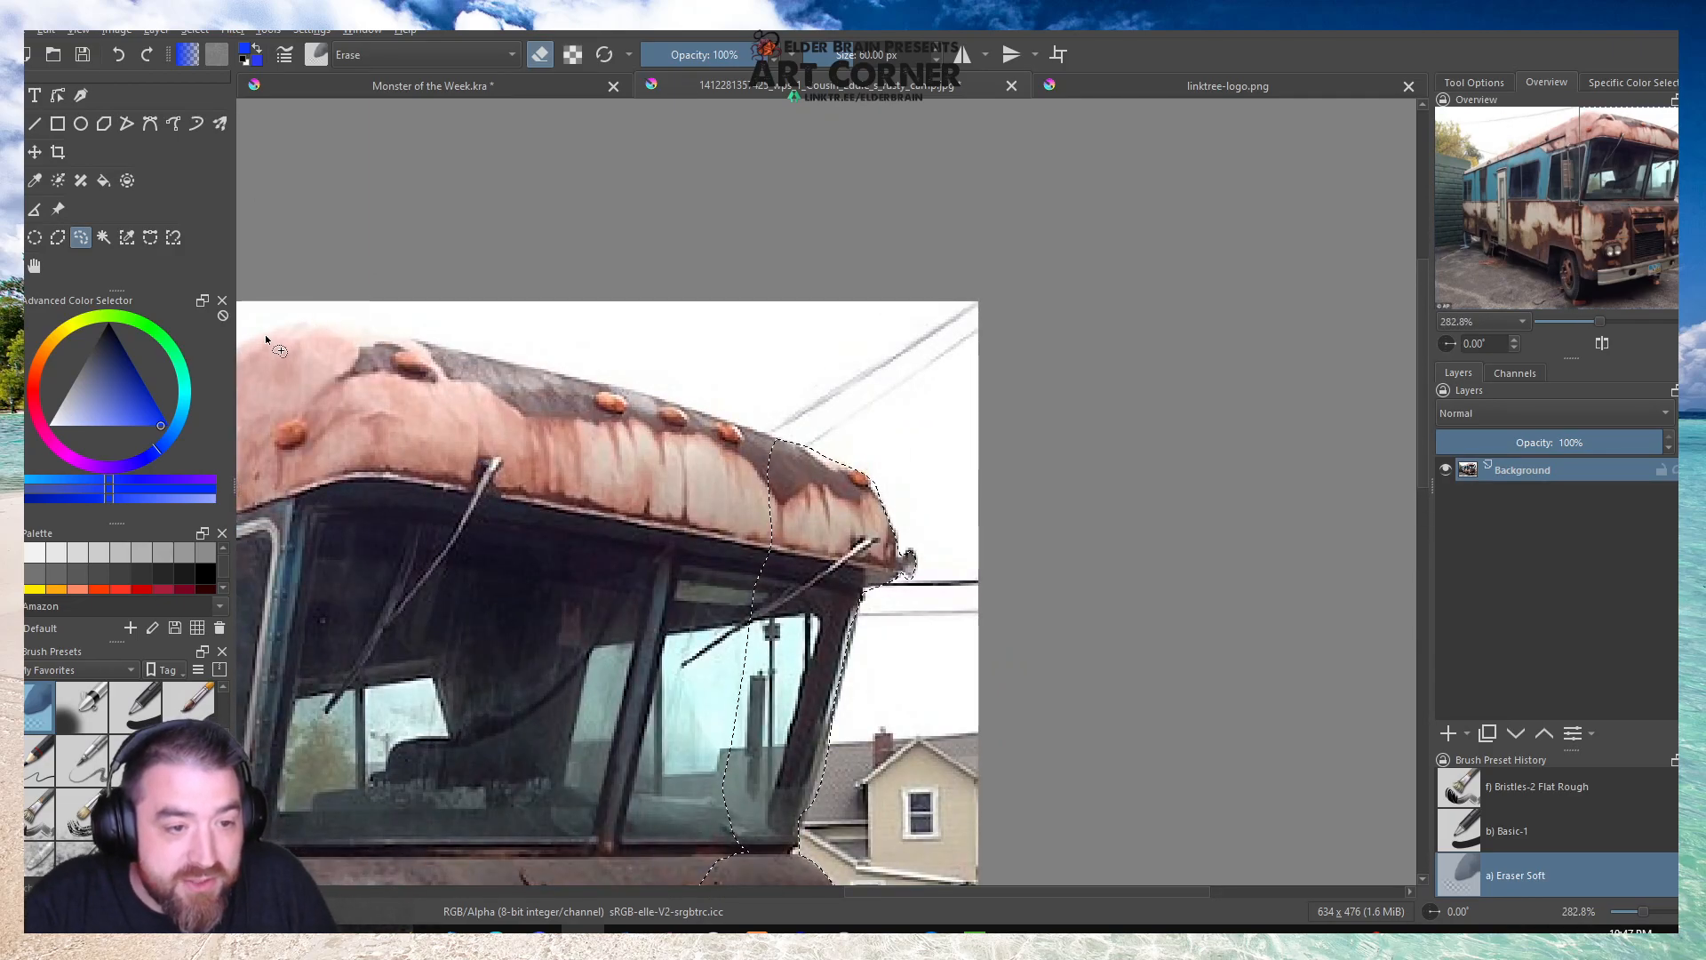
left_click_drag(271, 329, 345, 318)
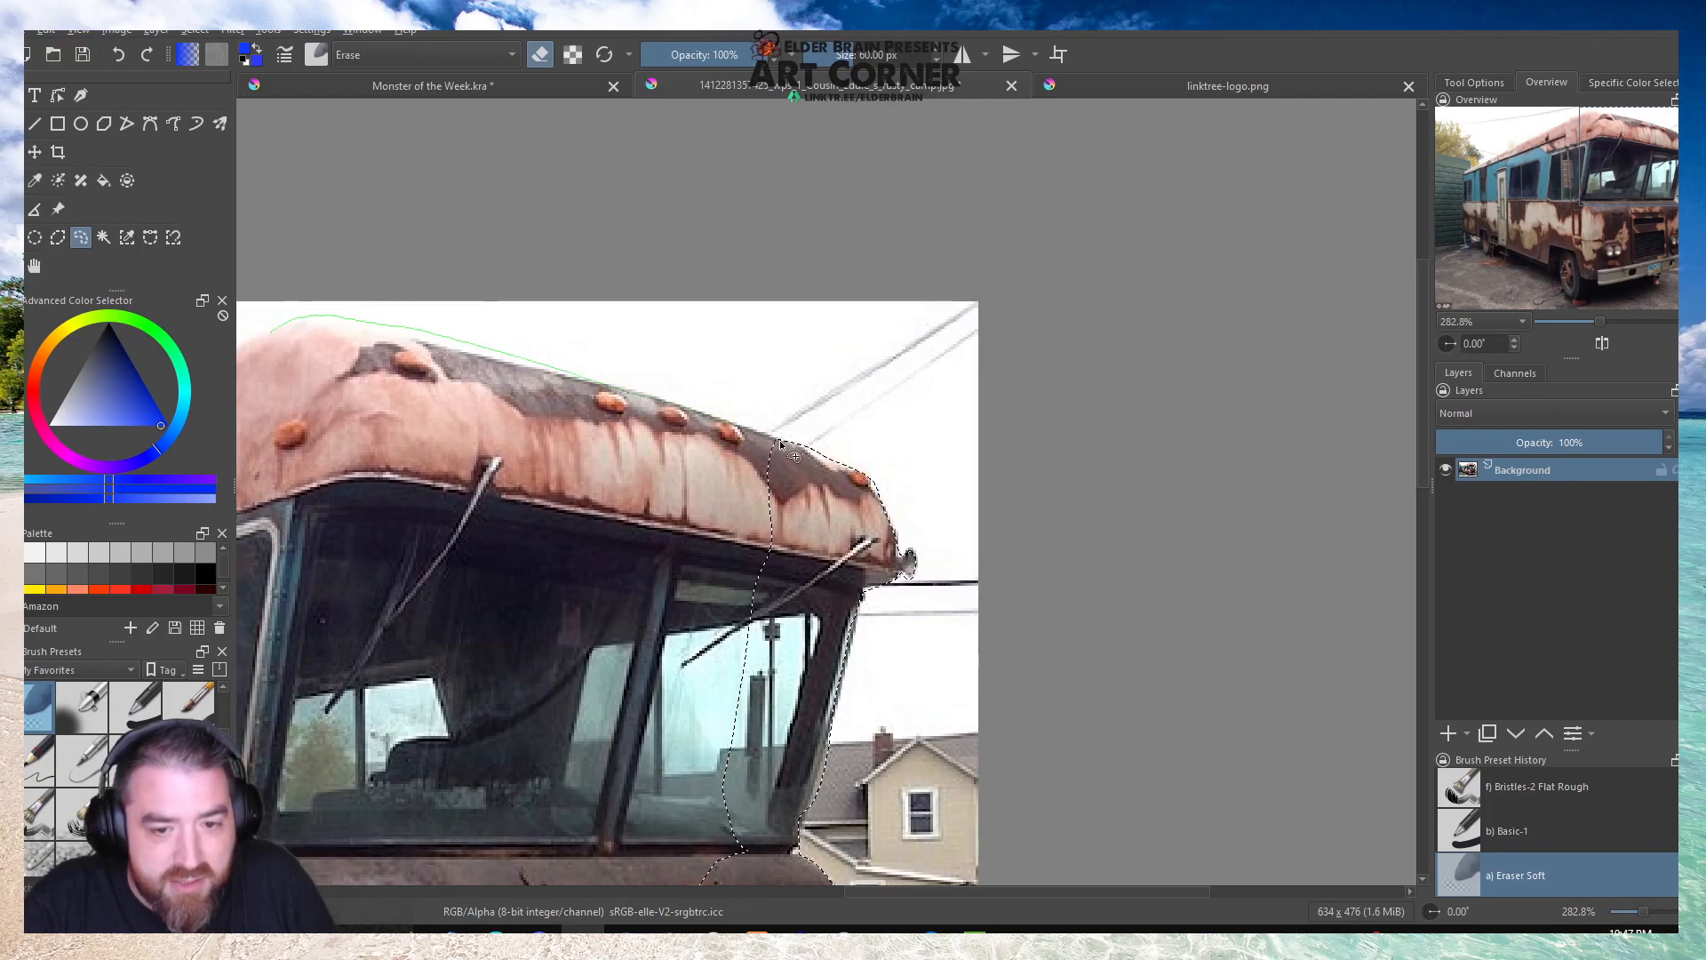
mouse_move(433, 439)
left_mouse_down()
mouse_move(296, 401)
mouse_move(264, 358)
left_mouse_up()
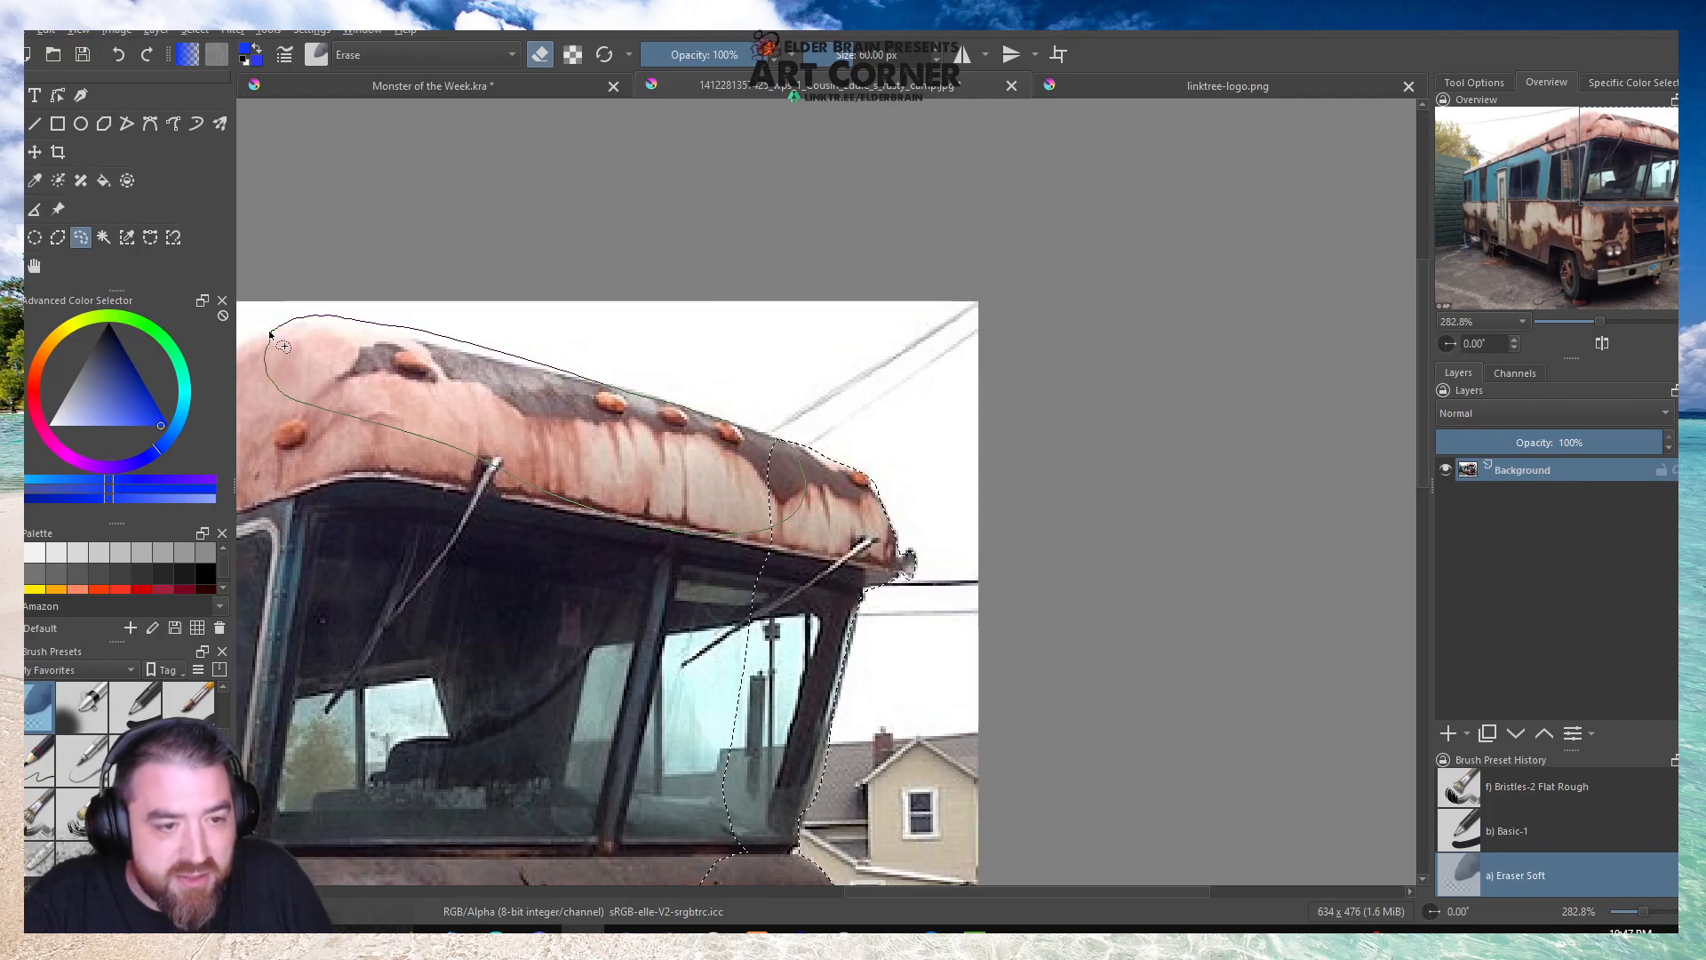
Extend the selection along the roof's long side edge, joining the front of the roof to the selected rear.
scroll(831, 406, "down", 3)
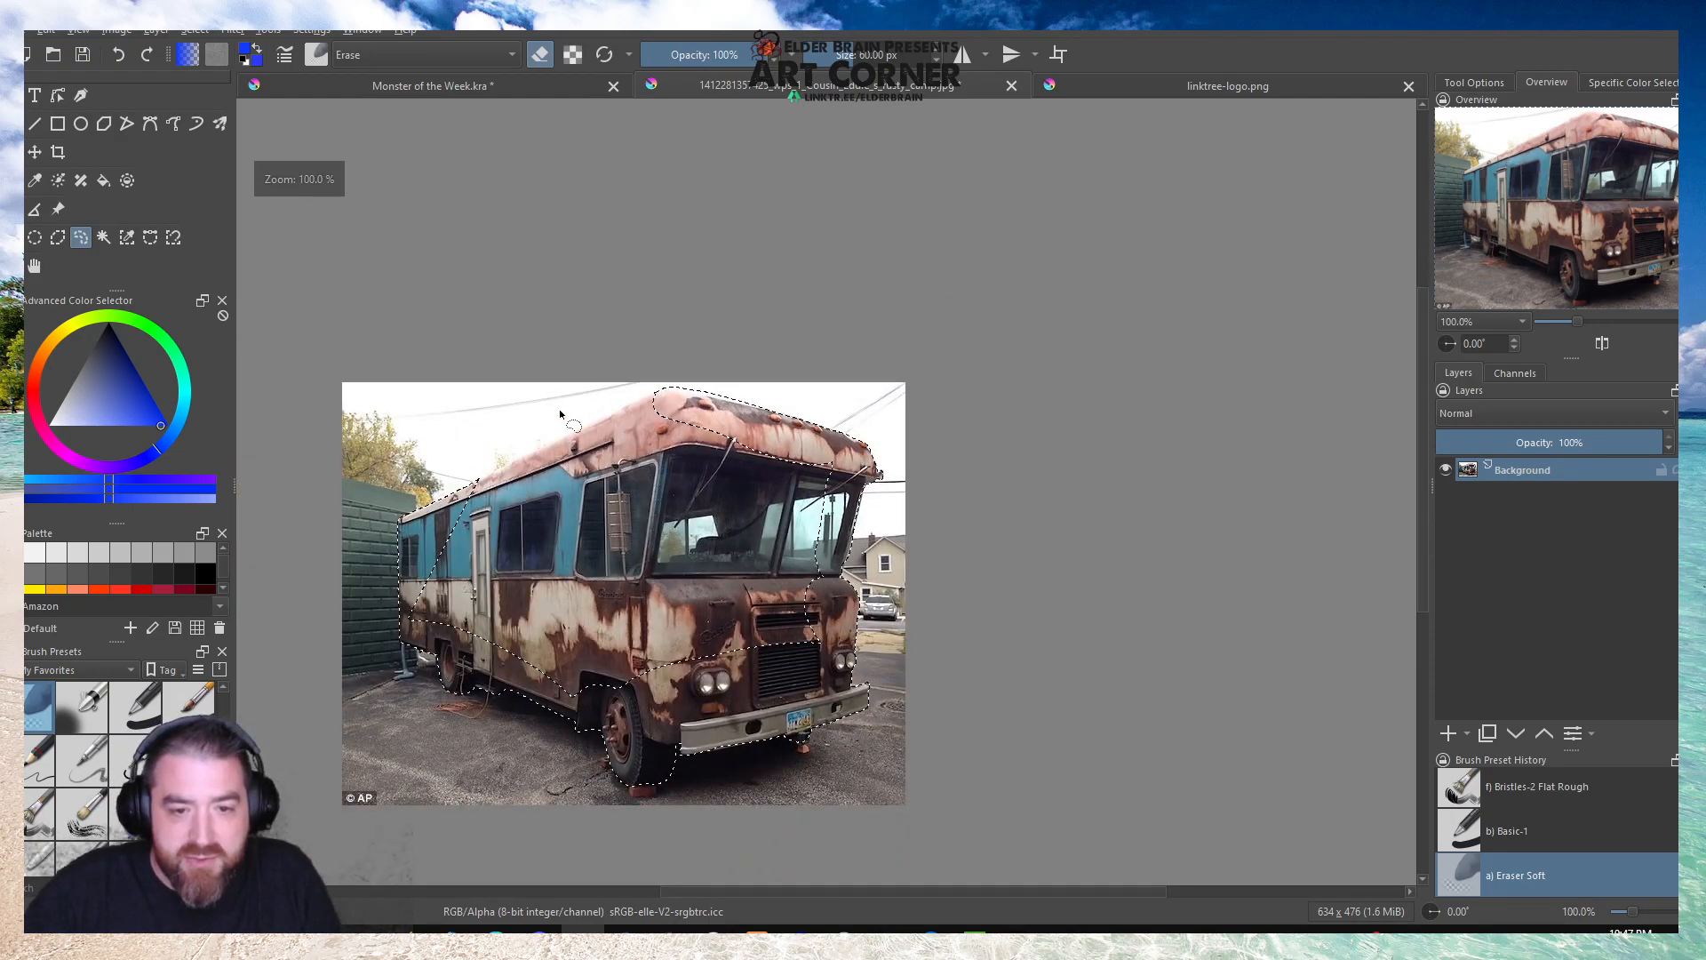
scroll(560, 409, "up", 3)
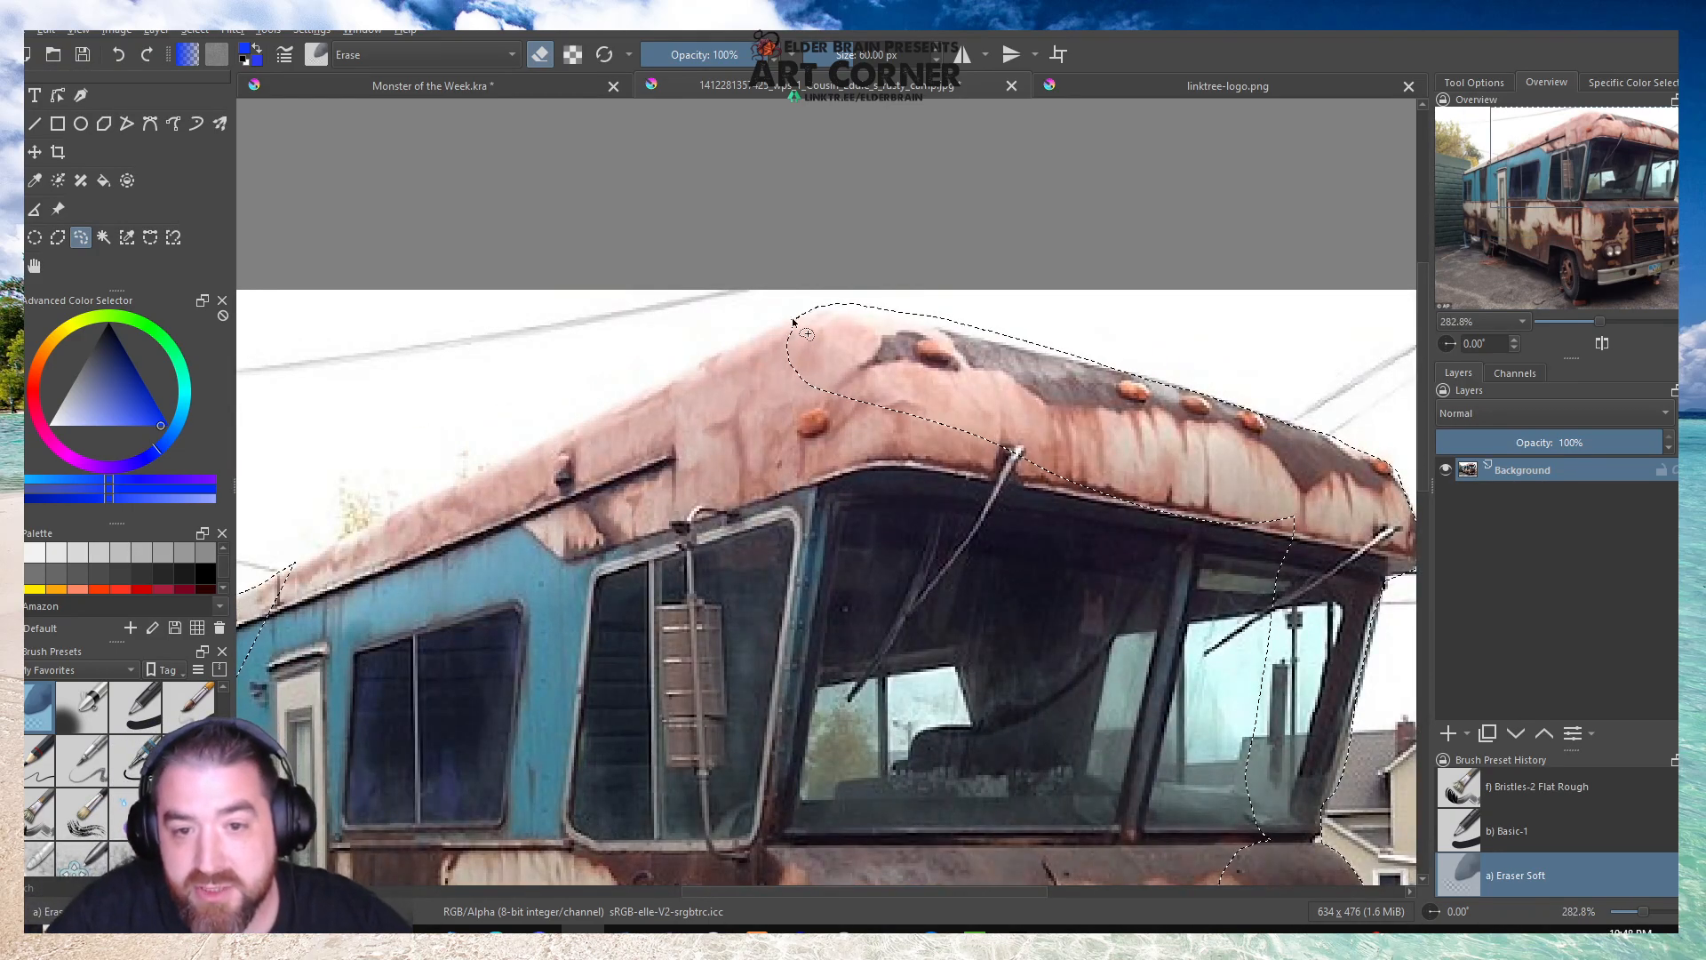
mouse_move(807, 315)
left_mouse_down()
mouse_move(282, 570)
mouse_move(290, 606)
mouse_move(453, 607)
mouse_move(669, 512)
mouse_move(844, 398)
left_mouse_up()
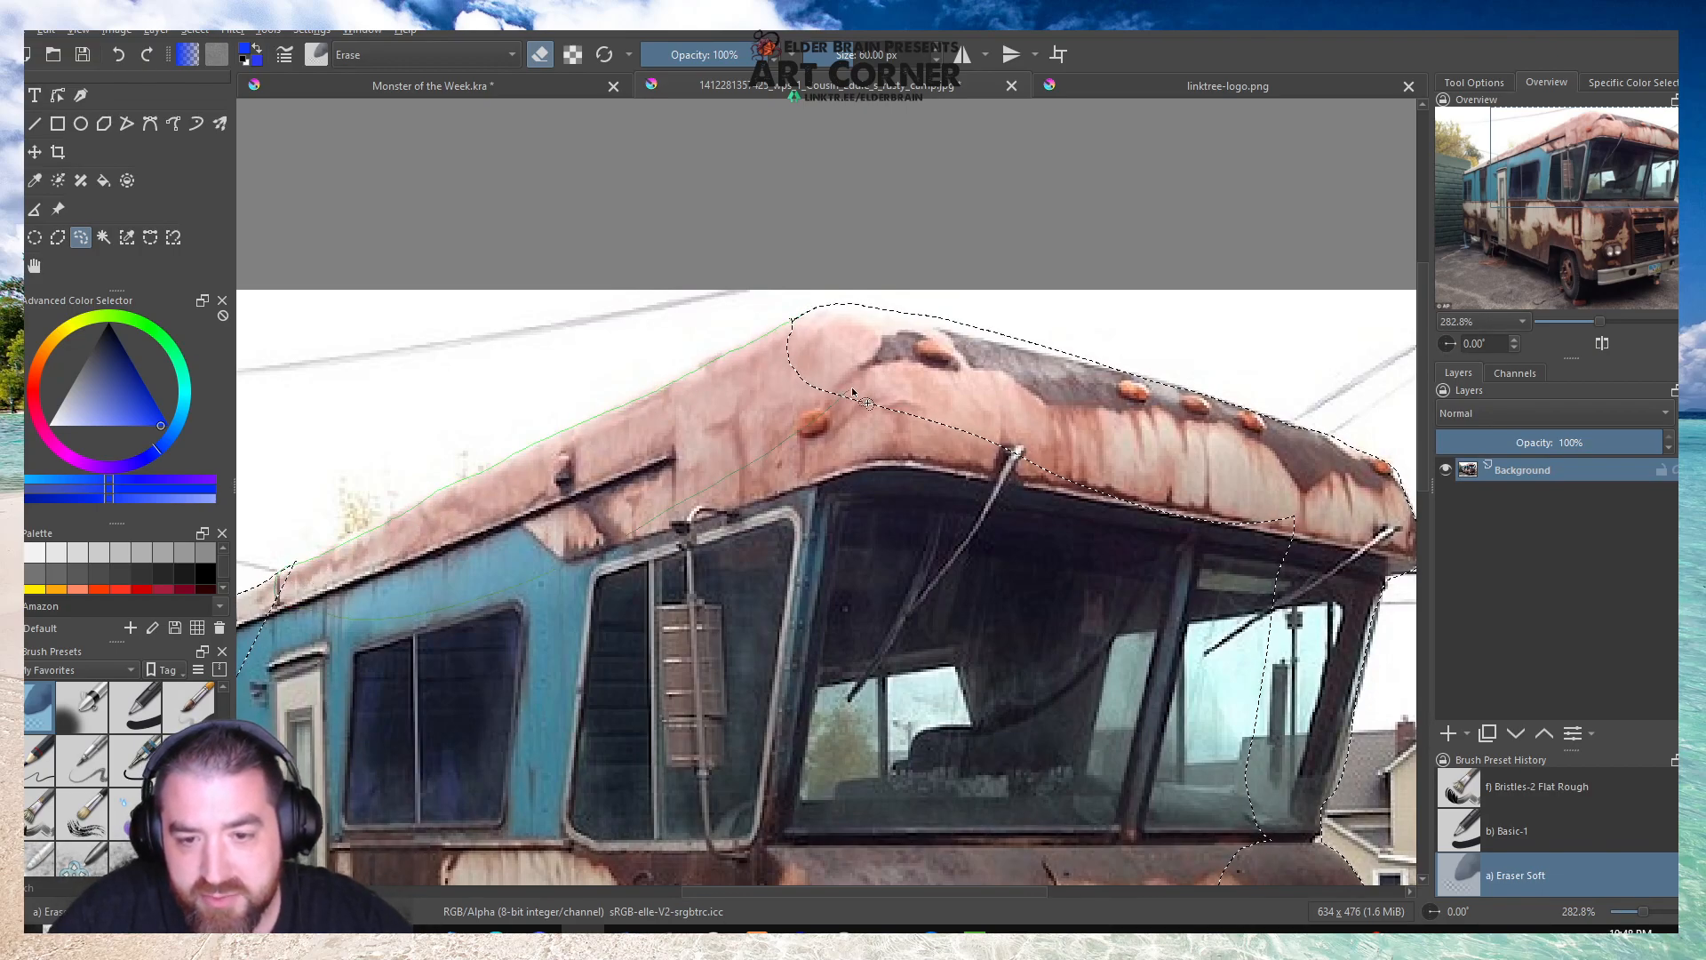
scroll(818, 366, "down", 2)
scroll(537, 473, "up", 2)
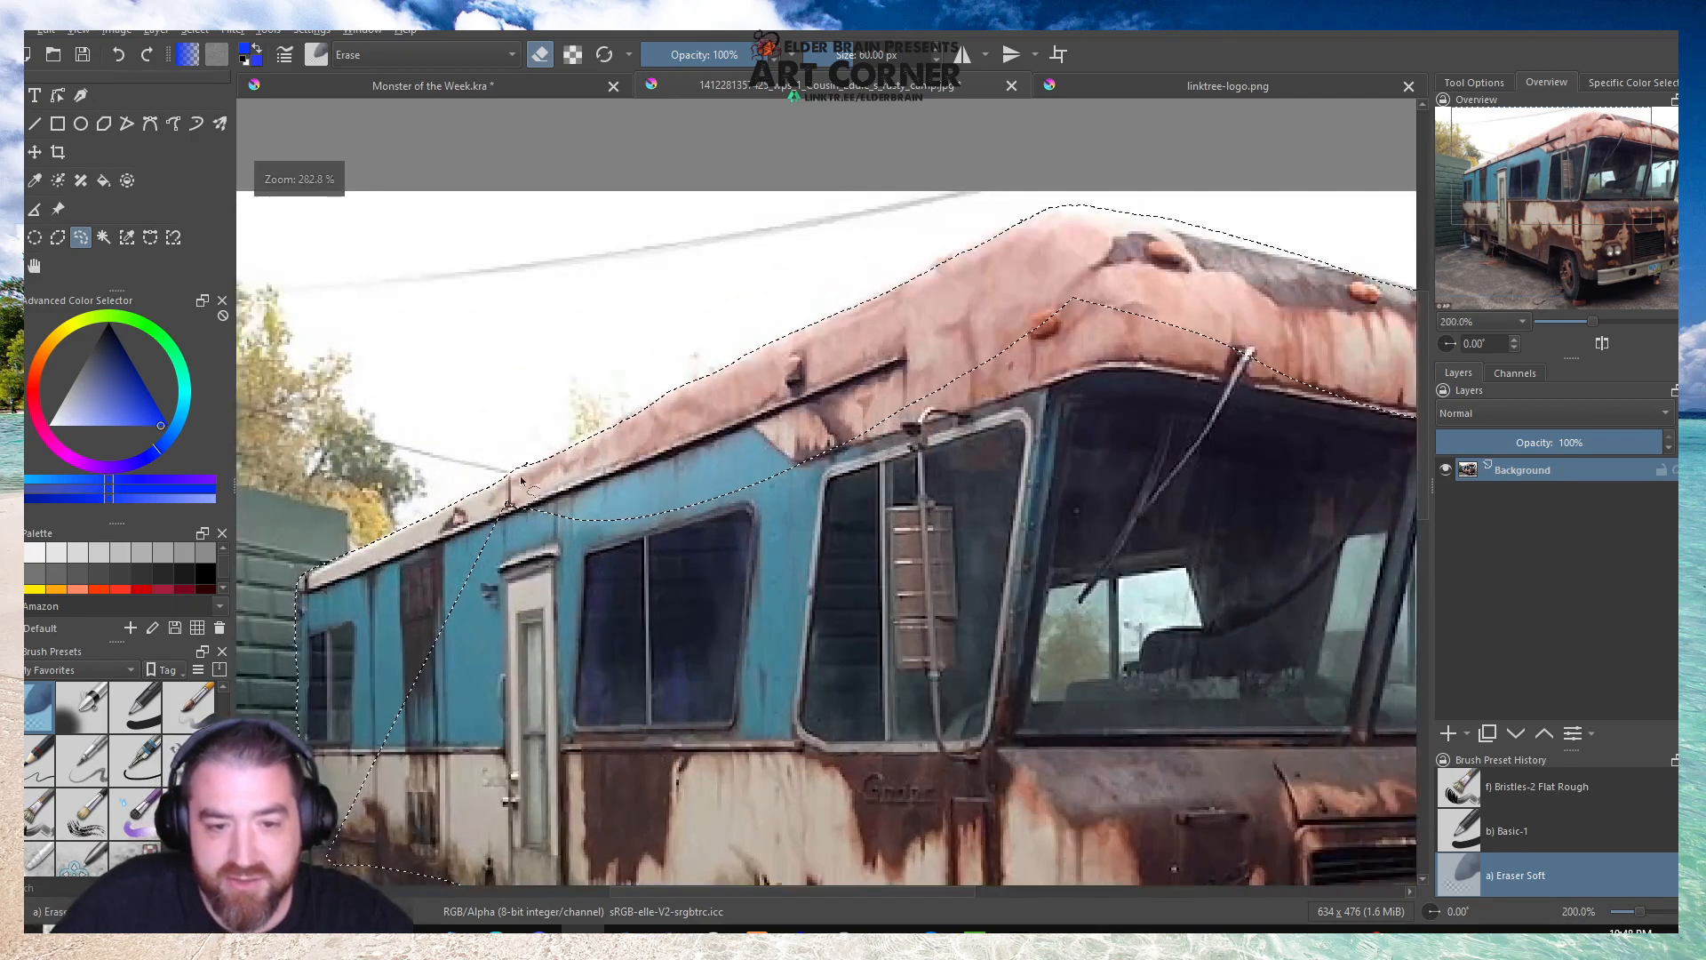
Enclose the unselected interior so that one continuous selection covers the whole camper, and check its outline.
scroll(489, 505, "down", 2)
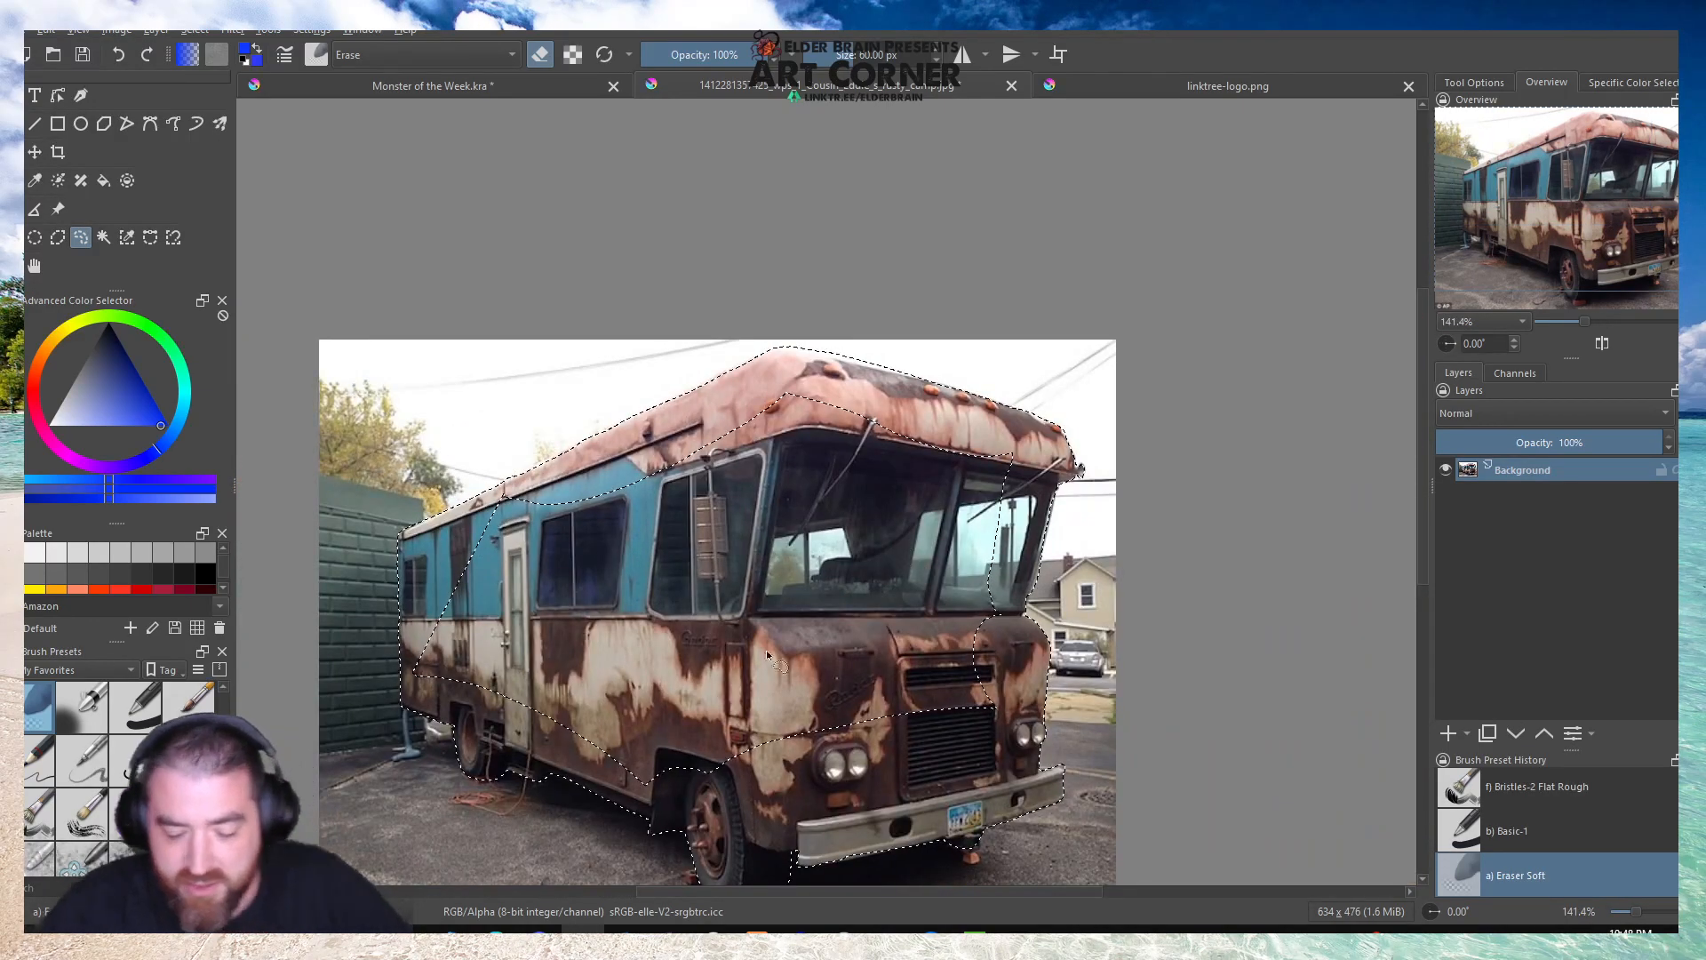
mouse_move(413, 671)
left_mouse_down()
mouse_move(495, 493)
mouse_move(603, 479)
mouse_move(787, 391)
mouse_move(860, 391)
mouse_move(1022, 453)
mouse_move(1002, 720)
mouse_move(917, 755)
mouse_move(717, 809)
mouse_move(724, 797)
mouse_move(637, 791)
mouse_move(435, 696)
left_mouse_up()
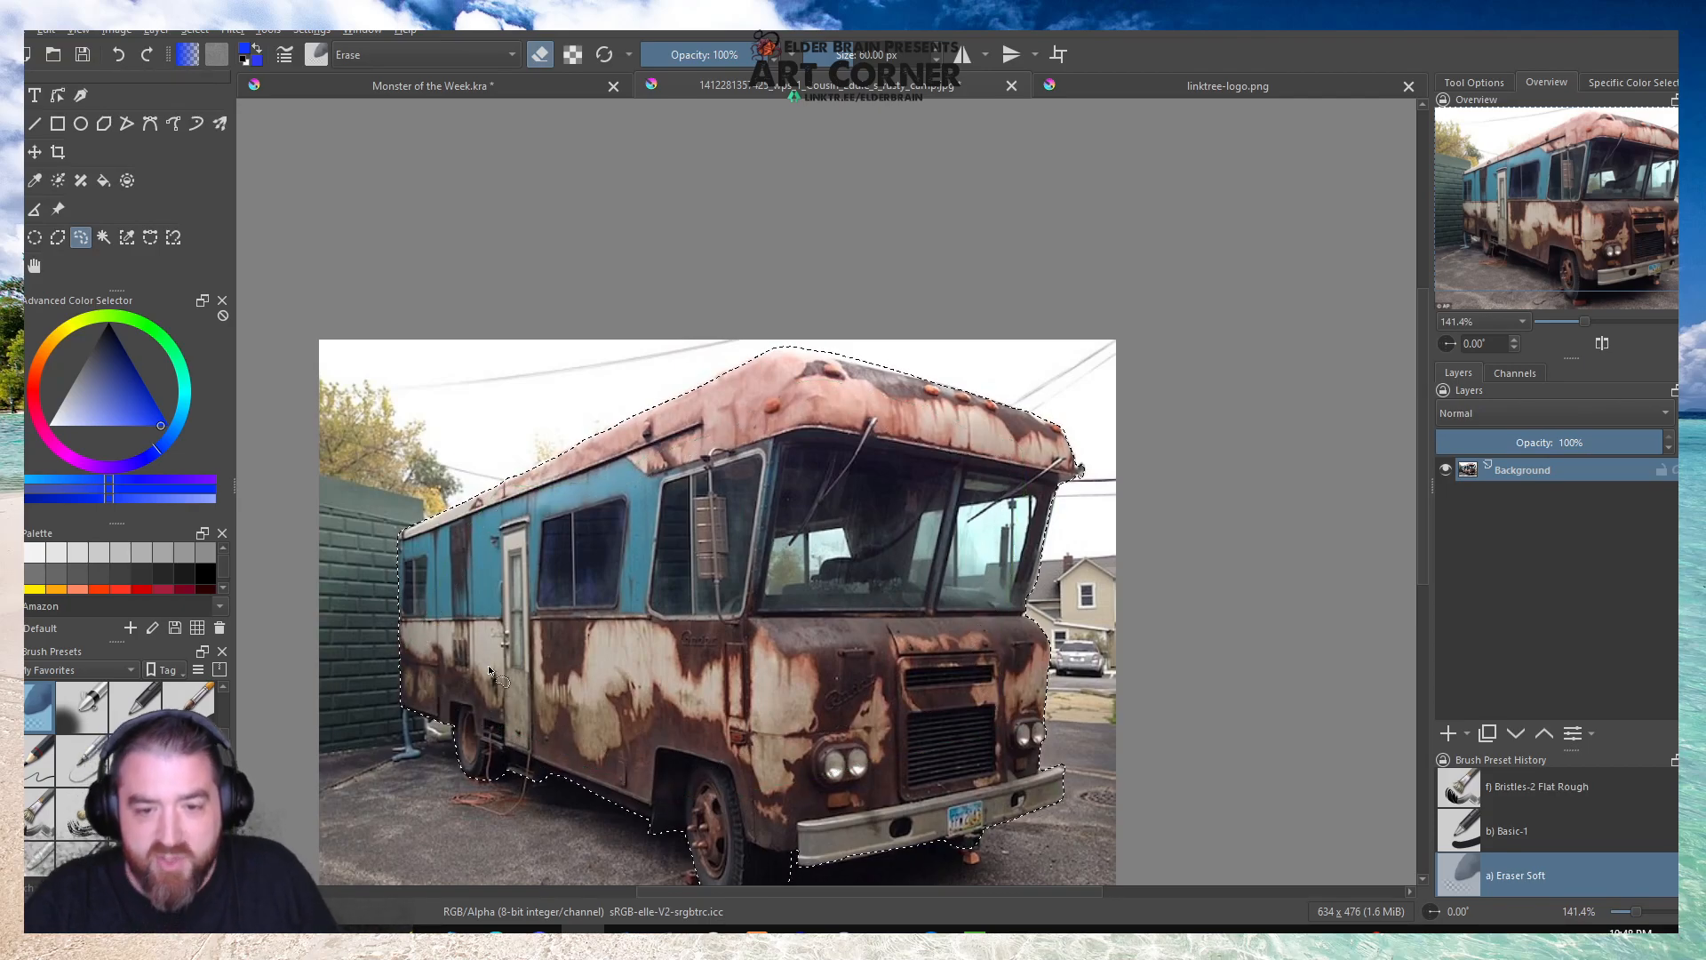
scroll(504, 500, "down", 2)
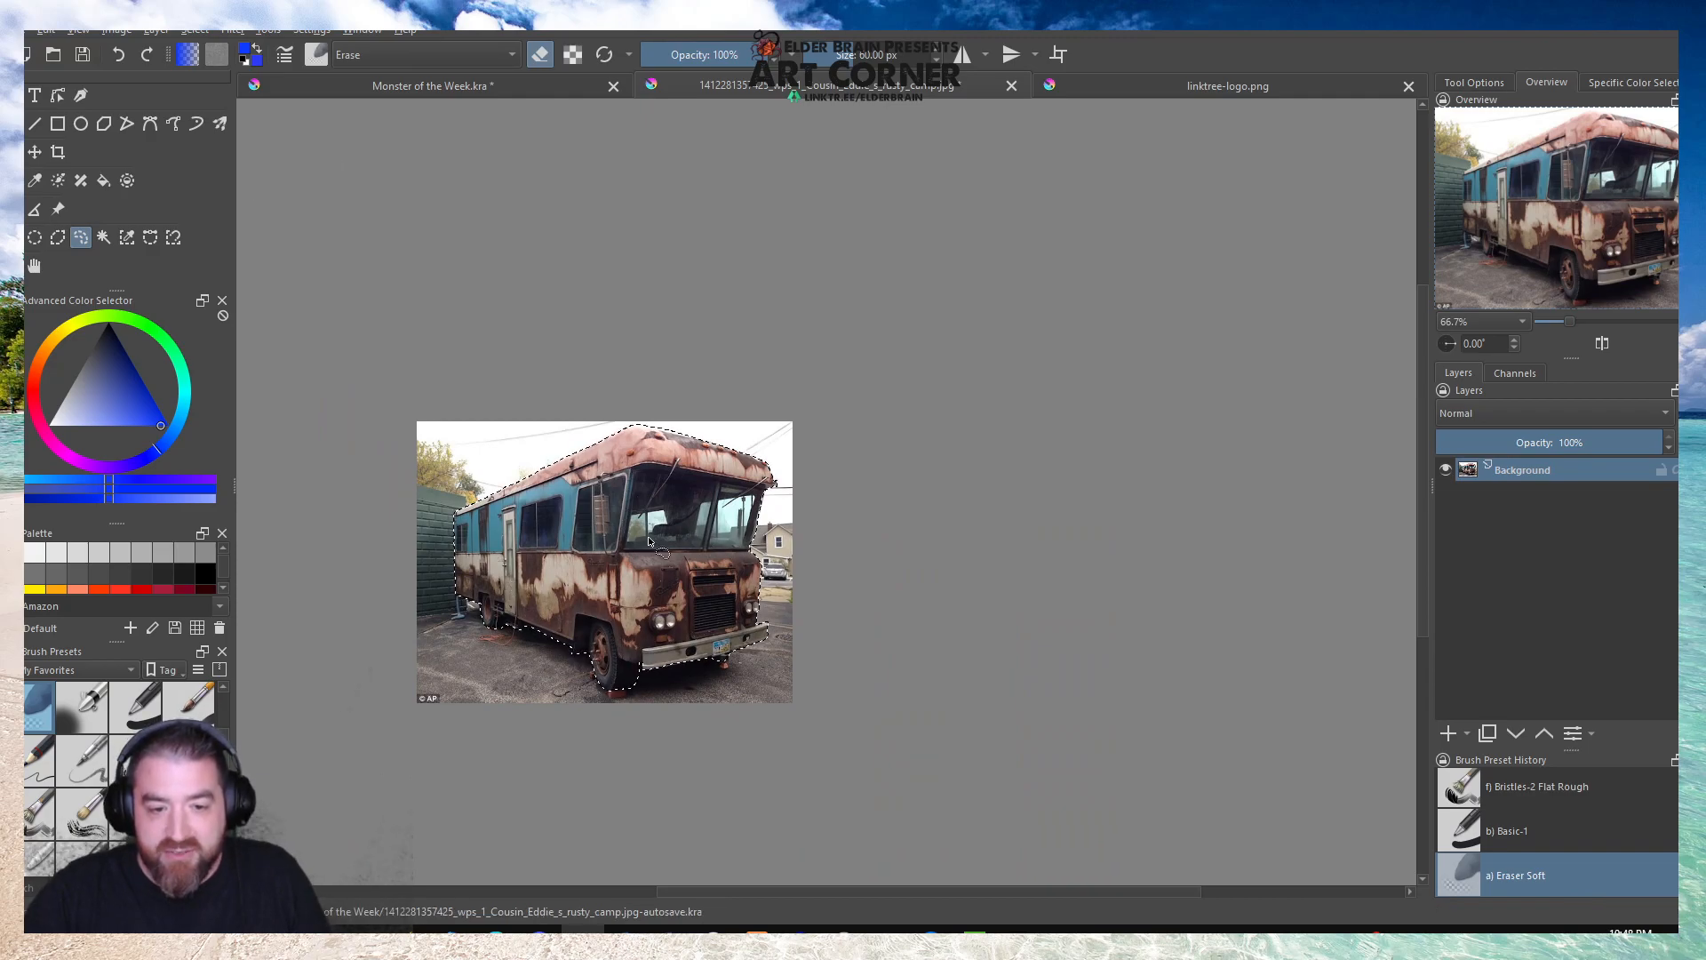
scroll(662, 538, "up", 4)
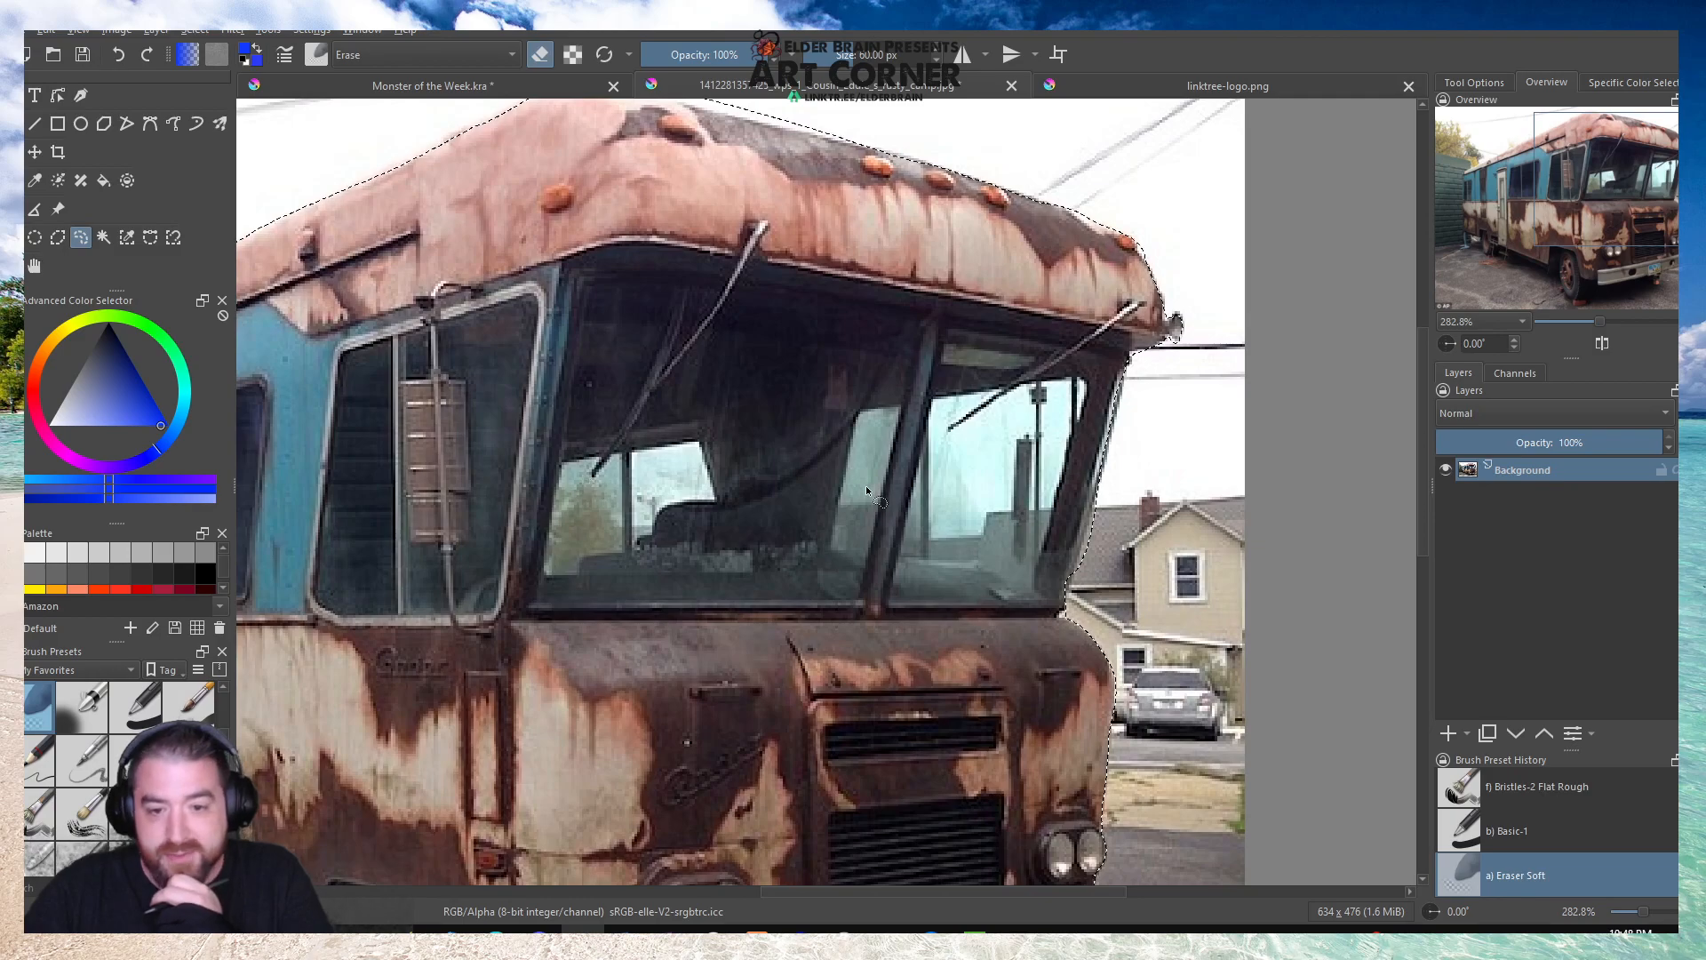
scroll(865, 485, "down", 4)
scroll(865, 479, "up", 1)
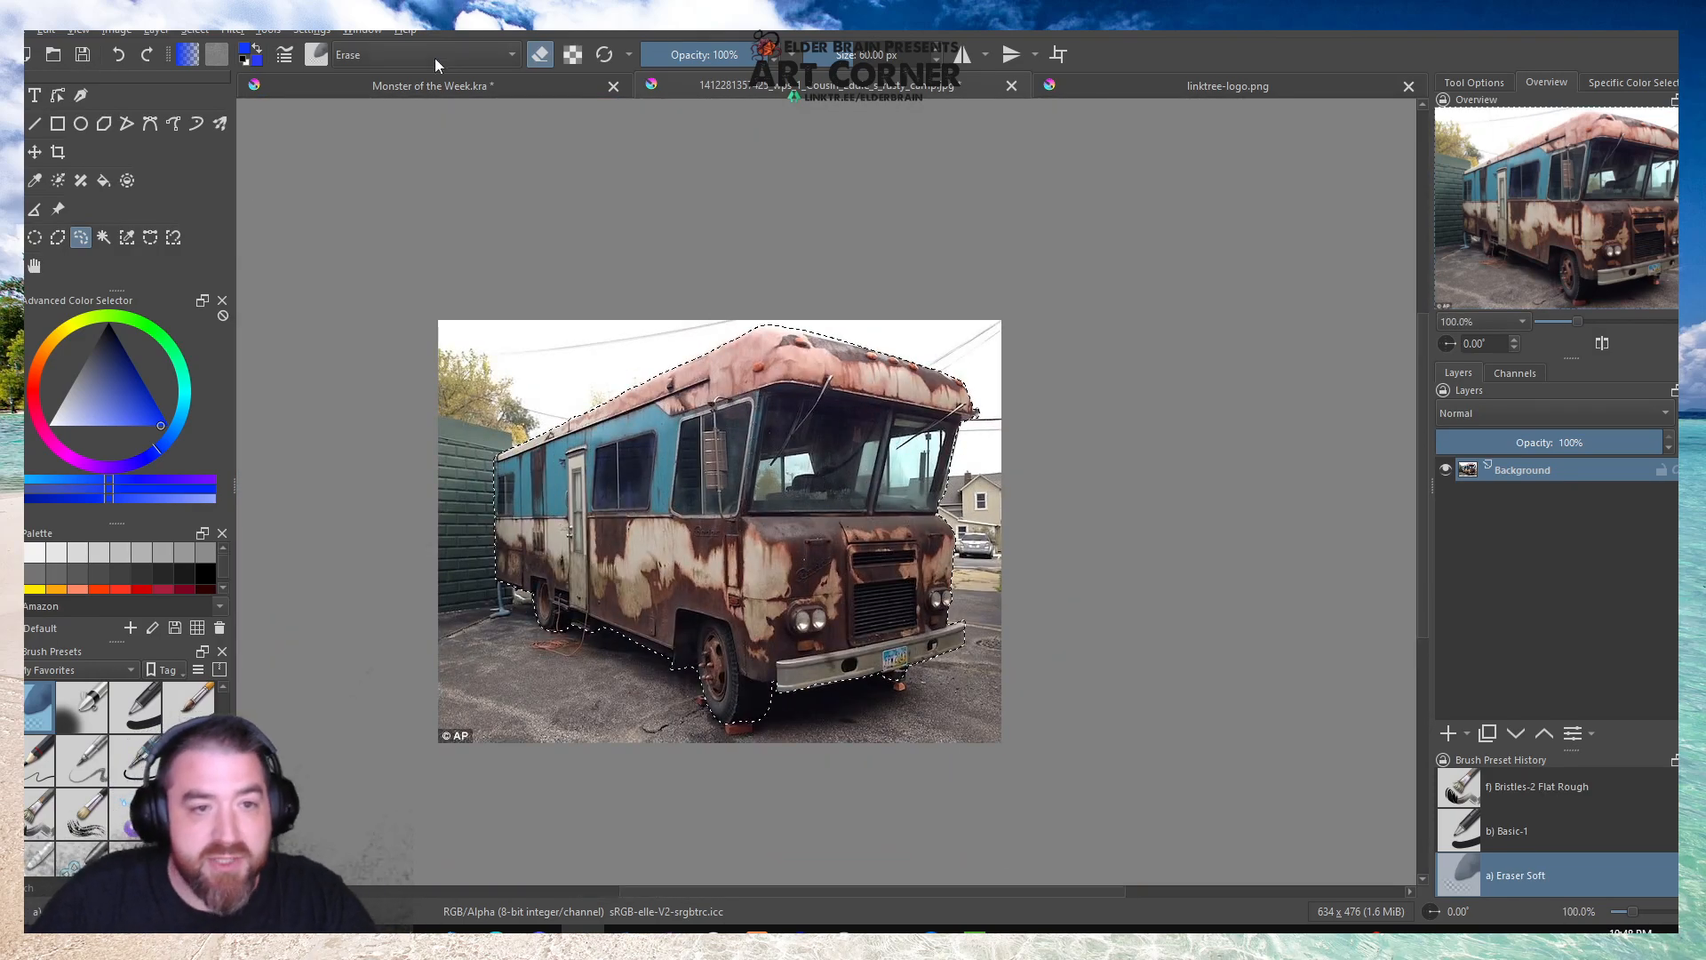
Paste the camper into Monster of the Week.kra, then enlarge it and tilt it counterclockwise, partly off the canvas's lower-left corner.
left_click(429, 85)
key("ctrl+v")
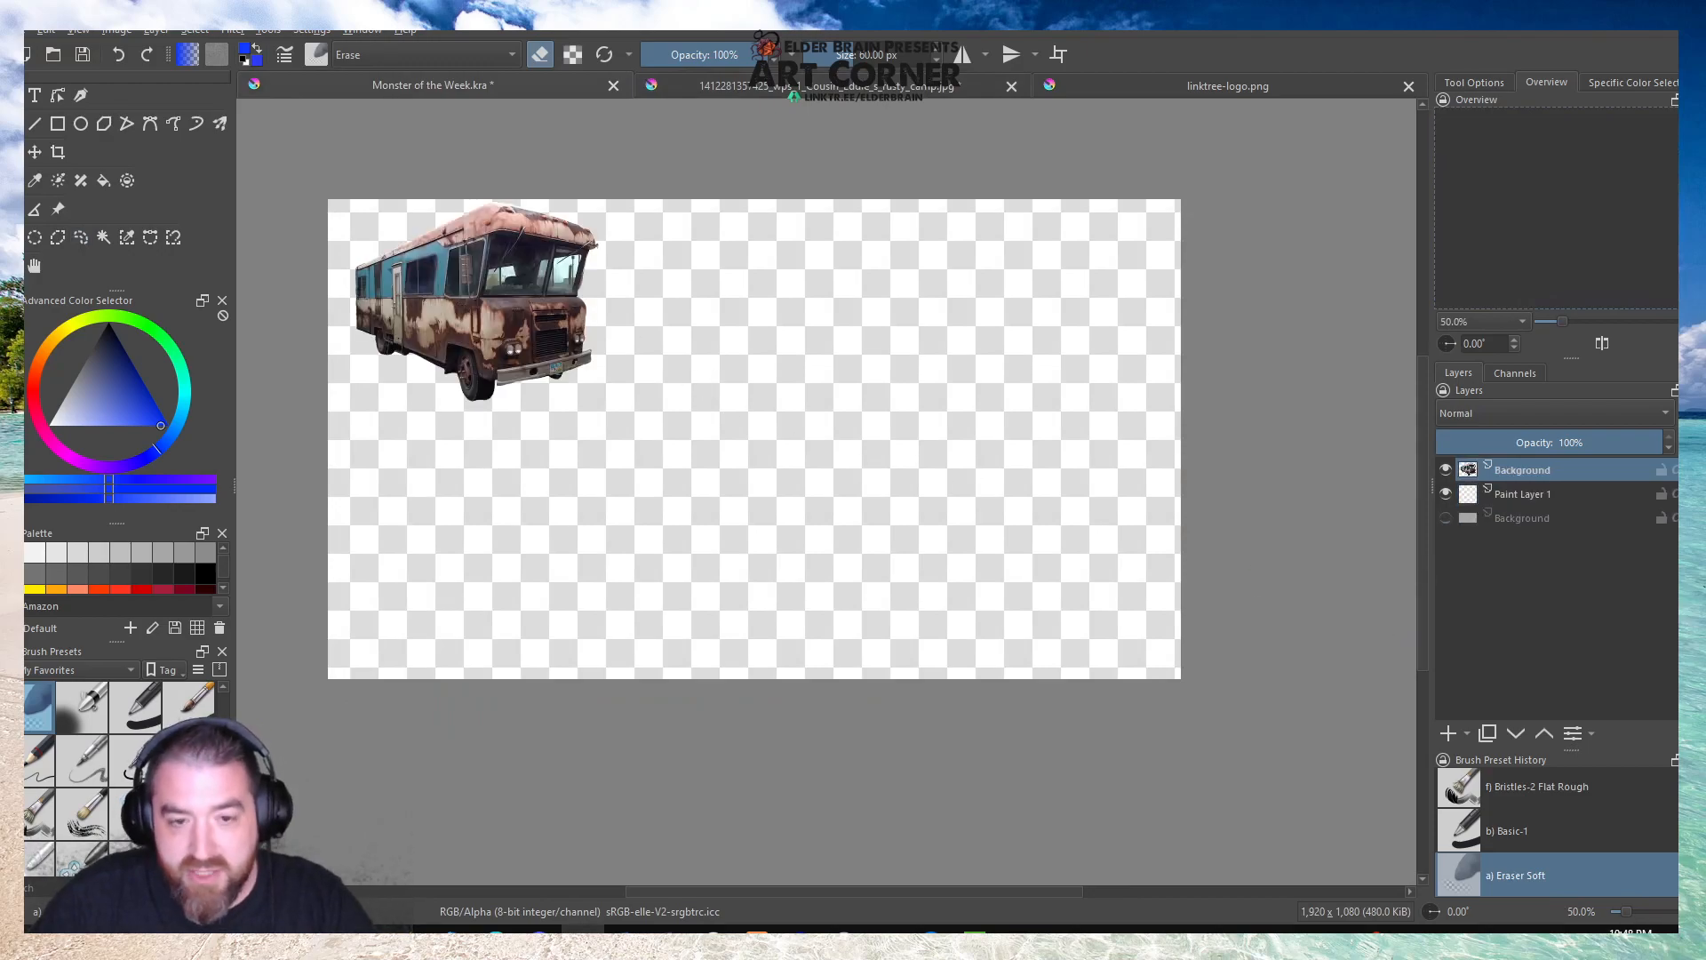
key("ctrl+t")
left_click_drag(536, 296, 531, 572)
left_click_drag(624, 464, 595, 427)
mouse_move(538, 575)
left_mouse_down()
mouse_move(494, 592)
mouse_move(520, 565)
left_mouse_up()
left_click_drag(579, 422, 564, 380)
left_click_drag(511, 455, 481, 496)
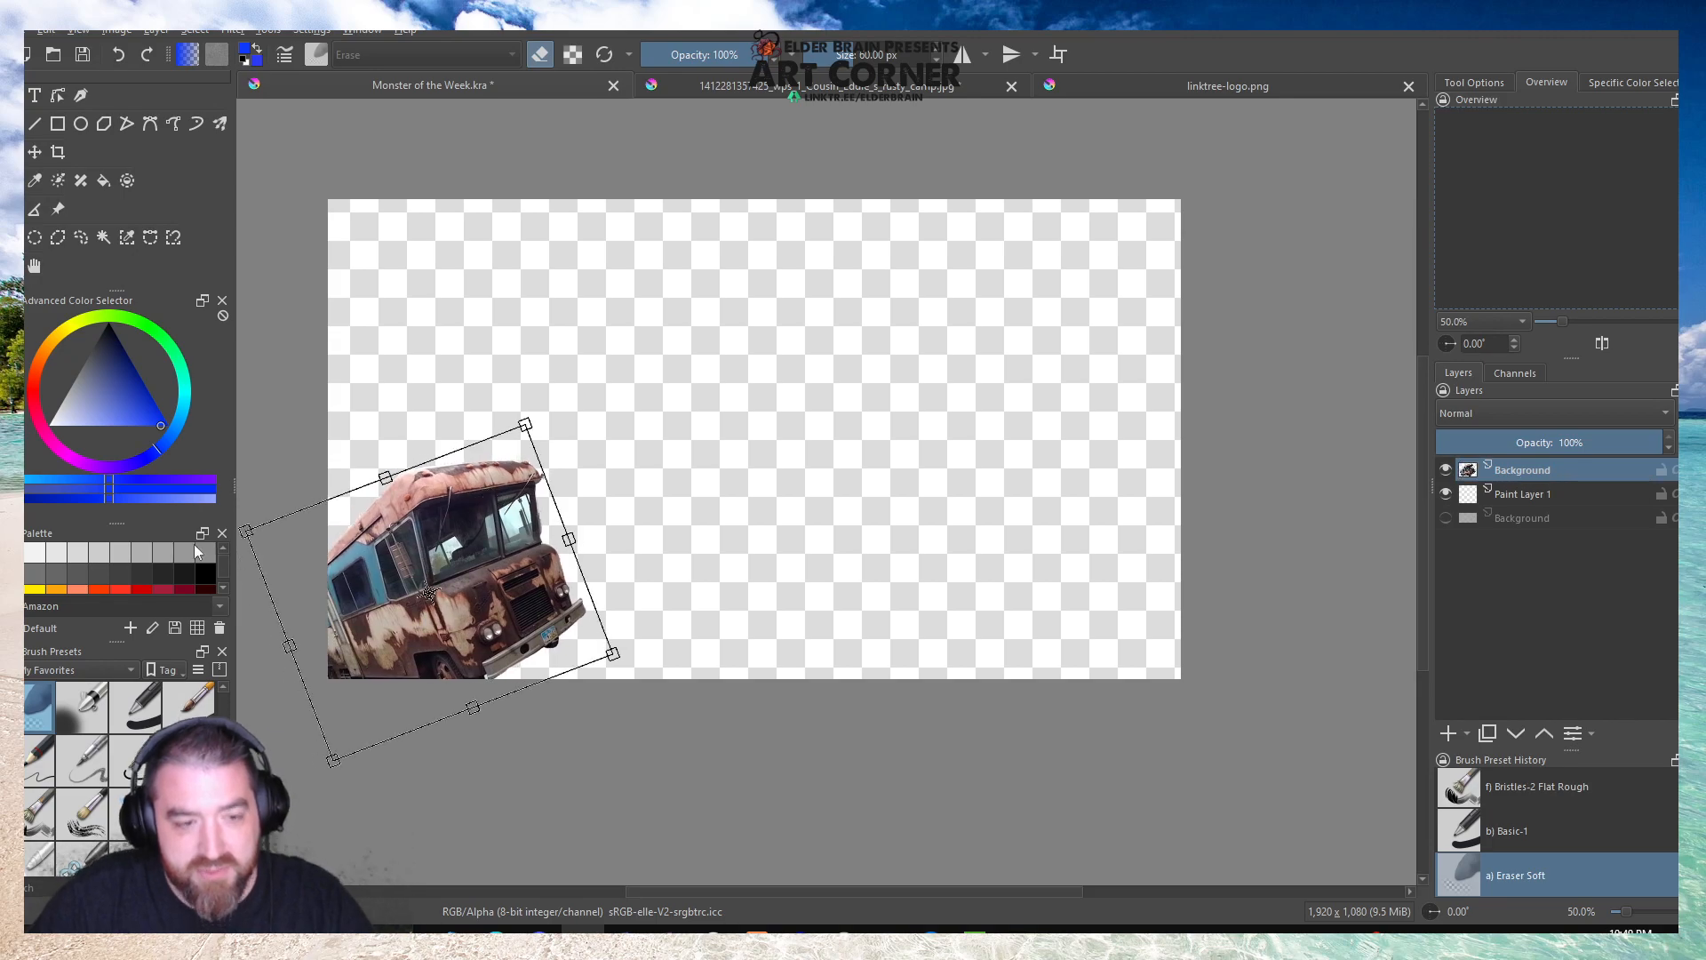
left_click(40, 268)
Try to retouch the background seen through the windshield pane nearest the front corner with the Smart Patch tool.
scroll(405, 516, "up", 2)
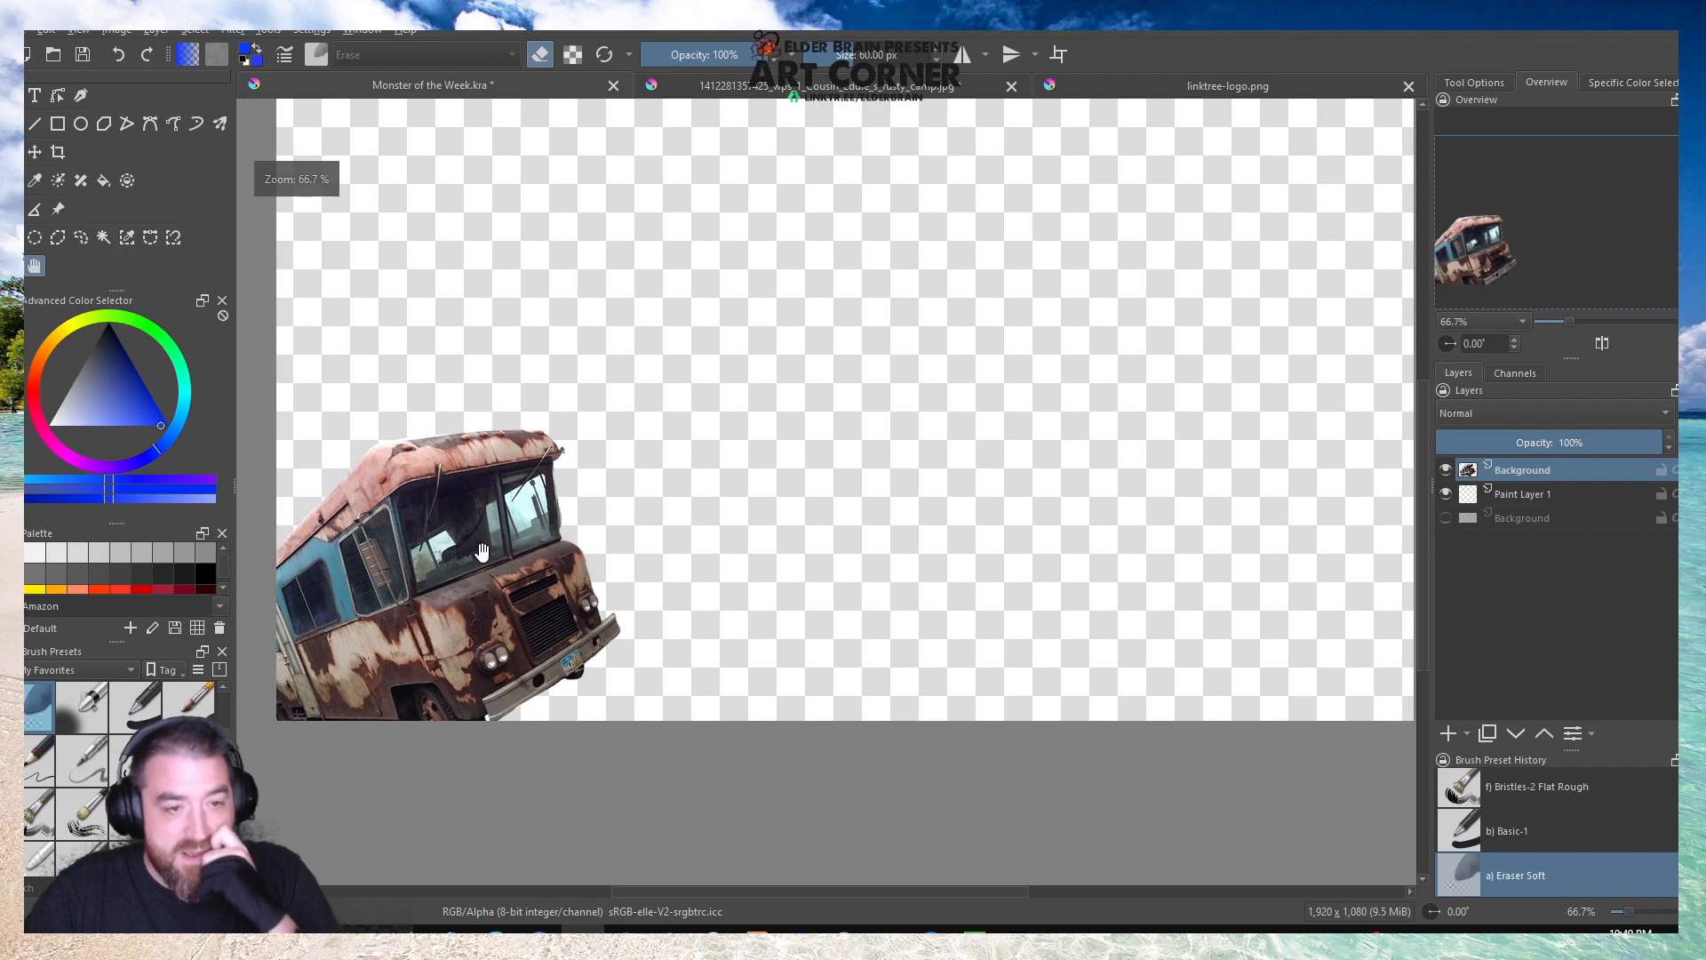
left_click_drag(811, 446, 1028, 440)
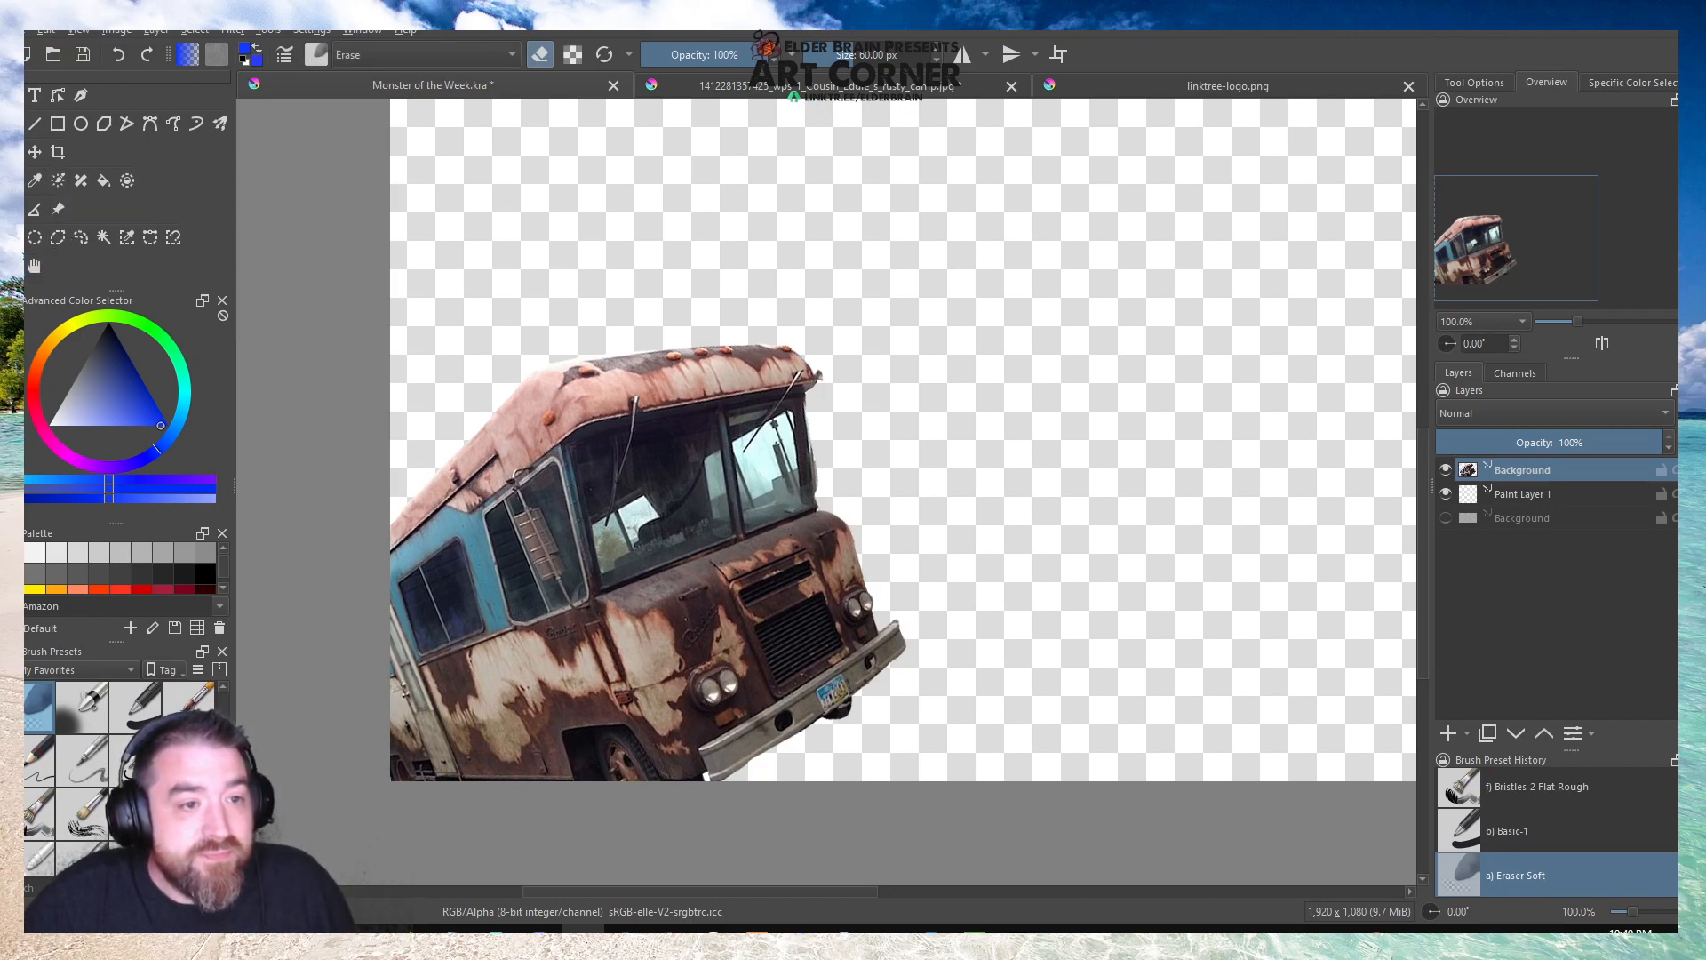
scroll(99, 730, "up", 1)
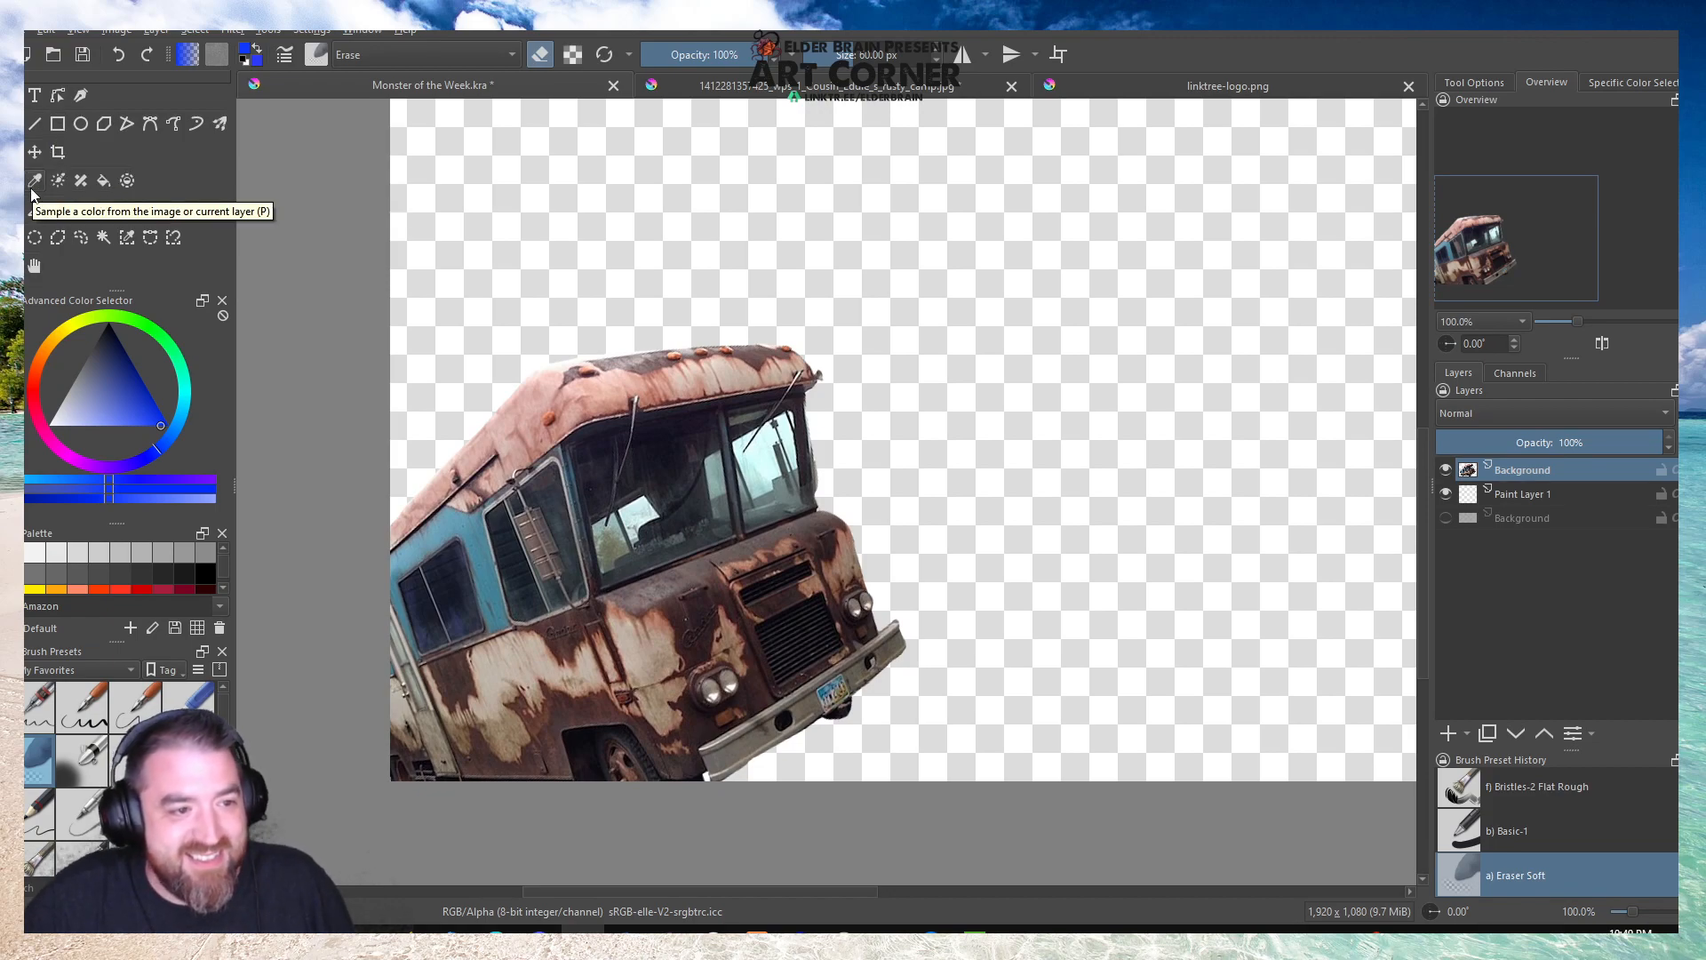
left_click(77, 187)
scroll(749, 466, "up", 2)
mouse_move(764, 458)
left_mouse_down()
mouse_move(782, 467)
mouse_move(768, 536)
left_mouse_up()
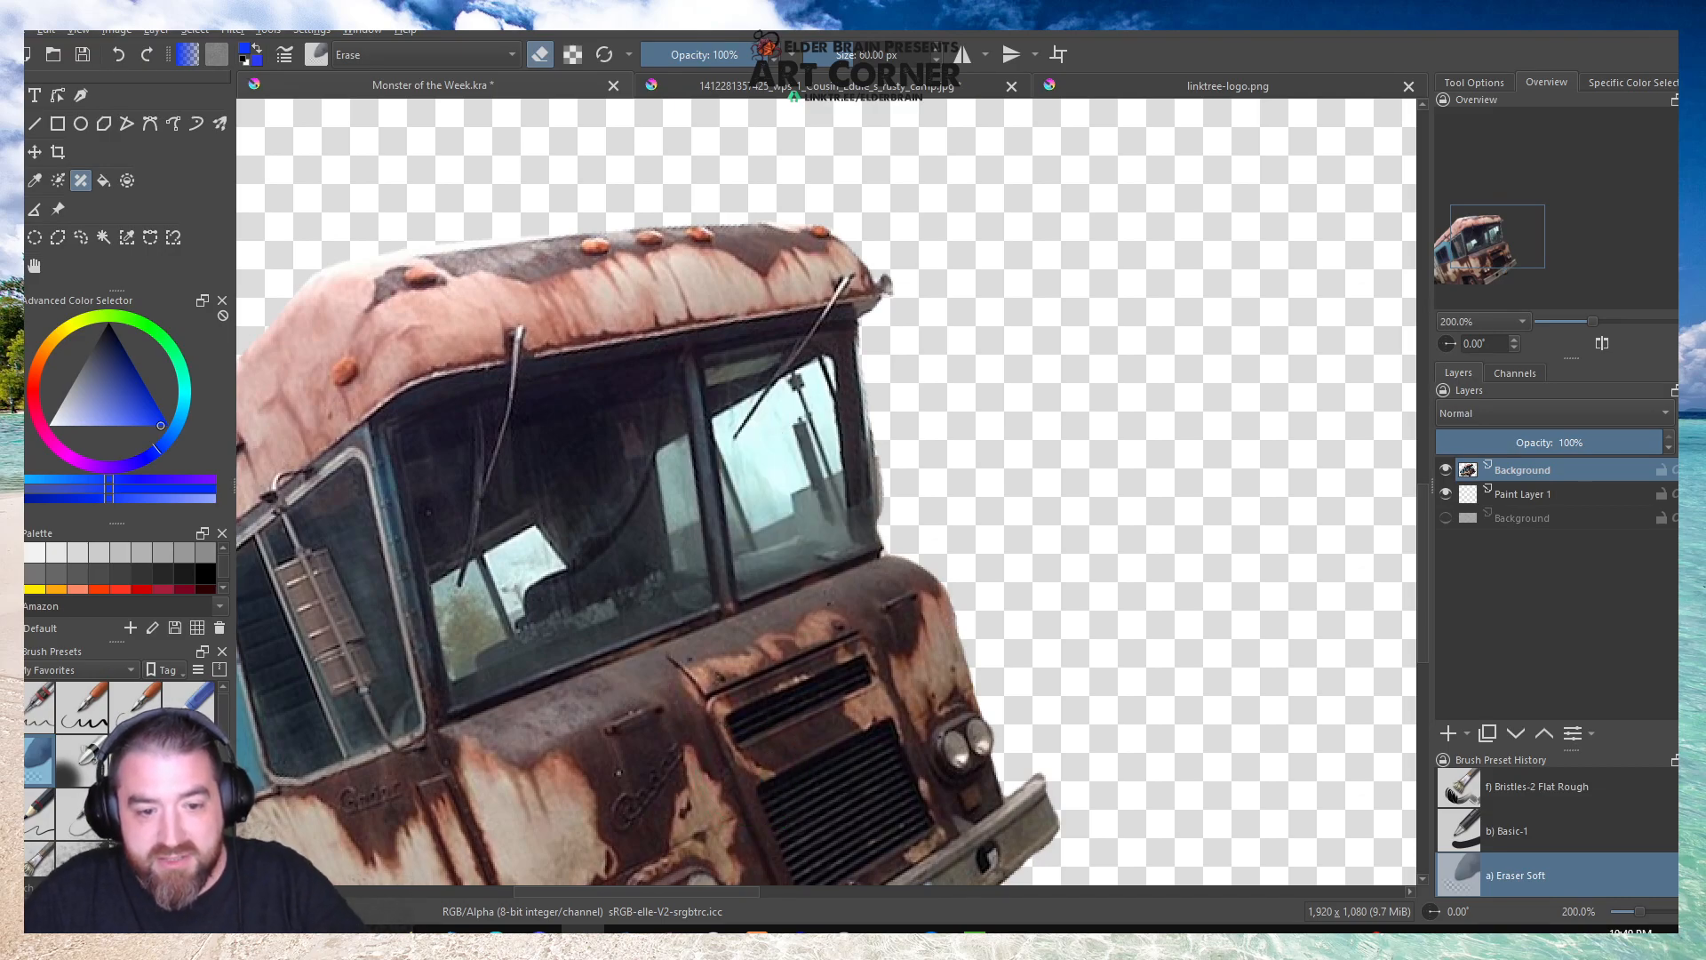
scroll(751, 773, "down", 1)
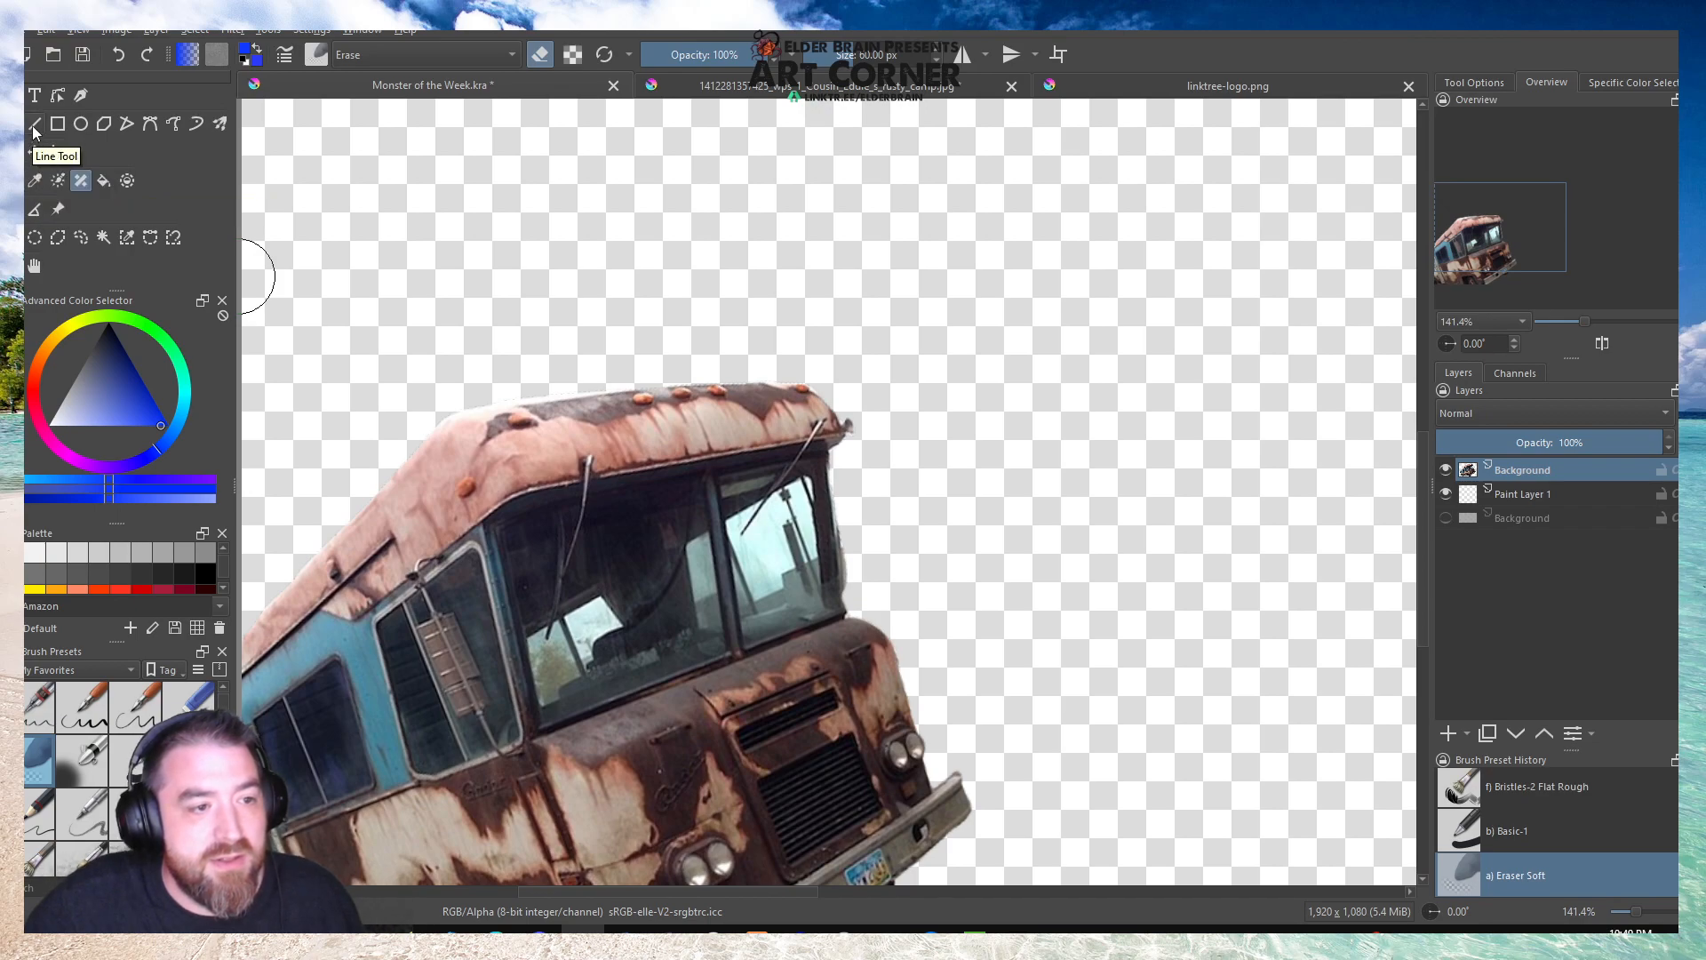
Save the Monster of the Week document and bring the whole canvas back into view.
left_click(85, 57)
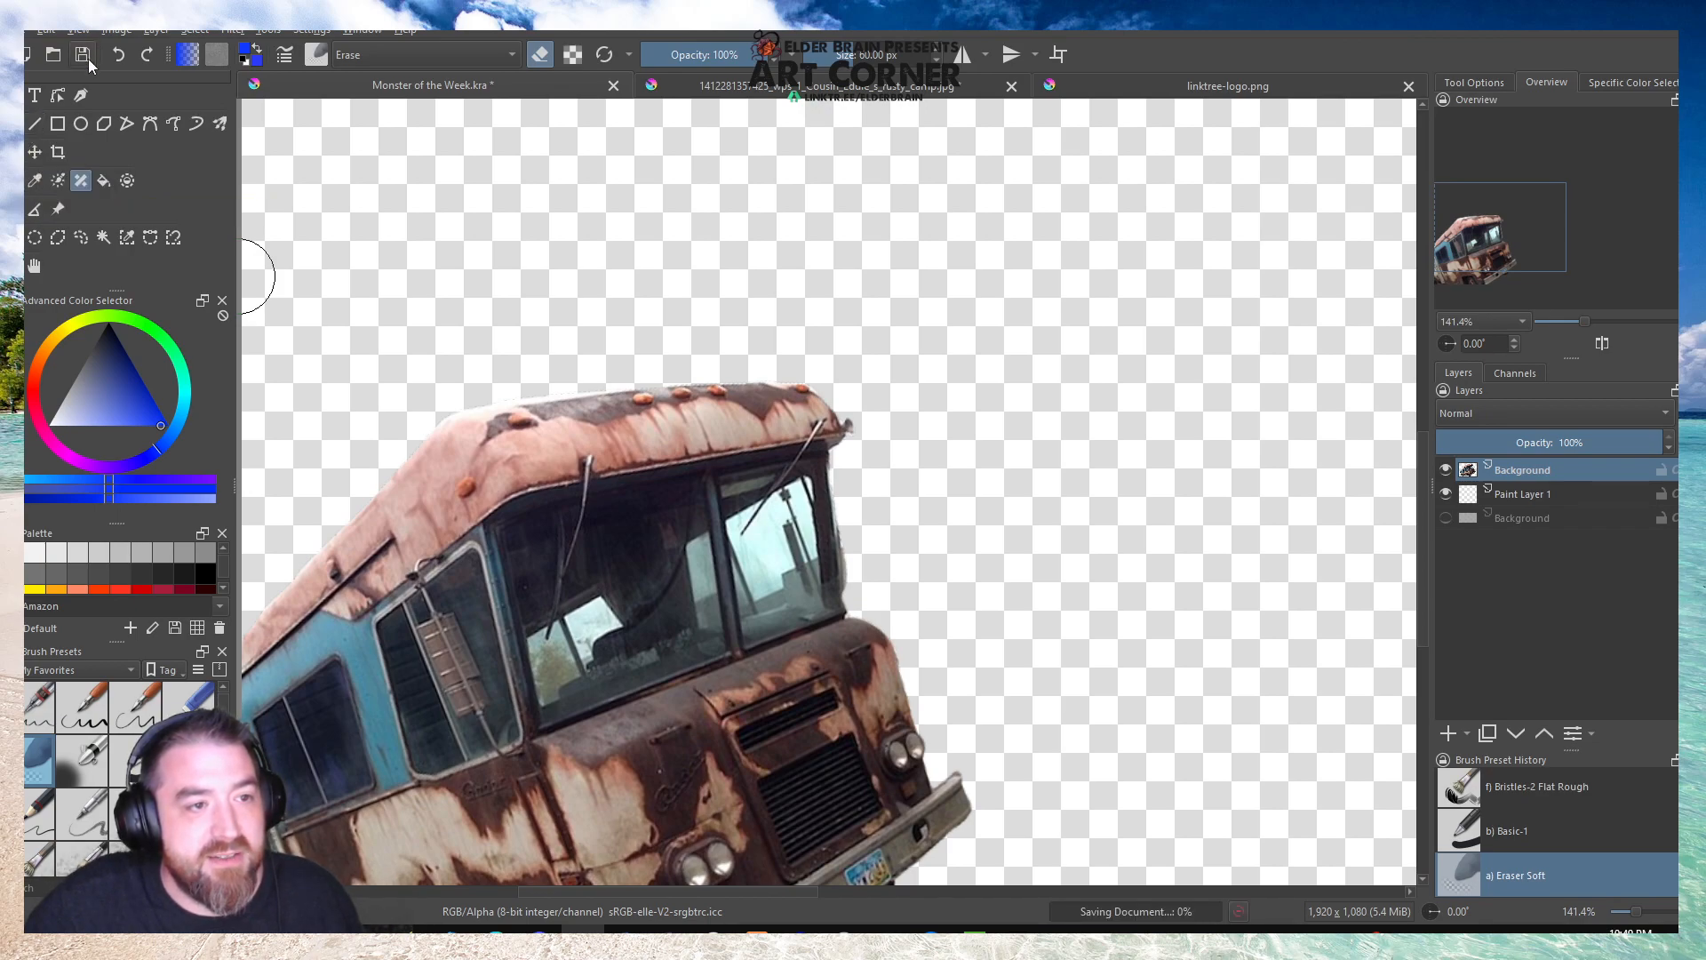
scroll(388, 283, "down", 4)
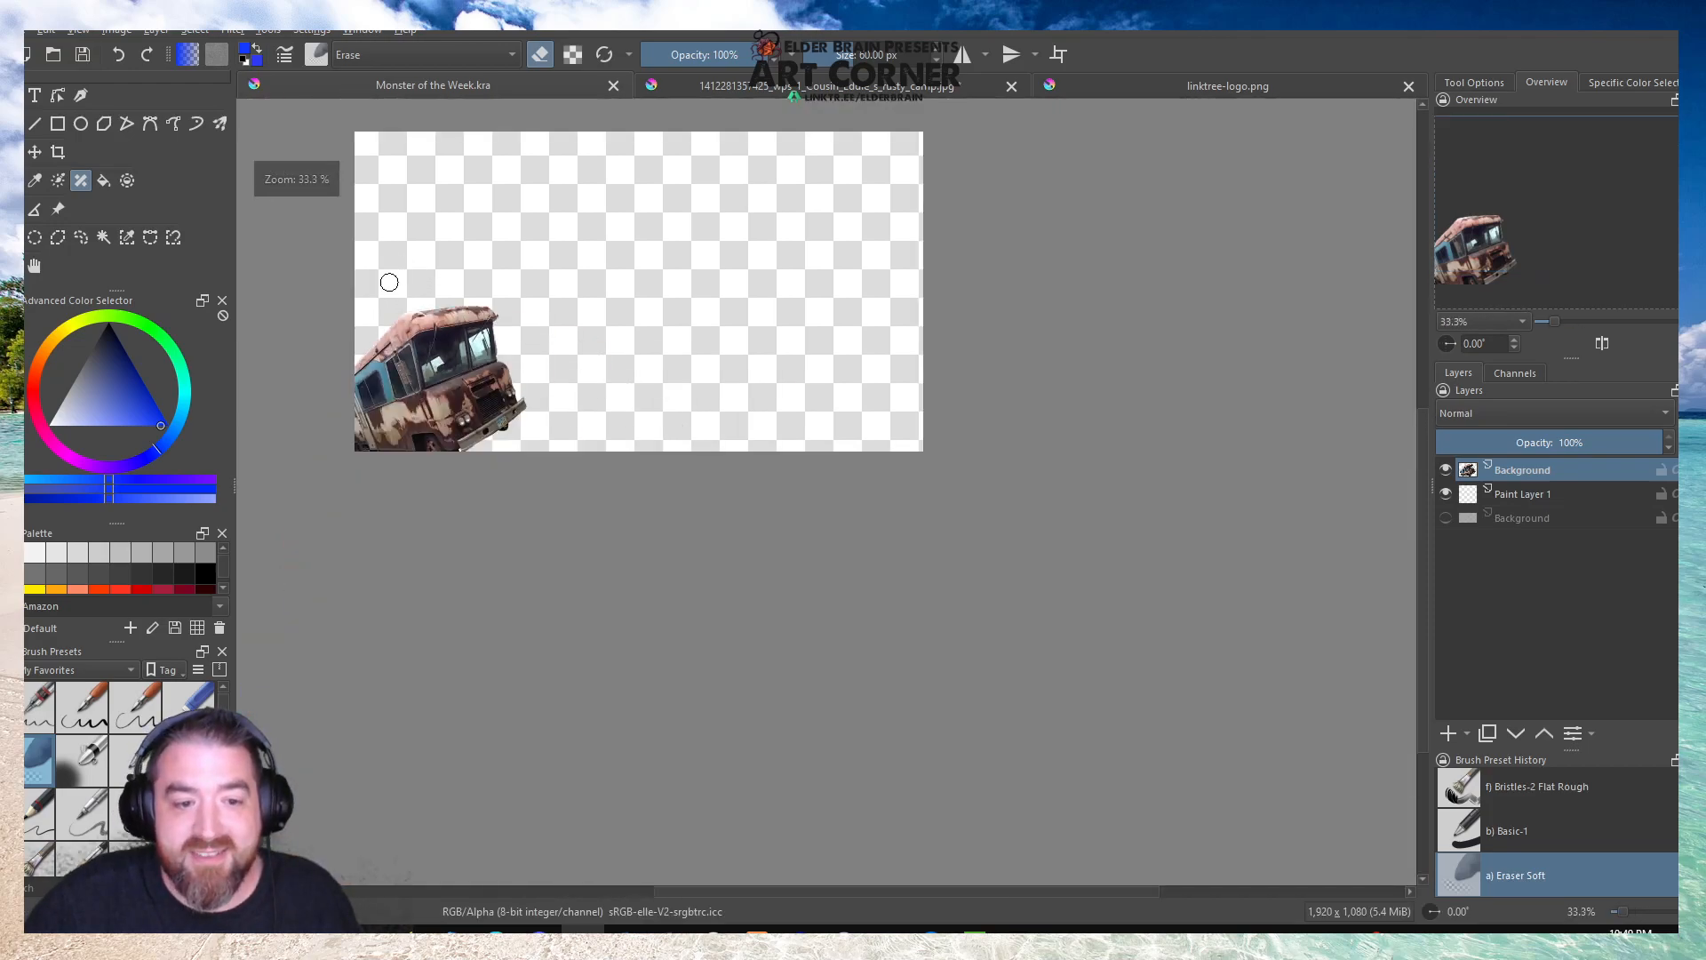
scroll(522, 619, "down", 1)
scroll(501, 341, "up", 1)
scroll(501, 341, "up", 1)
left_click(34, 266)
left_click_drag(586, 374, 590, 434)
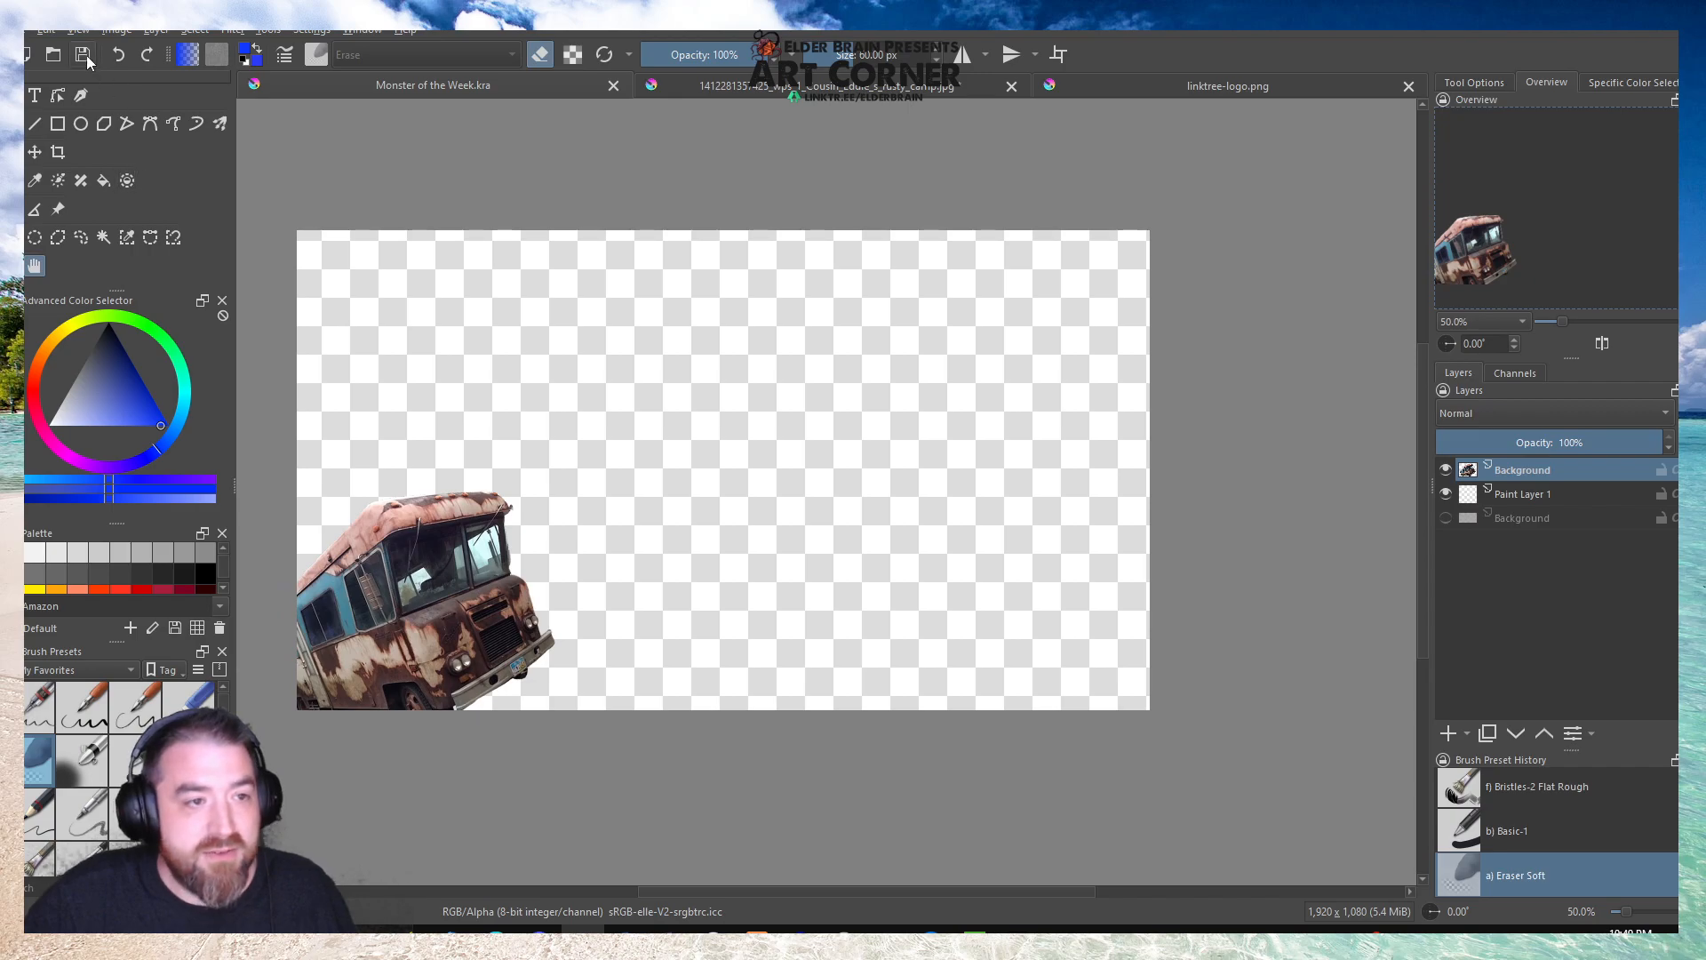
Open ShoppingMallAdvert.kra from the Holiday One Shot 2021 folder, accepting the vector text compatibility notice.
left_click(53, 54)
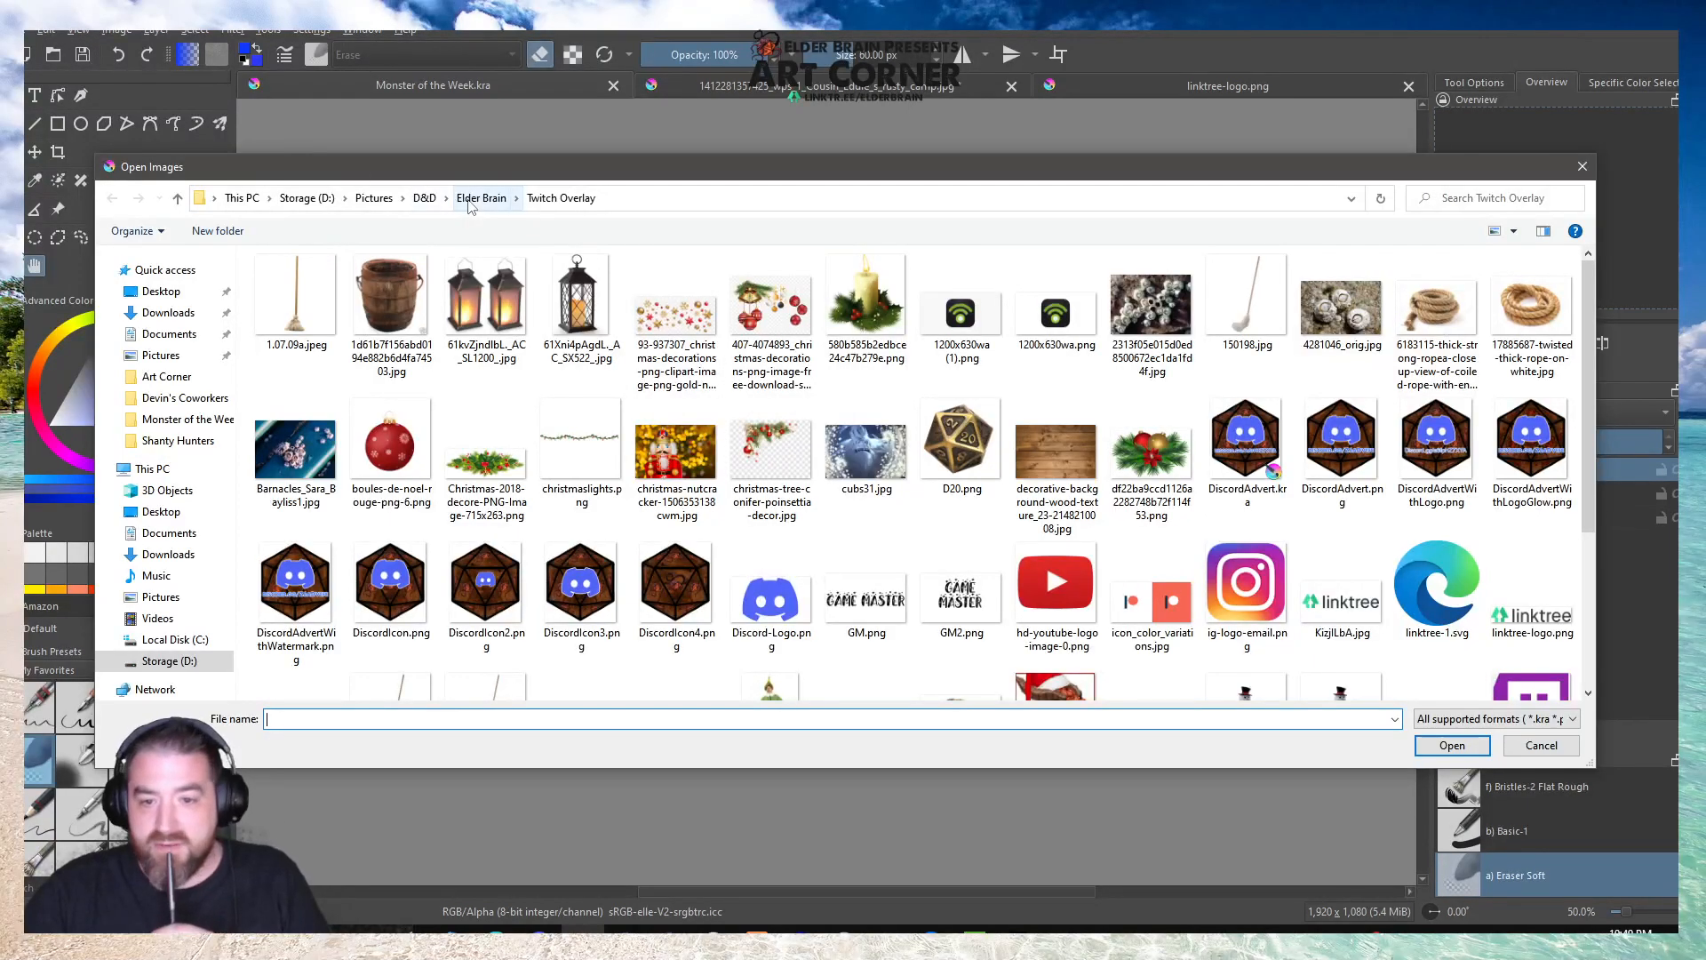
scroll(771, 320, "down", 3)
scroll(772, 320, "up", 3)
left_click(481, 198)
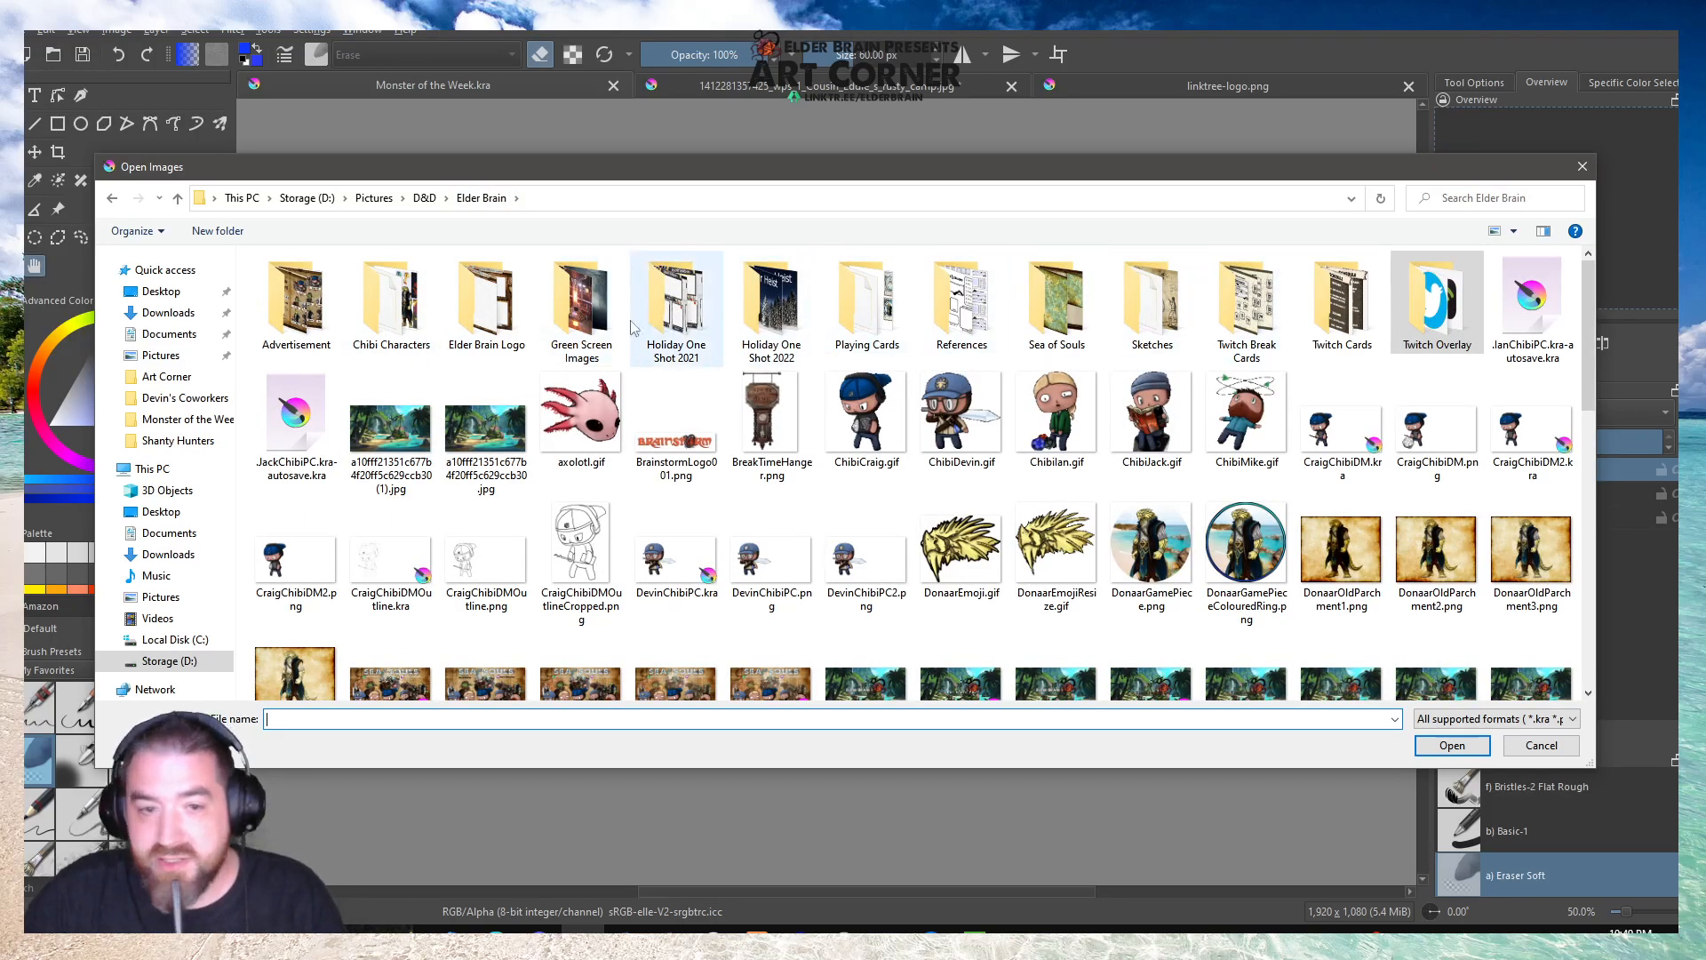
double_click(678, 319)
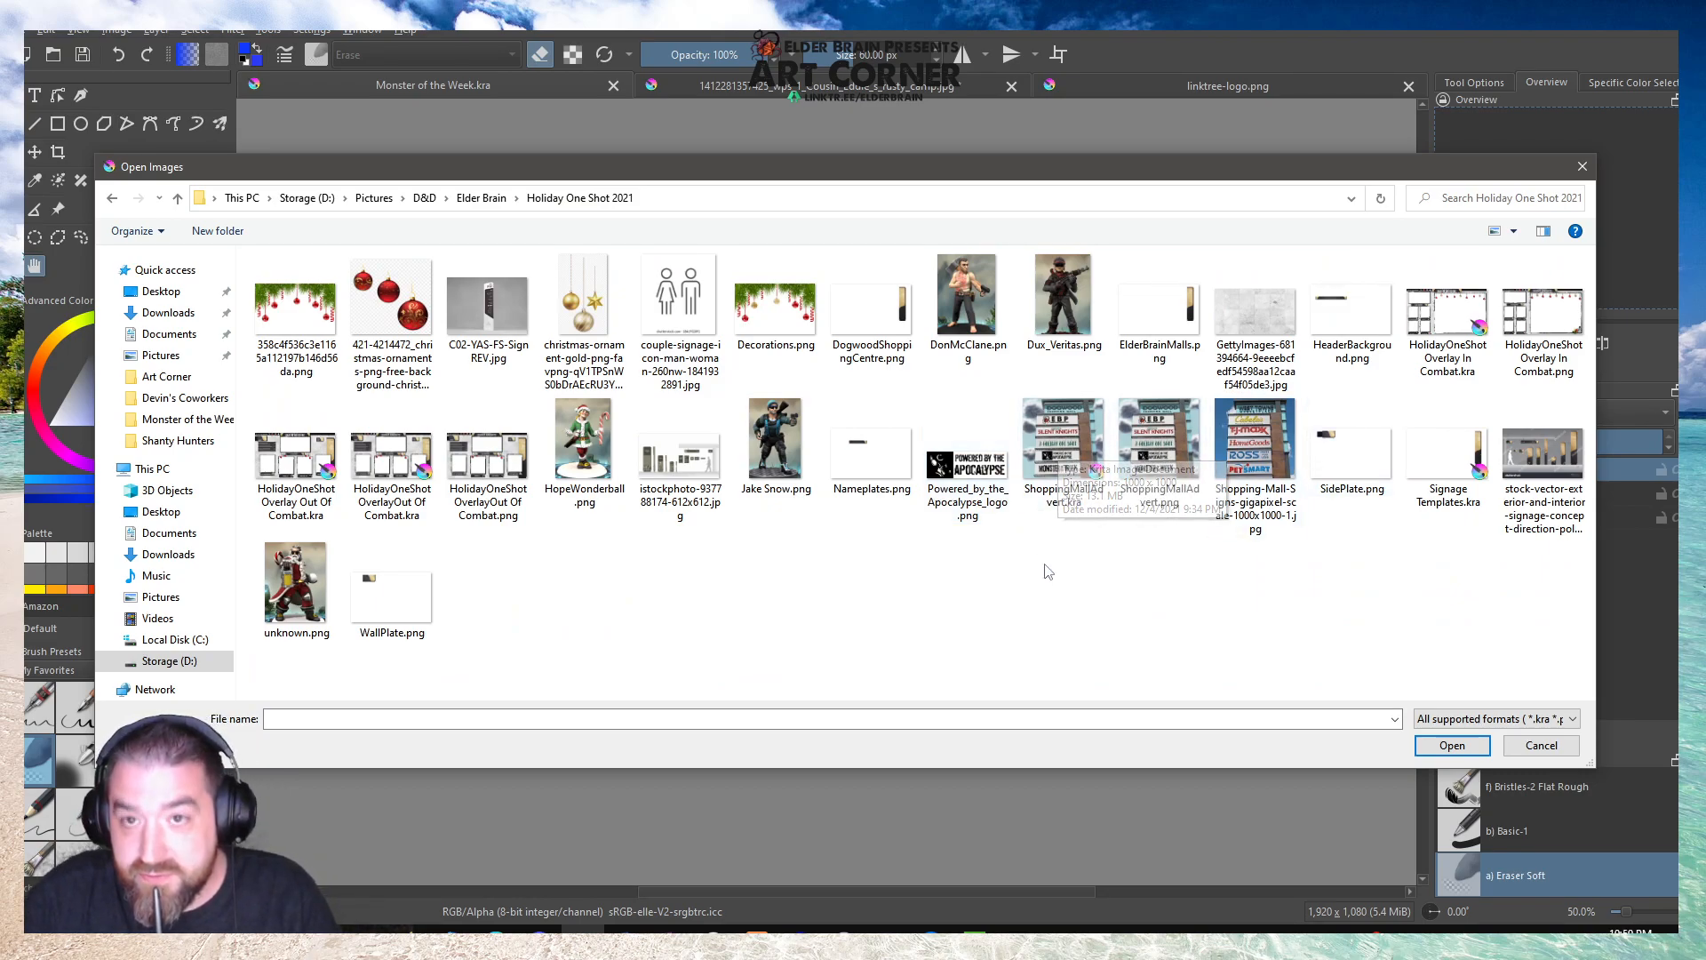
double_click(1046, 438)
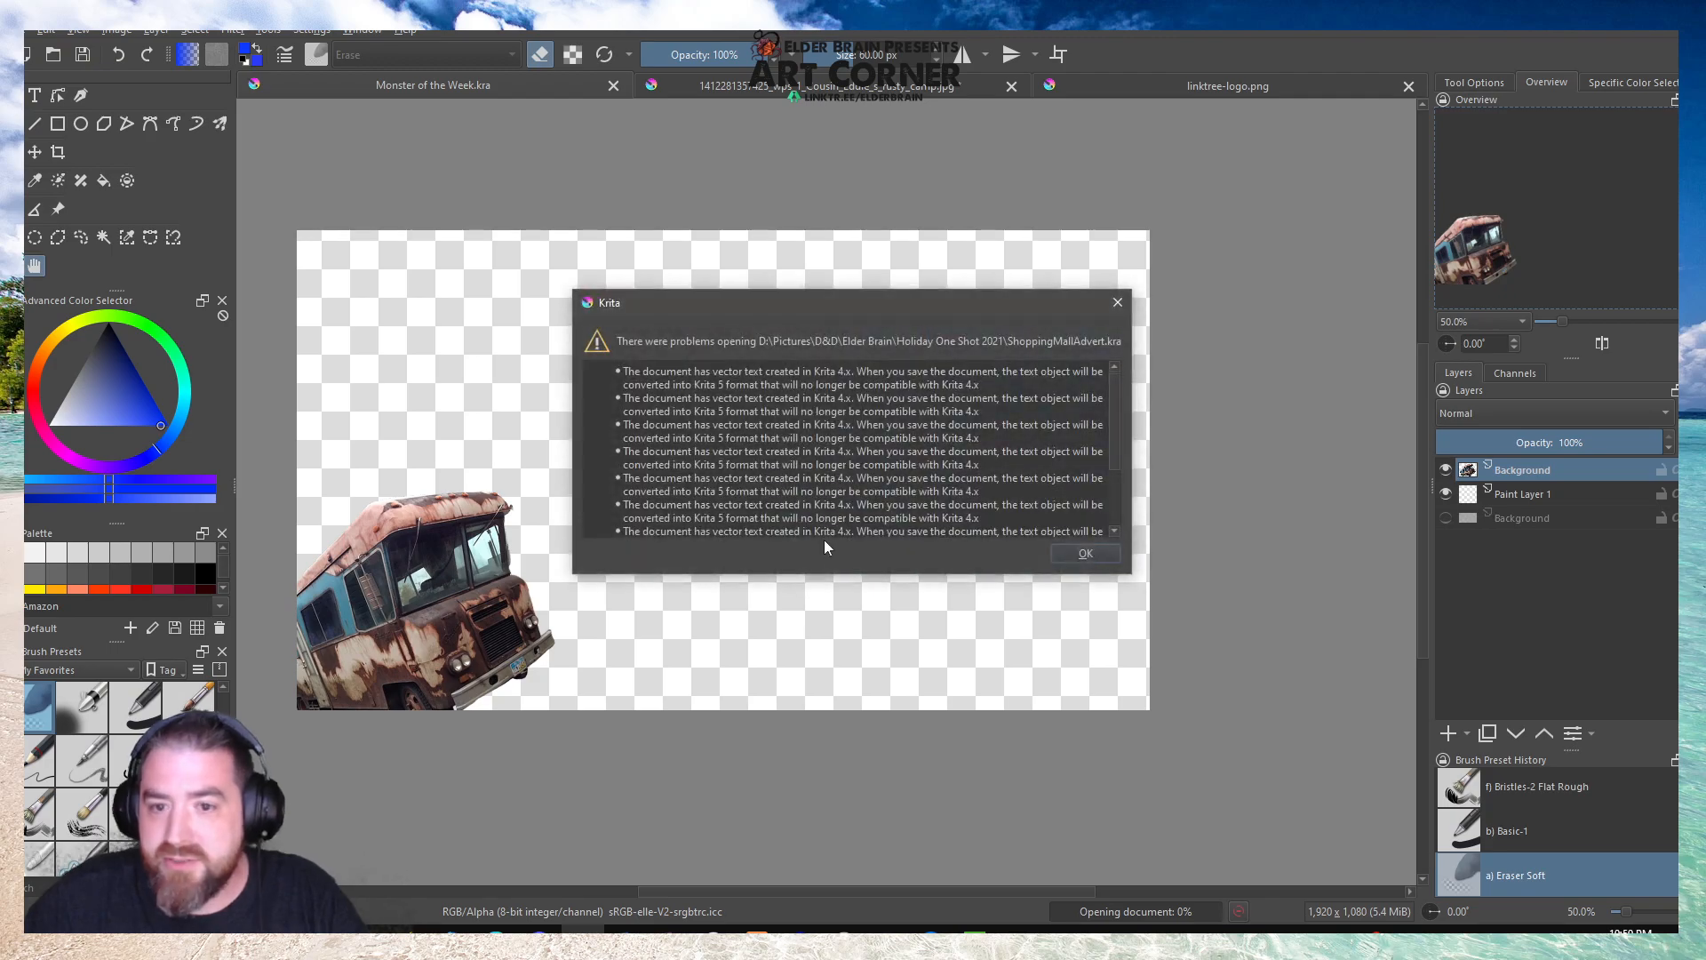
left_click(1091, 556)
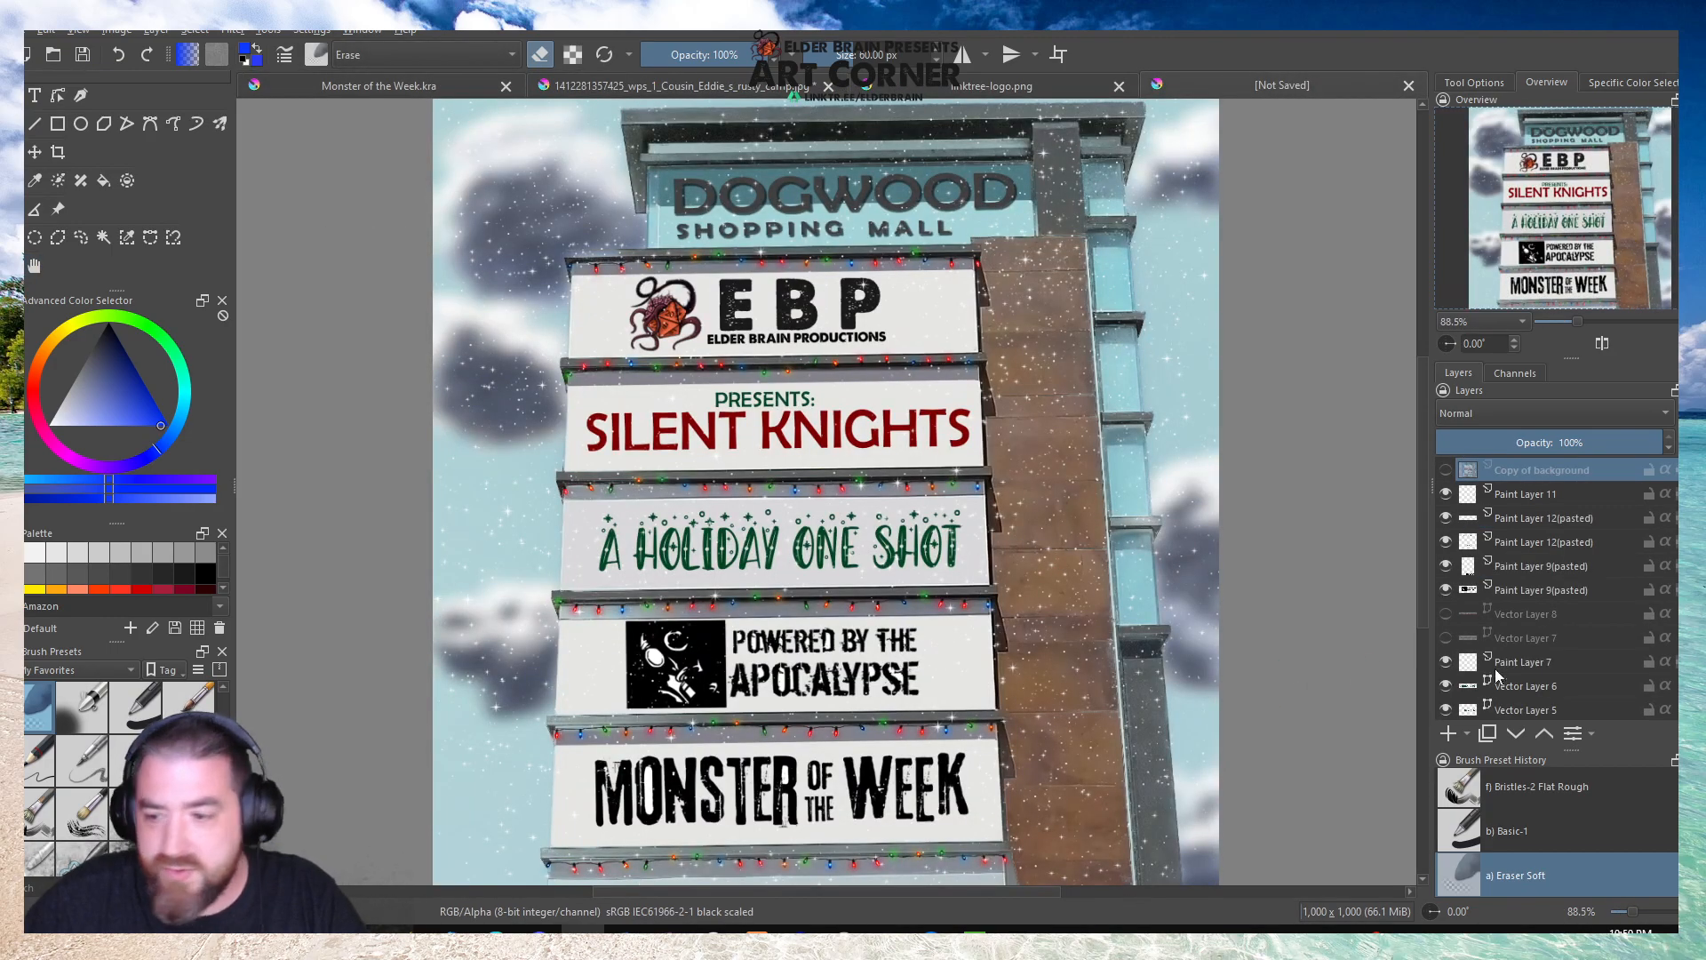
Copy the layer holding the Monster of the Week sign lettering and paste it into Monster of the Week.kra.
mouse_move(1464, 592)
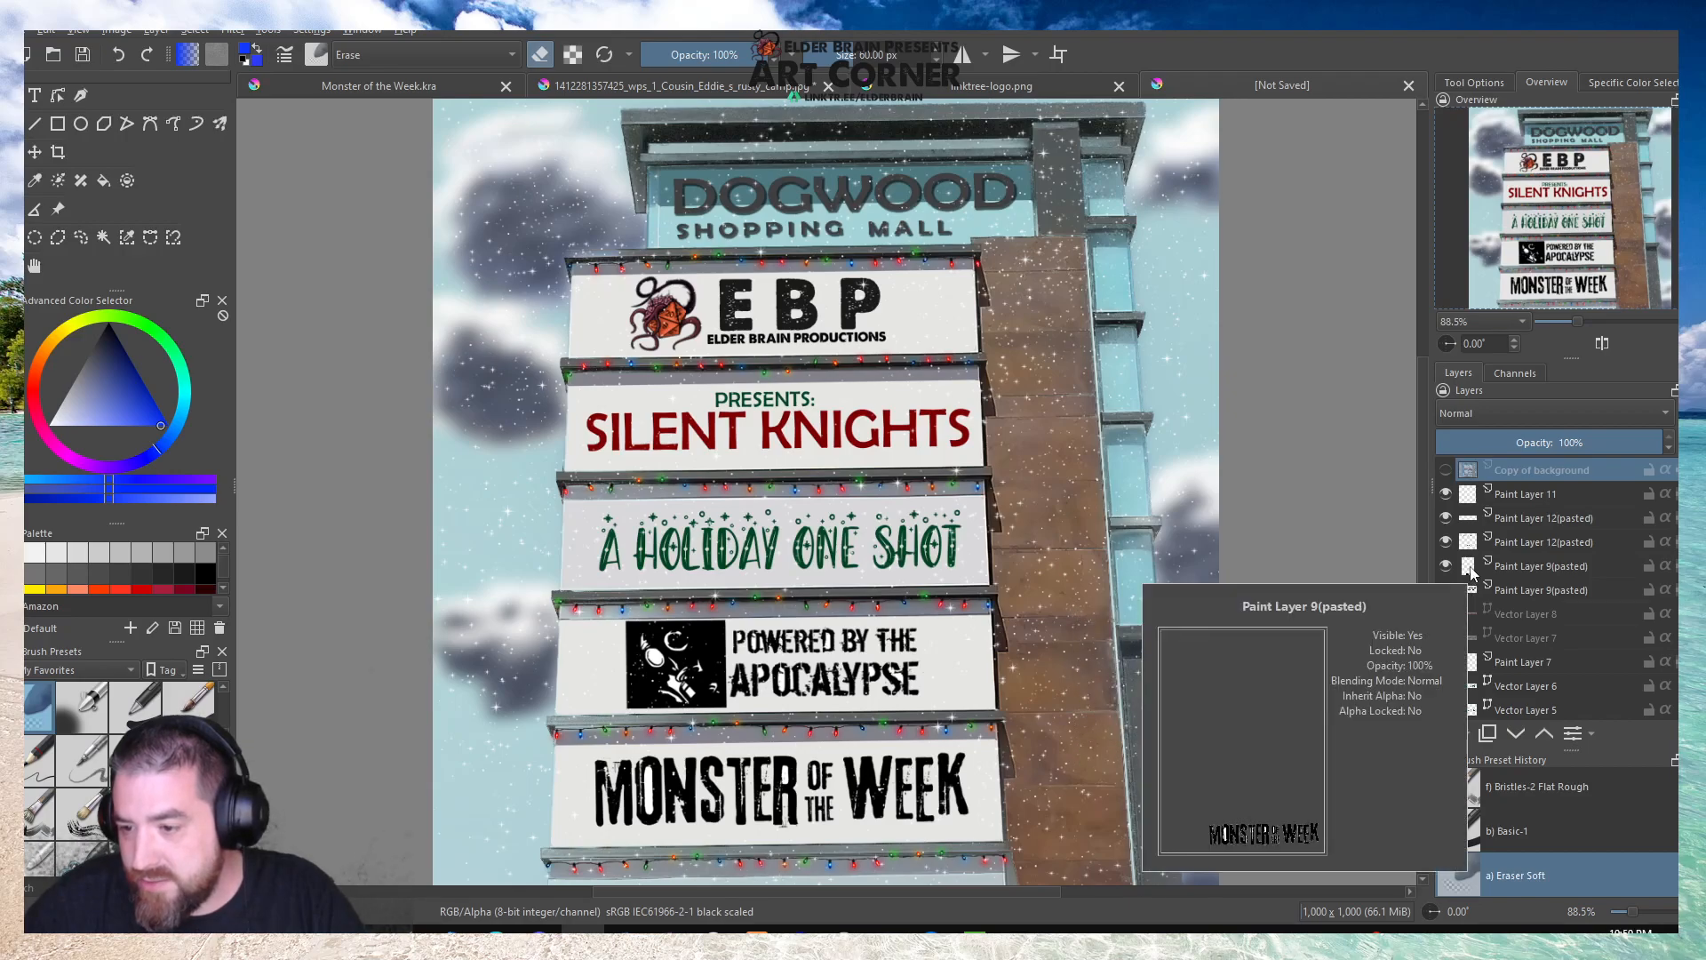
left_click(1516, 569)
key("ctrl+a")
left_click(382, 86)
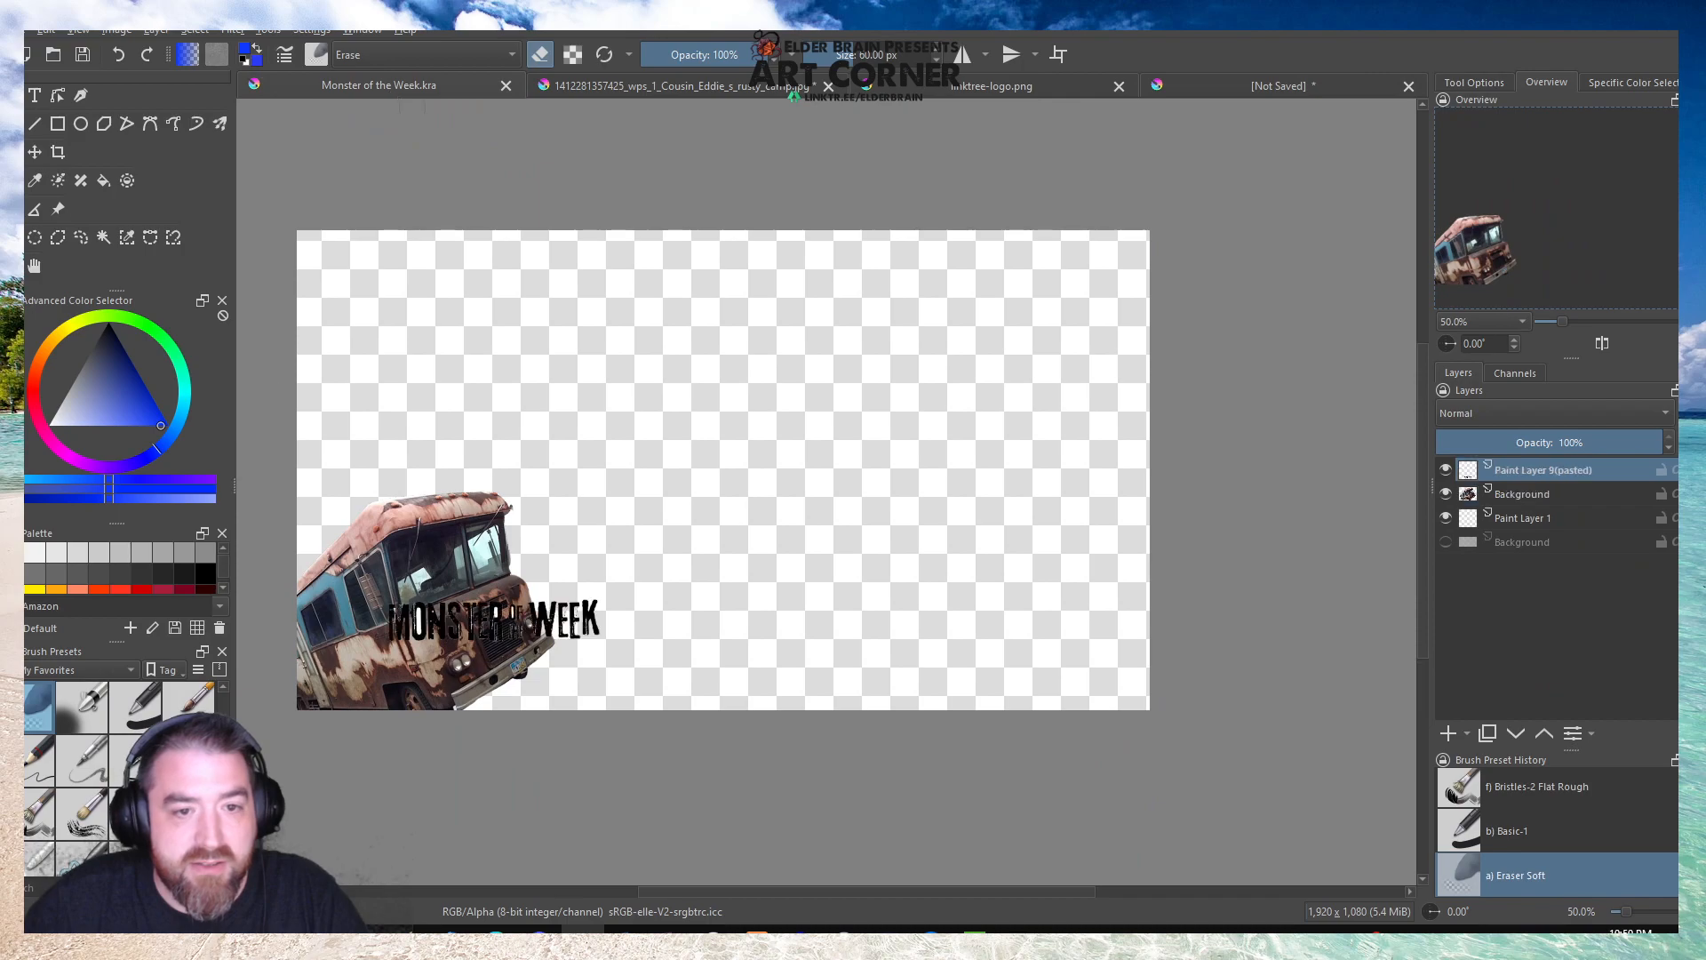
Transform the pasted lettering off the camper to the middle of the canvas's upper edge and inspect it up close.
key("ctrl+t")
left_click_drag(541, 620, 758, 272)
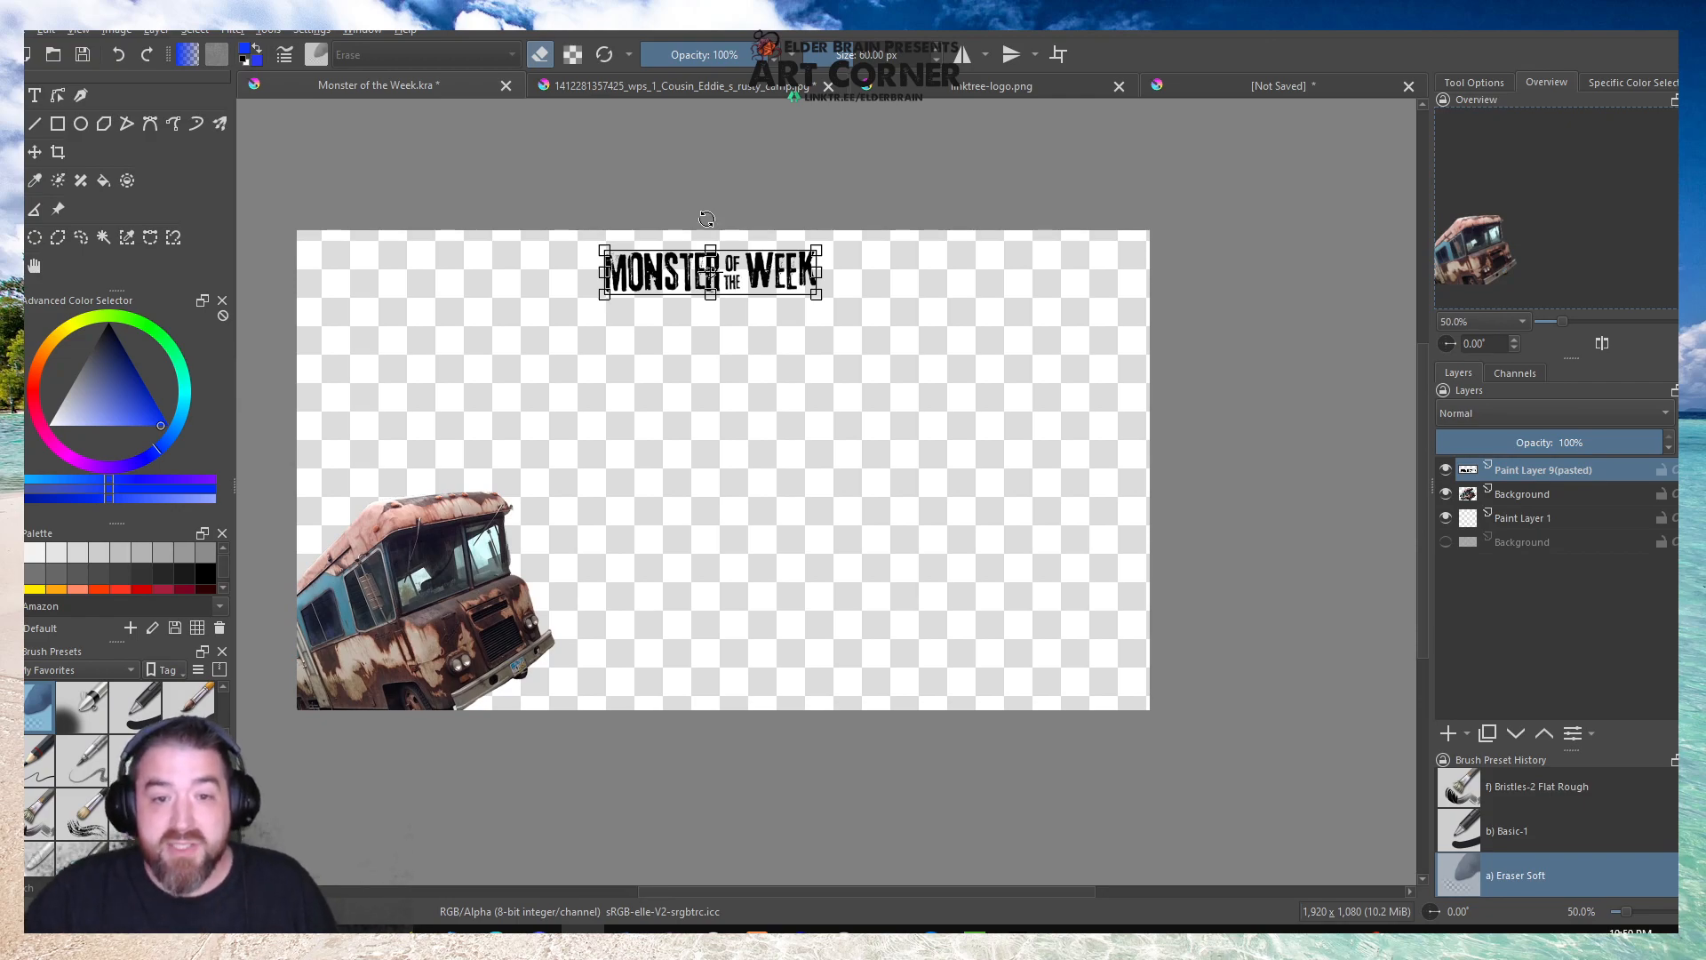
scroll(724, 241, "up", 8)
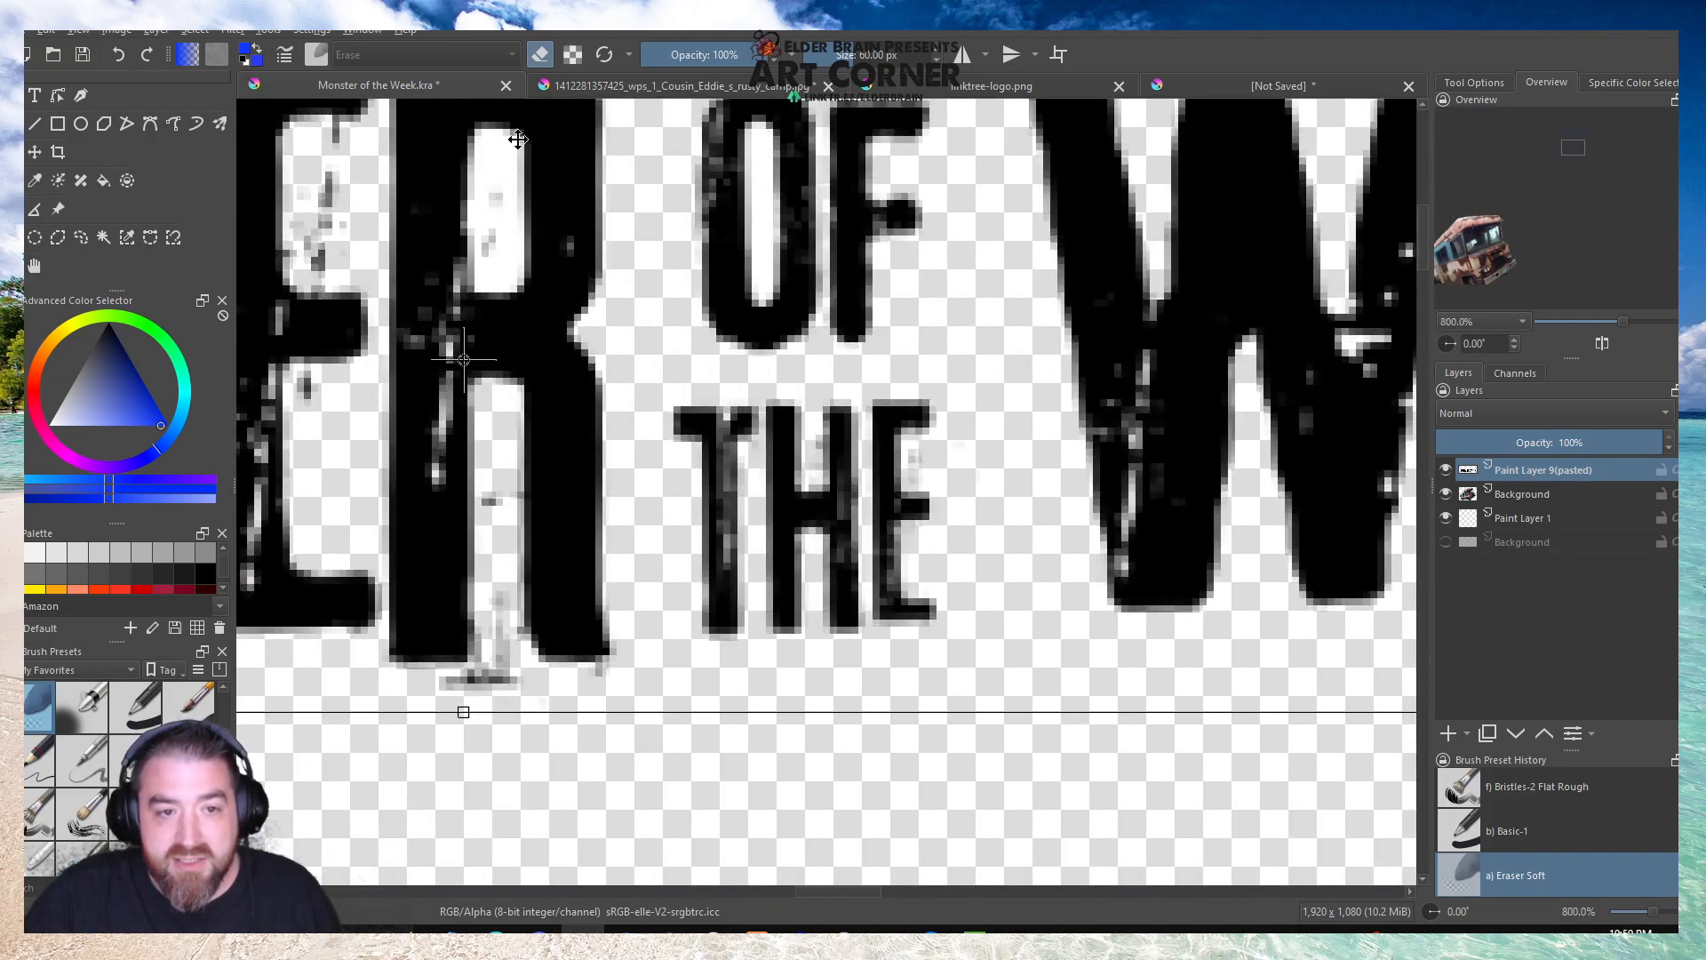
scroll(840, 289, "down", 3)
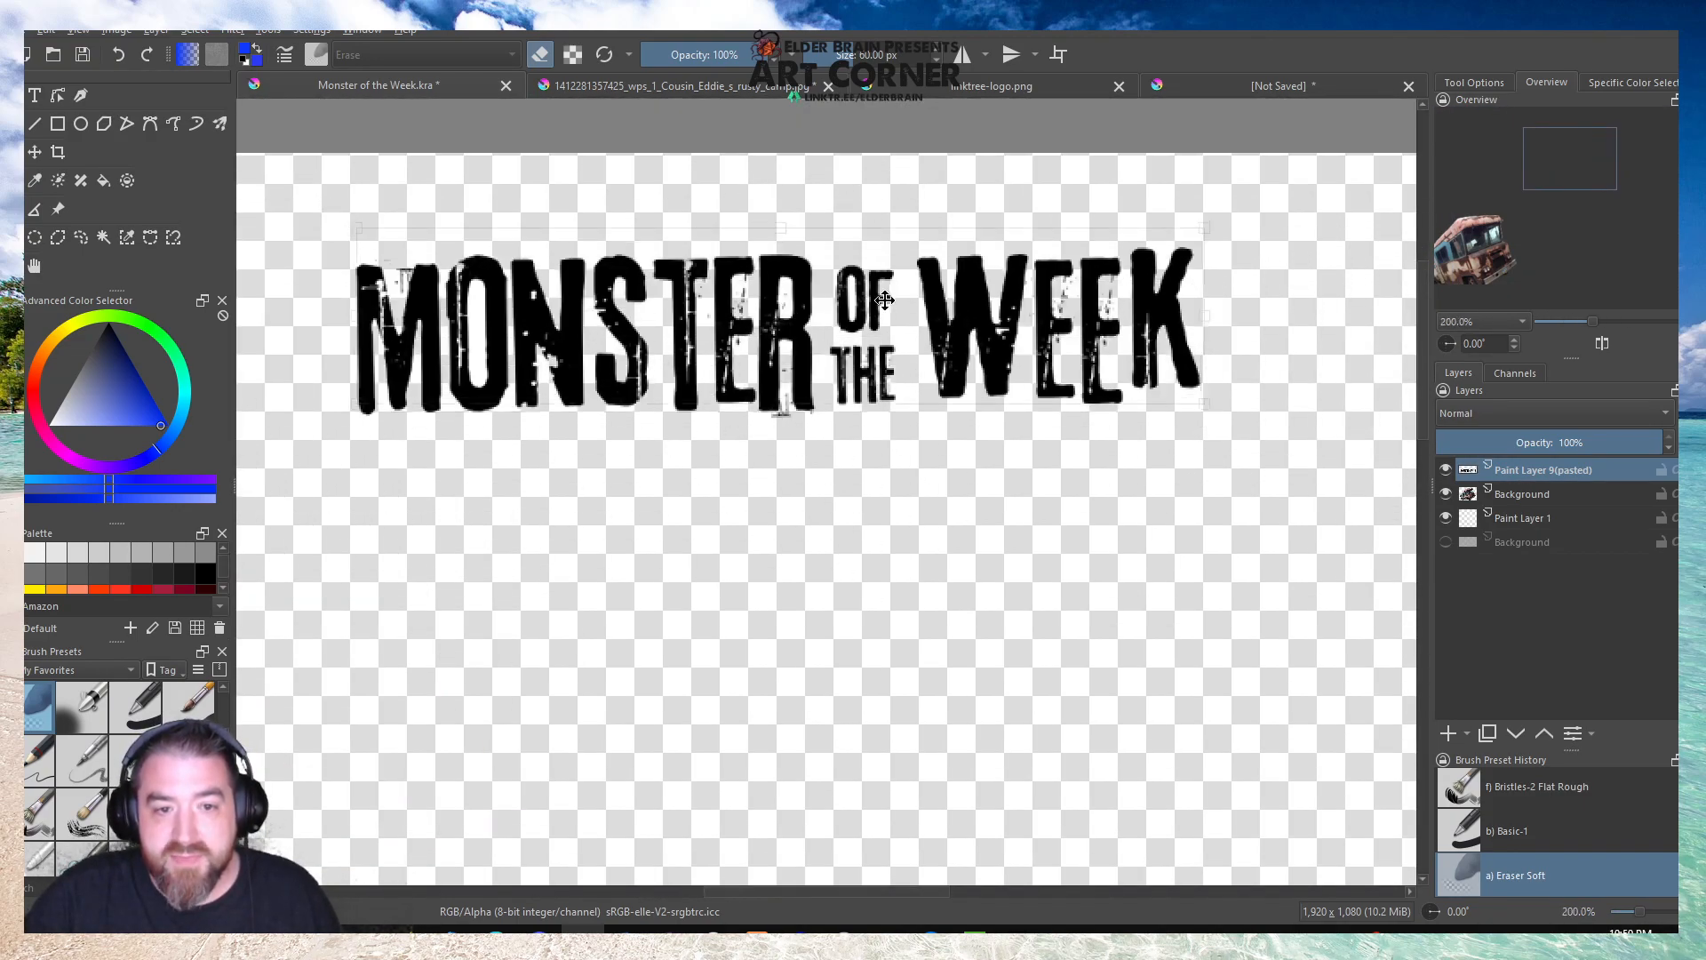
scroll(835, 471, "down", 5)
scroll(773, 476, "up", 5)
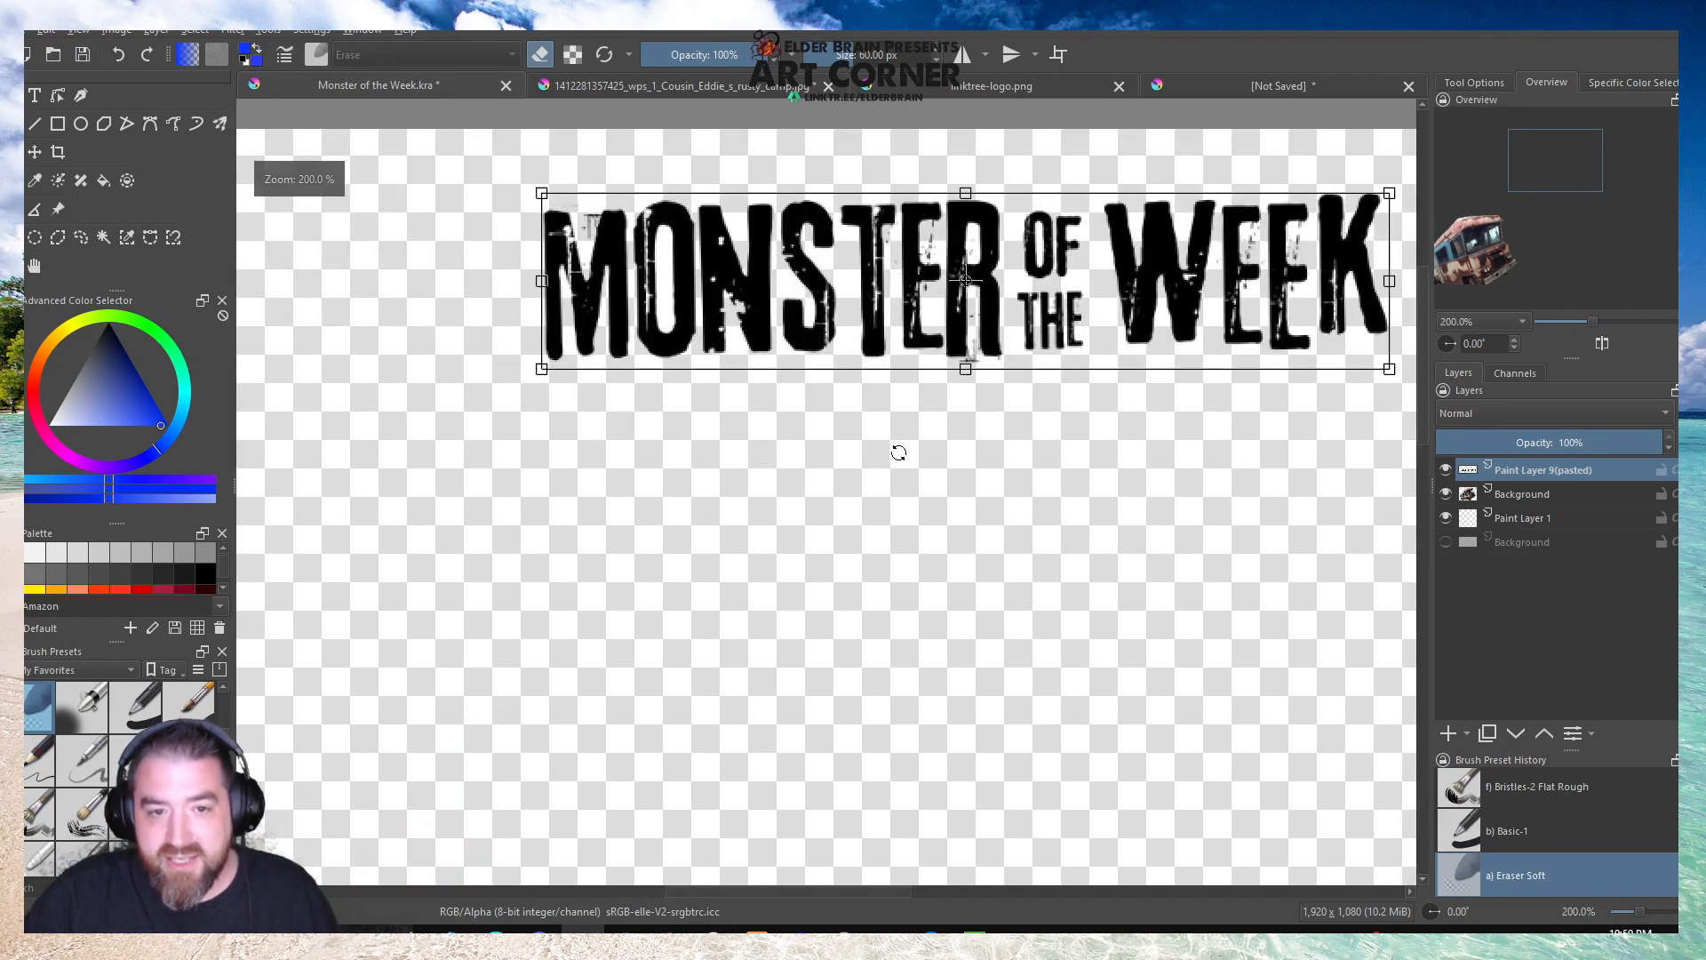
scroll(894, 455, "down", 3)
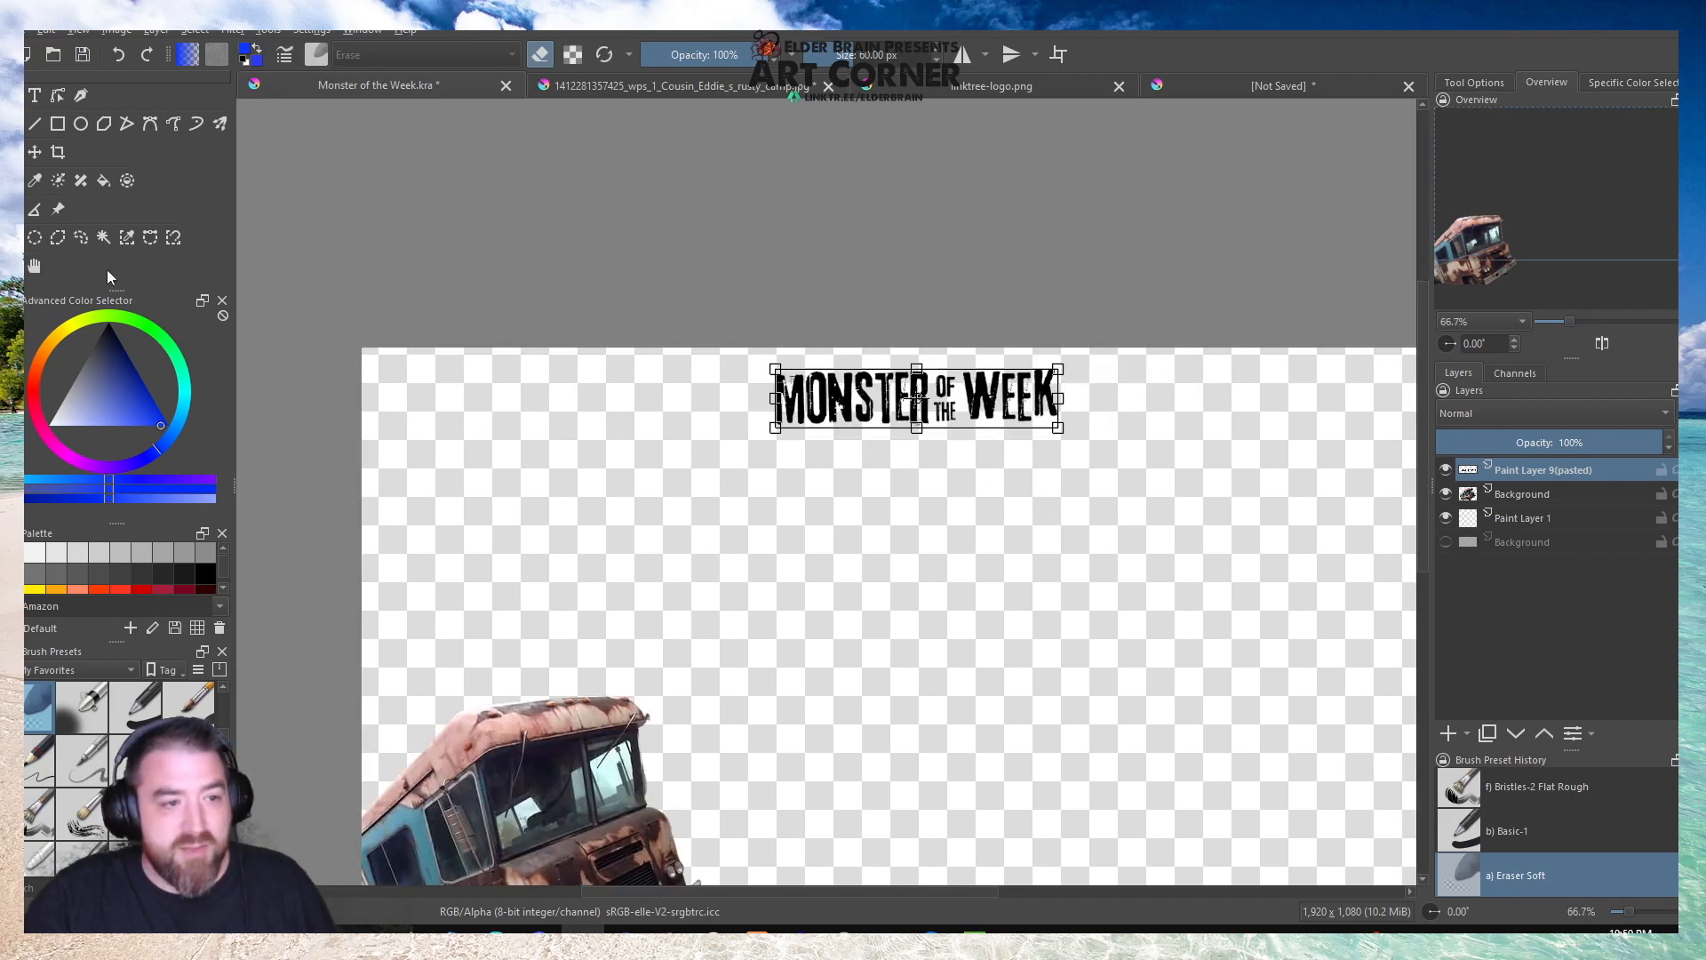
left_click(34, 266)
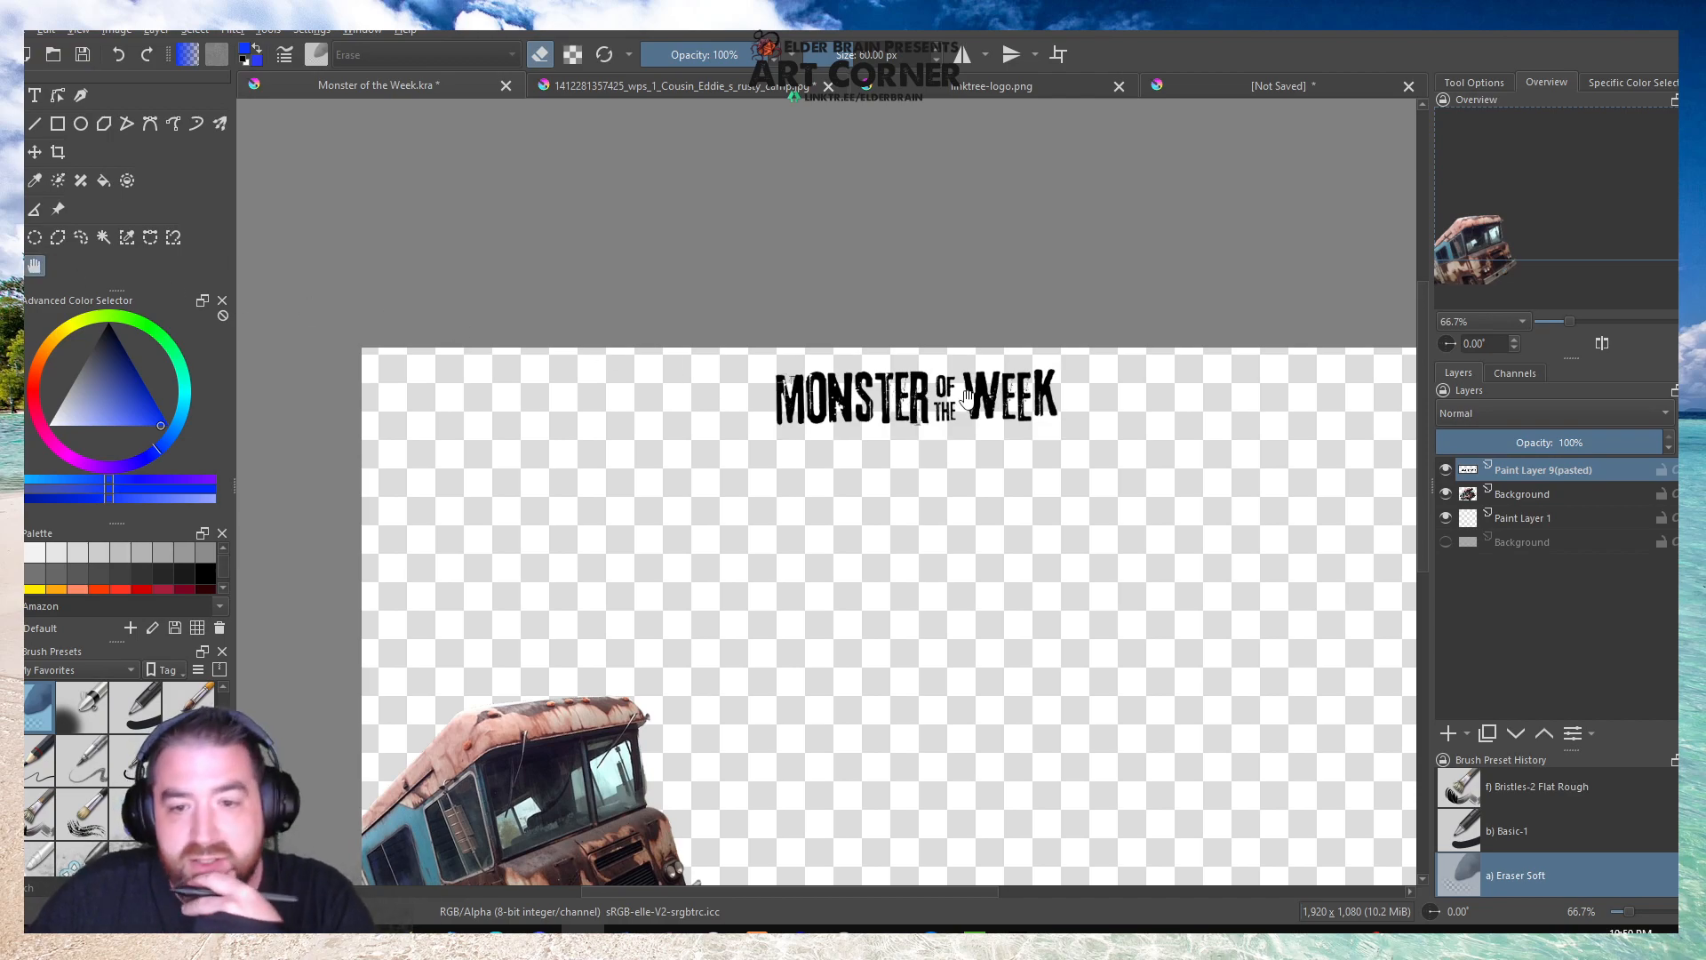
Shift the title lettering along the upper edge toward the canvas's upper-left corner.
left_click(35, 152)
left_click_drag(981, 397, 708, 401)
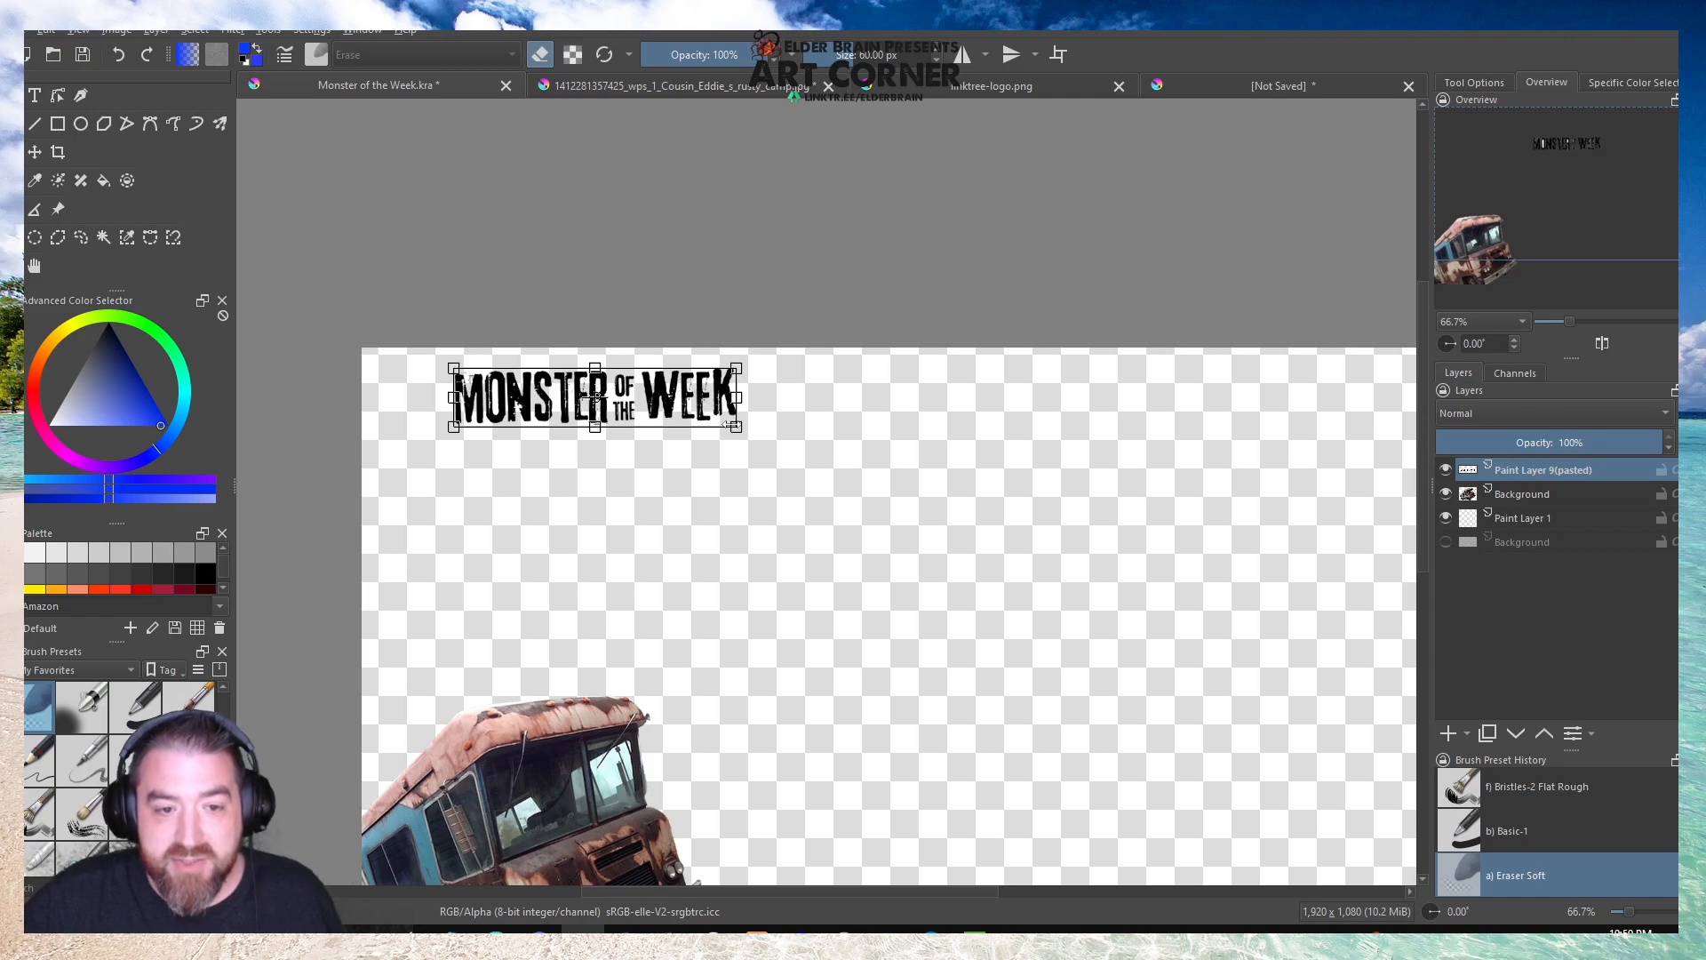
left_click_drag(629, 395, 636, 403)
Check the linktree logo and shopping mall sign documents, and return to the full Monster of the Week canvas.
left_click(954, 89)
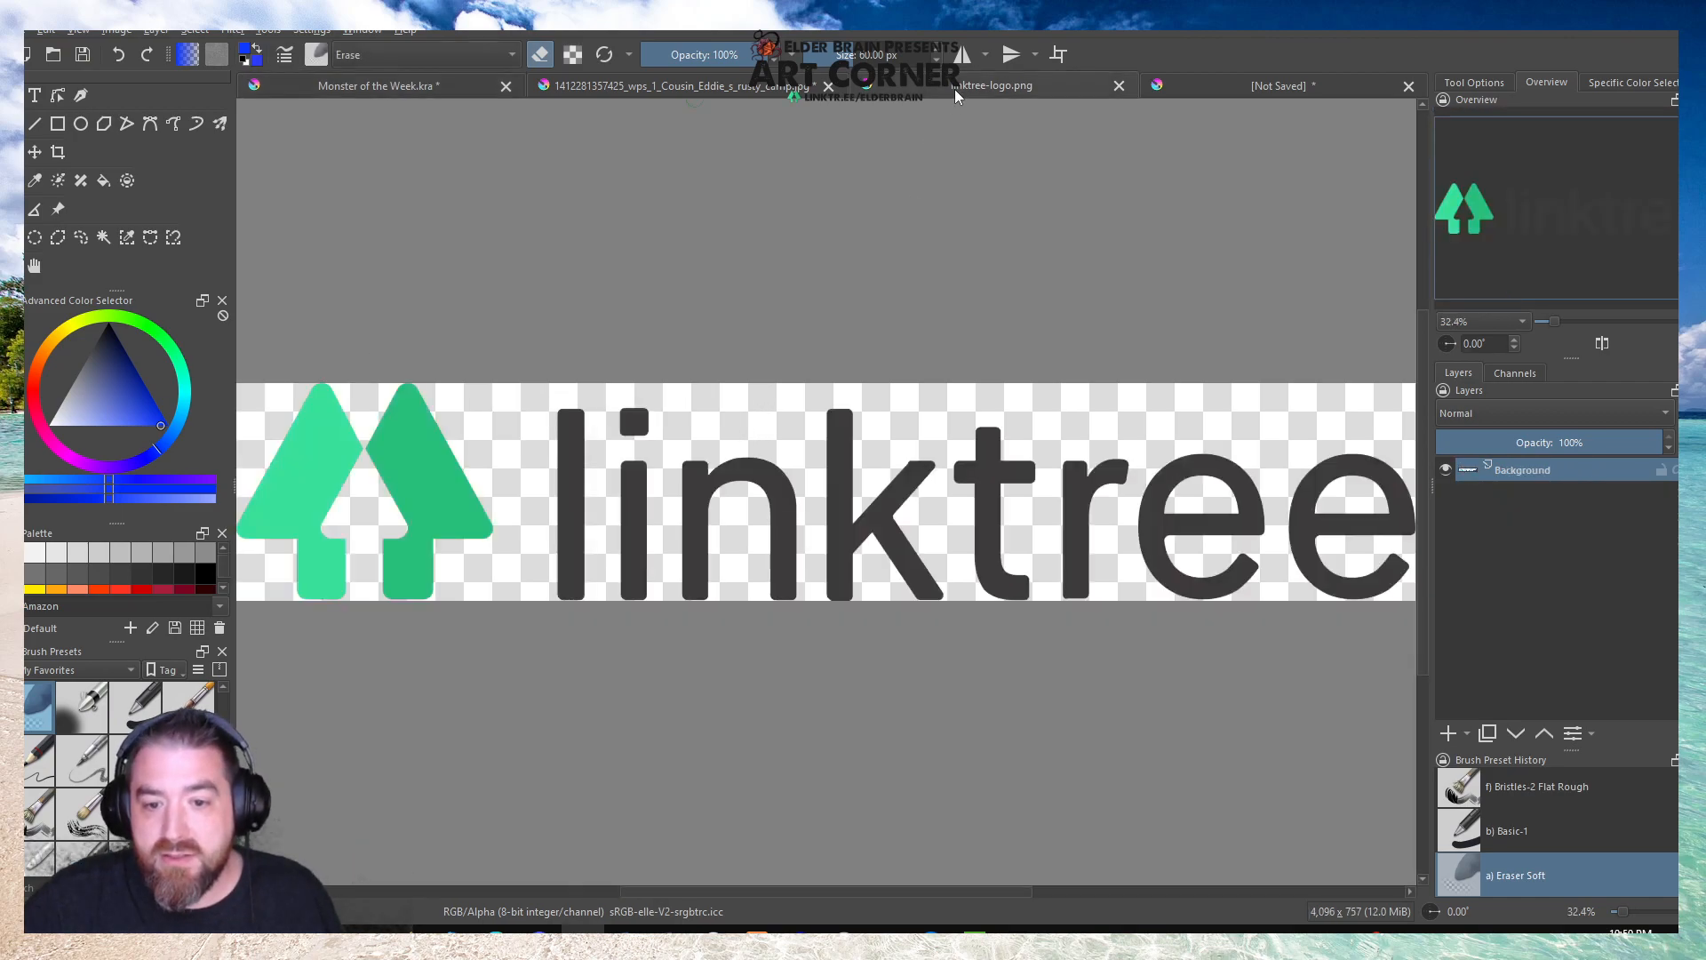
left_click(1238, 82)
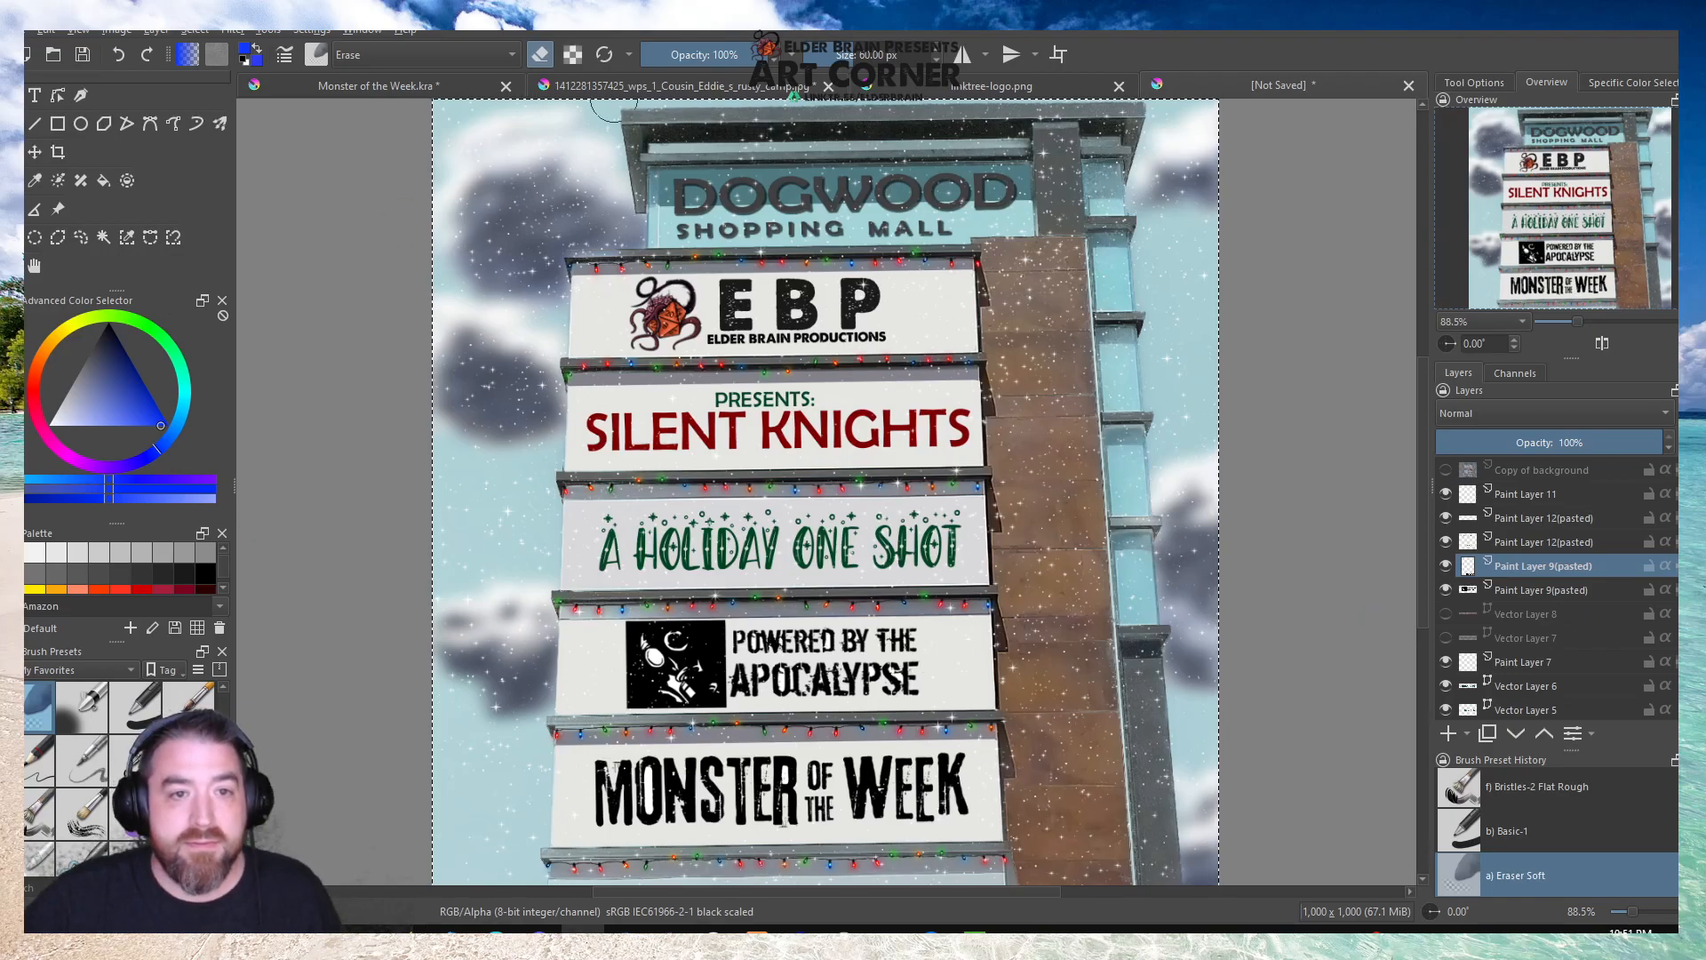
left_click(370, 86)
scroll(675, 442, "down", 3)
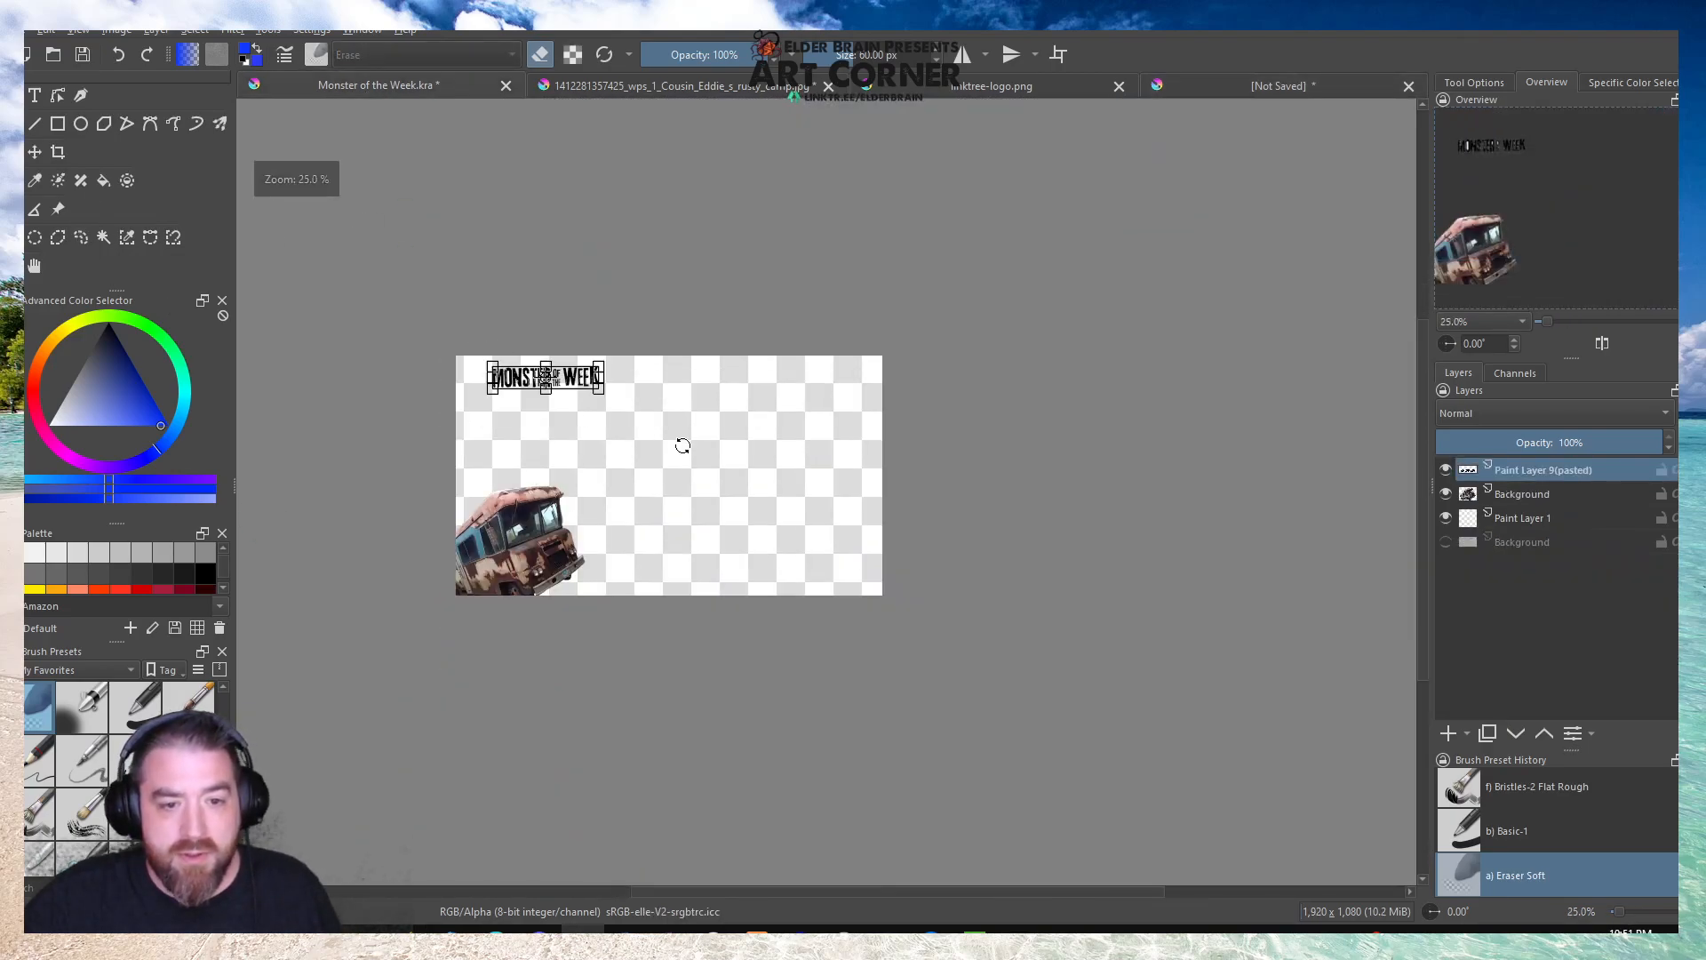
left_click(35, 266)
left_click_drag(551, 432, 698, 437)
scroll(628, 438, "up", 1)
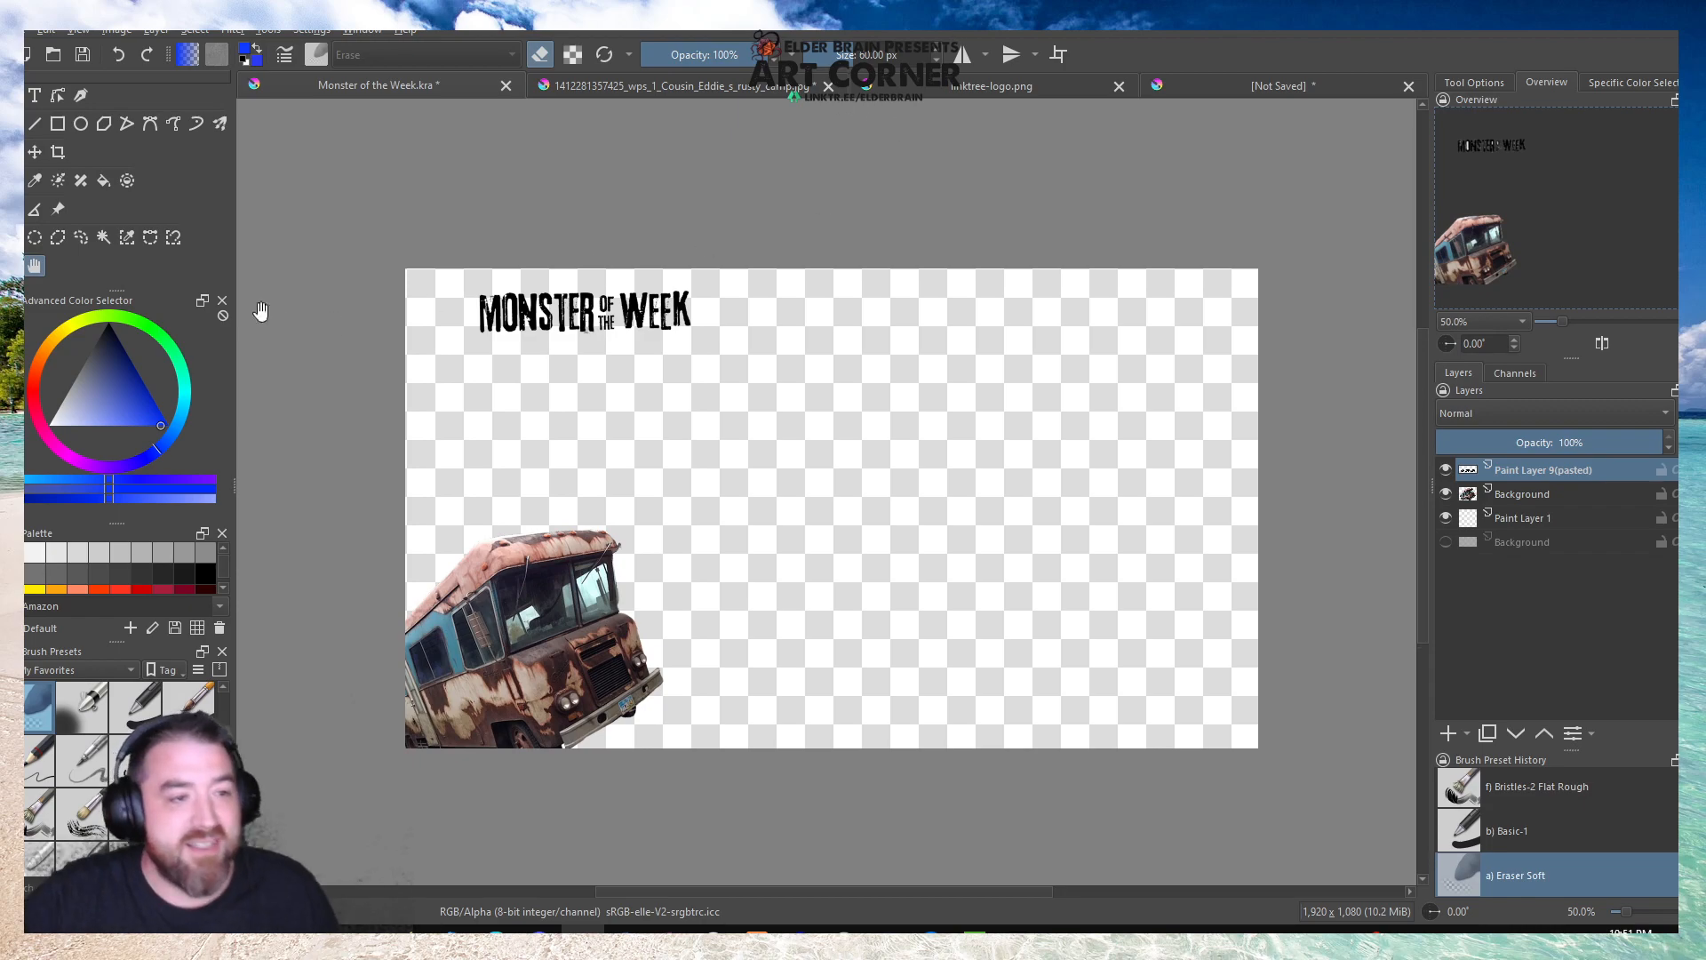
Move the title lettering into the canvas's upper-left corner and rotate it slightly clockwise so it sits level.
left_click(12, 152)
left_click_drag(555, 314, 518, 311)
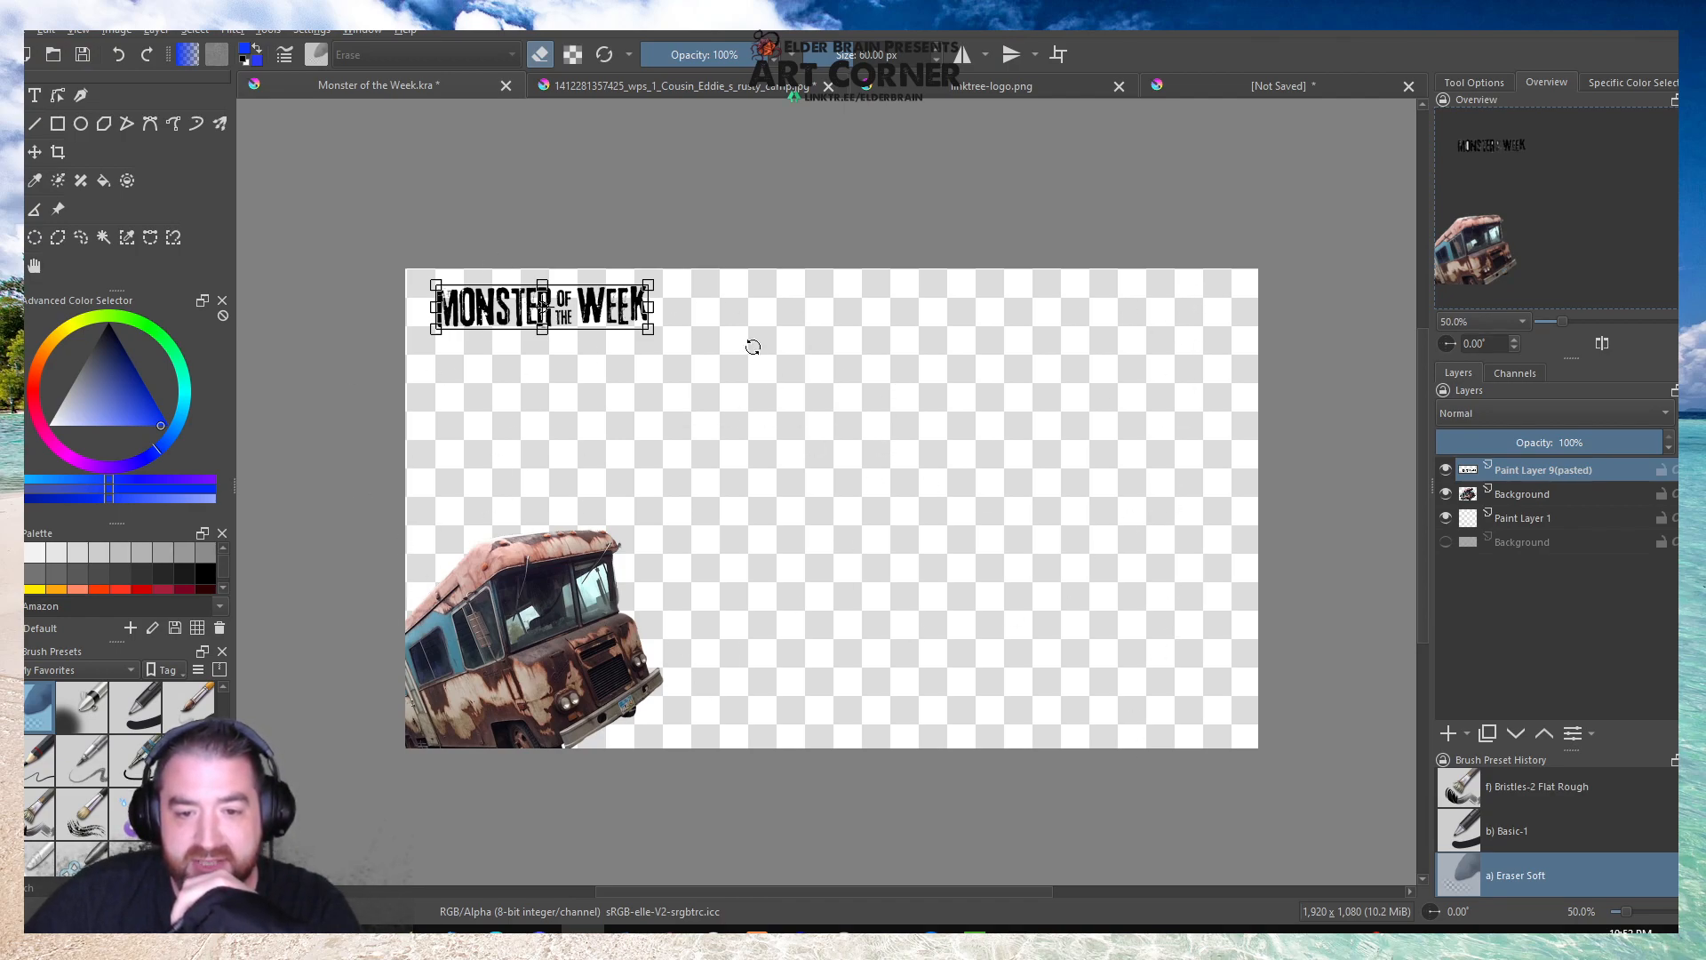
left_click(34, 266)
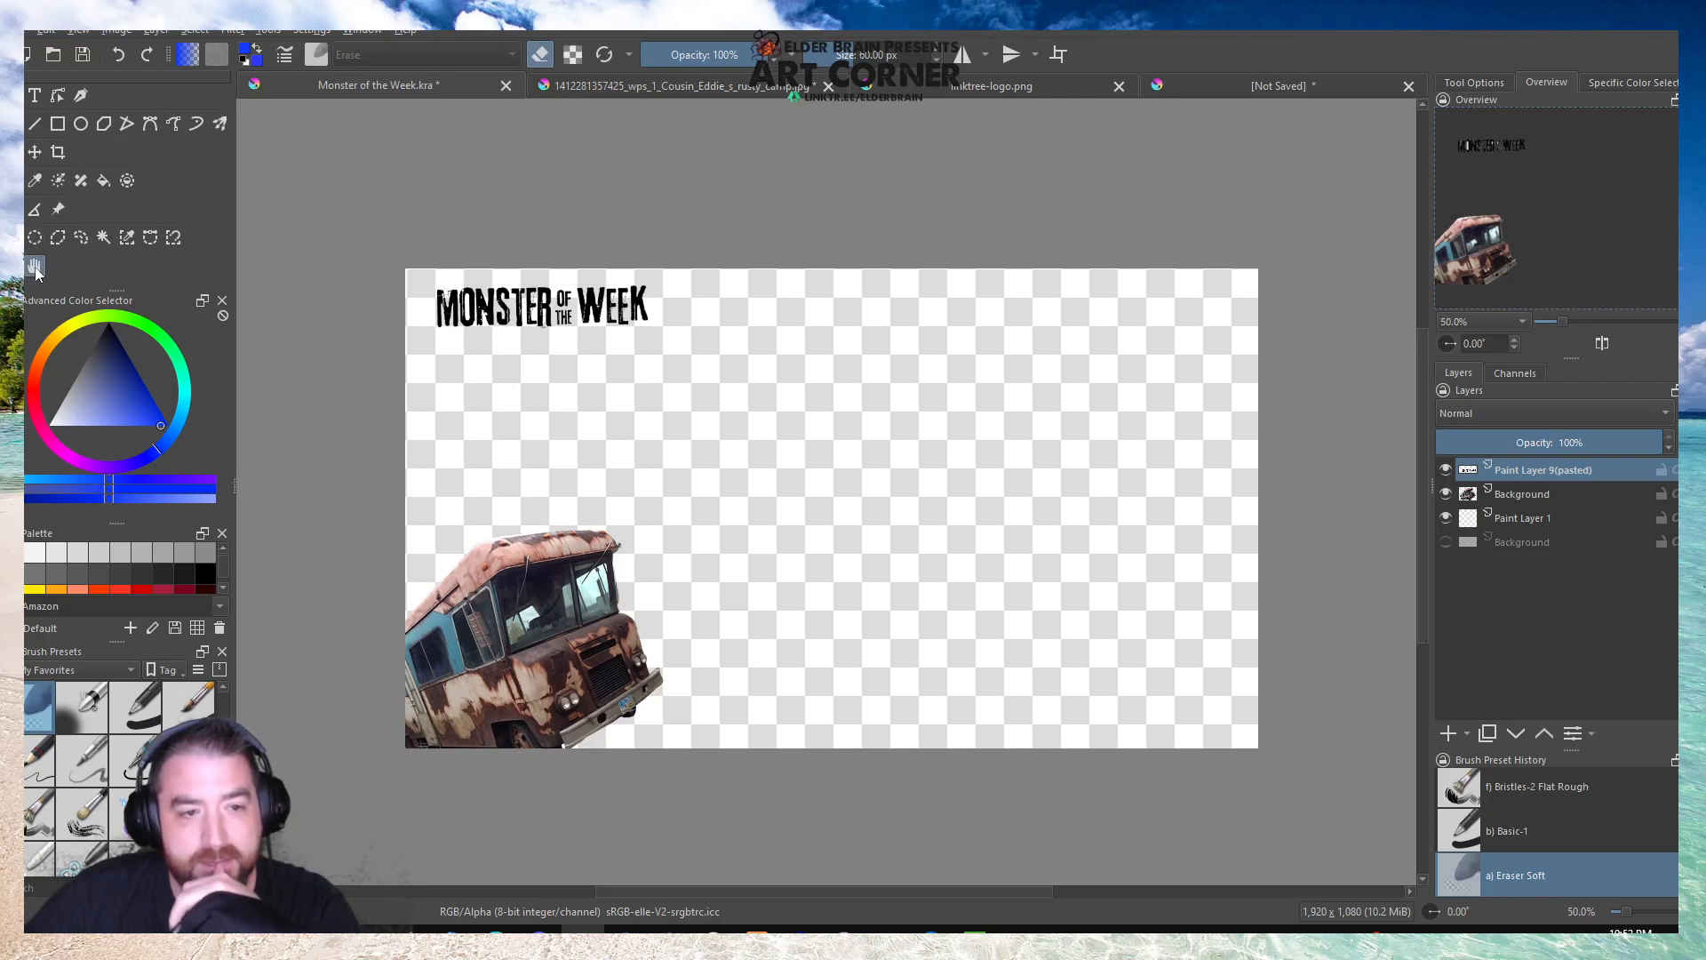
key("t")
left_click_drag(605, 306, 579, 287)
key("ctrl+t")
scroll(419, 258, "up", 3)
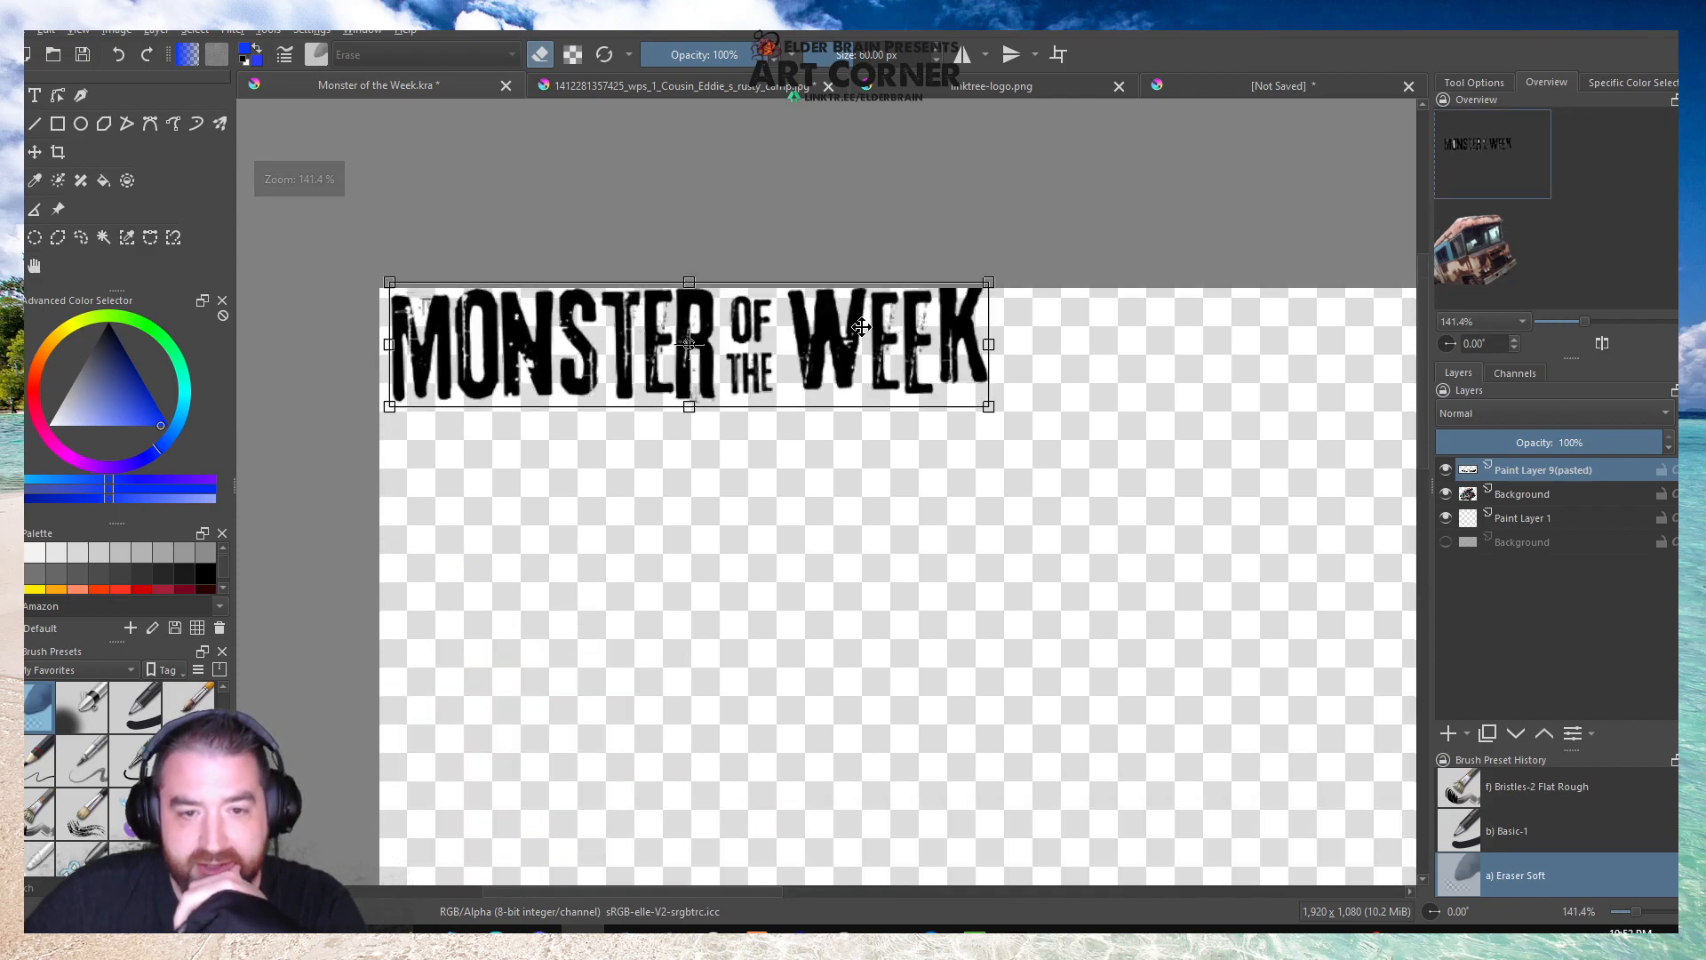
left_click_drag(1035, 264, 1043, 271)
left_click_drag(782, 331, 780, 333)
key("Return")
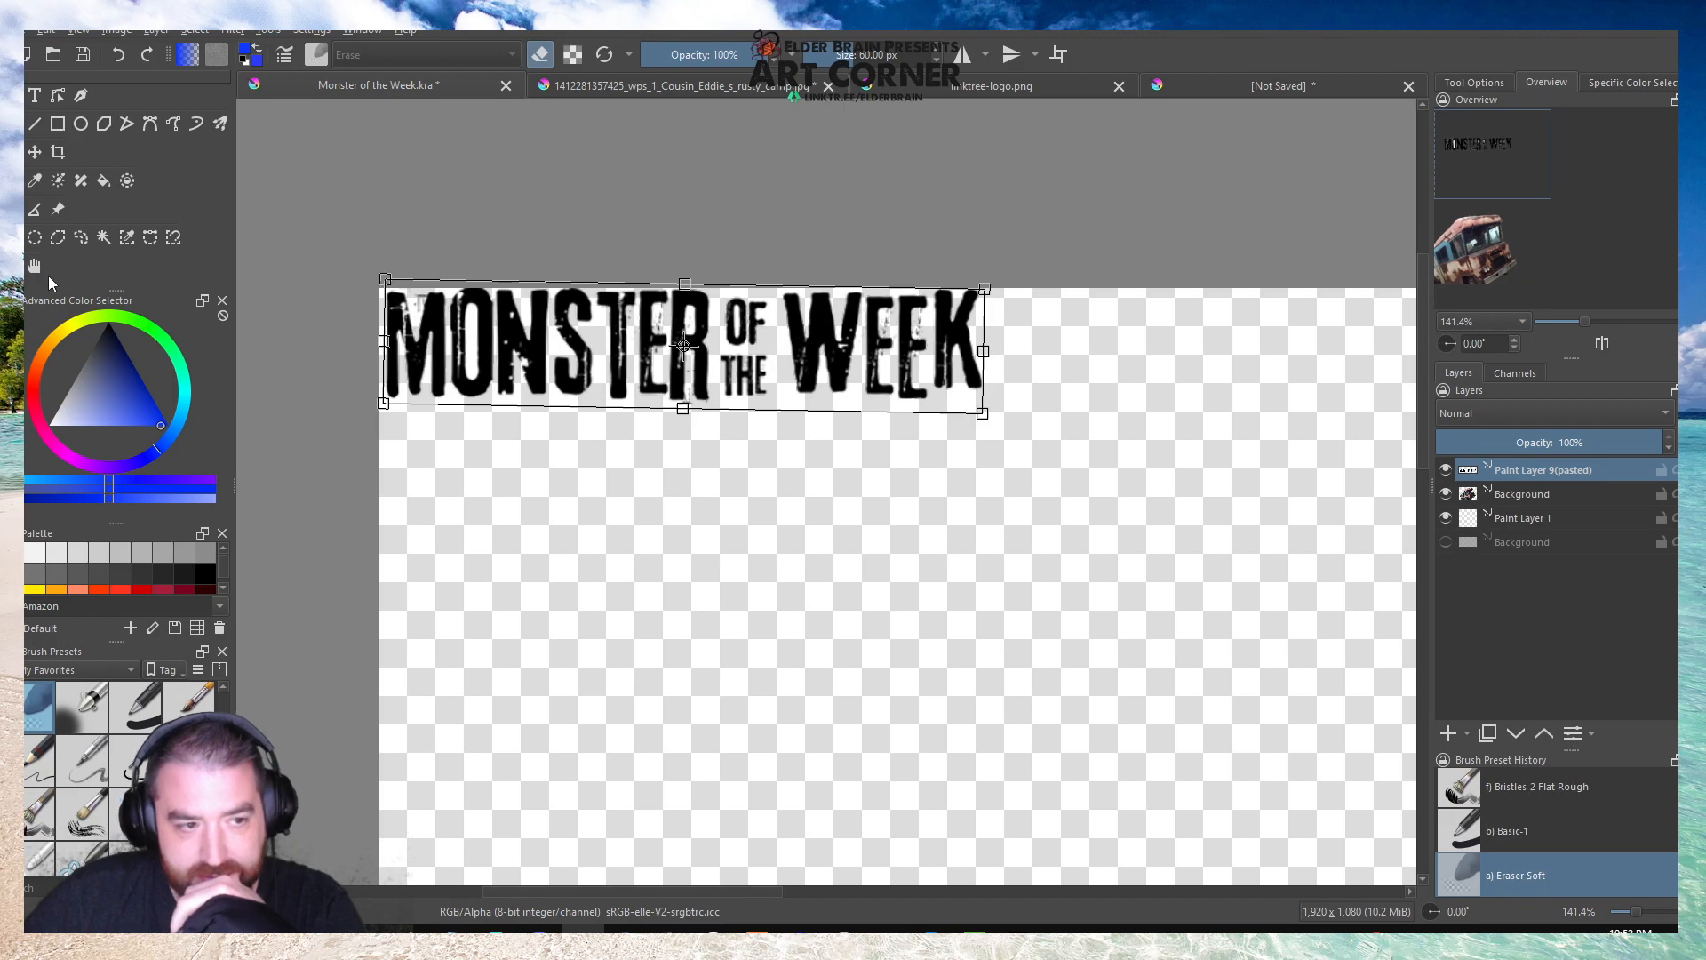
left_click(33, 266)
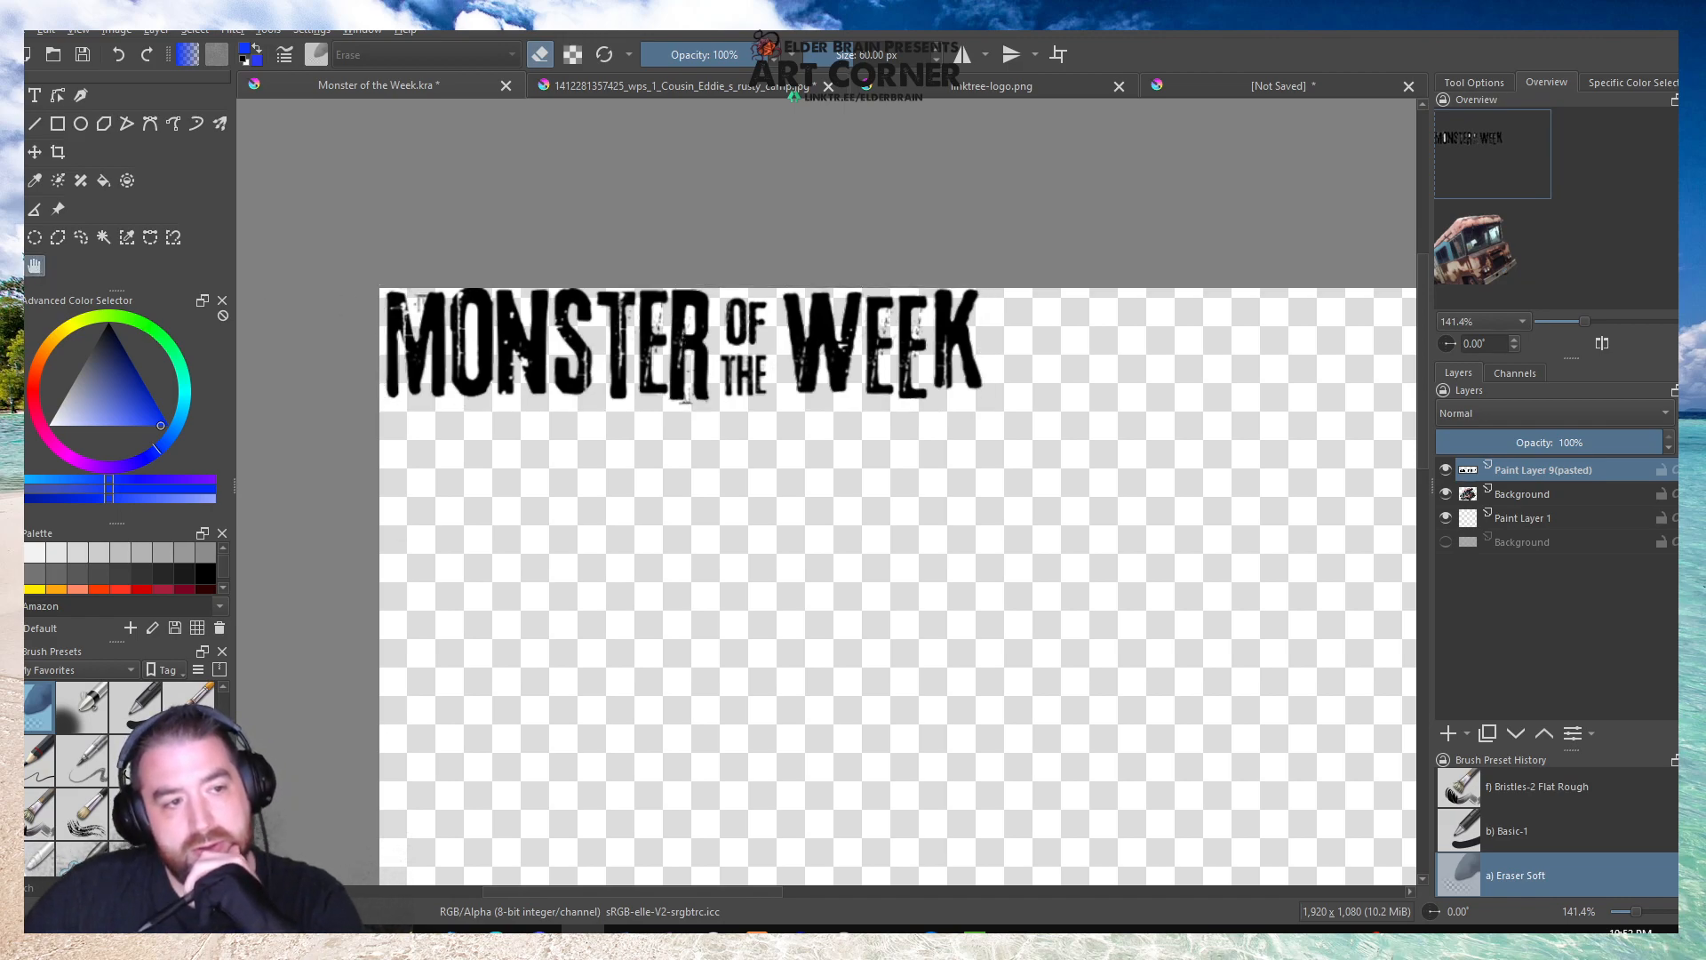
Nudge the title lettering flush against the canvas's upper and left edges and fine-tune its rotation.
left_click(34, 154)
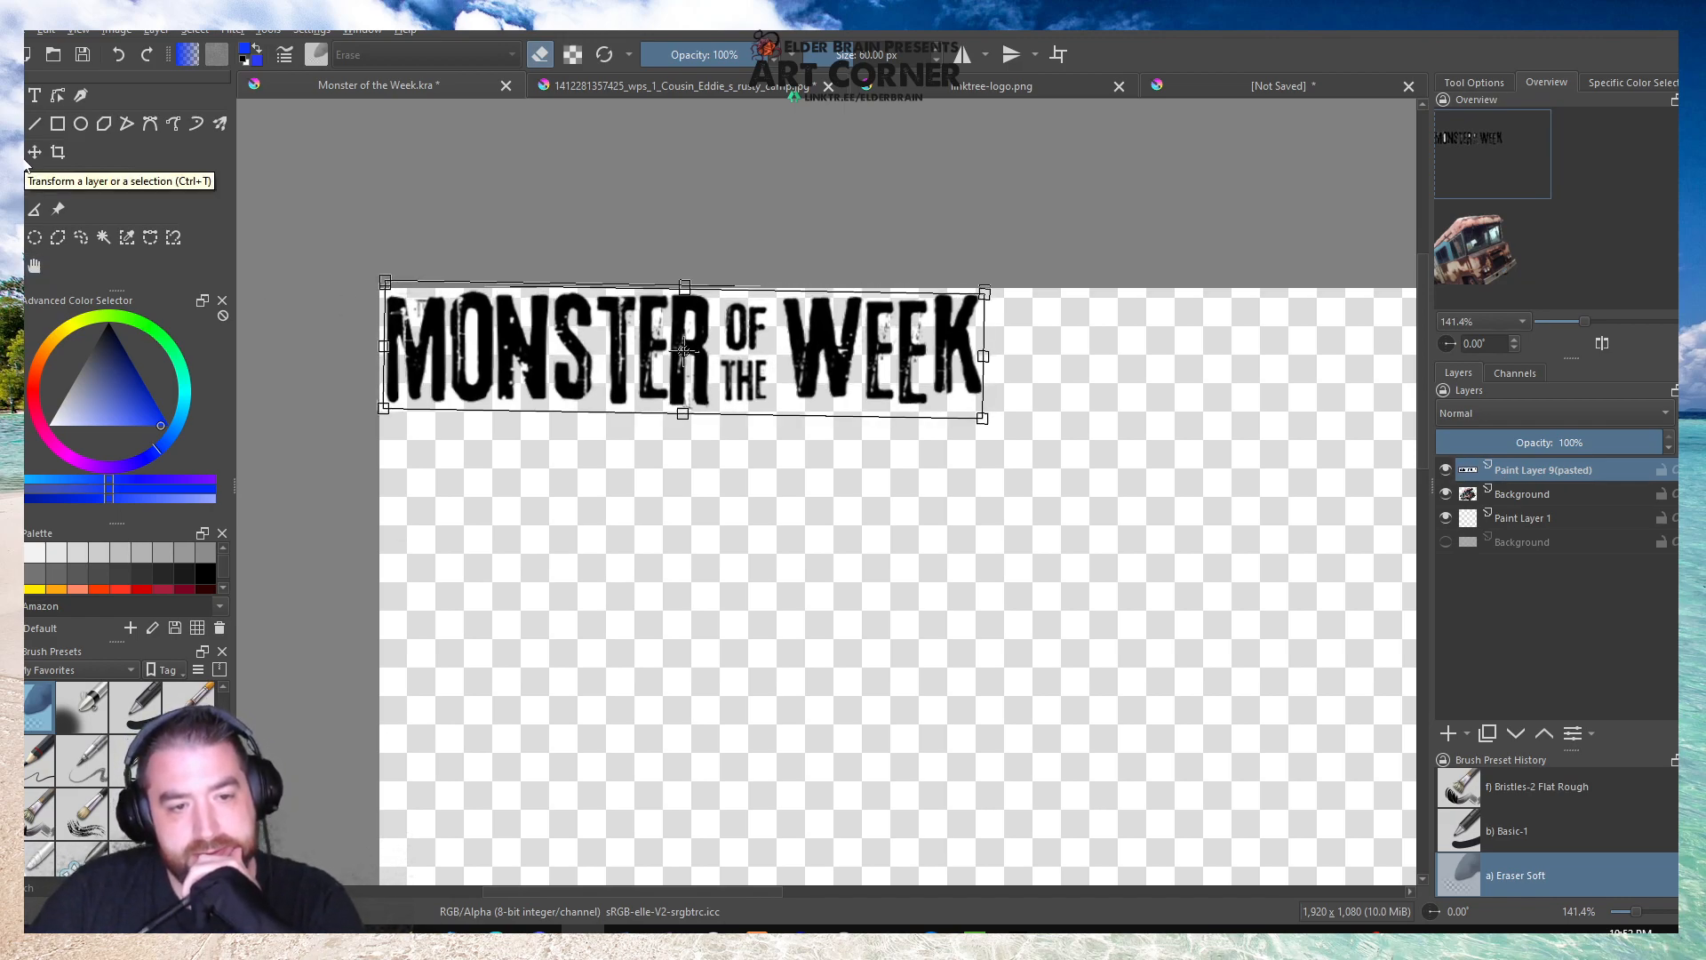
key("Left")
key("Left")
key("Left")
key("Left")
key("Left")
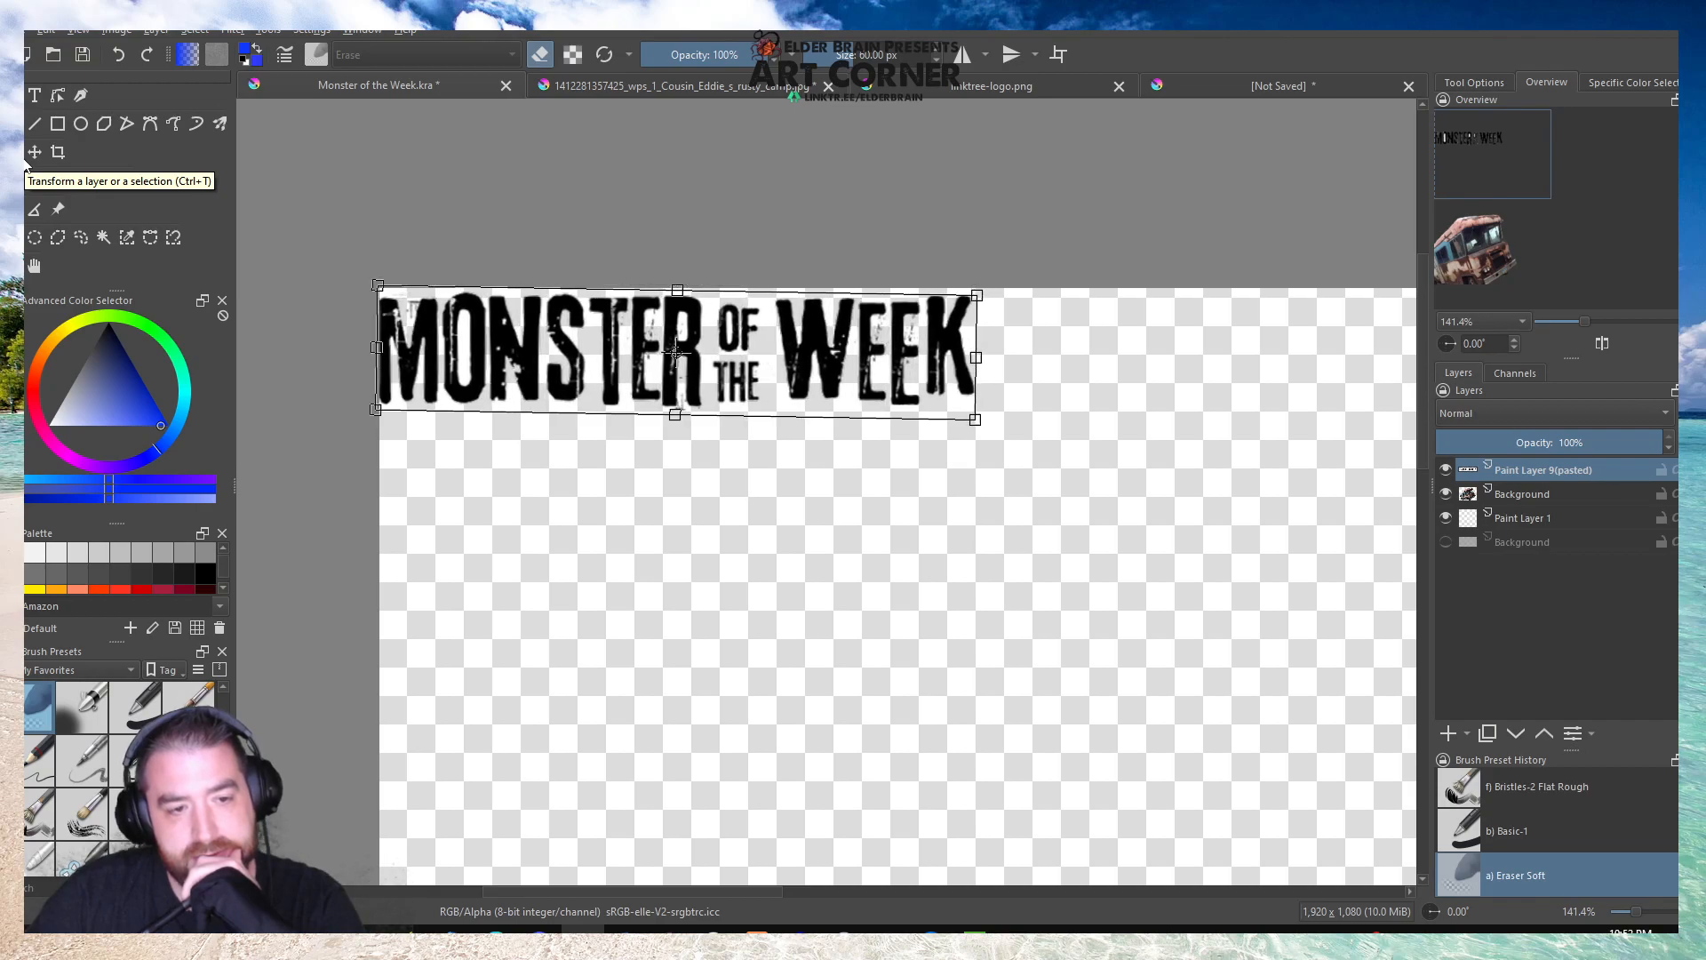
key("Right")
key("Right")
key("Right")
key("Up")
key("Up")
key("Up")
key("Up")
key("Up")
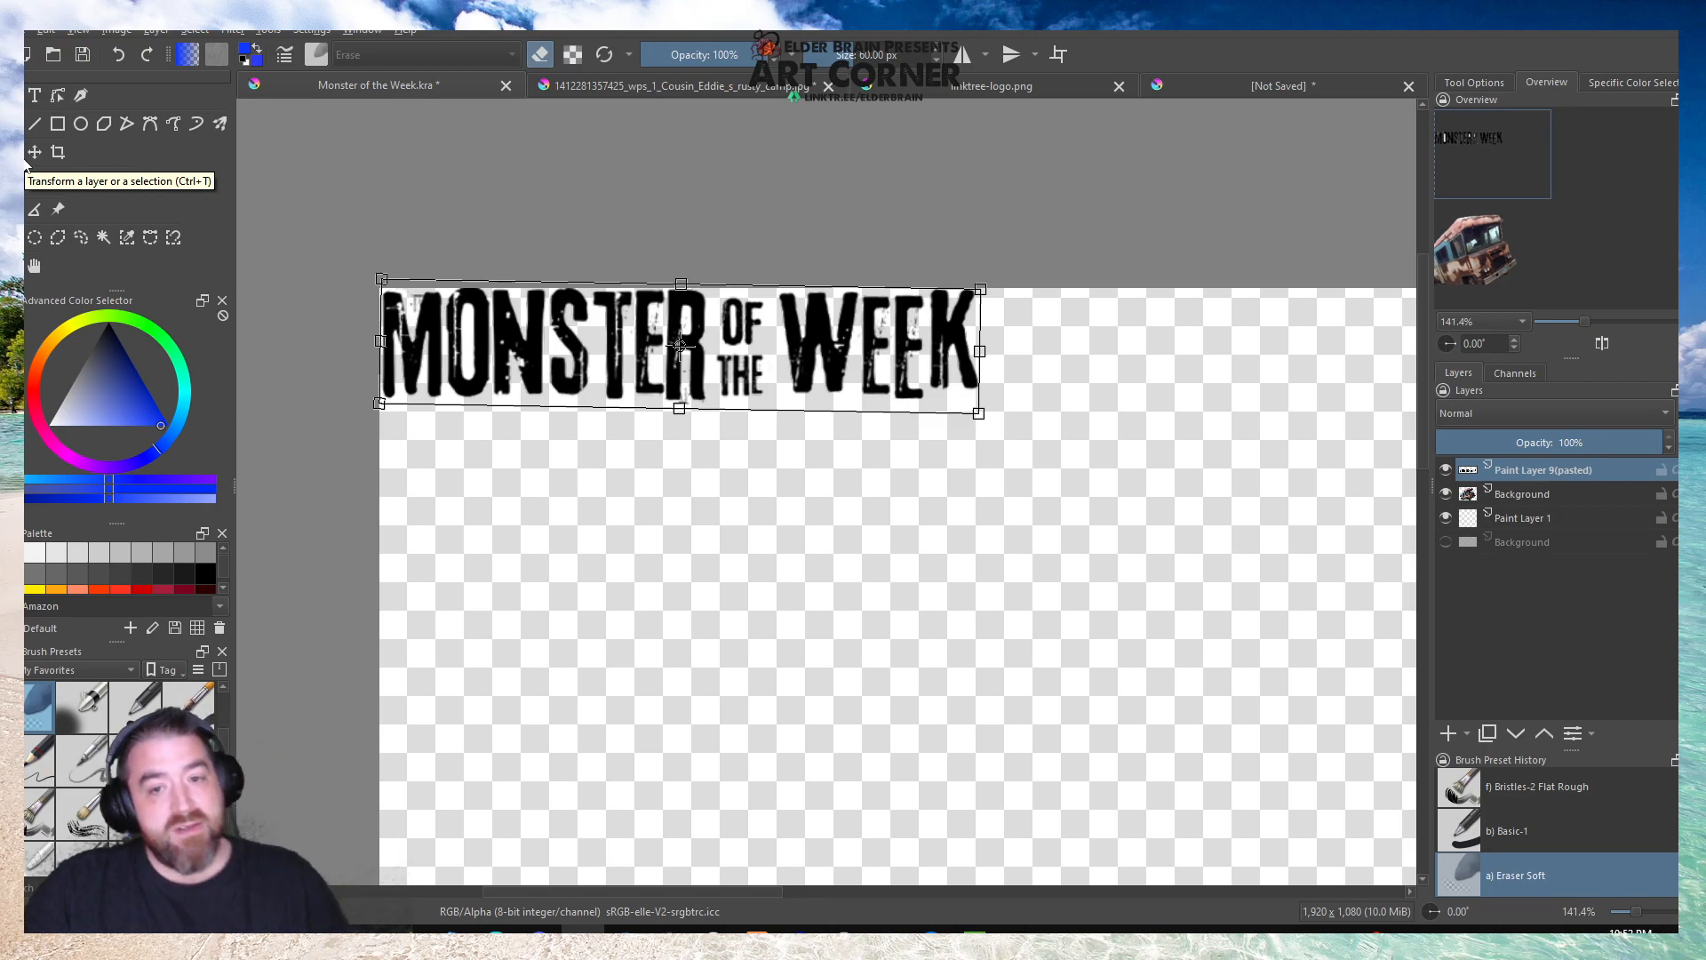
key("Return")
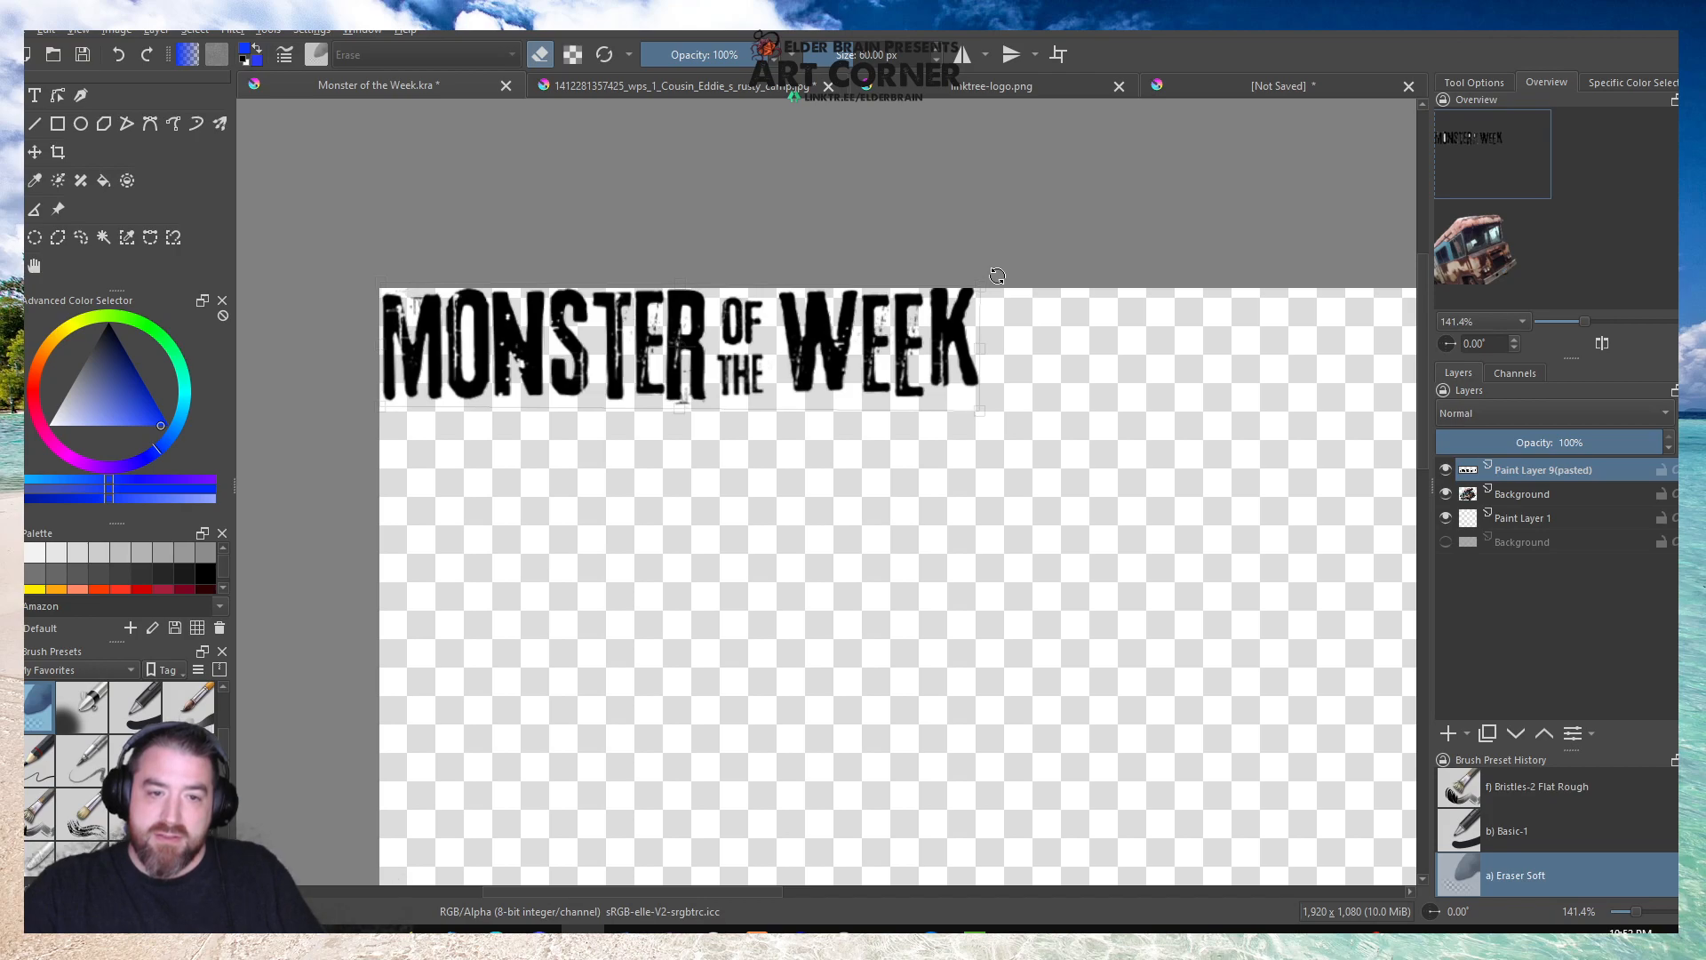
left_click_drag(999, 276, 1001, 279)
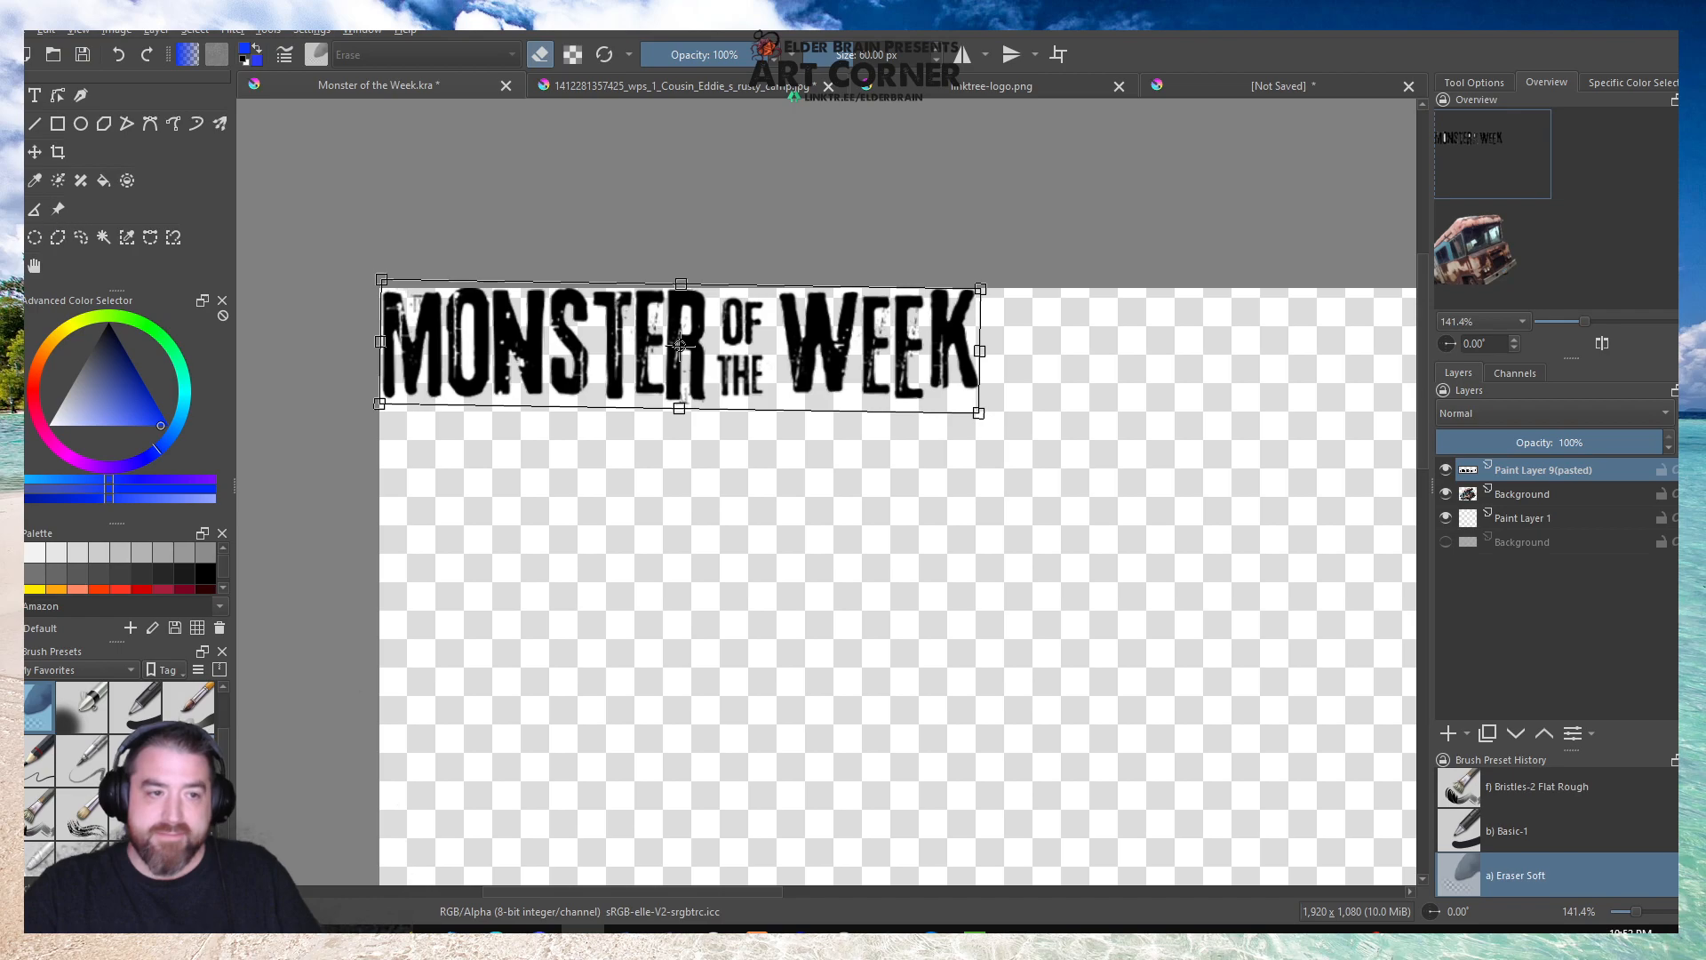
left_click(33, 265)
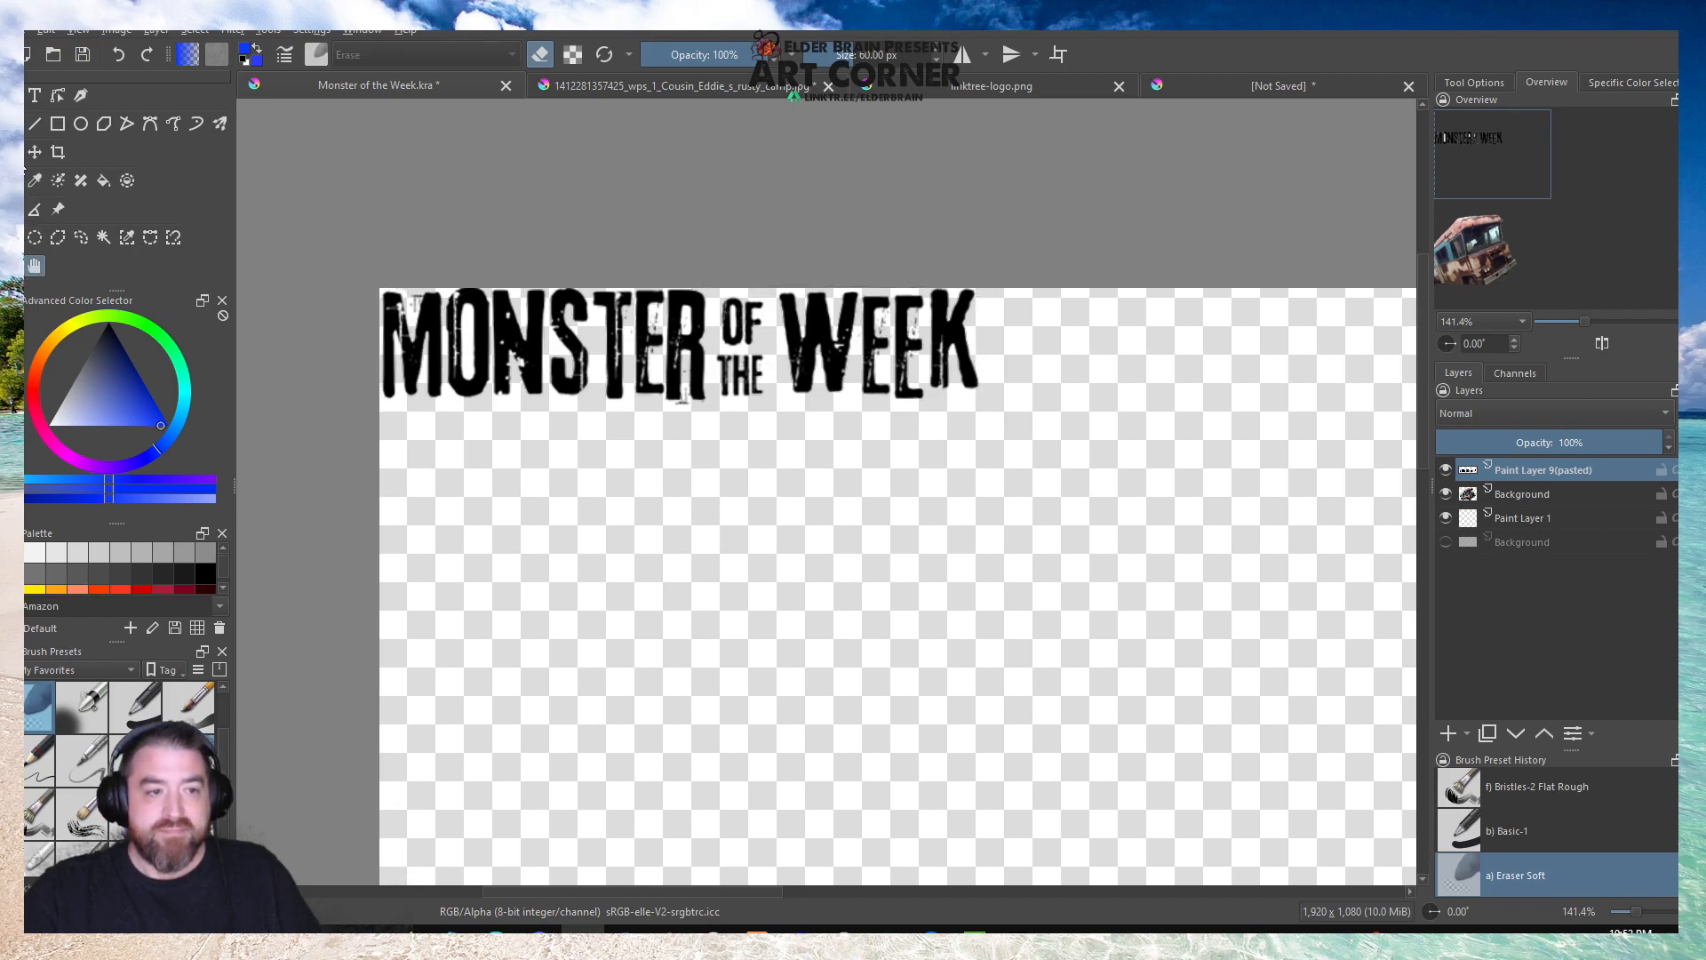
Move the title lettering slightly inward from the canvas's upper-left corner and save the document.
left_click(13, 153)
scroll(491, 228, "down", 3)
mouse_move(496, 274)
left_mouse_down()
mouse_move(531, 321)
mouse_move(509, 295)
left_mouse_up()
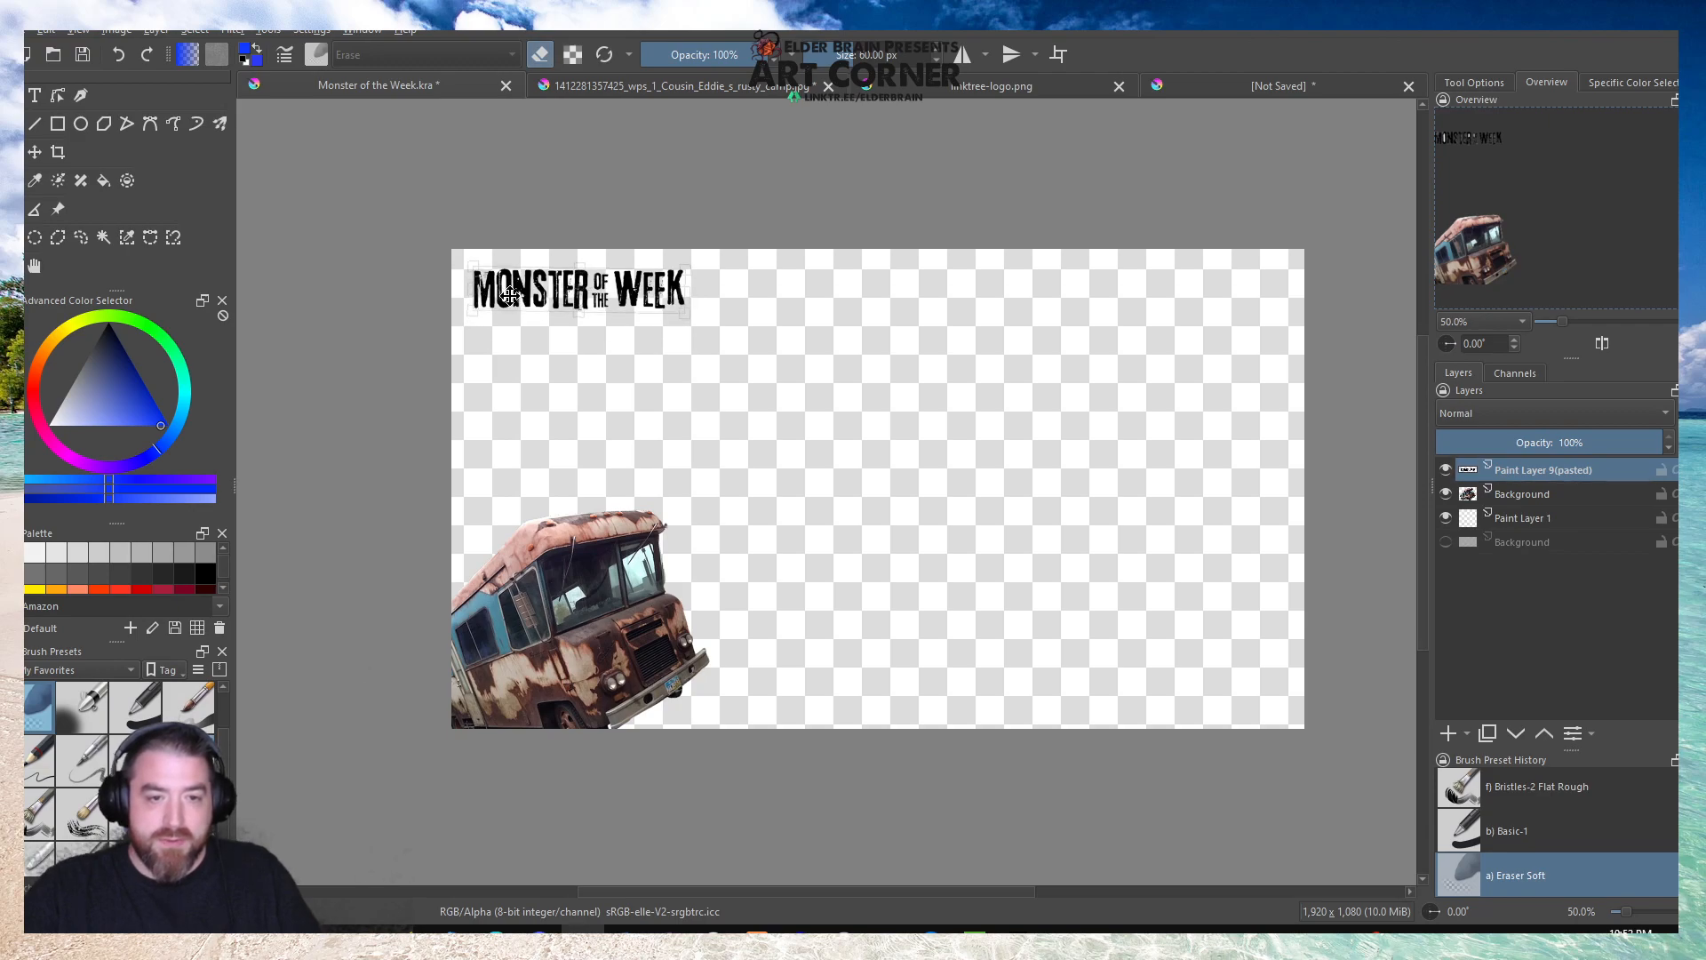
left_click(88, 54)
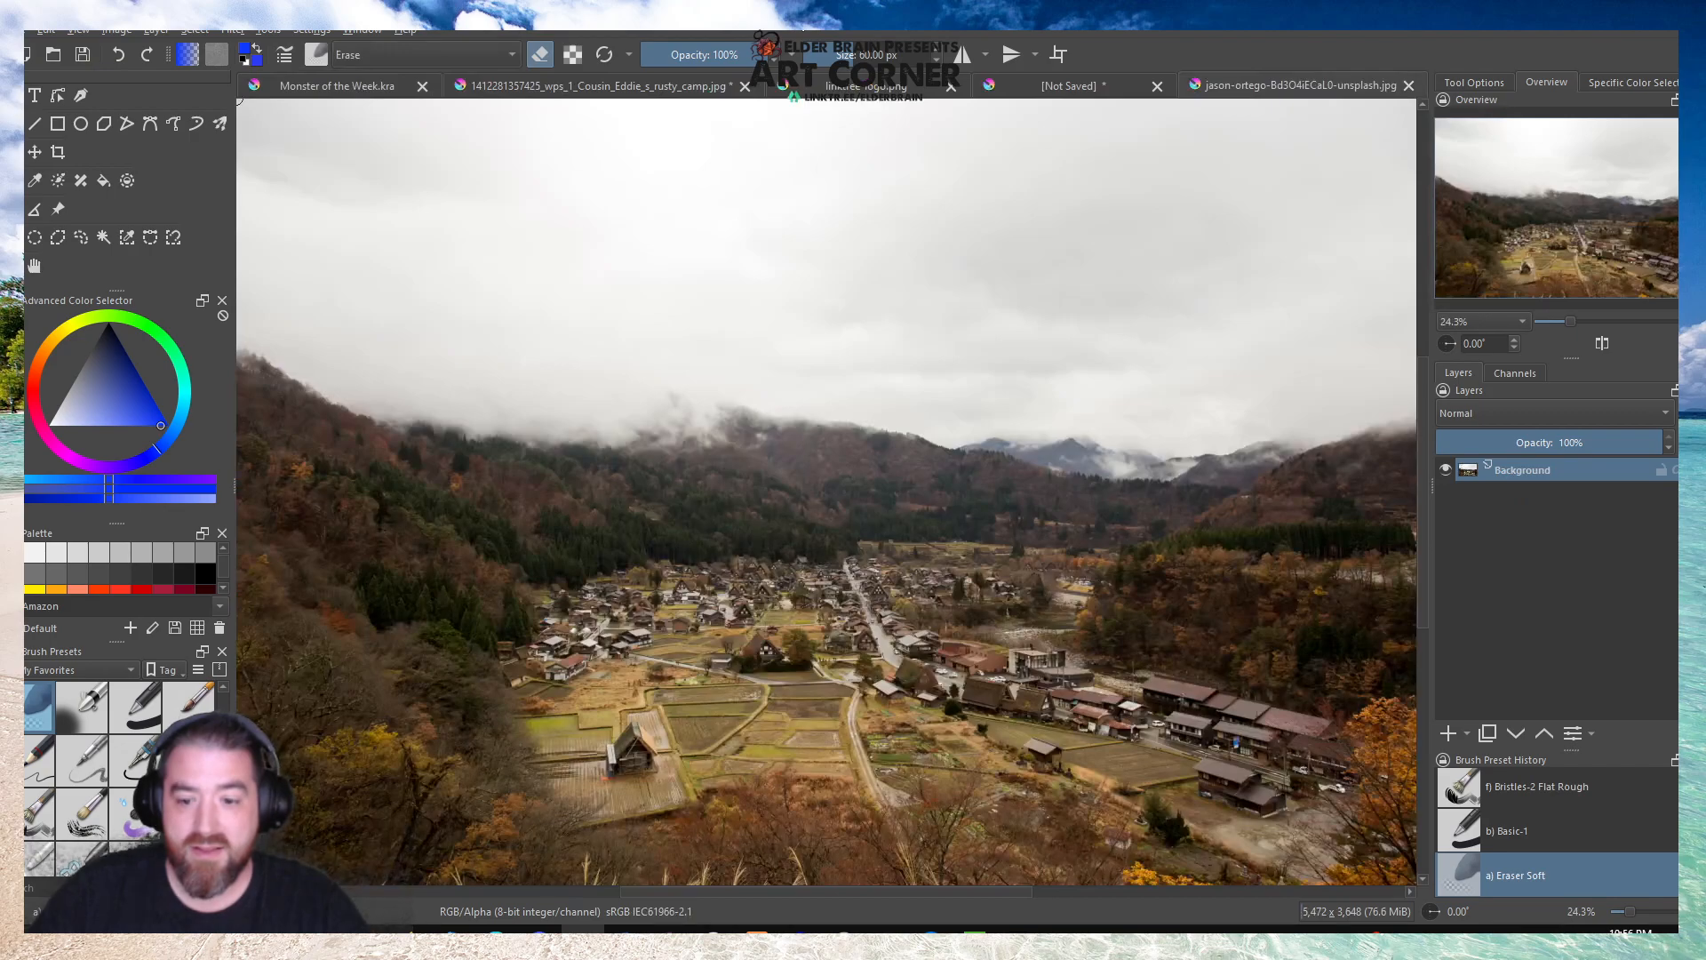
Copy the entire mountain village photo and paste it into Monster of the Week.kra as a new layer.
scroll(617, 299, "down", 1)
key("ctrl+a")
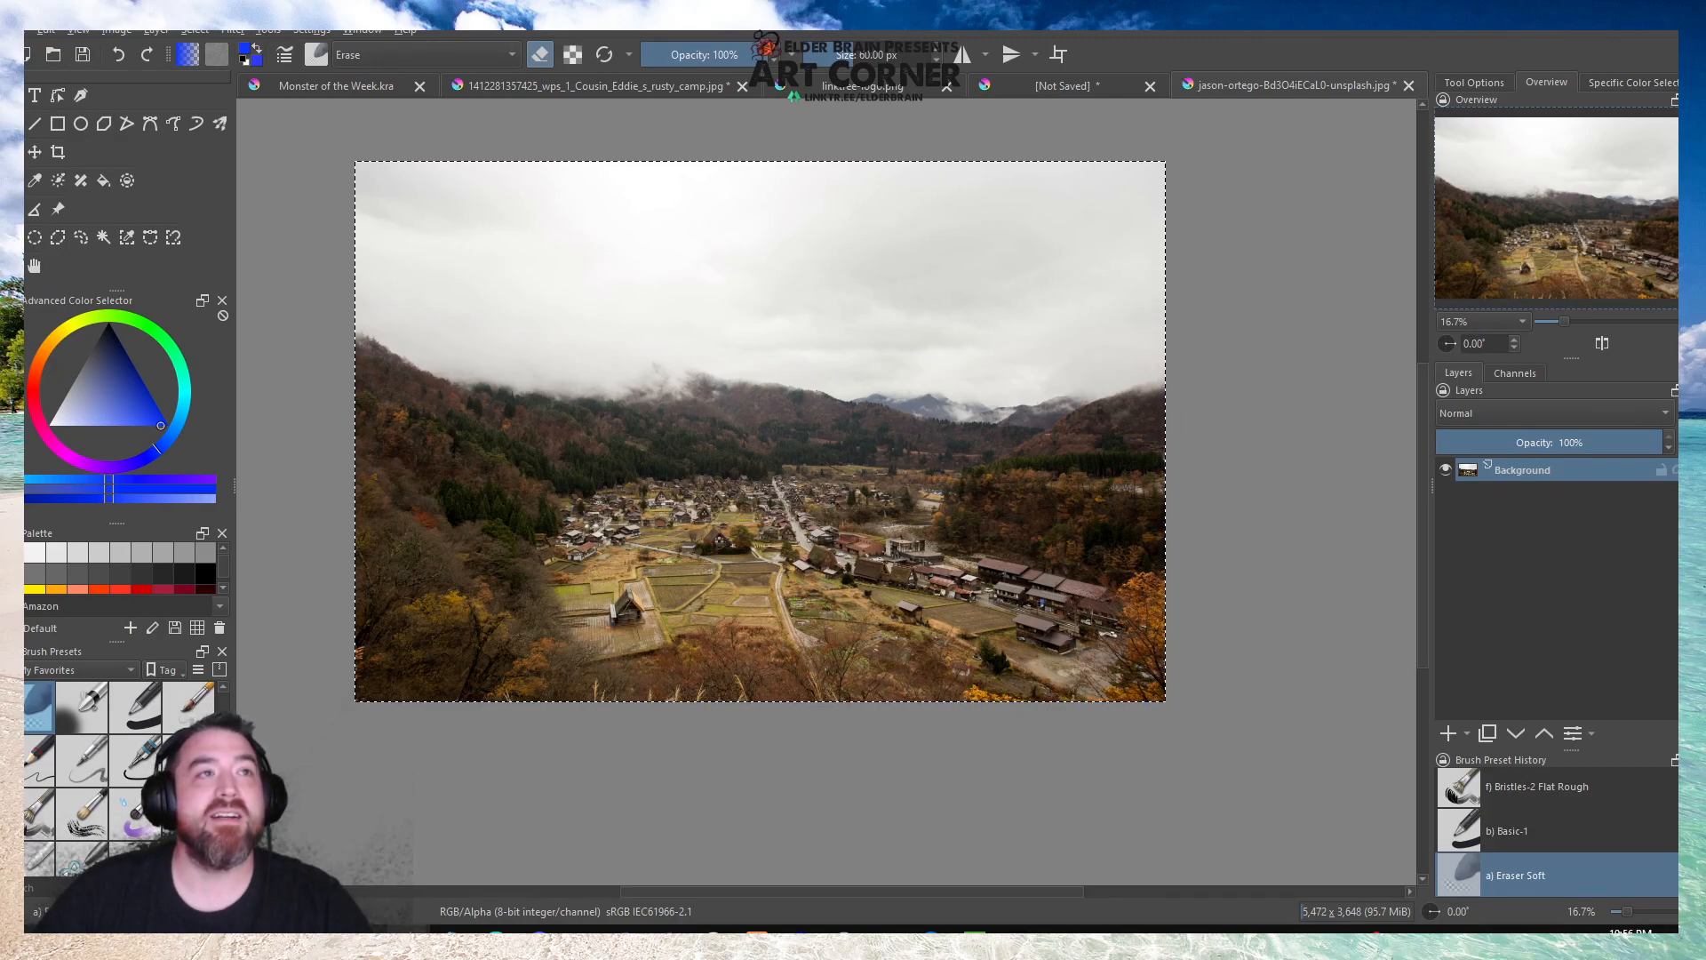
left_click(361, 87)
left_click(1211, 86)
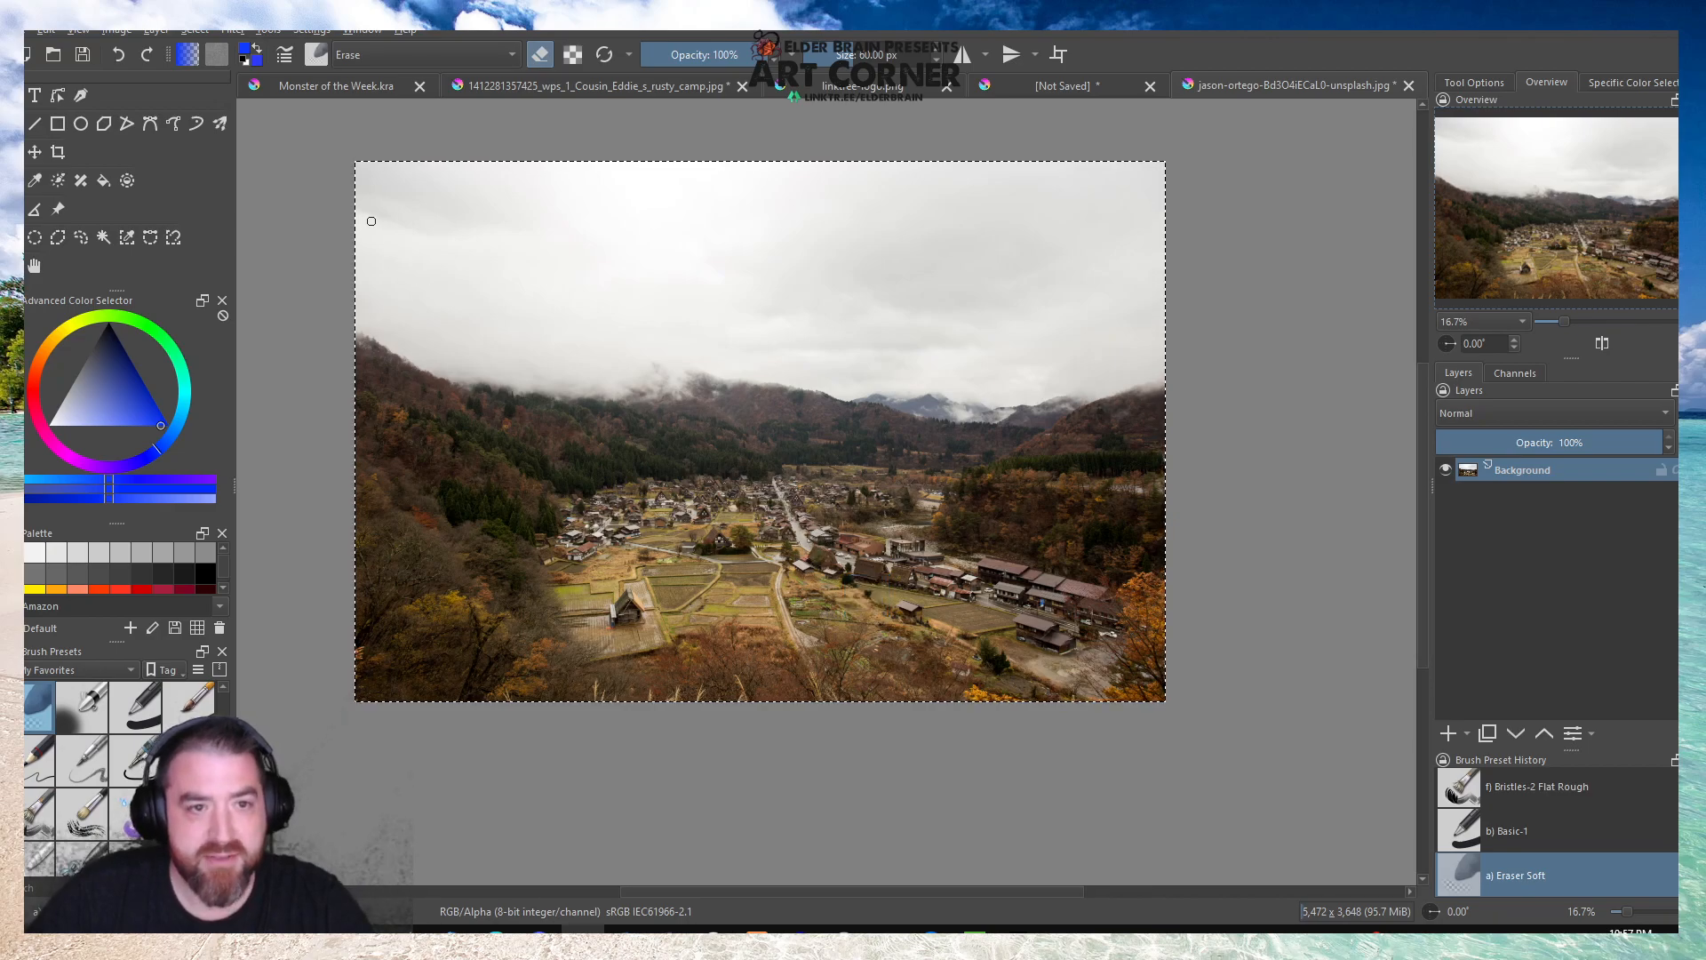
left_click(379, 84)
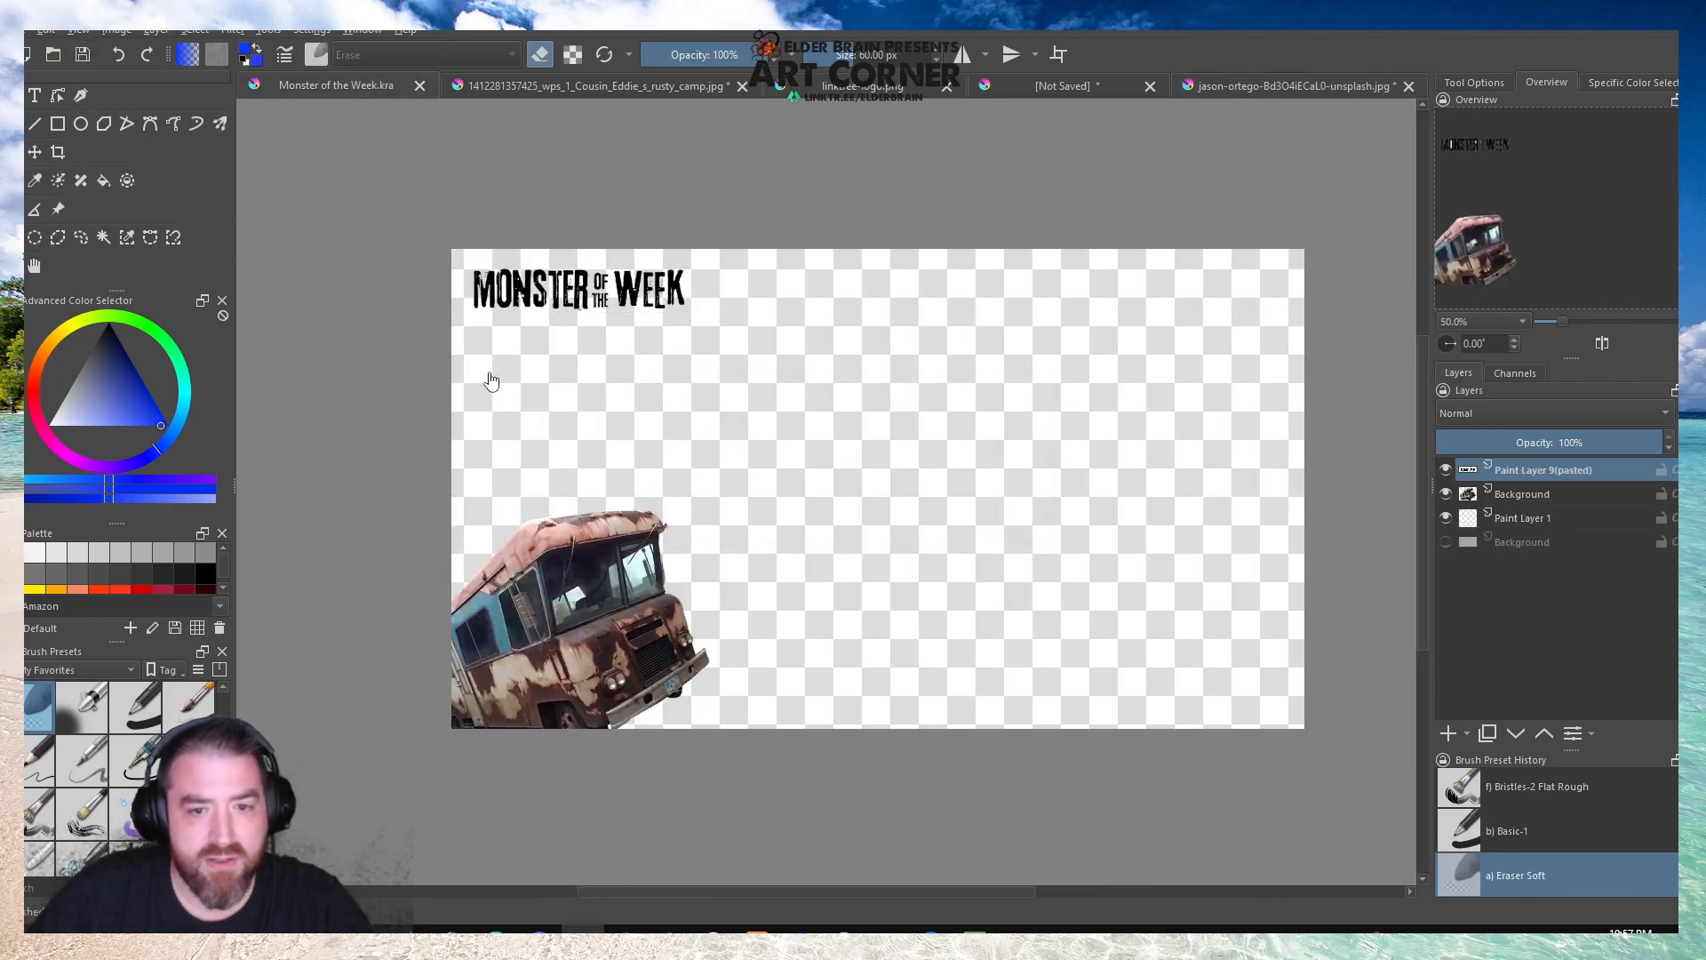
key("ctrl+v")
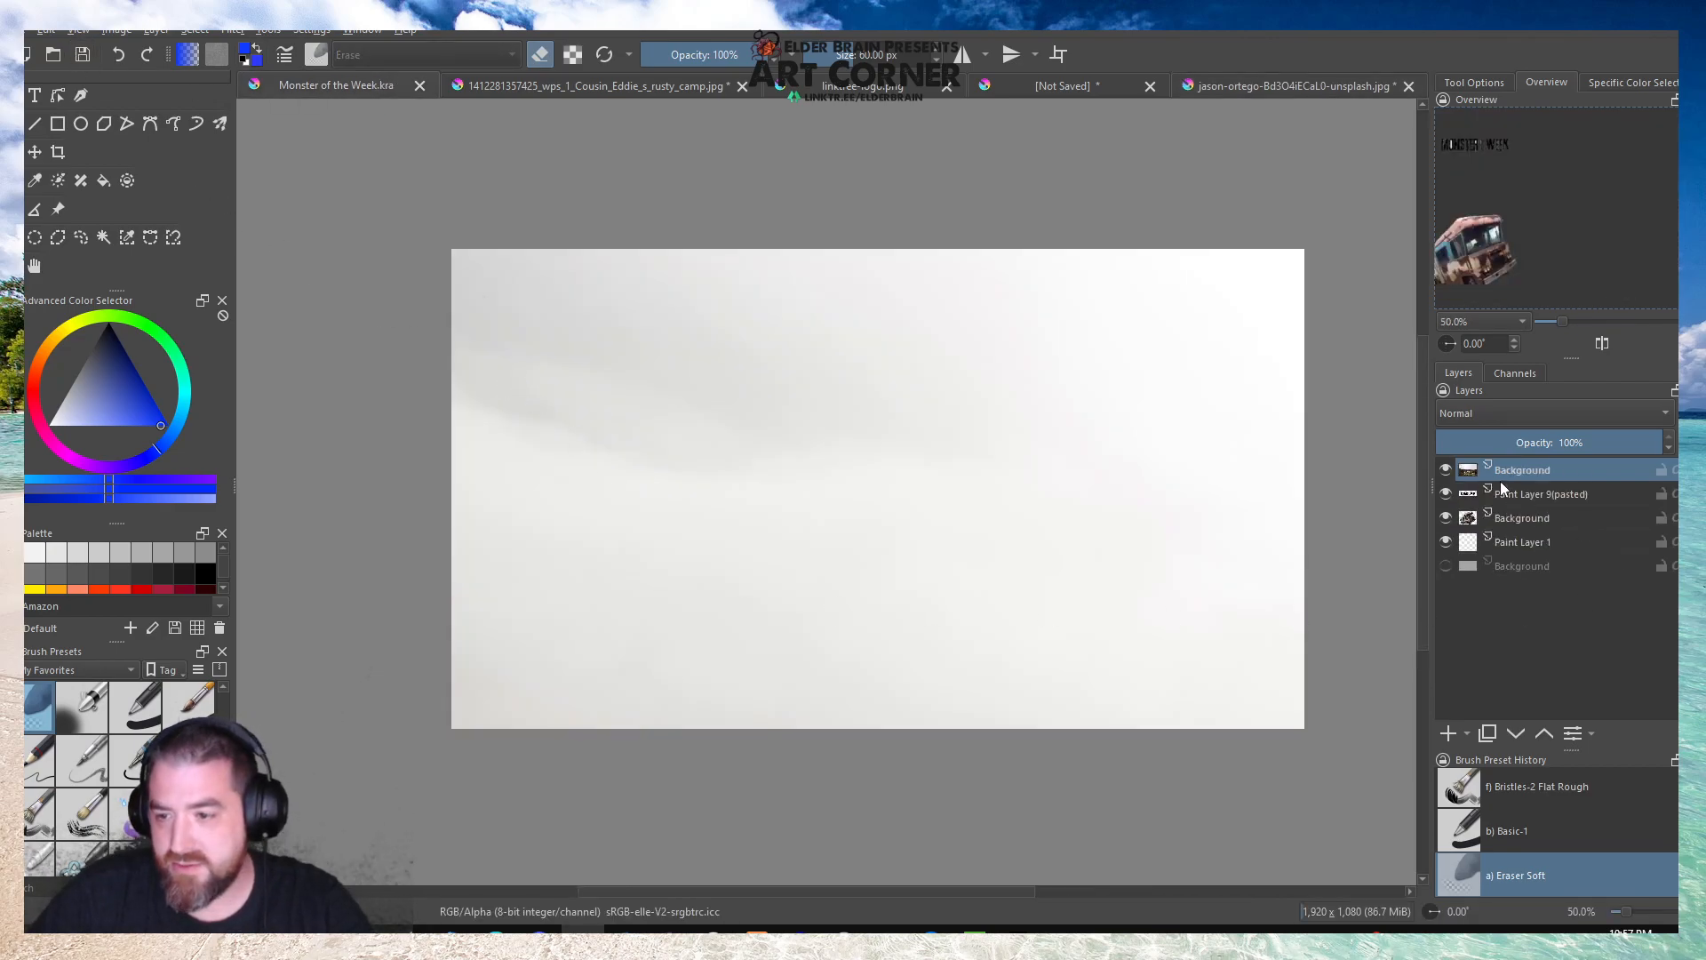
Scale the pasted village photo down to roughly the canvas width and move it up until its lower edge meets the canvas's bottom.
key("ctrl+t")
scroll(479, 339, "down", 4)
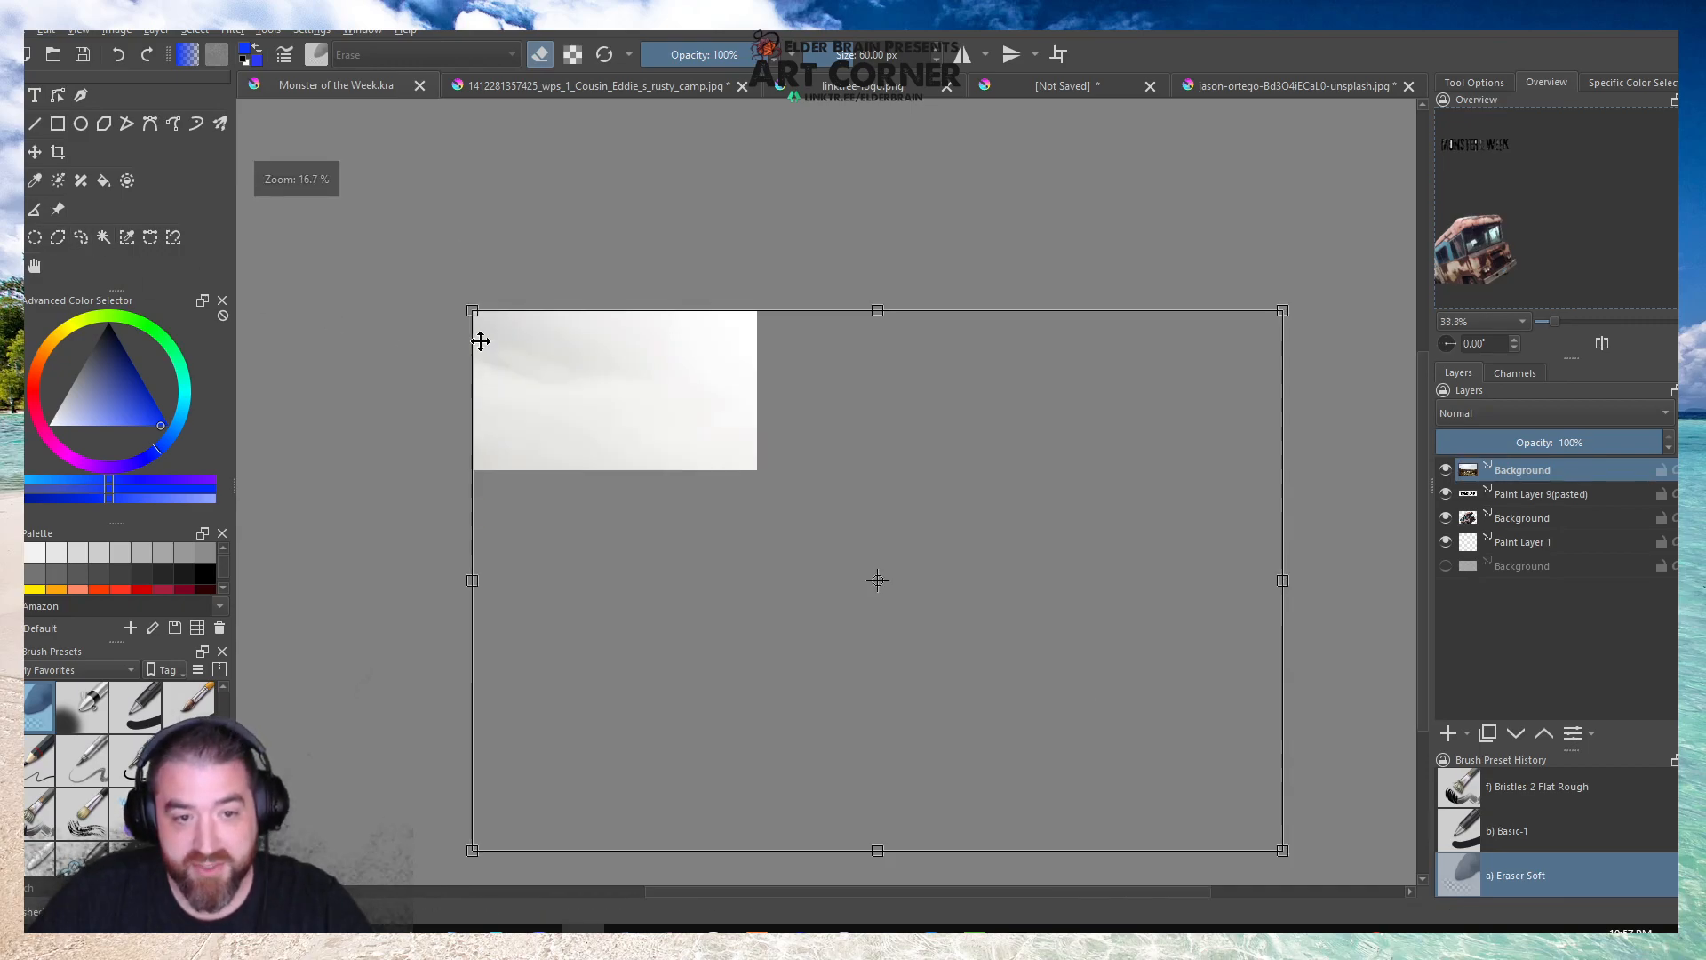
left_click_drag(1081, 723, 987, 658)
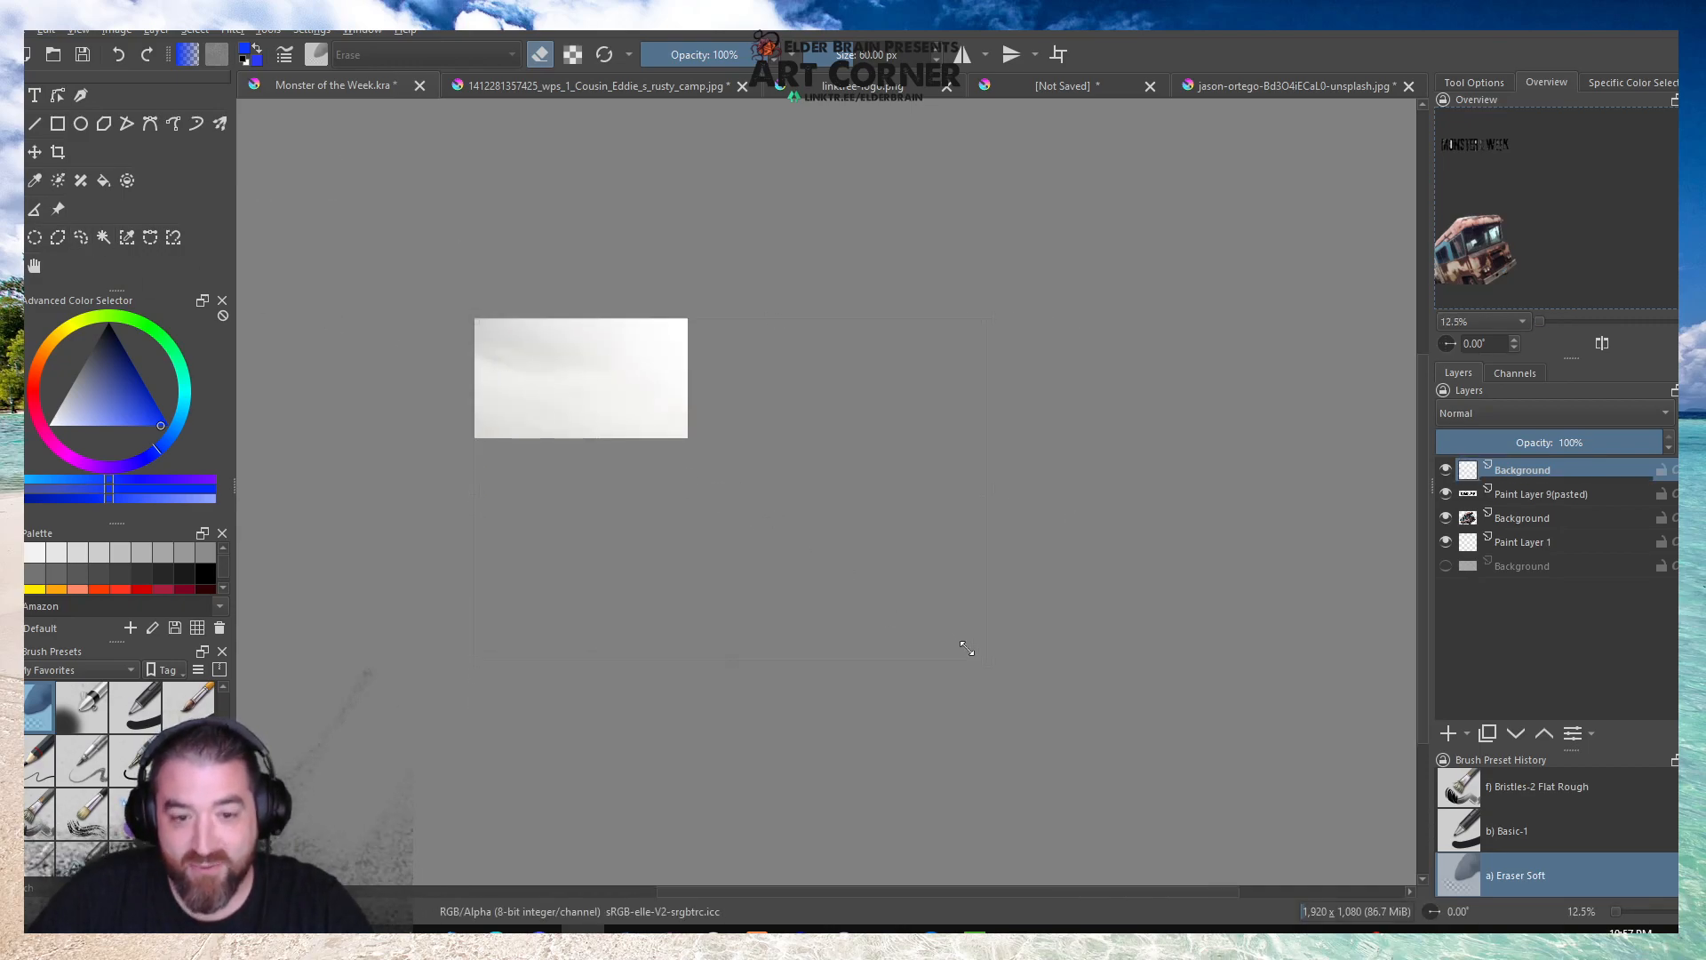
left_click_drag(749, 481, 701, 443)
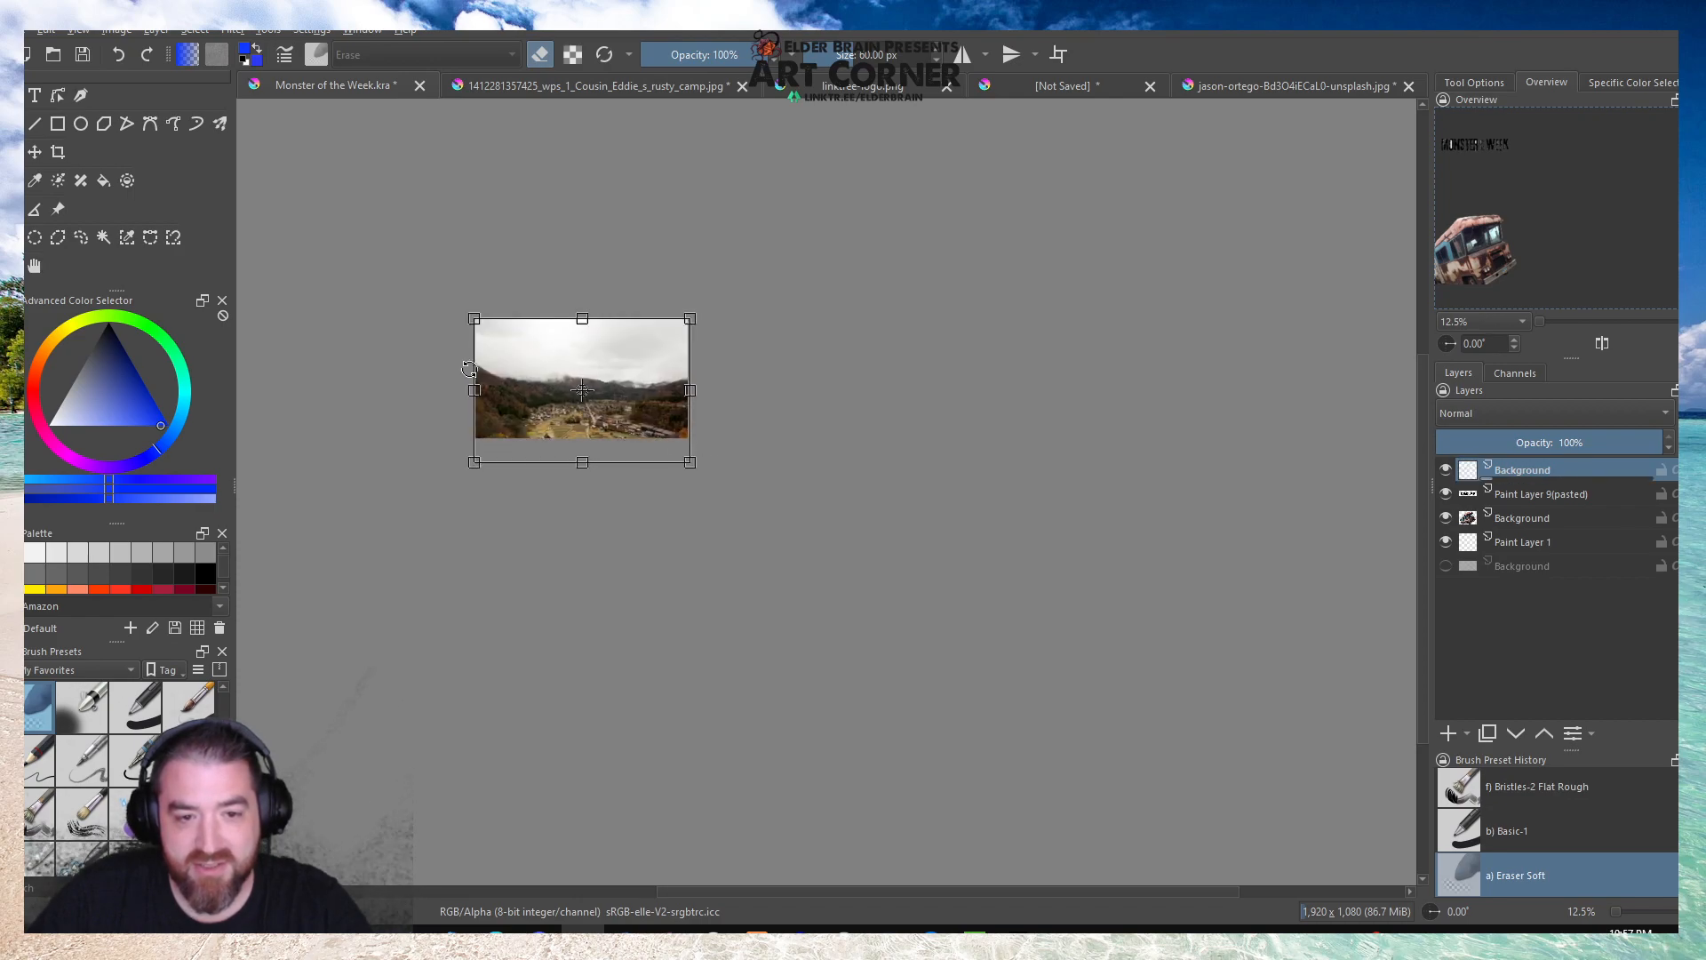
scroll(476, 369, "up", 4)
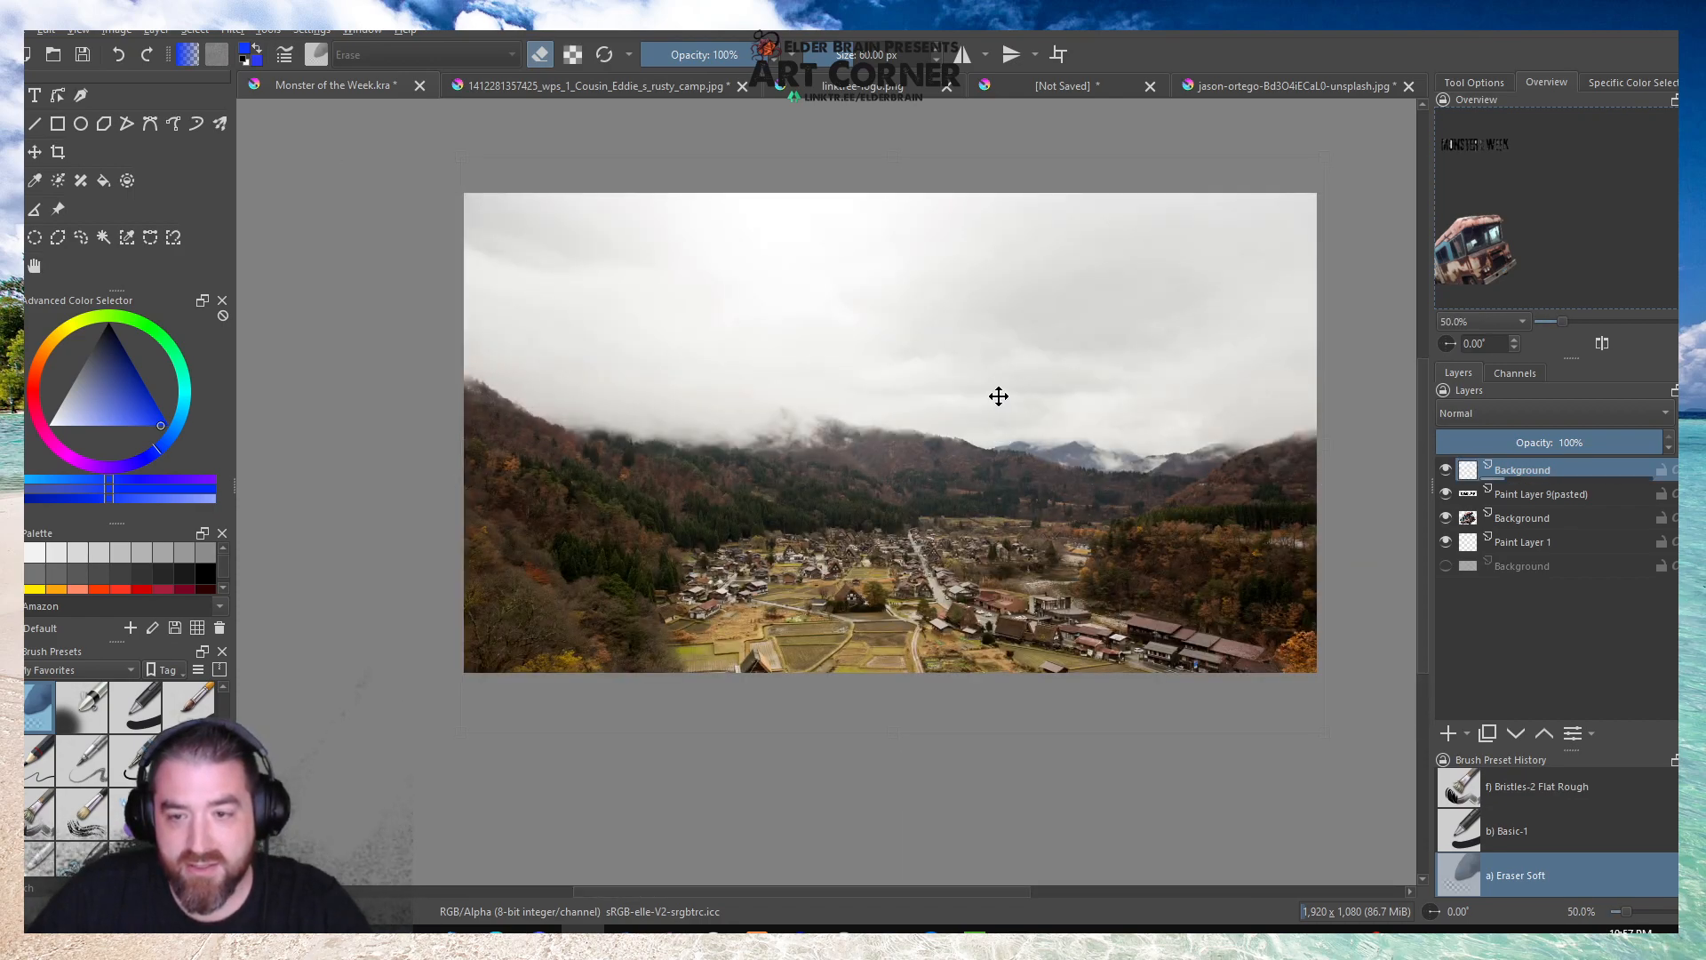
left_click_drag(999, 396, 998, 338)
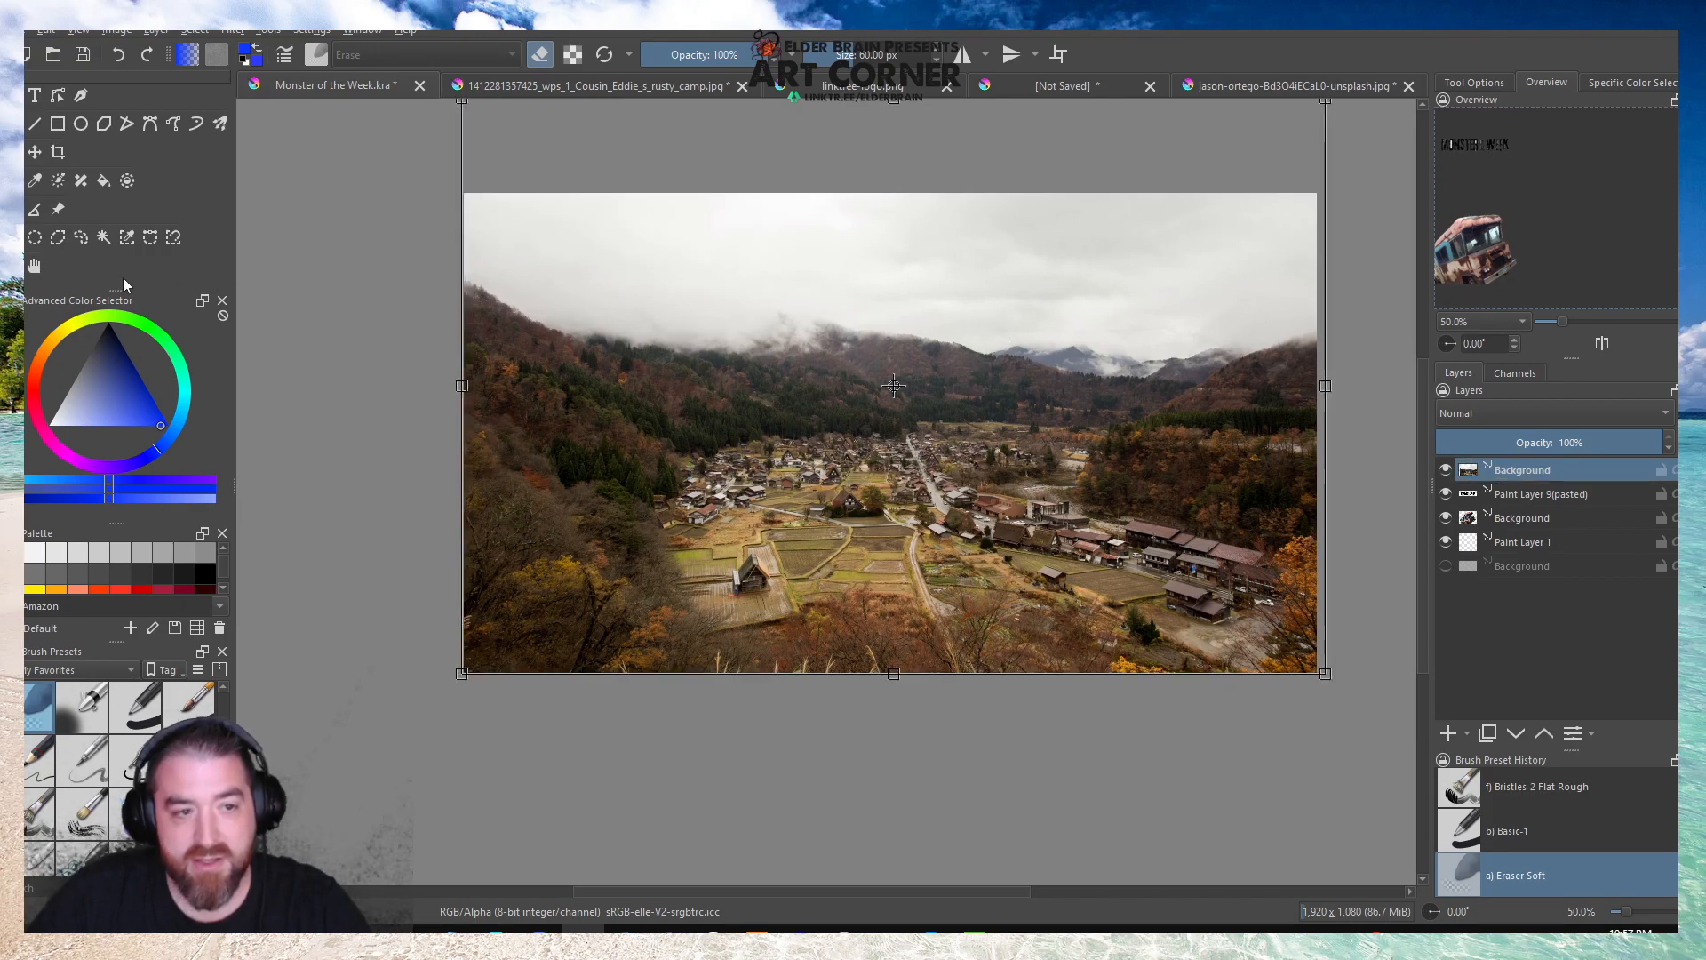
left_click(44, 264)
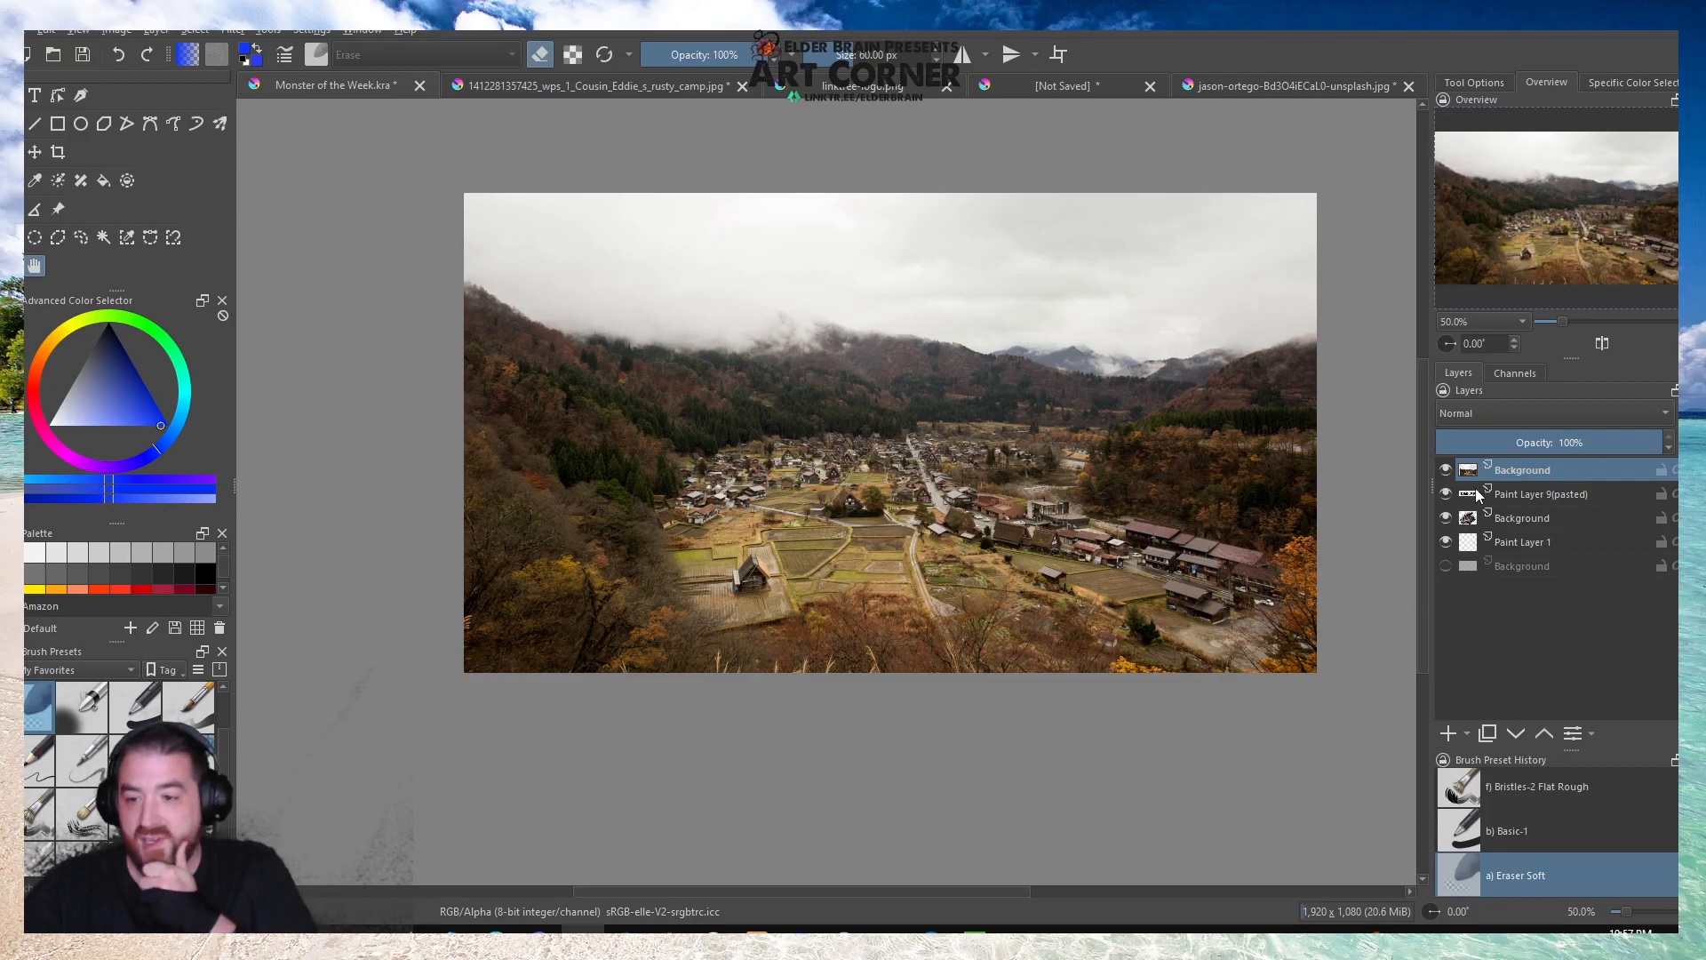
Move the village photo layer beneath the title and camper layers and duplicate it.
left_click_drag(1540, 466, 1542, 525)
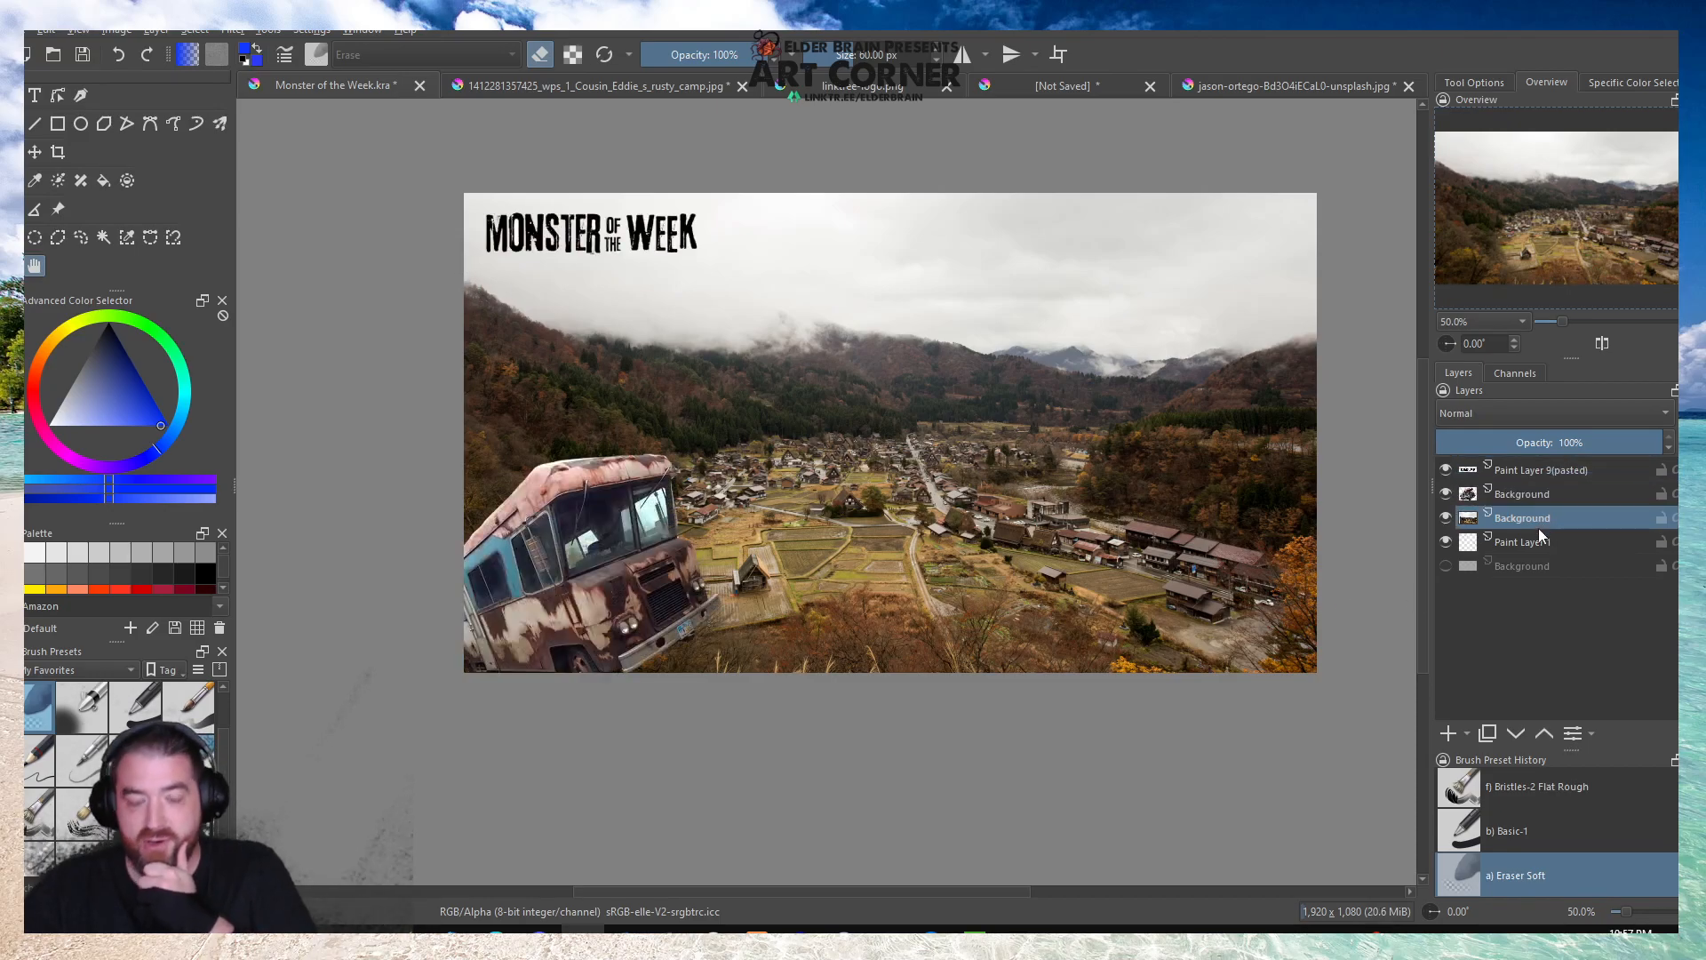
mouse_move(1520, 515)
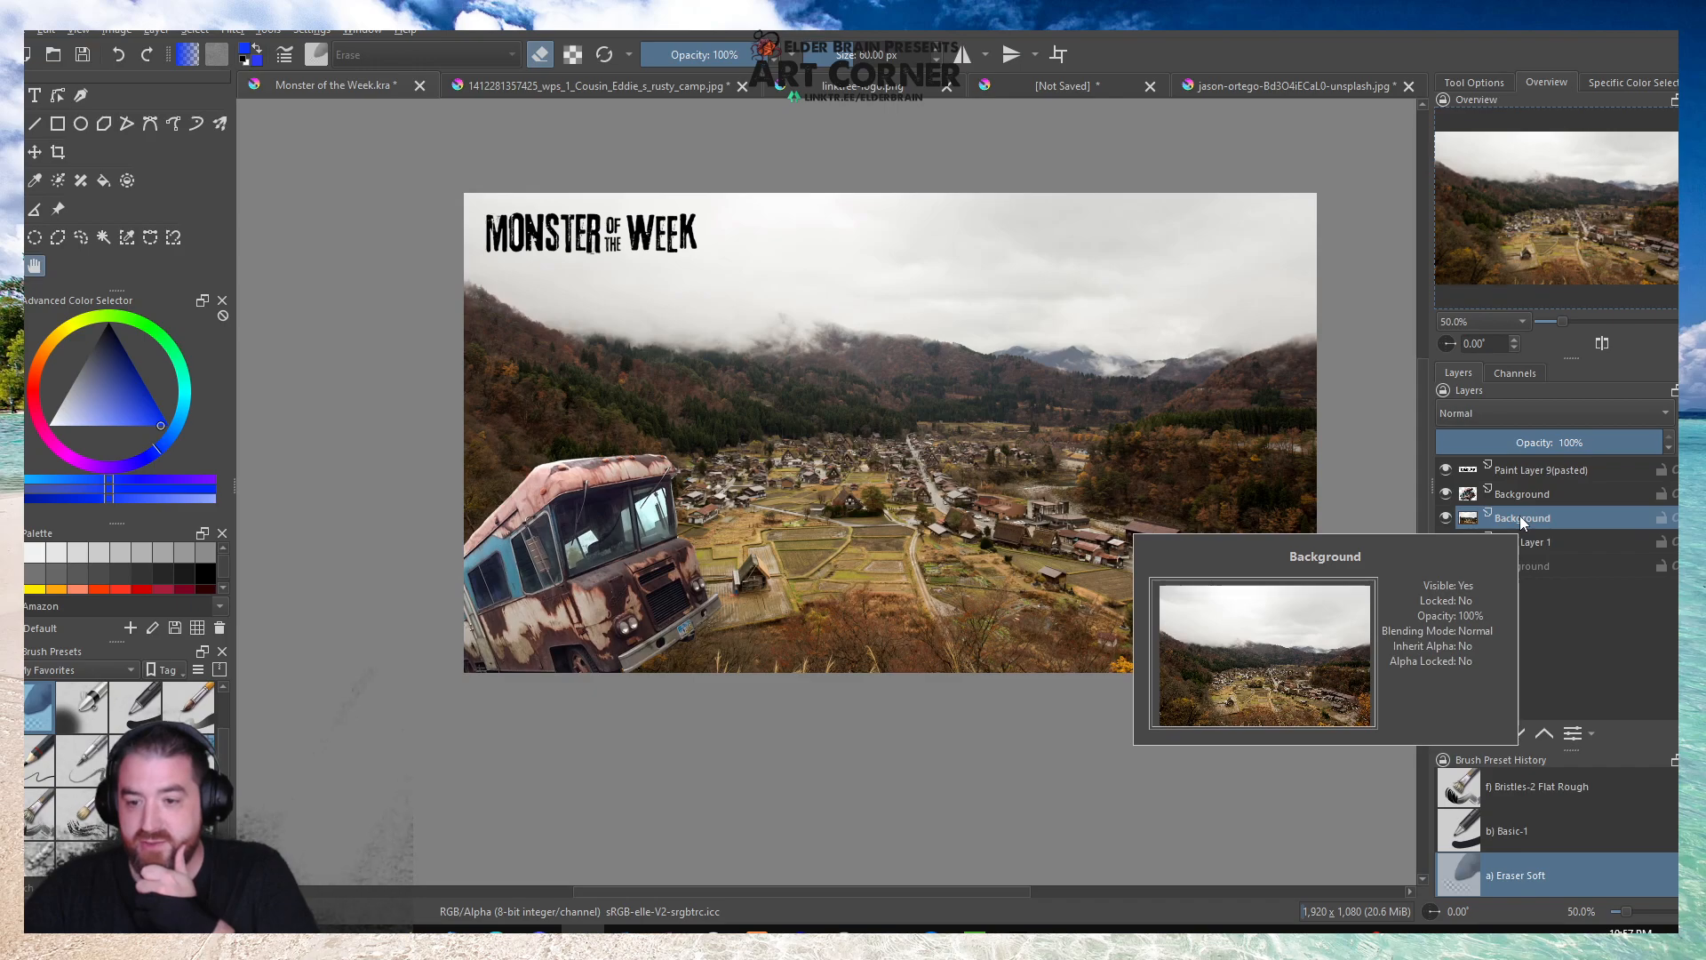
right_click(1519, 516)
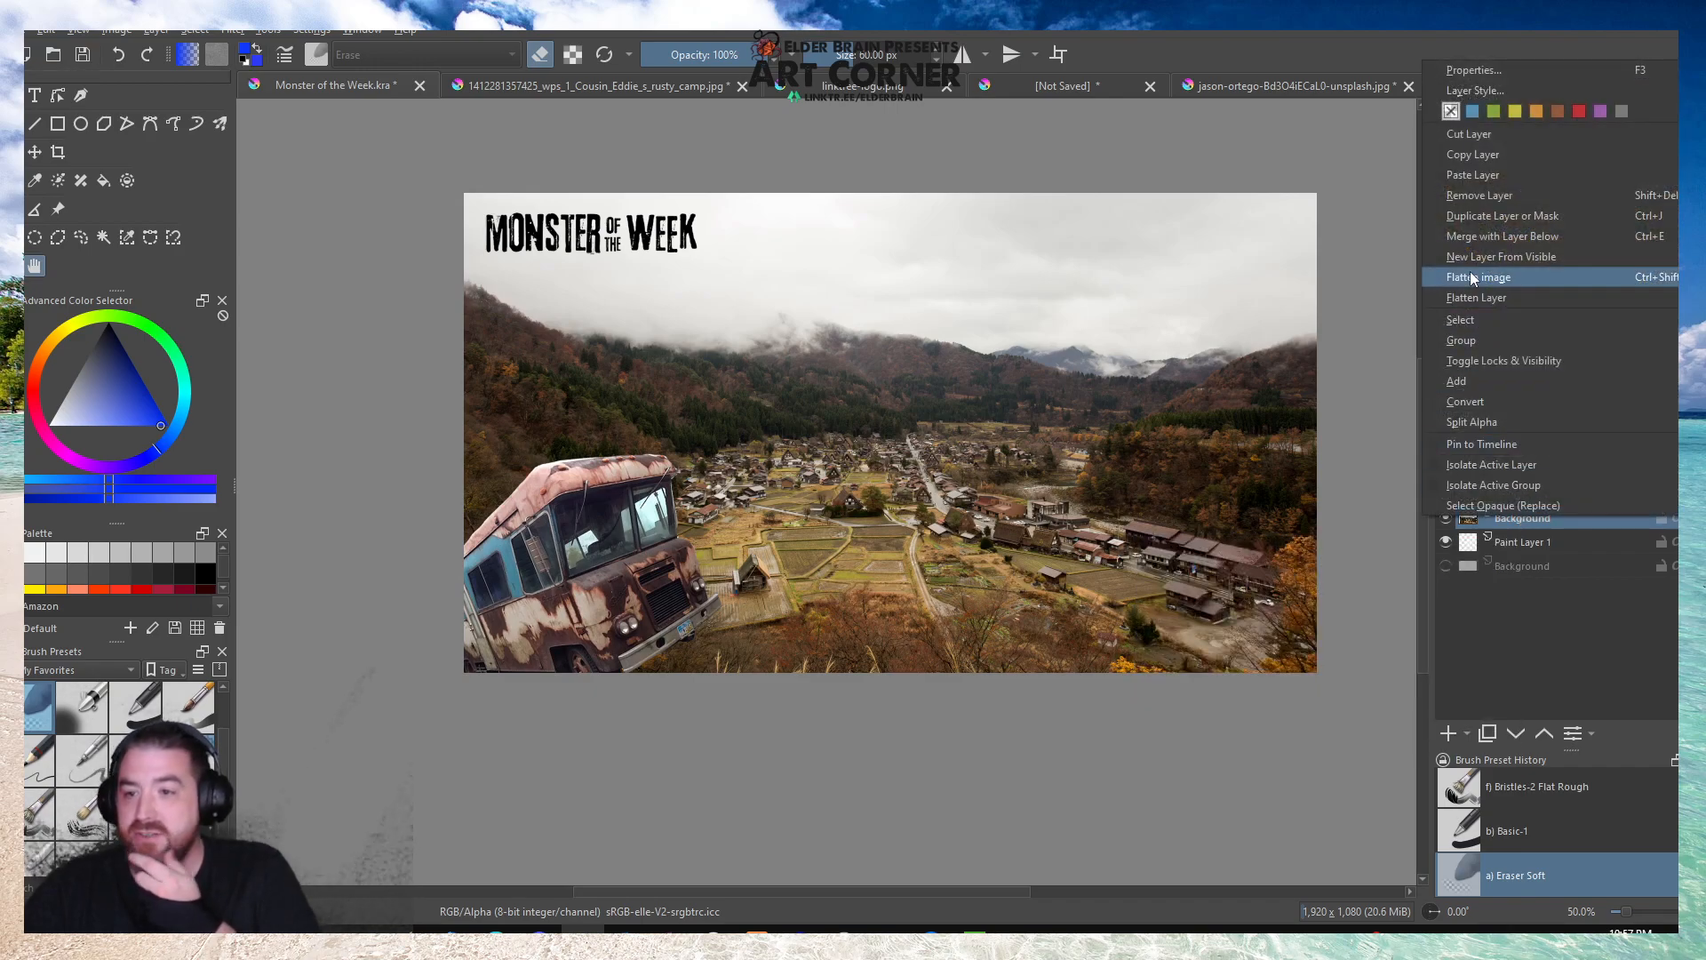
left_click(1483, 213)
Try the Multiply, Overlay, Screen and Color Dodge blending modes on the duplicated village photo layer.
left_click(1485, 425)
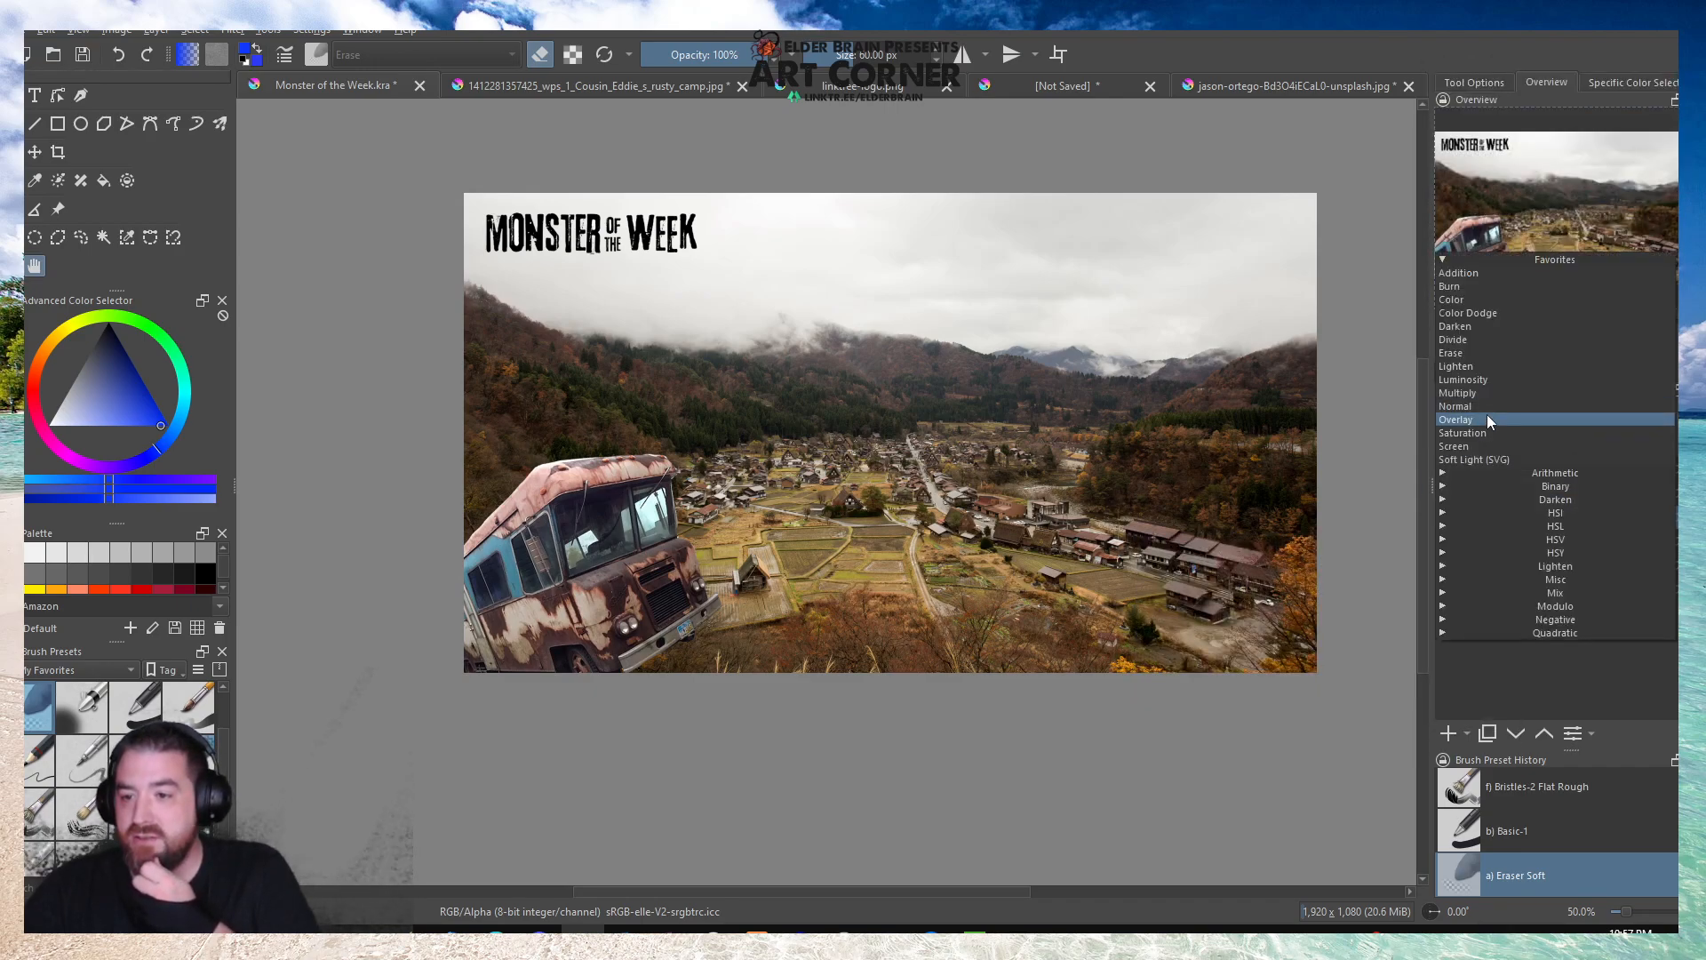
left_click(1485, 394)
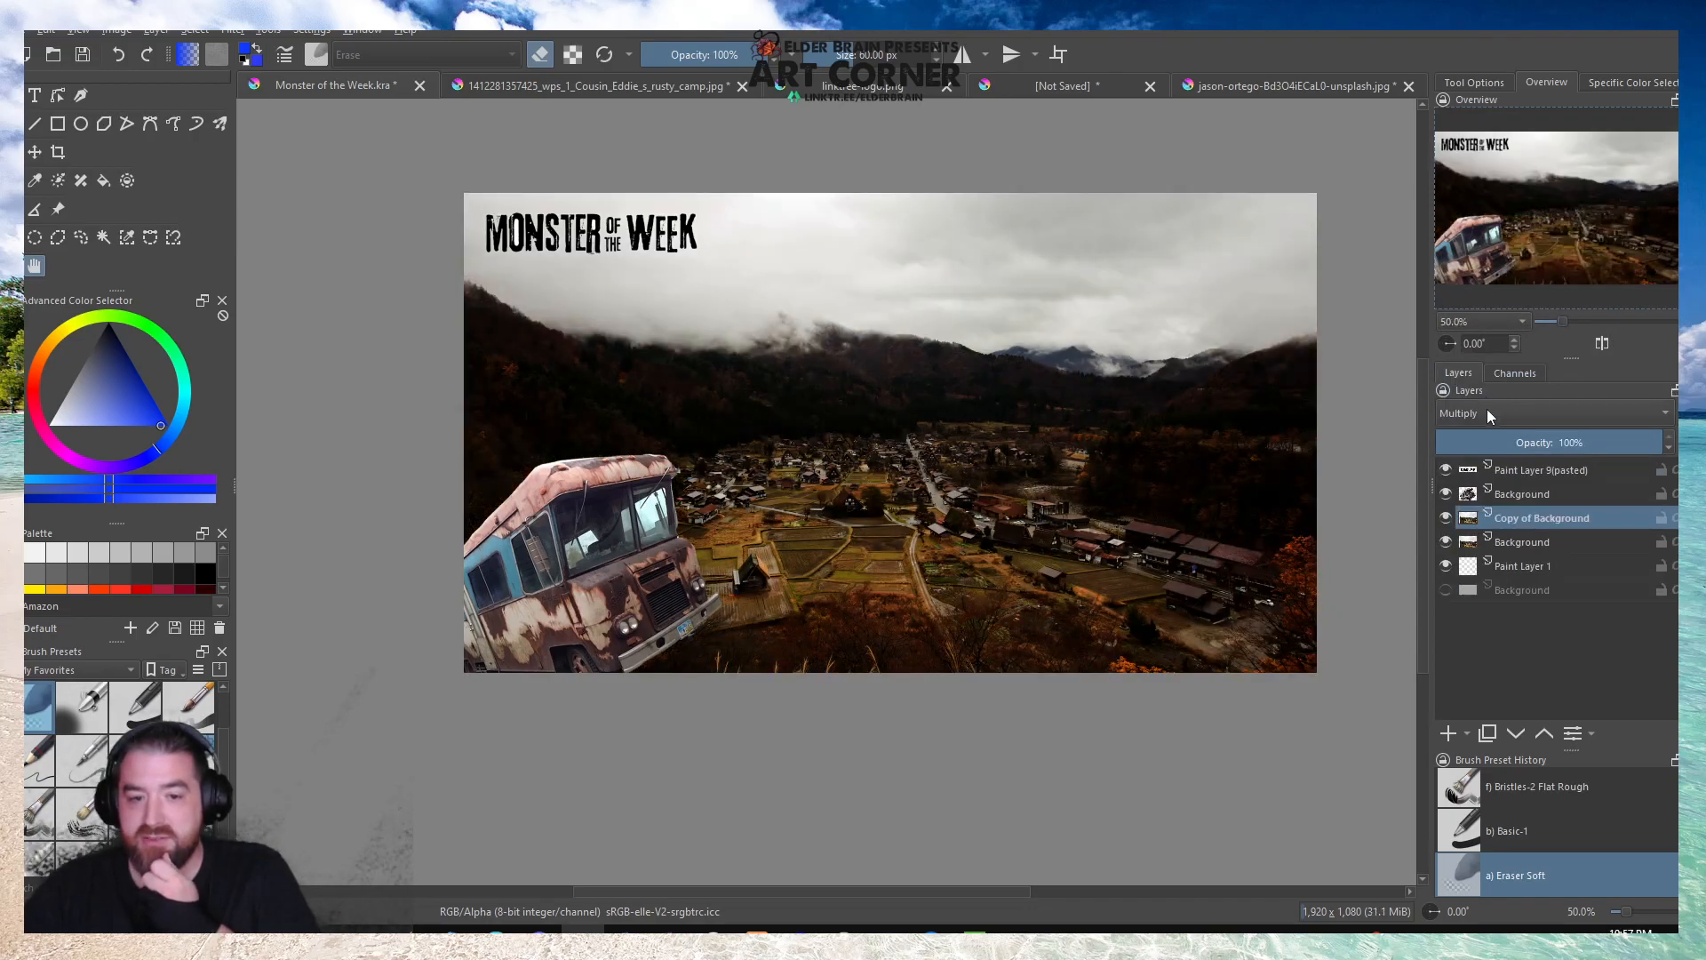
left_click(1487, 413)
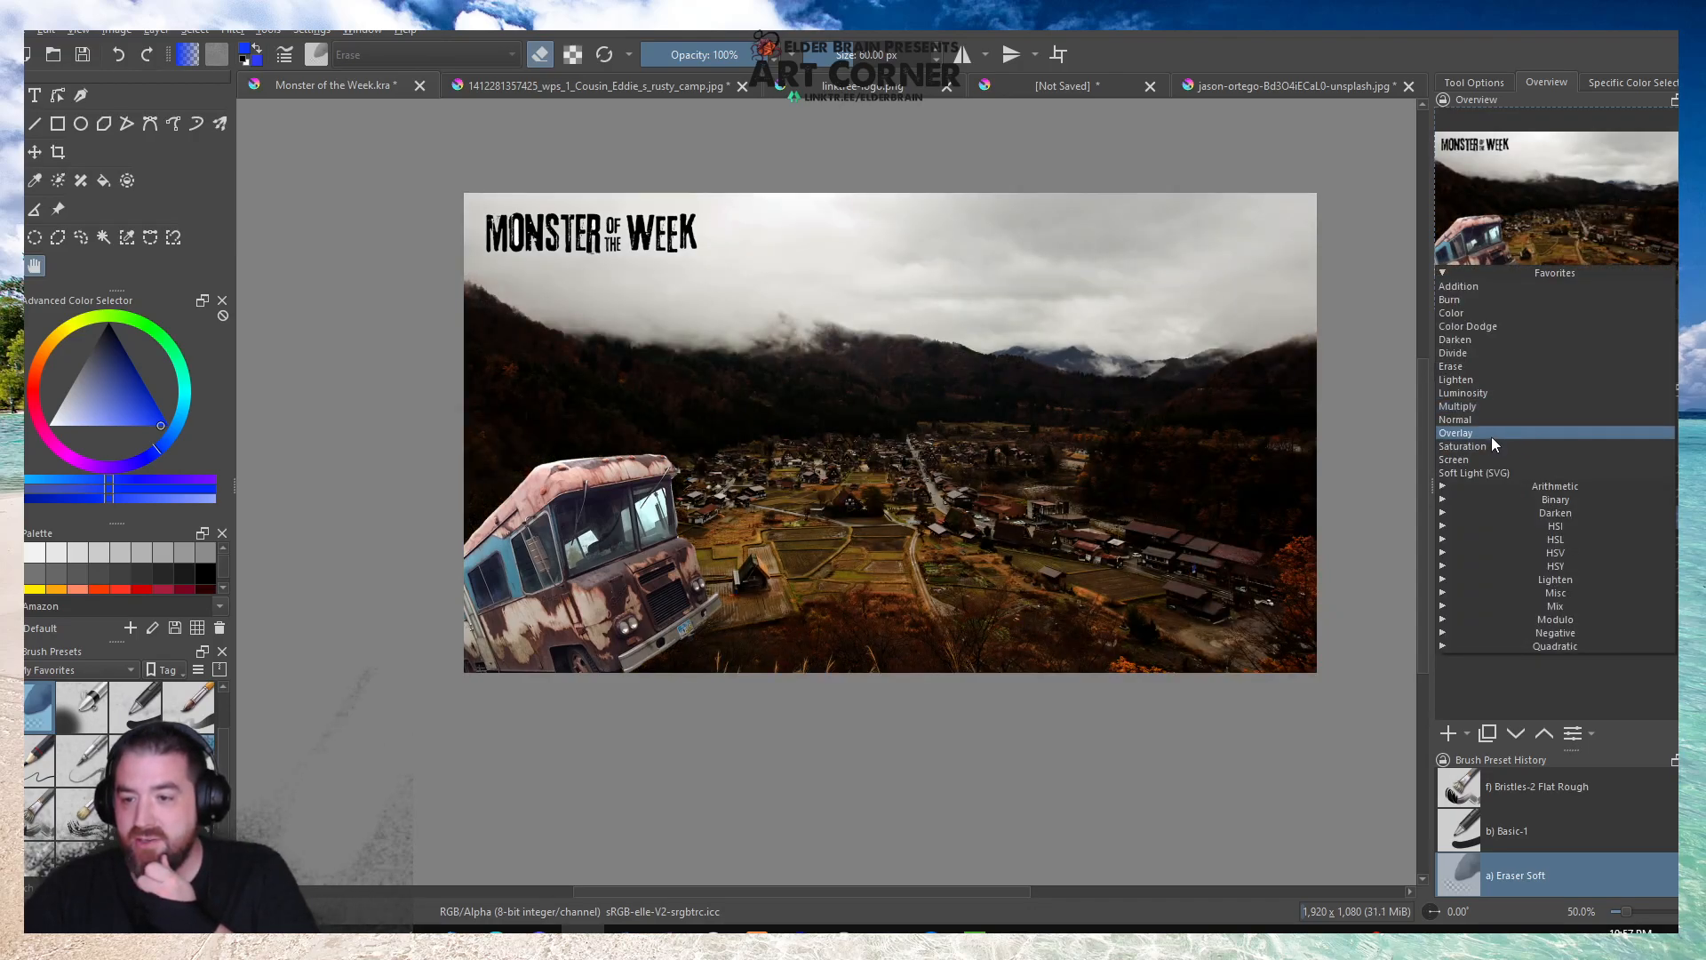
left_click(1490, 437)
left_click(1488, 418)
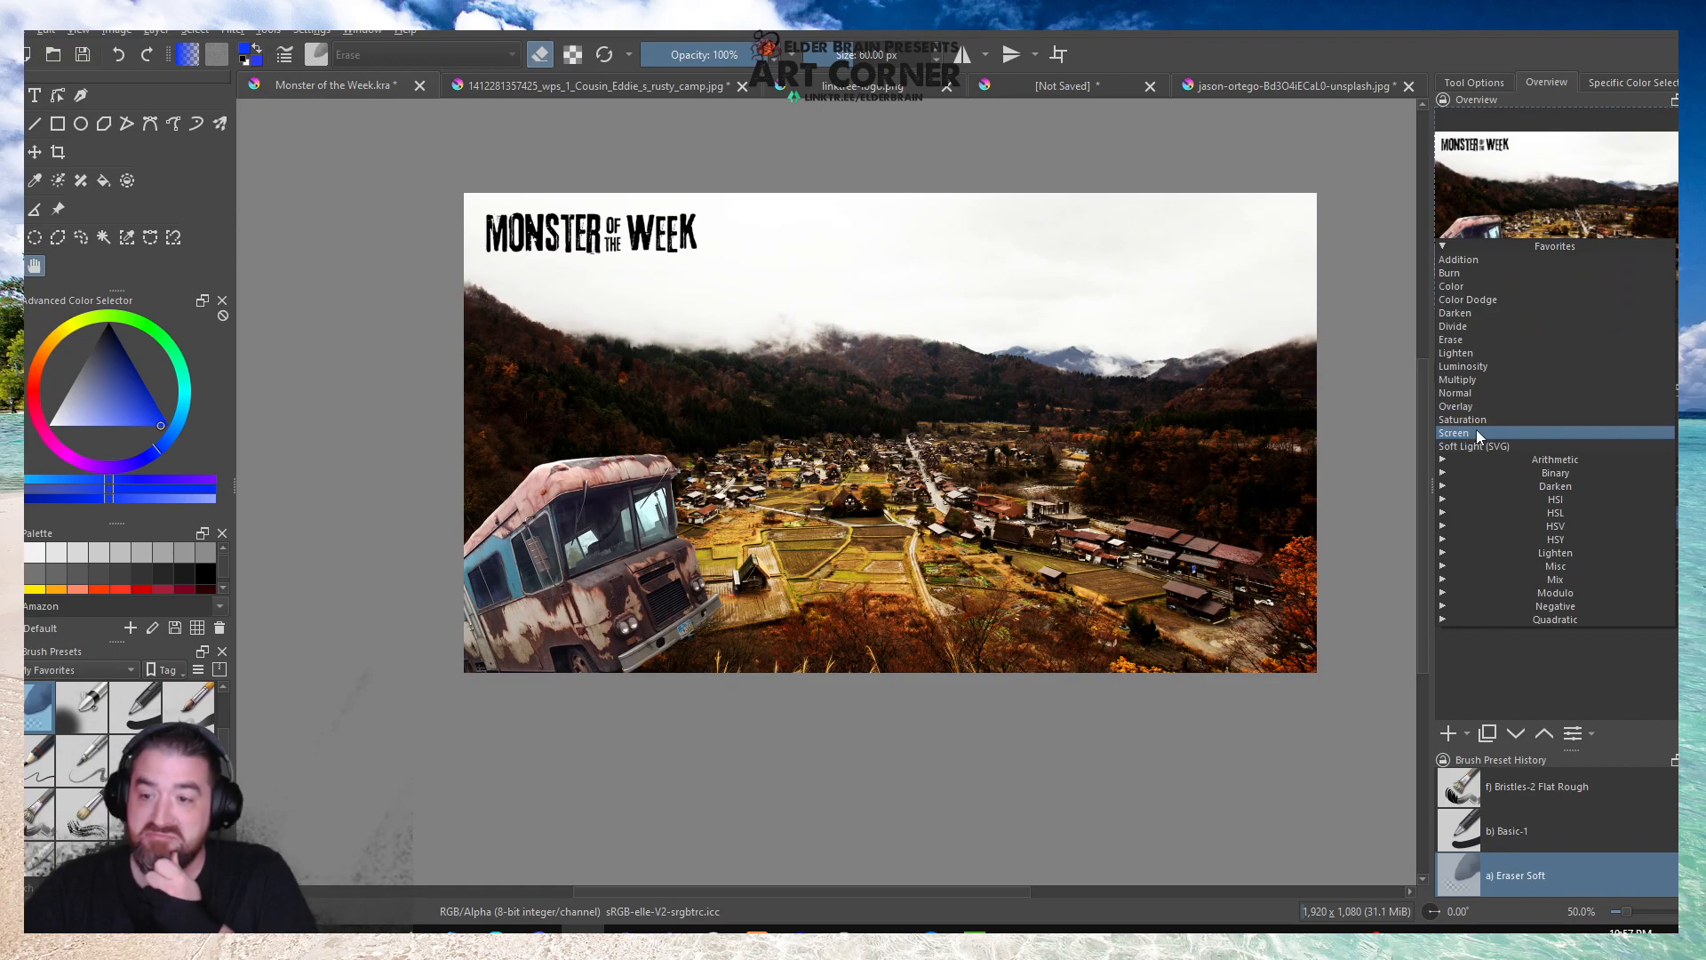
left_click(1475, 429)
left_click(1479, 417)
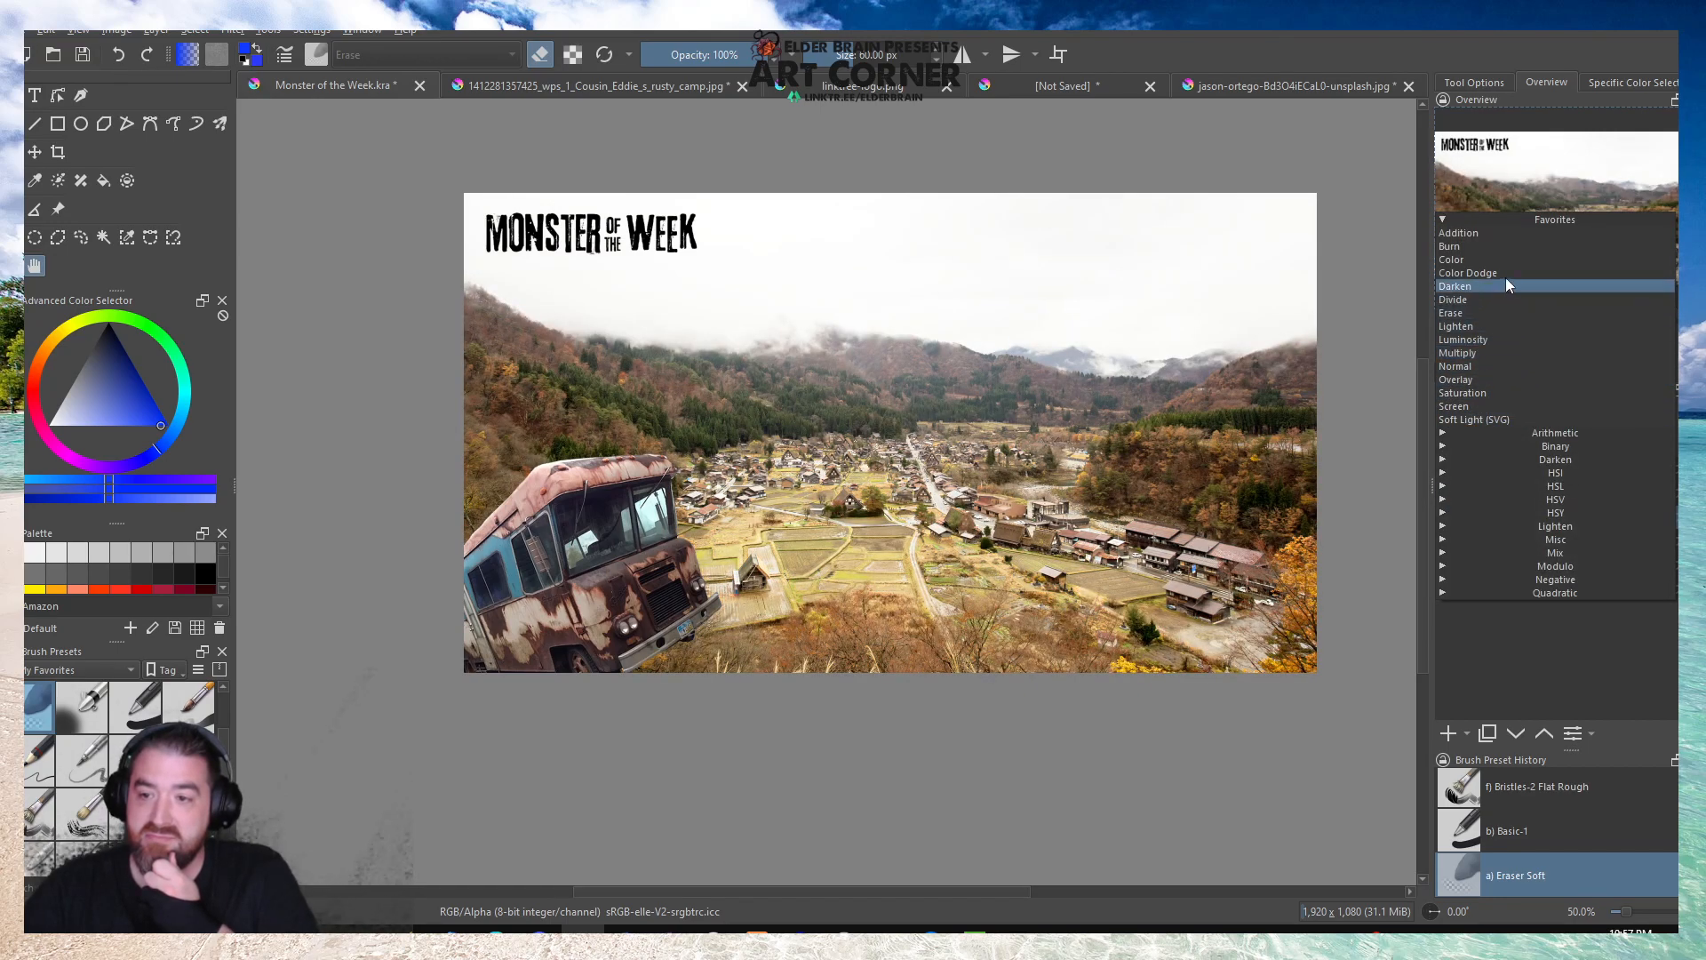
left_click(1506, 275)
Try the Burn, Addition, Color, Darken and Luminosity blending modes on the village photo copy.
left_click(1492, 411)
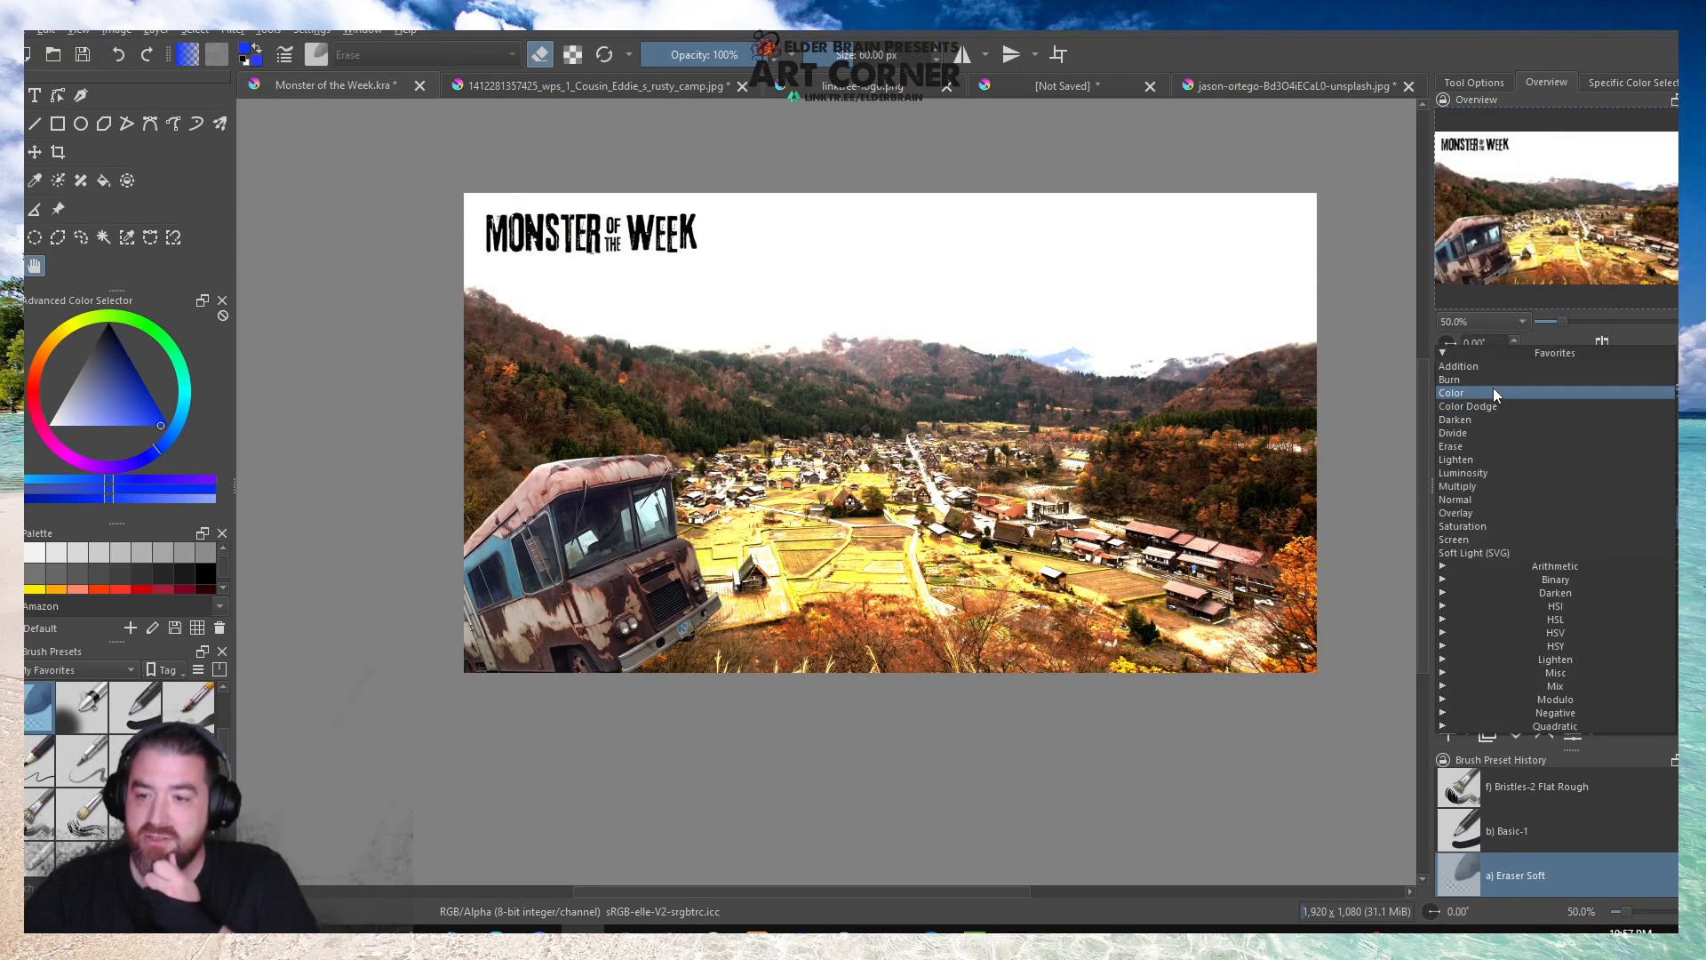
left_click(1493, 378)
left_click(1489, 418)
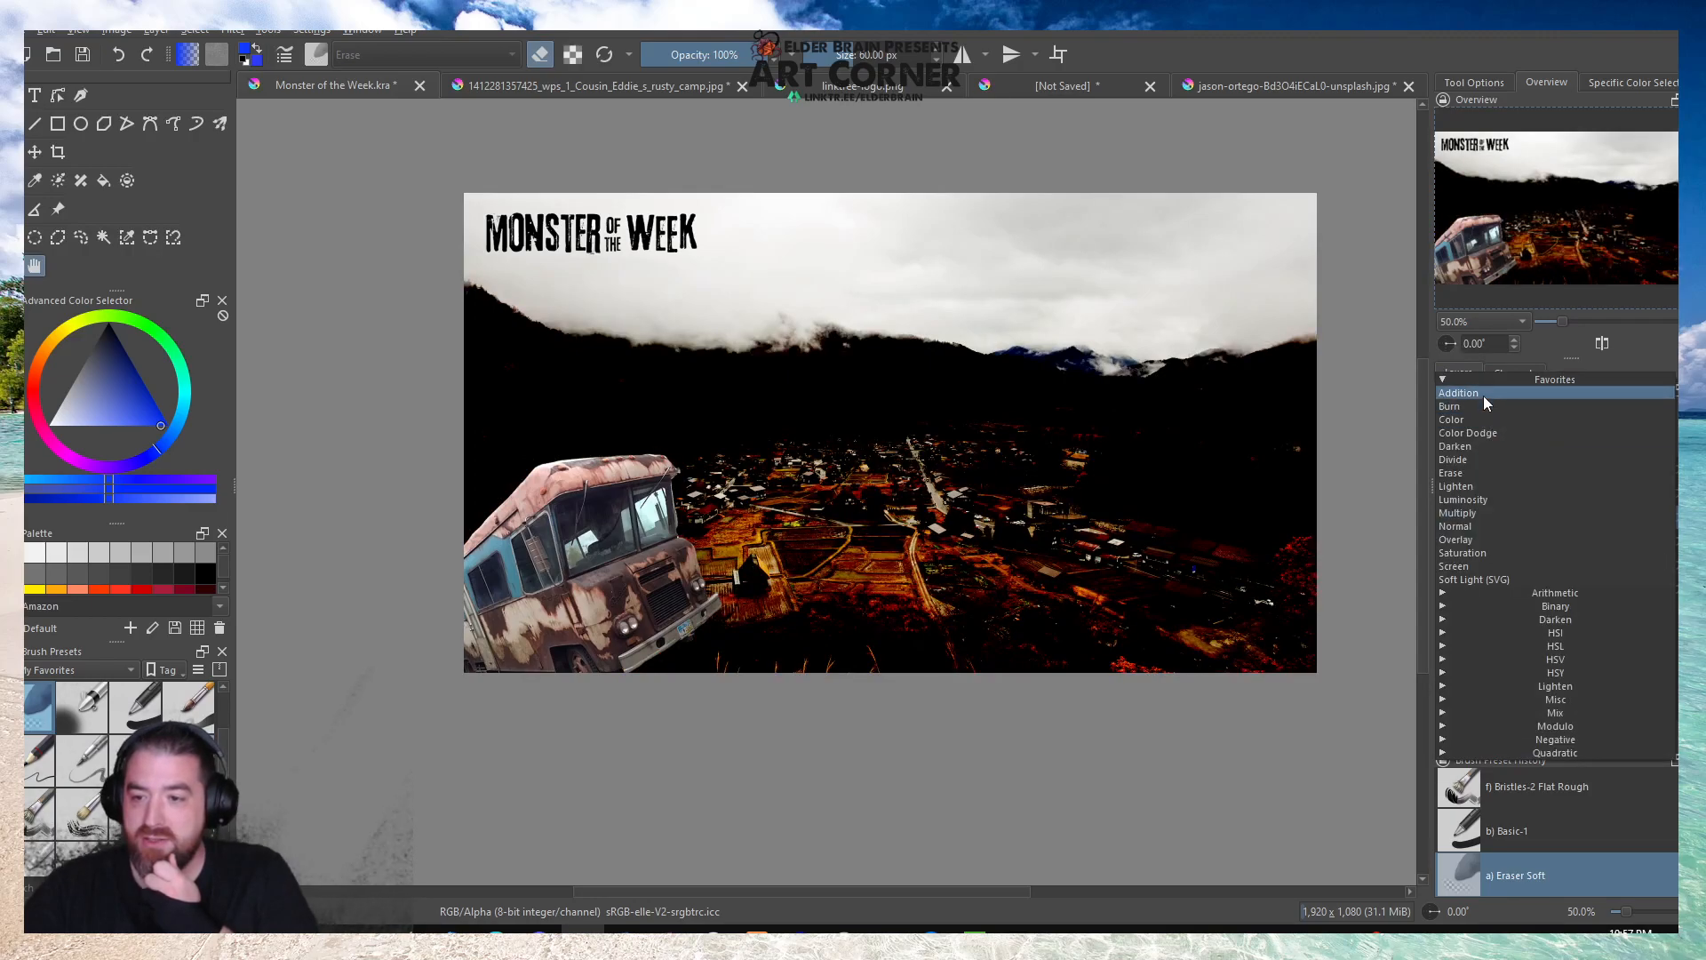
left_click(1484, 397)
left_click(1478, 419)
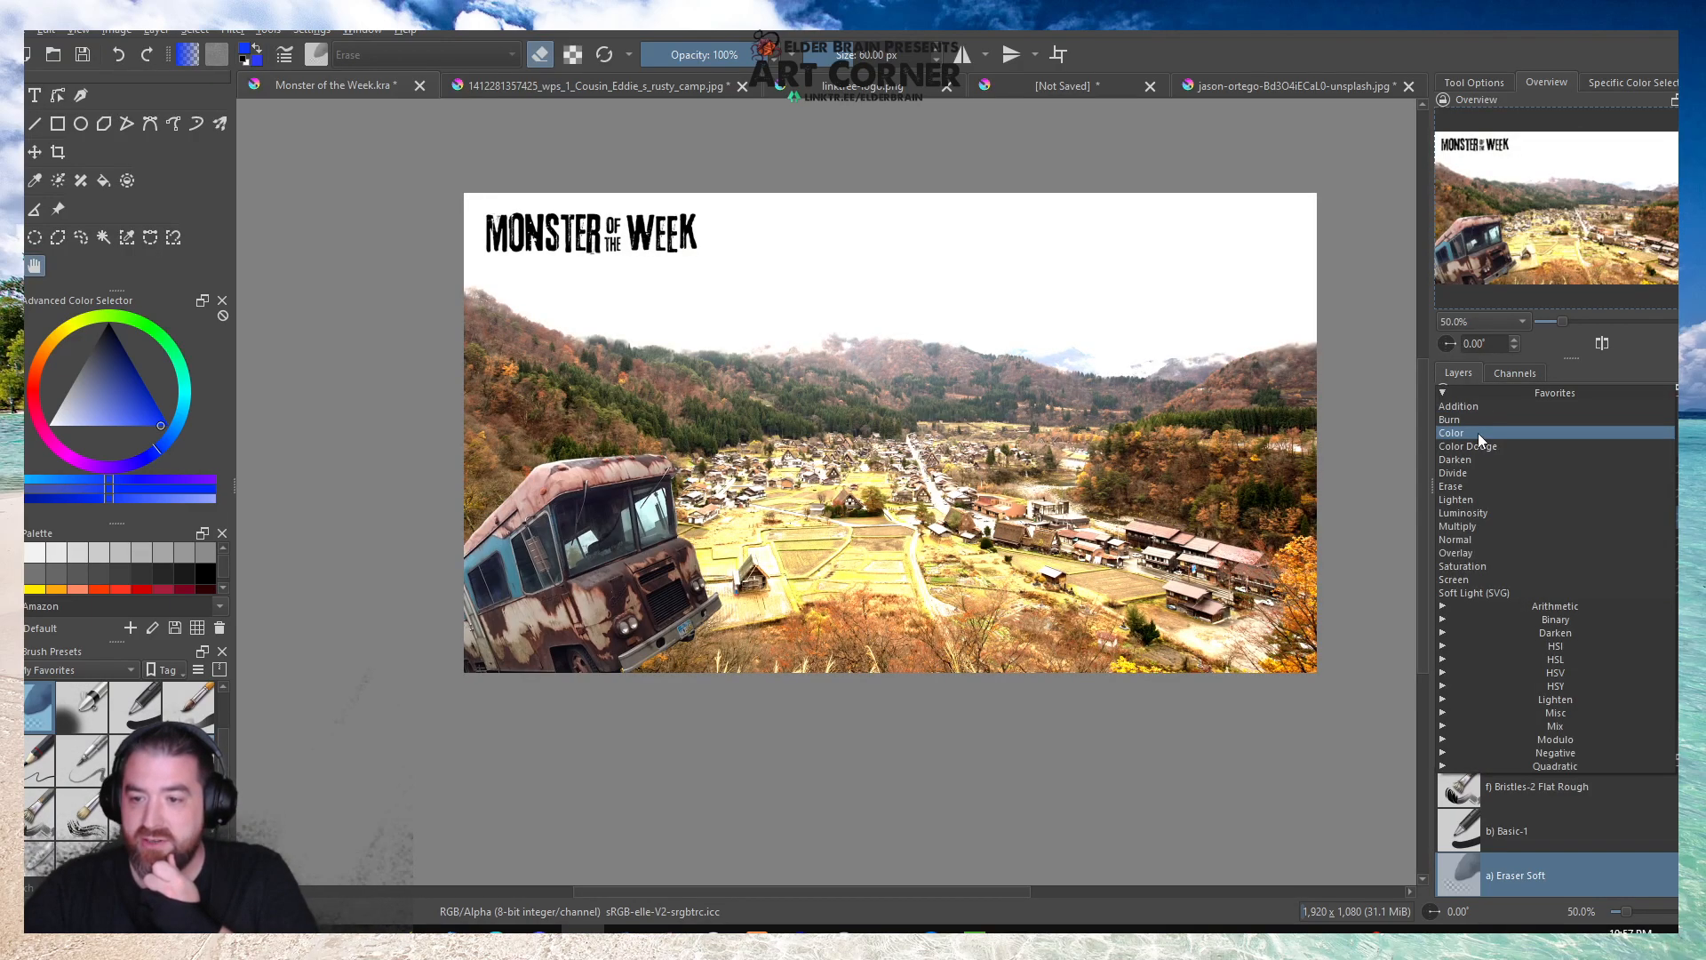
left_click(1478, 434)
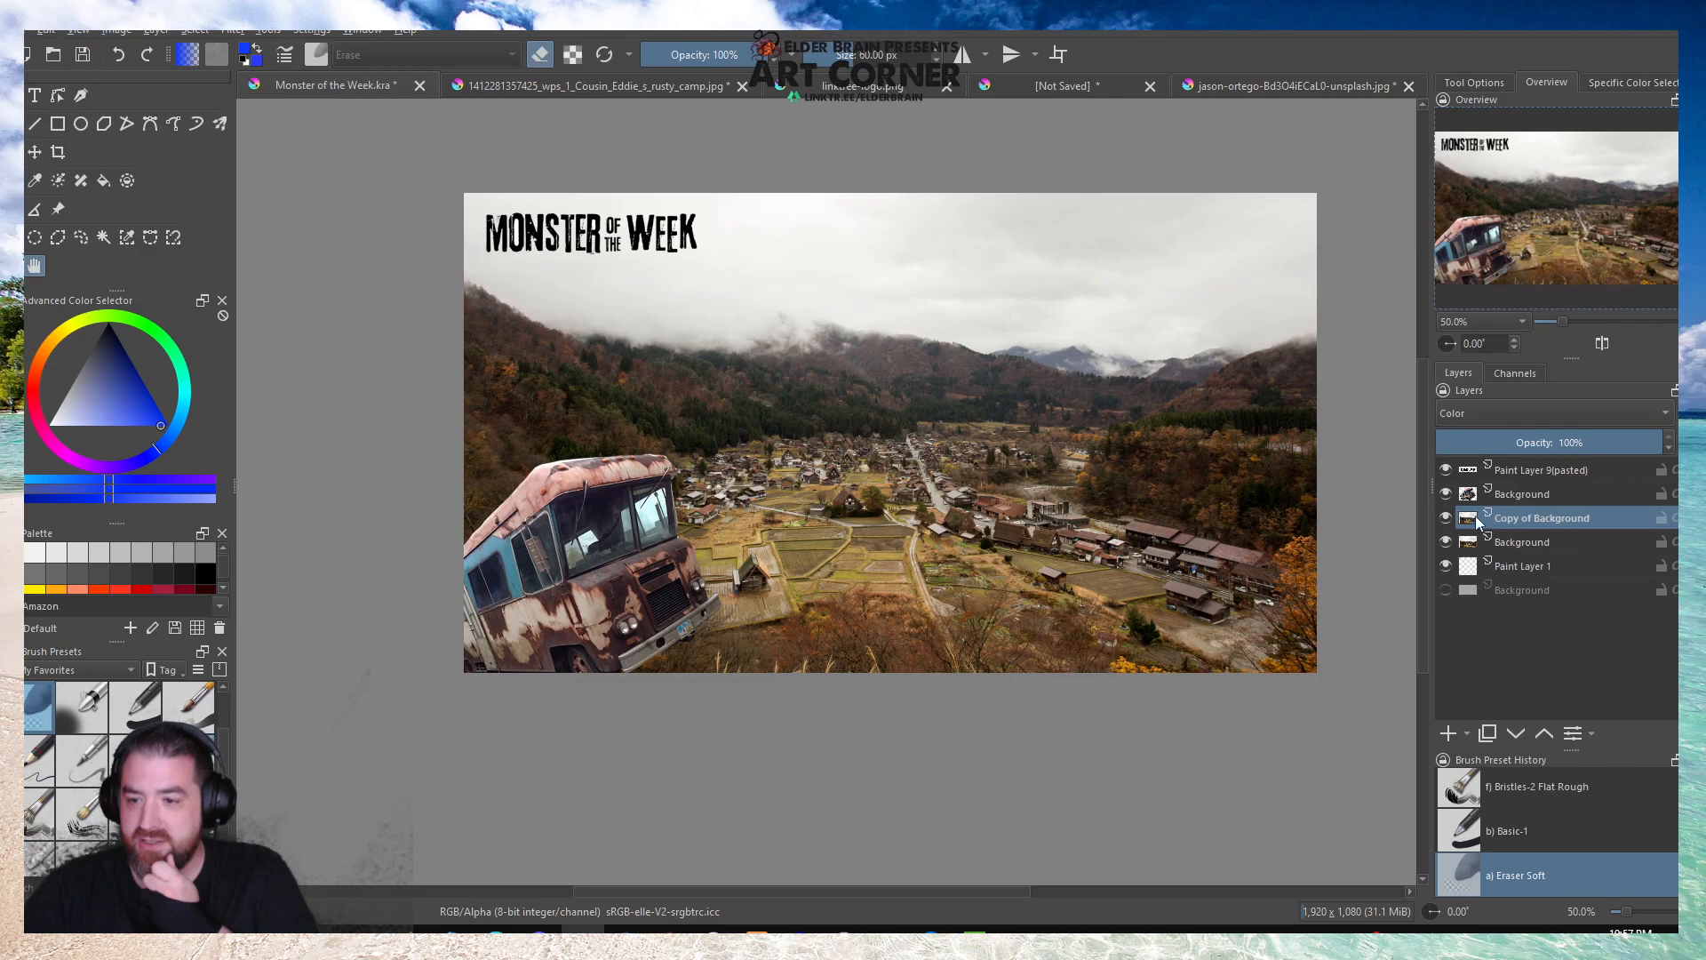
left_click(1445, 517)
left_click(1471, 419)
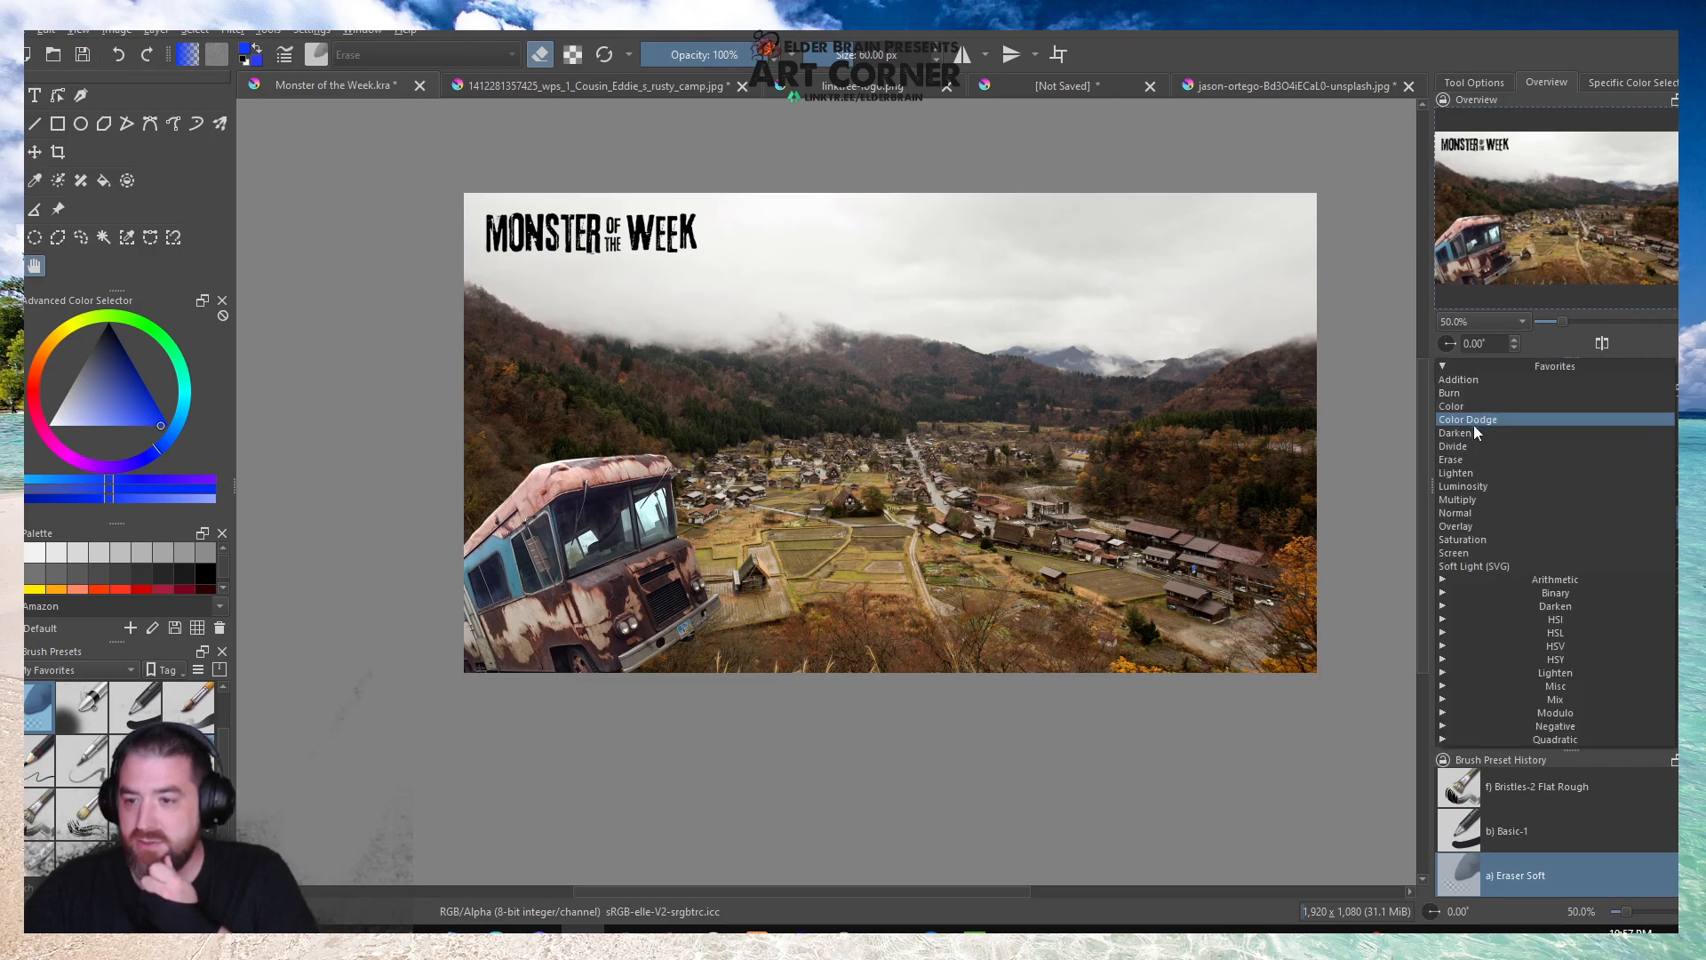
left_click(1474, 432)
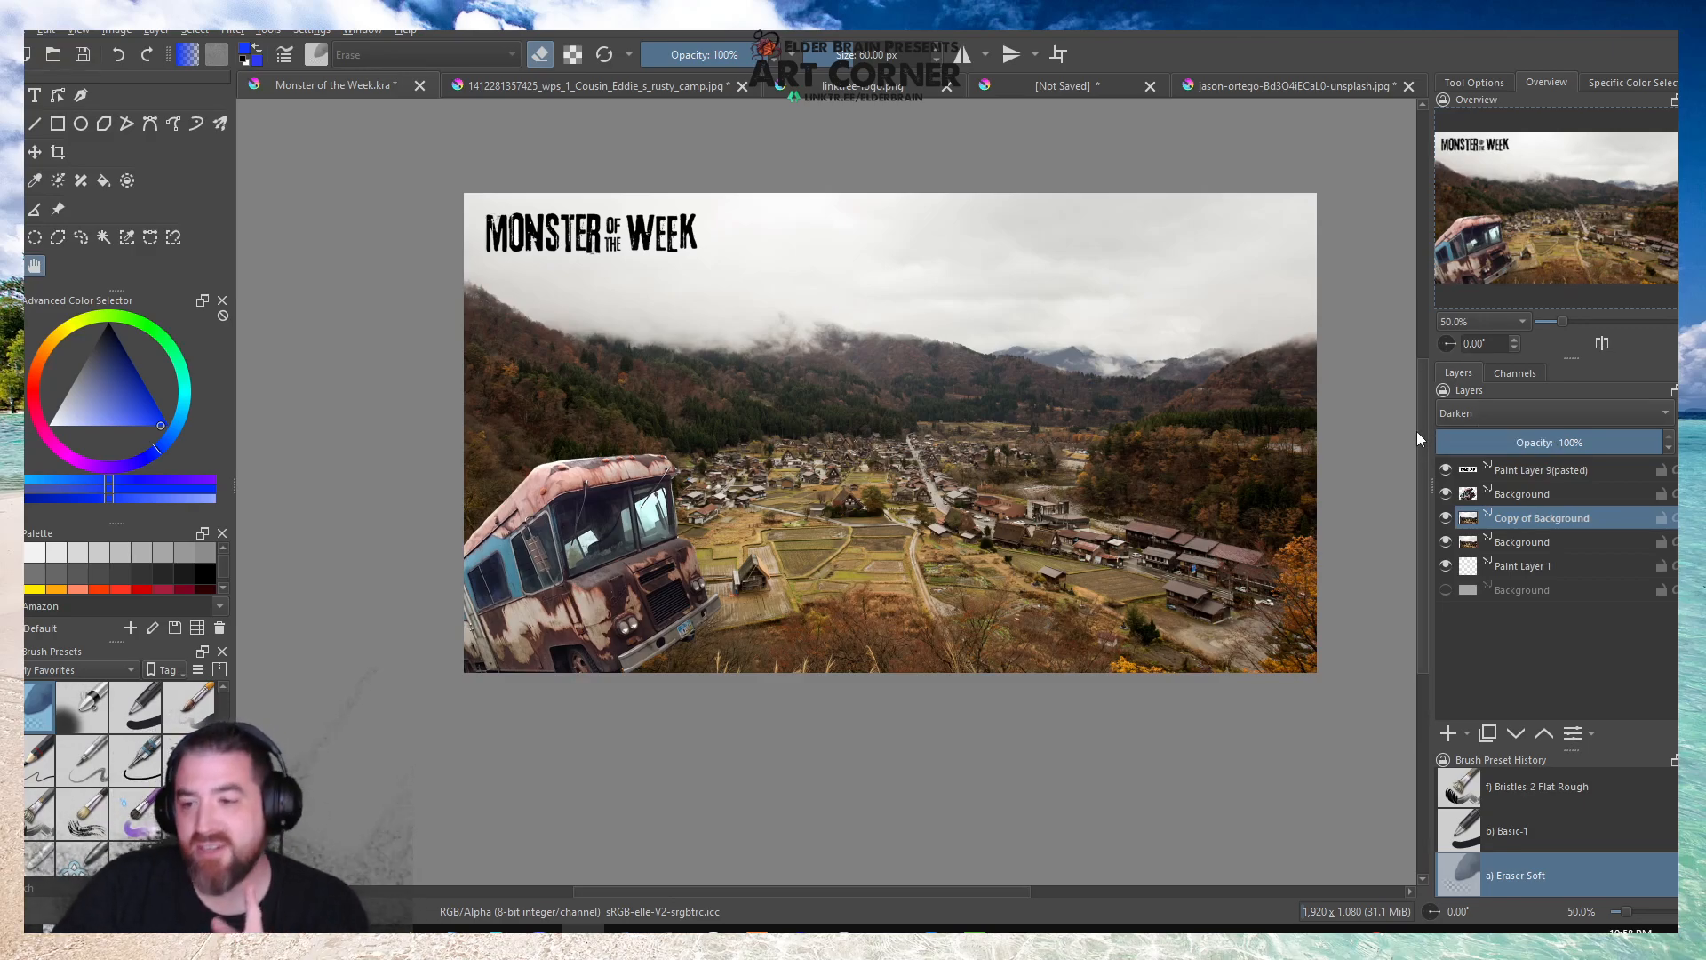
left_click(1493, 410)
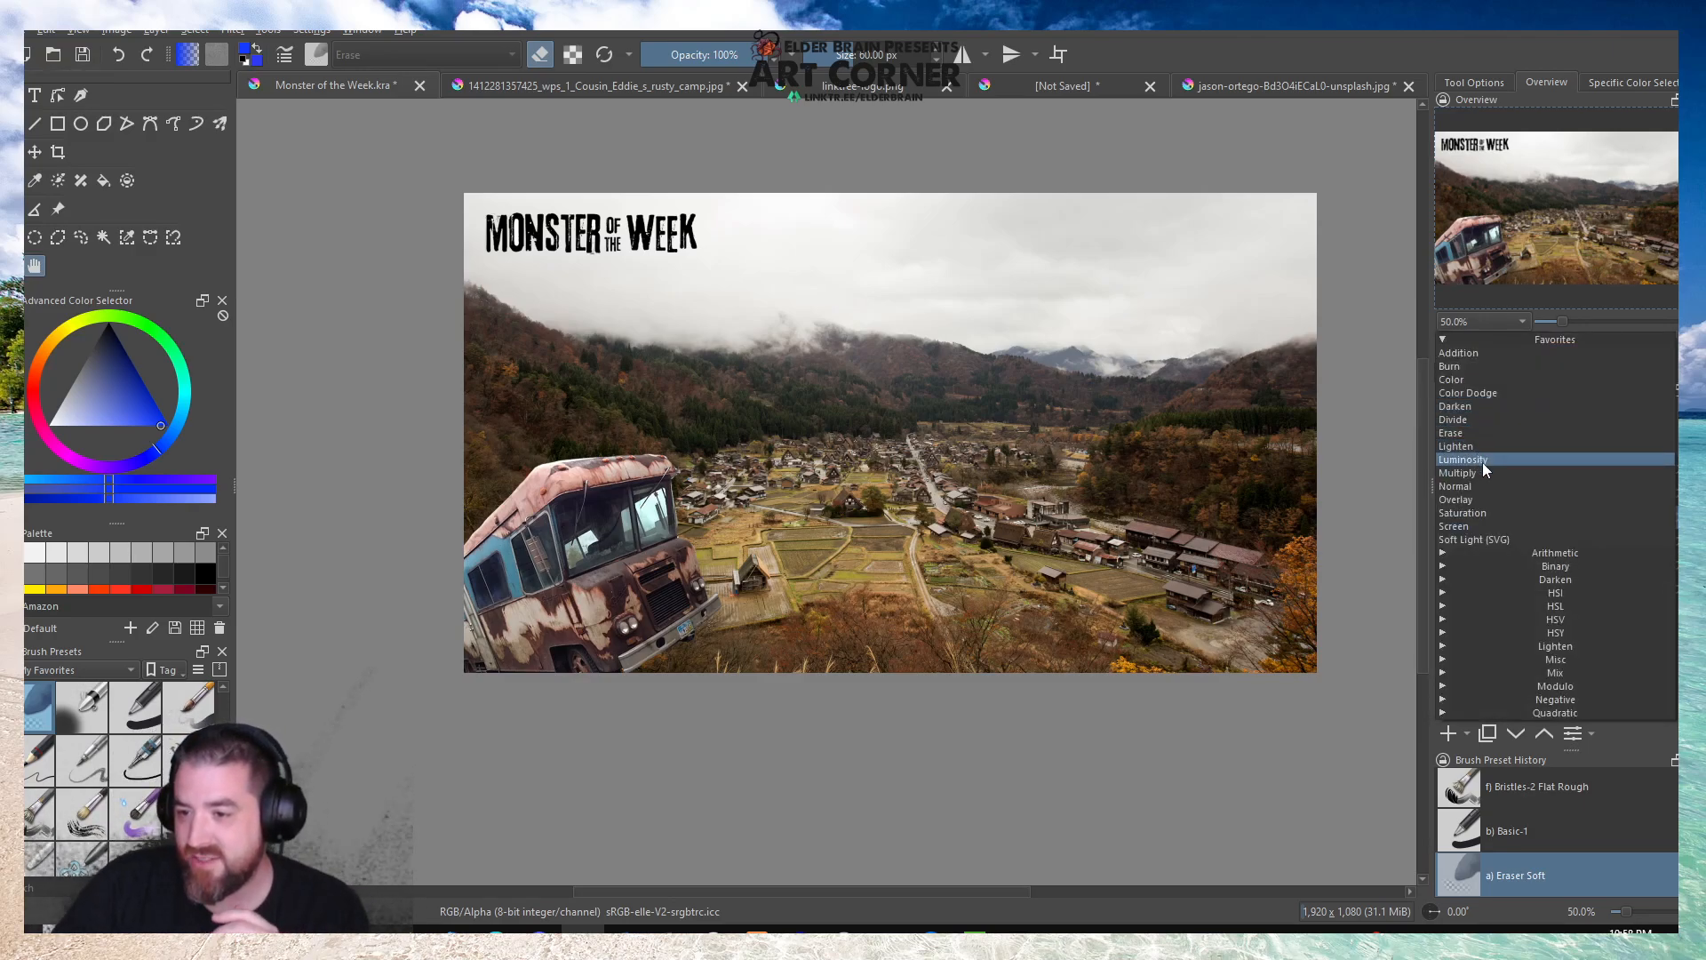
left_click(1482, 462)
Set the village photo copy's blending mode to Multiply, compare the image with and without it, and leave the copy hidden.
left_click(1495, 419)
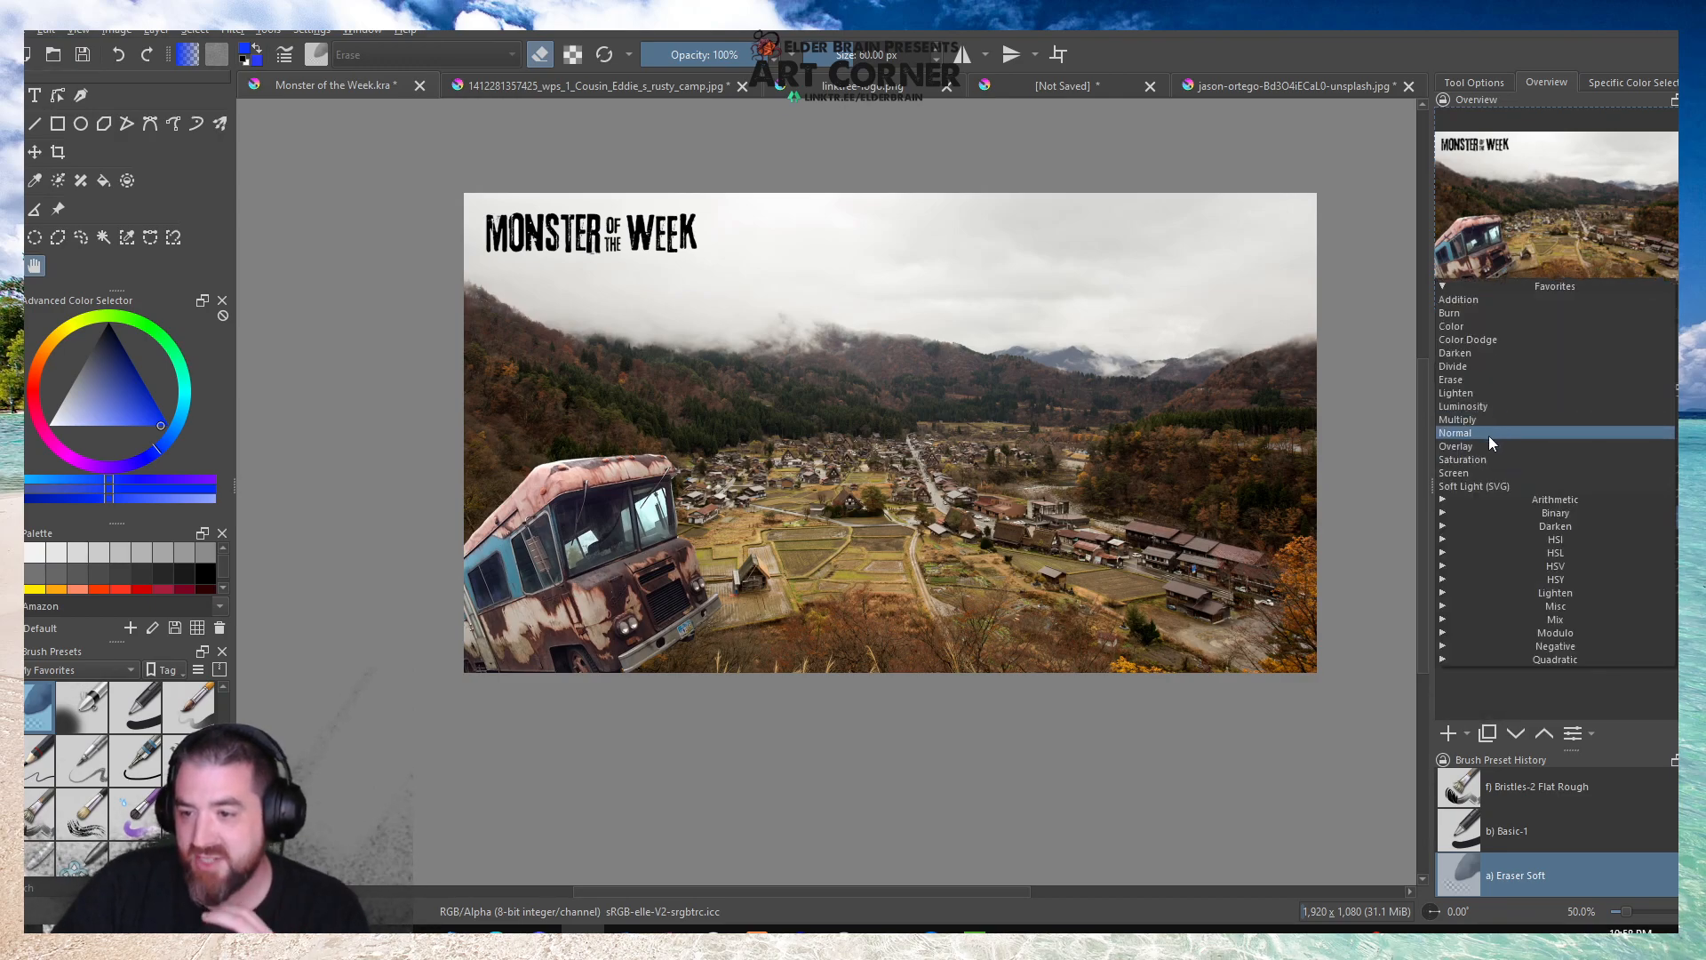
left_click(1489, 422)
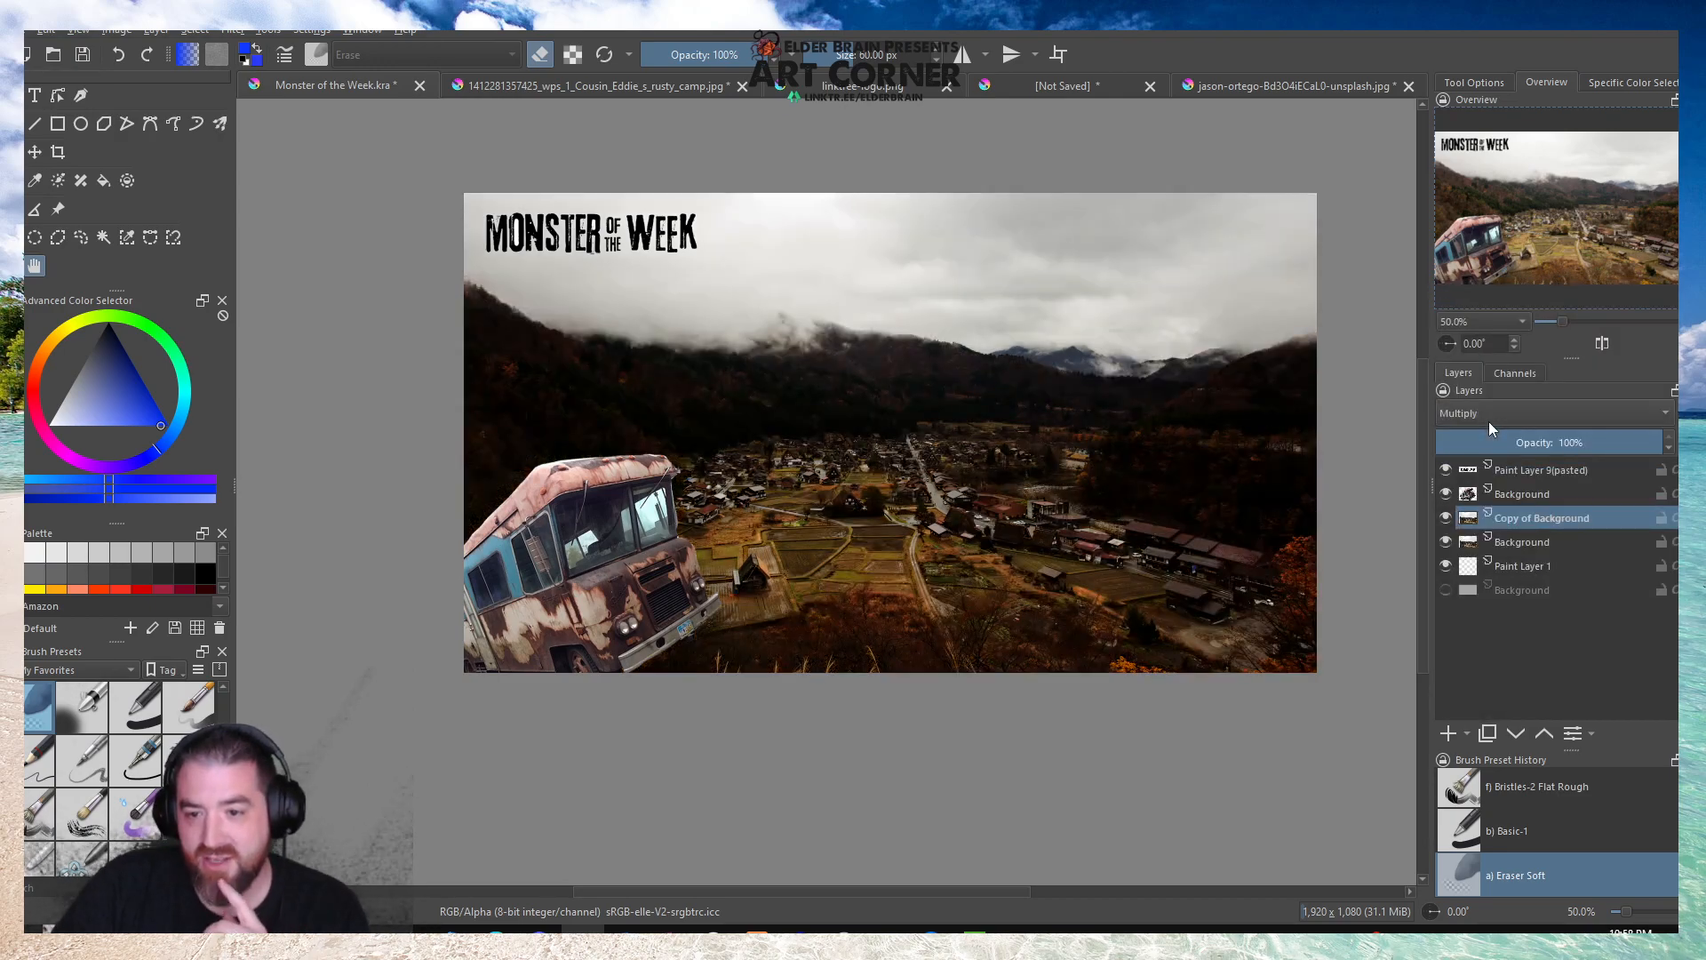
left_click(1445, 518)
left_click(1445, 518)
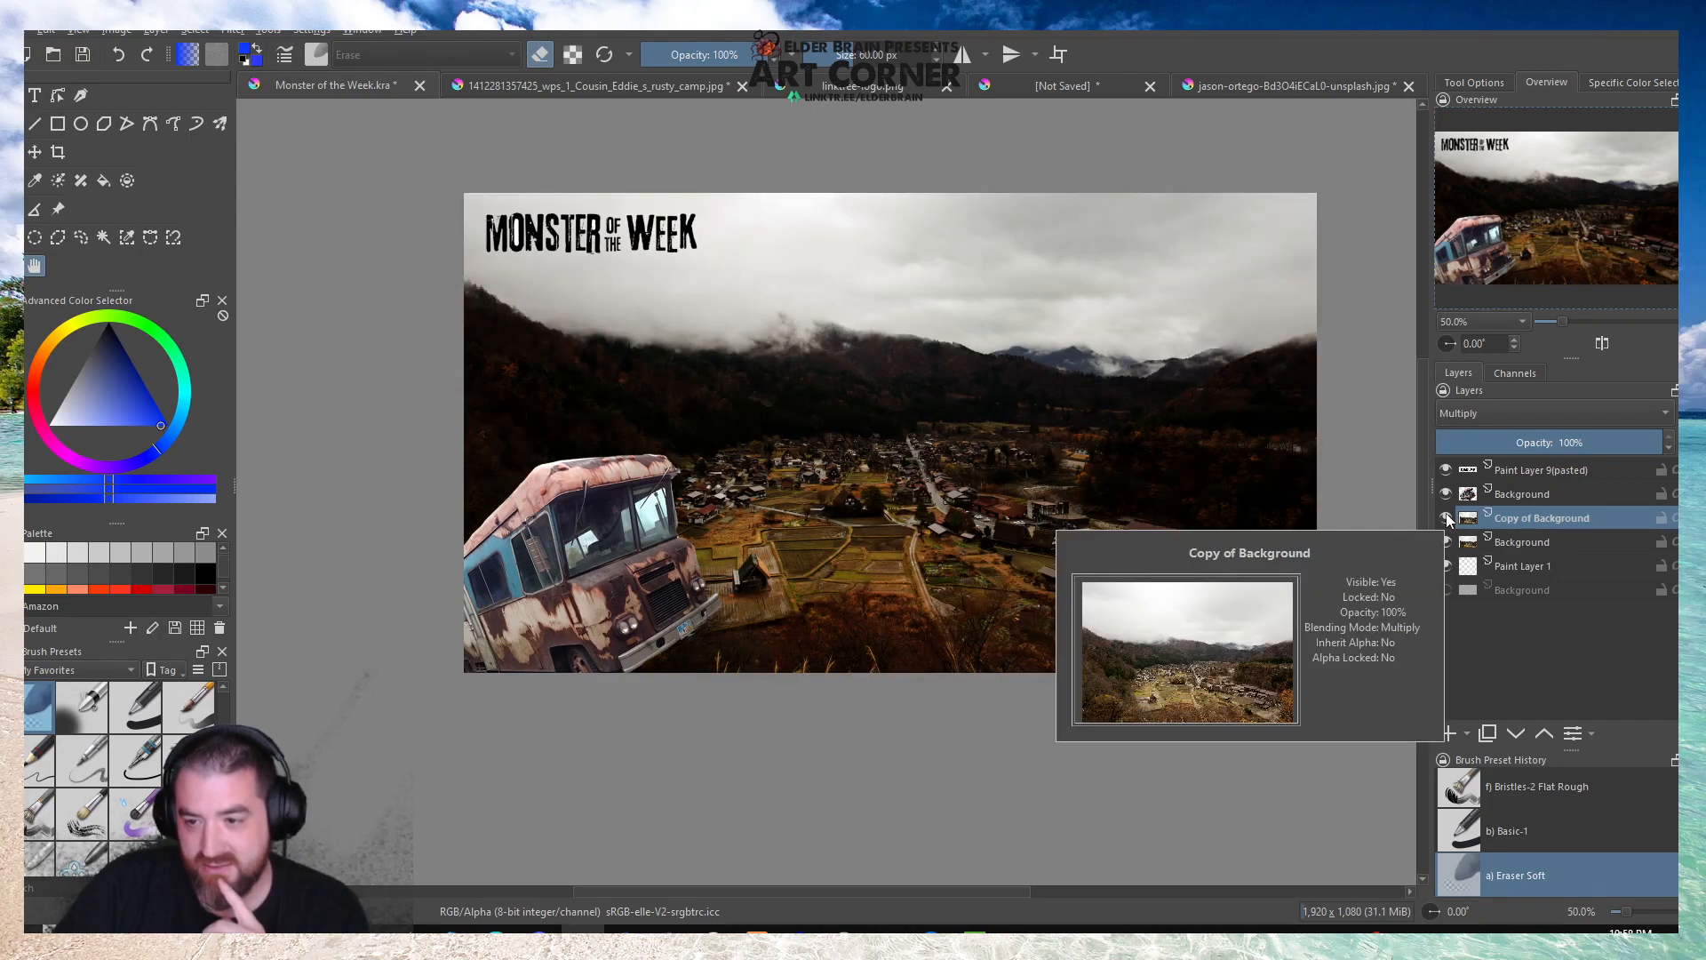
left_click(1446, 517)
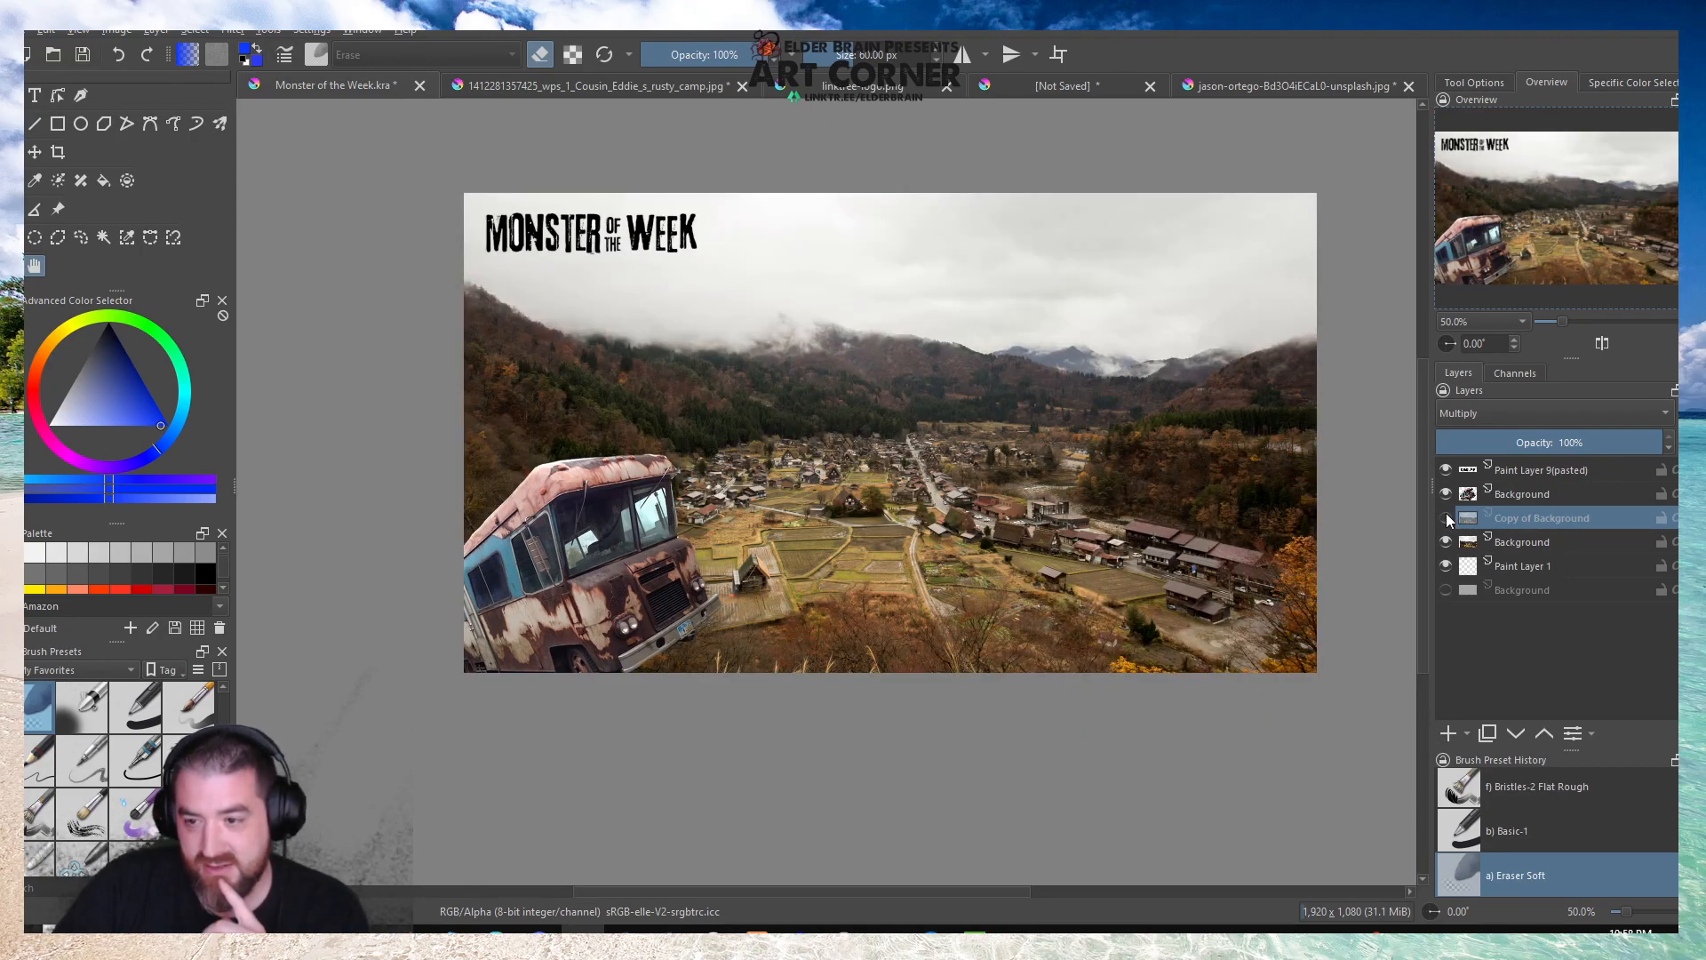
Duplicate the rusty camper layer.
left_click(1523, 494)
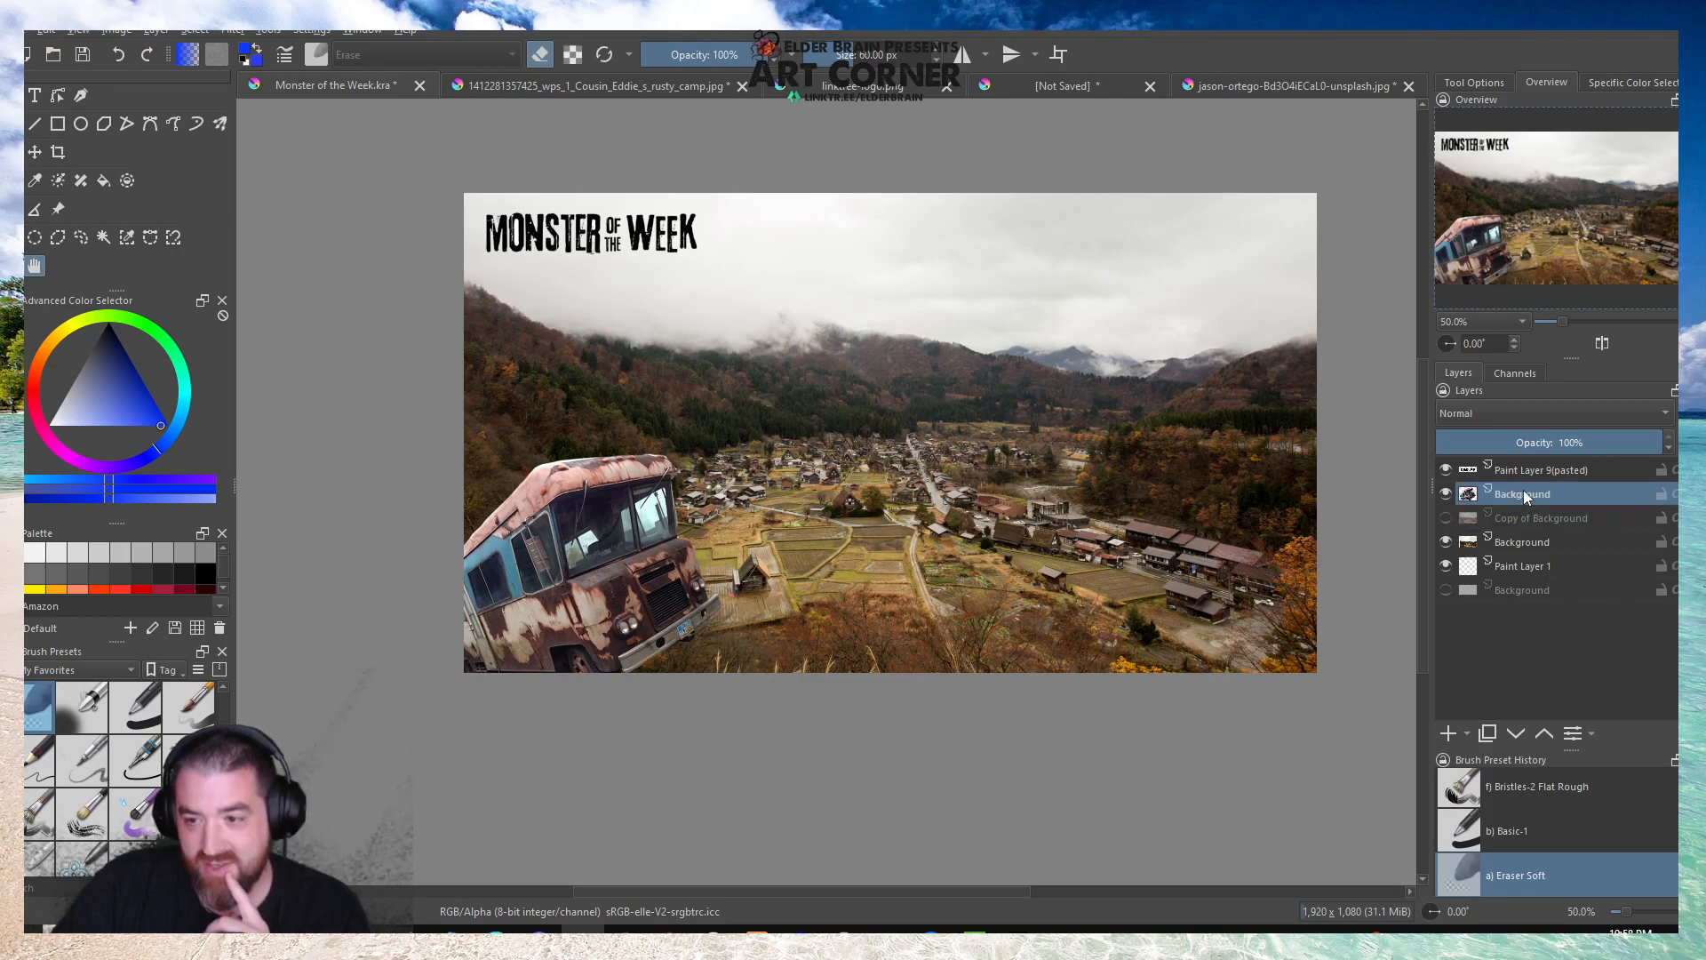
right_click(1523, 494)
left_click(1479, 648)
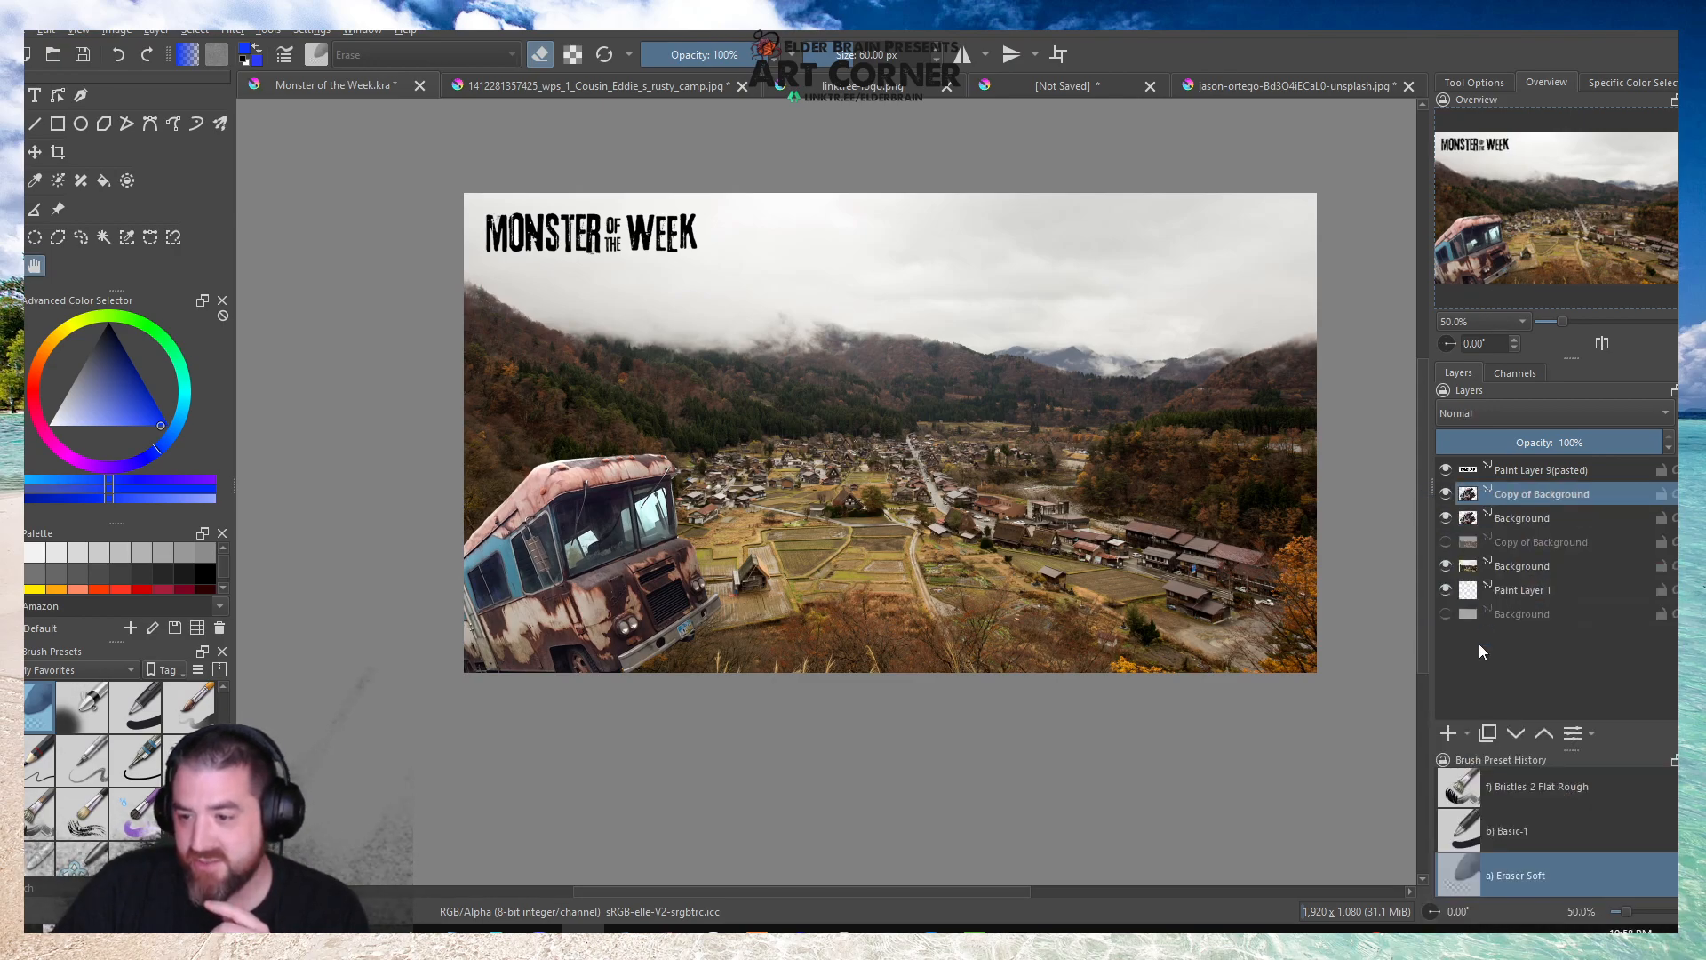
Try the Overlay, Multiply, Color Dodge, Burn and Addition blending modes on the camper copy, then return it to Normal.
left_click(1479, 410)
left_click(1468, 415)
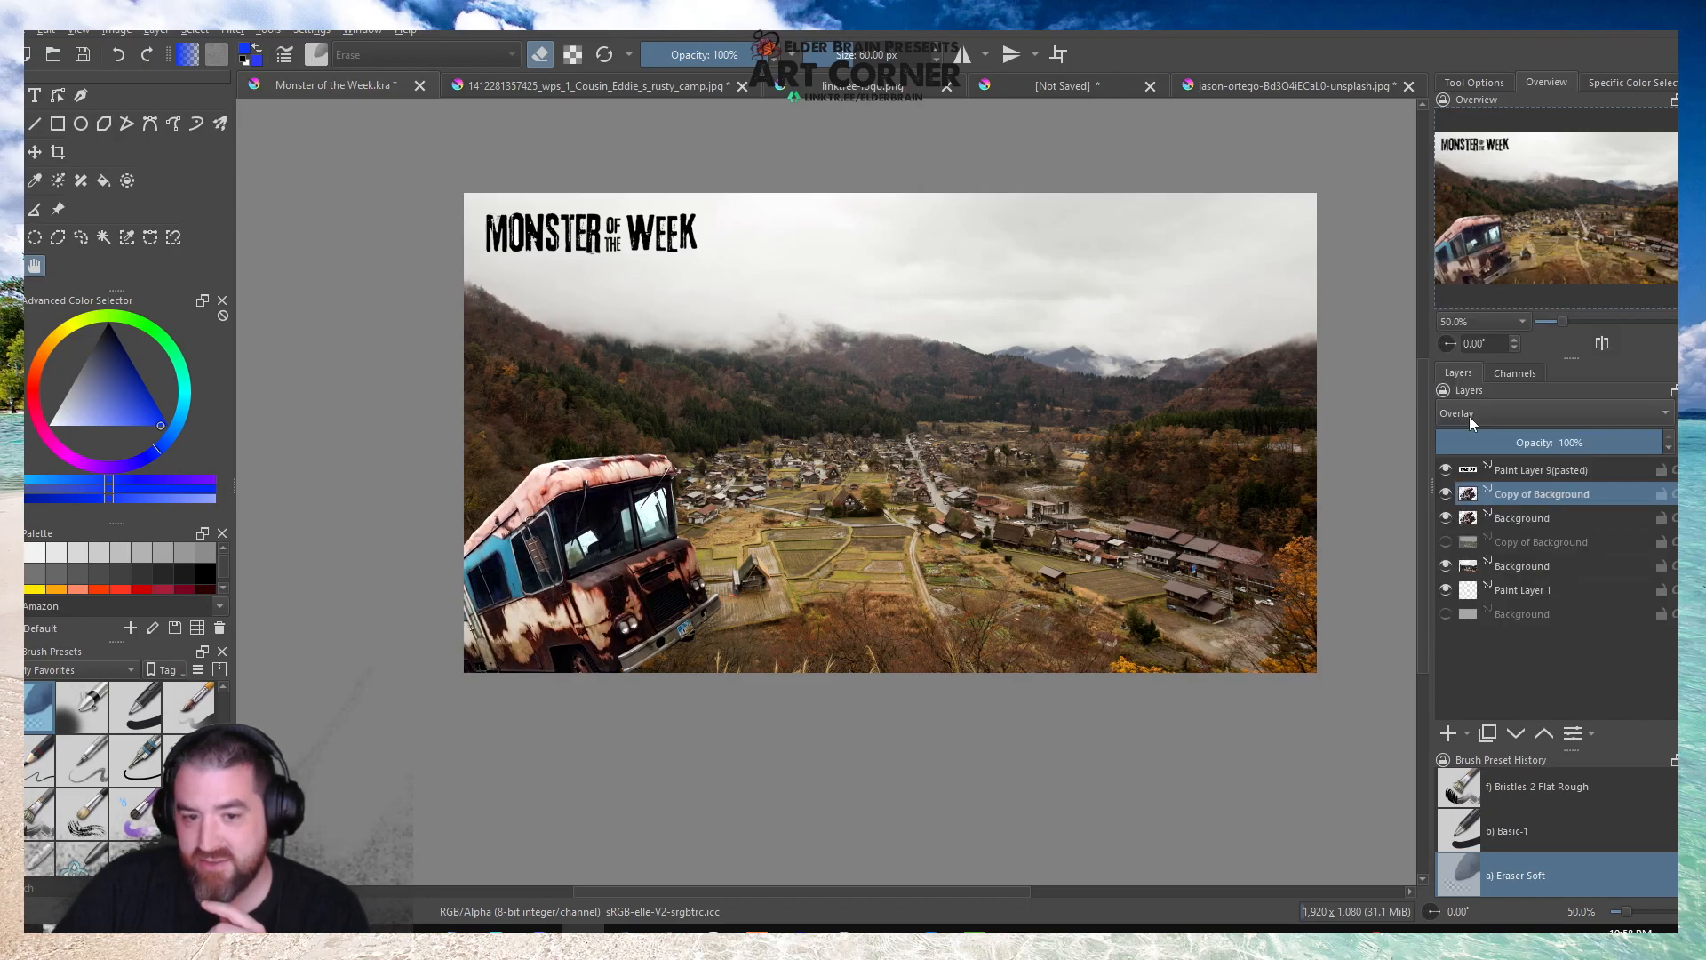
left_click(1468, 416)
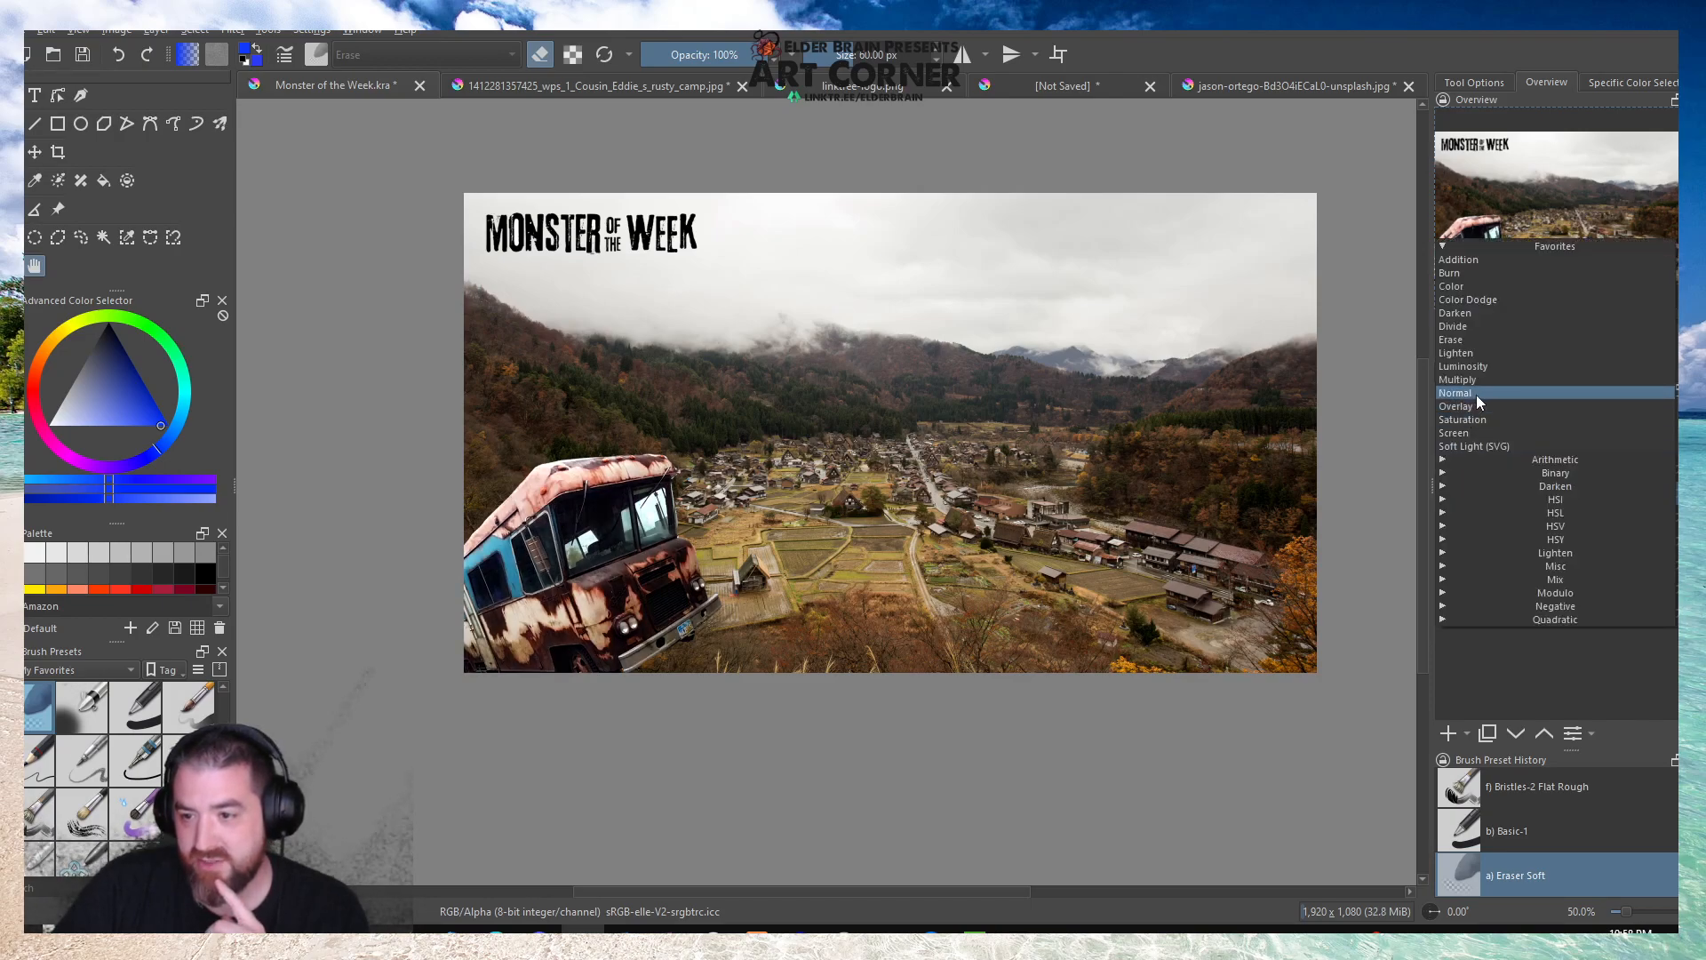
left_click(1477, 391)
left_click(1464, 416)
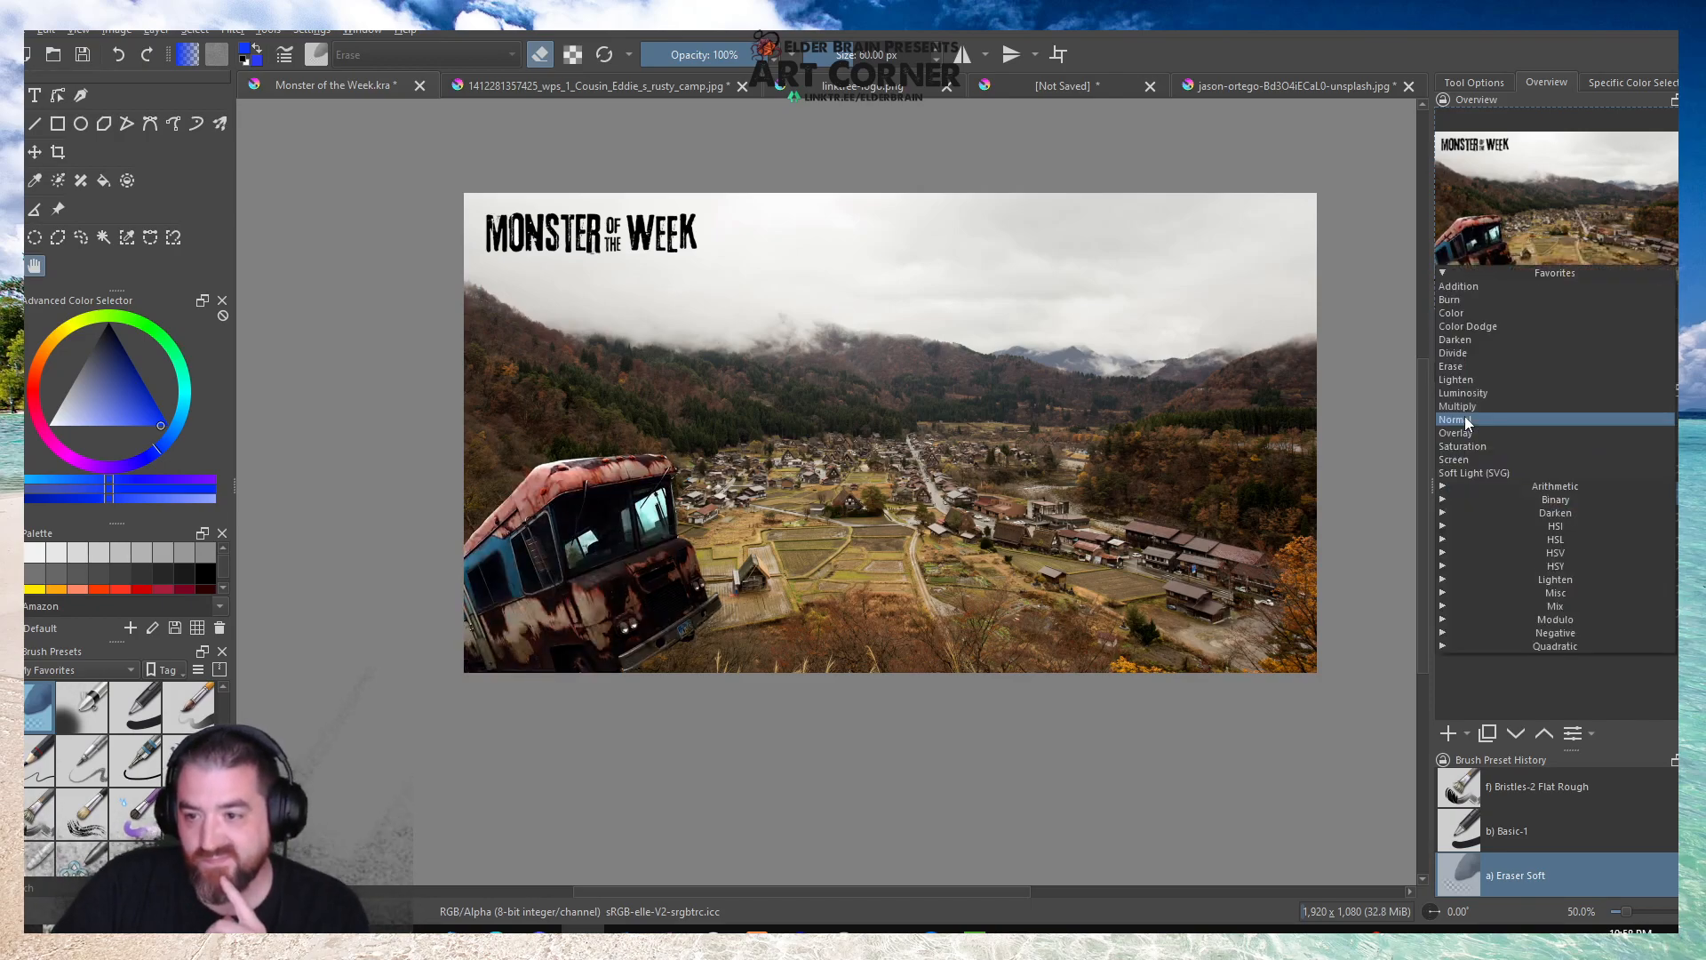
left_click(1490, 327)
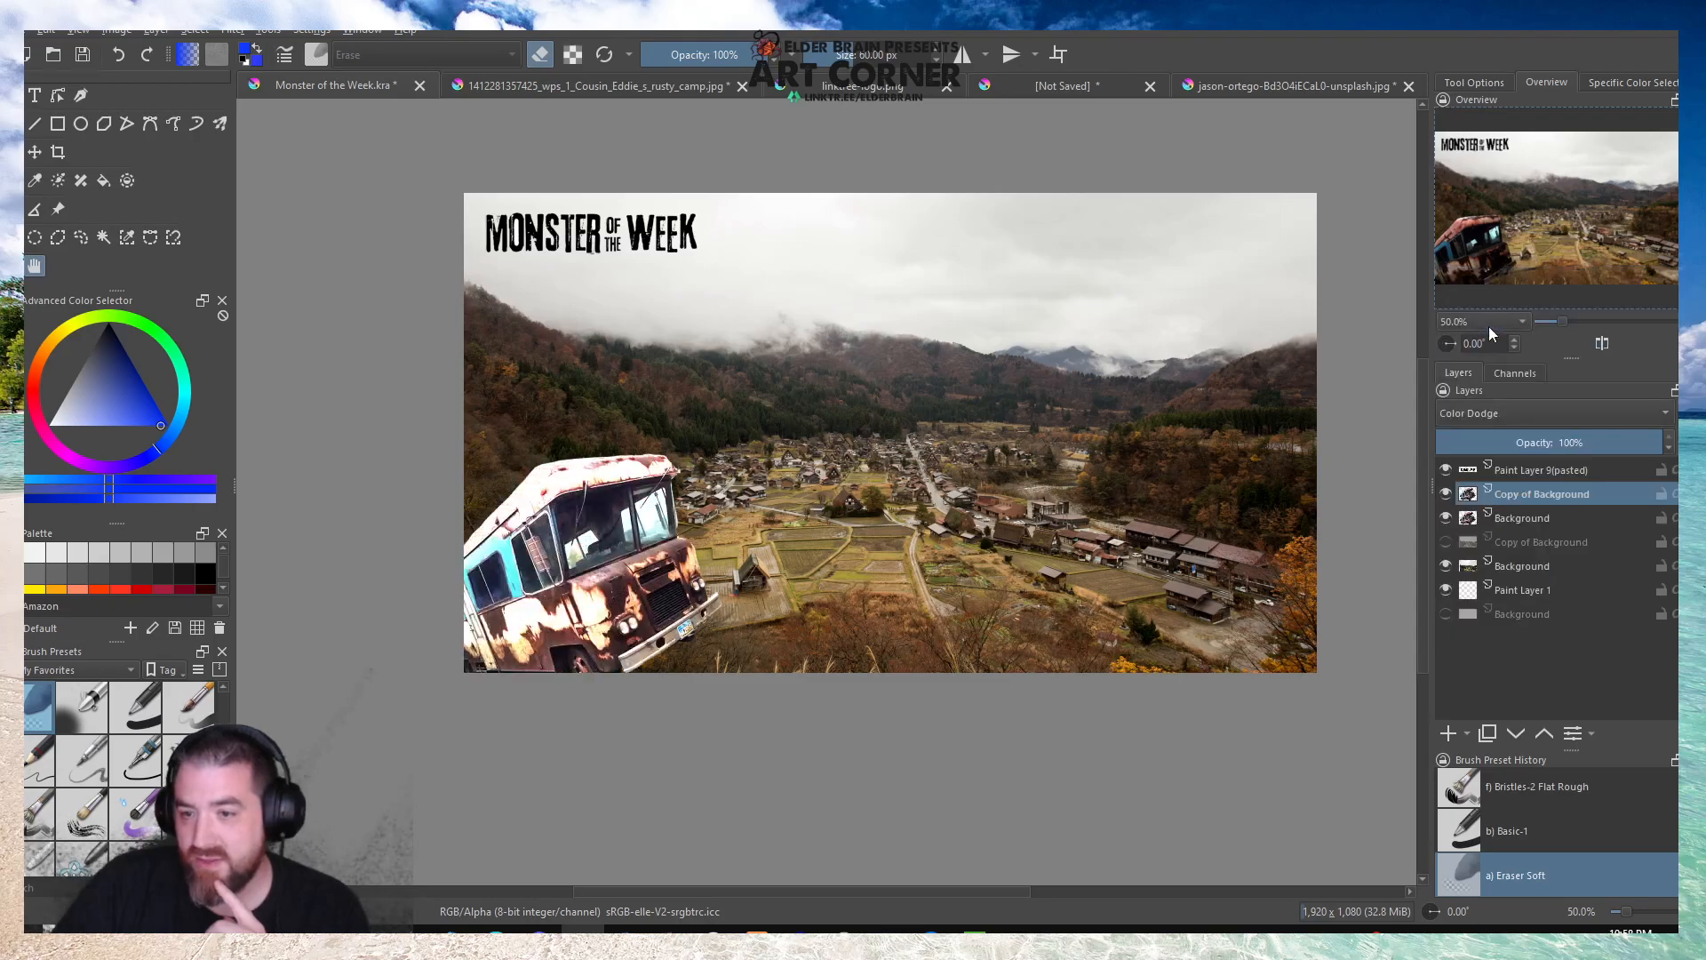
left_click(1475, 412)
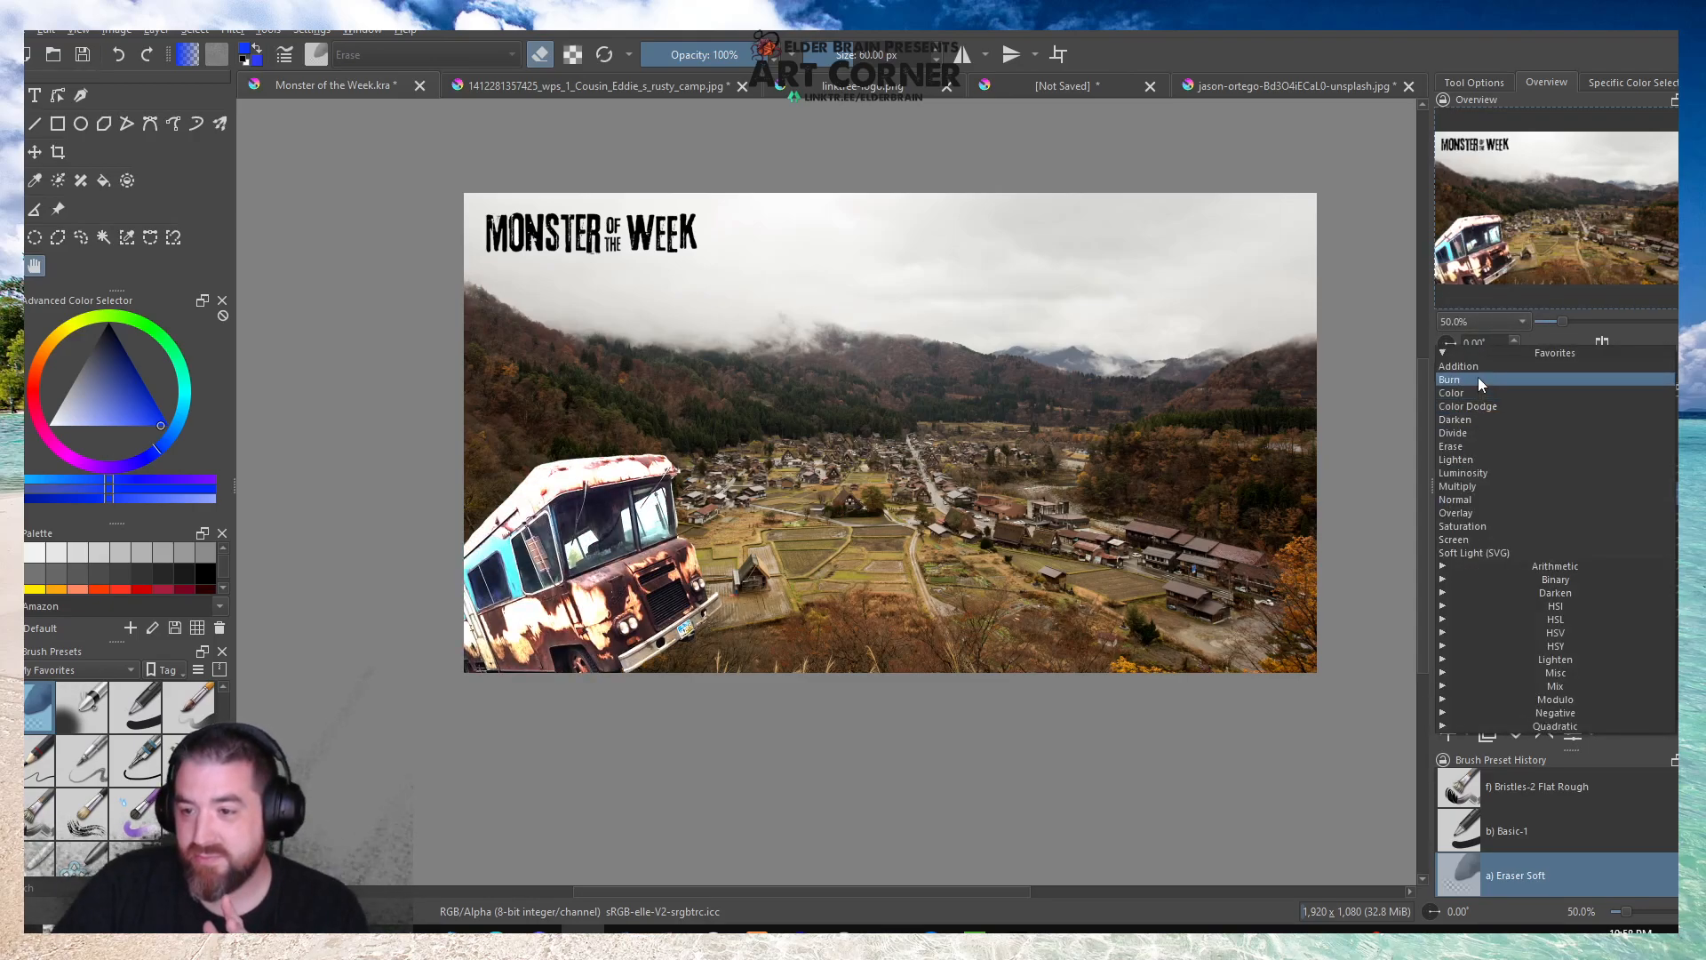
left_click(1479, 379)
left_click(1470, 414)
left_click(1466, 398)
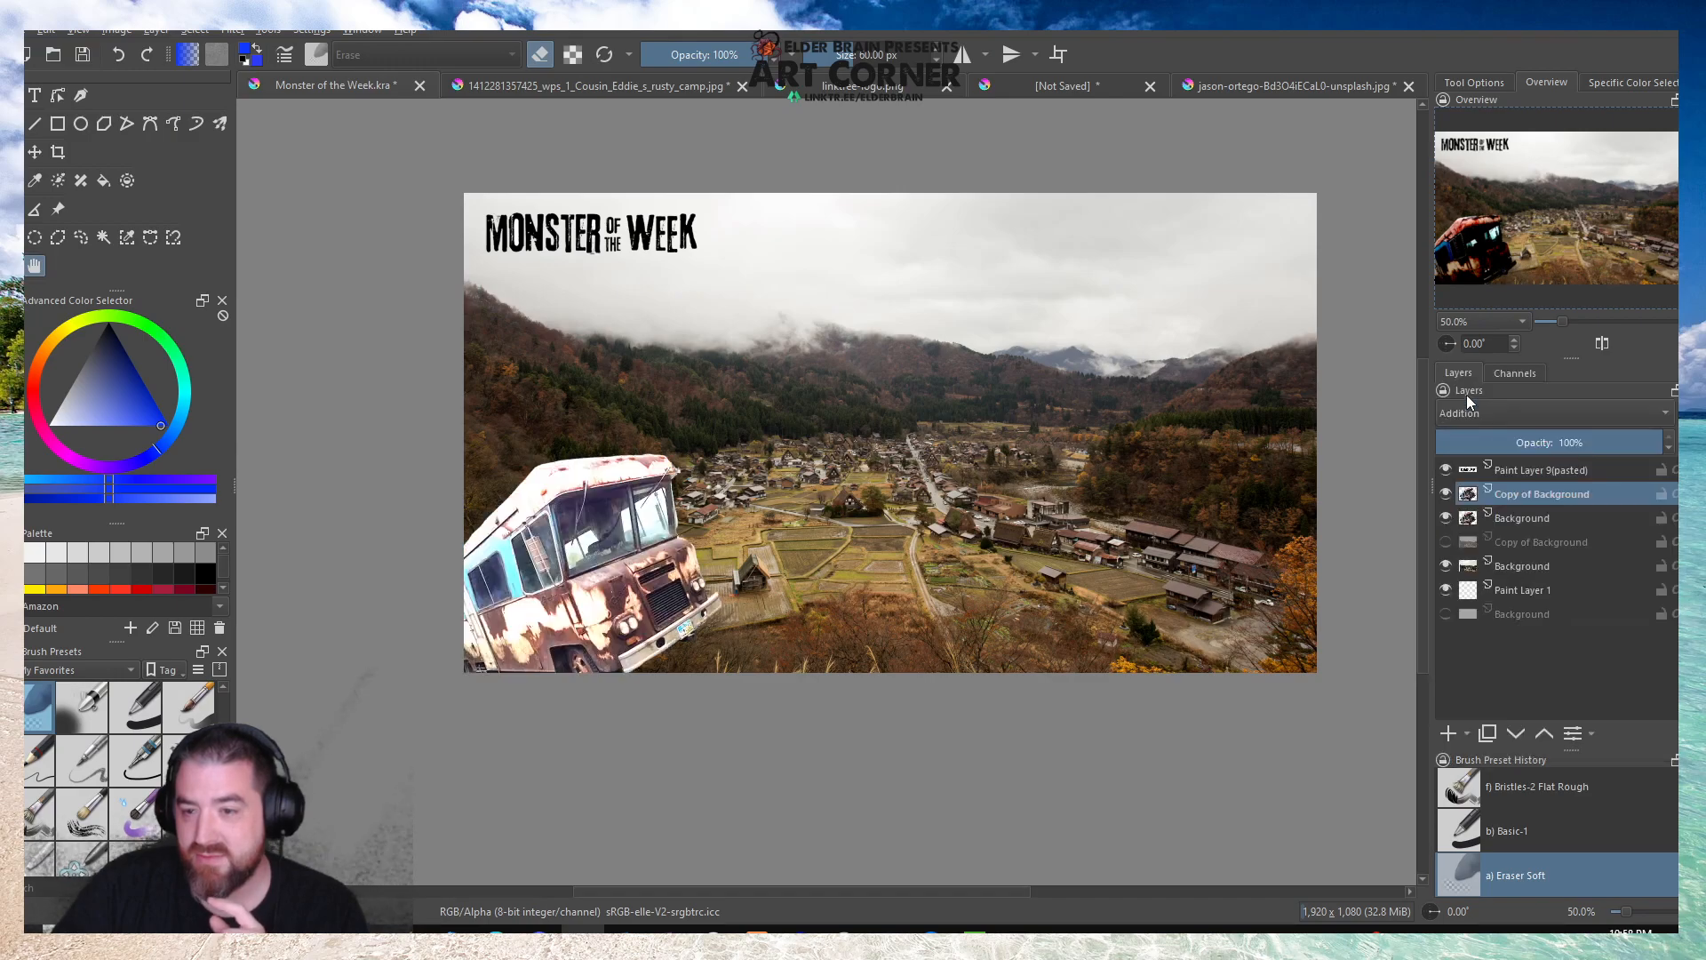
left_click(1466, 411)
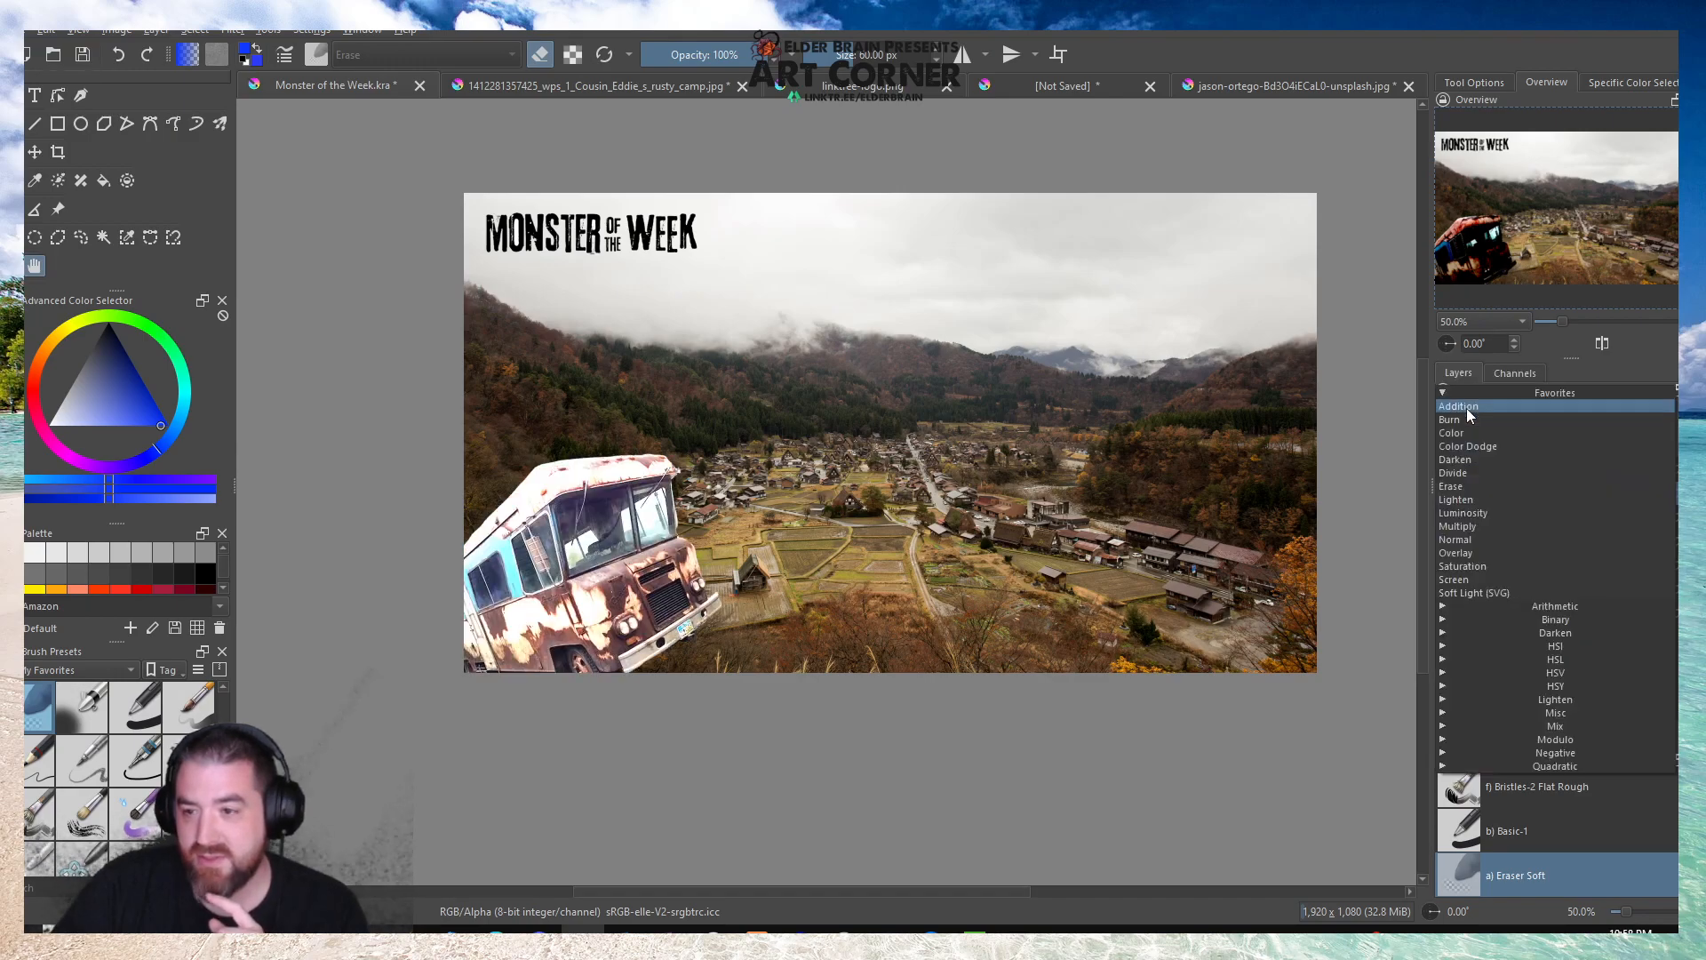
left_click(1479, 541)
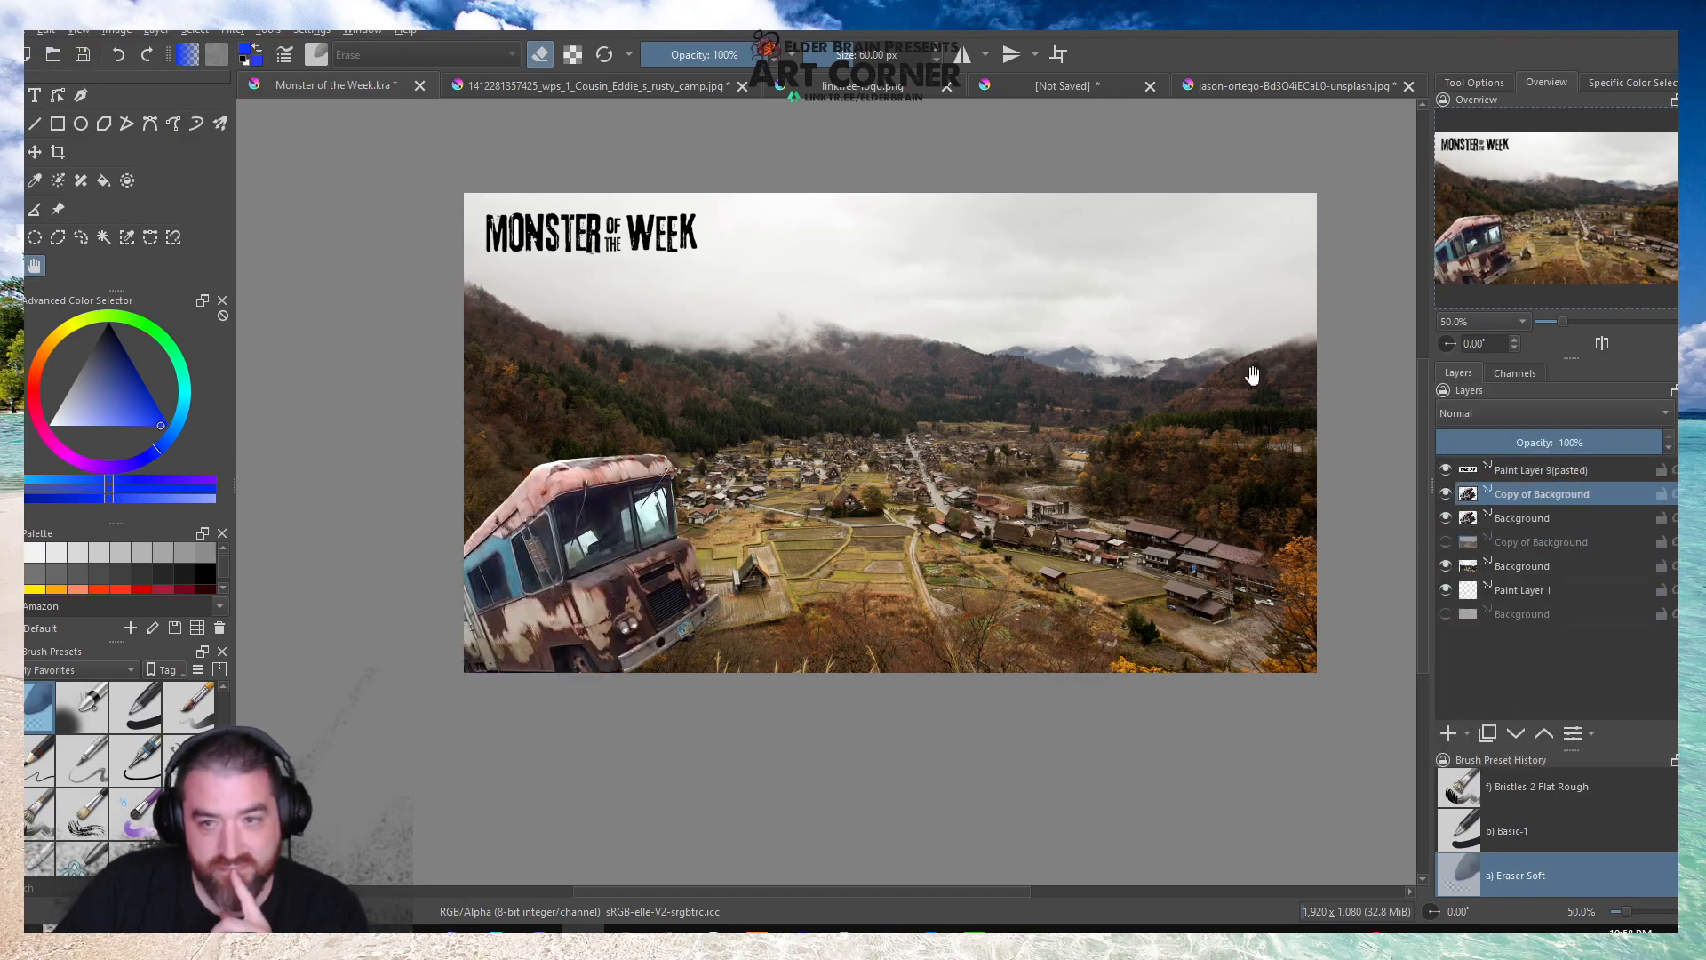
Preview the Posterize filter at 4 steps on the camper copy and cancel it.
left_click(232, 32)
mouse_move(373, 111)
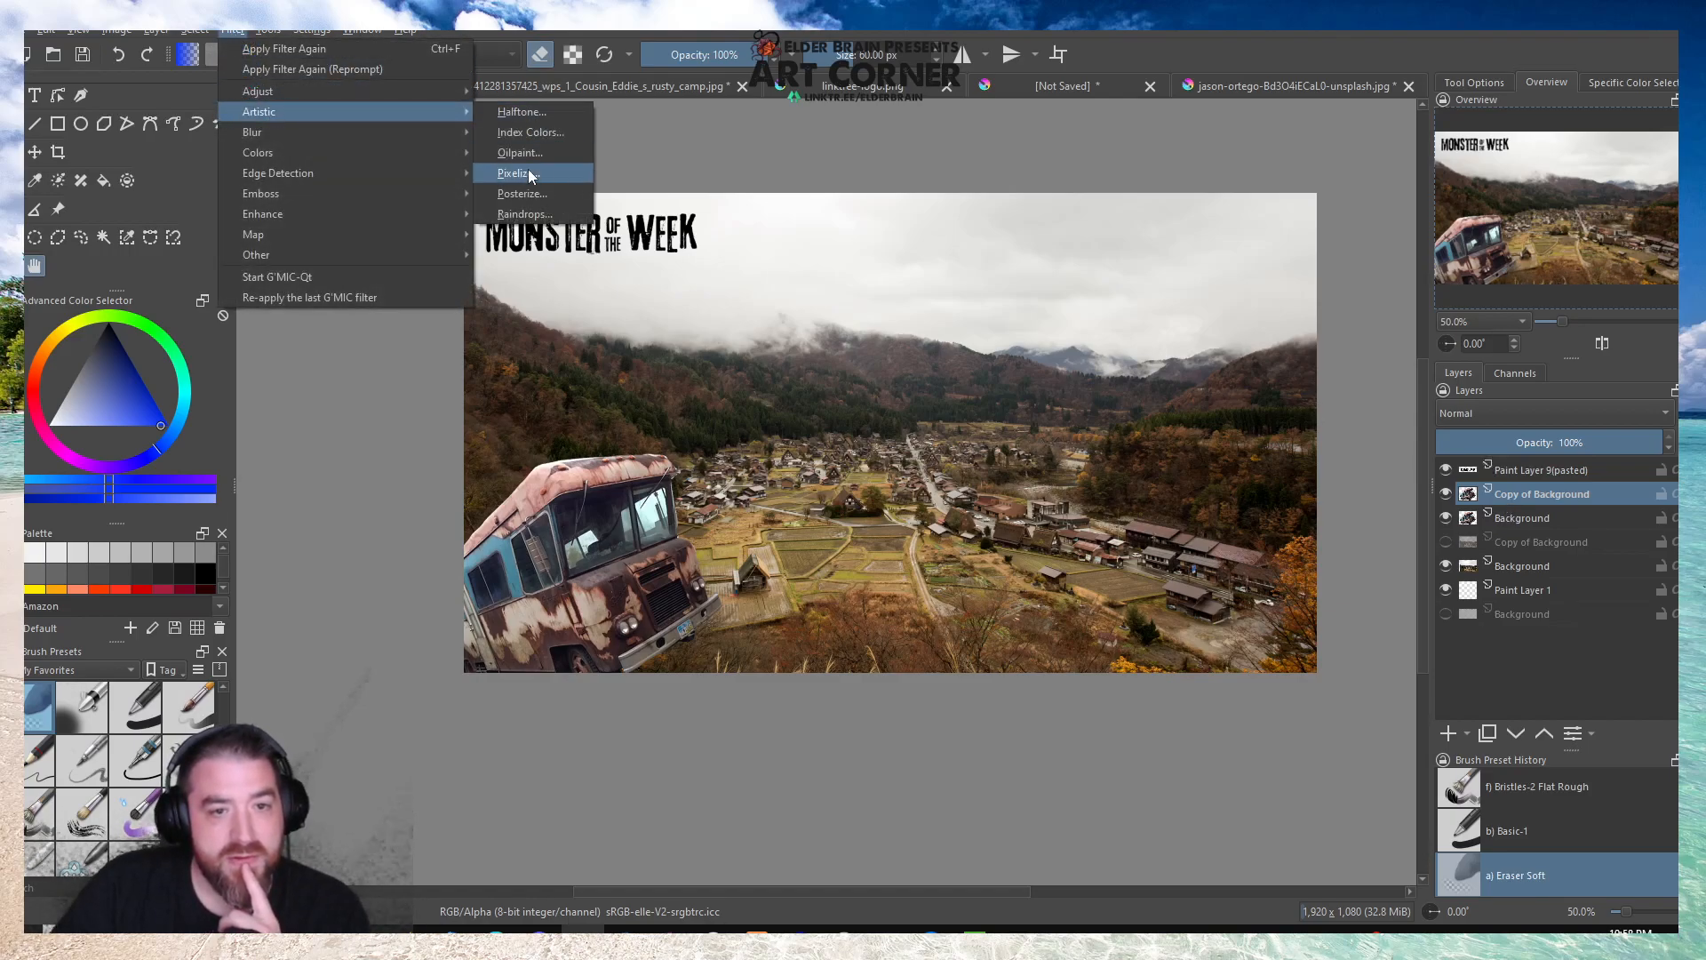
left_click(525, 193)
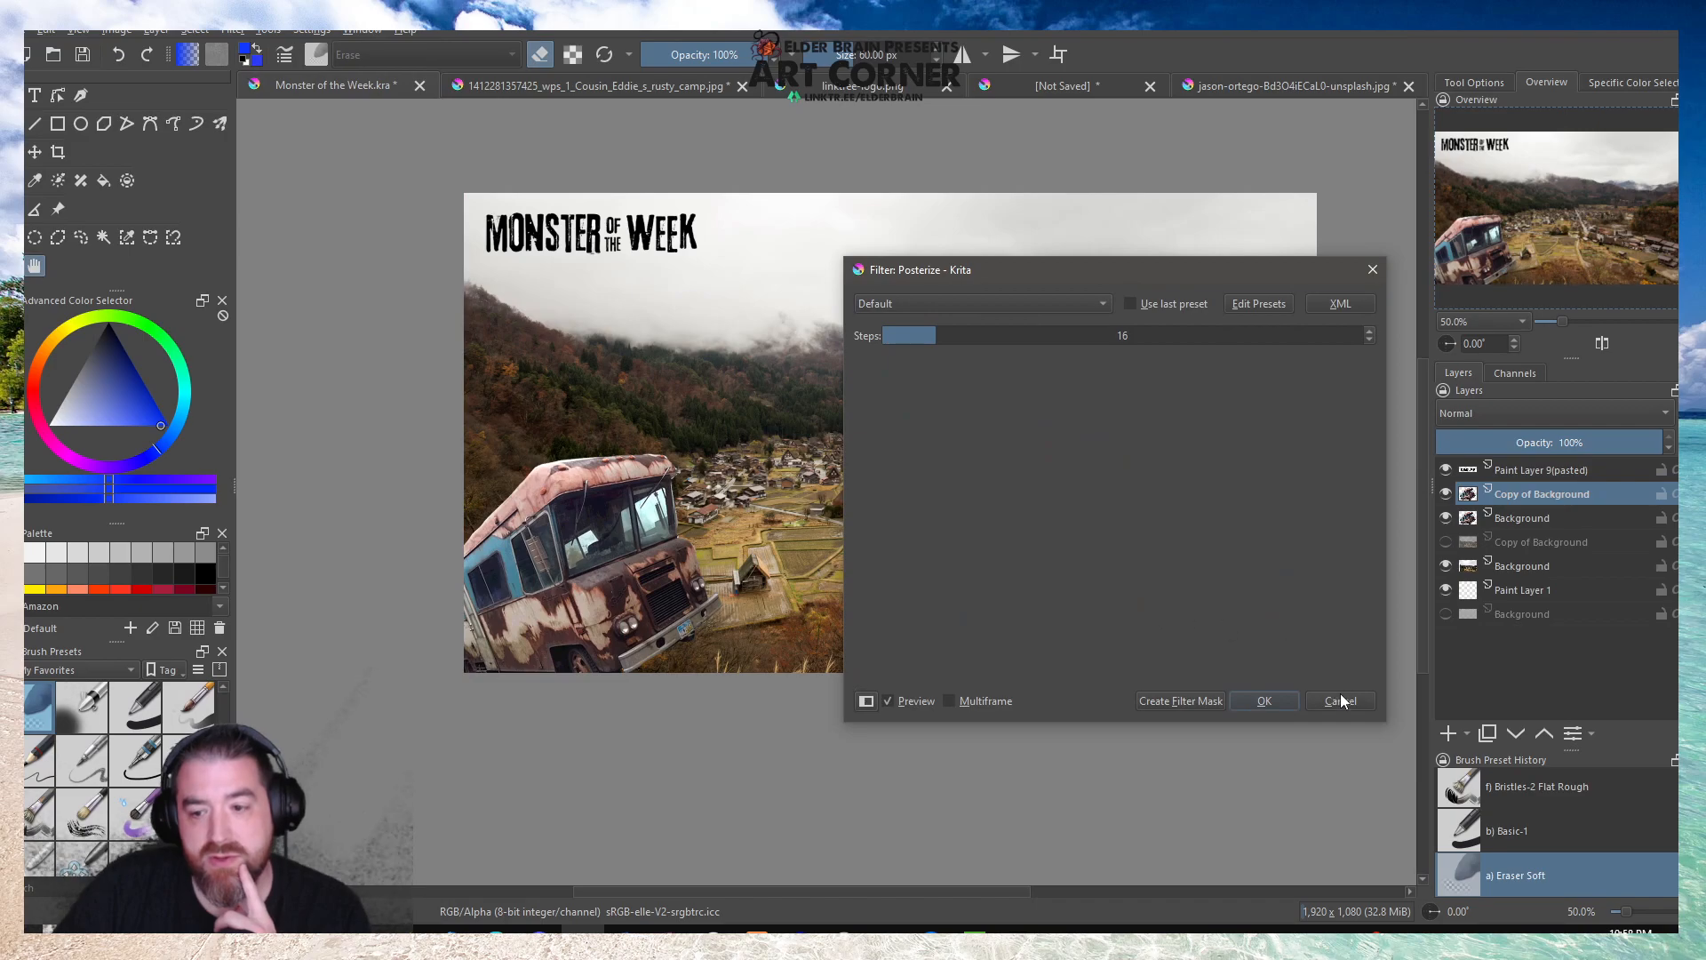
left_click(1367, 341)
left_click(1368, 341)
left_click(1367, 341)
left_click(1367, 342)
left_click(1367, 341)
left_click(1368, 341)
left_click(1367, 342)
left_click(1367, 341)
left_click(1367, 341)
left_click(1367, 341)
left_click(1367, 341)
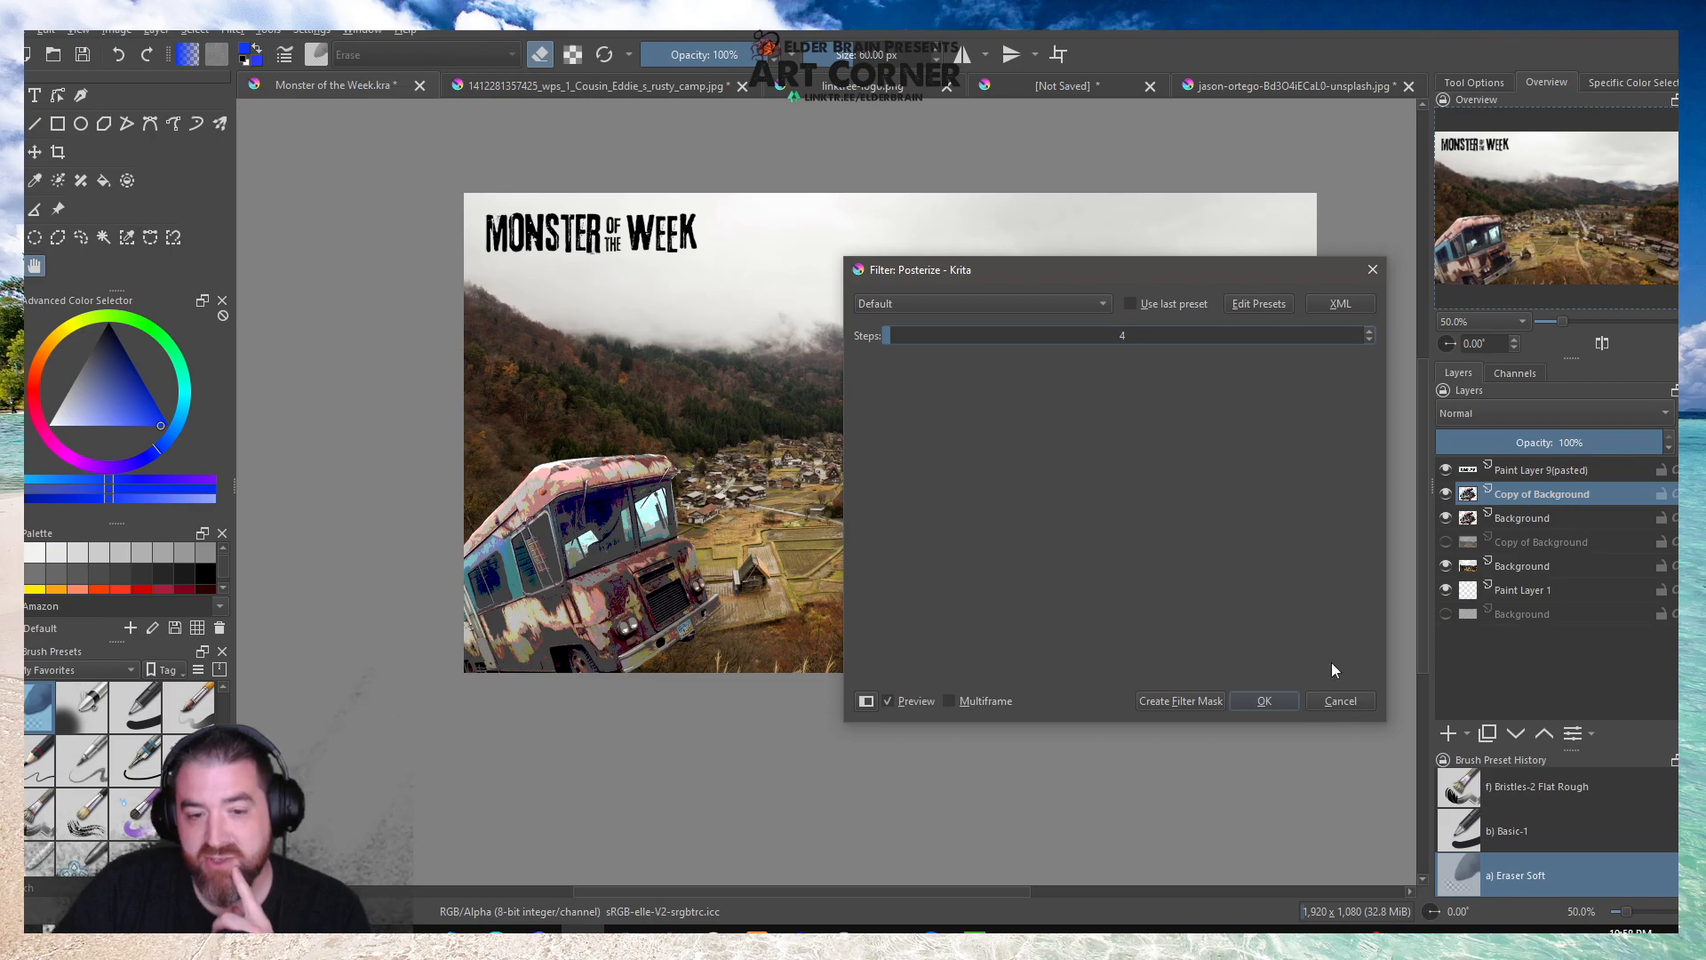
left_click(1343, 700)
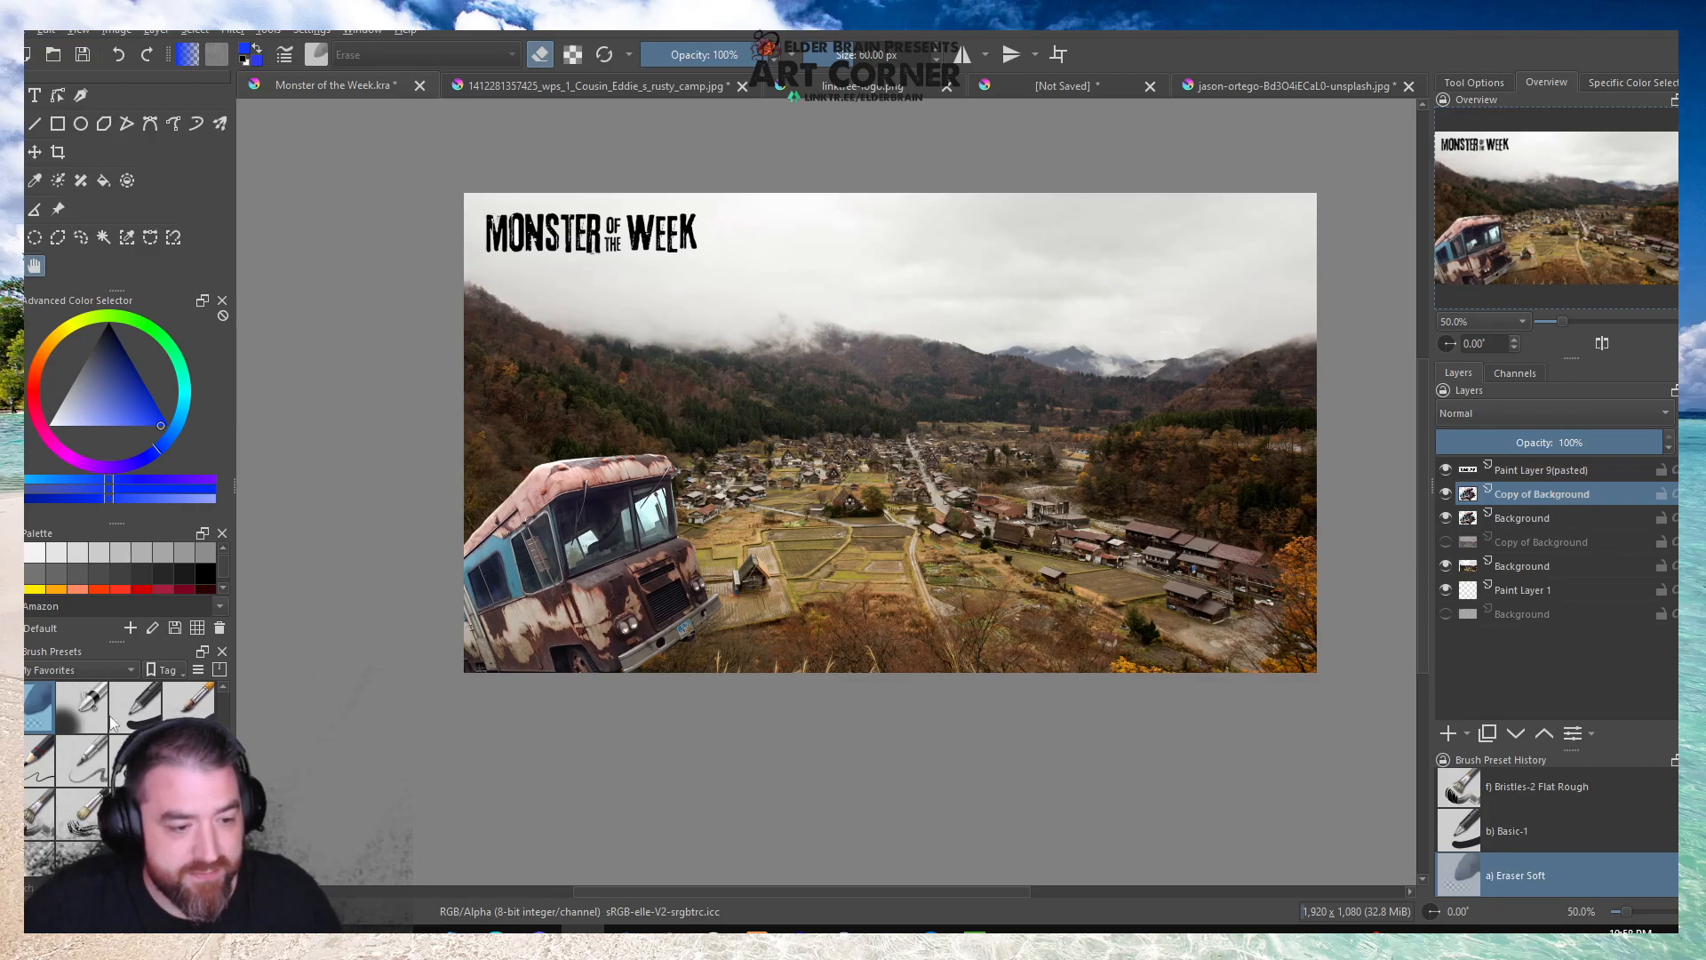
Create a quick clipping group from the camper copy and paint its mask layer blue over the whole camper with the Basic-1 brush.
left_click(137, 706)
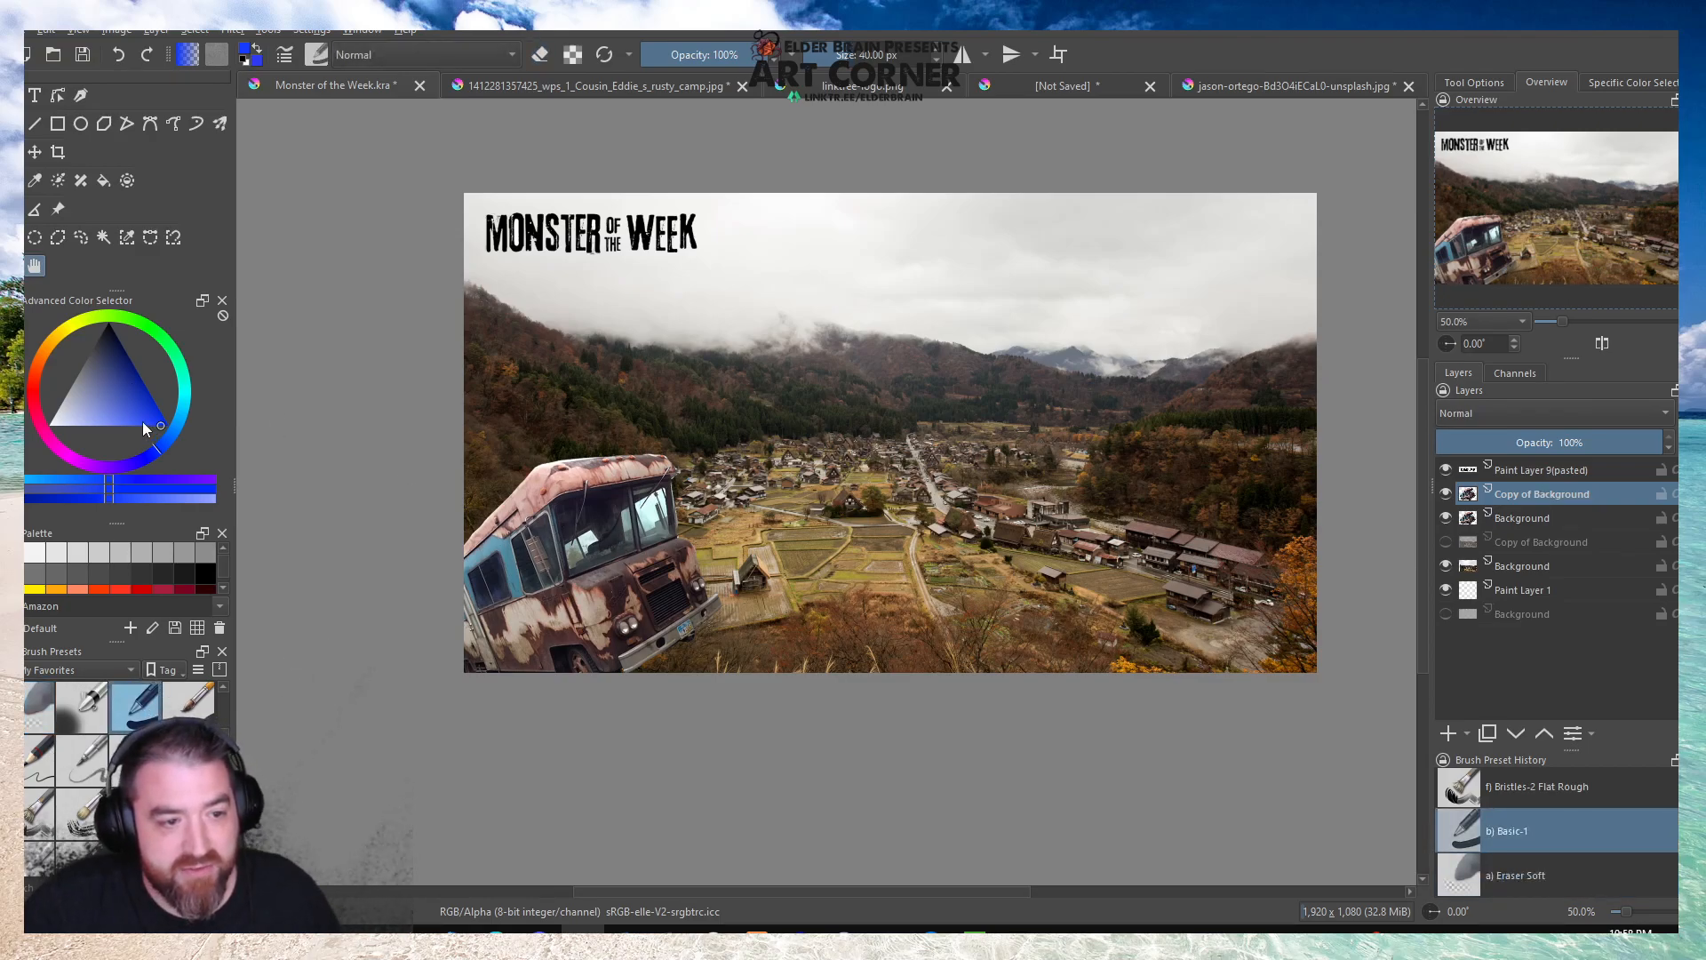
left_click(11, 123)
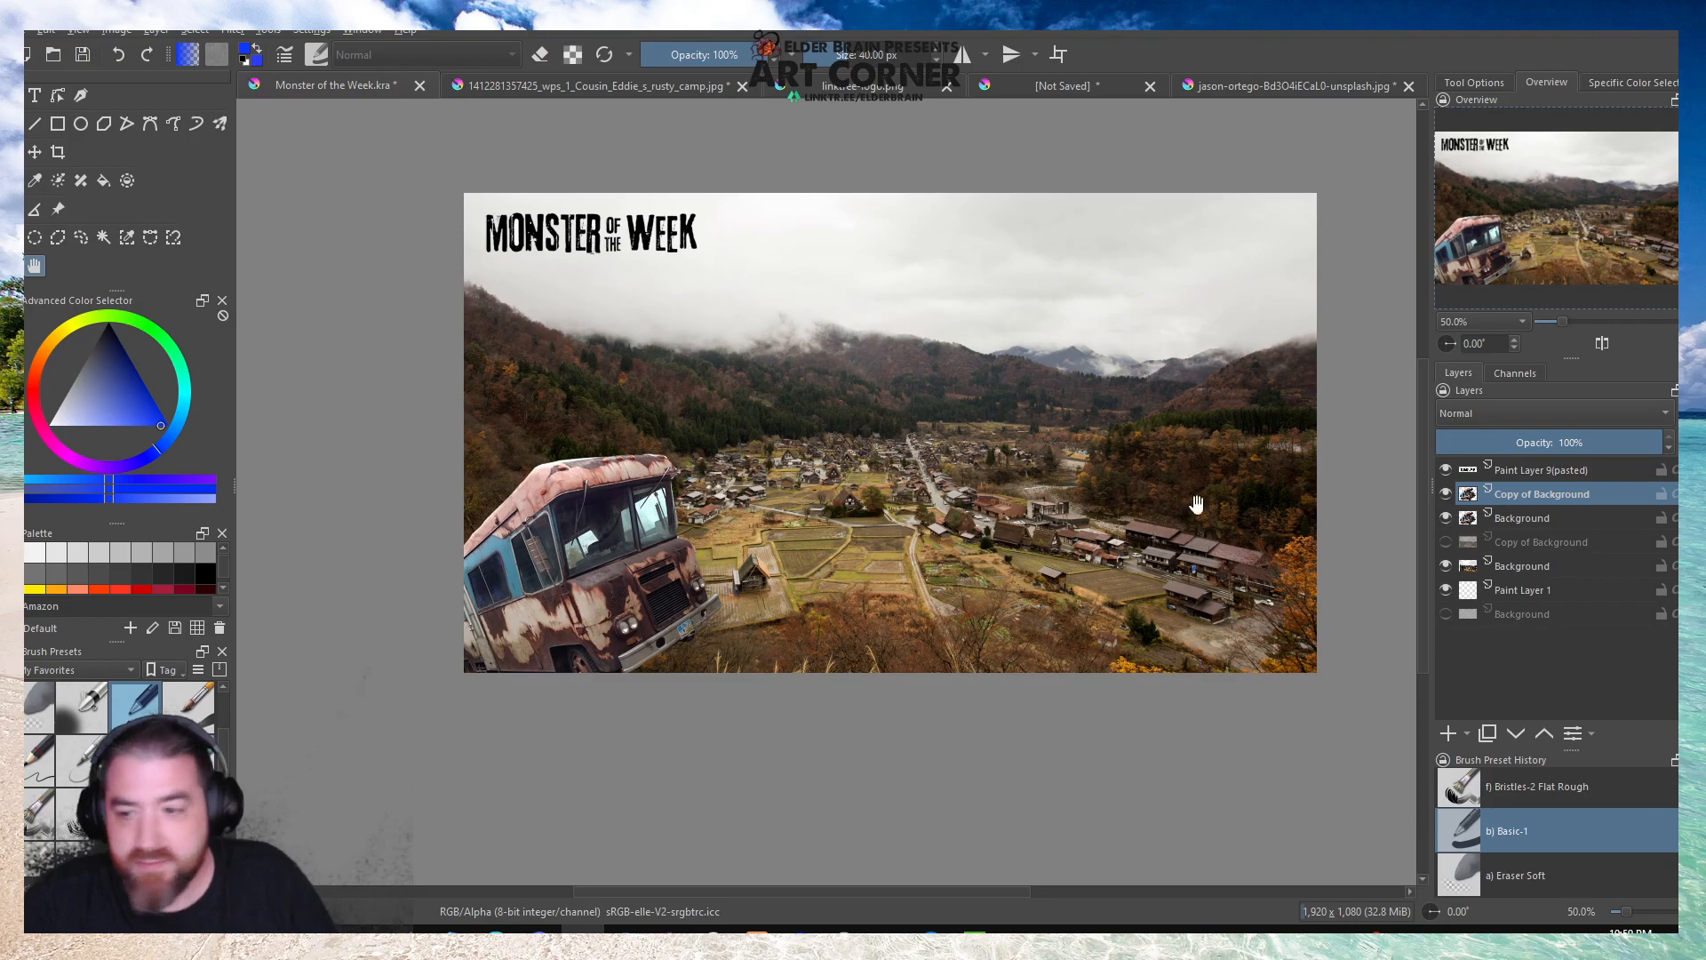
right_click(1546, 501)
mouse_move(1462, 775)
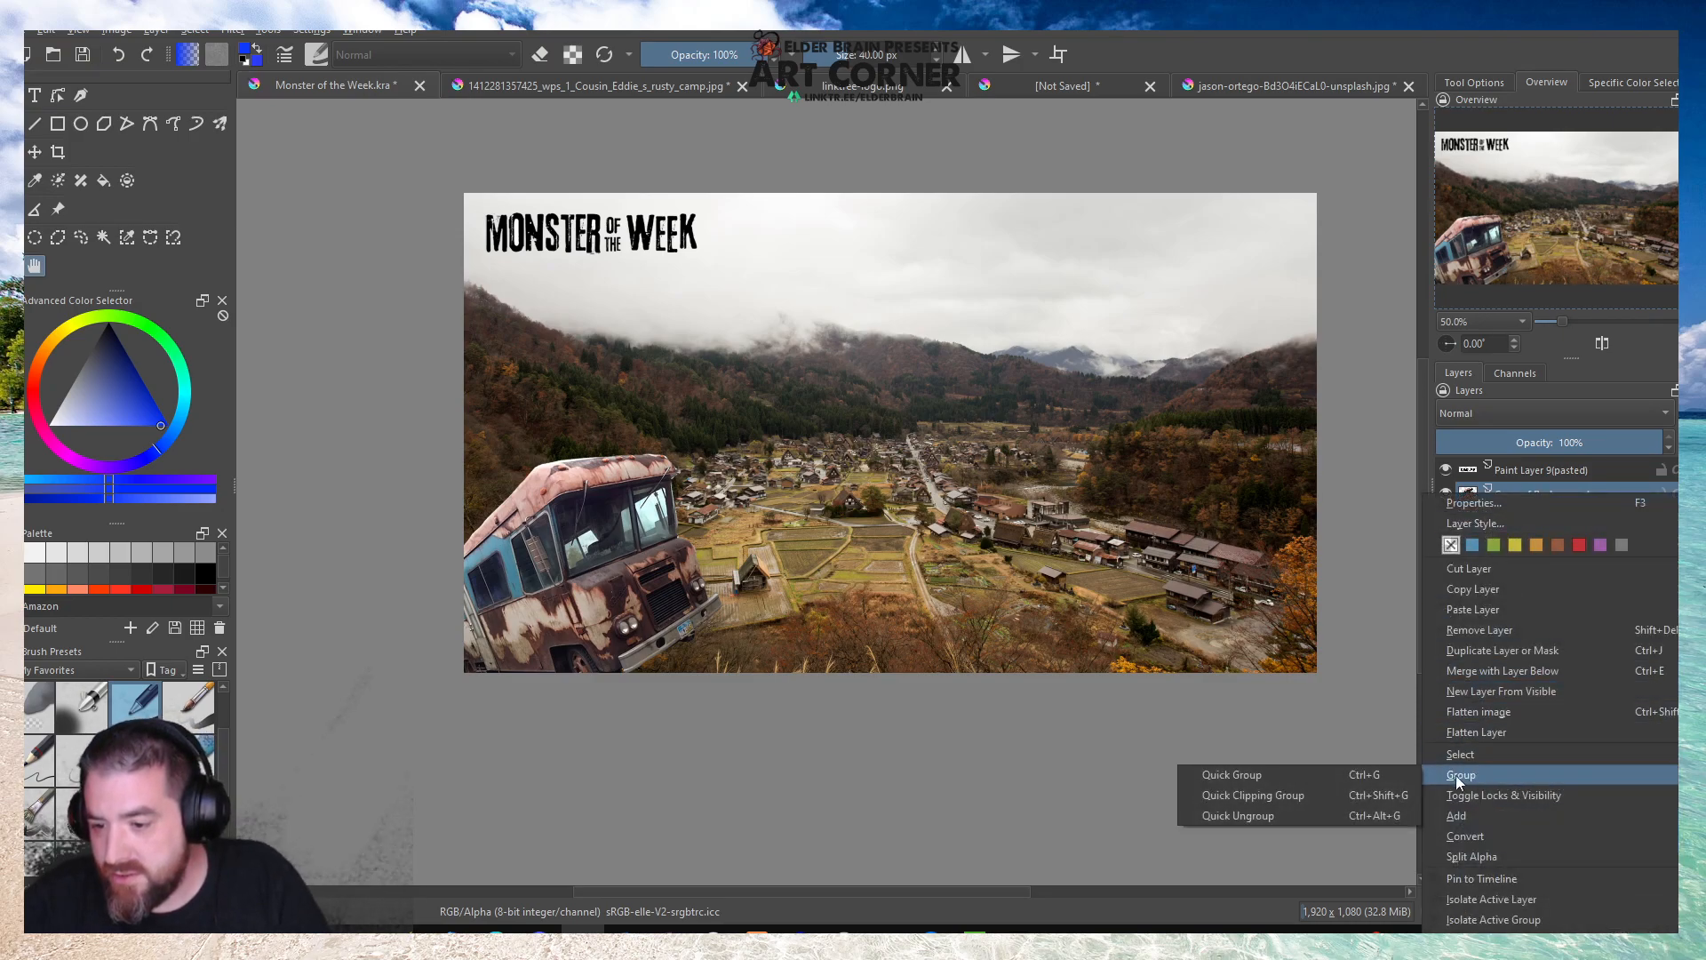
left_click(1253, 796)
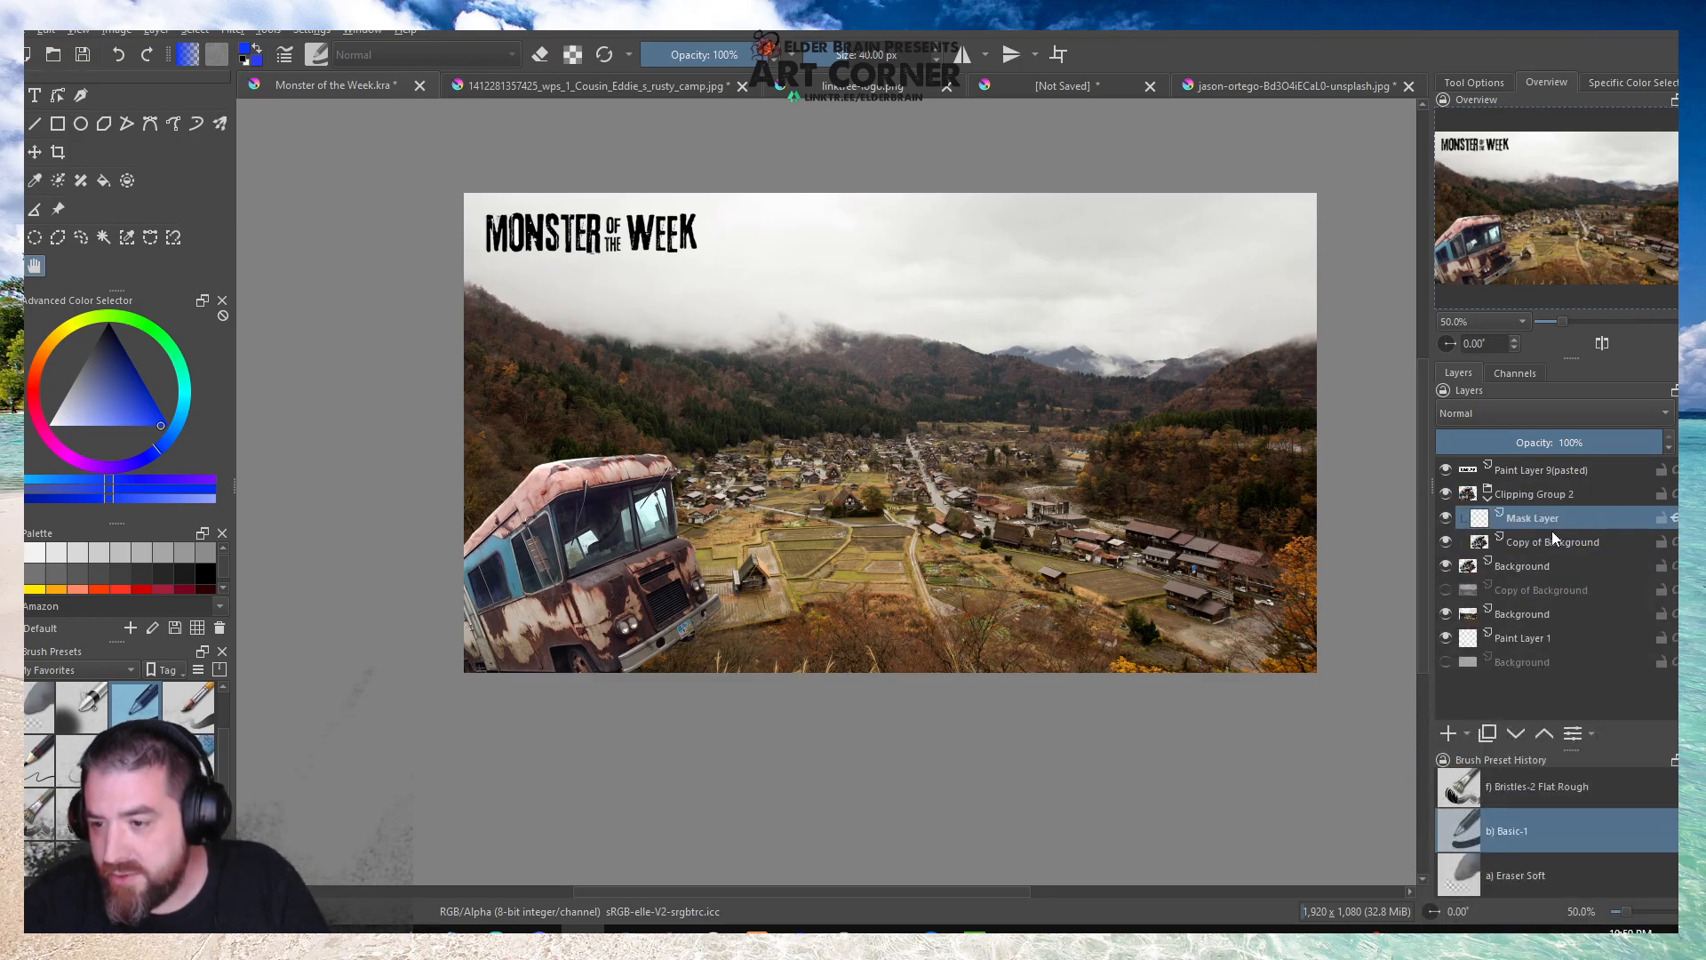
key("b")
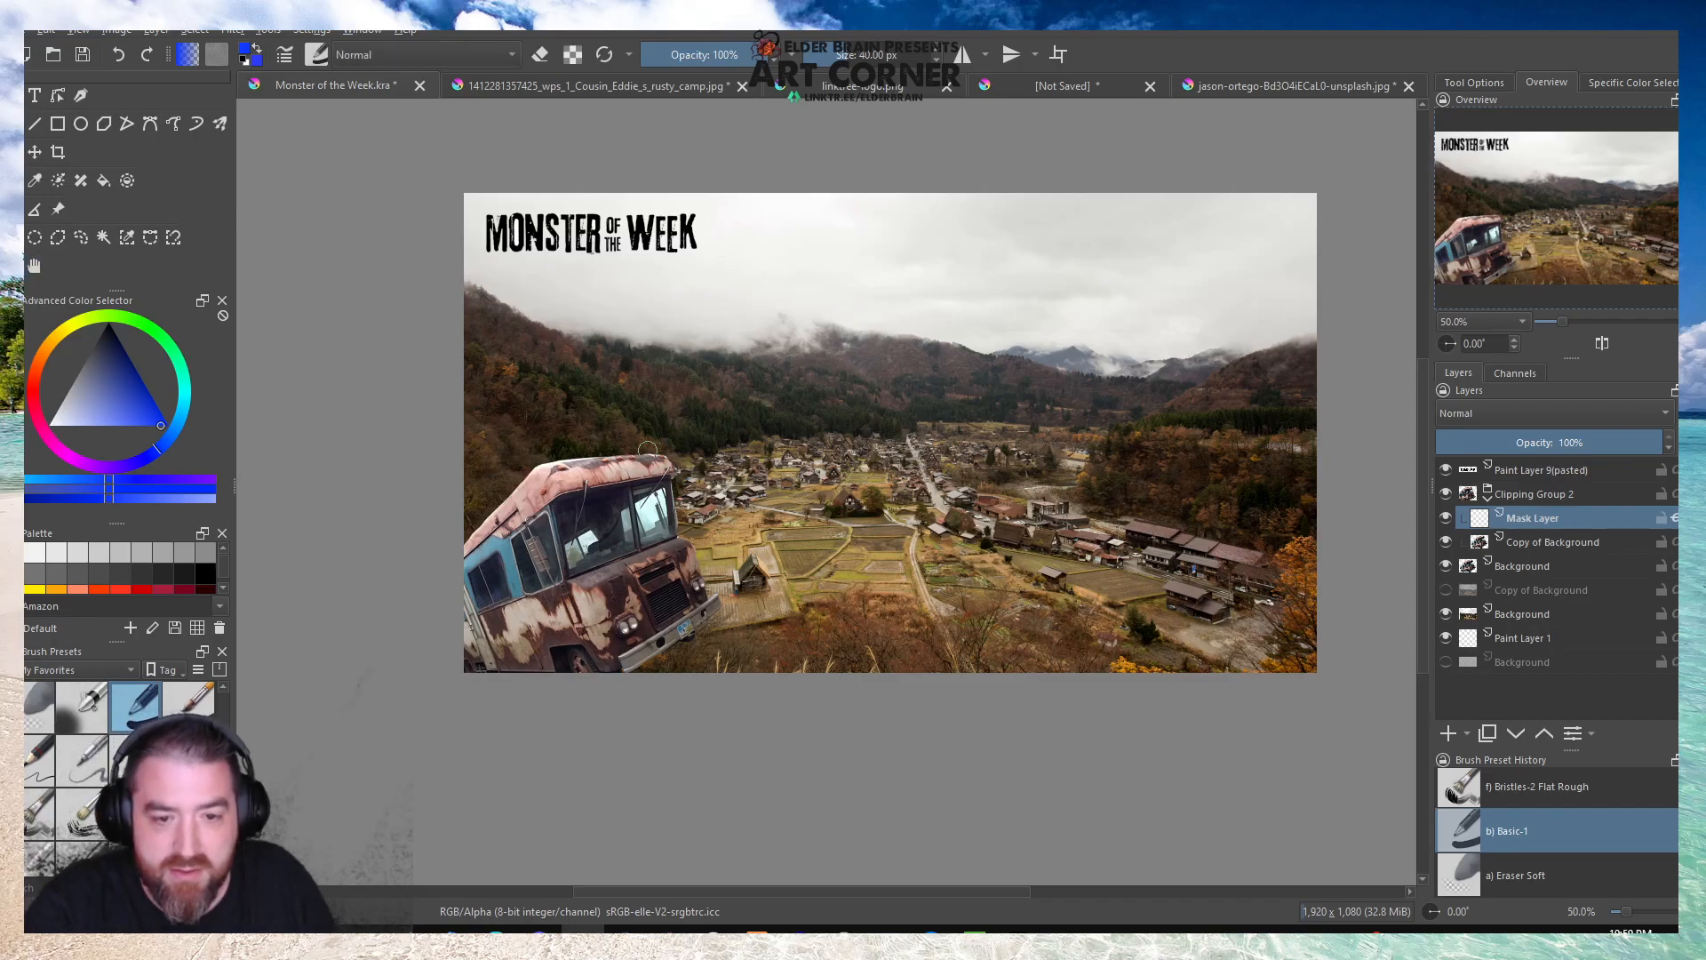
mouse_move(657, 451)
left_mouse_down()
mouse_move(616, 465)
mouse_move(635, 491)
mouse_move(547, 452)
mouse_move(672, 559)
mouse_move(532, 485)
mouse_move(636, 496)
mouse_move(521, 505)
mouse_move(626, 598)
mouse_move(665, 676)
mouse_move(631, 696)
mouse_move(533, 650)
left_mouse_up()
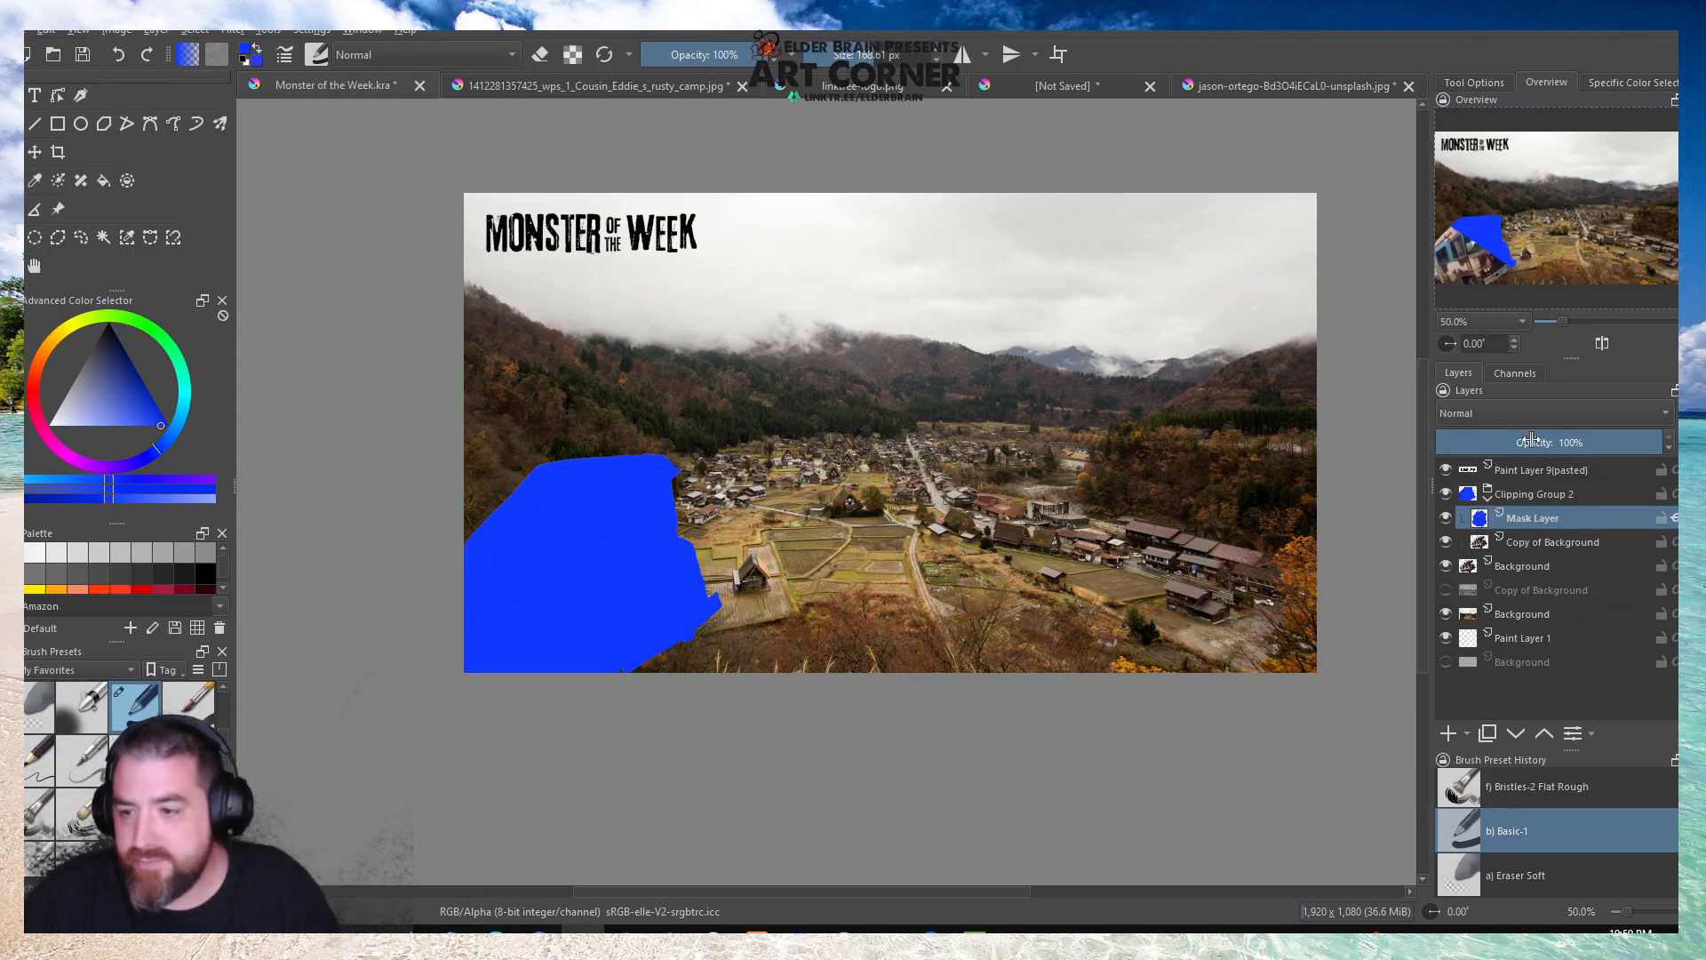
Try the Multiply, Overlay, Screen and Color Dodge blending modes on the blue mask layer at 100% opacity.
left_click(1500, 411)
left_click(1493, 398)
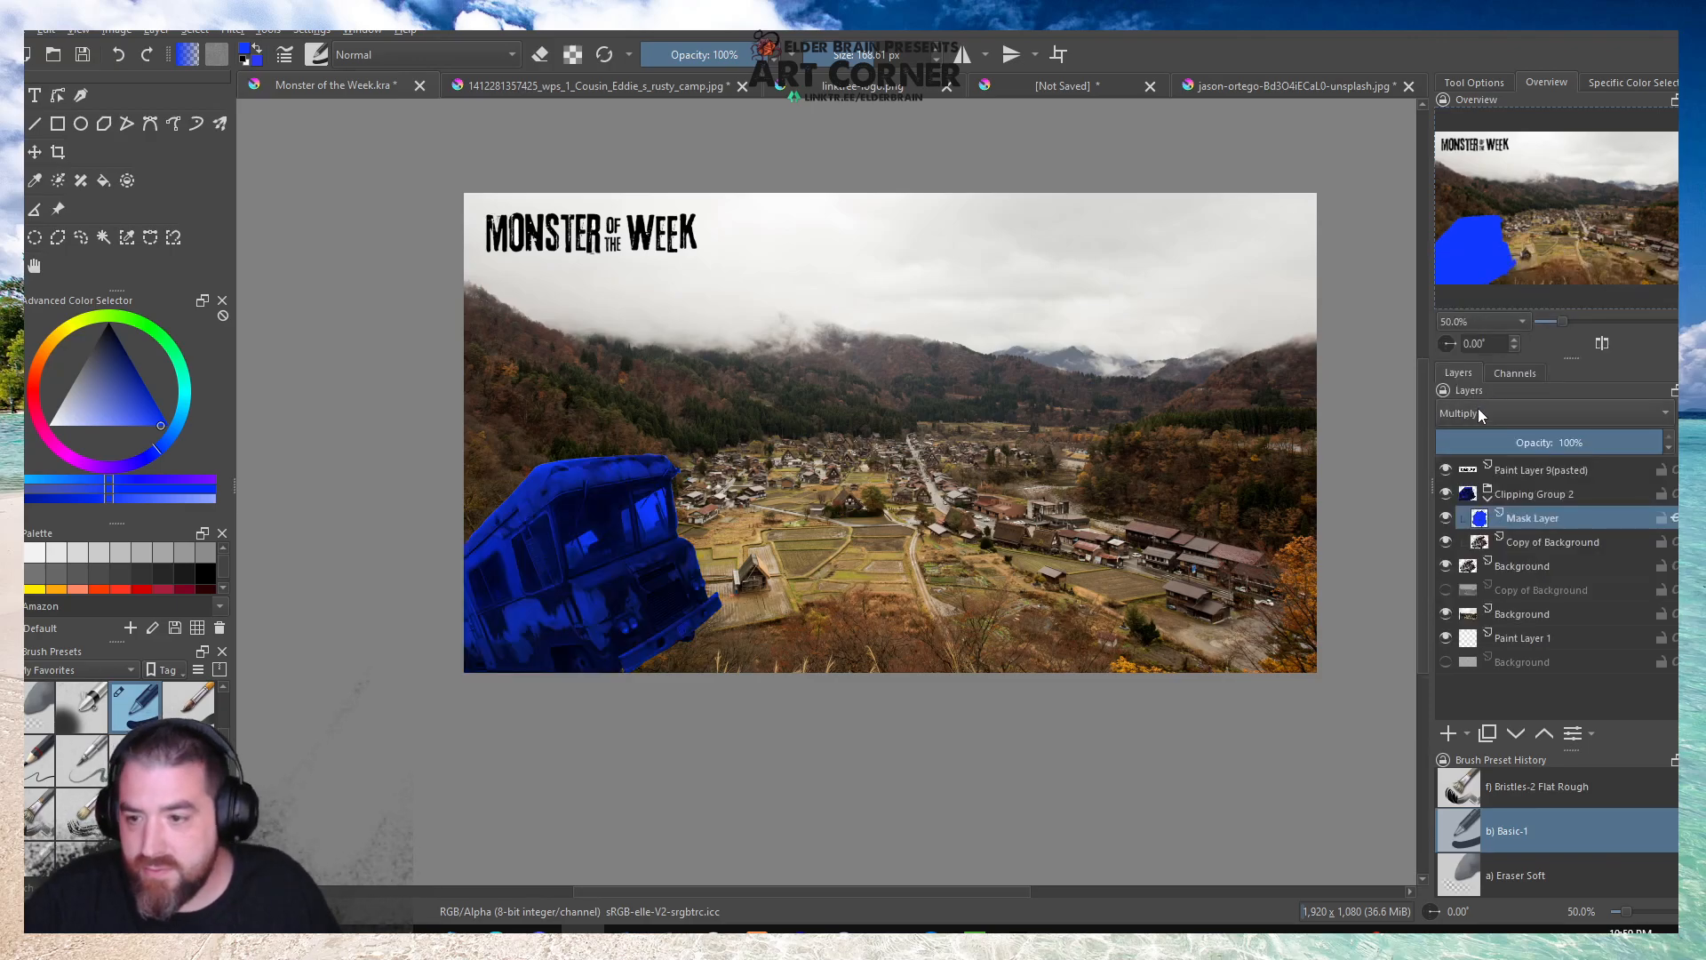
left_click(1479, 413)
left_click(1463, 437)
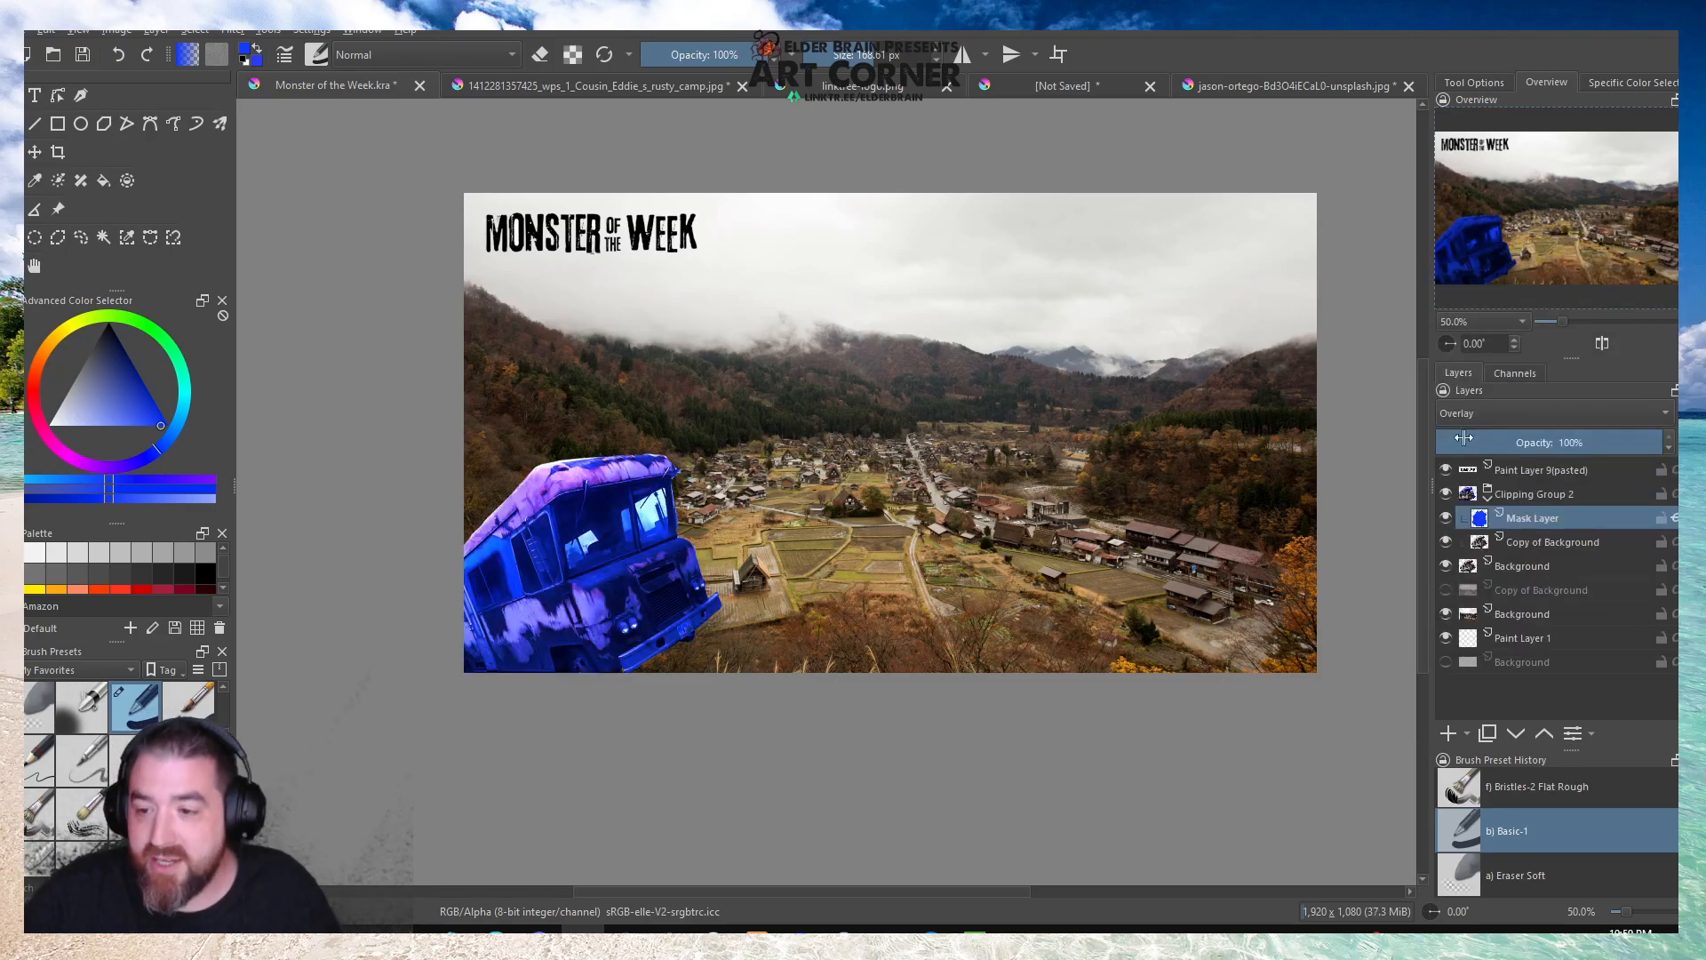
left_click(1475, 415)
left_click(1479, 434)
left_click(1479, 432)
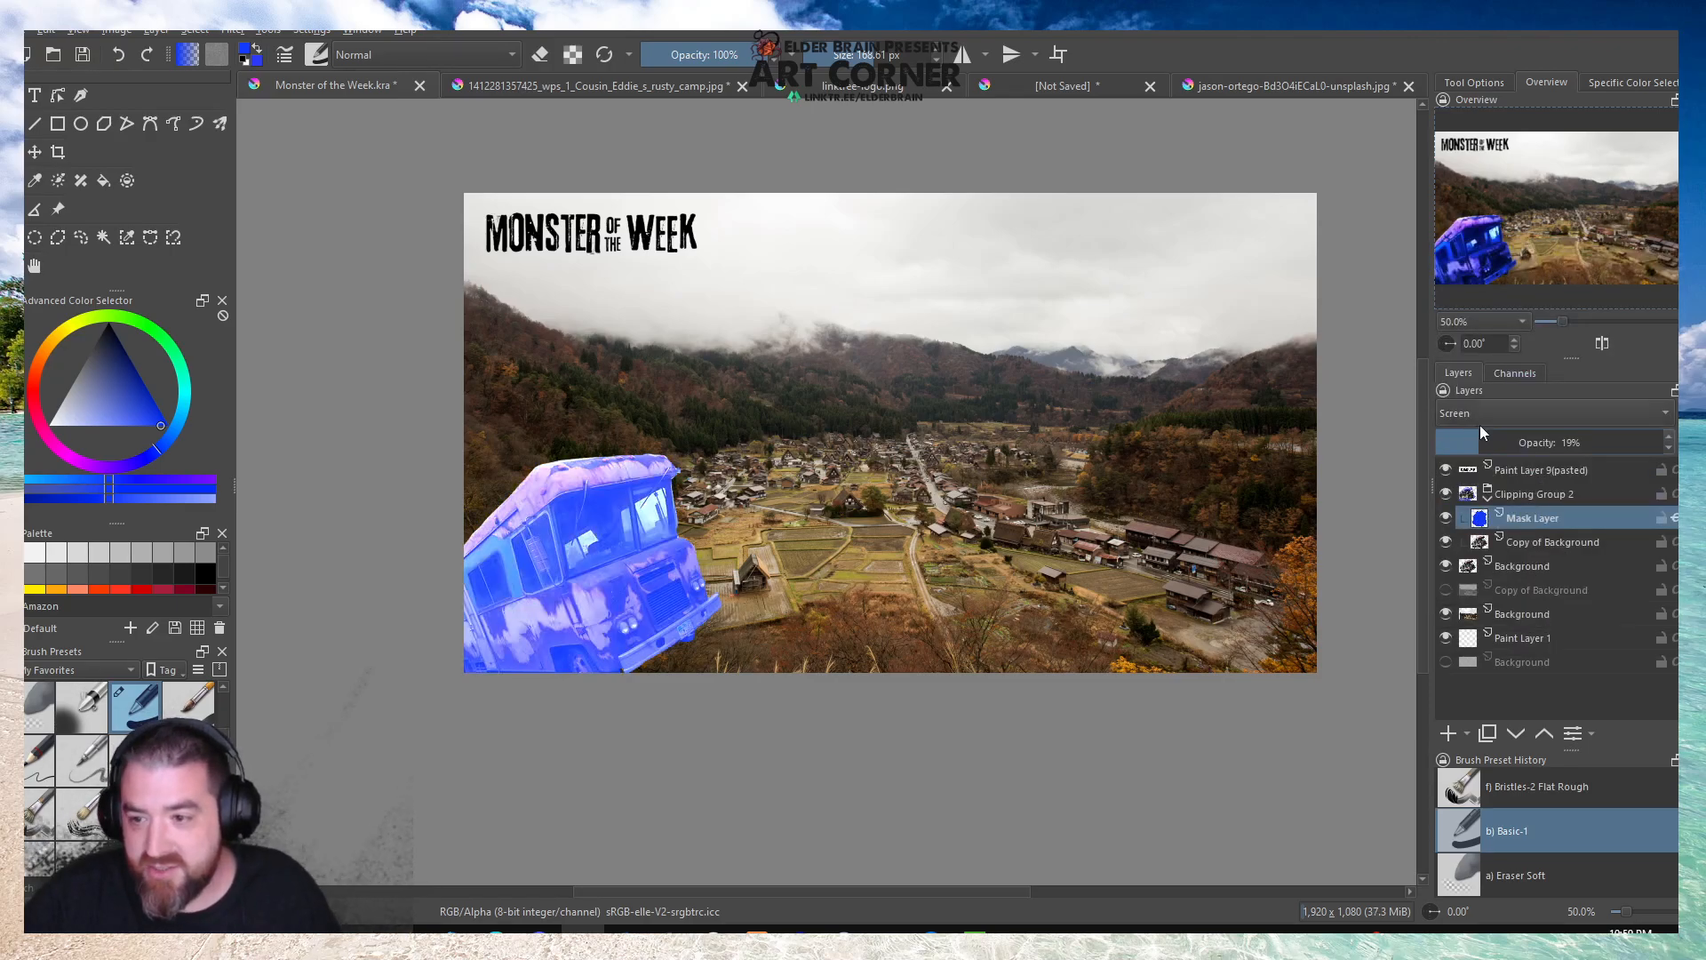
left_click_drag(1479, 442, 1595, 431)
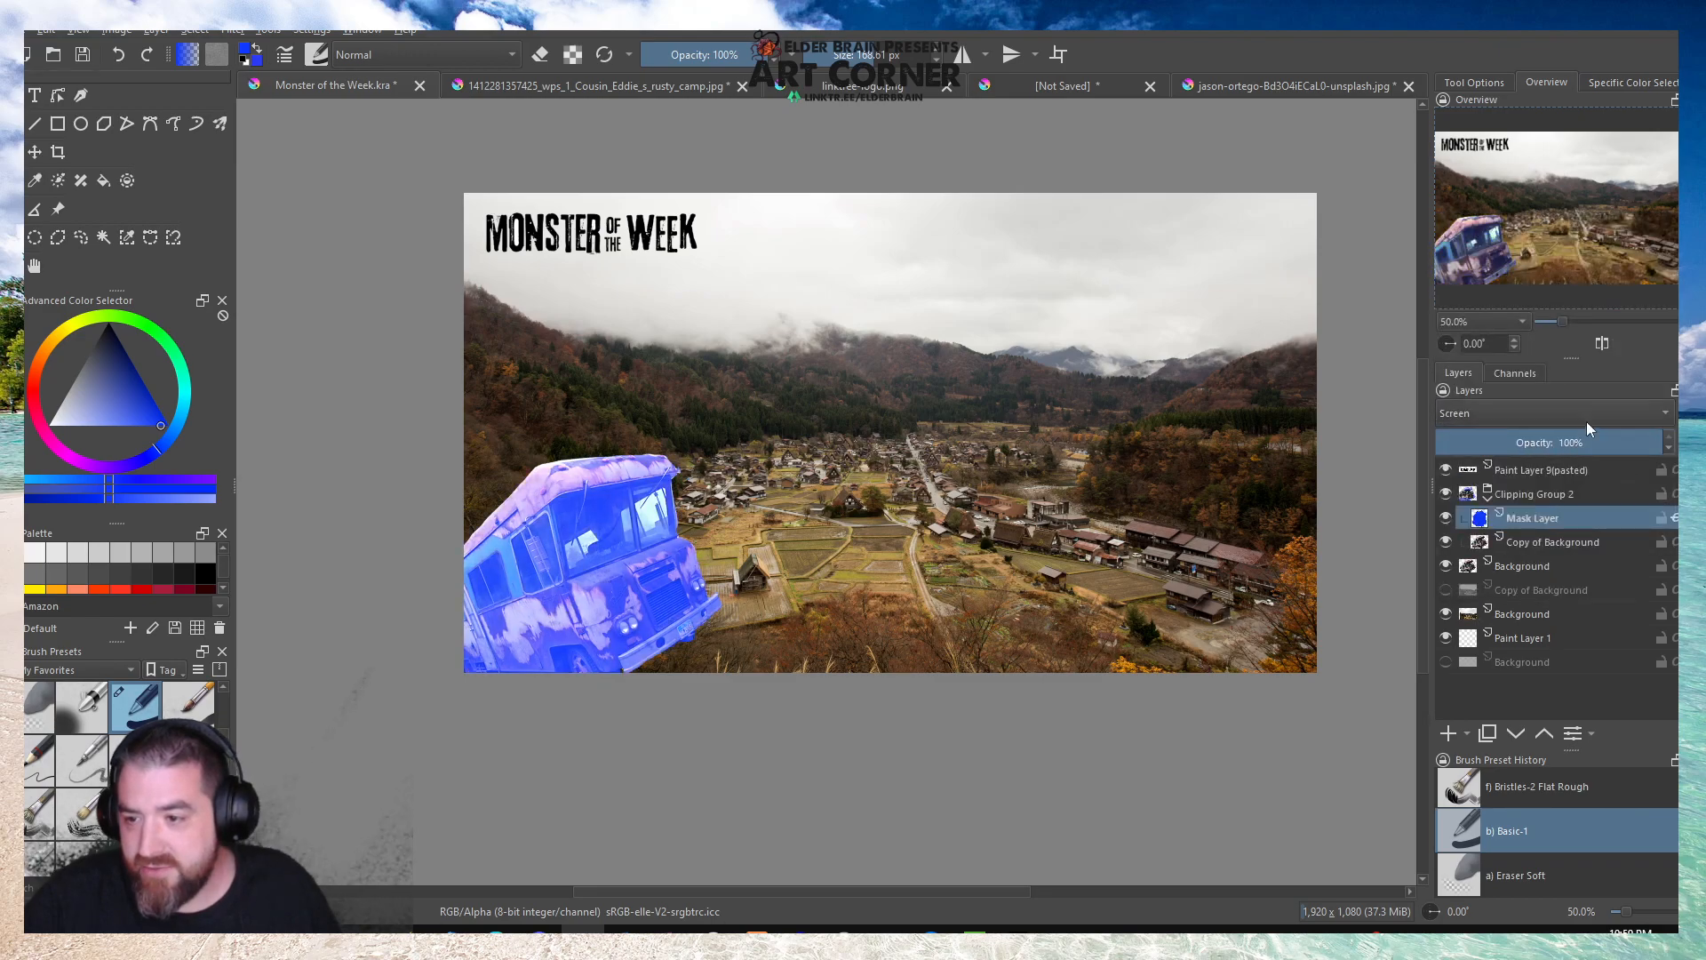
left_click(1515, 414)
left_click(1483, 278)
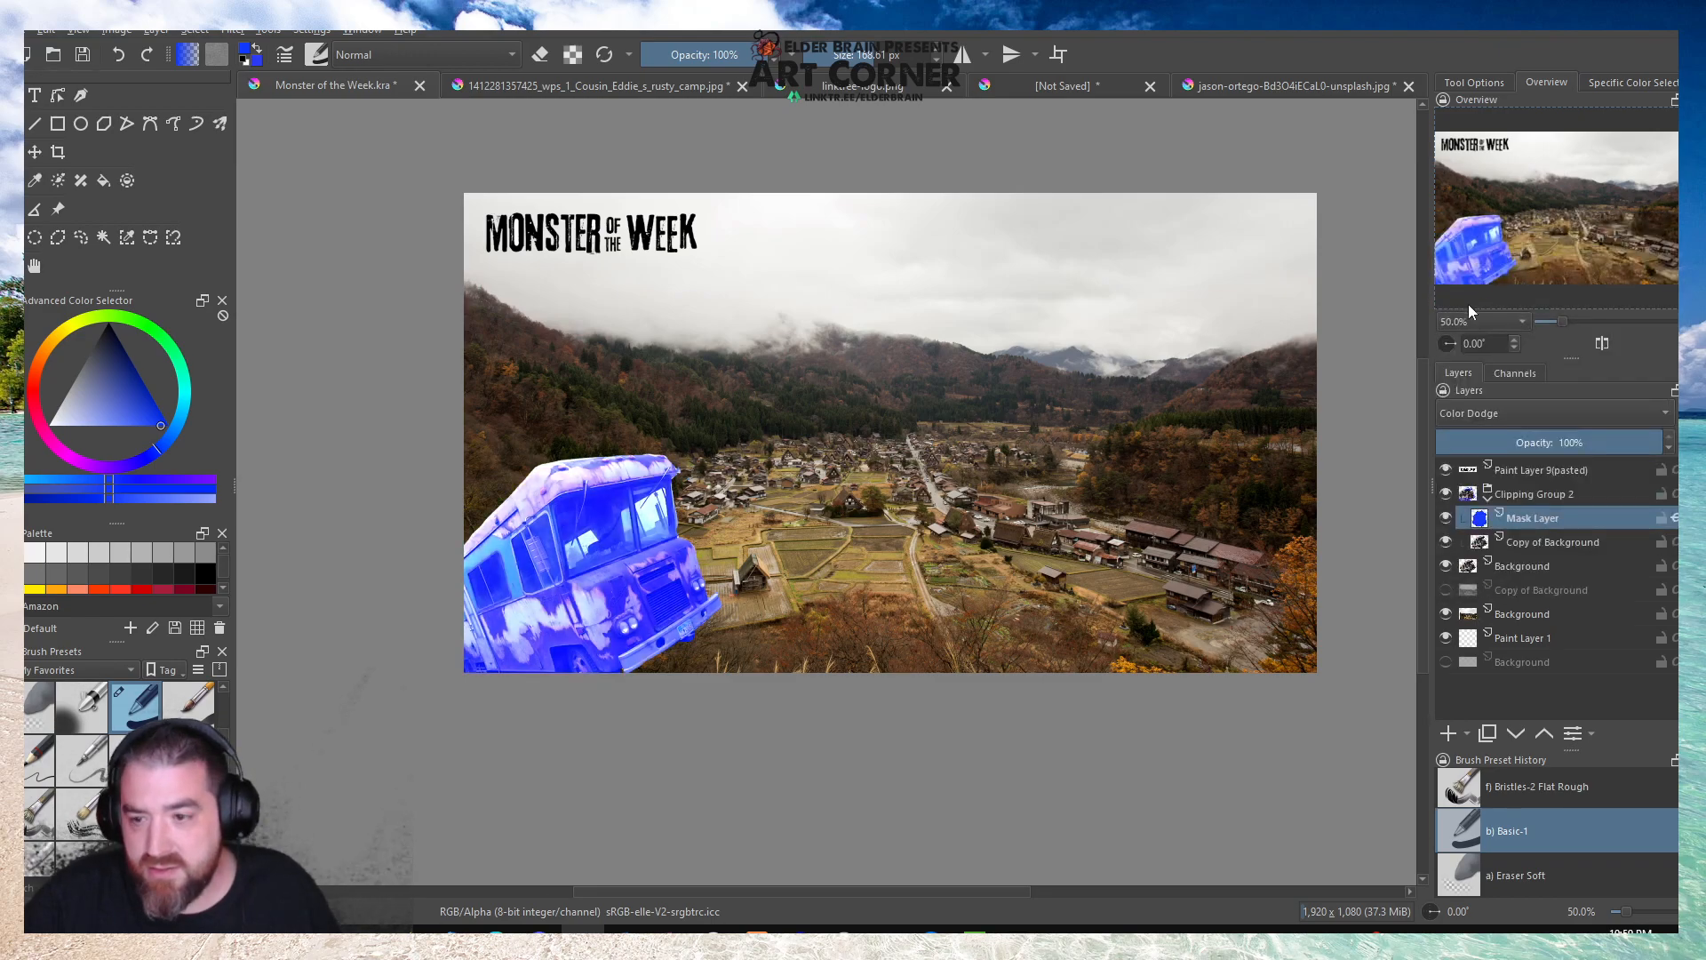
Sample a tan colour from the village fields and paint it over the camper on the mask layer.
key("p")
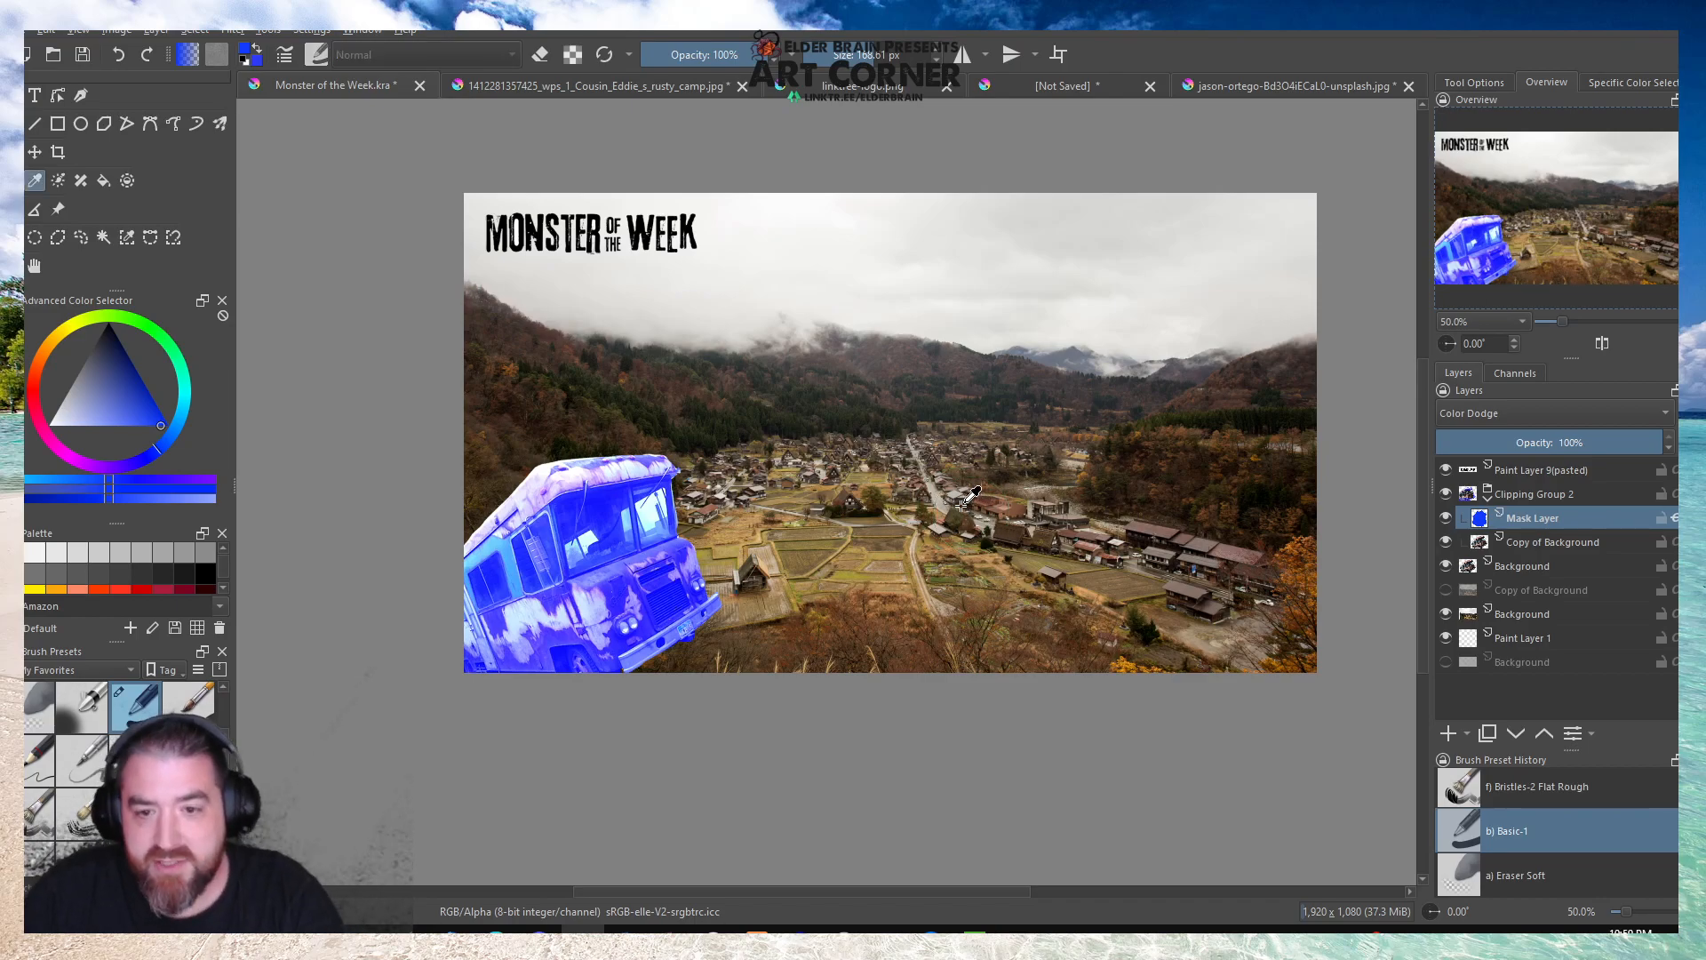
left_click(884, 551)
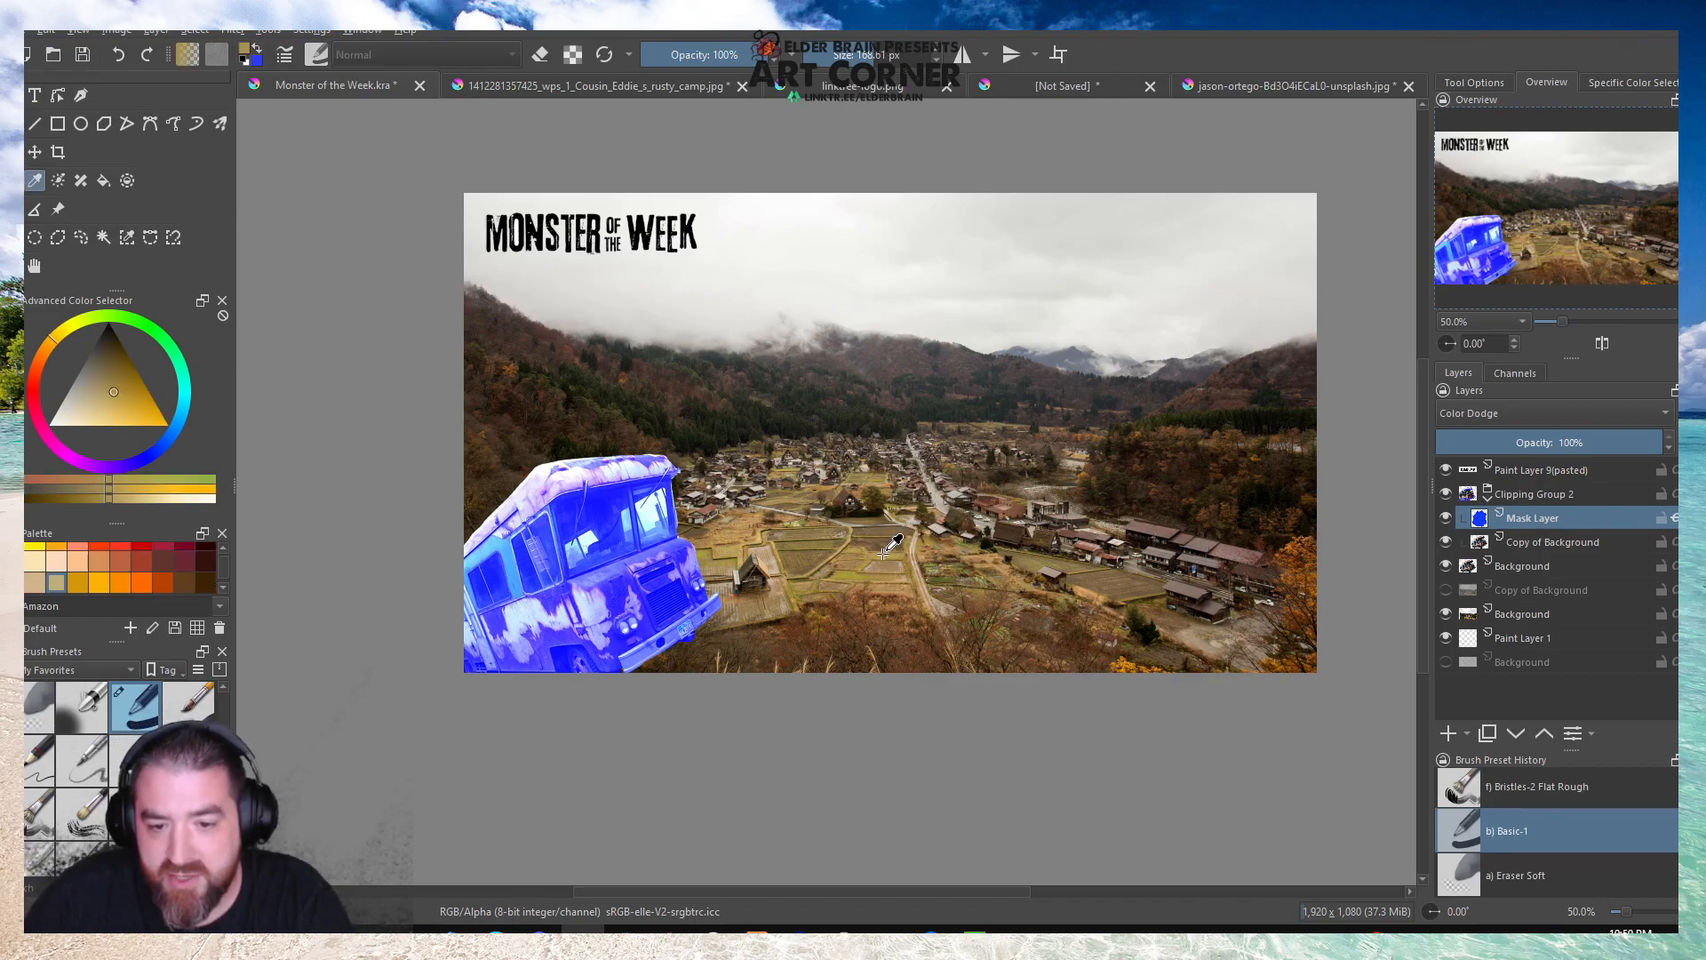
key("b")
mouse_move(654, 470)
left_mouse_down()
mouse_move(532, 434)
mouse_move(728, 653)
mouse_move(533, 577)
mouse_move(529, 726)
left_mouse_up()
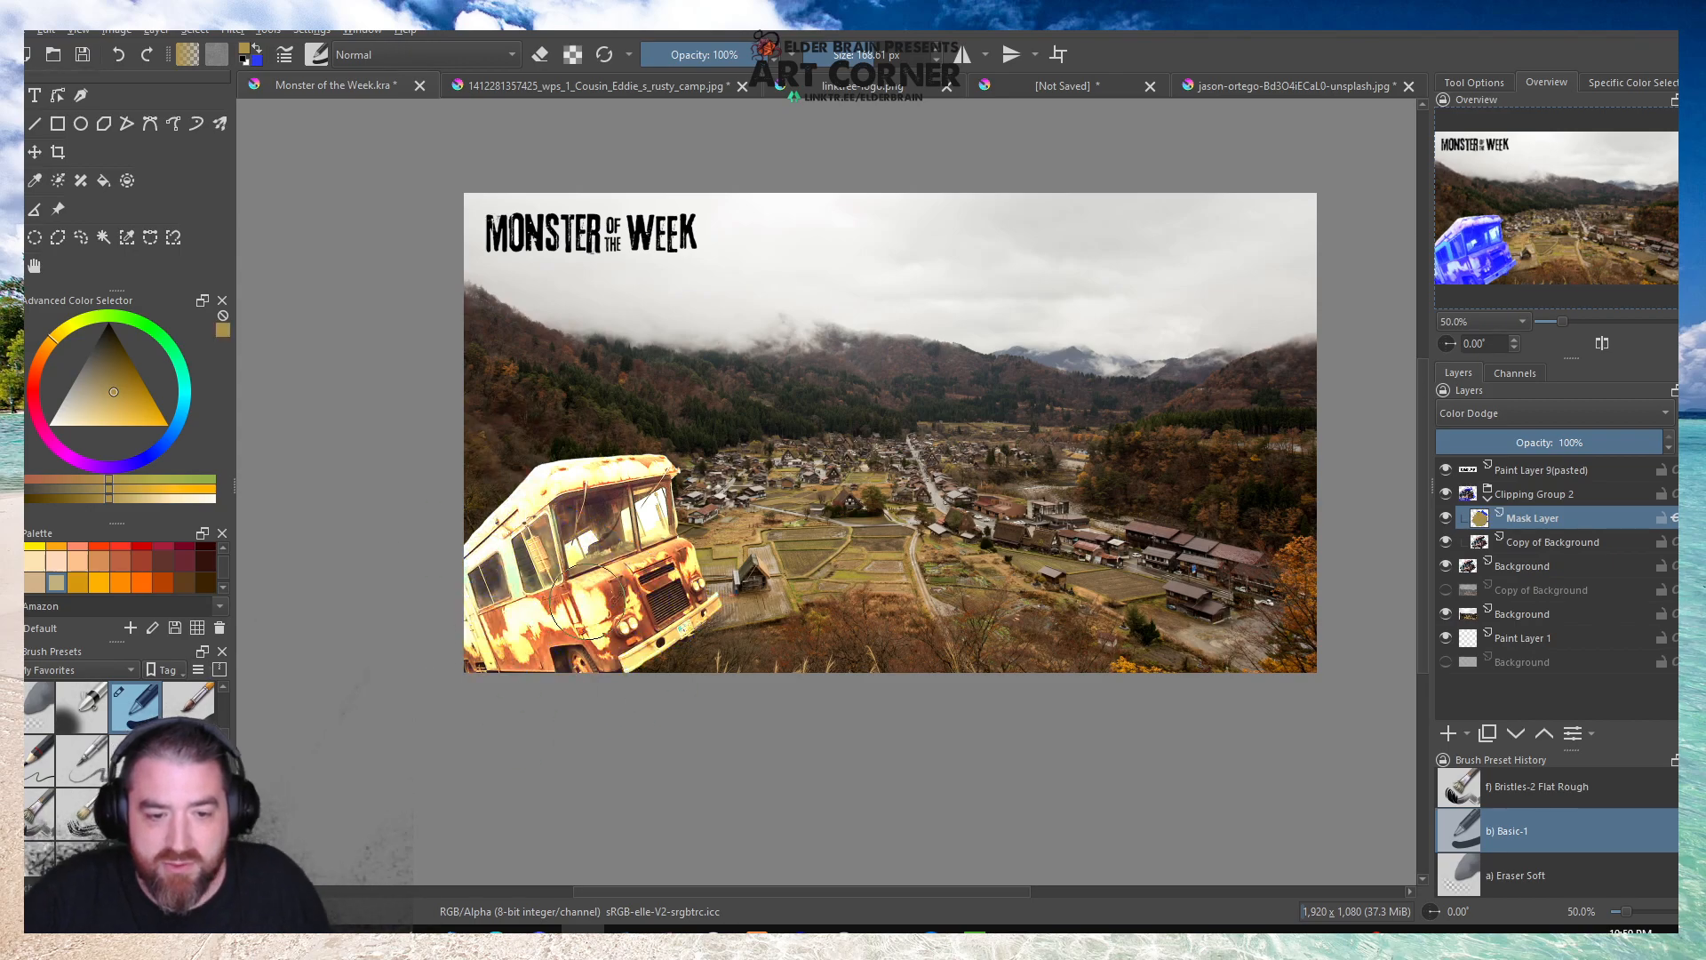
Try the Color, Burn, Addition and Multiply blending modes on the tan mask layer.
left_click(1489, 414)
left_click(1487, 398)
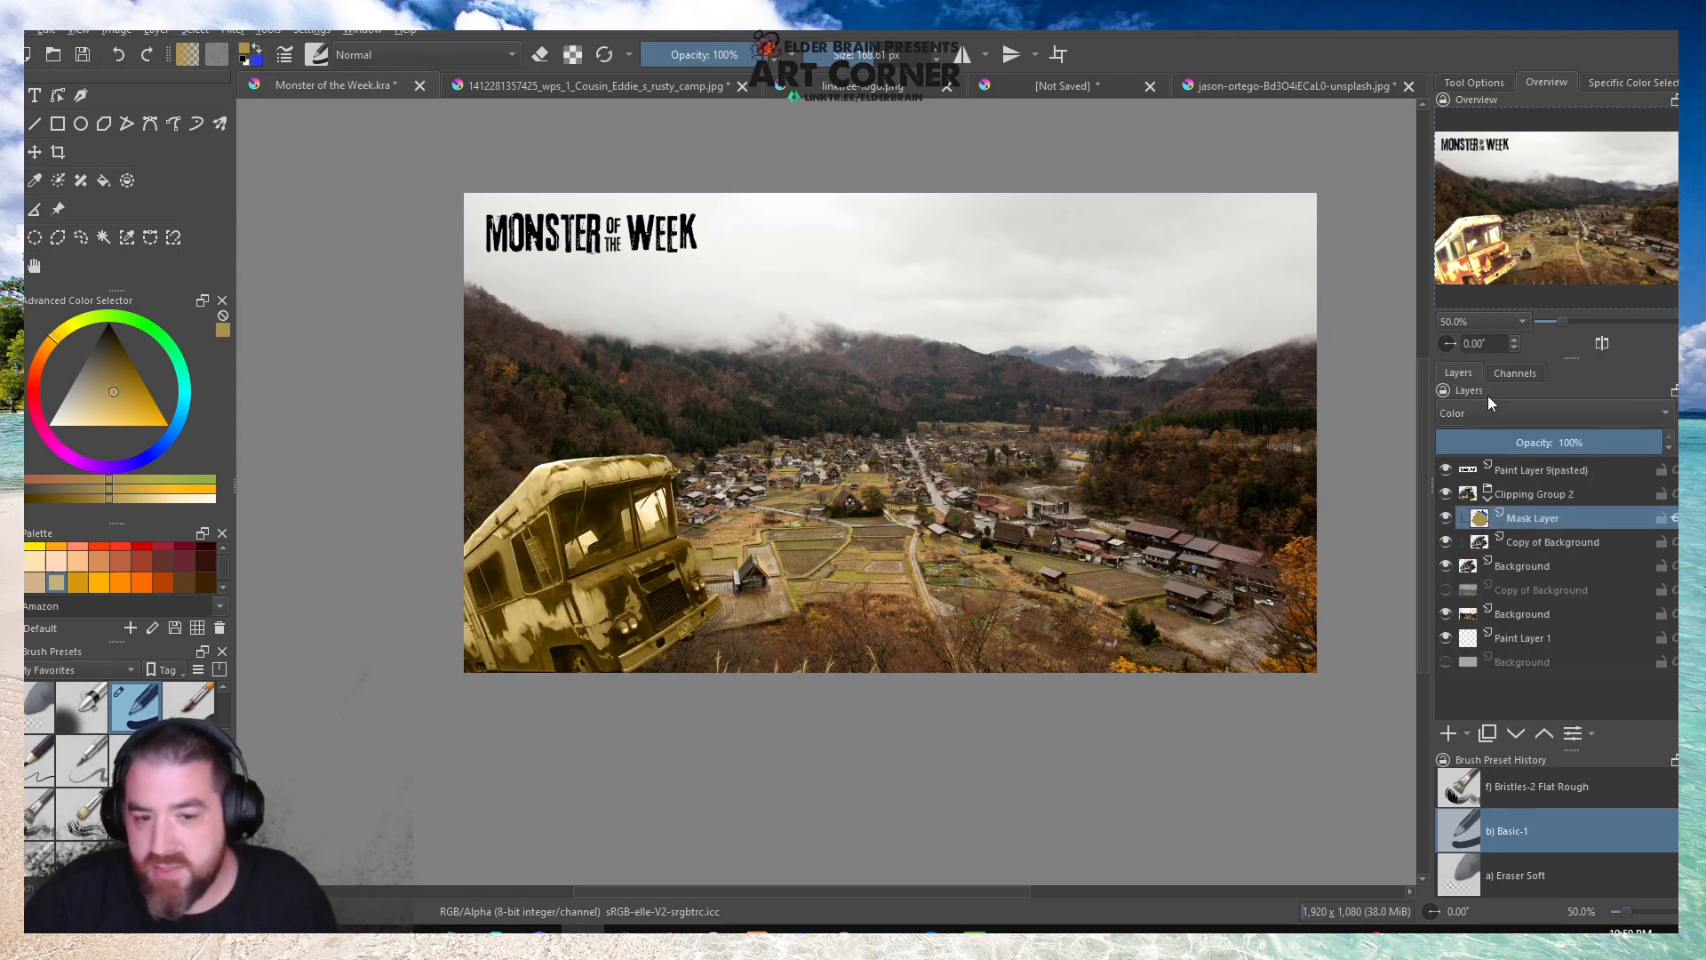
left_click(1468, 408)
left_click(1463, 407)
left_click(1461, 408)
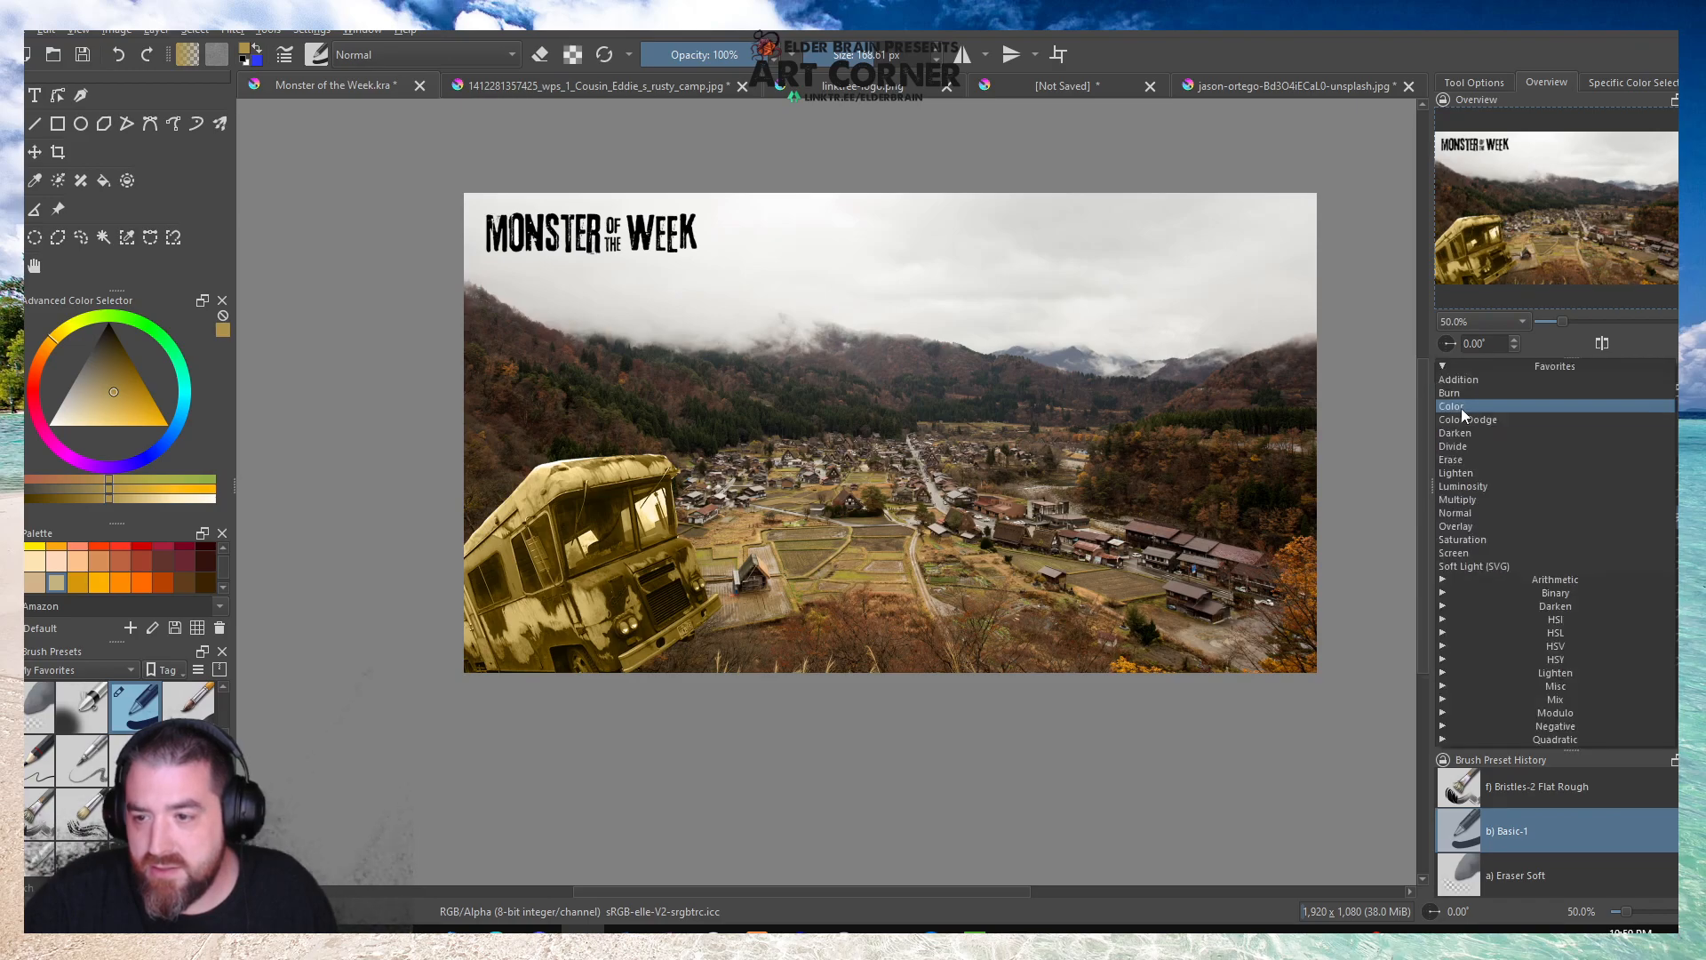
left_click(1458, 397)
left_click(1450, 408)
left_click(1452, 390)
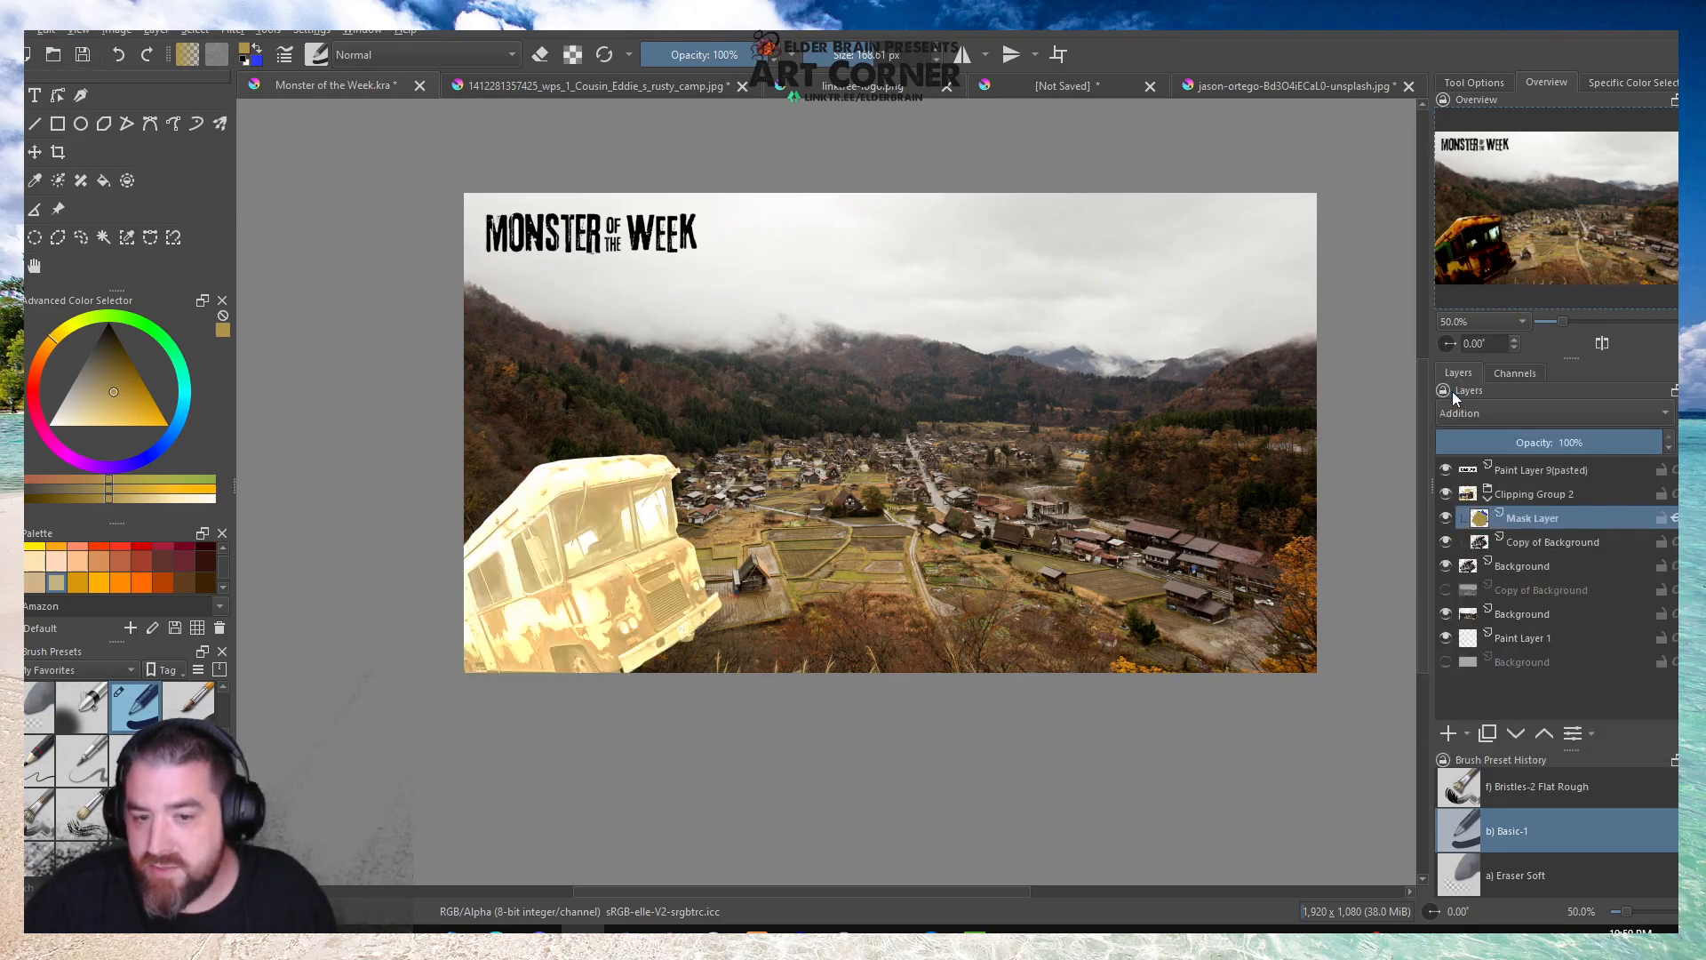
left_click(1455, 409)
left_click(1457, 529)
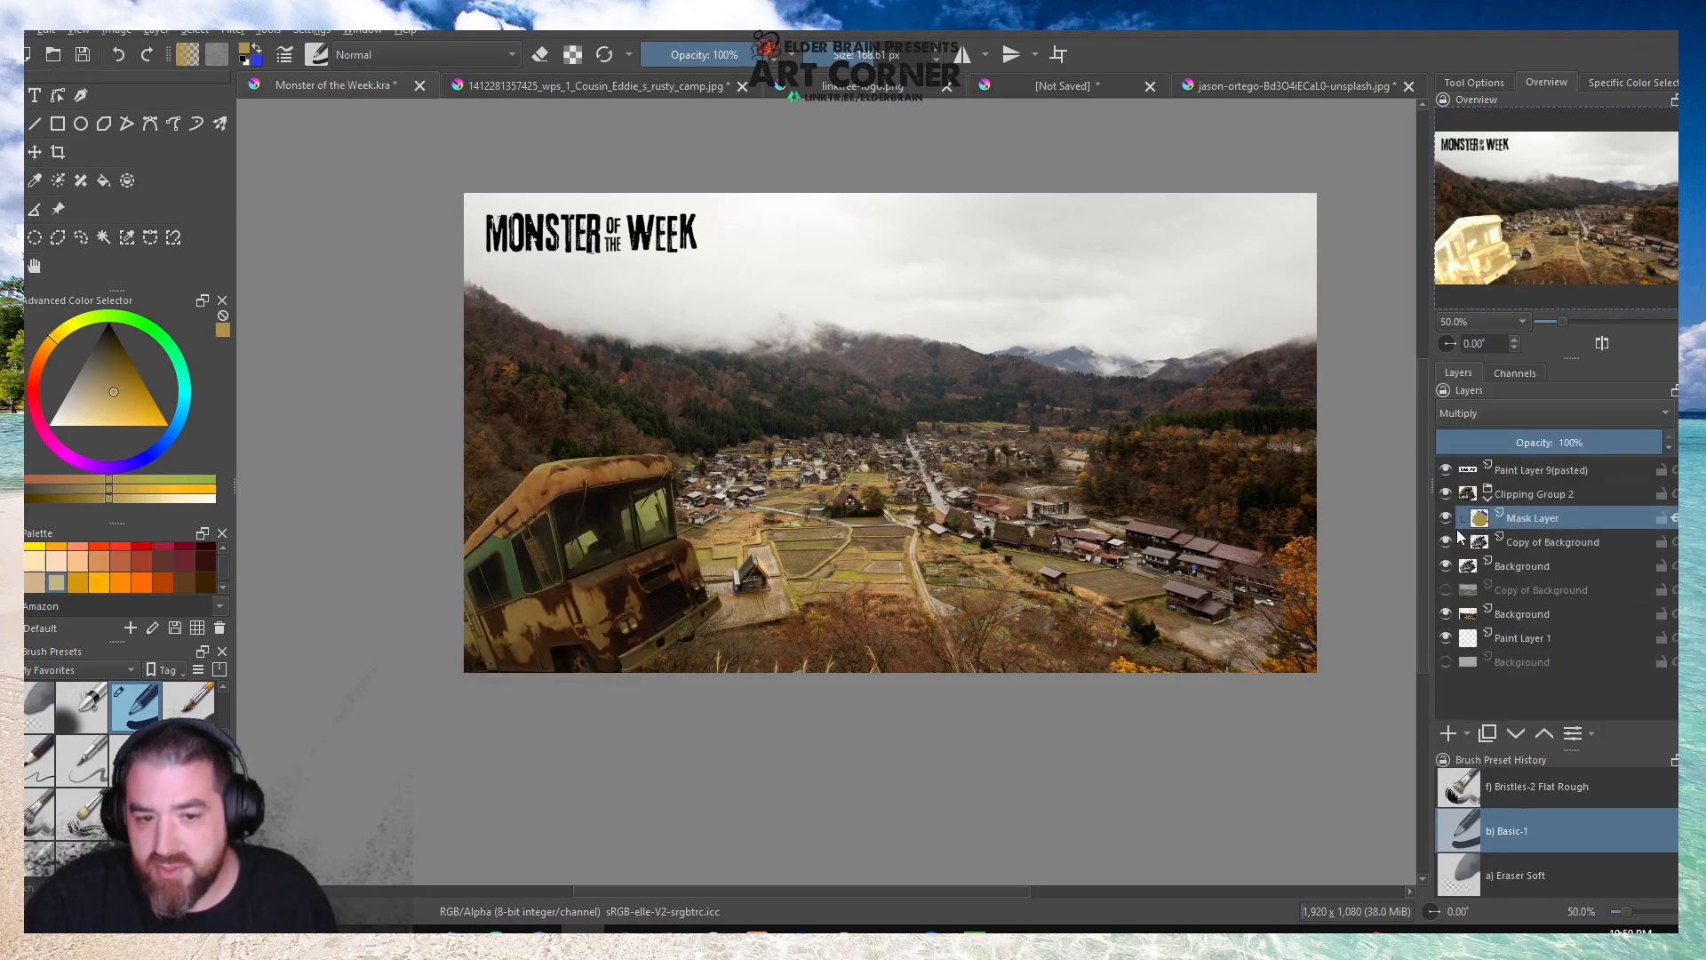
mouse_move(1457, 519)
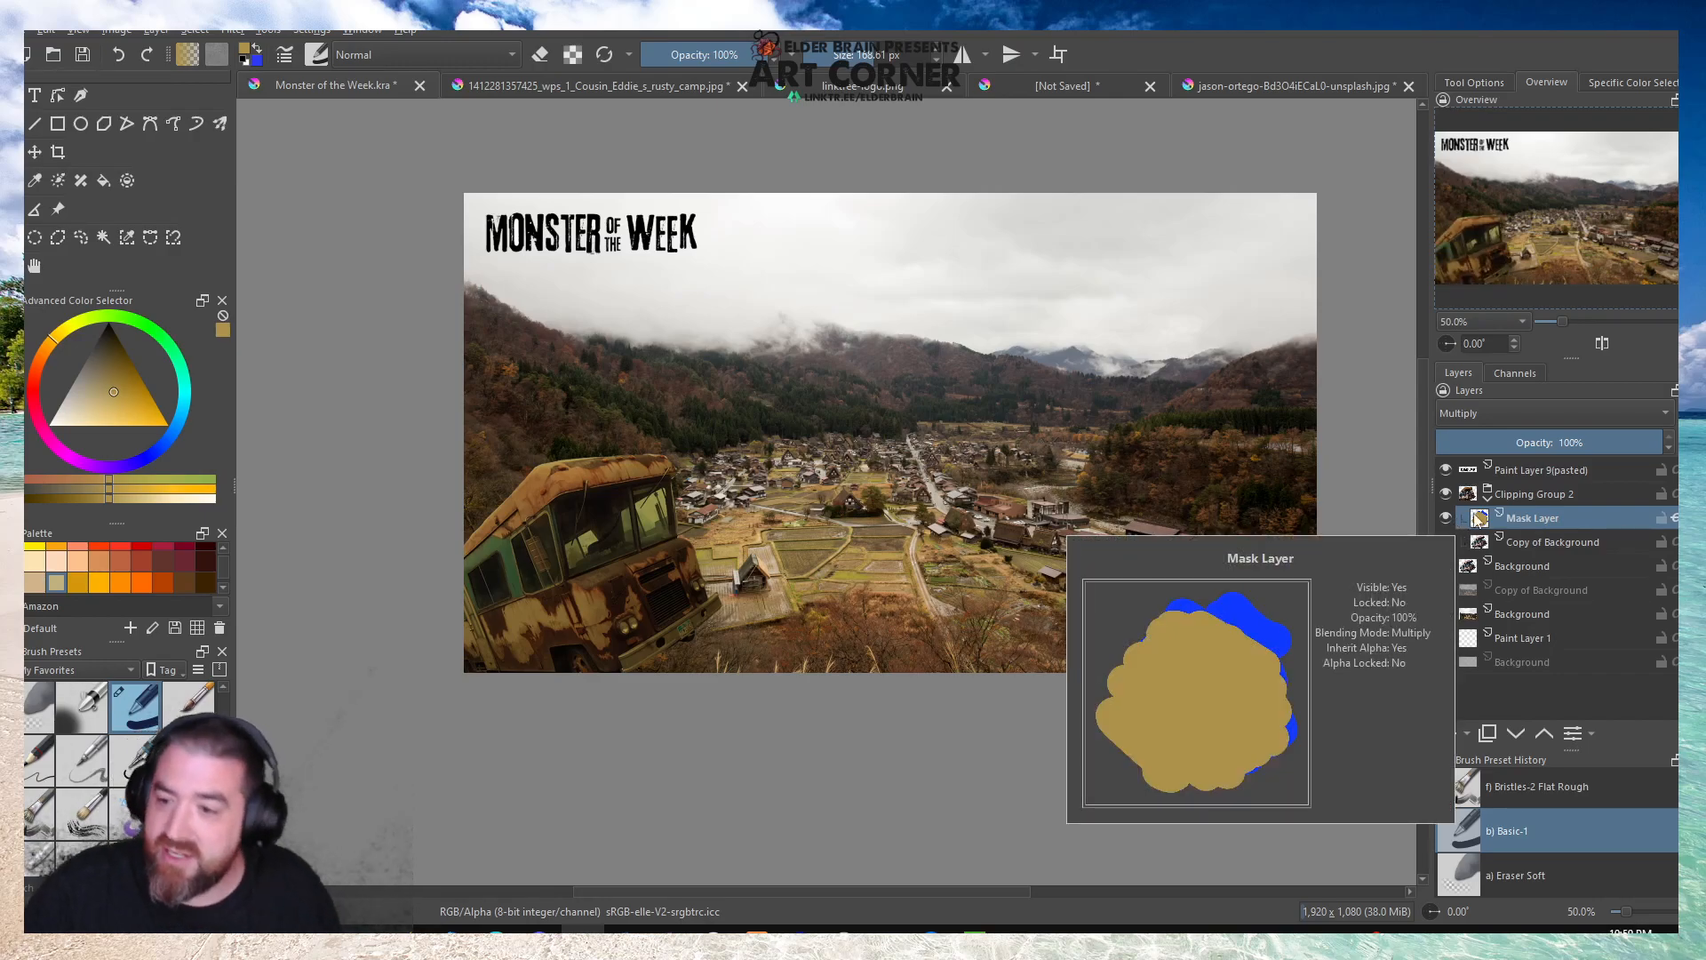
Set the tan mask layer's blending mode to Overlay, compare the camper with and without it, and inspect the roof up close.
left_click(1489, 413)
left_click(1479, 433)
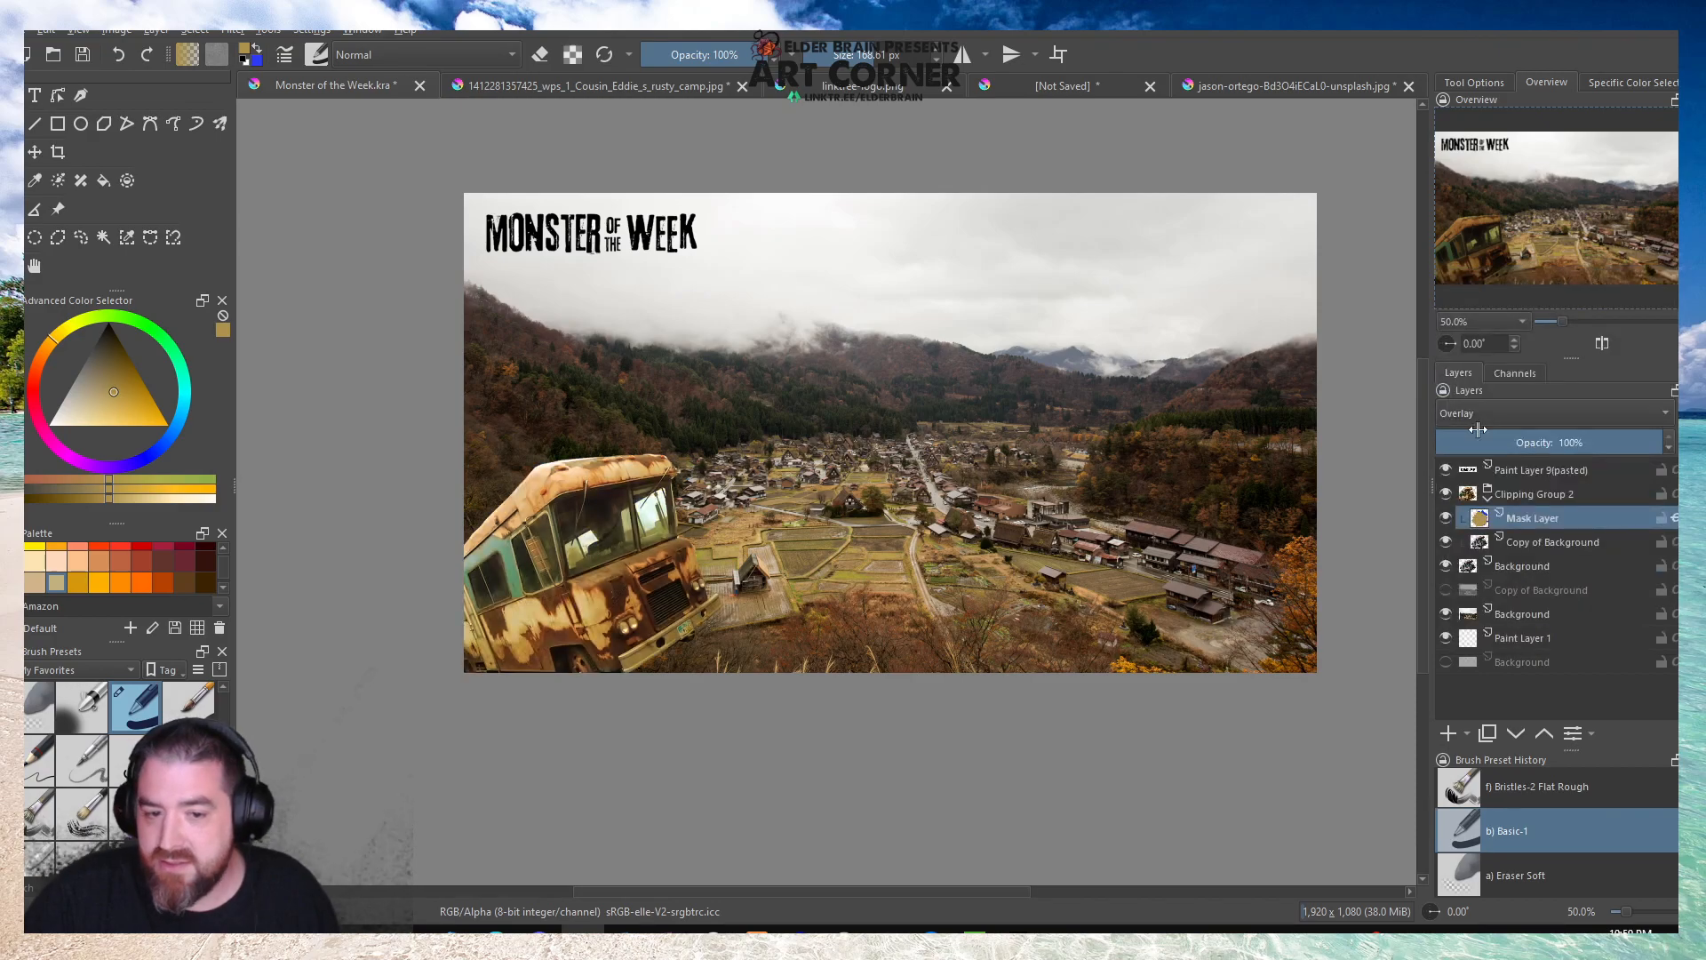
left_click(1445, 520)
left_click(1445, 520)
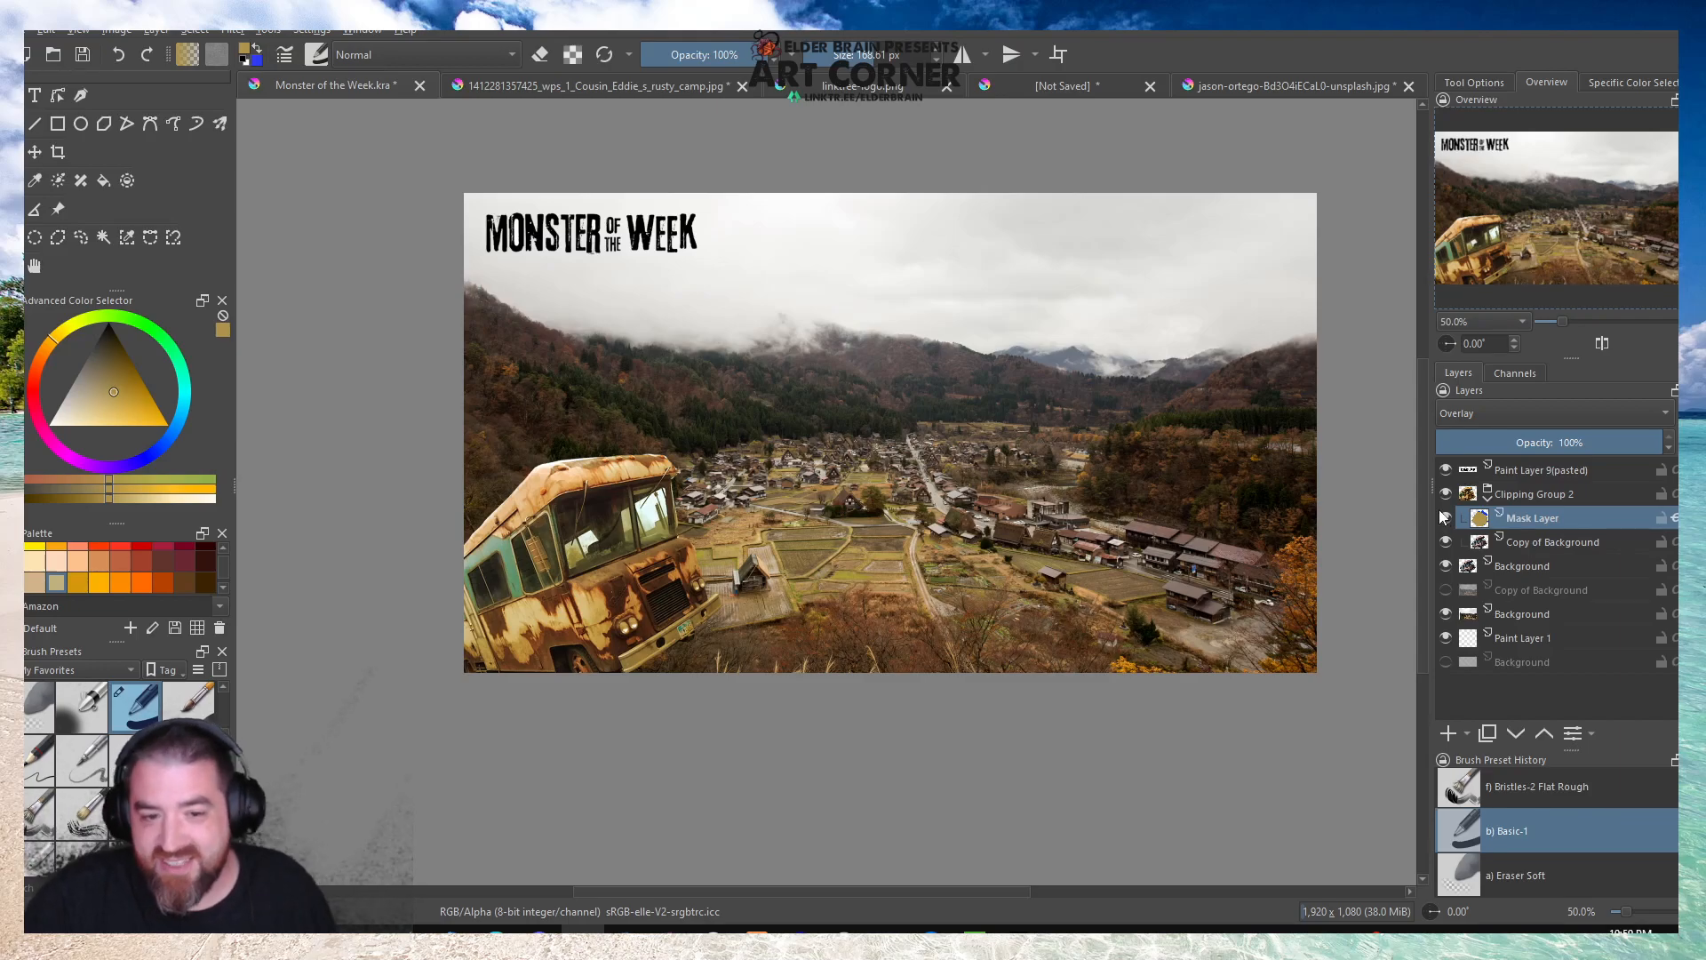
key("plus")
key("plus")
key("plus")
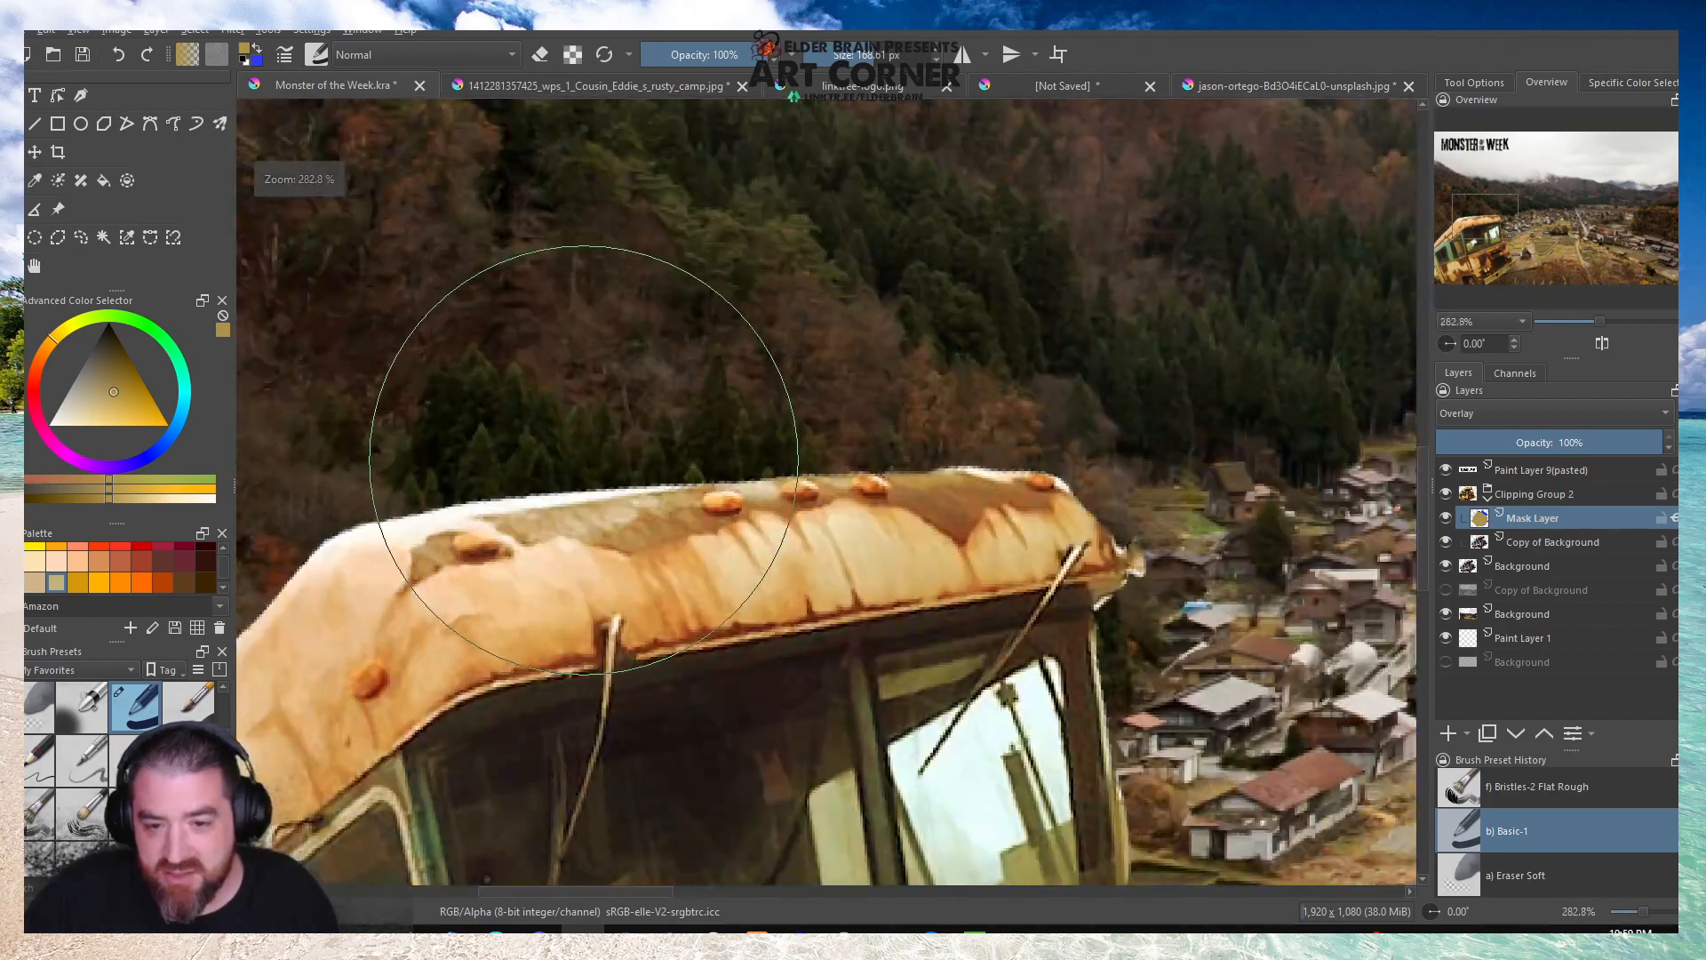
key("plus")
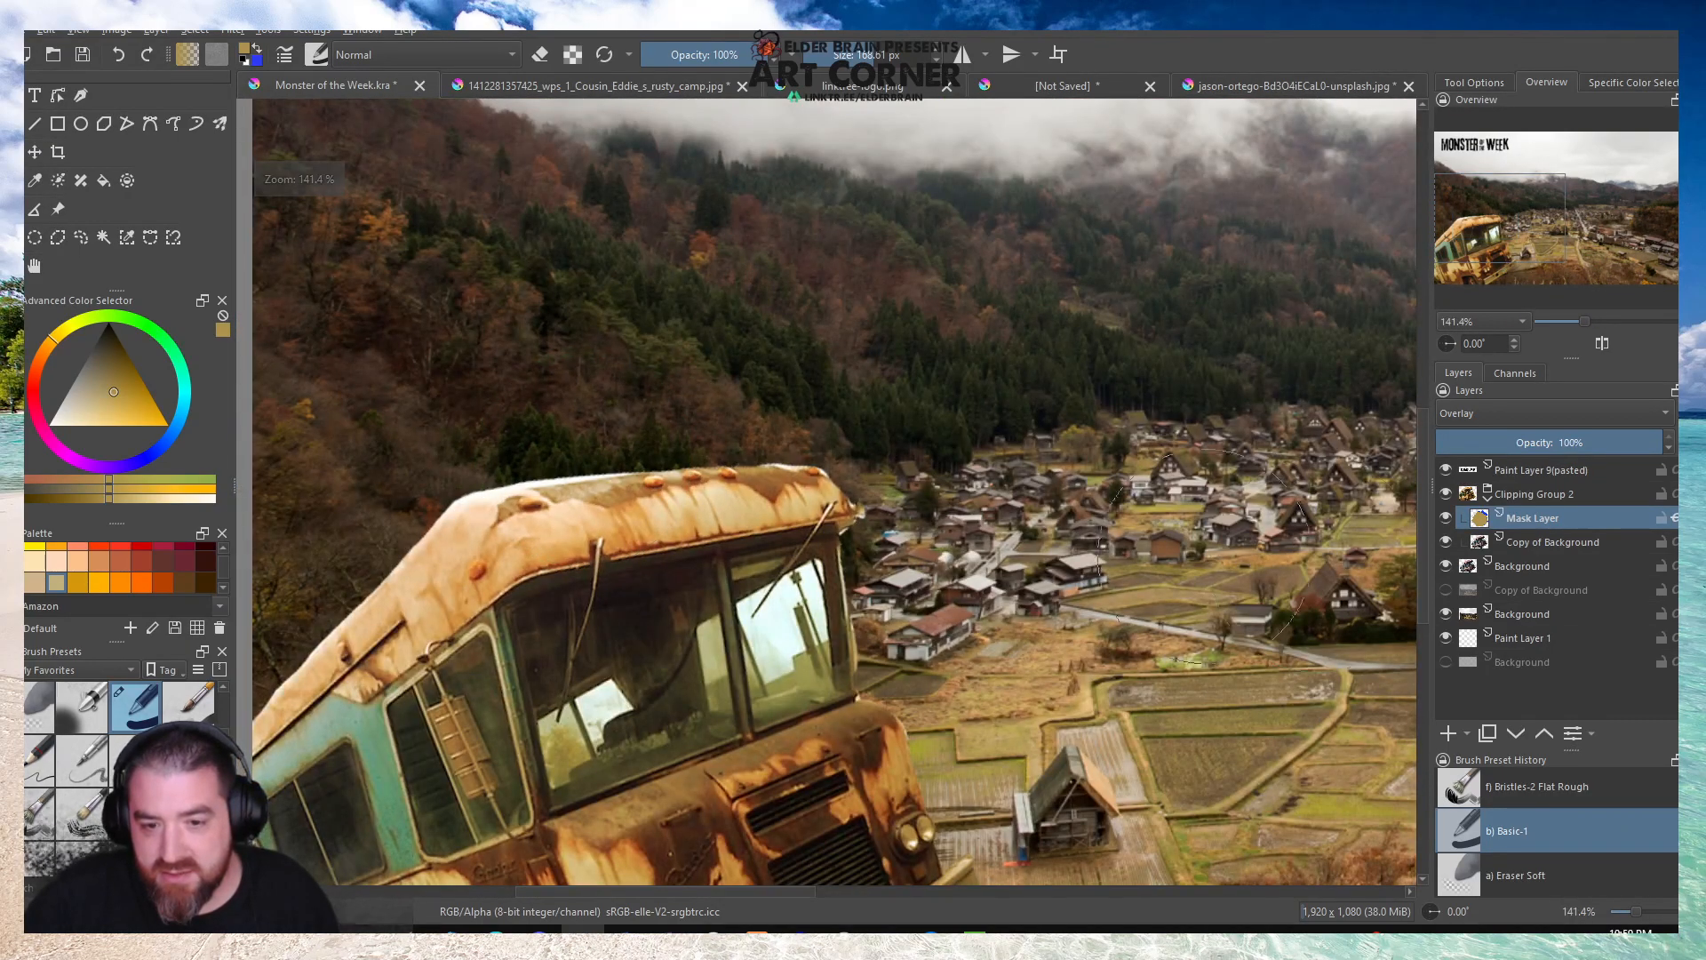
Remove the clipping group holding the tinted camper copy.
left_click(1490, 494)
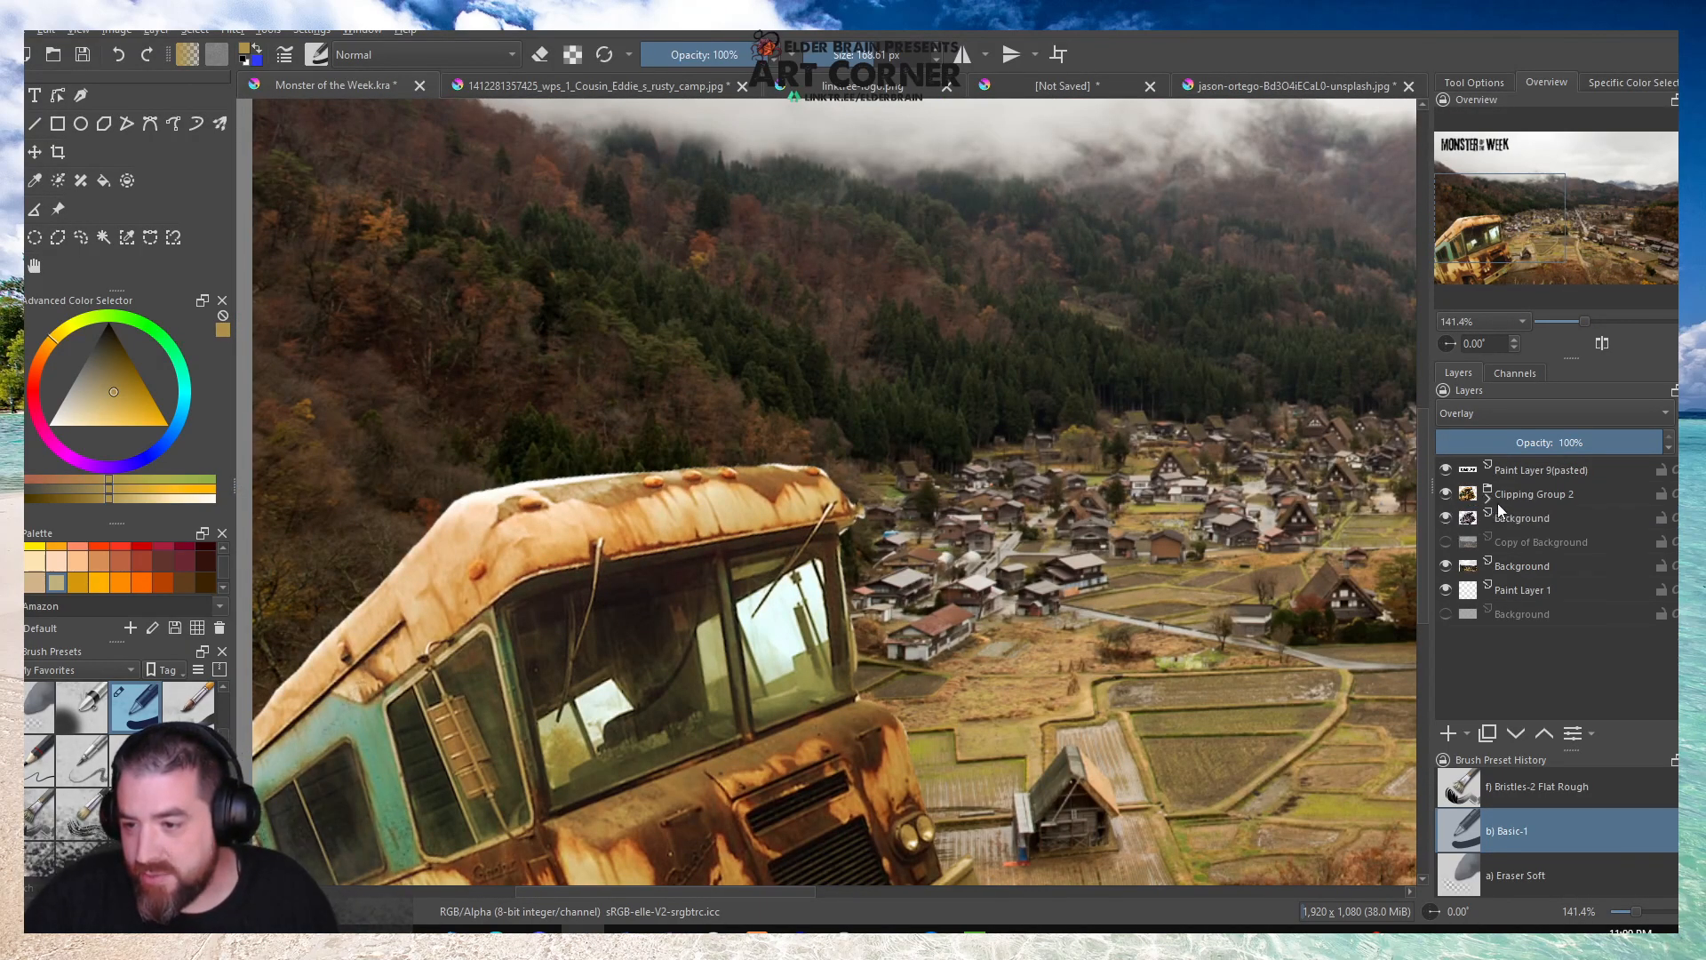
right_click(1511, 495)
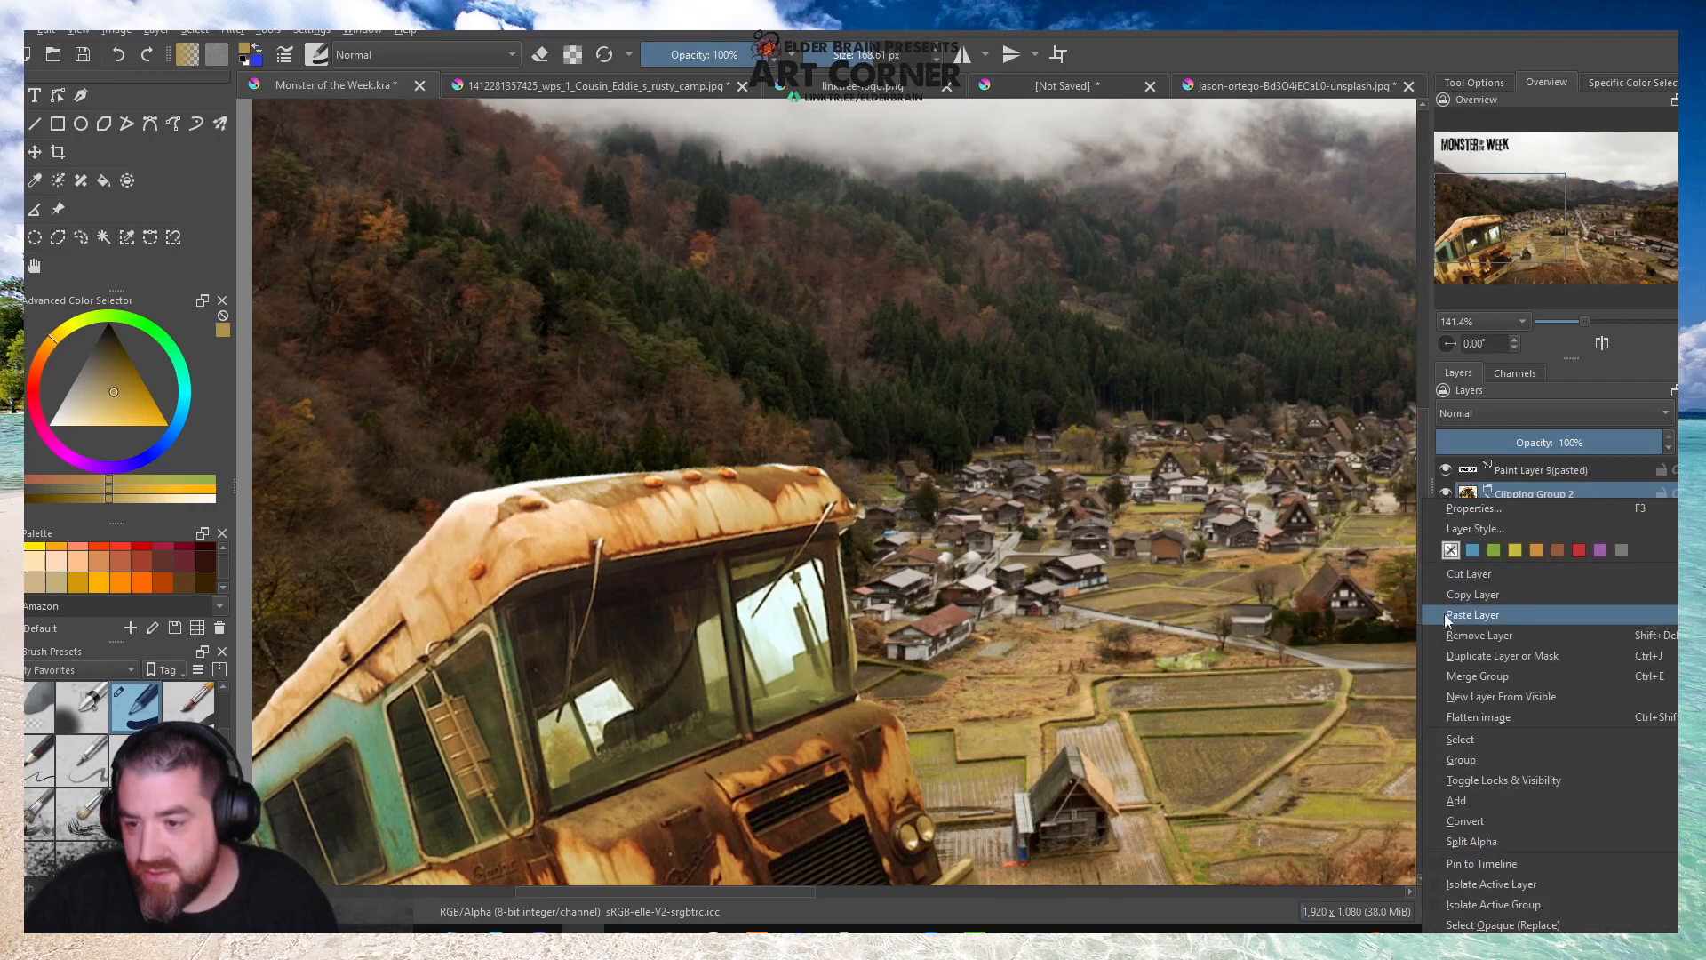
left_click(1479, 634)
Using the Eraser Small brush at 3 px, erase the light fringe beside the camper's windshield pillar just below the roof corner.
key("plus")
key("plus")
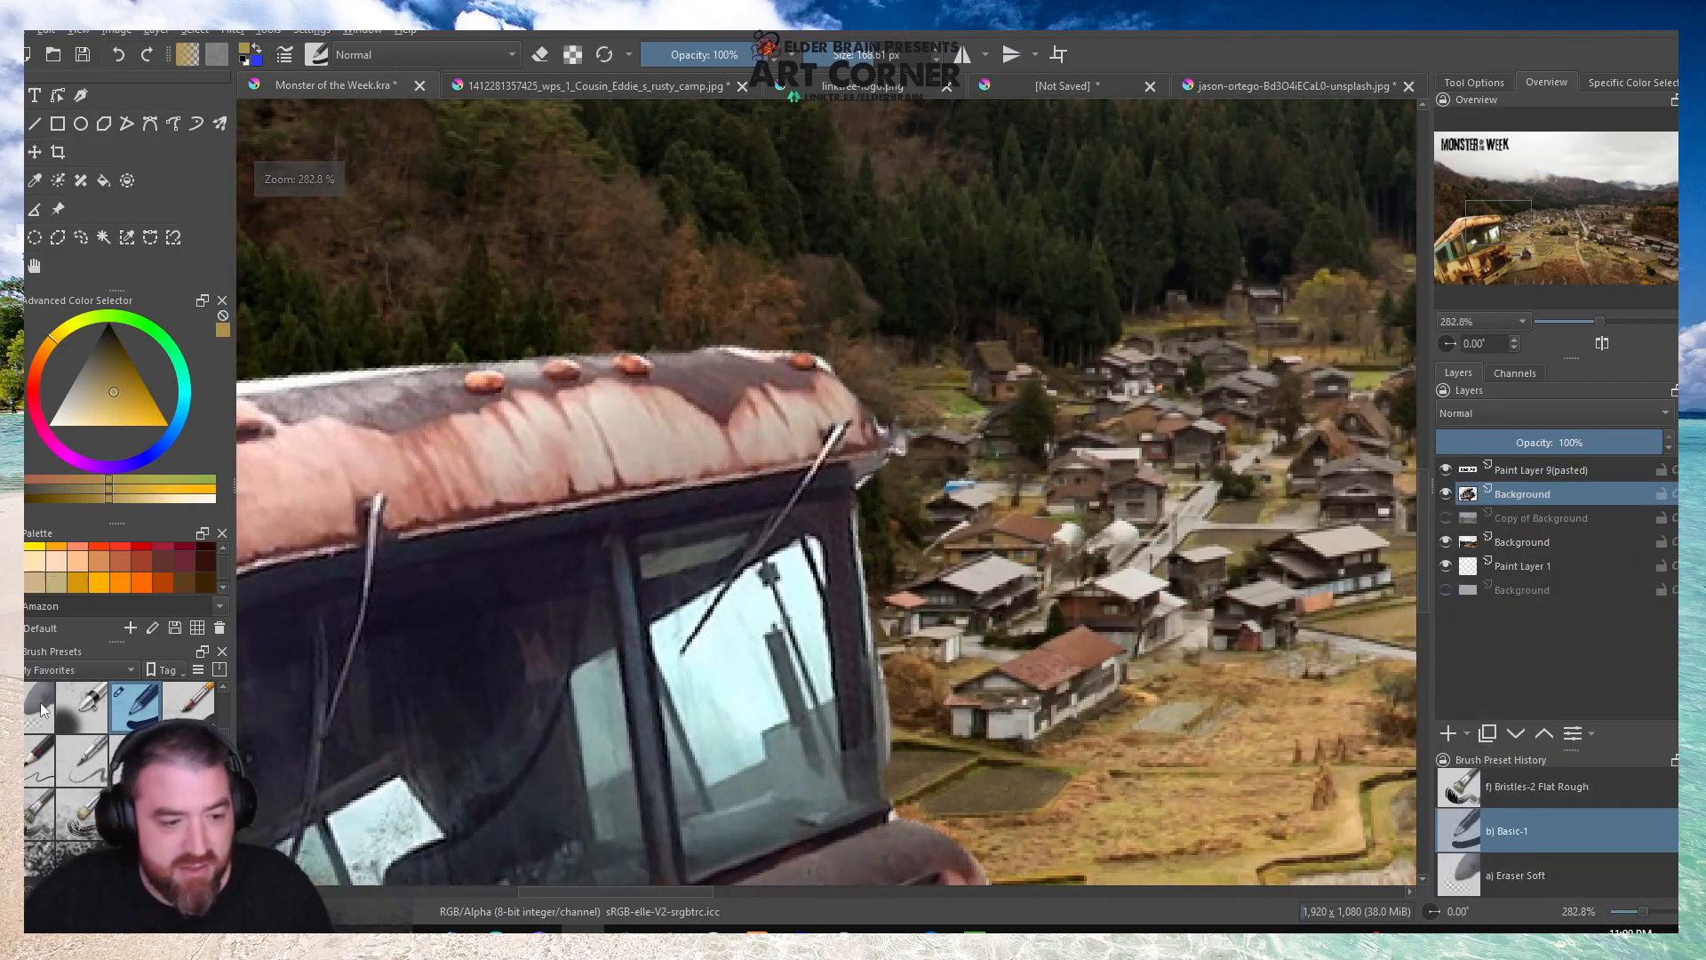
scroll(66, 727, "up", 1)
left_click(180, 698)
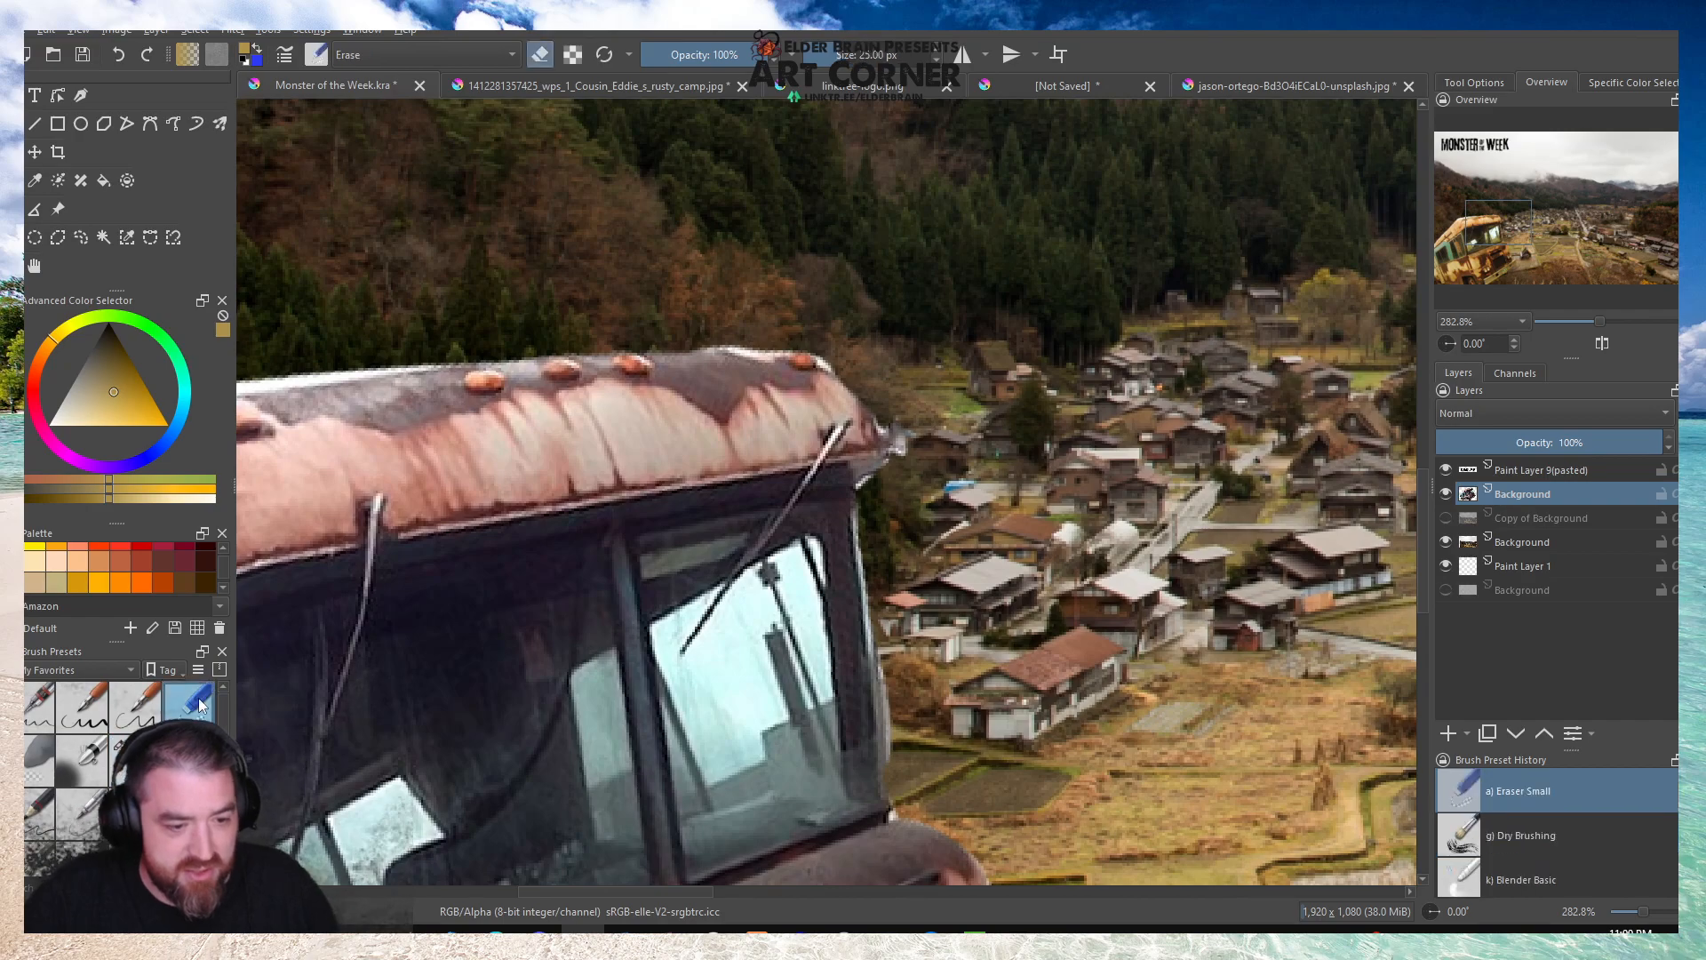
left_click(822, 54)
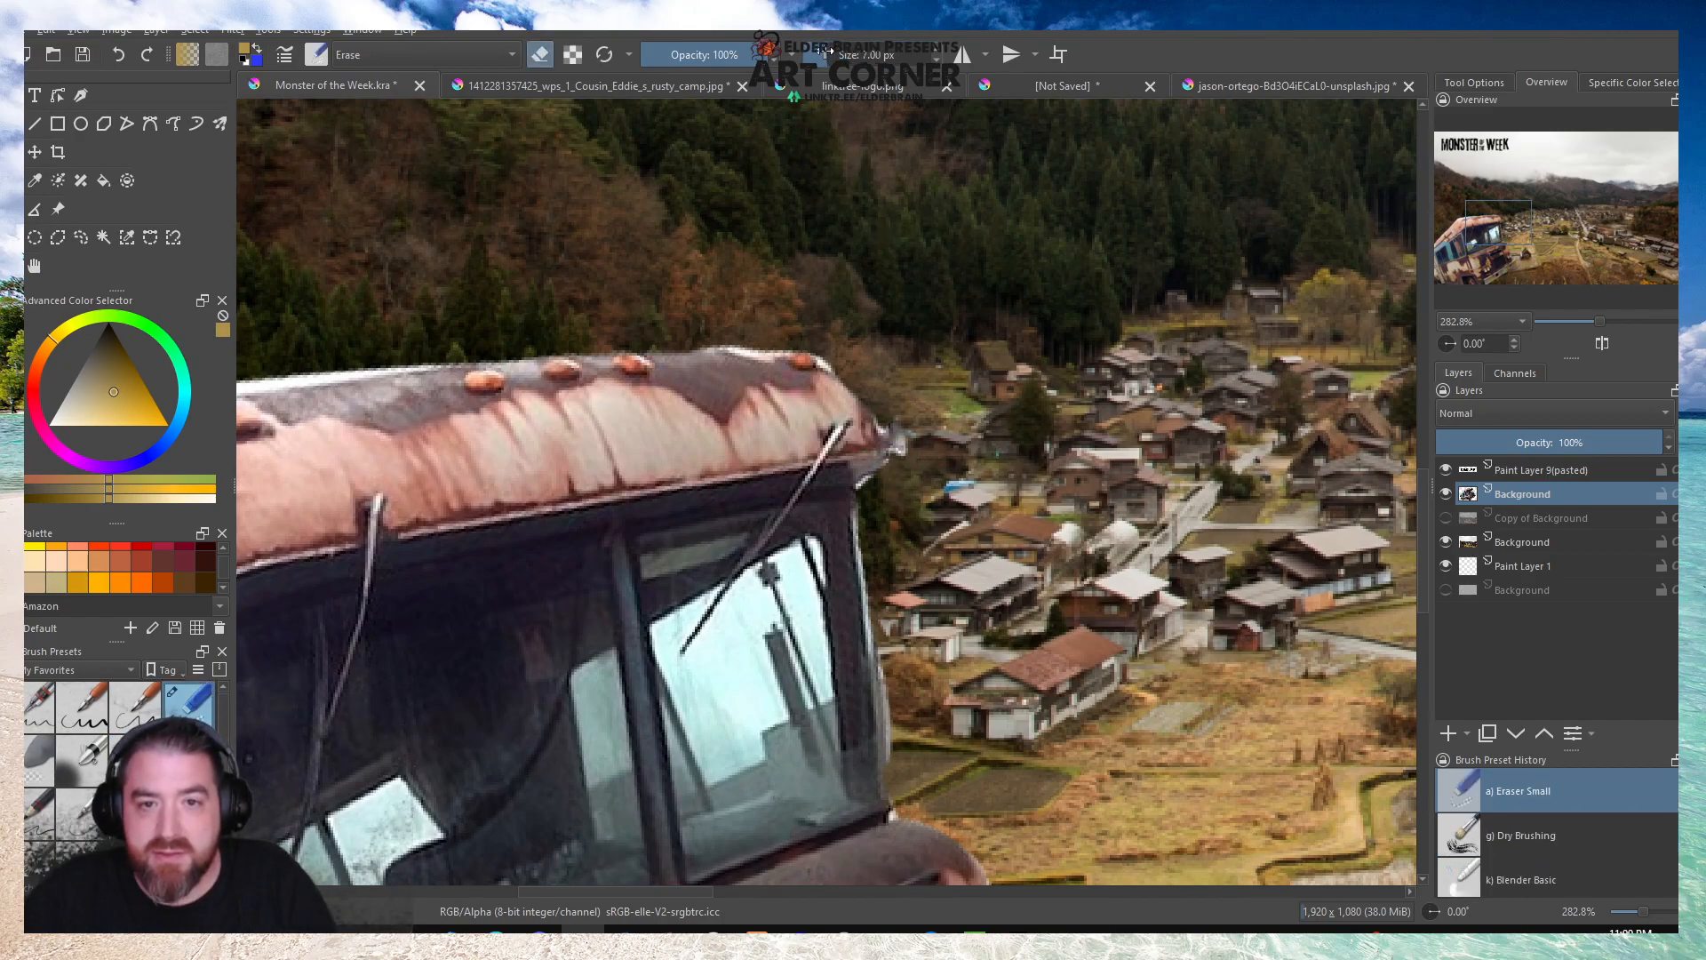
scroll(894, 466, "up", 5)
mouse_move(721, 567)
left_mouse_down()
mouse_move(680, 593)
mouse_move(688, 615)
mouse_move(778, 505)
left_mouse_up()
scroll(777, 506, "down", 5)
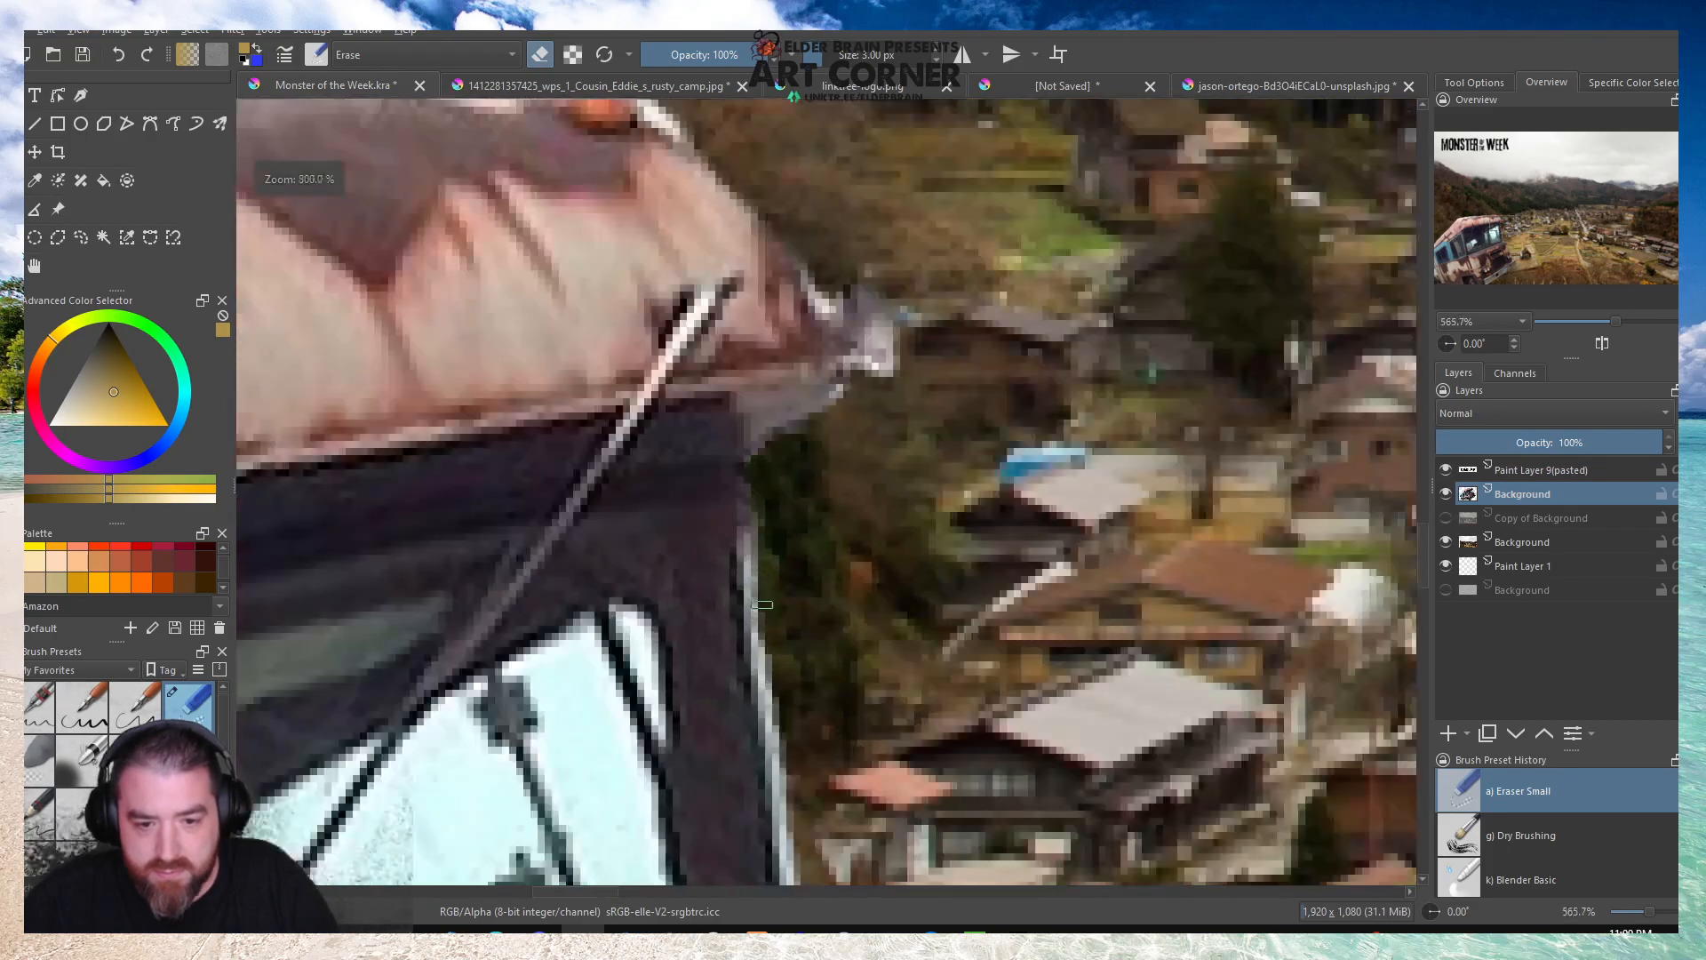
Erase the light fringe along the outer edge of the camper's windshield pillar, from below the roof corner downward.
scroll(753, 611, "up", 4)
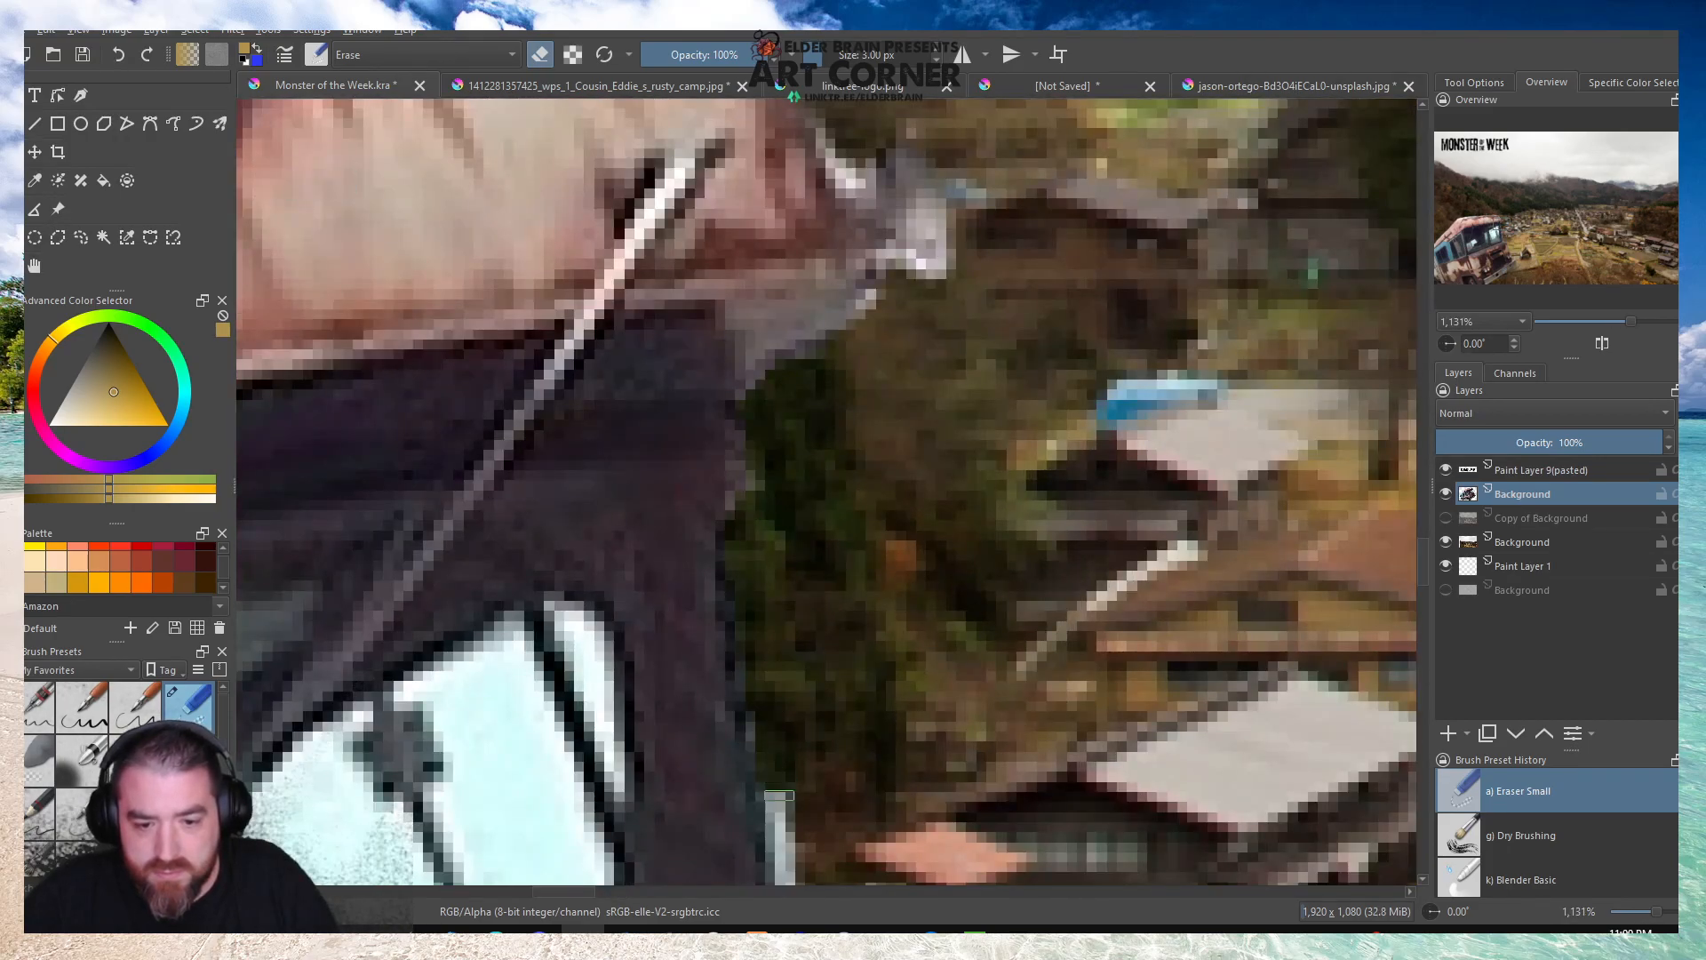
scroll(753, 611, "down", 4)
scroll(786, 549, "up", 2)
left_click_drag(789, 550, 853, 873)
scroll(811, 605, "down", 4)
scroll(807, 696, "up", 5)
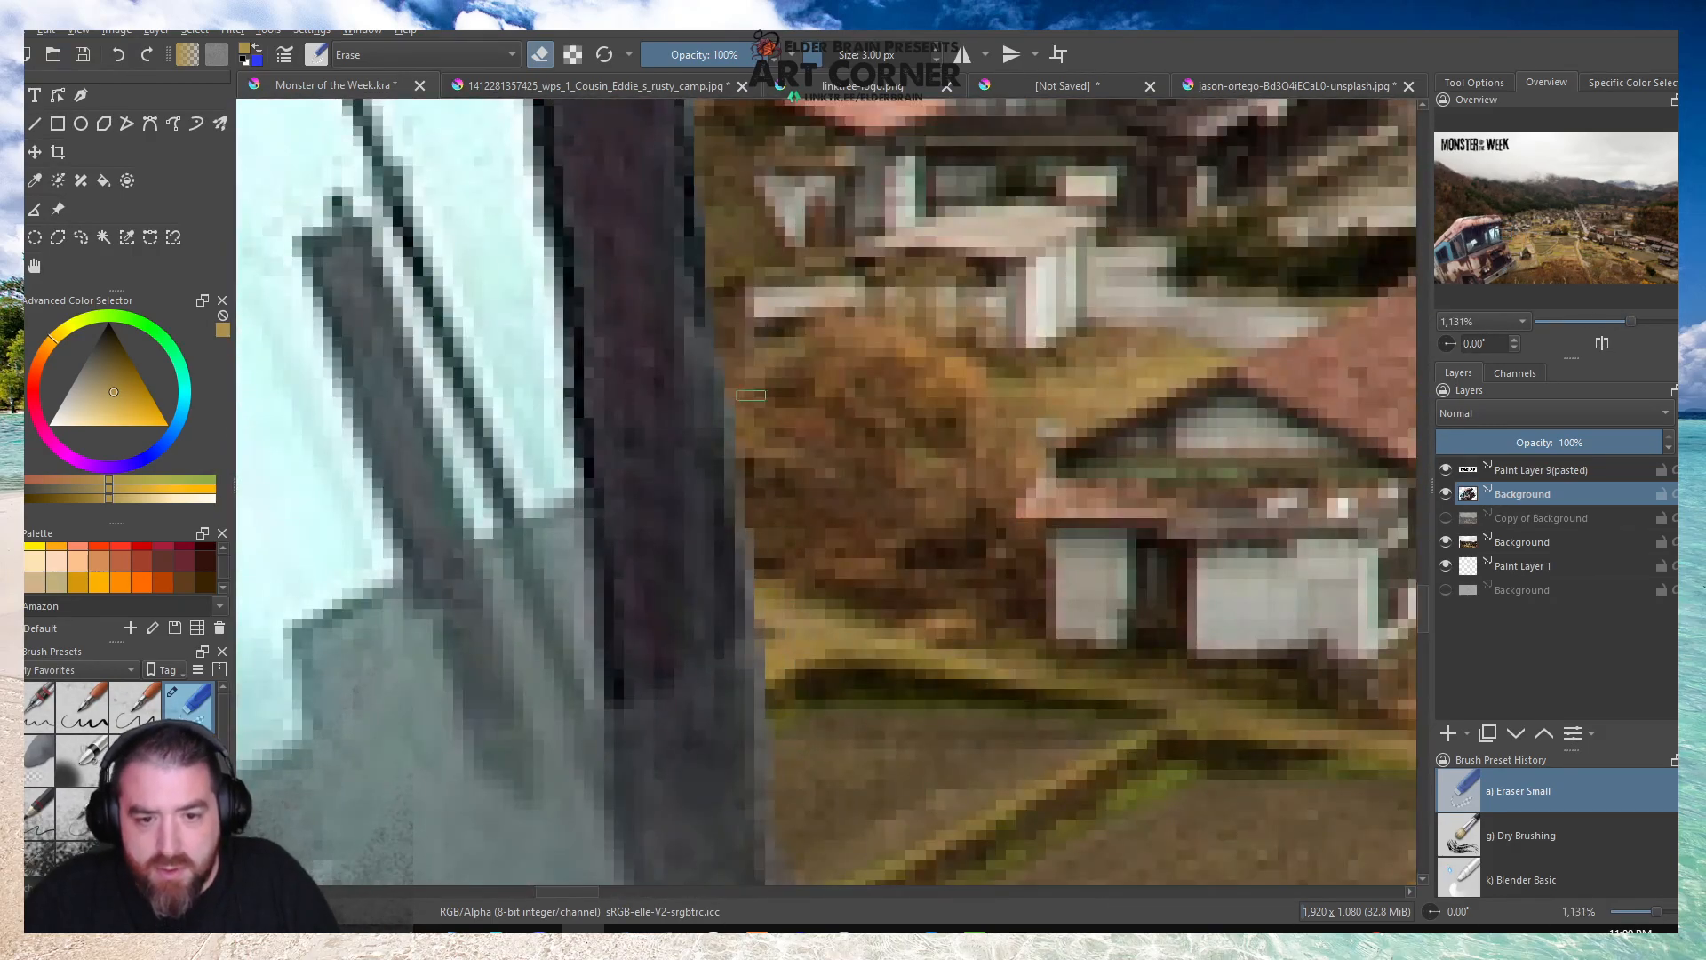
Examine the camper's outer edge from the windshield pillar's base past the hood and headlights to the bumper.
scroll(807, 696, "down", 4)
scroll(798, 548, "up", 5)
scroll(799, 548, "down", 4)
scroll(821, 536, "up", 4)
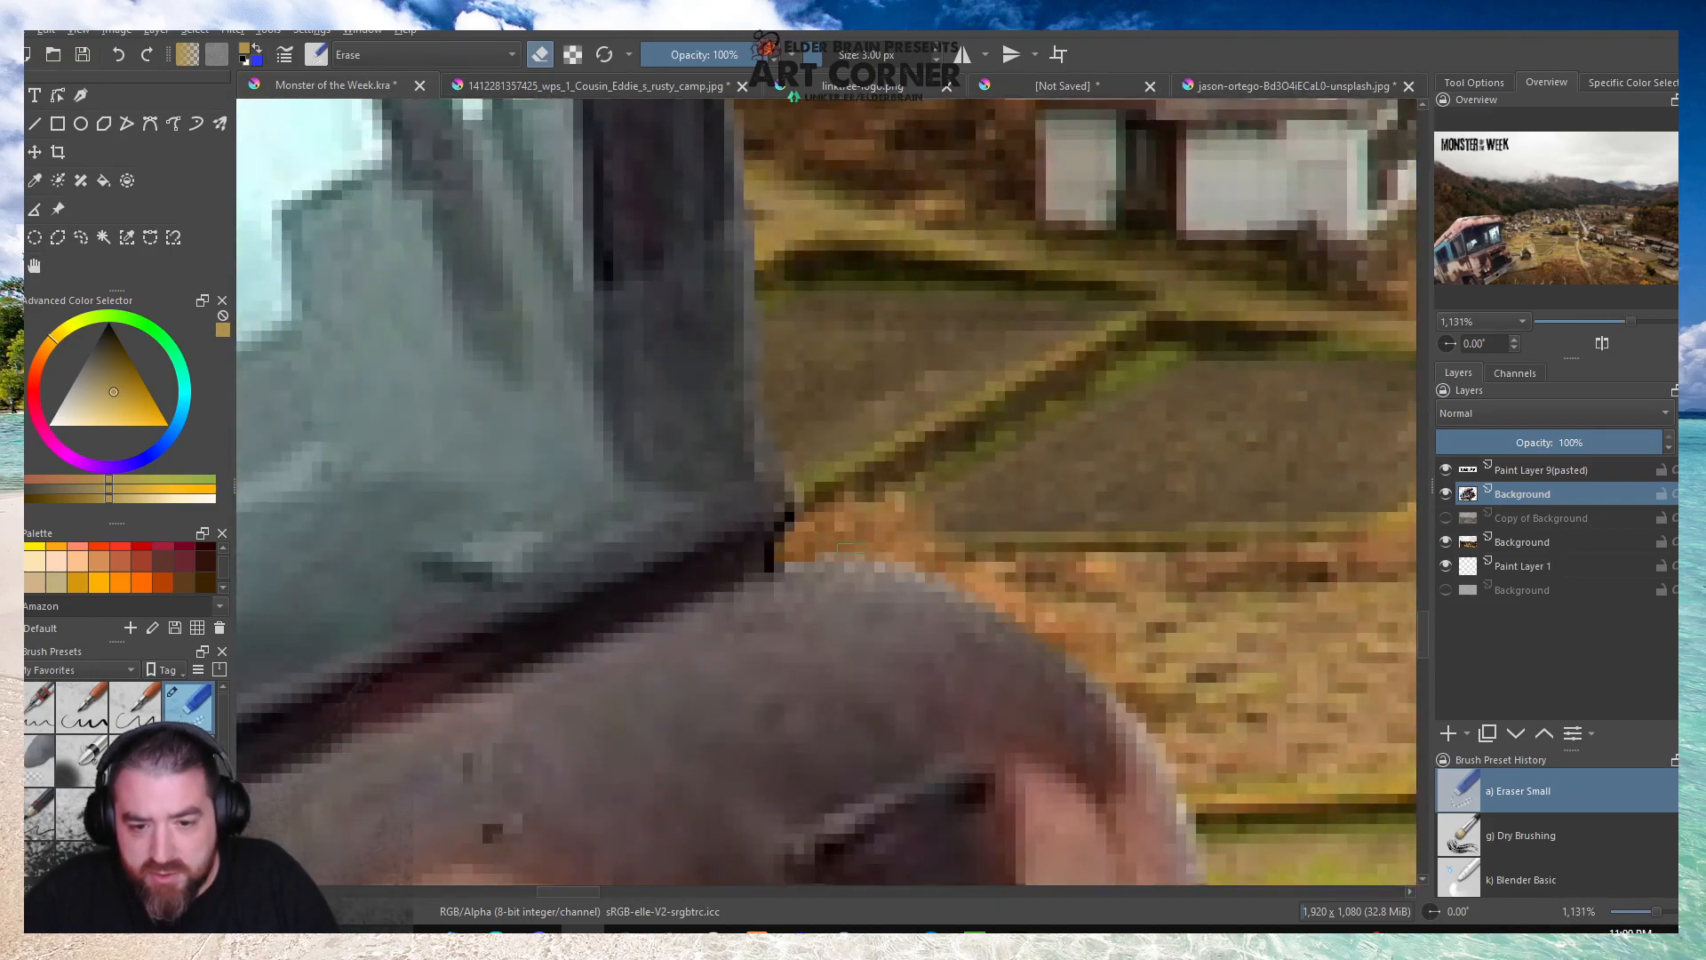
scroll(849, 552, "down", 1)
scroll(853, 547, "up", 4)
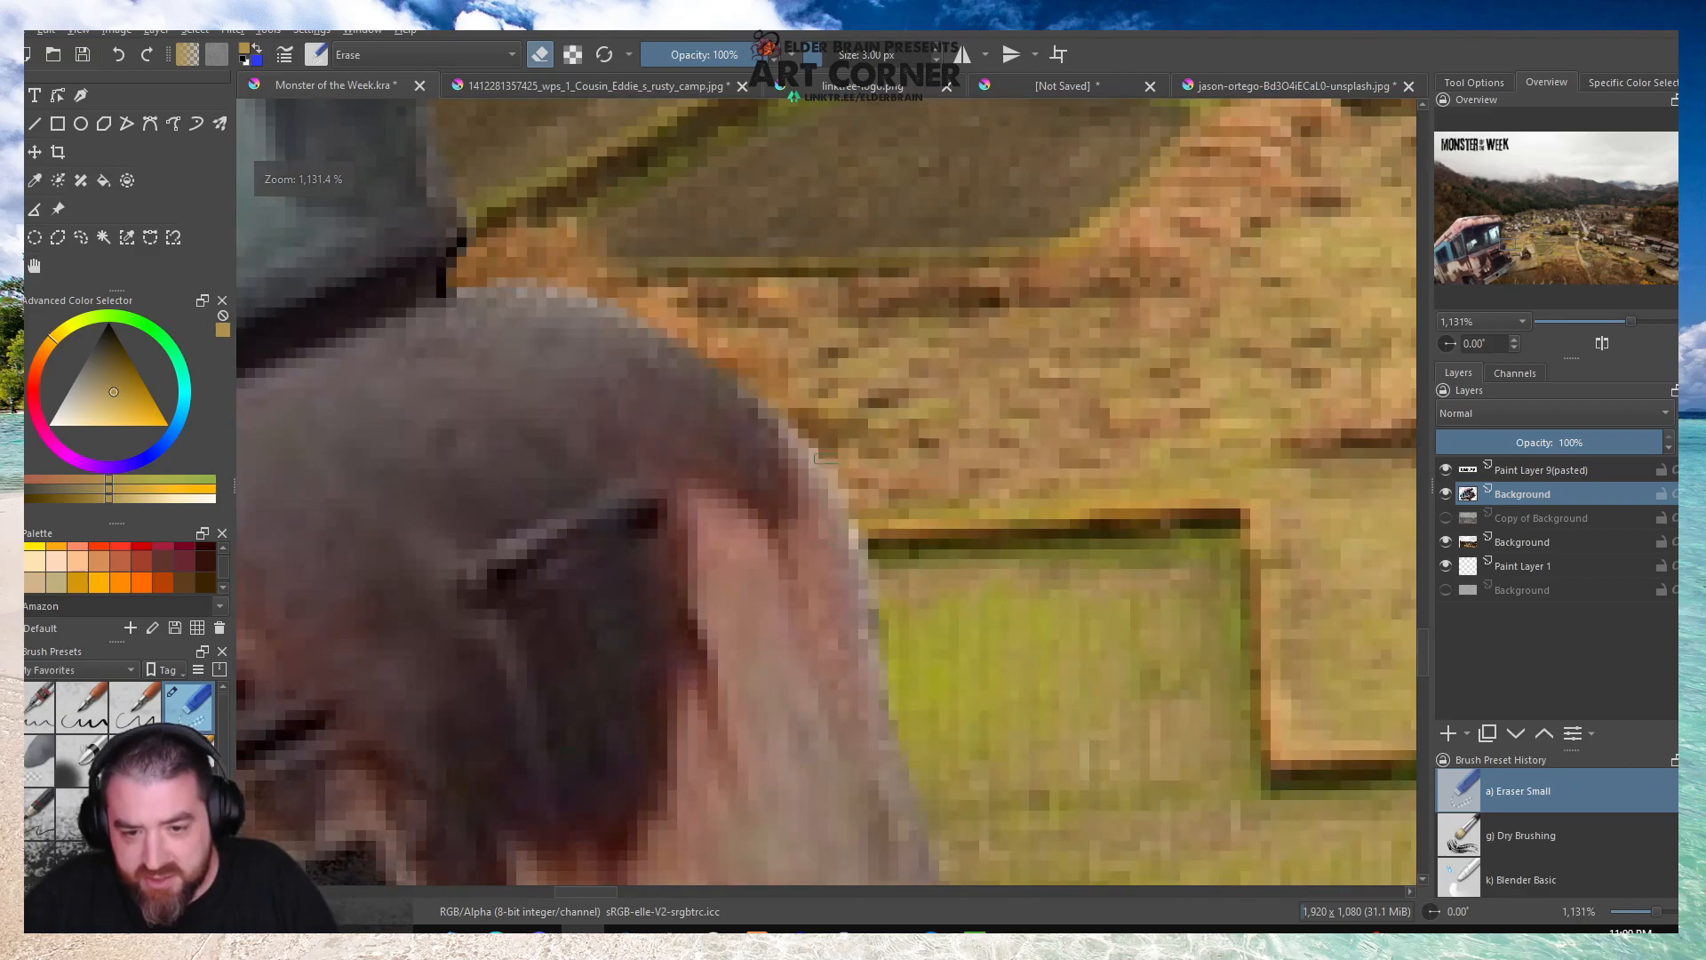
scroll(901, 622, "up", 3)
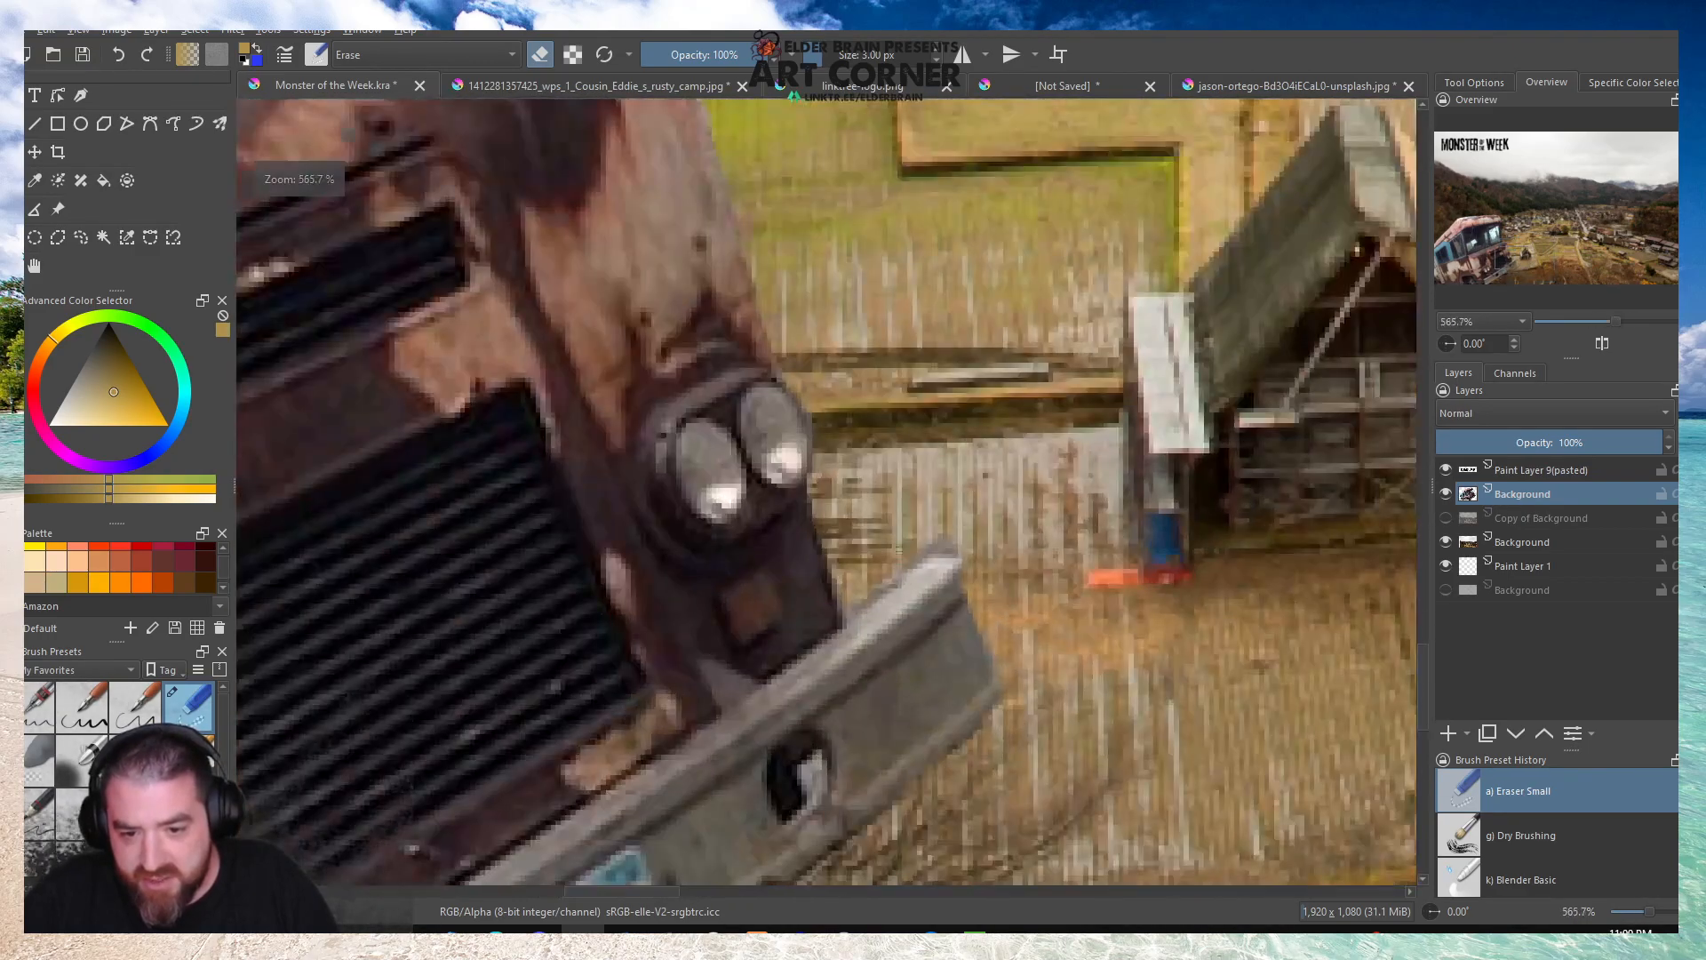
scroll(920, 524, "down", 5)
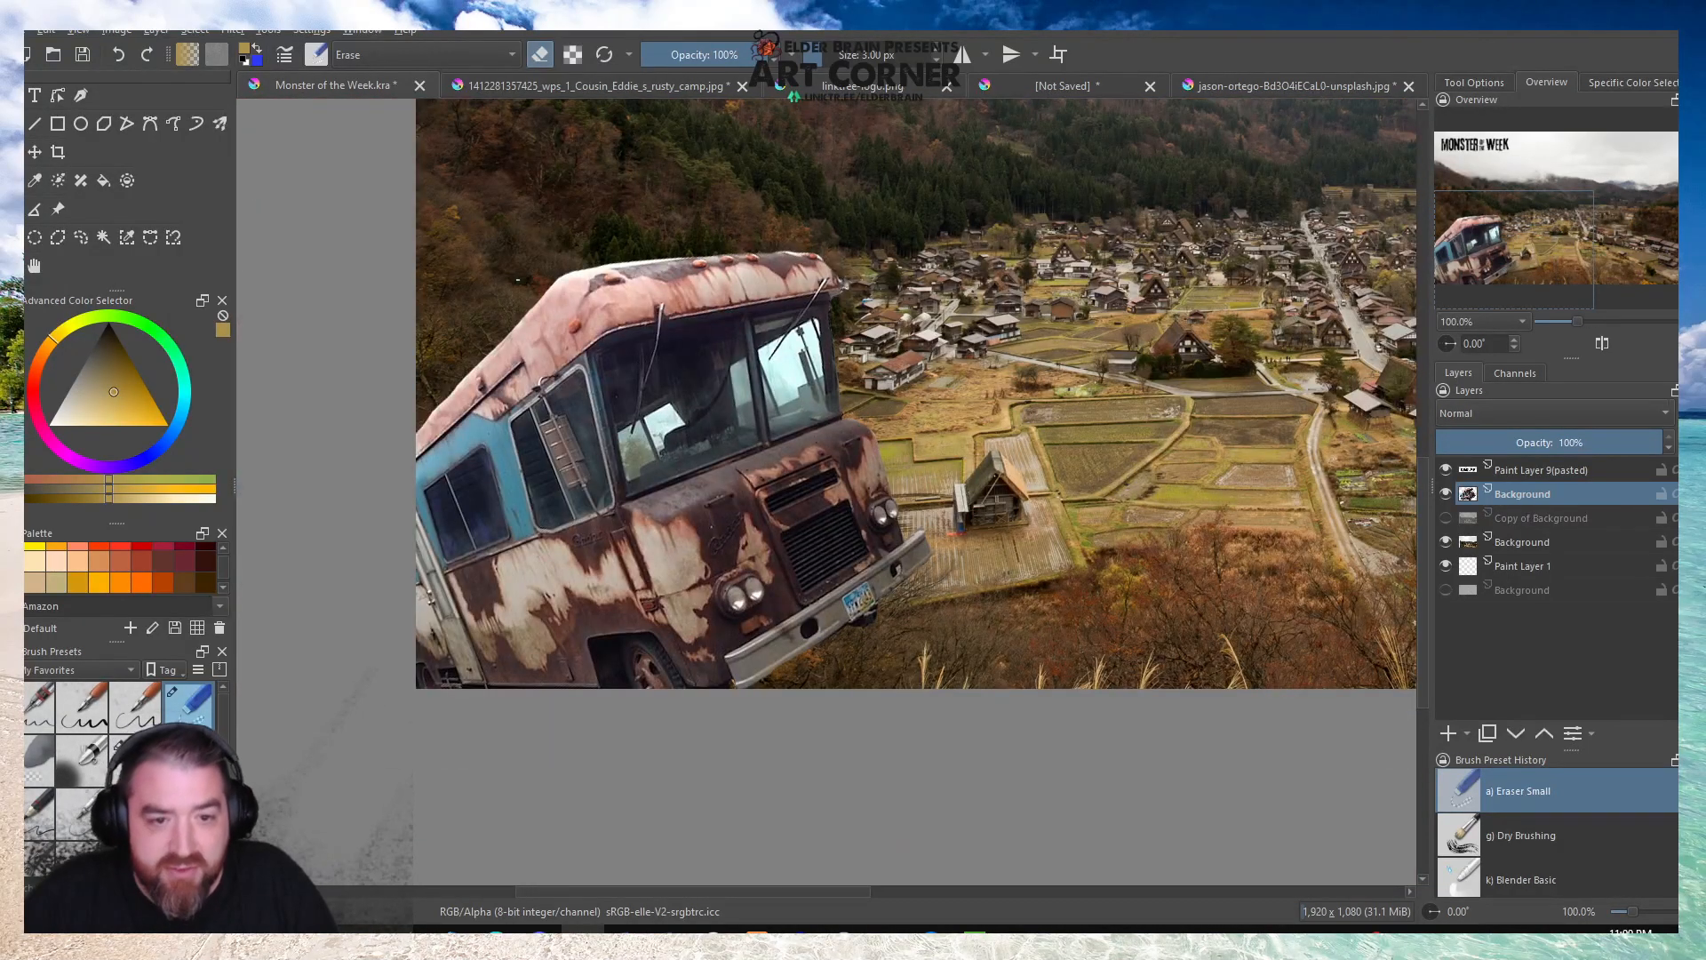
Erase the light fringe above, beside and beneath the protruding tip at the camper's front roof corner.
scroll(809, 267, "up", 8)
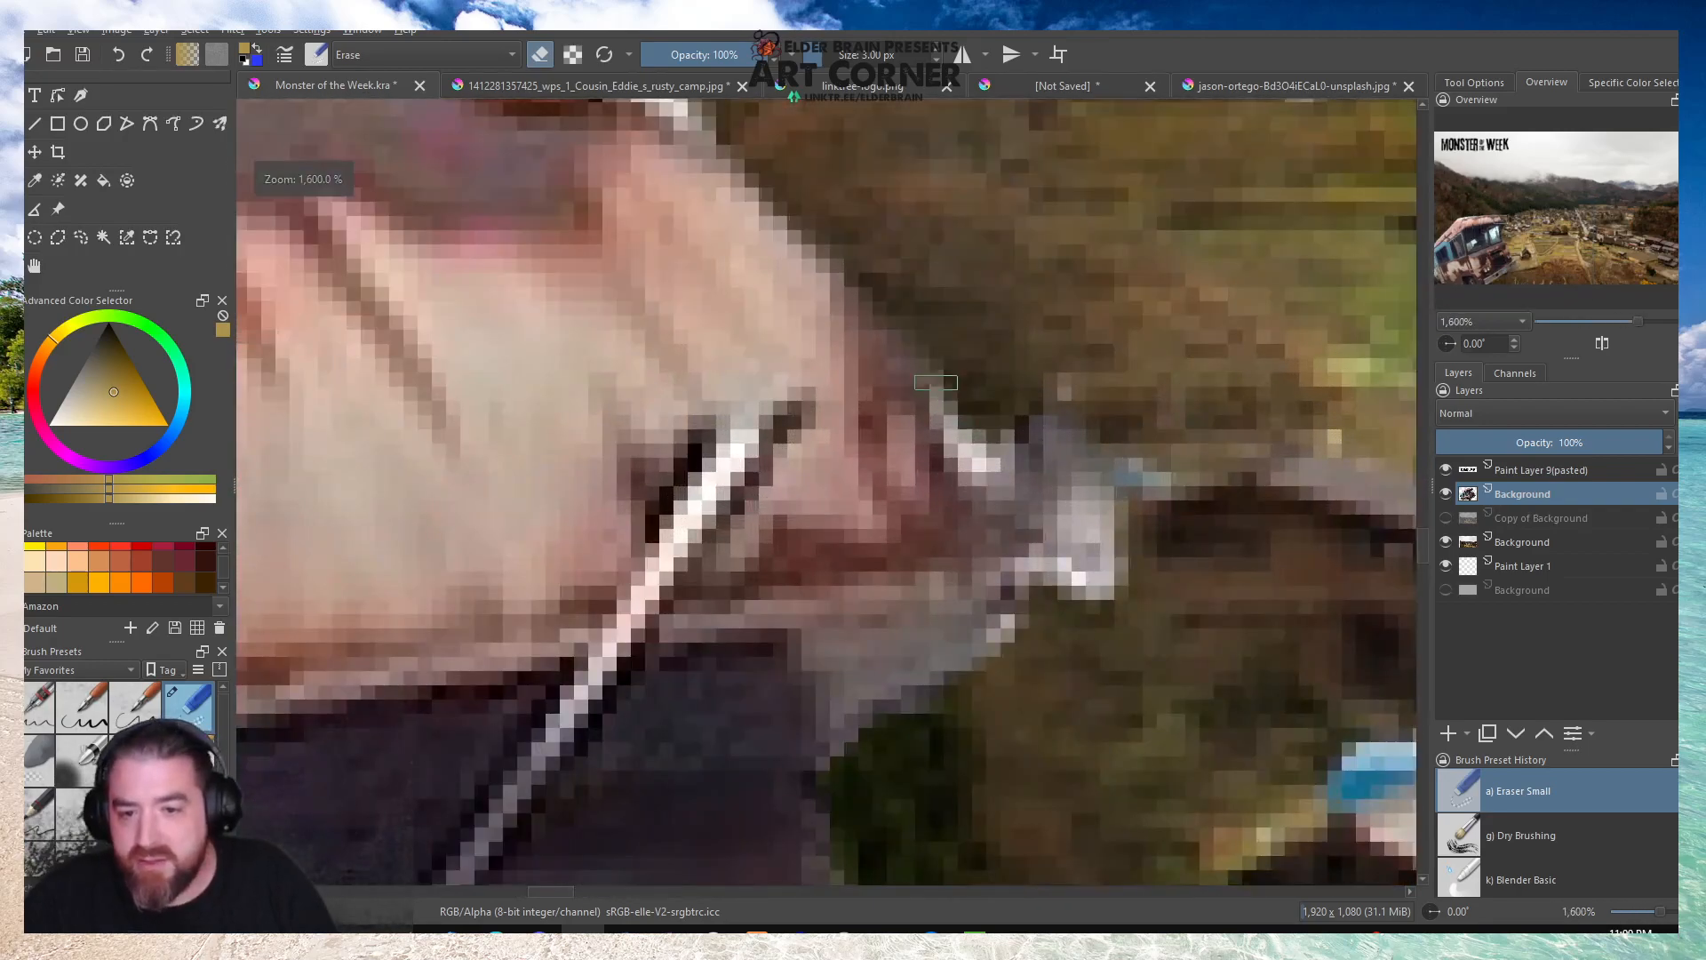
mouse_move(989, 425)
left_mouse_down()
mouse_move(1044, 410)
mouse_move(1147, 554)
left_mouse_up()
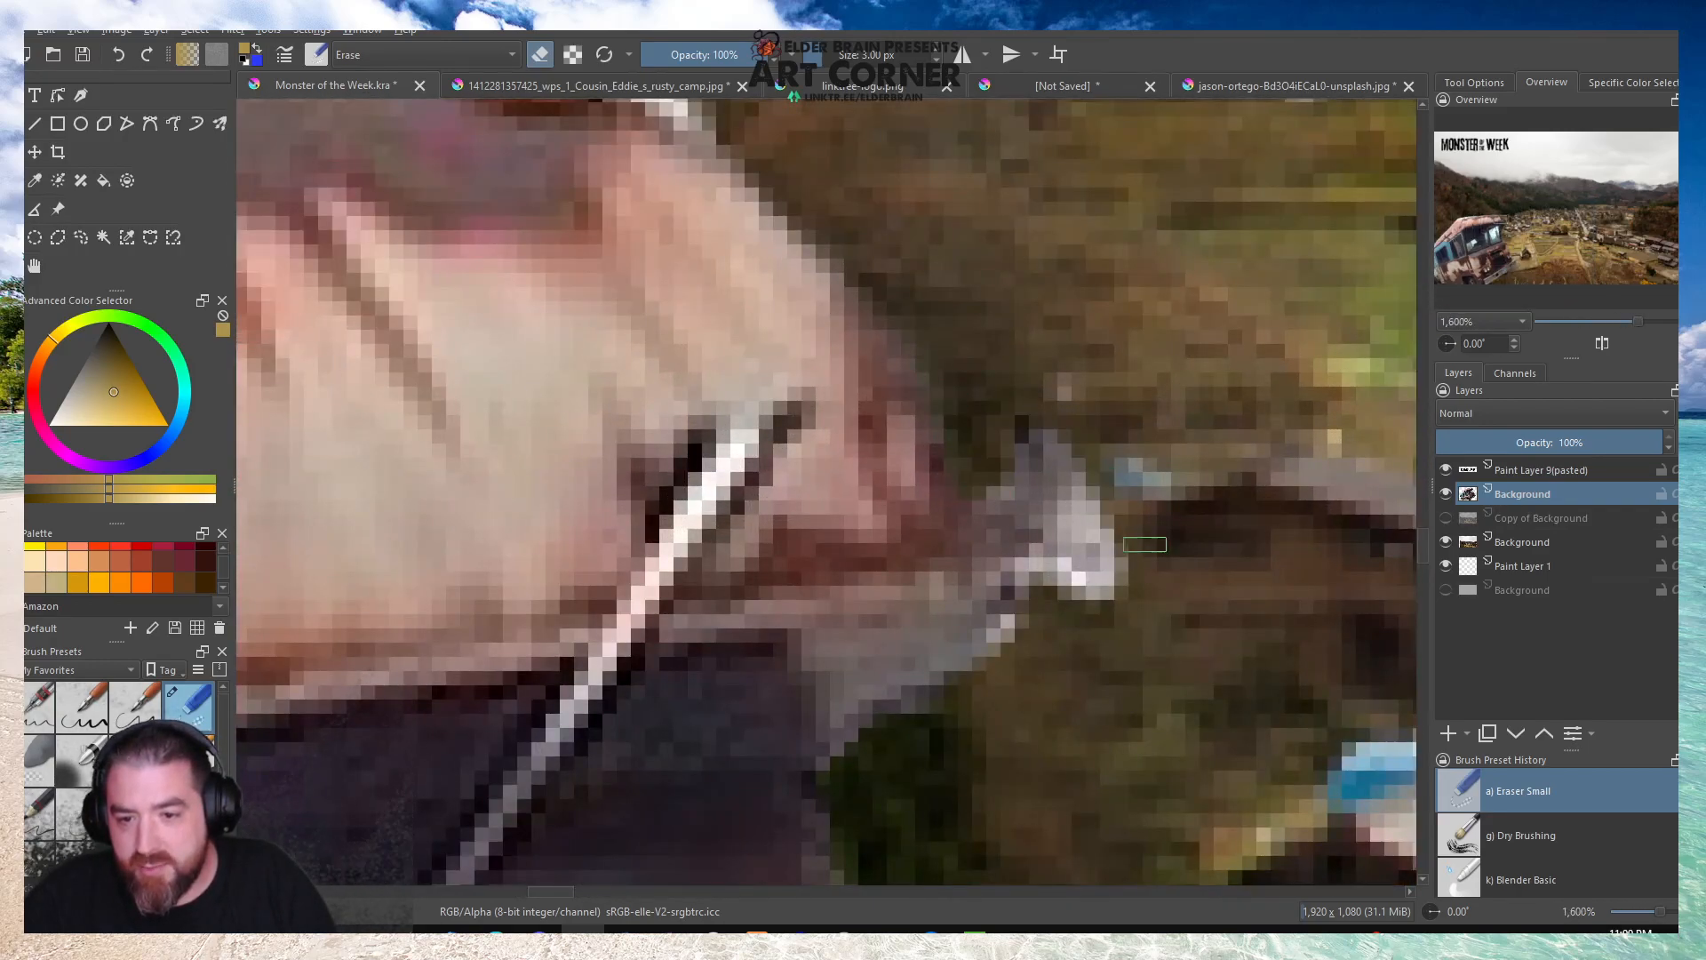
mouse_move(1135, 630)
left_mouse_down()
mouse_move(1069, 604)
mouse_move(1055, 568)
mouse_move(1028, 570)
mouse_move(1019, 642)
mouse_move(914, 729)
left_mouse_up()
scroll(914, 729, "down", 4)
Erase the white fringe around the orange marker light nearest the camper's front roof corner.
scroll(903, 372, "up", 4)
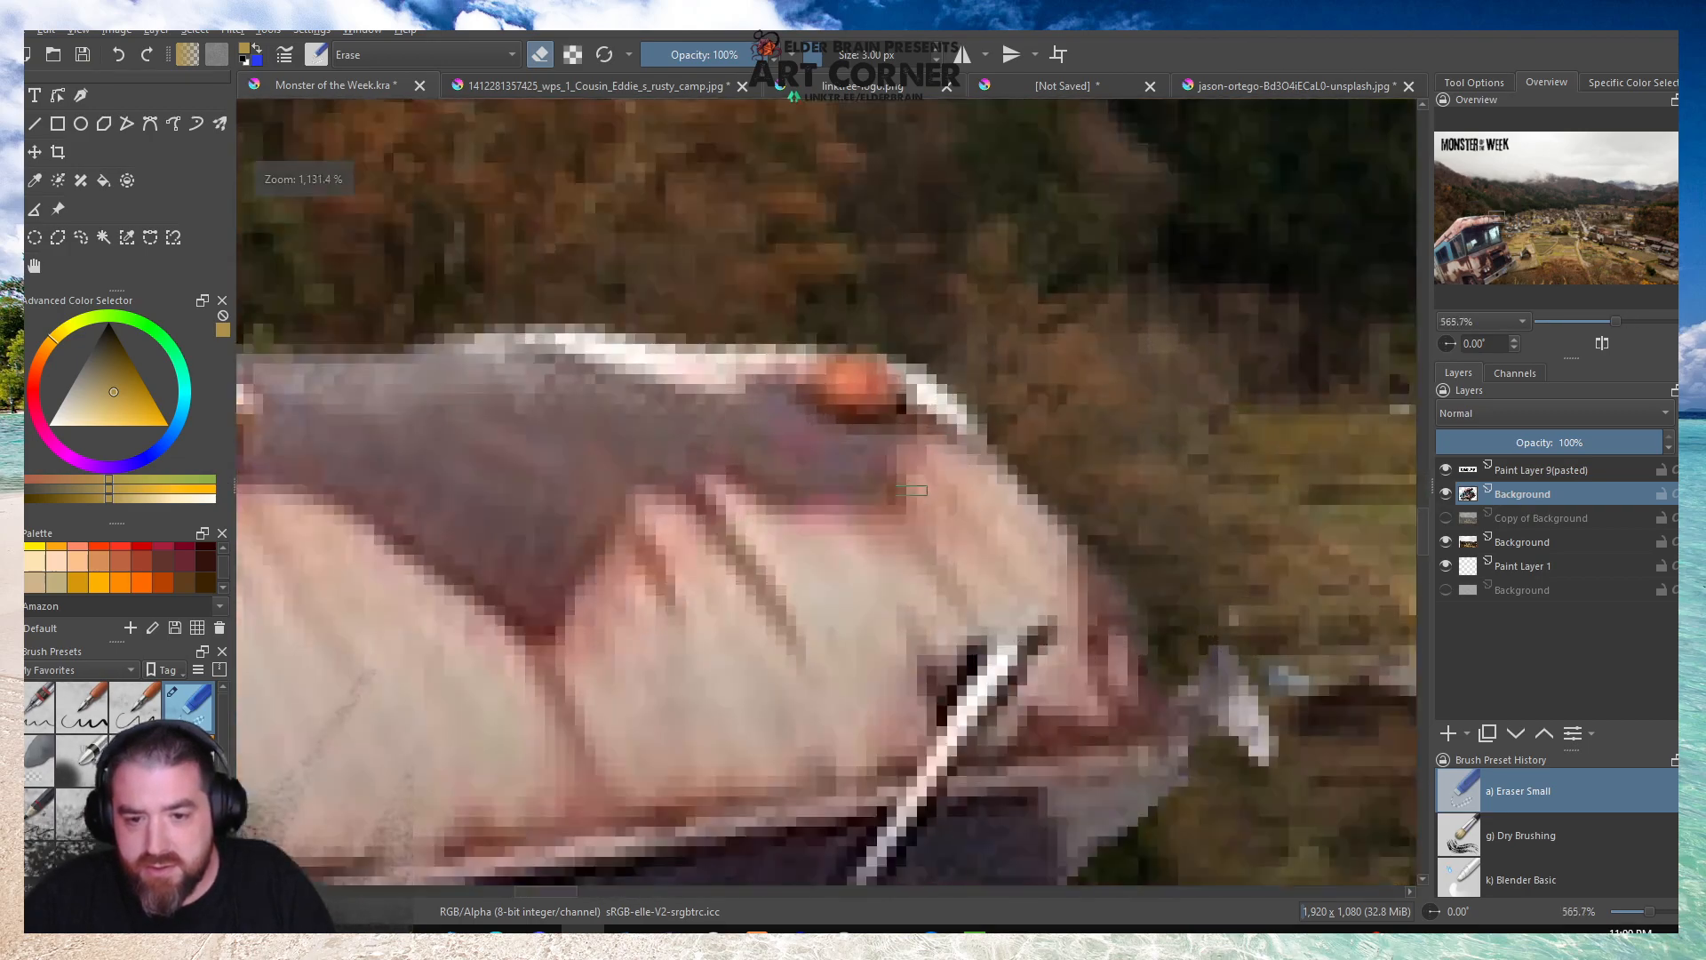
mouse_move(904, 372)
left_mouse_down()
mouse_move(982, 441)
mouse_move(952, 374)
left_mouse_up()
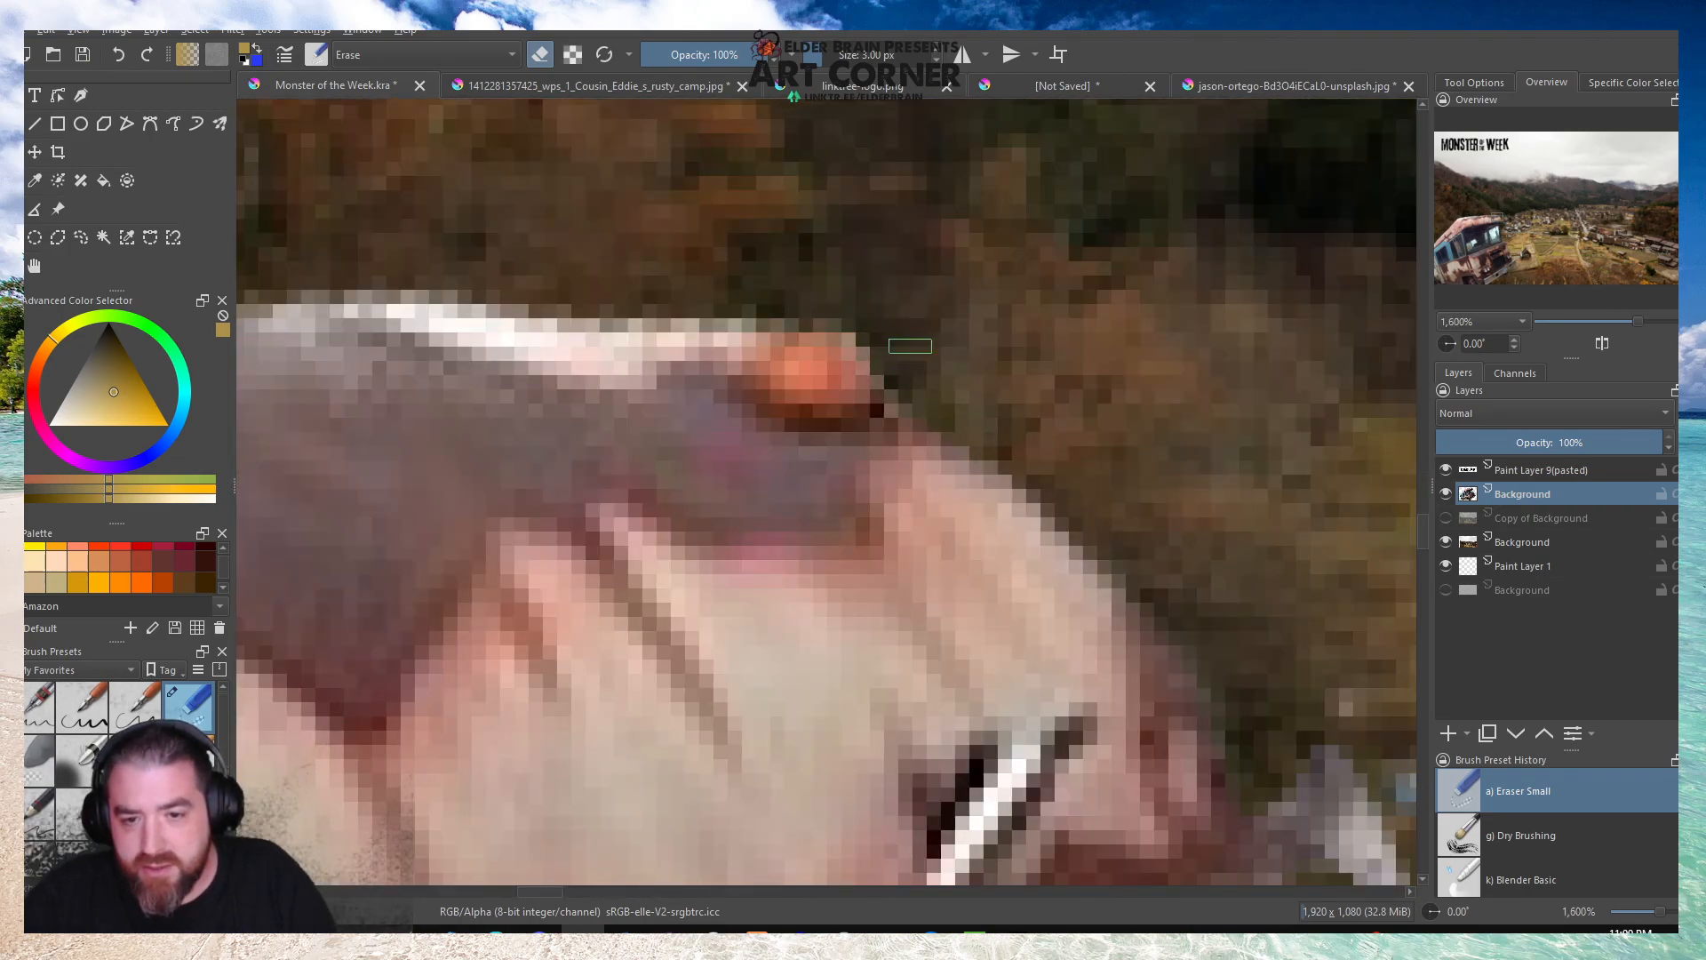
mouse_move(807, 303)
left_mouse_down()
mouse_move(593, 314)
mouse_move(749, 270)
mouse_move(589, 288)
mouse_move(972, 300)
mouse_move(1234, 355)
left_mouse_up()
Compare the white highlight on the camper's roof edge with the original camper photo, returning to the Monster of the Week artwork.
scroll(702, 297, "down", 6)
scroll(640, 293, "up", 7)
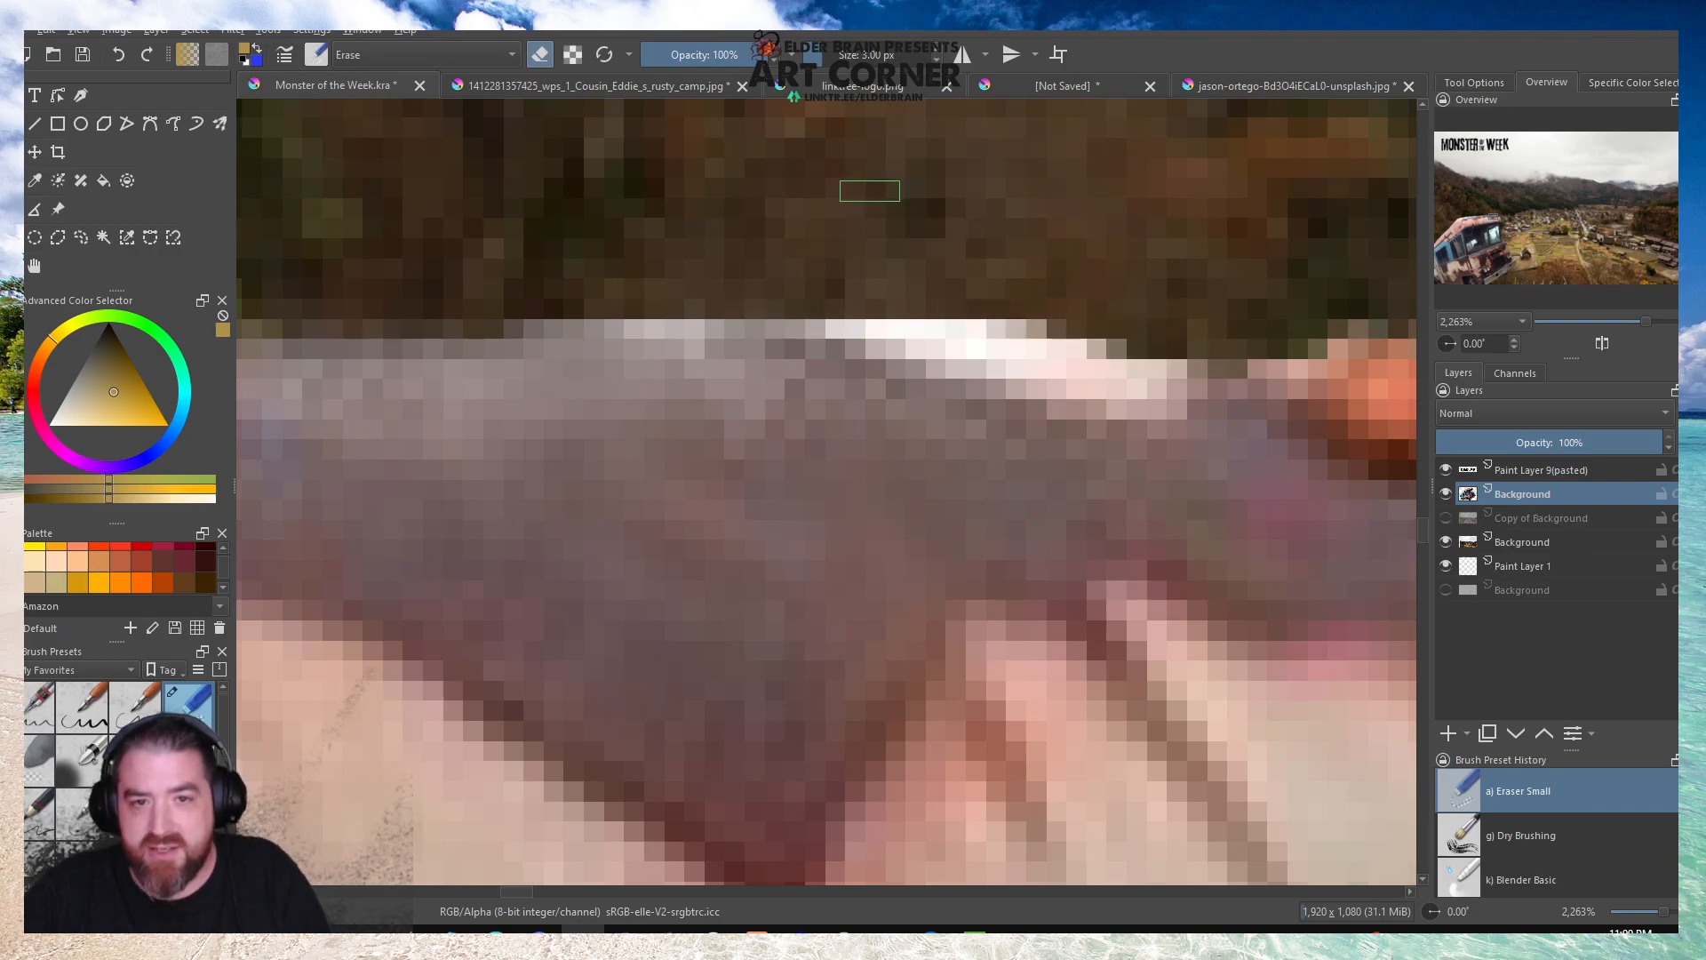
left_click(624, 92)
scroll(958, 391, "up", 6)
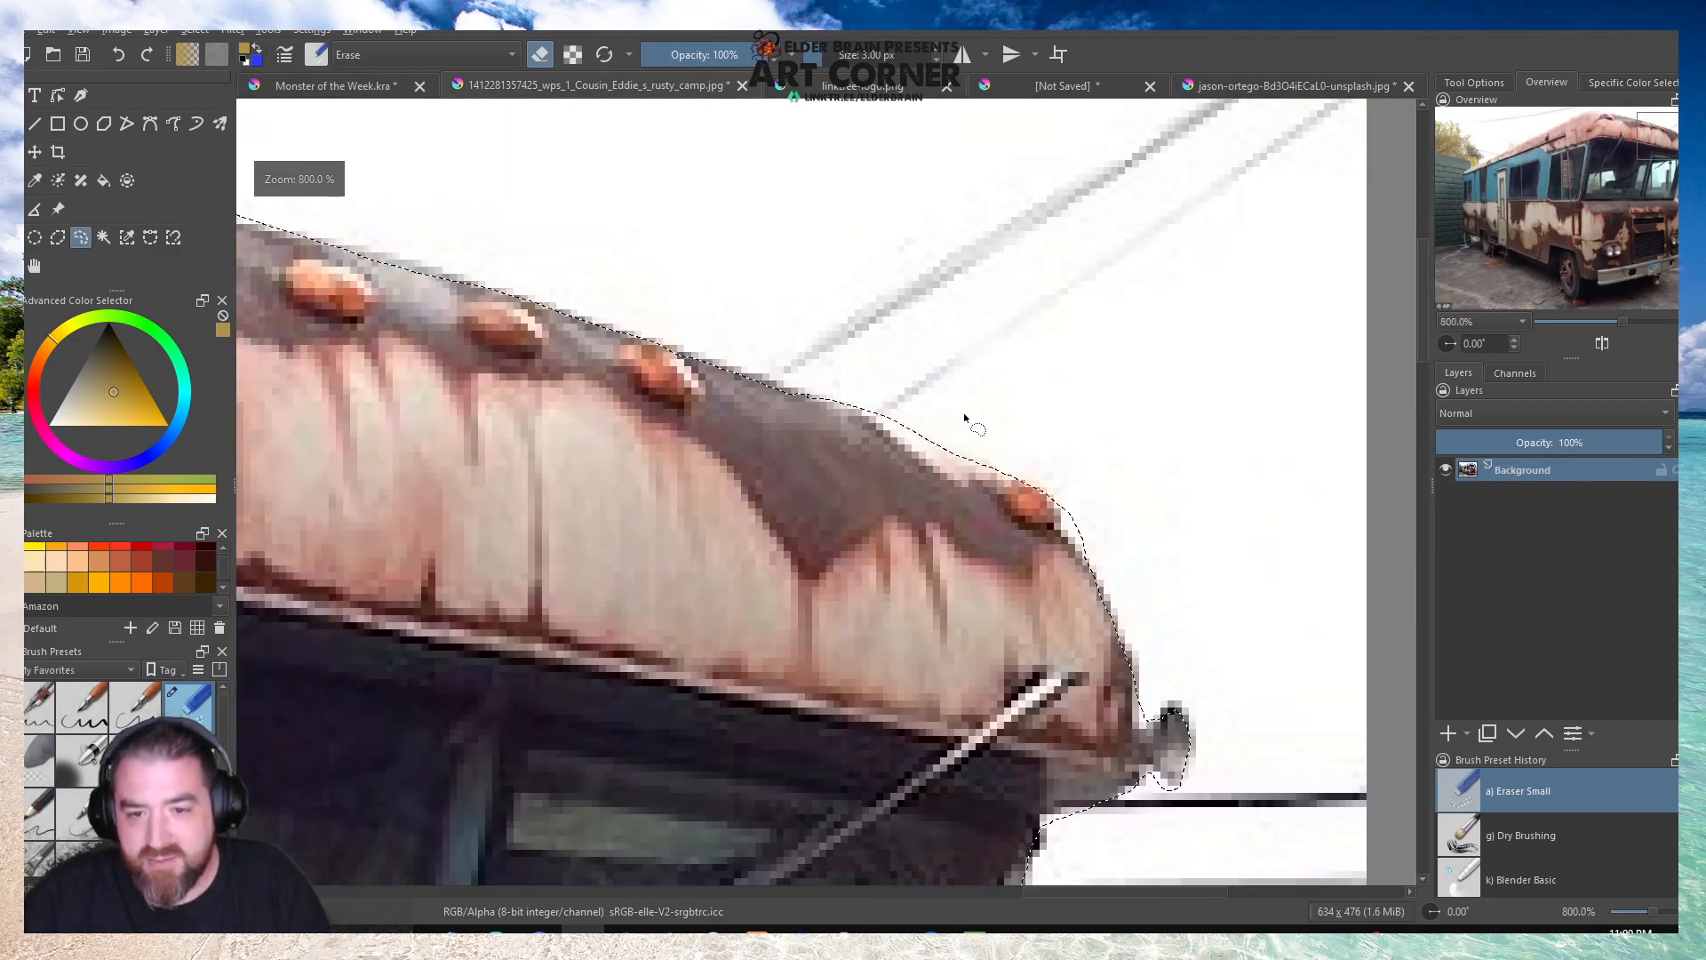
scroll(1011, 480, "down", 3)
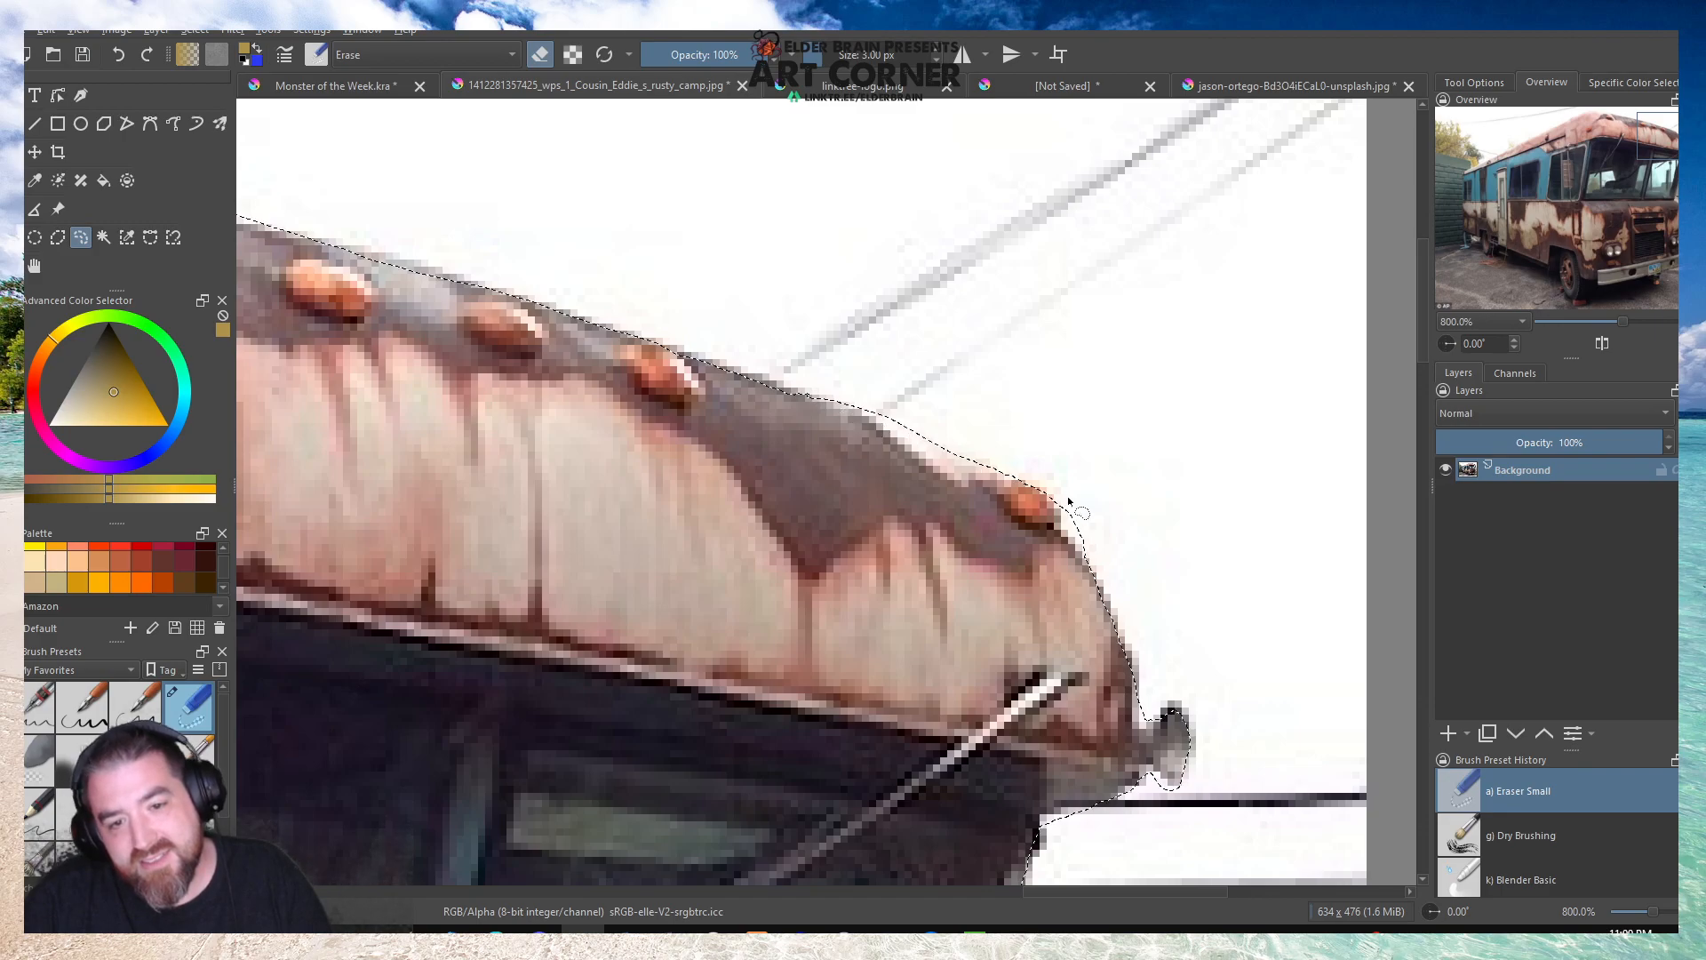
scroll(564, 339, "up", 2)
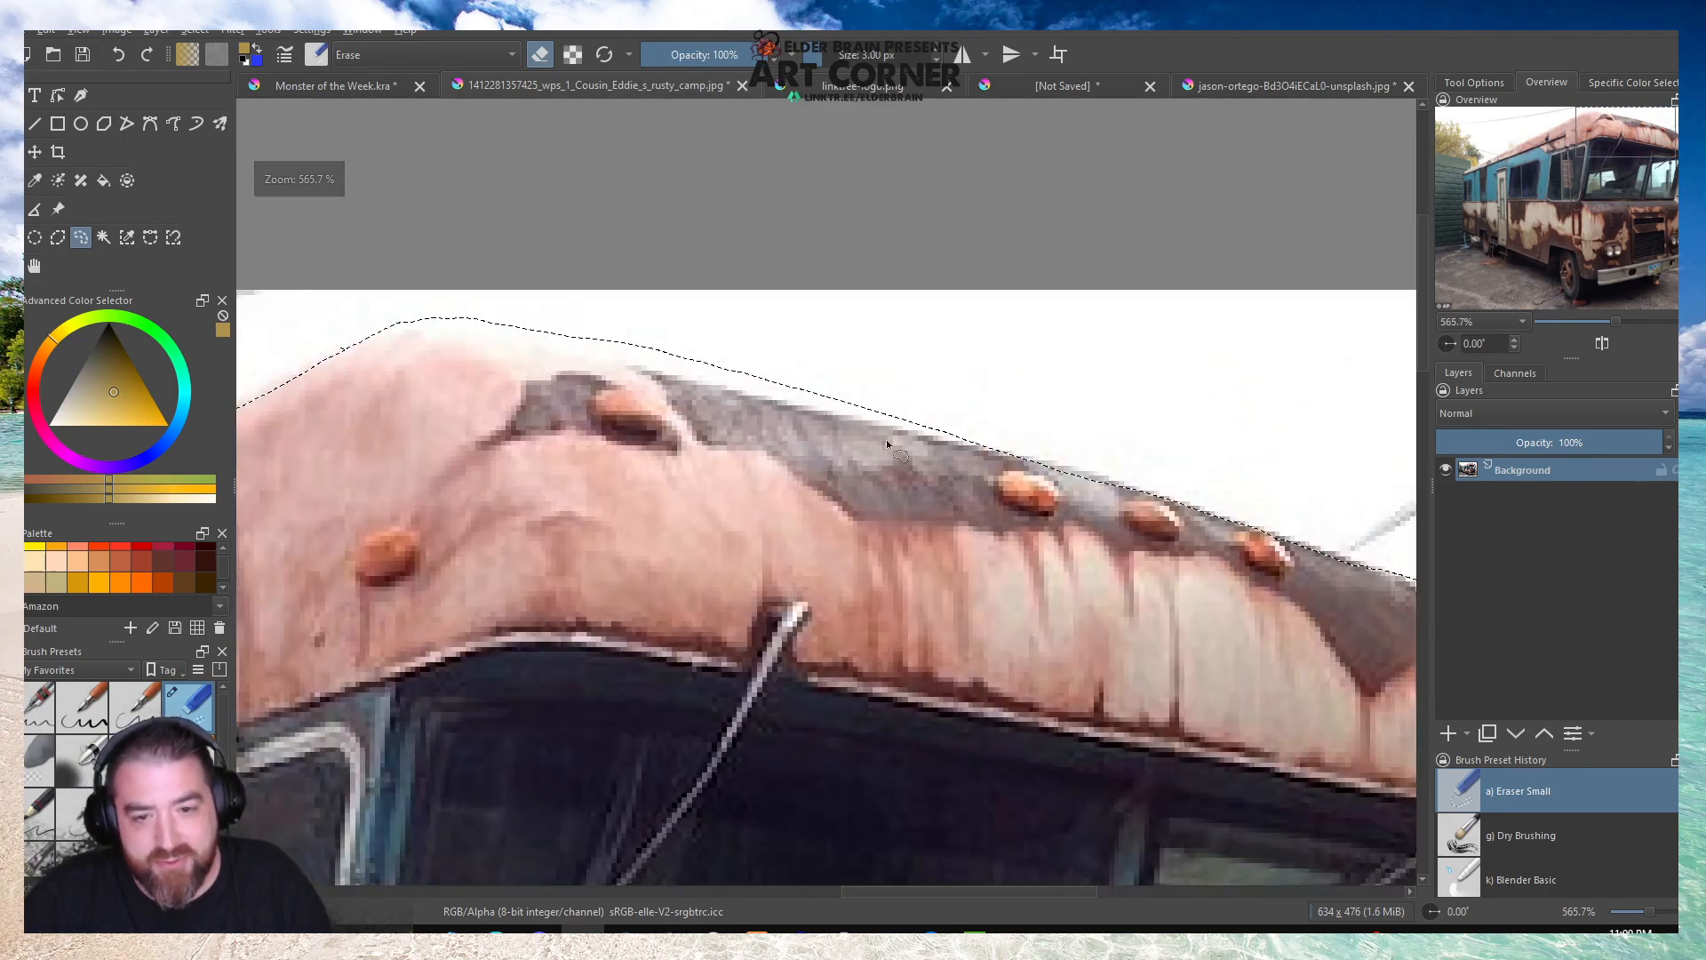
left_click(339, 84)
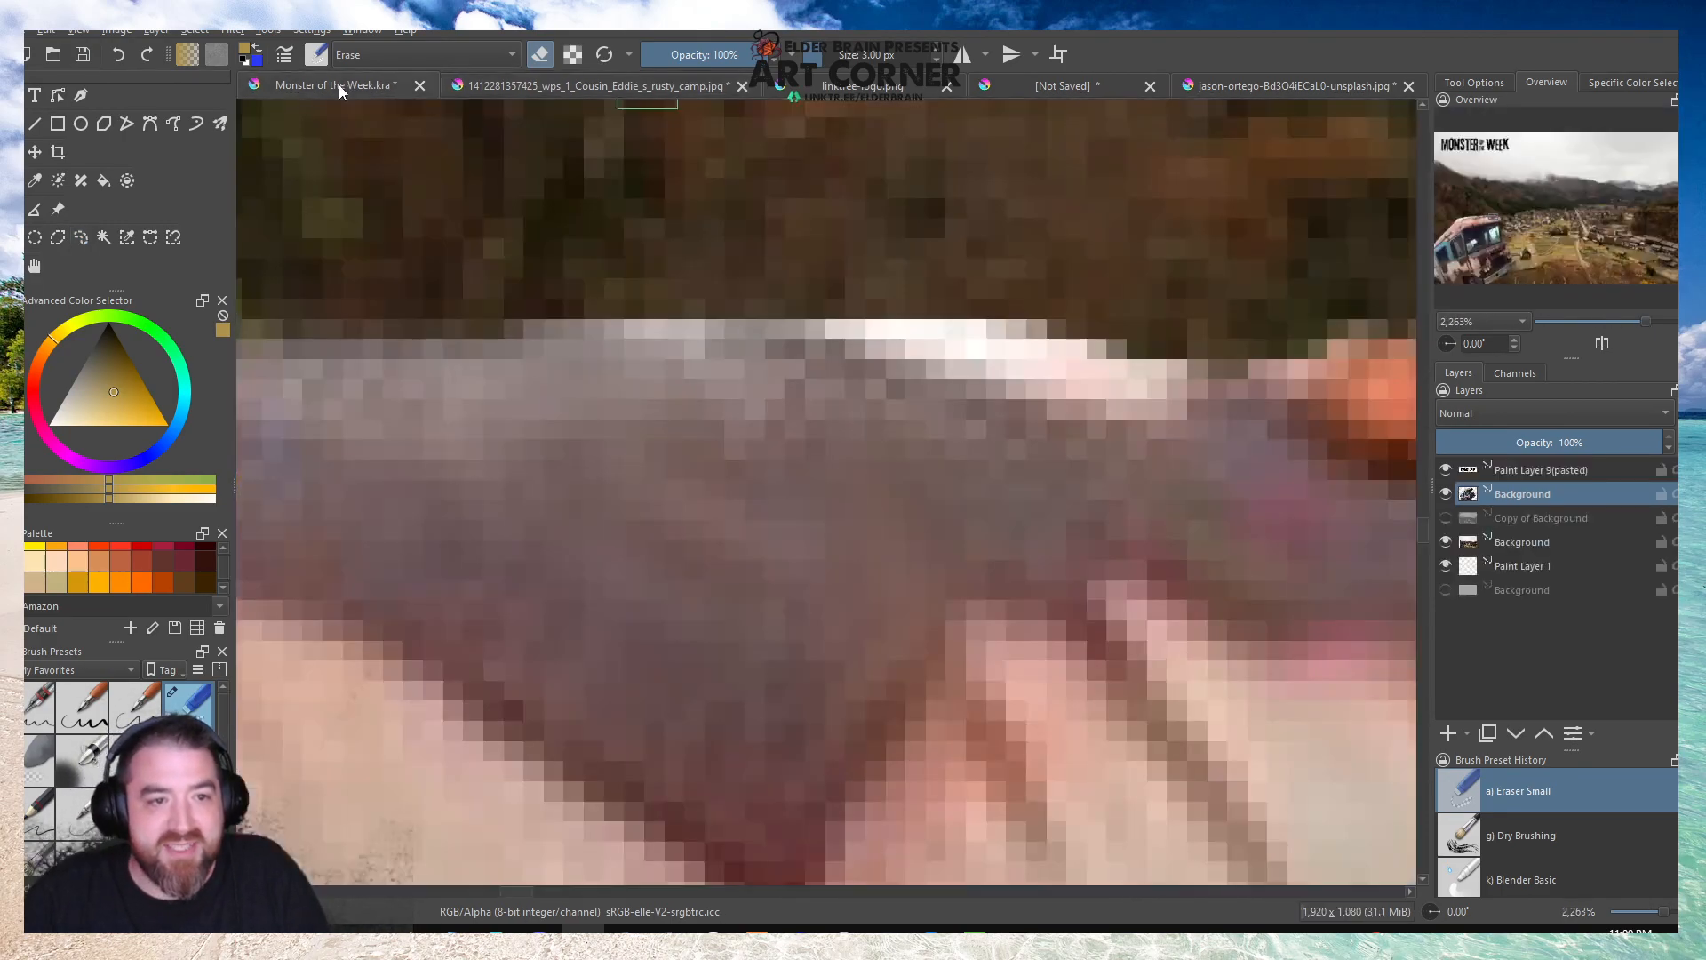
scroll(857, 413, "down", 4)
scroll(898, 388, "up", 1)
scroll(900, 387, "up", 4)
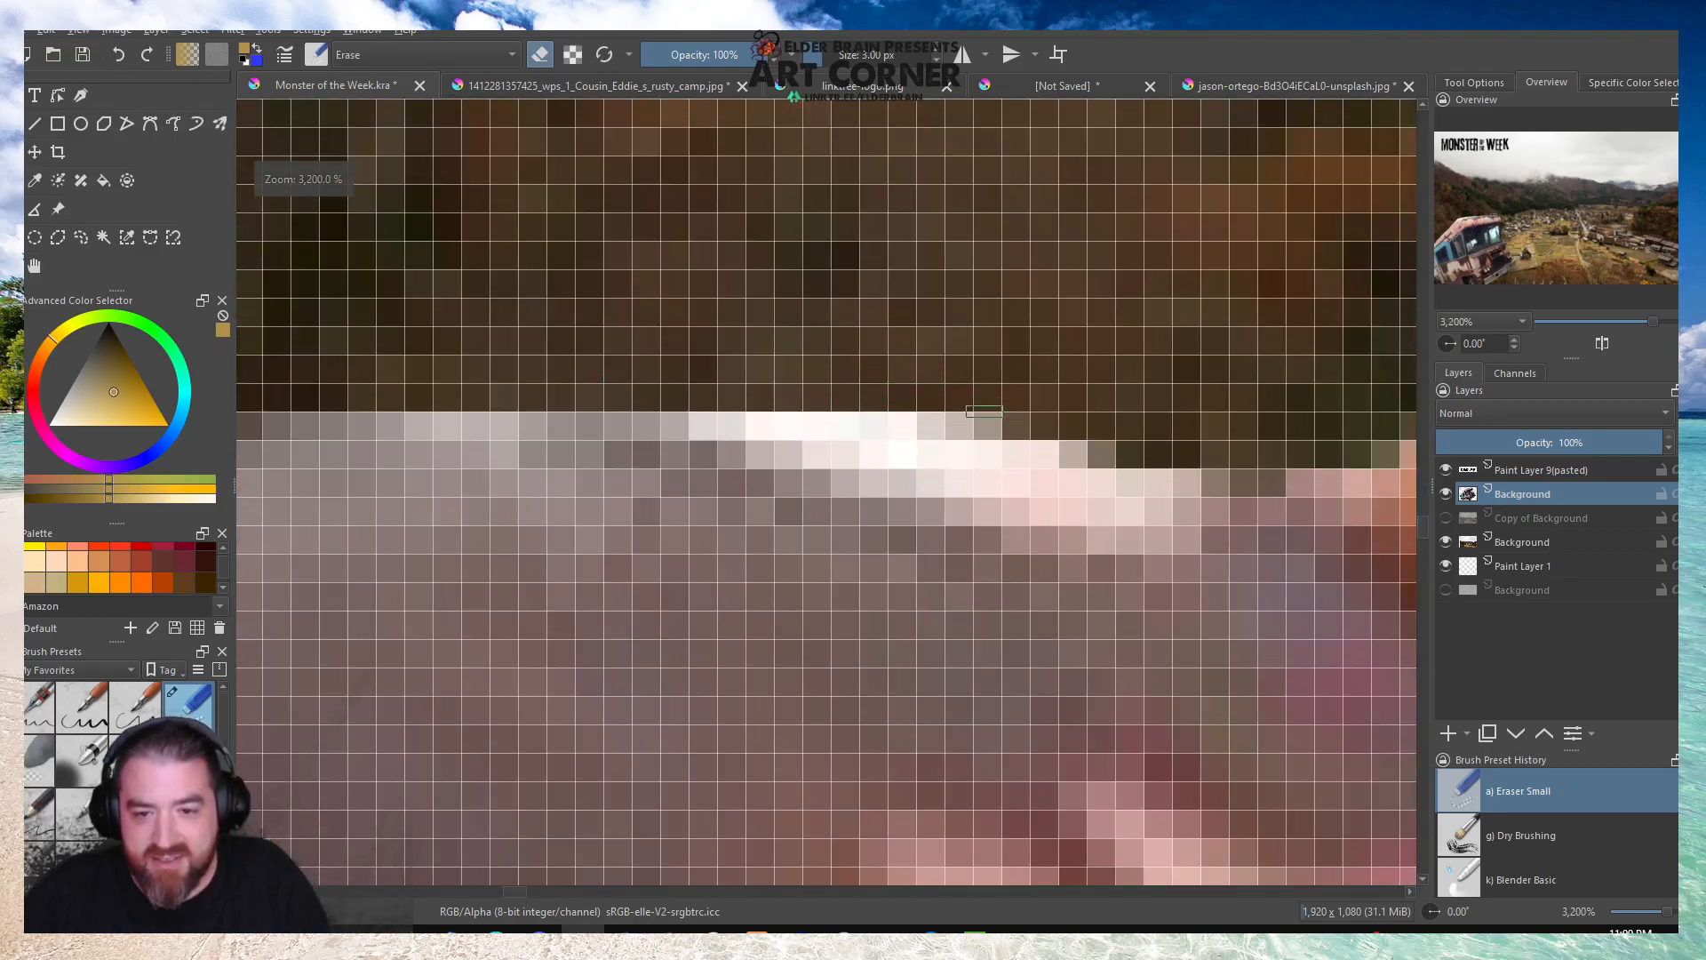
scroll(710, 407, "down", 8)
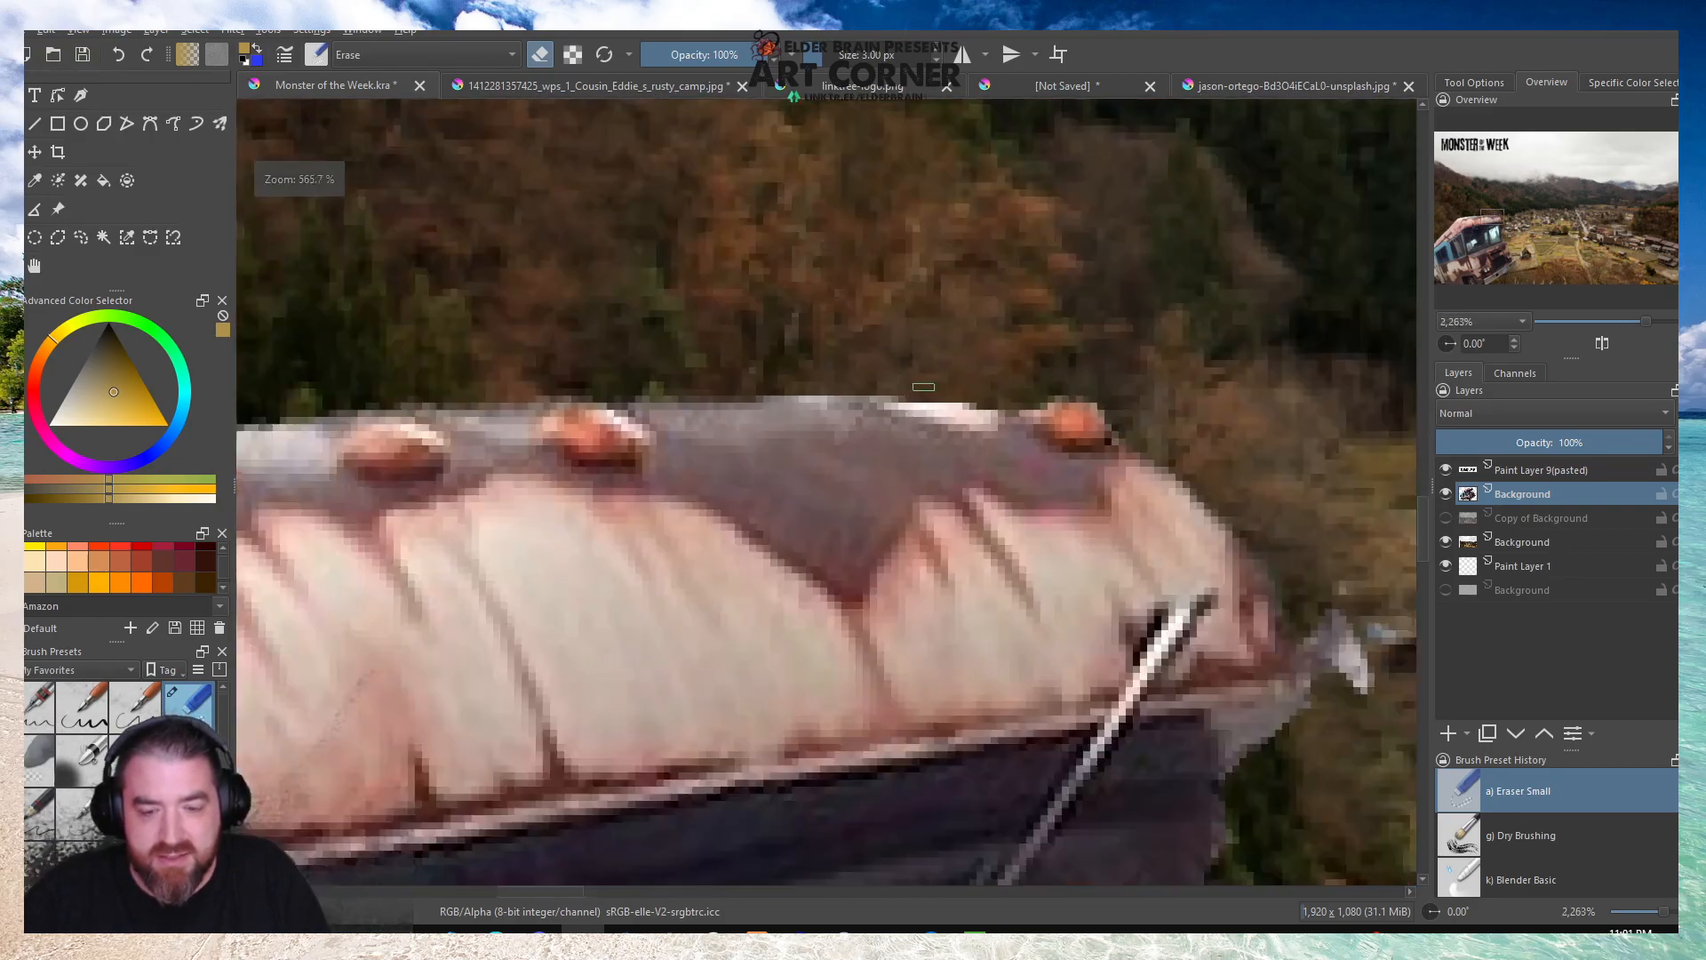
scroll(601, 407, "up", 2)
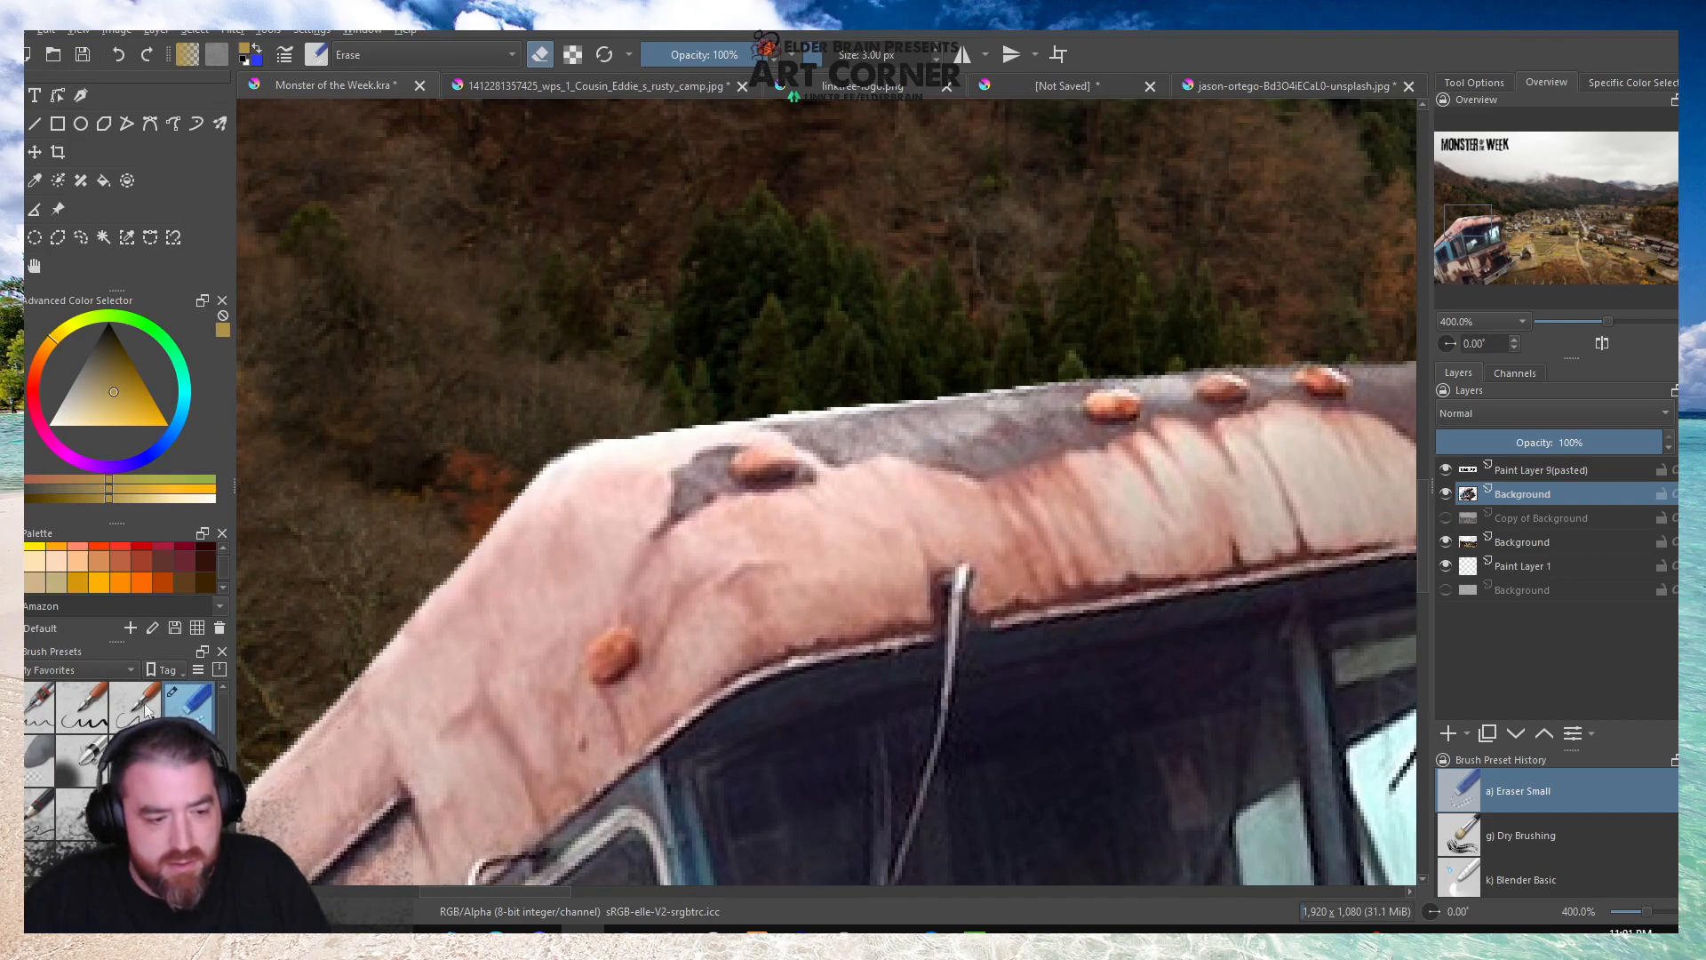
Using the Eraser Soft brush at 9.24 px, soften the white fringe along the top edge of the camper's roof.
left_click(38, 759)
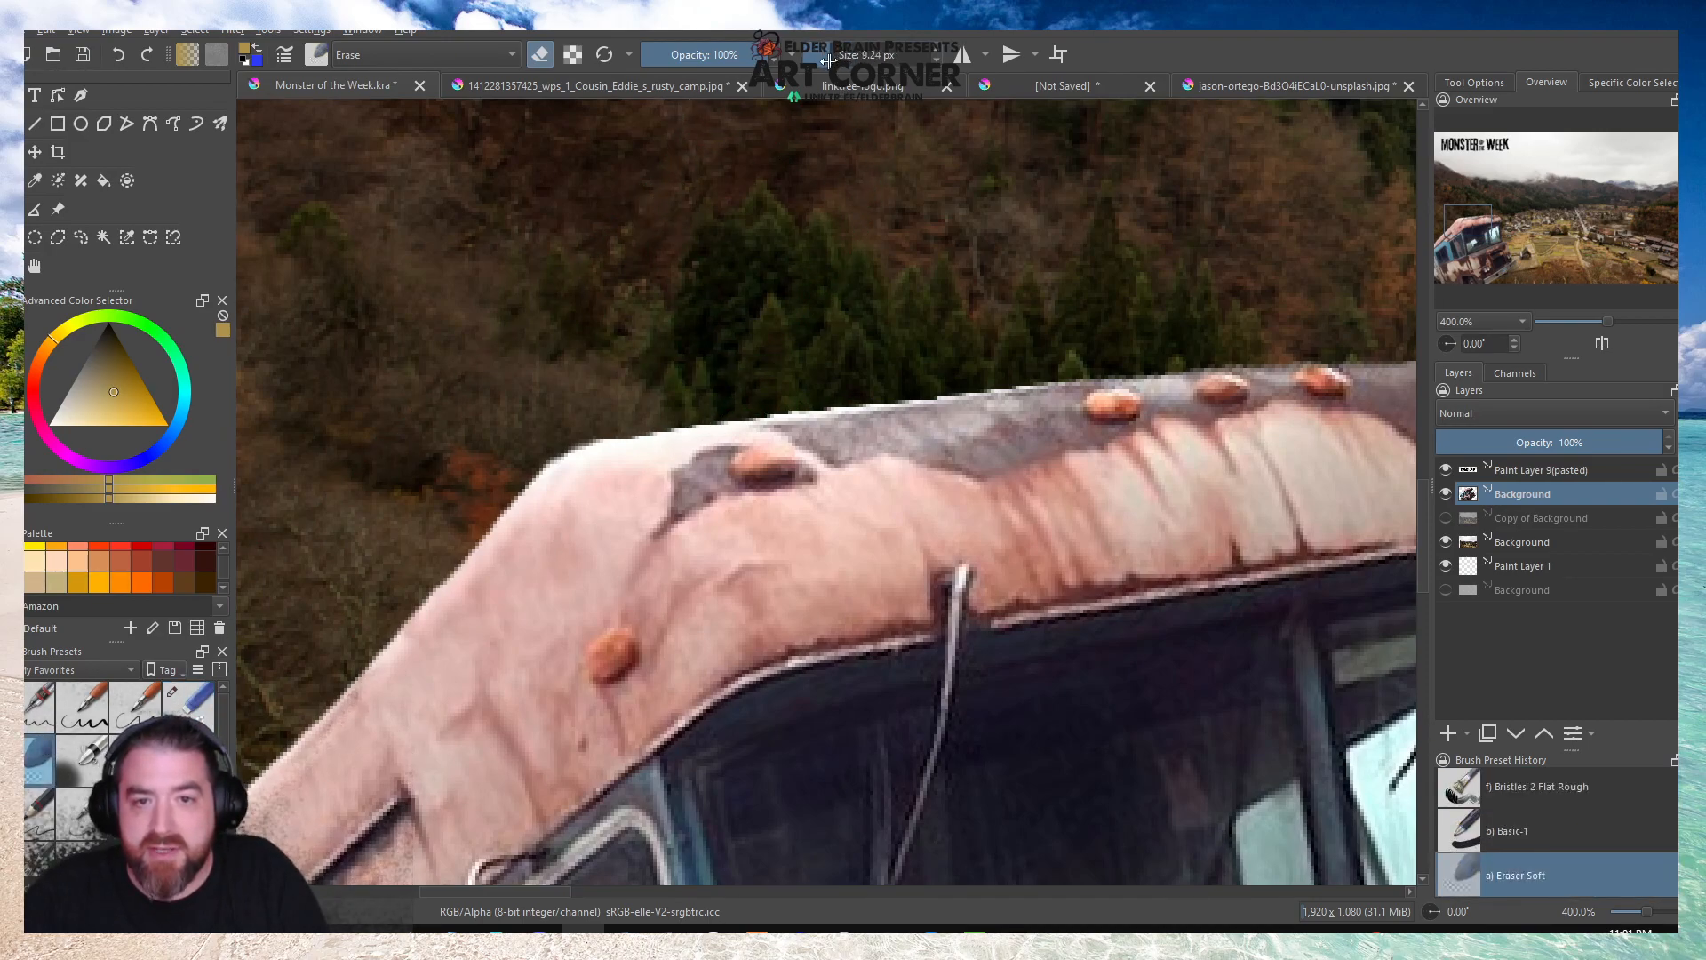
scroll(871, 388, "up", 3)
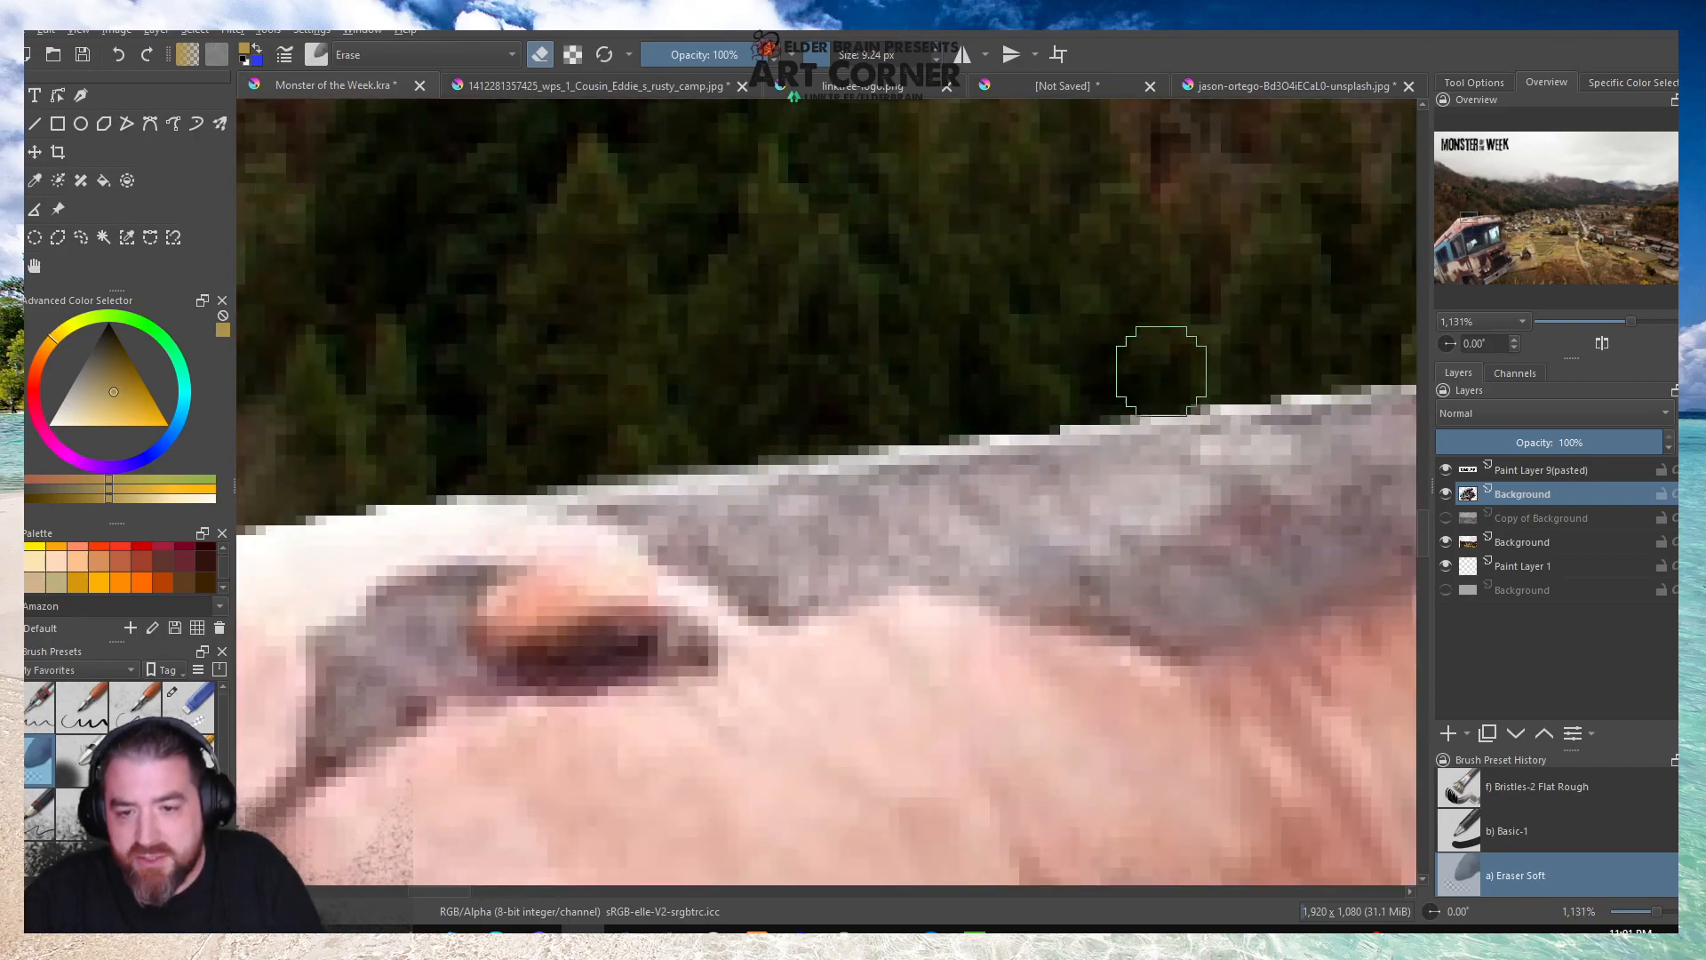
scroll(788, 407, "down", 1)
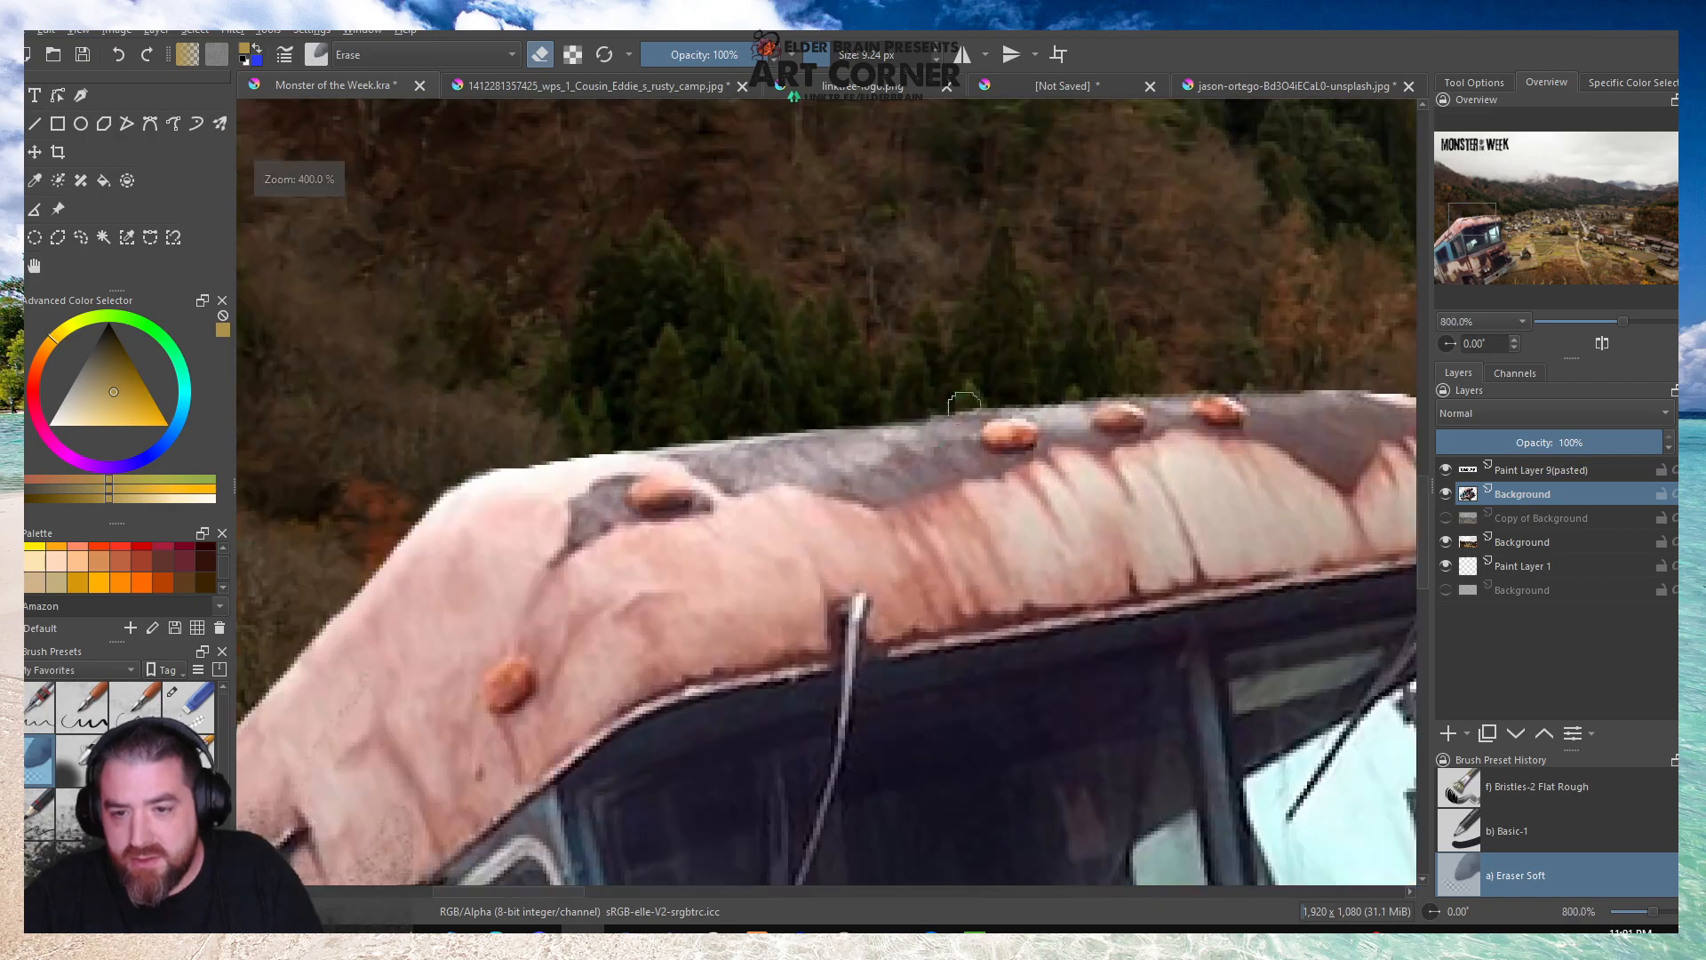
left_click_drag(973, 389, 1237, 364)
scroll(1222, 378, "down", 4)
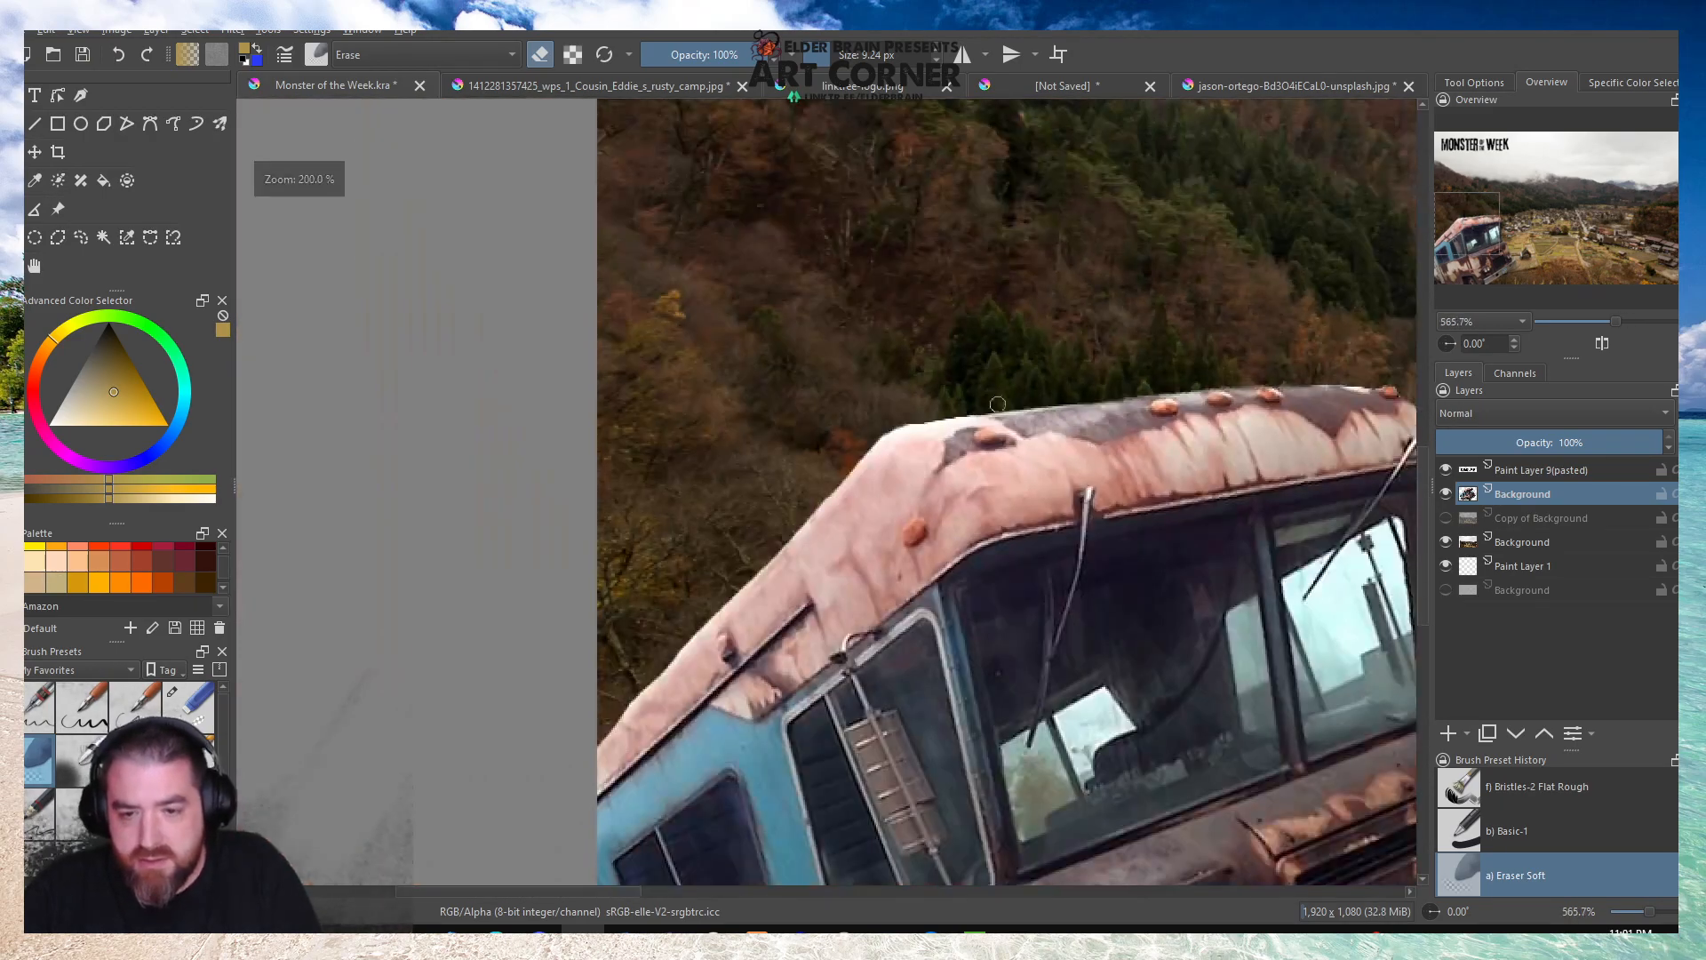
Soft-erase the light fringe from the roof's top edge down its slanted side, undoing one stroke and retouching the edge.
scroll(919, 419, "up", 3)
mouse_move(1053, 395)
left_mouse_down()
mouse_move(820, 445)
mouse_move(1009, 414)
mouse_move(802, 460)
mouse_move(689, 547)
left_mouse_up()
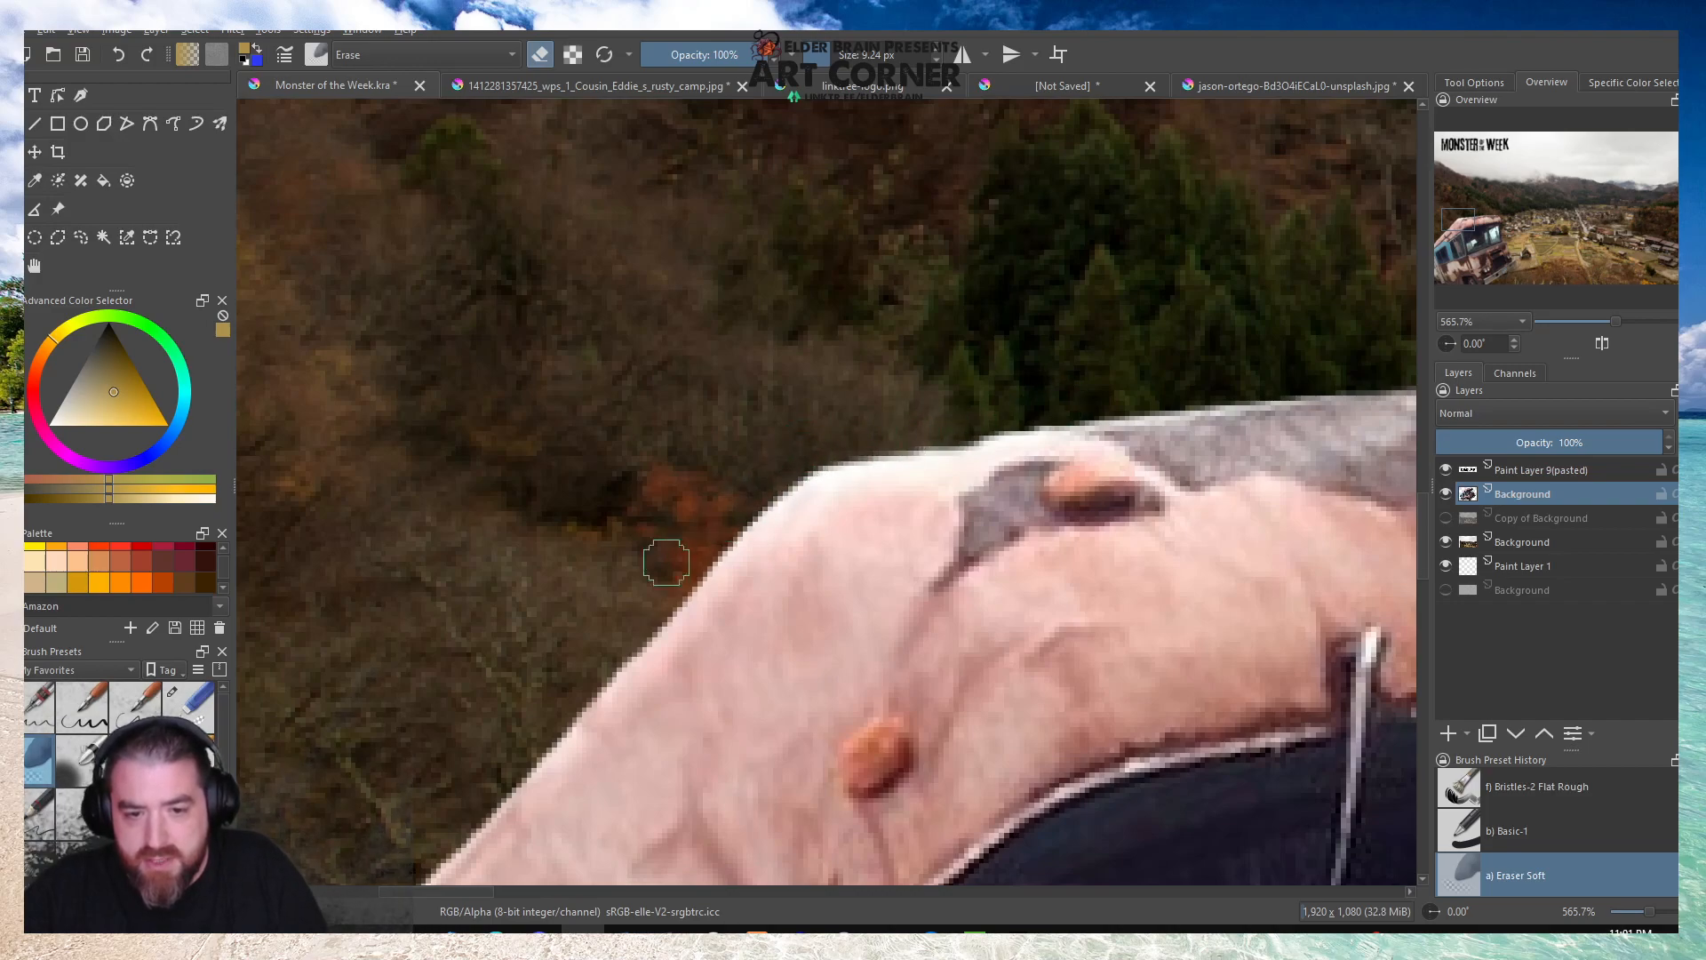
left_click_drag(573, 687, 538, 729)
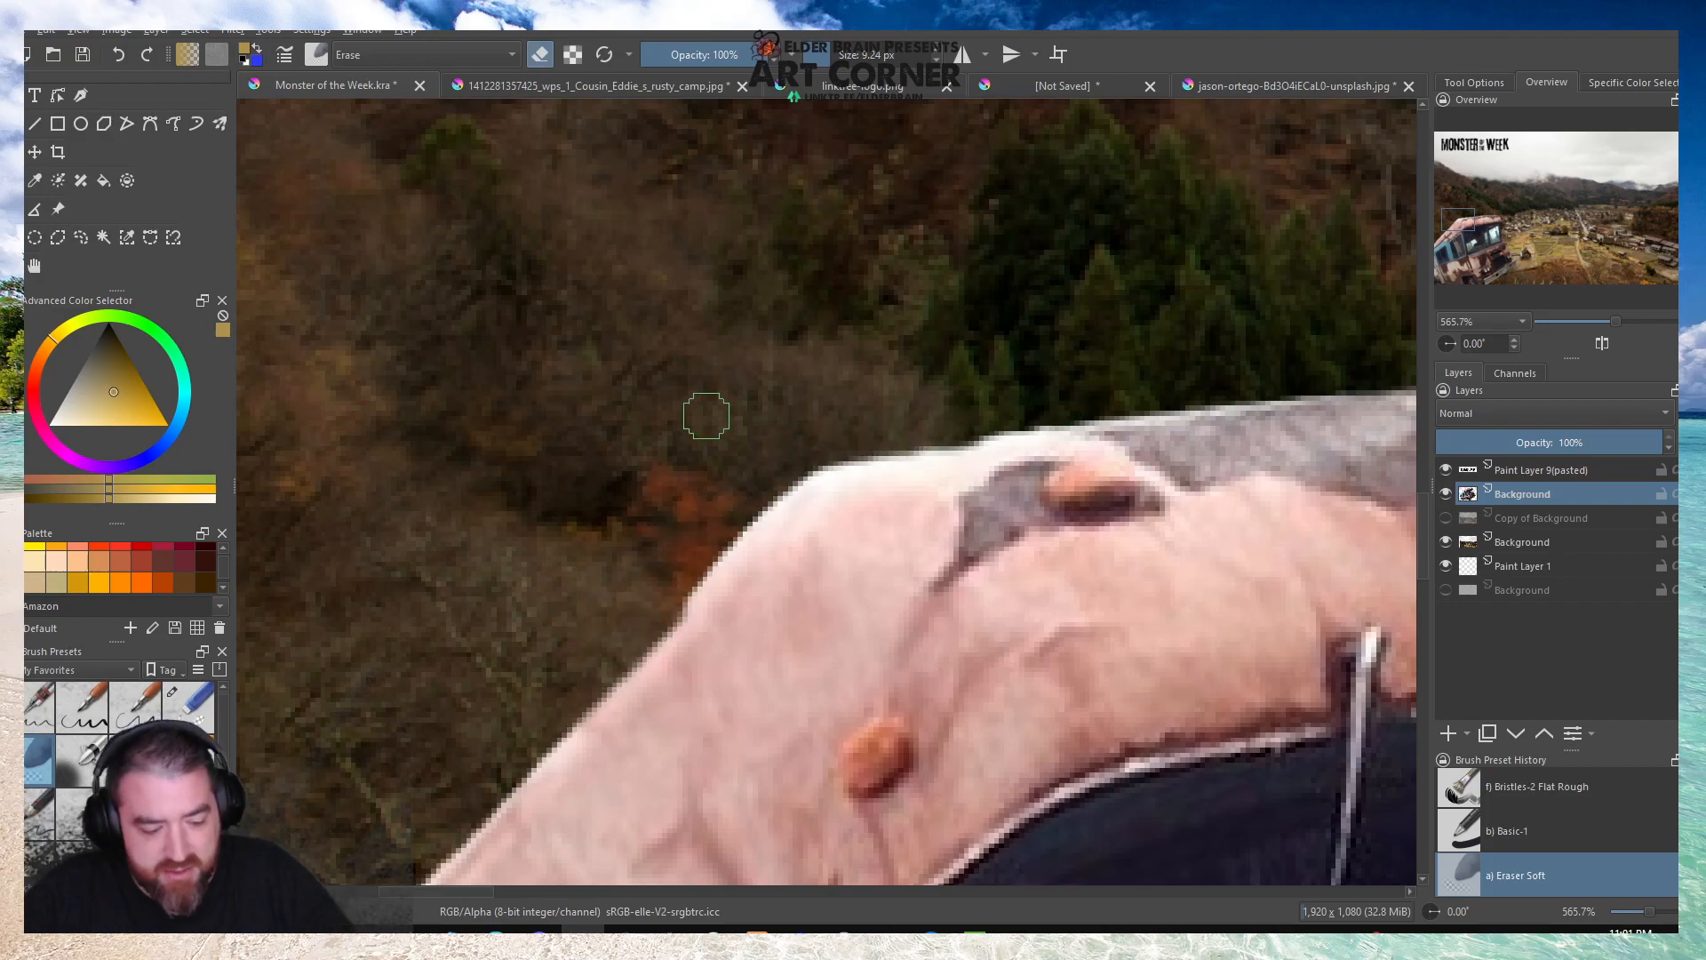
key("ctrl+z")
left_click_drag(1085, 405, 1069, 401)
scroll(920, 391, "down", 5)
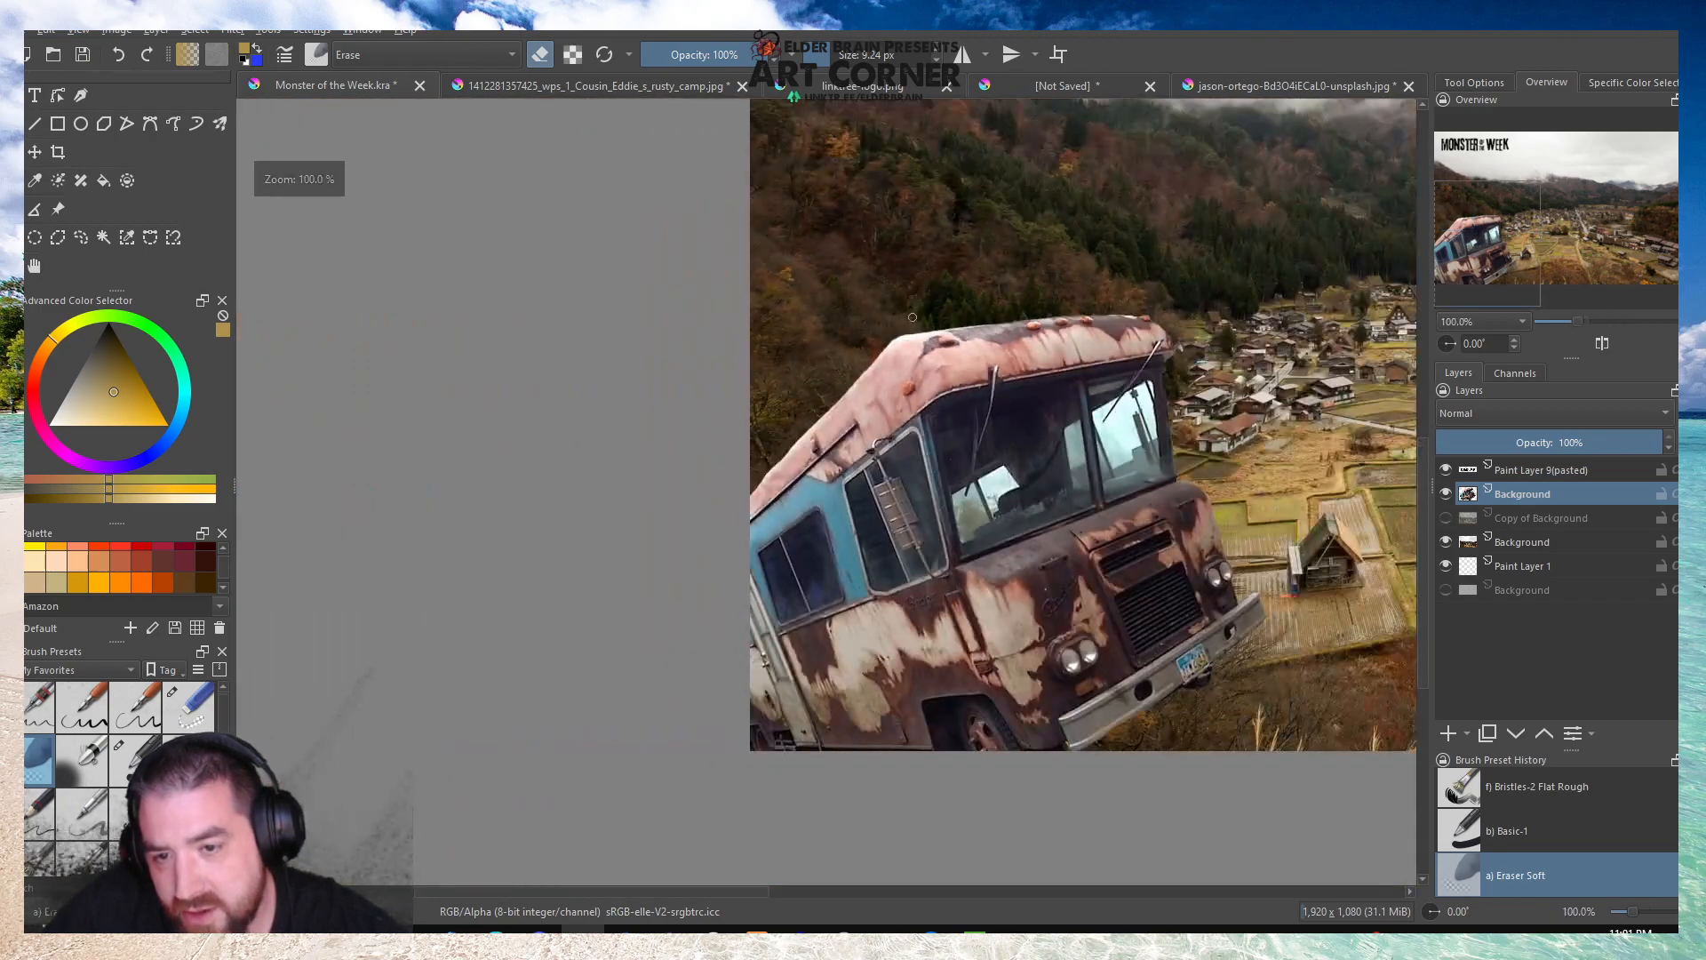
scroll(875, 380, "up", 5)
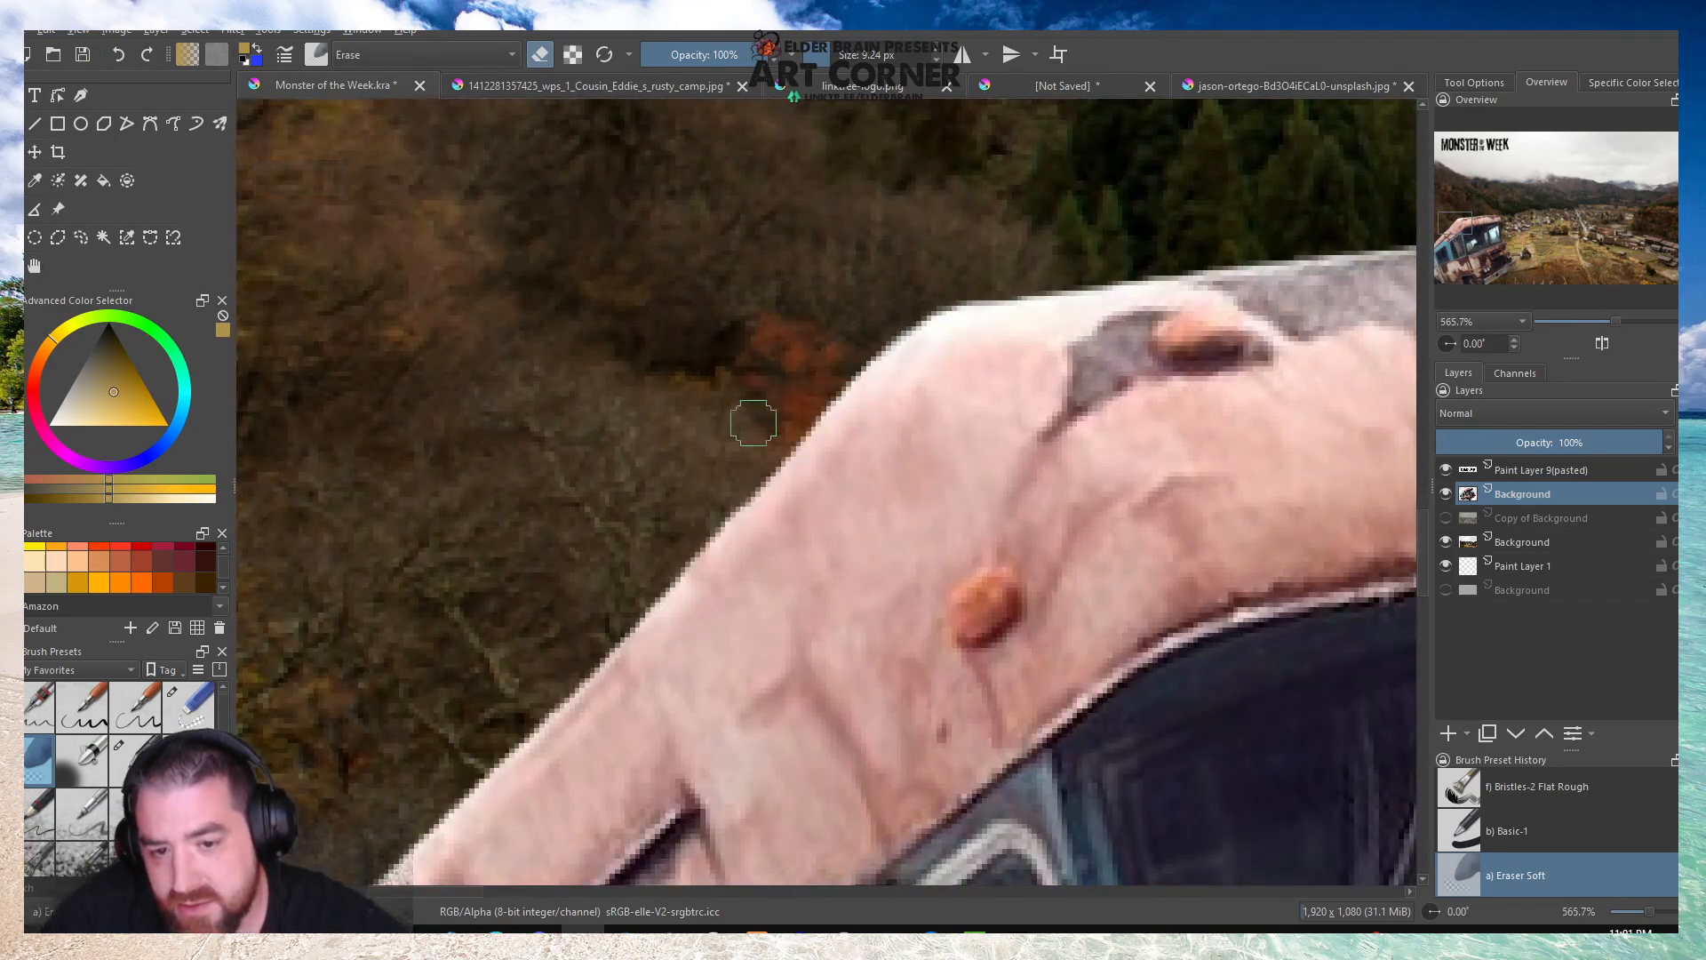
scroll(762, 400, "down", 5)
scroll(729, 436, "up", 5)
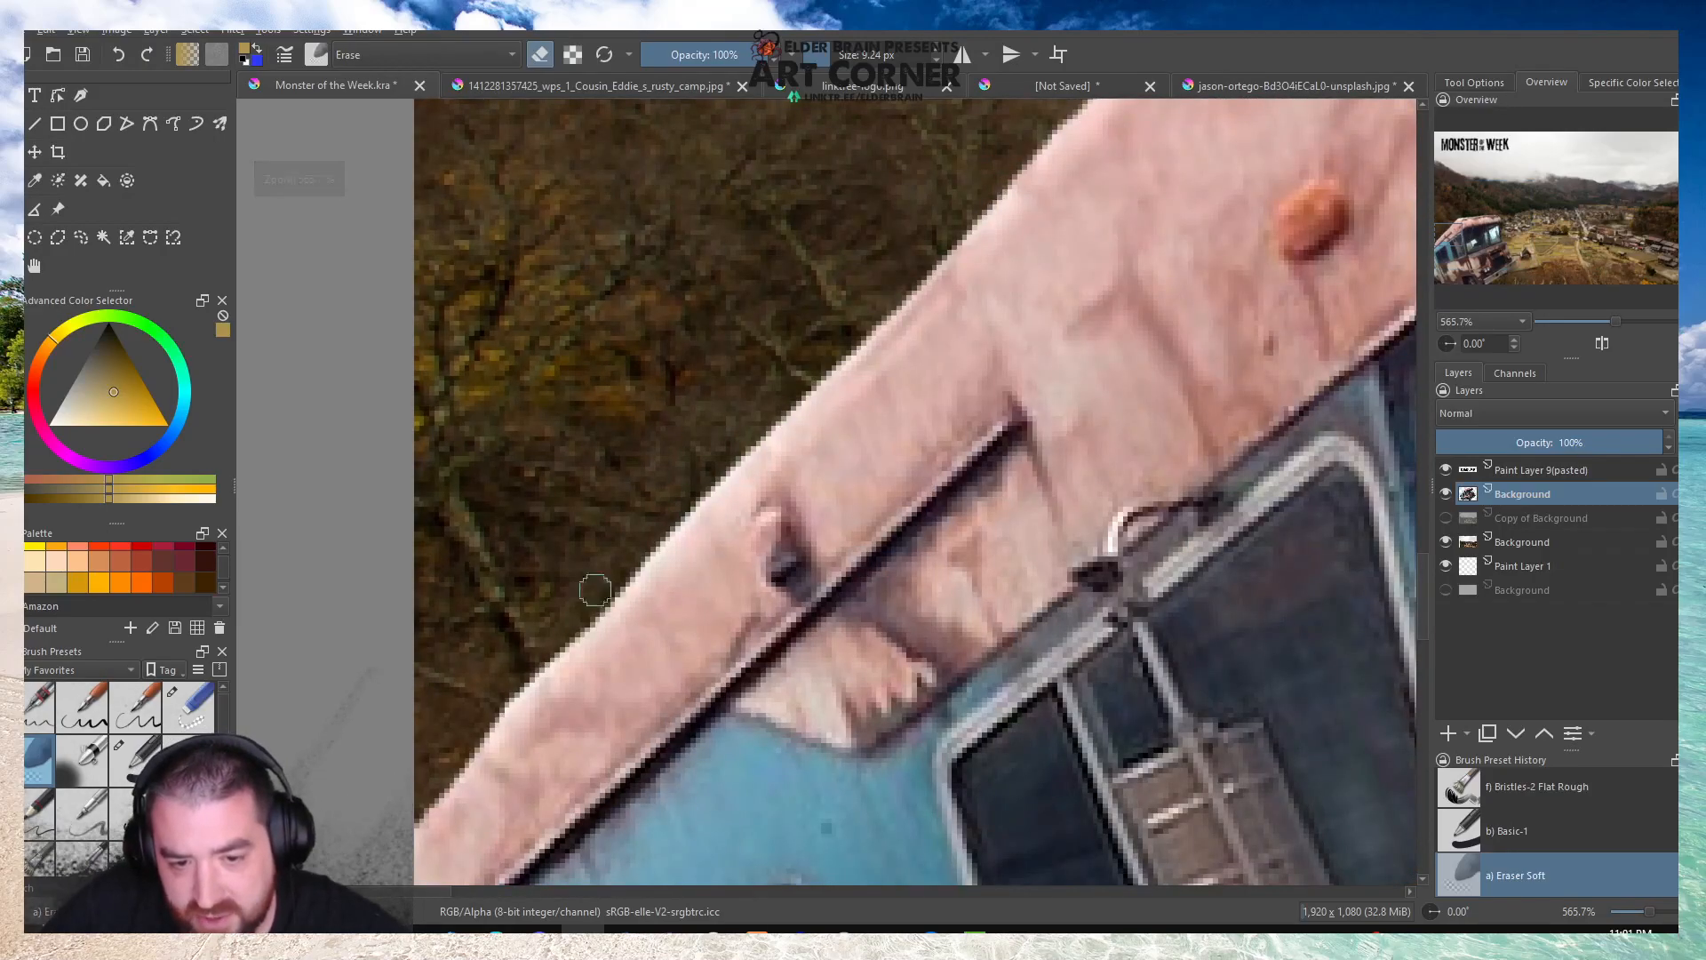
scroll(648, 574, "down", 5)
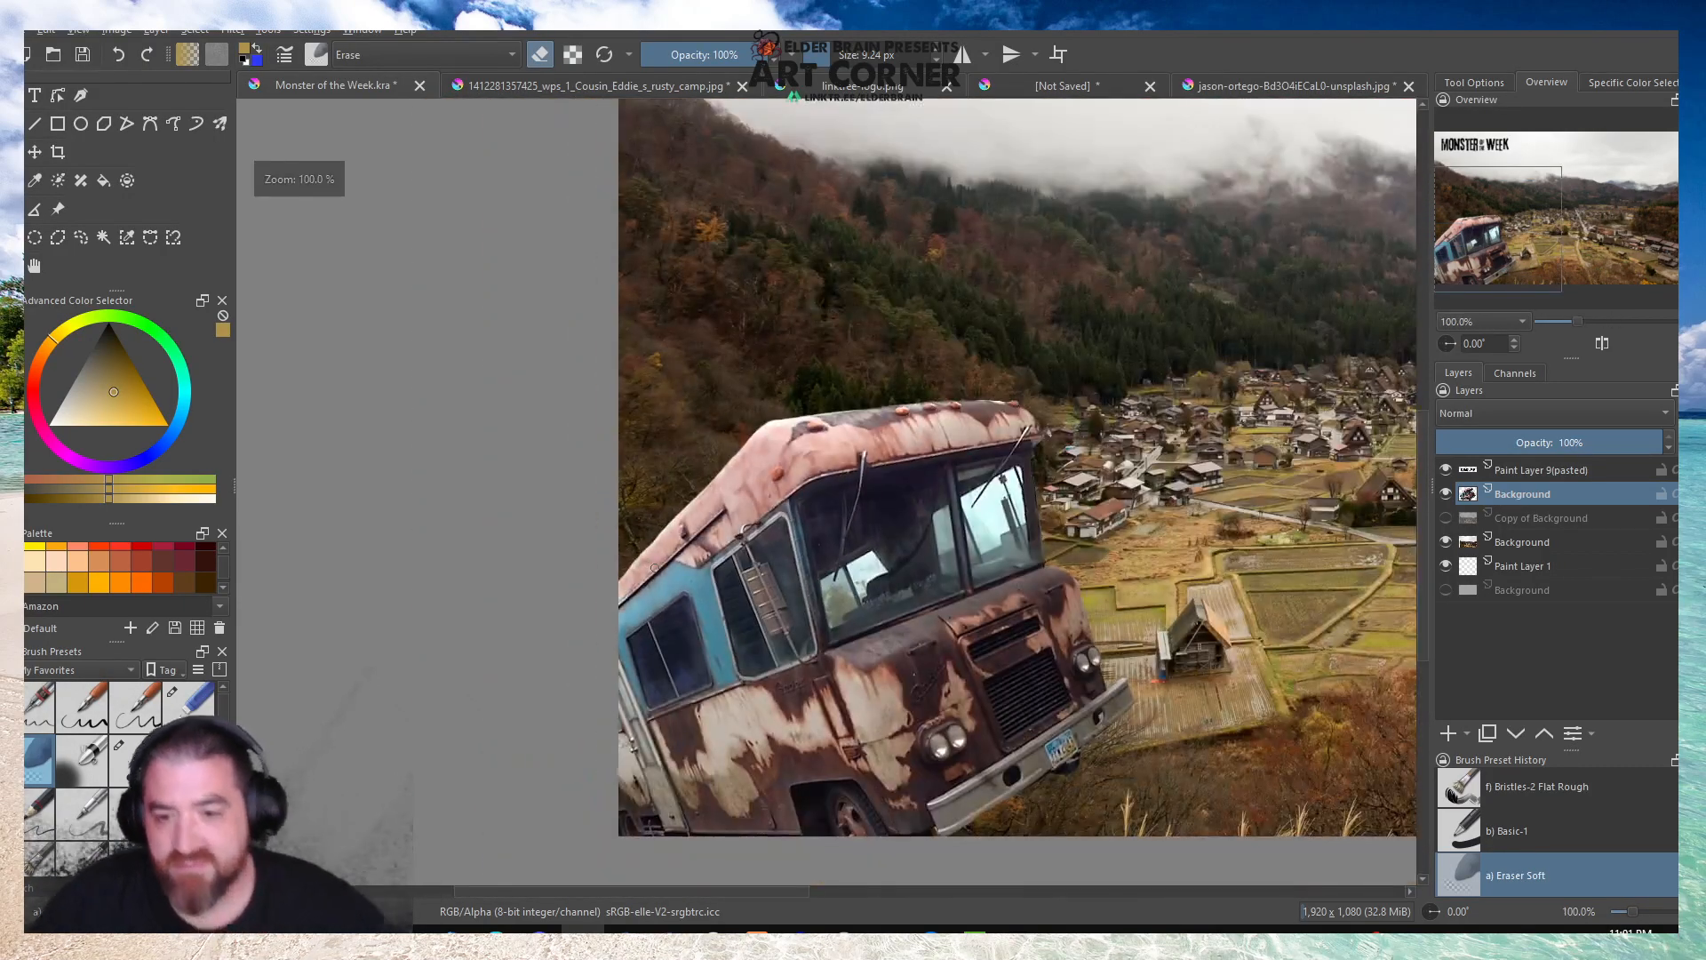
scroll(660, 578, "up", 2)
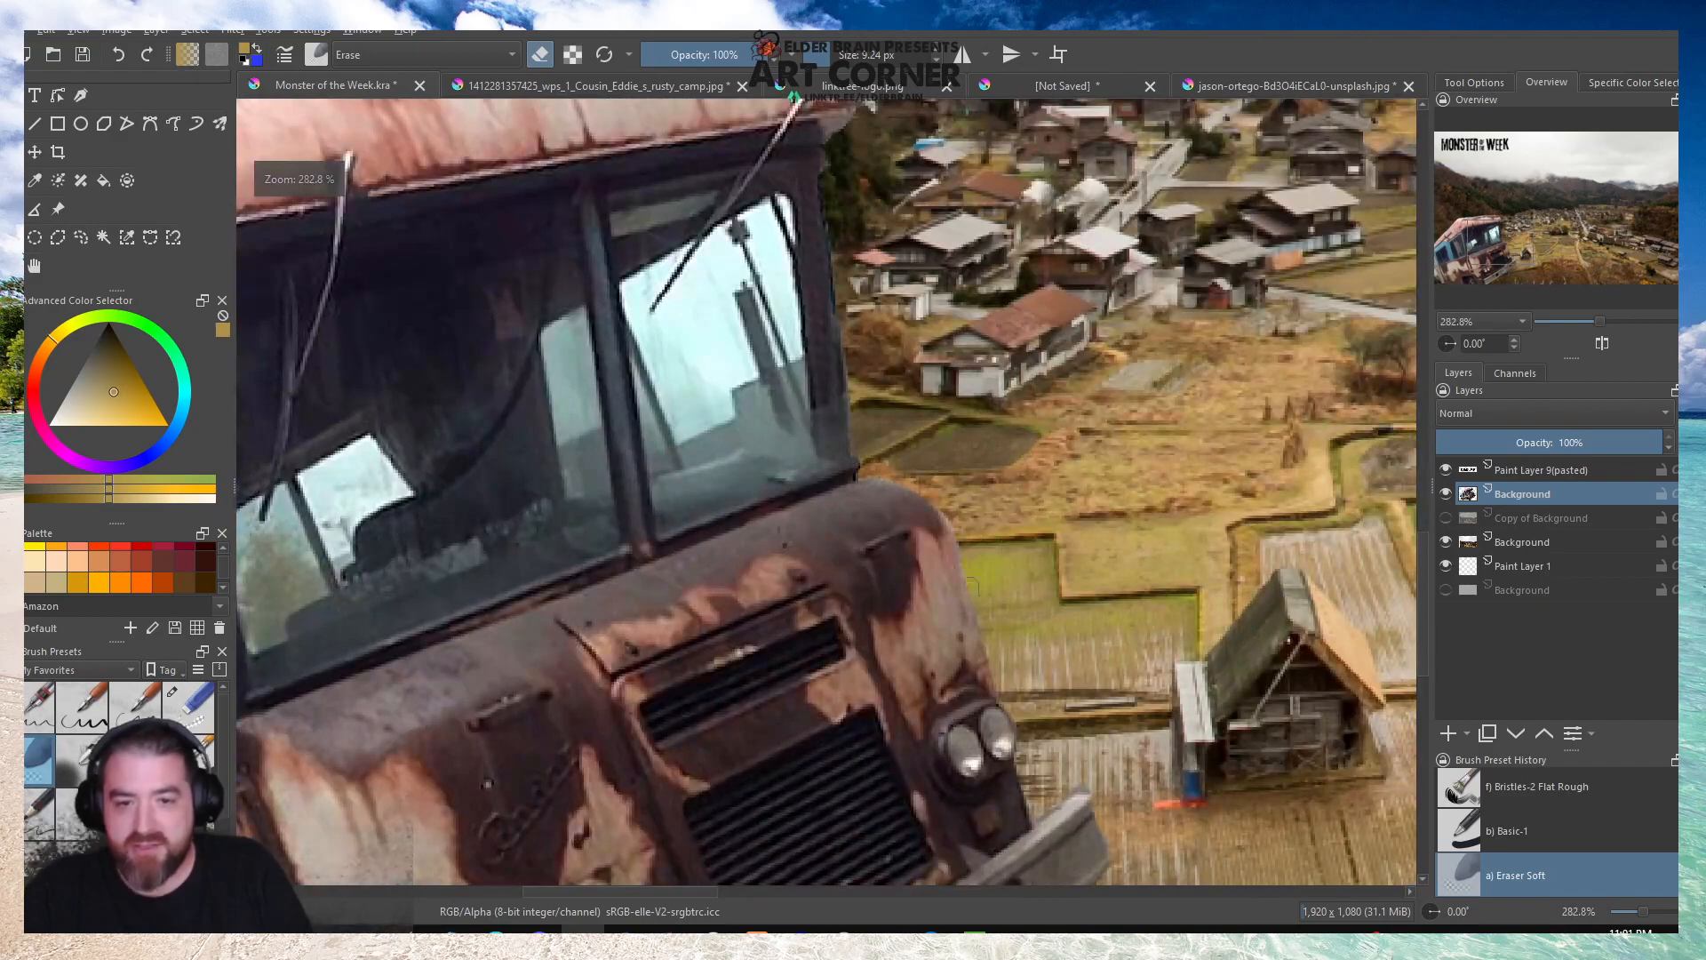
Soft-erase the white highlight beside the front orange marker light and the light fringe at the roof's front corner.
scroll(711, 488, "down", 2)
scroll(801, 345, "up", 4)
scroll(802, 345, "up", 7)
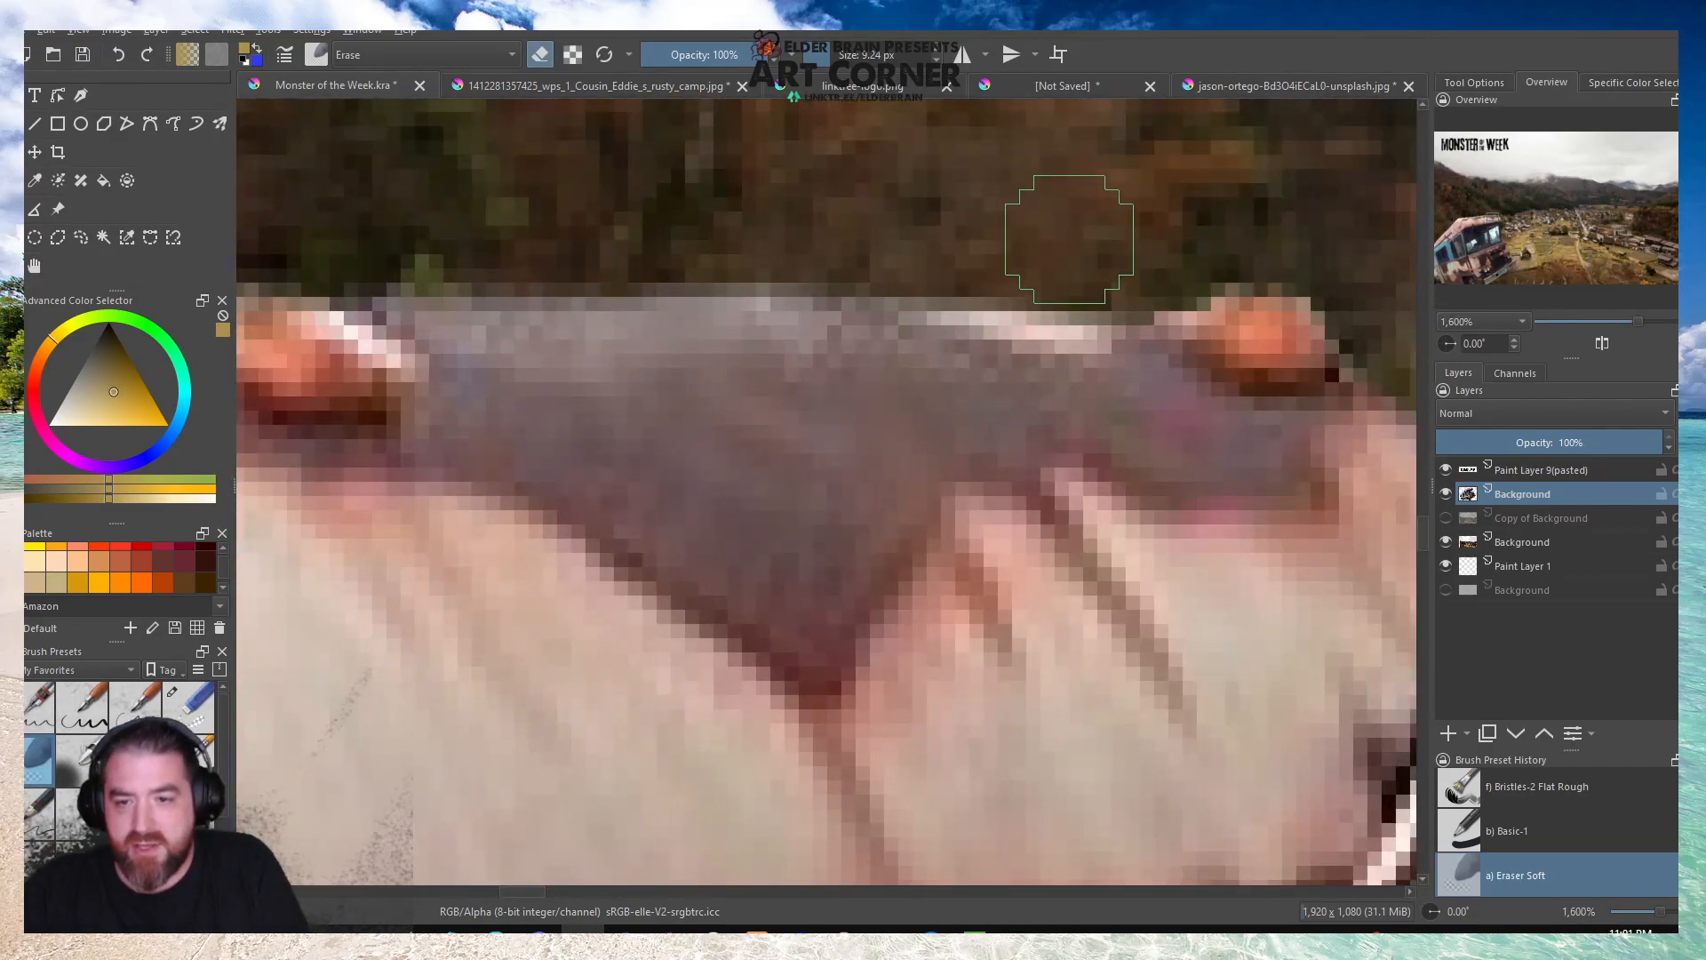
scroll(1085, 252, "down", 6)
scroll(1086, 250, "up", 3)
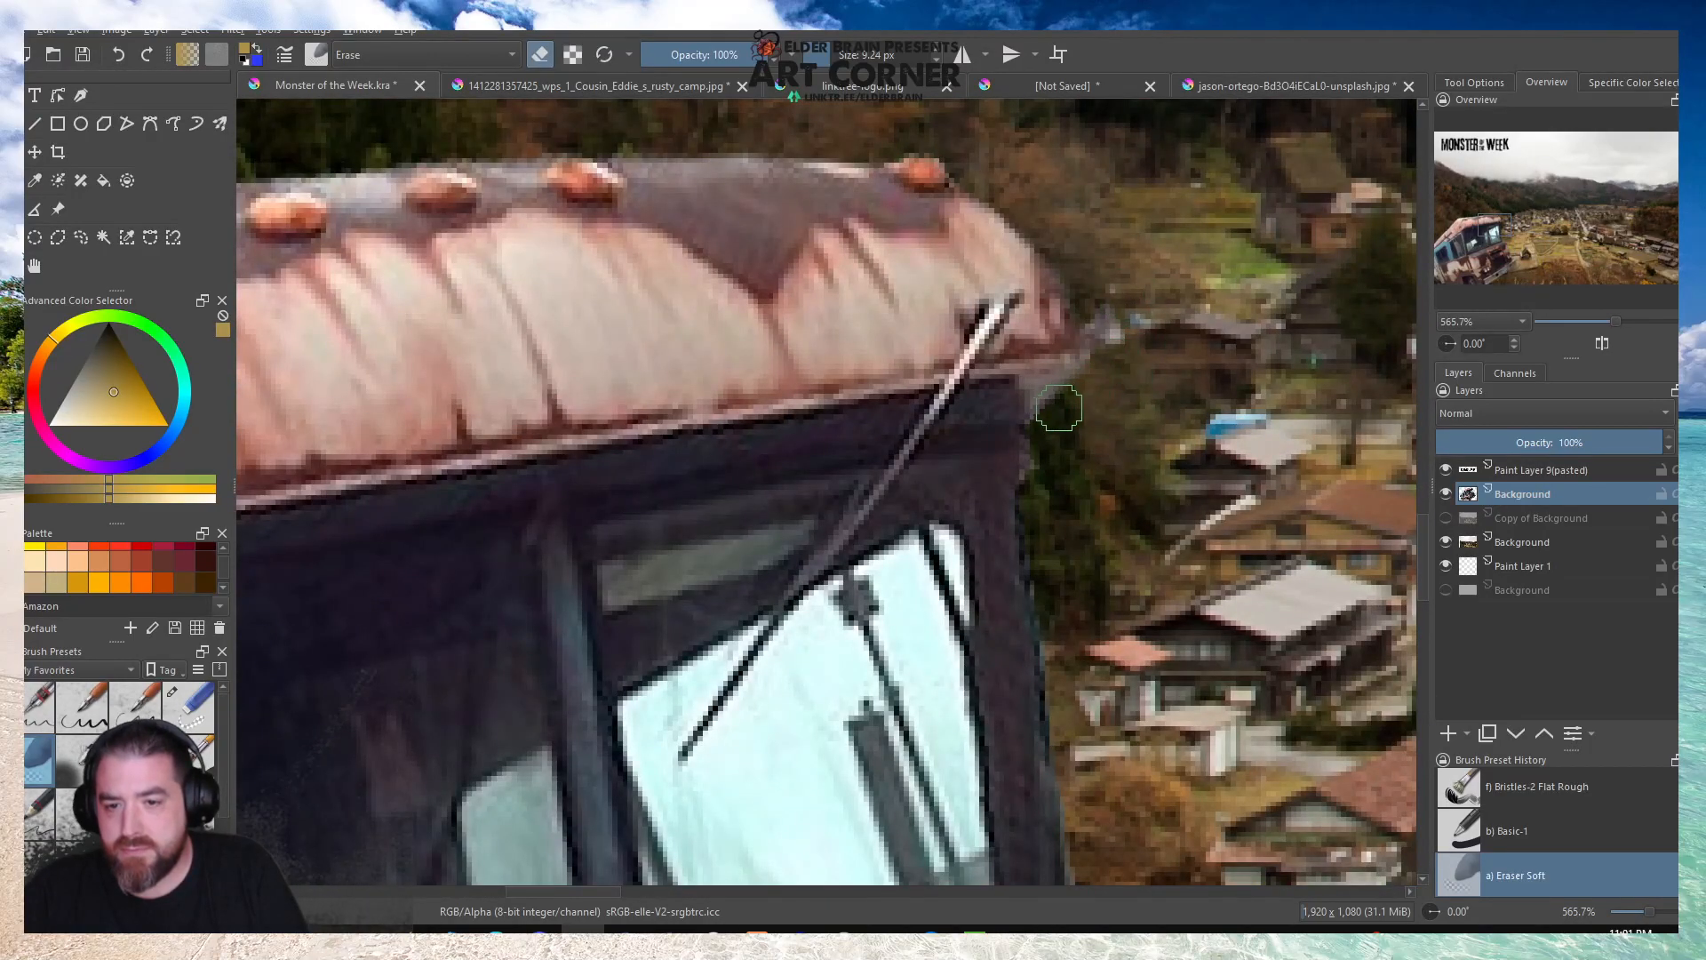
scroll(1066, 604, "down", 1)
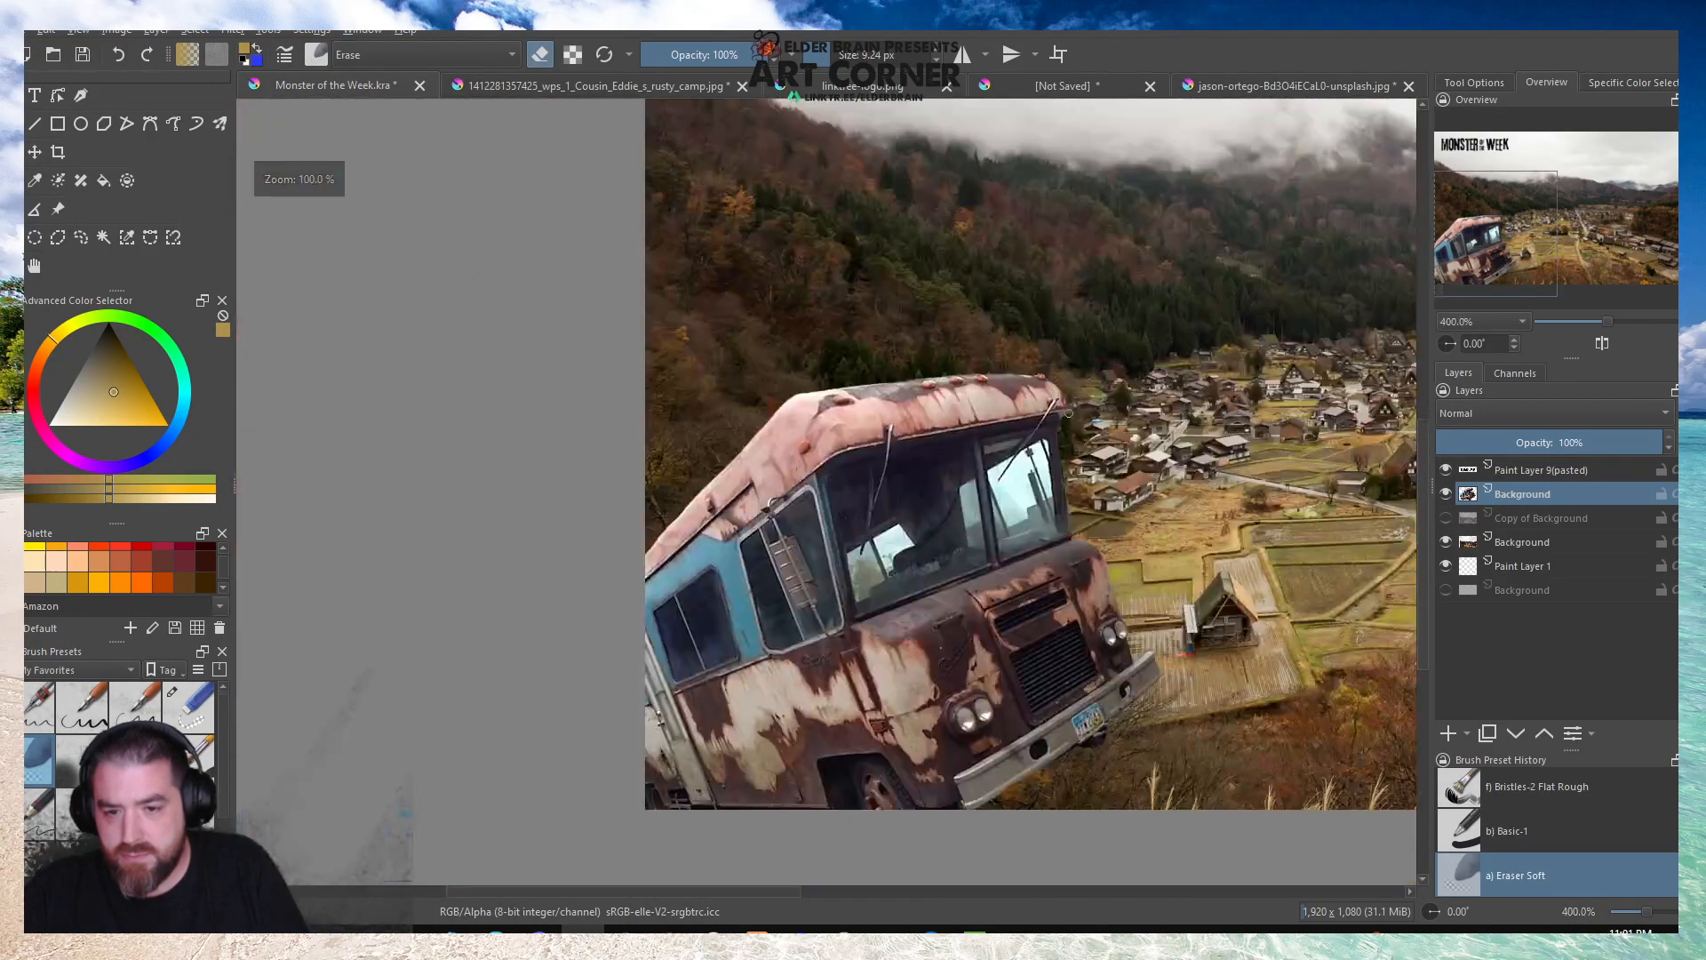
Add a black outside Stroke layer style to the camper's layer and reduce its size to 5 px.
right_click(1492, 495)
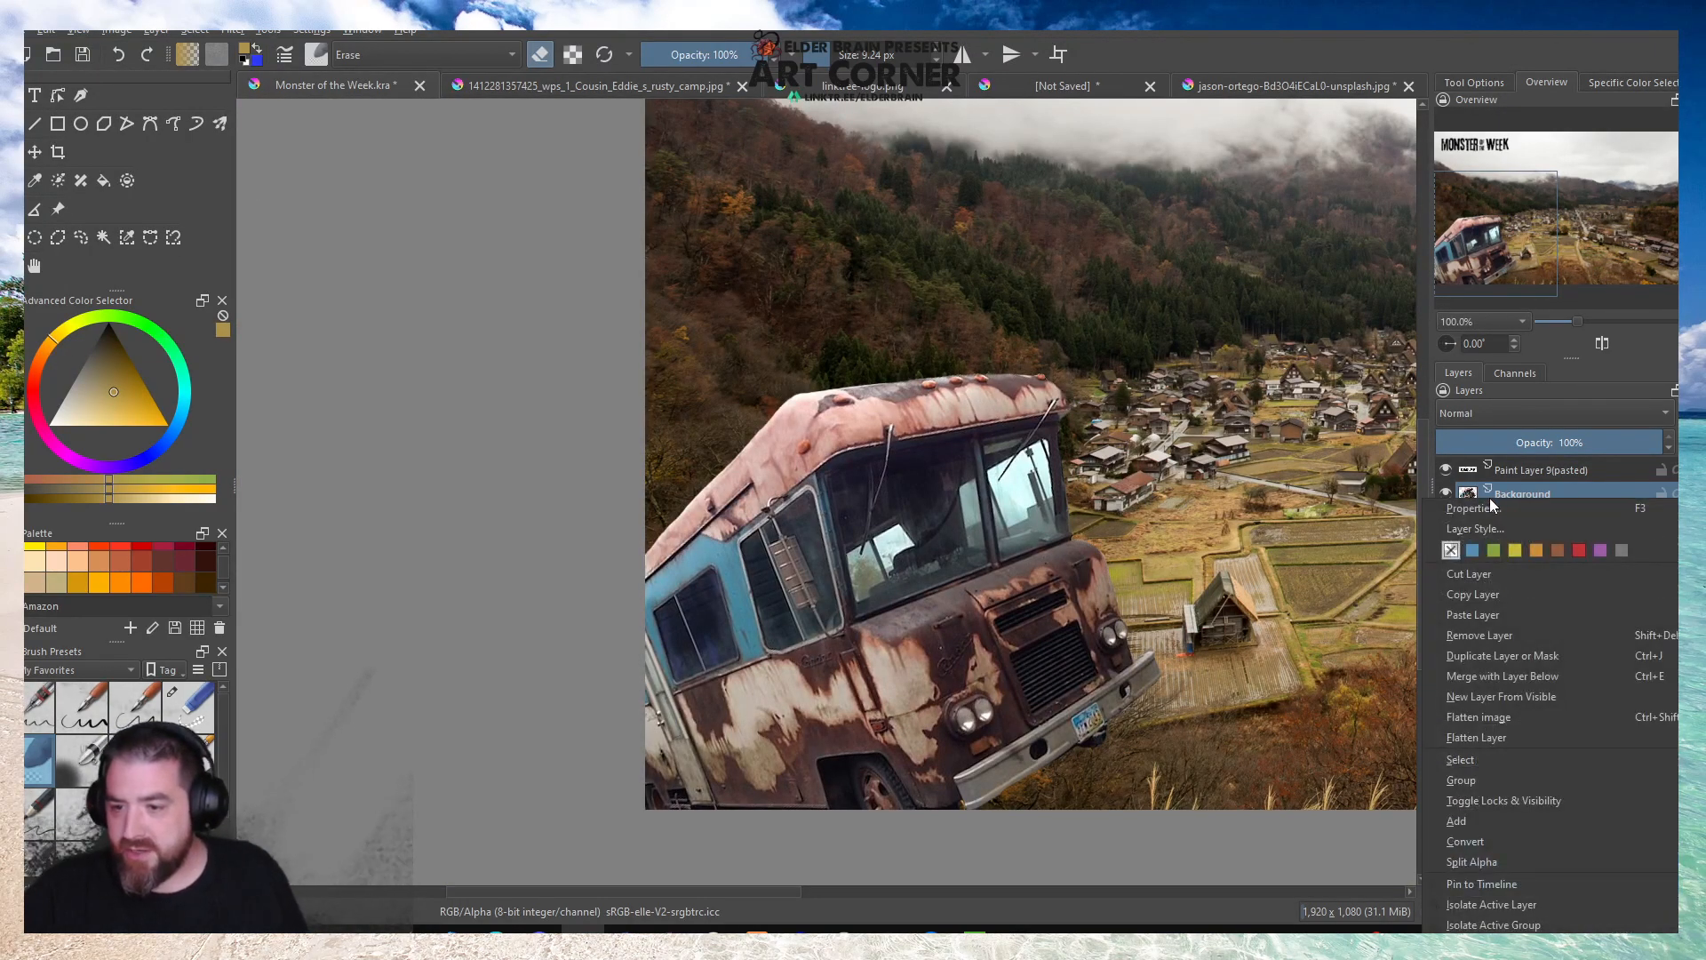
left_click(1465, 527)
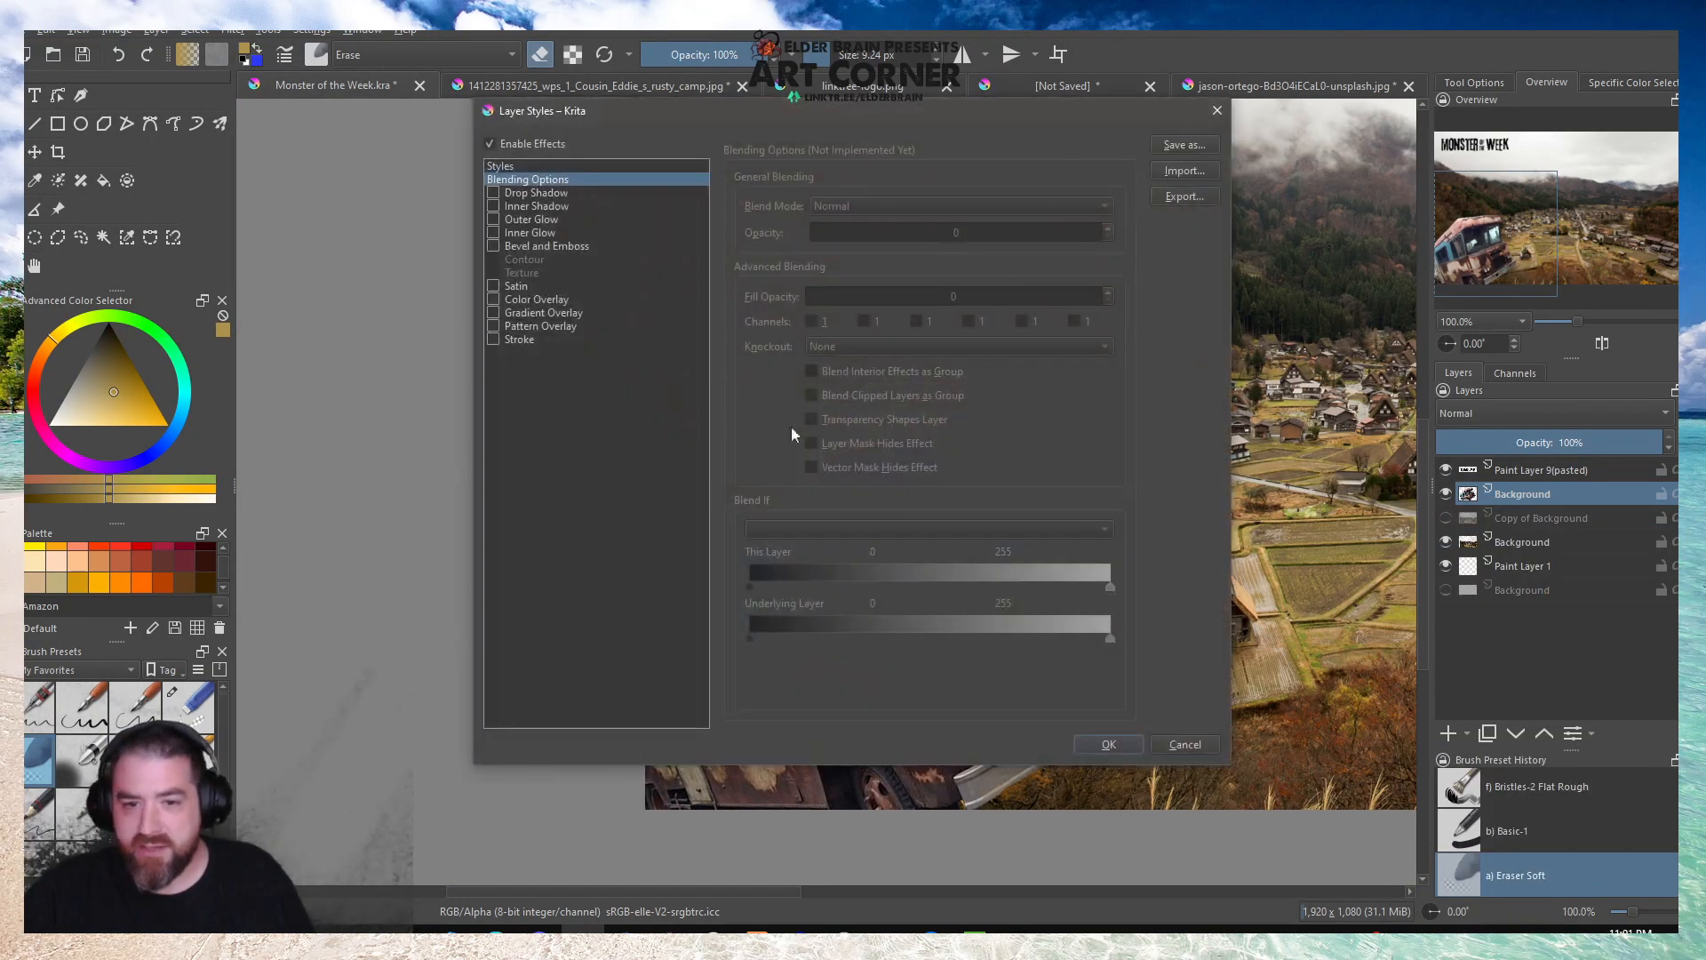
mouse_move(770, 111)
left_mouse_down()
mouse_move(270, 120)
mouse_move(307, 112)
left_mouse_up()
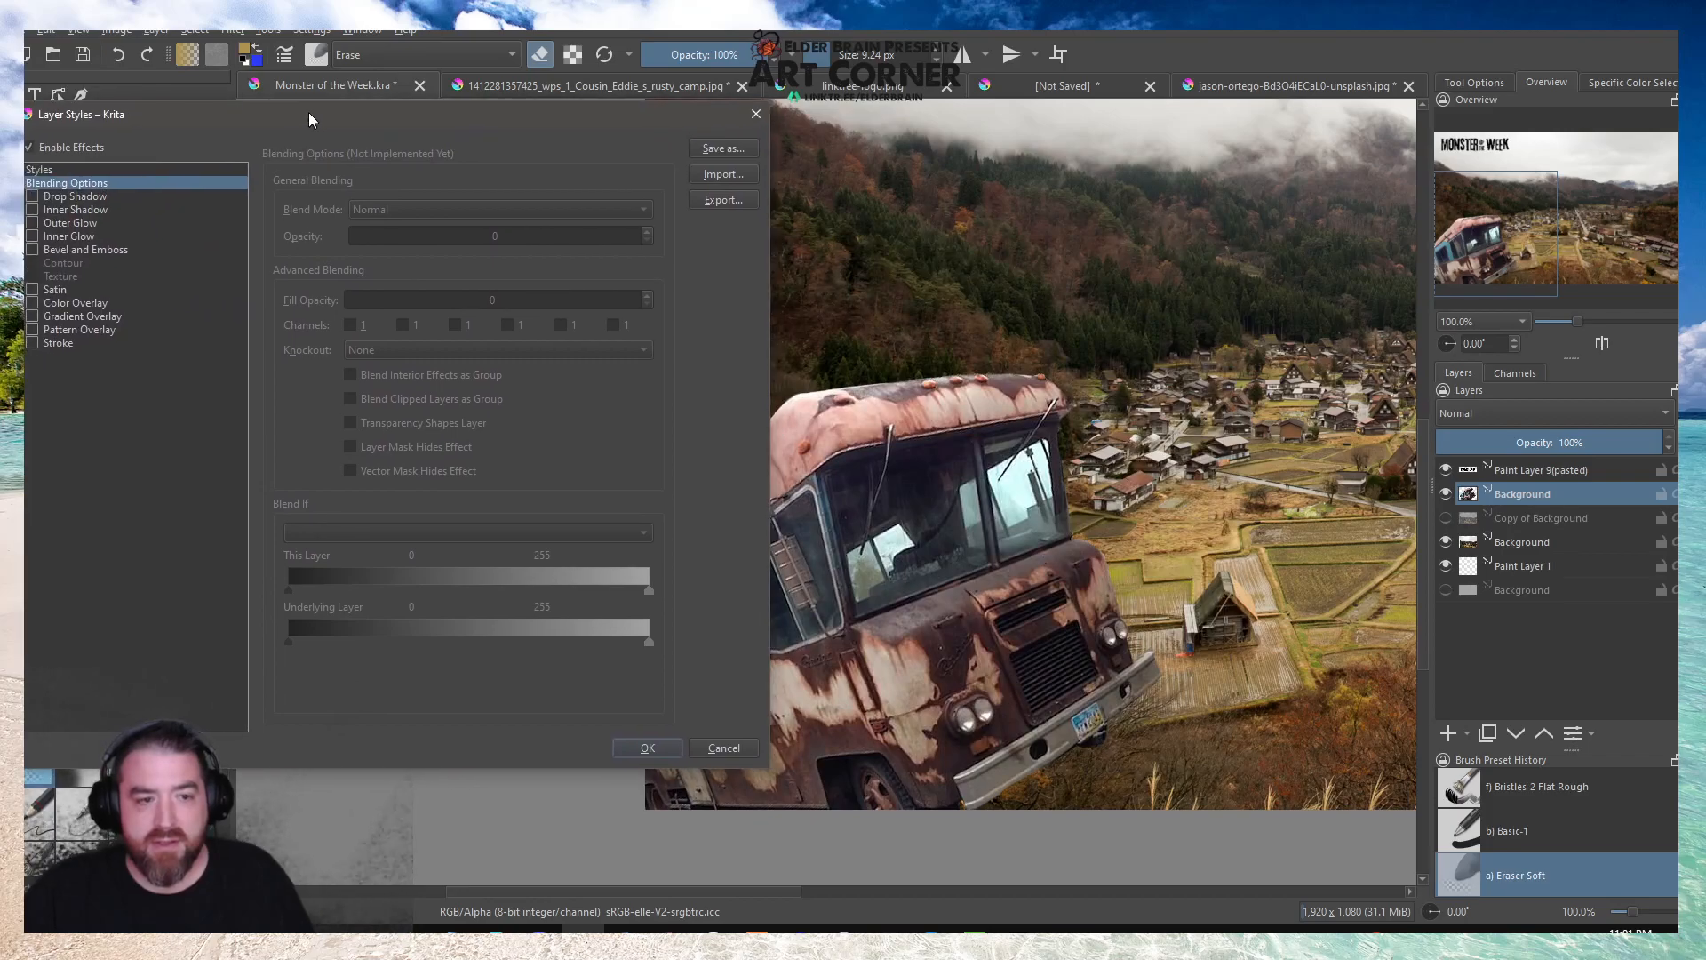
left_click(31, 343)
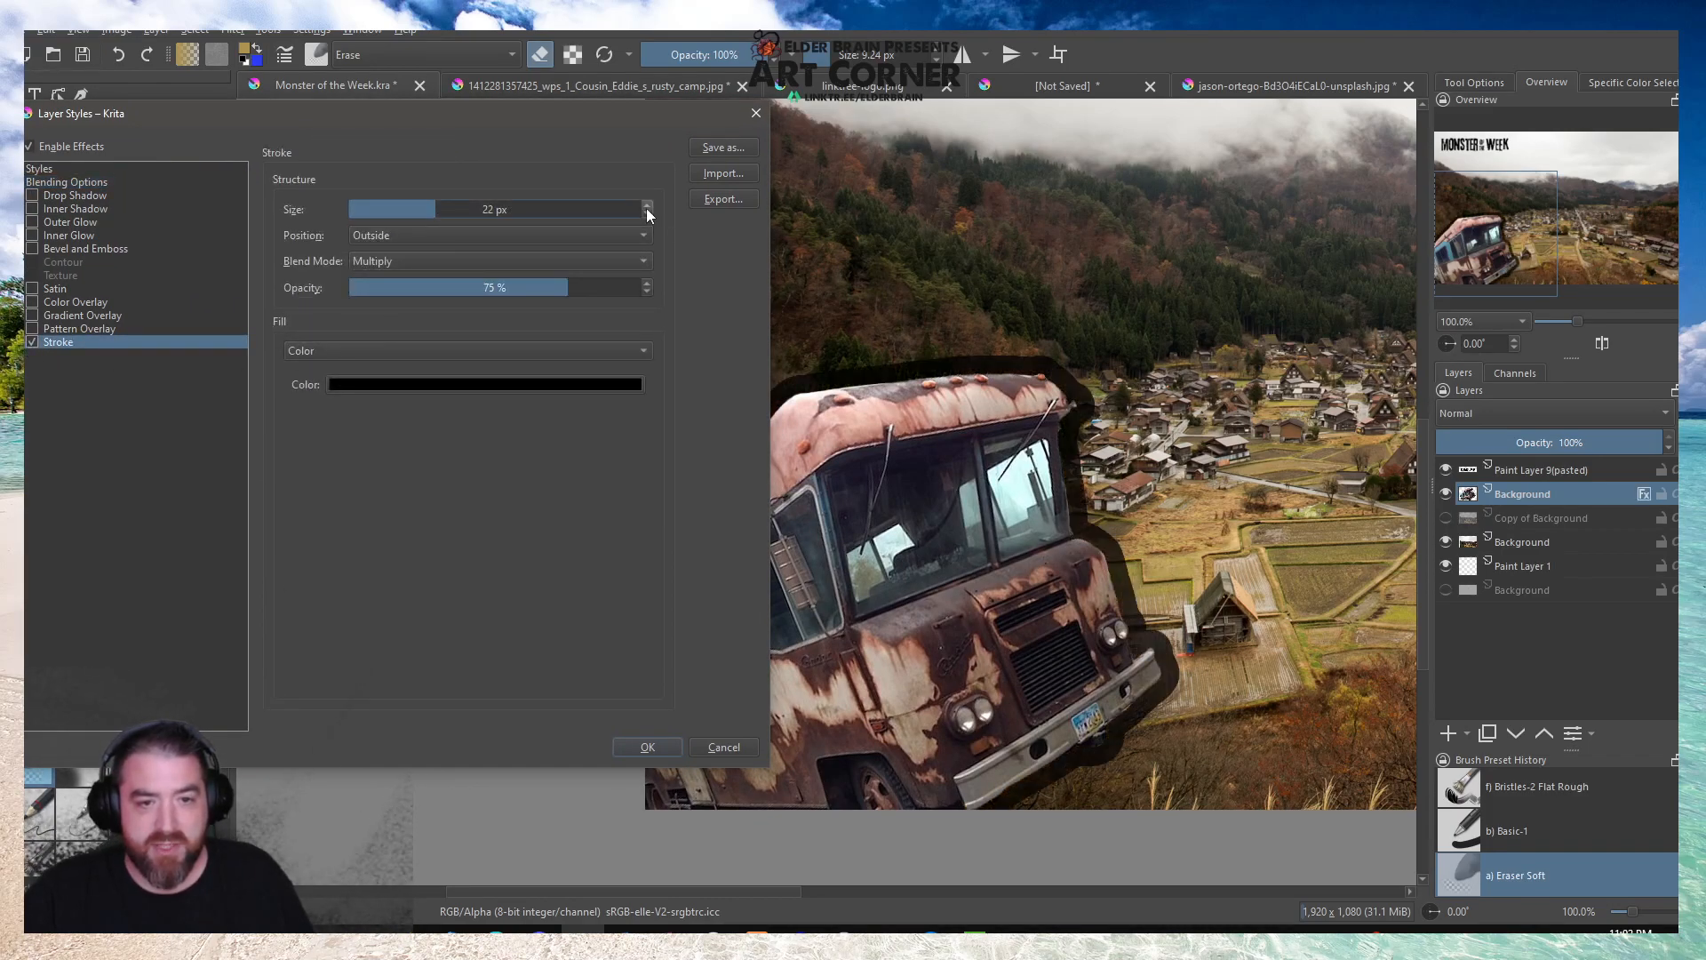
scroll(645, 215, "down", 11)
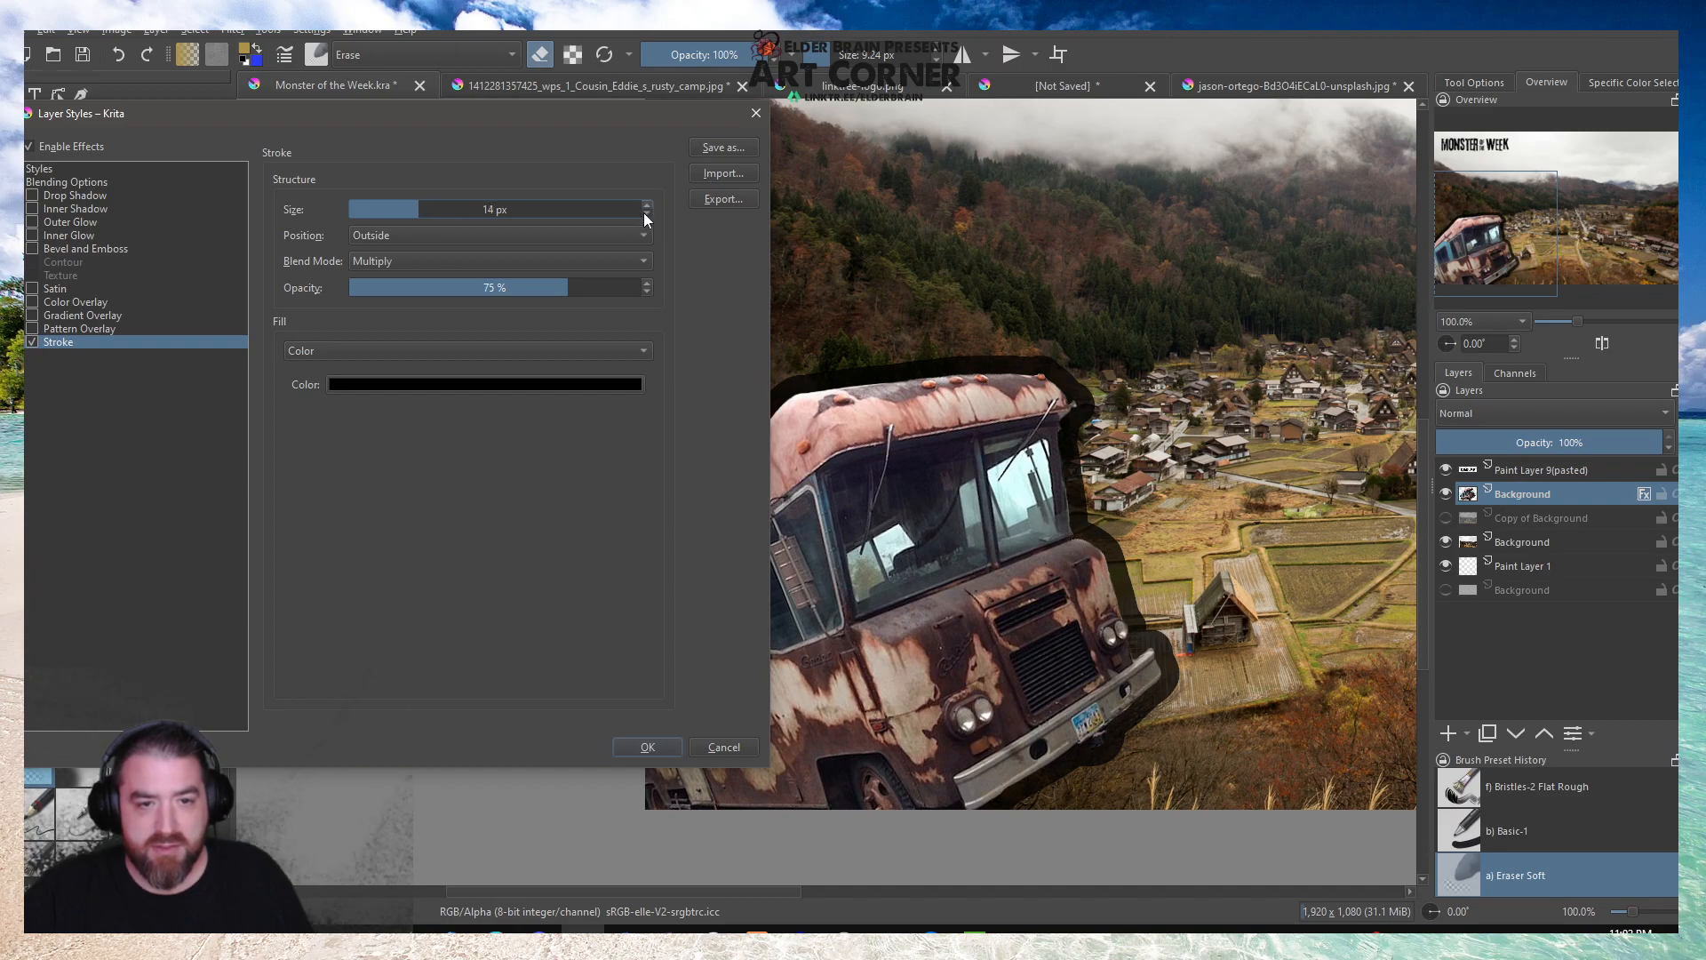
scroll(644, 213, "down", 5)
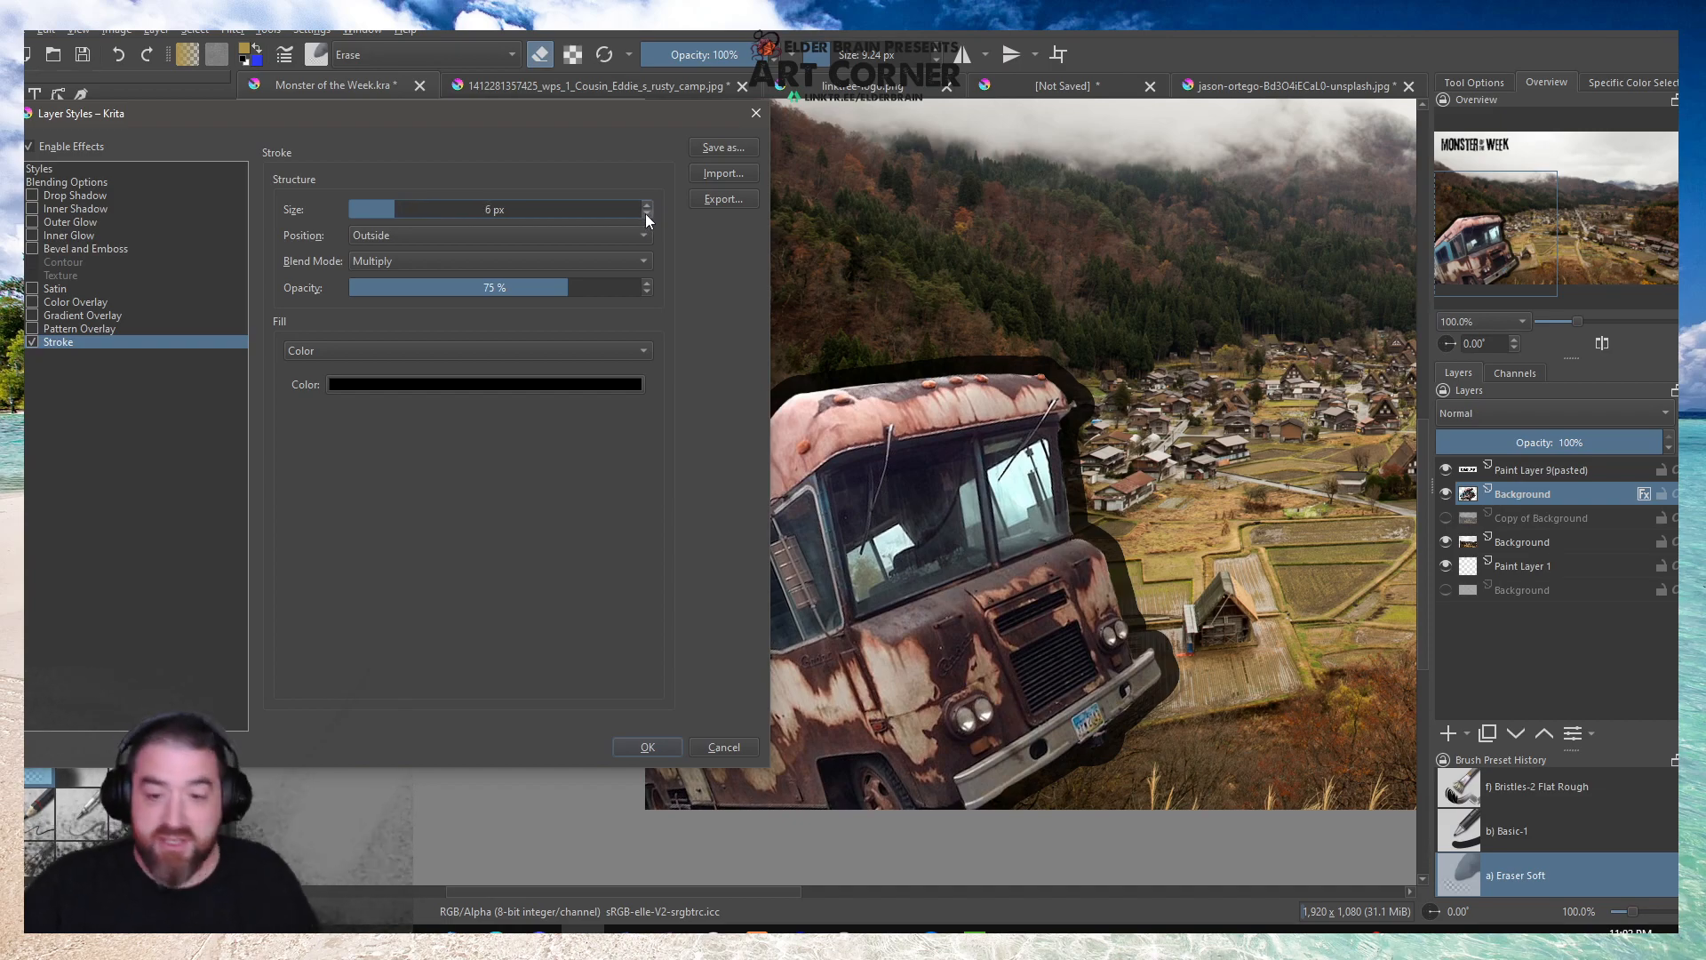
scroll(645, 213, "down", 1)
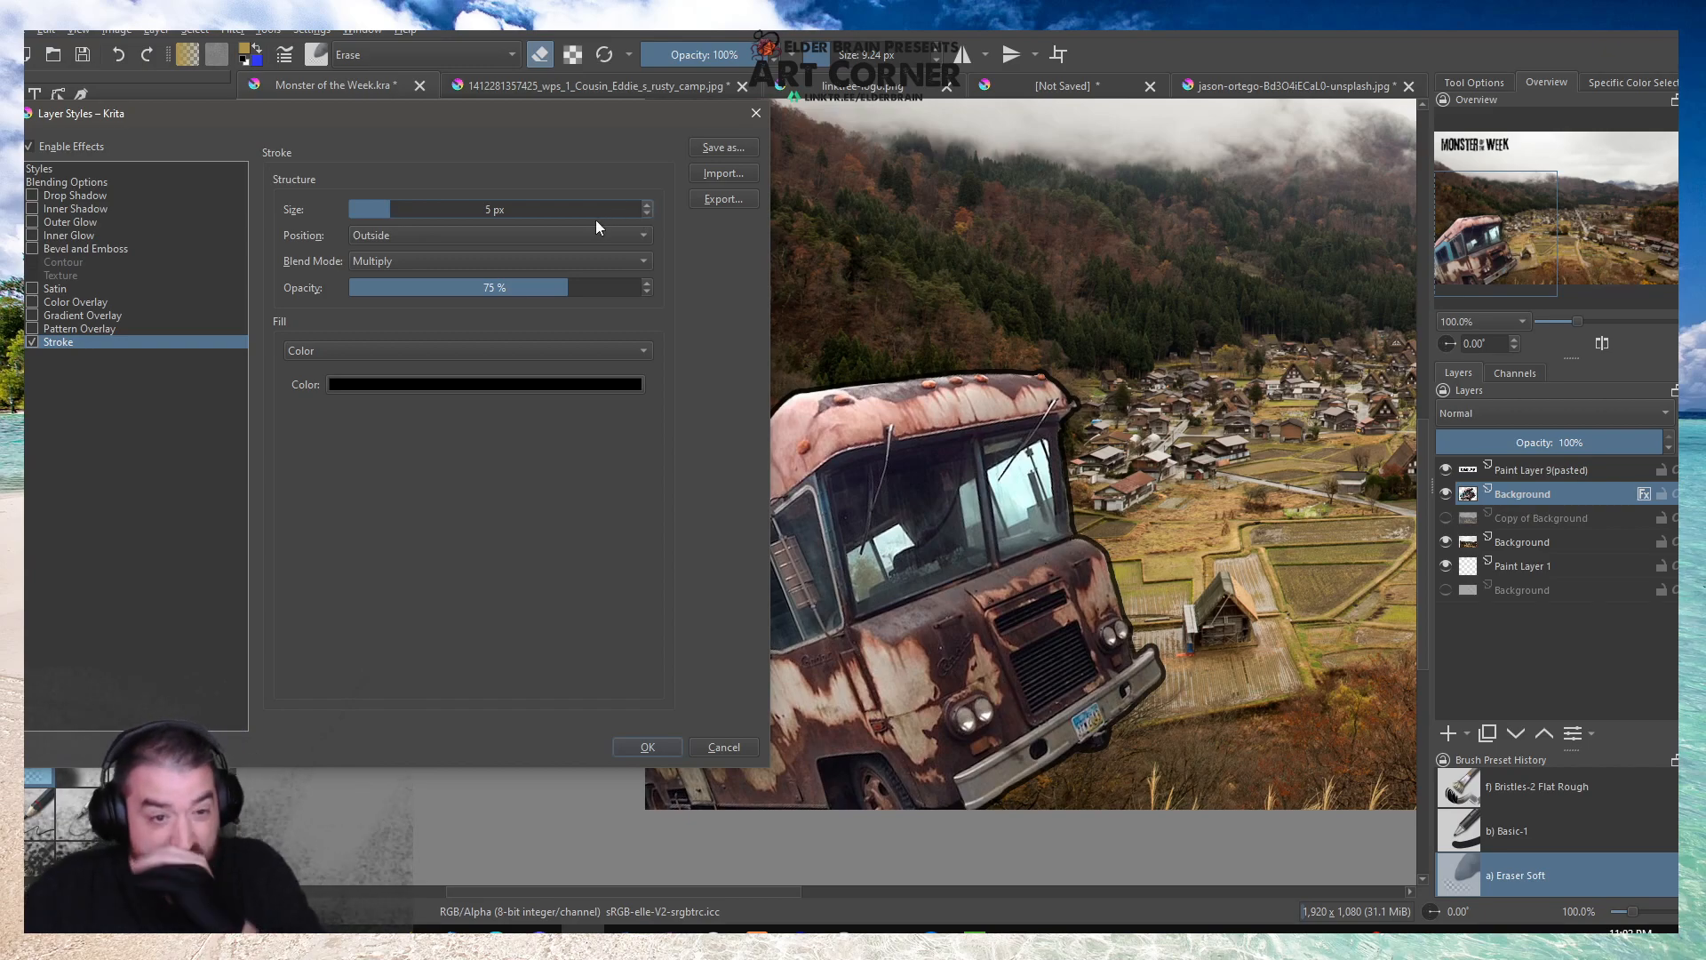
Set the camper stroke's blend mode to Normal and opacity to 100 %, try thinner sizes, and apply it at 5 px.
left_click(387, 259)
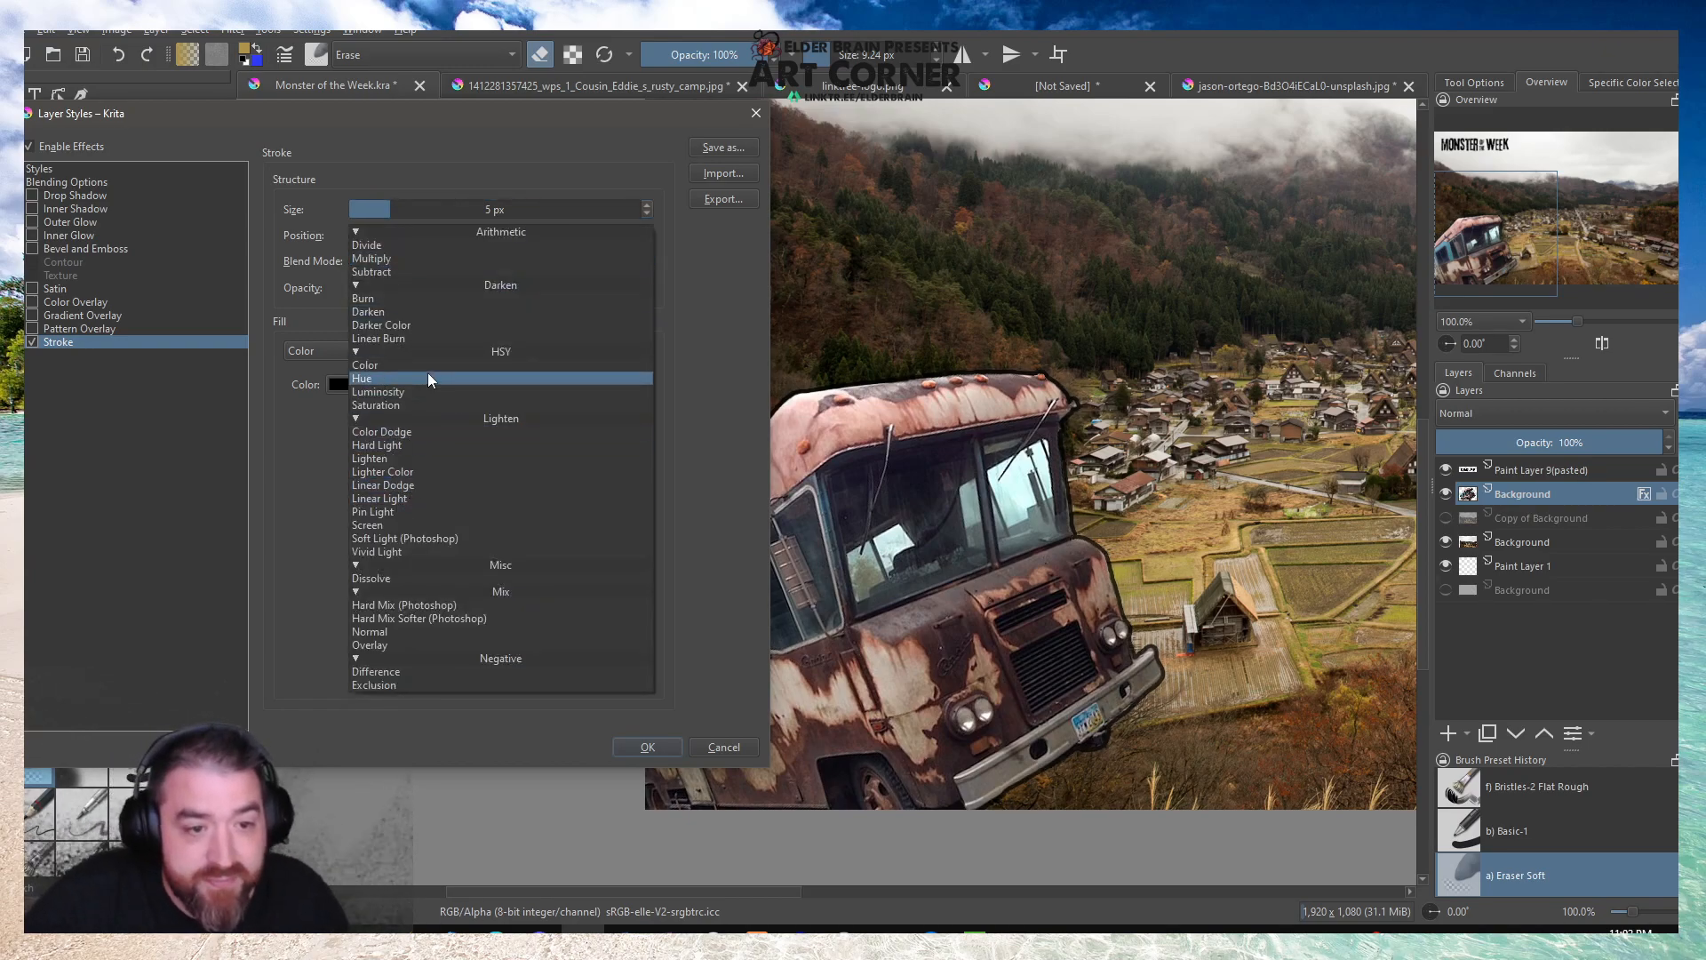
left_click(387, 629)
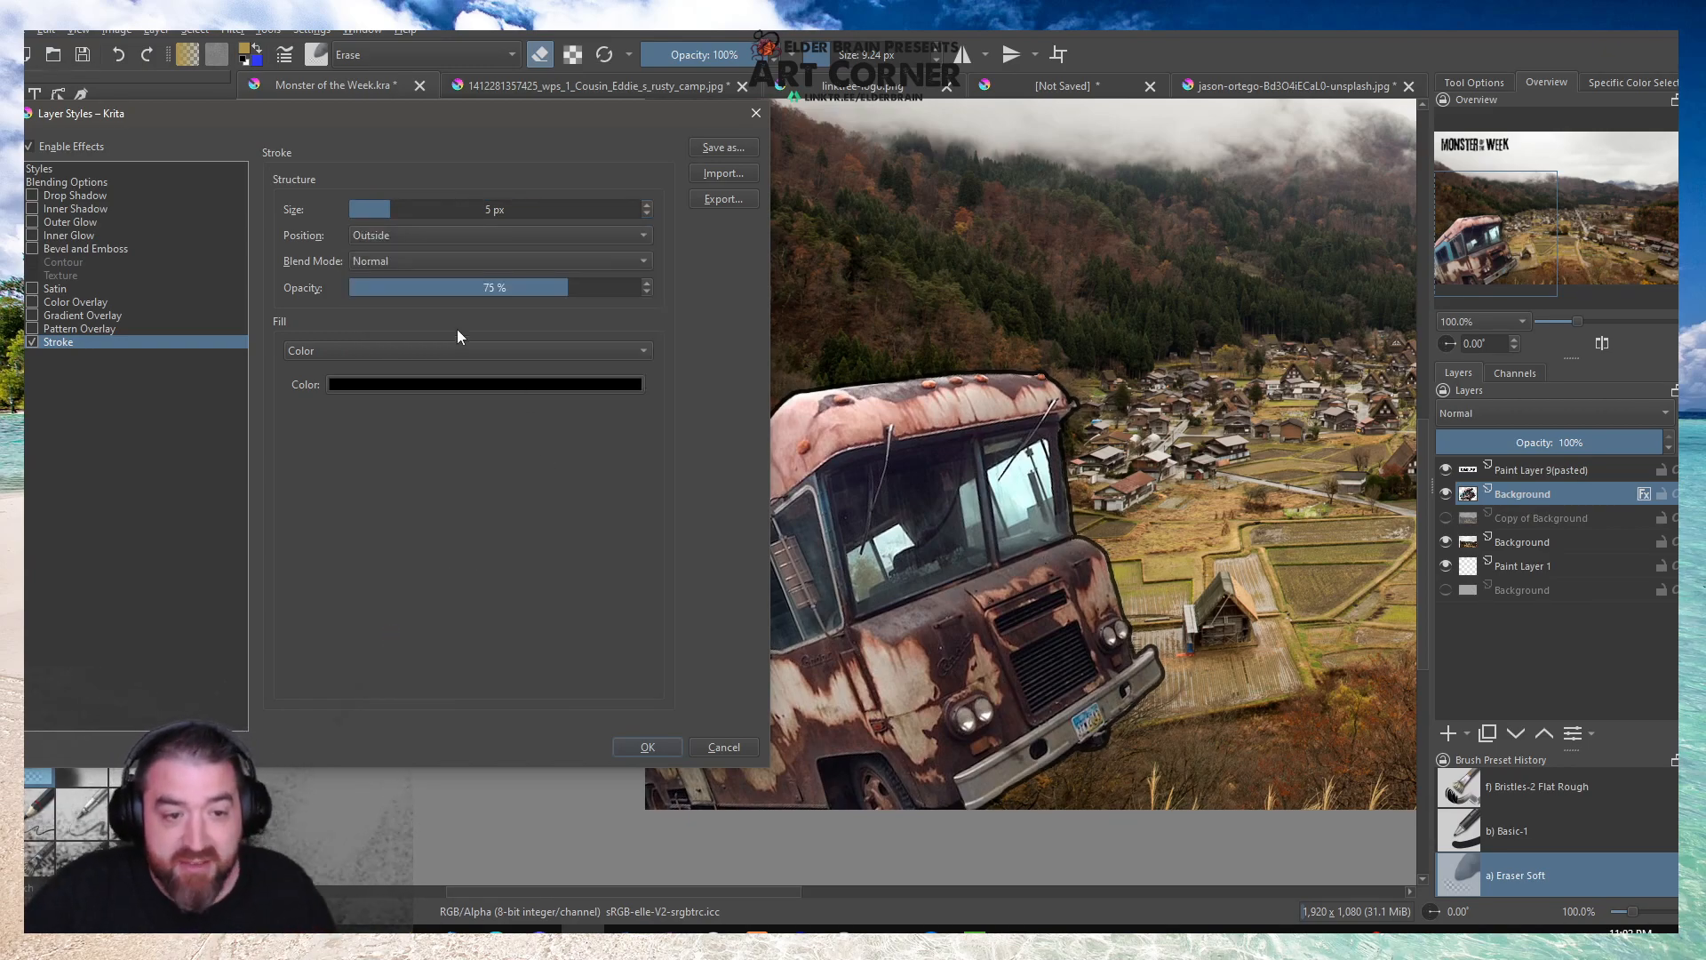
left_click_drag(596, 283, 794, 313)
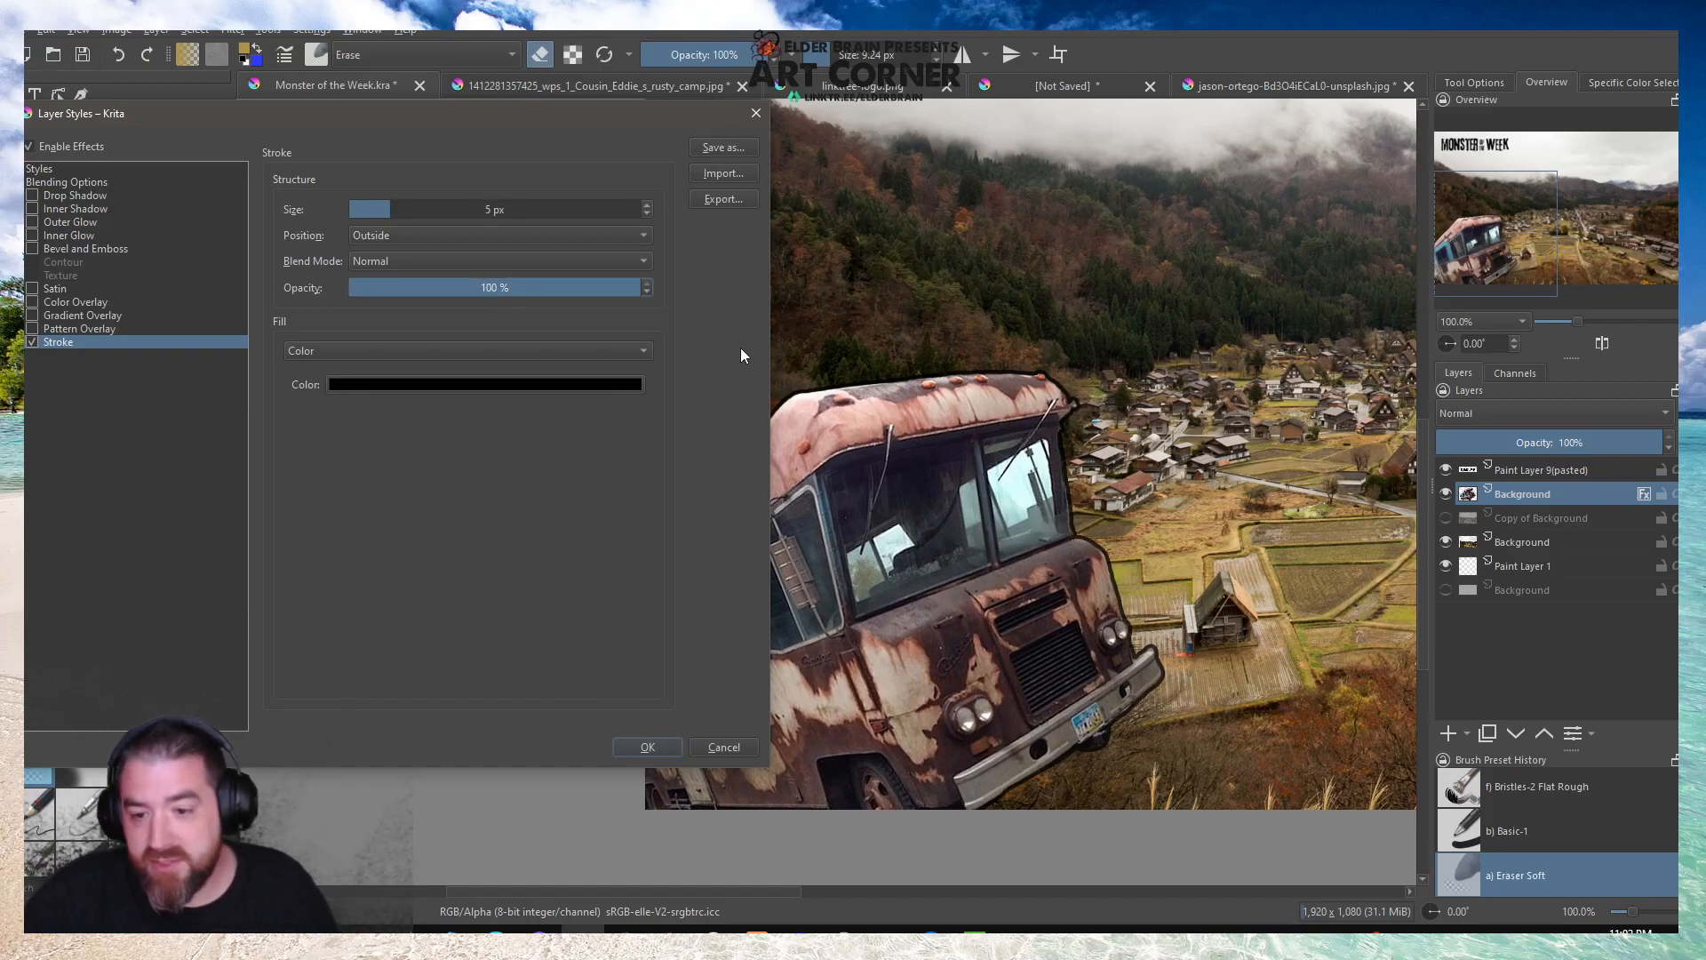
left_click(648, 214)
left_click(647, 215)
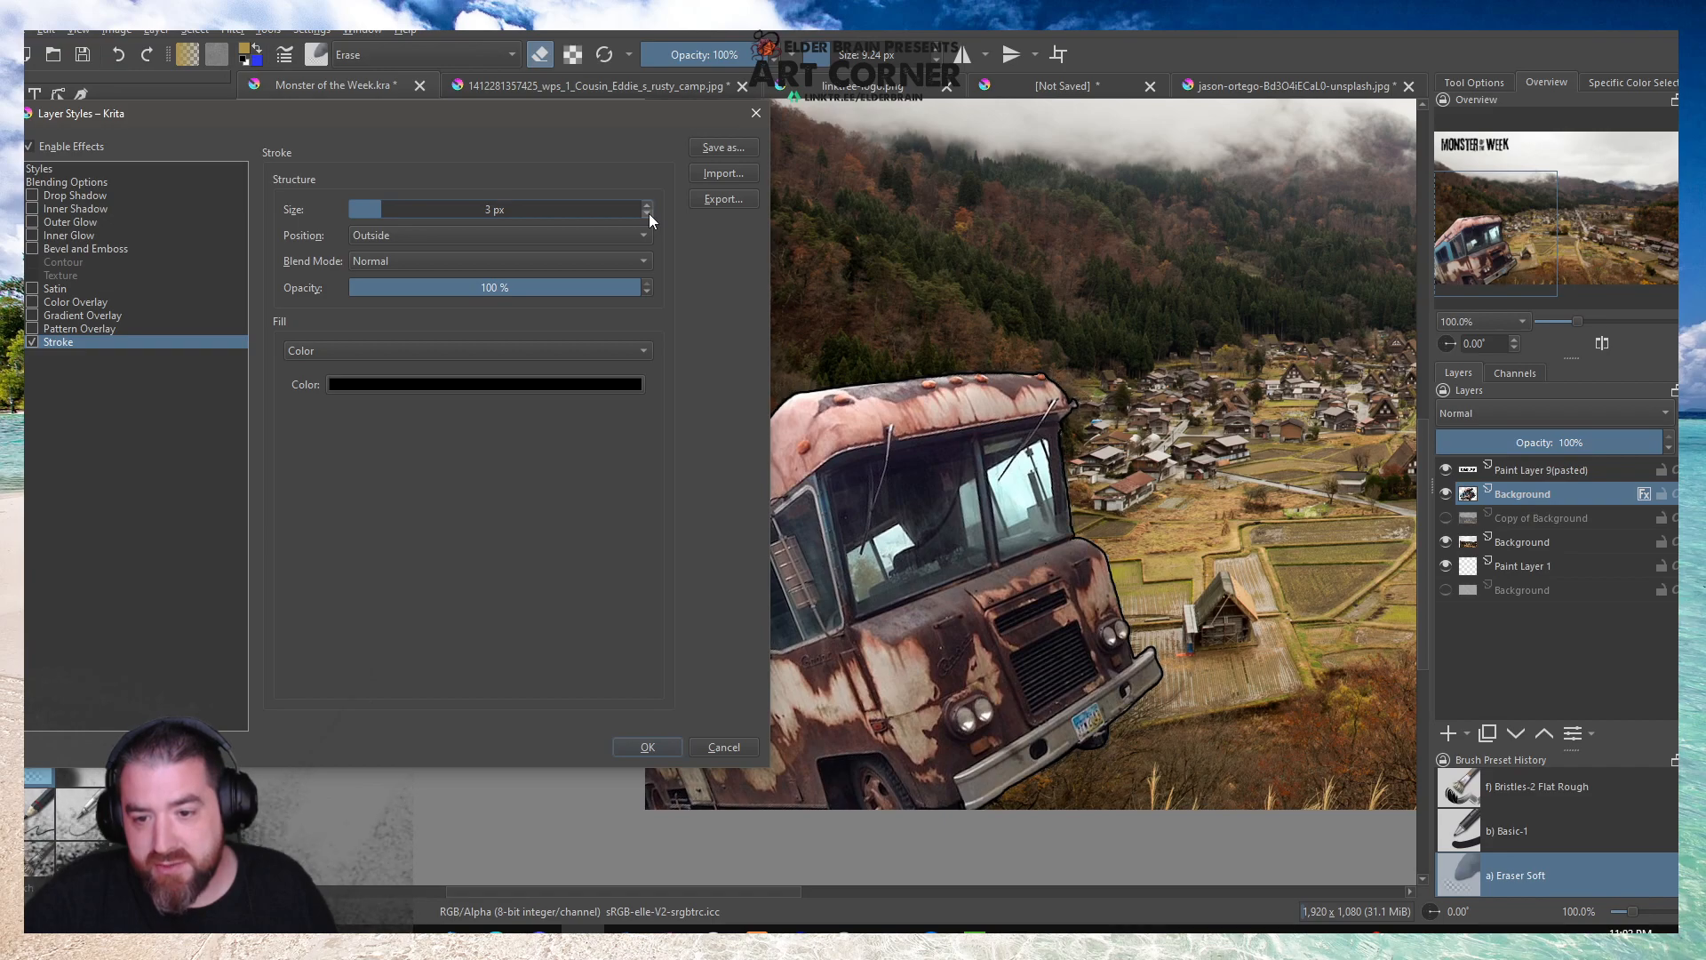
left_click(649, 204)
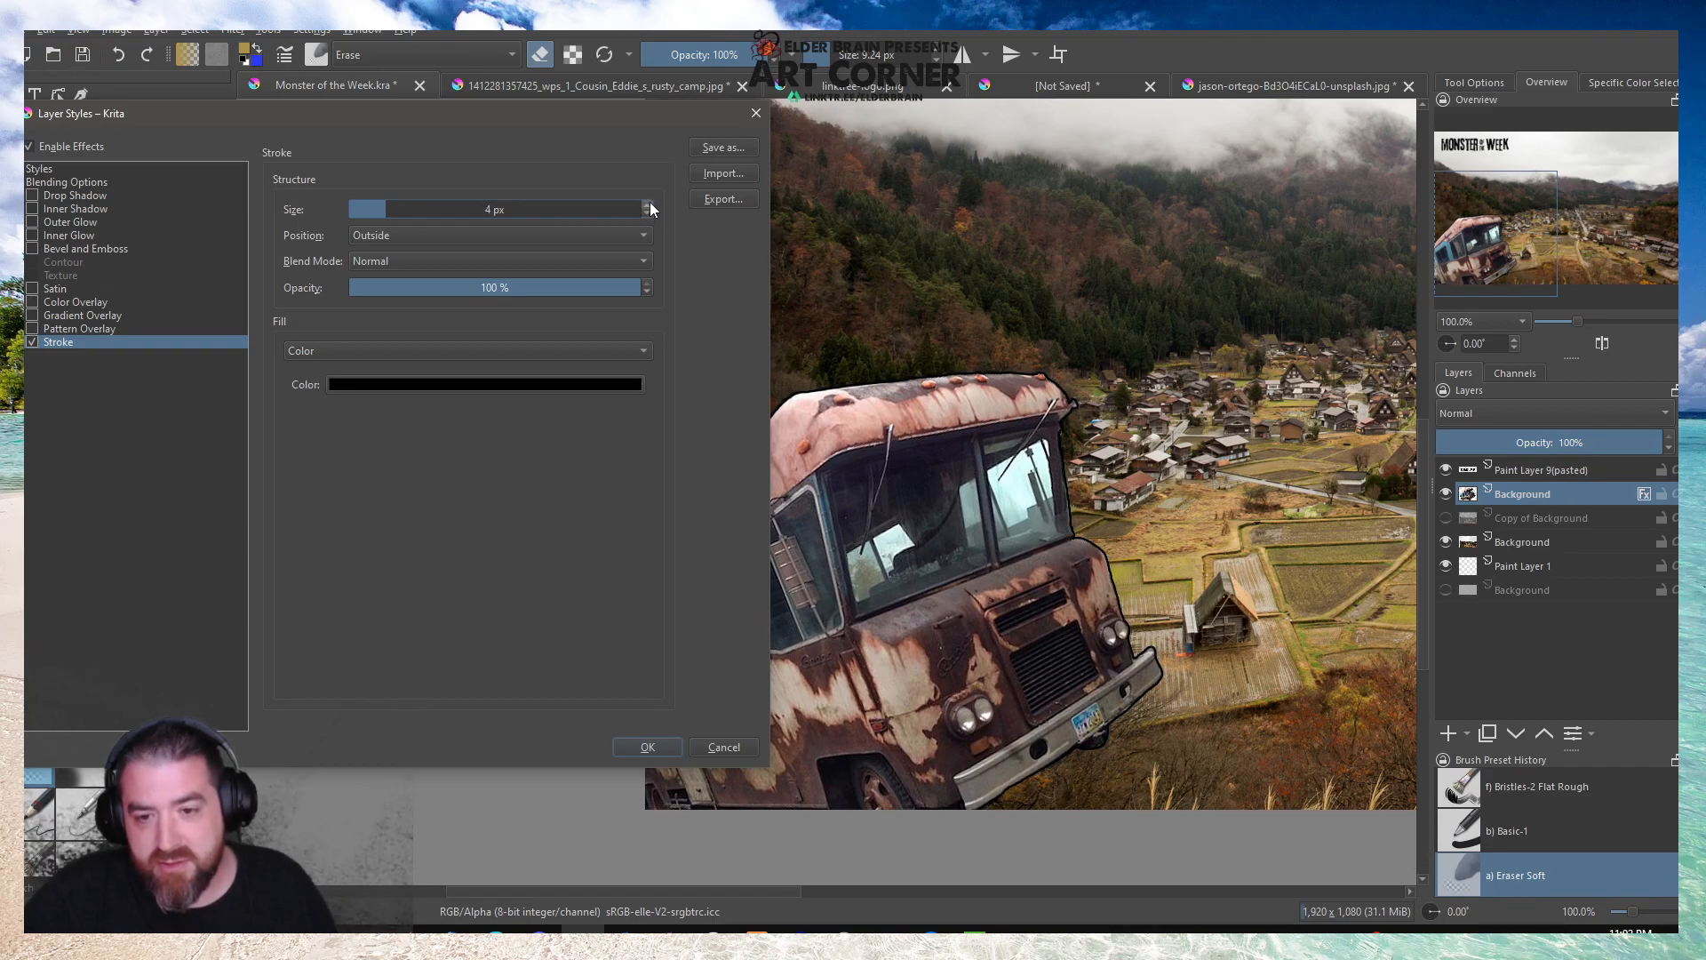
left_click(649, 203)
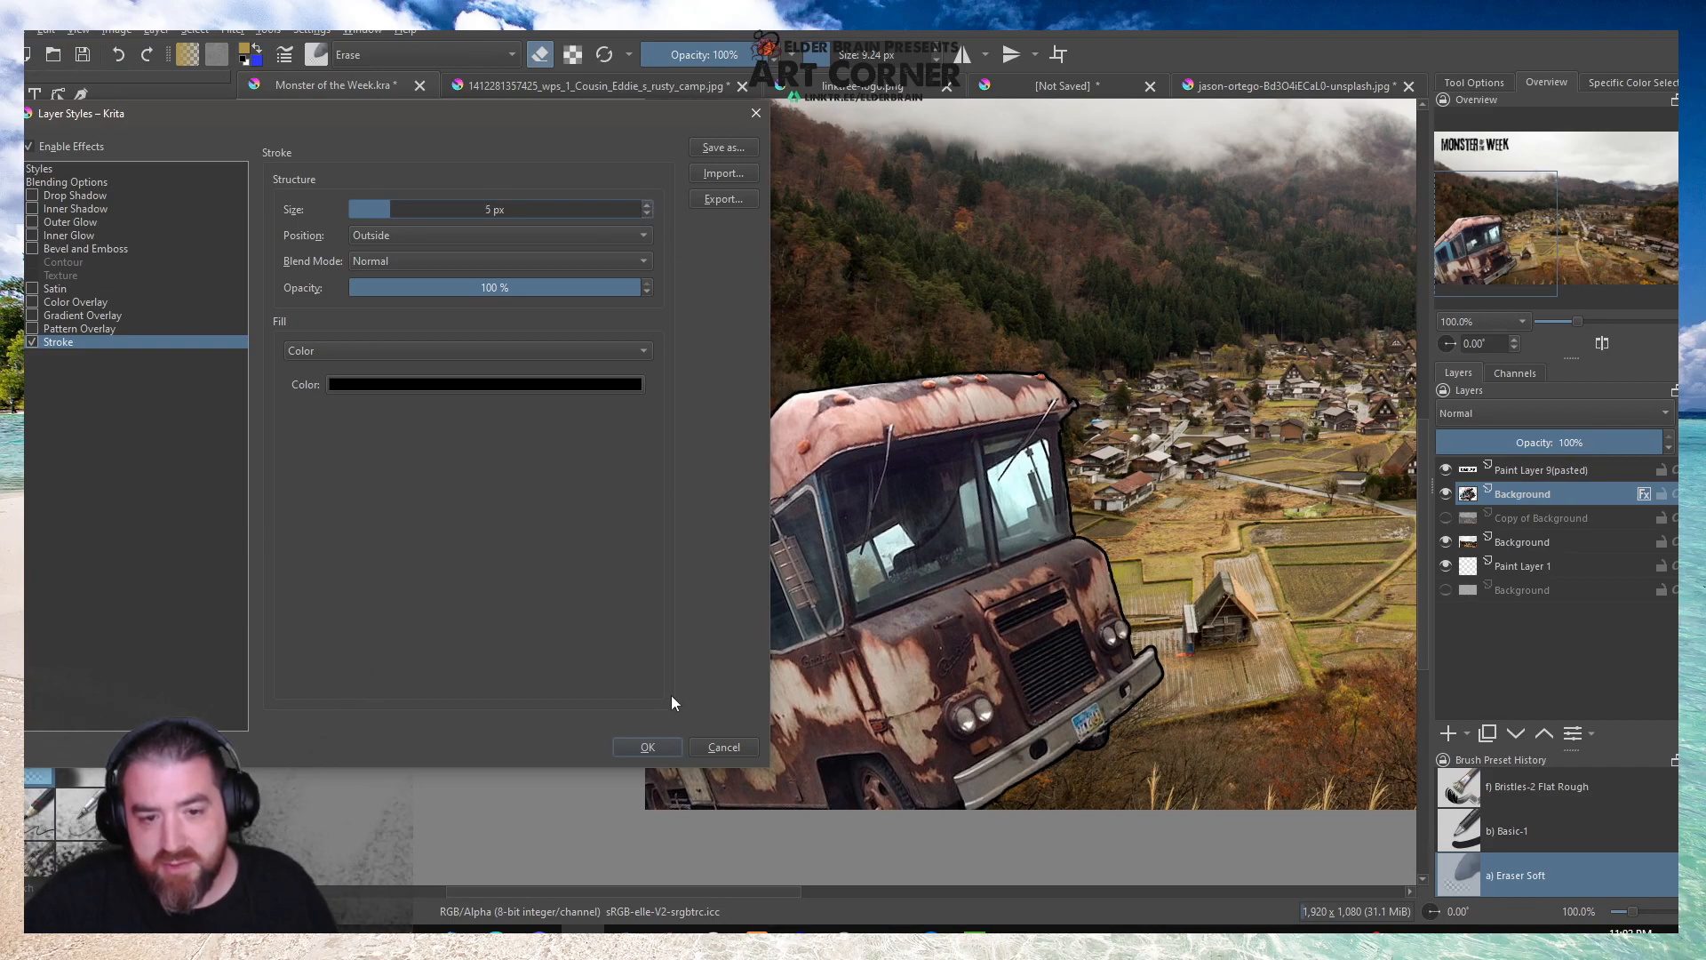
left_click(646, 747)
Add a new paint layer directly above the mountain village photo's layer.
key("minus")
key("minus")
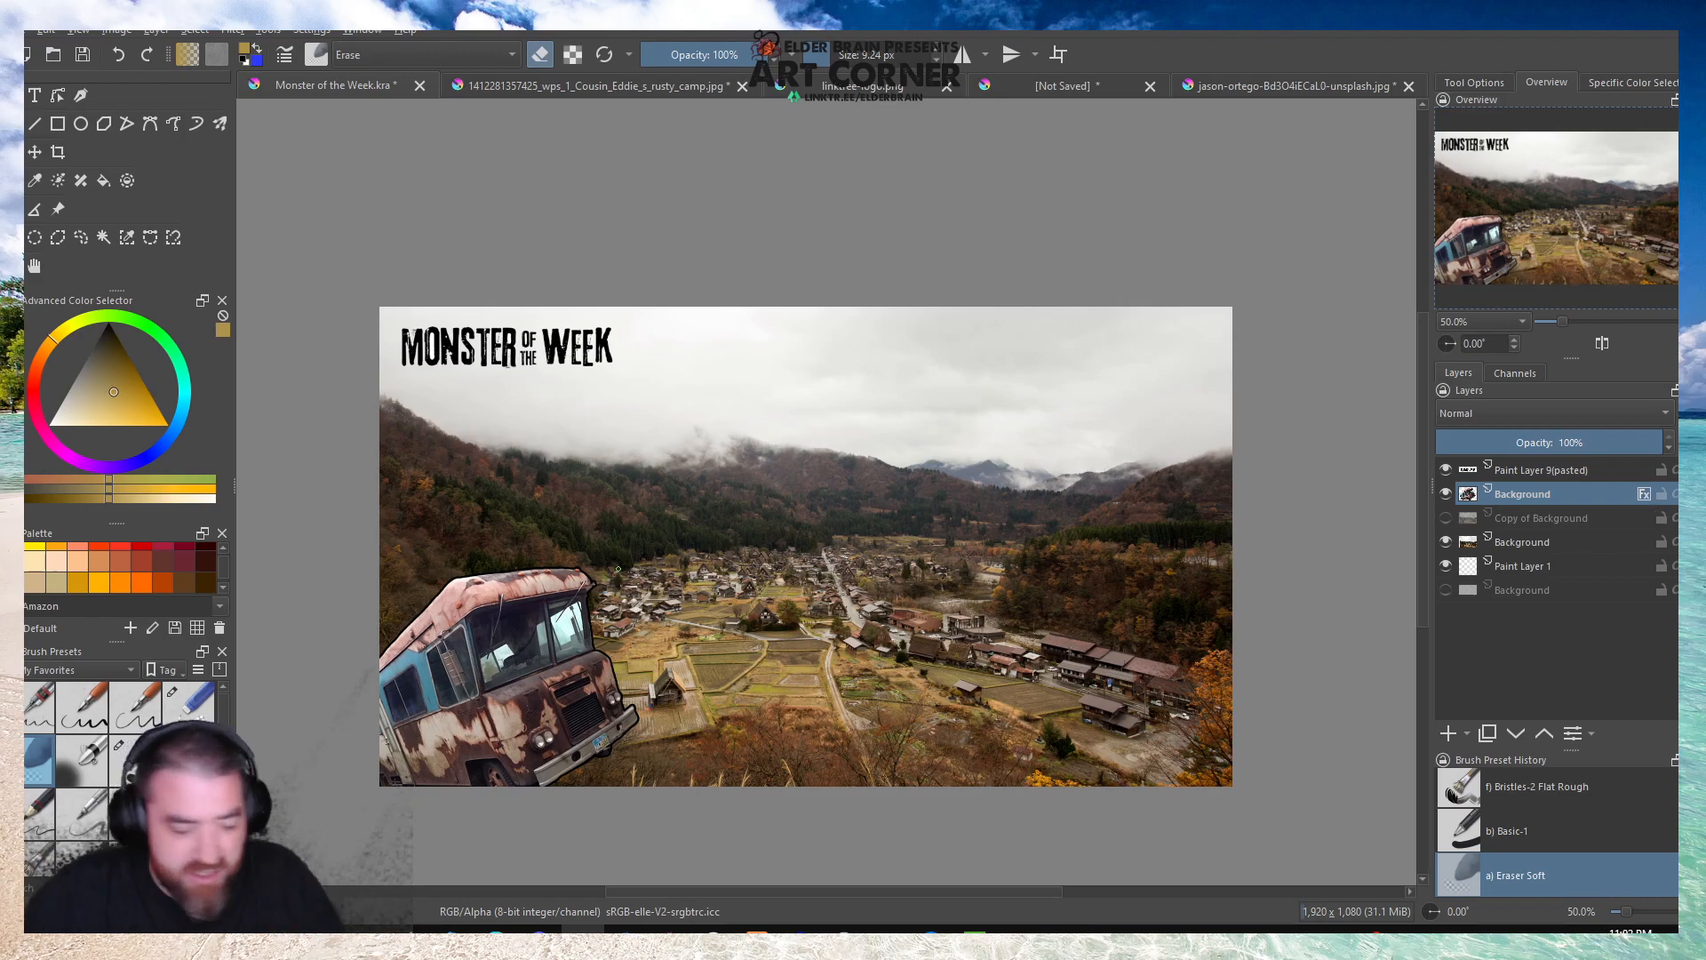
left_click(1515, 543)
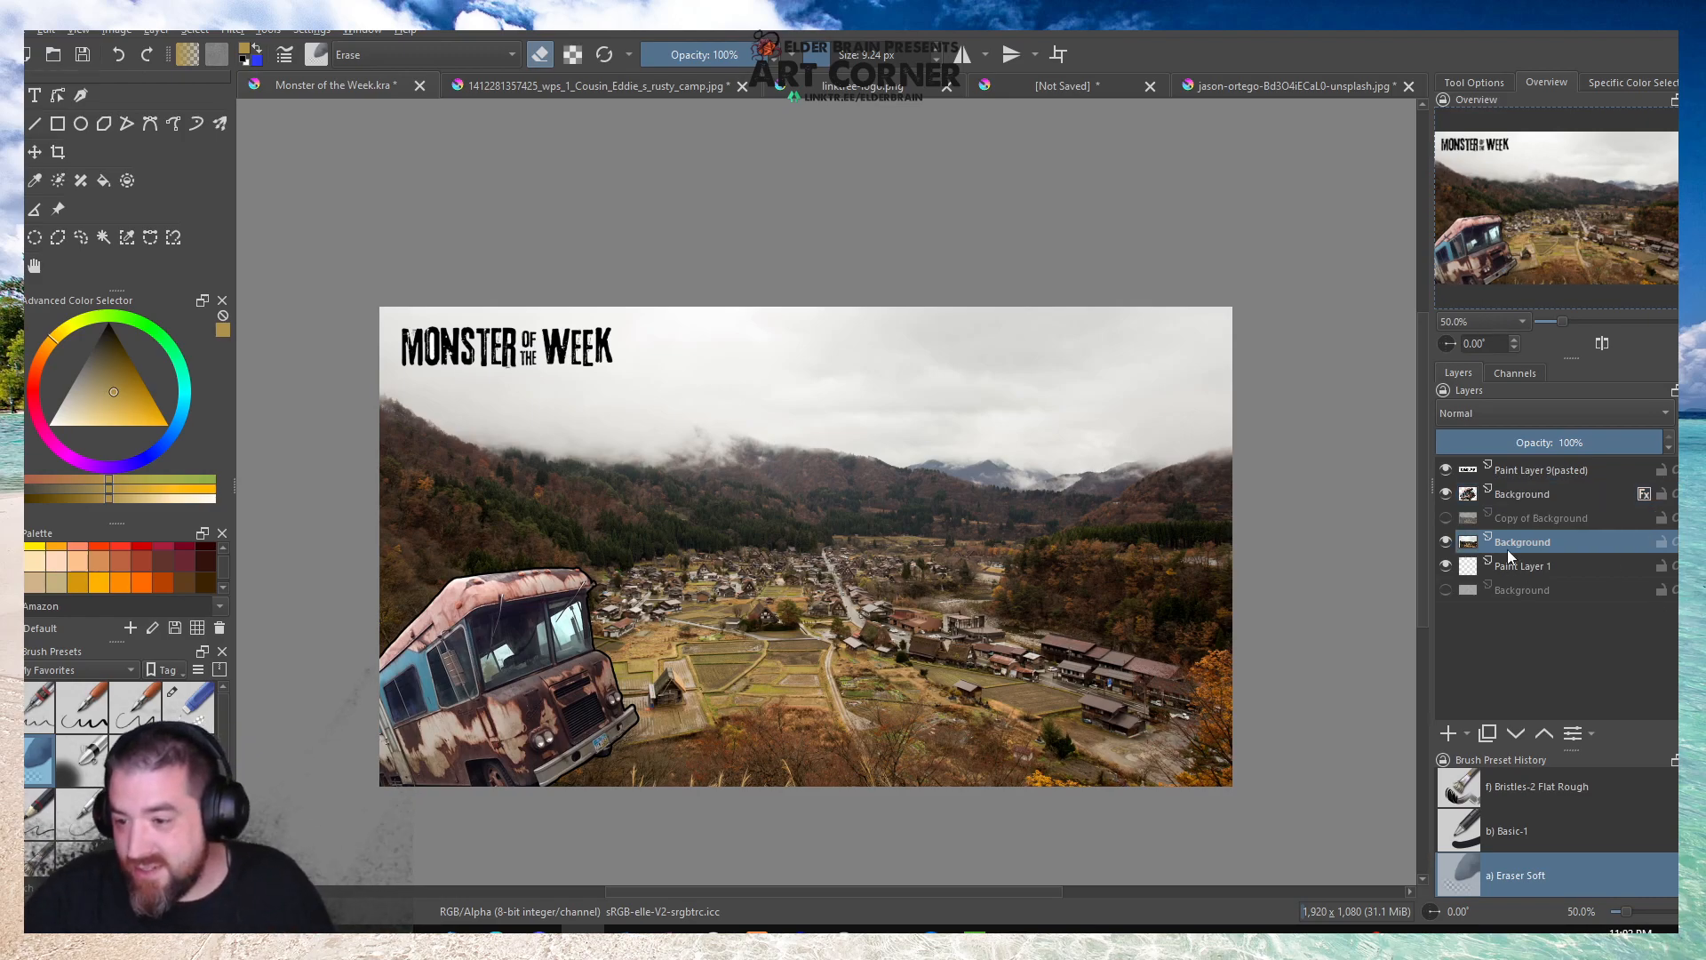
left_click(1448, 733)
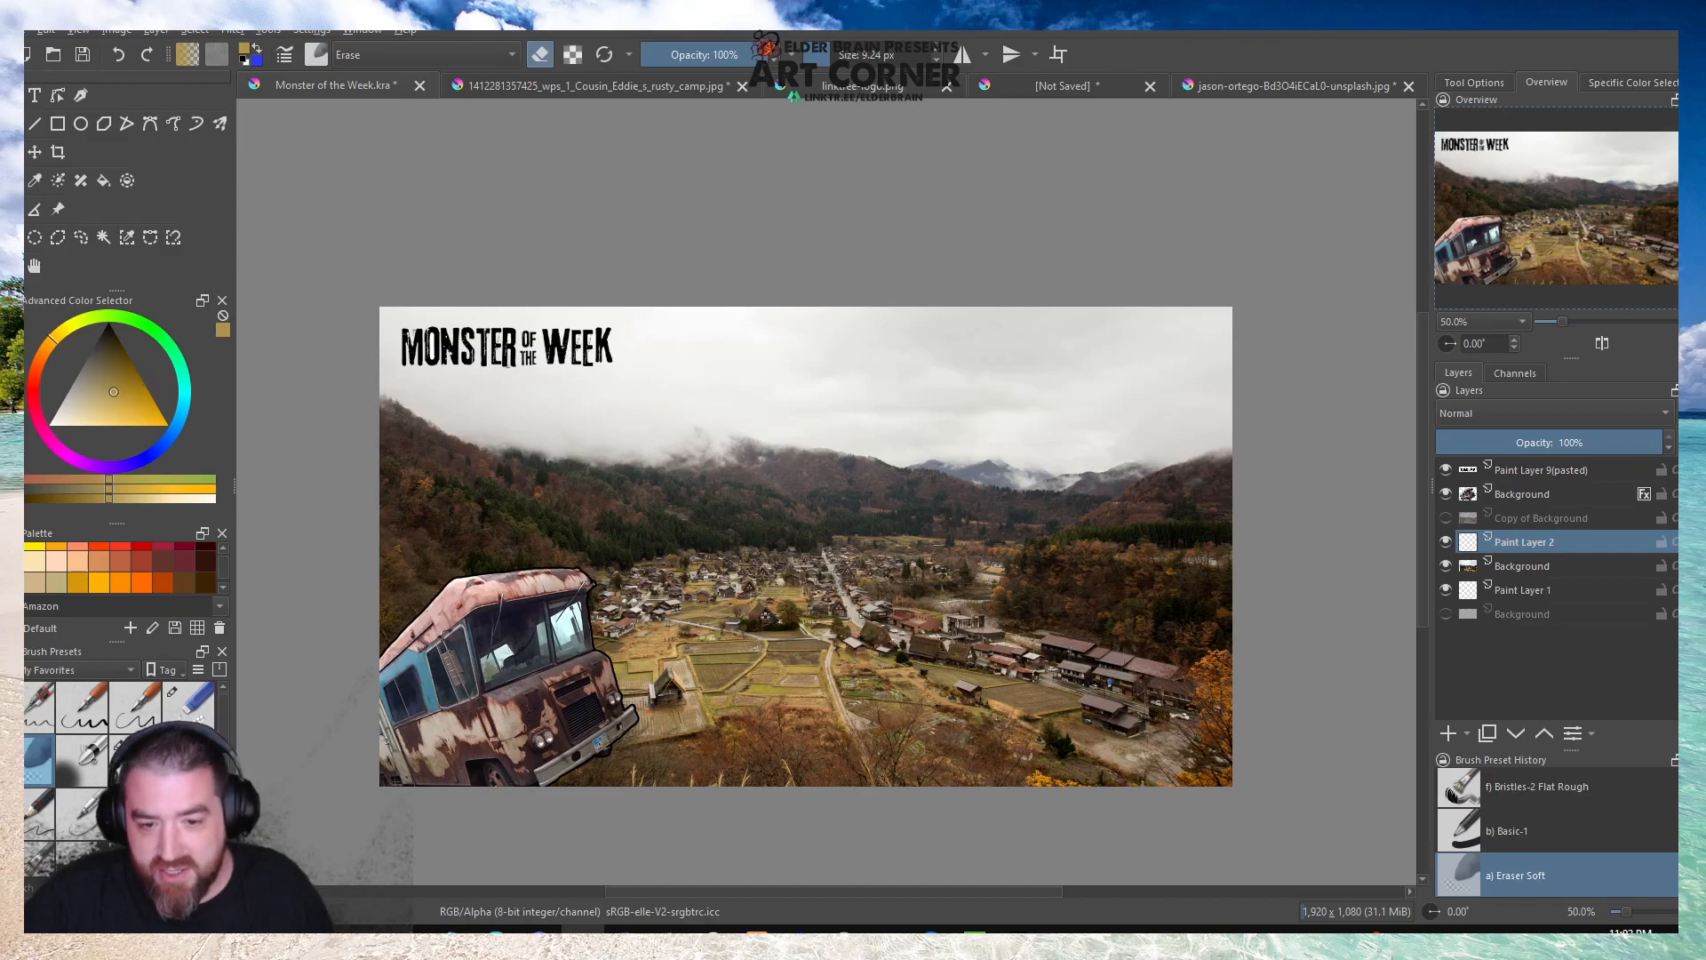
Sample a muted blue from the artwork as the painting color for the new layer.
scroll(371, 707, "up", 2)
scroll(371, 706, "down", 1)
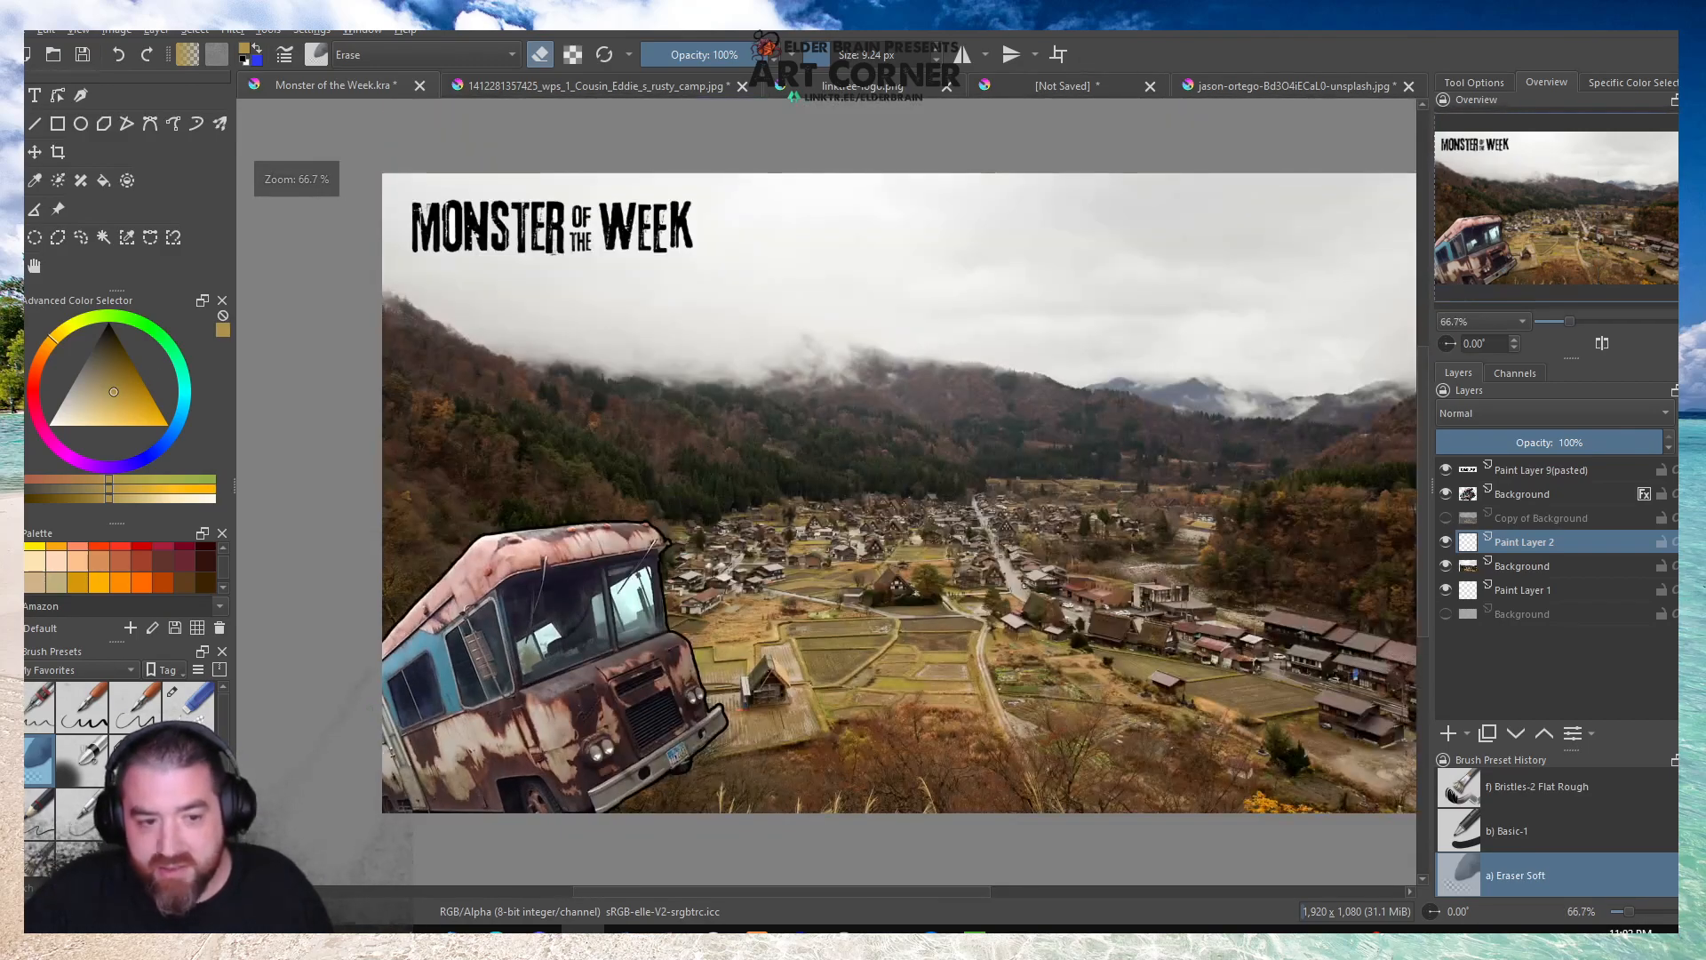
scroll(43, 551, "down", 6)
scroll(44, 556, "down", 2)
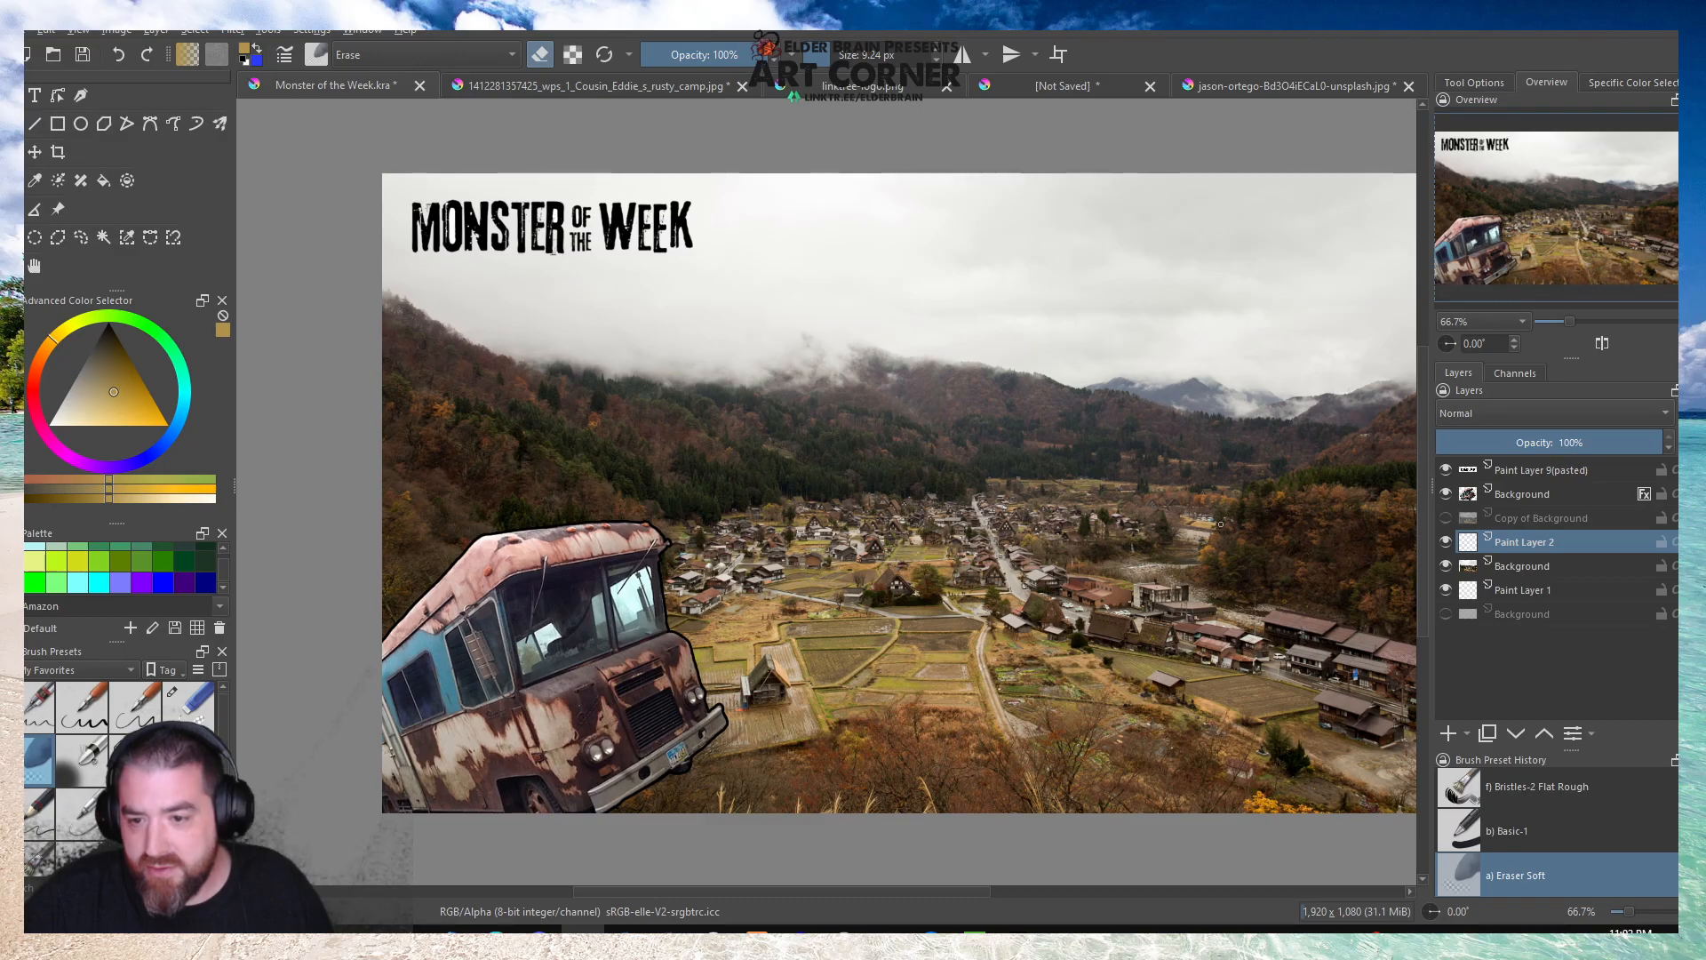
scroll(1220, 524, "up", 15)
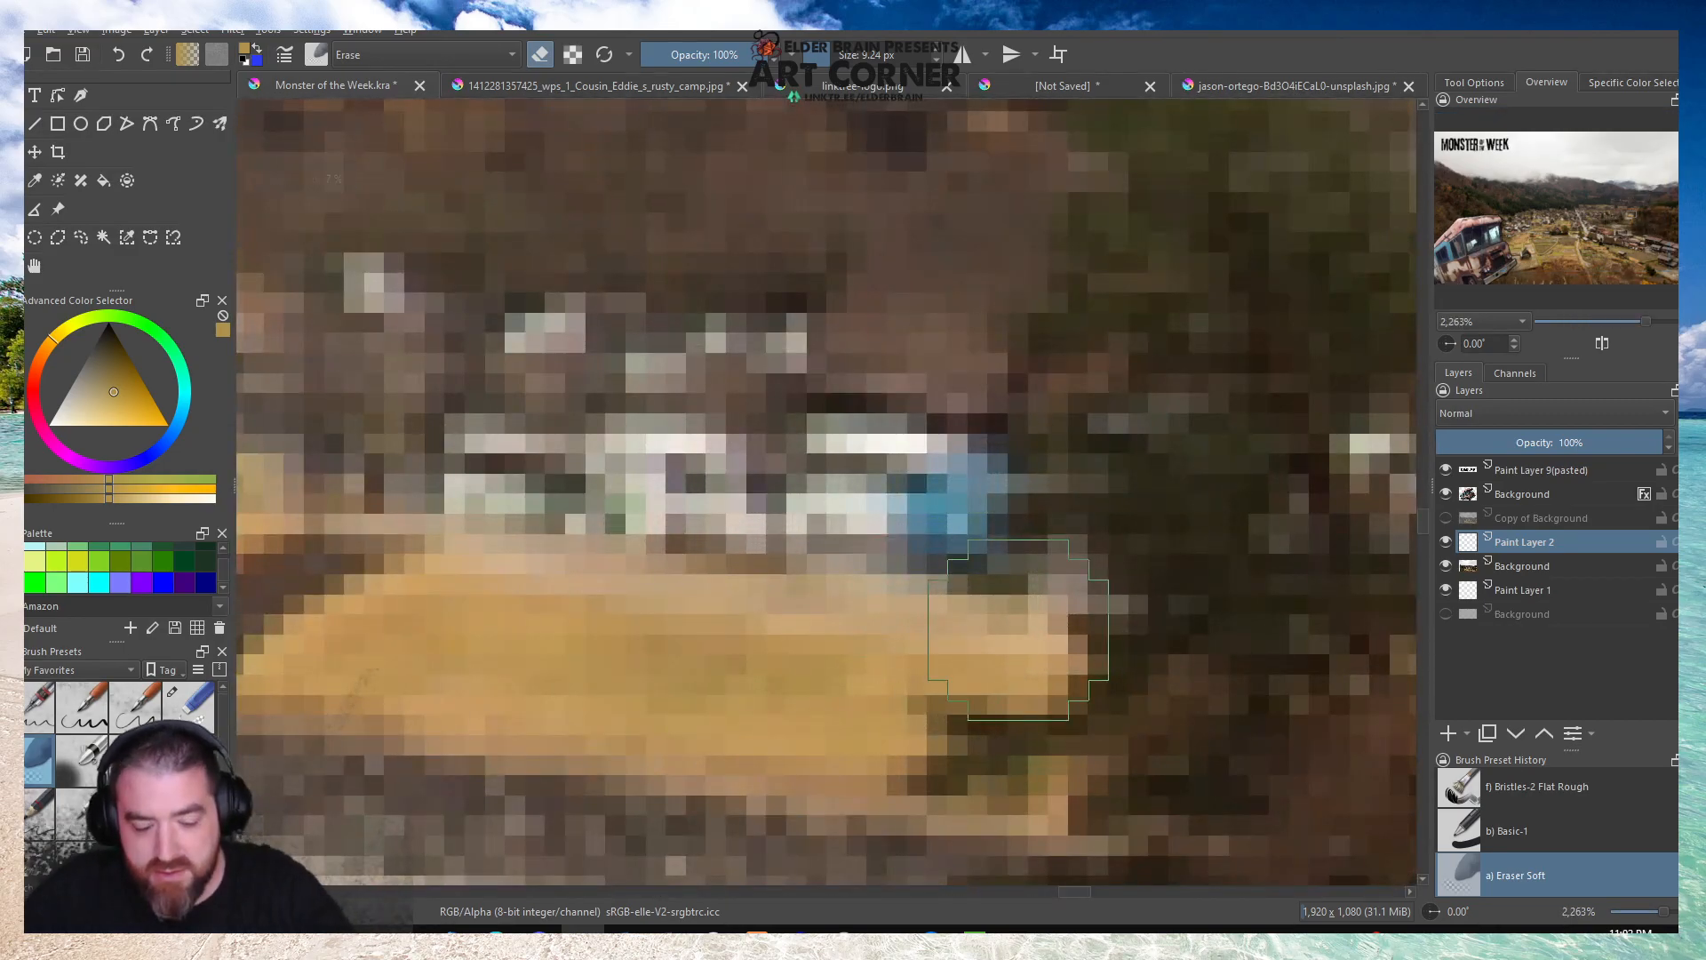
key("p")
left_click(940, 503)
scroll(1005, 472, "down", 11)
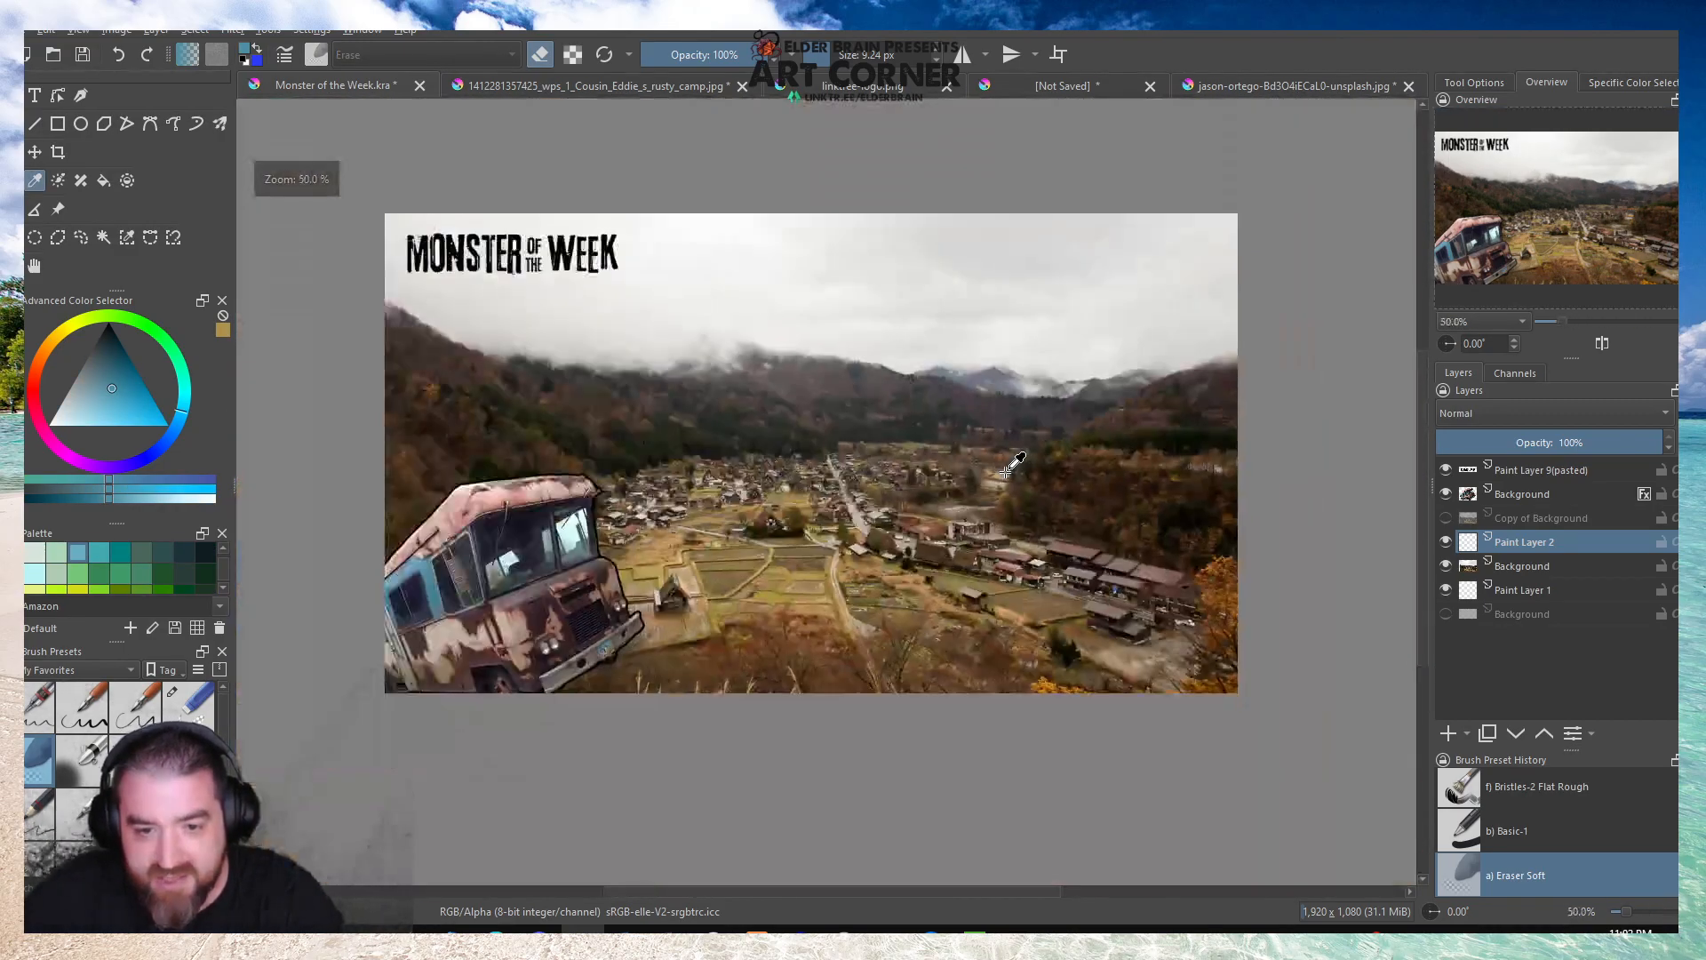
scroll(1005, 471, "down", 2)
scroll(759, 526, "up", 3)
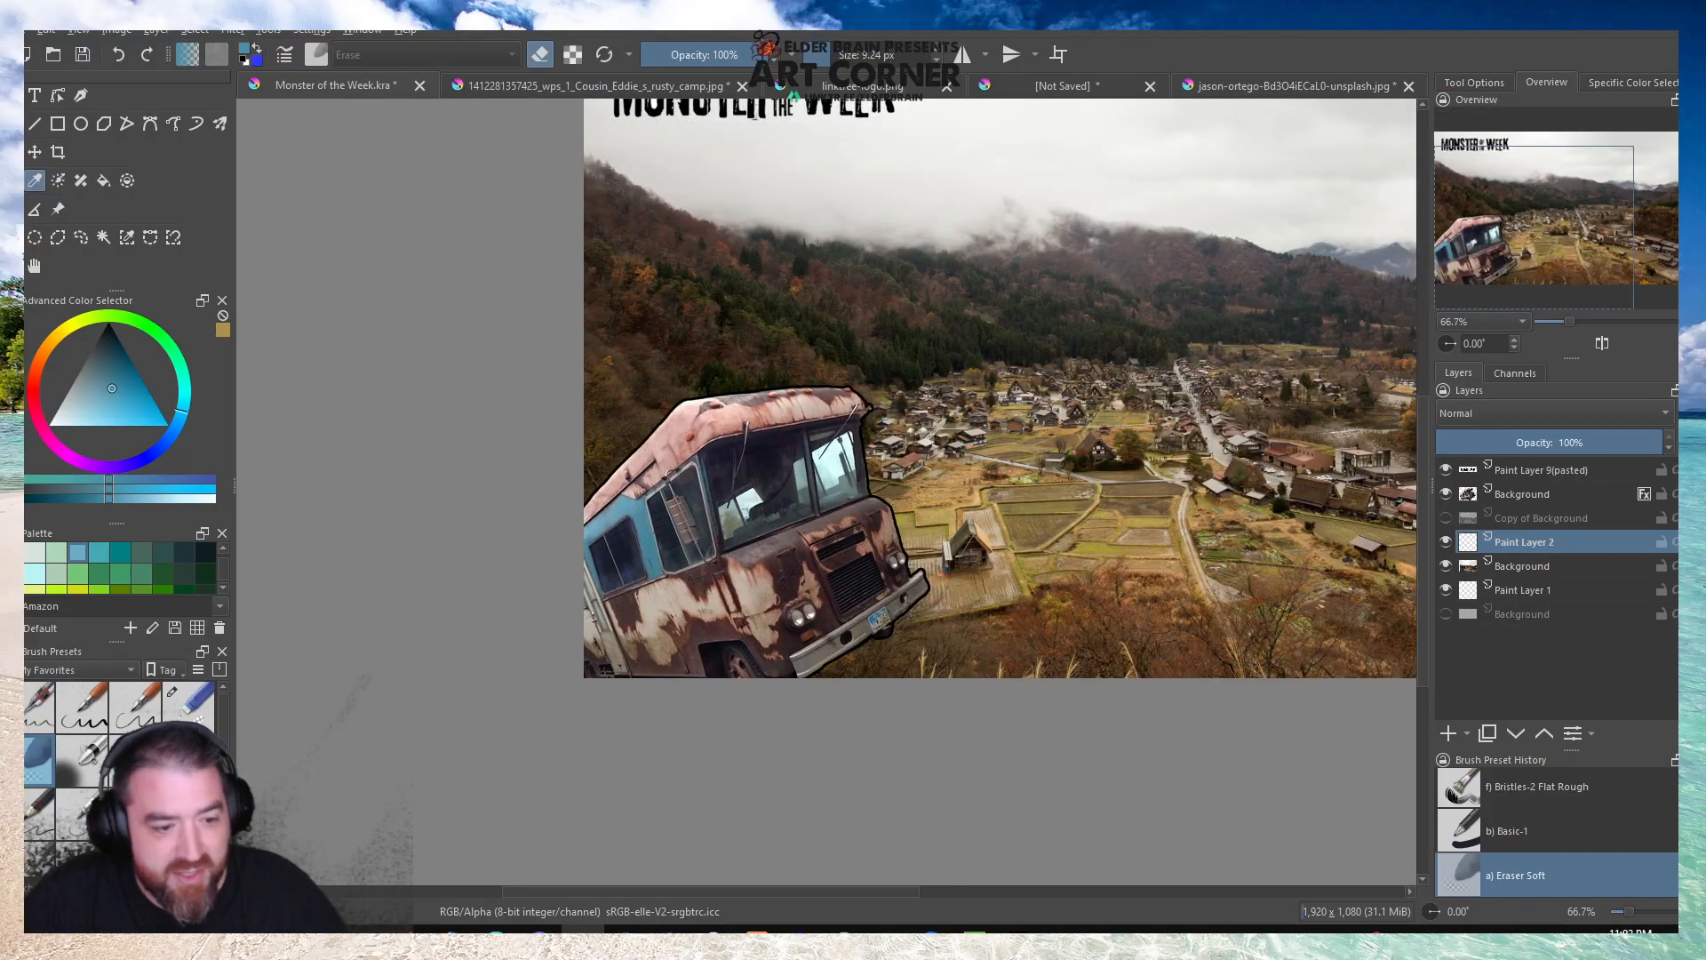
Paint a soft blue glow behind the camper on Paint Layer 2 with the Airbrush Soft brush at 600 px.
left_click(79, 761)
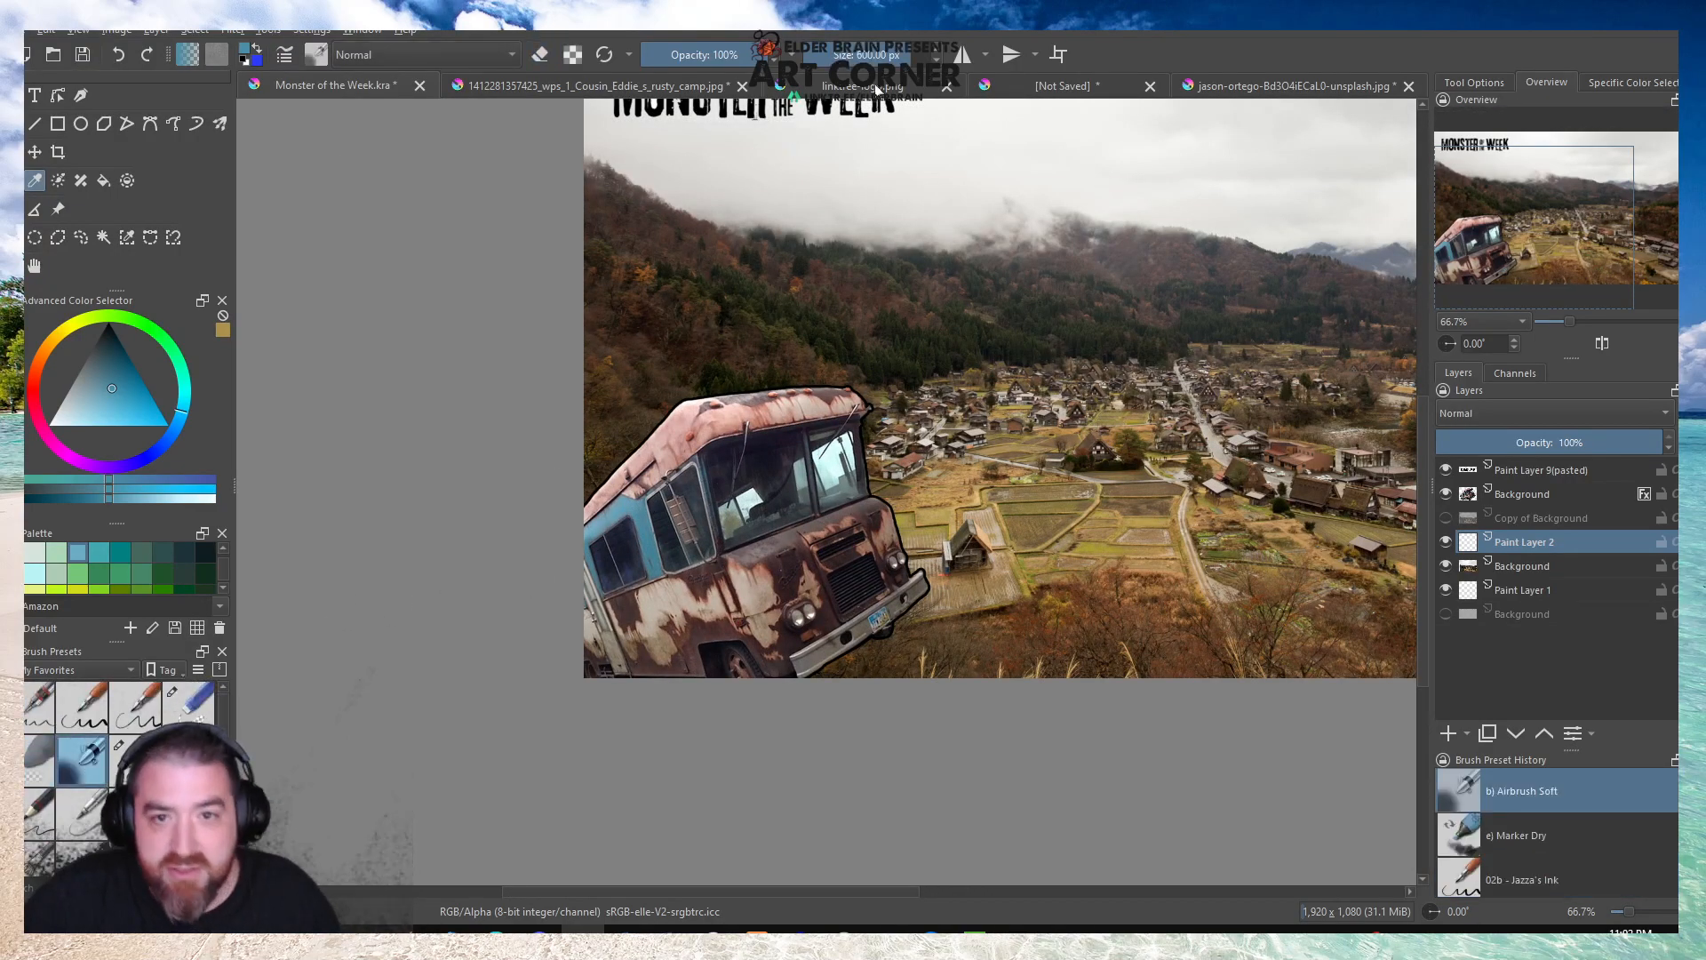
key("b")
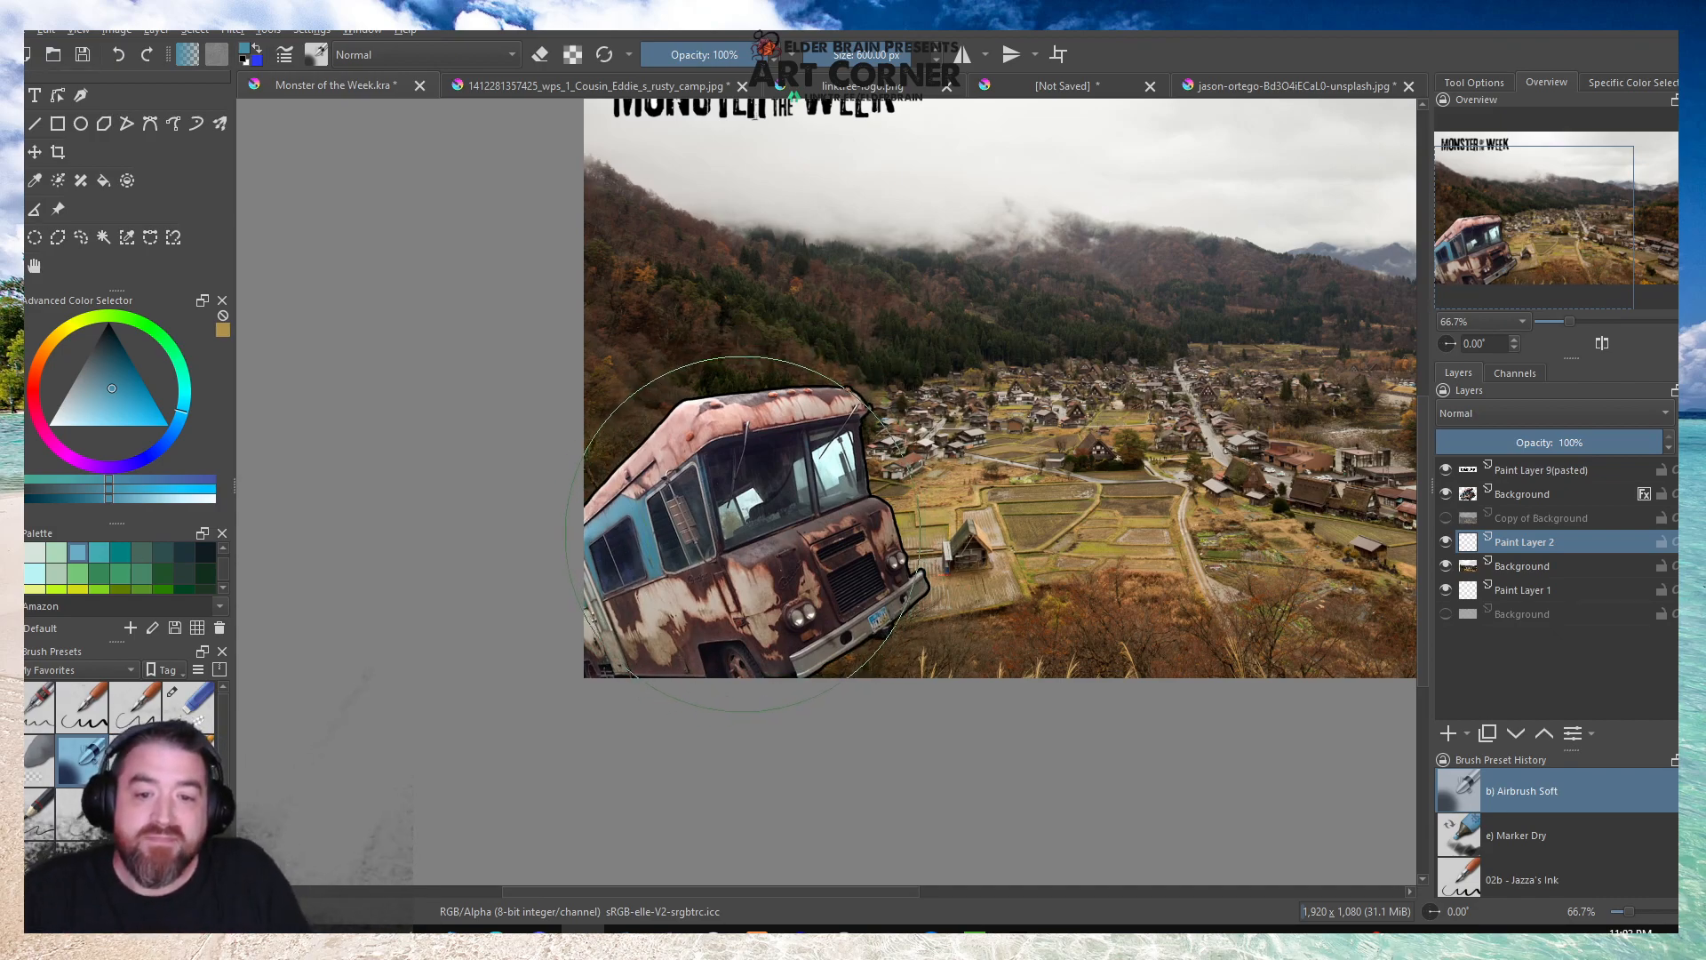
mouse_move(751, 529)
left_mouse_down()
mouse_move(692, 544)
mouse_move(604, 590)
mouse_move(676, 575)
mouse_move(665, 542)
mouse_move(790, 440)
mouse_move(763, 471)
mouse_move(763, 543)
mouse_move(746, 545)
mouse_move(807, 586)
mouse_move(834, 647)
mouse_move(624, 580)
mouse_move(541, 608)
left_mouse_up()
scroll(604, 582, "down", 2)
scroll(669, 553, "up", 3)
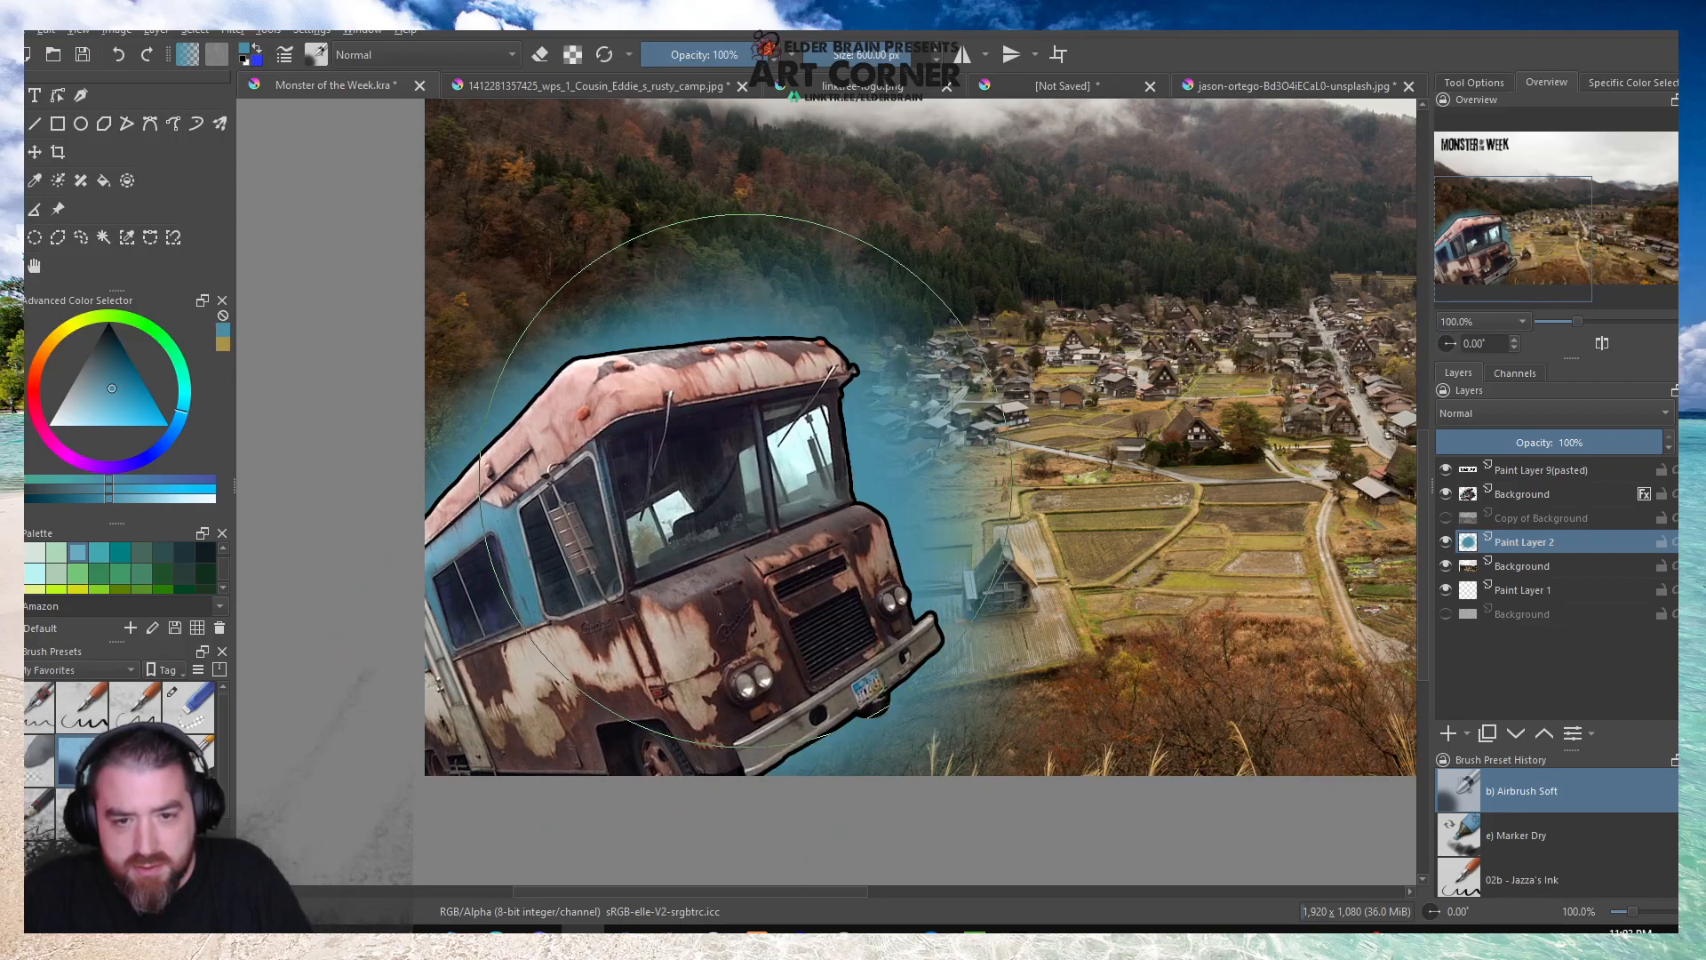
scroll(744, 479, "down", 2)
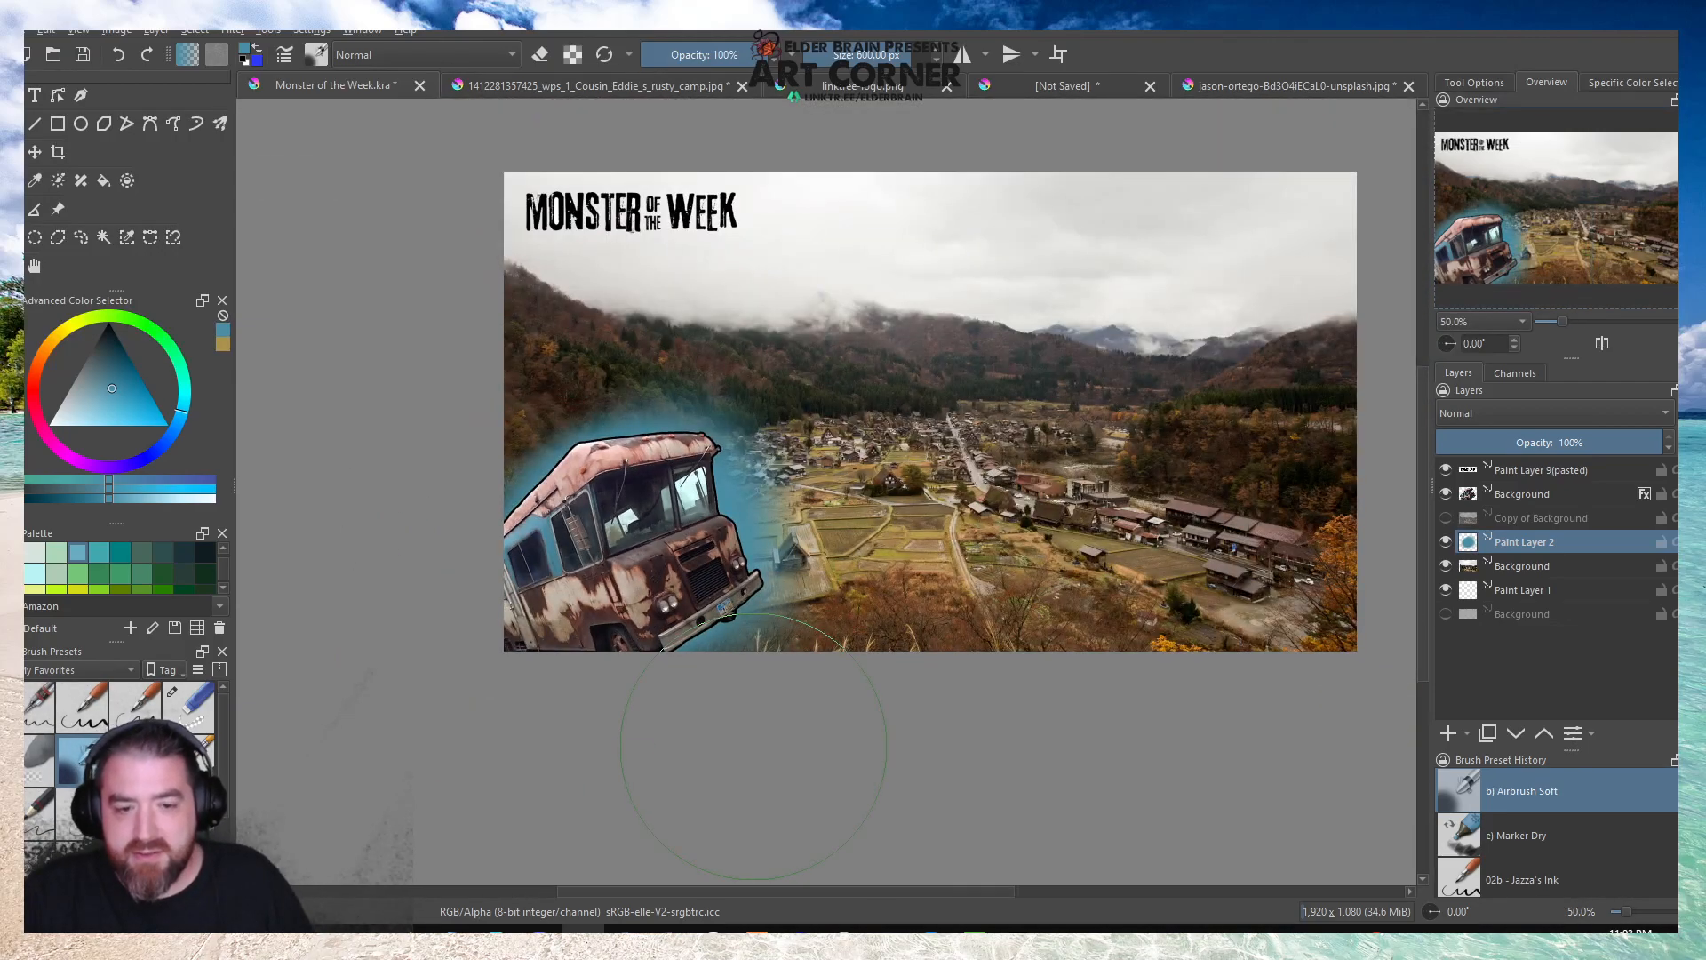
scroll(436, 677, "down", 1)
scroll(736, 629, "up", 1)
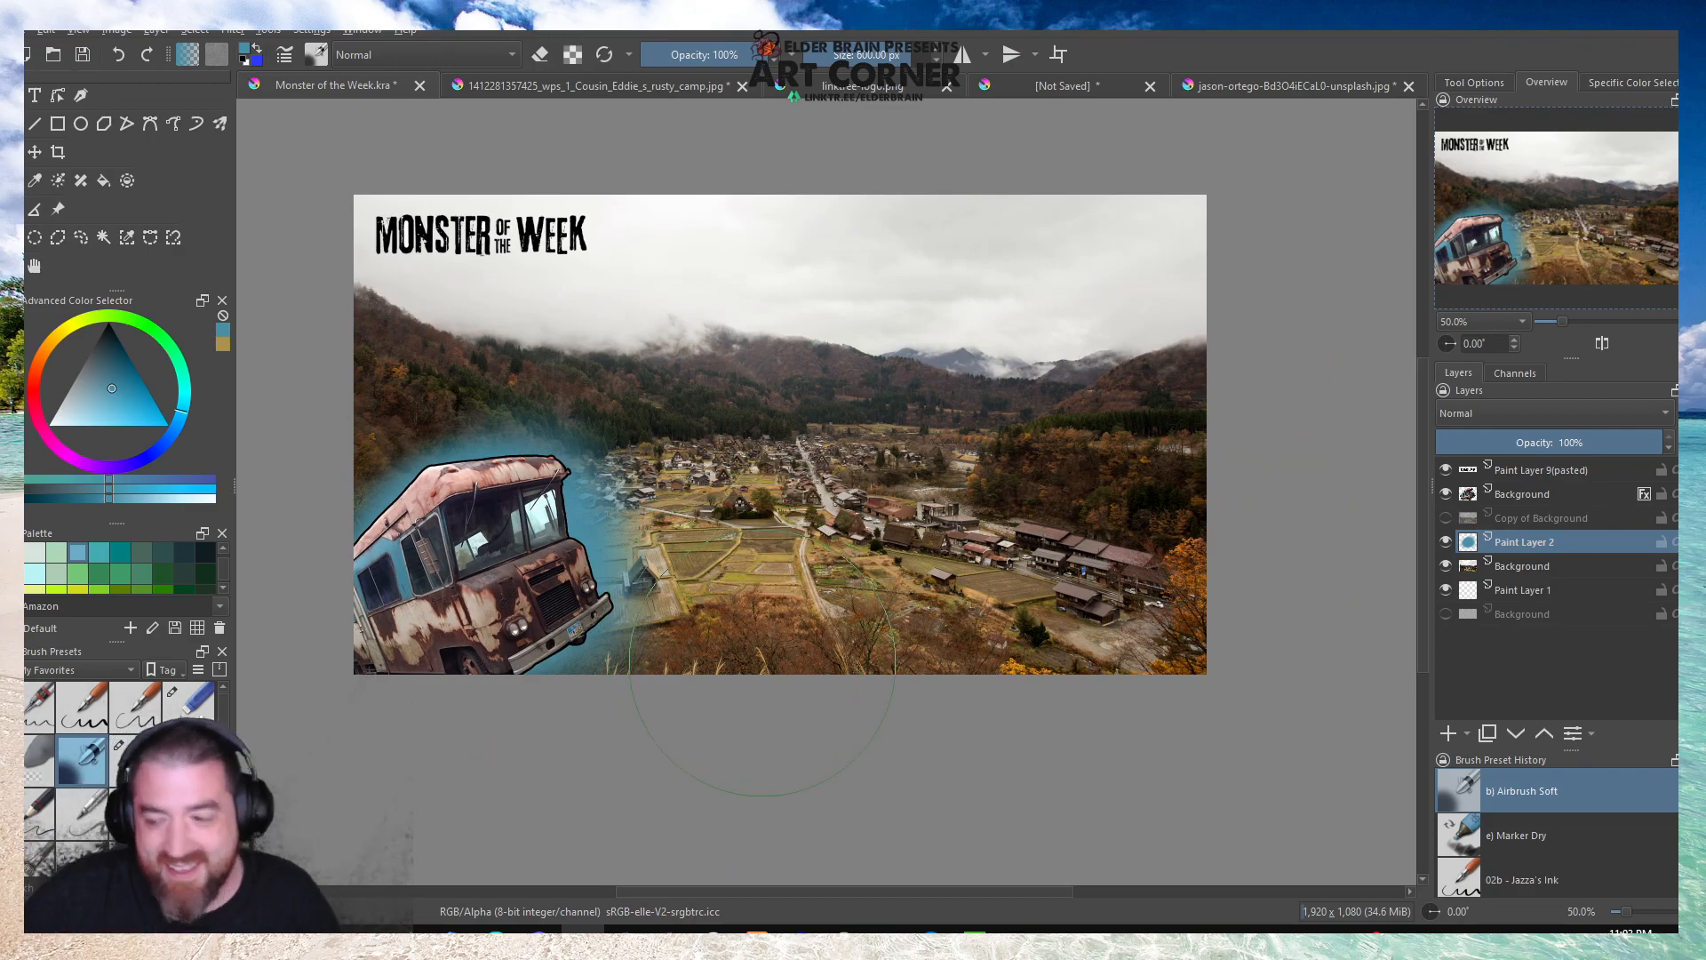
Duplicate the camper's layer and put the copy into a clipping group with a mask layer above it.
left_click(16, 157)
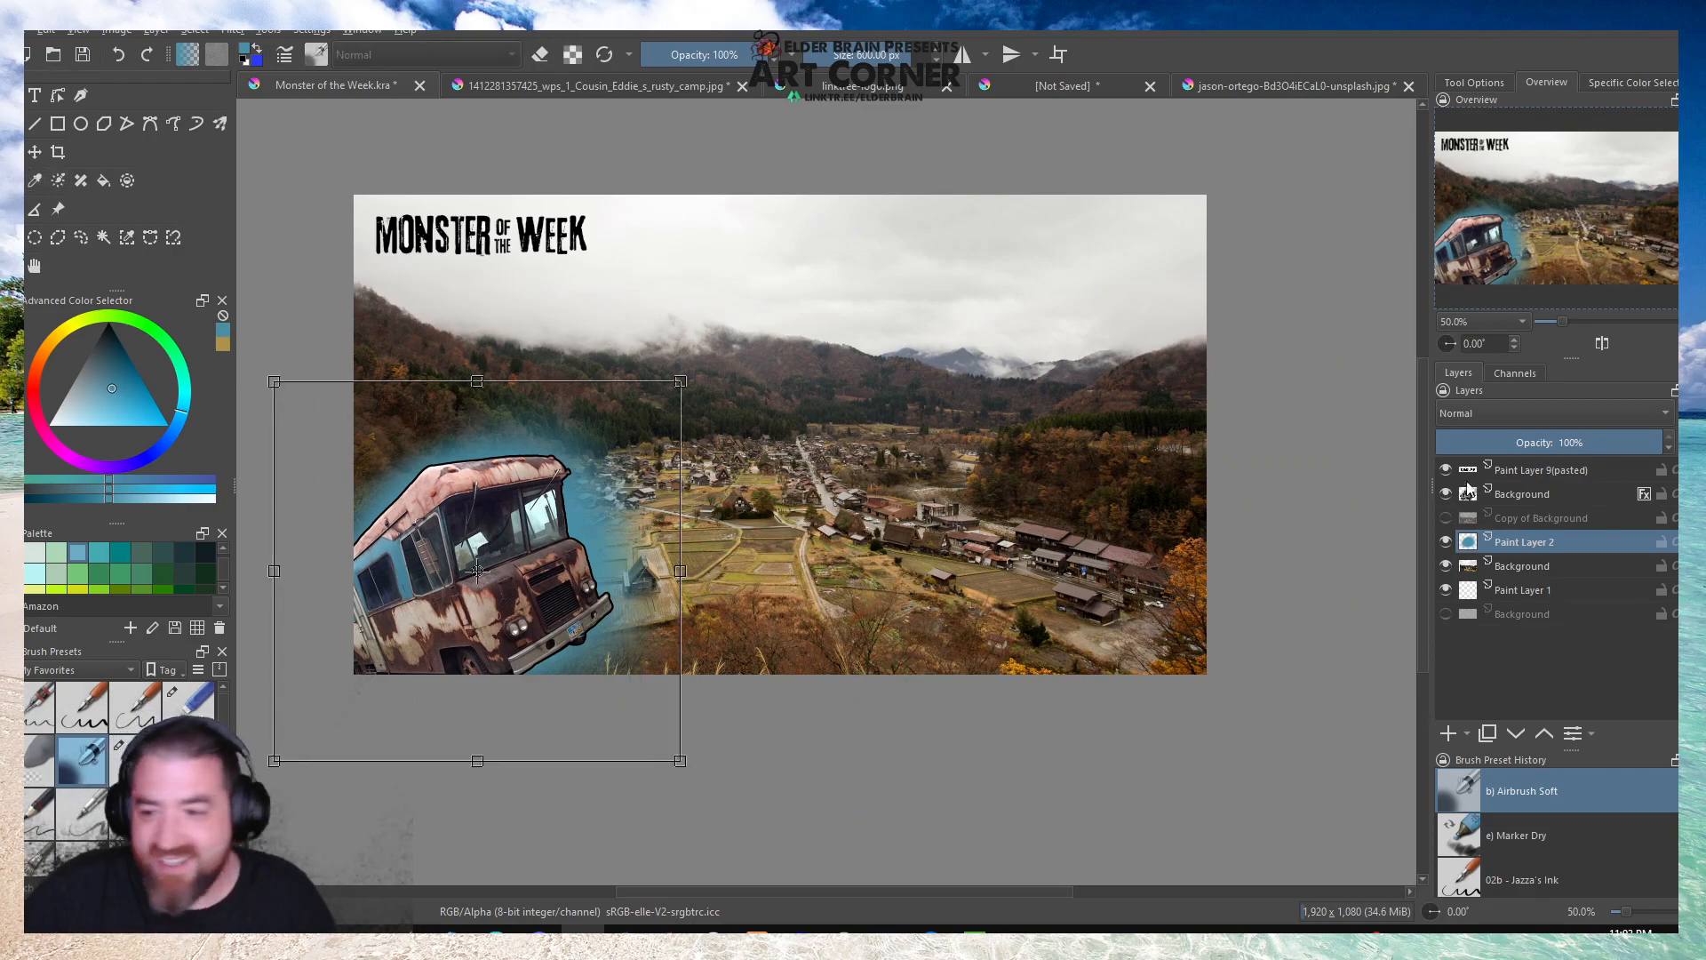
left_click(1530, 495)
left_click(484, 563)
right_click(1523, 494)
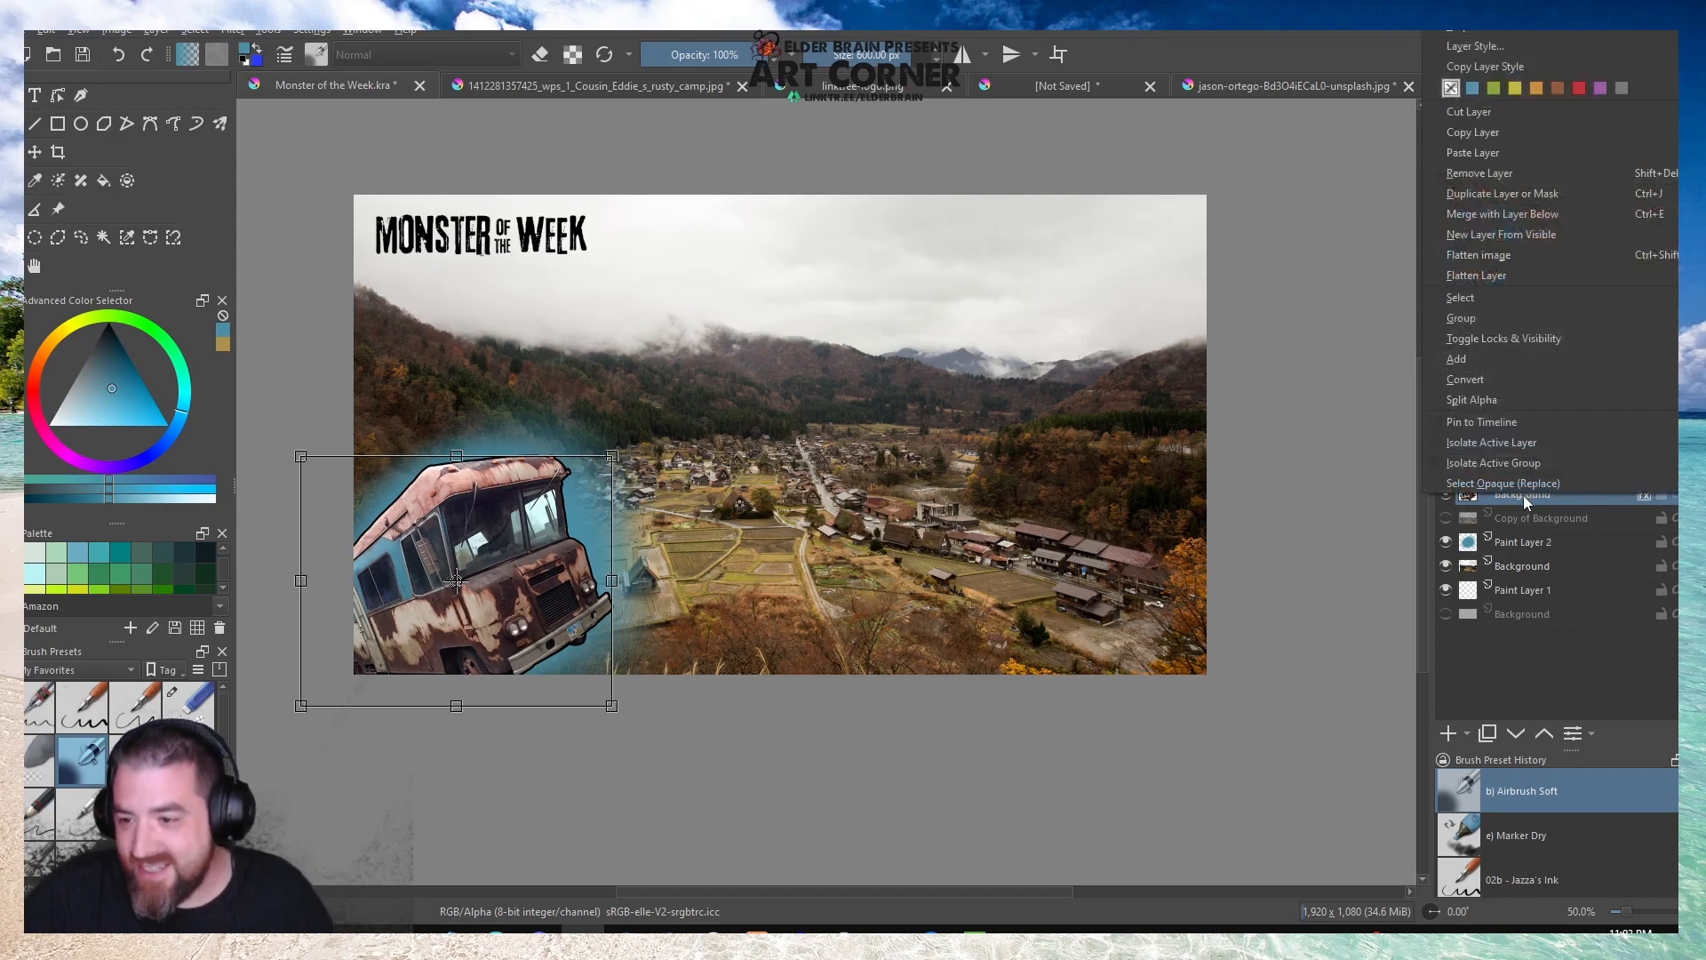
left_click(1498, 194)
left_click(1490, 414)
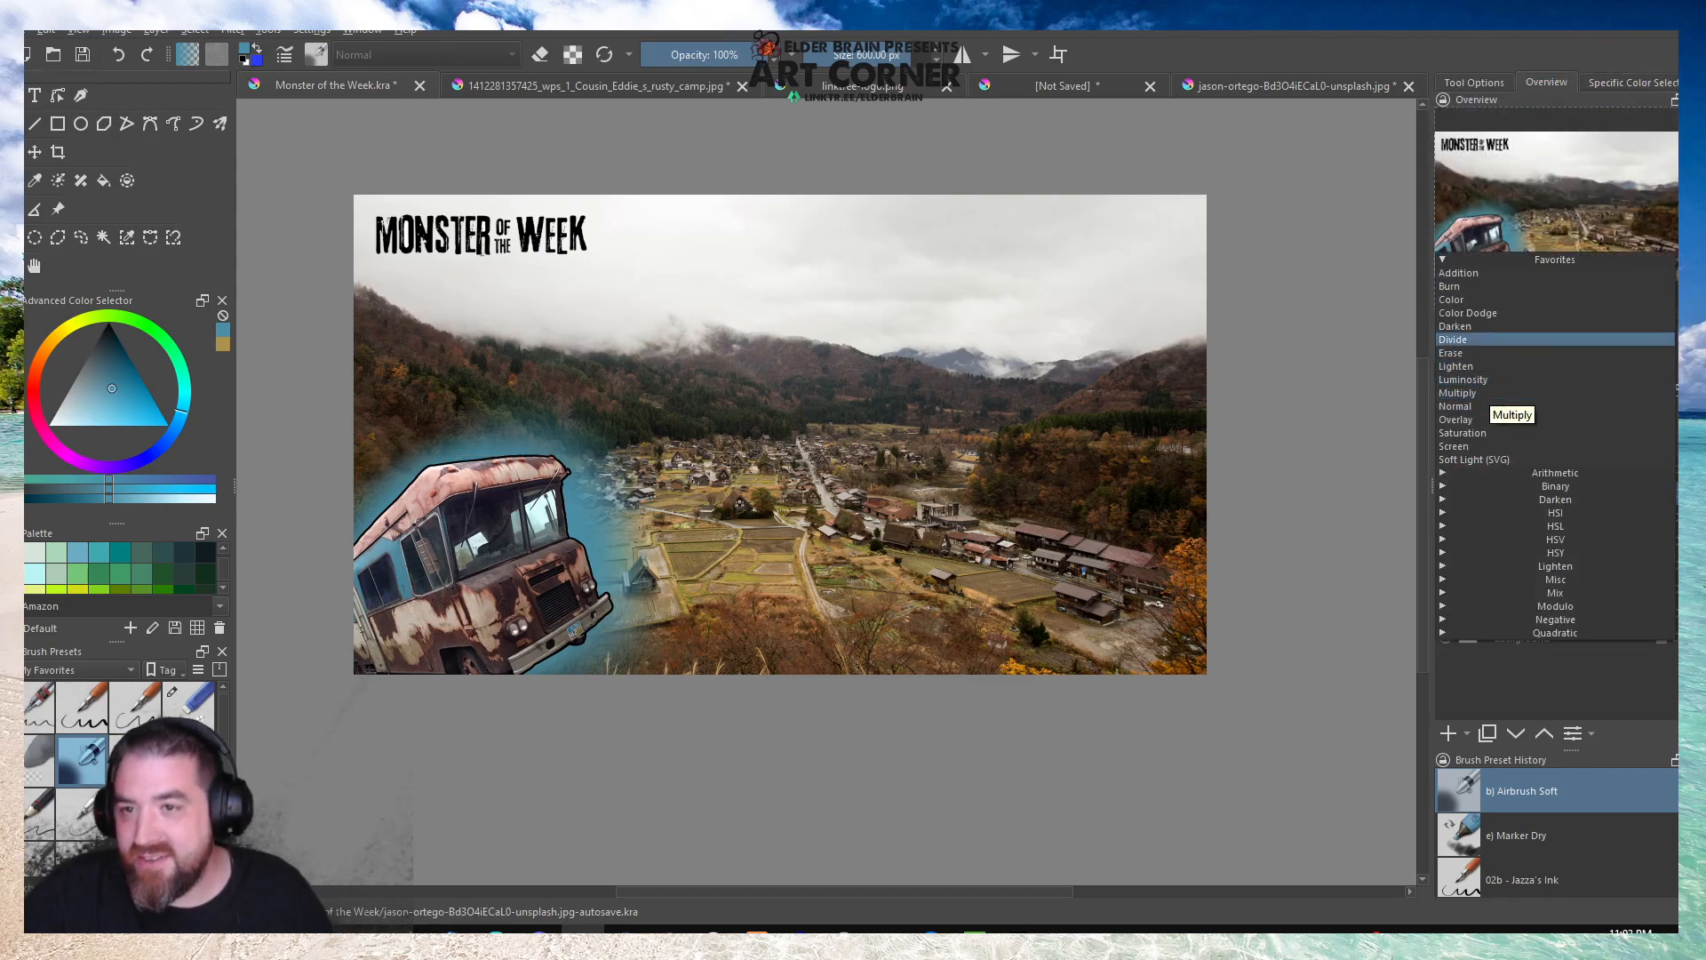
left_click(933, 226)
right_click(1508, 491)
mouse_move(1461, 314)
left_click(1313, 333)
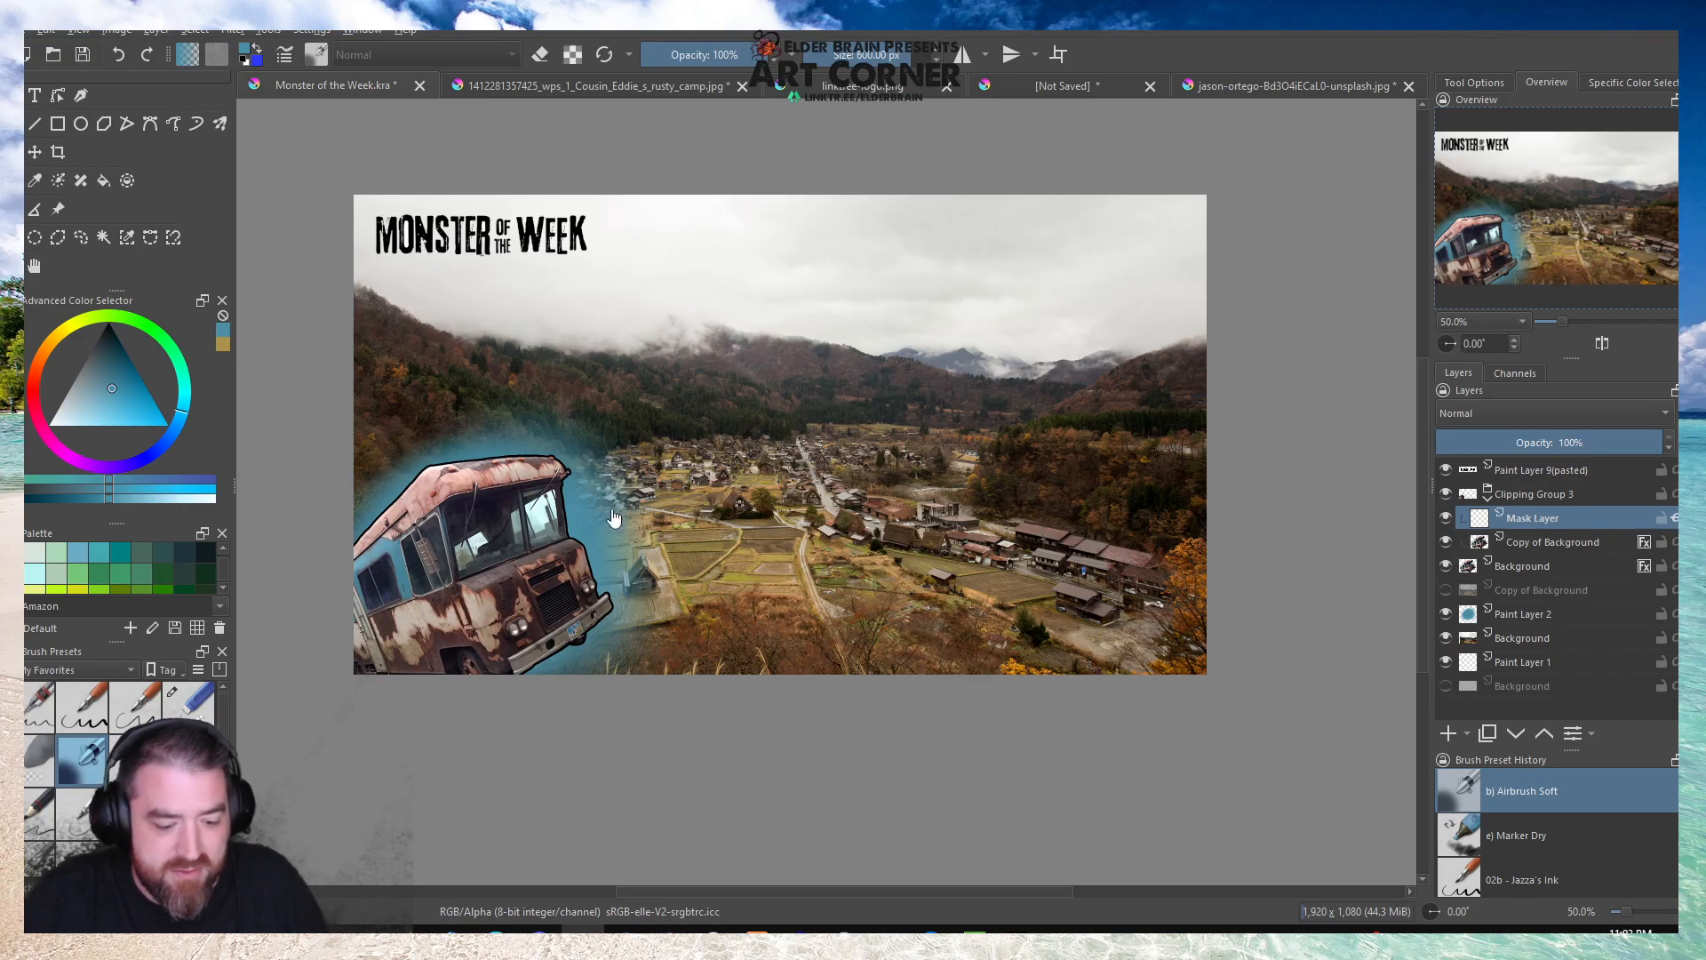
Airbrush the blue over the whole camper on the mask layer, setting that layer's blend mode to Color and opacity to 13%.
left_click_drag(498, 569, 400, 676)
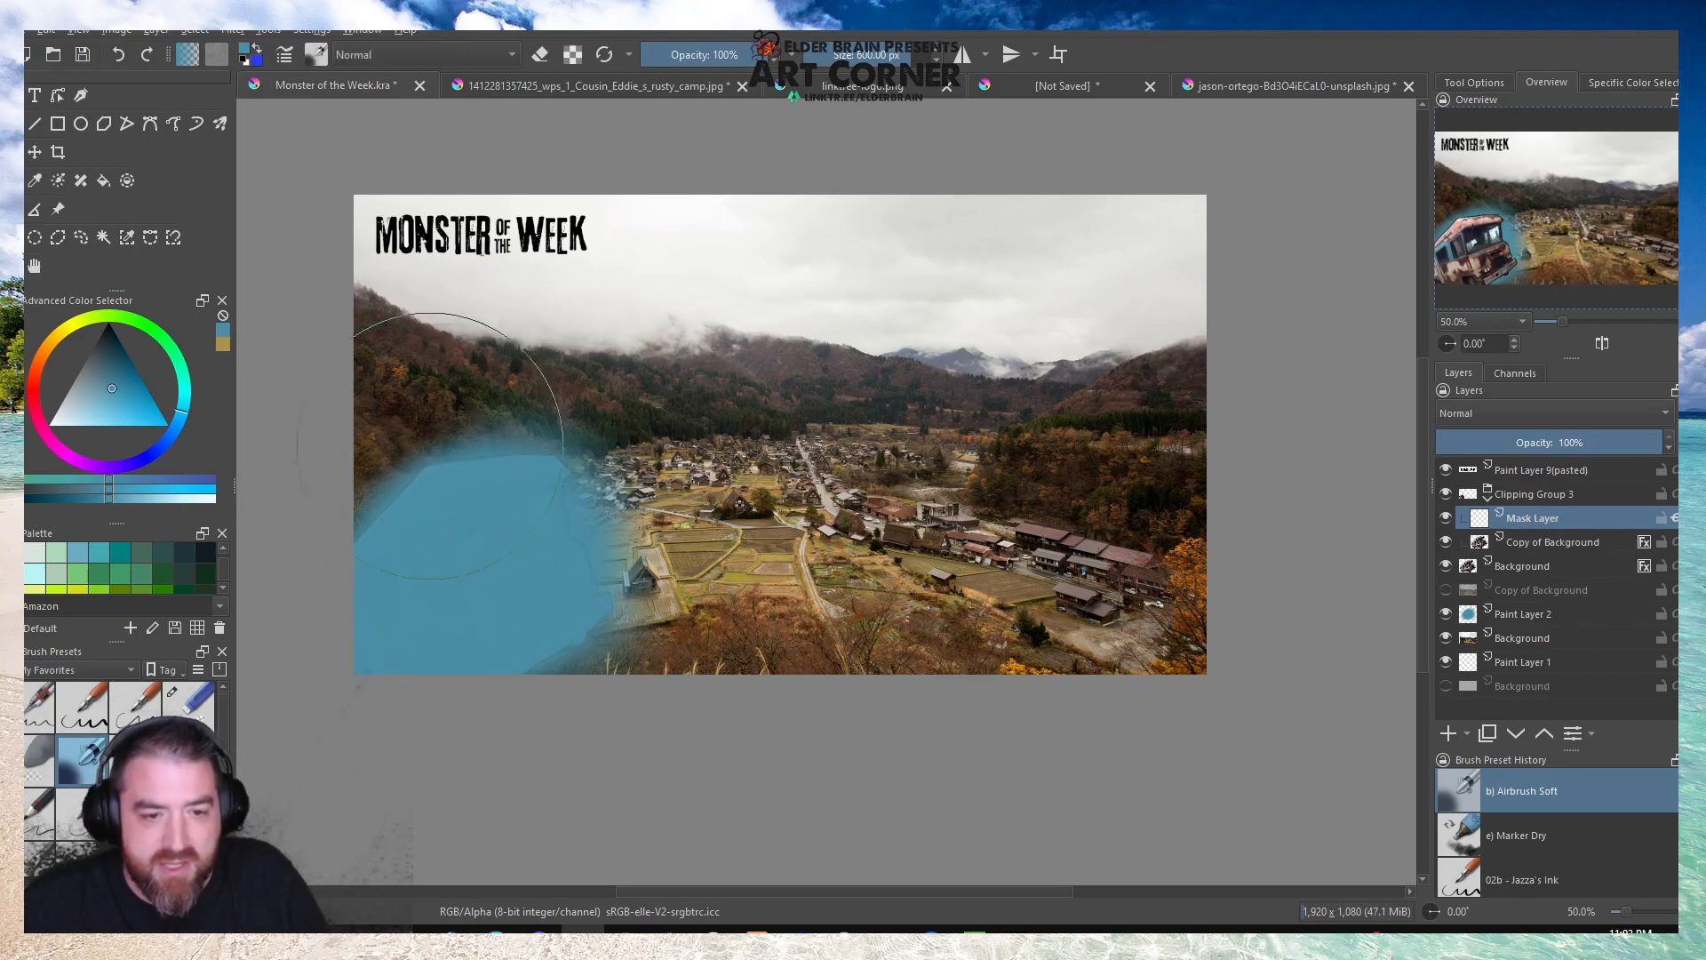
left_click(1494, 417)
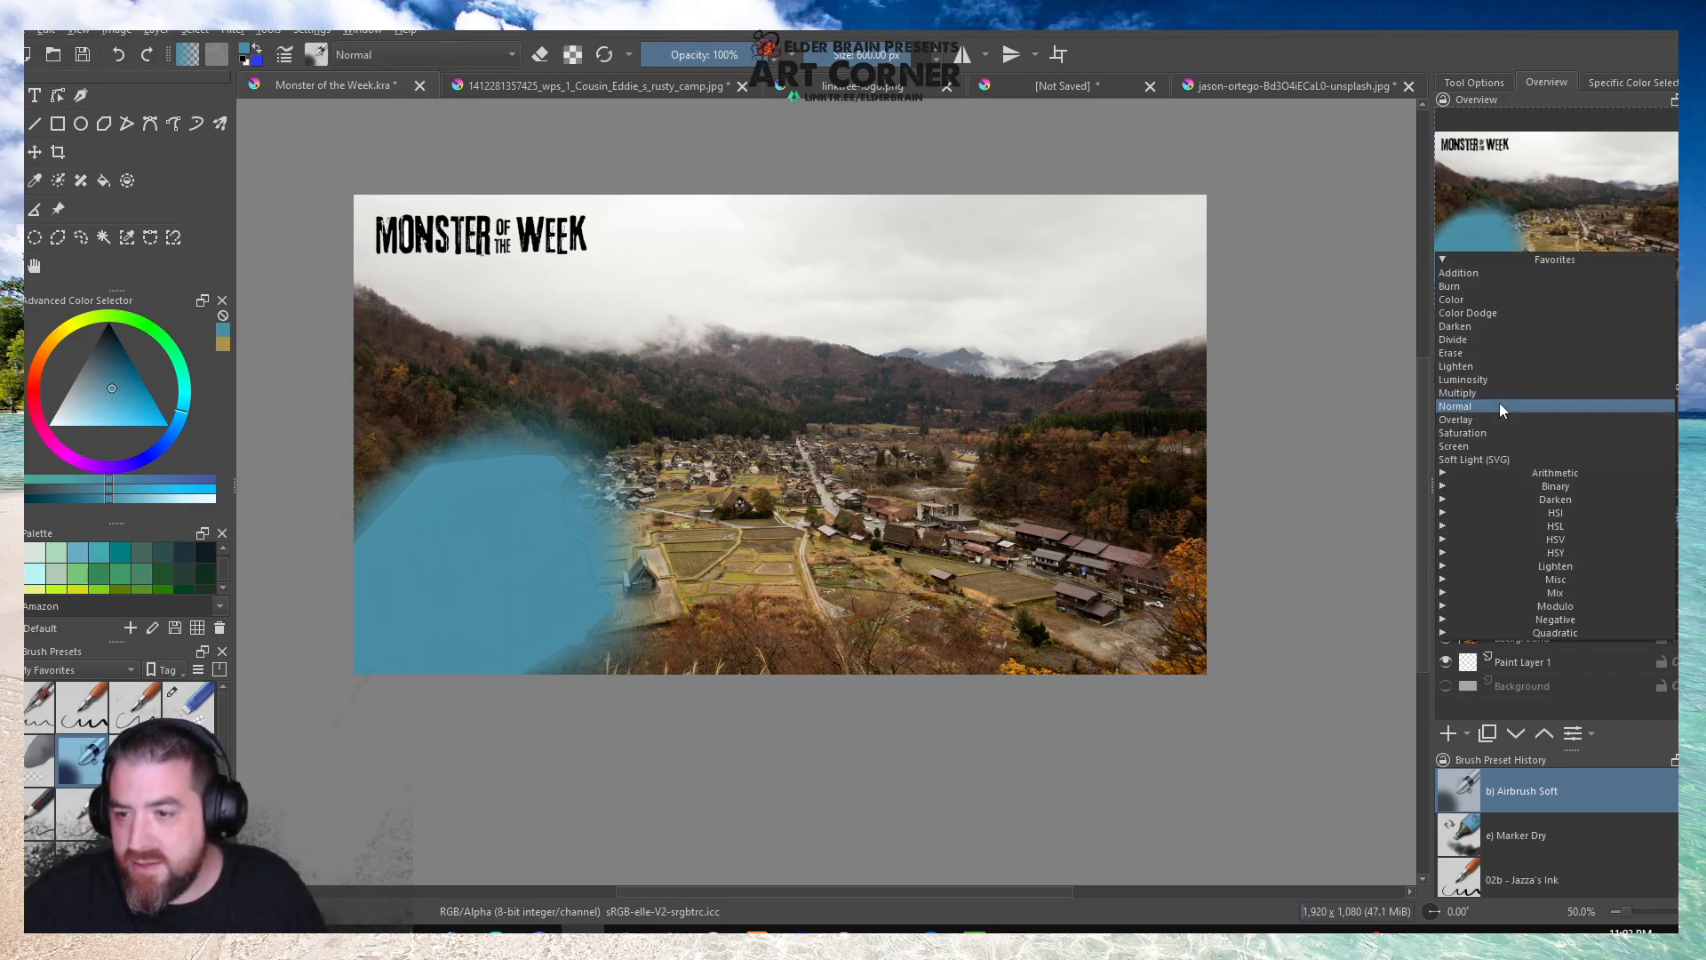
left_click(1477, 301)
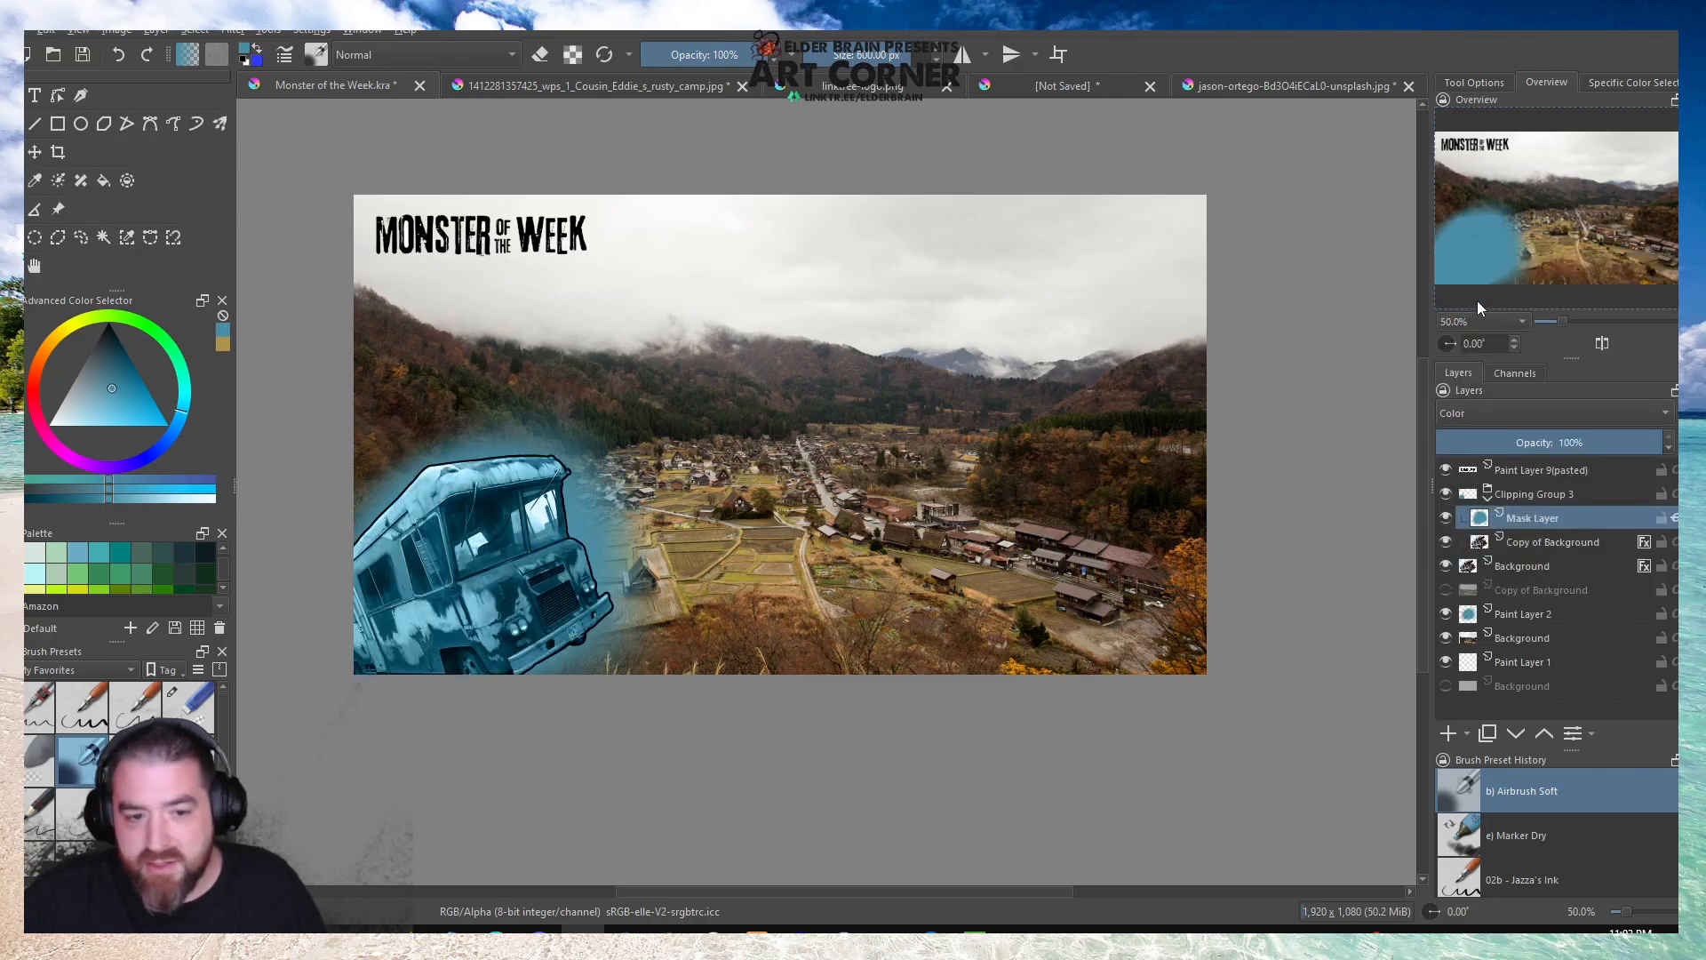
left_click(1536, 442)
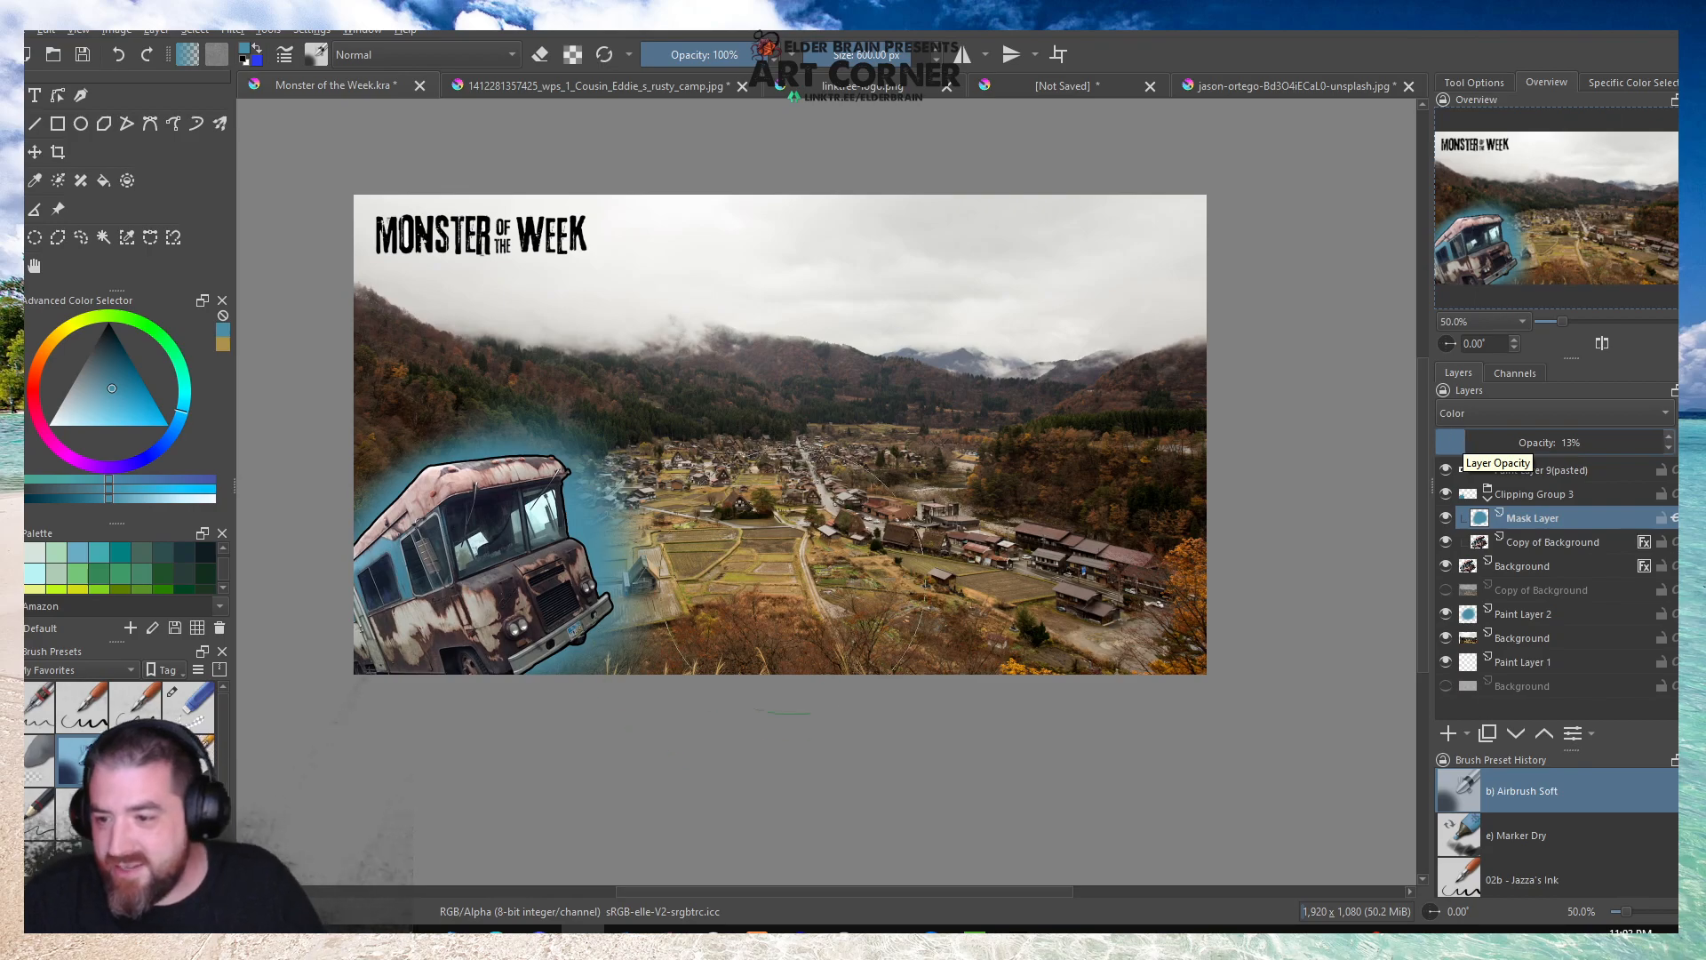
Switch back to the ochre color and airbrush it over the camper on the mask layer.
left_click(223, 344)
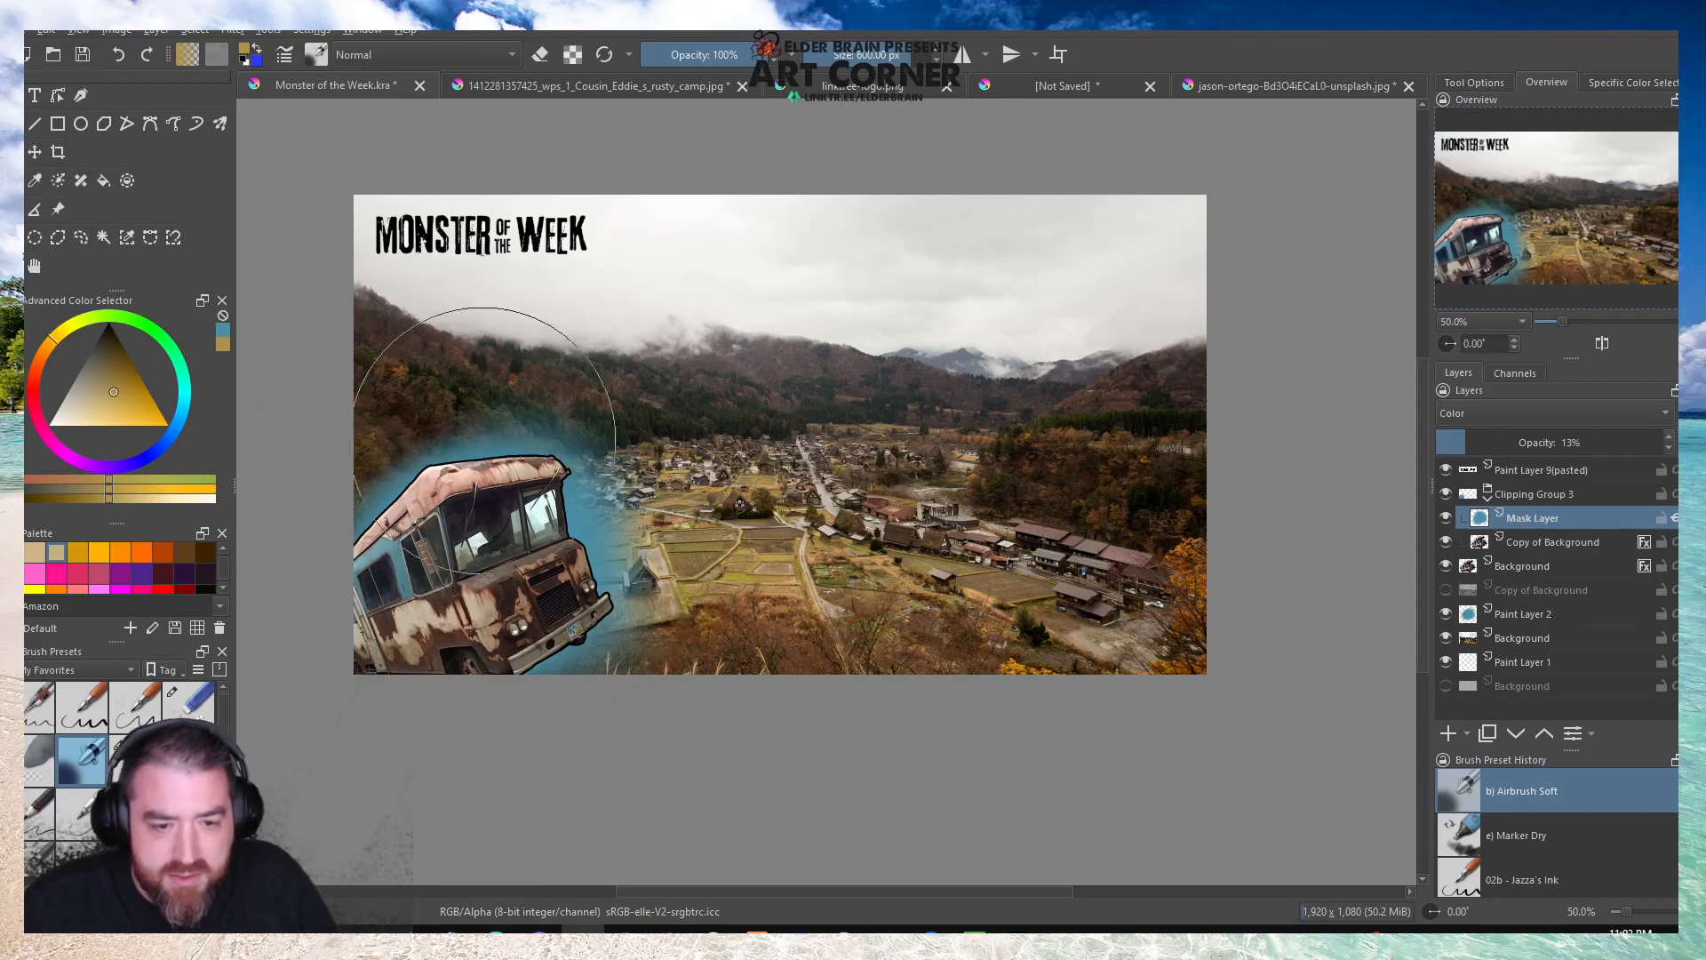
mouse_move(496, 548)
left_mouse_down()
mouse_move(533, 613)
mouse_move(493, 631)
left_mouse_up()
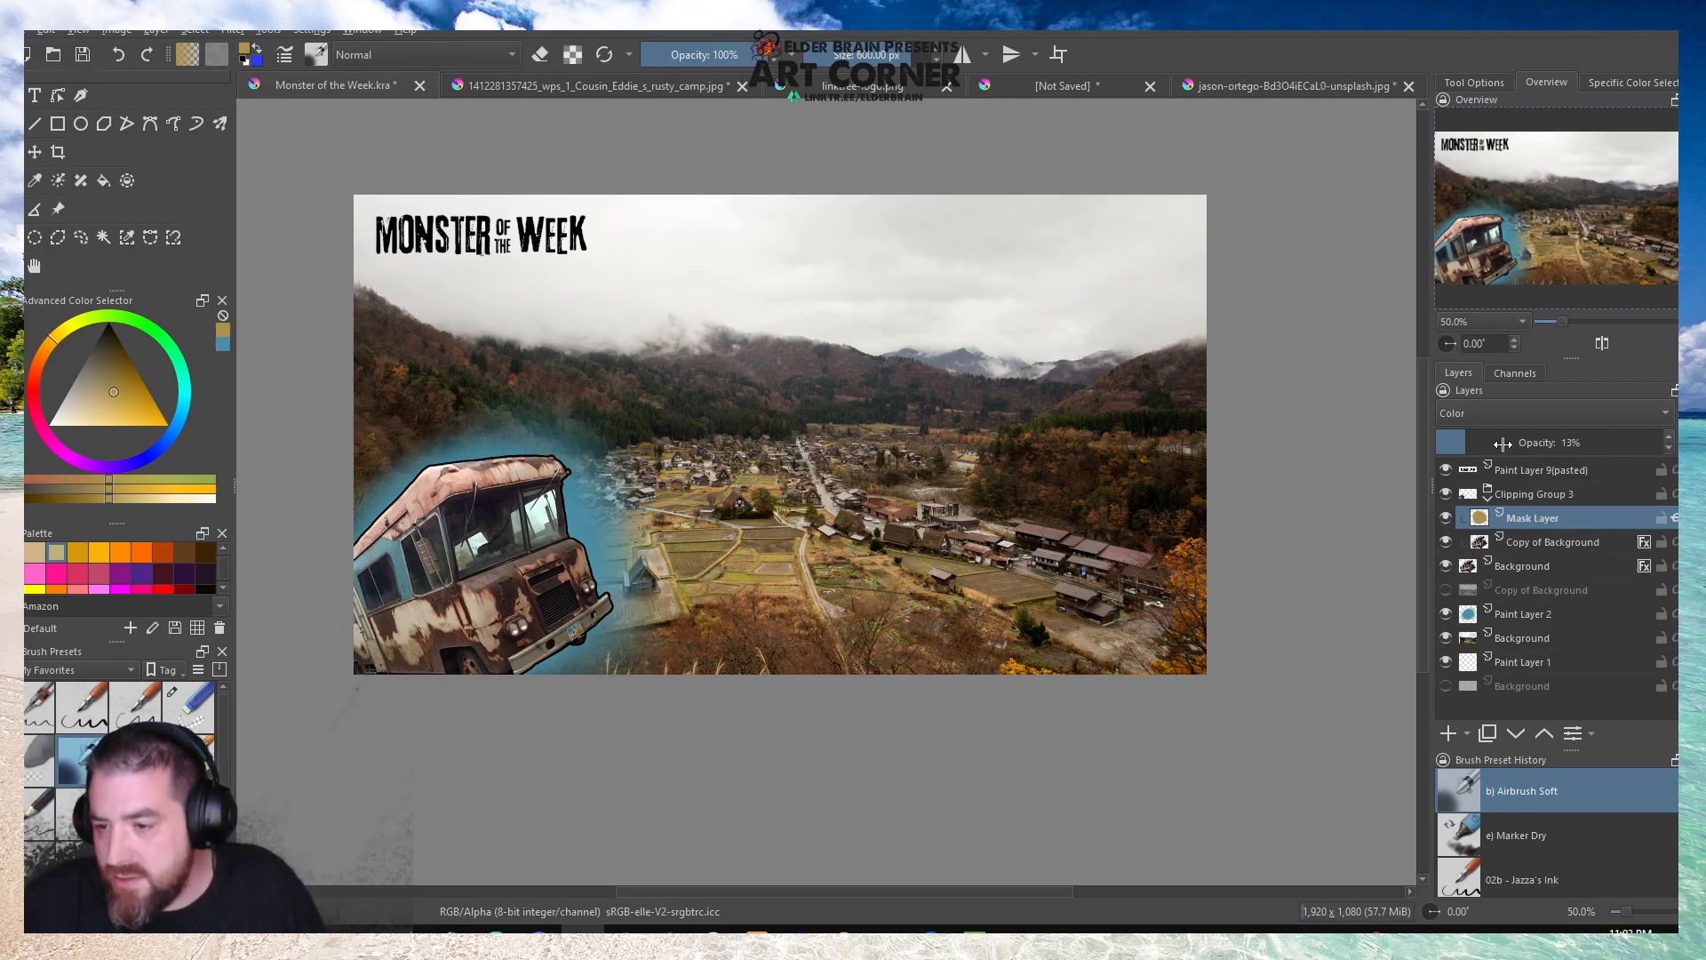
Set the mask layer's opacity to 53% and, after trying Multiply, set its blend mode to Overlay.
mouse_move(1502, 443)
left_mouse_down()
mouse_move(1666, 443)
mouse_move(1556, 447)
left_mouse_up()
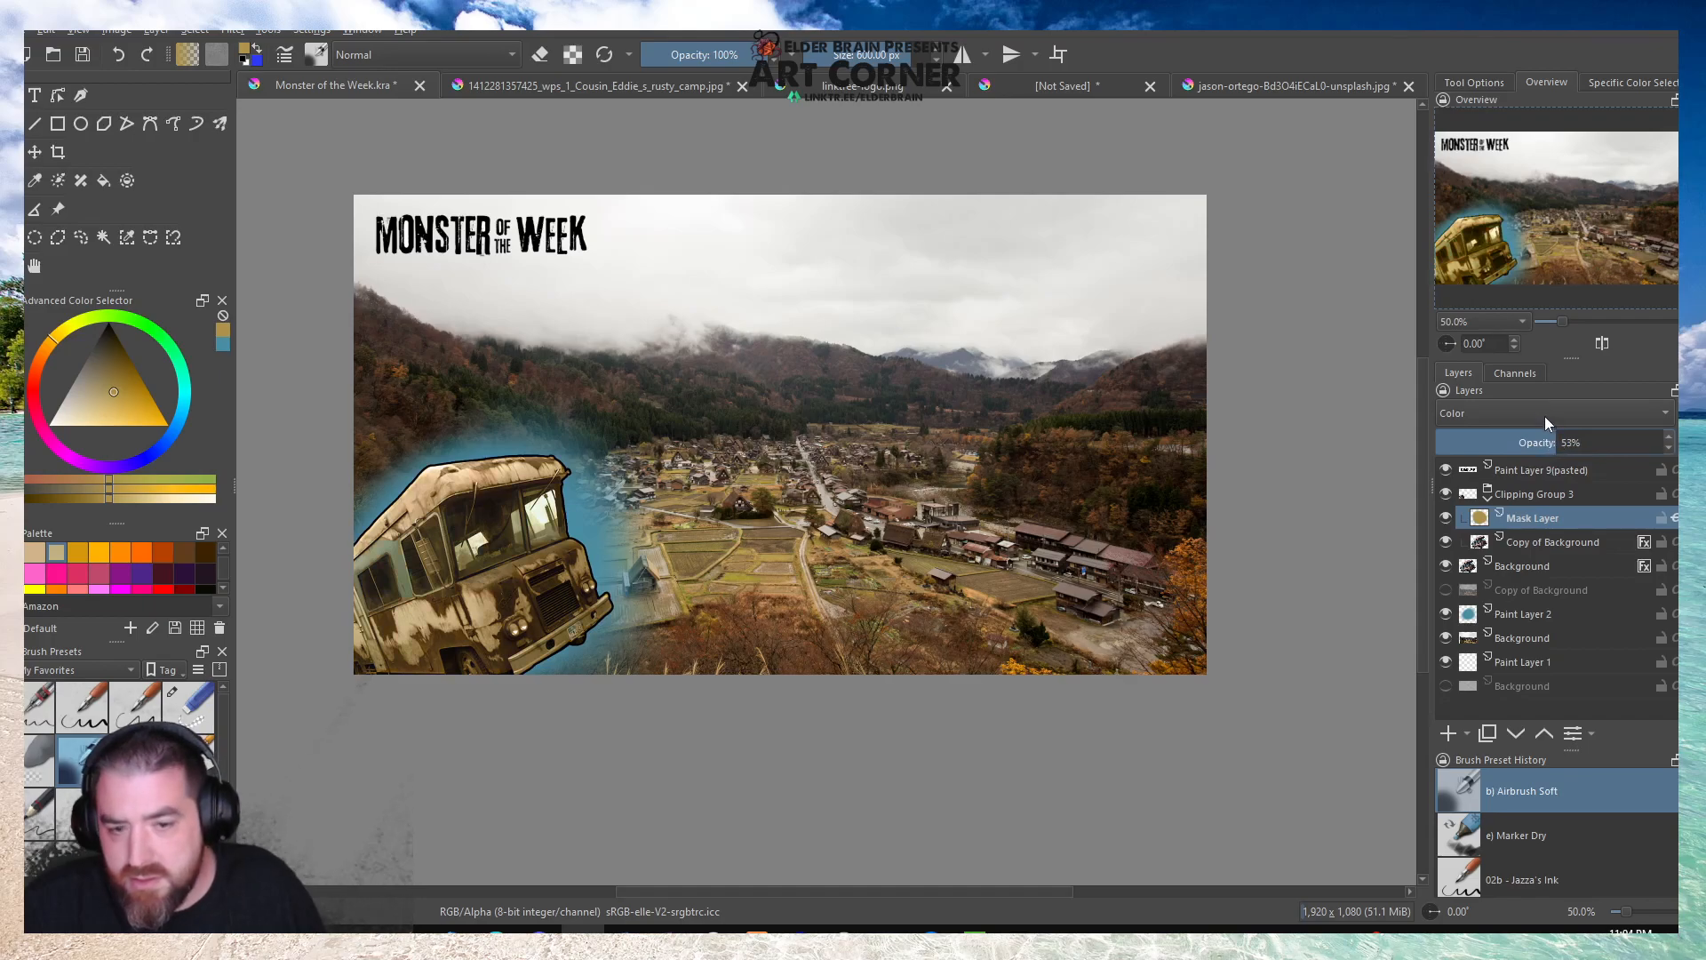
left_click(1538, 411)
left_click(1505, 494)
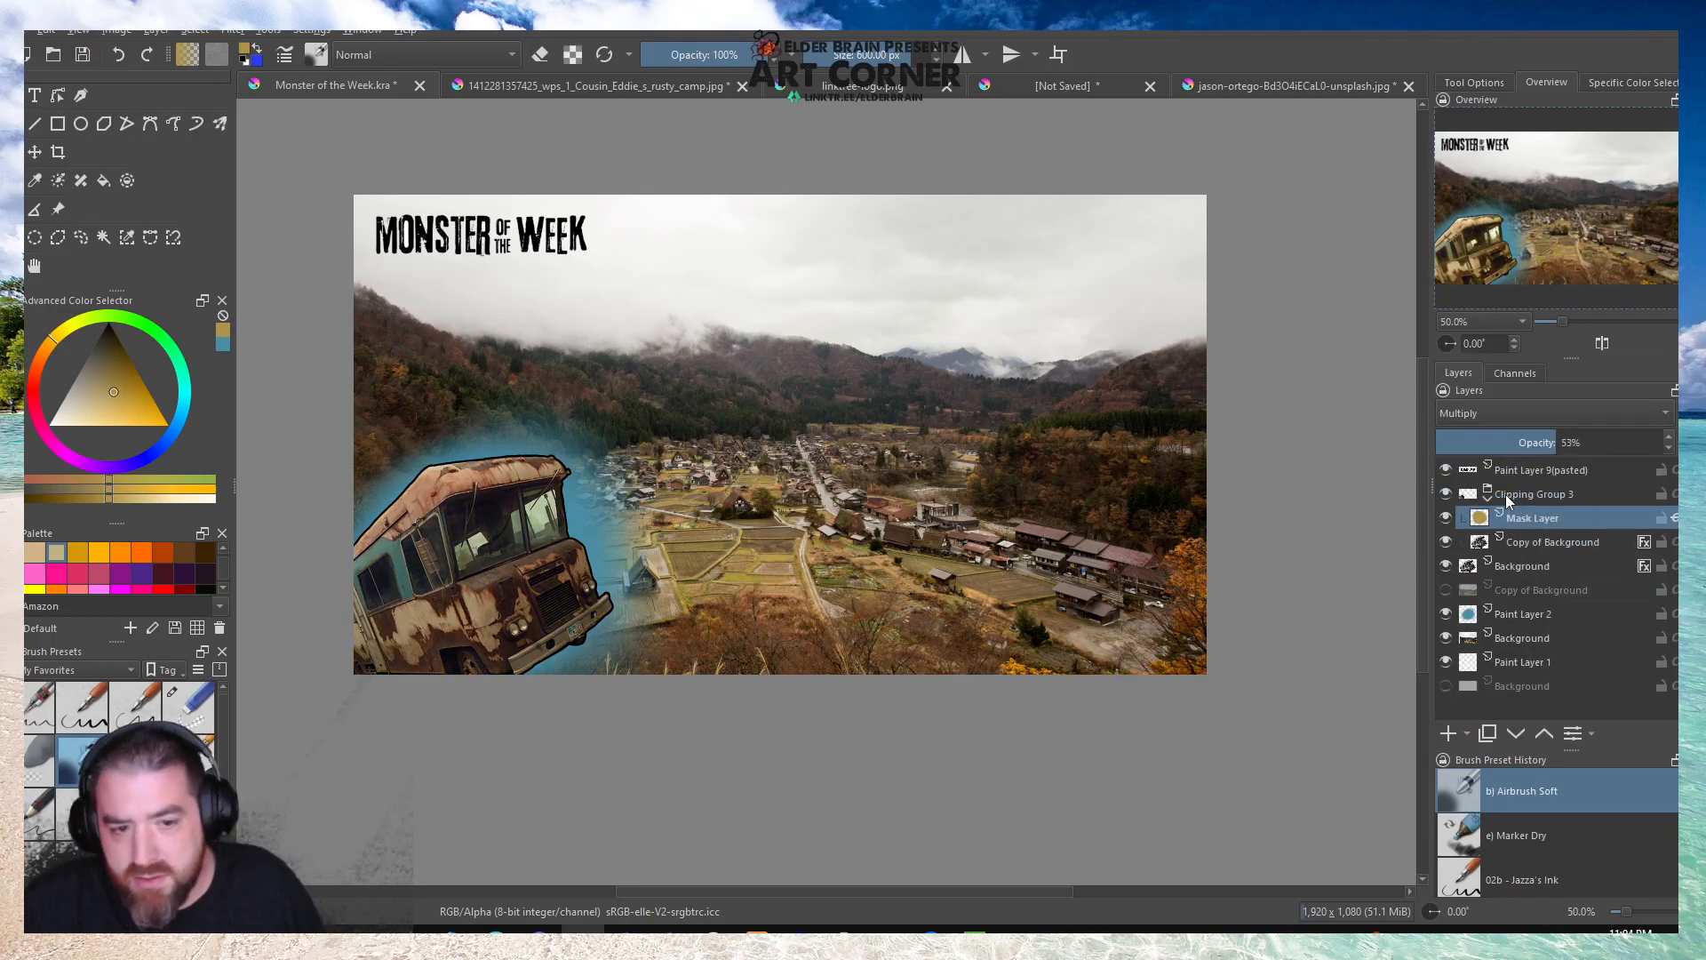
left_click(1444, 518)
left_click(1444, 518)
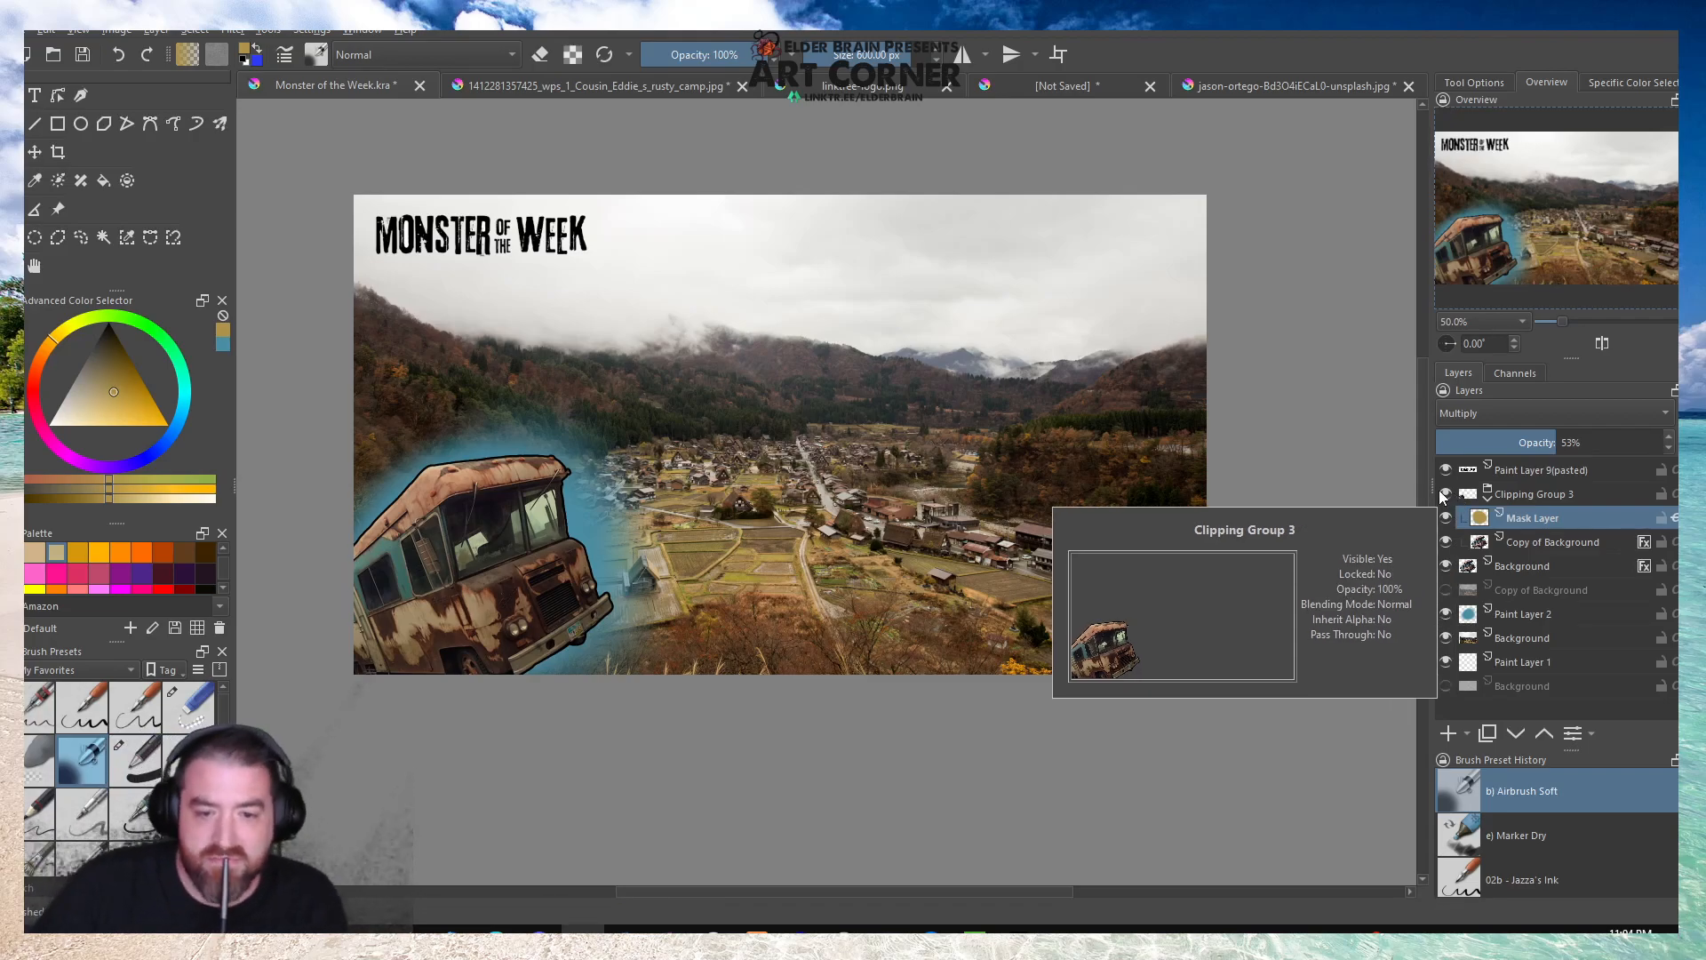
left_click(1523, 420)
left_click(1501, 431)
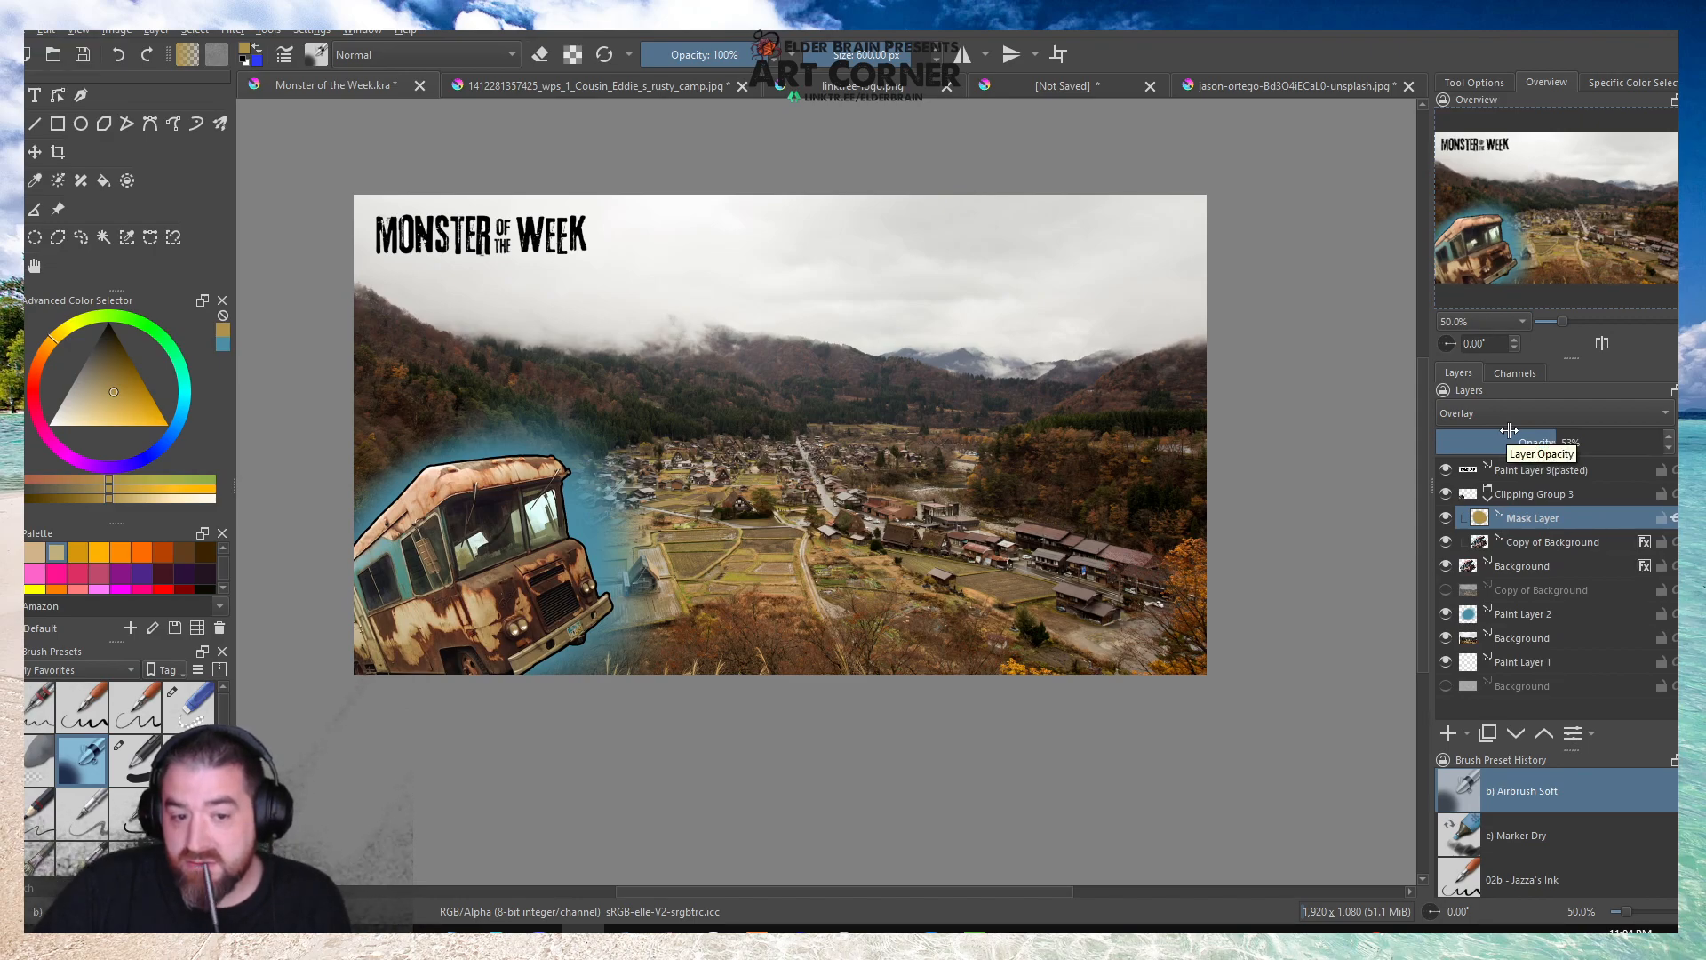
Collapse Clipping Group 3 in the layer stack and check the tinted camper against the whole artwork.
key("ctrl+t")
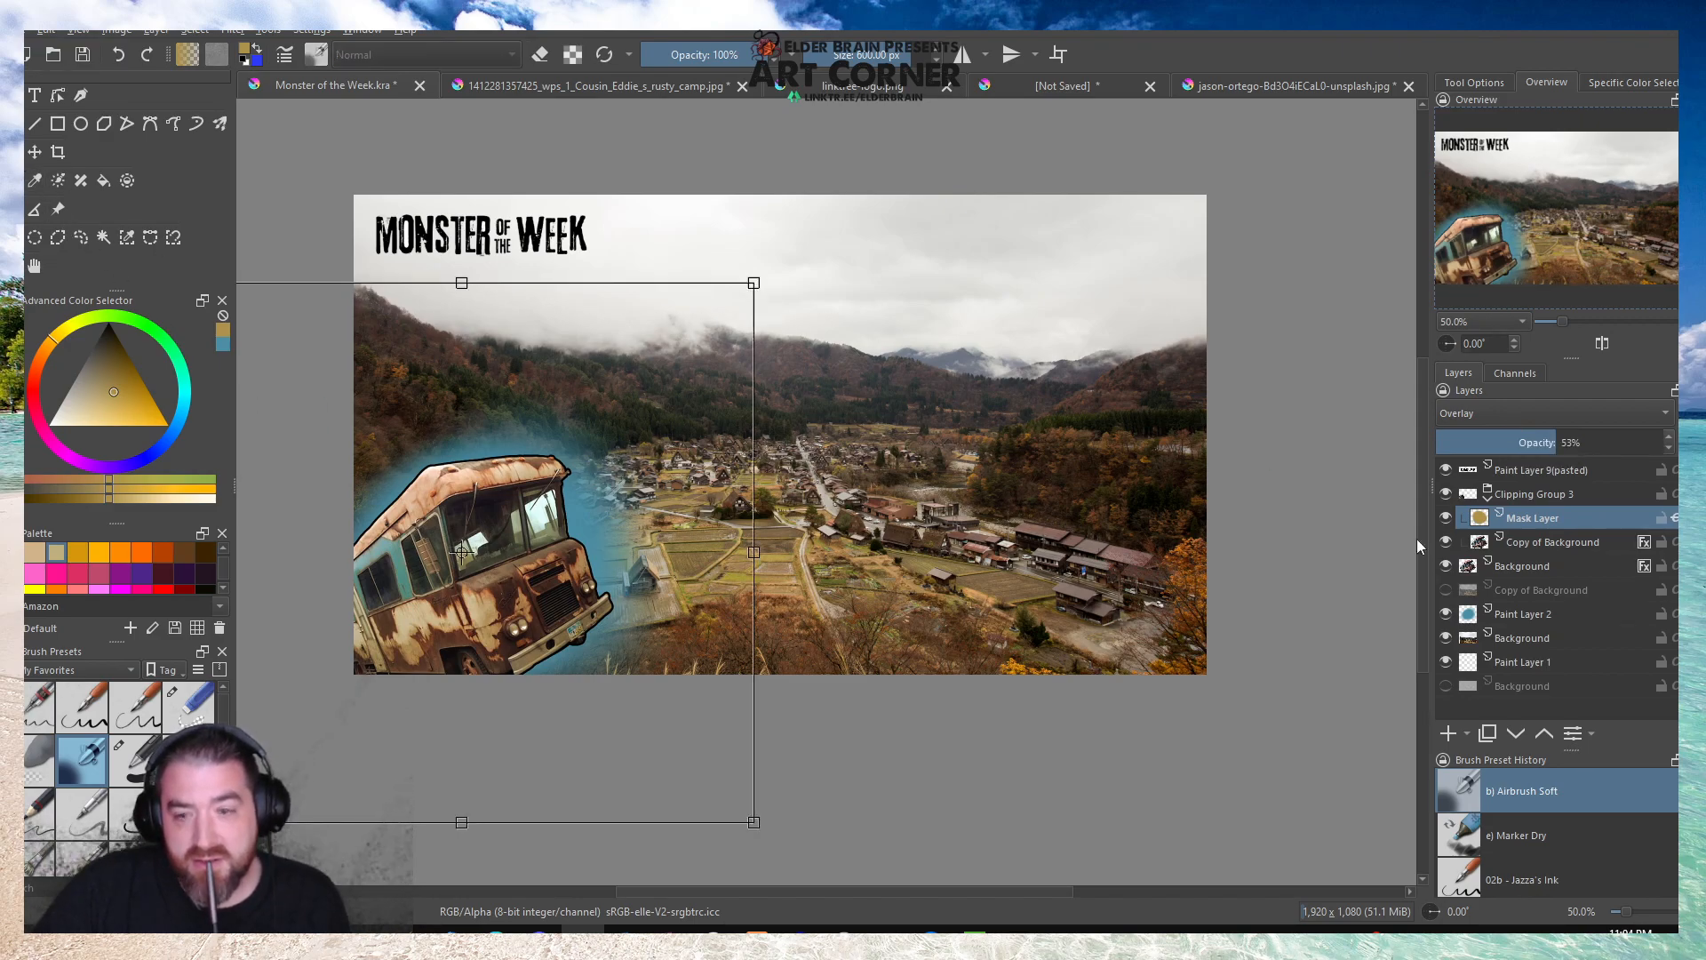
left_click(1489, 500)
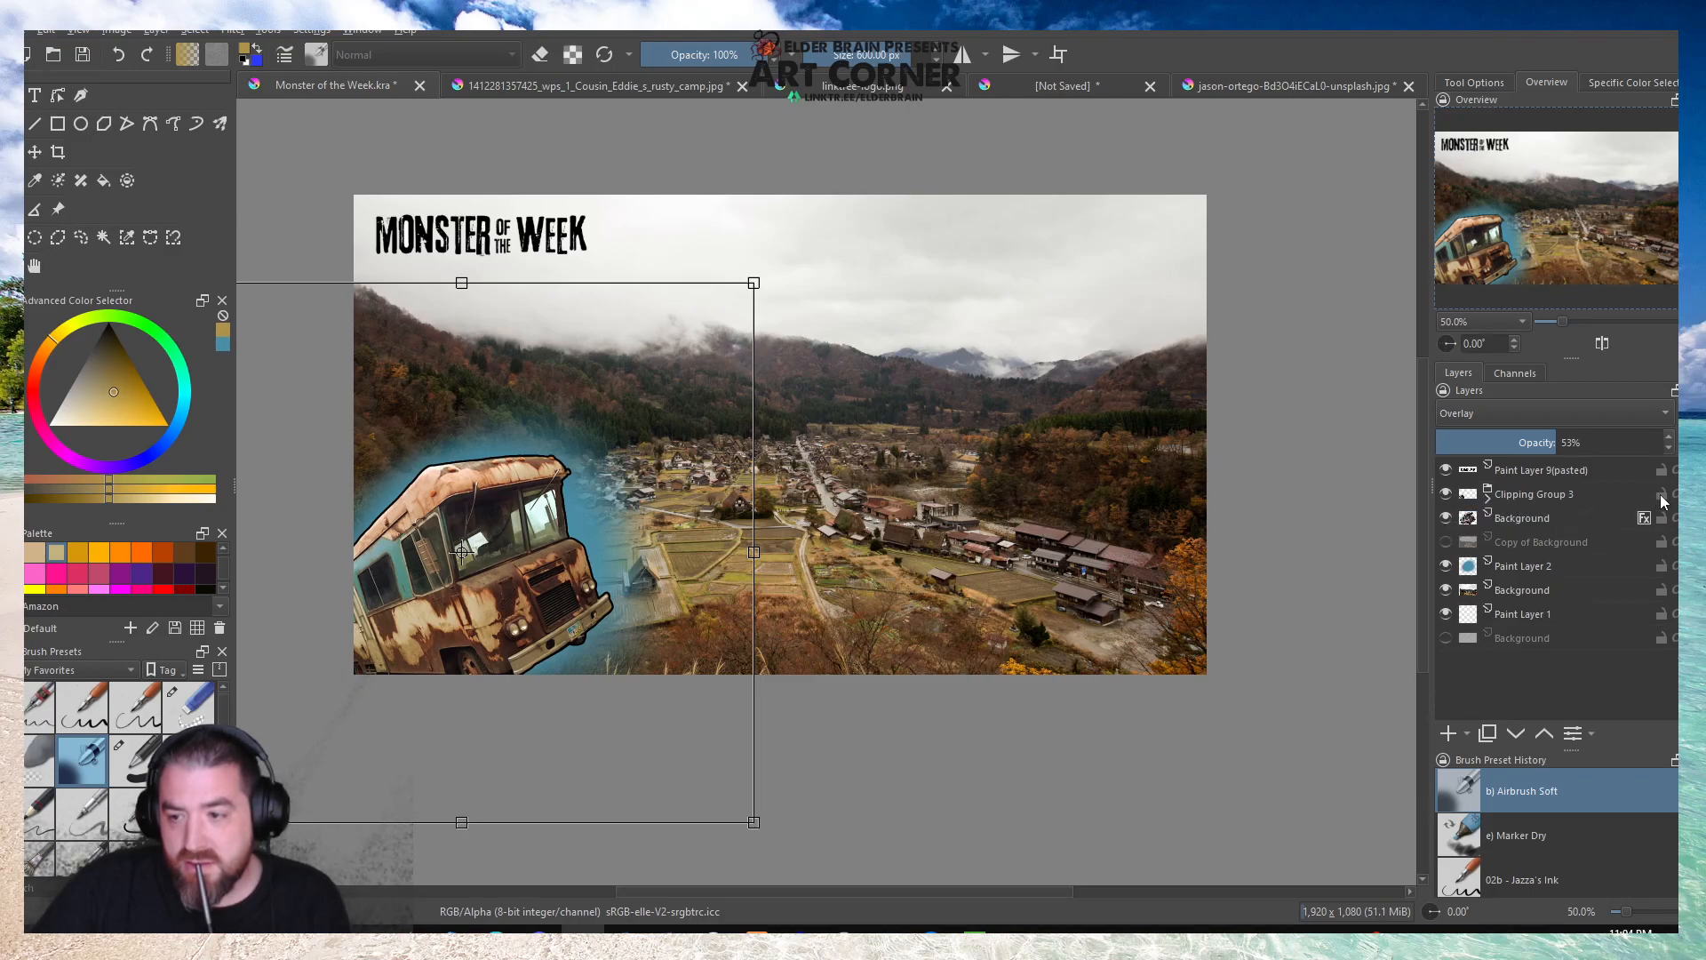
mouse_move(1534, 522)
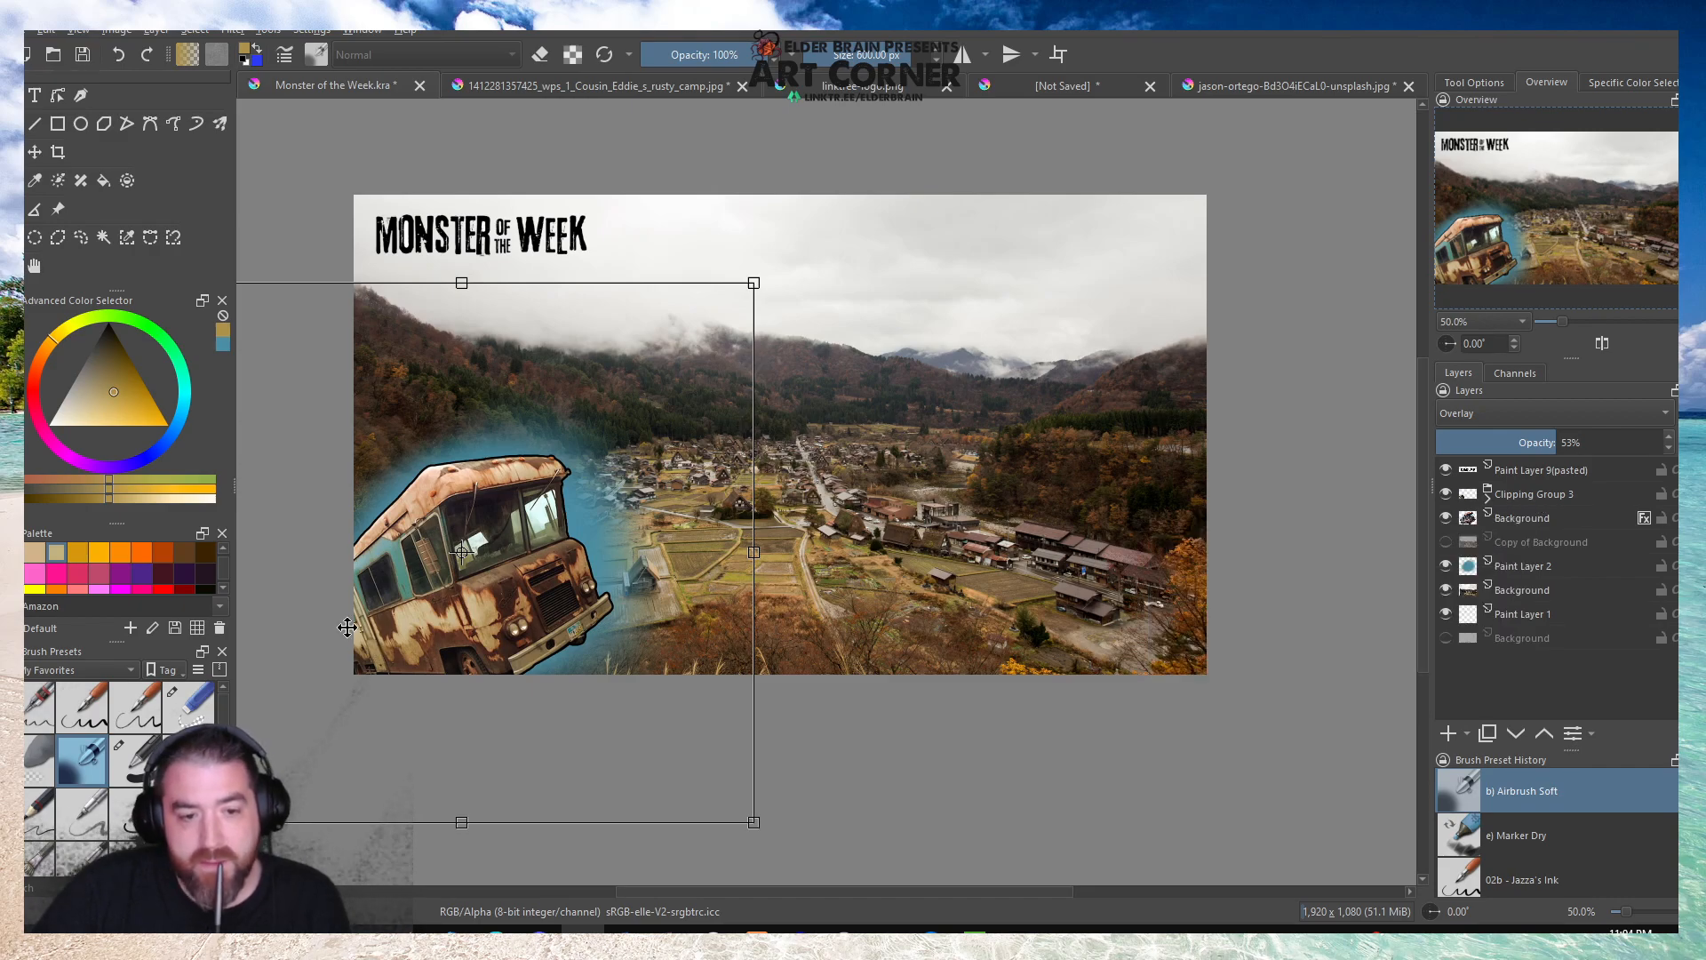
scroll(368, 622, "up", 1)
scroll(368, 622, "up", 1)
scroll(373, 621, "down", 1)
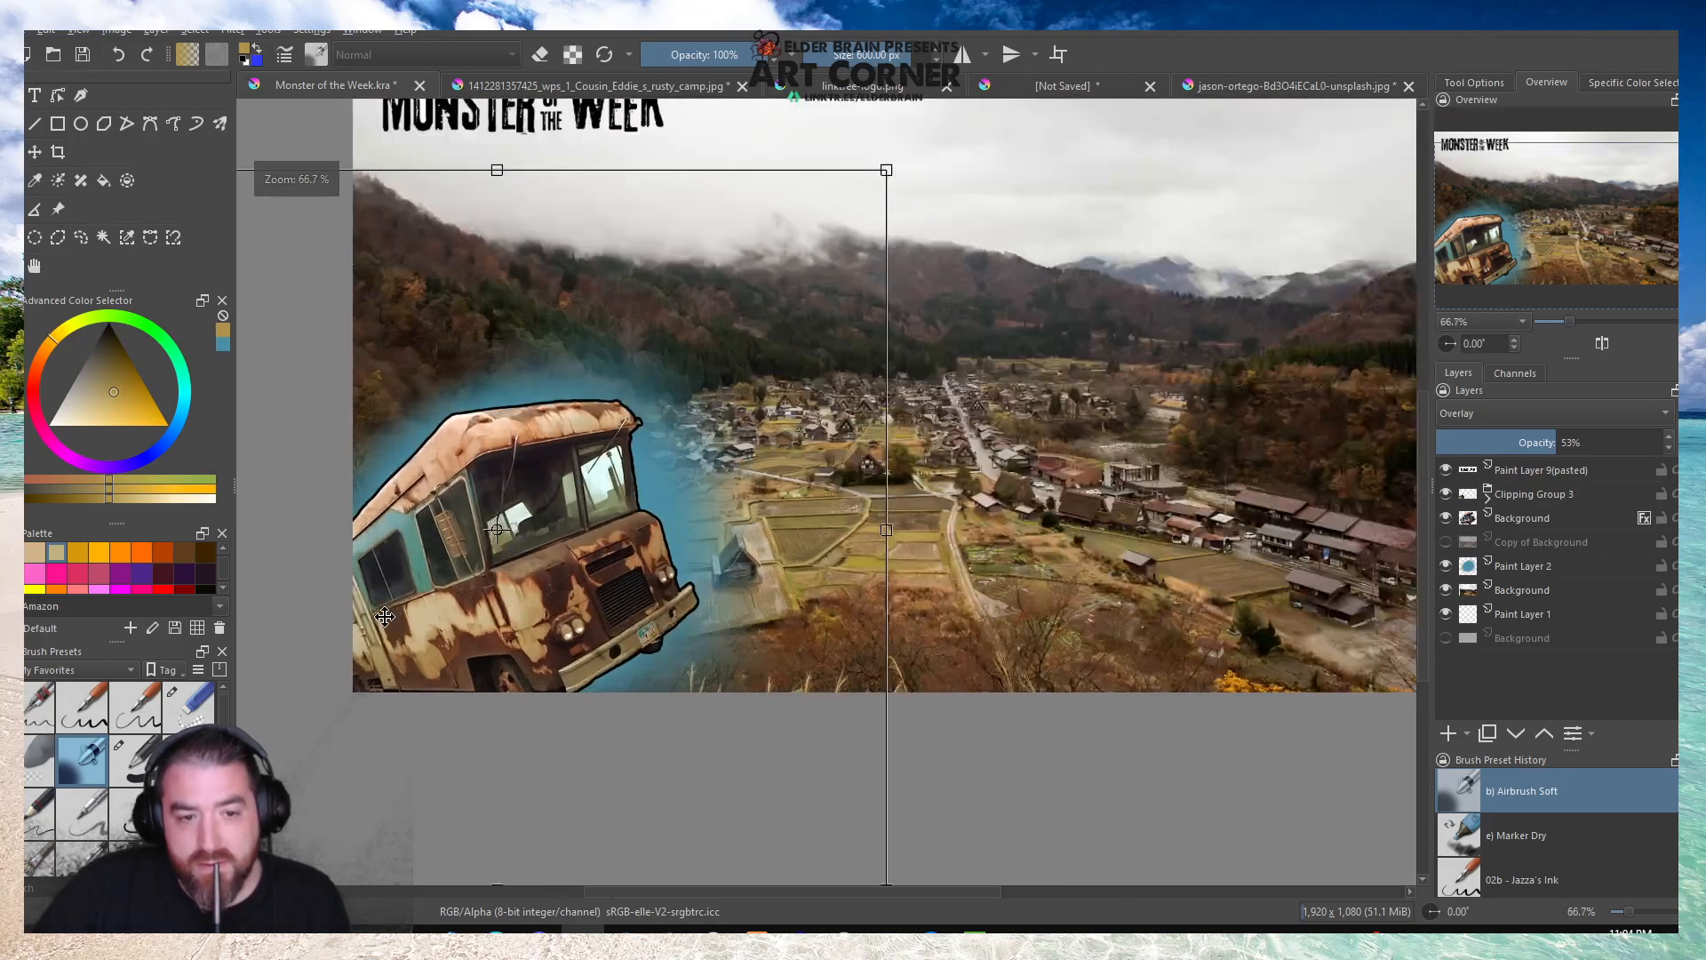
scroll(386, 616, "down", 1)
left_click_drag(878, 409, 901, 457)
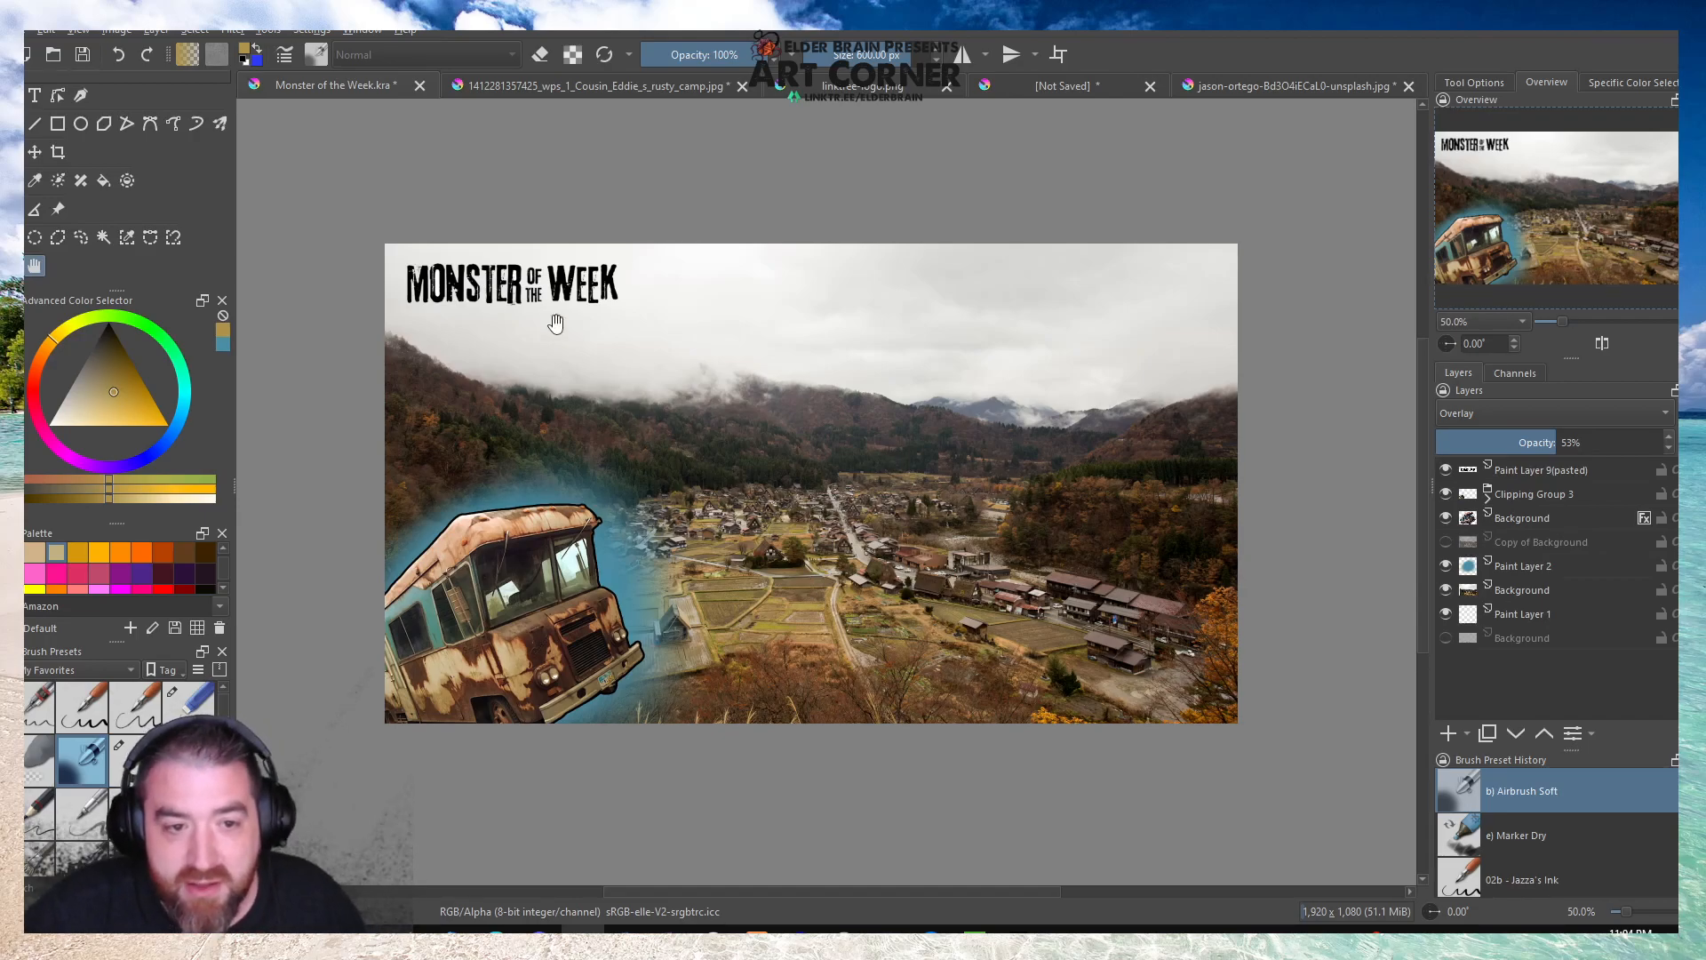
Select the Monster of the Week title layer, Paint Layer 9(pasted), and start a transform on it.
key("ctrl+t")
scroll(443, 244, "up", 4)
scroll(447, 245, "down", 1)
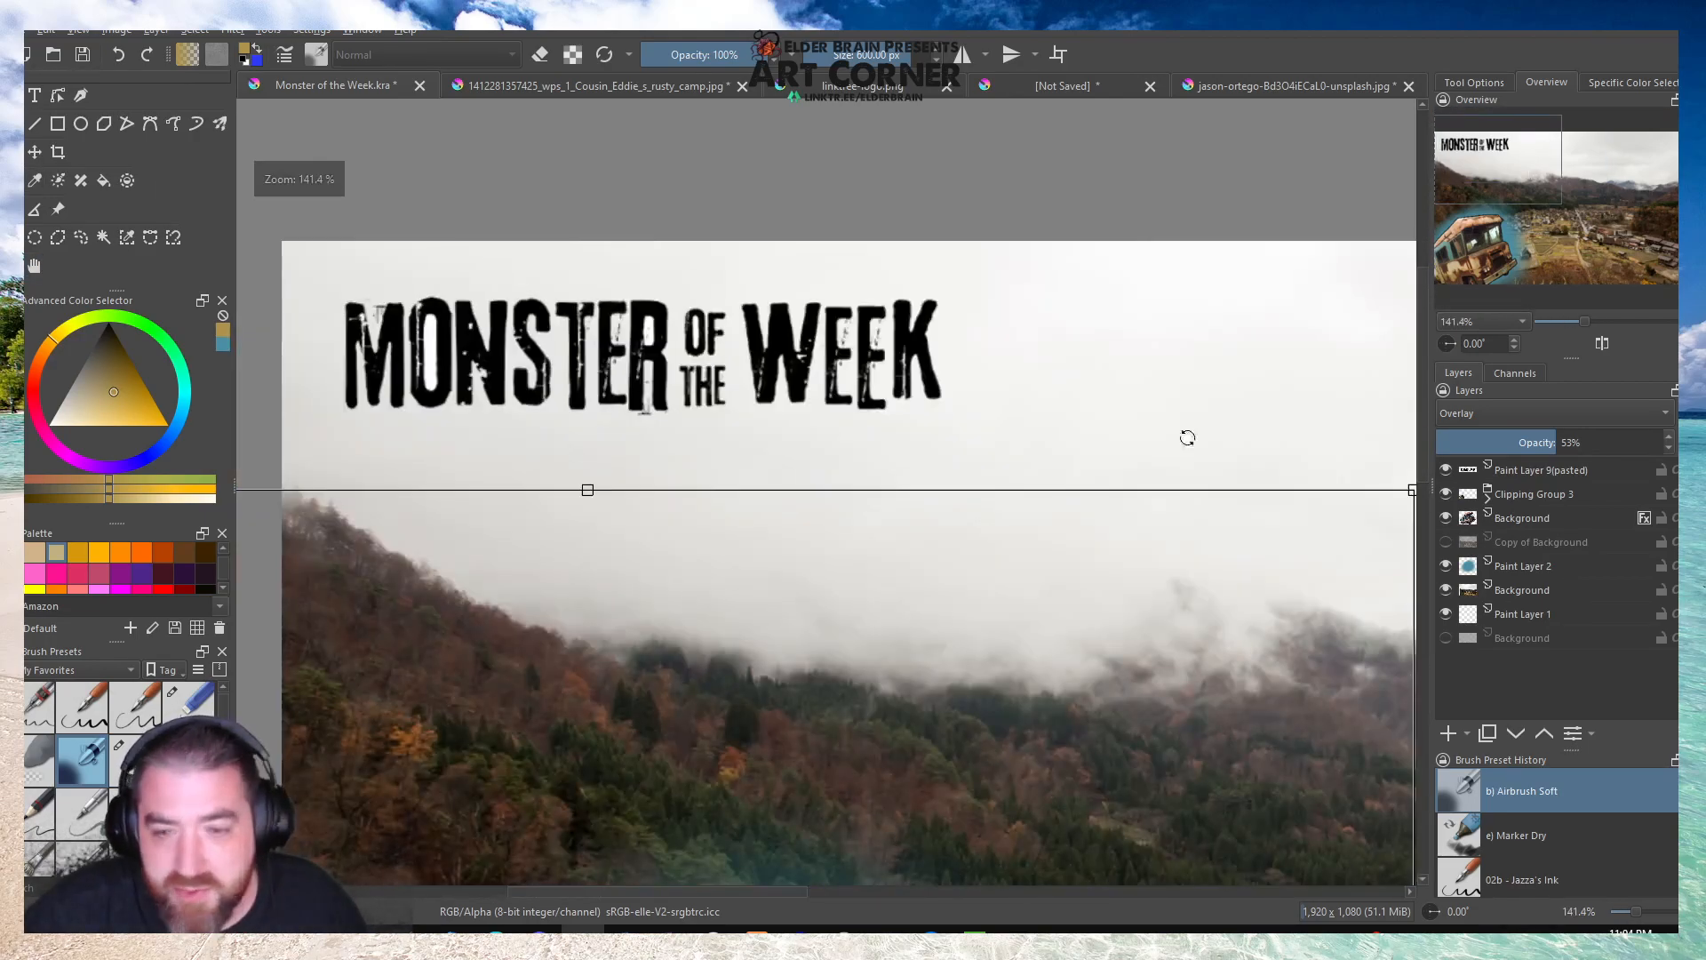
left_click(1523, 473)
left_click(683, 425)
scroll(595, 374, "down", 3)
scroll(515, 350, "up", 2)
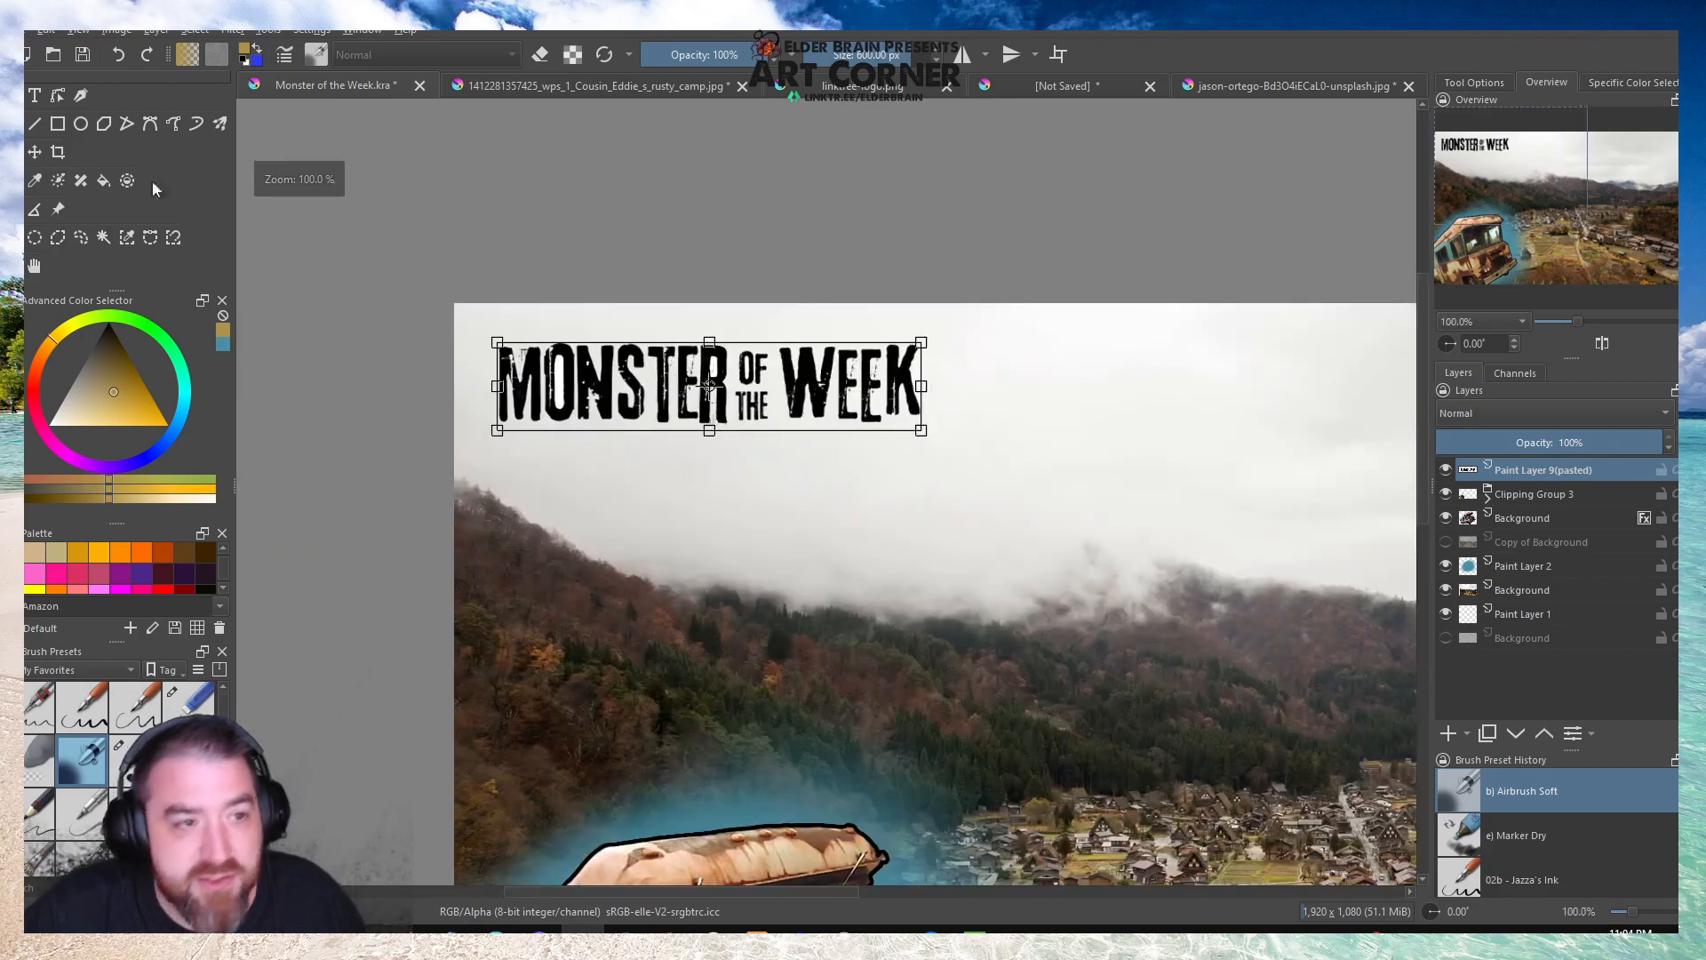
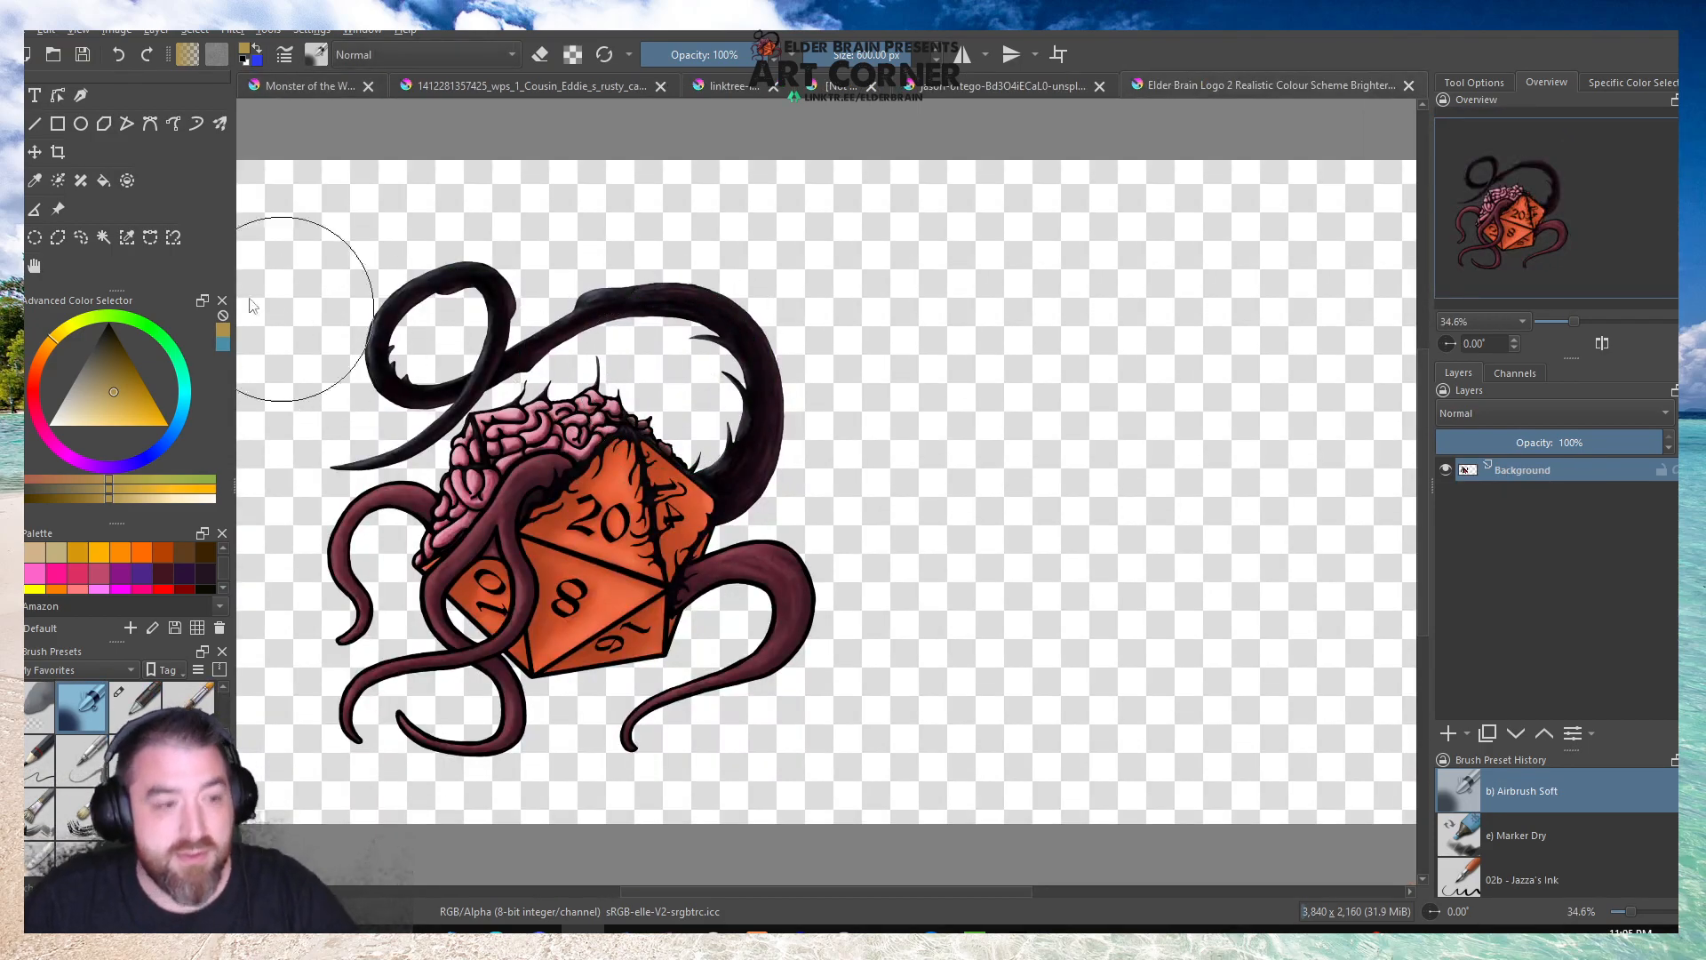
Select the Elder Brain logo in its source image, copy it, and paste it into the Monster of the Week artwork.
left_click_drag(285, 220, 869, 776)
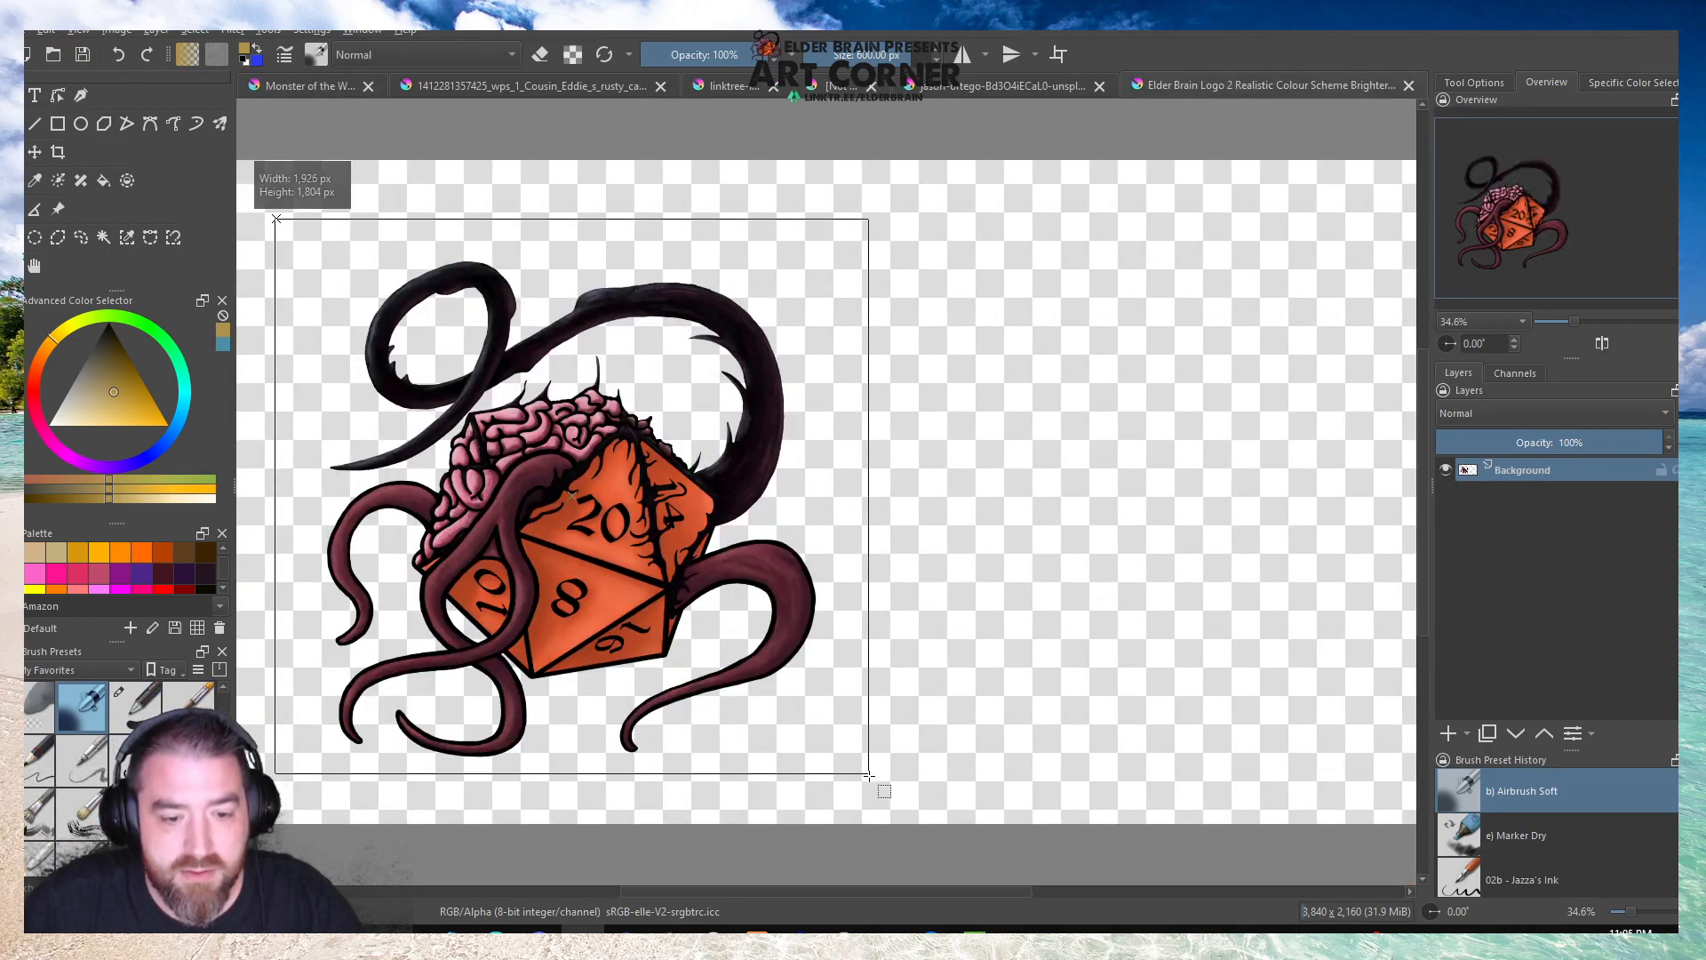
key("ctrl+c")
left_click(338, 89)
key("ctrl+v")
Transform the pasted logo, scaling it down and placing it in the artwork's upper-left corner.
scroll(551, 307, "down", 4)
scroll(551, 306, "up", 1)
key("ctrl+t")
left_click_drag(1082, 879, 563, 318)
scroll(526, 308, "up", 4)
mouse_move(886, 602)
left_mouse_down()
mouse_move(773, 489)
mouse_move(848, 563)
left_mouse_up()
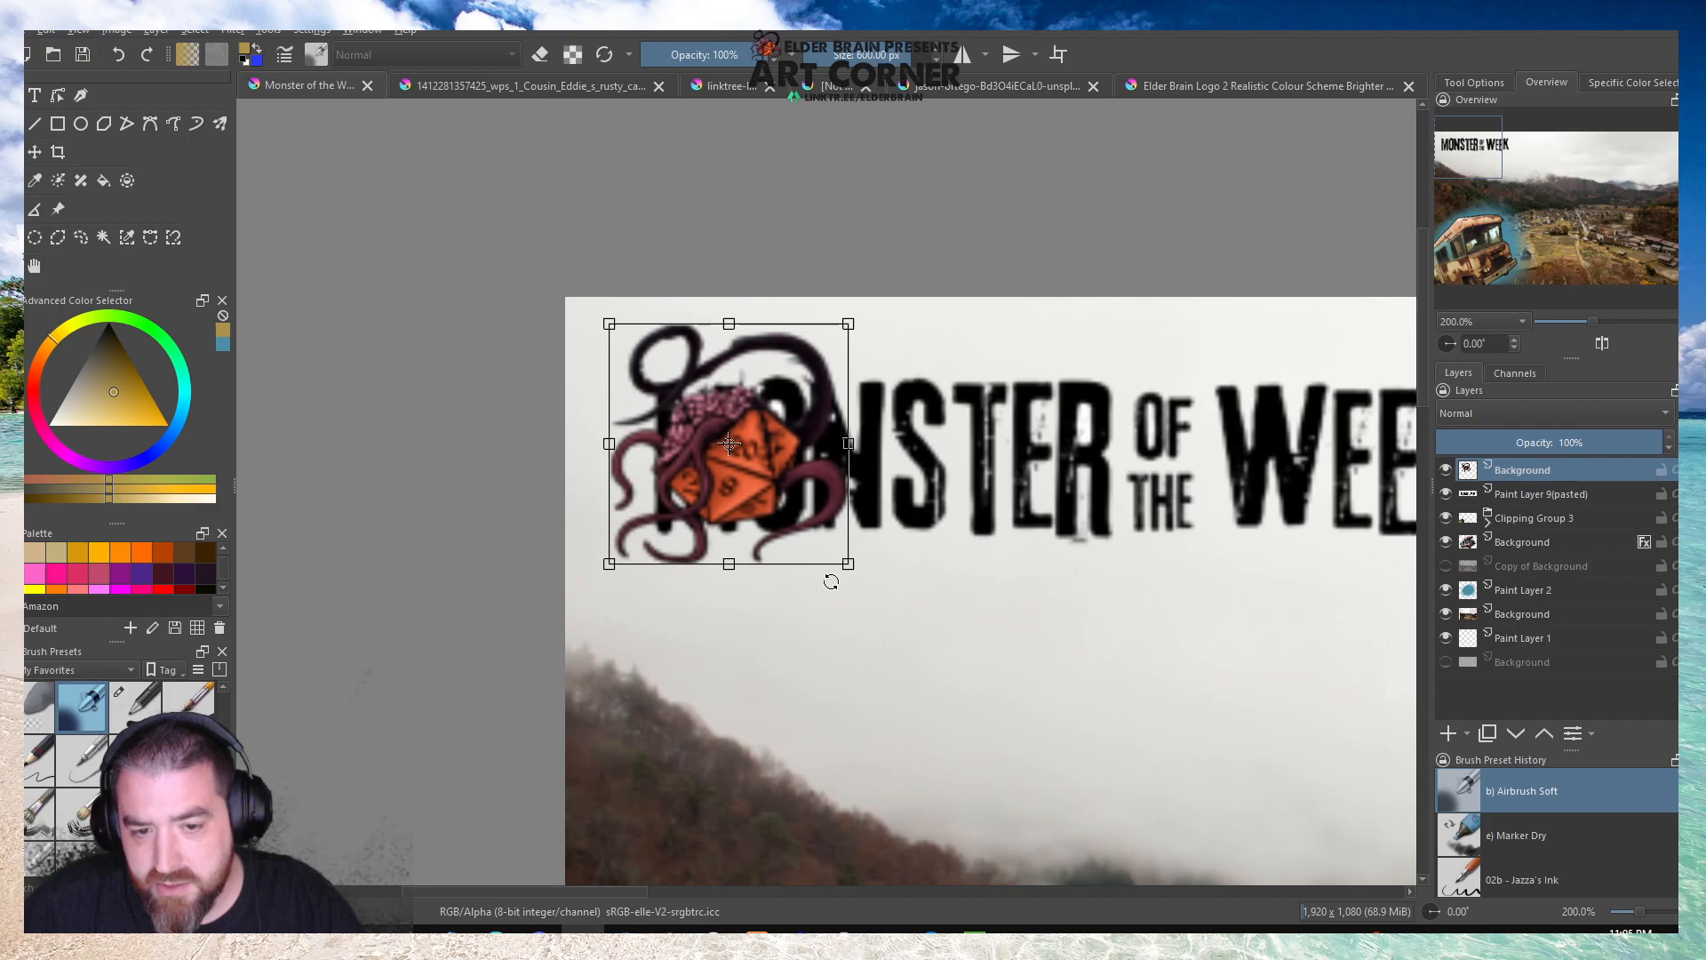
Move the Monster of the Week title on Paint Layer 9(pasted) down so it sits below the logo.
left_click(1507, 499)
scroll(659, 387, "down", 2)
left_click_drag(659, 388, 642, 491)
Select the logo's Background layer, move the logo tighter into the artwork's corner and scale it down slightly.
left_click(1515, 470)
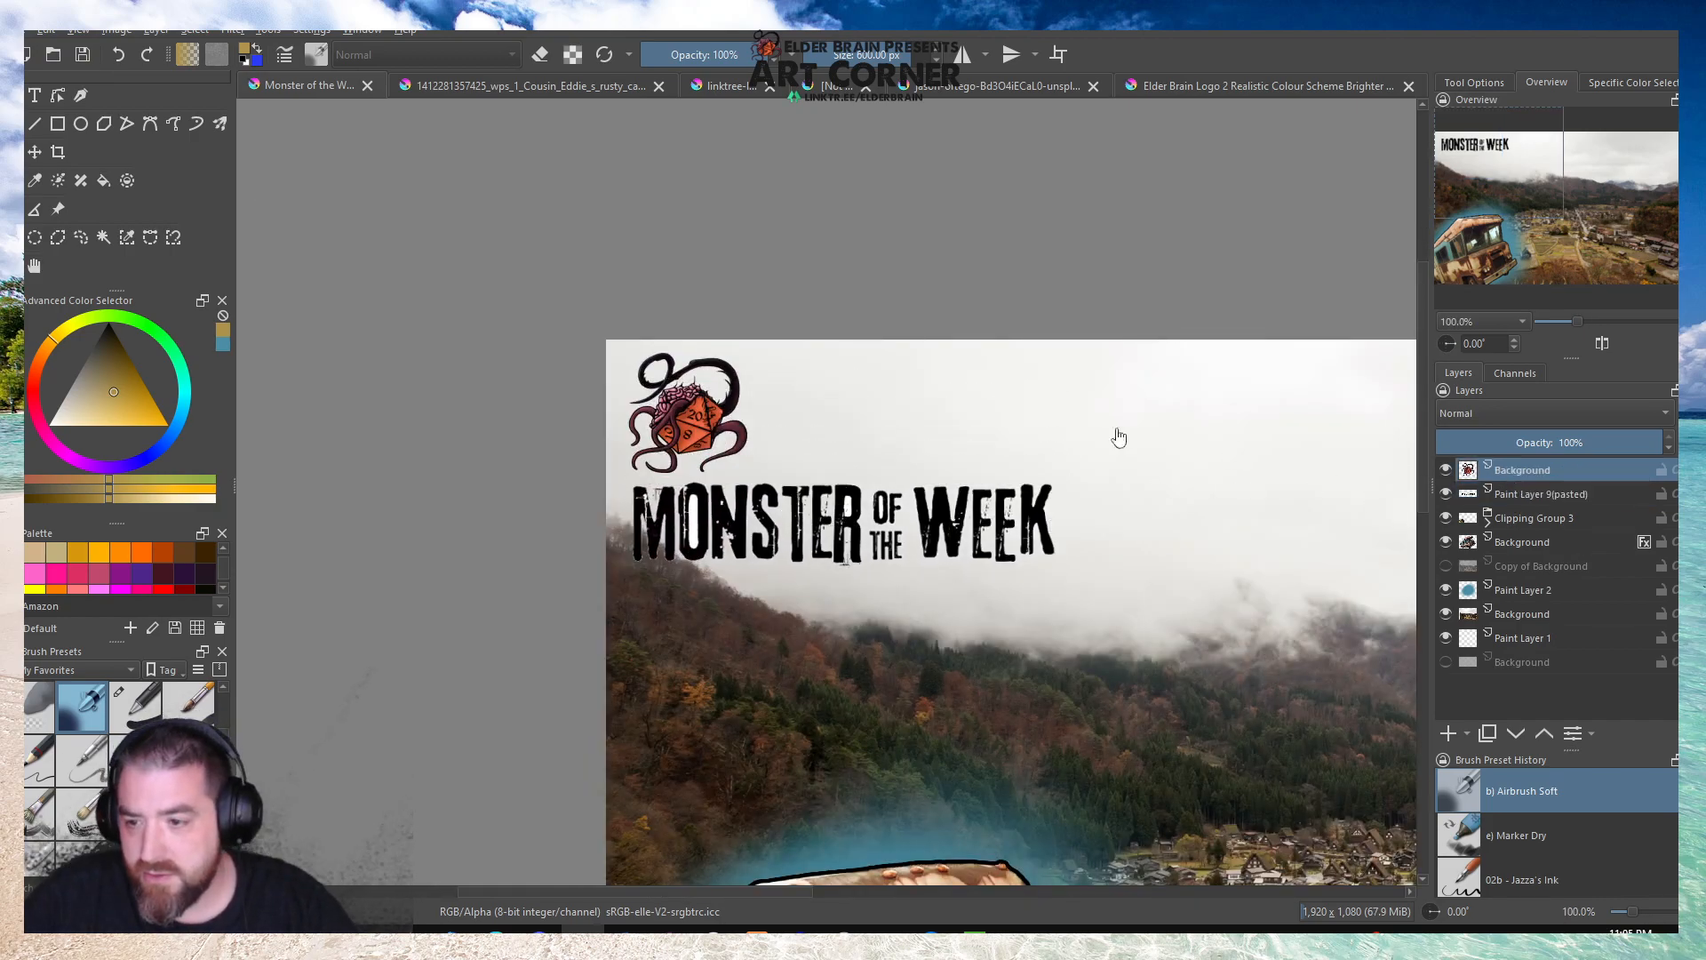
scroll(724, 400, "up", 2)
left_click_drag(716, 400, 684, 381)
left_click_drag(732, 520, 676, 463)
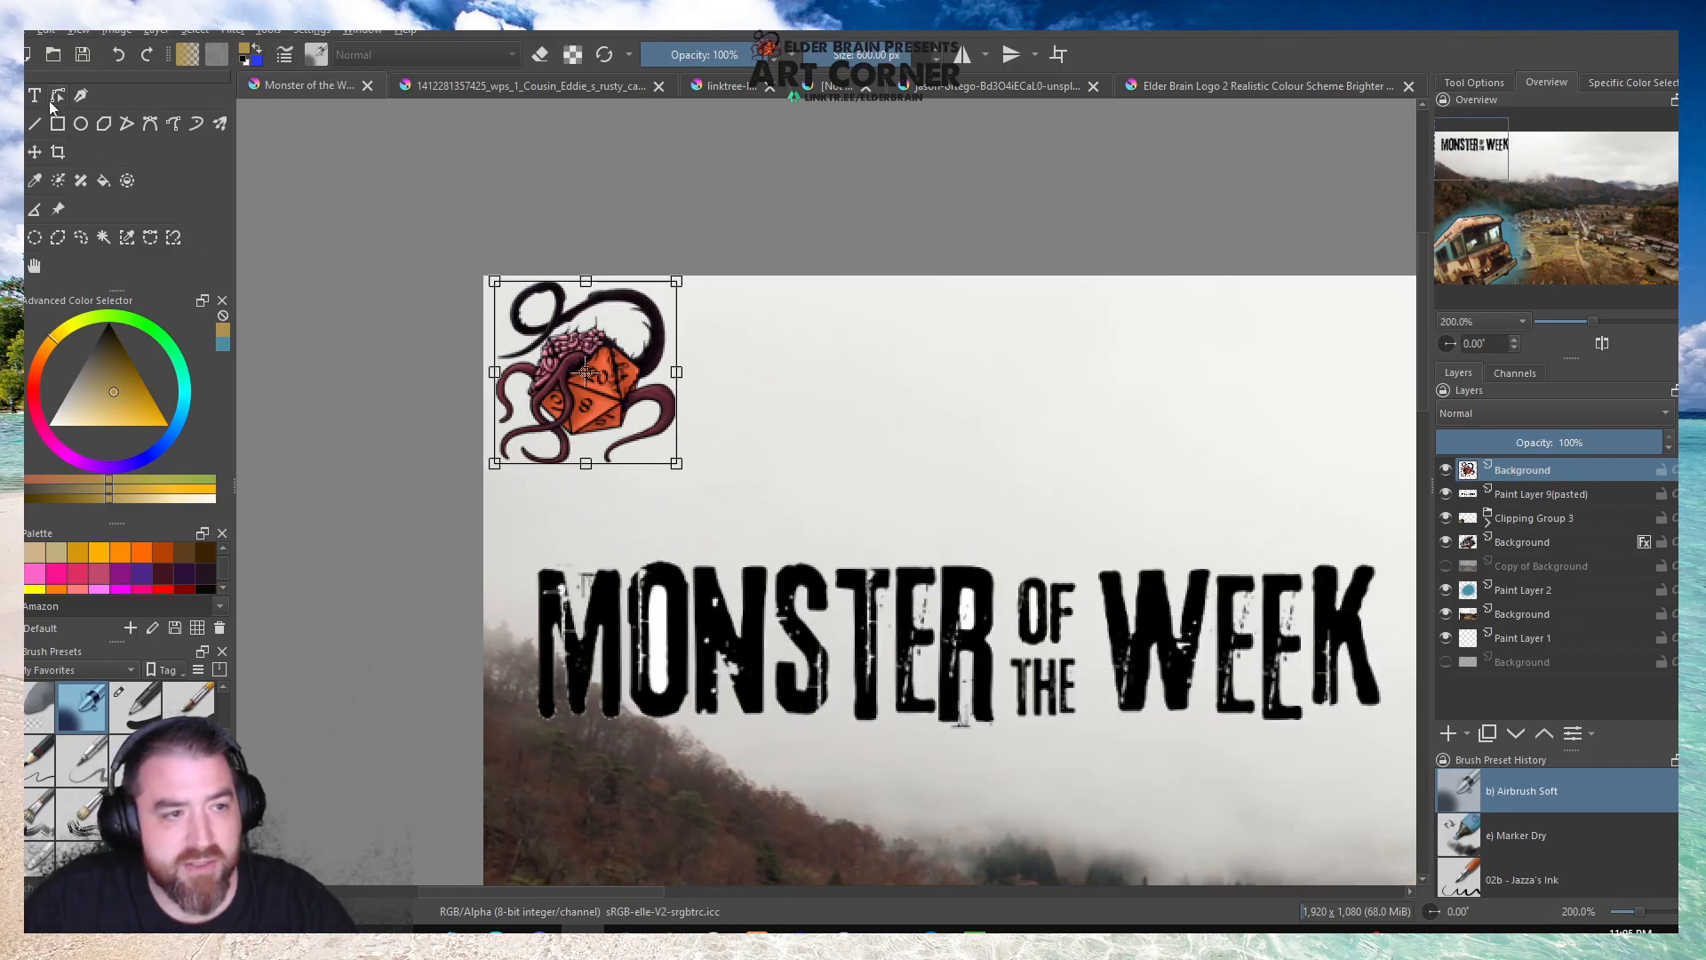
Add a text object beside the logo, replacing the placeholder with "Elder Brain Presents".
key("t")
left_click_drag(696, 310, 926, 388)
key("ctrl+a")
type("Elder")
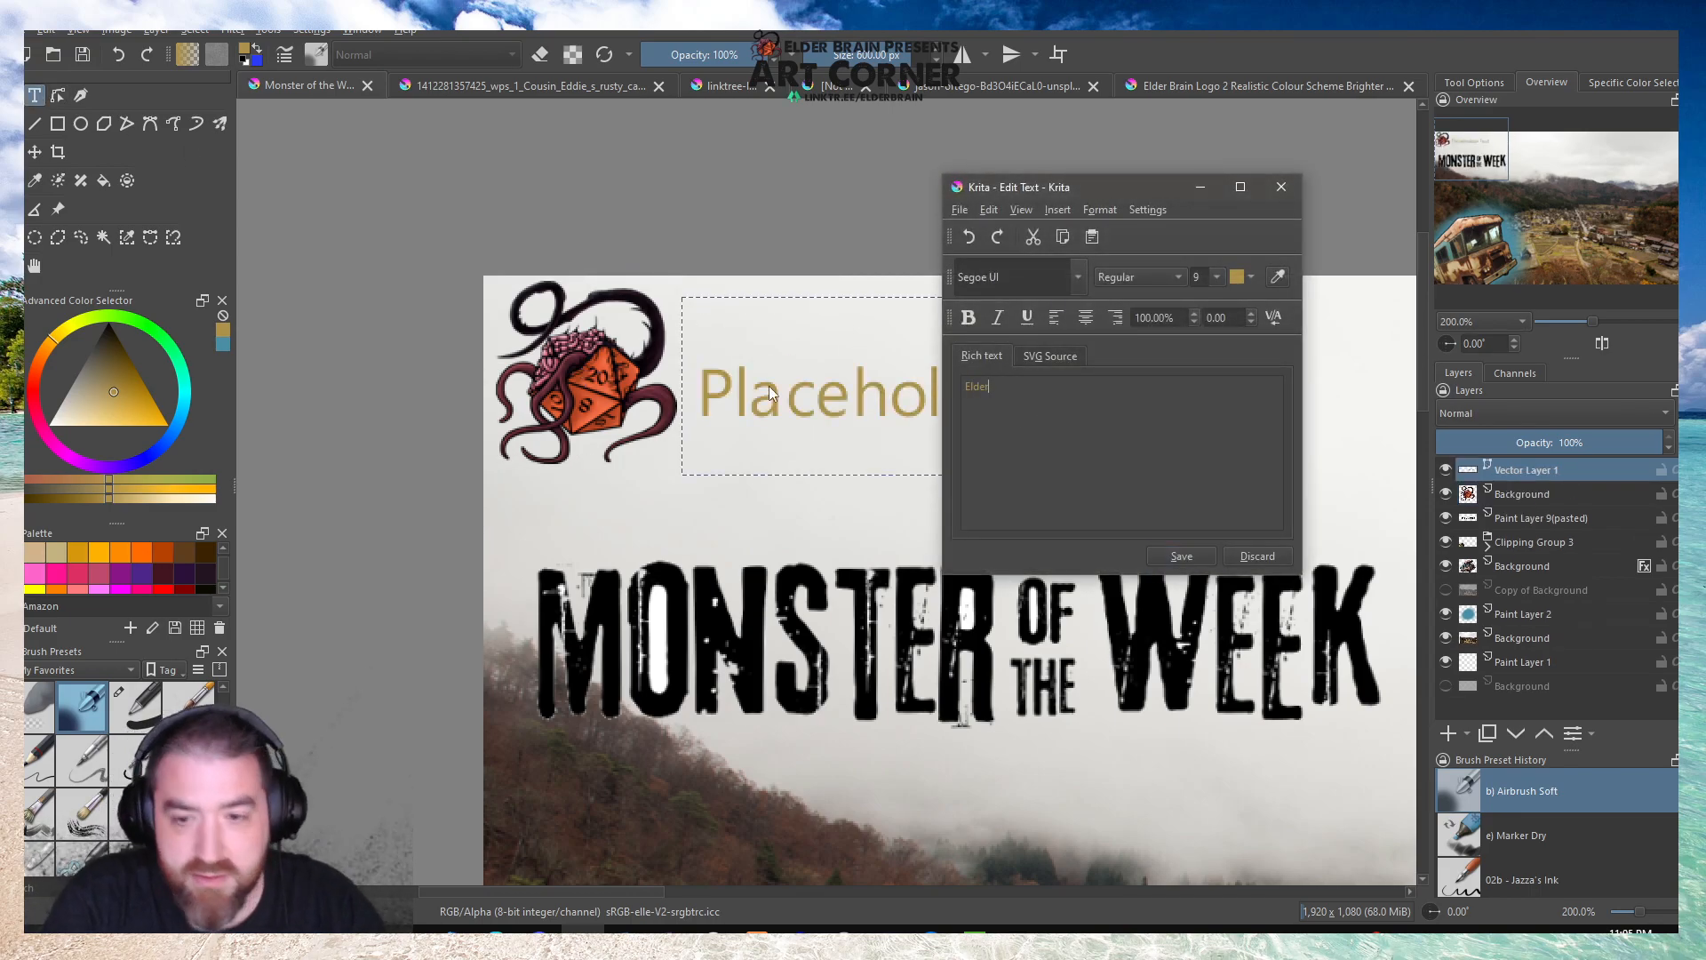
type(" Brain Presents")
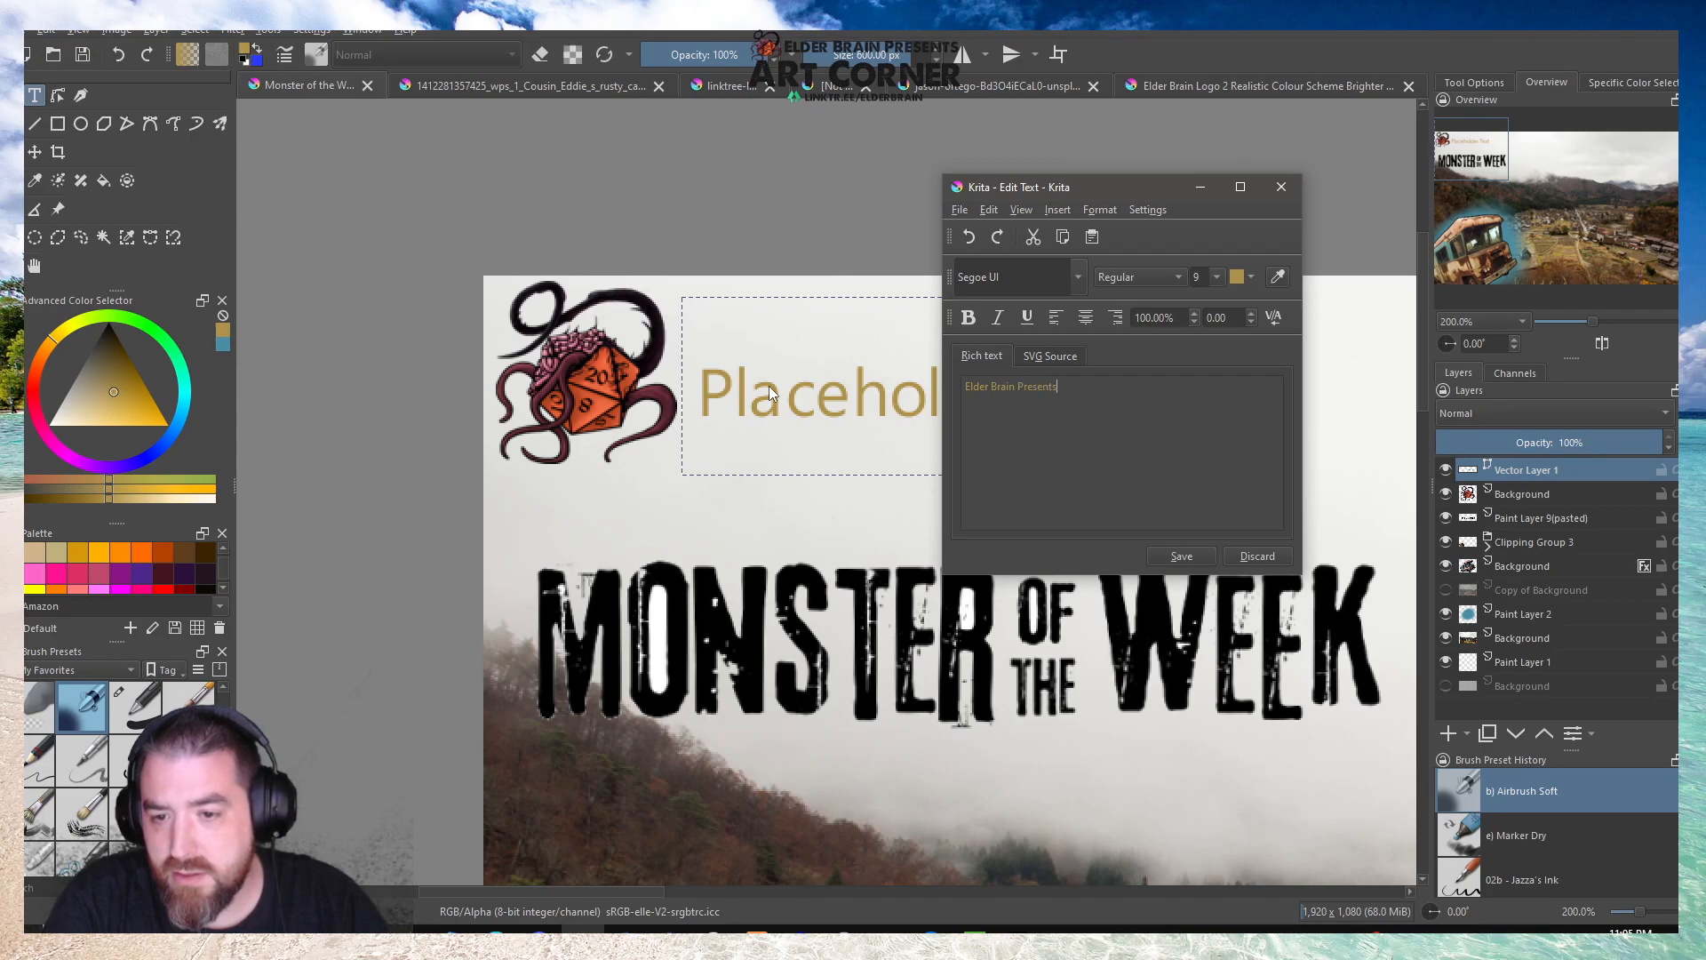
Set the whole Elder Brain Presents text to the A Love of Thunder font and apply it to the canvas.
key("ctrl+a")
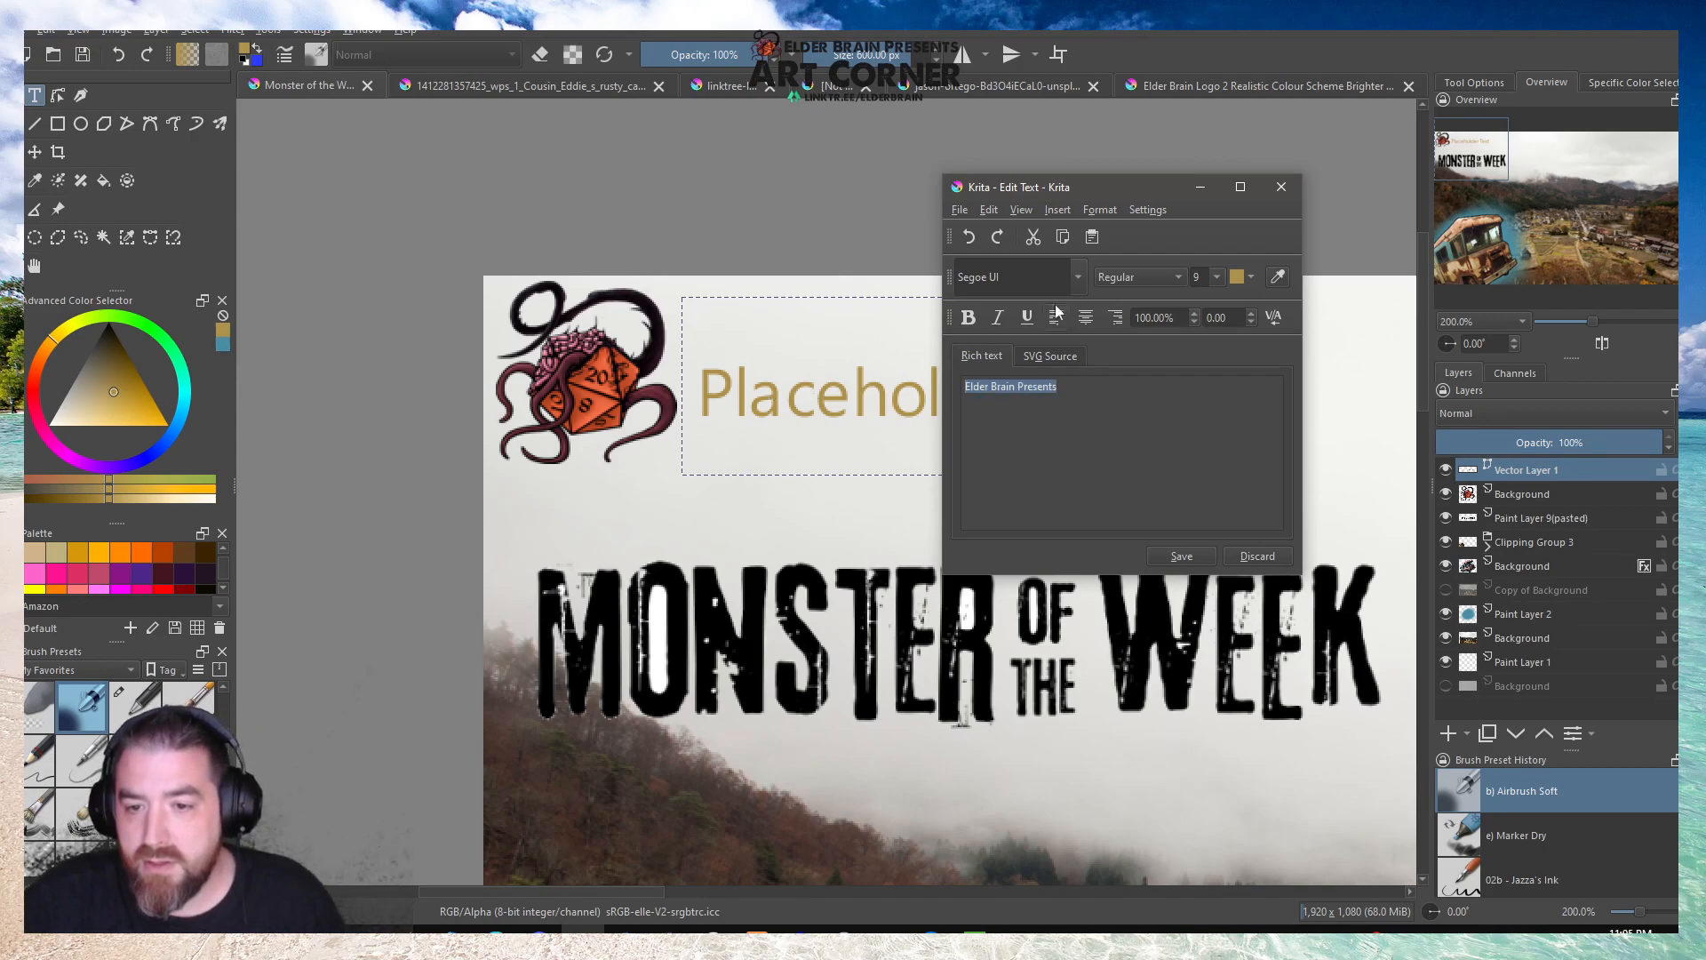
left_click(1077, 277)
left_click(1046, 324)
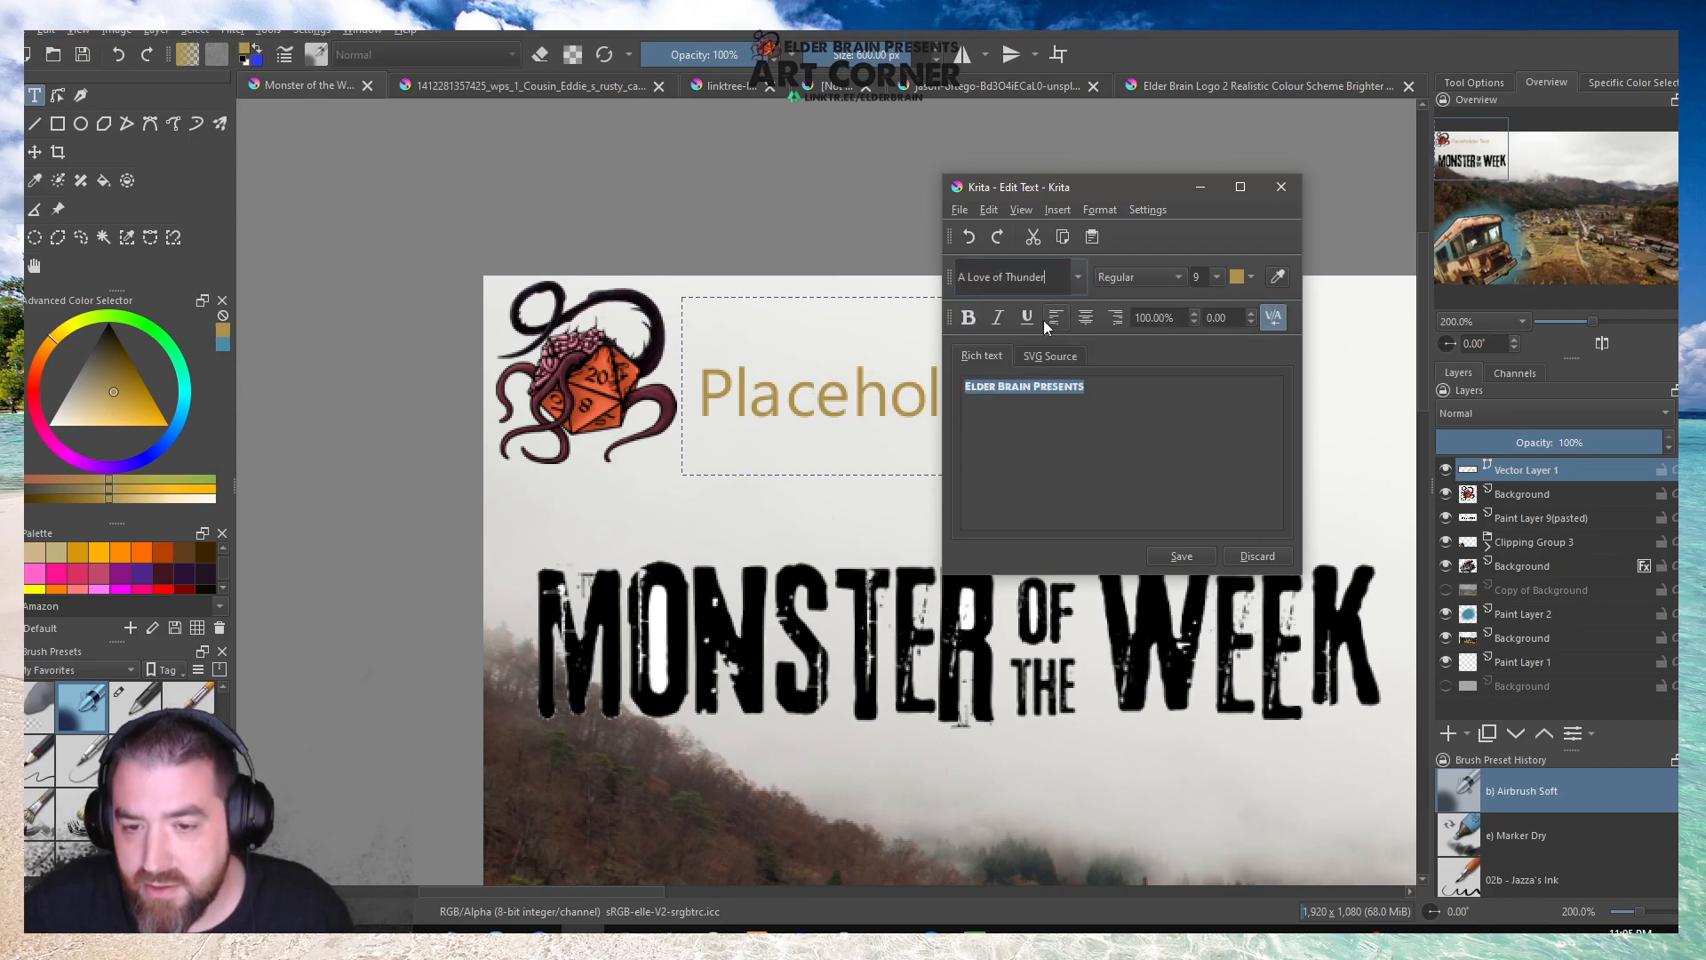
left_click(1181, 557)
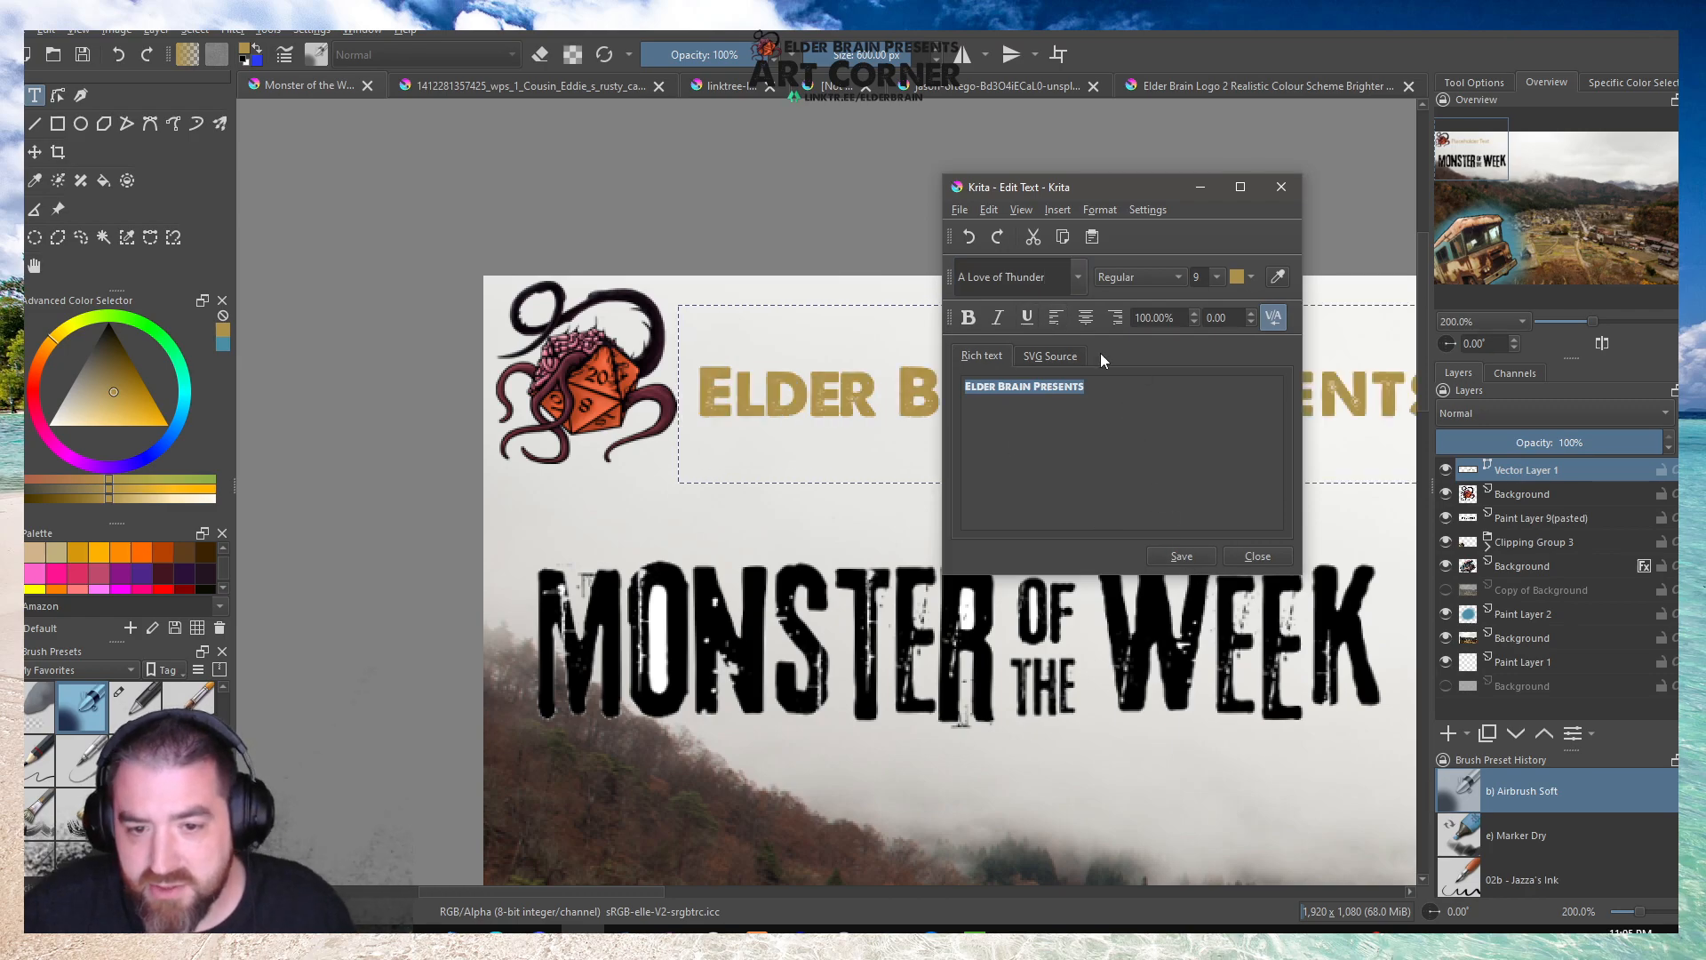
Recolor the Elder Brain Presents text near-black, apply the change and close the text editor.
left_click(1251, 279)
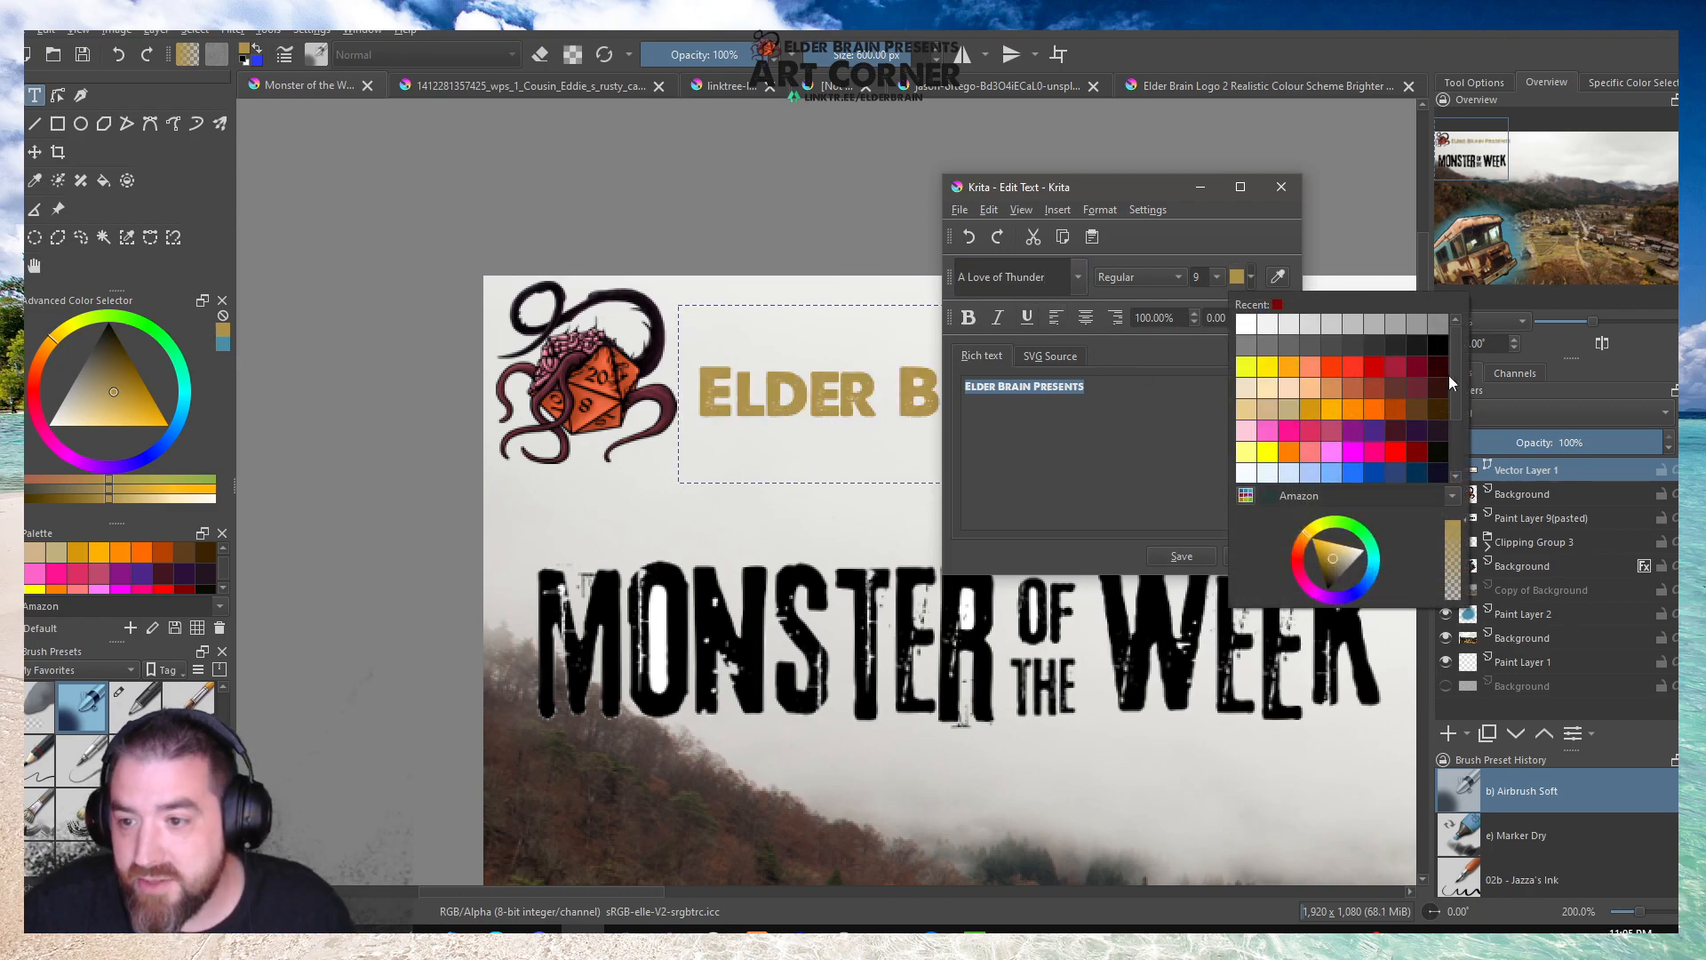
left_click(1423, 354)
left_click(1186, 555)
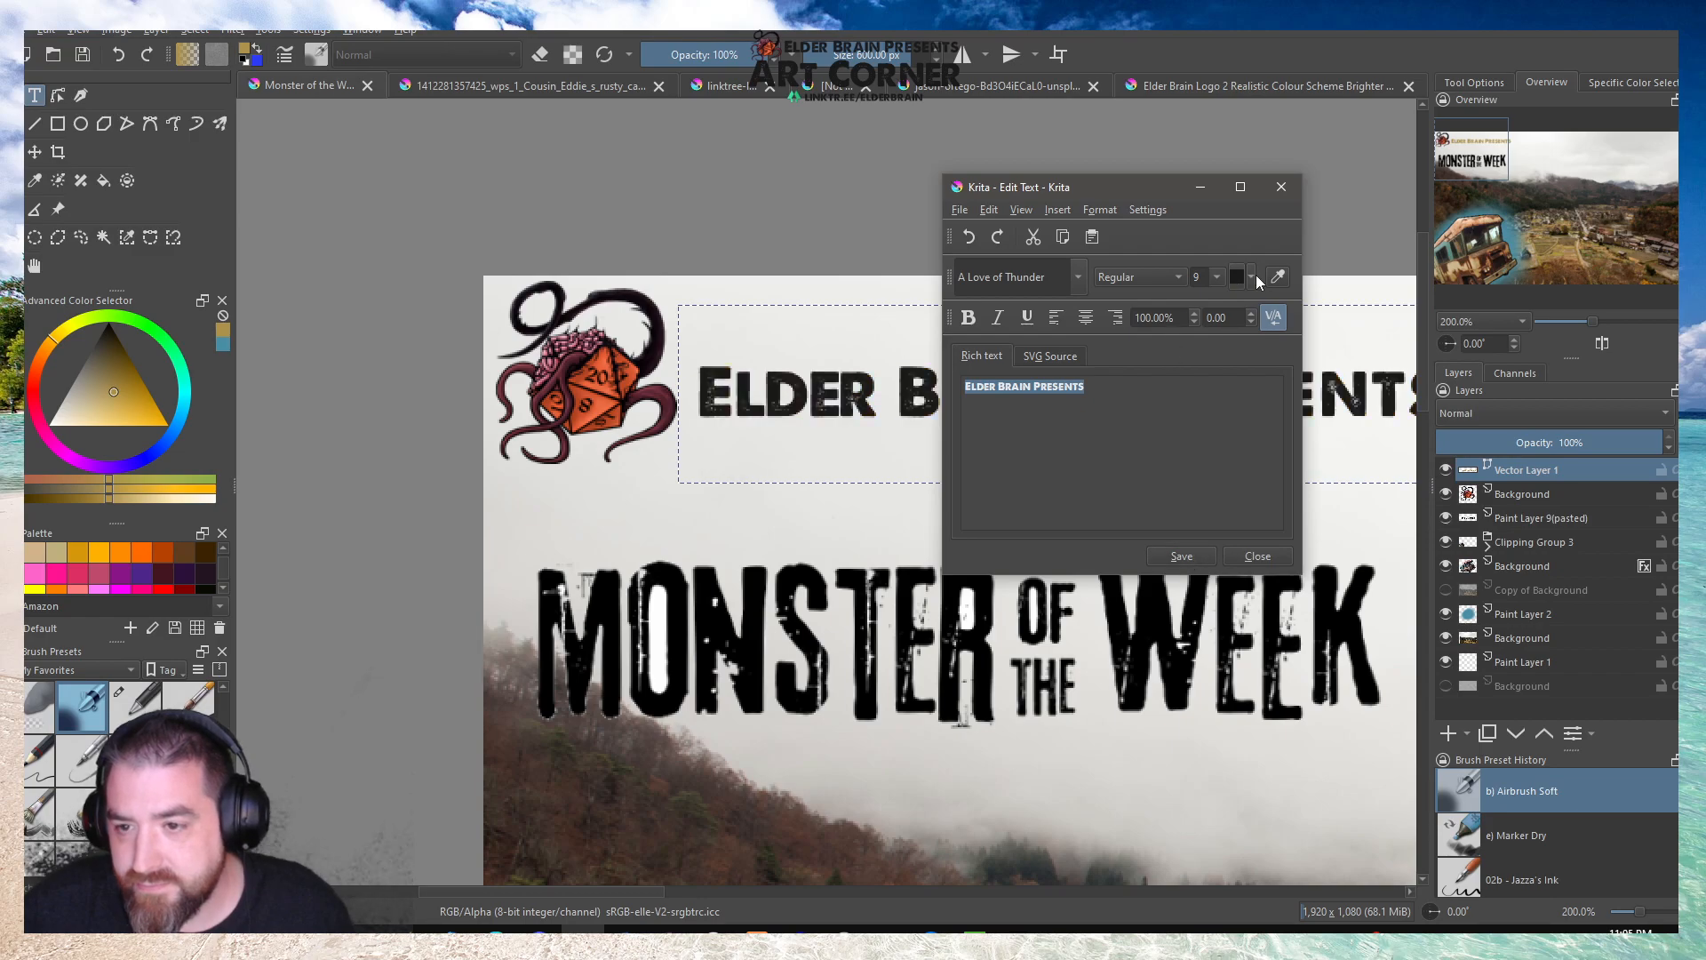
left_click(1259, 557)
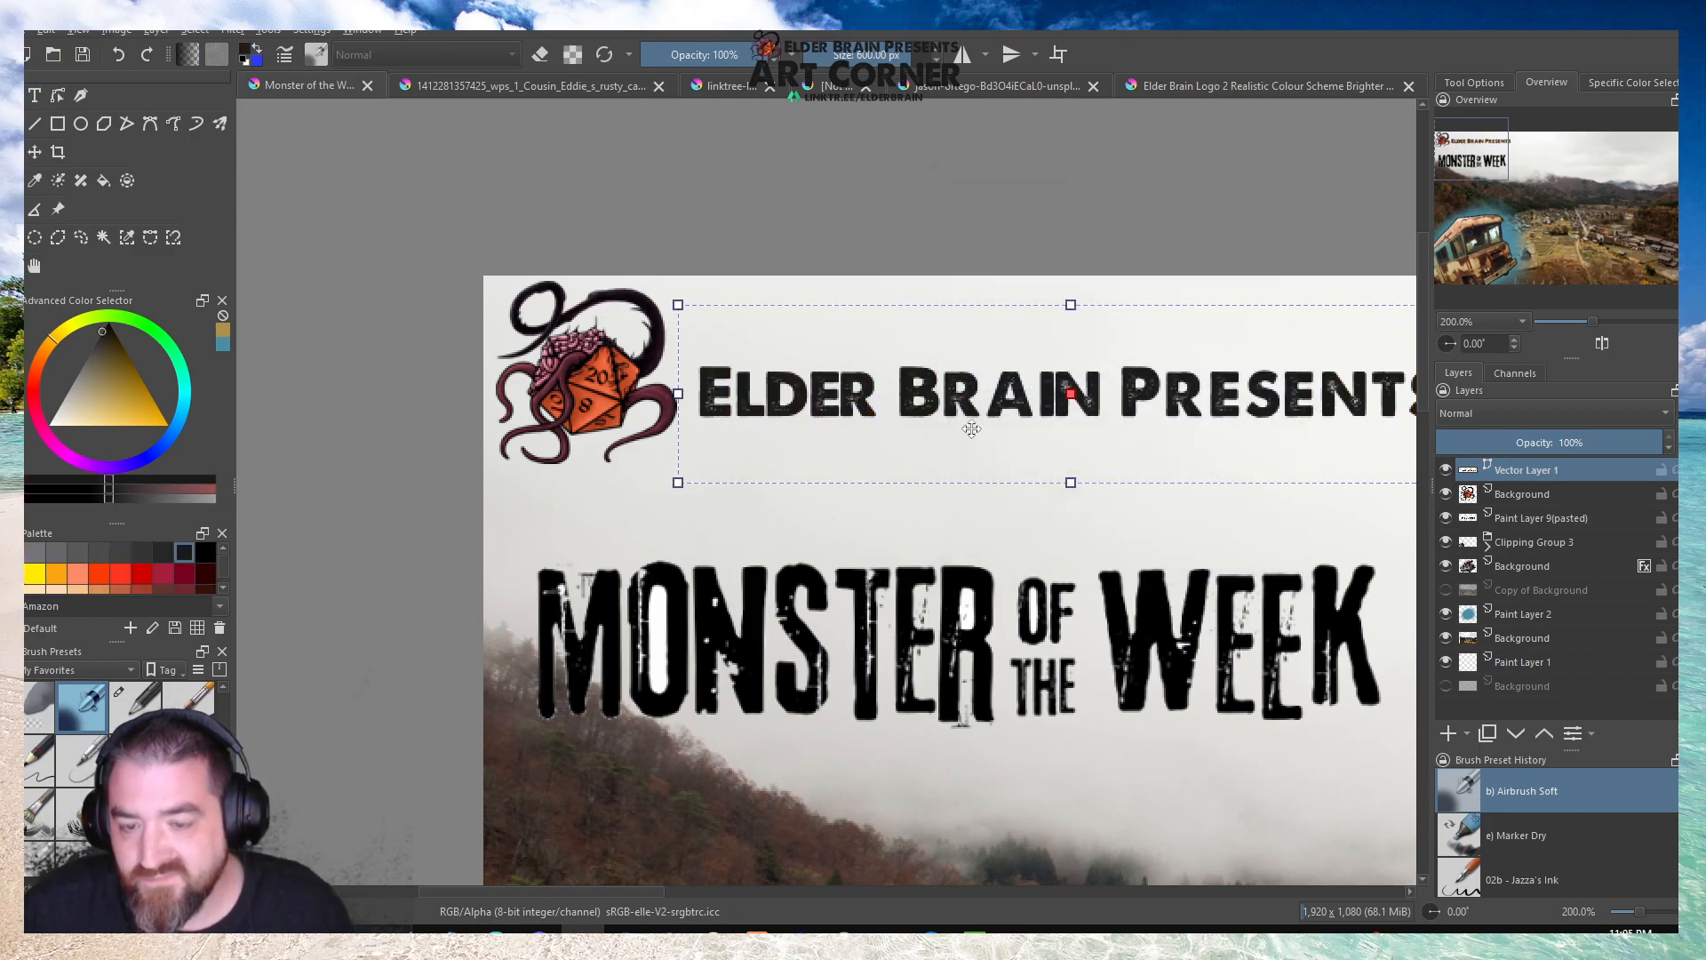
Transform the Elder Brain Presents text and position it level with the logo, close to its tentacles.
scroll(662, 406, "down", 2)
scroll(930, 405, "up", 3)
scroll(863, 428, "down", 2)
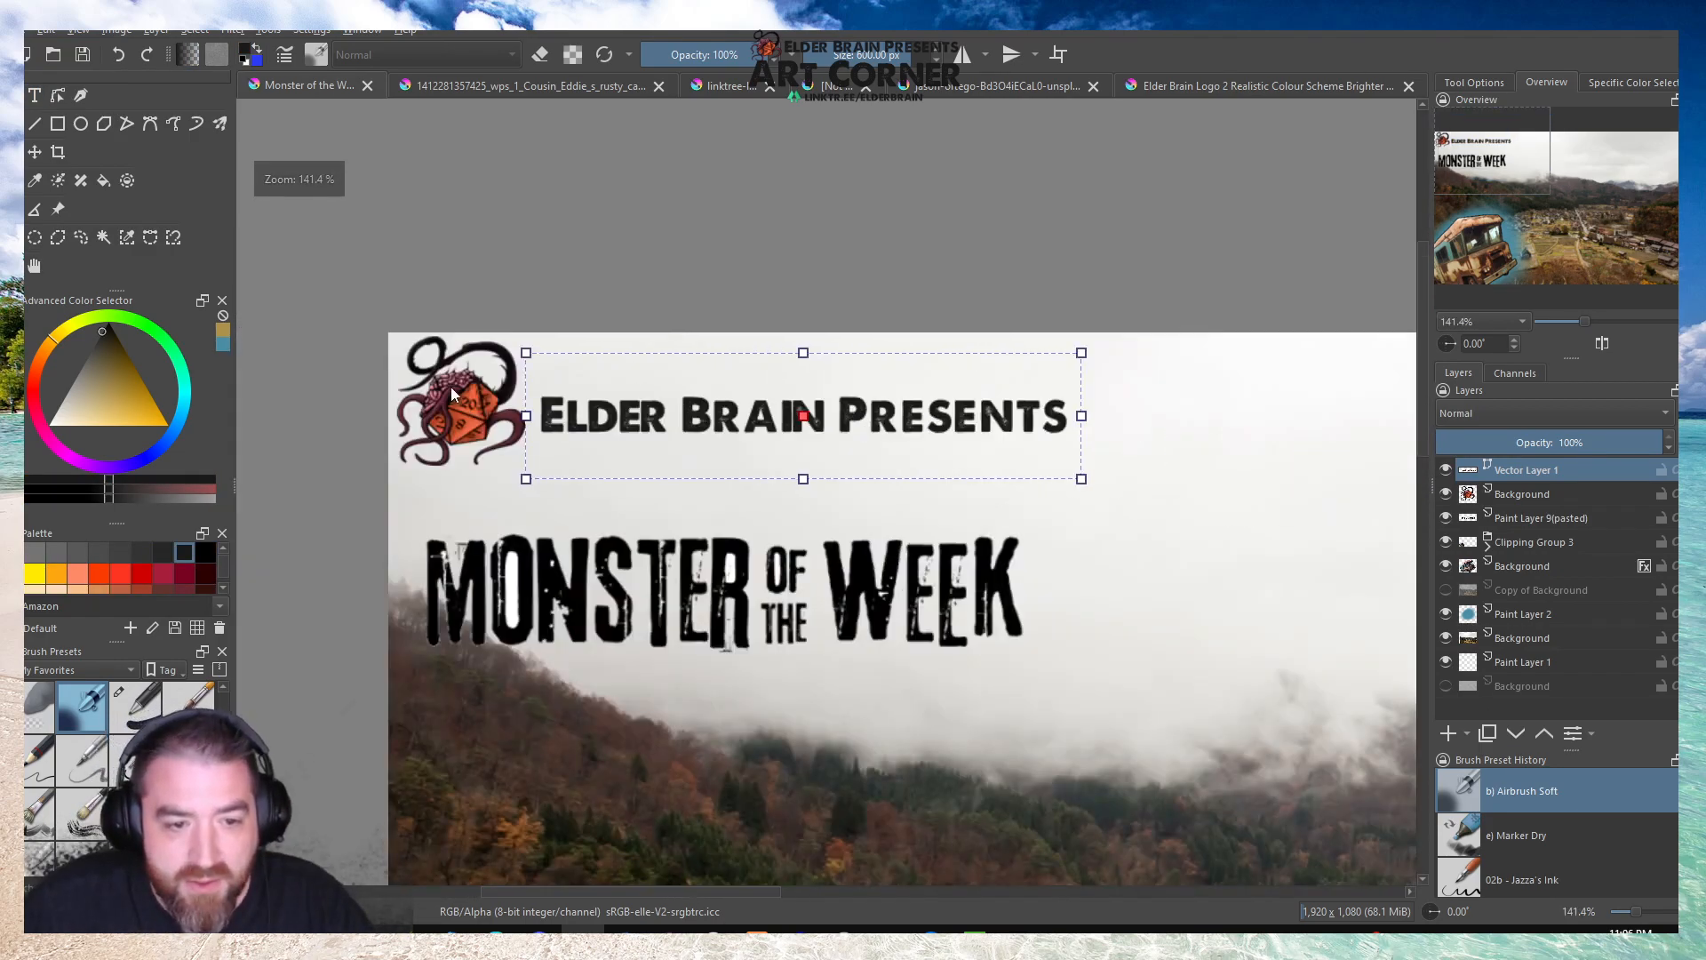
scroll(444, 390, "up", 1)
left_click(39, 265)
left_click(12, 95)
left_click_drag(707, 430, 701, 415)
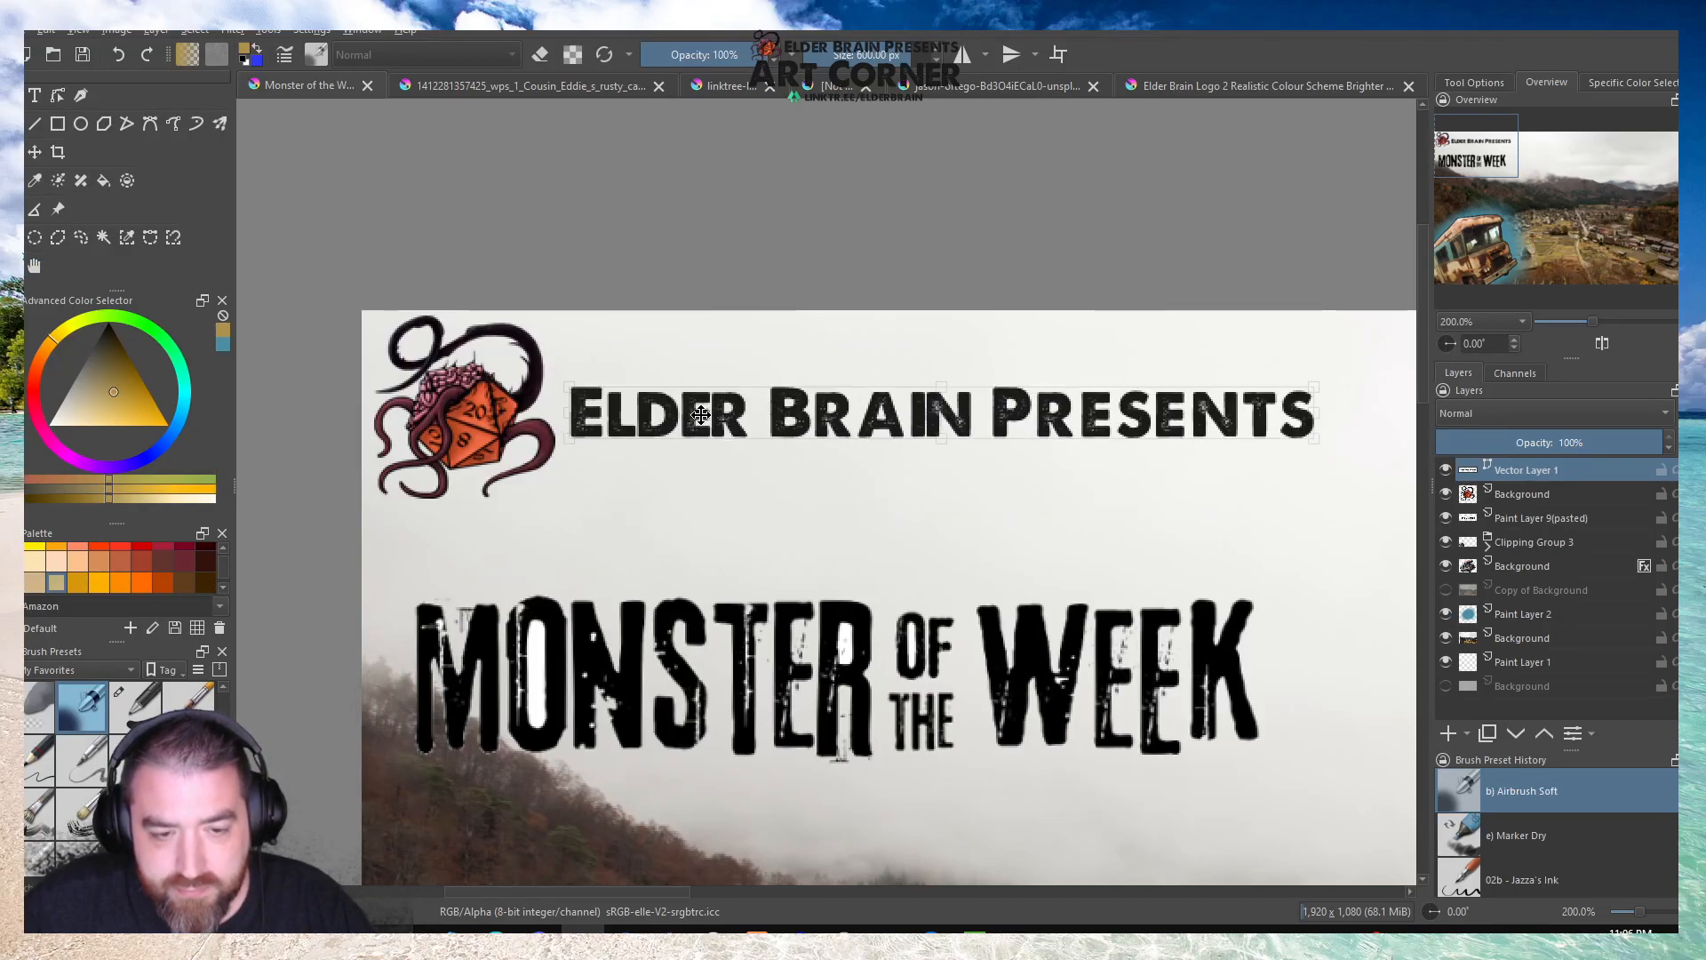
scroll(701, 415, "down", 3)
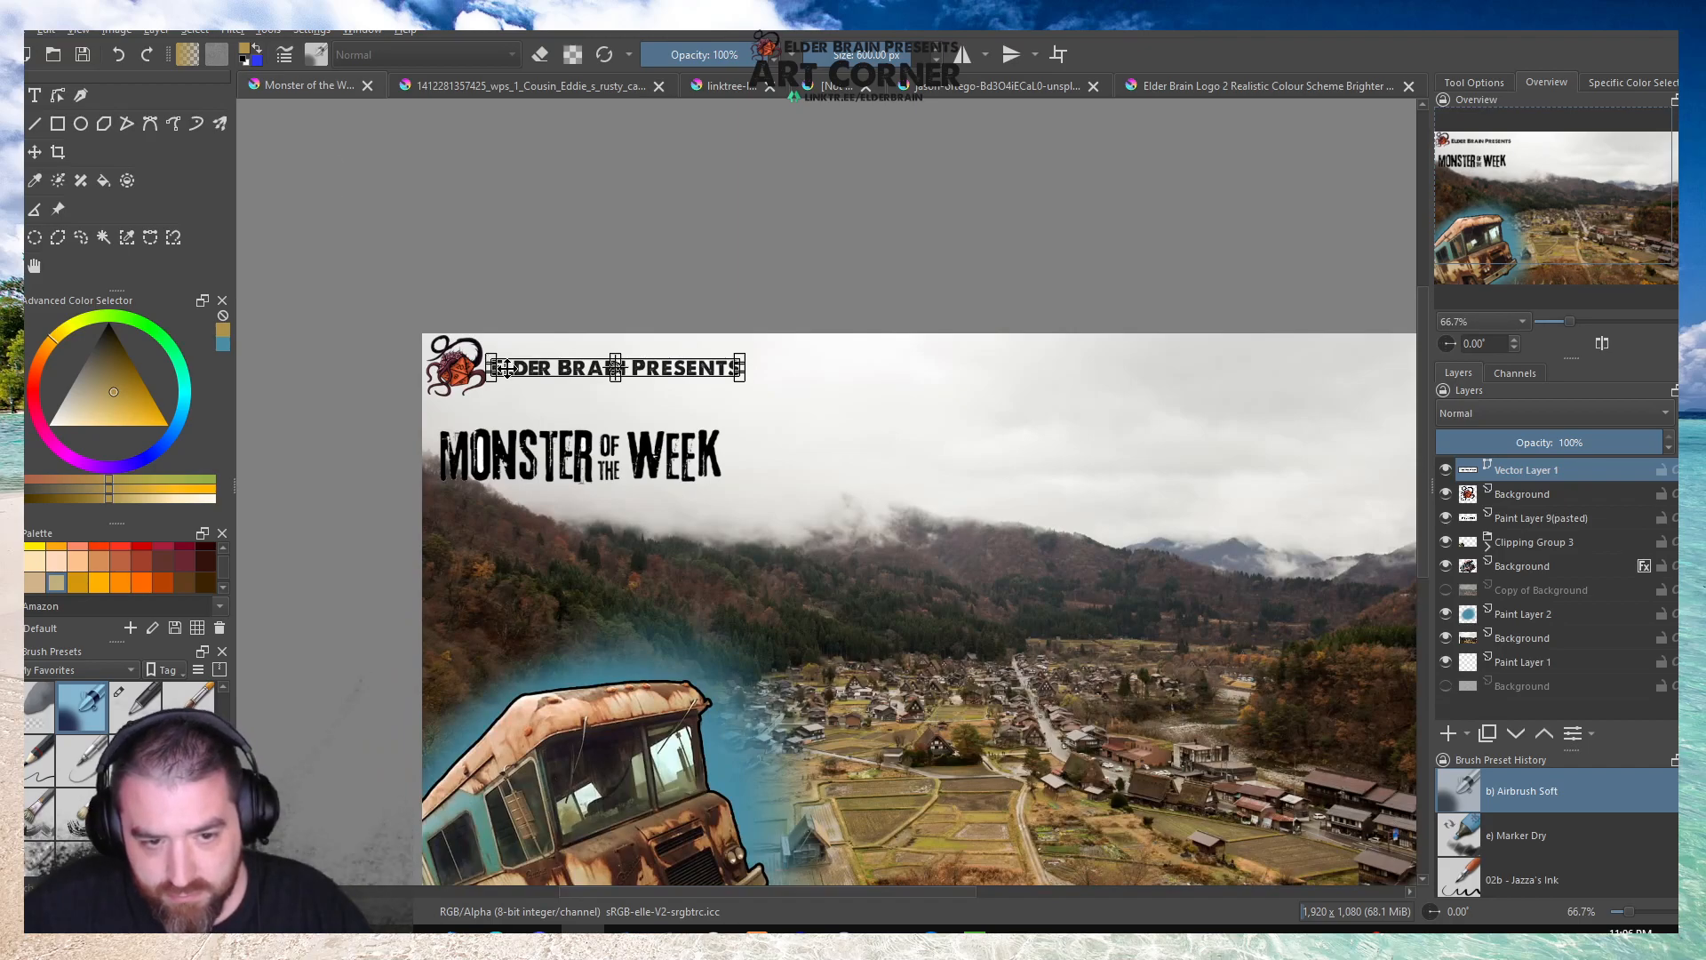
scroll(543, 378, "up", 3)
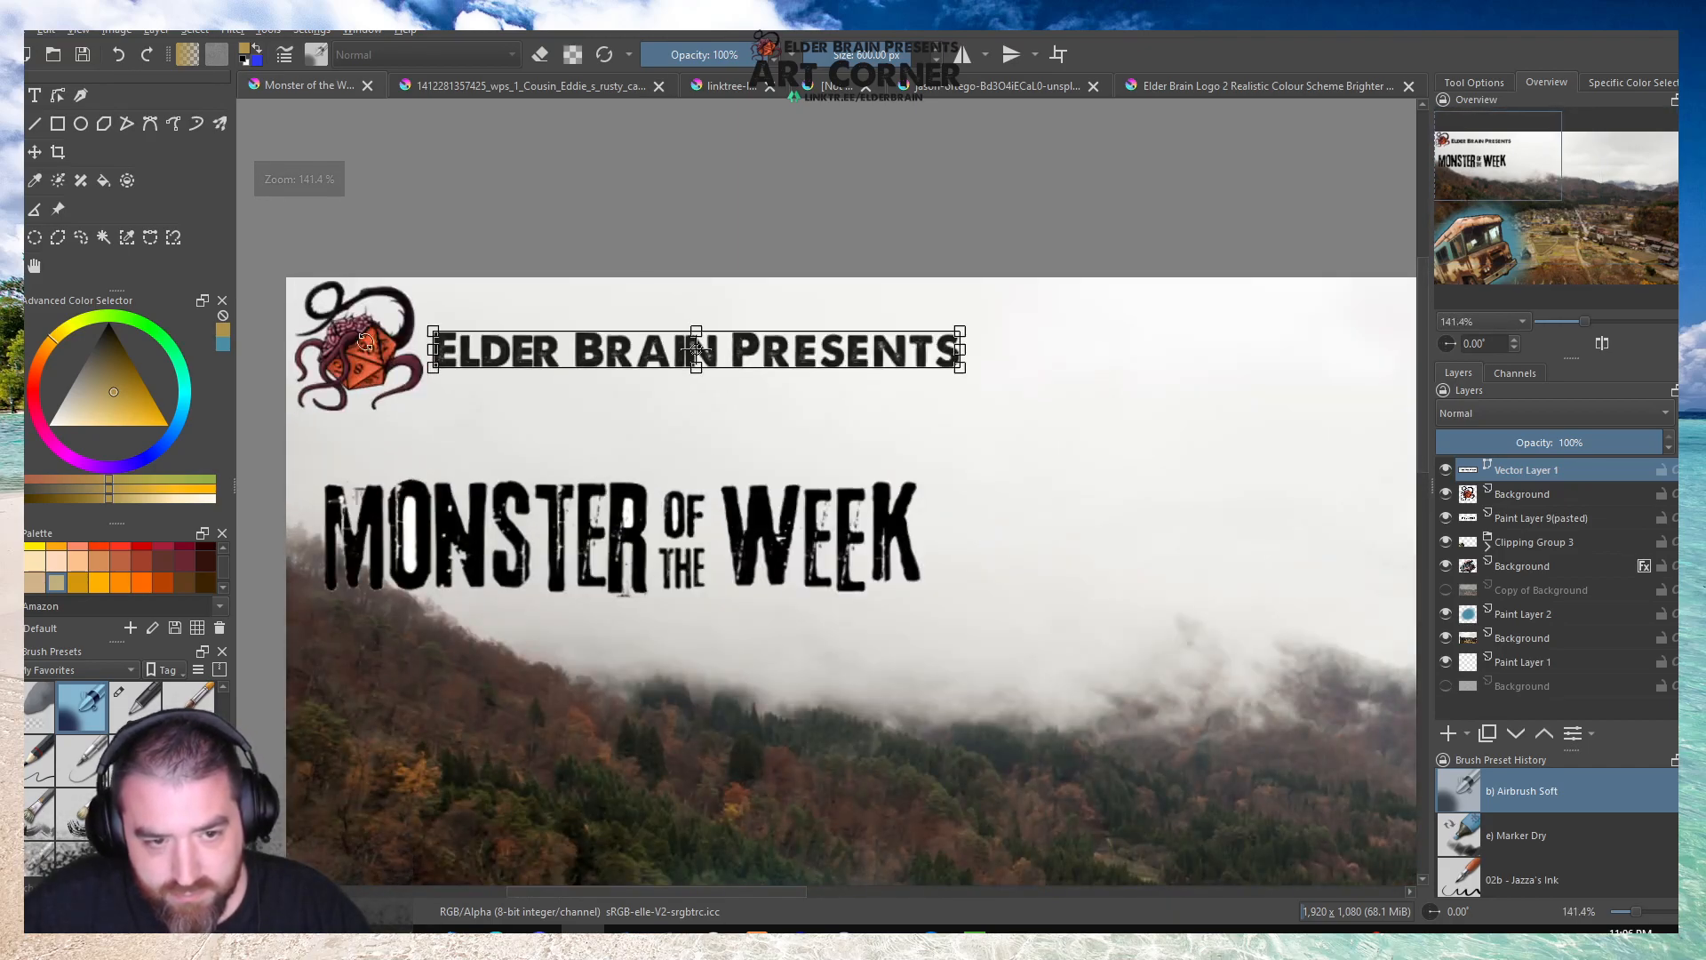
Scale the logo down on its Background layer so it better matches the height of the Elder Brain Presents text.
left_click(907, 437)
scroll(907, 437, "down", 3)
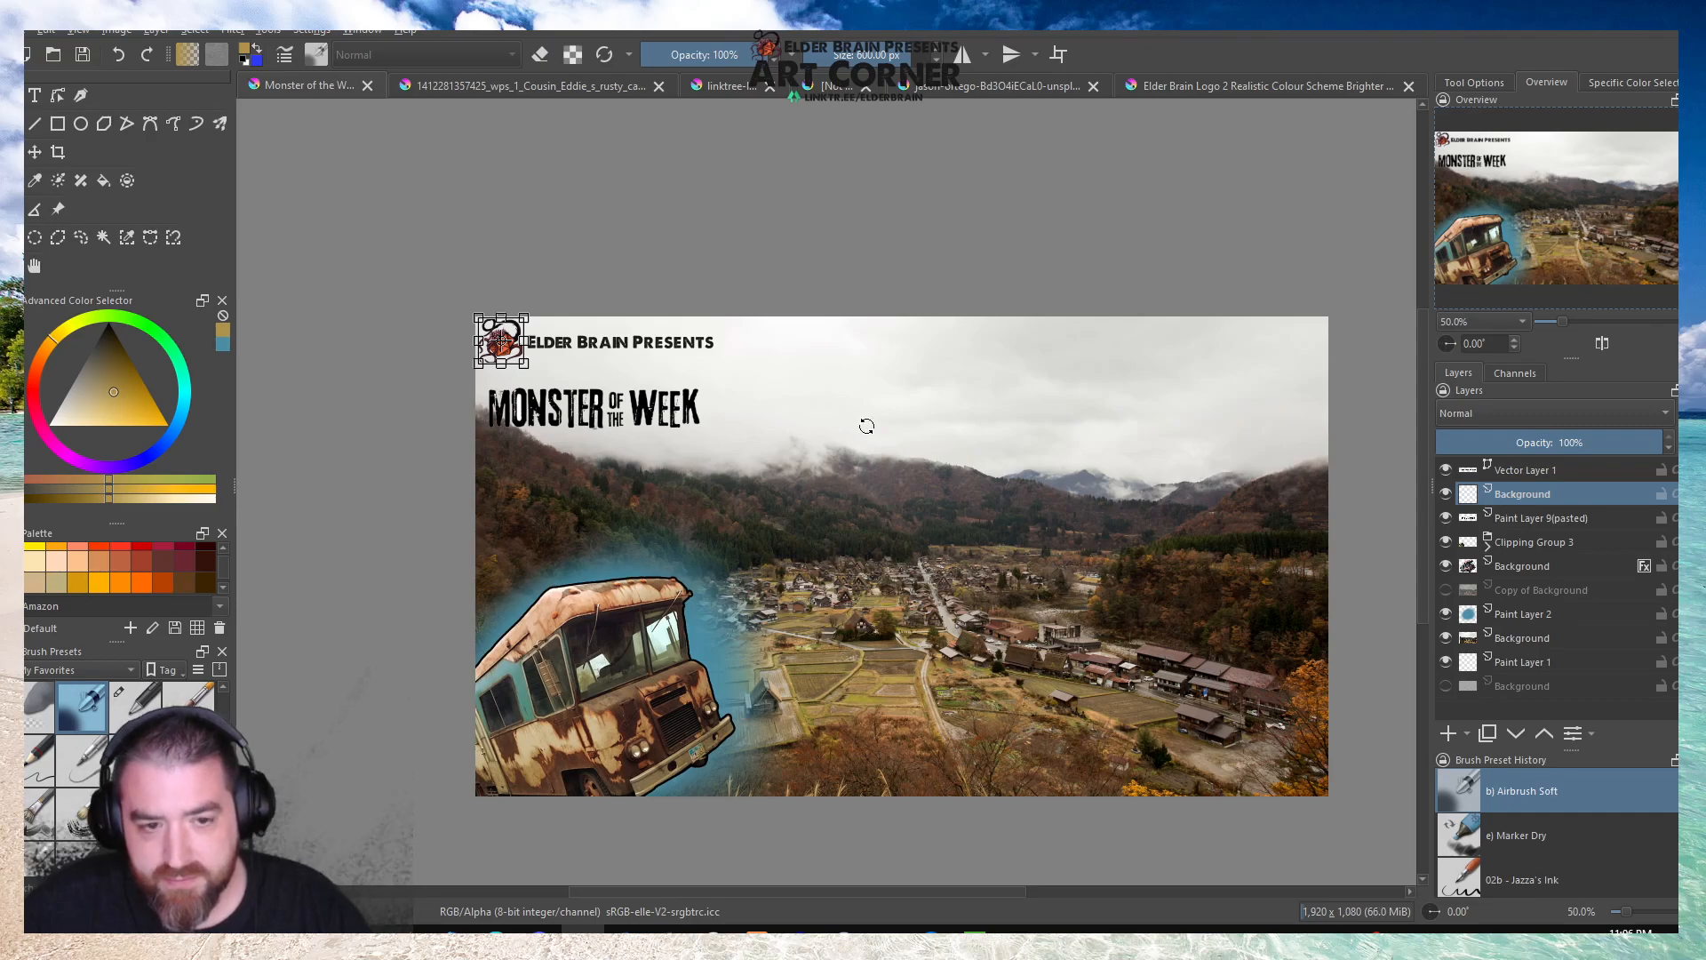
scroll(587, 391, "up", 4)
left_click_drag(763, 369, 710, 312)
Move the Elder Brain Presents text on Vector Layer 1 up against the smaller logo and undo the last adjustment to it.
left_click(1494, 476)
left_click(962, 329)
left_click_drag(1067, 303, 1018, 264)
key("ctrl+z")
Move the Monster of the Week title up on Paint Layer 9(pasted) so it sits directly beneath the logo and presents line.
left_click(1519, 519)
left_click_drag(1140, 528, 1140, 367)
scroll(770, 326, "down", 2)
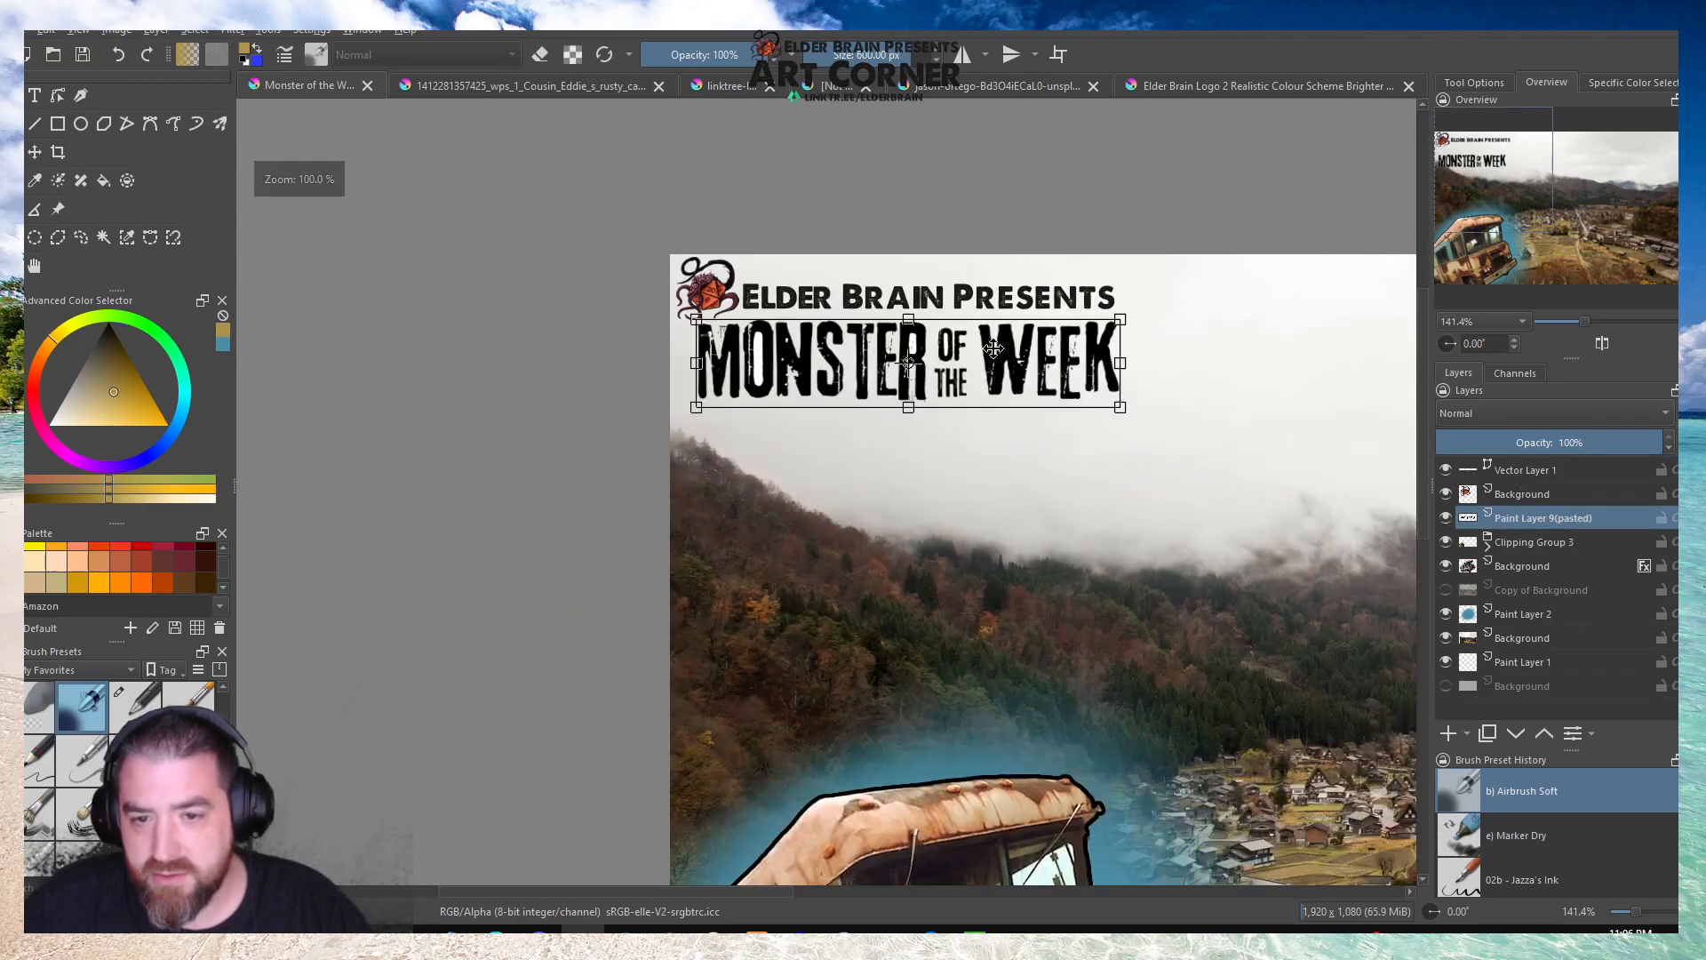
scroll(1069, 340, "up", 1)
left_click_drag(1001, 399, 1011, 401)
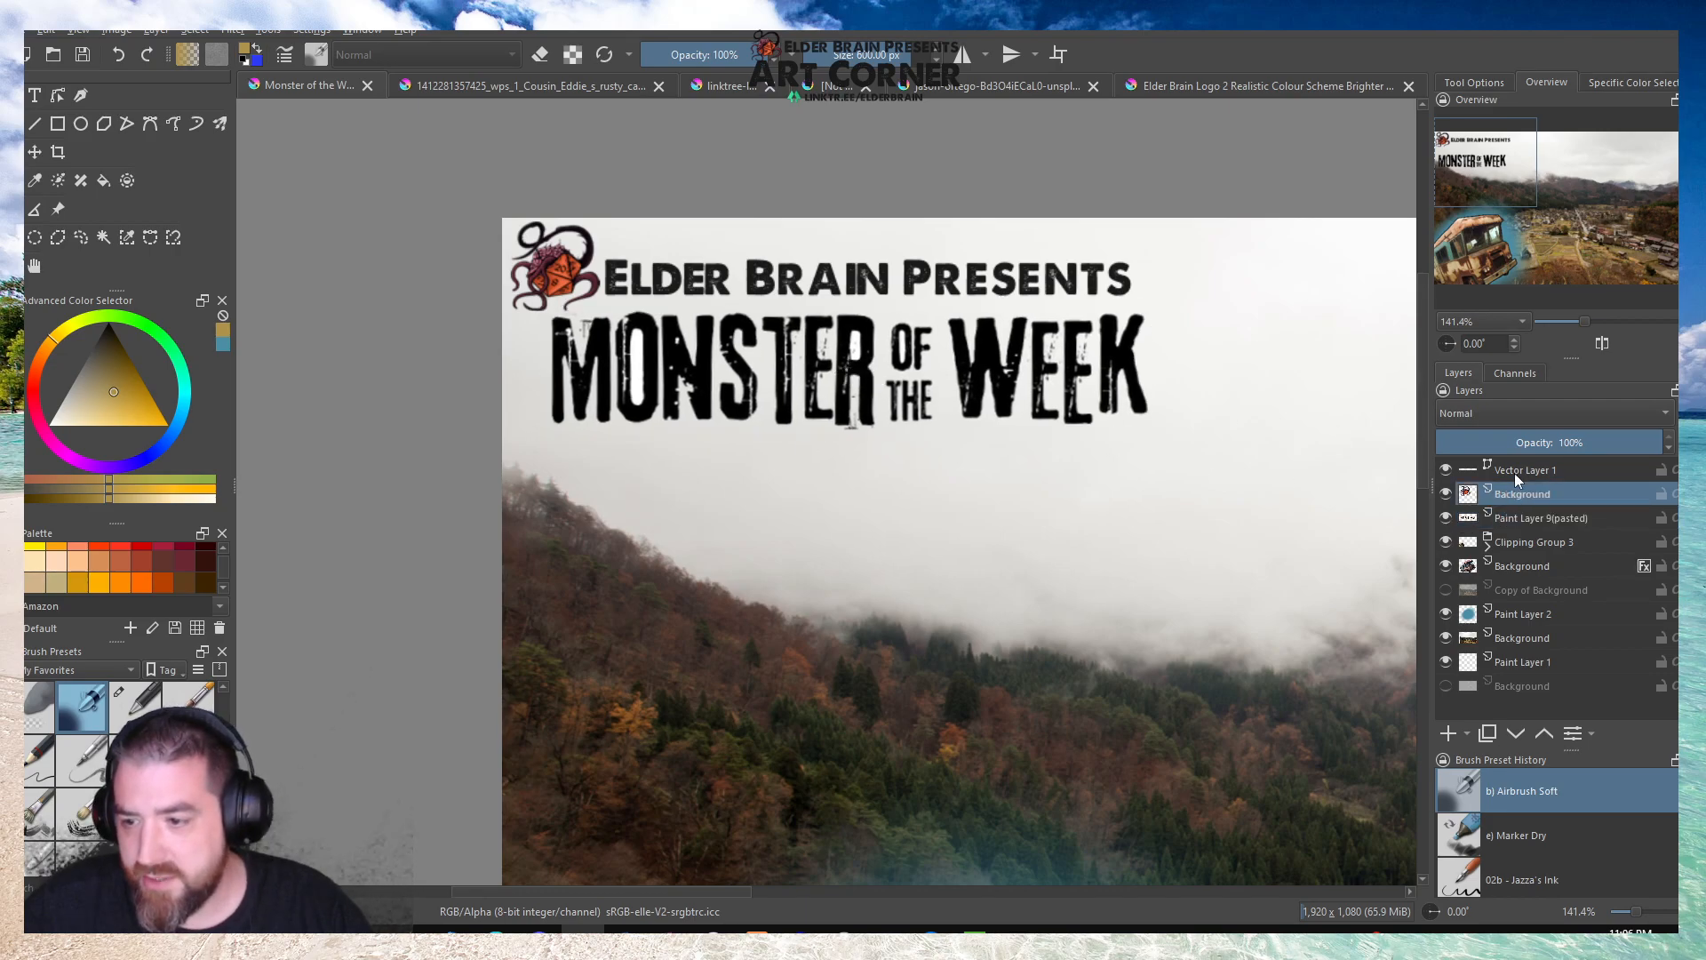
Shift the Elder Brain Presents text and the logo slightly right so they line up over the Monster of the Week title.
left_click(1512, 473)
left_click_drag(812, 279, 845, 279)
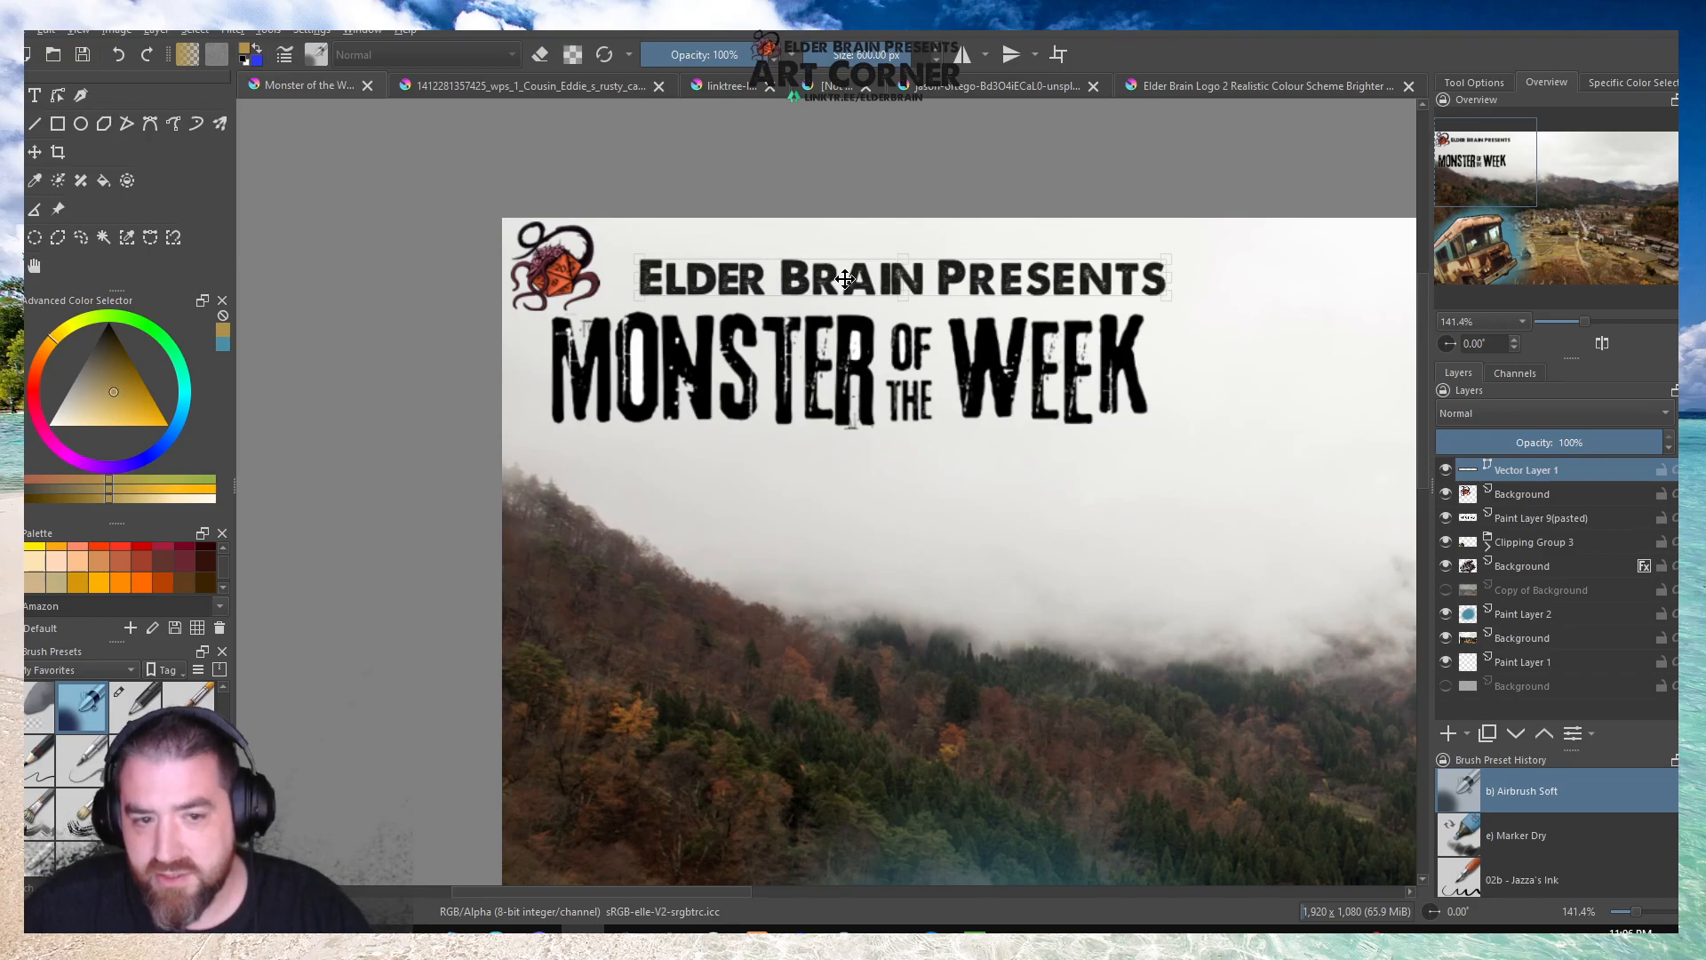
left_click(1511, 500)
left_click_drag(572, 269, 603, 269)
key("ctrl+t")
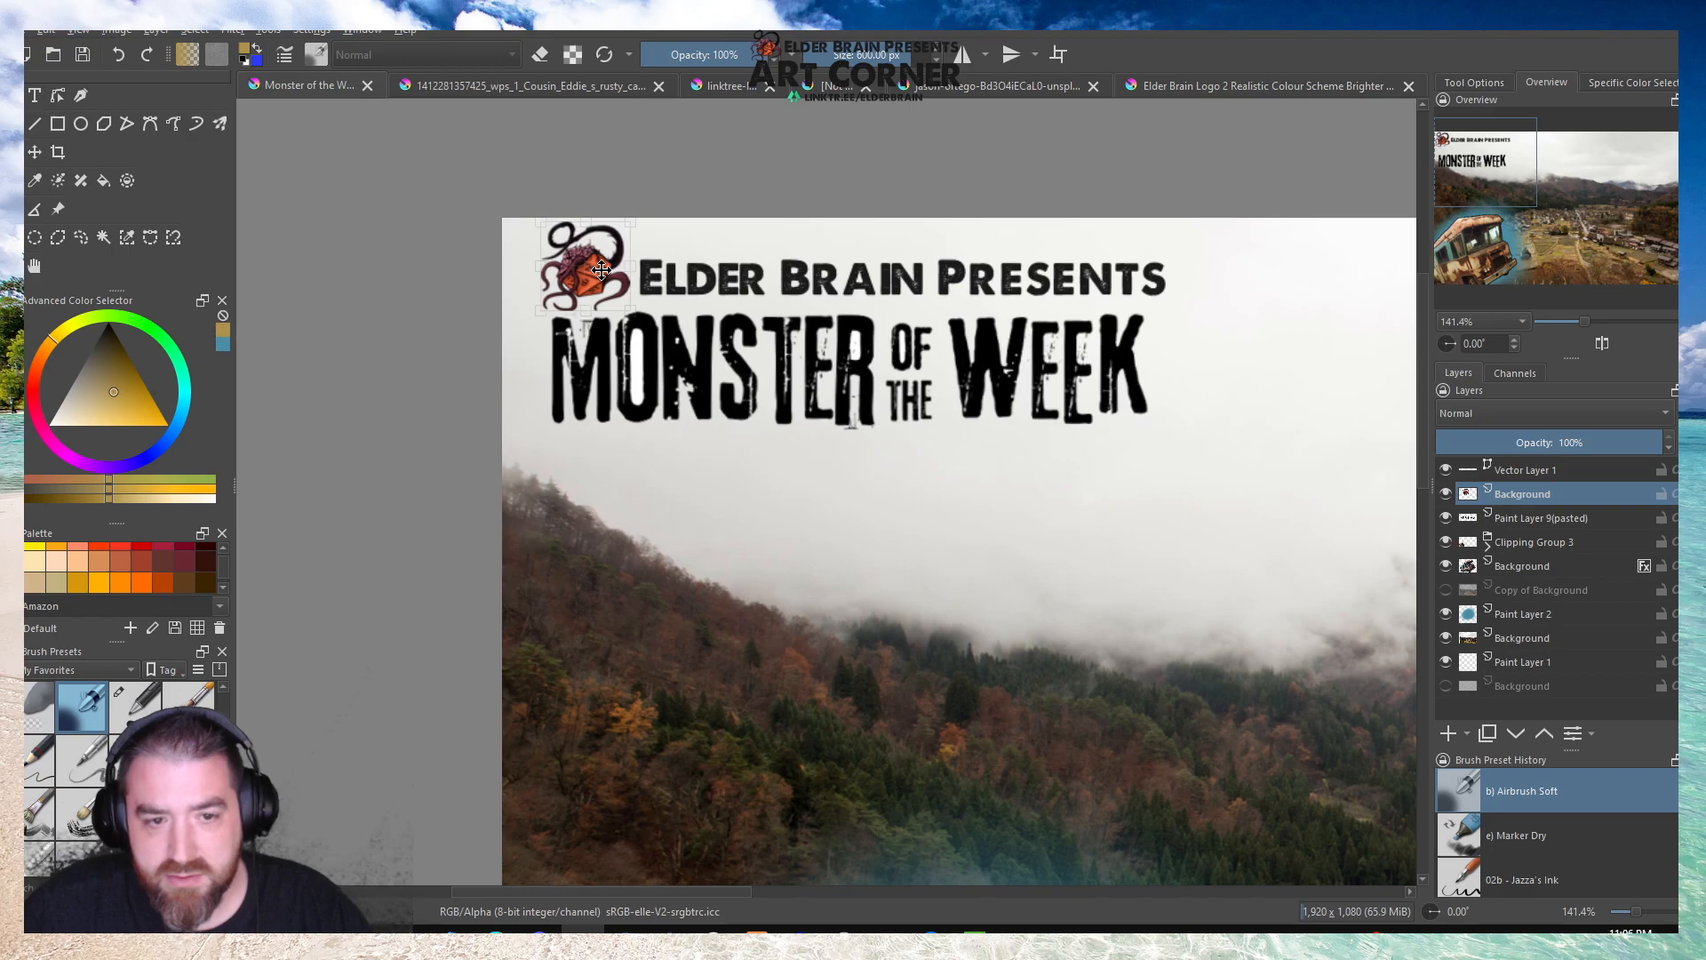
Nudge the Elder Brain Presents text on Vector Layer 1 slightly left, closer to the logo, and apply the transform.
left_click(1534, 471)
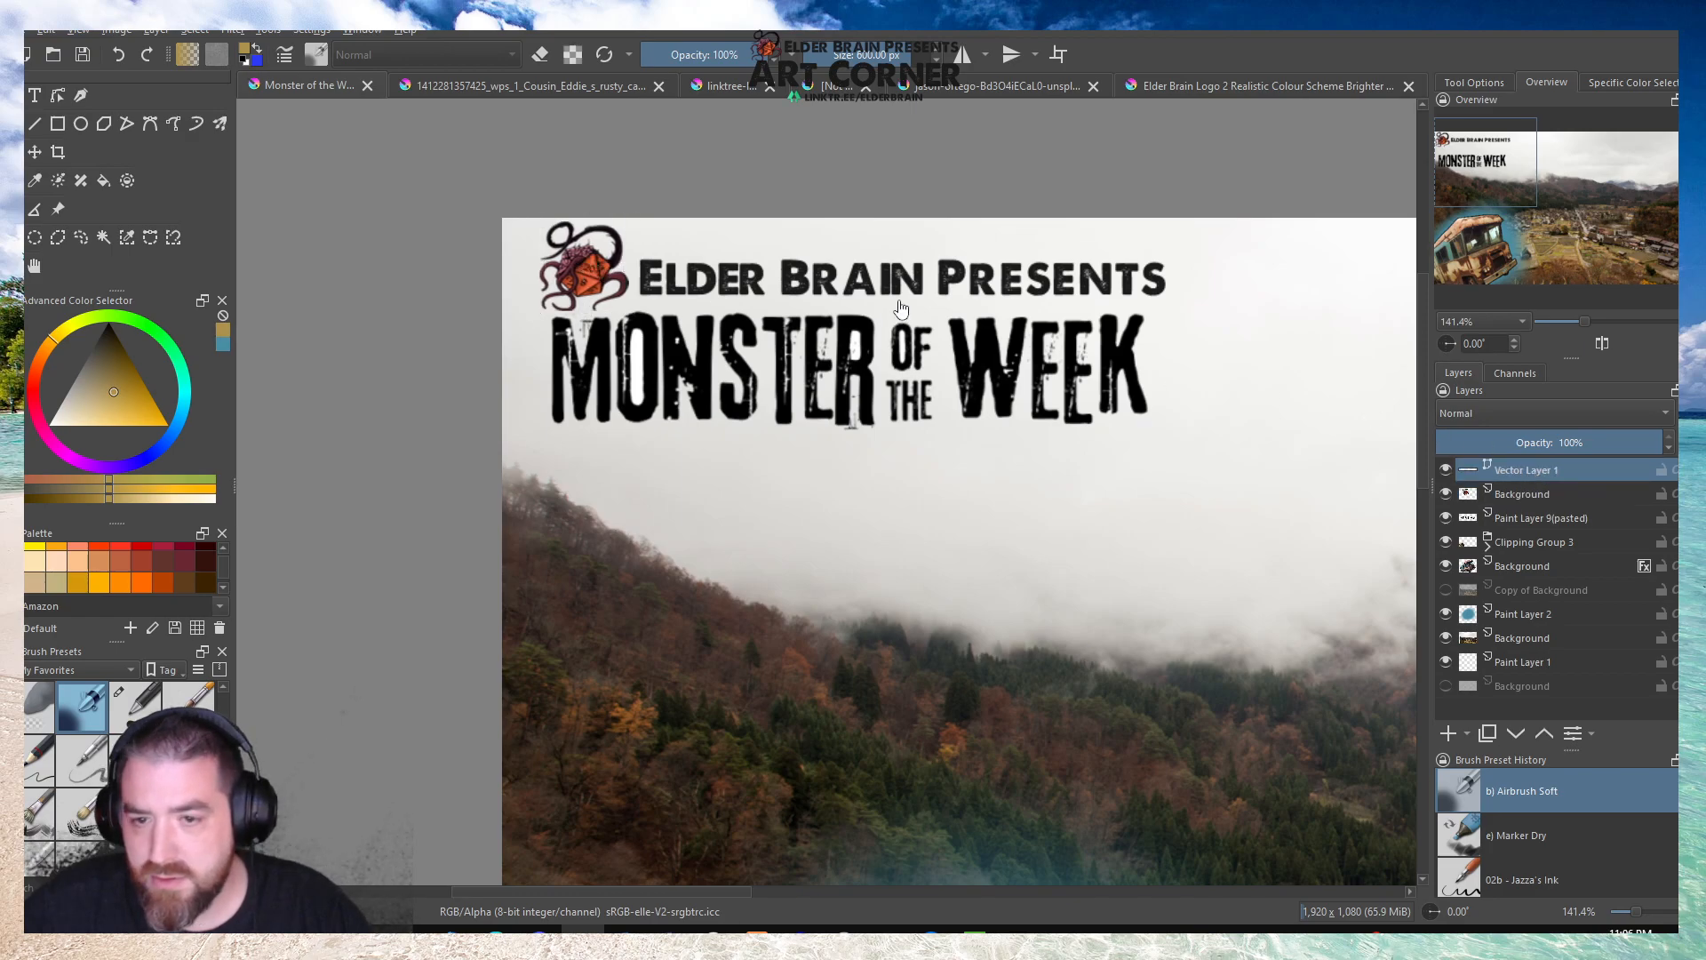
left_click_drag(701, 278, 695, 278)
scroll(502, 263, "down", 3)
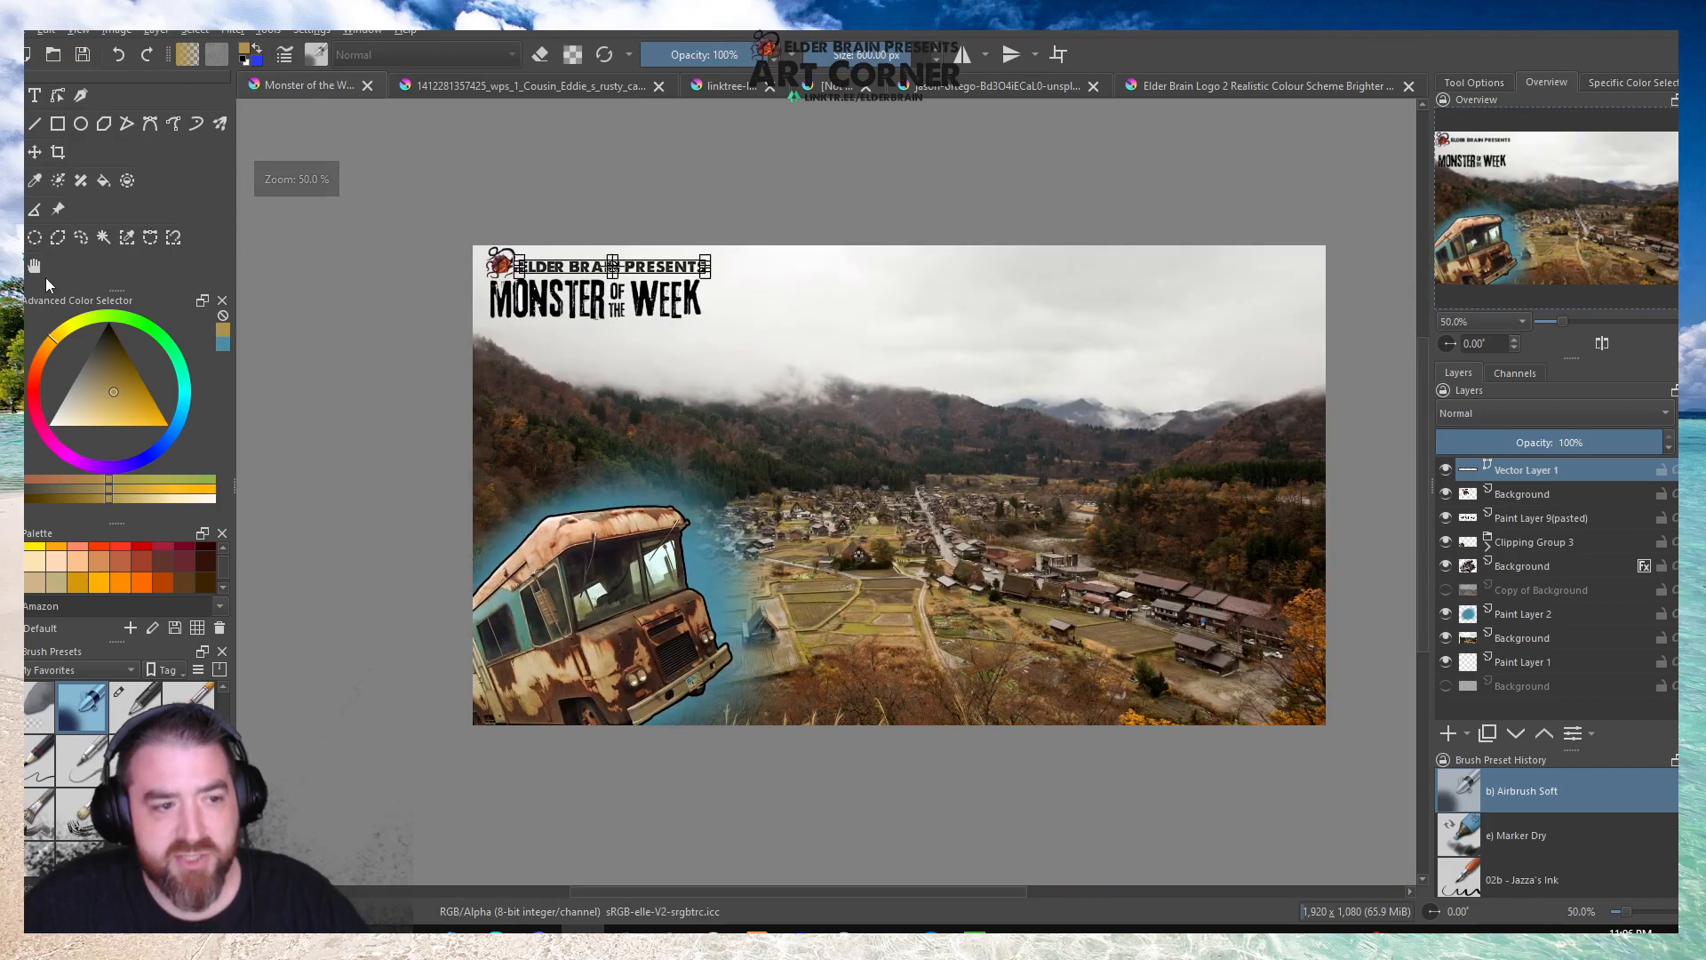
left_click(40, 269)
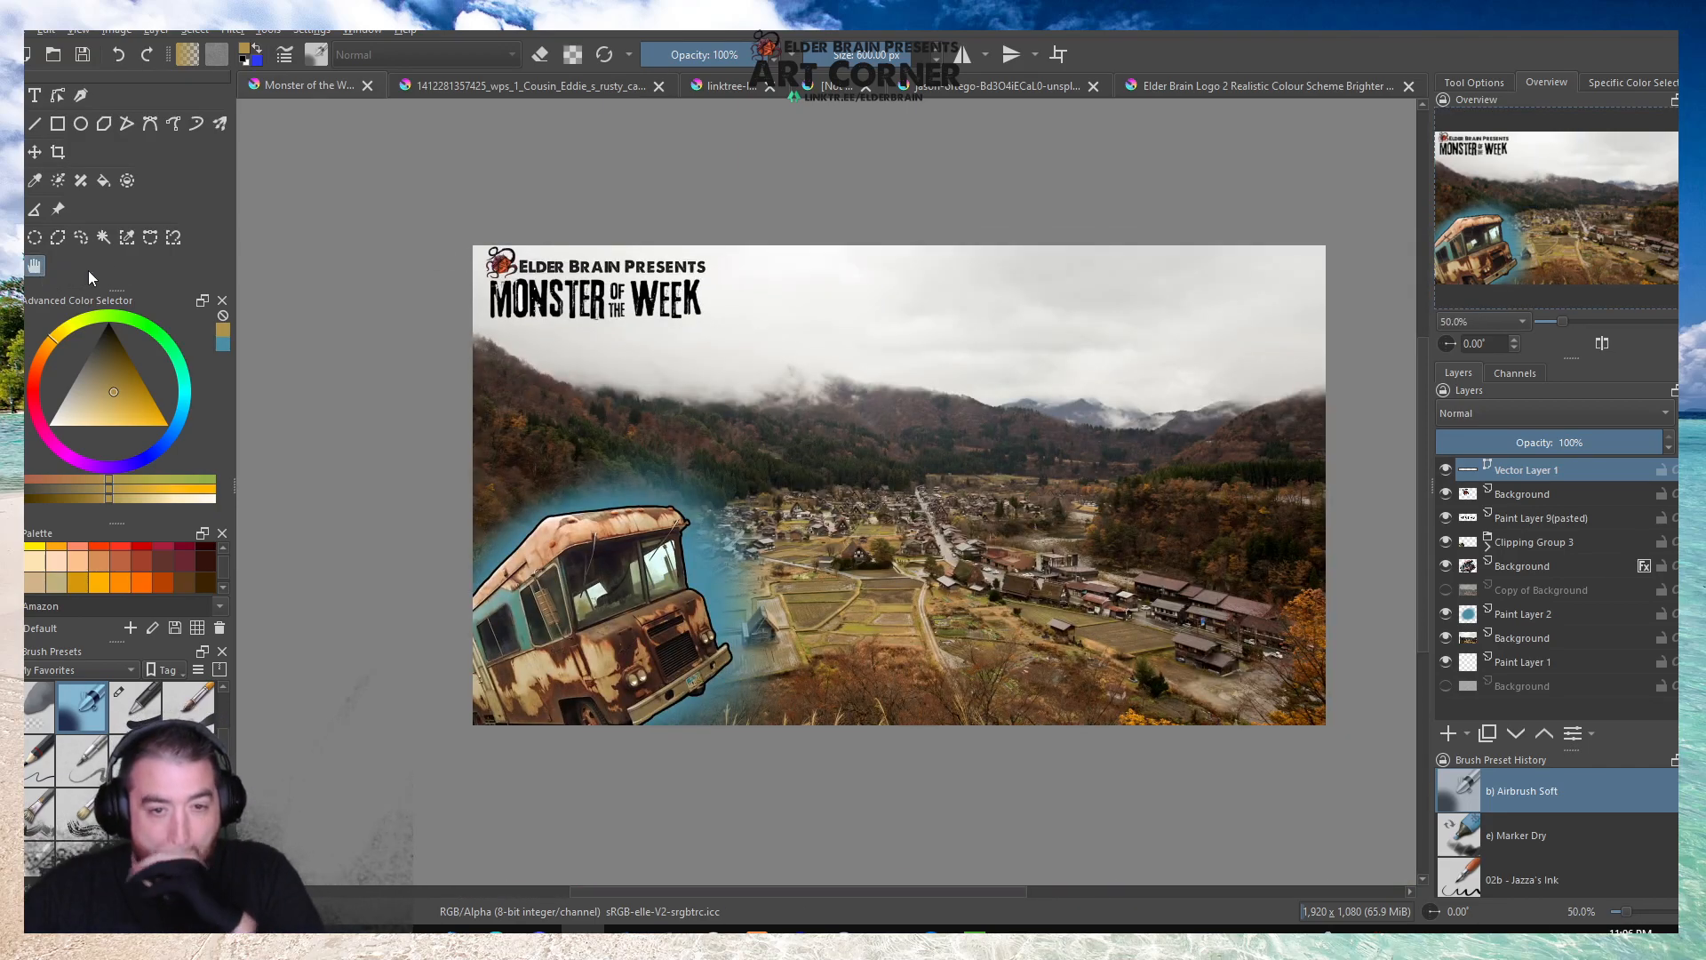
Nudge the Monster of the Week title slightly right to center it under the logo and text, and apply the transform.
left_click(1532, 518)
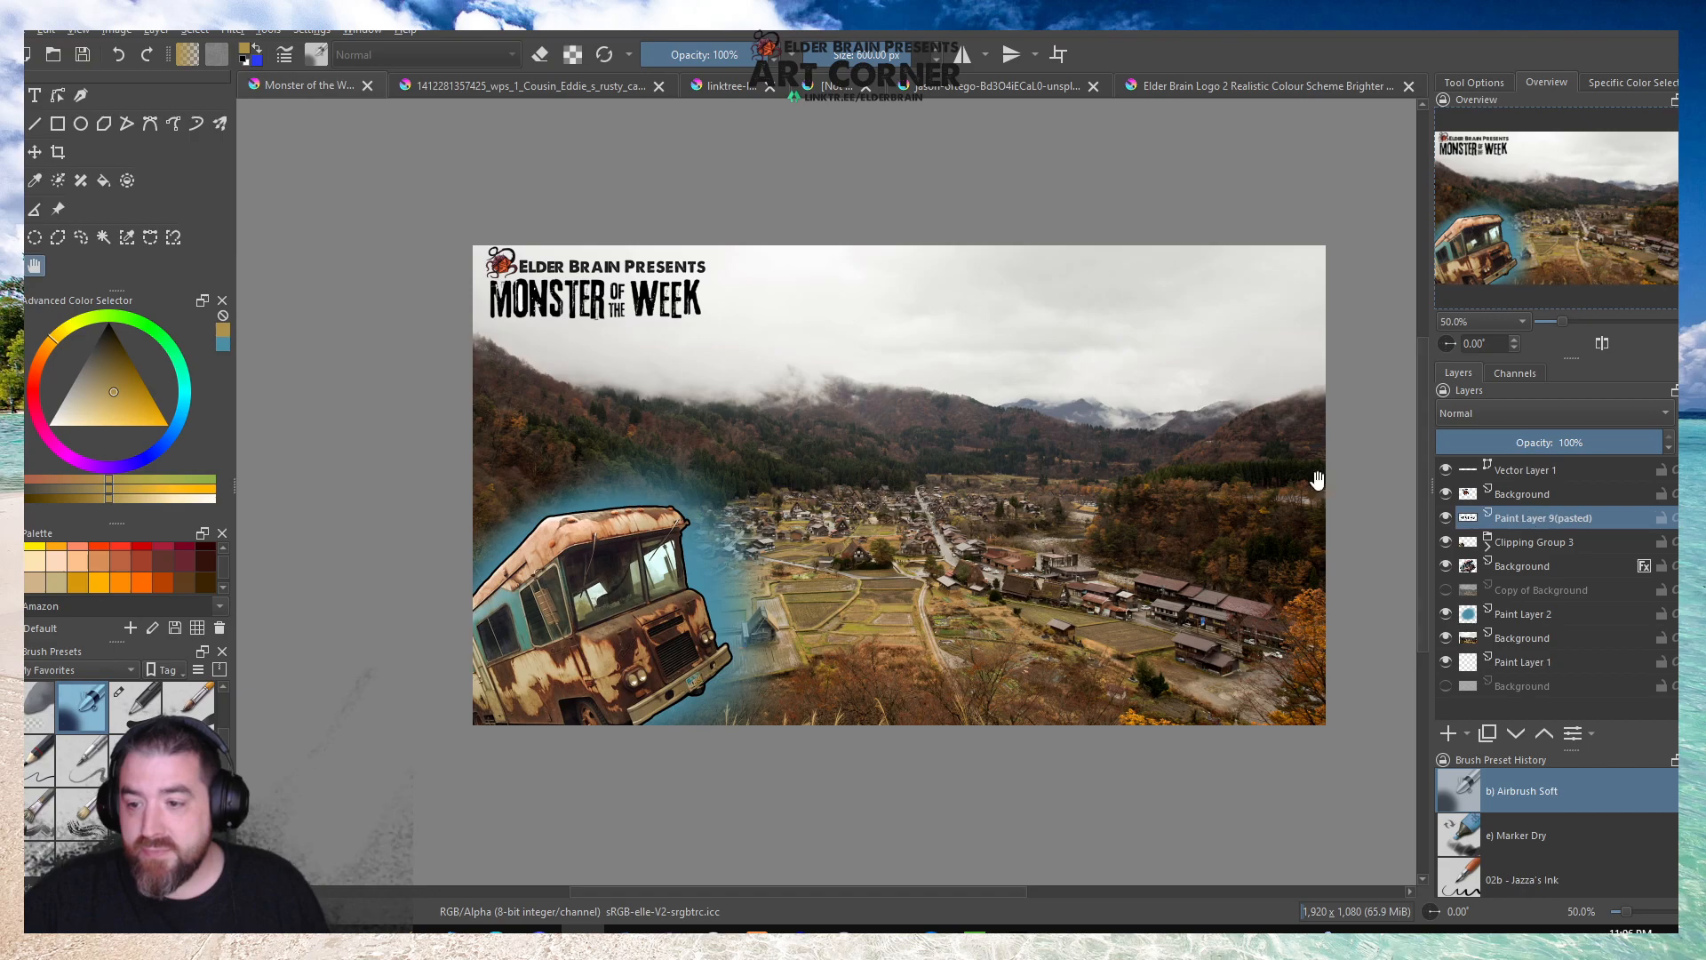
scroll(563, 297, "up", 3)
key("ctrl+t")
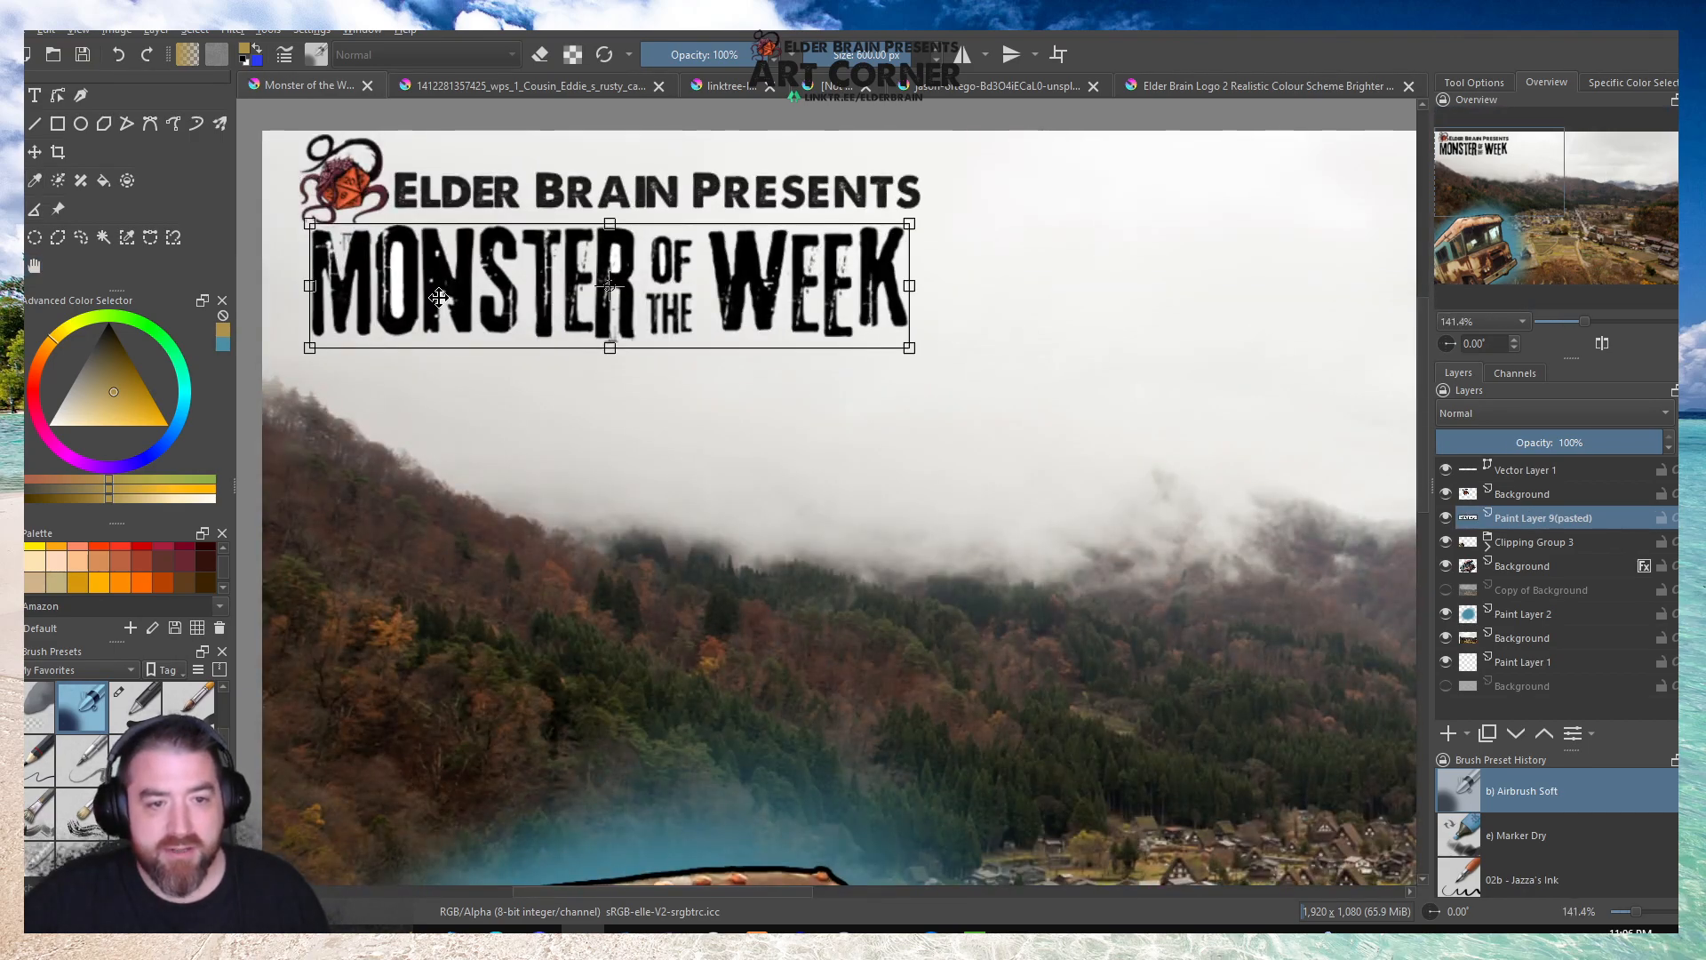
left_click_drag(484, 287, 493, 283)
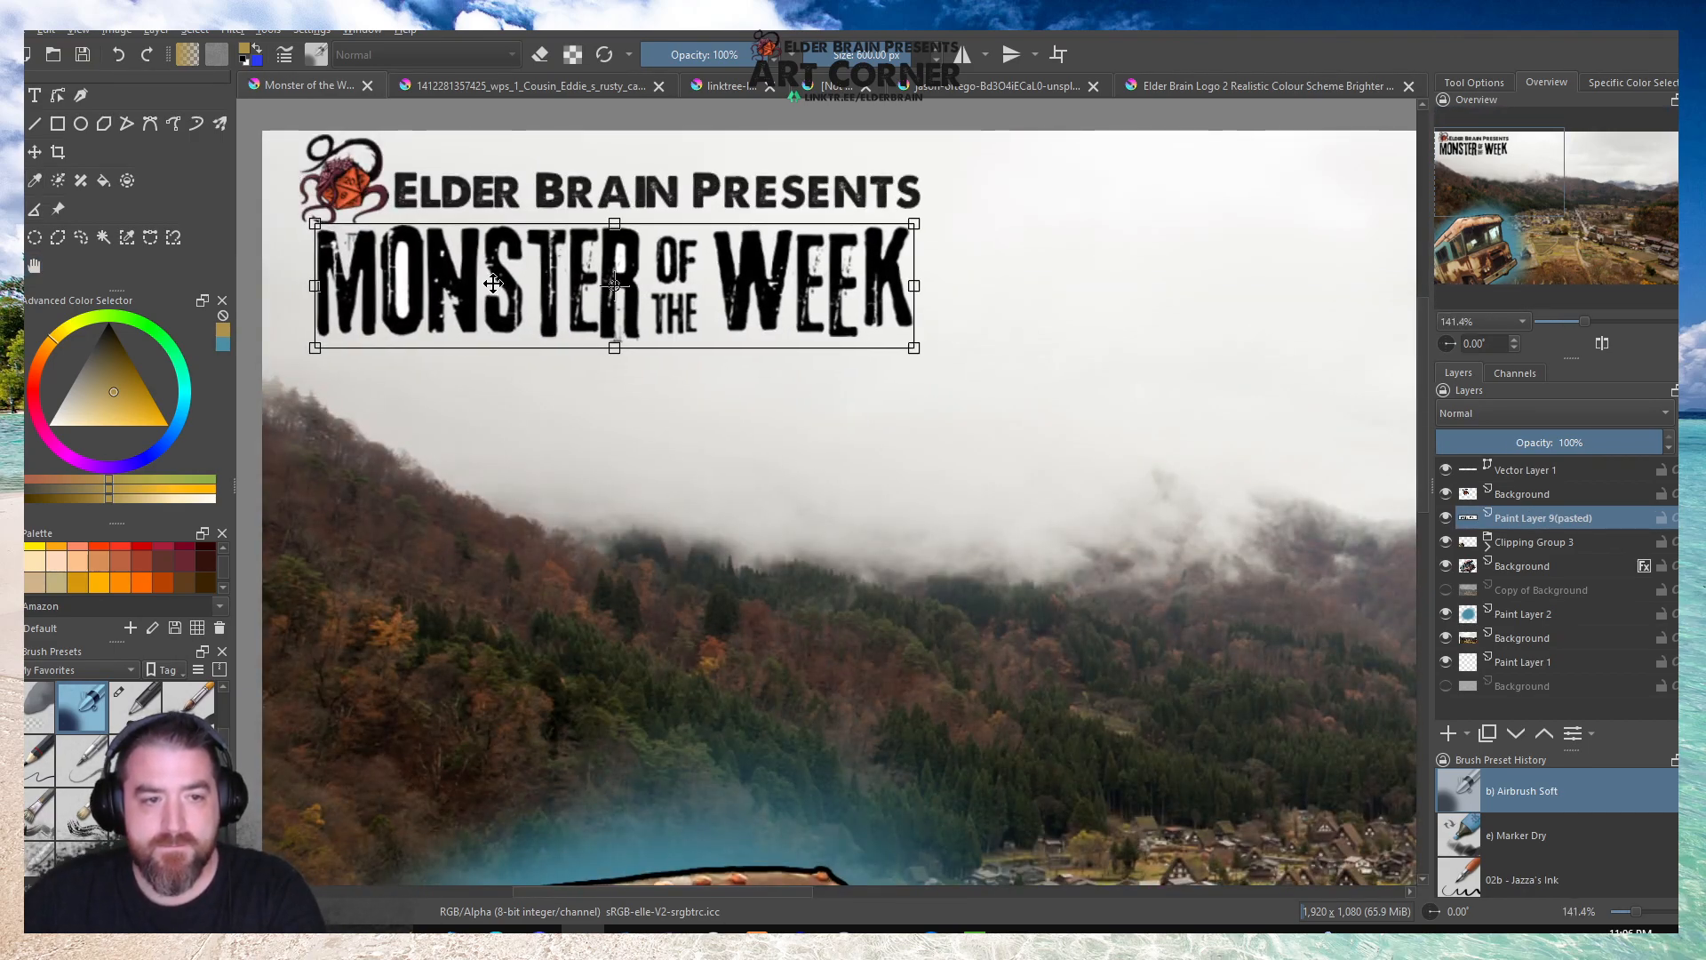
scroll(493, 283, "down", 2)
left_click(38, 270)
scroll(499, 374, "down", 3)
scroll(693, 397, "up", 2)
scroll(418, 382, "down", 1)
scroll(419, 380, "up", 1)
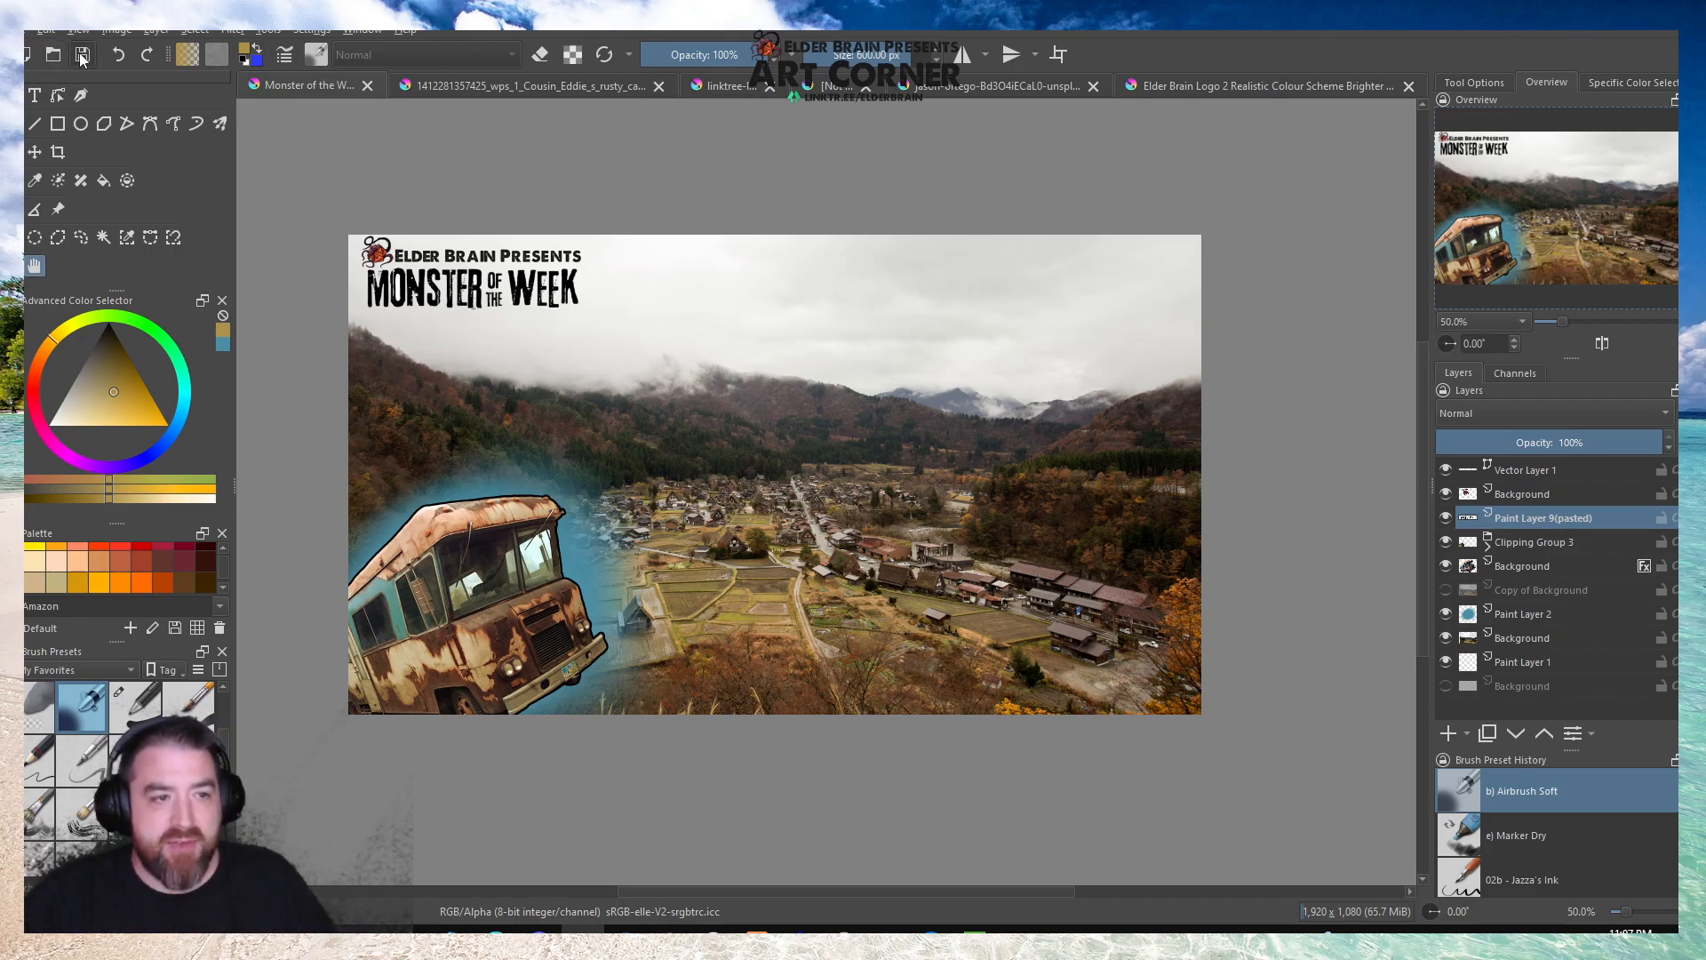
Close the Dogwood Shopping Mall sign document without saving it.
left_click(762, 85)
left_click(846, 89)
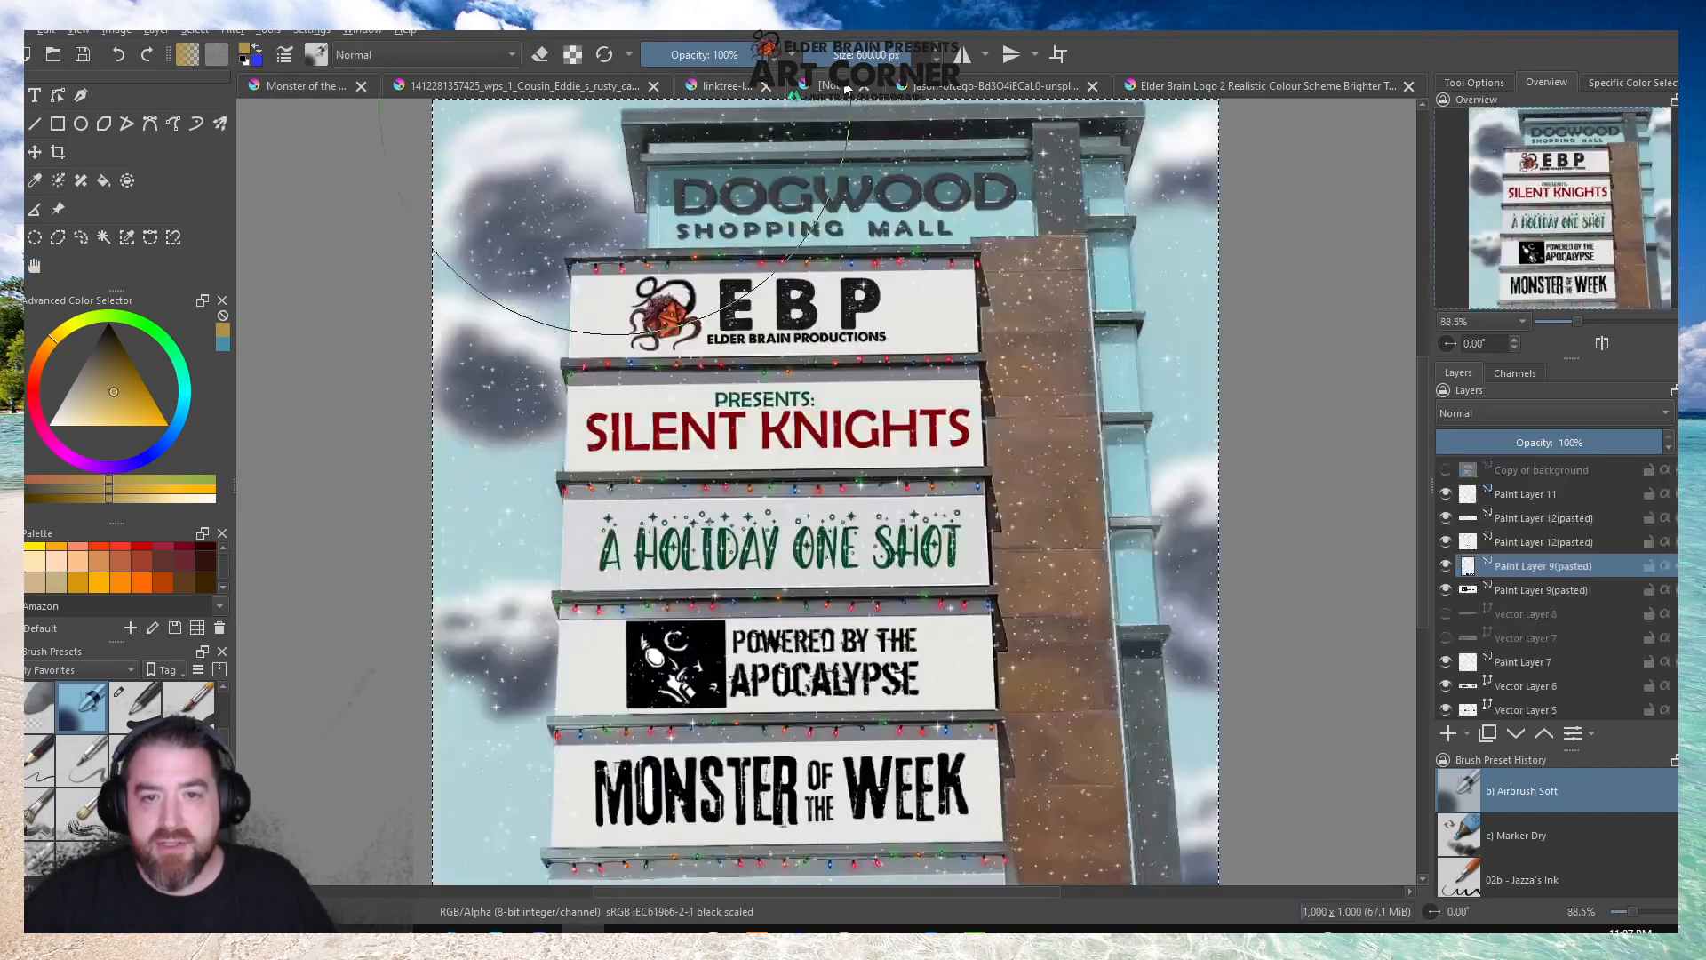
left_click(862, 88)
left_click(855, 494)
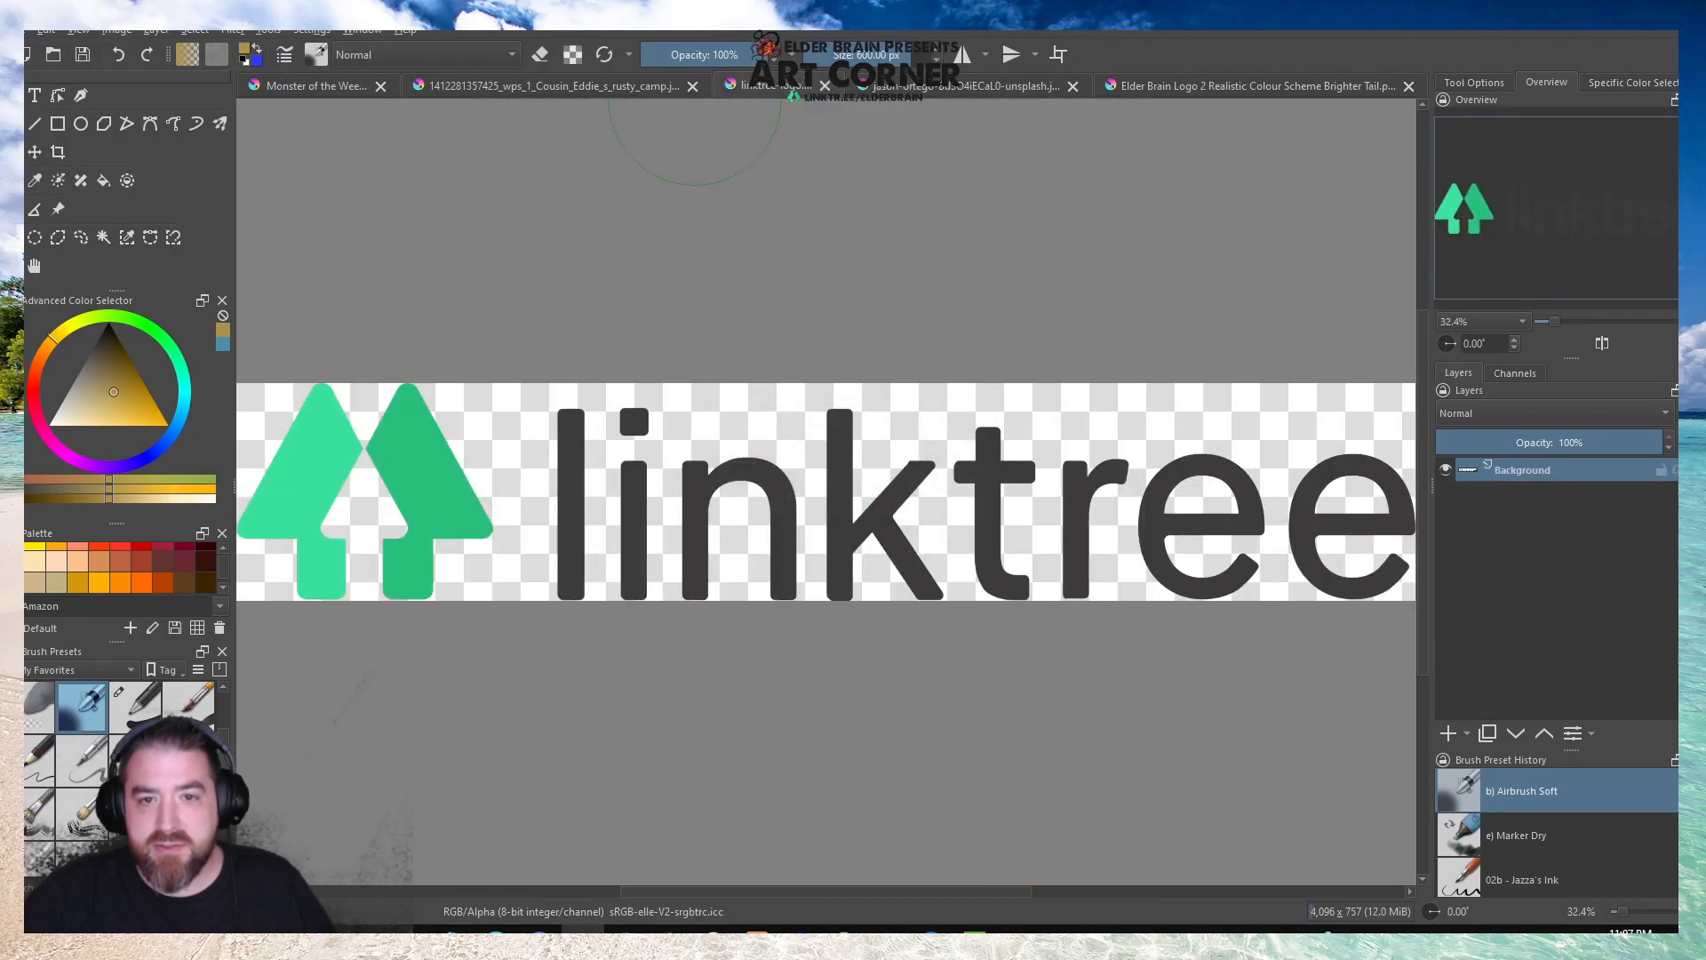
Close Elder Brain Logo 2 Realistic Colour Scheme Brighter Tail.png without saving the changes.
left_click(1026, 89)
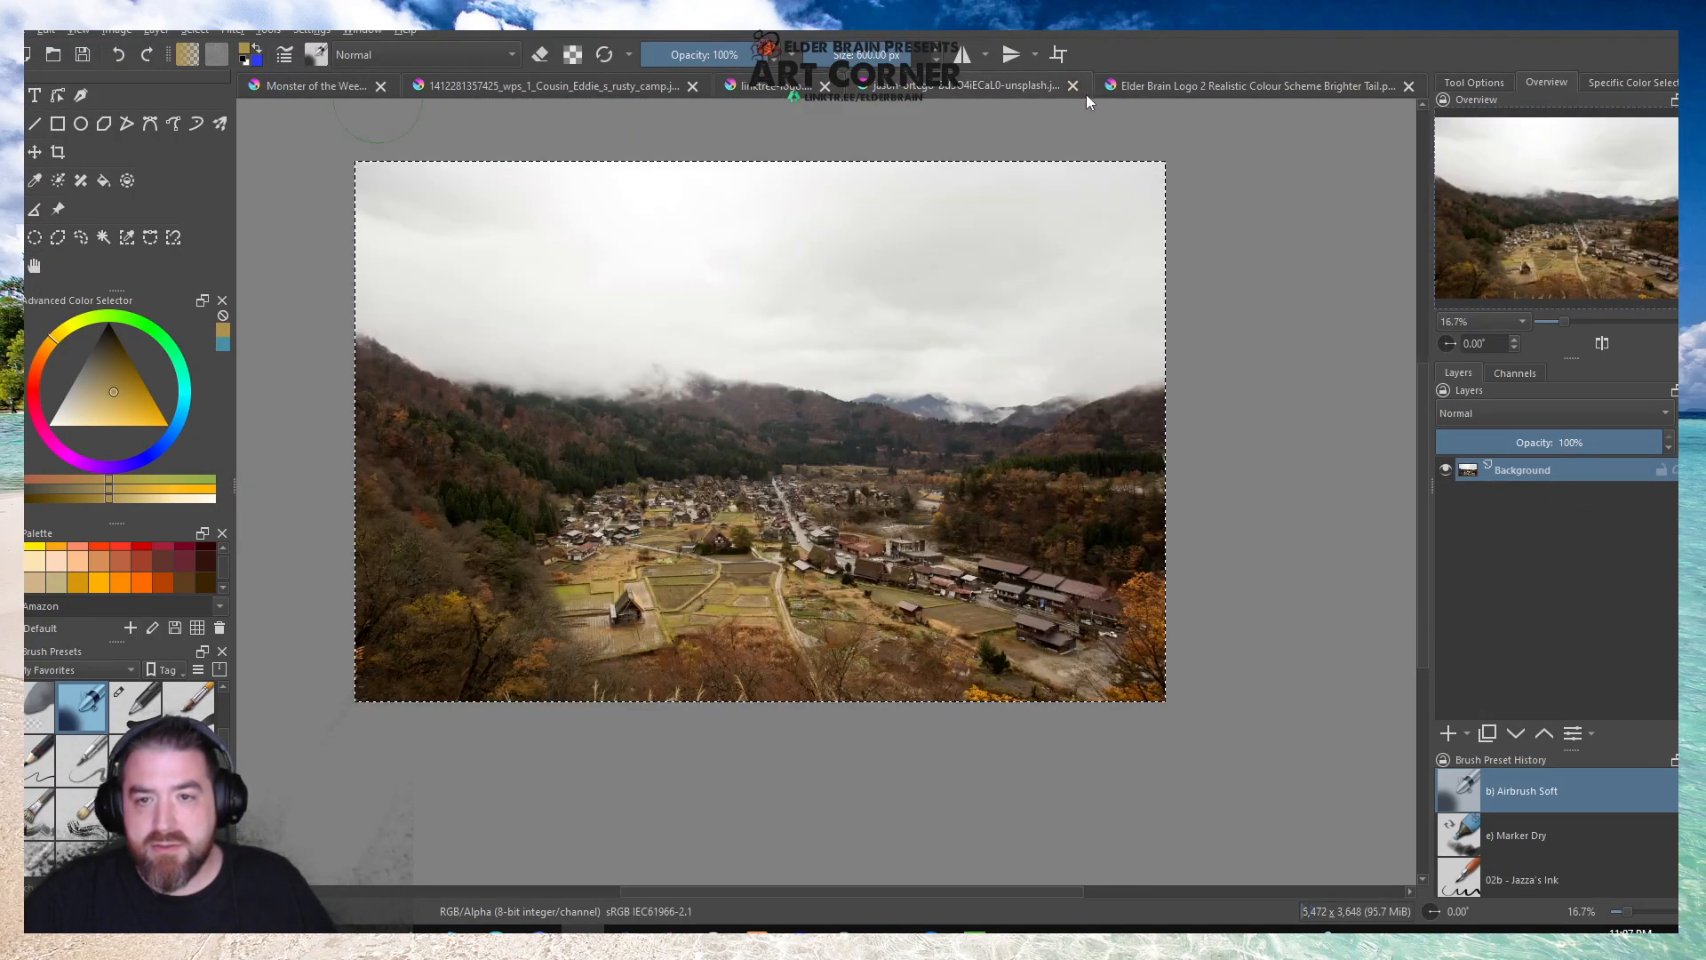
left_click(1283, 89)
left_click(1407, 86)
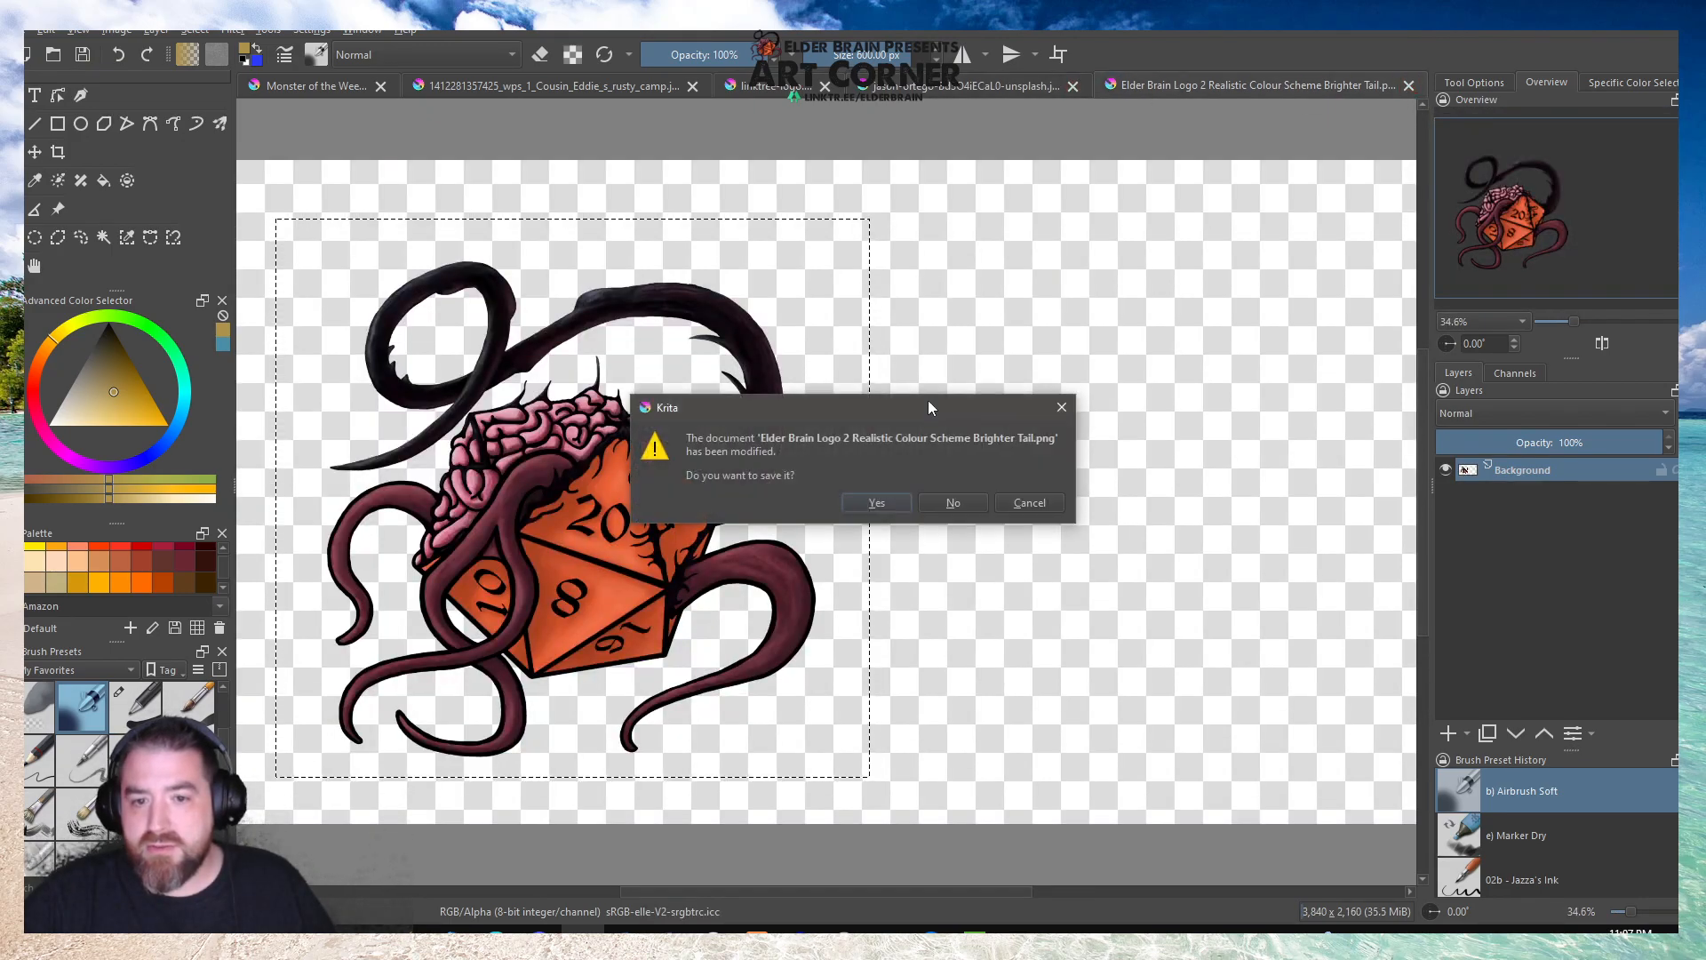
left_click(947, 503)
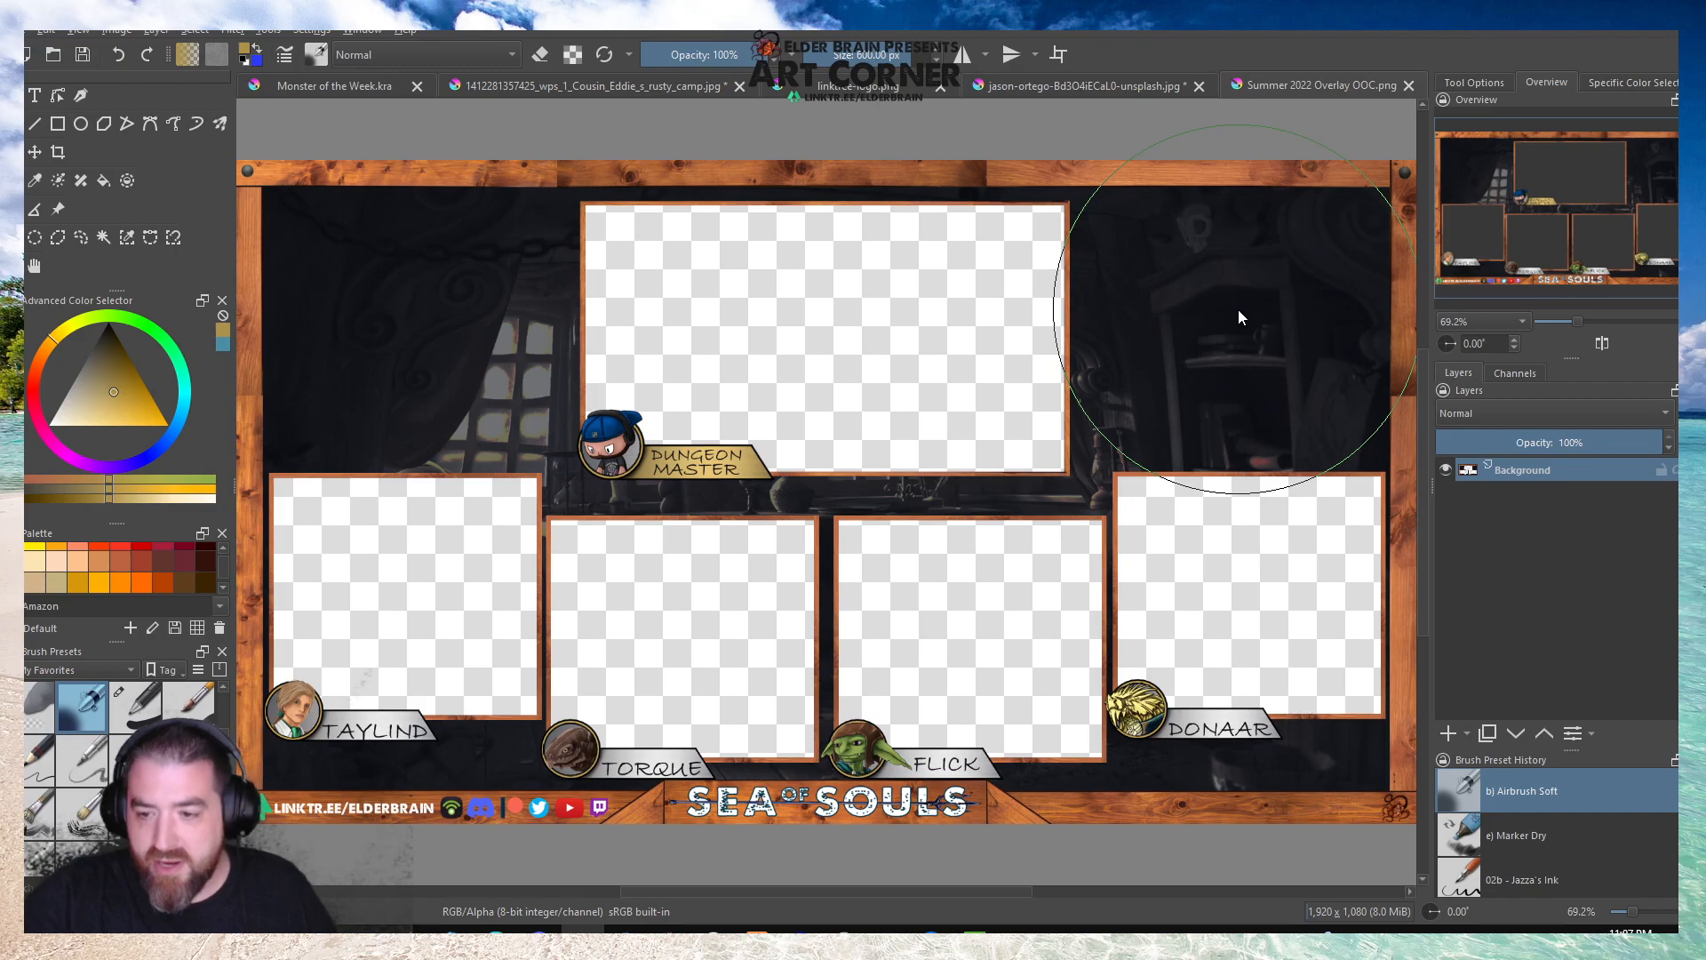
Review the earlier stream overlays Summer 2022 Overlay OOC.png and HolidayOneShotOverlayOut Of Combat.png, closing each one.
left_click(1408, 85)
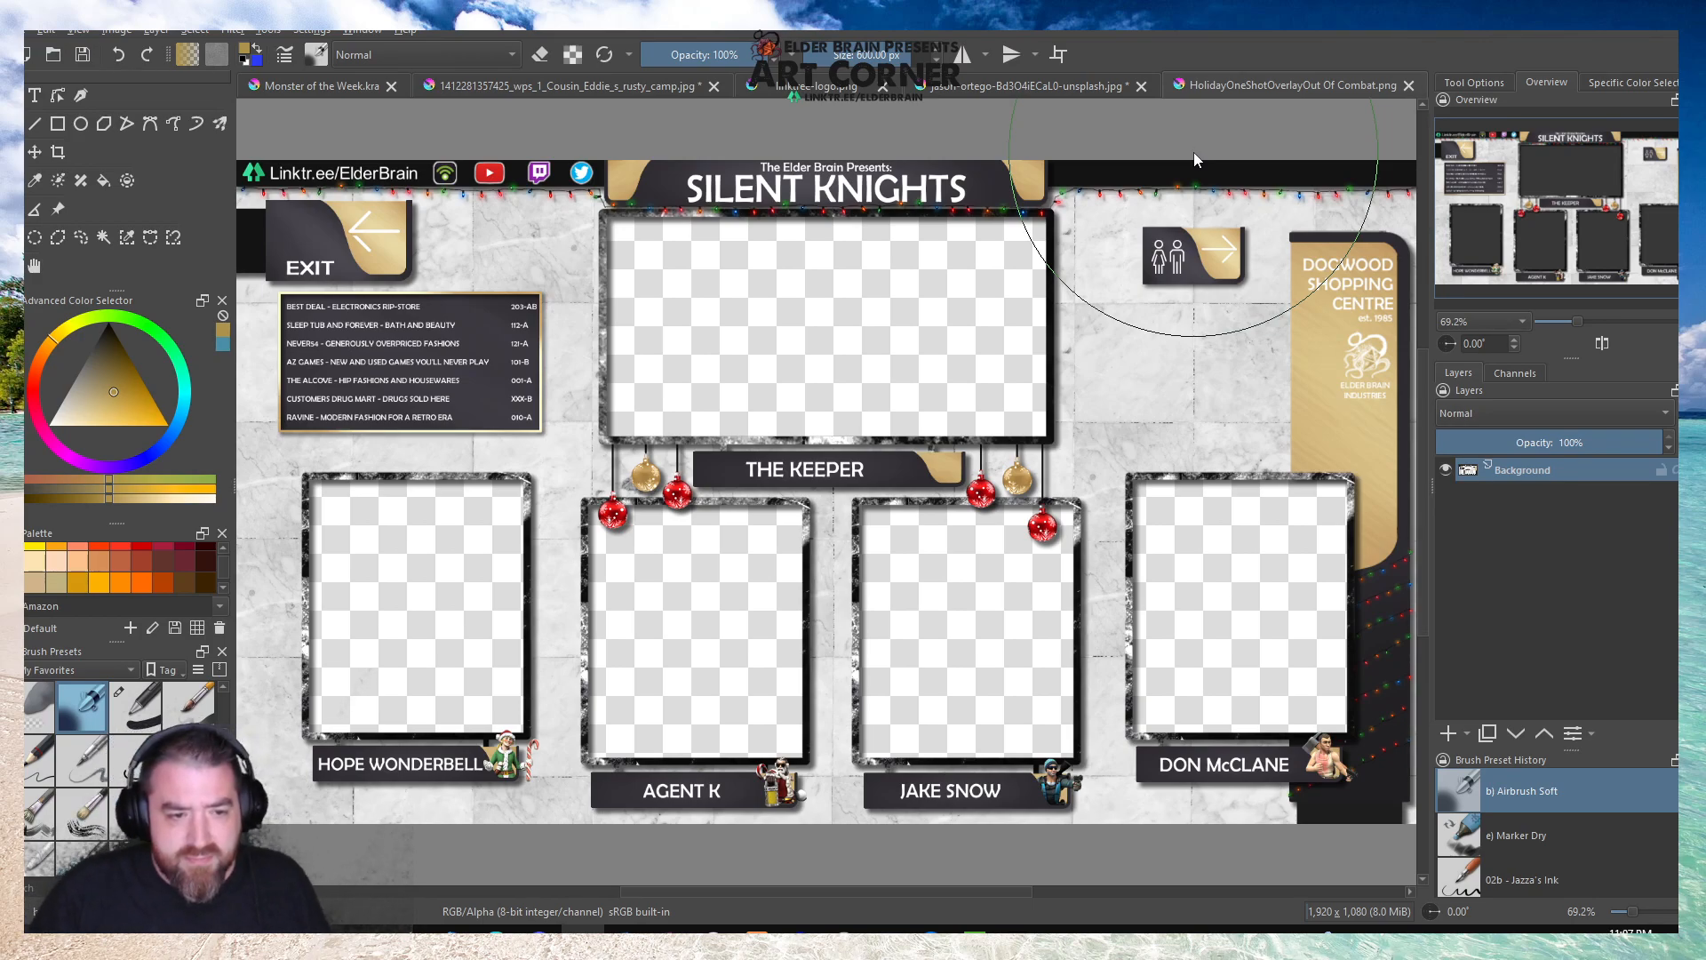
left_click(1408, 85)
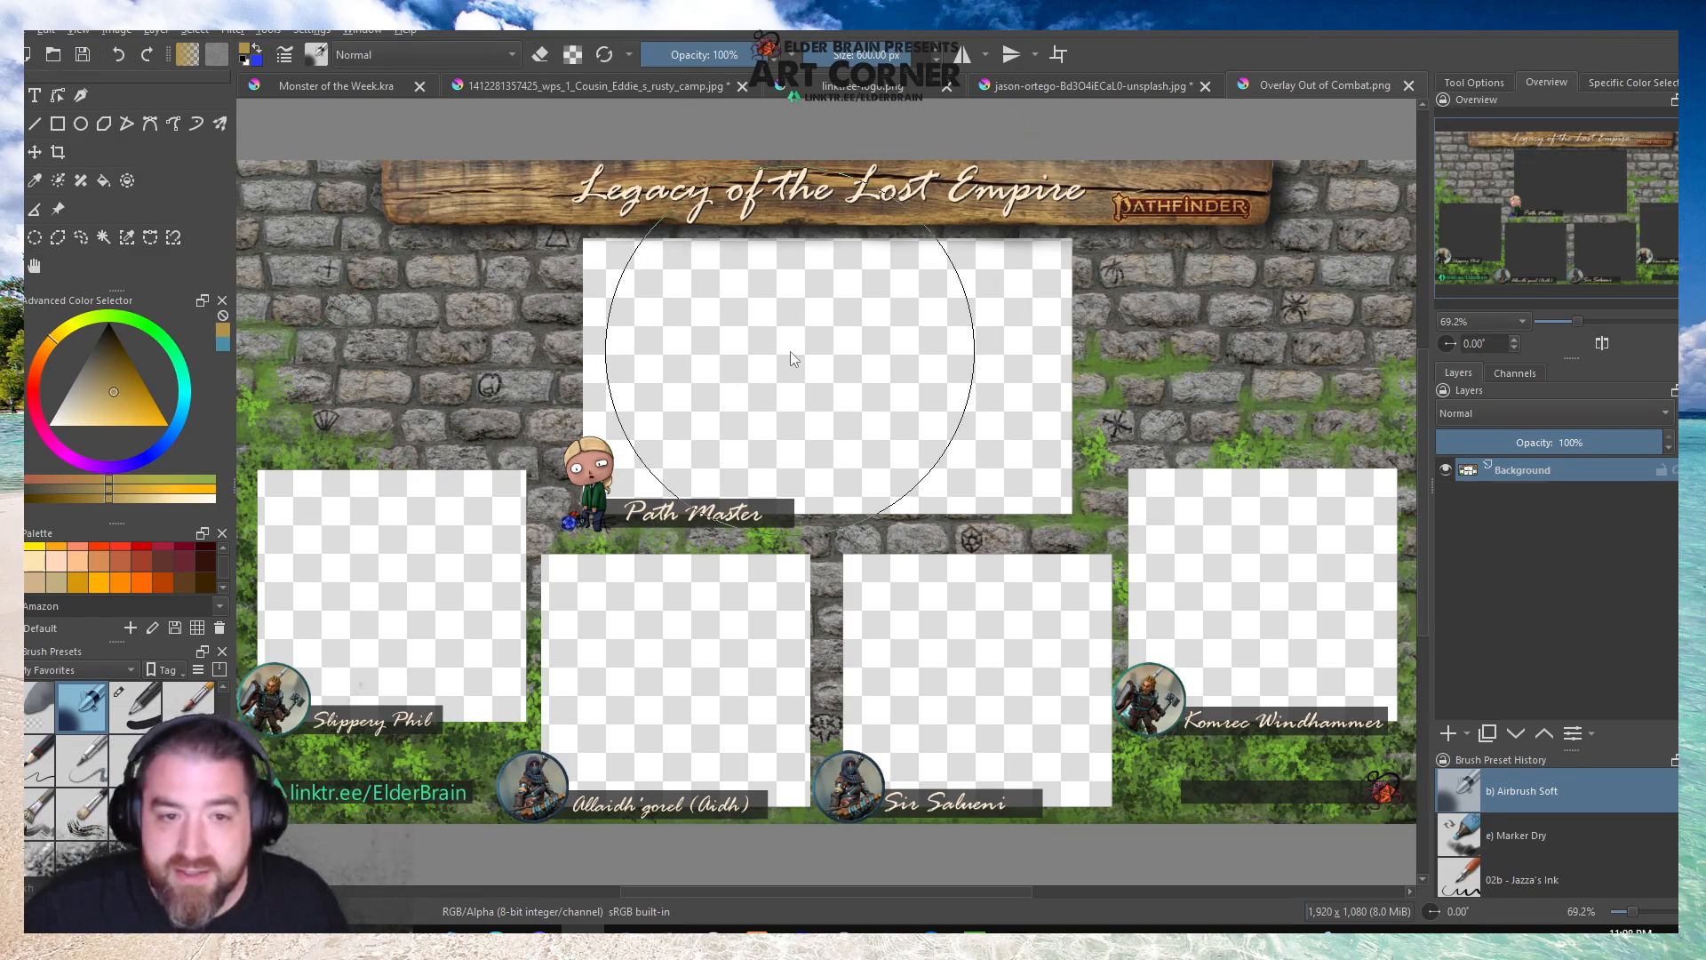
Close Overlay Out of Combat.png, examine the frames and name plates in Overlay Out of Combat Upgrade.png, and close it too.
left_click(1409, 85)
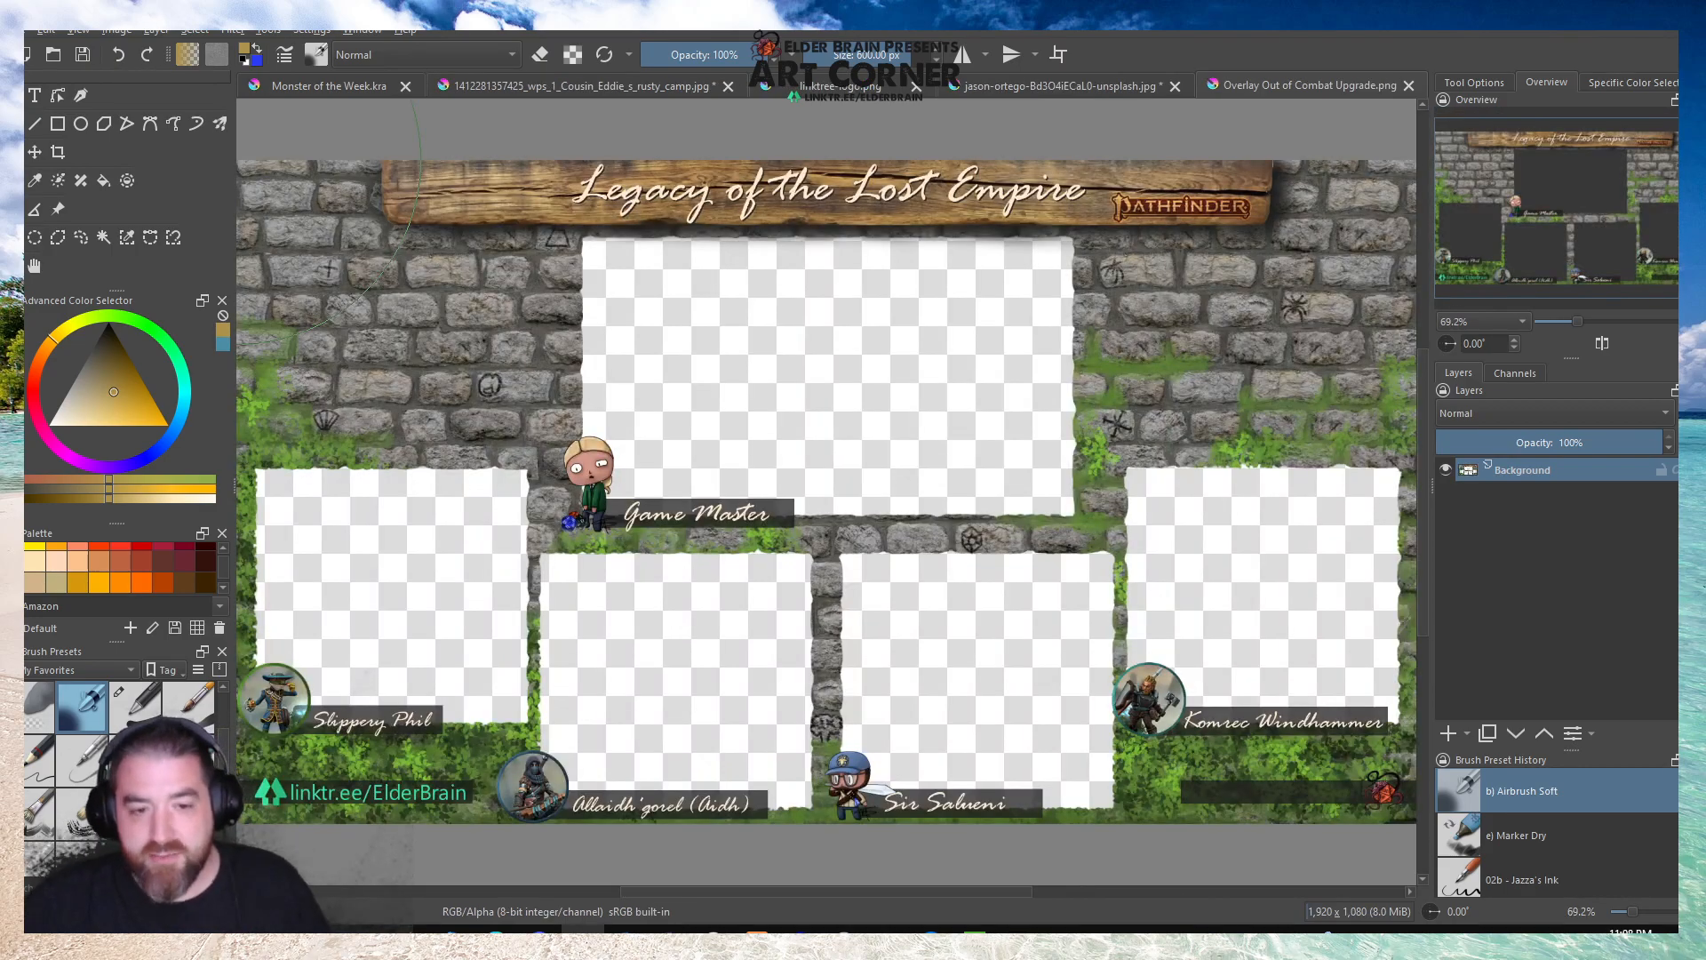
scroll(468, 575, "up", 1)
scroll(468, 574, "up", 2)
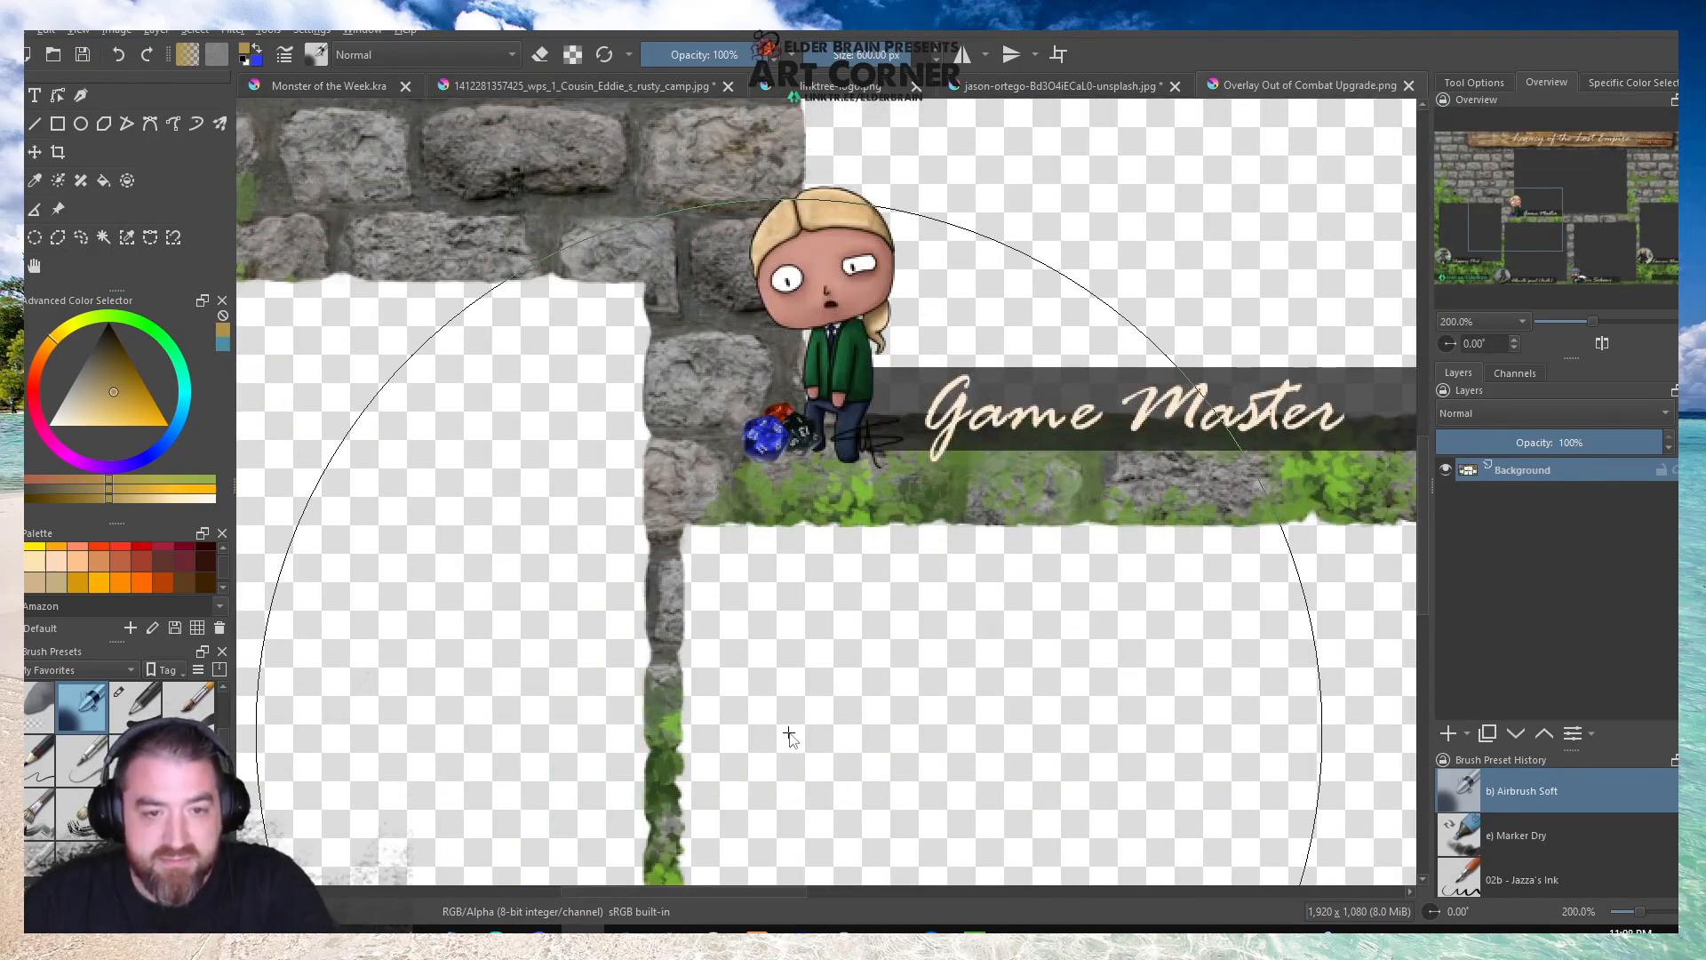
scroll(689, 537, "down", 2)
scroll(702, 533, "up", 3)
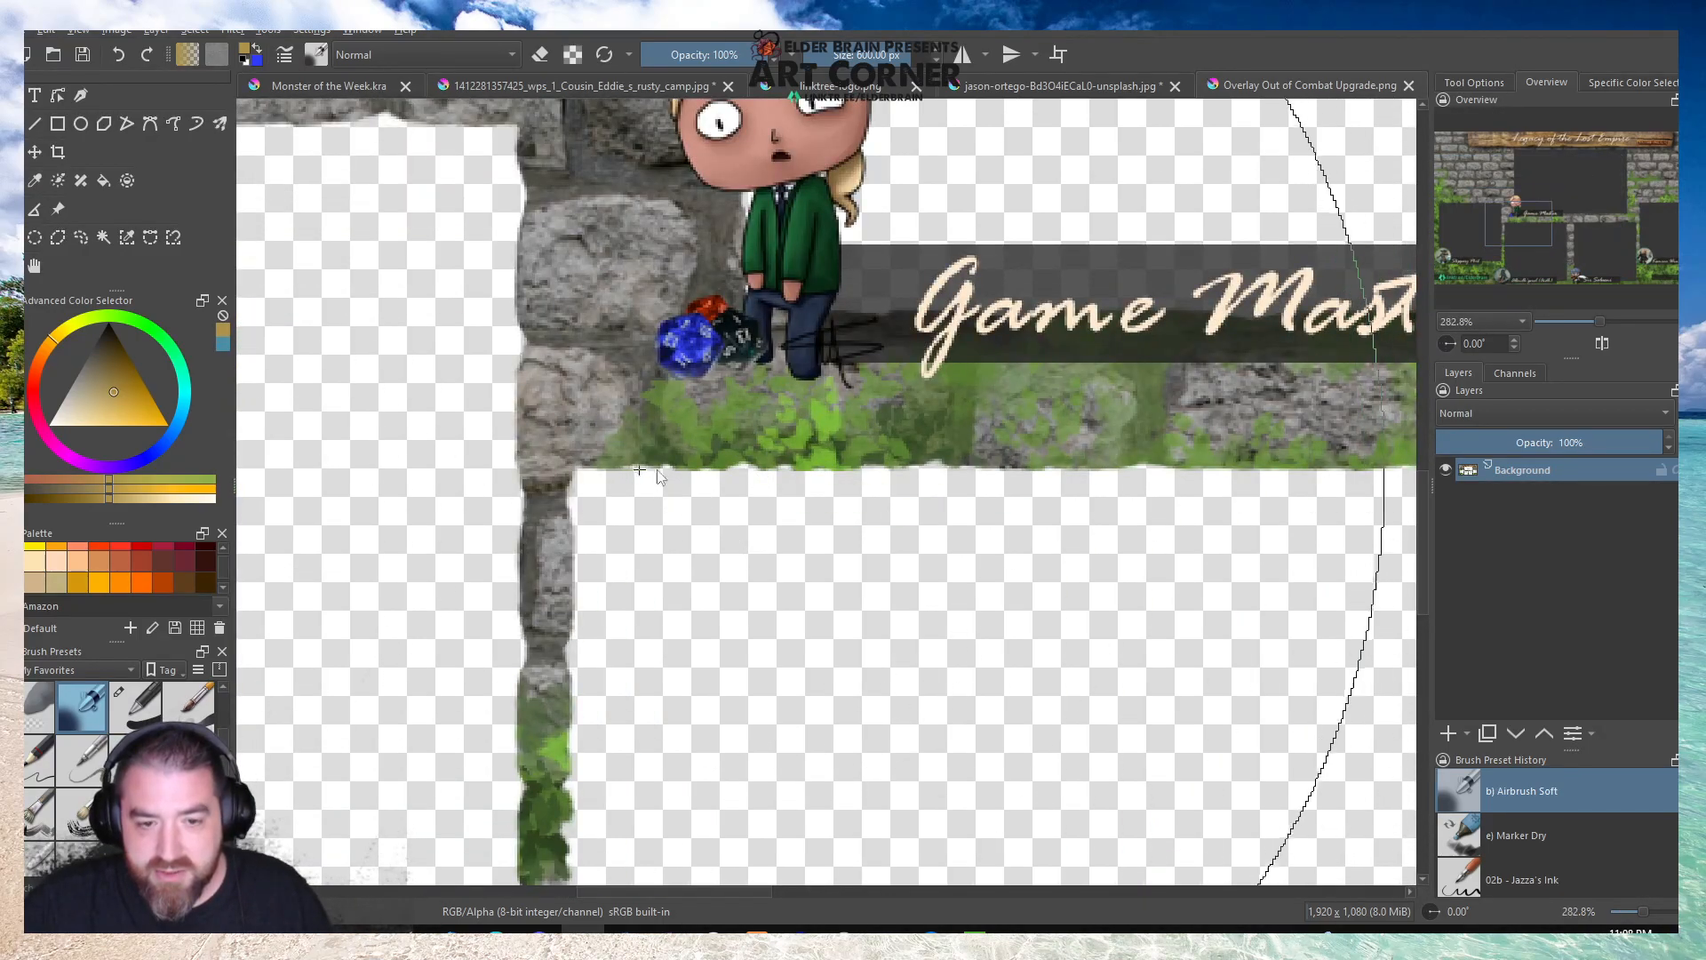
scroll(477, 508, "down", 5)
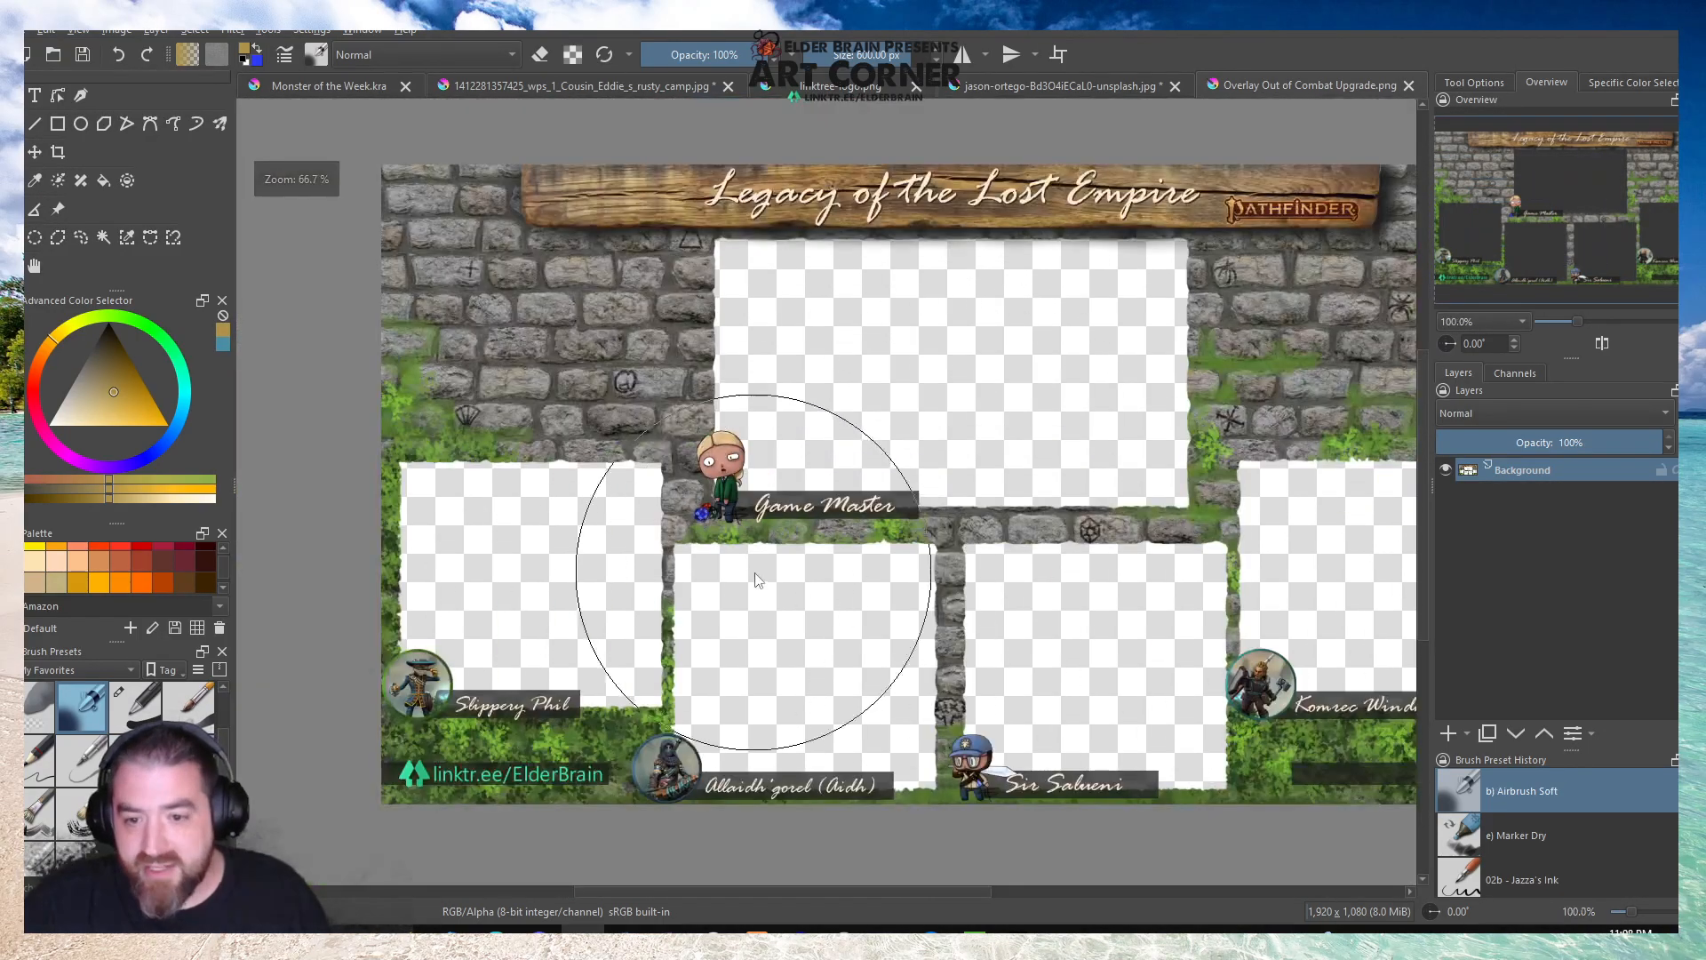
scroll(1080, 646, "up", 3)
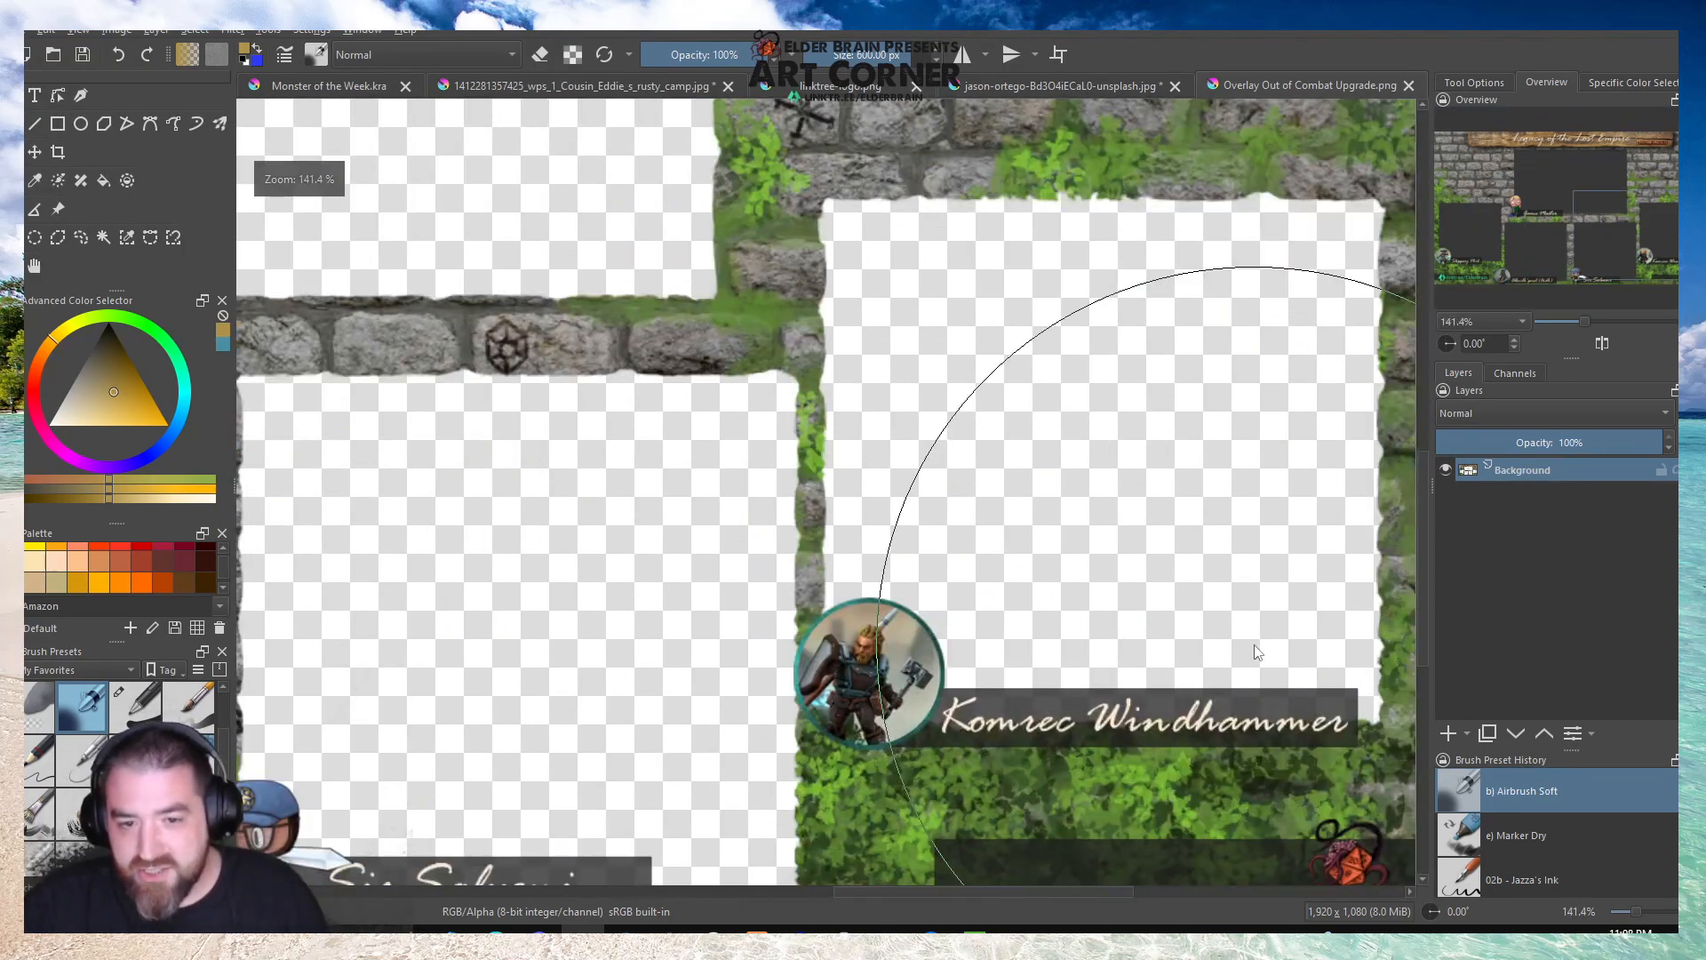
scroll(1255, 643, "down", 3)
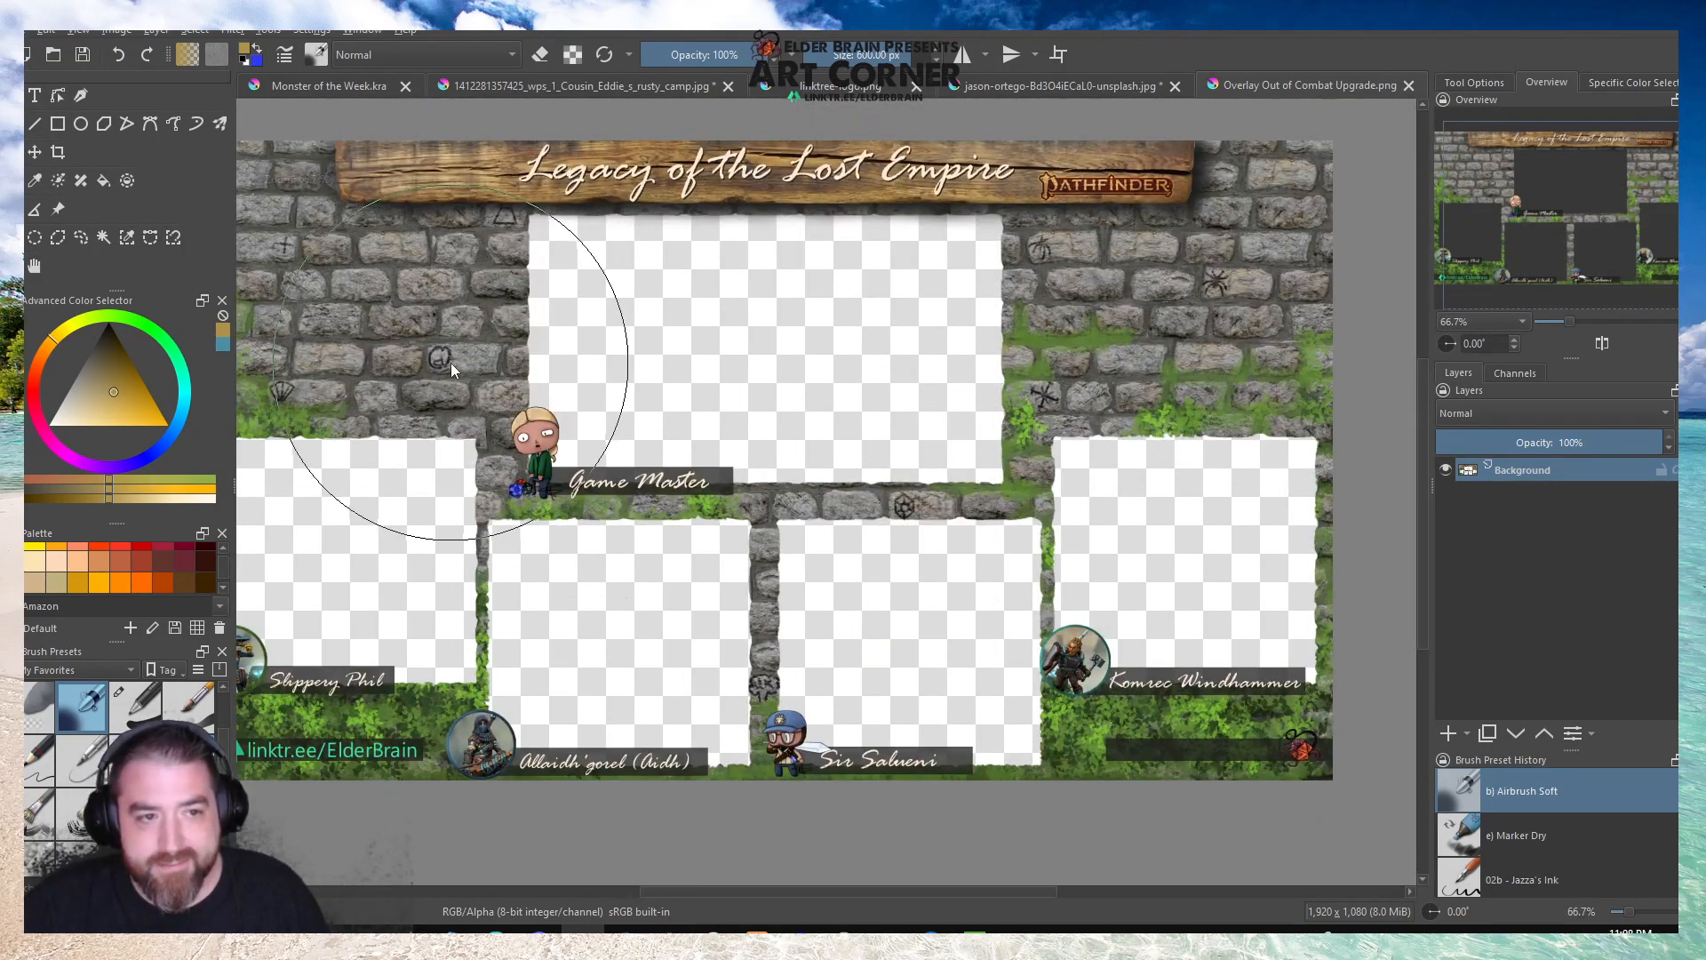
scroll(451, 362, "up", 2)
scroll(451, 362, "down", 2)
left_click(34, 267)
left_click_drag(461, 340, 638, 388)
left_click(1408, 85)
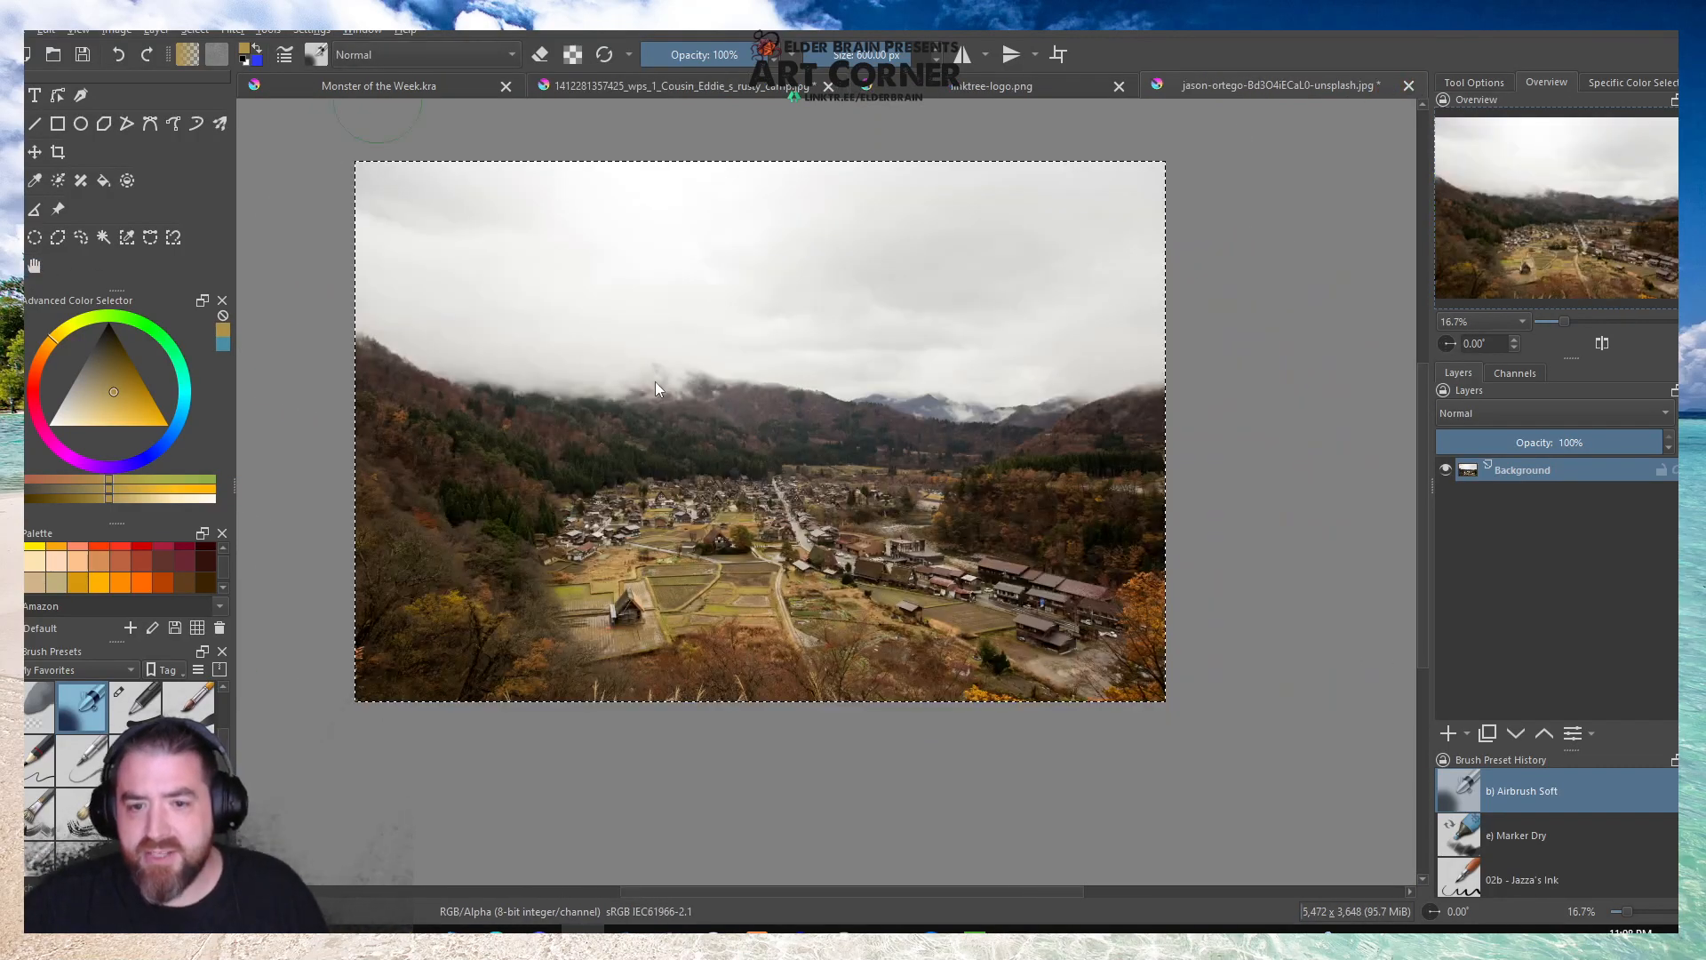
left_click(320, 89)
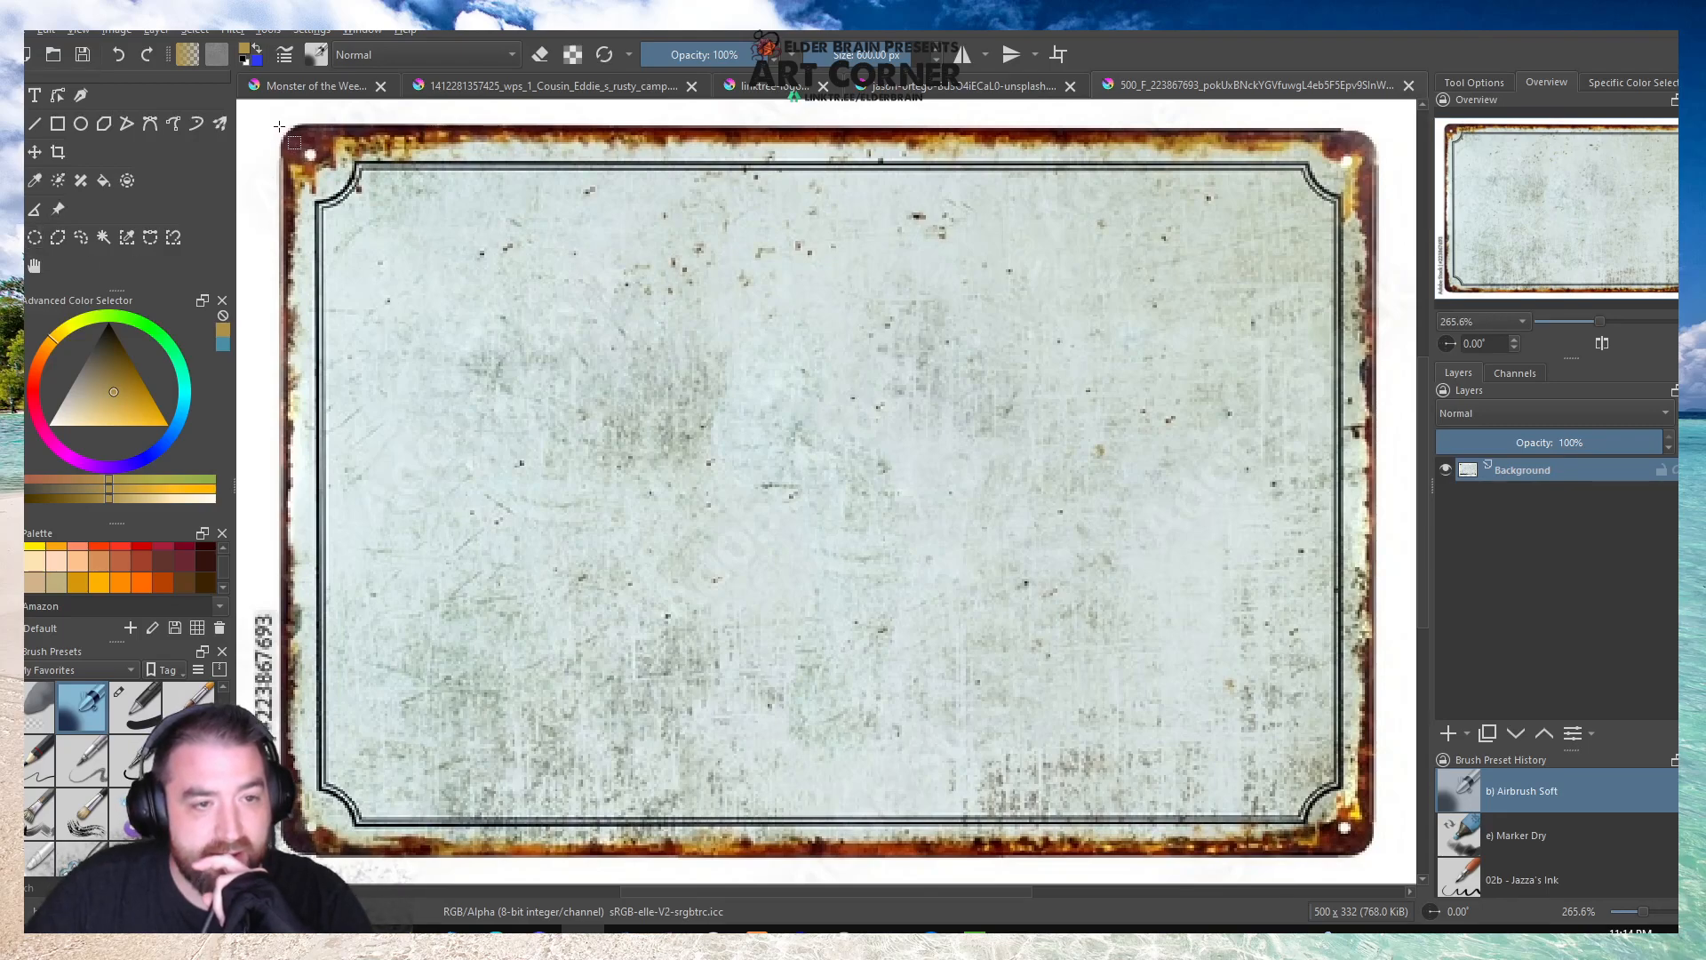
left_click_drag(277, 121, 951, 667)
left_click(872, 421)
scroll(782, 418, "down", 3)
scroll(662, 441, "up", 1)
left_click(103, 237)
left_click(511, 236)
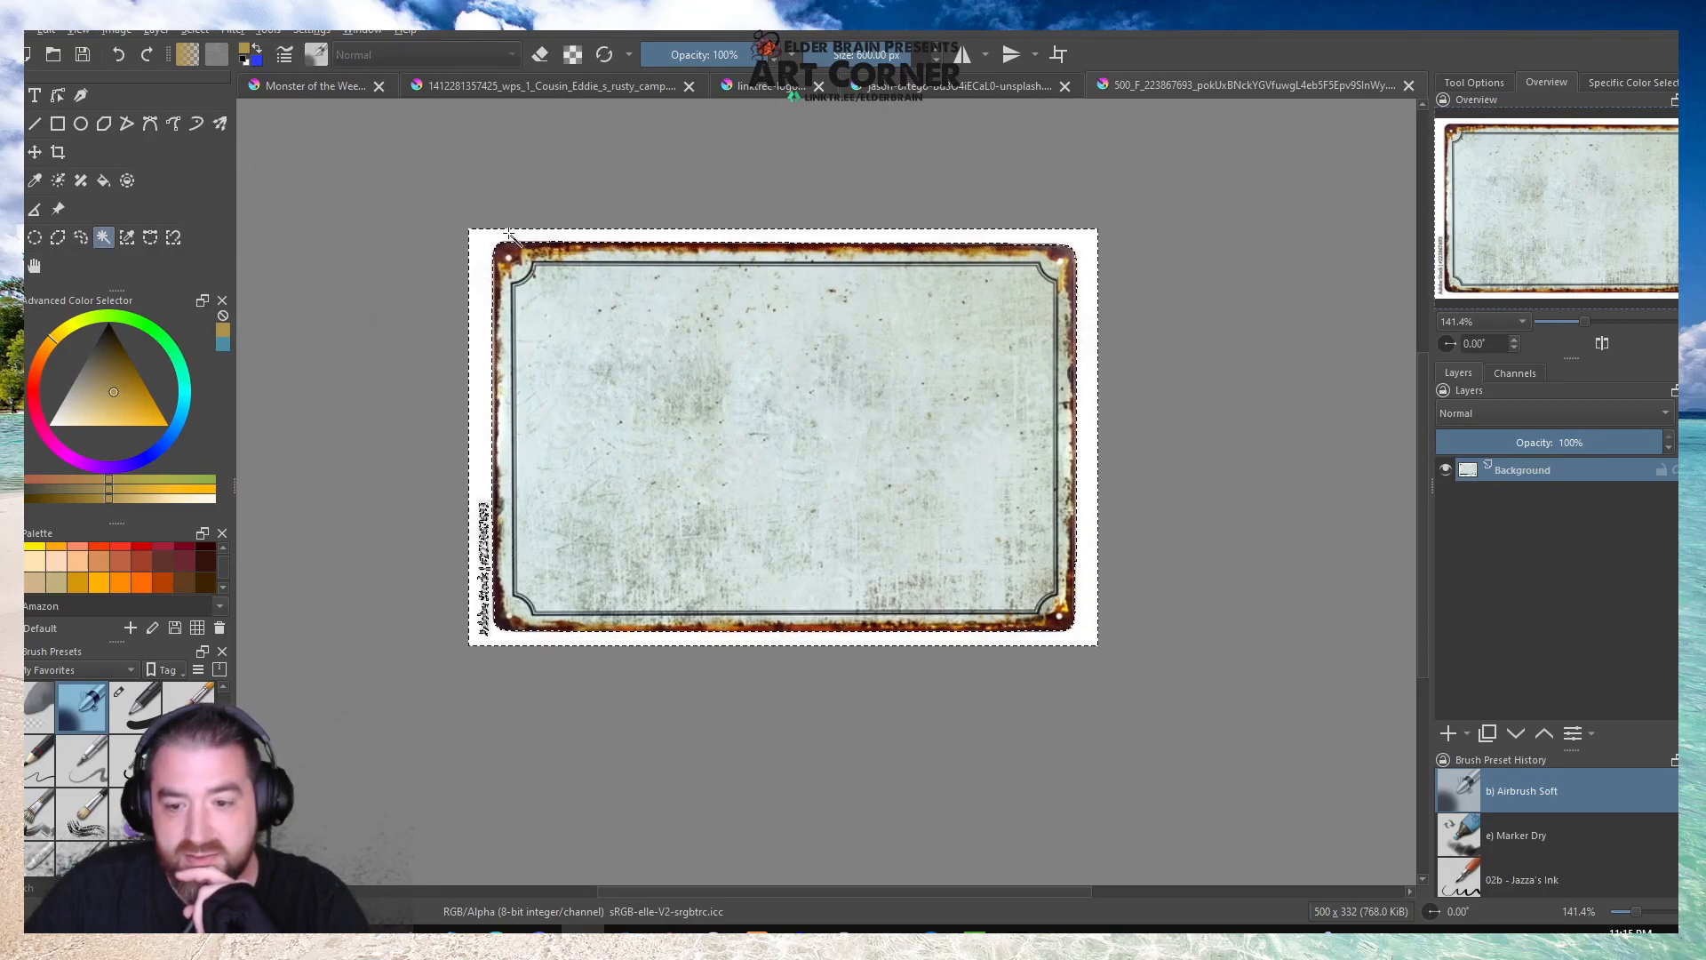
key("ctrl+r")
key("ctrl+shift+a")
Erase the Adobe Stock watermark beside the rusty sign's left edge with Eraser Small at 9 px.
scroll(447, 550, "up", 3)
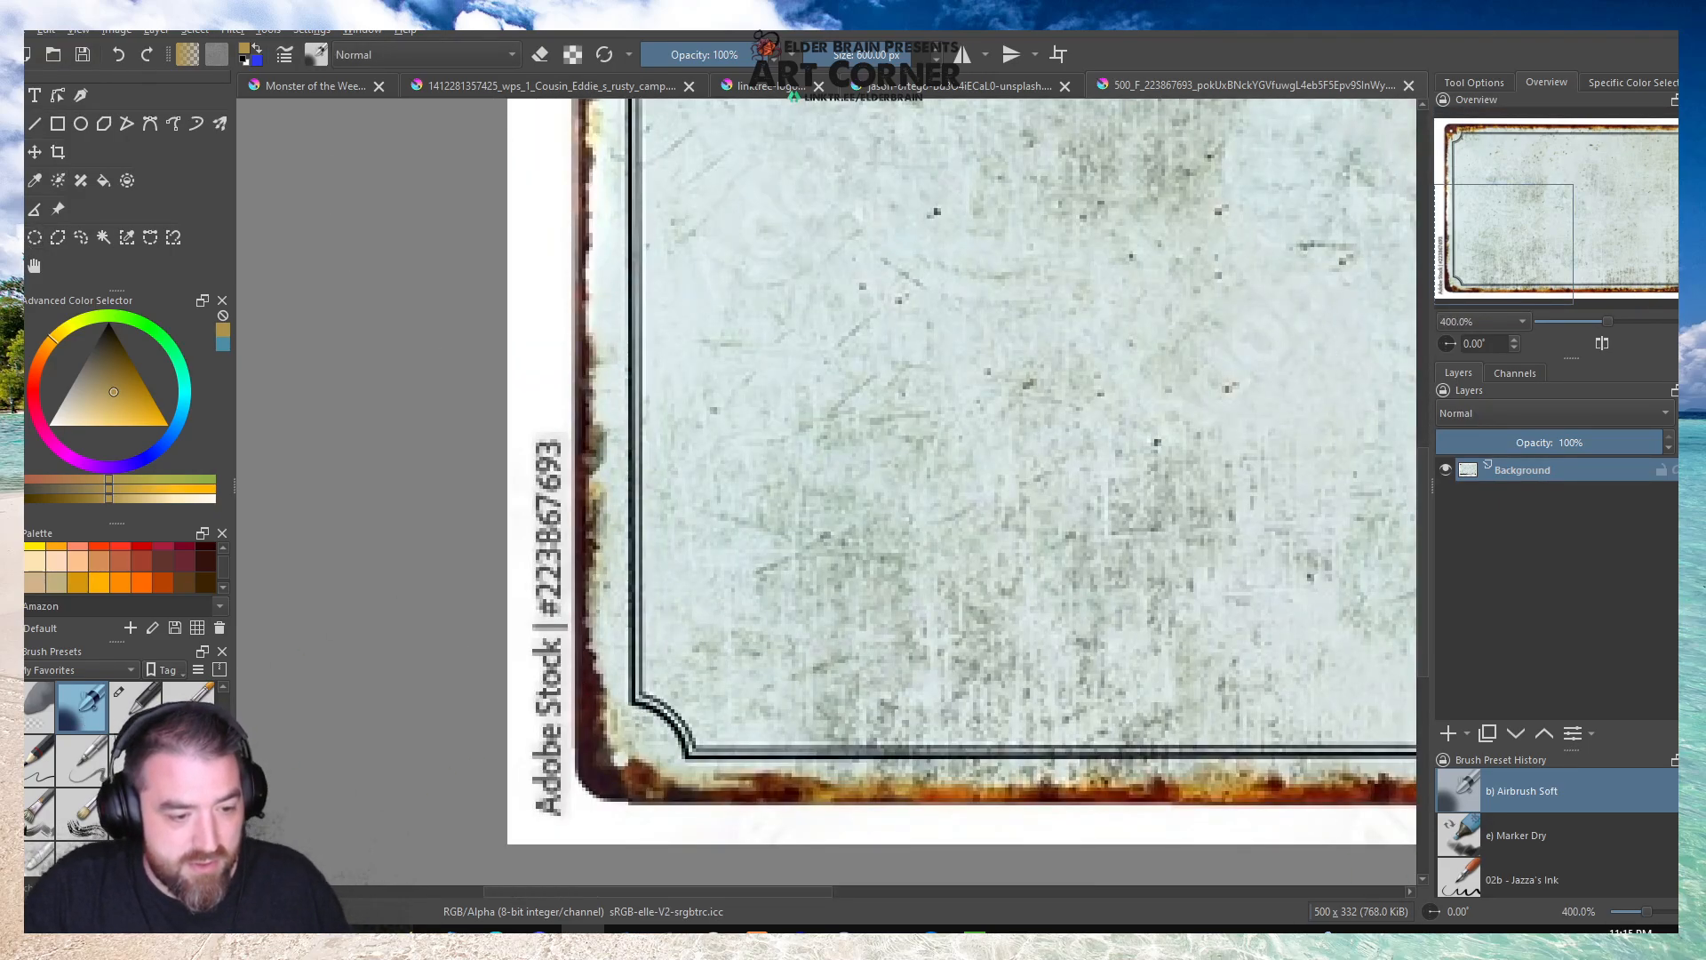
scroll(92, 710, "up", 1)
left_click(188, 693)
key("bracketright")
key("bracketright")
key("bracketright")
left_click_drag(540, 440, 546, 809)
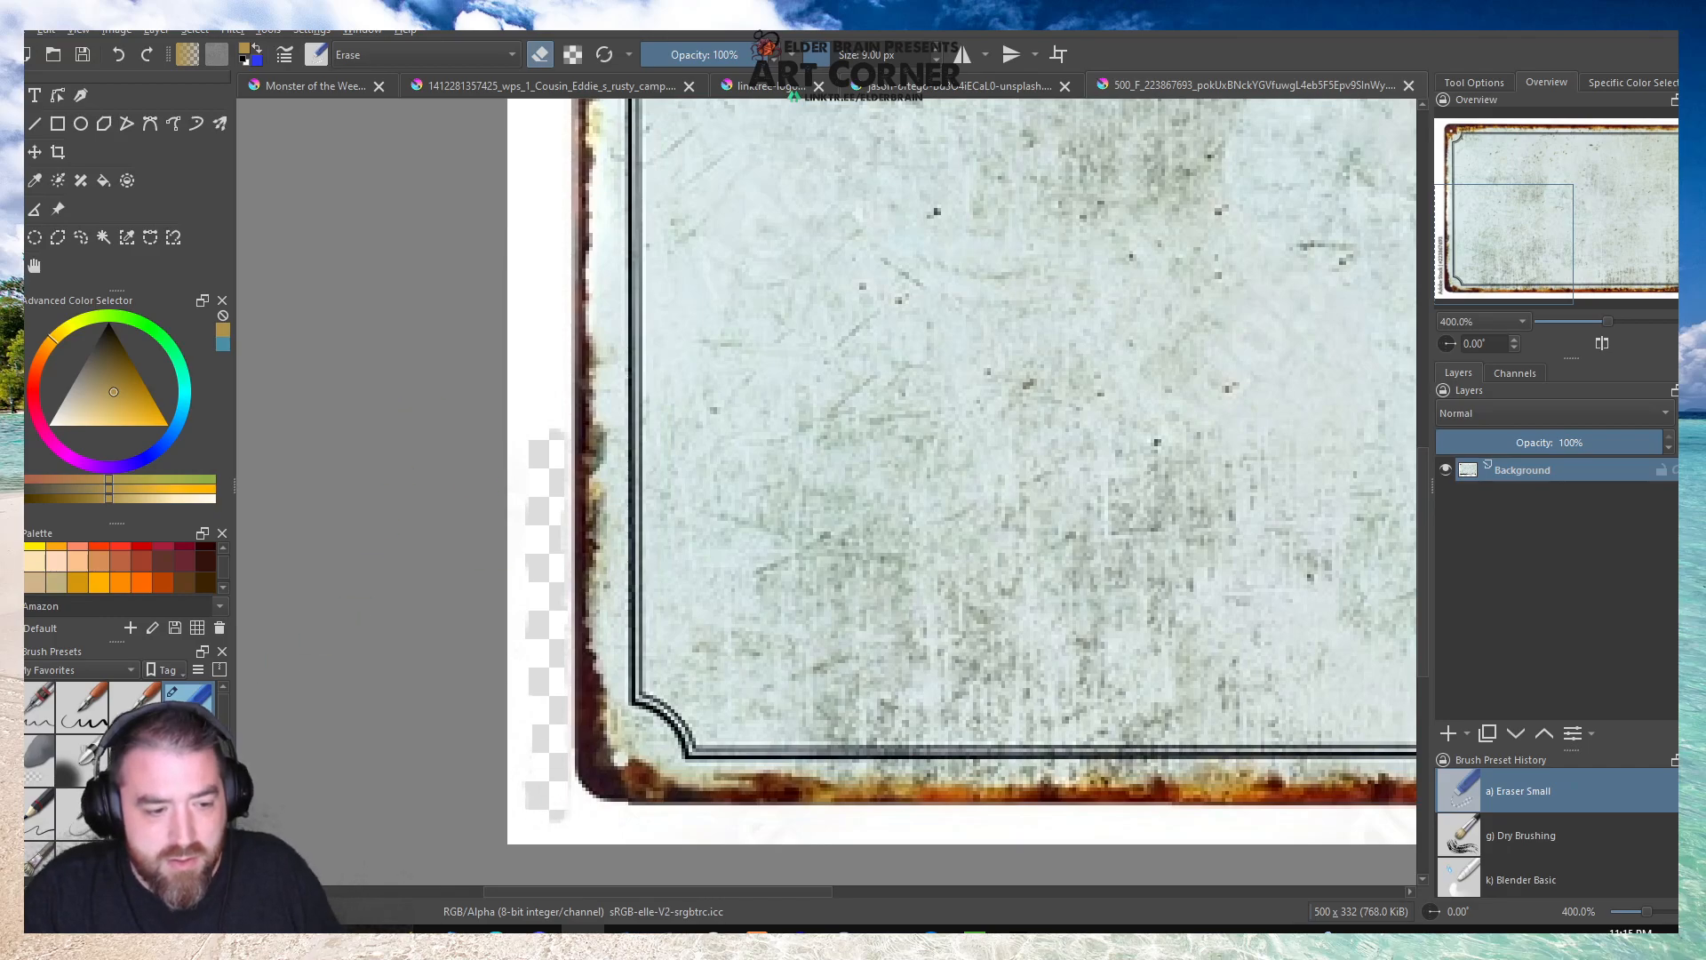
Paint the erased watermark strip white with the Basic-1 brush at 14.67 px.
key("slash")
left_click_drag(111, 363, 100, 405)
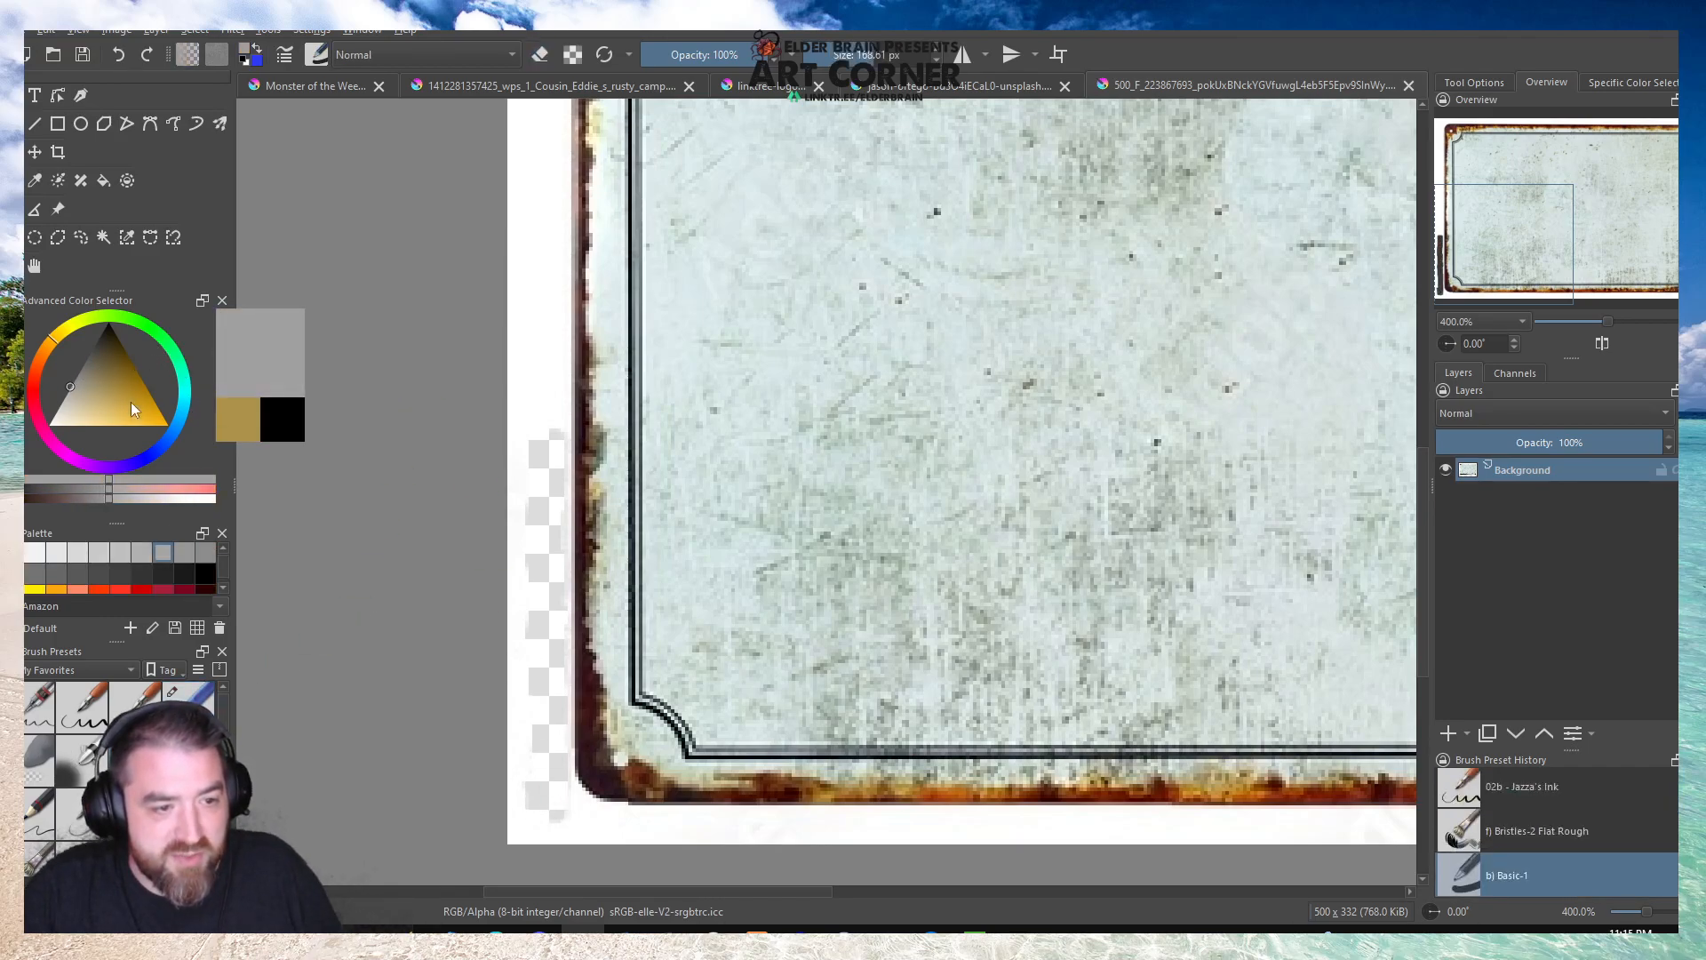
left_click(50, 426)
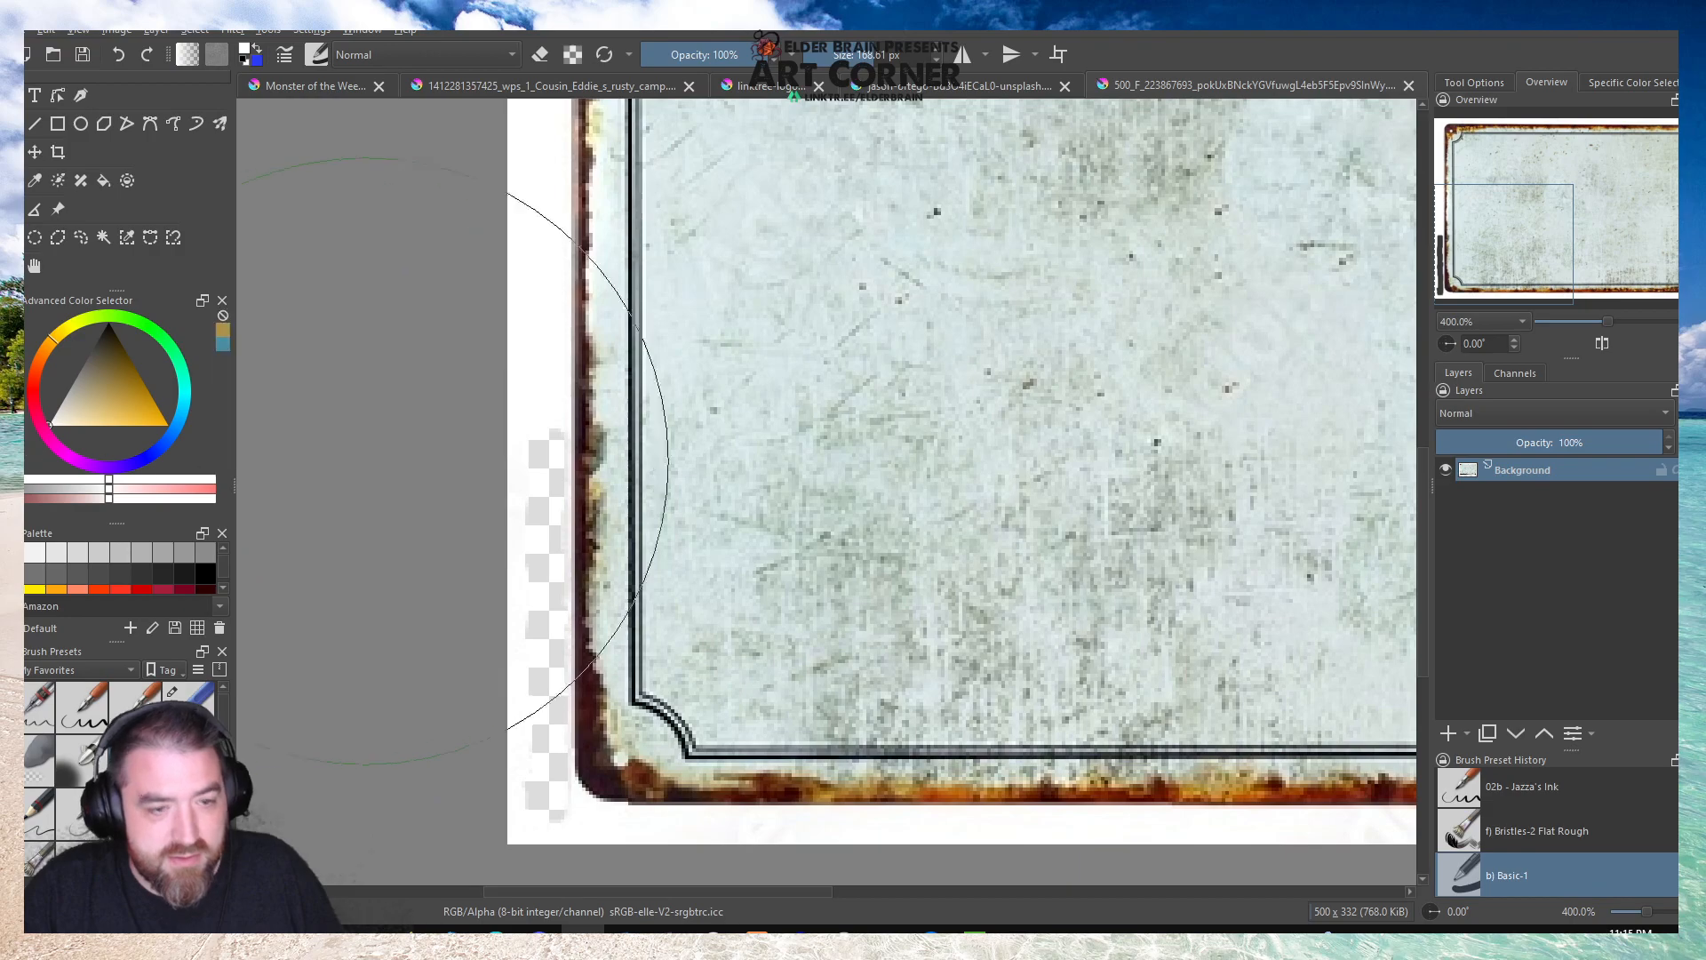
left_click_drag(862, 59, 828, 60)
mouse_move(549, 481)
left_mouse_down()
mouse_move(538, 426)
mouse_move(541, 795)
mouse_move(545, 684)
left_mouse_up()
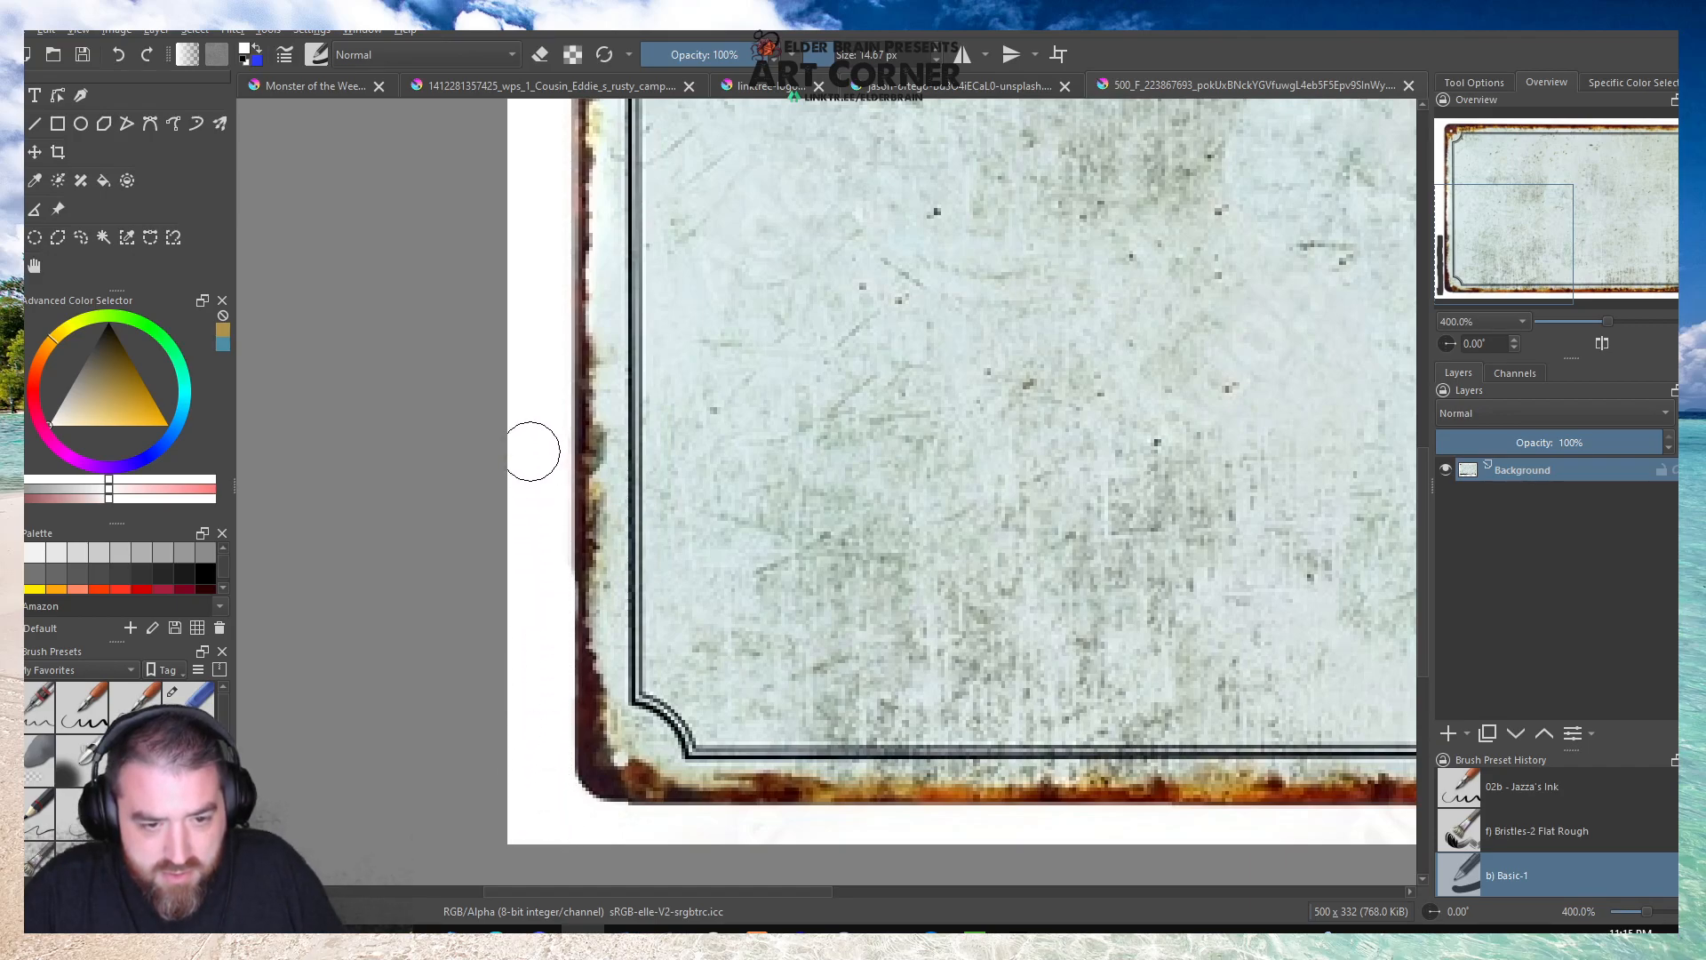
Select the white surround of the rusty sign by contiguous color and invert the selection to isolate the sign.
left_click(102, 240)
scroll(364, 524, "down", 3)
left_click(515, 229)
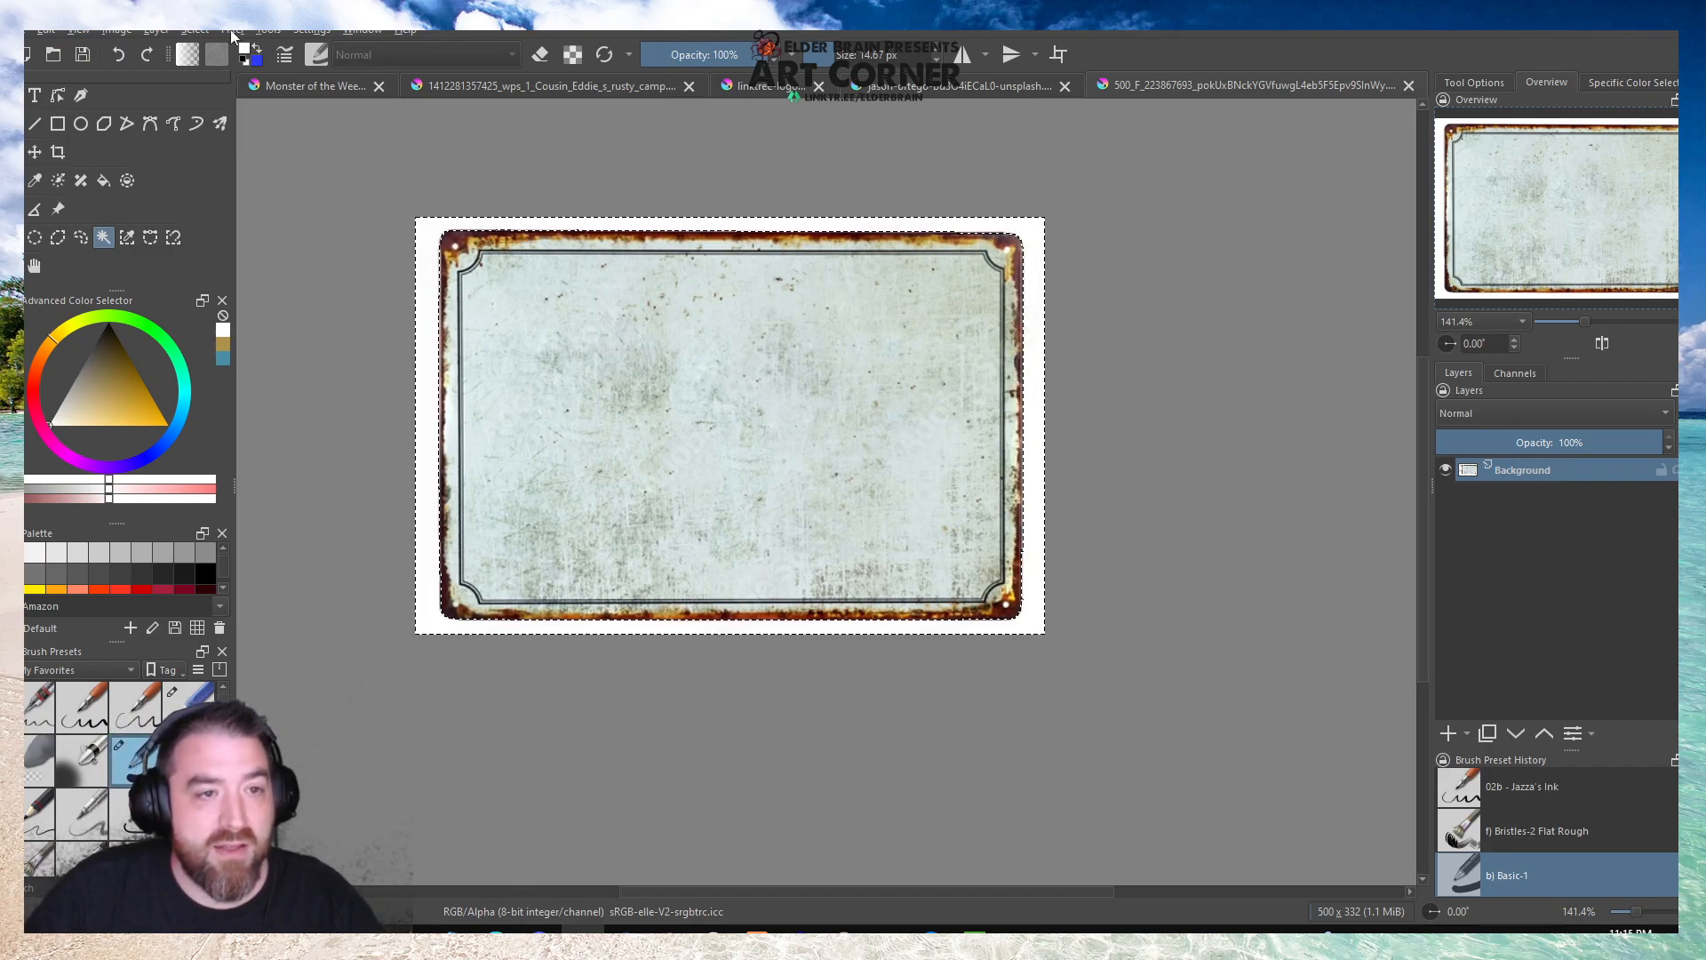
left_click(197, 32)
left_click(203, 112)
Copy the isolated sign into the Monster of the Week document and move it over the sky at the picture's upper right.
key("ctrl+c")
left_click(315, 86)
key("ctrl+v")
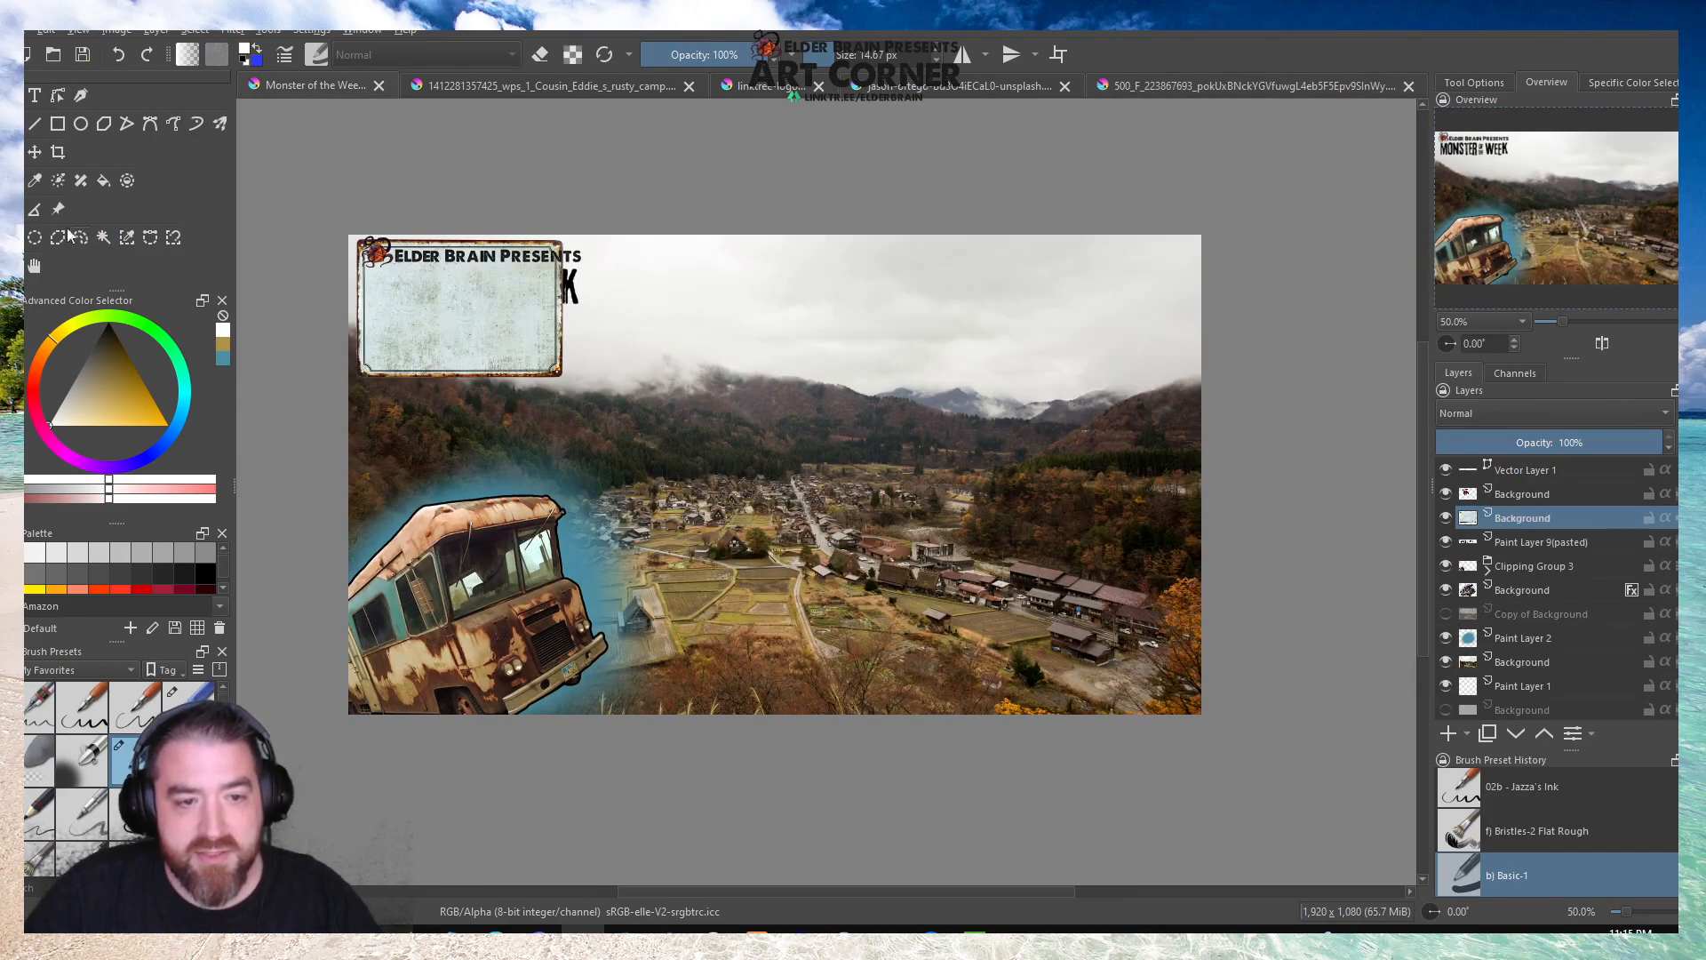
left_click(34, 153)
left_click_drag(461, 305, 1018, 307)
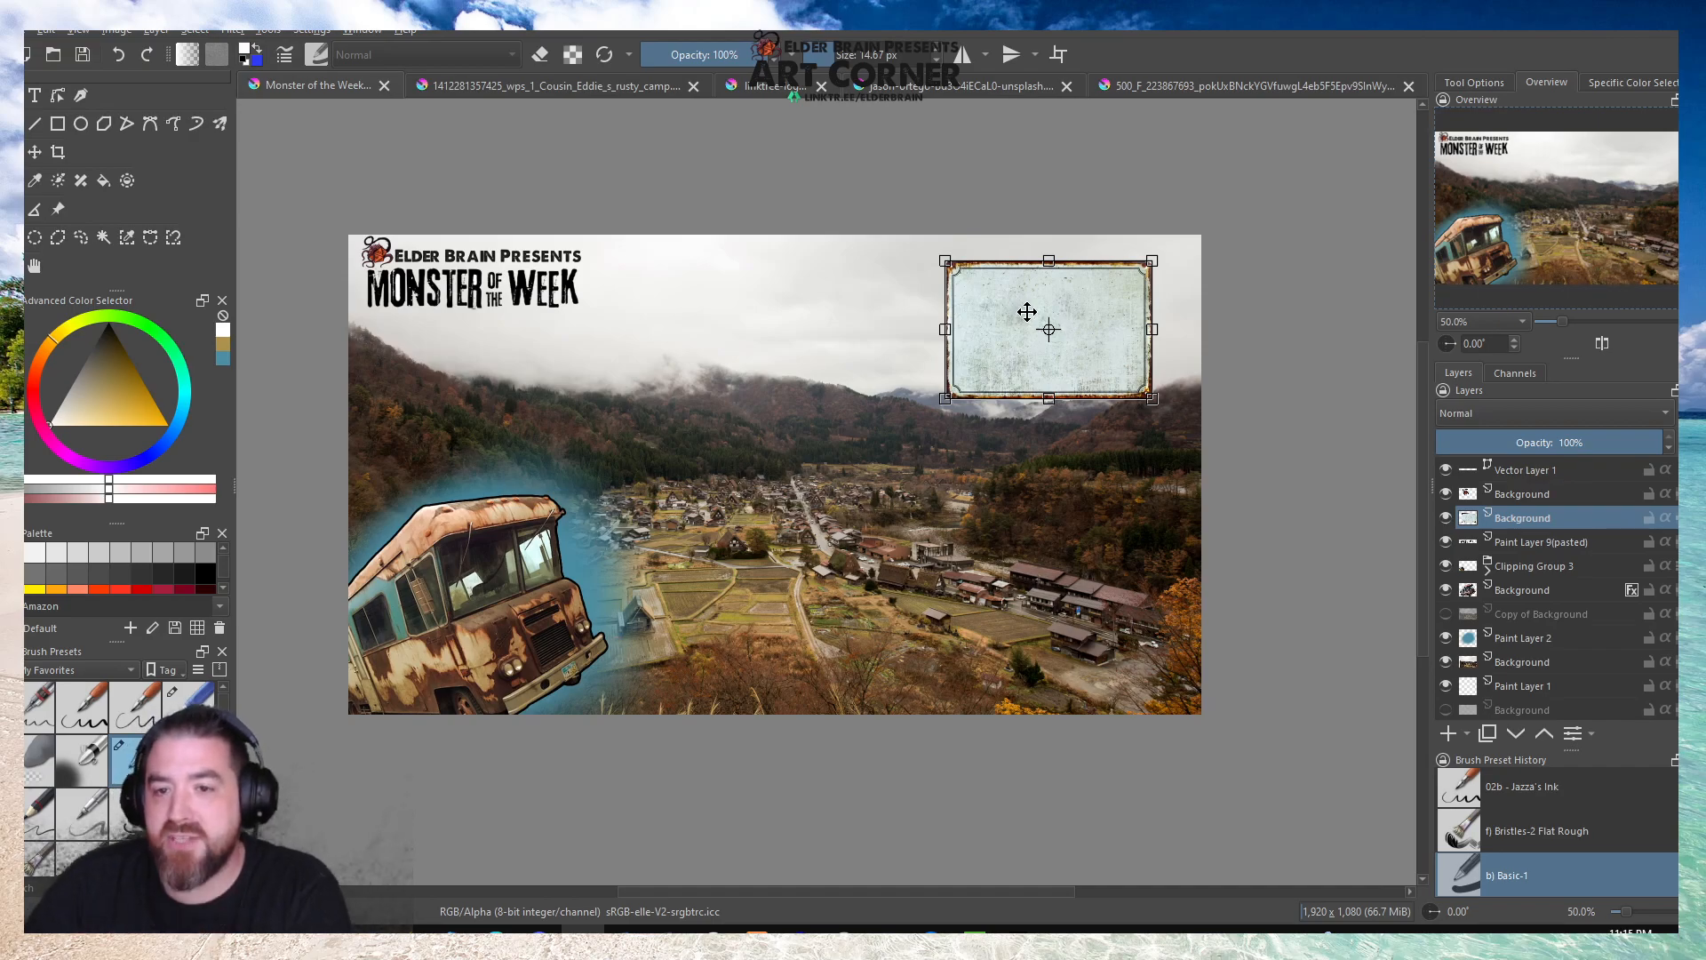
In the sign document, draw a rectangular selection about 397 × 273 px just inside the sign's inner border lines.
left_click(1170, 87)
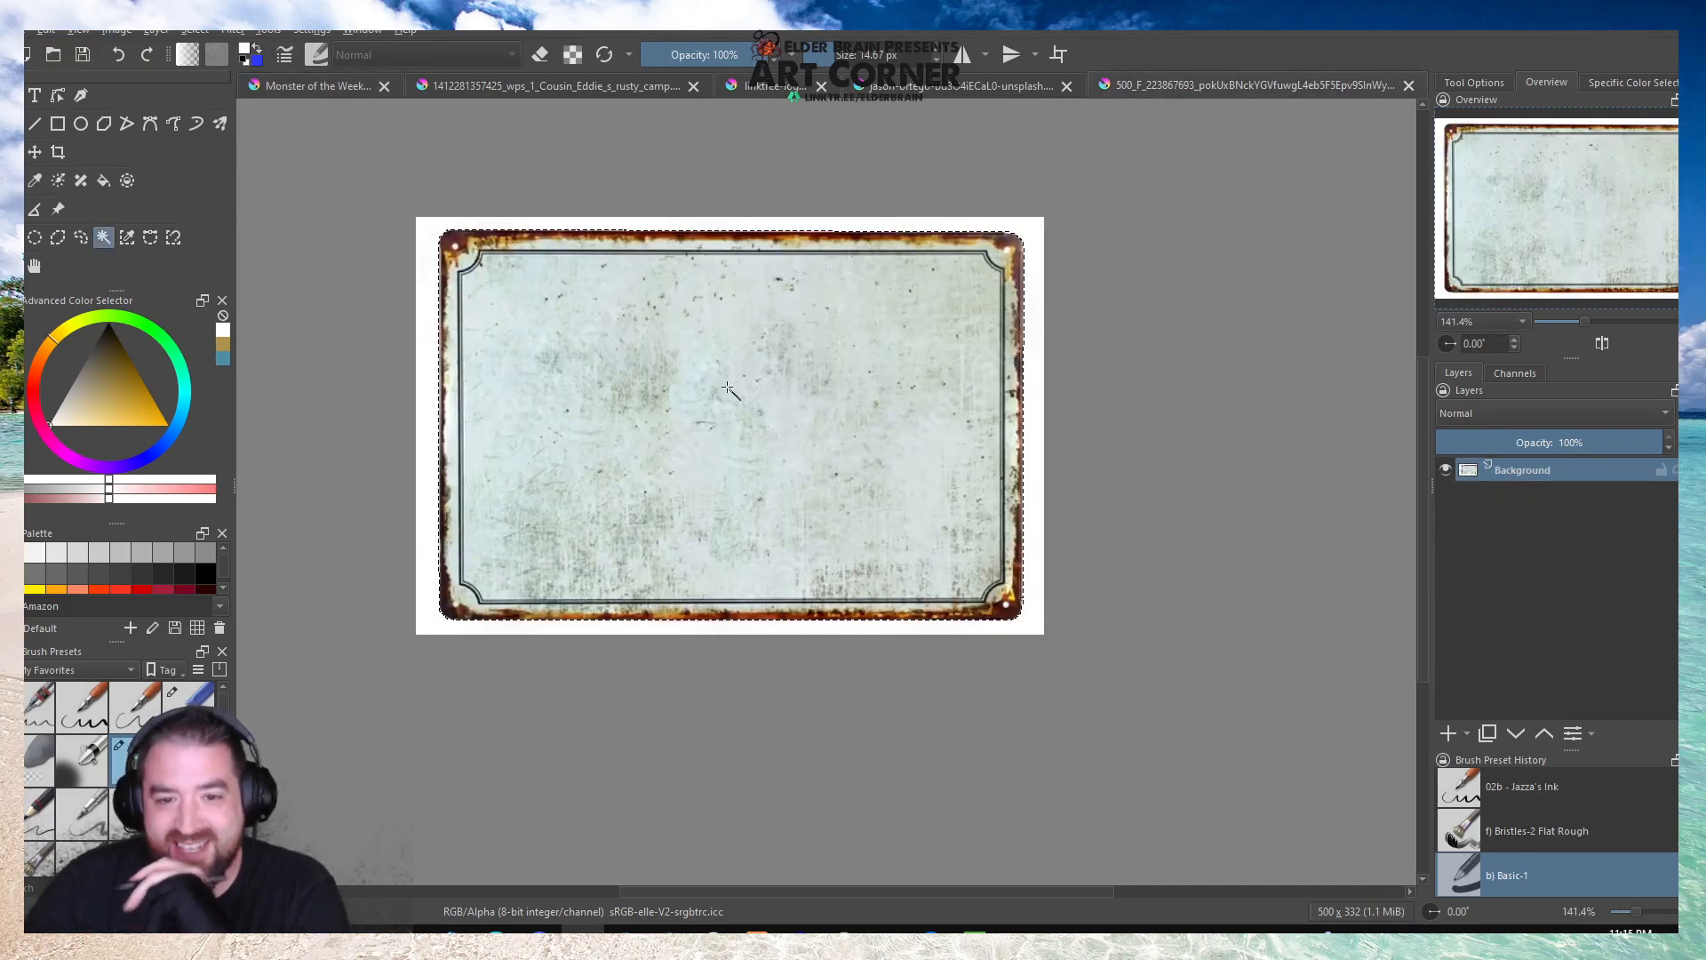
left_click(12, 237)
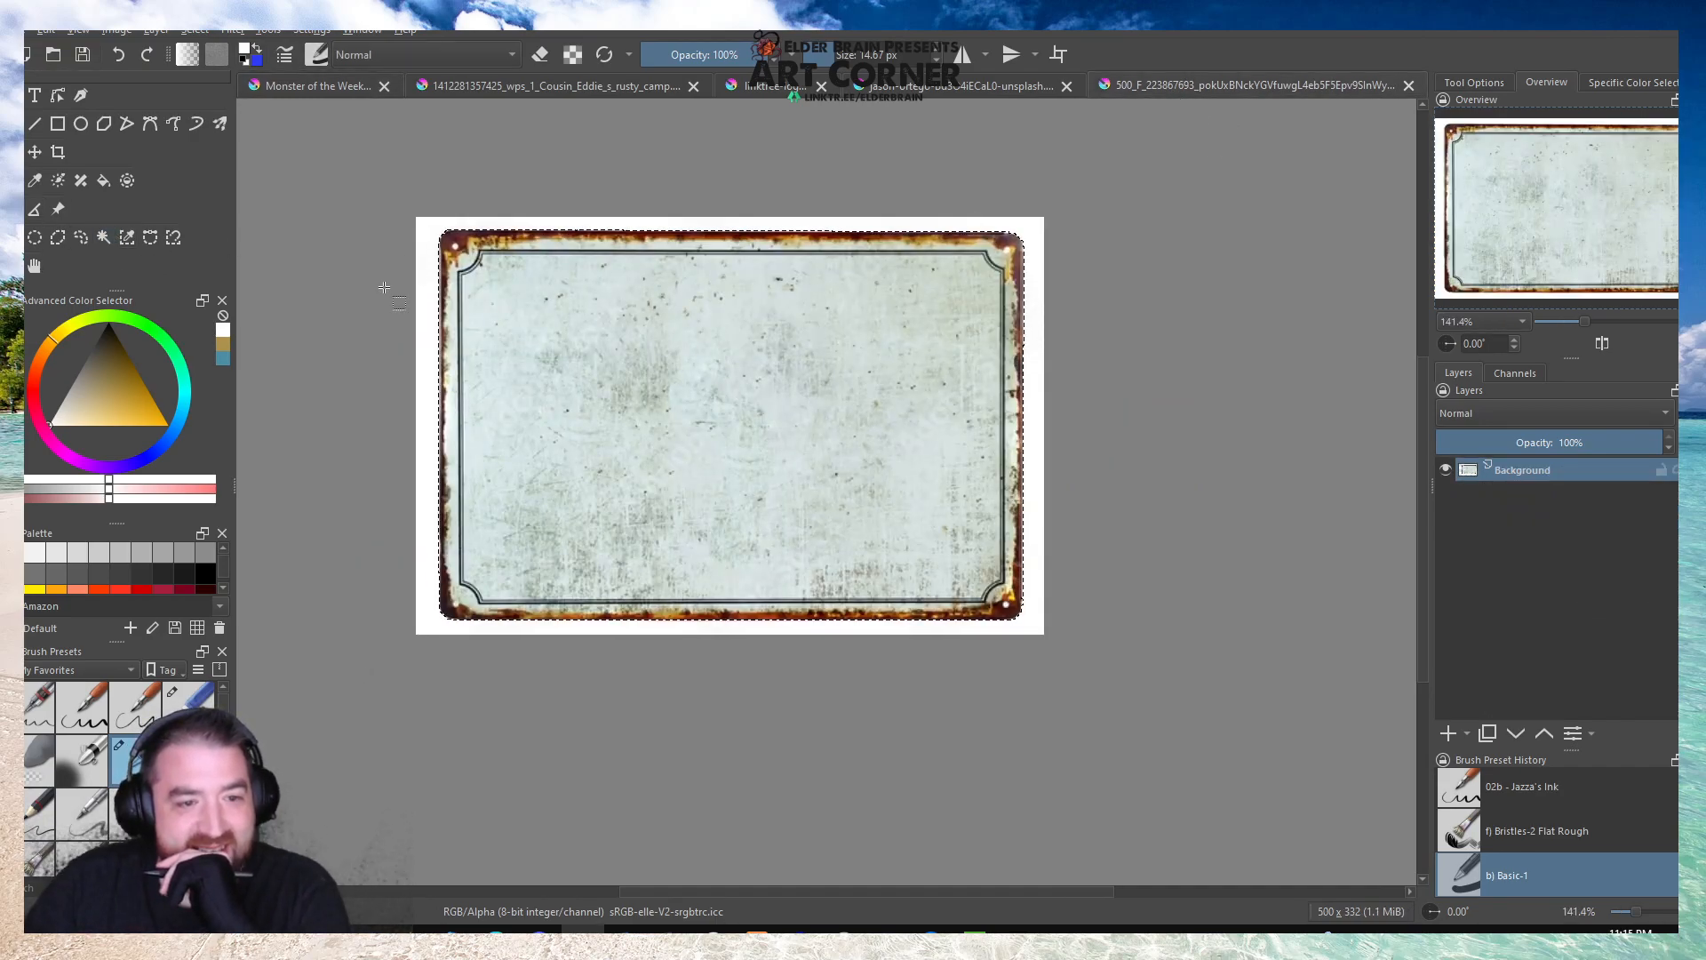
left_click(480, 266)
scroll(480, 264, "up", 1)
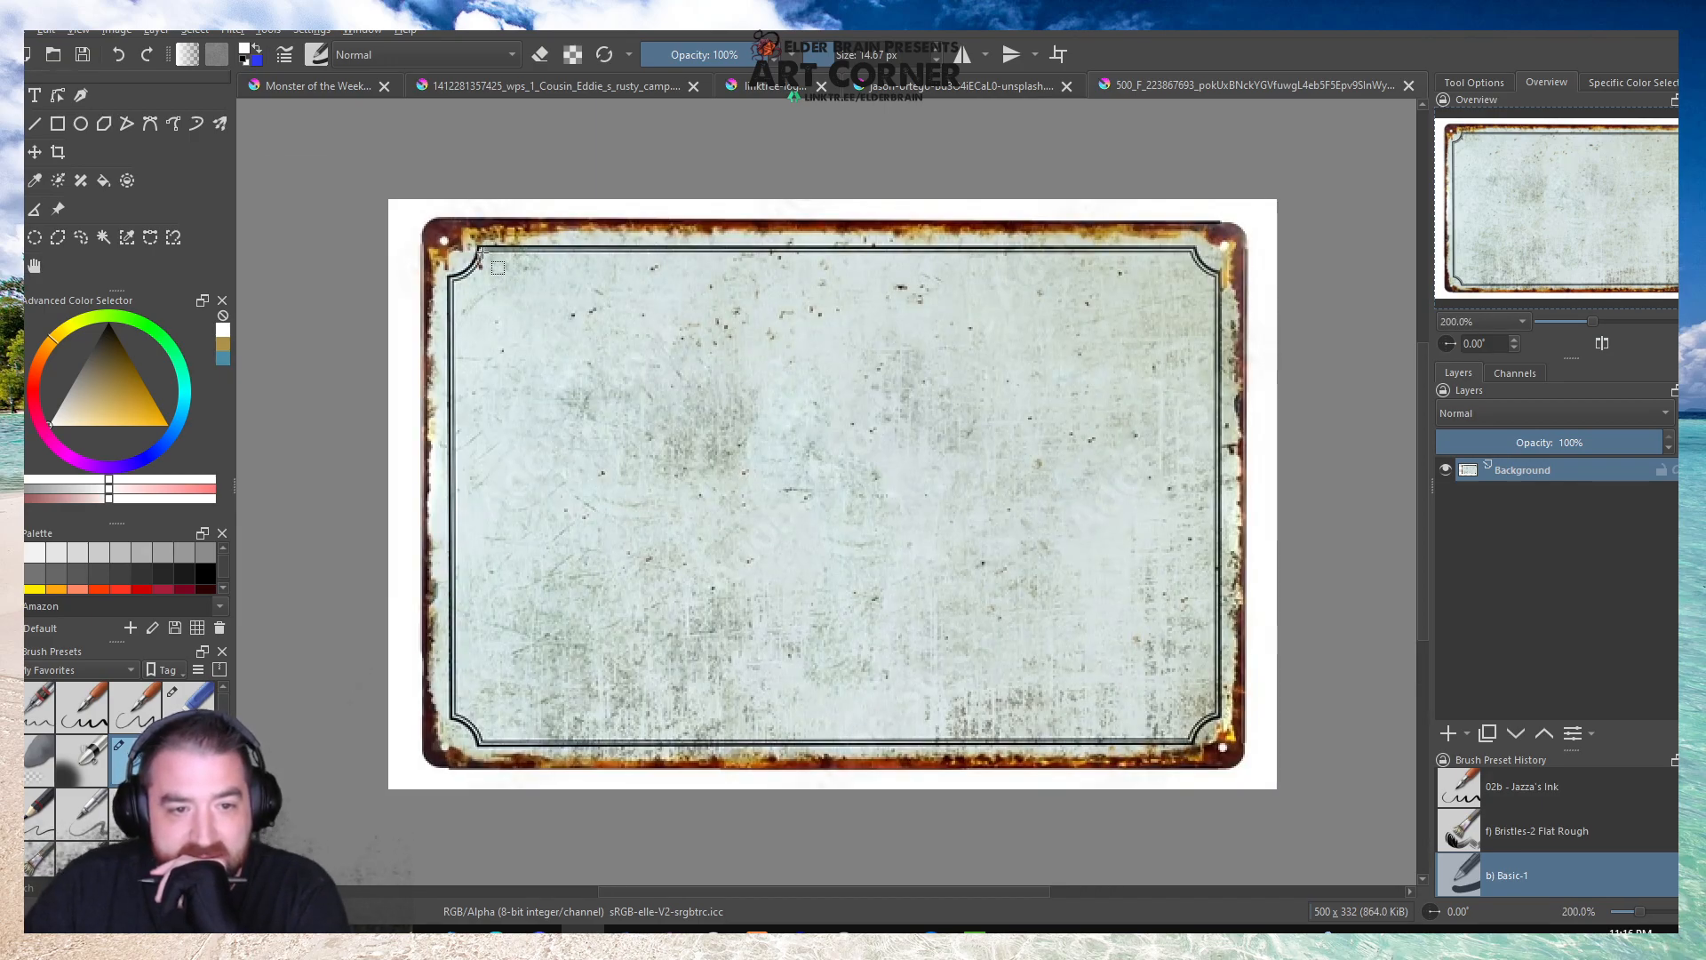
left_click_drag(480, 252, 1189, 740)
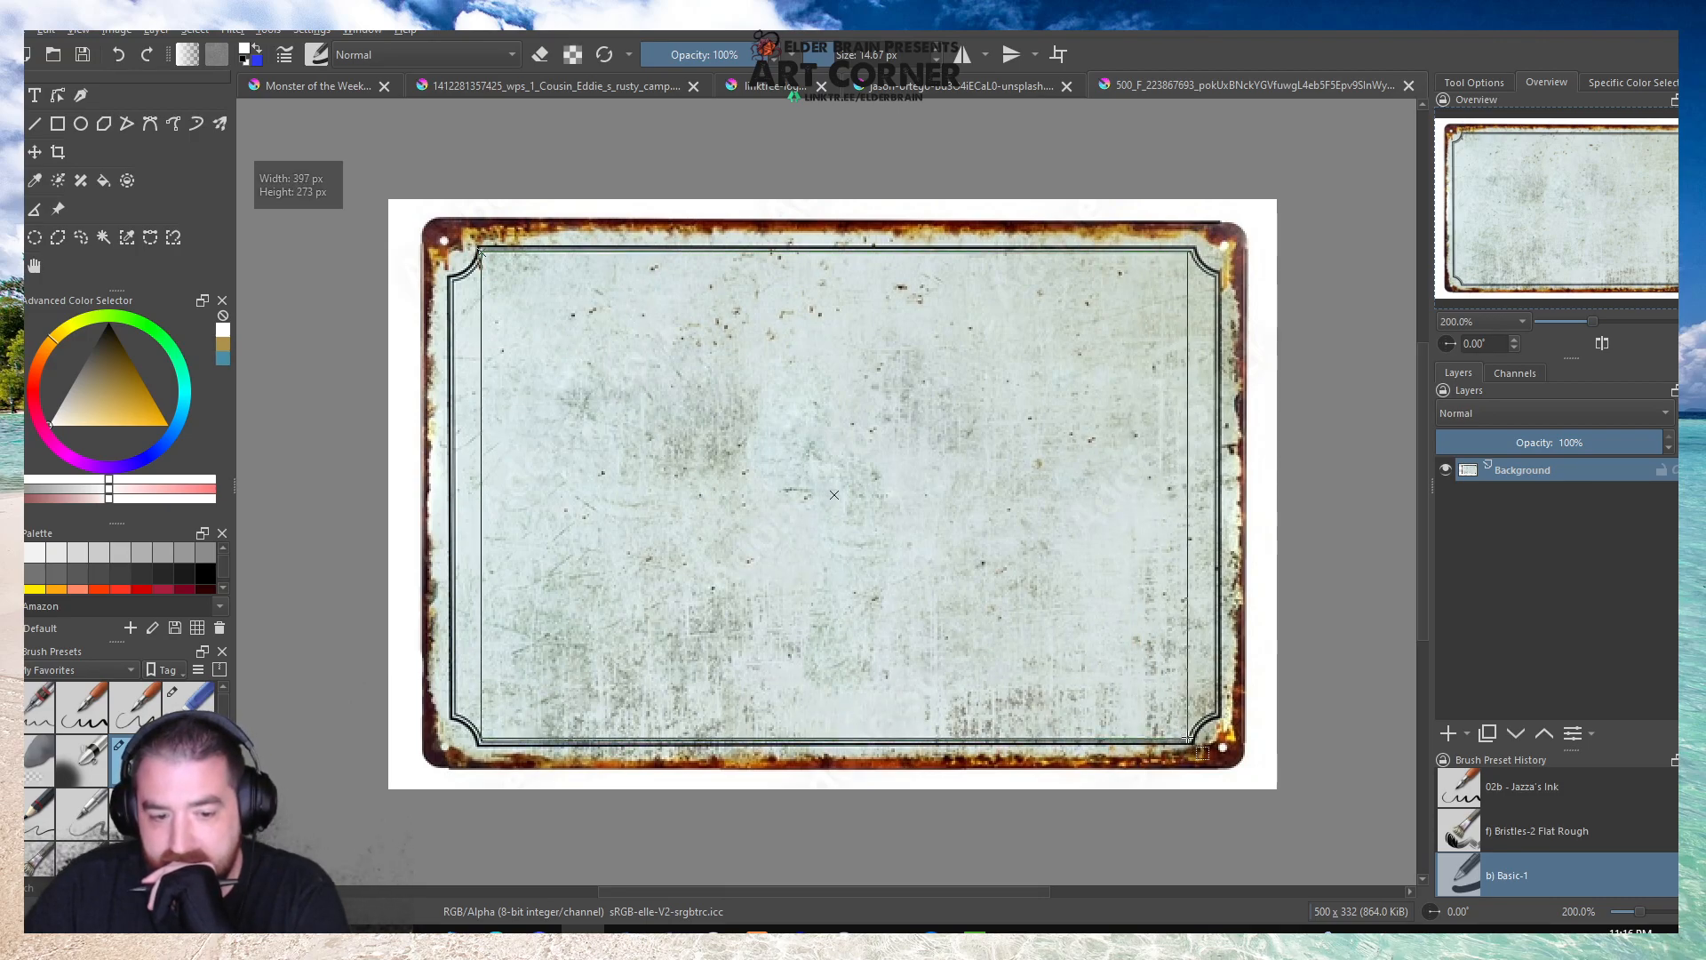
left_click_drag(1188, 739, 1192, 738)
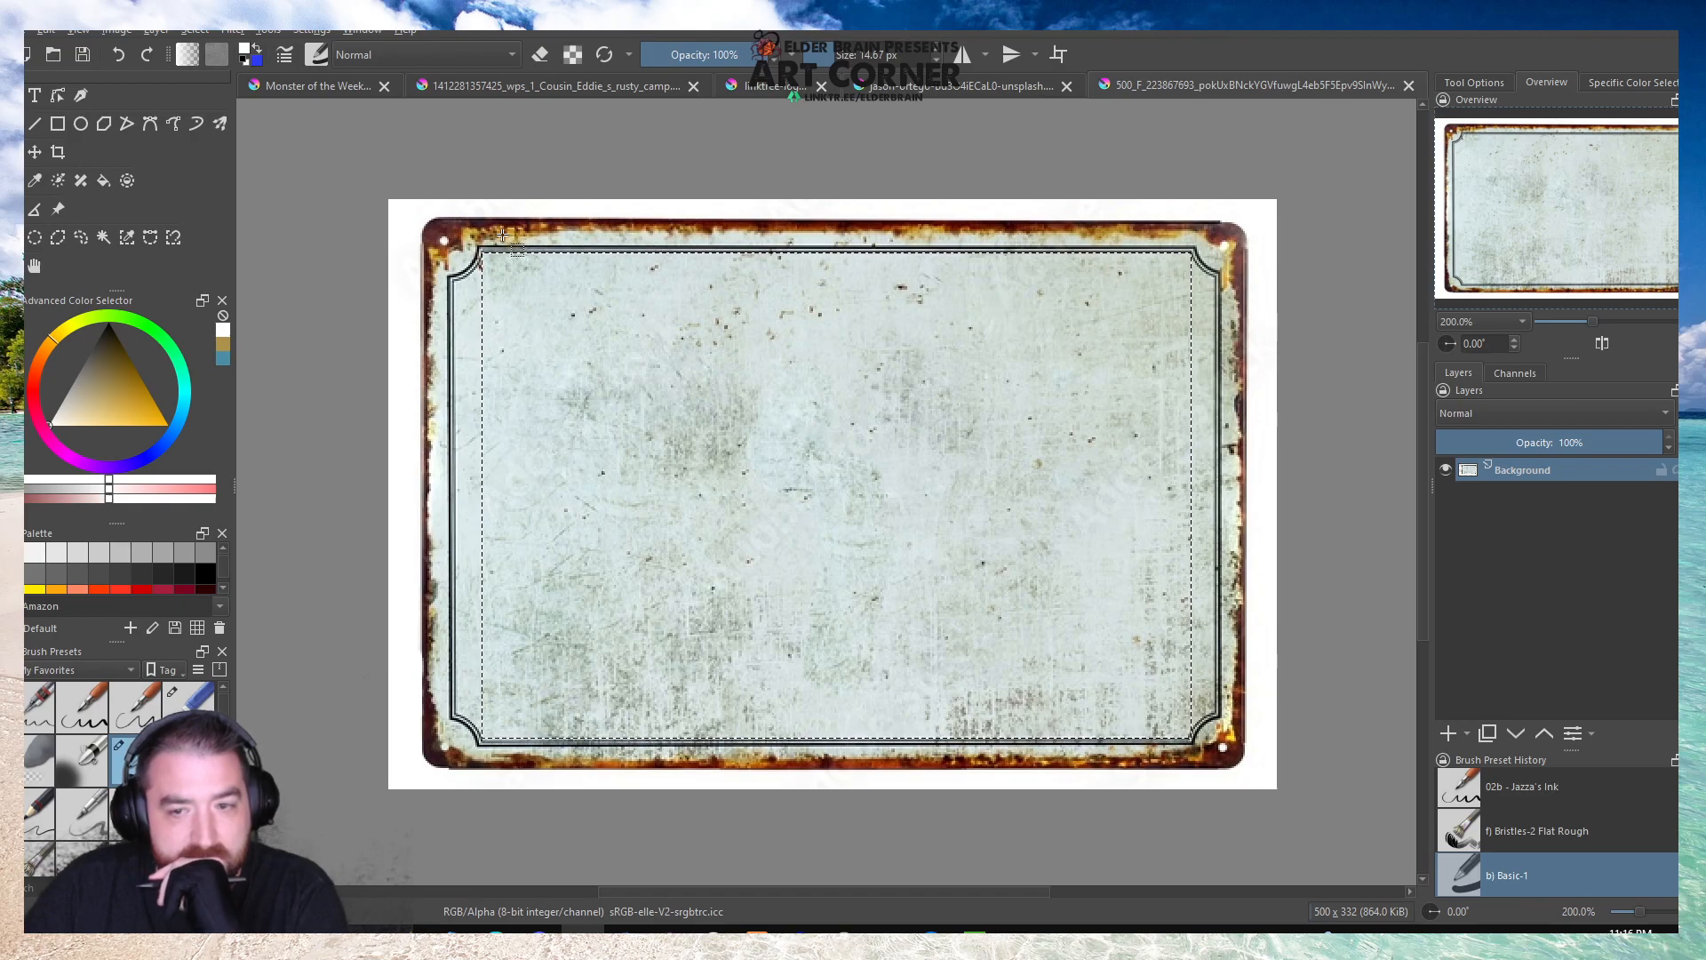
left_click(505, 280)
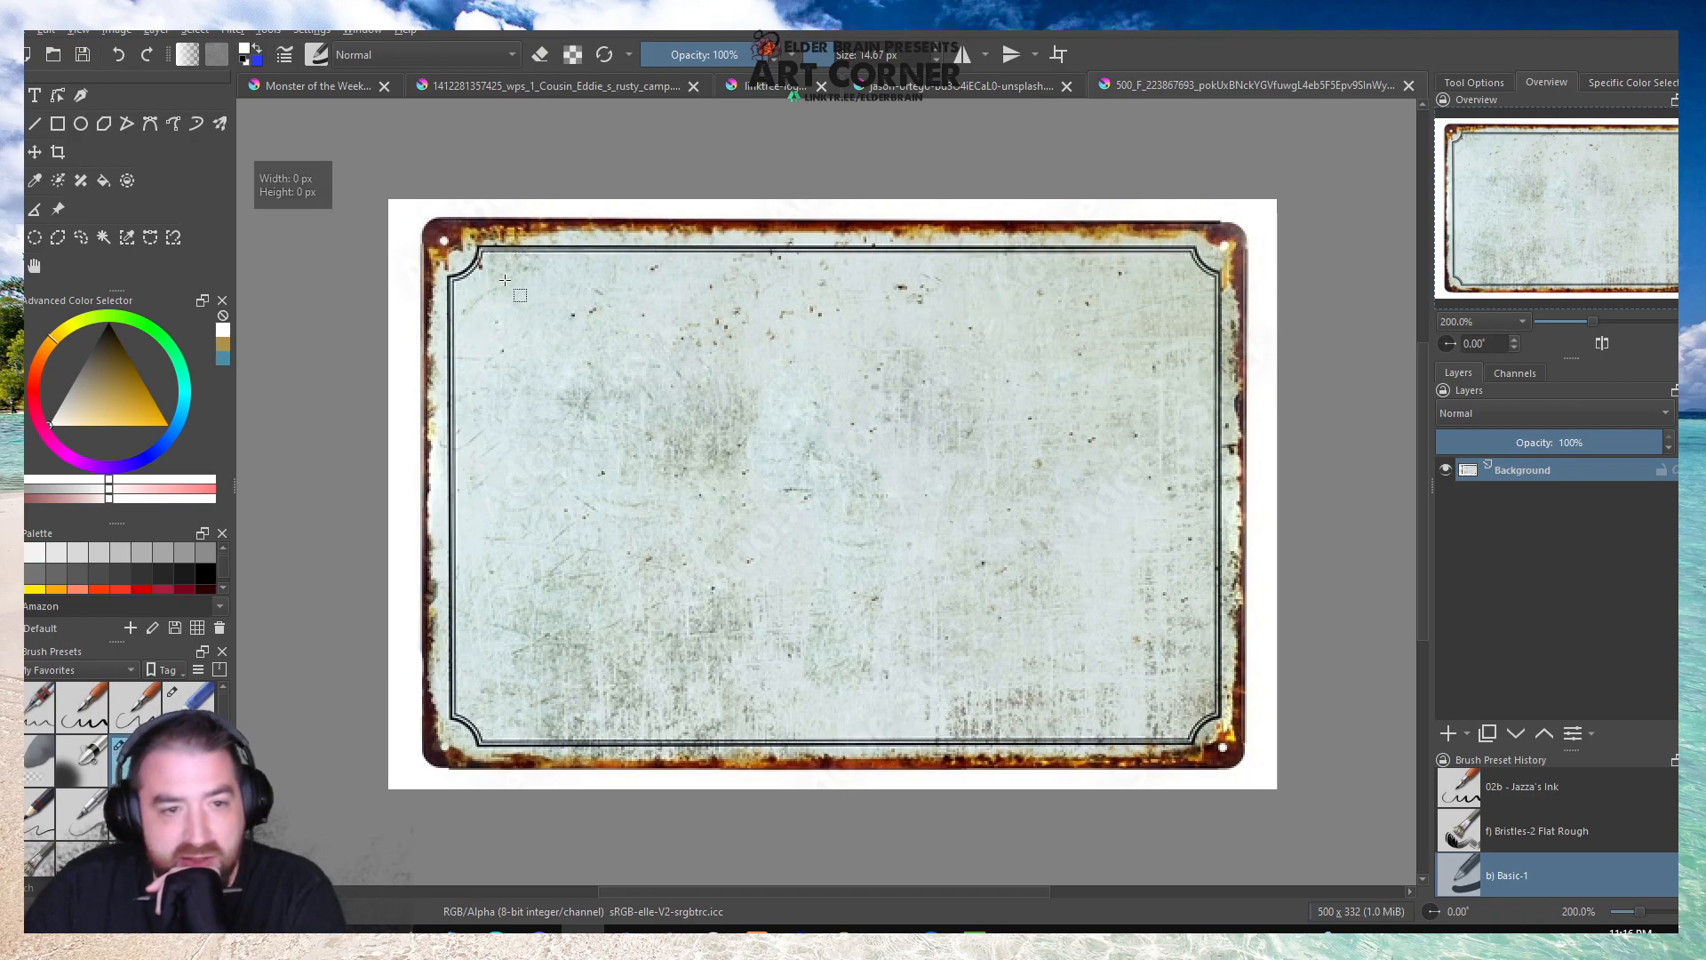
left_click_drag(480, 254, 1188, 738)
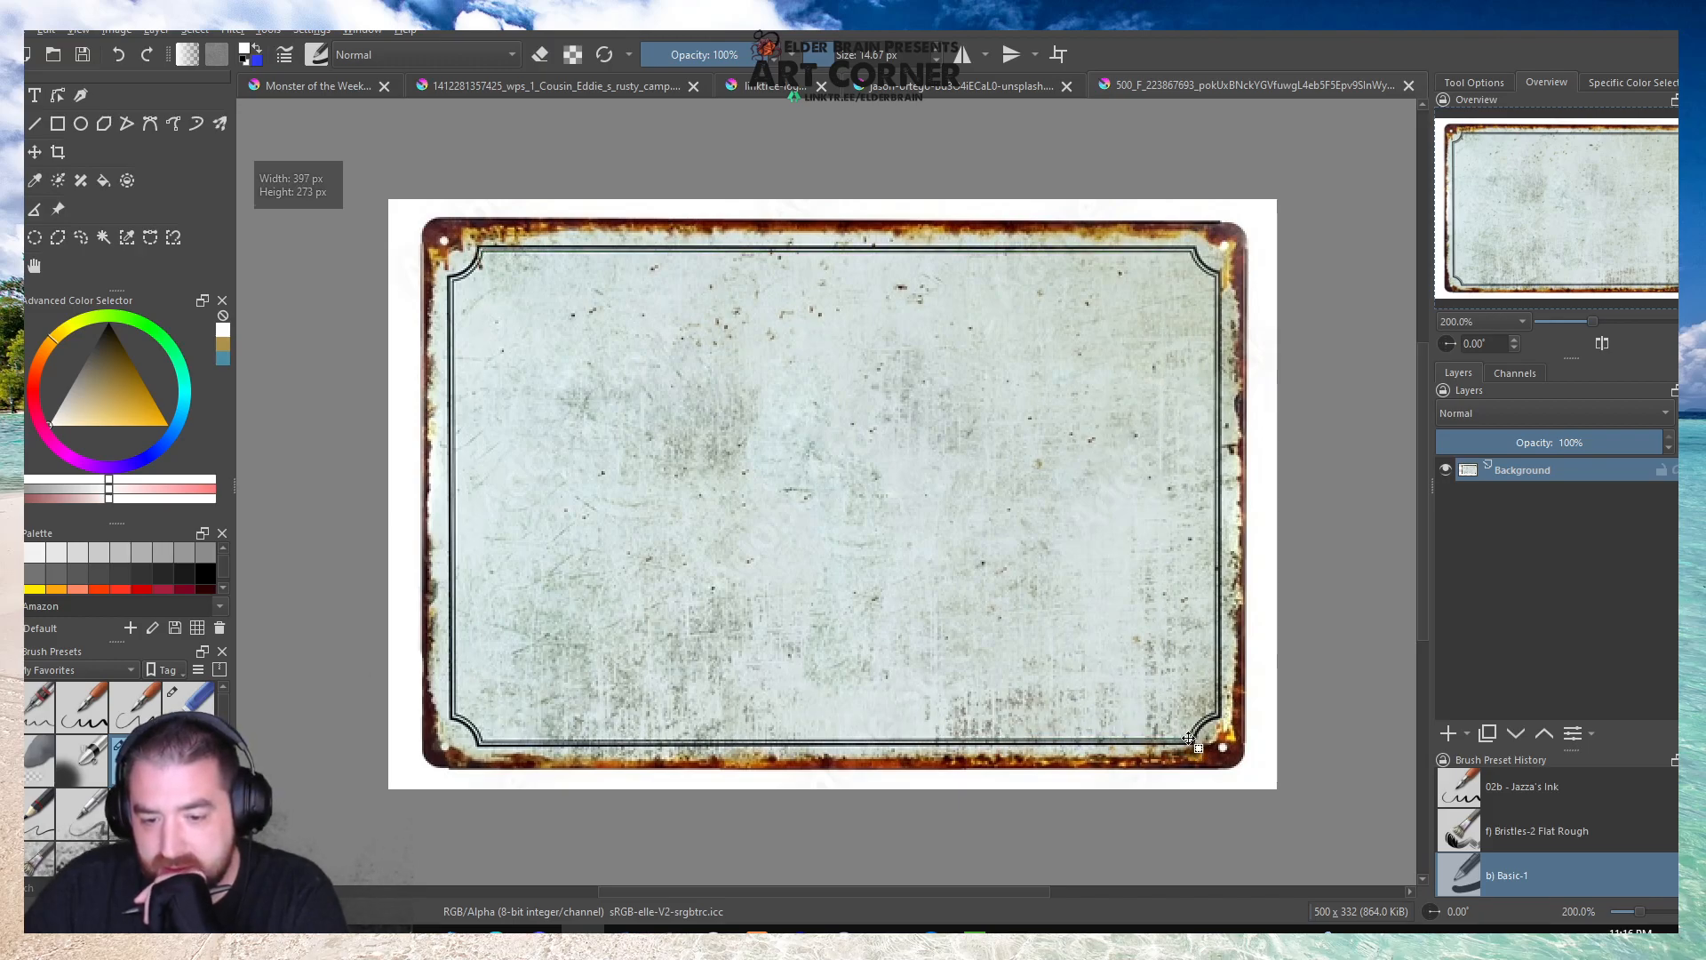
Duplicate the sign's Background layer with the original hidden, and clear the selected center from the copy.
right_click(1502, 471)
left_click(1489, 622)
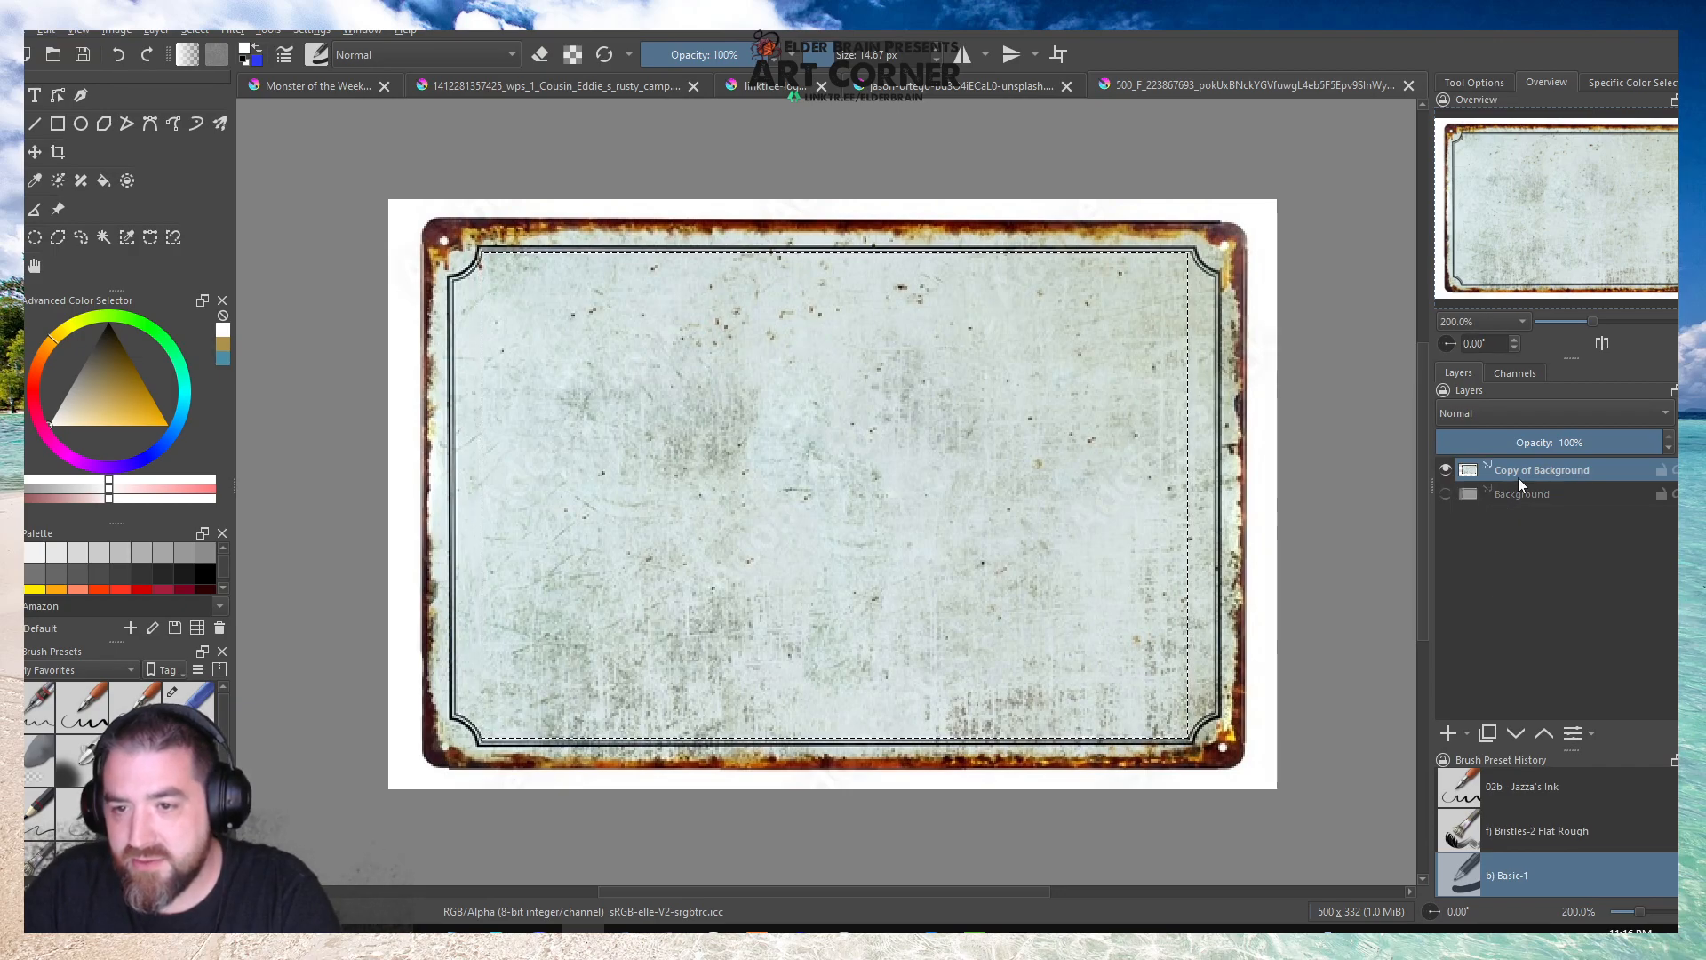
key("Delete")
left_click(466, 293)
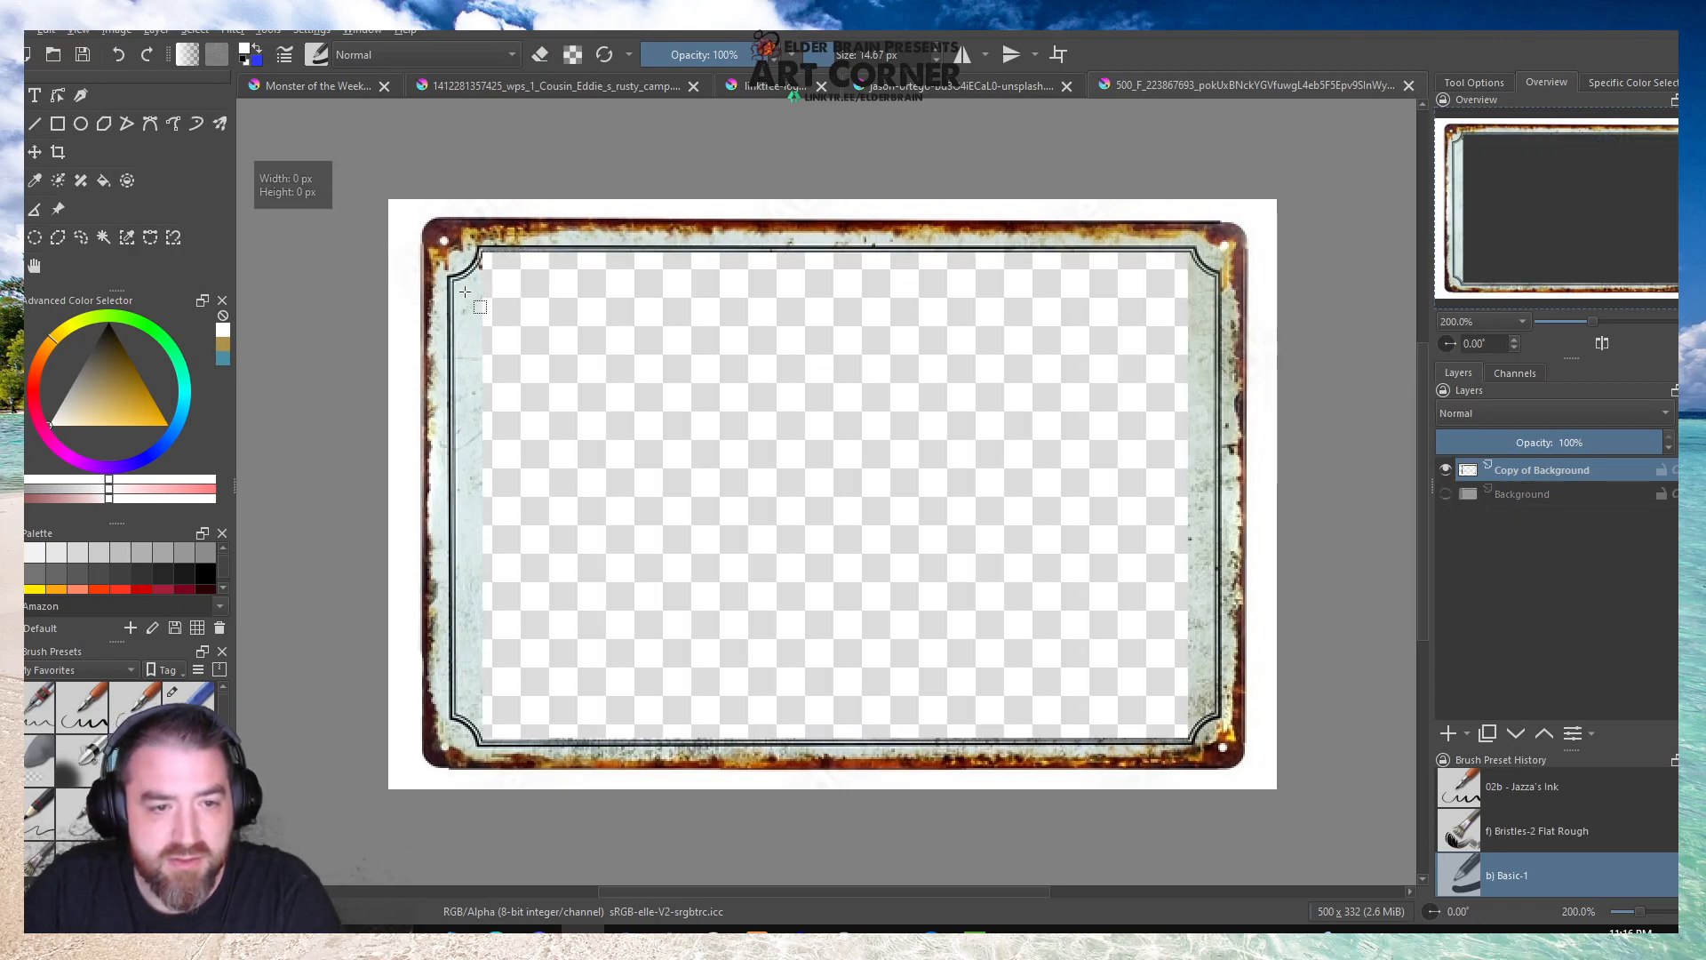
Clear the remaining side strips of the sign's panel with a wider rectangular selection reaching the inner border lines.
left_click_drag(453, 281, 831, 584)
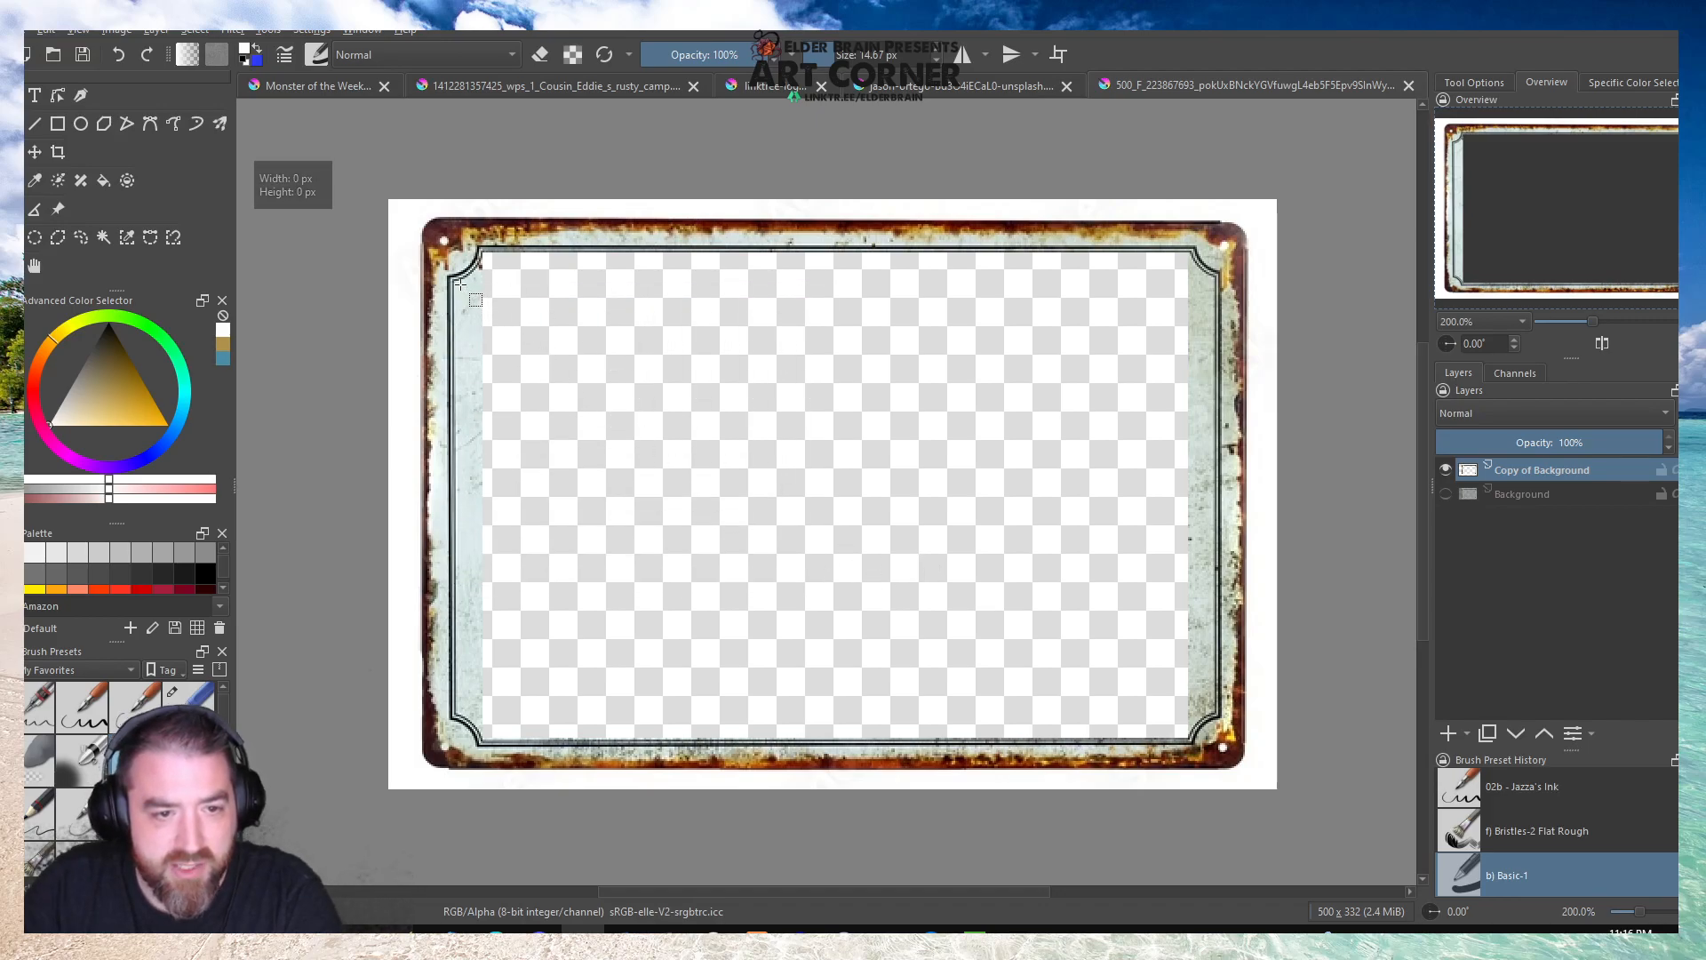
left_click_drag(456, 282, 1215, 713)
scroll(1201, 263, "up", 2)
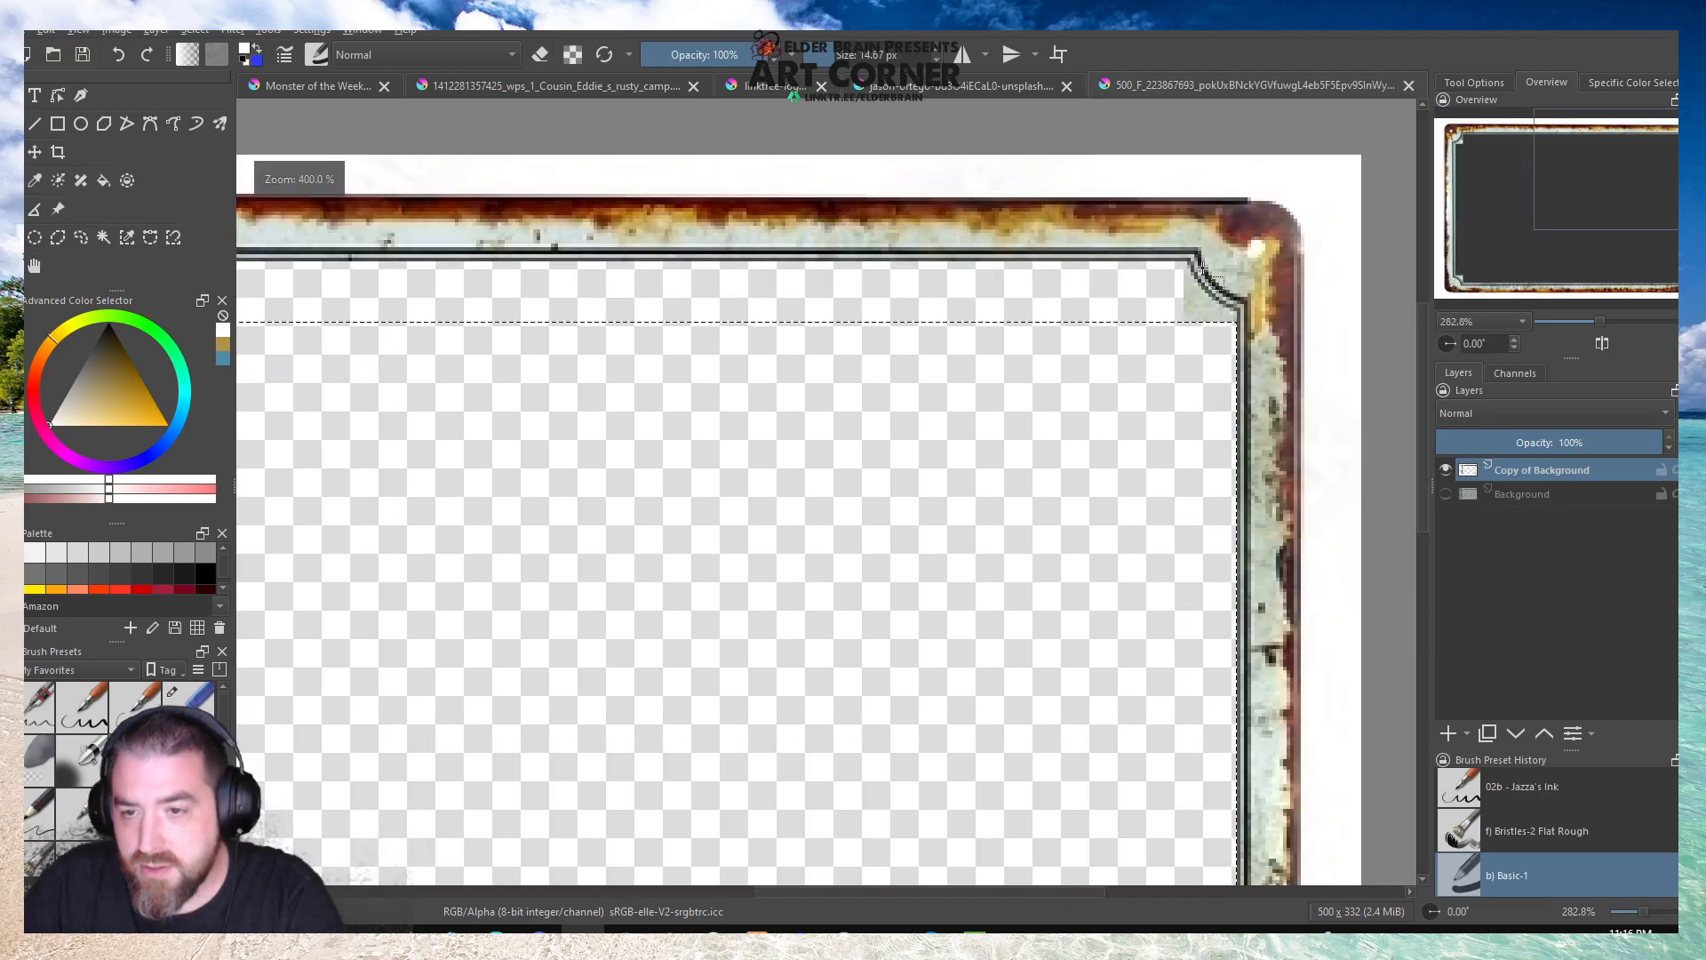
scroll(1201, 263, "up", 3)
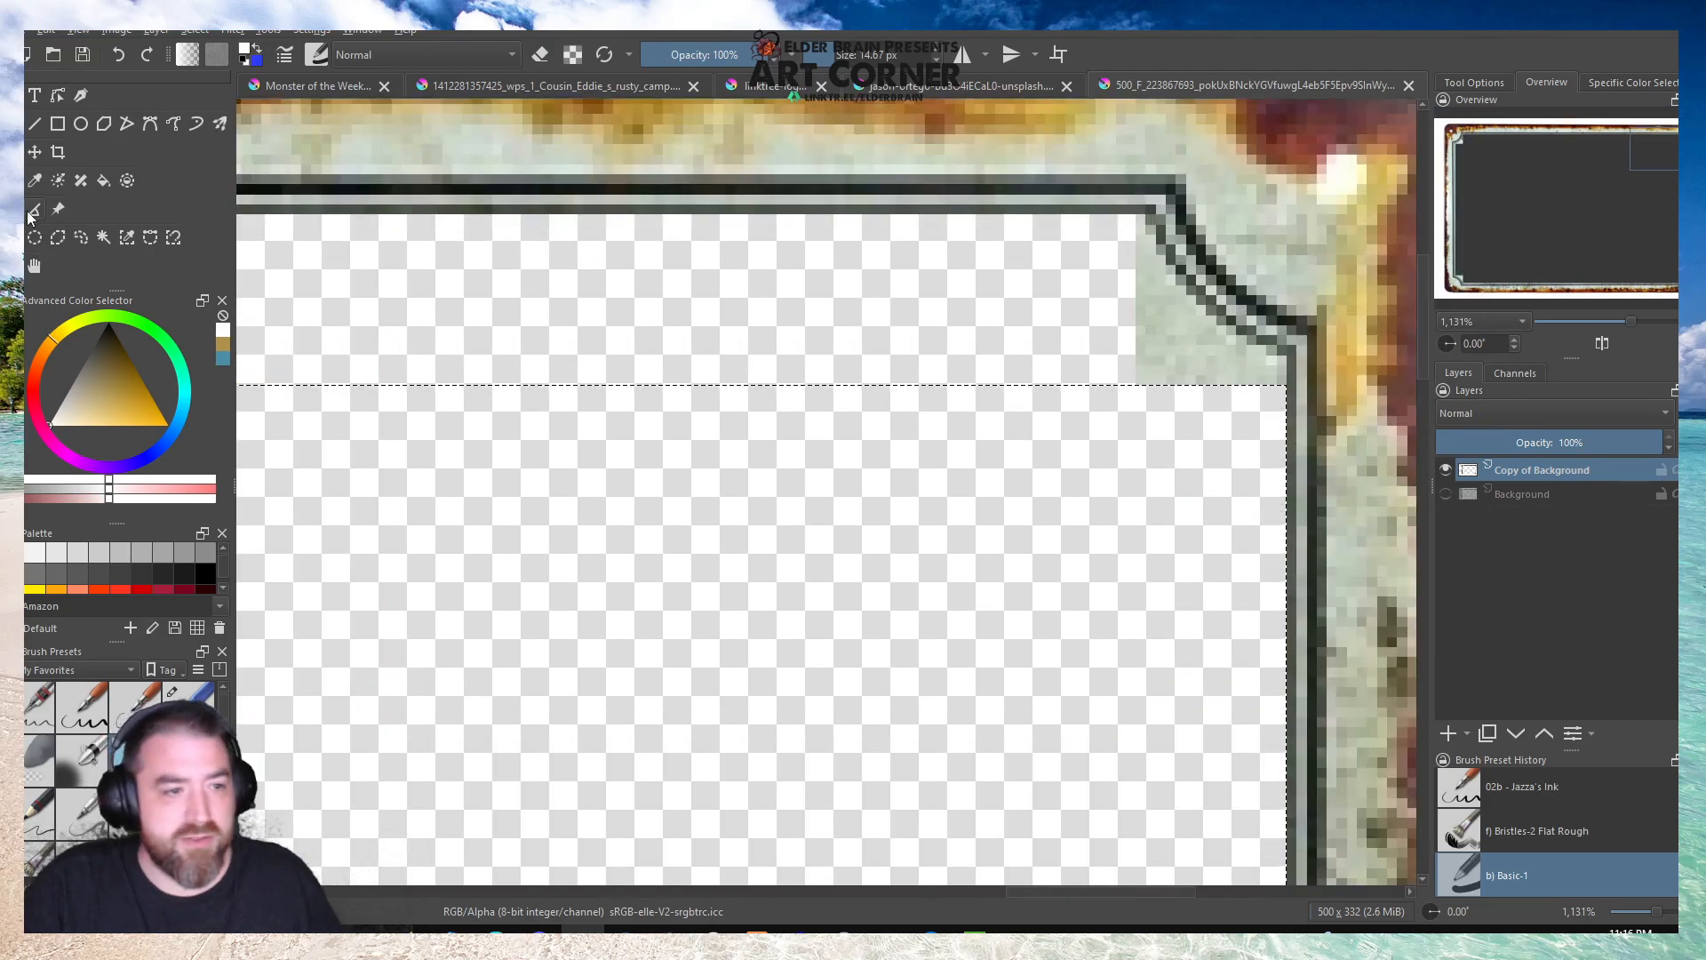
Deselect, and erase the leftover panel piece in the frame's upper-right corner up to the curved border with Eraser Small at 9 px.
left_click(189, 710)
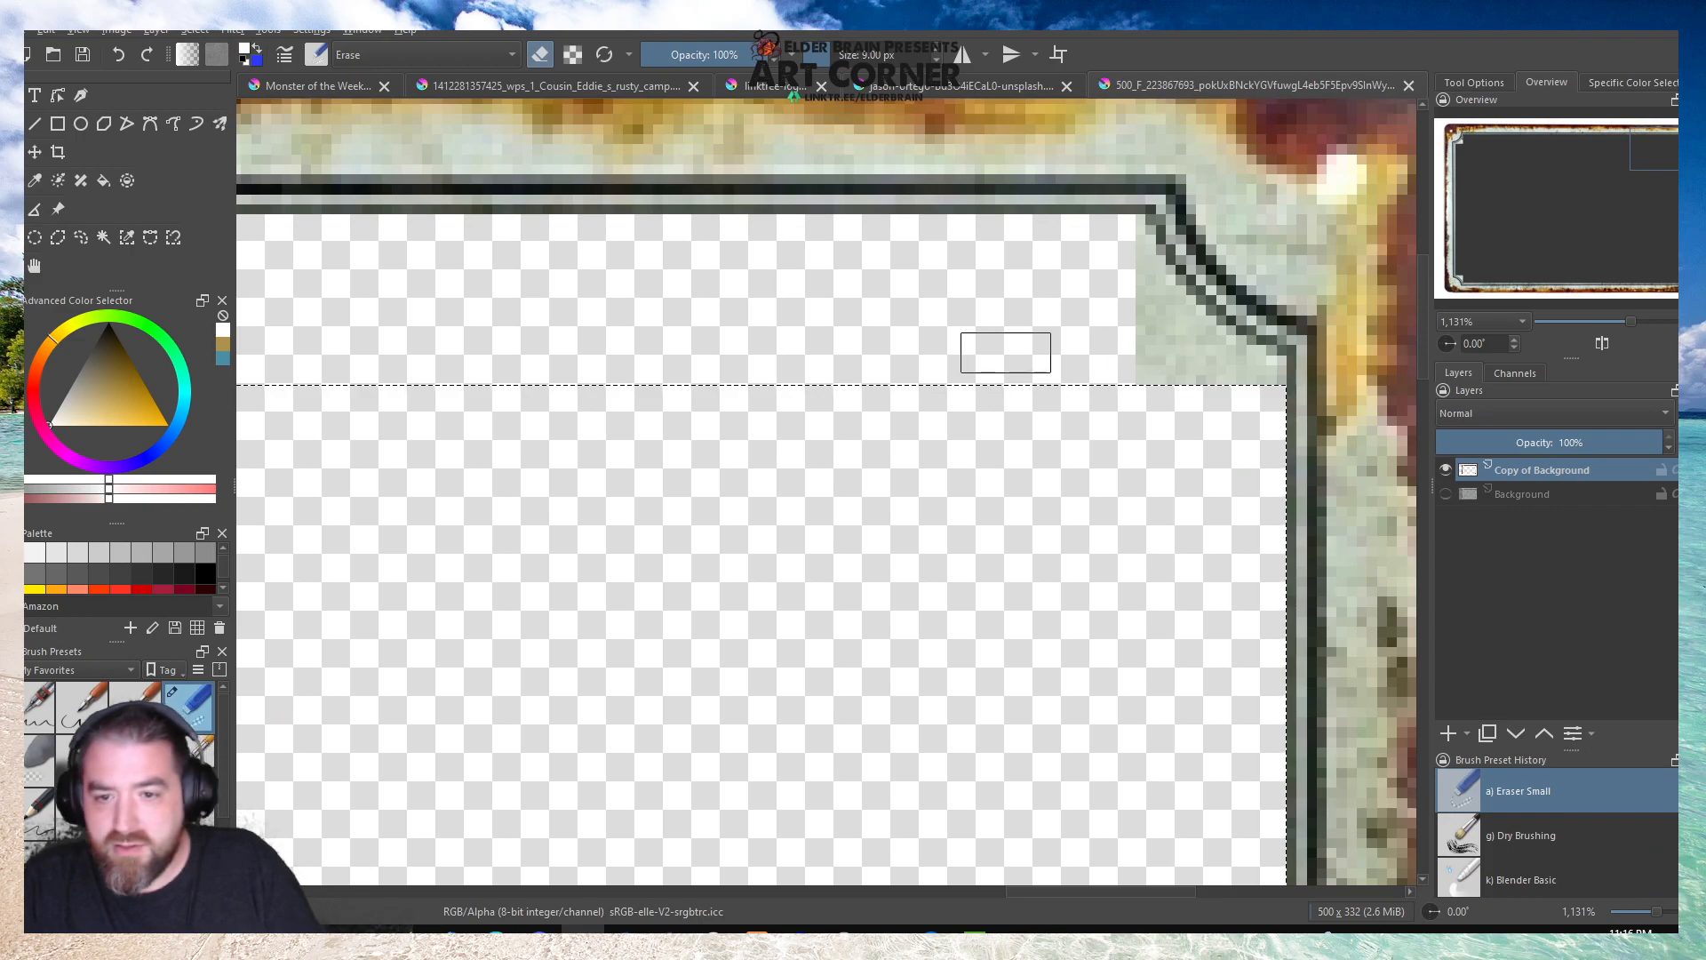
left_click(512, 310)
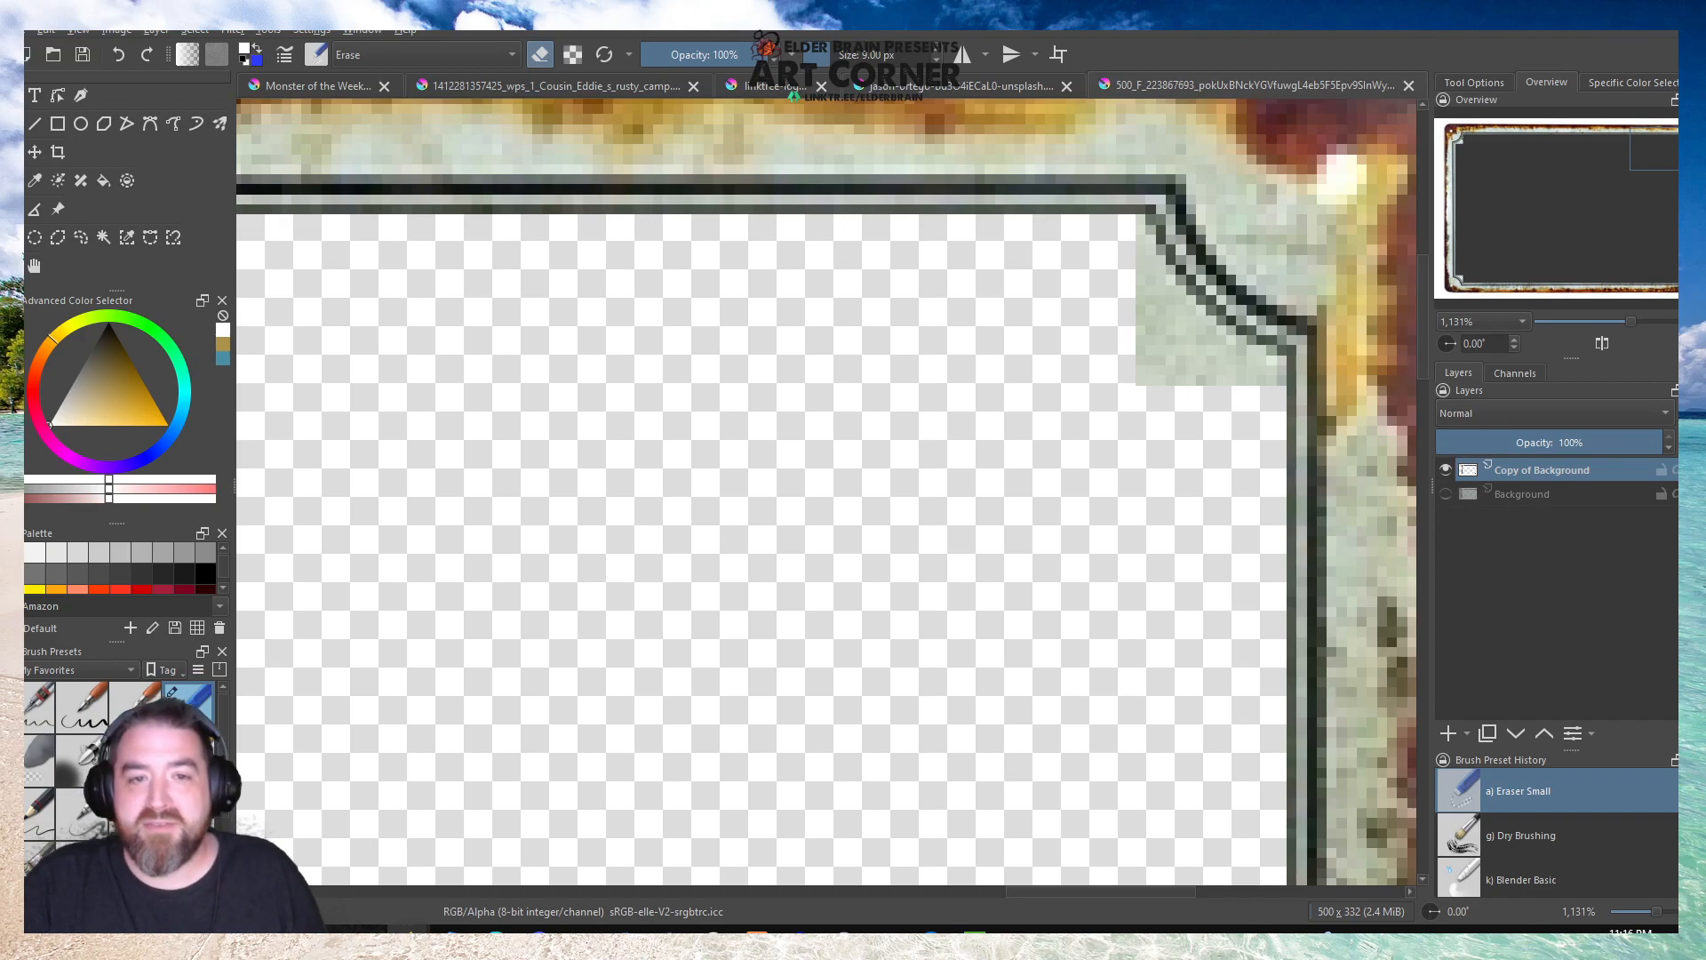
left_click(83, 55)
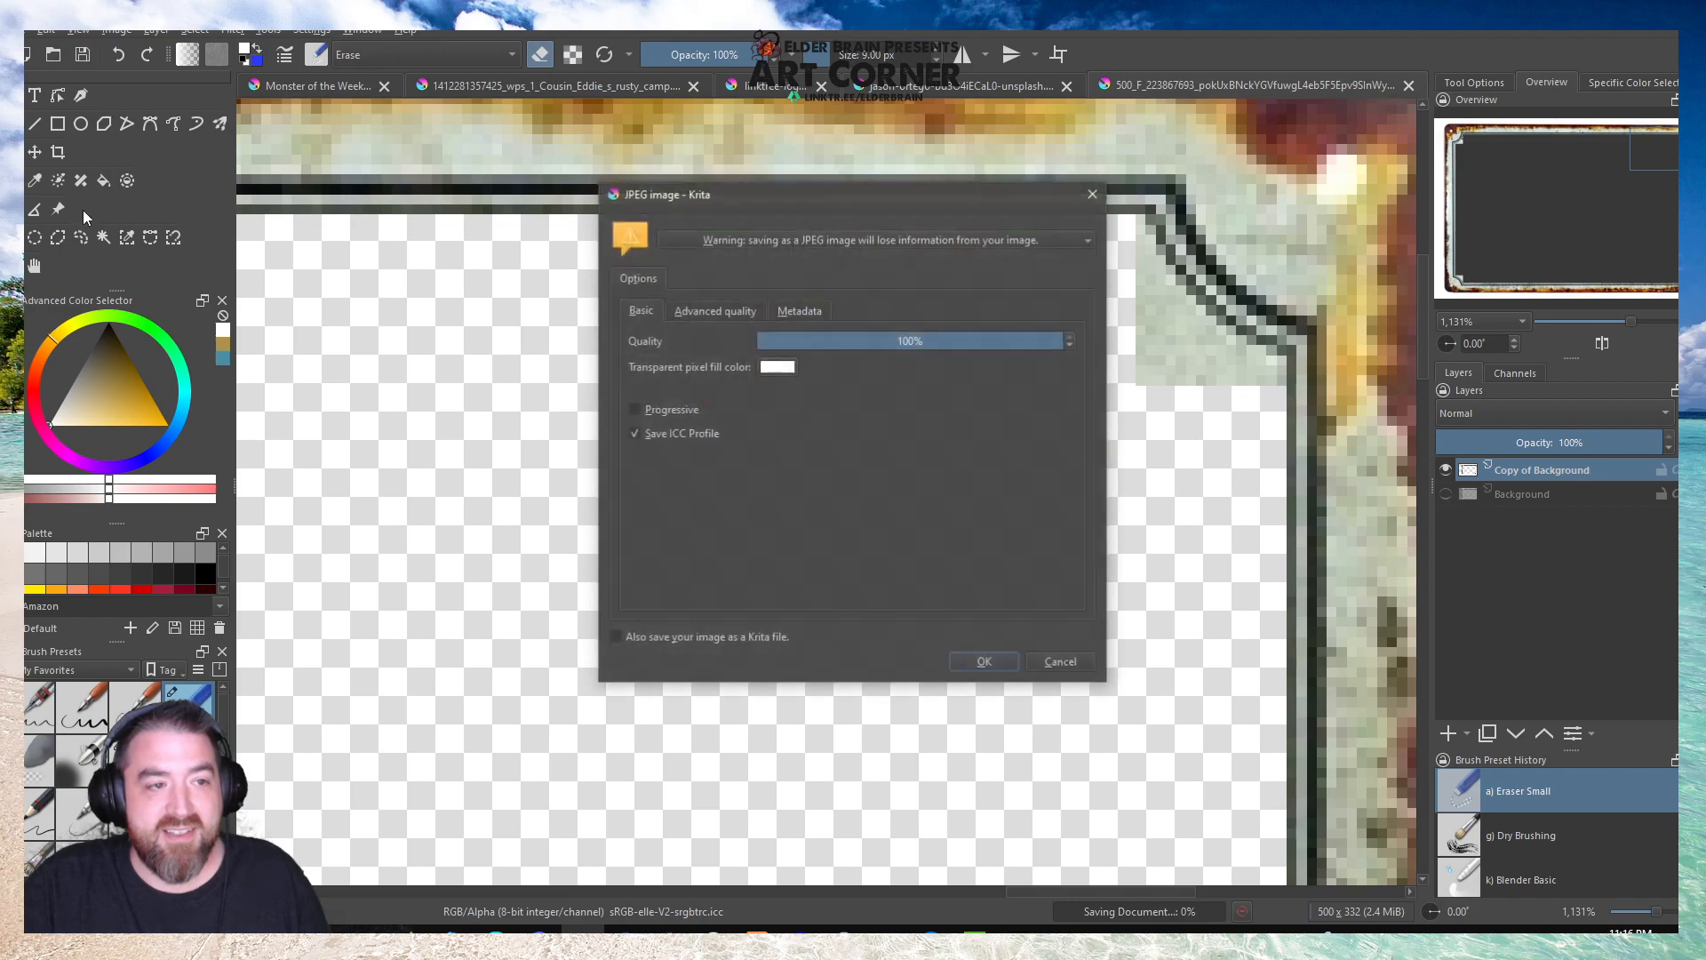
left_click(1054, 658)
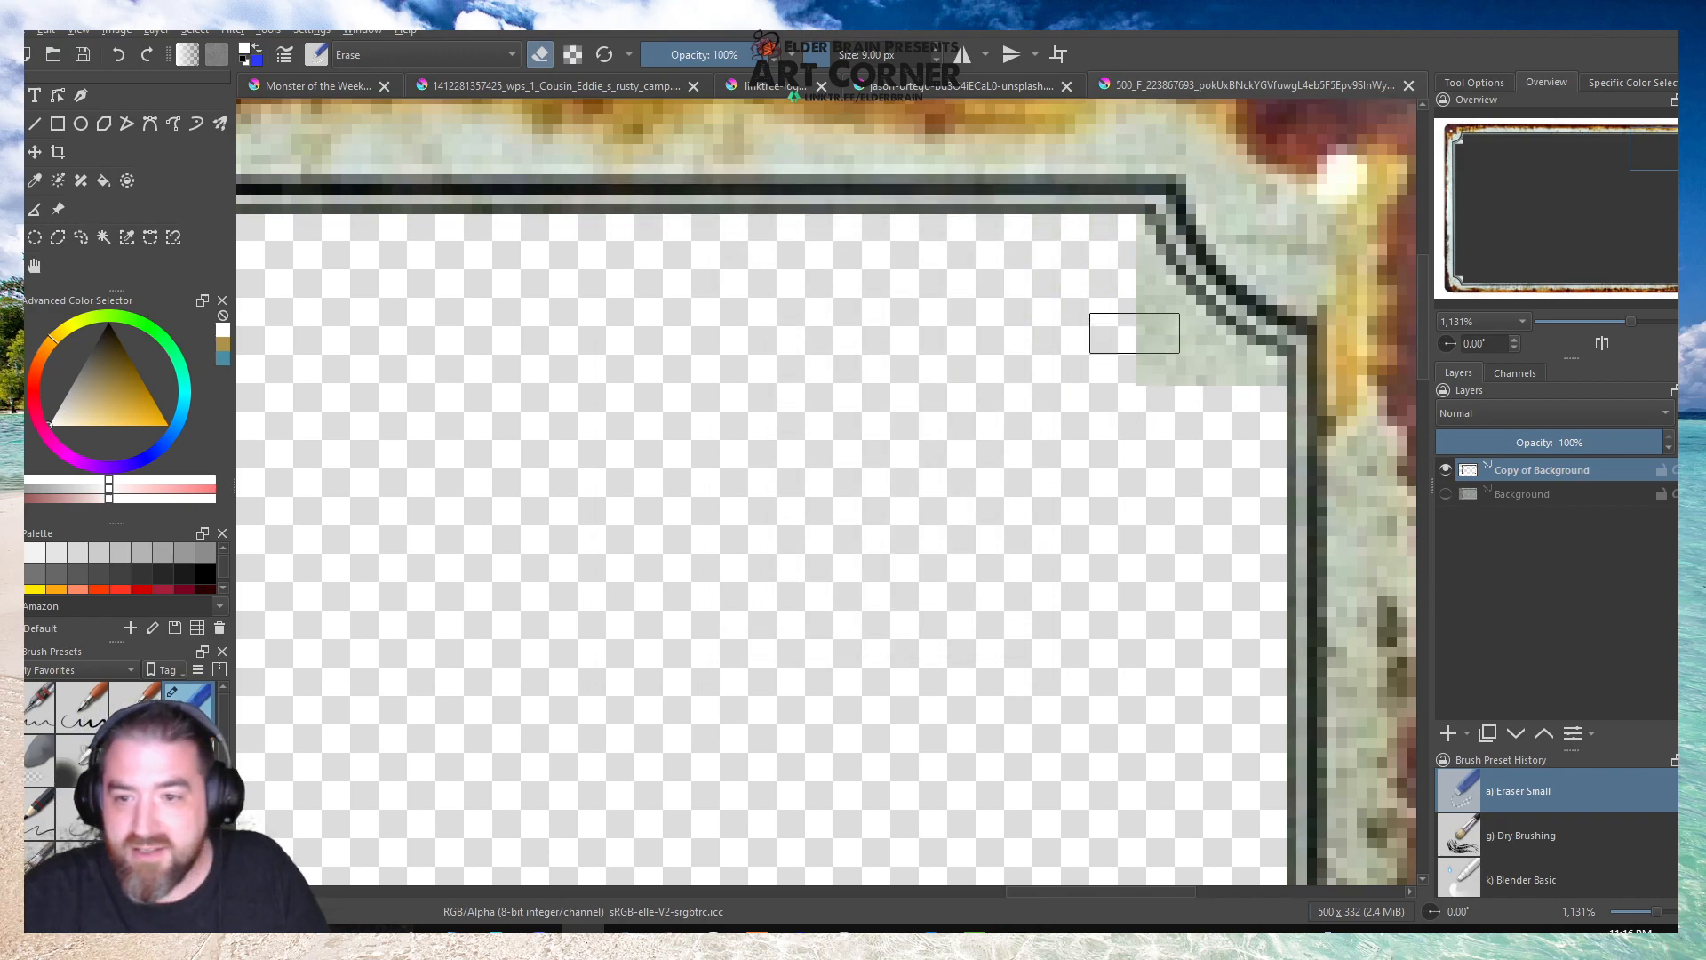
mouse_move(1107, 253)
left_mouse_down()
mouse_move(1165, 341)
mouse_move(1238, 377)
mouse_move(1161, 373)
left_mouse_up()
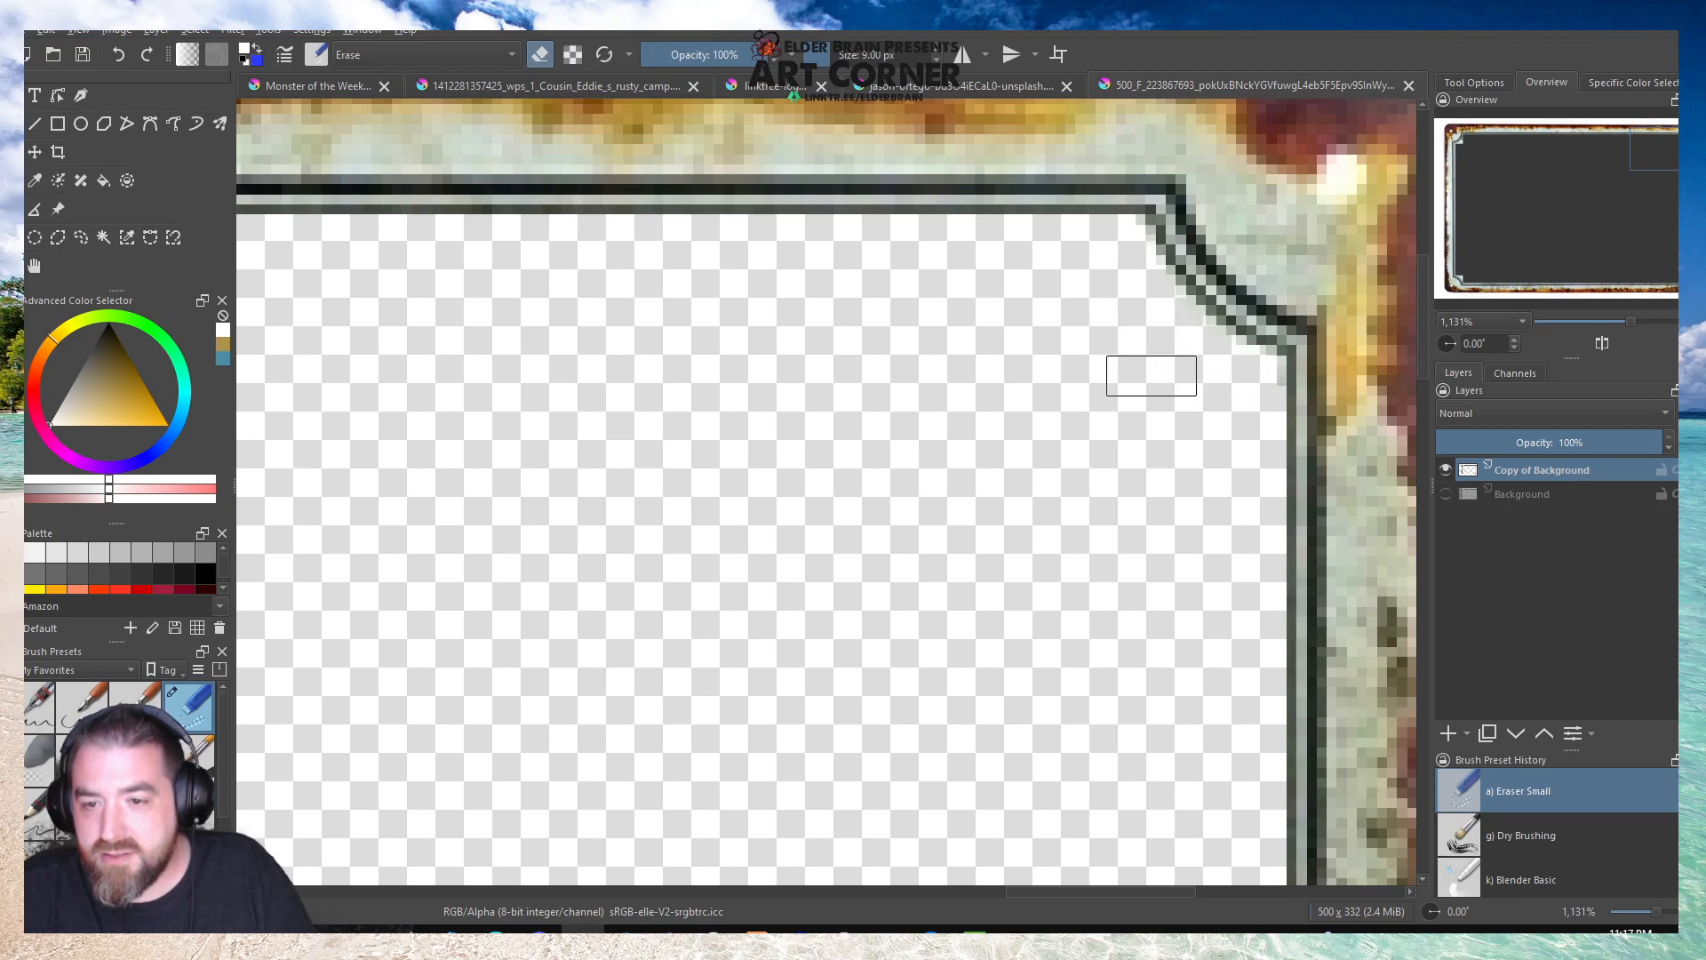
scroll(1121, 311, "down", 7)
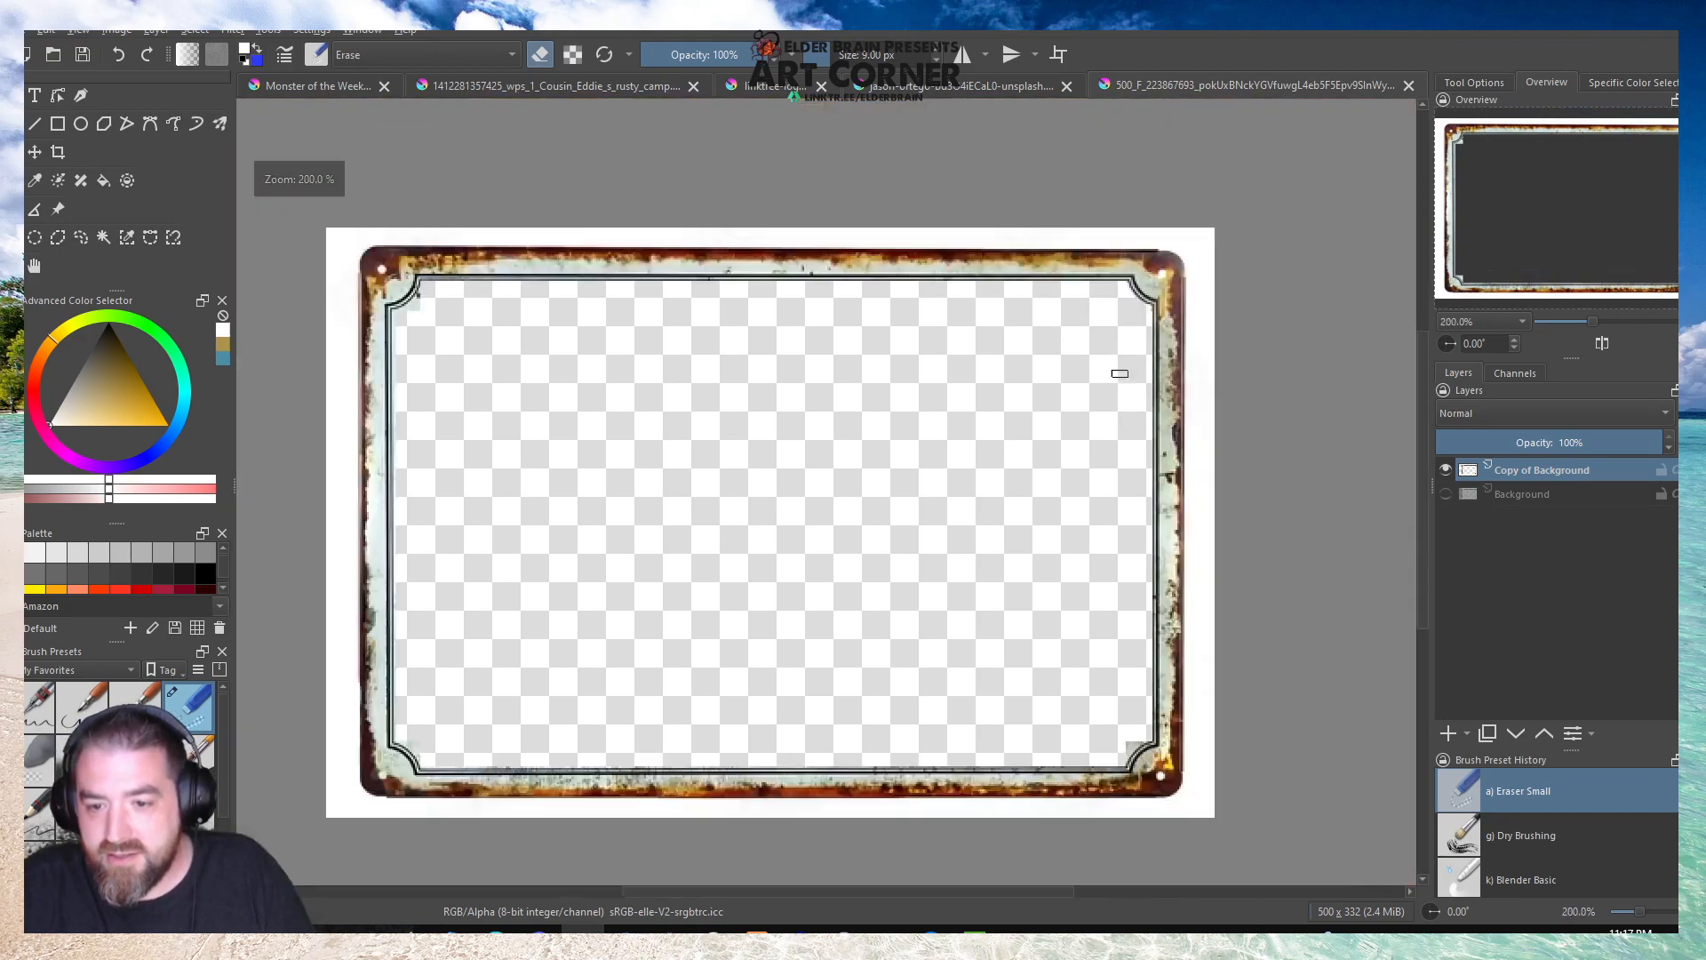
Erase the leftover panel piece in the frame's lower-right corner up to the curved border line.
scroll(1137, 543, "up", 5)
scroll(1137, 543, "up", 3)
scroll(1218, 495, "down", 2)
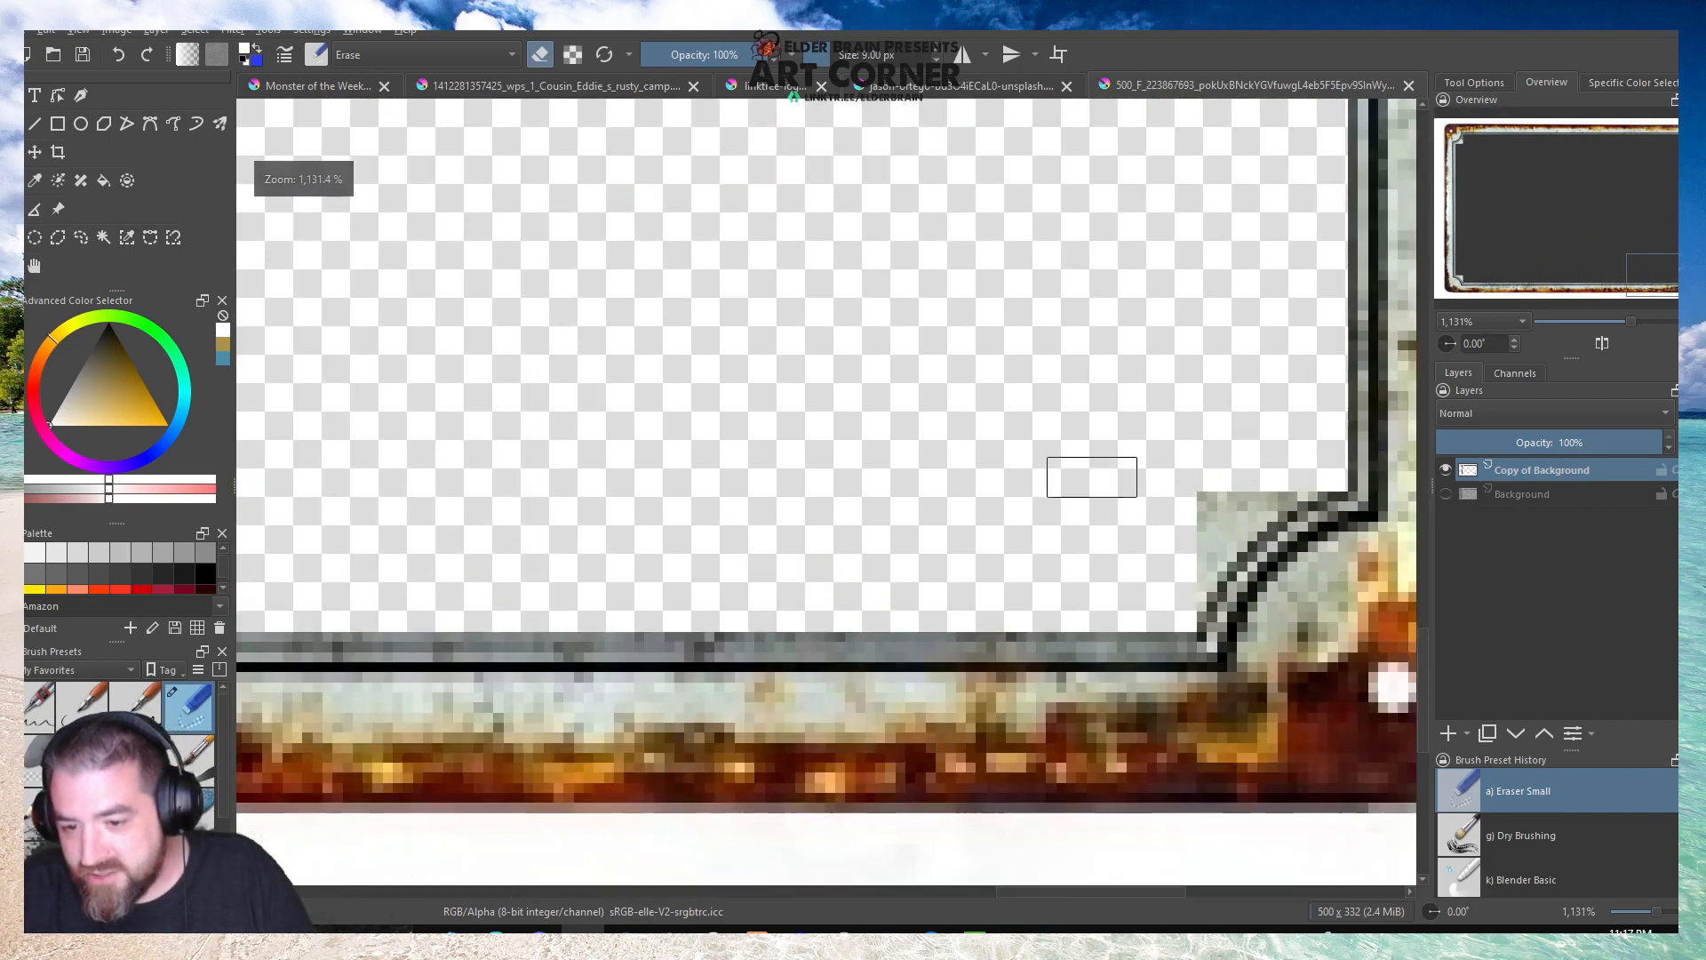
scroll(1088, 472, "up", 2)
left_click_drag(1295, 469, 1158, 604)
scroll(1200, 519, "down", 8)
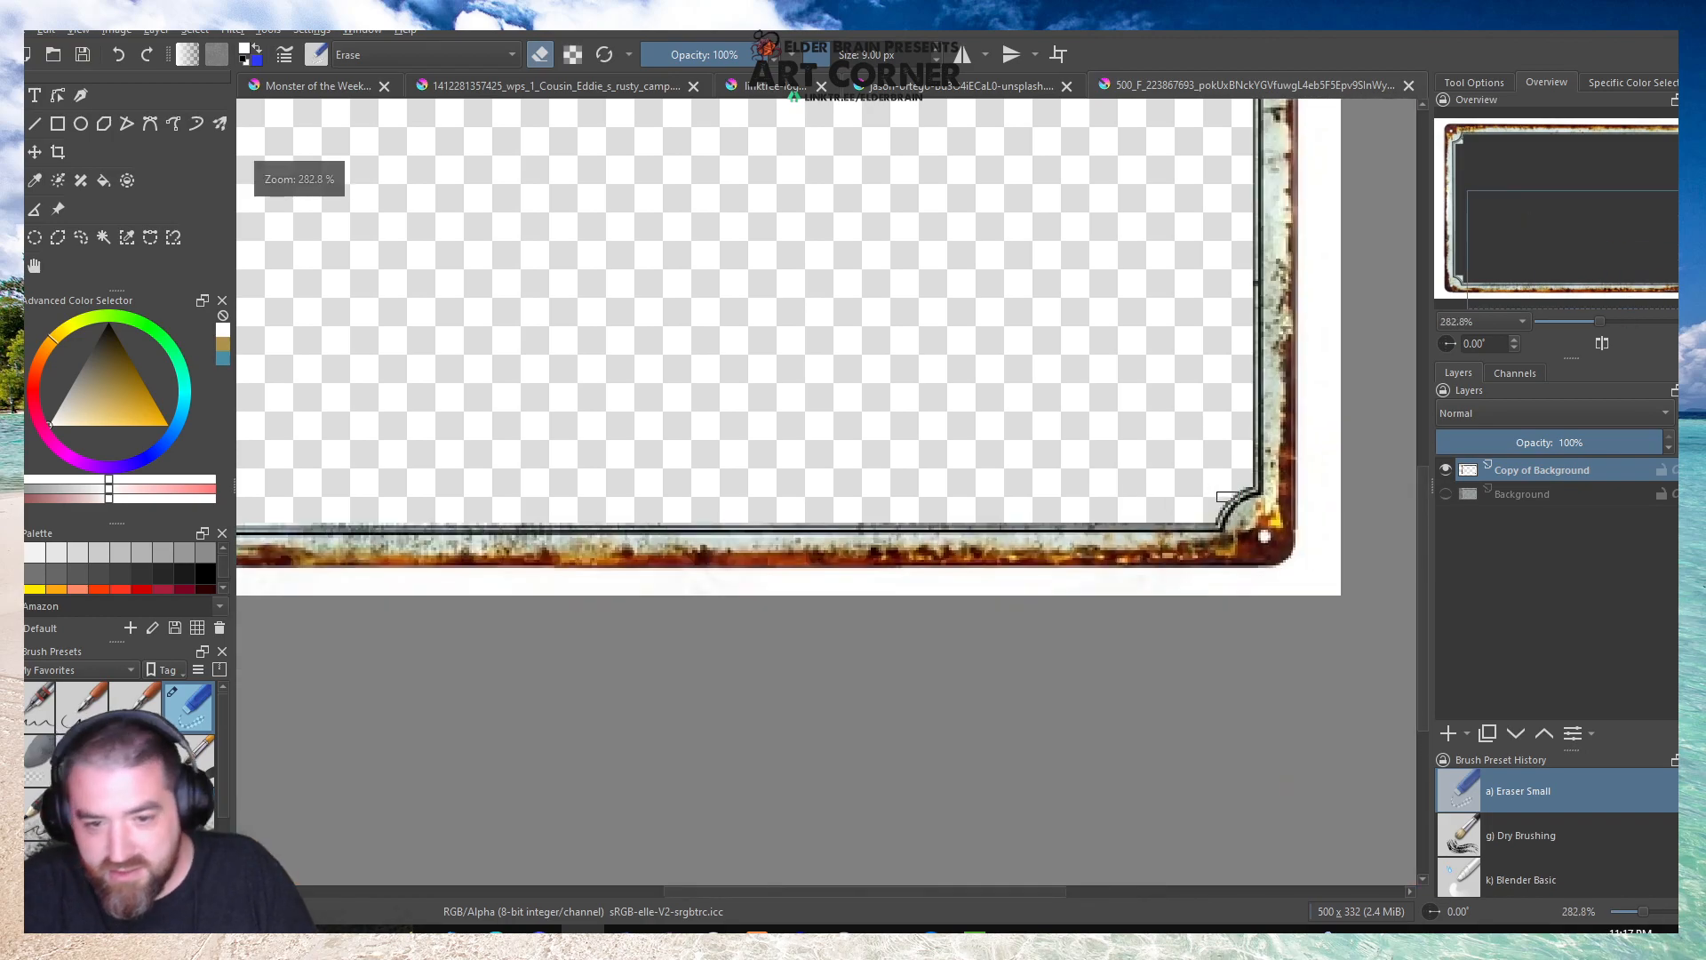
Erase the leftover panel piece in the frame's lower-left corner up to the curved border line.
scroll(484, 522, "up", 5)
scroll(485, 522, "up", 2)
scroll(418, 391, "down", 3)
scroll(705, 476, "up", 3)
mouse_move(549, 429)
left_mouse_down()
mouse_move(655, 495)
mouse_move(672, 527)
left_mouse_up()
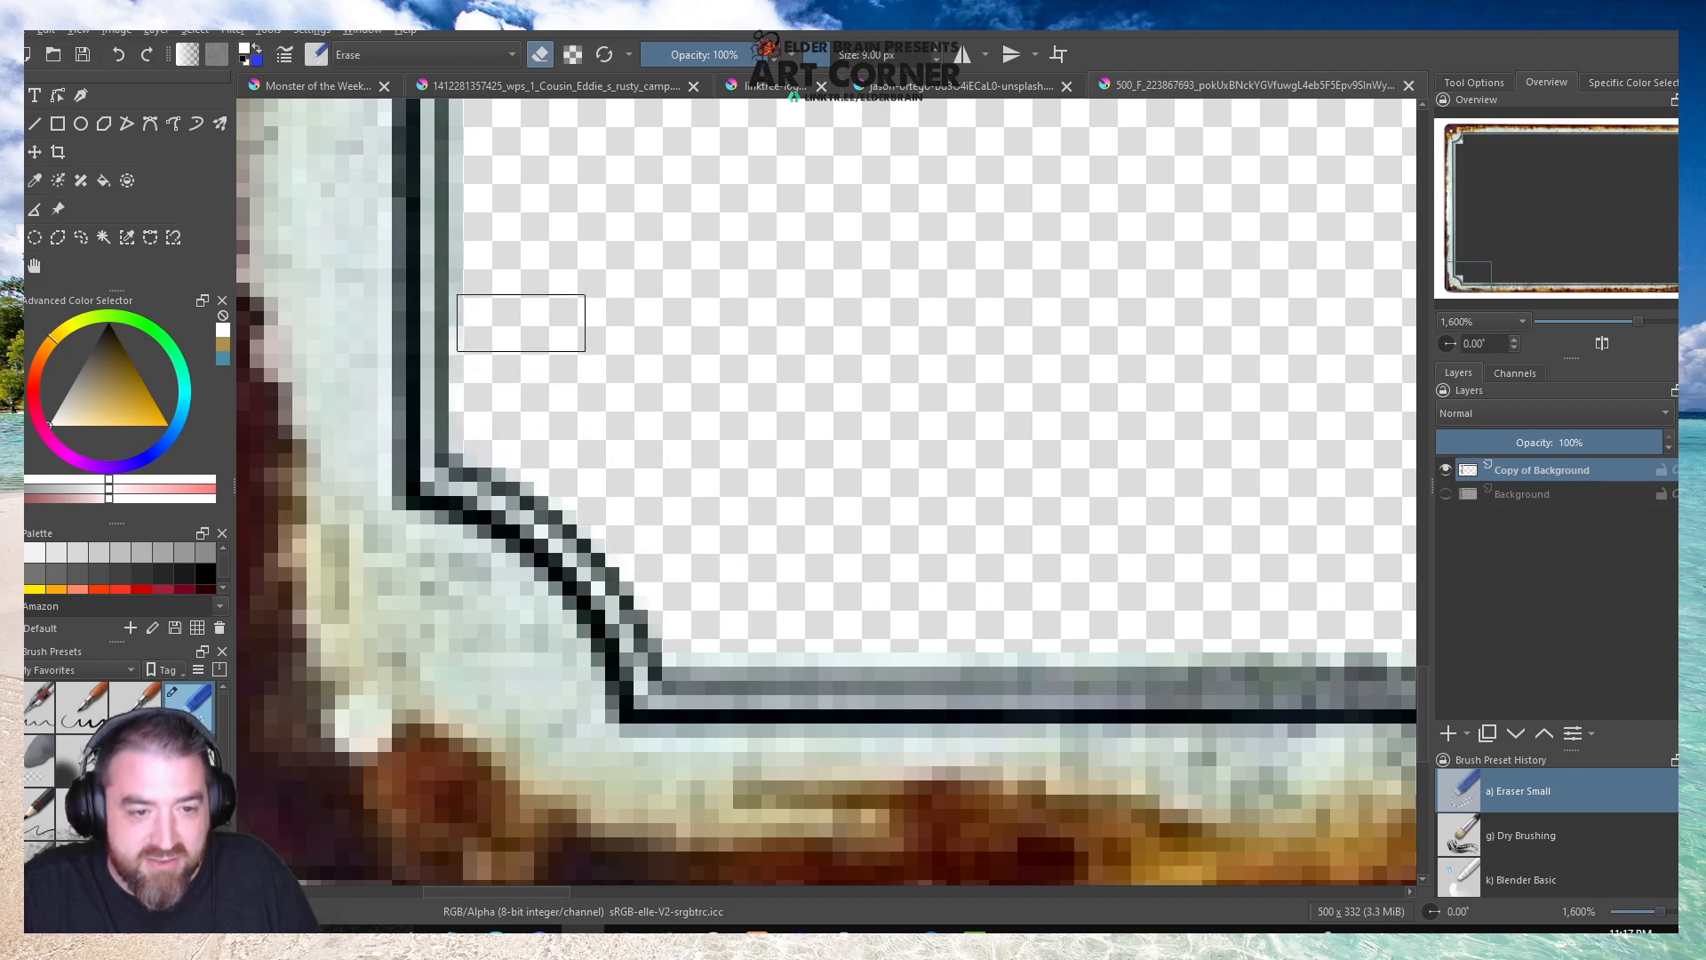
Erase the thin pale panel strip remaining above the frame's bottom inner border line.
mouse_move(912, 633)
left_mouse_down()
mouse_move(791, 628)
mouse_move(736, 647)
mouse_move(1326, 642)
left_mouse_up()
scroll(937, 601, "down", 4)
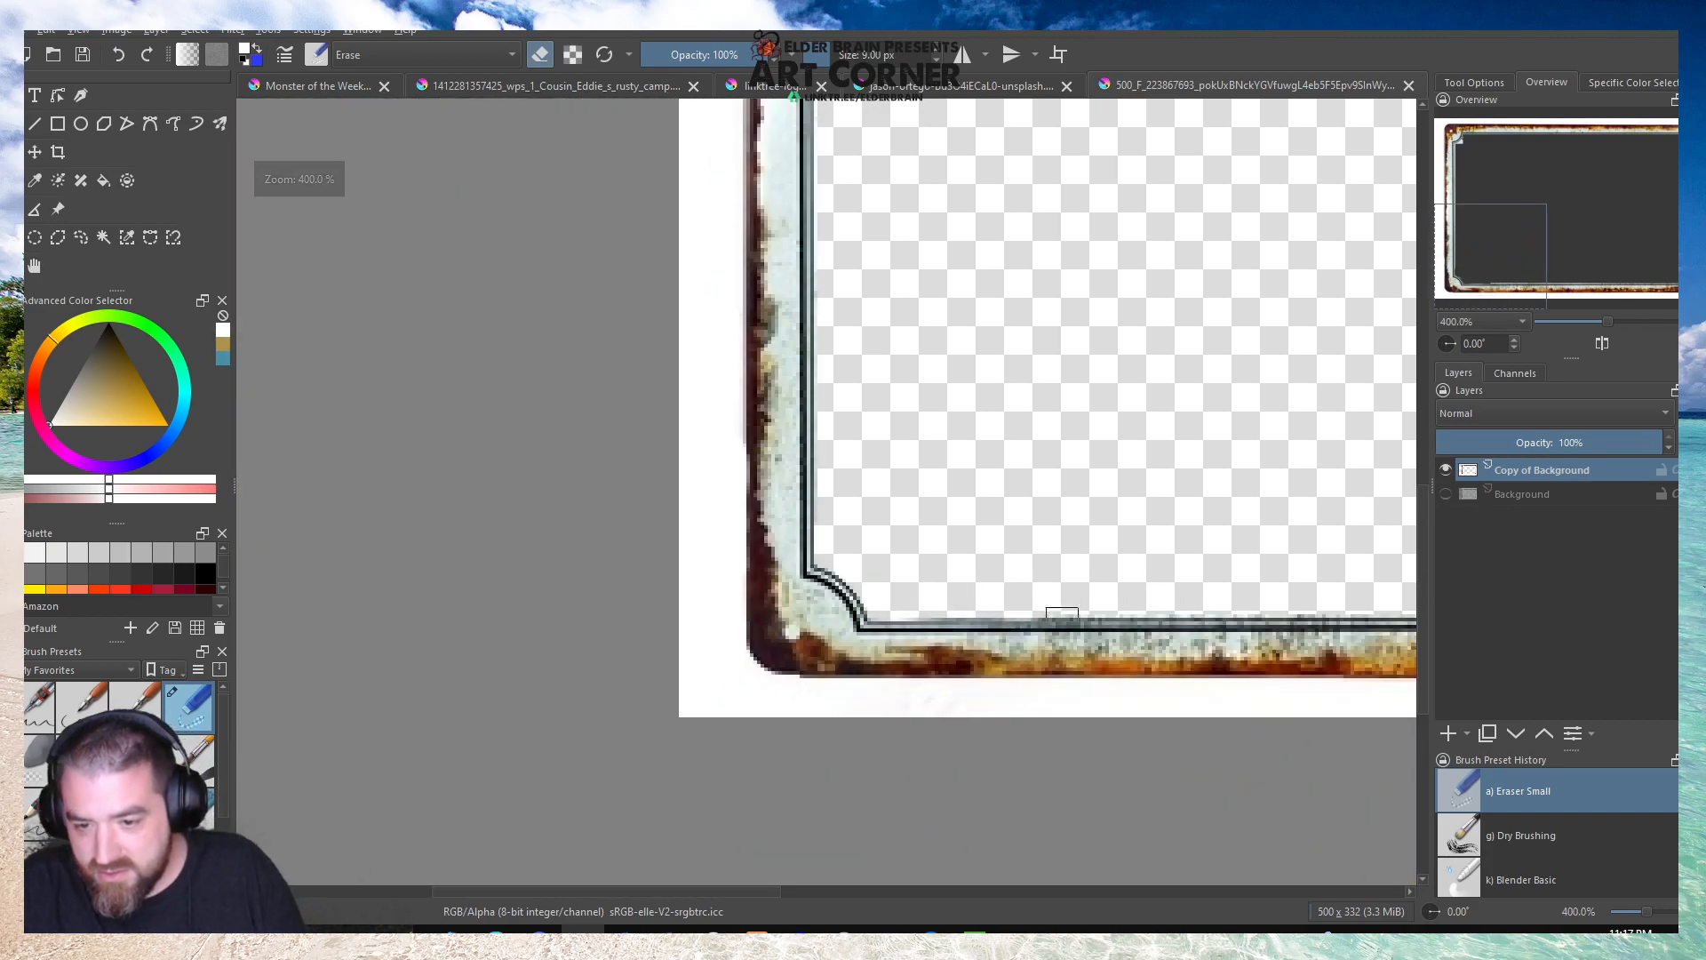
scroll(1213, 608, "up", 4)
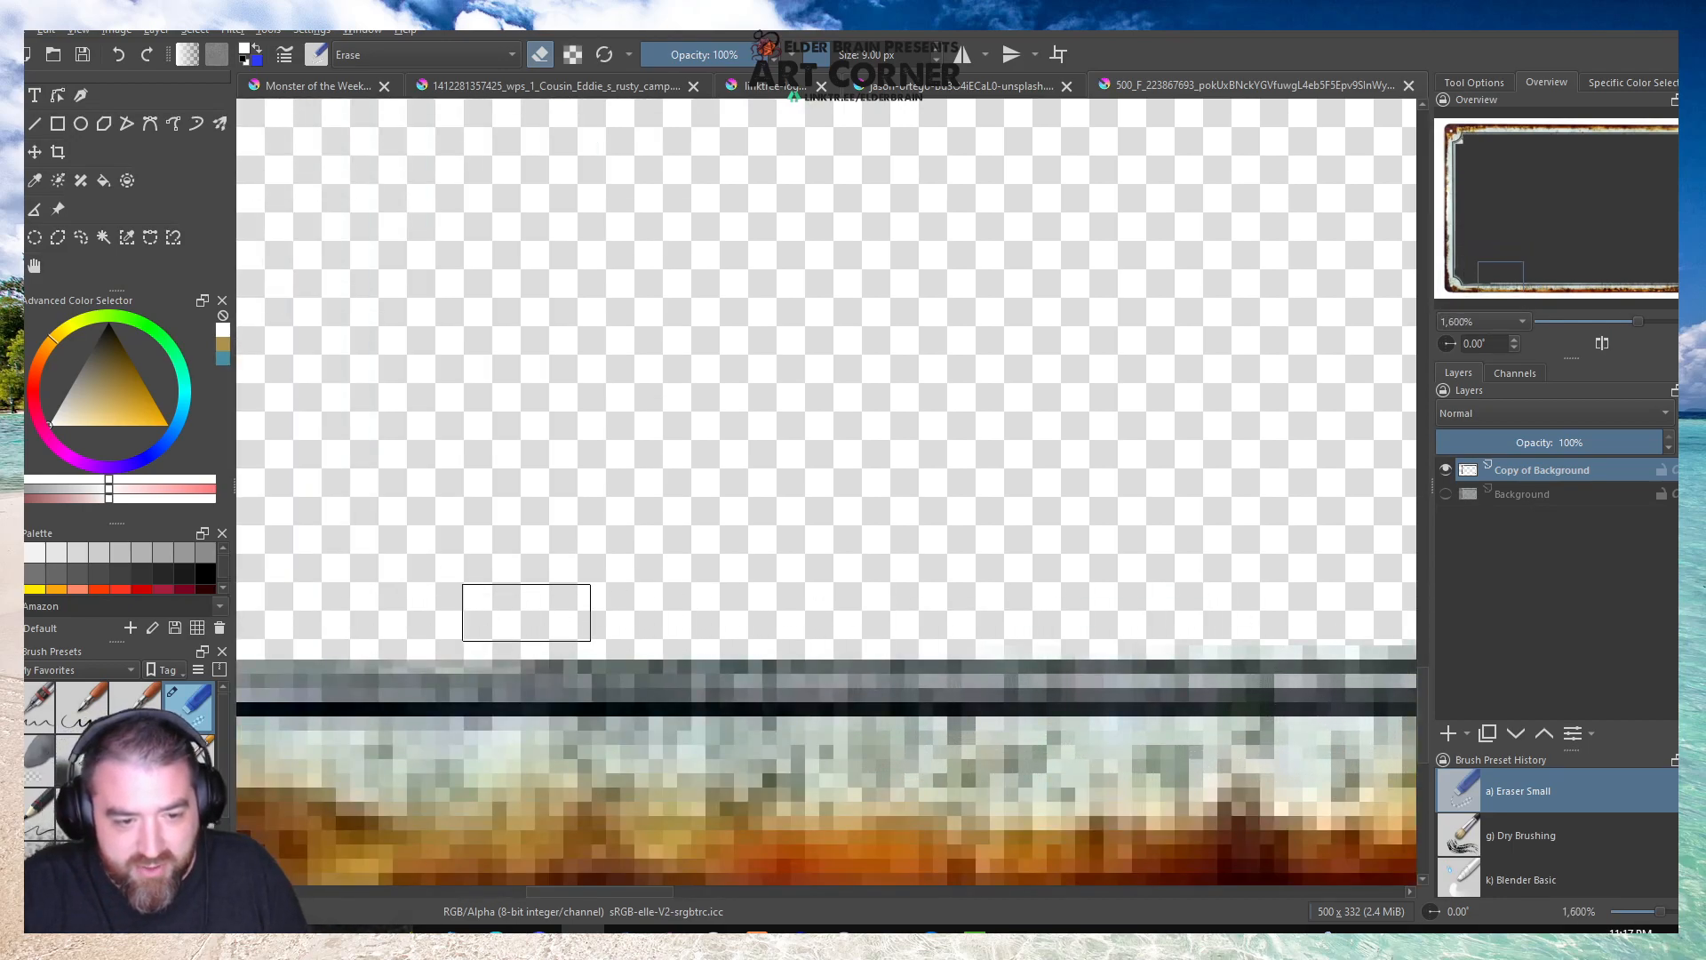
scroll(559, 600, "down", 6)
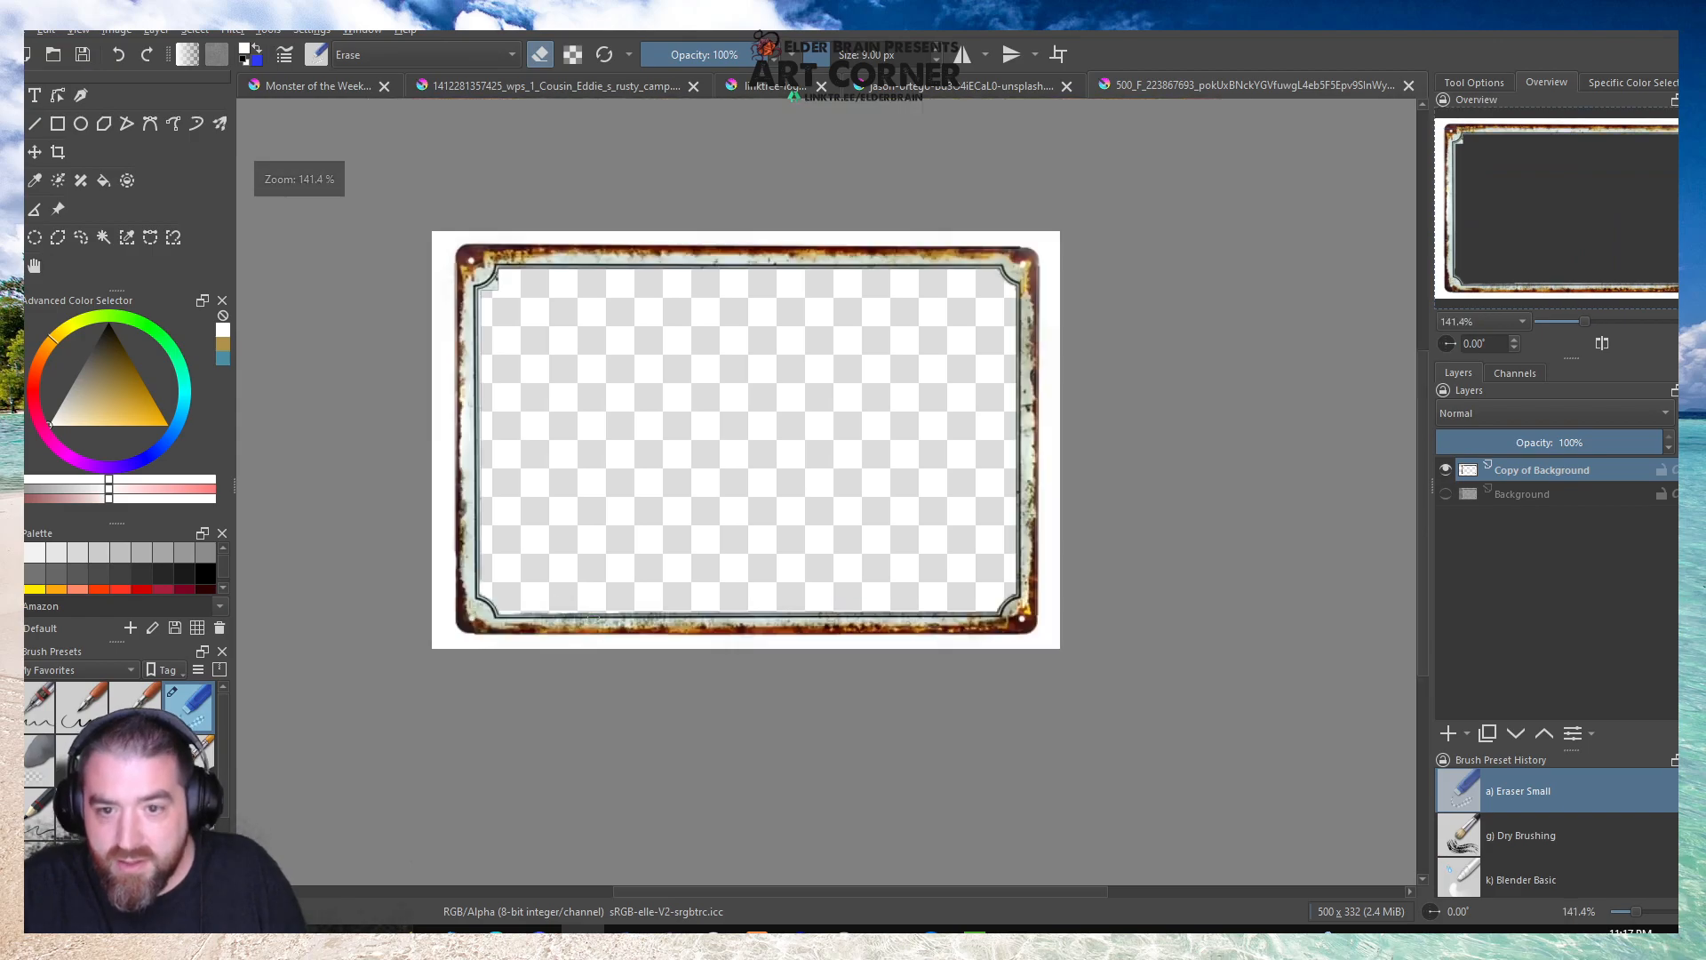
Erase the leftover panel piece in the frame's upper-left corner and the adjoining start of the left inner edge.
scroll(476, 285, "up", 5)
scroll(422, 389, "down", 5)
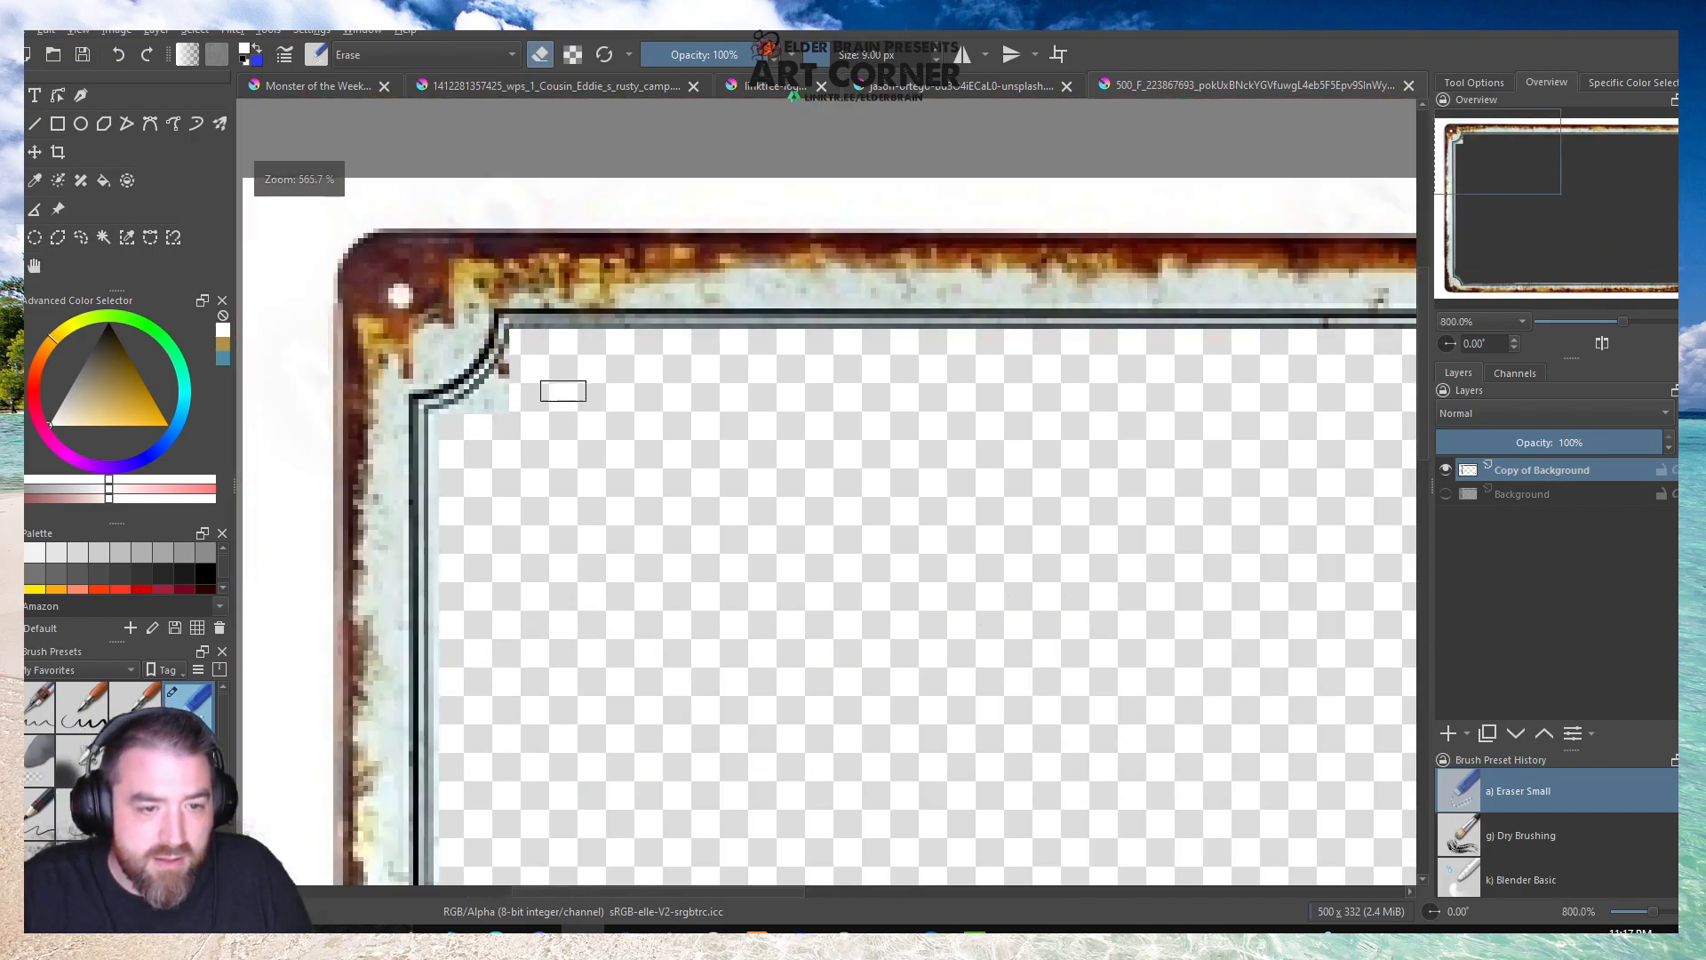
scroll(533, 361, "up", 5)
mouse_move(591, 310)
left_mouse_down()
mouse_move(522, 416)
mouse_move(435, 463)
mouse_move(433, 447)
mouse_move(441, 856)
left_mouse_up()
scroll(597, 472, "down", 3)
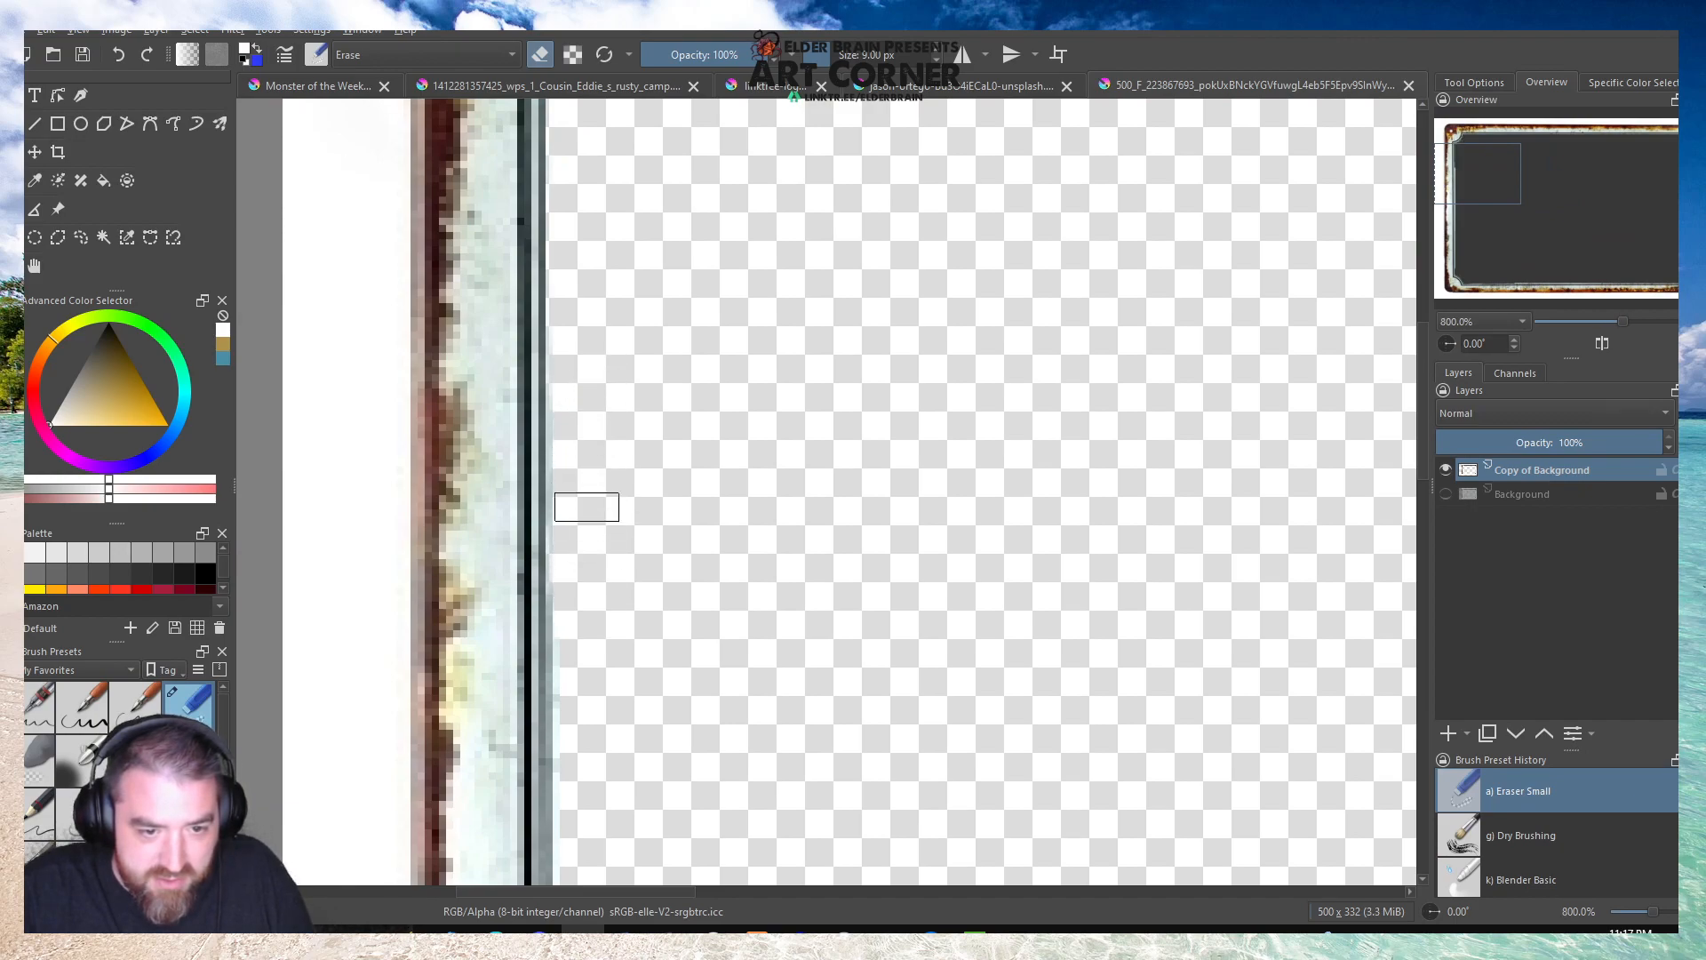
Erase the remaining pale strip down the rest of the frame's left inner border line.
scroll(639, 484, "down", 4)
scroll(638, 512, "up", 3)
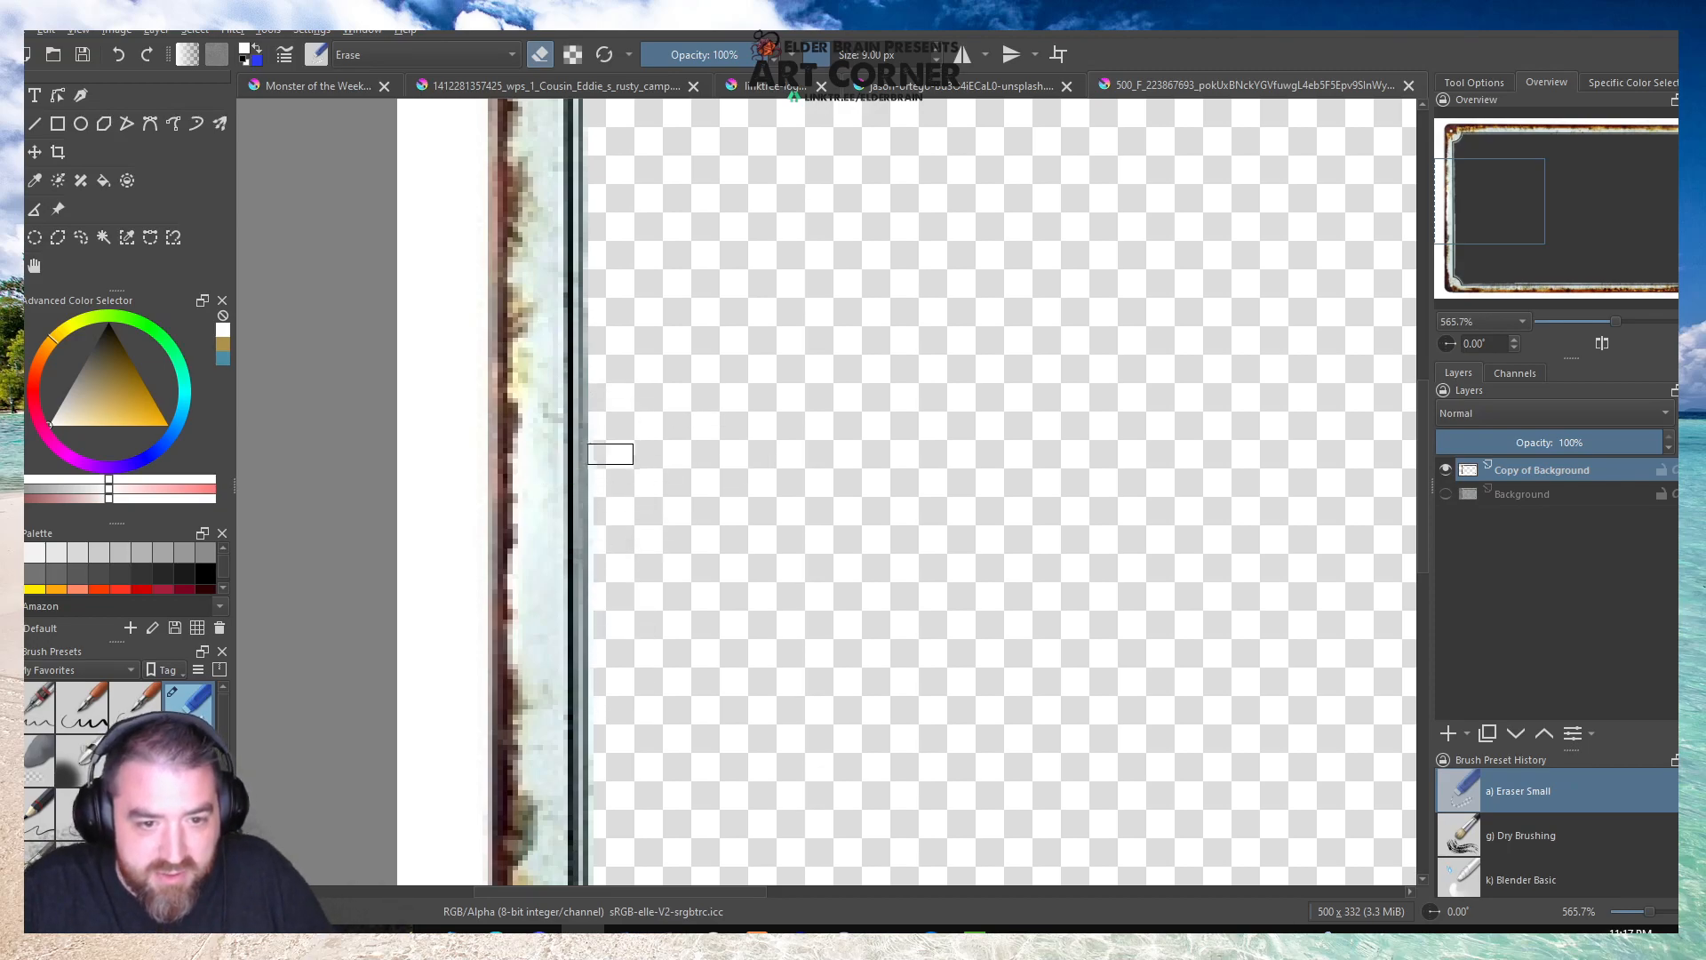
scroll(611, 451, "up", 3)
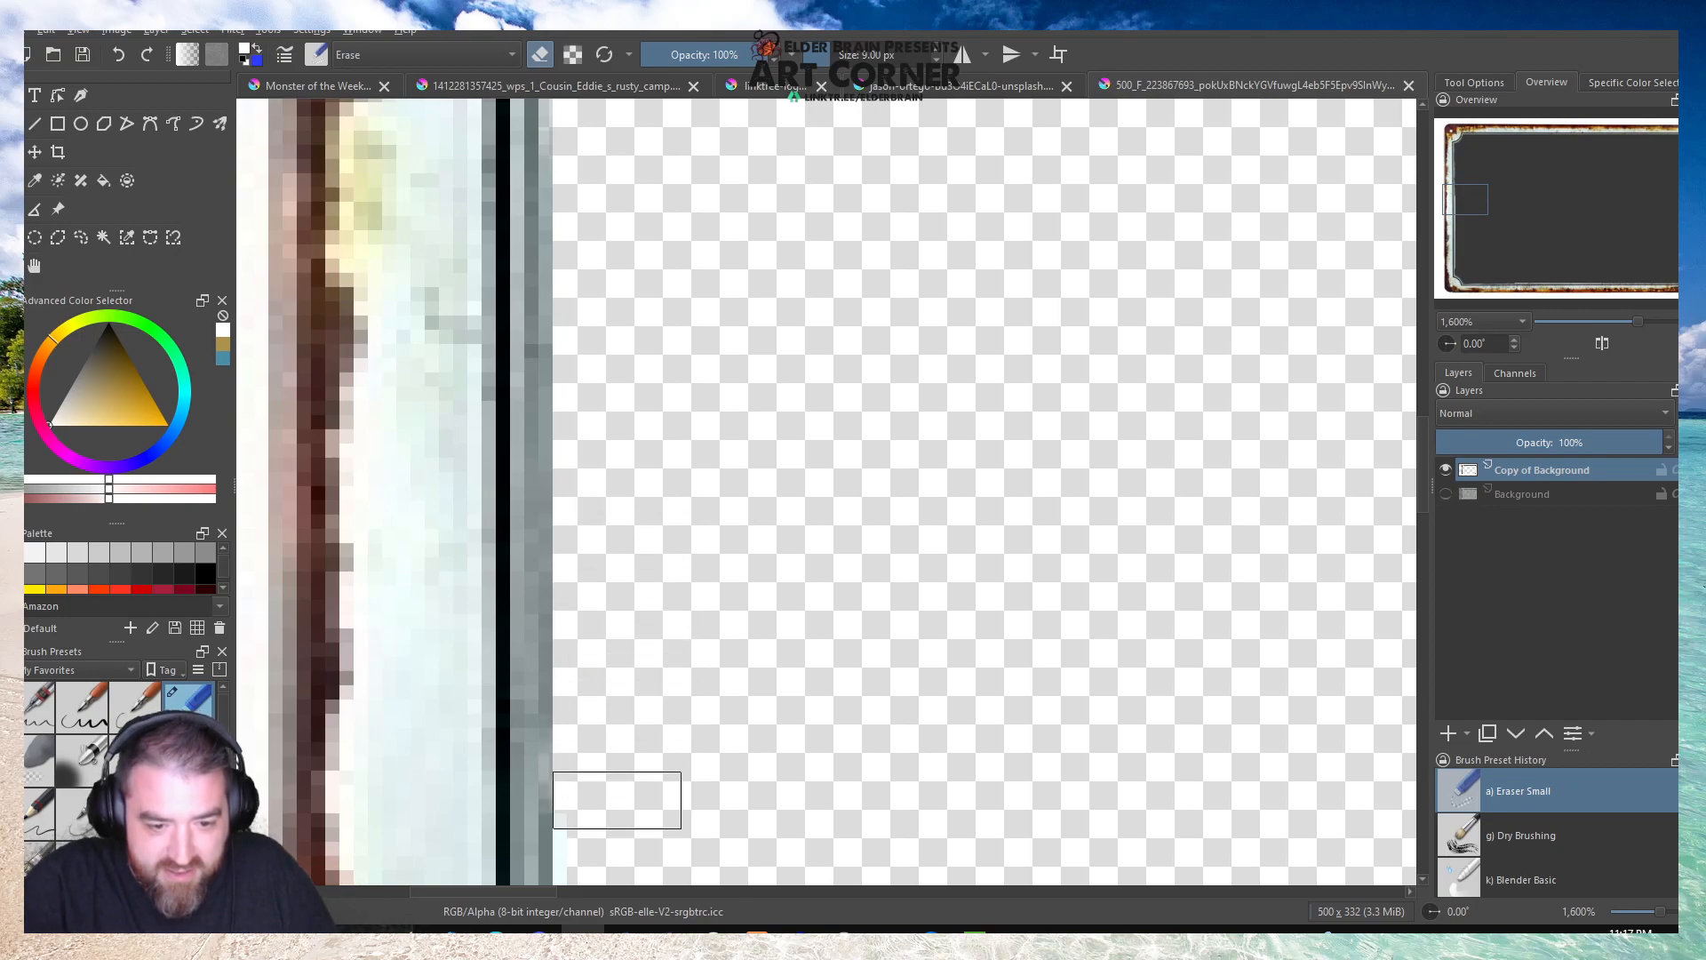
scroll(675, 461, "down", 1)
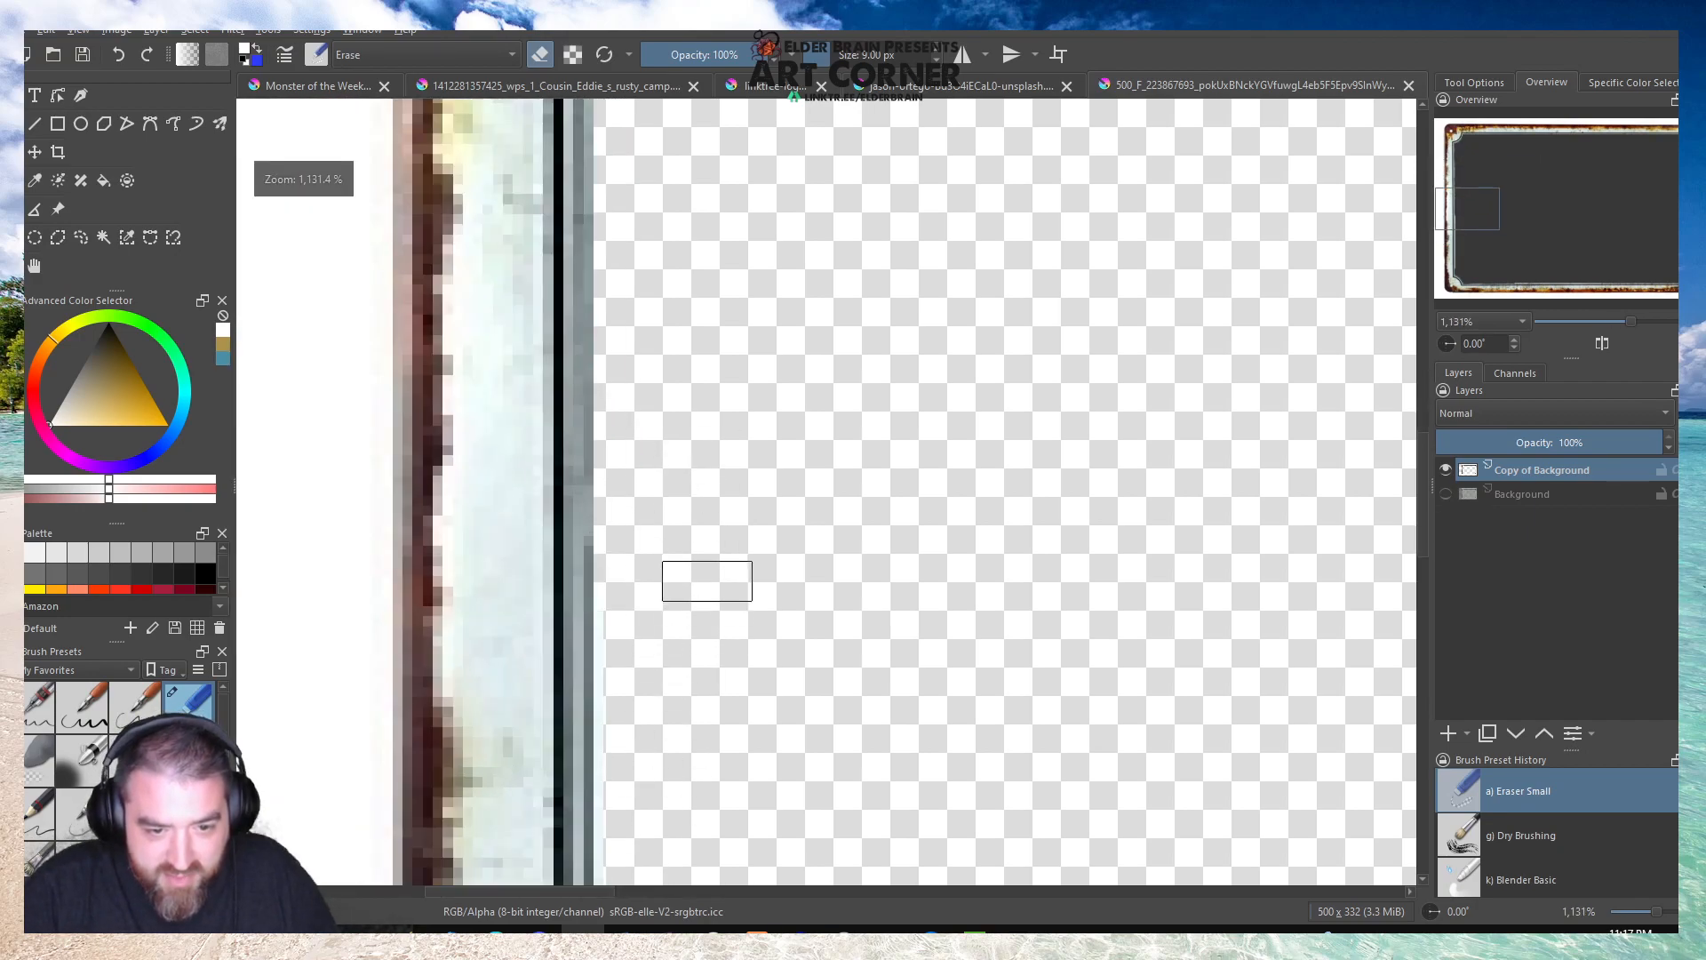
scroll(659, 557, "down", 5)
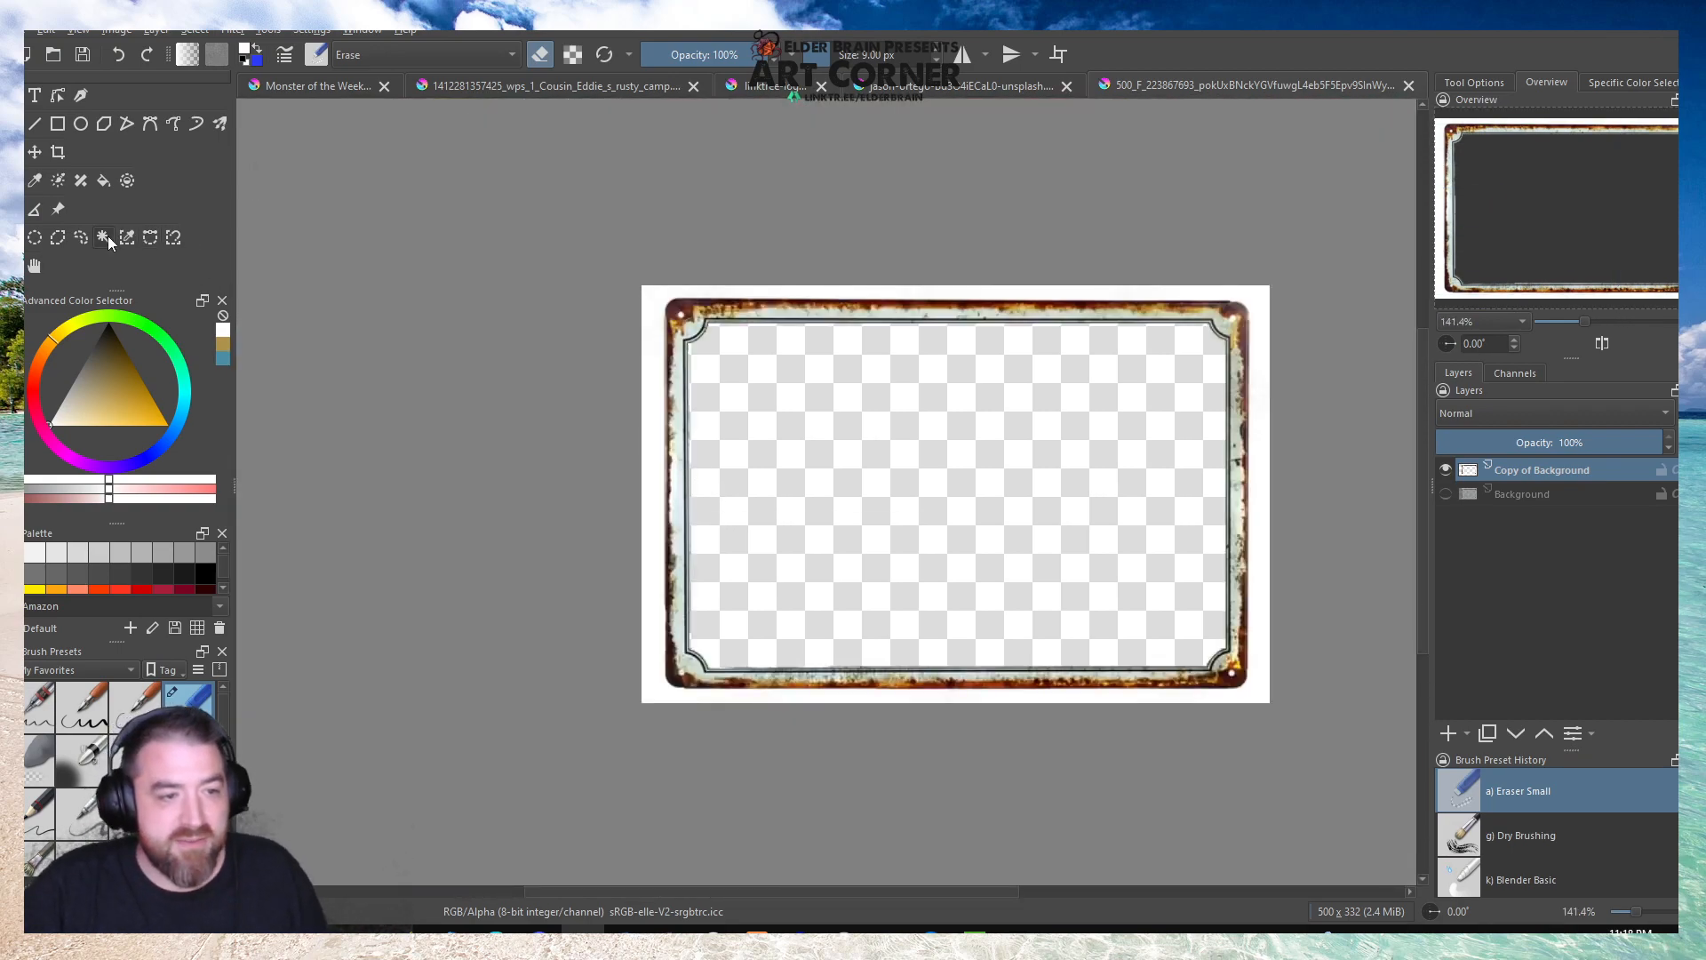
Select the white background around the sign by contiguous color, clear it and deselect.
left_click(658, 307)
key("Delete")
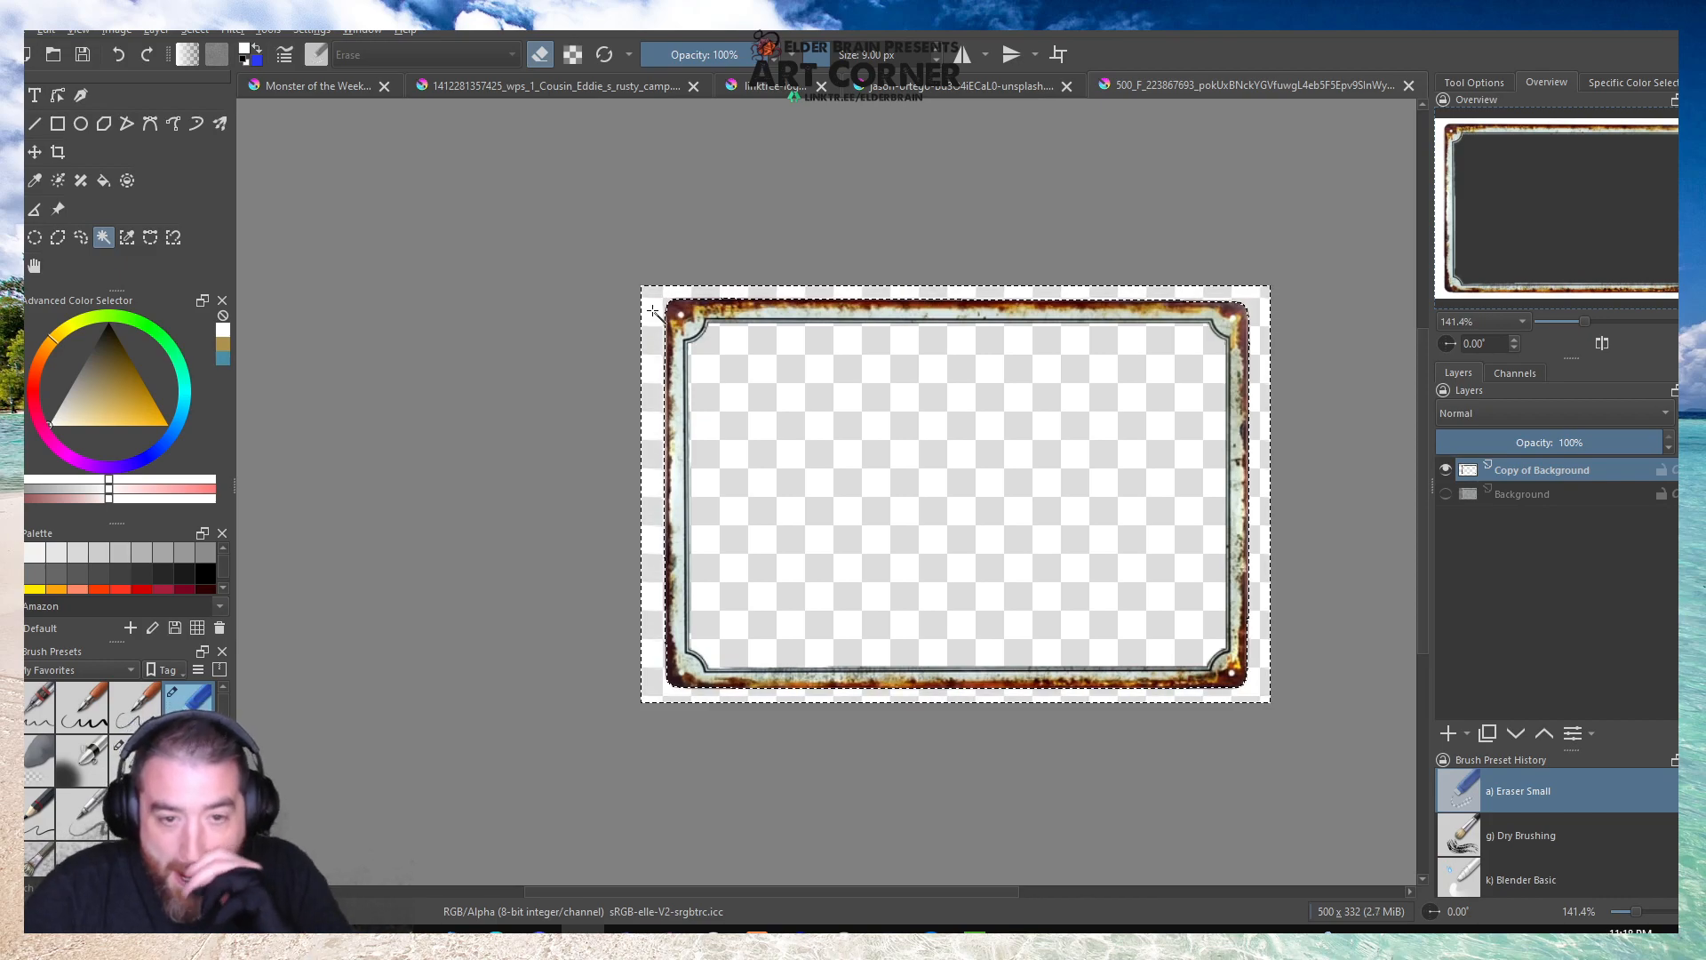
left_click(12, 237)
left_click(501, 277)
Copy the whole hollow frame and use it to replace the solid sign layer in the Monster of the Week document.
key("ctrl+a")
left_click(317, 87)
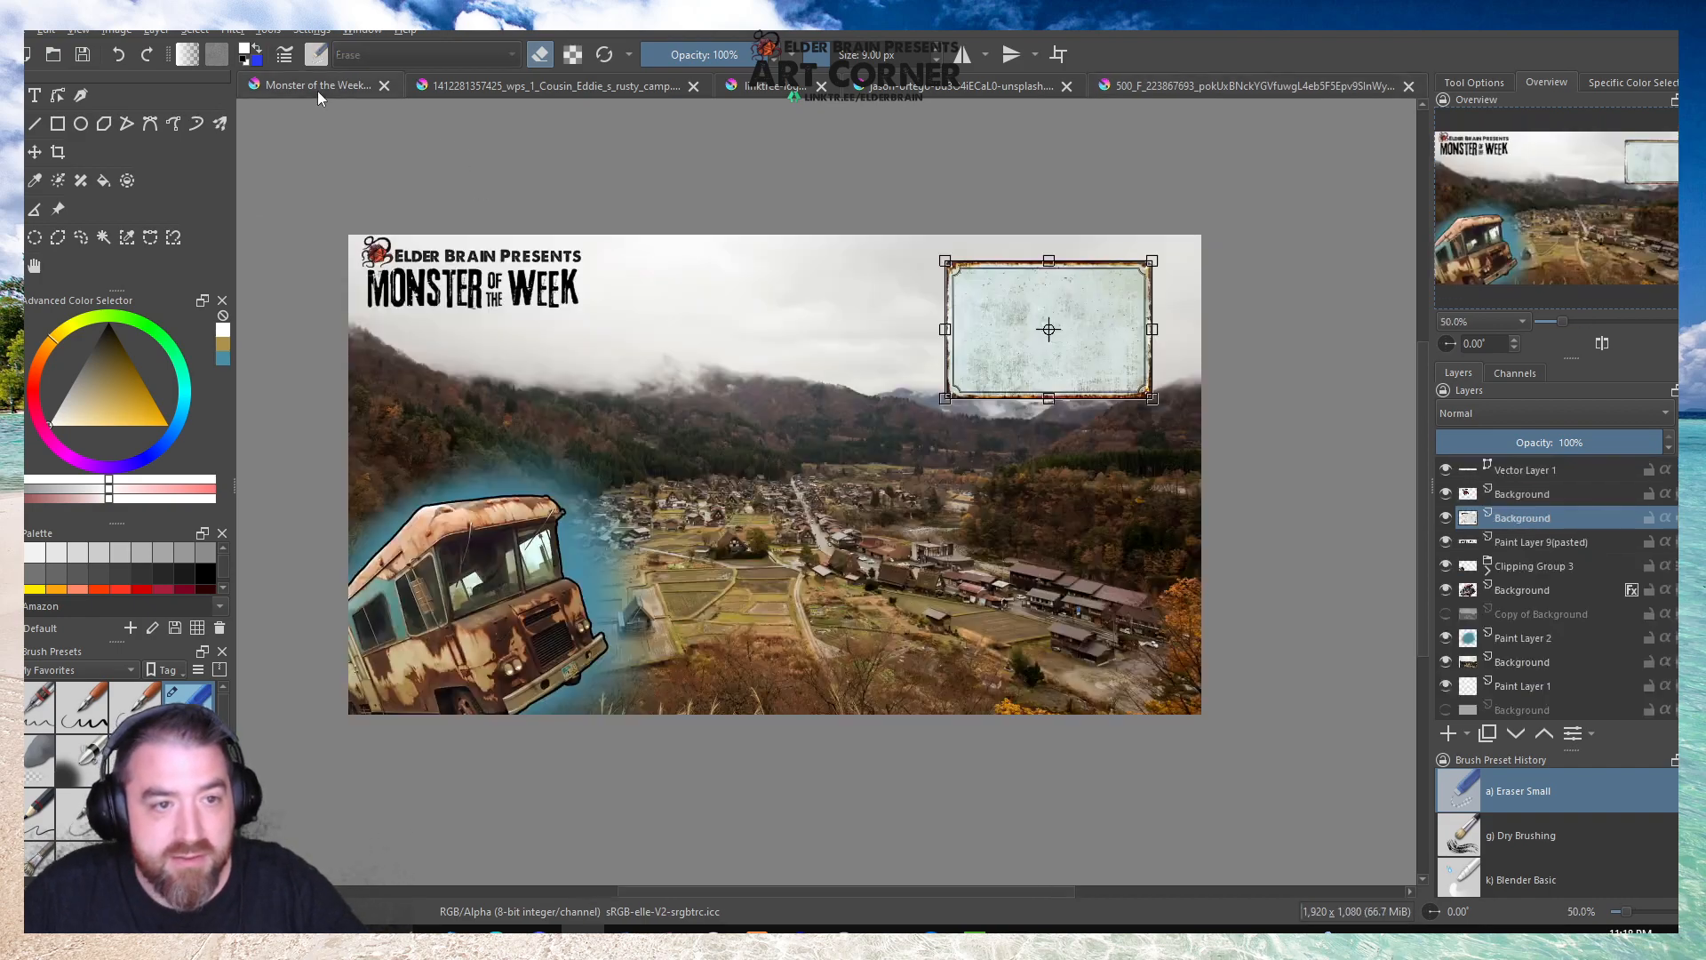
right_click(1516, 520)
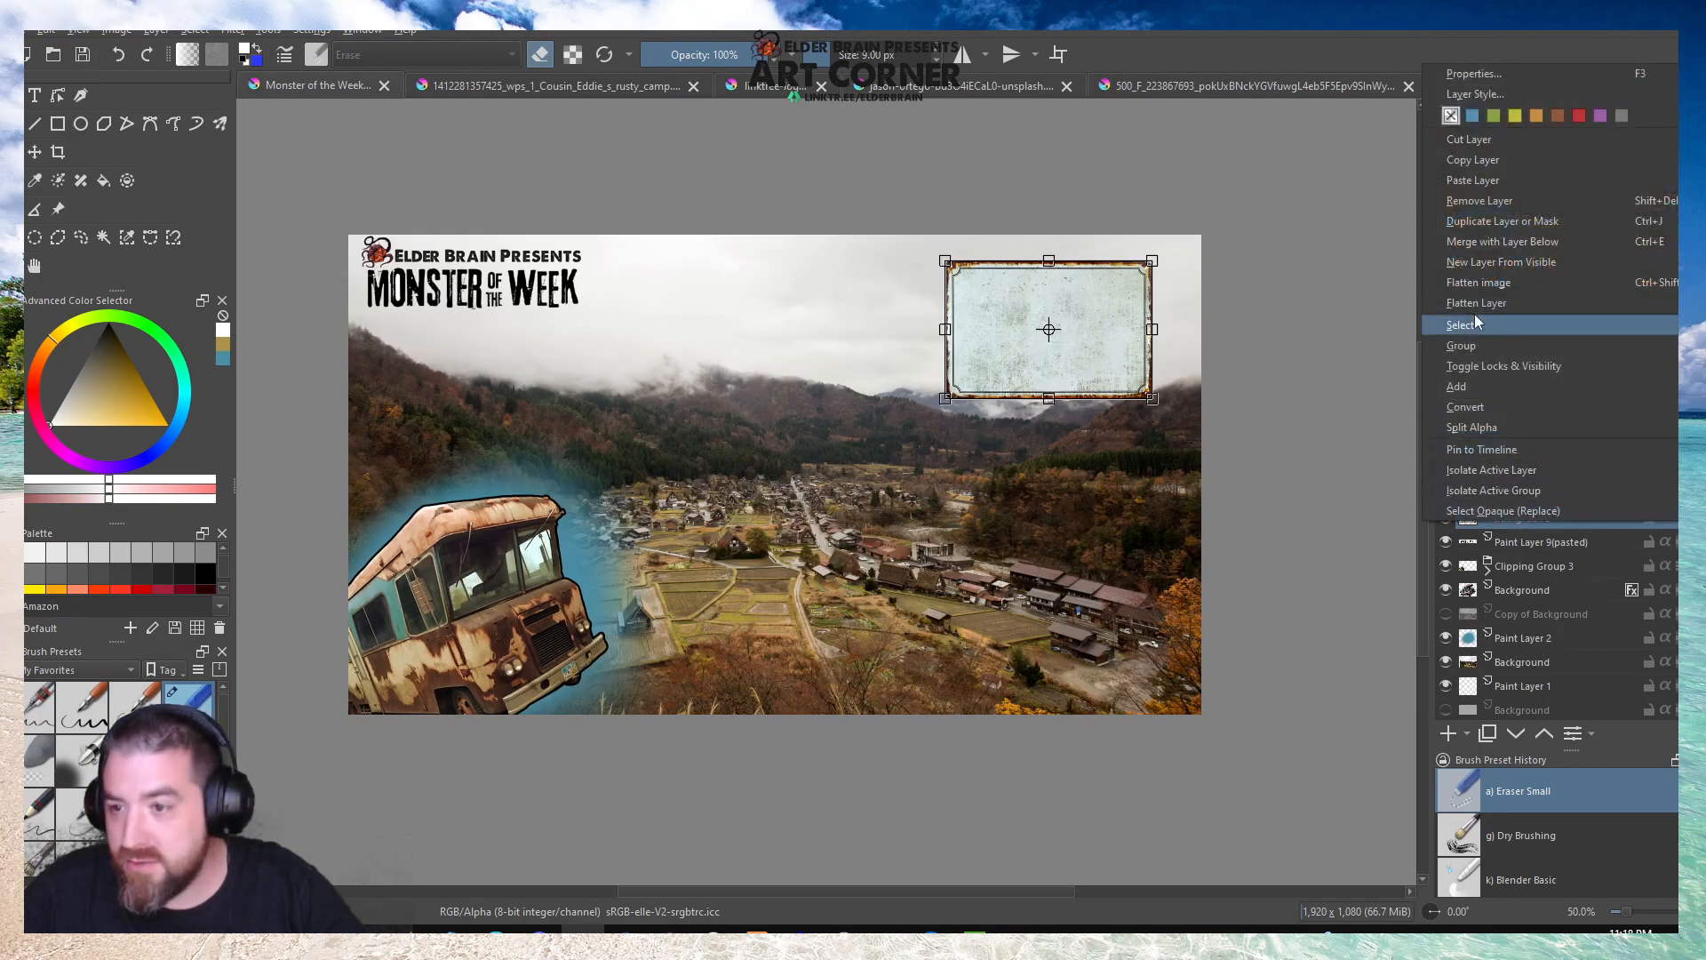
left_click(1478, 220)
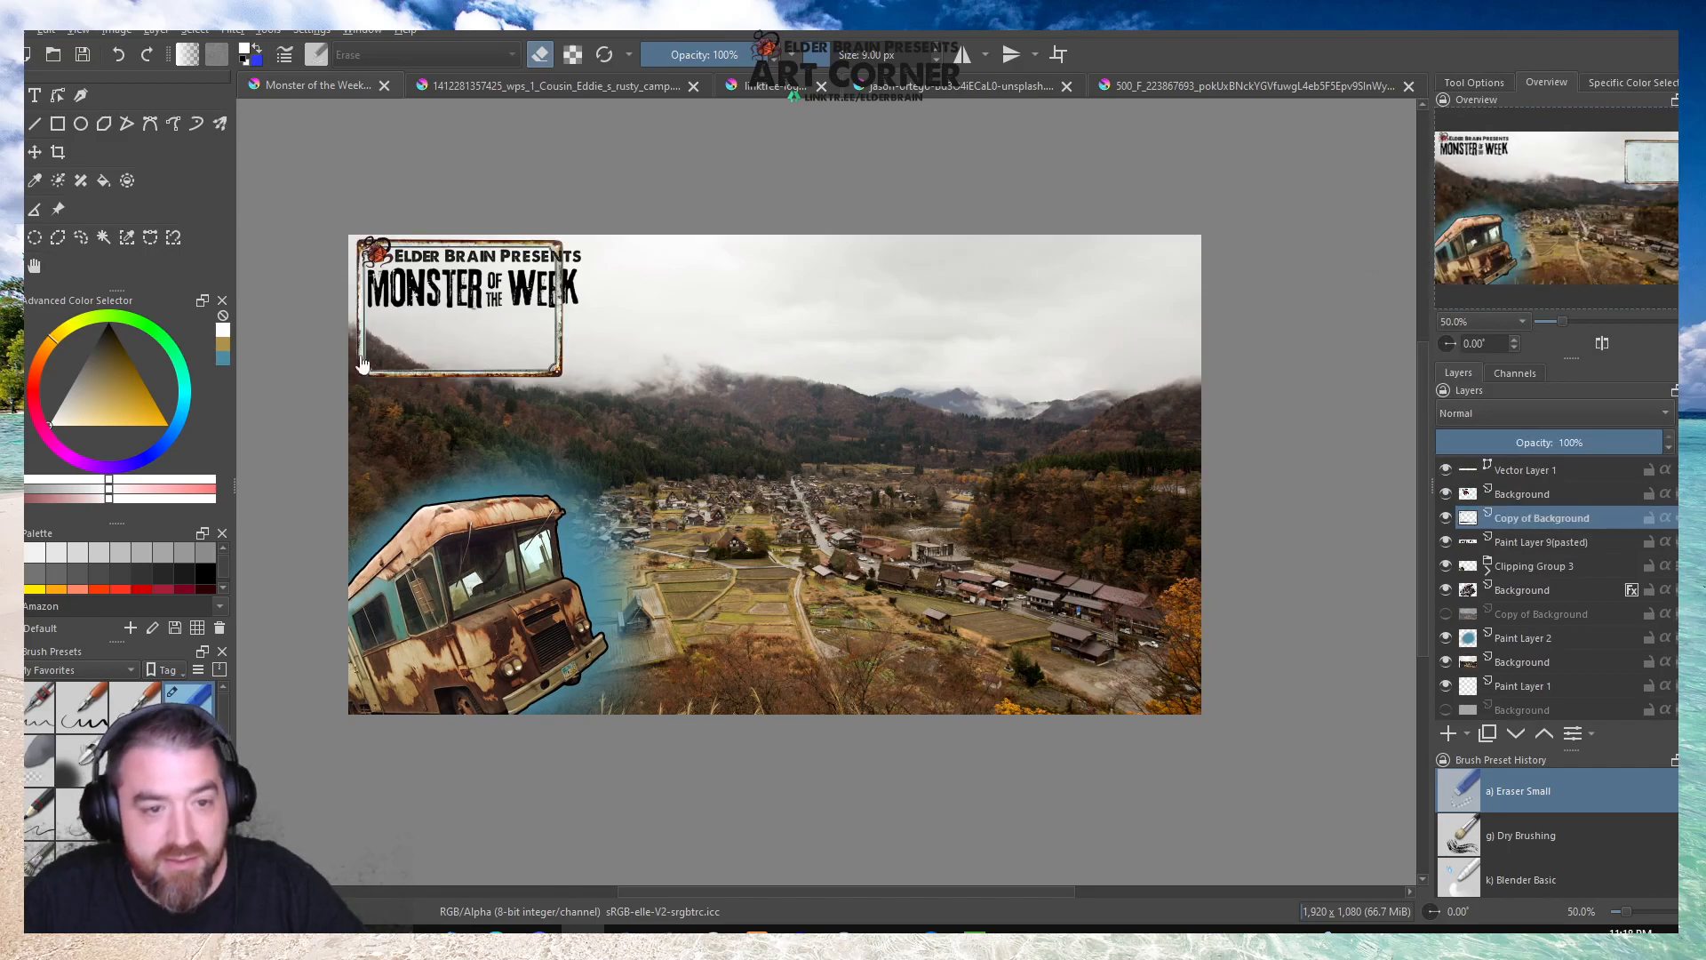
Move the pasted frame to the image's upper-right corner, enlarge it outward from its lower-left corner, and apply the transform.
key("ctrl+t")
left_click_drag(483, 328, 1104, 347)
scroll(1212, 348, "up", 3)
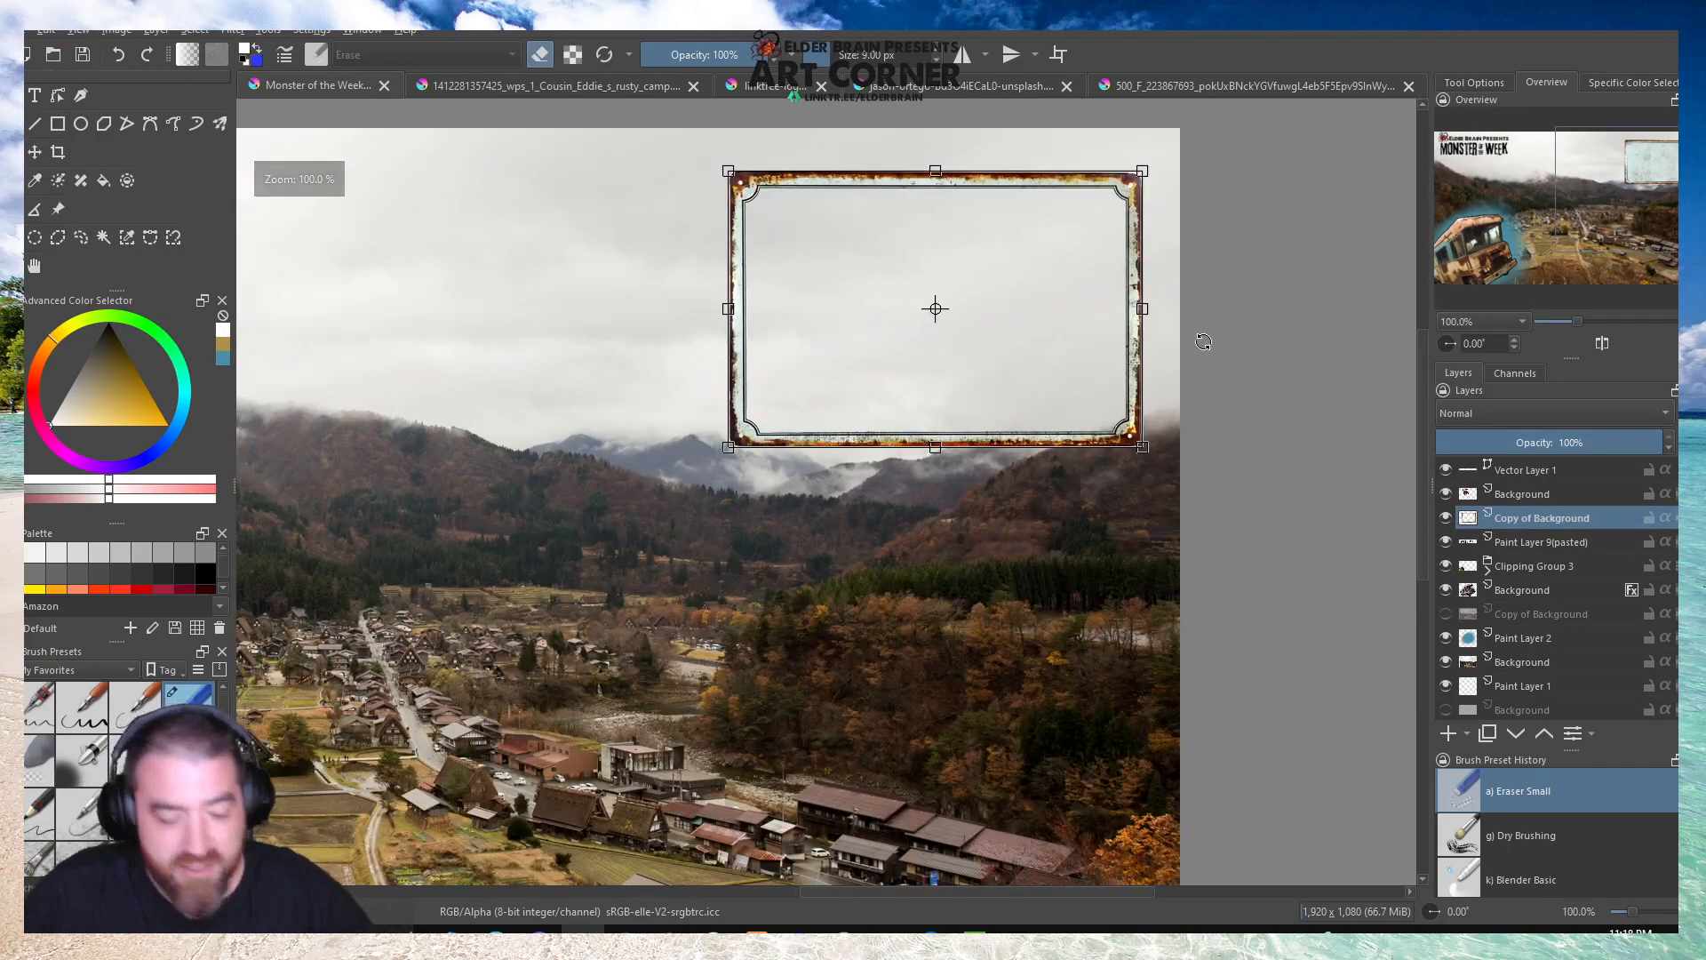
scroll(1171, 335, "down", 1)
scroll(1077, 158, "up", 1)
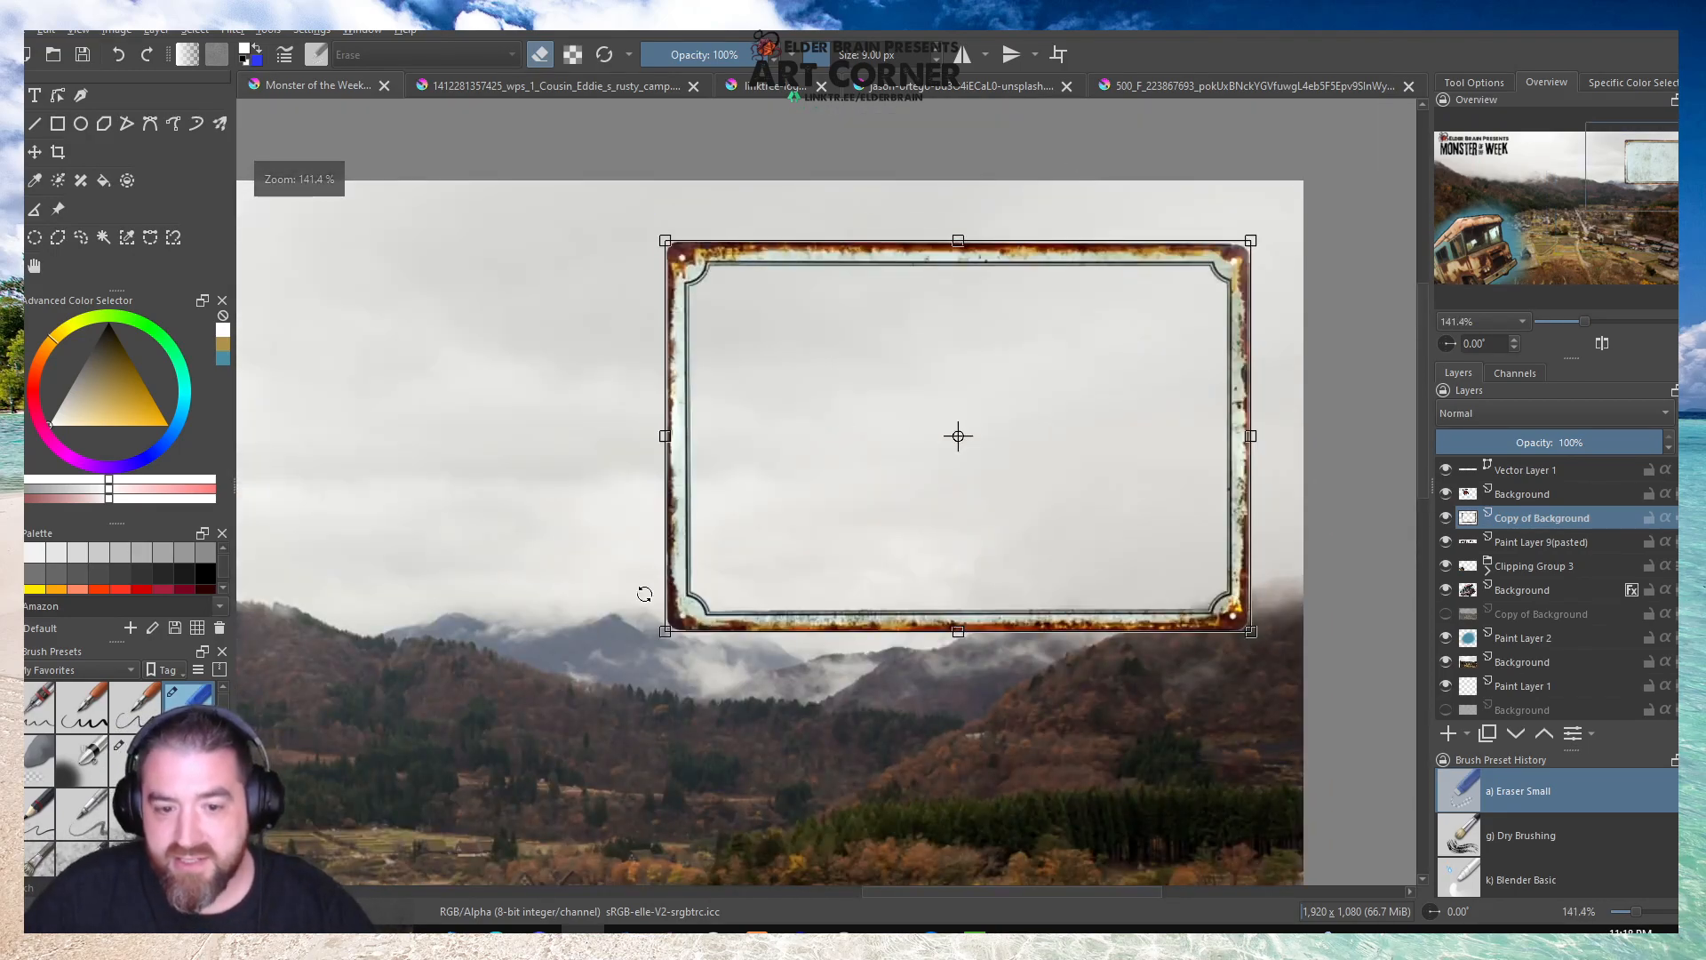
left_click_drag(649, 587, 444, 686)
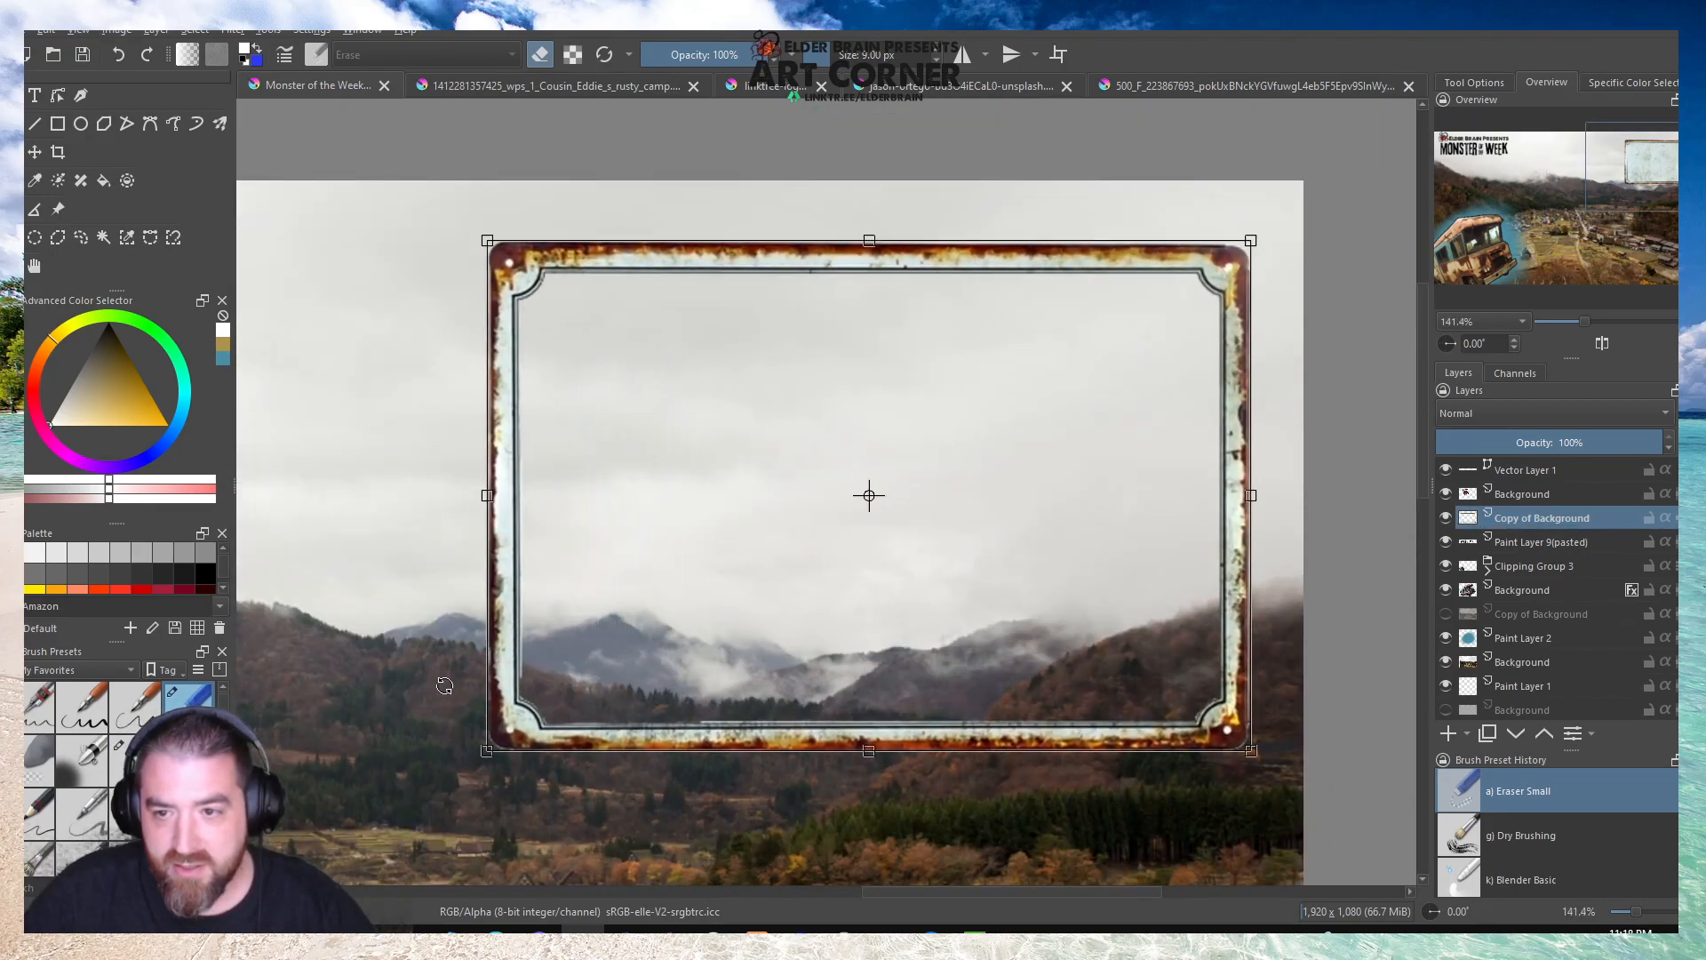
left_click(35, 267)
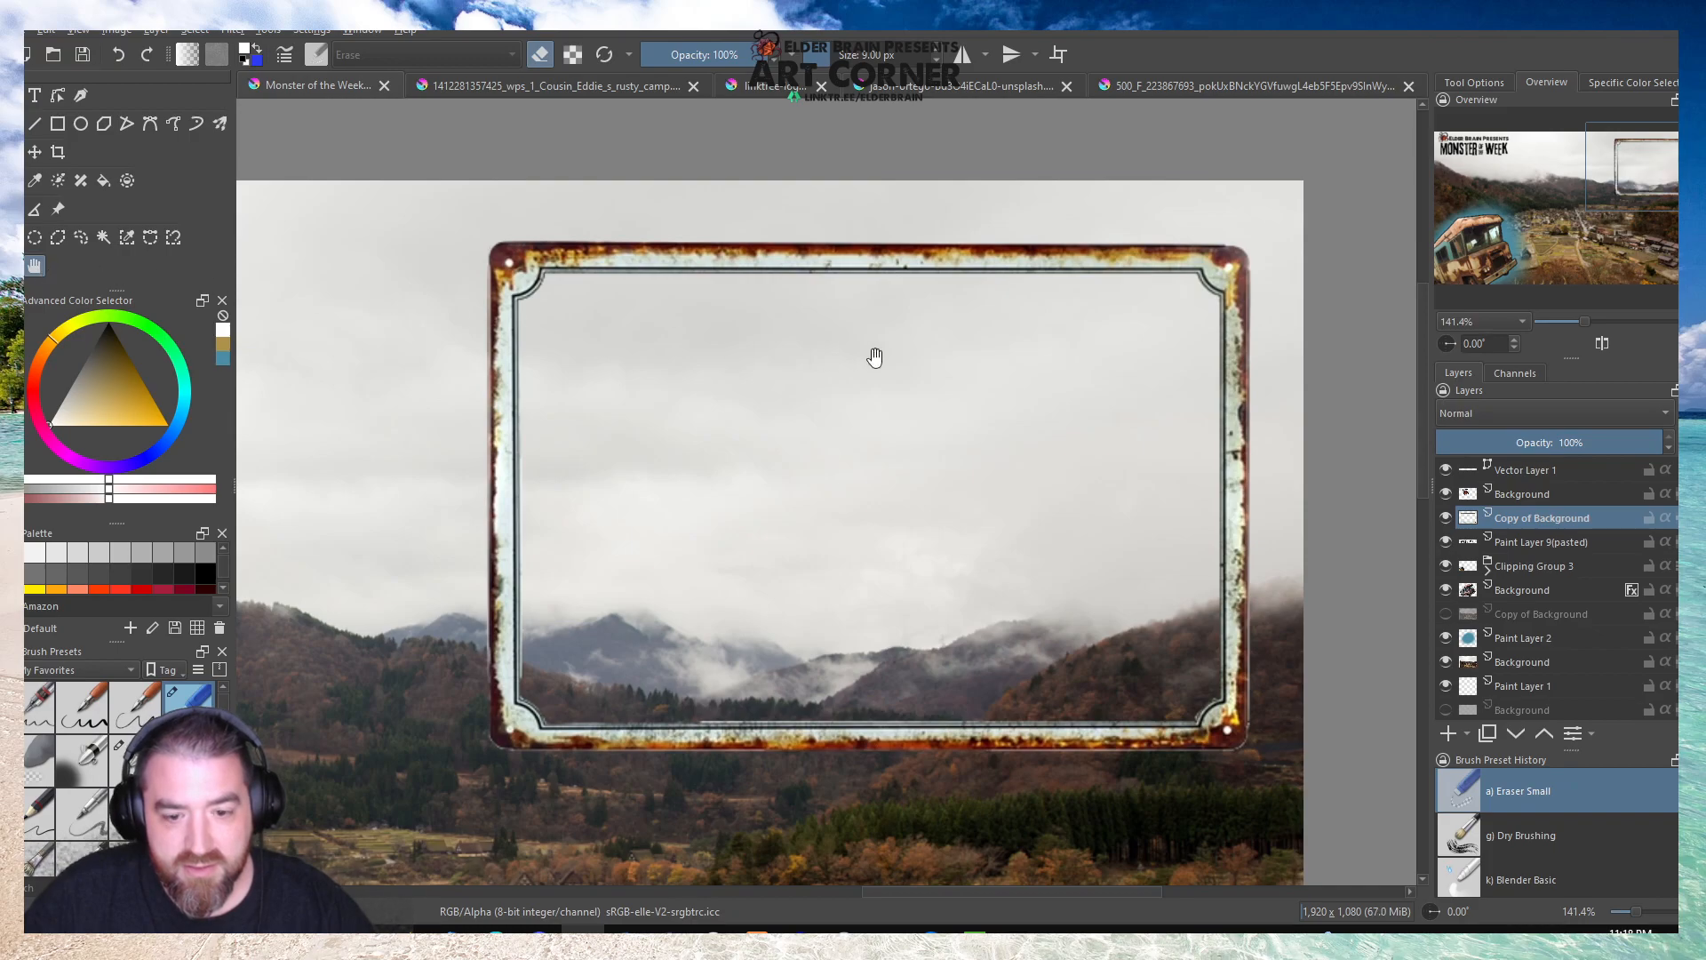
Erase the pale fringe under the frame's outer lower-left corner with Eraser Small at 9 px.
scroll(1066, 373, "down", 2)
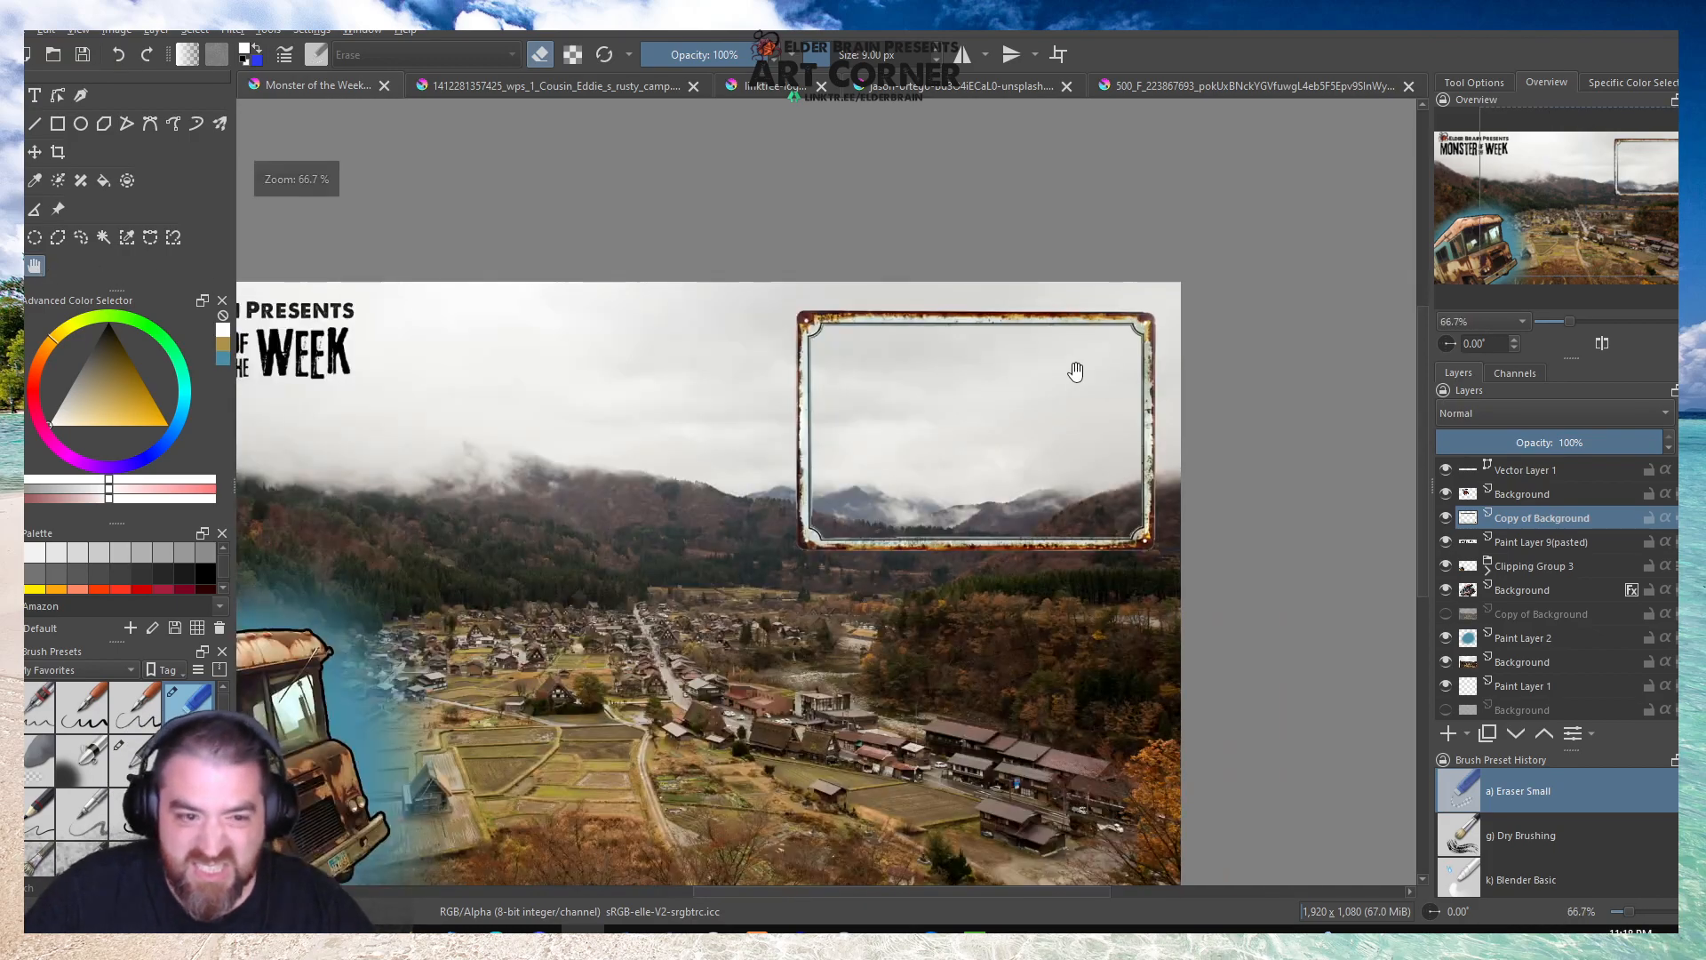
scroll(1074, 370, "up", 1)
left_click_drag(464, 619, 678, 483)
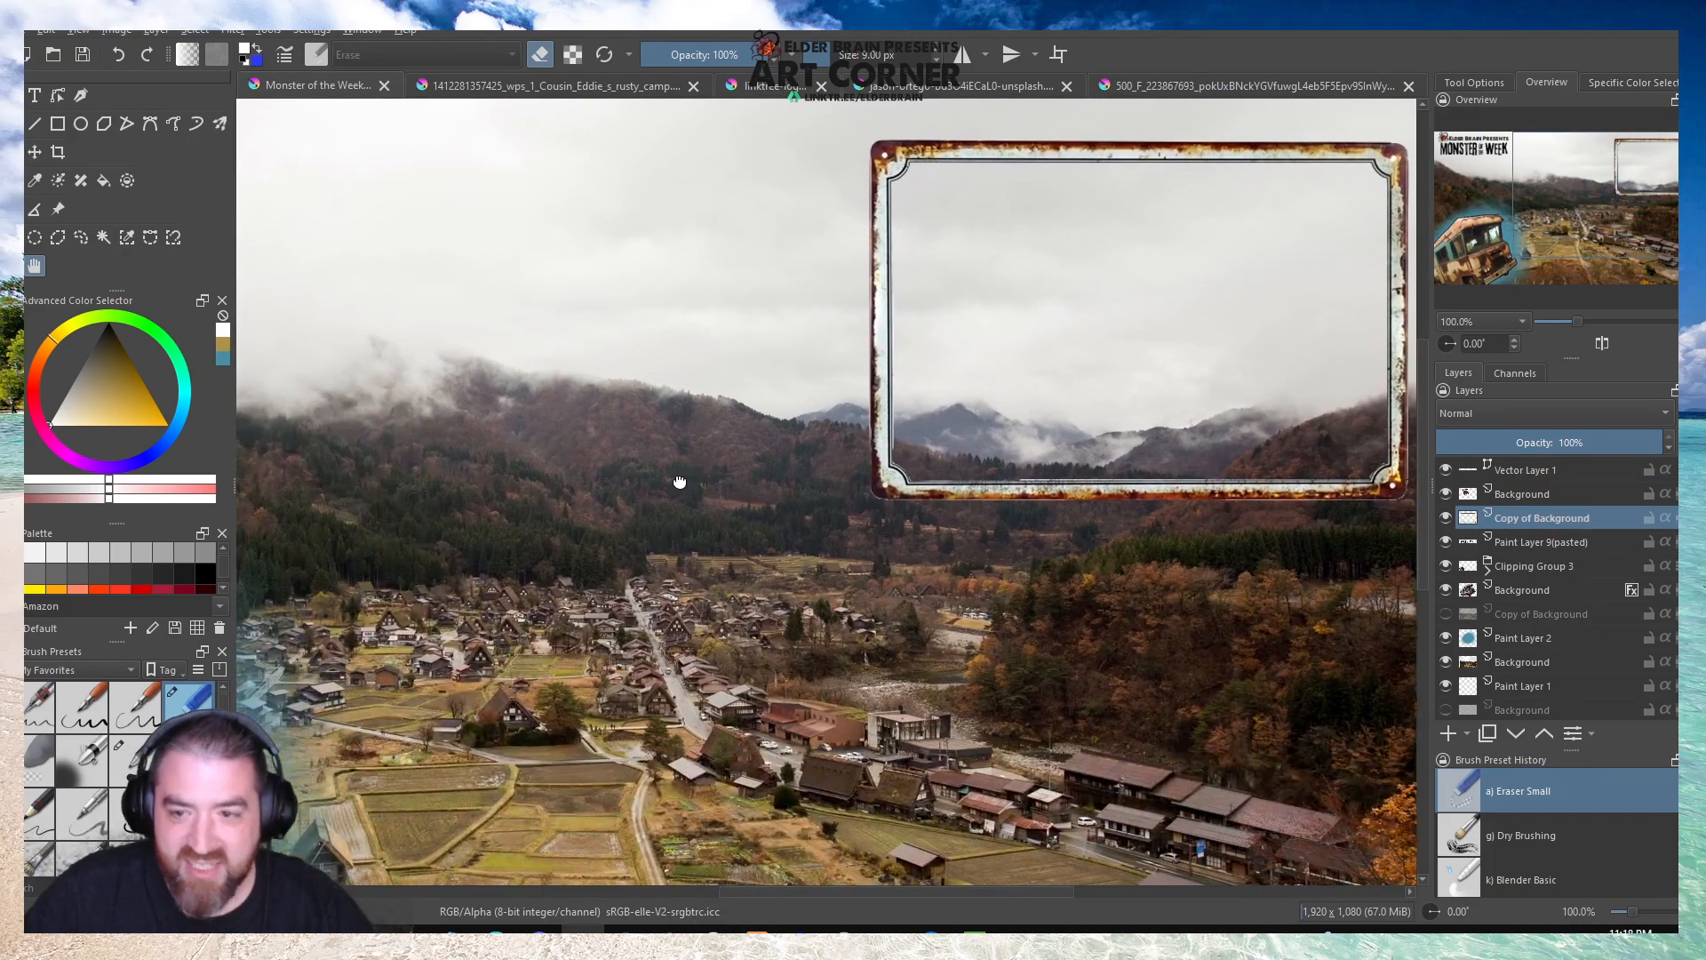
scroll(678, 480, "down", 1)
scroll(811, 494, "up", 1)
scroll(811, 494, "up", 2)
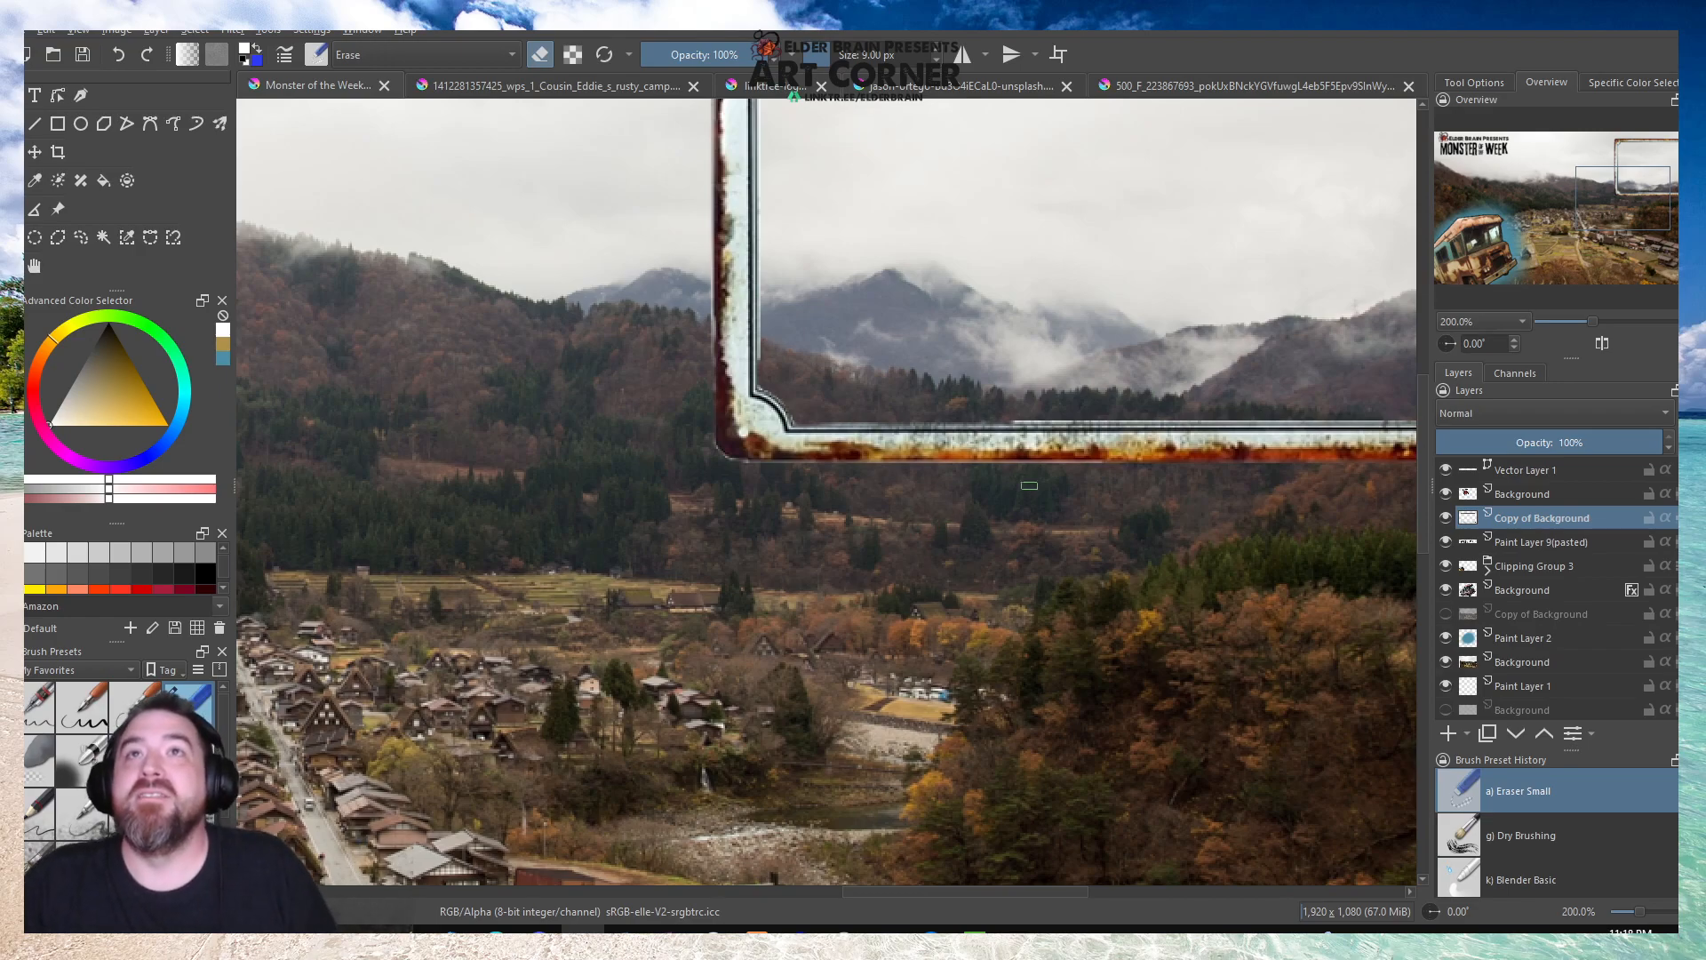
scroll(788, 519, "up", 4)
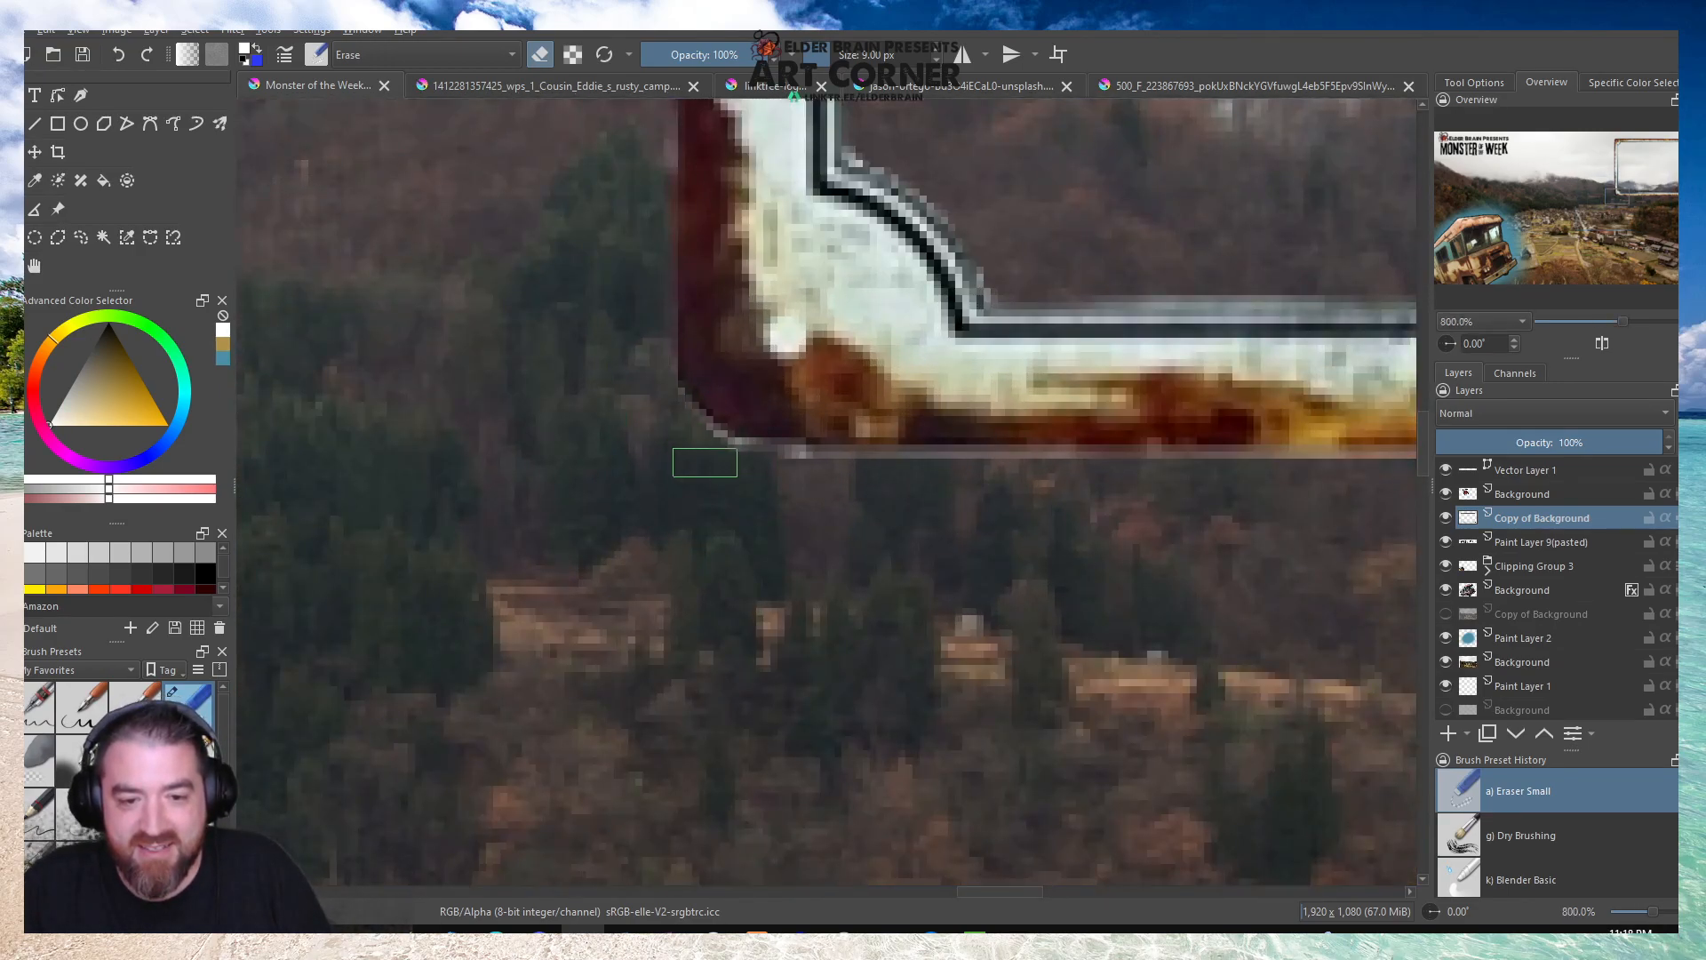
left_click_drag(690, 449, 804, 470)
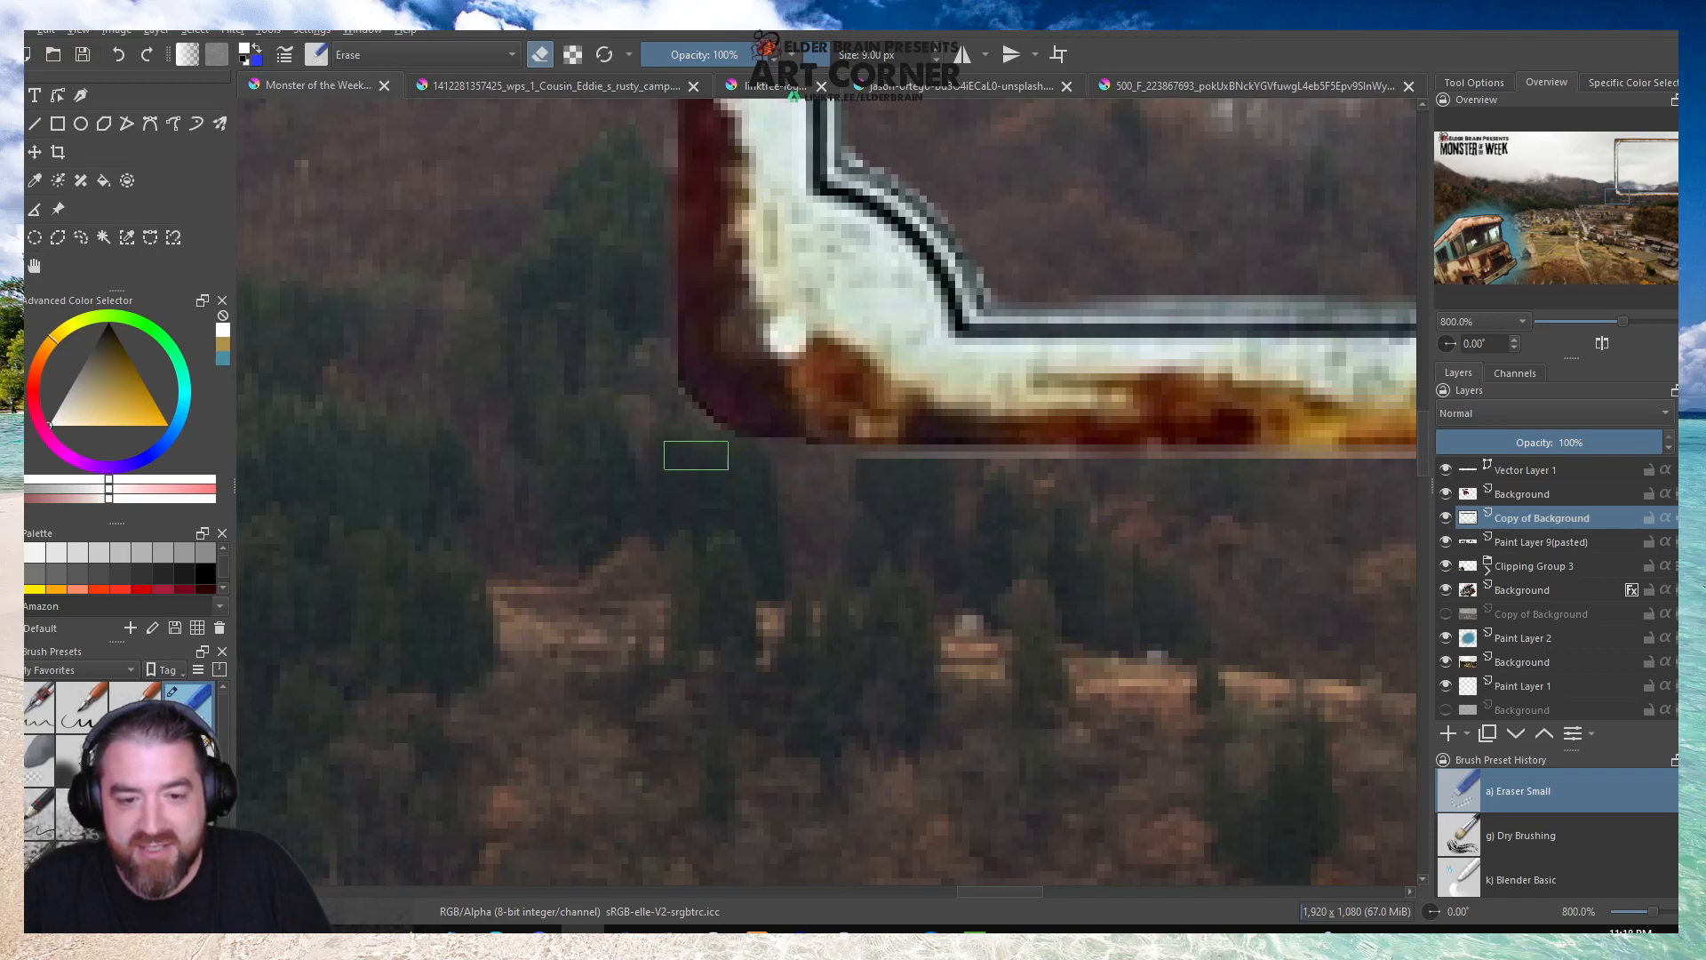
Erase the pale line beneath the left part of the frame's bottom edge with Eraser Soft at 9.24 px.
left_click(40, 757)
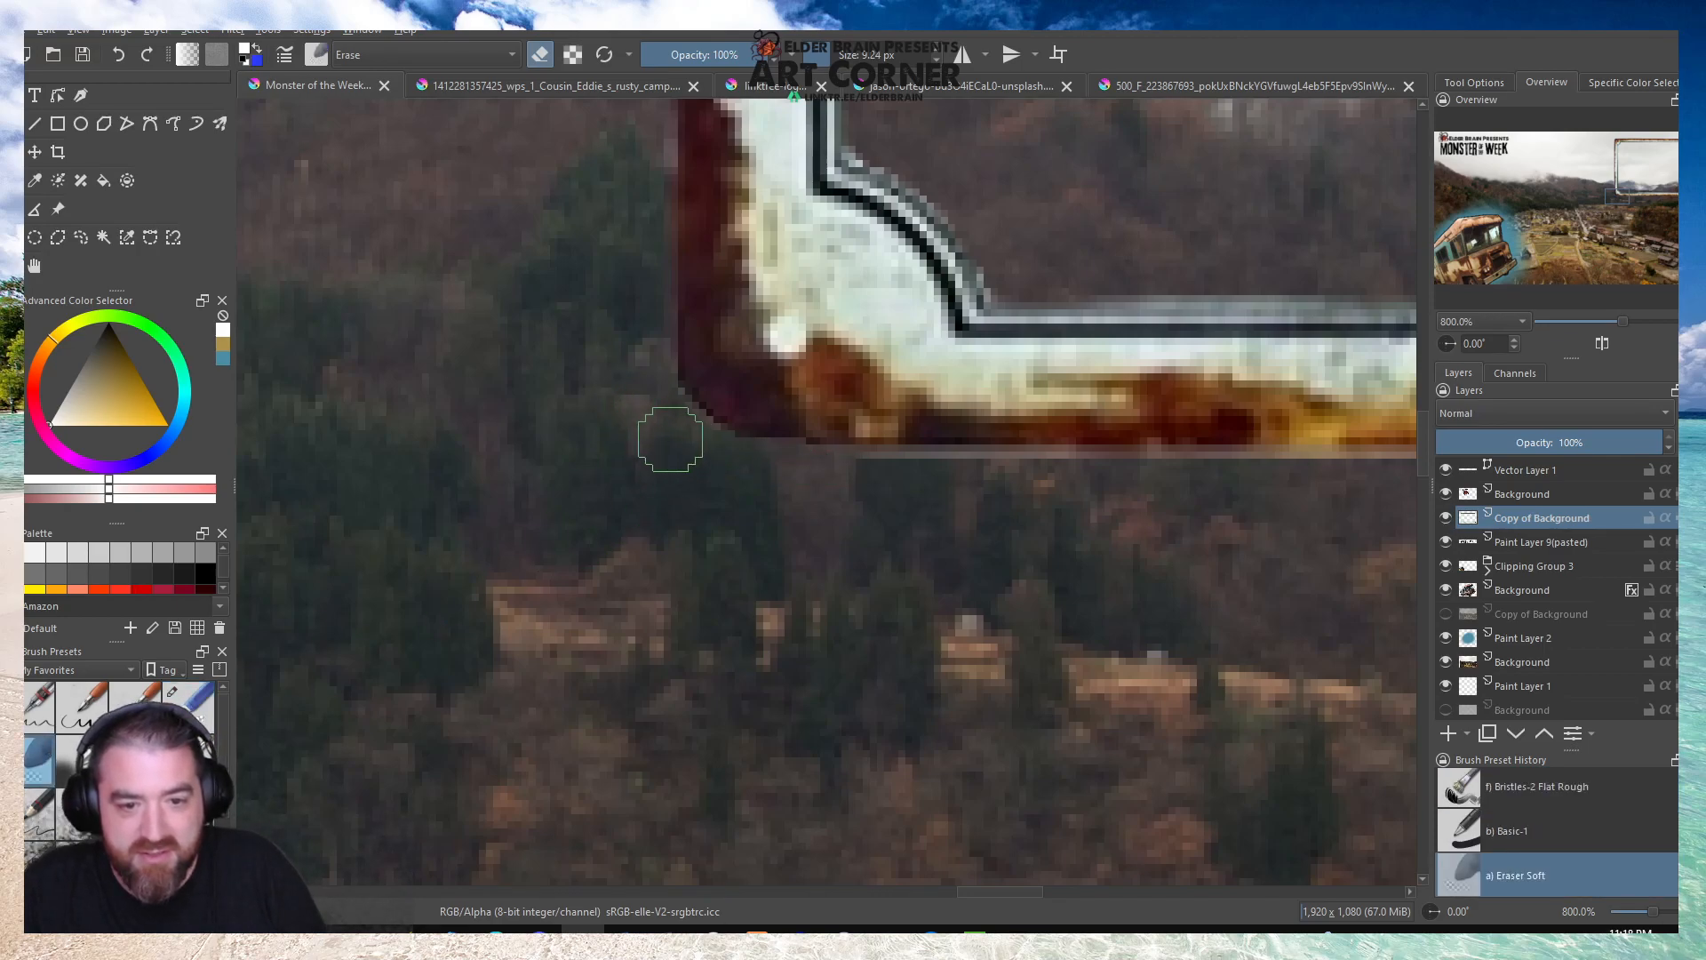
left_click_drag(907, 479, 1341, 483)
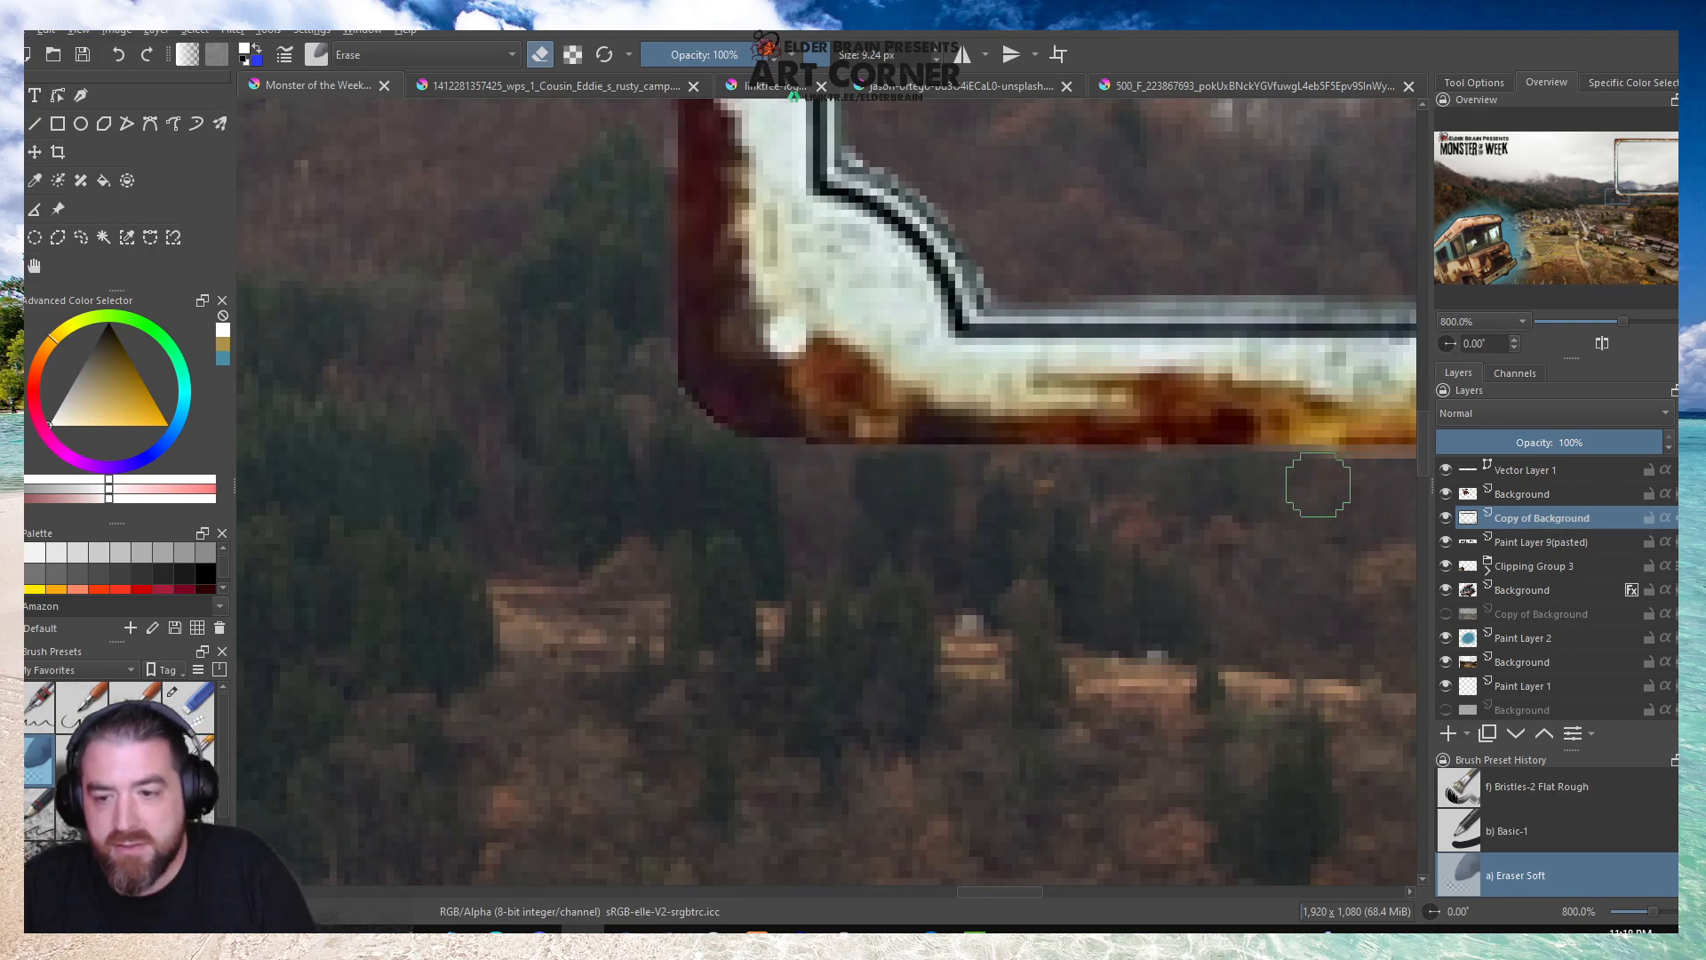
key("minus")
scroll(1061, 480, "up", 3)
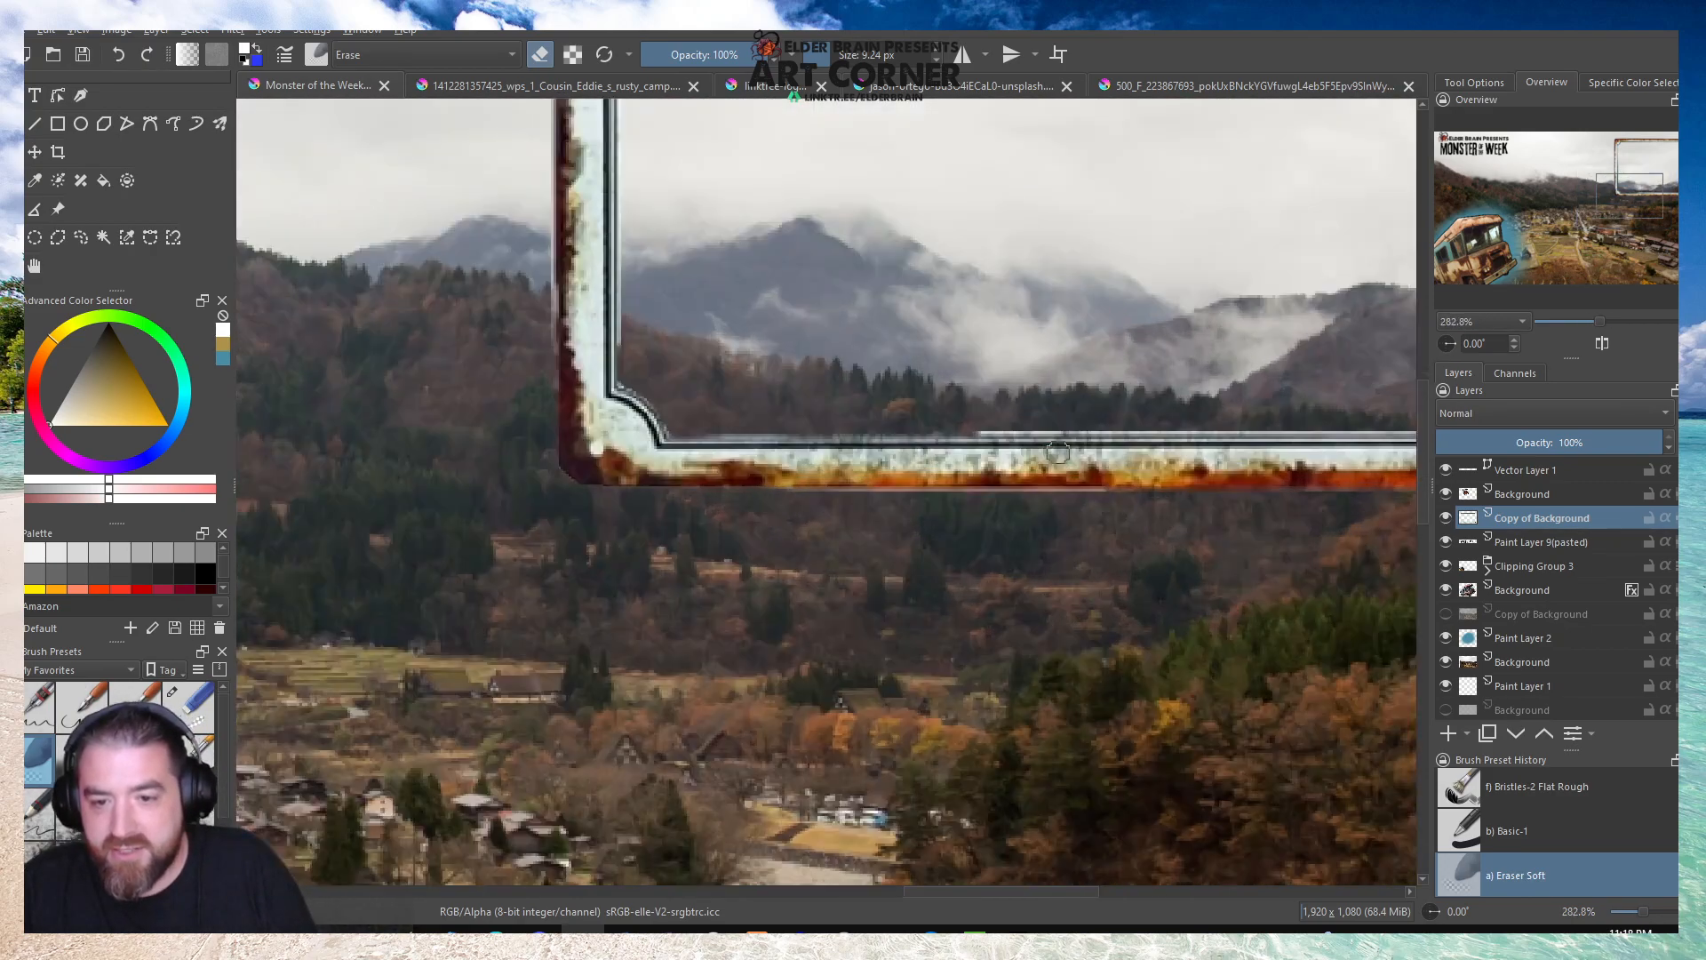
Erase the pale fringe along the frame's outer bottom and right edges with straight Line tool strokes using Eraser Soft.
scroll(880, 415, "down", 3)
scroll(763, 453, "down", 2)
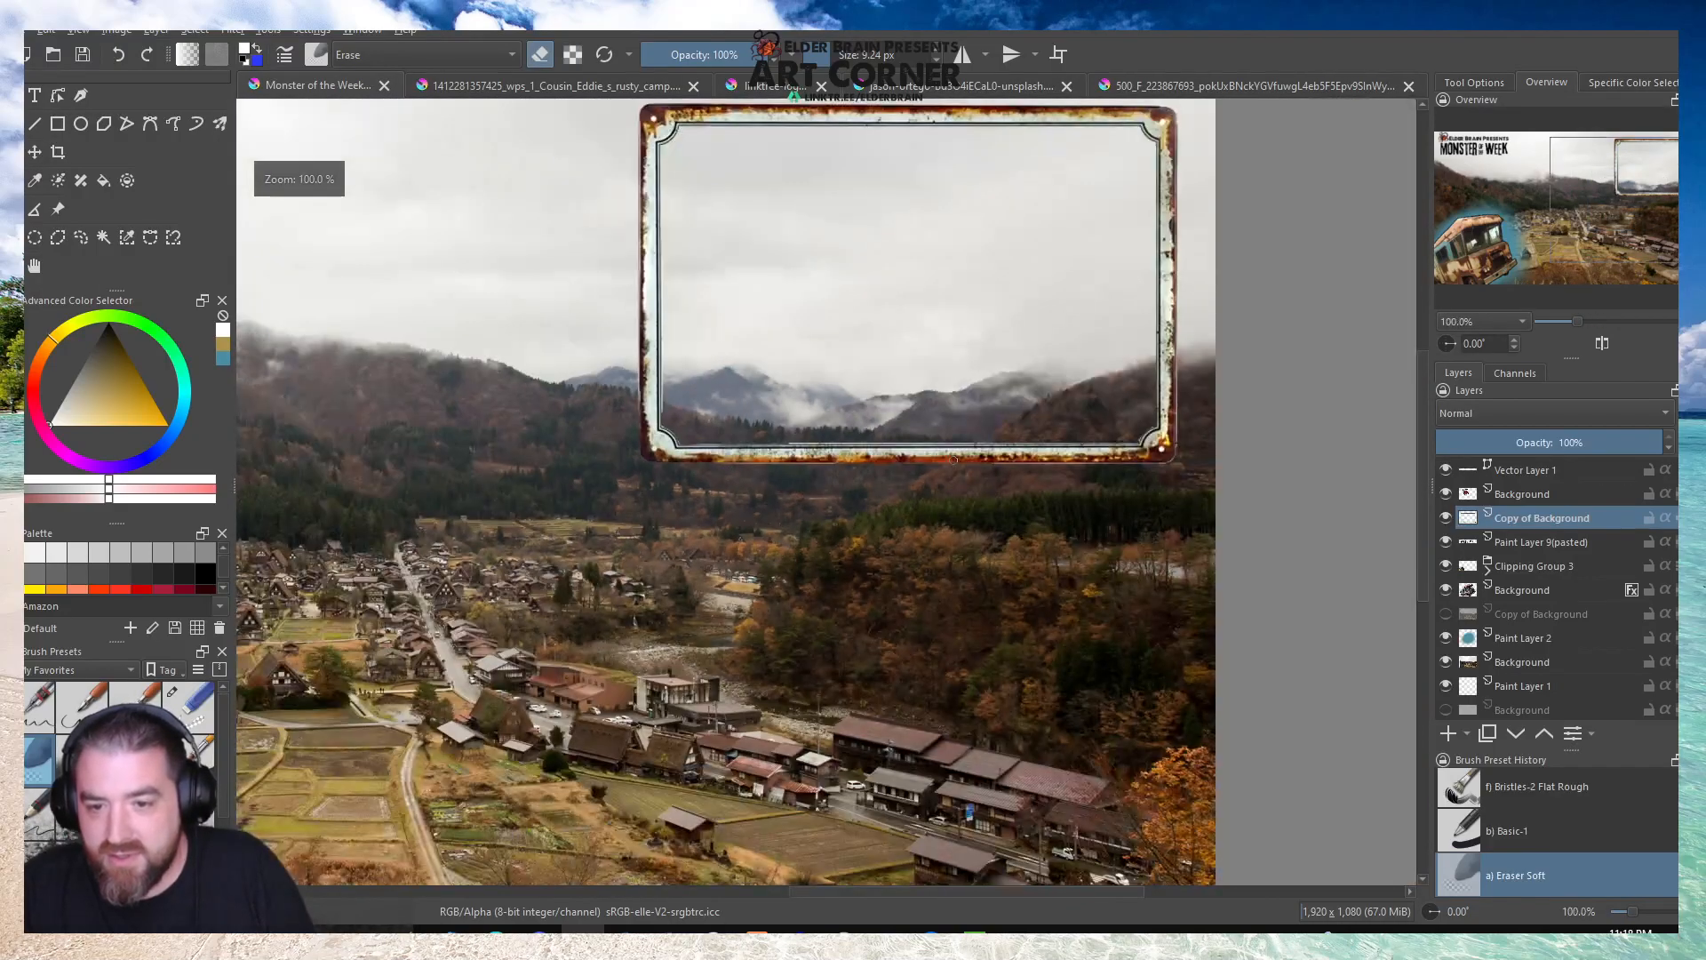
scroll(497, 488, "up", 5)
scroll(479, 494, "down", 3)
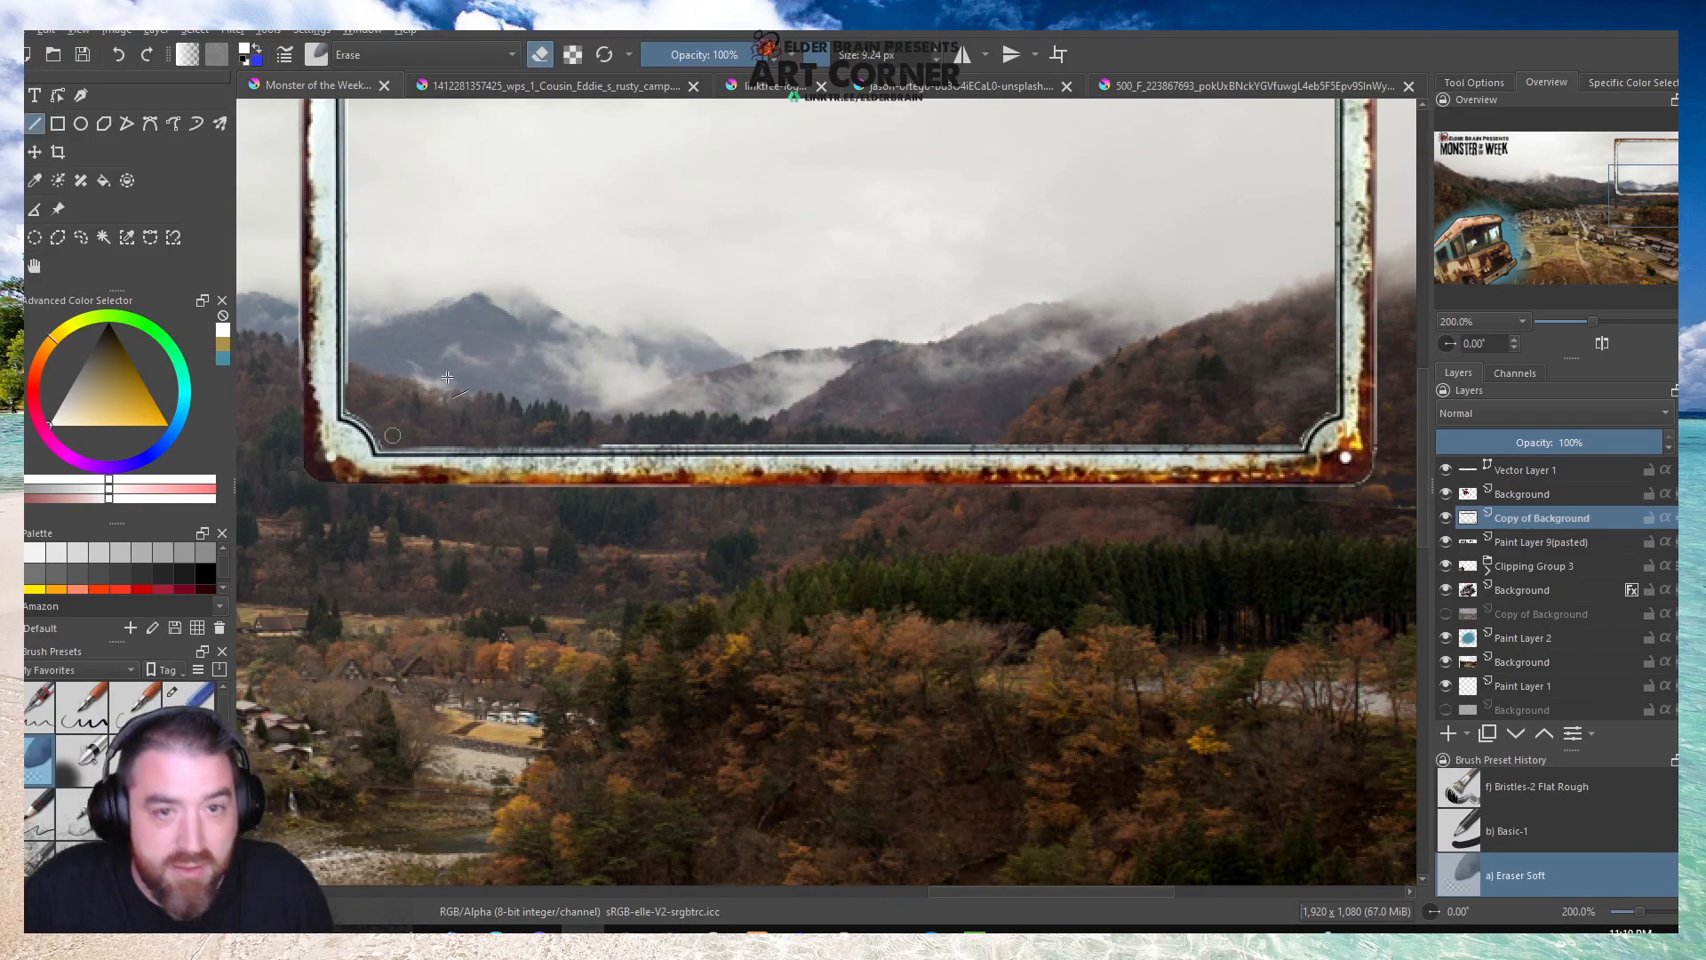
left_click_drag(302, 486, 1389, 487)
scroll(822, 624, "down", 2)
scroll(1123, 415, "up", 1)
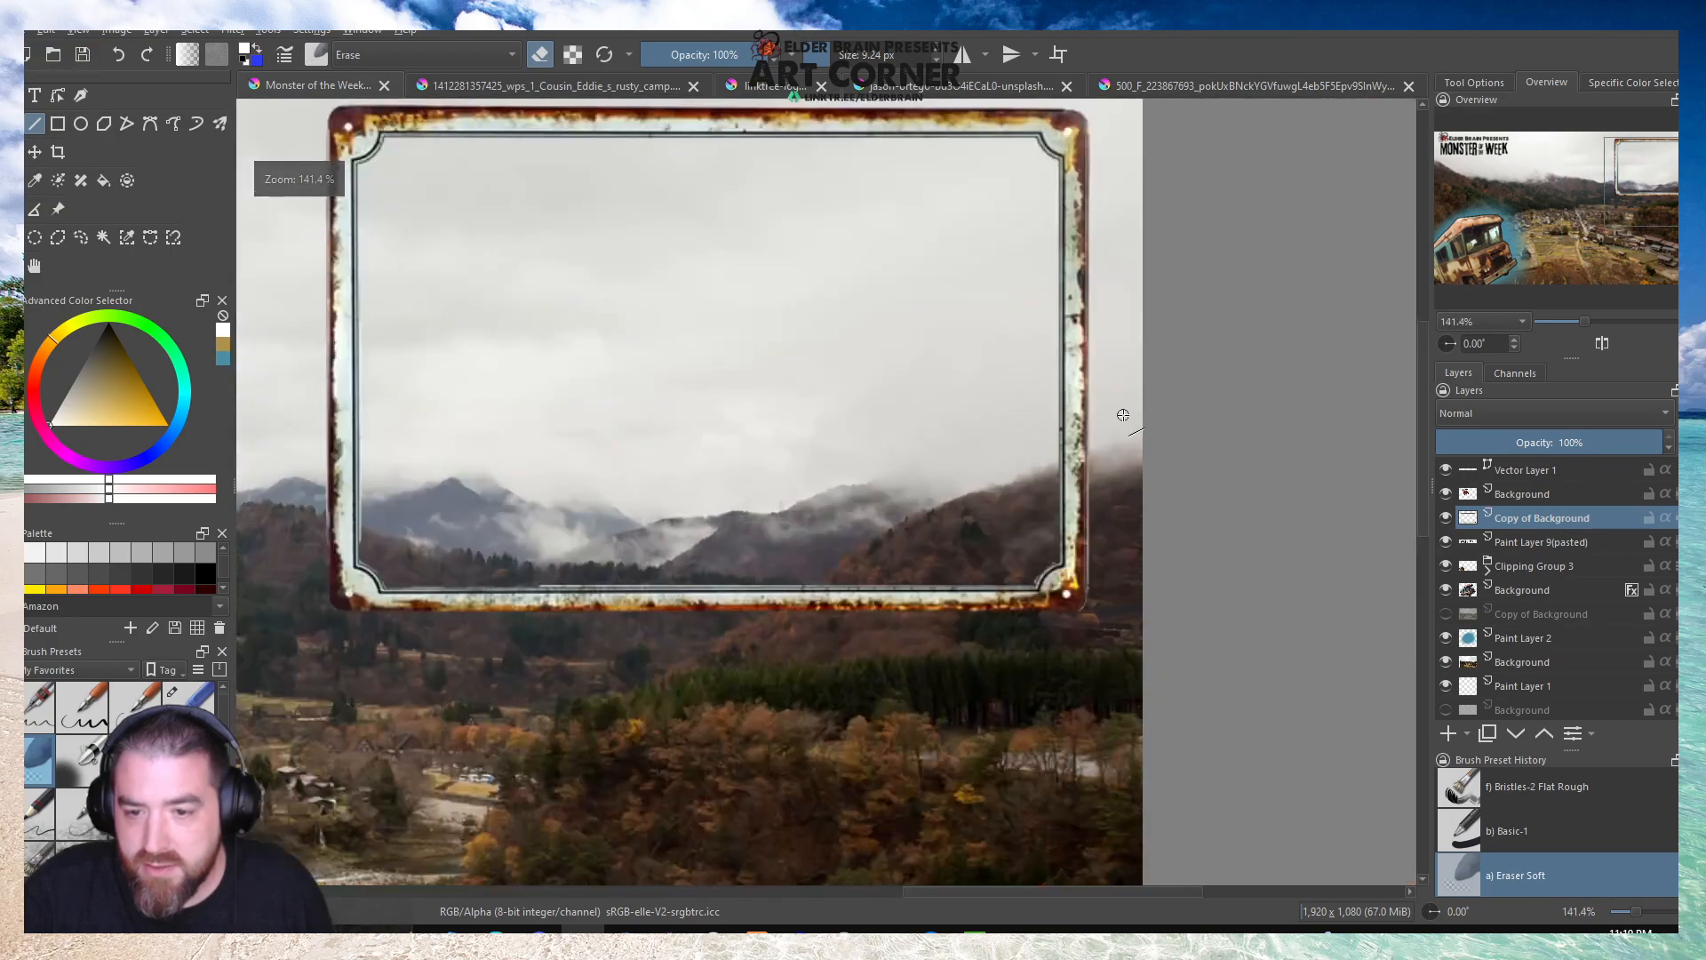
left_click_drag(1095, 111, 1090, 689)
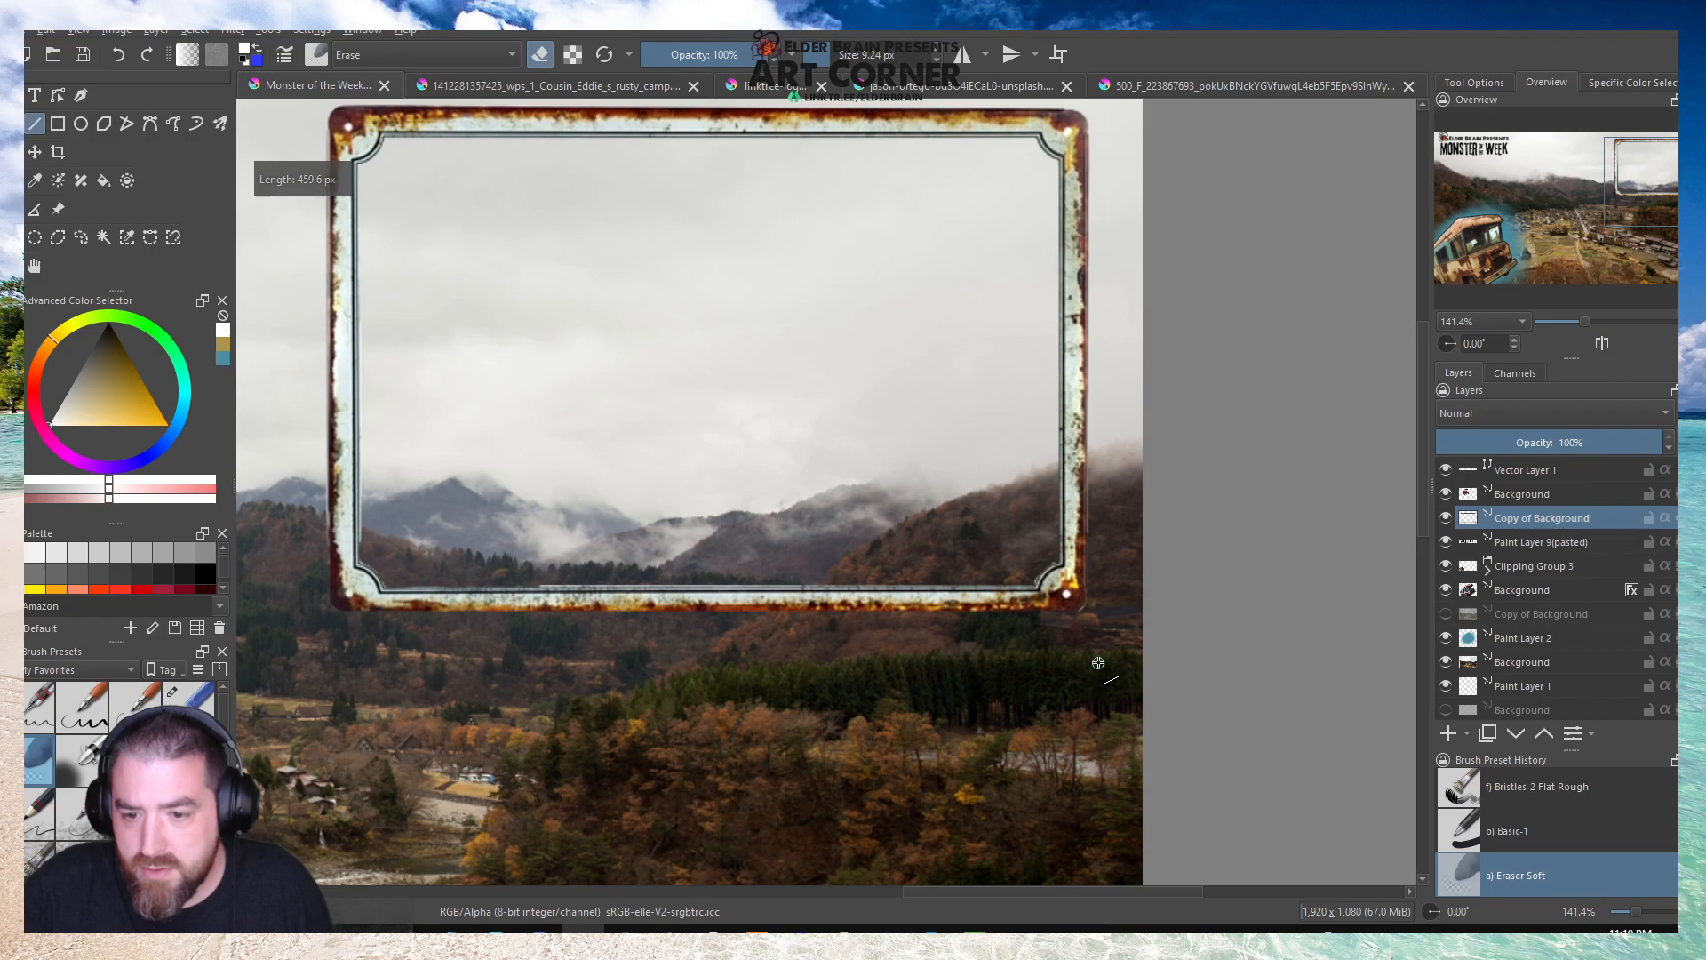
Erase the jagged fringe along the inner curve of the frame's lower-right corner with freehand Eraser Soft strokes.
scroll(1080, 611, "up", 3)
key("b")
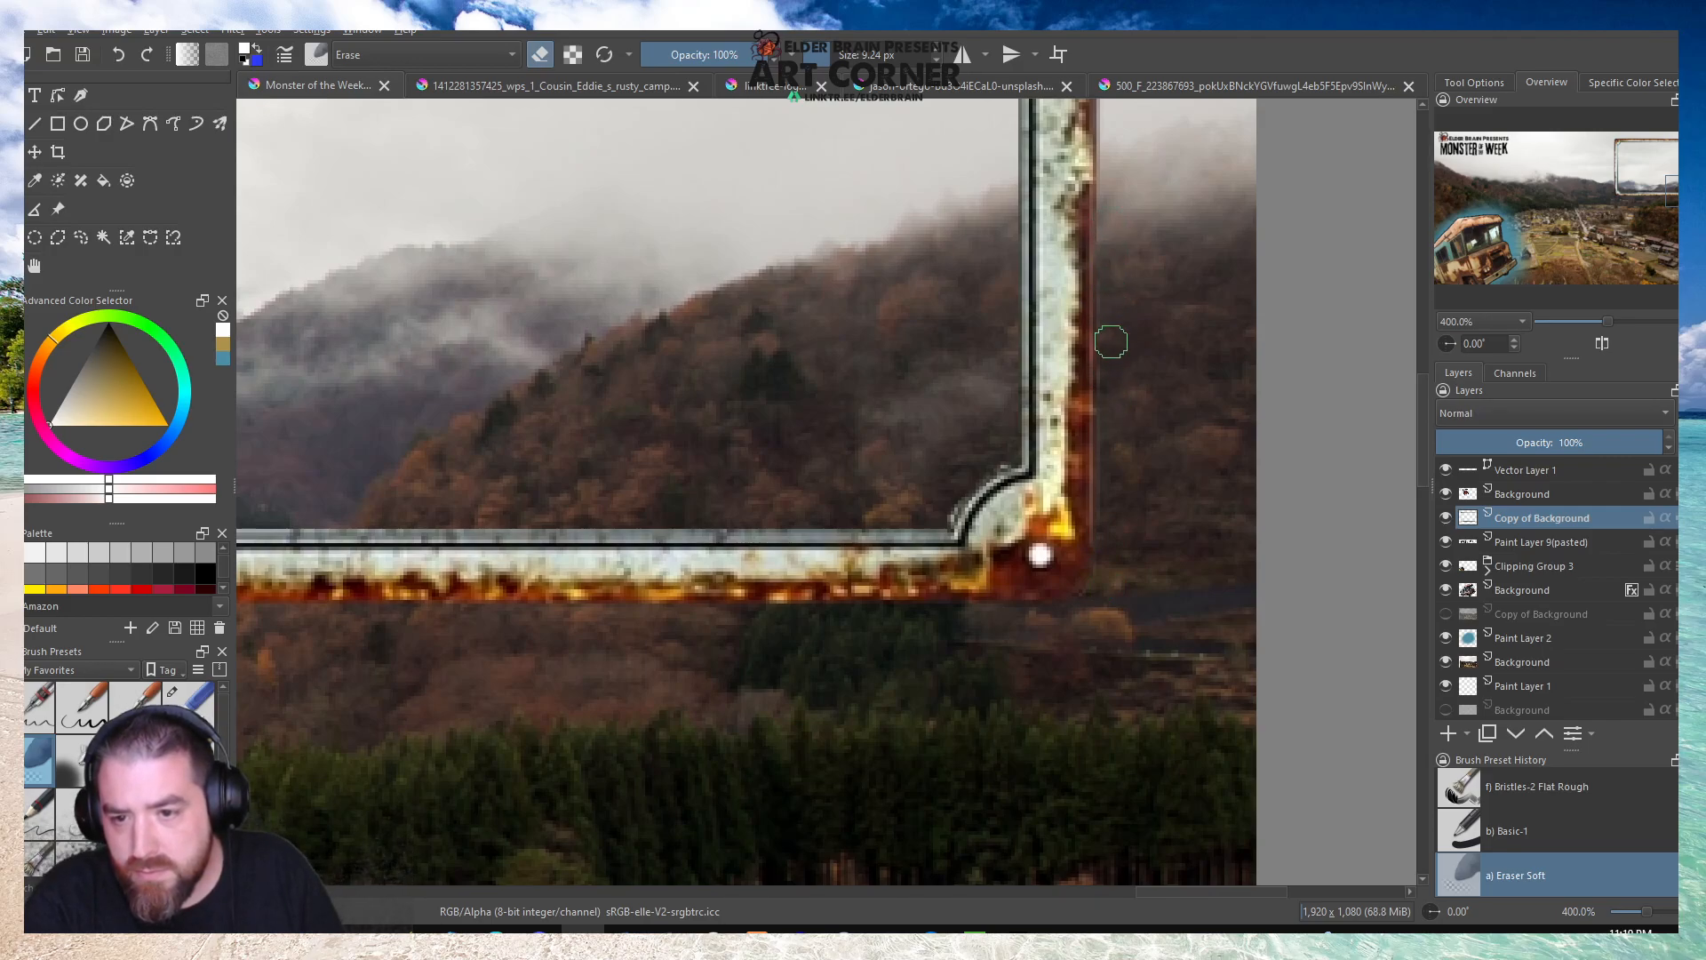
scroll(1084, 474, "up", 3)
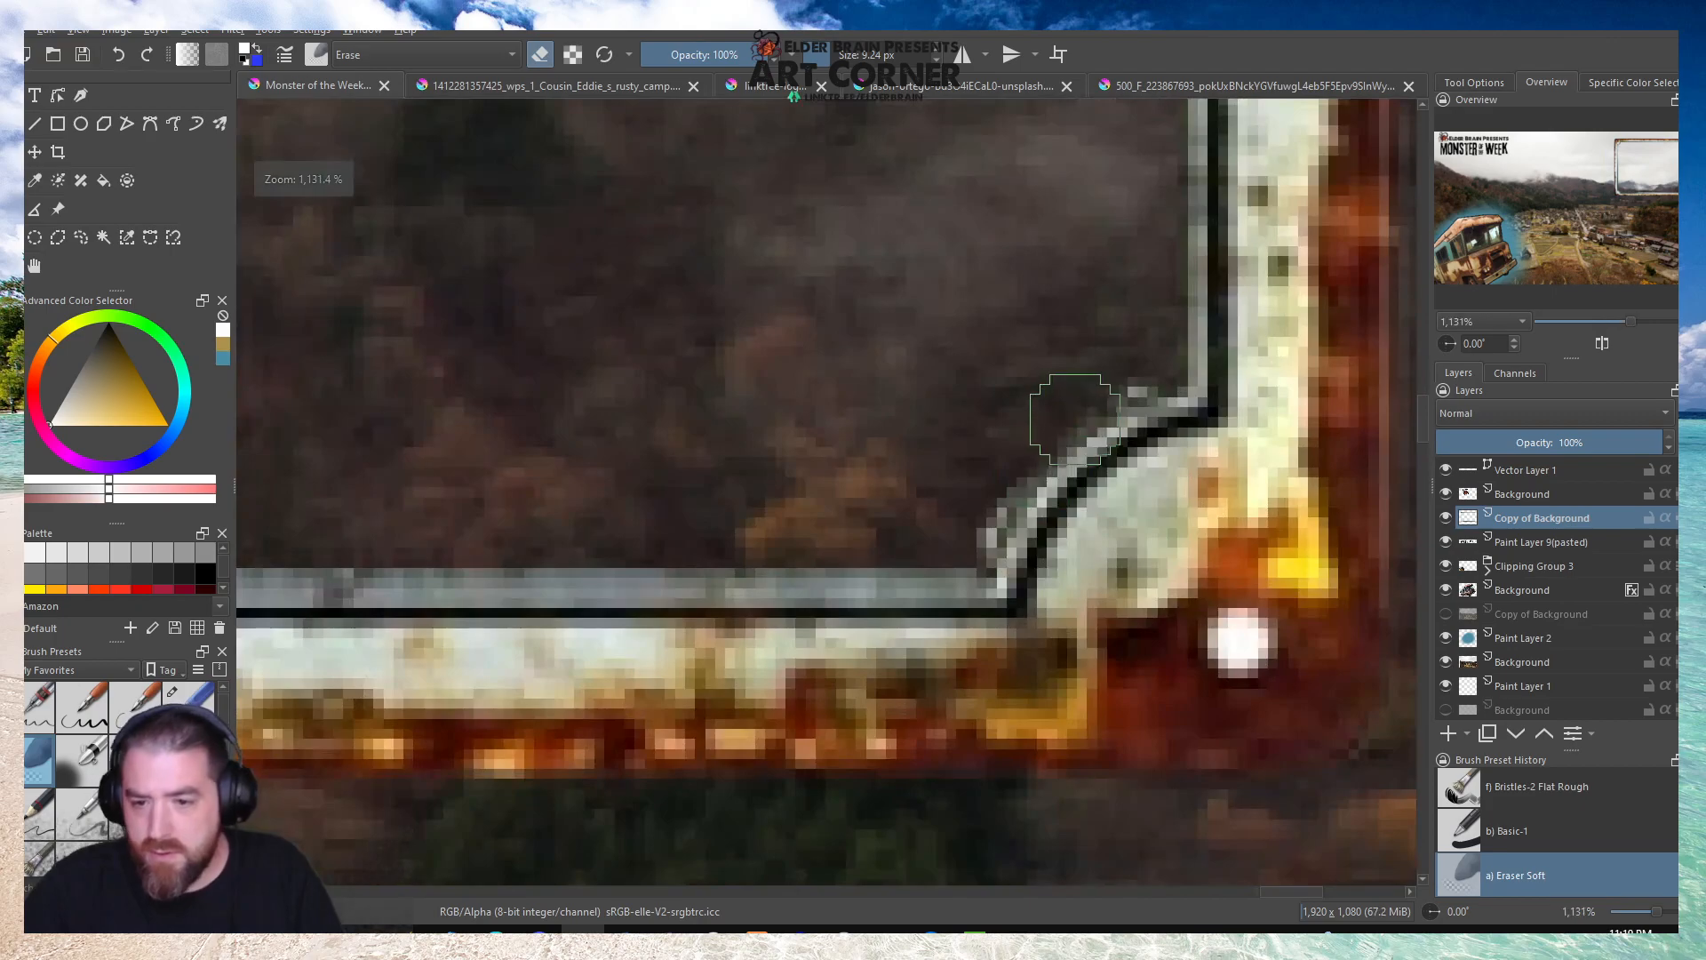
scroll(992, 473, "down", 1)
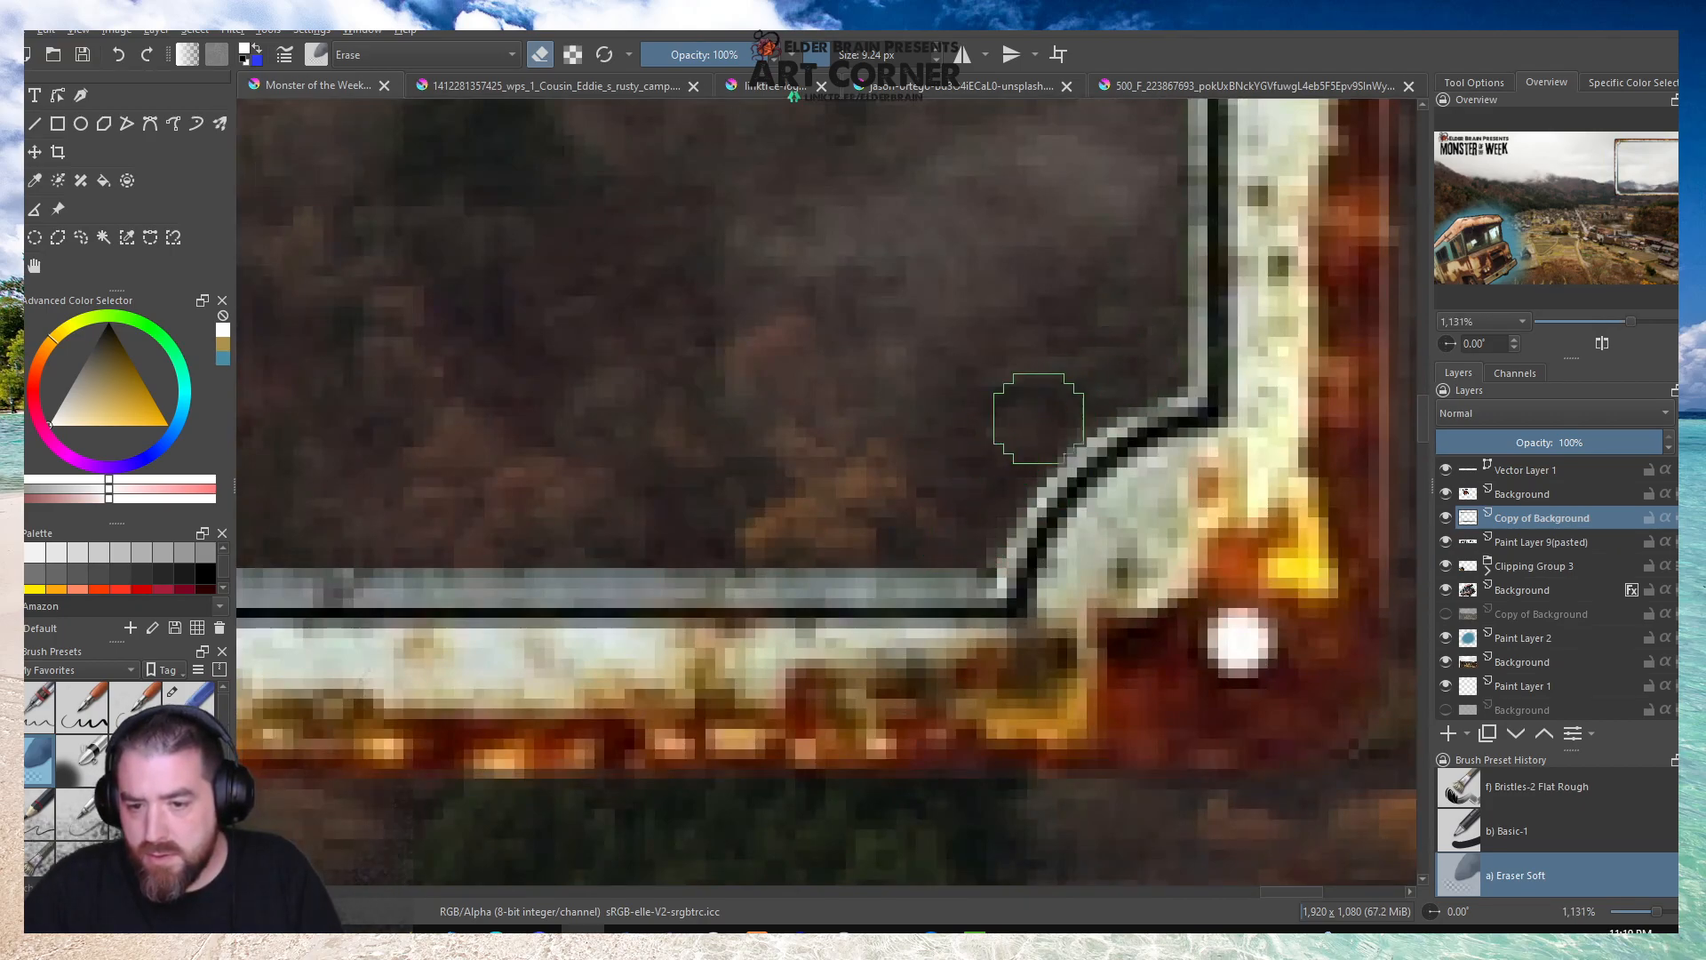
Erase the pale line along the inner edge of the frame's bottom side with a straight Line tool stroke using Eraser Soft.
scroll(1066, 444, "down", 3)
scroll(439, 472, "down", 1)
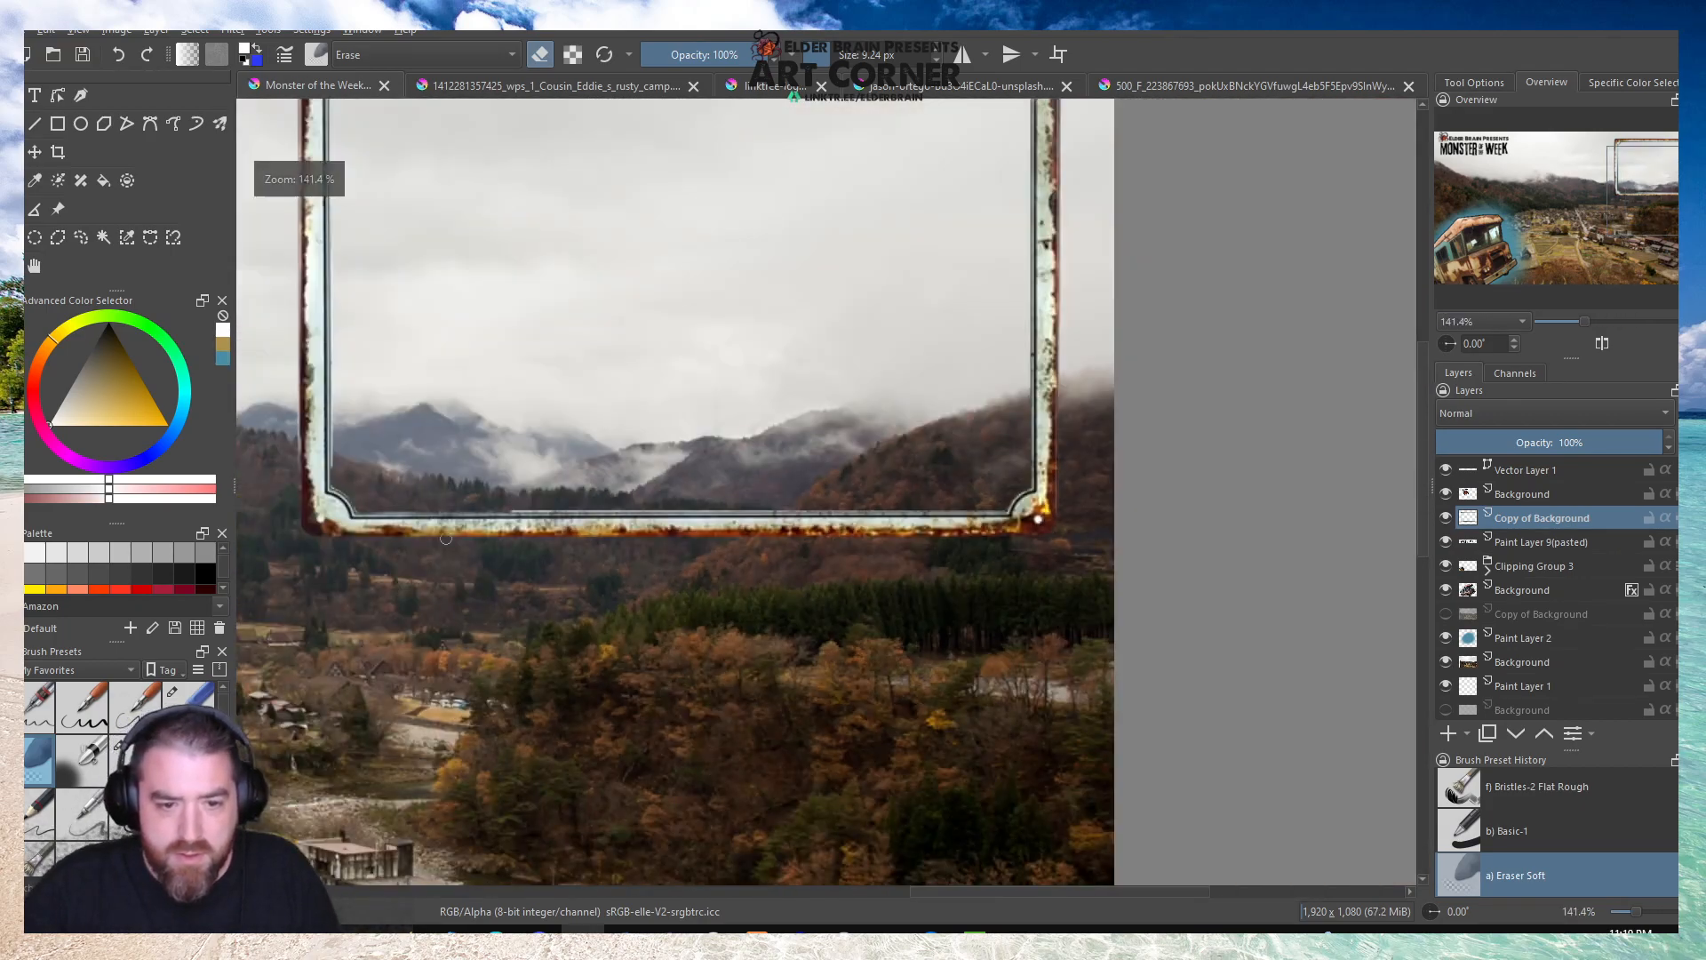
scroll(417, 498, "up", 2)
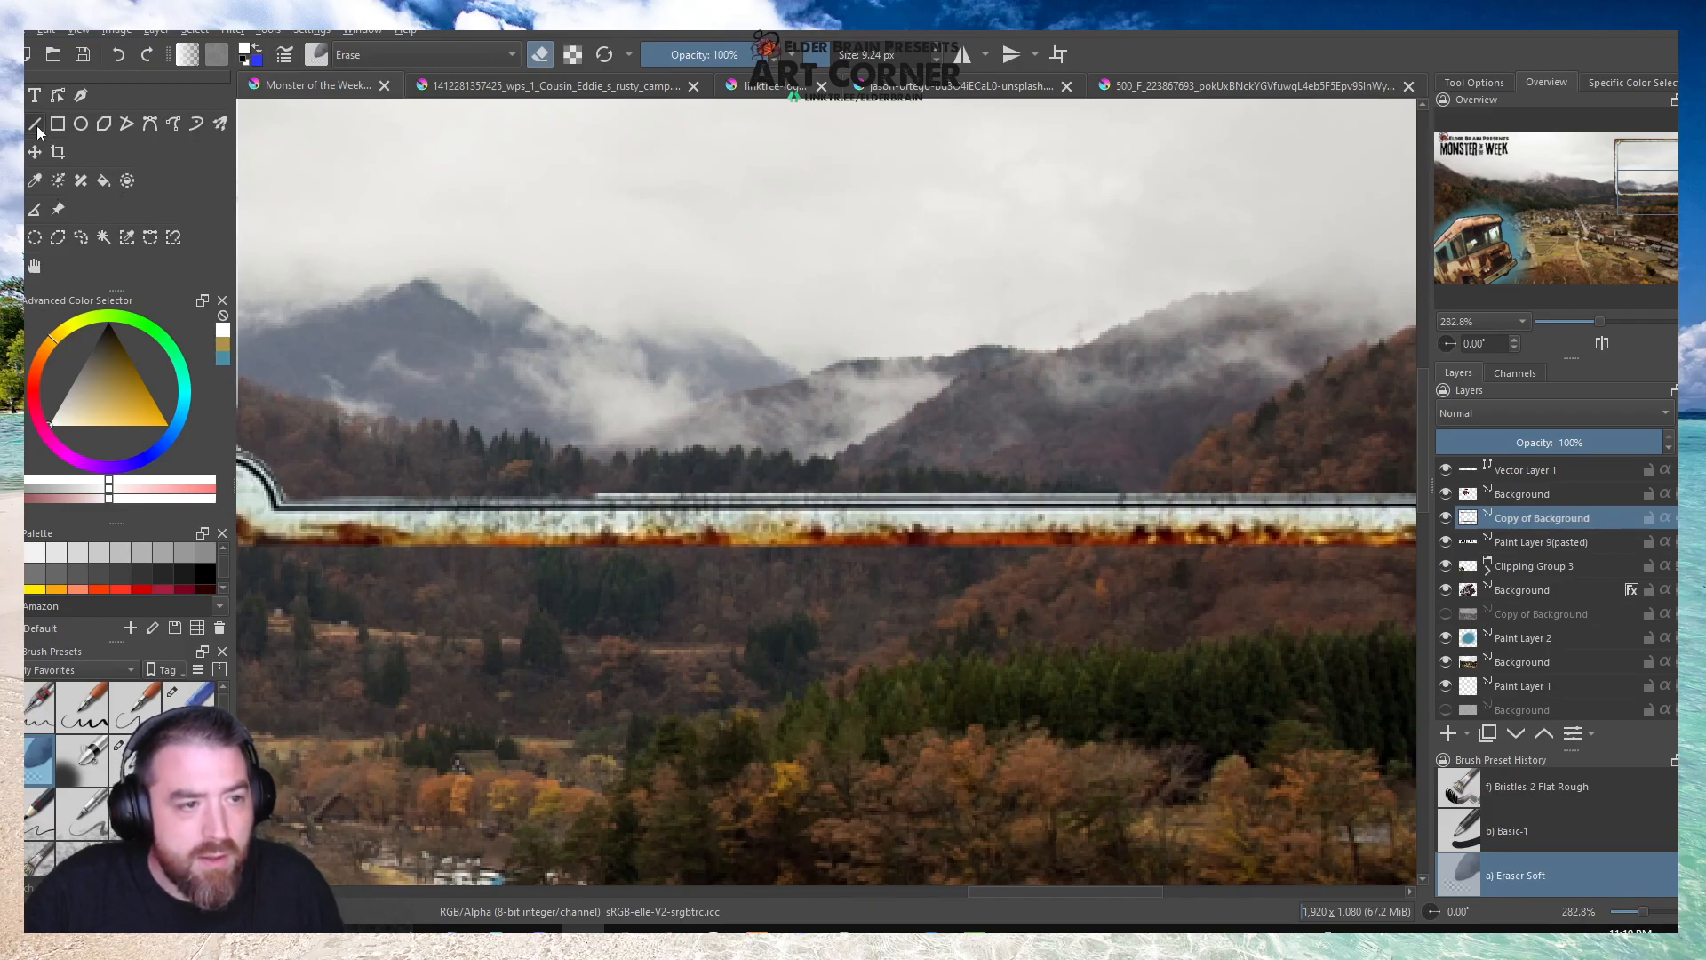
mouse_move(292, 488)
left_mouse_down()
mouse_move(1288, 462)
mouse_move(1401, 484)
mouse_move(1362, 479)
mouse_move(1383, 488)
left_mouse_up()
scroll(1367, 509, "down", 3)
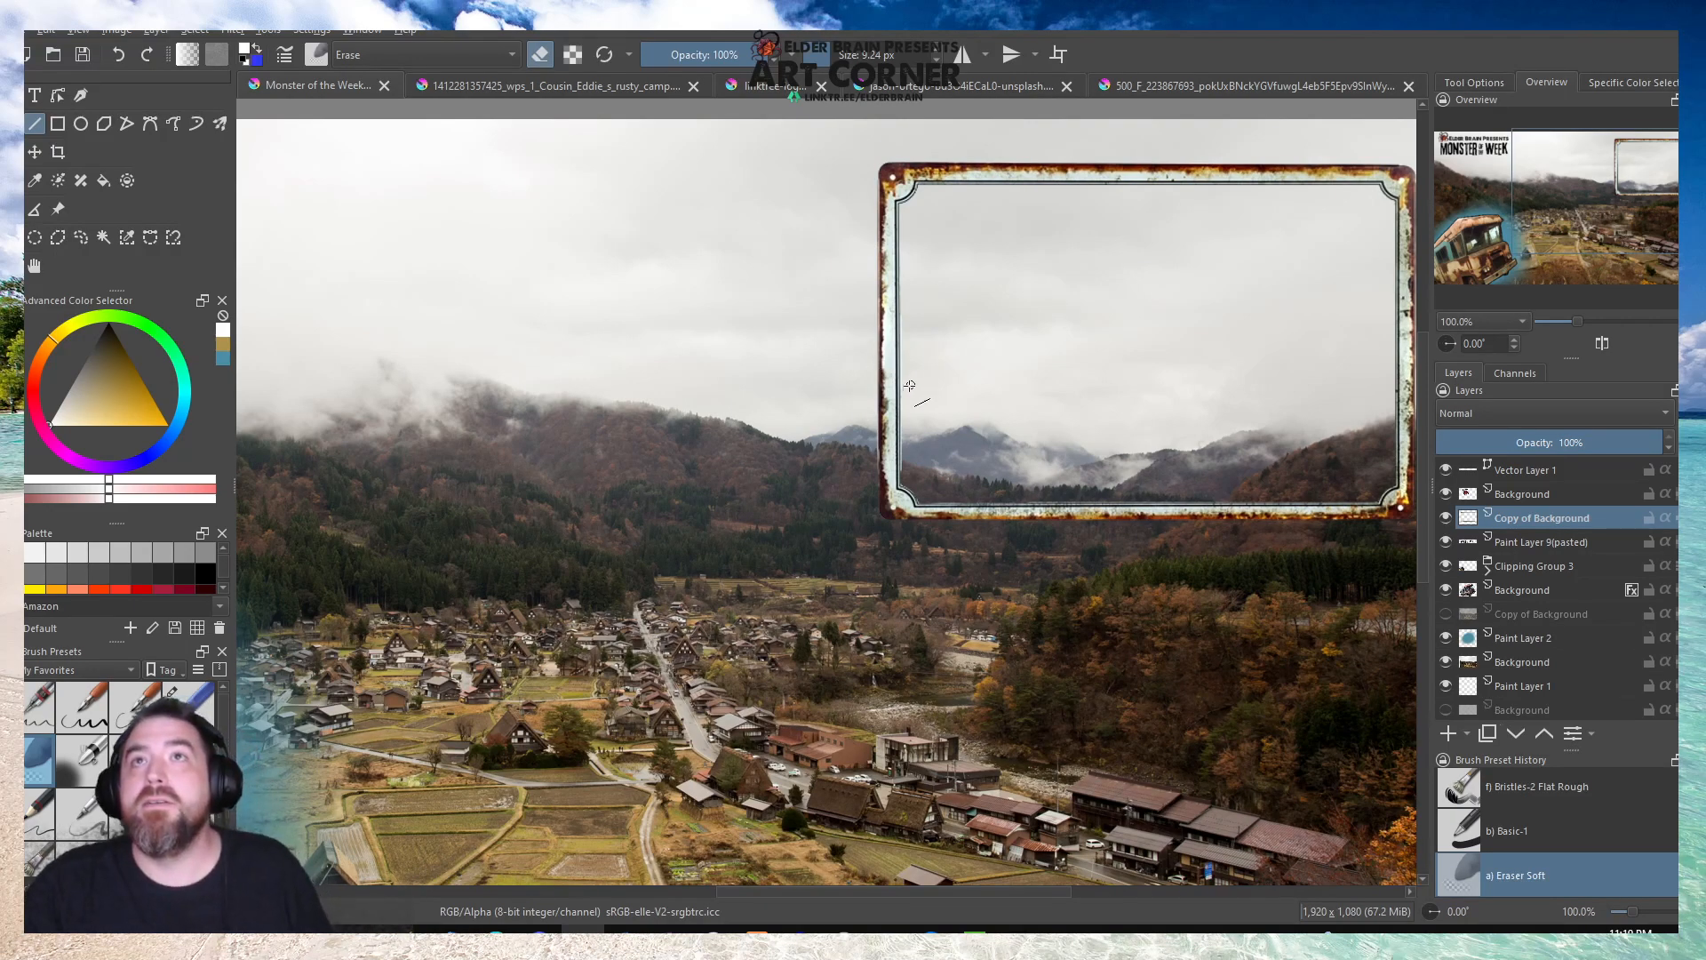
Erase the fringe along the outer and inner edges of the frame's left side with straight Line tool strokes.
scroll(889, 436, "up", 3)
left_click_drag(864, 560, 864, 153)
left_click_drag(918, 225, 914, 772)
scroll(769, 484, "down", 2)
scroll(895, 449, "up", 4)
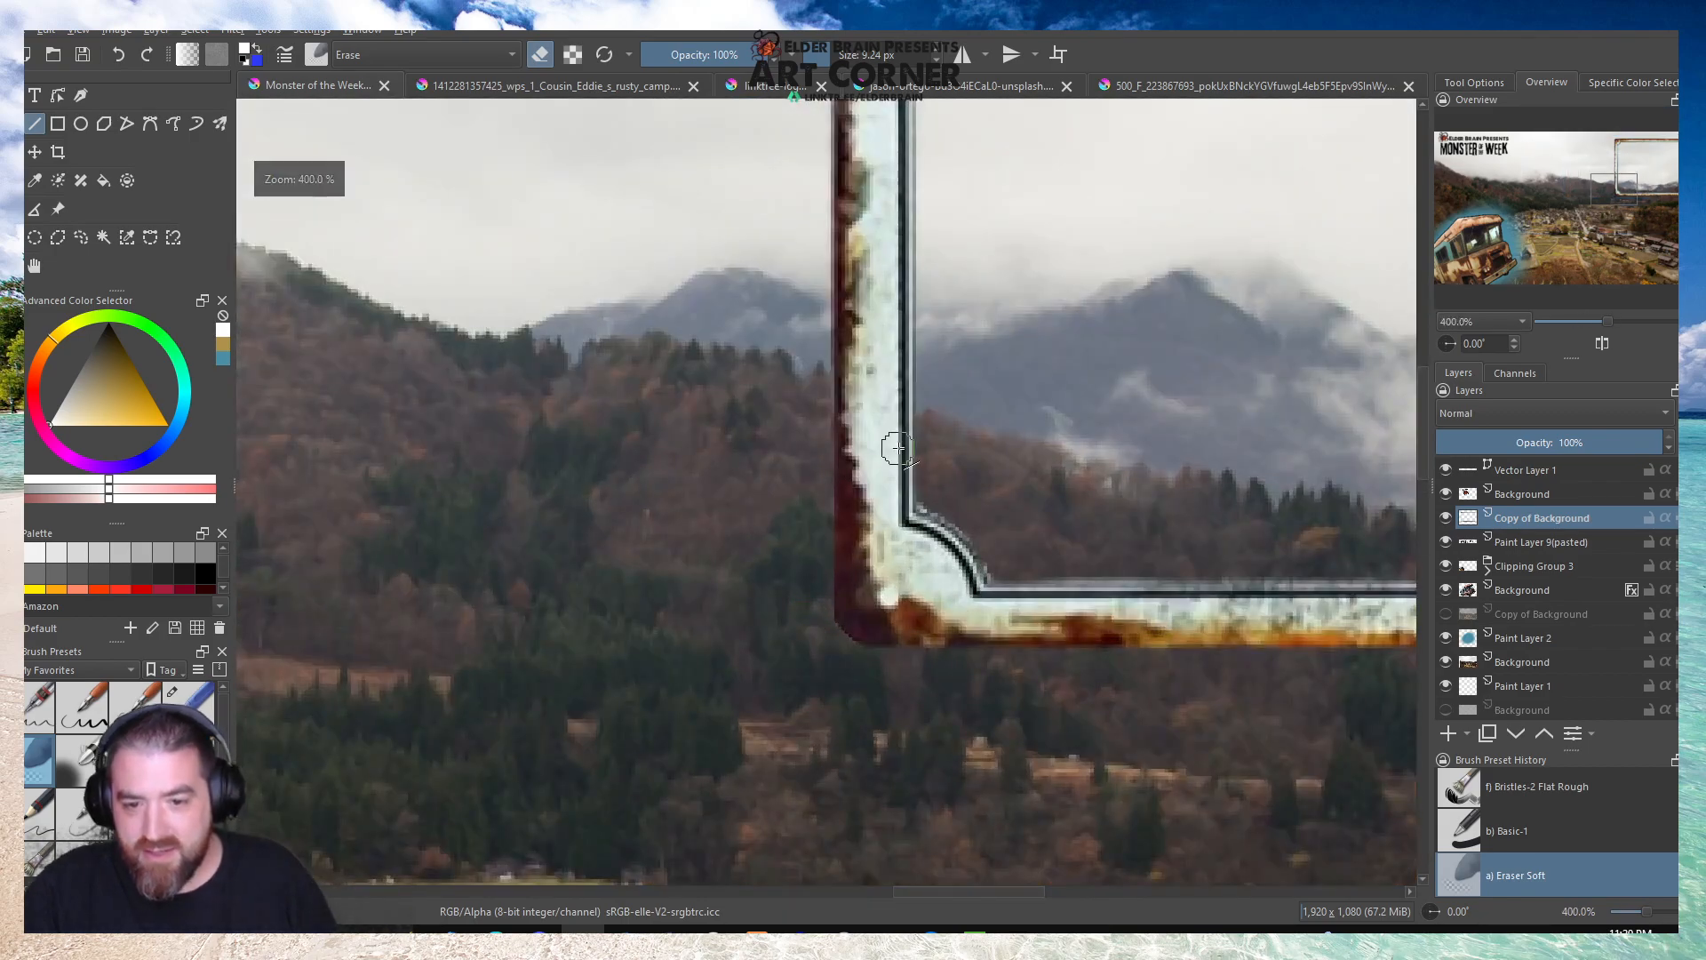
Erase the jagged fringe along the inner curve of the frame's lower-left corner with freehand Eraser Soft strokes.
scroll(897, 449, "up", 3)
mouse_move(745, 527)
left_mouse_down()
mouse_move(734, 514)
mouse_move(876, 621)
mouse_move(925, 700)
left_mouse_up()
scroll(809, 467, "down", 4)
scroll(951, 519, "up", 3)
left_click_drag(989, 513, 758, 519)
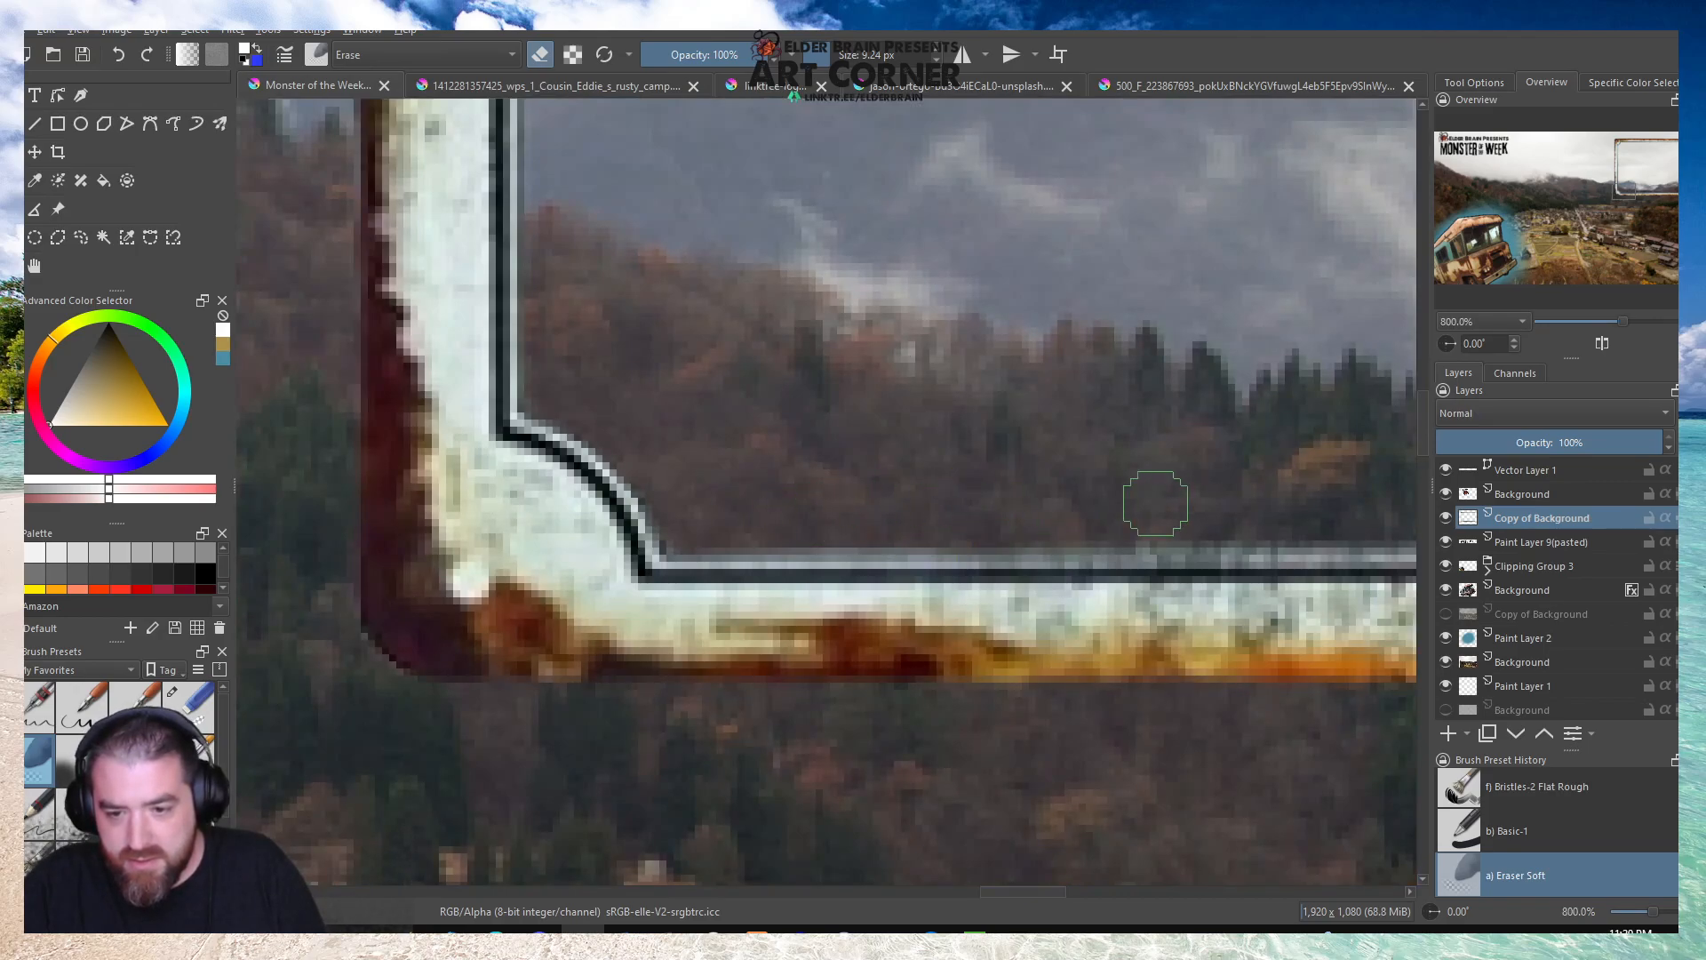
scroll(650, 561, "down", 5)
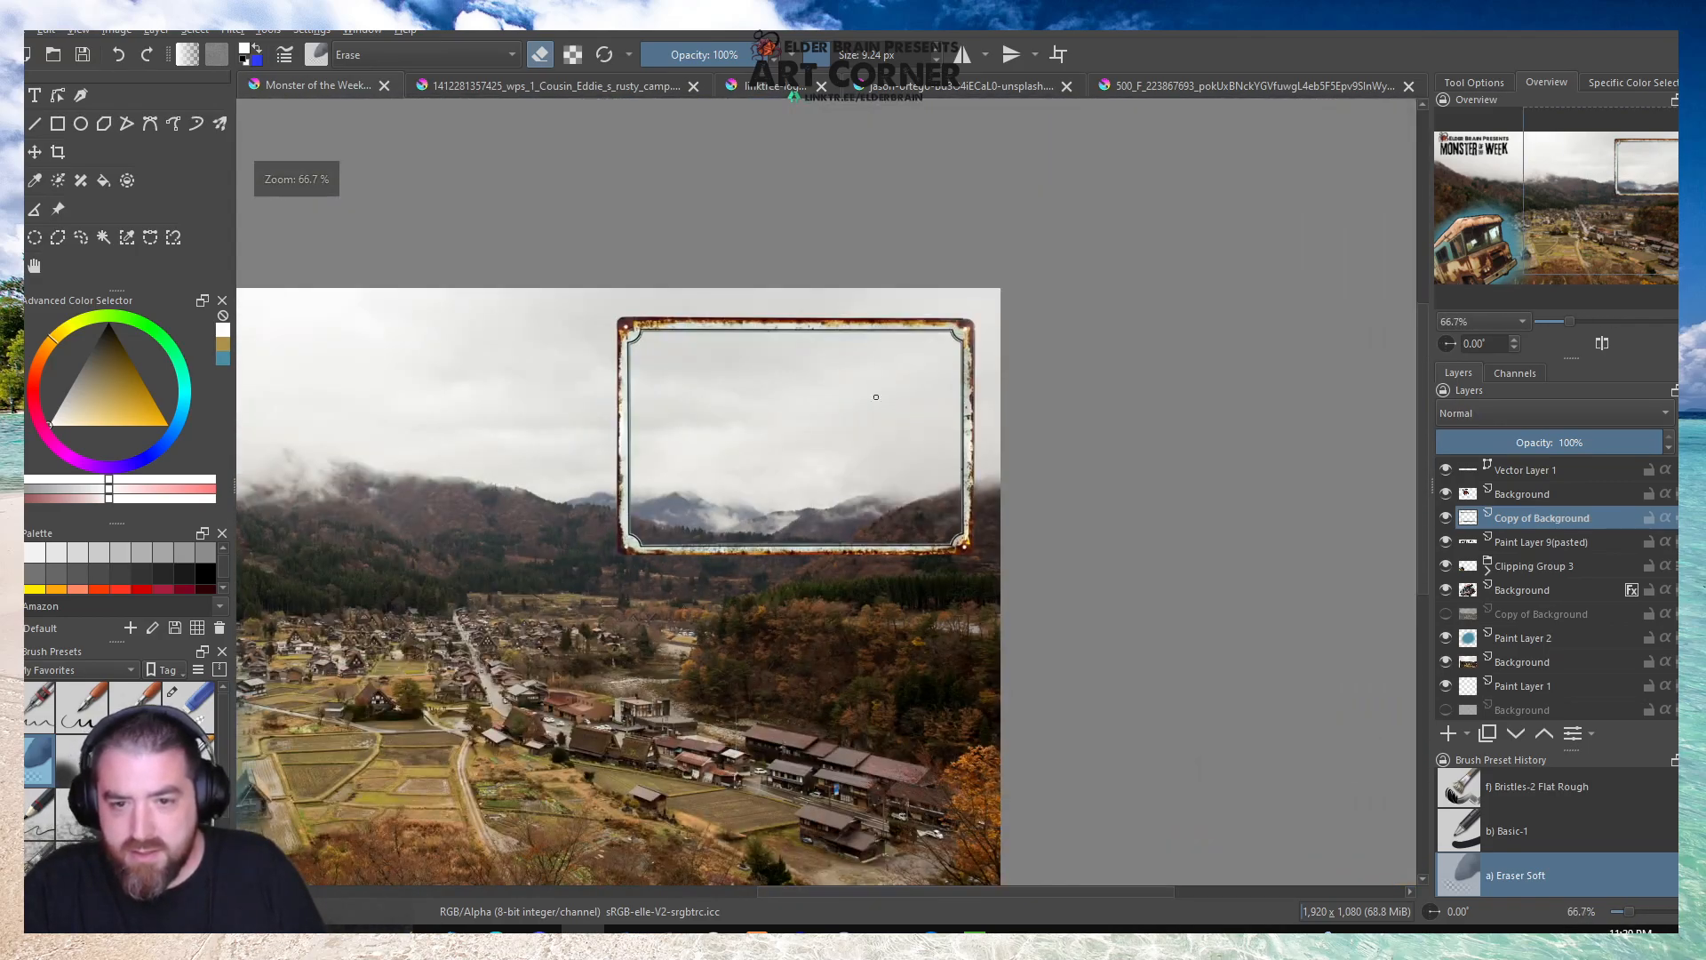
Save the overlay document with the cleaned-up frame.
scroll(884, 350, "down", 2)
left_click(34, 265)
left_click_drag(494, 406, 671, 367)
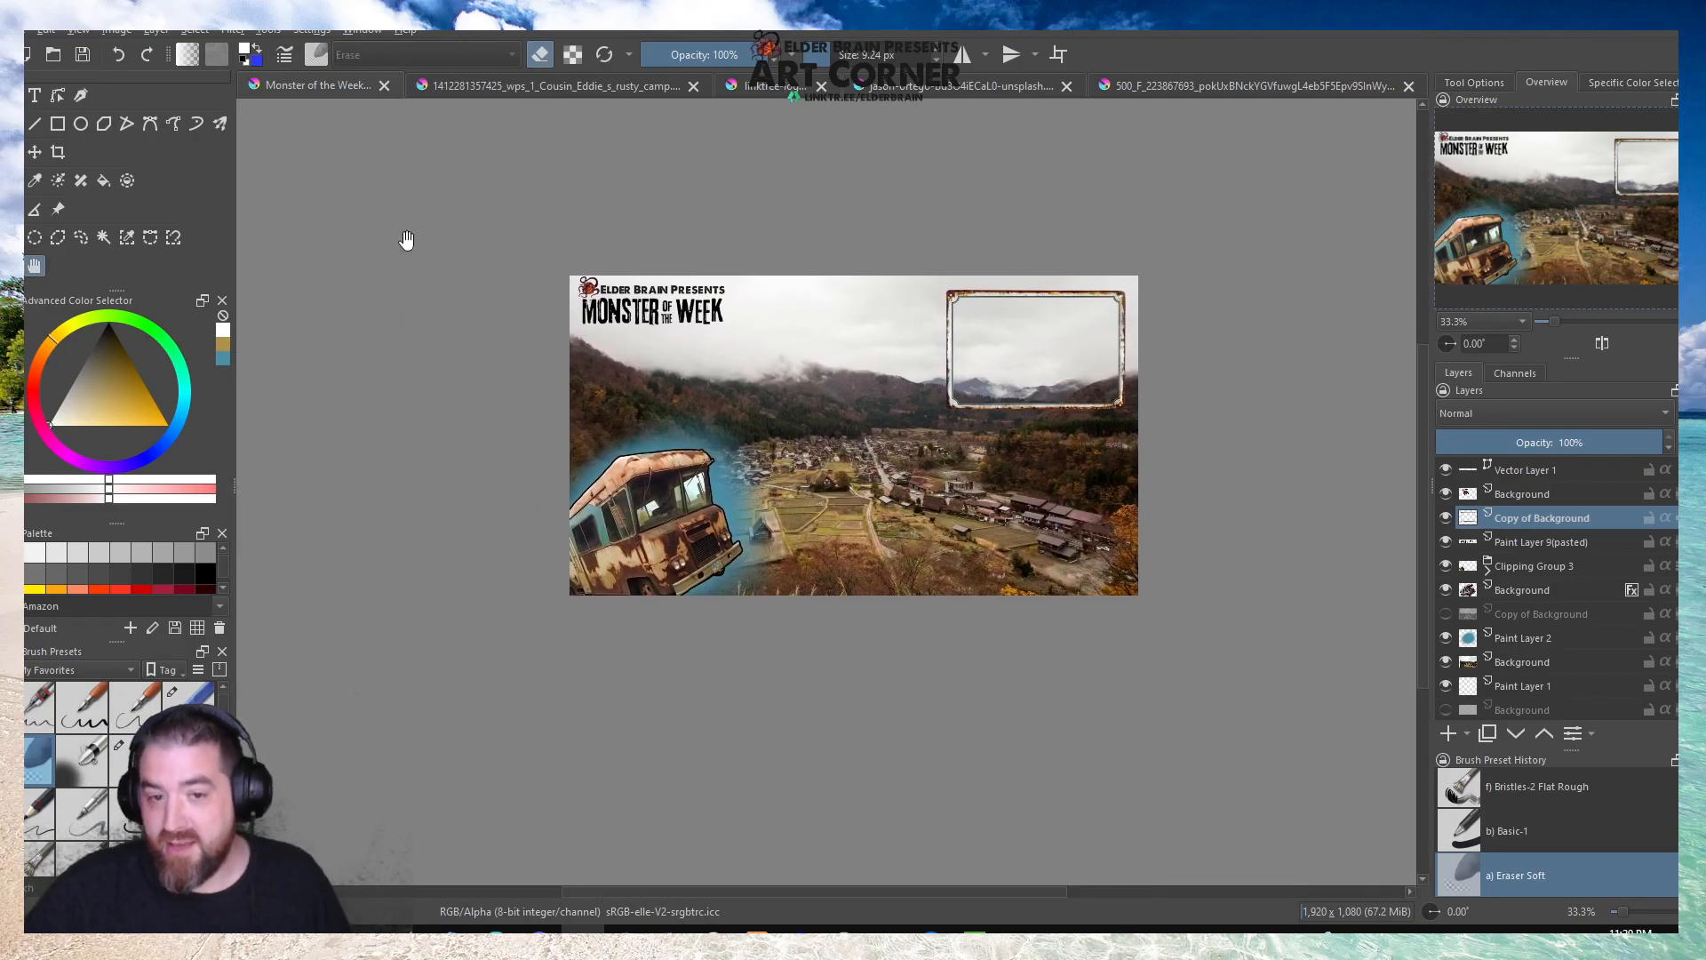
left_click(88, 61)
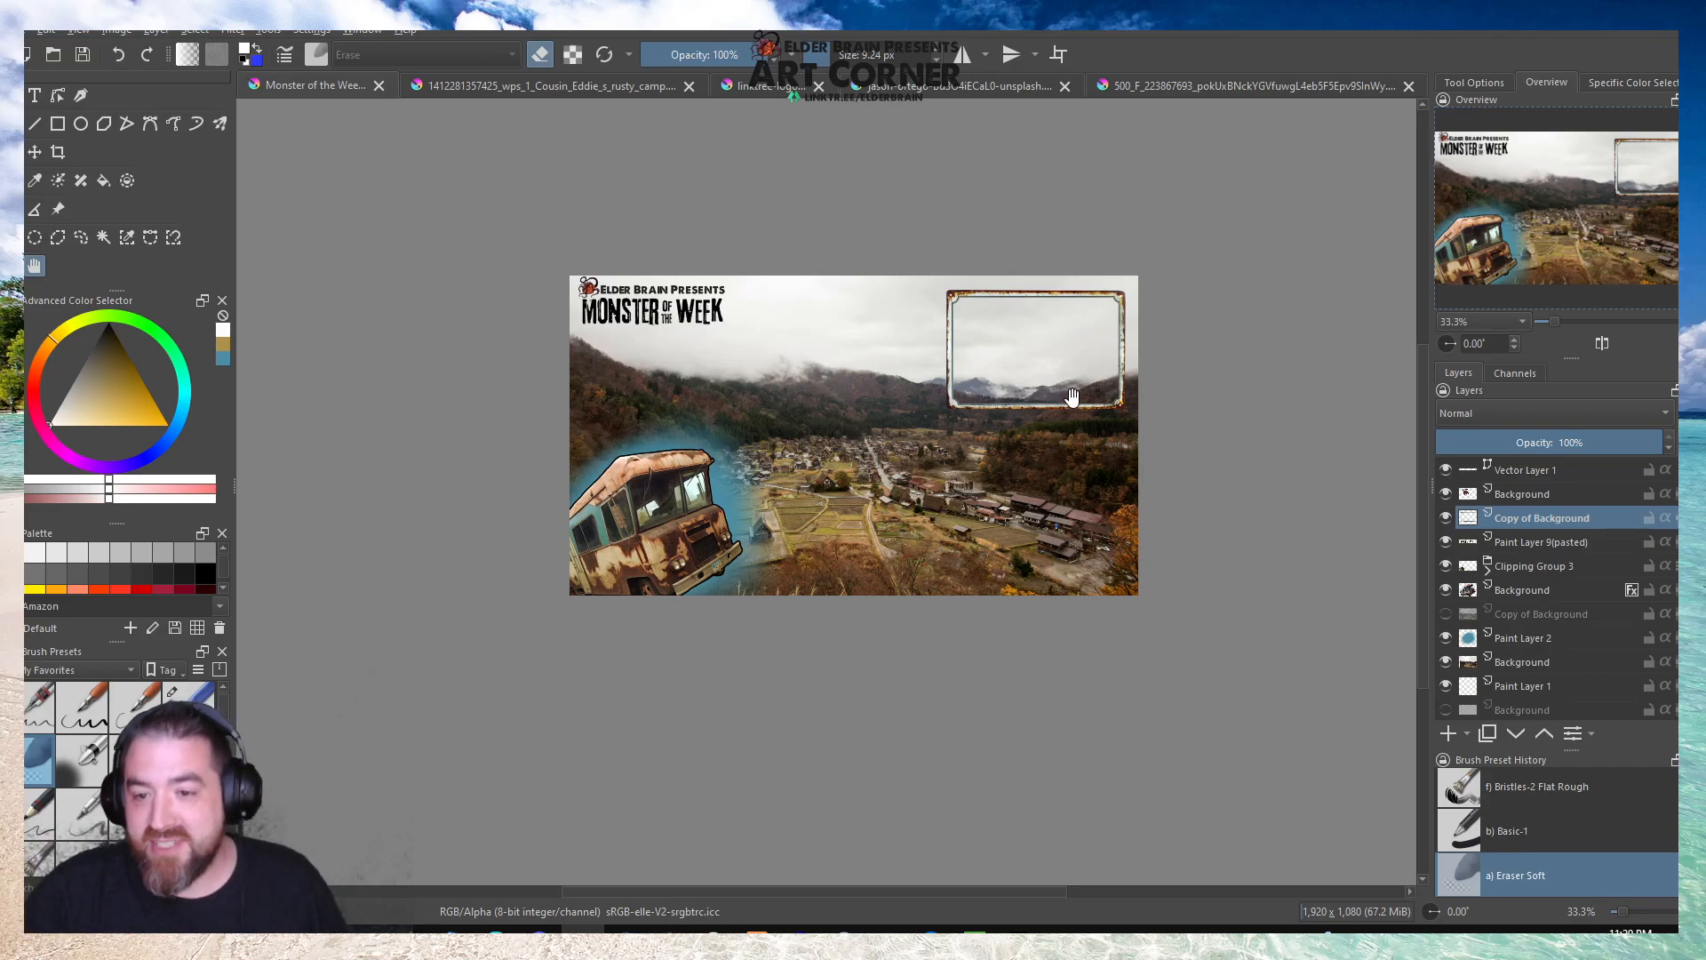
Duplicate the village photo's Background layer below Paint Layer 2.
scroll(1073, 398, "up", 4)
scroll(1013, 619, "down", 2)
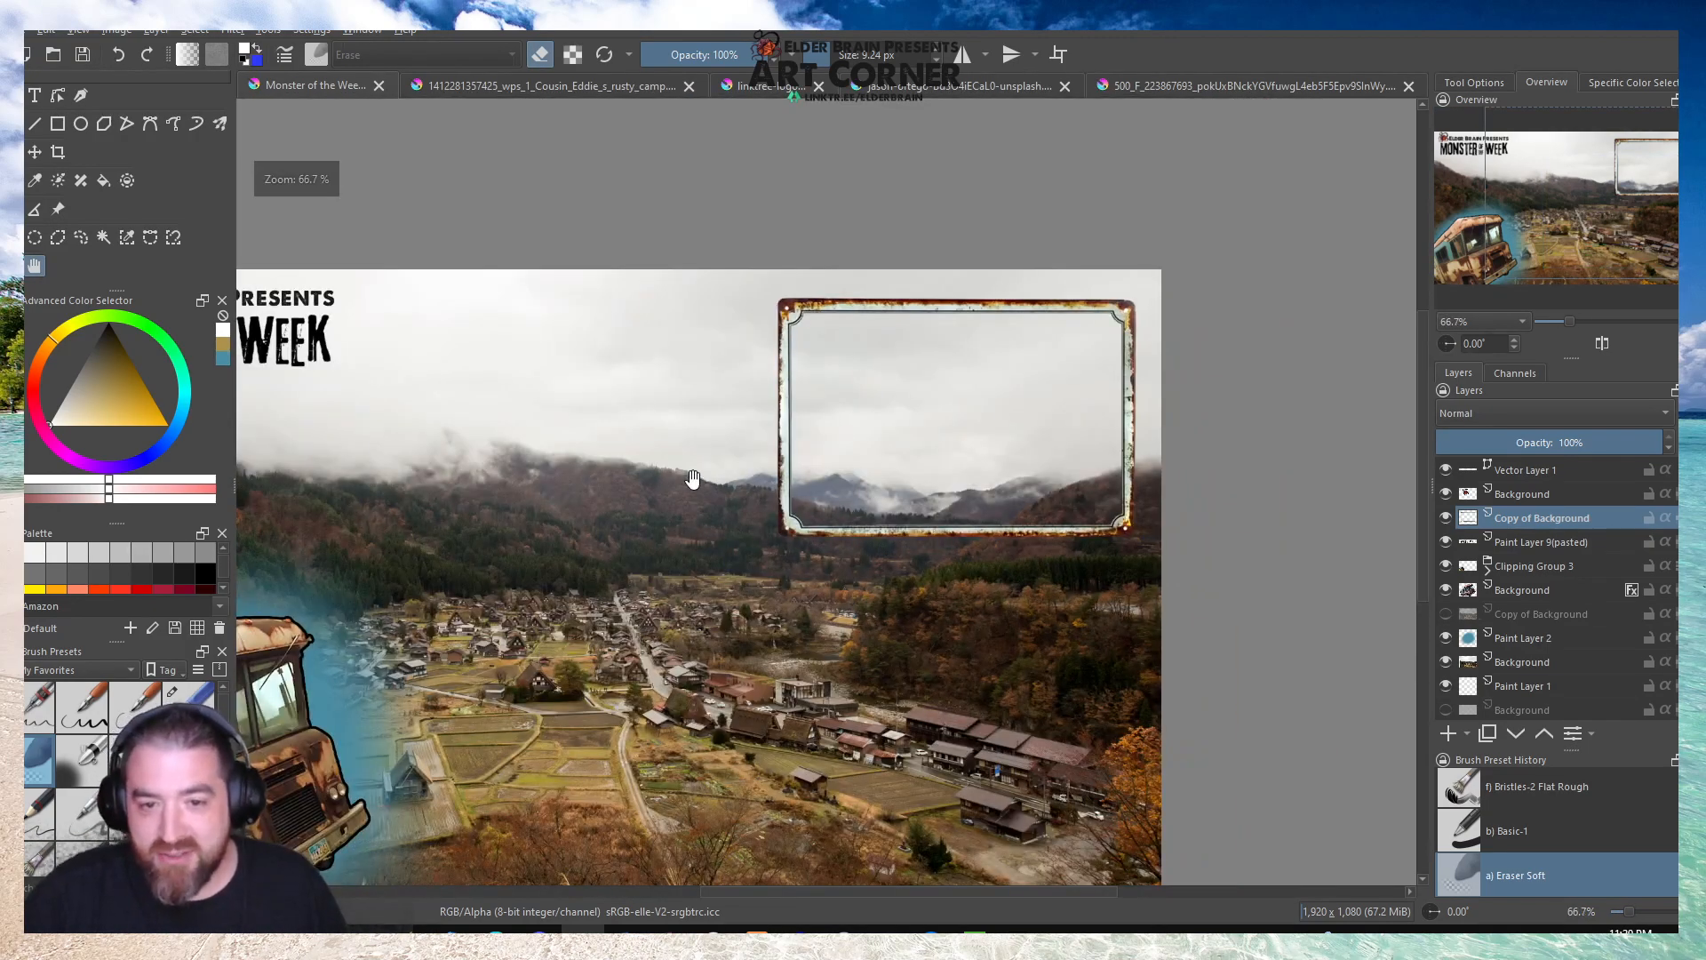
scroll(883, 385, "down", 2)
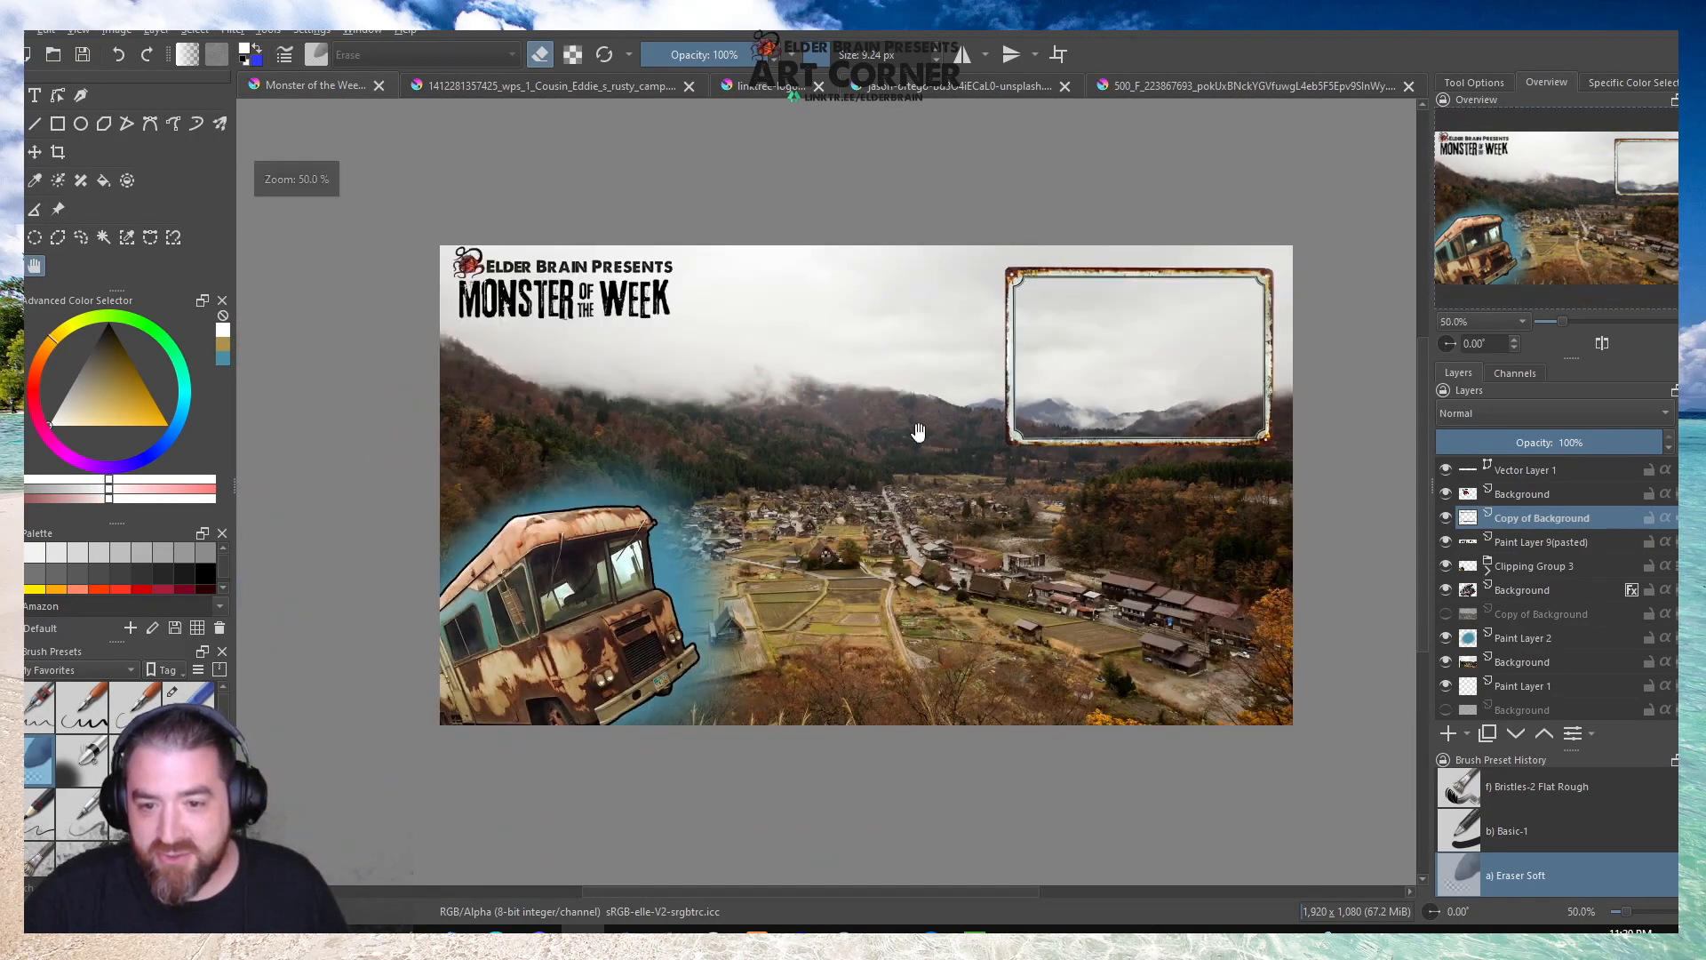
left_click_drag(917, 432, 891, 421)
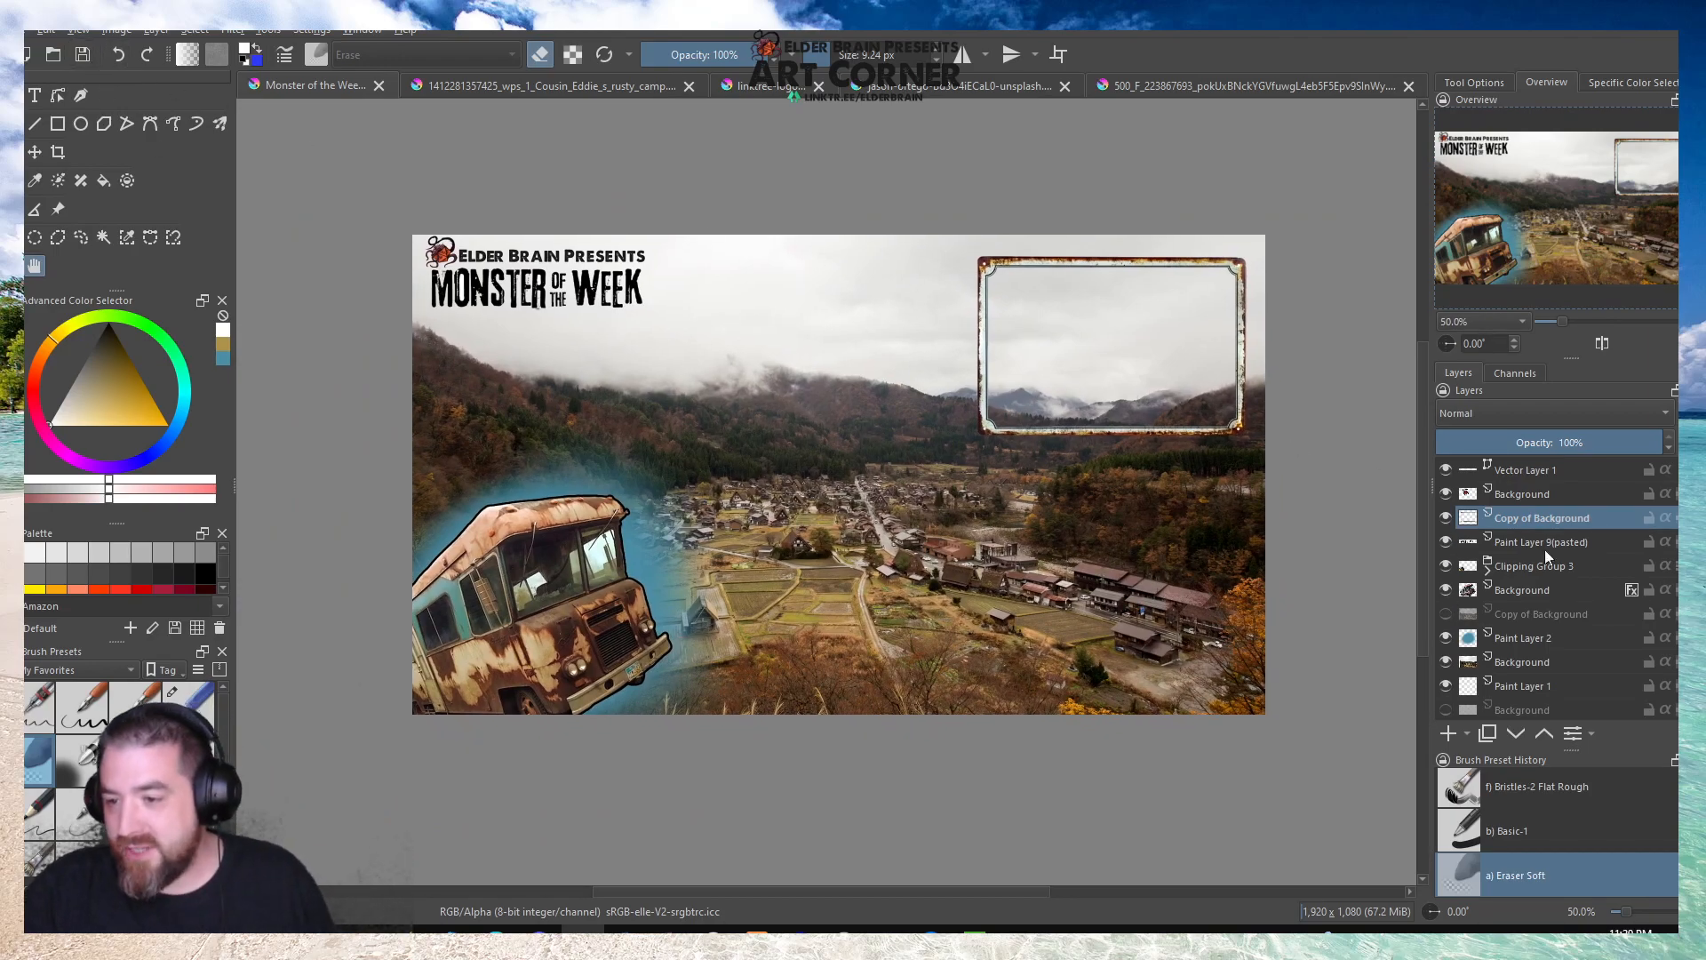
mouse_move(1529, 542)
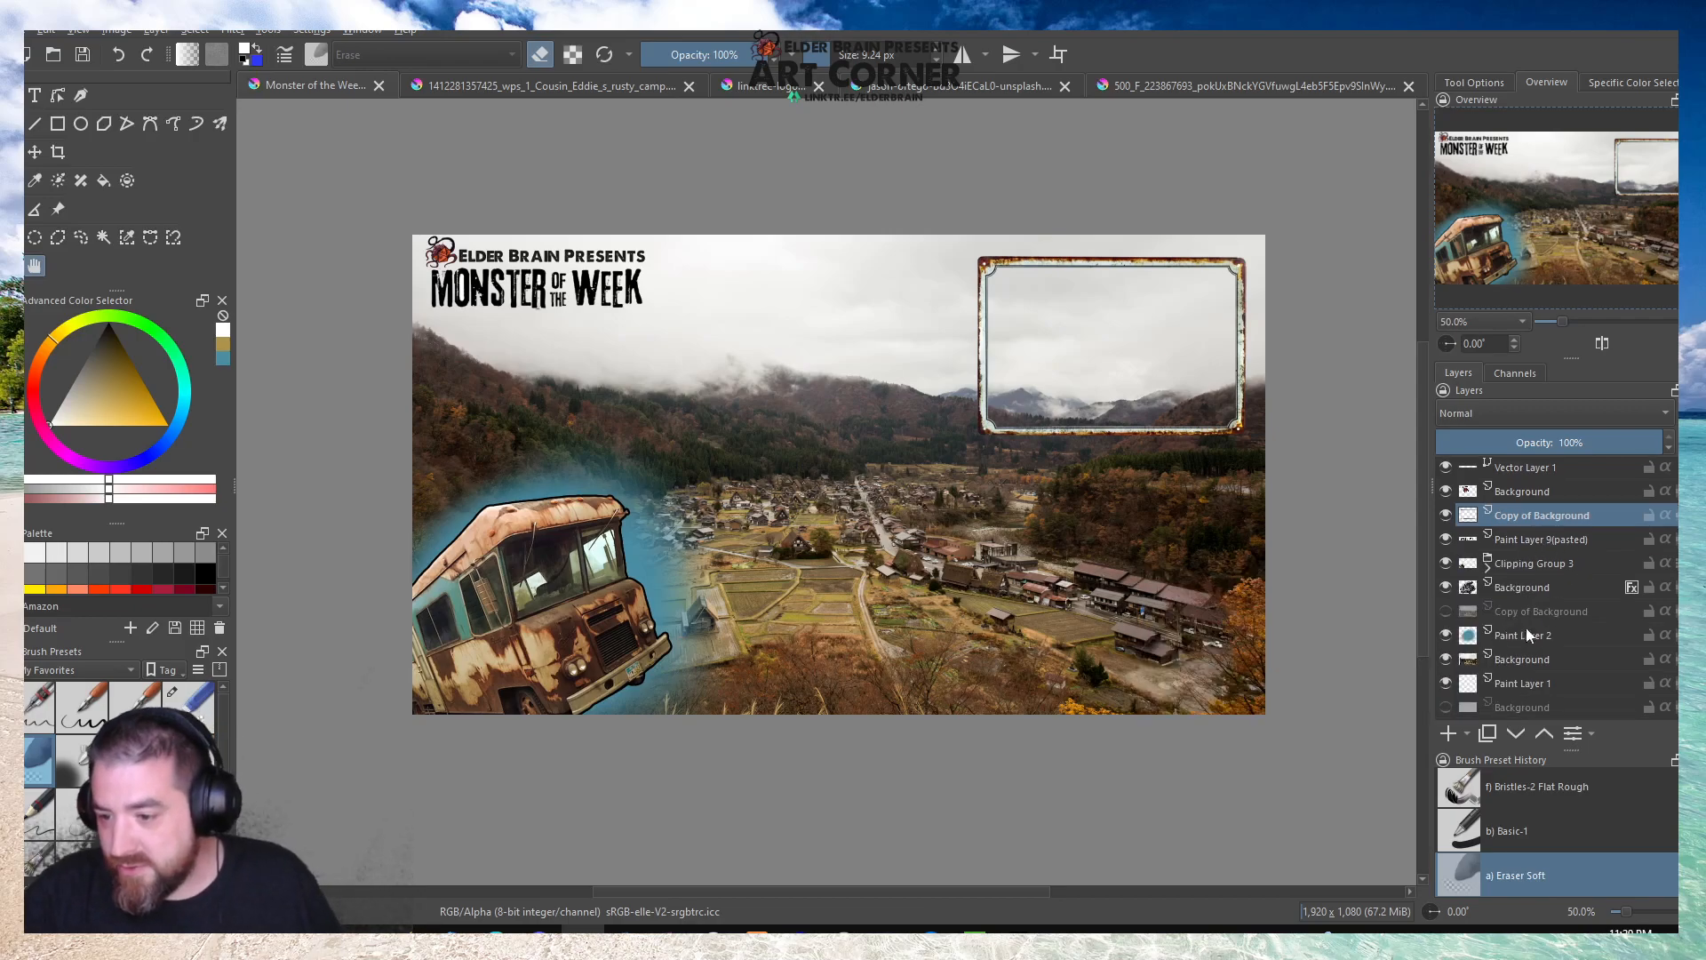
right_click(1507, 657)
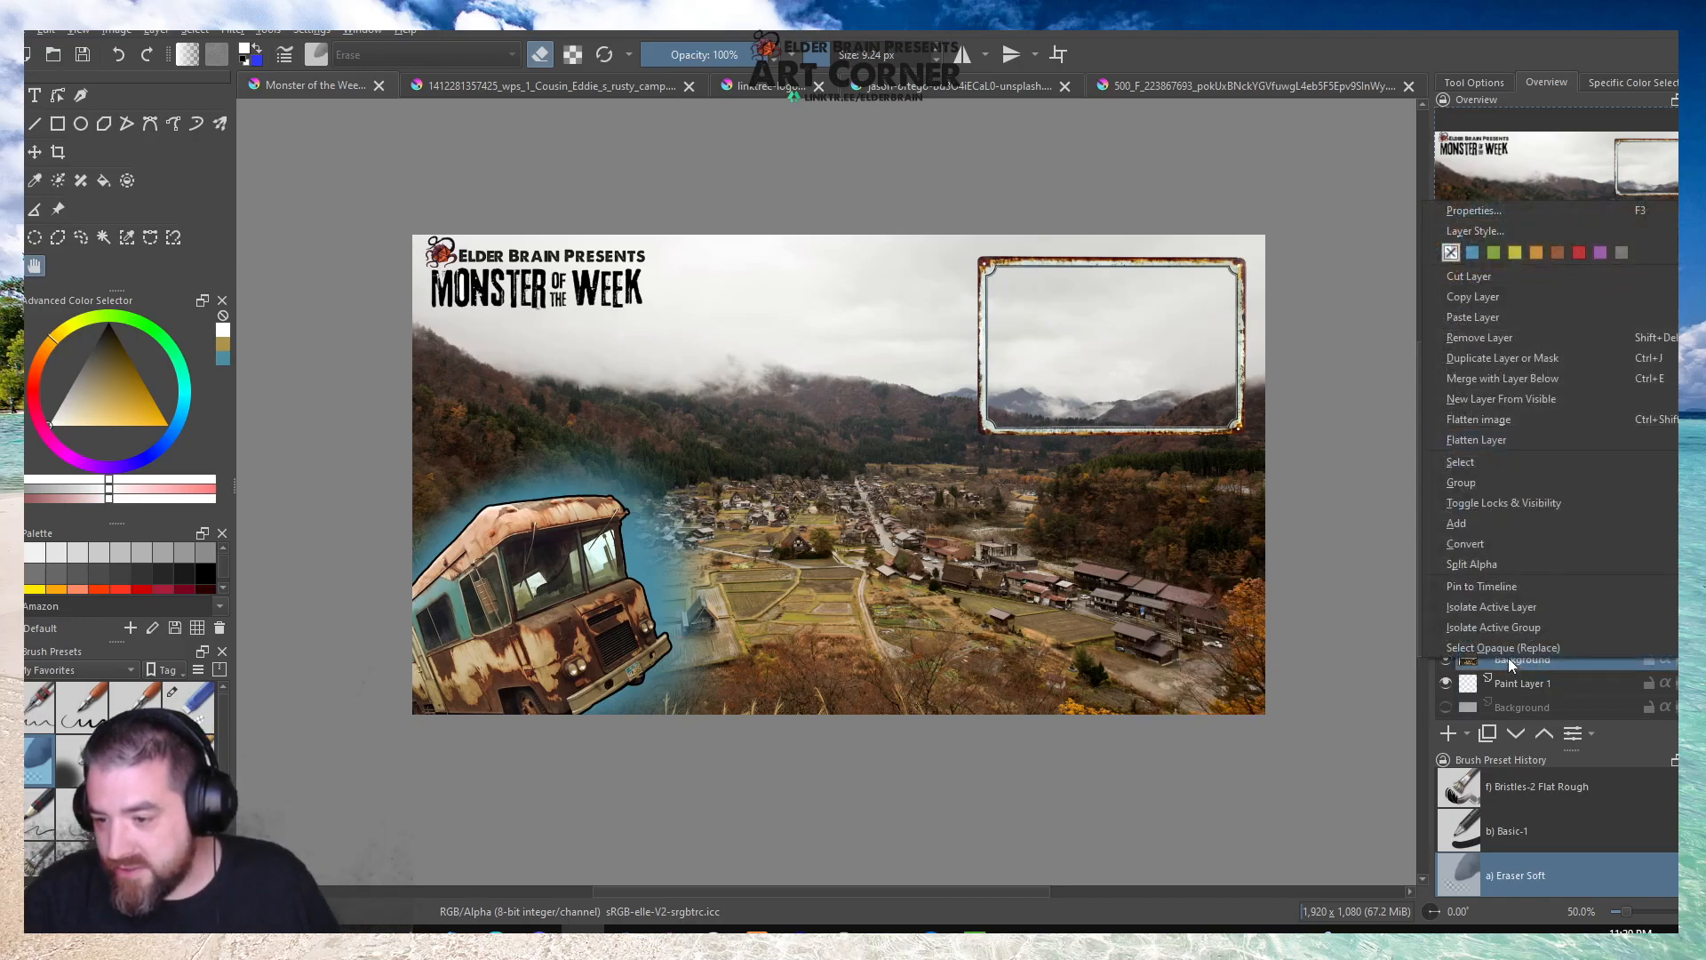
left_click(1496, 338)
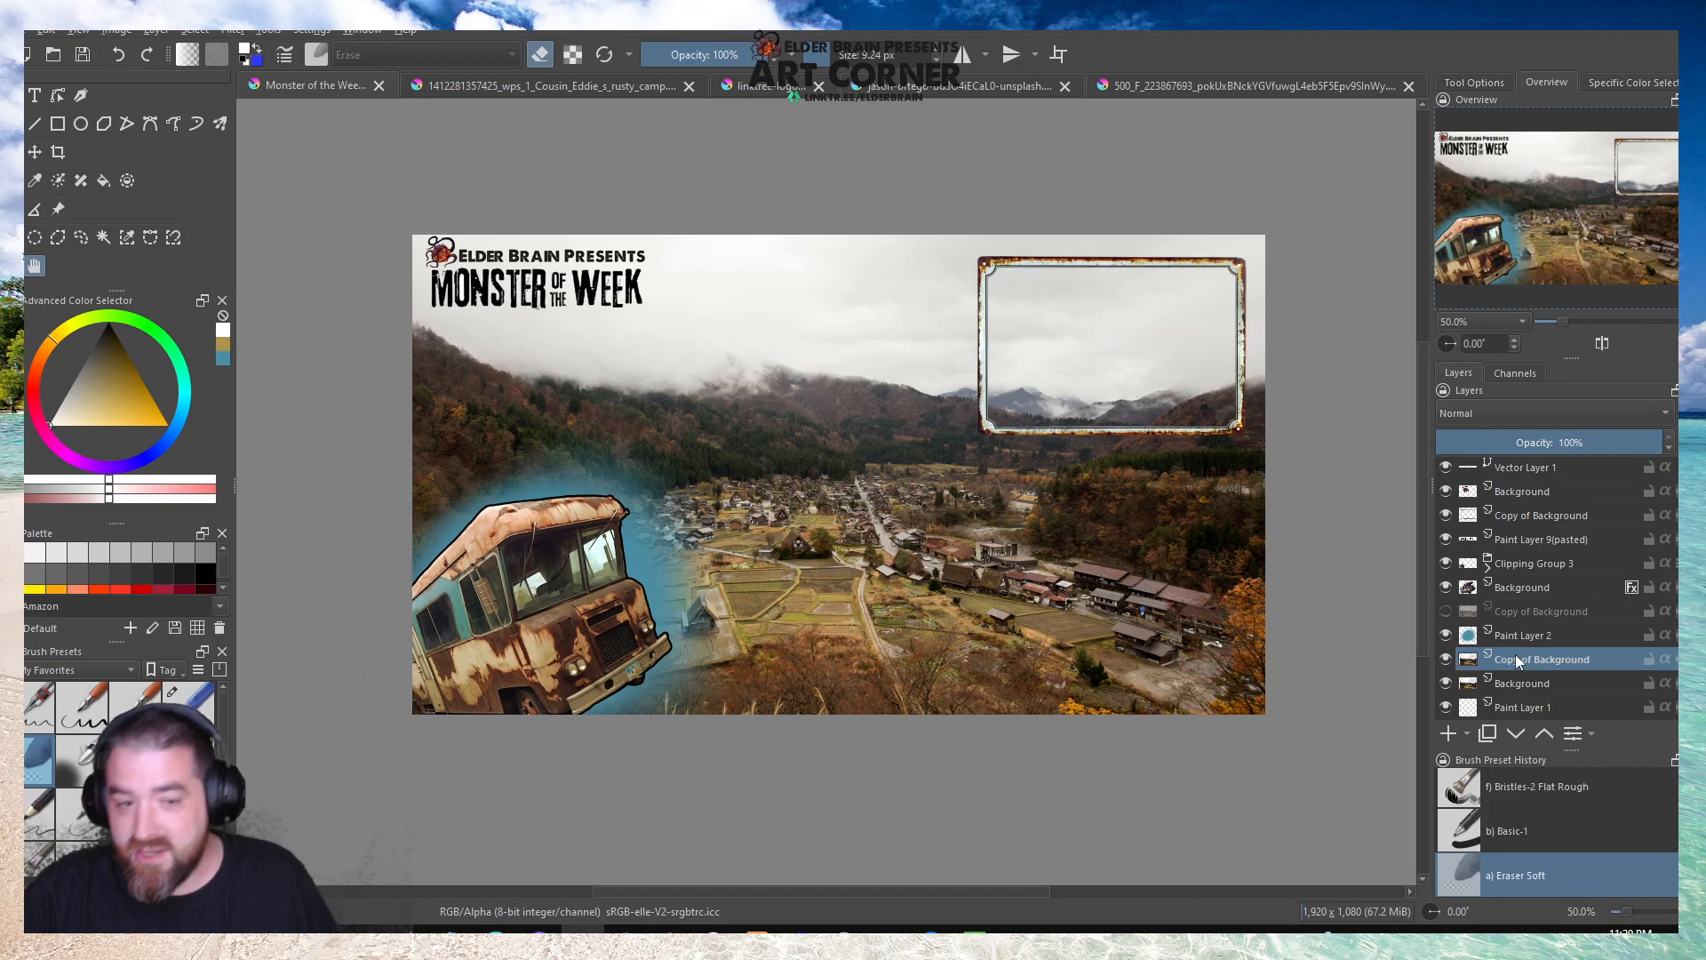
Hide the original village photo layer, remove Paint Layer 1, and make the photo's copy the active layer.
mouse_move(1516, 658)
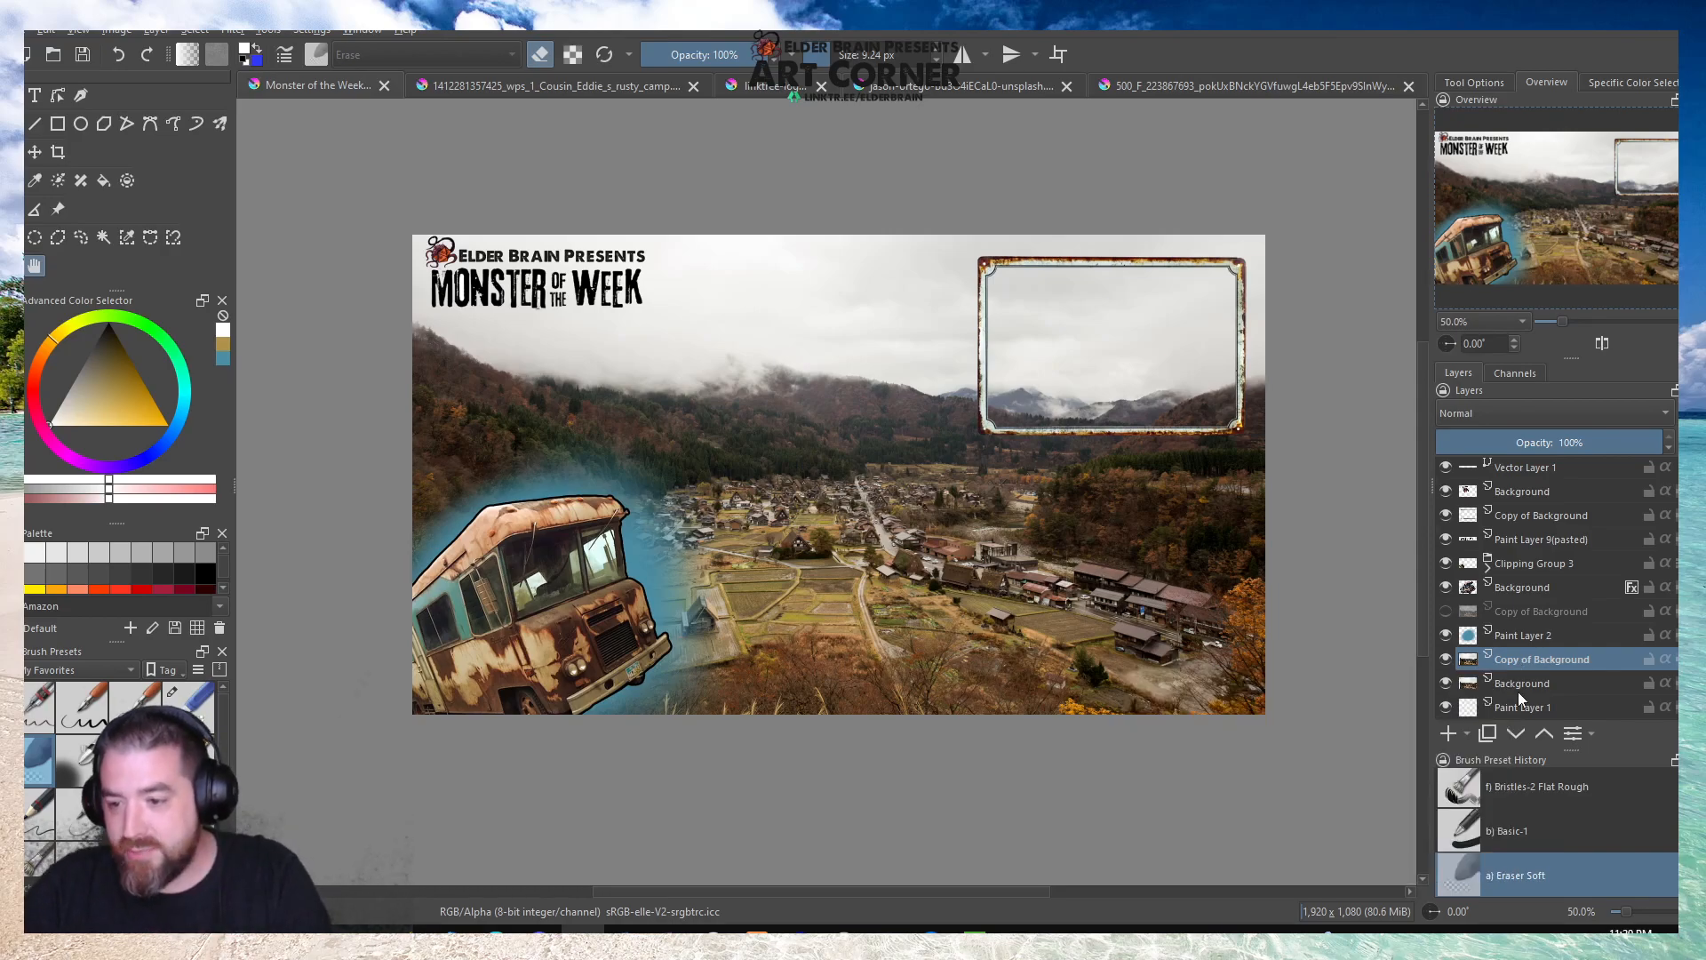
left_click(1445, 683)
scroll(1519, 683, "down", 1)
right_click(1501, 682)
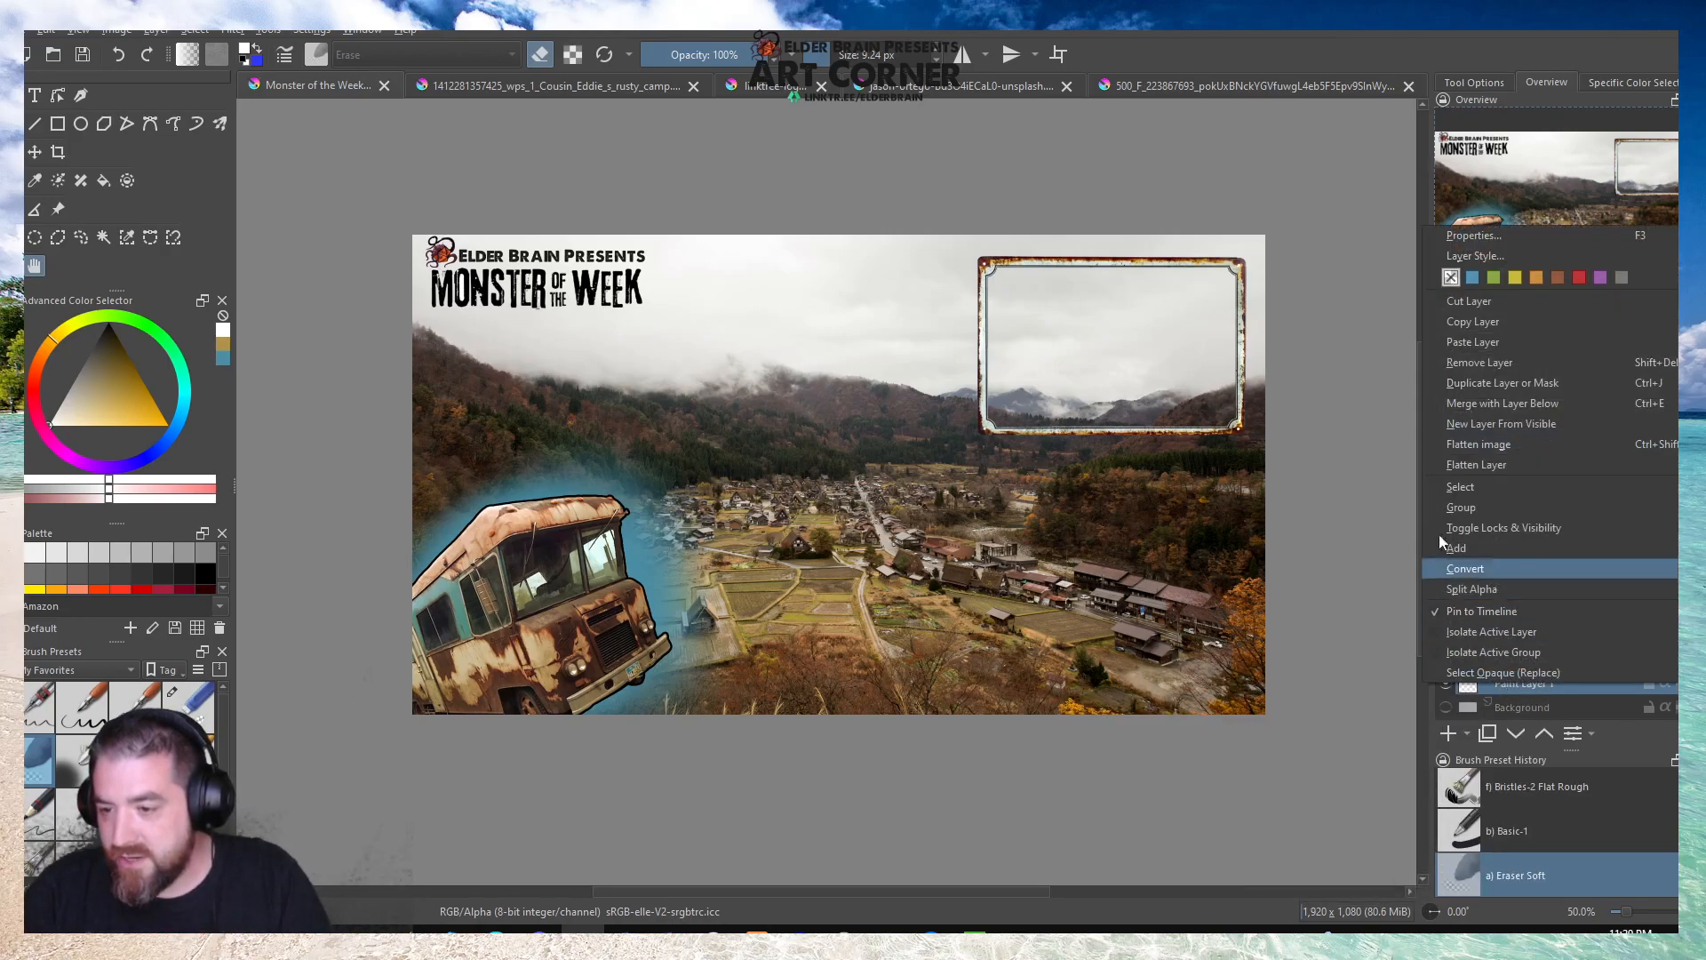
left_click(1475, 382)
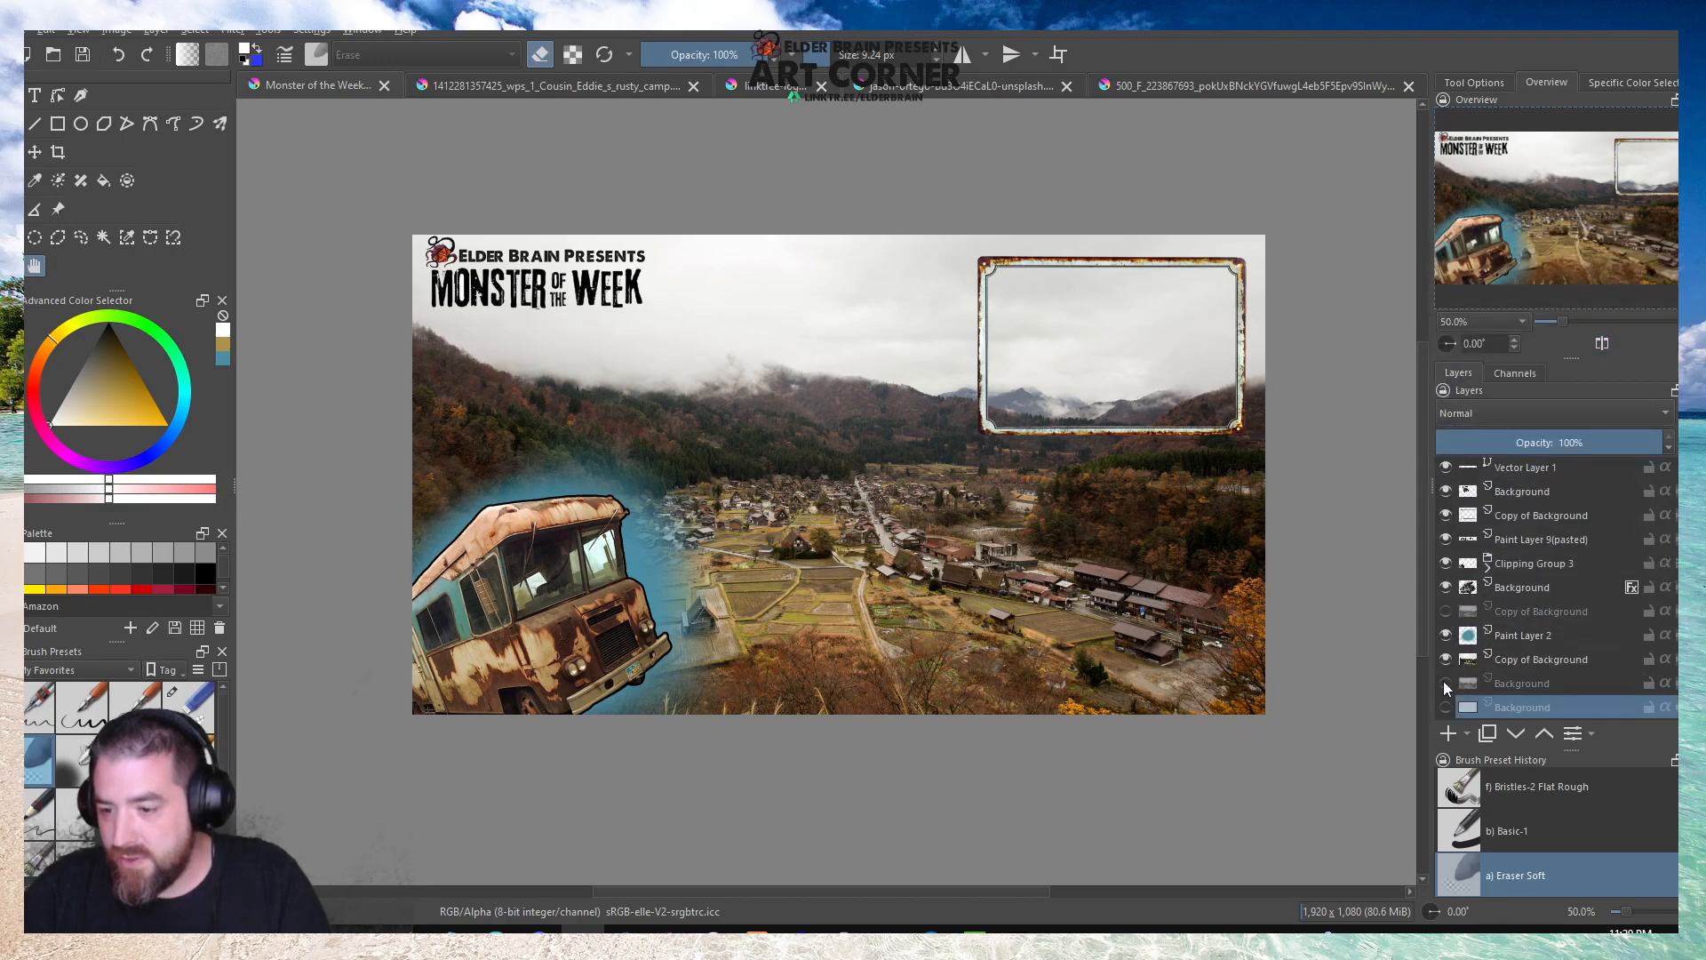
left_click(1516, 664)
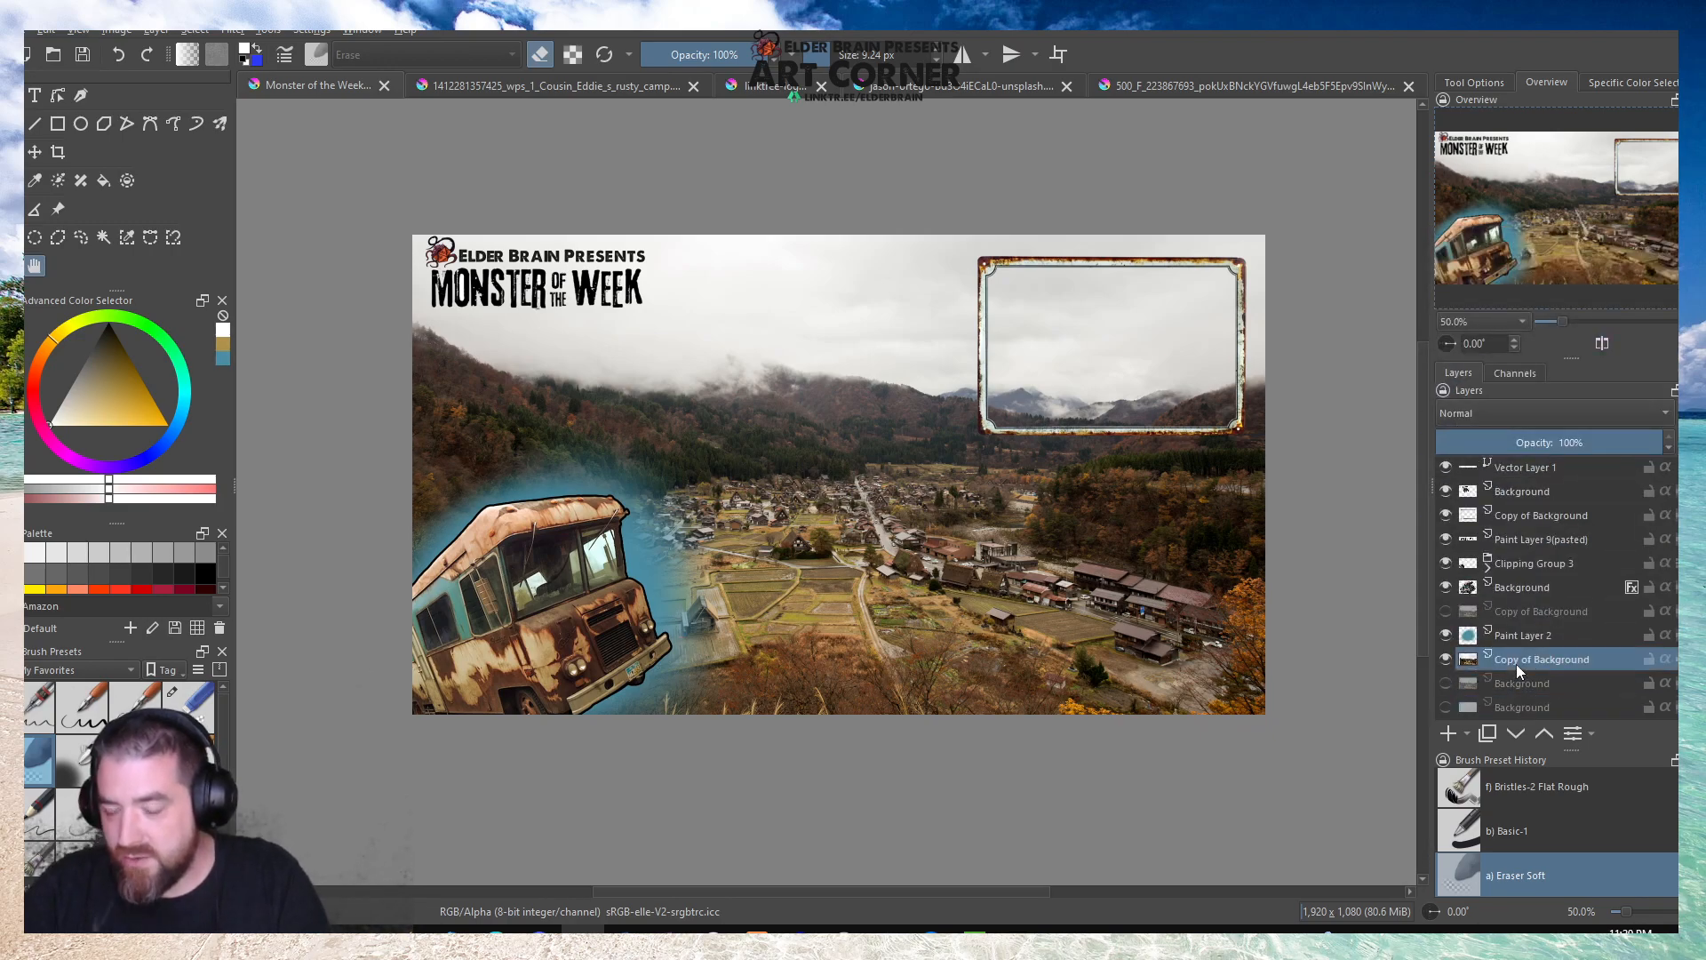
Cut a transparent rectangular opening within the frame out of the copied village photo layer and clear the selection.
left_click(1520, 519)
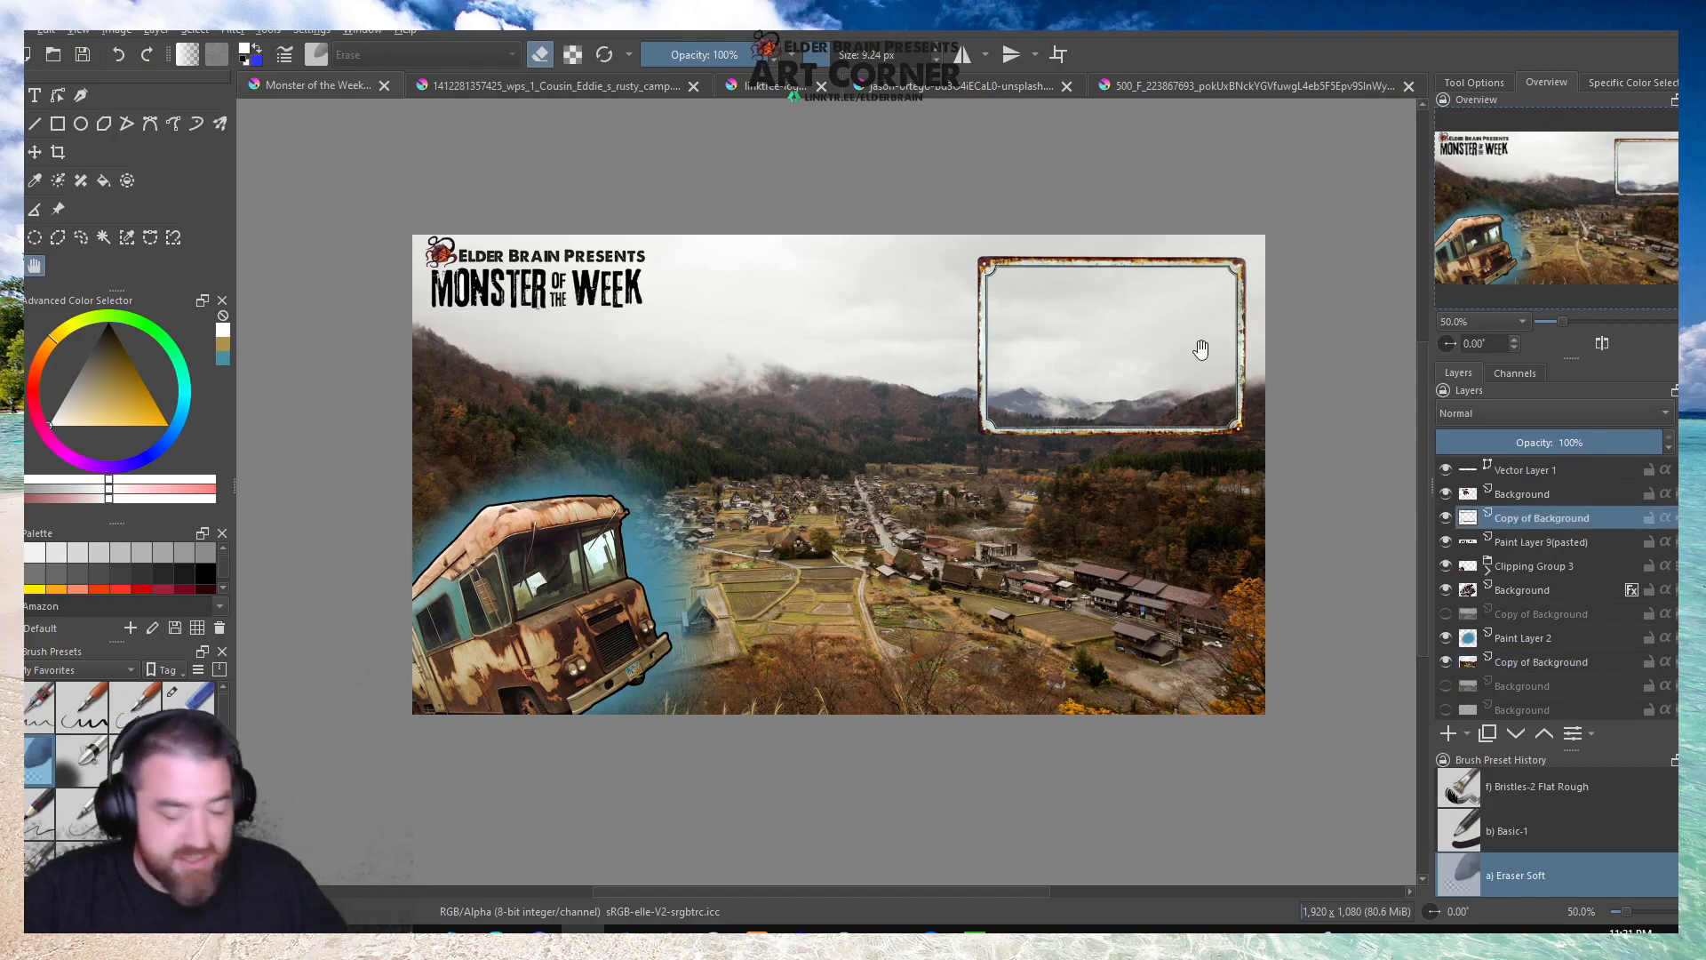
scroll(1300, 640, "down", 2)
scroll(1174, 600, "up", 3)
left_click_drag(1057, 519, 872, 488)
scroll(875, 487, "up", 1)
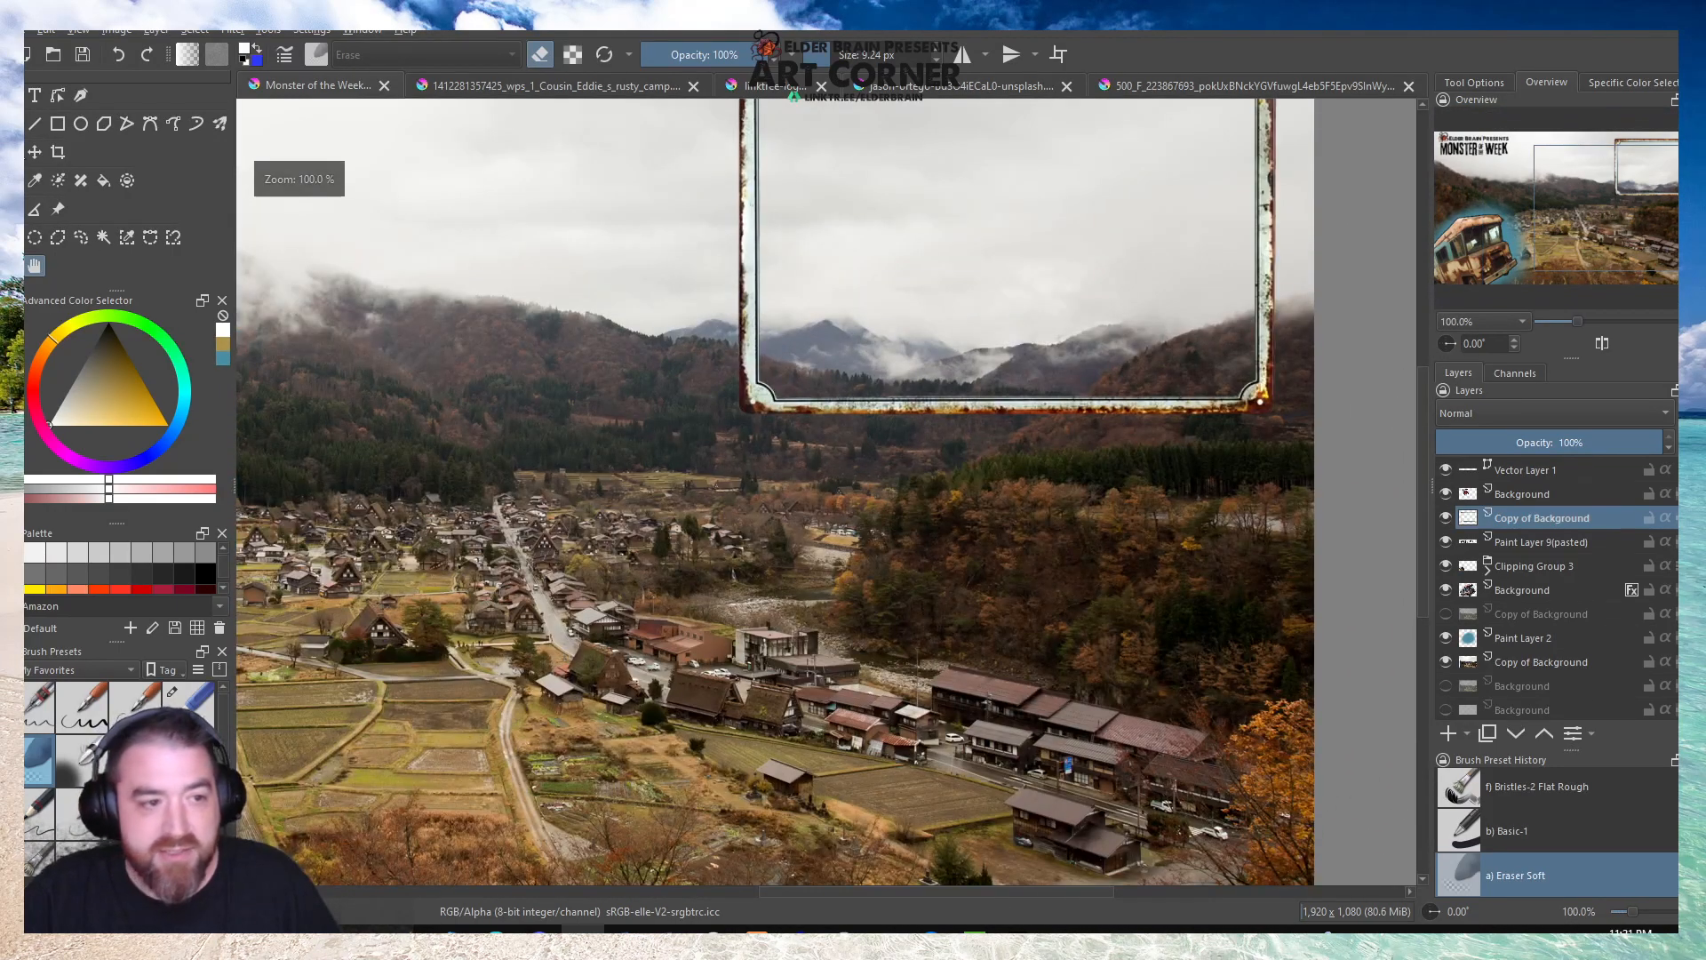
left_click(12, 238)
left_click_drag(708, 569, 806, 617)
left_click(995, 666)
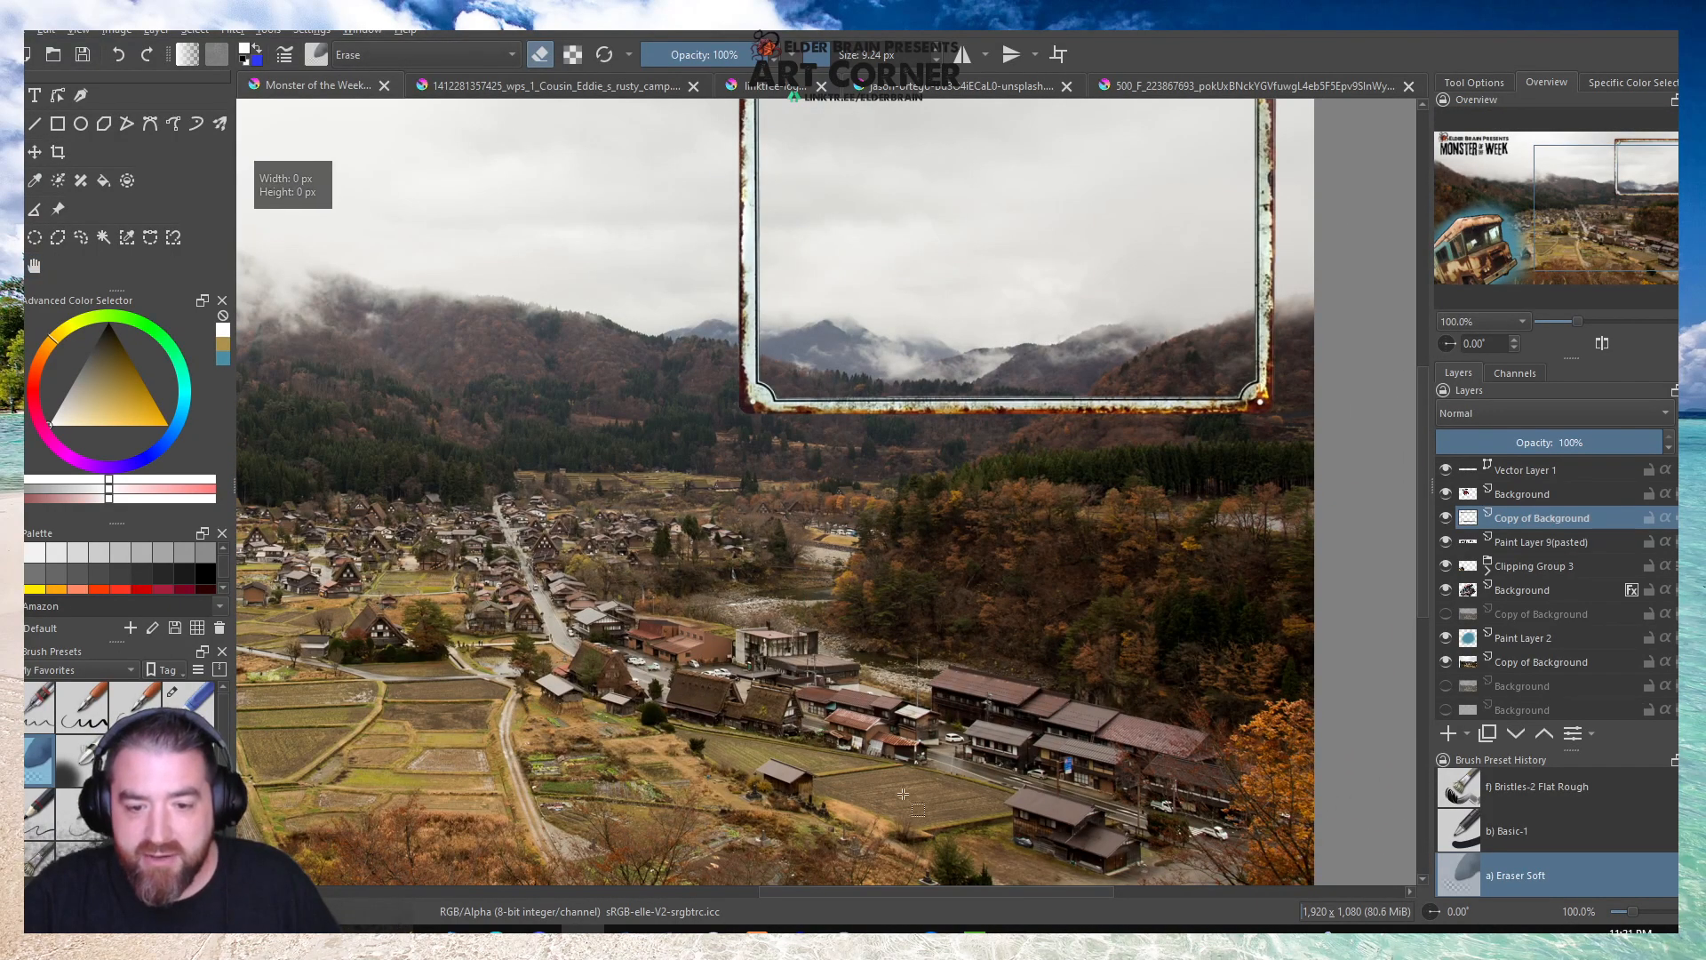
scroll(1000, 604, "down", 2)
scroll(1112, 390, "up", 2)
left_click_drag(639, 277, 1151, 612)
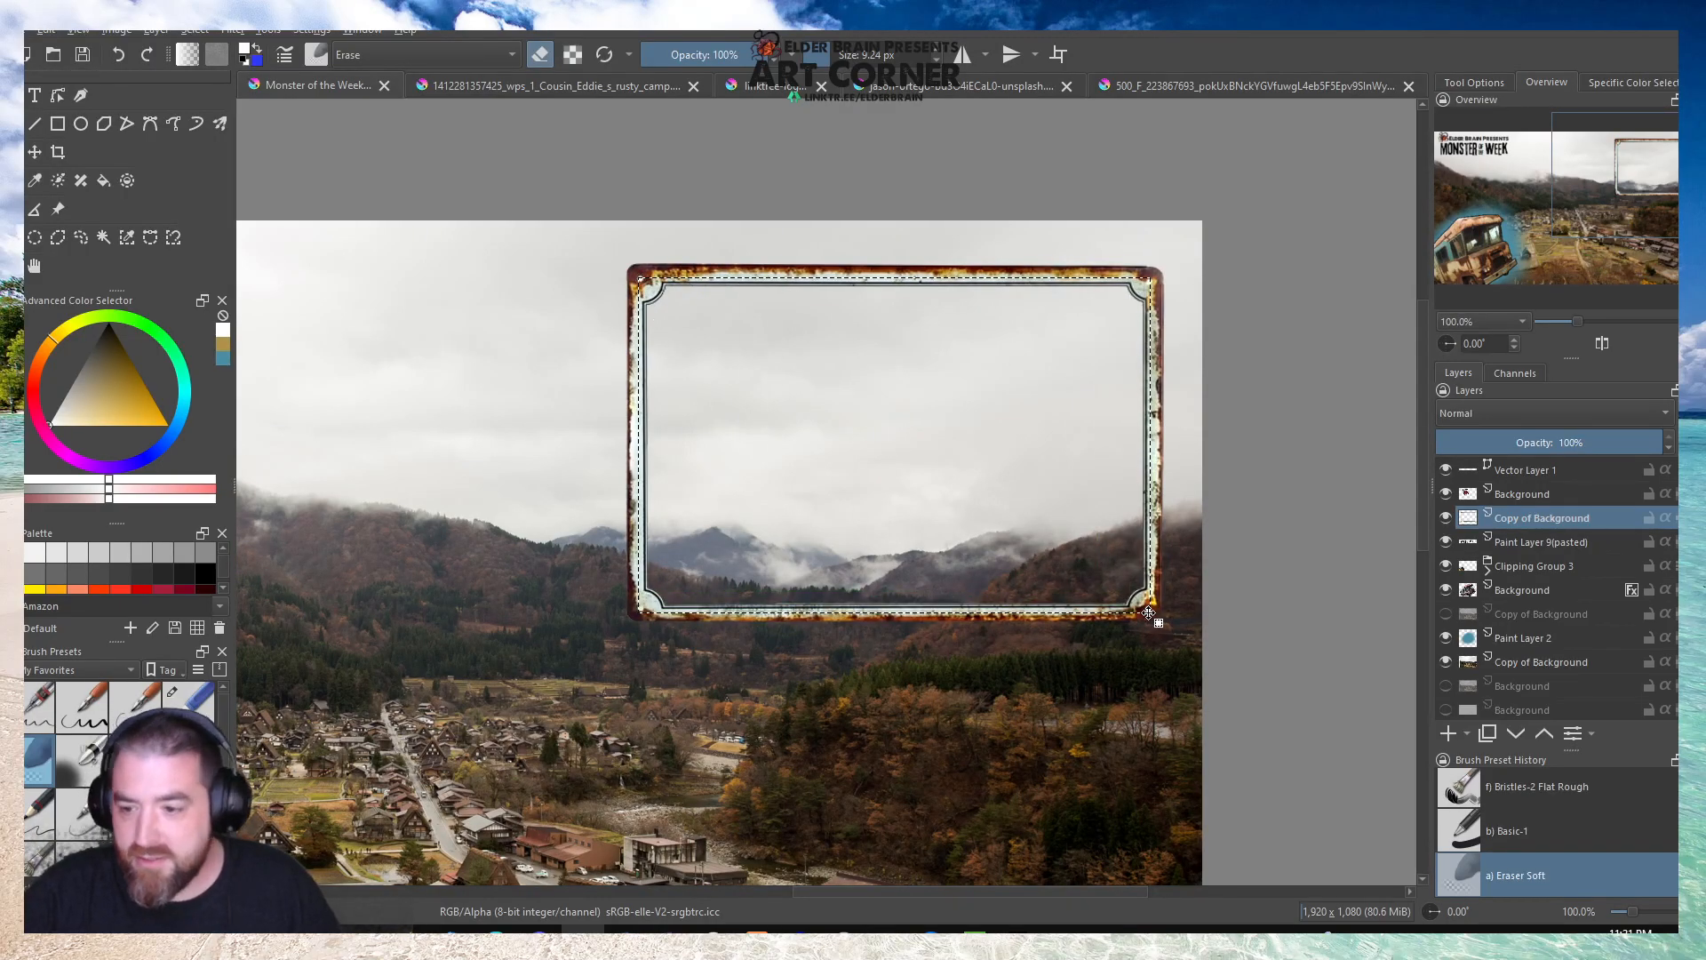
left_click(1552, 669)
key("Delete")
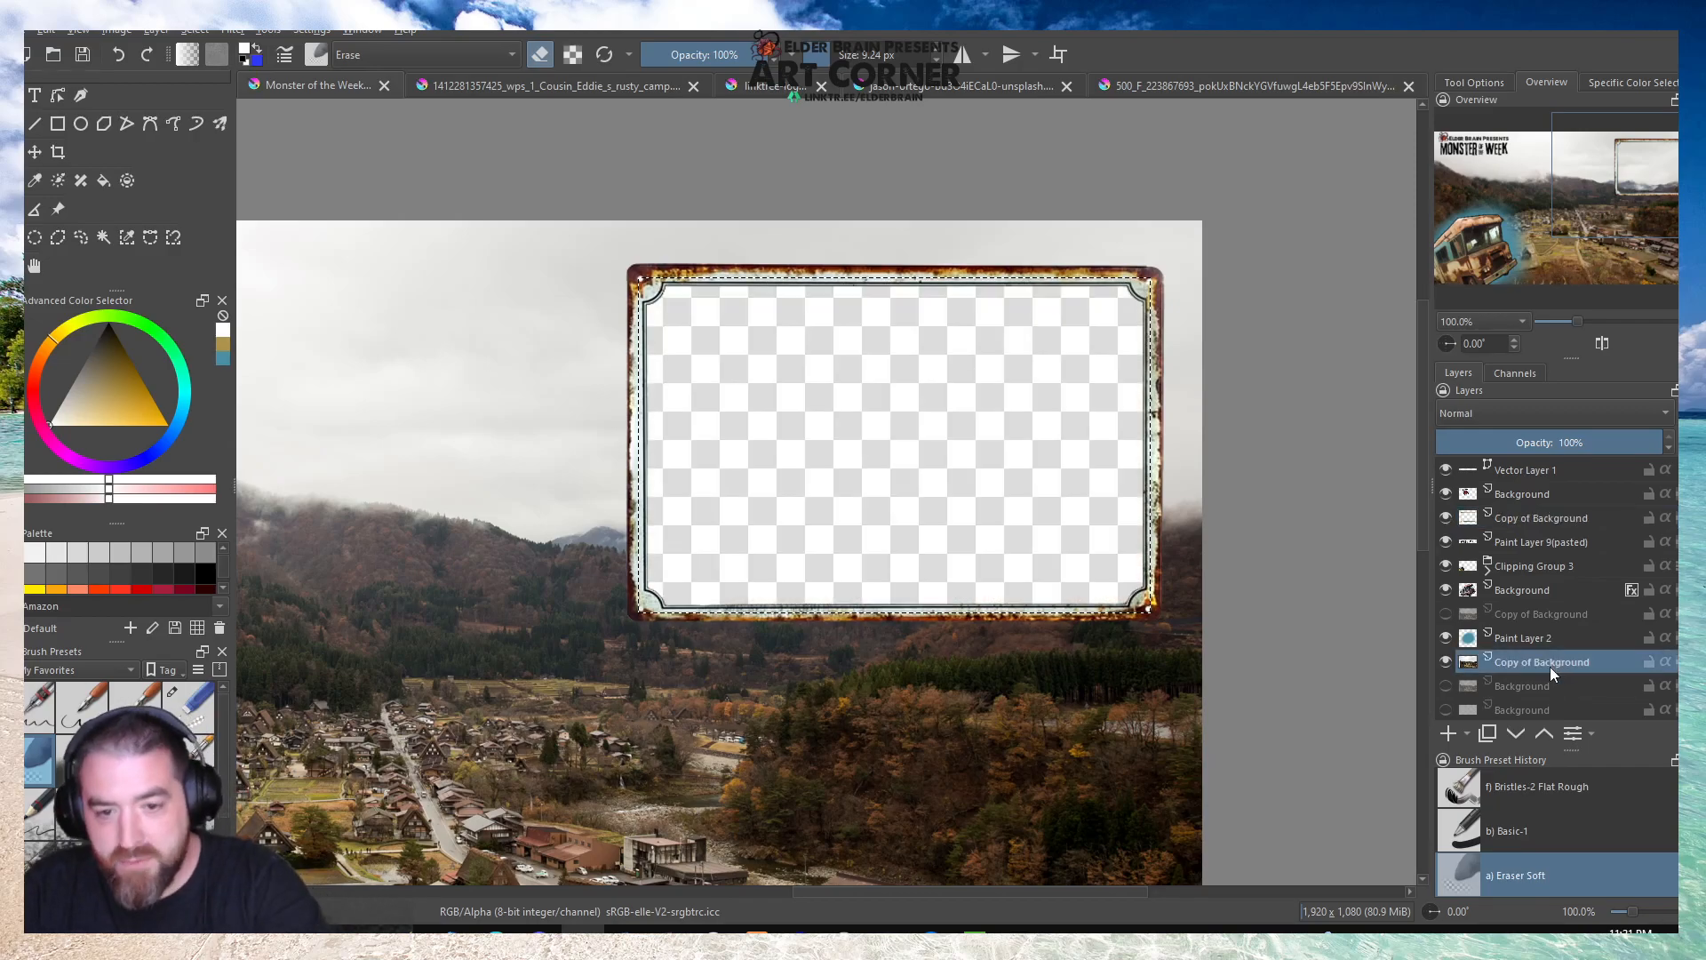
key("minus")
key("minus")
left_click(928, 312)
scroll(928, 312, "down", 2)
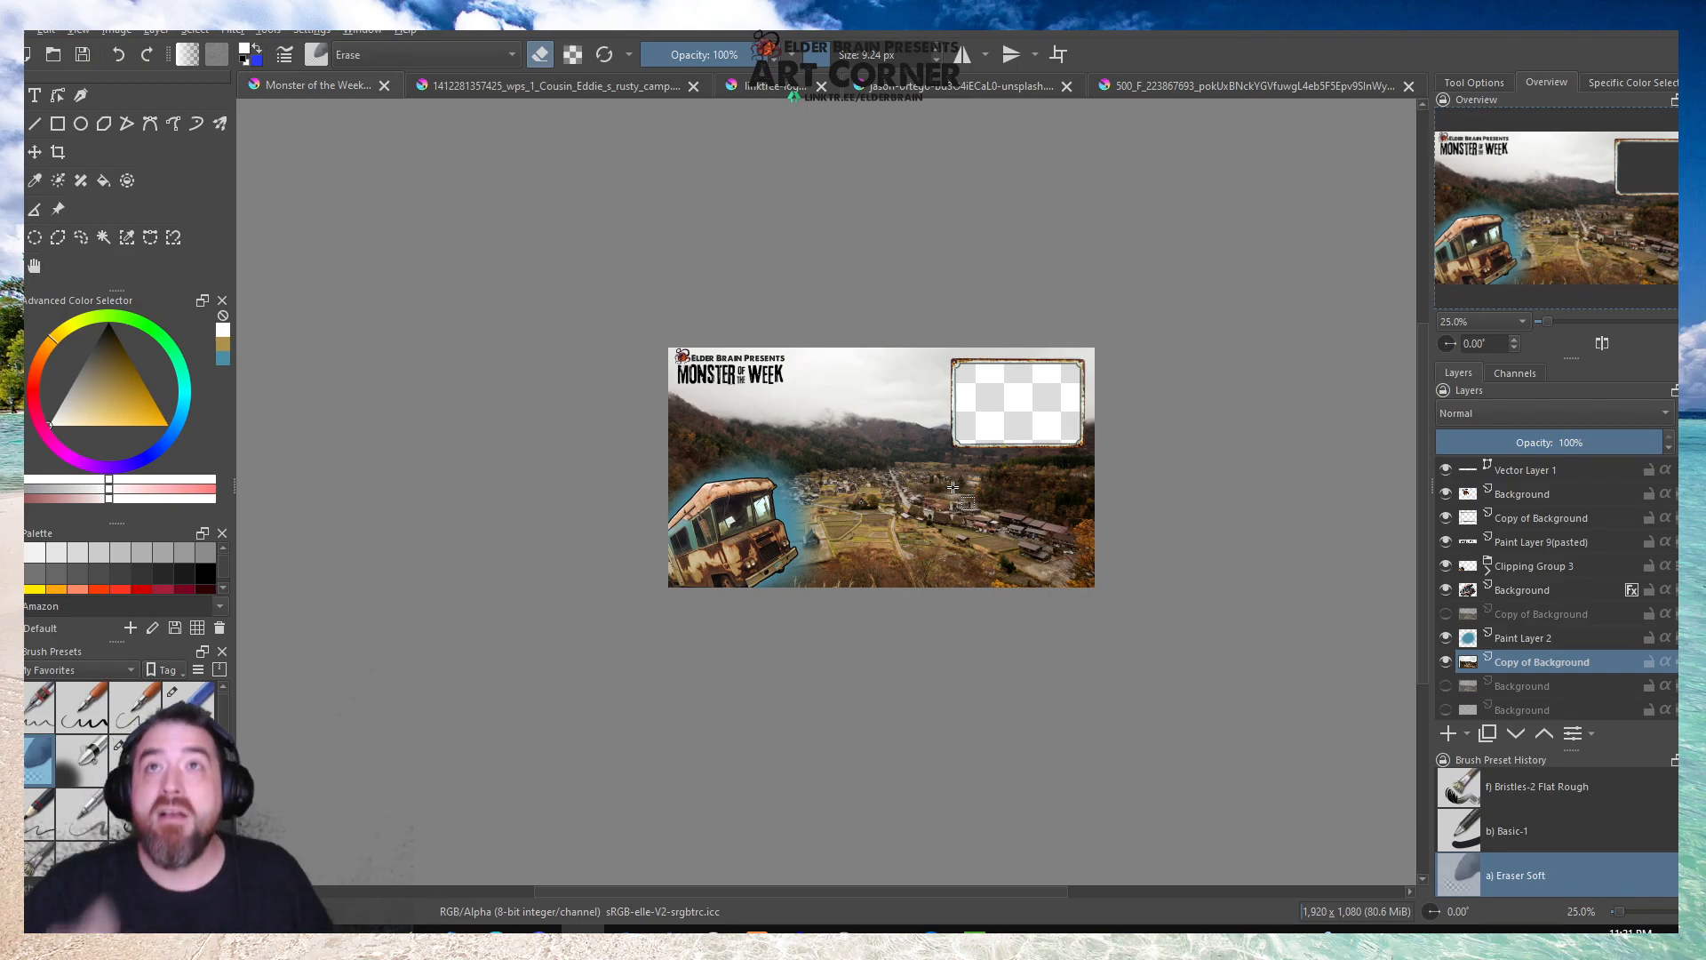
Enlarge the rusty frame by about a quarter with Transform, extending it down and to the left from its upper-right corner.
left_click(1489, 523)
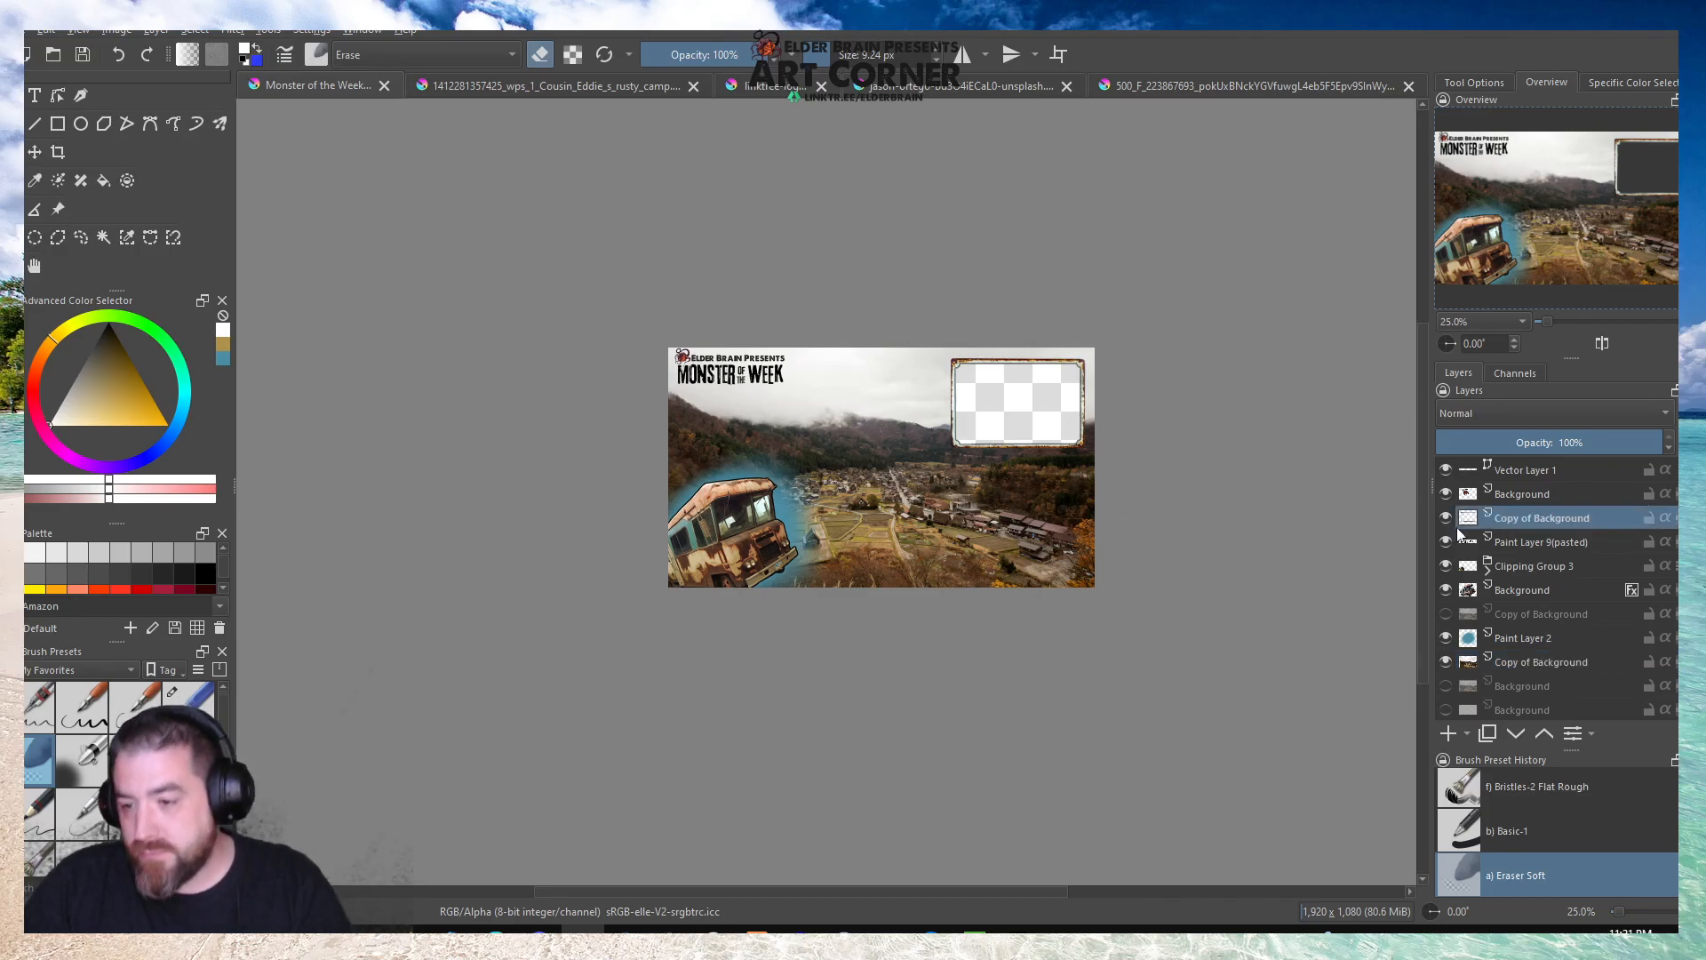
scroll(1070, 428, "up", 3)
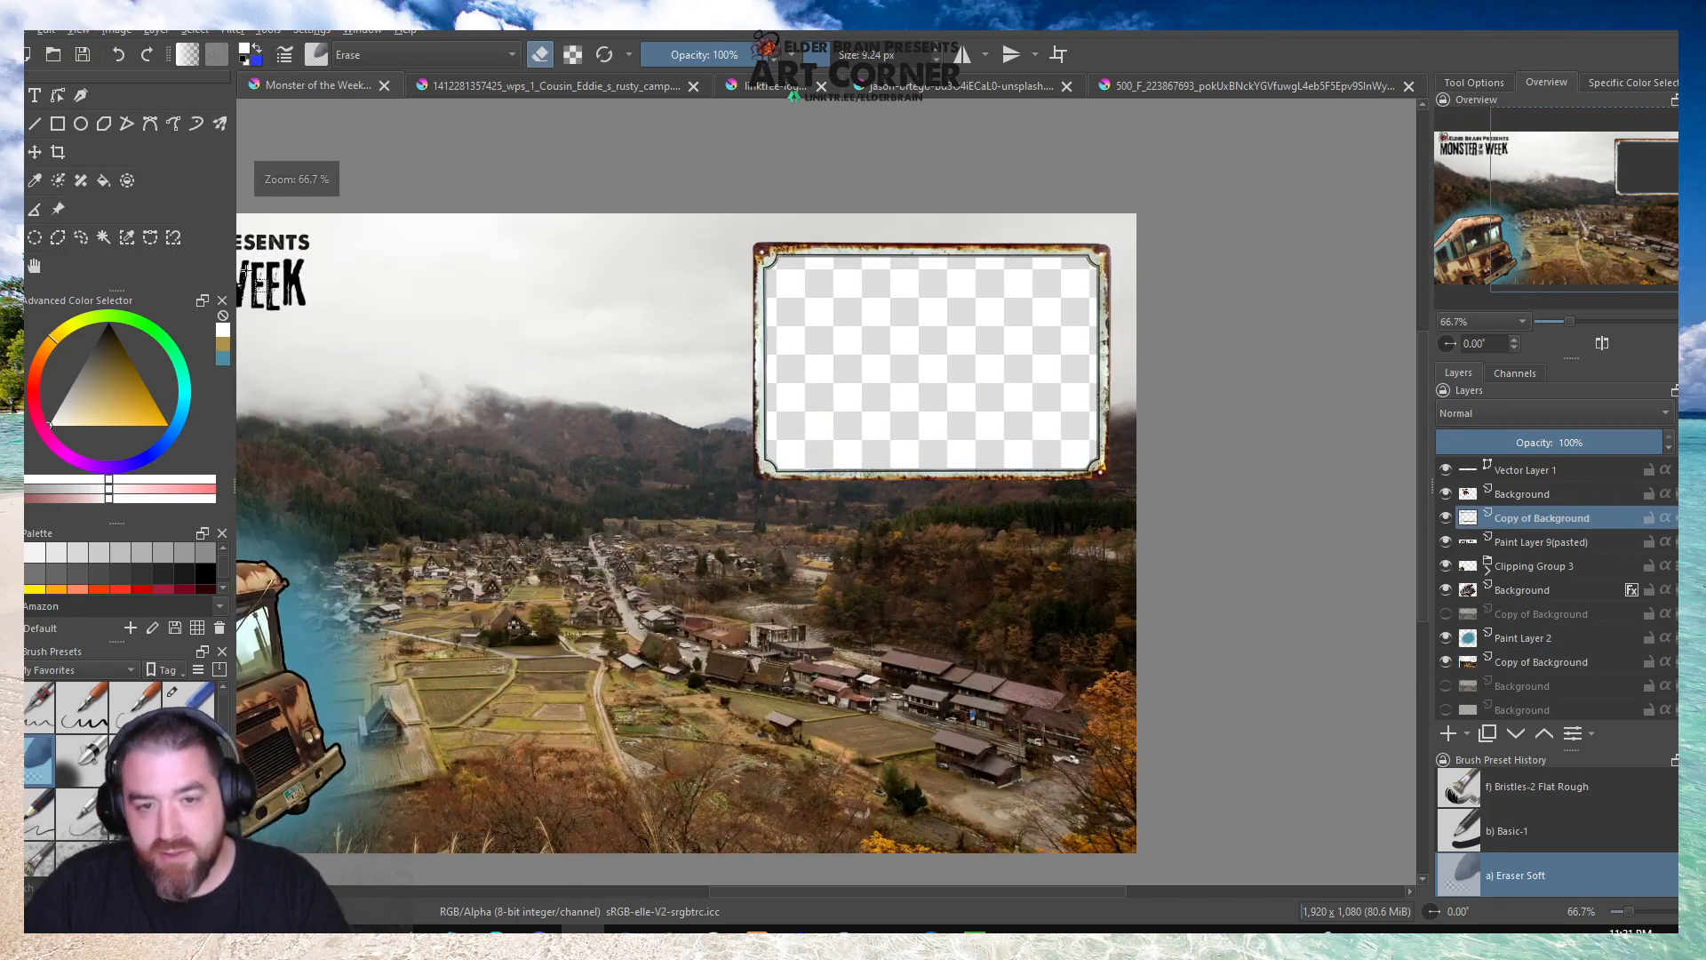
key("ctrl+t")
scroll(782, 402, "up", 2)
scroll(724, 523, "down", 2)
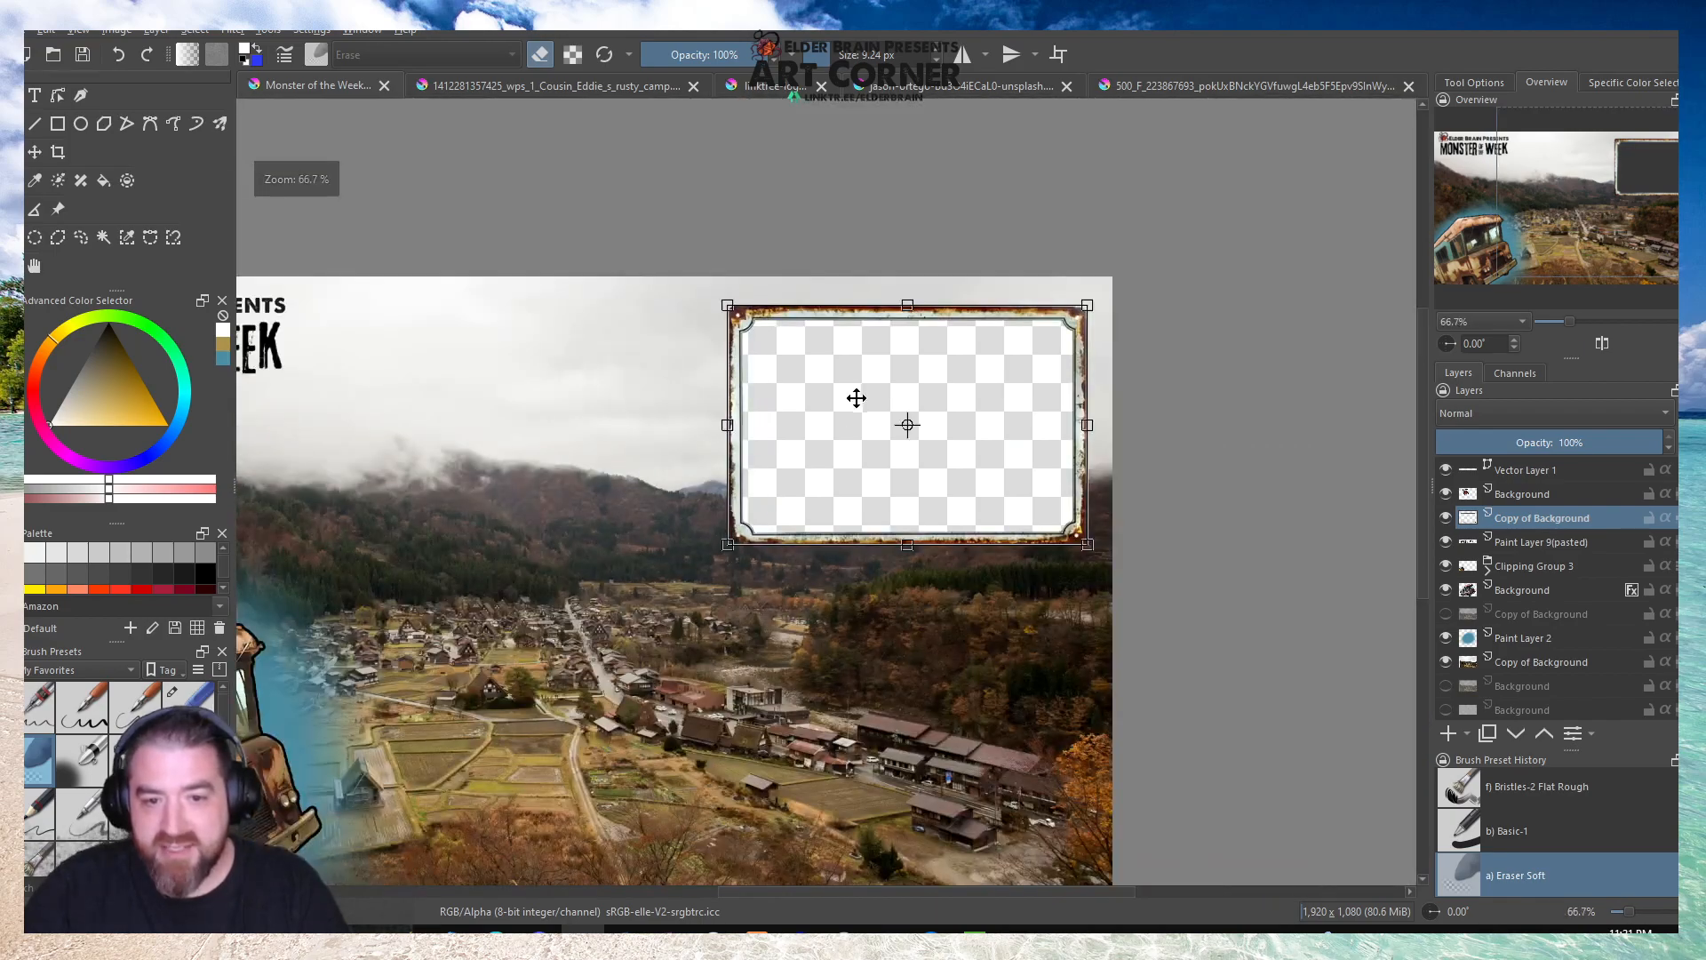
scroll(855, 396, "up", 1)
left_click_drag(663, 618, 530, 690)
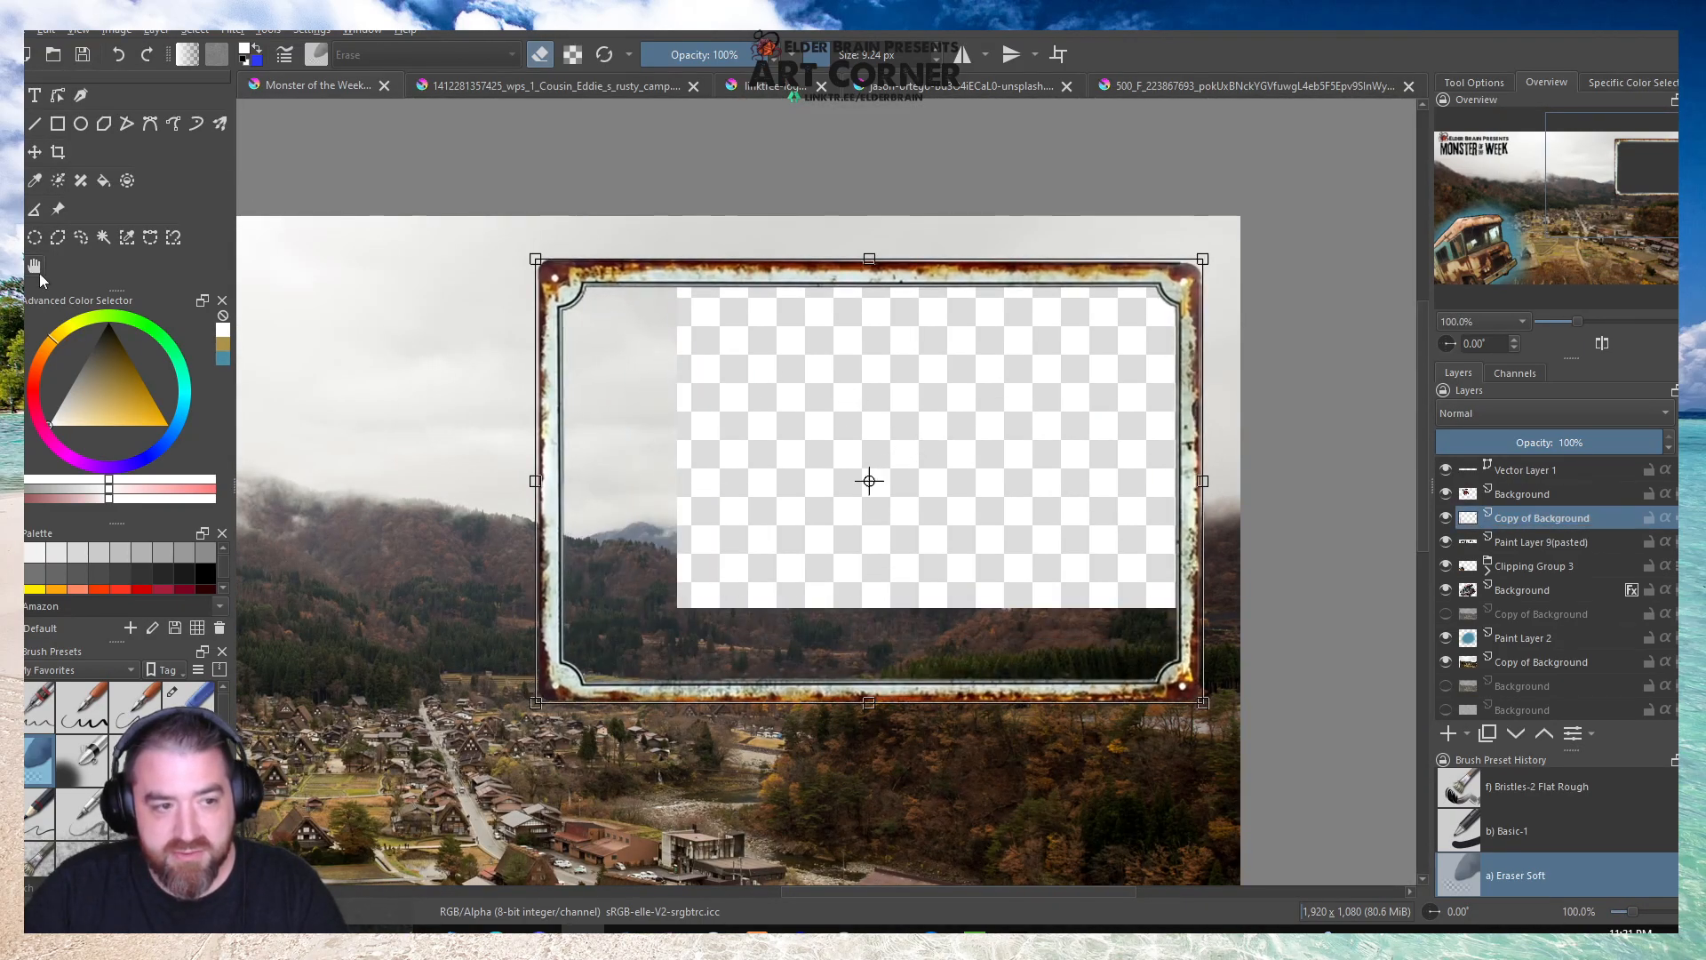
left_click(39, 269)
Examine the enlarged frame's size and placement against the logo, bus and village photo across the overlay.
scroll(799, 351, "down", 2)
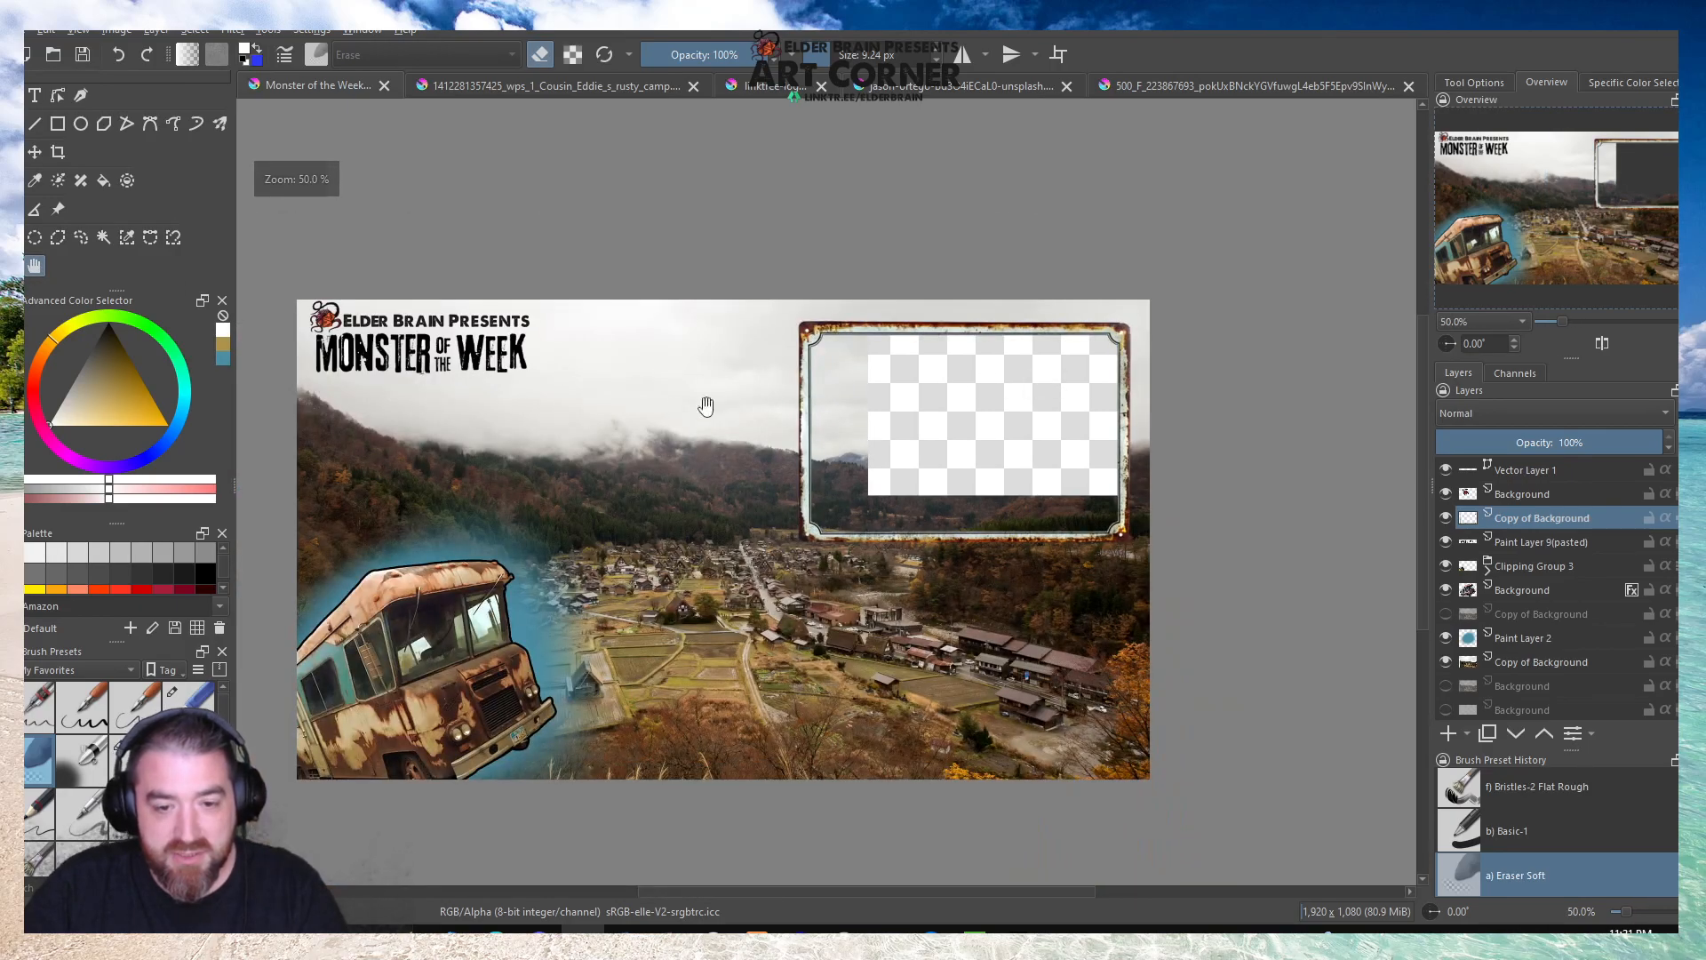
scroll(716, 400, "up", 1)
scroll(594, 523, "up", 1)
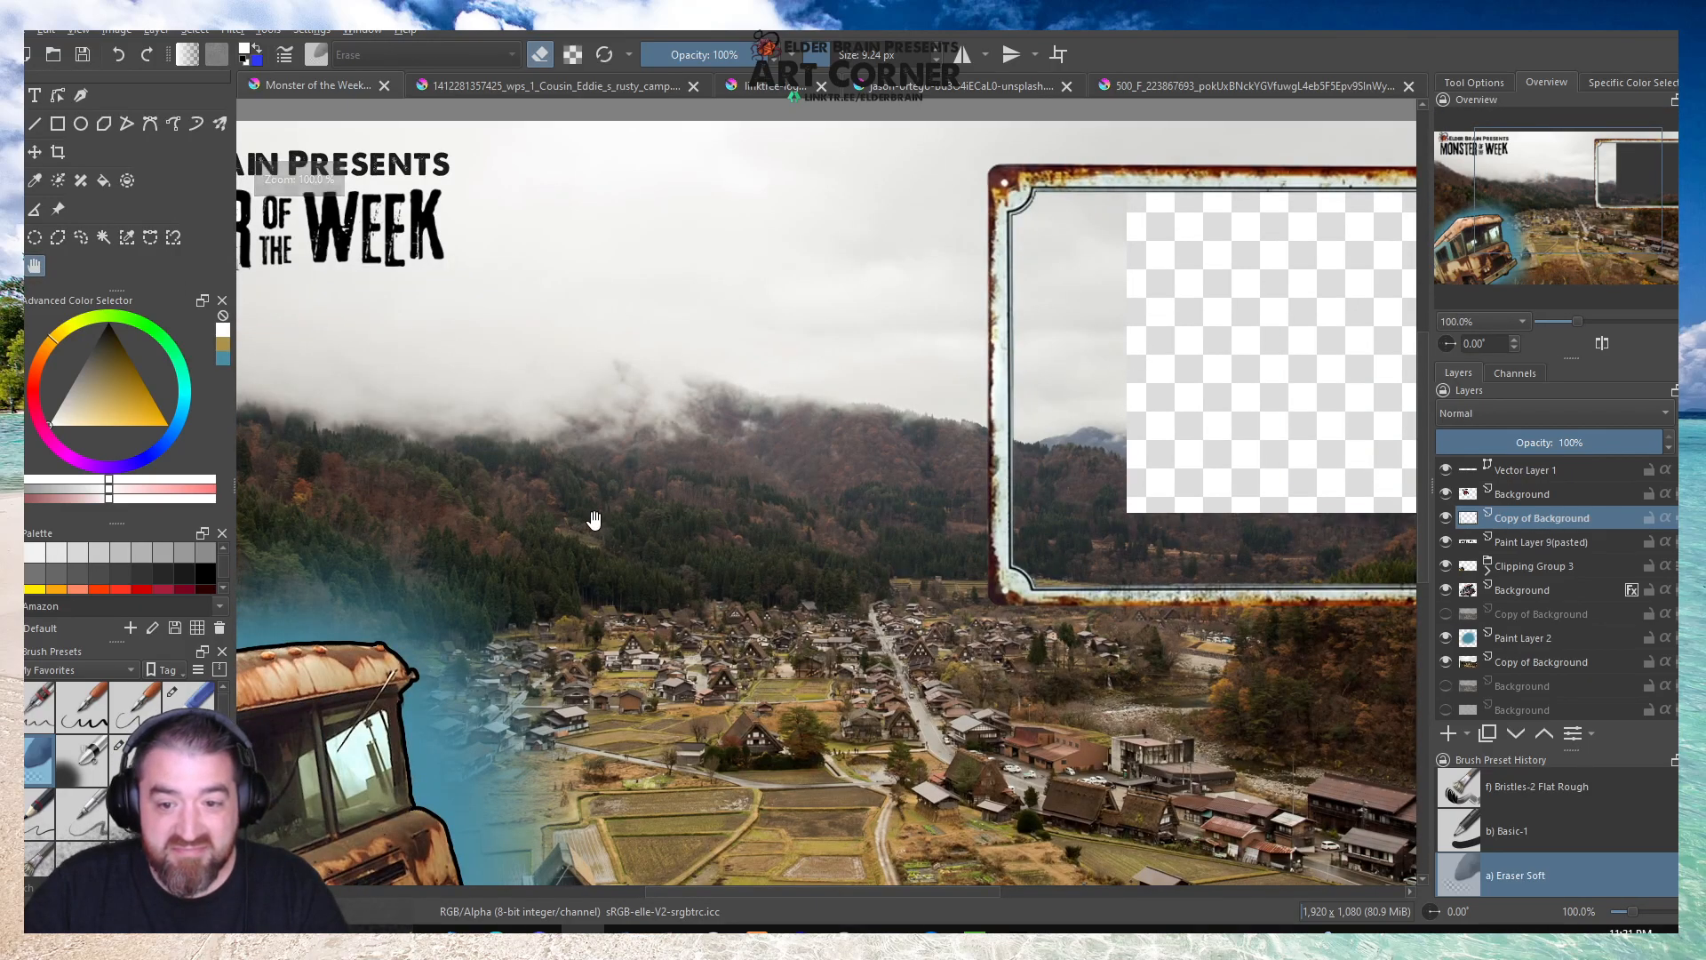
scroll(593, 520, "down", 1)
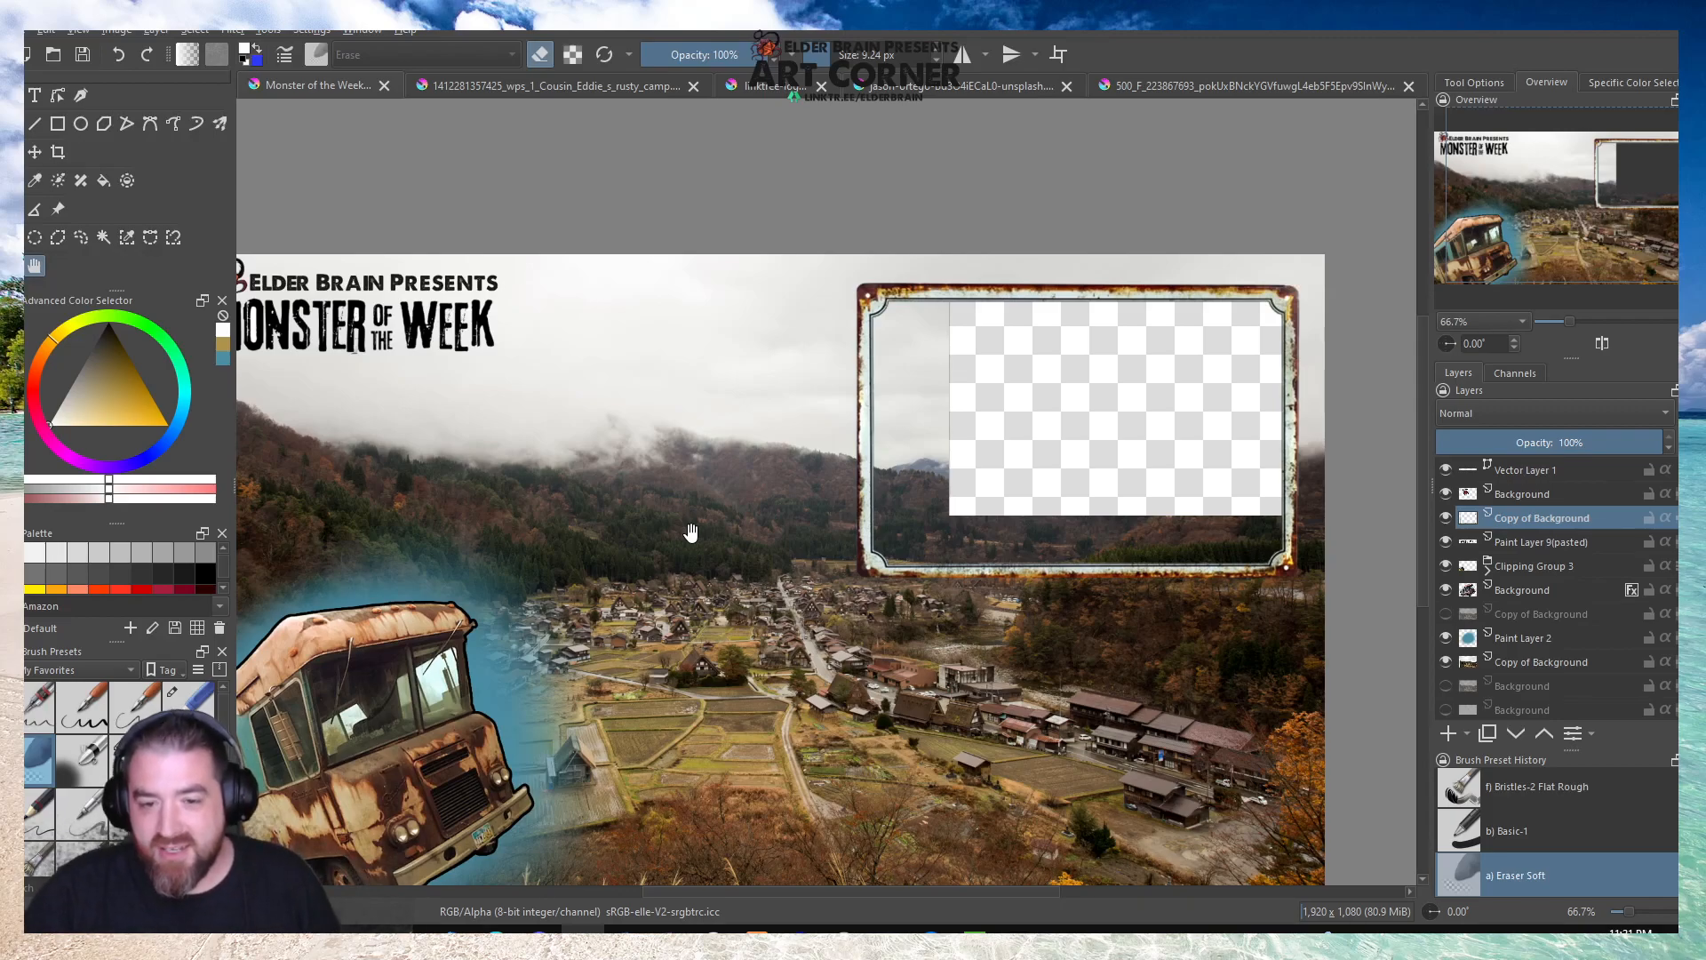
scroll(590, 543, "up", 1)
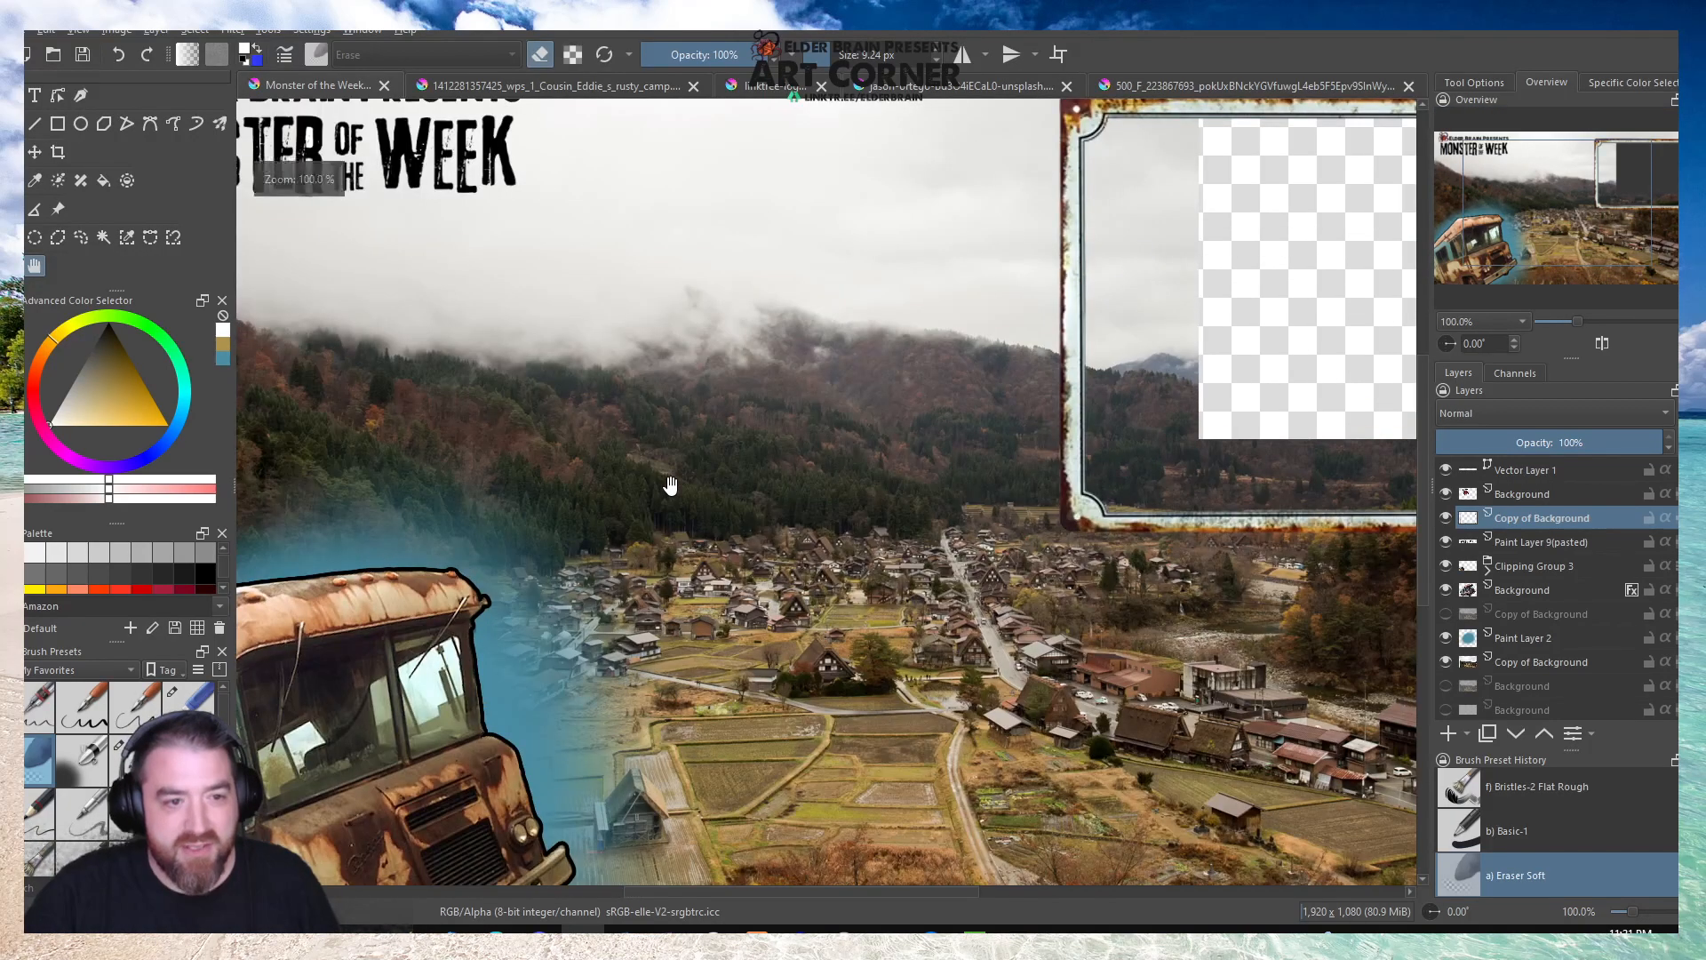
left_click_drag(917, 435, 509, 503)
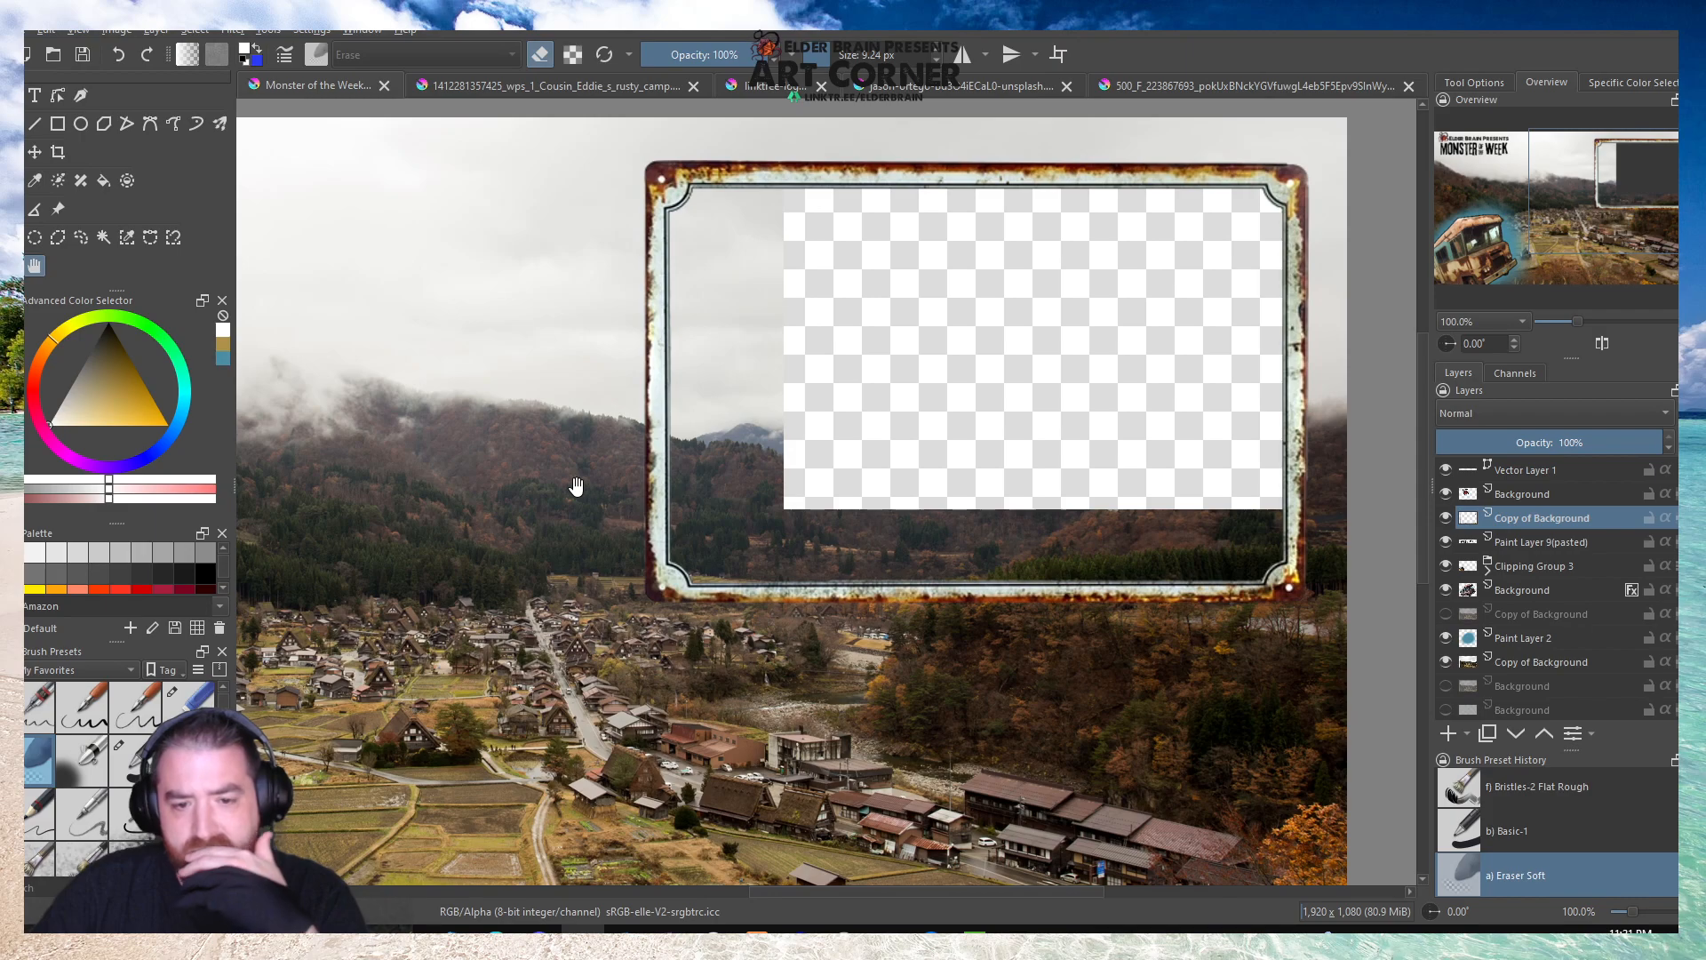
left_click(1475, 662)
scroll(926, 419, "down", 2)
scroll(926, 418, "down", 1)
scroll(646, 509, "up", 2)
scroll(645, 510, "down", 1)
scroll(706, 515, "up", 1)
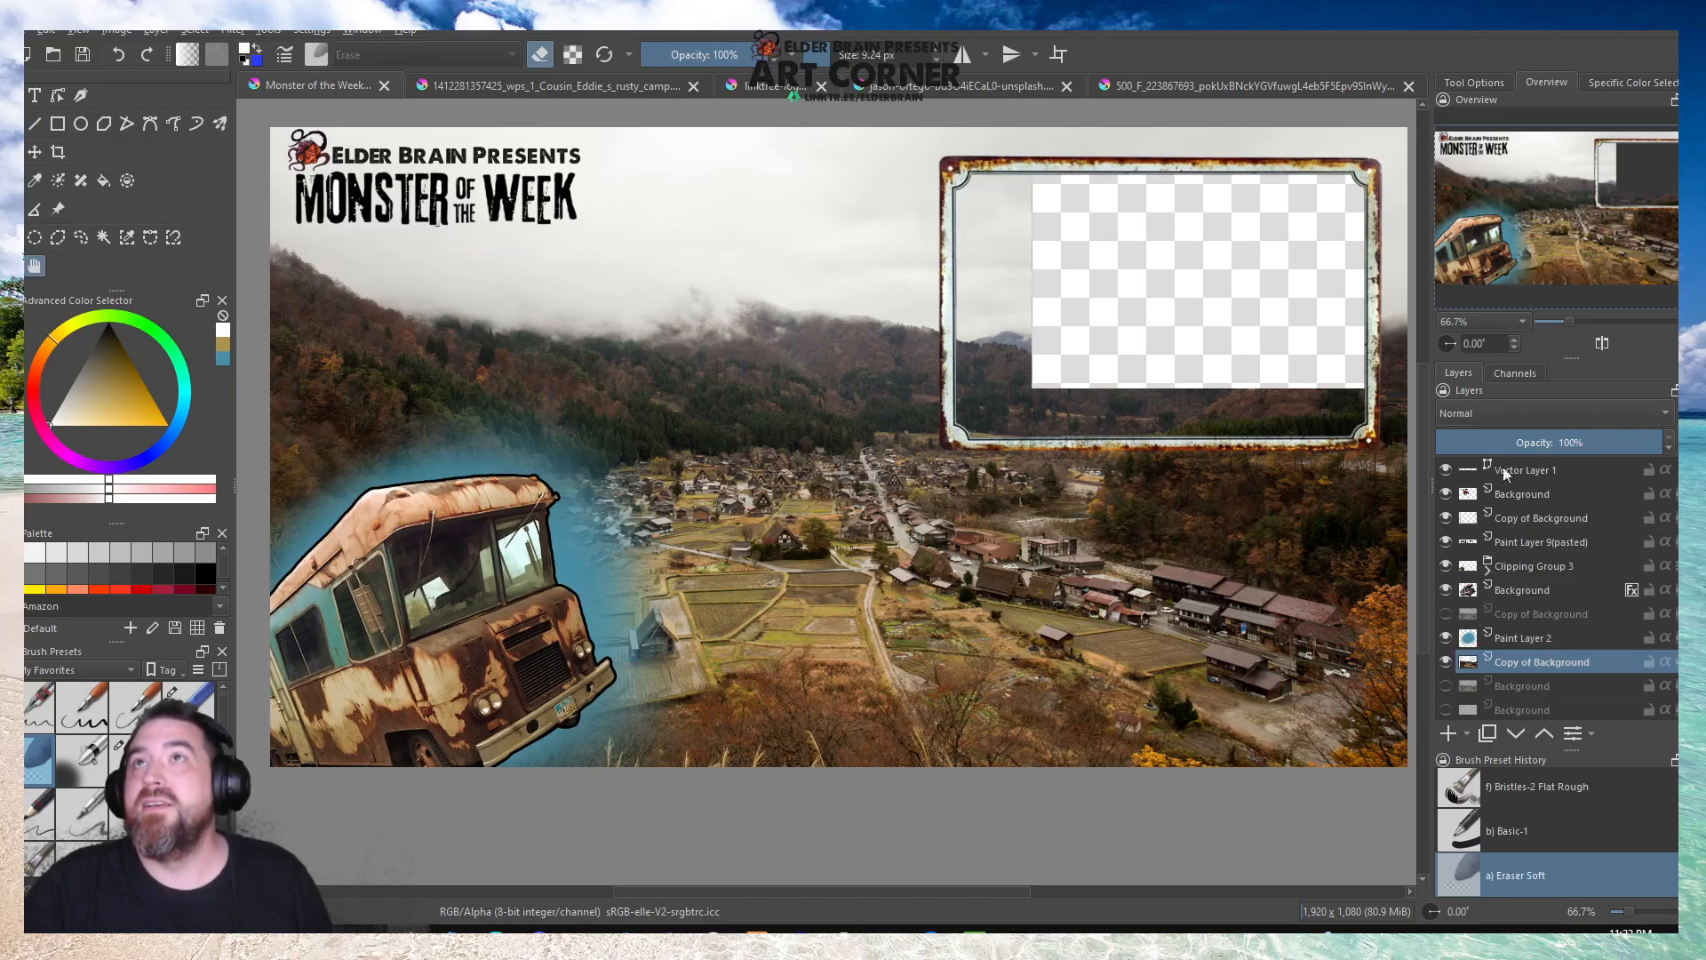
Save the overlay document with the enlarged frame.
key("ctrl+s")
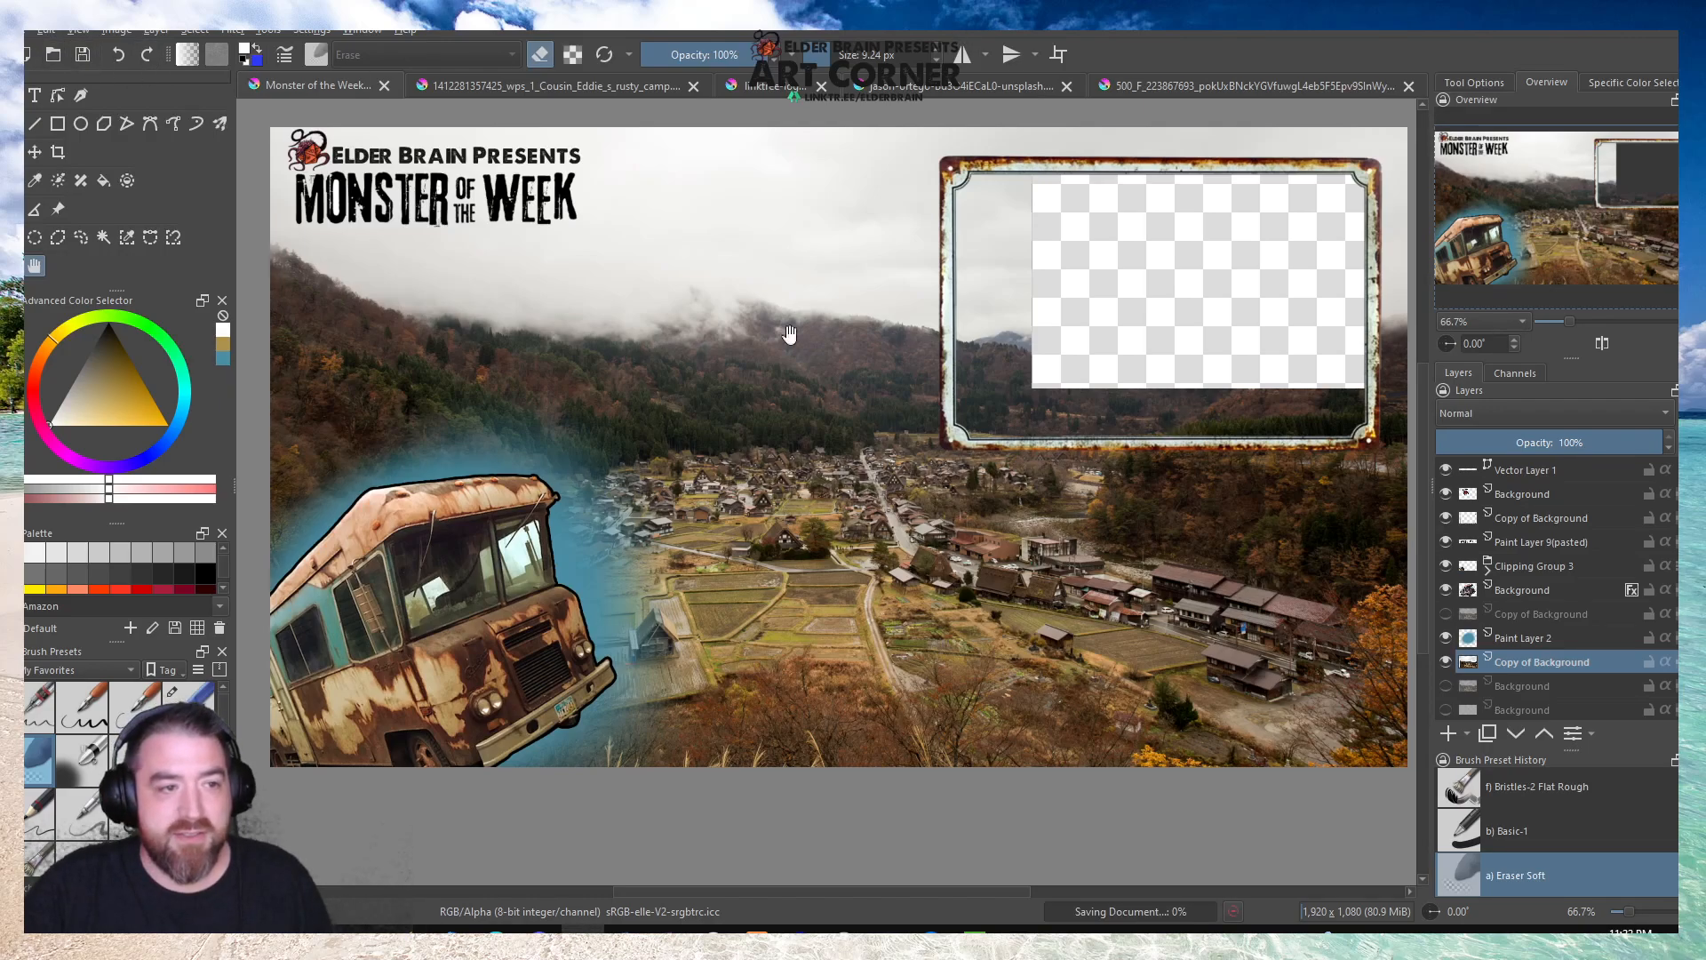
scroll(483, 369, "down", 2)
scroll(676, 358, "up", 1)
left_click_drag(495, 418, 633, 422)
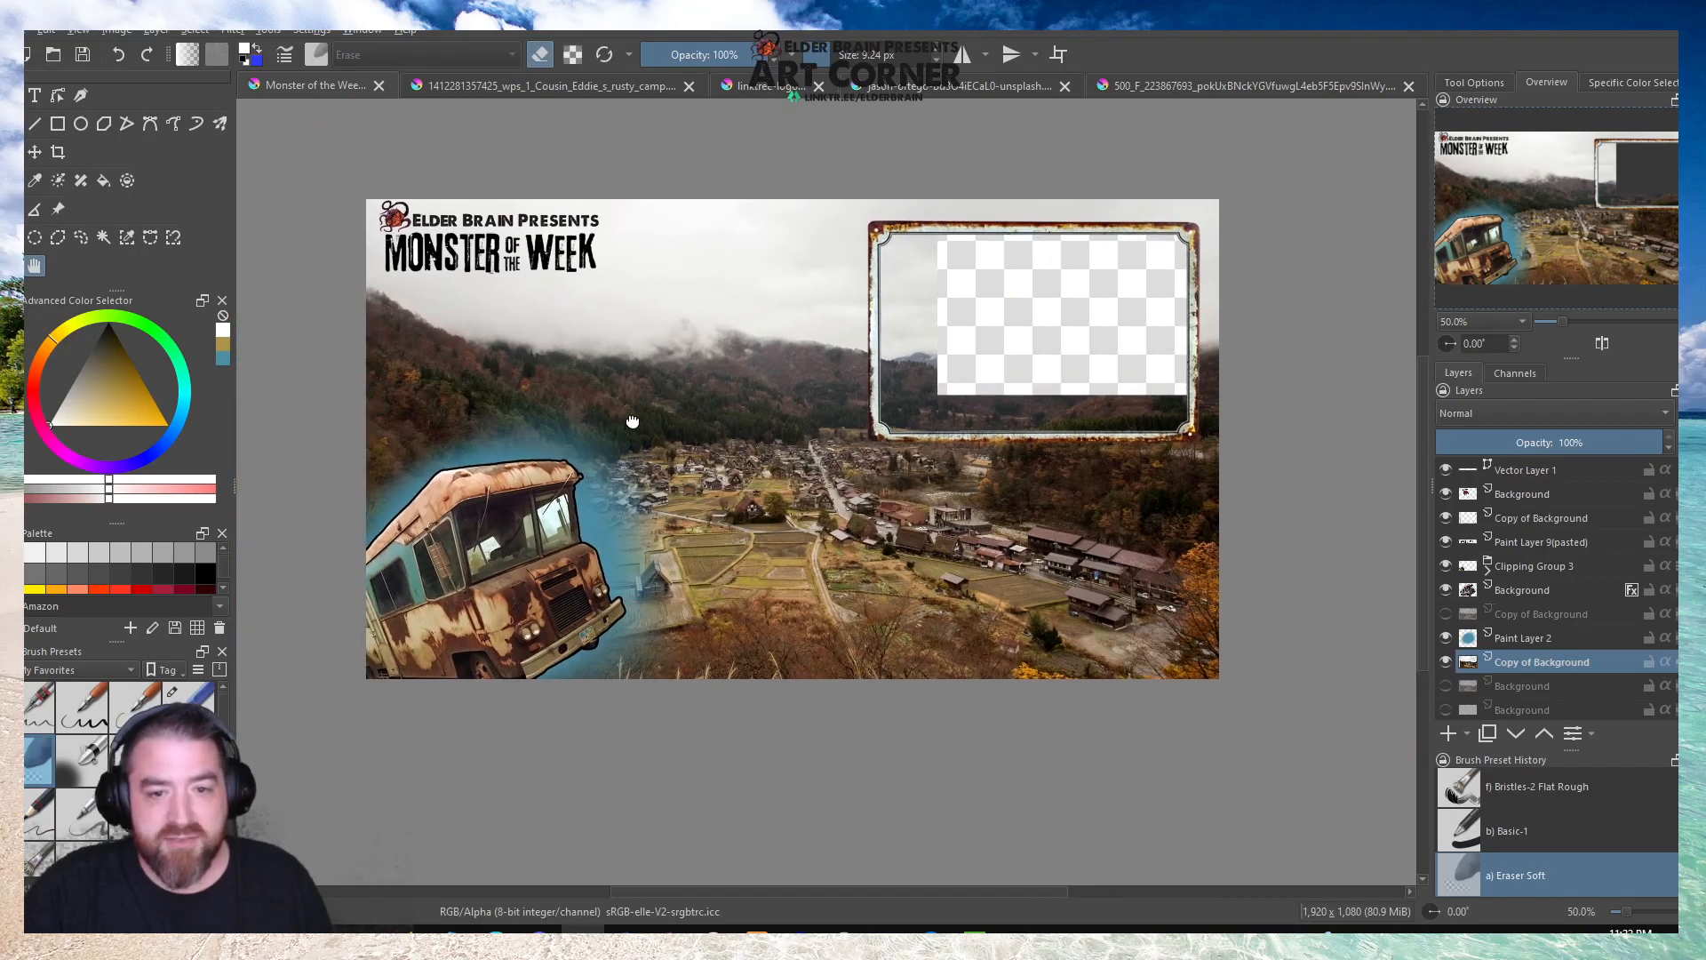
Cut the copied village photo layer's transparent opening out to the full interior of the enlarged rusty frame.
left_click(35, 236)
left_click_drag(1189, 229, 881, 432)
left_click(691, 395)
scroll(503, 385, "down", 2)
scroll(765, 322, "up", 5)
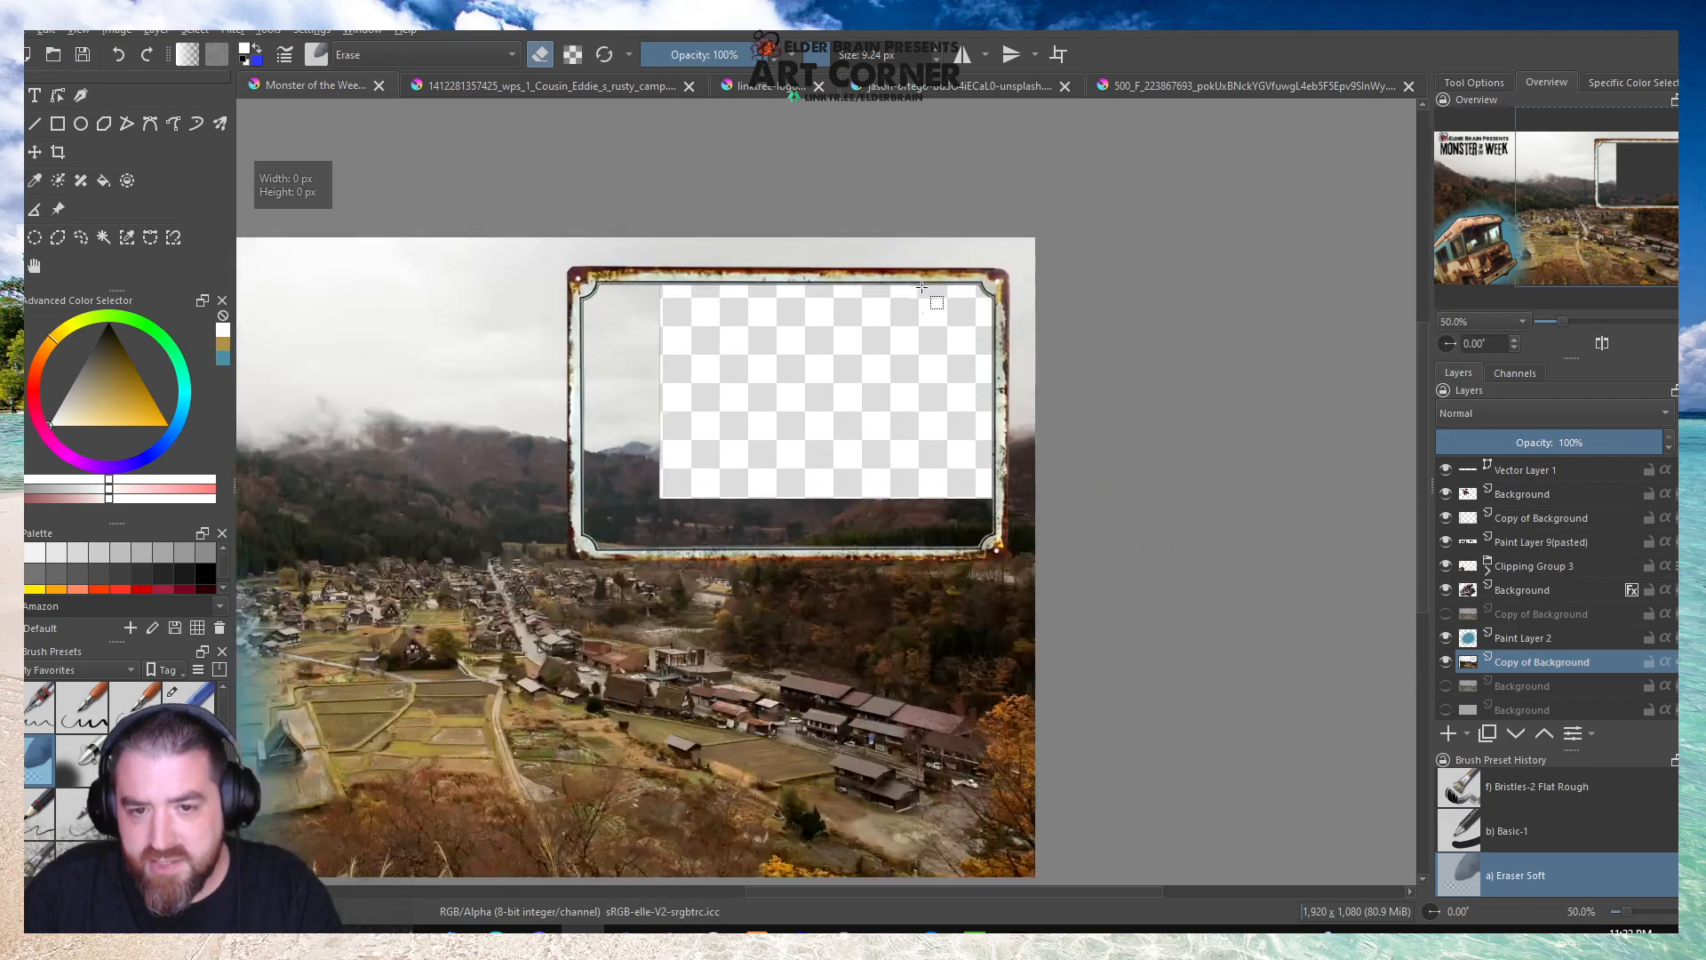
scroll(870, 330, "down", 1)
left_click_drag(478, 269, 1113, 681)
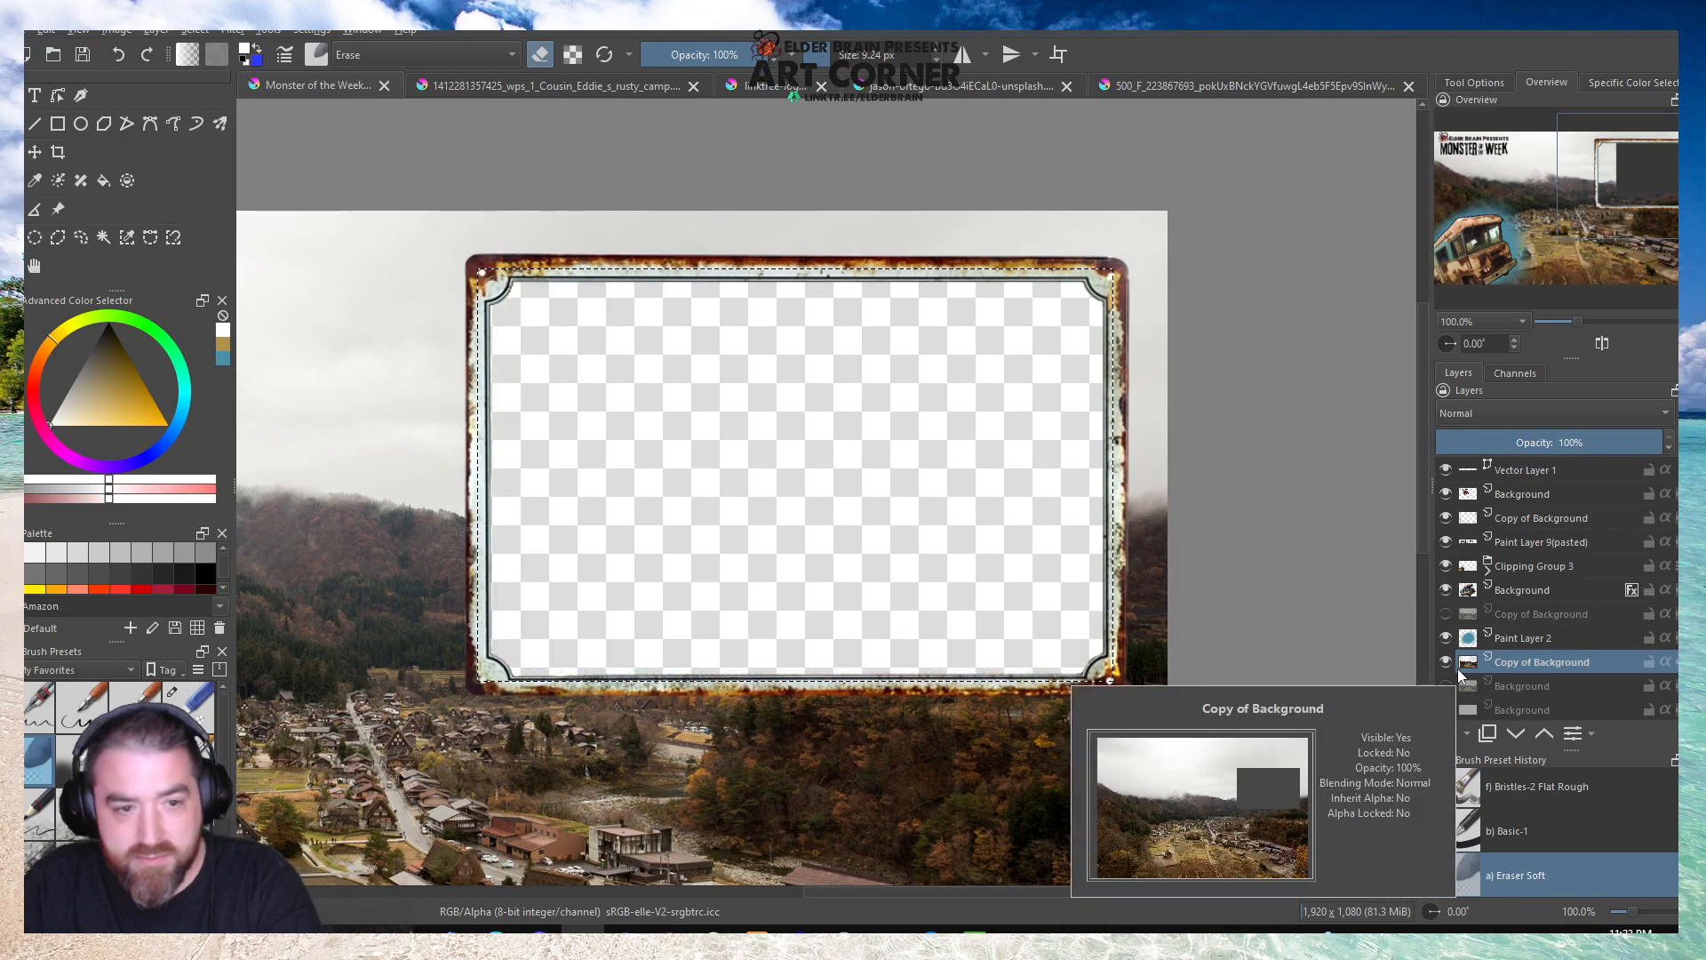
scroll(869, 416, "down", 3)
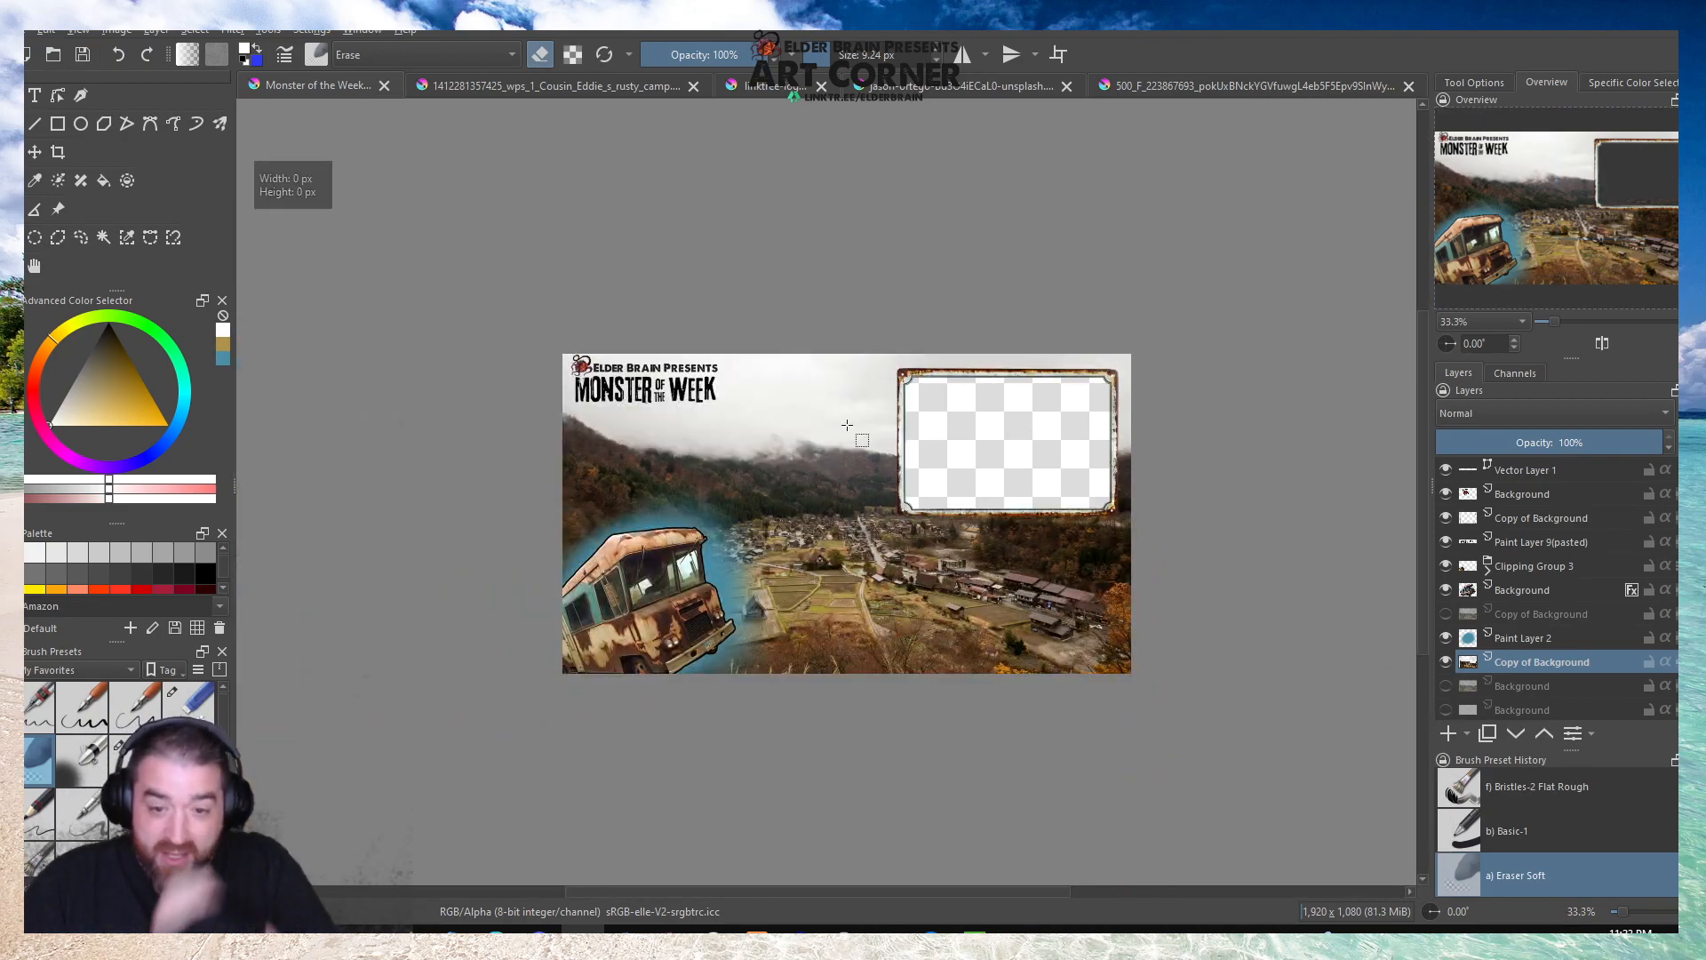
scroll(982, 613, "up", 1)
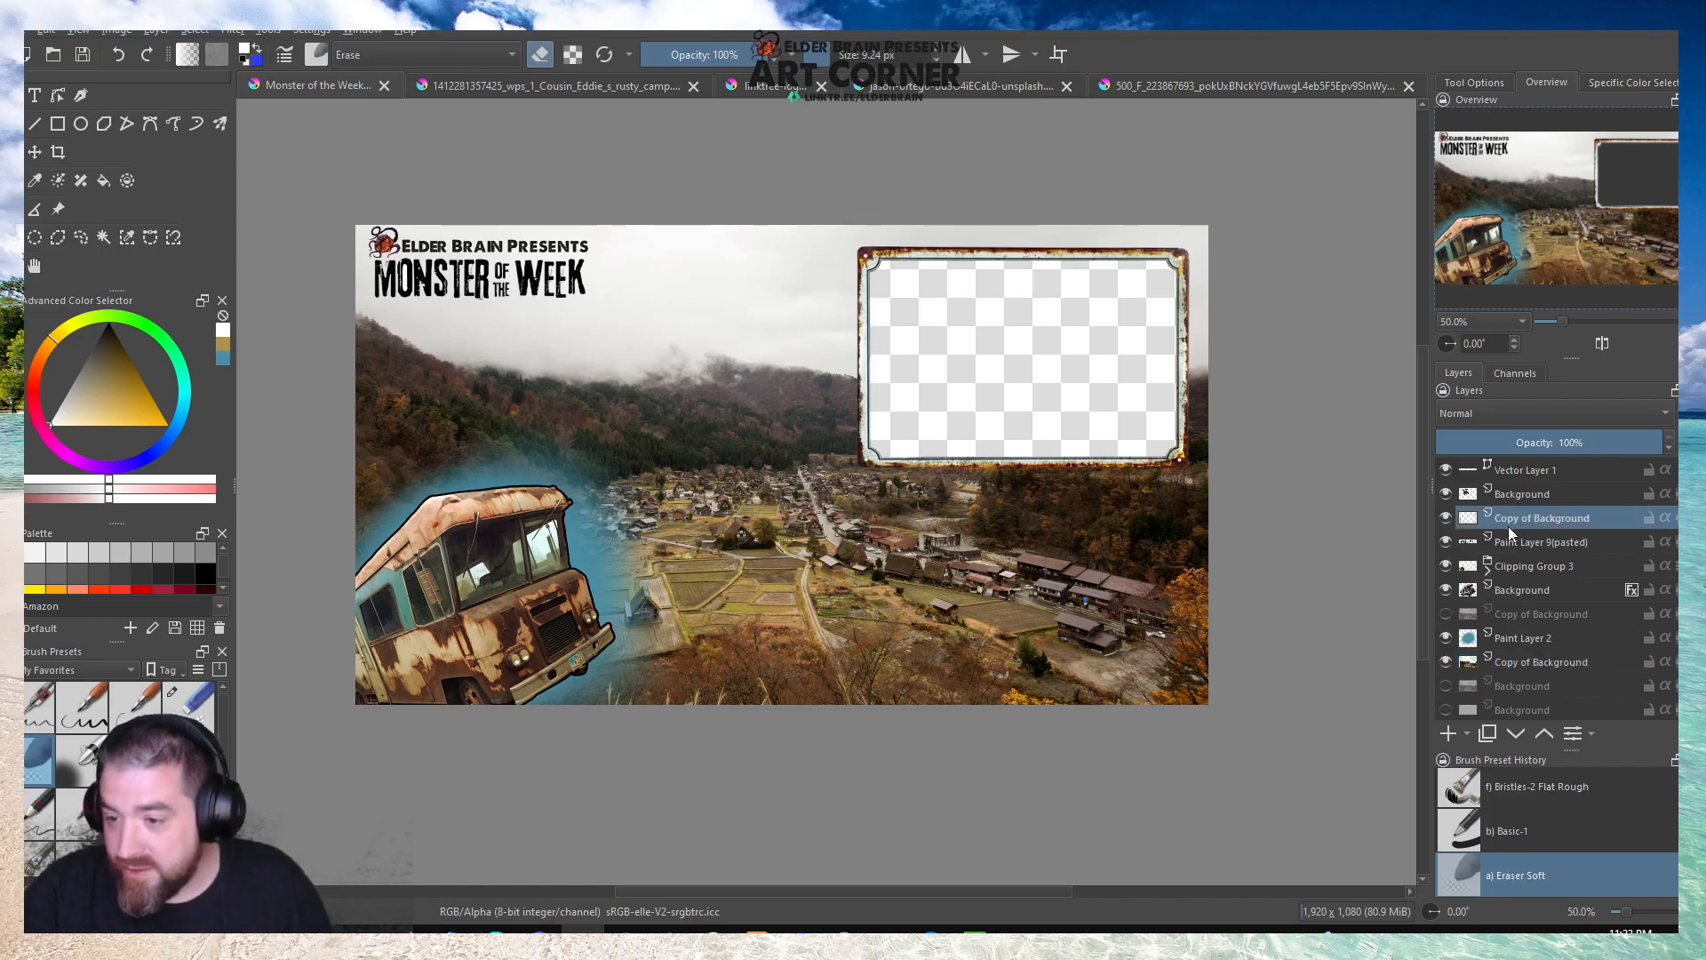
Paste a second rusty frame from its source document, place it between the logo and the large frame, and enlarge it by about a fifth.
left_click(1144, 85)
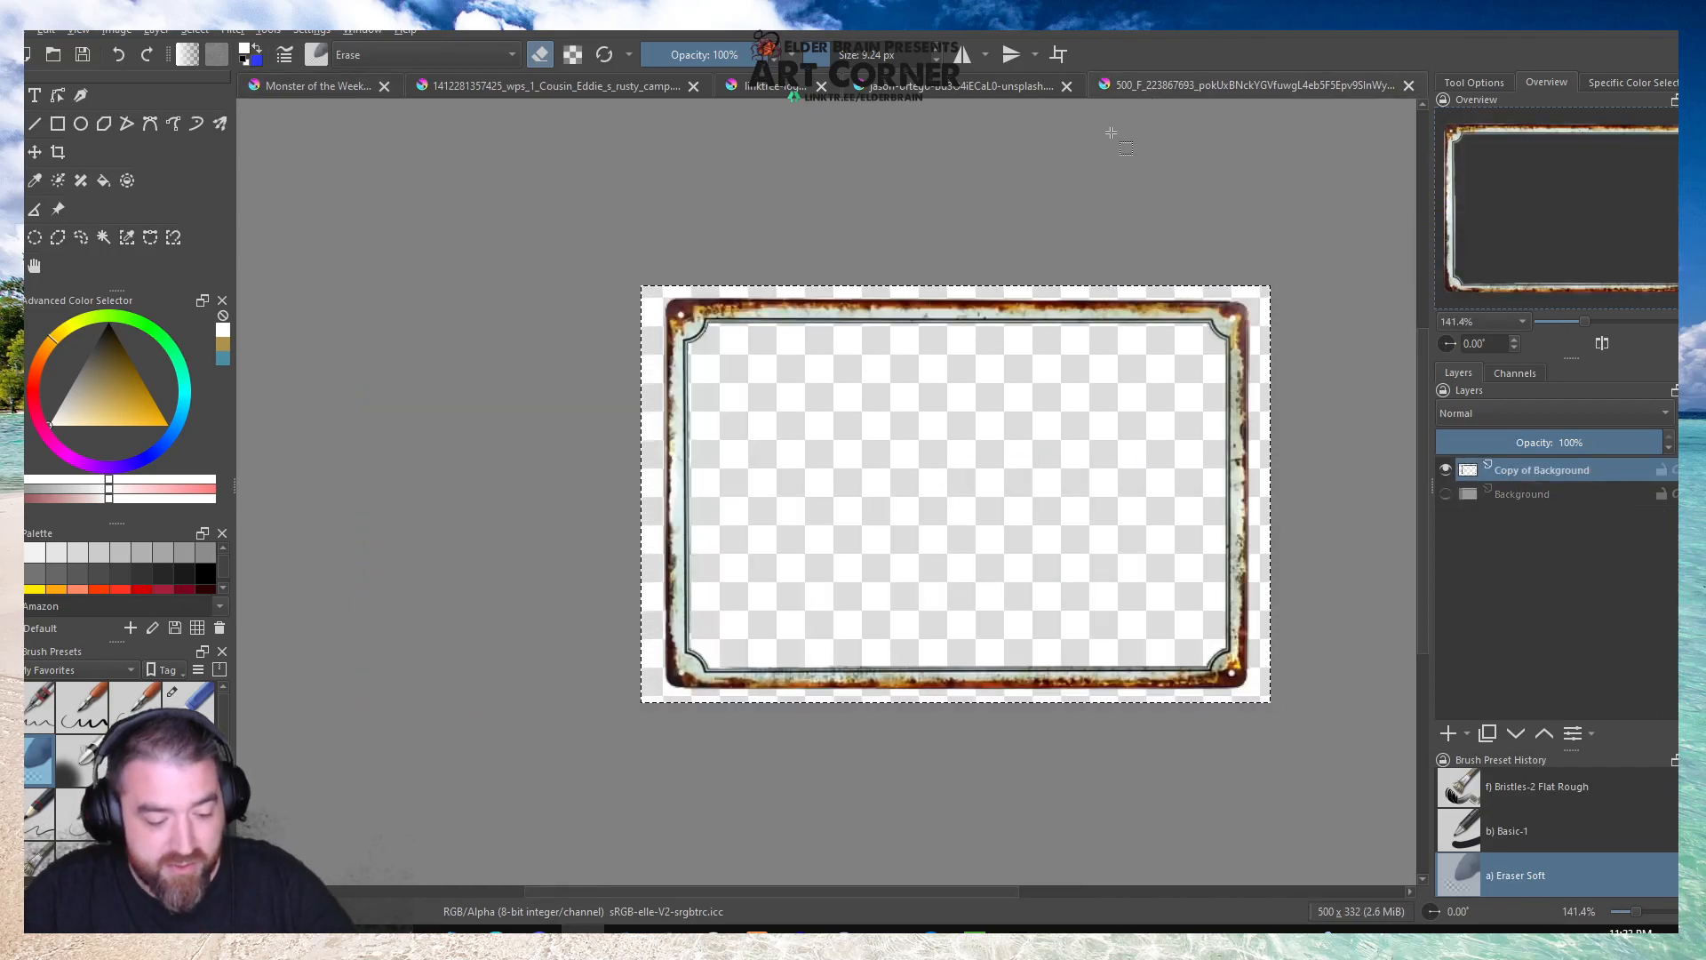
left_click(311, 87)
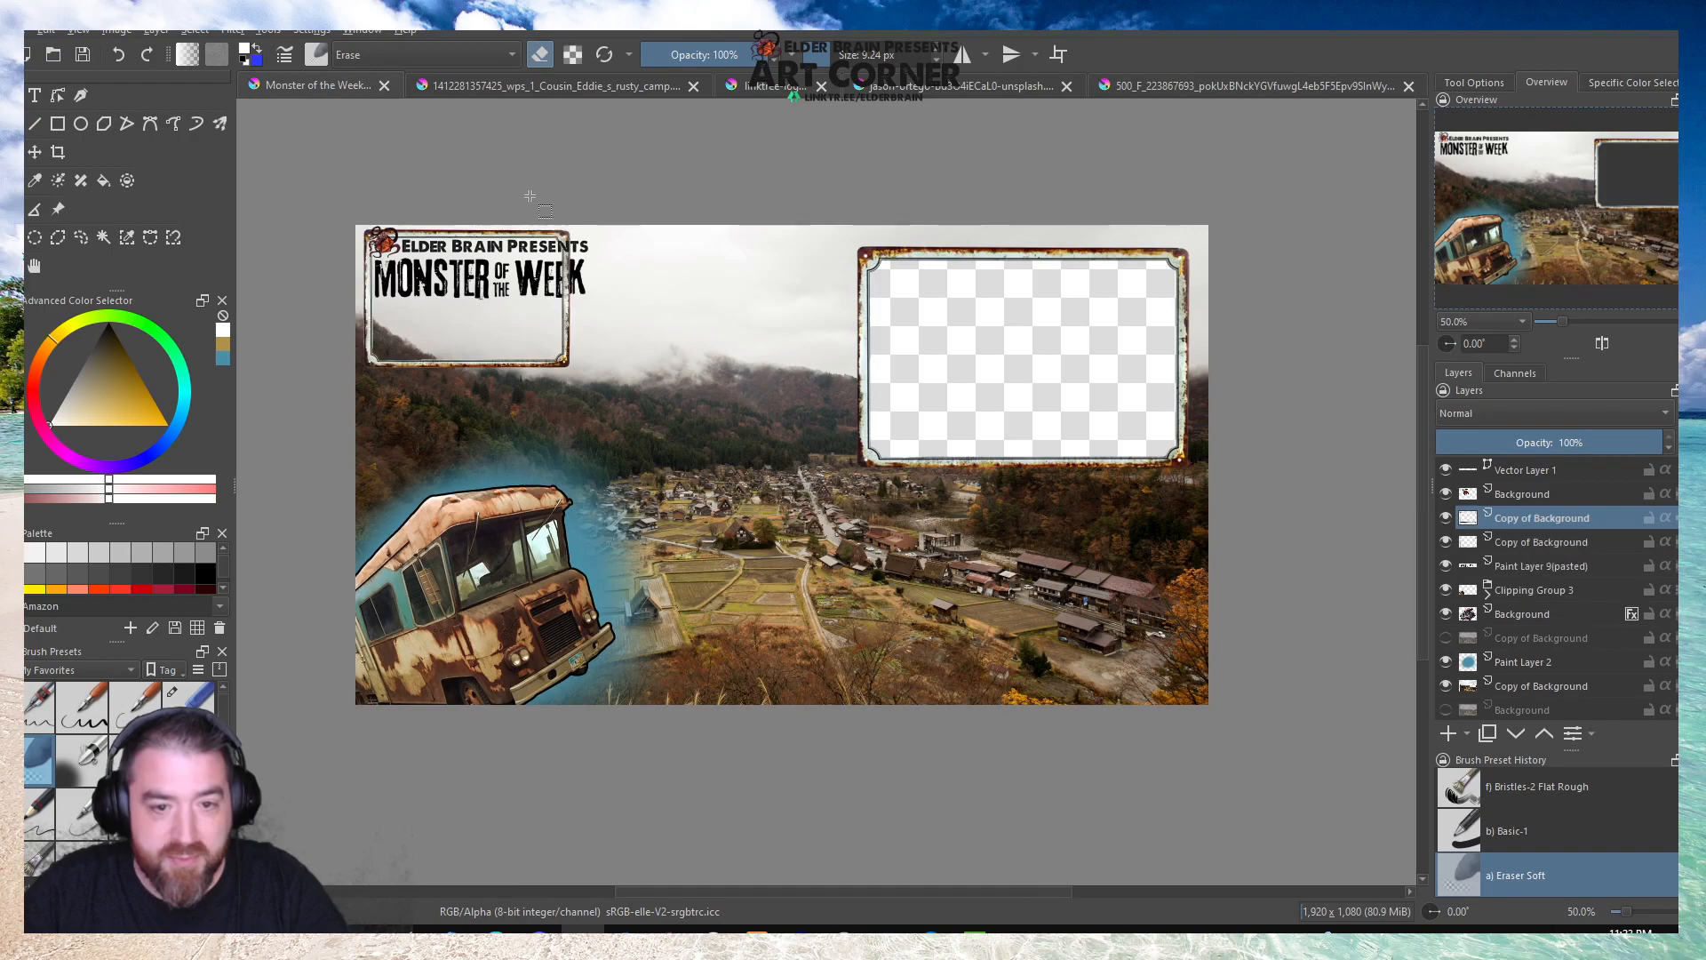
key("t")
mouse_move(438, 324)
left_mouse_down()
mouse_move(586, 418)
mouse_move(662, 444)
mouse_move(666, 423)
left_mouse_up()
key("ctrl+t")
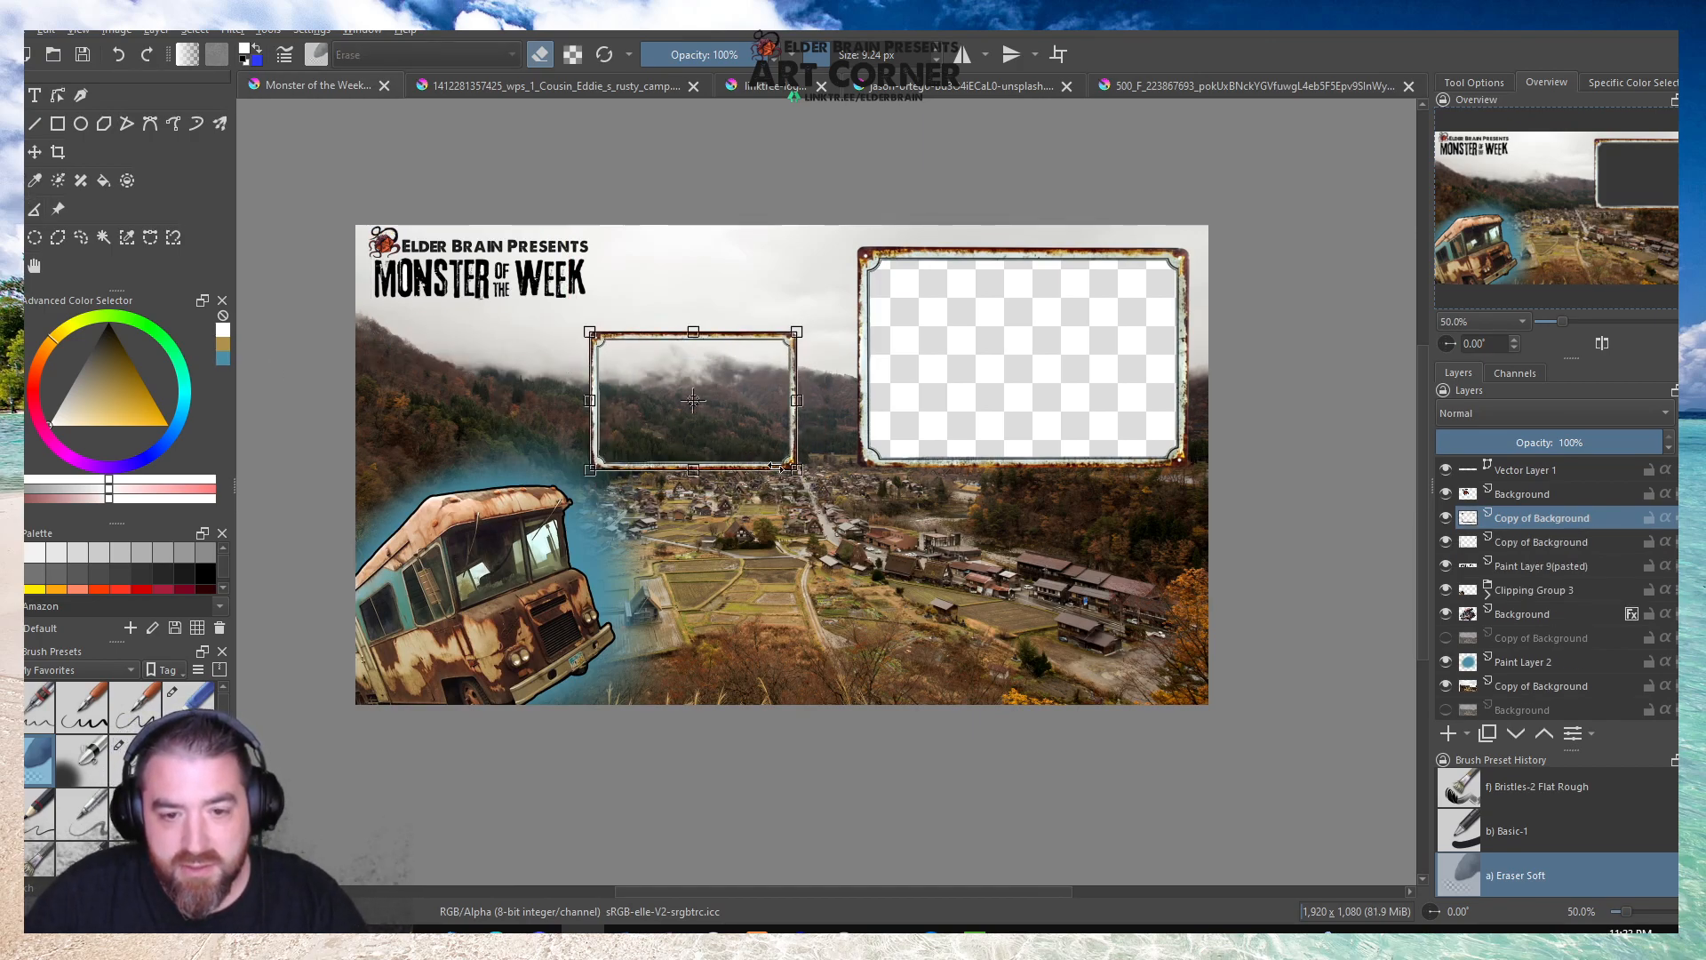
left_click_drag(796, 470, 741, 451)
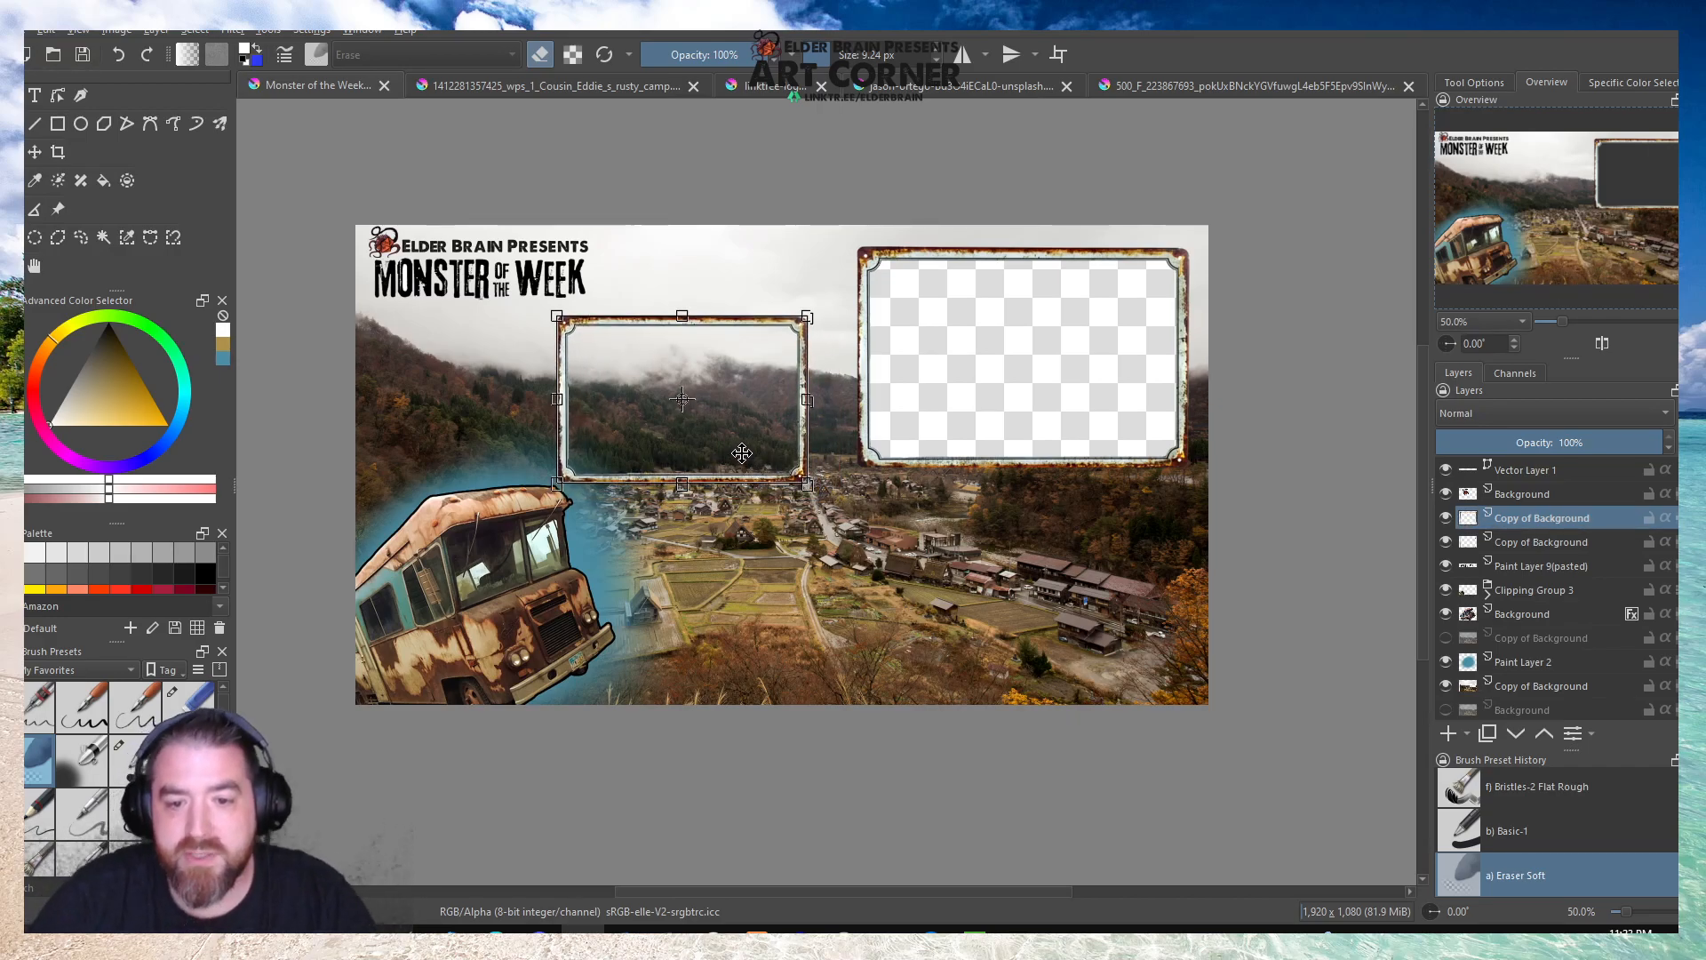
Duplicate the smaller frame's layer and place the copy below the first, just to the right of the bus.
right_click(1501, 528)
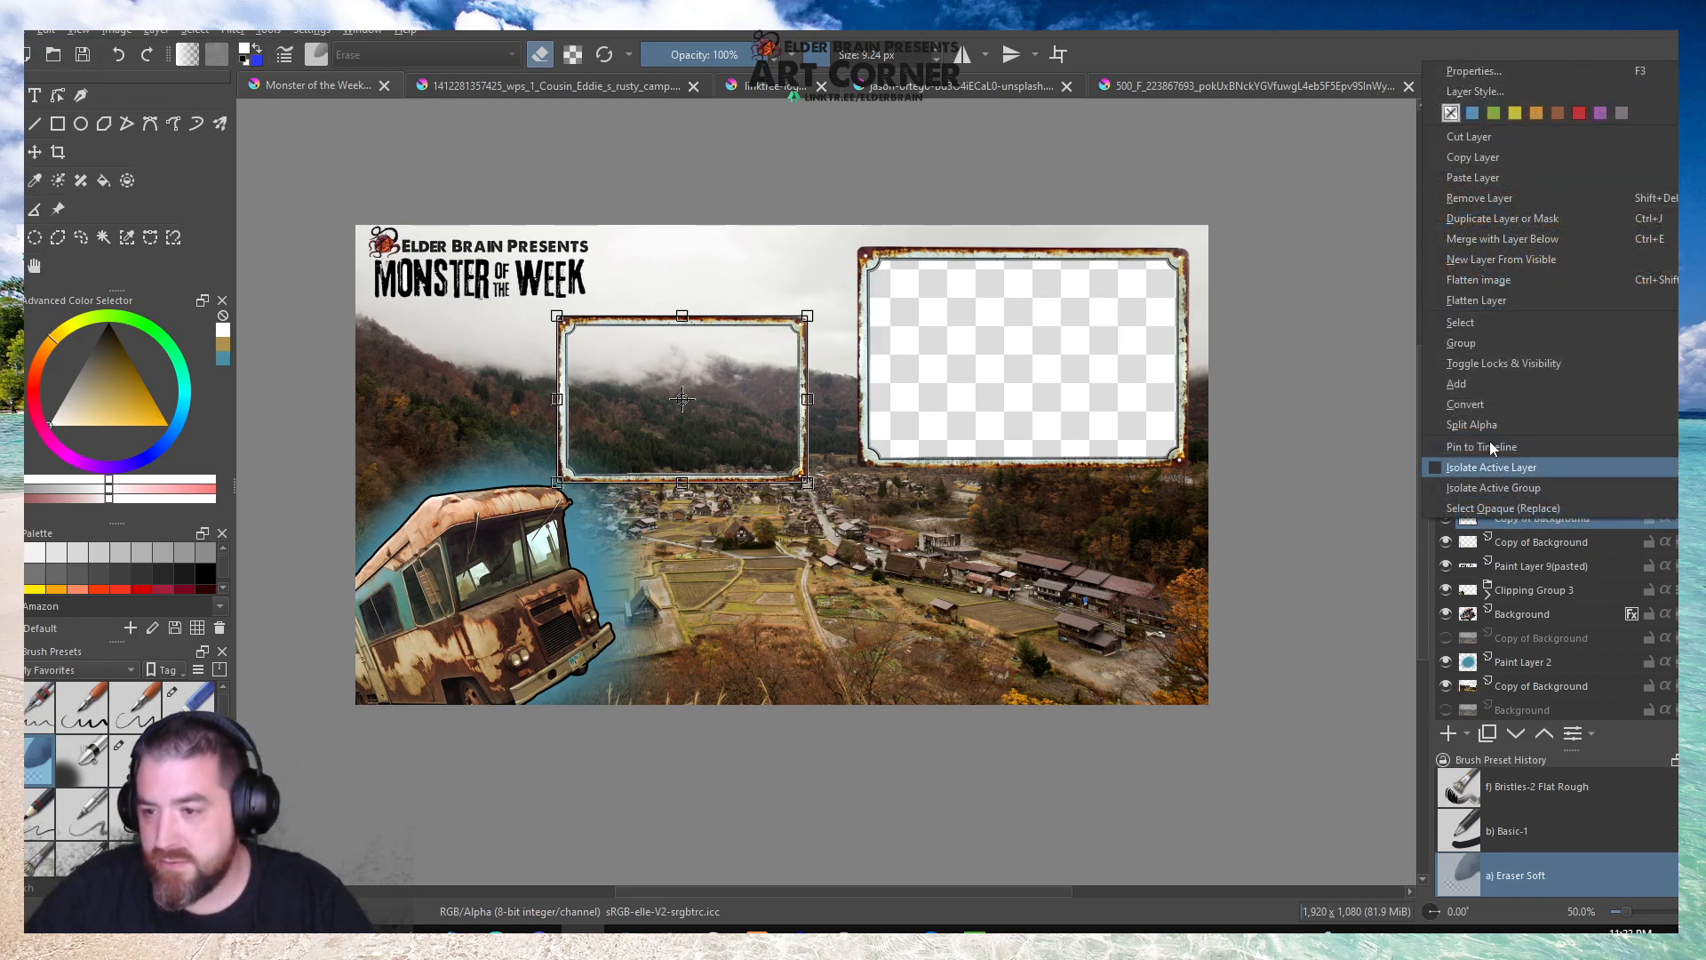
left_click(1495, 226)
left_click_drag(741, 355, 826, 551)
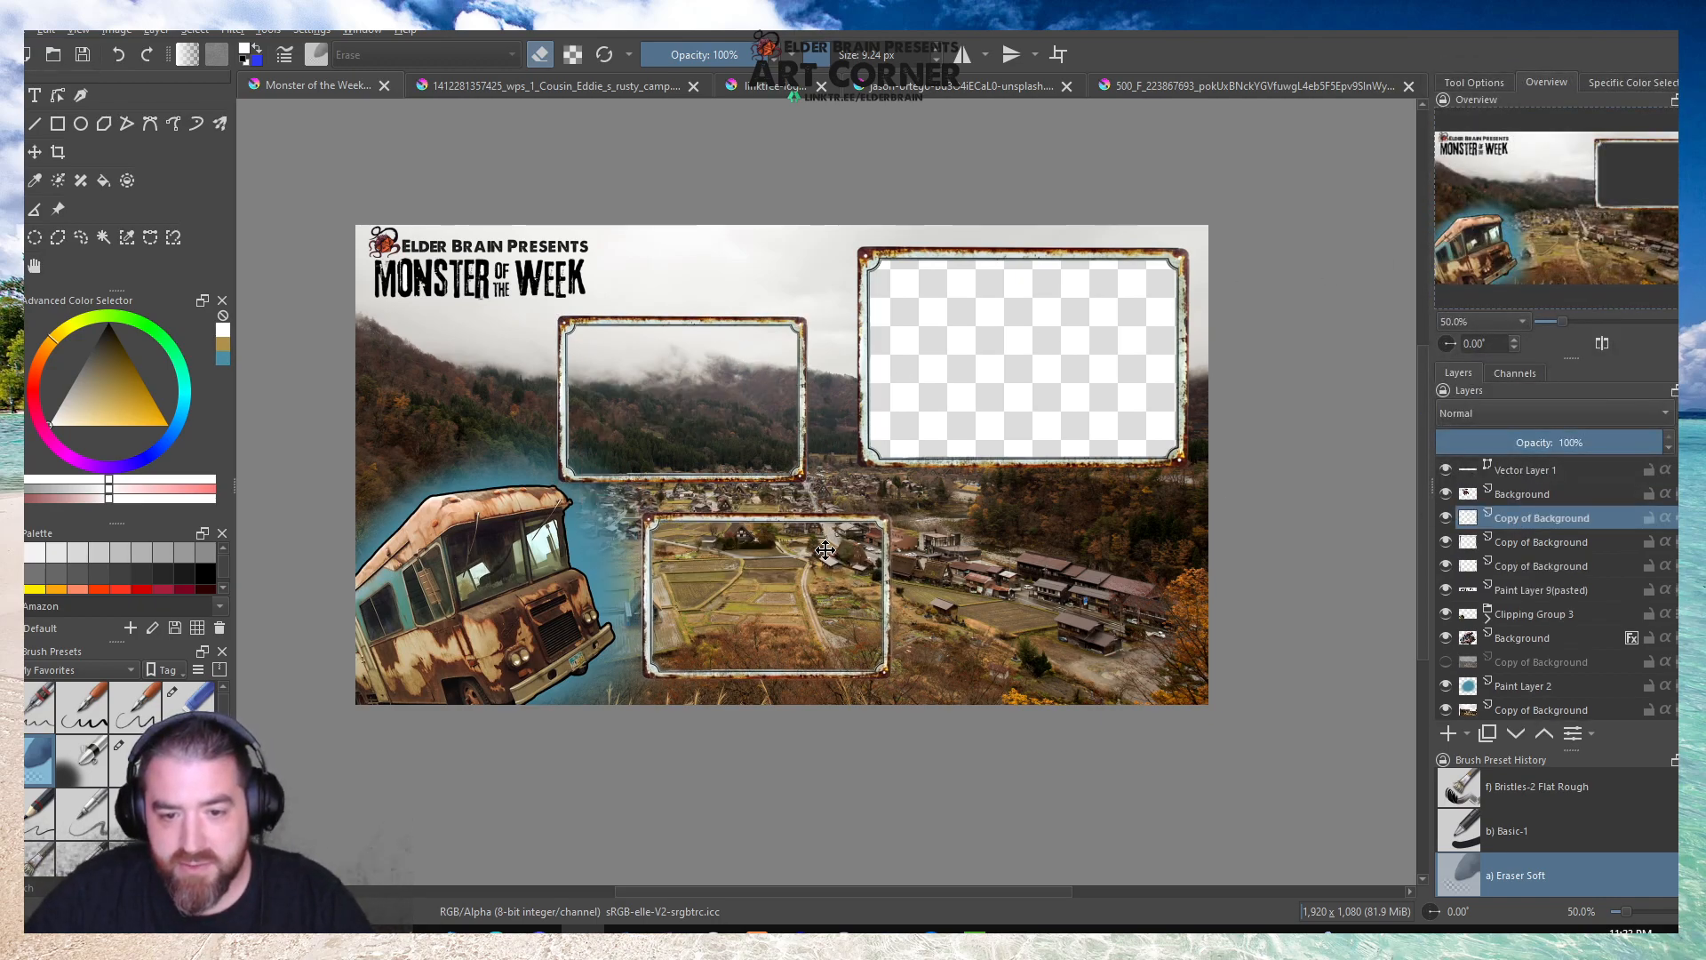
Duplicate the smaller frame once more and position the copy beneath the large frame, level with the lower one beside the bus.
right_click(1537, 517)
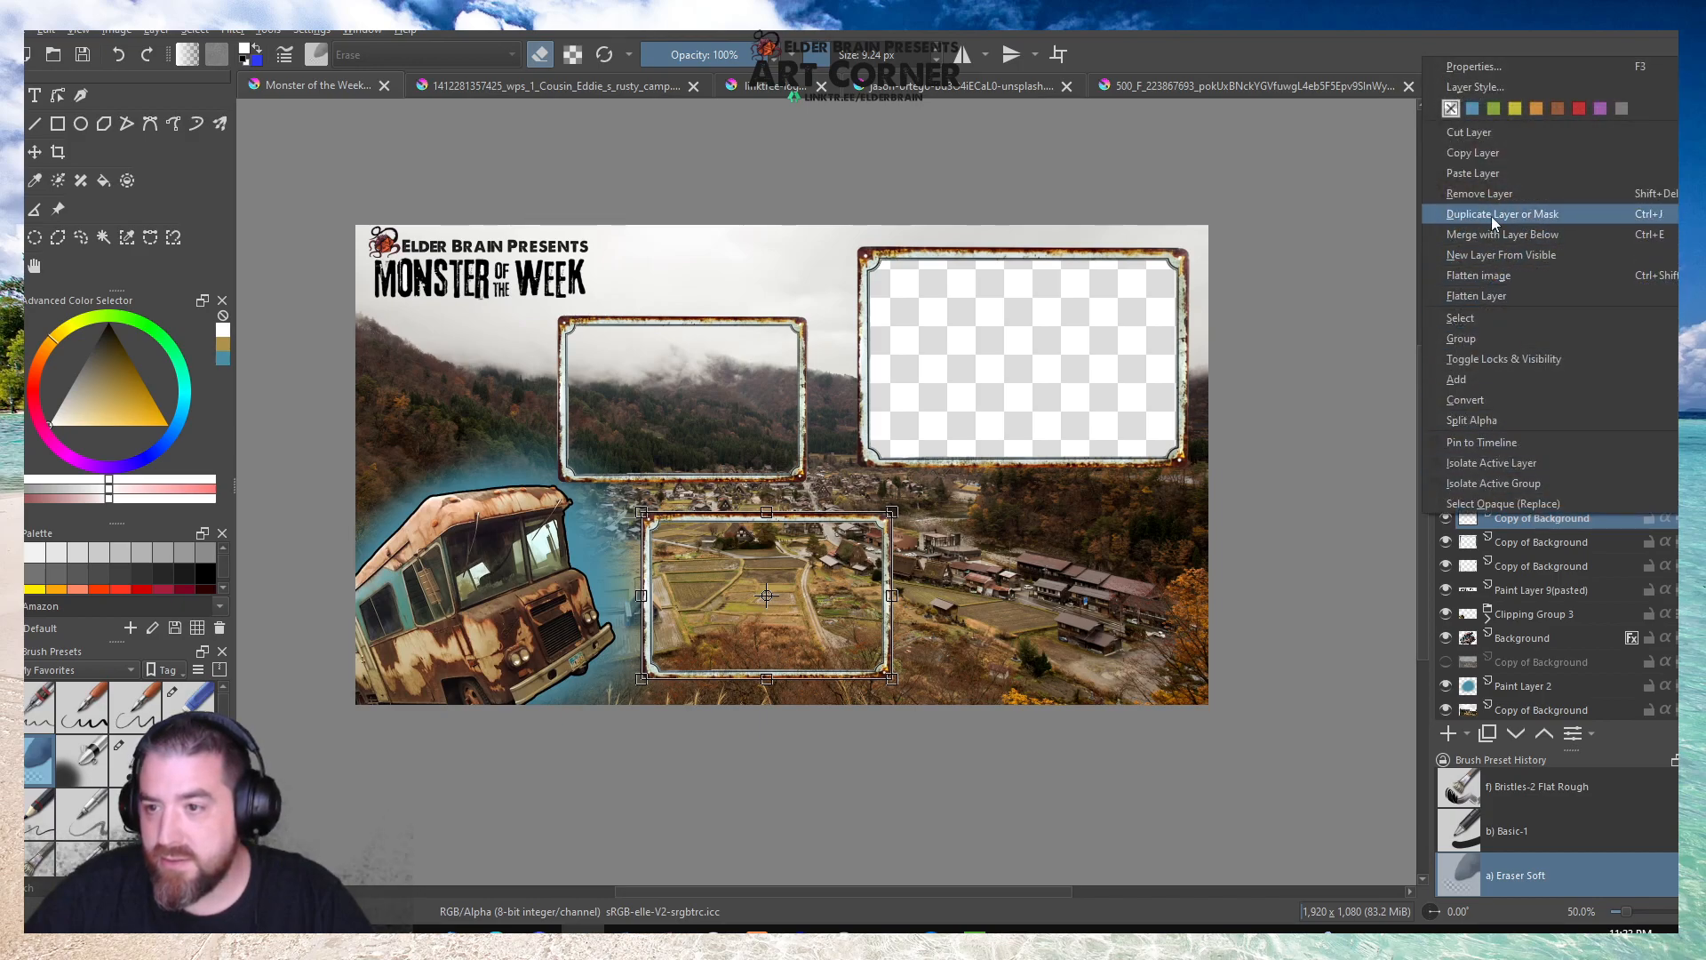
left_click(1491, 216)
left_click_drag(867, 558, 1113, 544)
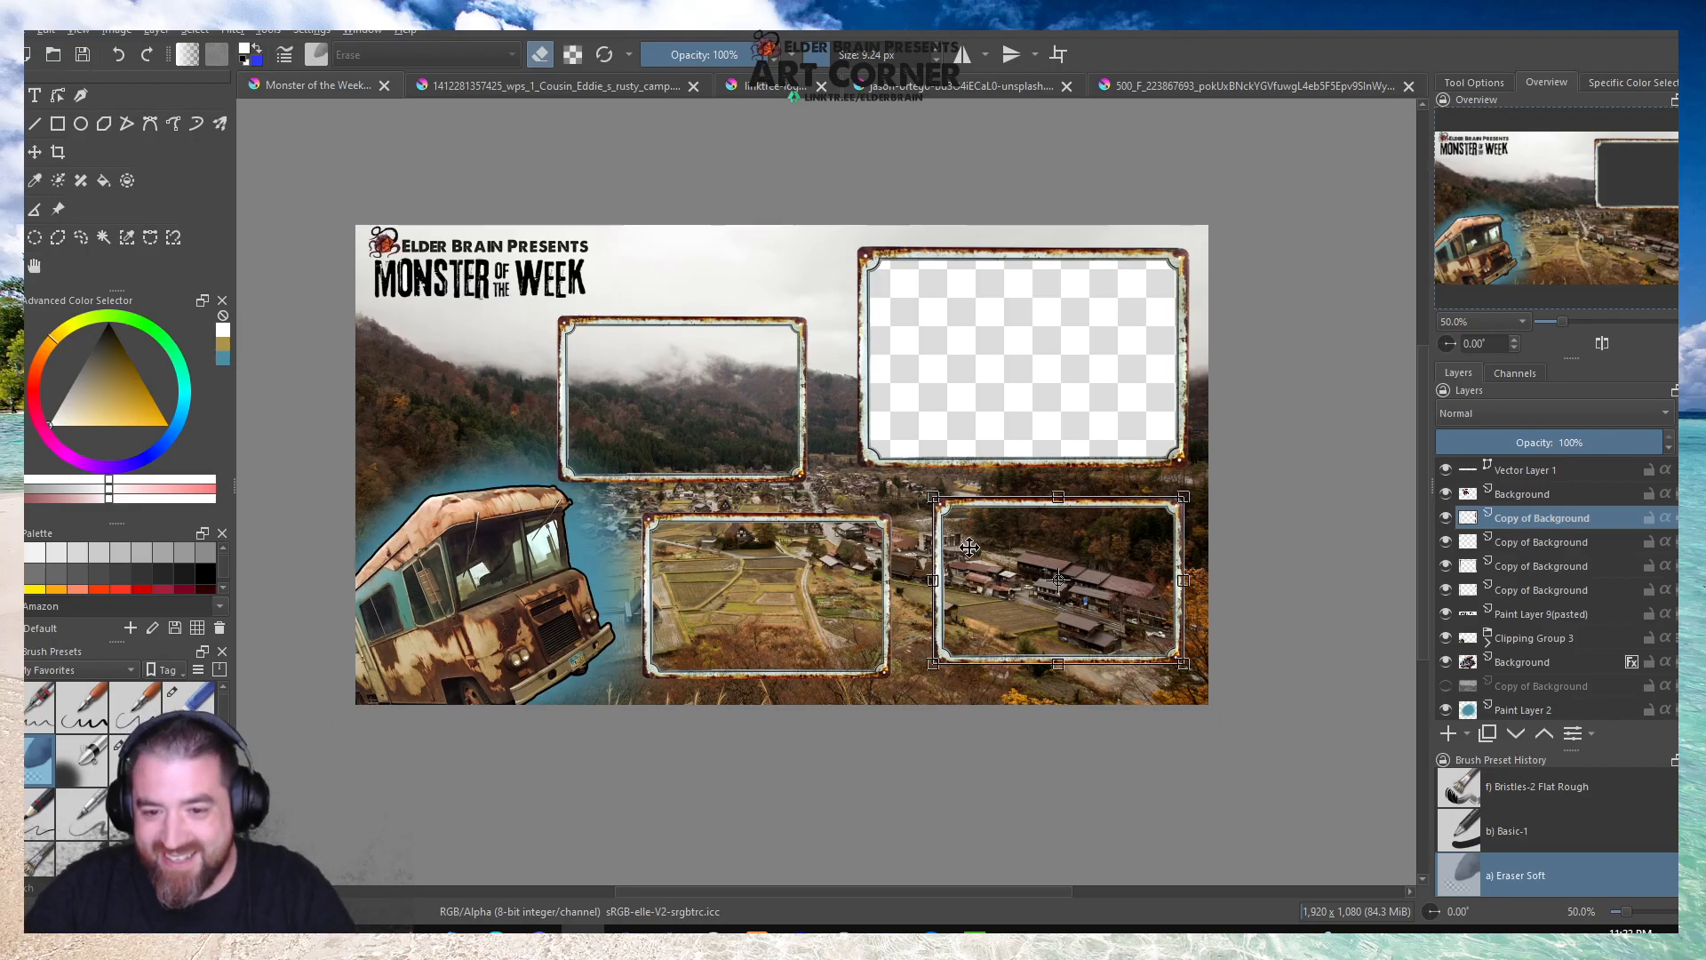
key("Return")
left_click_drag(1010, 543, 1011, 547)
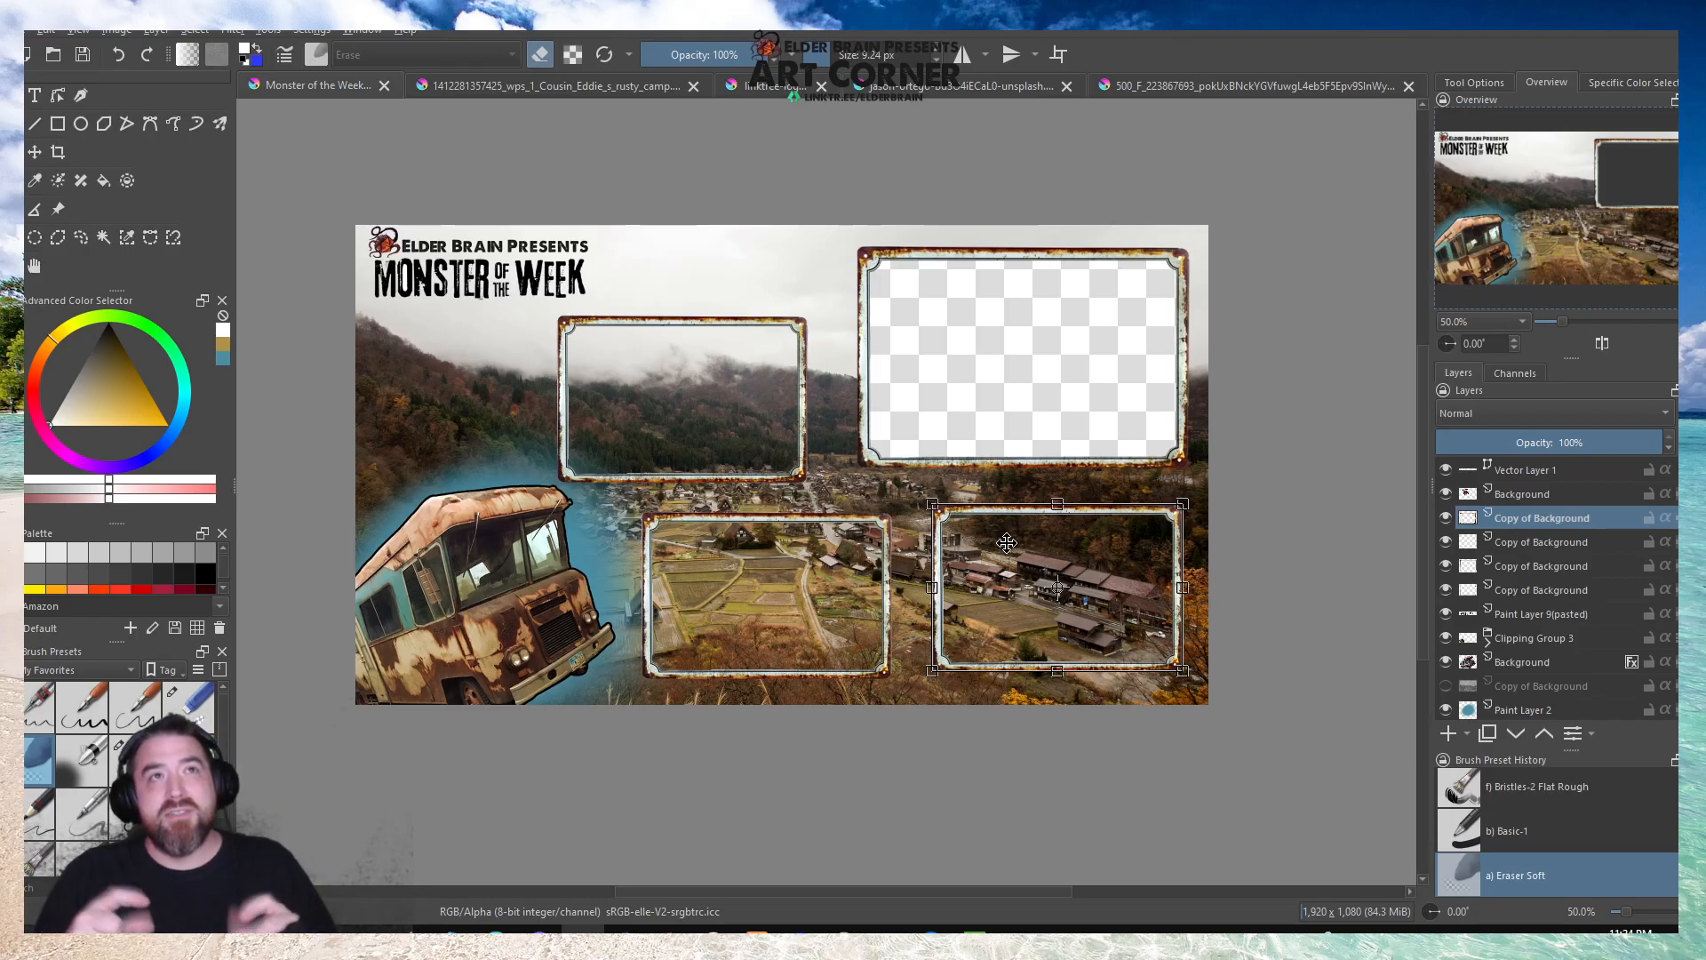
scroll(1007, 618, "up", 1)
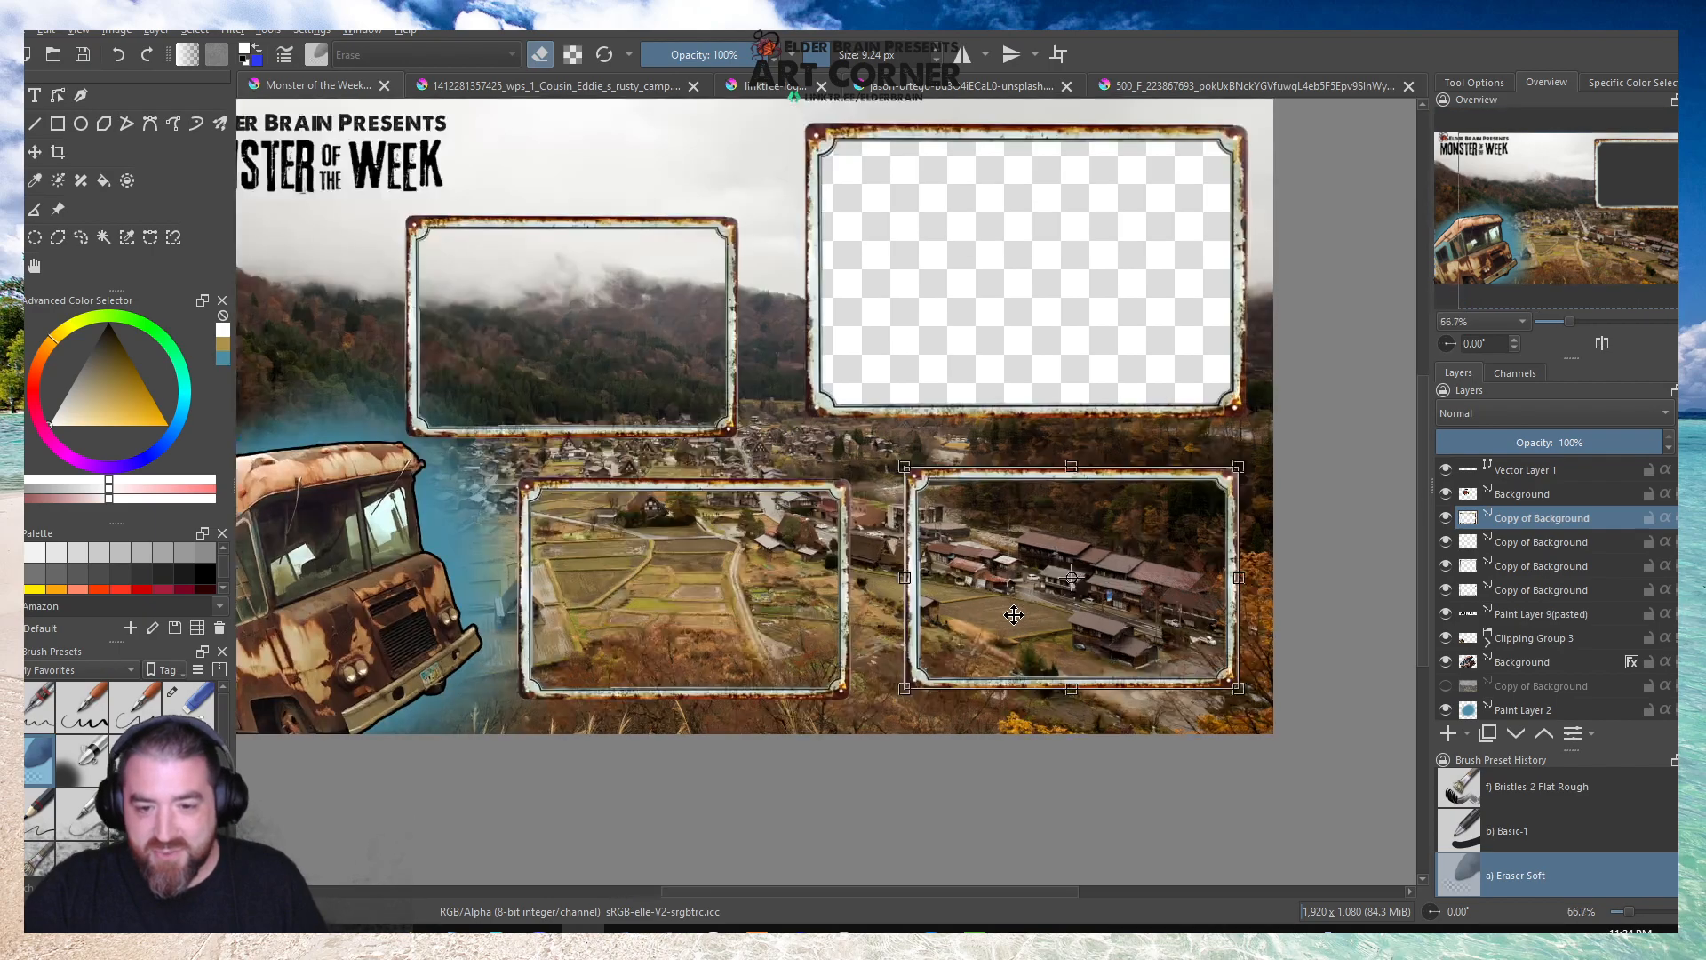
left_click_drag(1001, 557, 1004, 552)
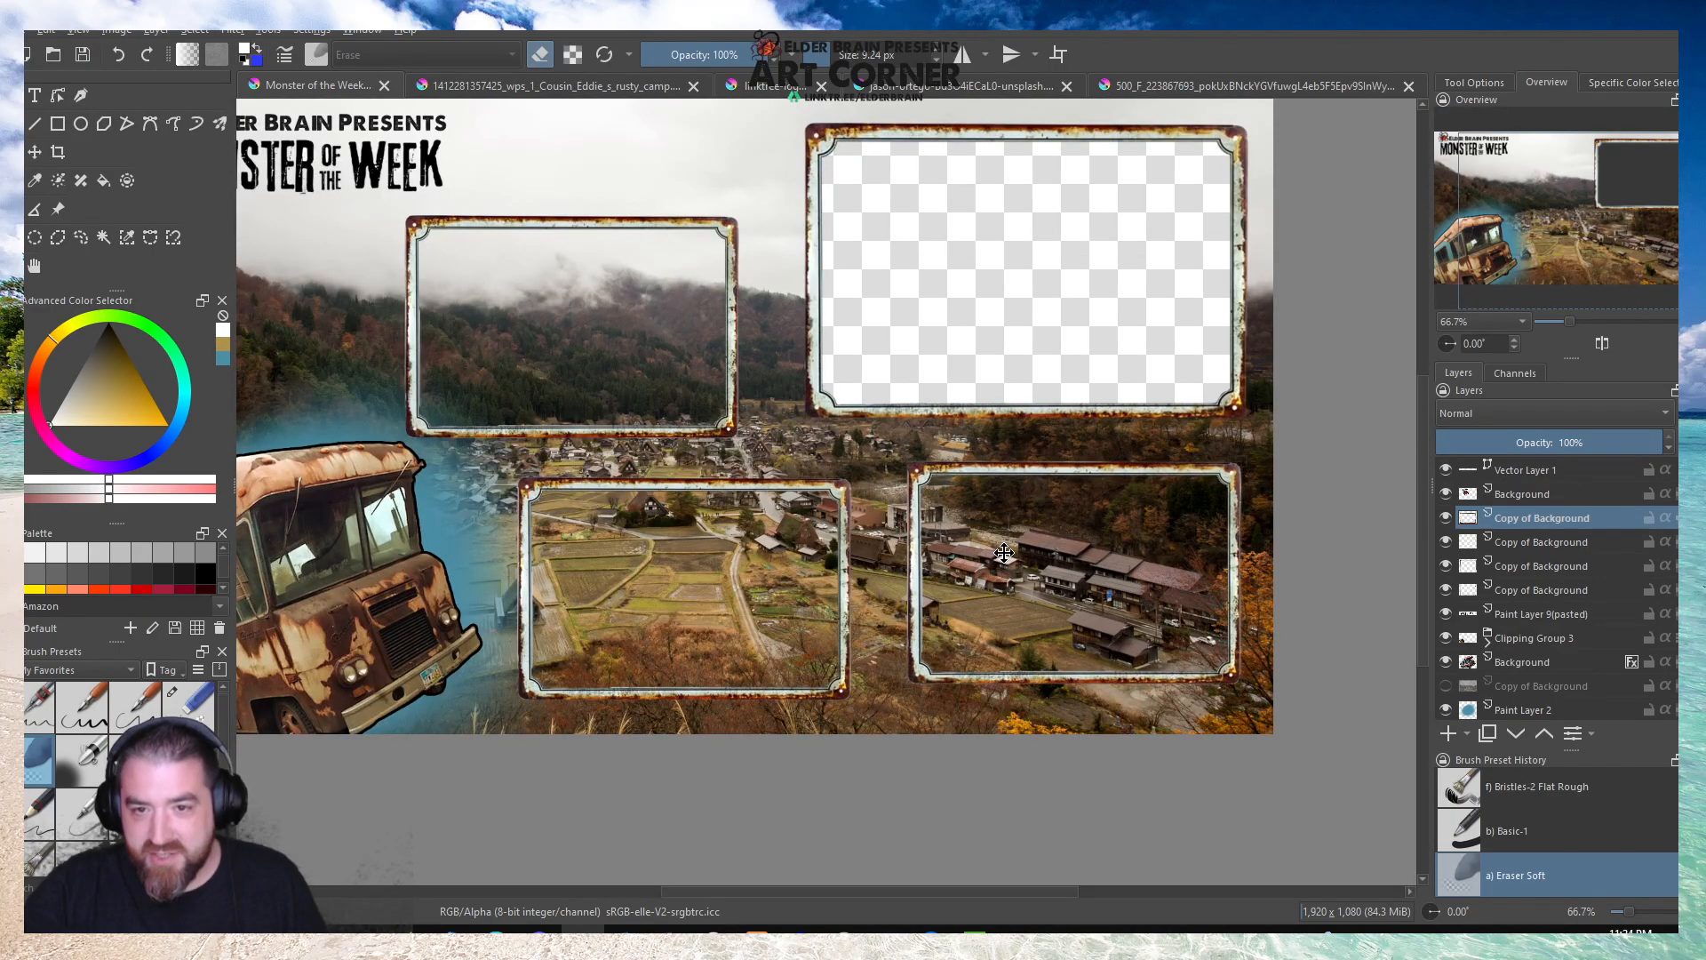
left_click(1004, 552)
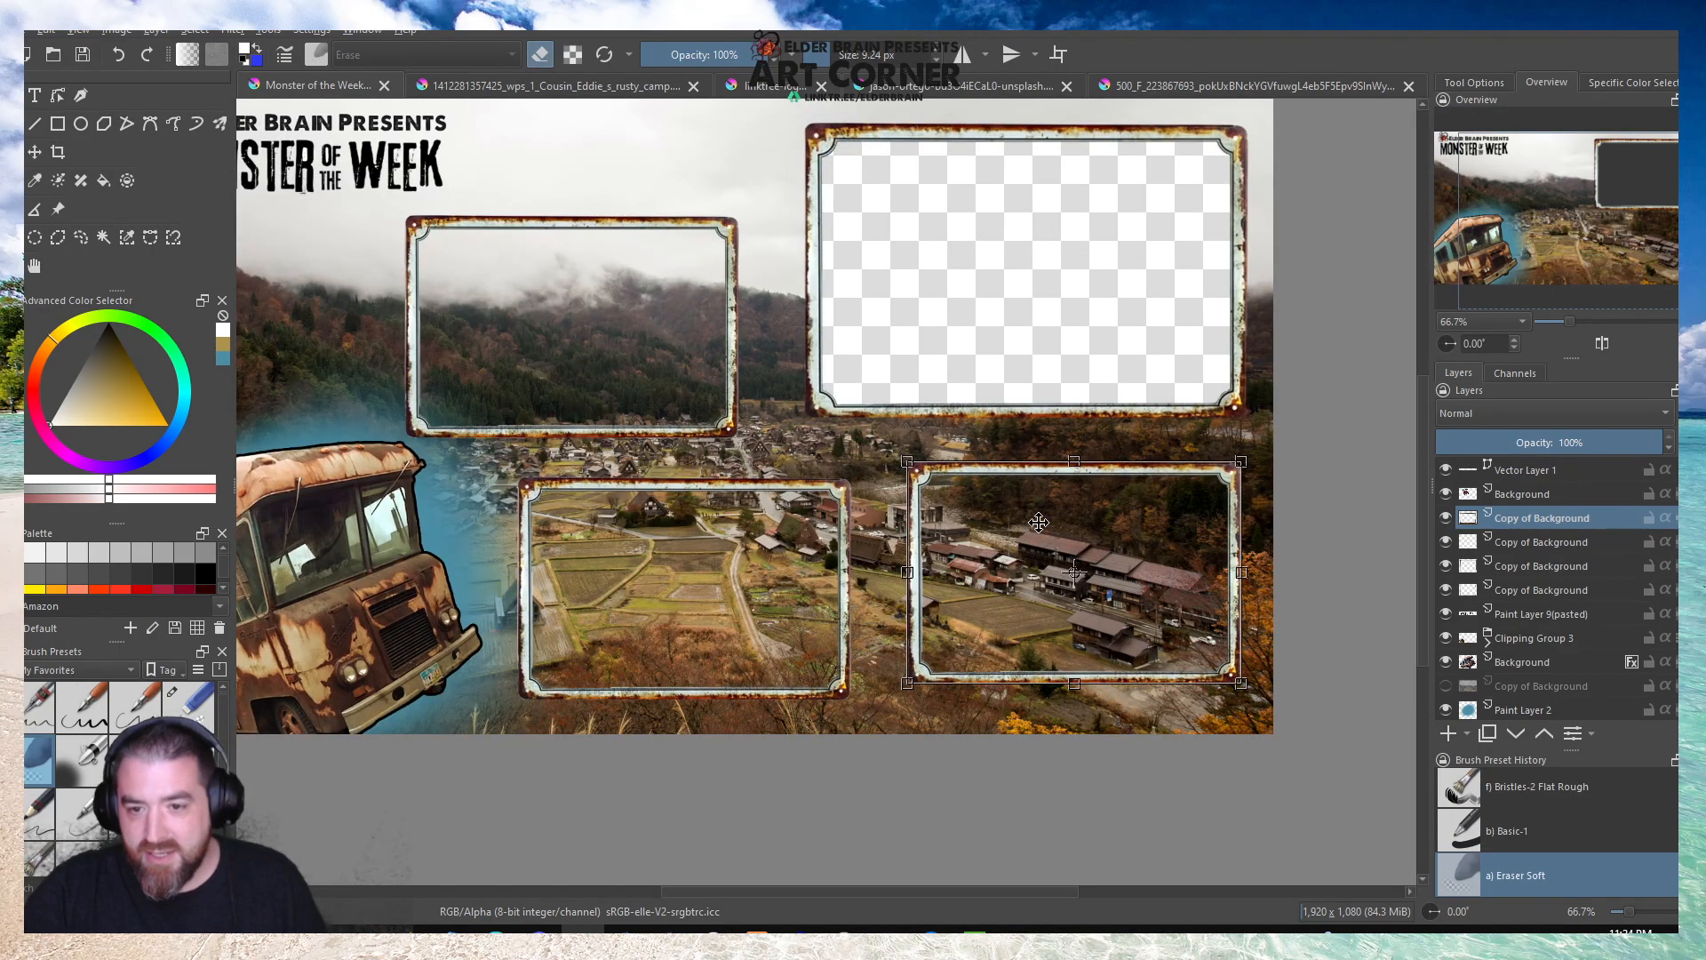
Examine the arrangement of the four frames against the logo, bus and village photo, along with the layer stack.
scroll(1512, 596, "down", 1)
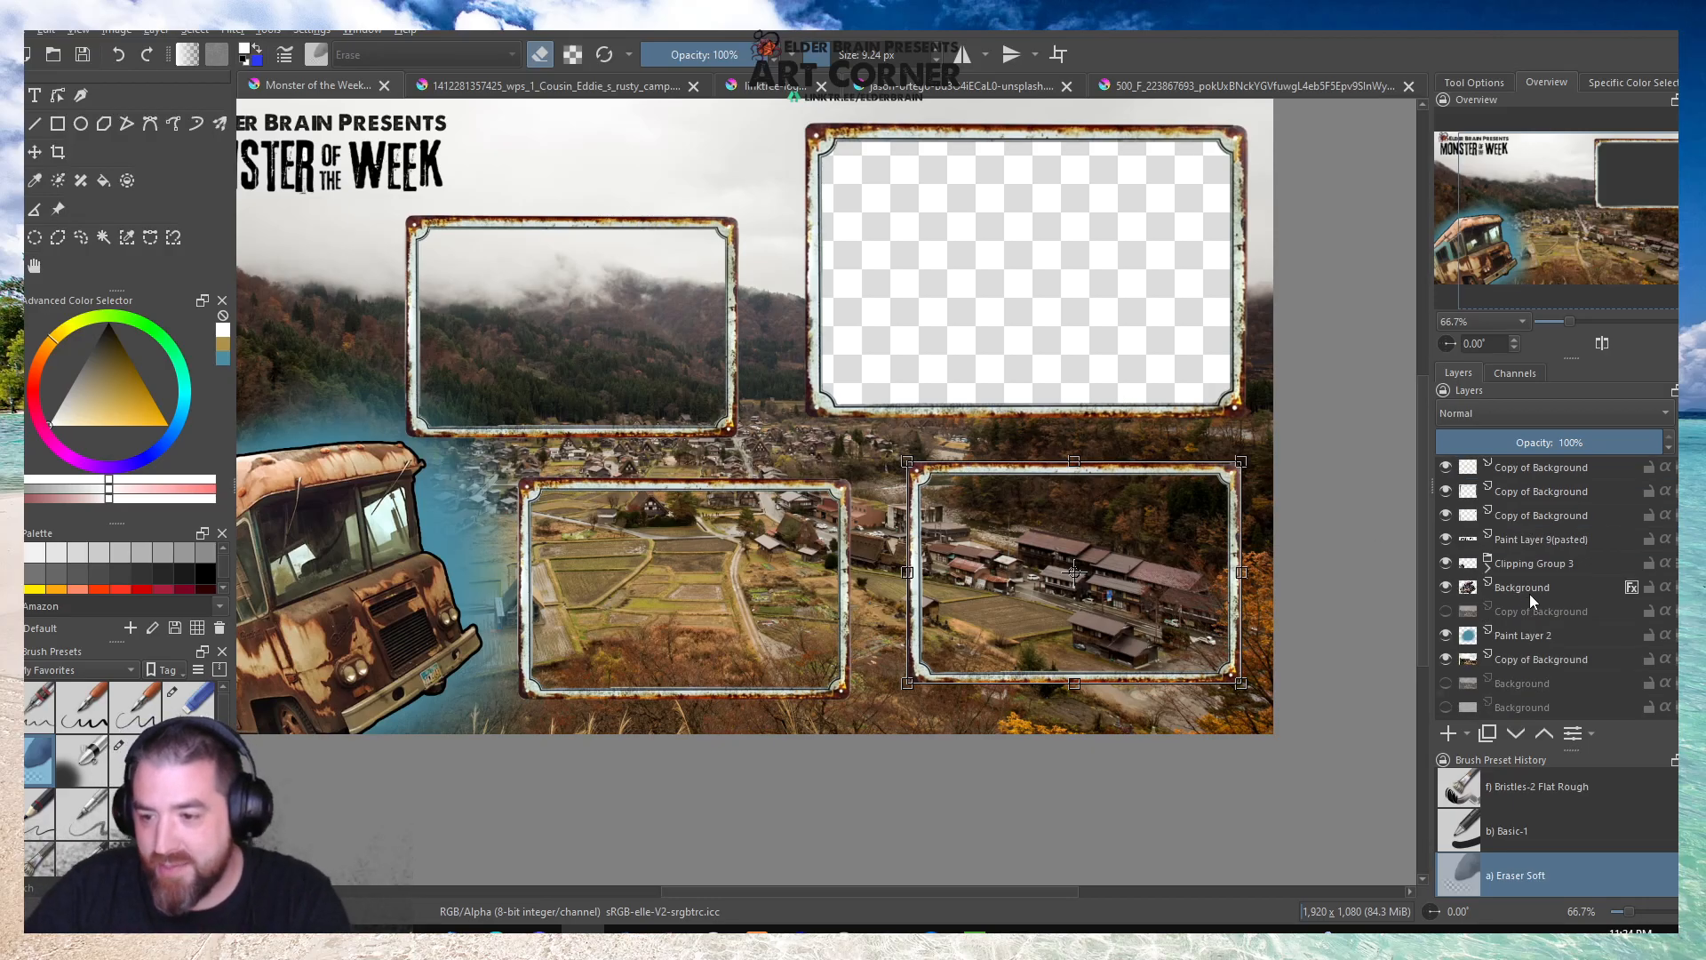
scroll(1146, 517, "up", 3)
scroll(1146, 517, "down", 3)
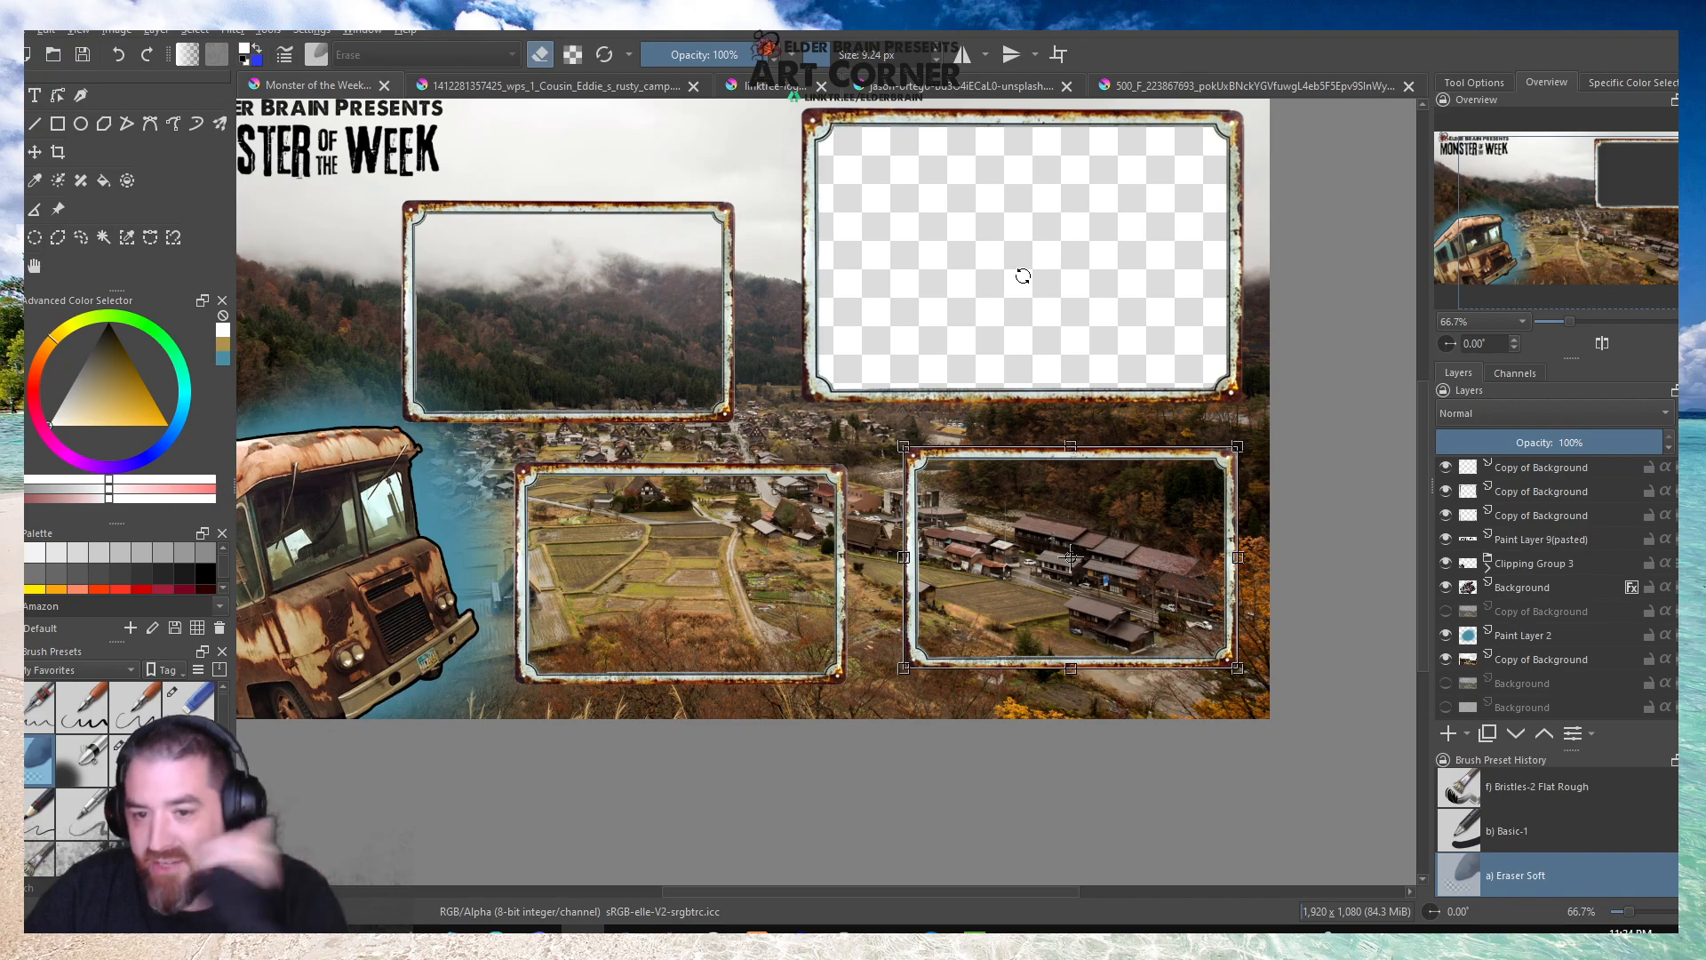
scroll(1023, 271, "down", 3)
scroll(842, 331, "up", 3)
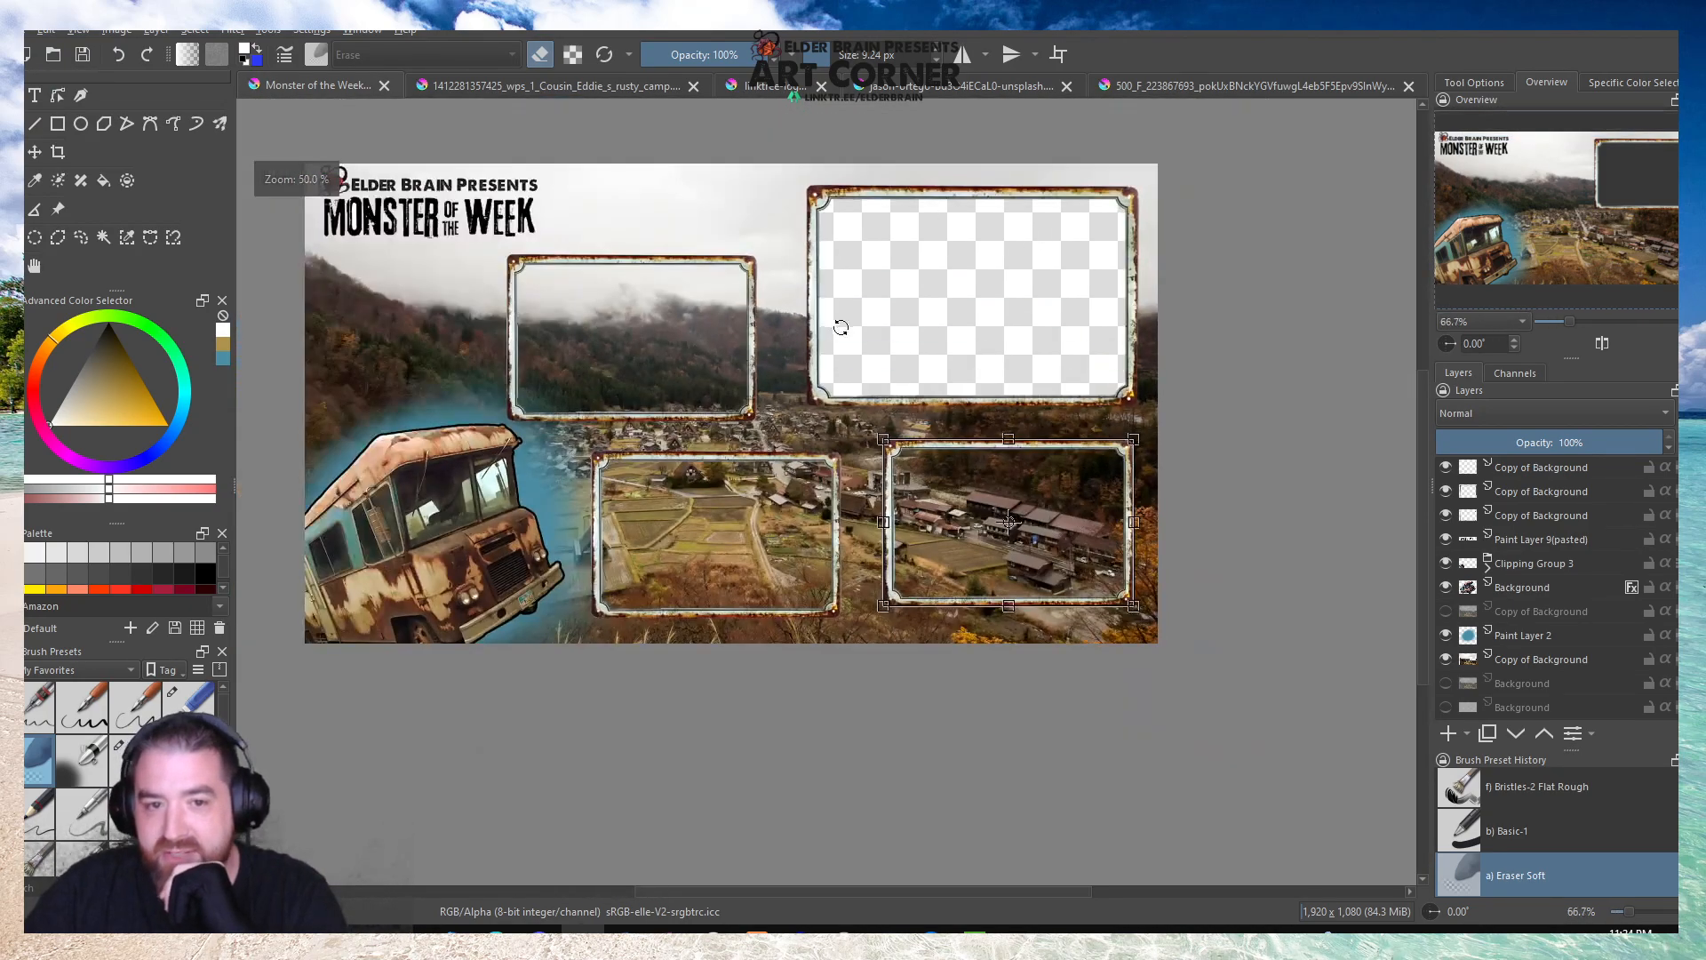
scroll(857, 296, "down", 1)
scroll(656, 224, "up", 1)
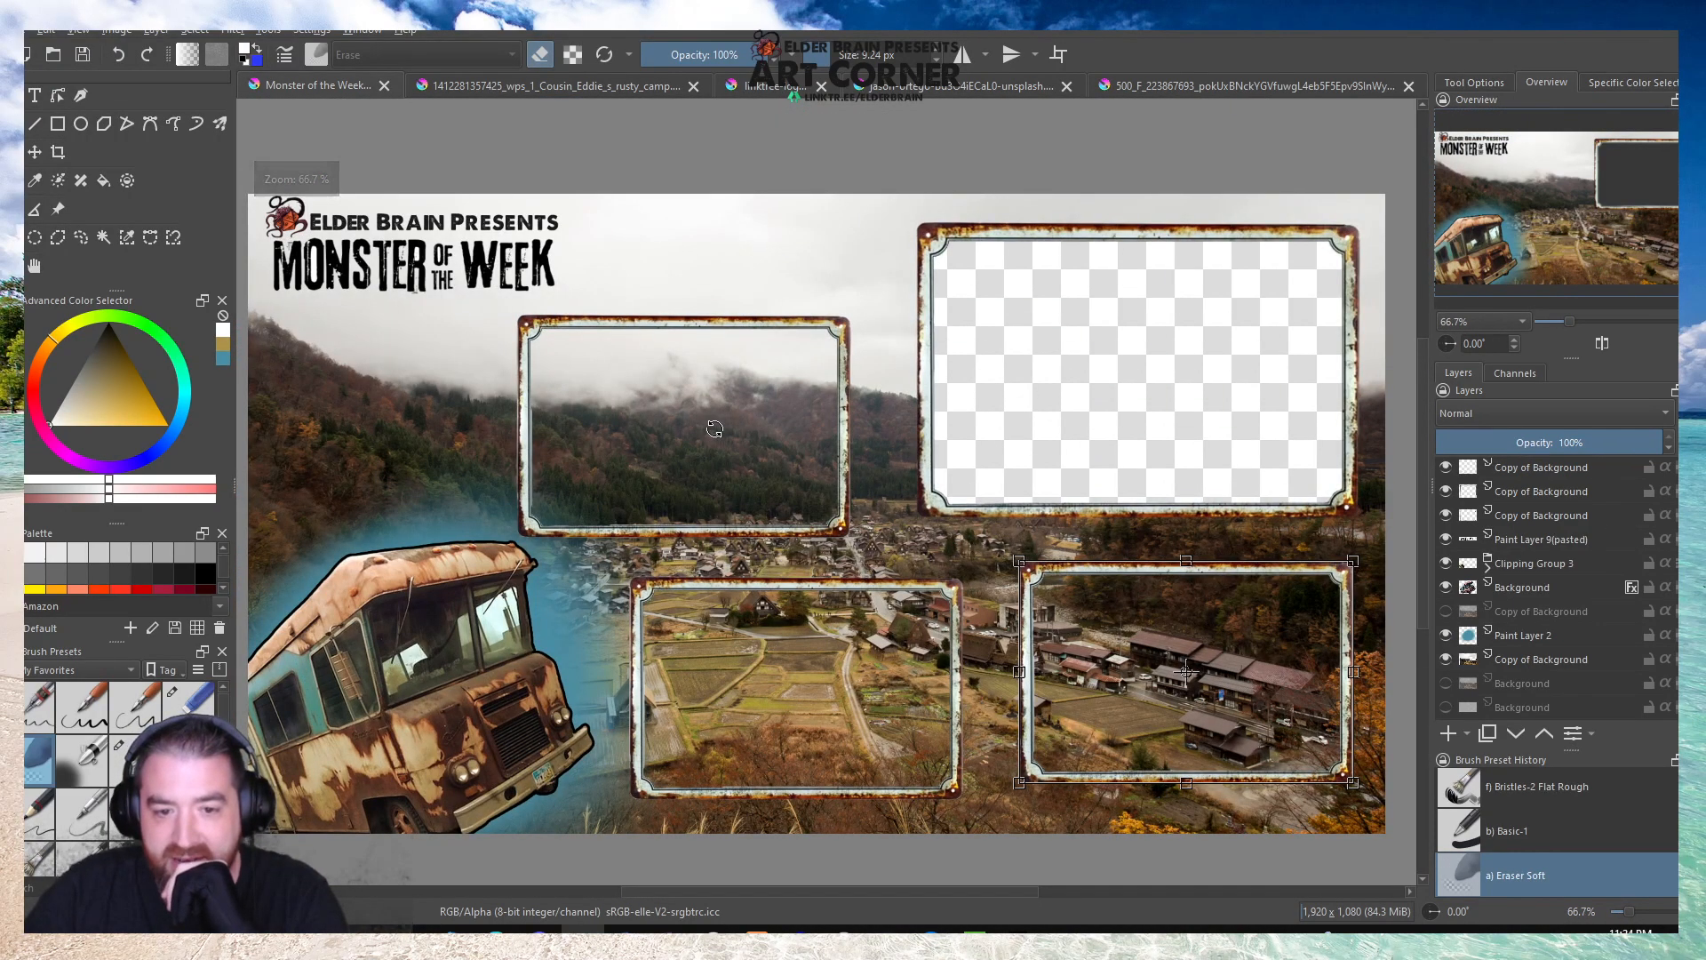
left_click(35, 265)
left_click_drag(889, 492, 896, 431)
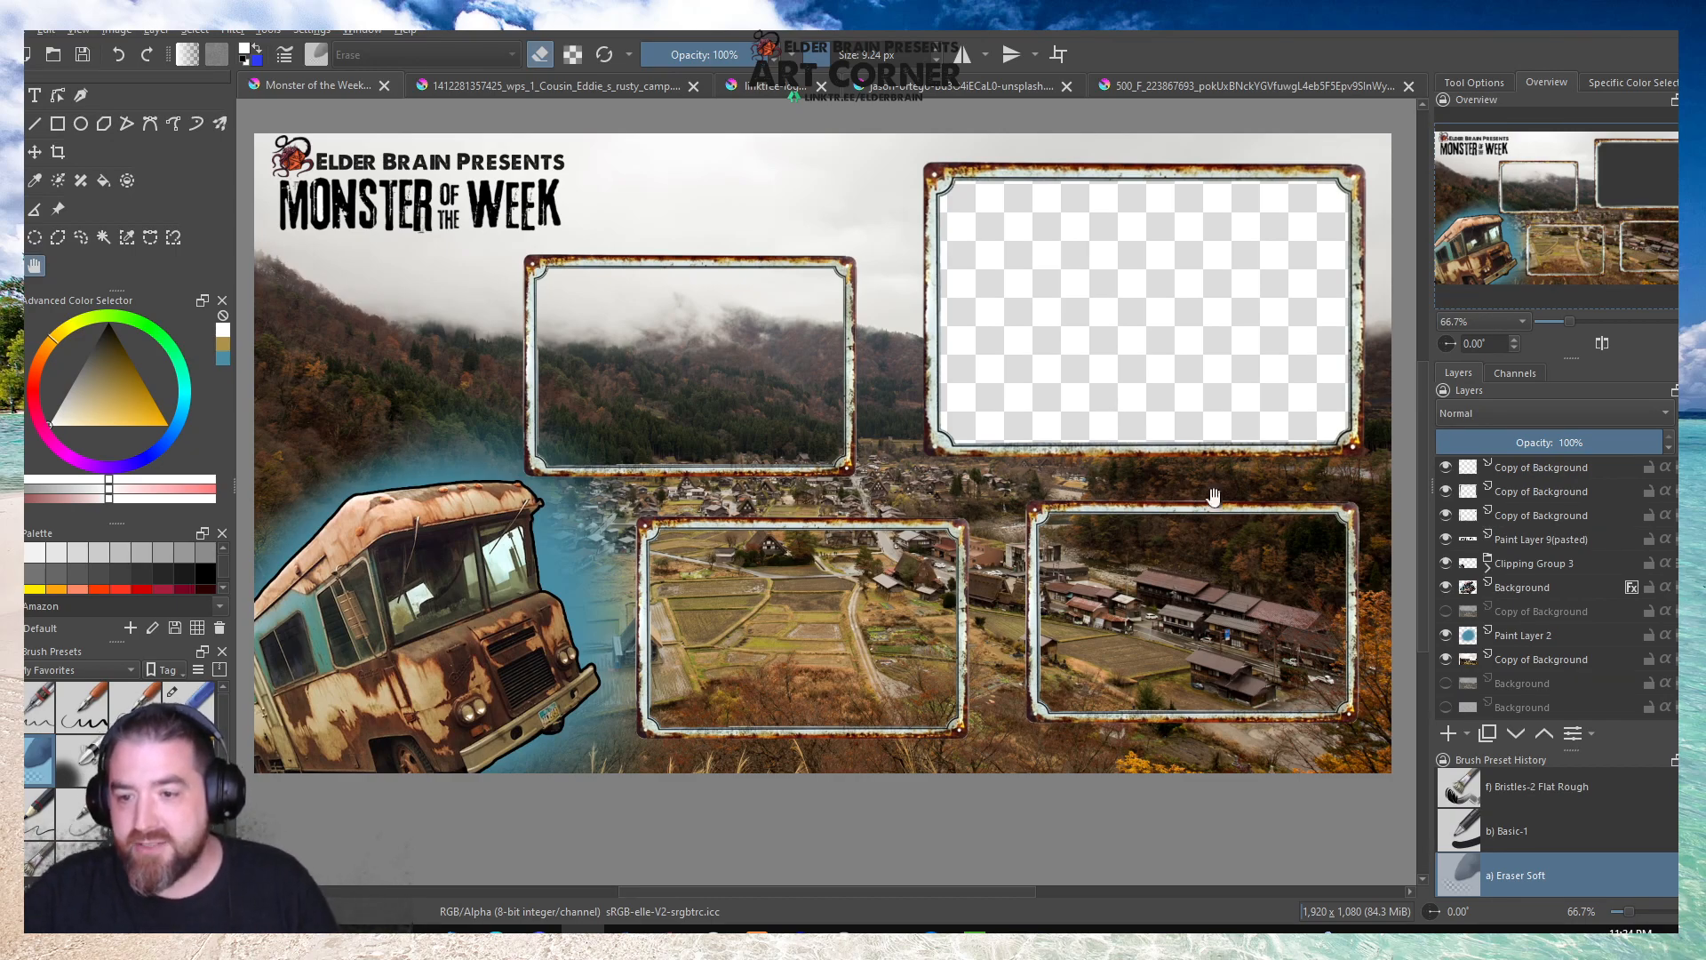
Cut a transparent opening out of the copied village photo layer inside the lower-right frame.
scroll(1526, 557, "up", 1)
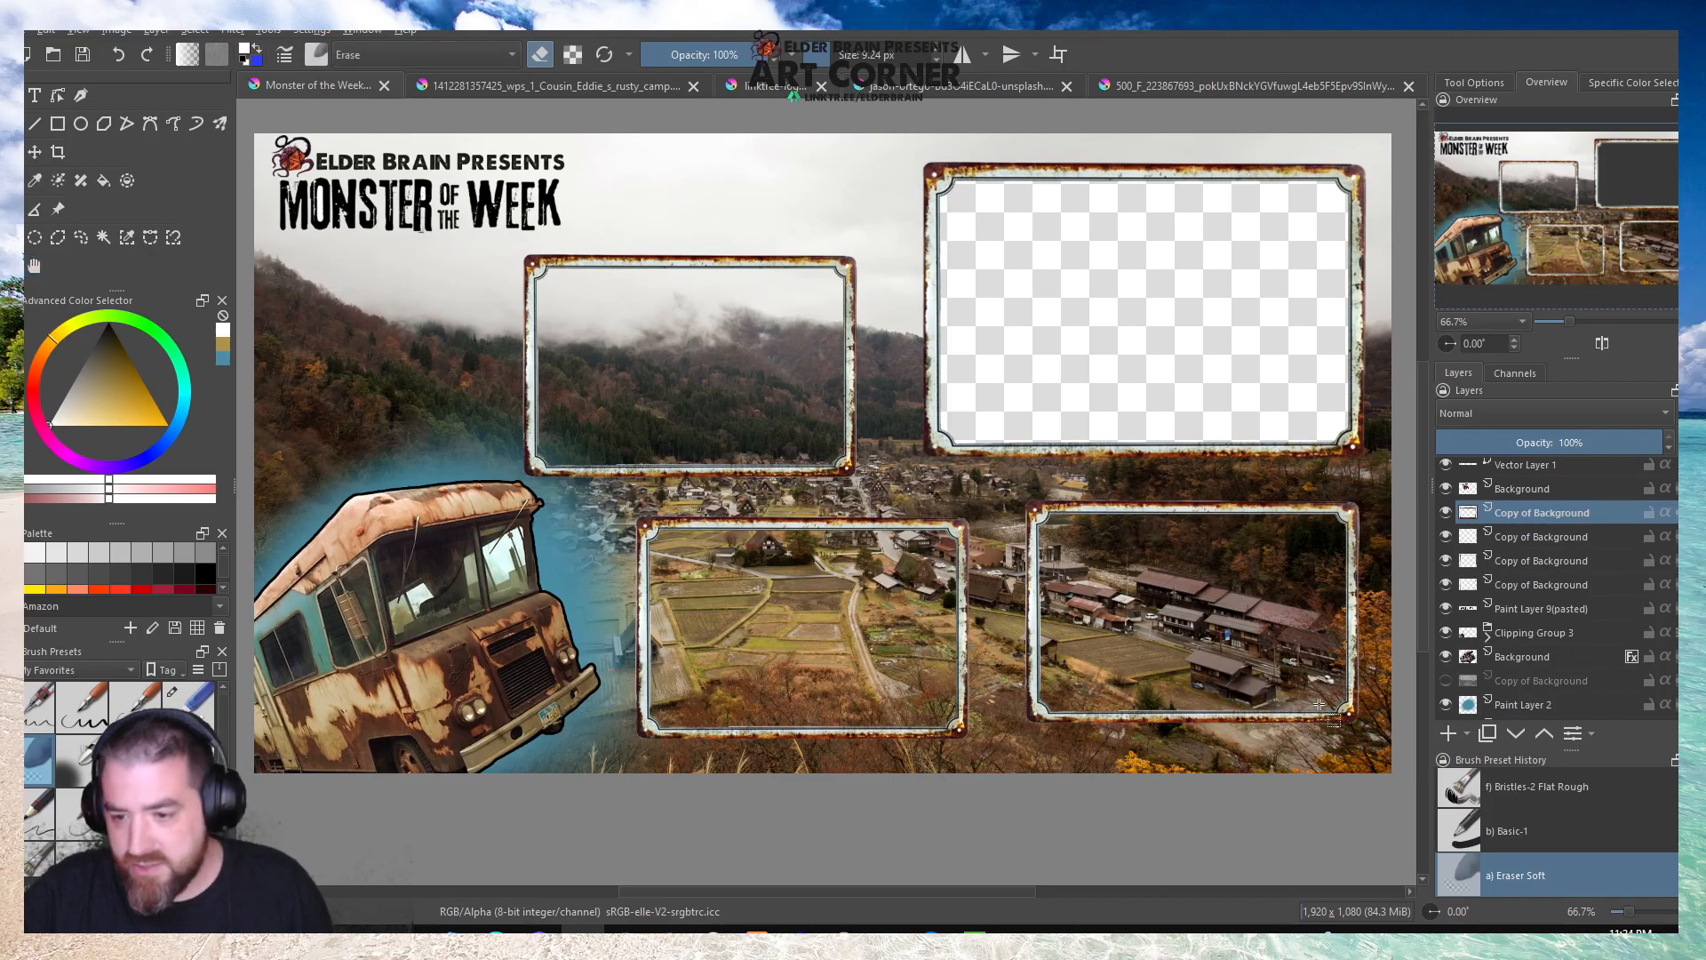
scroll(1324, 706, "up", 1)
scroll(1511, 650, "down", 1)
left_click(1528, 658)
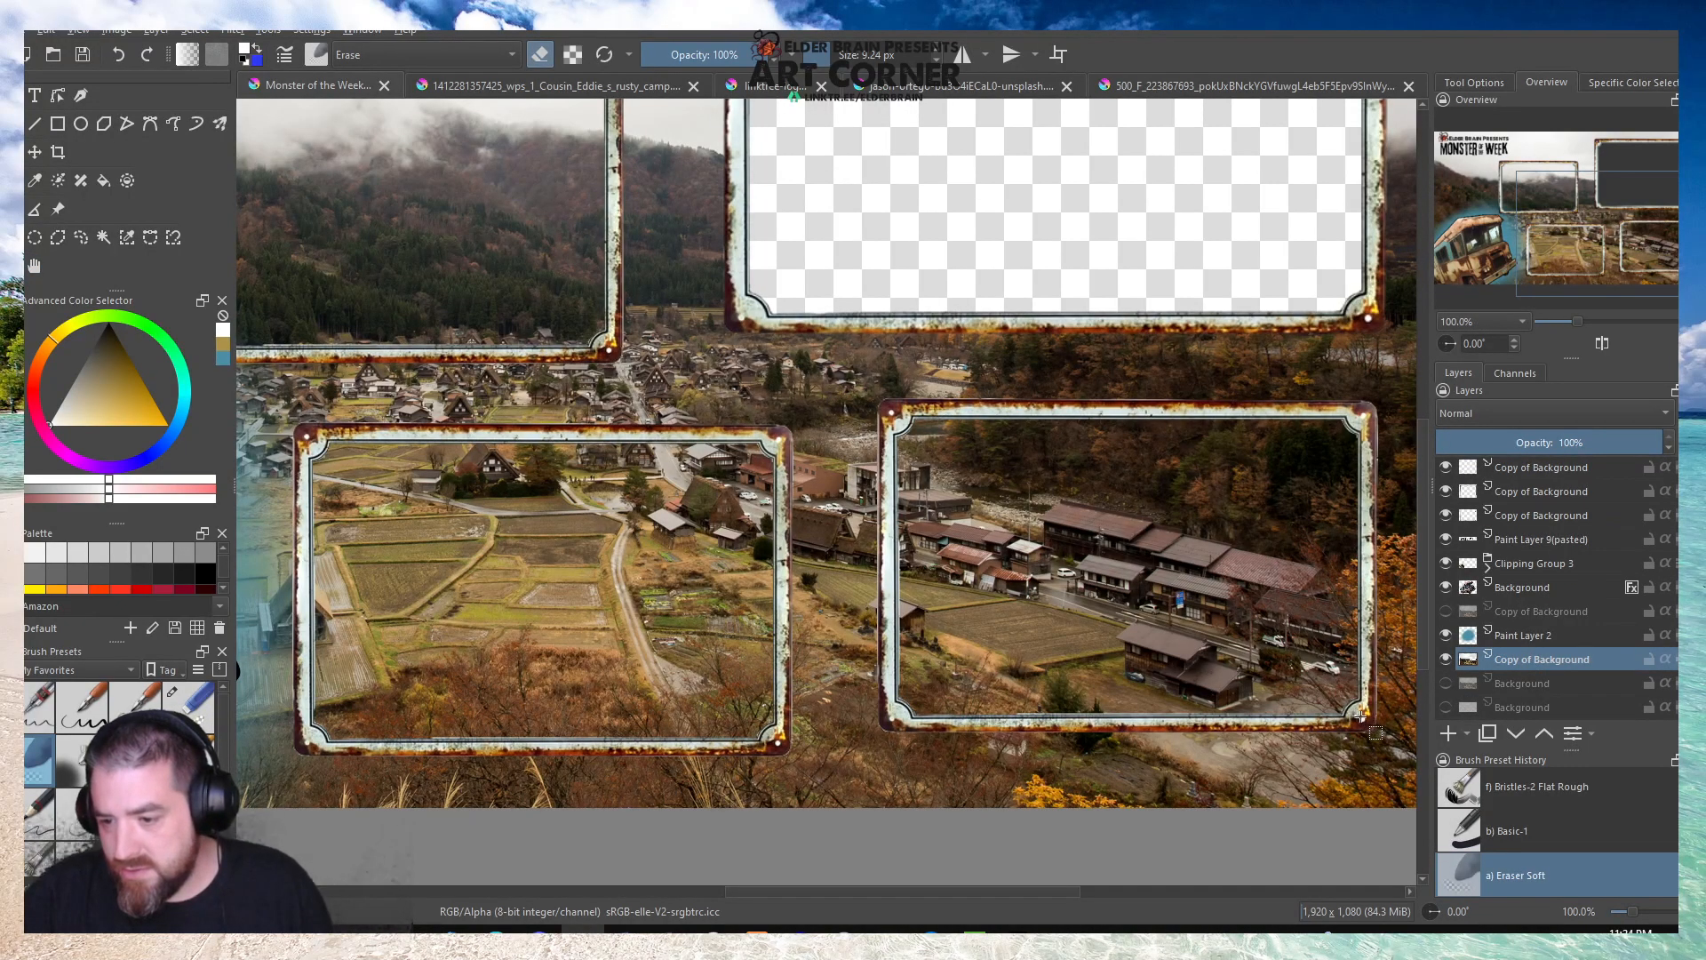
mouse_move(1366, 718)
left_mouse_down()
mouse_move(1031, 439)
mouse_move(920, 398)
mouse_move(892, 410)
left_mouse_up()
key("Delete")
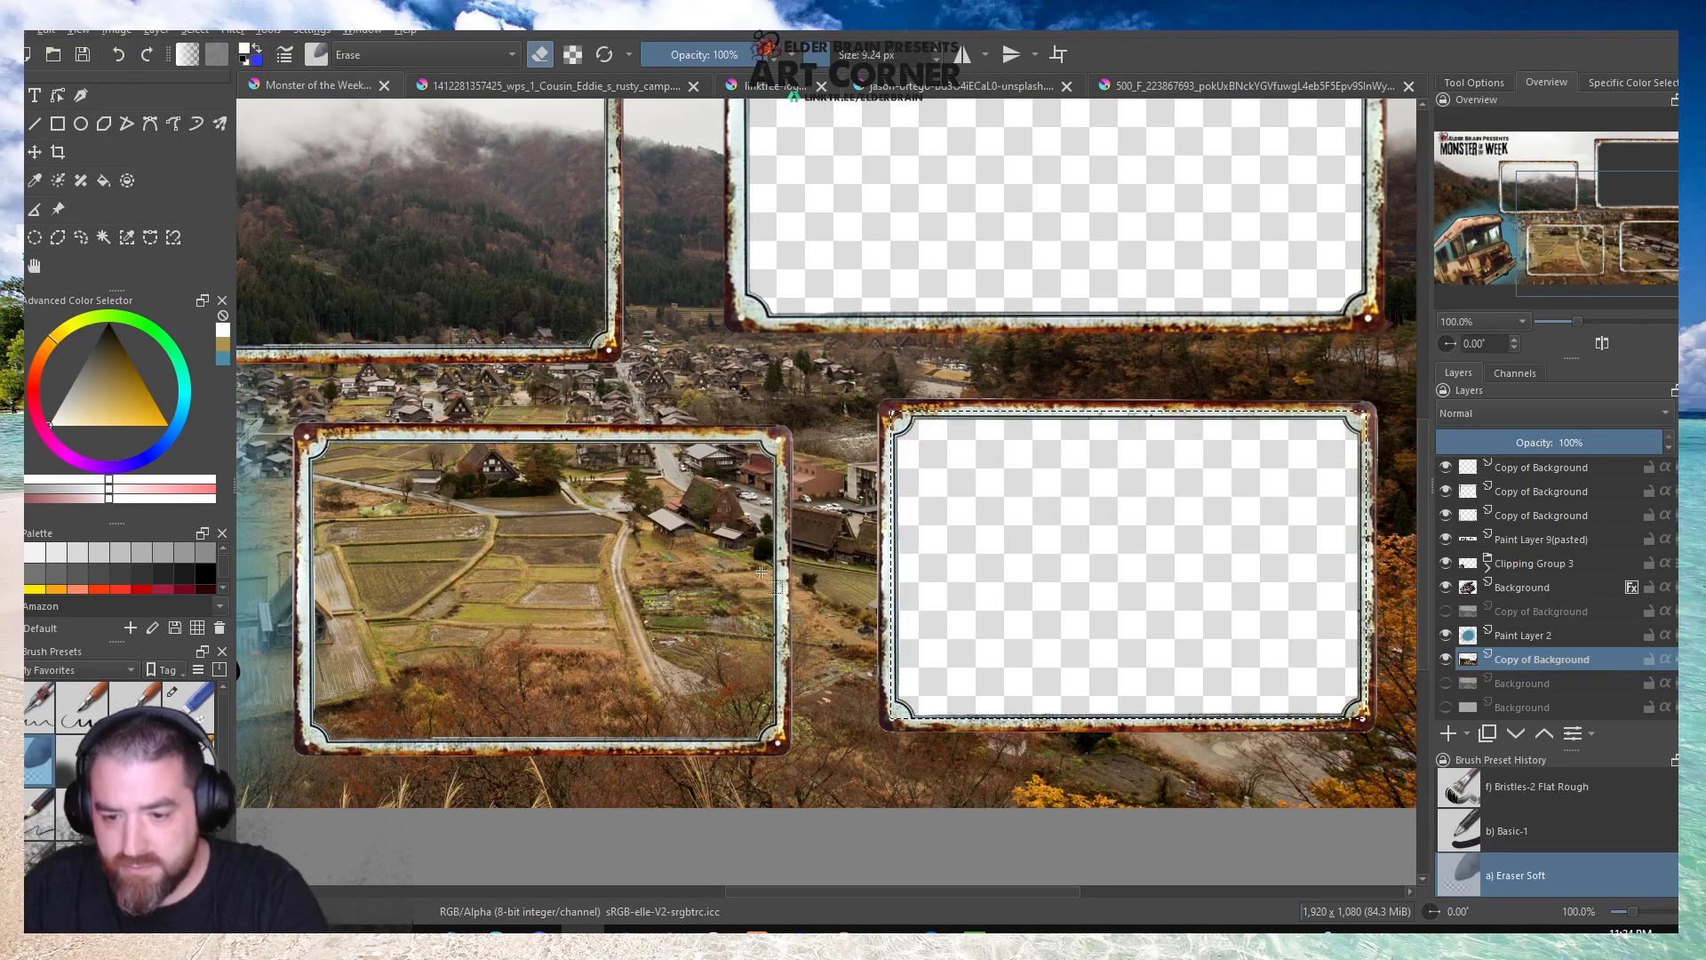
Cut transparent openings out of the copied village photo layer inside the frame beside the bus and the upper-middle frame.
left_click_drag(778, 743, 305, 435)
key("Delete")
scroll(886, 676, "down", 1)
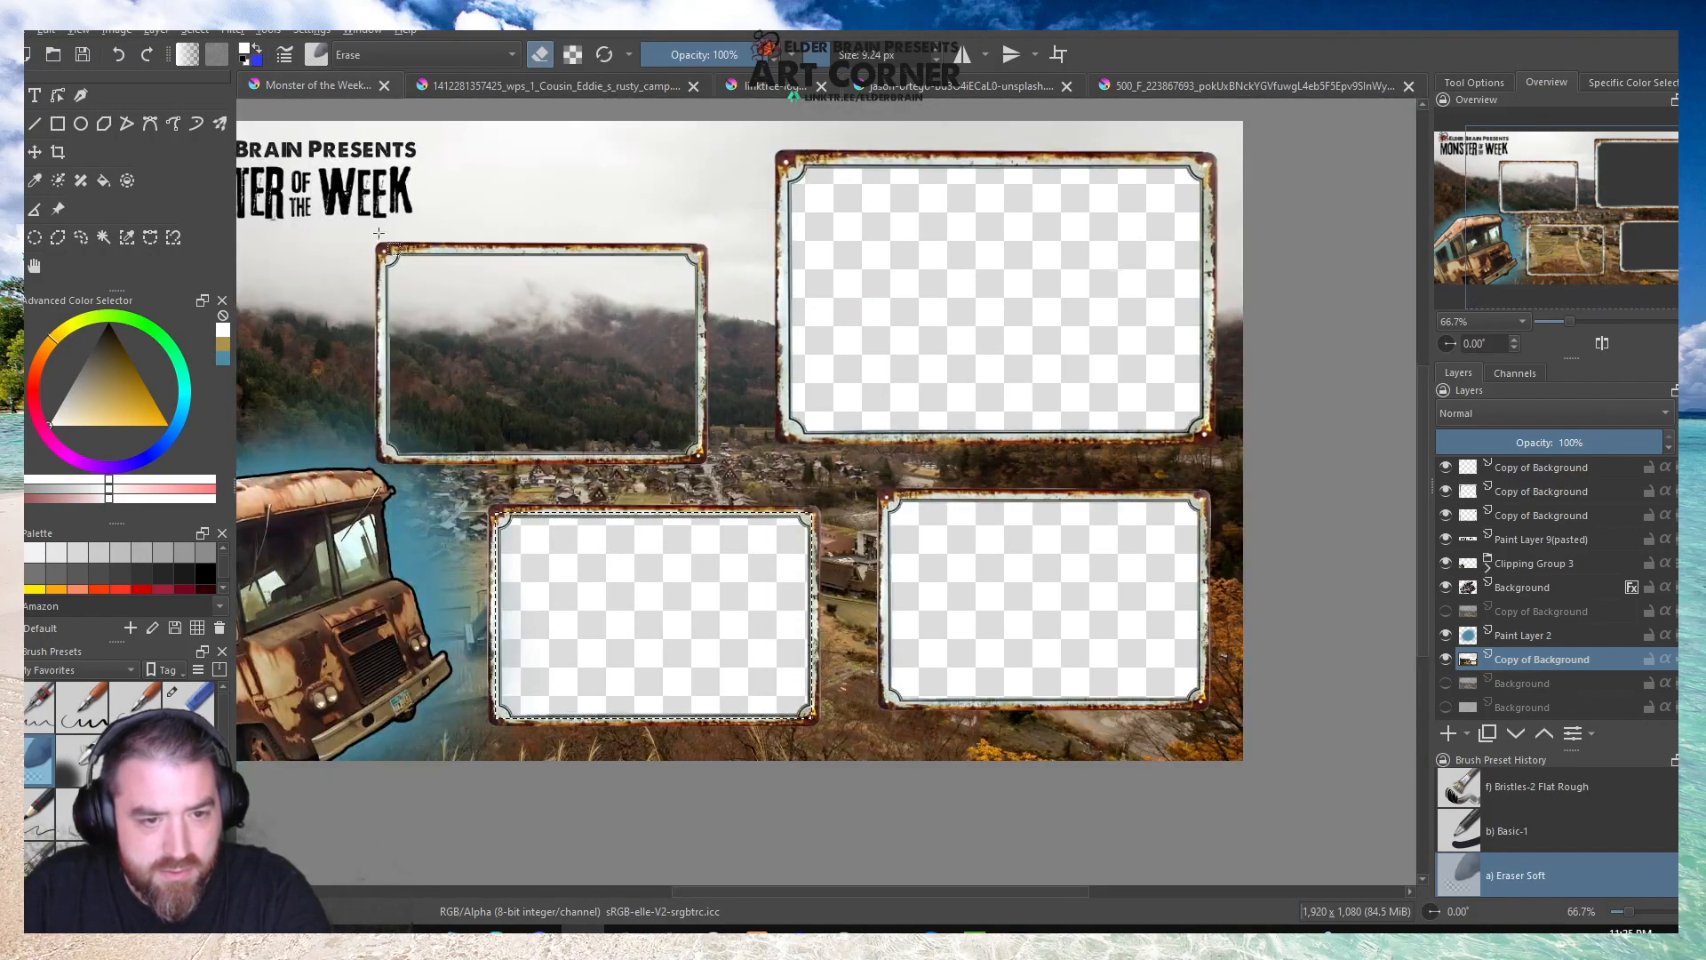
scroll(384, 240, "up", 1)
left_click_drag(392, 269, 872, 579)
key("Delete")
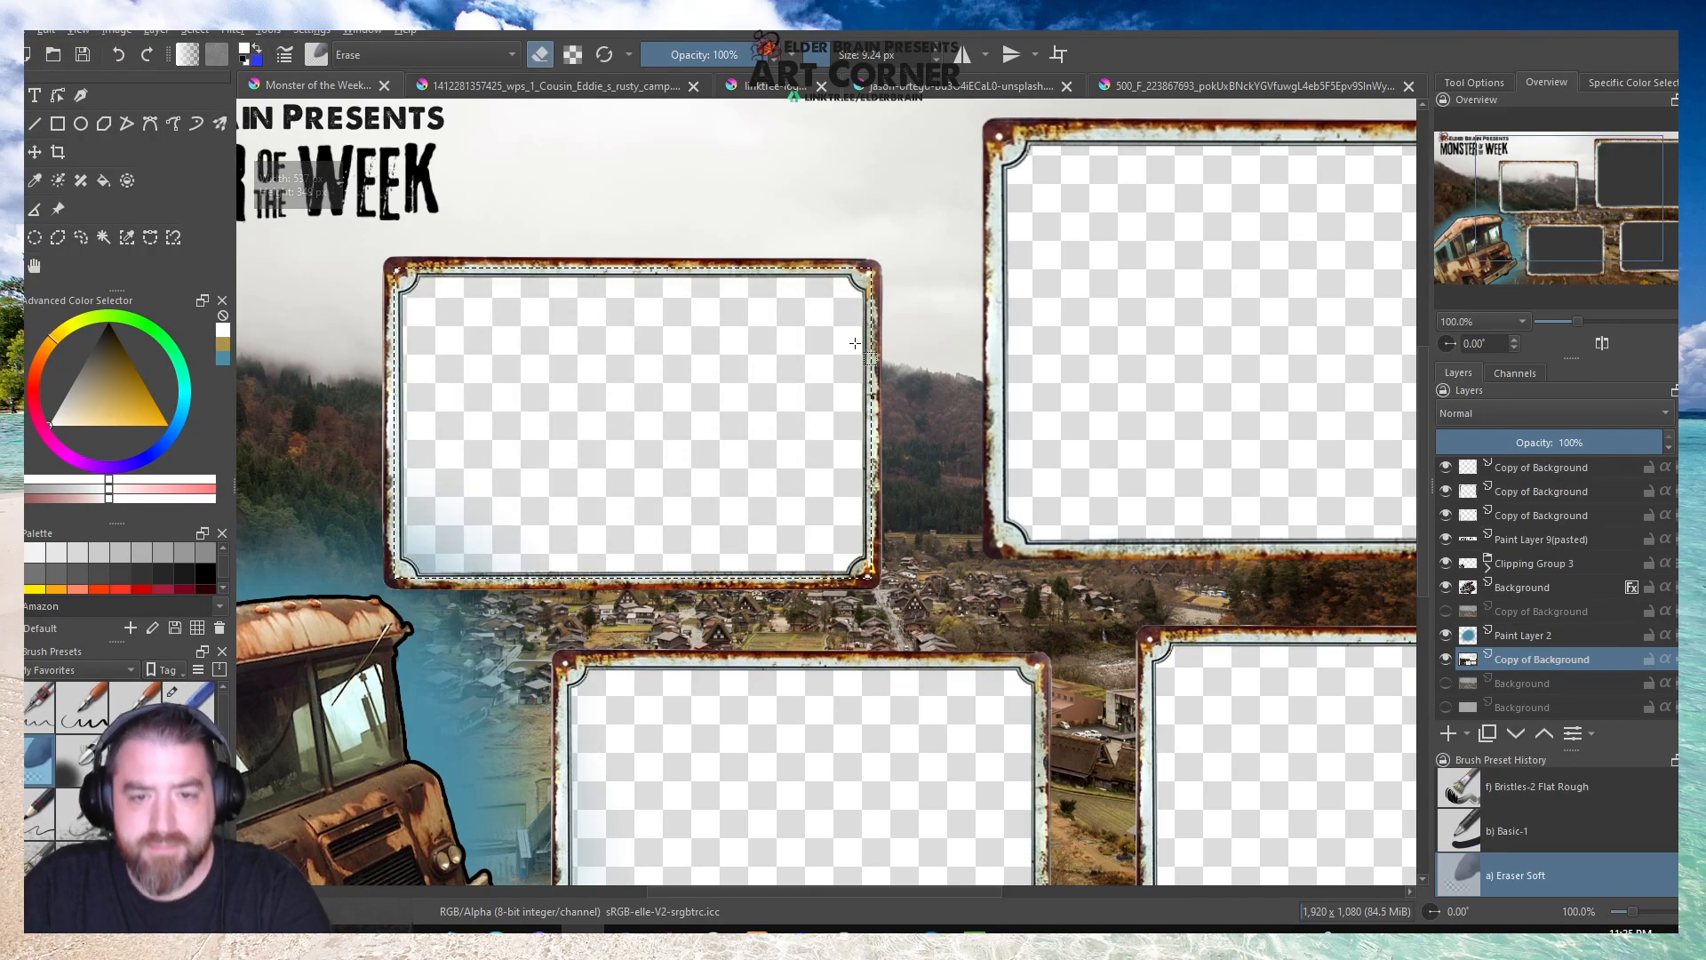
scroll(826, 339, "down", 4)
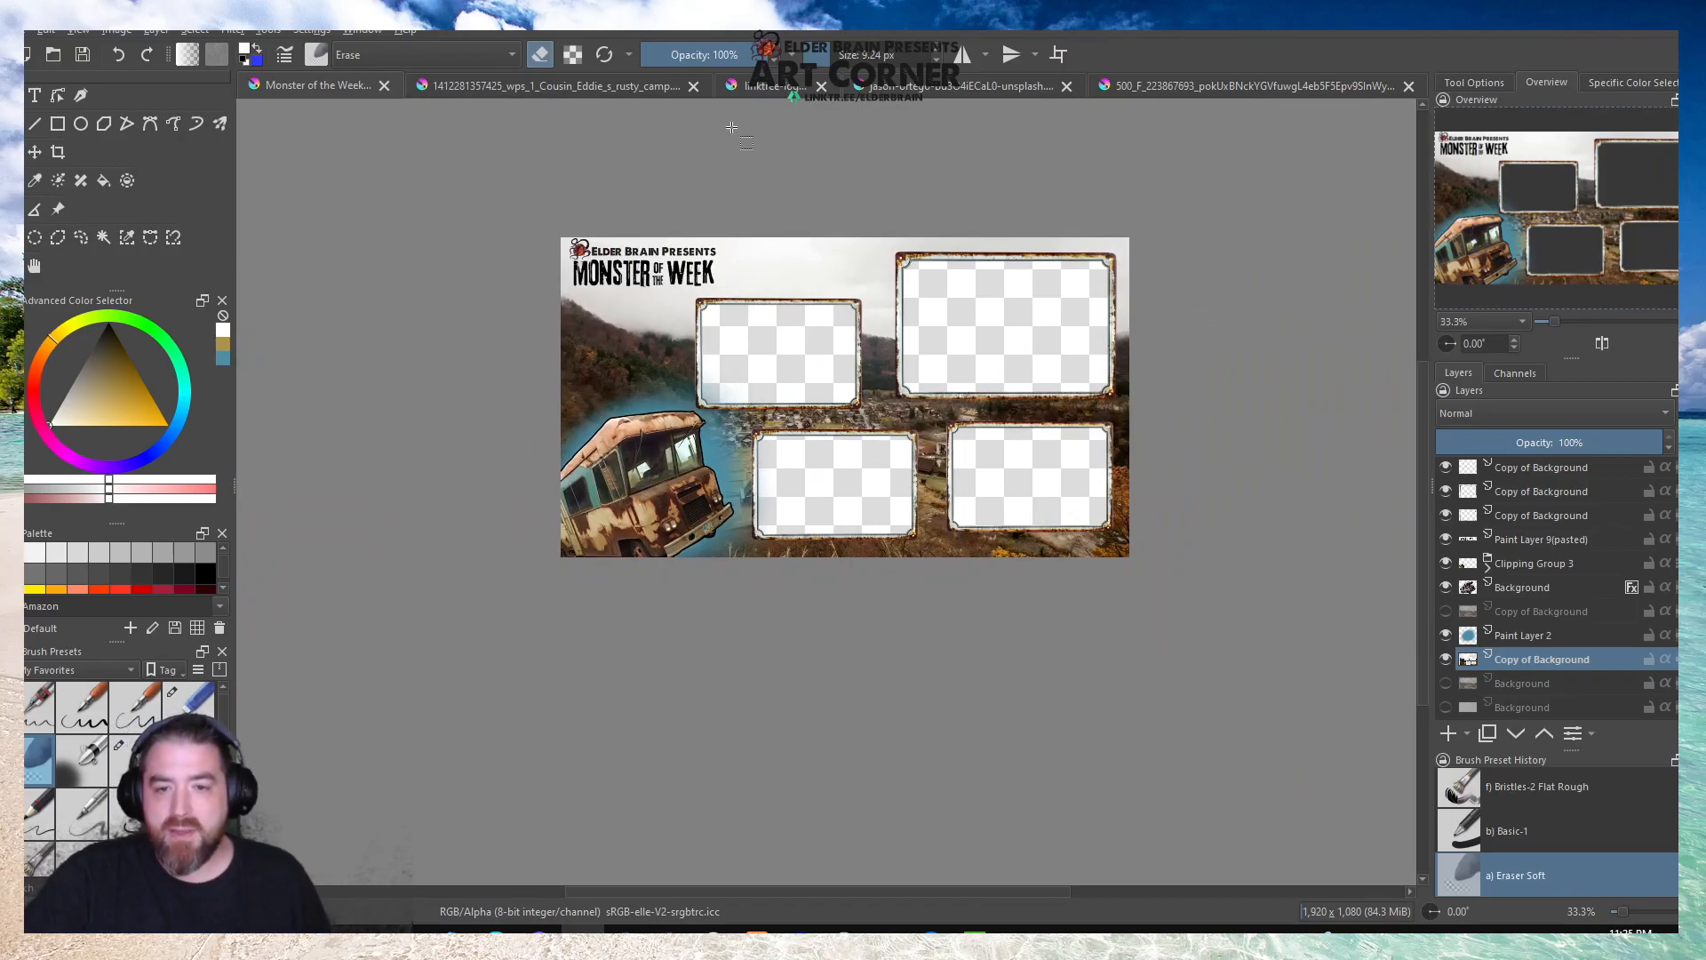
scroll(957, 364, "up", 2)
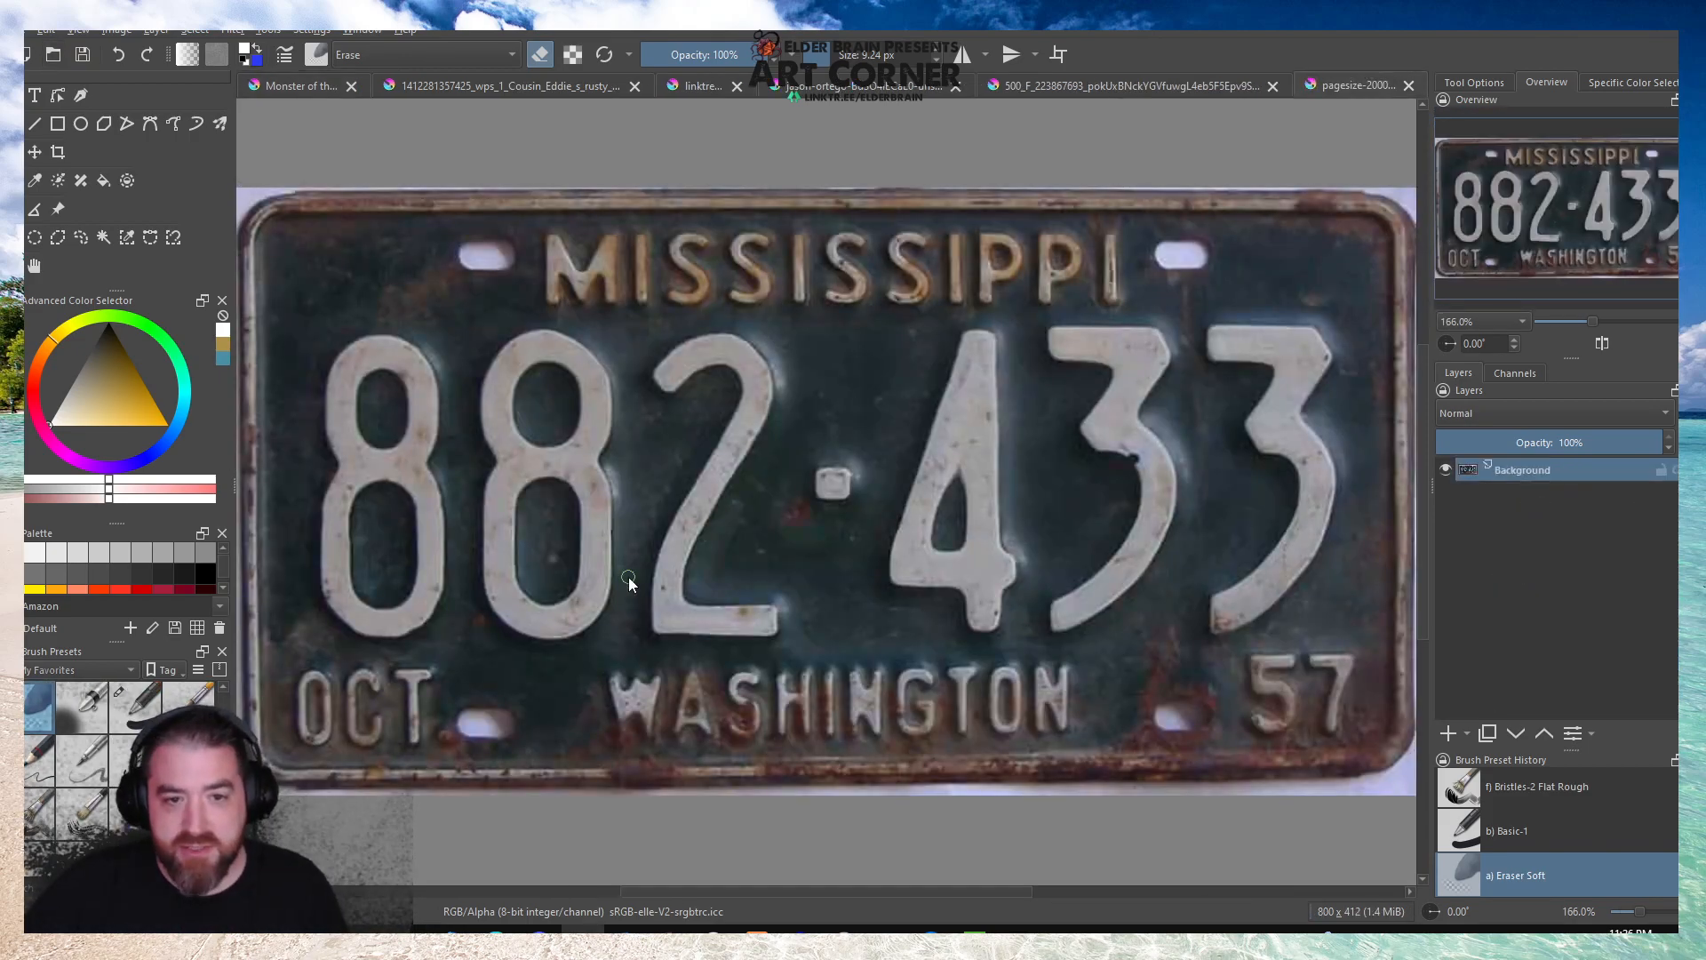
Select the pale background around the Mississippi licence plate with the contiguous selection tool and delete it at the corners and along the edges.
scroll(636, 483, "down", 2)
scroll(778, 509, "up", 1)
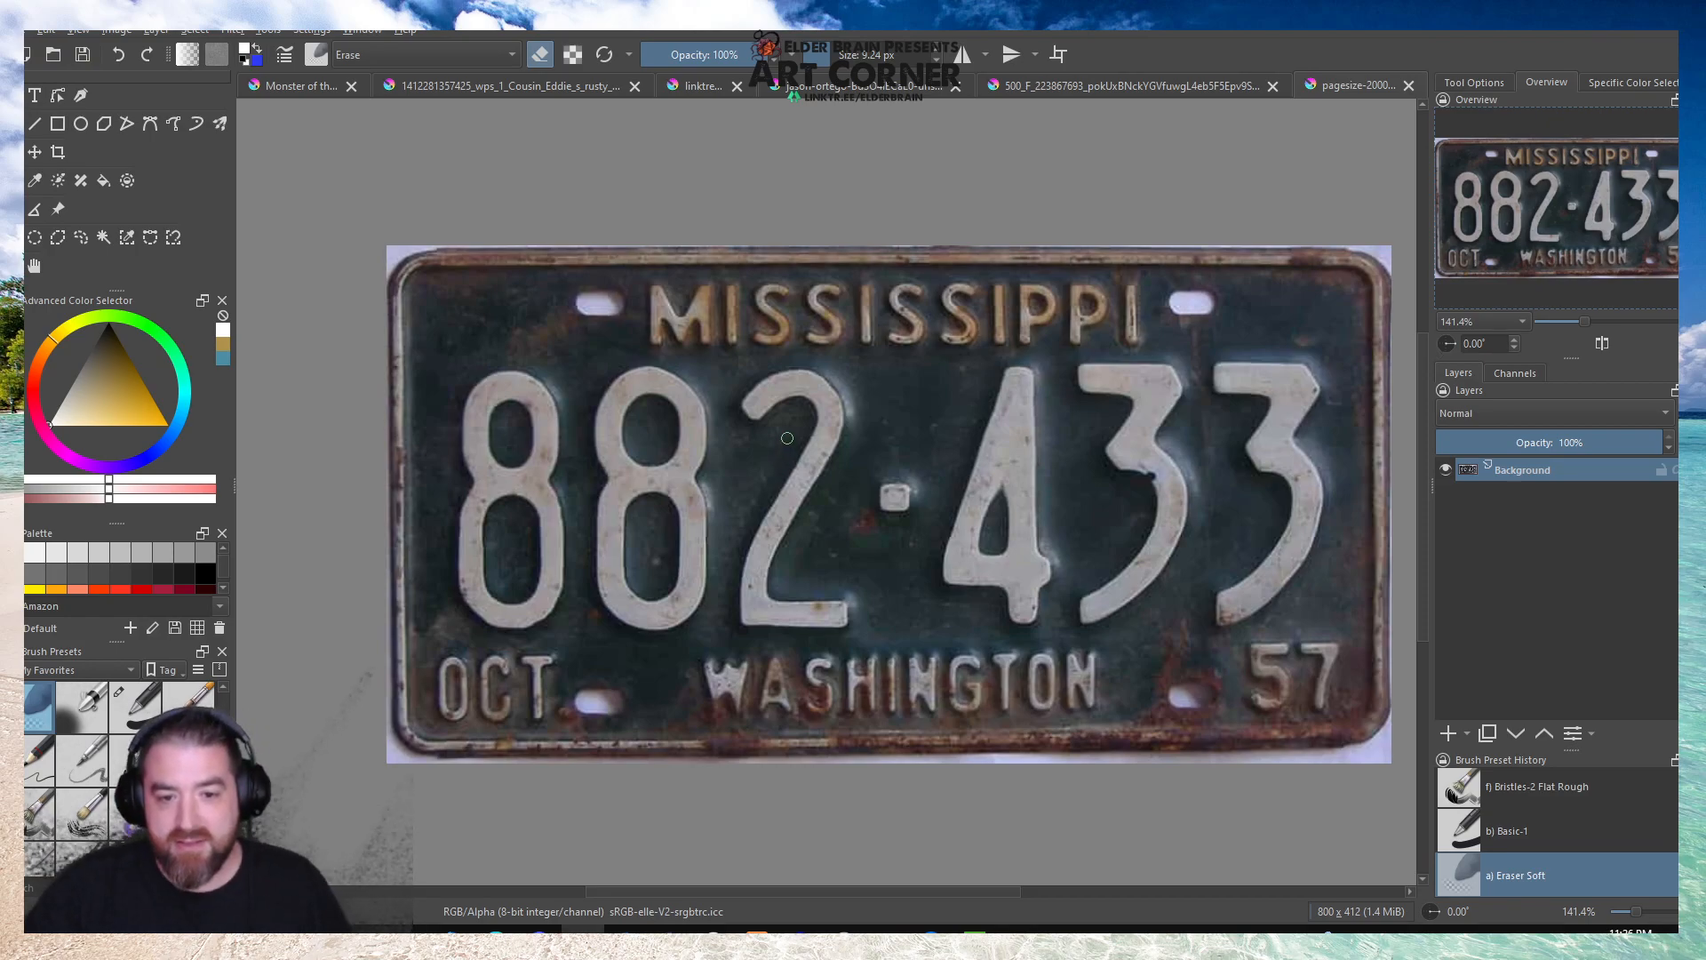
scroll(786, 438, "down", 2)
scroll(955, 449, "up", 2)
scroll(545, 495, "down", 1)
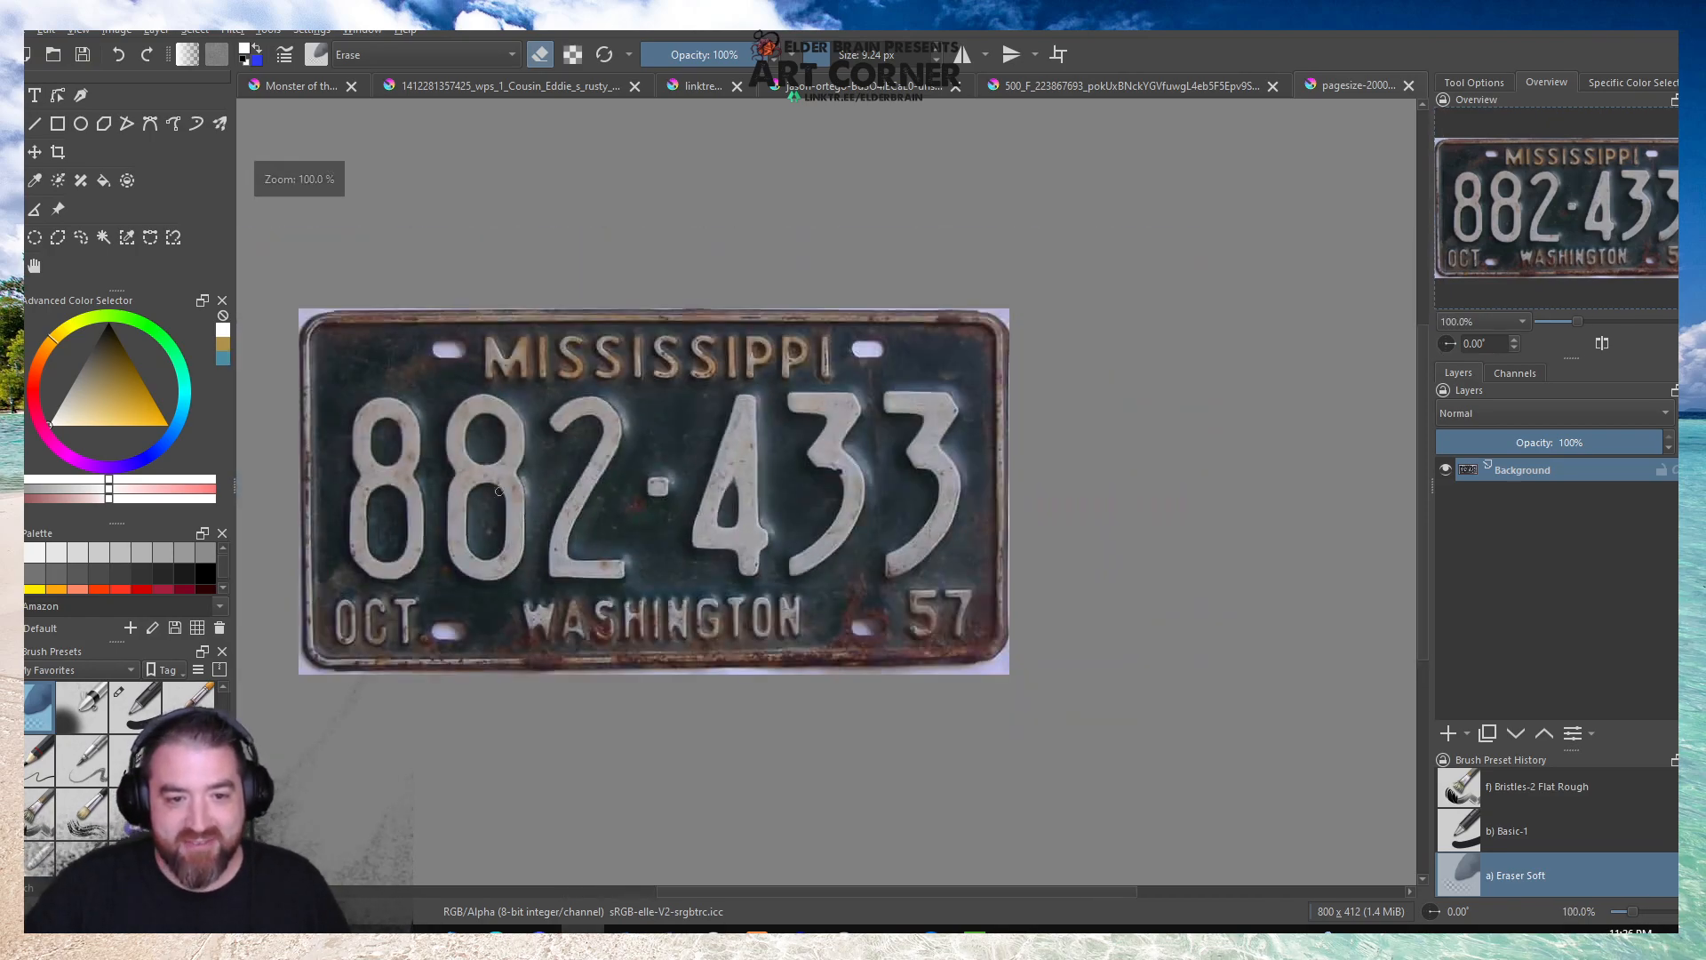
scroll(303, 475, "up", 1)
left_click(102, 239)
left_click(311, 253)
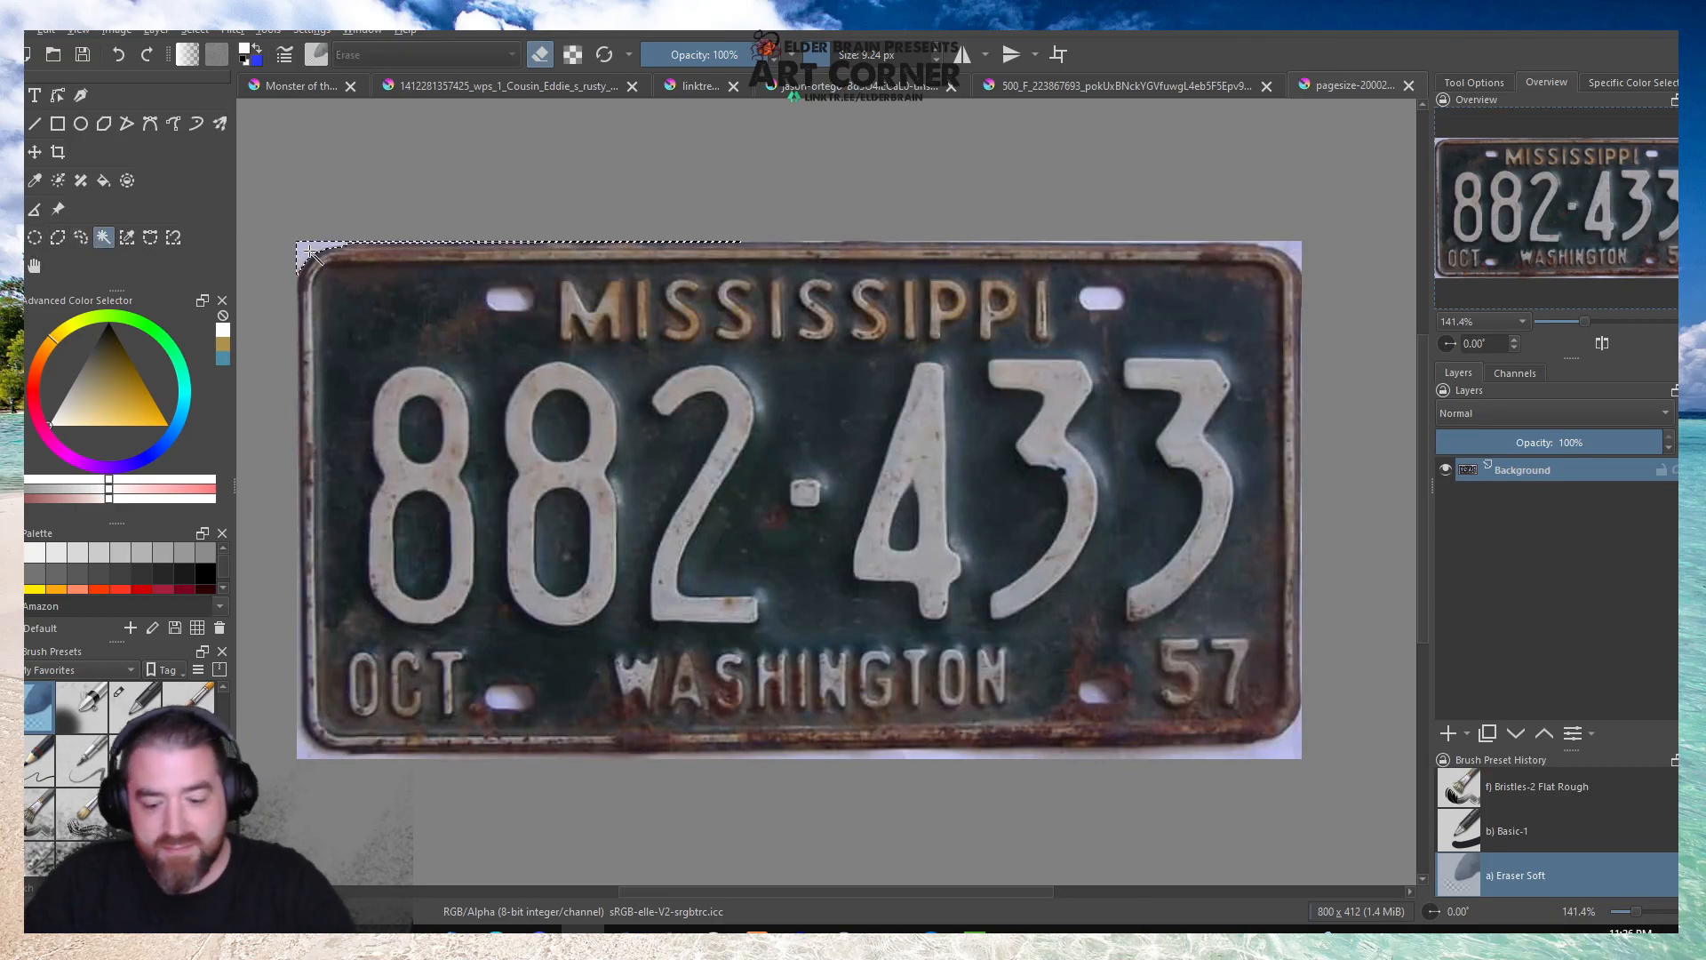
left_click(1290, 252)
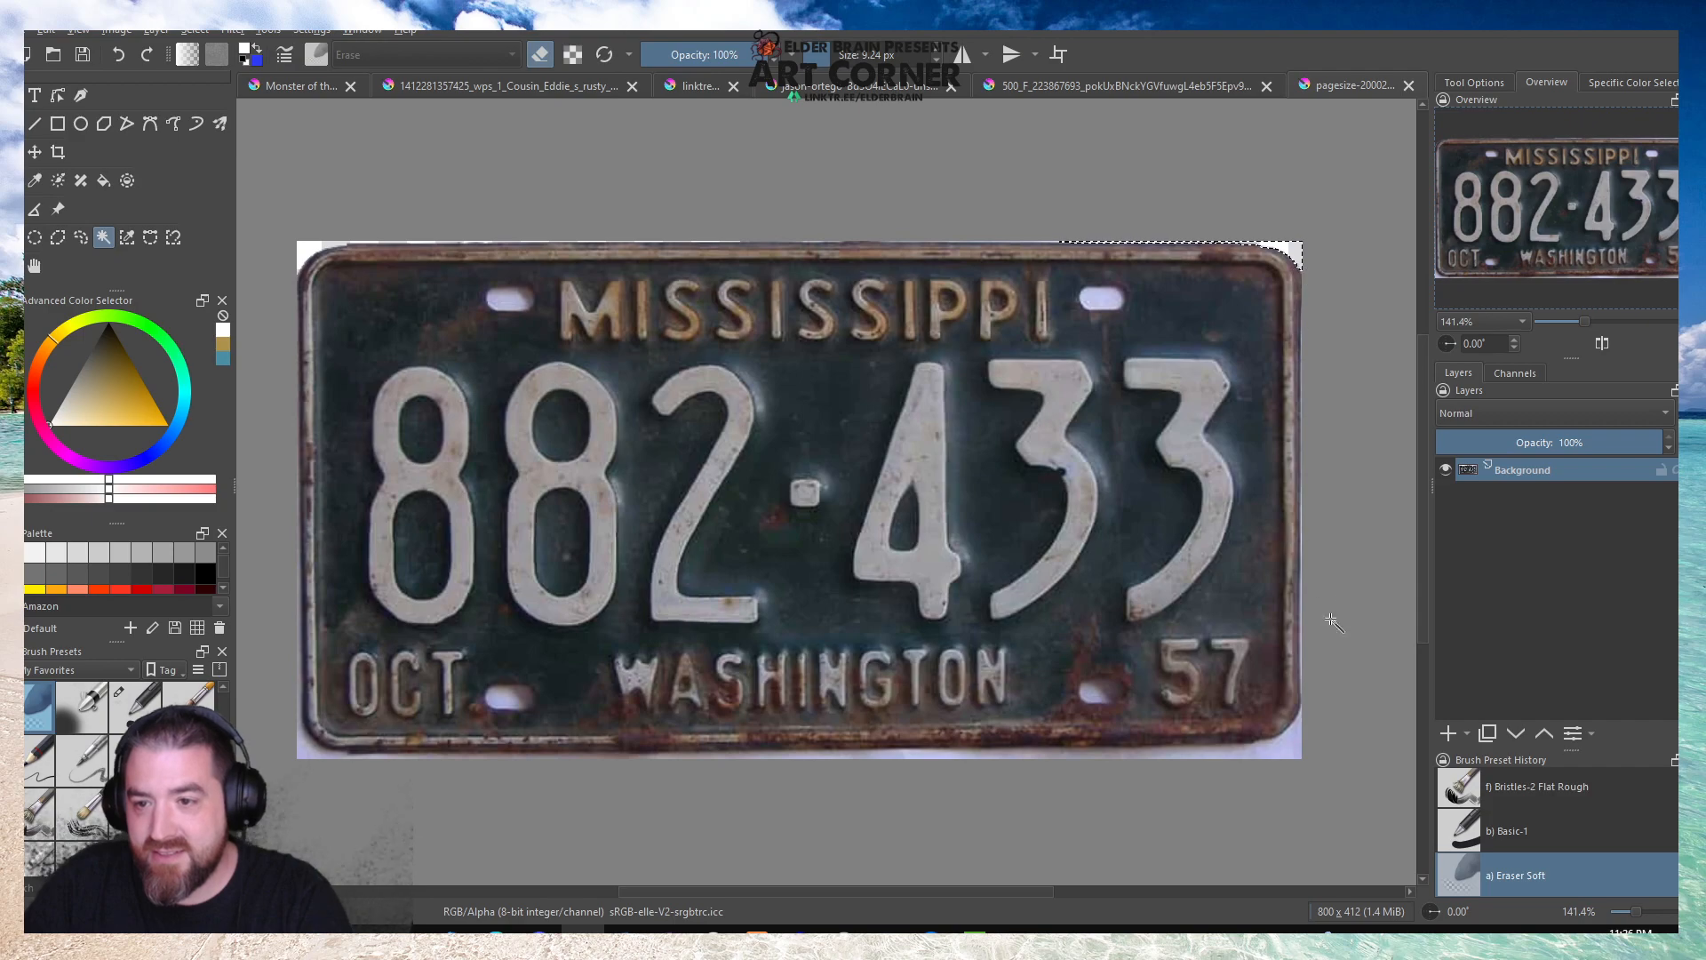
left_click(1297, 754)
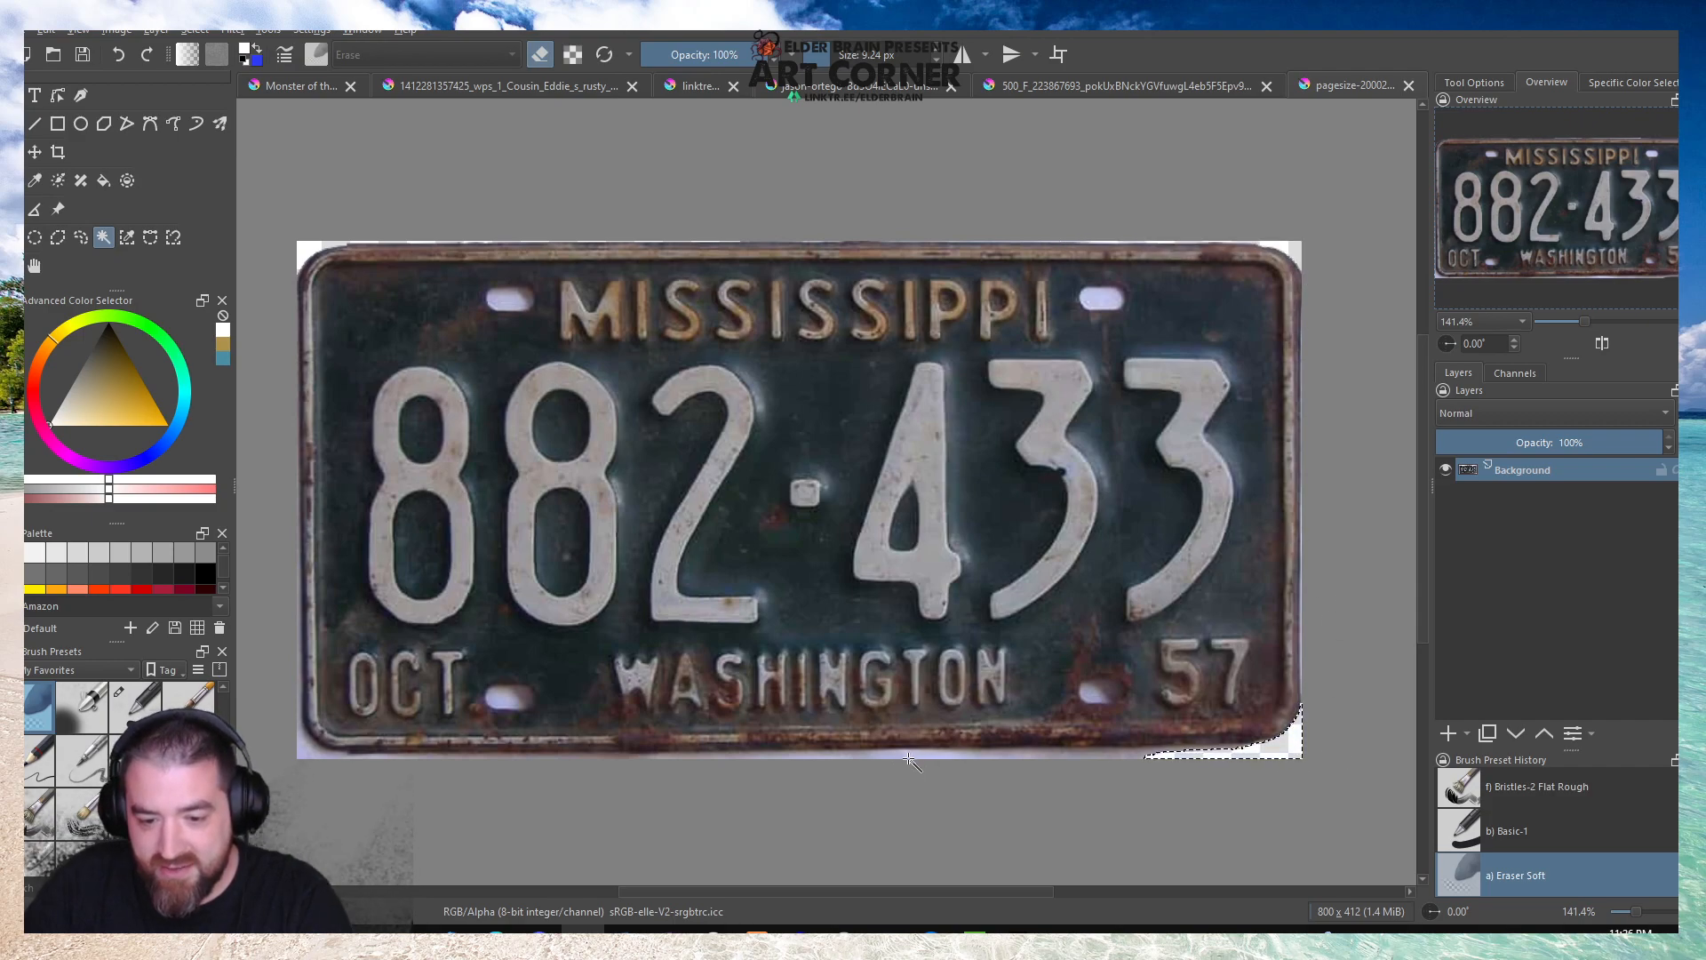
left_click(1086, 755)
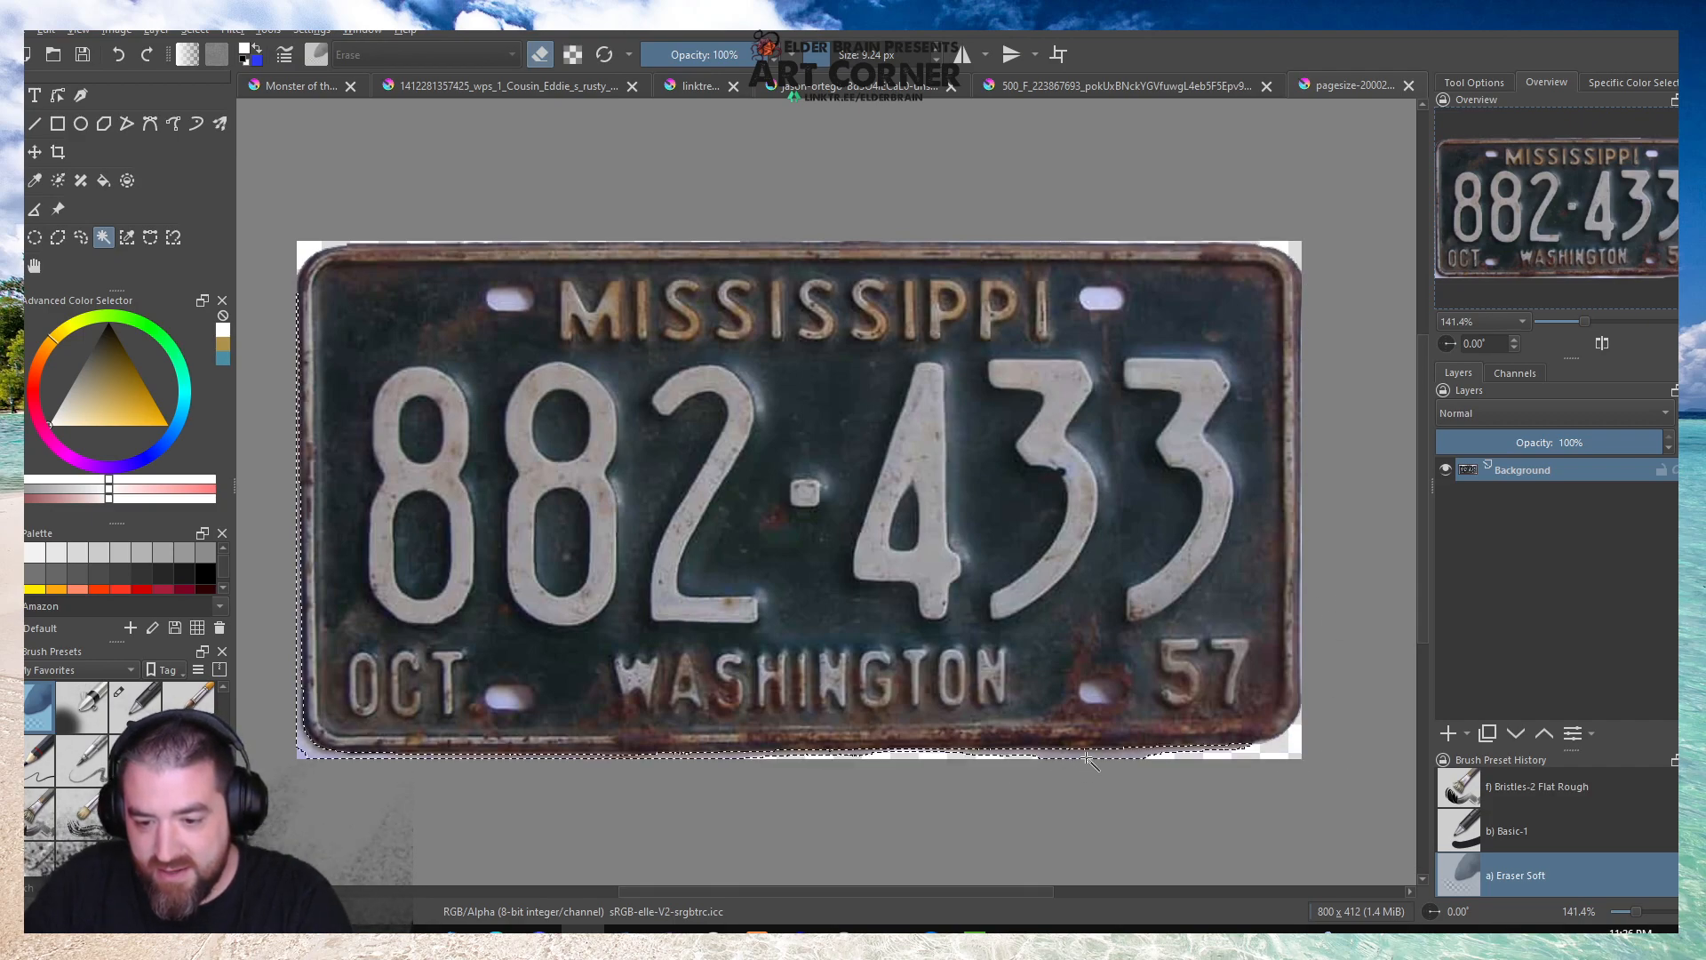
key("Delete")
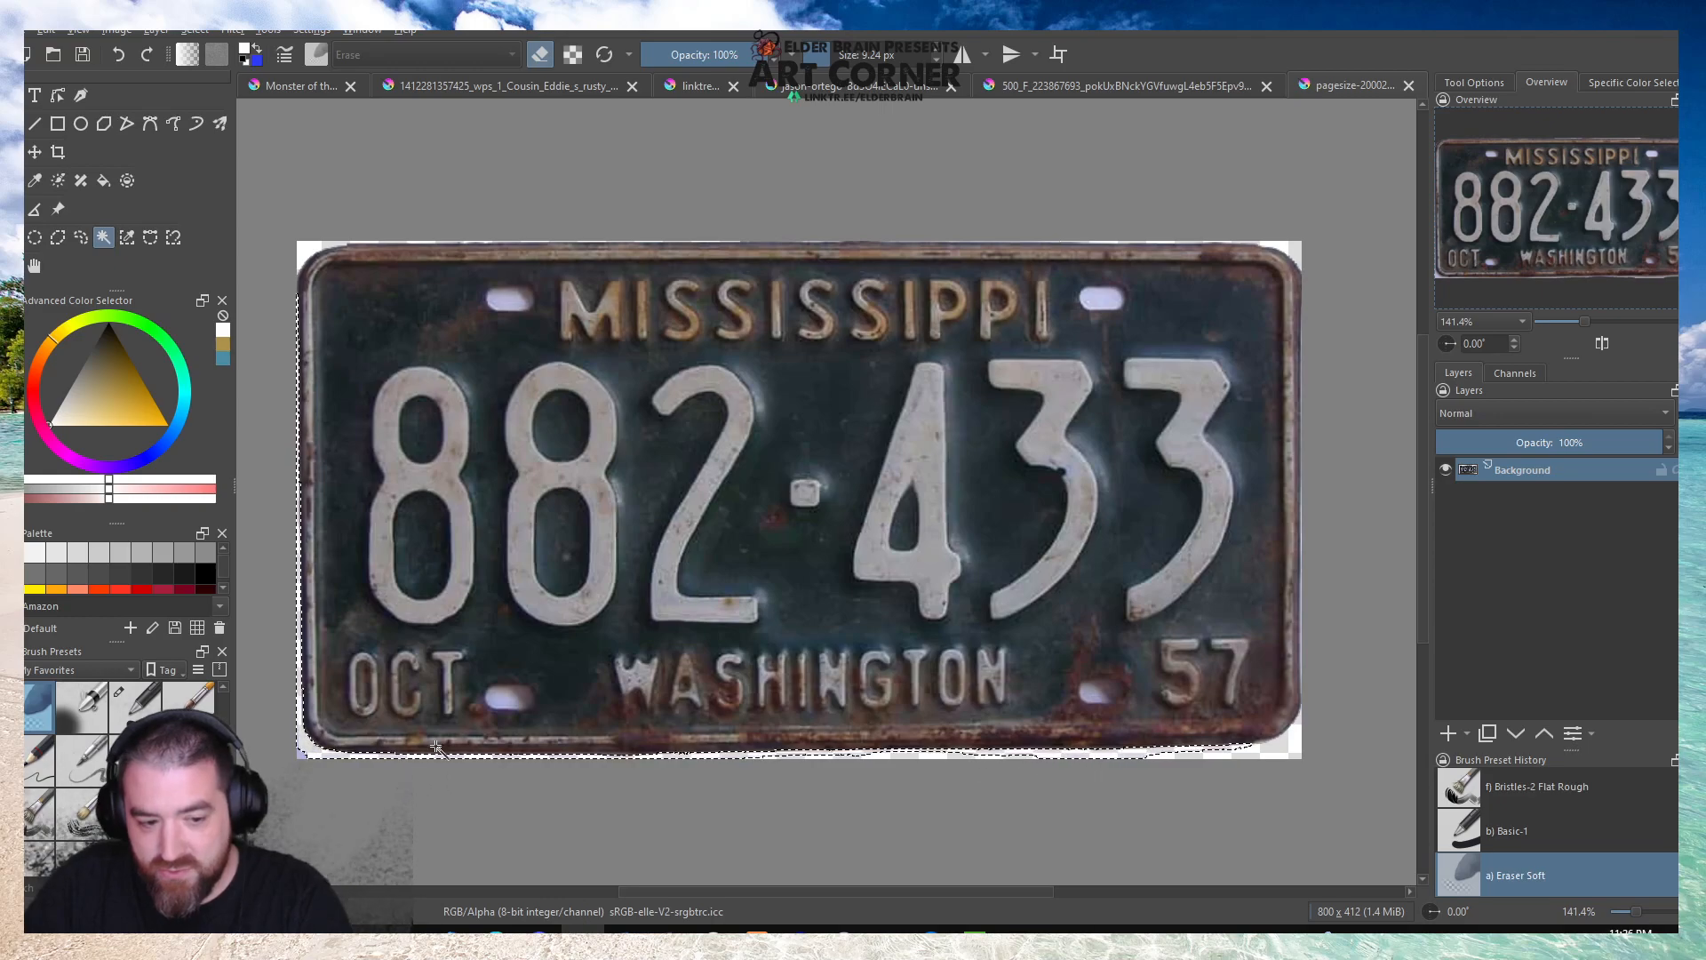
Copy a rectangular patch of dark plate surface onto a new layer and move it over the upper-left bolt hole.
key("ctrl+shift+a")
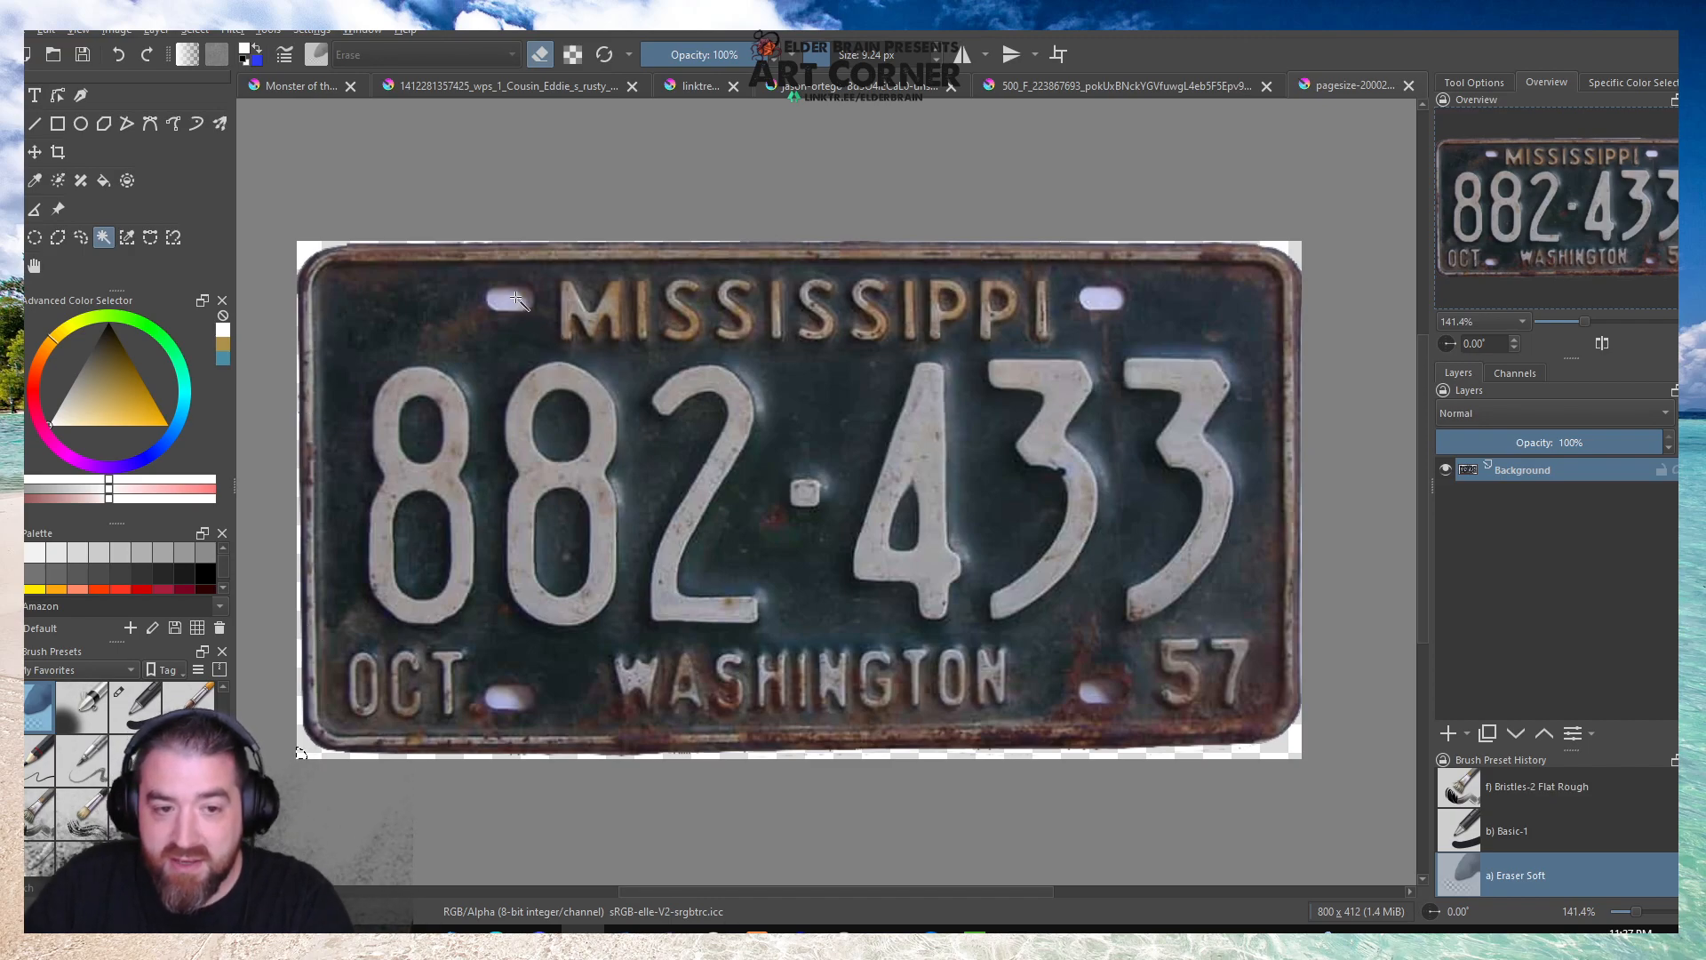
scroll(514, 320, "up", 3)
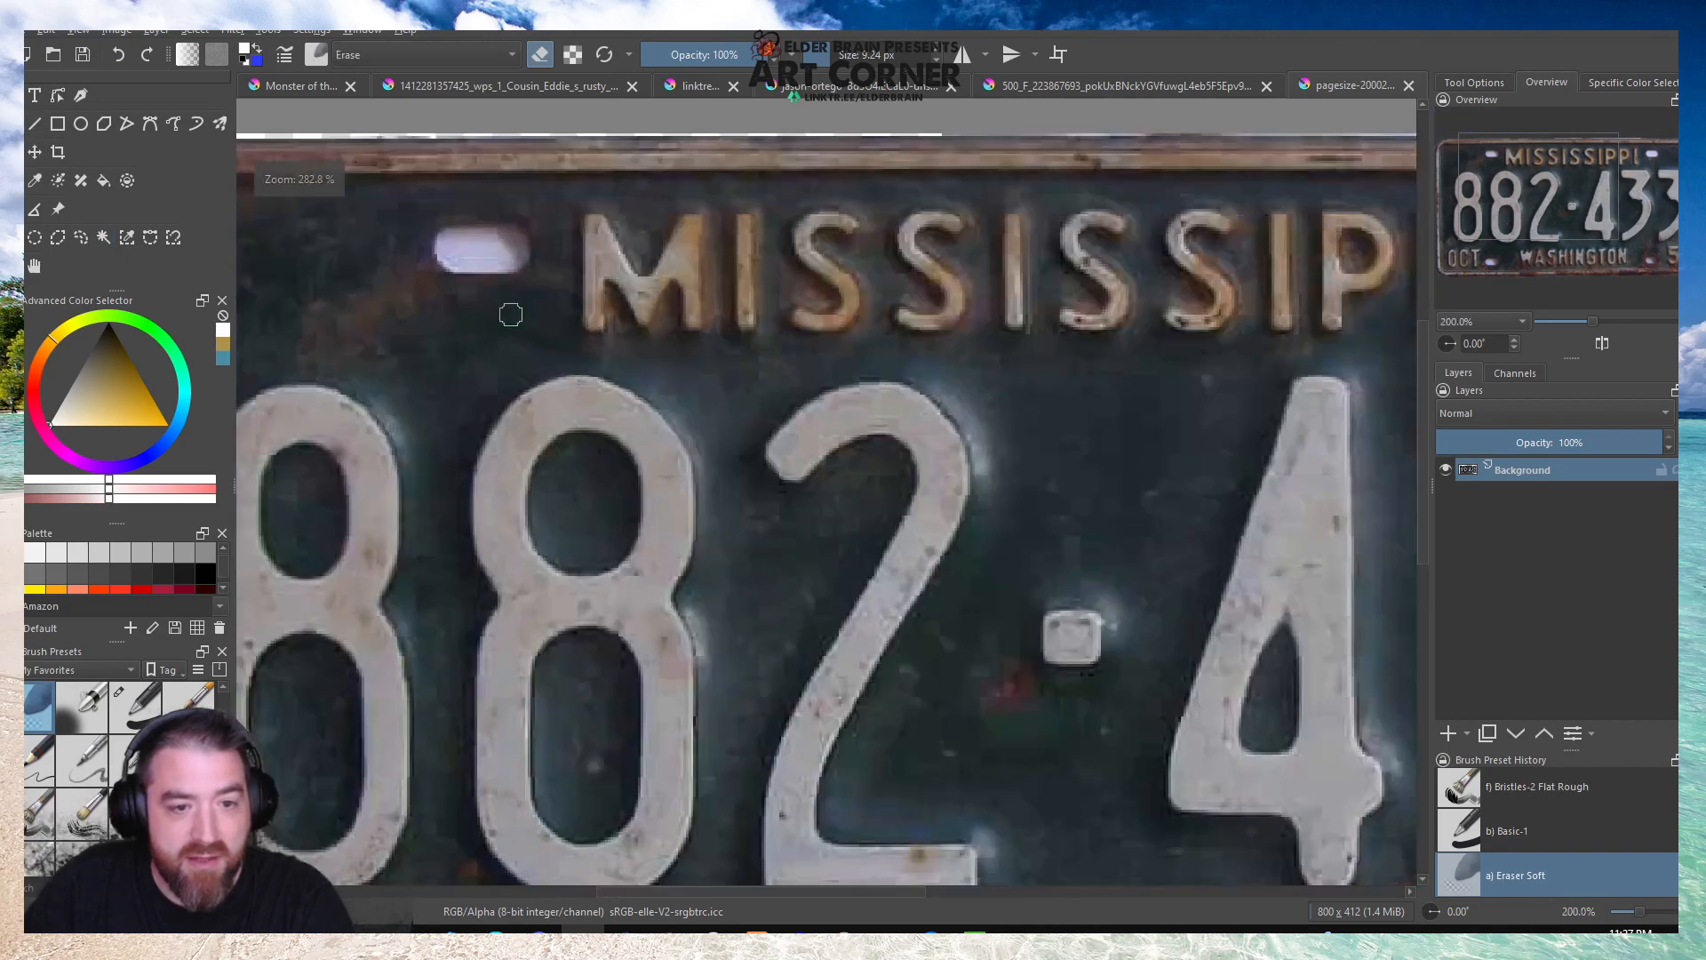
scroll(515, 320, "down", 3)
scroll(561, 277, "up", 2)
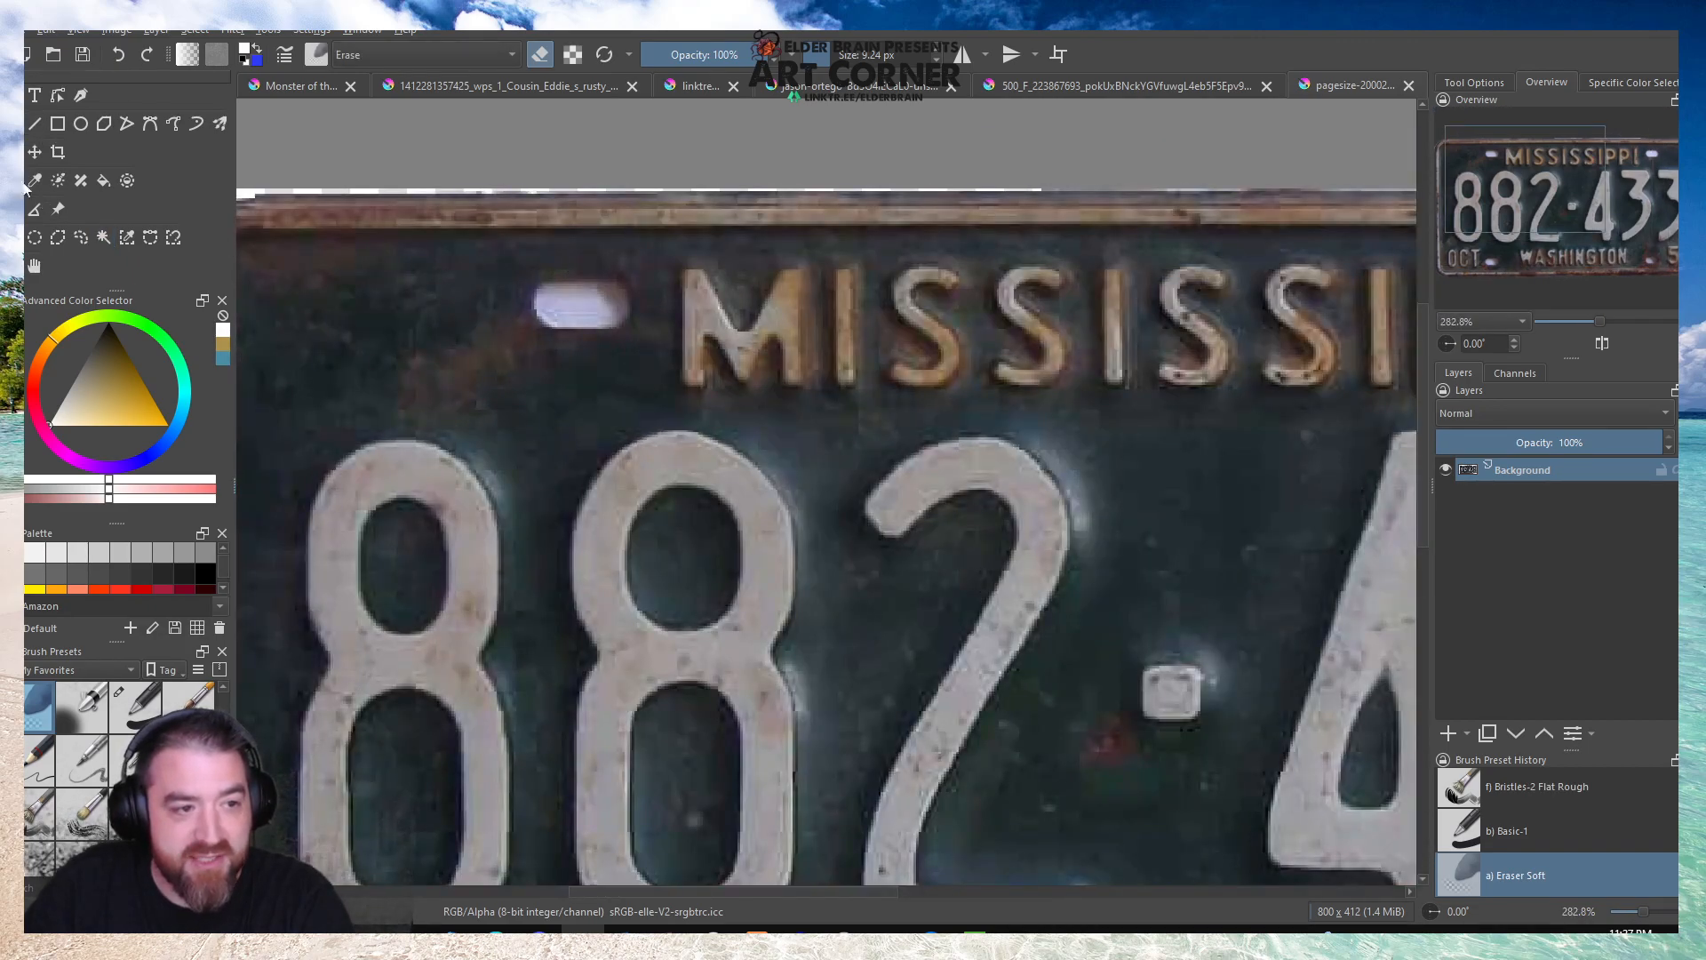
scroll(533, 394, "down", 2)
scroll(436, 367, "up", 2)
left_click_drag(372, 297, 608, 456)
key("ctrl+alt+j")
key("ctrl+shift+a")
left_click(28, 152)
left_click_drag(468, 332, 605, 330)
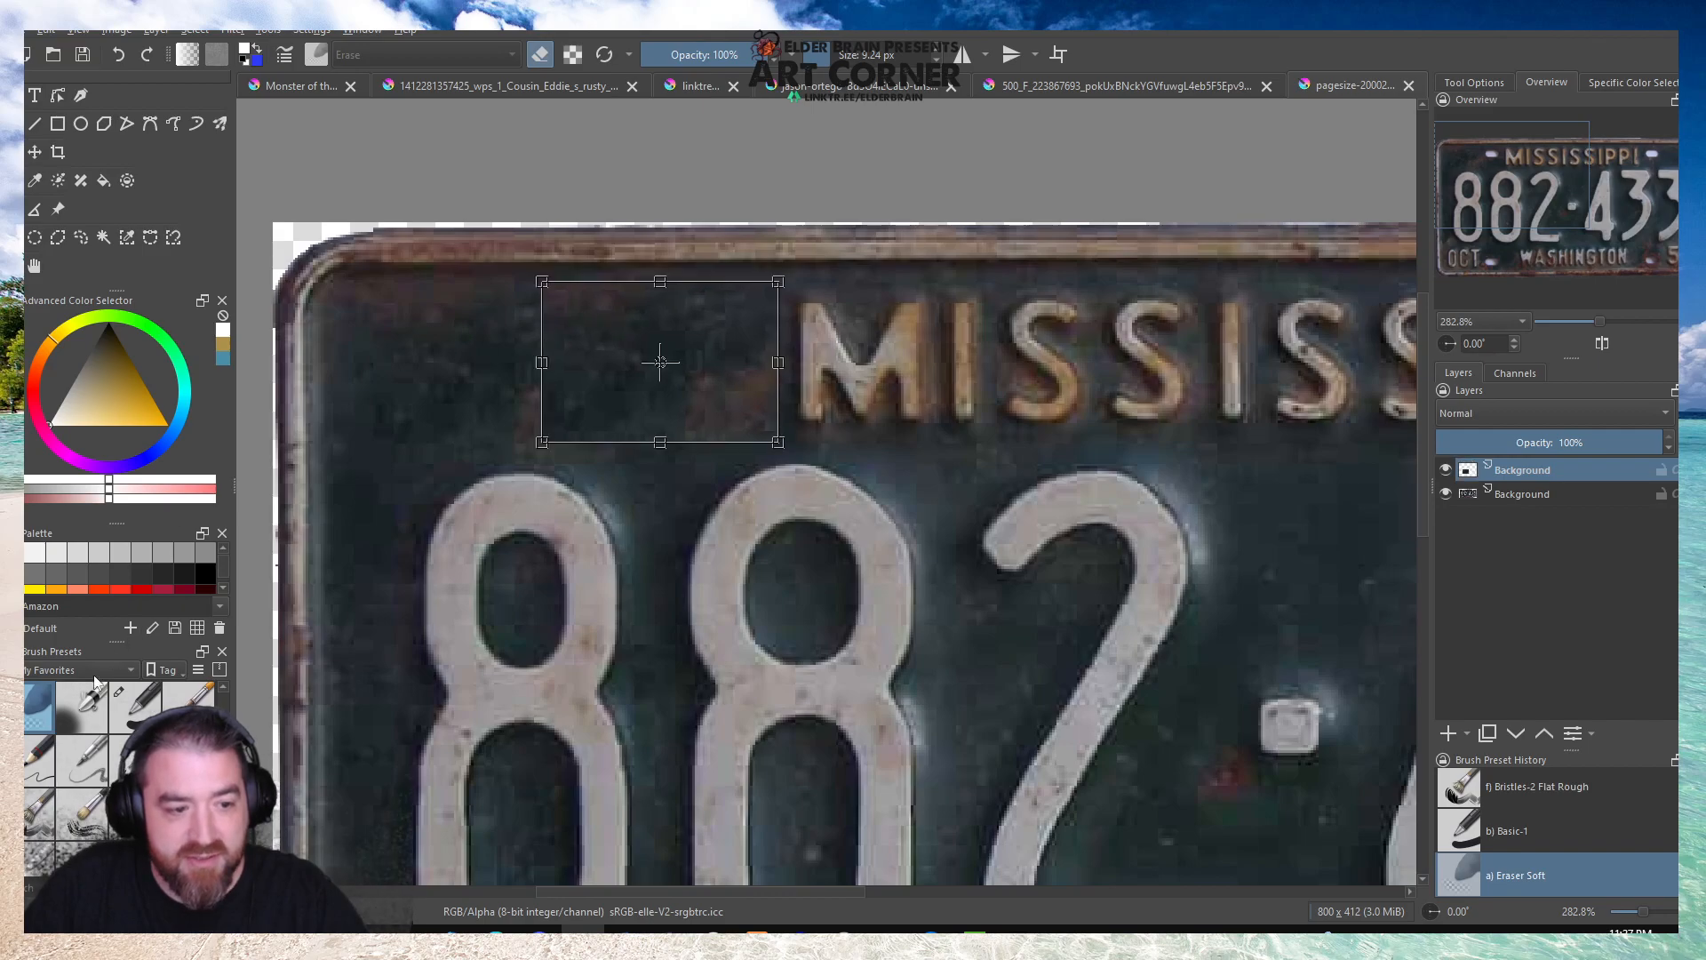
Blend the patch's edges into the plate with the soft eraser at 100% opacity and remove the pale remnant beside the M.
key("b")
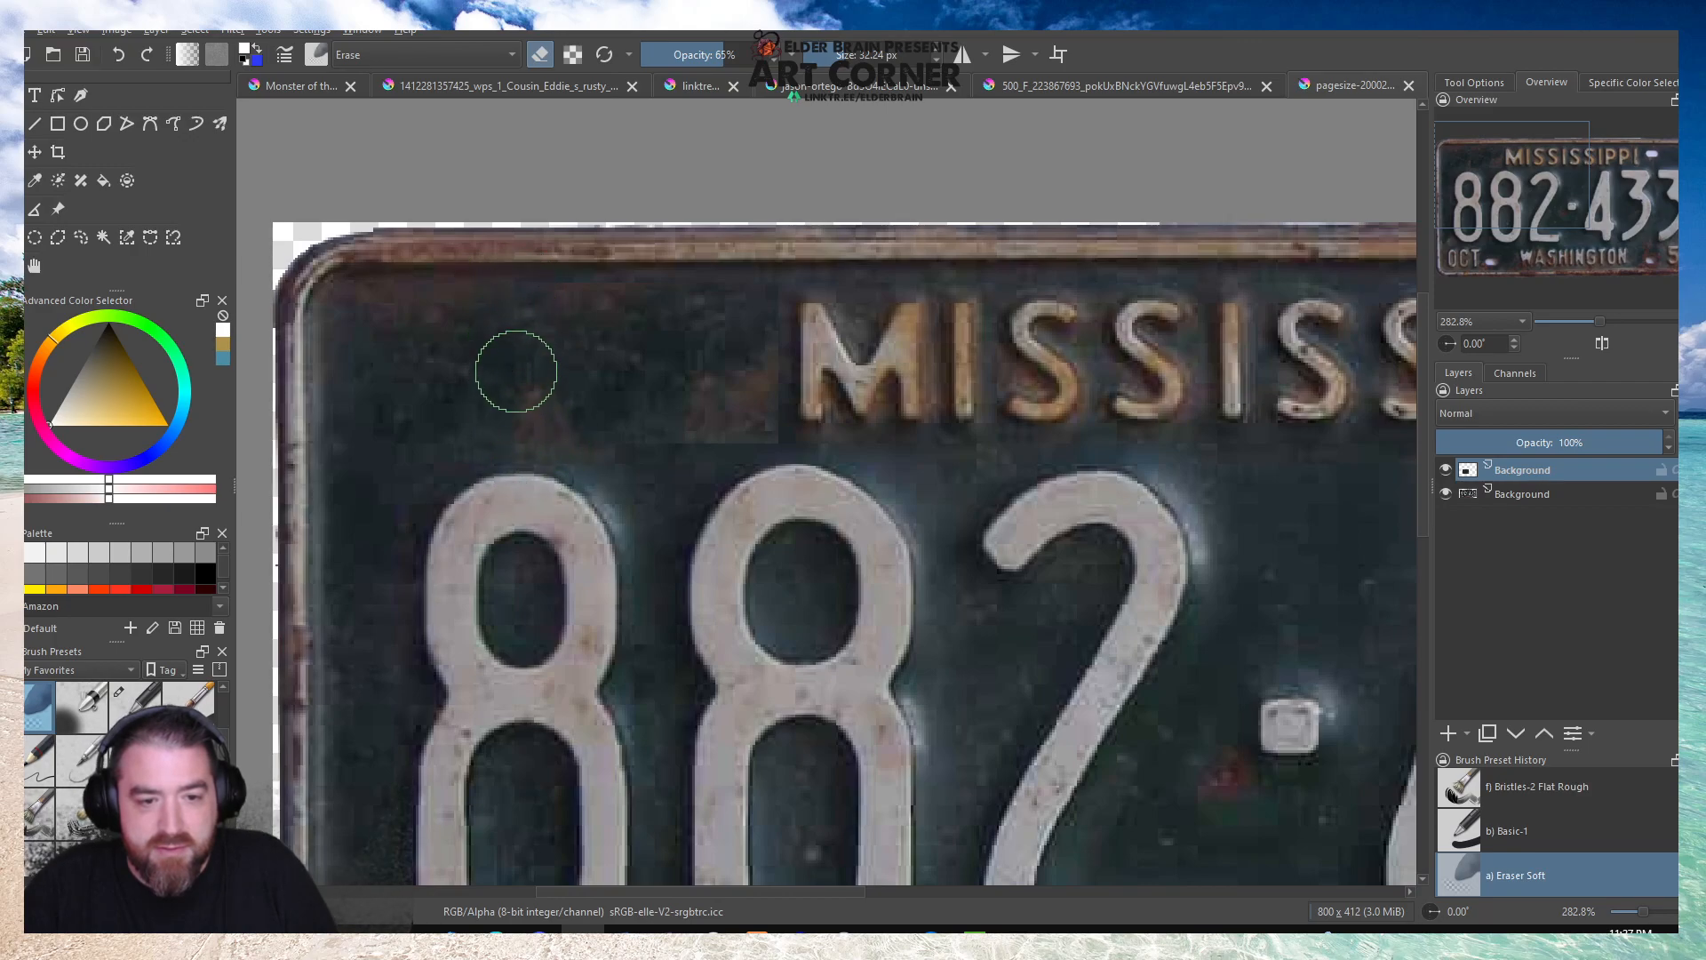
left_click_drag(721, 55, 786, 55)
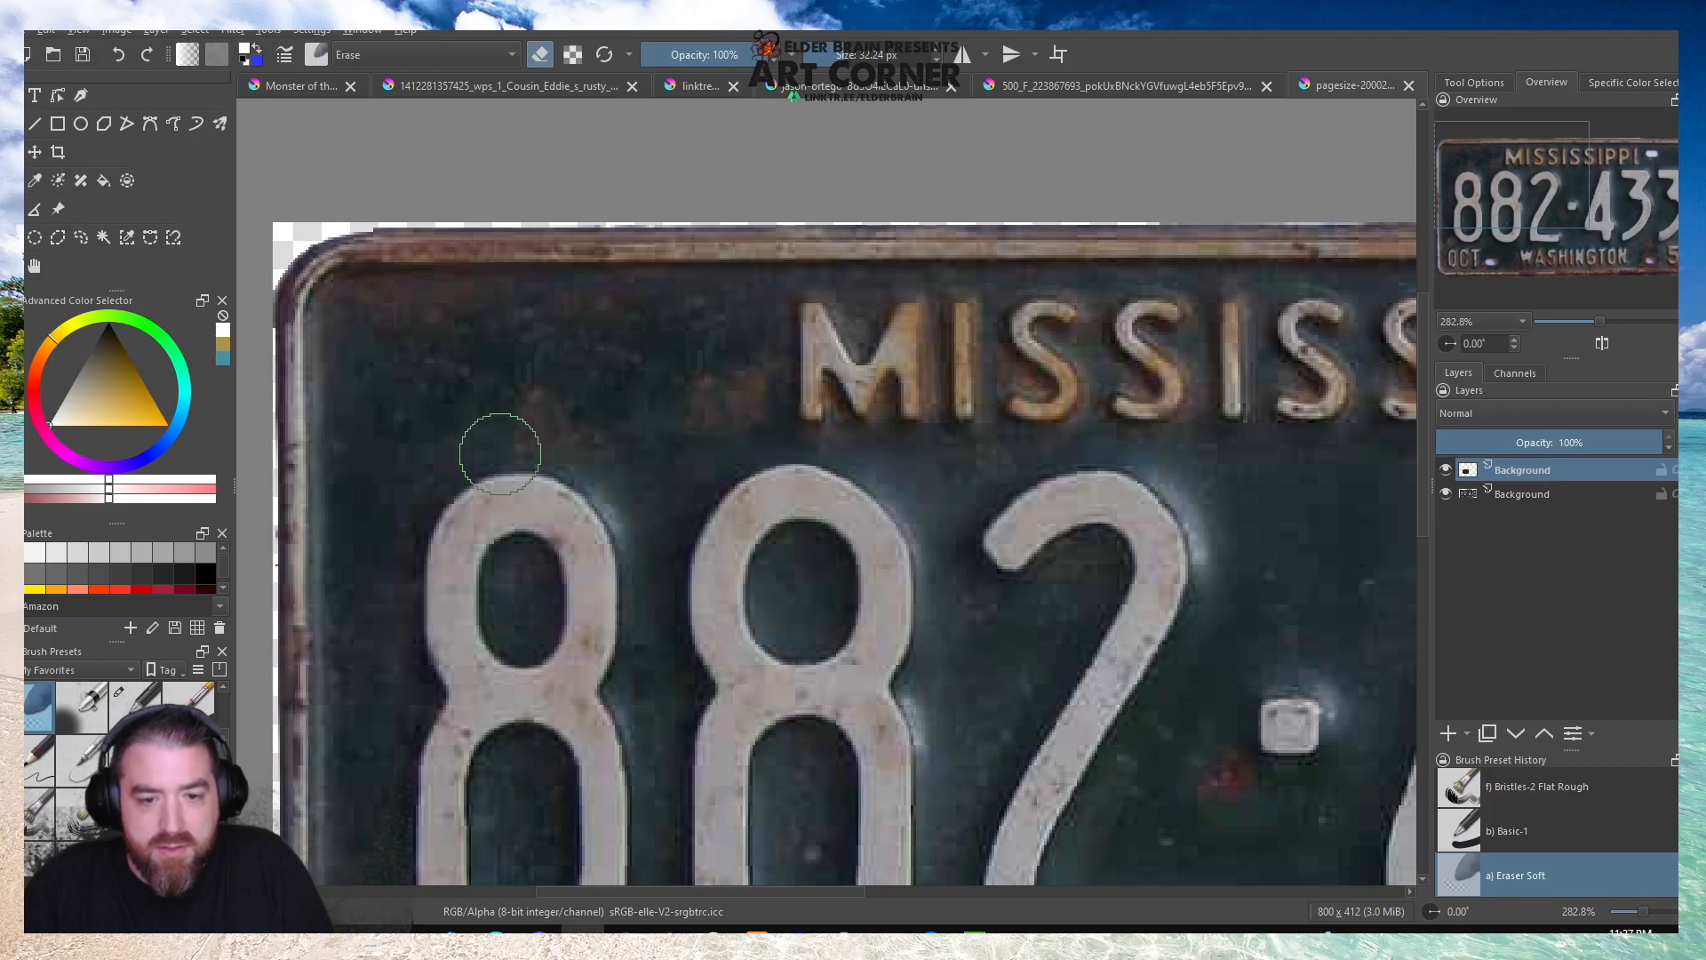
key("1")
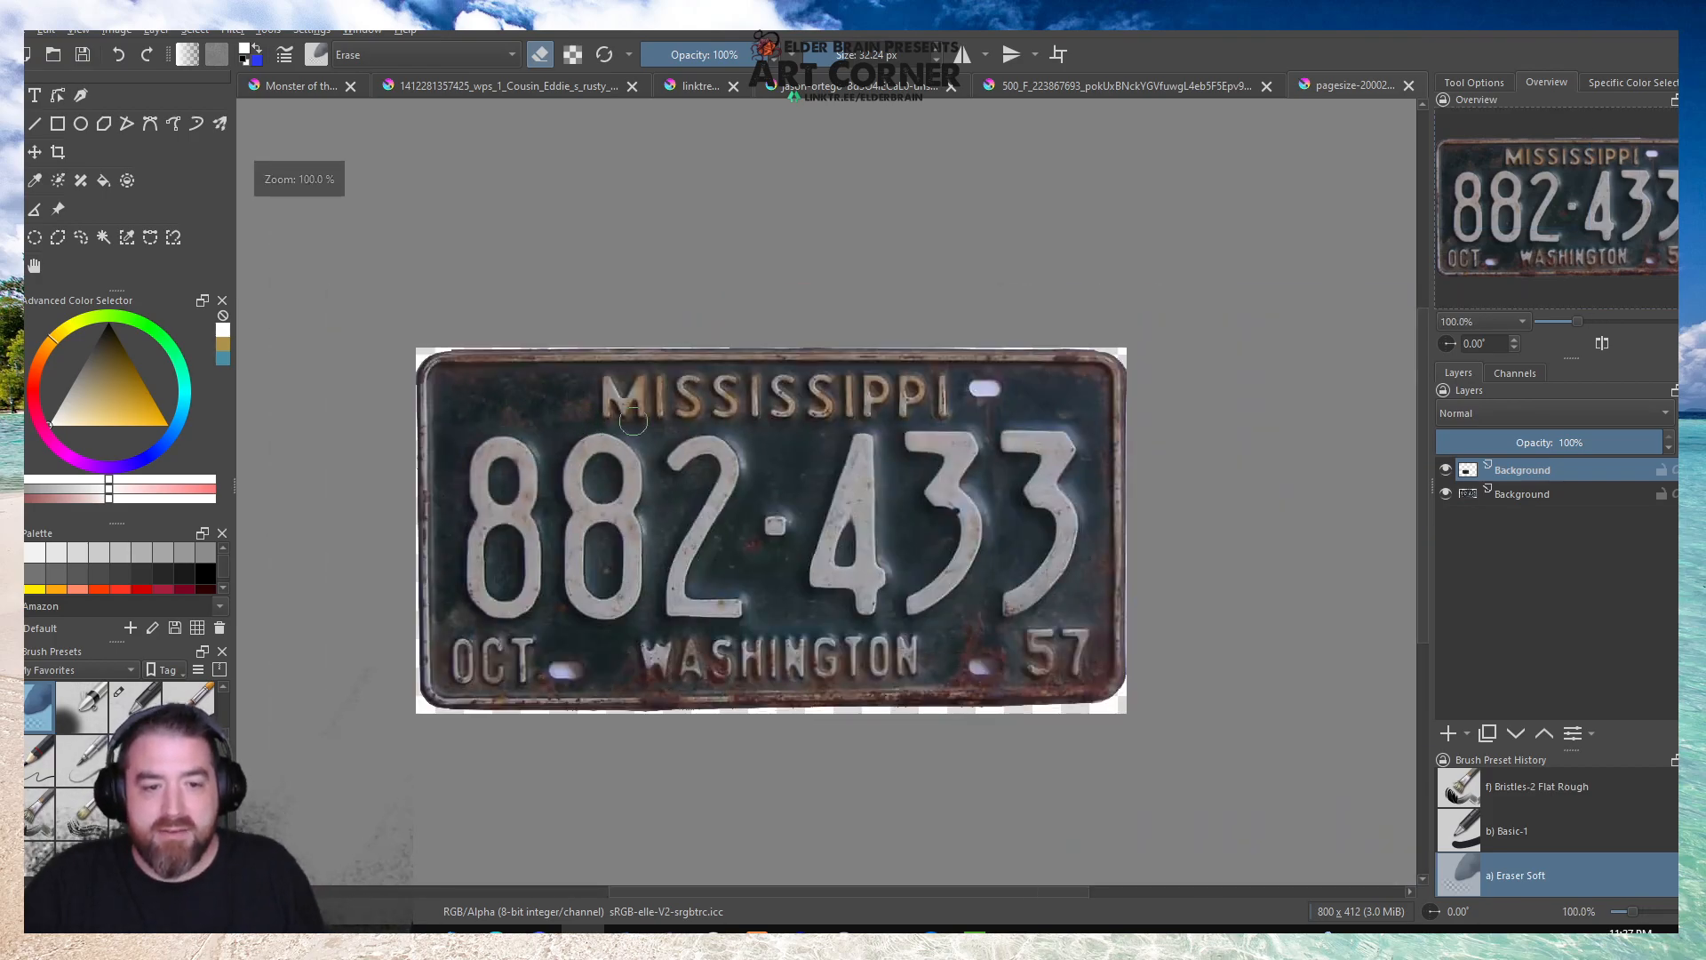
scroll(582, 355, "up", 5)
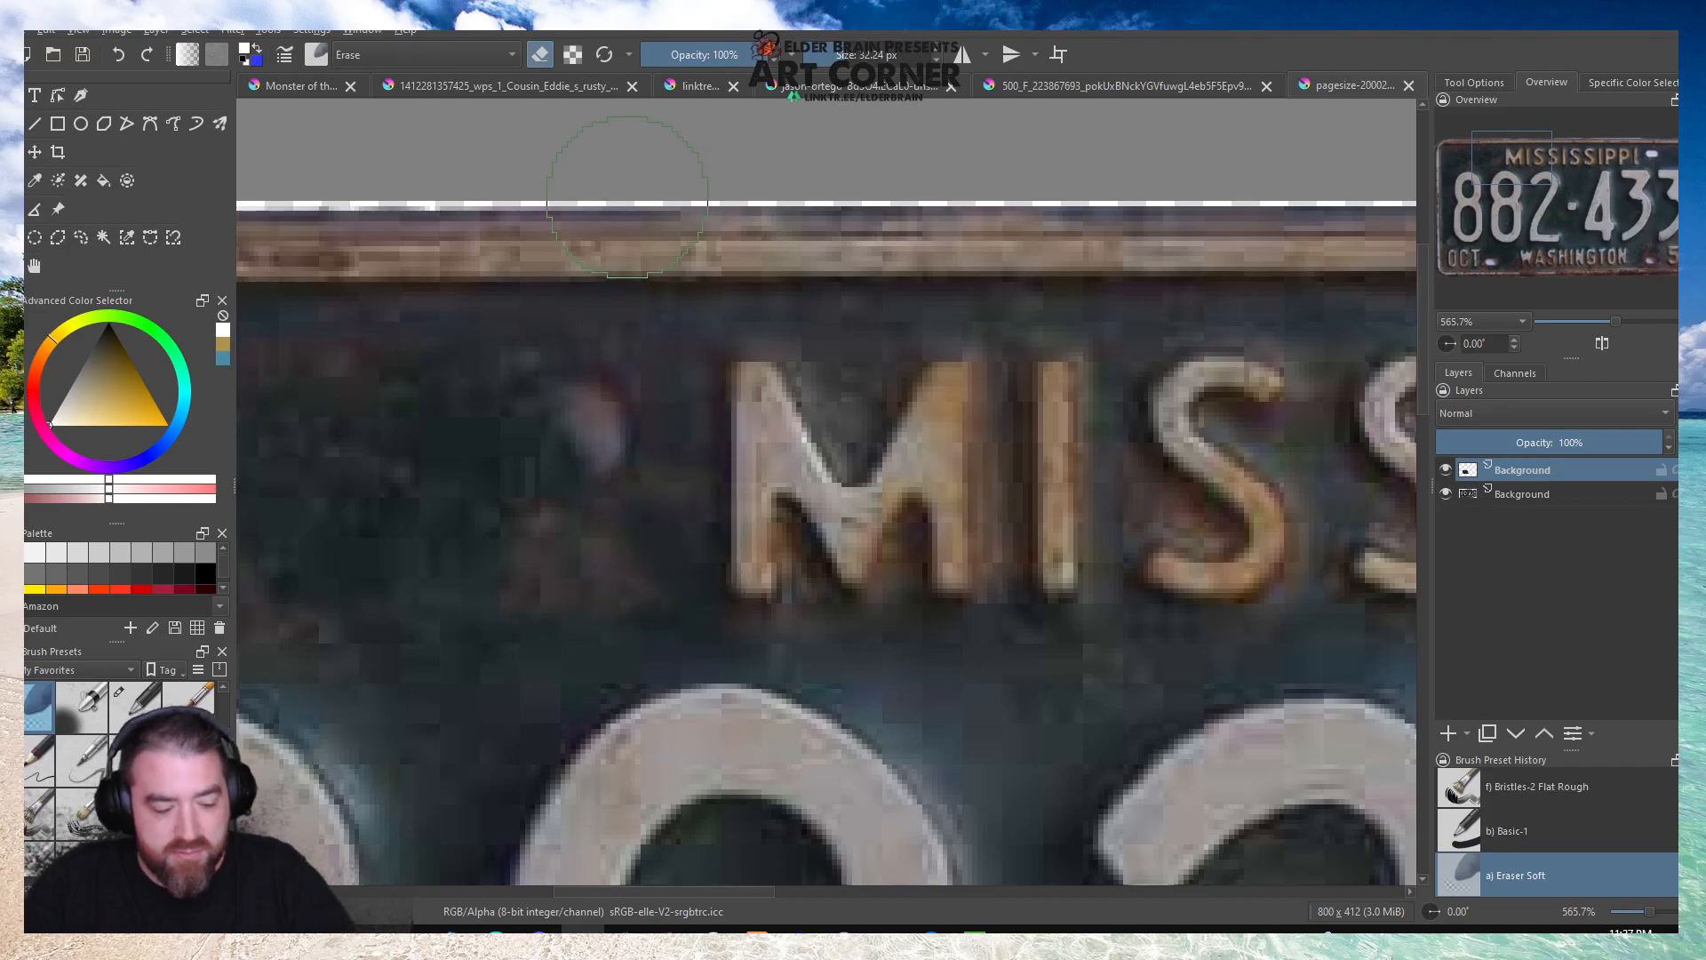
left_click_drag(597, 409, 621, 515)
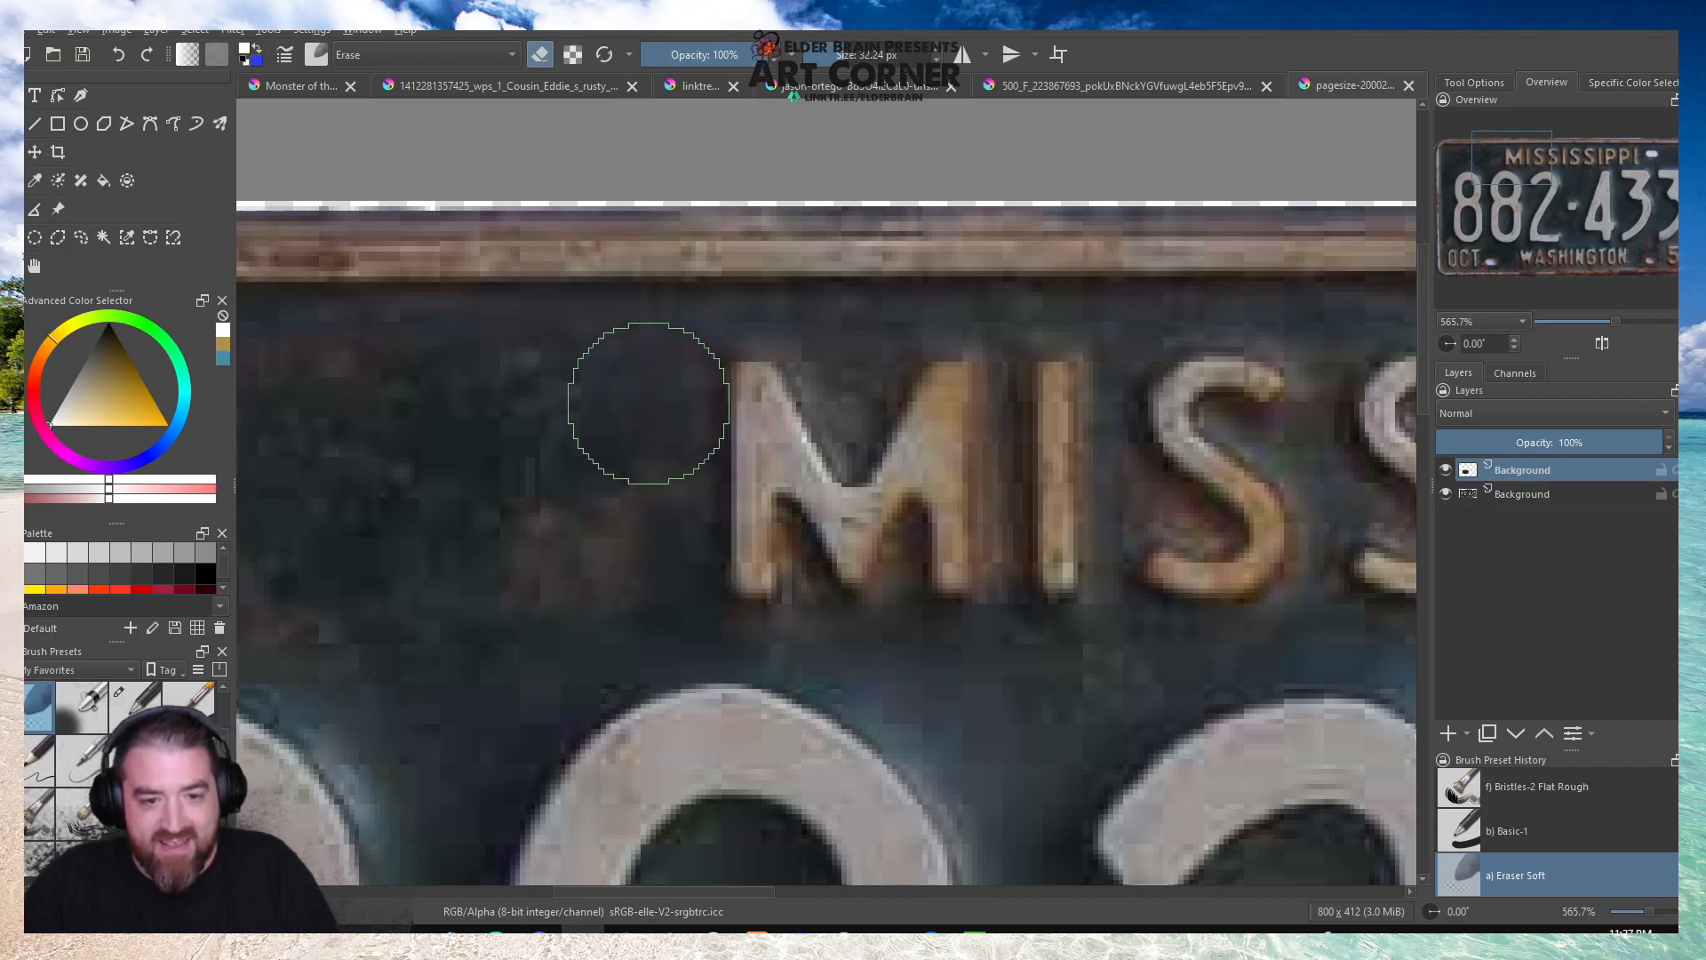
Try to copy a patch of plate surface beside the upper-right bolt hole onto a new layer and transform it.
scroll(1023, 405, "down", 6)
scroll(1023, 405, "up", 3)
scroll(1023, 405, "up", 2)
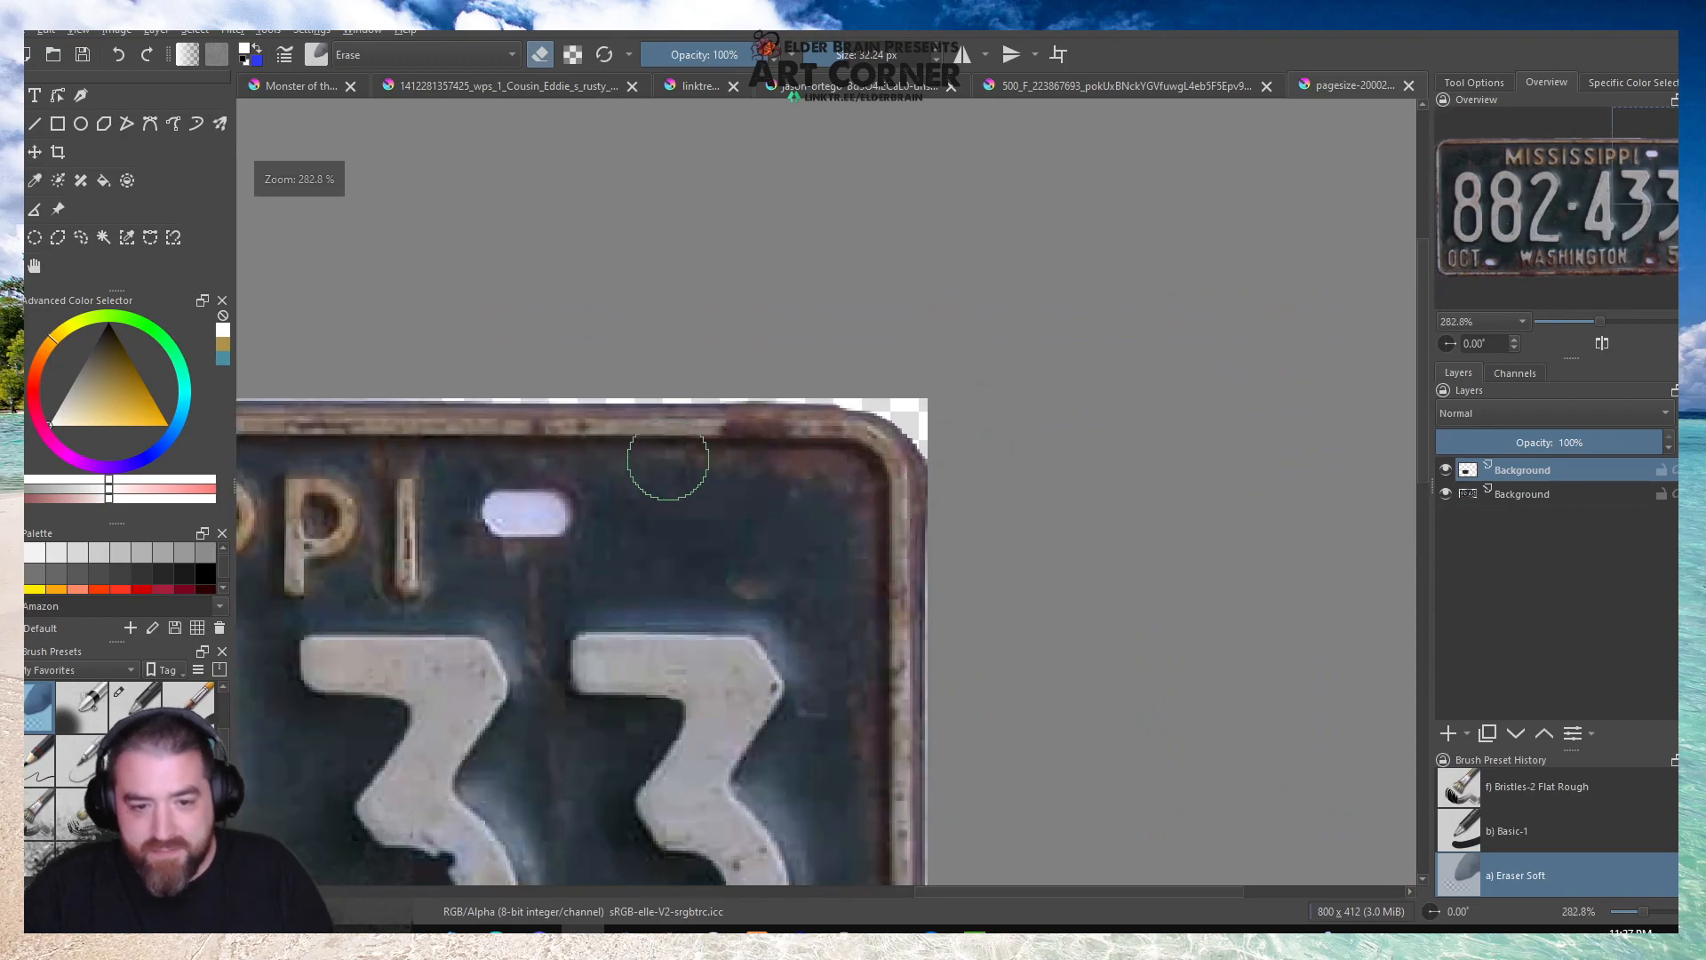
scroll(674, 457, "down", 3)
scroll(571, 513, "up", 3)
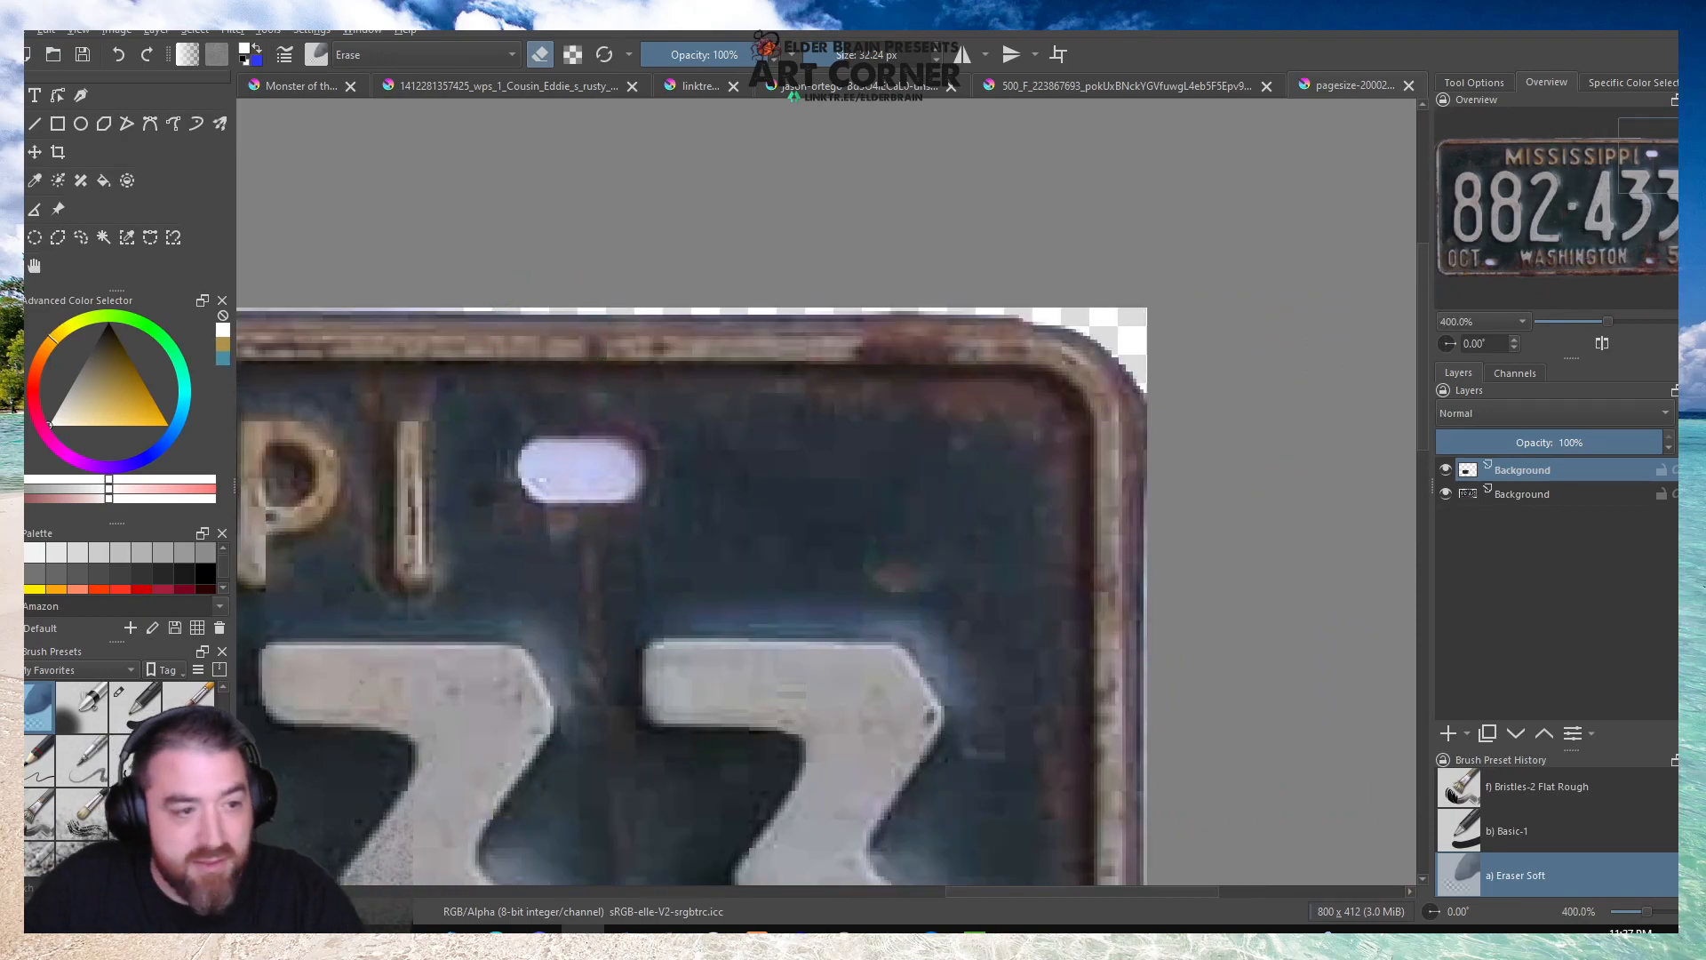
left_click_drag(706, 399, 1047, 585)
key("ctrl+alt+j")
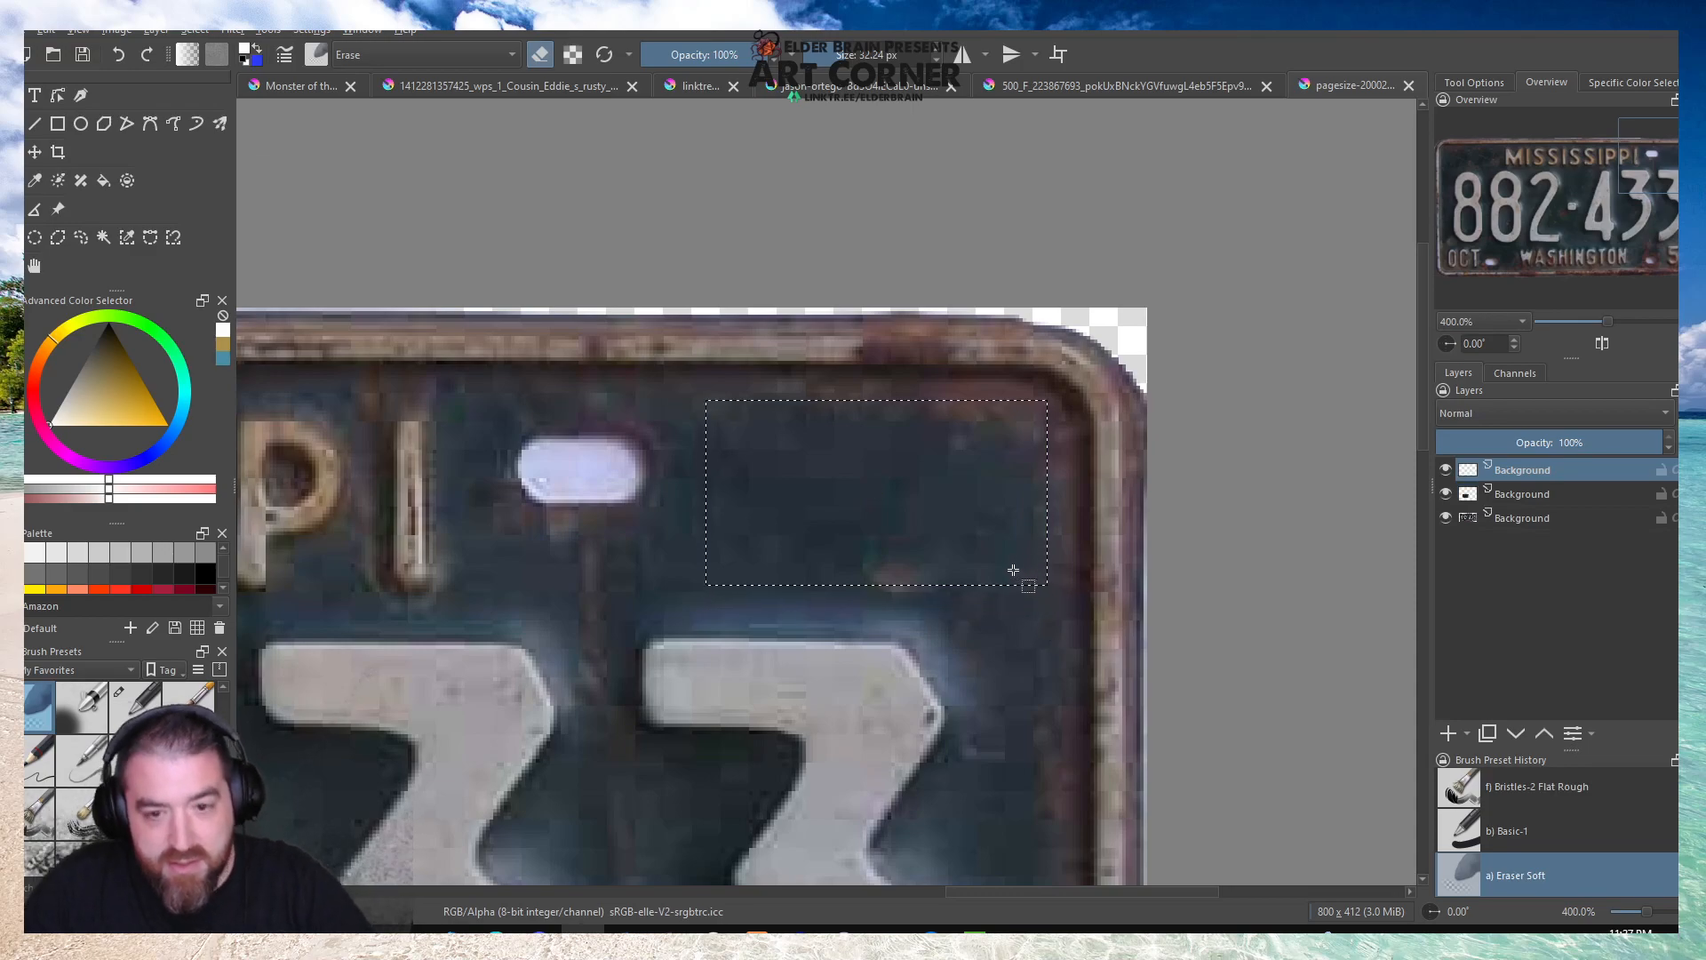
left_click(250, 283)
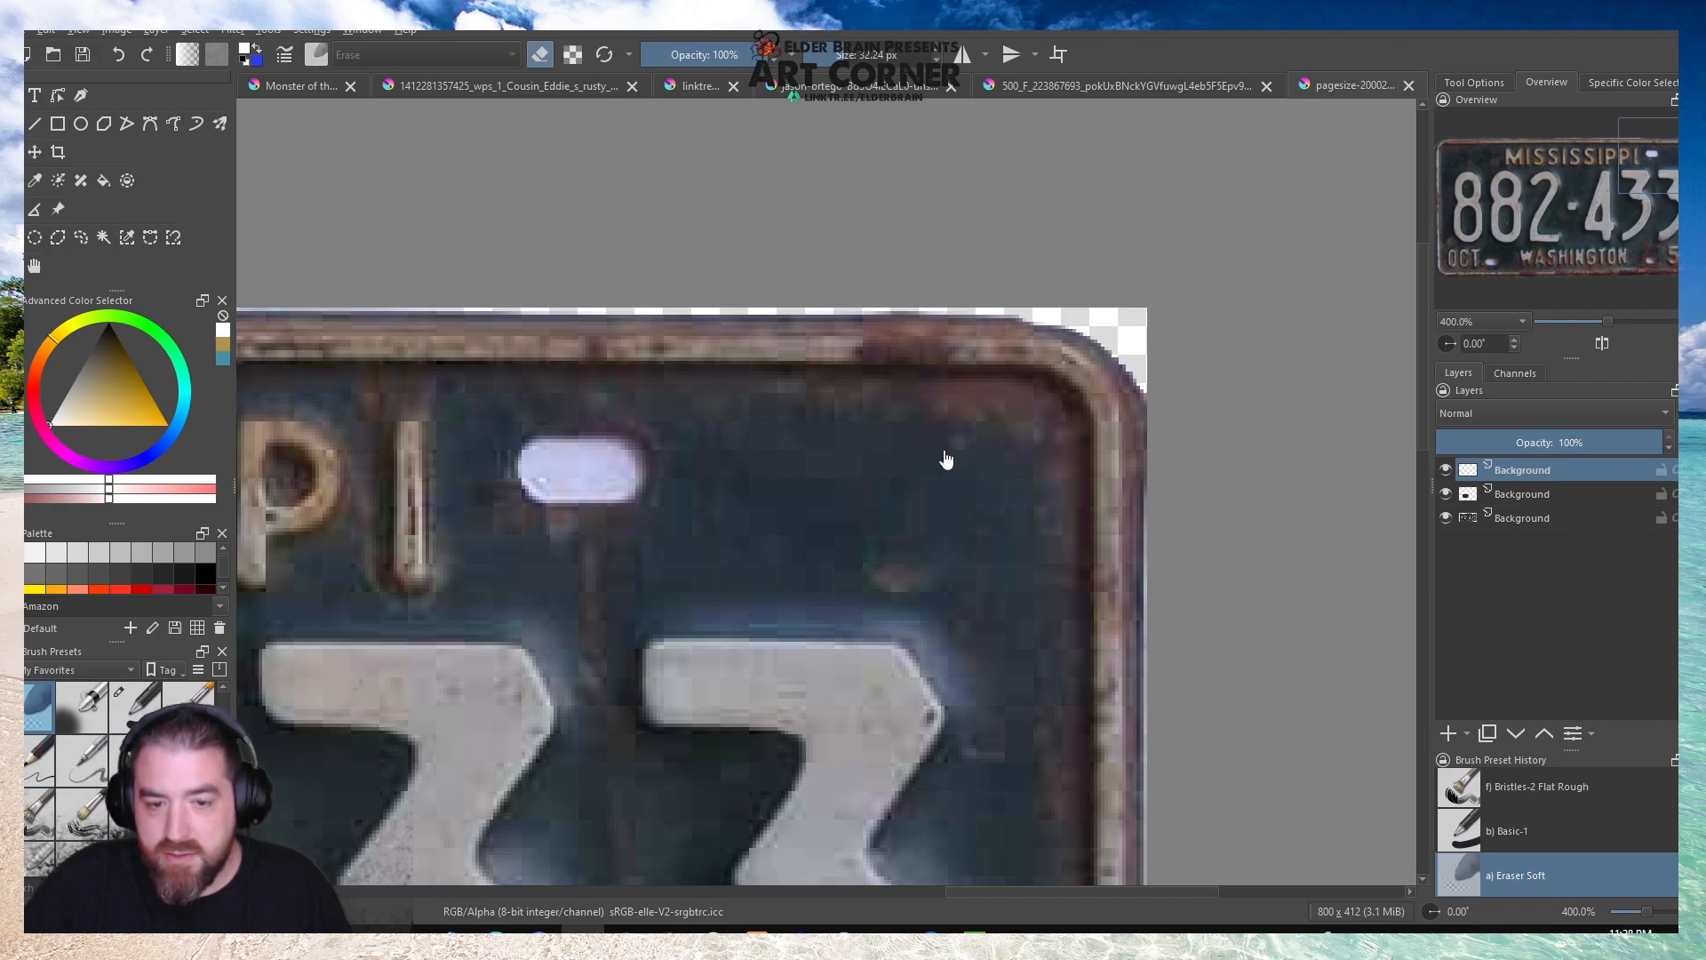
key("ctrl+shift+d")
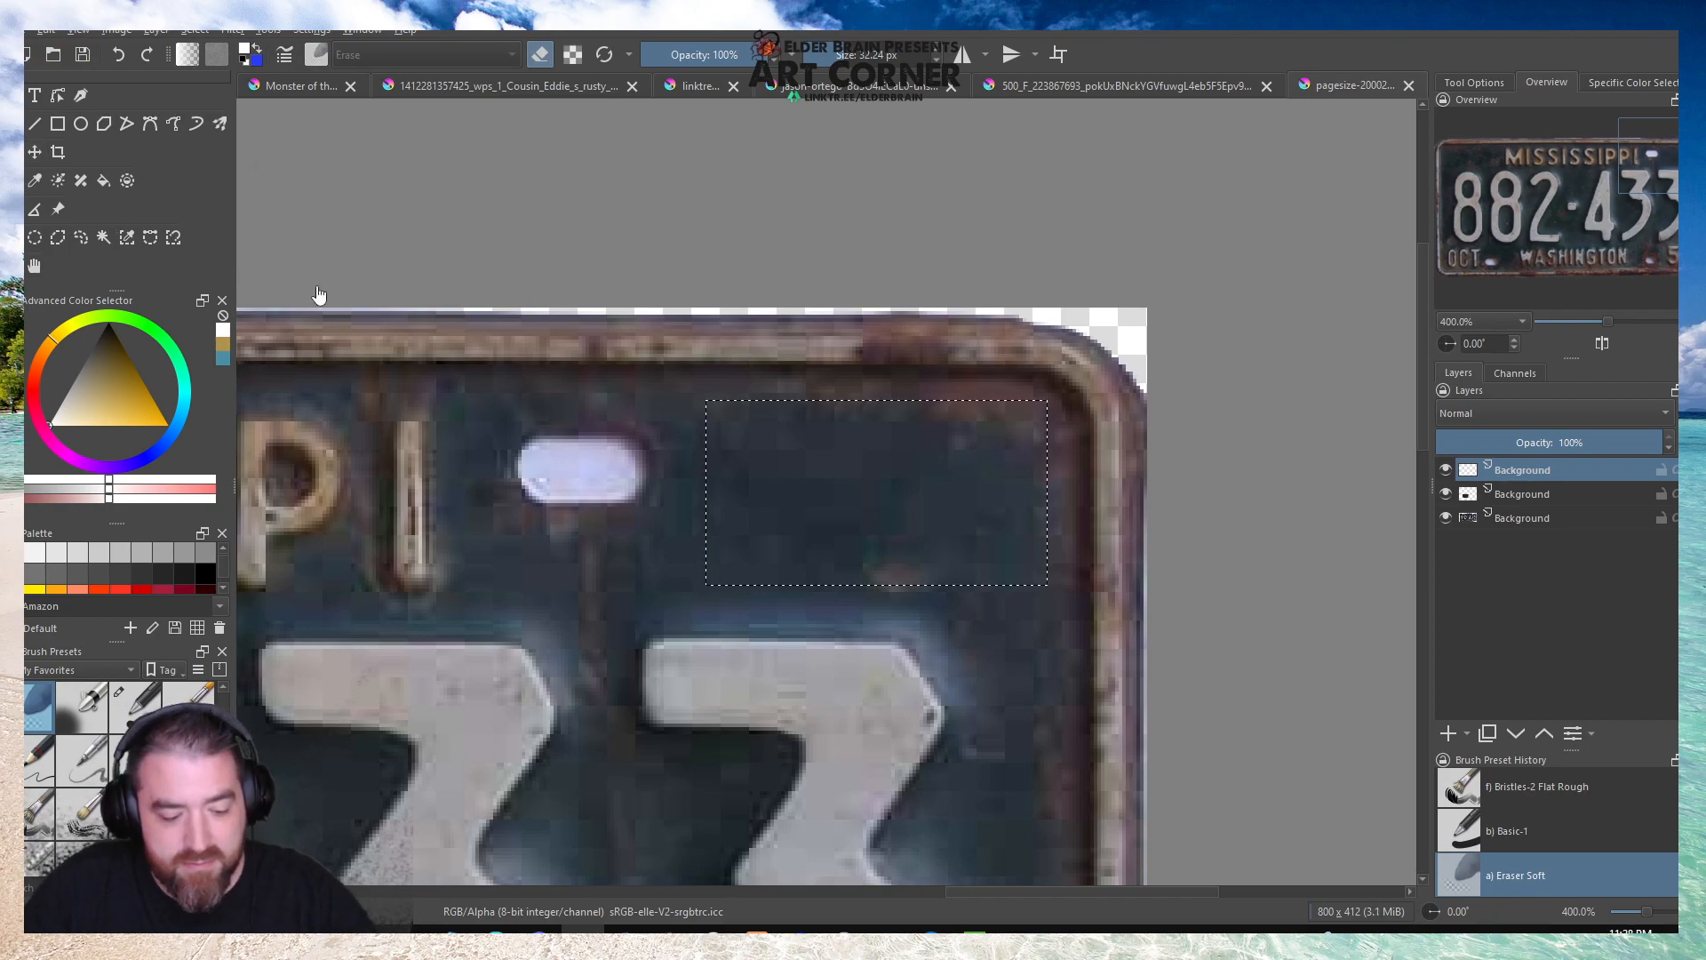
key("ctrl+alt+j")
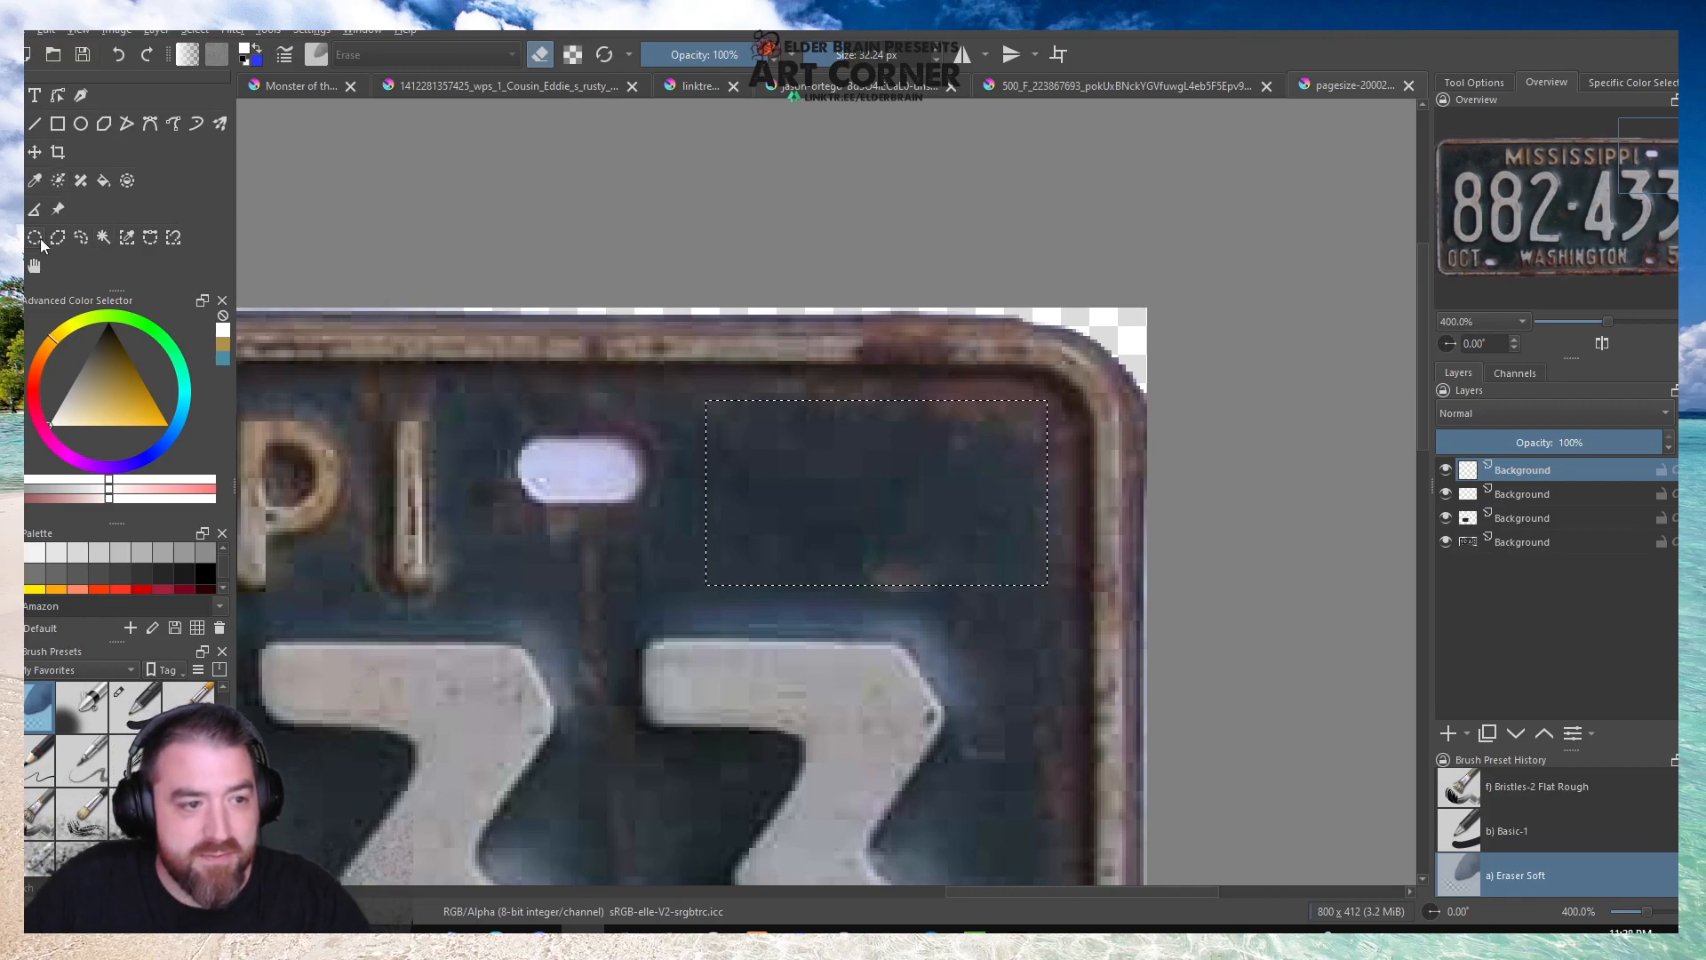
left_click(588, 378)
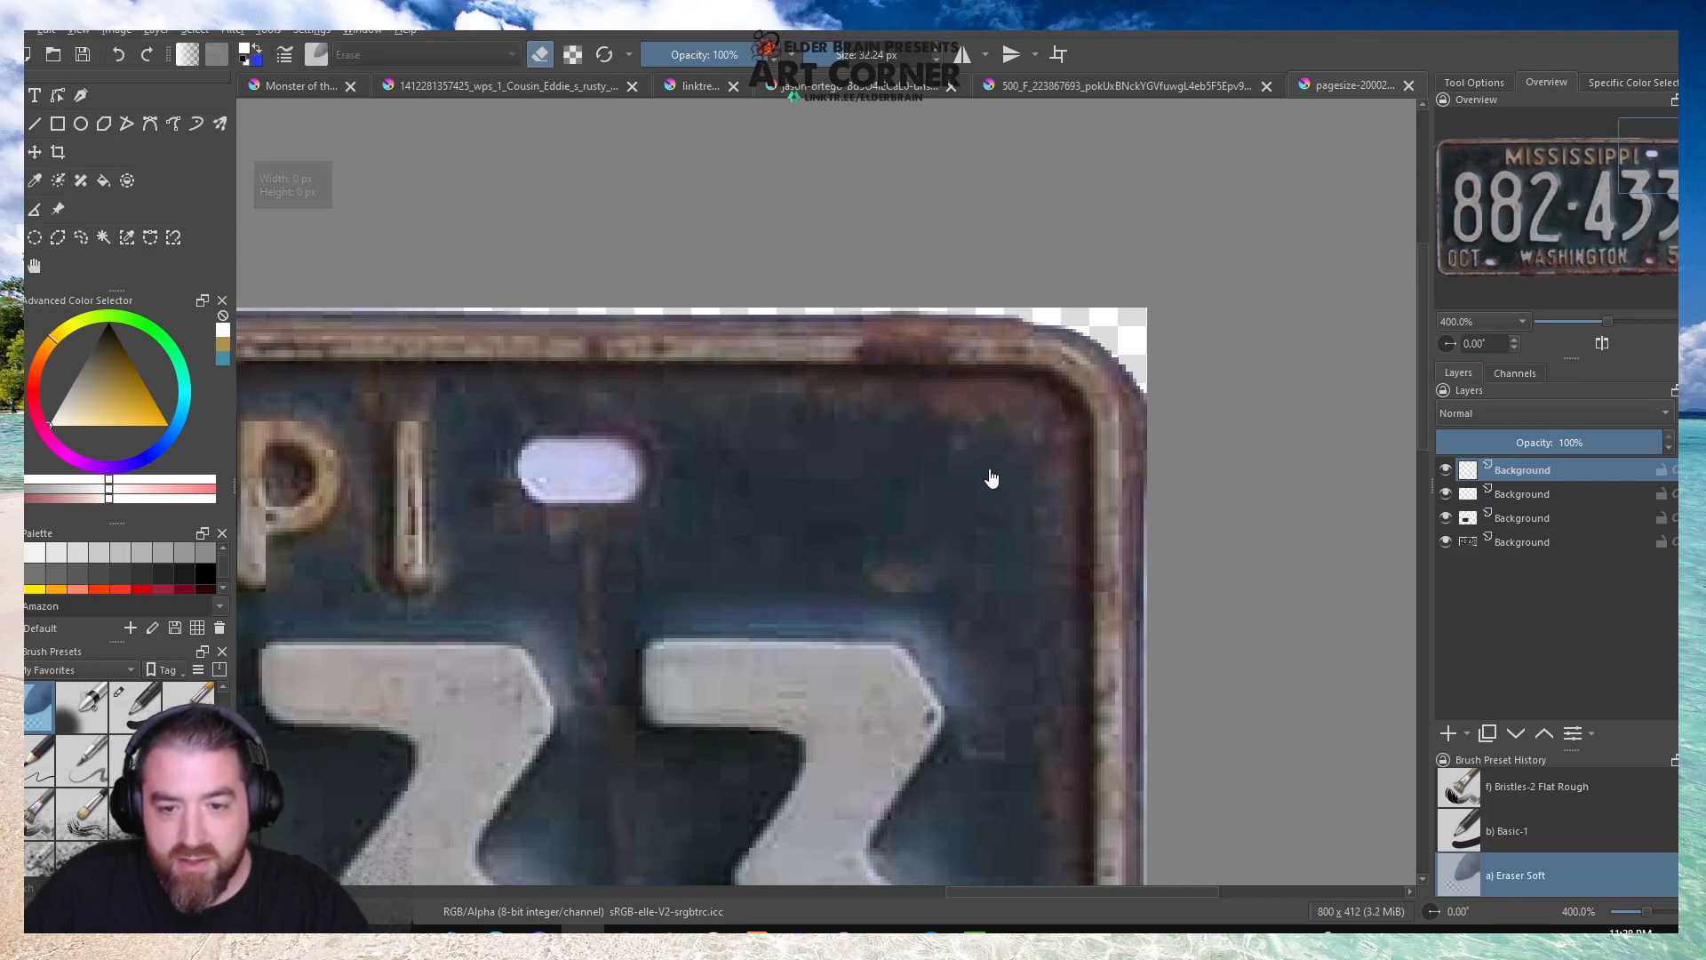
key("ctrl+t")
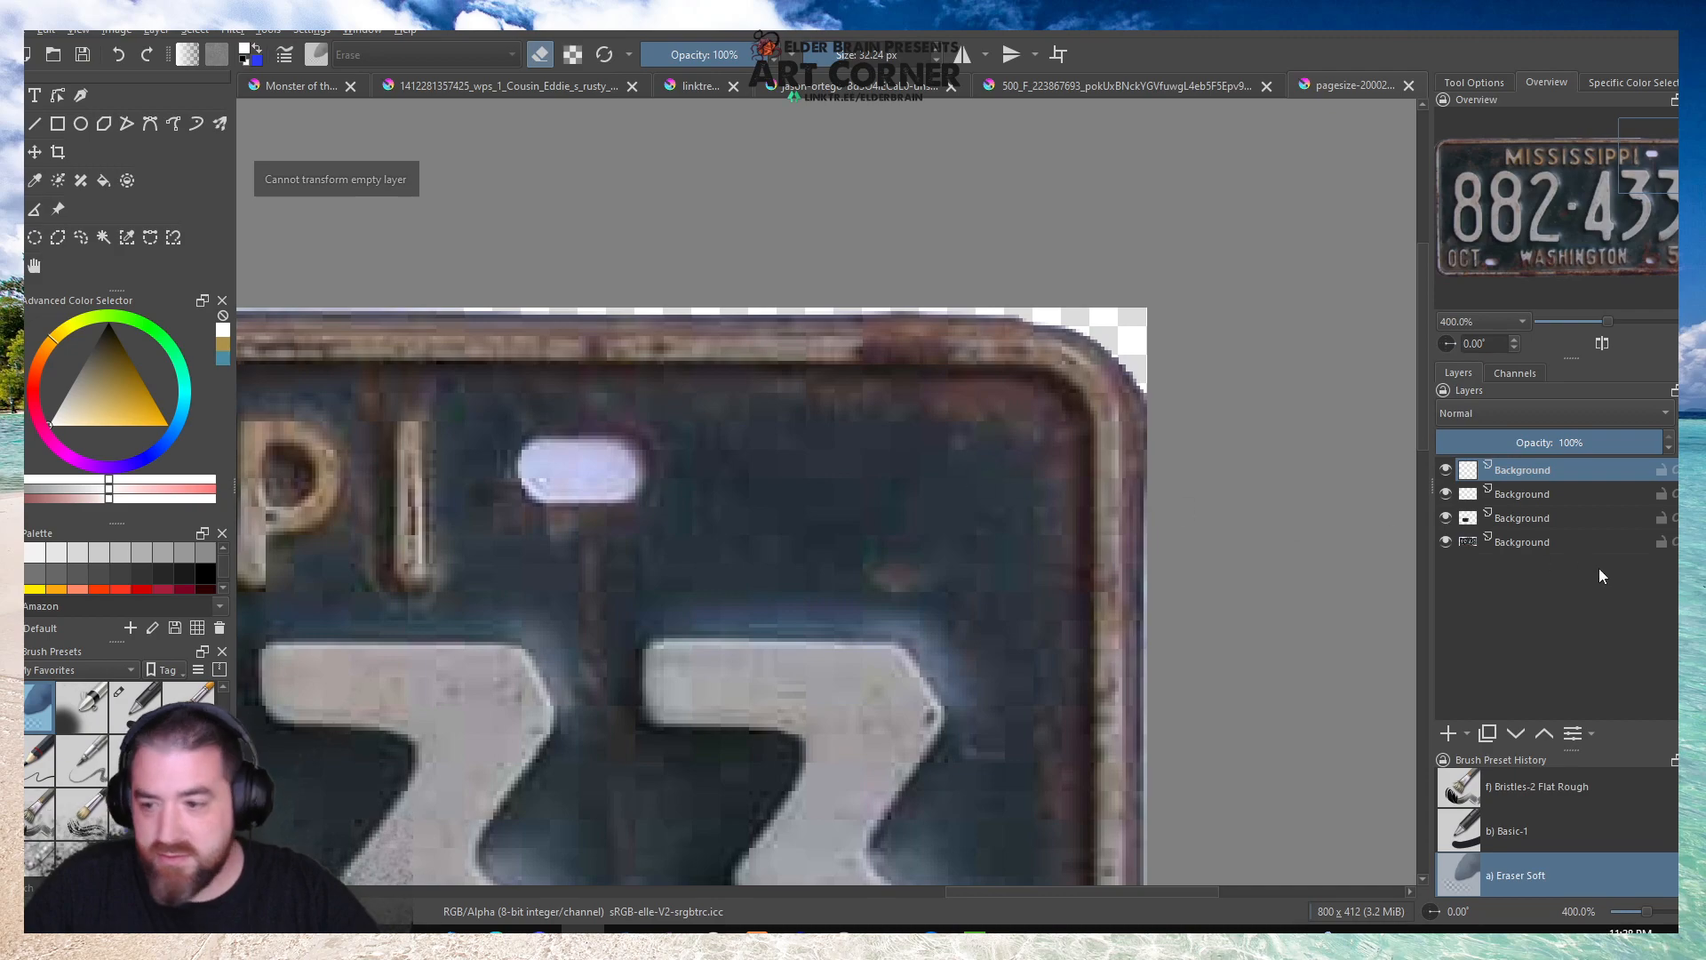
Remove the two empty patch layers from the top of the layer stack.
left_click(1504, 517)
left_click(1516, 543)
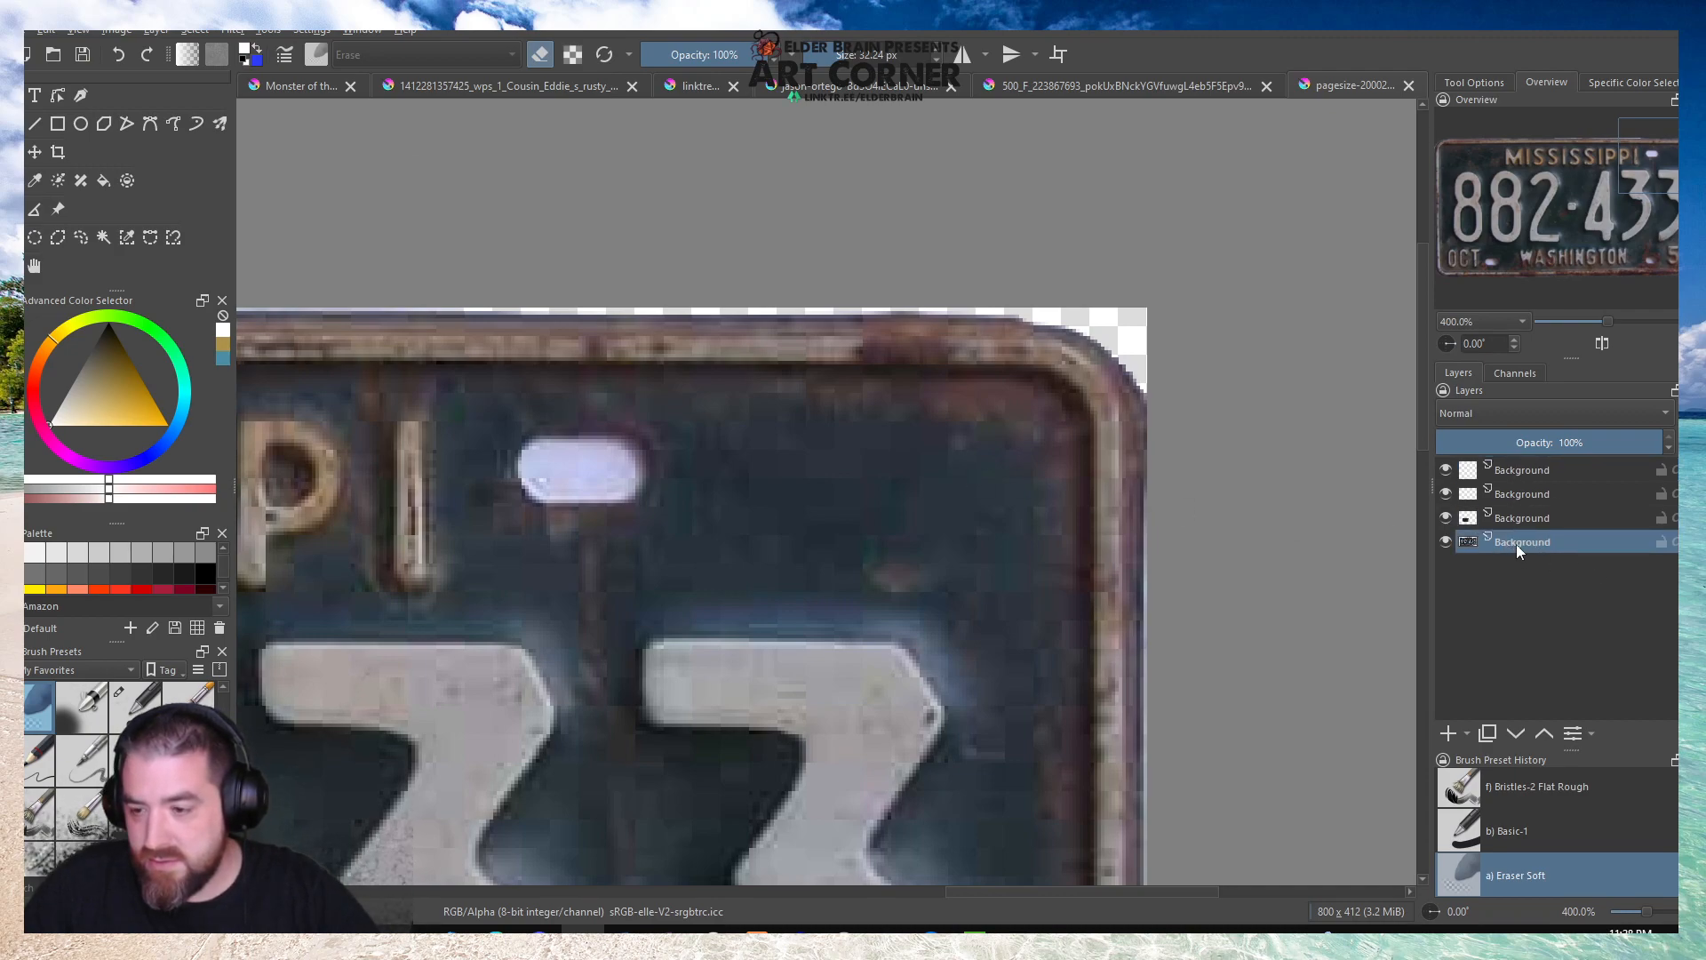
right_click(1519, 473)
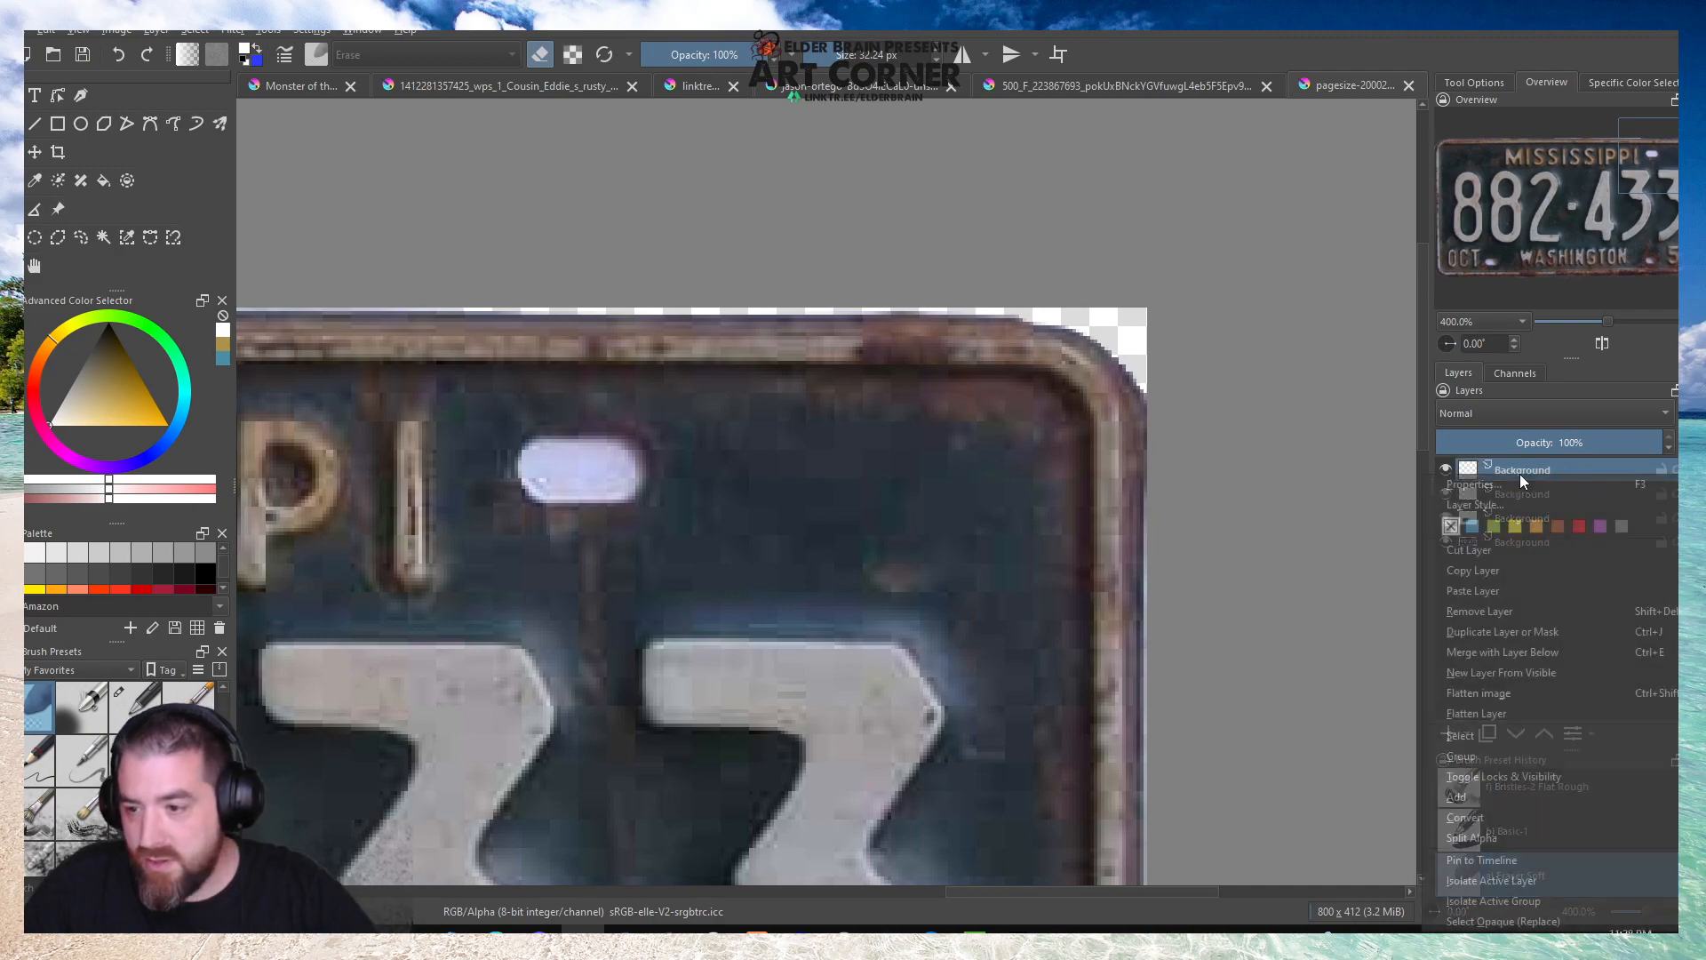
left_click(1482, 589)
left_click(1446, 470)
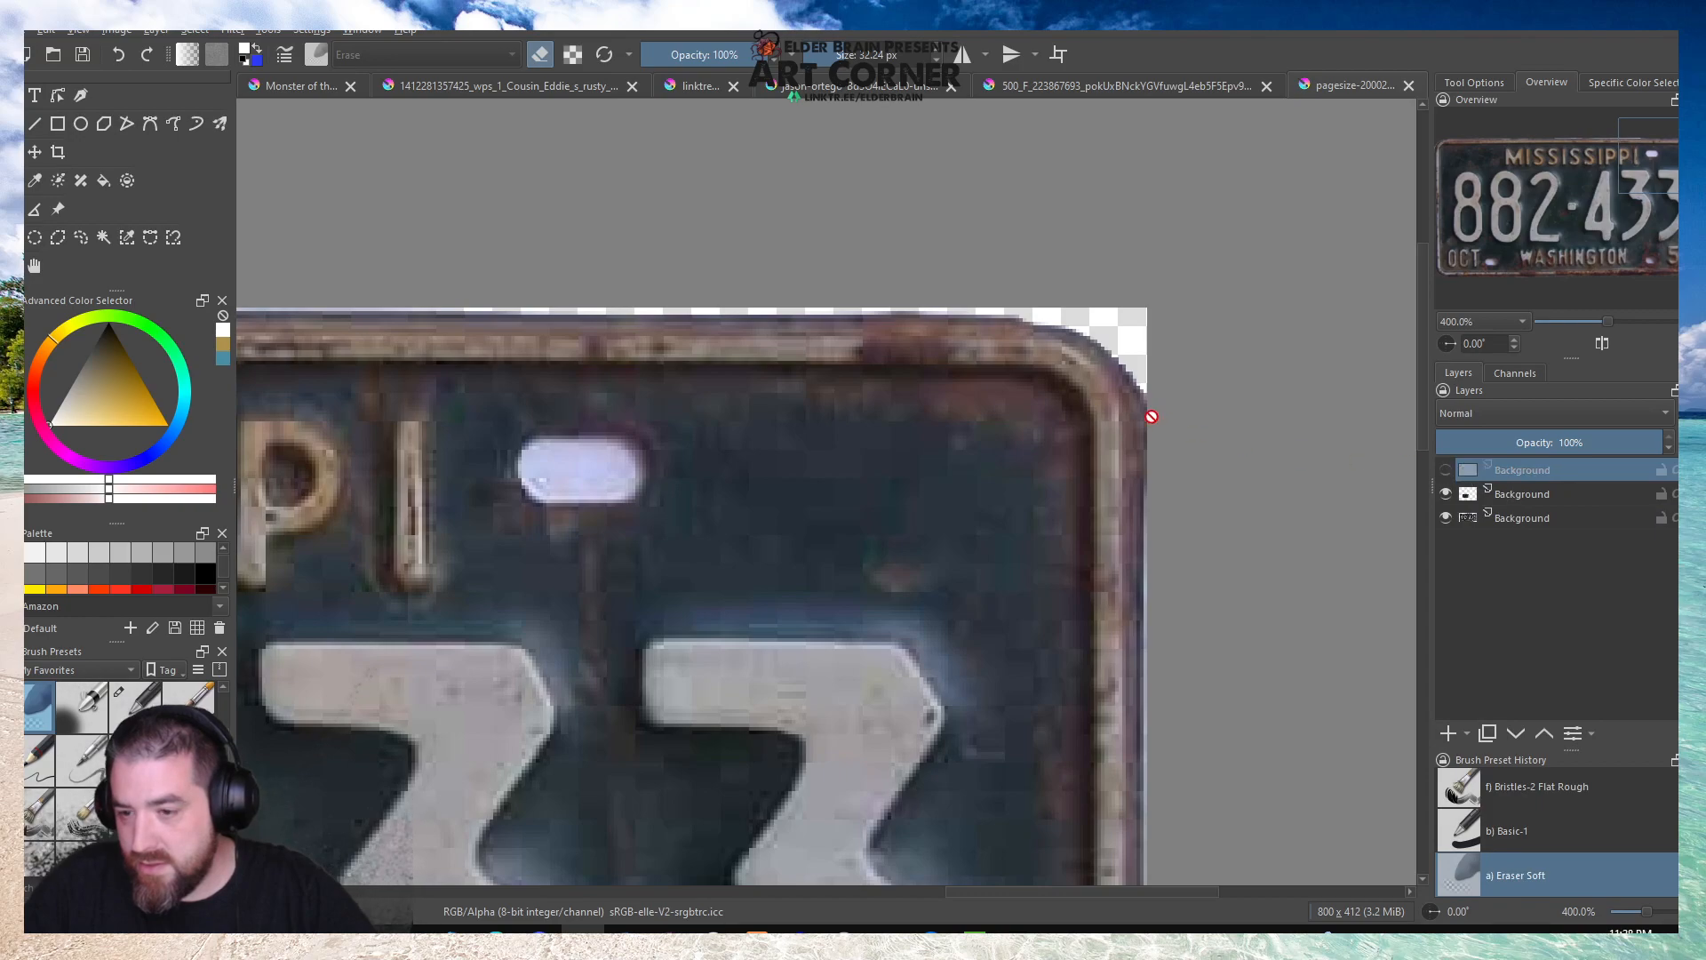
scroll(1153, 413, "down", 4)
scroll(1152, 413, "up", 1)
right_click(1543, 470)
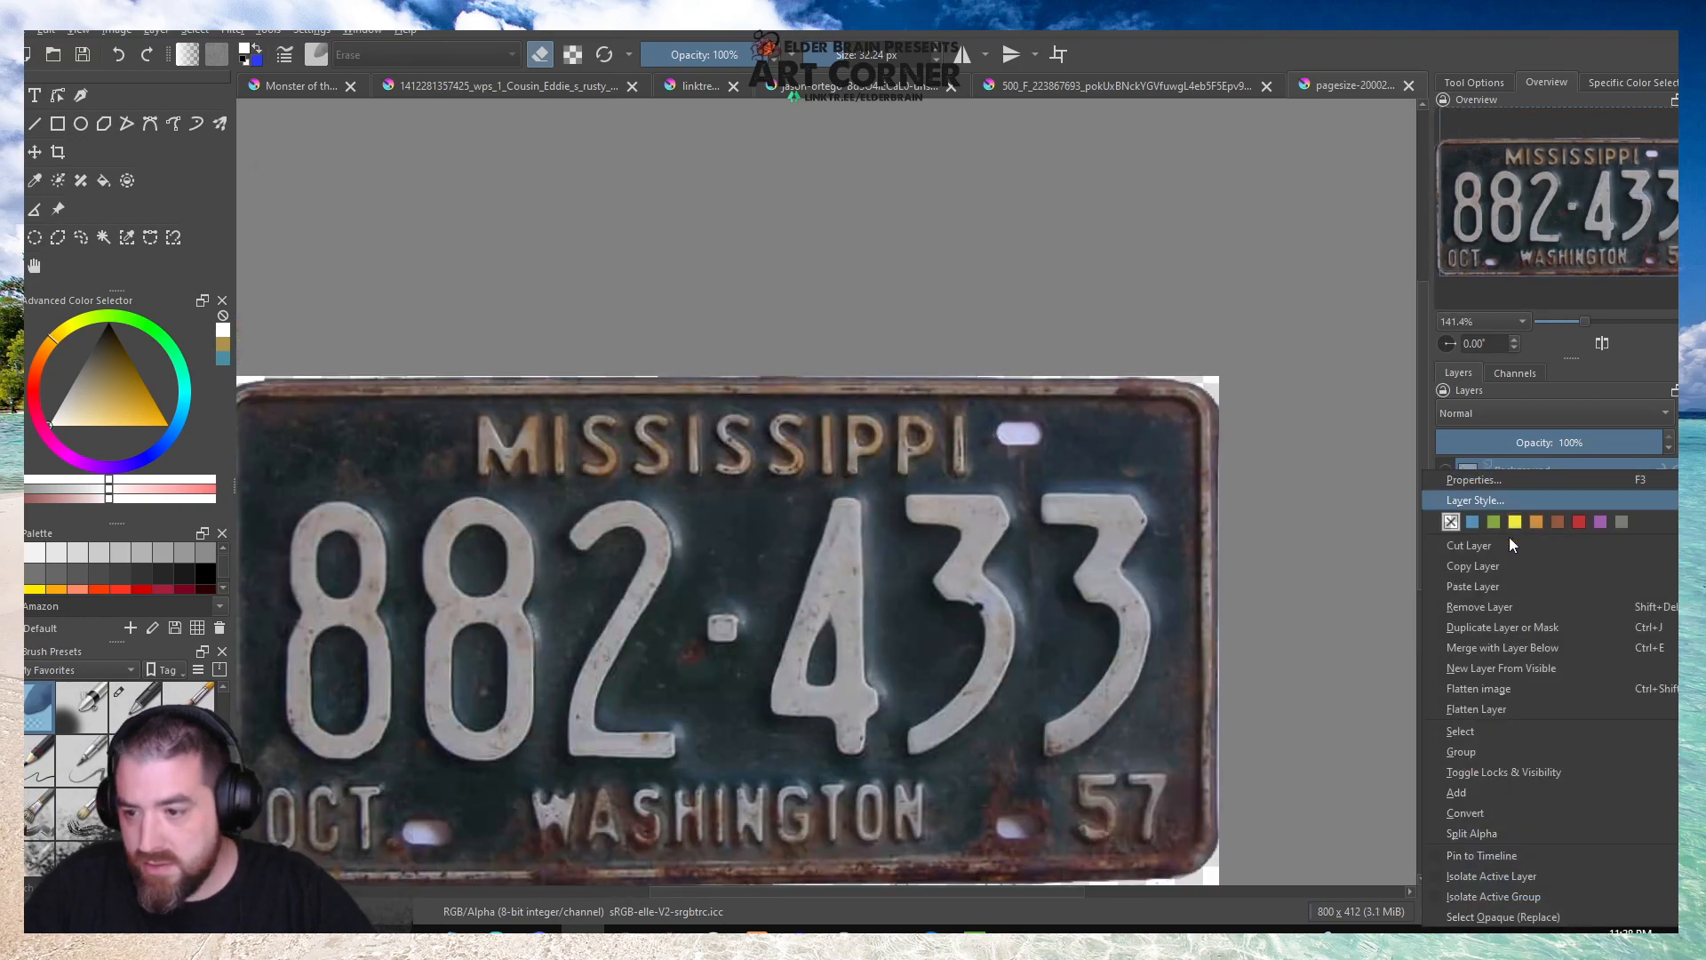
left_click(1497, 599)
Copy a patch about 104 by 59 px from the bottom plate layer, move it over the upper-right bolt hole and soften its edges.
left_click(1505, 494)
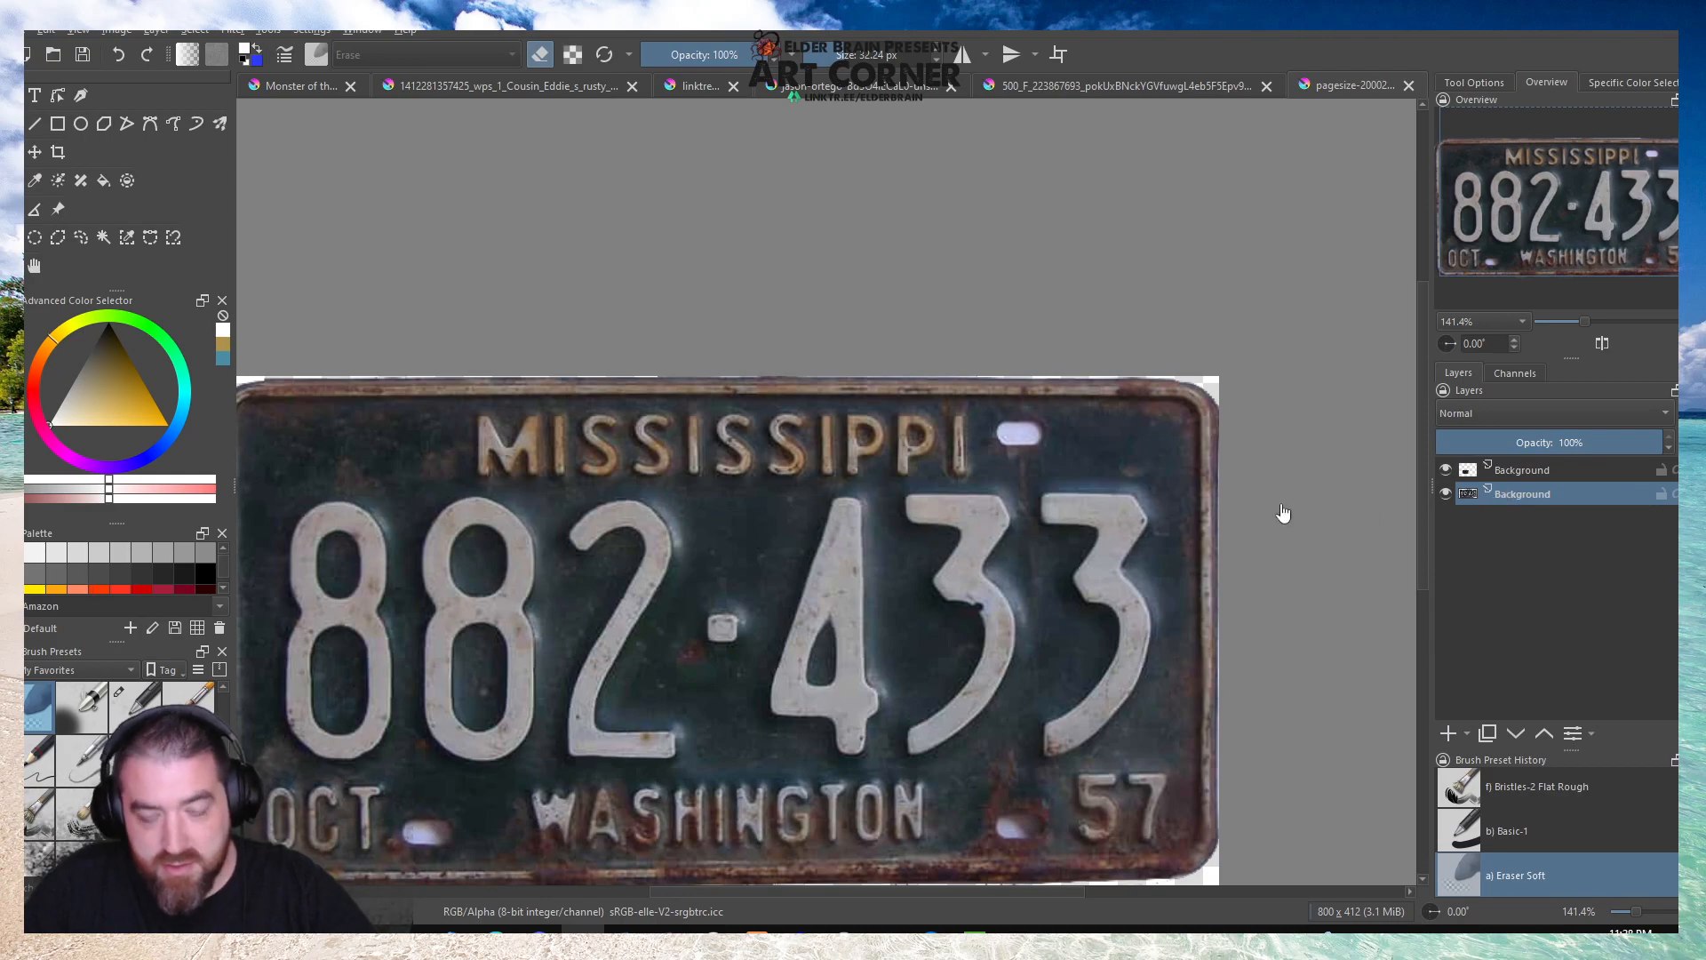
scroll(1208, 488, "up", 2)
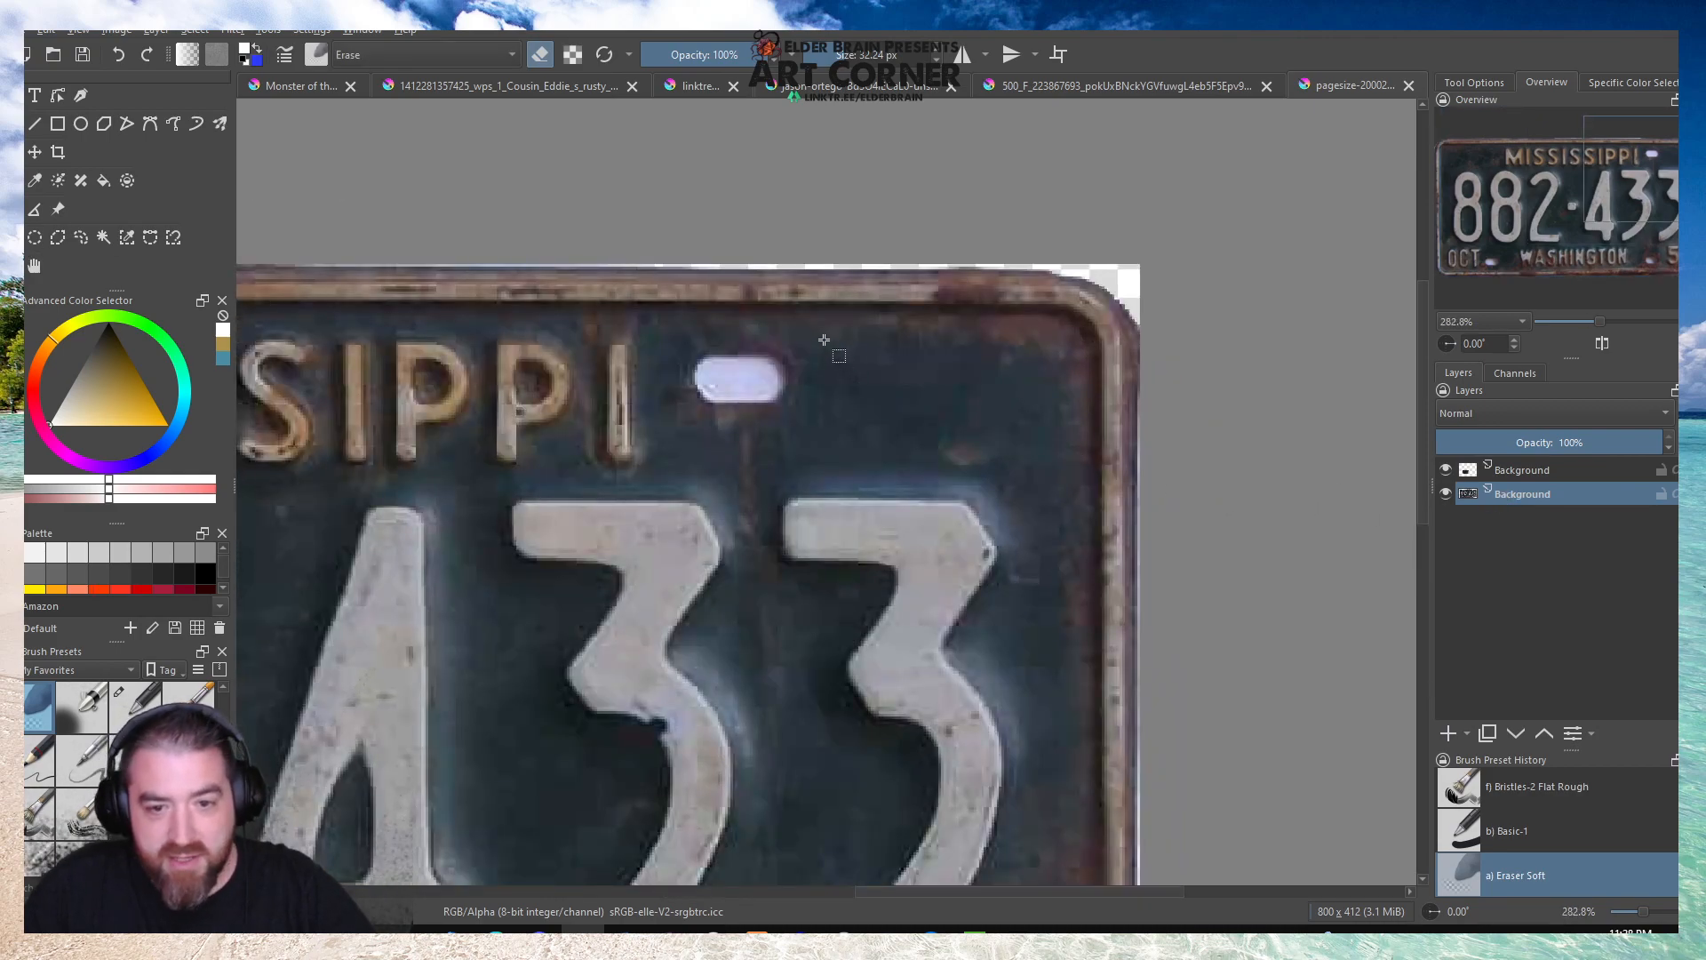
left_click_drag(806, 321, 1069, 469)
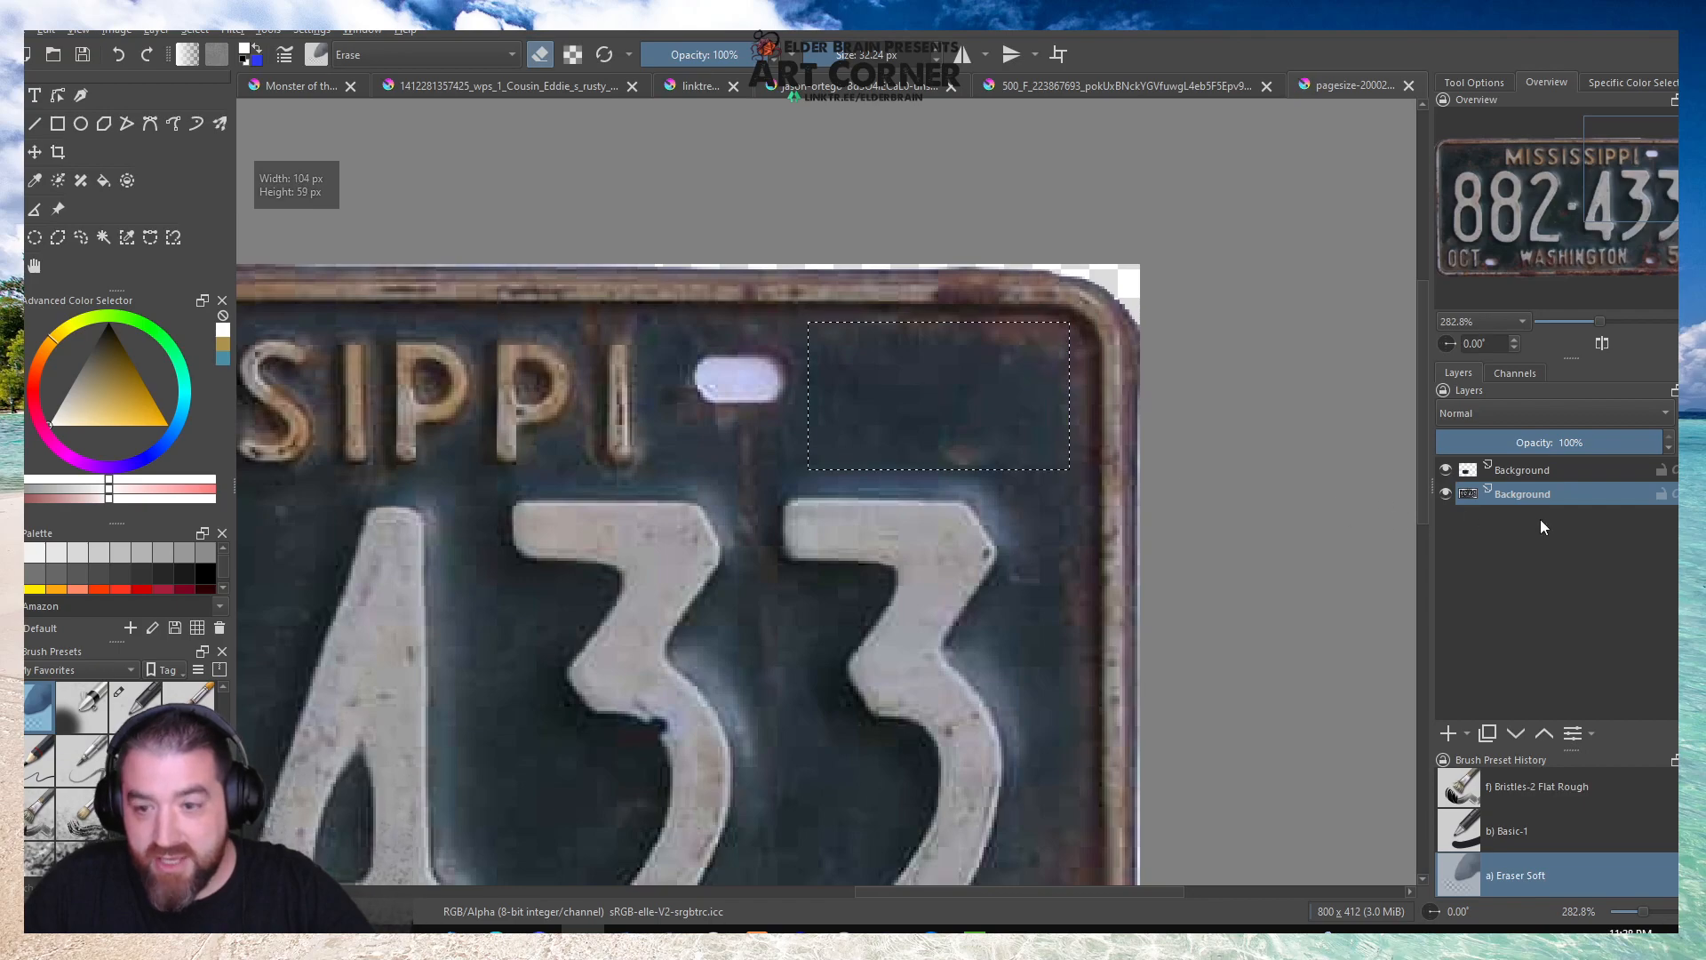
key("ctrl+alt+j")
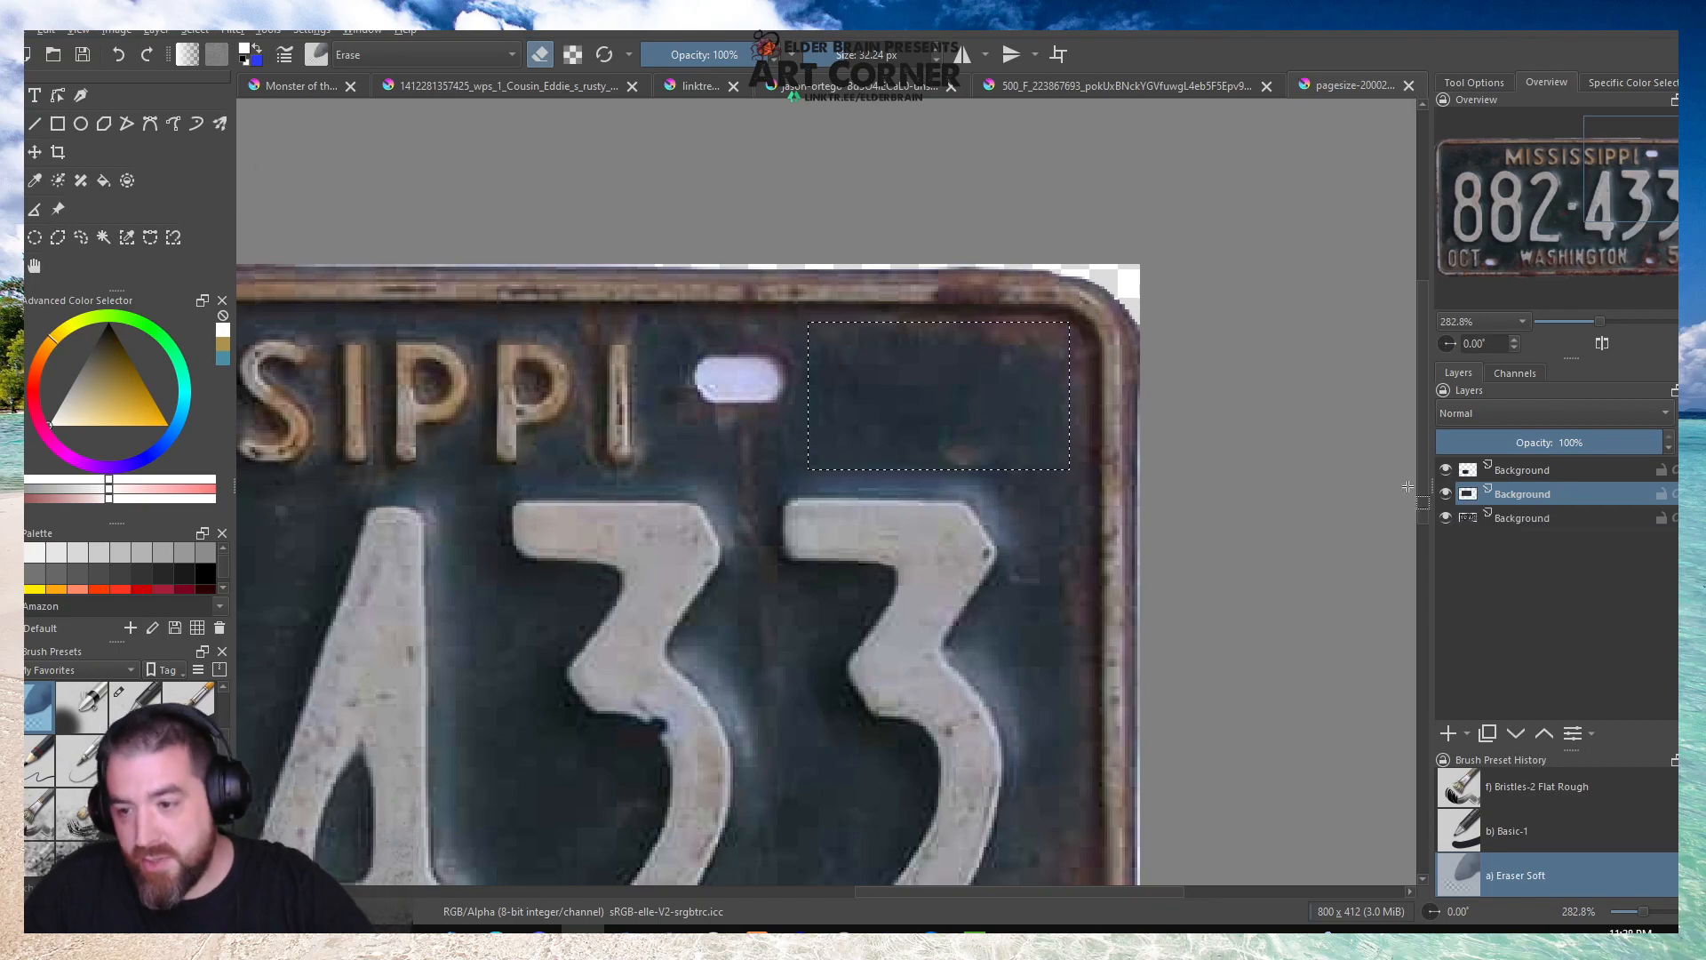
left_click(258, 281)
key("ctrl+t")
left_click_drag(971, 373, 825, 369)
key("b")
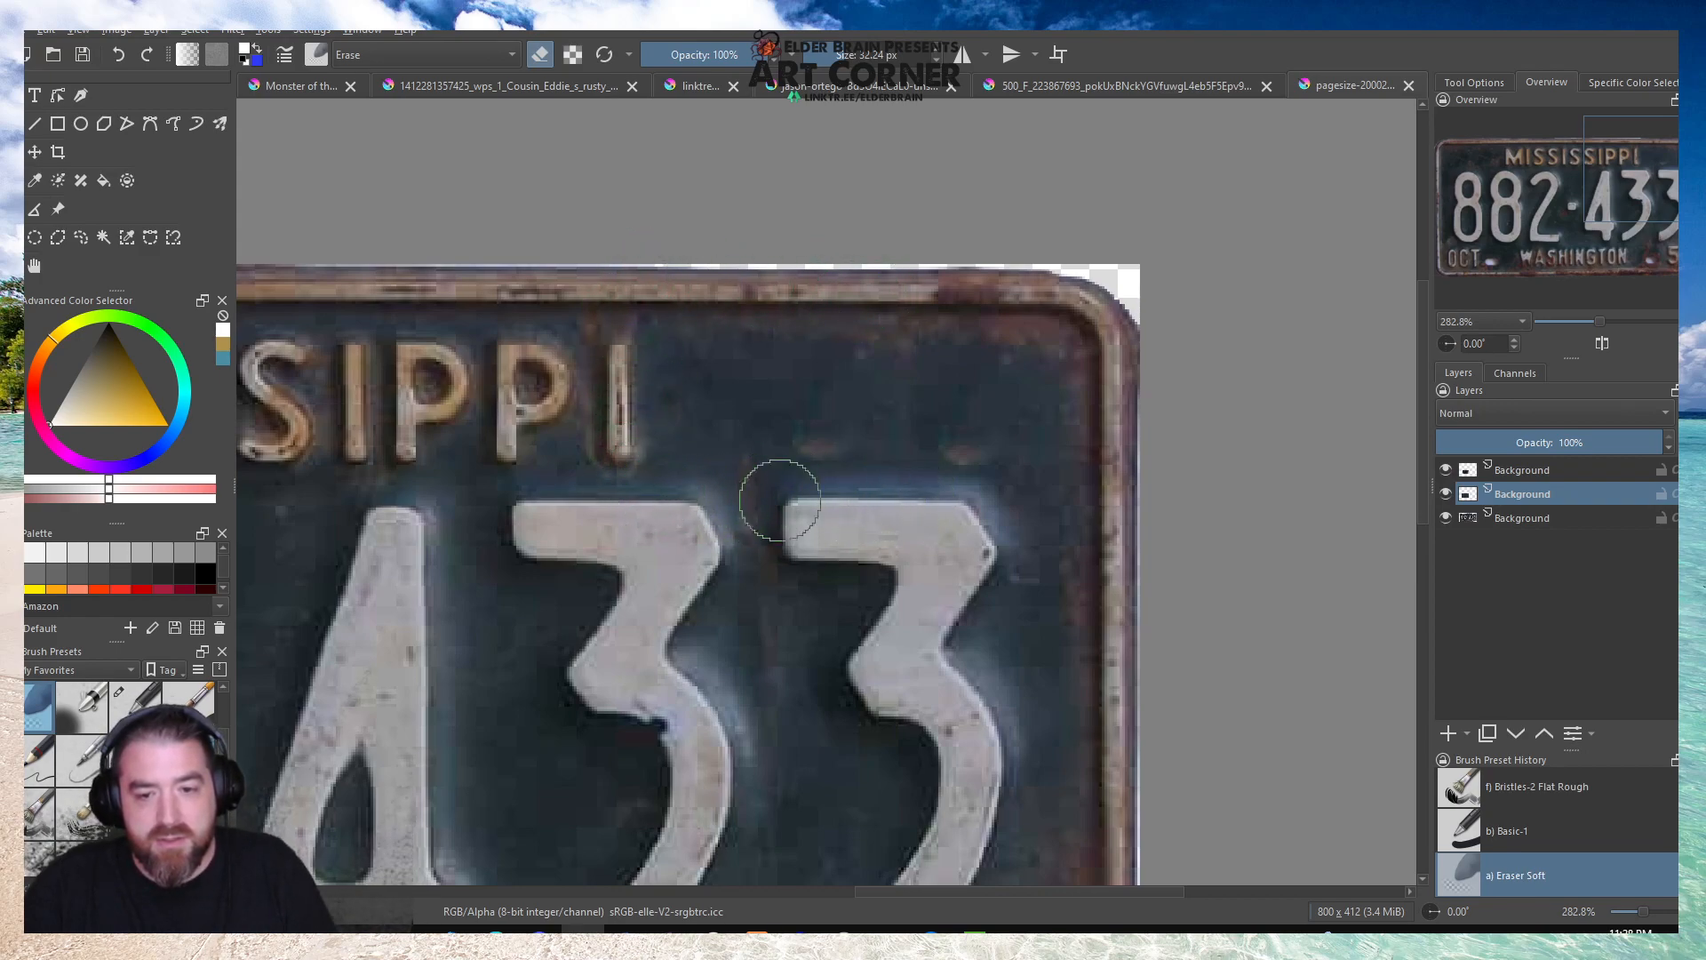
Copy a patch about 52 by 46 px from the plate layer above the lower-right bolt hole onto a new layer.
scroll(968, 367, "down", 1)
scroll(1031, 312, "down", 2)
scroll(969, 511, "up", 5)
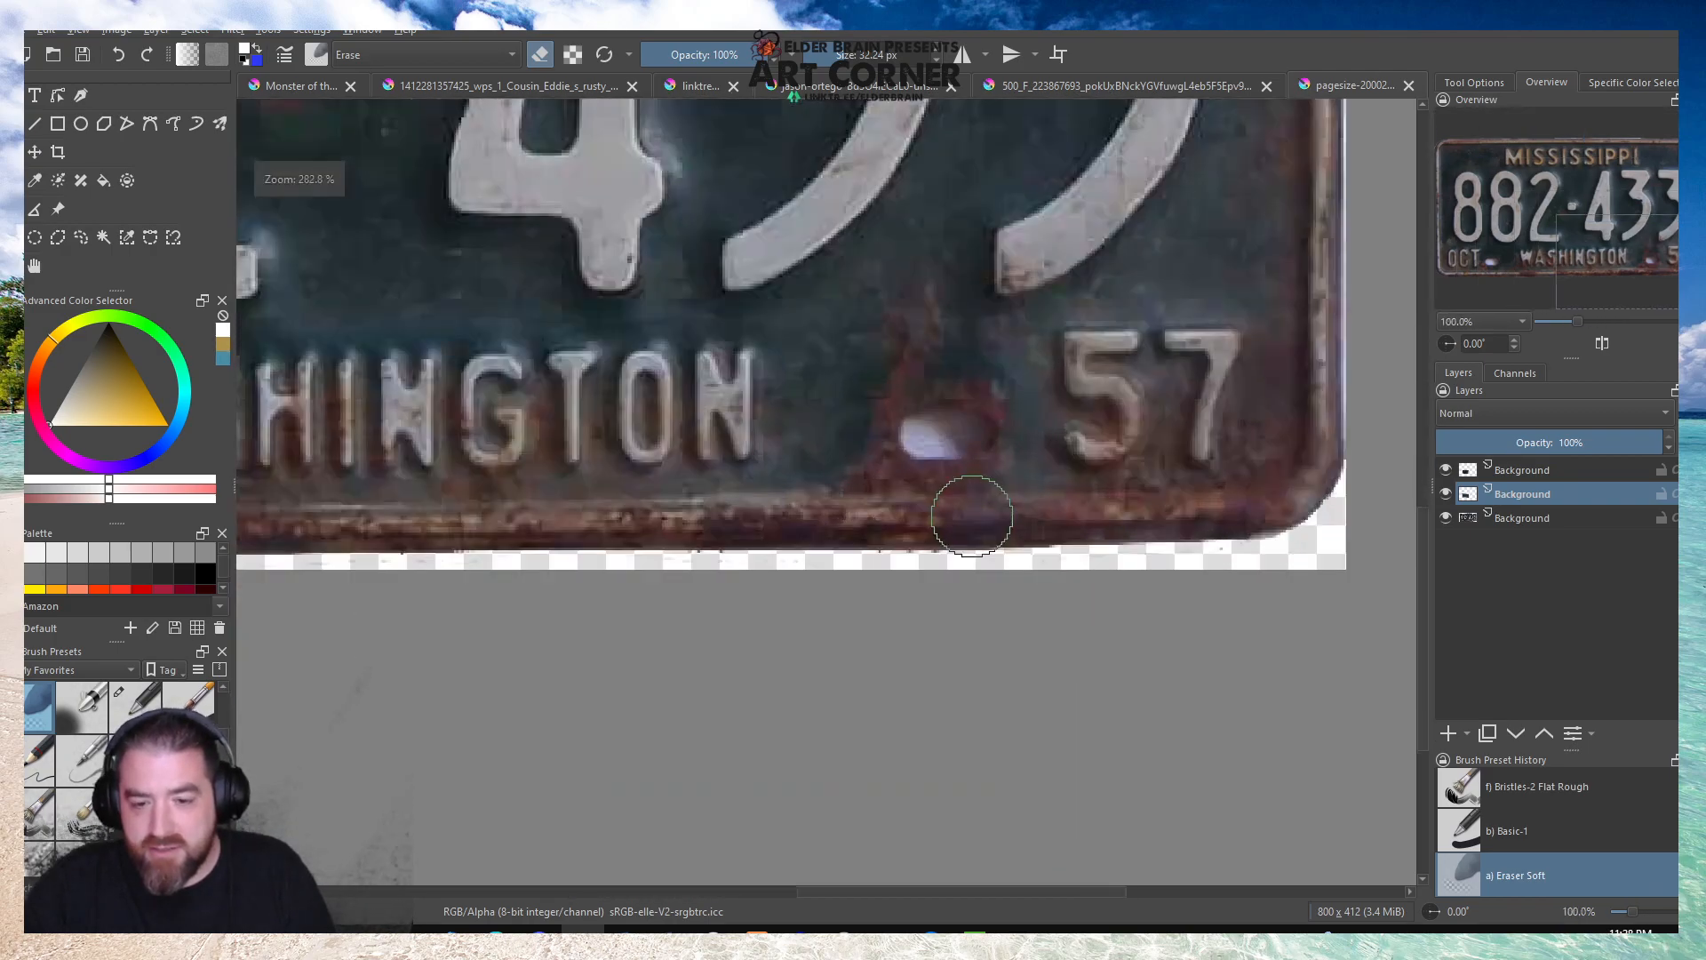
scroll(949, 538, "down", 2)
scroll(946, 533, "up", 2)
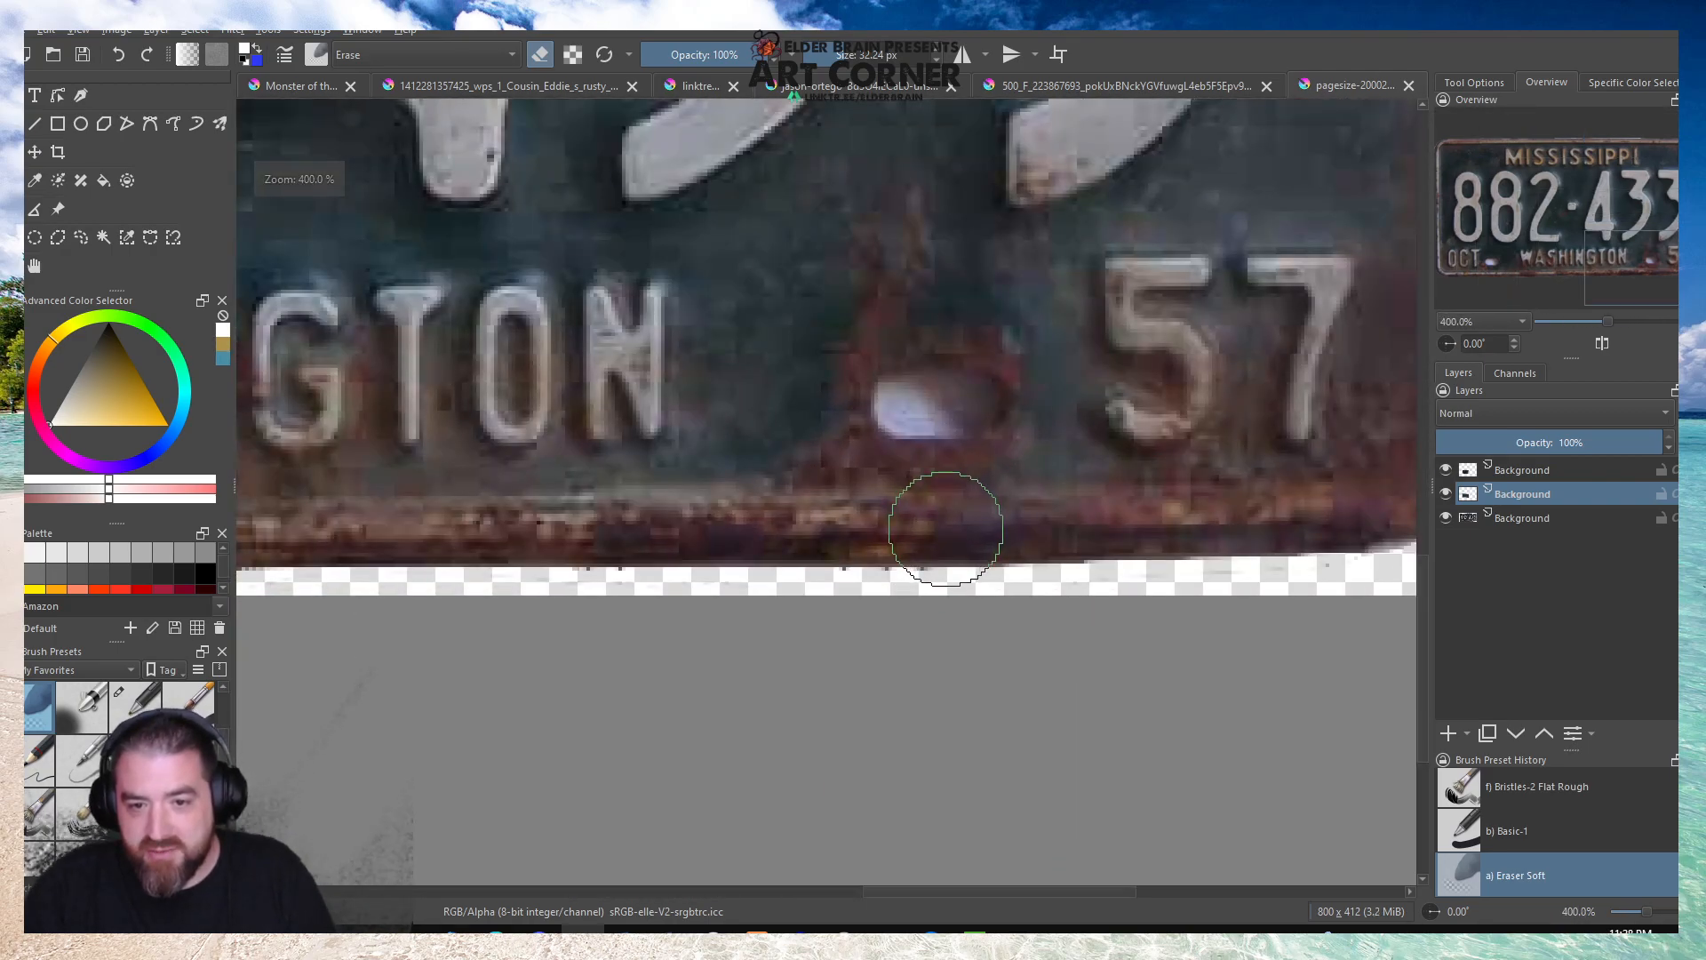
scroll(943, 529, "down", 2)
scroll(943, 530, "down", 2)
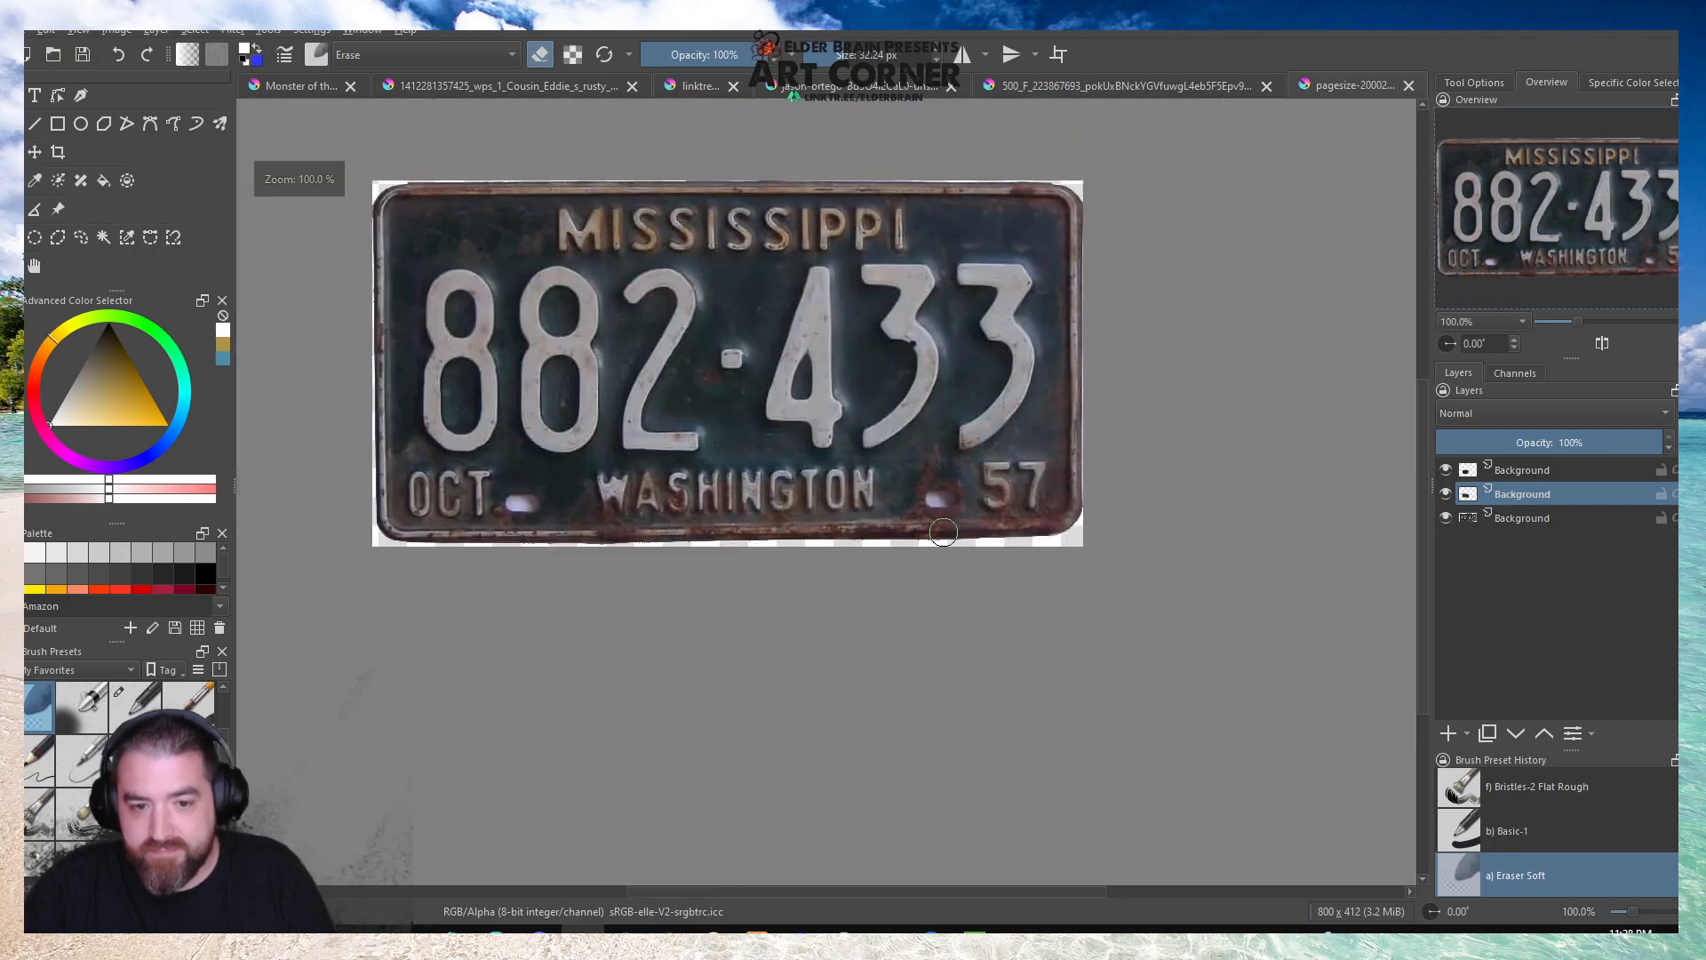
scroll(943, 532, "up", 5)
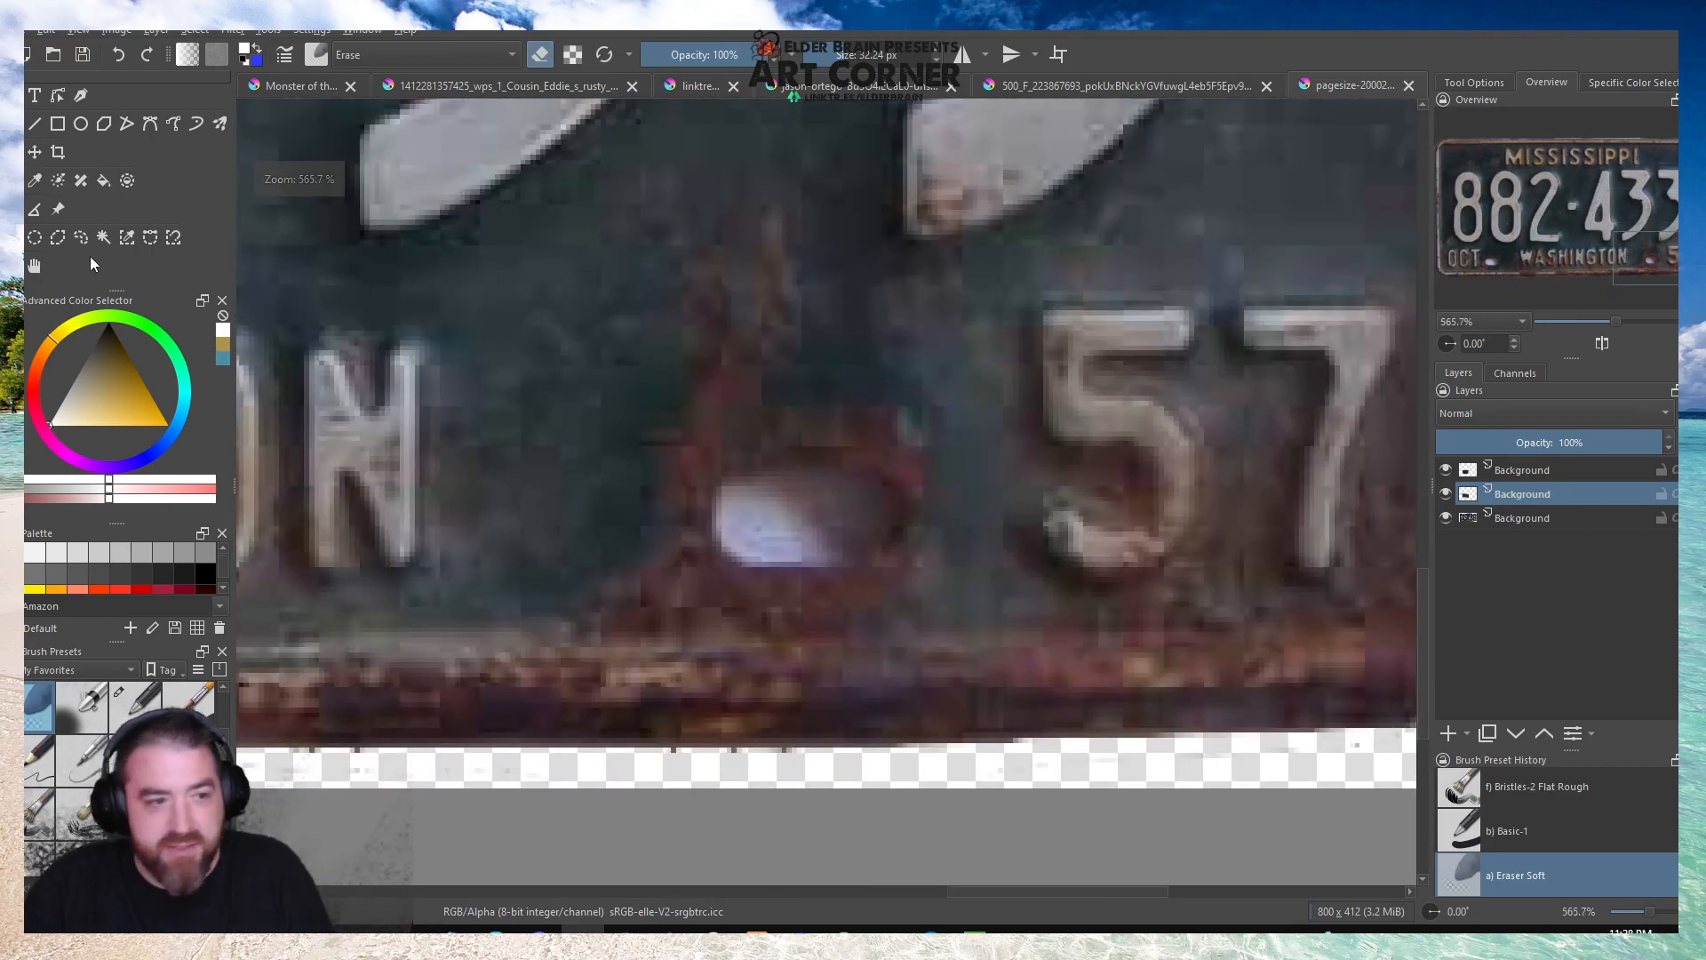
left_click(1530, 524)
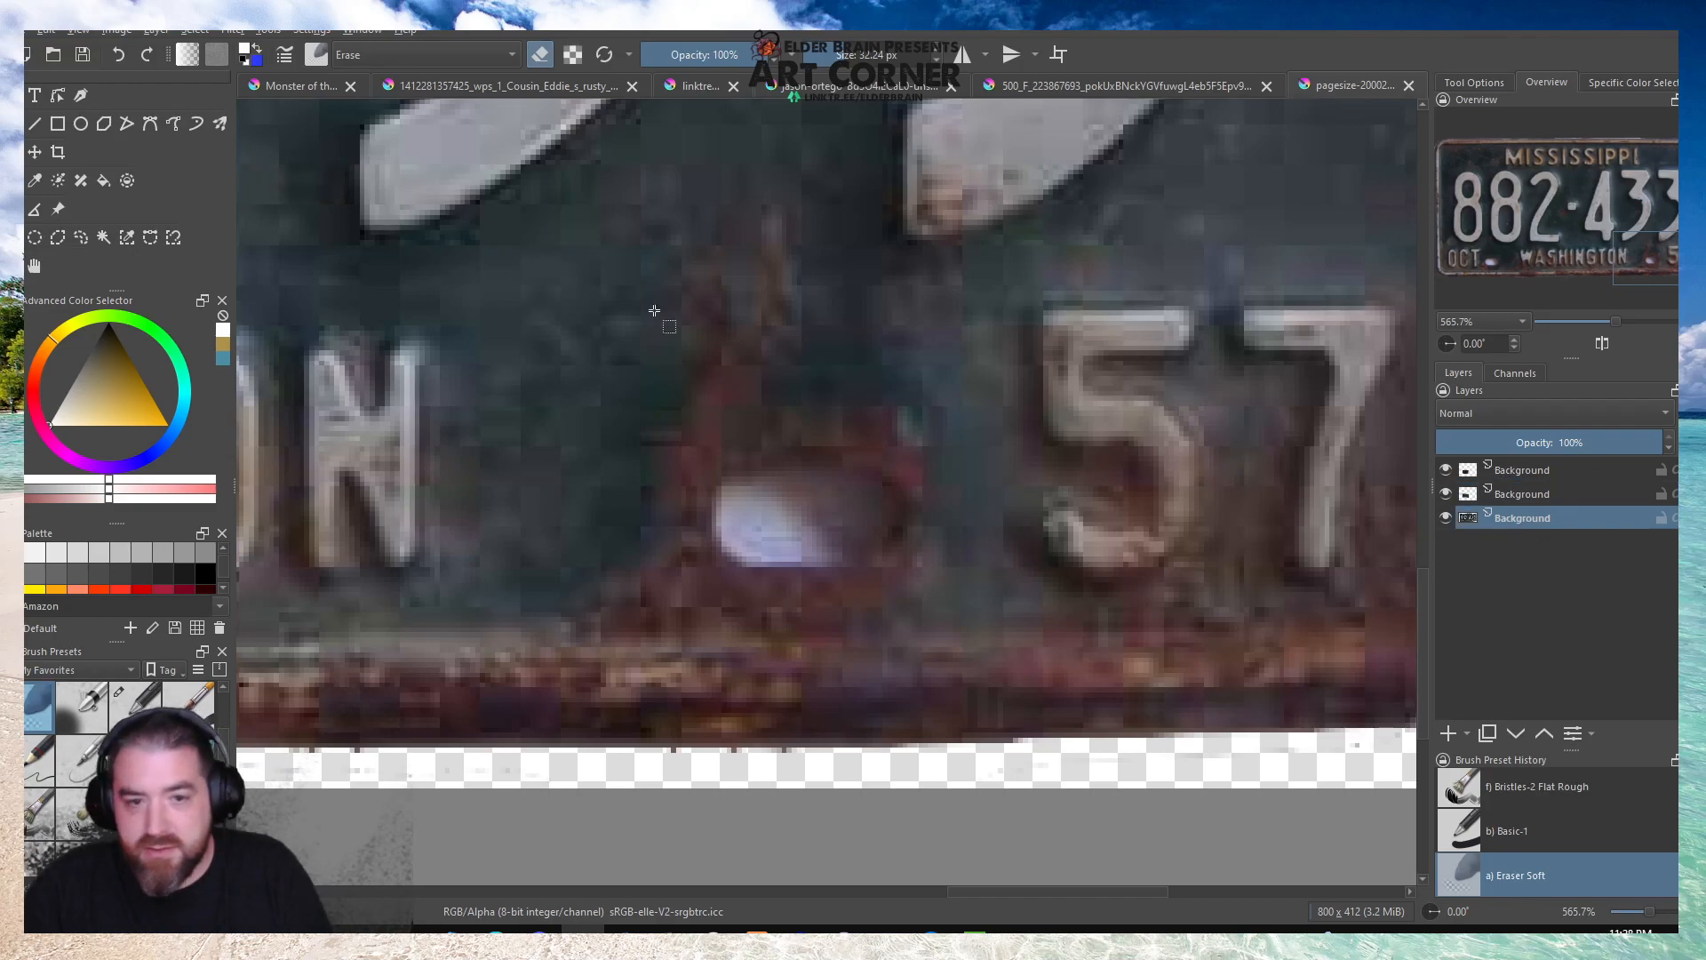
left_click_drag(610, 184, 872, 416)
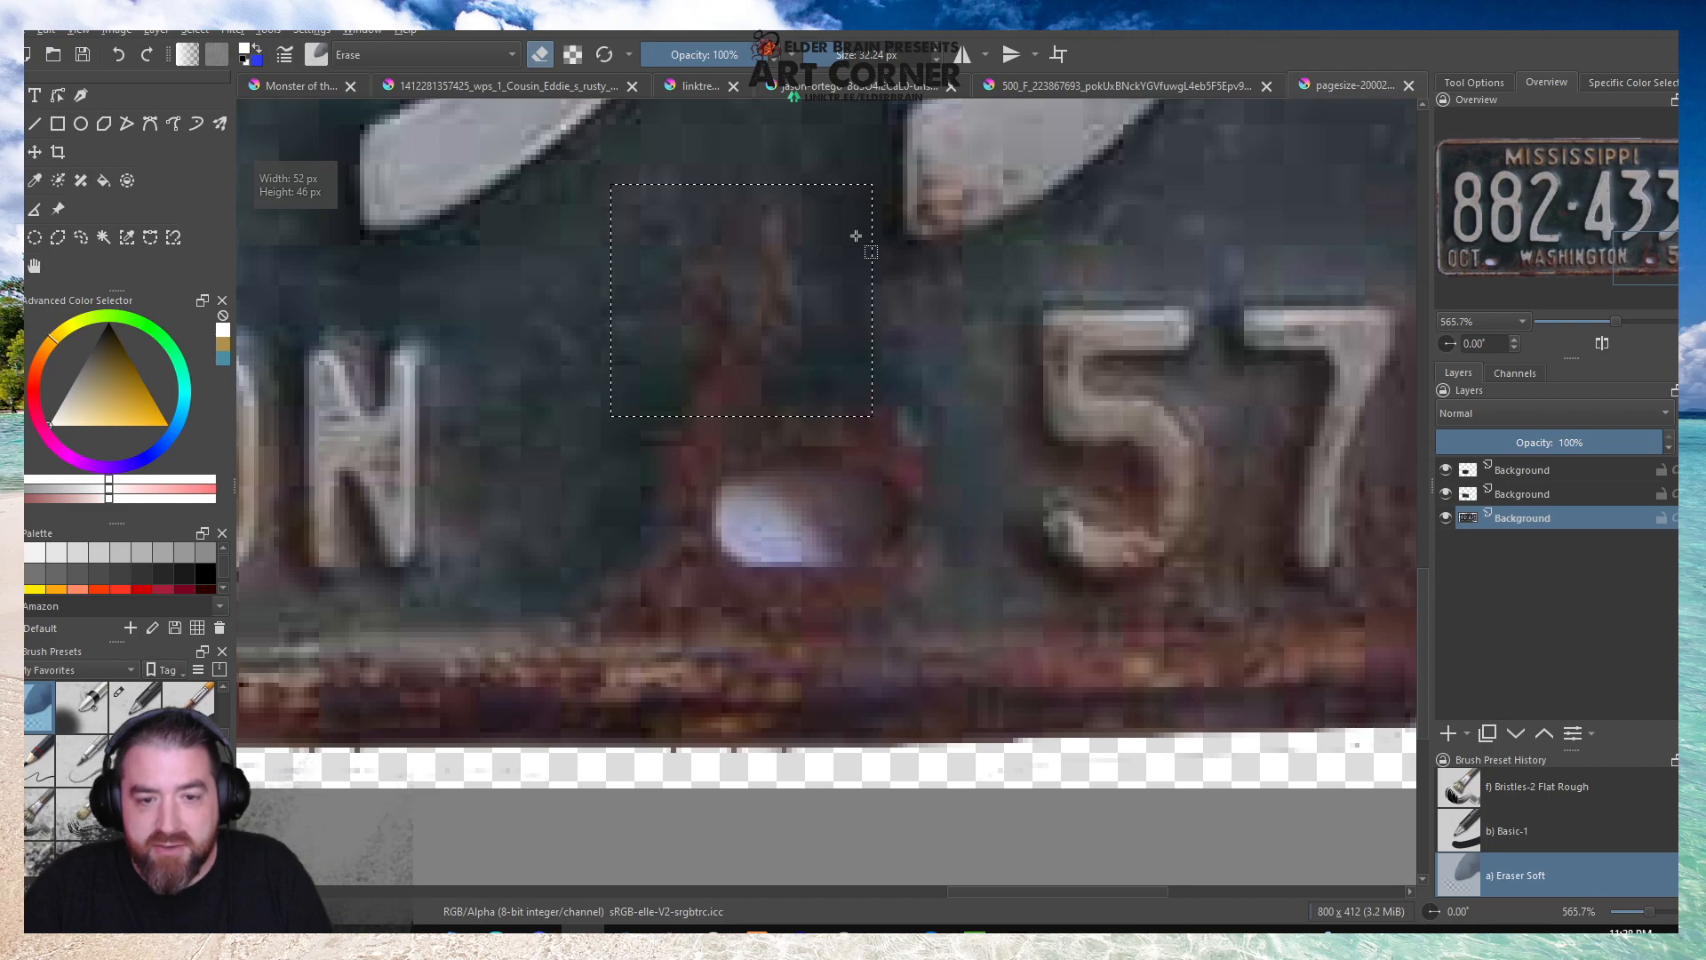
key("ctrl+c")
key("ctrl+v")
left_click(469, 222)
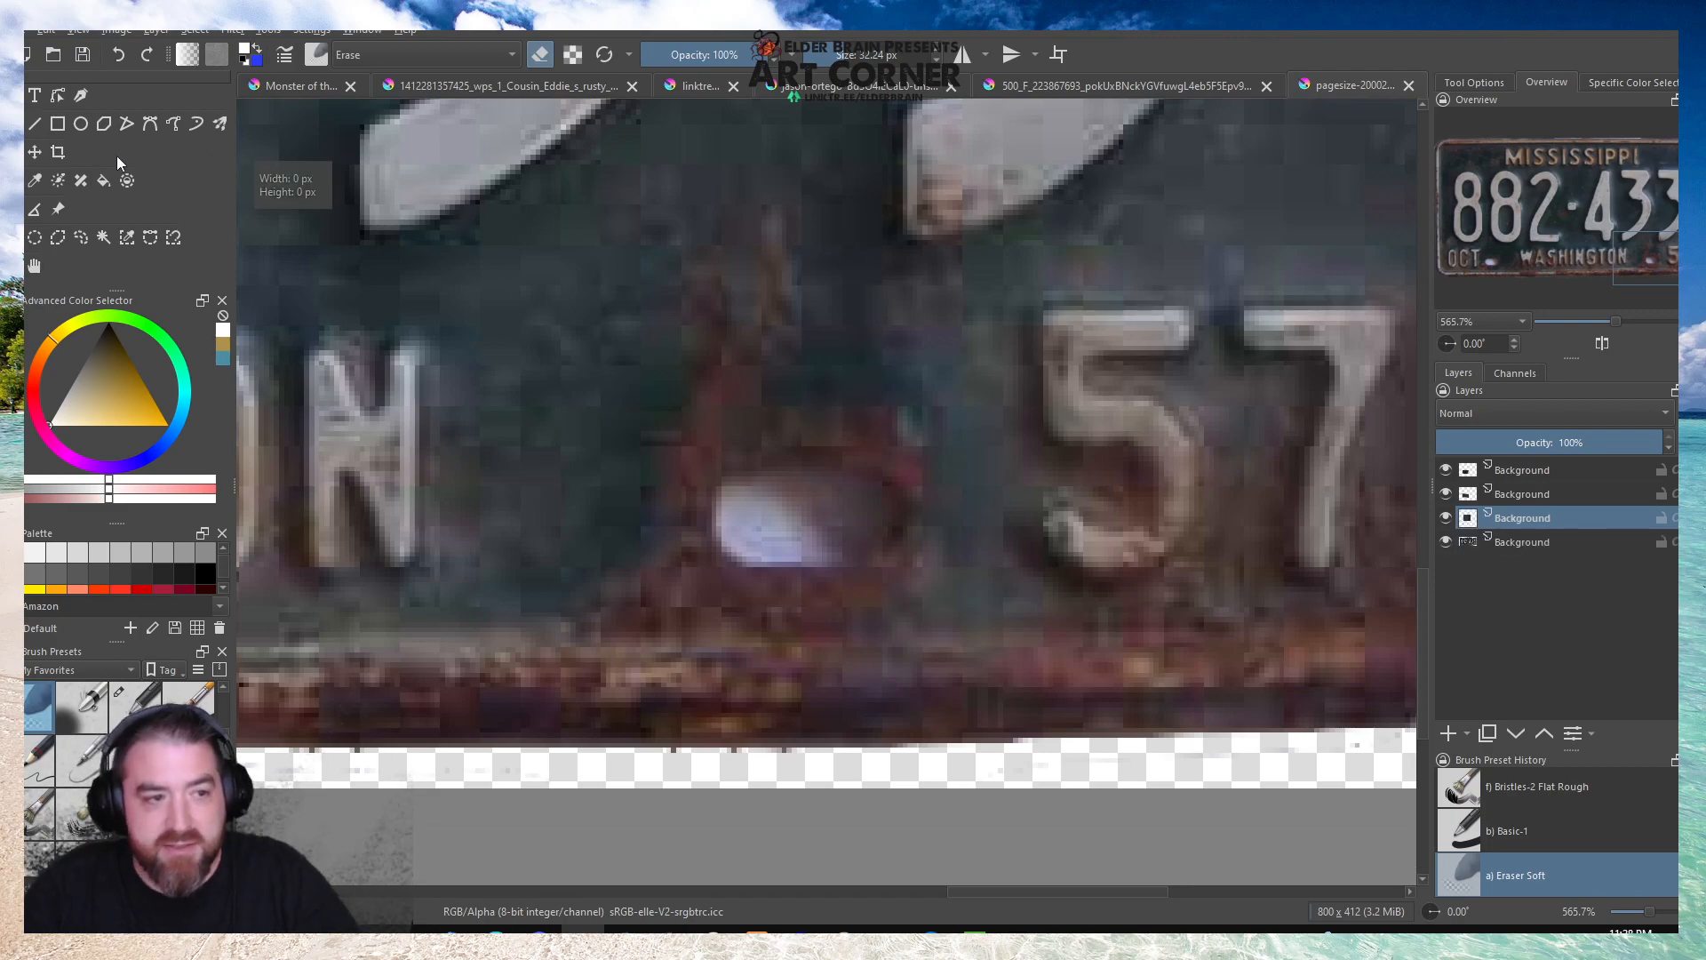
Move the copied patch down over the lower-right bolt hole and blend its edges with the soft eraser.
key("ctrl+t")
left_click_drag(664, 242, 729, 420)
key("b")
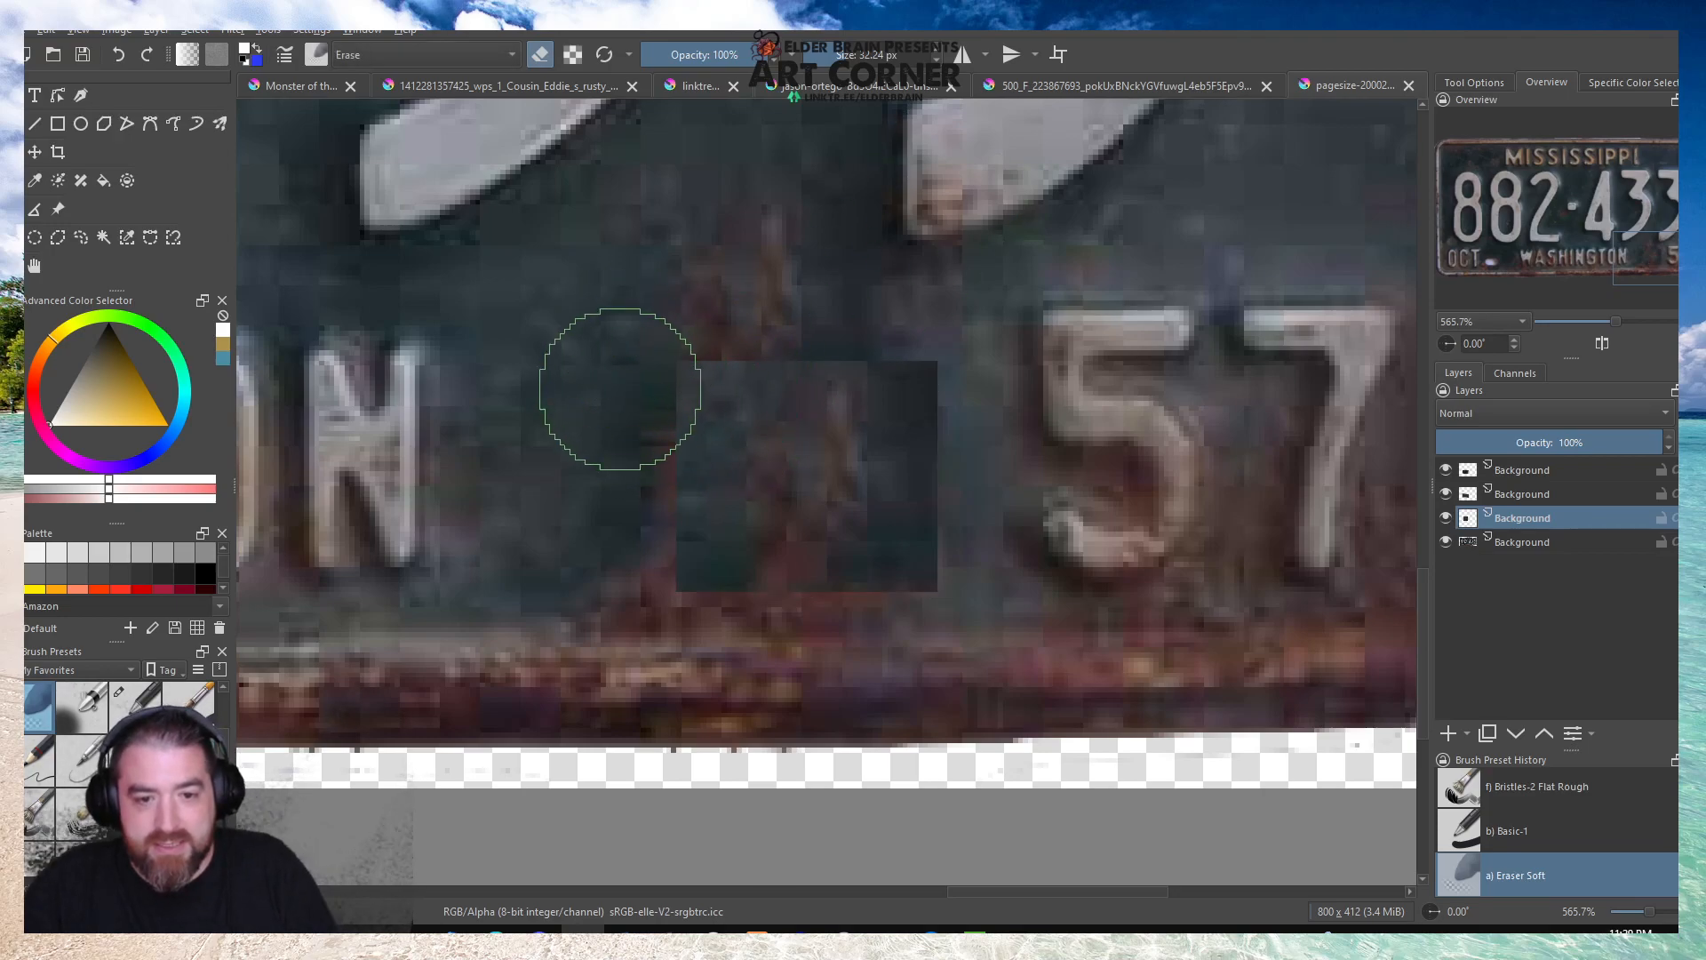
mouse_move(611, 526)
left_mouse_down()
mouse_move(639, 662)
mouse_move(828, 674)
mouse_move(692, 663)
mouse_move(914, 659)
mouse_move(679, 654)
mouse_move(839, 655)
mouse_move(958, 607)
mouse_move(972, 620)
mouse_move(991, 345)
mouse_move(994, 403)
mouse_move(854, 296)
mouse_move(929, 309)
mouse_move(674, 309)
mouse_move(986, 343)
mouse_move(706, 327)
mouse_move(663, 274)
left_mouse_up()
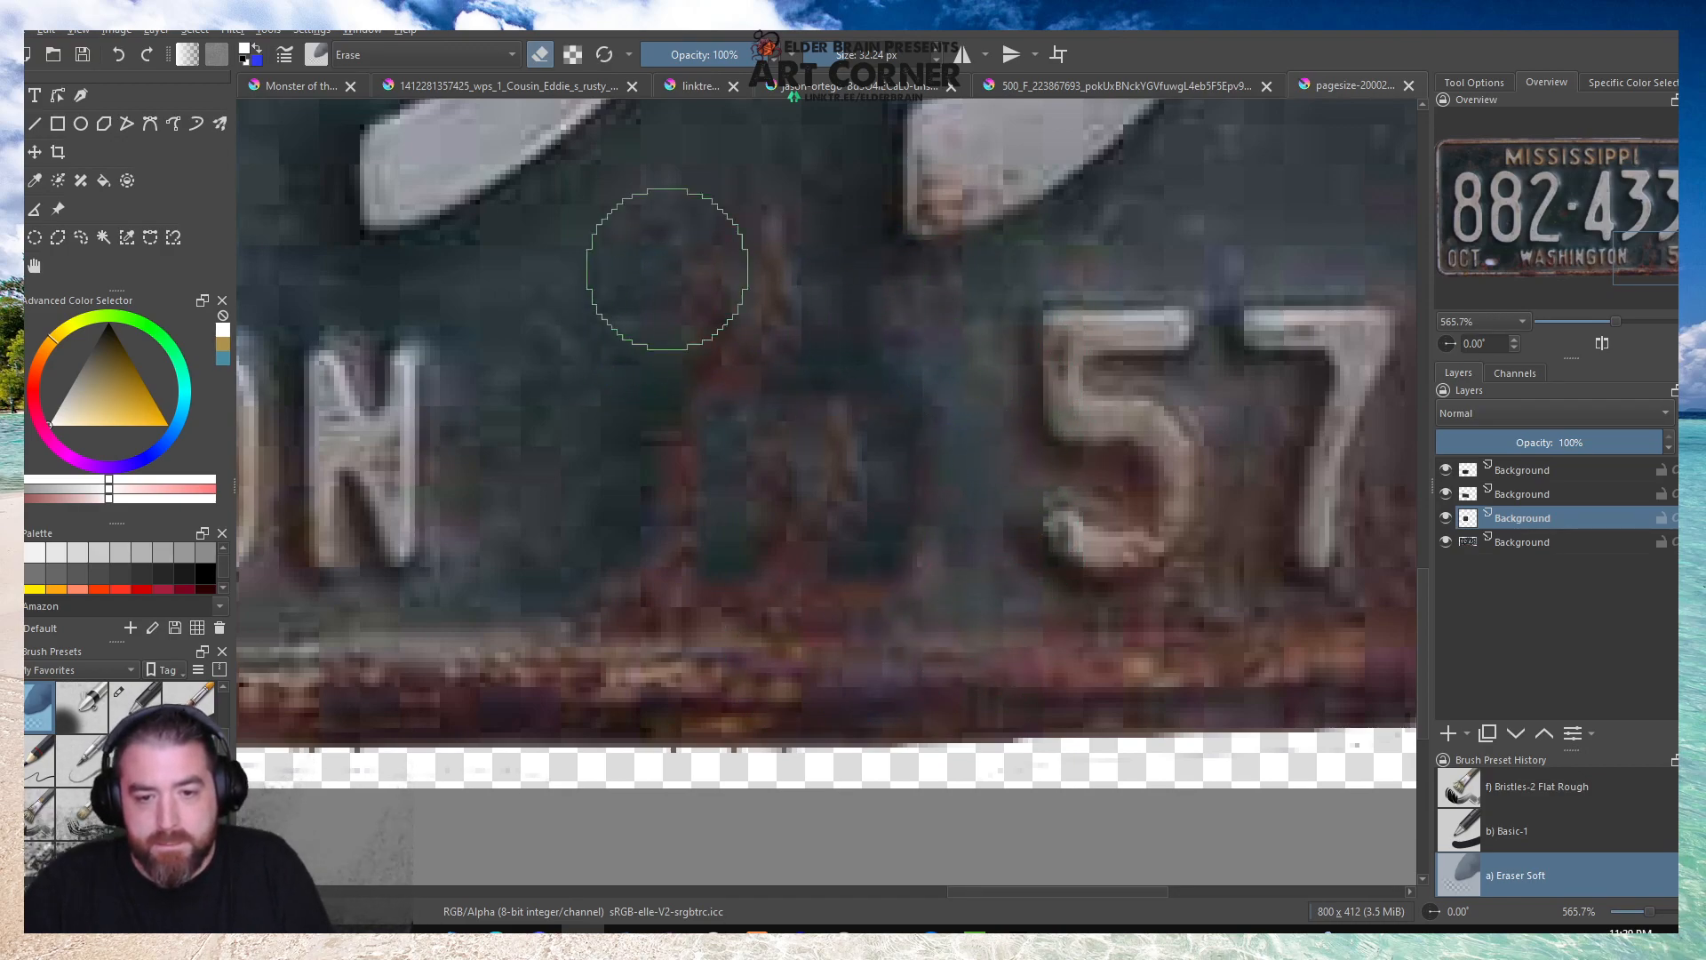
Paste another copy of the patch over the lower-right bolt hole area of the plate and blend its edges with the soft eraser.
scroll(749, 215, "down", 3)
scroll(752, 262, "down", 3)
scroll(848, 293, "up", 6)
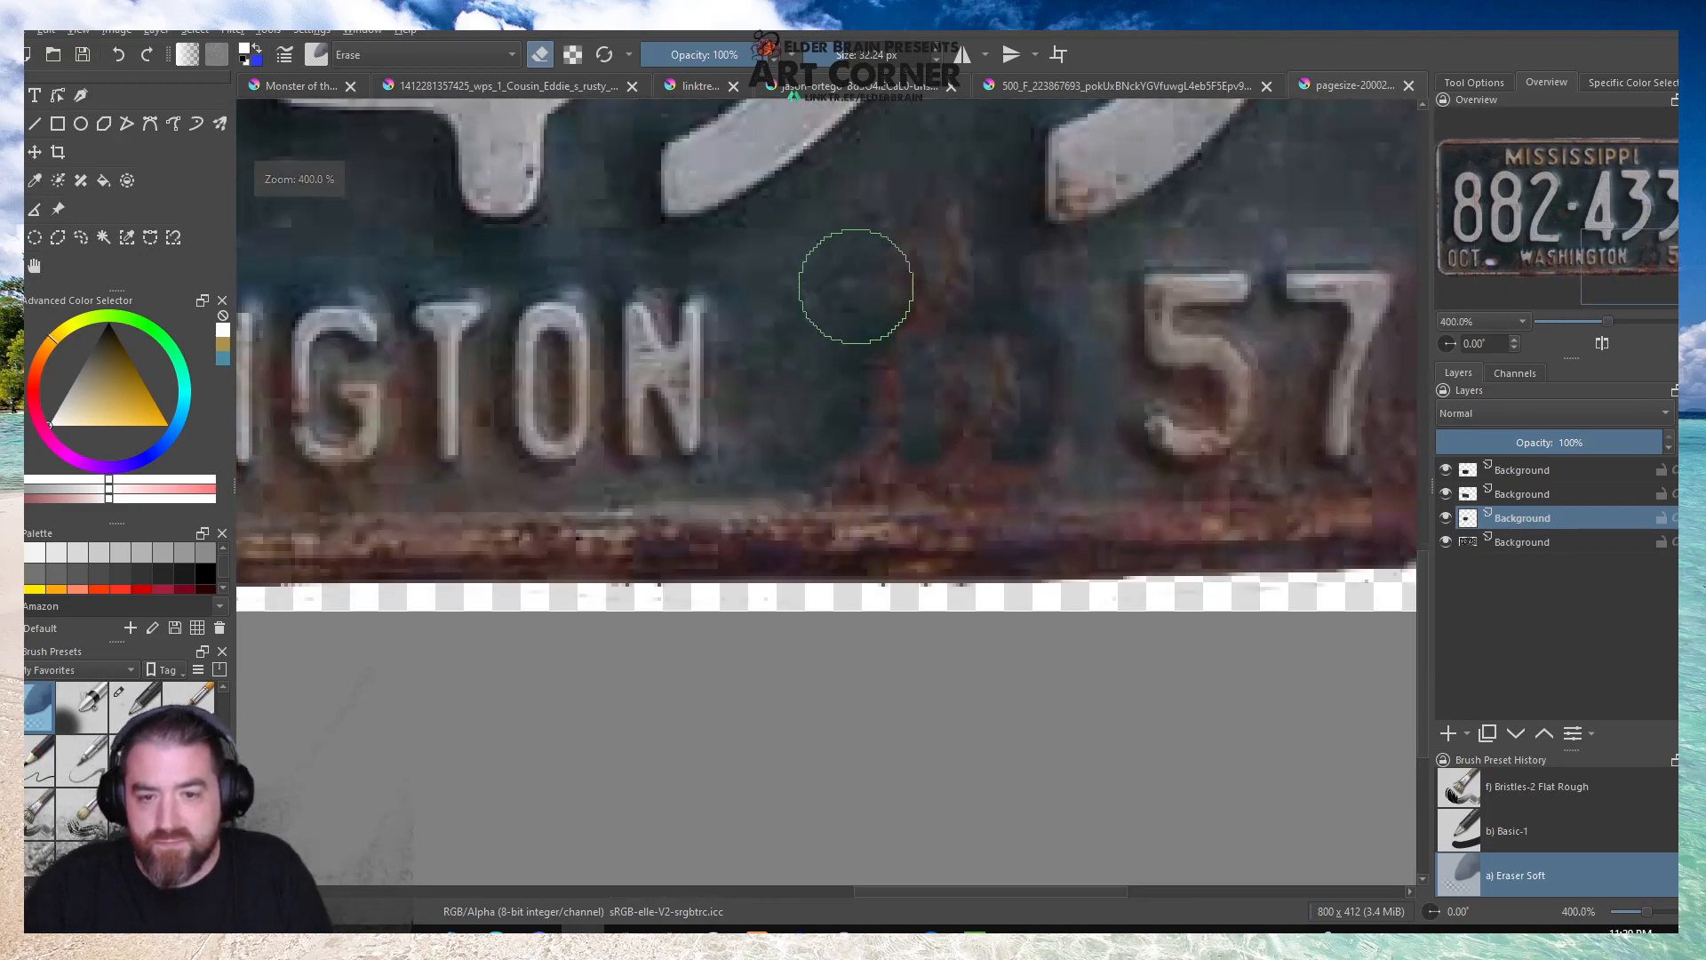
key("ctrl+v")
key("ctrl+t")
mouse_move(1030, 269)
left_mouse_down()
mouse_move(1008, 362)
mouse_move(1016, 464)
mouse_move(970, 447)
mouse_move(1008, 457)
left_mouse_up()
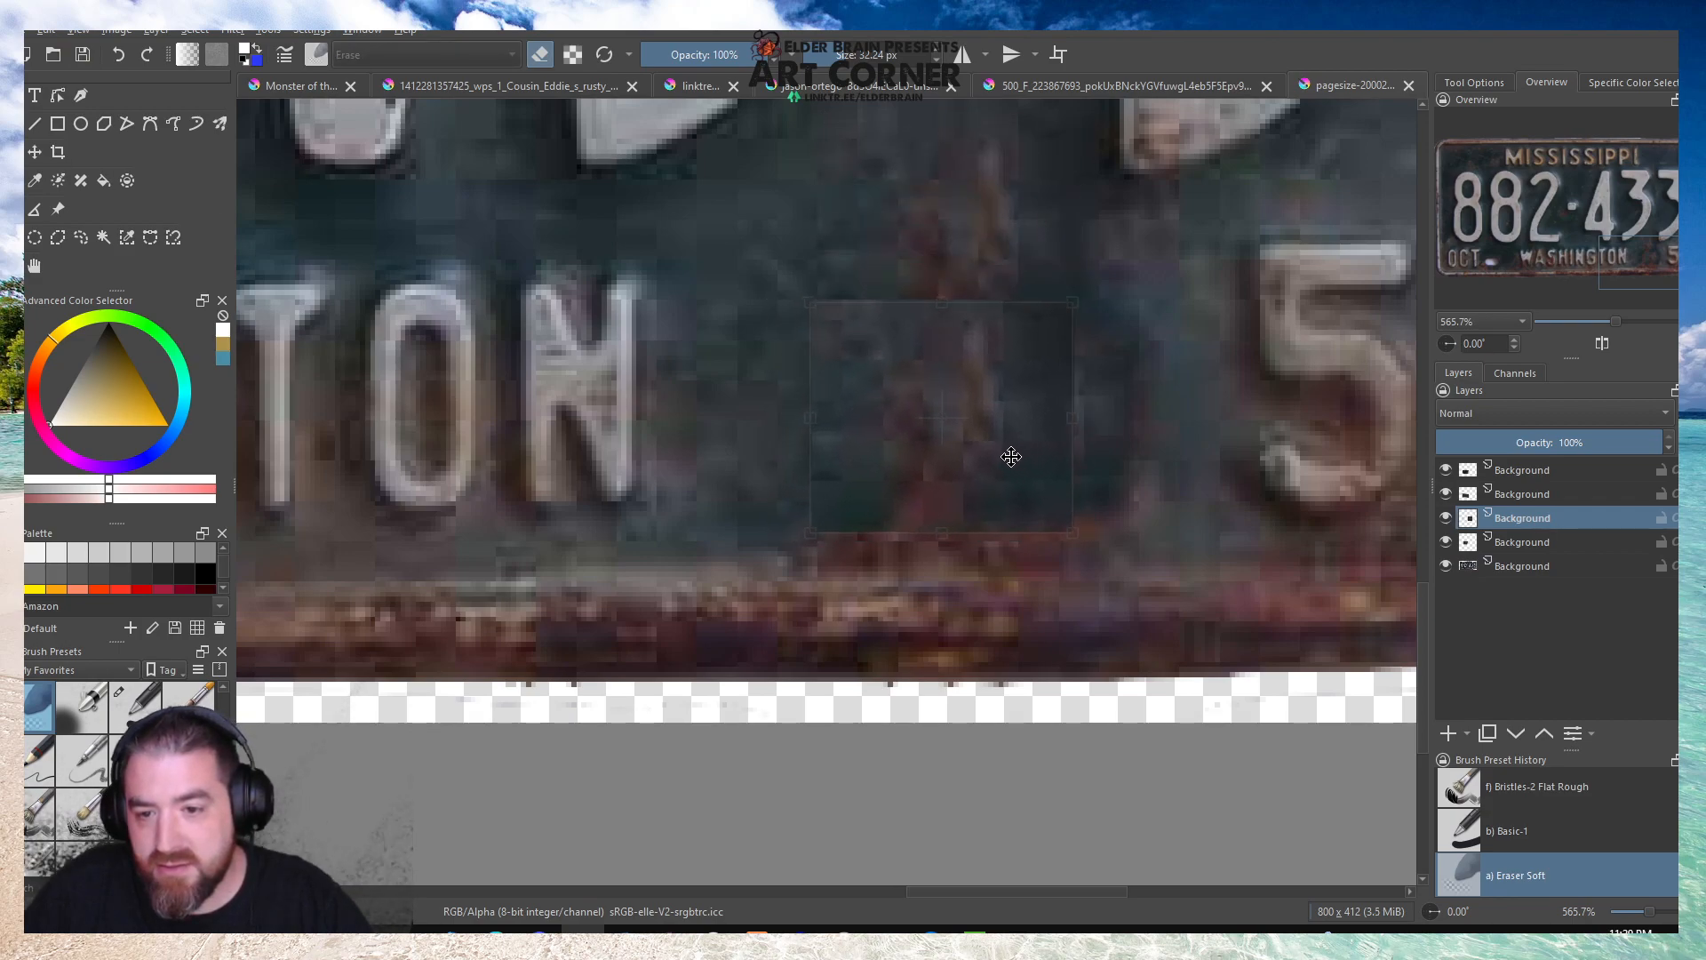
key("b")
mouse_move(1131, 371)
left_mouse_down()
mouse_move(1108, 308)
mouse_move(1123, 293)
mouse_move(903, 240)
mouse_move(1017, 260)
left_mouse_up()
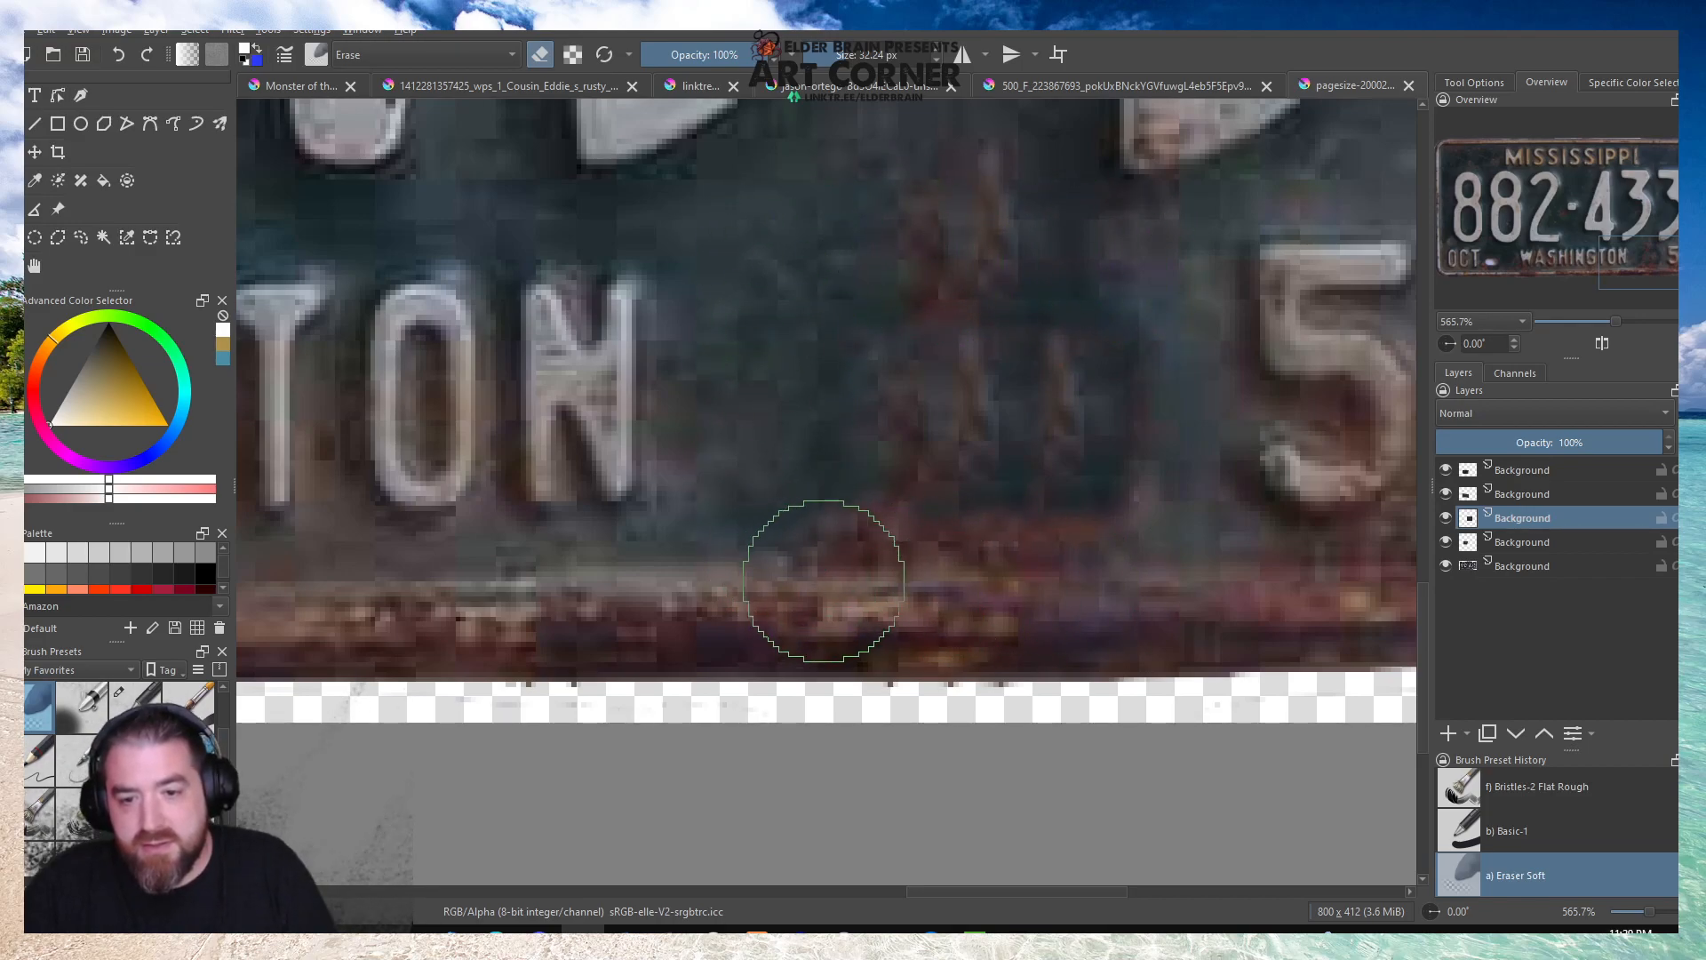
Copy a rectangular patch between the lower-left bolt hole and WASHINGTON from the bottom plate layer onto a new layer.
scroll(794, 432, "down", 1)
scroll(794, 432, "down", 2)
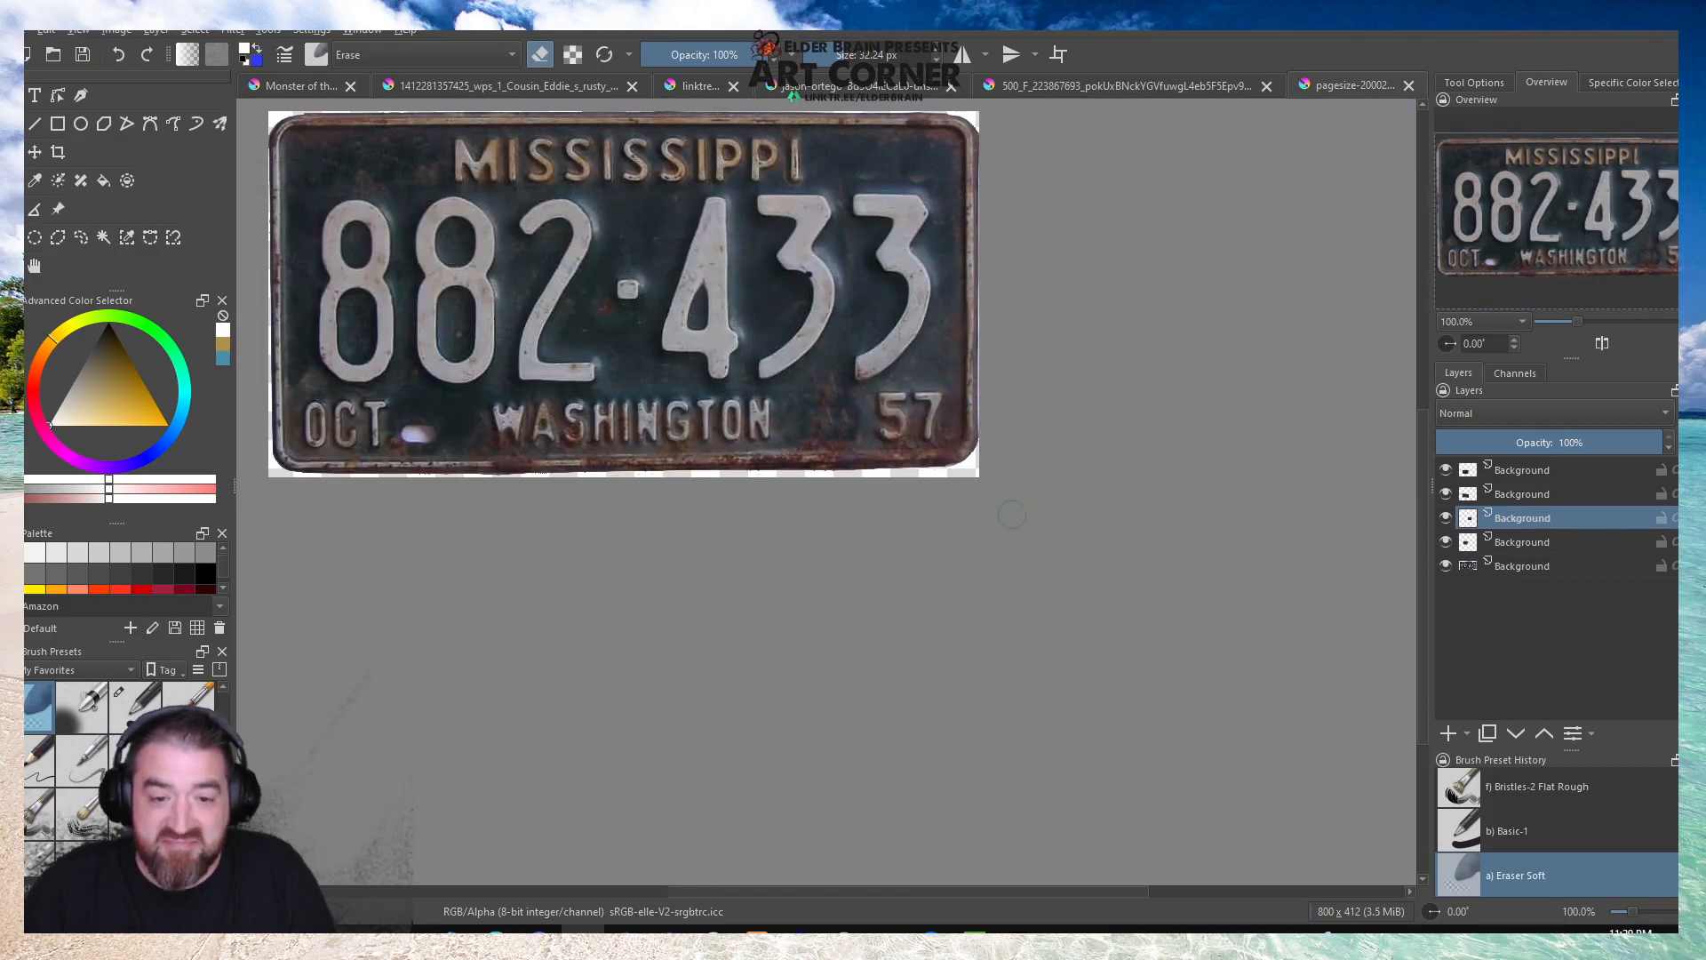
scroll(1013, 498, "down", 1)
scroll(655, 449, "up", 4)
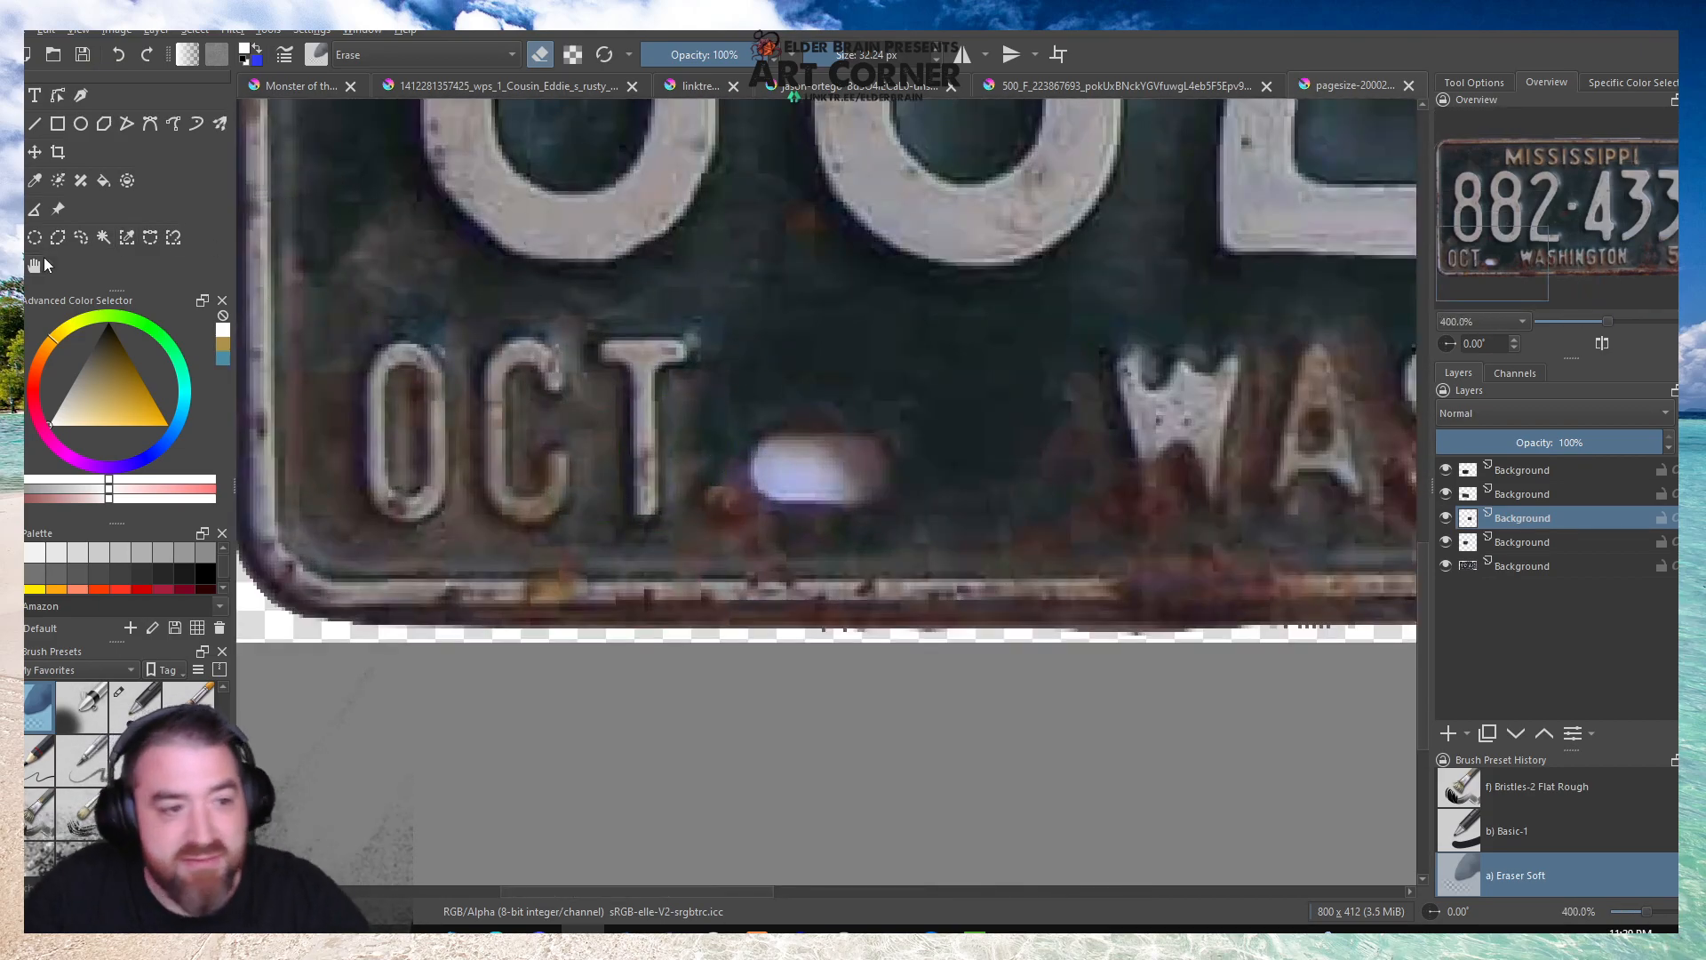
left_click_drag(743, 268, 922, 416)
left_click(961, 414)
left_click_drag(900, 329, 1098, 563)
left_click(1505, 573)
key("ctrl+alt+j")
Move the copied patch over the lower-left bolt hole beside OCT and soften its edges with the eraser.
left_click(809, 355)
key("ctrl+t")
left_click_drag(973, 368, 793, 367)
key("b")
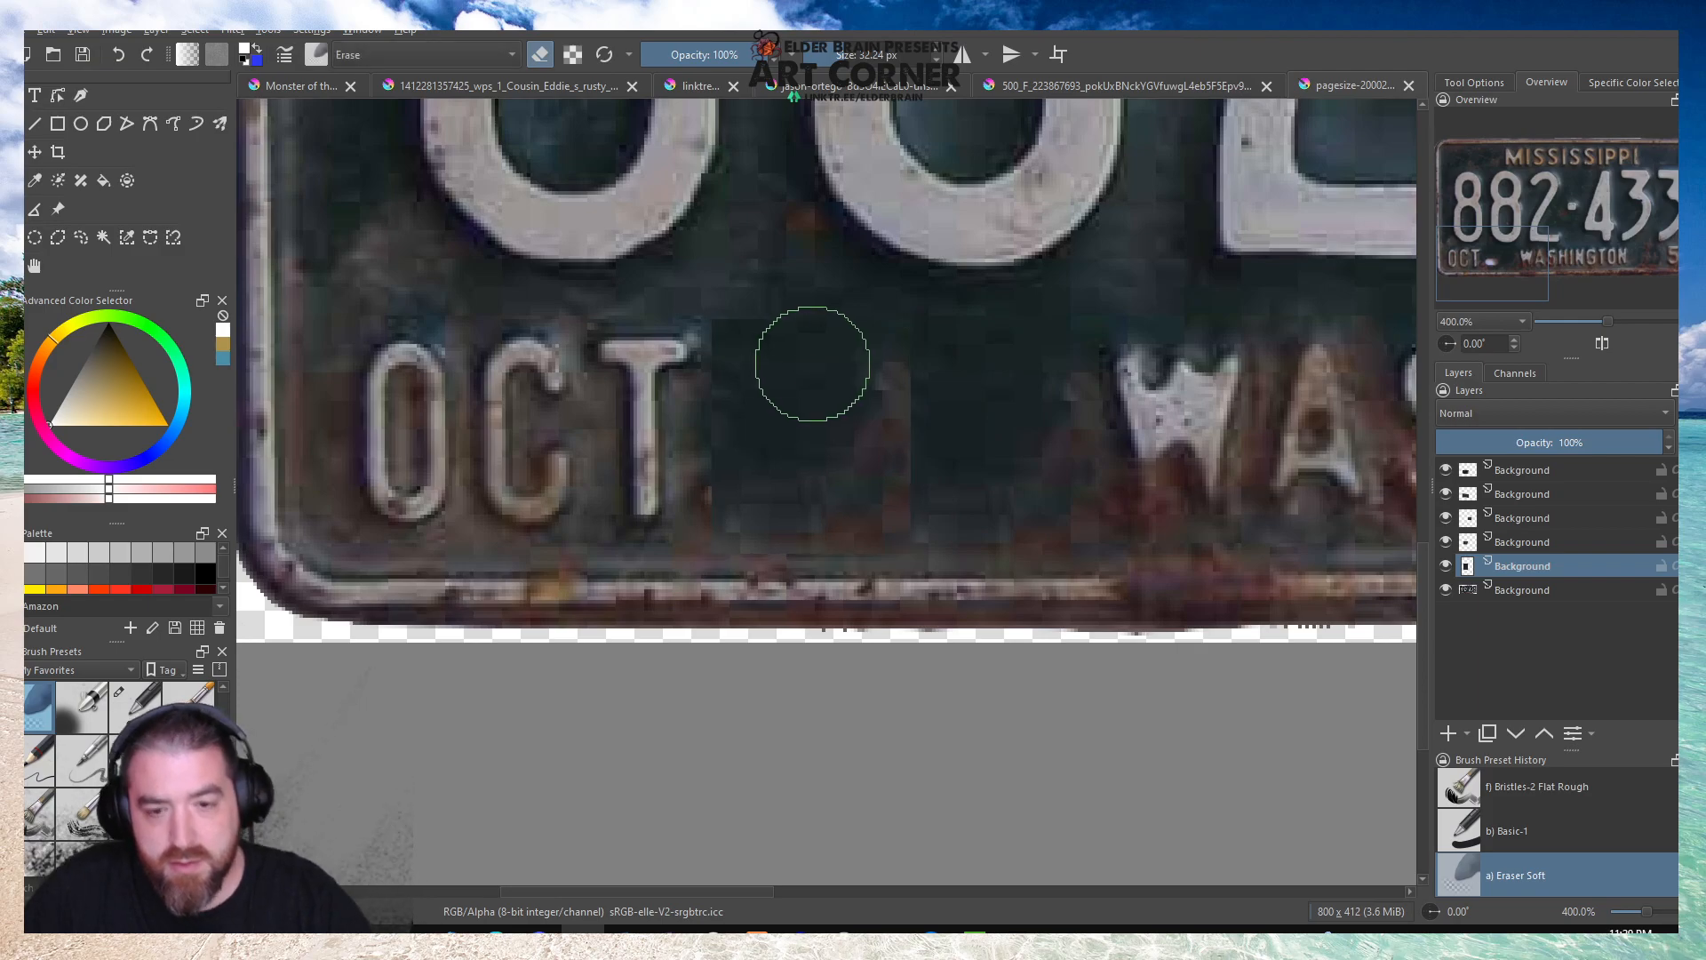
mouse_move(727, 269)
left_mouse_down()
mouse_move(685, 316)
mouse_move(672, 381)
mouse_move(819, 585)
mouse_move(684, 561)
mouse_move(971, 590)
mouse_move(959, 480)
mouse_move(948, 575)
mouse_move(936, 567)
left_mouse_up()
scroll(937, 567, "down", 5)
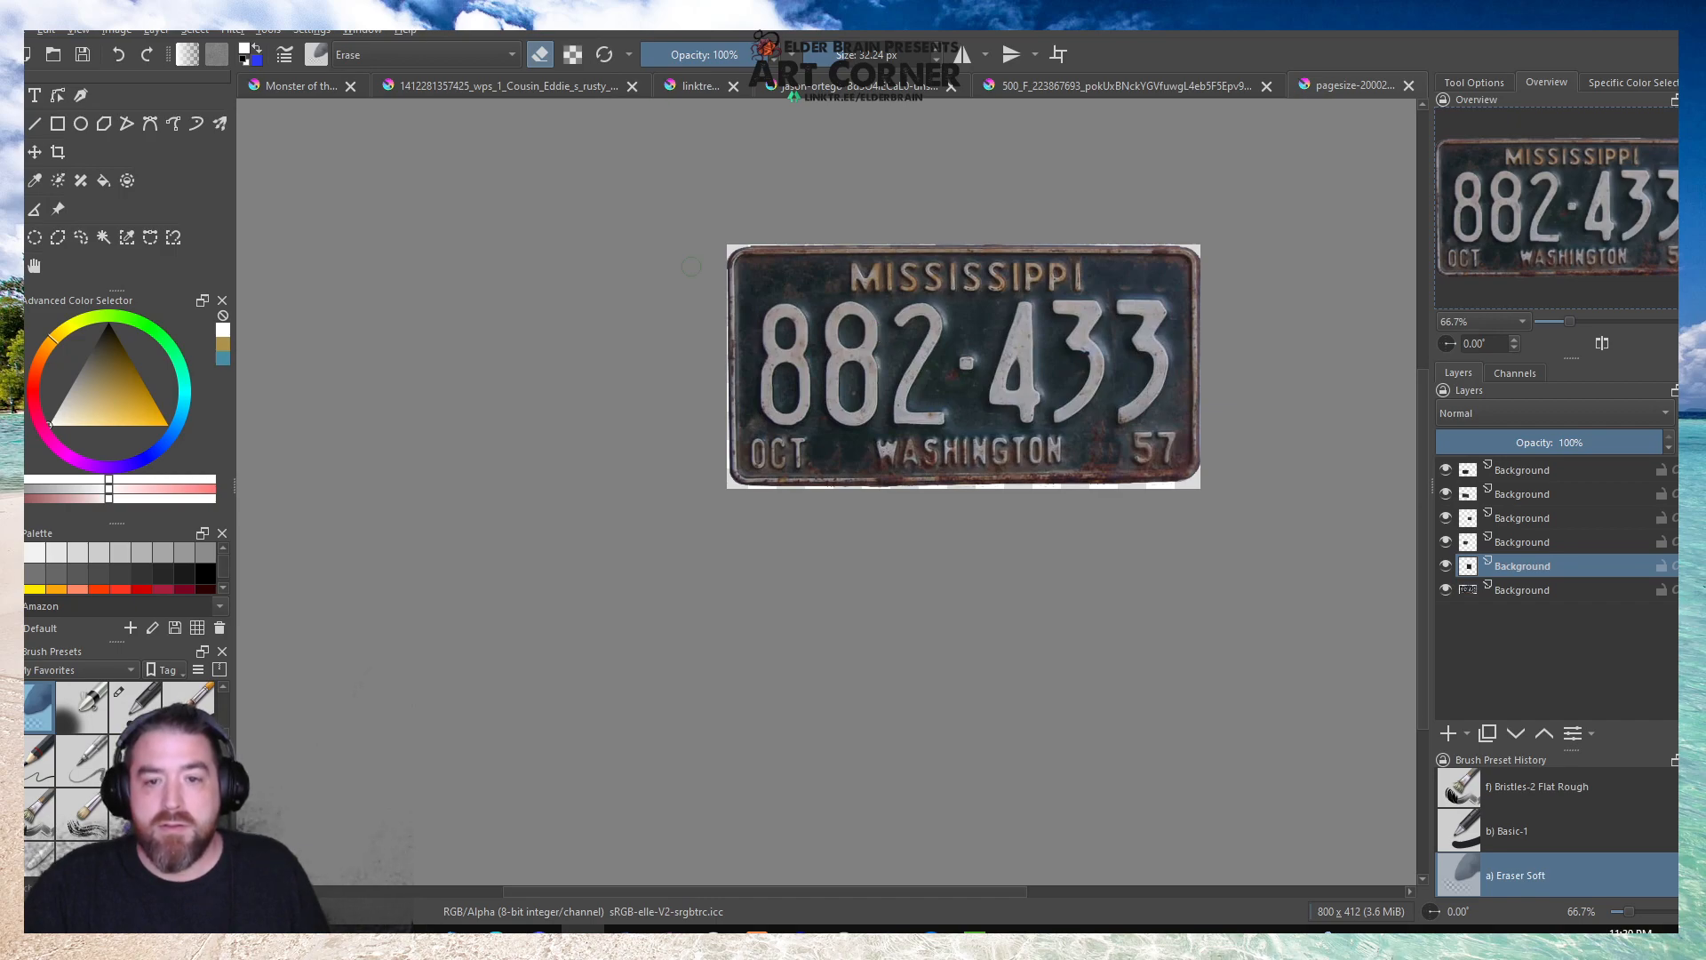
On a new top paint layer, cover the large plate number with the Texture Big brush in dark teal sampled from the plate.
scroll(669, 215, "up", 1)
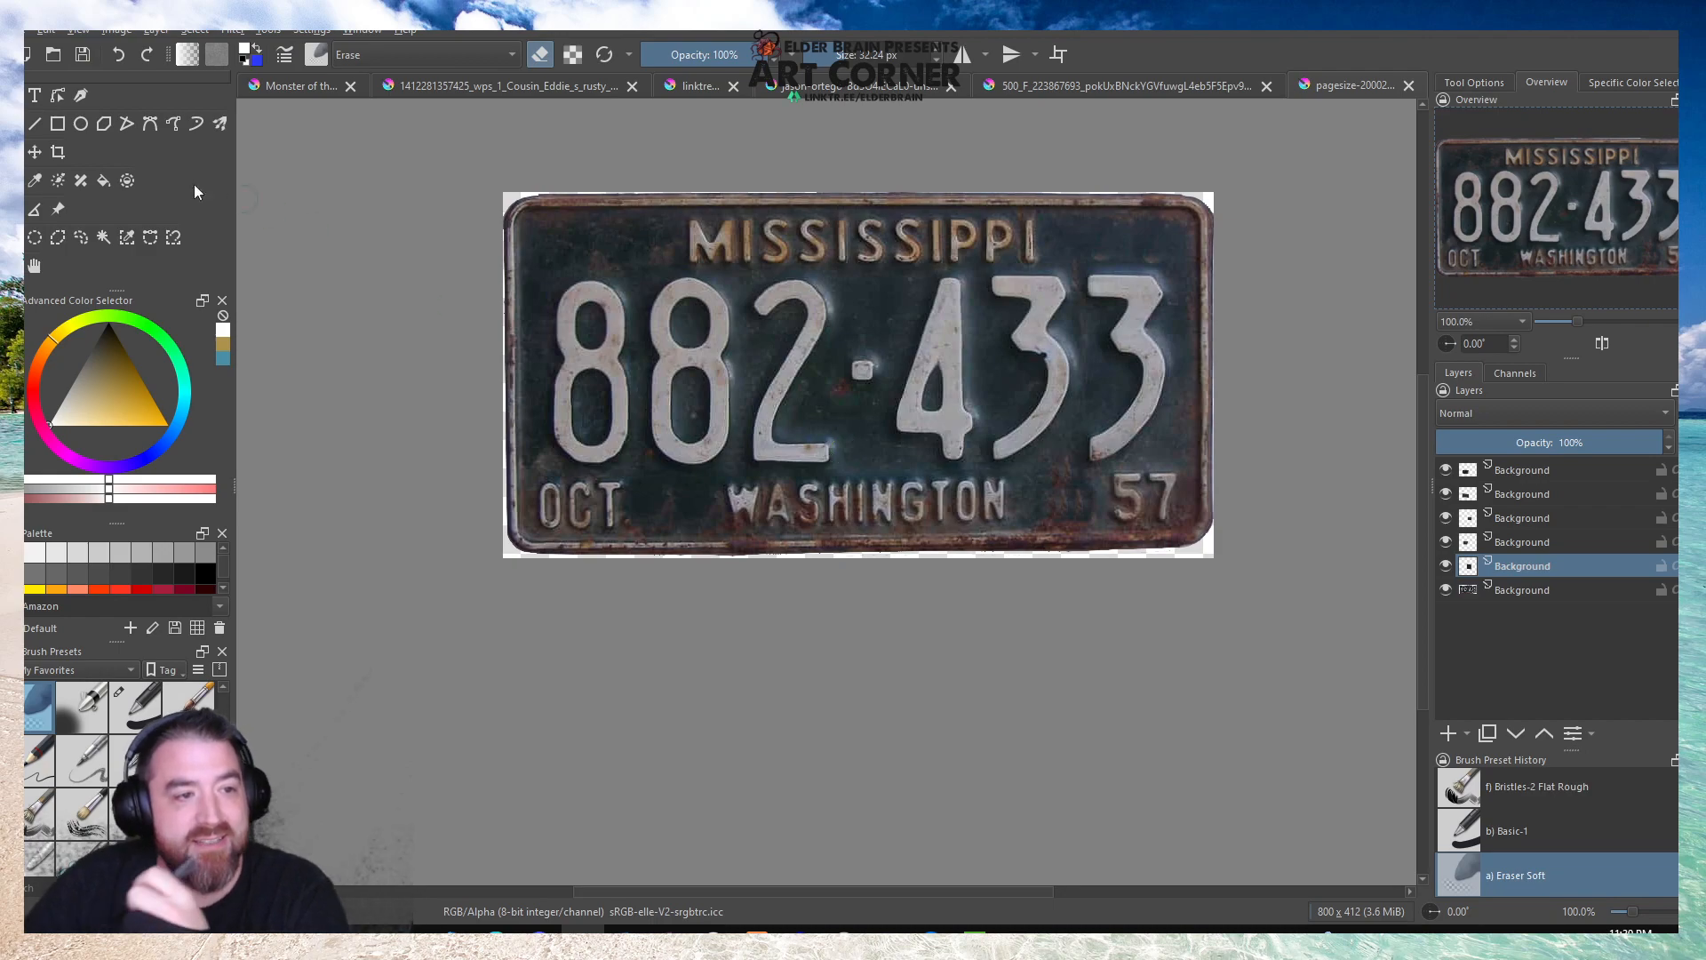
left_click(58, 236)
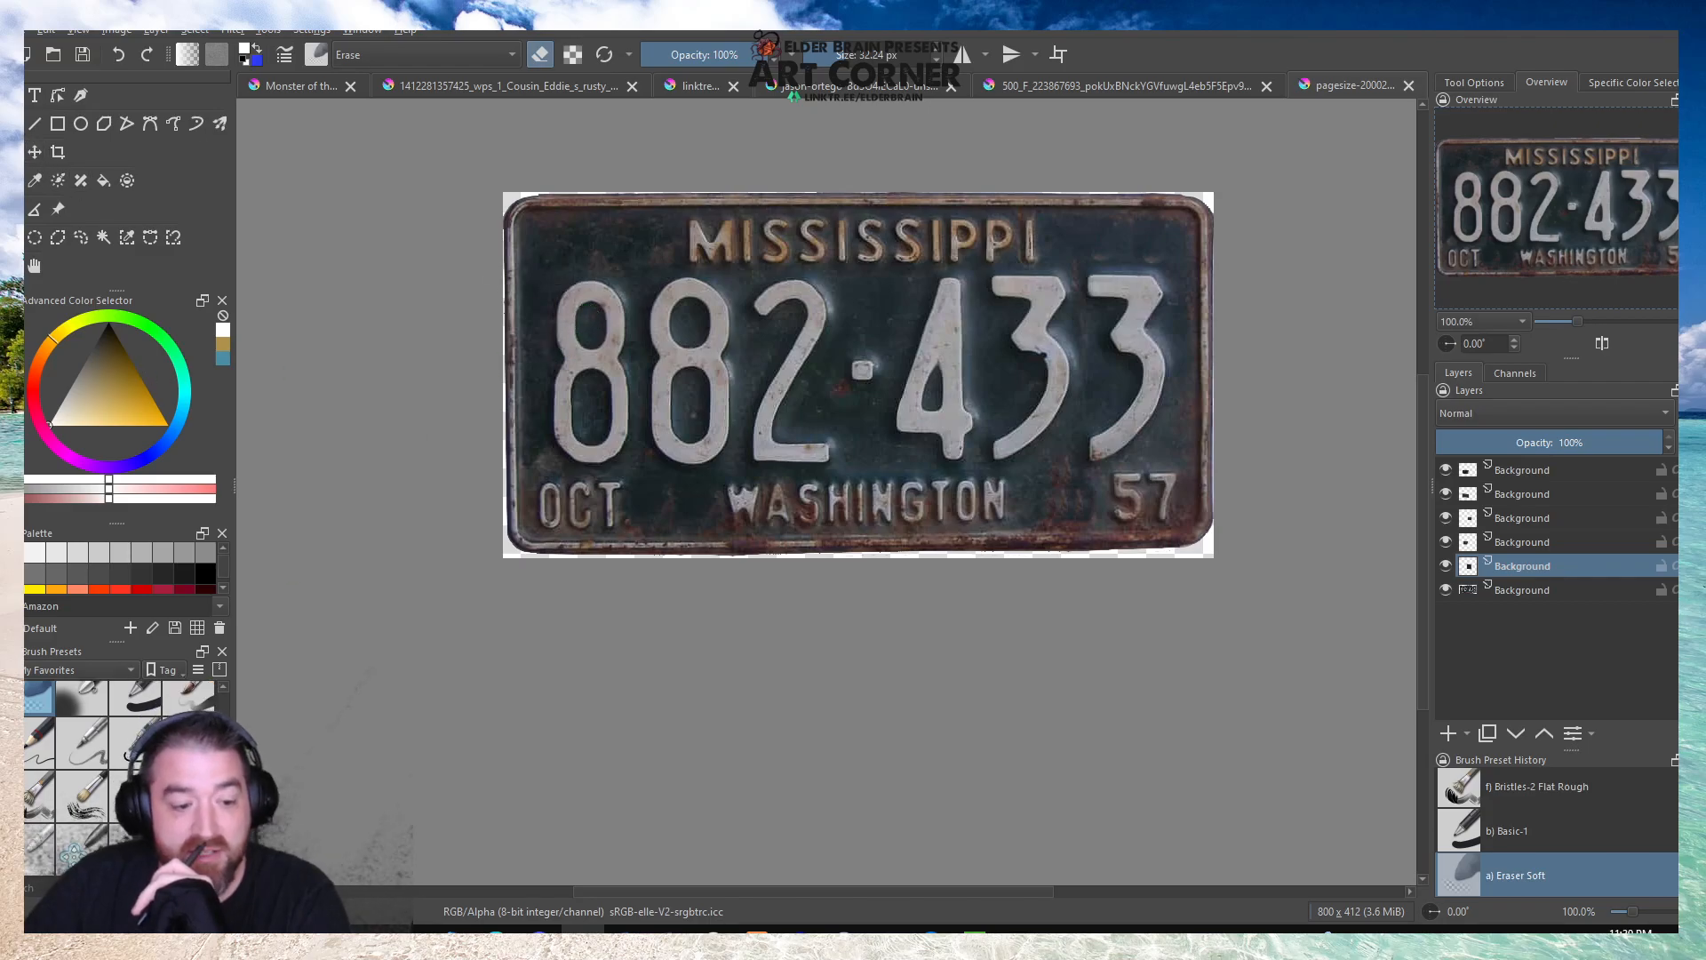
left_click(135, 857)
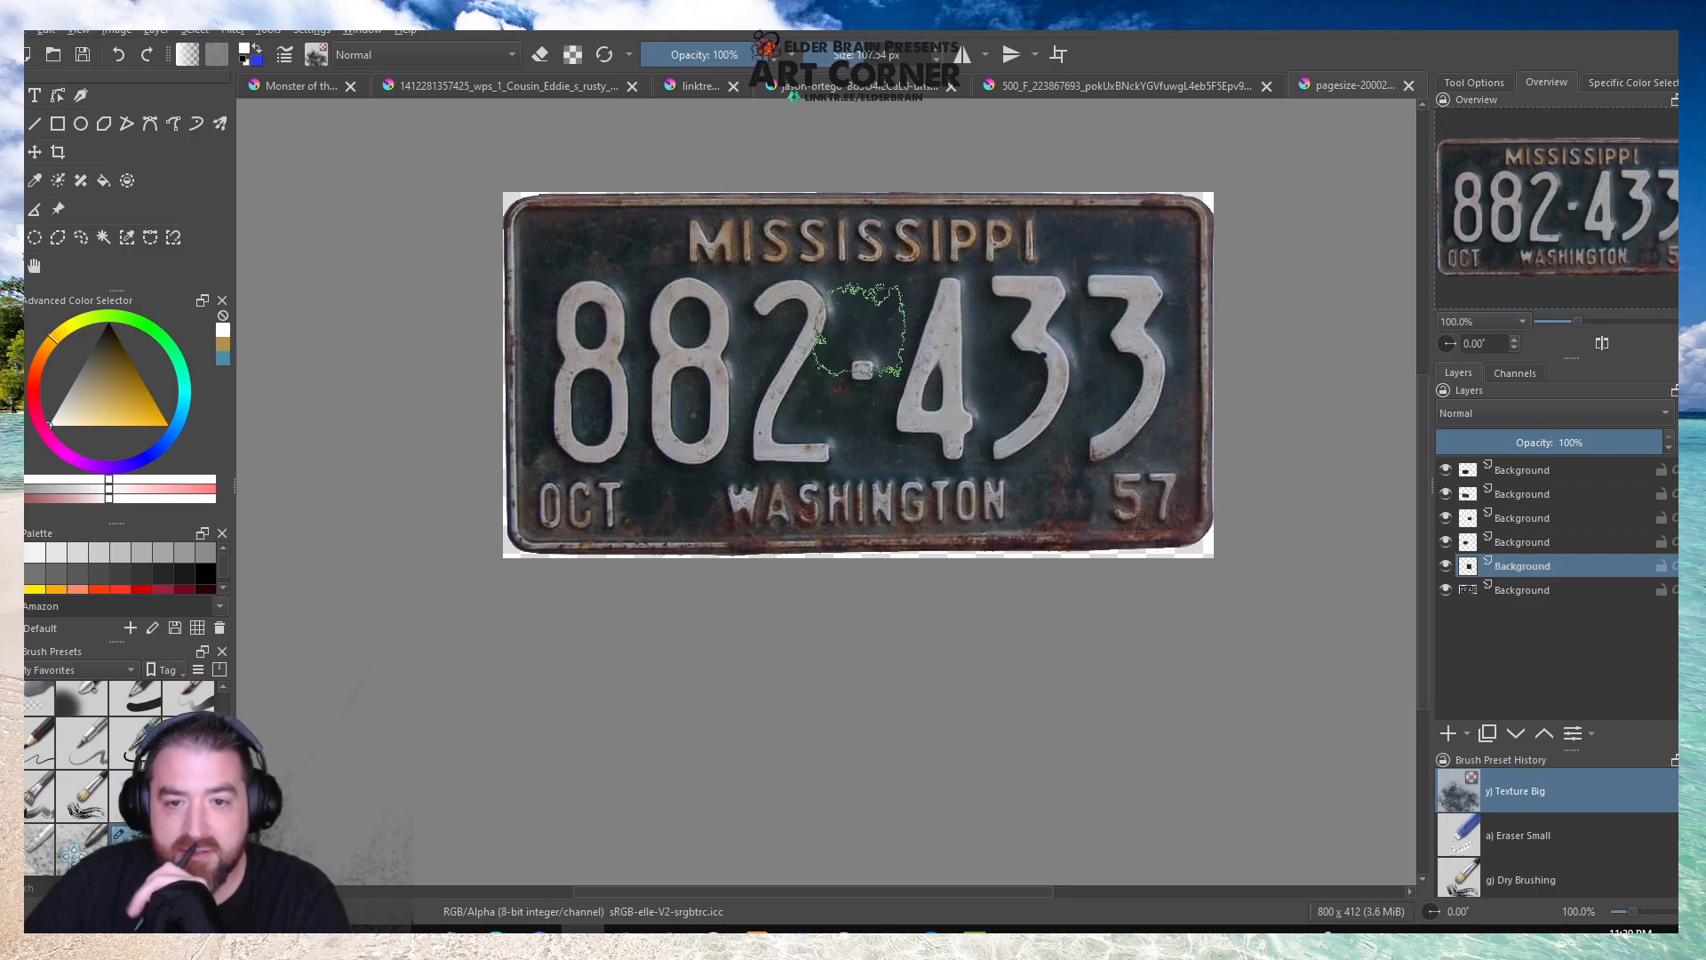
key("p")
left_click(883, 302)
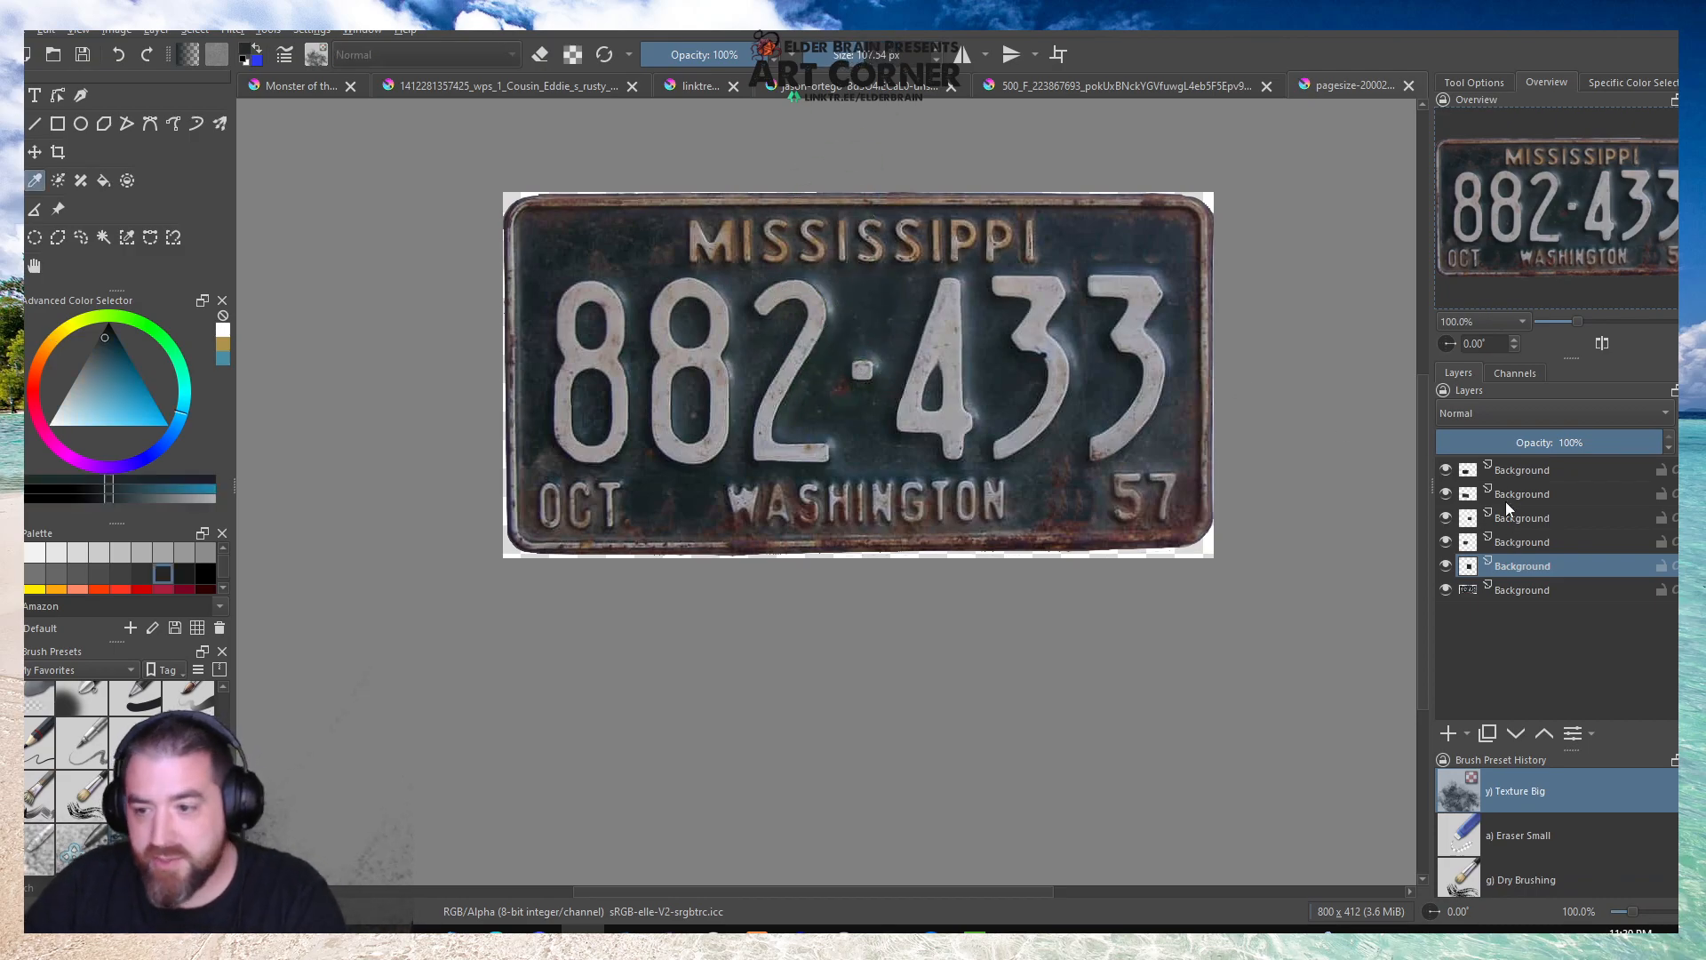
left_click(1515, 471)
left_click(1447, 734)
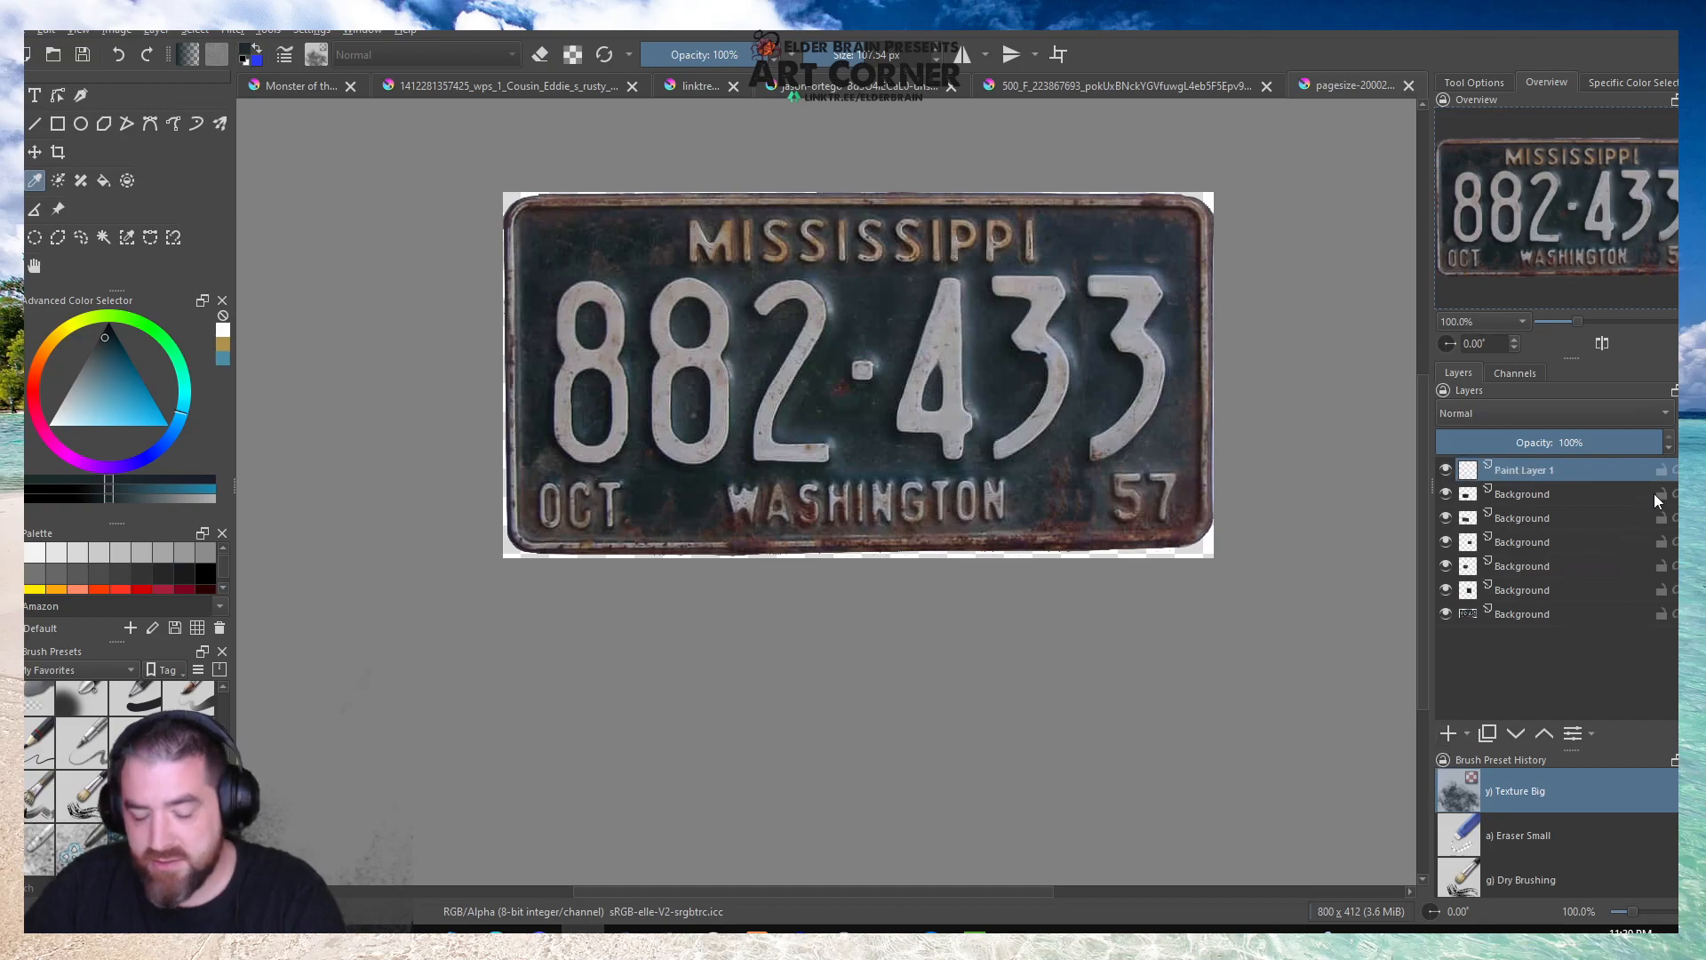
key("b")
mouse_move(982, 302)
left_mouse_down()
mouse_move(890, 336)
mouse_move(989, 312)
mouse_move(1102, 327)
mouse_move(1138, 298)
mouse_move(1138, 353)
mouse_move(1065, 412)
mouse_move(1012, 424)
mouse_move(1035, 426)
mouse_move(915, 350)
mouse_move(705, 357)
mouse_move(823, 326)
mouse_move(588, 307)
mouse_move(595, 360)
mouse_move(574, 384)
mouse_move(726, 433)
mouse_move(668, 431)
mouse_move(798, 429)
mouse_move(609, 381)
mouse_move(680, 381)
mouse_move(582, 432)
mouse_move(574, 290)
mouse_move(724, 318)
mouse_move(906, 396)
mouse_move(926, 434)
mouse_move(1034, 416)
mouse_move(1137, 367)
mouse_move(1144, 324)
mouse_move(1086, 306)
mouse_move(1035, 306)
mouse_move(958, 348)
mouse_move(1102, 164)
left_mouse_up()
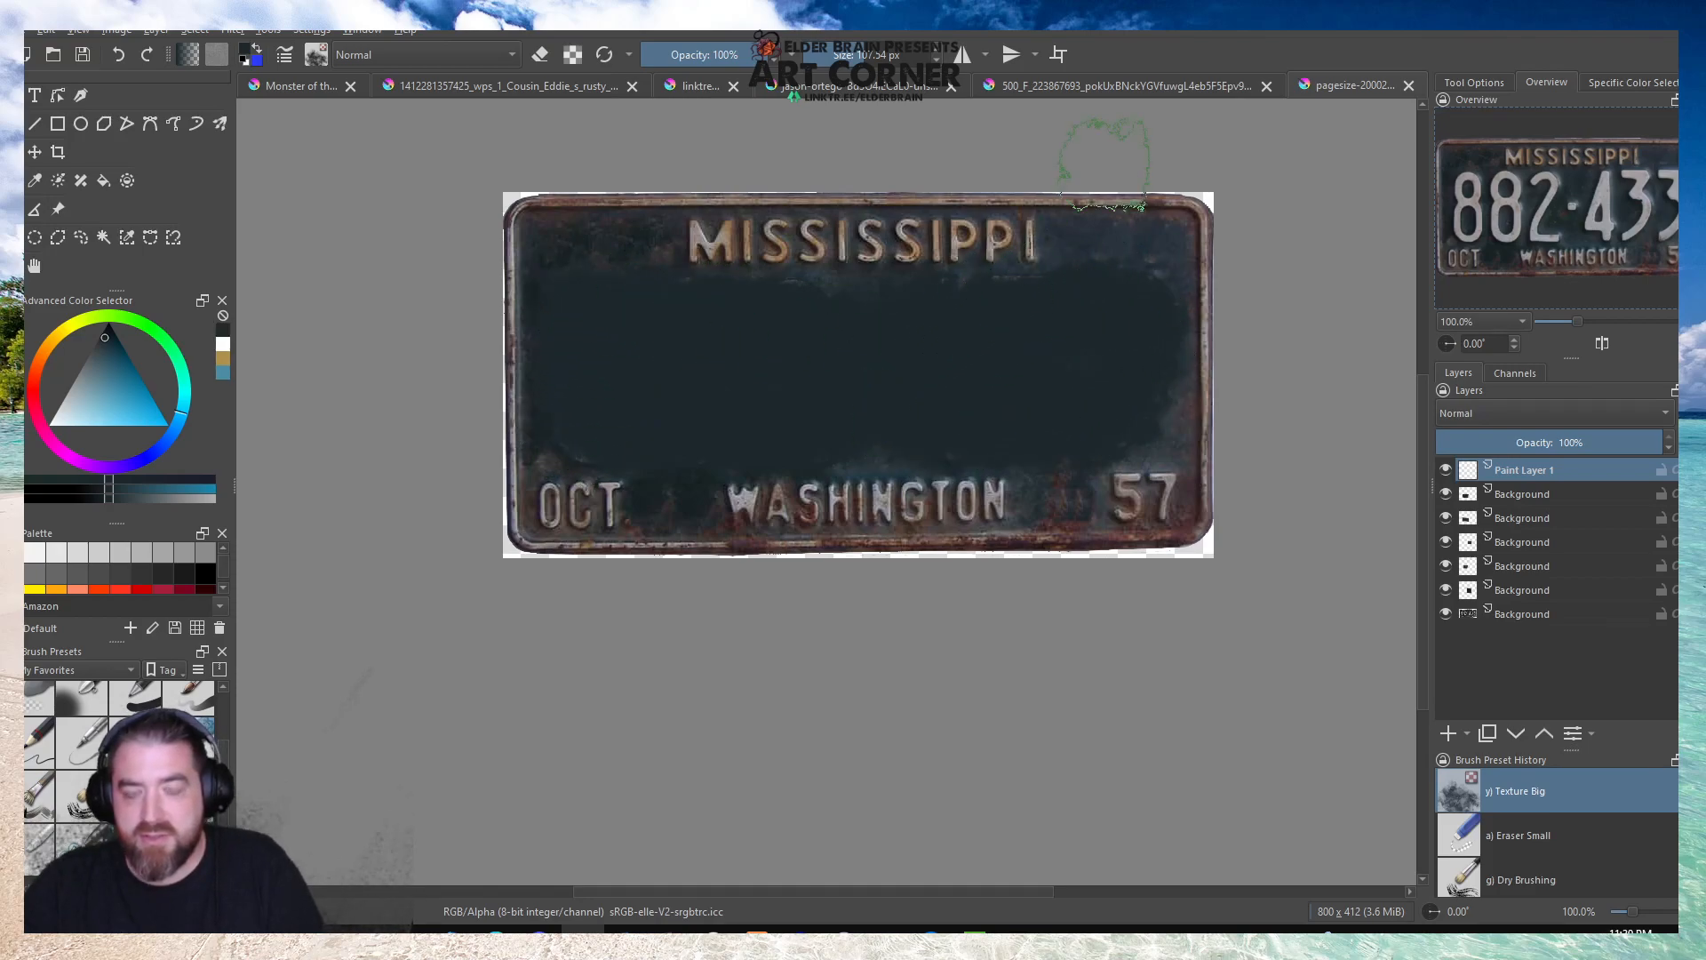
Vary the painted centre of the plate with dark blue and teal shades sampled from the surrounding surface.
scroll(1077, 229, "up", 3)
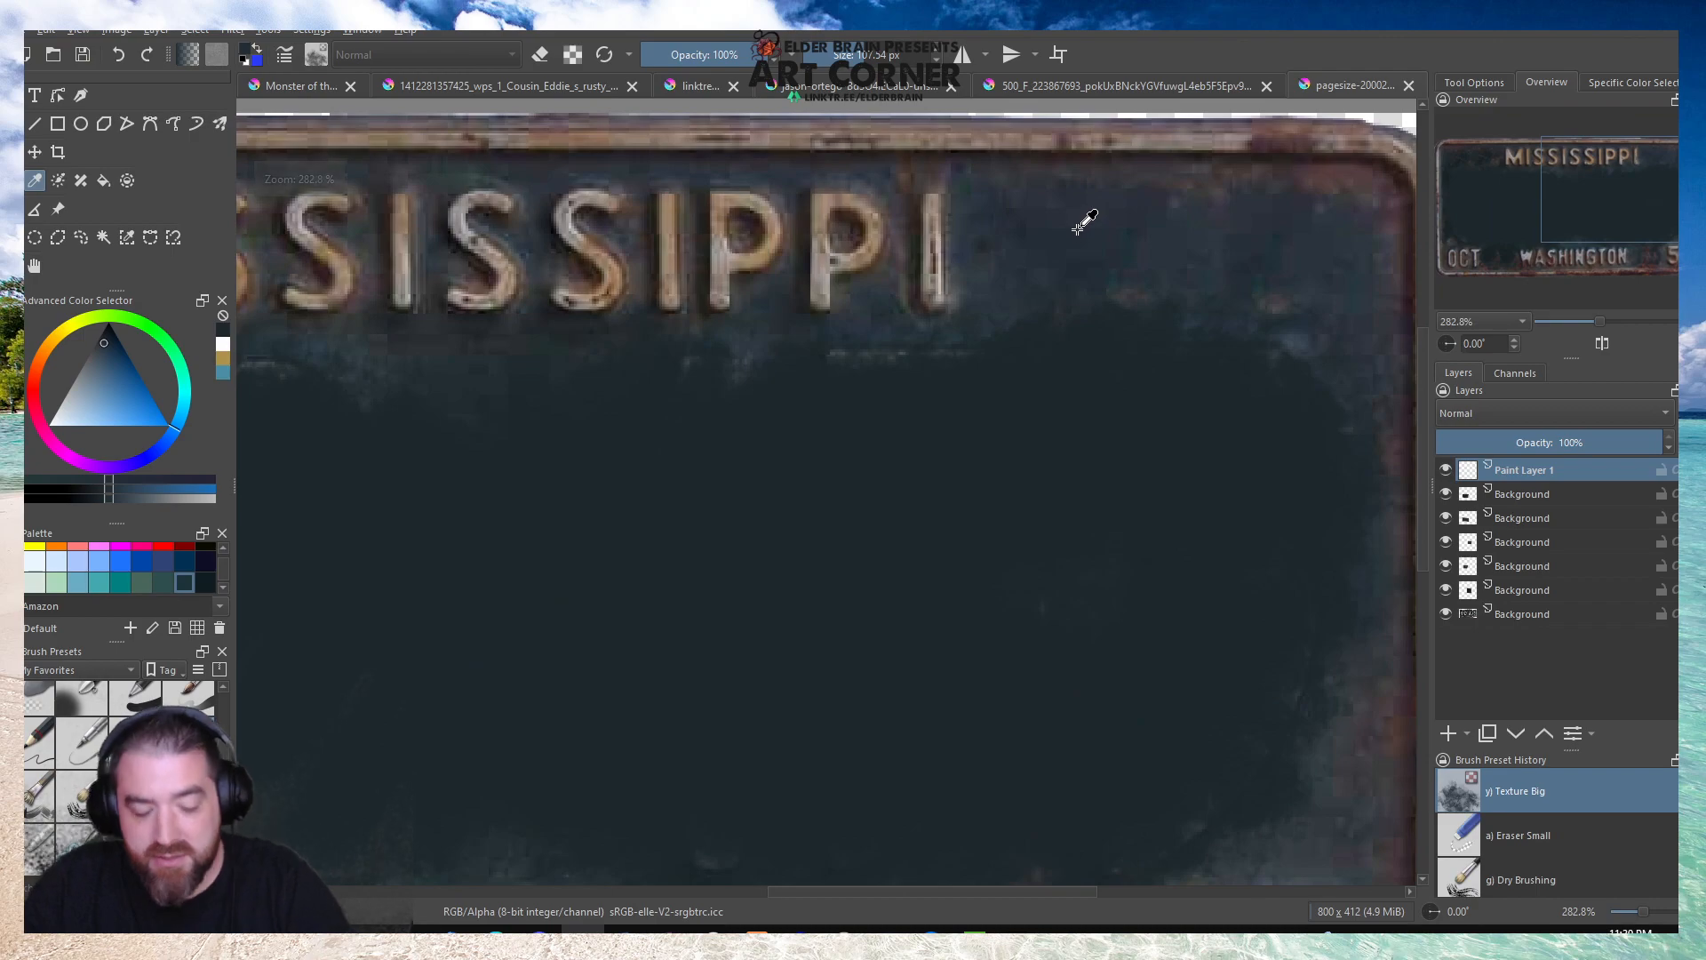
mouse_move(1078, 440)
left_mouse_down()
mouse_move(890, 573)
mouse_move(921, 640)
mouse_move(1215, 716)
mouse_move(1222, 669)
left_mouse_up()
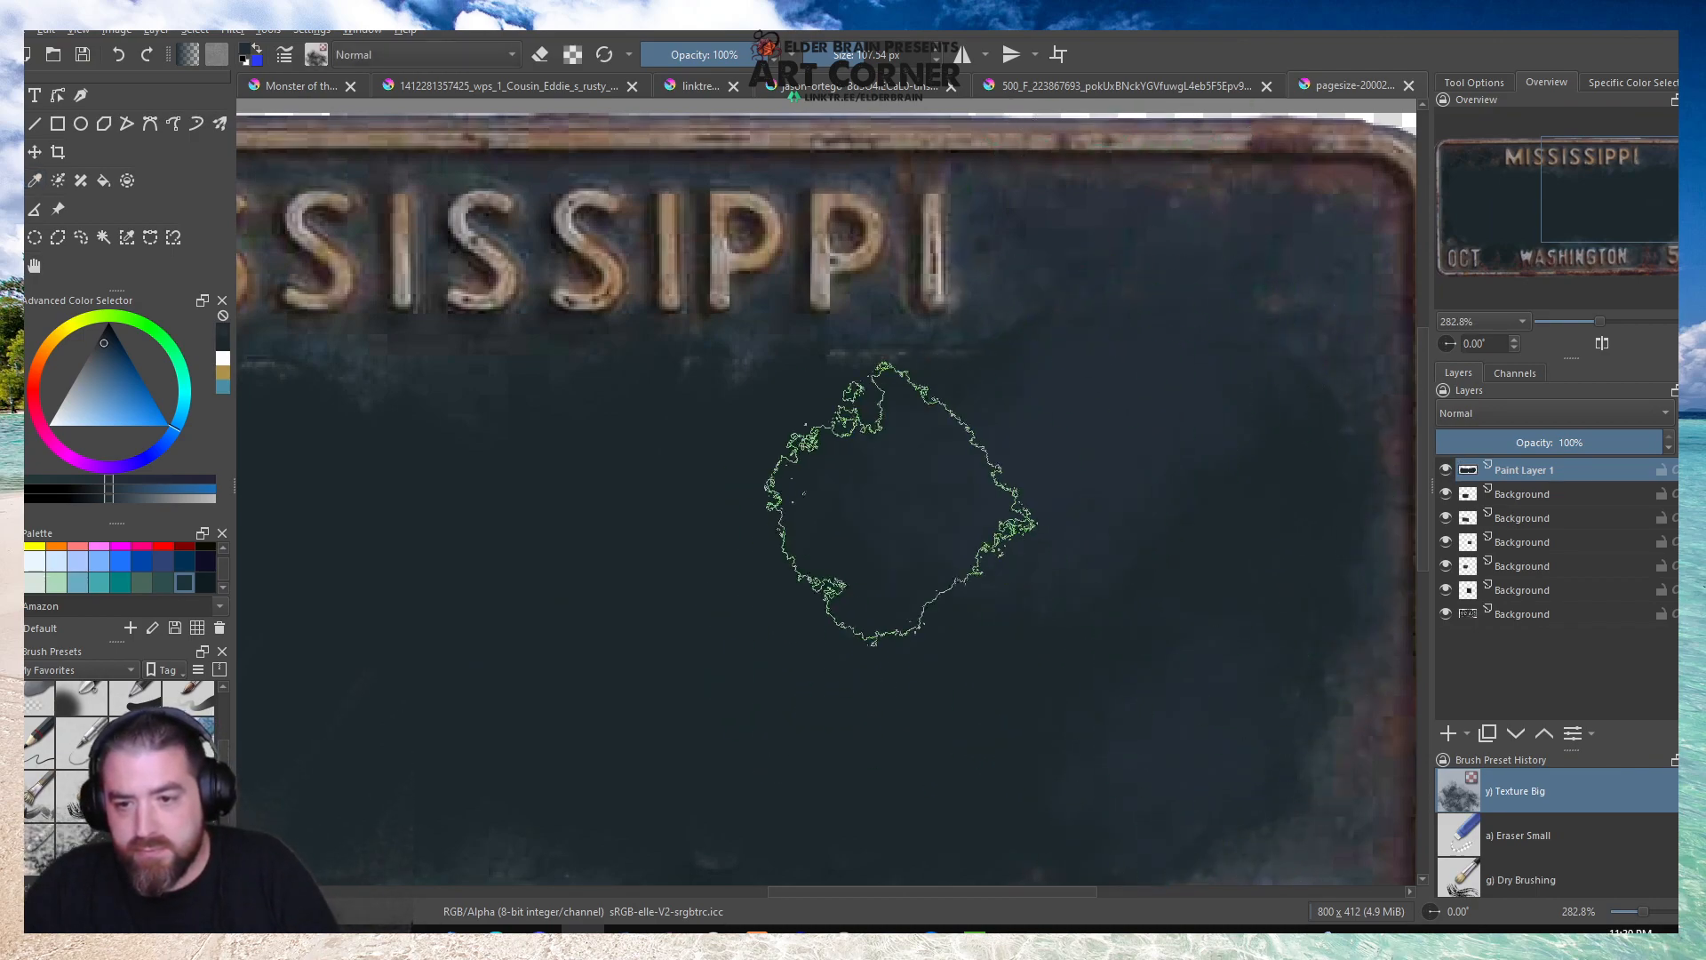
scroll(955, 476, "down", 1)
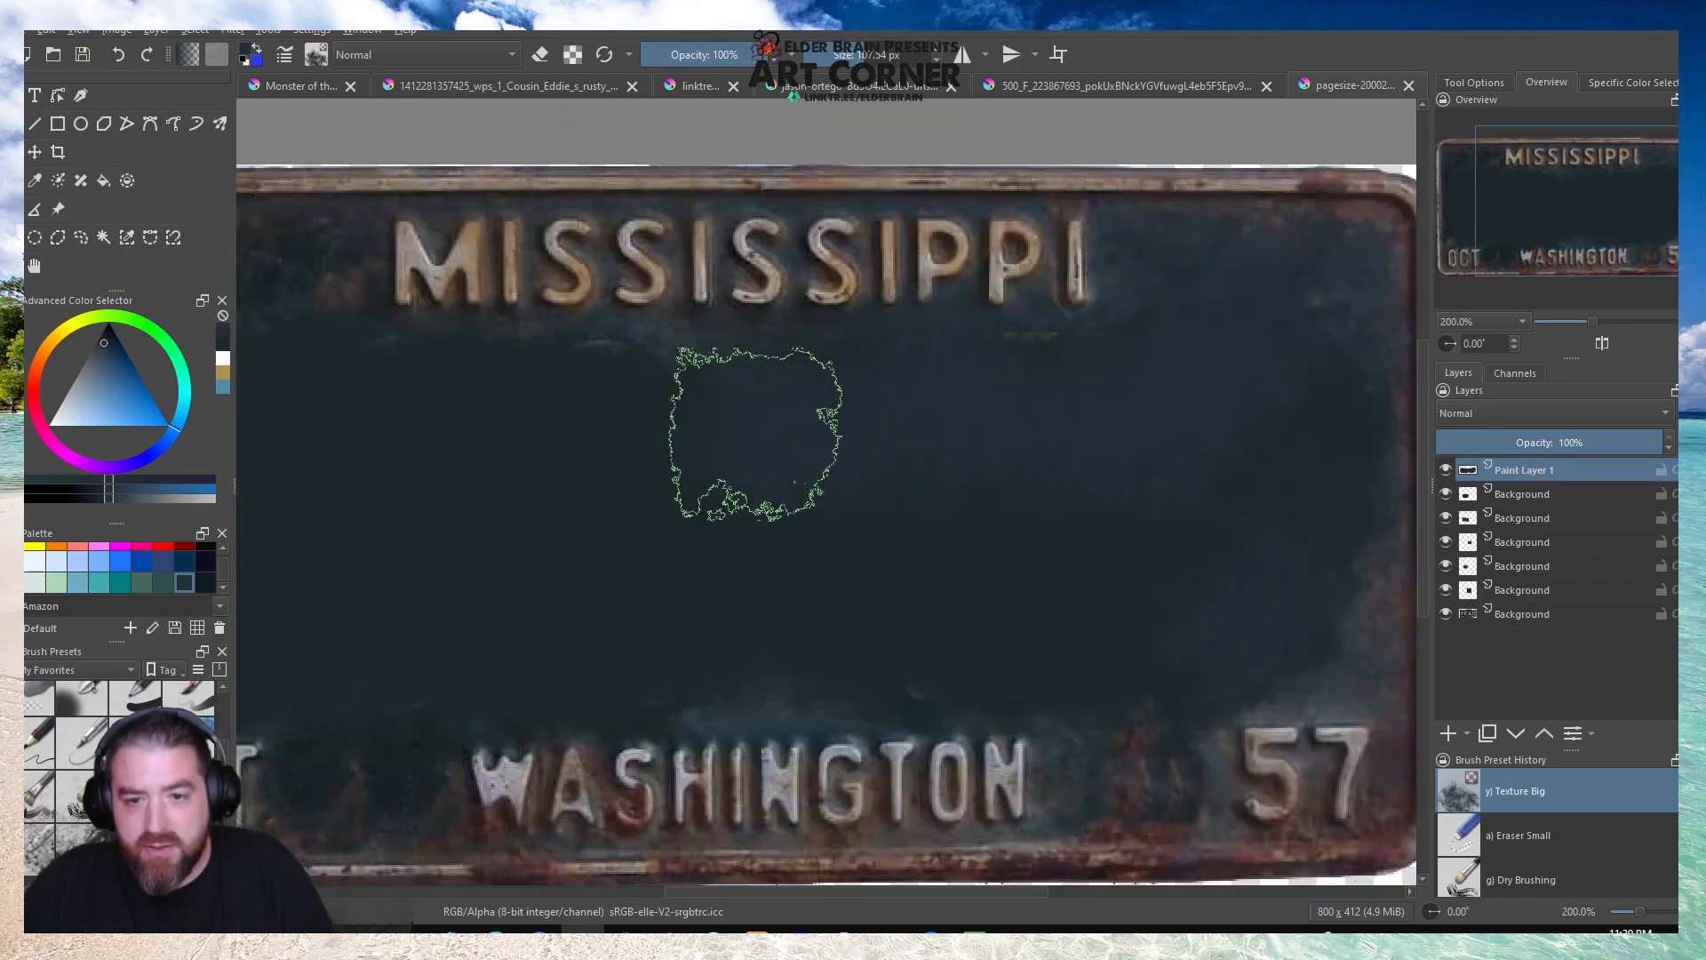
scroll(933, 476, "down", 1)
scroll(571, 400, "up", 1)
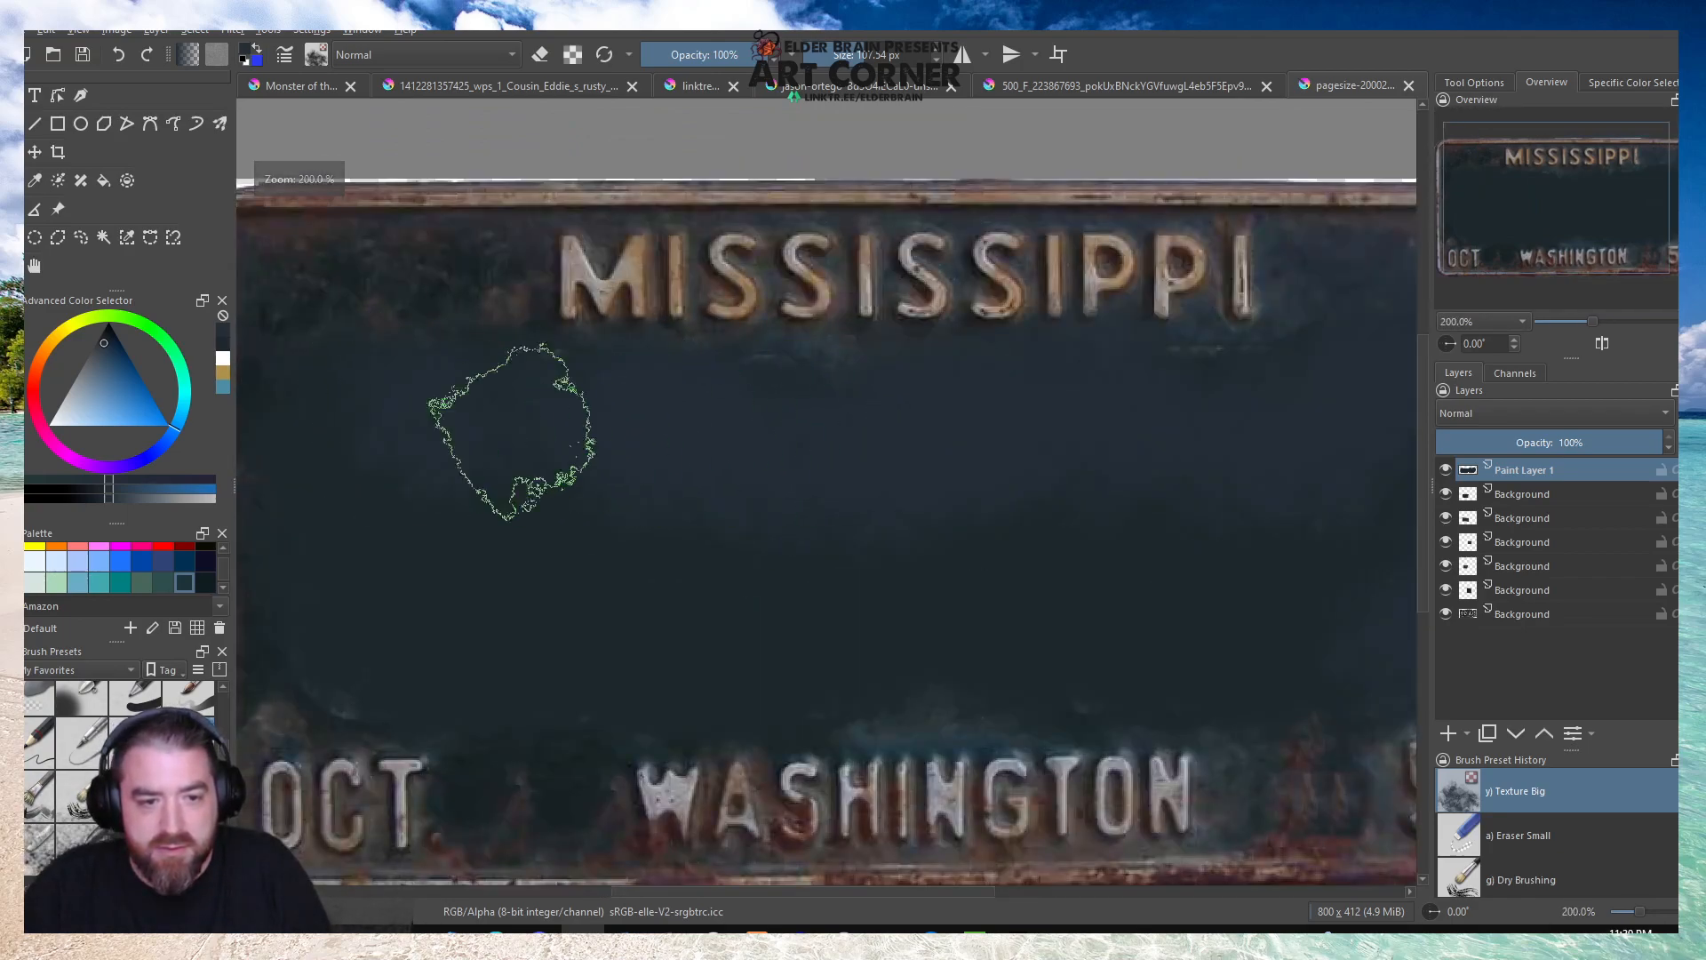
scroll(724, 551, "down", 2)
scroll(724, 551, "up", 1)
key("p")
left_click(623, 628)
key("b")
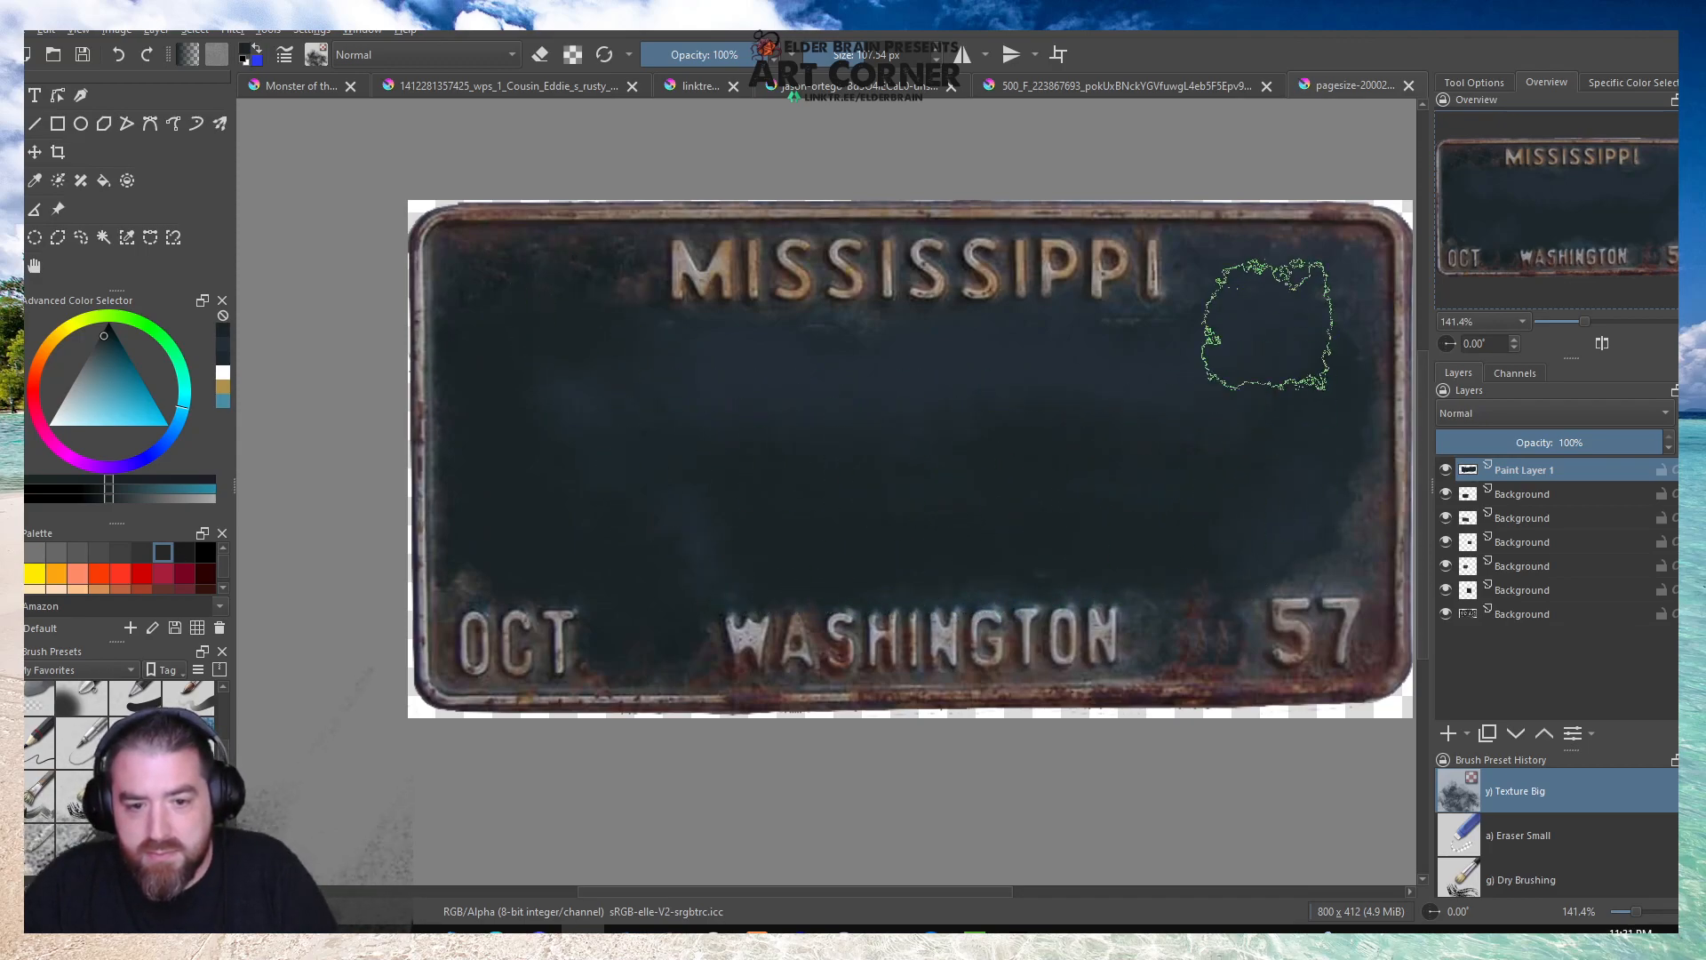
Sample a dark red rust tone beside WASHINGTON and brush it over the upper-left part of the blank plate area.
key("p")
left_click(721, 665)
key("b")
mouse_move(545, 313)
left_mouse_down()
mouse_move(629, 337)
mouse_move(643, 403)
mouse_move(613, 343)
mouse_move(685, 387)
mouse_move(617, 346)
mouse_move(614, 318)
mouse_move(525, 312)
left_mouse_up()
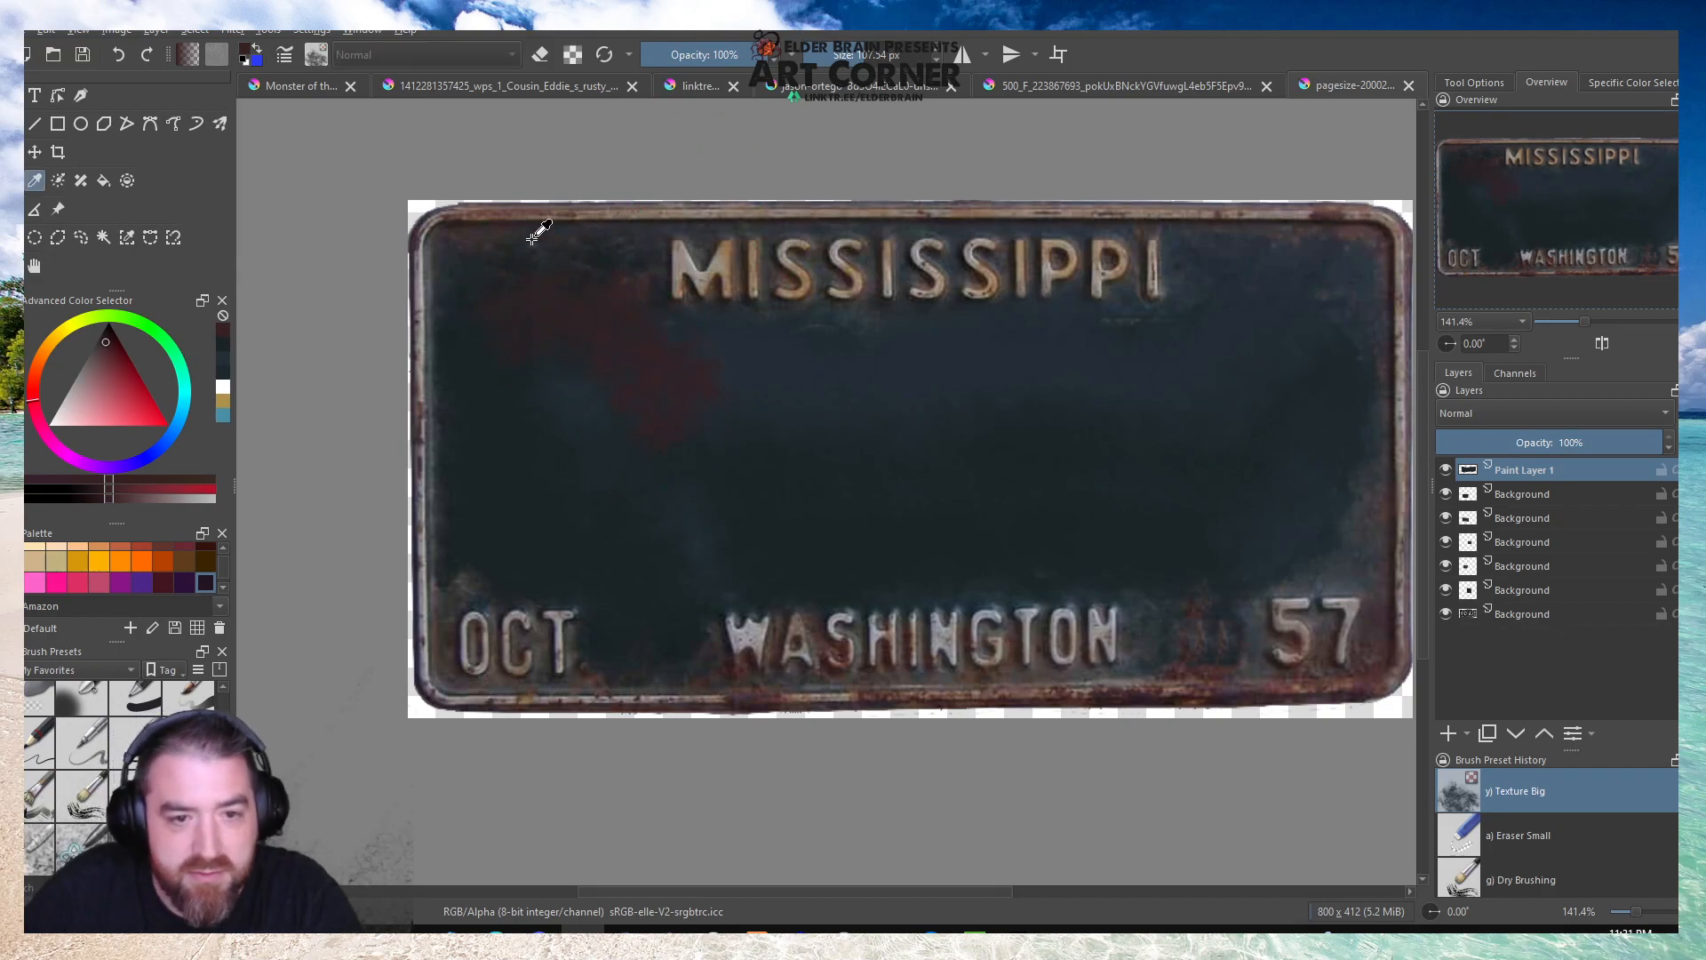
Sample a rusty brown near the plate's upper-left corner and brush brown patches across the blank area.
scroll(533, 237, "up", 4)
left_click(393, 236)
scroll(399, 234, "down", 3)
key("b")
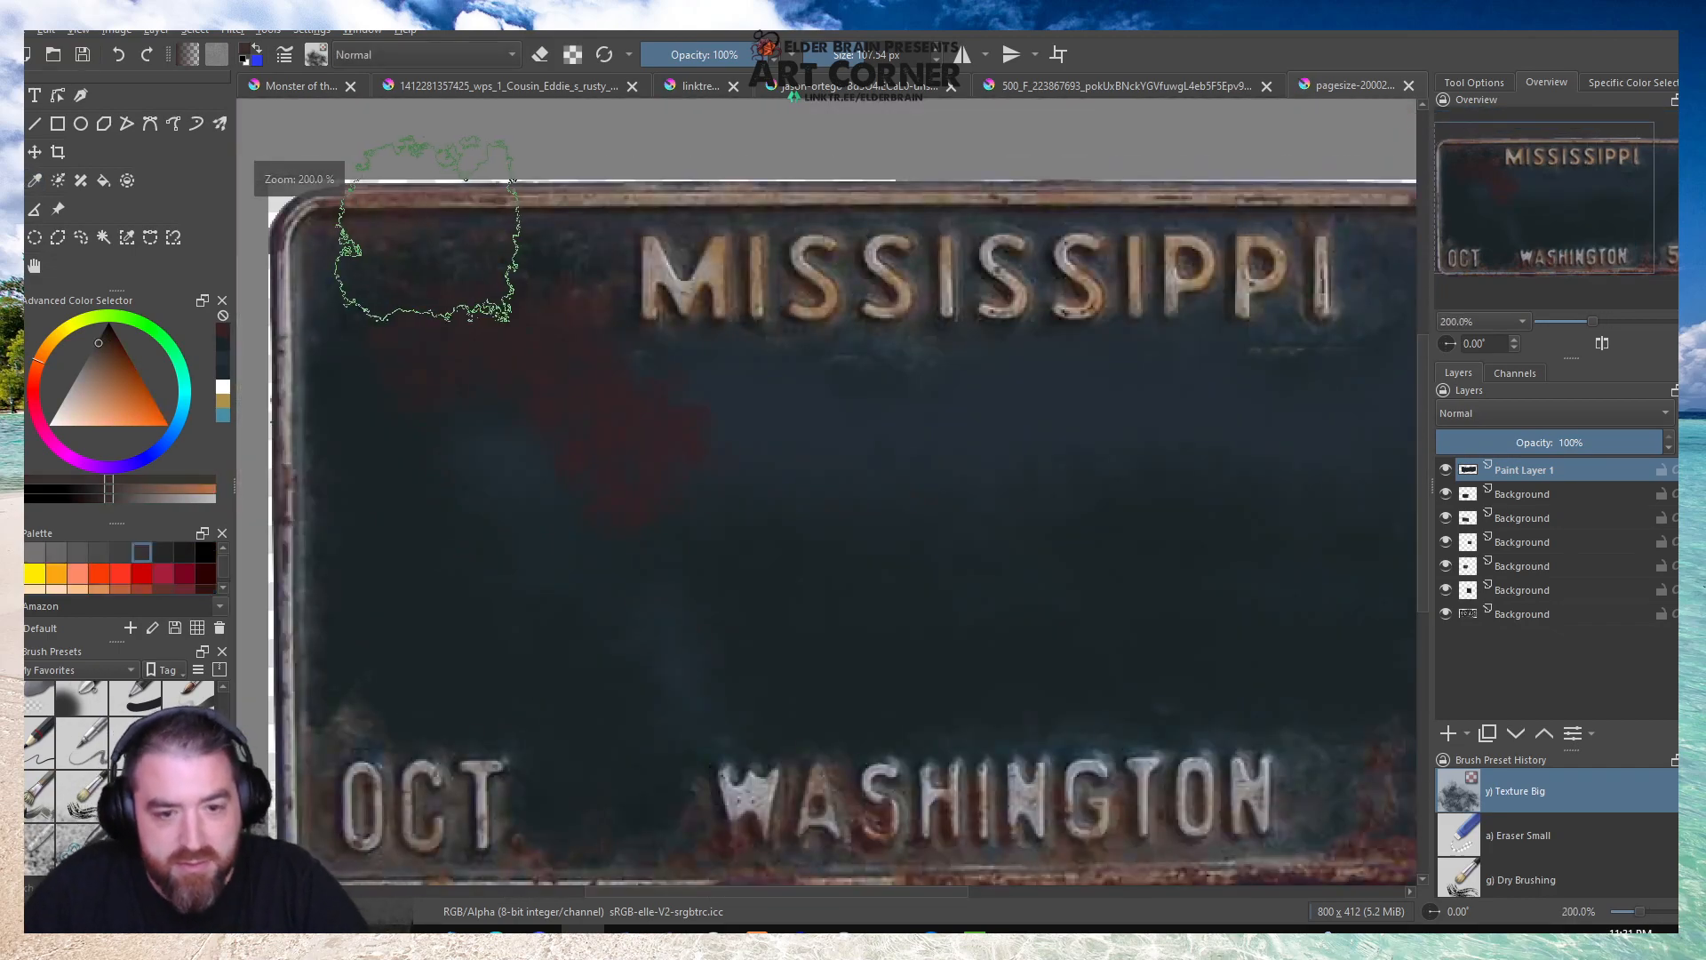
mouse_move(500, 411)
left_mouse_down()
mouse_move(535, 402)
mouse_move(511, 363)
mouse_move(414, 372)
mouse_move(539, 310)
mouse_move(566, 391)
mouse_move(686, 448)
mouse_move(639, 457)
mouse_move(719, 470)
mouse_move(733, 424)
mouse_move(901, 404)
mouse_move(955, 435)
mouse_move(711, 433)
left_mouse_up()
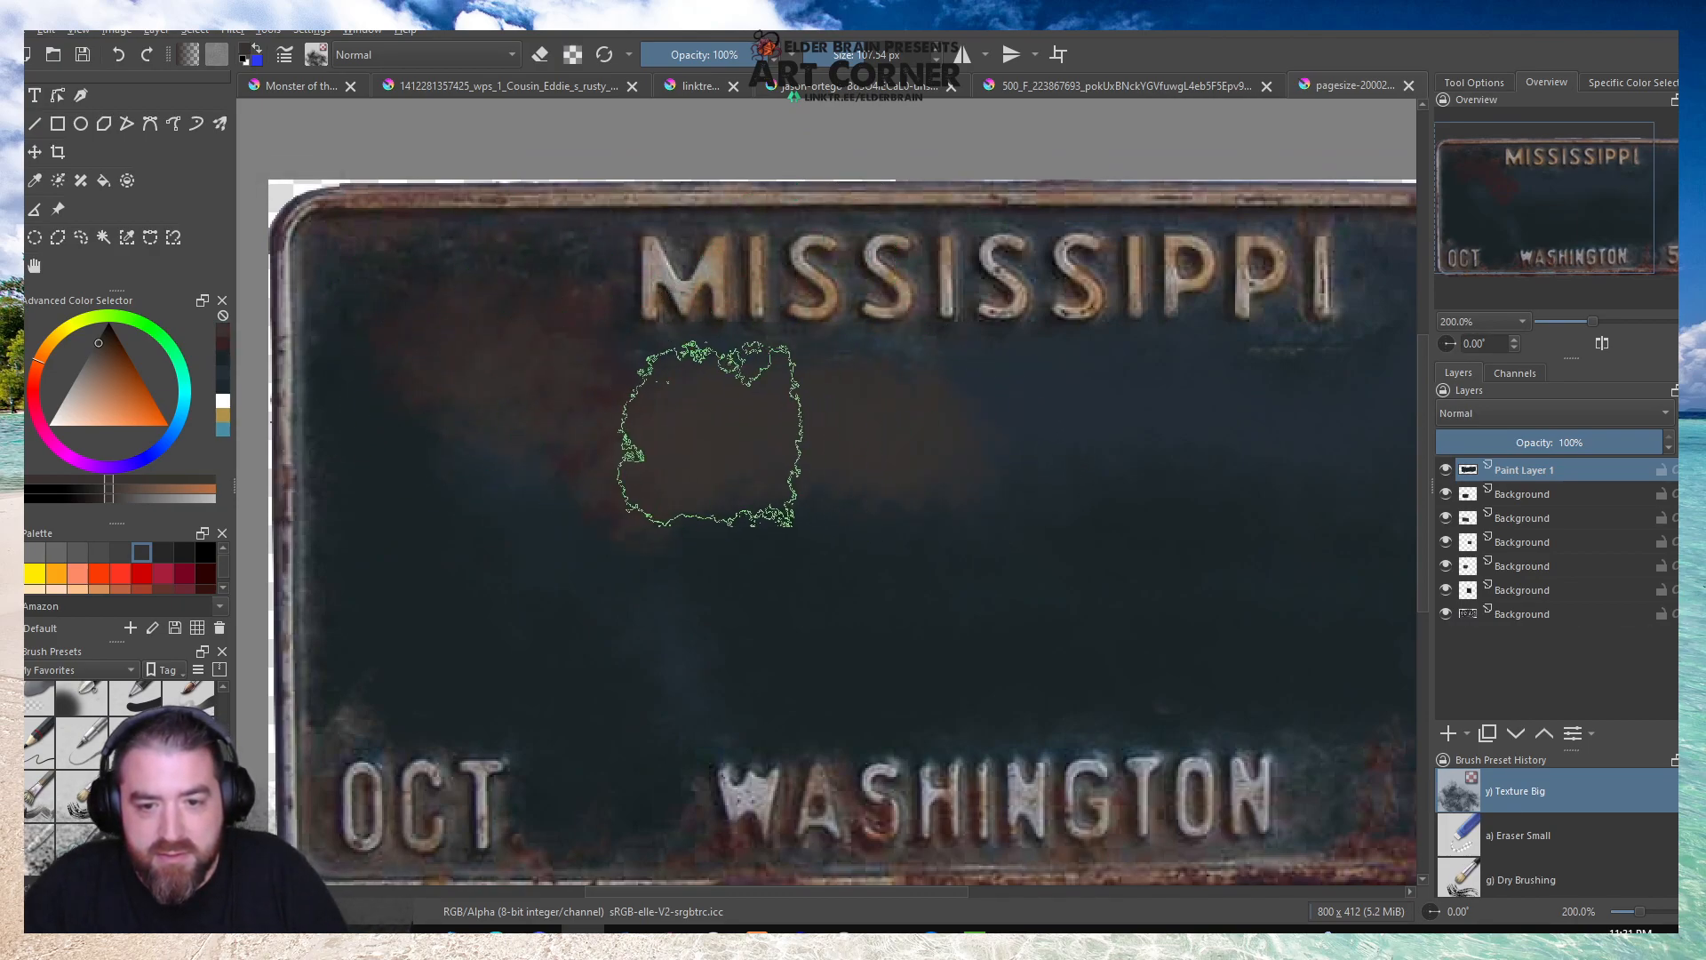
scroll(710, 434, "down", 3)
scroll(799, 438, "up", 2)
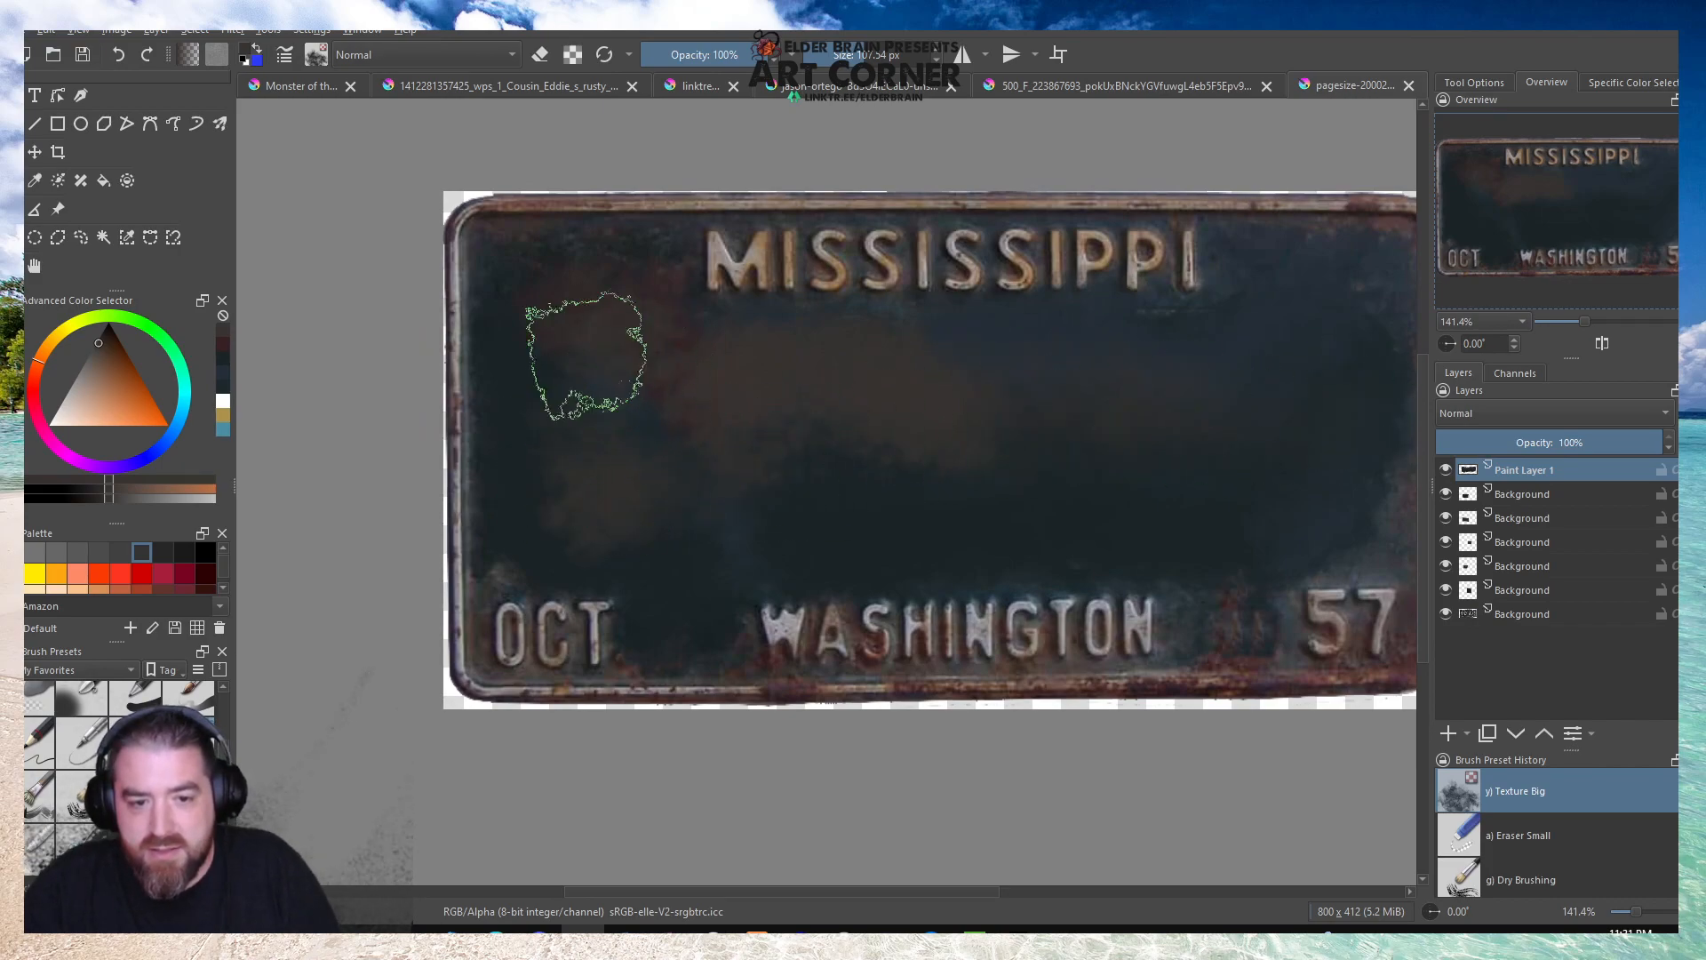
Break up the brown patches with dark red and dark teal sampled from the plate so they blend into the surface.
key("p")
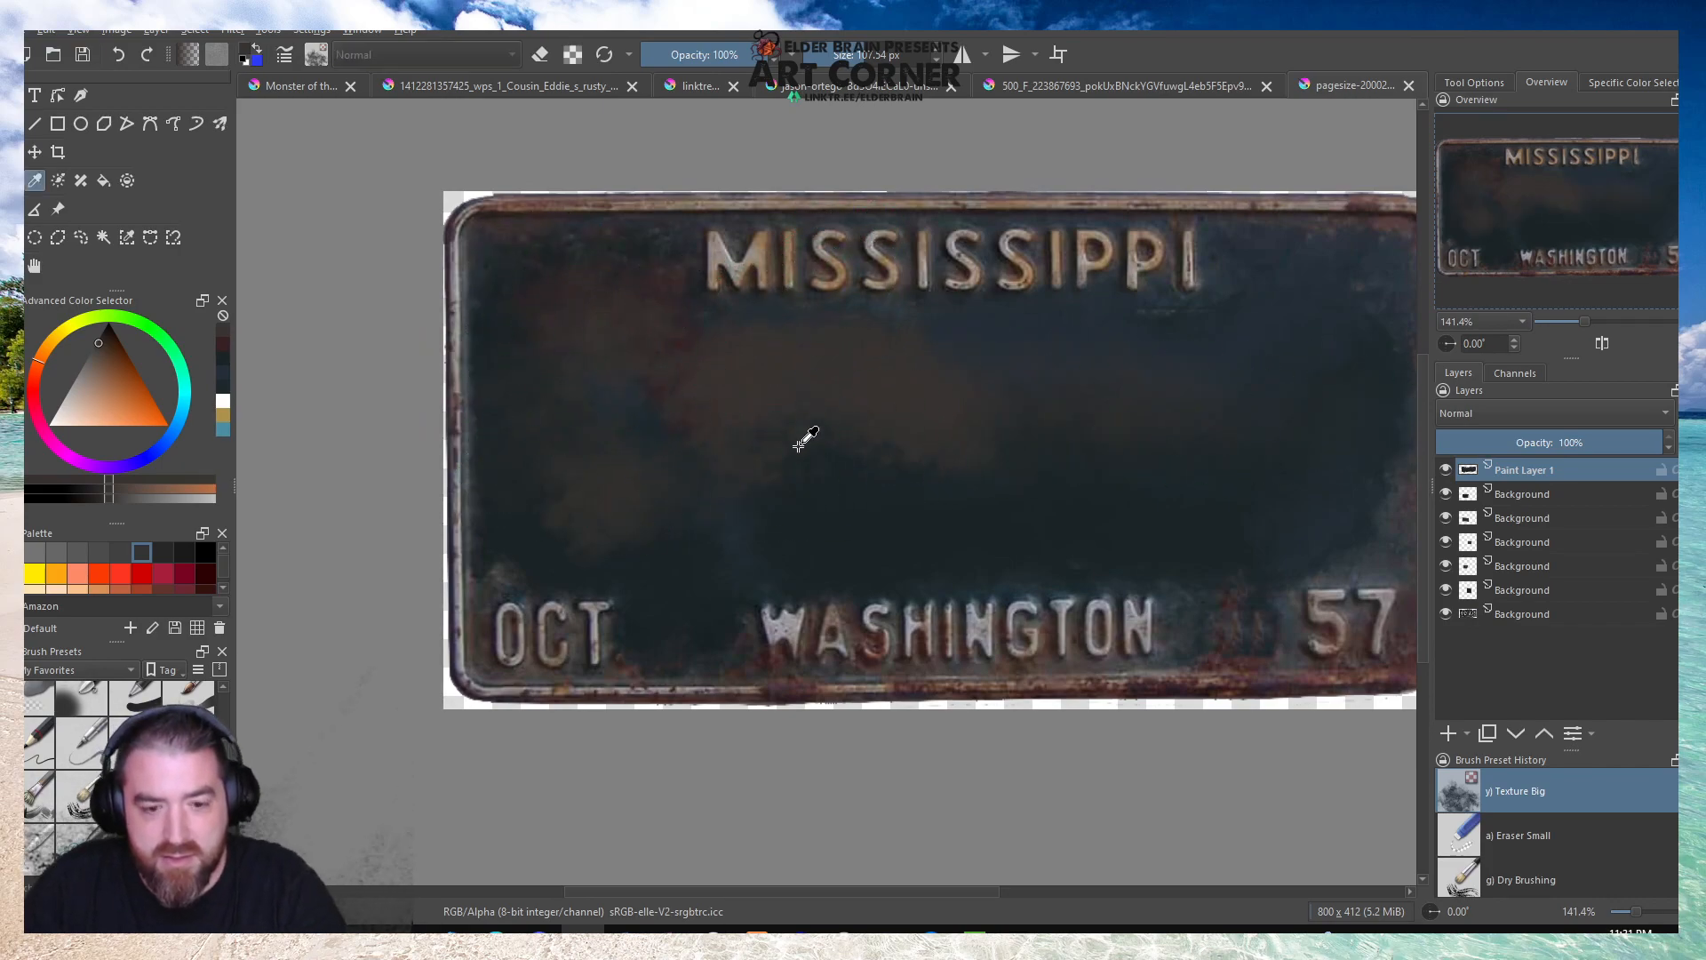
left_click(771, 644)
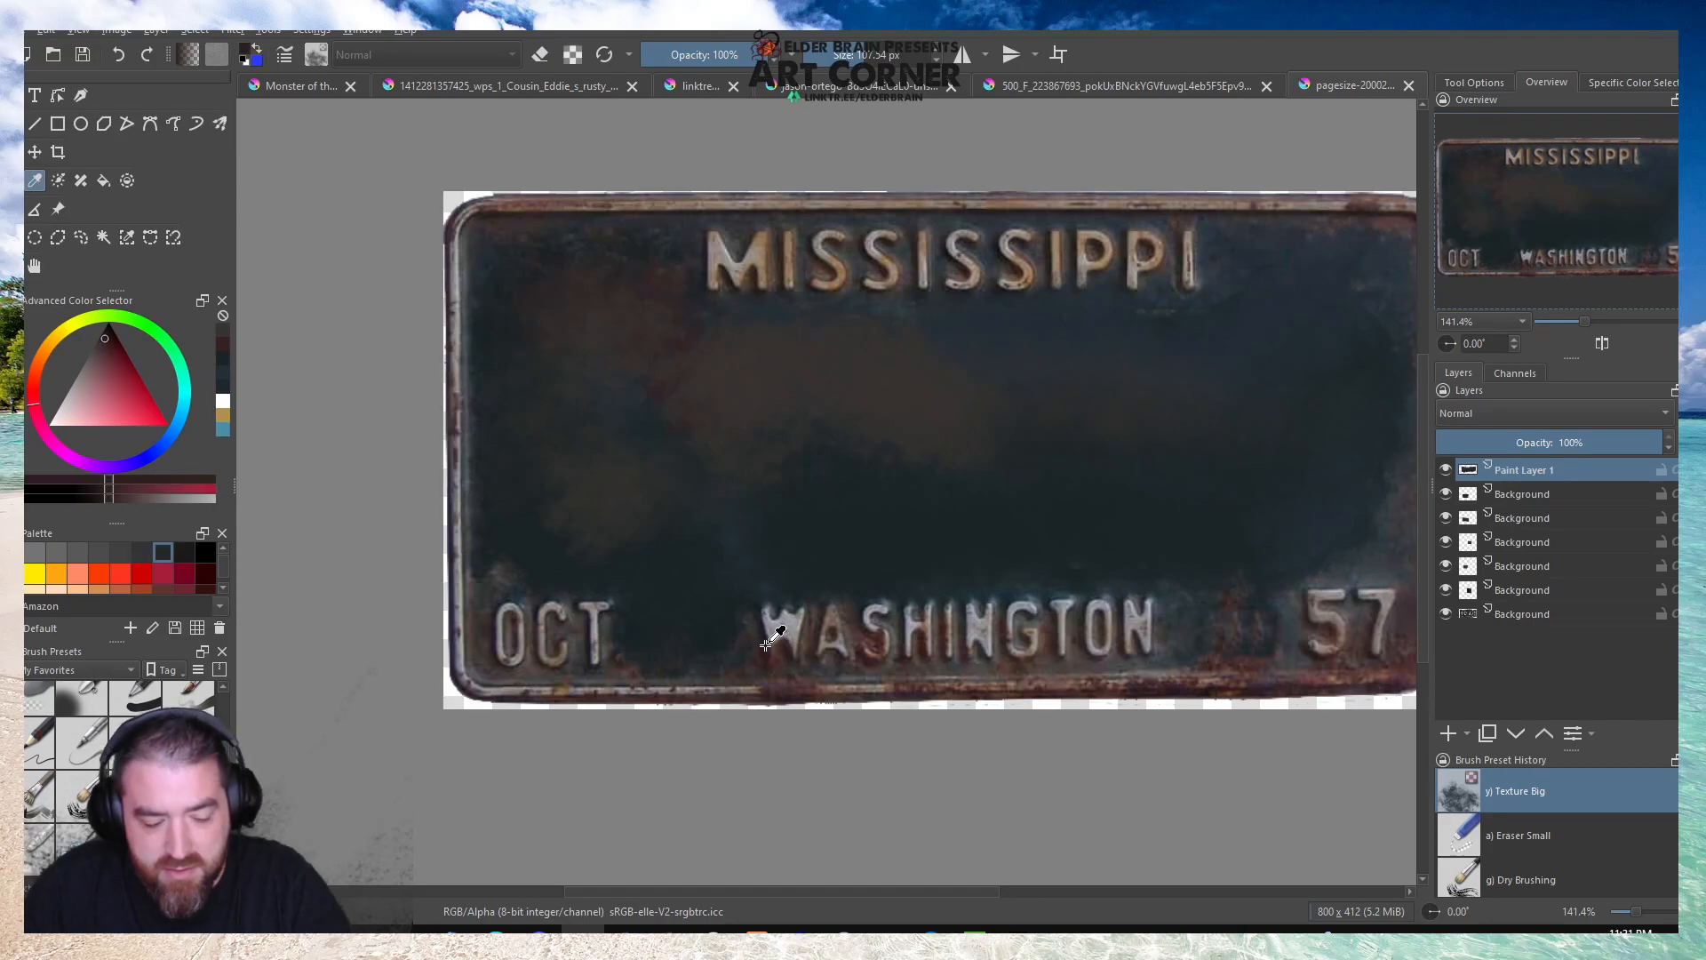
key("b")
mouse_move(713, 620)
left_mouse_down()
mouse_move(708, 587)
mouse_move(695, 593)
left_mouse_up()
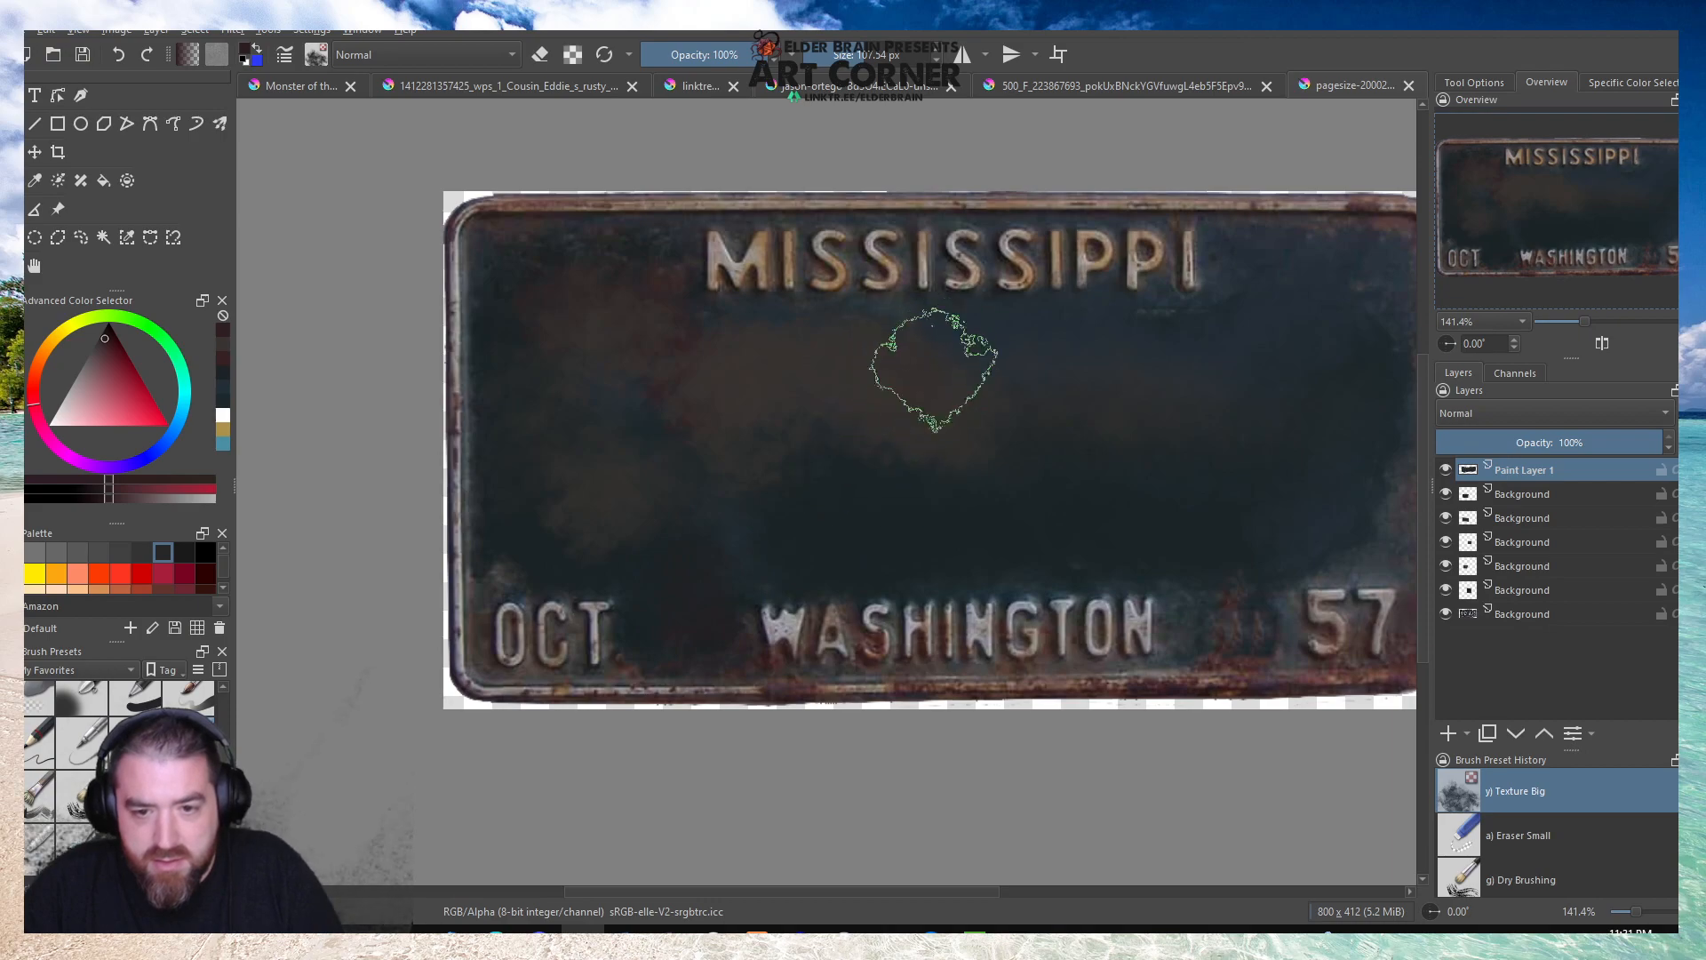
left_click(904, 513)
key("b")
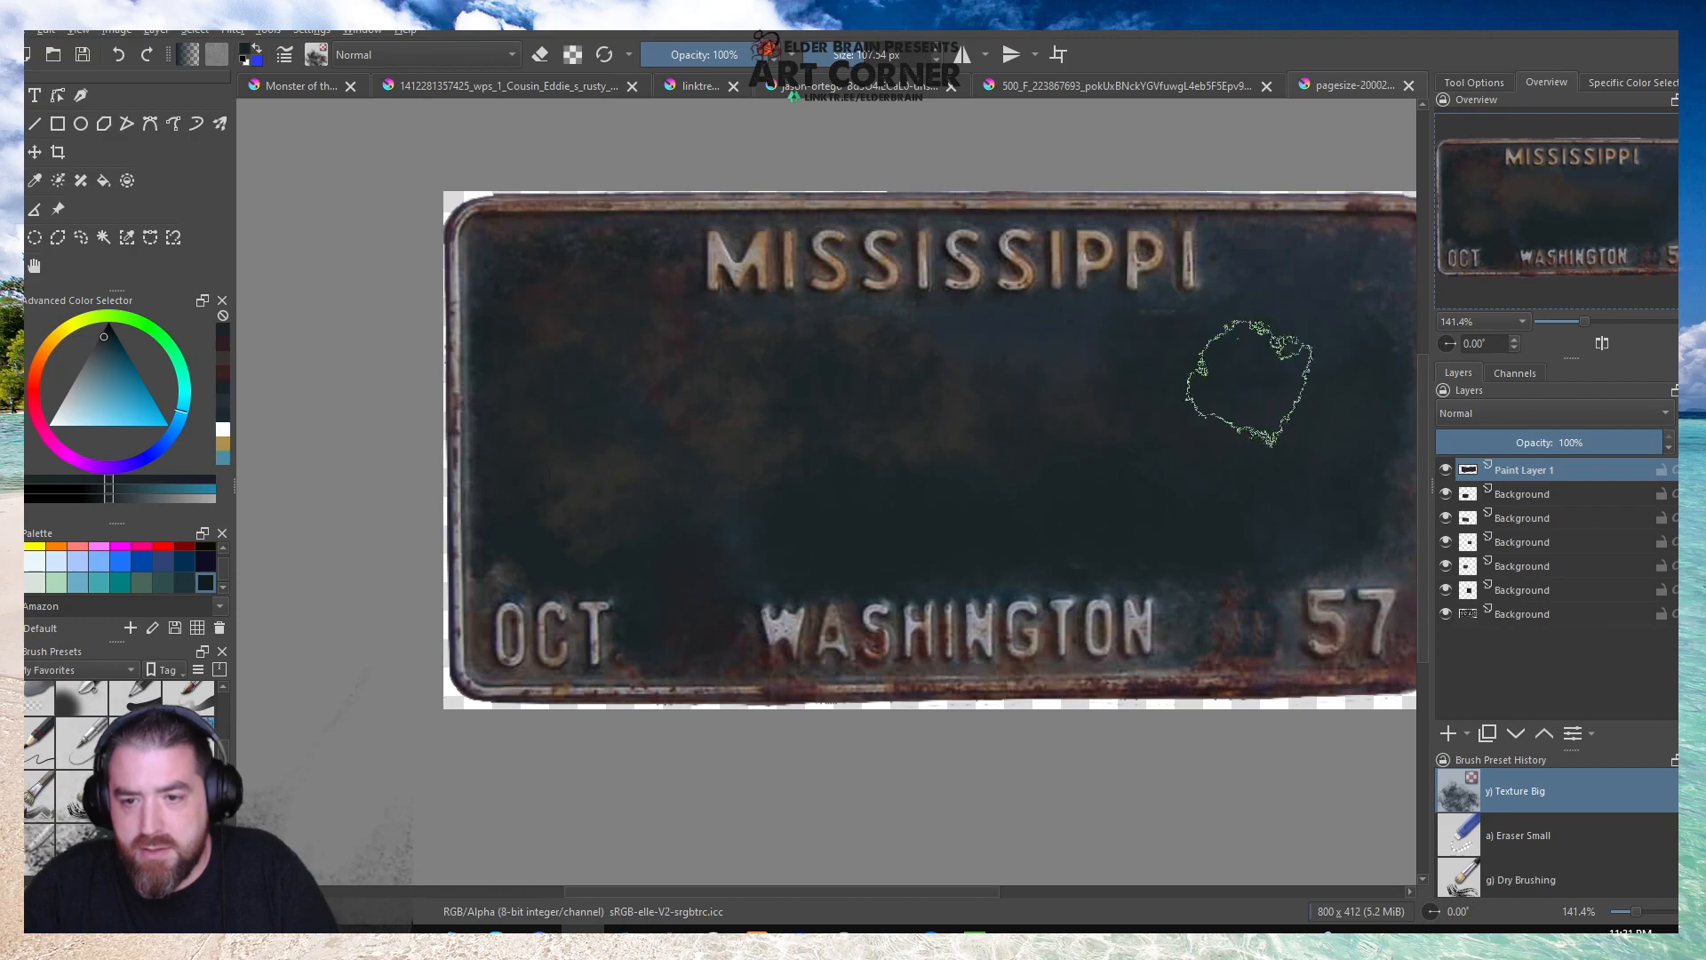
Flatten the plate image into a single layer.
scroll(683, 415, "down", 3)
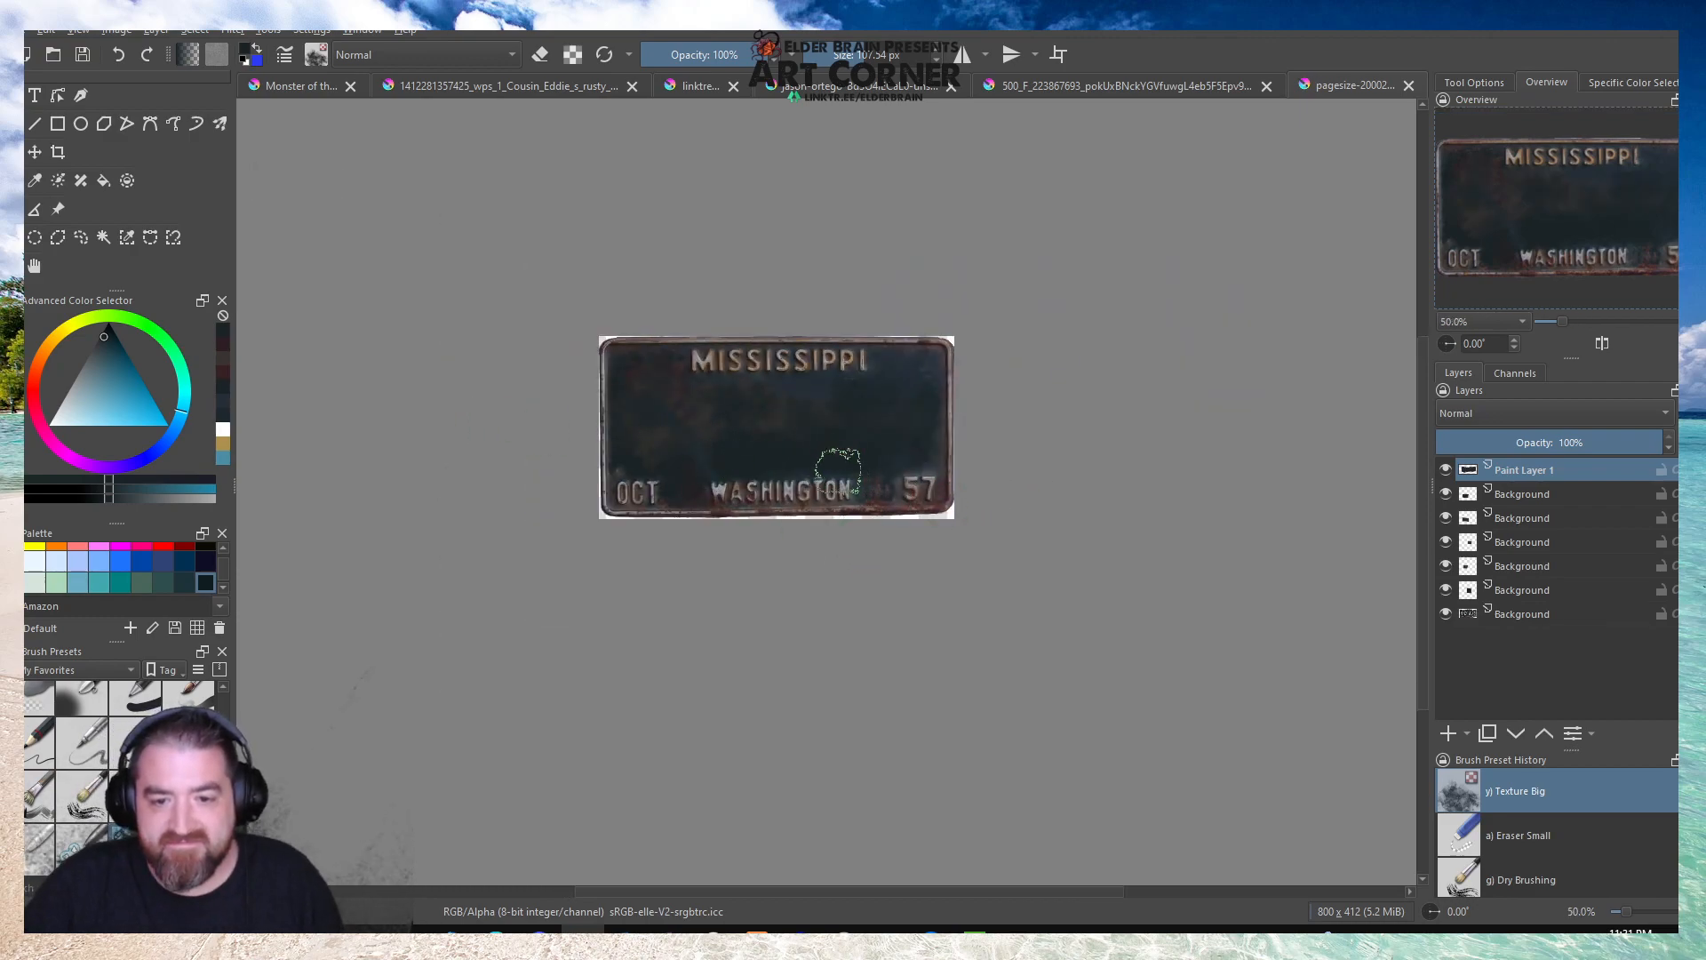
scroll(568, 442, "up", 1)
key("space")
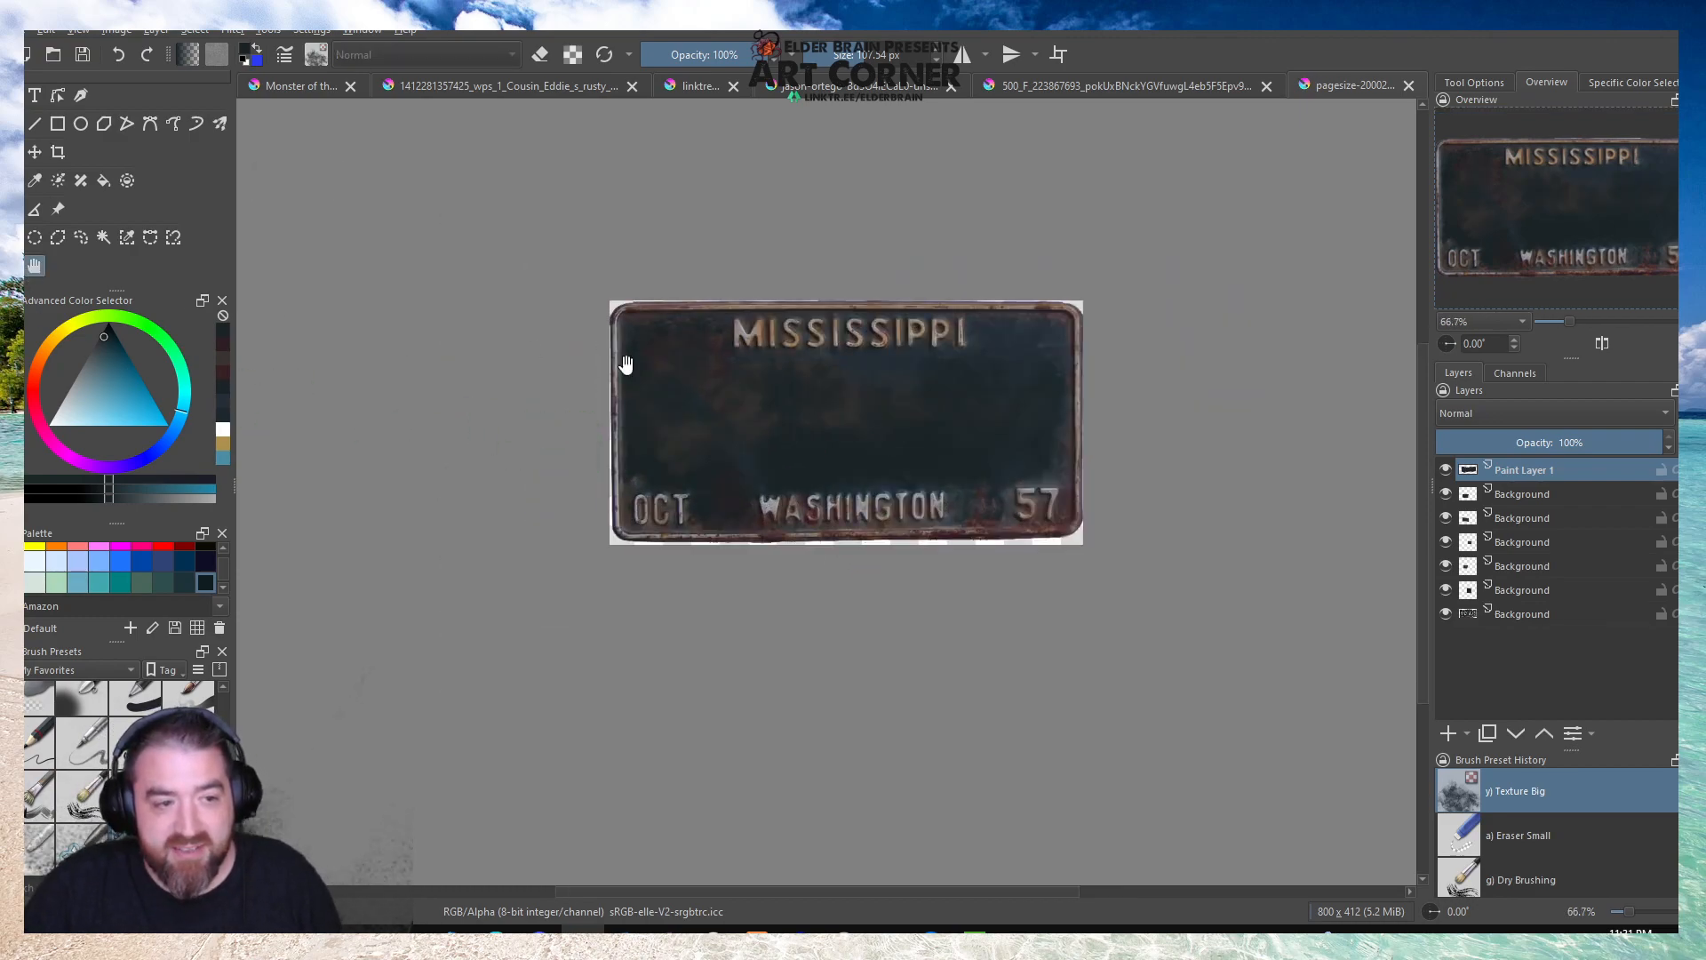
left_click_drag(748, 384, 709, 305)
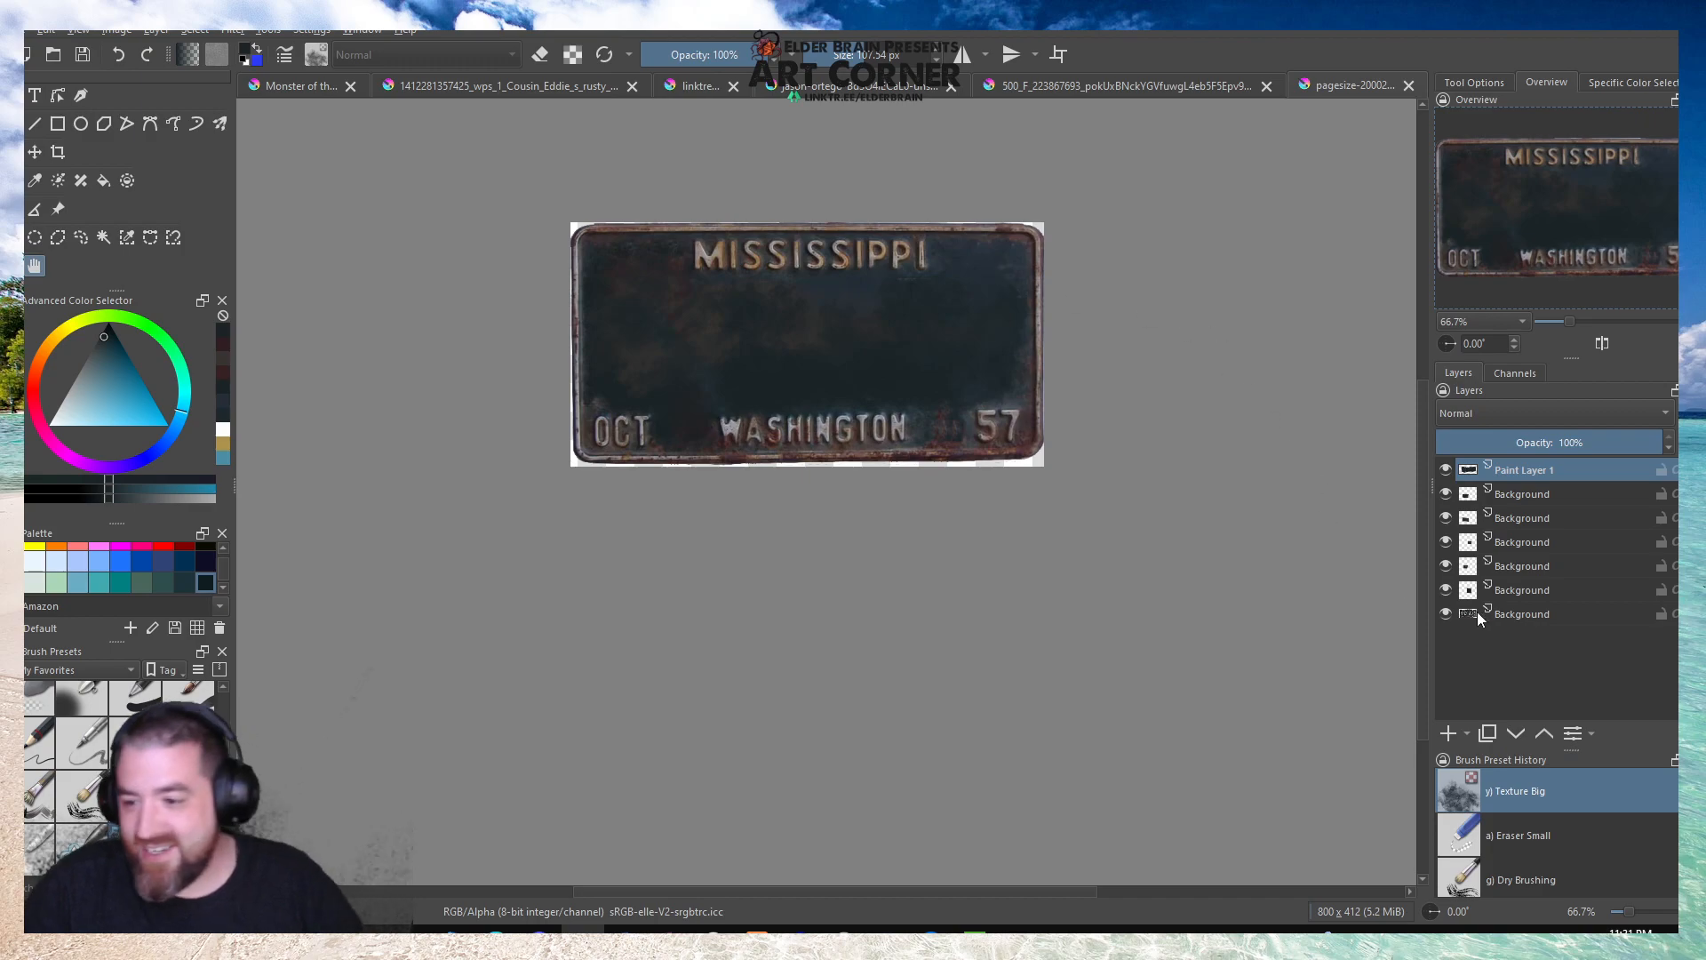
left_click(154, 30)
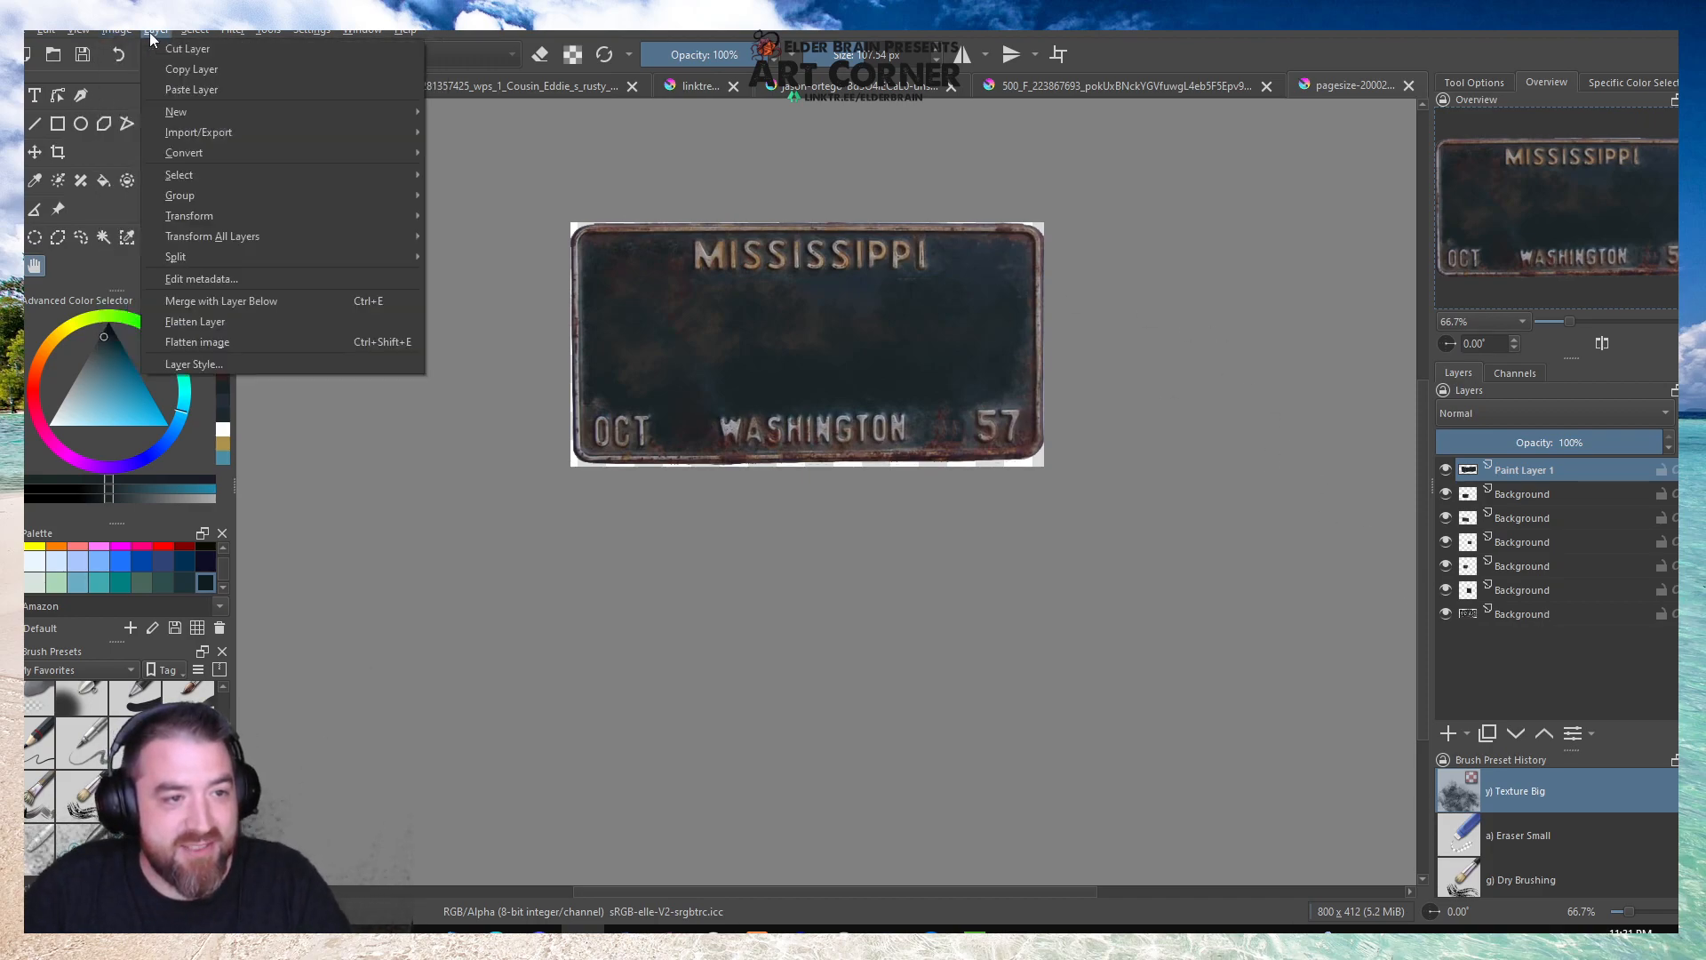
left_click(184, 343)
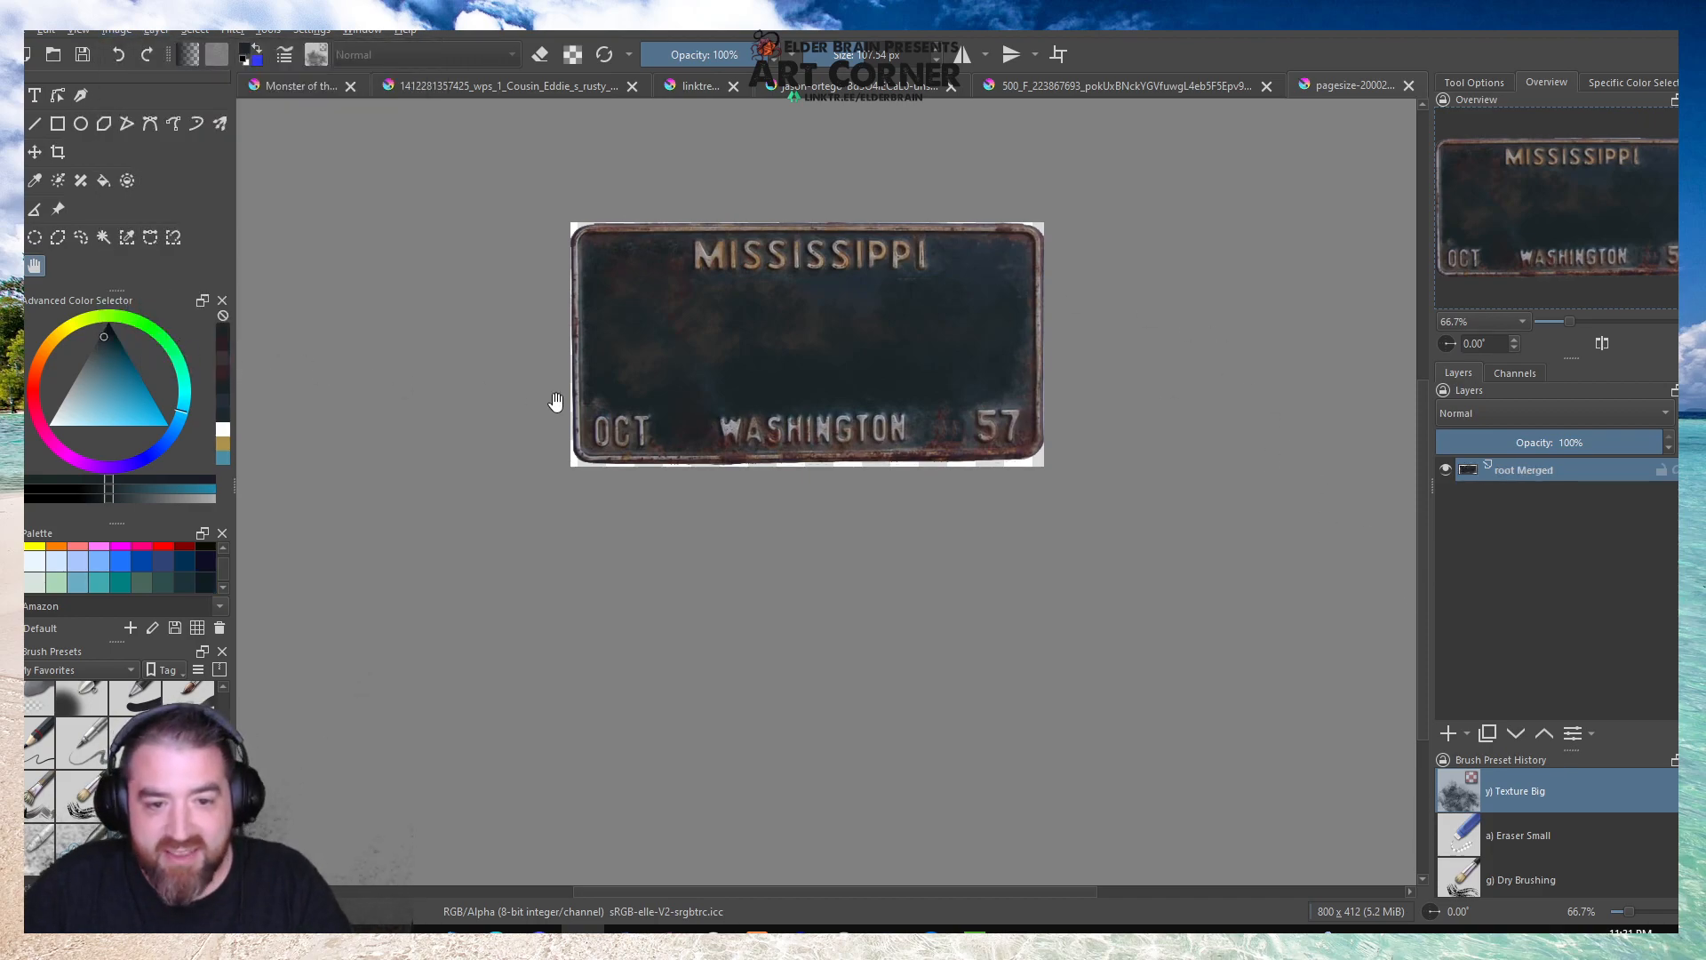
Bring the flattened plate into the Monster of the Week document and shrink it into the gap below the upper-left frame.
left_click(302, 86)
key("ctrl+t")
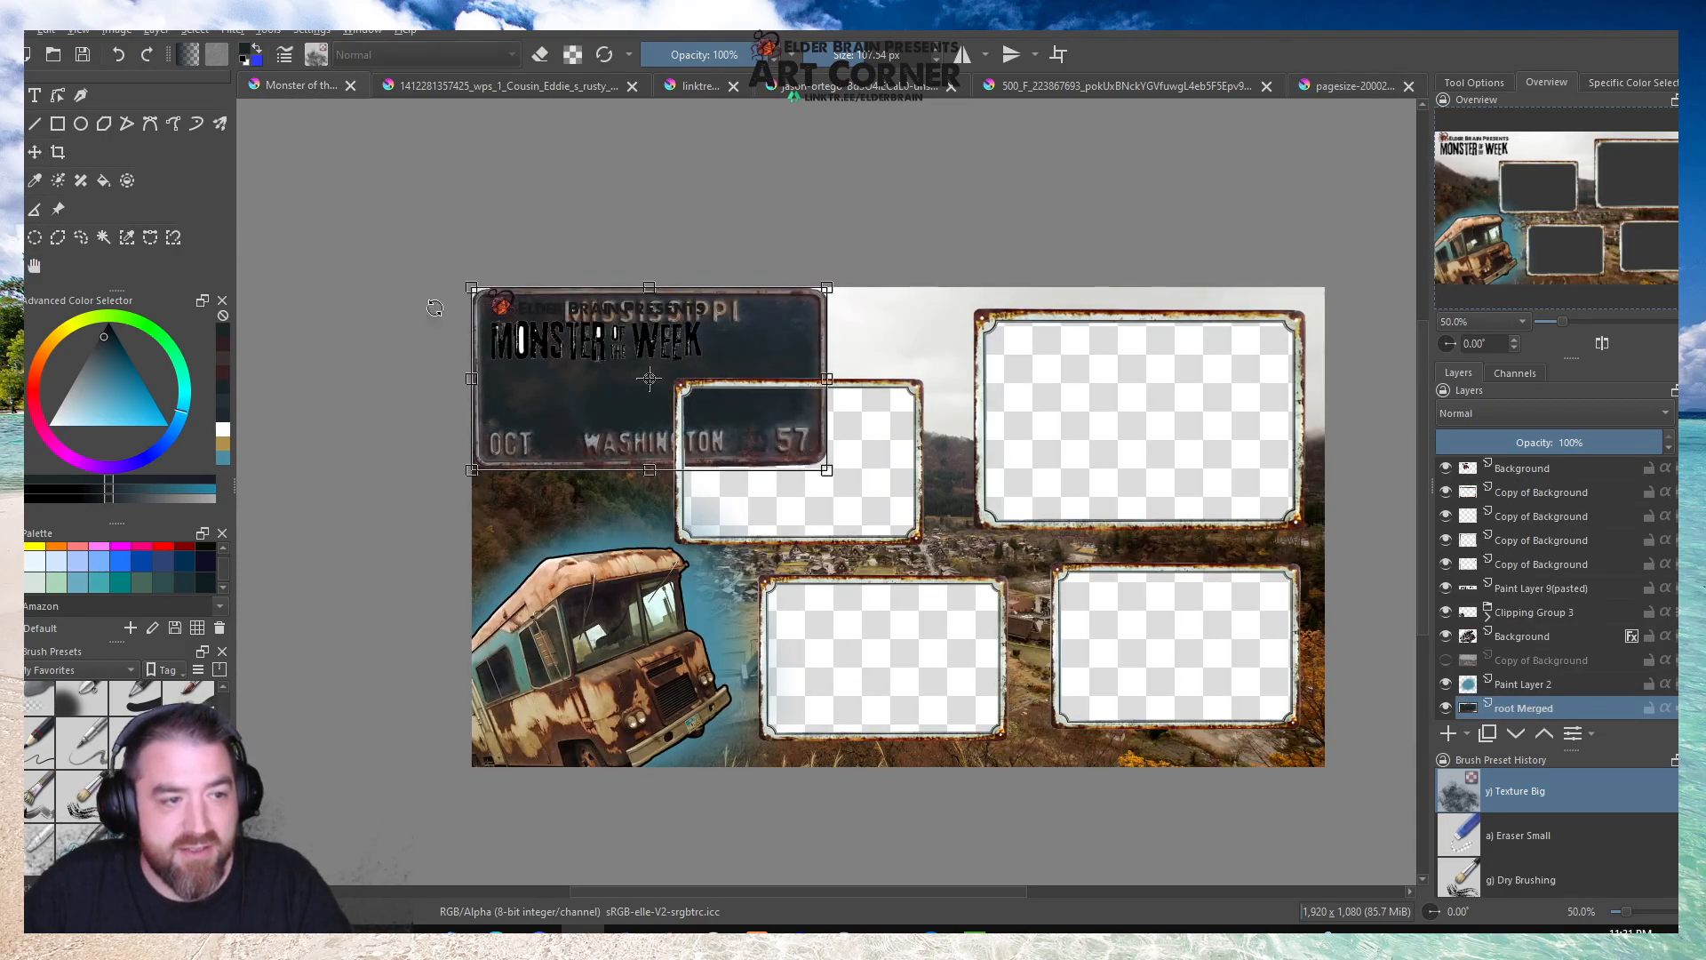
left_click_drag(724, 325, 811, 548)
key("Return")
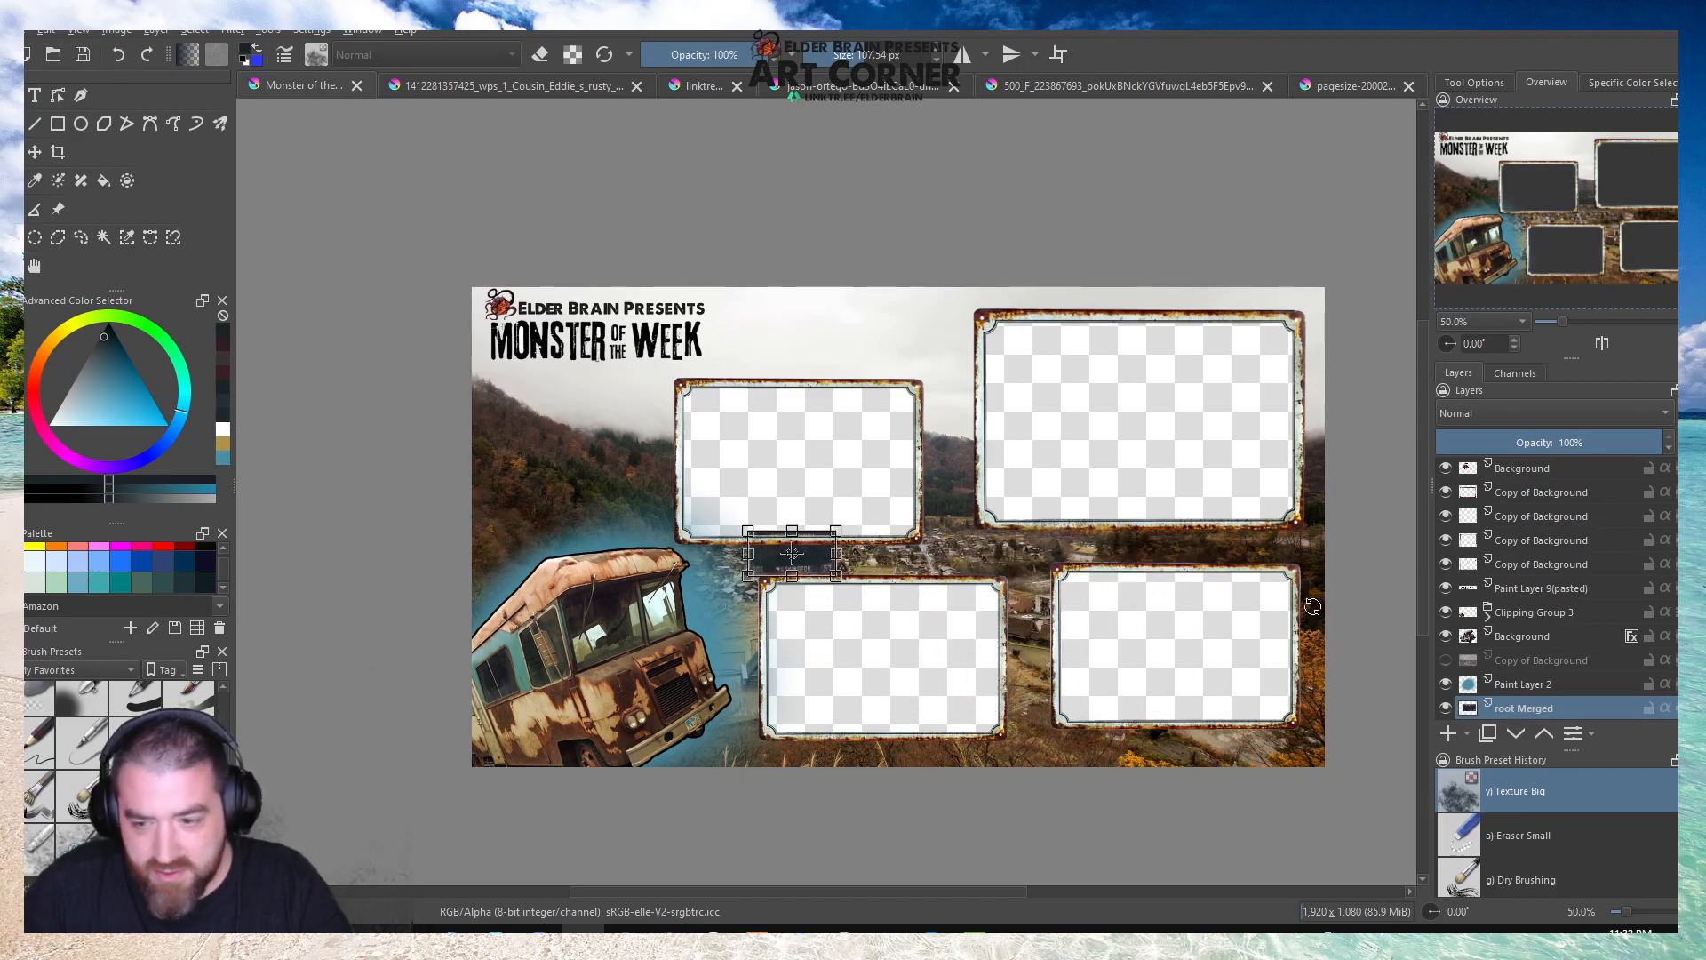
Move the licence plate layer to the top of the stack and resize the plate over the upper-left frame's bottom edge.
left_click_drag(1503, 714, 1517, 482)
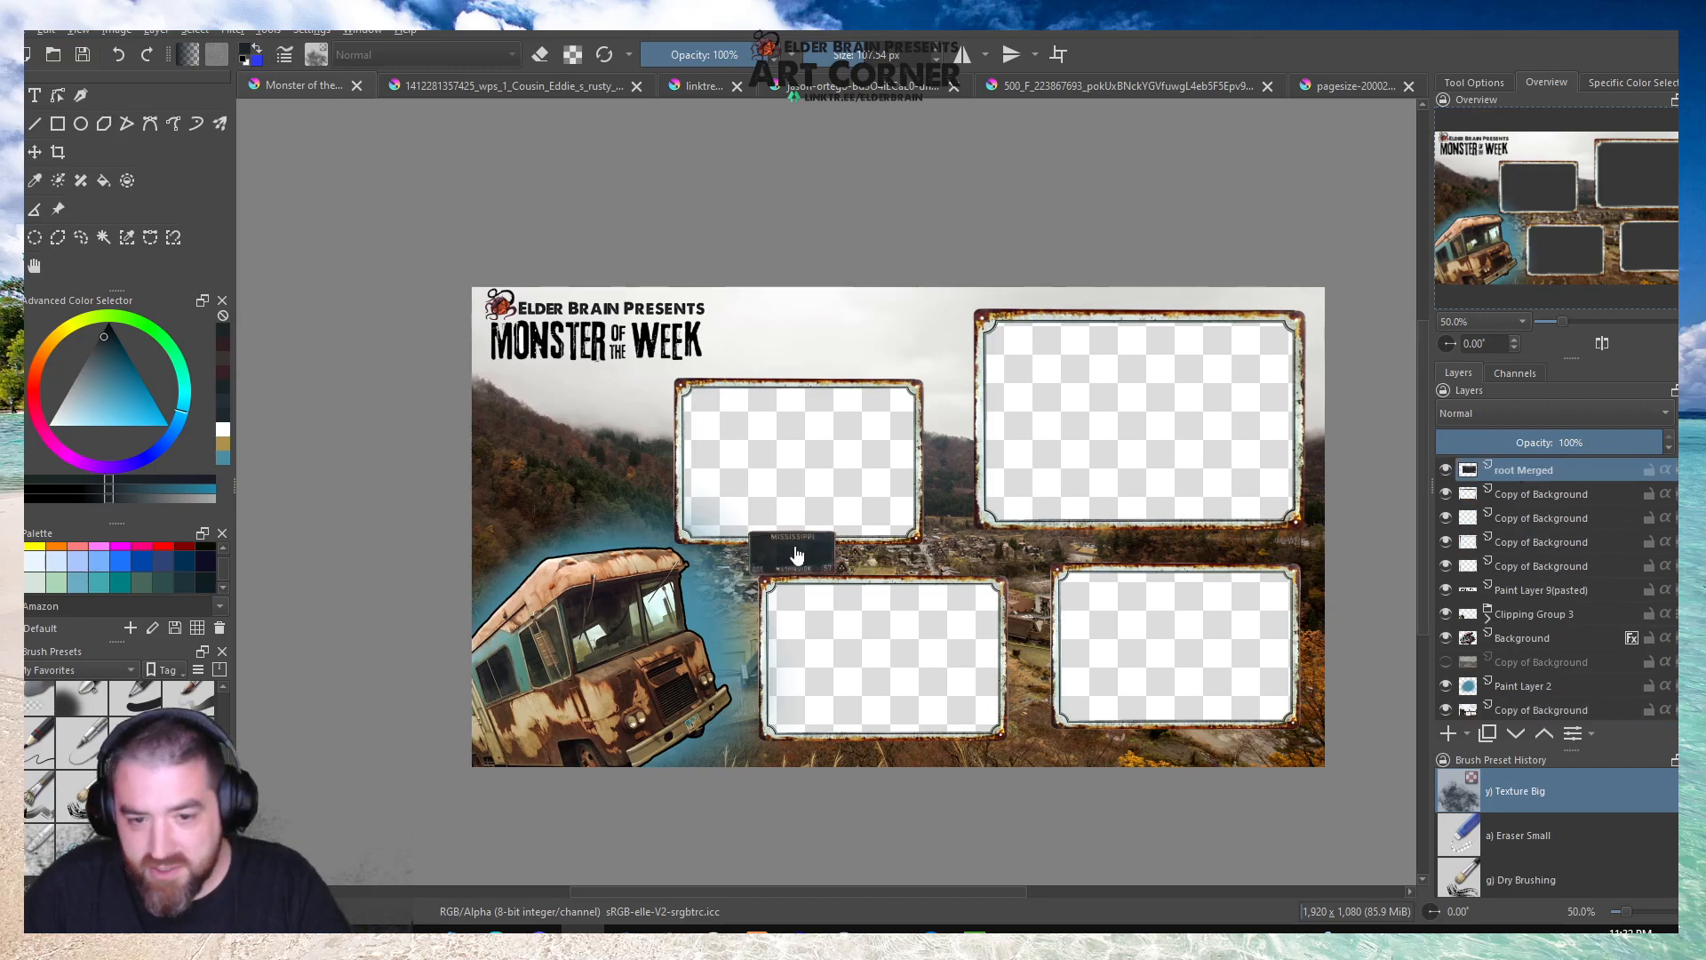
scroll(793, 546, "up", 3)
left_click(824, 543)
left_click_drag(857, 551, 1041, 530)
left_click_drag(939, 519, 941, 531)
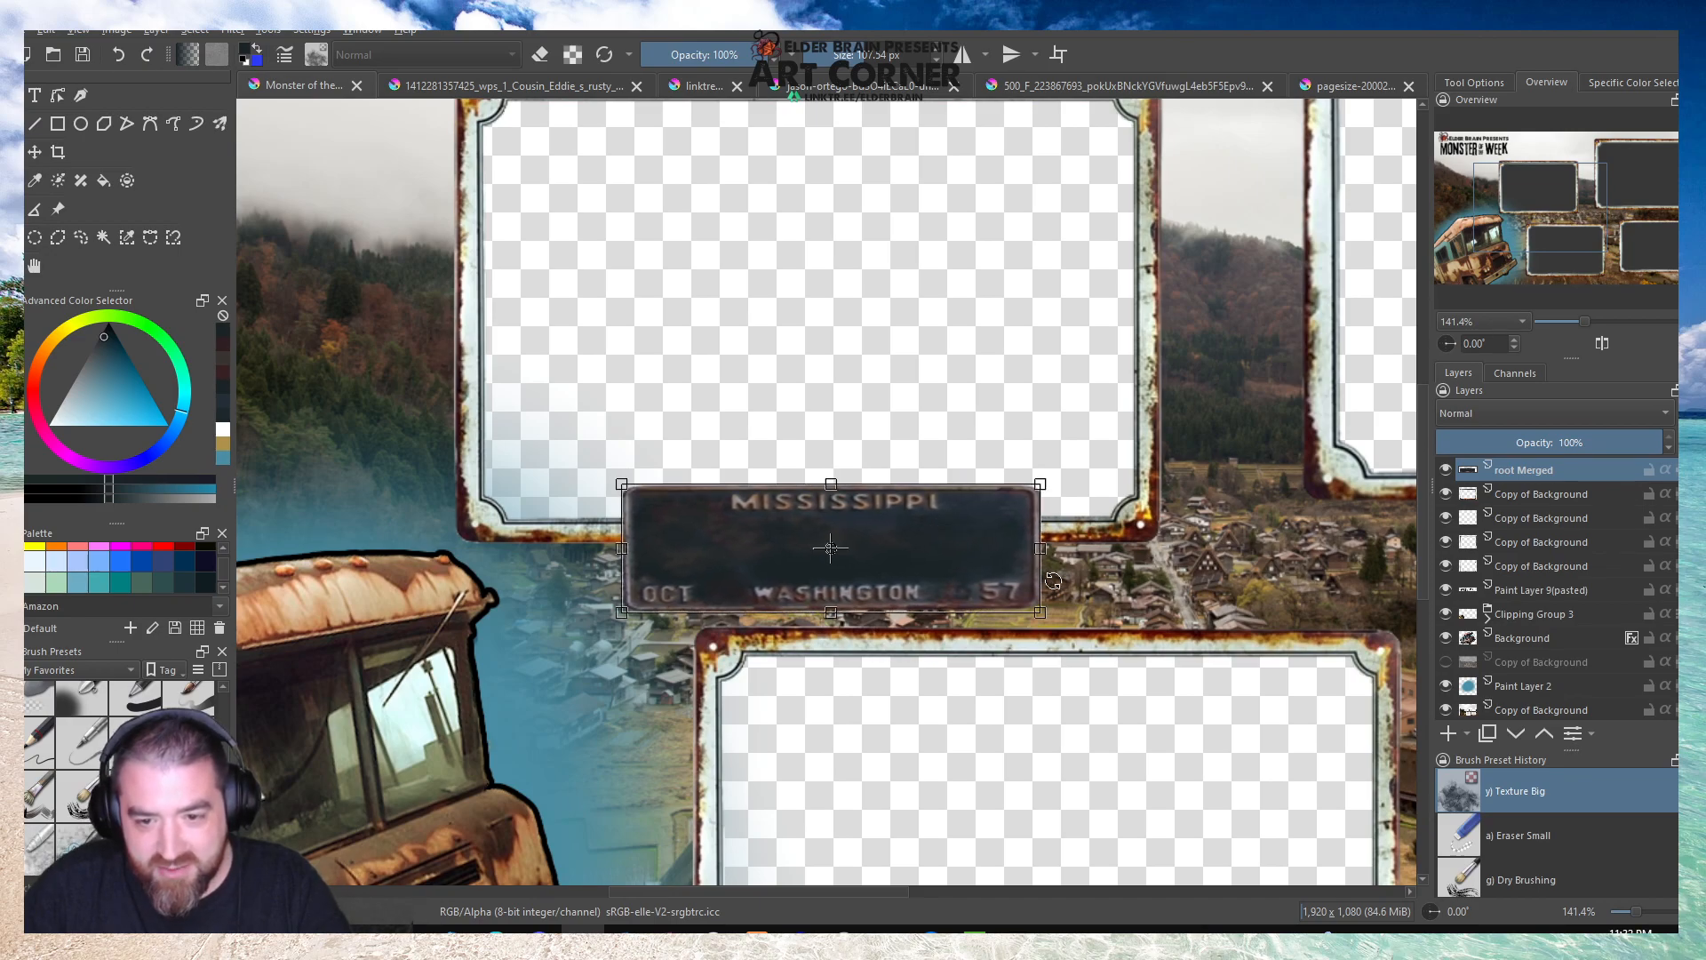
left_click_drag(1042, 613, 947, 584)
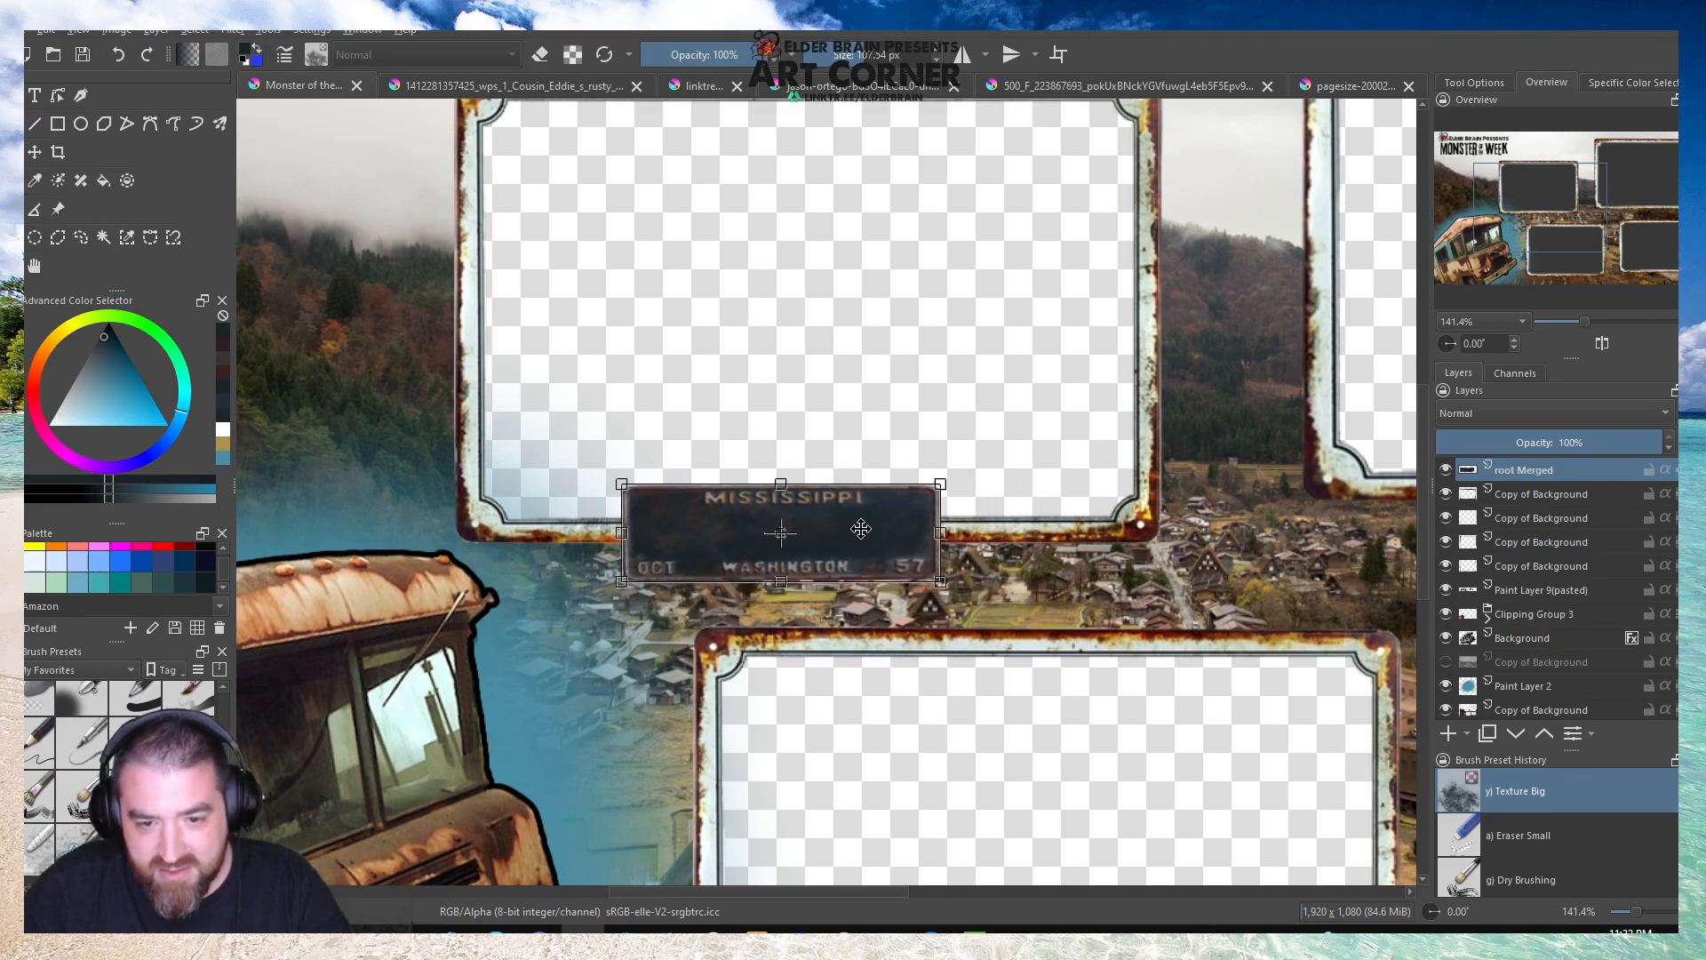
Position the plate over the left end of the upper-left frame's bottom edge, just above the lower-left frame.
left_click_drag(878, 522, 780, 526)
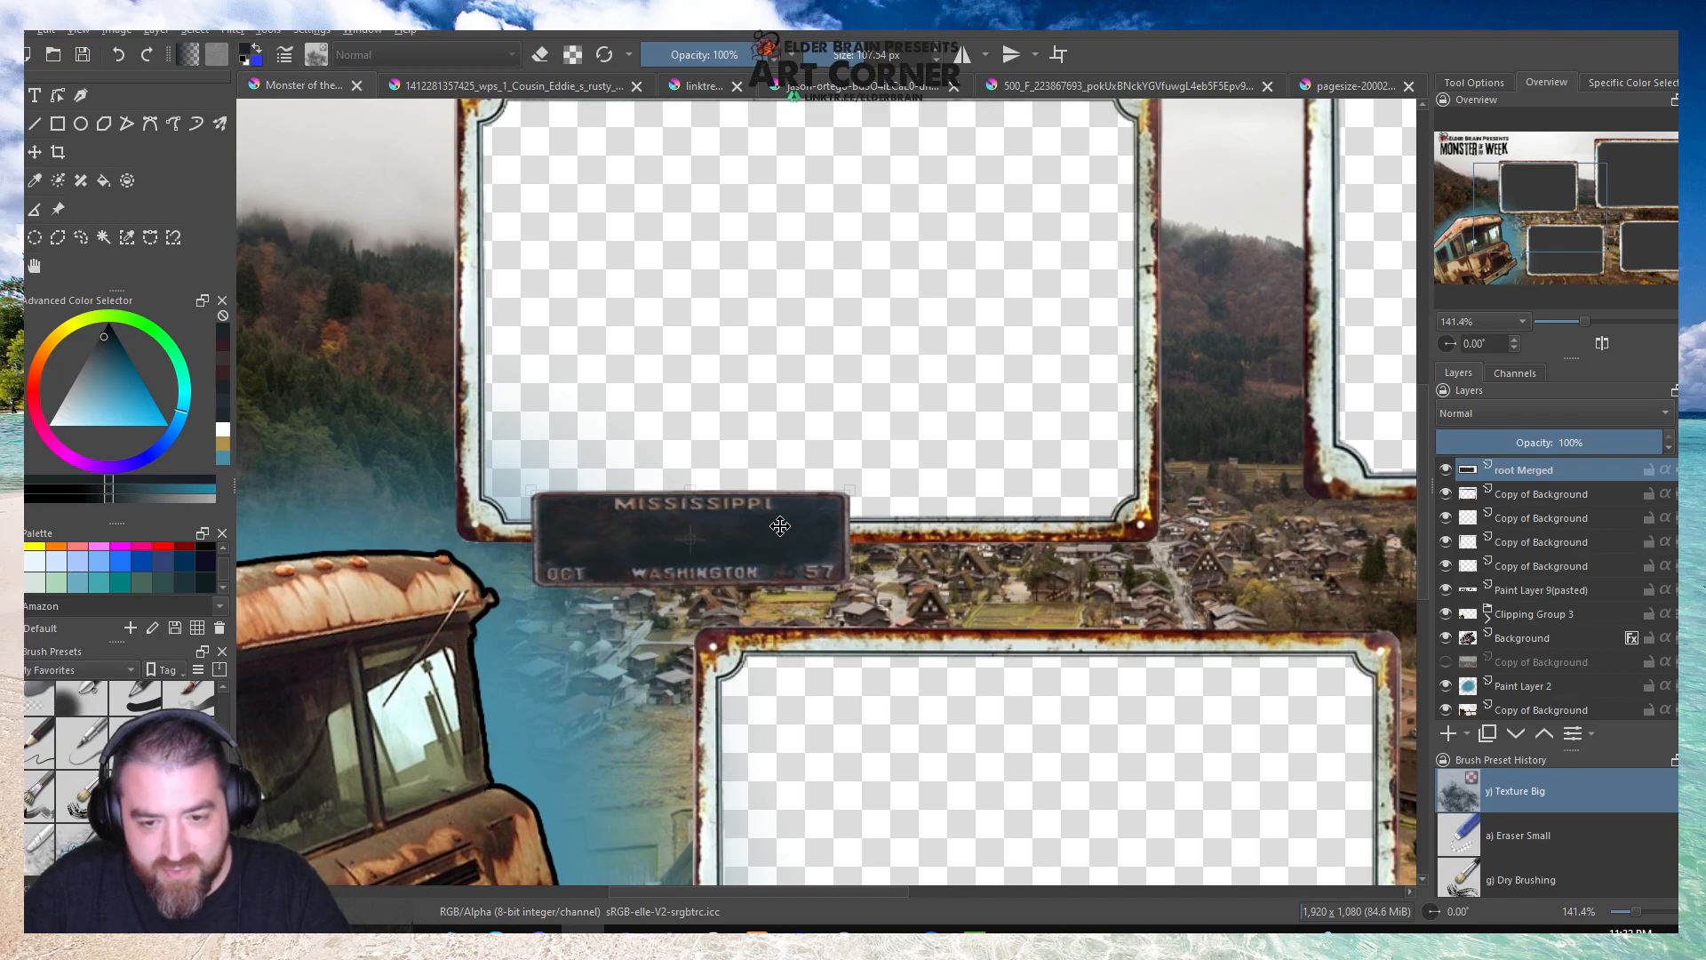
left_click_drag(780, 526, 900, 541)
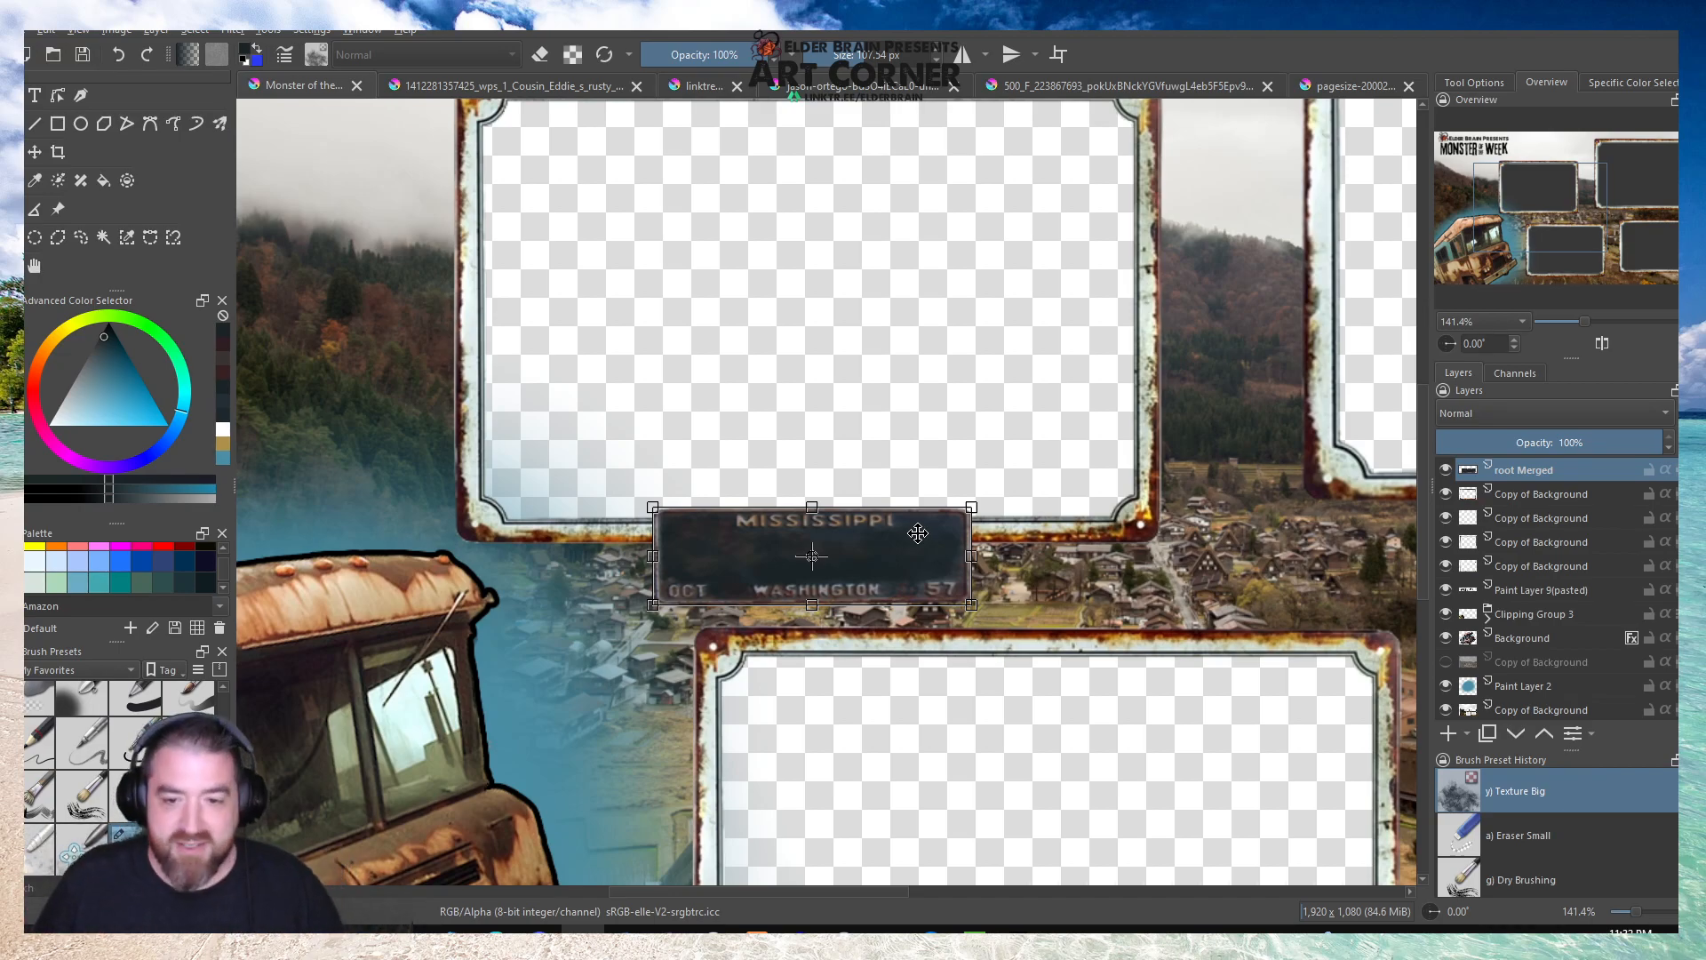
left_click_drag(862, 545, 737, 534)
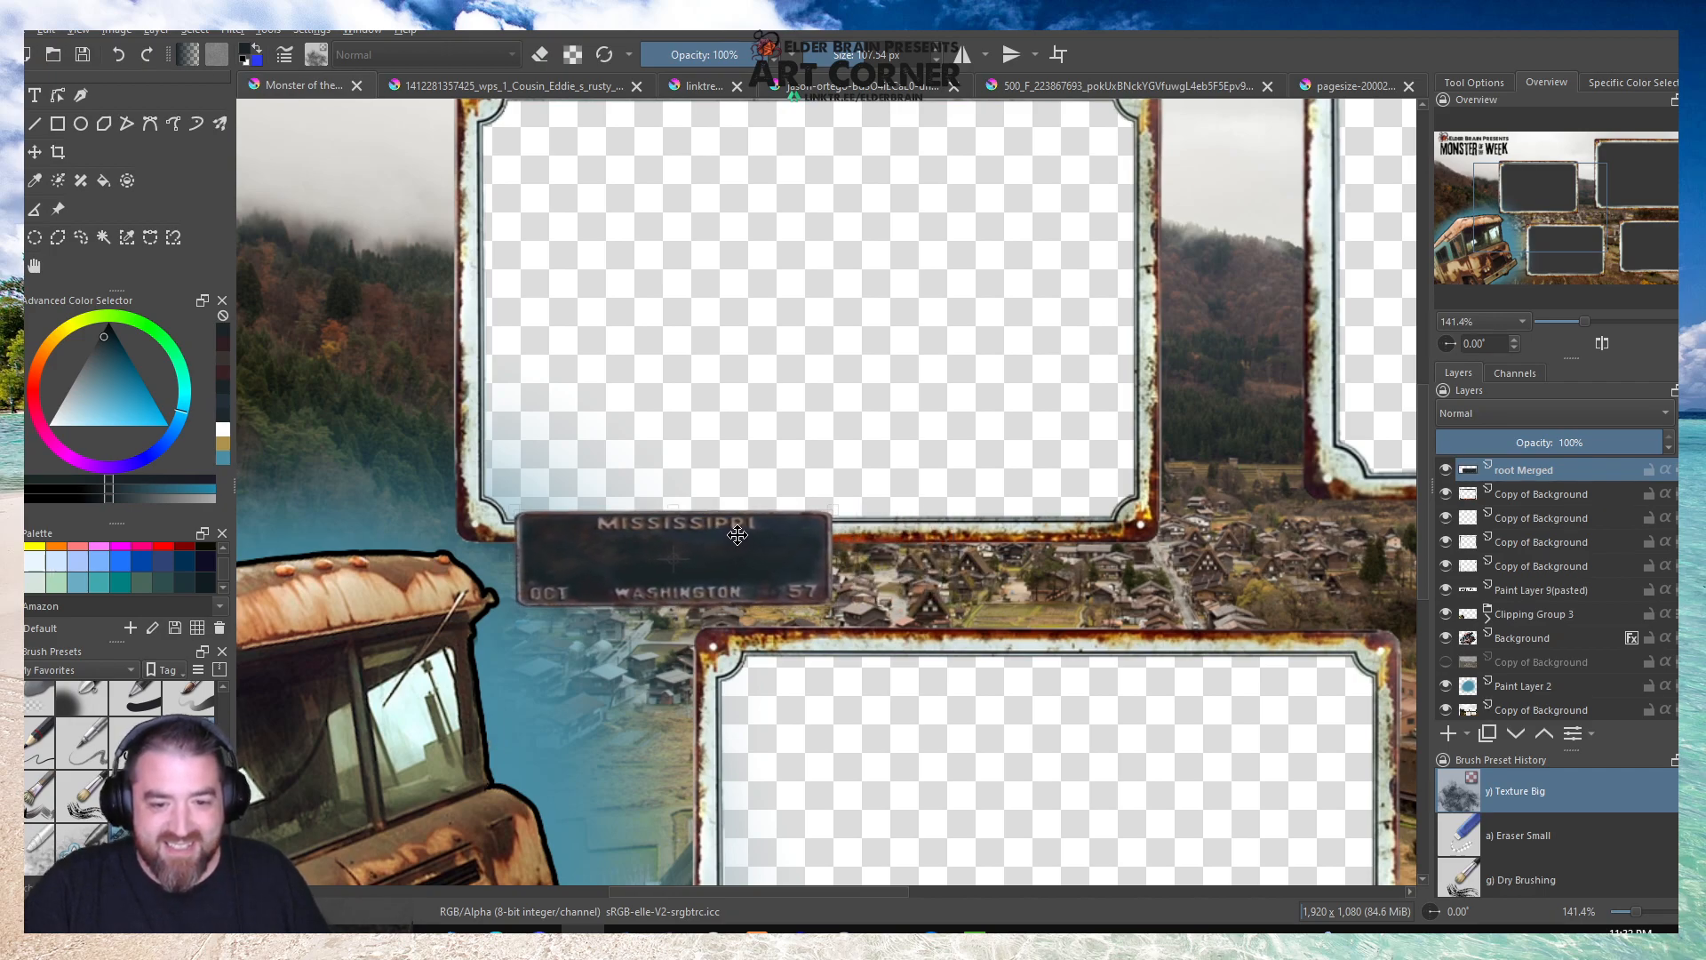
scroll(577, 463, "down", 3)
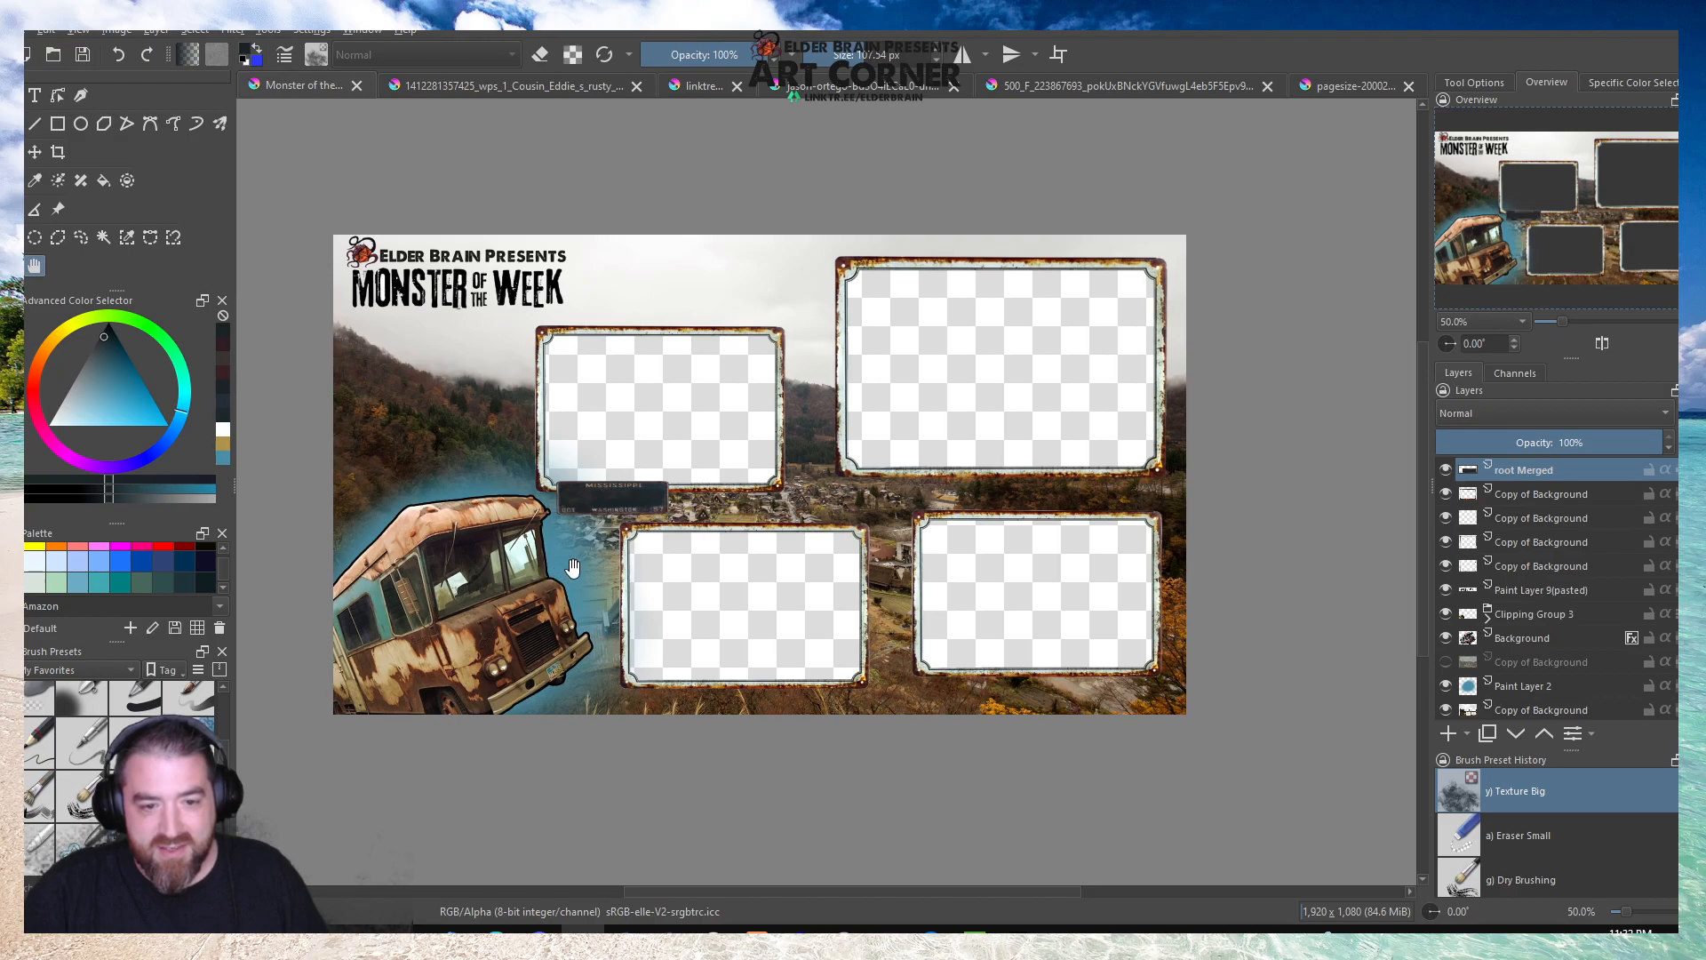
Add the text J3T4R0 over the plate in the A Love of Thunder font at size 16.
scroll(589, 533, "up", 5)
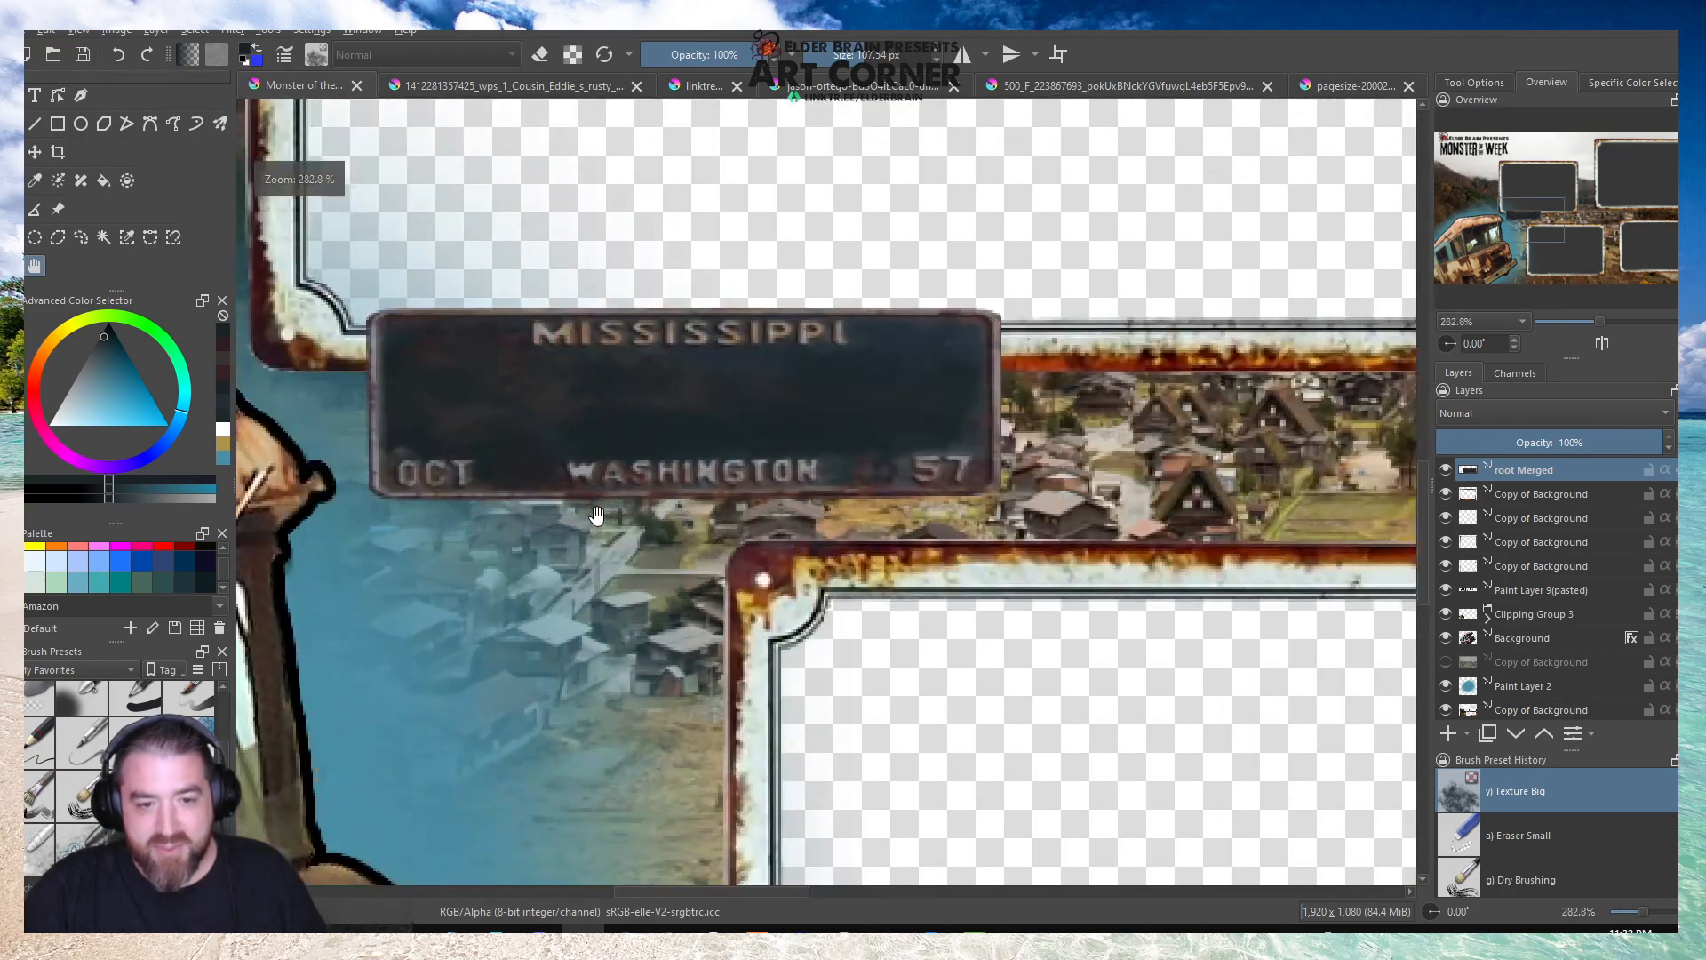
left_click(36, 96)
left_click_drag(395, 360, 957, 437)
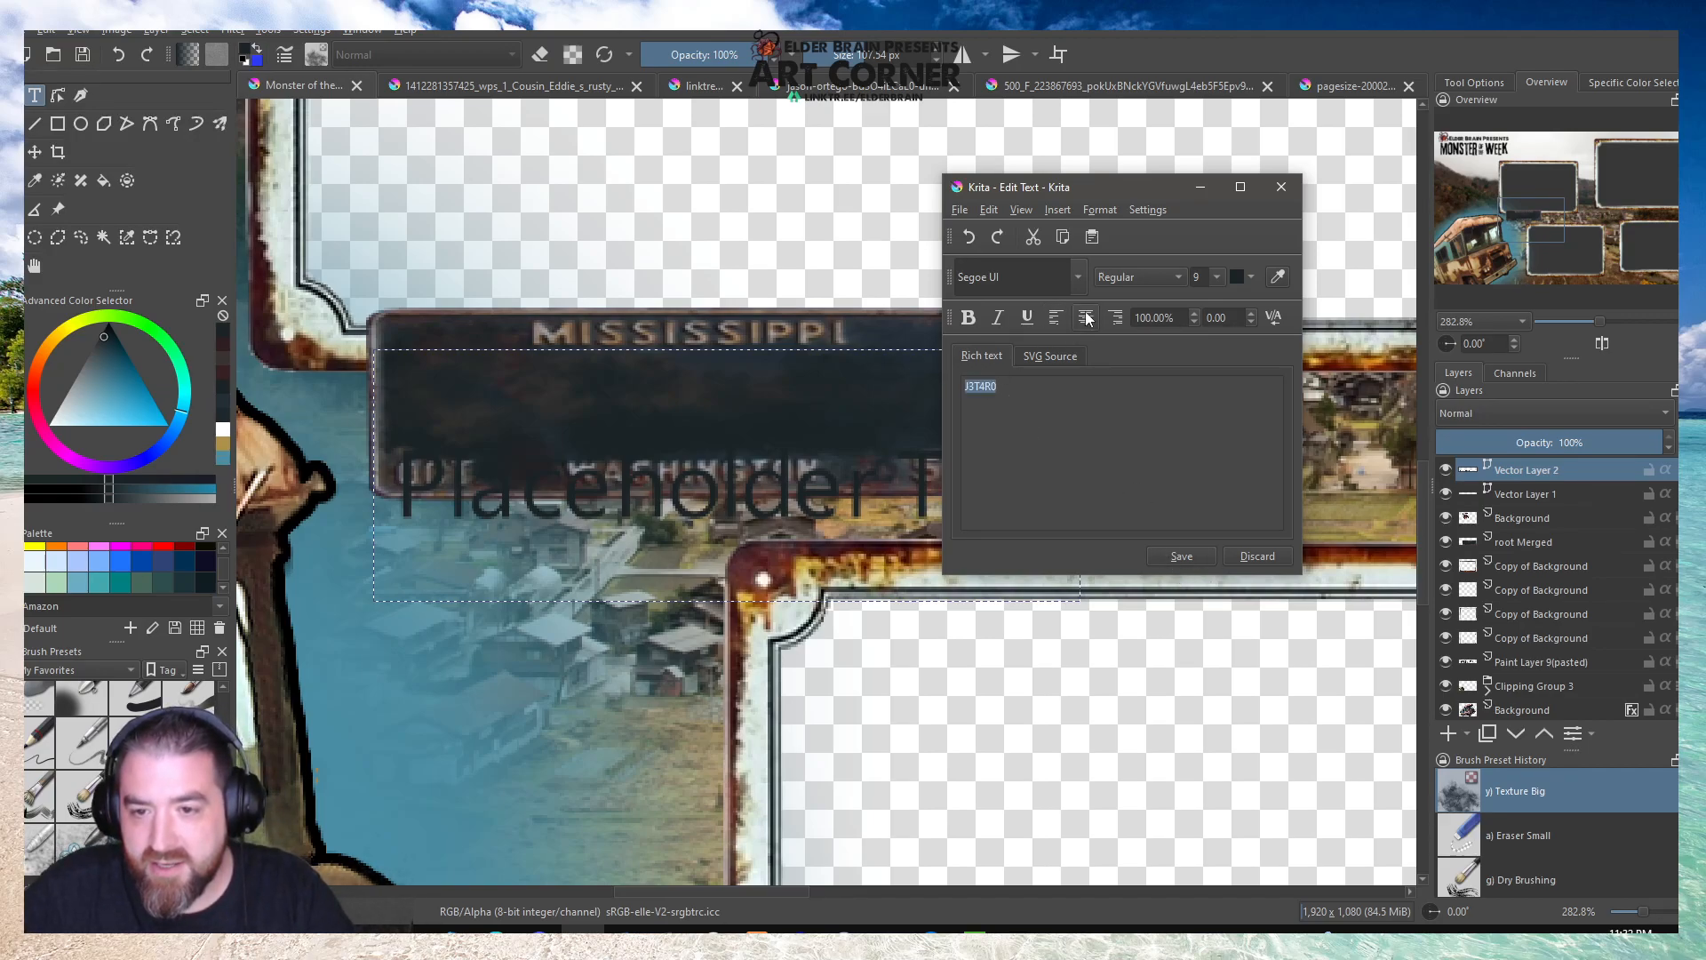
left_click(1078, 277)
left_click(1045, 321)
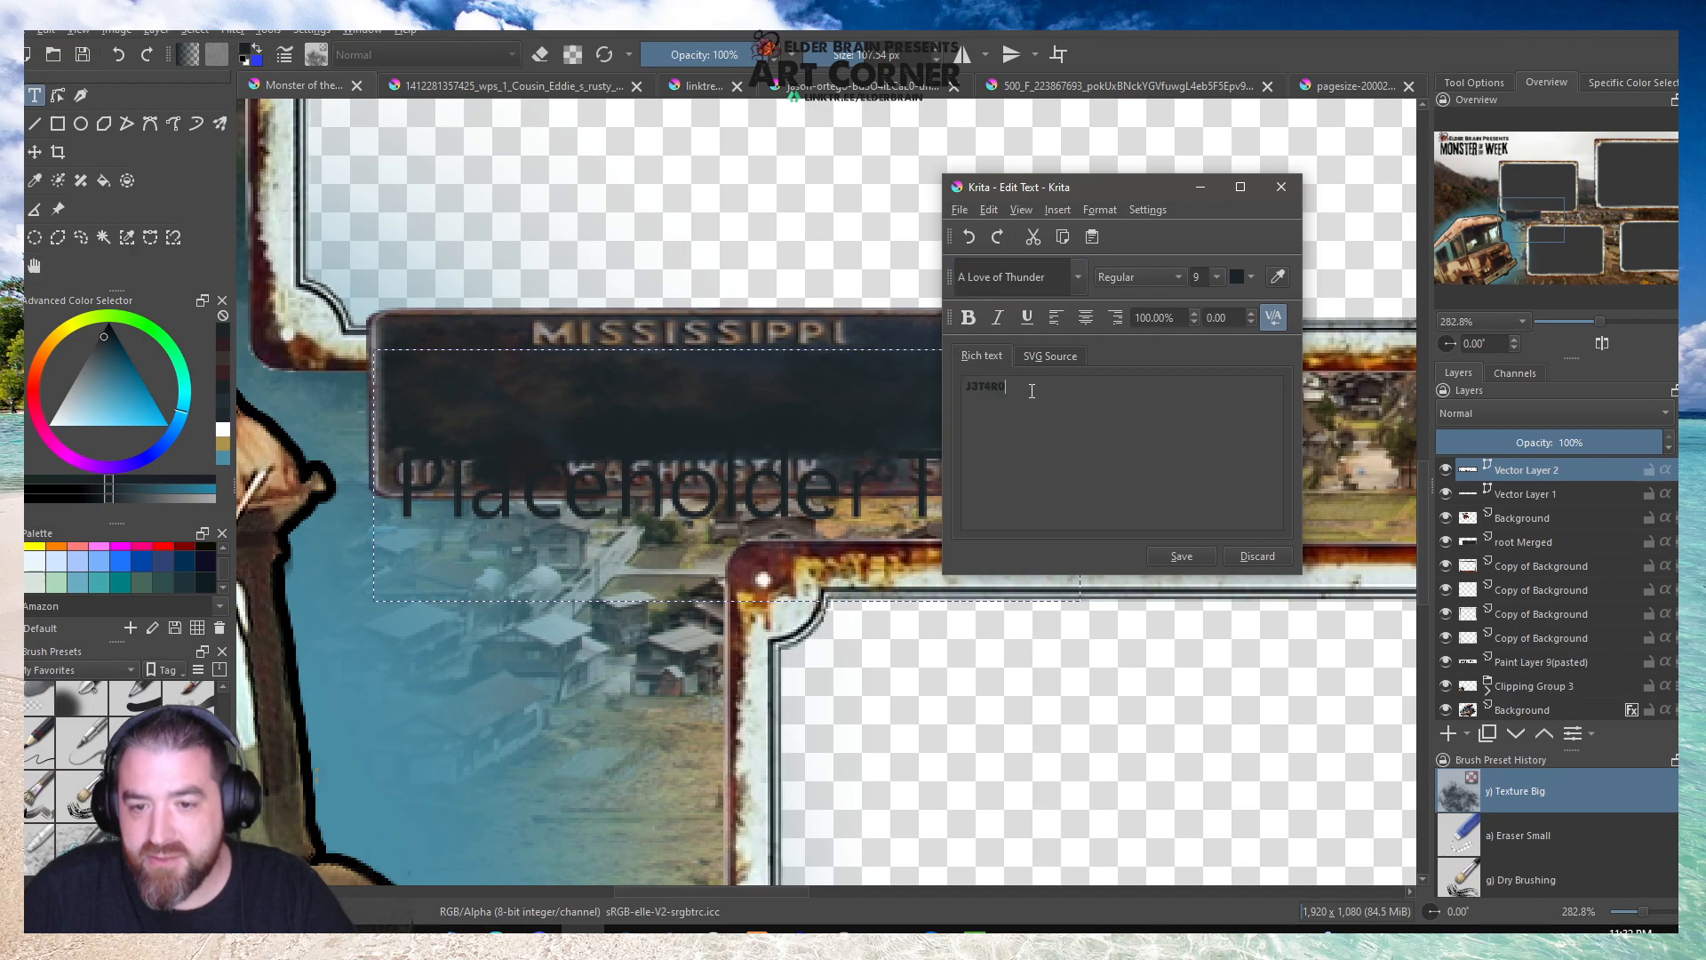
left_click(1216, 278)
left_click(1199, 404)
left_click(1190, 565)
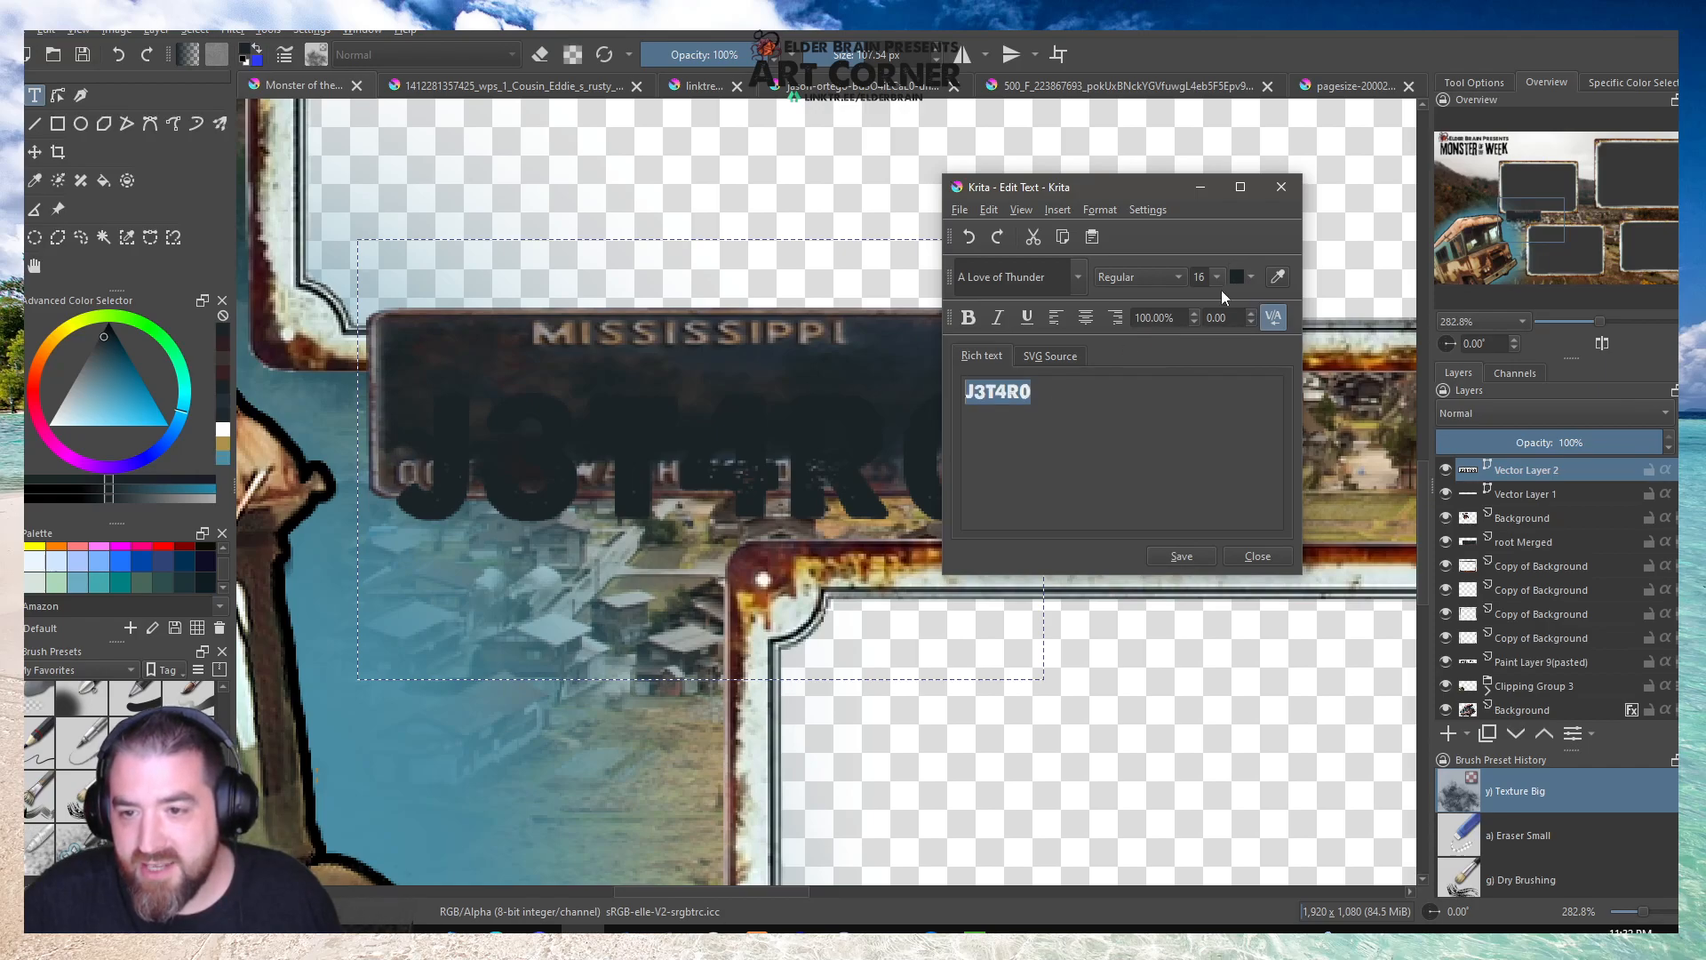
Change the J3T4R0 text colour to white and save the text.
left_click(1251, 277)
left_click(1245, 327)
left_click(1249, 279)
left_click(1253, 416)
left_click(1190, 562)
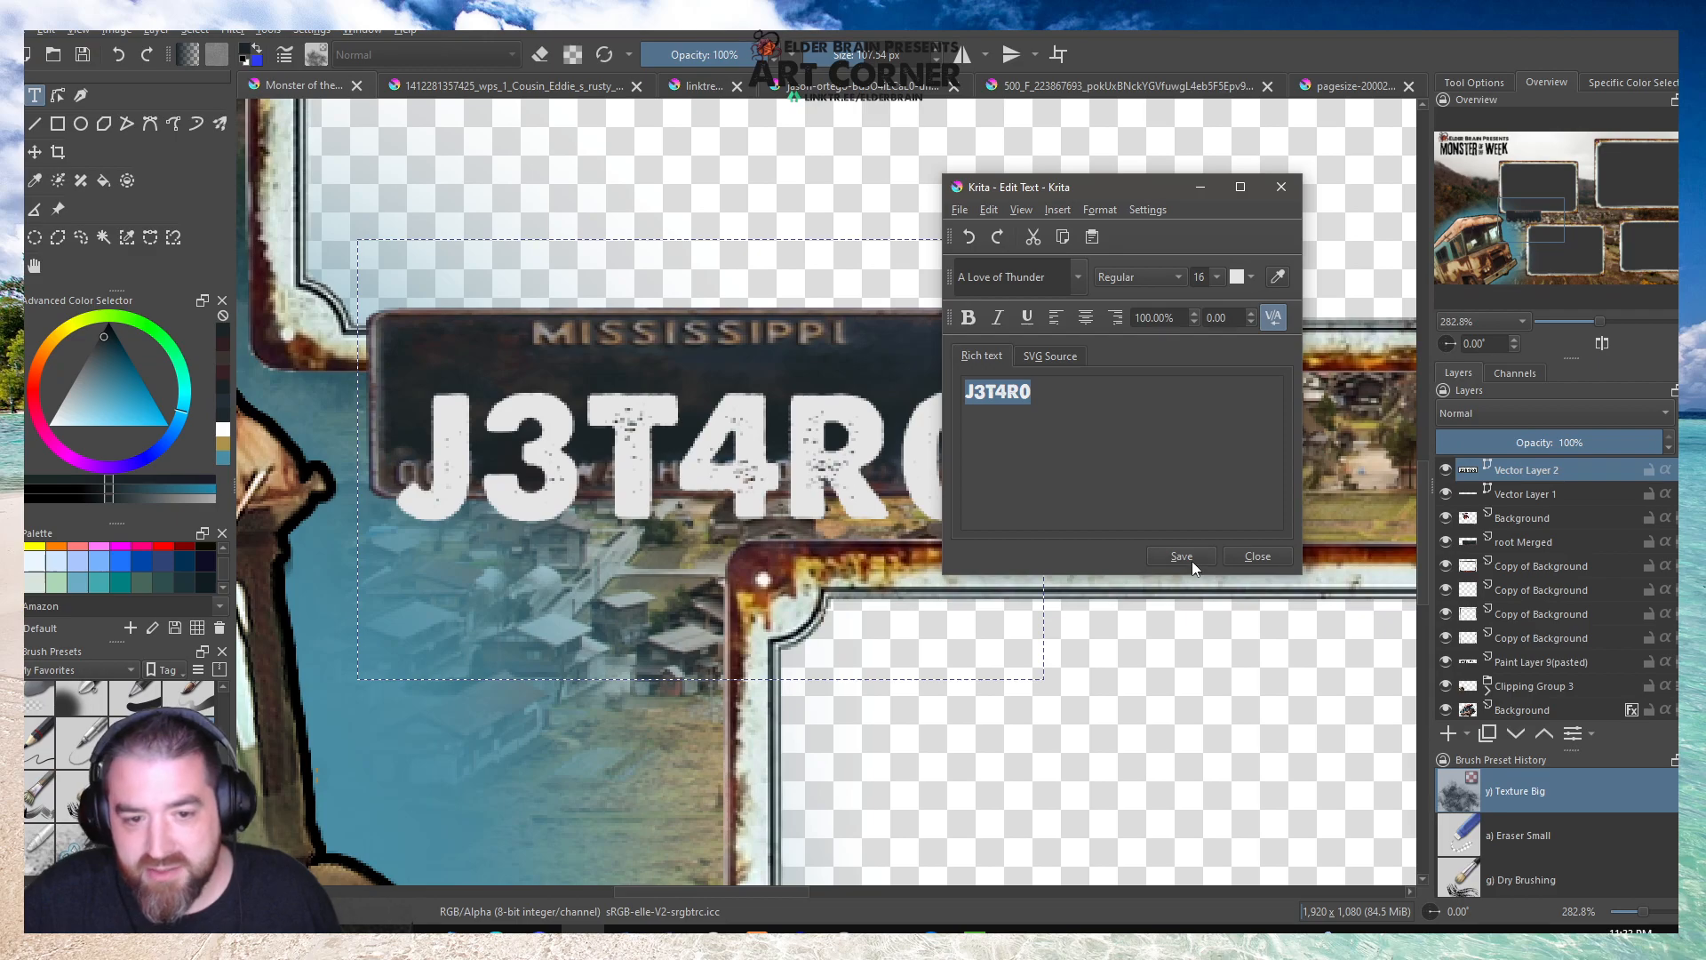
left_click(1262, 556)
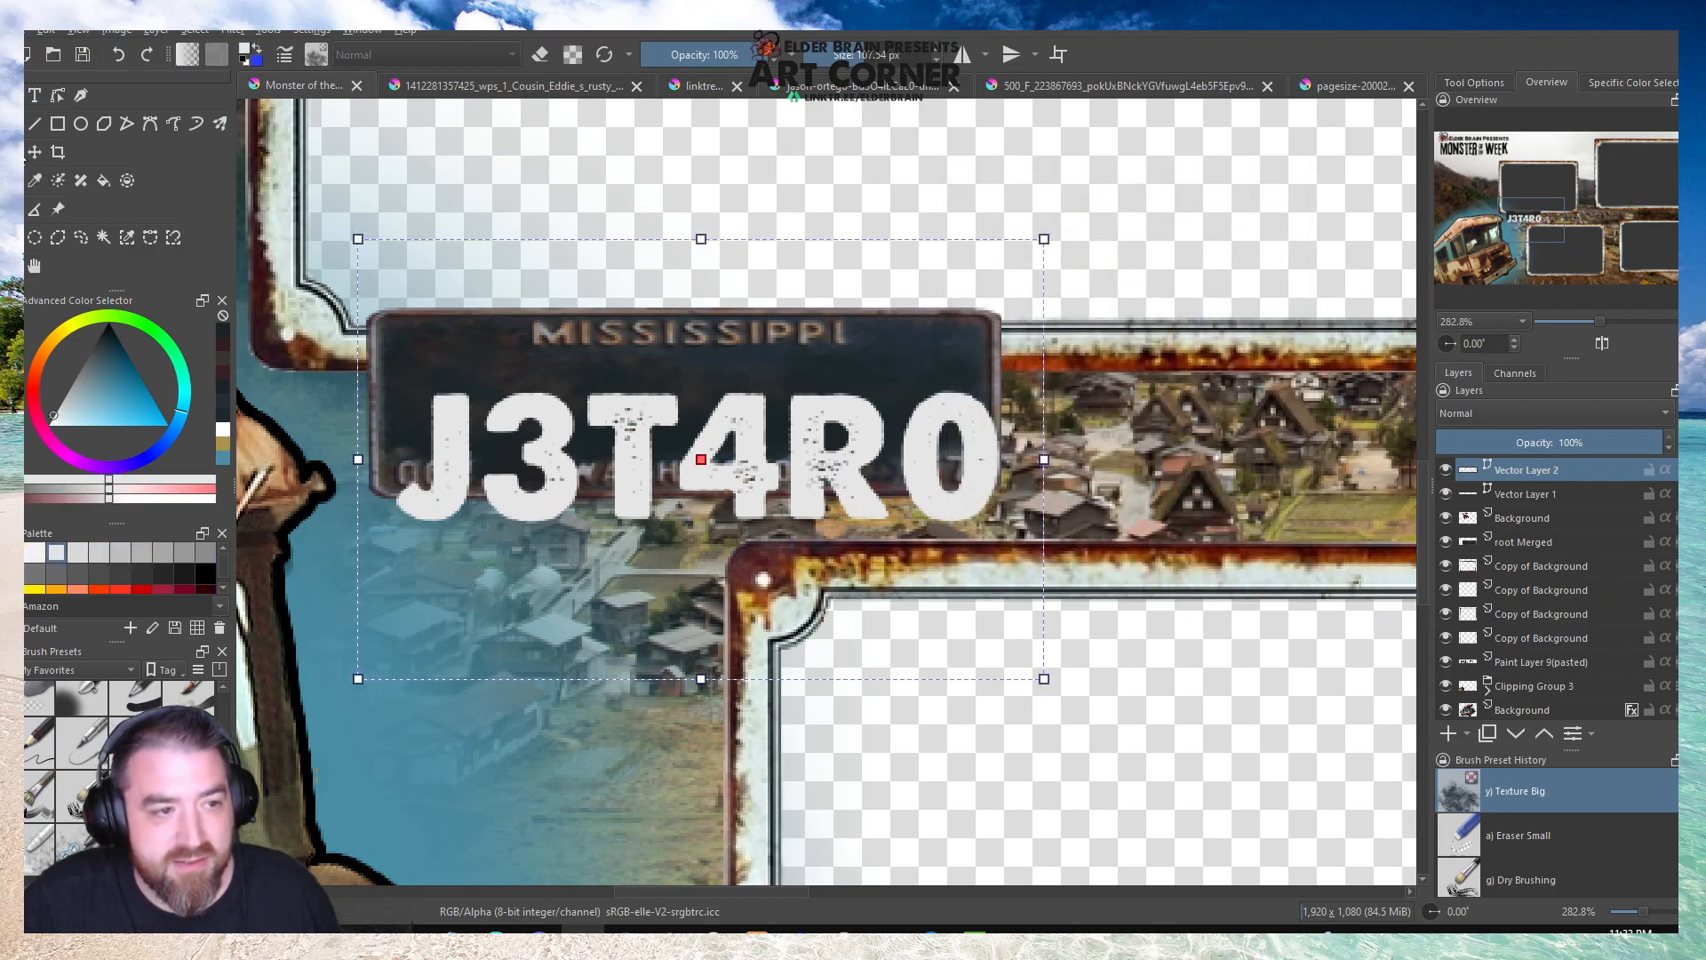
Scale the J3T4R0 text down and centre it on the plate between the MISSISSIPPI and WASHINGTON lettering.
left_click_drag(766, 449, 772, 409)
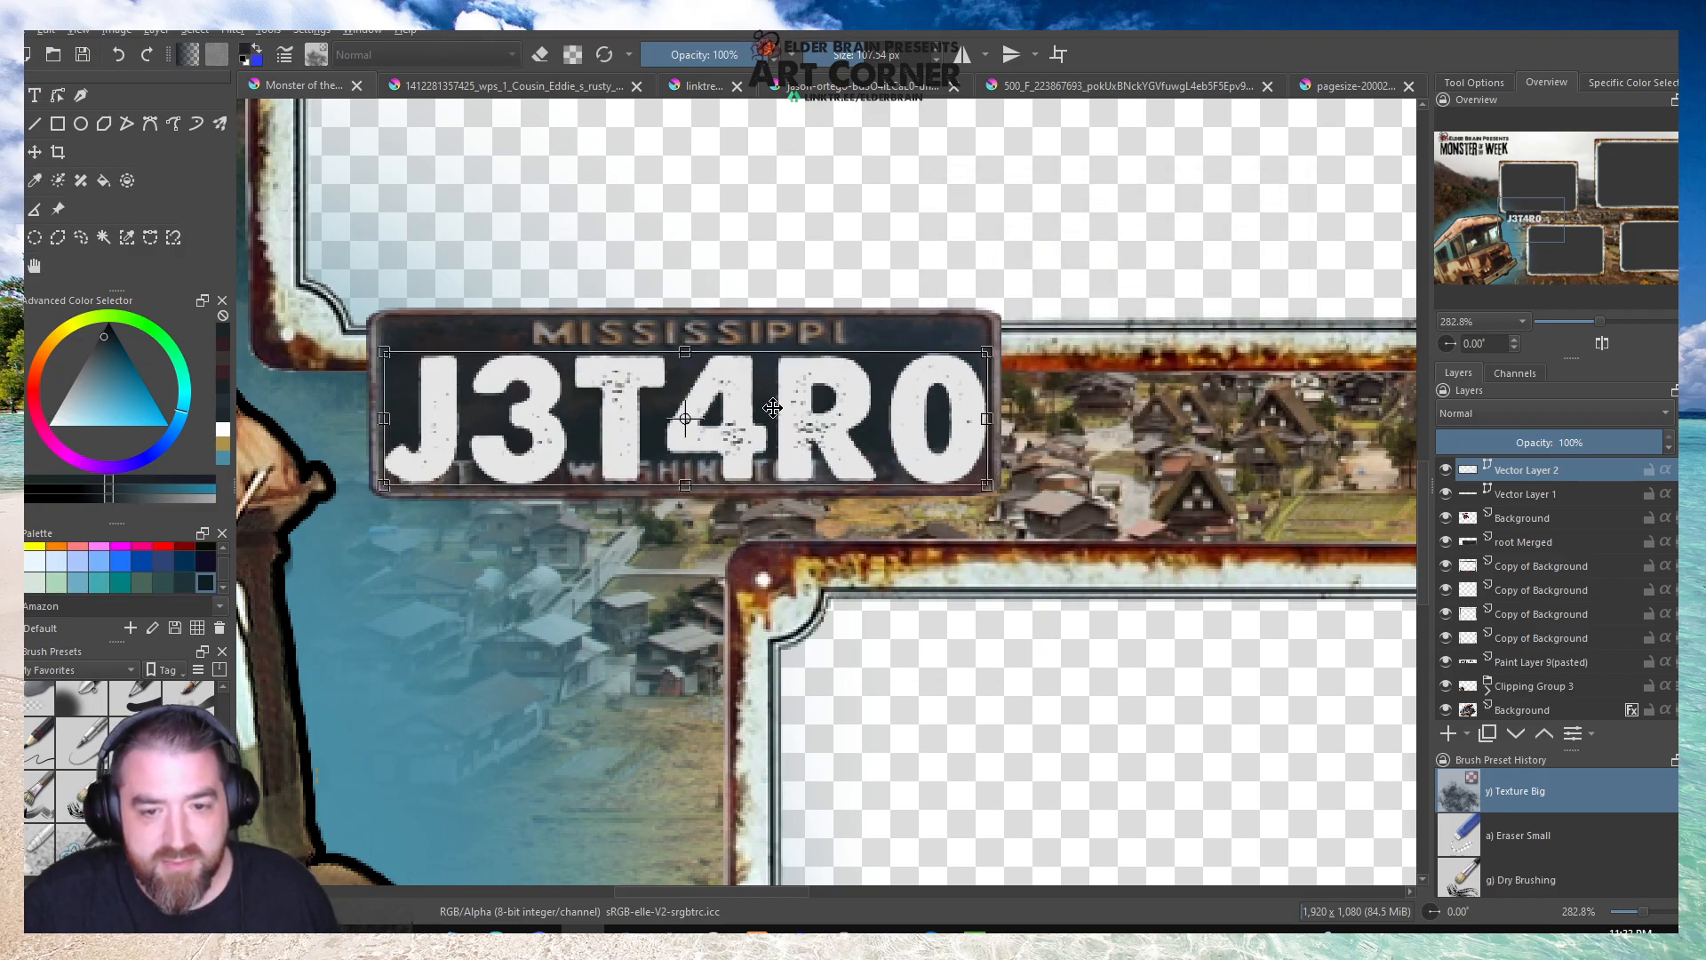
left_click_drag(990, 485, 837, 442)
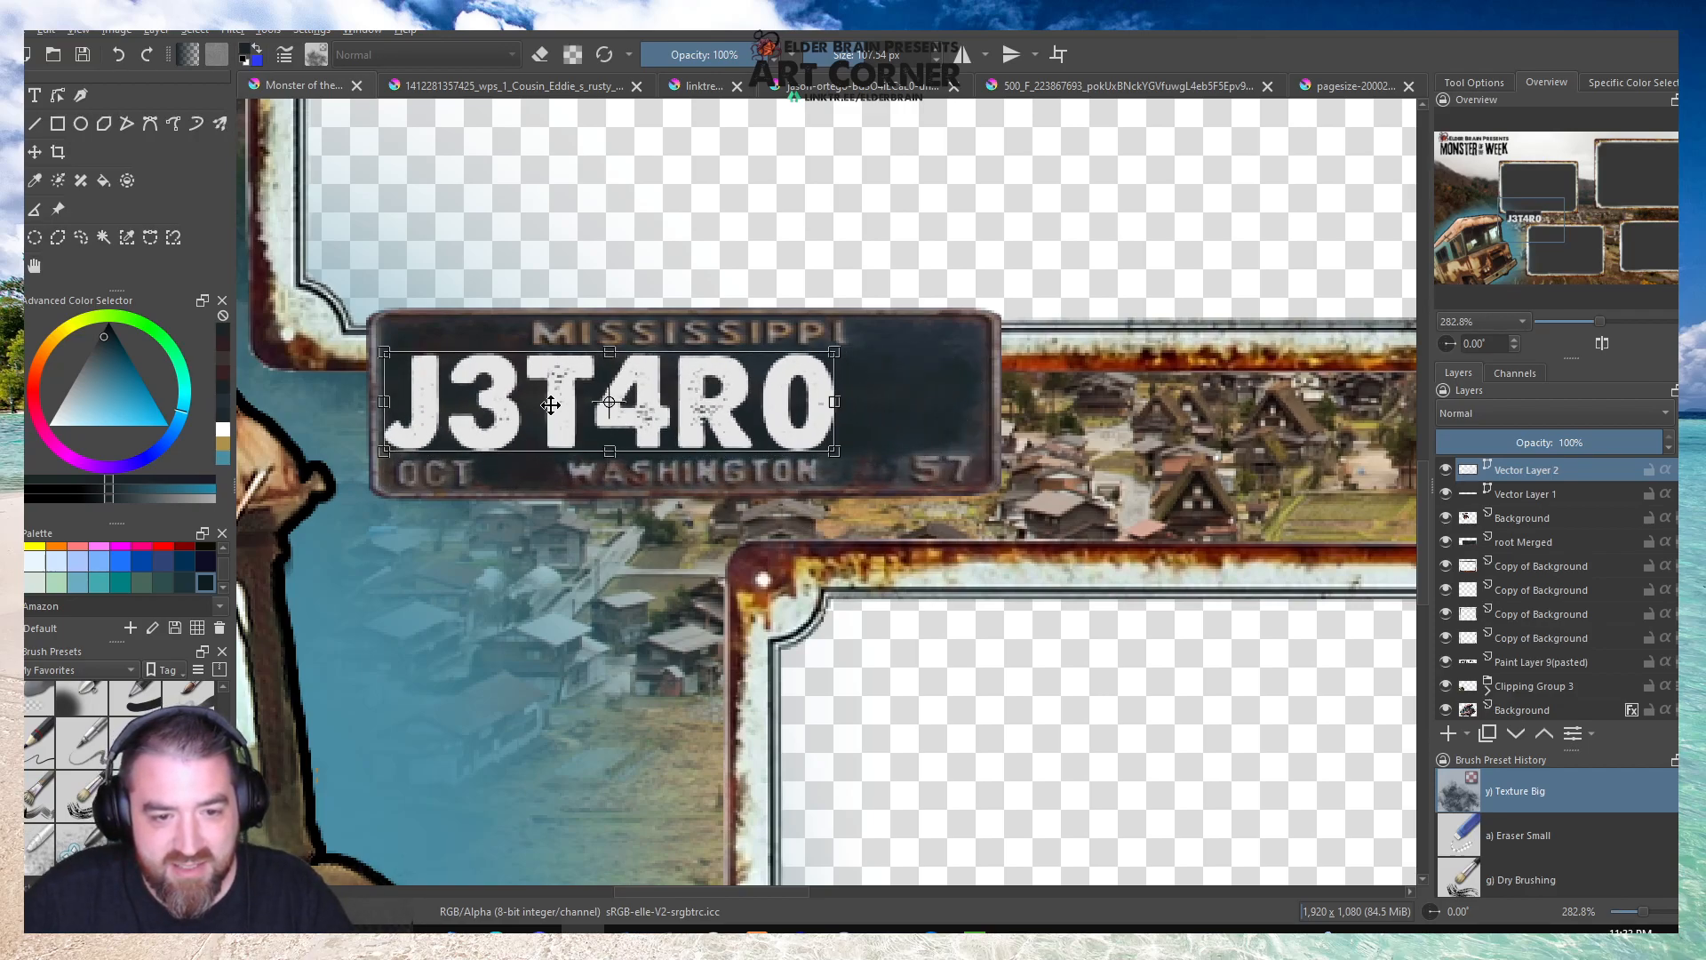
left_click_drag(551, 406, 616, 406)
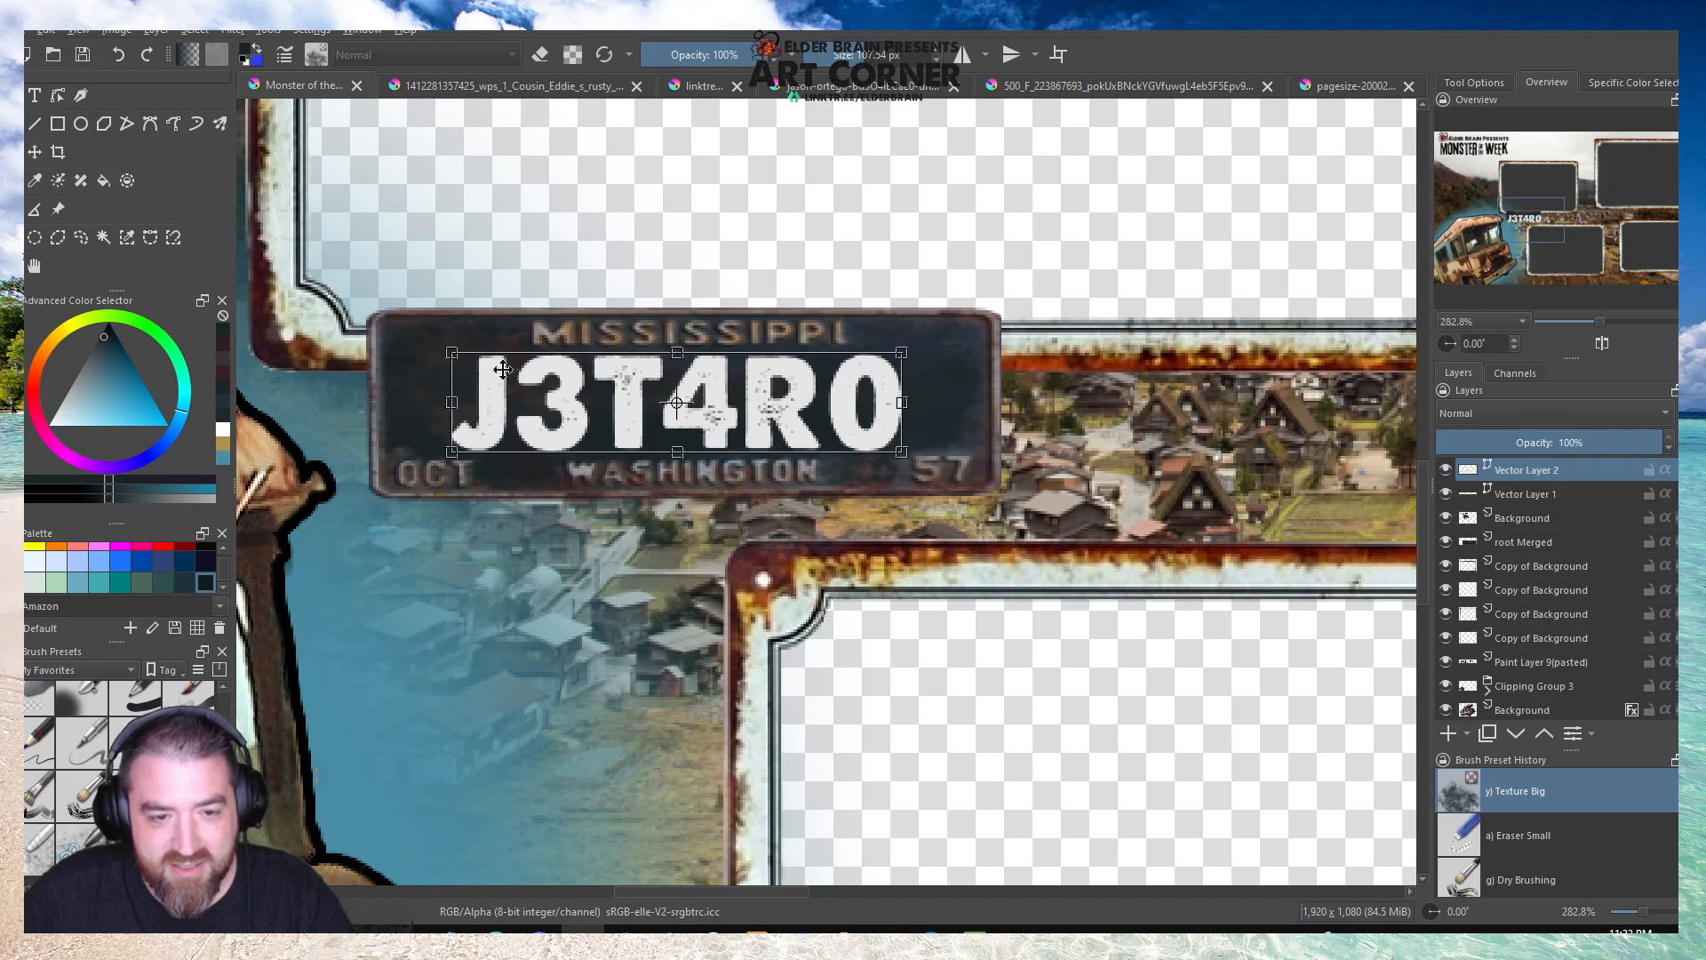
scroll(451, 337, "down", 3)
left_click(39, 275)
scroll(655, 540, "down", 2)
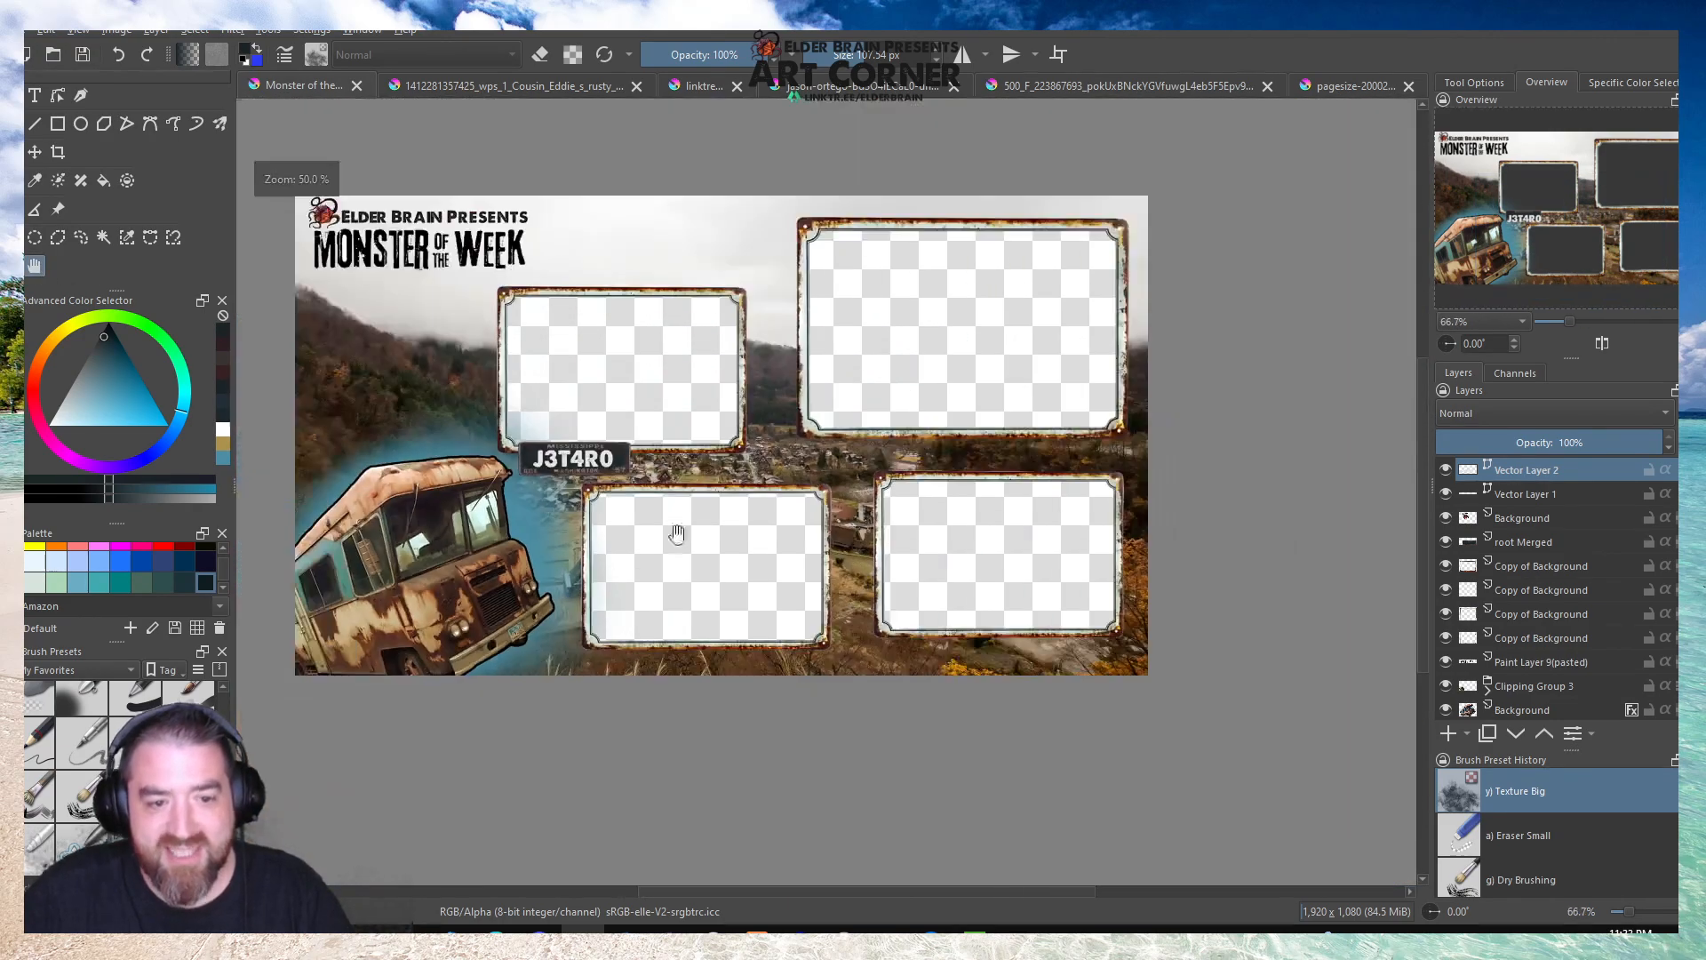
scroll(869, 413, "up", 2)
scroll(870, 409, "down", 1)
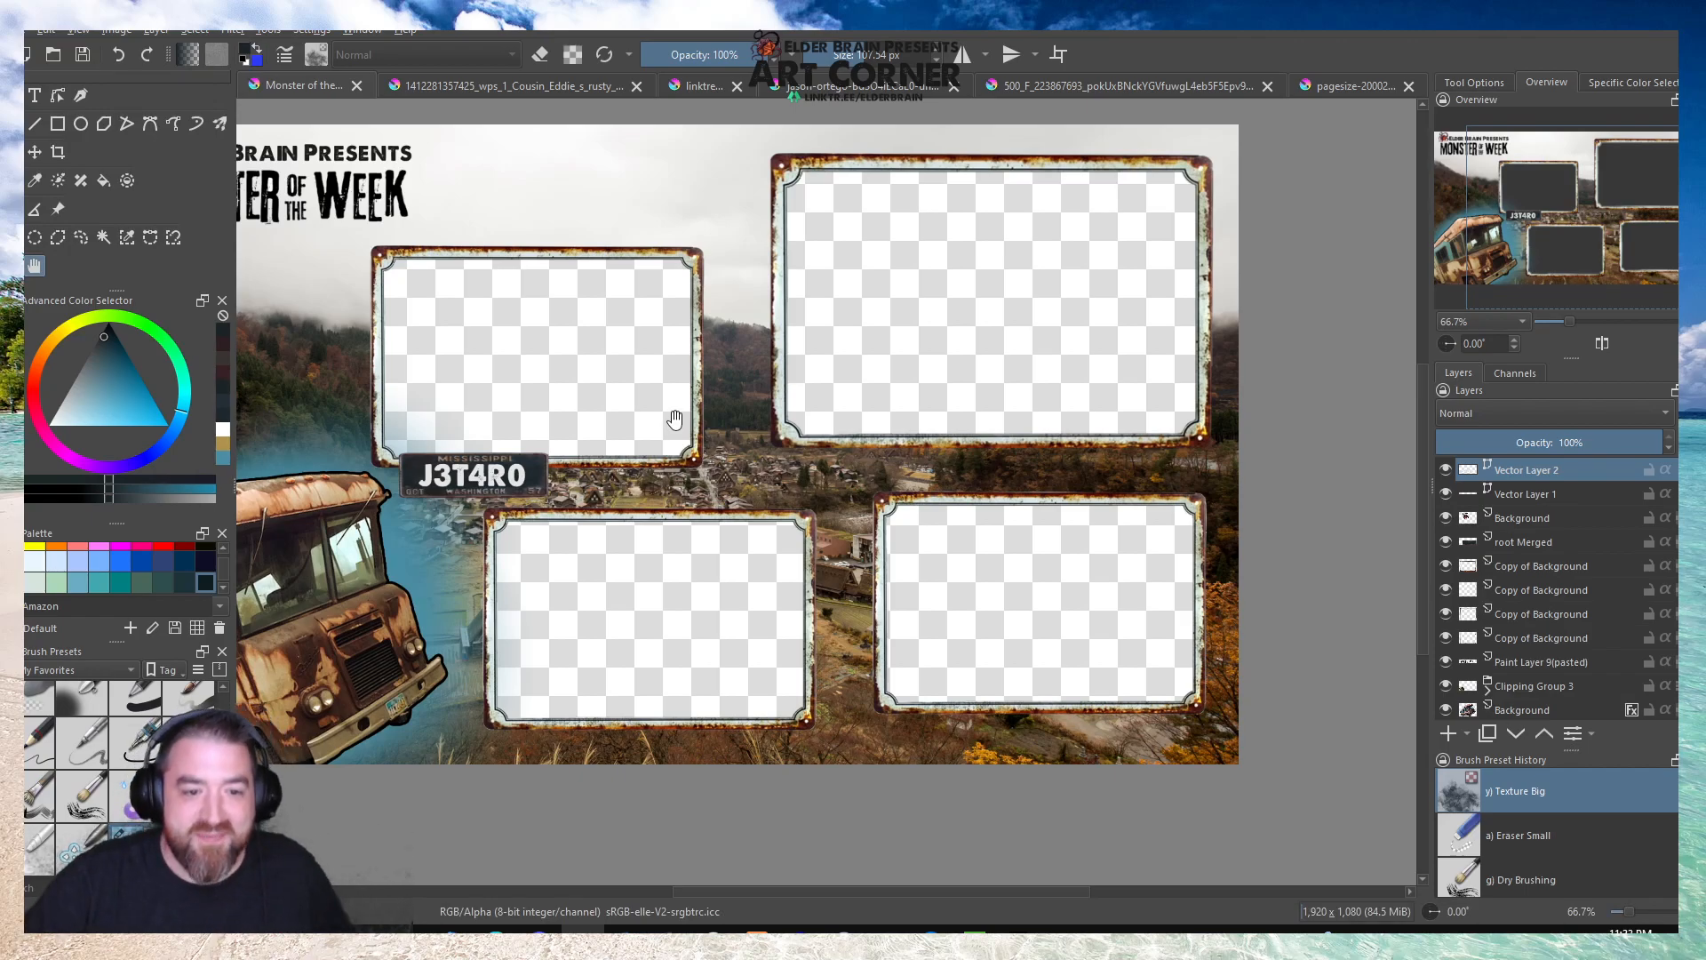
Try the Overlay and Screen blending modes on the J3T4R0 text layer.
scroll(462, 493, "up", 4)
left_click_drag(778, 381, 922, 407)
left_click(34, 95)
left_click_drag(381, 275, 893, 602)
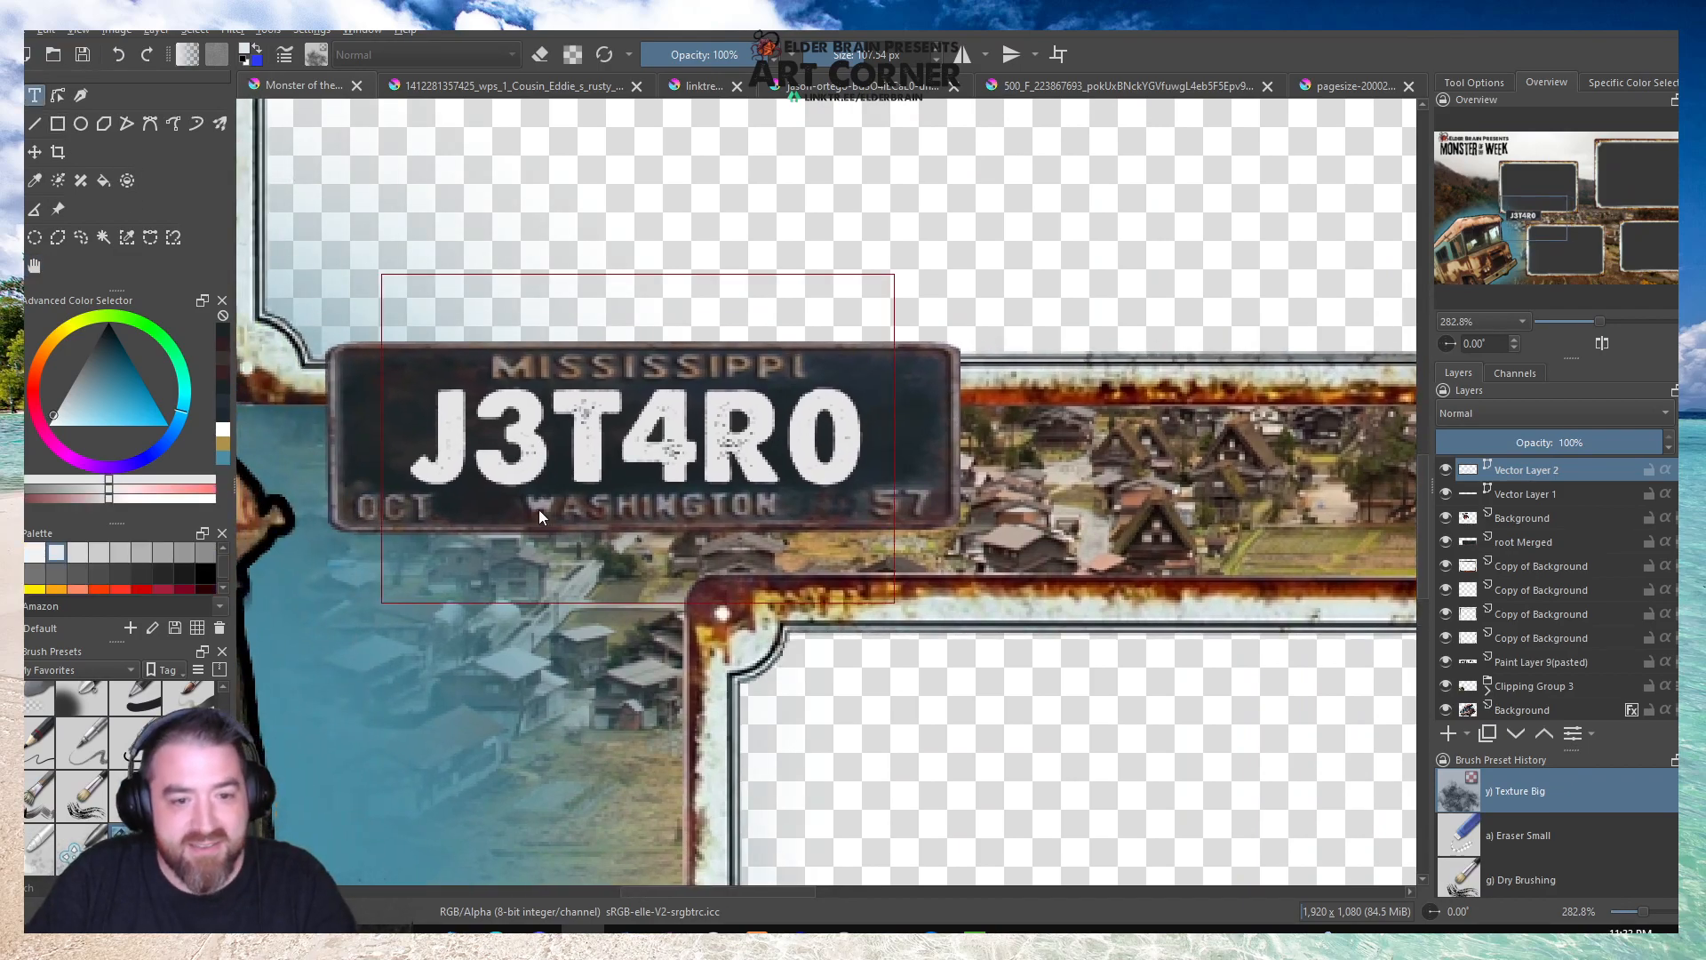
left_click(1524, 414)
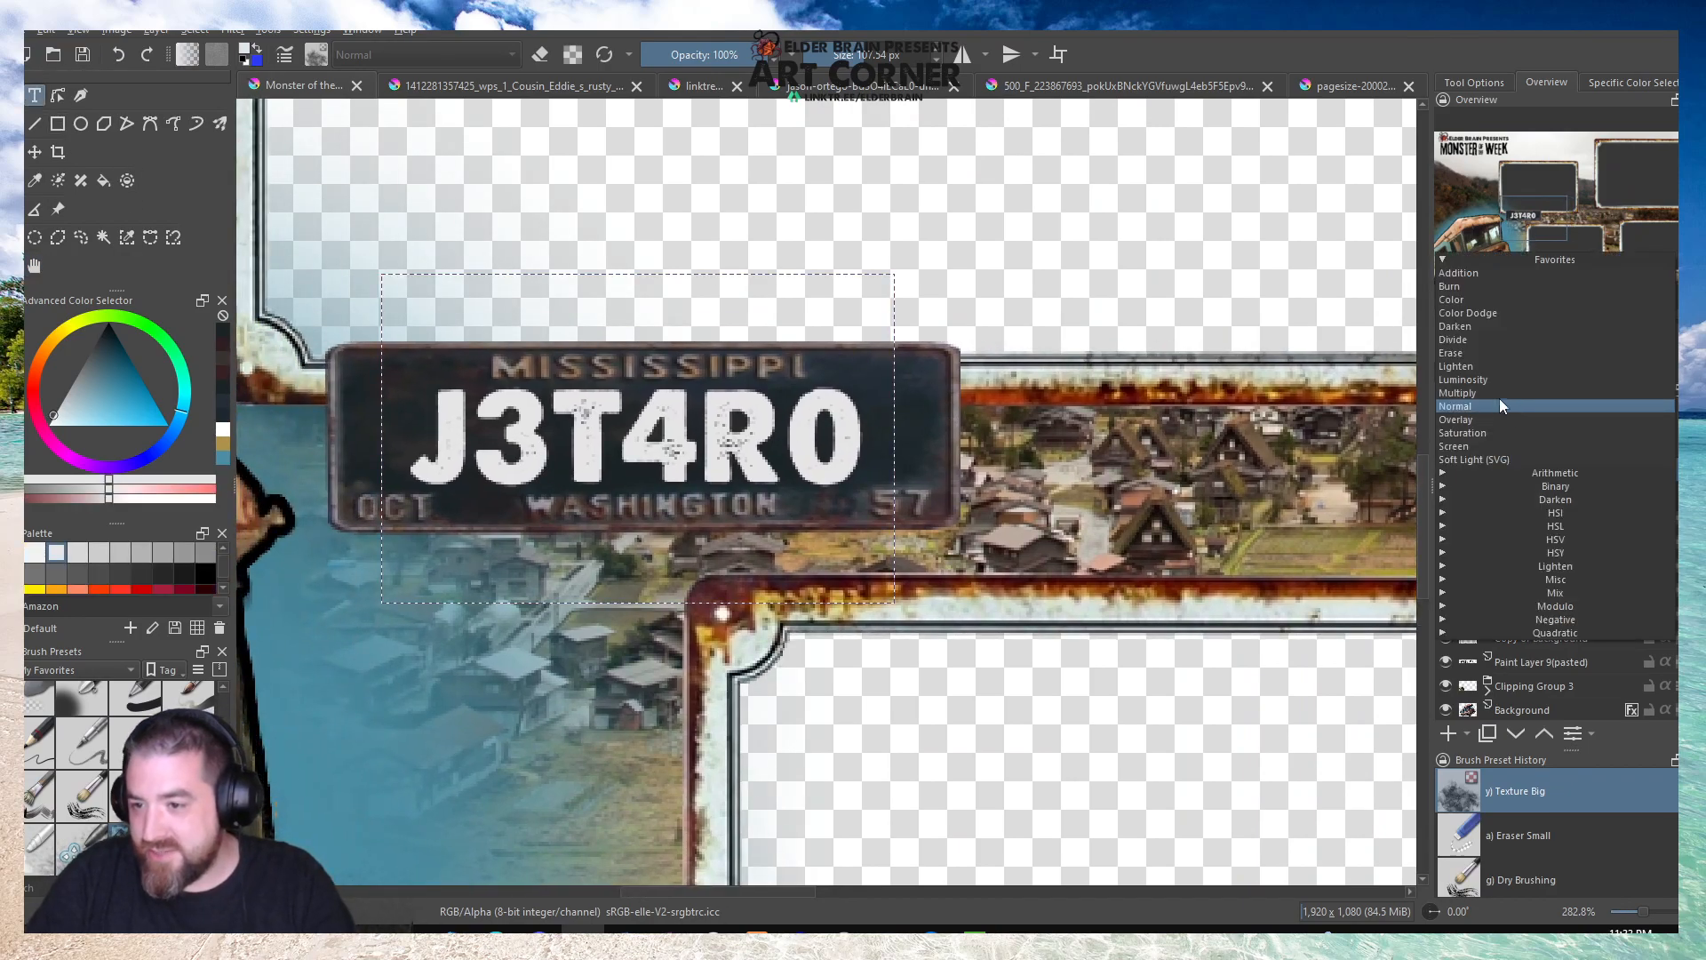
left_click(1493, 393)
left_click(1485, 422)
left_click(1482, 429)
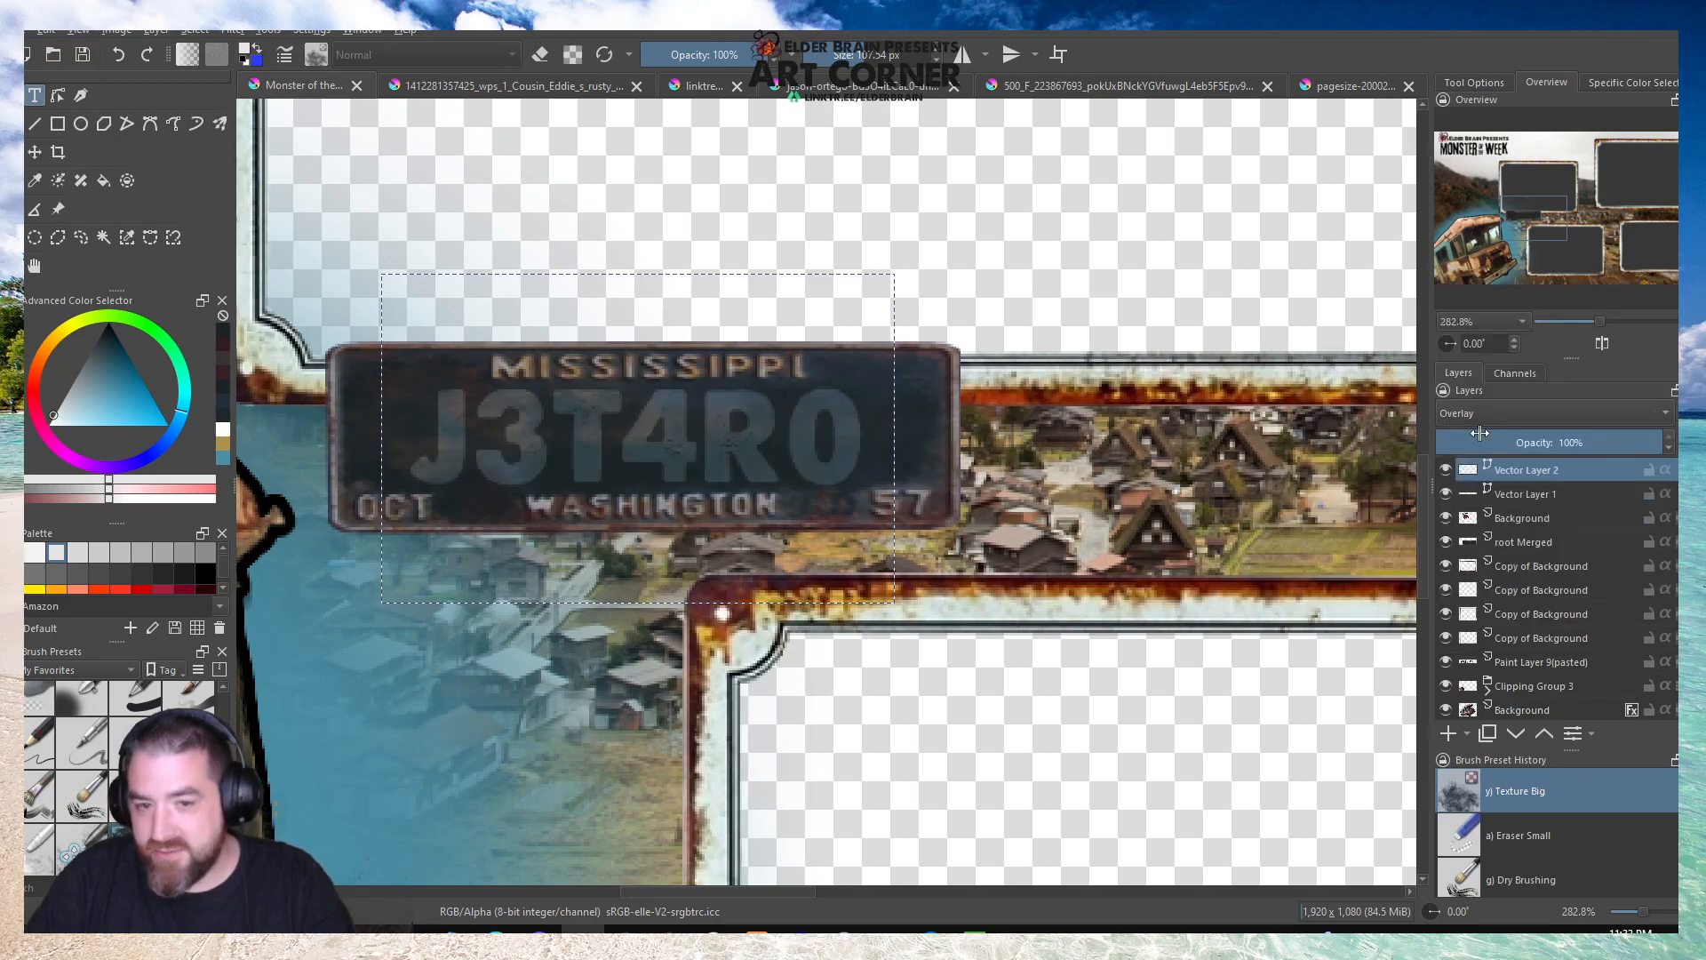
left_click(1475, 417)
left_click(1478, 433)
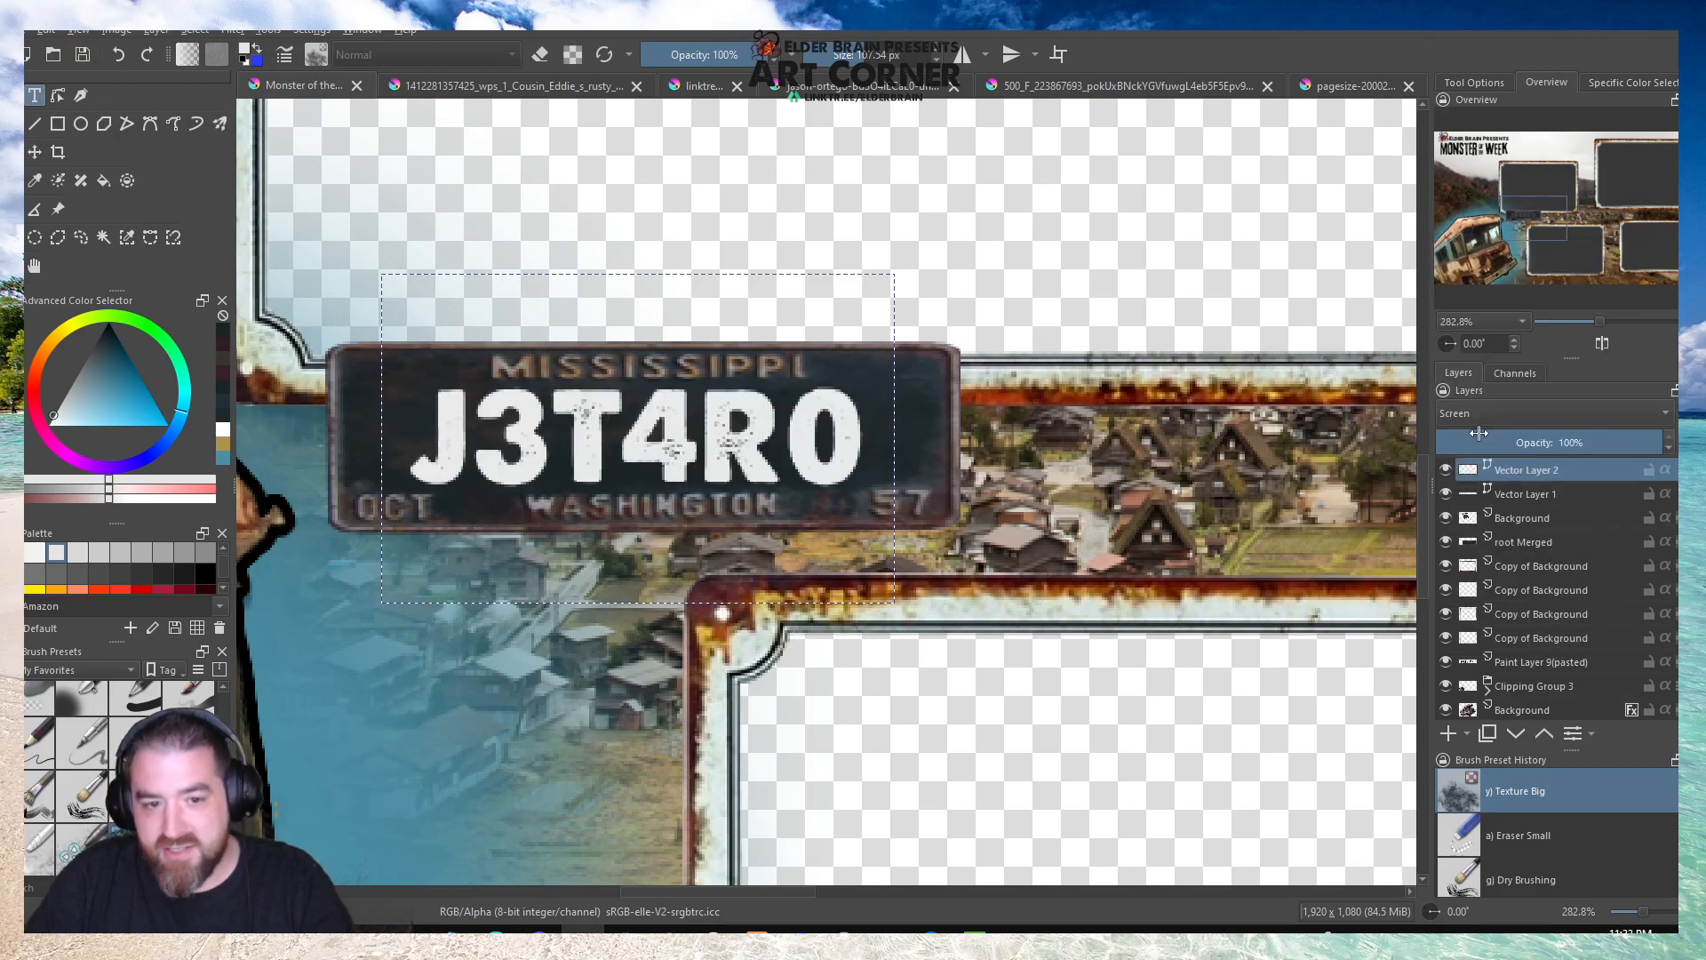
Try further blending modes on the J3T4R0 text layer, including Color and Color Dodge.
left_click(1473, 418)
left_click(1479, 259)
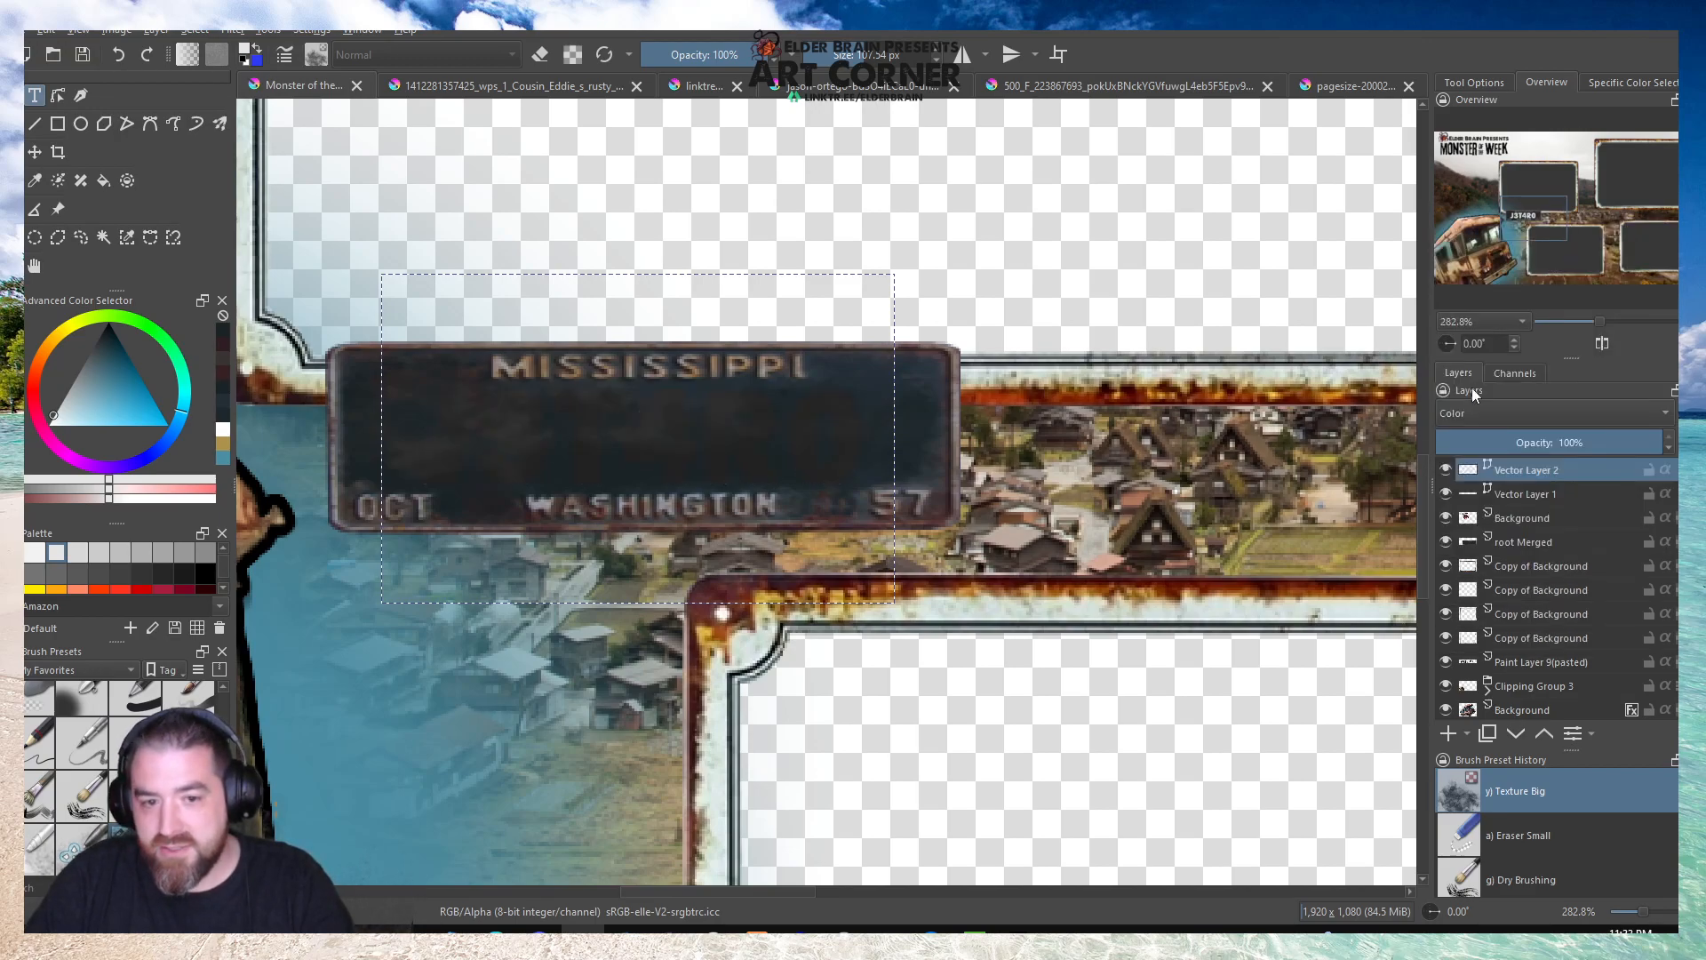
left_click(1474, 414)
left_click(1475, 421)
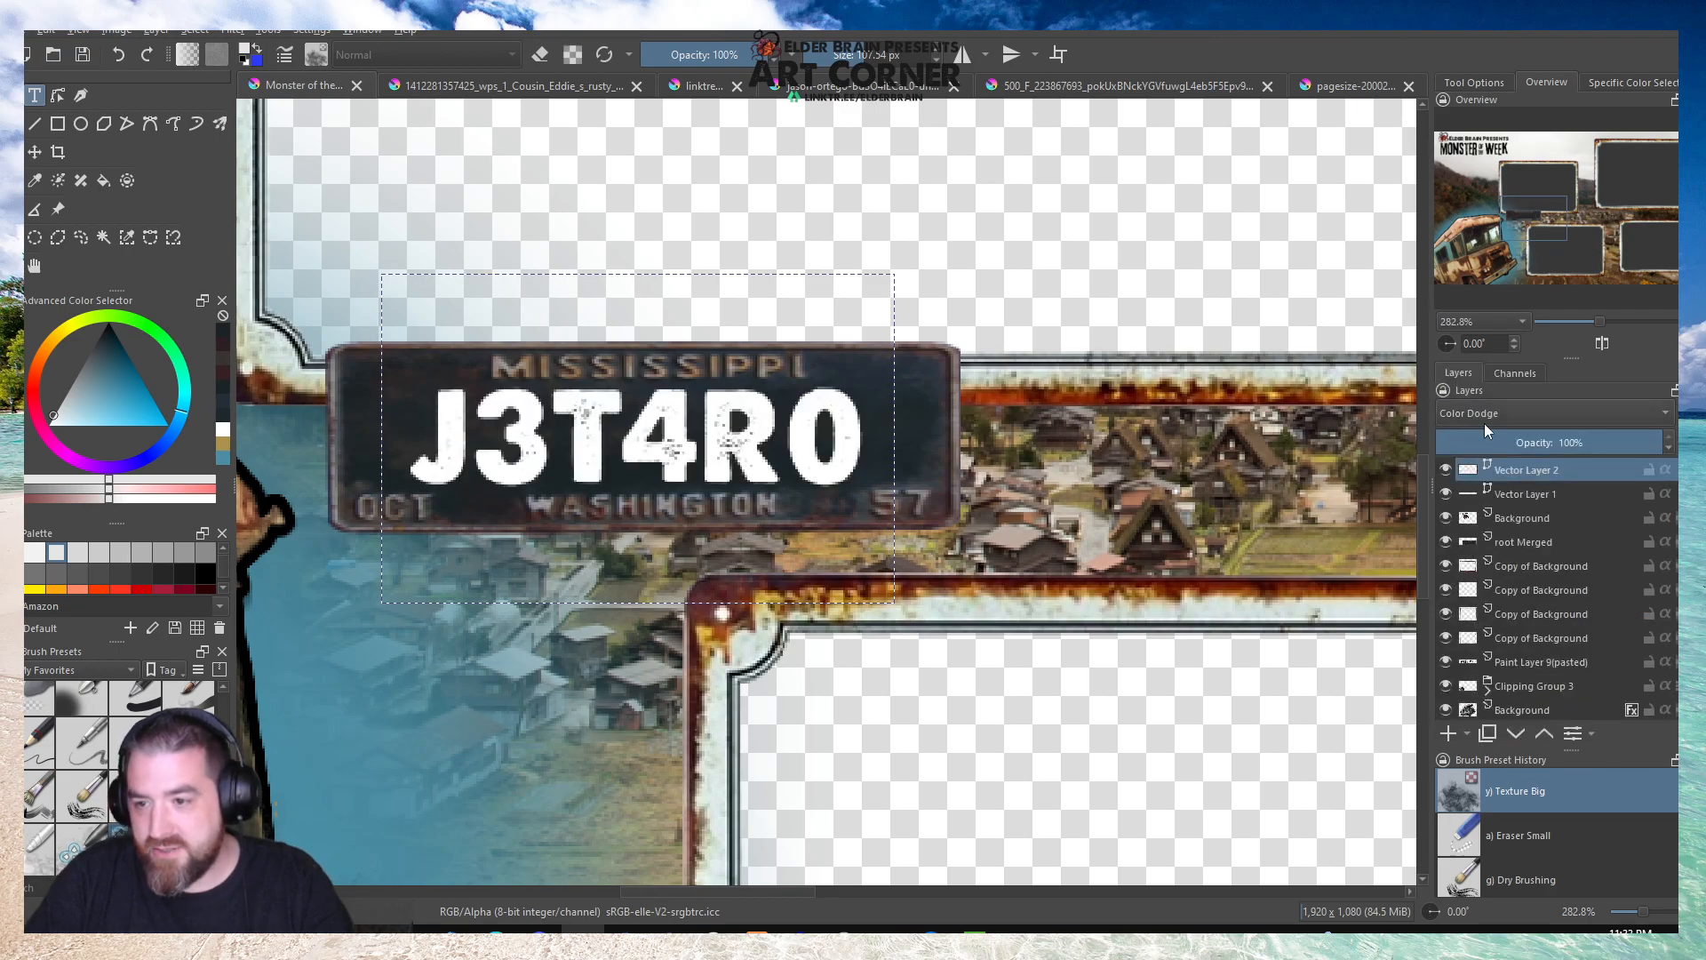
left_click(1484, 423)
left_click(1480, 378)
Set the J3T4R0 text layer to Overlay blending and duplicate it twice to strengthen the lettering.
left_click(1475, 408)
left_click(1472, 392)
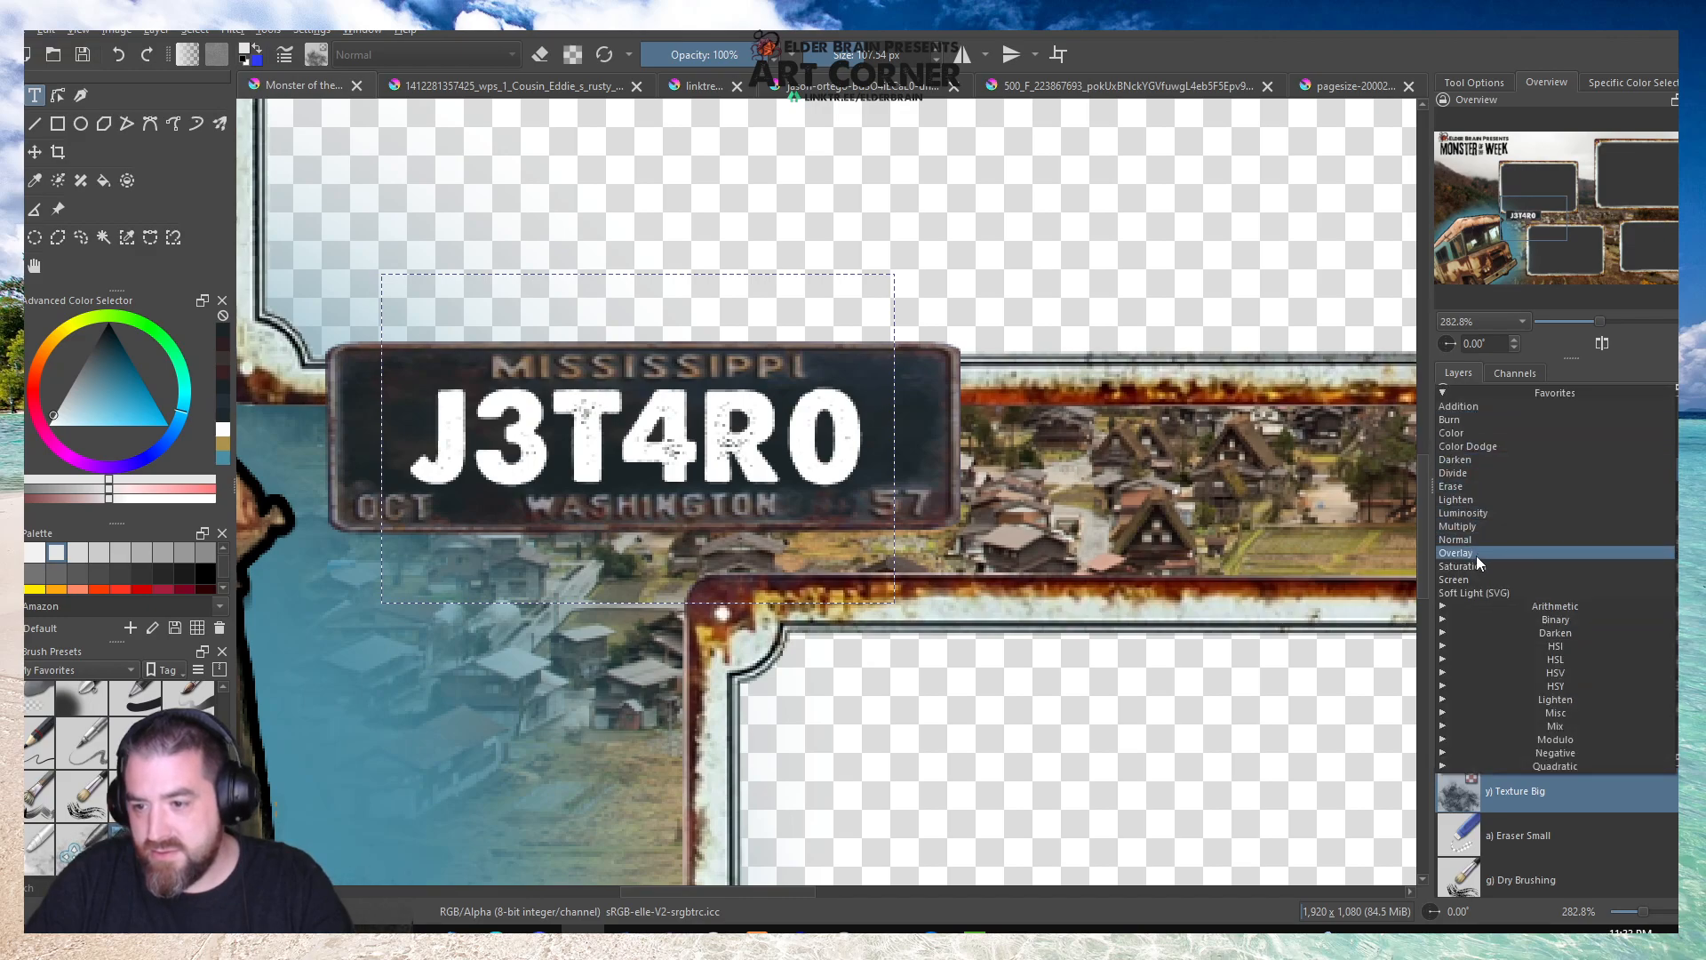
left_click(1474, 552)
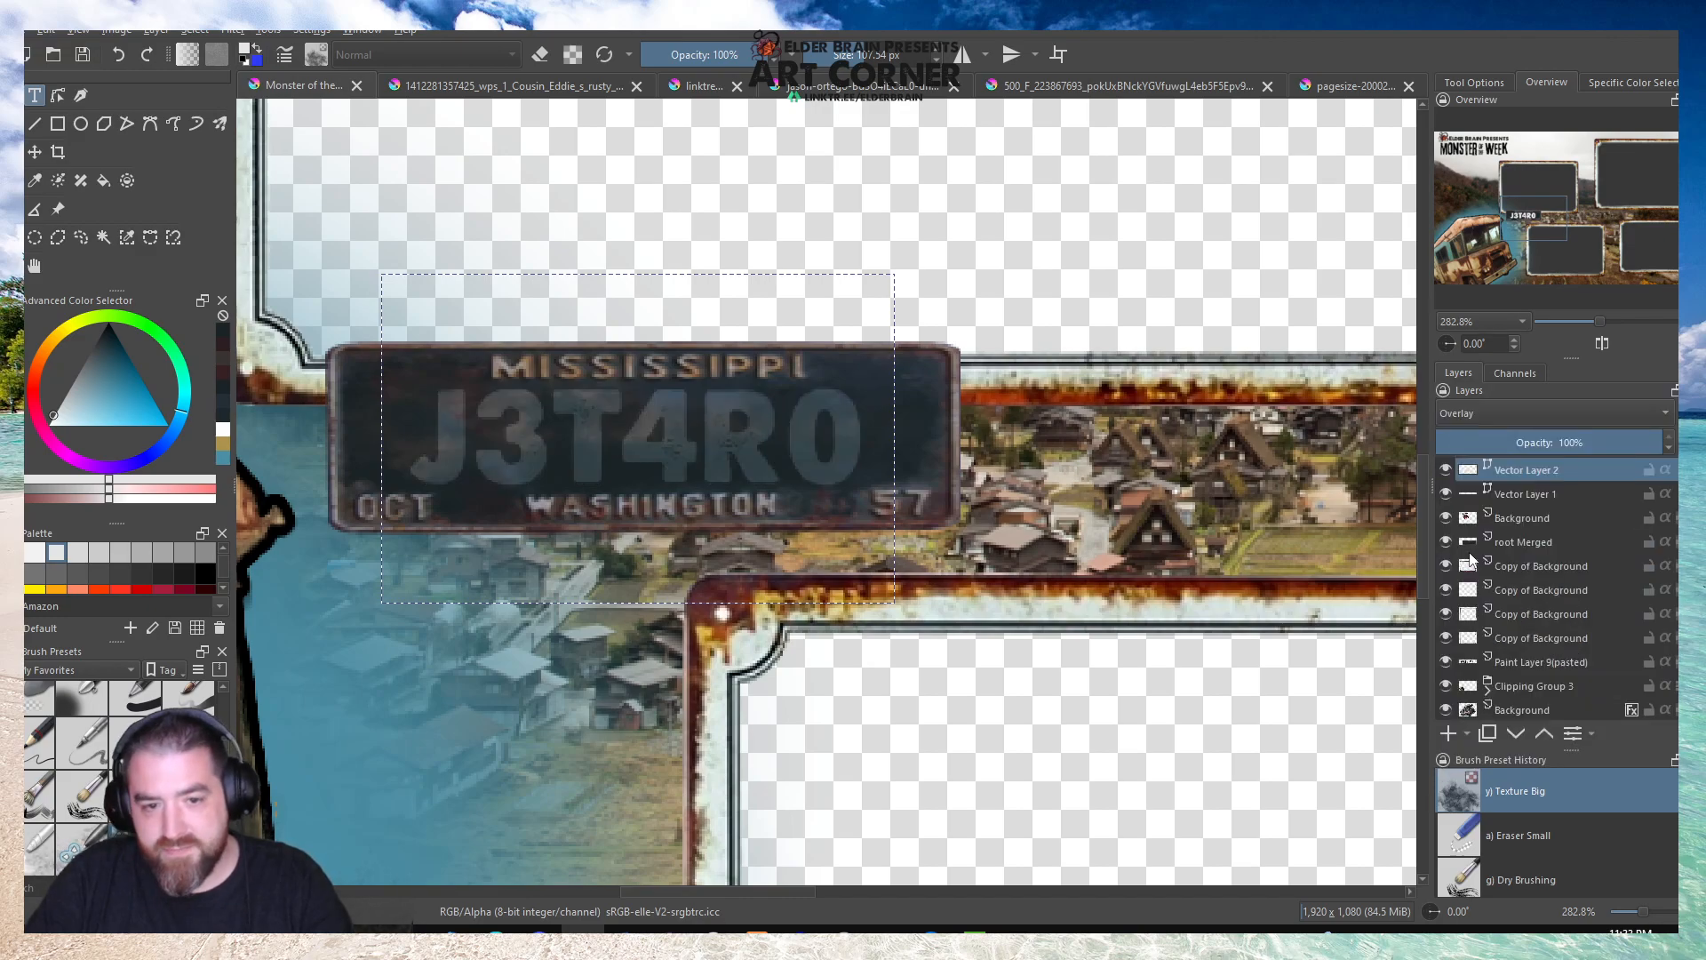
right_click(1505, 476)
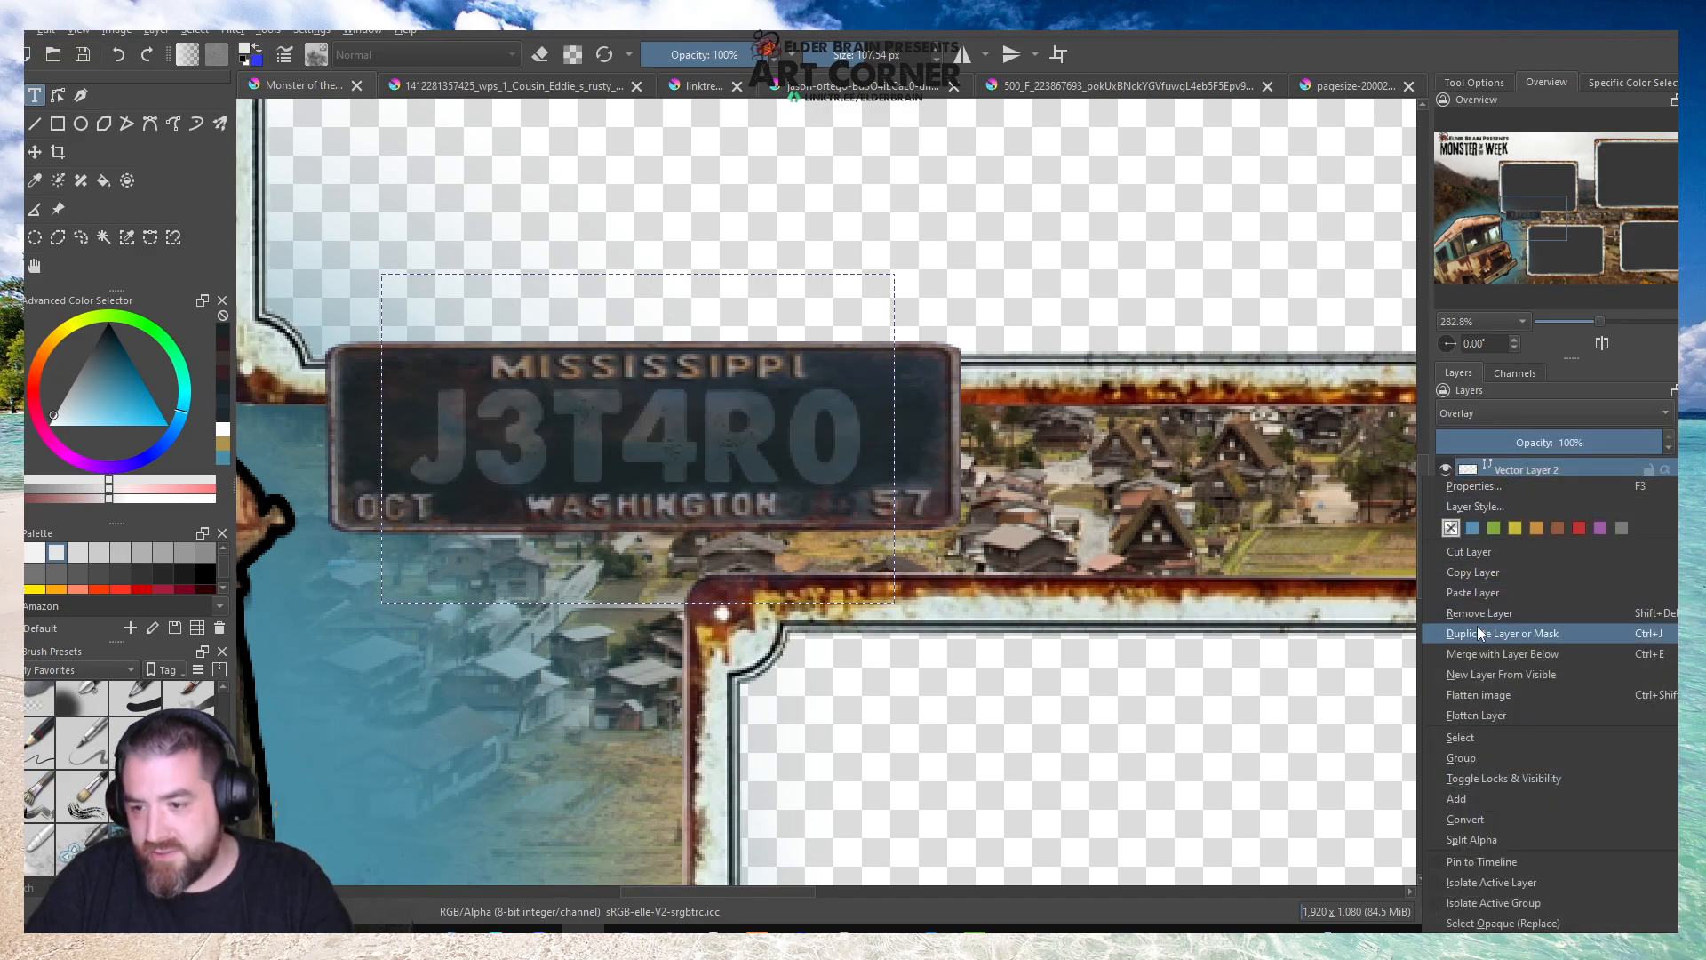
left_click(1478, 627)
right_click(1522, 473)
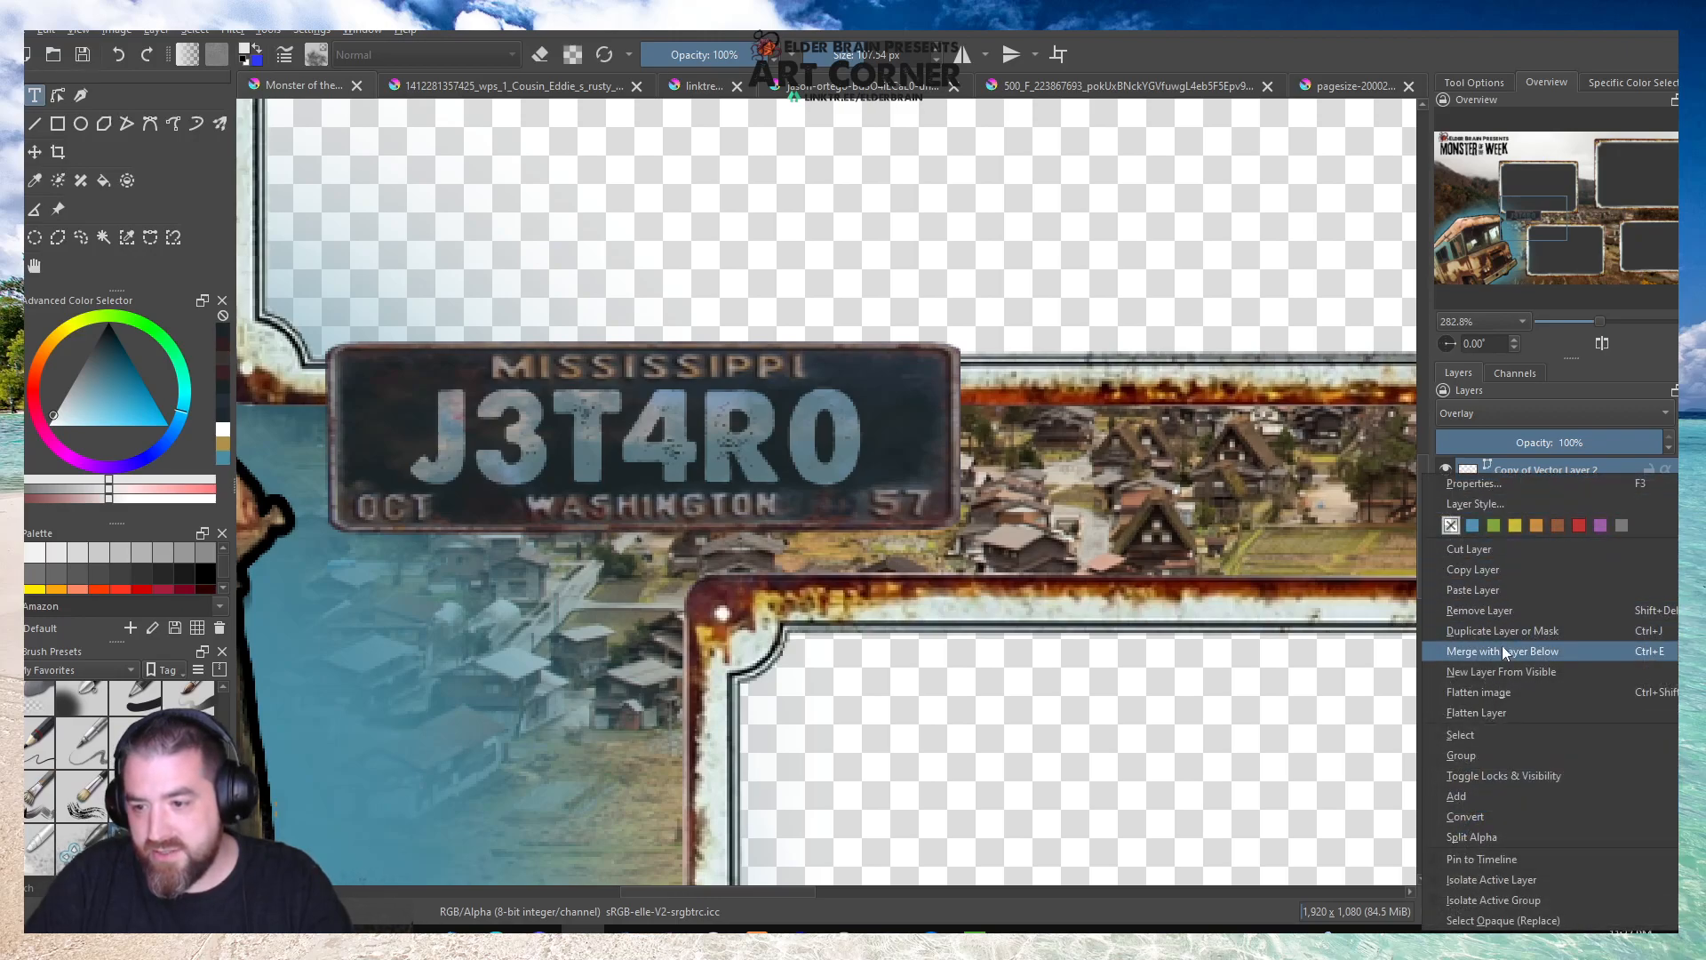
left_click(1504, 629)
left_click(1486, 411)
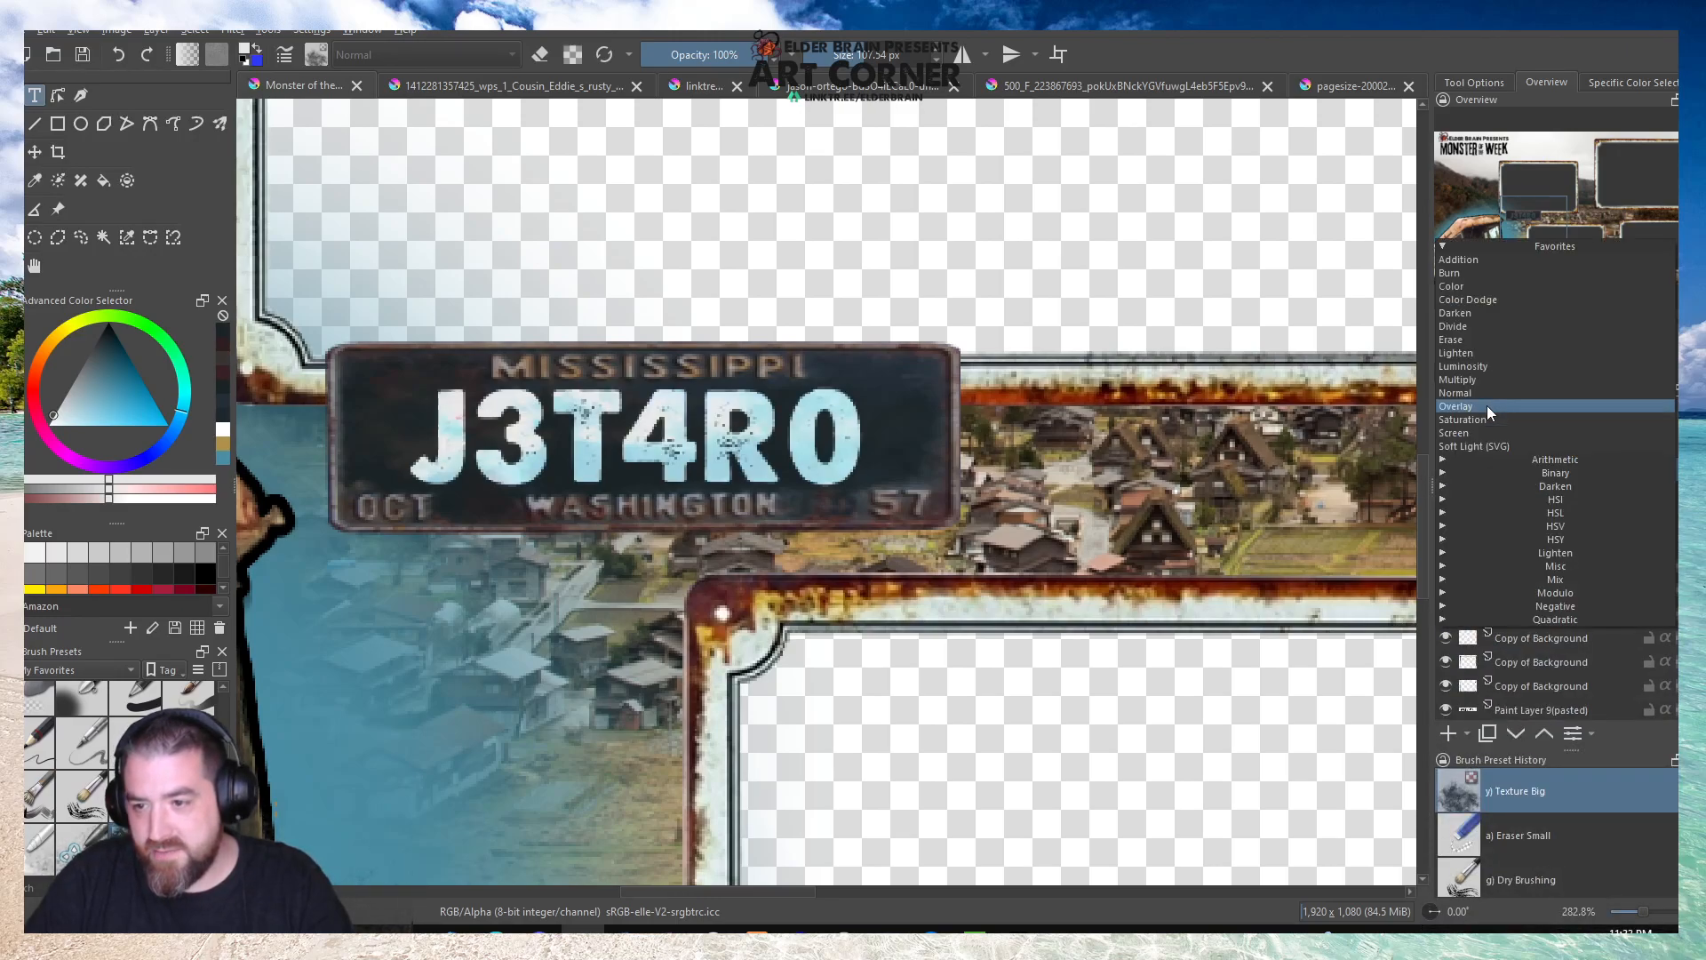
left_click(1471, 407)
scroll(791, 311, "down", 3)
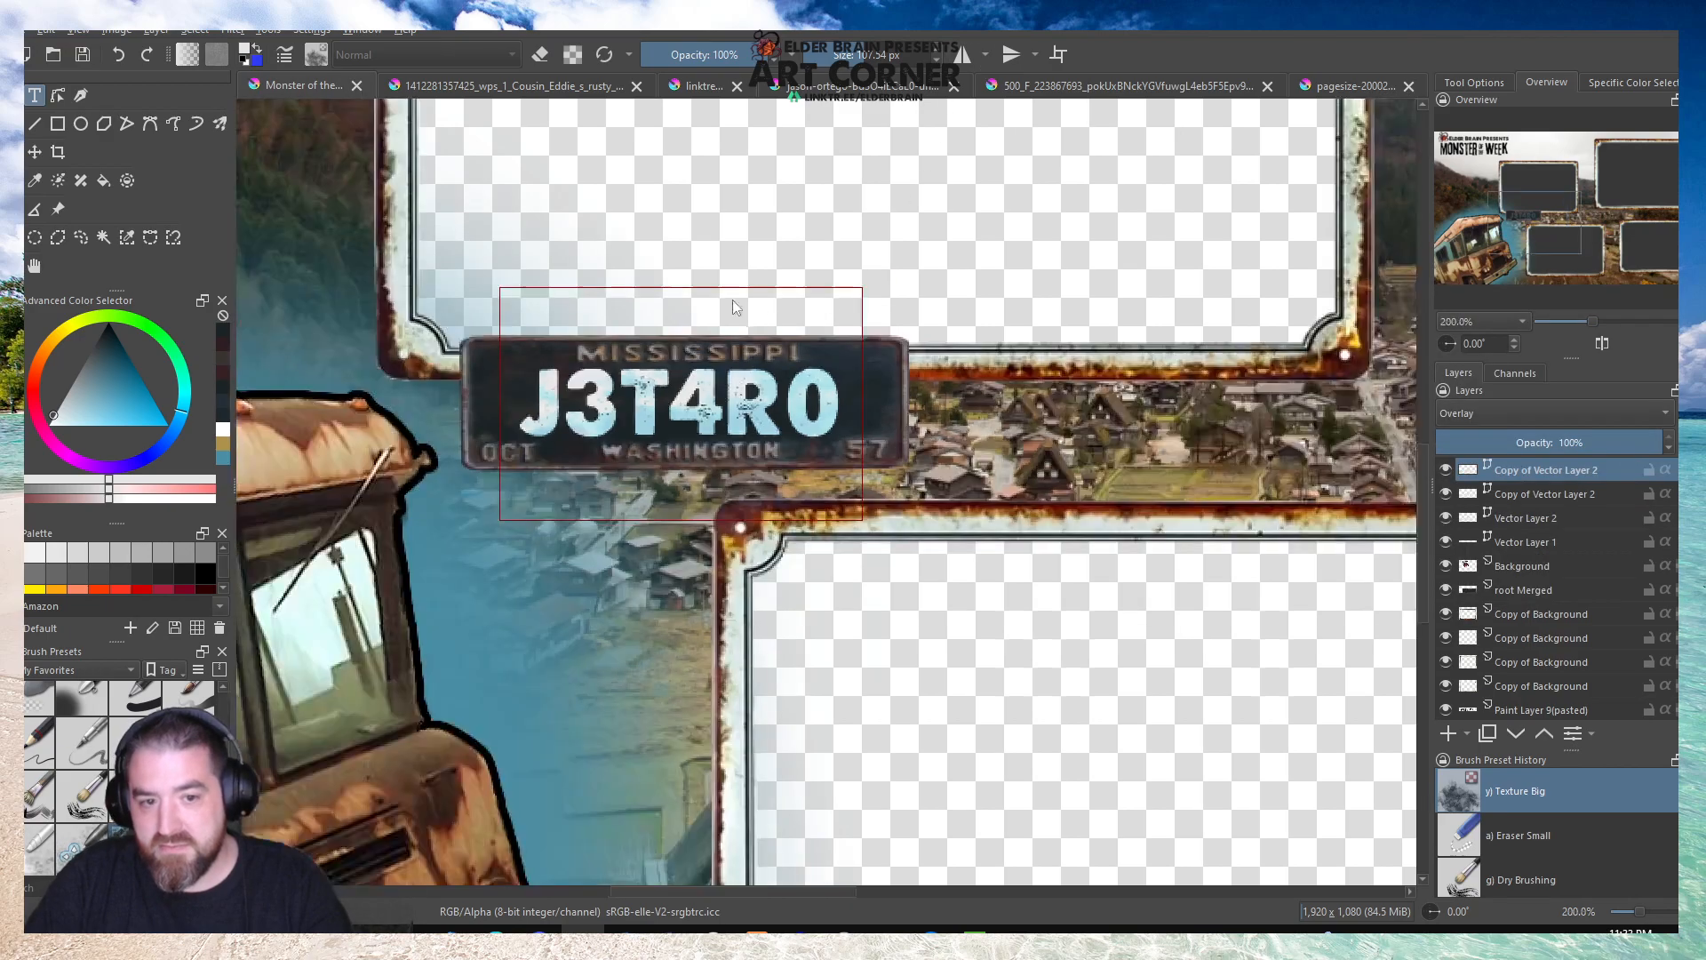
left_click(34, 266)
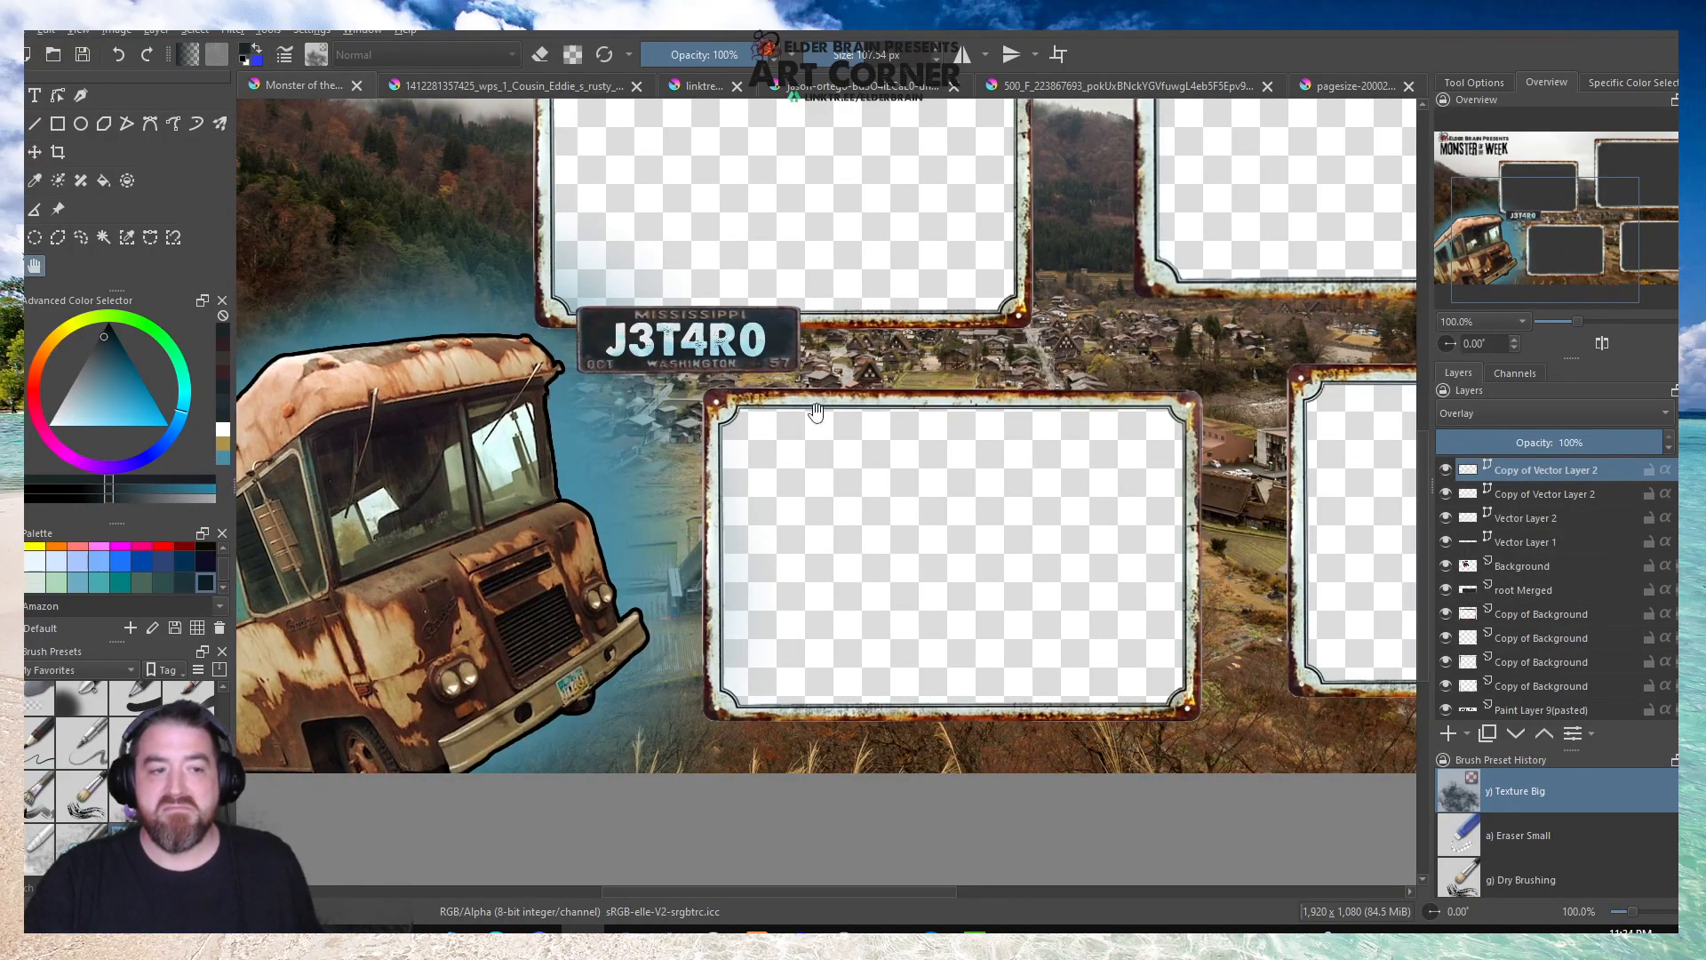
scroll(866, 506, "down", 2)
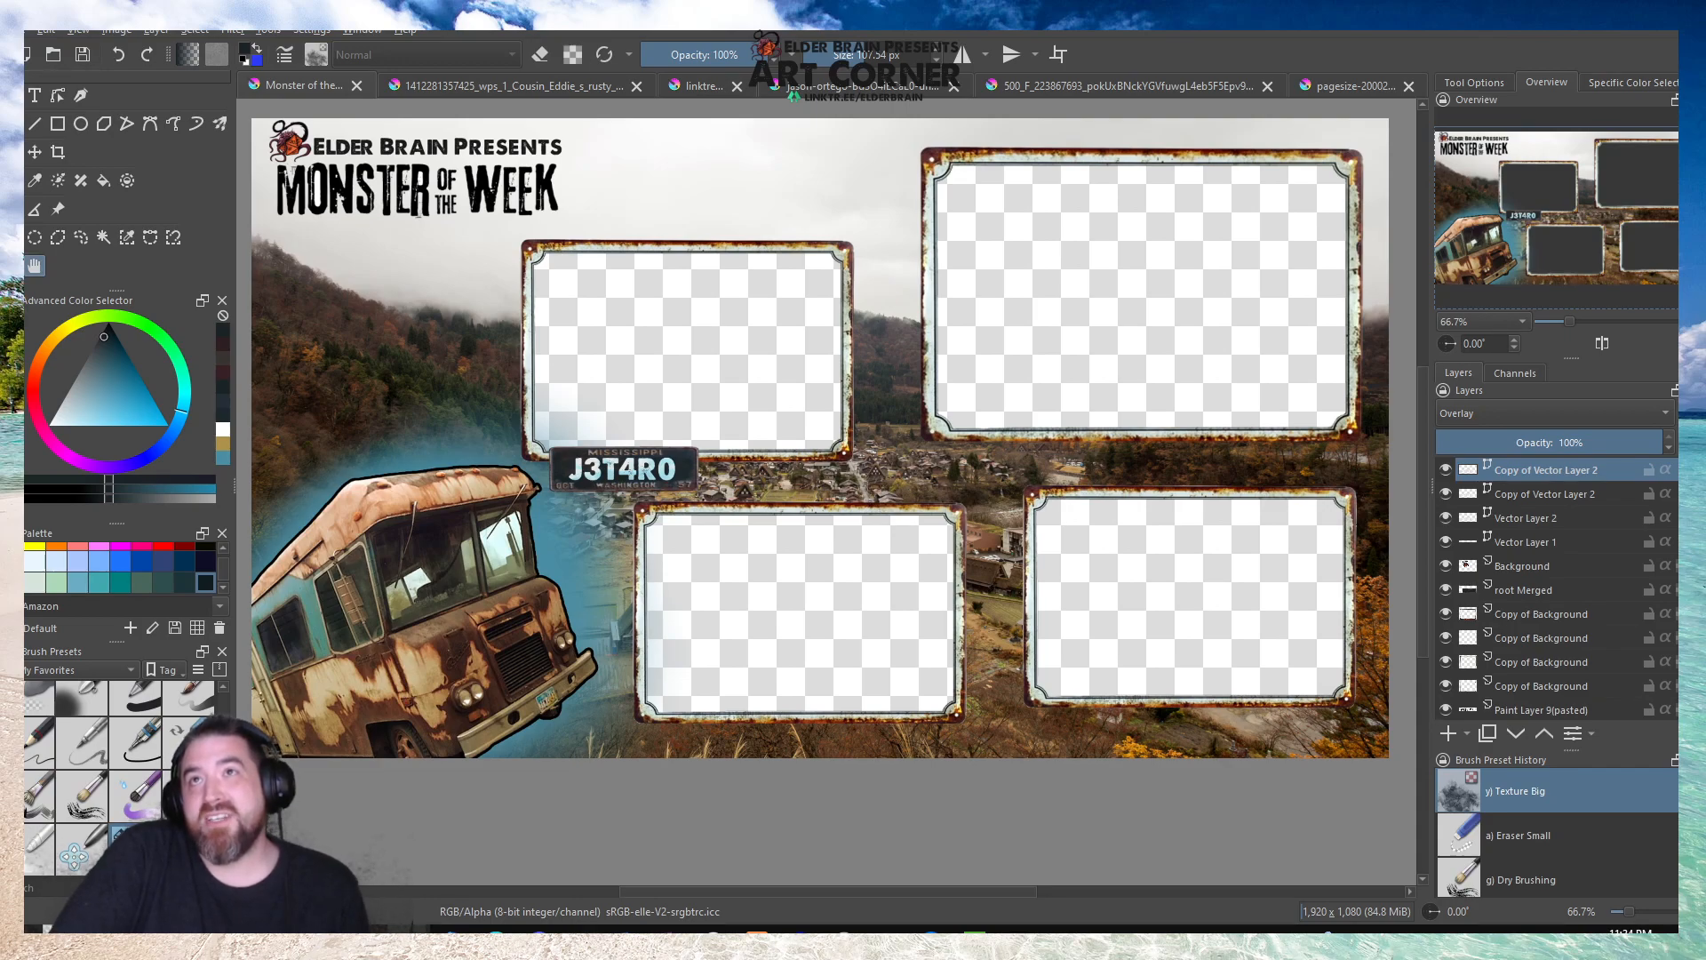
scroll(415, 371, "down", 1)
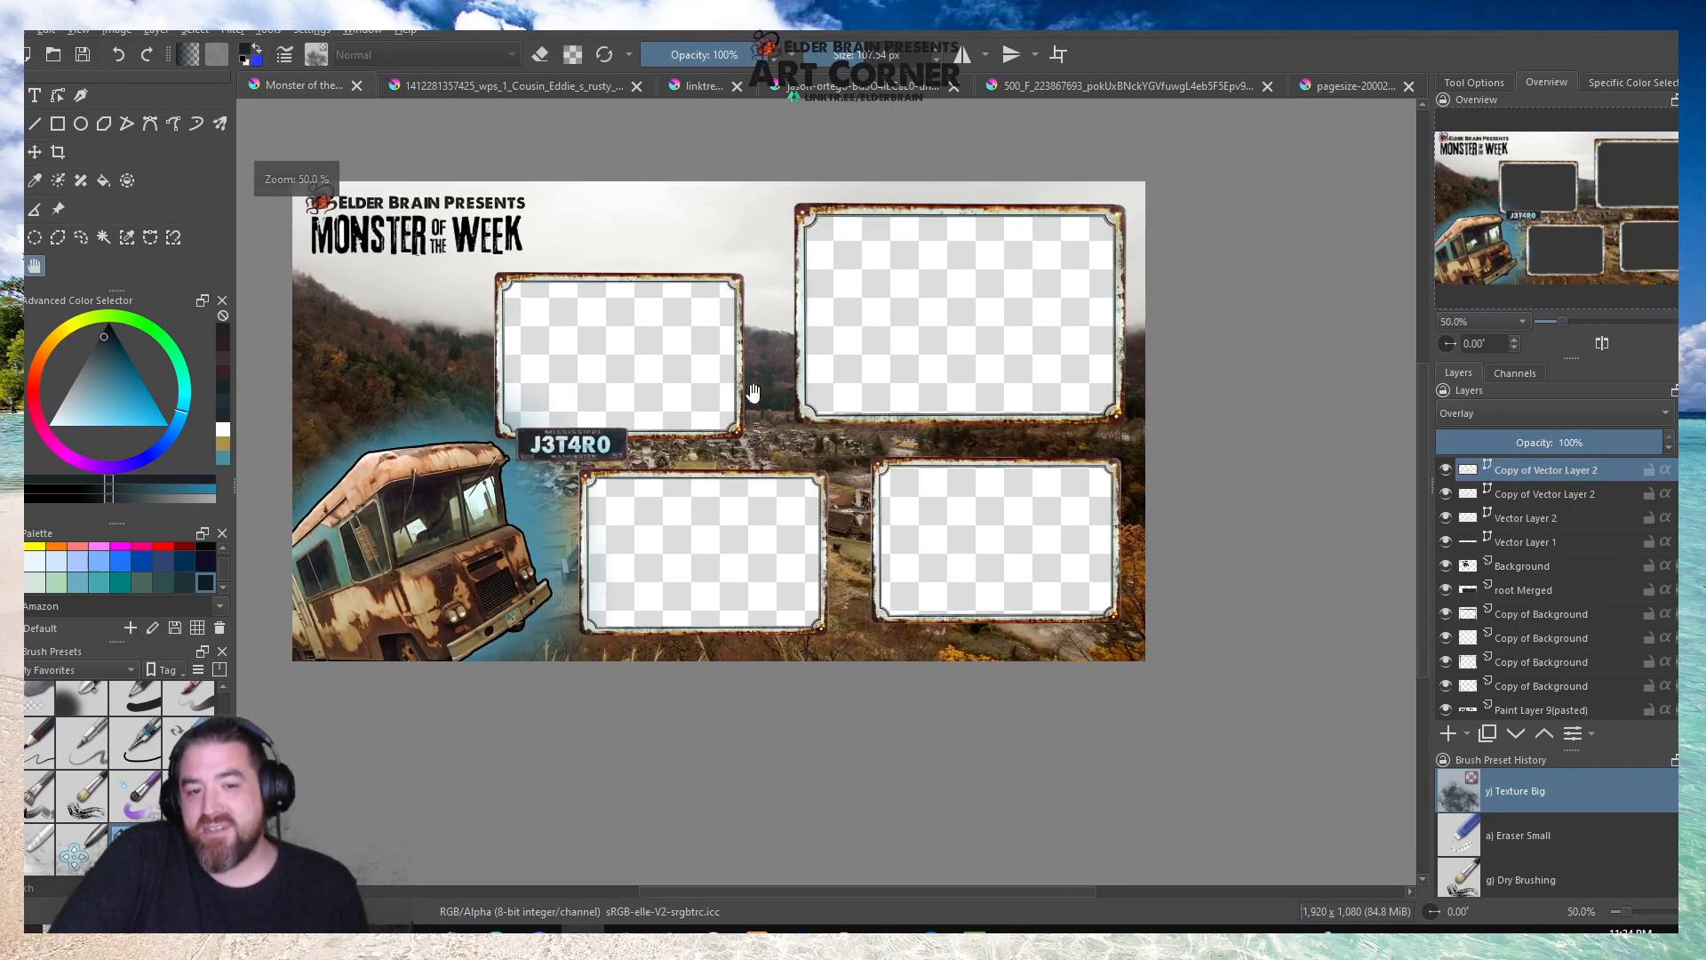
scroll(739, 392, "up", 1)
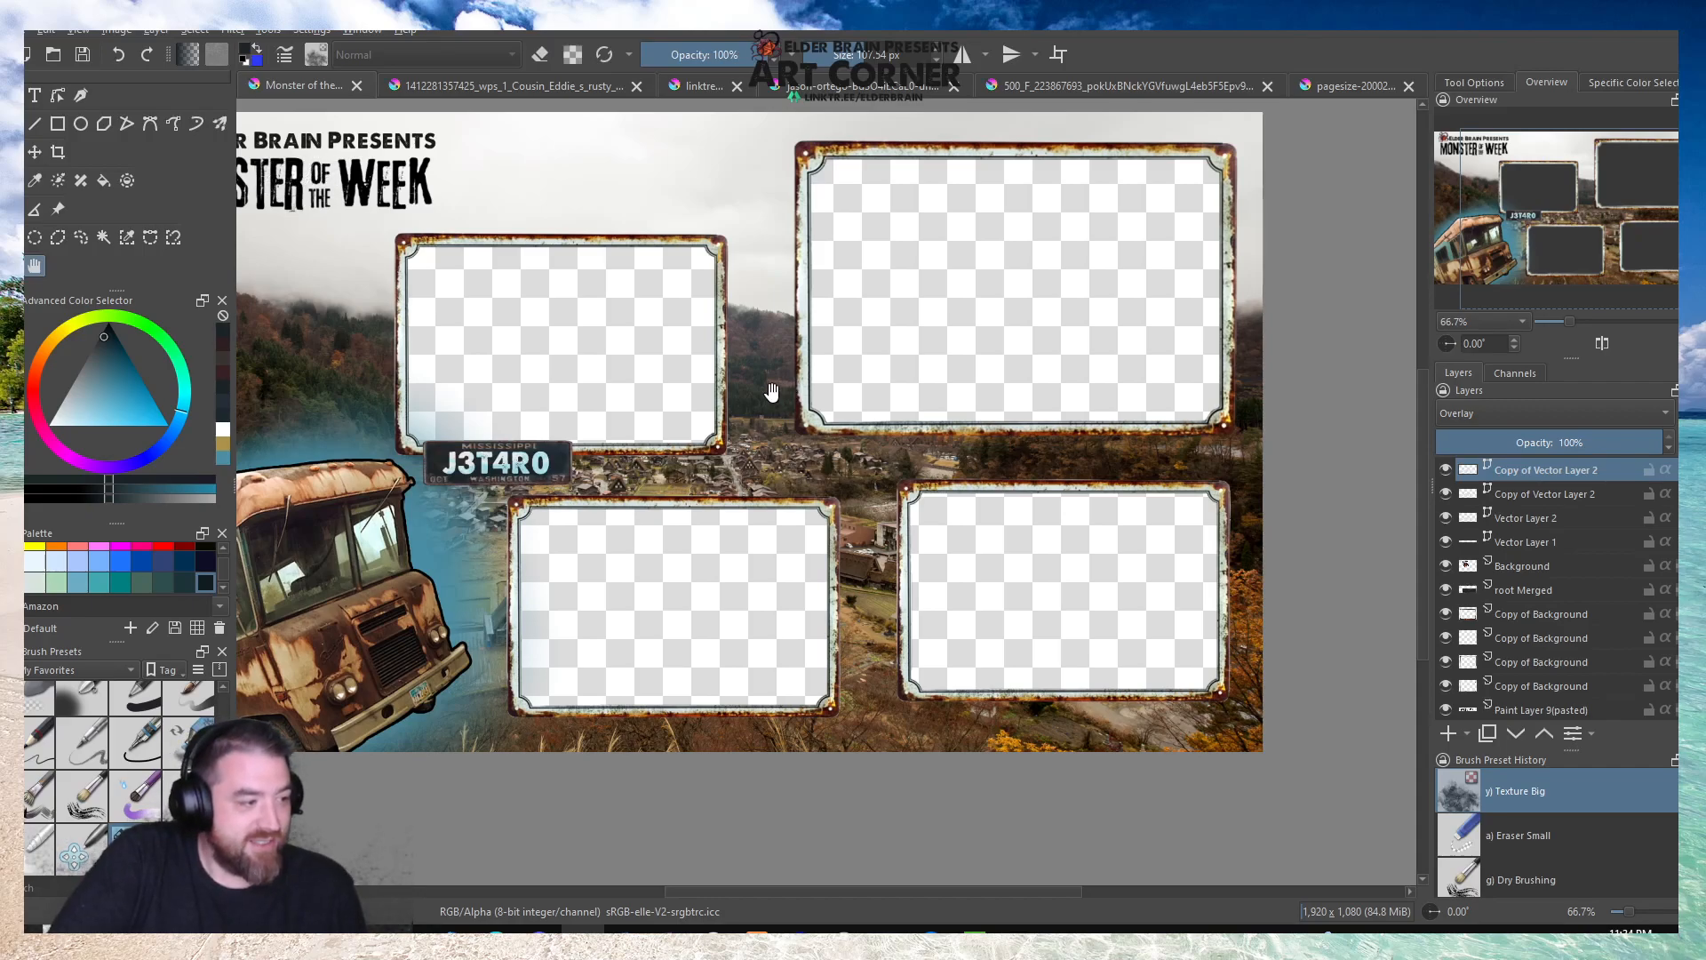
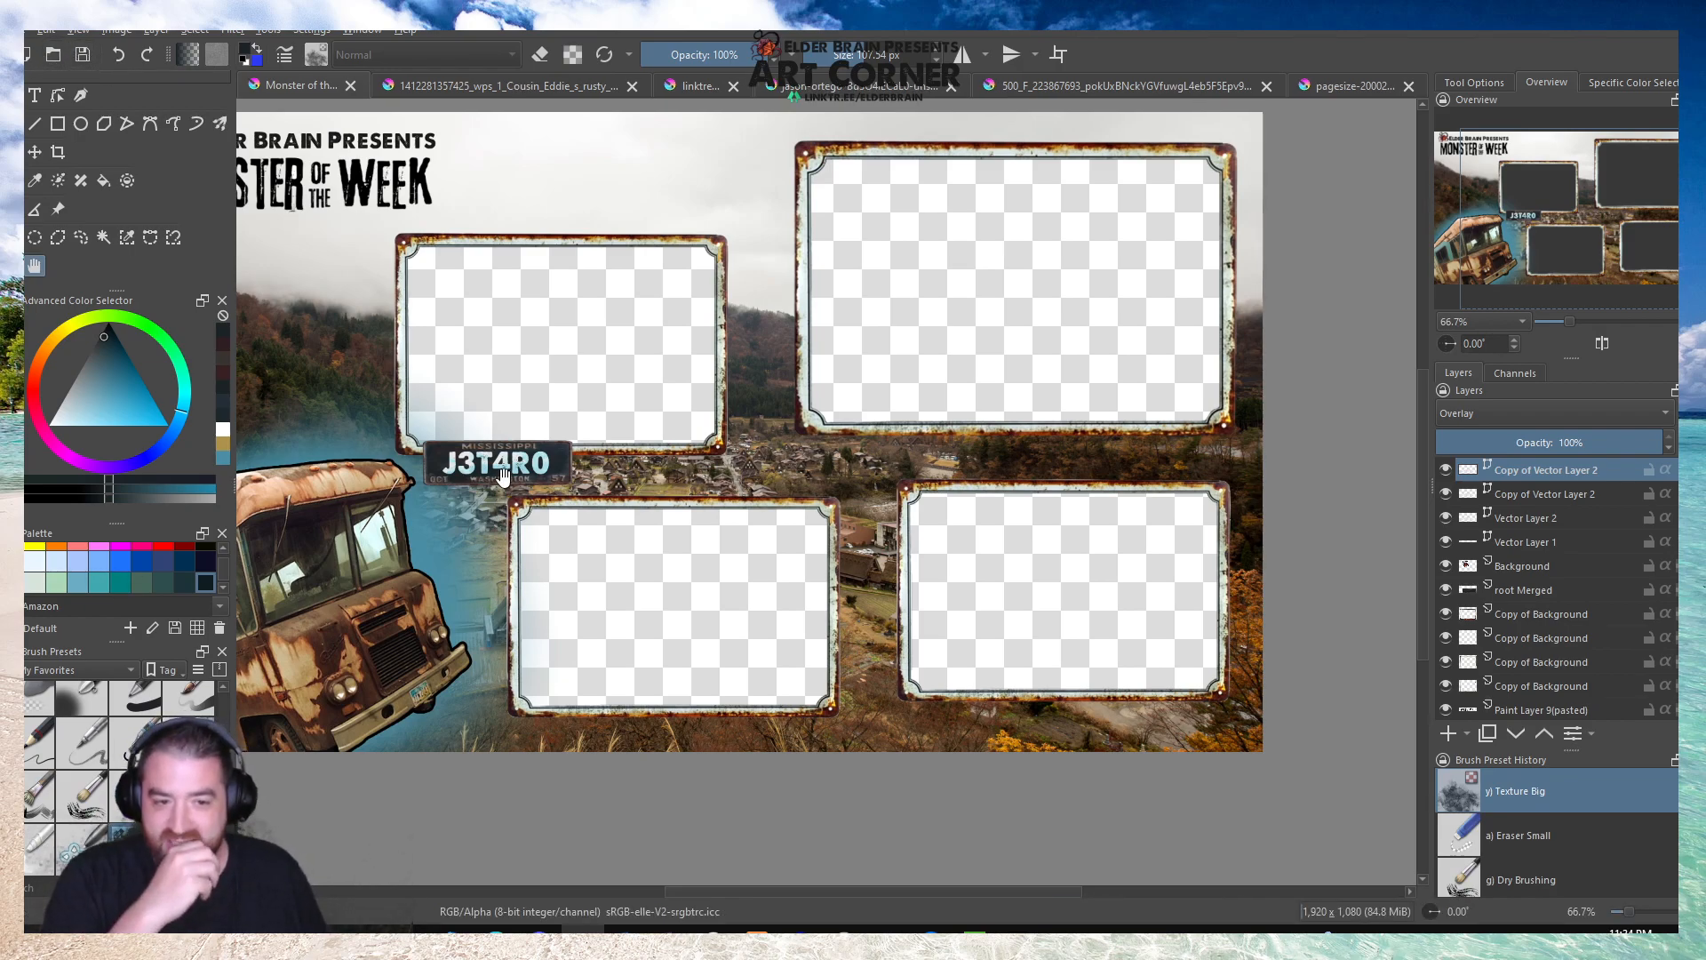
Change the lettering on the original plate text layer, Vector Layer 2, from J3T4R0 to JETHRO.
scroll(494, 484, "up", 3)
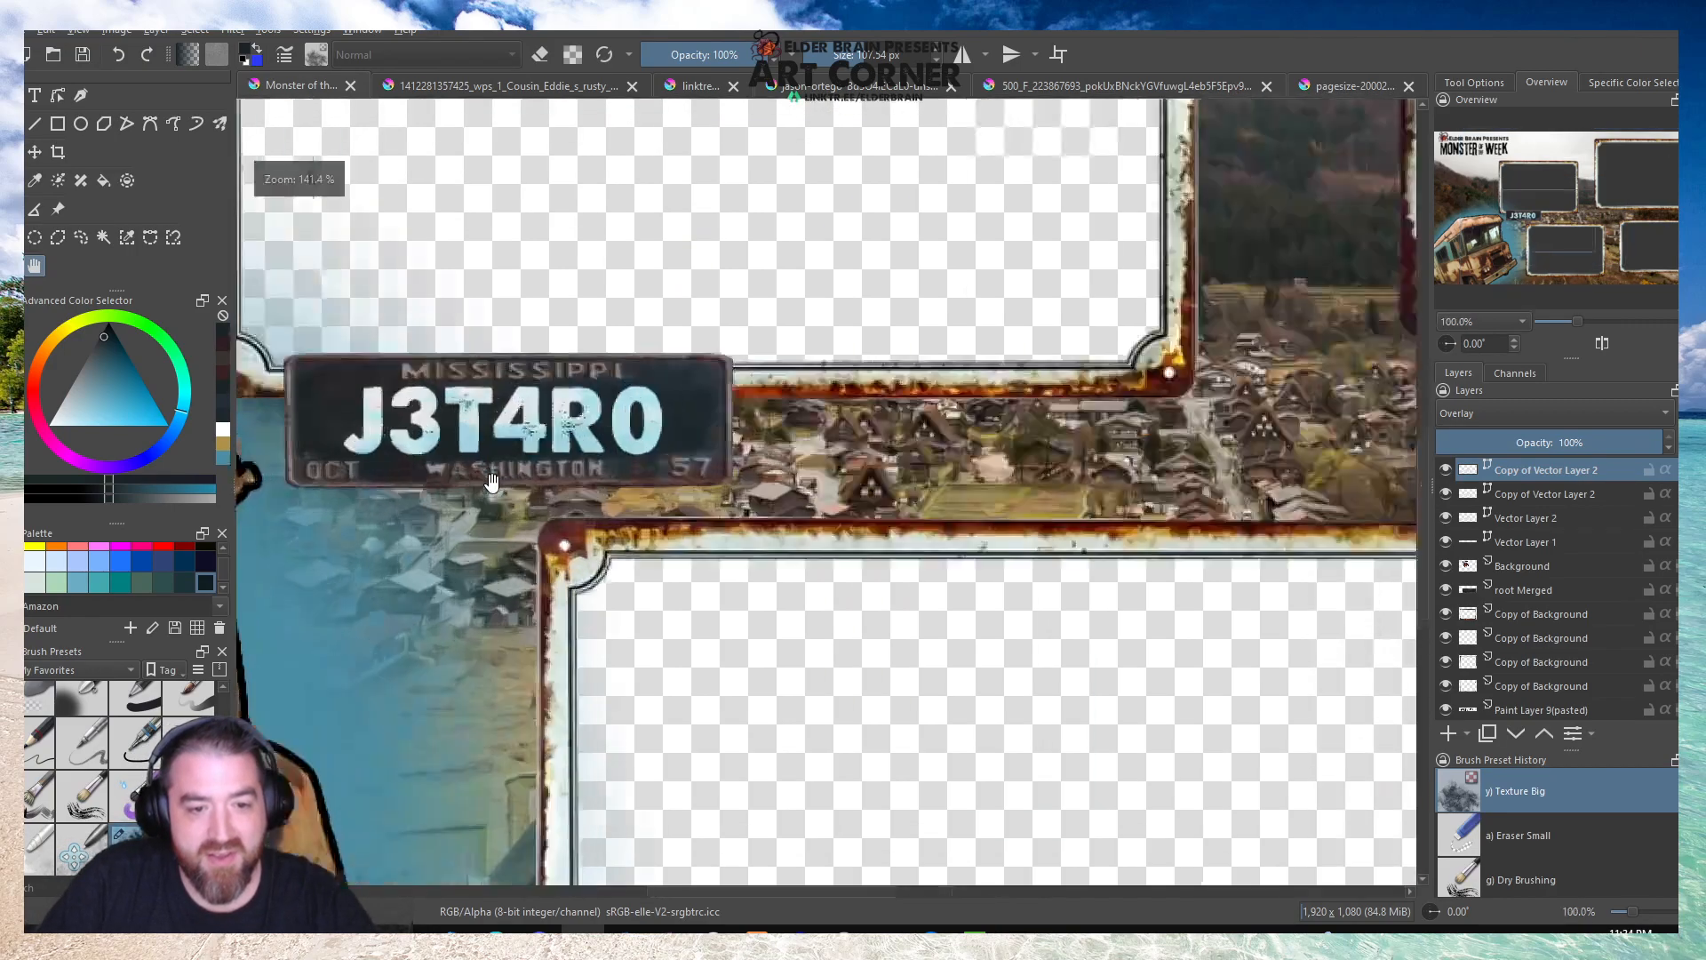
scroll(343, 355, "up", 2)
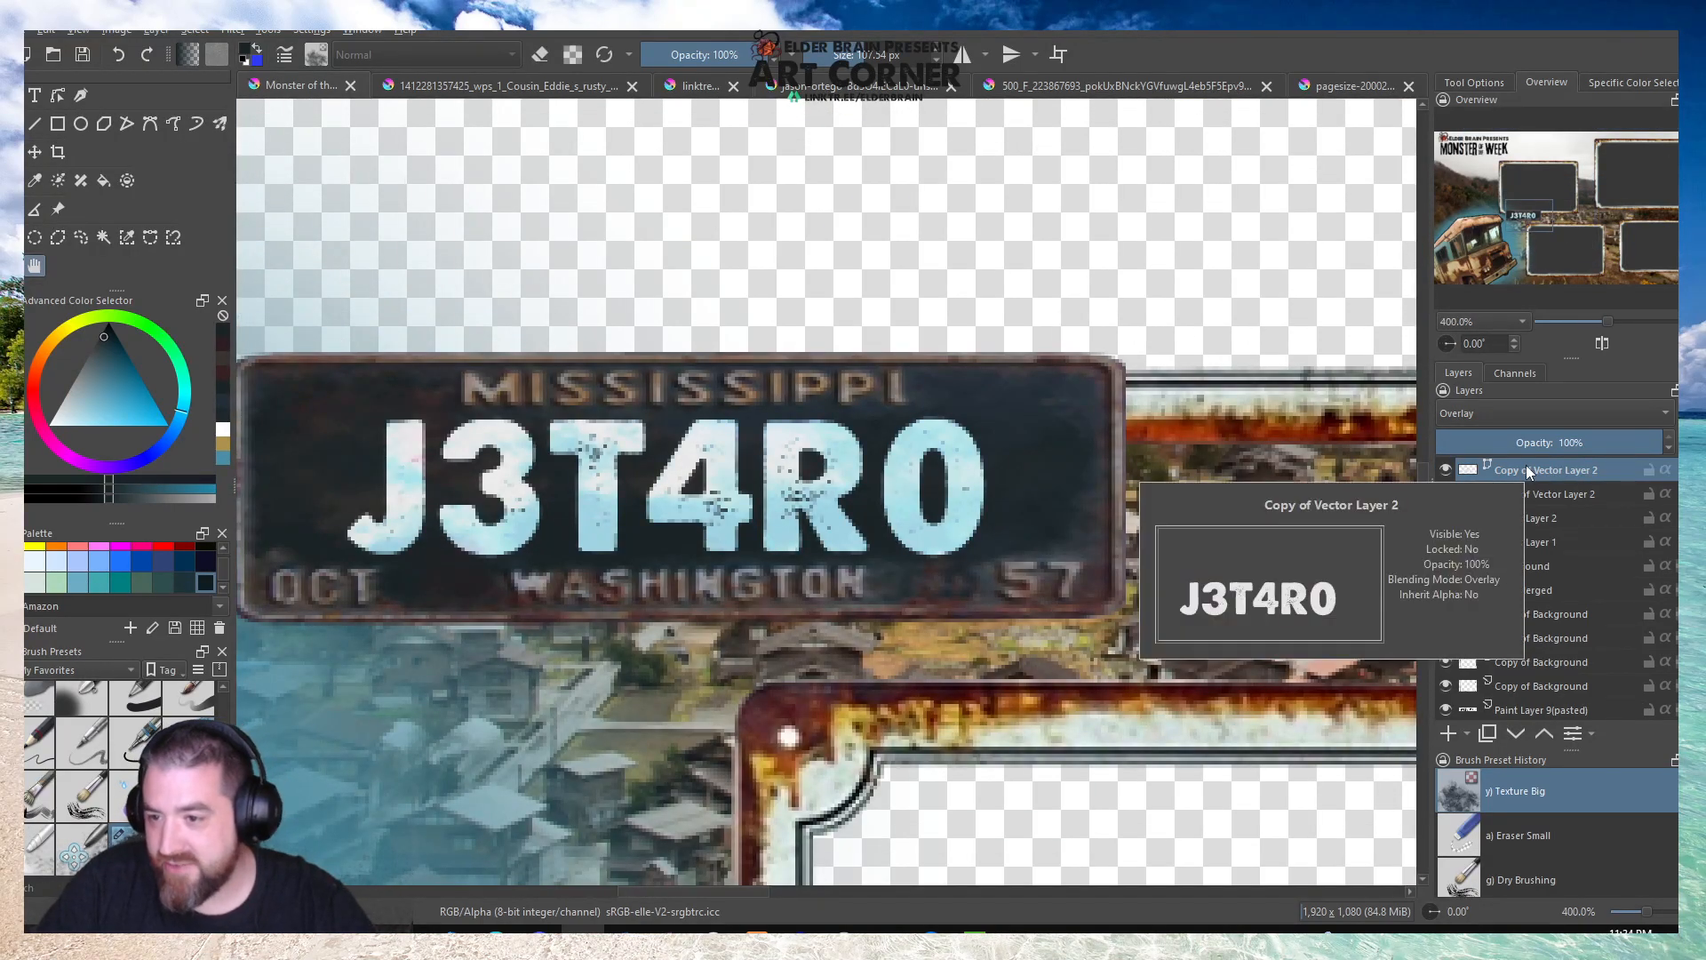
left_click(1525, 517)
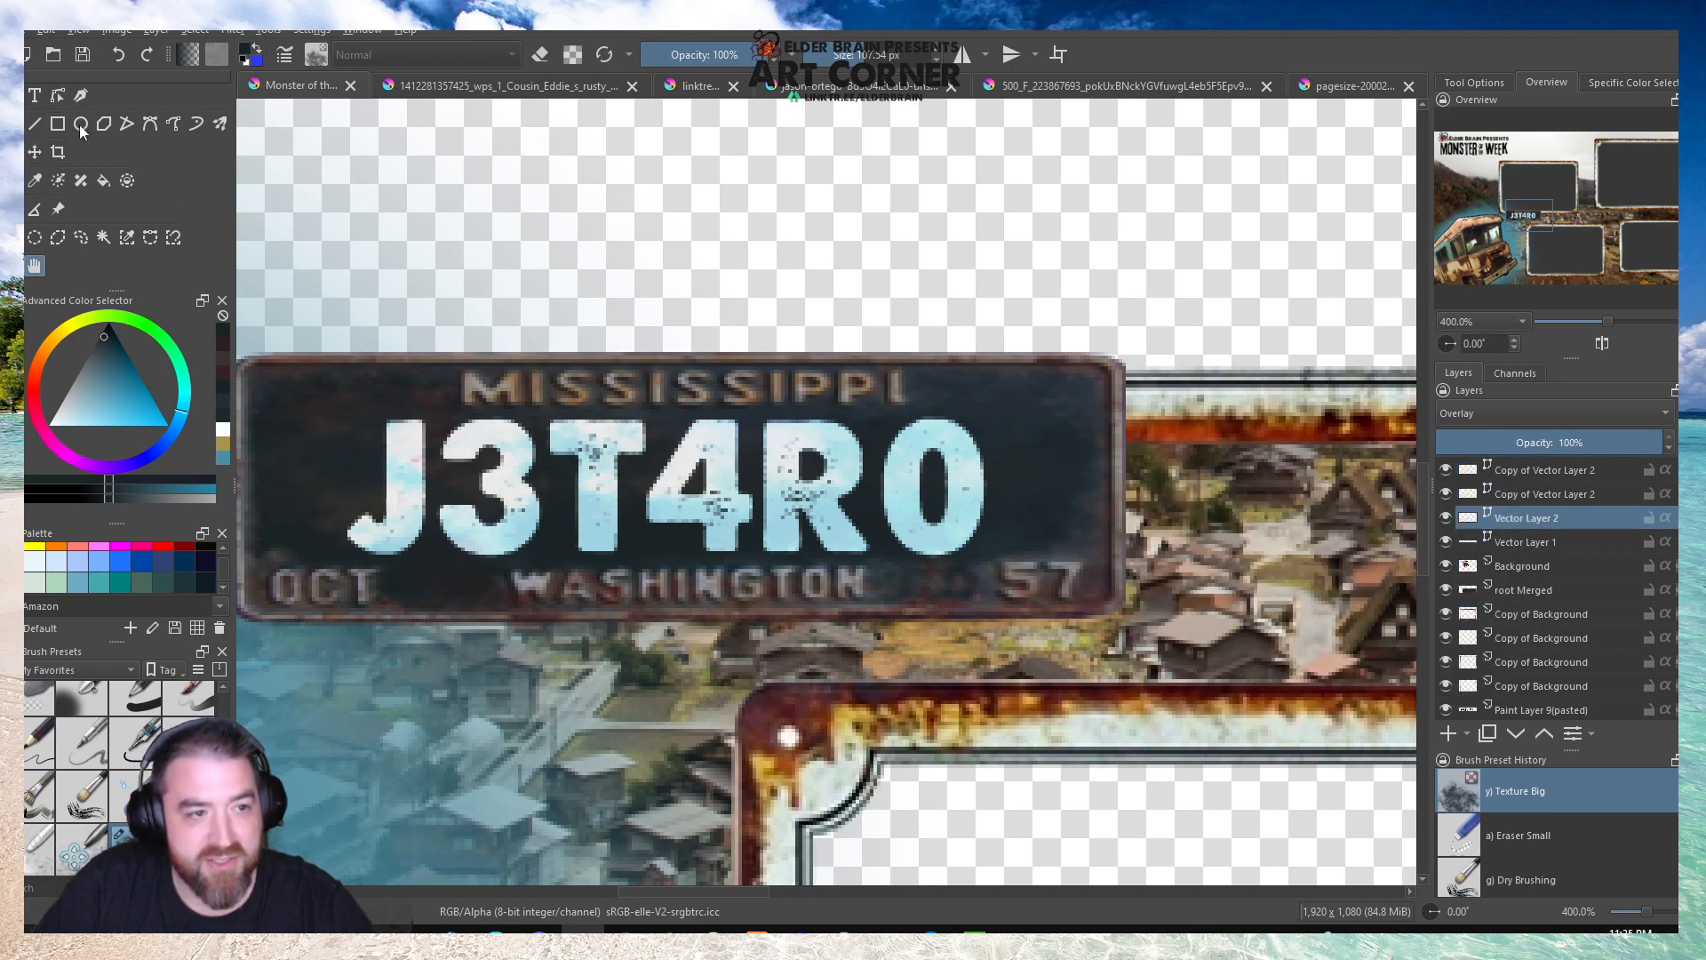
left_click(35, 95)
double_click(877, 464)
key("ctrl+a")
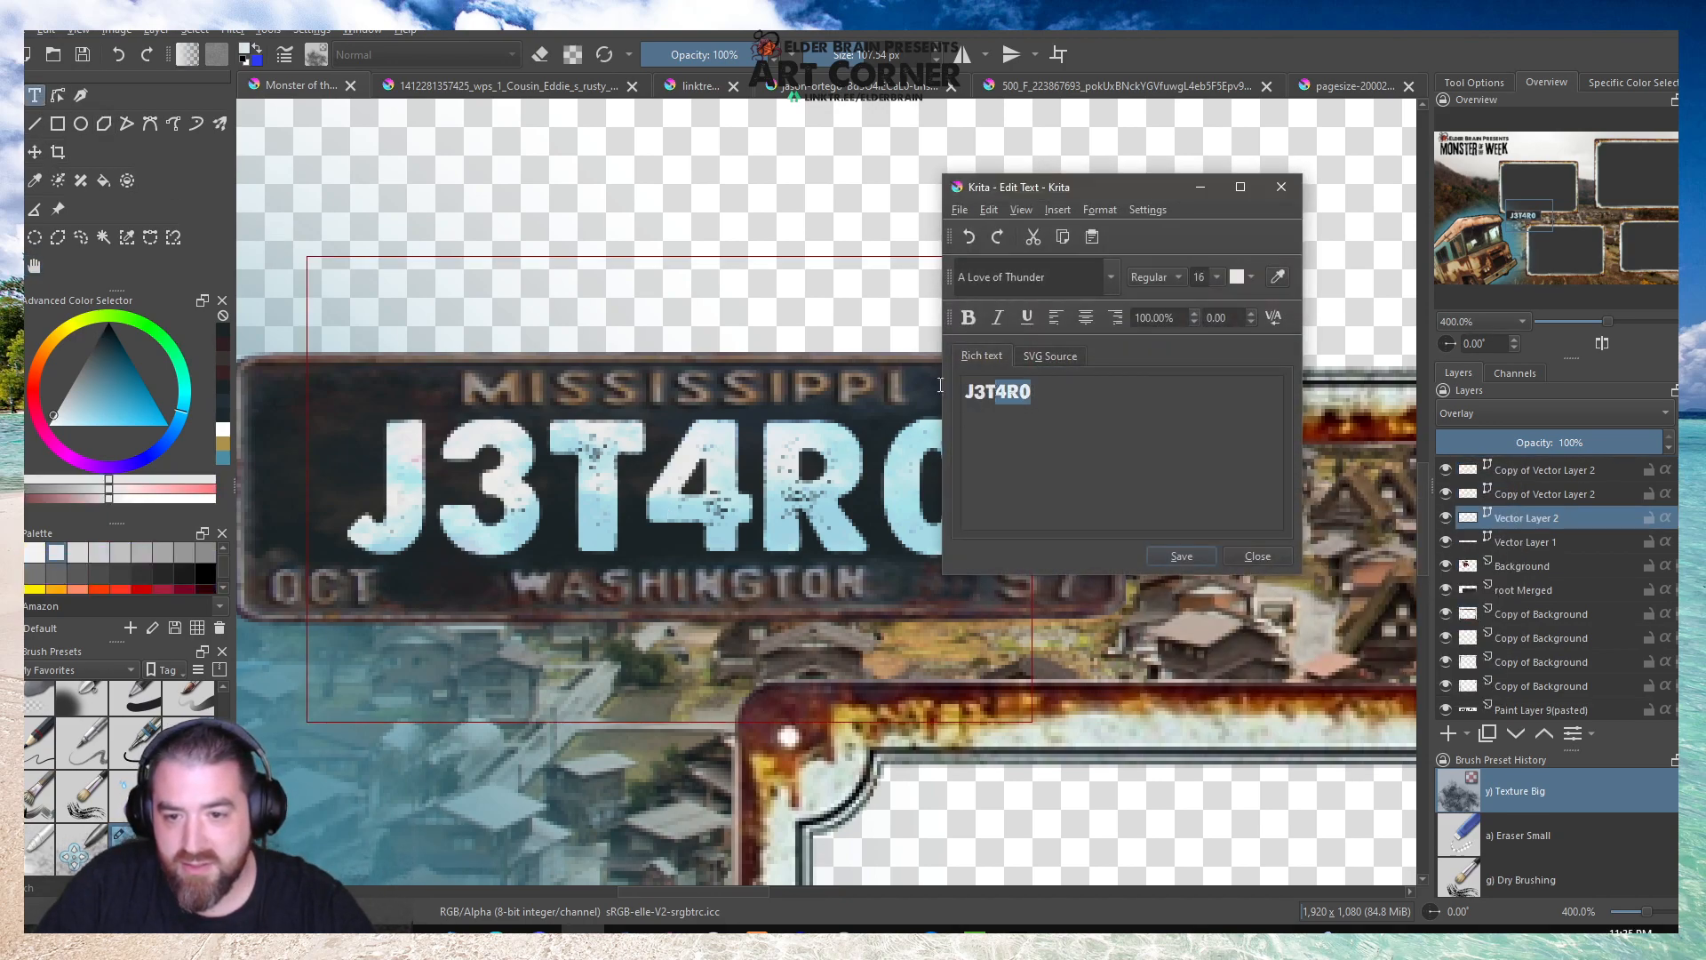
type("JETHRO")
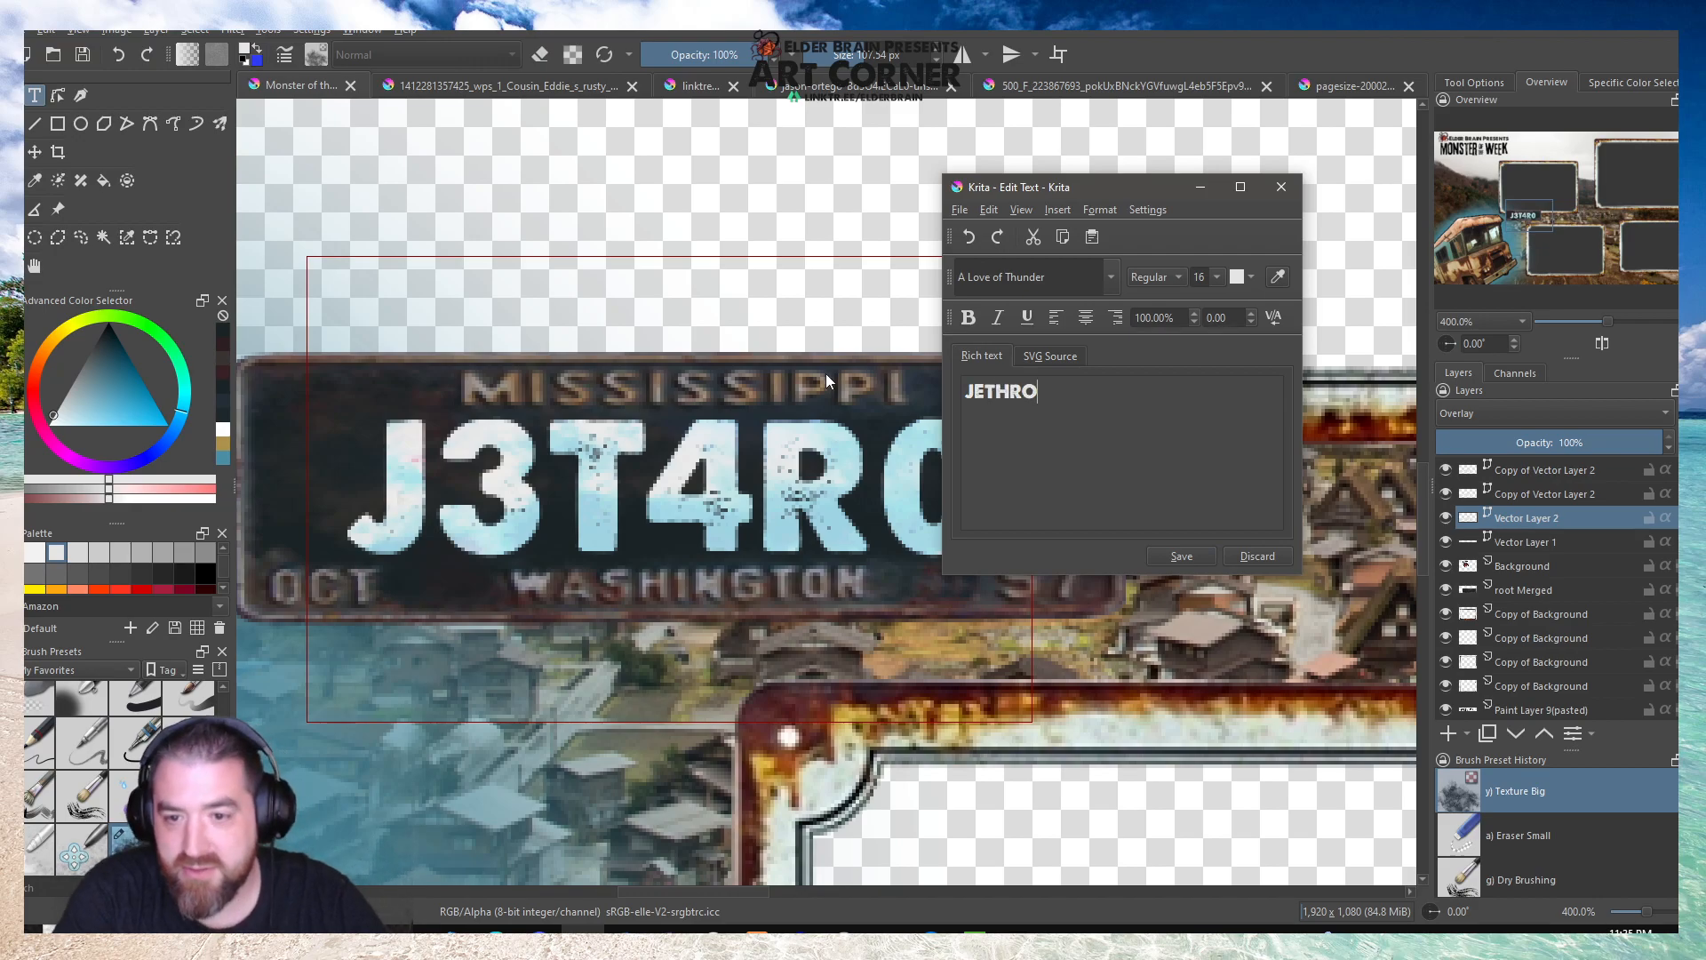
left_click(1181, 555)
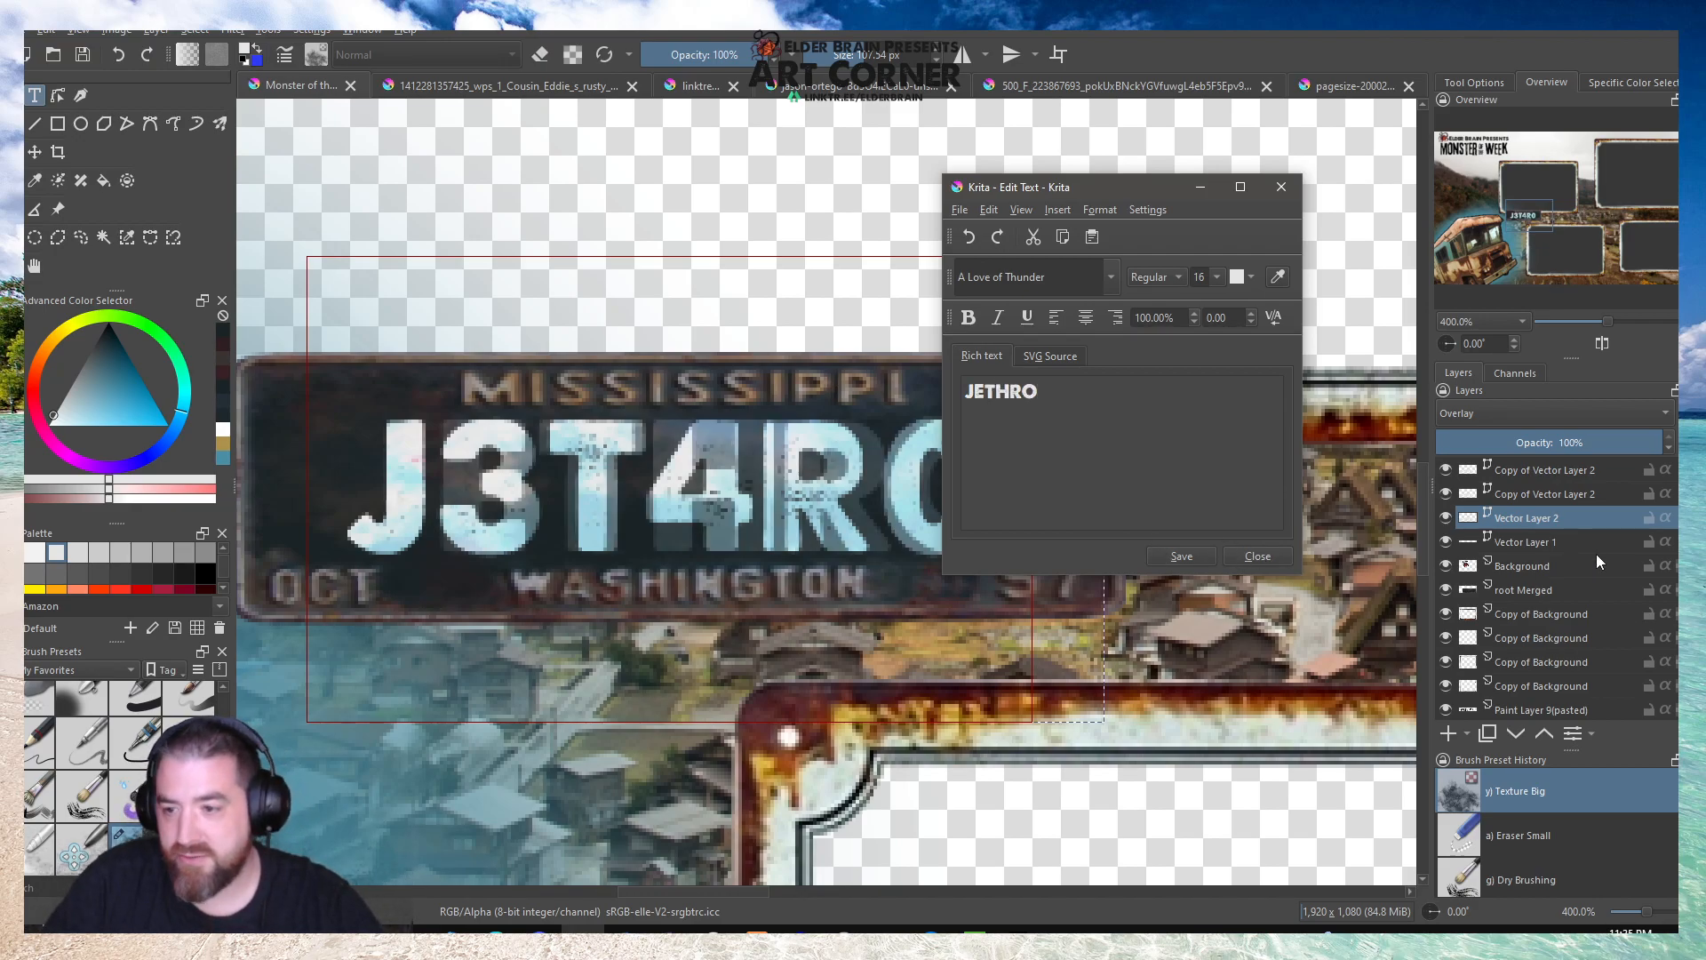
left_click(1255, 555)
Replace the text of the lower Copy of Vector Layer 2 with JETHRO.
double_click(1525, 494)
left_click(1557, 471)
left_click(1544, 493)
double_click(615, 505)
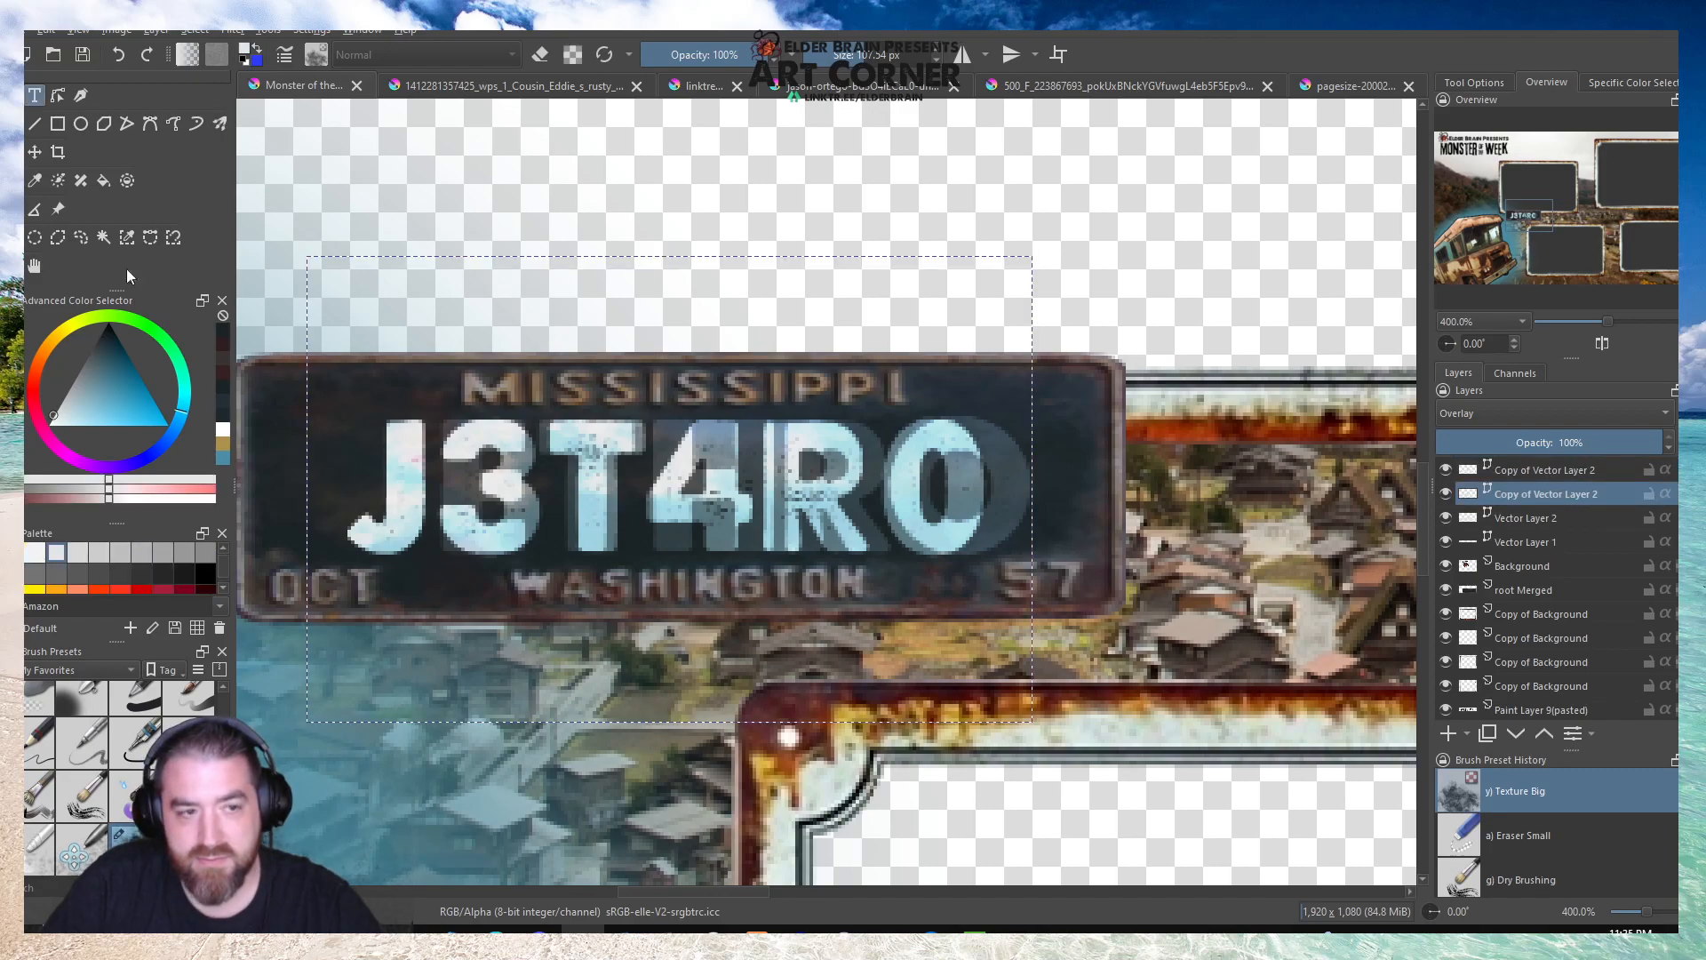
left_click(821, 488)
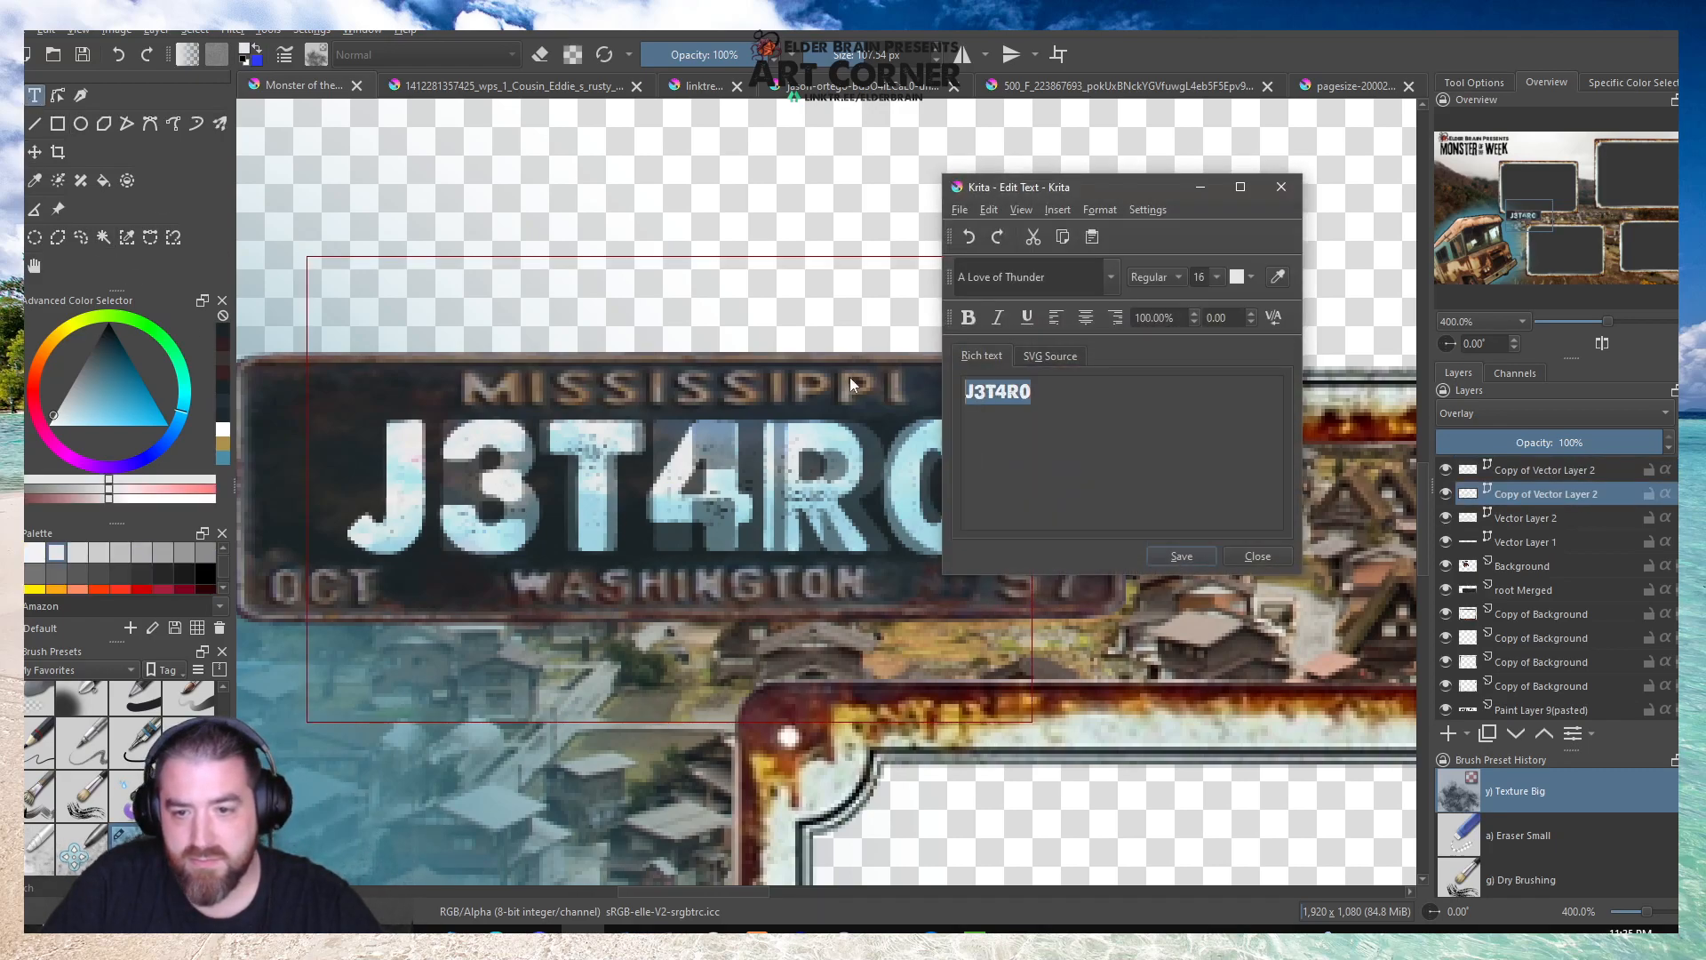
type("JETHRO")
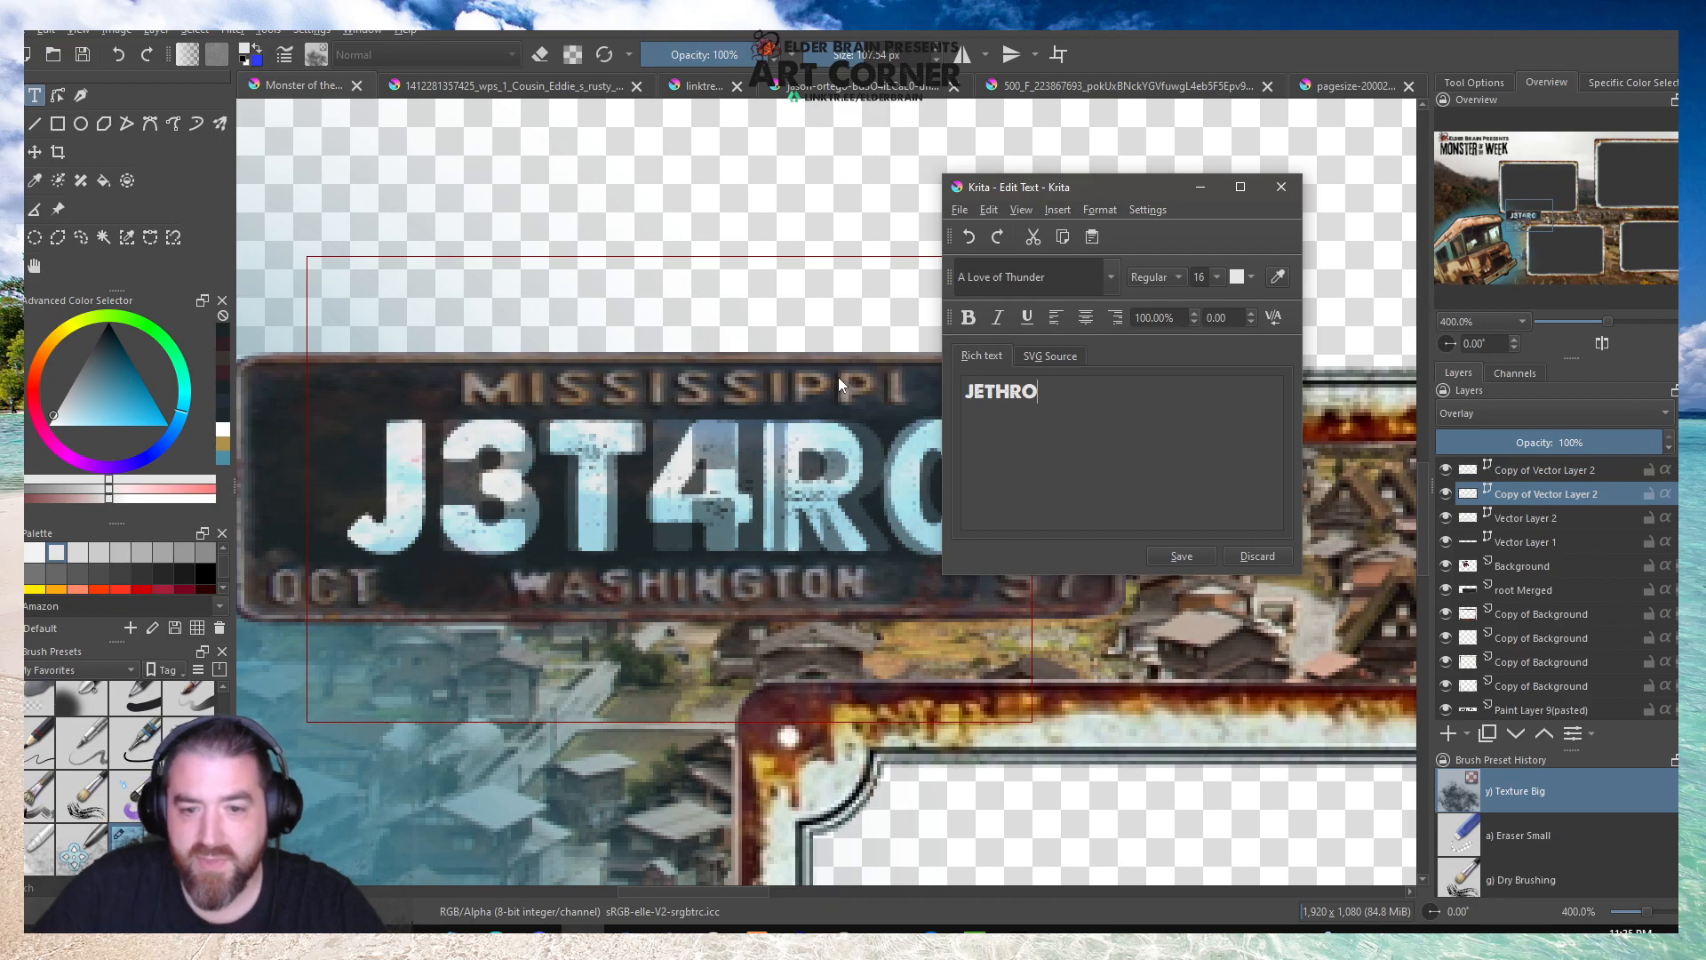
left_click(1182, 556)
left_click(1257, 553)
Replace the text of the uppermost Copy of Vector Layer 2 with JETHRO.
left_click(1505, 469)
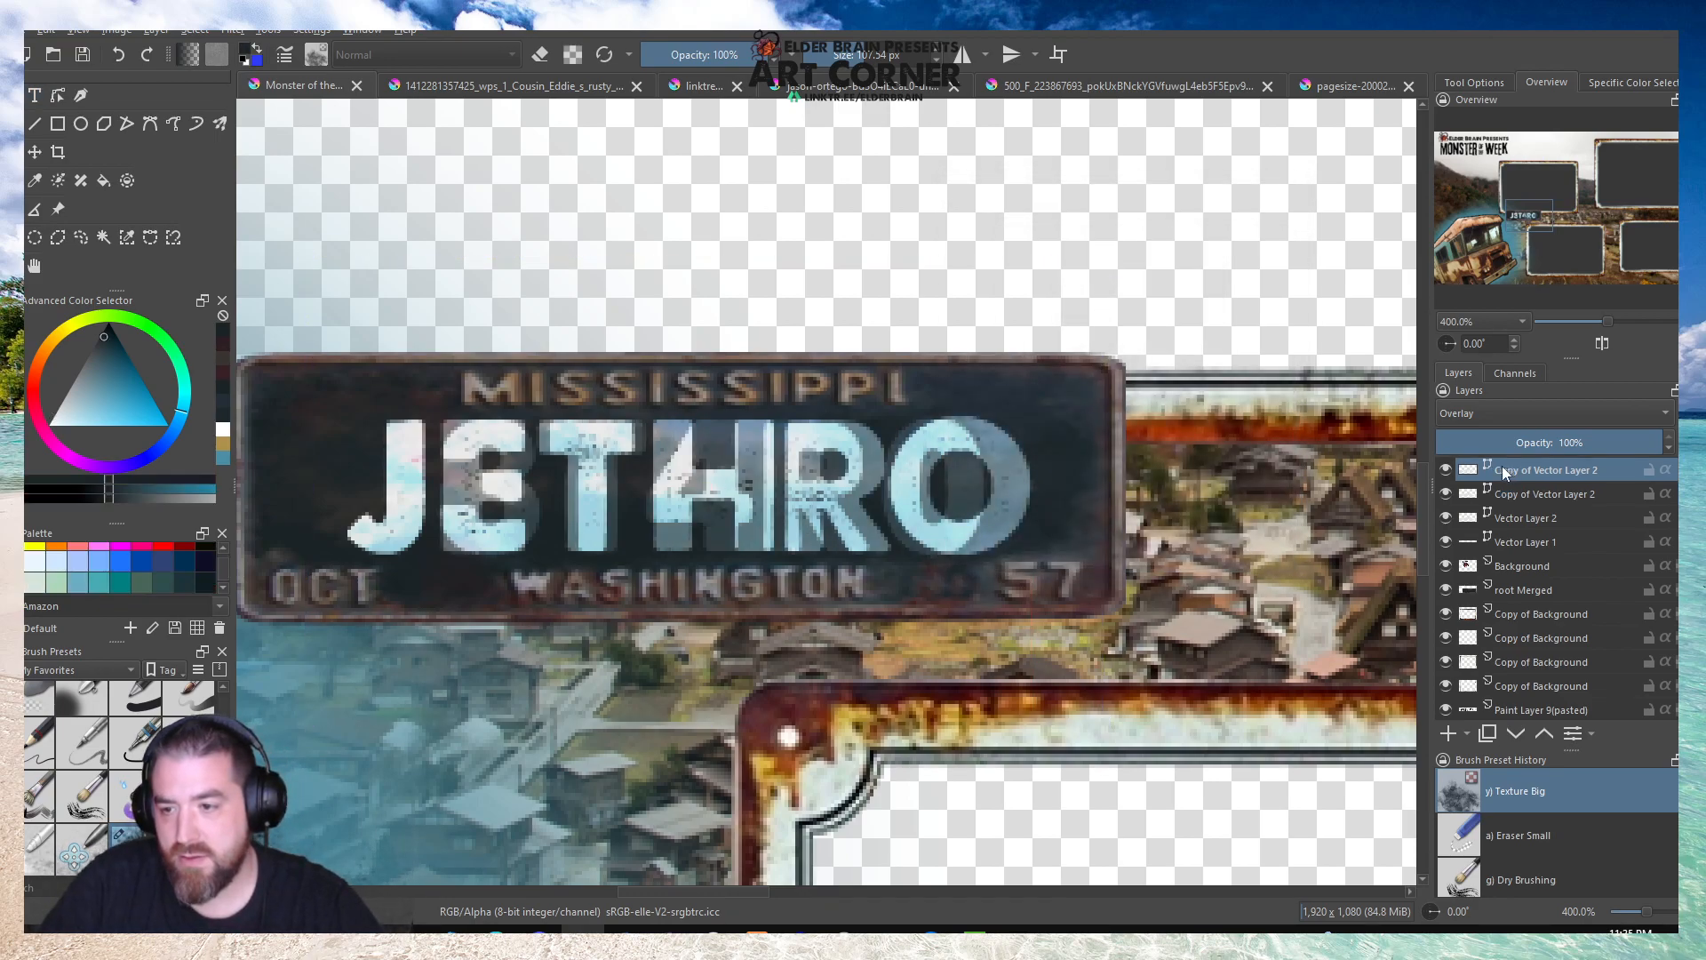
left_click(34, 95)
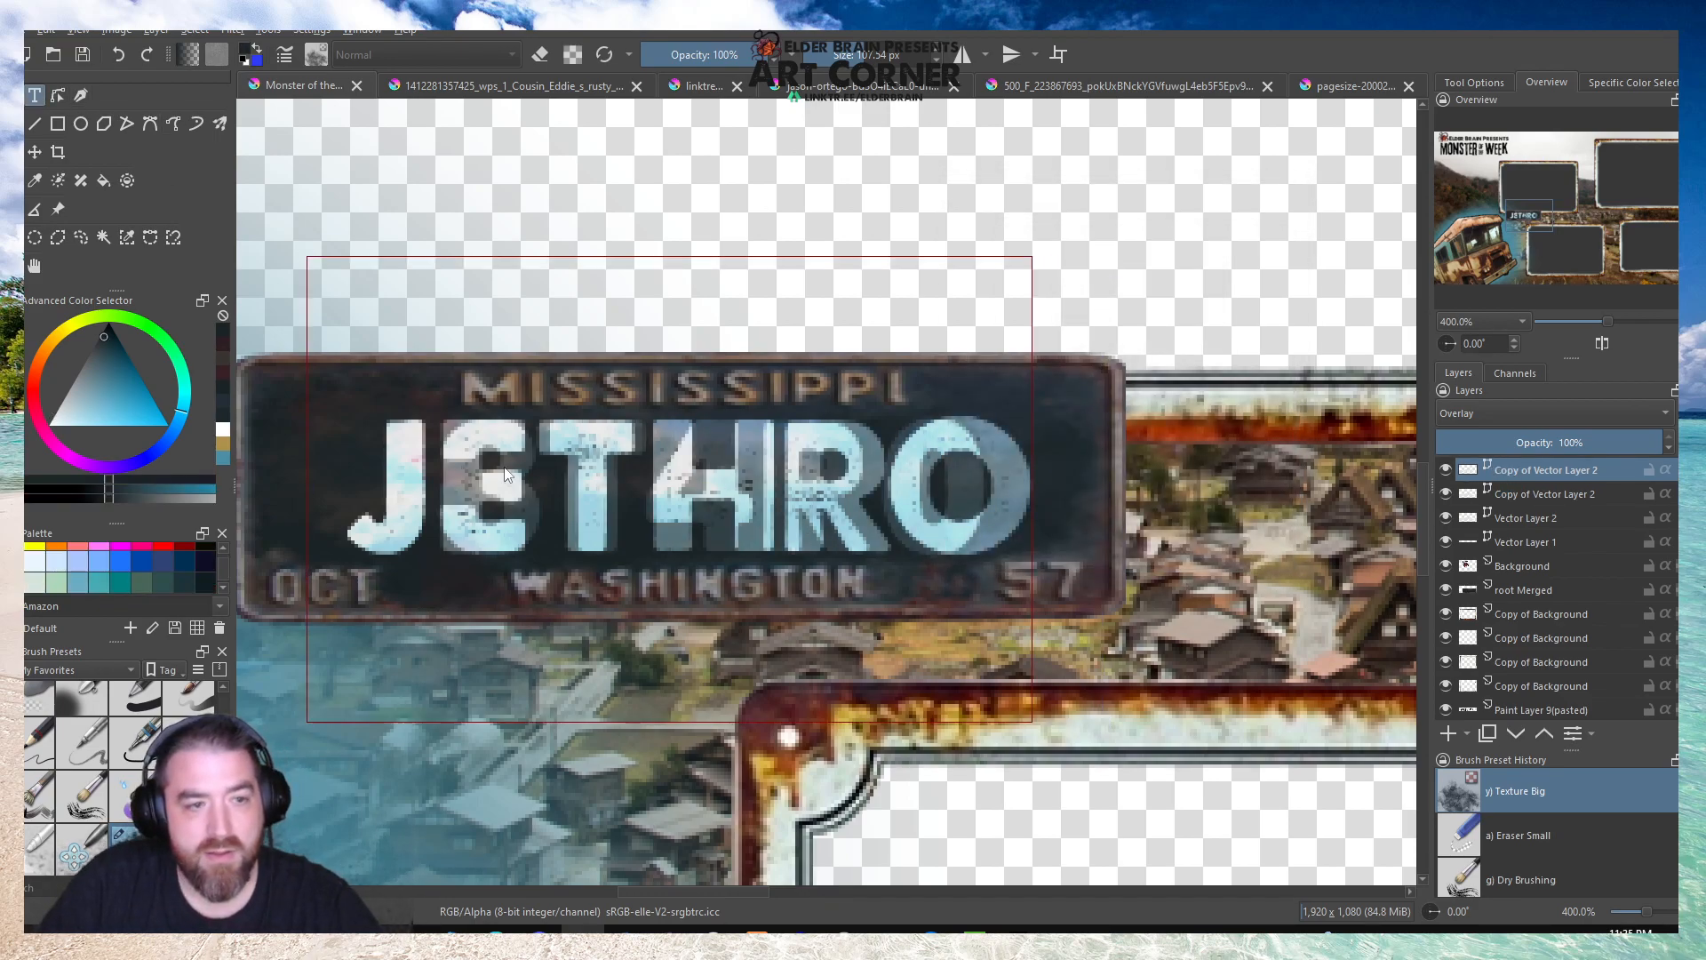
left_click(677, 510)
type("JETHRO")
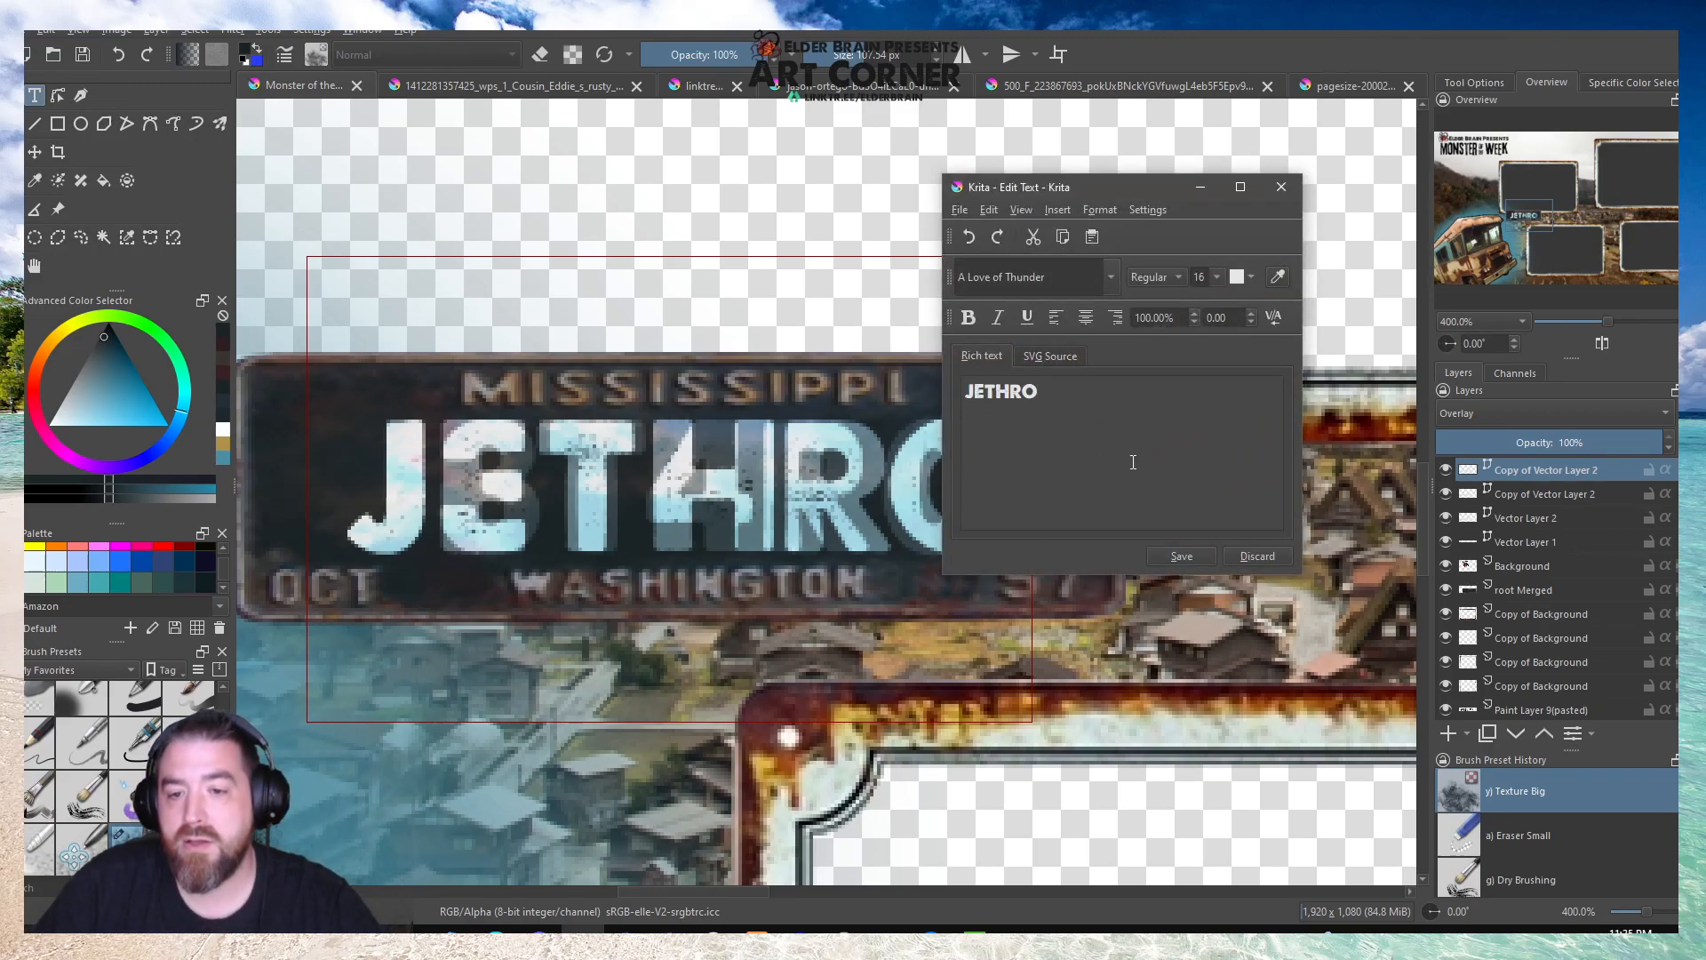
left_click(1184, 555)
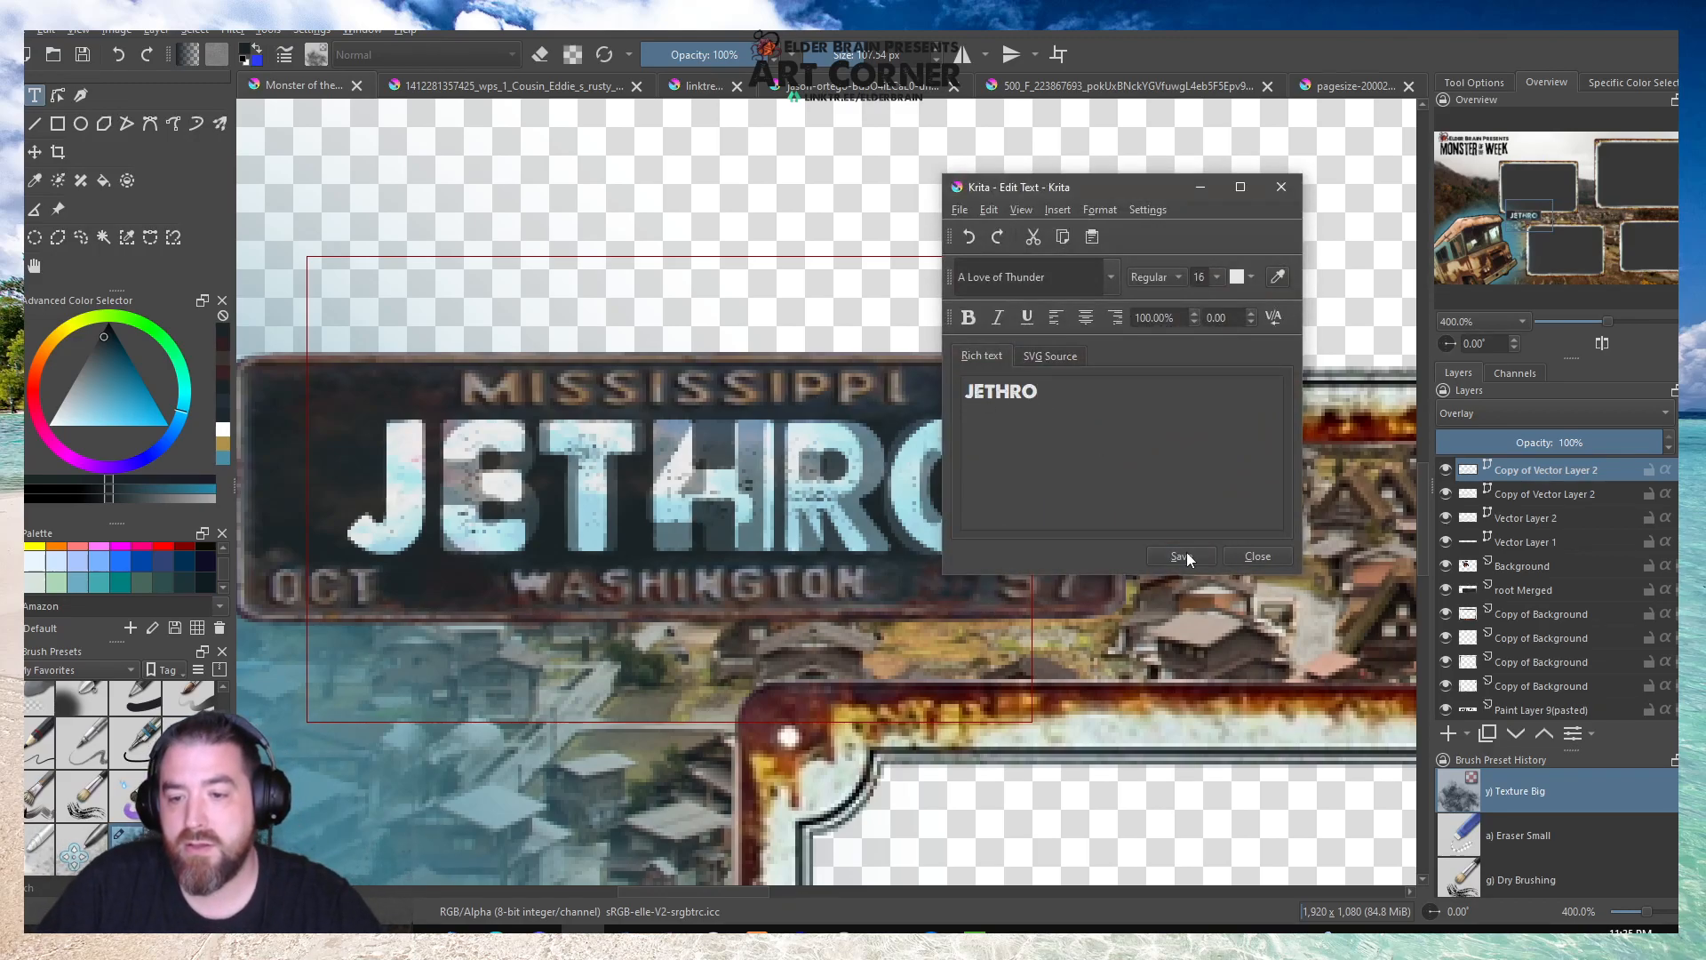
left_click(1257, 556)
Save the overlay document with the relettered licence plate.
scroll(506, 516, "down", 4)
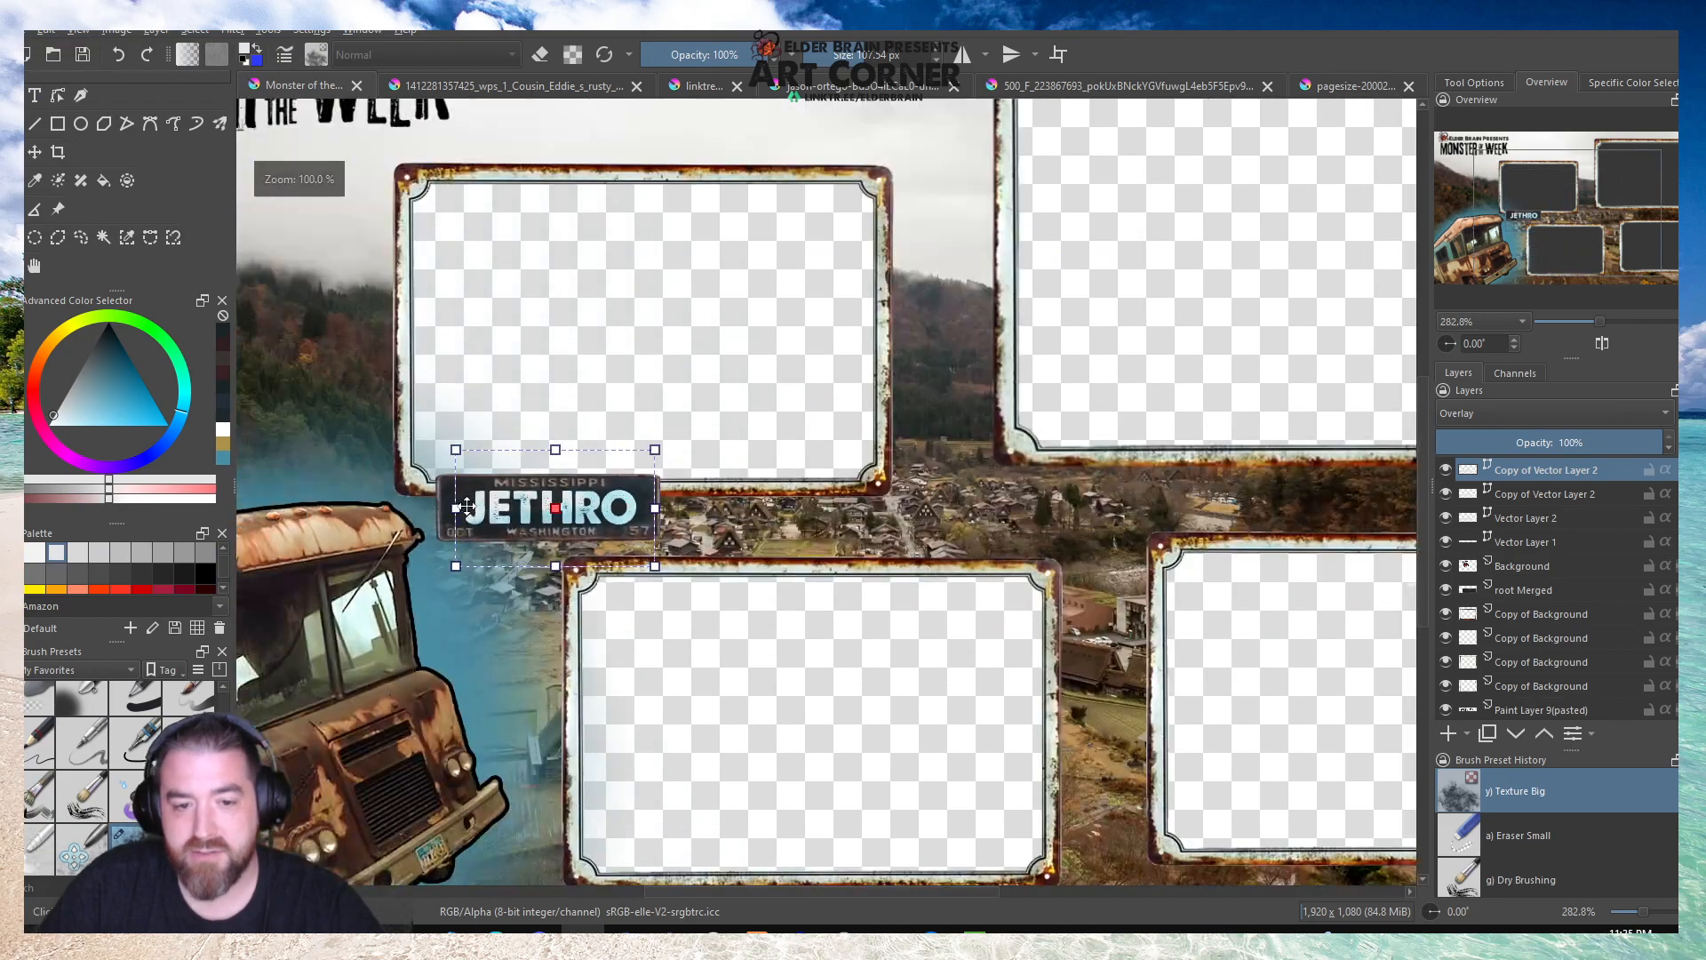
left_click(35, 265)
scroll(511, 401, "down", 2)
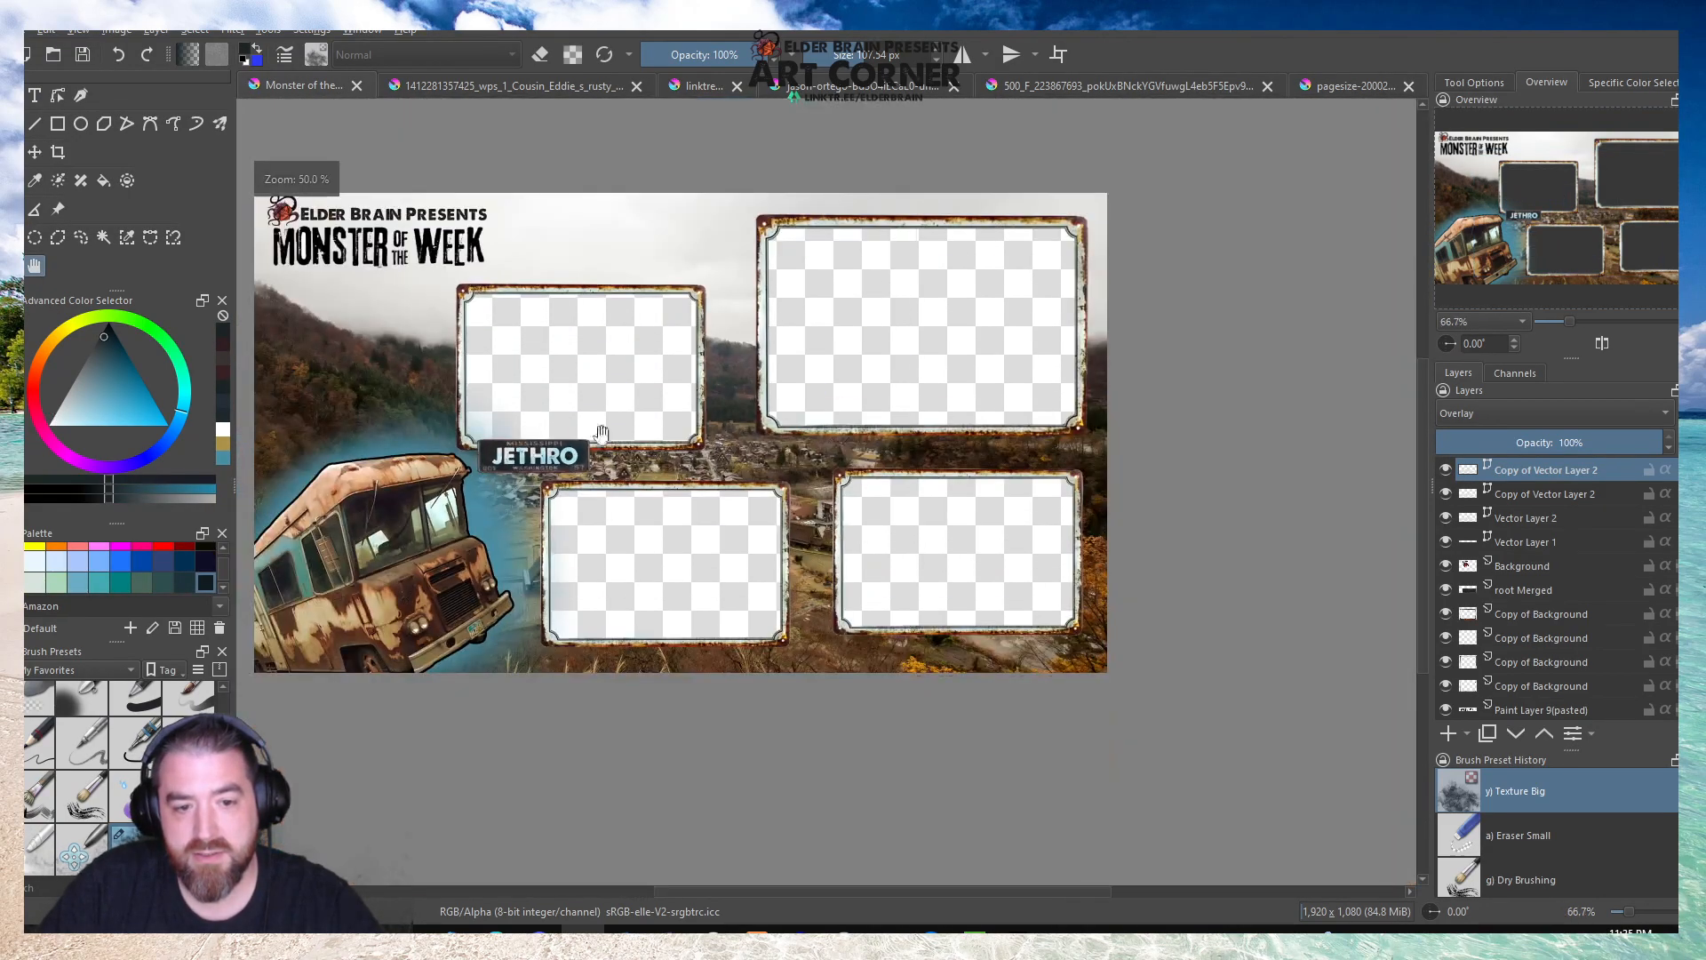
scroll(725, 468, "up", 1)
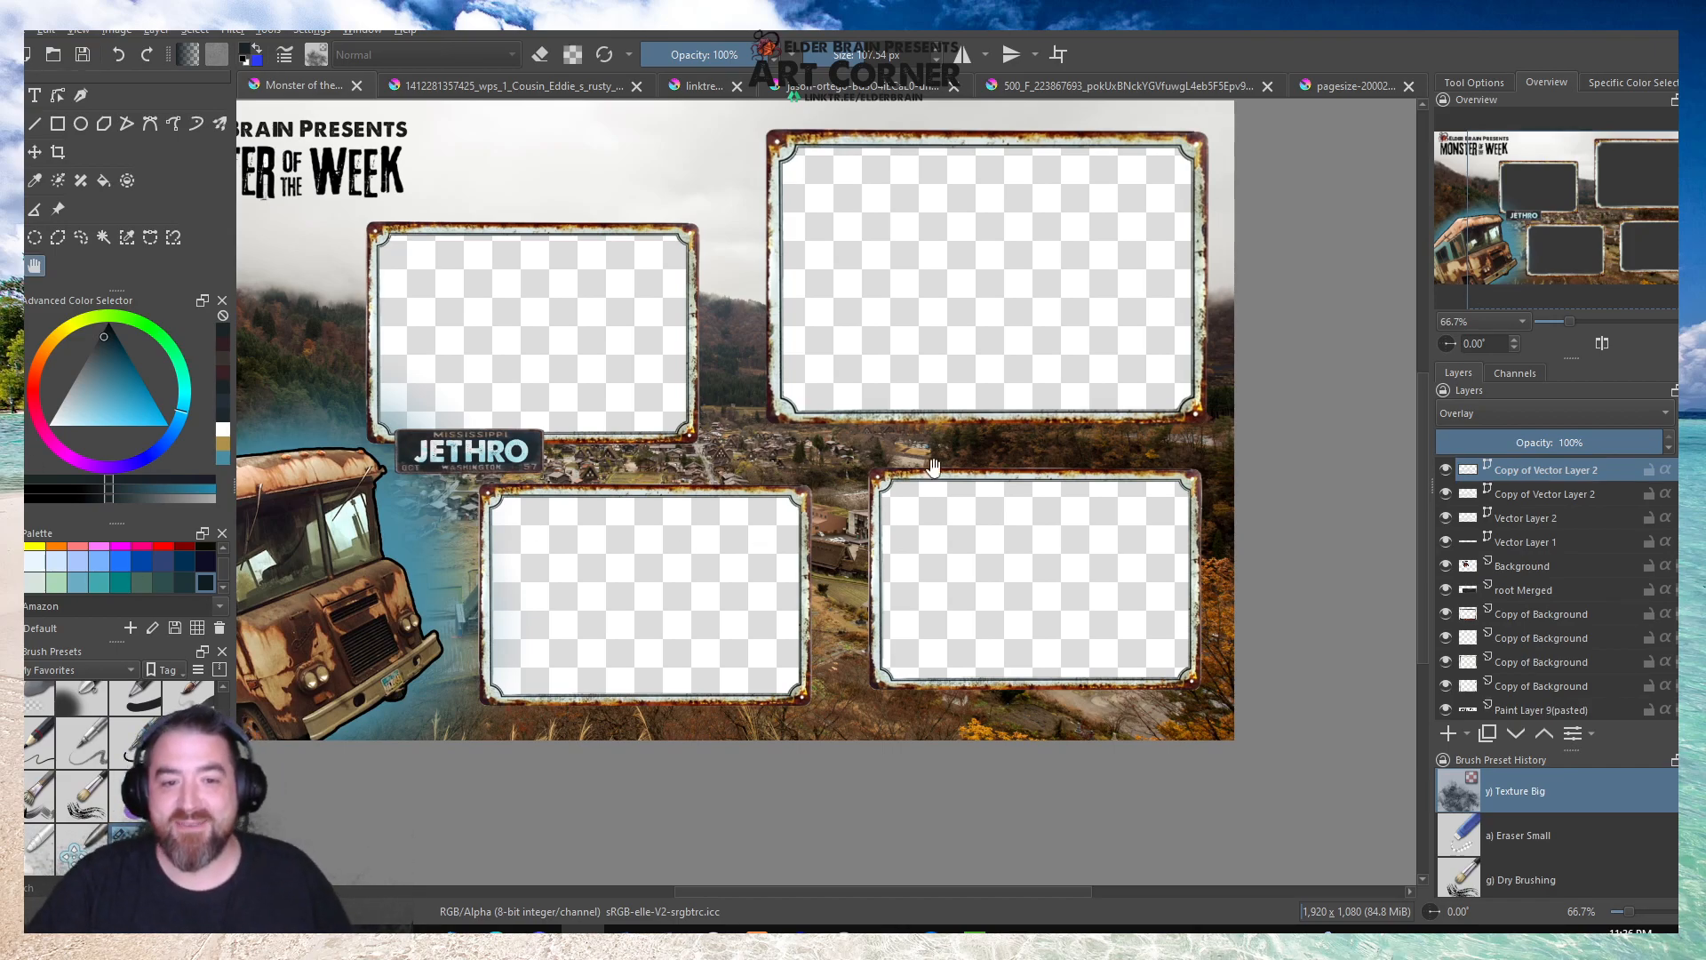
key("ctrl+s")
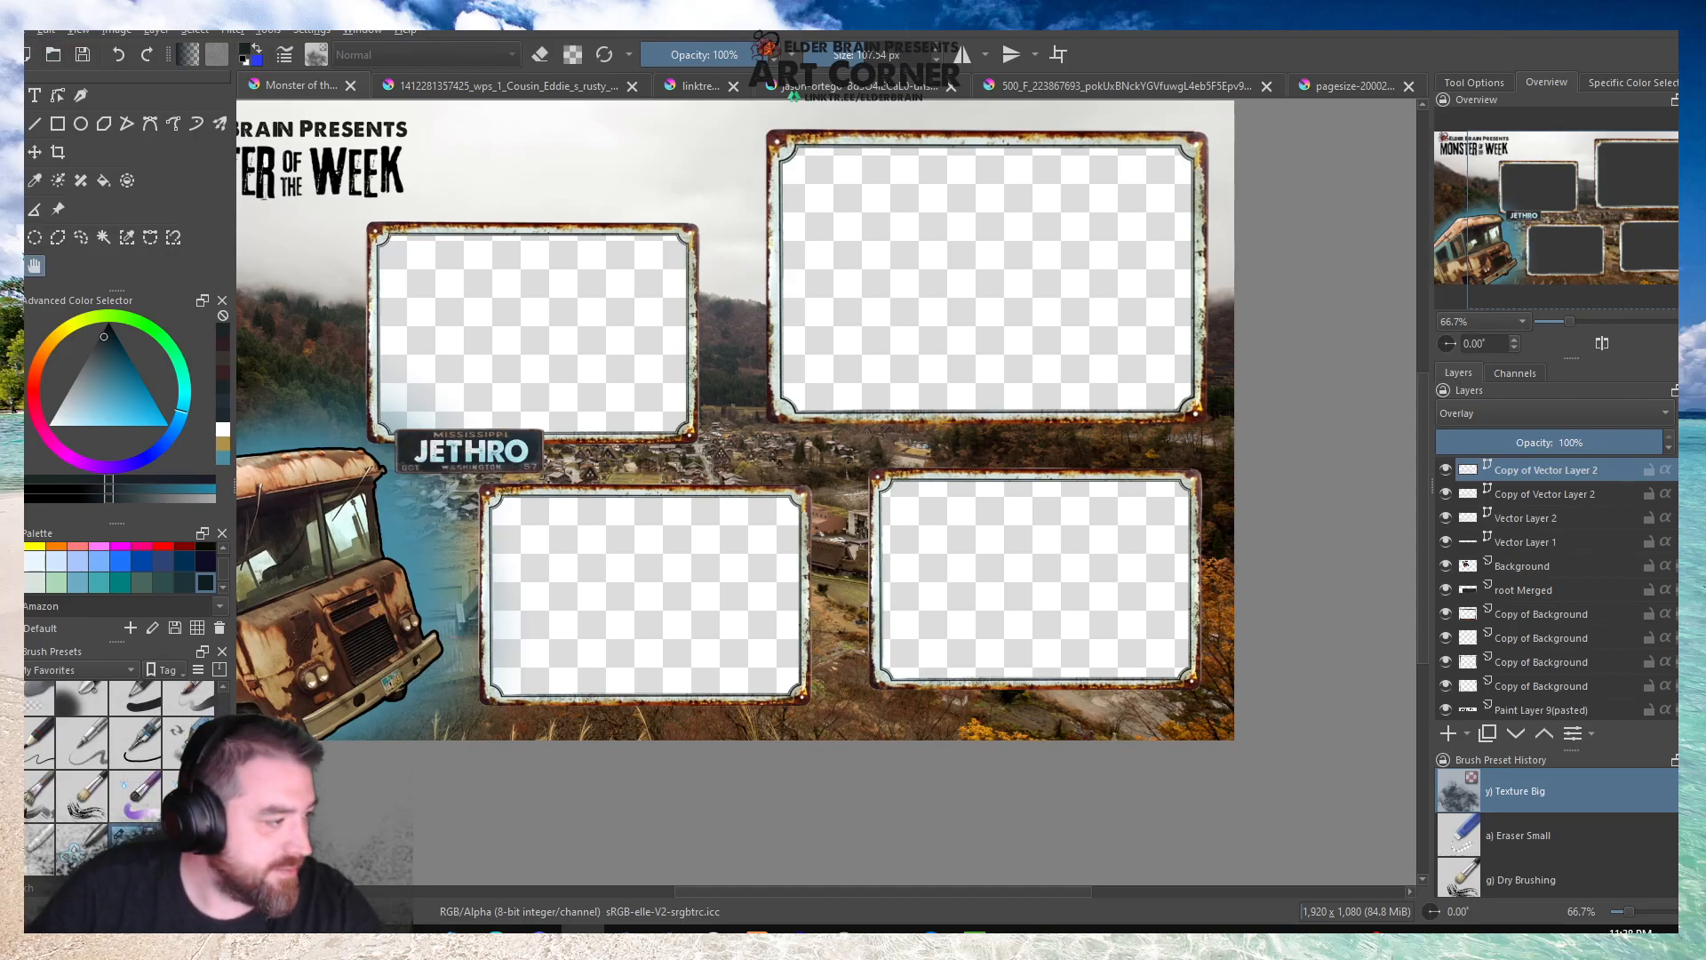
Bring up the yellow Maine licence plate image and delete the pale background around the plate using contiguous colour selections.
left_click(535, 488)
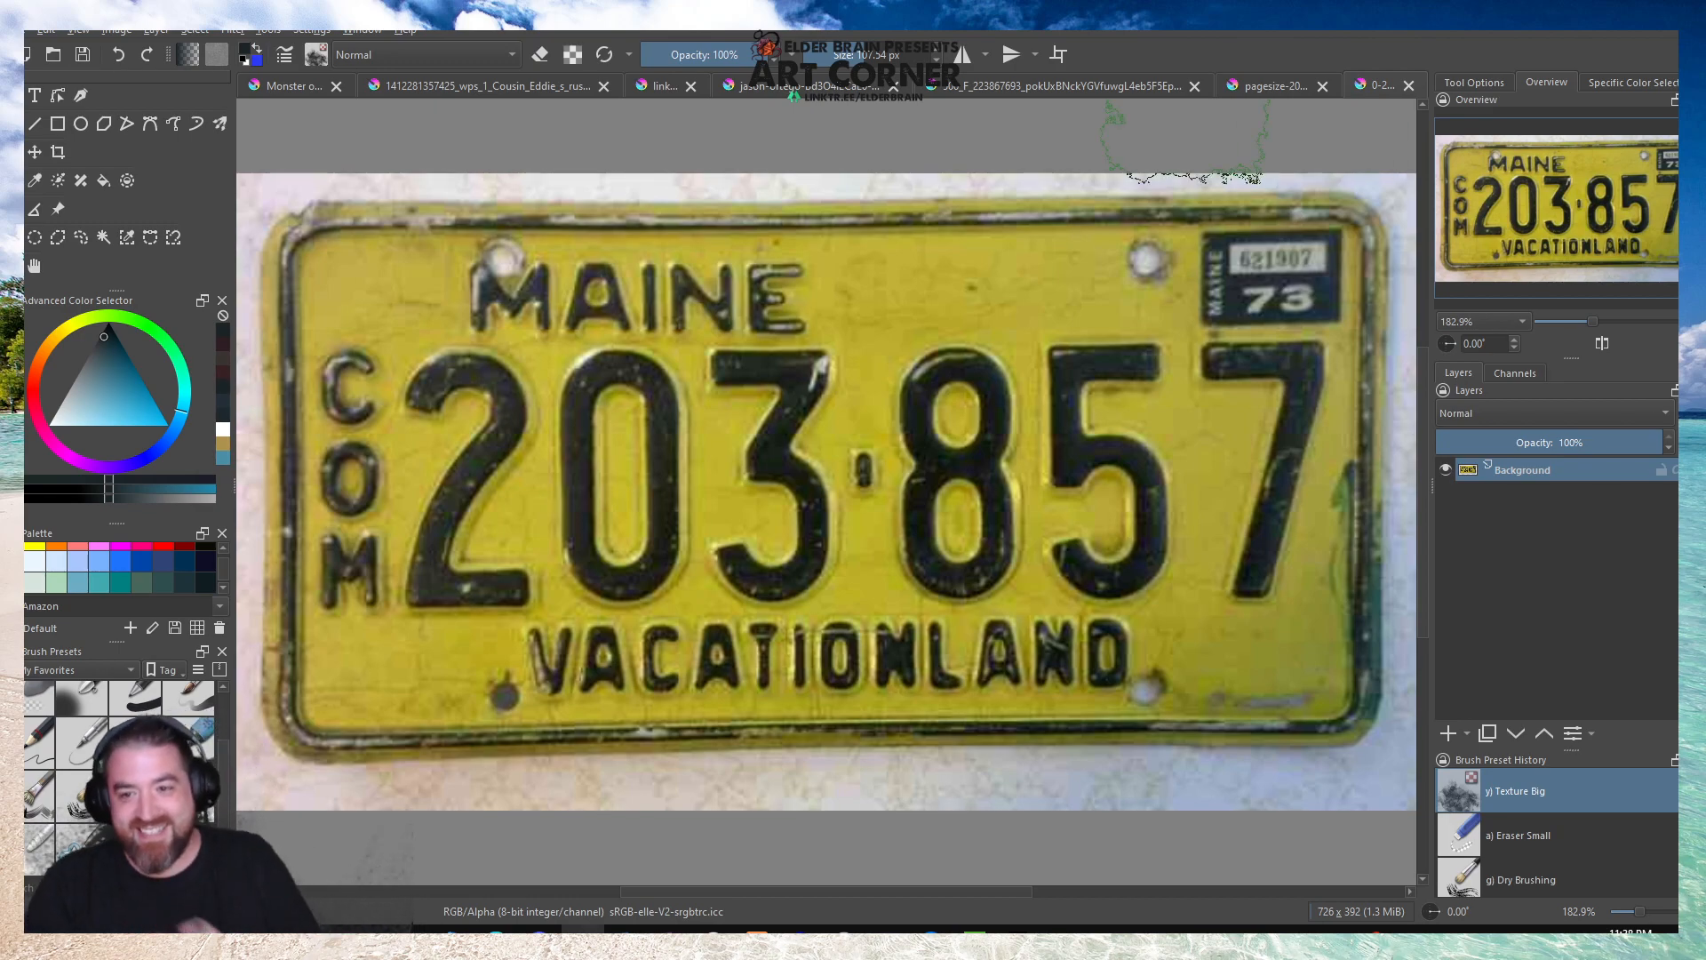
scroll(513, 346, "down", 2)
scroll(357, 315, "up", 1)
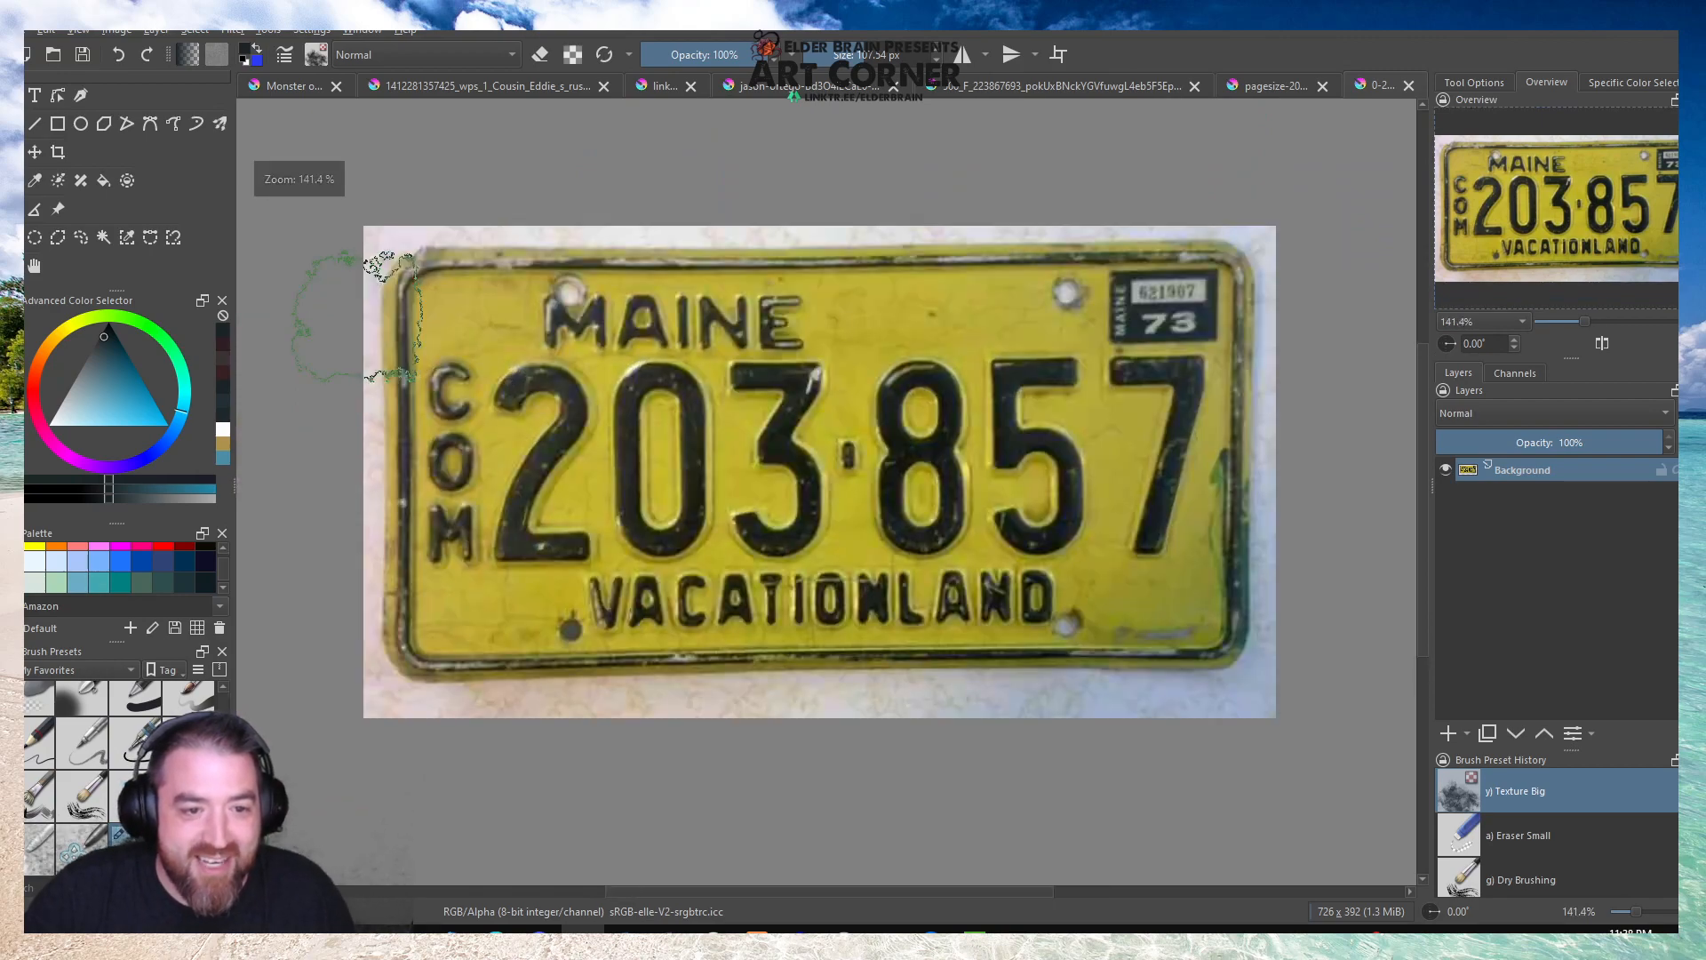
left_click(103, 238)
left_click(392, 245)
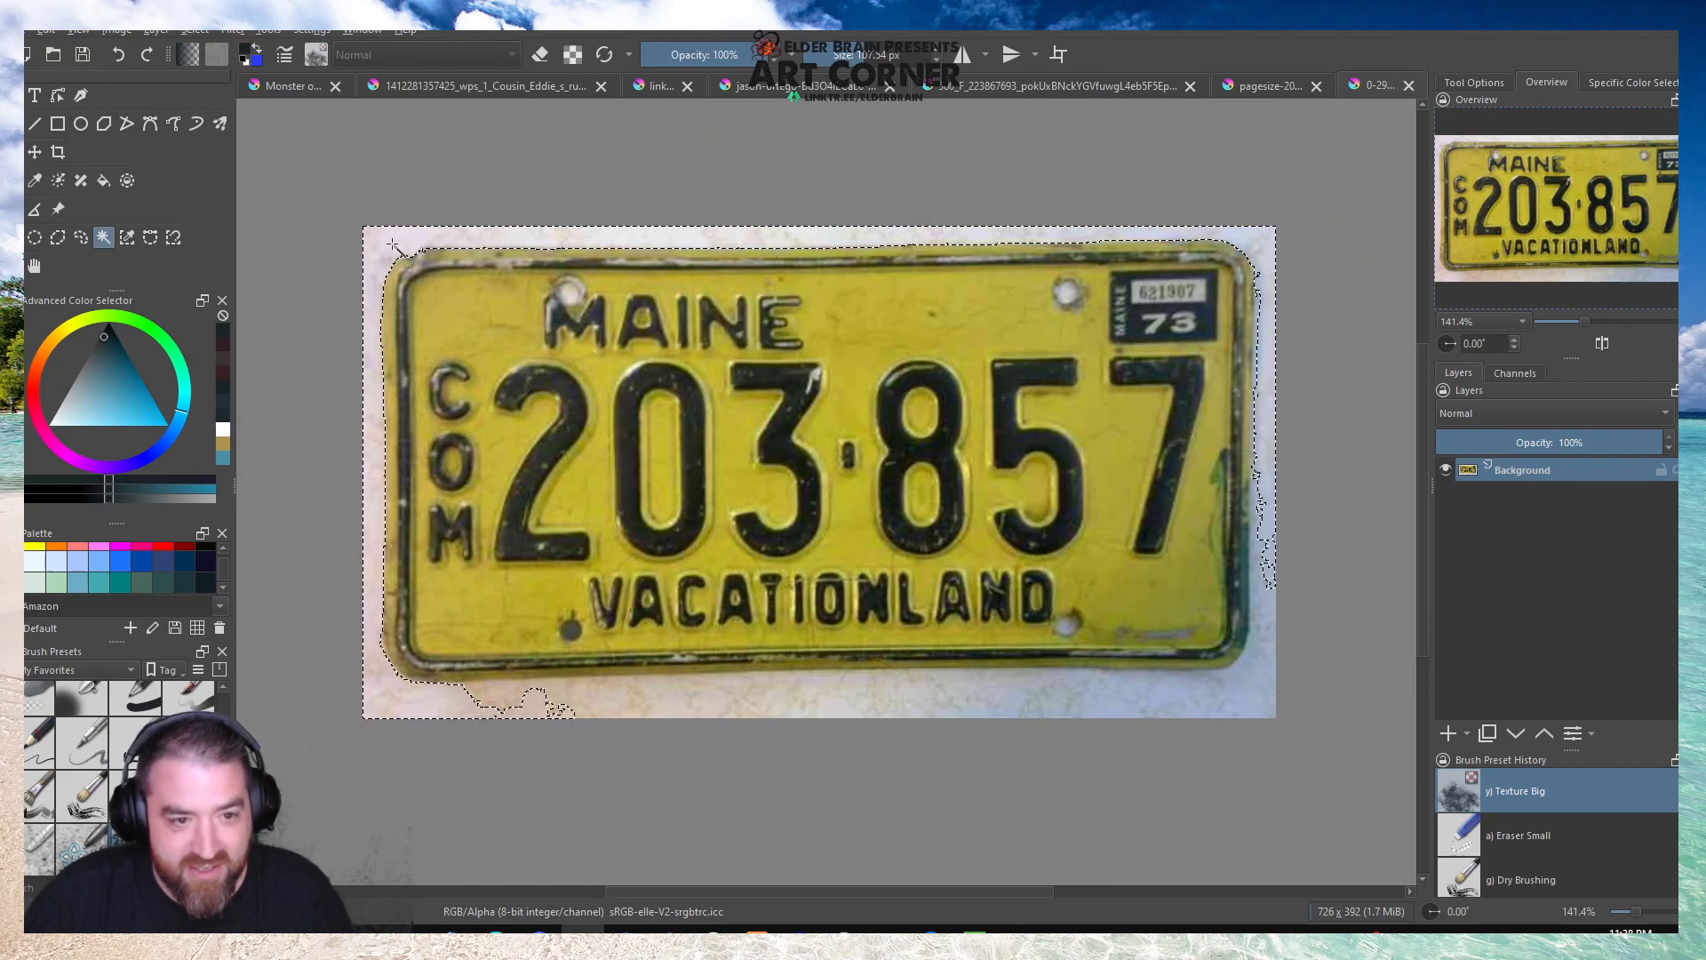
key("Delete")
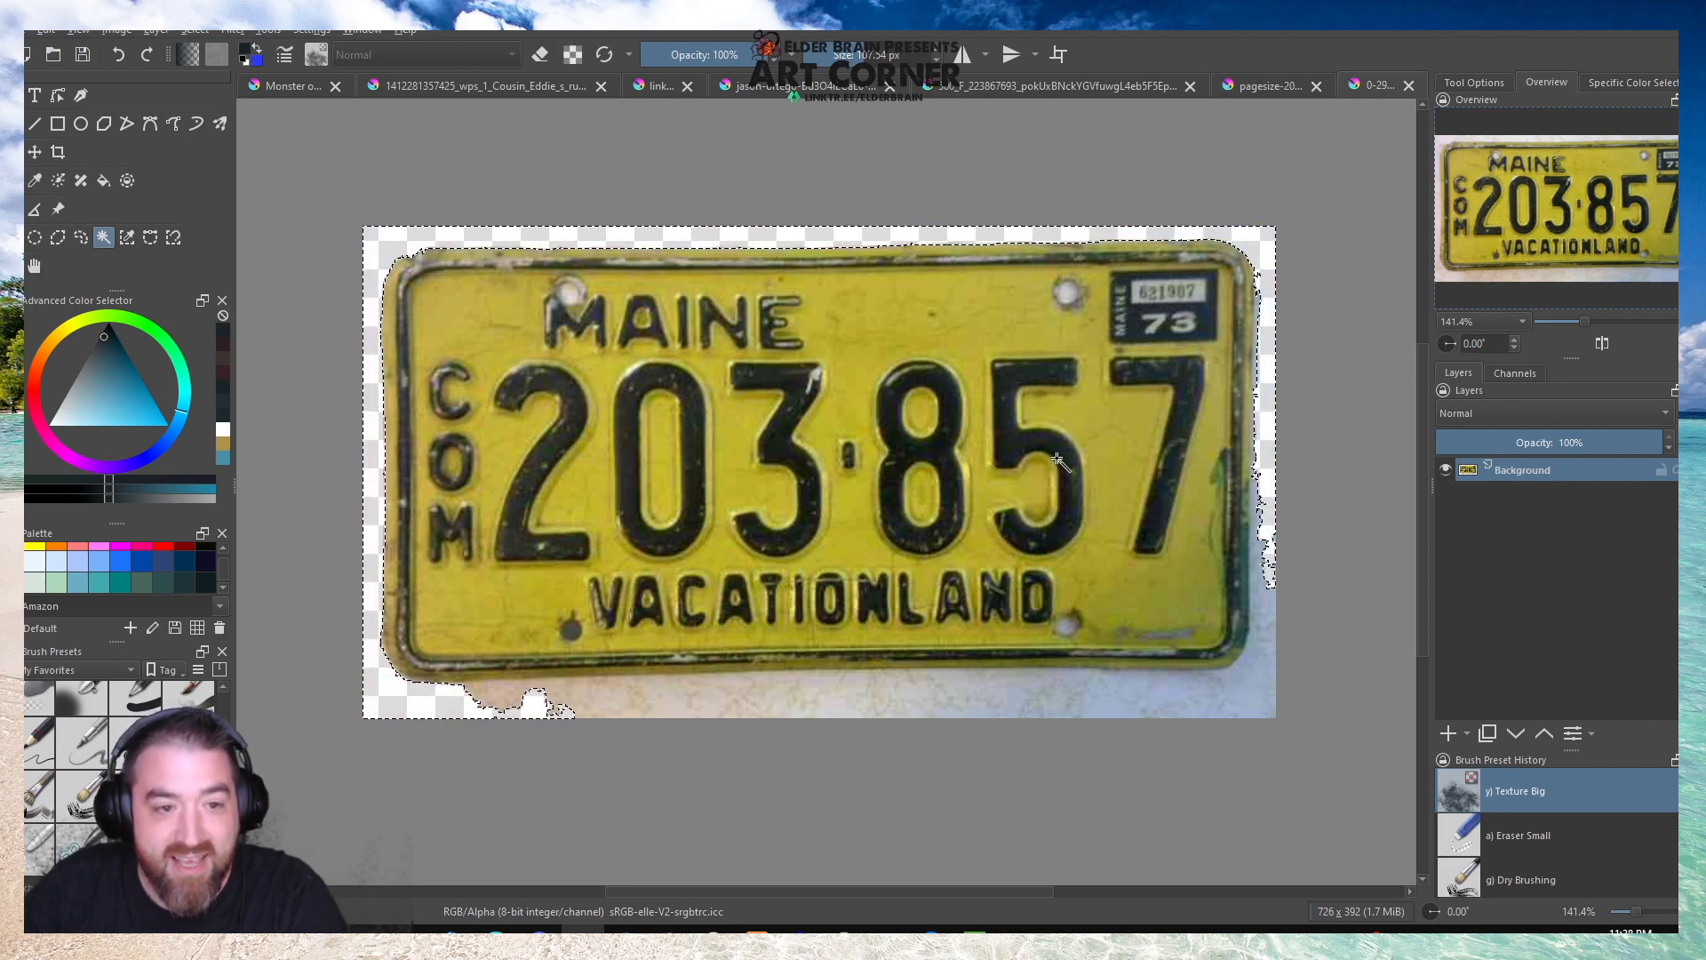
left_click(934, 706)
key("Delete")
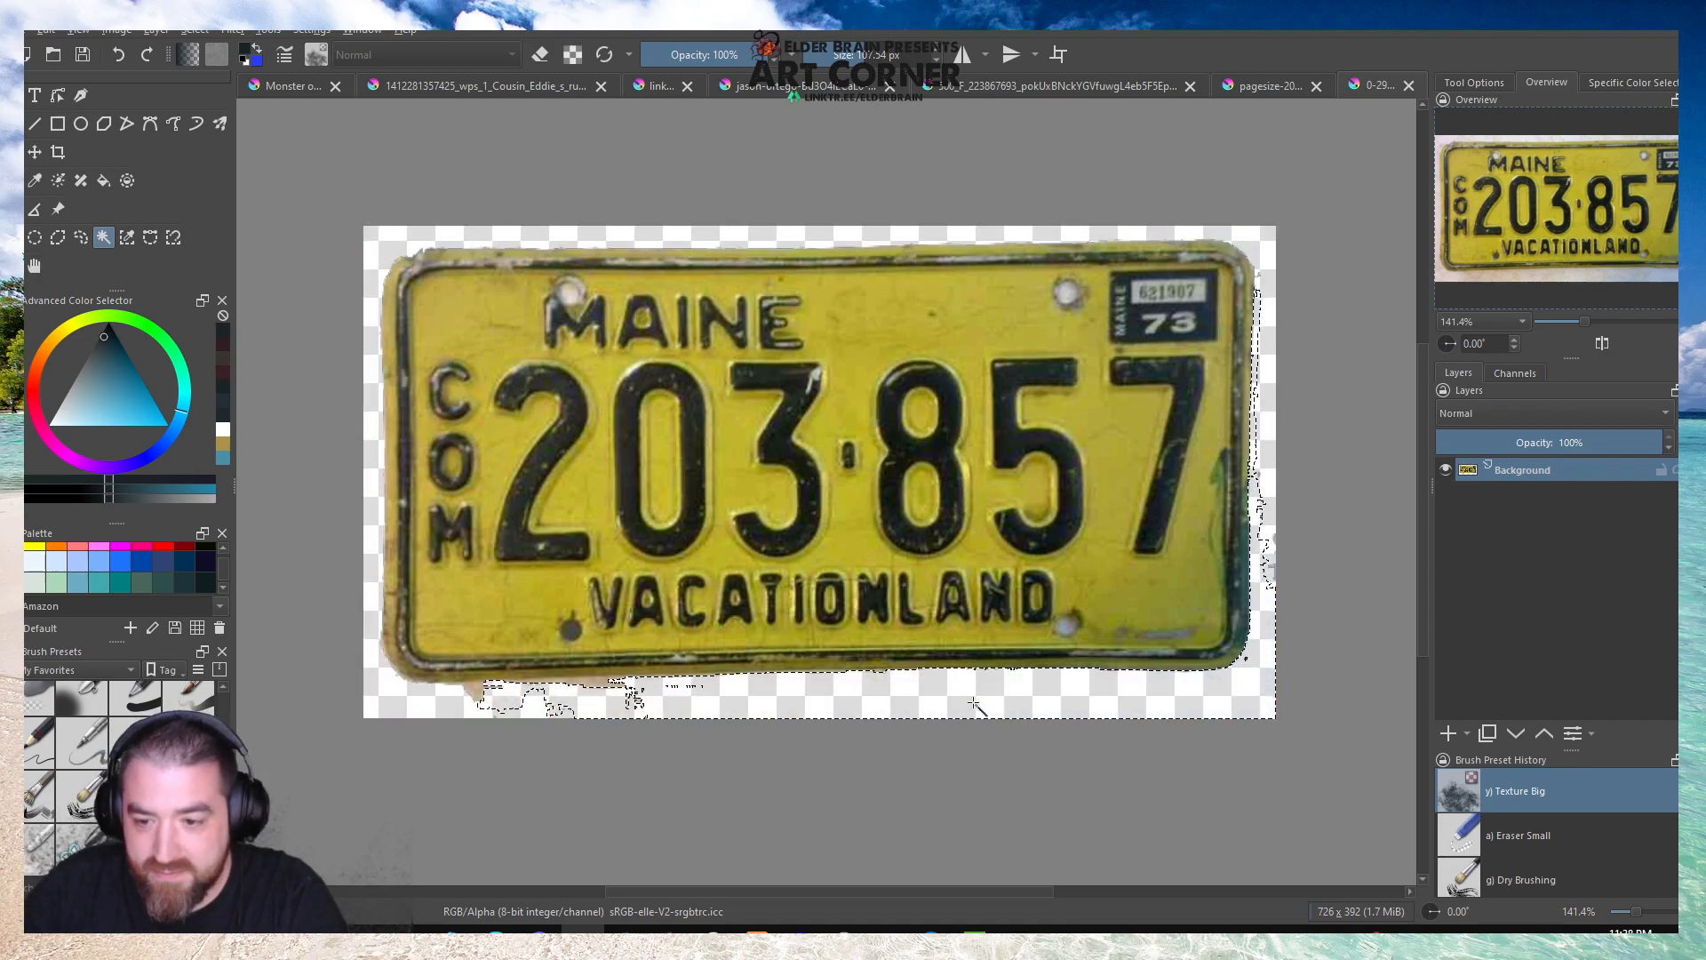
left_click(477, 695)
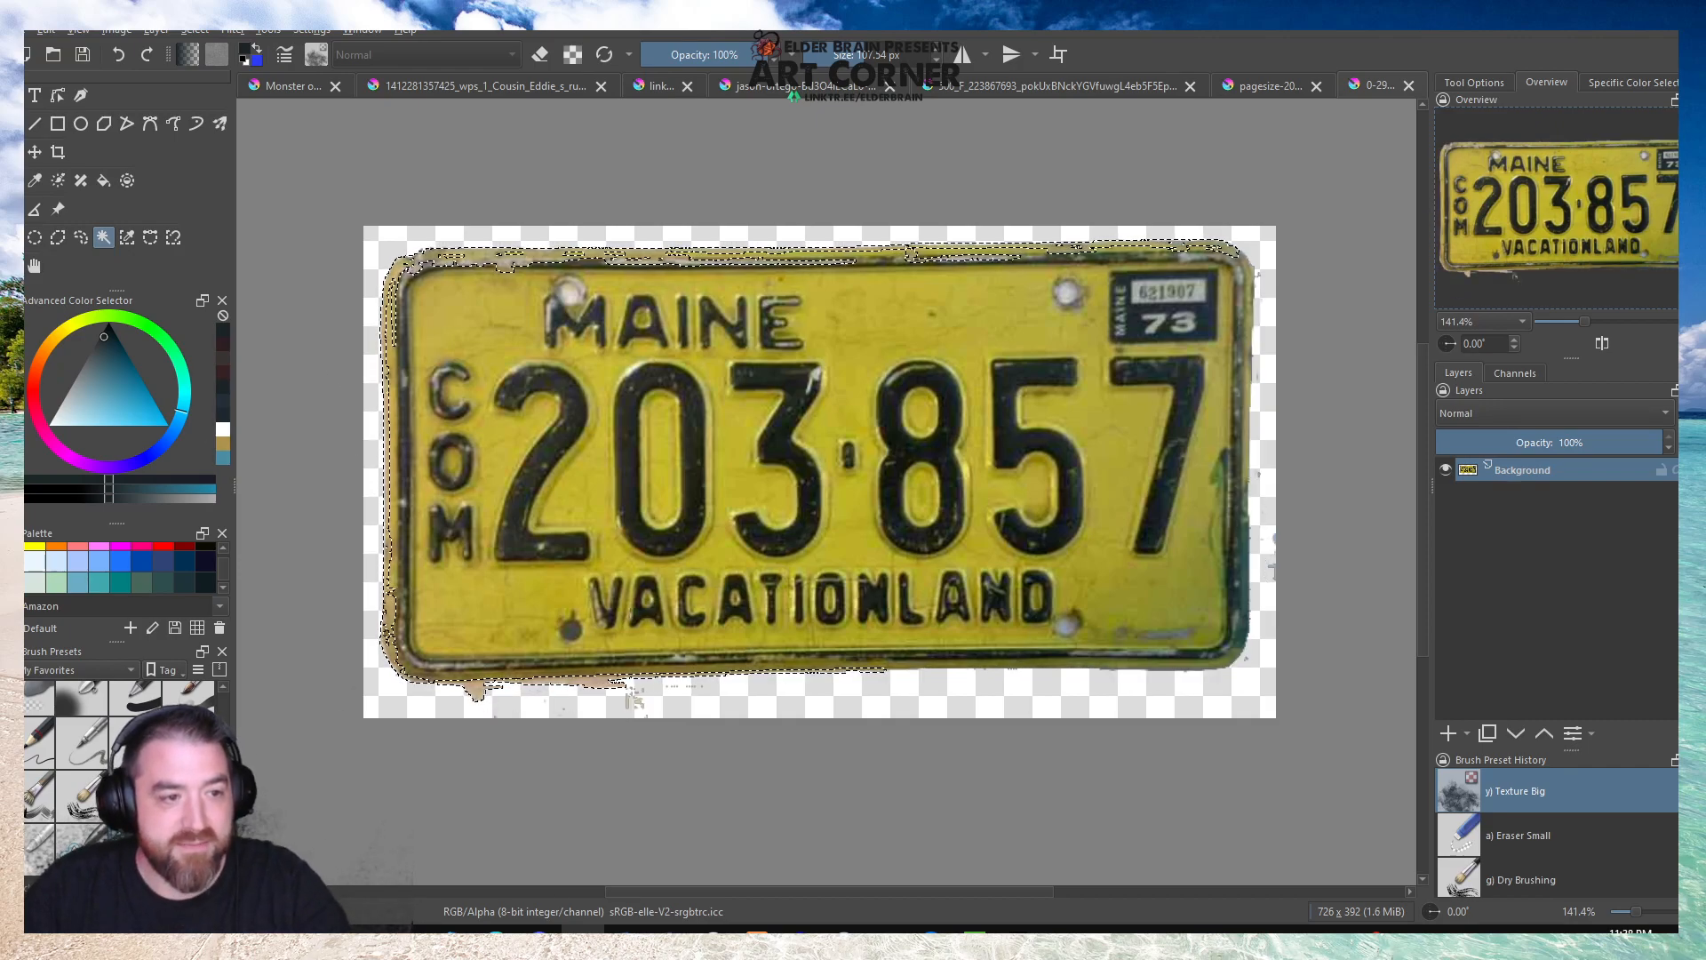
key("ctrl+r")
key("ctrl+plus")
key("ctrl+plus")
key("ctrl+plus")
key("ctrl+plus")
key("ctrl+minus")
key("ctrl+minus")
key("ctrl+minus")
key("ctrl+minus")
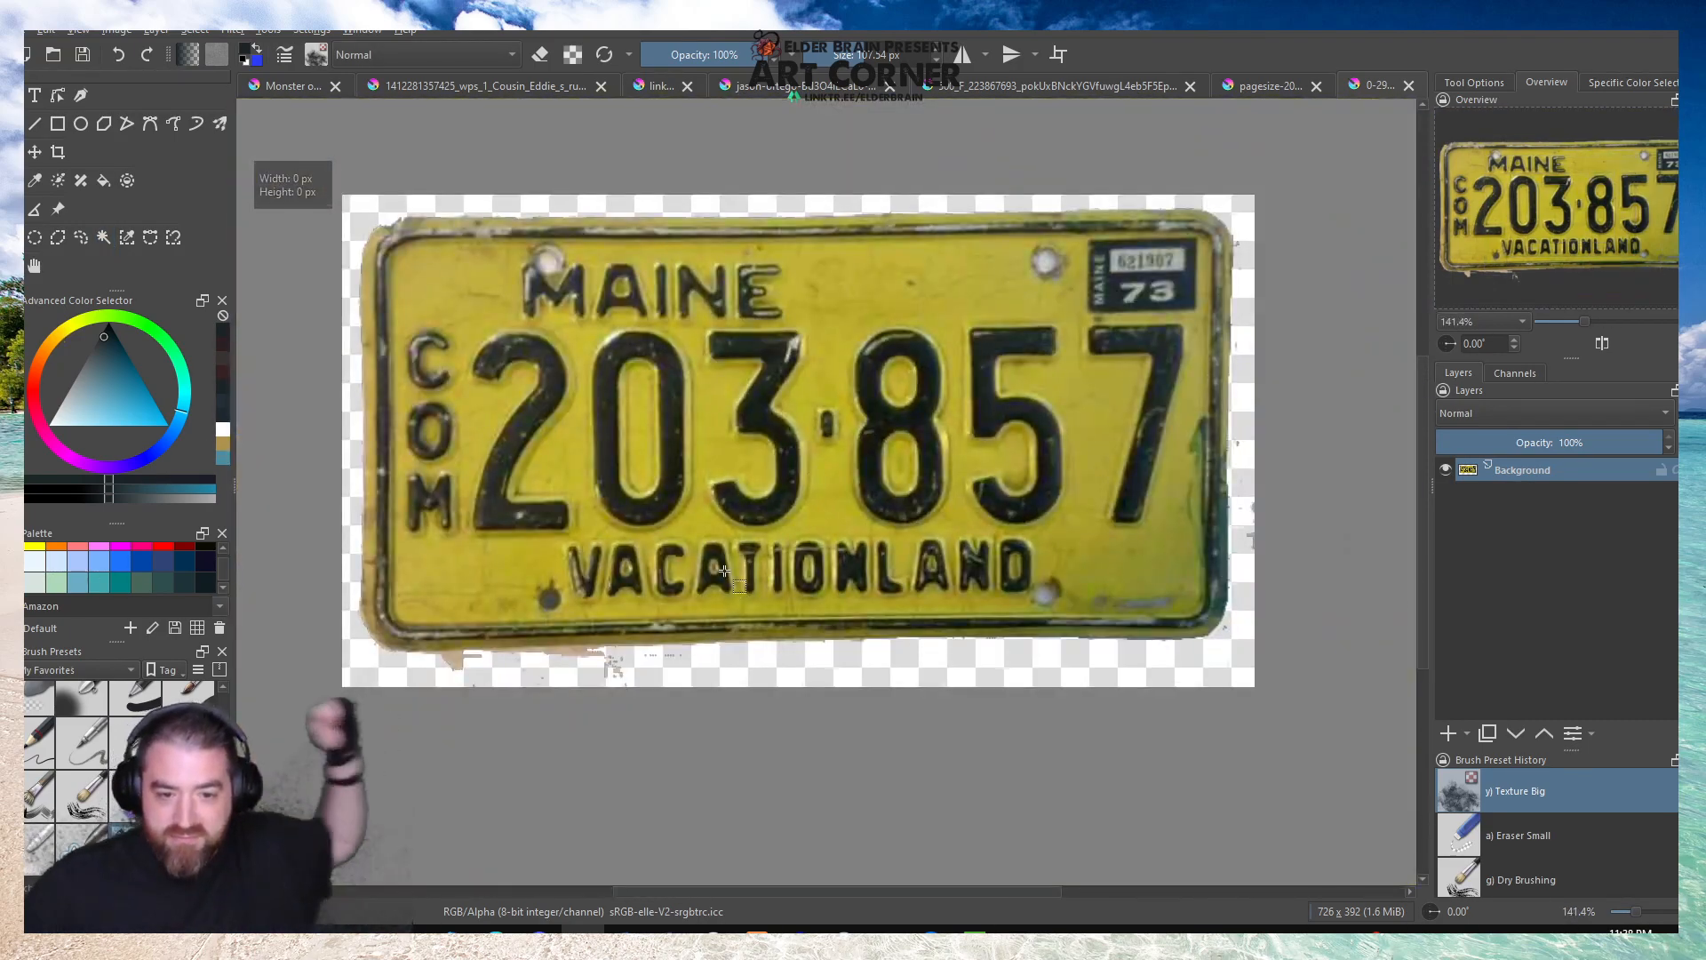
Erase the leftover background fragments below the Maine plate's bottom edge using the Eraser Soft and Eraser Small brushes.
scroll(460, 668, "up", 4)
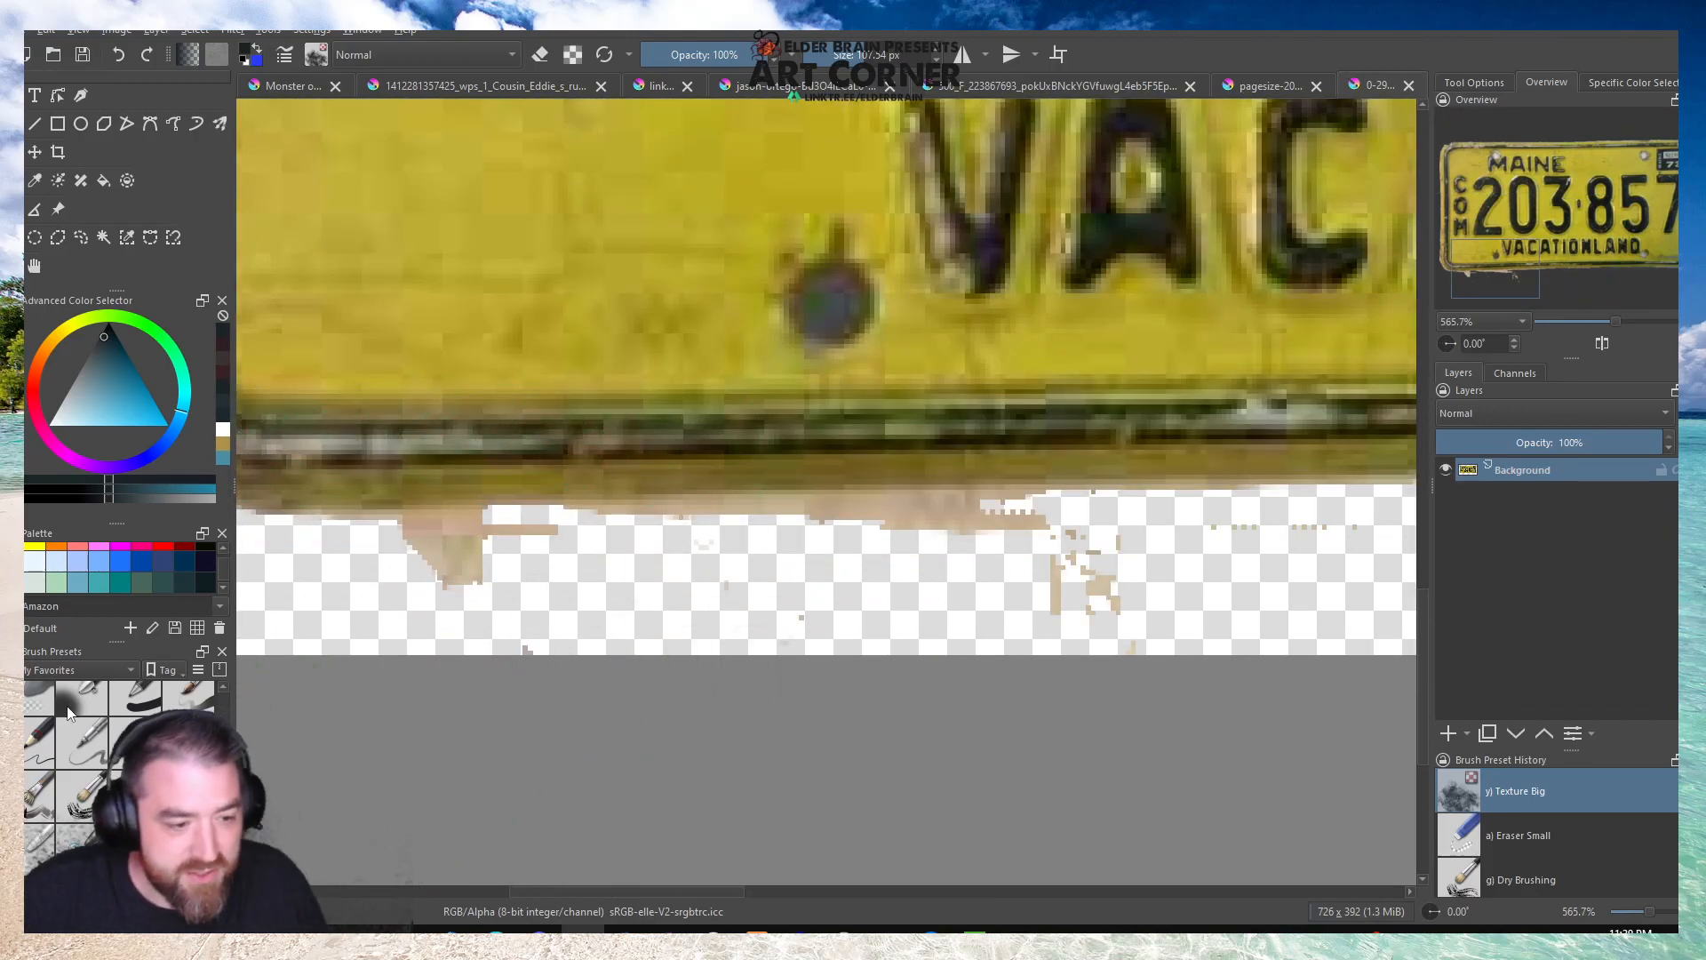
left_click(40, 697)
mouse_move(418, 590)
left_mouse_down()
mouse_move(511, 613)
mouse_move(350, 597)
mouse_move(646, 585)
mouse_move(306, 592)
mouse_move(1196, 573)
left_mouse_up()
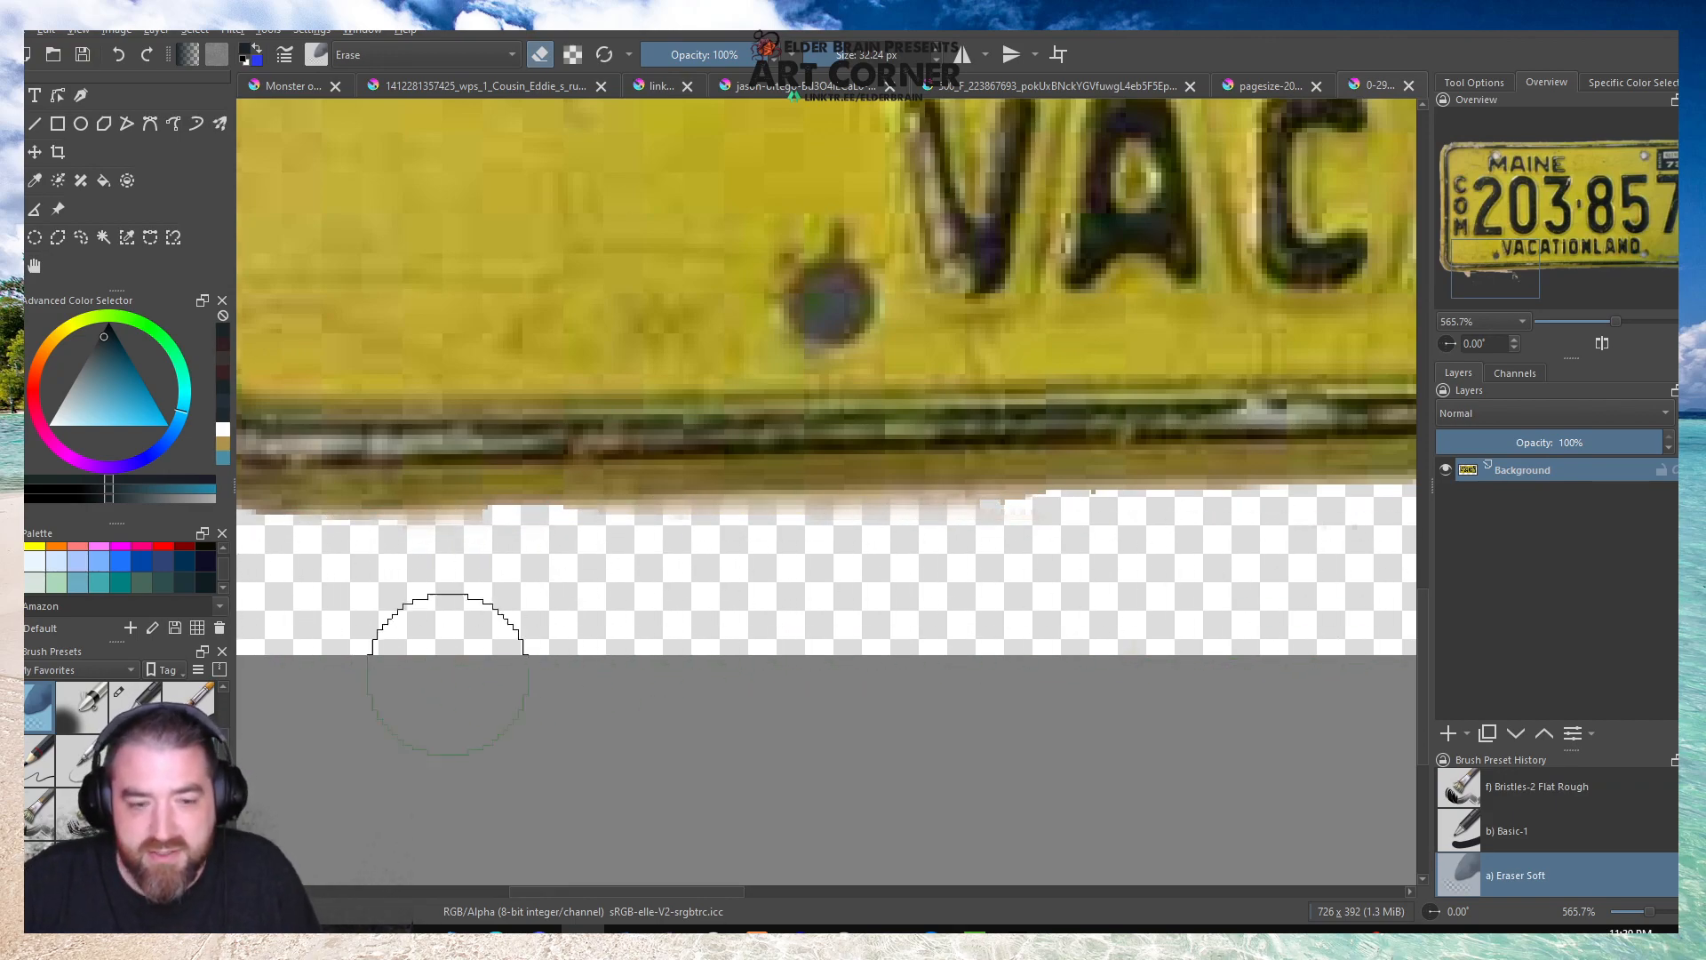
scroll(120, 738, "up", 1)
left_click(188, 700)
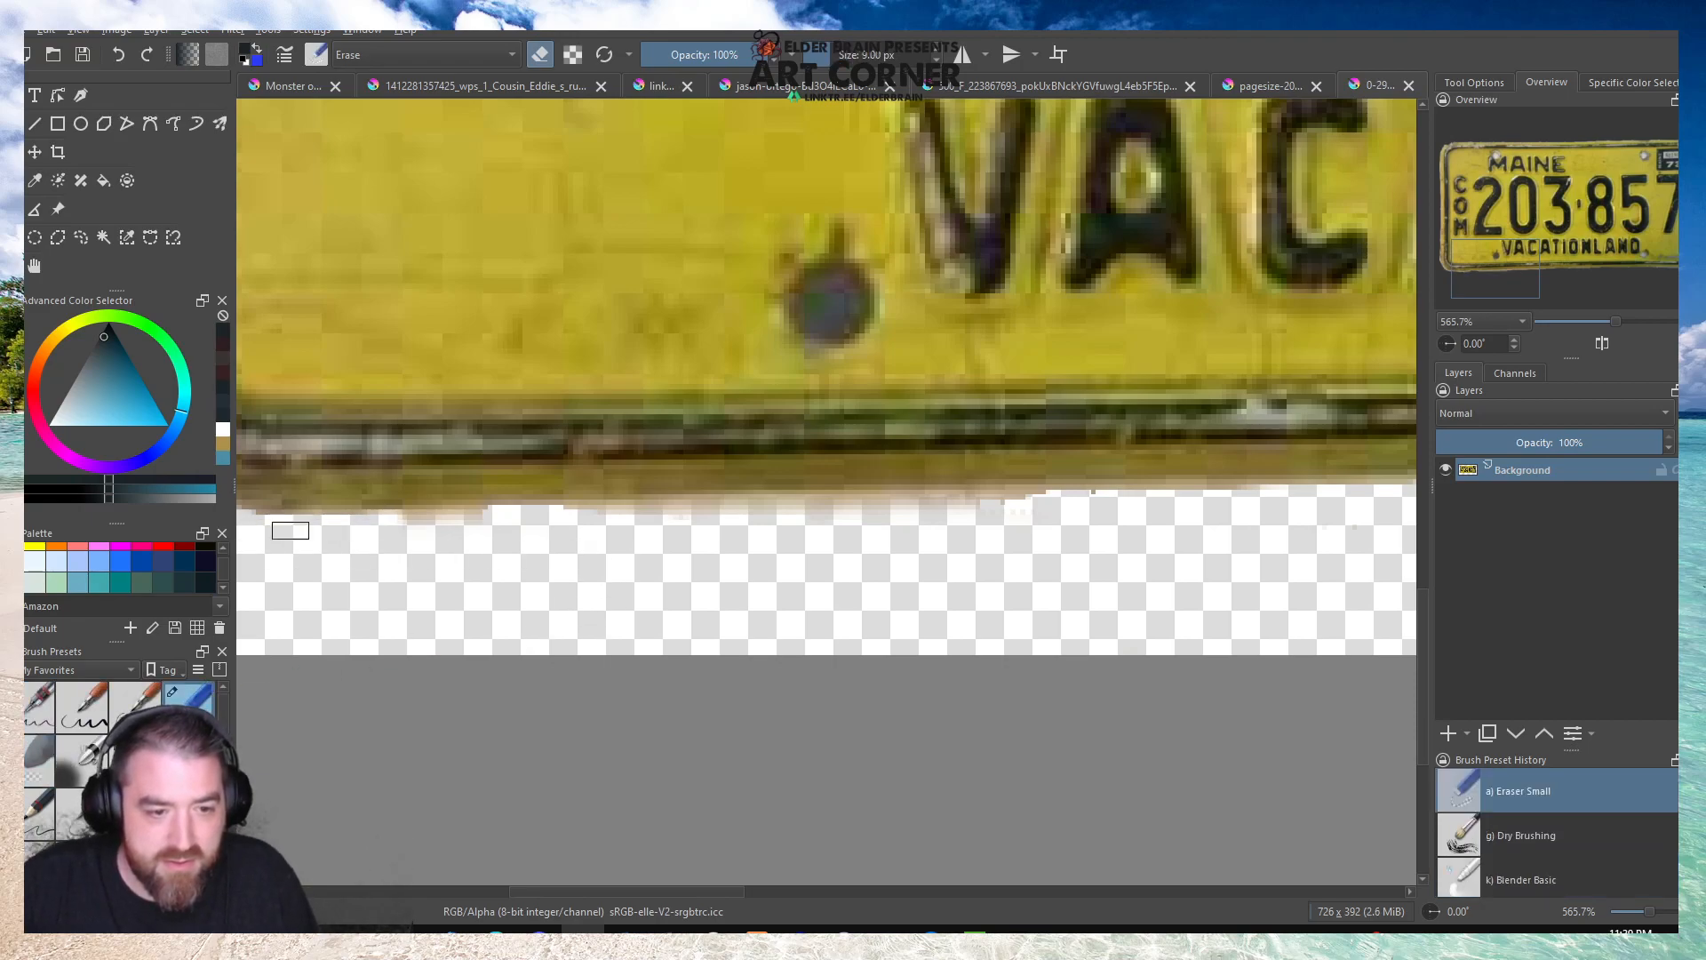
mouse_move(439, 528)
left_mouse_down()
mouse_move(1131, 506)
mouse_move(601, 510)
mouse_move(579, 525)
left_mouse_up()
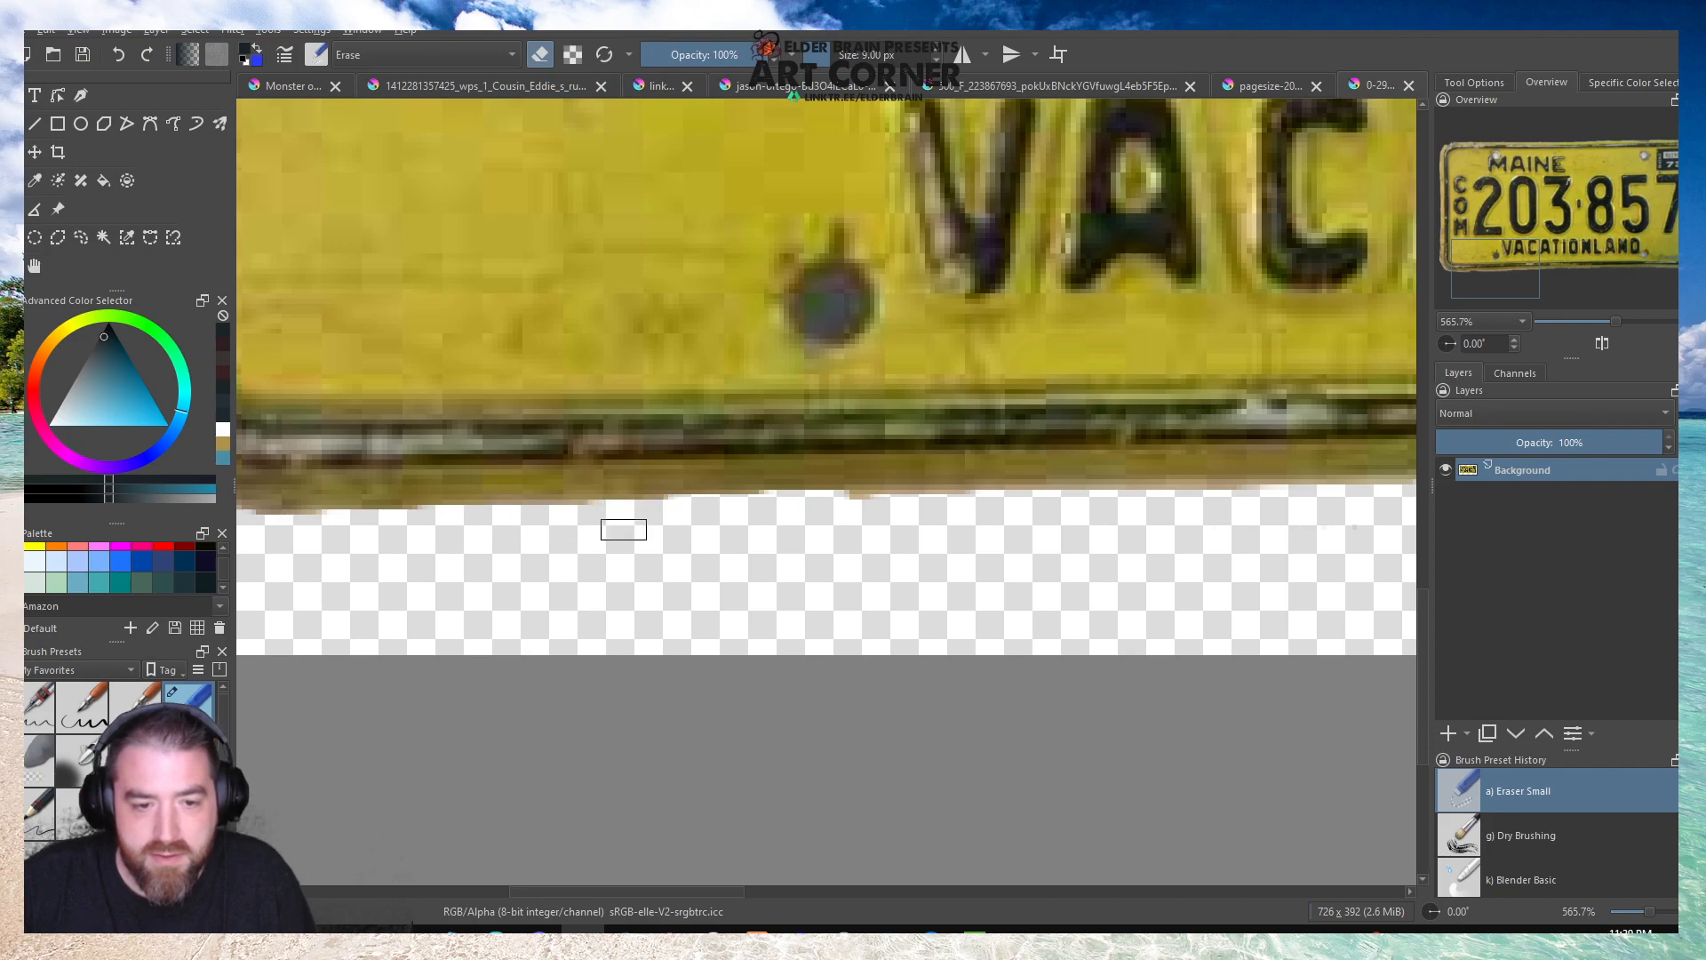
Erase the stray background pixels around the Maine plate's lower-right corner, along its right and bottom edges, with Eraser Small.
scroll(613, 533, "down", 1)
scroll(533, 573, "down", 2)
scroll(563, 483, "up", 4)
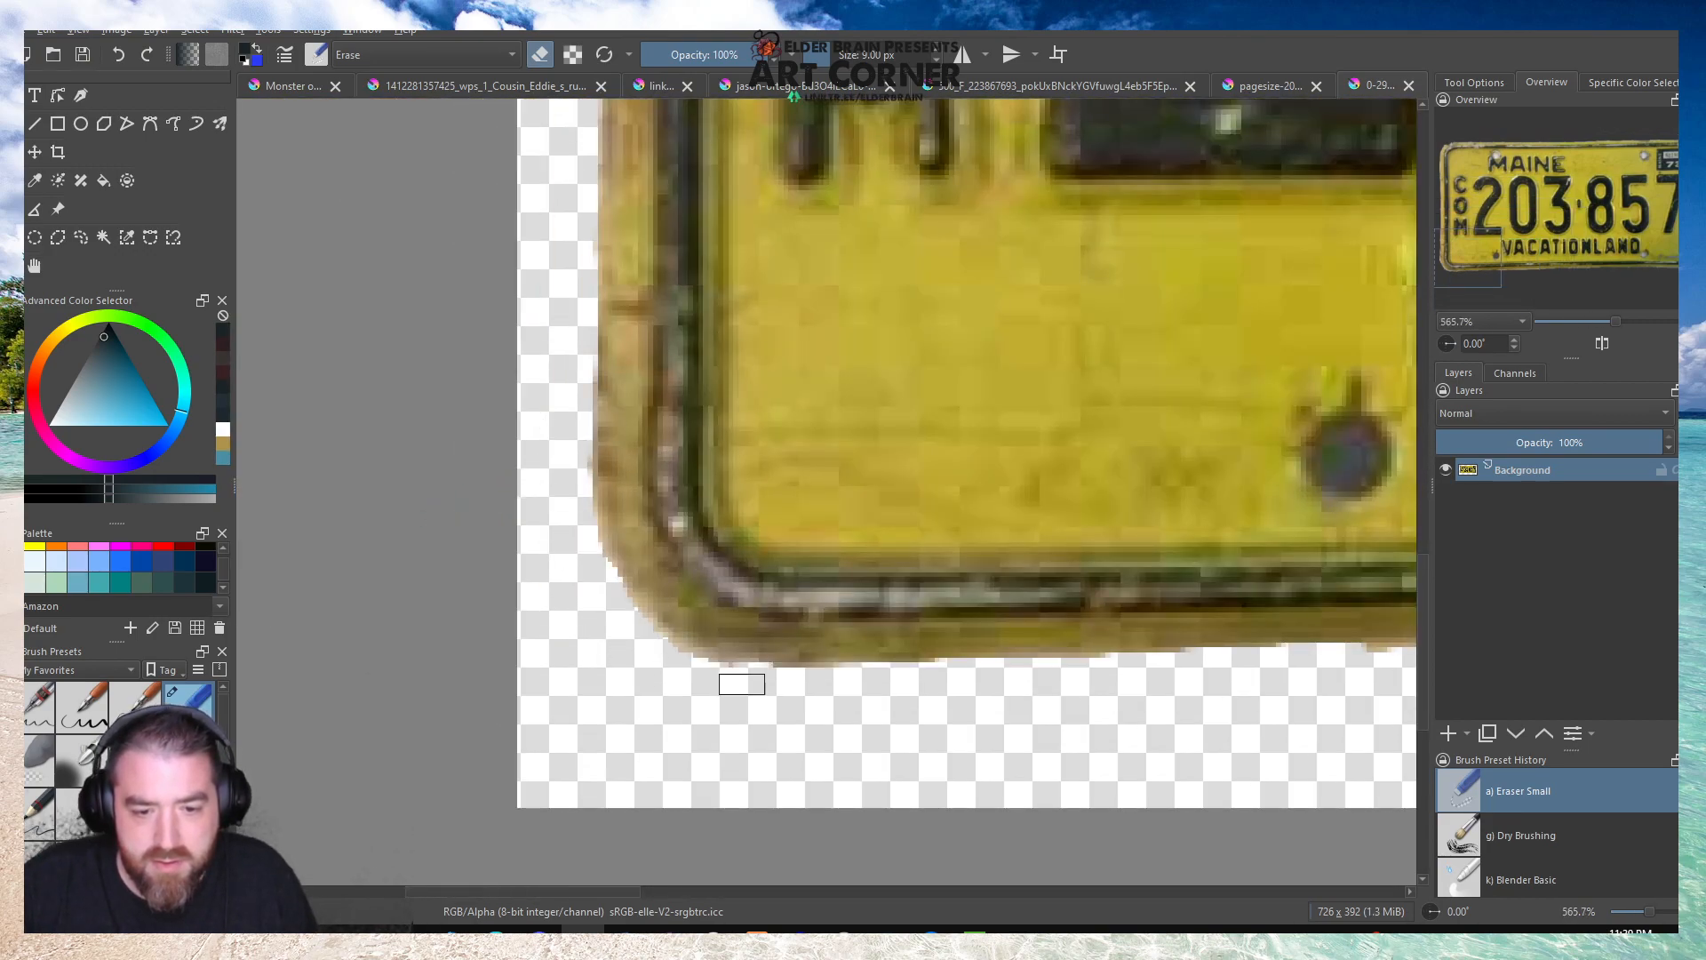
scroll(684, 683, "down", 5)
scroll(1146, 648, "up", 5)
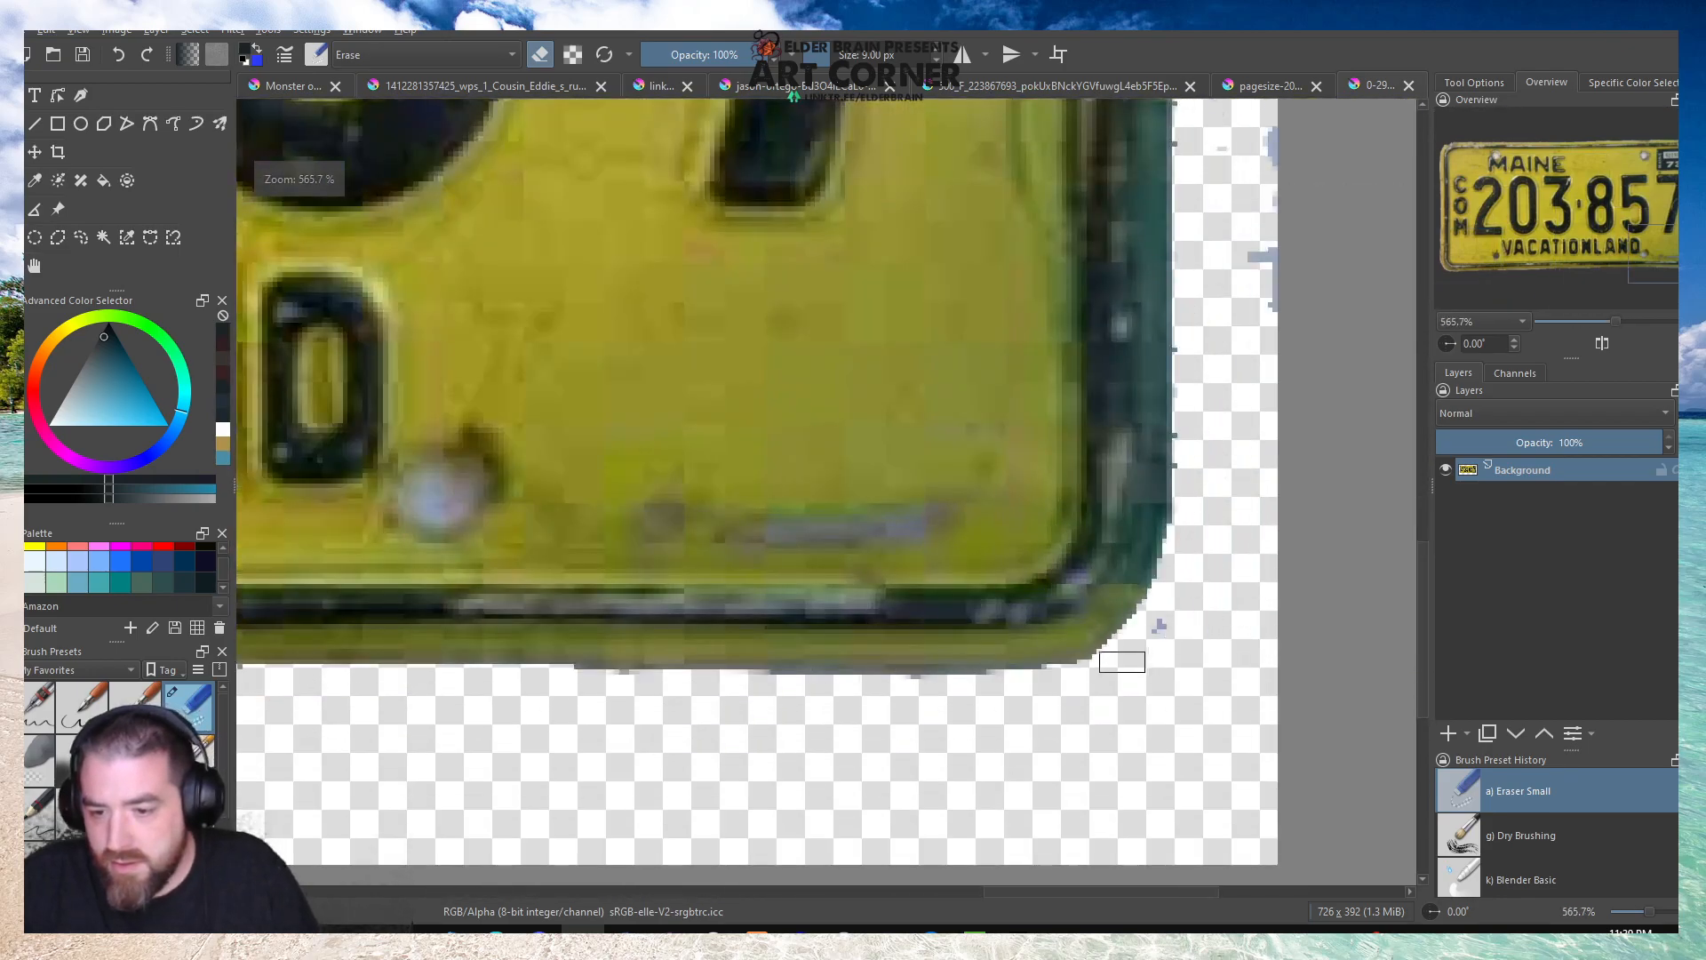
left_click_drag(1199, 428, 1196, 461)
mouse_move(1260, 253)
left_mouse_down()
mouse_move(1269, 334)
mouse_move(1272, 141)
mouse_move(1266, 124)
mouse_move(1191, 140)
left_mouse_up()
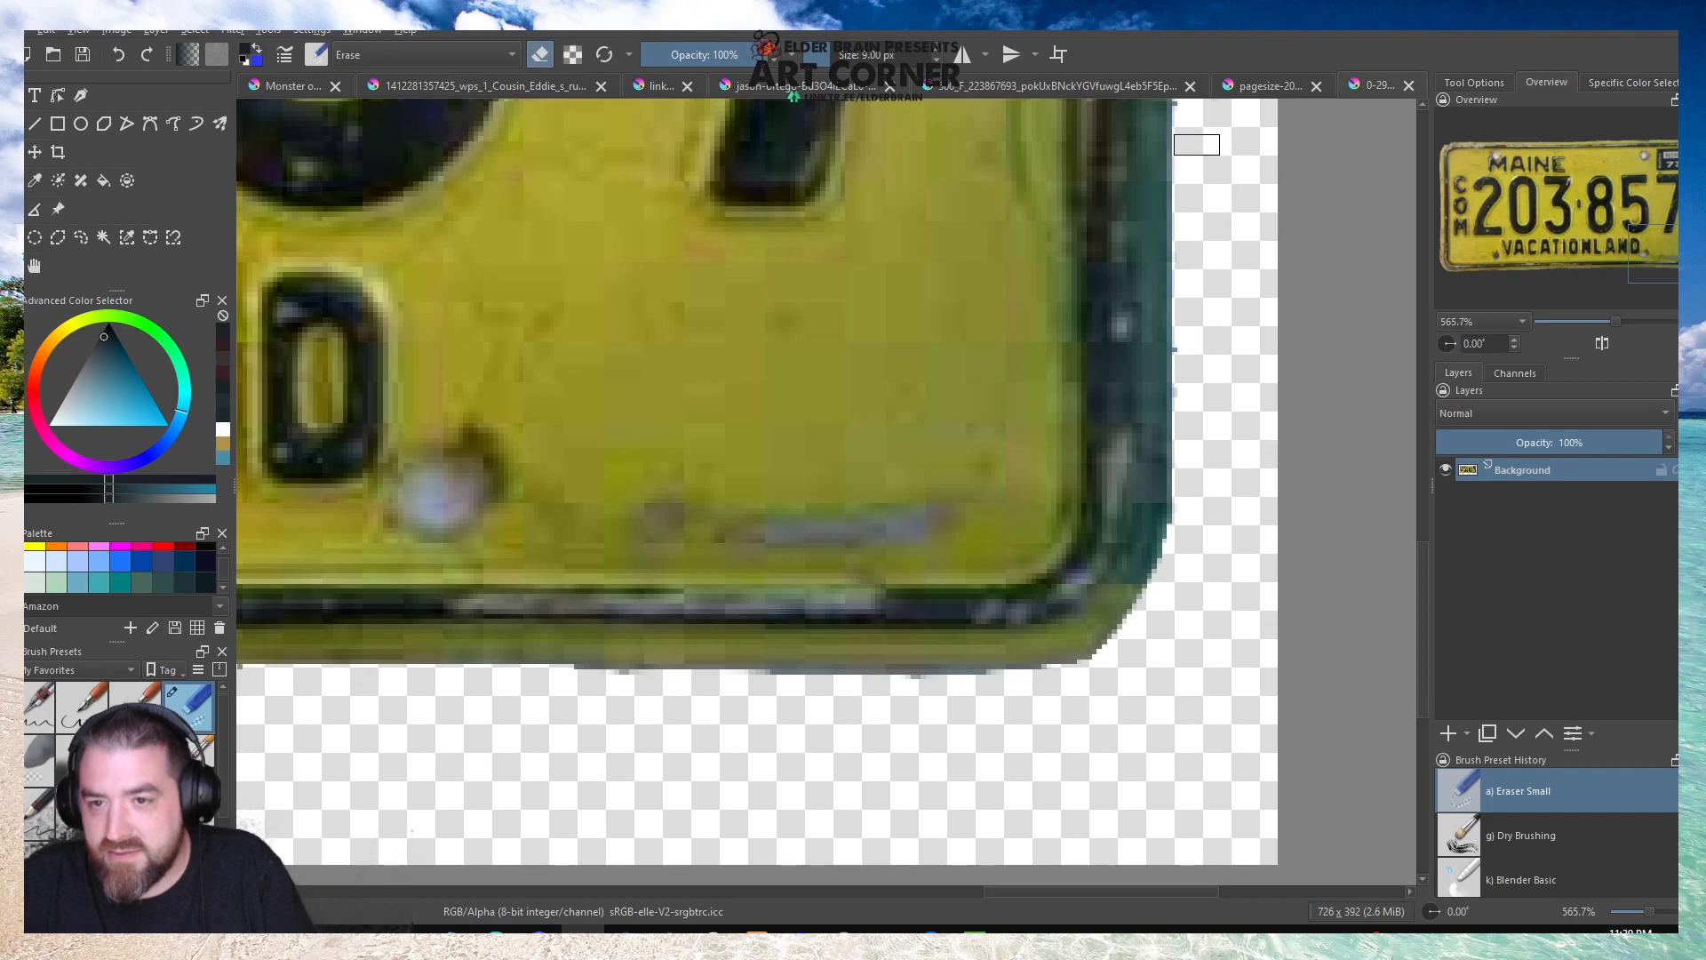
left_click_drag(1200, 350, 1199, 462)
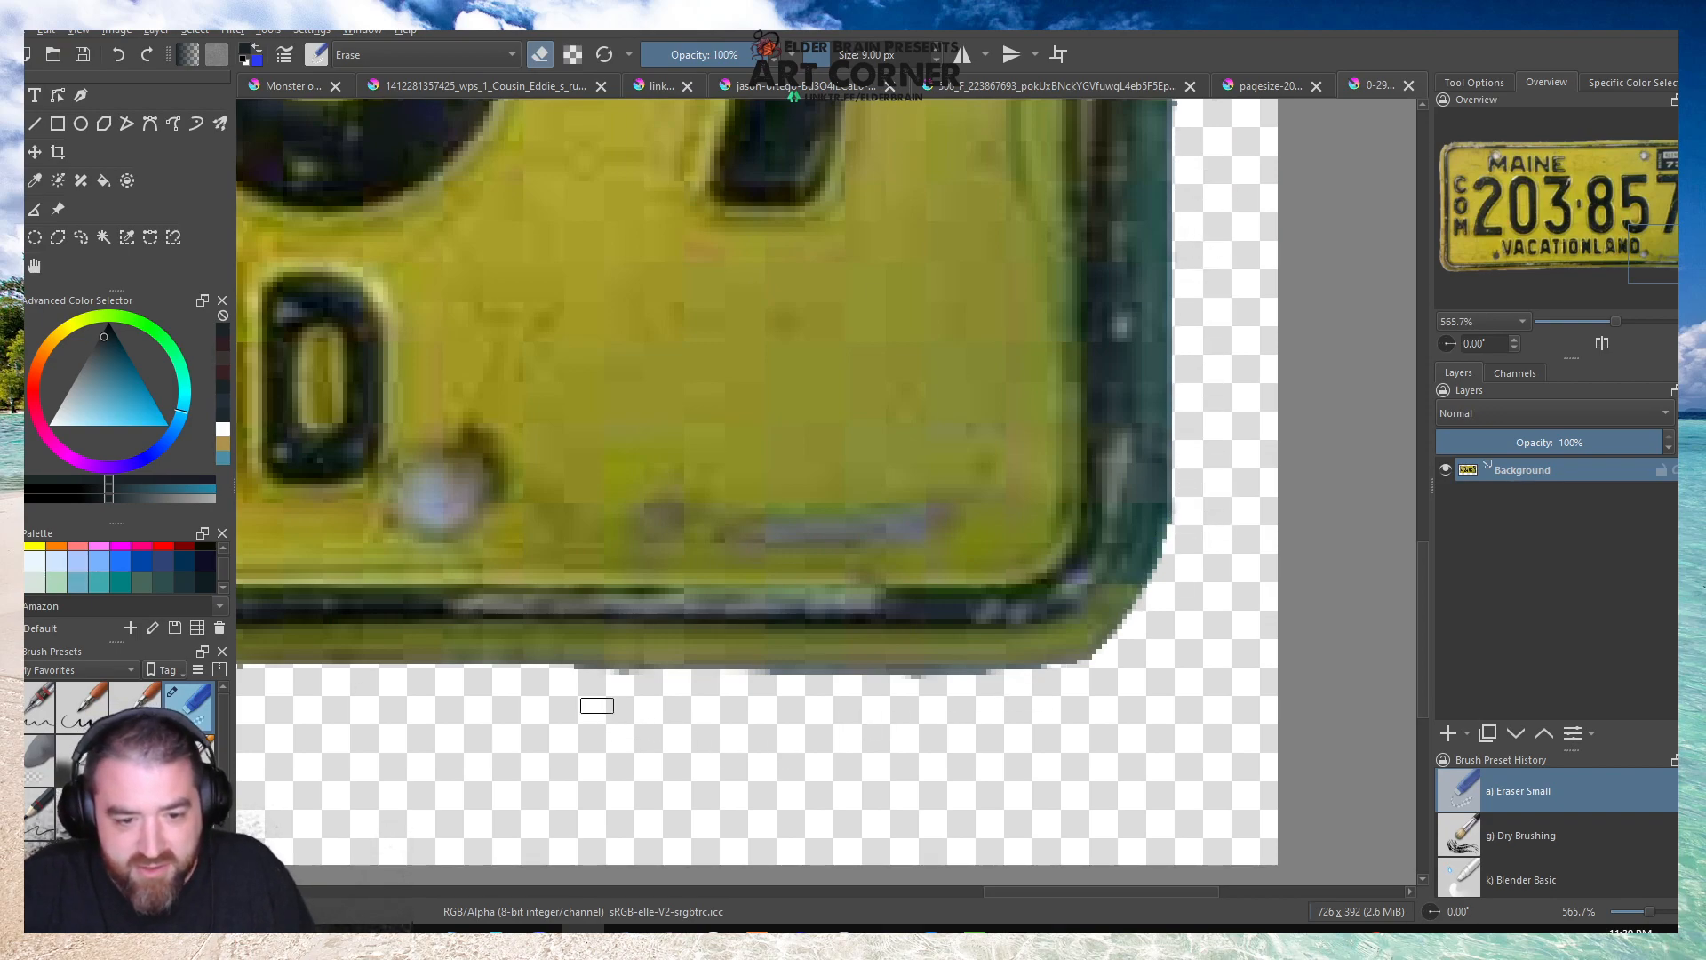
left_click_drag(570, 690, 1101, 680)
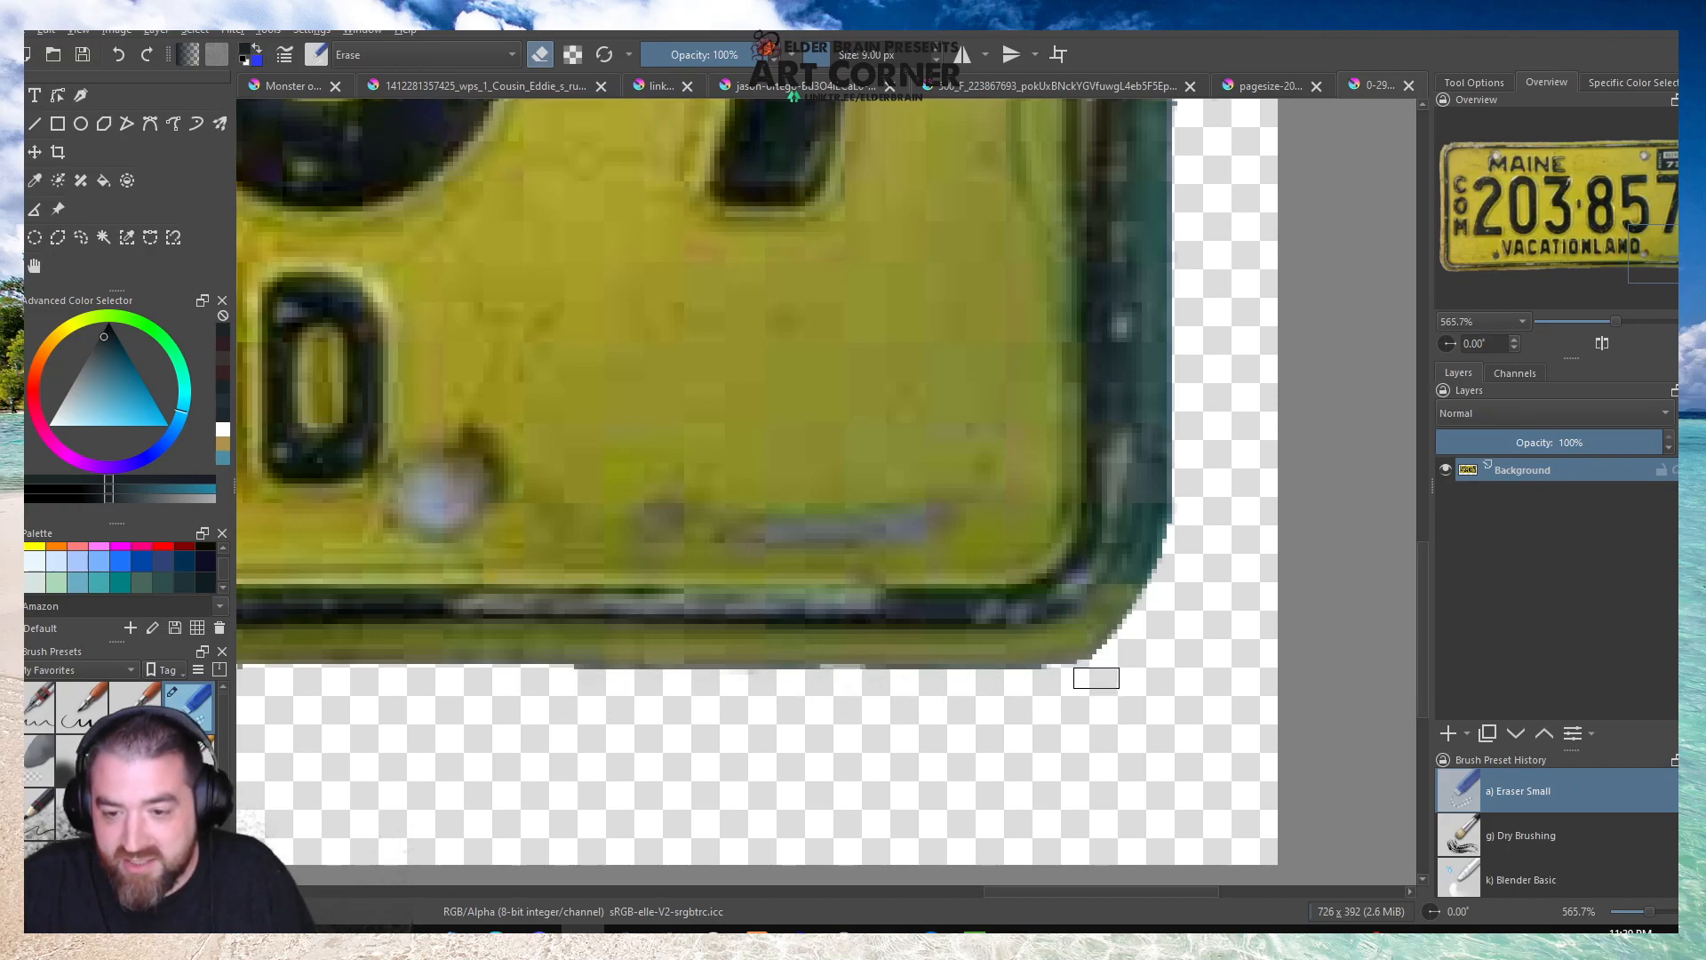
Clean the stray pixels off the Maine plate's right edge beside the final digit 7 with Eraser Small.
scroll(1101, 680, "down", 3)
scroll(1173, 432, "up", 3)
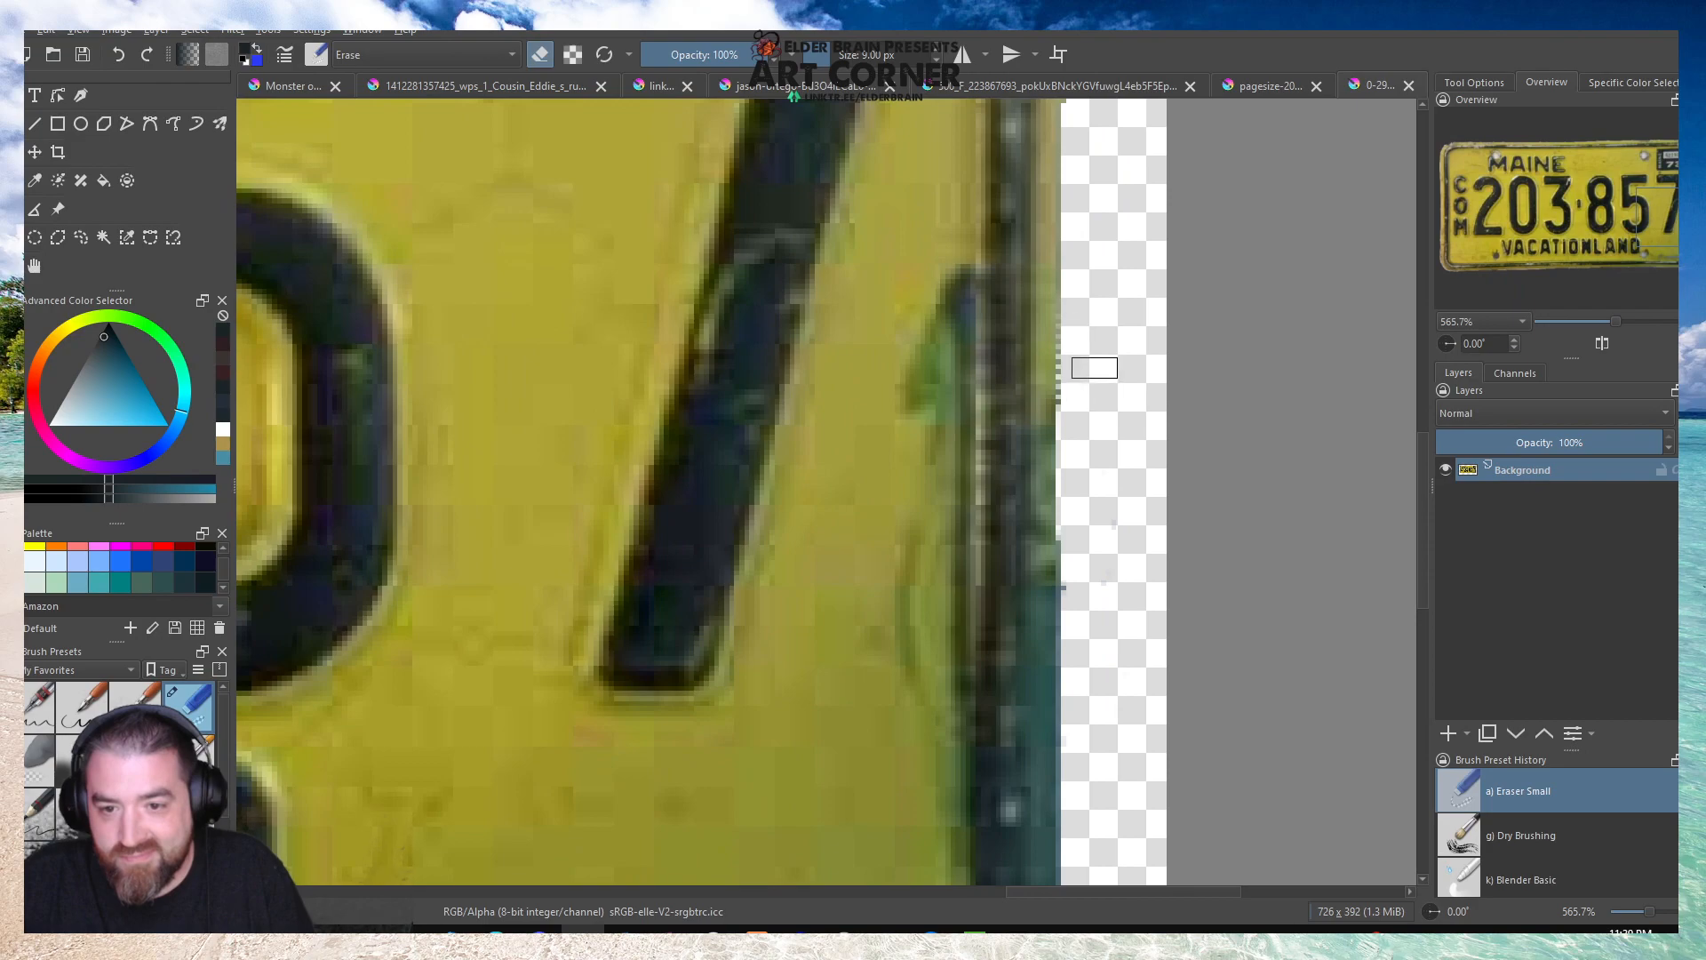
mouse_move(1082, 316)
left_mouse_down()
mouse_move(1086, 588)
mouse_move(1093, 576)
left_mouse_up()
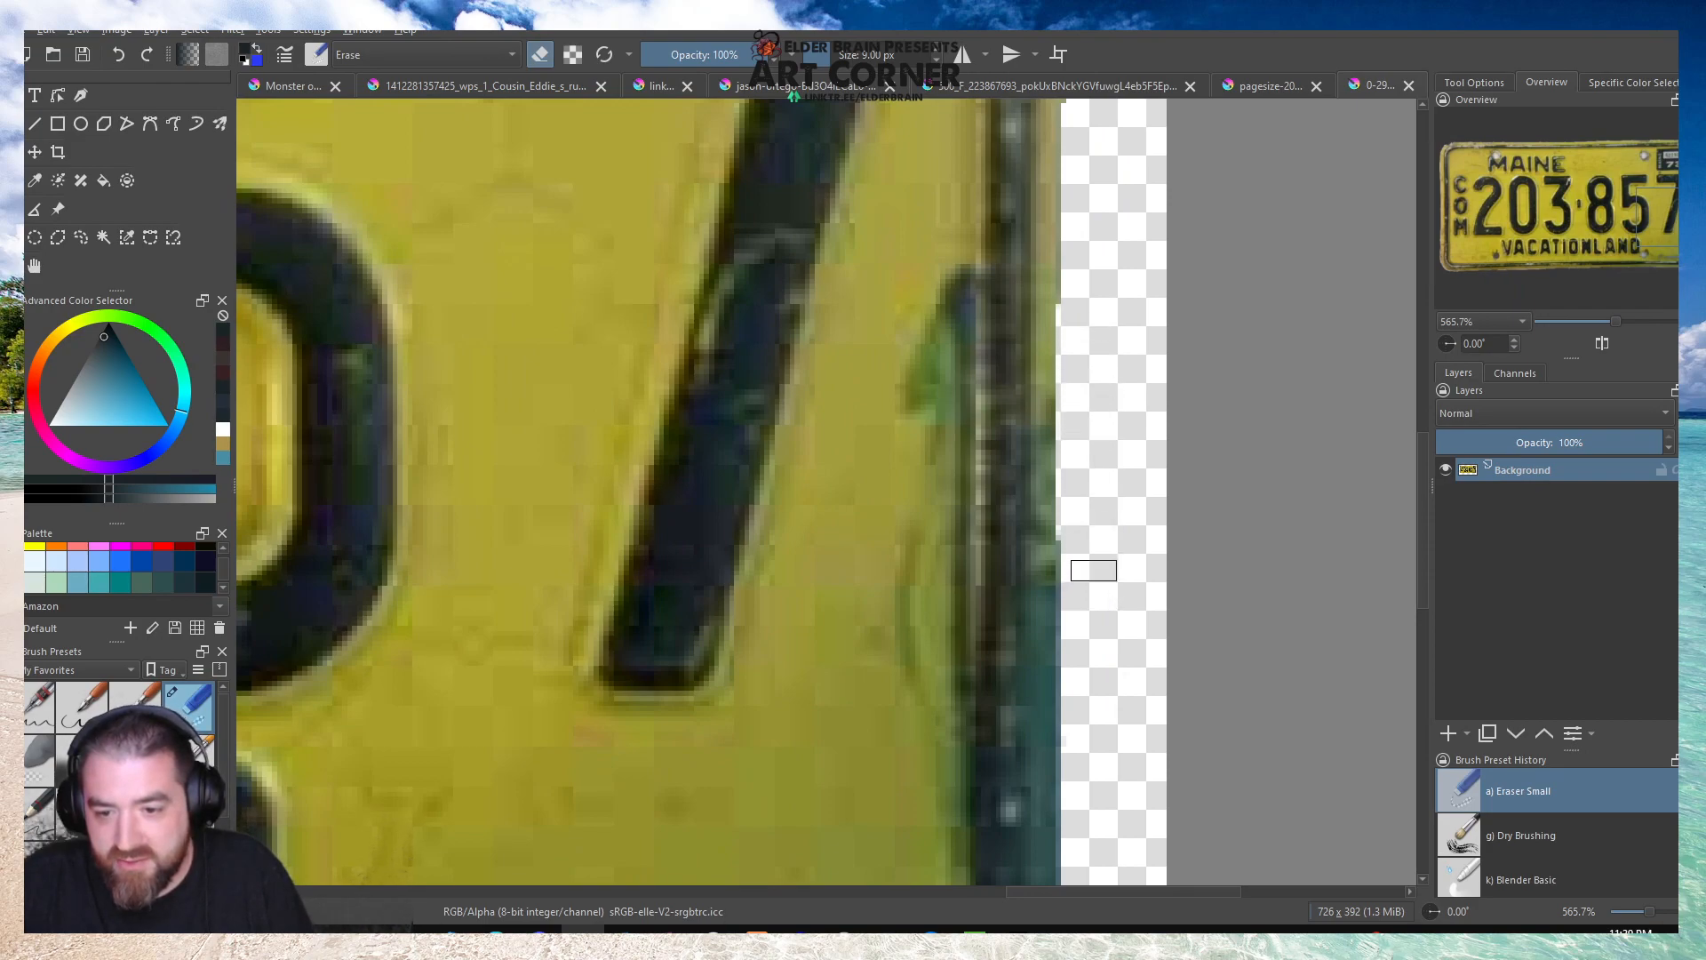
Erase the stray pixels outside the Maine plate's upper right edge and upper-right corner with Eraser Small.
scroll(1146, 382, "down", 4)
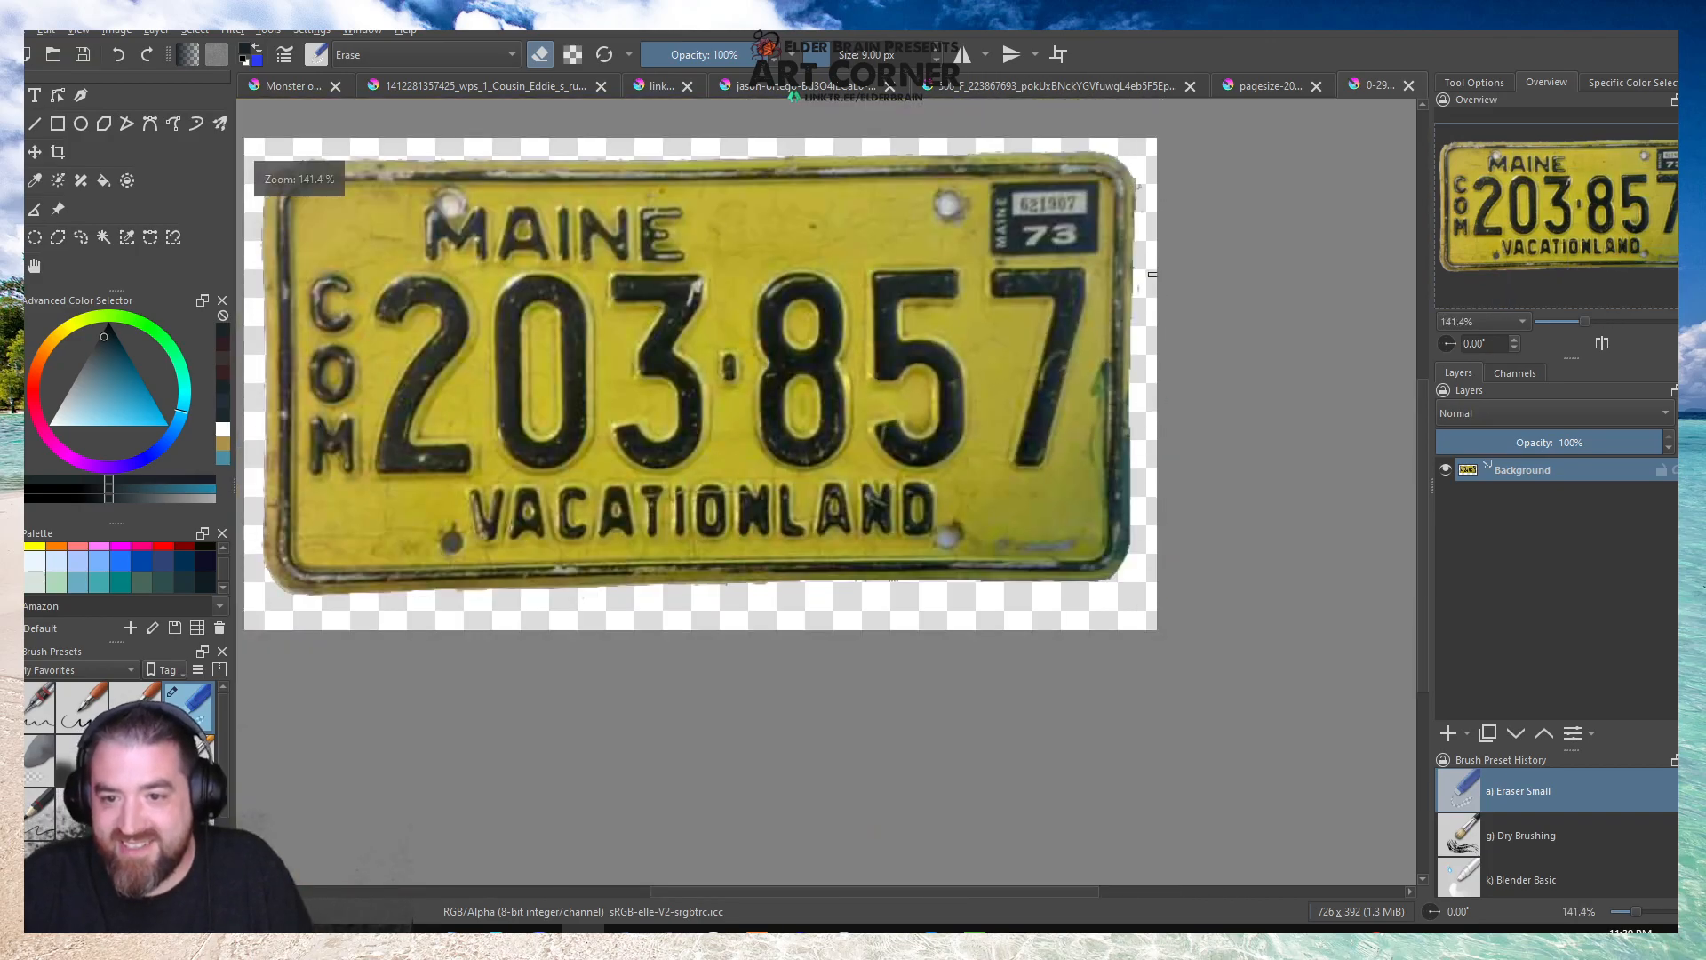
scroll(1141, 376, "up", 3)
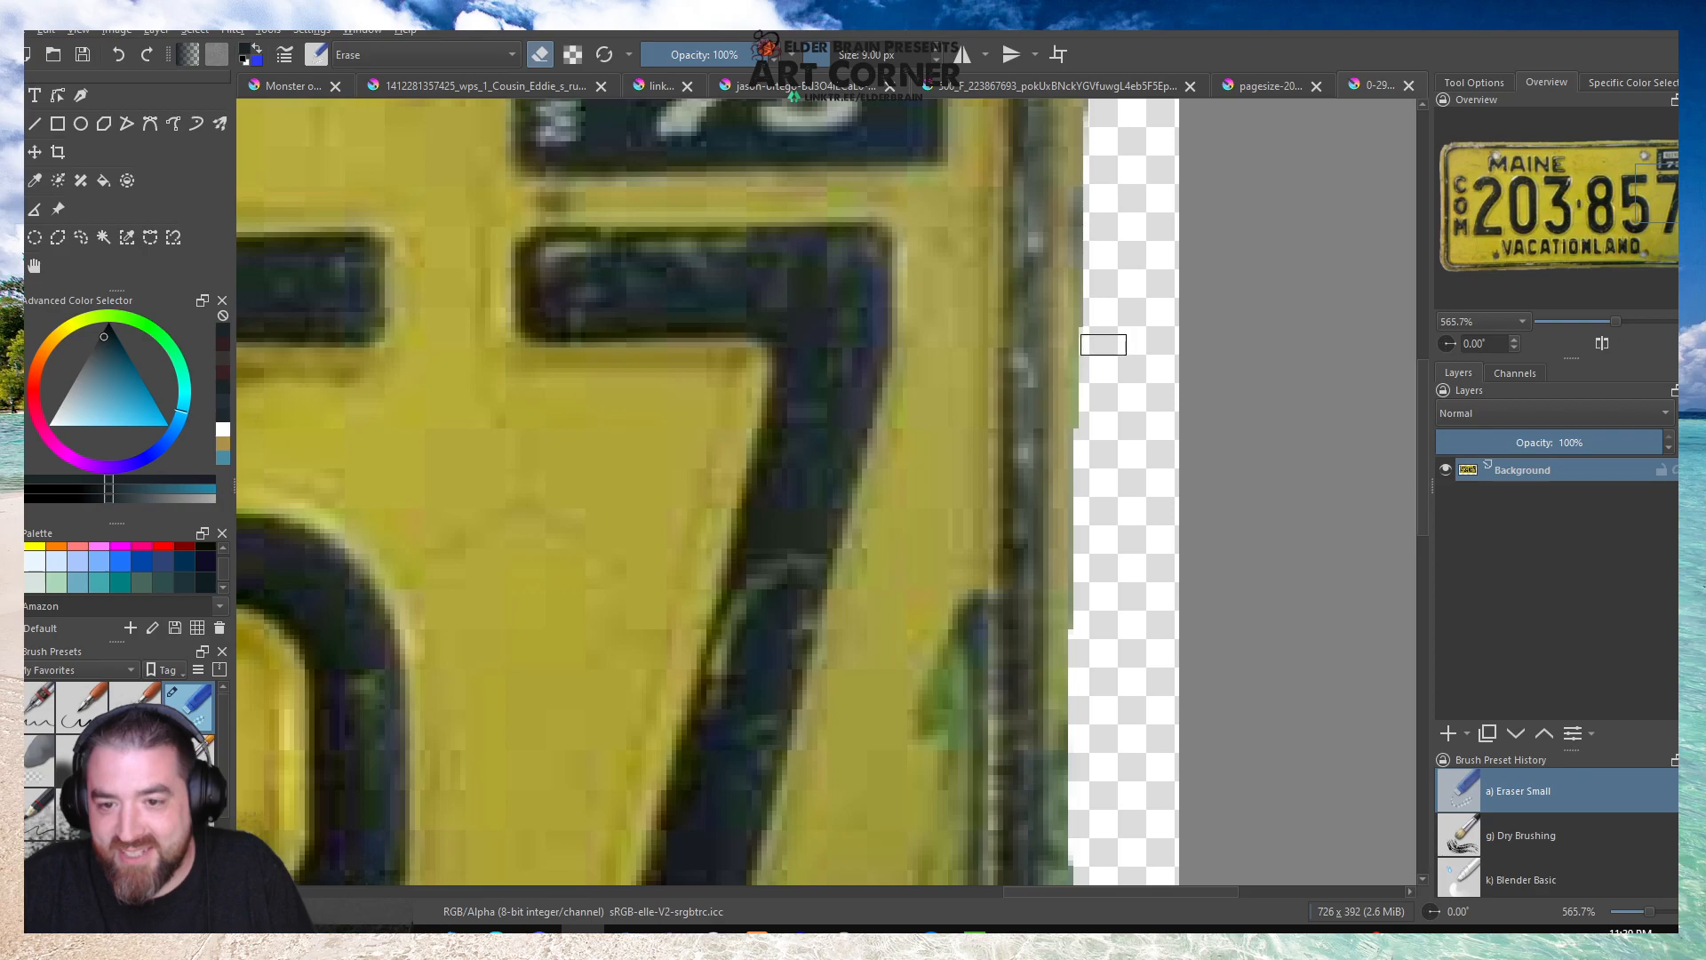
scroll(1124, 443, "down", 4)
scroll(1134, 311, "up", 5)
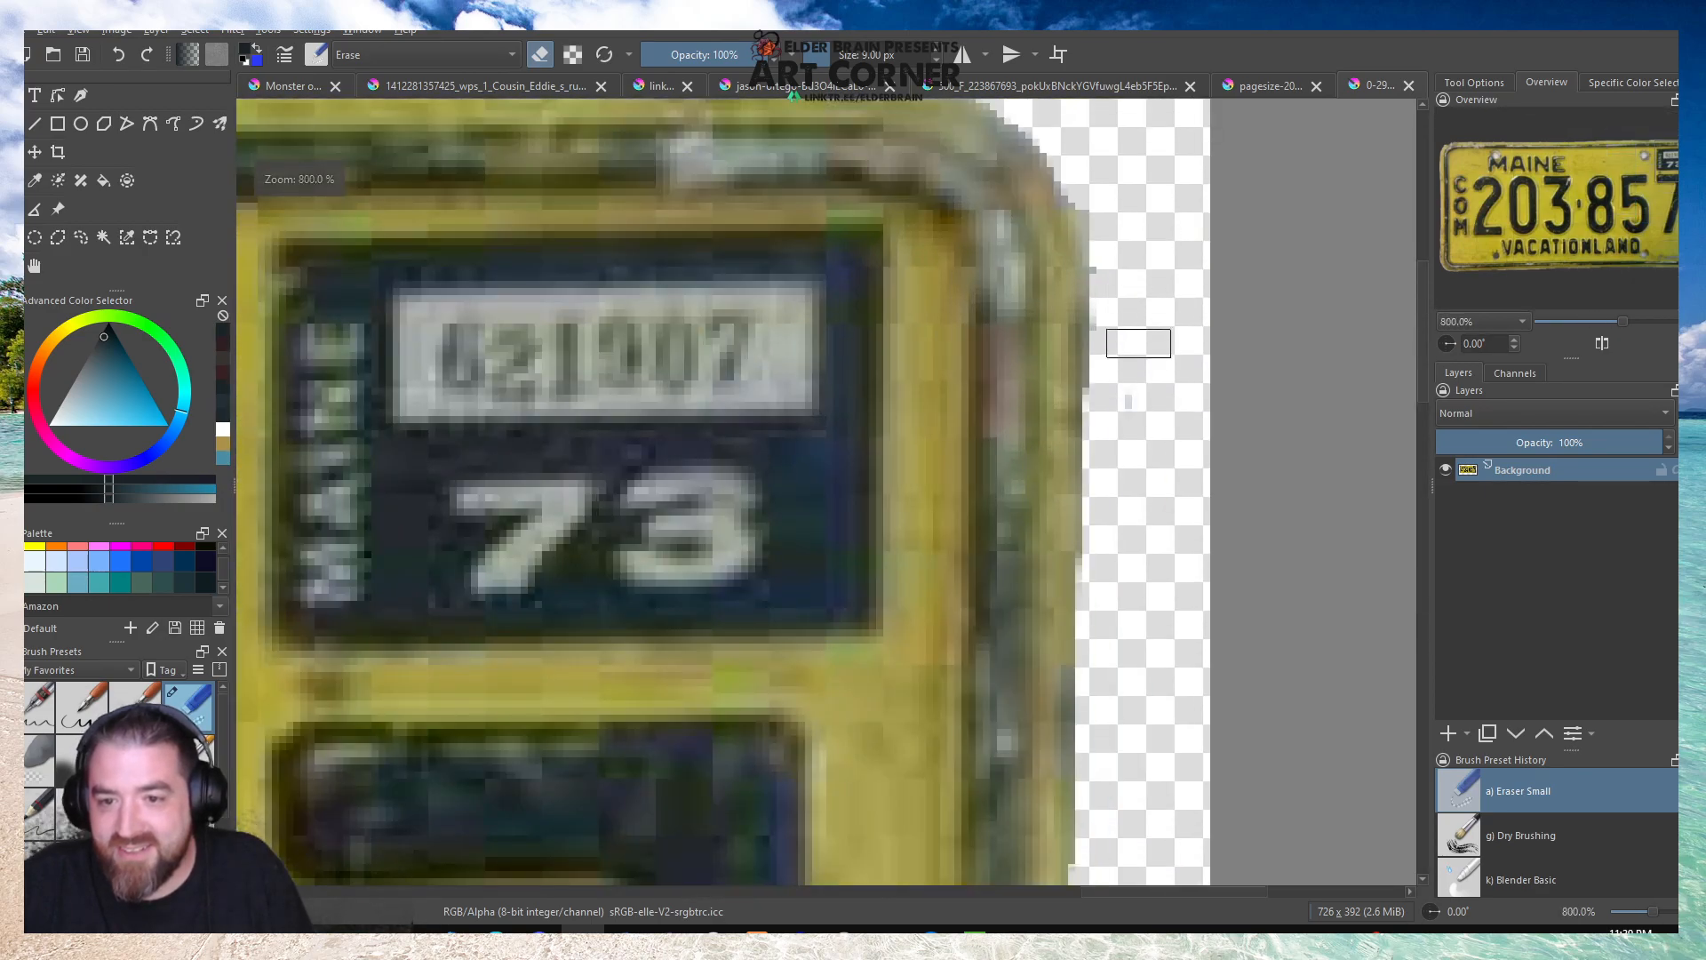
scroll(1106, 267, "down", 4)
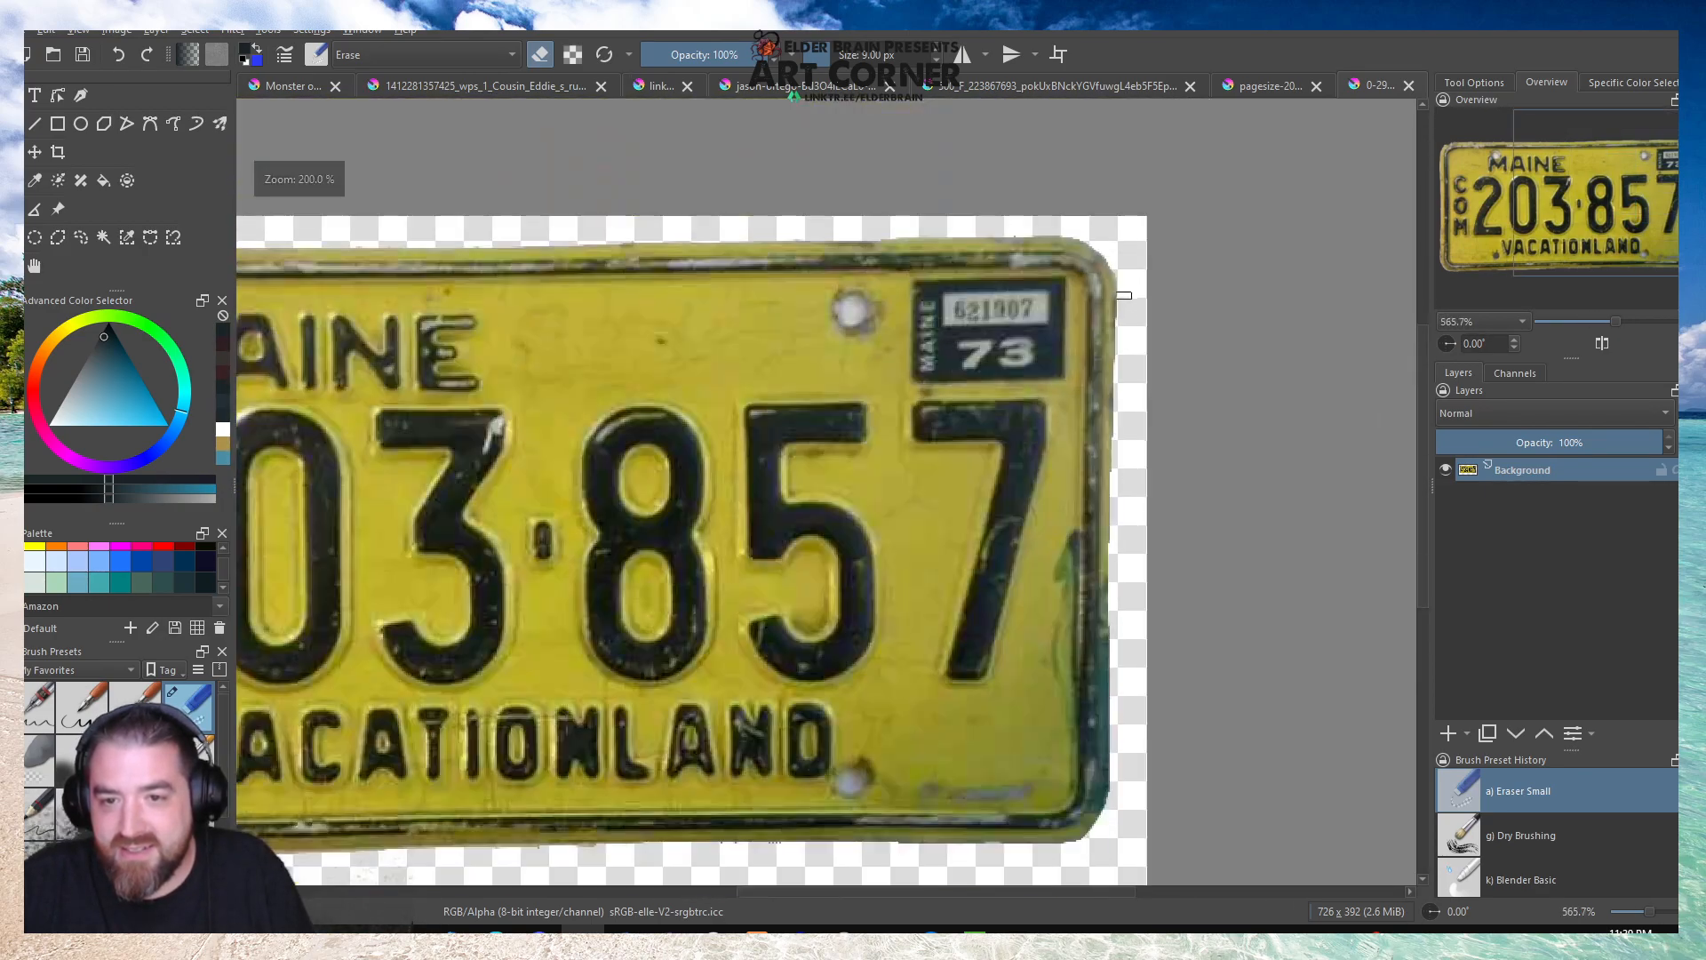
scroll(1093, 242, "up", 1)
scroll(1094, 243, "up", 2)
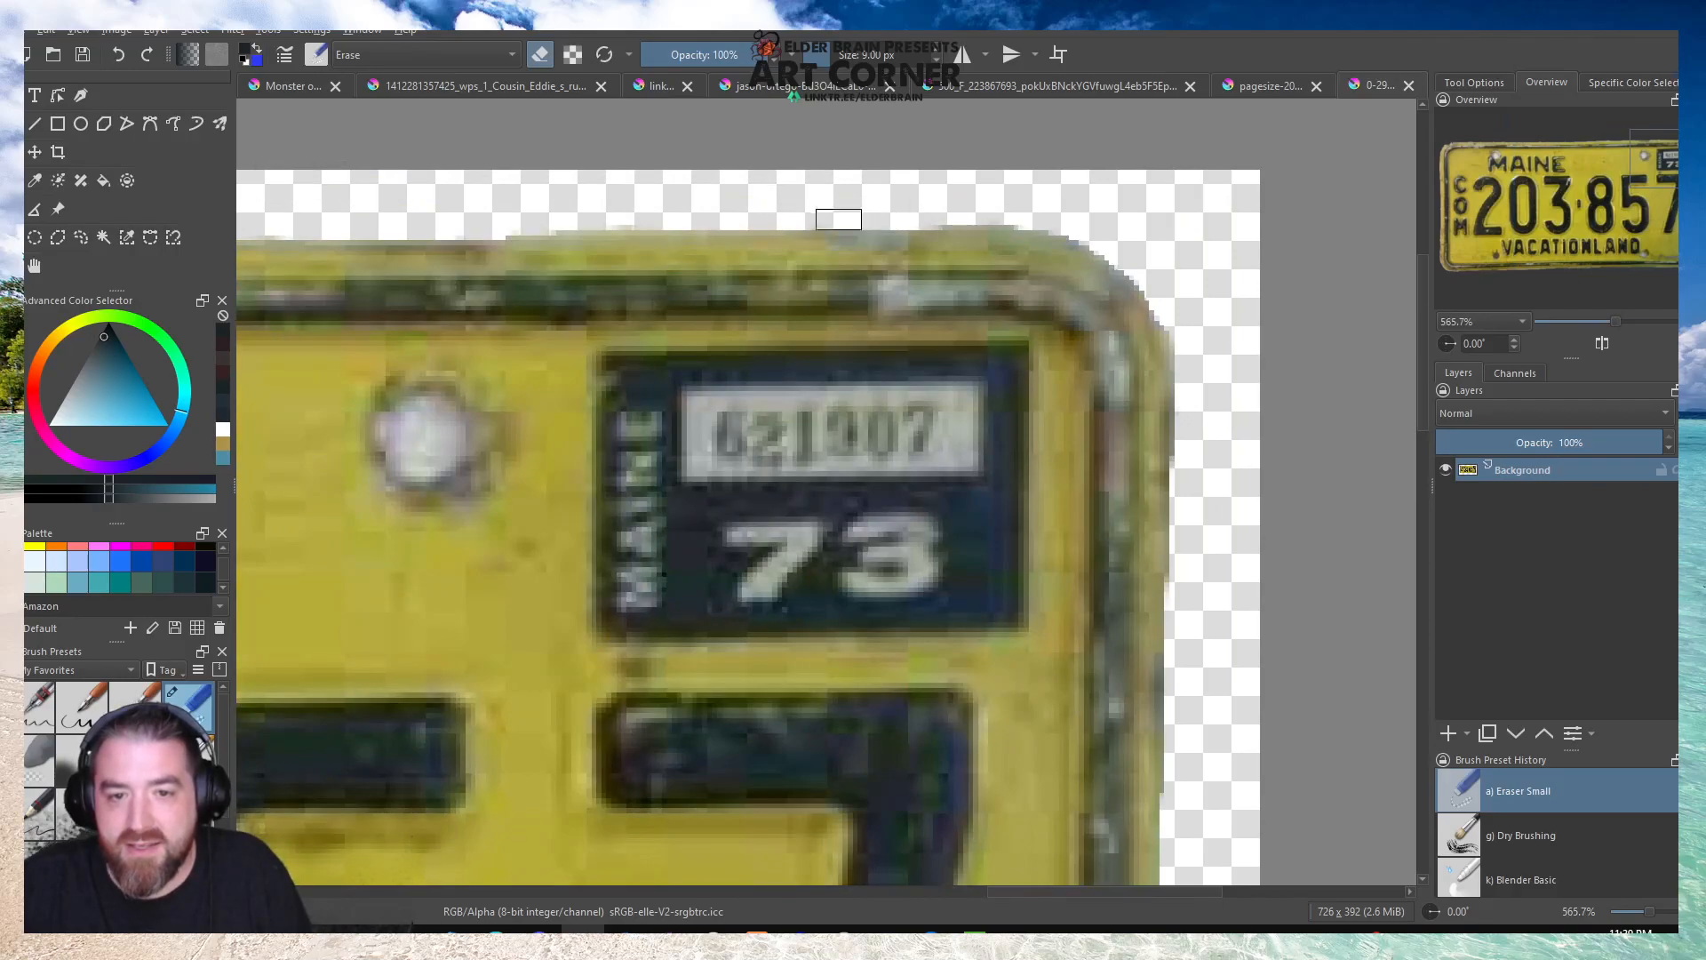
scroll(869, 207, "down", 3)
scroll(835, 240, "down", 2)
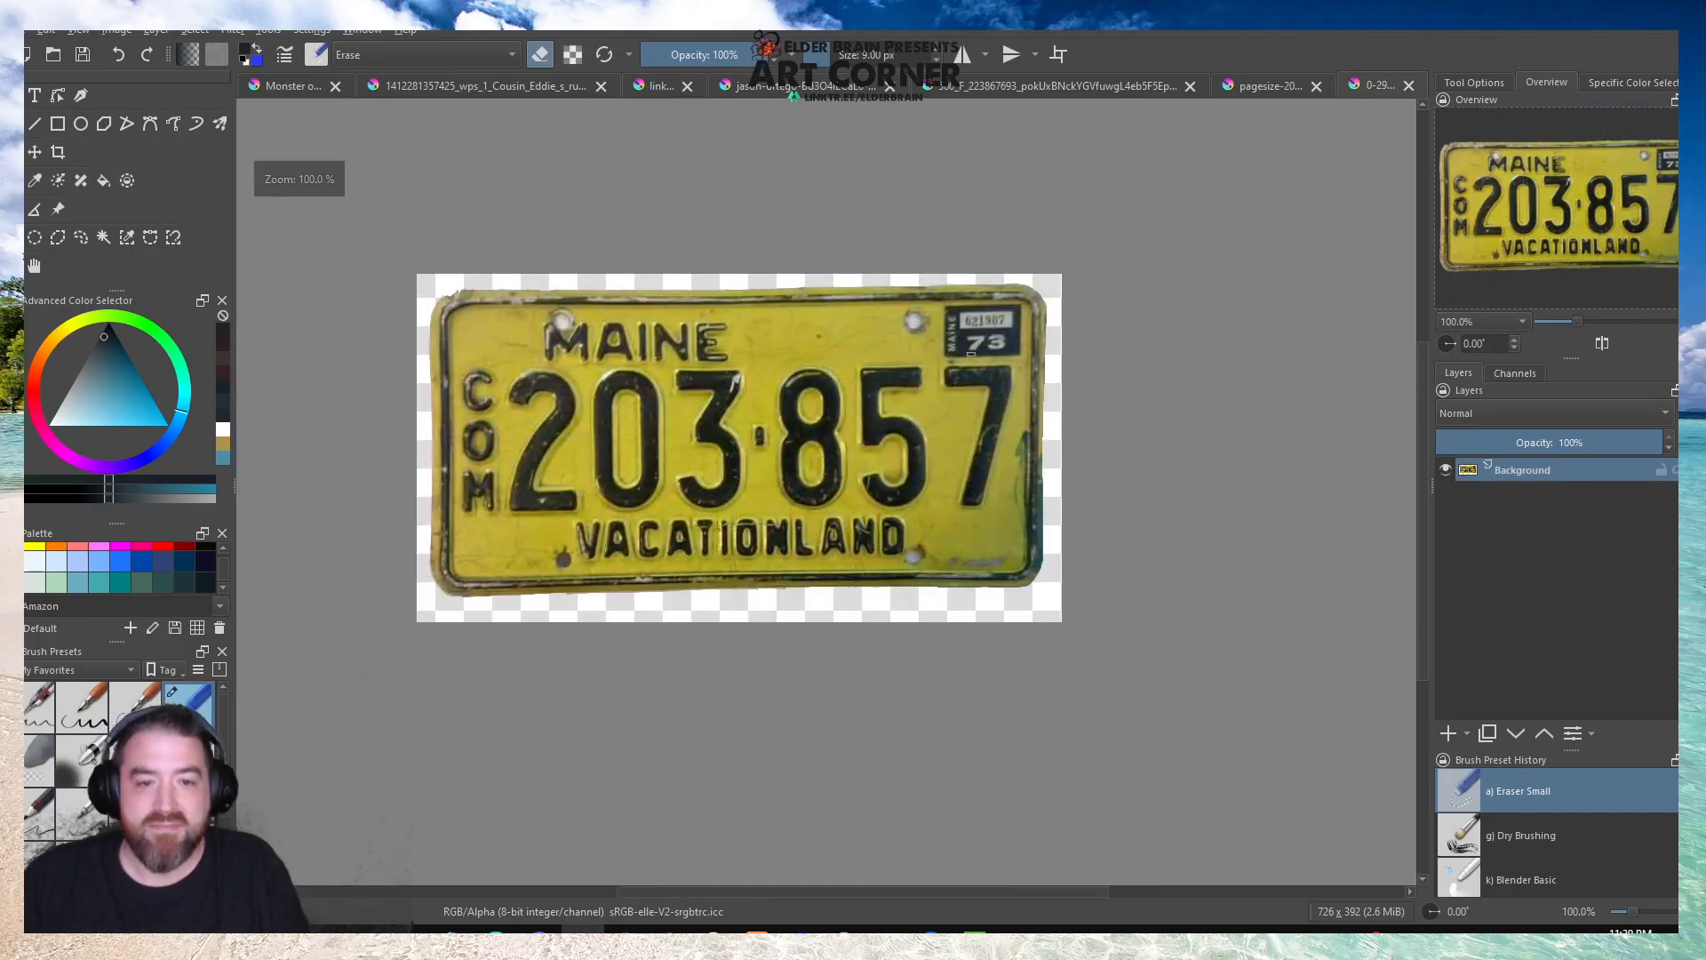
Clean up the Maine plate's top edge and upper-left corner with Eraser Small.
scroll(802, 281, "up", 4)
scroll(802, 281, "up", 1)
scroll(501, 288, "down", 4)
scroll(500, 288, "up", 3)
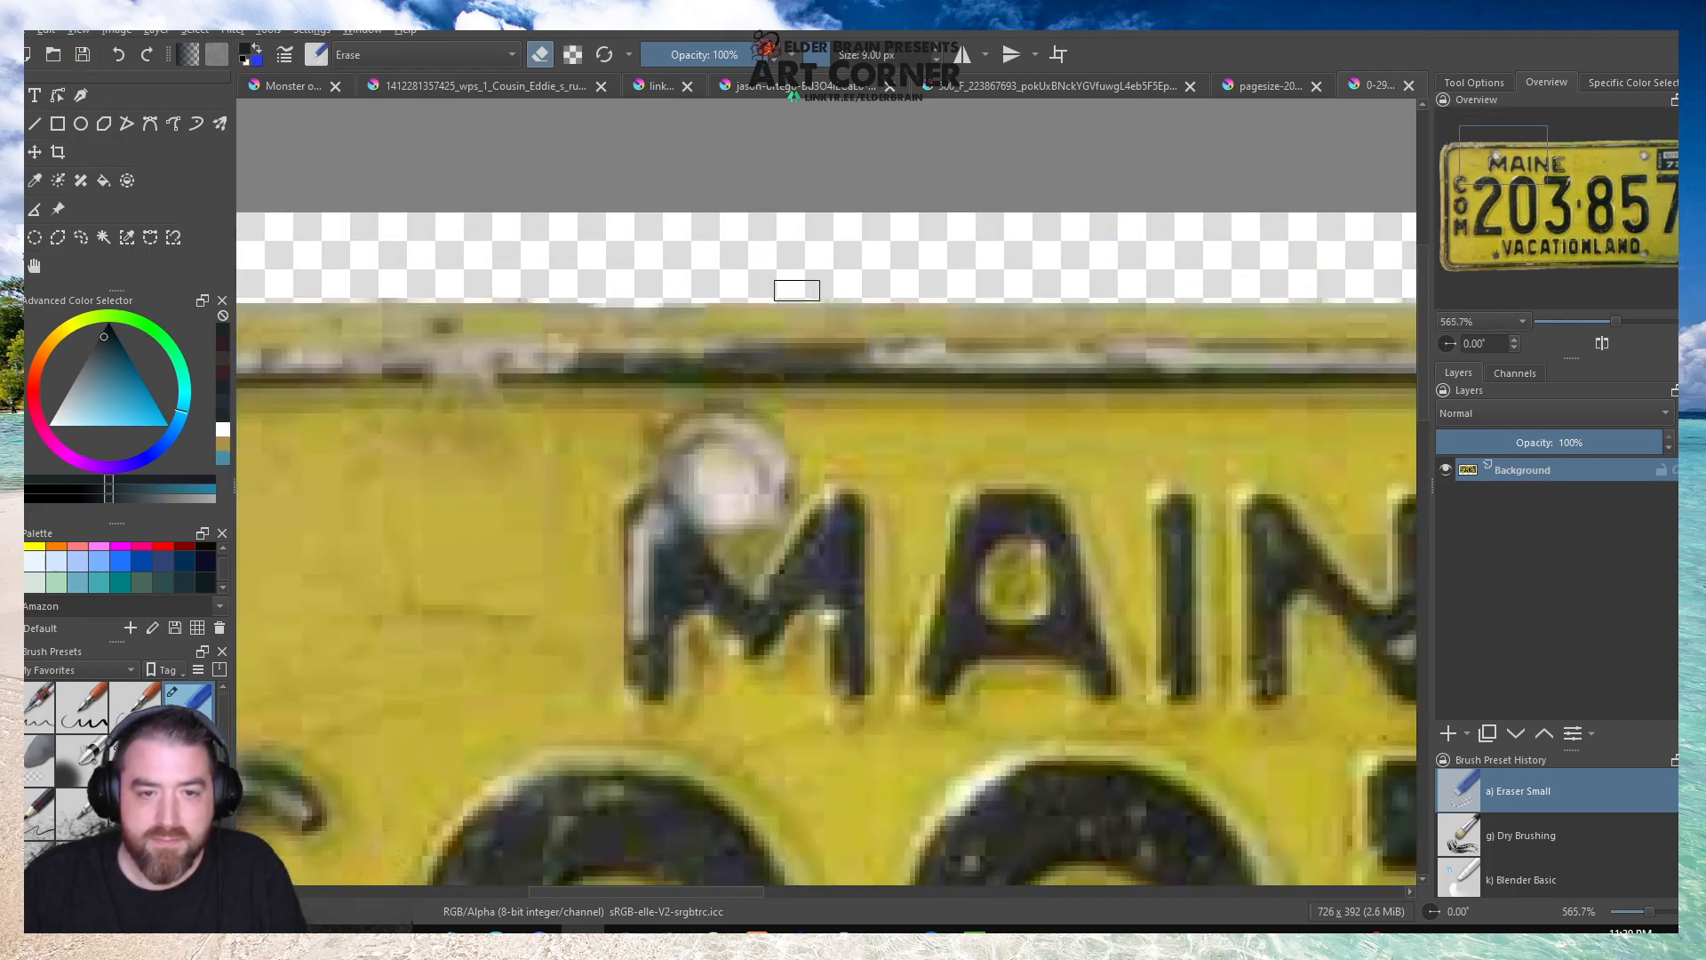
scroll(788, 285, "down", 1)
scroll(606, 302, "up", 2)
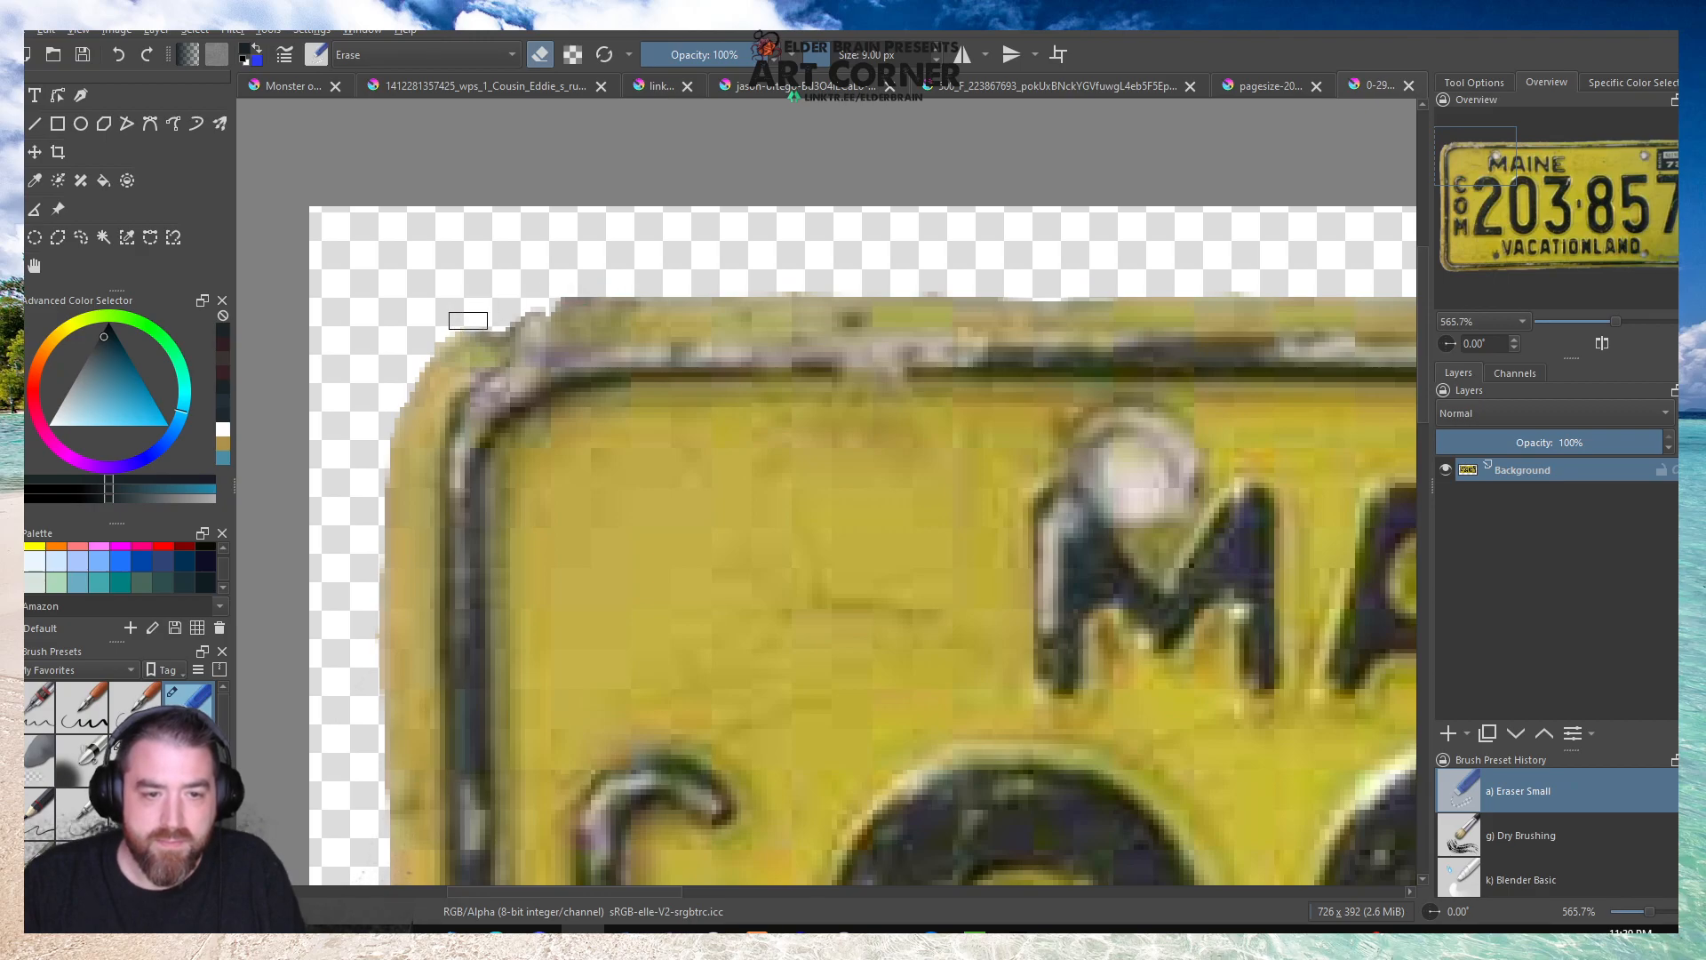
scroll(487, 301, "down", 1)
scroll(487, 300, "down", 4)
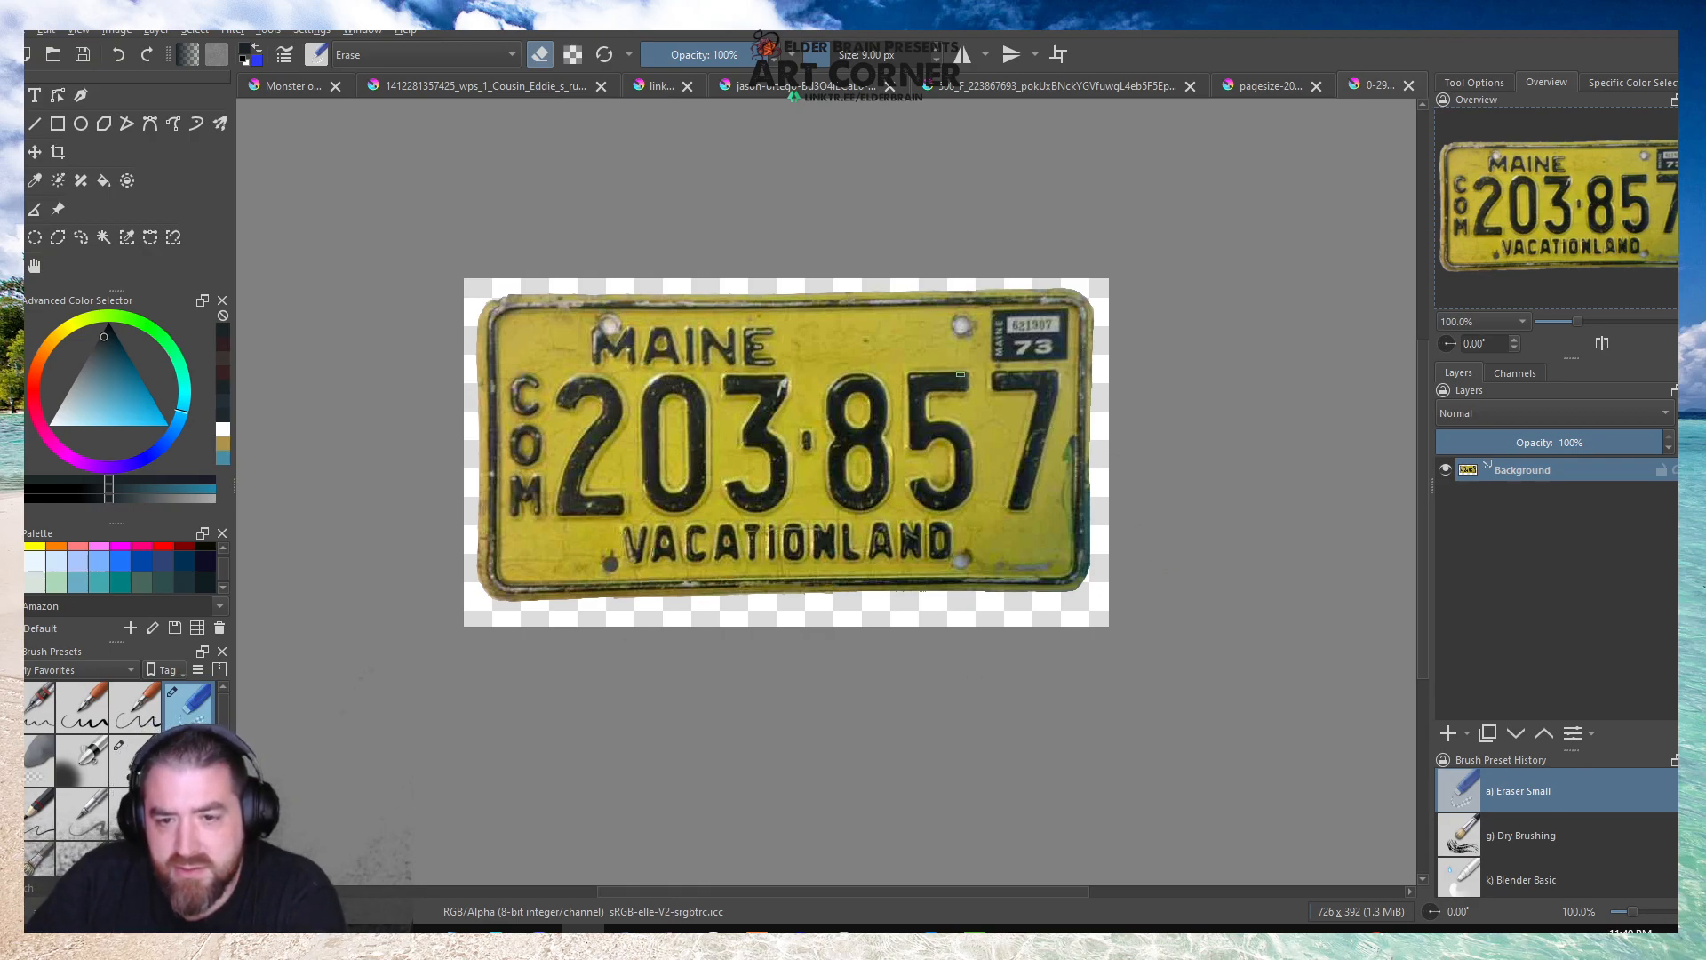
Cover the plate's upper-right bolt hole with a copied patch of plain yellow and blend its edges using Eraser Soft.
scroll(955, 385, "up", 4)
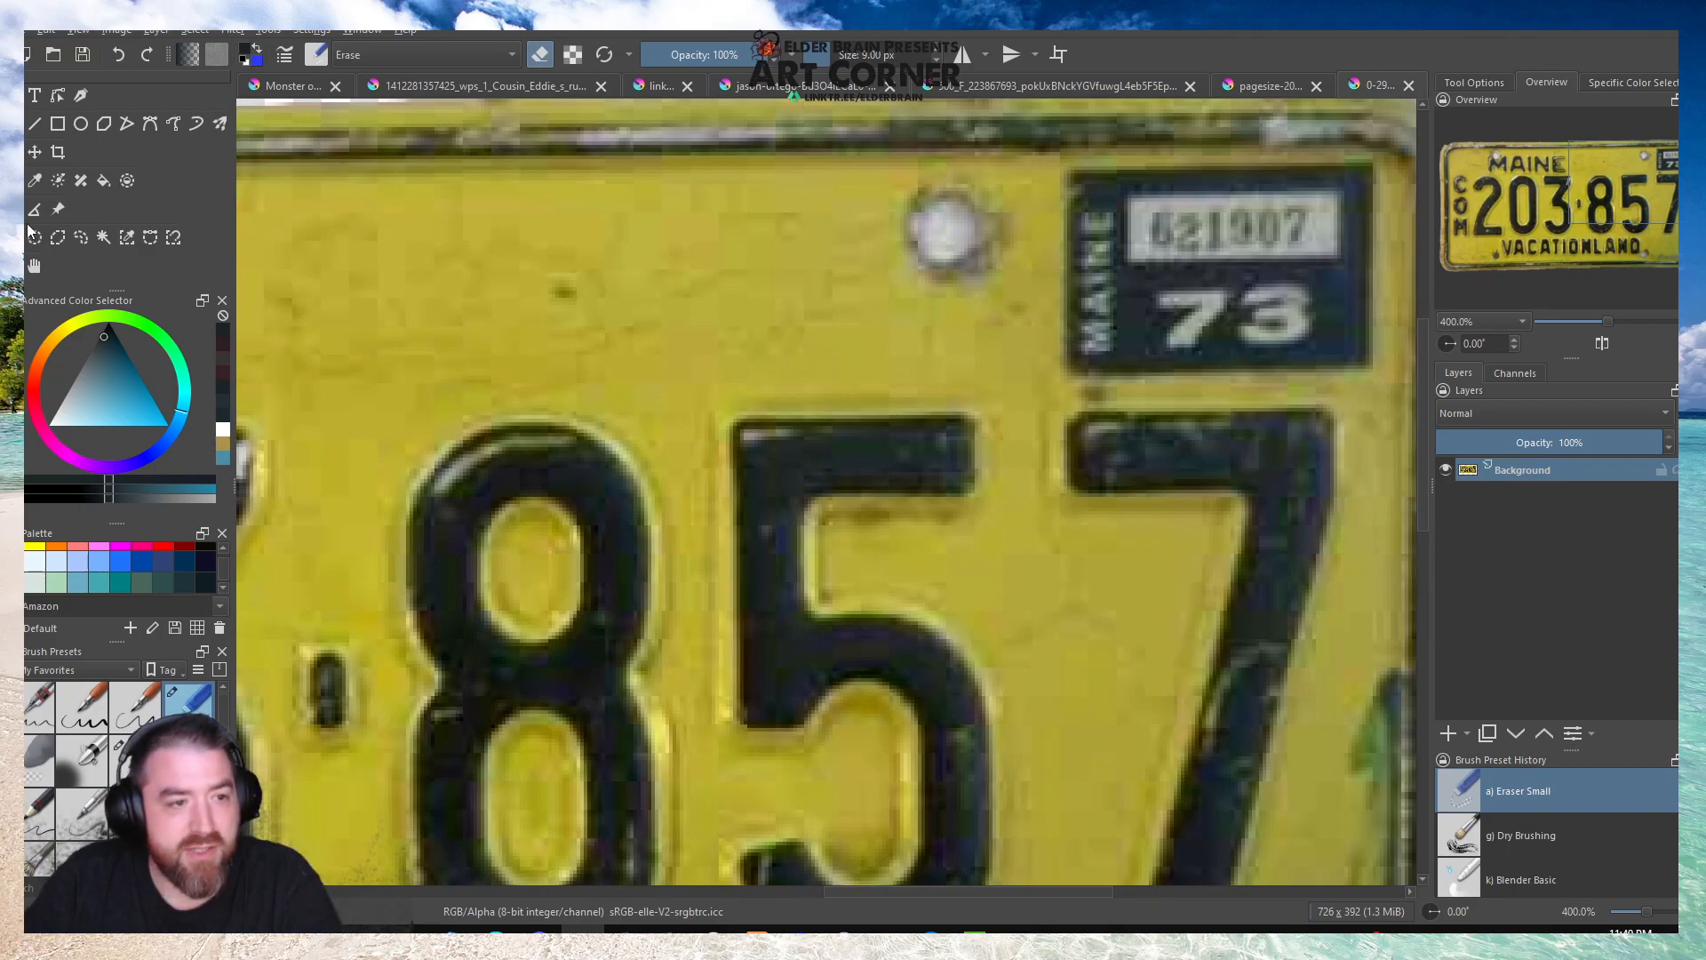
left_click_drag(636, 180, 875, 377)
key("ctrl+alt+j")
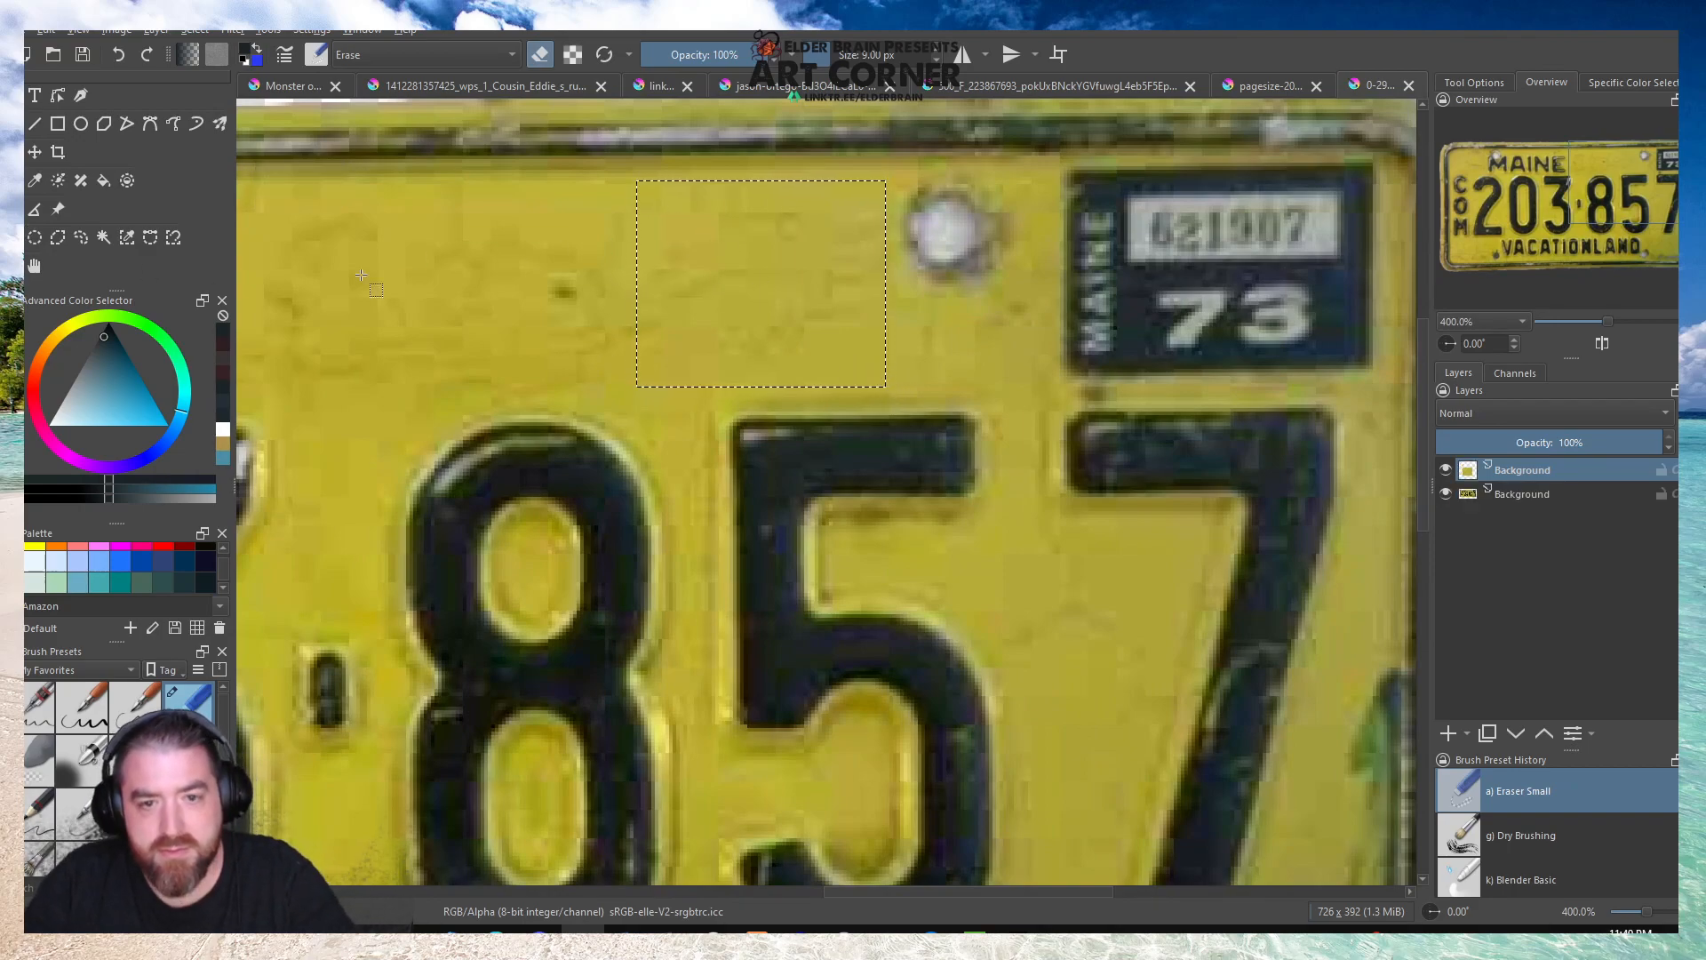
key("ctrl+t")
left_click_drag(711, 253, 854, 231)
left_click(40, 757)
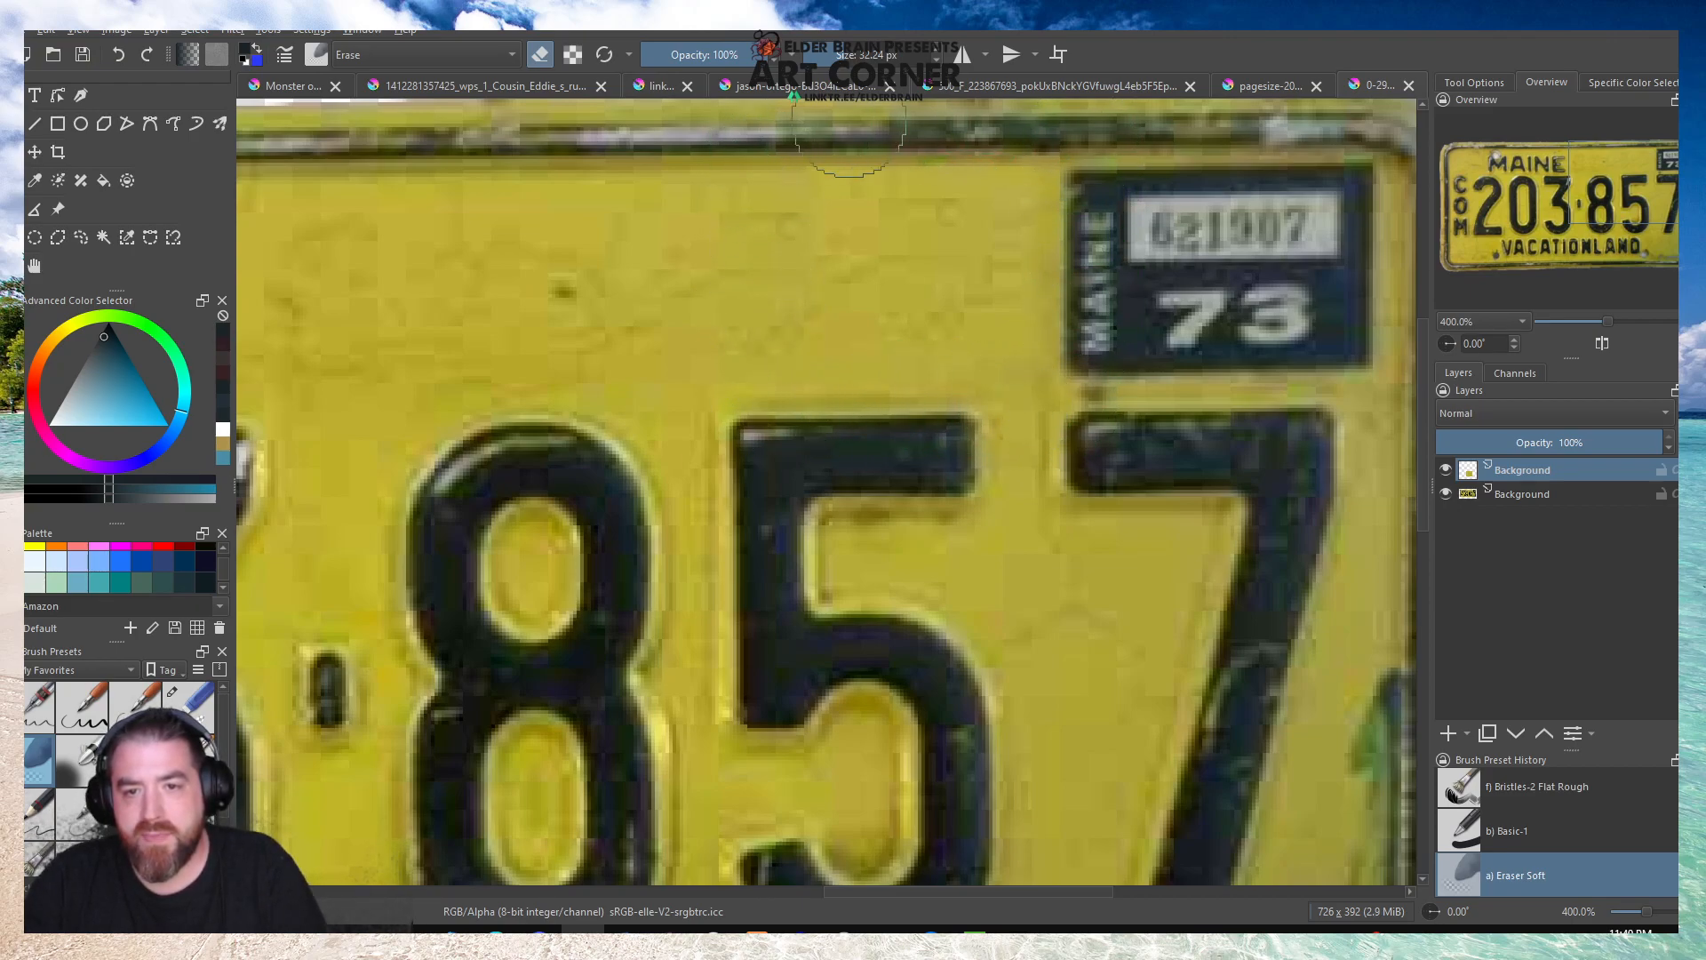
key("1")
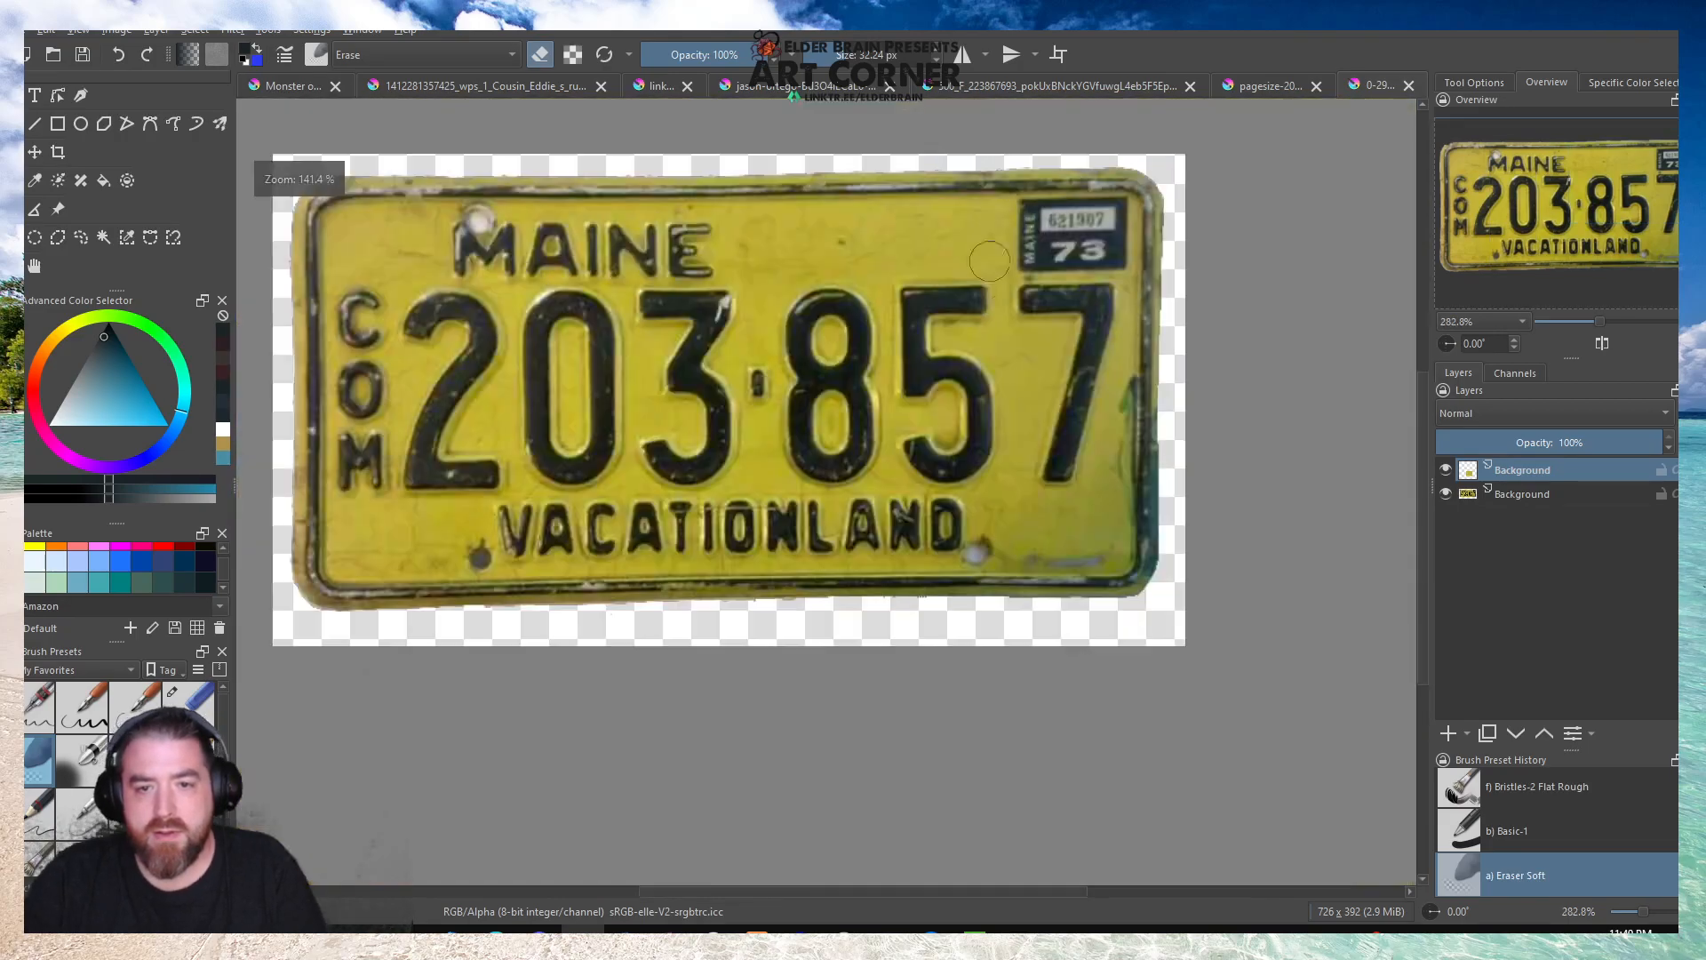
Copy a rectangular patch of plain yellow beside the M of MAINE from the plate layer onto a new layer.
scroll(592, 249, "up", 5)
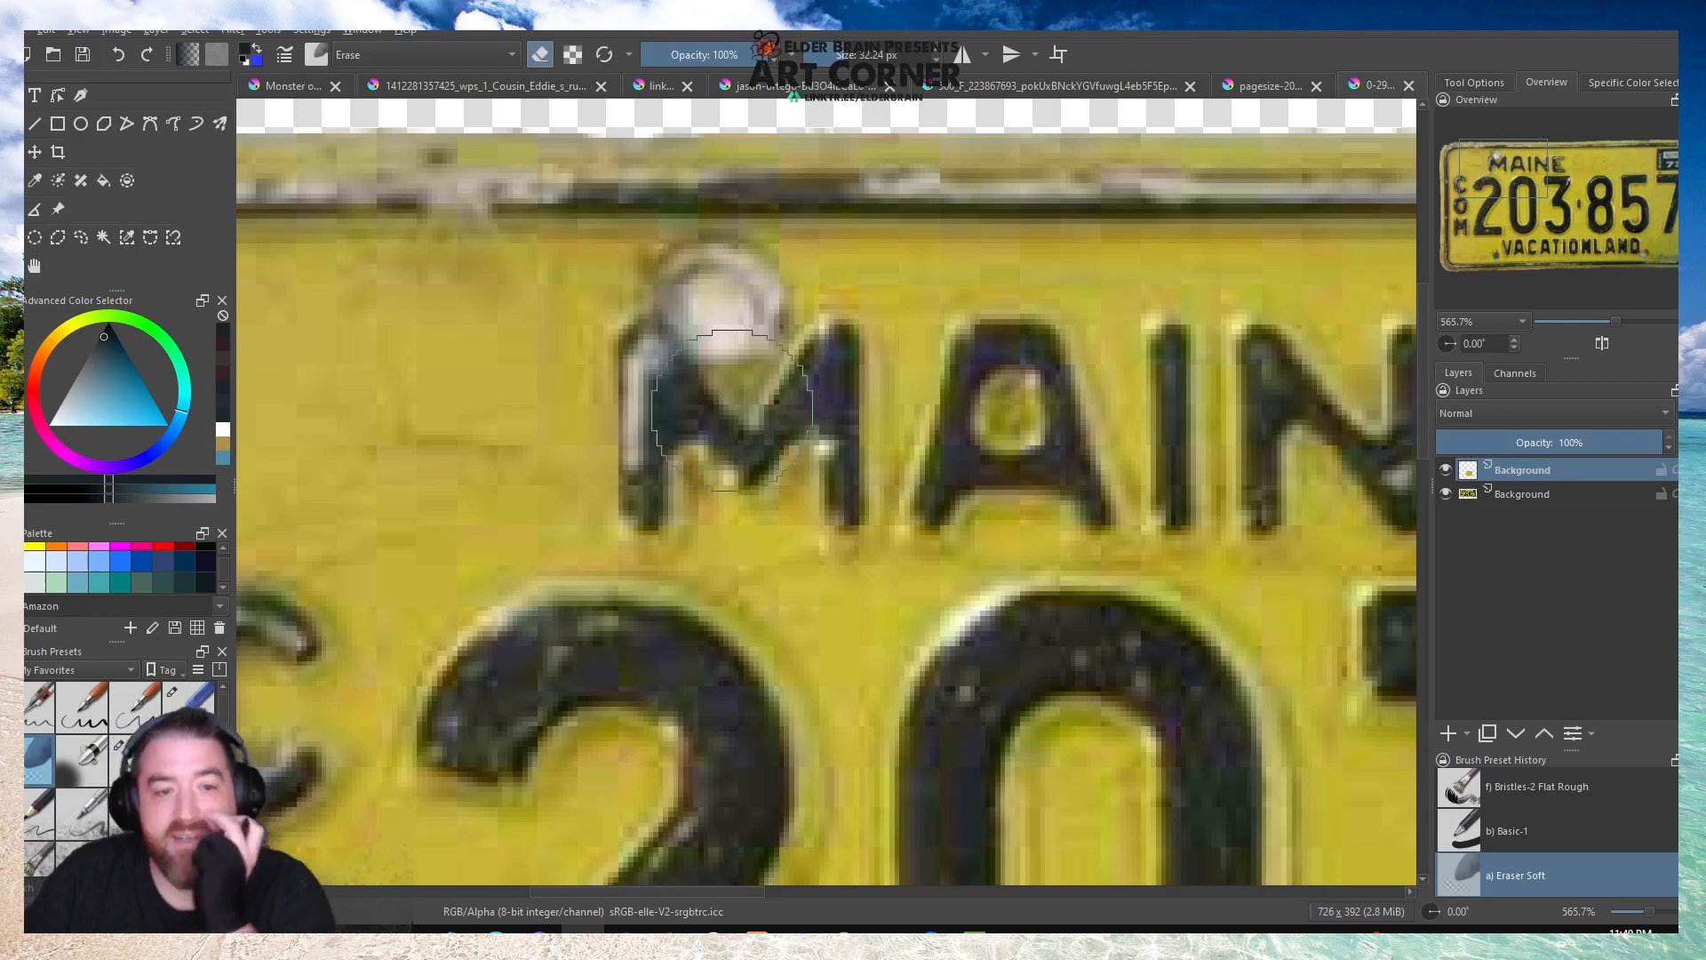
left_click_drag(323, 254, 596, 522)
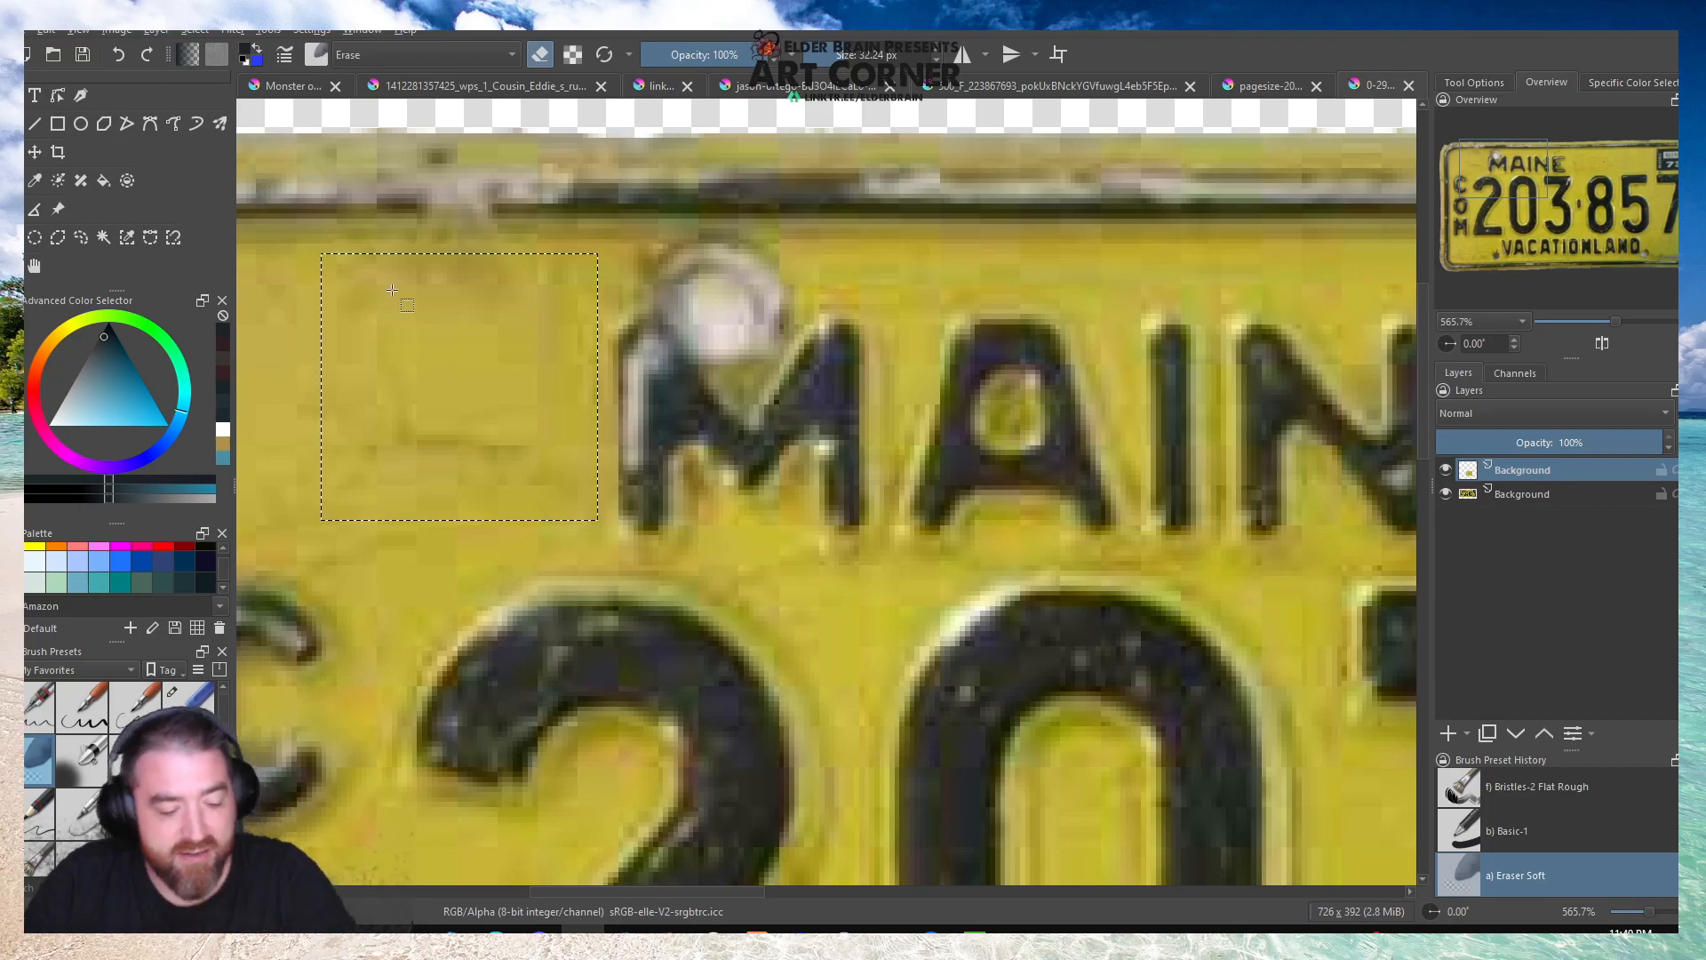
left_click(1518, 494)
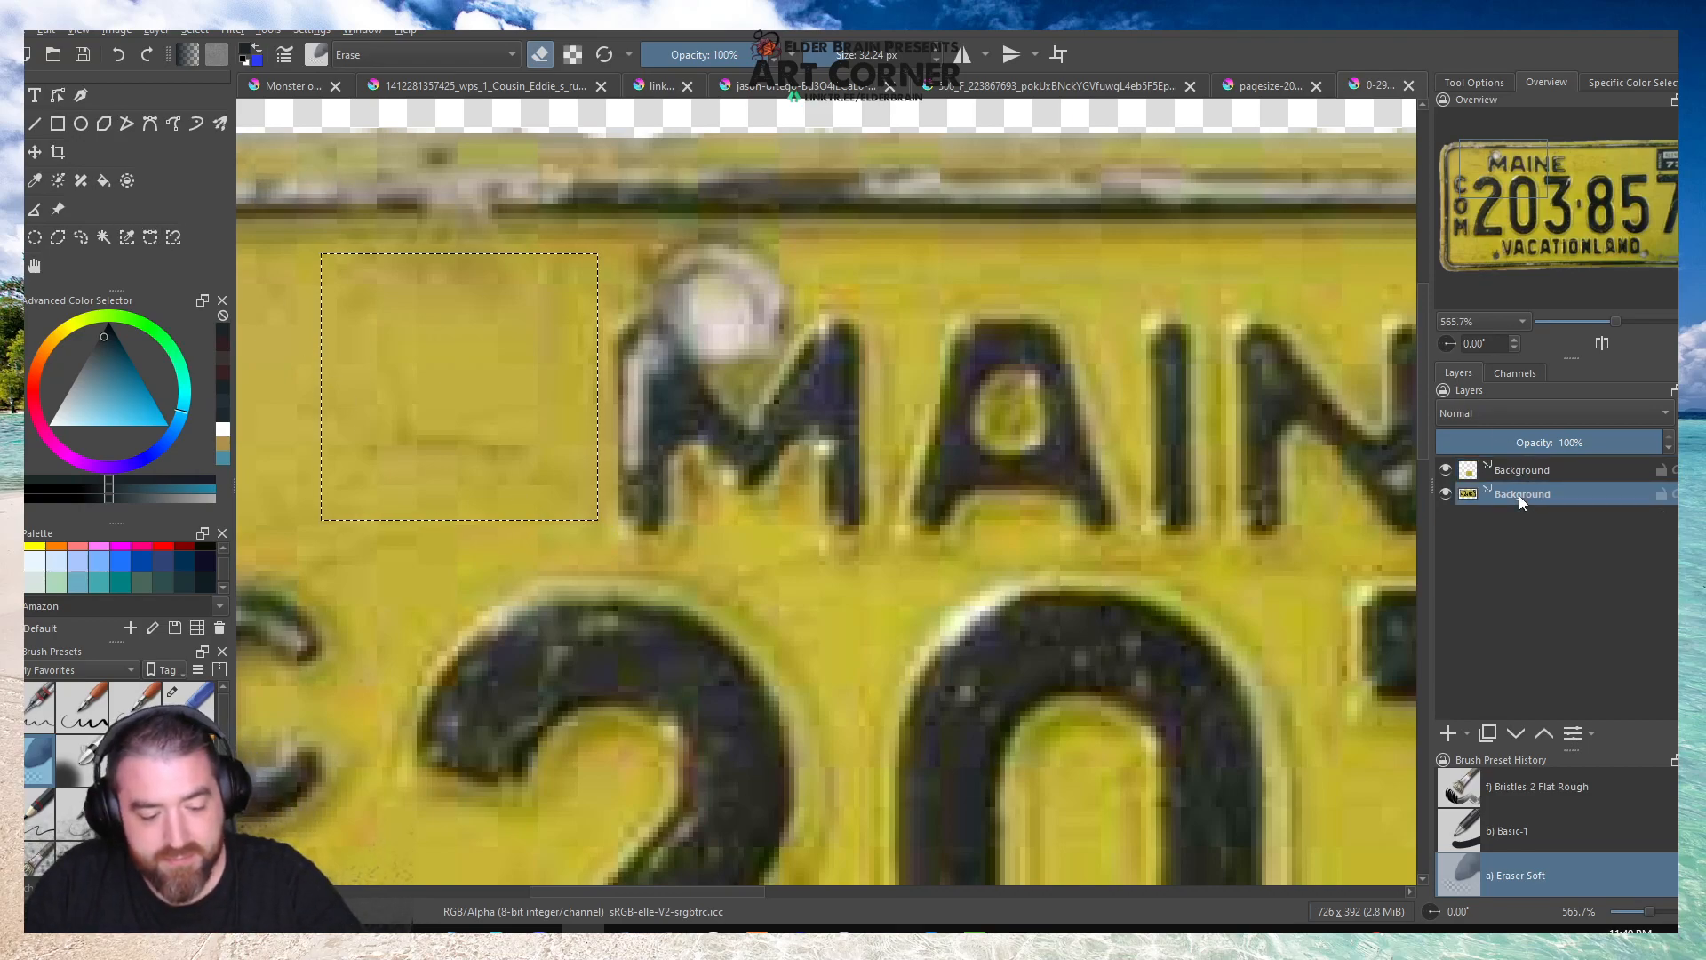
key("ctrl+alt+j")
Move the copied patch over the bolt hole above the M of MAINE and soften its edges with Eraser Soft.
left_click(303, 289)
left_click(12, 152)
scroll(831, 495, "up", 3)
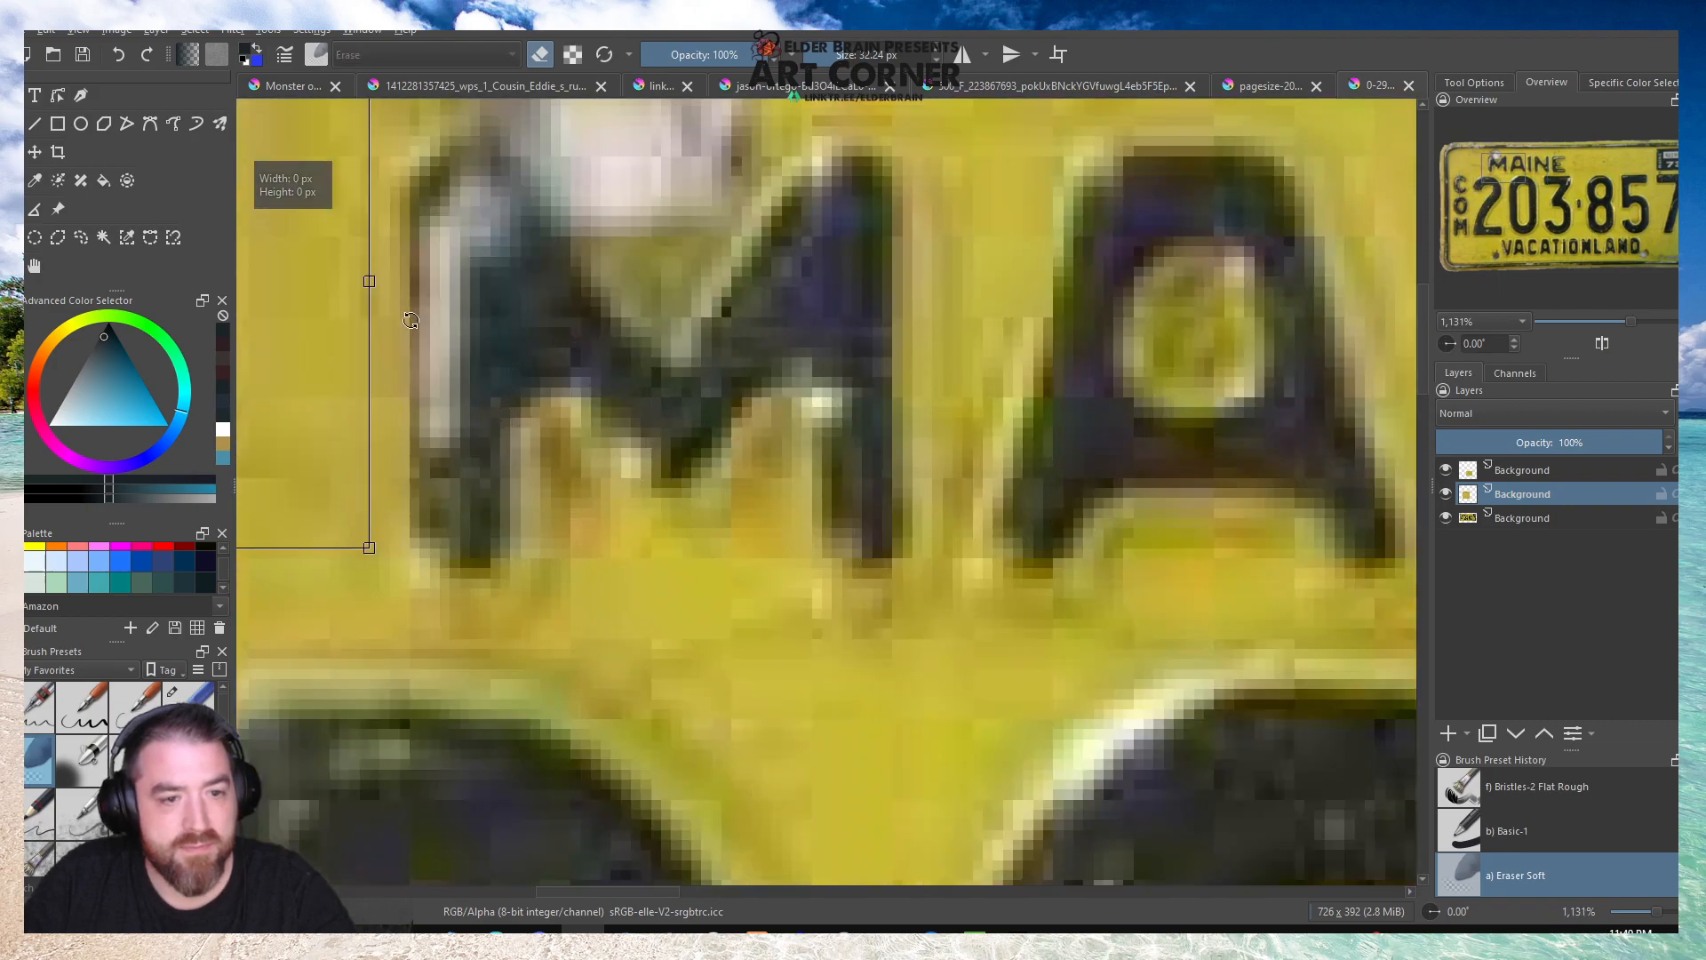
scroll(942, 388, "down", 4)
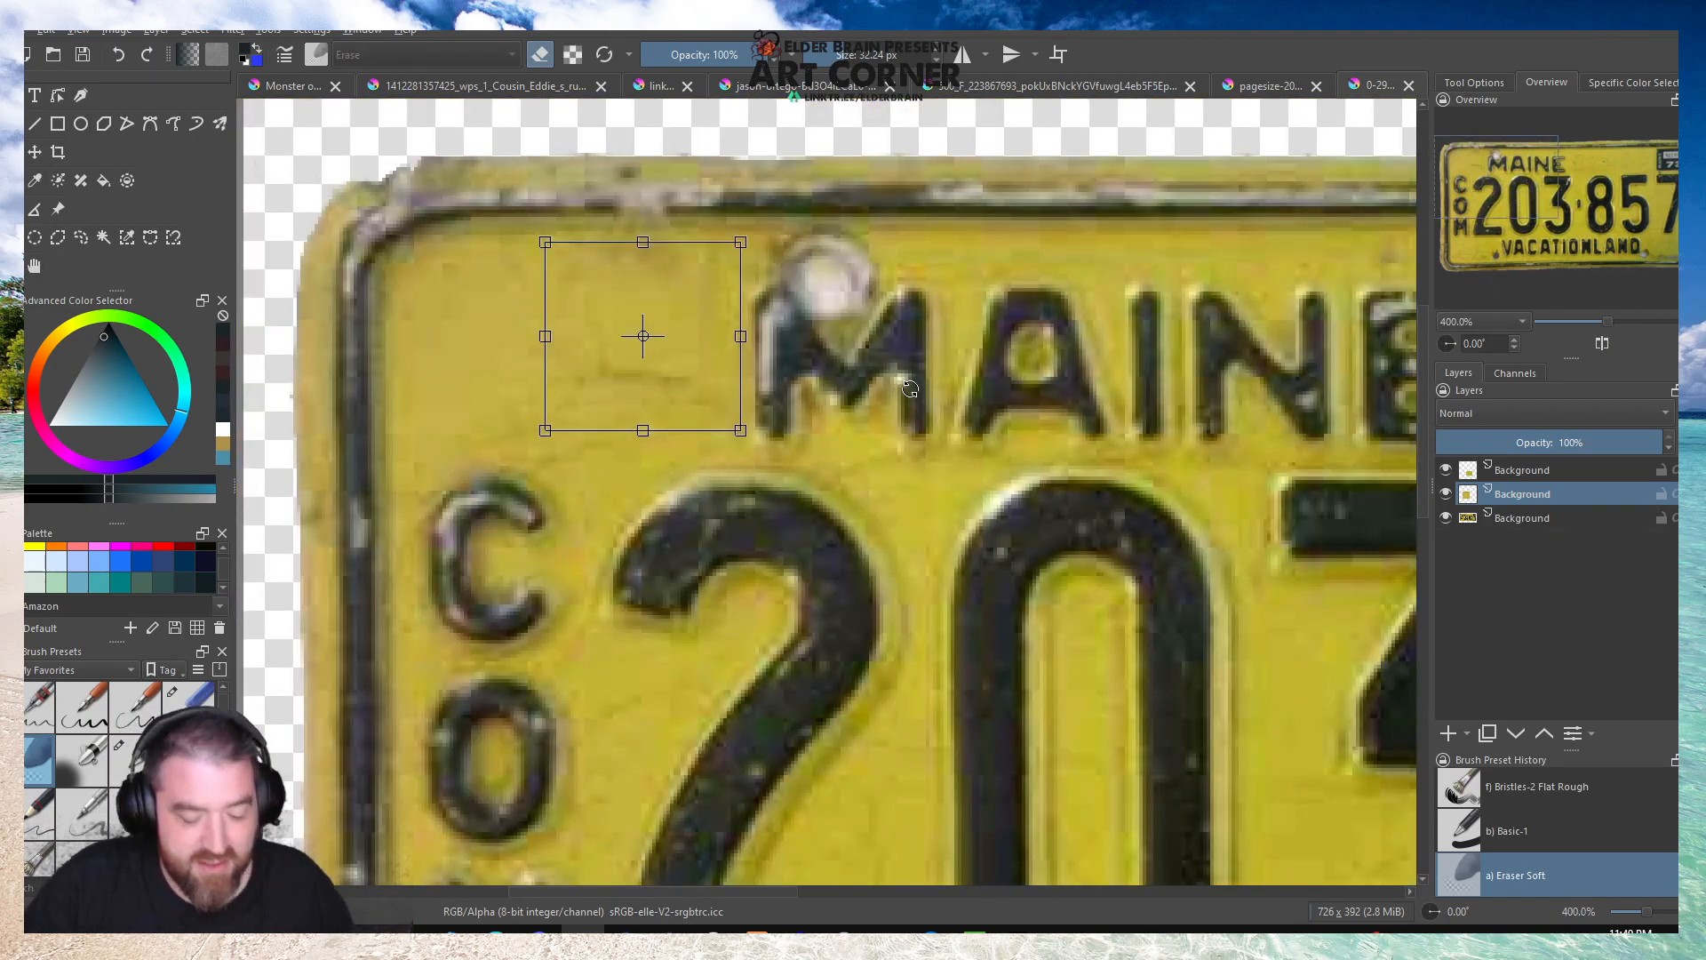
left_click_drag(664, 332, 793, 274)
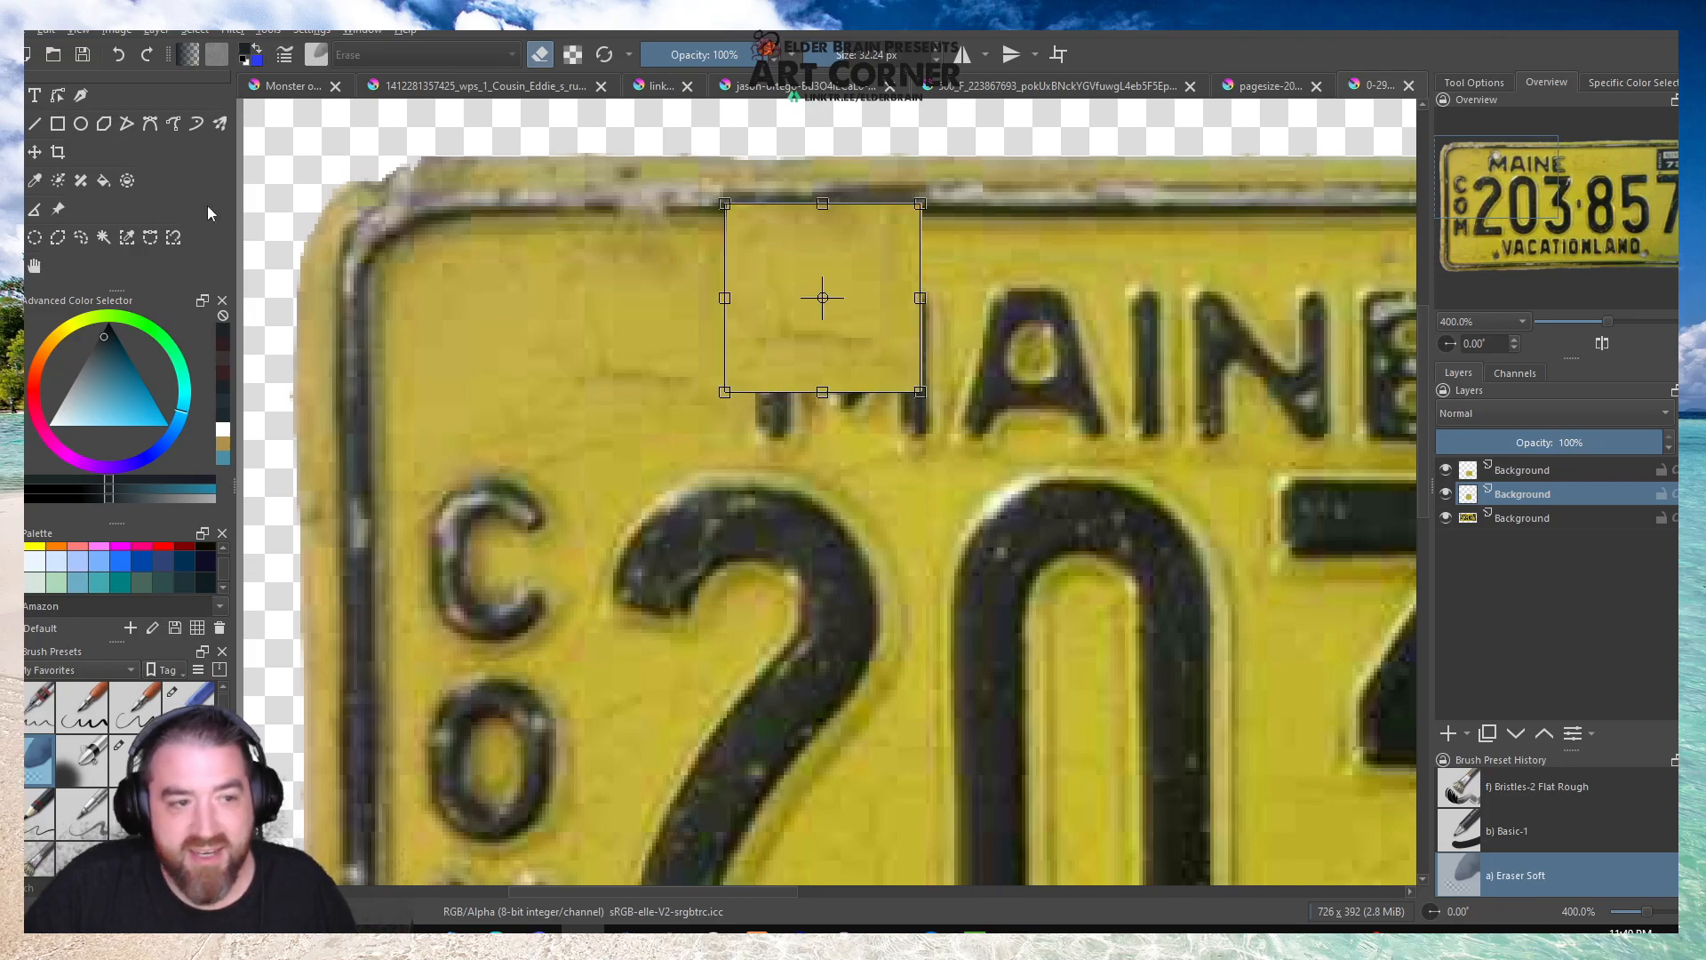
key("Return")
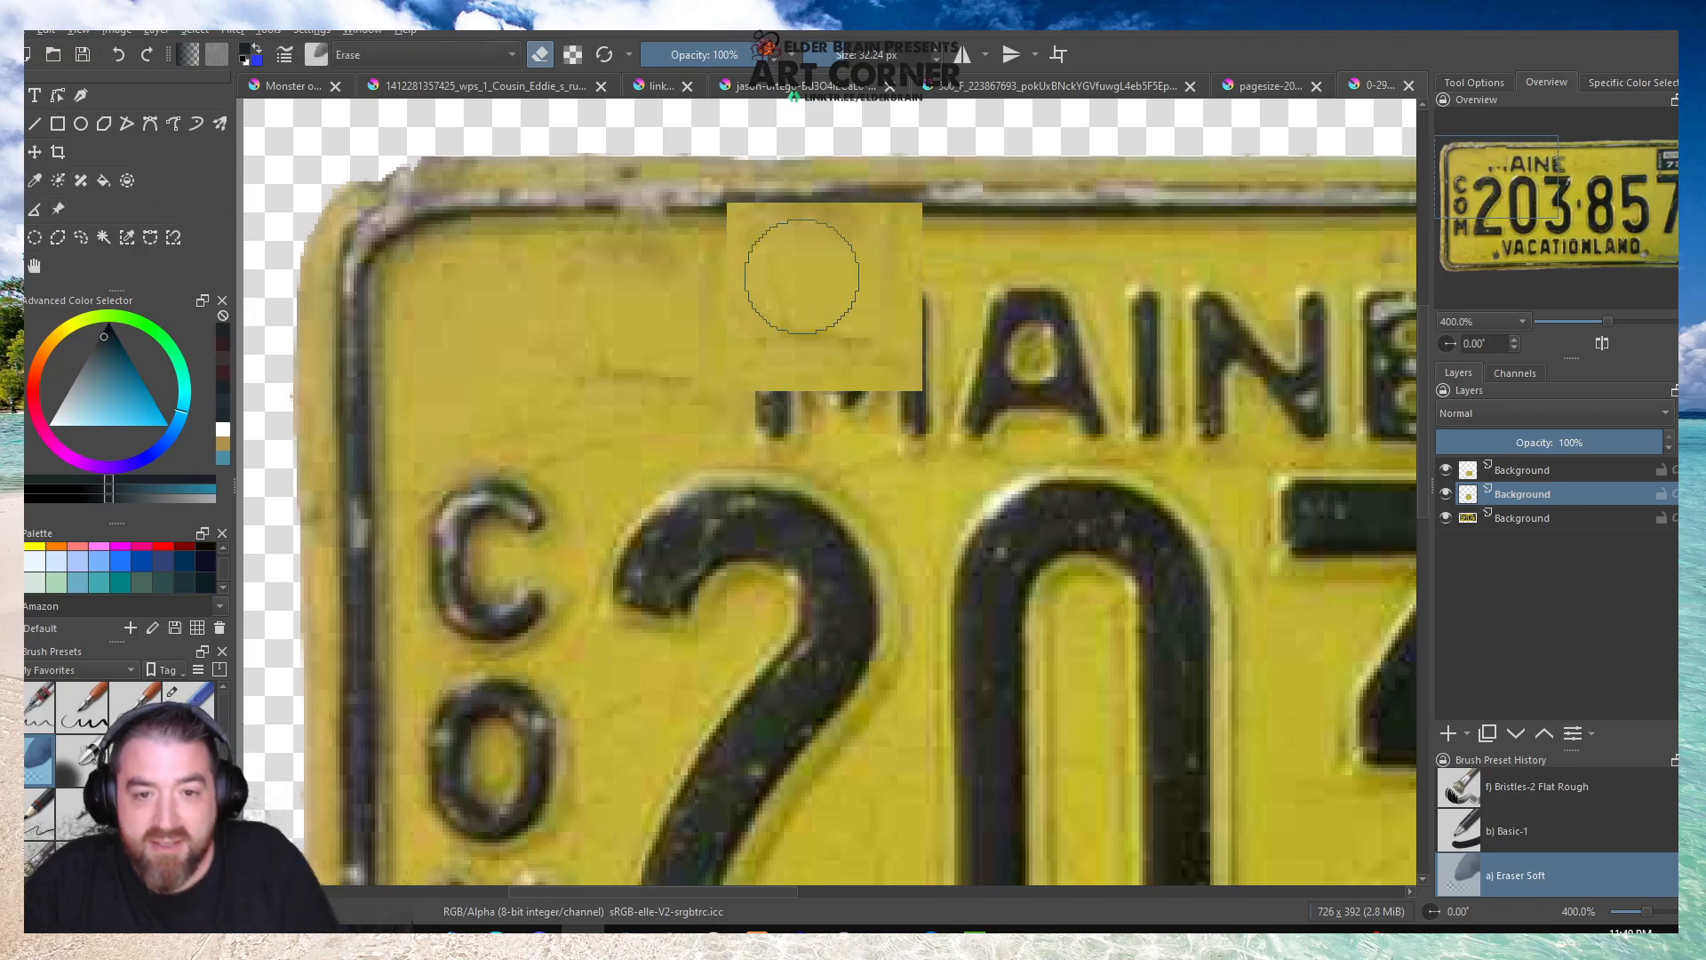
mouse_move(837, 162)
left_mouse_down()
mouse_move(696, 174)
mouse_move(946, 193)
mouse_move(962, 458)
mouse_move(882, 415)
mouse_move(736, 407)
mouse_move(690, 348)
left_mouse_up()
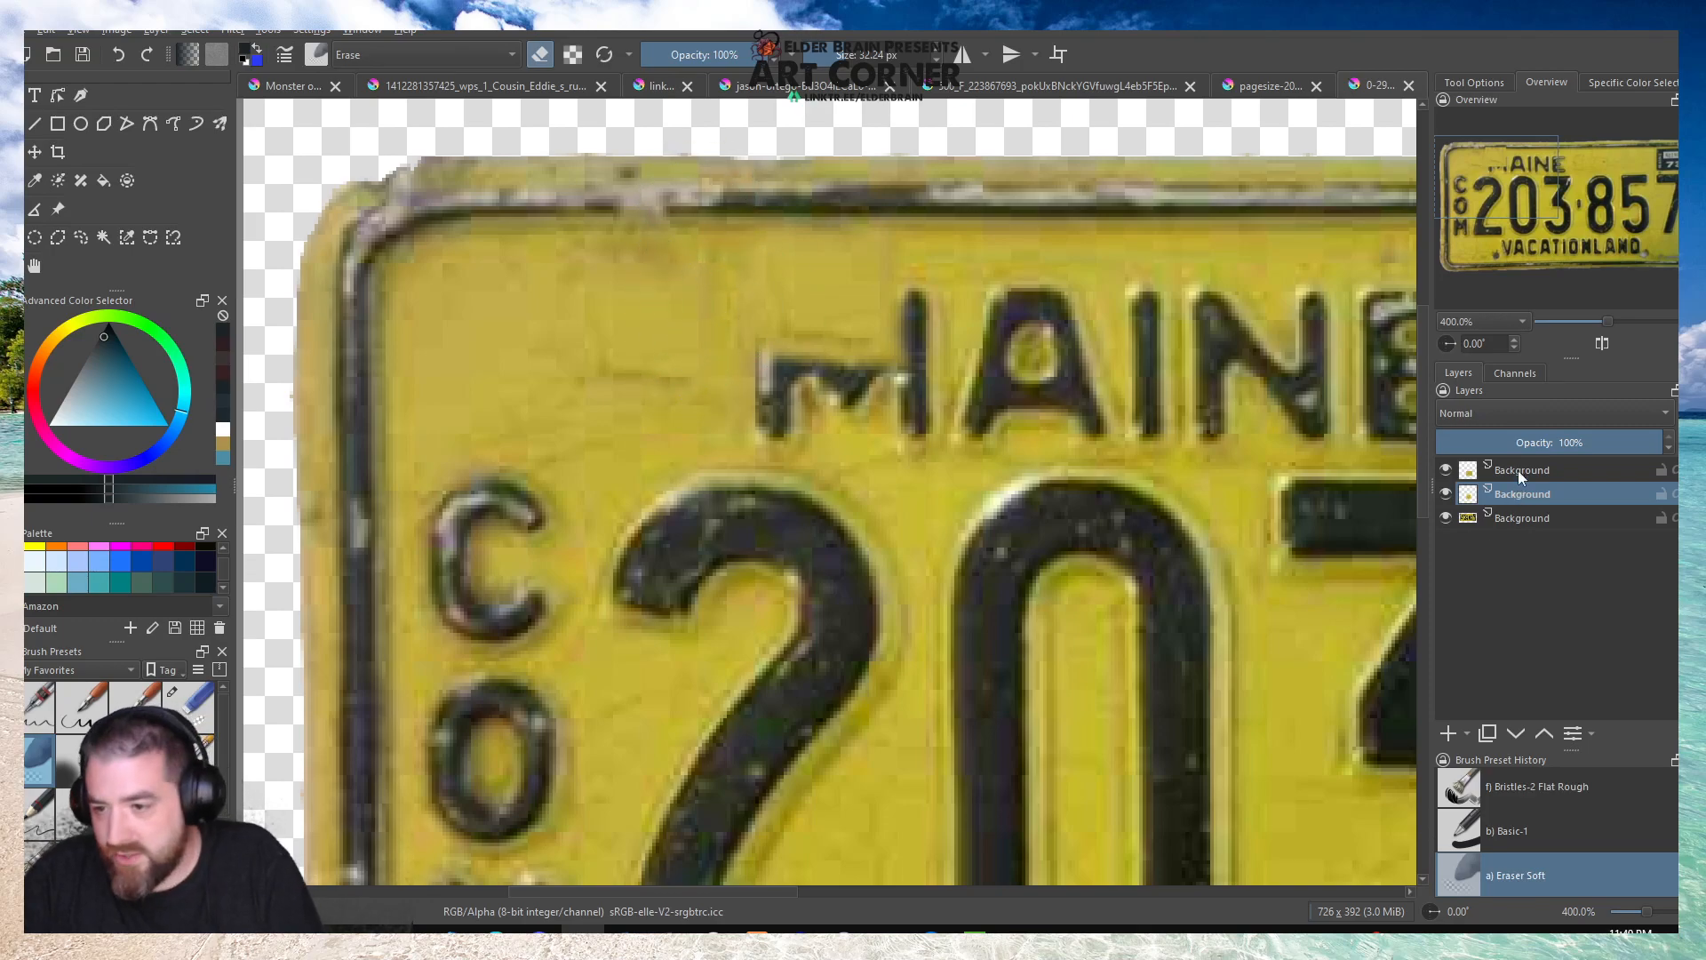
Lower the patch layer's opacity to 38%, erase the patch over the M's strokes with Eraser Small, and restore the opacity to 100%.
left_click_drag(1550, 442, 1521, 442)
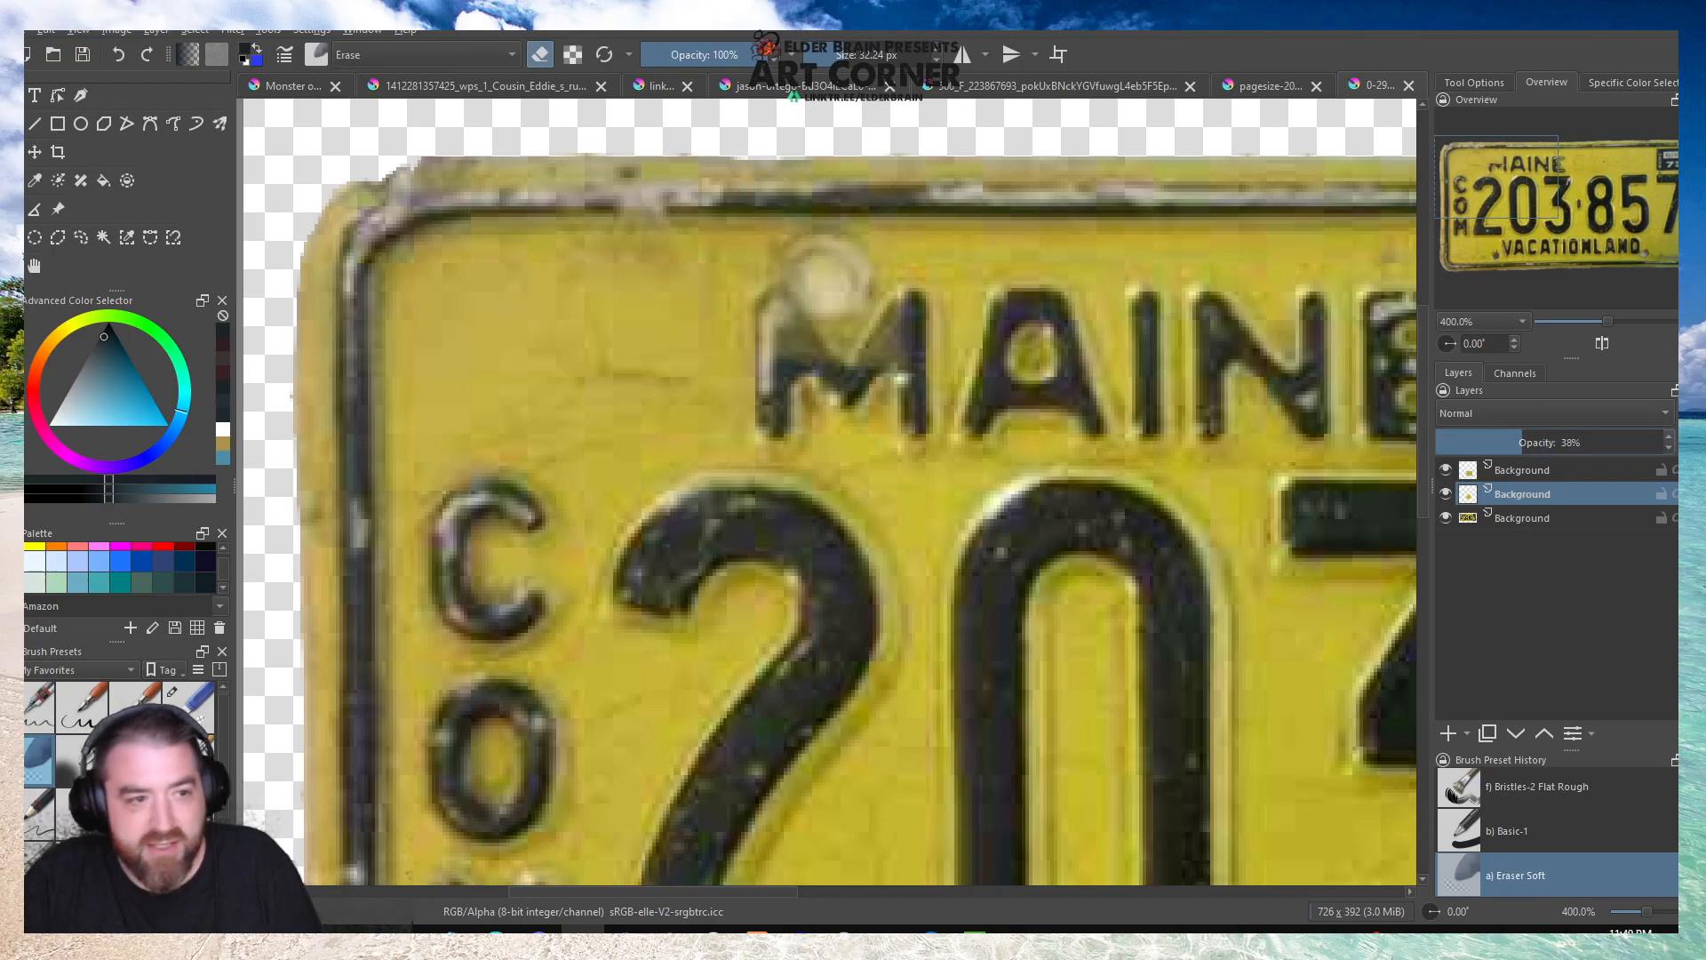
left_click(188, 708)
scroll(788, 315, "up", 3)
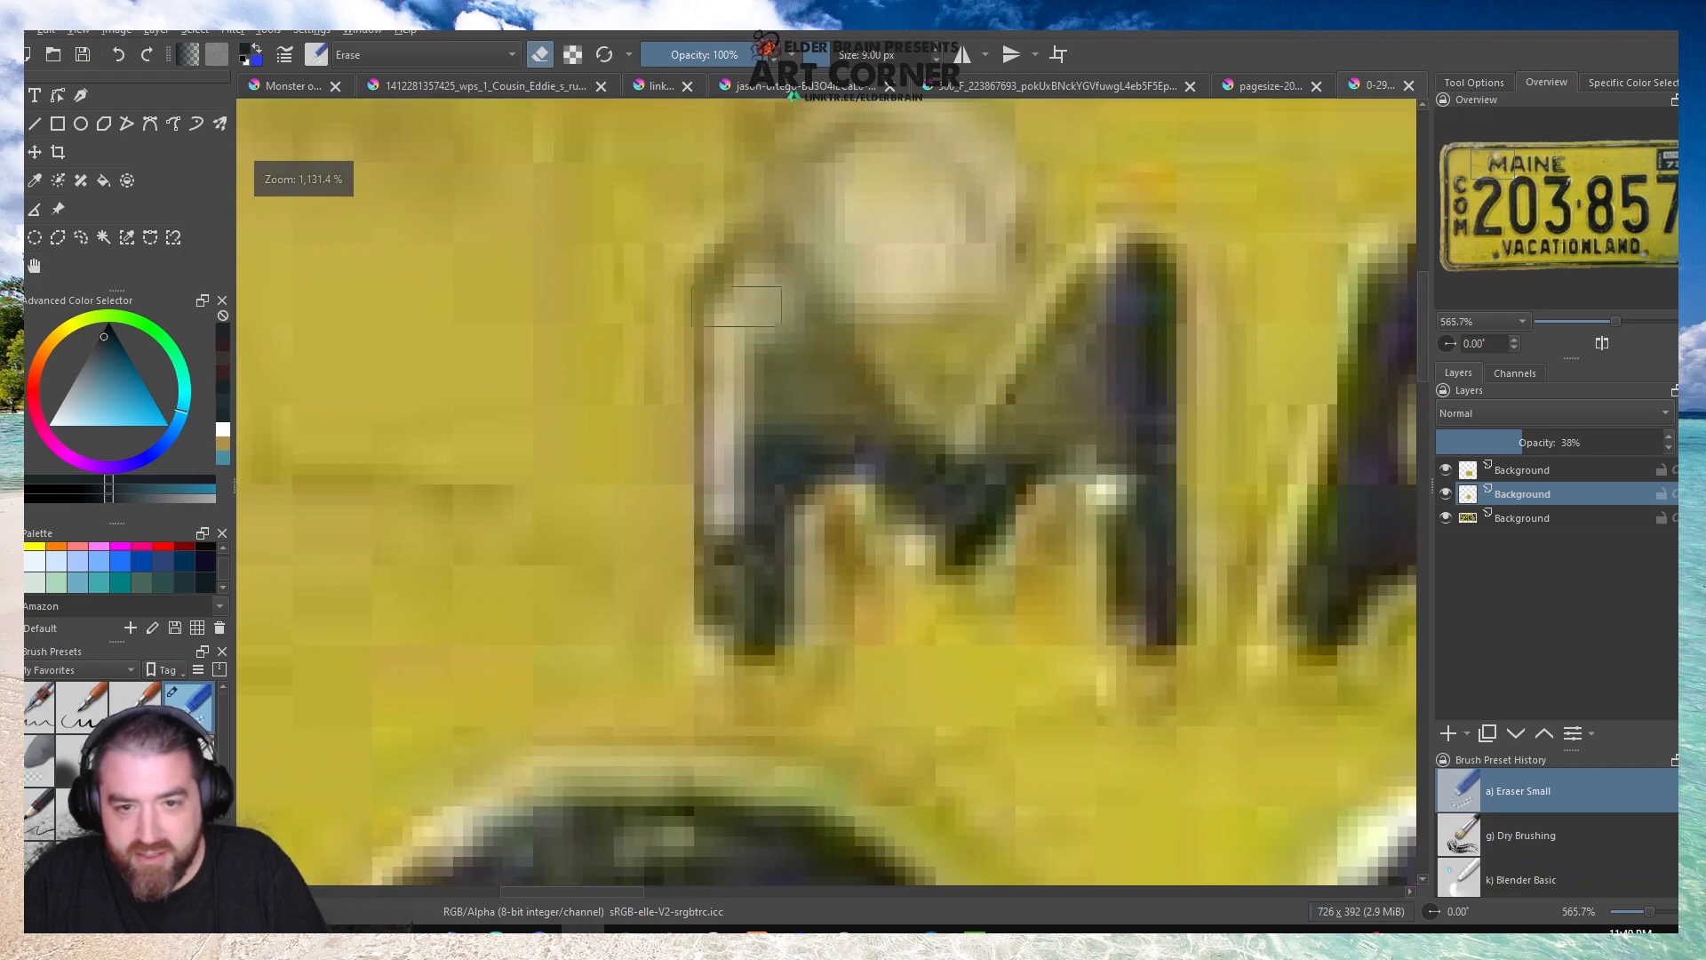
mouse_move(726, 238)
left_mouse_down()
mouse_move(934, 508)
mouse_move(829, 408)
mouse_move(773, 316)
mouse_move(780, 439)
mouse_move(757, 348)
mouse_move(766, 267)
mouse_move(738, 320)
mouse_move(740, 394)
left_mouse_up()
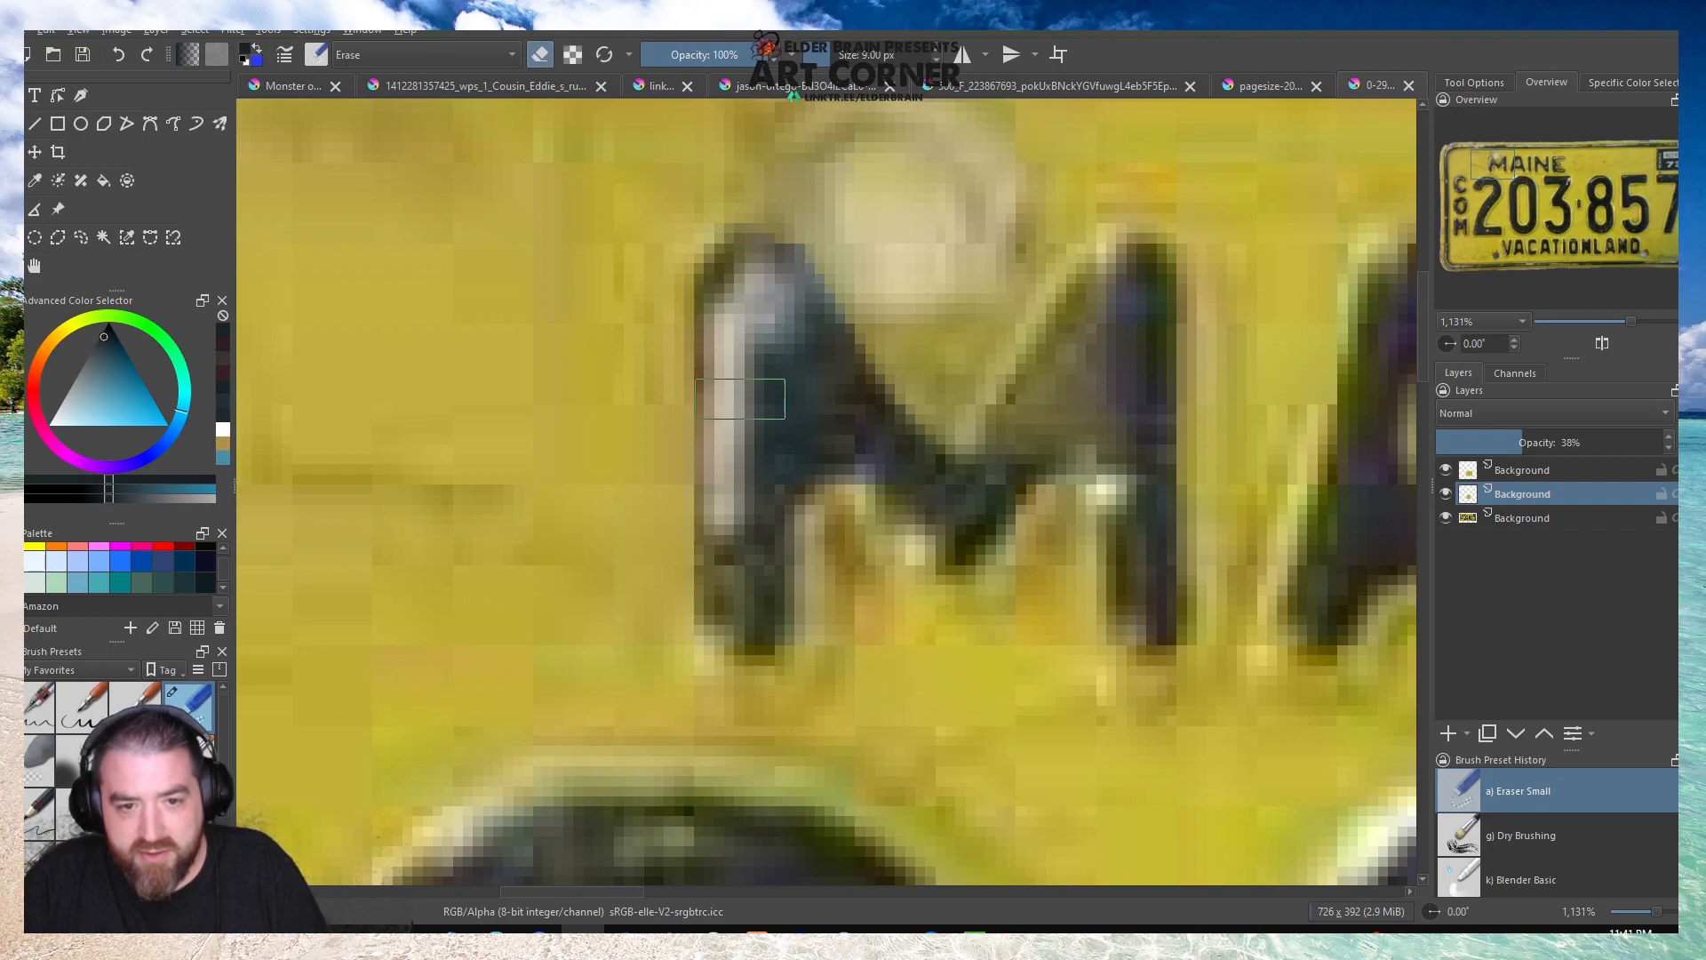
mouse_move(1106, 309)
left_mouse_down()
mouse_move(999, 508)
mouse_move(1073, 444)
mouse_move(1073, 482)
mouse_move(1090, 485)
mouse_move(1009, 503)
mouse_move(1077, 368)
mouse_move(1044, 419)
left_mouse_up()
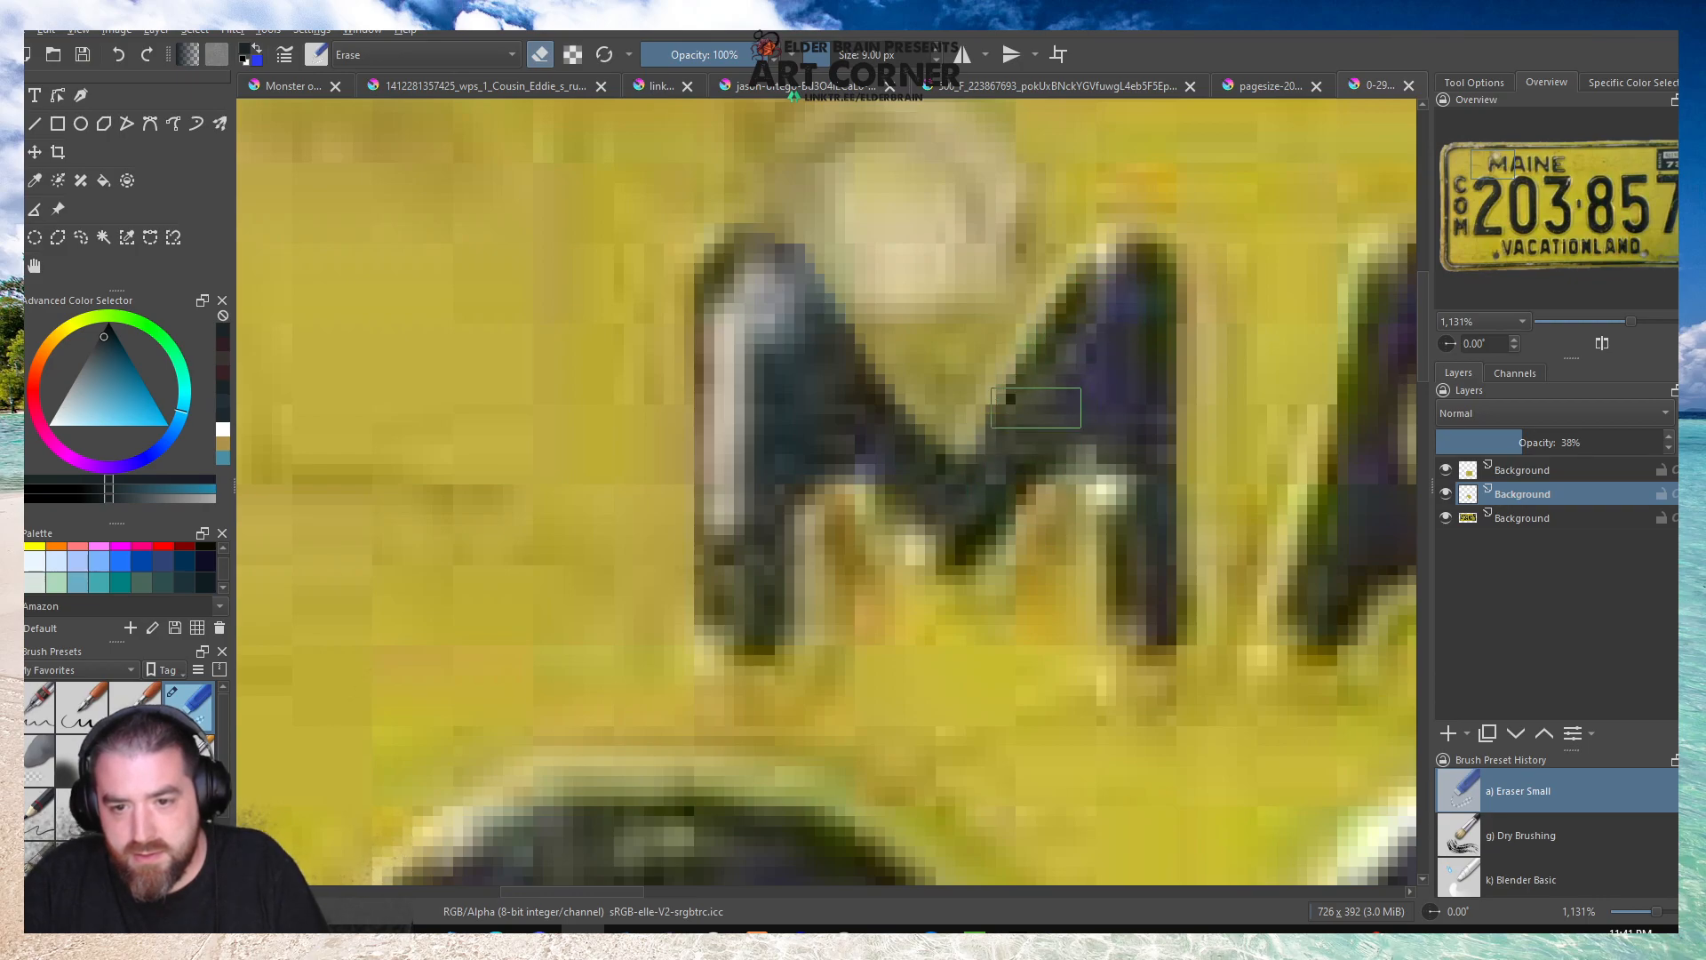
left_click_drag(1510, 434, 1671, 437)
scroll(855, 544, "down", 4)
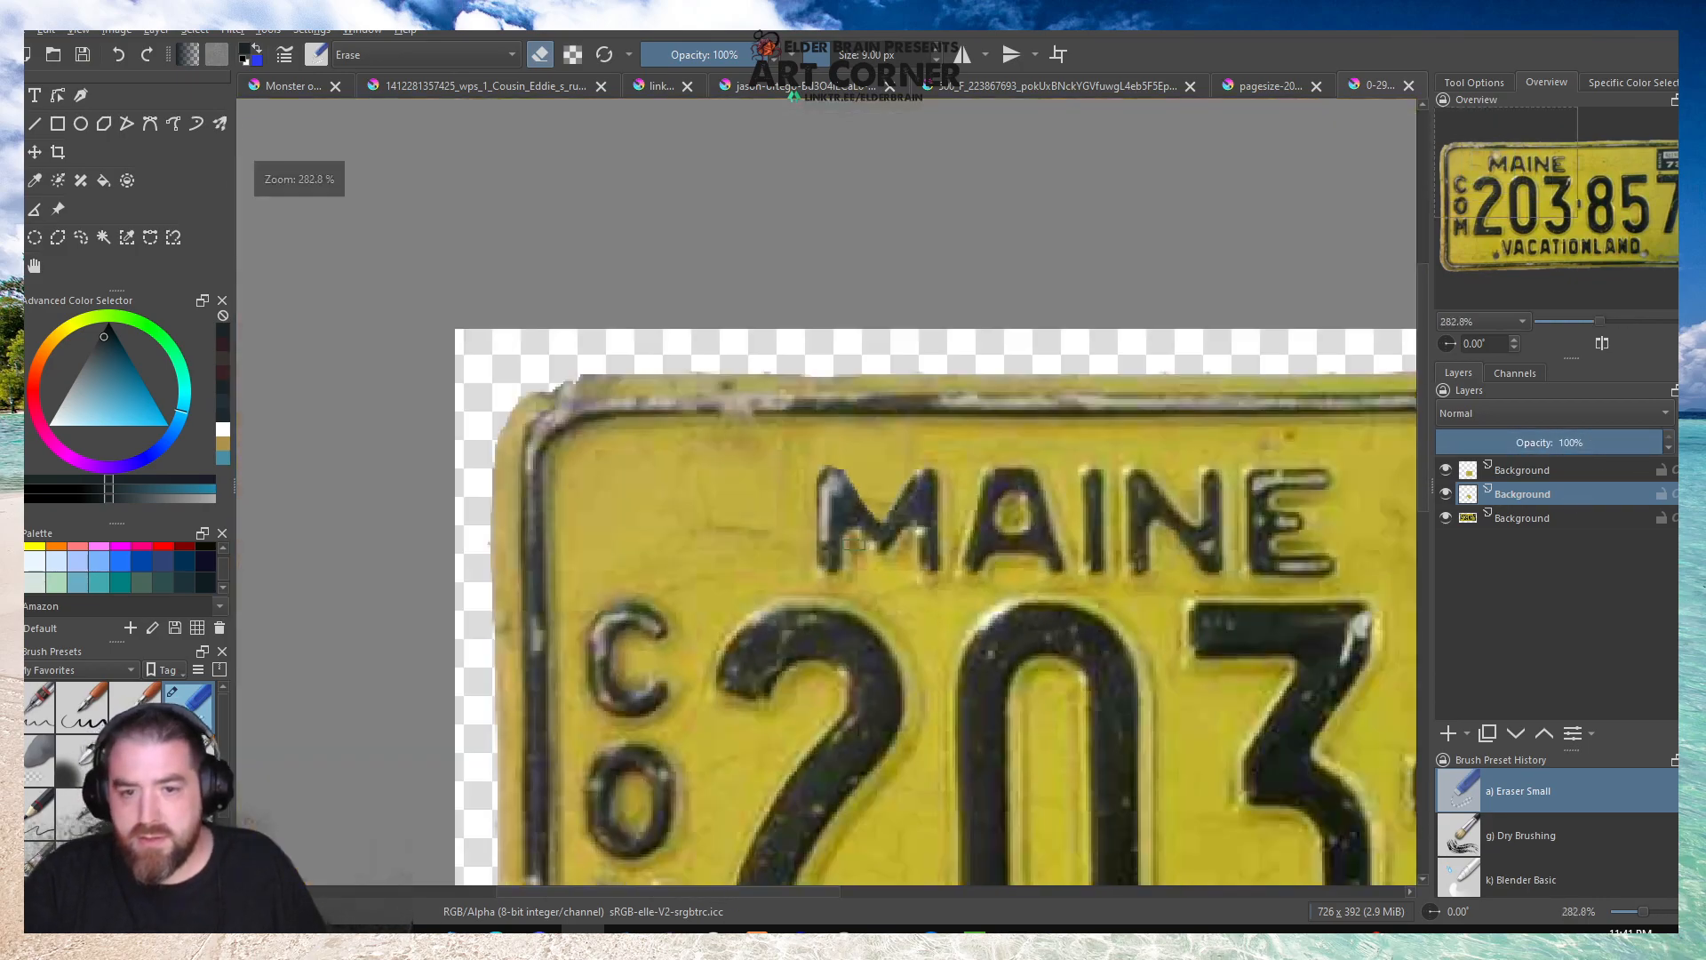
Refine the patch's edge along the inner V of the M in MAINE with Eraser Small.
scroll(869, 544, "up", 3)
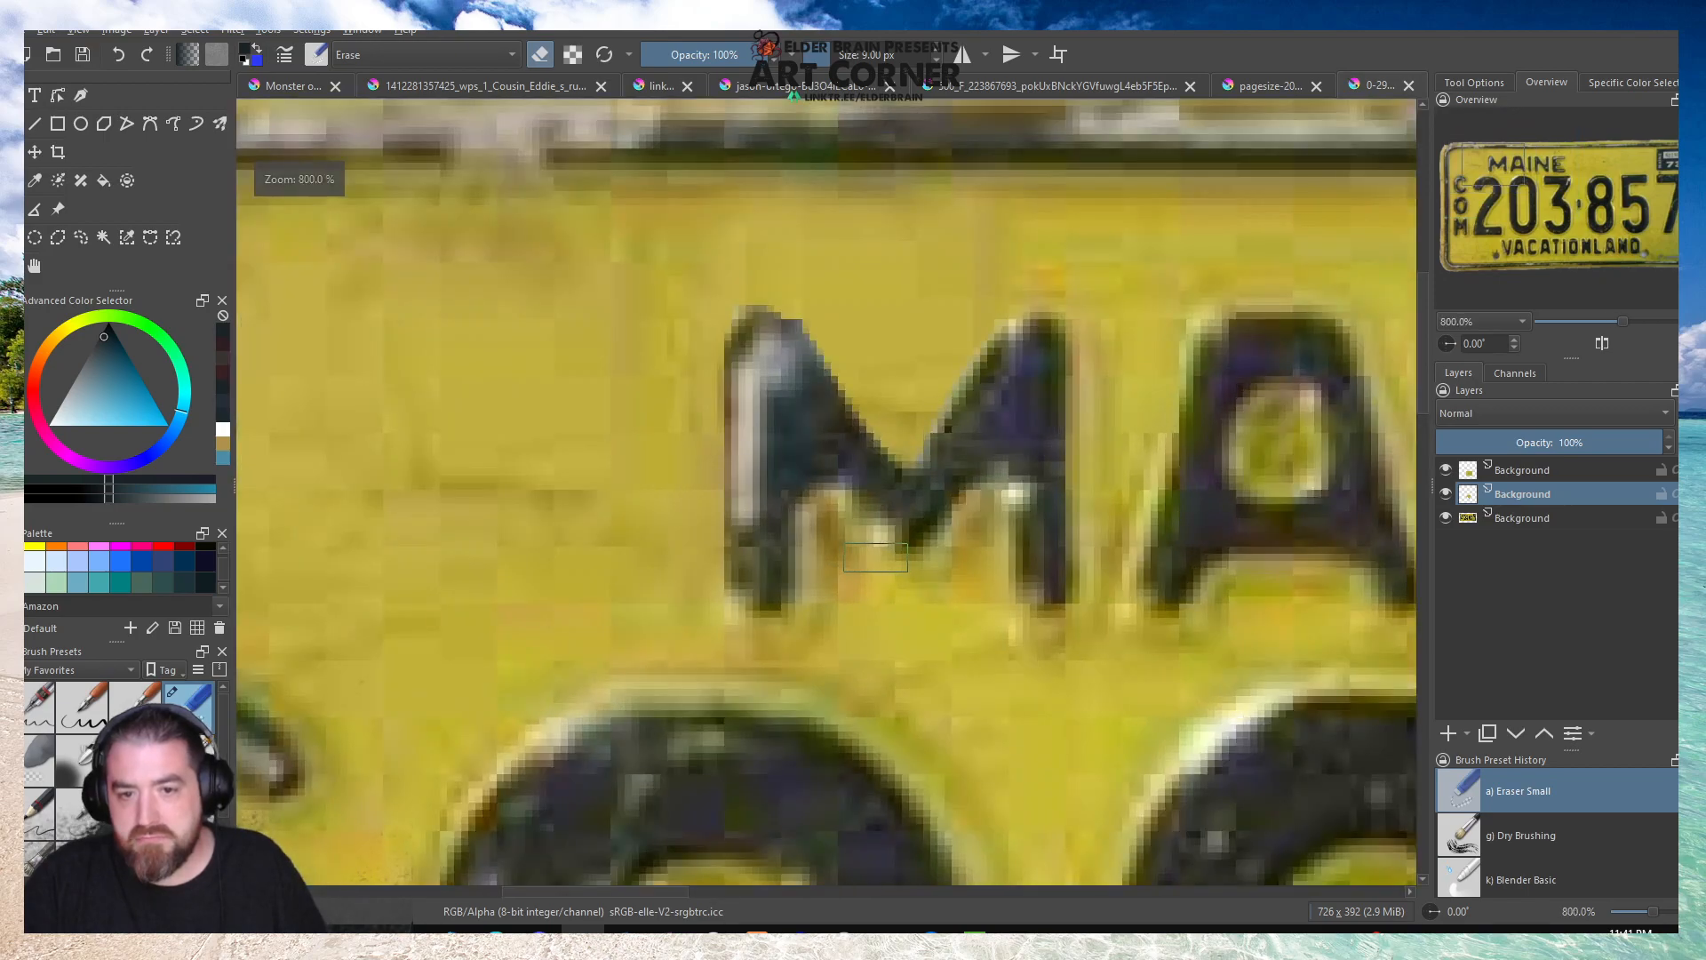
scroll(875, 557, "down", 6)
scroll(825, 457, "up", 5)
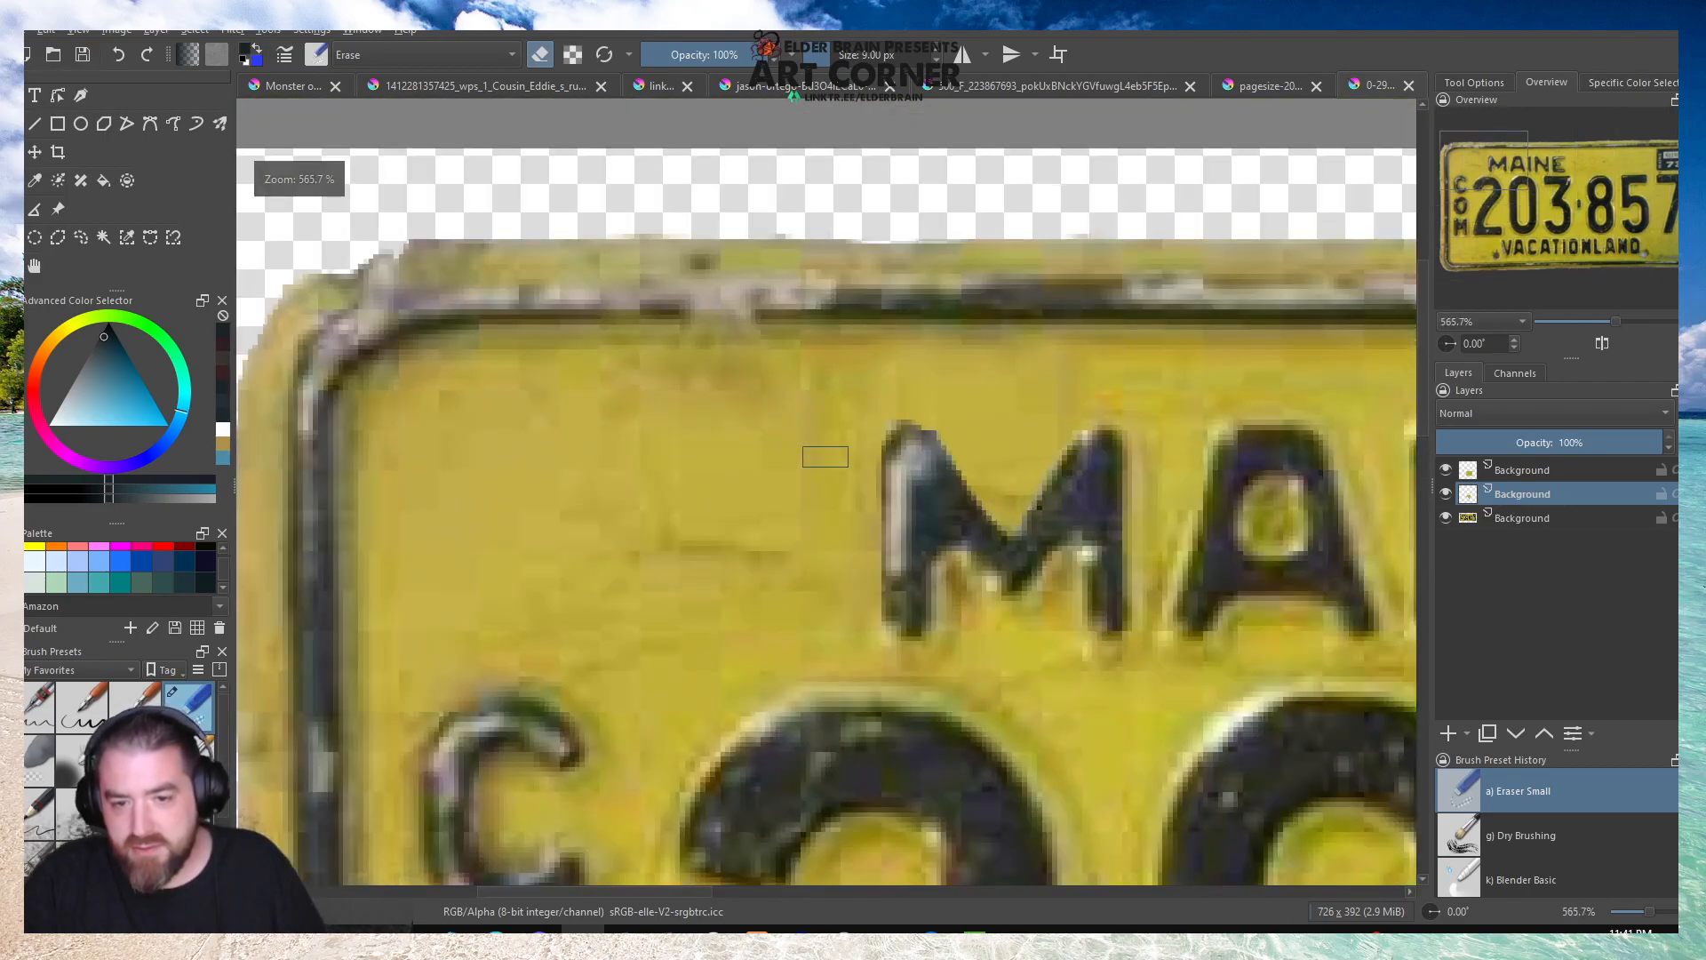
scroll(924, 542, "up", 2)
mouse_move(978, 541)
left_mouse_down()
mouse_move(1035, 626)
mouse_move(1137, 580)
left_mouse_up()
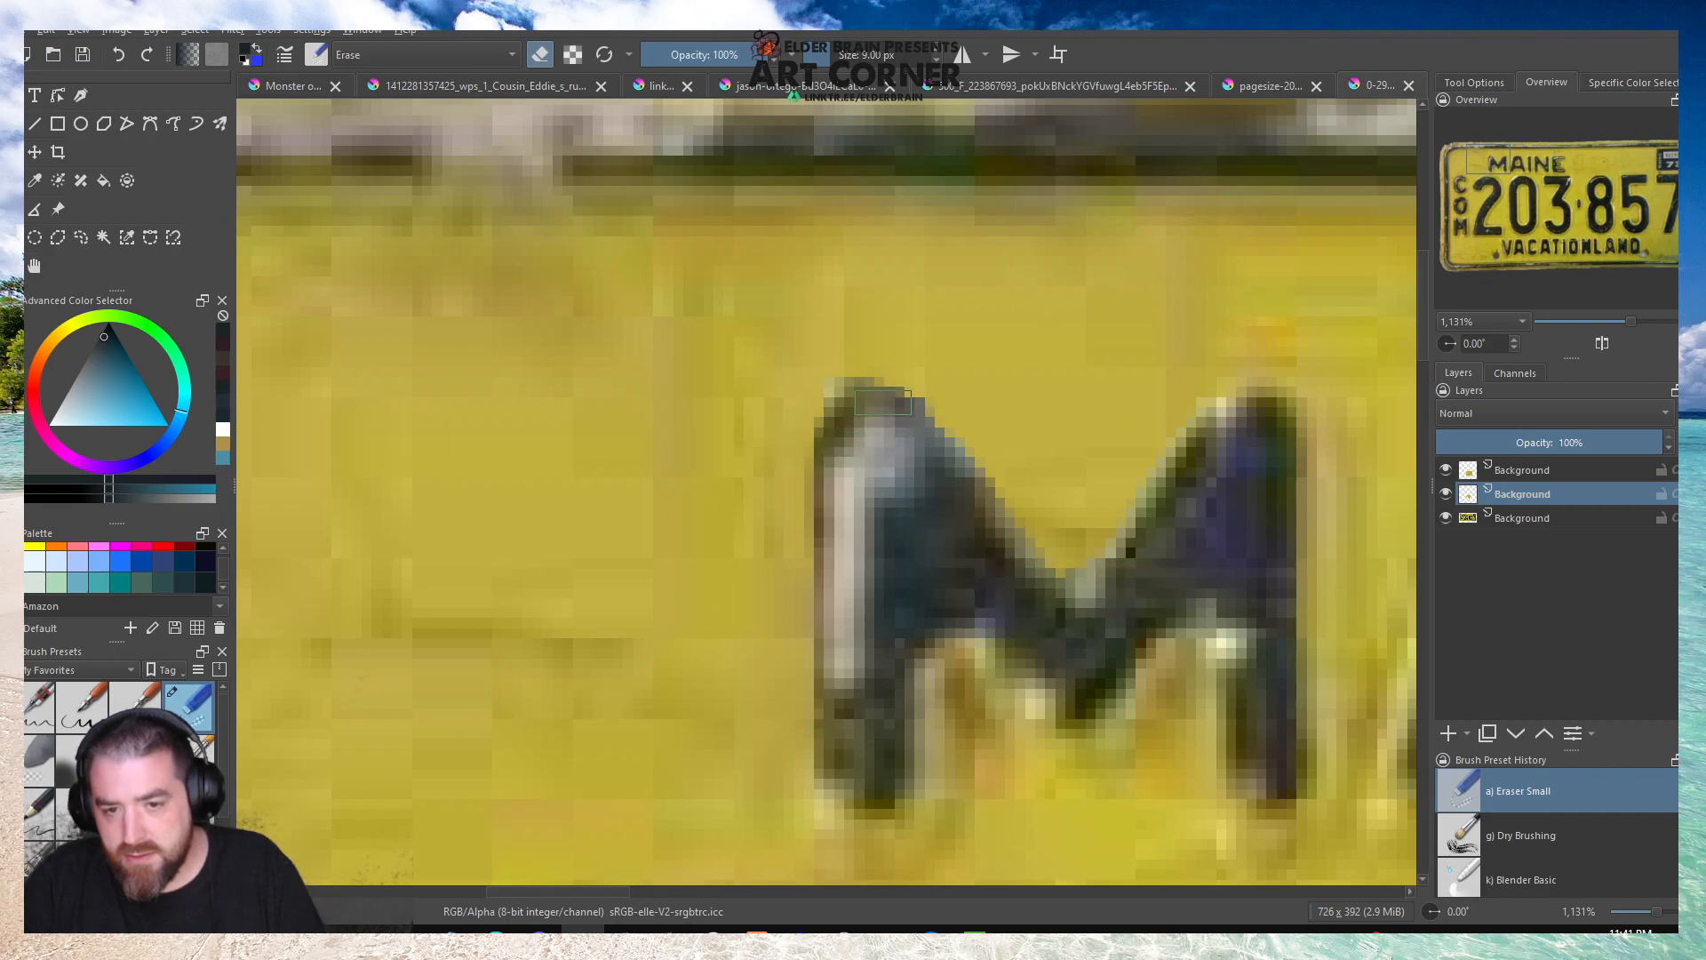
scroll(886, 400, "down", 8)
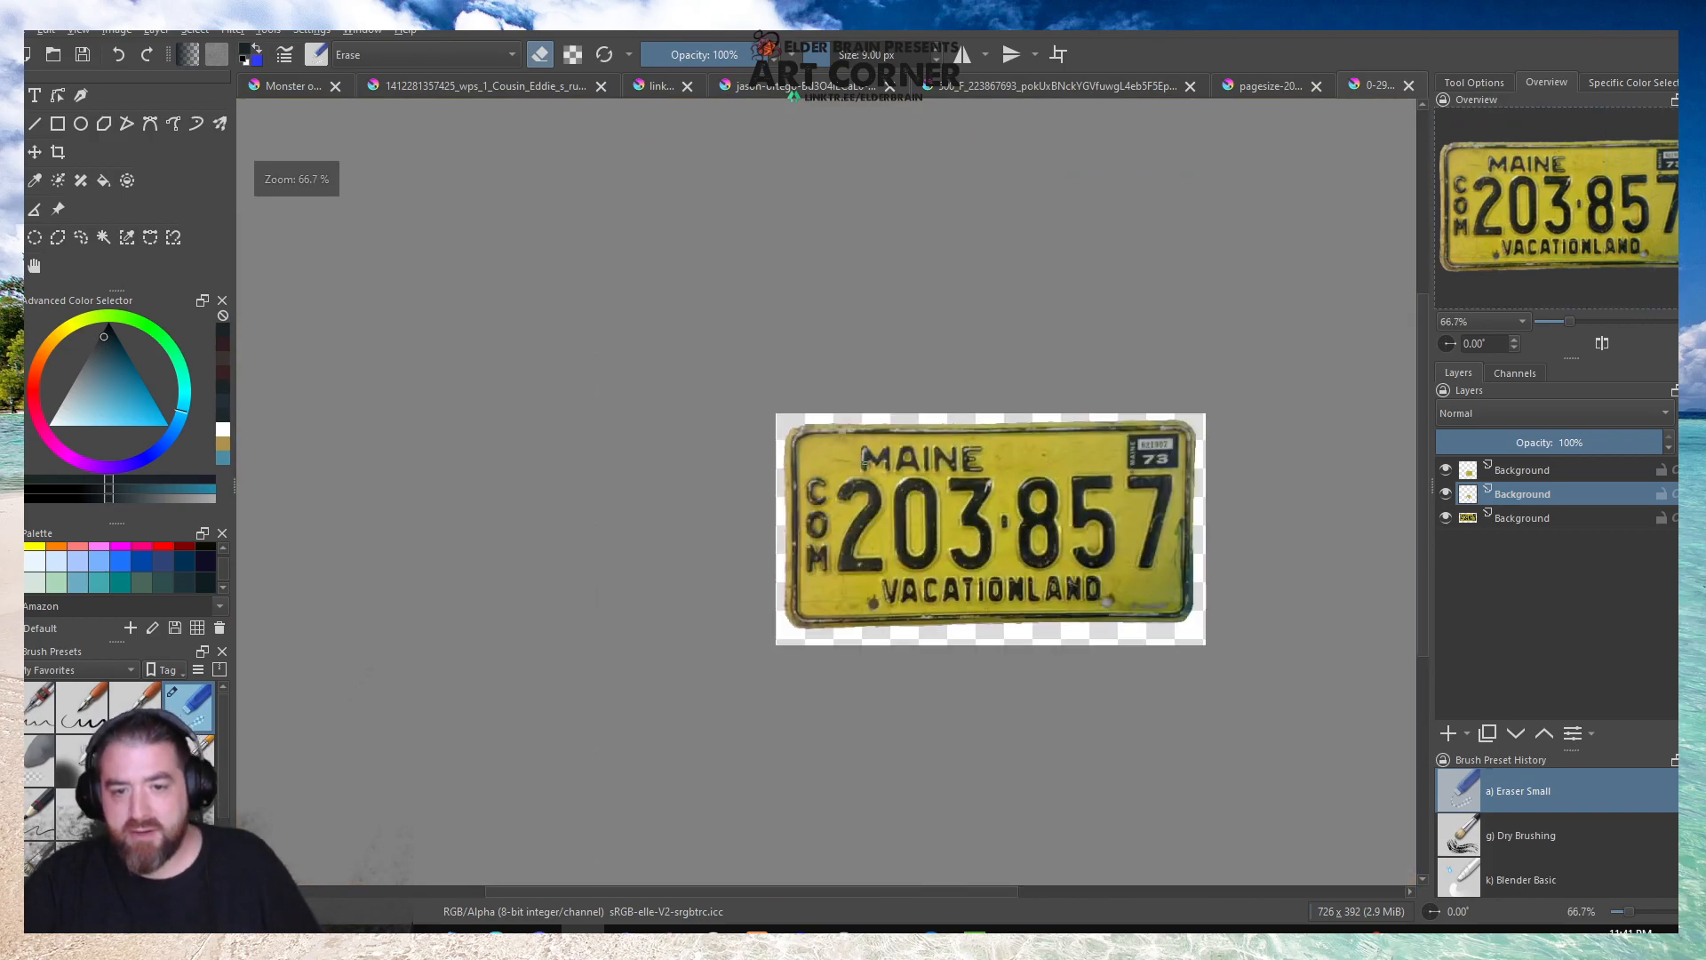
Copy a rectangular patch of plain yellow beside the lower-left bolt hole from the plate layer onto a new layer.
scroll(862, 631, "up", 6)
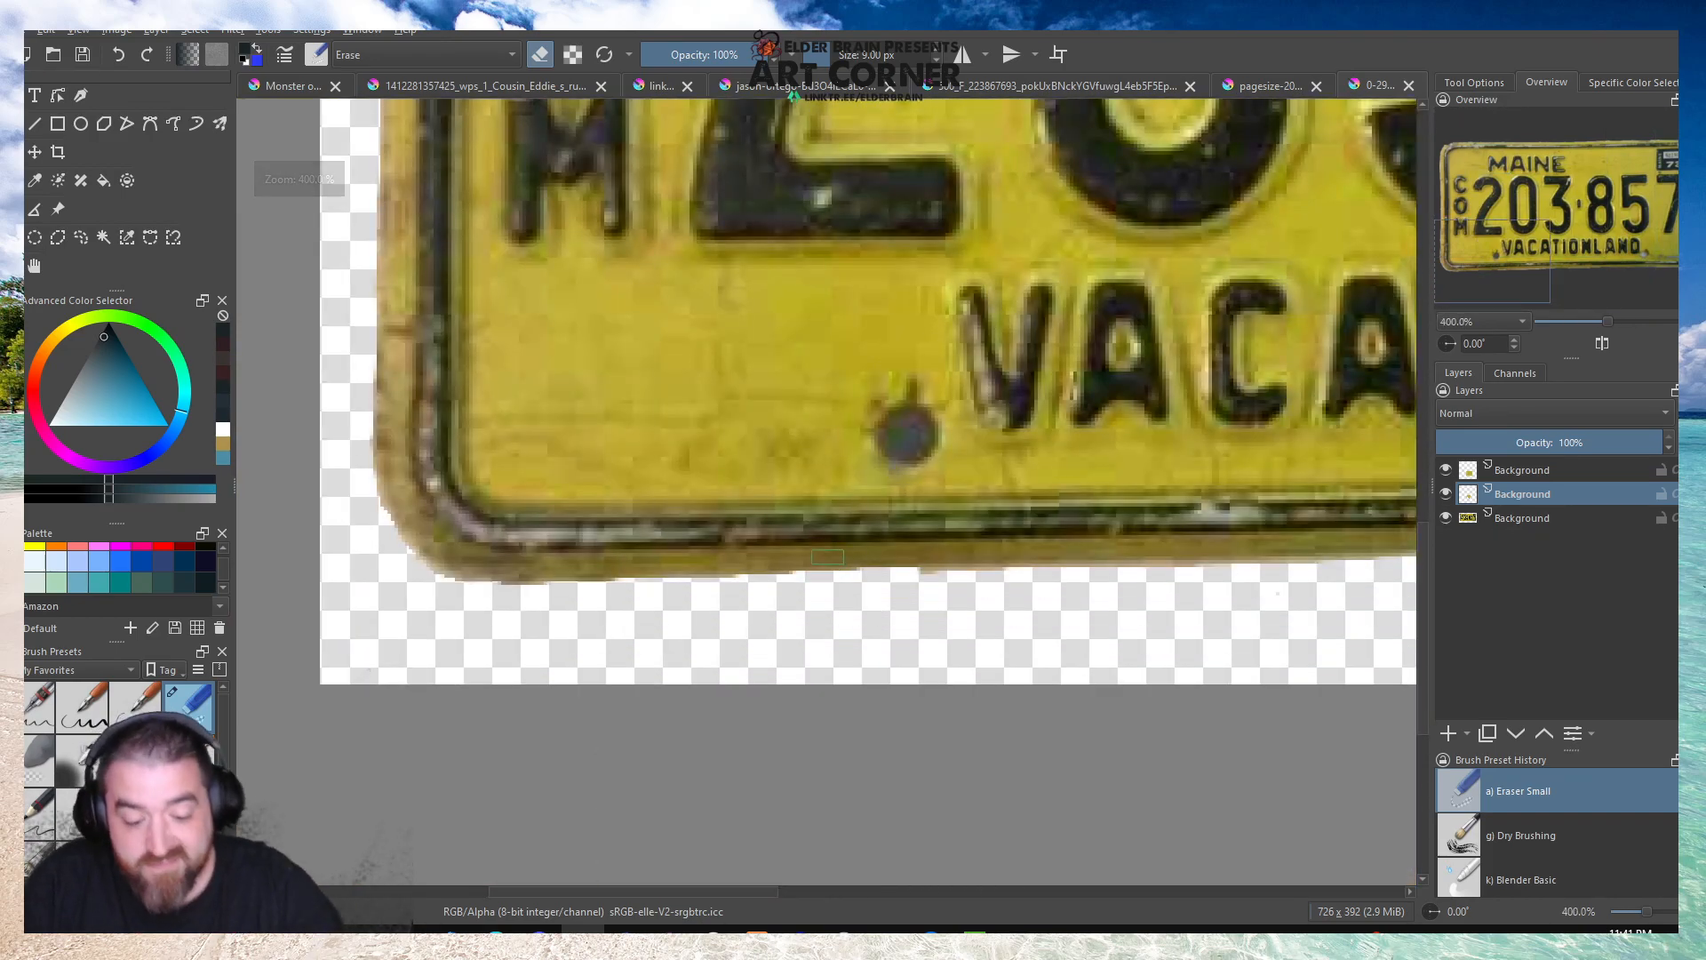
key("p")
key("m")
key("m")
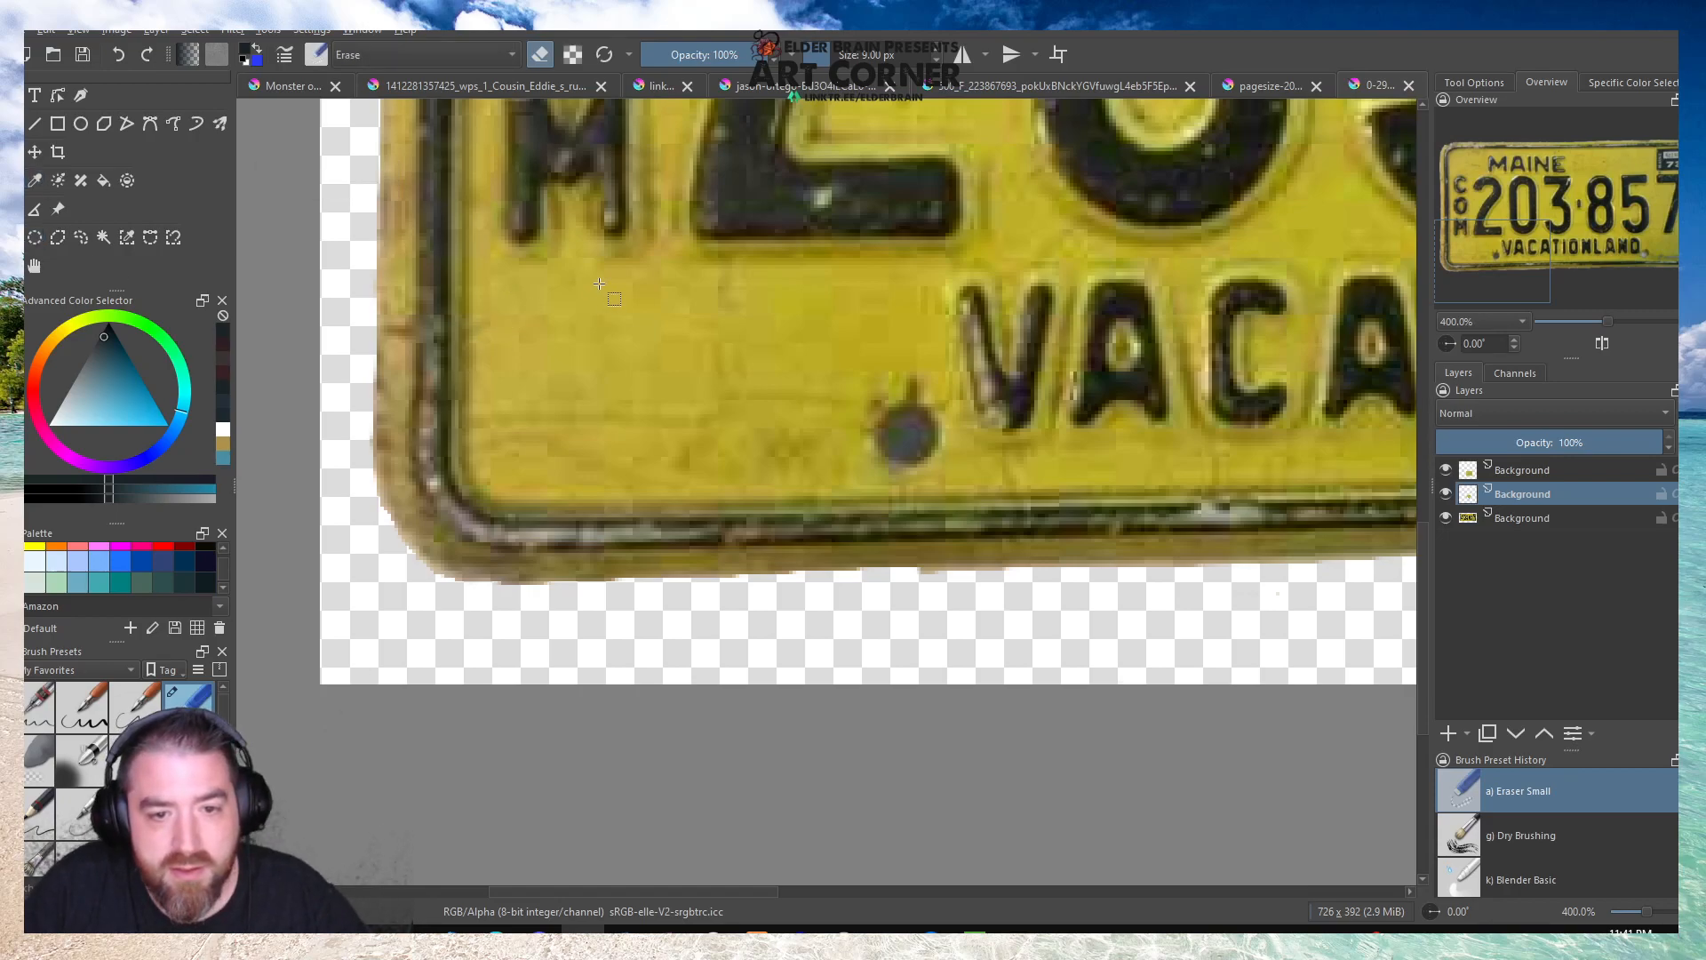
left_click_drag(599, 284, 845, 474)
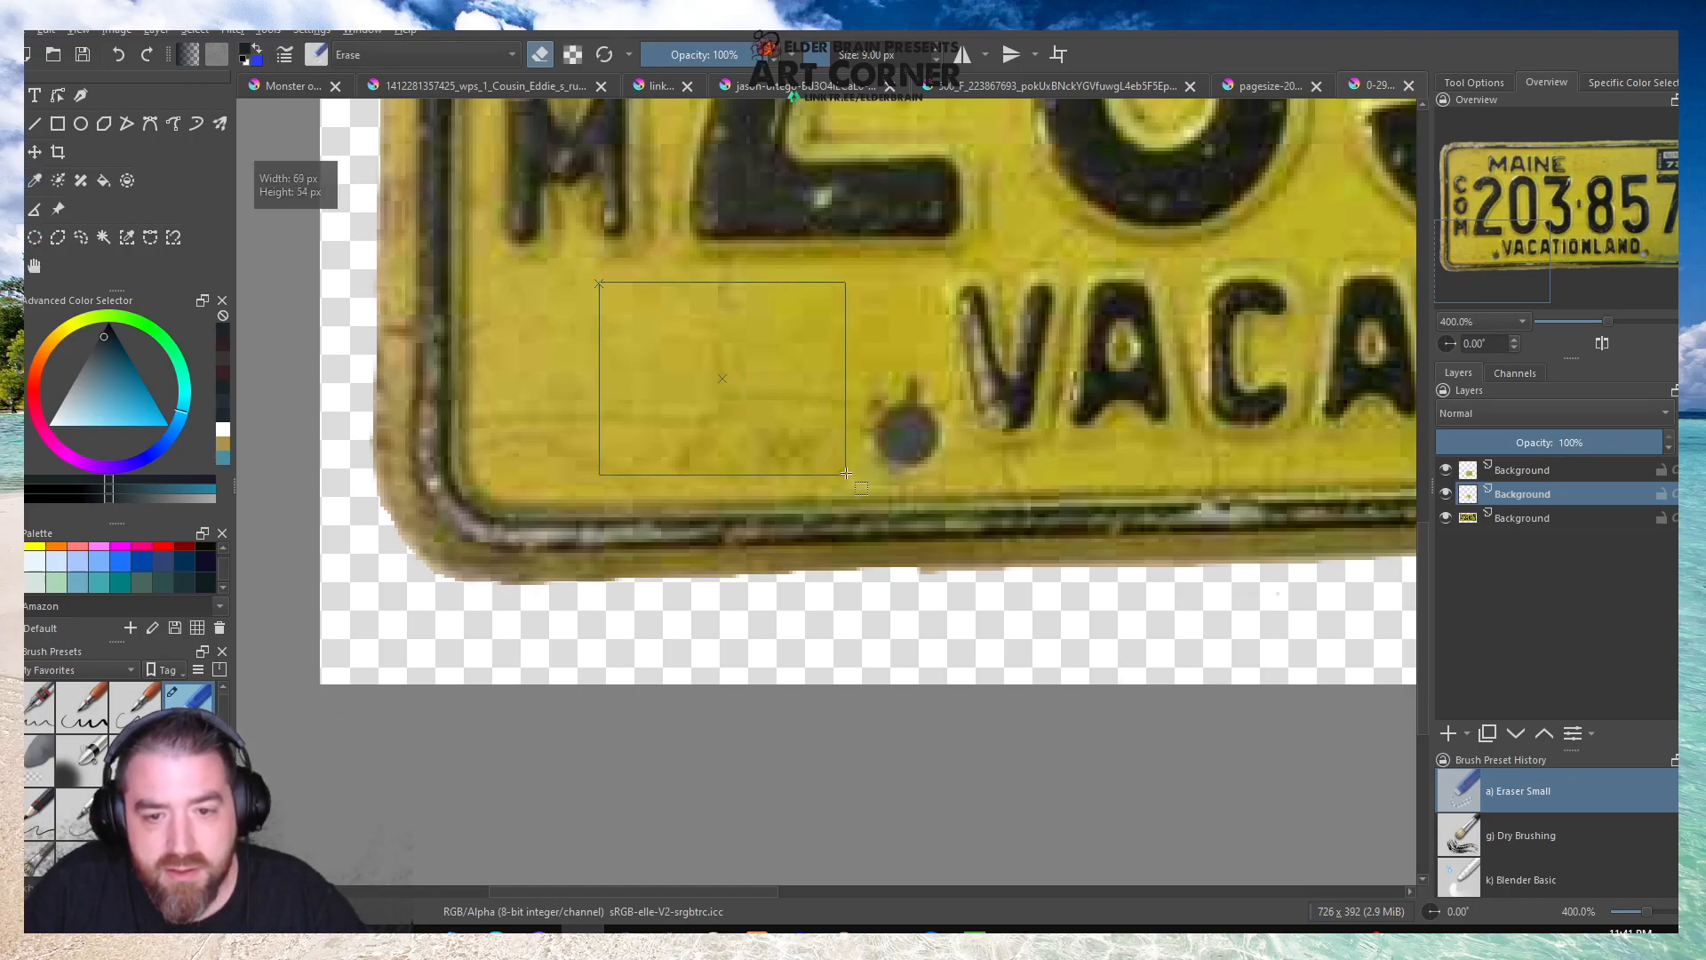
left_click(1526, 520)
key("ctrl+c")
key("ctrl+v")
Move the copied yellow patch over the bolt hole beside the V of VACATIONLAND and blend its edges with Eraser Soft.
key("ctrl+t")
left_click_drag(656, 321, 767, 331)
left_click(33, 152)
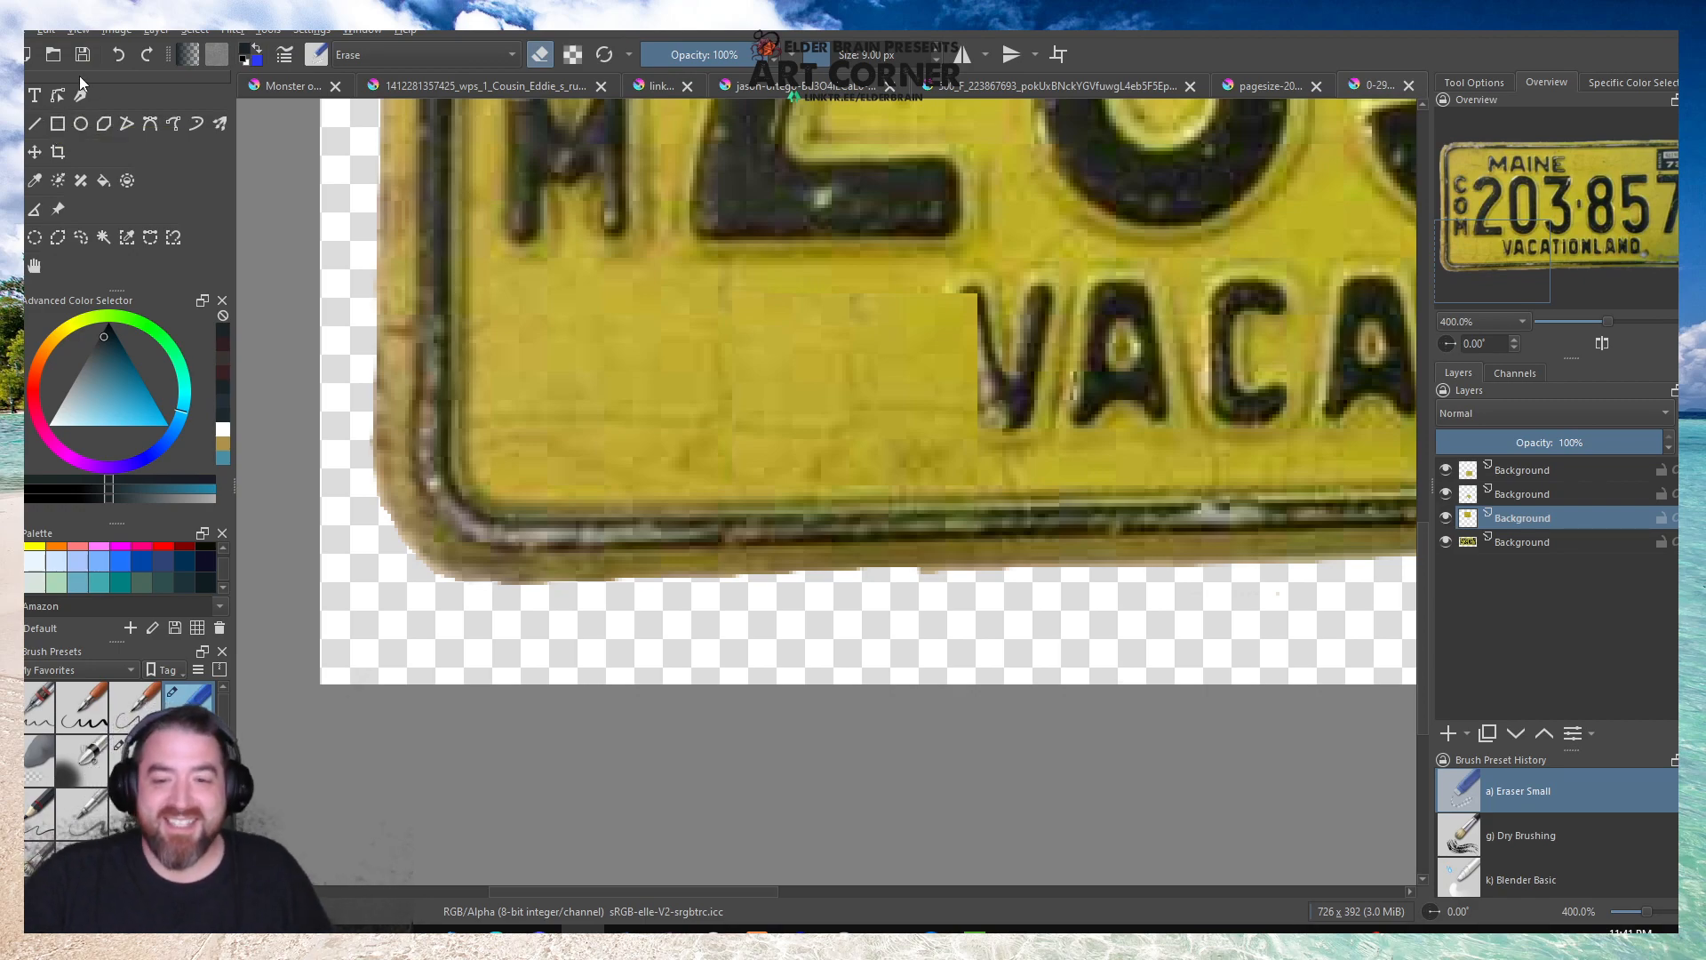
left_click(35, 759)
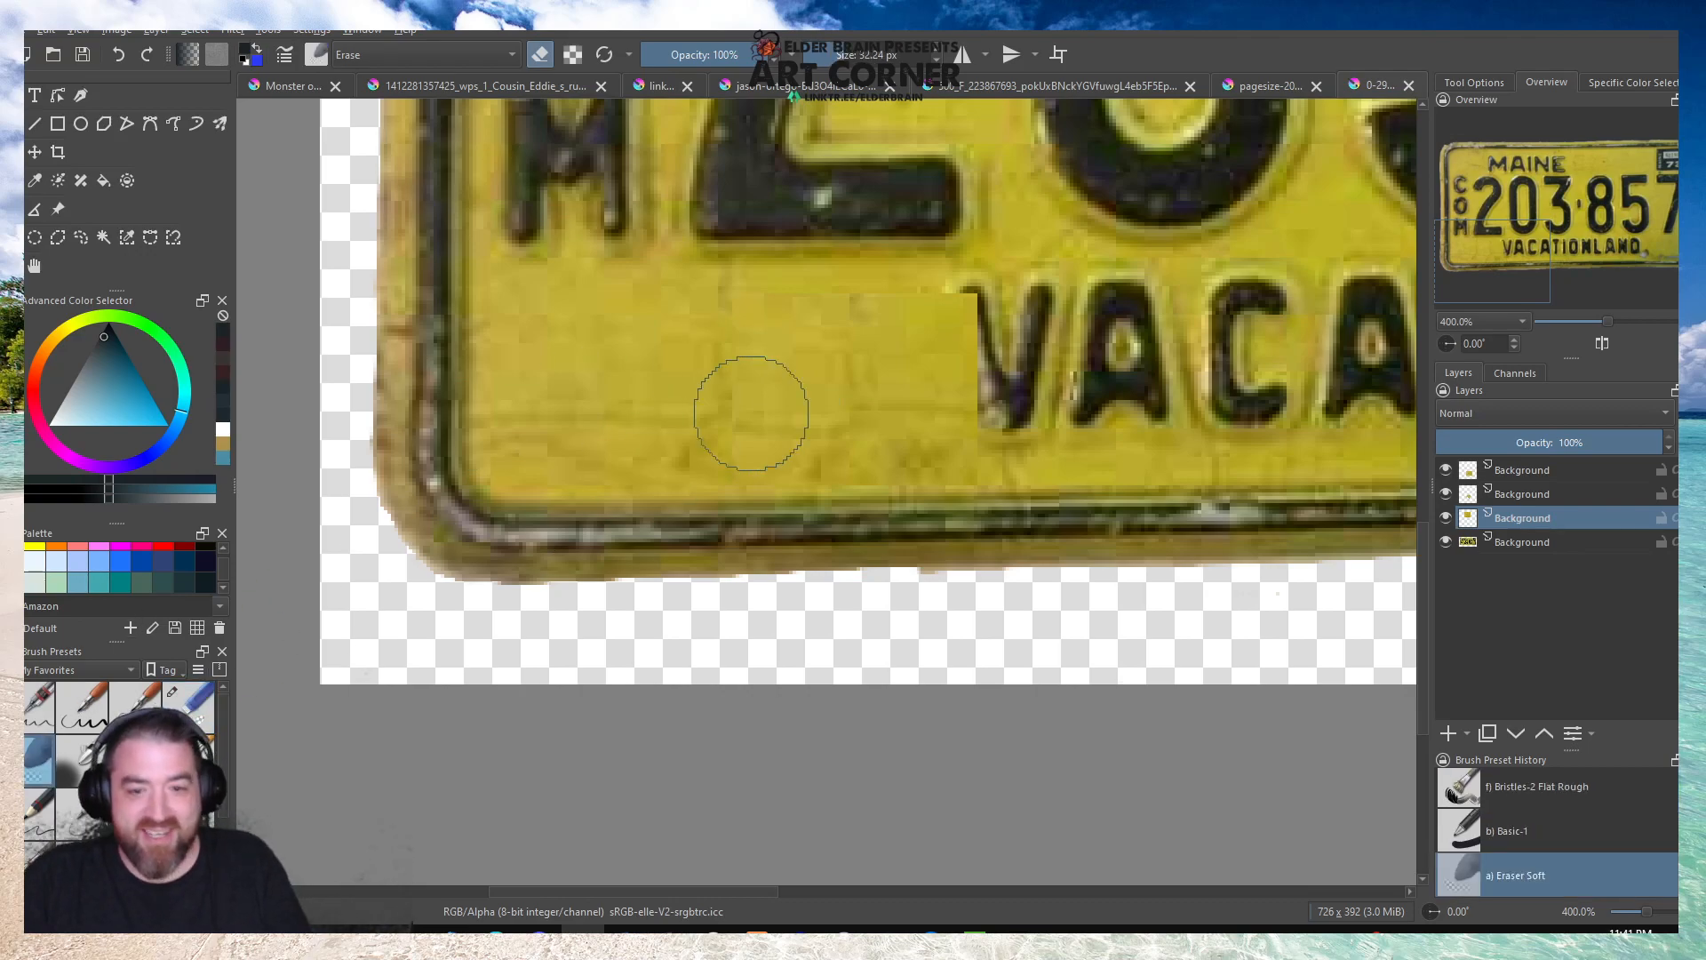
key("alt+z")
left_click(1670, 36)
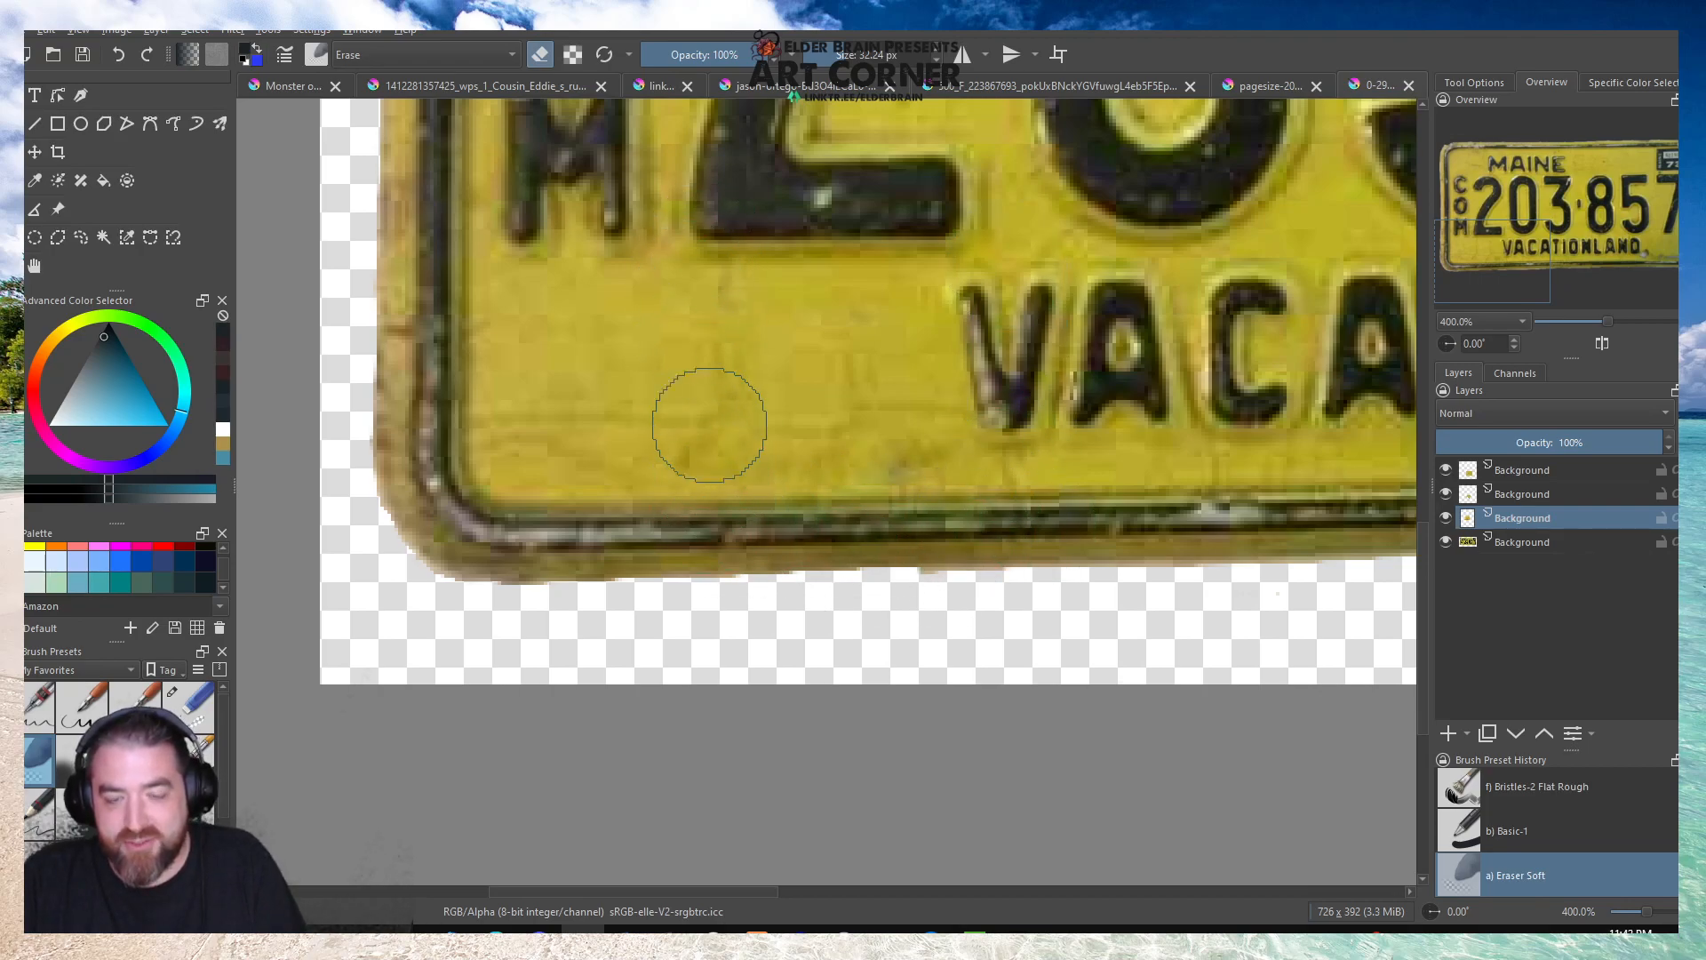
Reduce the soft eraser to about 13 px and clear the patch's overlap from the V of VACATIONLAND.
scroll(980, 336, "up", 2)
scroll(980, 336, "up", 2)
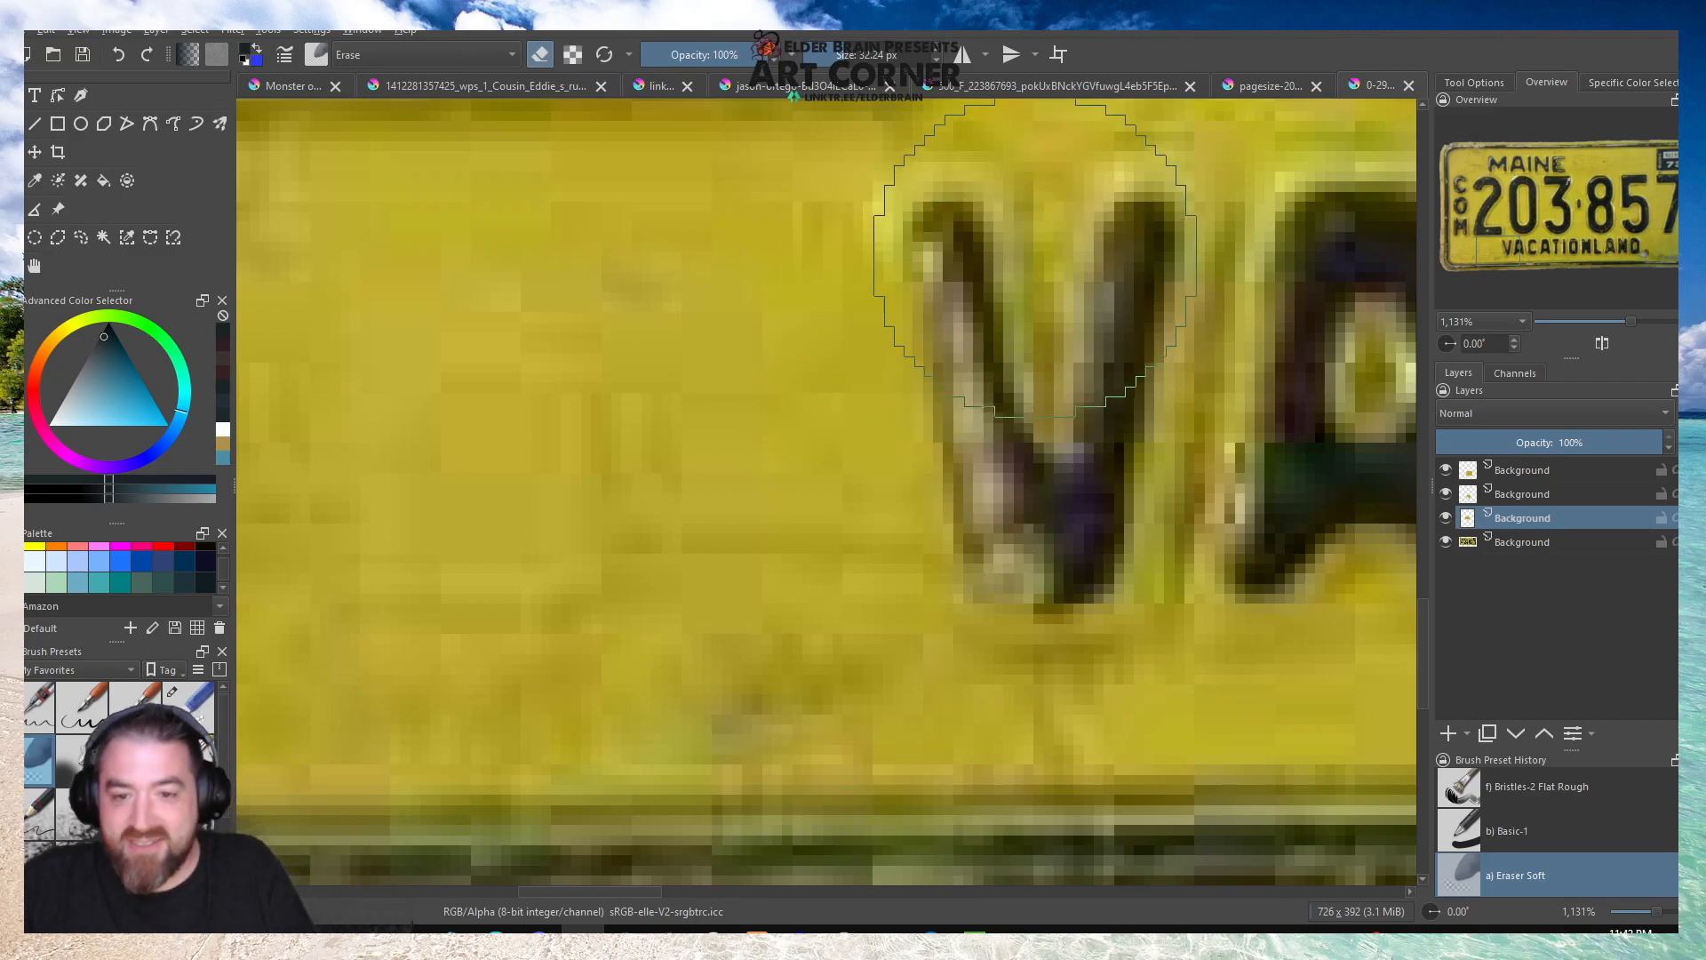
left_click_drag(829, 56, 816, 55)
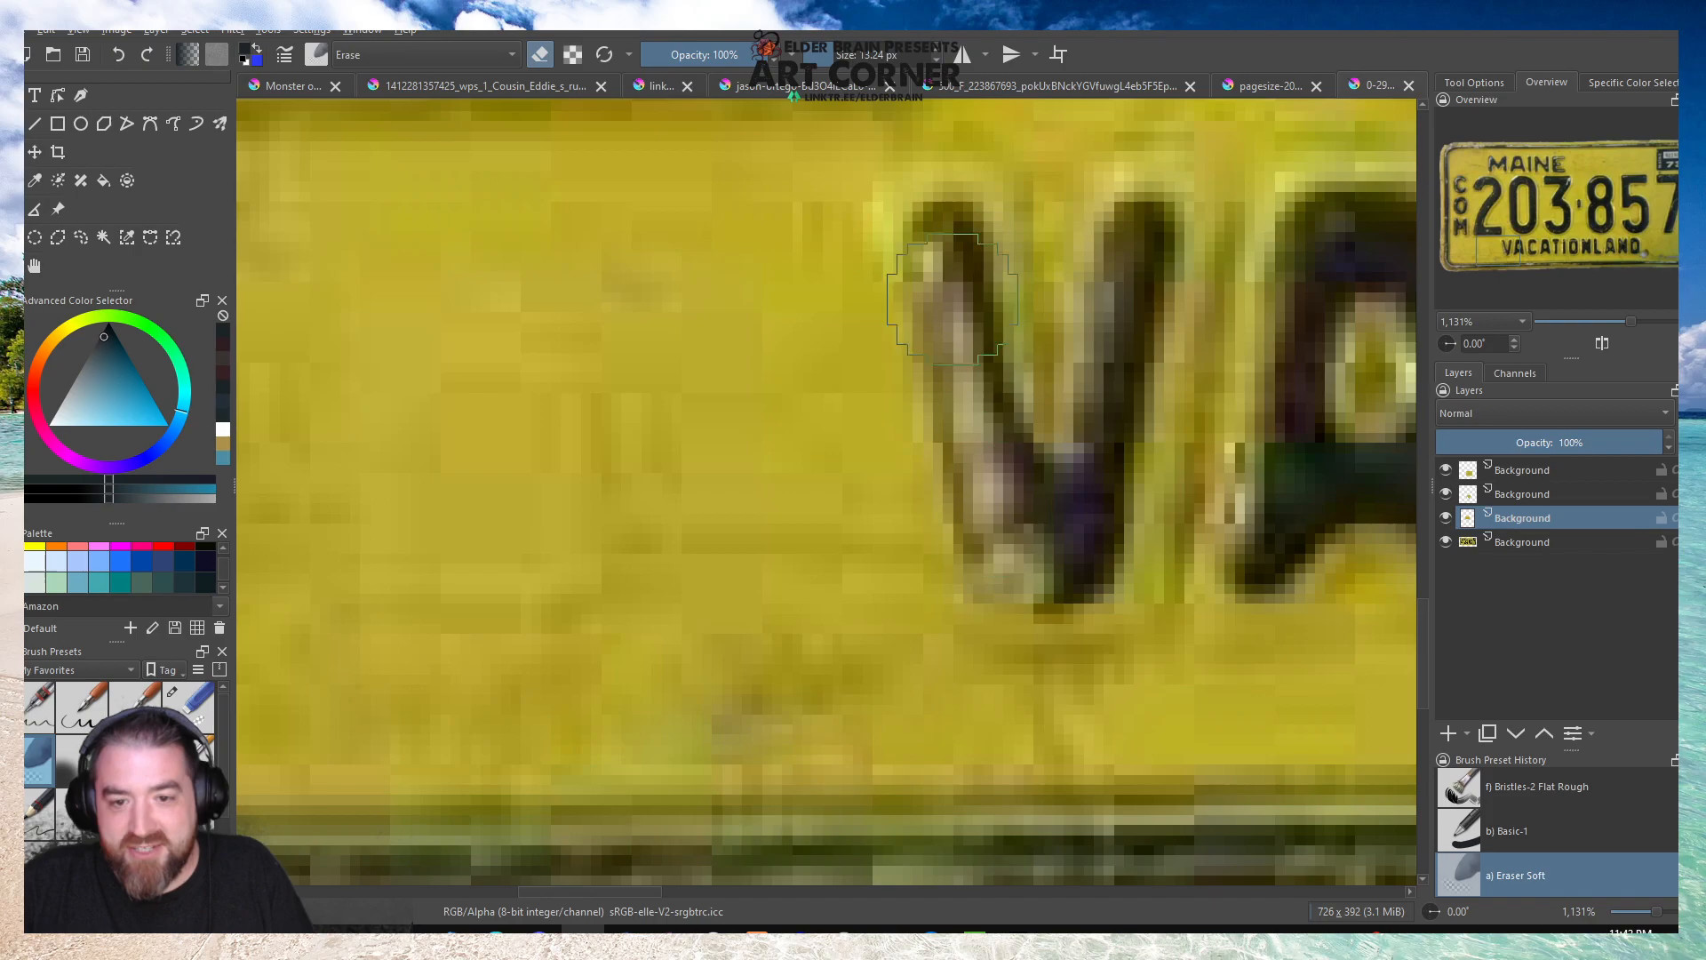
scroll(915, 329, "down", 5)
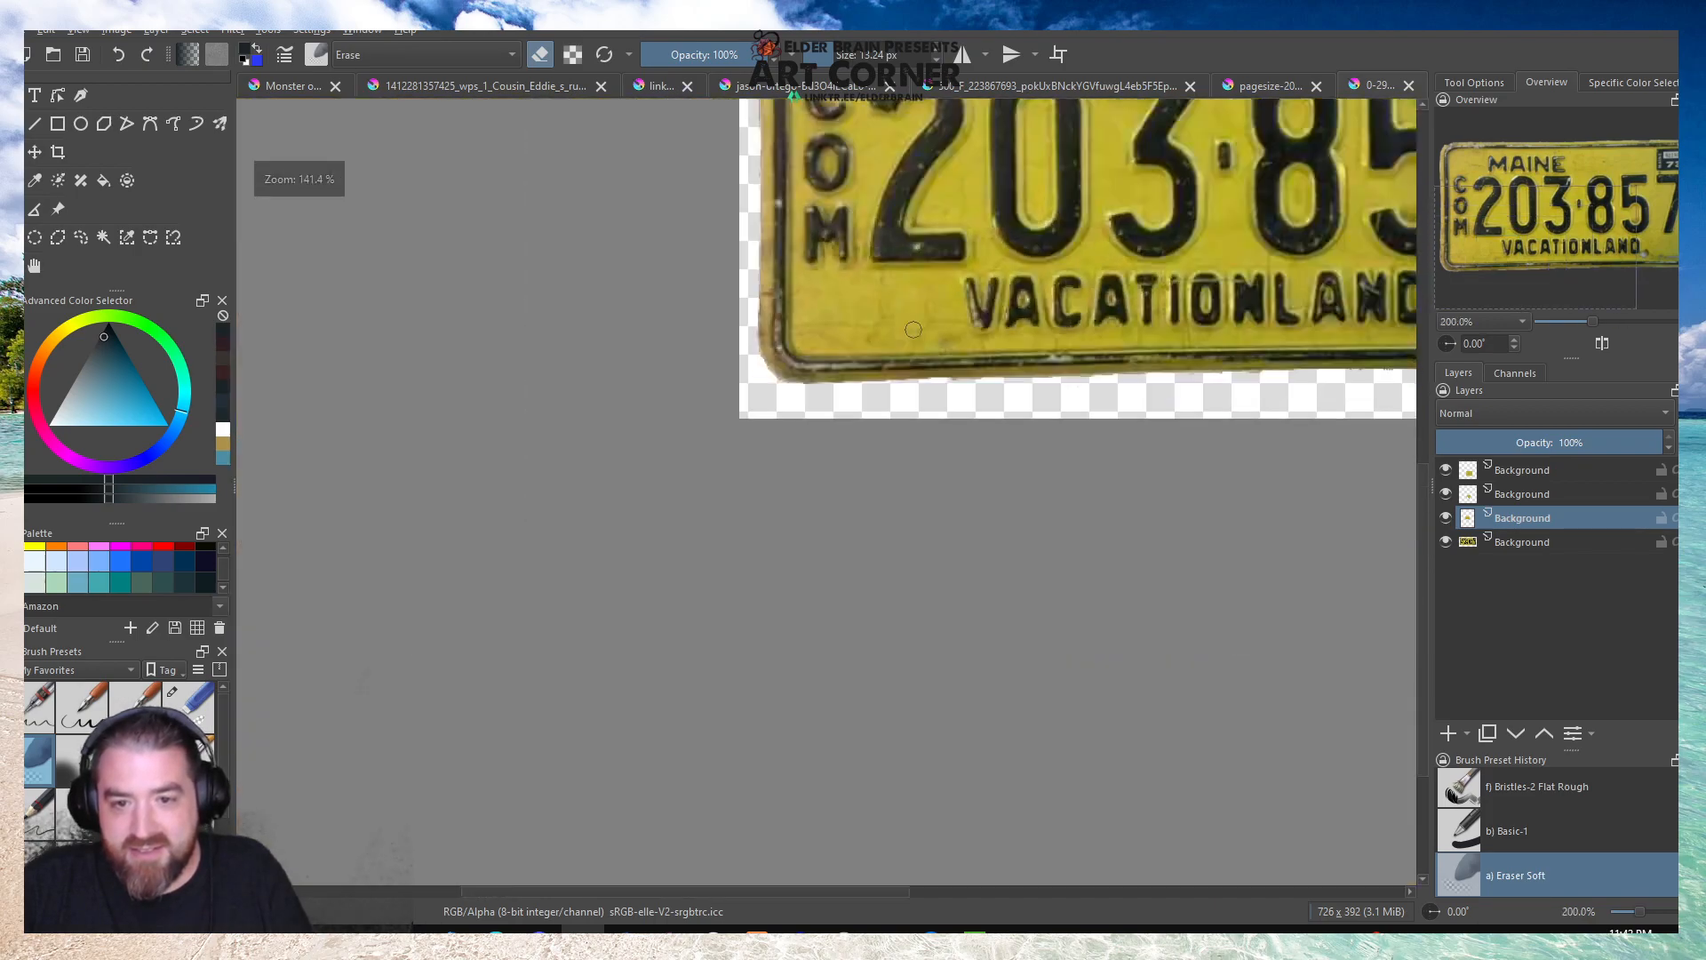
Copy a 70 × 44 px rectangle of plain yellow beside the lower-right bolt hole from the plate layer onto a new layer.
scroll(915, 329, "down", 2)
scroll(1111, 319, "up", 4)
scroll(1140, 306, "down", 2)
scroll(1141, 306, "up", 2)
scroll(1140, 306, "down", 2)
scroll(1141, 306, "up", 2)
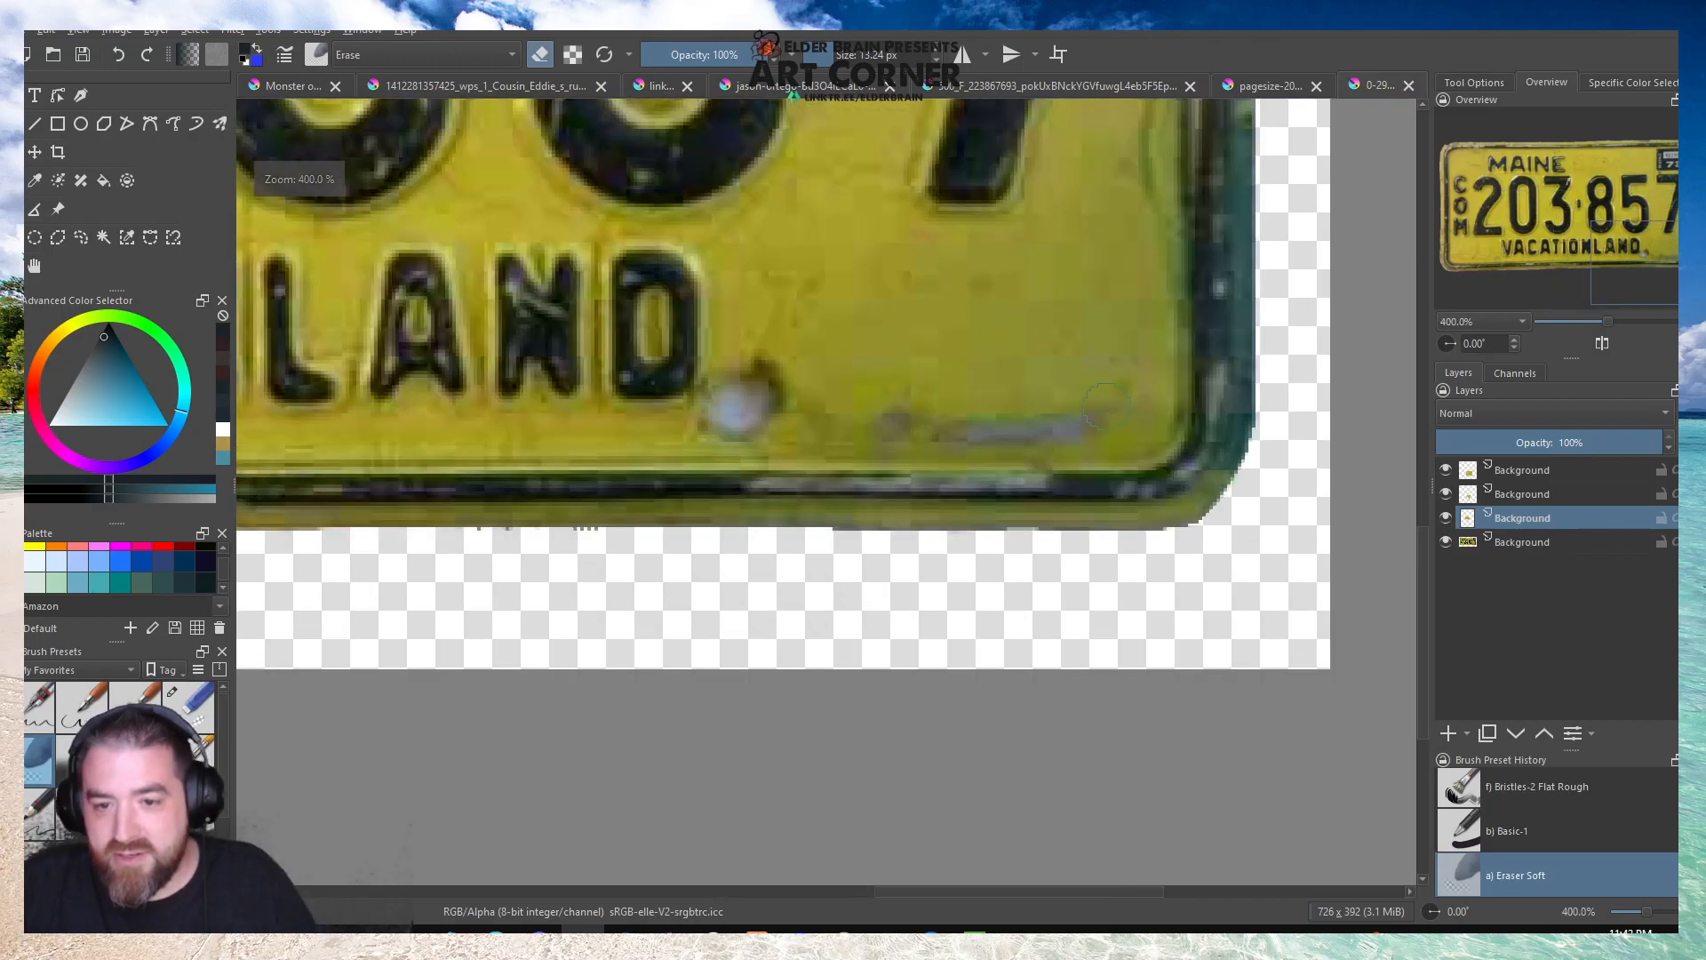
left_click(1518, 544)
left_click_drag(852, 244, 1100, 402)
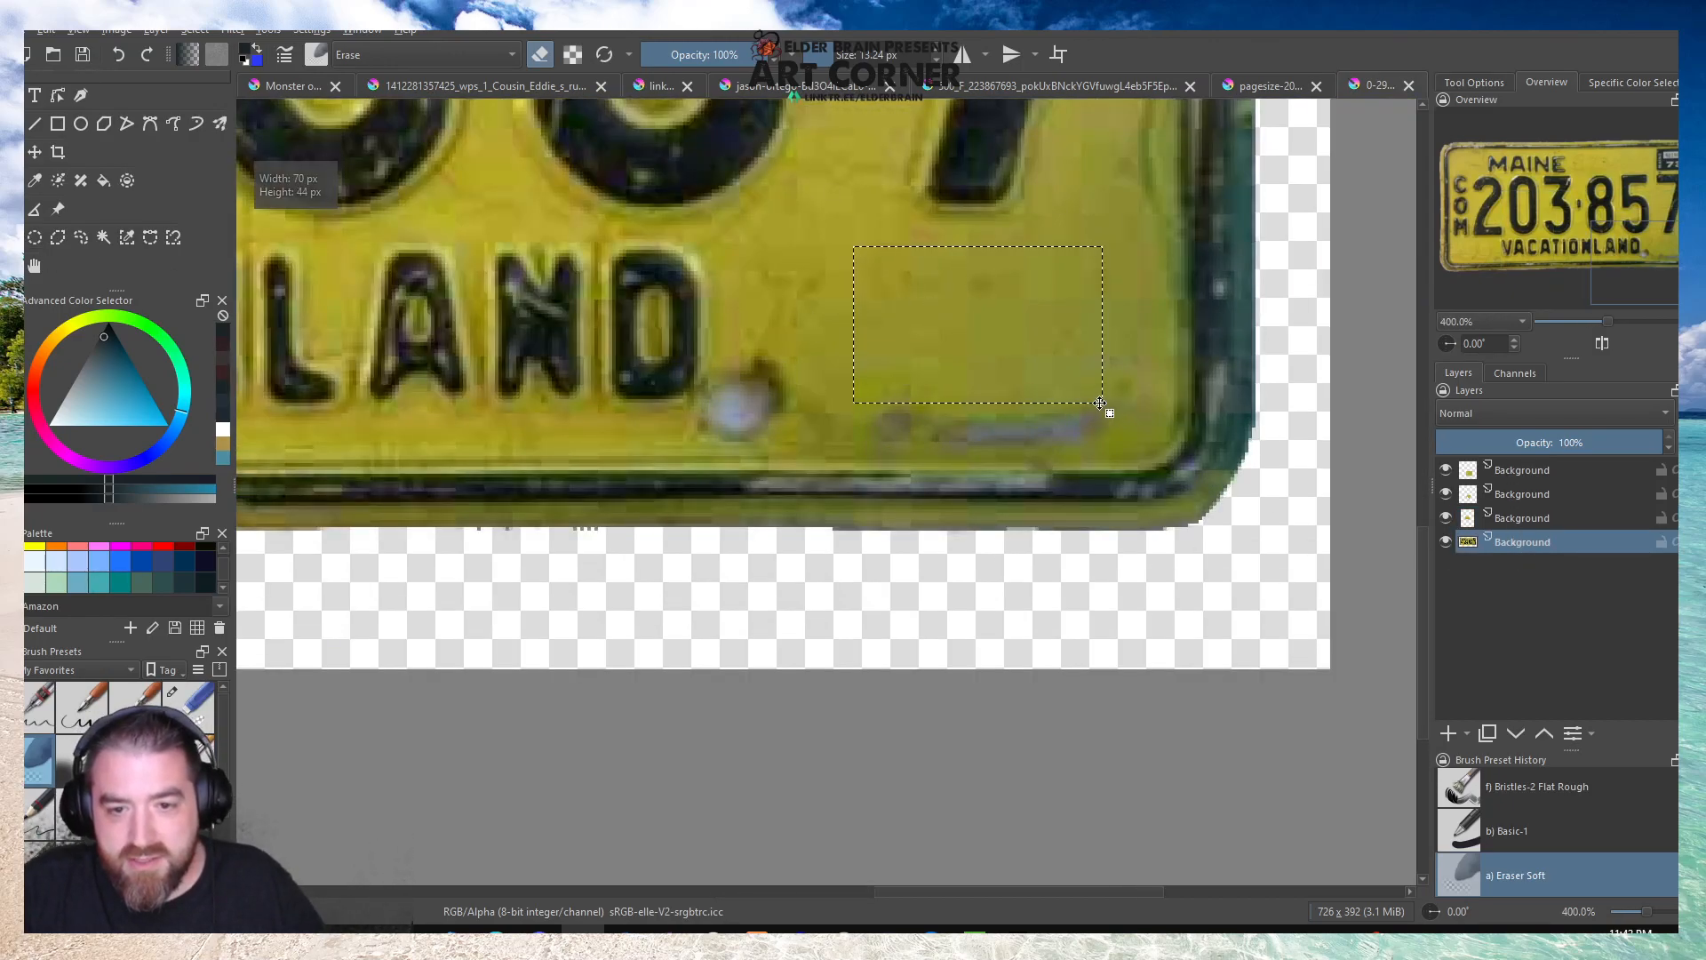
key("ctrl+alt+j")
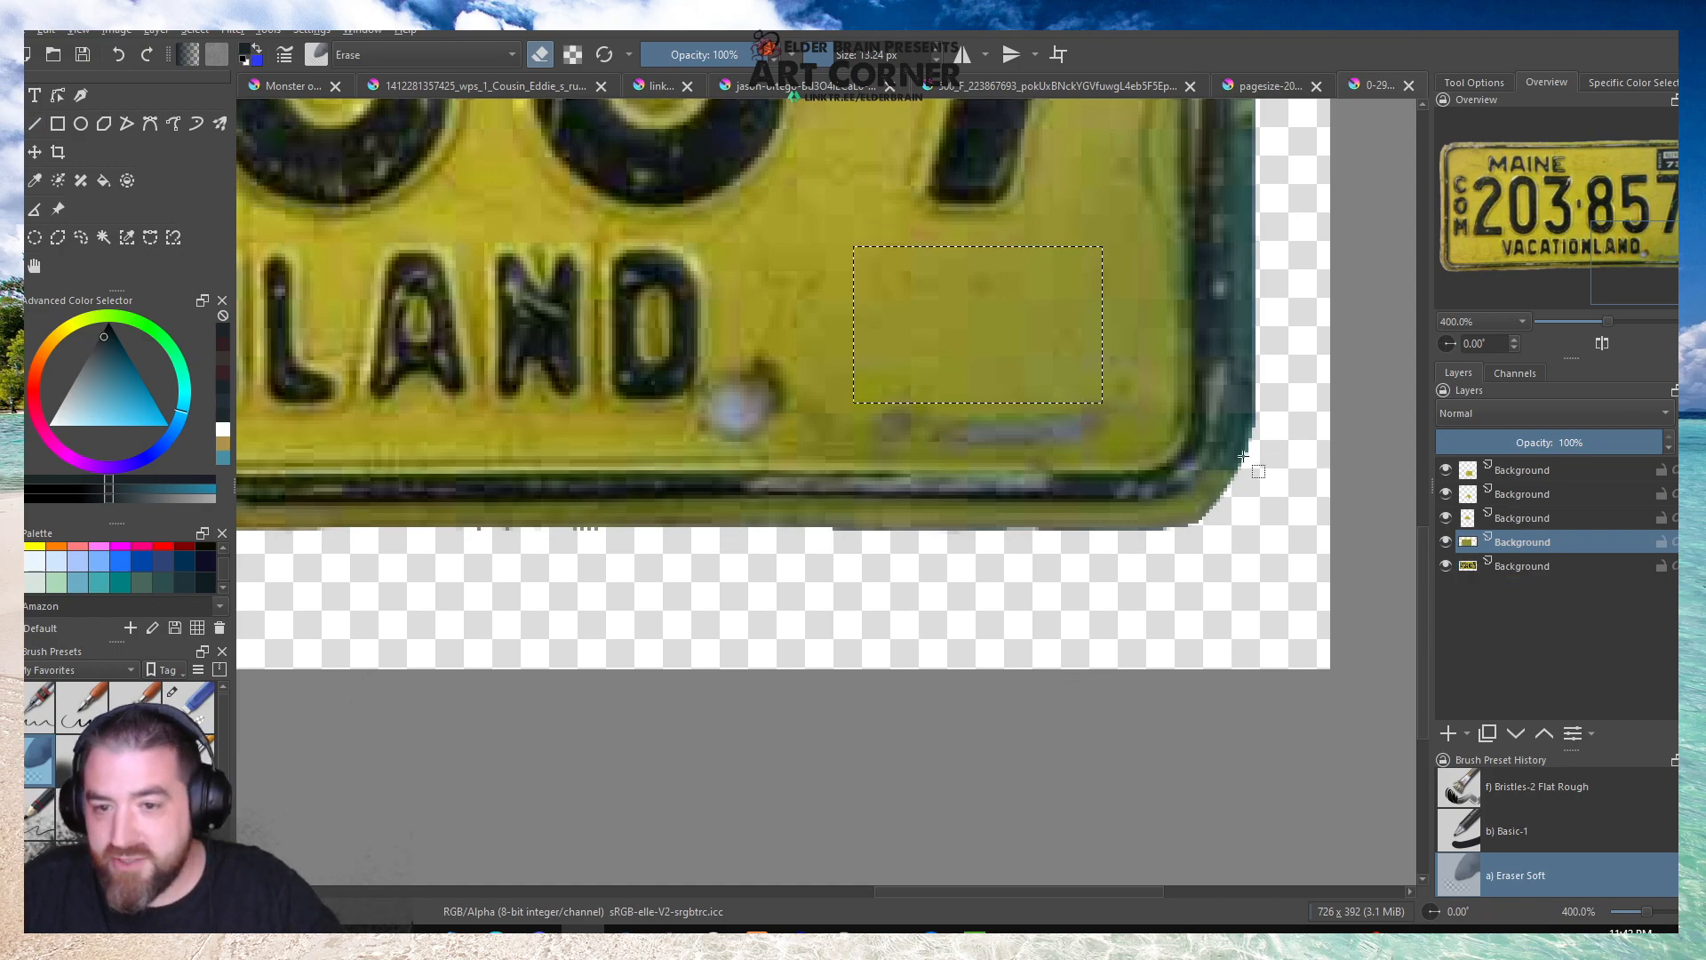
Move the new patch over the bolt hole beside the D of VACATIONLAND and softly erase its edges and the part covering the D.
left_click(443, 245)
key("ctrl+t")
left_click_drag(920, 288, 749, 334)
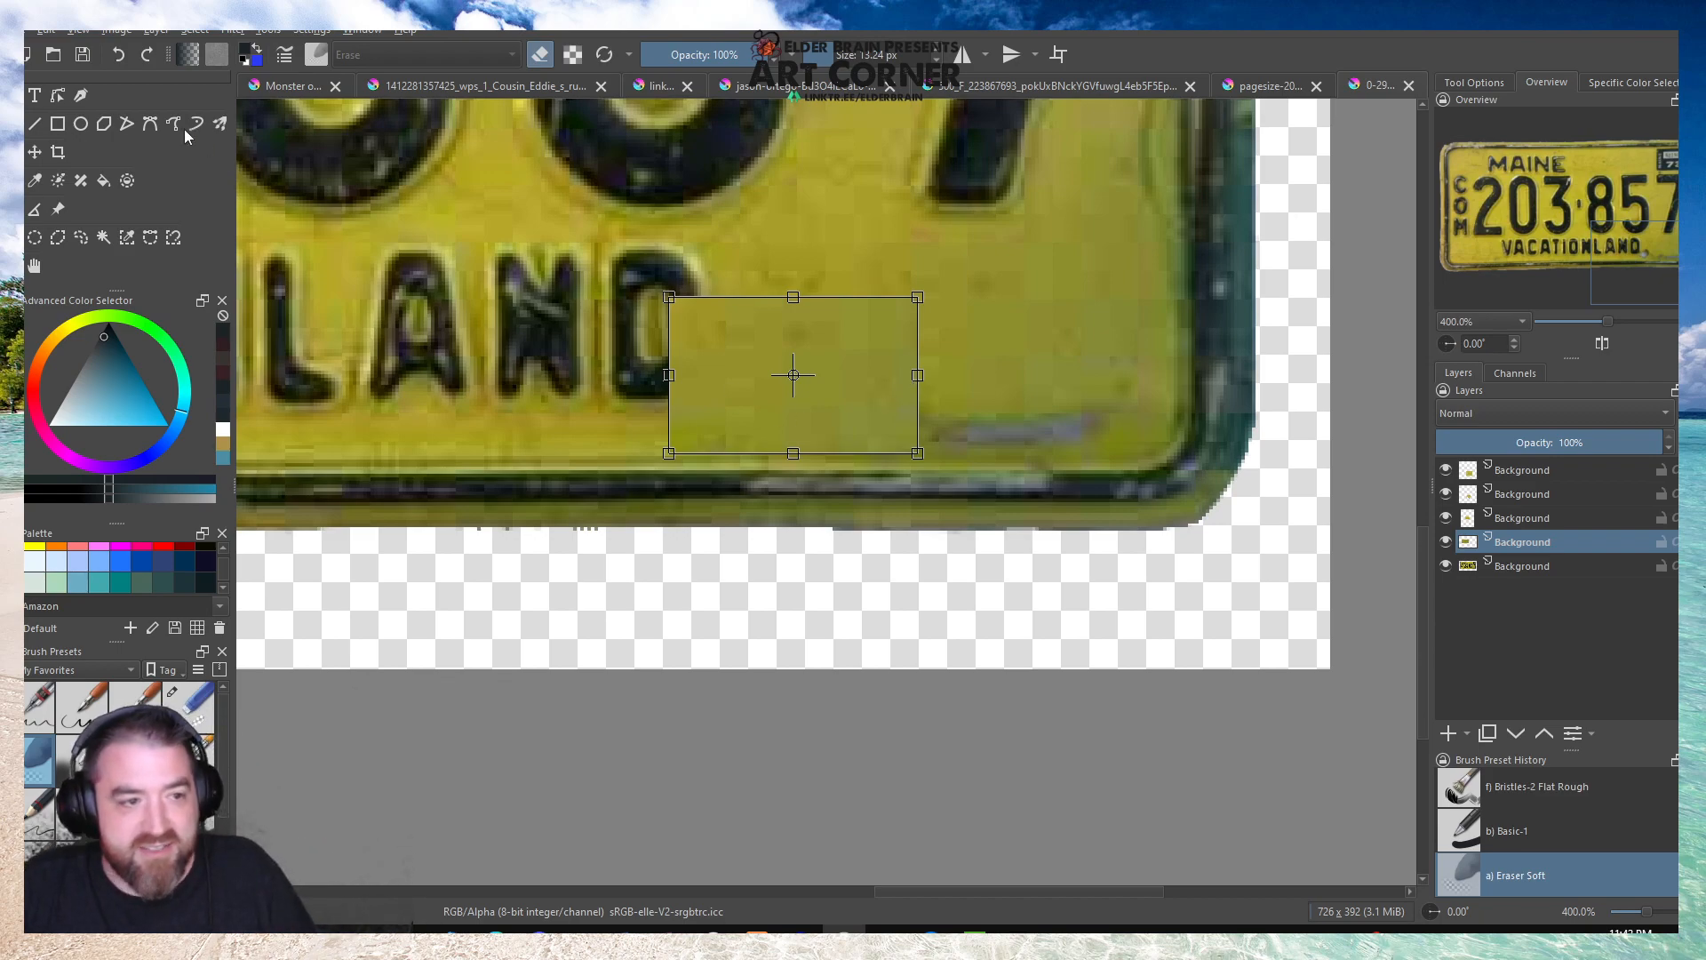
key("Return")
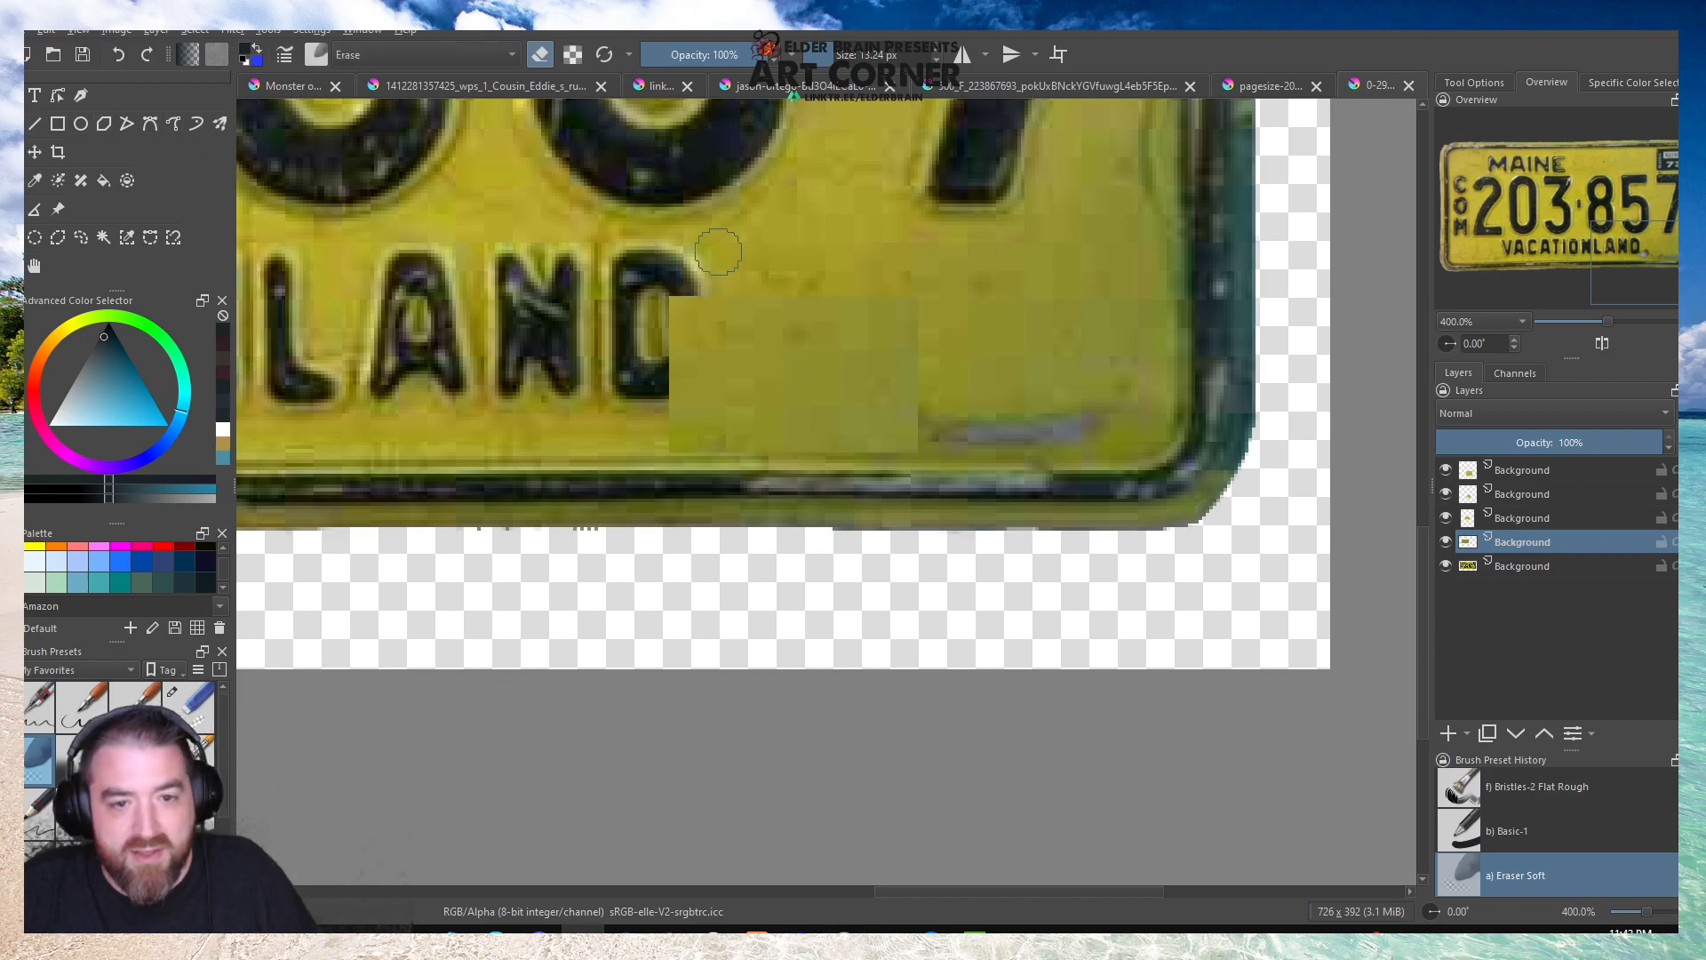
mouse_move(662, 277)
left_mouse_down()
mouse_move(657, 377)
mouse_move(677, 275)
mouse_move(661, 380)
mouse_move(688, 291)
mouse_move(675, 382)
left_mouse_up()
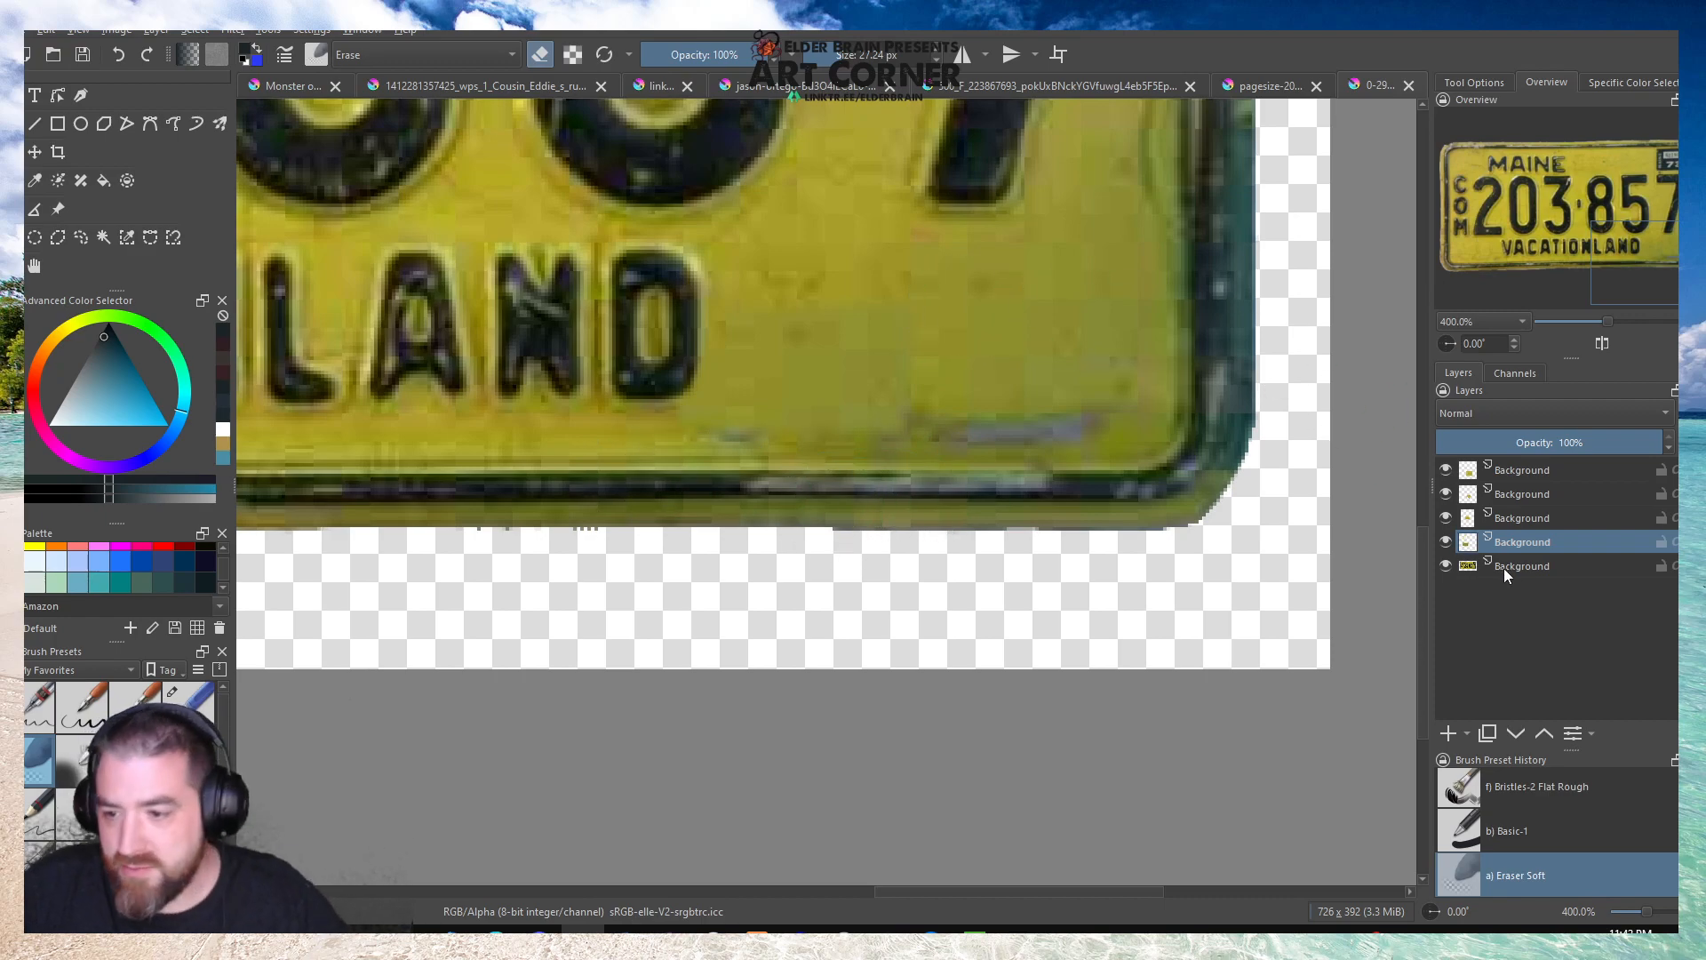
Compare the plate with the patch hidden and shown, and shift the patch slightly down over the remaining traces of the hole.
left_click(1447, 543)
left_click(1448, 544)
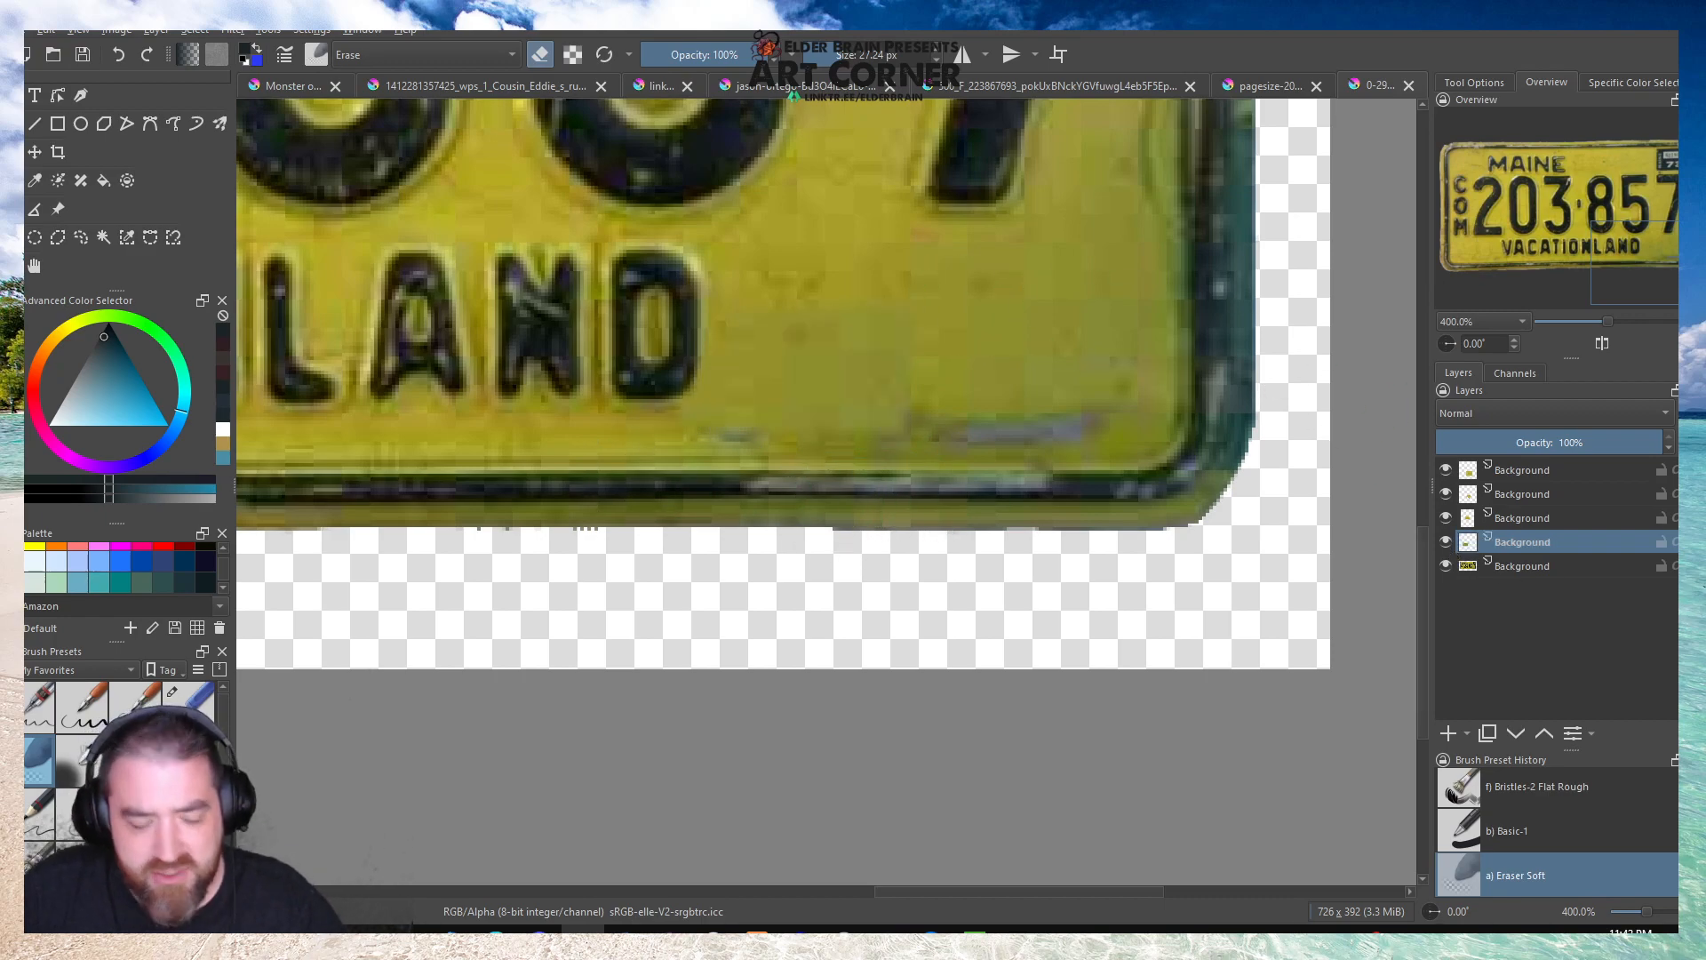
left_click(33, 153)
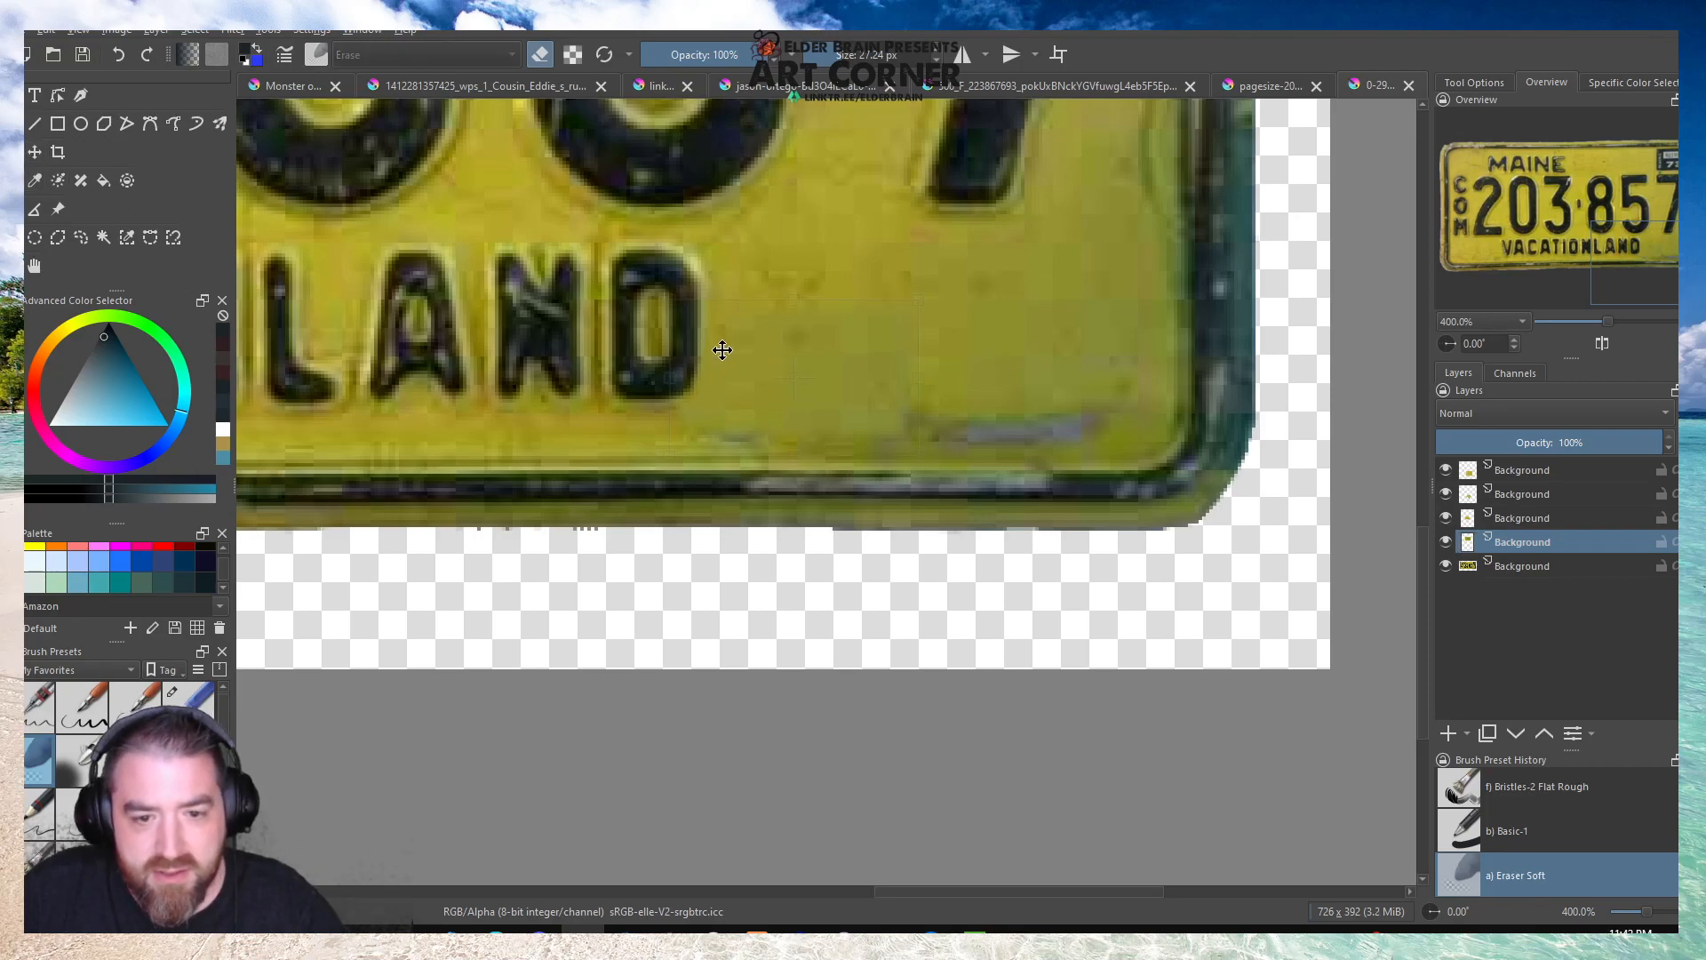
key("ctrl+t")
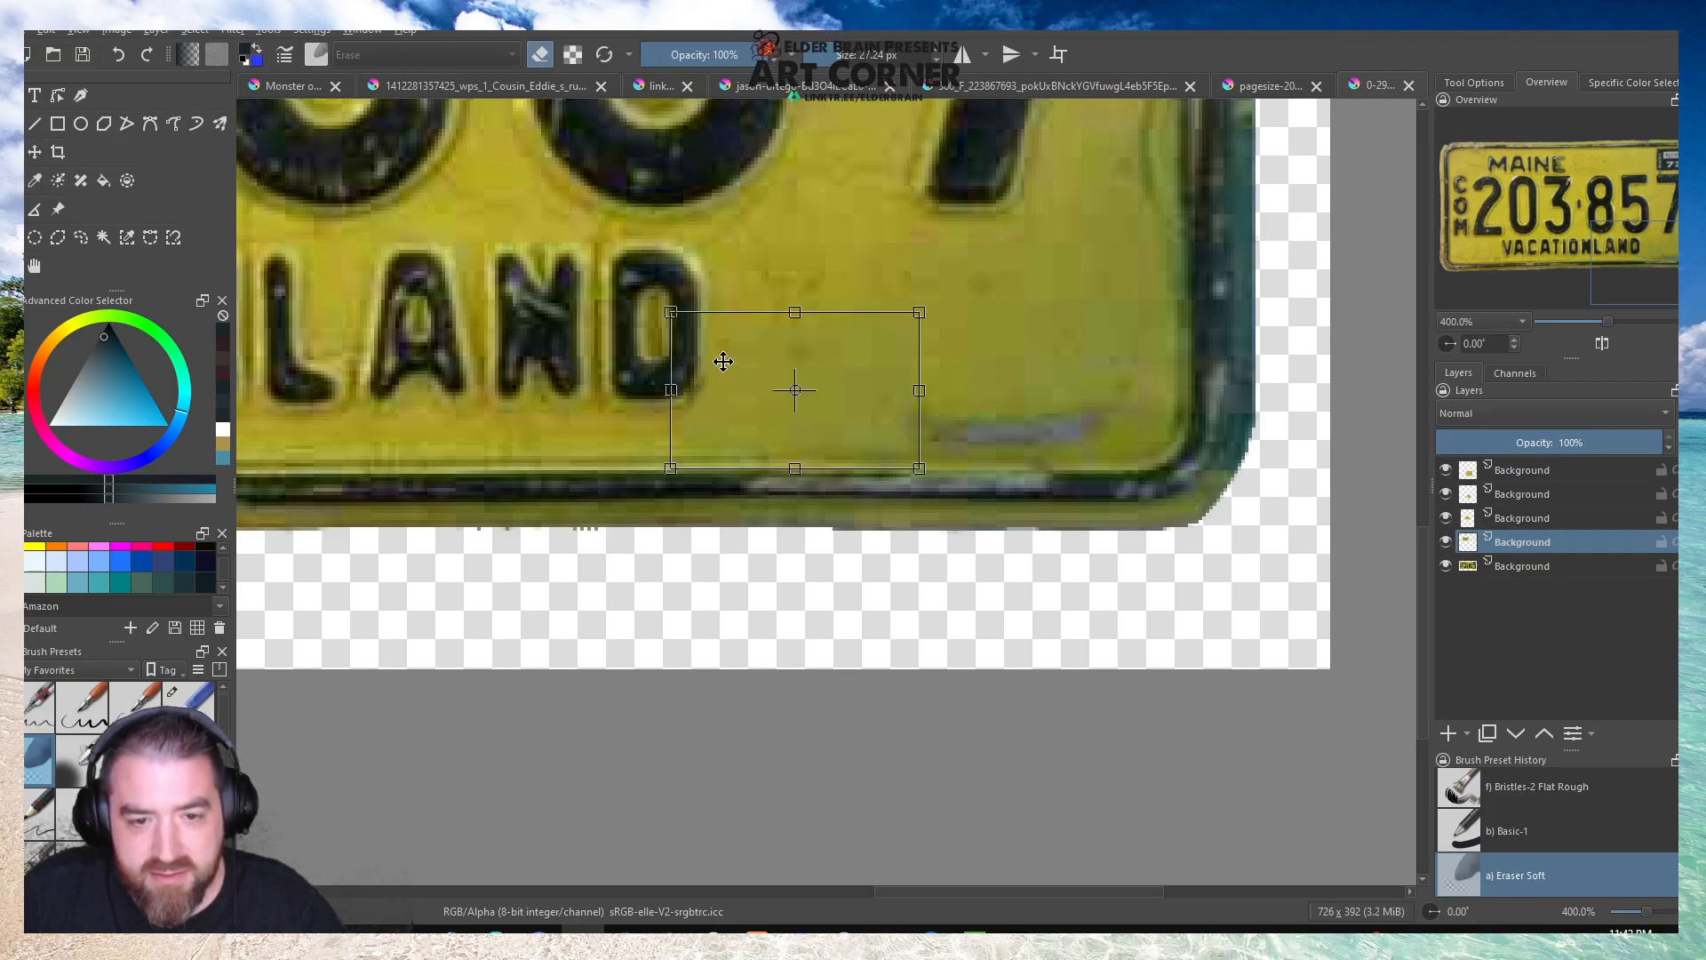
key("b")
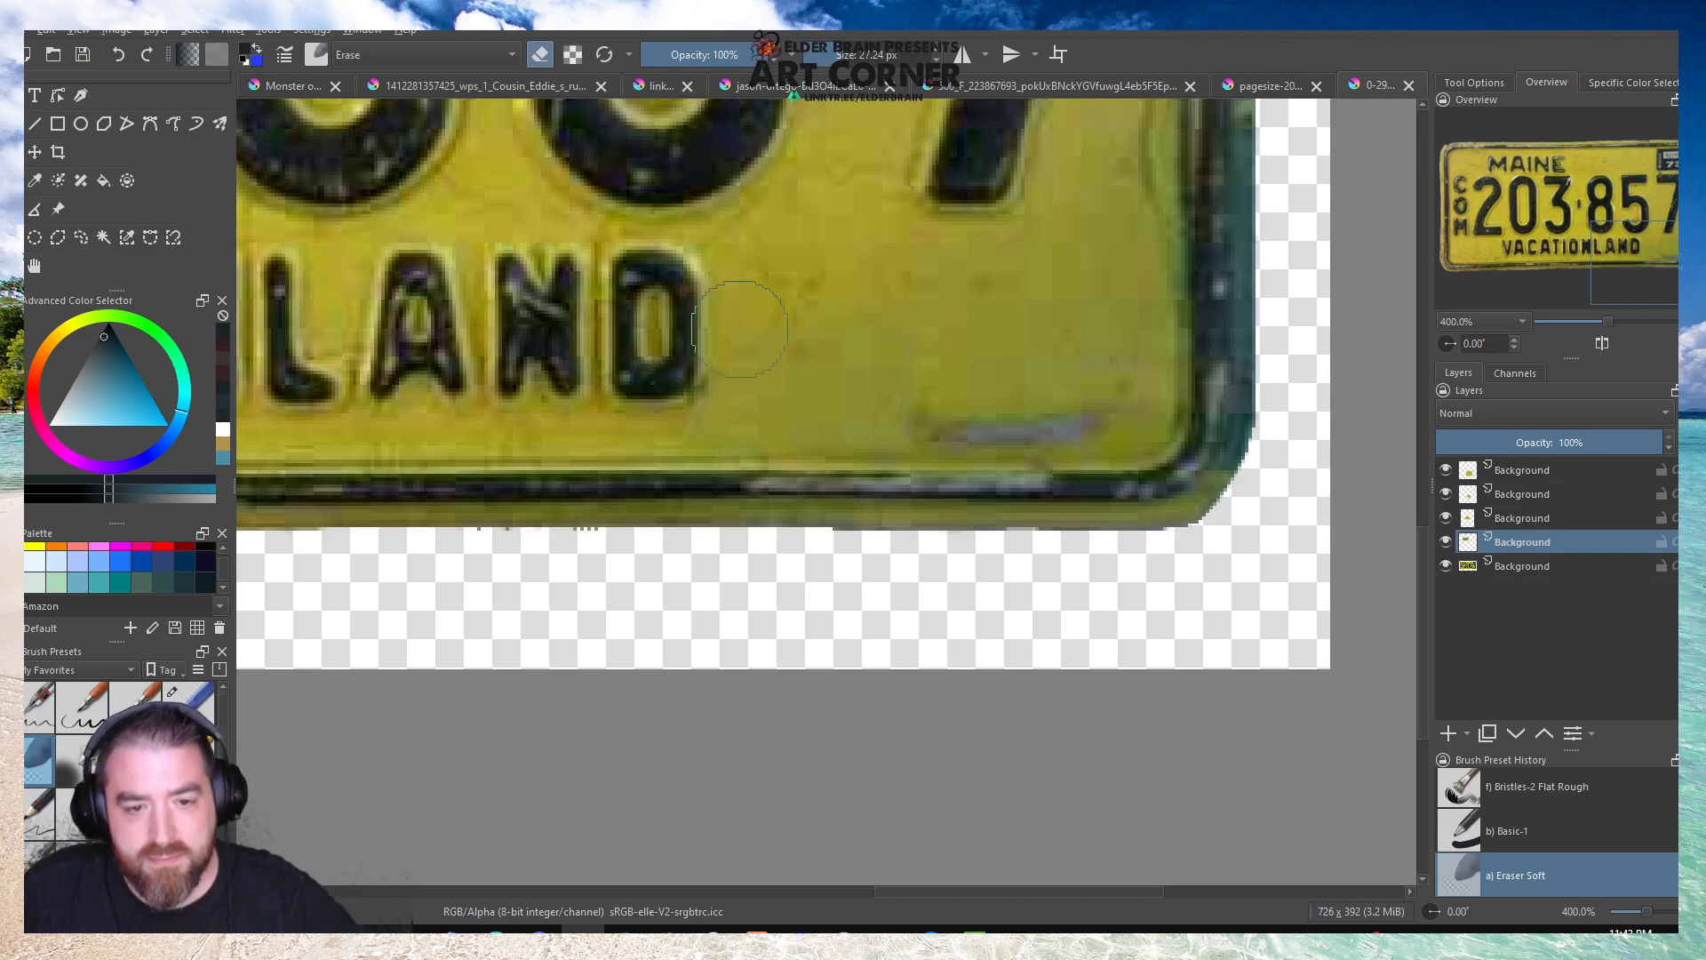
Paint over the large plate number on a new top layer, using the Texture Big brush in yellow sampled from the plate.
scroll(655, 409, "down", 6)
scroll(655, 379, "up", 3)
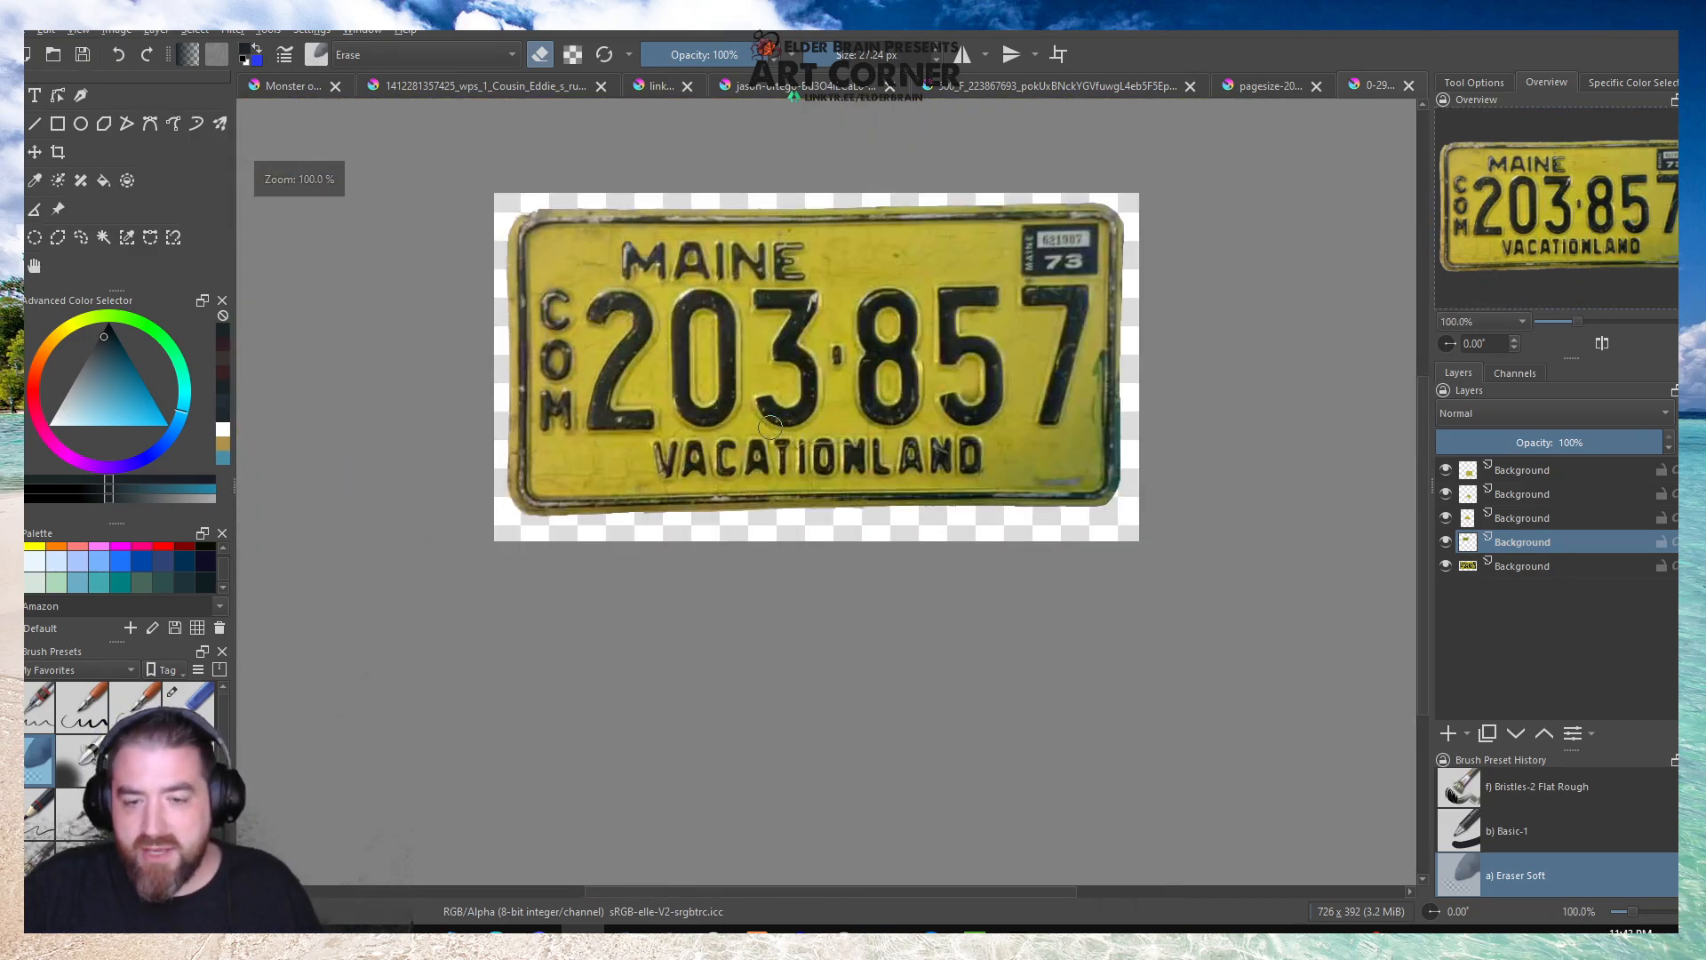
scroll(178, 799, "down", 1)
left_click(185, 831)
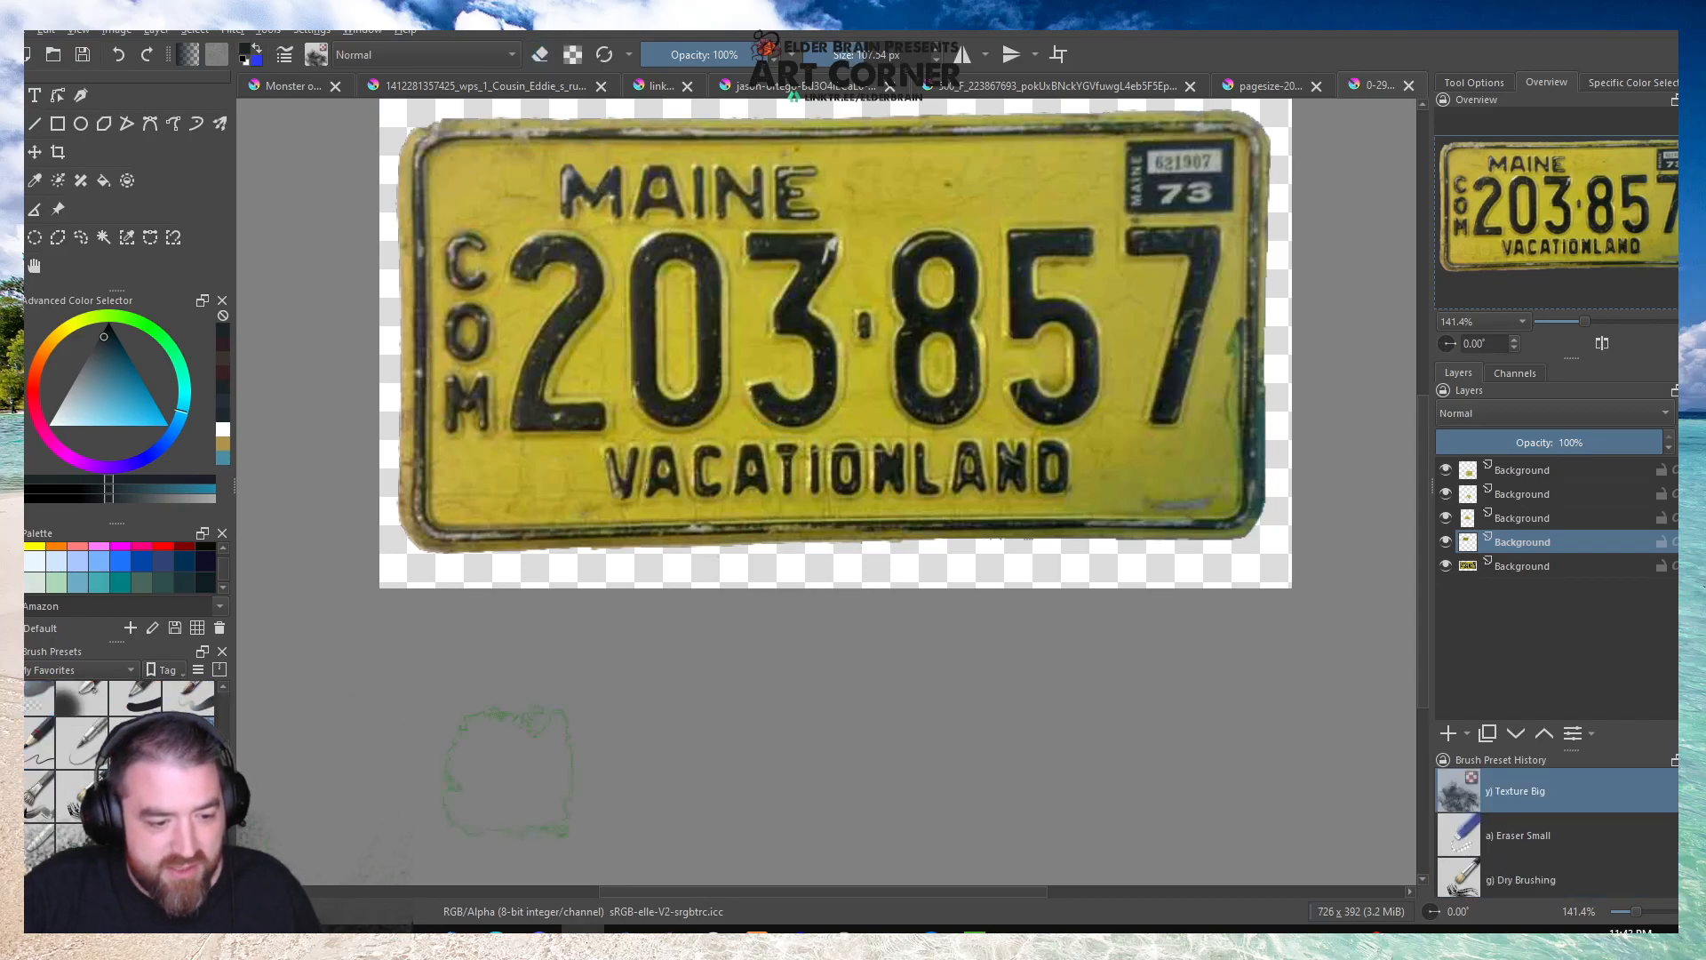
key("p")
left_click(880, 253)
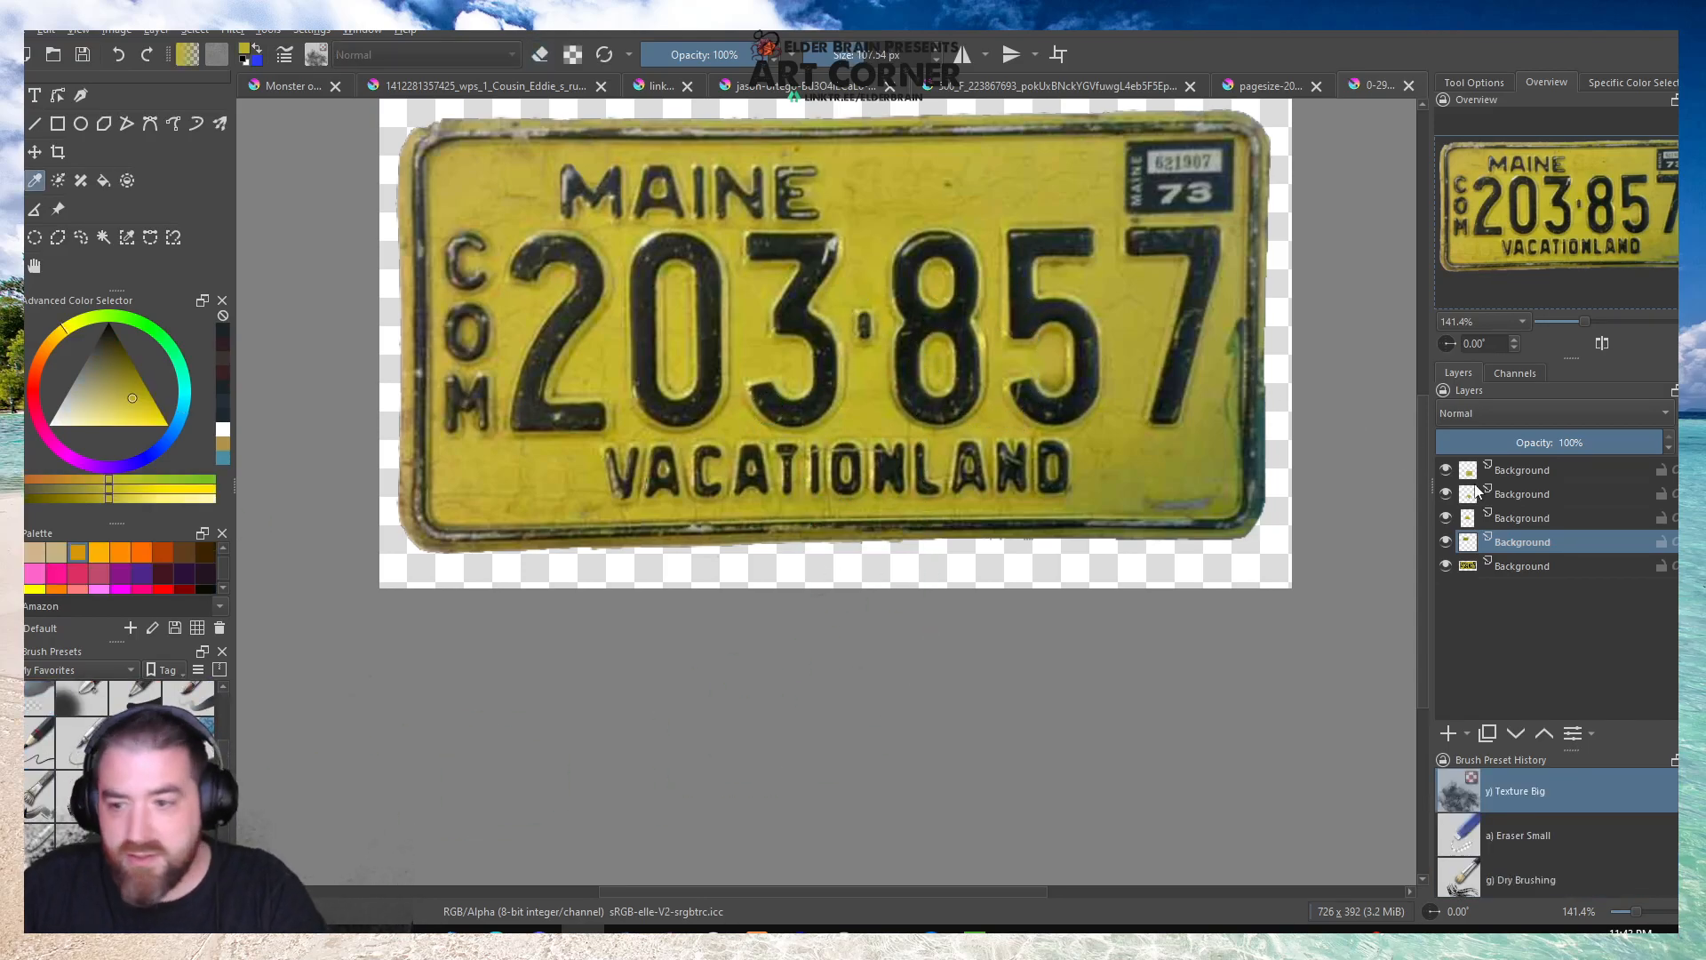
left_click(1502, 478)
left_click(1447, 734)
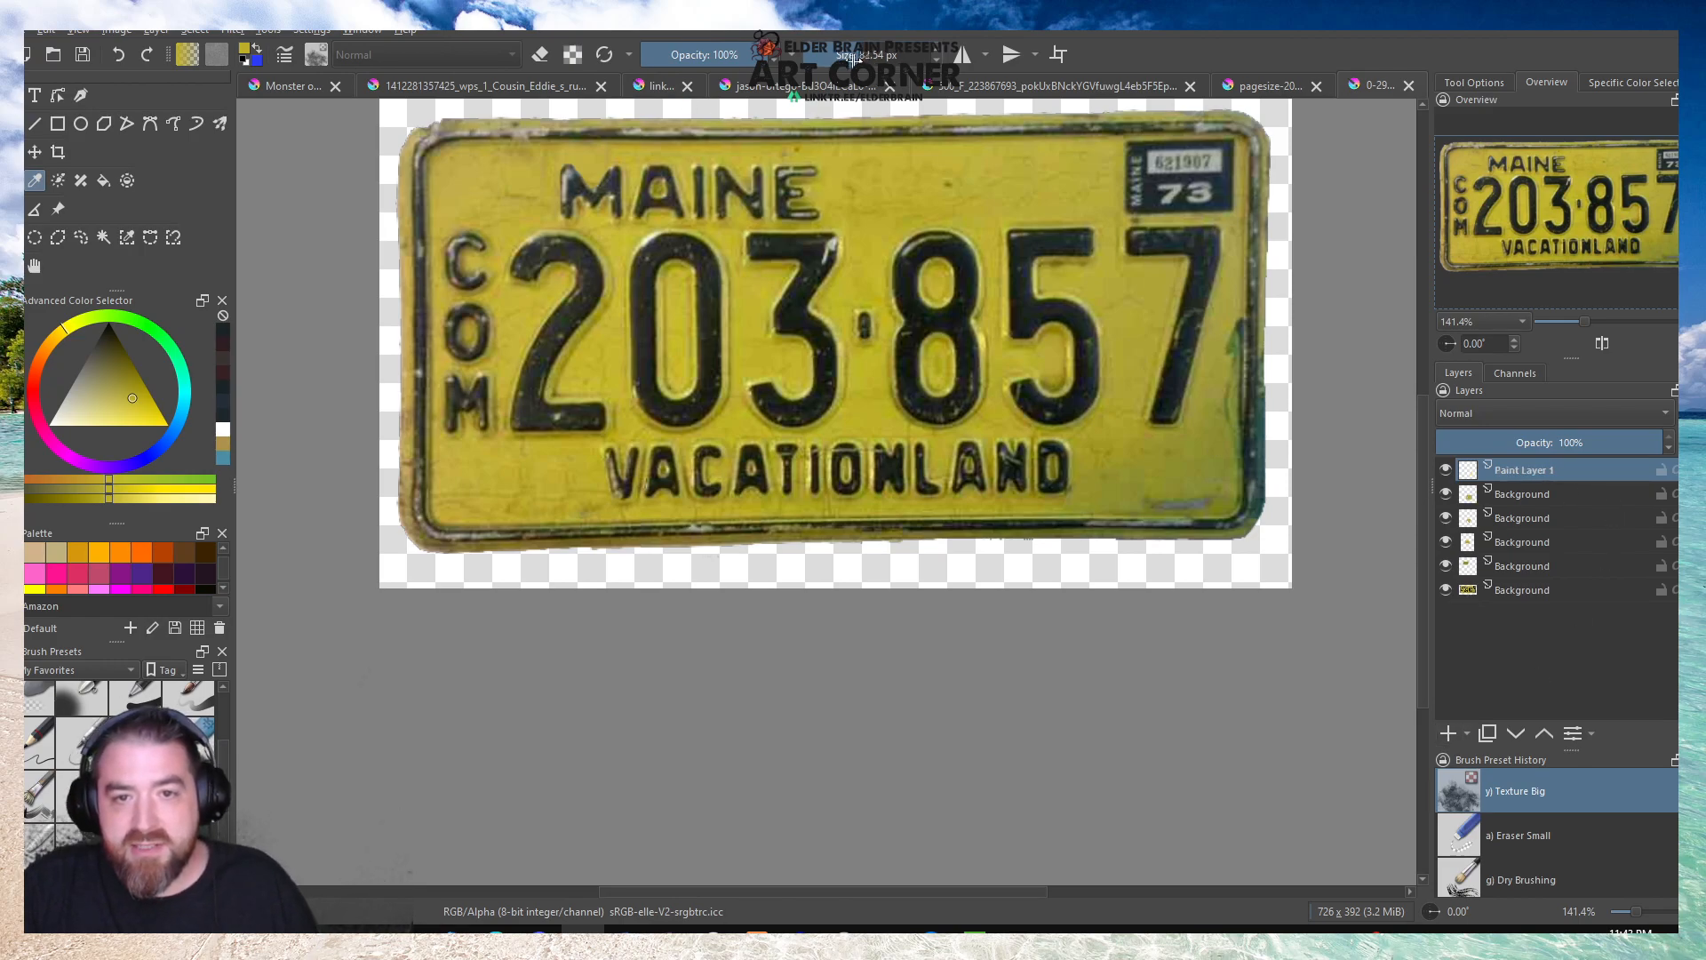
key("b")
mouse_move(933, 373)
left_mouse_down()
mouse_move(961, 296)
mouse_move(922, 304)
mouse_move(981, 292)
mouse_move(1017, 246)
mouse_move(1179, 275)
mouse_move(1168, 350)
mouse_move(1180, 314)
mouse_move(1030, 355)
mouse_move(1009, 379)
mouse_move(1087, 376)
mouse_move(702, 361)
mouse_move(824, 370)
mouse_move(838, 353)
mouse_move(818, 297)
mouse_move(836, 285)
mouse_move(640, 306)
mouse_move(550, 268)
mouse_move(575, 319)
mouse_move(554, 396)
mouse_move(665, 368)
mouse_move(545, 271)
mouse_move(656, 288)
mouse_move(957, 283)
left_mouse_up()
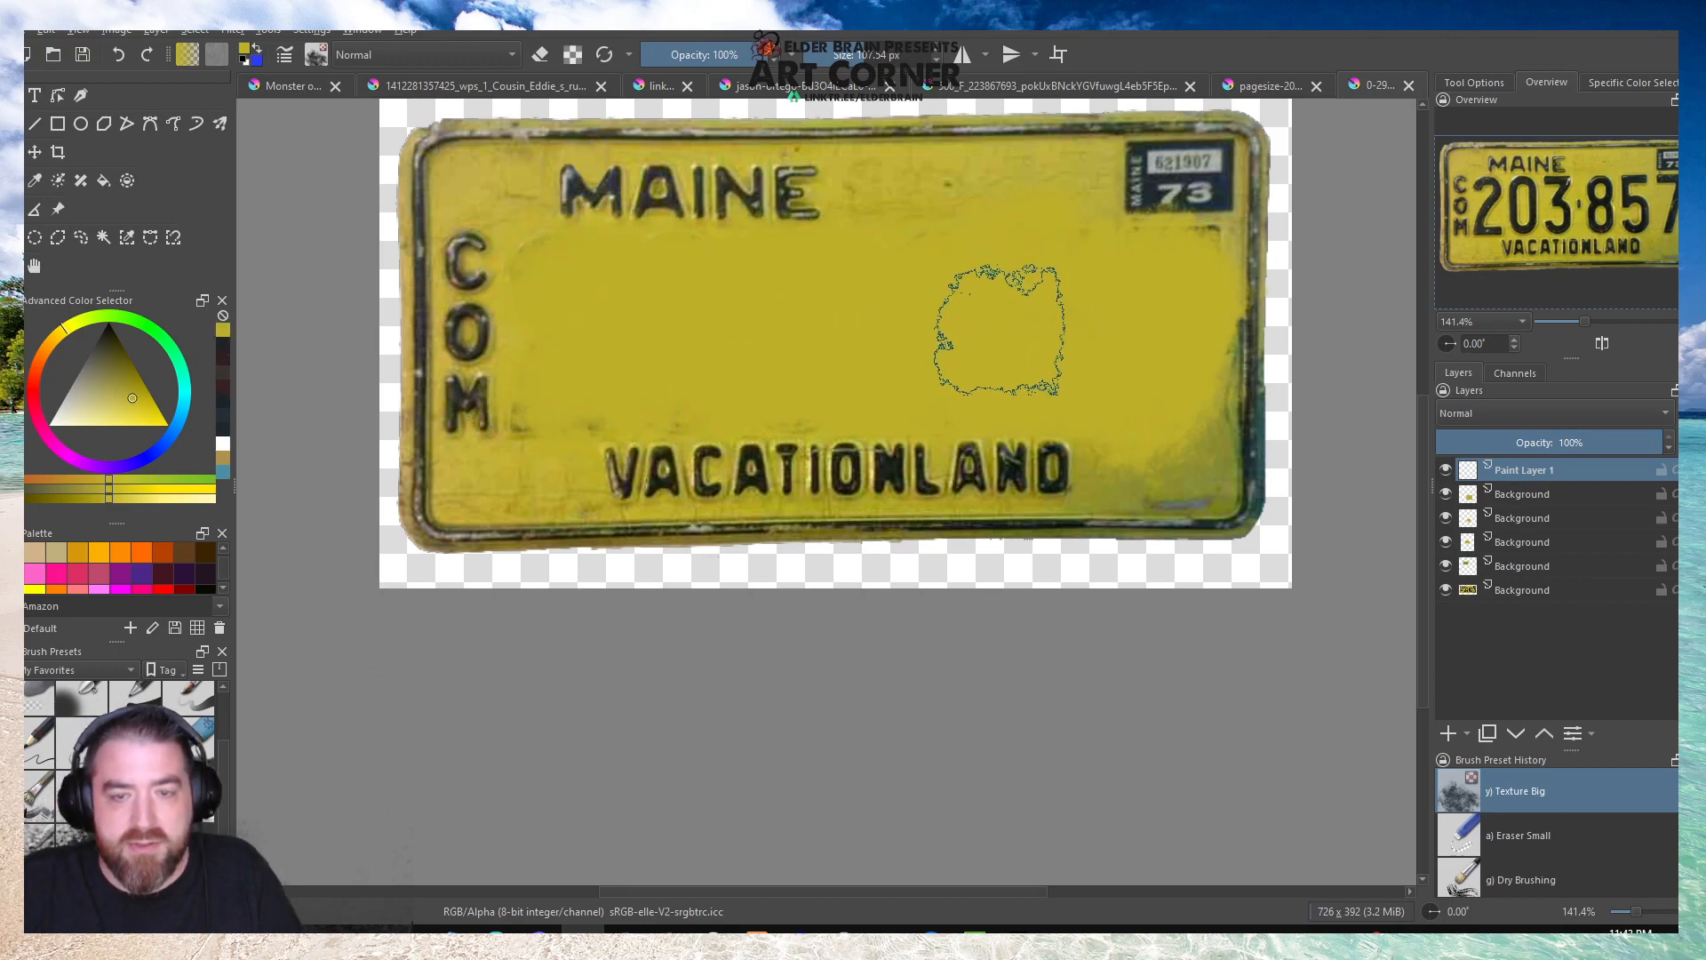
Sample a slightly different yellow beside the E of MAINE and dab mottled texture over the painted area near COM.
key("p")
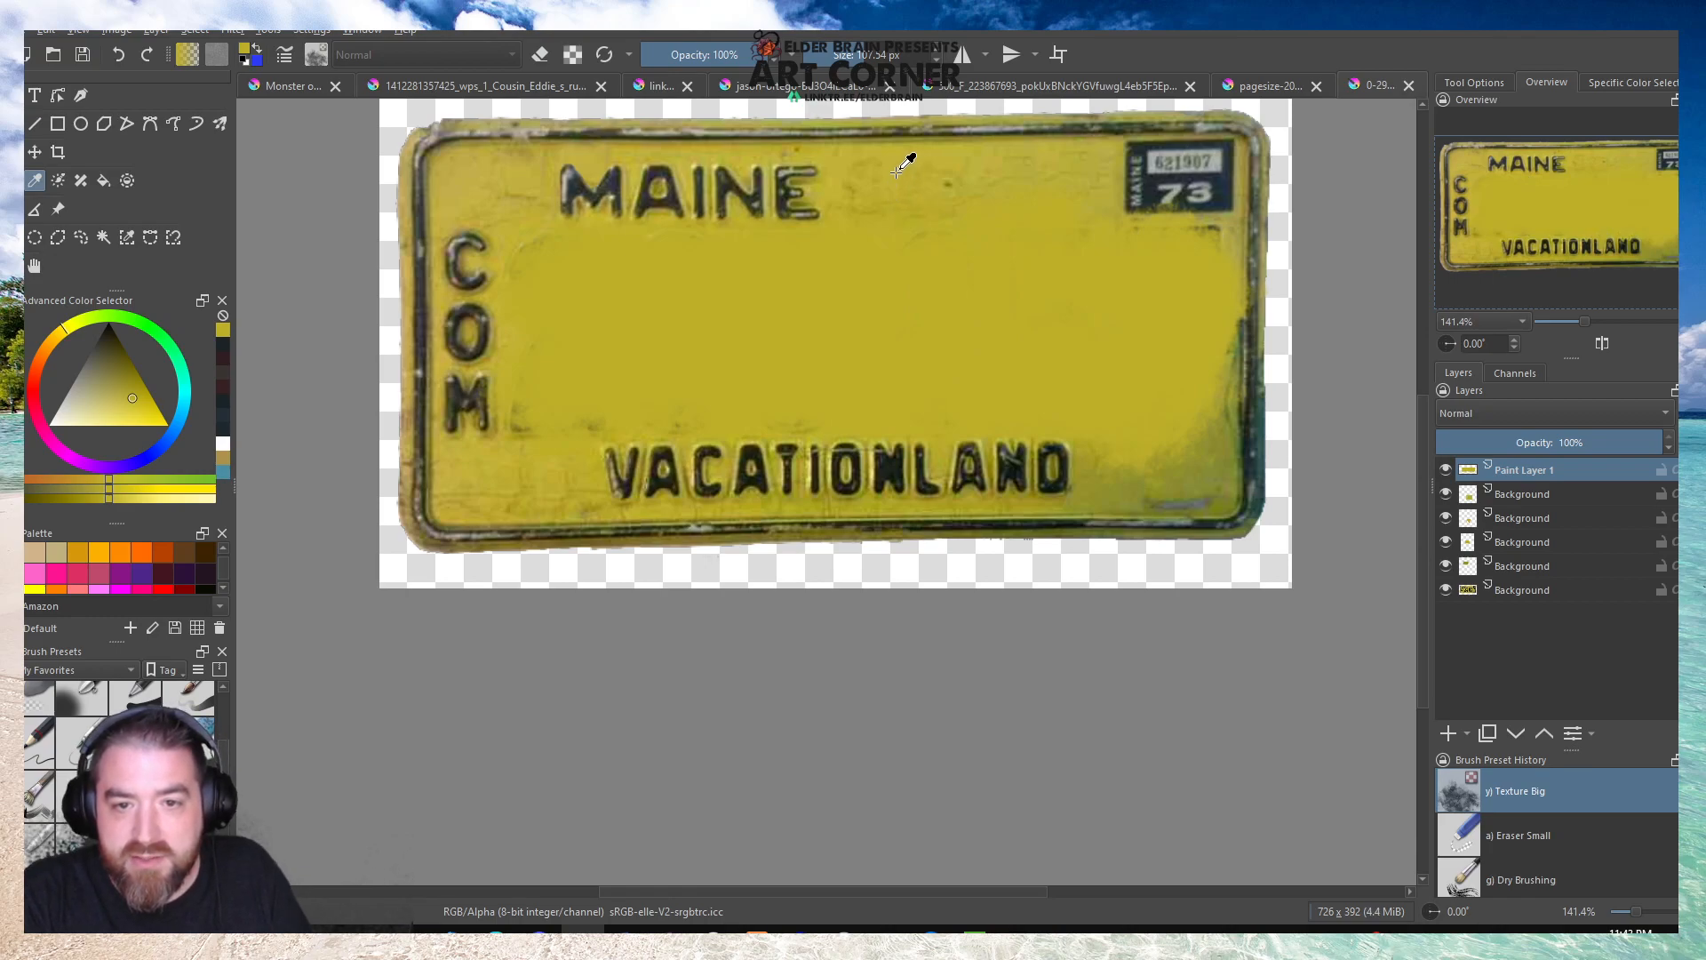
left_click(853, 183)
key("b")
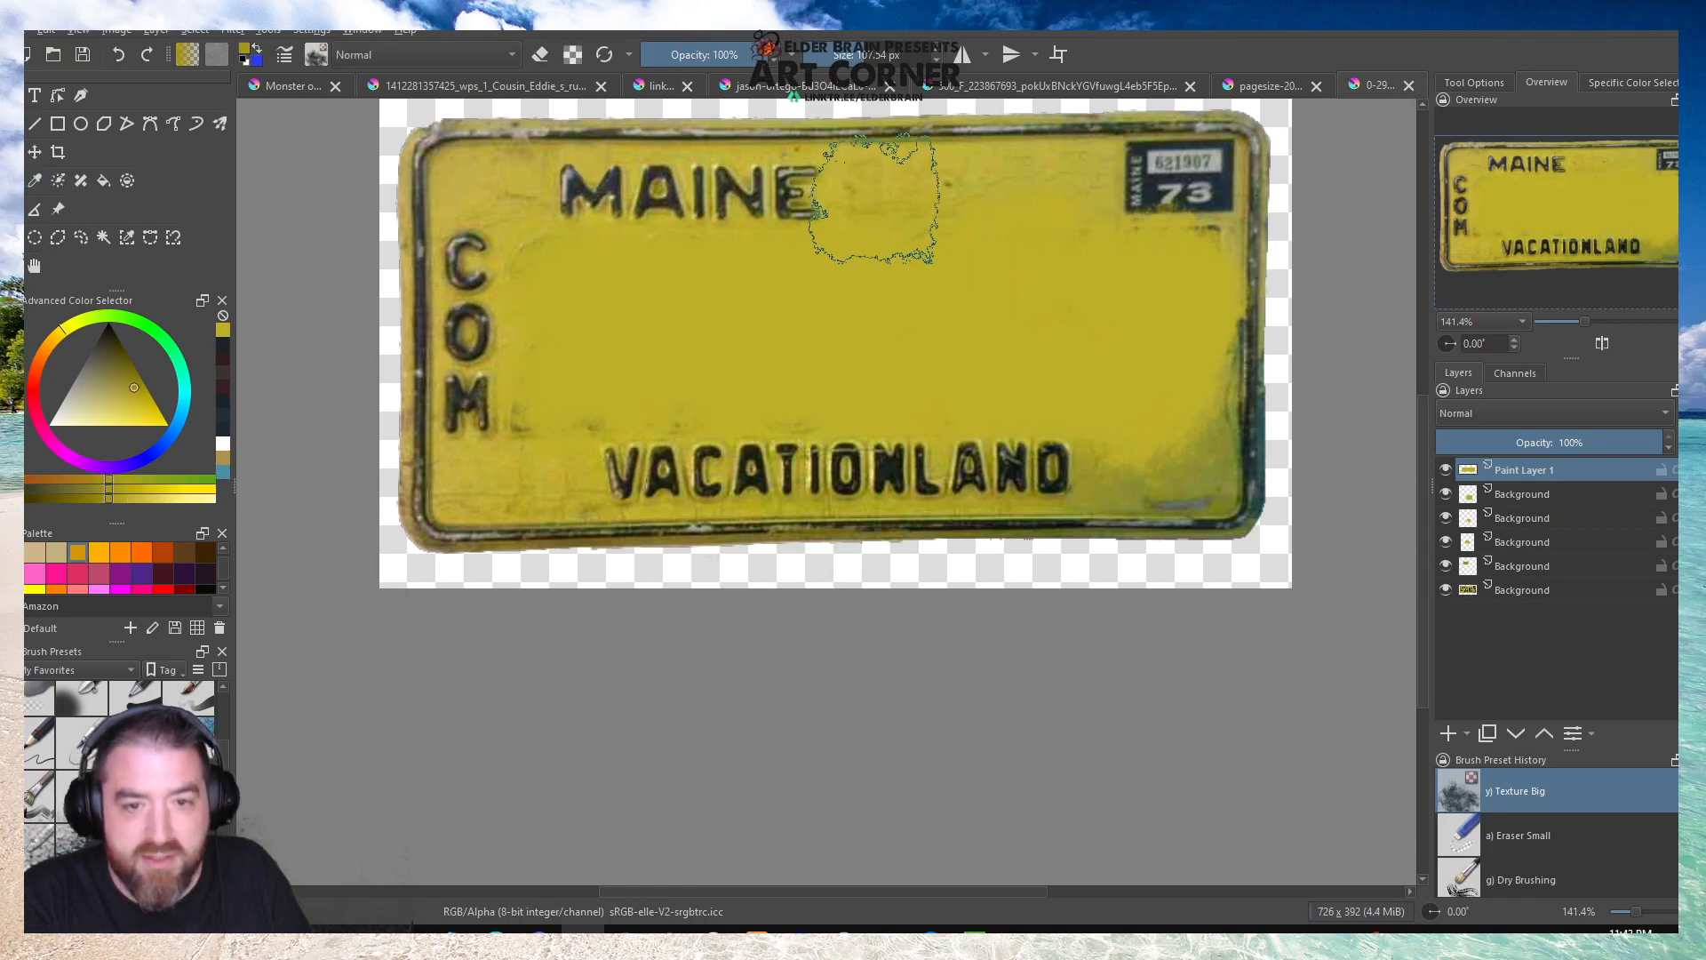
mouse_move(685, 339)
left_mouse_down()
mouse_move(591, 424)
mouse_move(584, 391)
mouse_move(531, 407)
mouse_move(520, 438)
mouse_move(531, 373)
left_mouse_up()
mouse_move(519, 292)
left_mouse_down()
mouse_move(541, 239)
mouse_move(519, 240)
mouse_move(561, 241)
left_mouse_up()
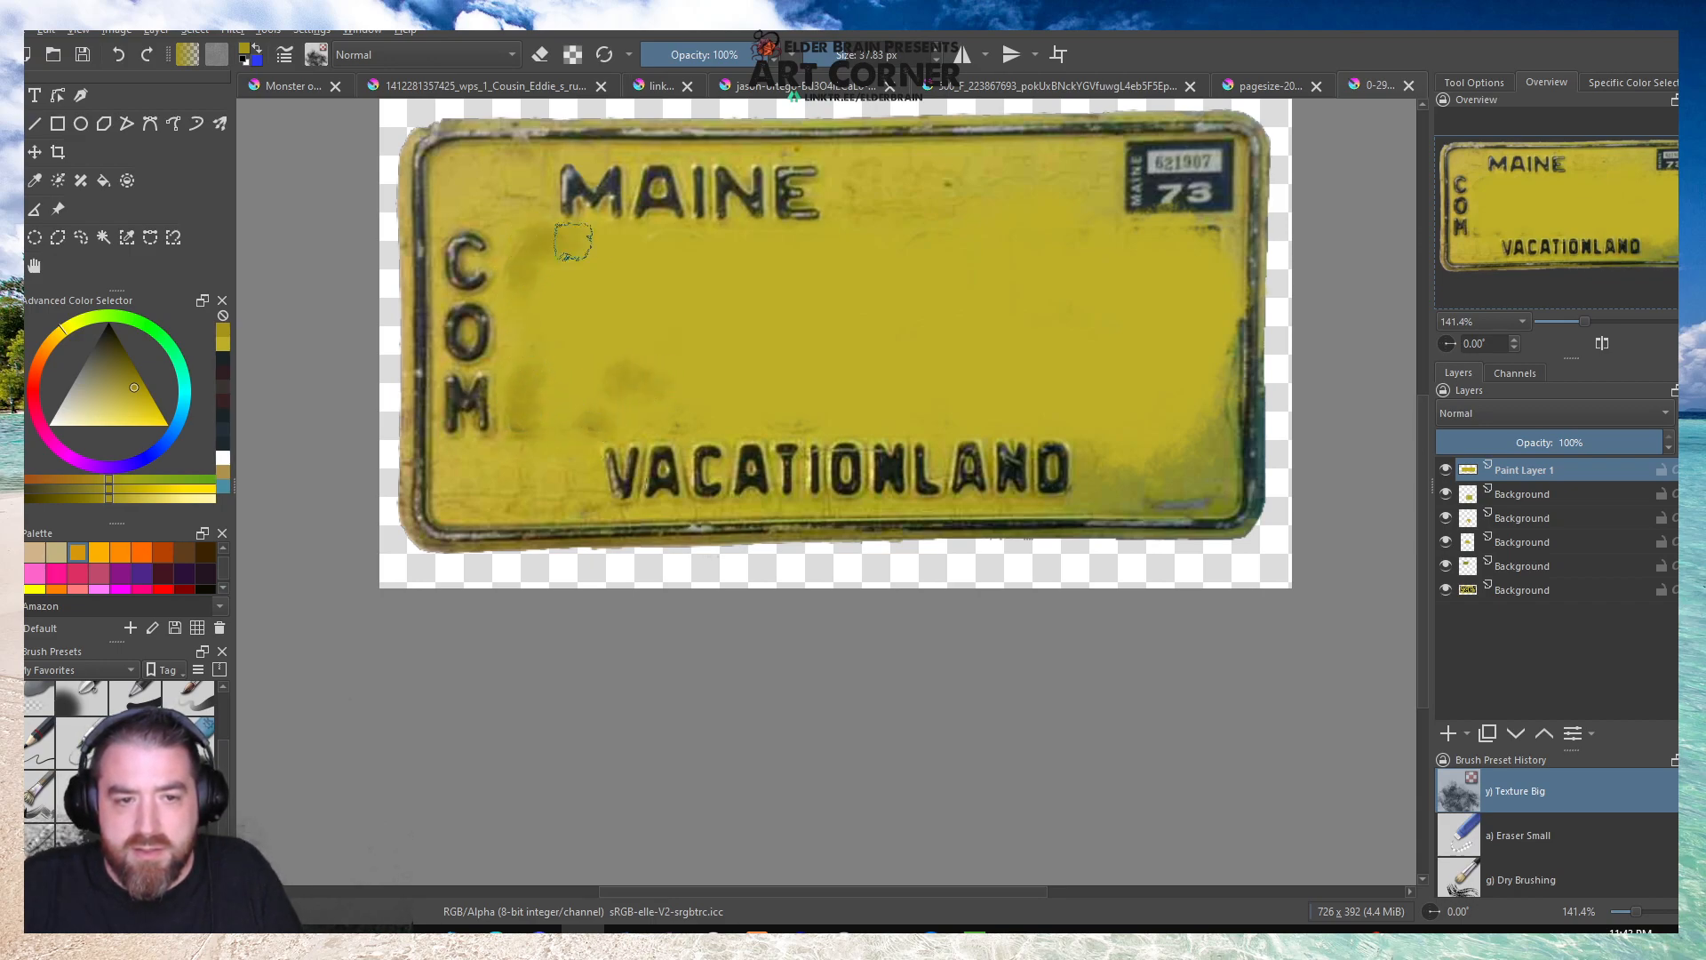
Enlarge the Texture Big brush to about 133 px and paint darker mottling across the middle of the blank area.
left_click_drag(856, 57, 897, 57)
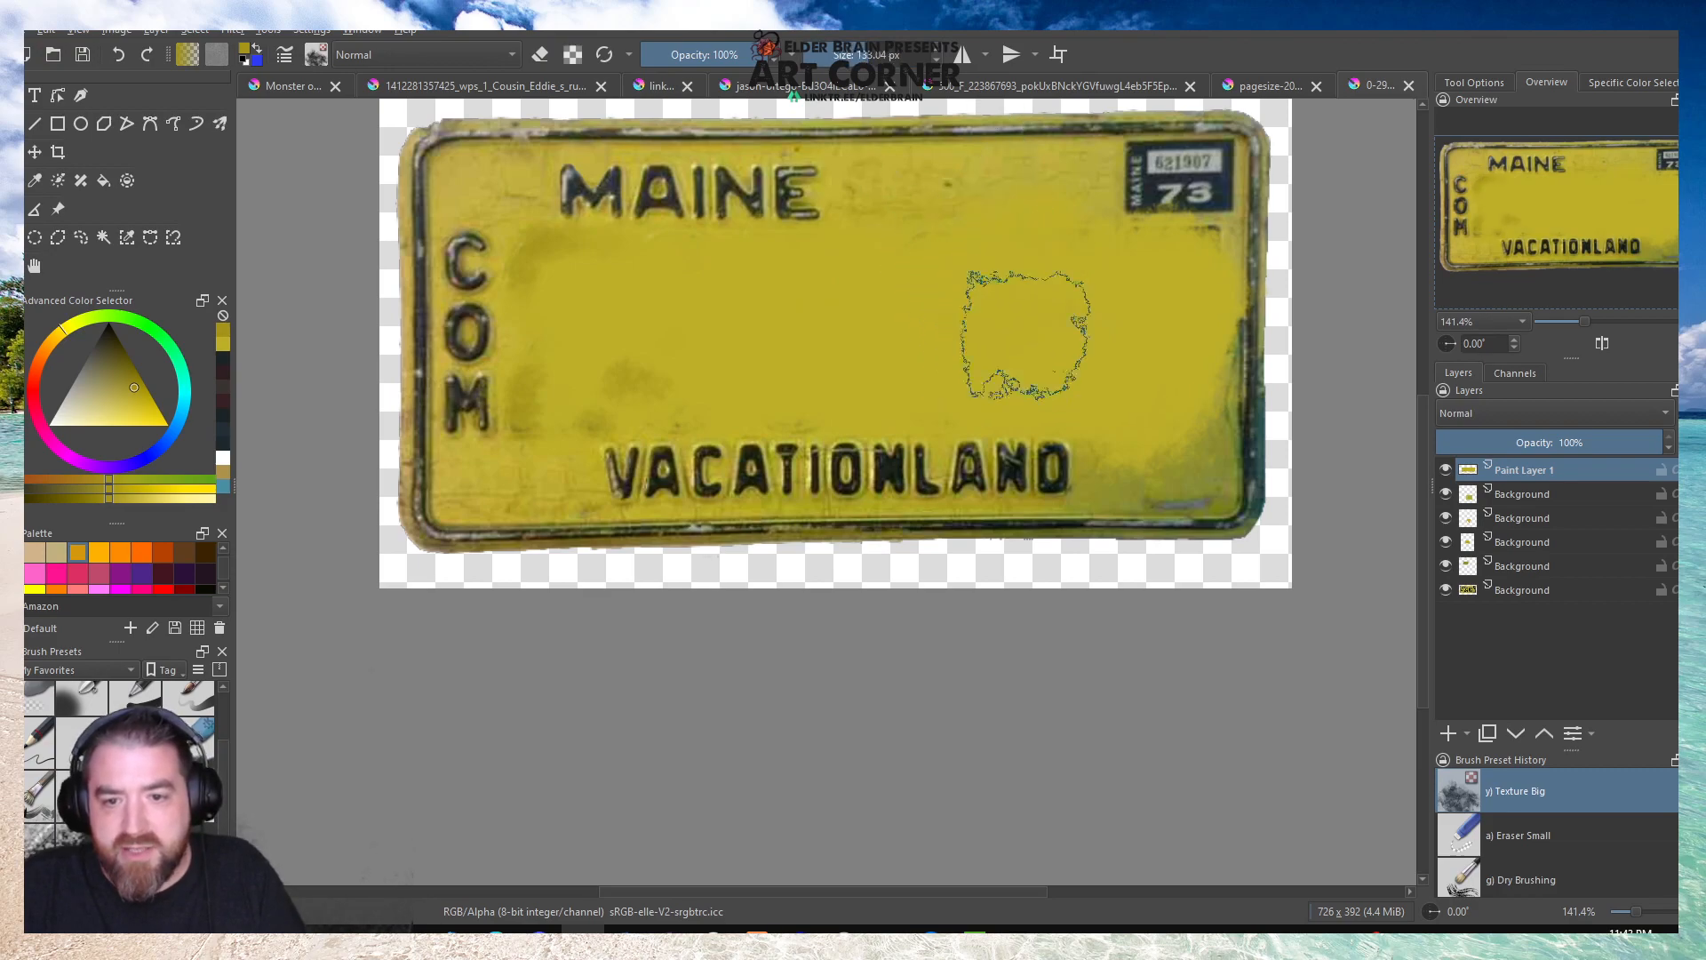
left_click_drag(971, 343, 943, 271)
mouse_move(760, 357)
left_mouse_down()
mouse_move(993, 357)
mouse_move(754, 313)
mouse_move(595, 339)
mouse_move(964, 299)
mouse_move(1169, 343)
mouse_move(1153, 388)
mouse_move(1000, 367)
mouse_move(1192, 280)
mouse_move(888, 334)
mouse_move(586, 200)
left_mouse_up()
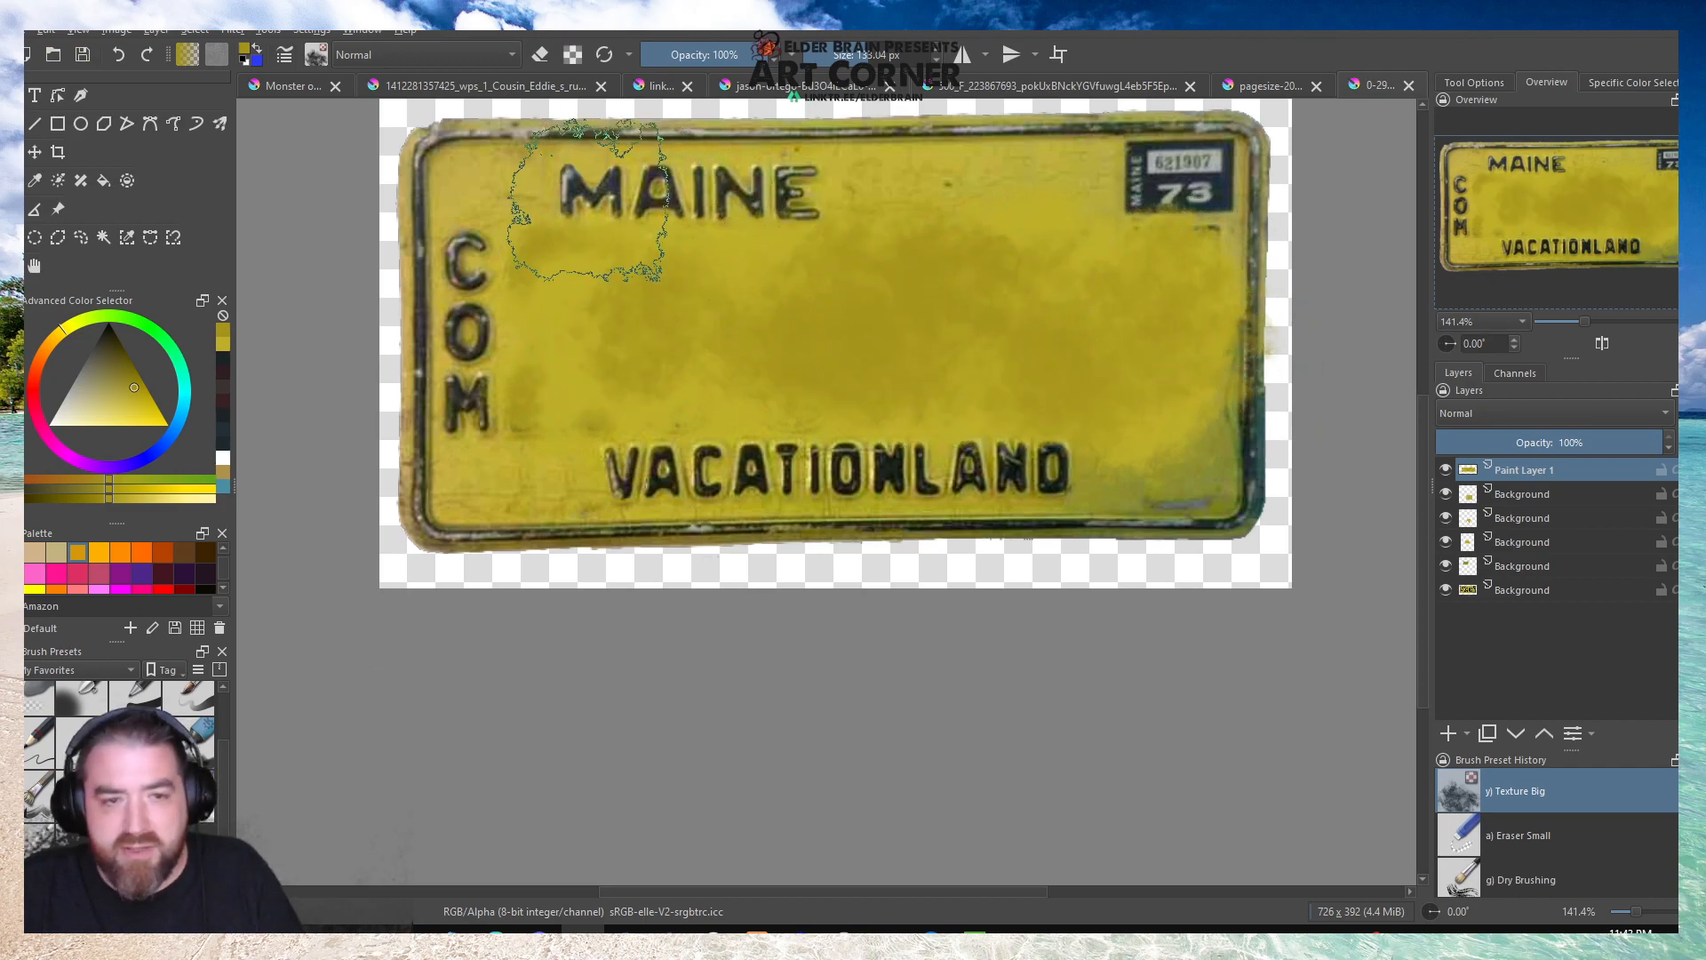
Soften the dark mottling with the earlier yellow from the colour history, and undo the last stroke.
left_click(222, 351)
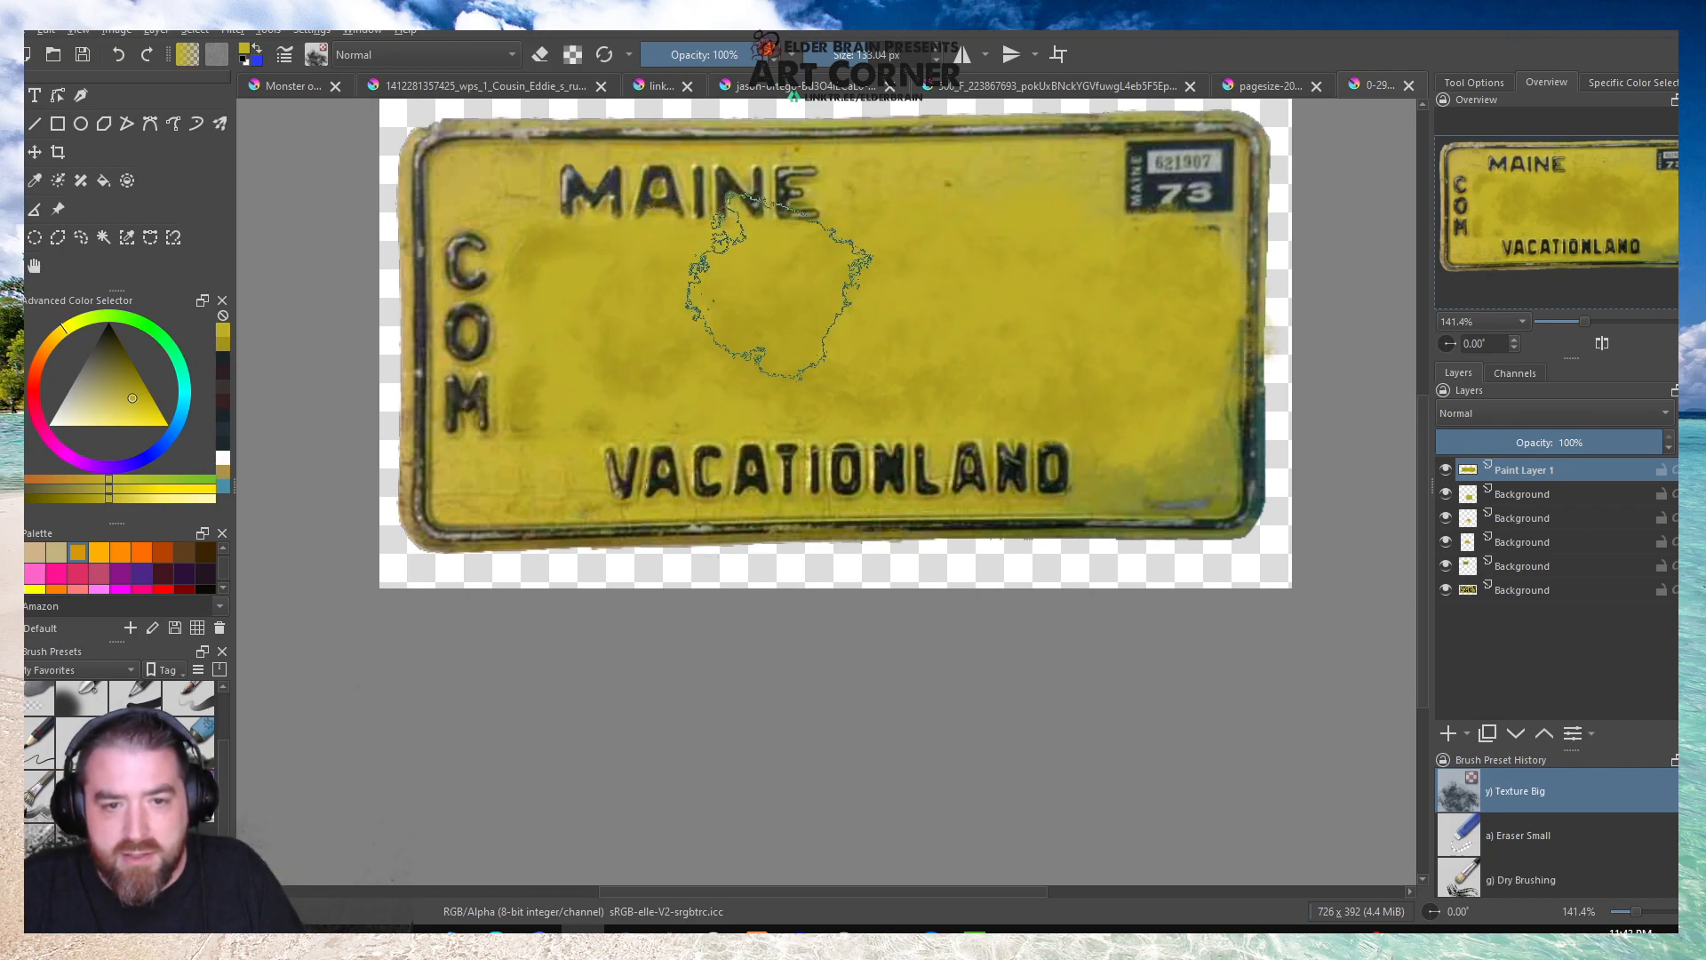
mouse_move(577, 307)
left_mouse_down()
mouse_move(563, 414)
mouse_move(544, 420)
mouse_move(628, 419)
left_mouse_up()
key("ctrl+z")
Use Eraser Soft to trim the yellow paint around COM and along the start of VACATIONLAND.
left_click(40, 759)
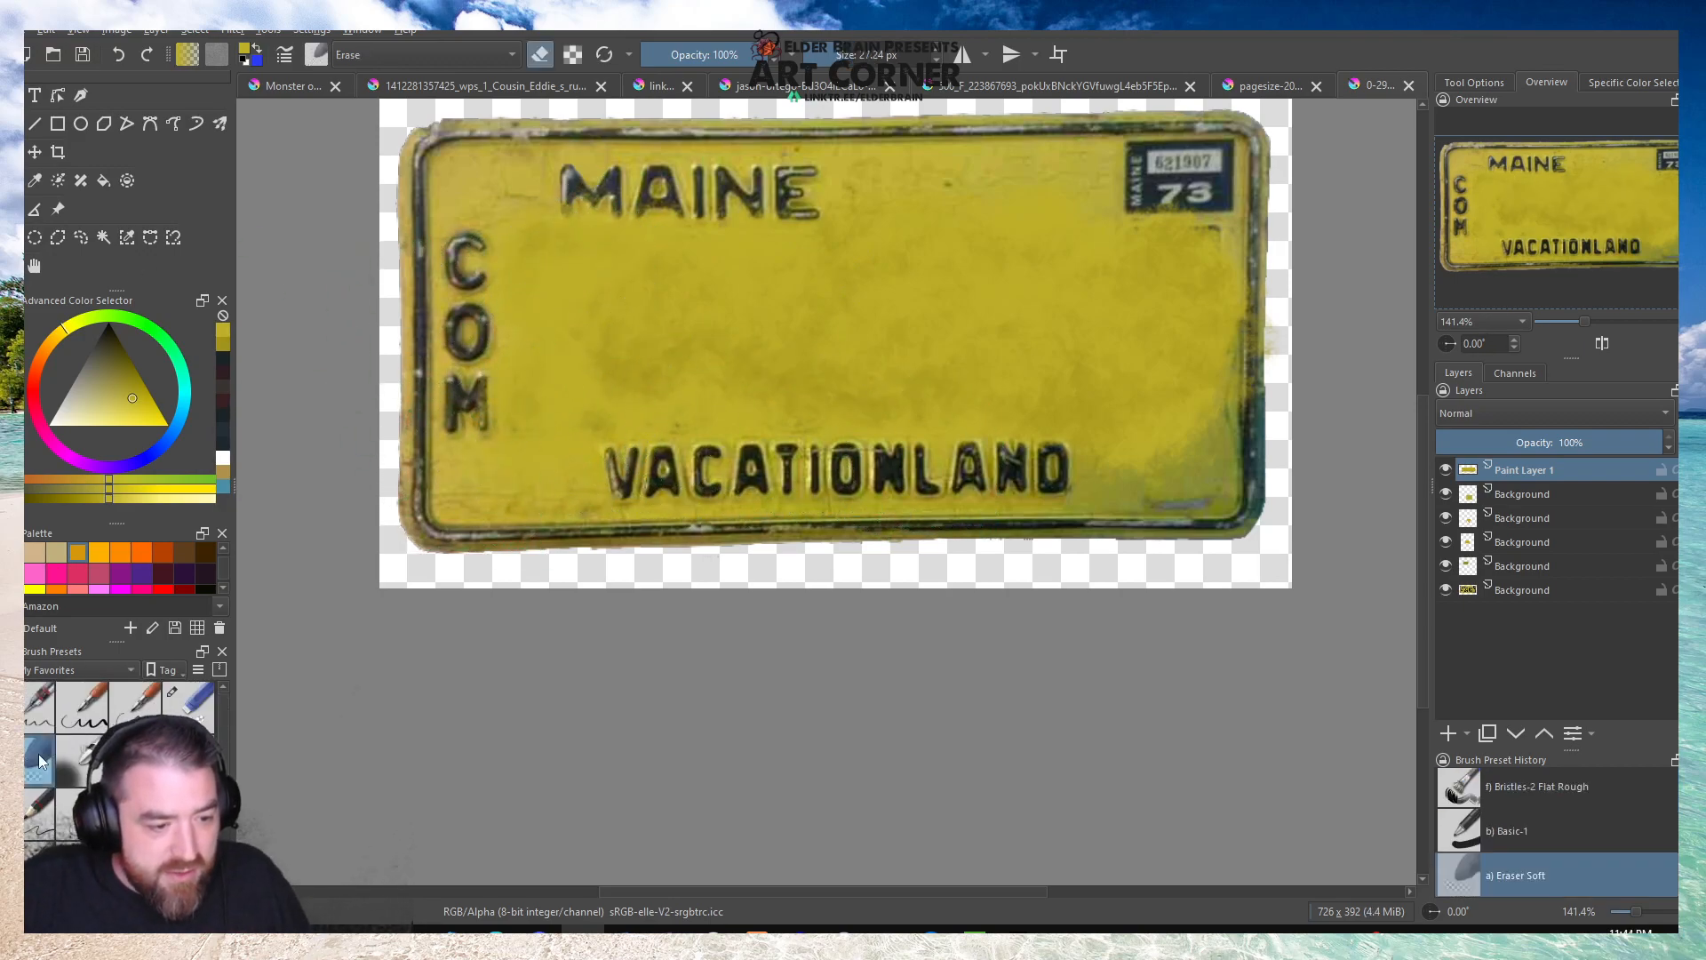
scroll(471, 328, "up", 4)
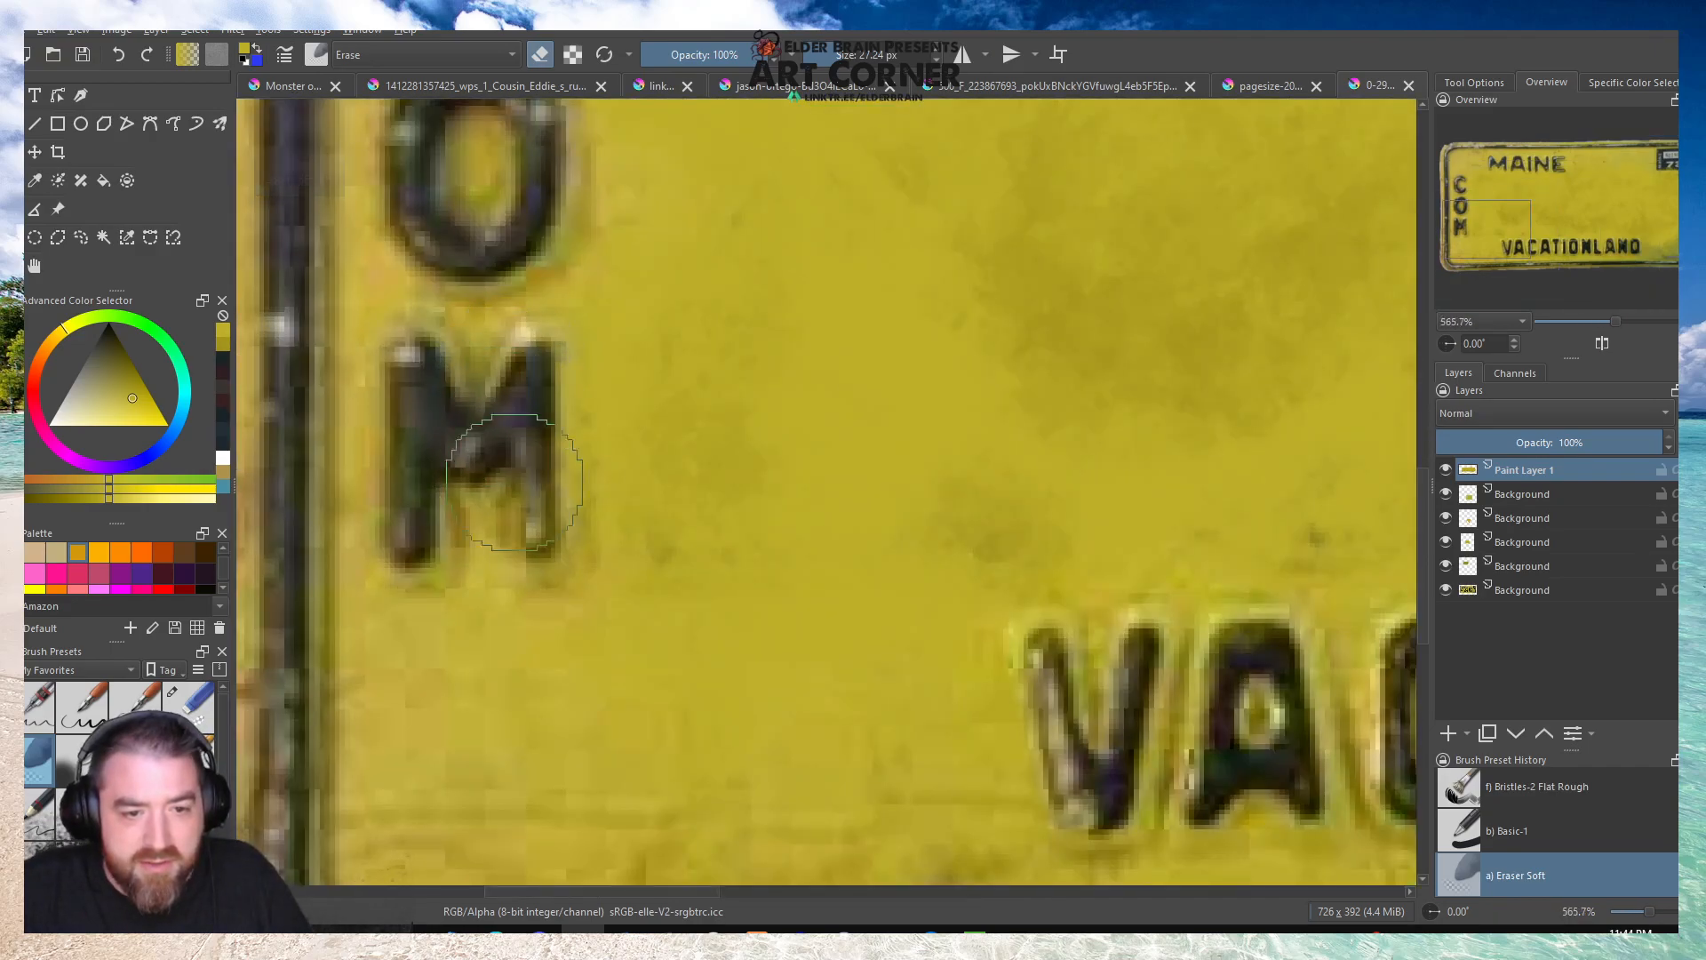
scroll(515, 587, "down", 3)
scroll(518, 211, "up", 2)
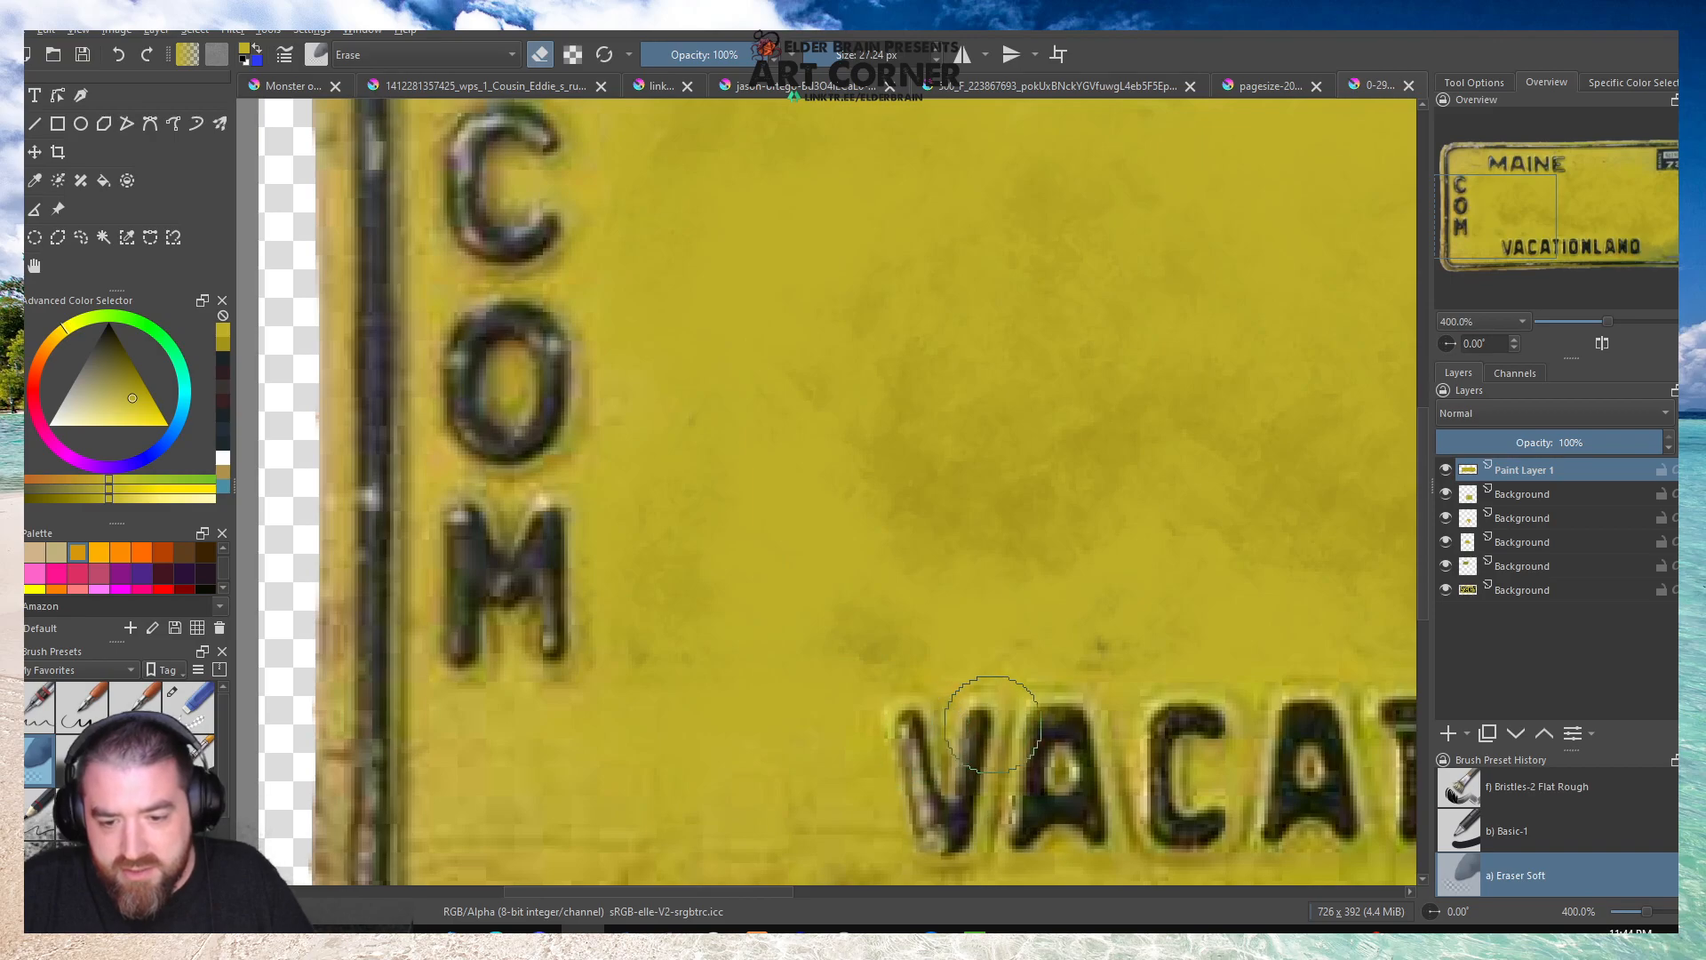
scroll(908, 737, "down", 3)
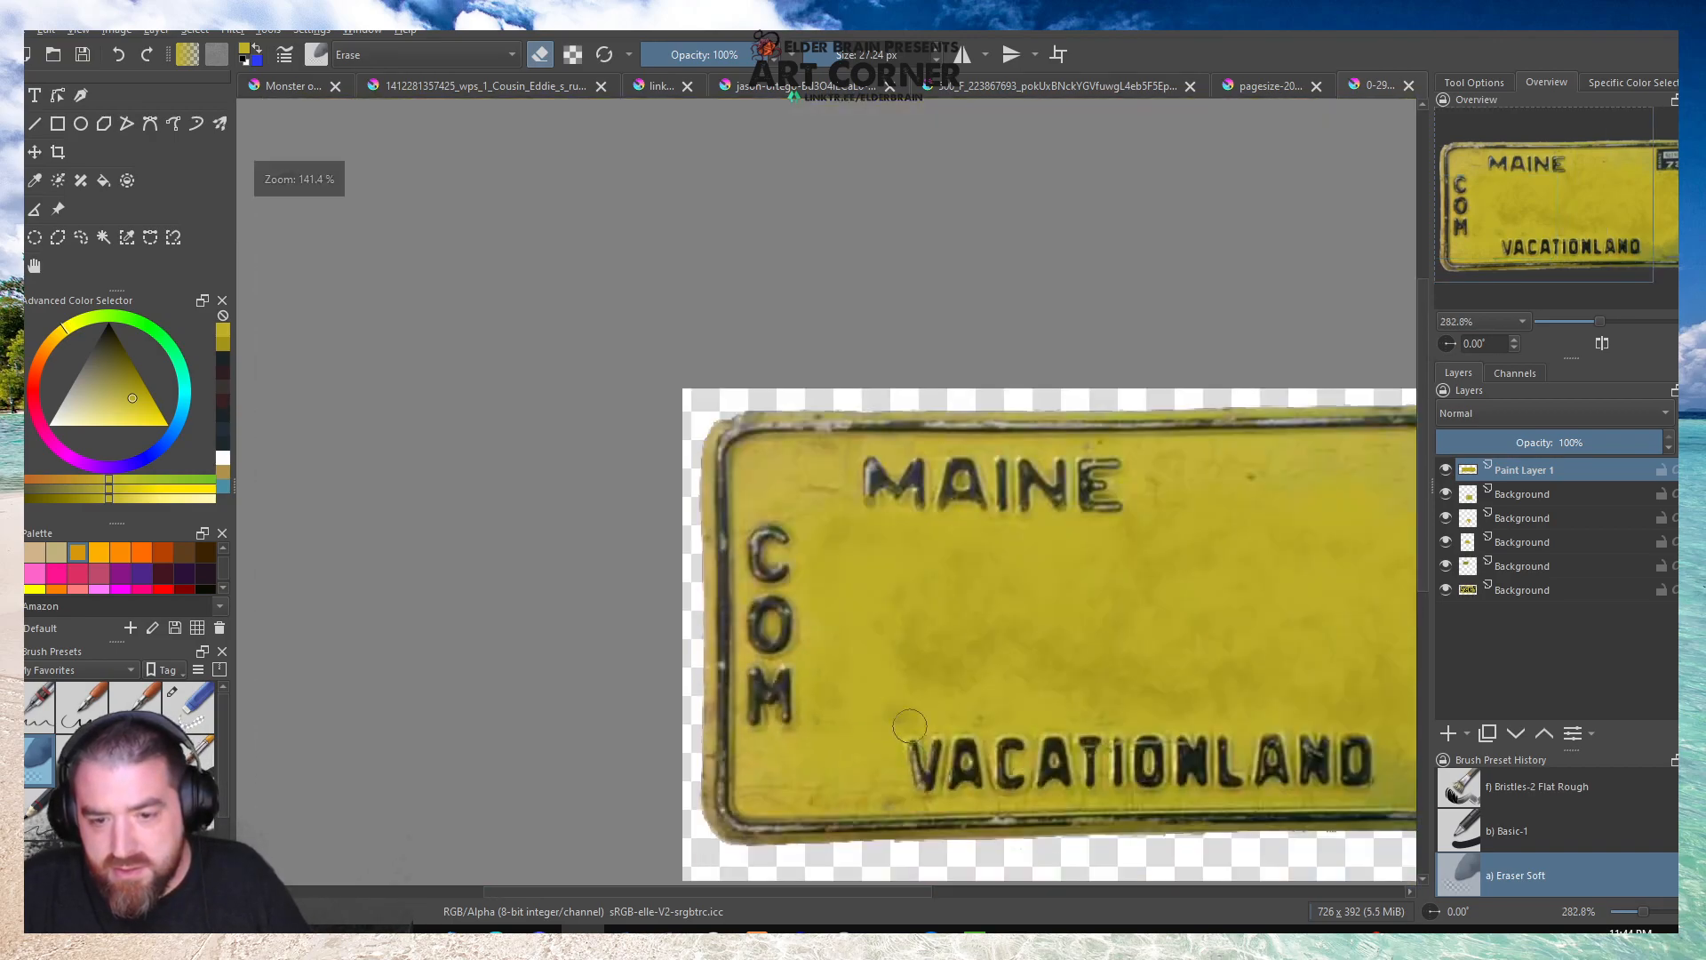
Softly erase the yellow paint's edge beneath the letters of MAINE.
scroll(924, 563, "up", 3)
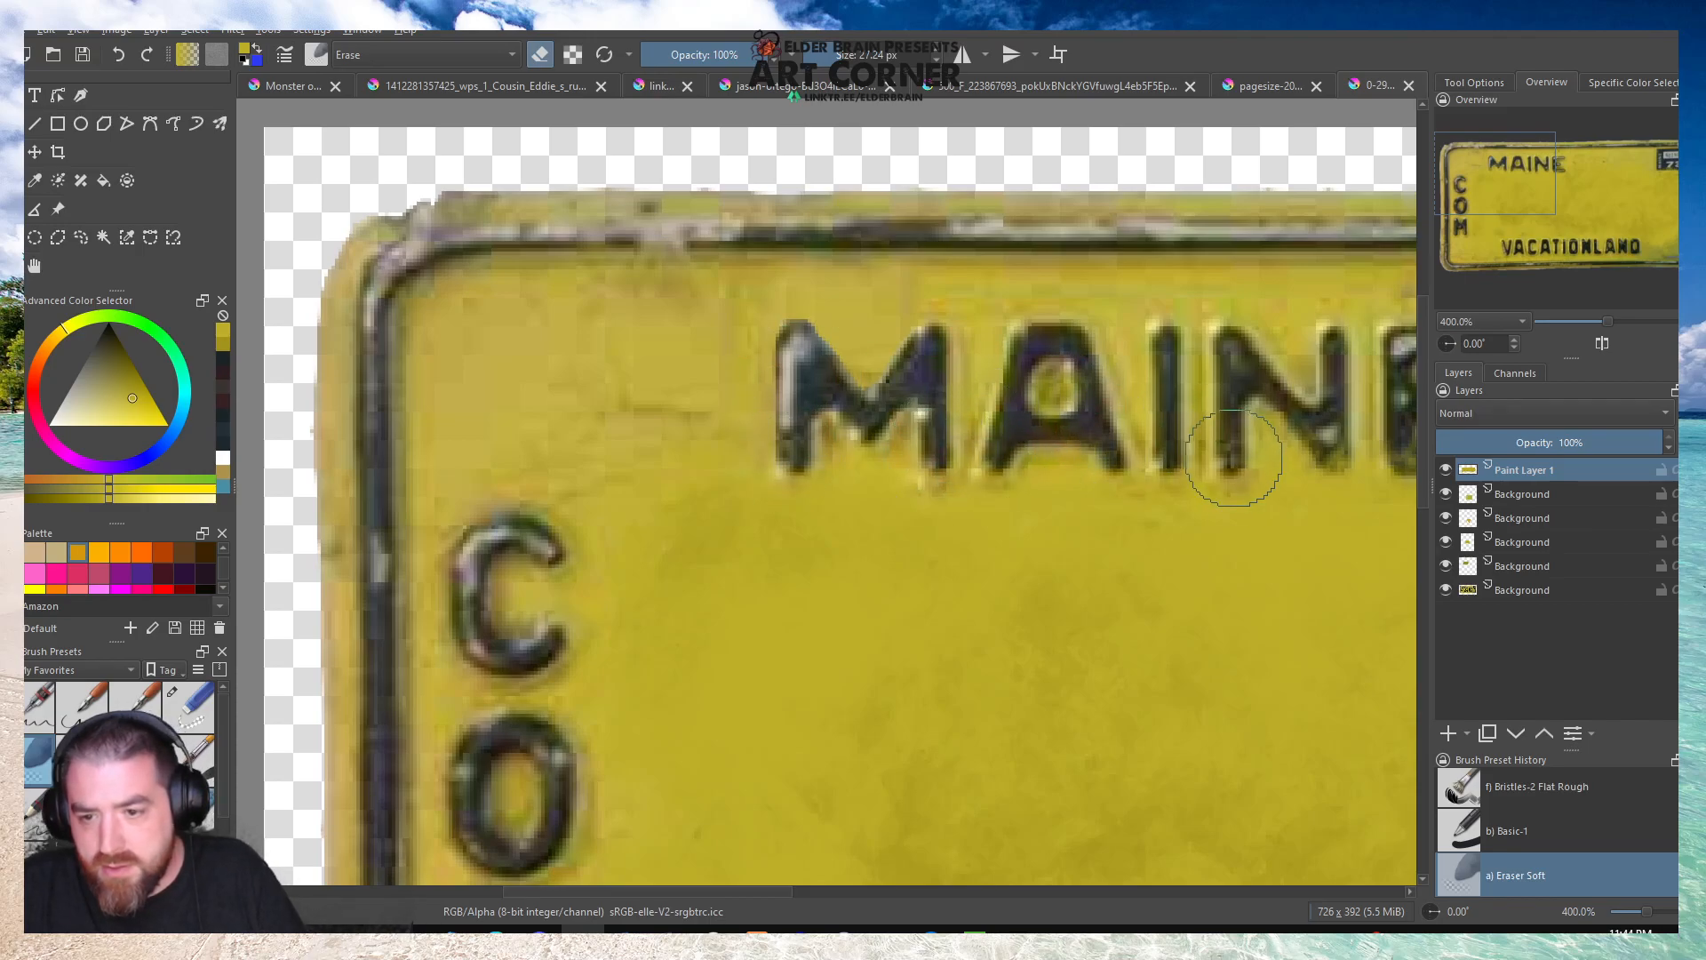
scroll(1230, 455, "down", 3)
scroll(1169, 406, "up", 3)
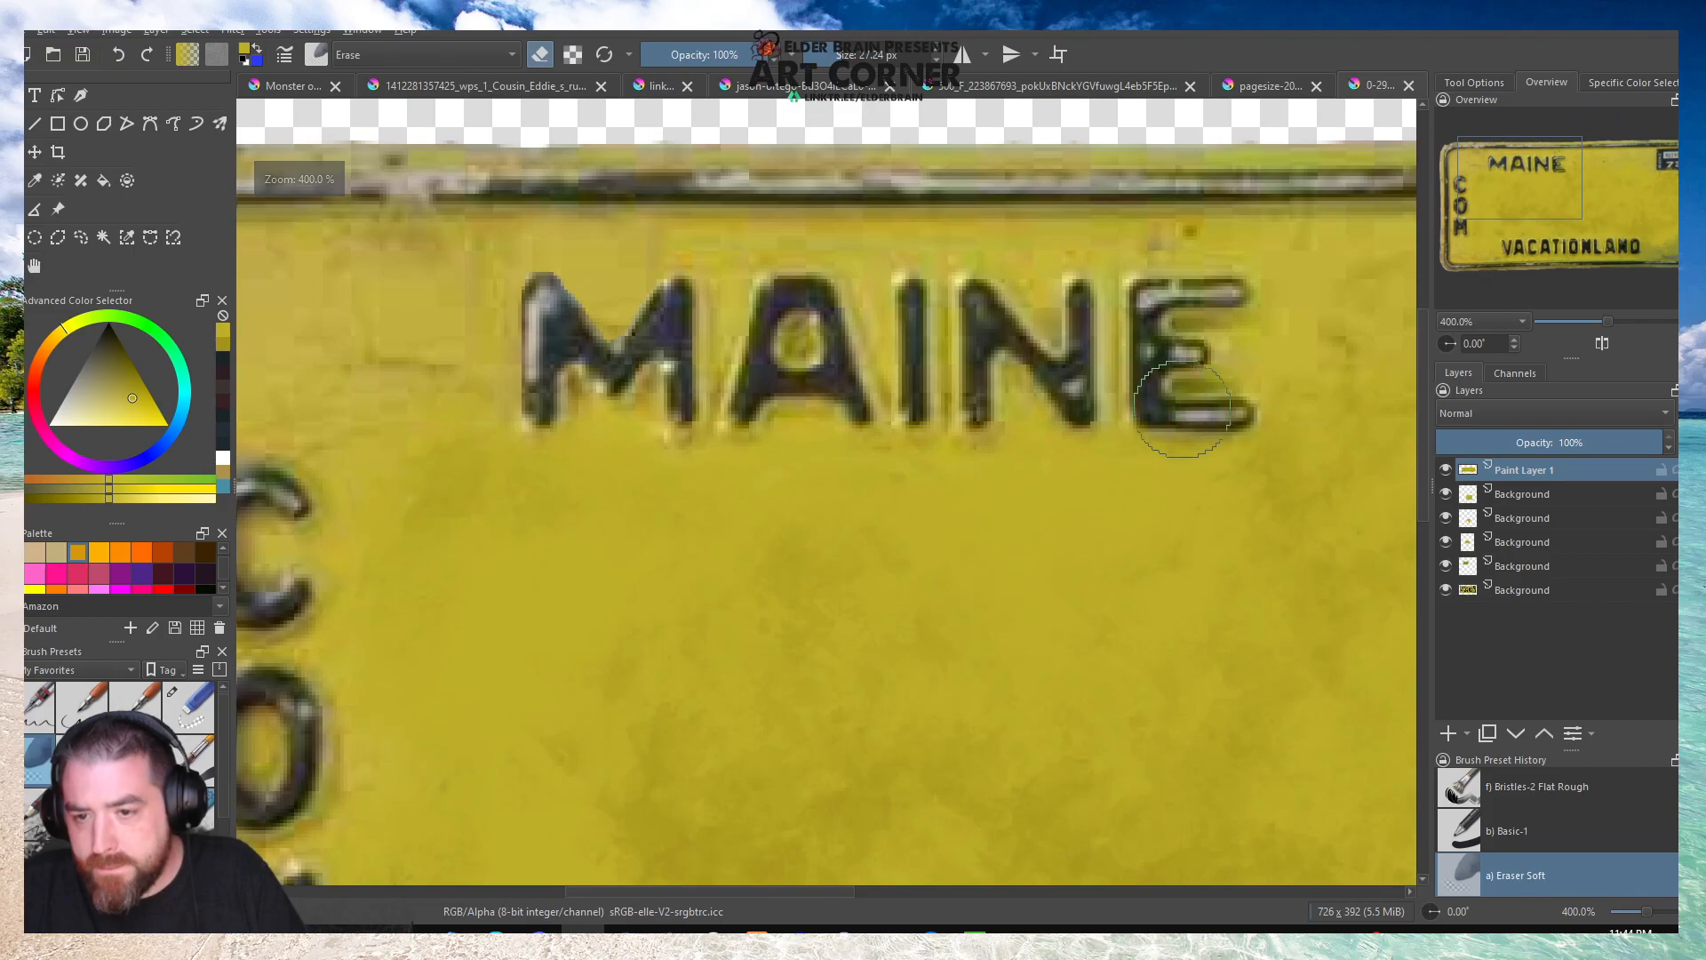
Softly erase the yellow paint's edge below the 73 sticker and along the plate's right border.
scroll(1169, 406, "down", 3)
scroll(1244, 360, "up", 3)
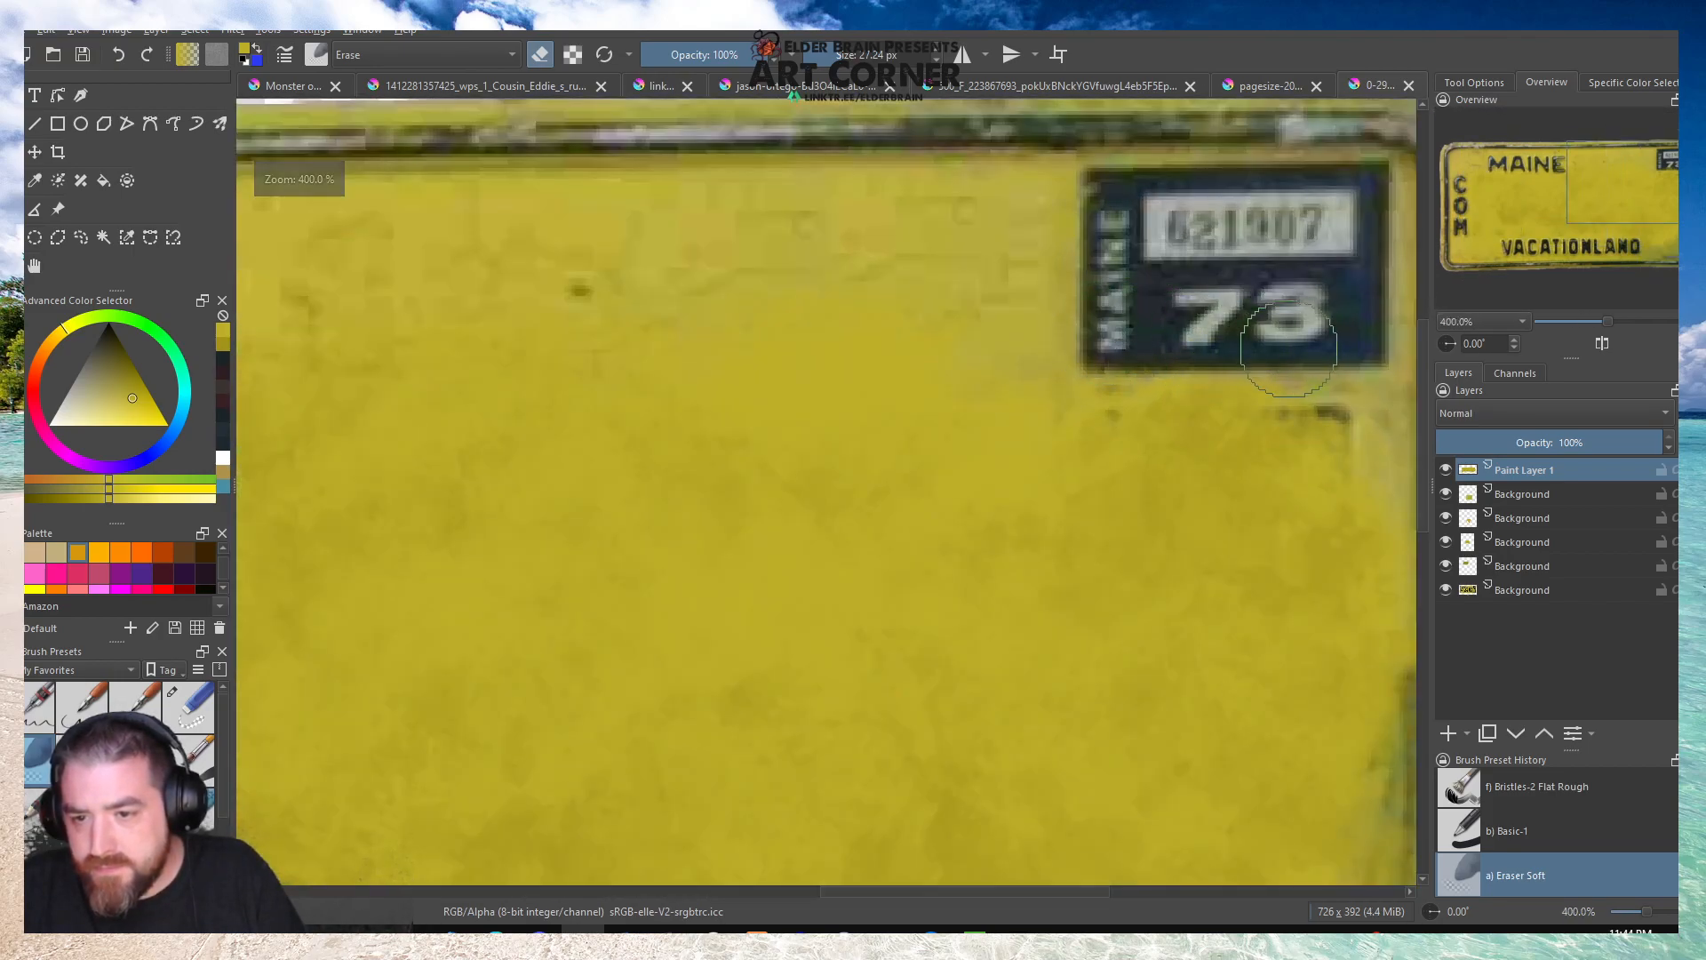
scroll(1089, 350, "down", 3)
scroll(1173, 346, "up", 2)
mouse_move(1224, 437)
left_mouse_down()
mouse_move(1190, 454)
mouse_move(1203, 282)
left_mouse_up()
mouse_move(1193, 549)
left_mouse_down()
mouse_move(1177, 310)
mouse_move(1166, 466)
left_mouse_up()
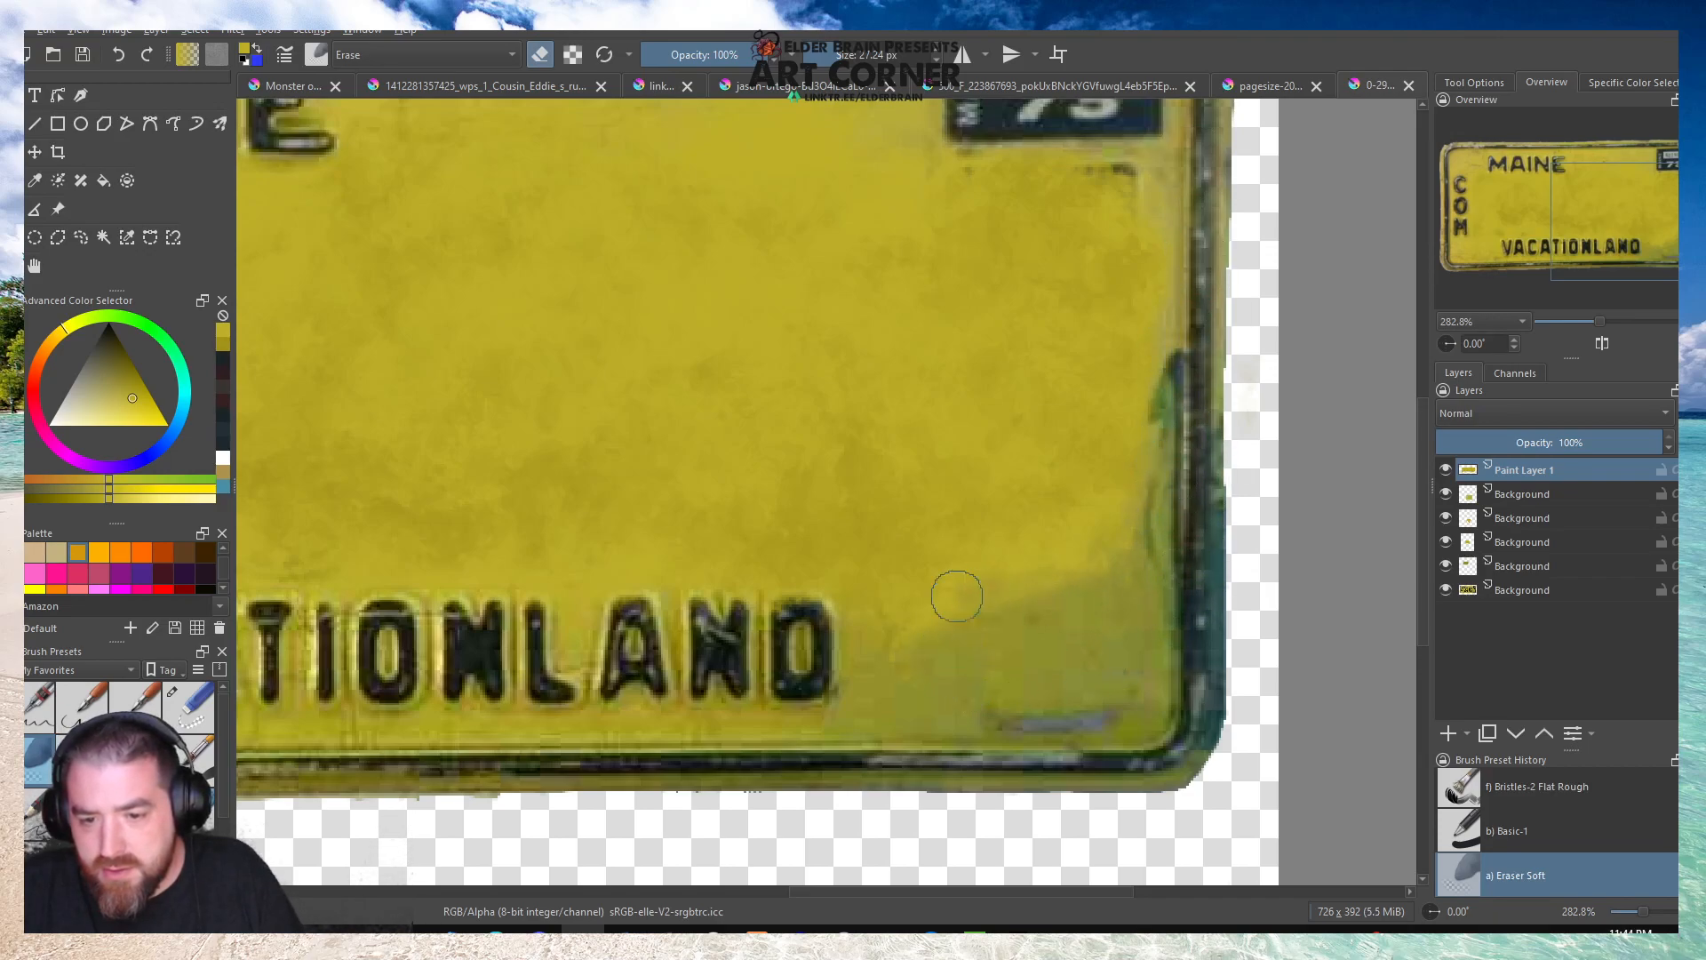
Lower Eraser Soft to 45% opacity, erase along the plate's inner border below the 73 sticker, and undo the stroke.
left_click(727, 49)
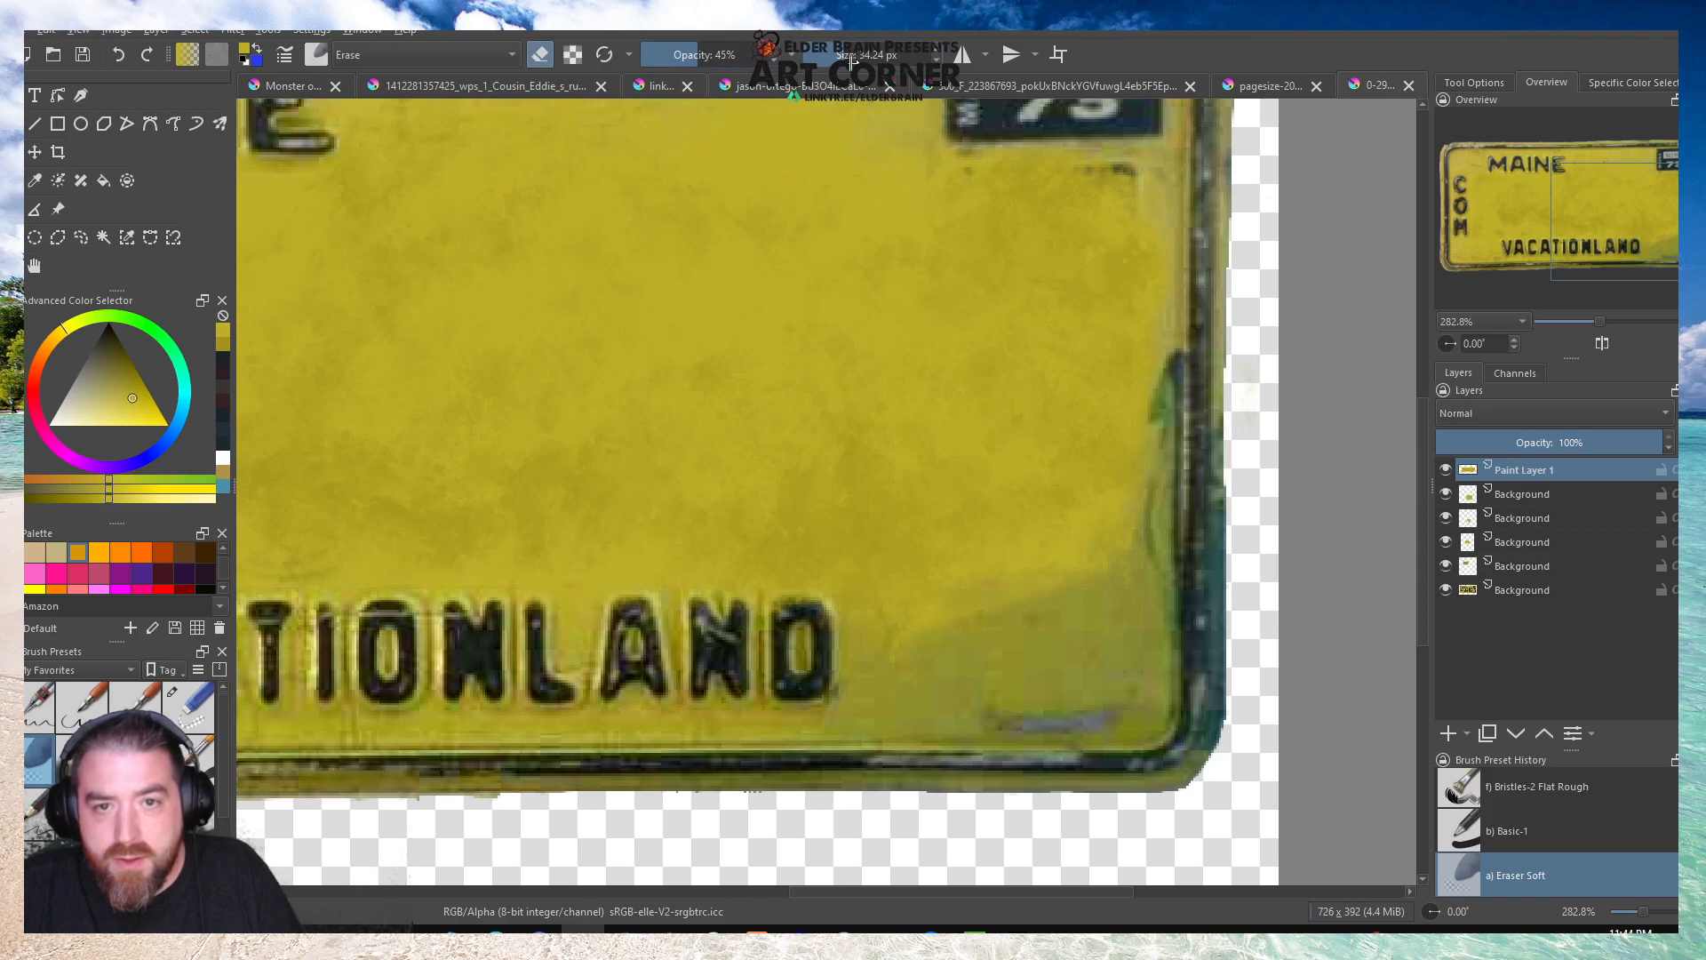
mouse_move(1162, 543)
left_mouse_down()
mouse_move(933, 644)
mouse_move(1006, 586)
mouse_move(1090, 294)
mouse_move(932, 625)
mouse_move(1010, 633)
mouse_move(1150, 561)
mouse_move(1188, 449)
mouse_move(1175, 267)
left_mouse_up()
key("ctrl+z")
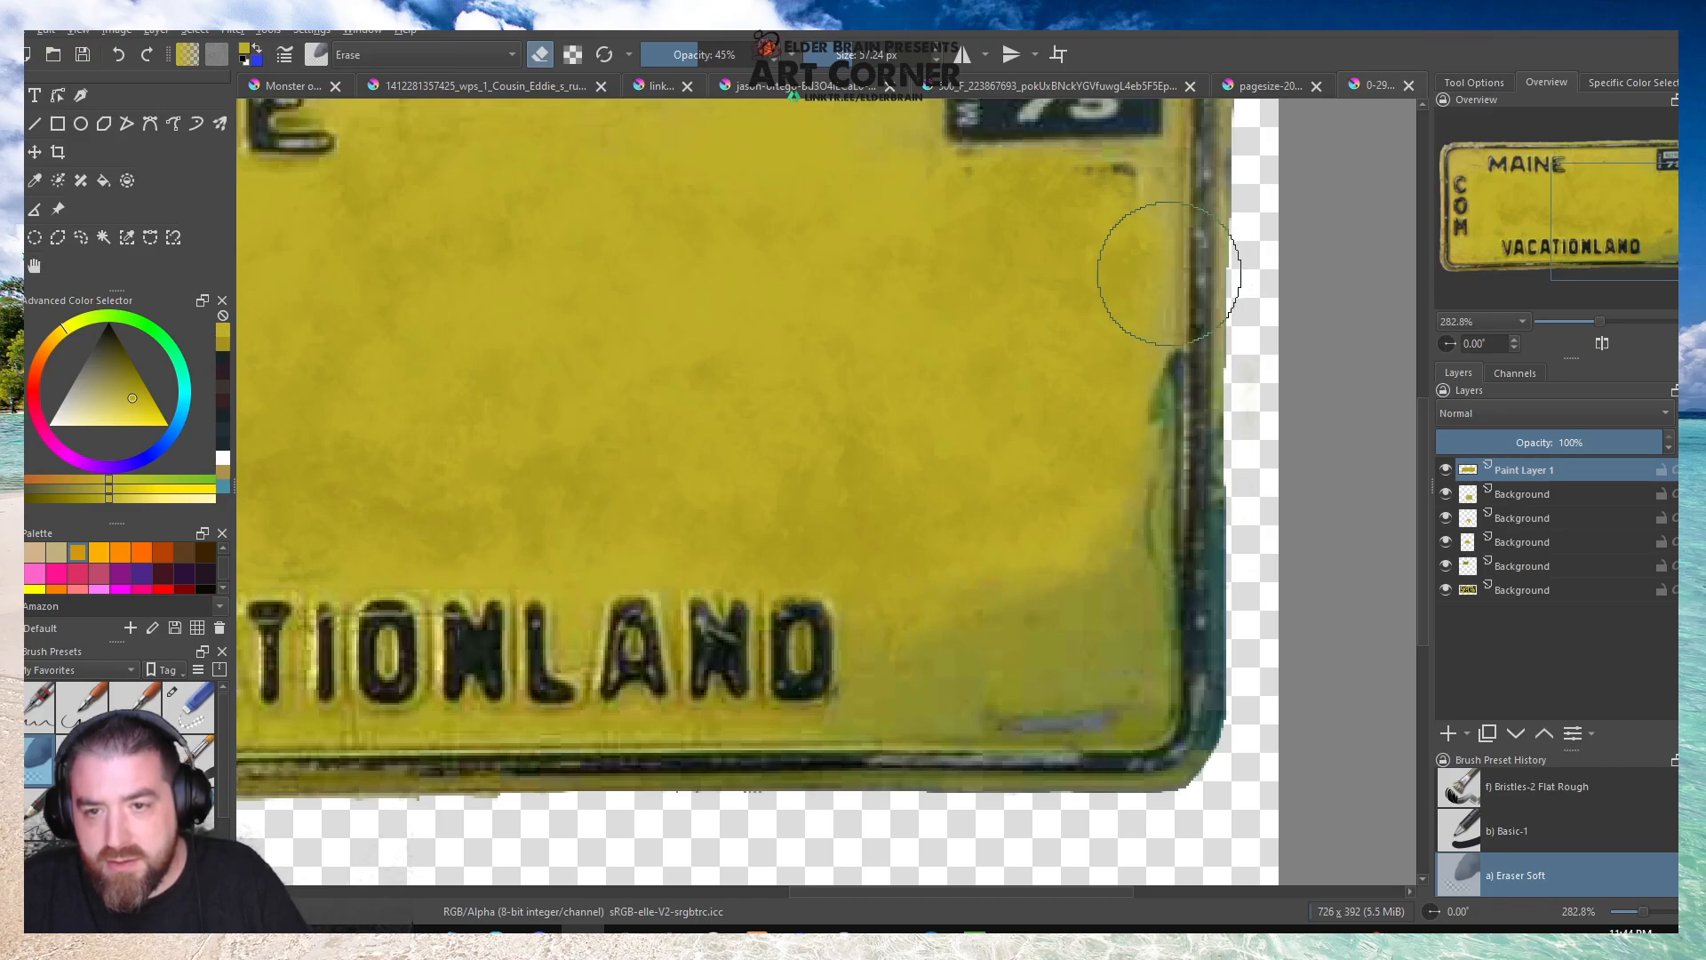
Softly erase the yellow paint around the letters of VACATIONLAND, raising the eraser opacity to 100%.
scroll(1110, 491, "down", 3)
scroll(958, 546, "up", 3)
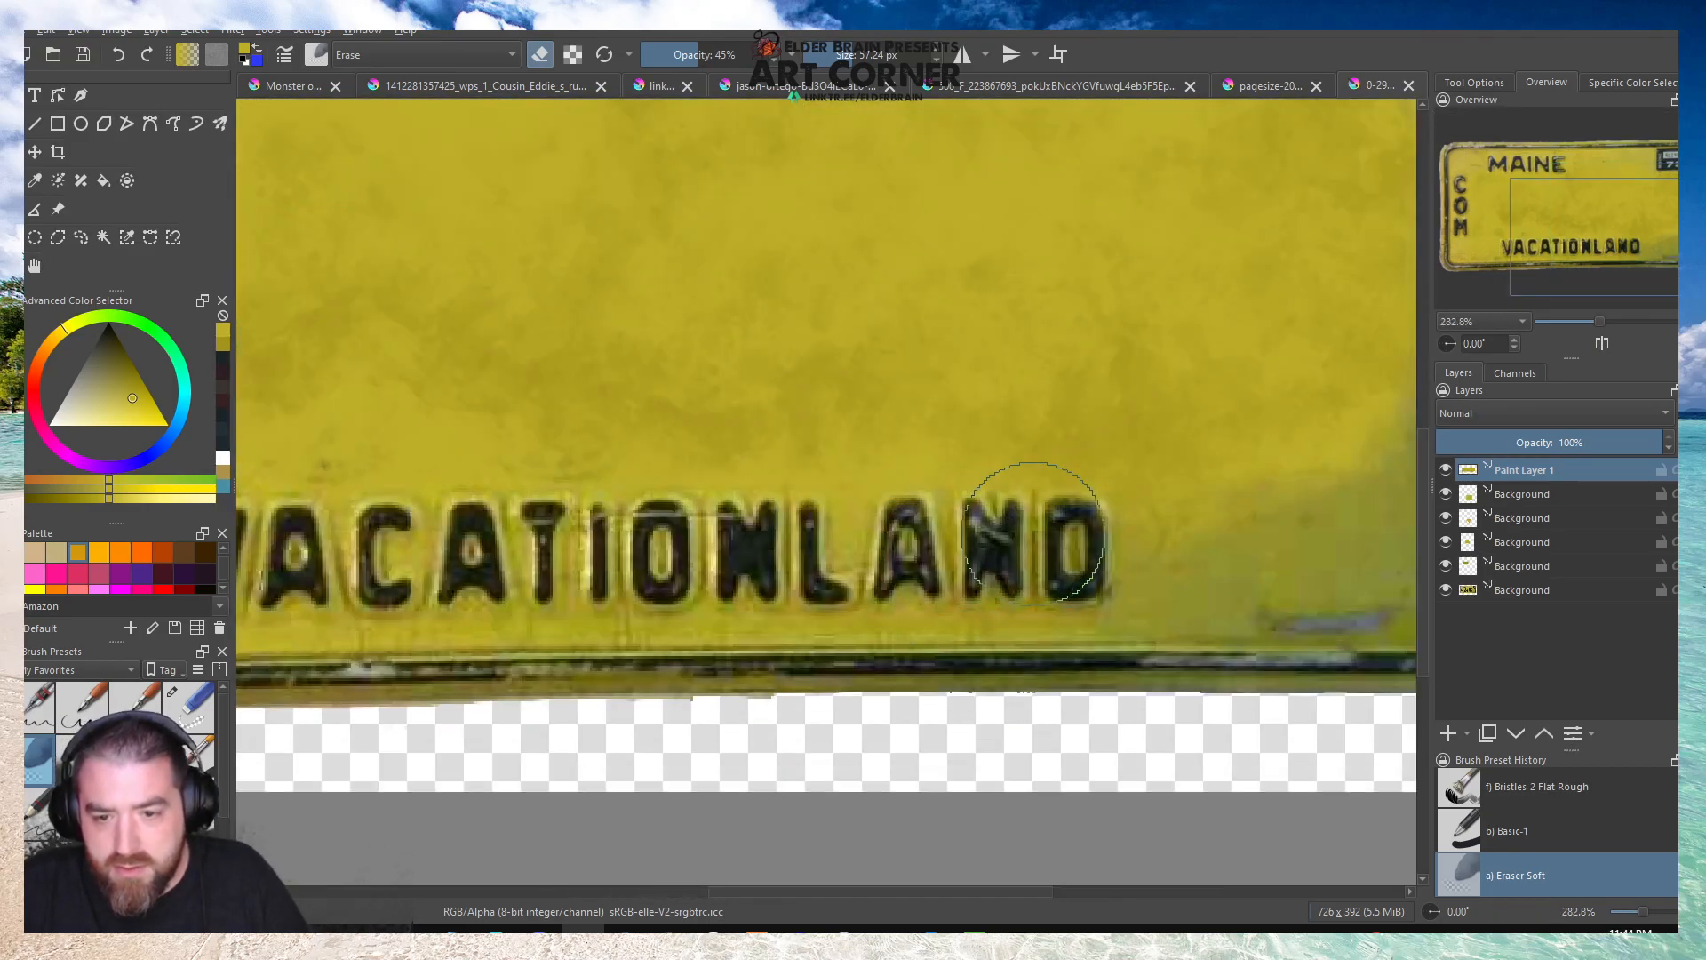
mouse_move(1066, 538)
left_mouse_down()
mouse_move(1034, 542)
mouse_move(1053, 533)
left_mouse_up()
left_click_drag(673, 54, 834, 84)
mouse_move(991, 533)
left_mouse_down()
mouse_move(995, 559)
mouse_move(1011, 558)
left_mouse_up()
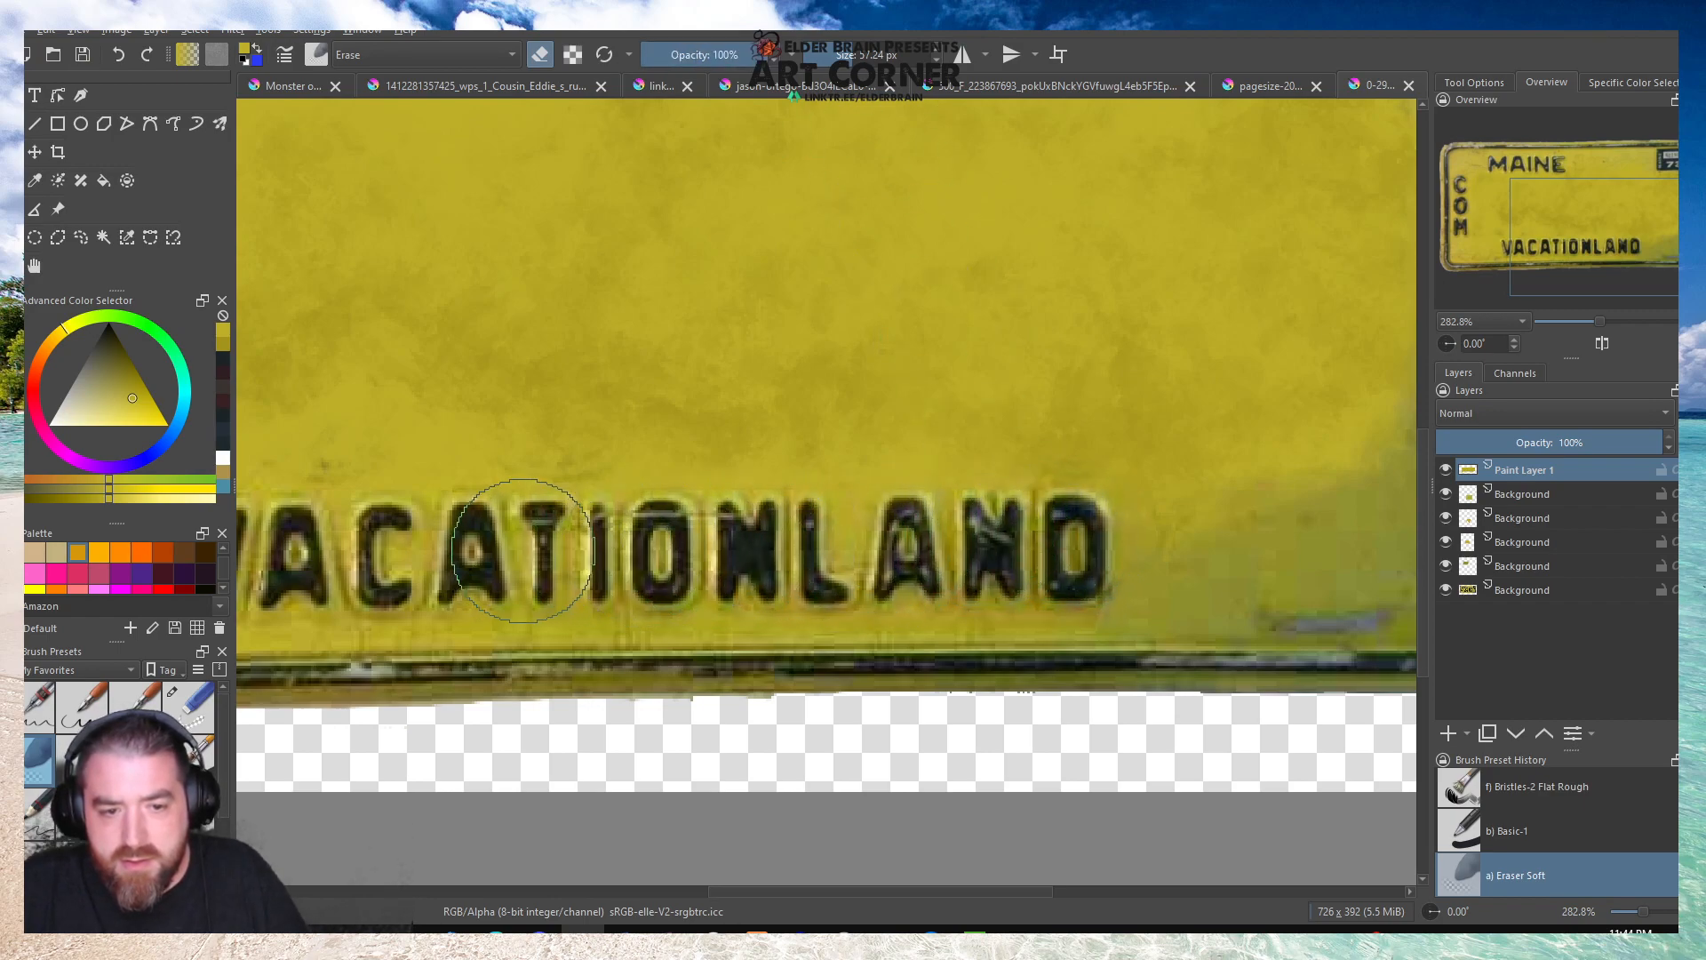
Flatten the Maine plate image, copy all of it, and paste it into the Monster of the Week overlay document.
scroll(752, 564, "down", 4)
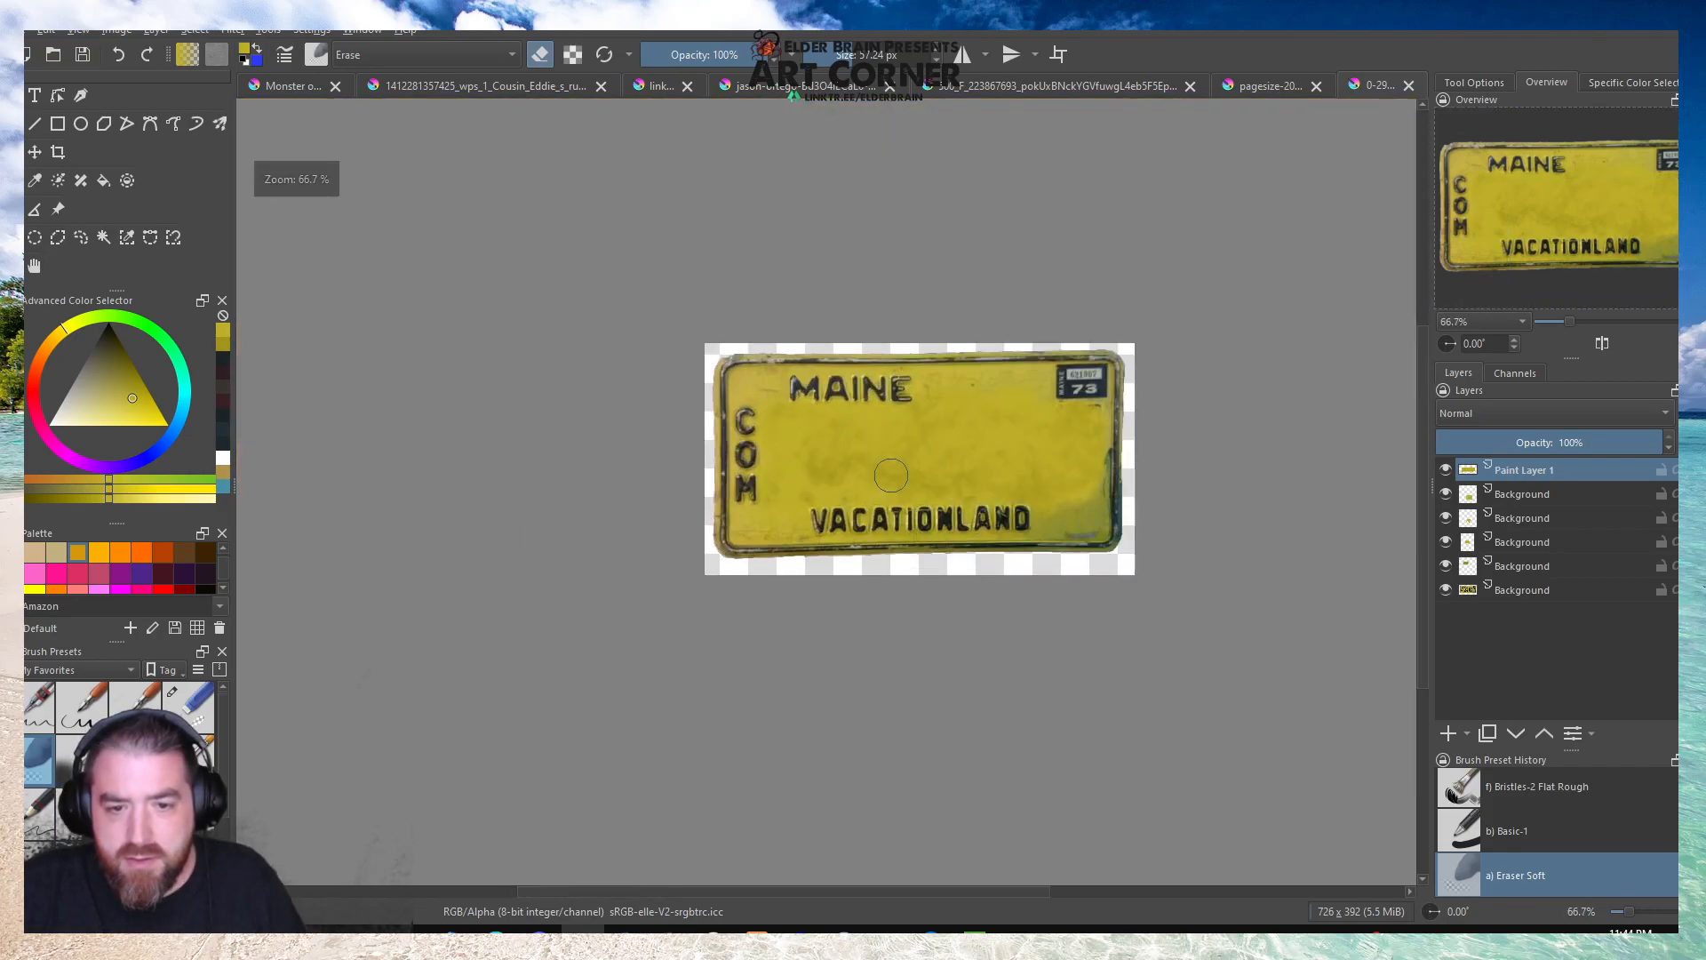
left_click(156, 29)
left_click(164, 337)
key("ctrl+a")
key("ctrl+c")
left_click(280, 89)
key("ctrl+v")
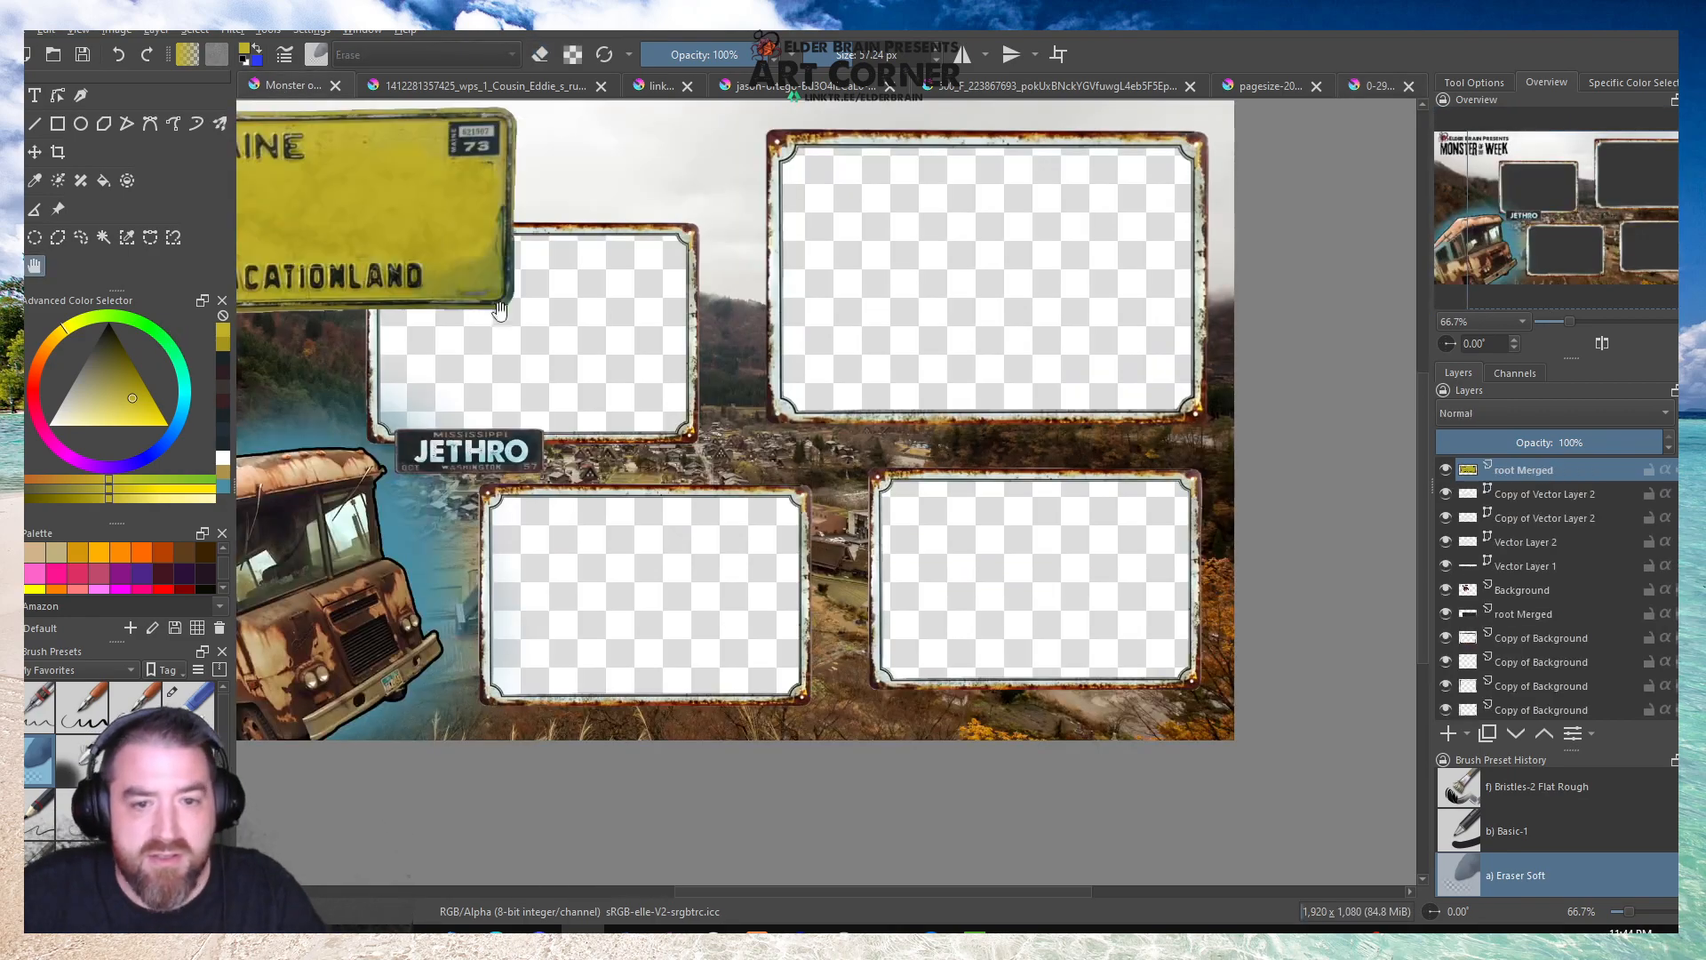
Transform the pasted Maine plate, moving it near the Mississippi plate and scaling it down proportionally.
key("minus")
key("t")
left_click_drag(723, 369, 970, 593)
scroll(847, 586, "up", 3)
scroll(808, 524, "down", 1)
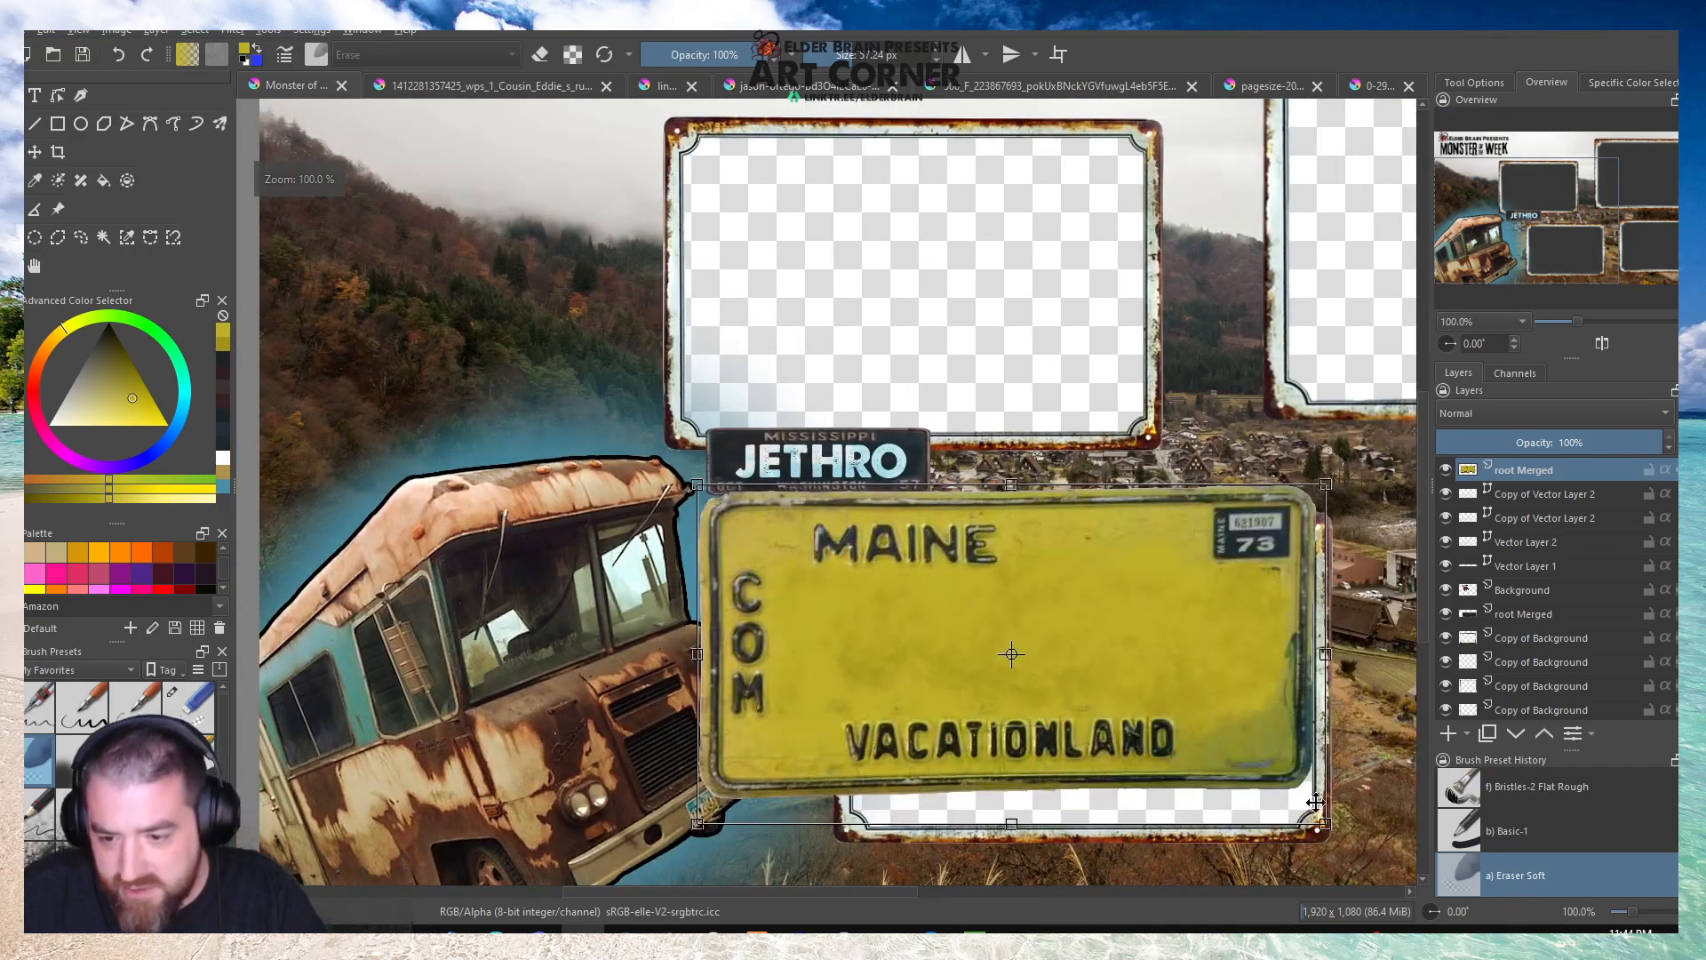
left_click_drag(1327, 824, 895, 590)
left_click_drag(764, 511, 864, 437)
Shrink and flatten the Maine plate to the Mississippi plate's width and align it directly beneath that plate.
scroll(960, 457, "up", 3)
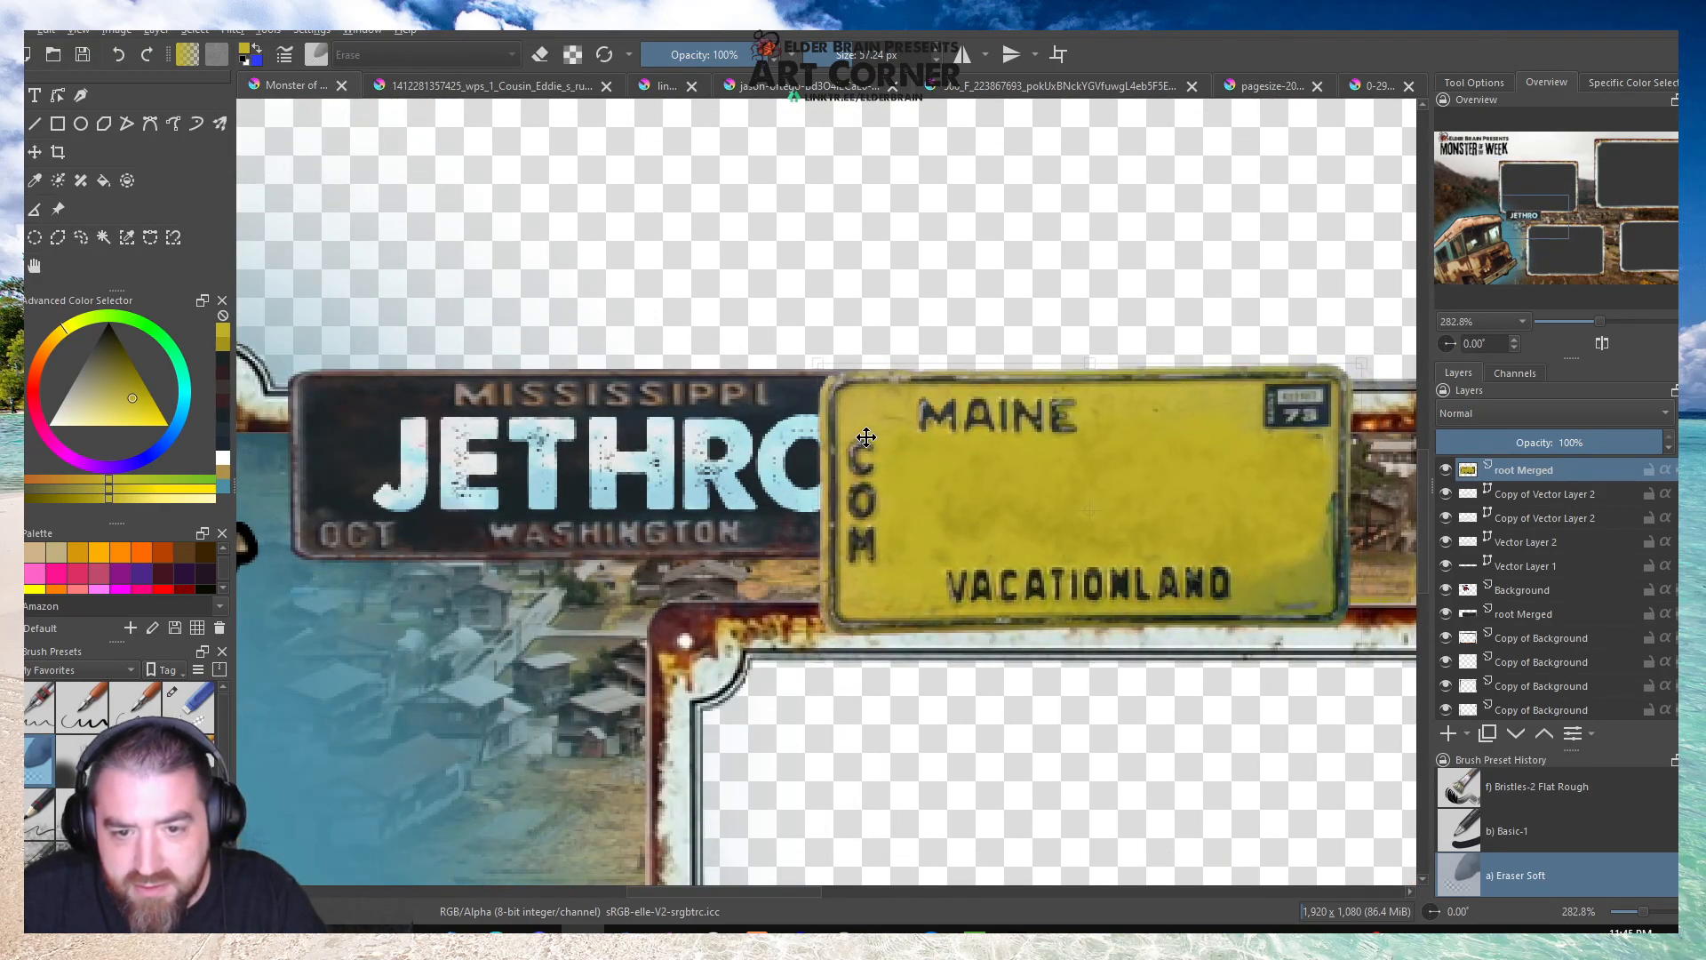
left_click_drag(1363, 655, 1209, 574)
left_click_drag(1082, 431, 553, 562)
left_click_drag(682, 597, 936, 607)
scroll(557, 356, "down", 3)
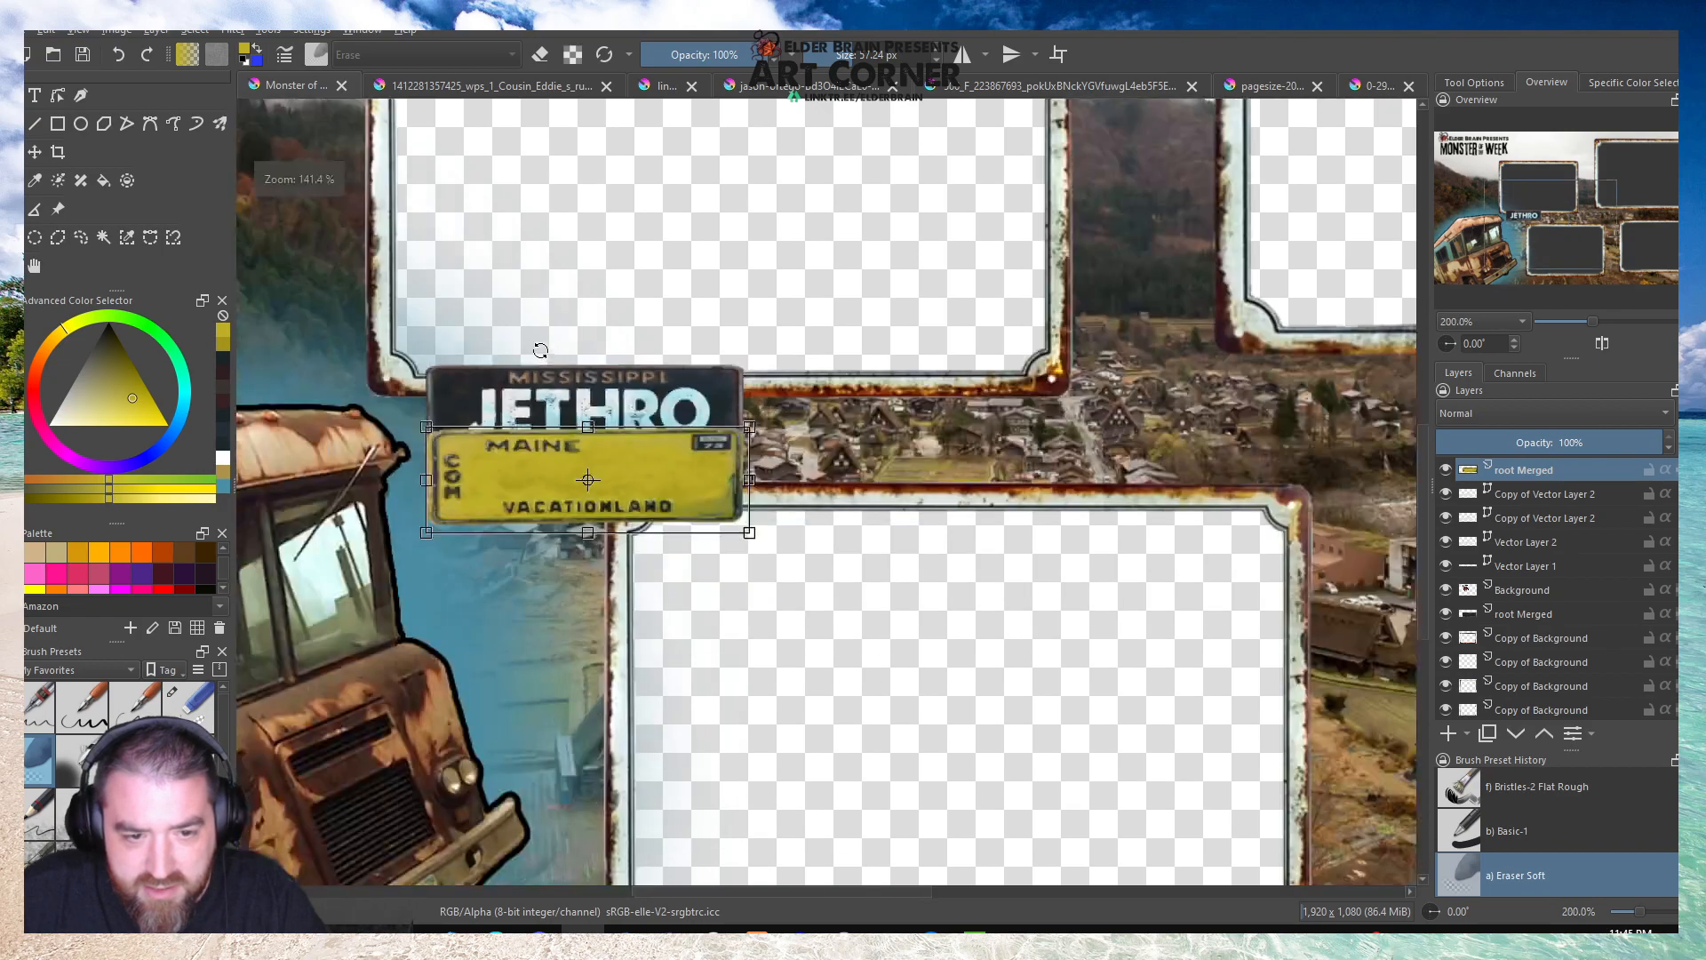
Move the Maine plate onto the bottom edge of the window frame beside the bus, near the frame's left corner, and apply the transform.
left_click_drag(510, 421, 746, 768)
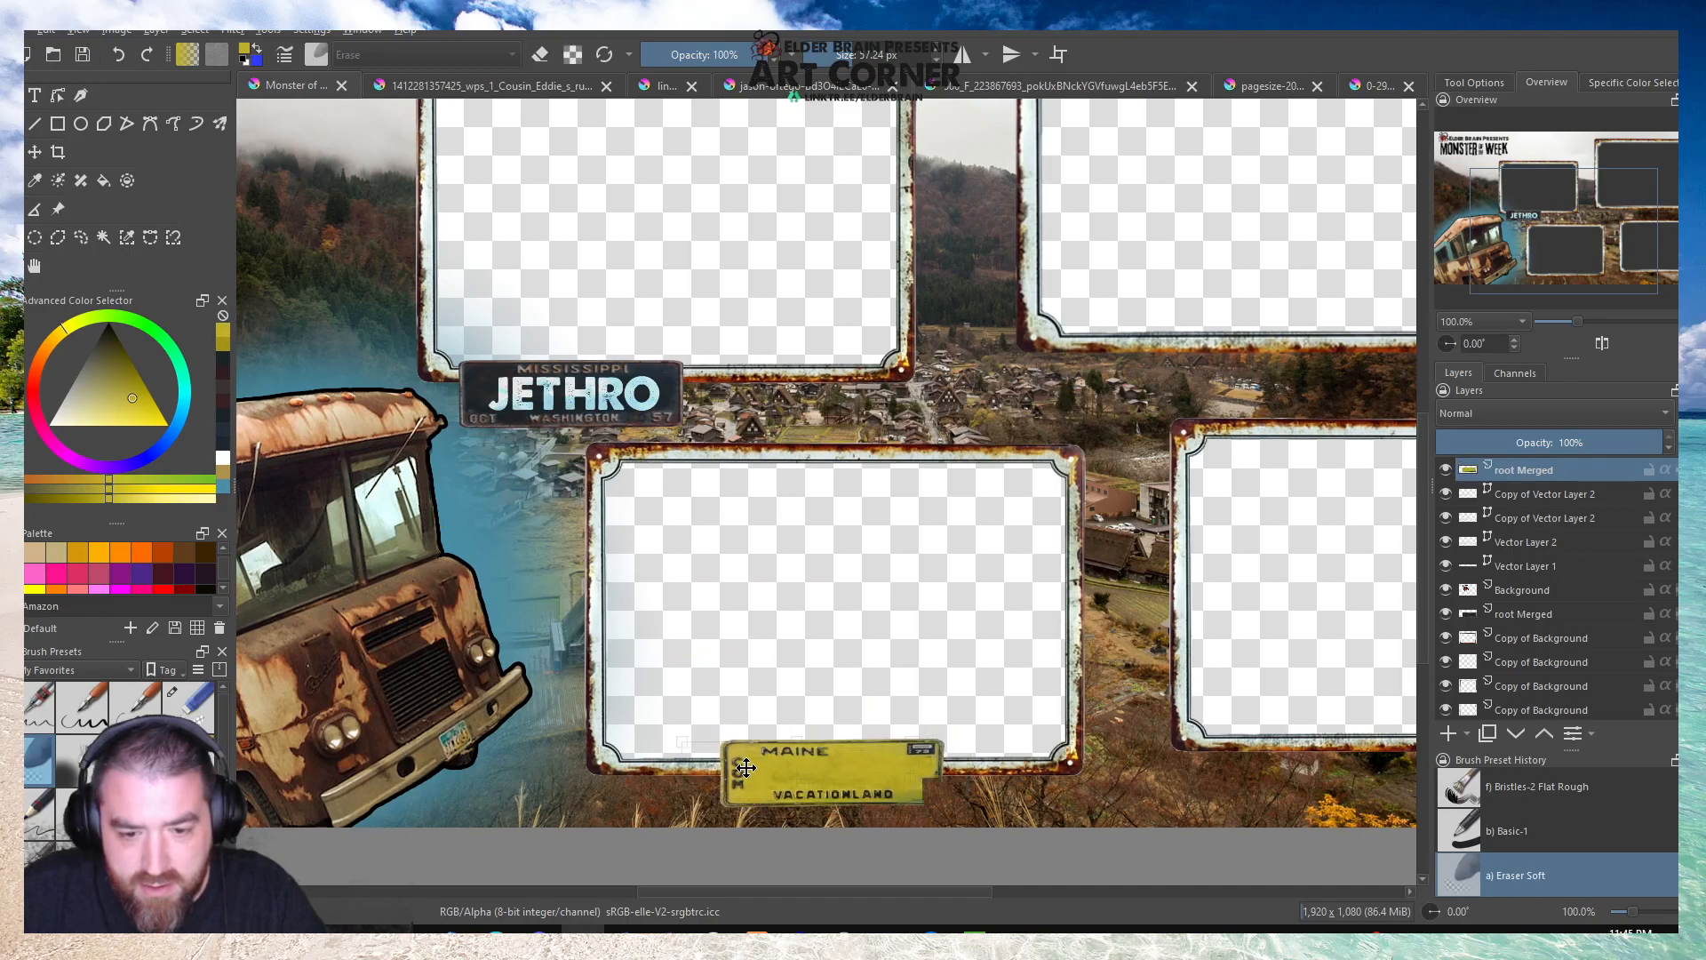
scroll(418, 528, "down", 2)
scroll(598, 657, "up", 1)
left_click_drag(558, 649, 518, 653)
scroll(348, 338, "up", 4)
scroll(509, 514, "down", 5)
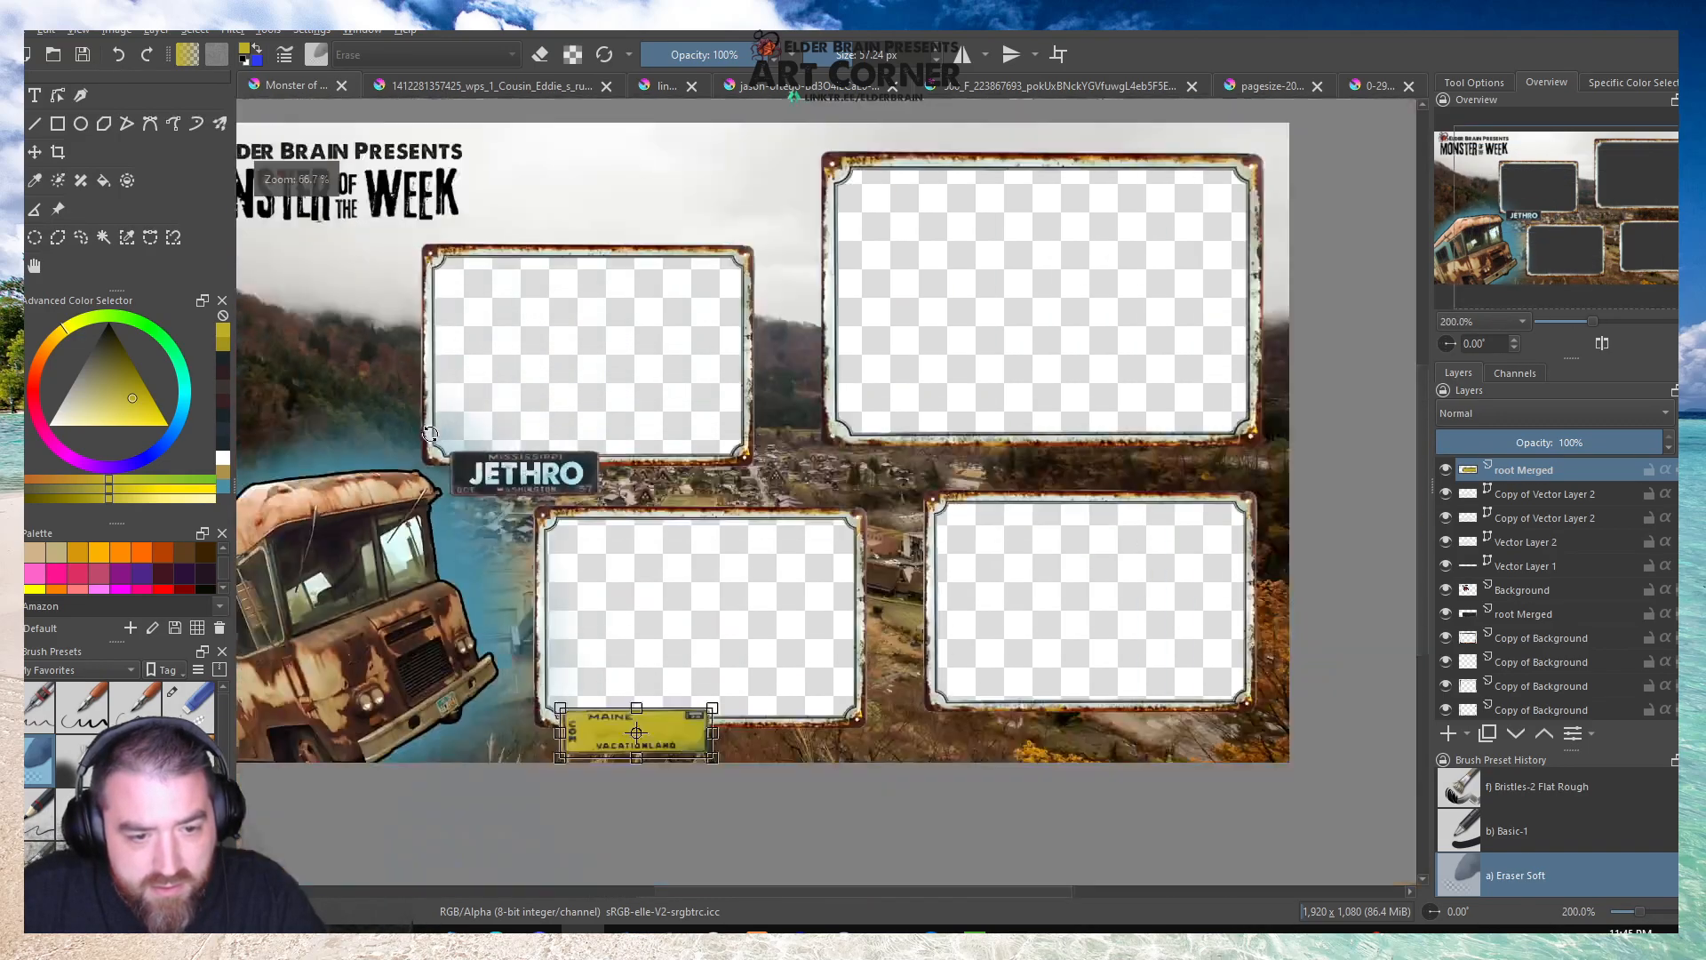
scroll(591, 579, "up", 5)
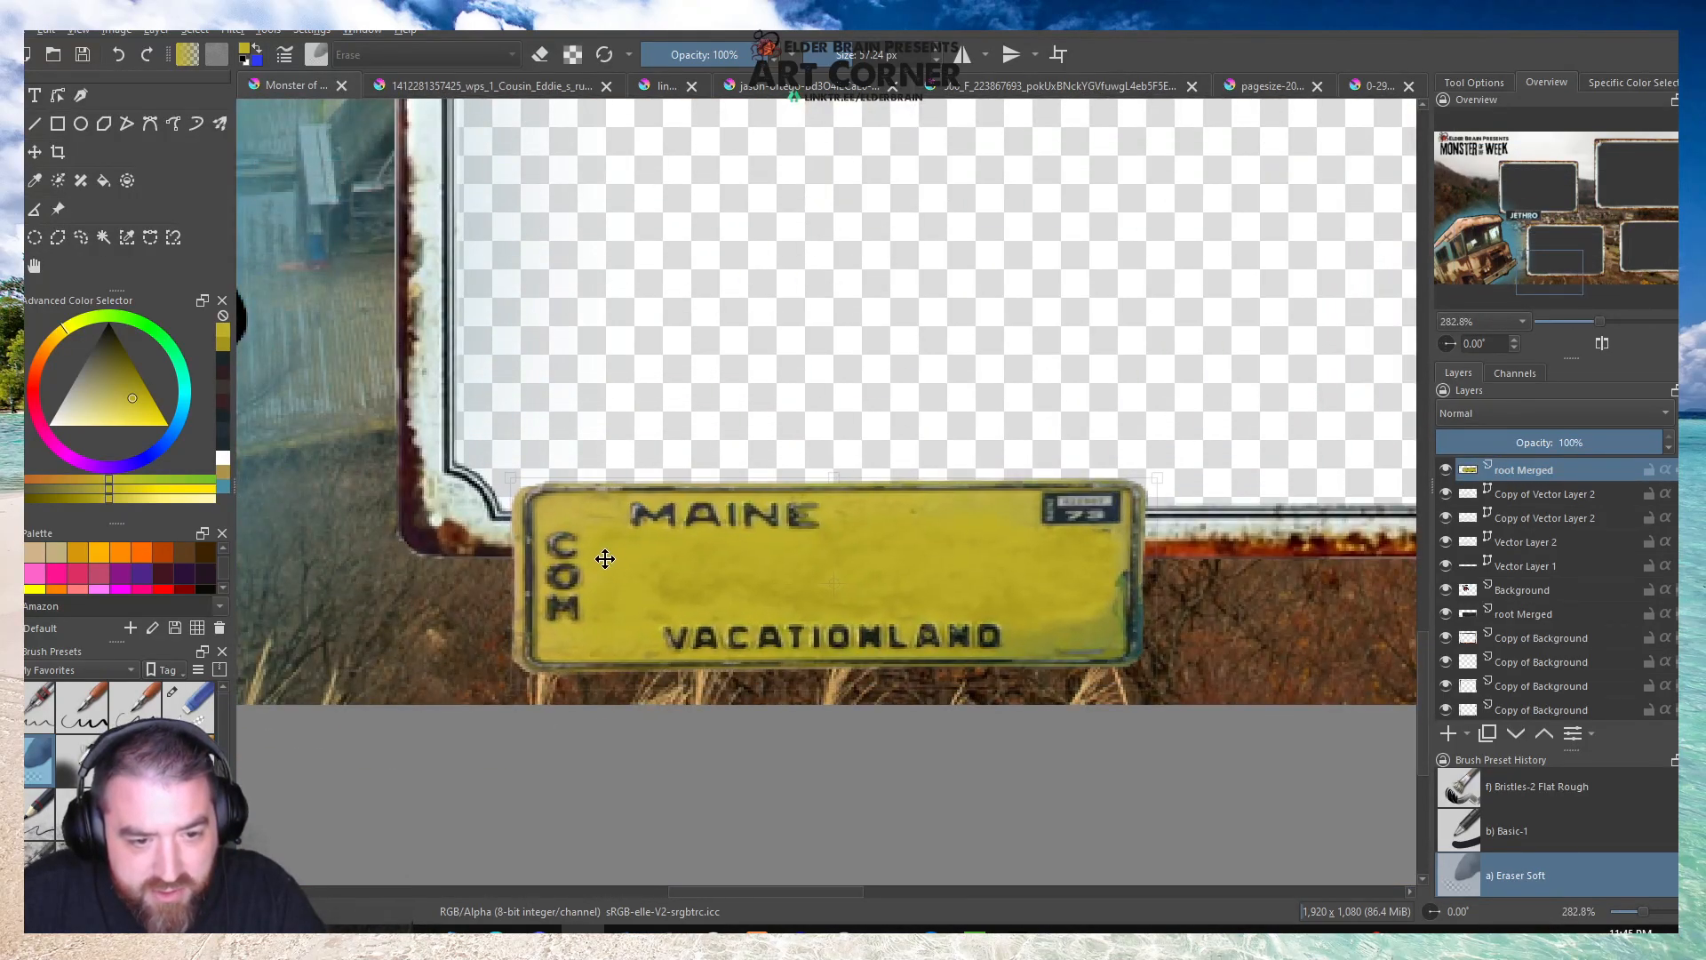
scroll(622, 577, "down", 2)
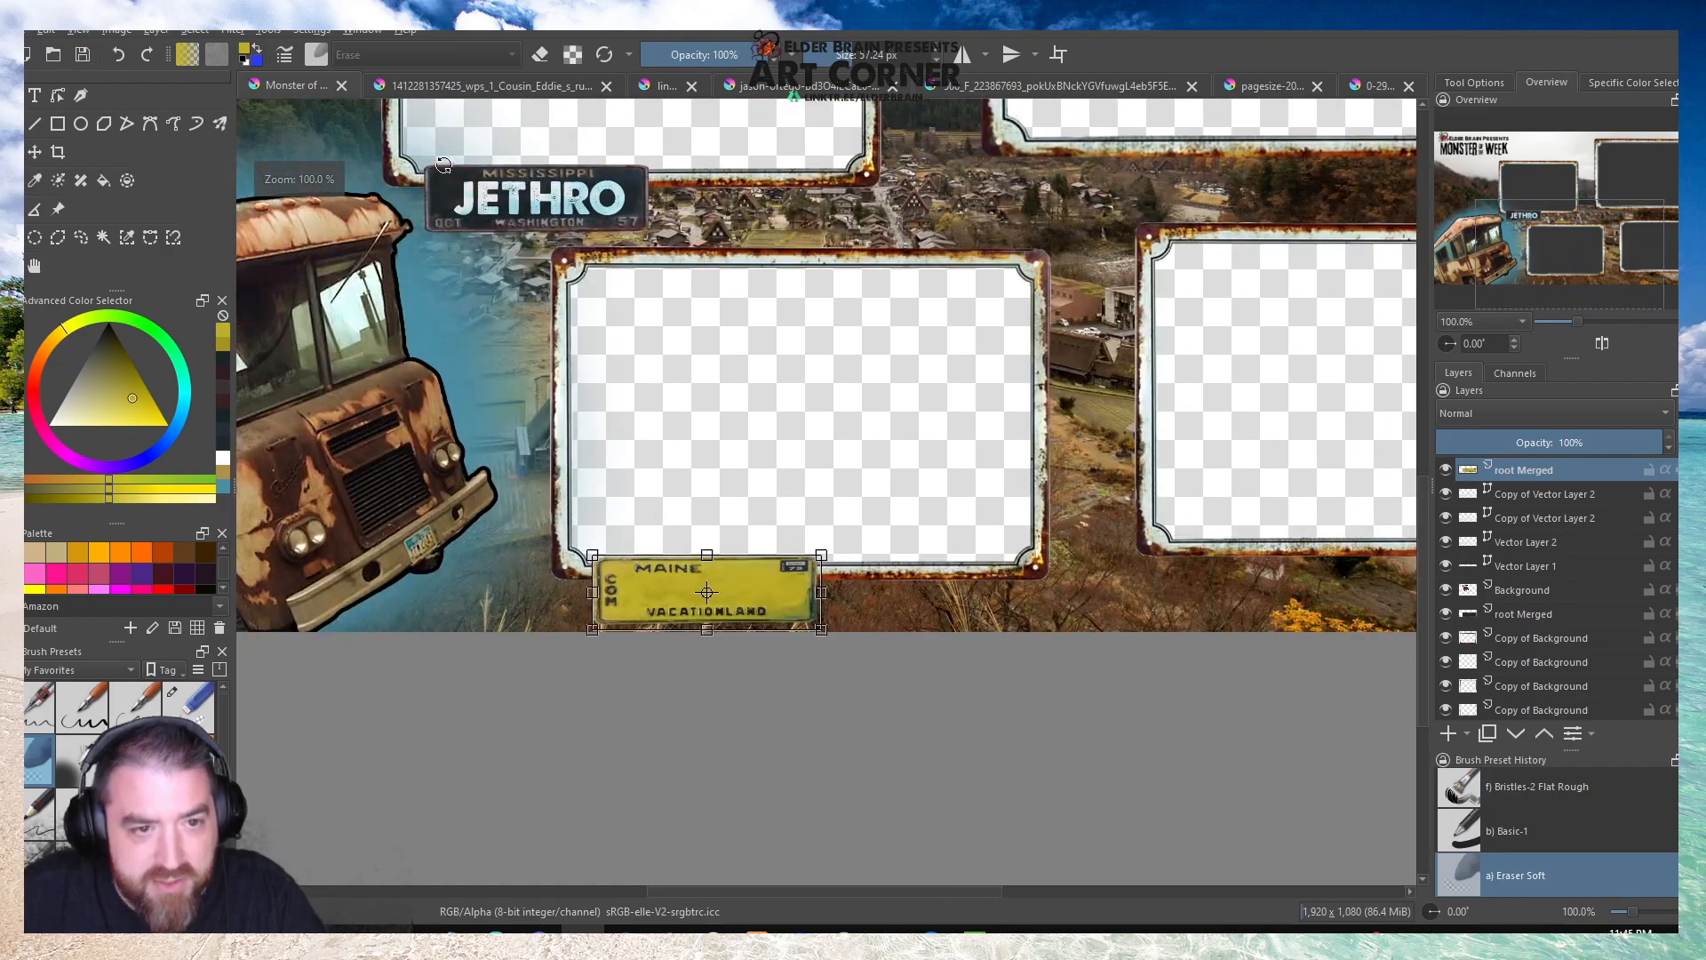
scroll(447, 167, "up", 5)
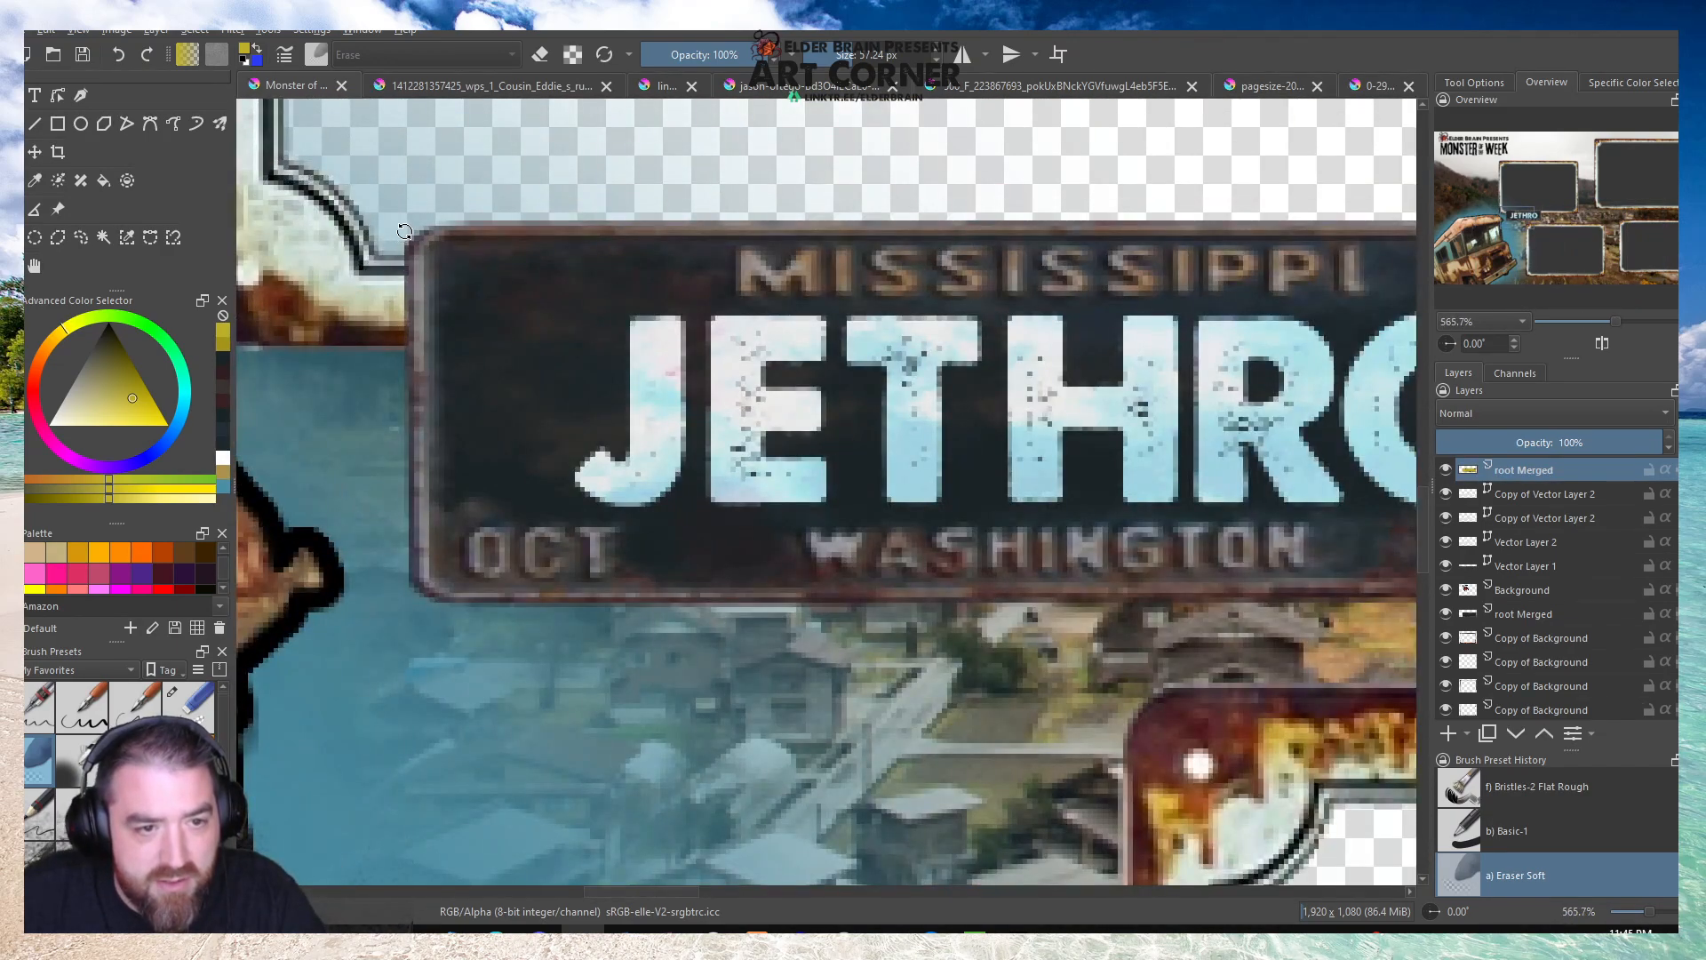
scroll(404, 234, "down", 5)
scroll(806, 387, "up", 4)
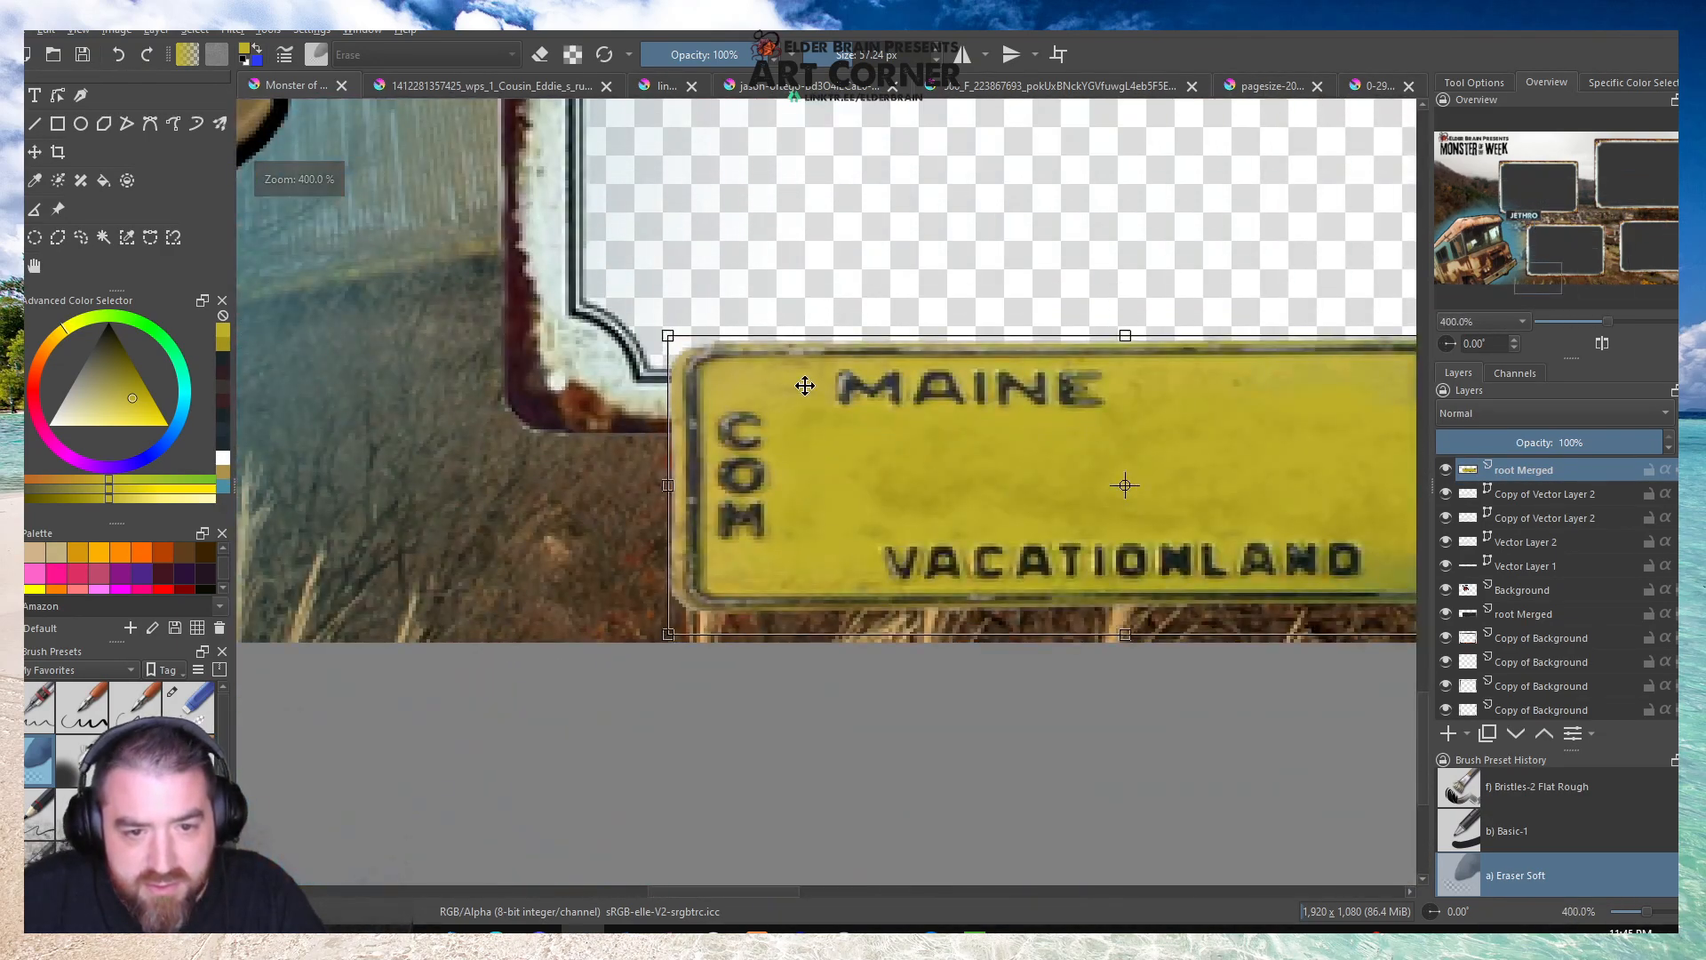
scroll(486, 409, "down", 4)
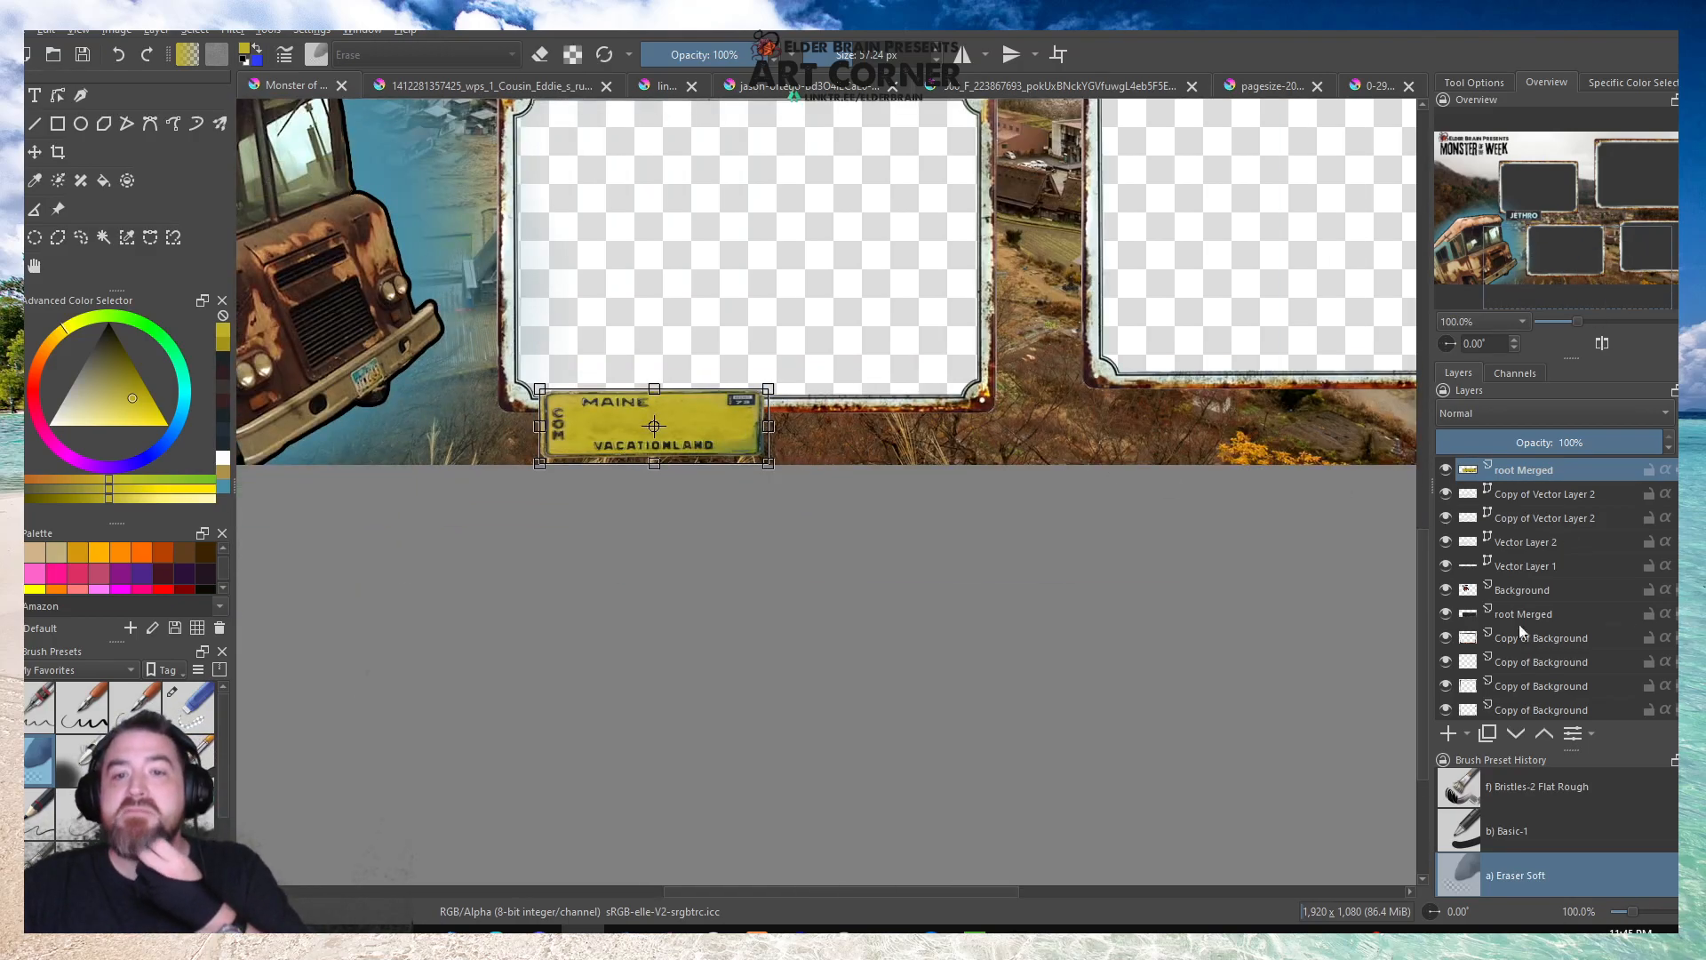
scroll(723, 617, "down", 4)
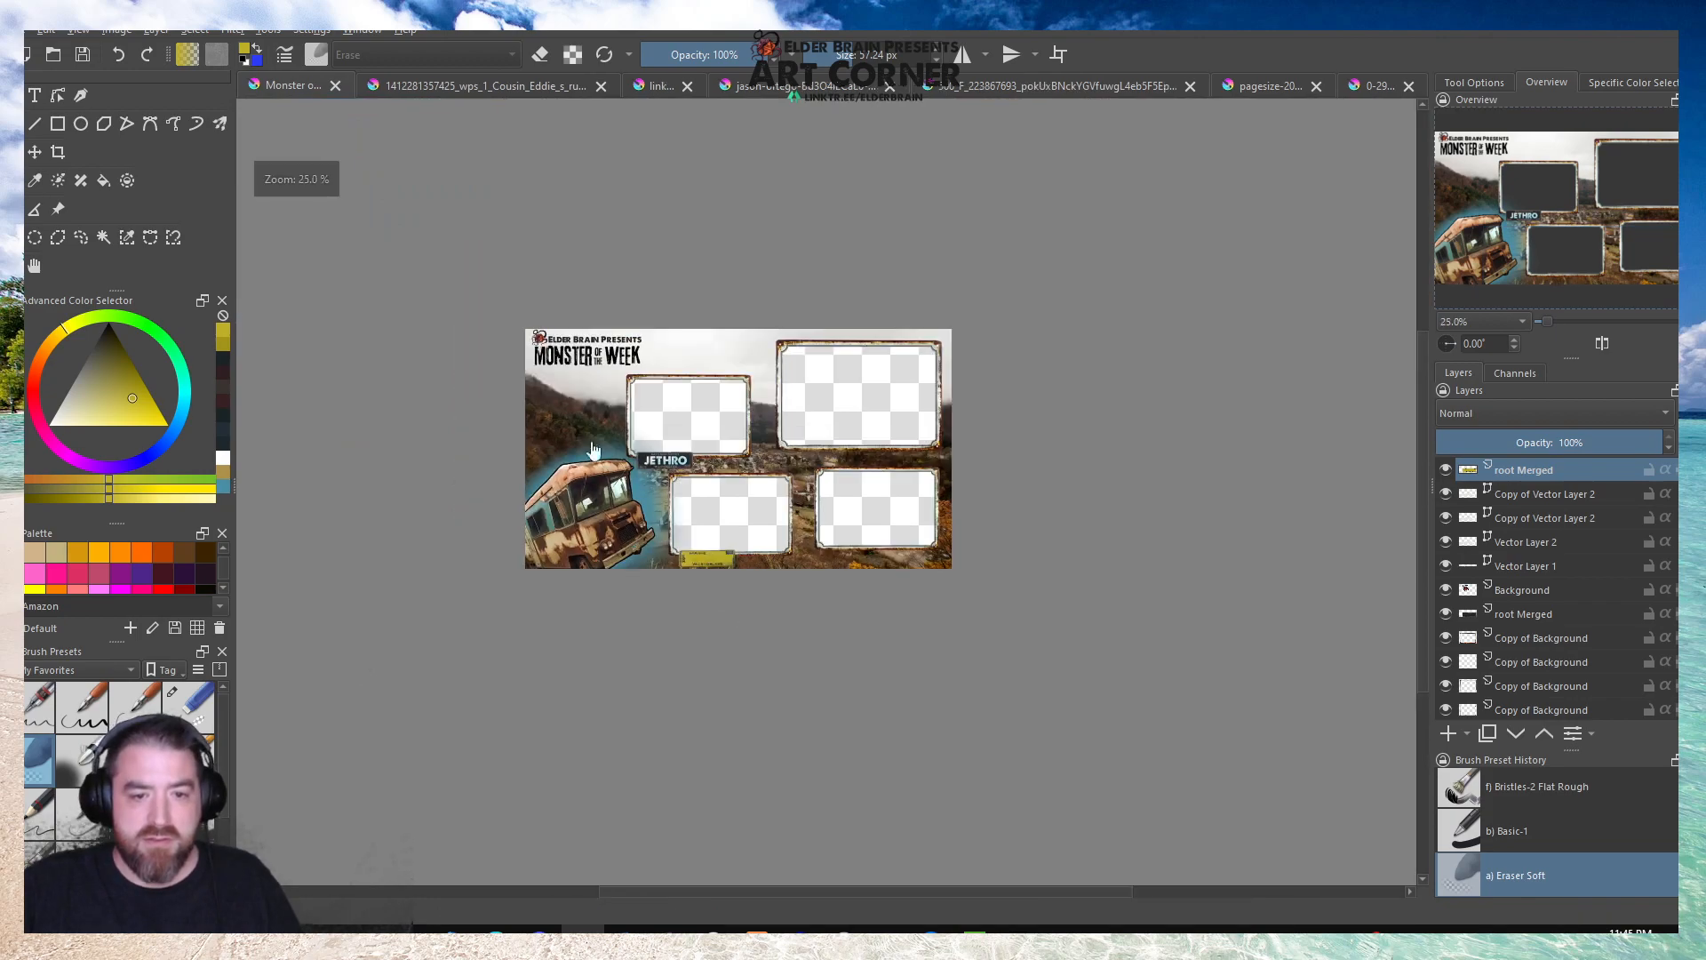
Add a text object over the Maine plate and enter the character's name in capitals.
scroll(582, 433, "up", 1)
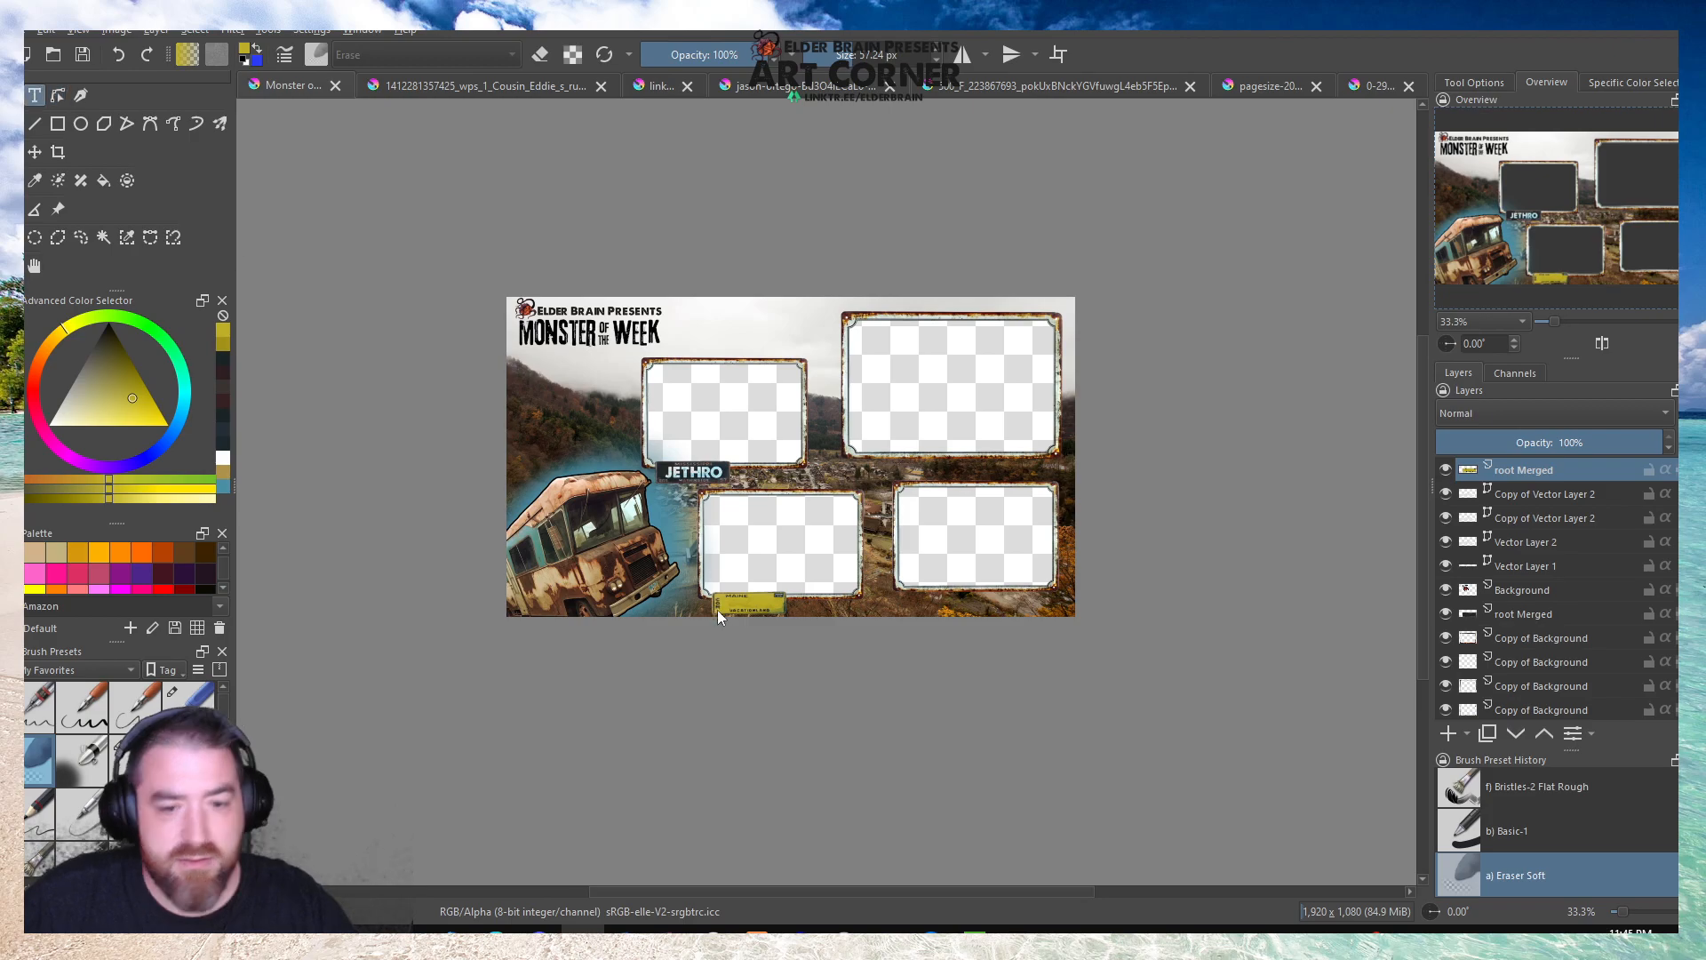
scroll(716, 605, "up", 6)
left_click_drag(606, 422, 1098, 511)
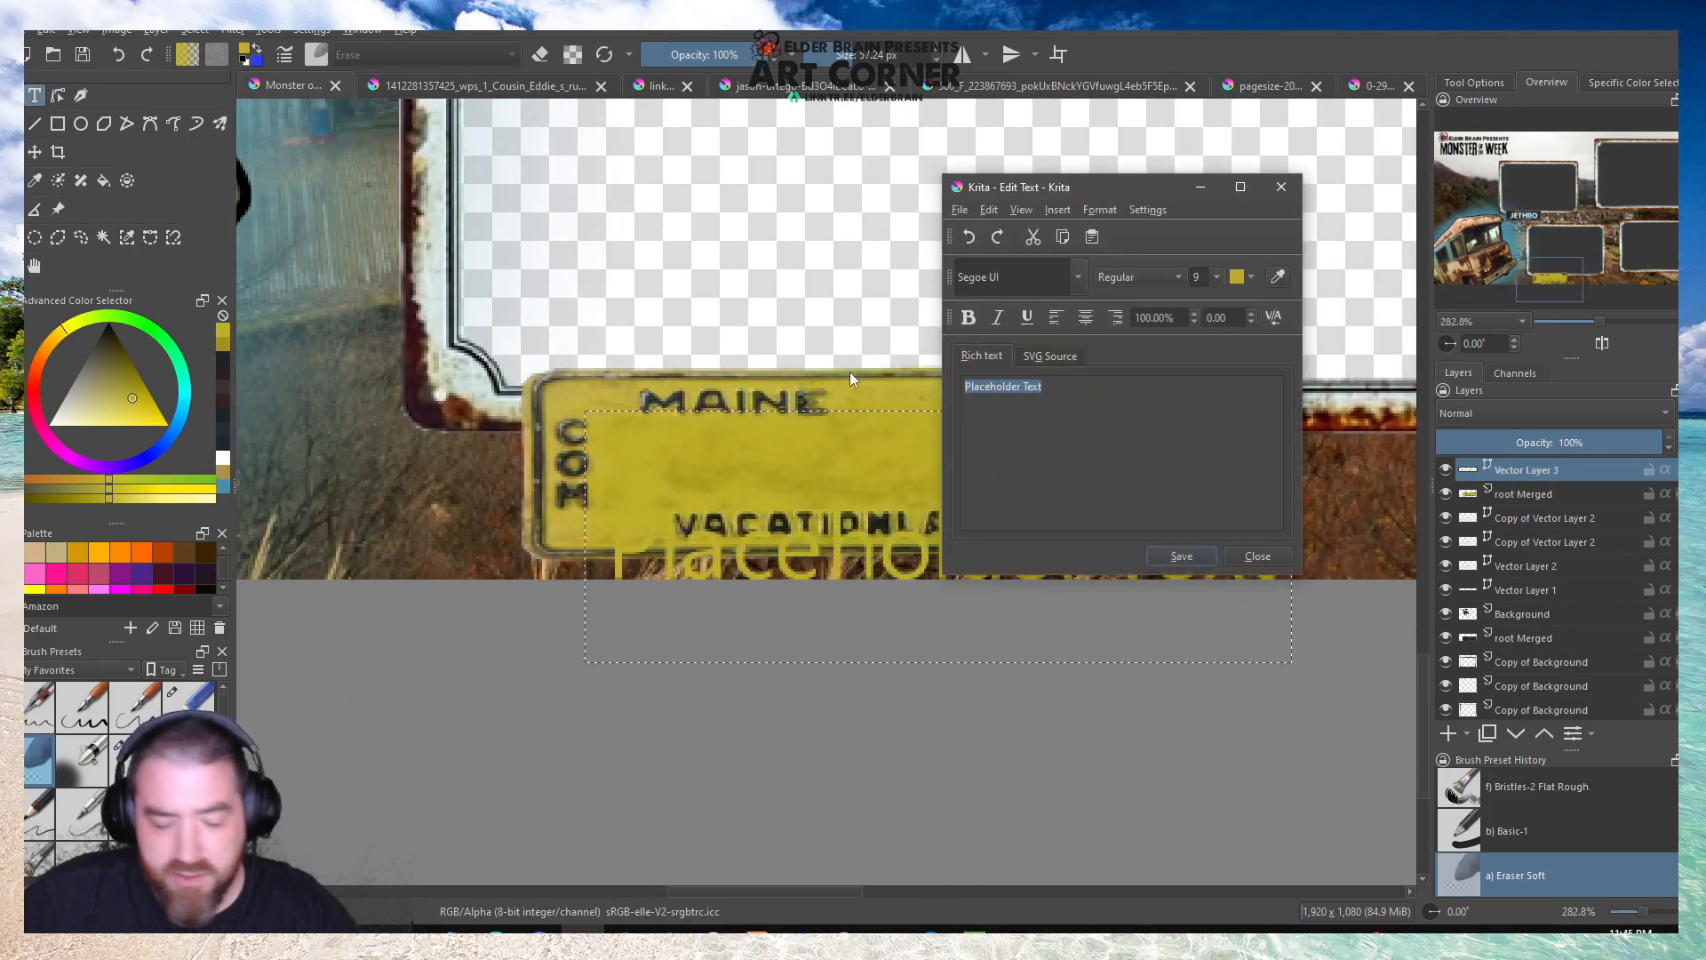
type("DONNIE")
Set the name's font to A Love of Thunder and its colour to near-black, and save the text.
double_click(963, 378)
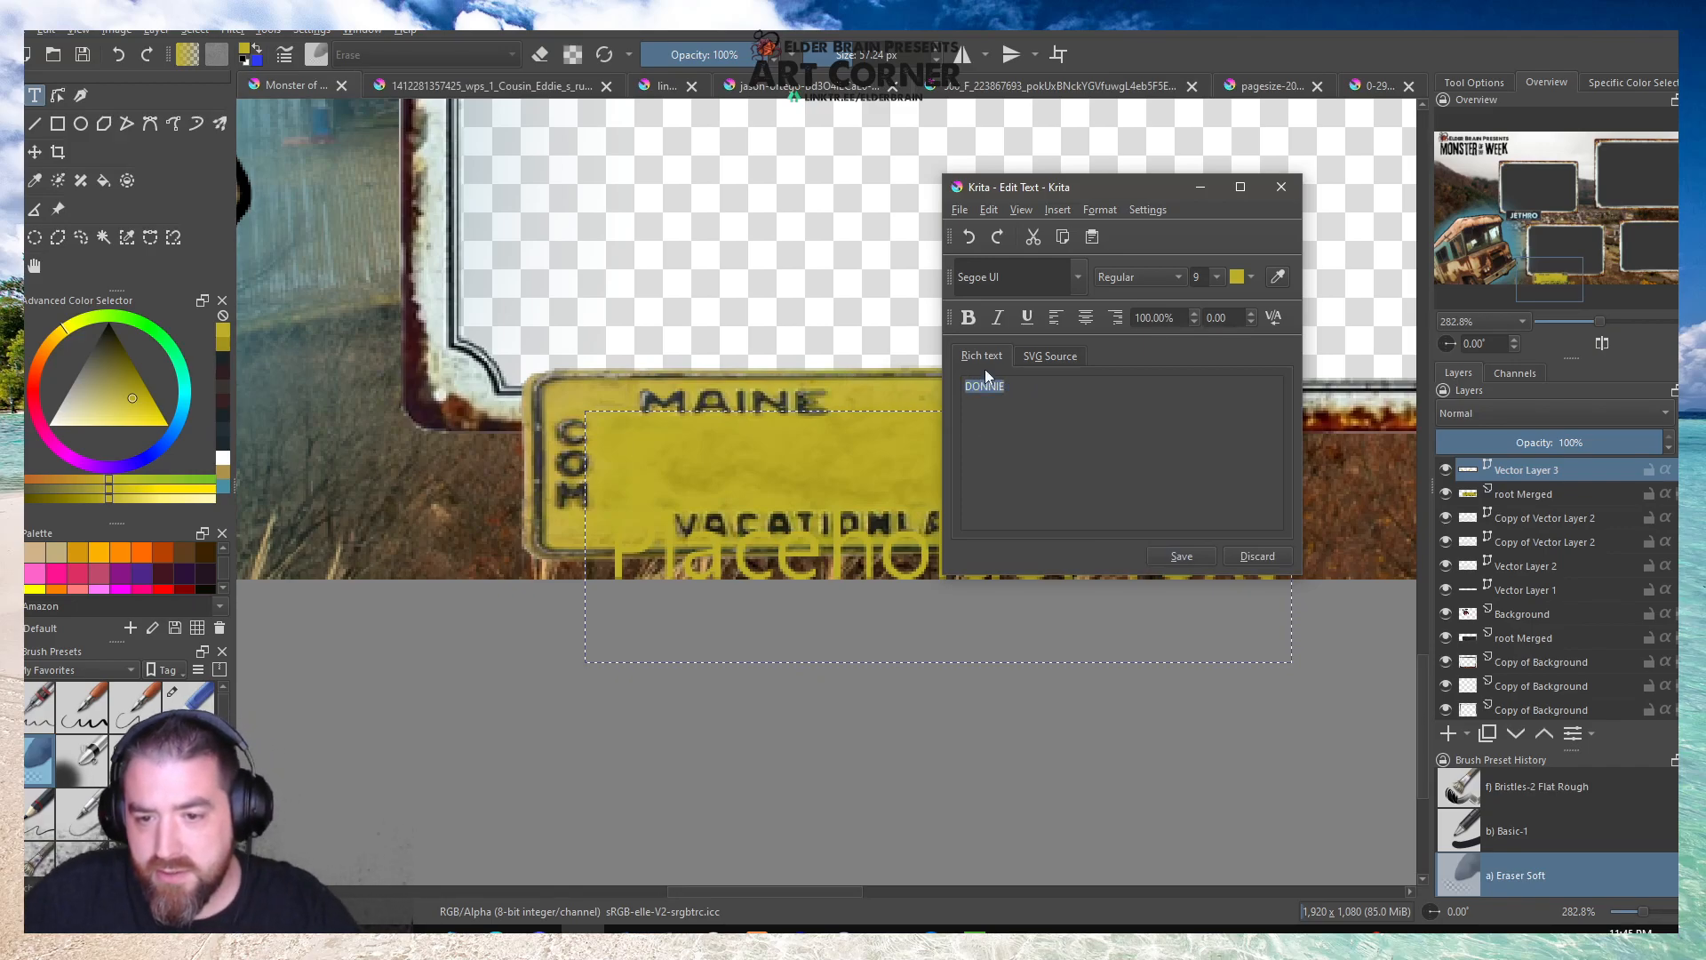
left_click(1080, 277)
left_click(1217, 326)
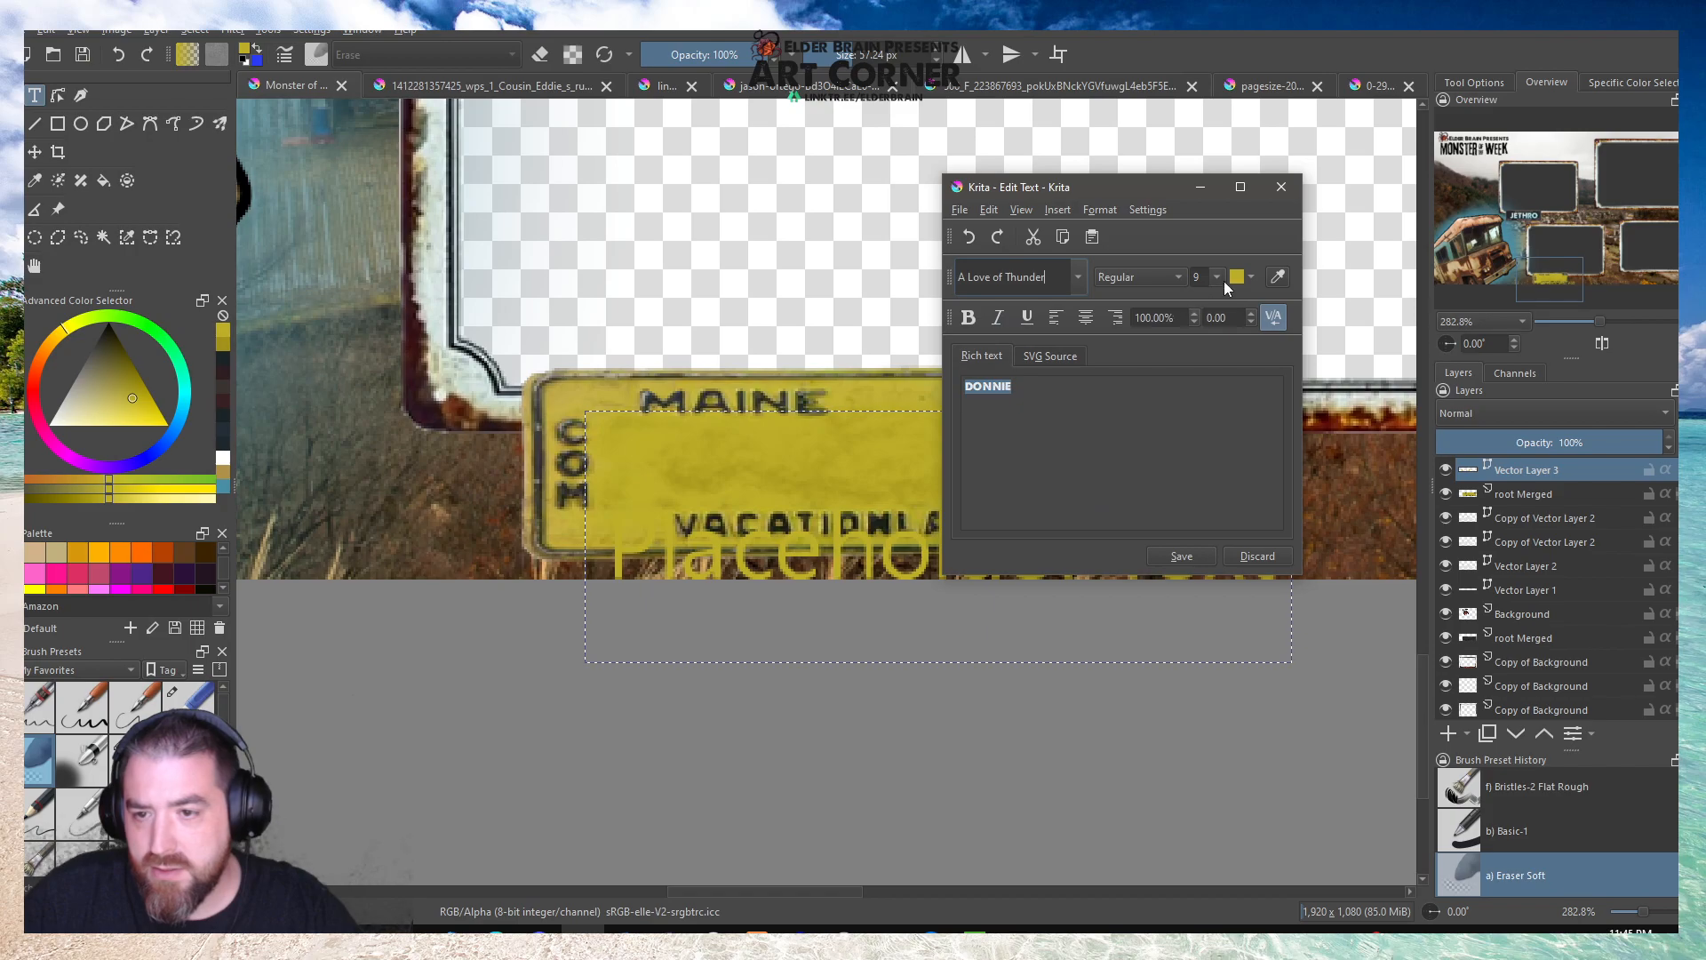
left_click(1250, 279)
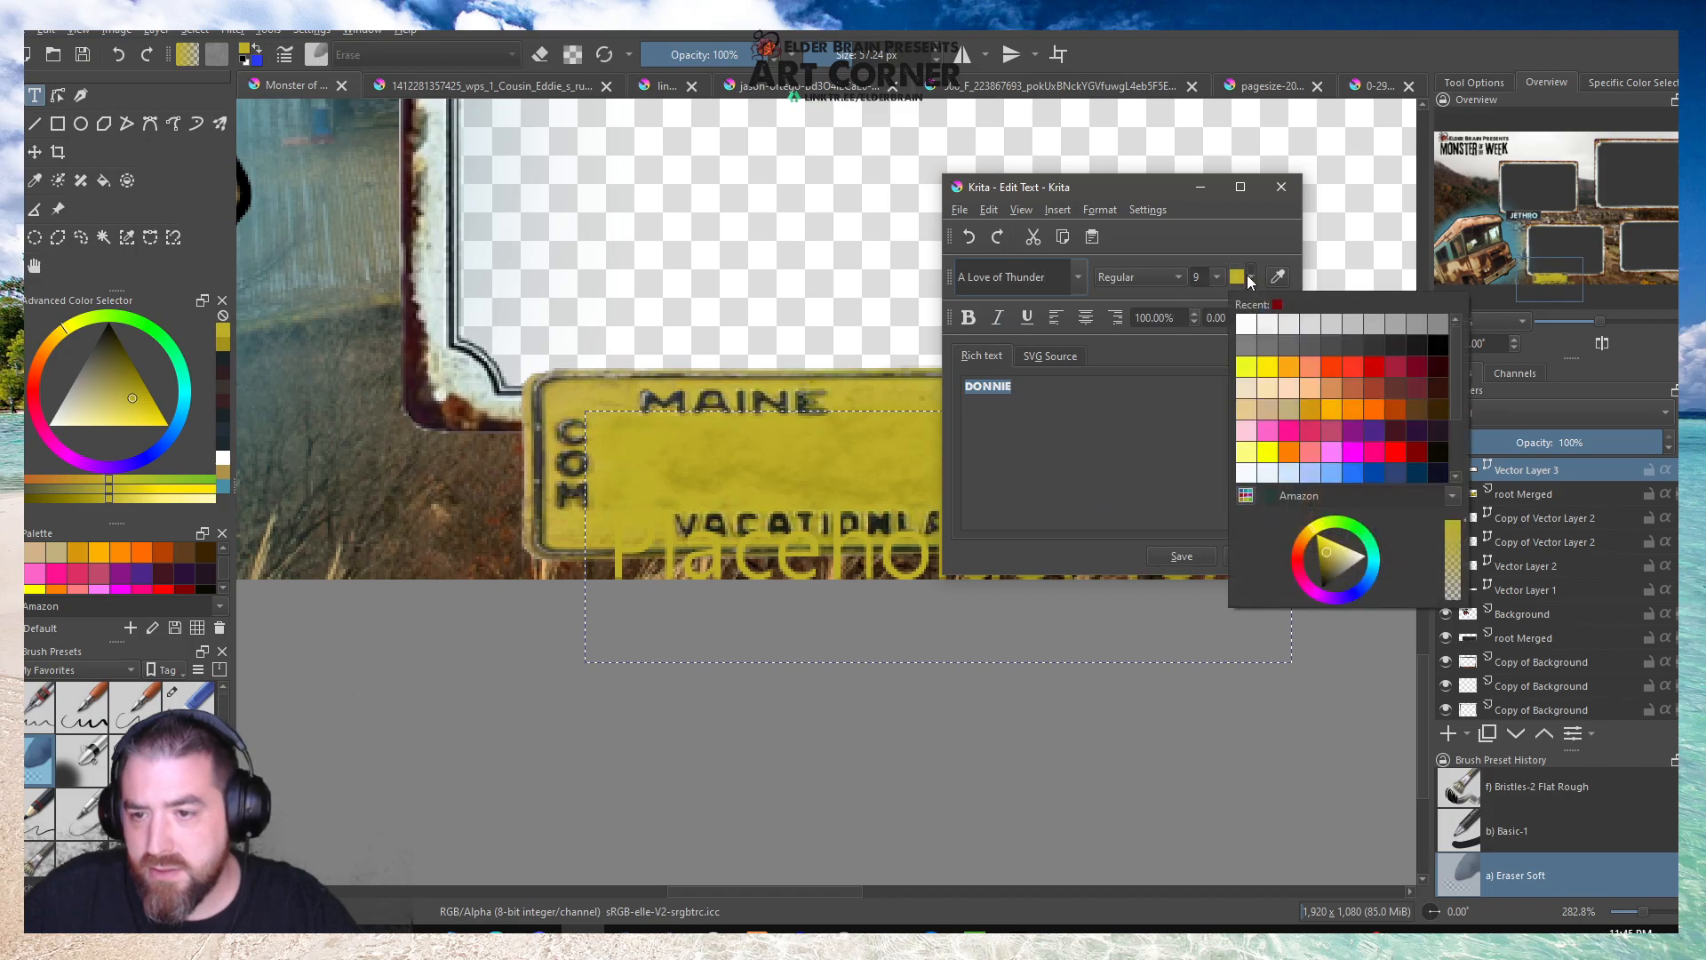
left_click(1419, 351)
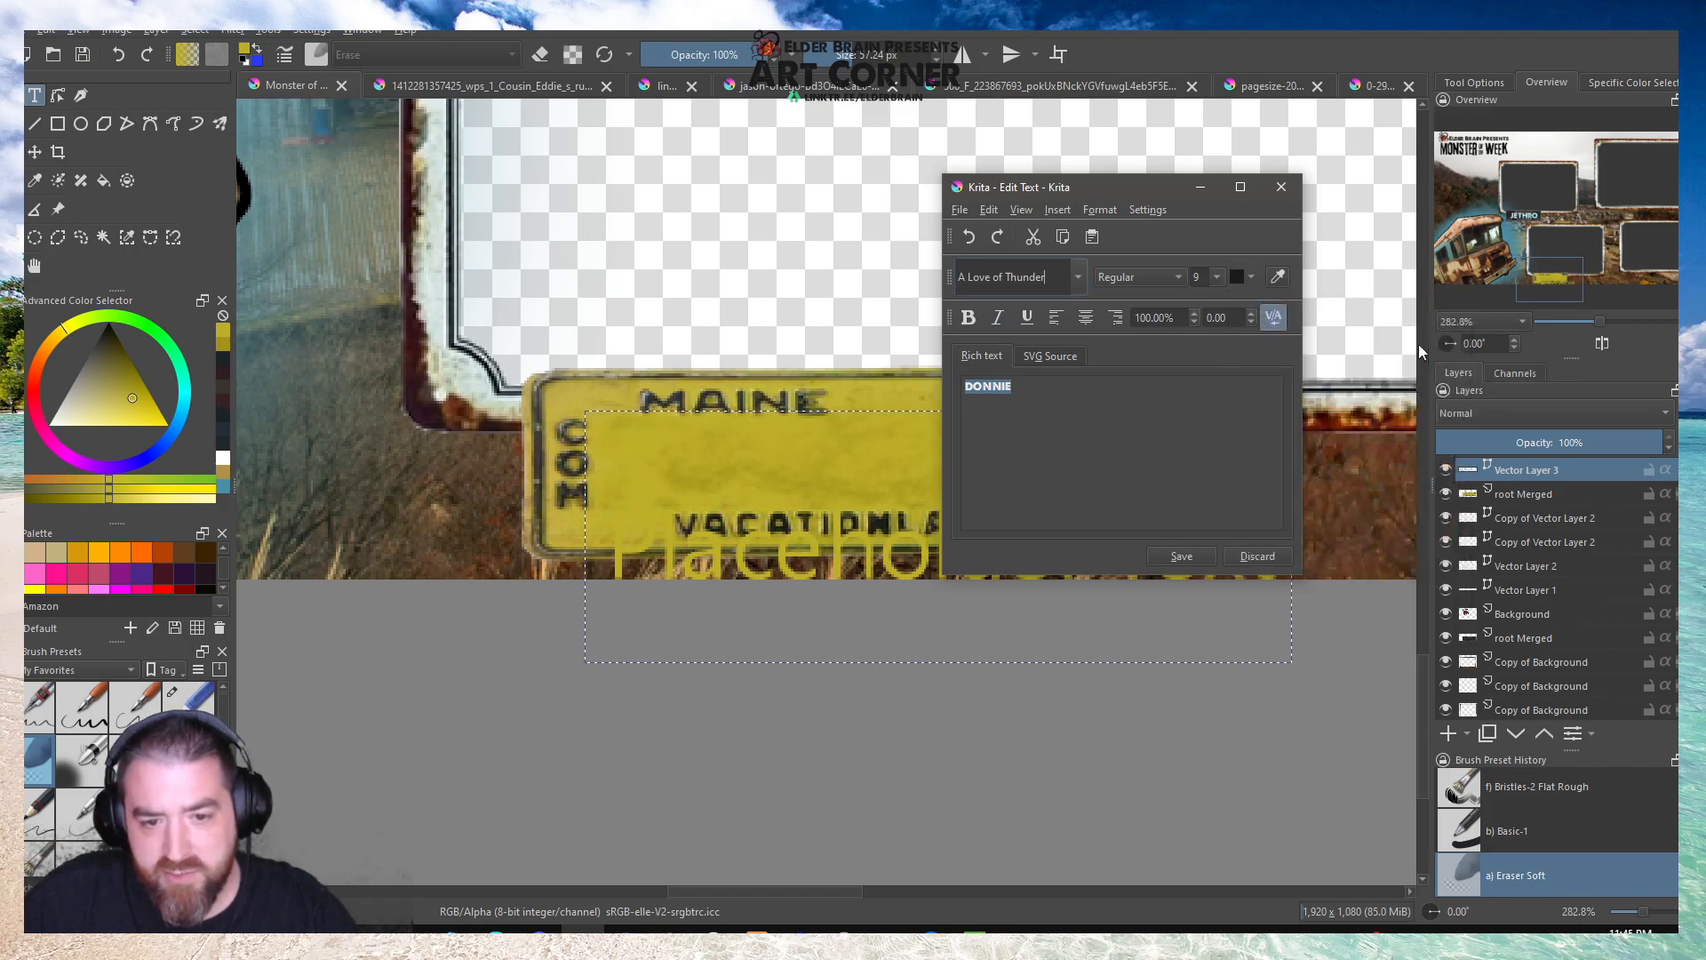
left_click(1183, 556)
left_click(1256, 557)
Position the name text on the Maine plate between MAINE and VACATIONLAND.
left_click_drag(884, 553, 909, 473)
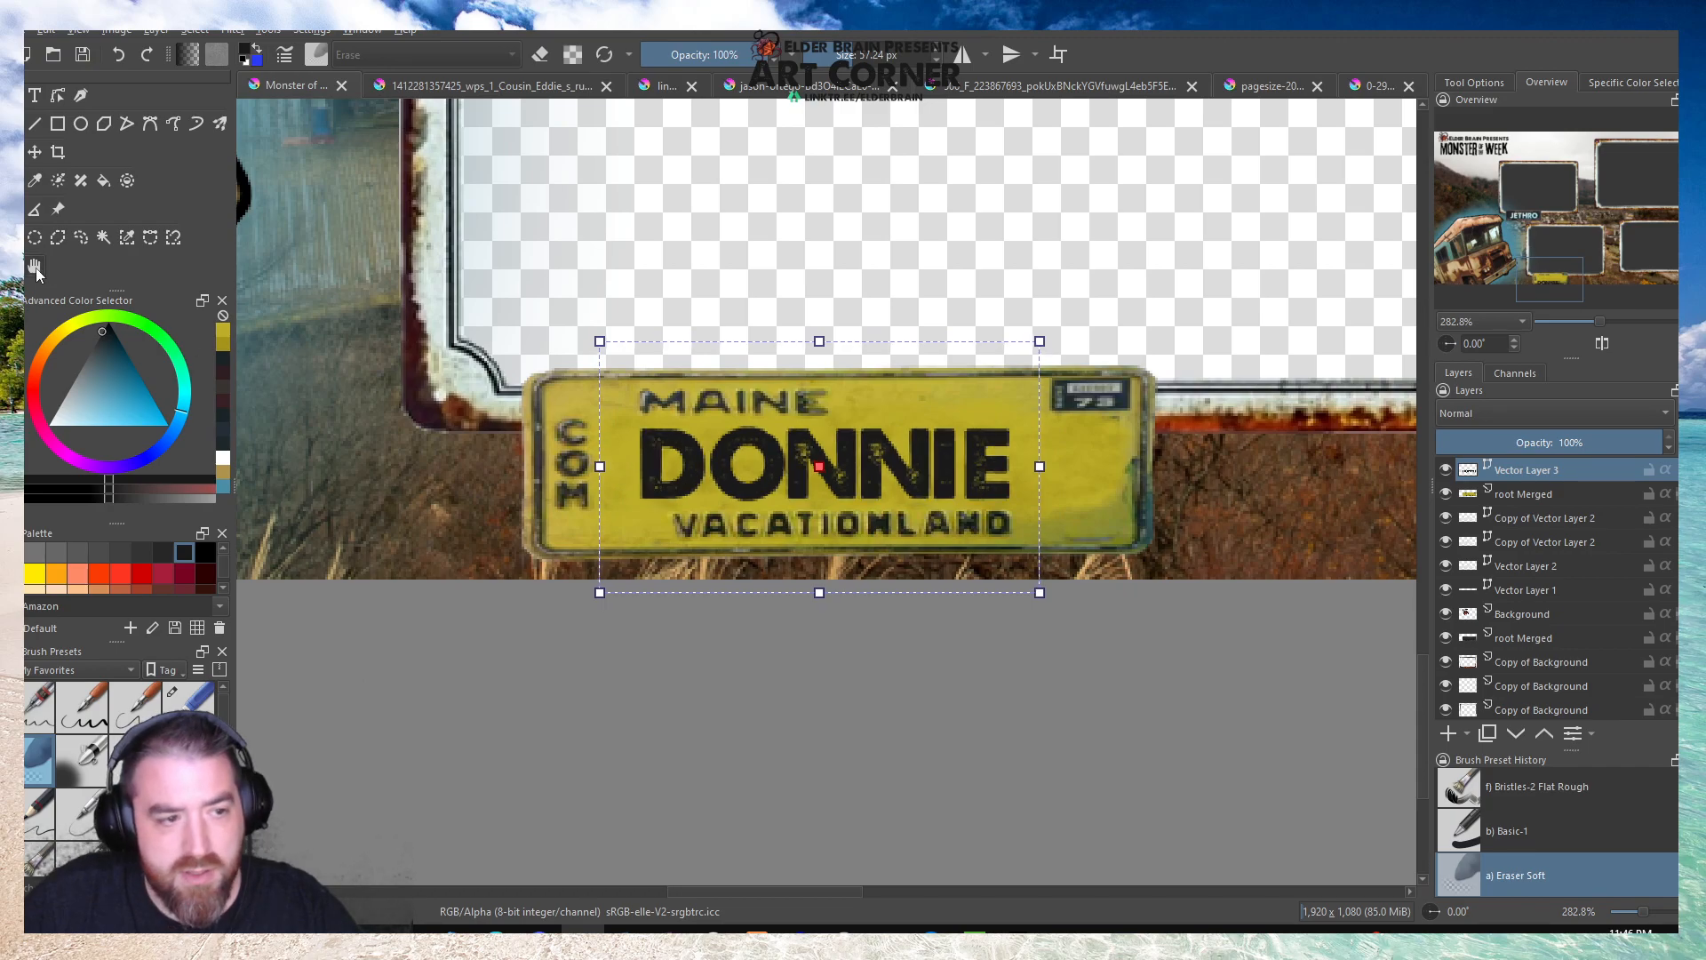
left_click(35, 267)
scroll(560, 388, "down", 4)
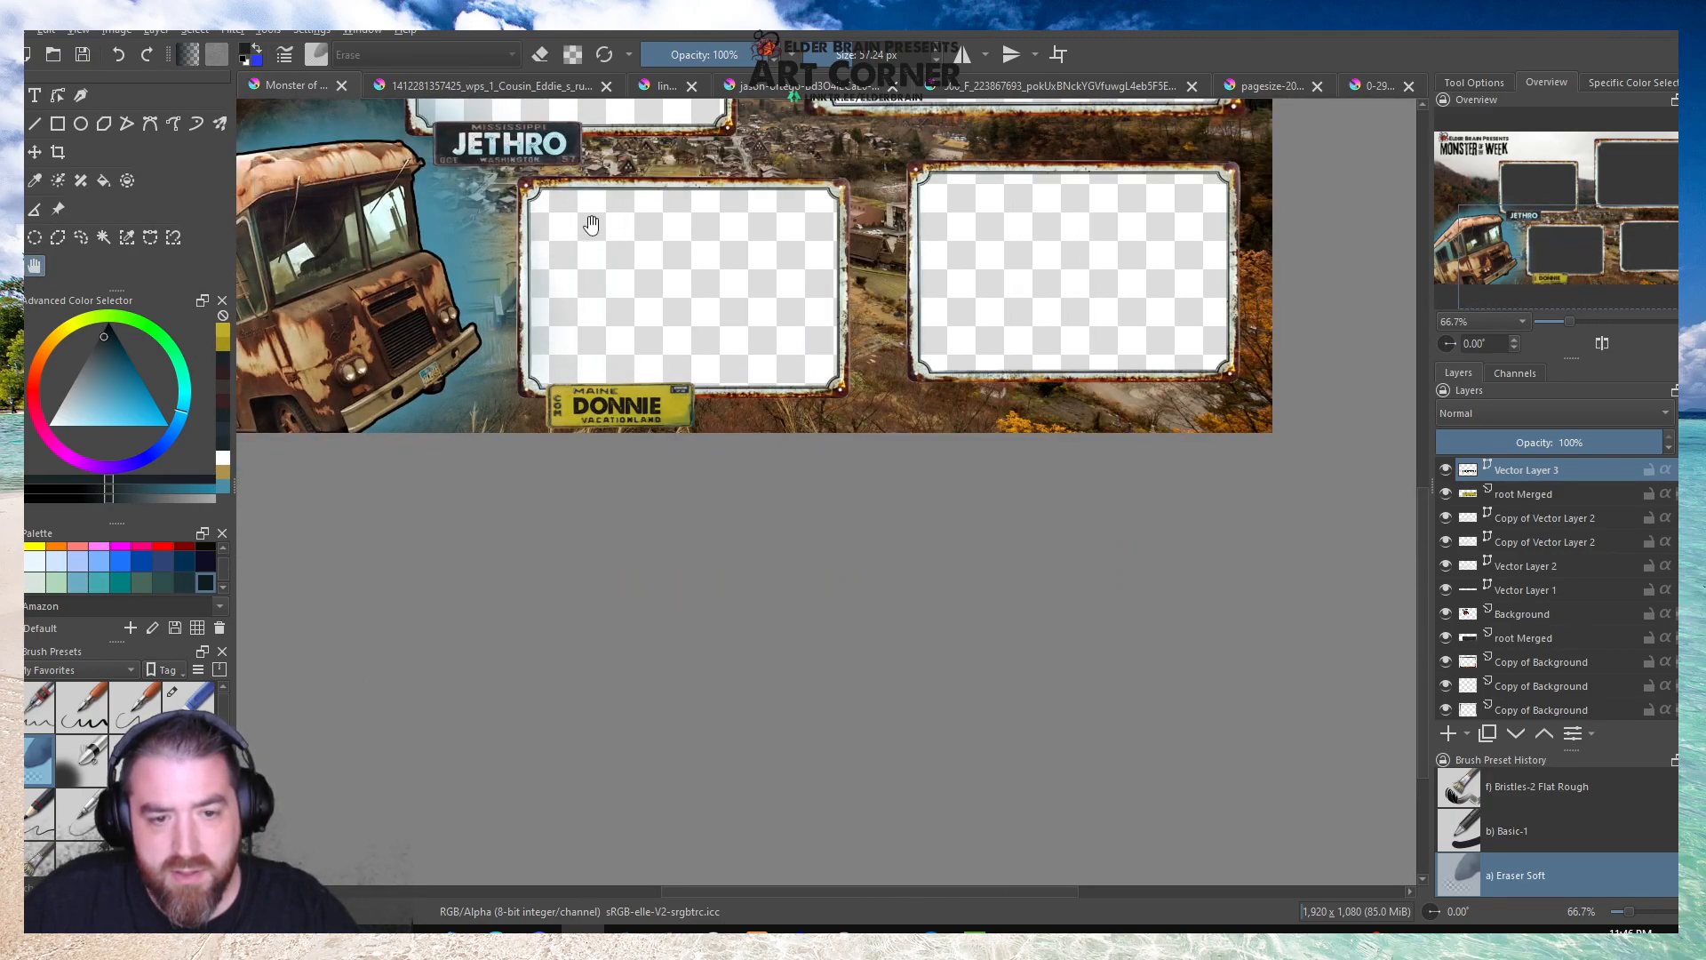
scroll(576, 365, "up", 5)
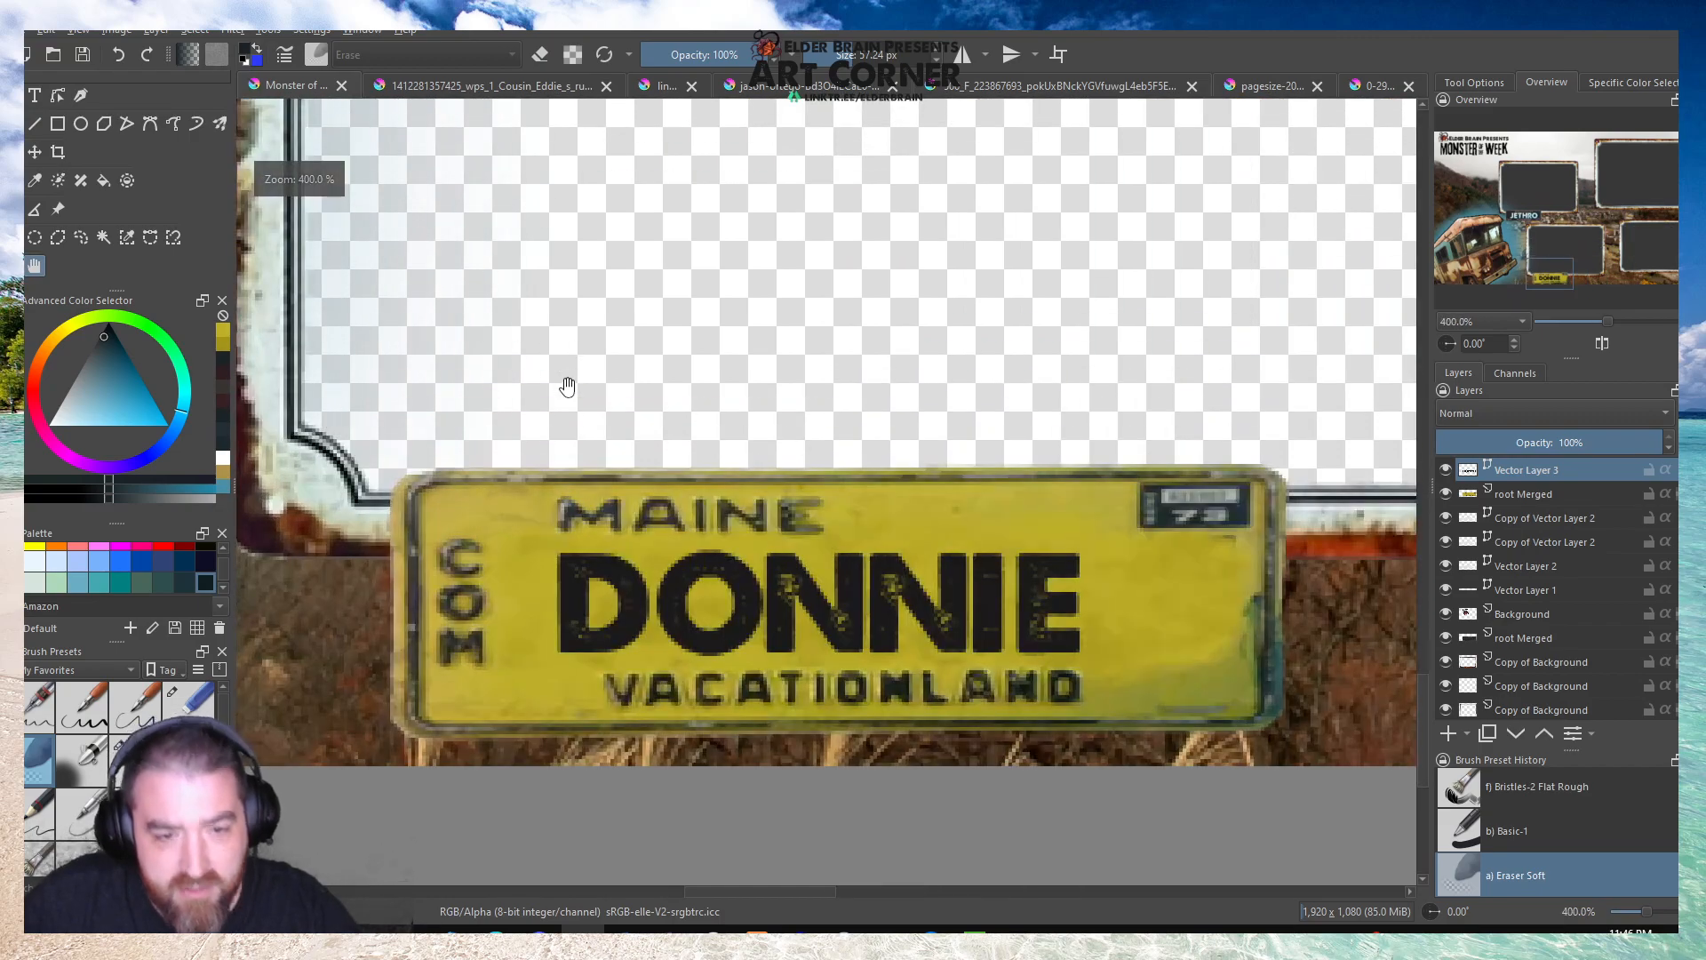
Change the Maine plate's name text to a dark grey from the palette and save it.
key("t")
double_click(823, 602)
double_click(995, 398)
left_click(1251, 276)
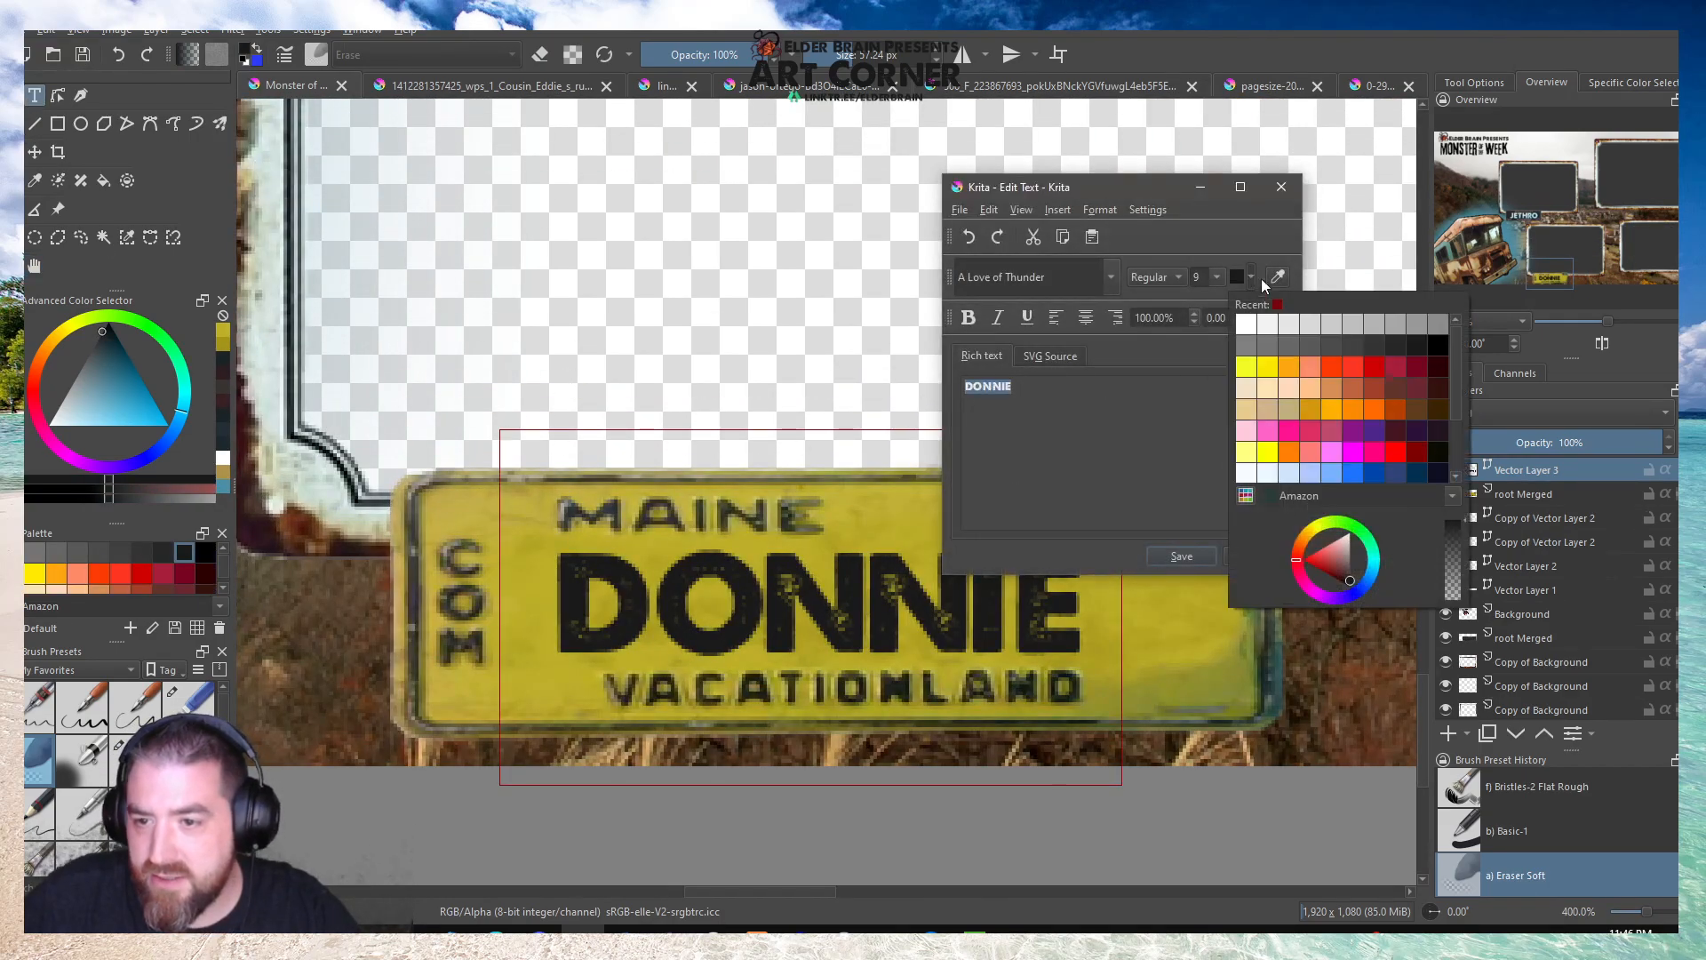
left_click(1378, 338)
left_click(1182, 558)
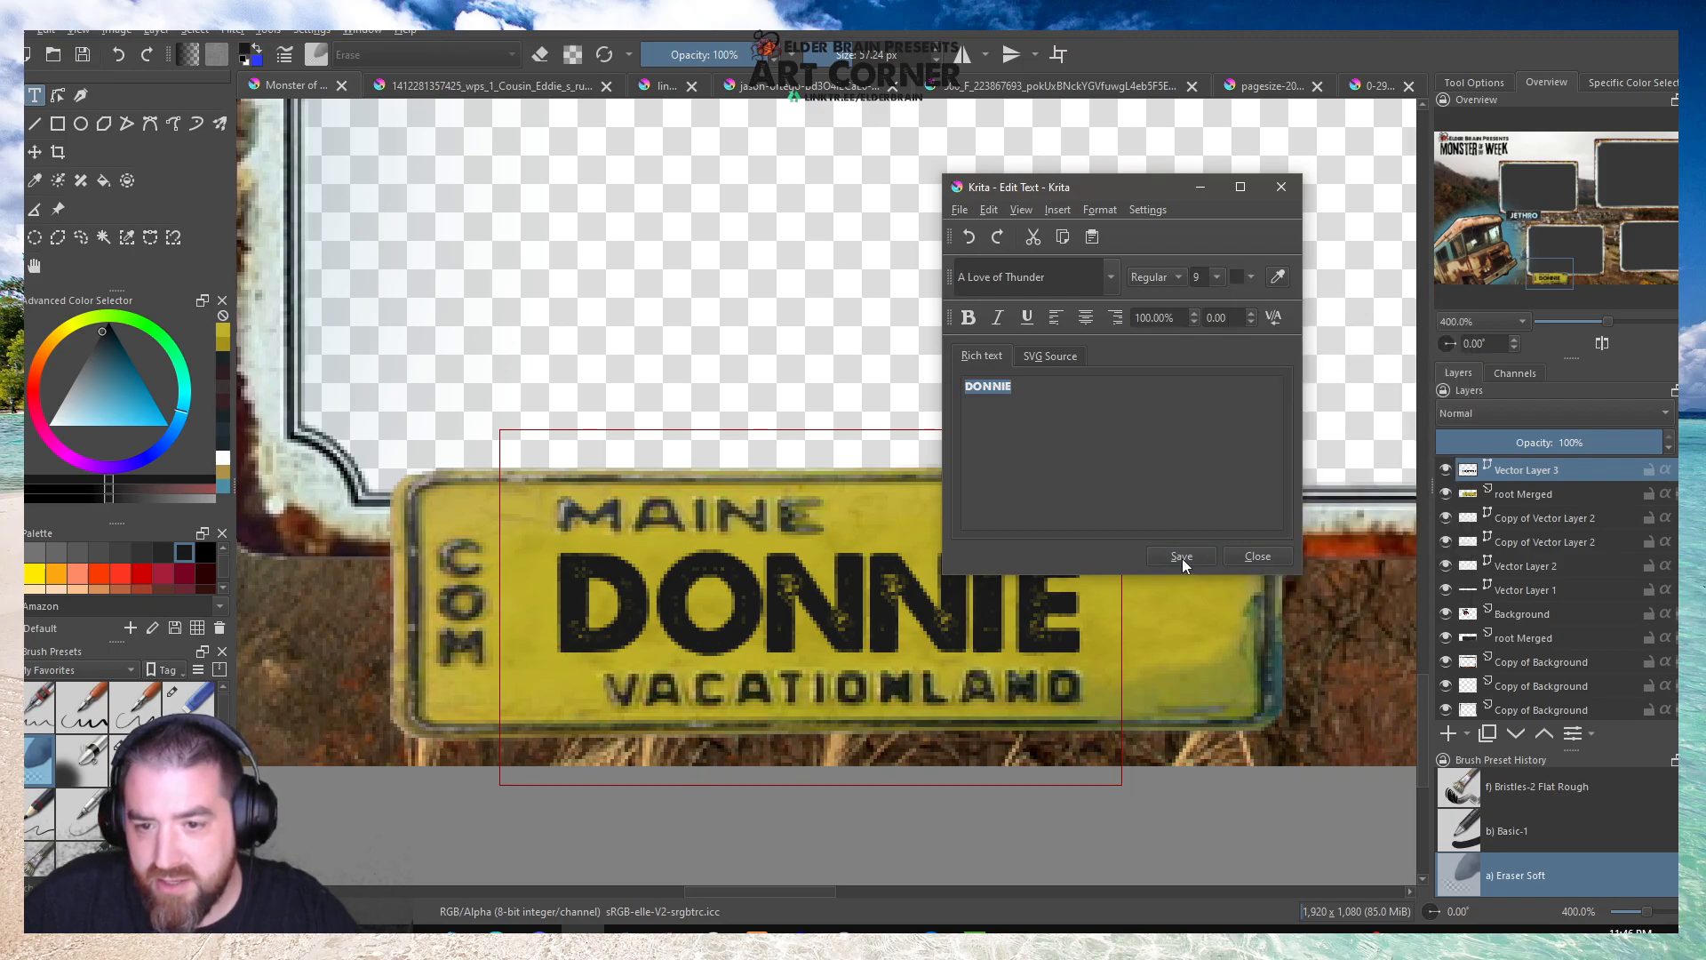
left_click(1229, 555)
scroll(653, 403, "down", 3)
scroll(633, 394, "down", 2)
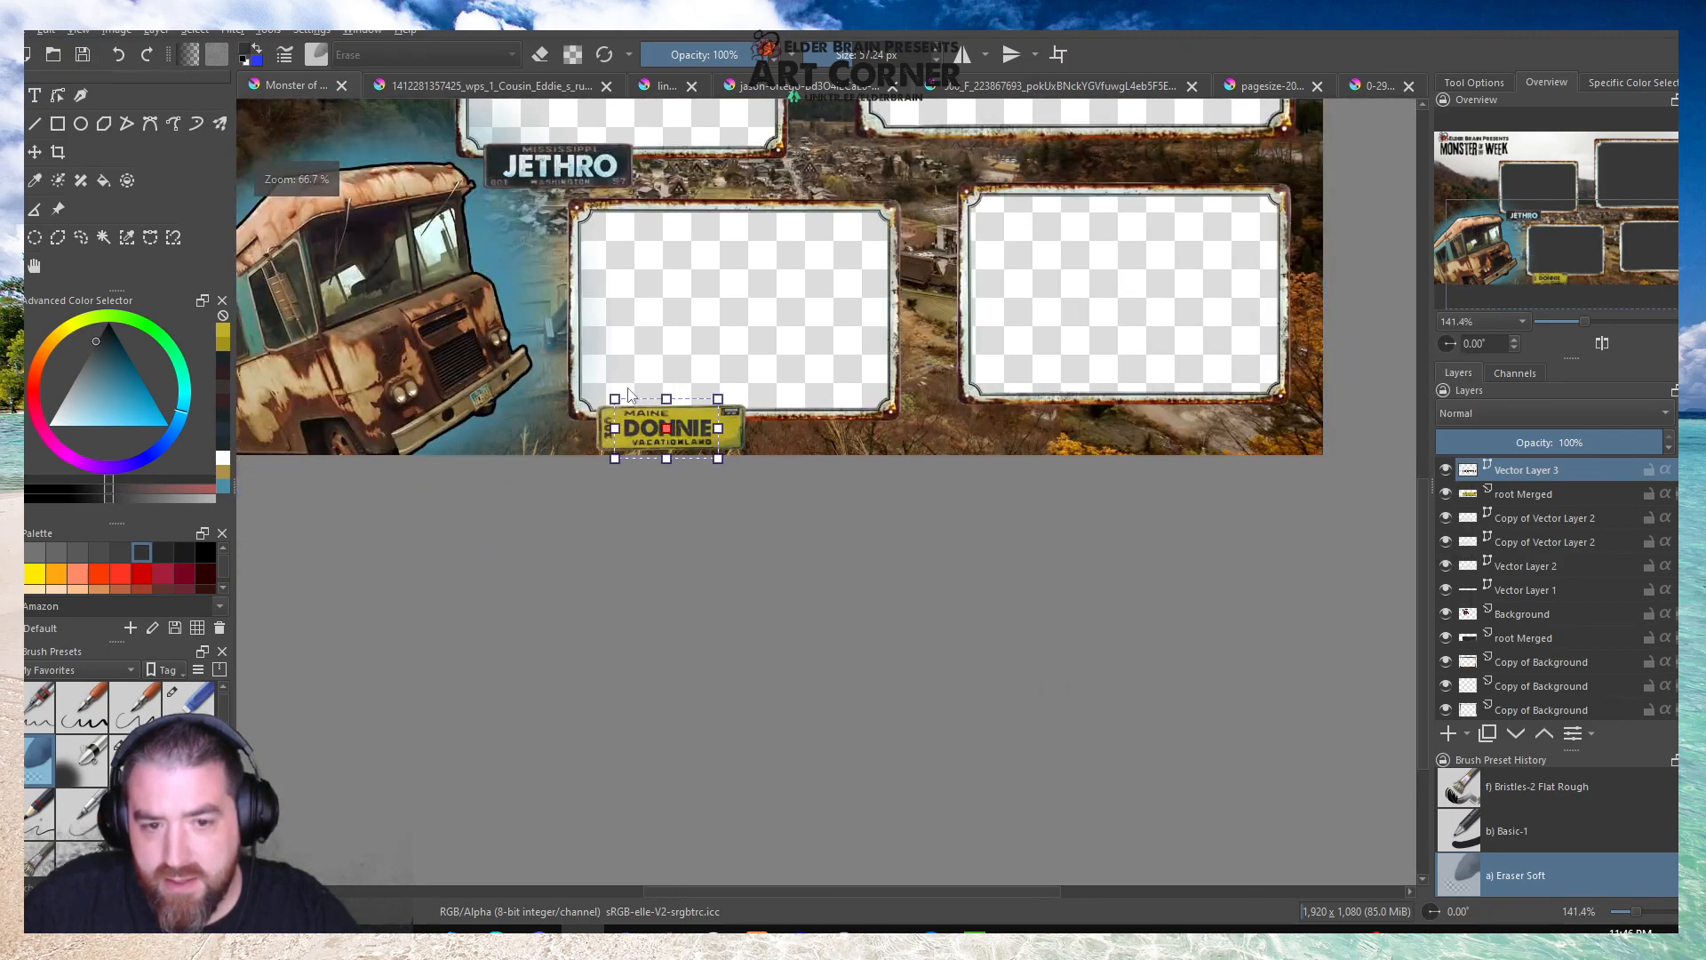
Keep the upper Copy of Vector Layer 2 on the Mississippi plate in Overlay mode and lower its opacity to 84%.
scroll(739, 286, "up", 1)
scroll(336, 137, "up", 3)
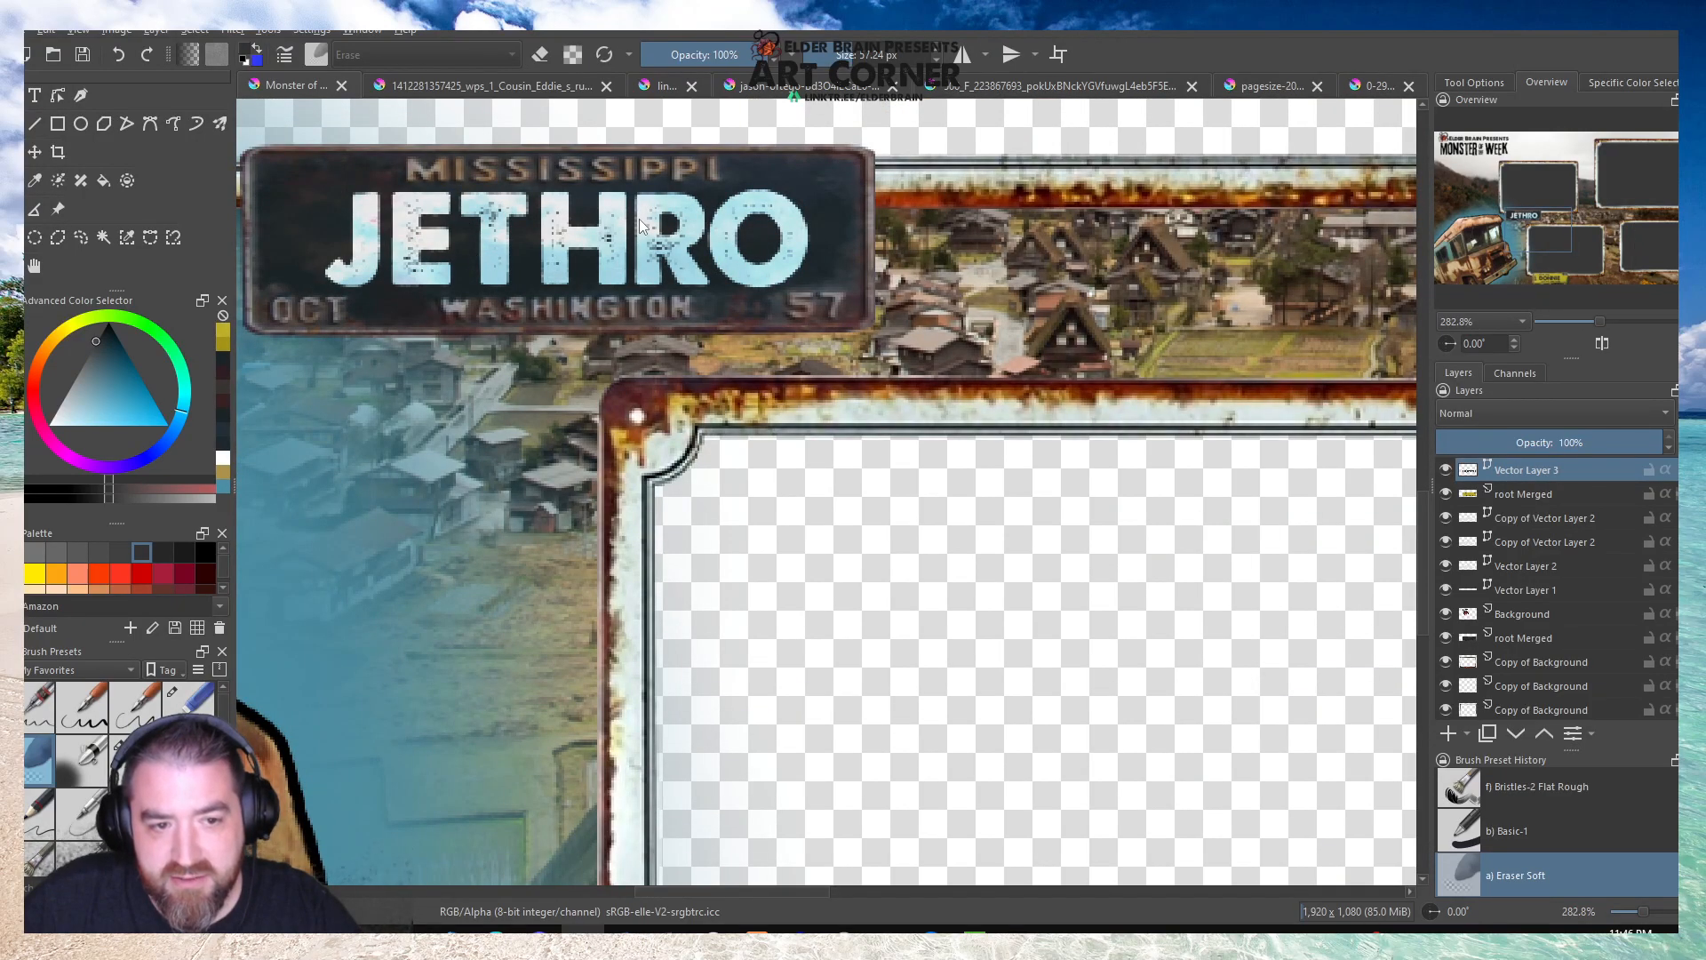
left_click(1518, 524)
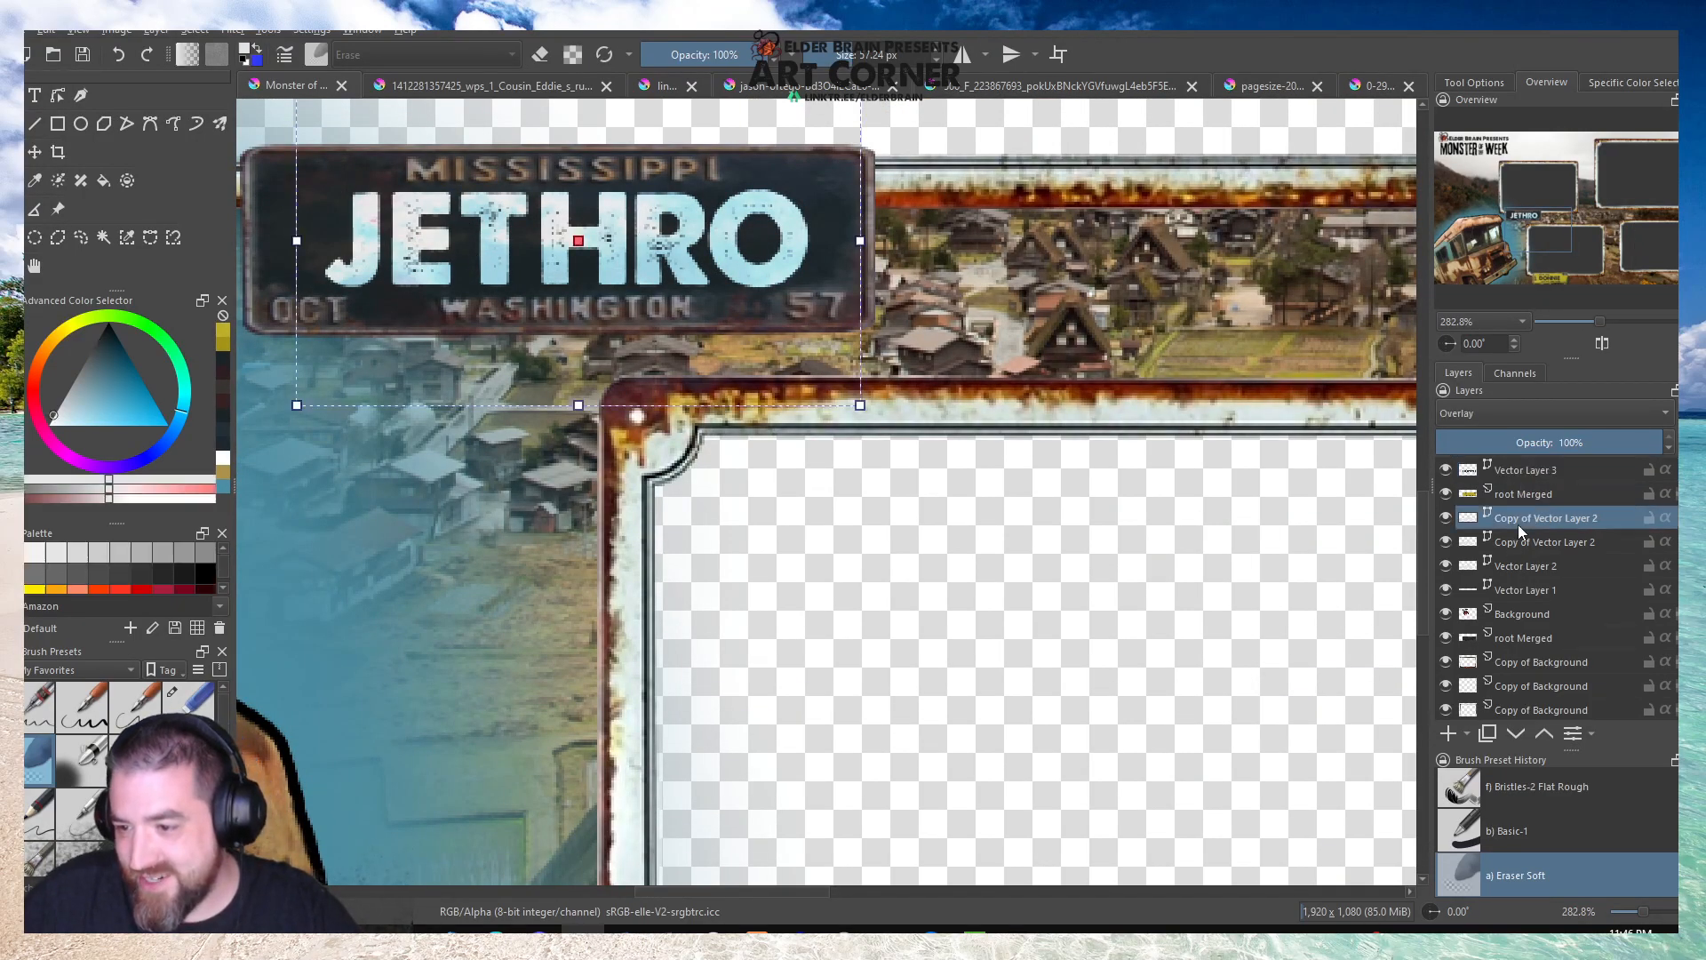
left_click(1448, 519)
left_click(1448, 519)
left_click(1537, 413)
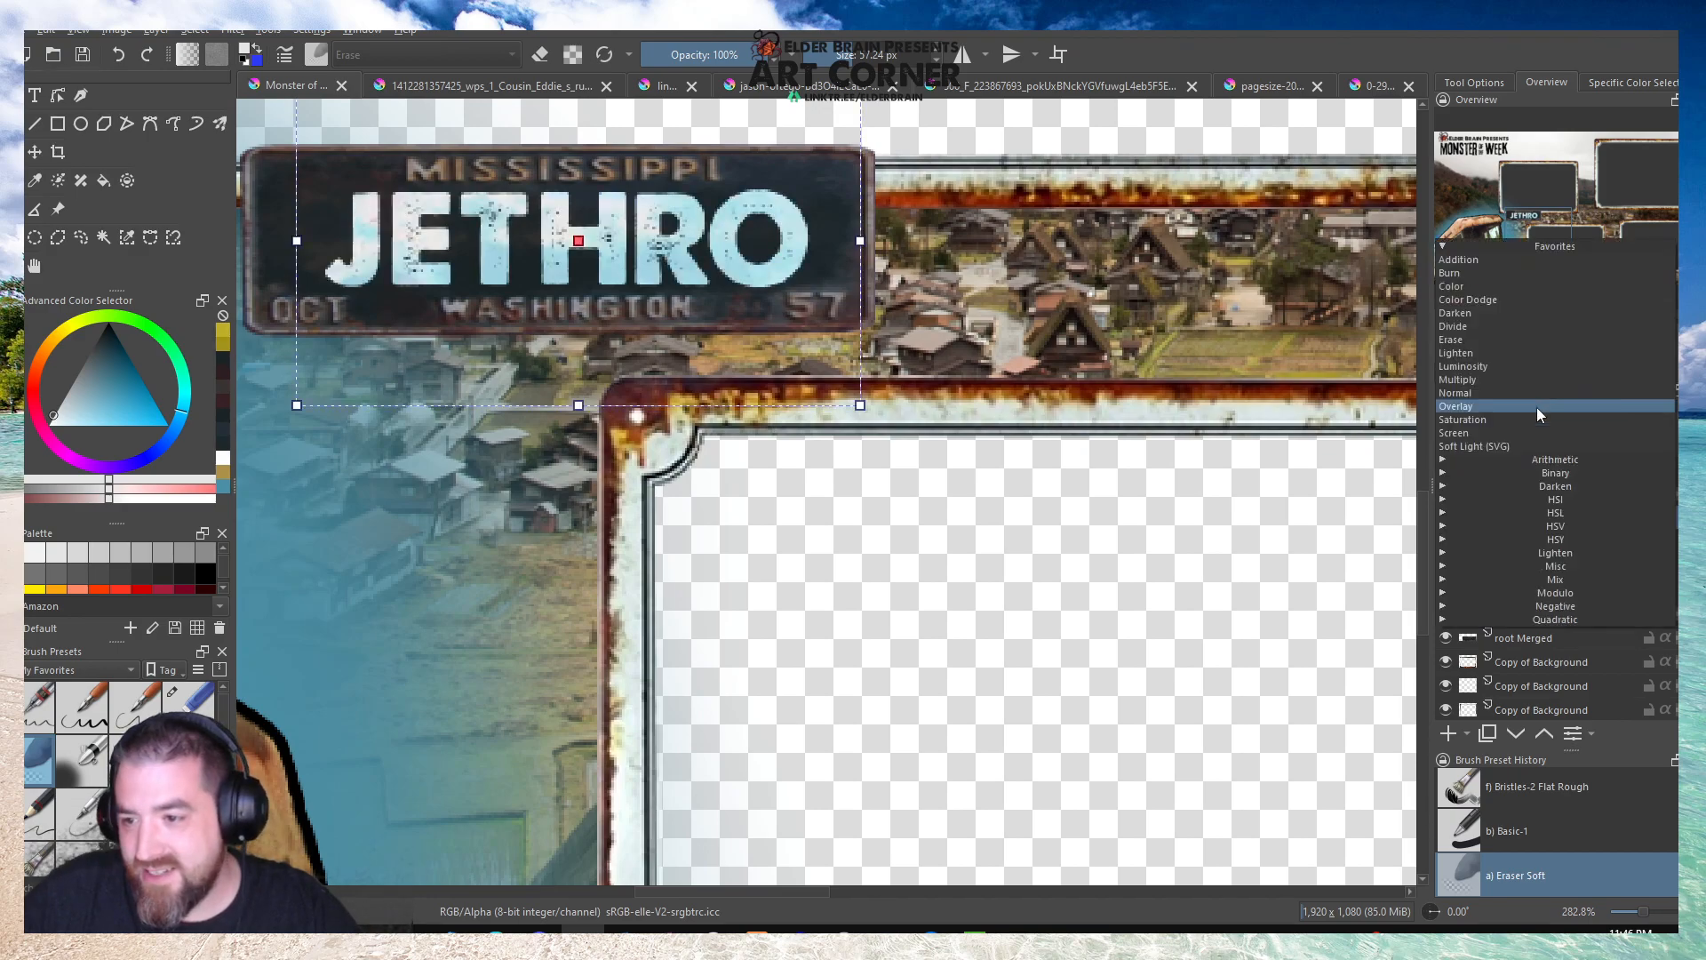
left_click(1537, 407)
left_click(1560, 441)
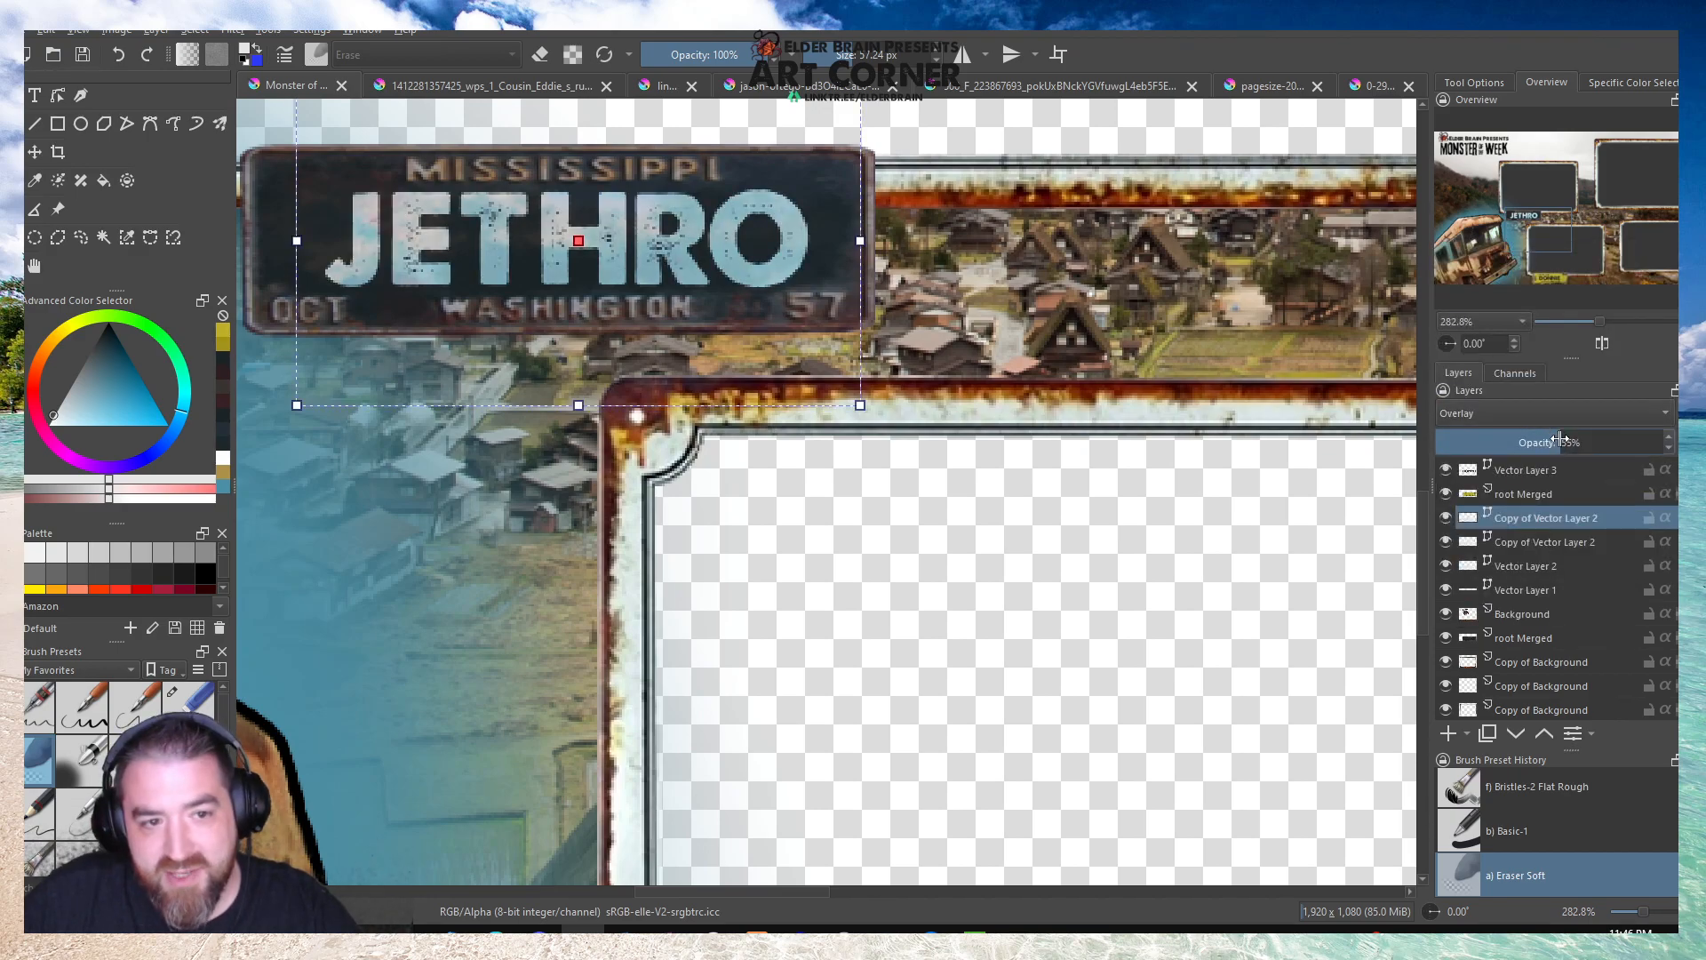
left_click_drag(1607, 450, 1625, 452)
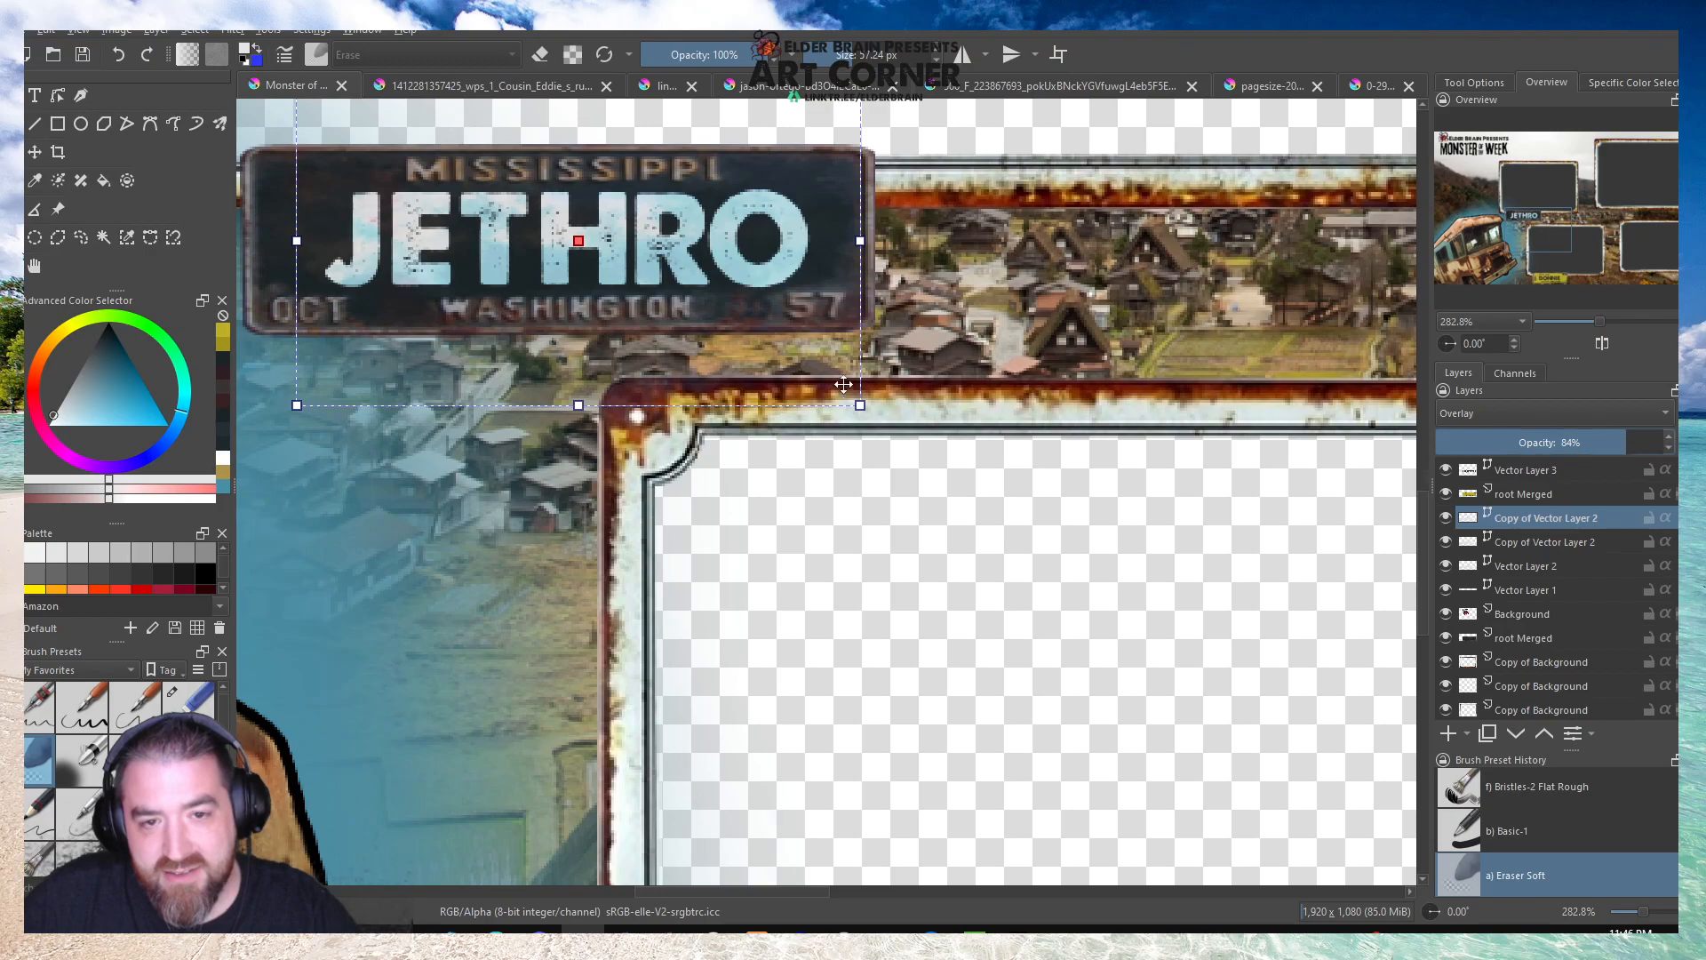
scroll(860, 385, "down", 5)
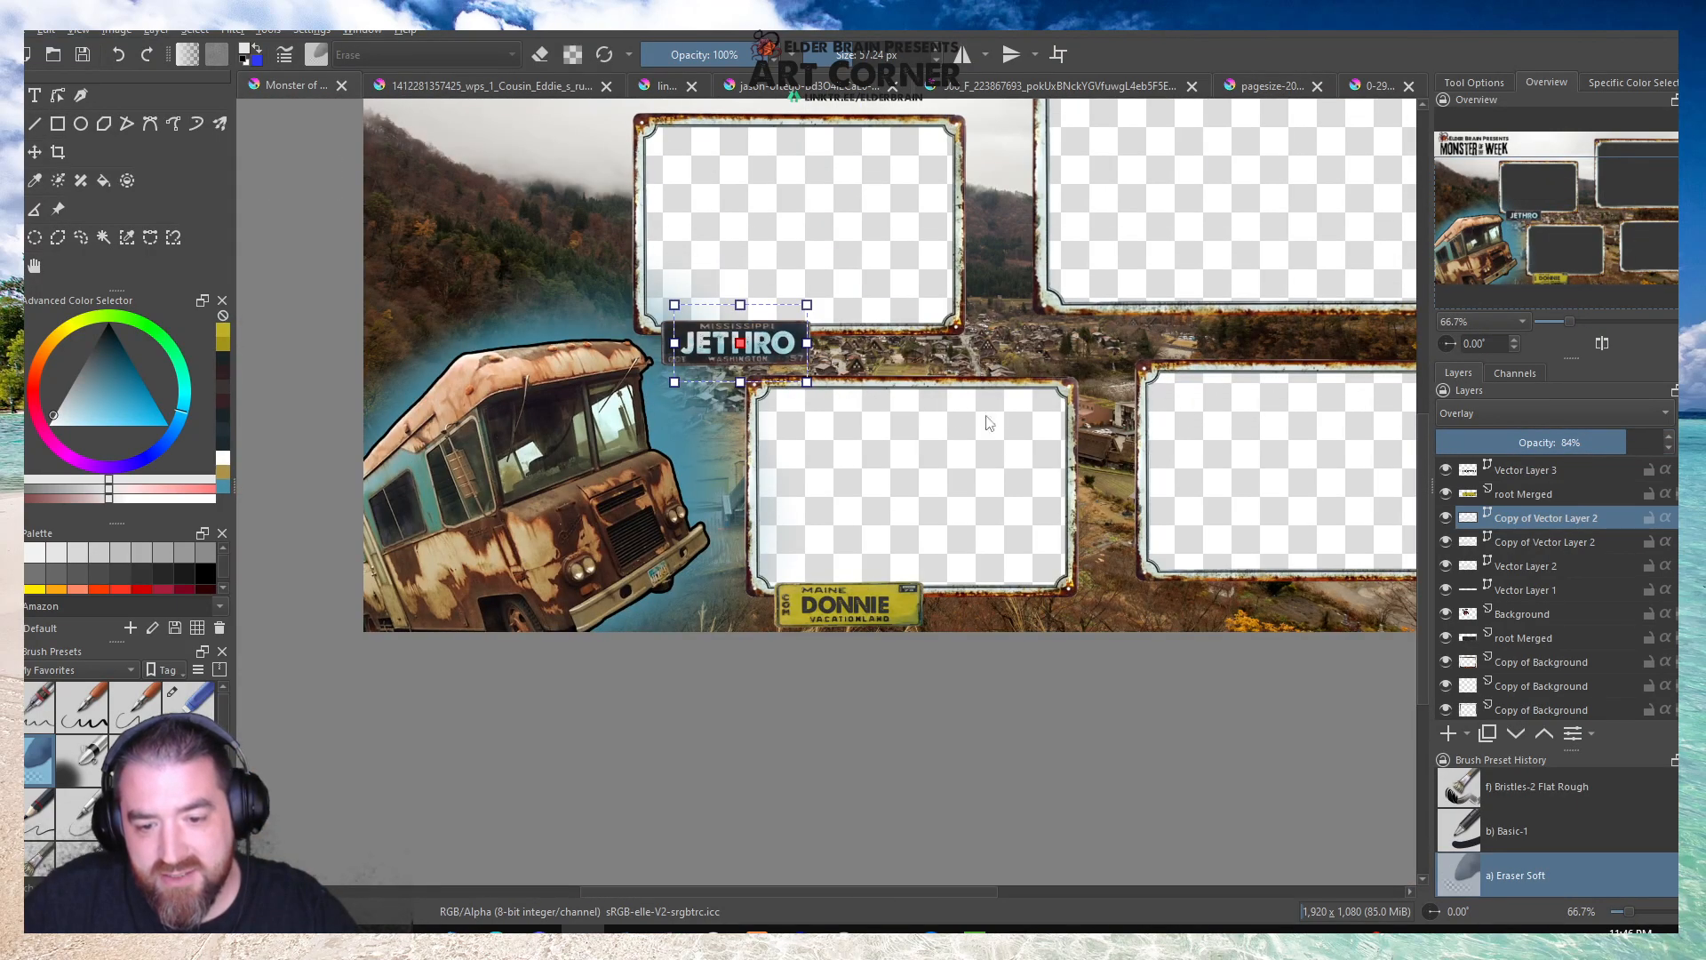
Raise the opacity of the upper Copy of Vector Layer 2 on the Mississippi plate to 100%.
left_click_drag(1619, 448, 1676, 448)
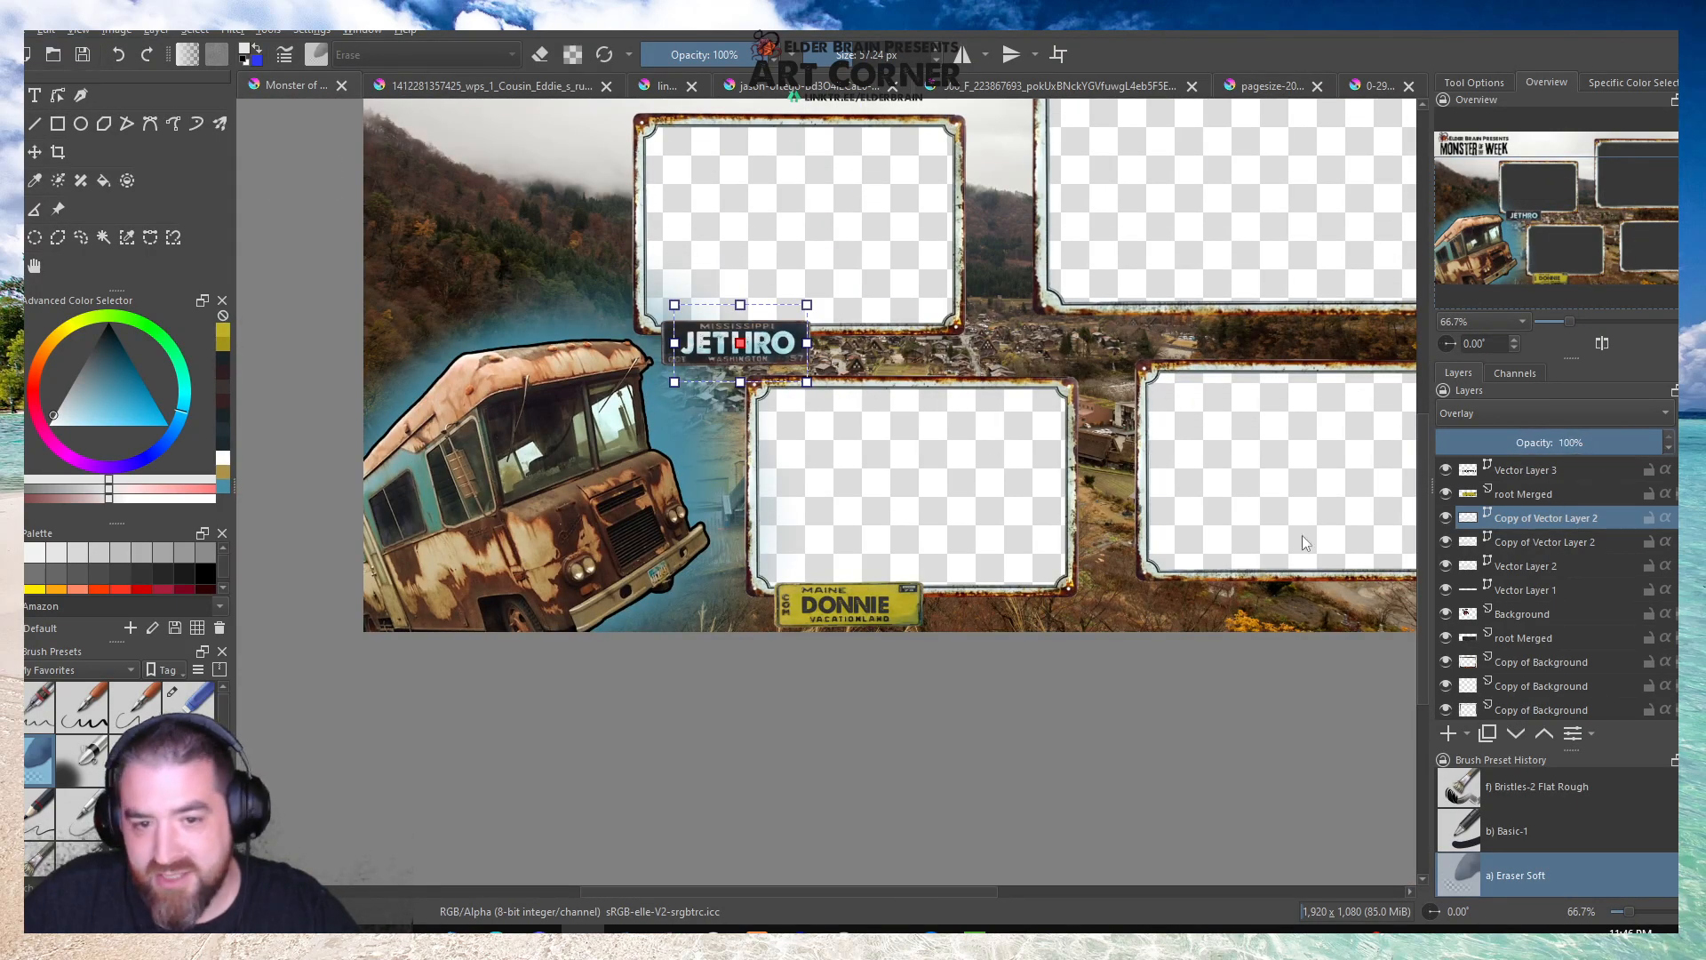
Recolour the Maine plate's name text on Vector Layer 3 with a near-black palette swatch and save the text.
left_click(1538, 471)
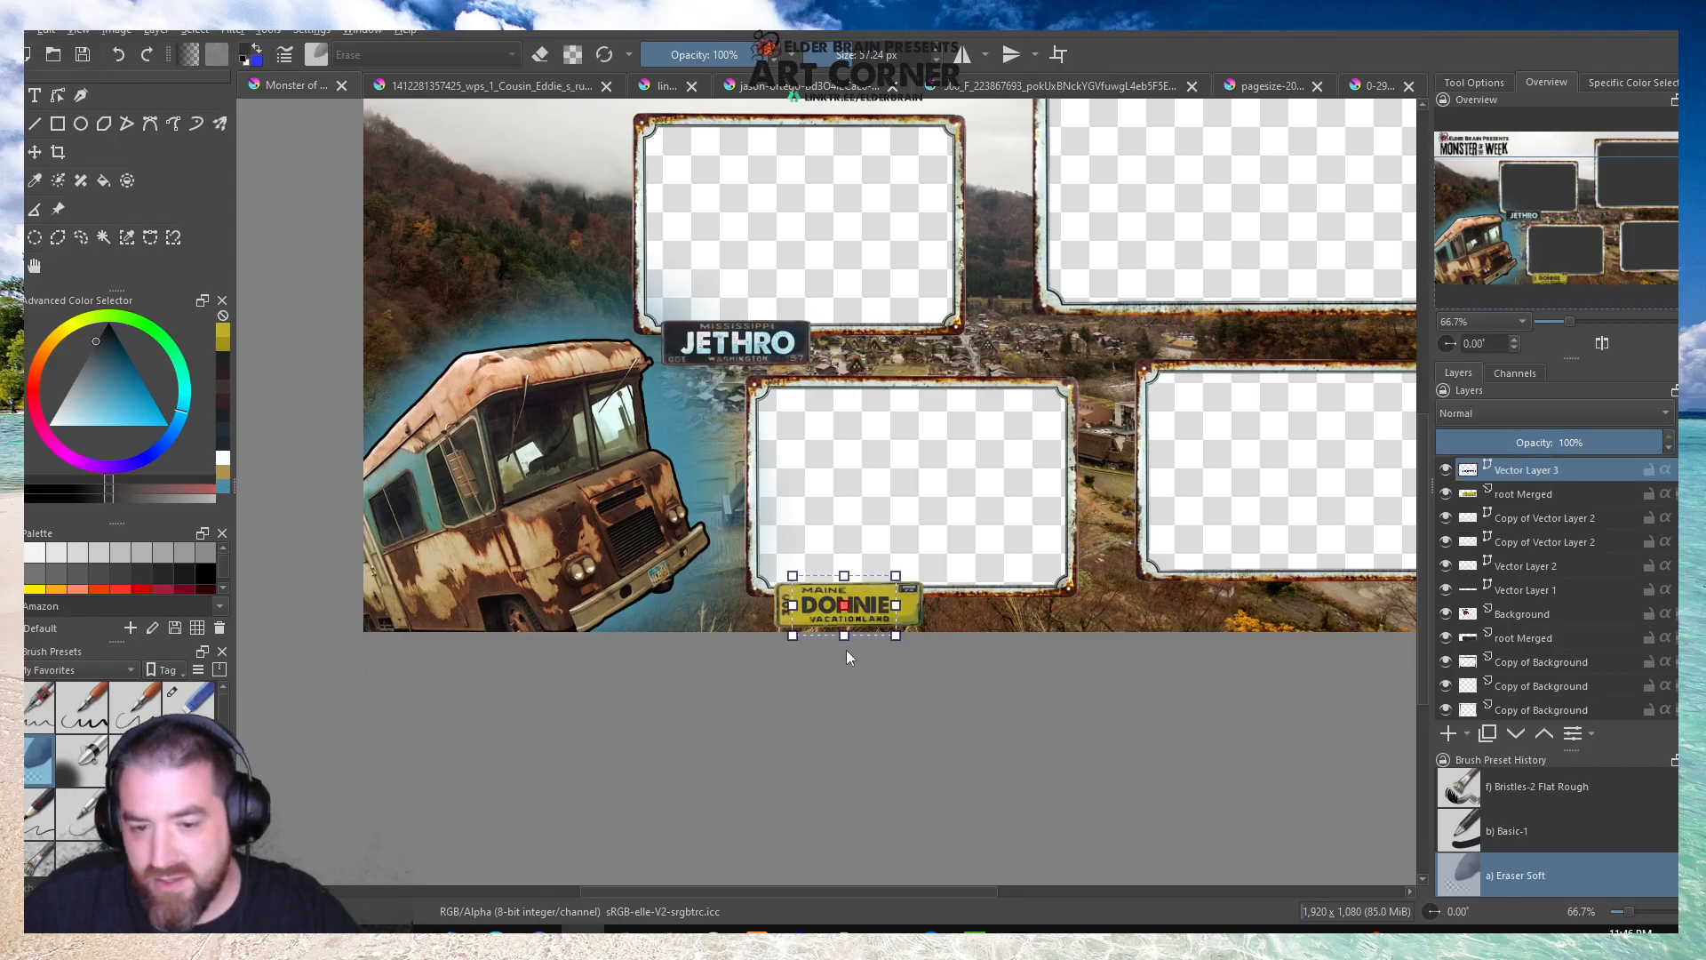
left_click(35, 96)
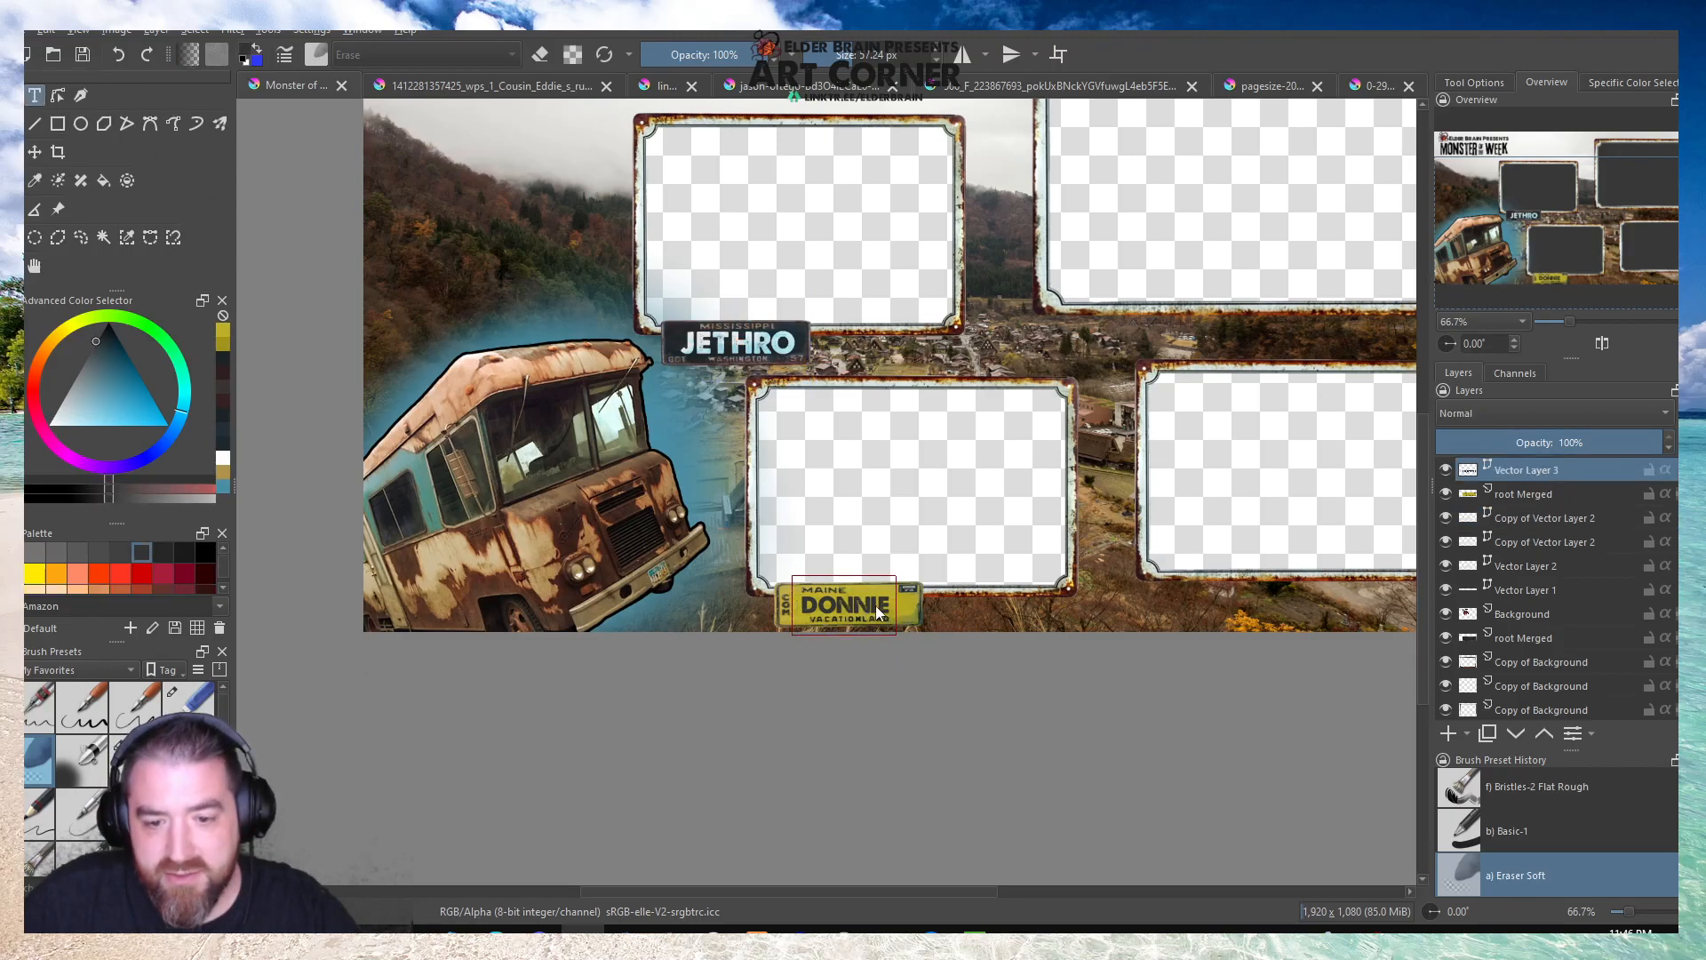
left_click(877, 611)
double_click(988, 385)
left_click(1253, 278)
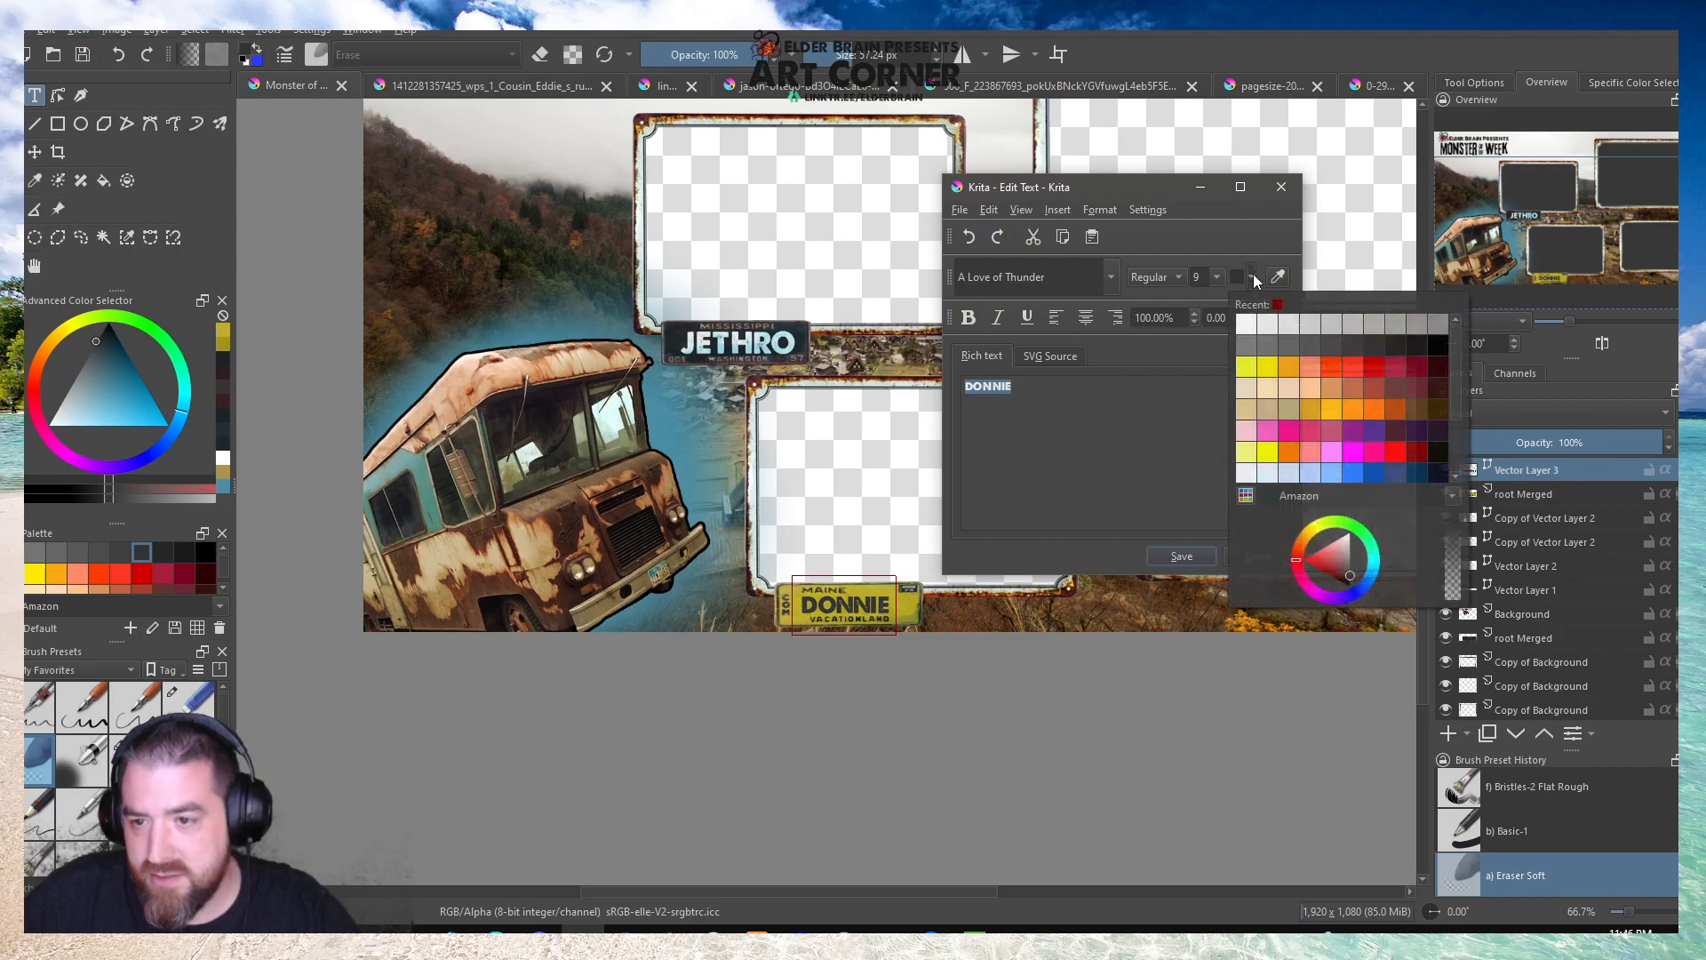
left_click(1419, 349)
left_click(1182, 557)
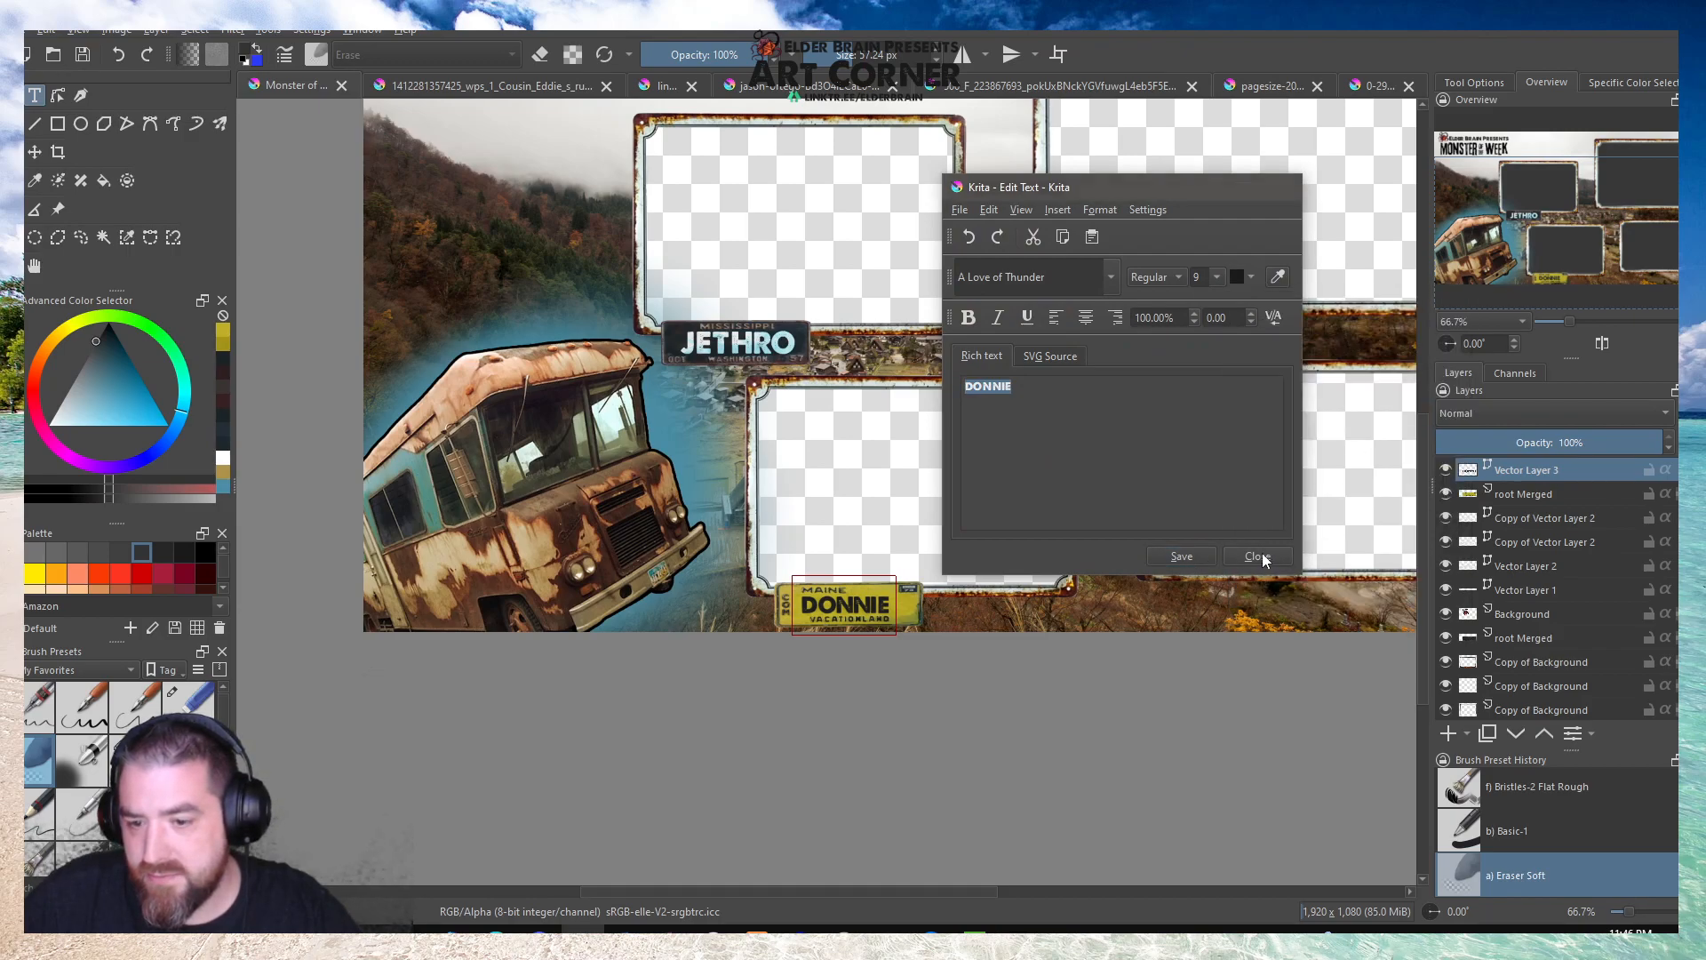
Review the whole Monster of the Week overlay and save the document.
scroll(572, 487, "down", 2)
scroll(739, 473, "up", 1)
left_click(647, 435)
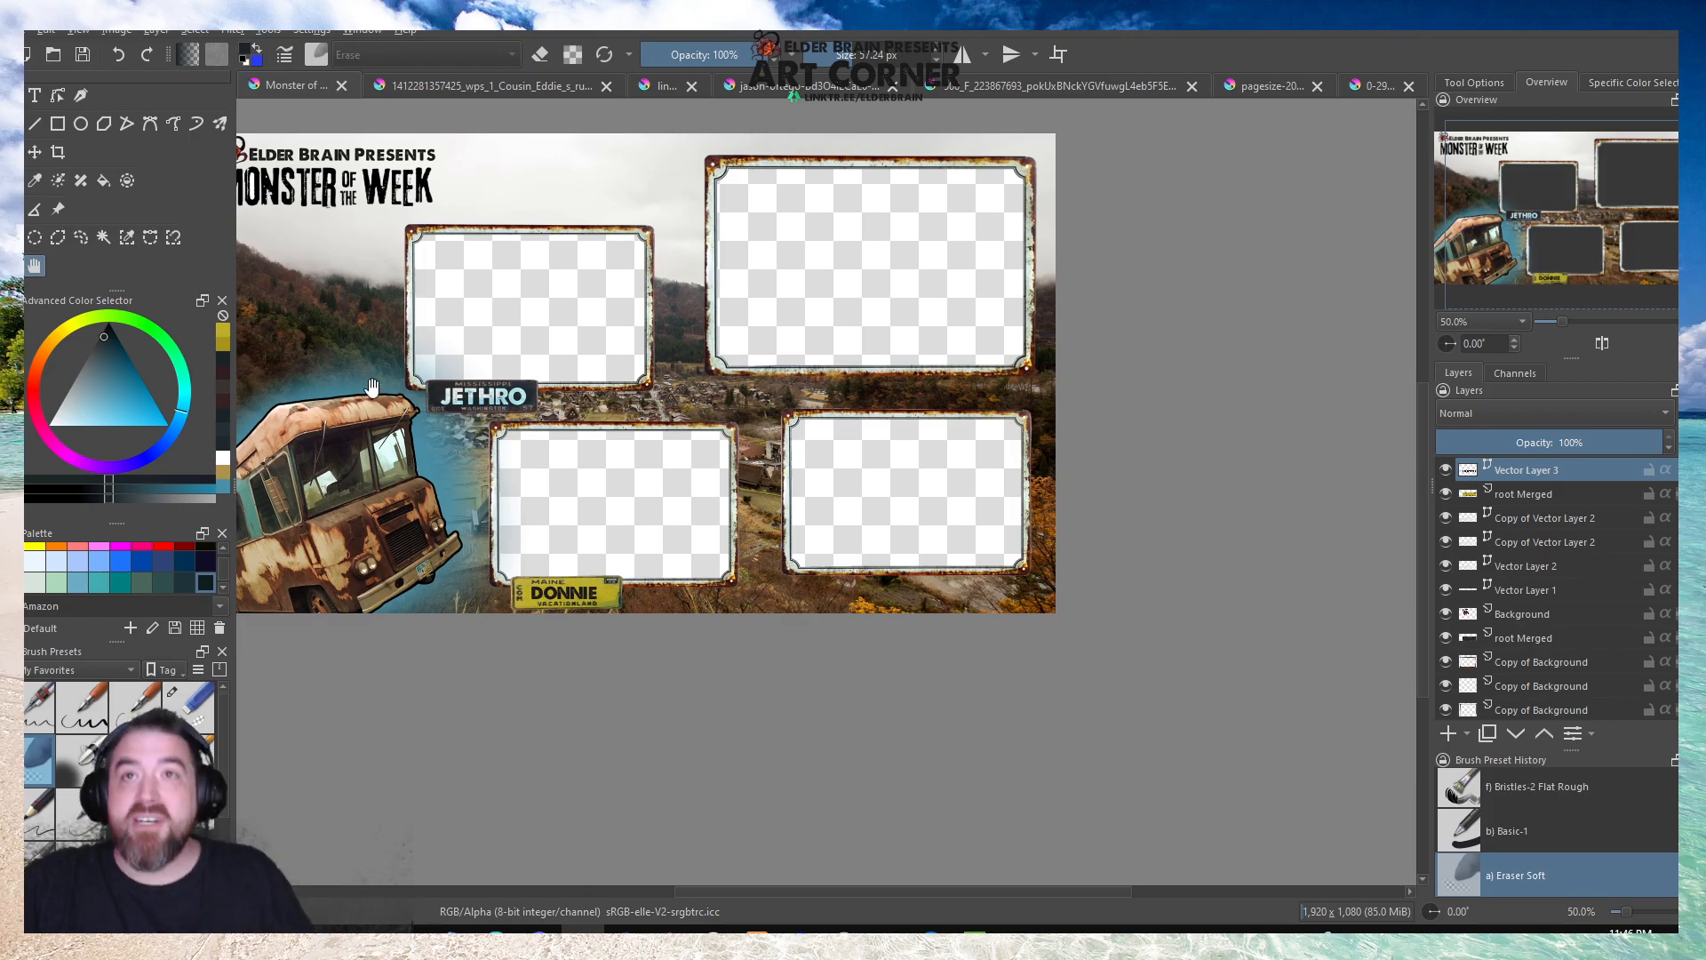
left_click_drag(468, 285, 655, 353)
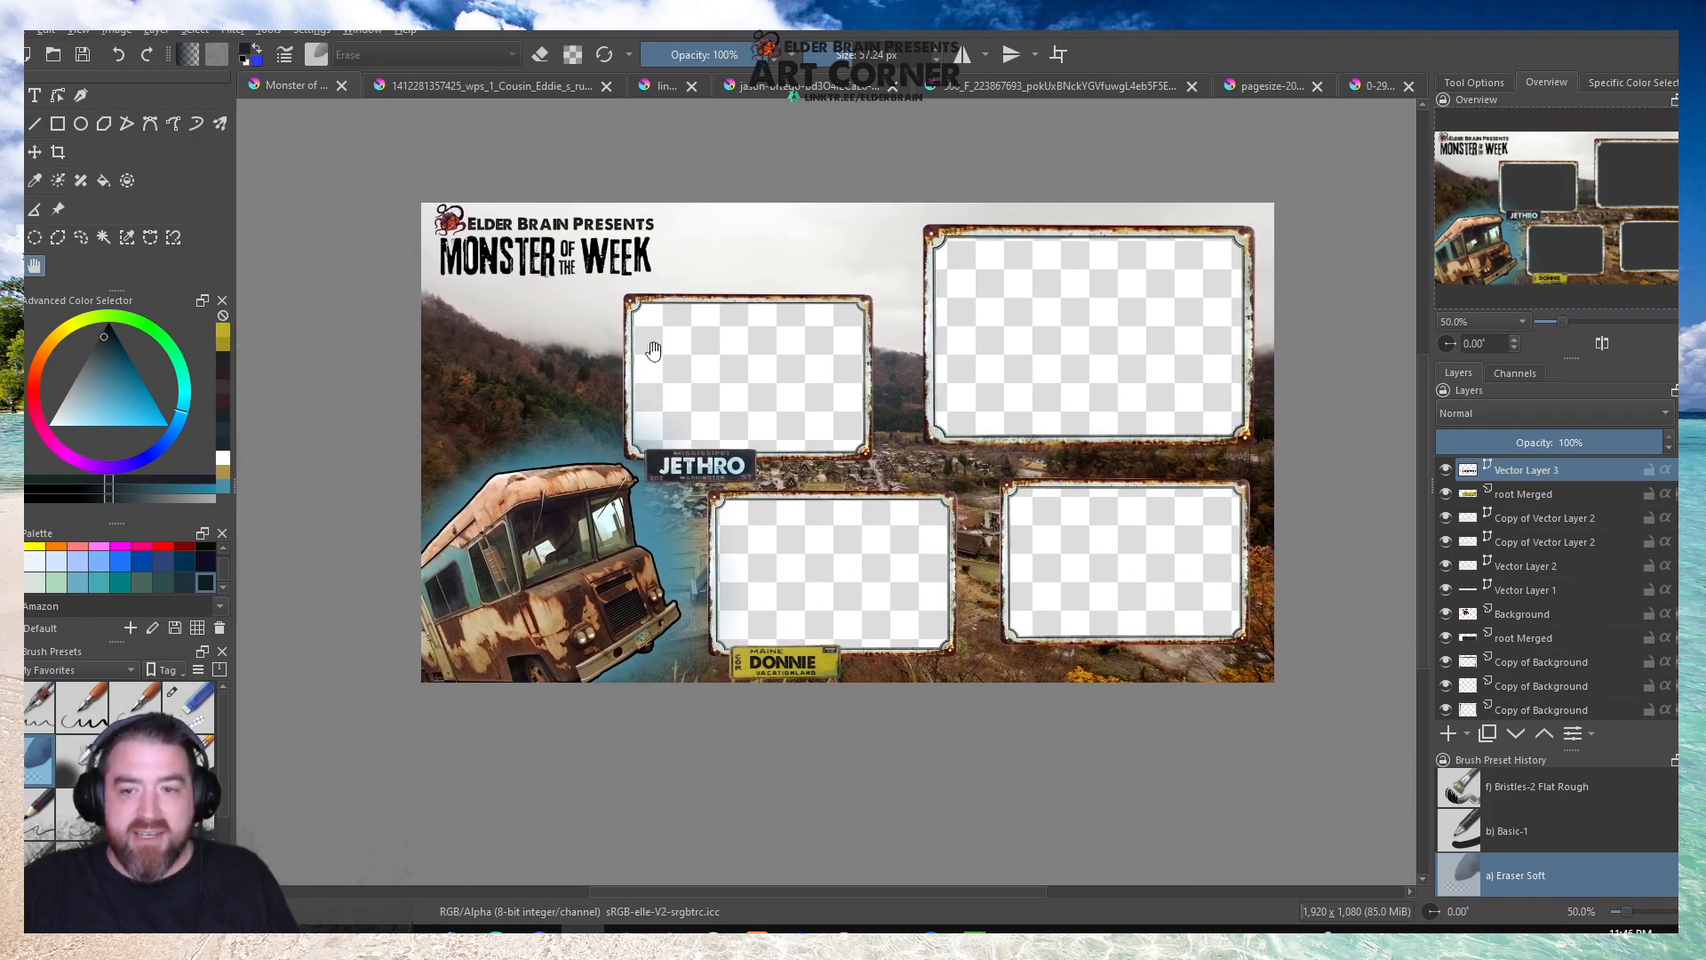
left_click(83, 55)
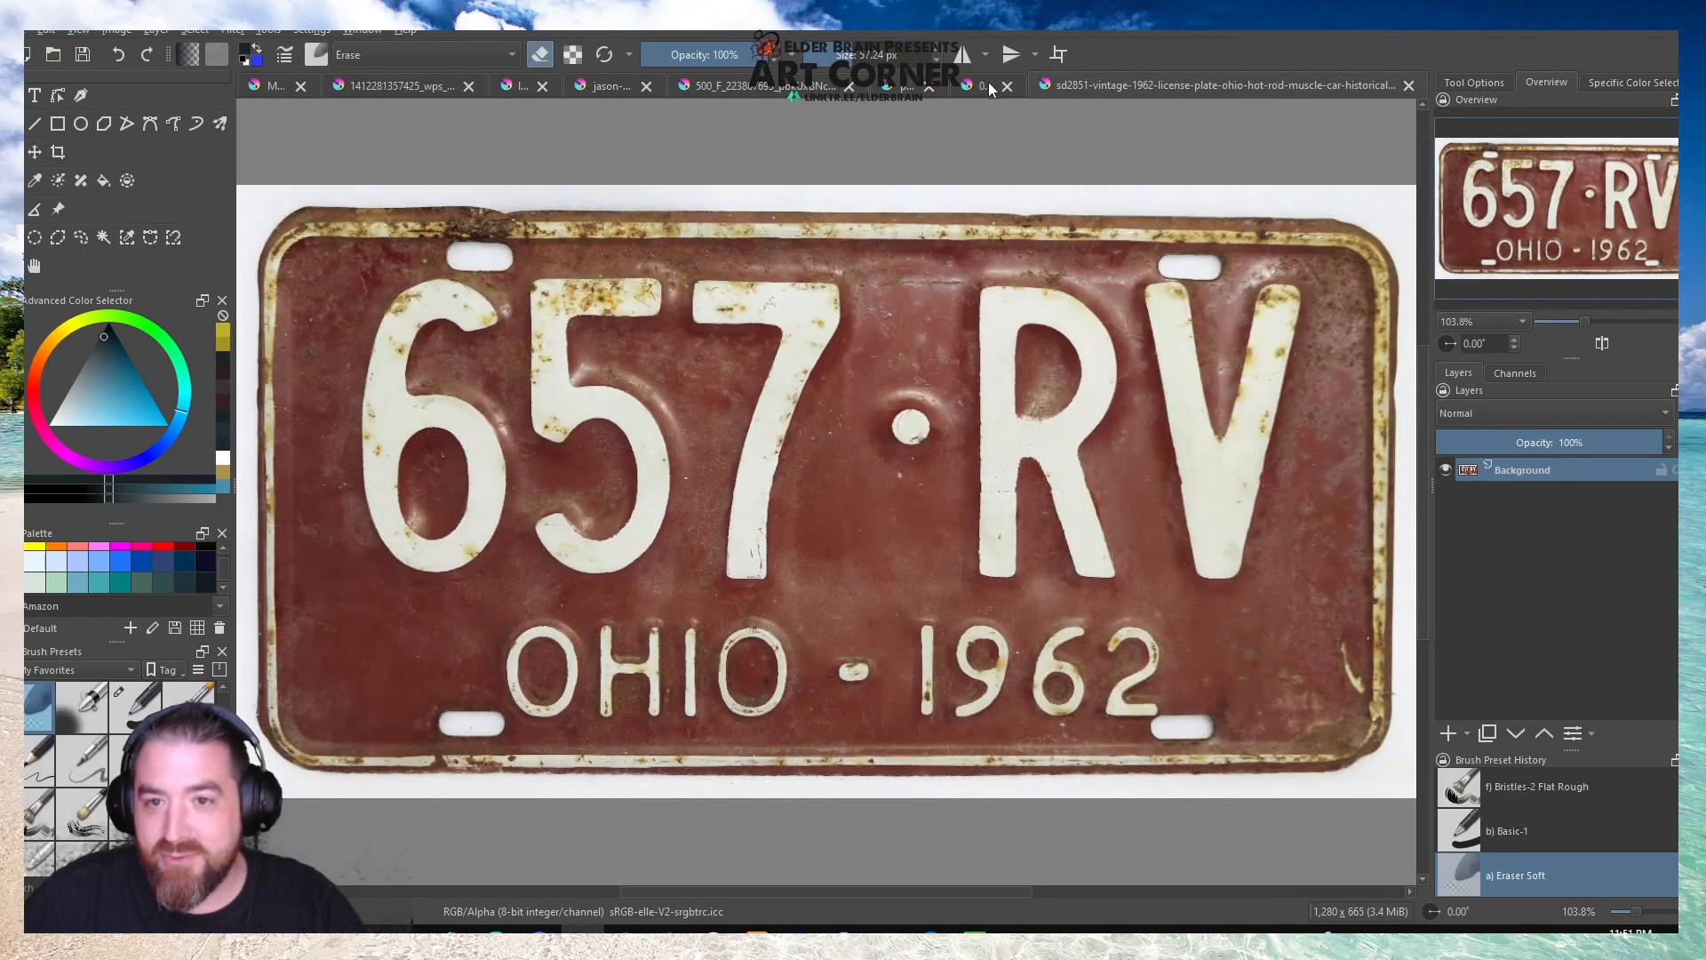
Close the Maine plate document 0-2995372803.jpg, saving its changes.
left_click(989, 89)
left_click(1006, 86)
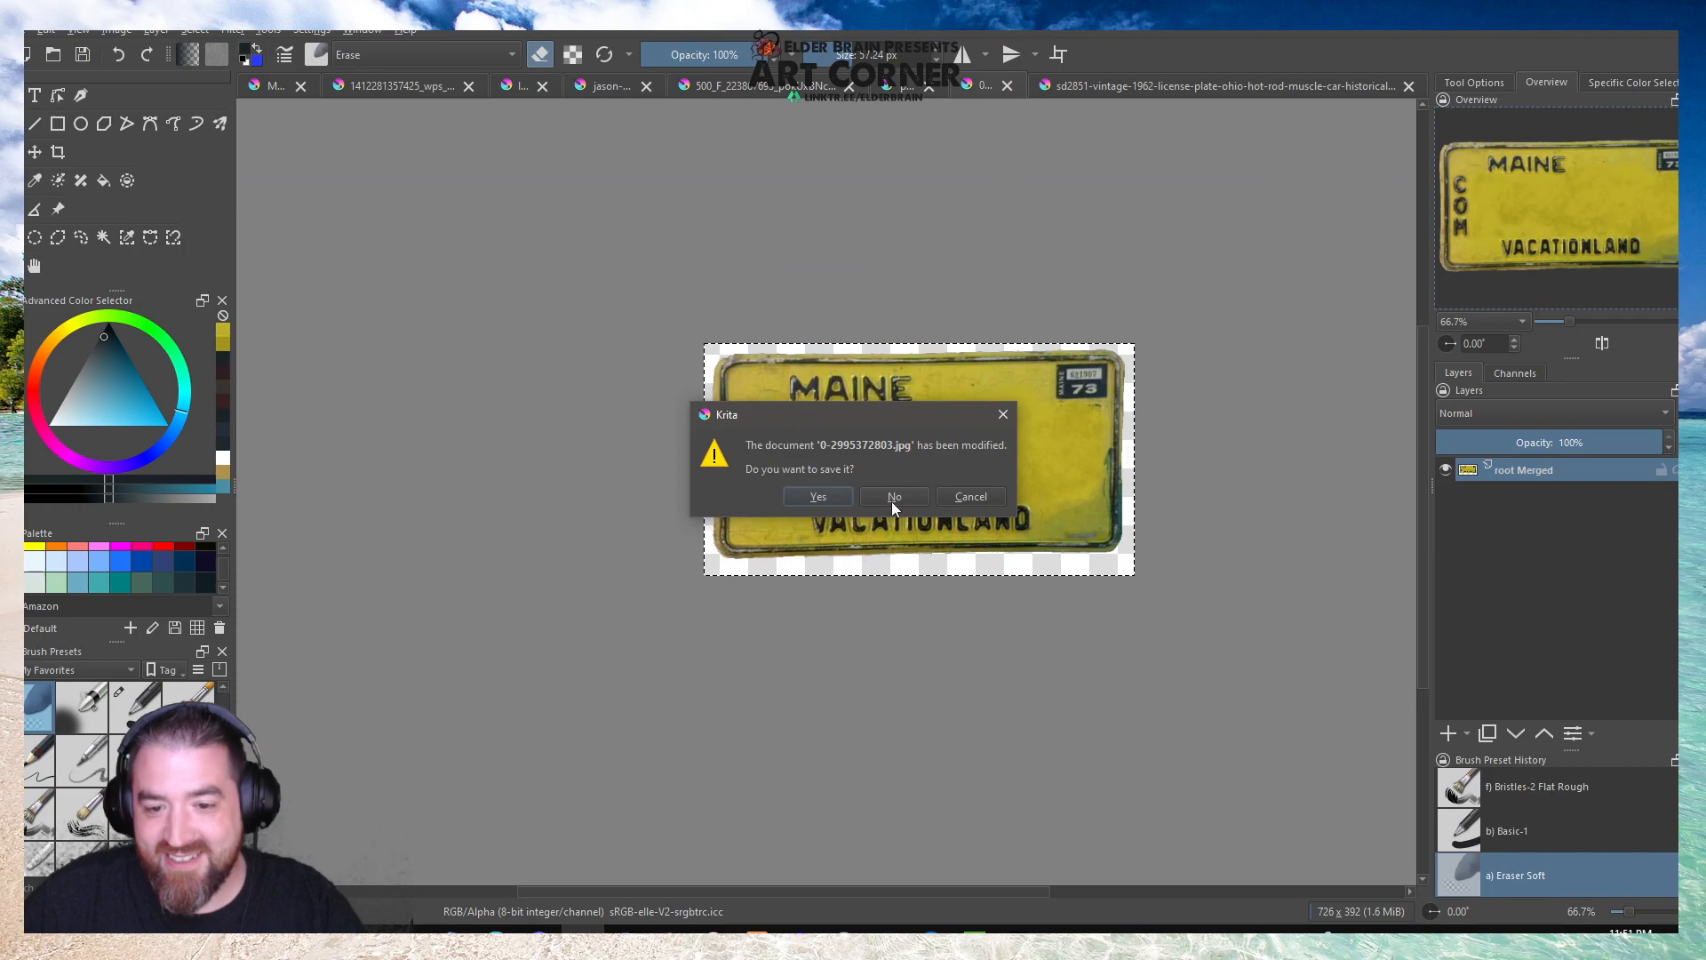
left_click(812, 495)
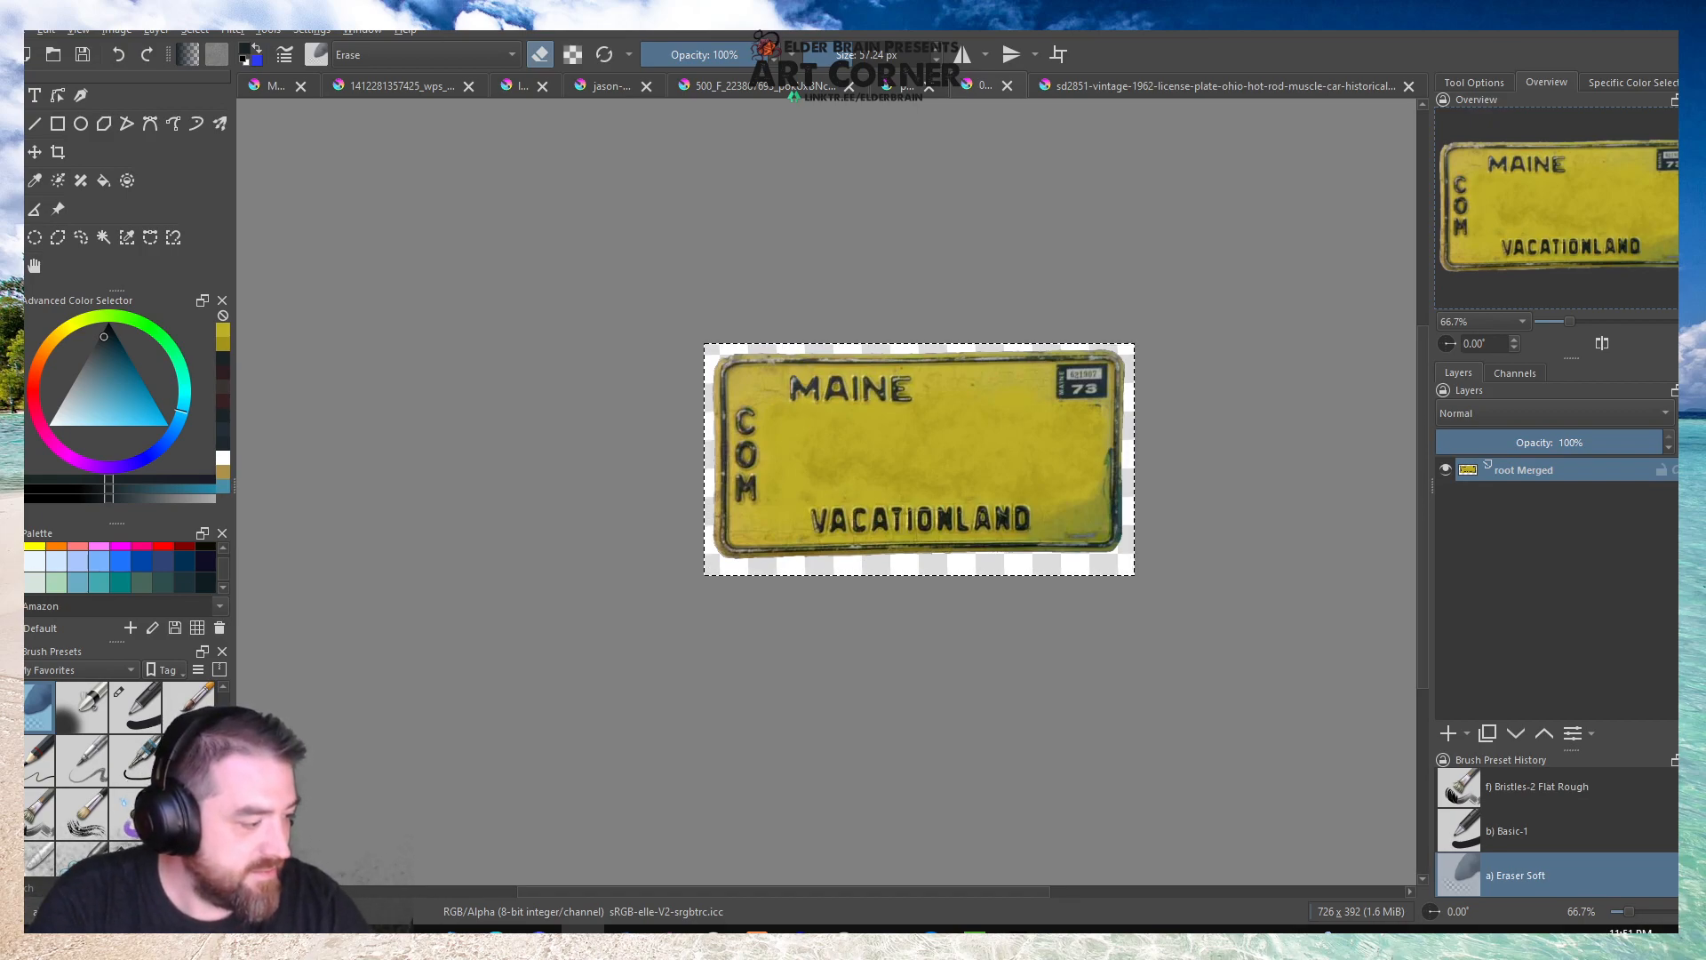
key("ctrl+s")
key("Return")
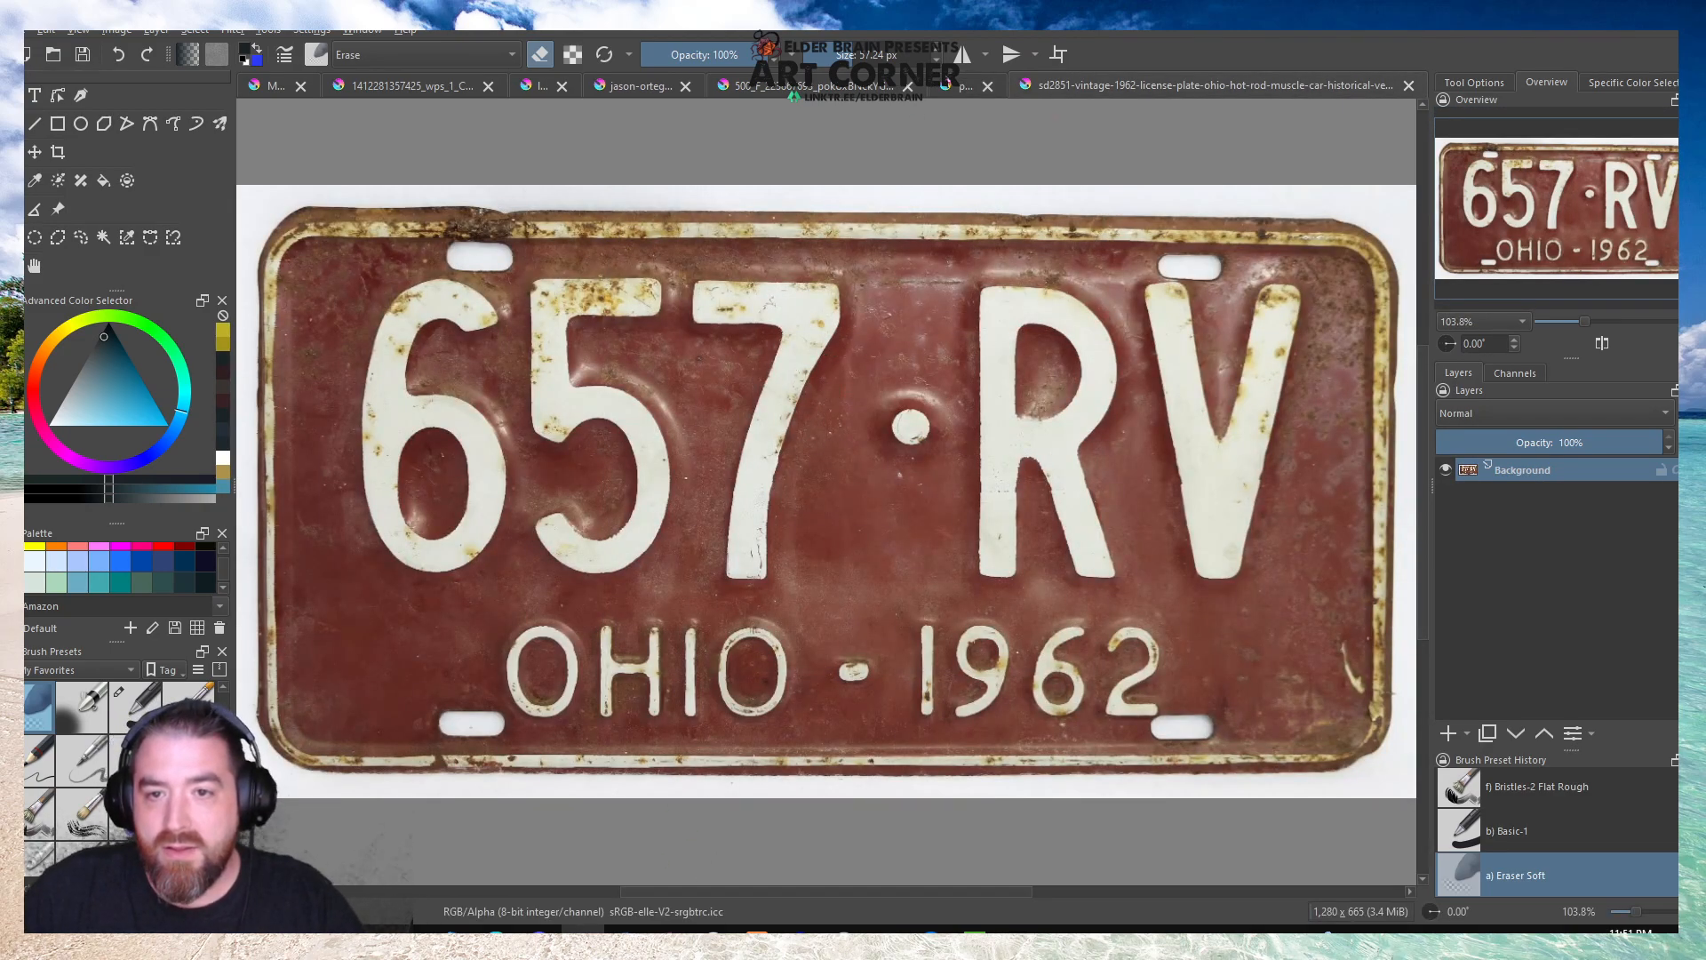
Close the Mississippi plate document, saving its changes.
left_click(959, 85)
left_click(987, 86)
left_click(834, 498)
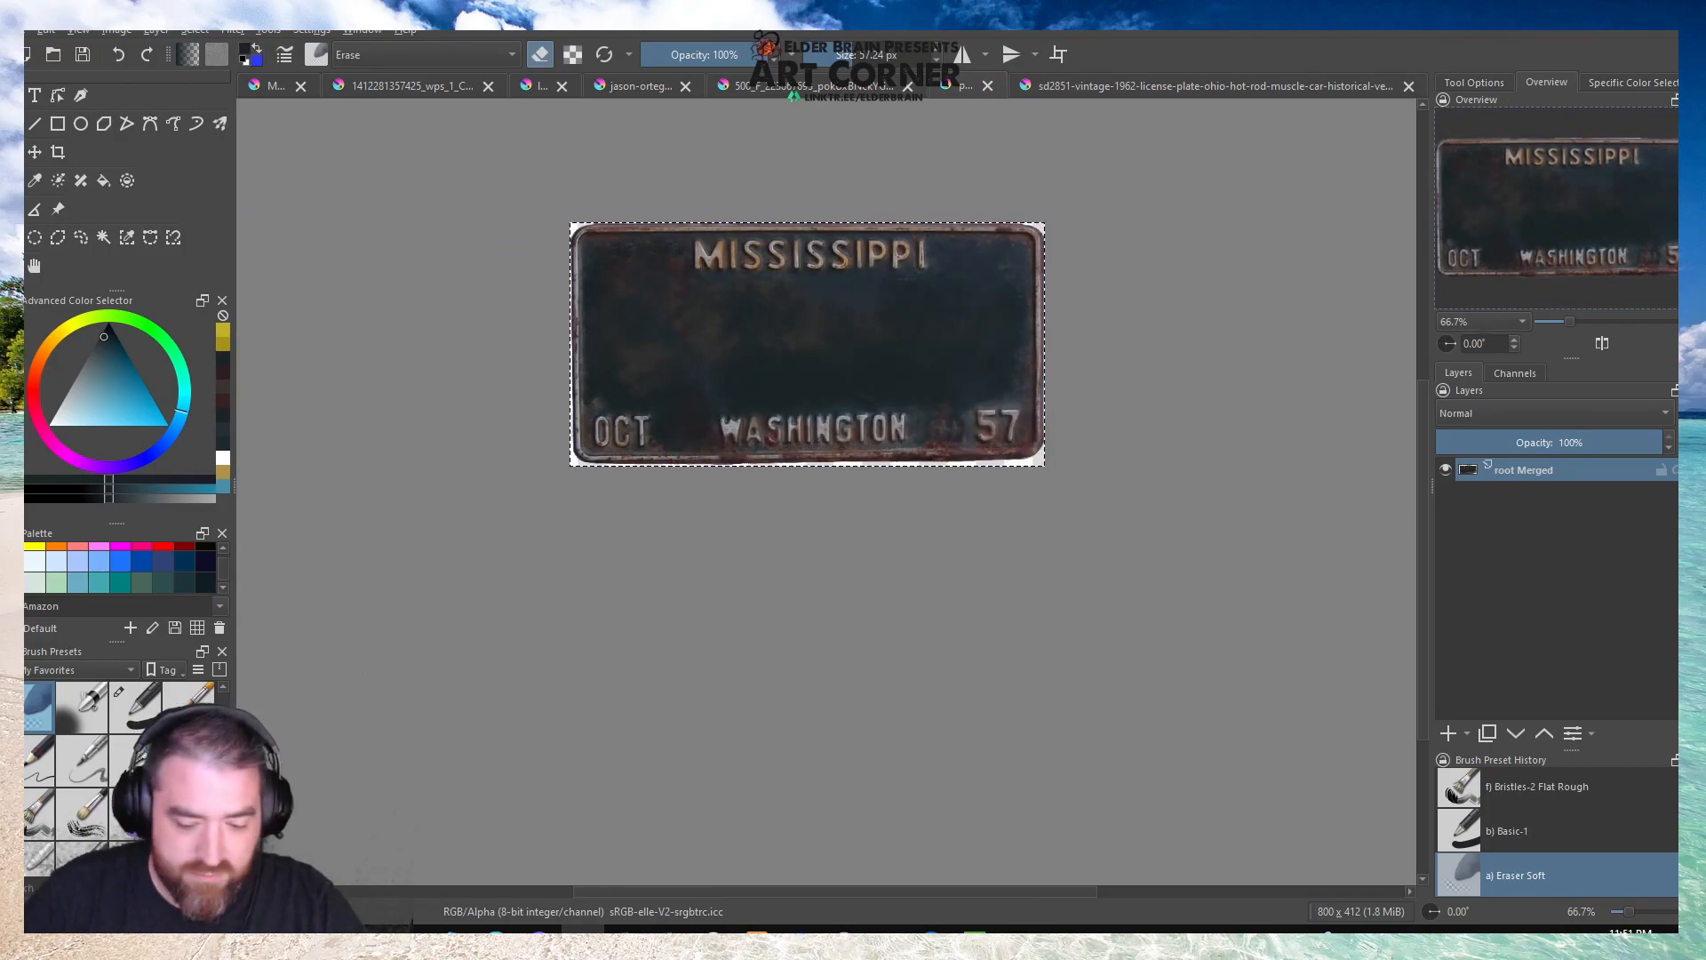
key("Return")
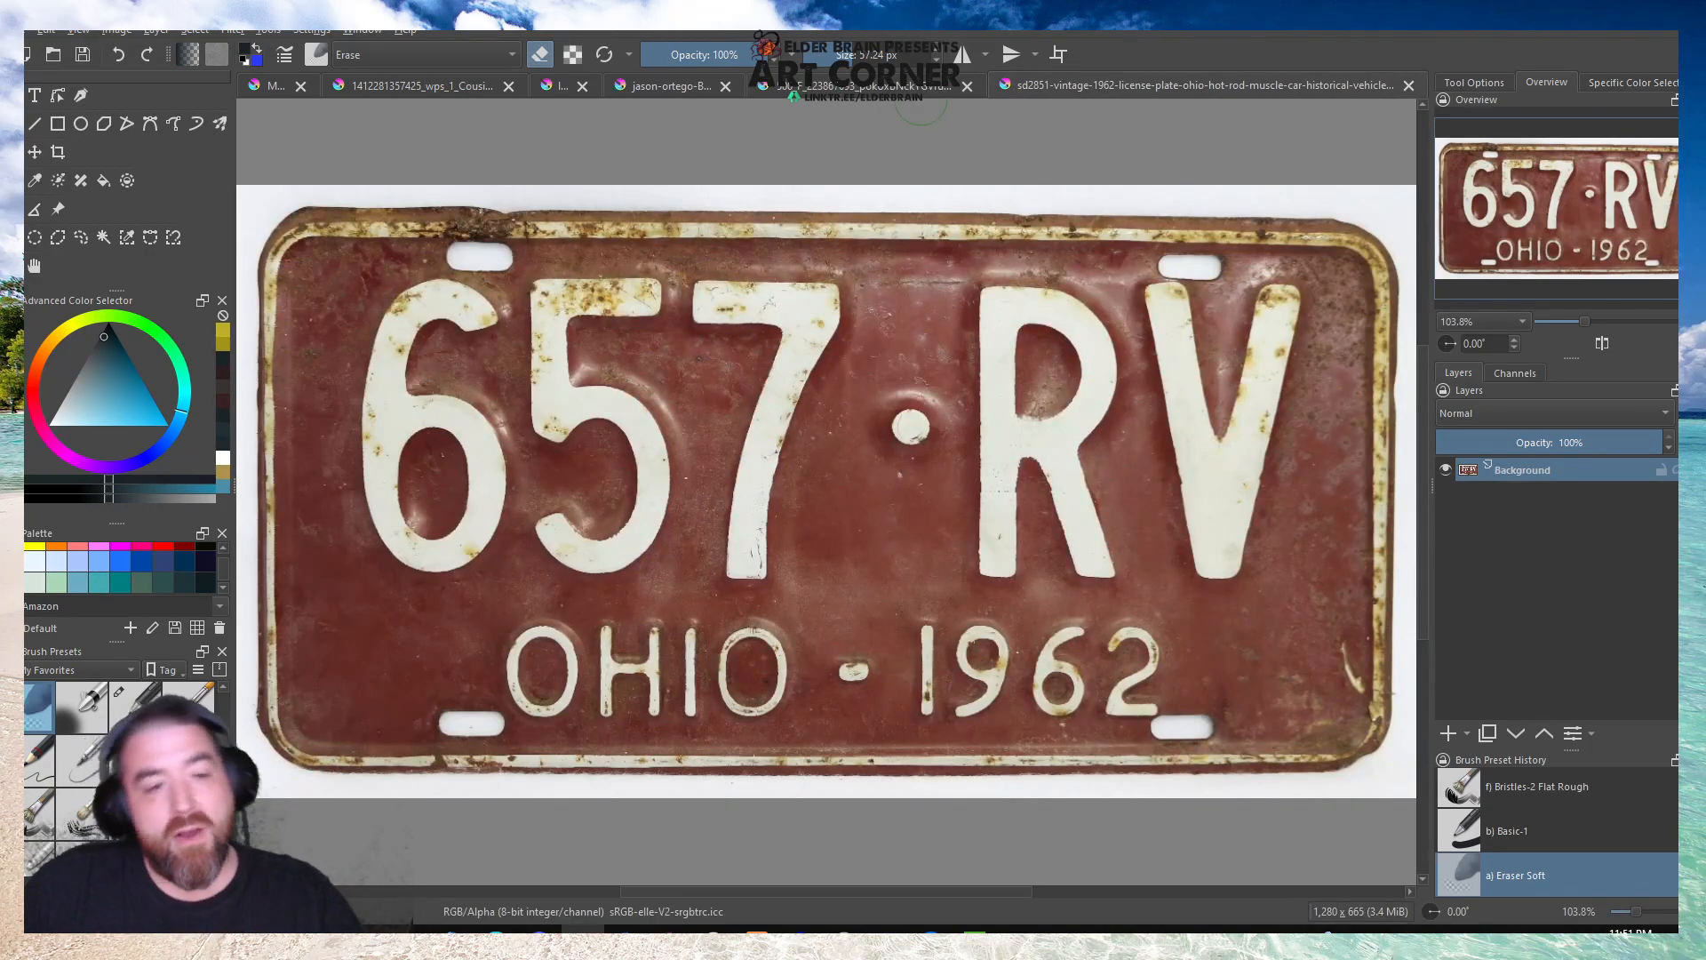
Select the white area around the red Ohio 1962 plate by contiguous colour and delete it.
left_click(104, 238)
left_click(370, 205)
scroll(370, 205, "down", 1)
key("Delete")
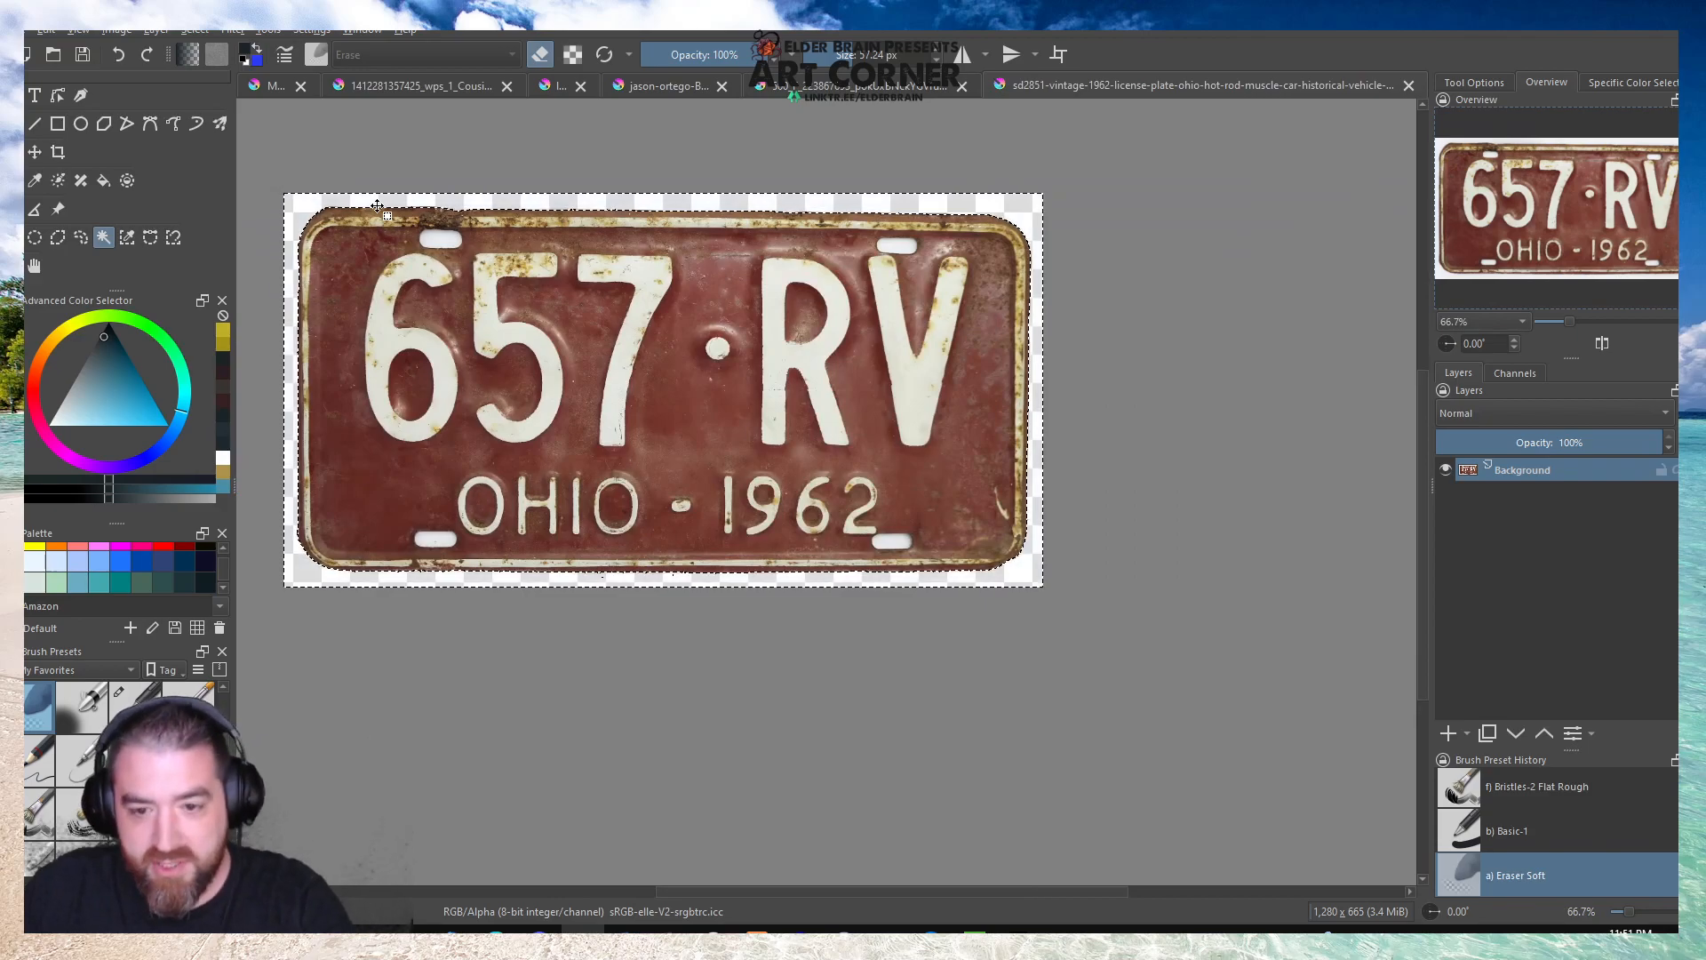
Copy a rectangular strip of red metal above the digit 5 to a new layer and move it over the upper-left bolt slot.
left_click(35, 237)
left_click(442, 172)
scroll(377, 227, "up", 4)
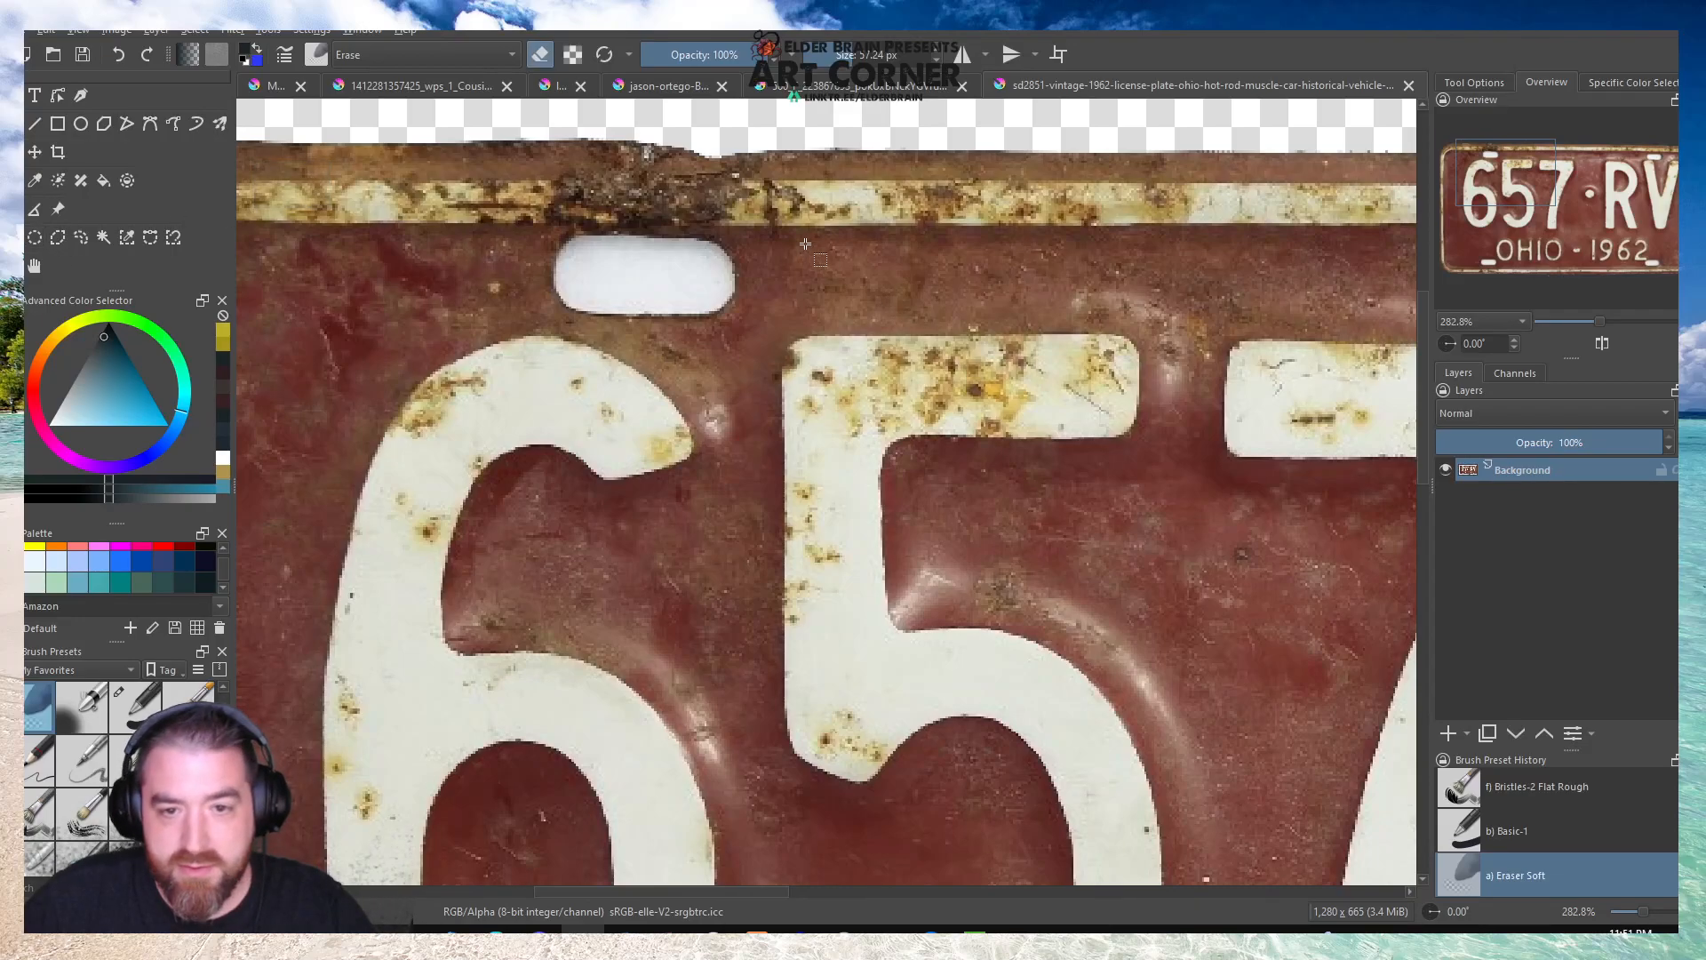
left_click_drag(773, 228, 1333, 331)
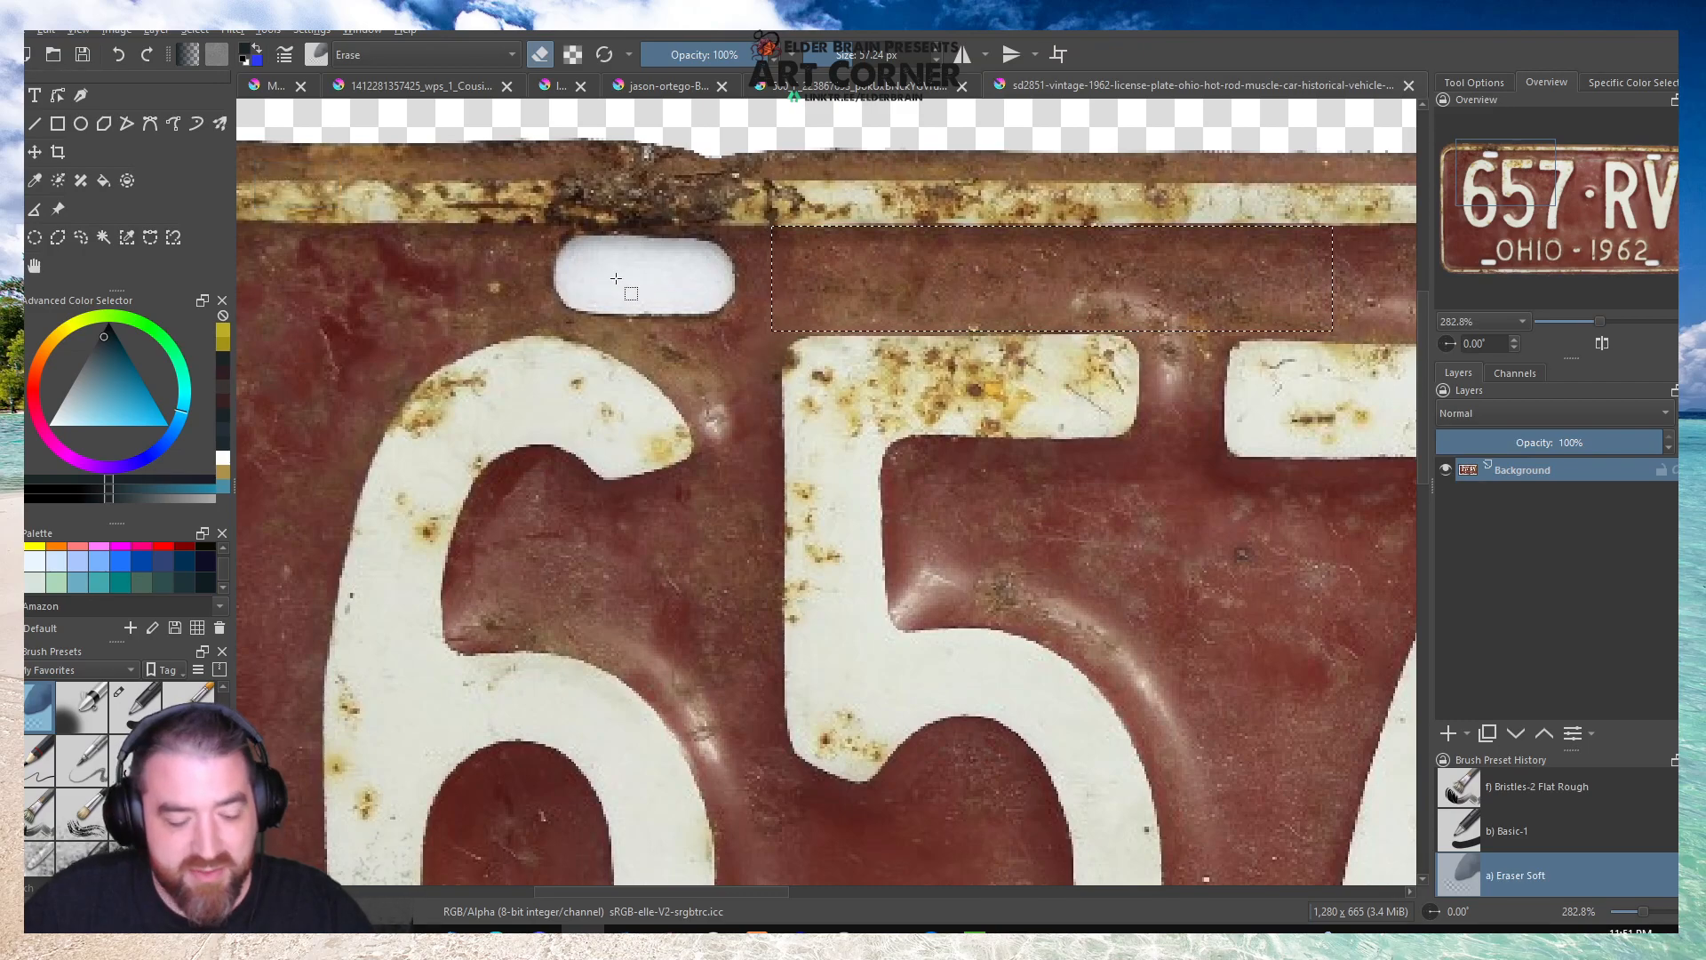
key("ctrl+alt+j")
key("t")
left_click_drag(1135, 290, 761, 293)
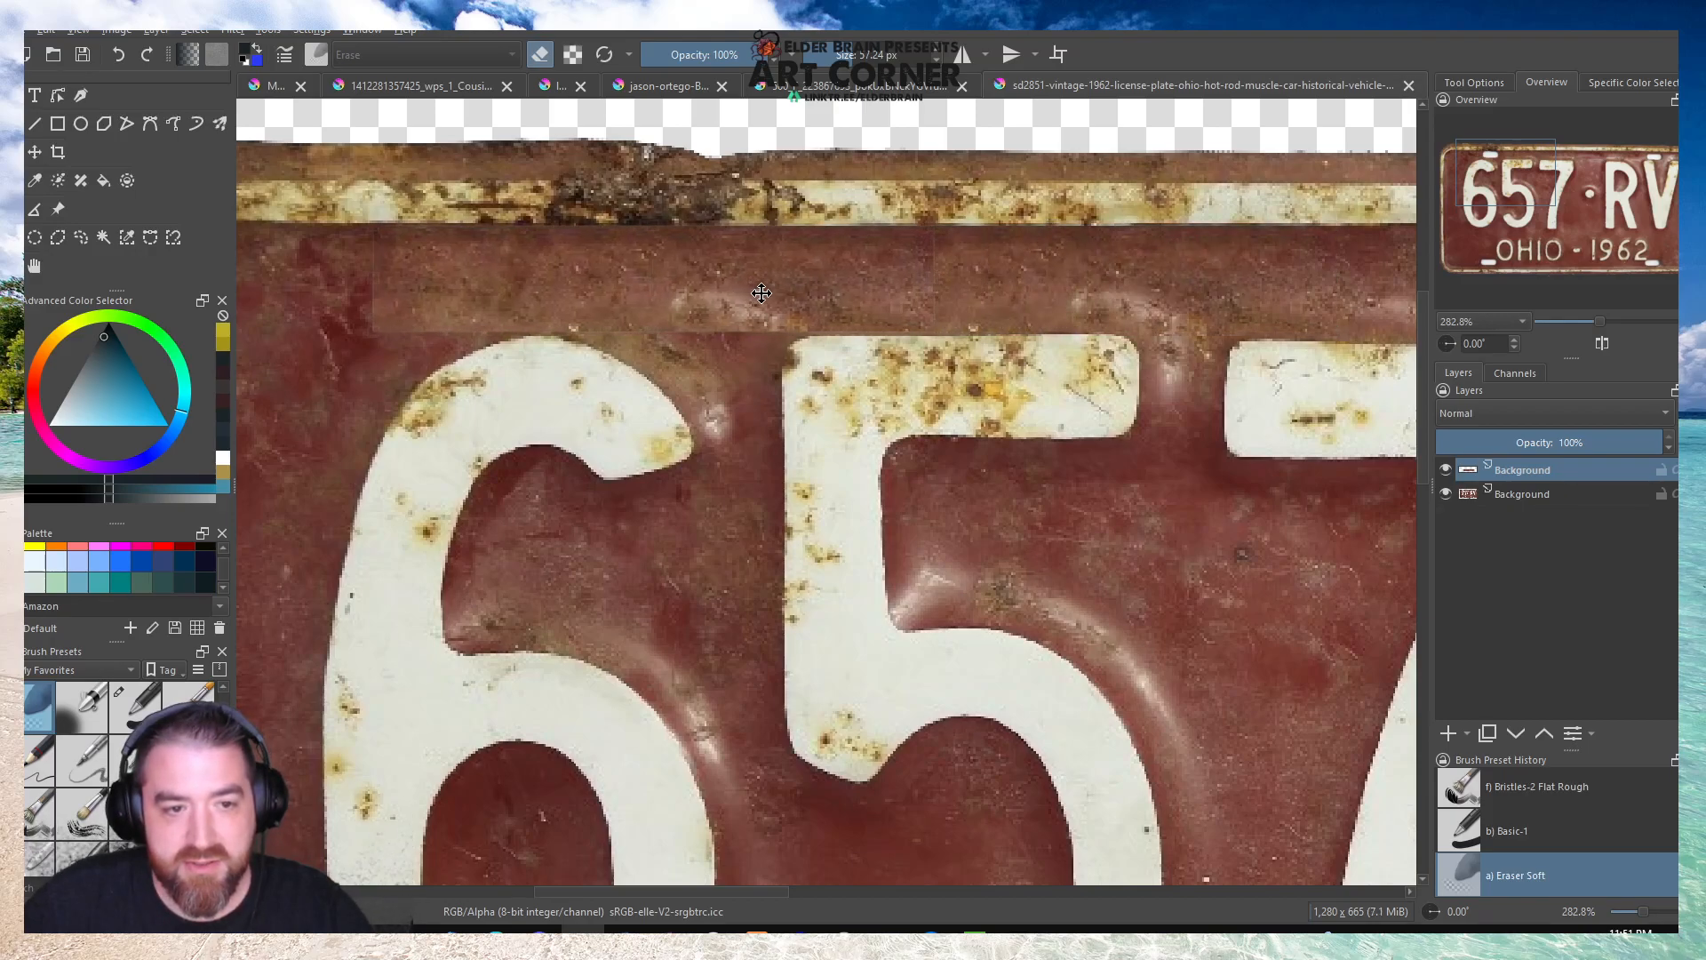
key("ctrl+t")
key("Return")
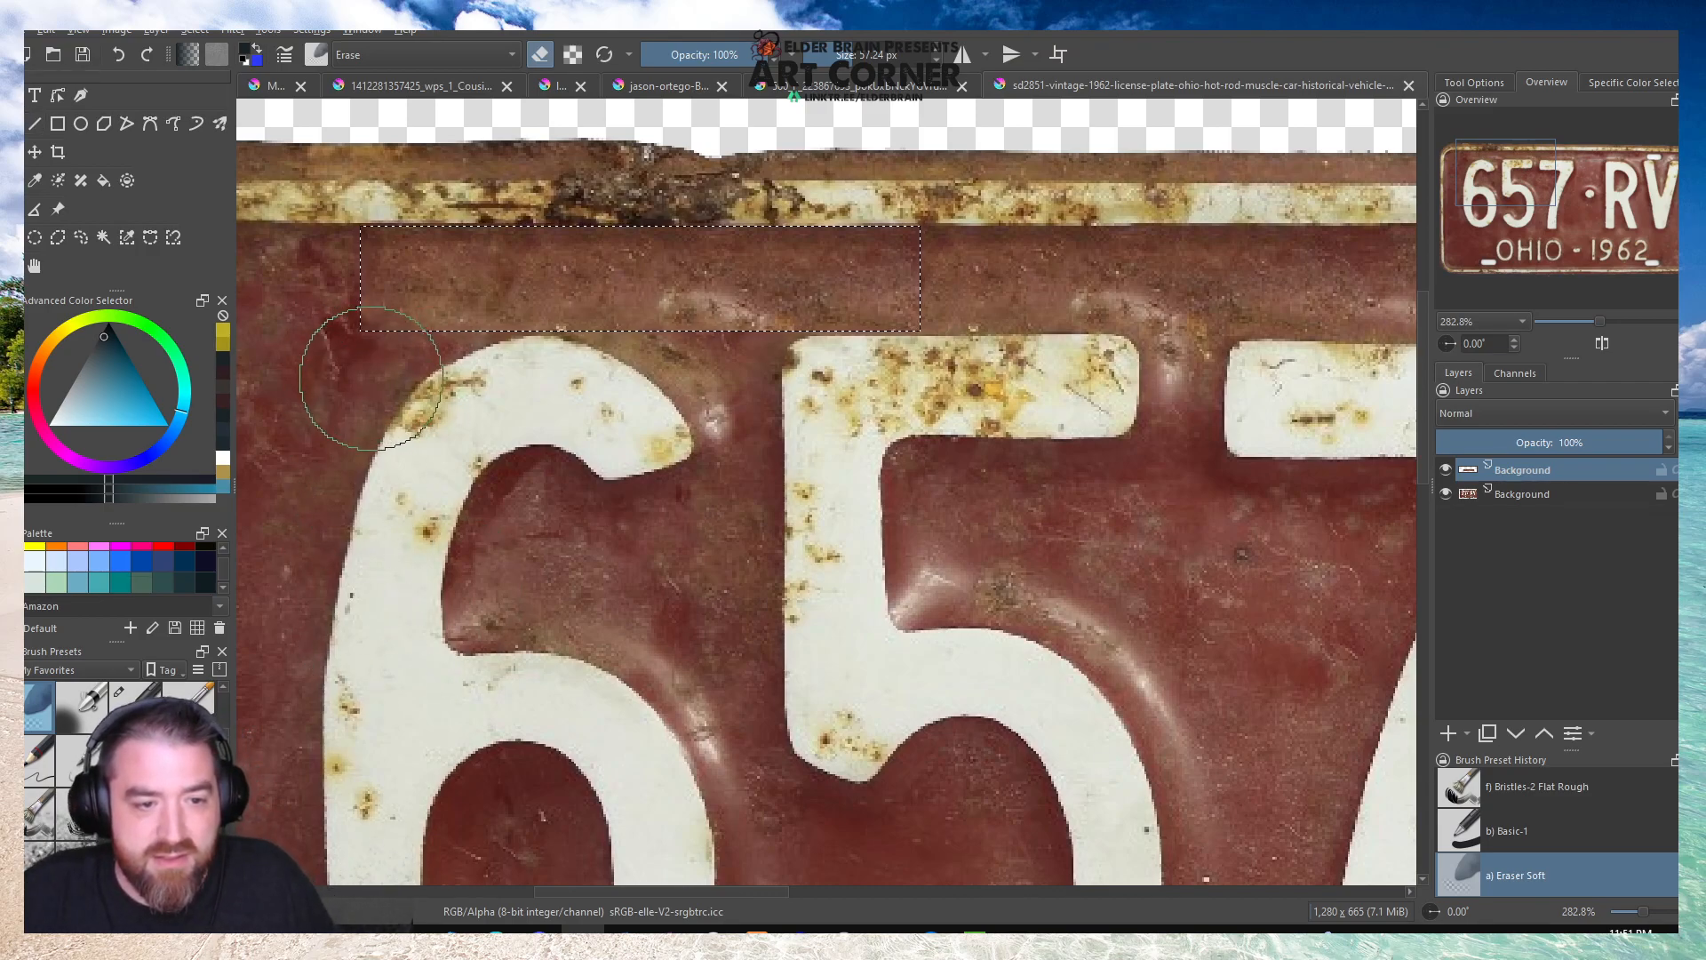
Deselect and blend the edges of the upper-left slot patch into the plate with the soft eraser.
key("ctrl+shift+a")
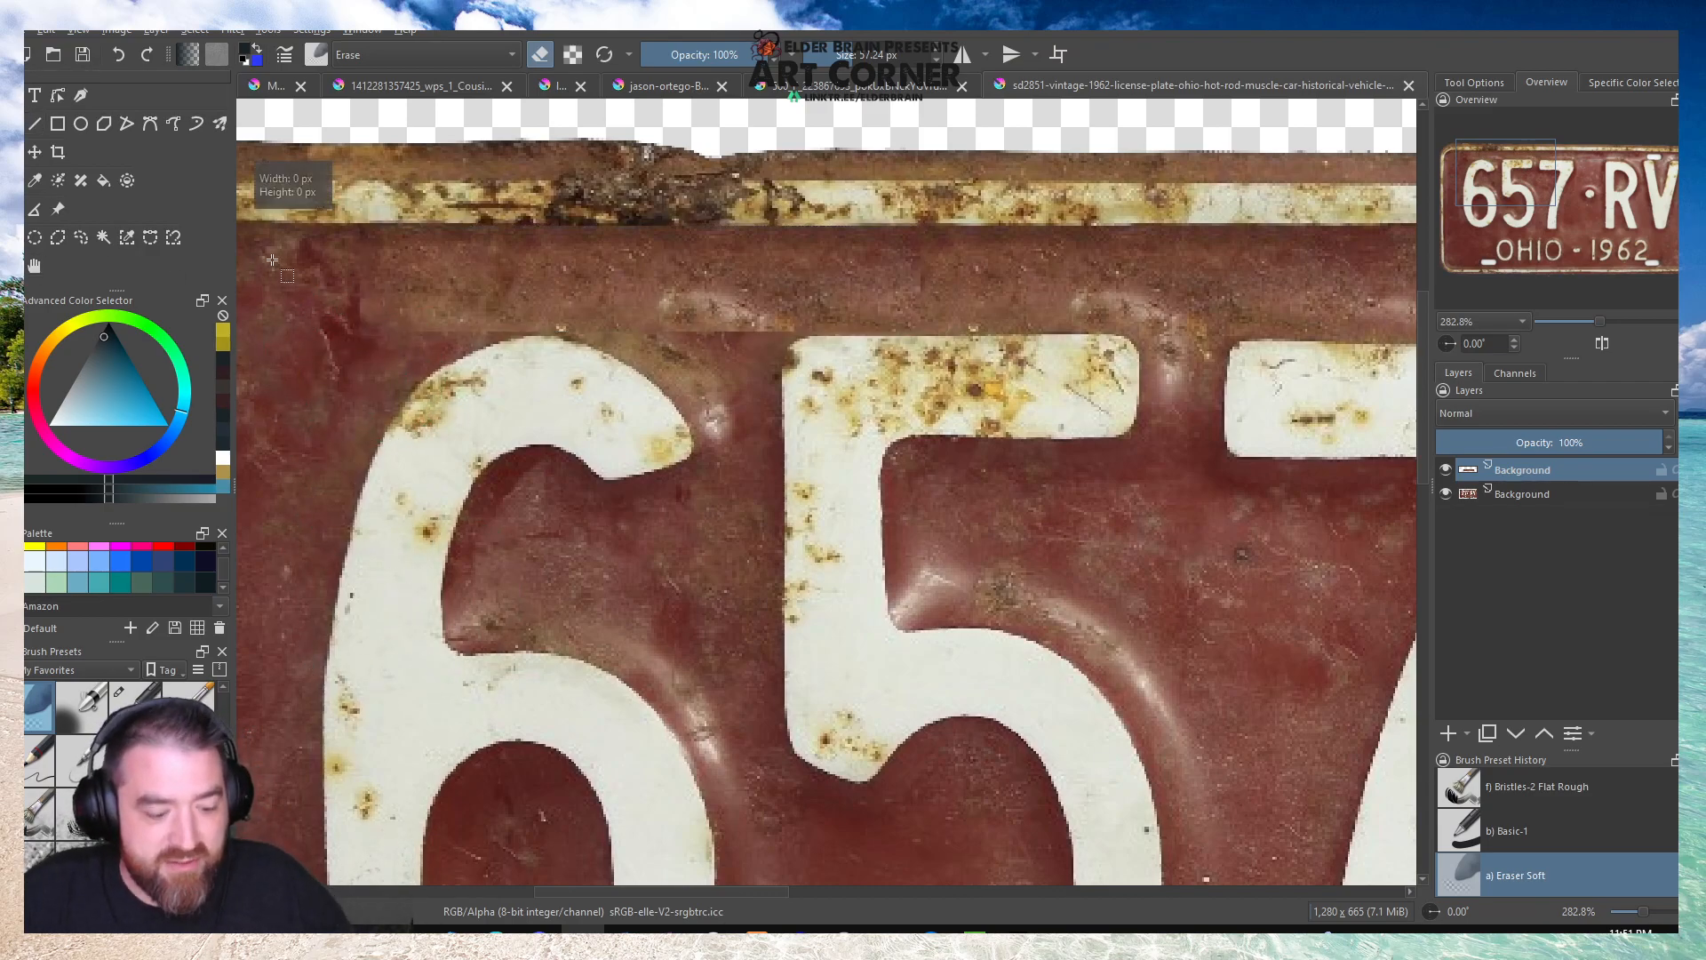
mouse_move(306, 237)
left_mouse_down()
mouse_move(326, 291)
mouse_move(322, 235)
mouse_move(337, 335)
mouse_move(365, 356)
mouse_move(449, 382)
mouse_move(733, 383)
left_mouse_up()
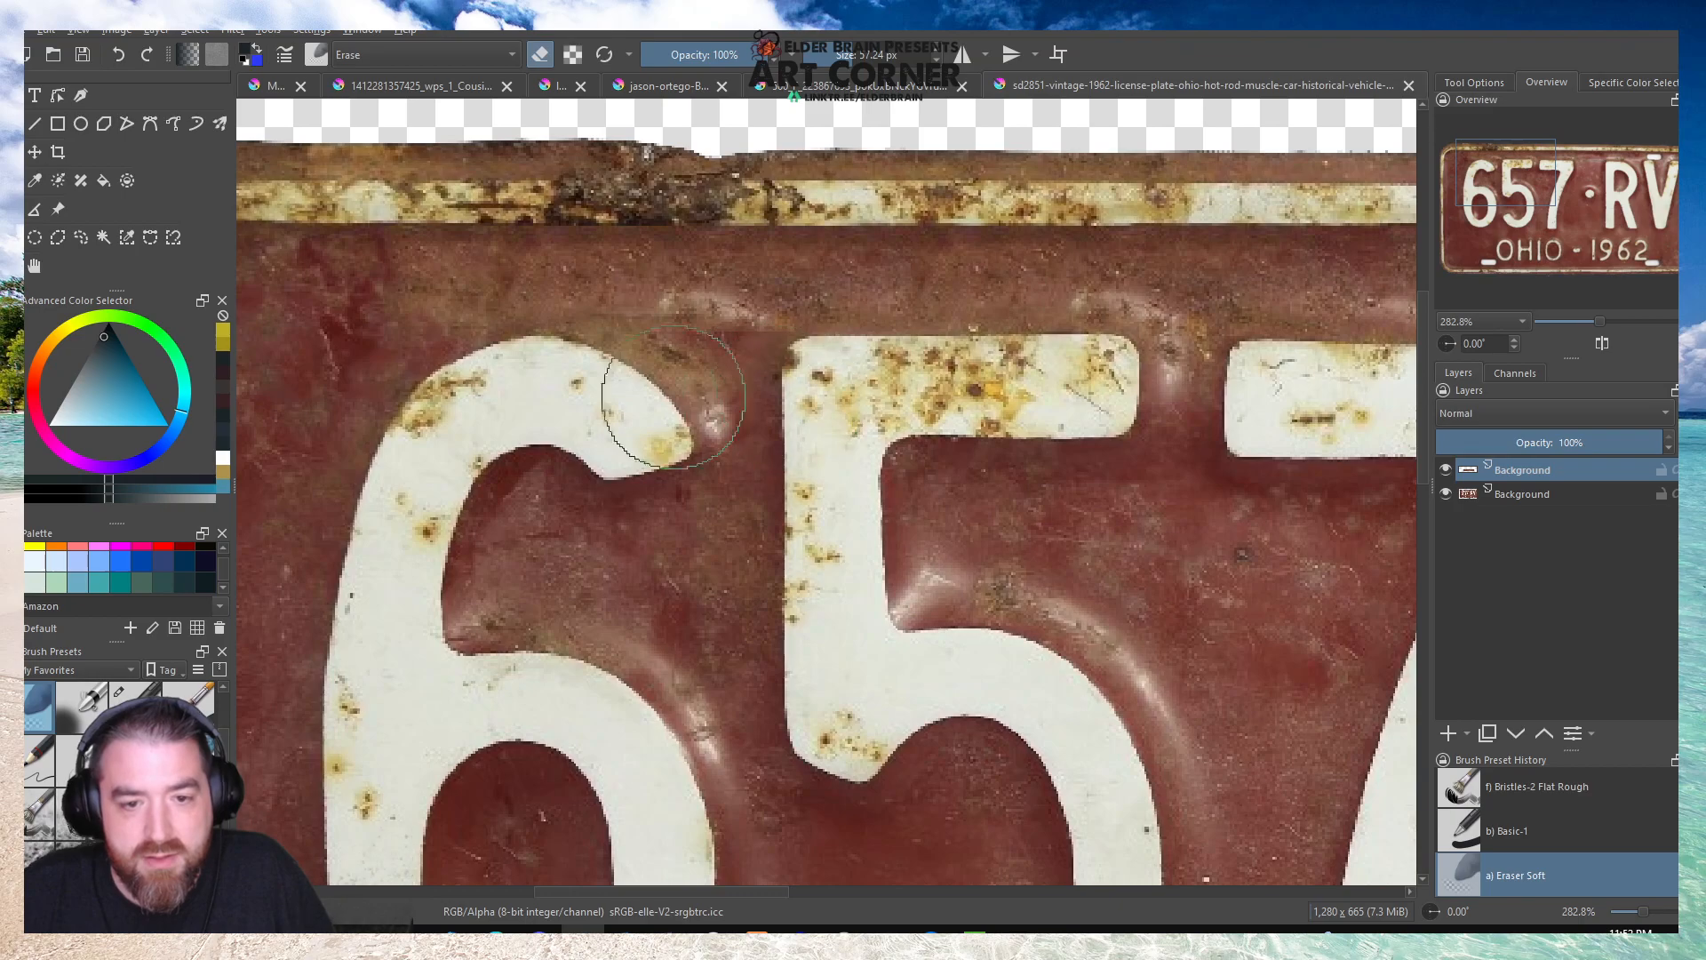
scroll(467, 406, "down", 4)
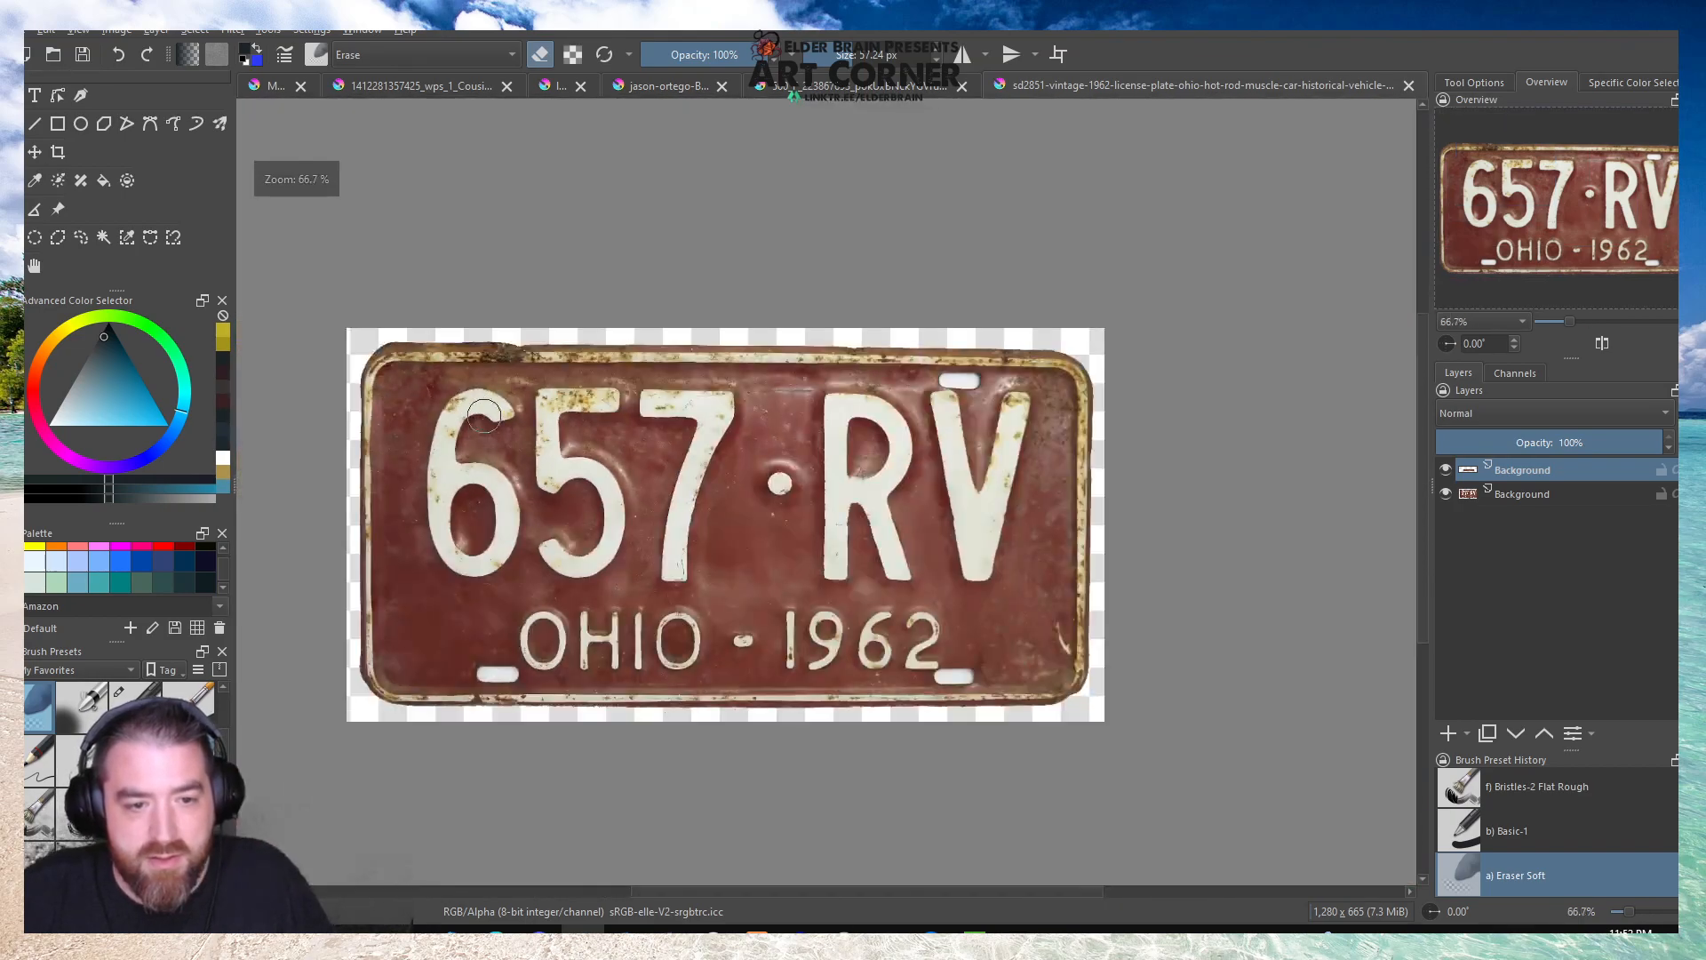
Copy a strip of about 170 × 47 px above the R from the original plate layer and move it over the upper-right bolt slot.
scroll(953, 396, "up", 3)
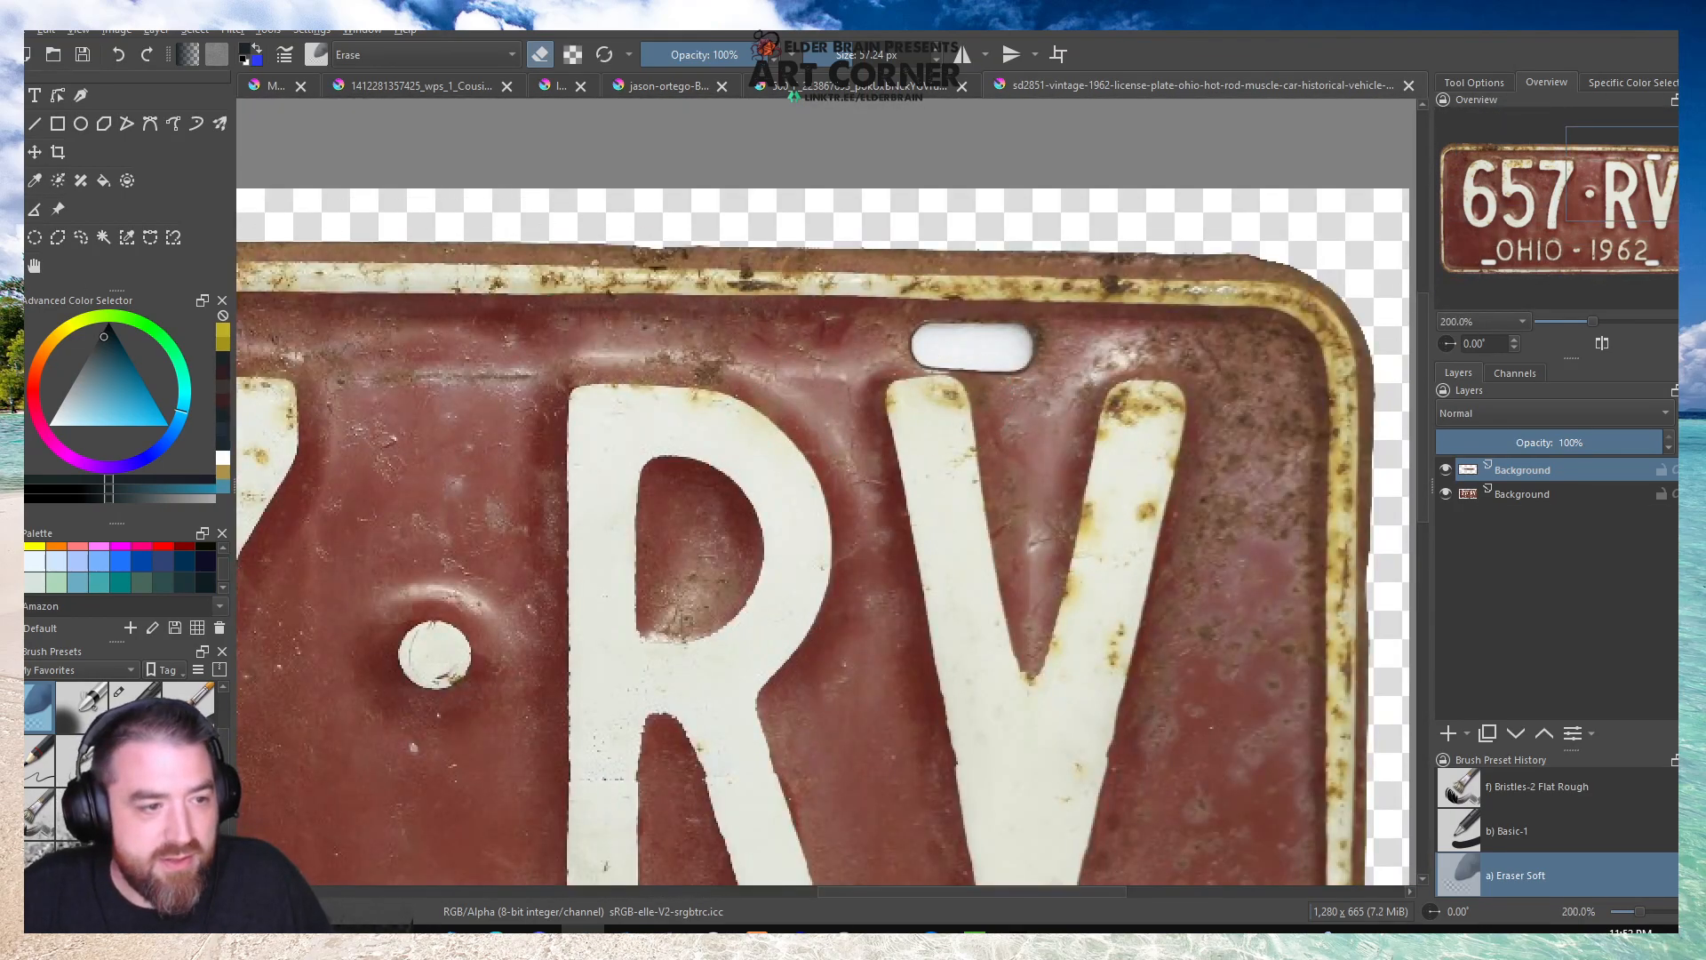
left_click(1508, 495)
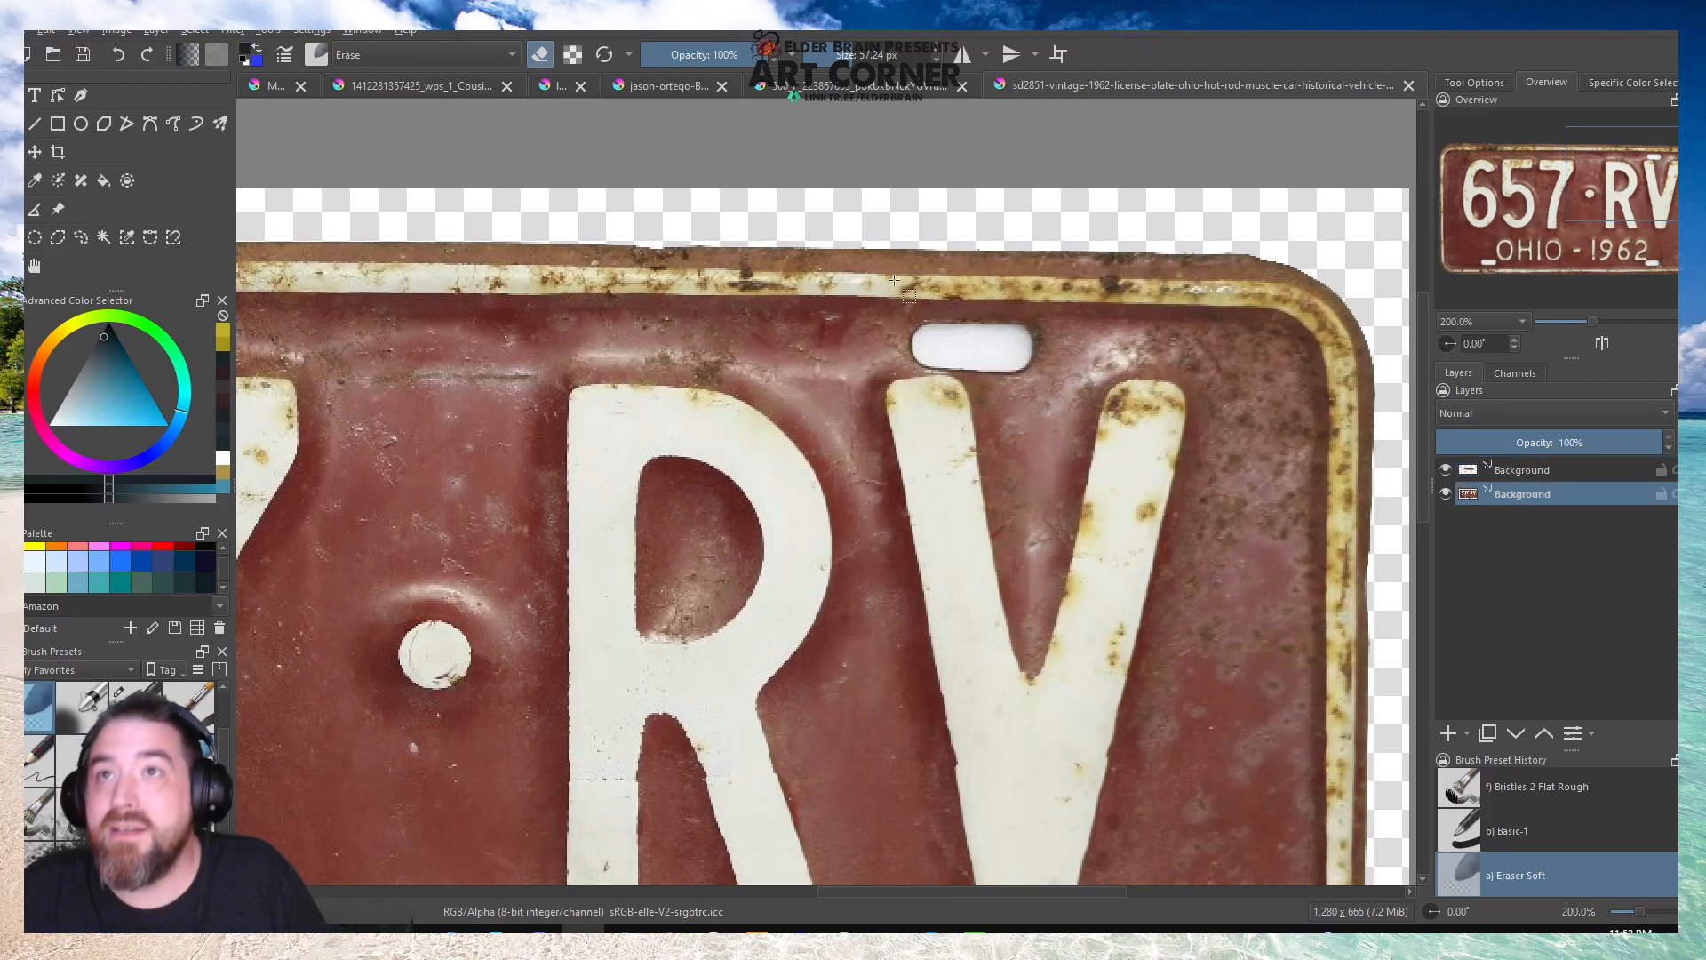
scroll(724, 320, "up", 1)
left_click_drag(514, 288, 943, 406)
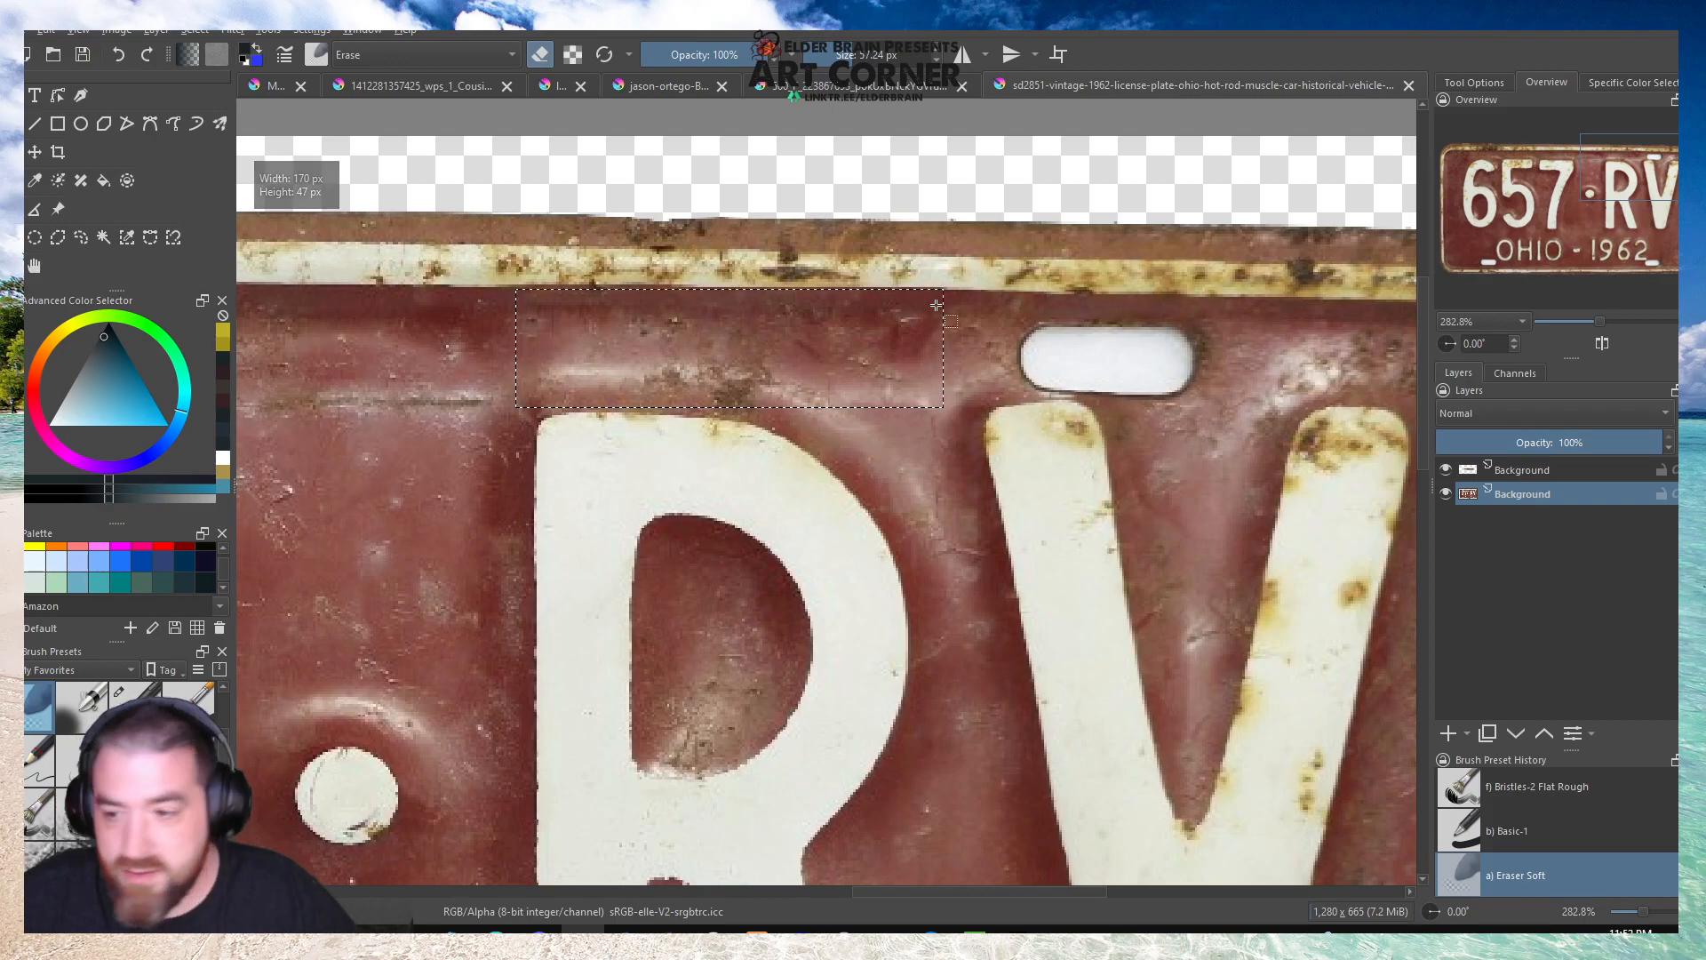
key("ctrl+j")
key("ctrl+t")
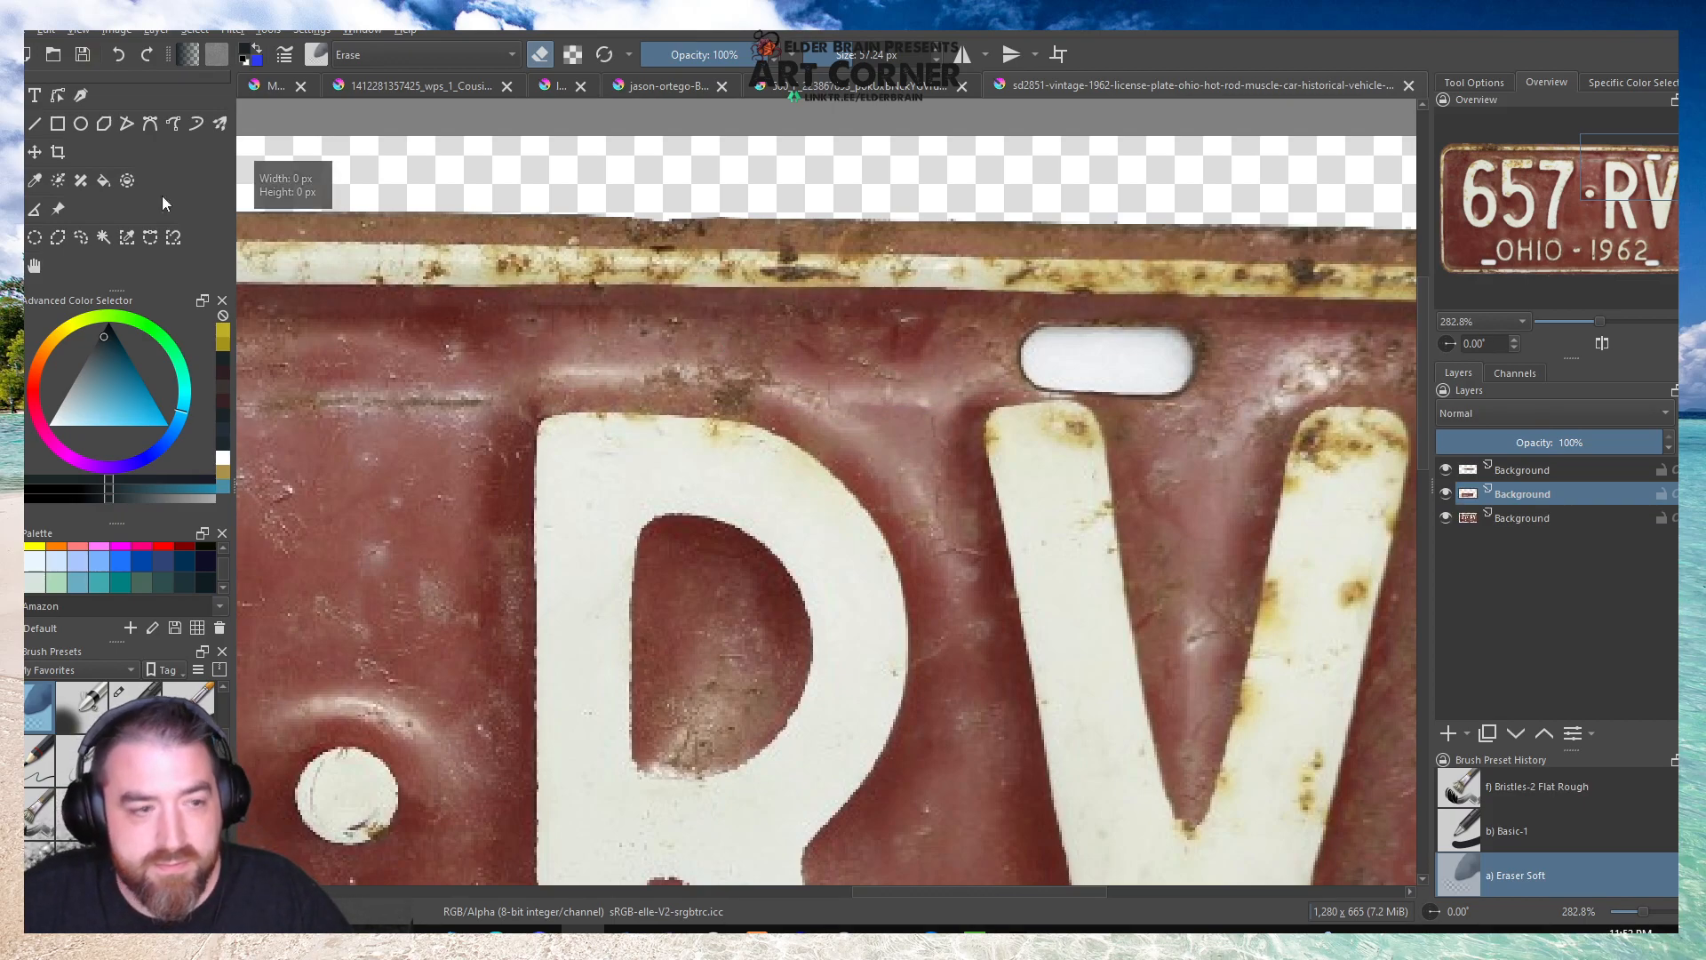
left_click_drag(589, 339, 968, 344)
scroll(725, 323, "down", 1)
scroll(1167, 365, "up", 1)
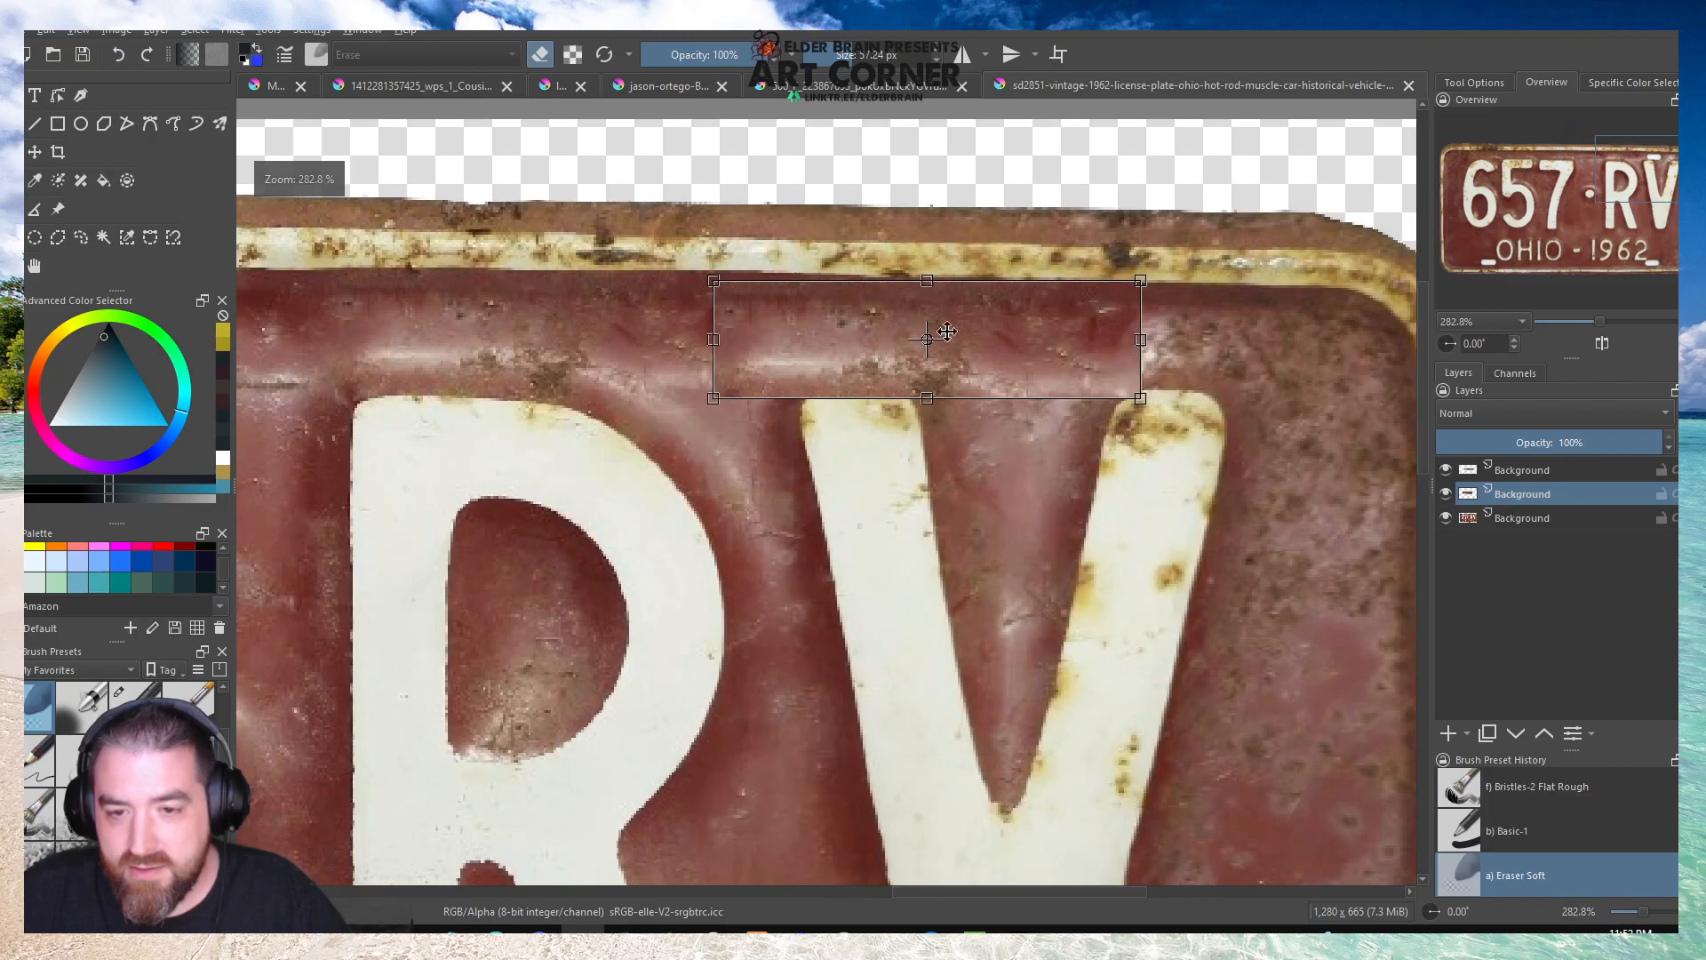
key("Return")
left_click_drag(1170, 268, 1170, 268)
Deselect and erase the edges of the upper-right slot patch with the soft eraser so it blends in.
left_click(34, 237)
left_click(670, 305)
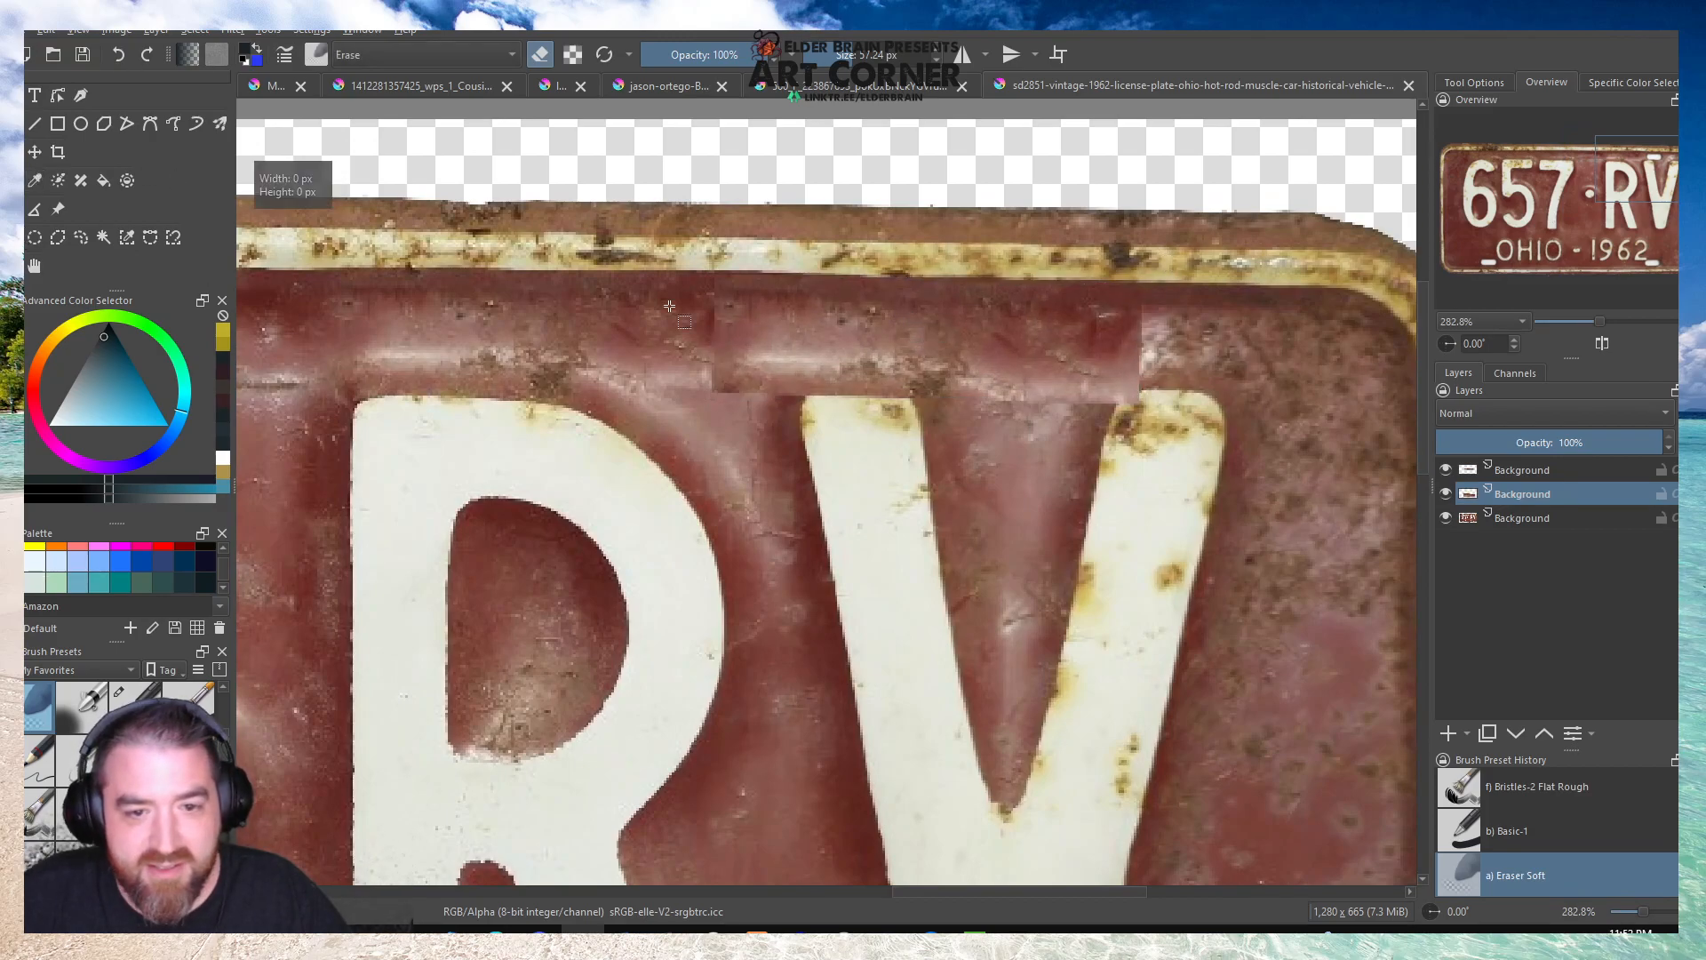
key("b")
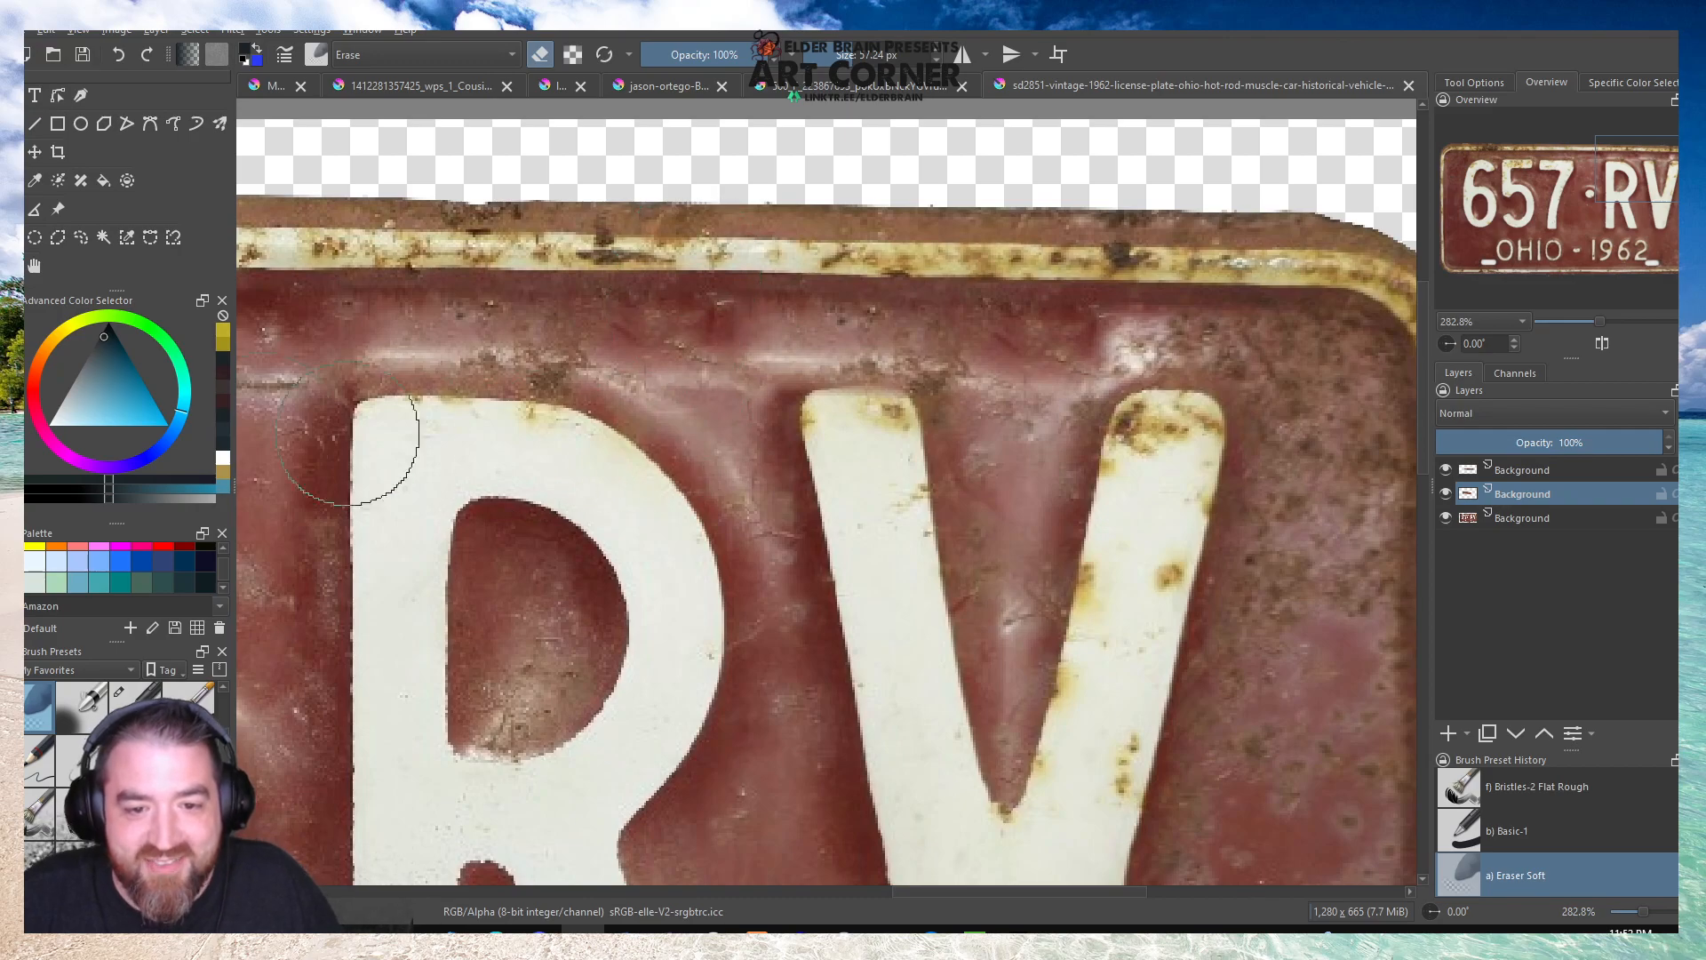
scroll(864, 692, "down", 5)
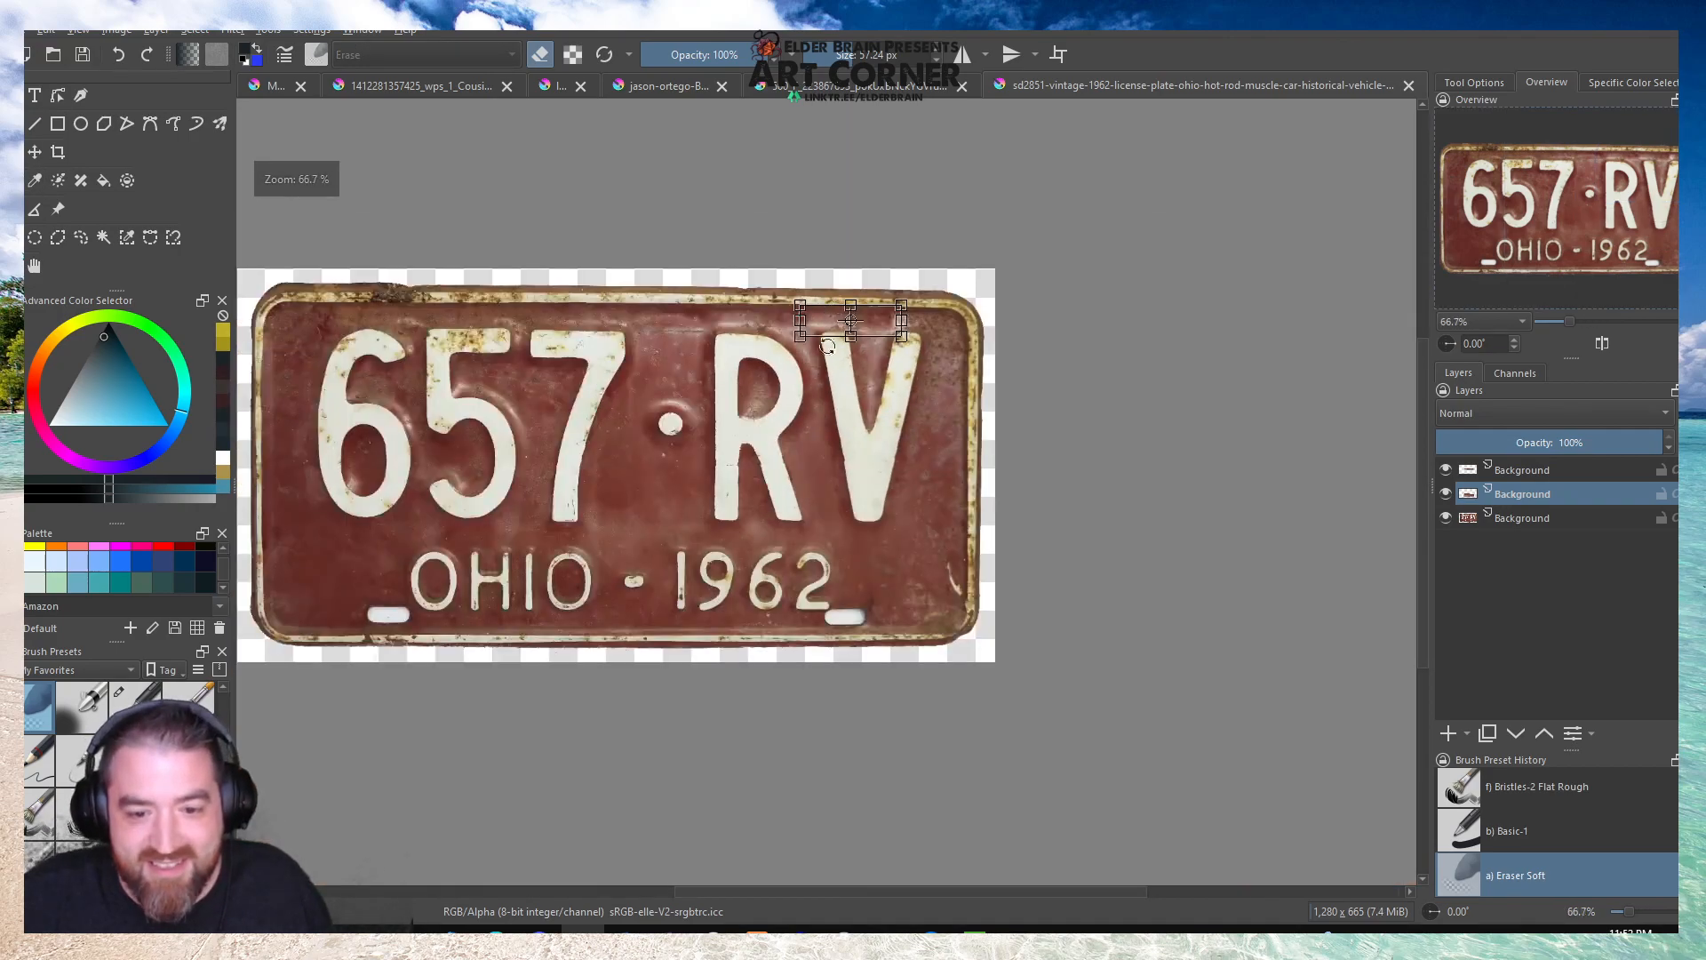
Copy a rectangular strip of red metal below the 62 of 1962 from the original plate layer to a new layer.
scroll(865, 691, "up", 5)
scroll(865, 691, "down", 3)
scroll(479, 551, "up", 3)
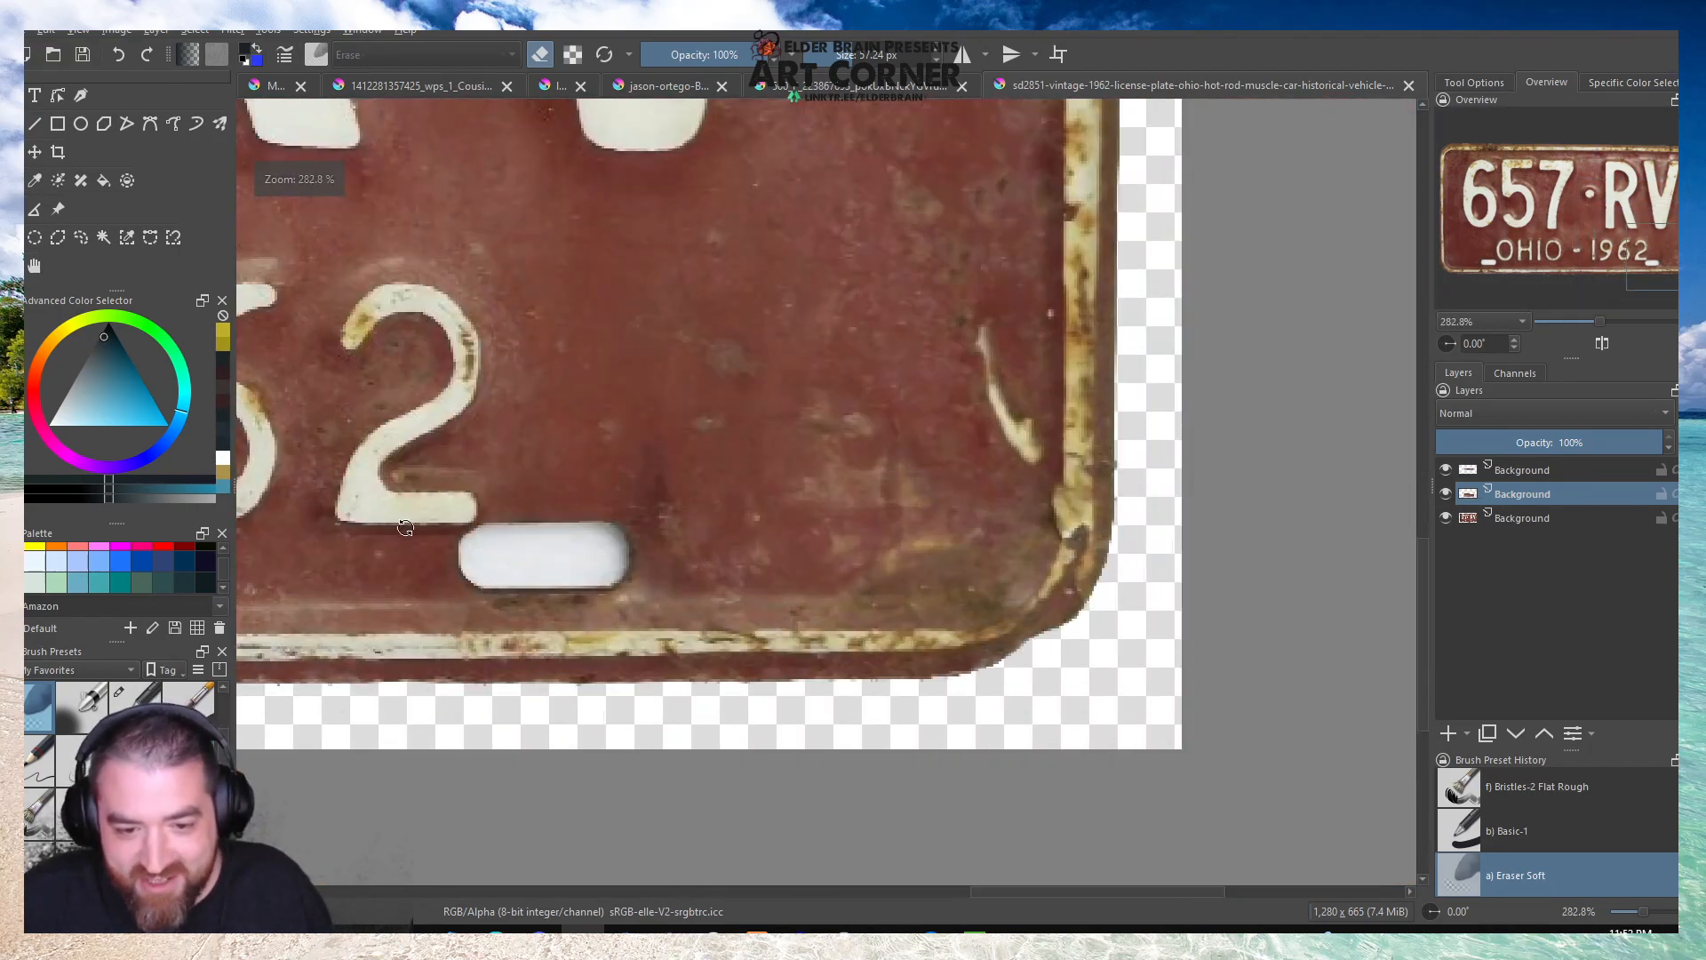
scroll(740, 510, "down", 4)
scroll(592, 518, "up", 4)
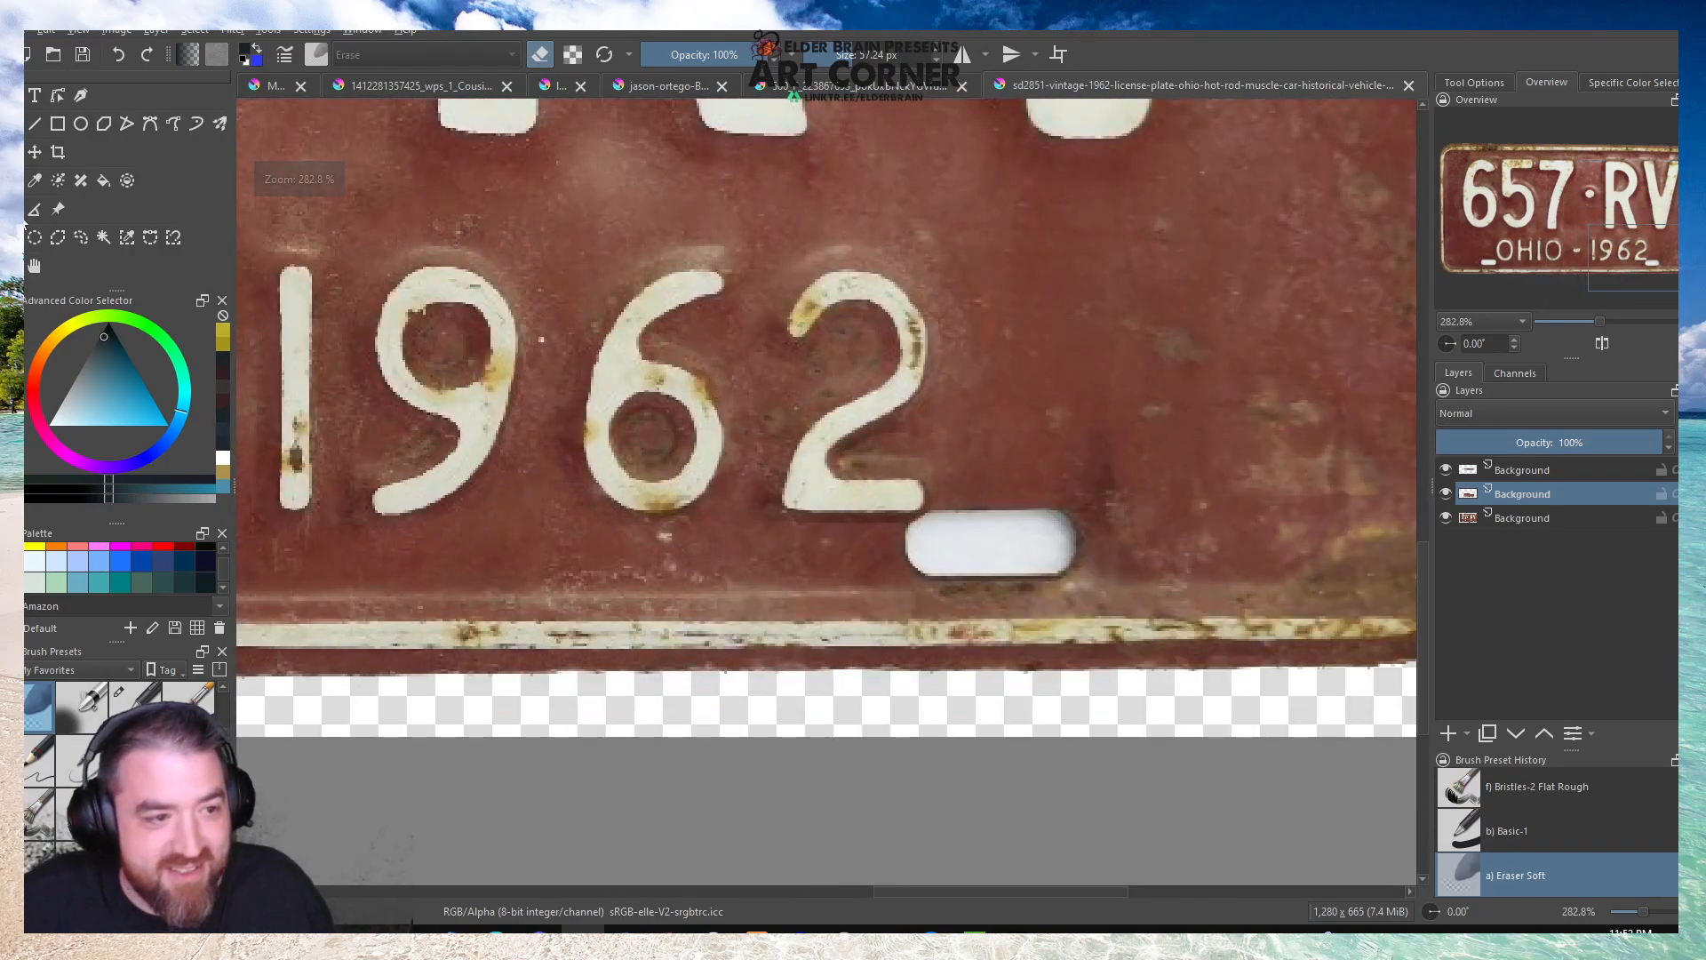
scroll(758, 579, "up", 1)
left_click_drag(964, 489, 388, 635)
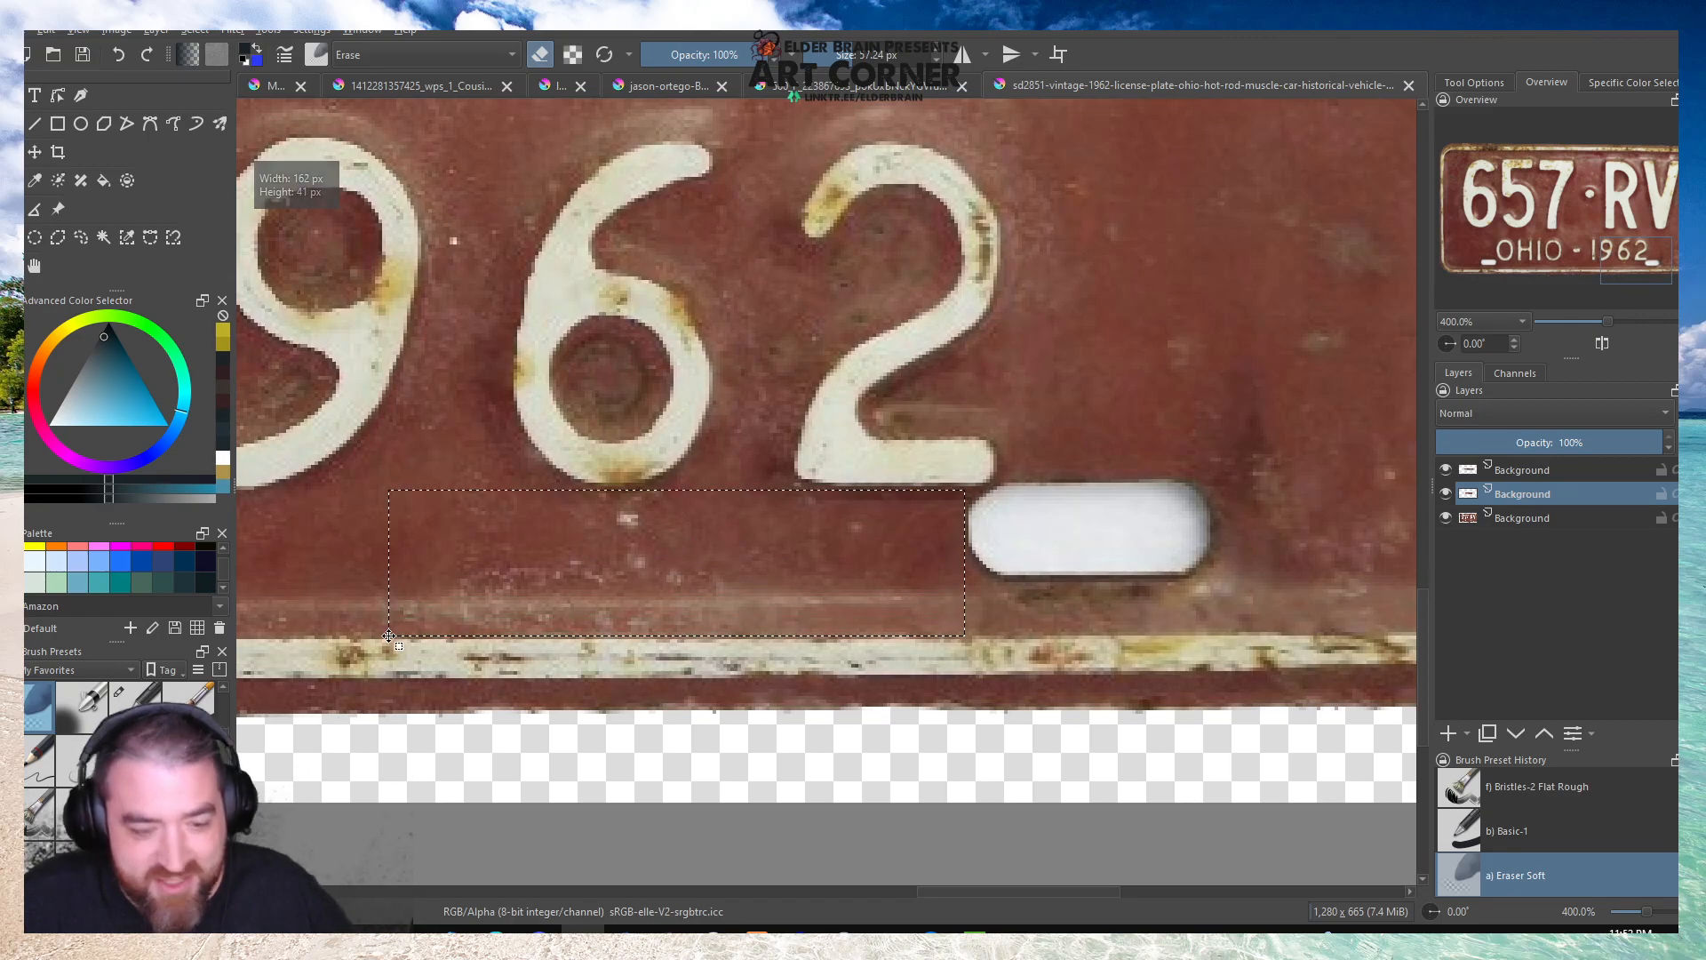
left_click(1513, 523)
key("ctrl+alt+j")
key("ctrl+shift+a")
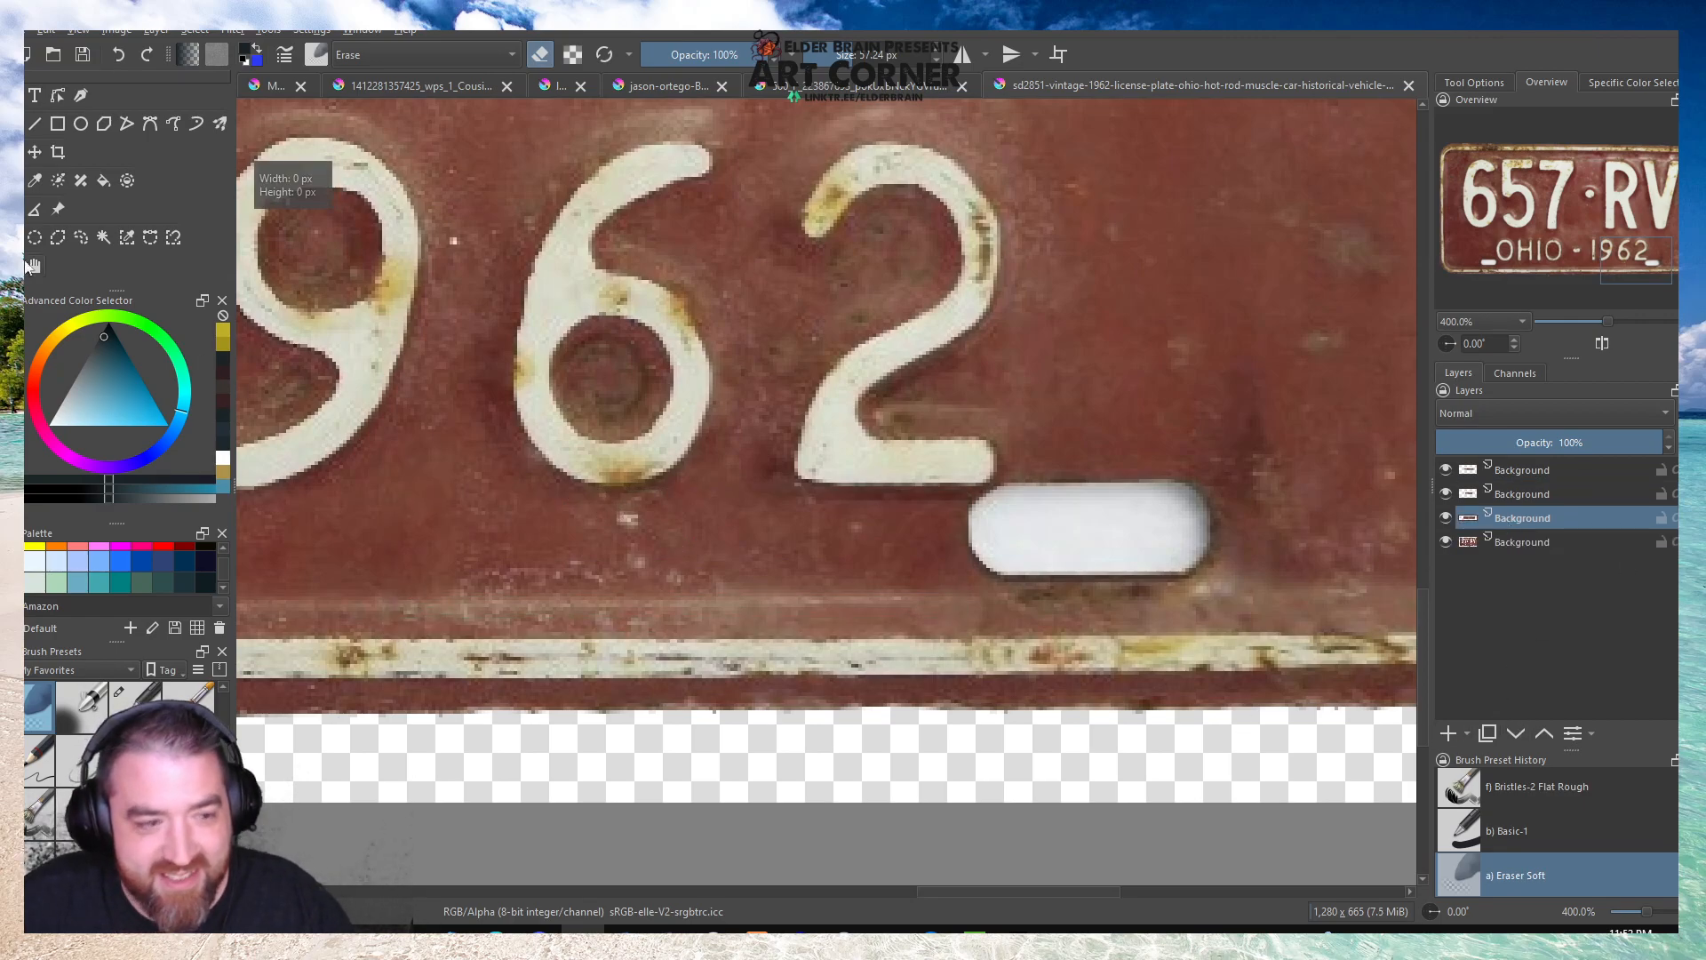
Move the copied strip over the lower-right bolt slot beside the 1962.
left_click(35, 151)
left_click_drag(544, 560, 954, 537)
key("ctrl+t")
scroll(659, 503, "down", 1)
scroll(920, 501, "up", 1)
Blend the edges of the lower-right slot patch with the soft eraser, undoing an unwanted stroke.
key("b")
mouse_move(642, 520)
left_mouse_down()
mouse_move(619, 591)
mouse_move(636, 583)
mouse_move(629, 463)
mouse_move(702, 401)
mouse_move(932, 378)
mouse_move(773, 380)
mouse_move(992, 390)
mouse_move(734, 384)
mouse_move(1240, 398)
mouse_move(1217, 402)
mouse_move(1229, 420)
mouse_move(1127, 396)
mouse_move(1293, 470)
mouse_move(1287, 605)
mouse_move(1314, 635)
mouse_move(1029, 642)
mouse_move(1222, 681)
left_mouse_up()
key("ctrl+z")
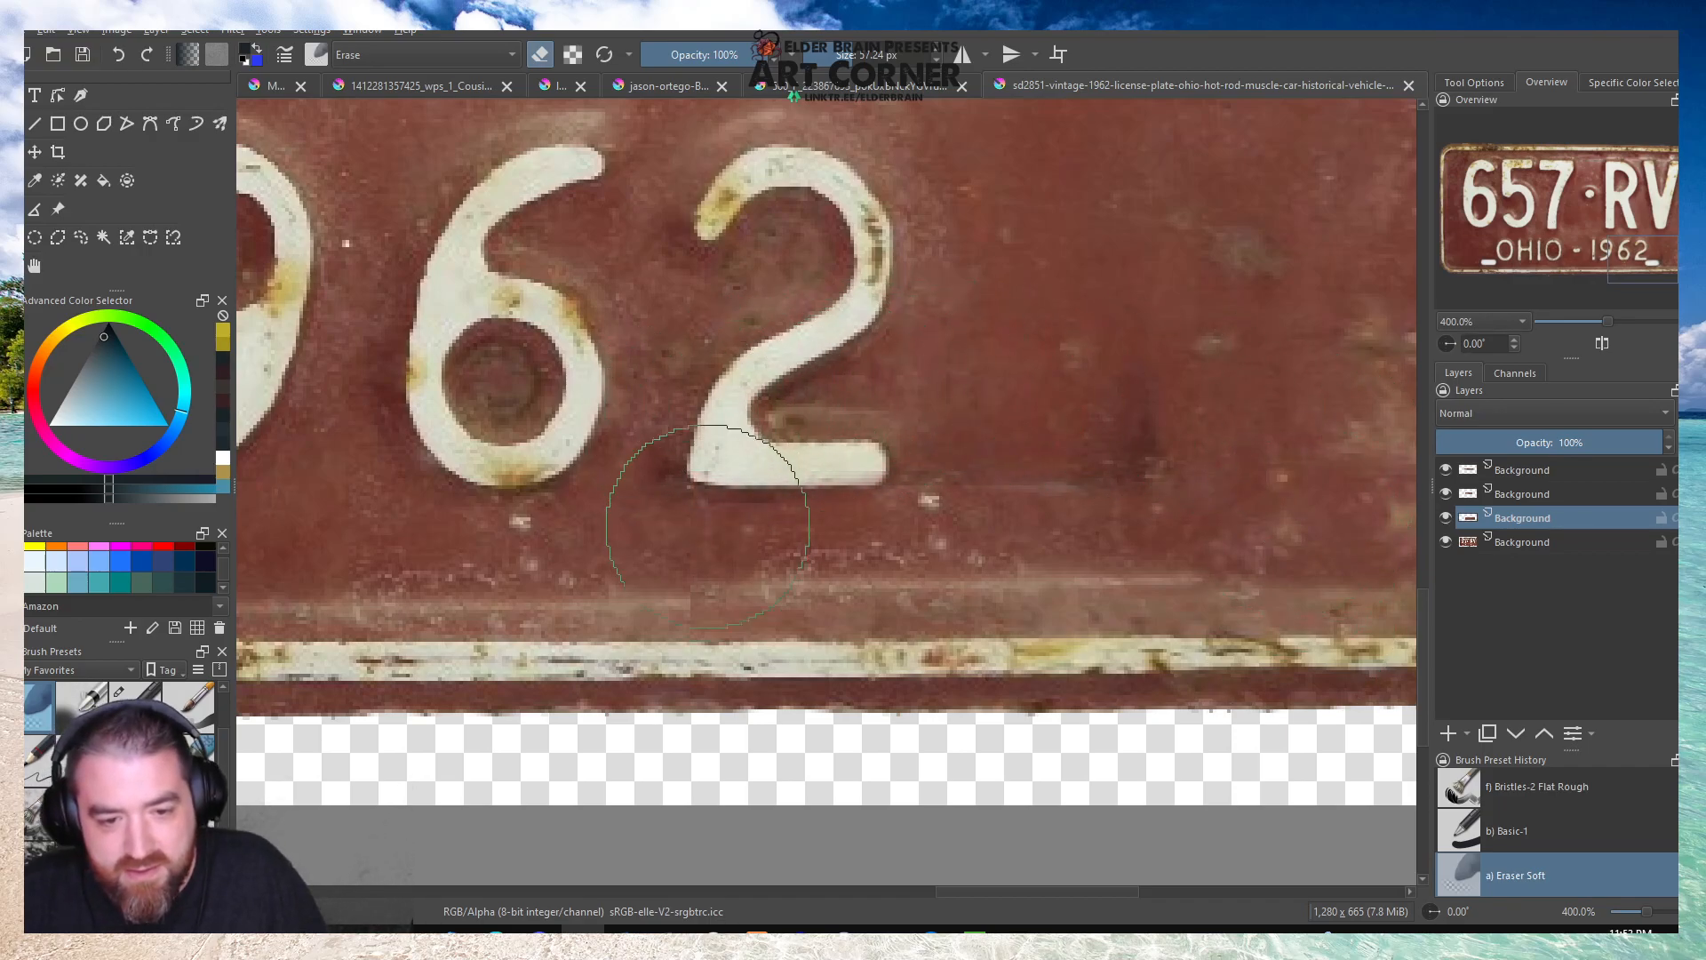
scroll(791, 382, "down", 5)
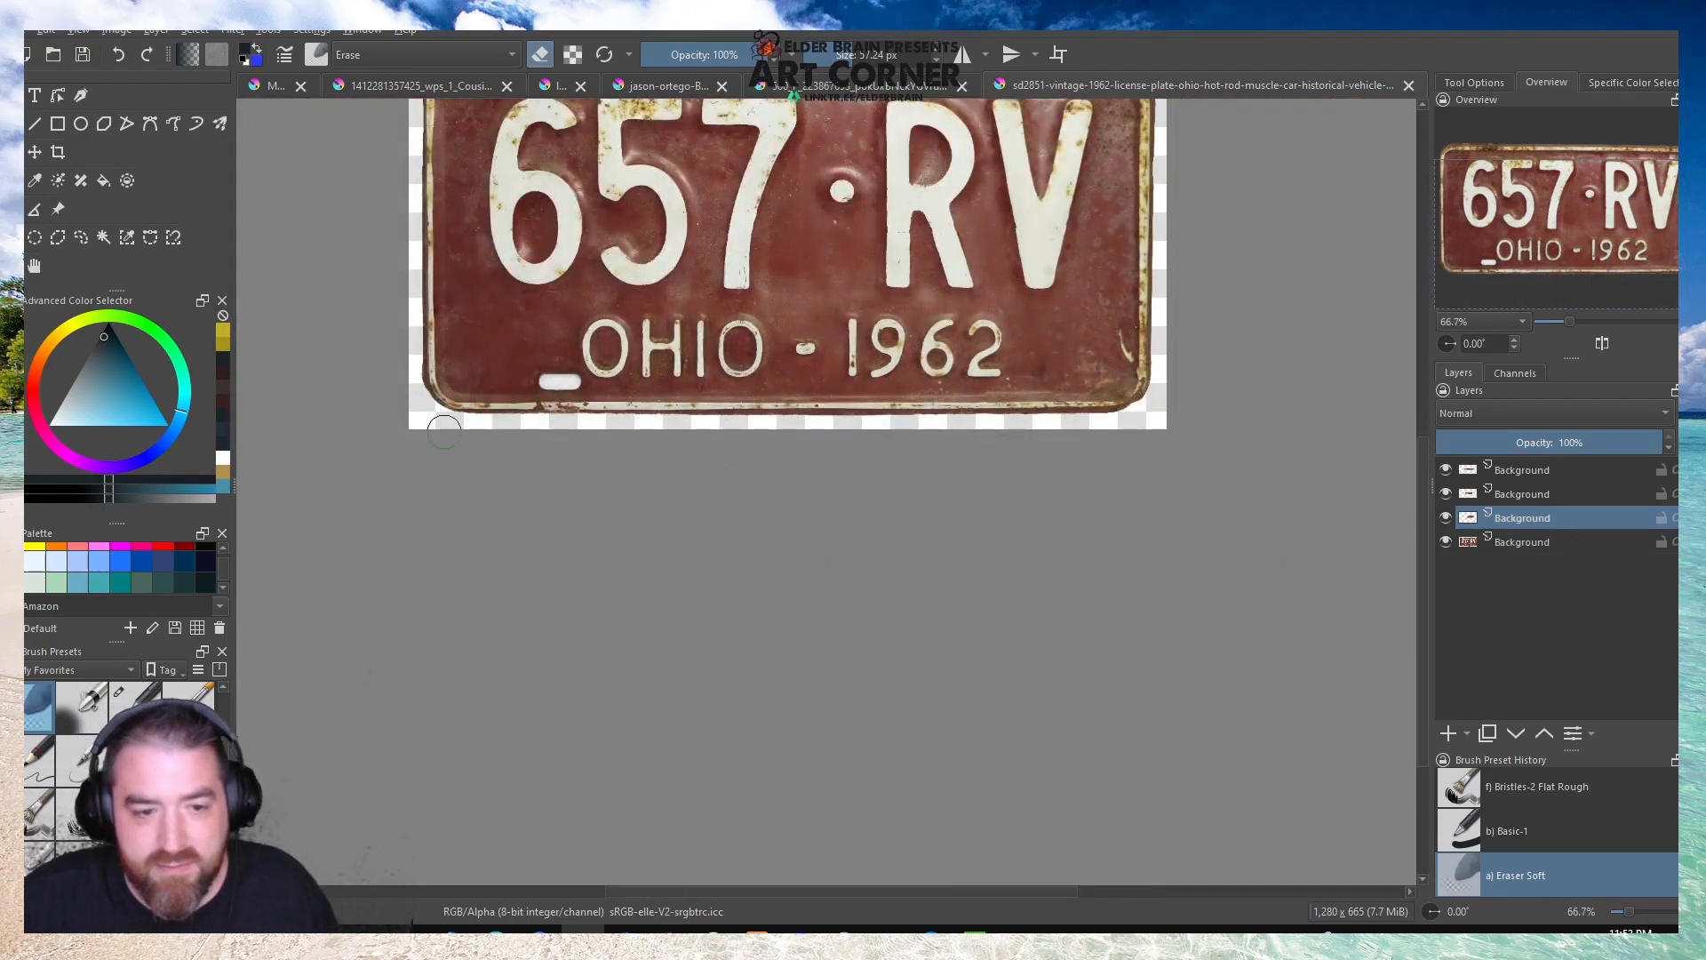
Copy an about 123 by 69 px rectangle of red metal beside the lower-left bolt slot to a new layer and move it over the slot.
scroll(444, 344, "up", 5)
left_click(33, 237)
left_click(1533, 544)
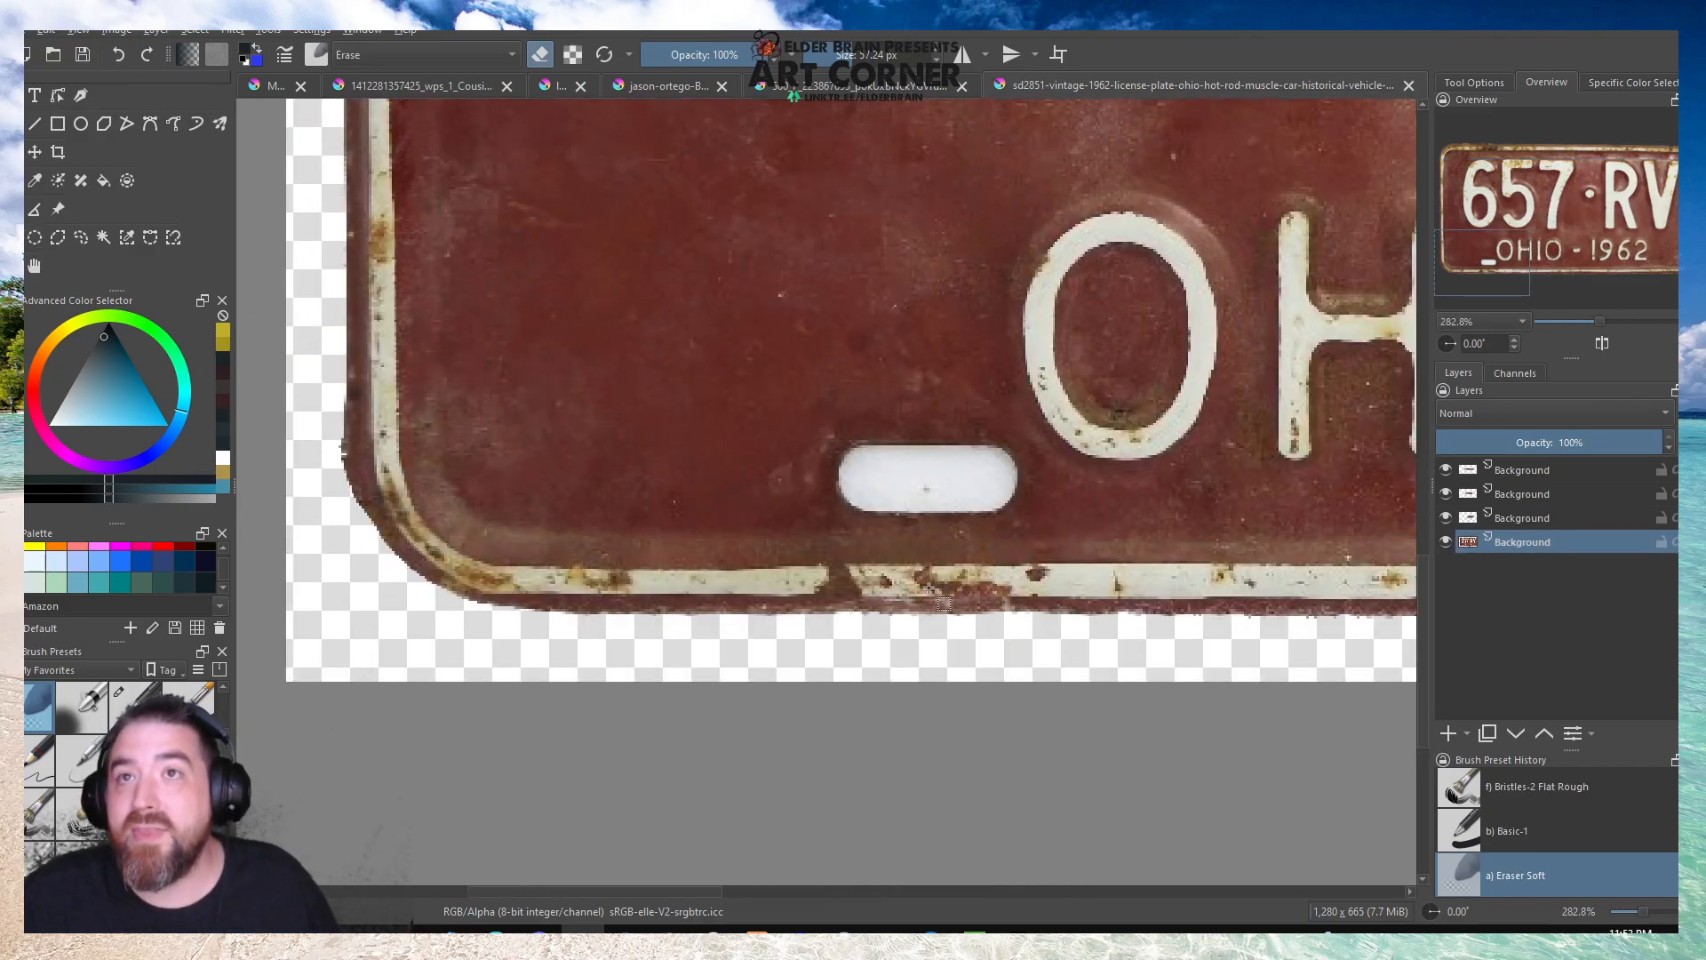
left_click_drag(513, 389, 822, 561)
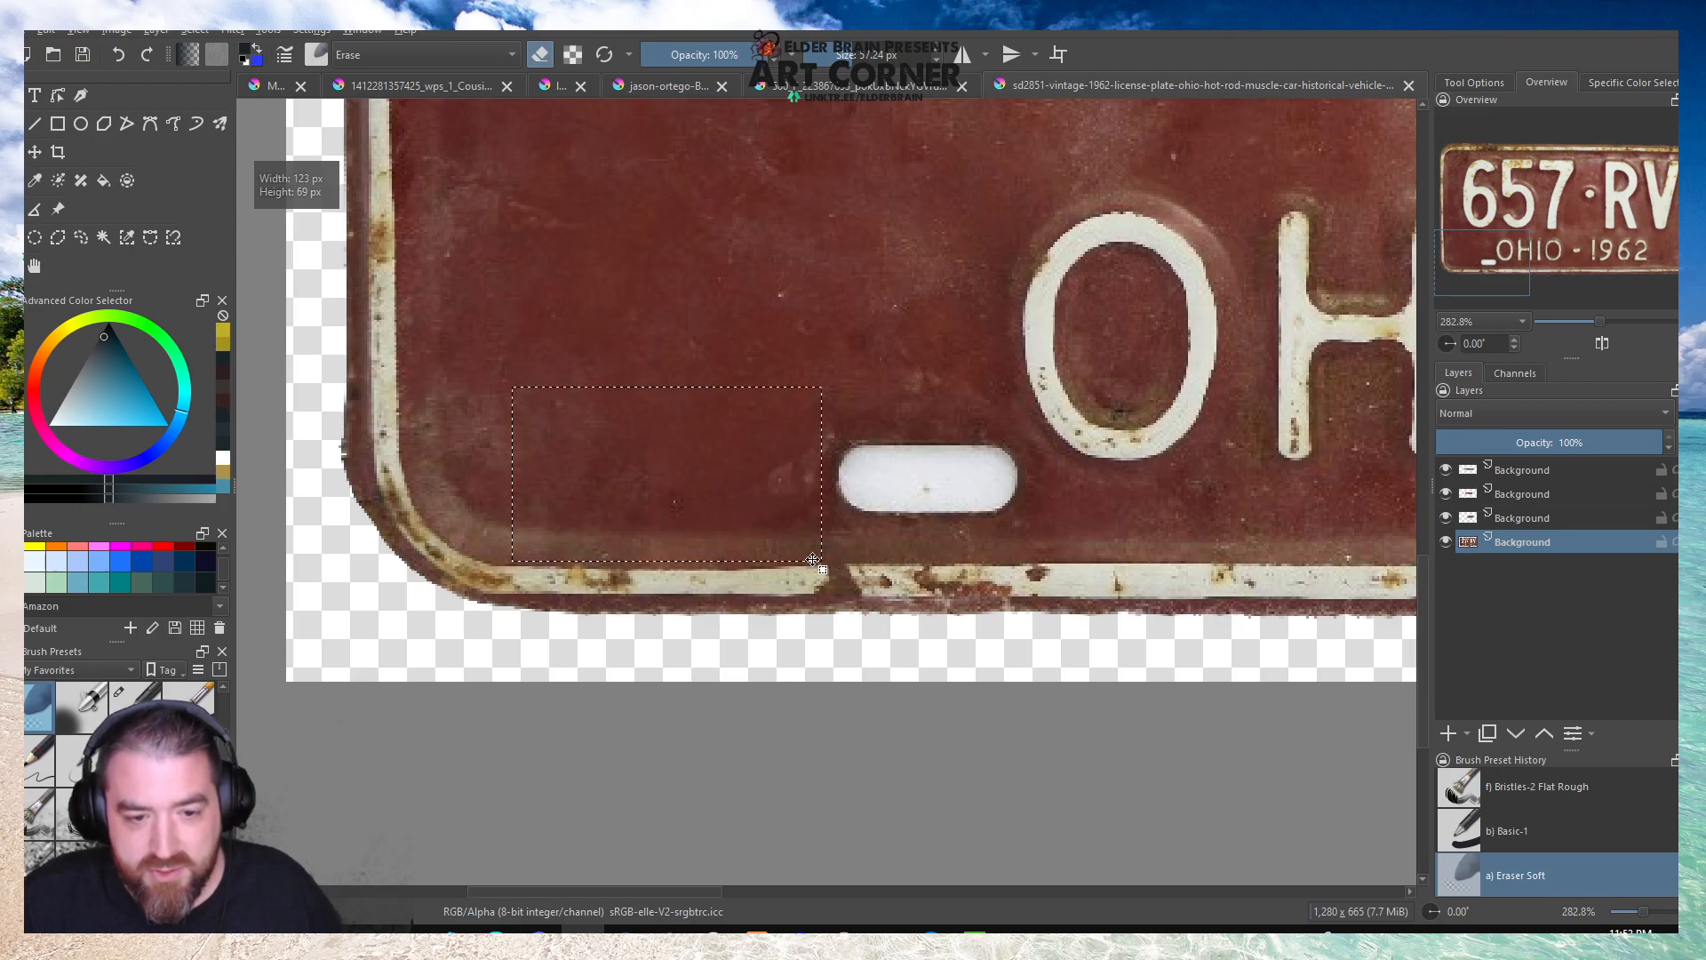
key("ctrl+j")
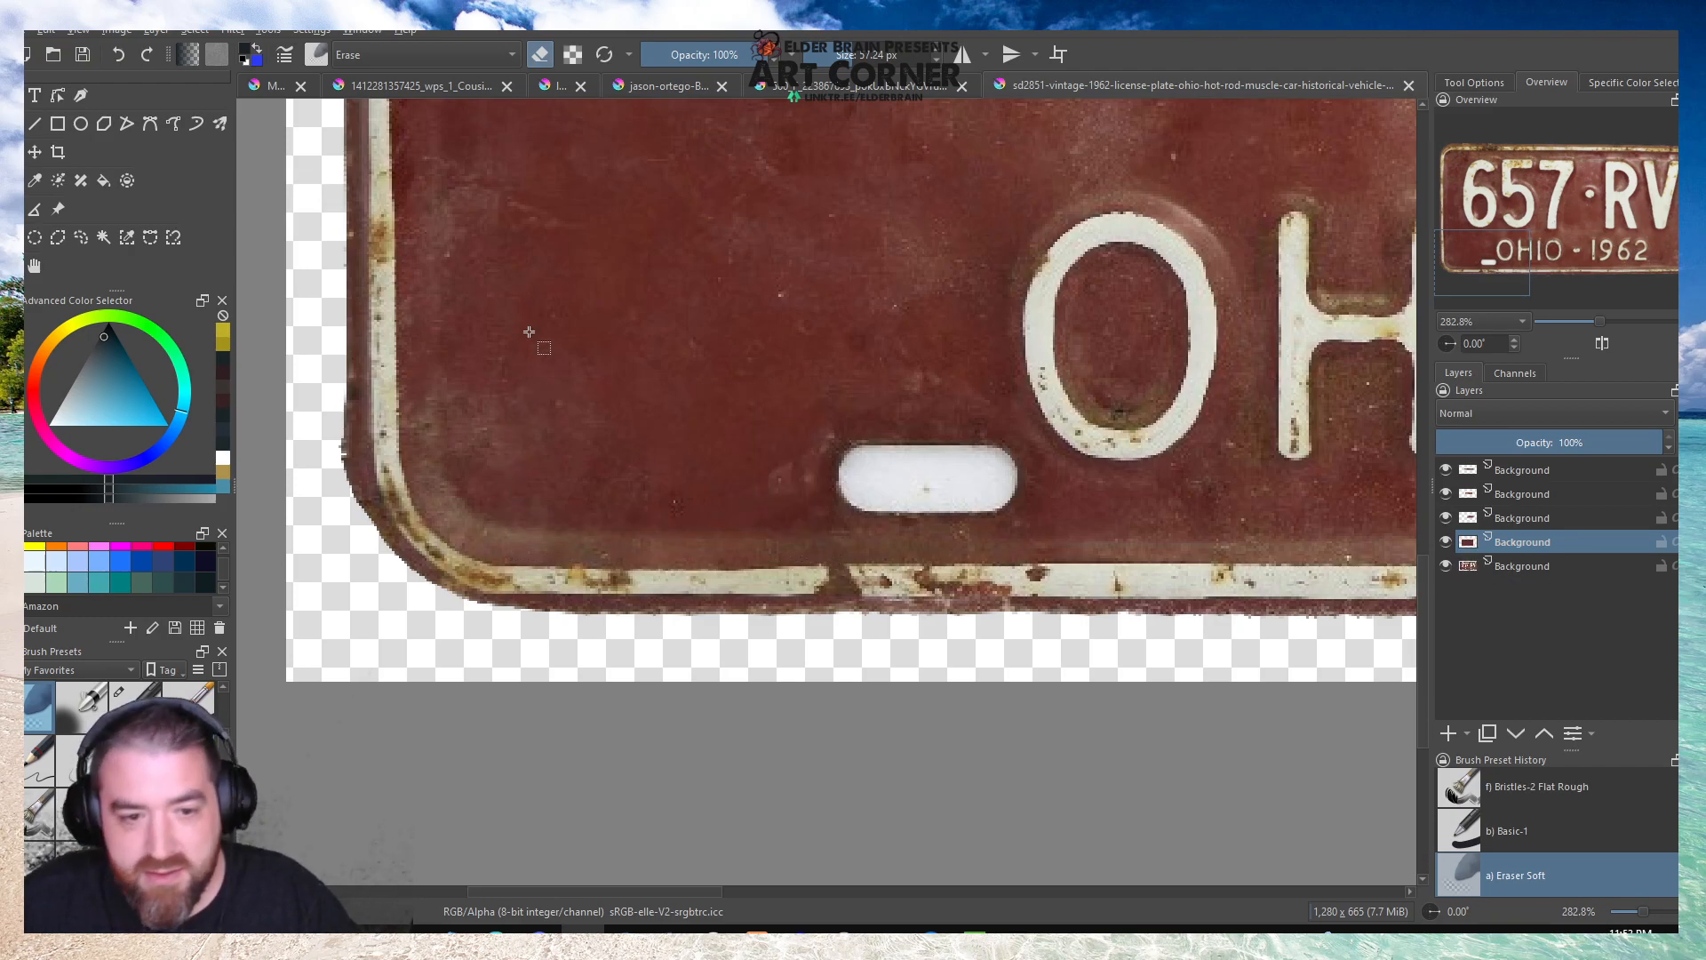
left_click(35, 152)
left_click_drag(586, 449, 822, 448)
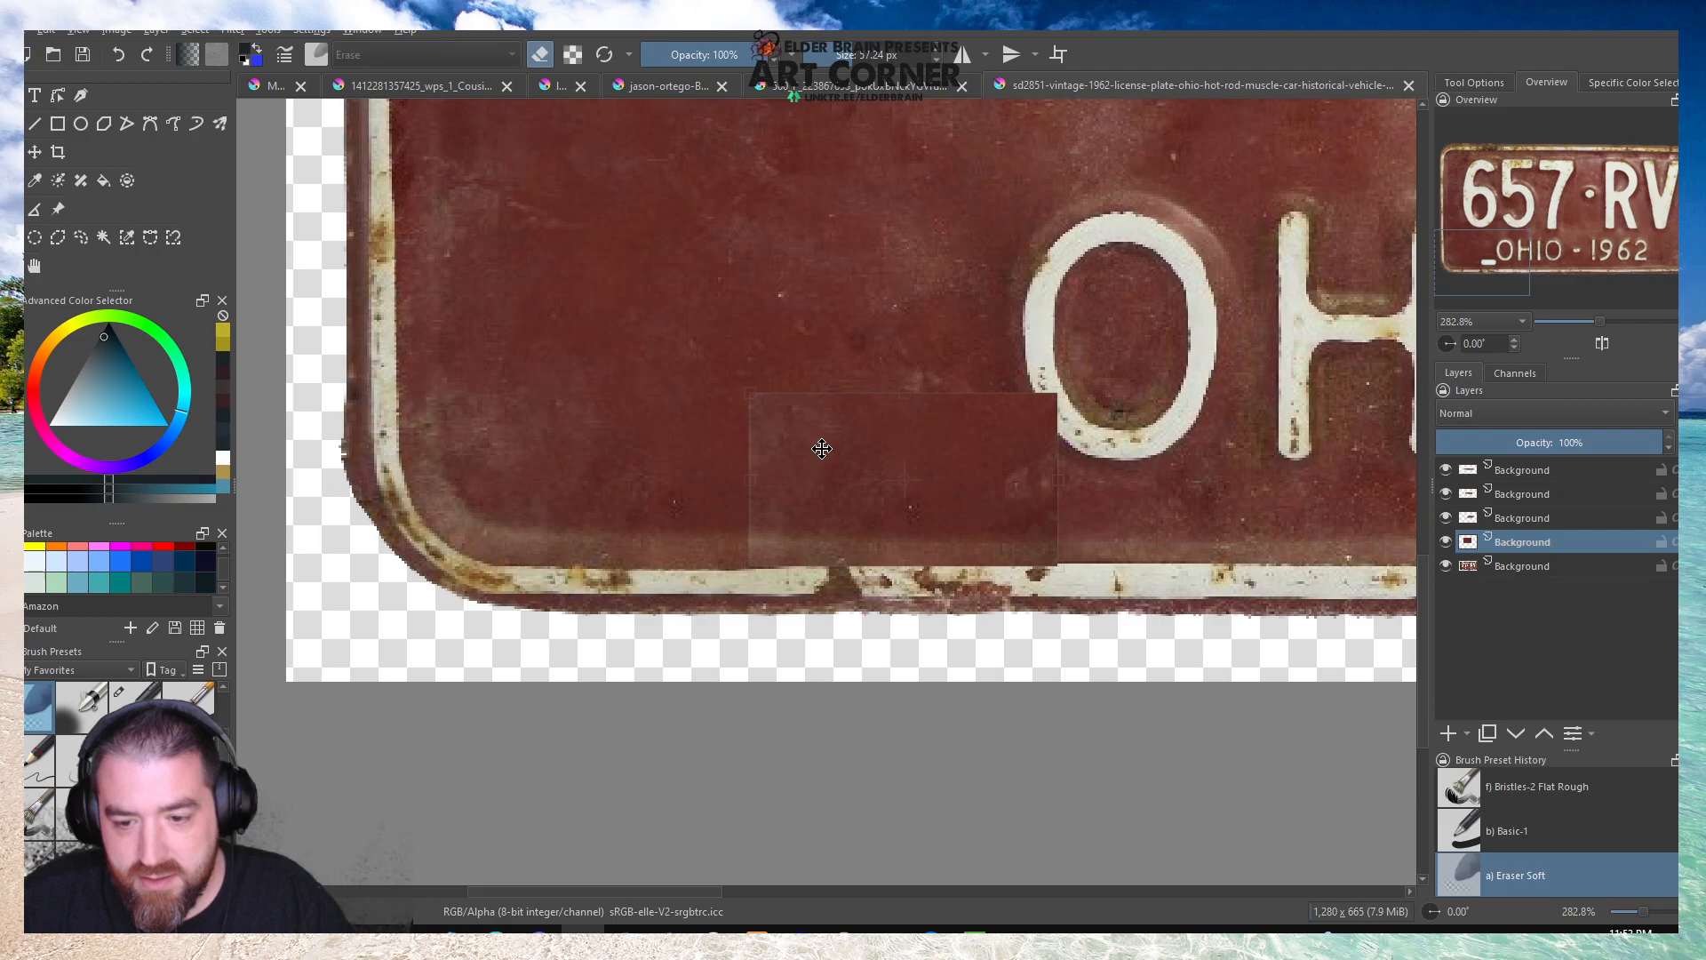
Erase the edges of the lower-left slot patch with the soft eraser so it blends into the letter O and surrounding metal.
key("b")
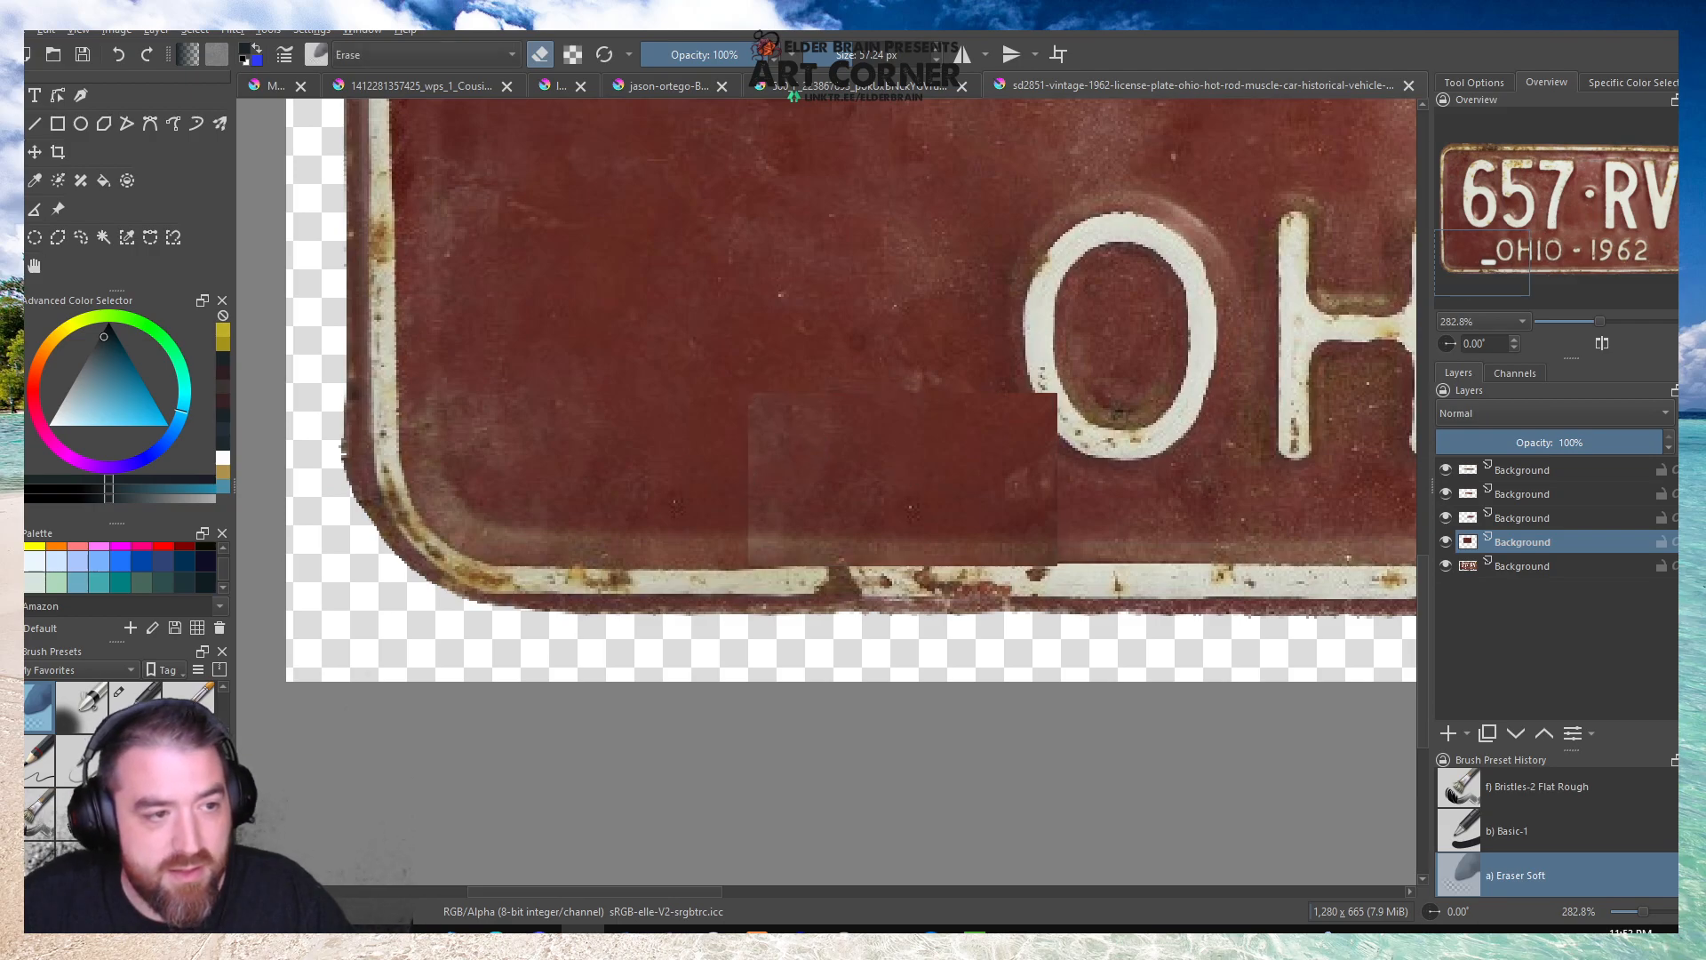
scroll(1124, 609, "up", 2)
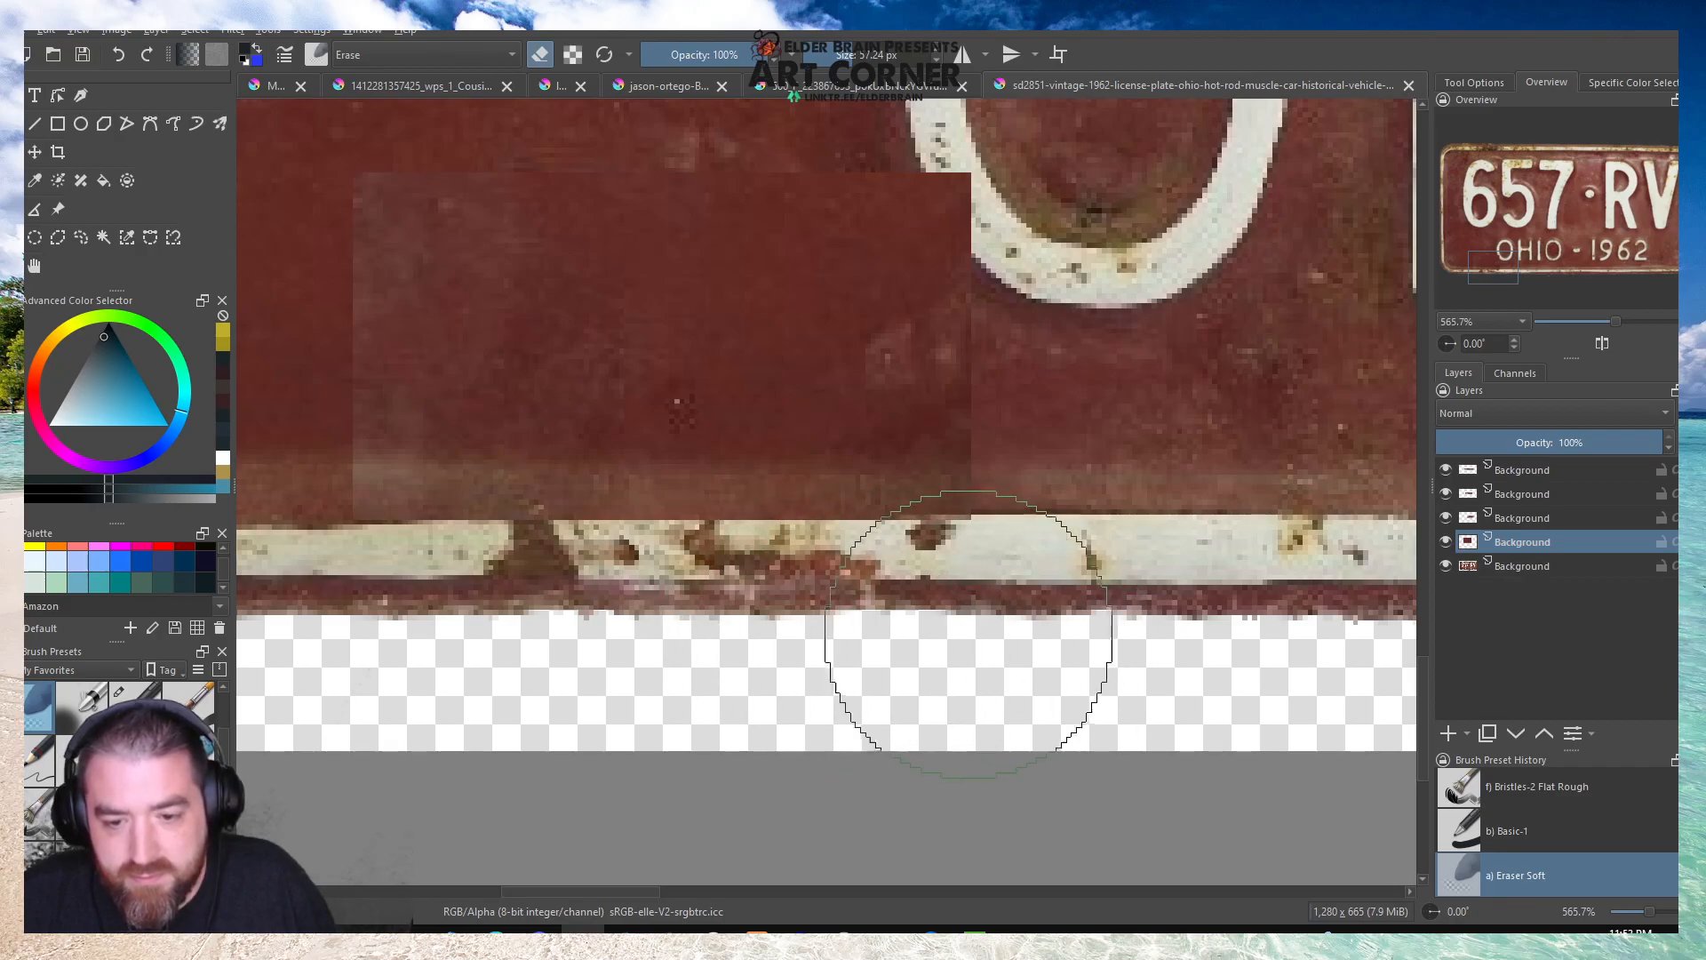
mouse_move(1069, 221)
left_mouse_down()
mouse_move(1059, 440)
mouse_move(1044, 204)
left_mouse_up()
scroll(1066, 256, "down", 2)
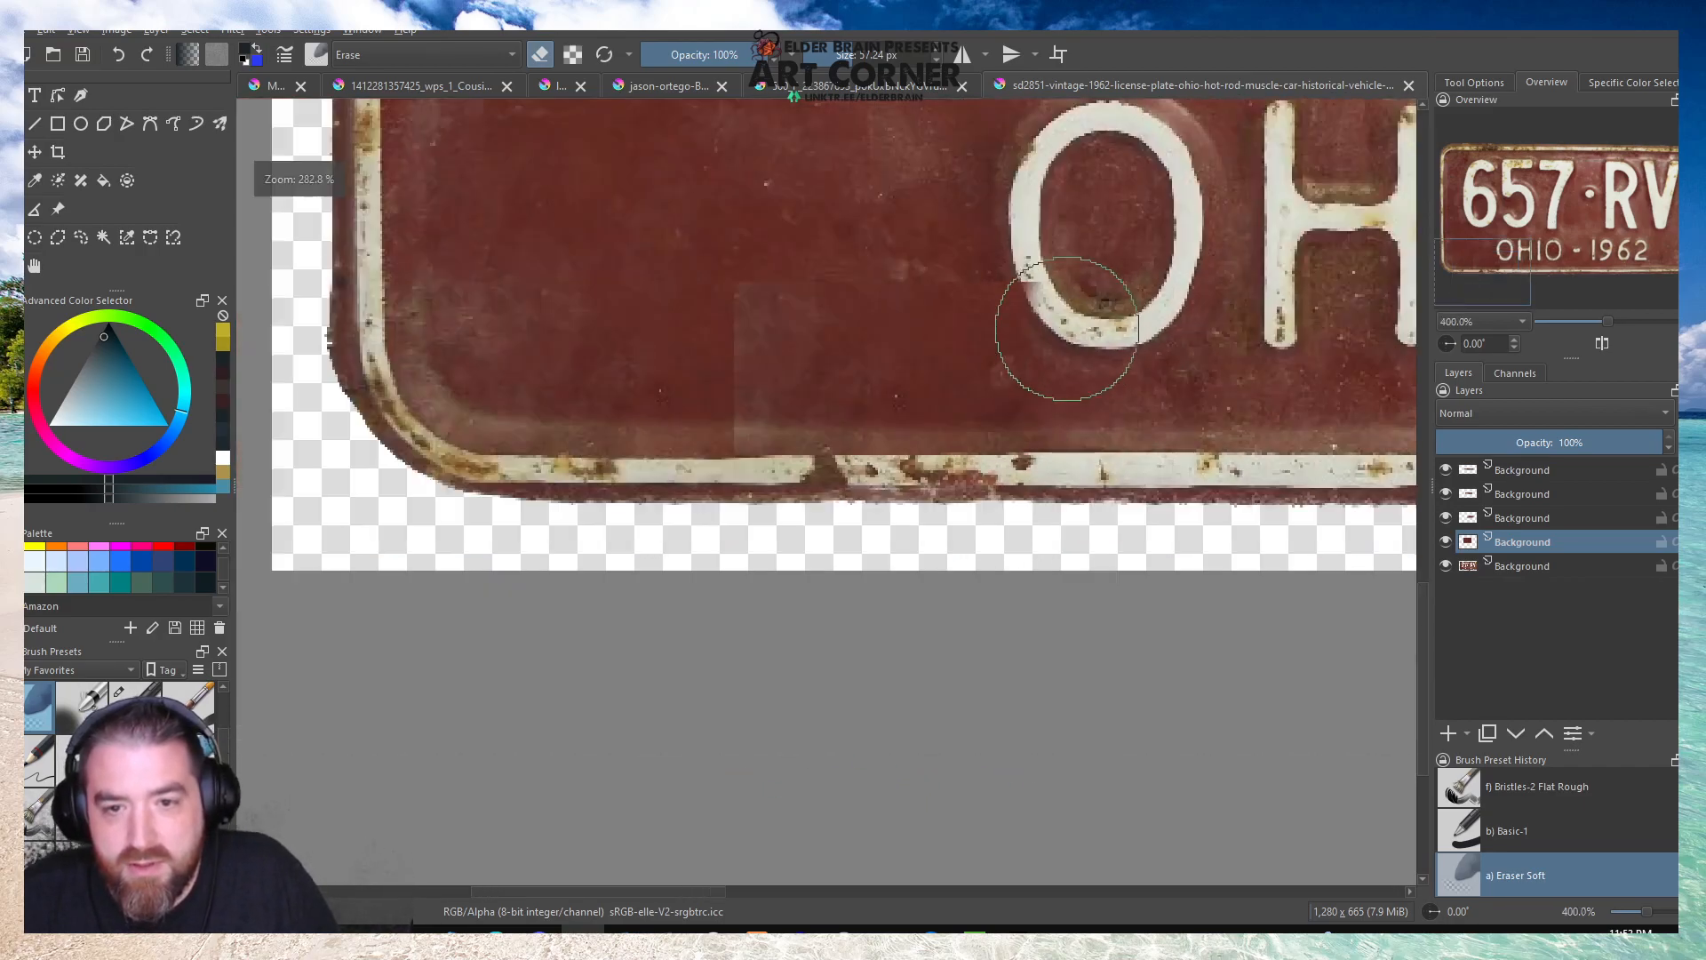
scroll(1078, 343, "up", 1)
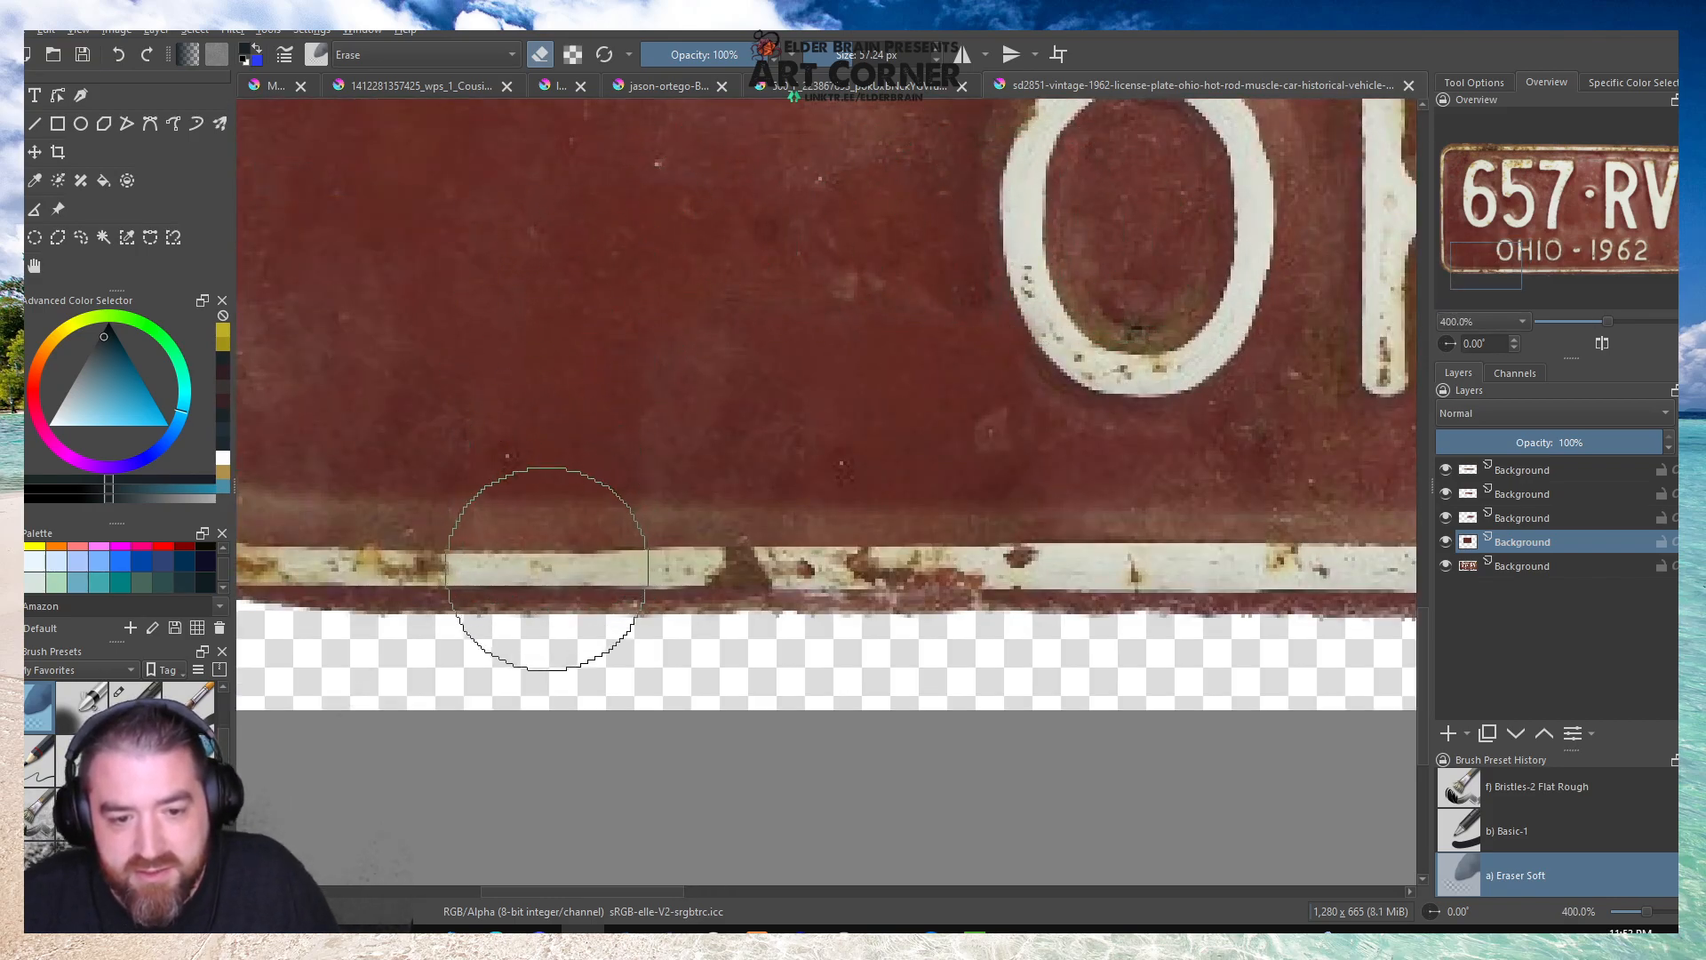
scroll(551, 462, "down", 4)
scroll(620, 400, "down", 2)
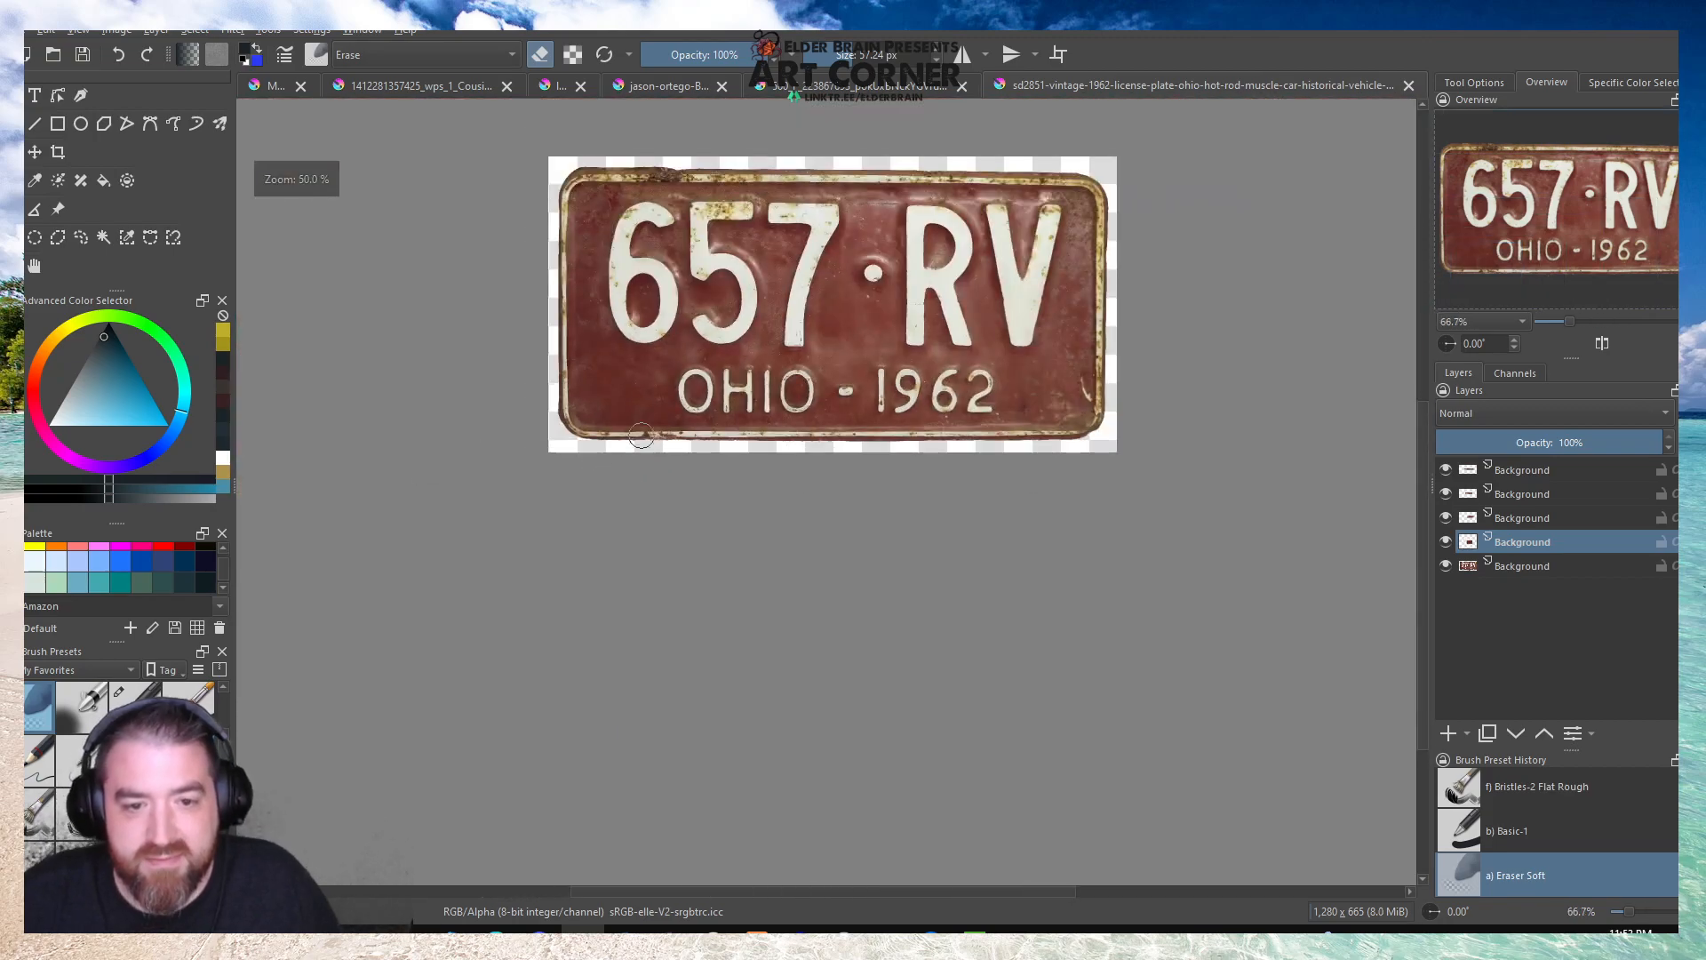
Sample the plate's red from around the 7 of 657 and add a new paint layer above all the others.
scroll(800, 391, "up", 2)
scroll(889, 391, "down", 2)
scroll(1037, 384, "up", 1)
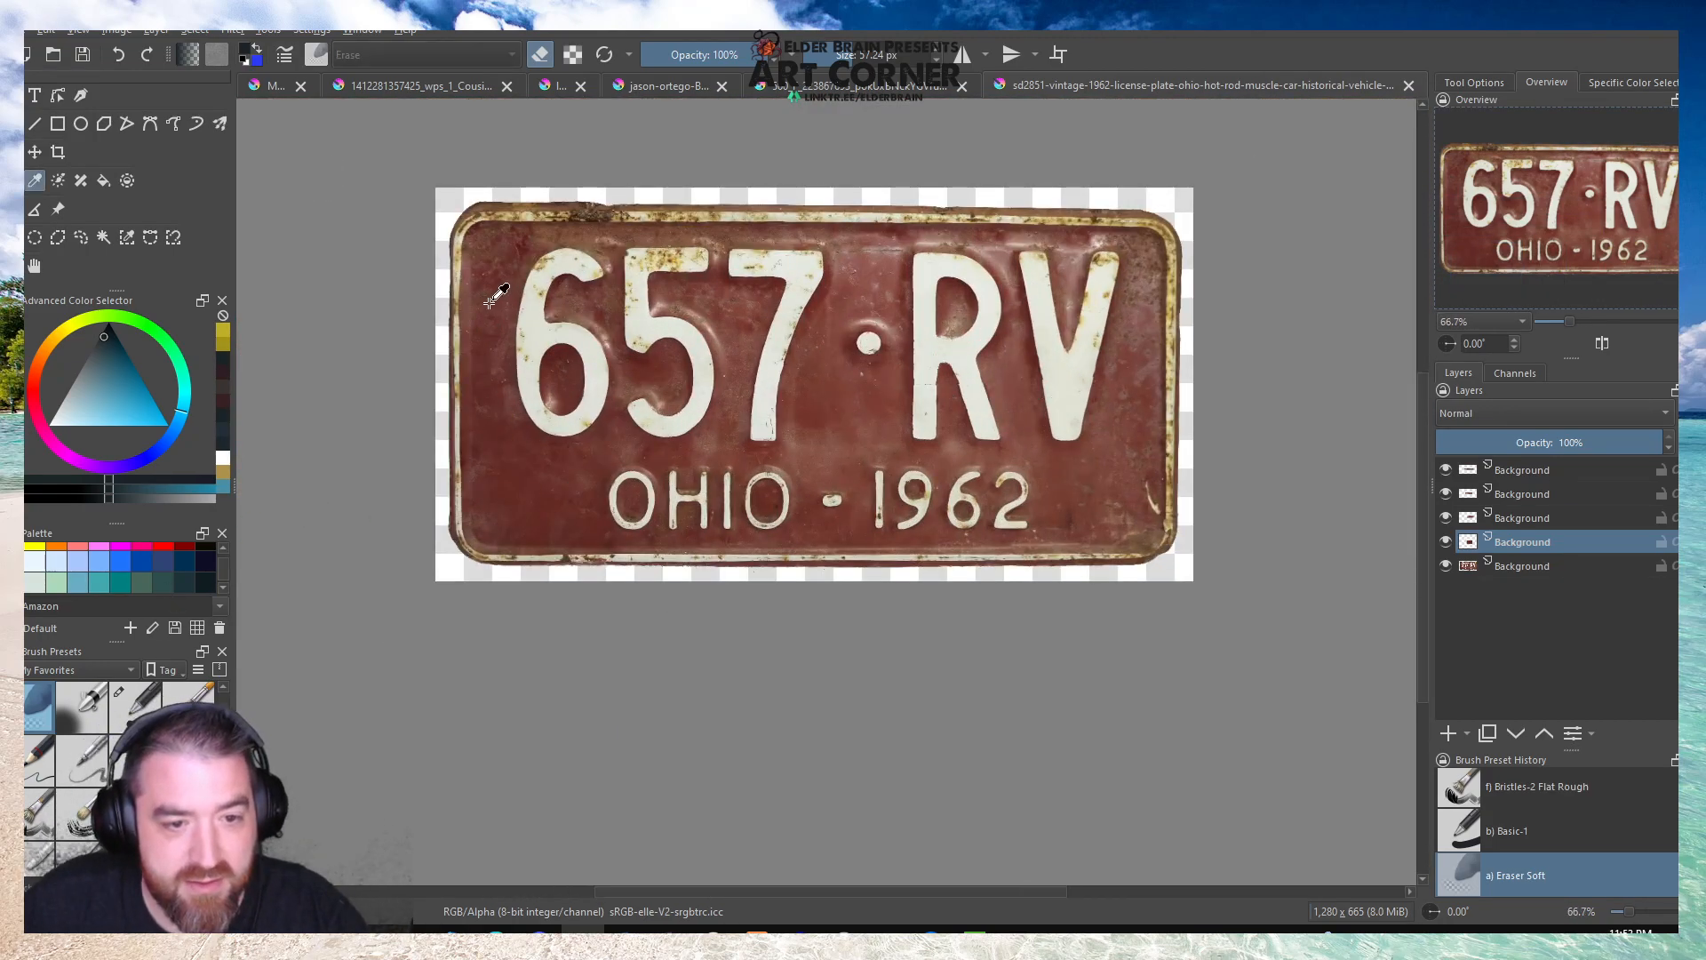
left_click(743, 325)
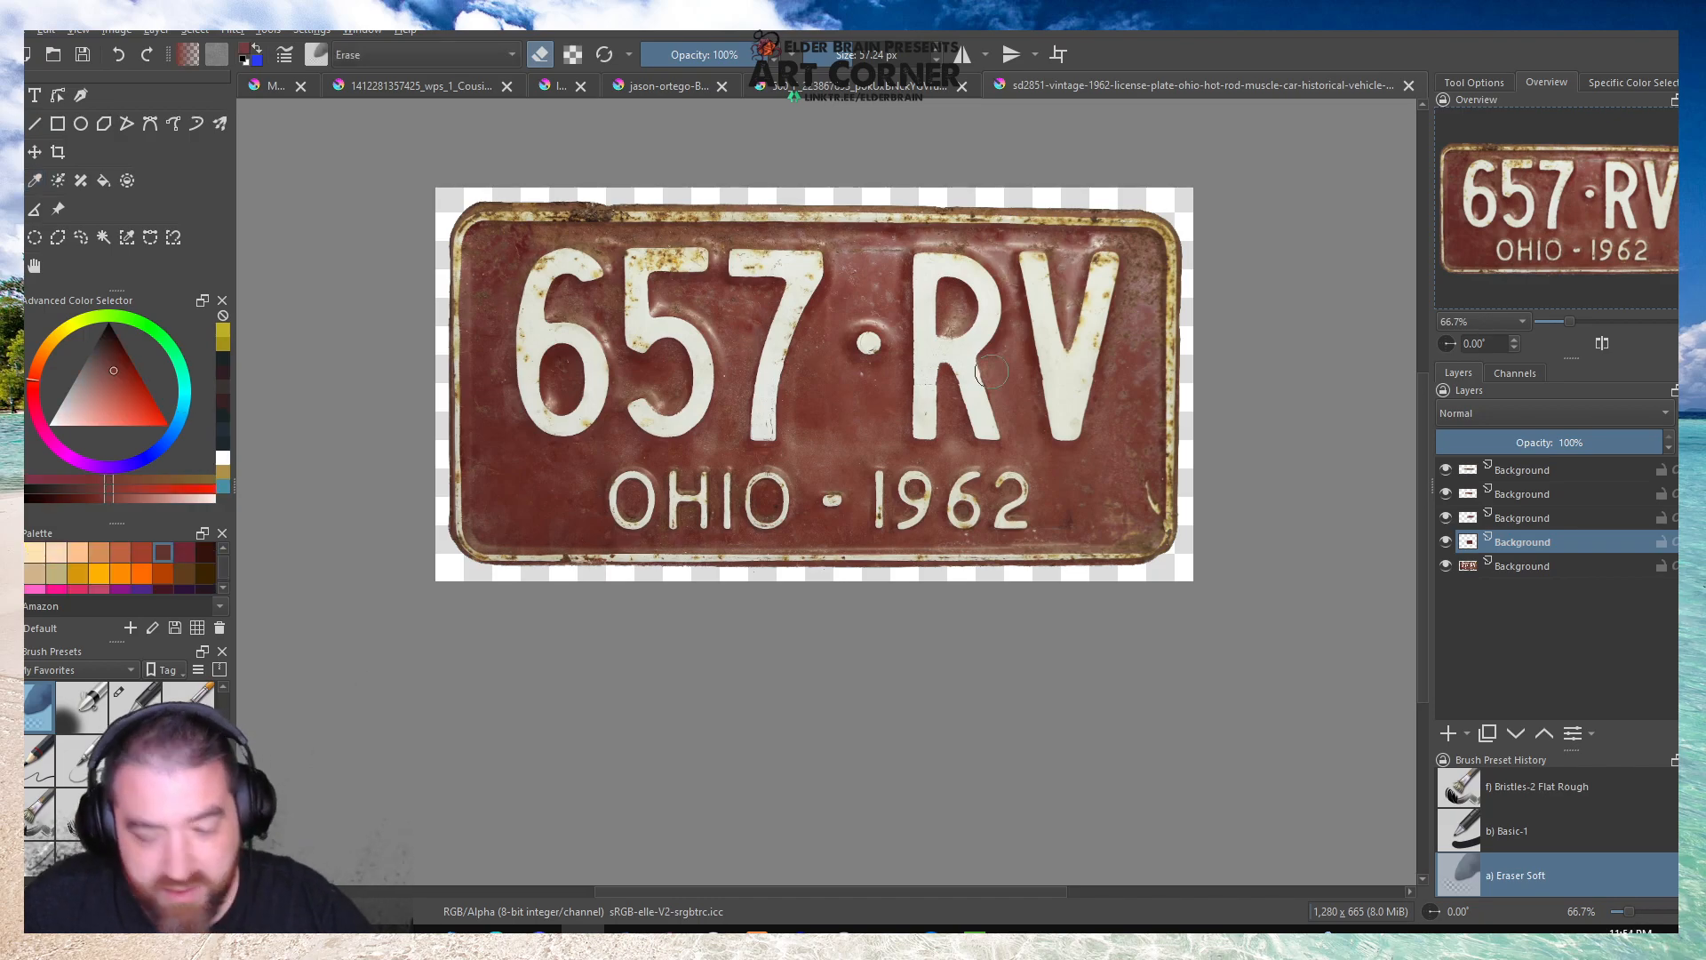
left_click(1568, 471)
left_click(1447, 734)
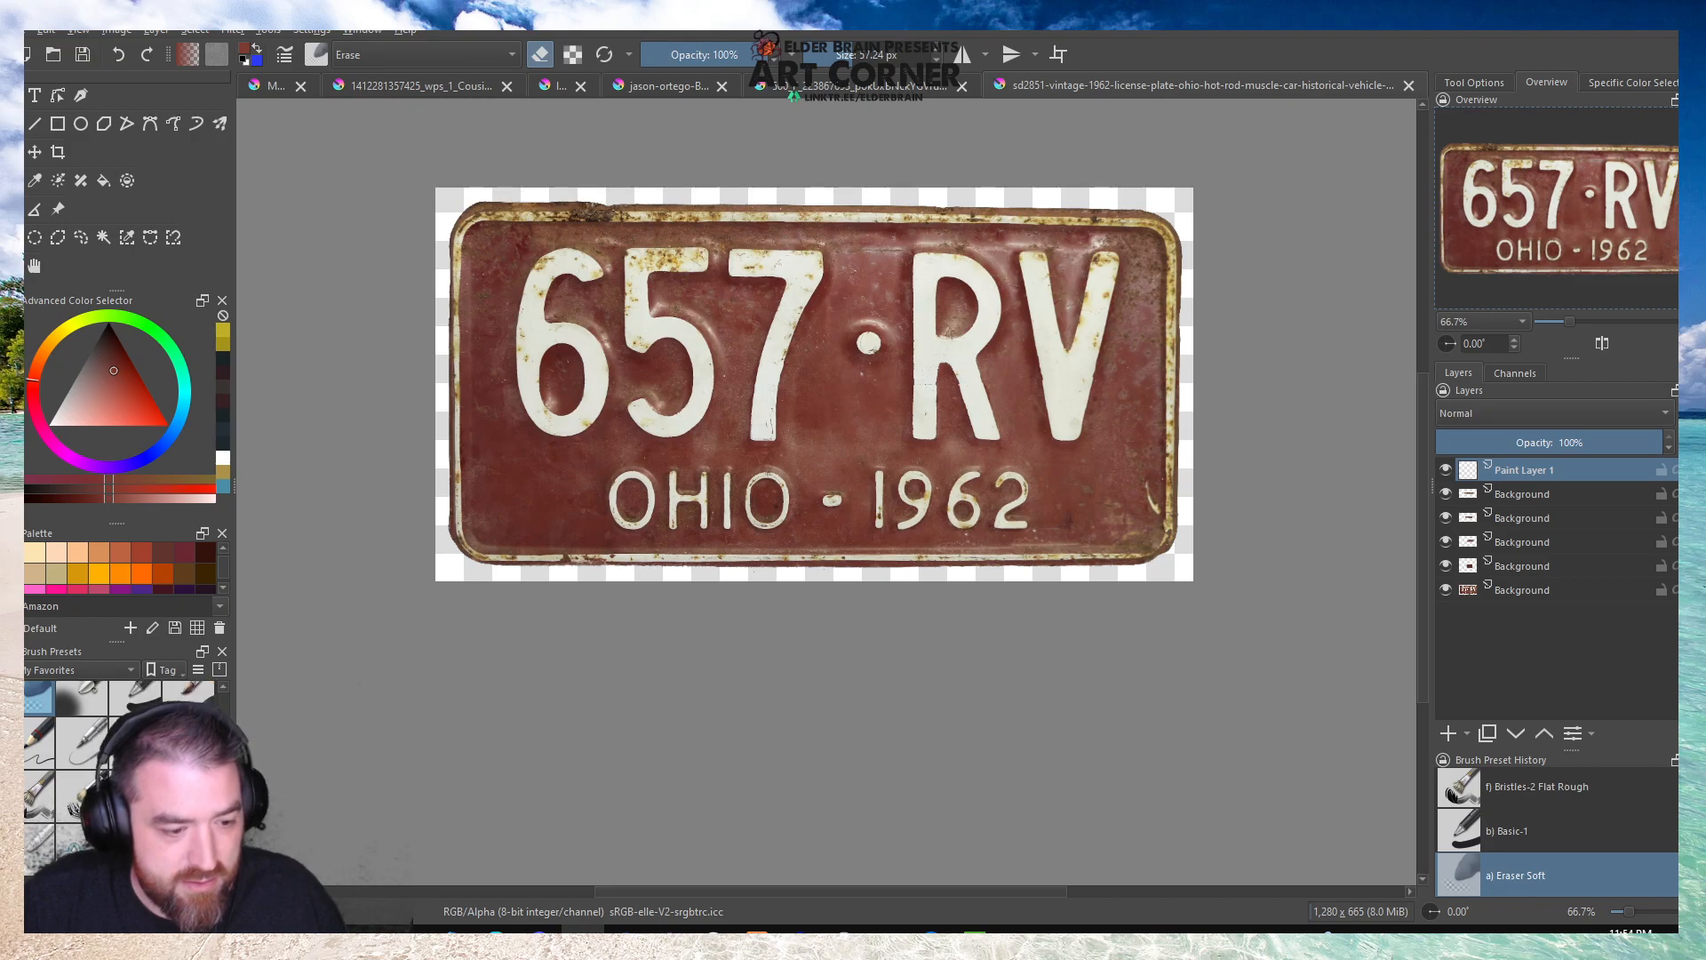
Paint over the 657 RV characters in plate red with the Texture Big brush.
left_click(75, 848)
mouse_move(739, 274)
left_mouse_down()
mouse_move(805, 268)
mouse_move(766, 319)
mouse_move(763, 393)
mouse_move(786, 325)
mouse_move(873, 347)
mouse_move(915, 424)
mouse_move(932, 411)
mouse_move(906, 275)
mouse_move(932, 273)
mouse_move(991, 303)
mouse_move(989, 429)
mouse_move(970, 395)
mouse_move(1088, 412)
mouse_move(1070, 375)
mouse_move(1080, 429)
mouse_move(1037, 282)
mouse_move(1080, 364)
left_mouse_up()
mouse_move(684, 276)
left_mouse_down()
mouse_move(710, 398)
mouse_move(653, 413)
mouse_move(640, 294)
mouse_move(684, 266)
mouse_move(555, 271)
mouse_move(538, 306)
mouse_move(582, 400)
mouse_move(542, 382)
mouse_move(591, 378)
left_mouse_up()
left_click(484, 366)
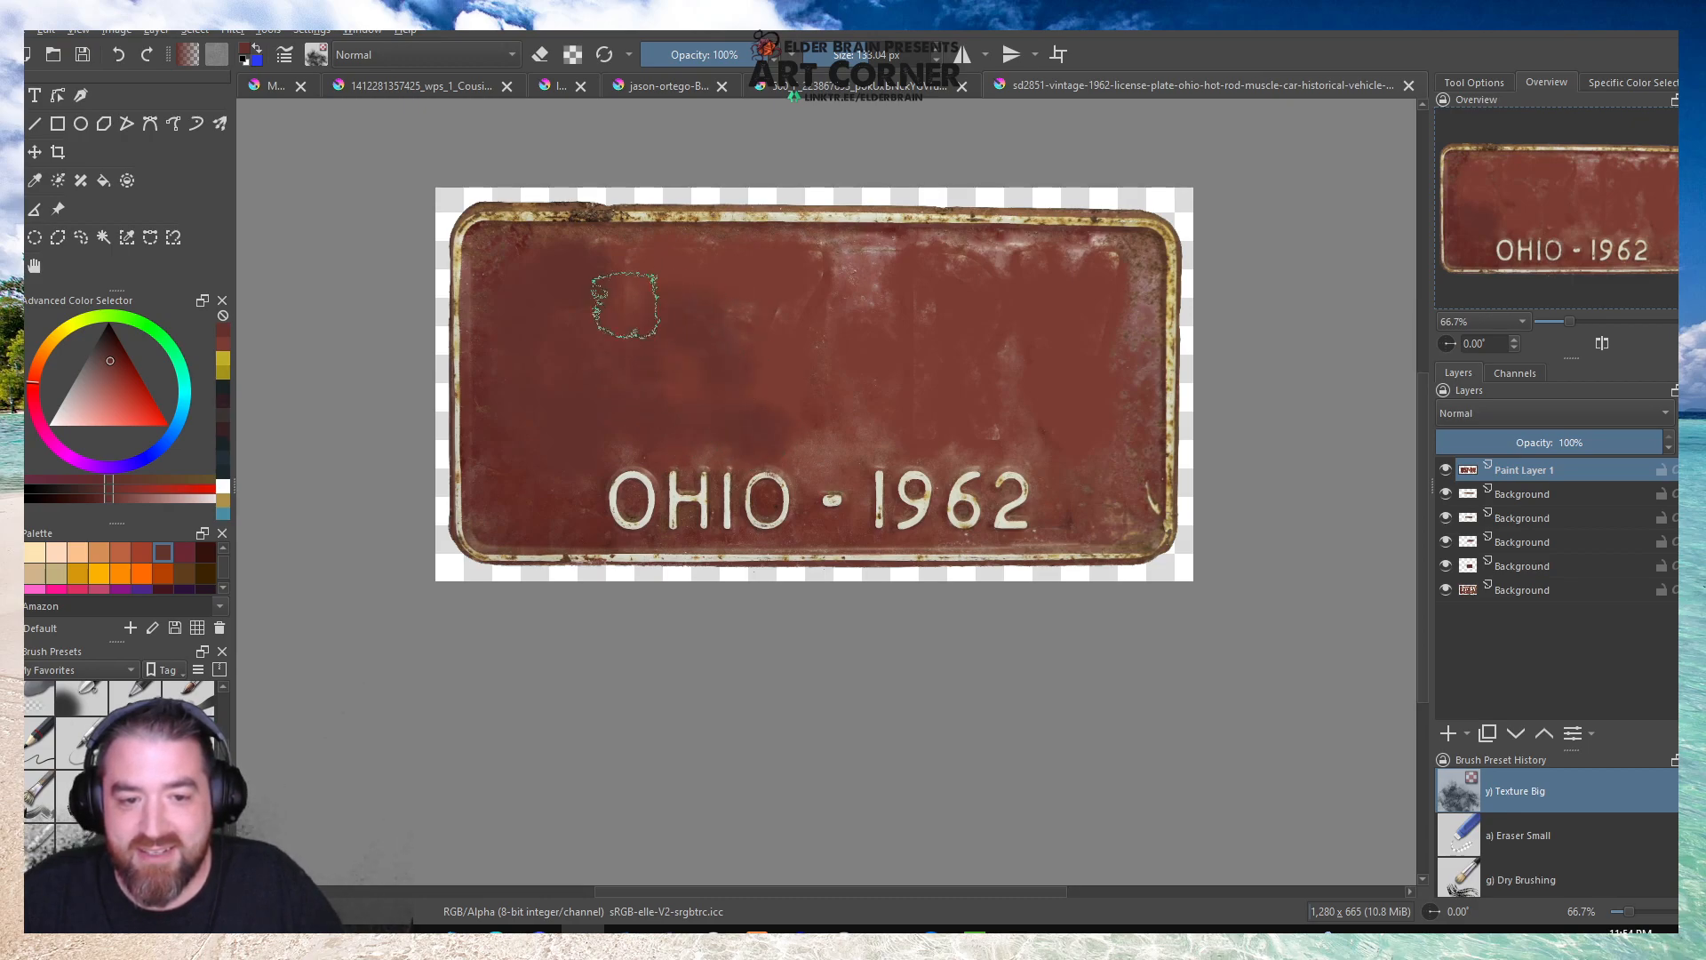
Sample faded reds near the plate's right edge and above the dash, and texture the painted area's right side and centre with them.
key("p")
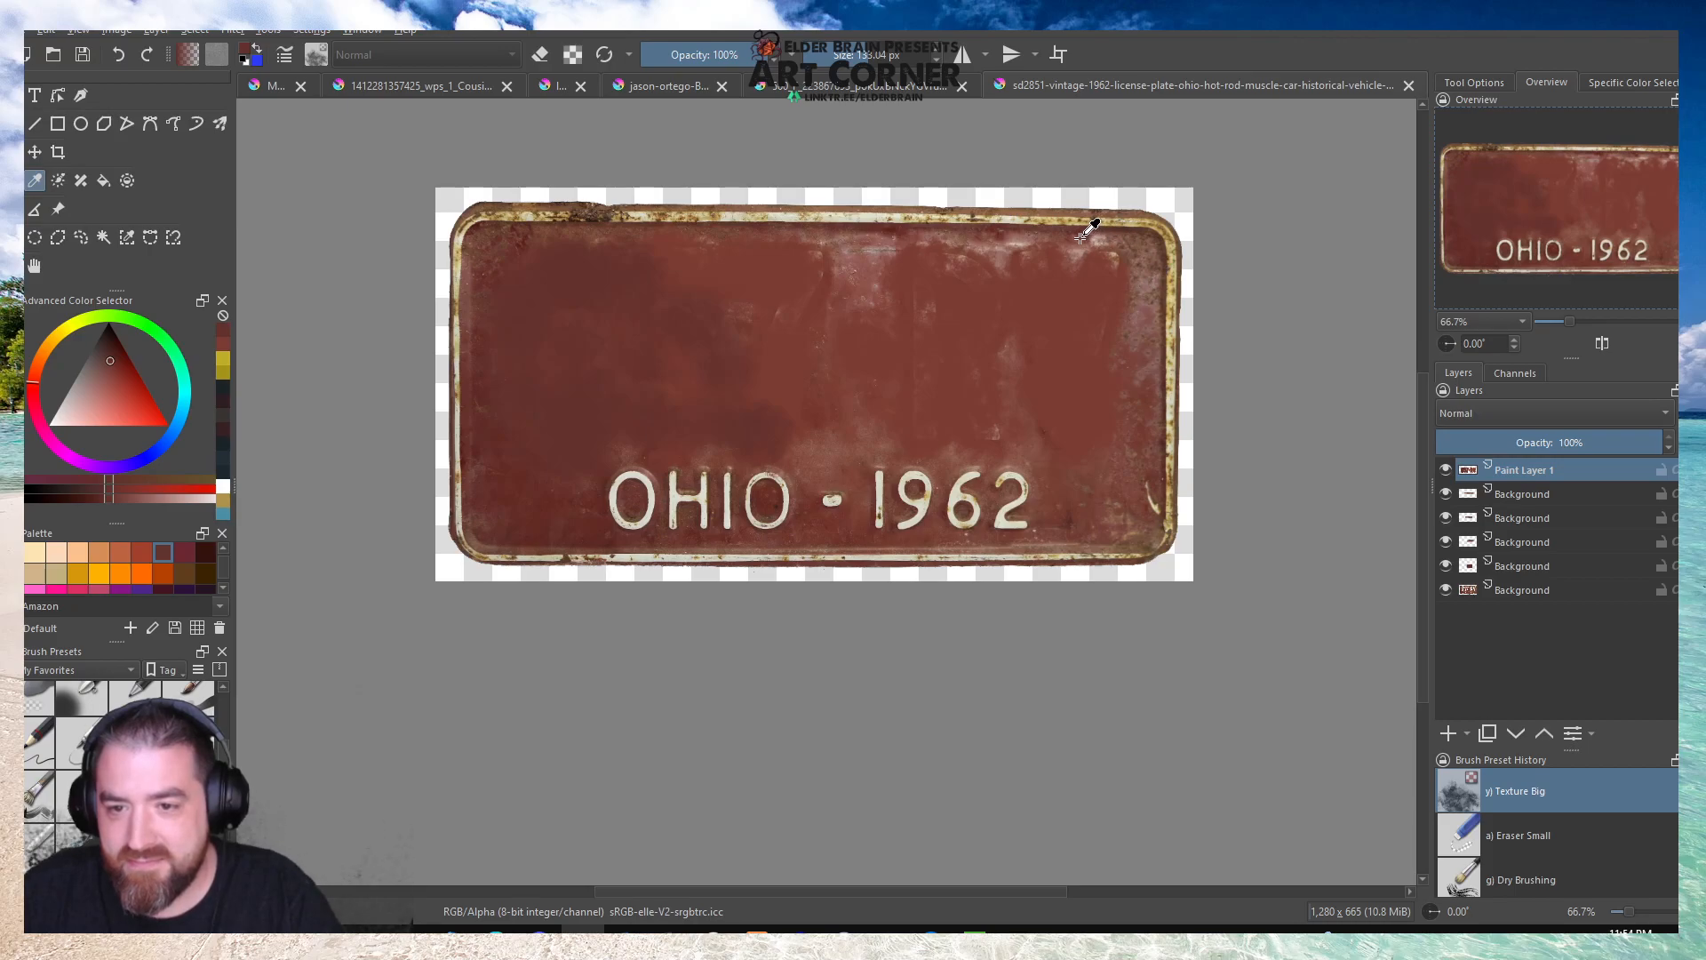
left_click(1150, 317)
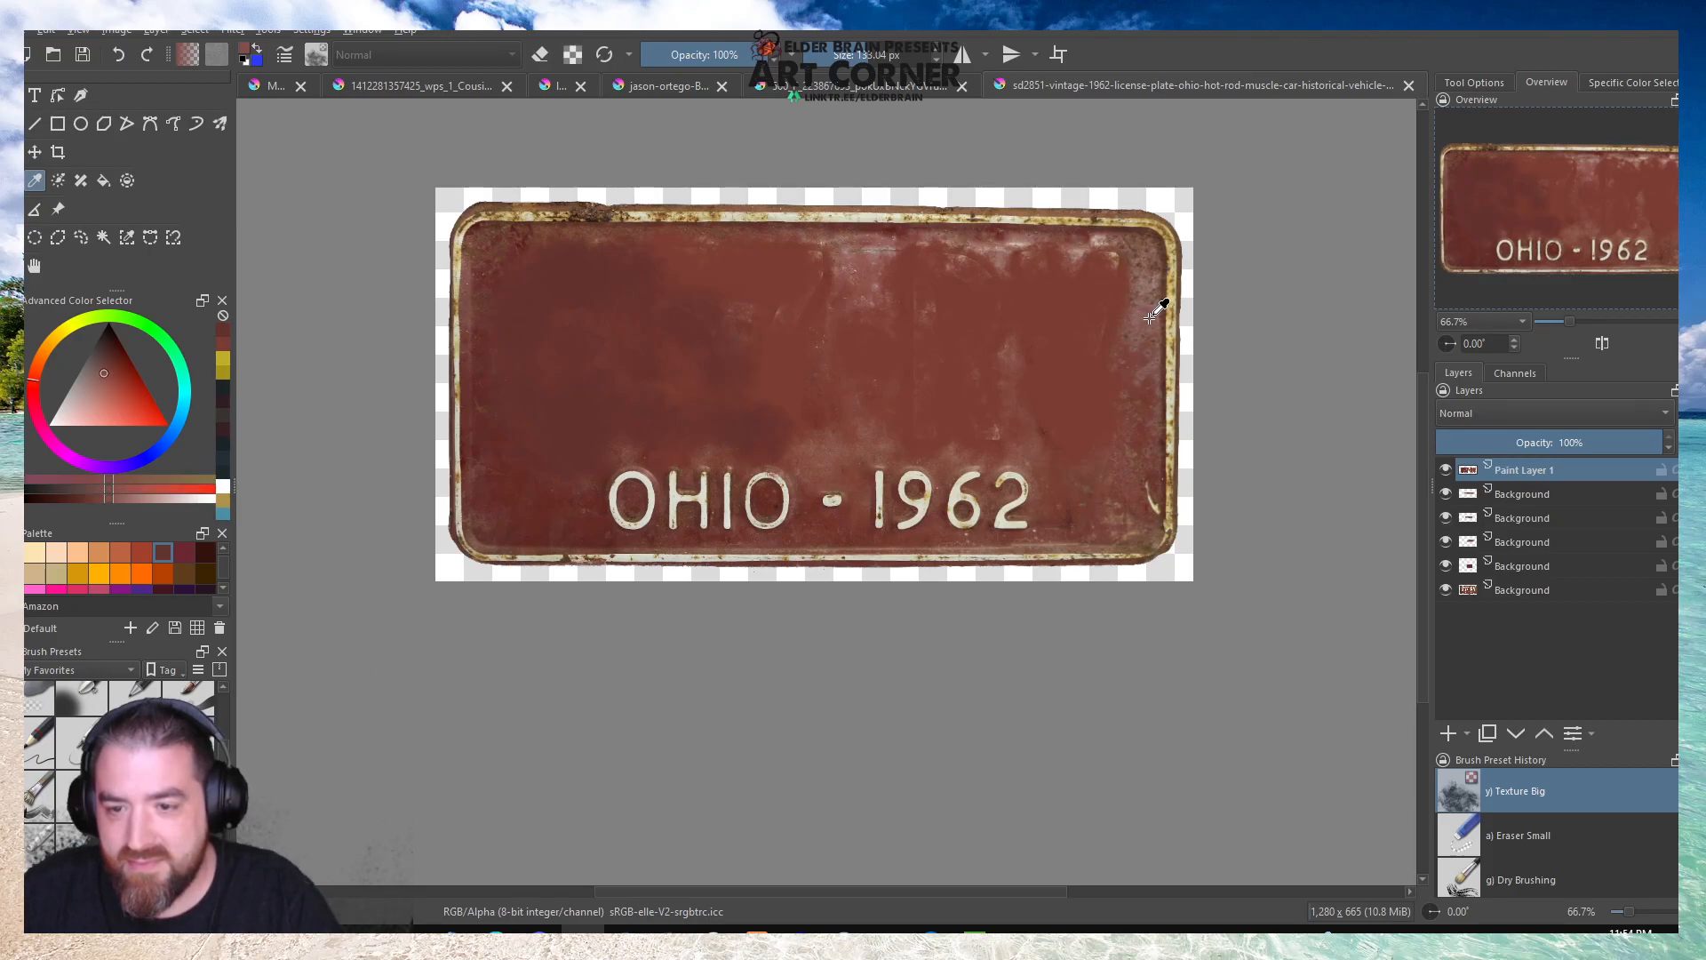
left_click_drag(1098, 286, 1116, 274)
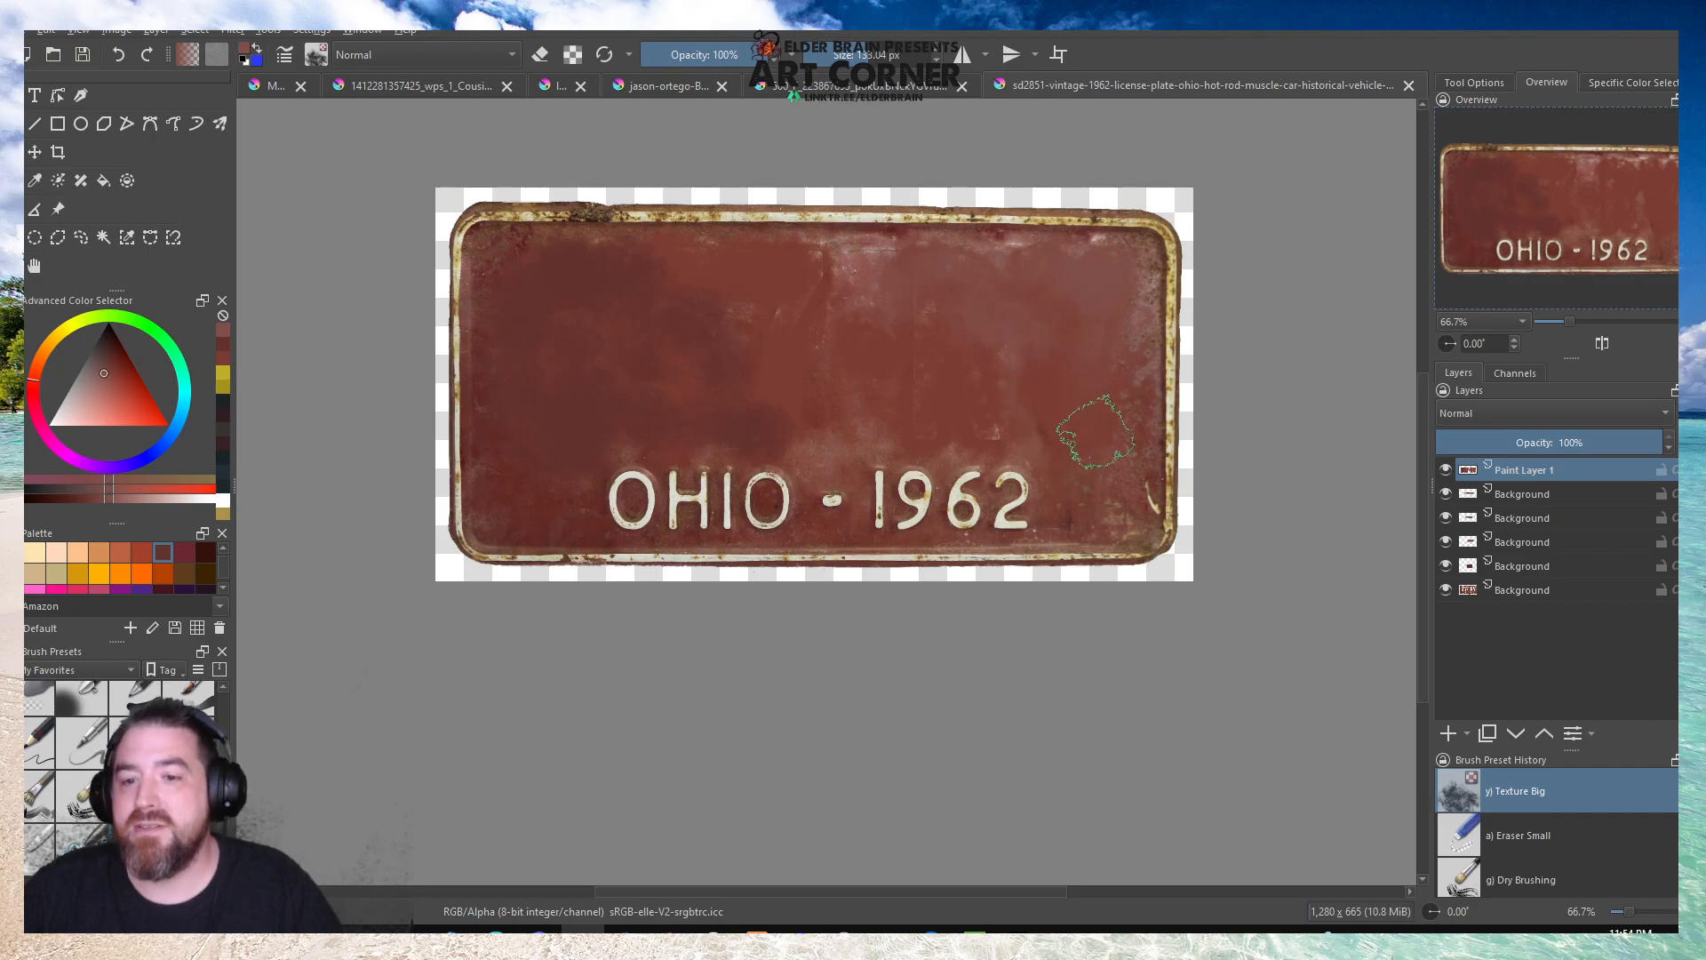
key("p")
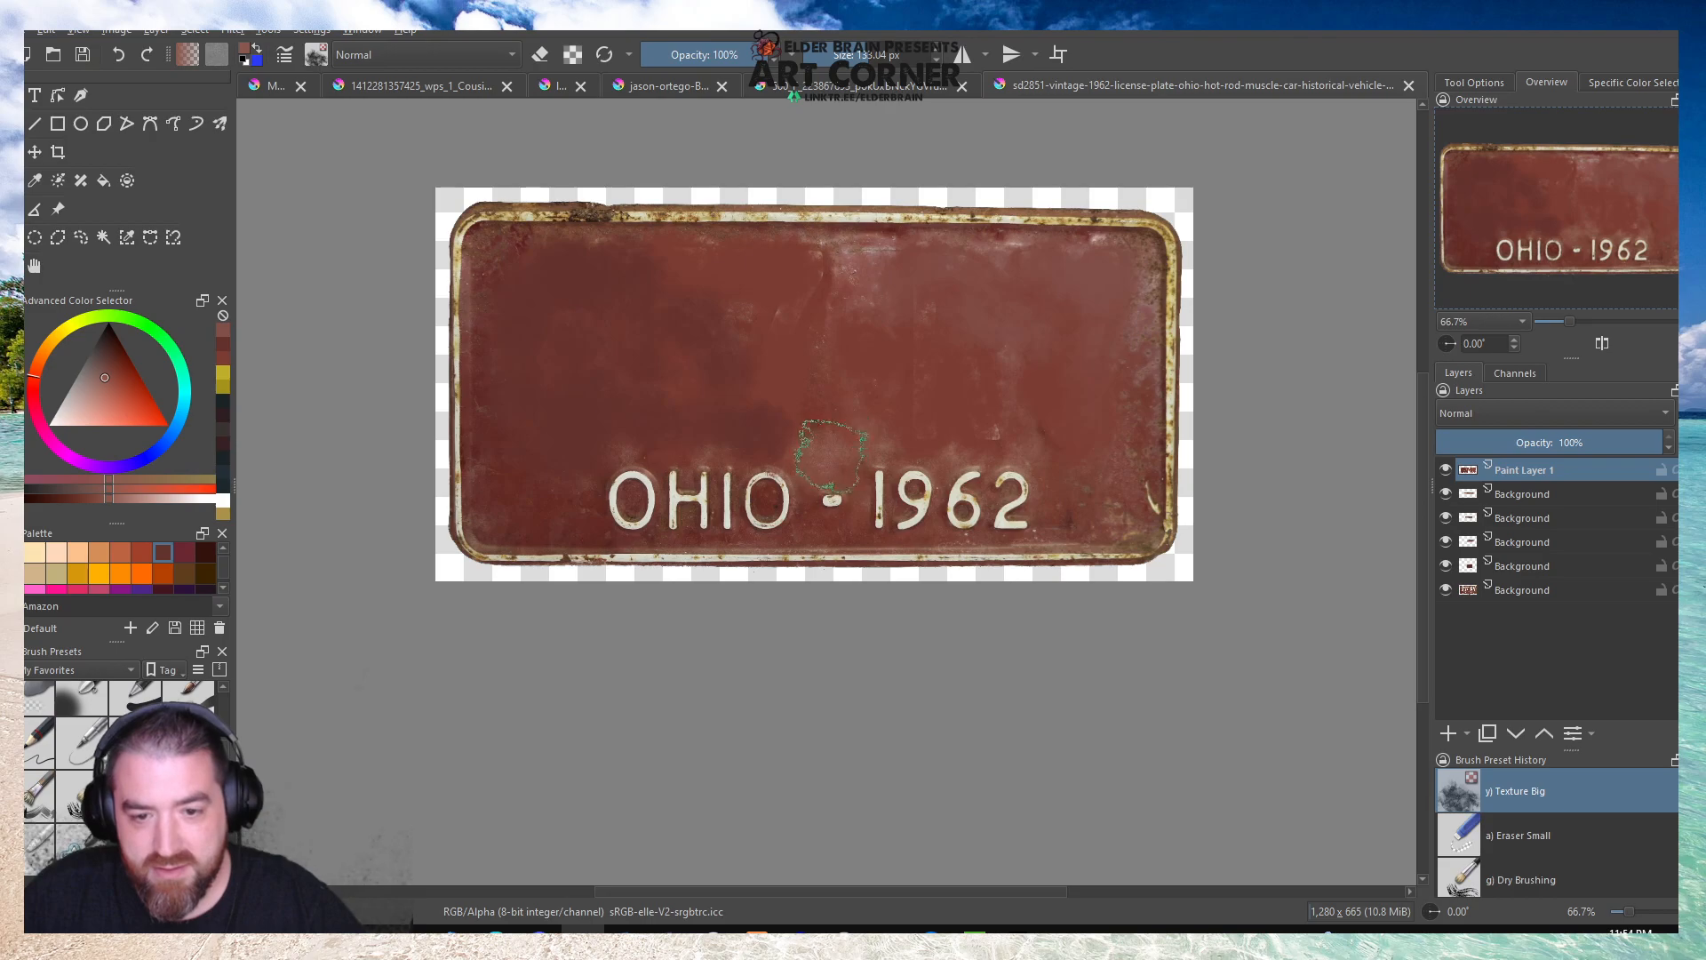
key("b")
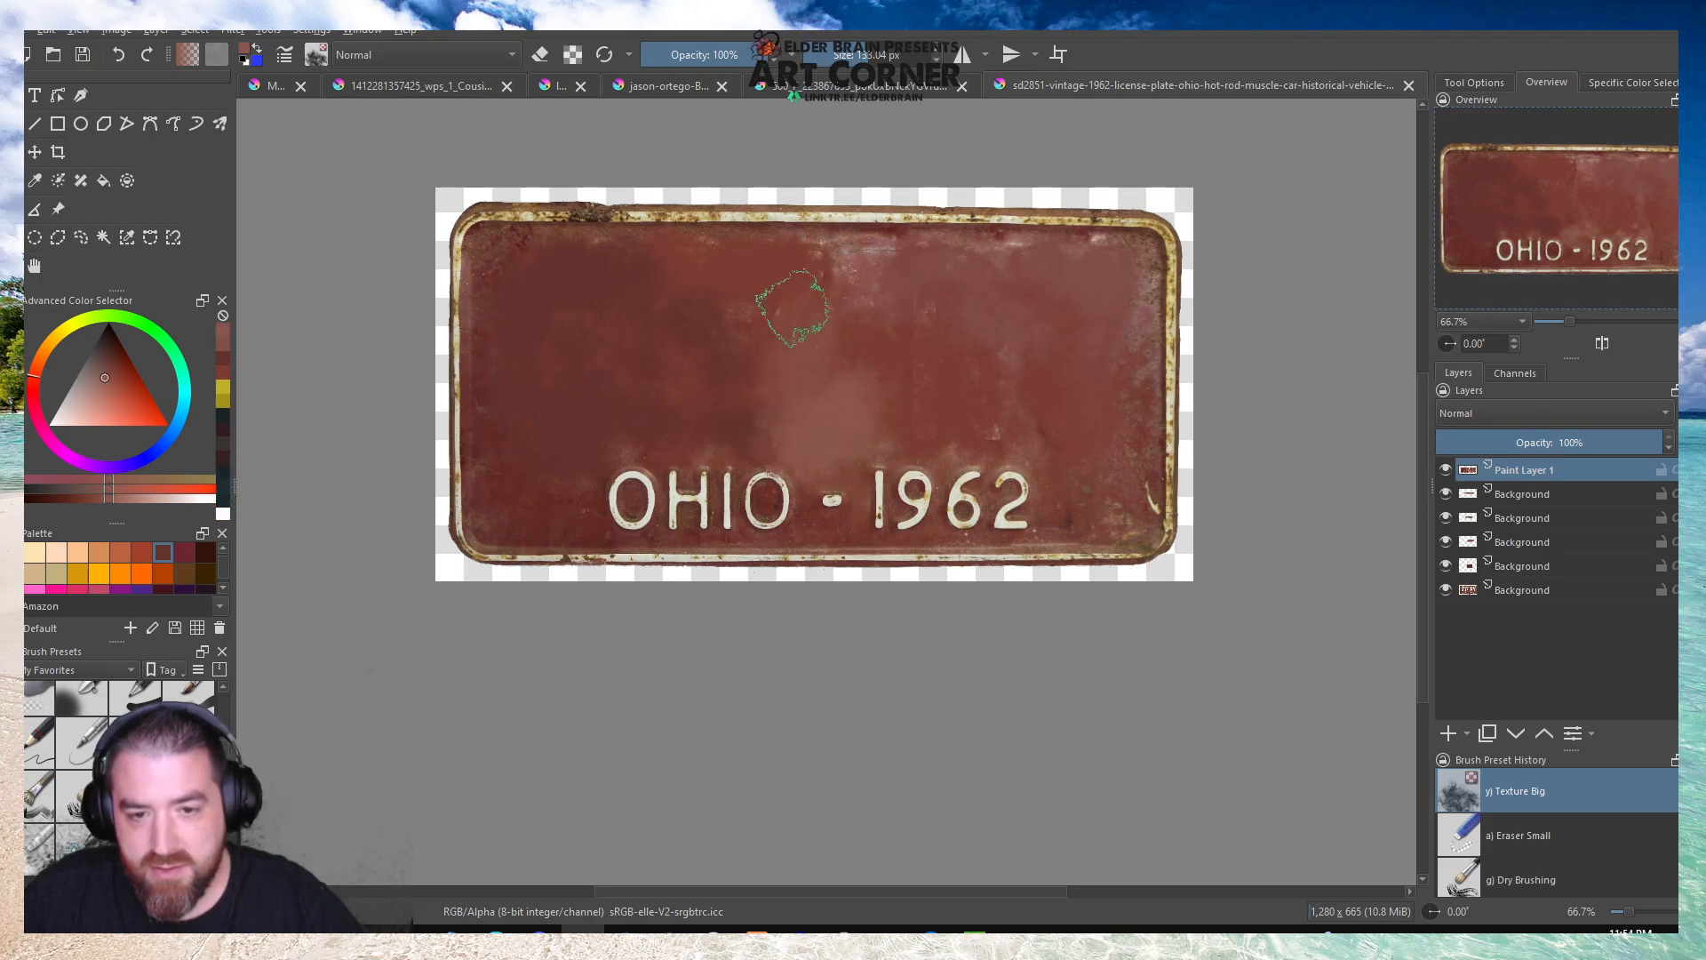
mouse_move(860, 385)
left_mouse_down()
mouse_move(1016, 262)
mouse_move(877, 395)
mouse_move(945, 438)
left_mouse_up()
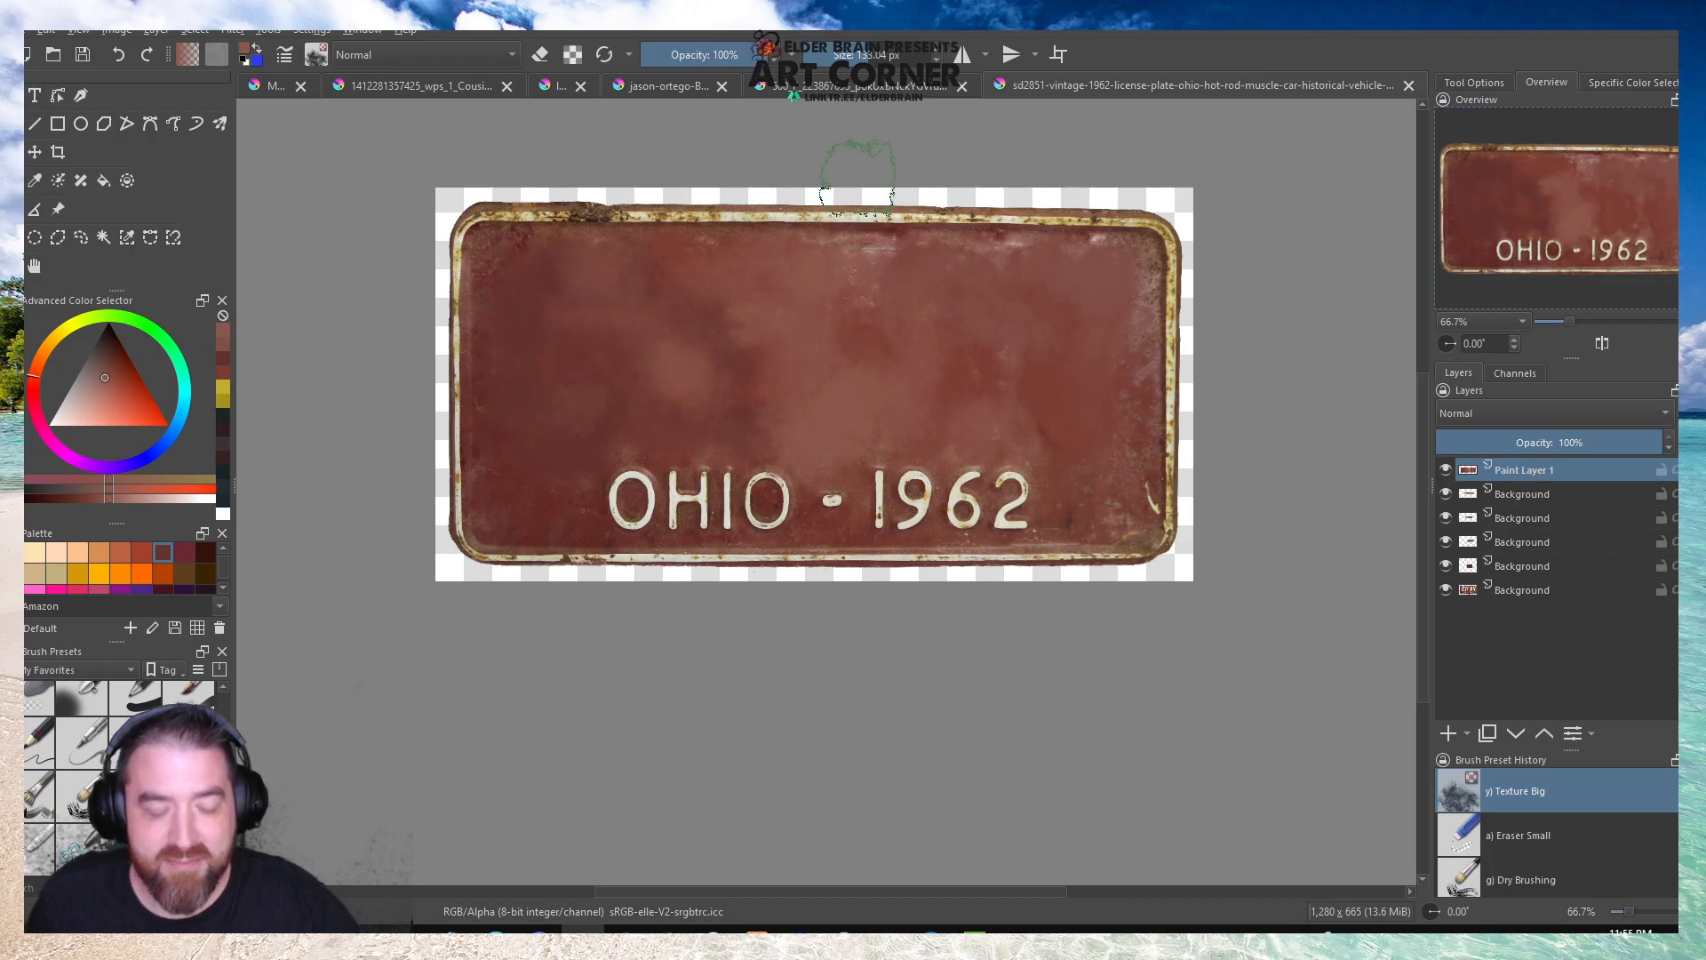
Darken the painted area's left side with deep red sampled from the upper-left corner, and soften the mottling with a recently used red.
scroll(519, 253, "up", 4)
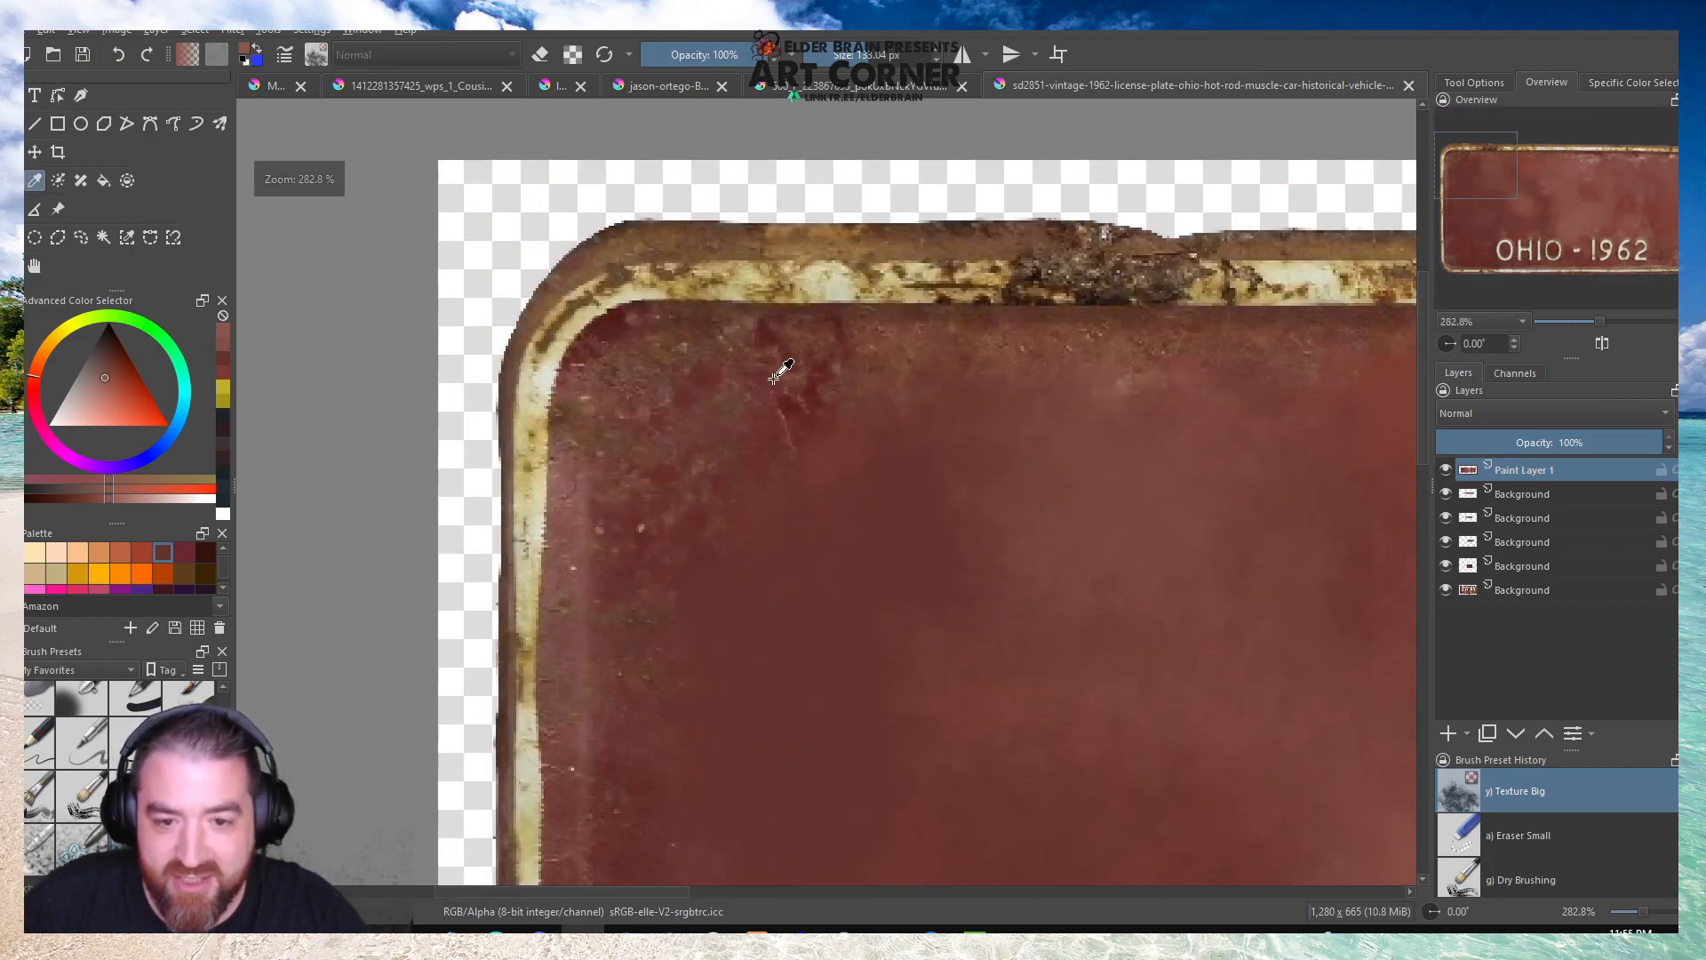
left_click(804, 380, "ctrl")
scroll(805, 298, "down", 3)
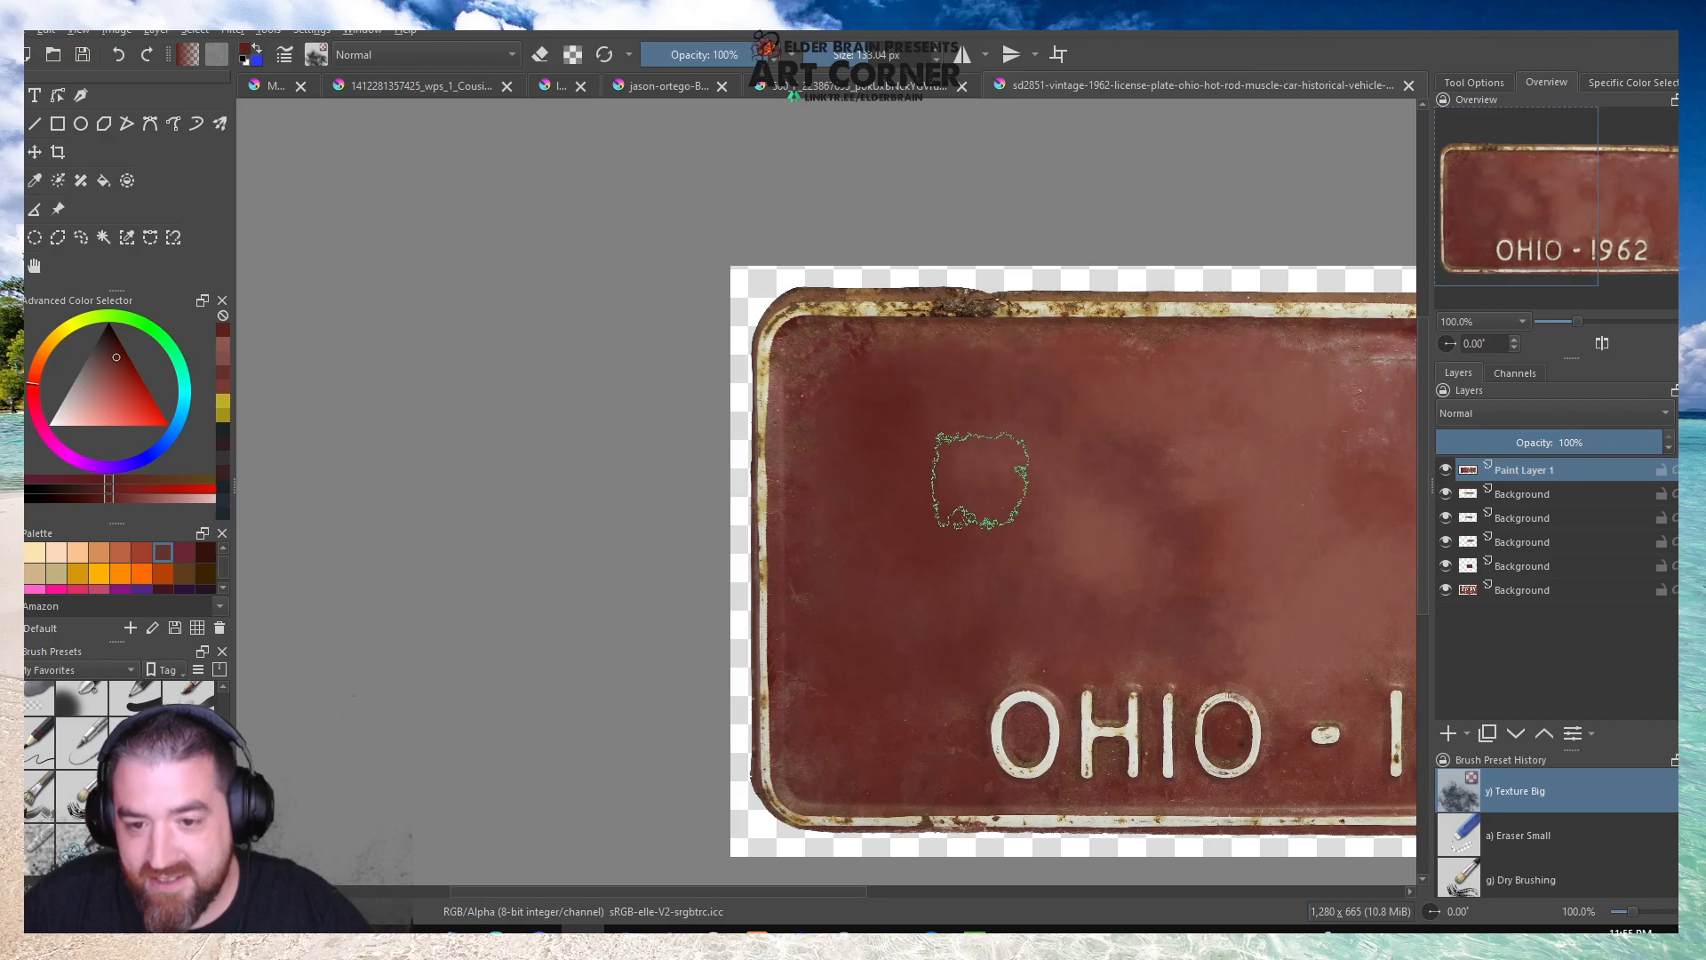
scroll(734, 360, "down", 3)
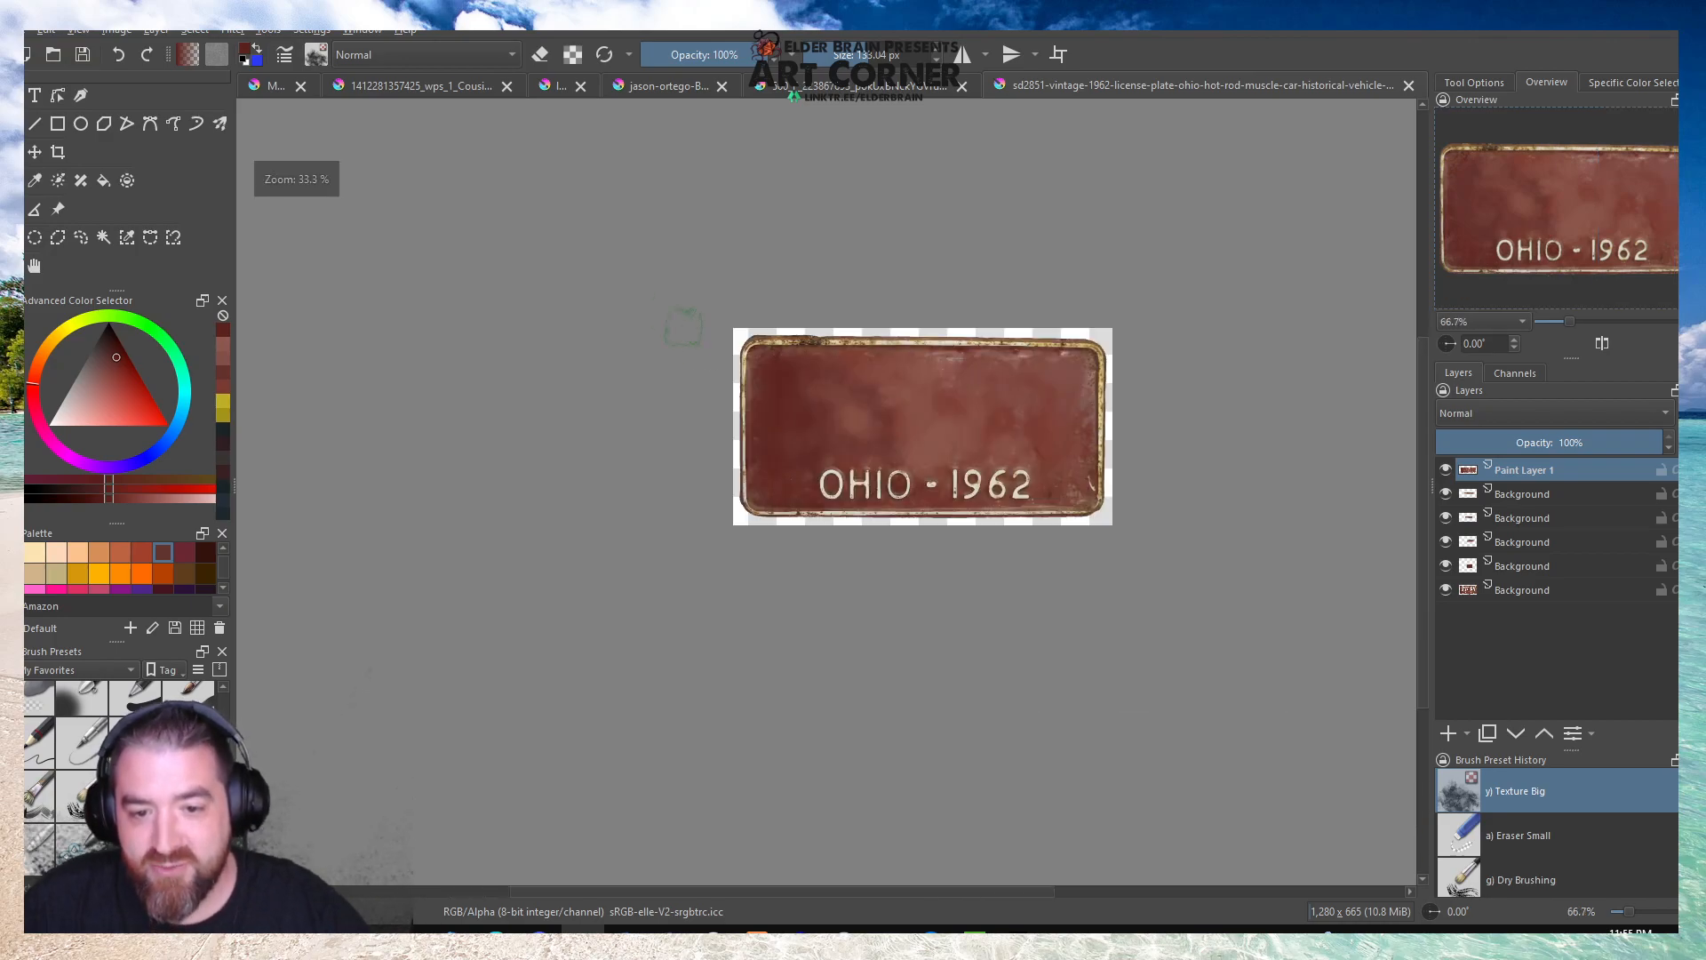
scroll(859, 407, "up", 2)
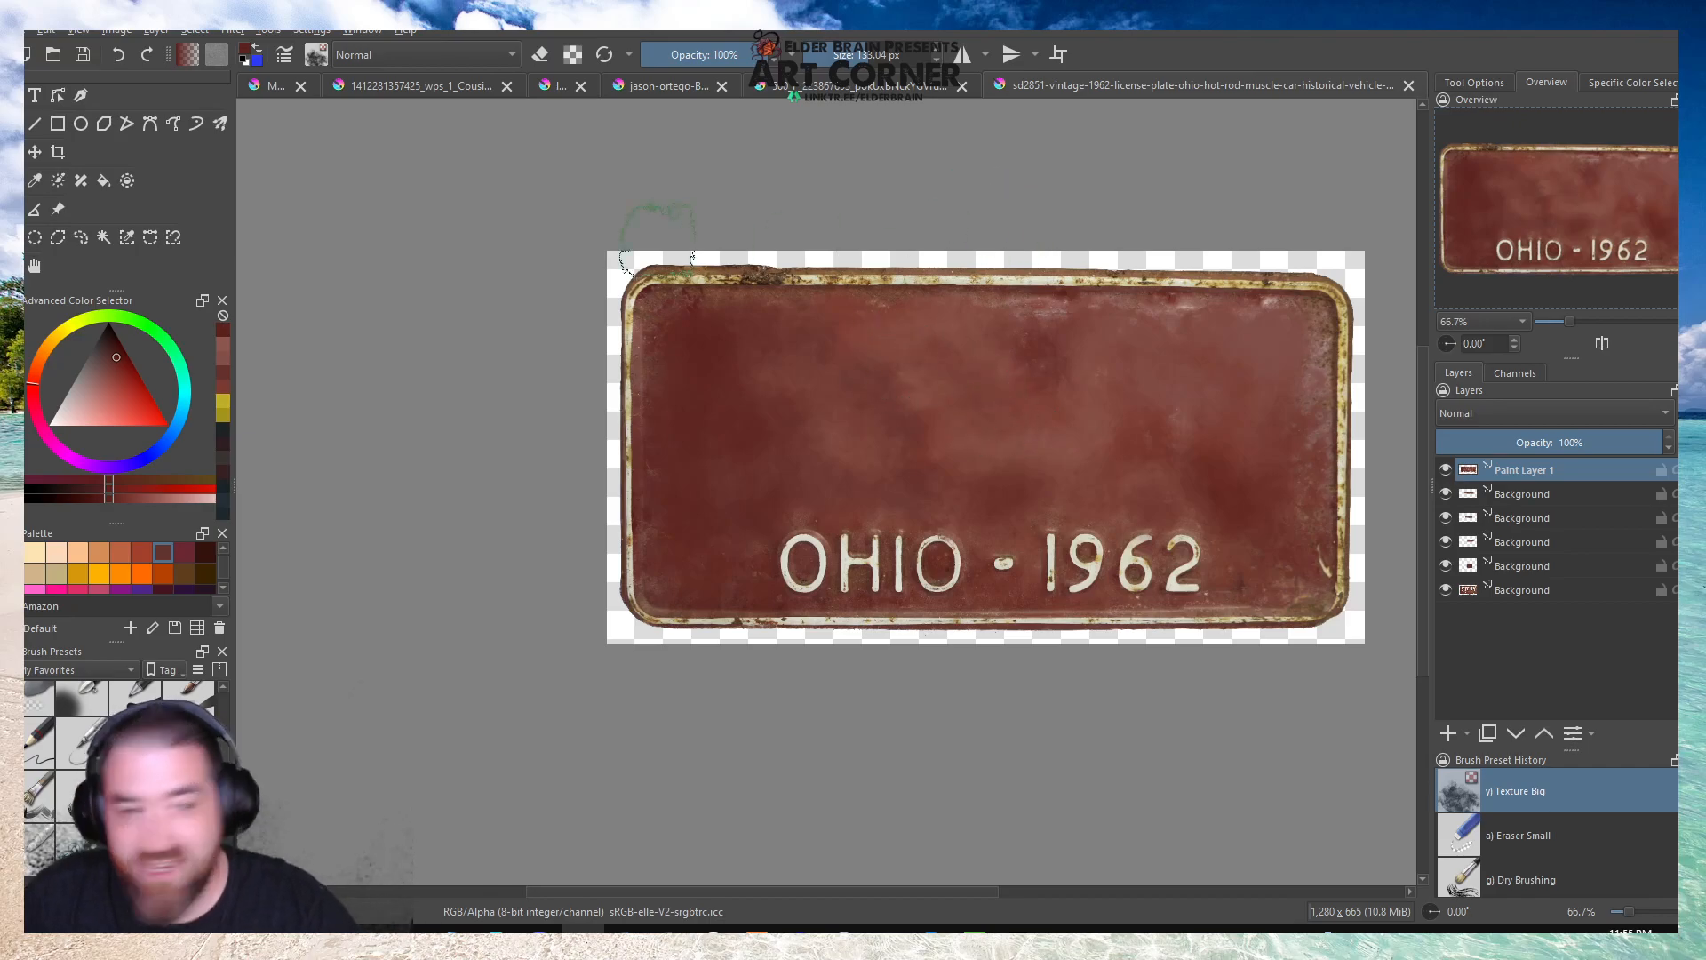
left_click(223, 394)
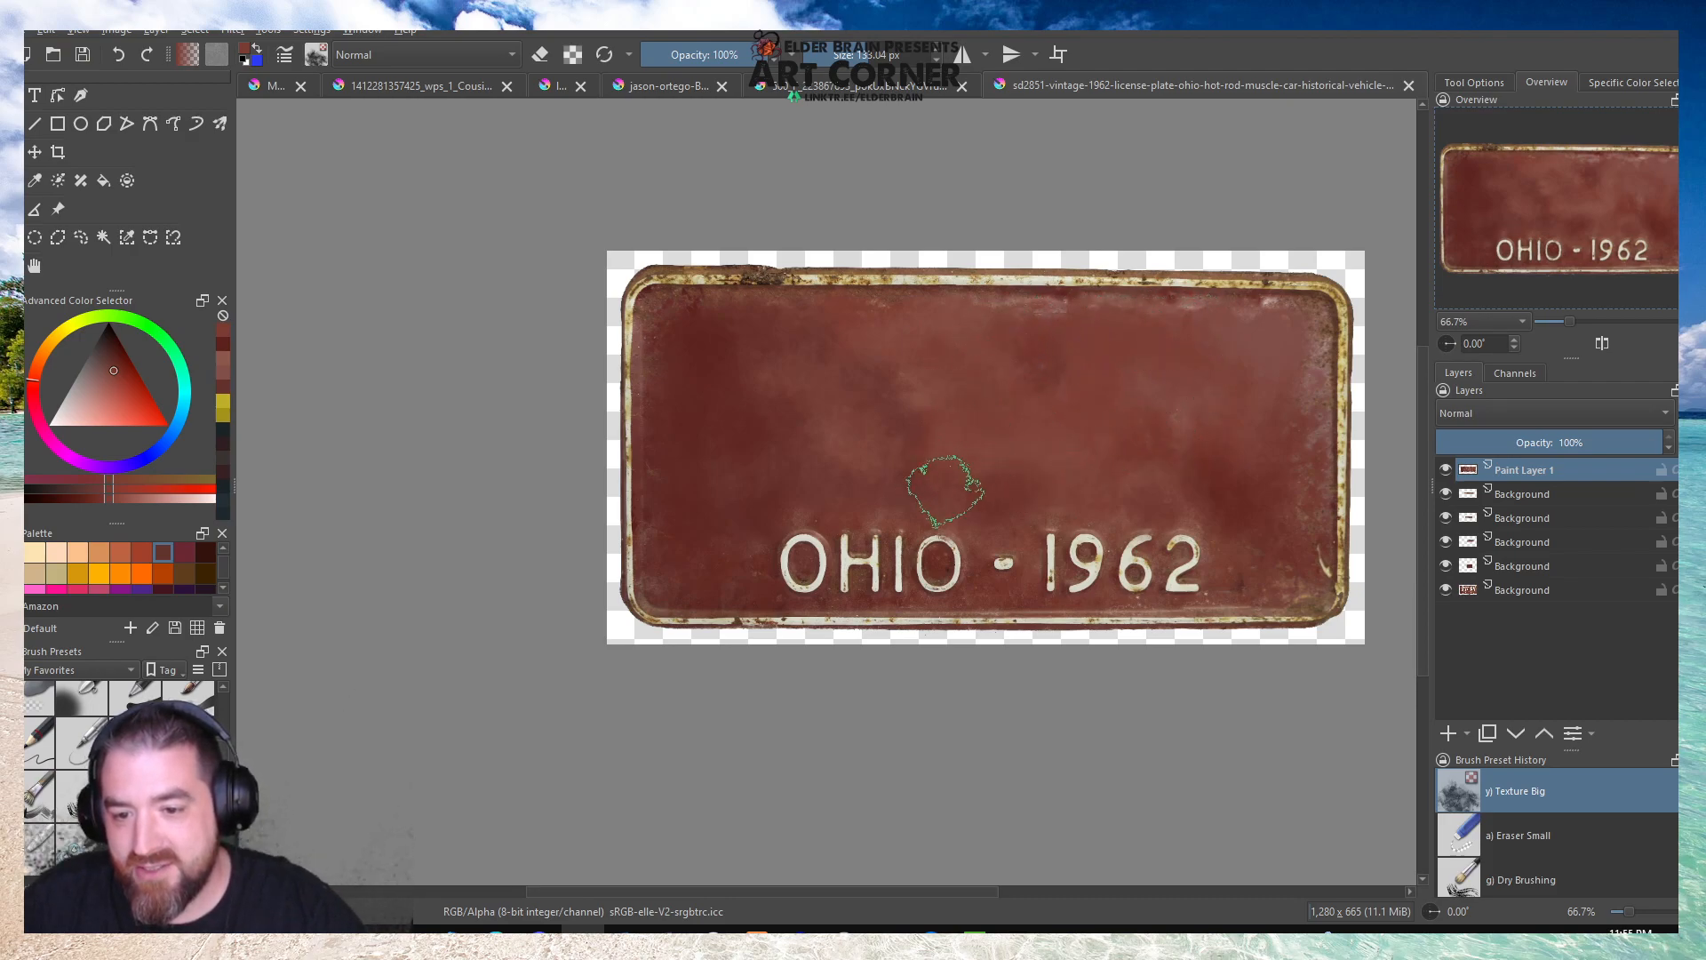
Flatten the Ohio plate image into one layer and select the whole canvas for copying.
scroll(749, 335, "down", 3)
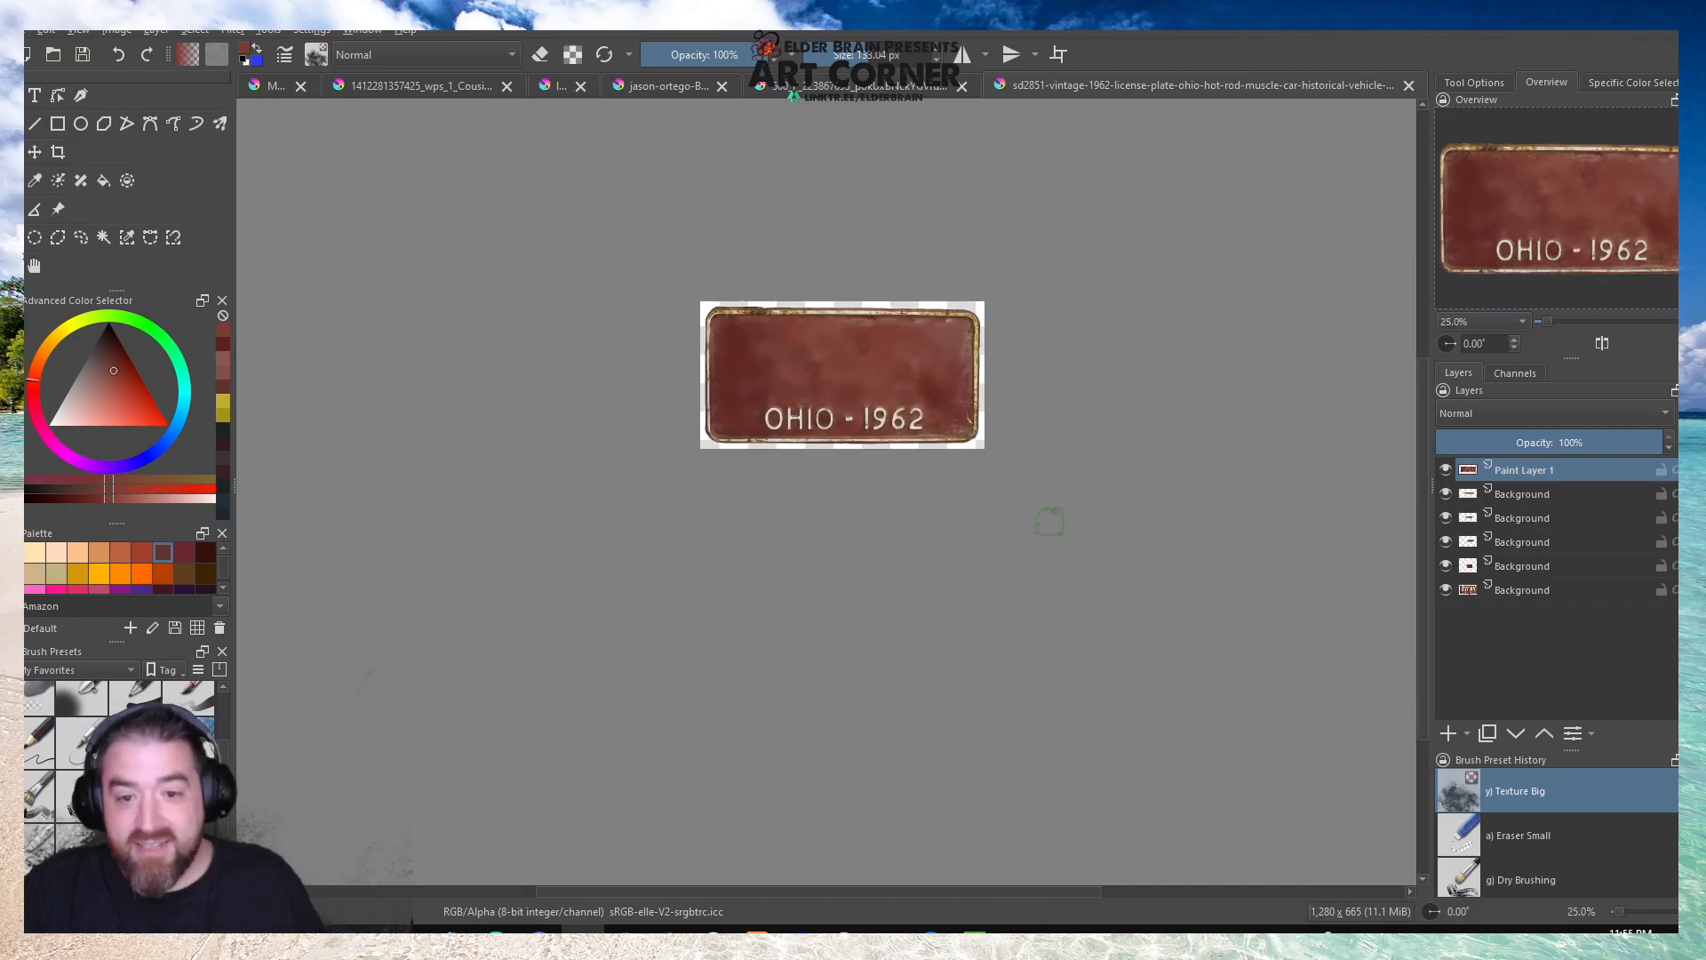
left_click(155, 30)
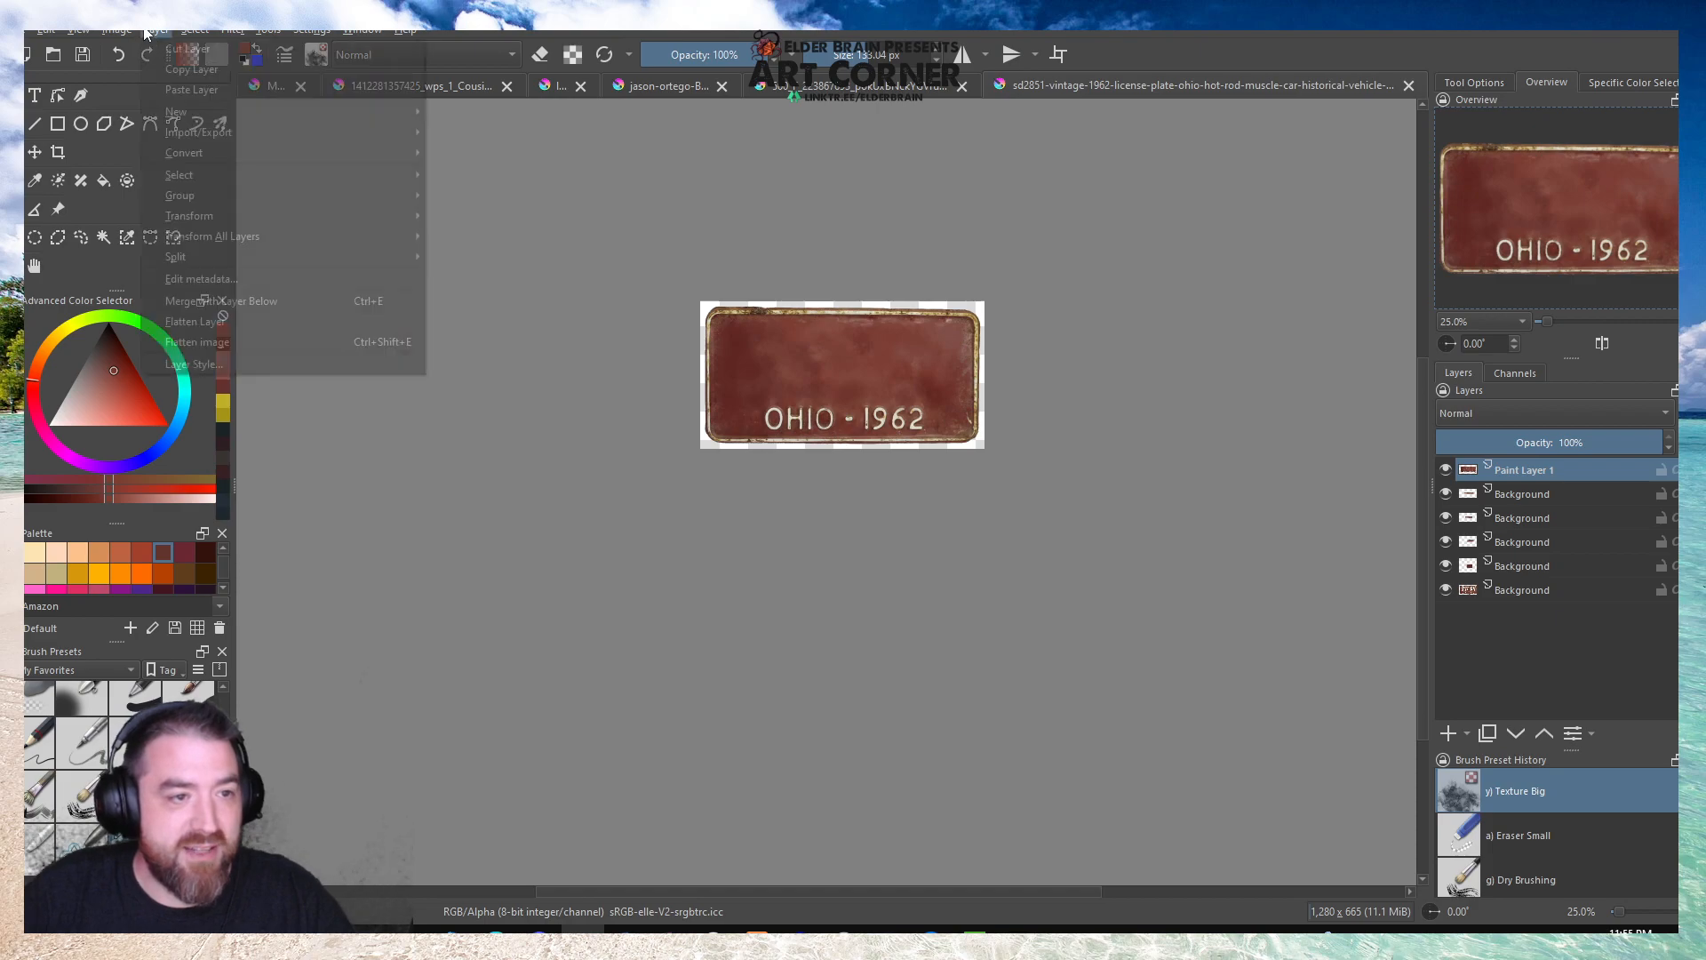
left_click(185, 343)
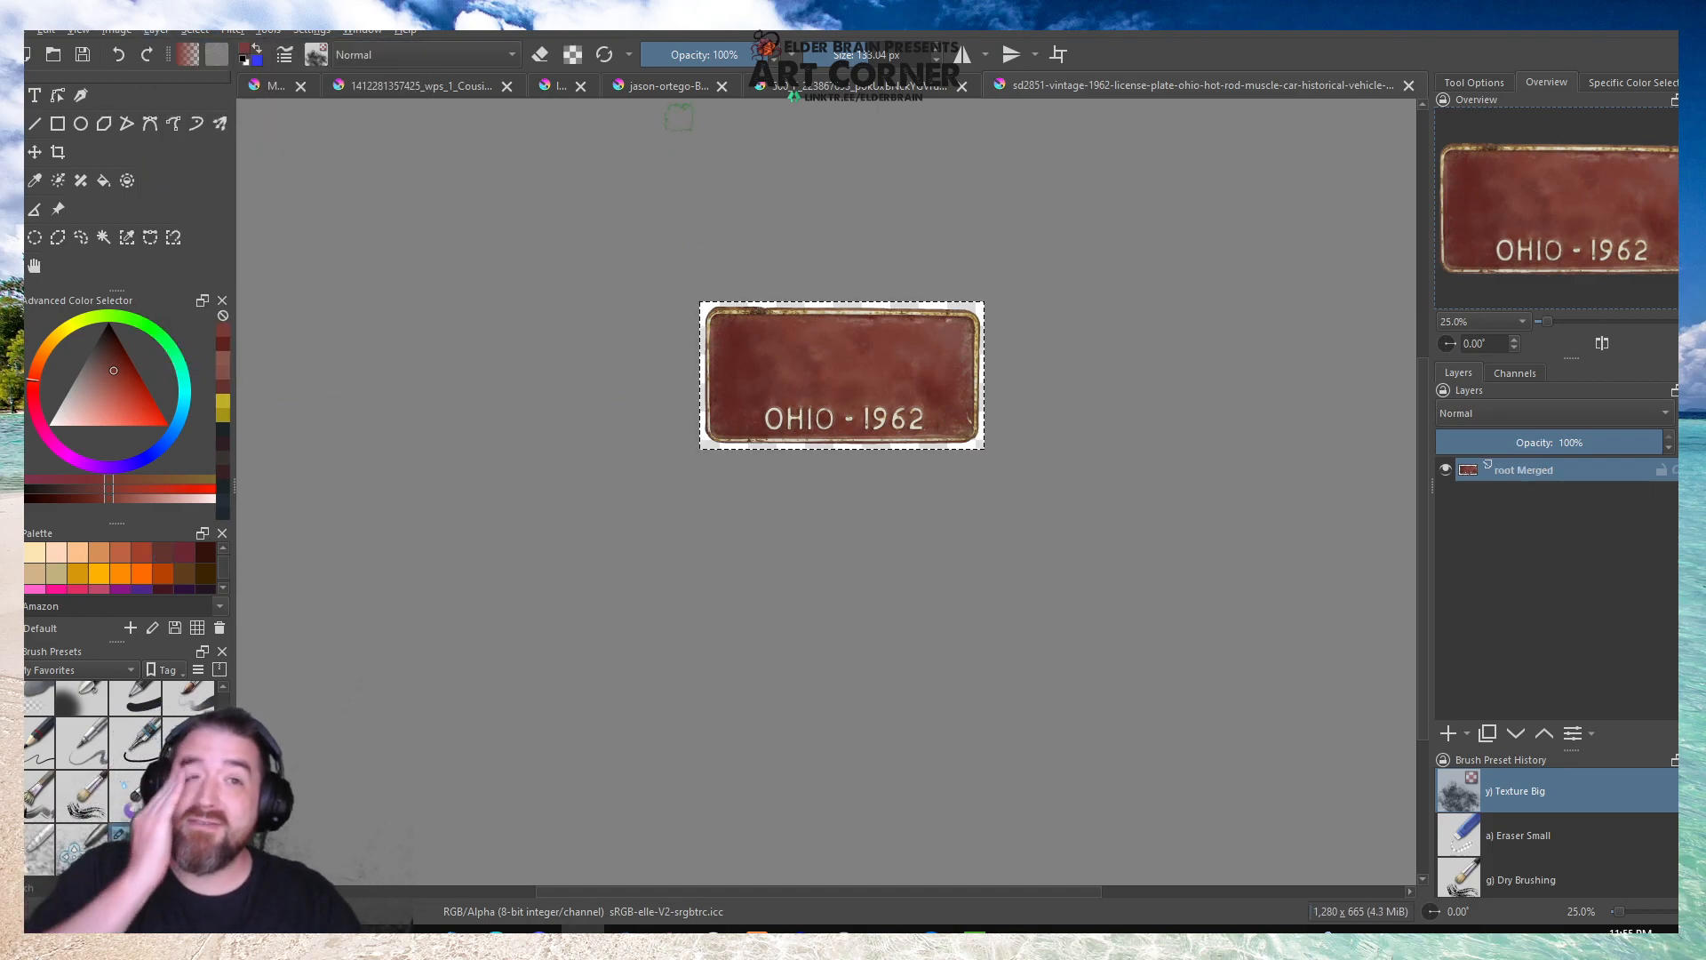
Paste the Ohio plate into the Monster of the Week overlay above Vector Layer 3 and scale it down to name plate size.
left_click(269, 89)
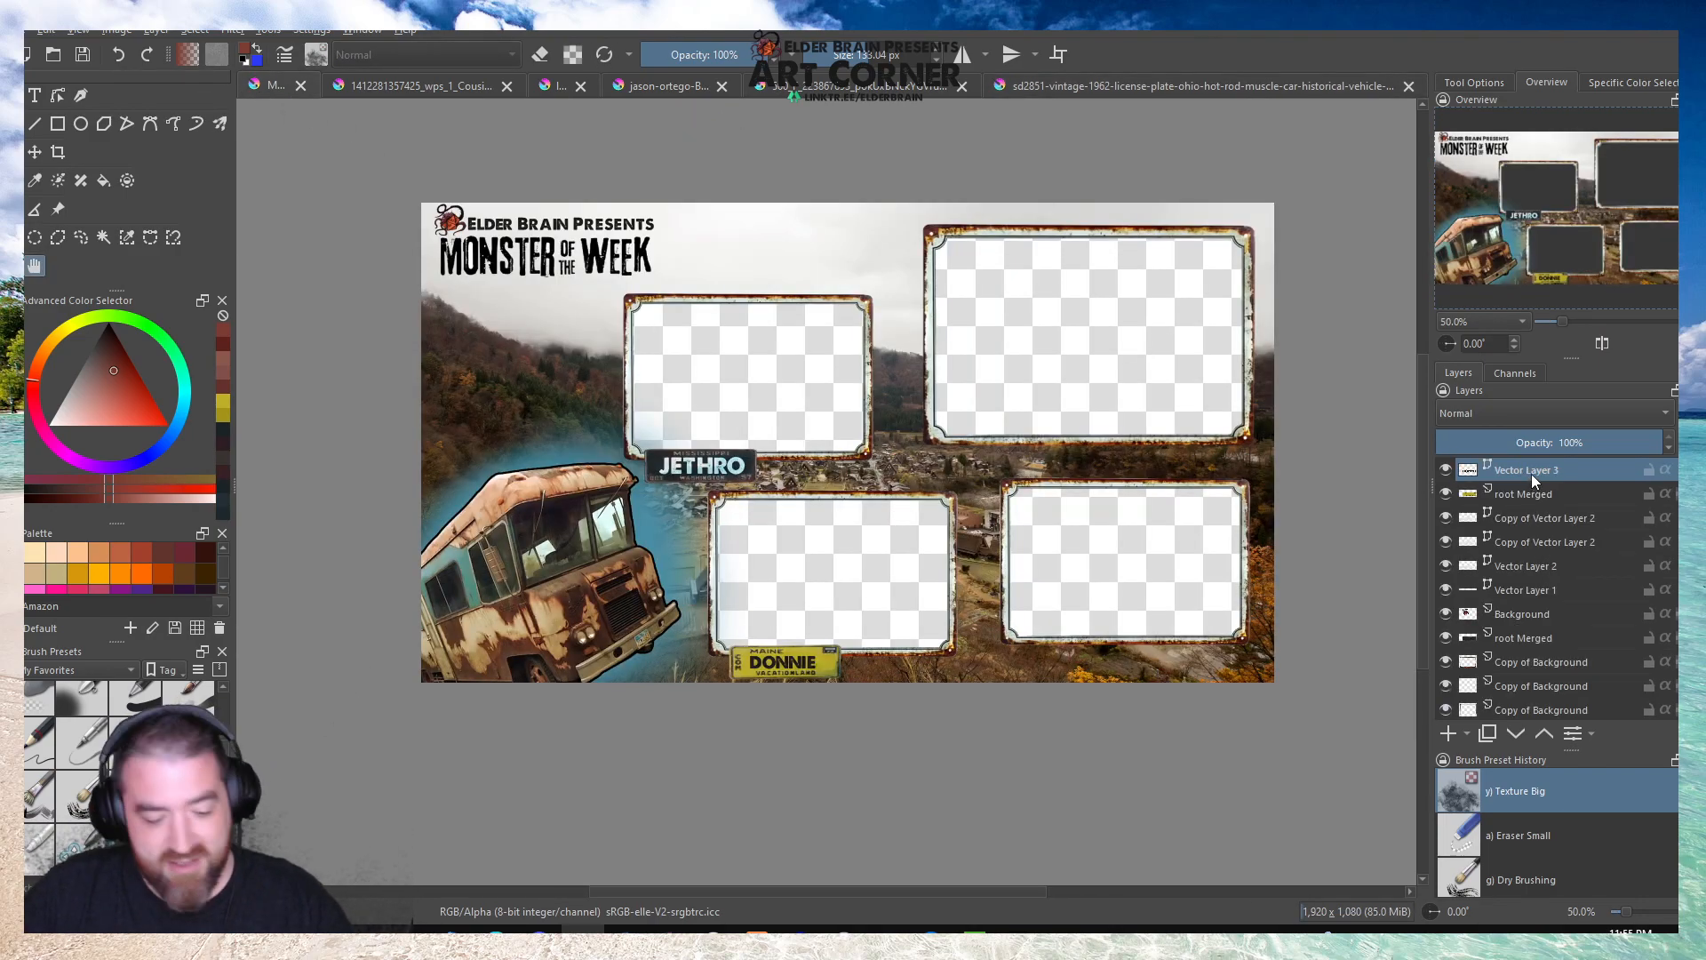
key("ctrl+v")
key("ctrl+t")
left_click_drag(591, 306, 844, 364)
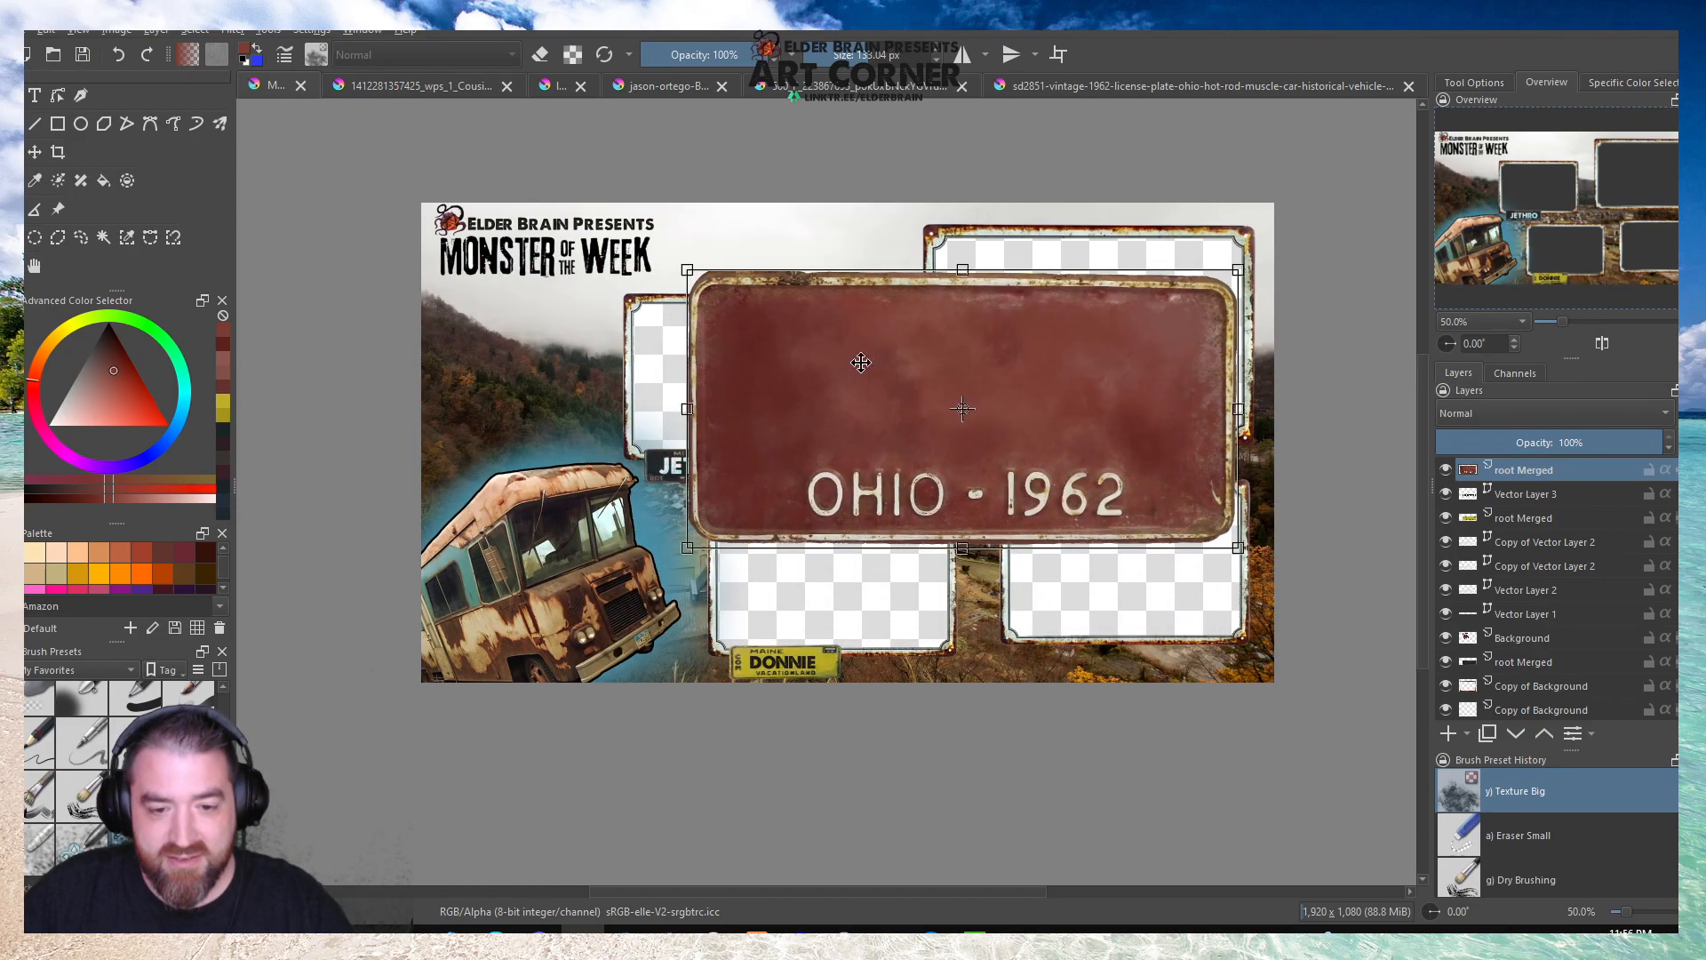
left_click_drag(1233, 274, 819, 485)
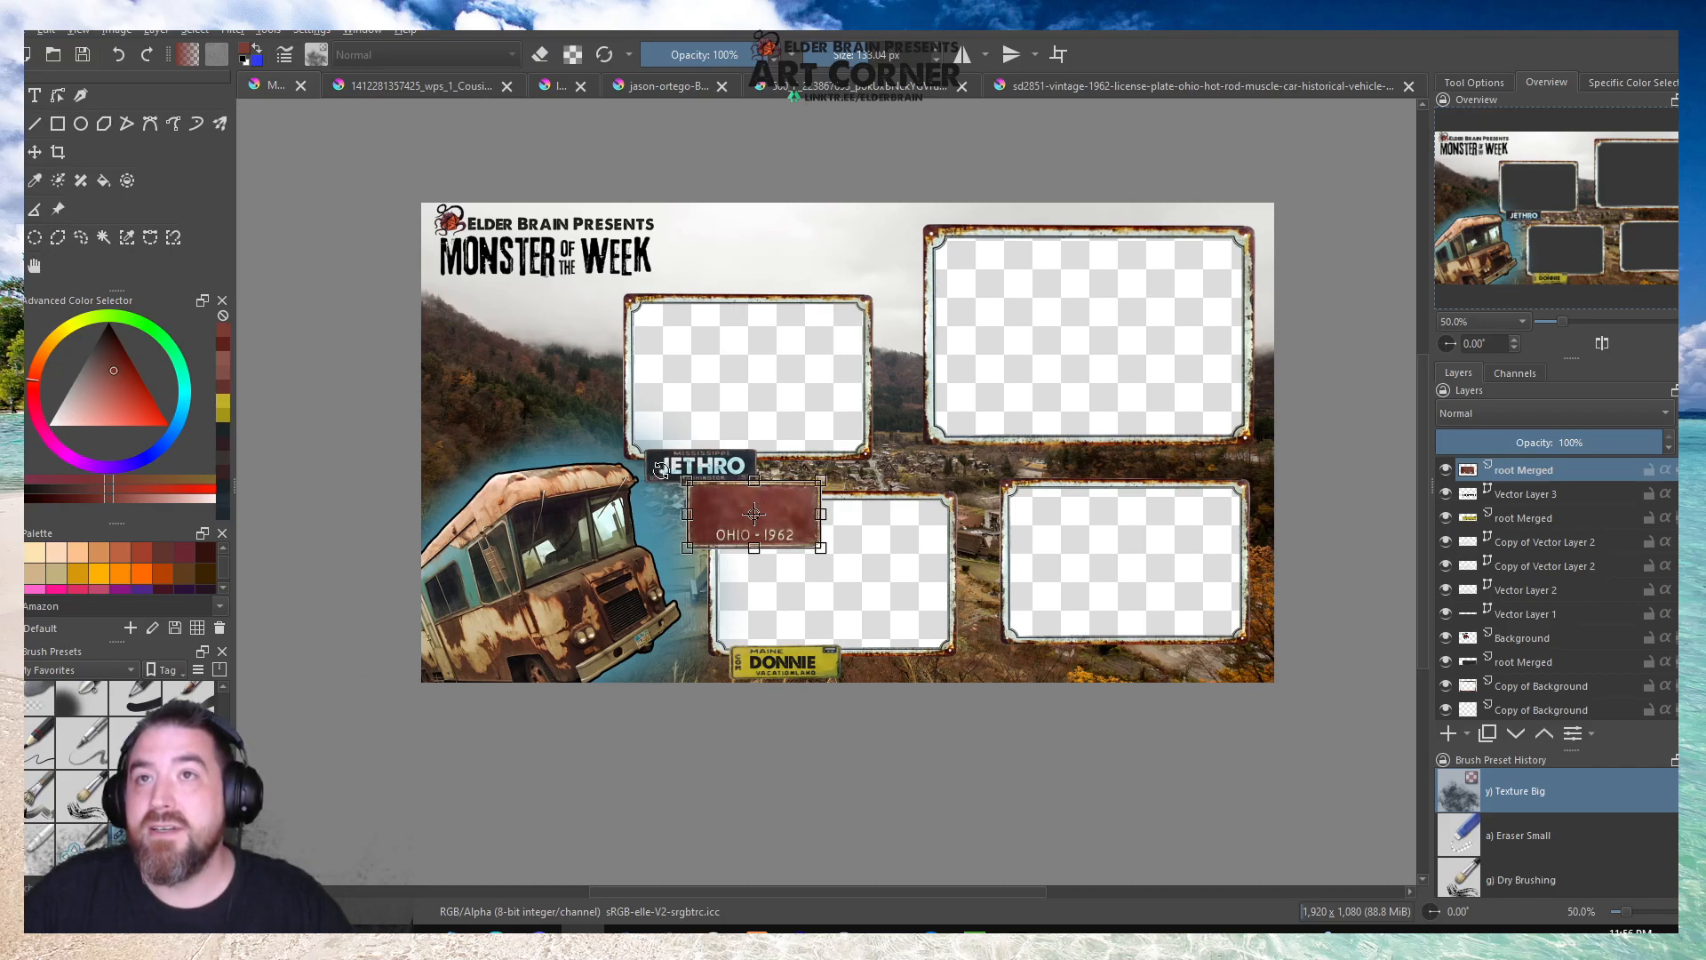
Move the Ohio plate onto the JETHRO plate and resize it to match that plate's height and width.
left_click_drag(705, 513, 737, 472)
scroll(737, 472, "up", 4)
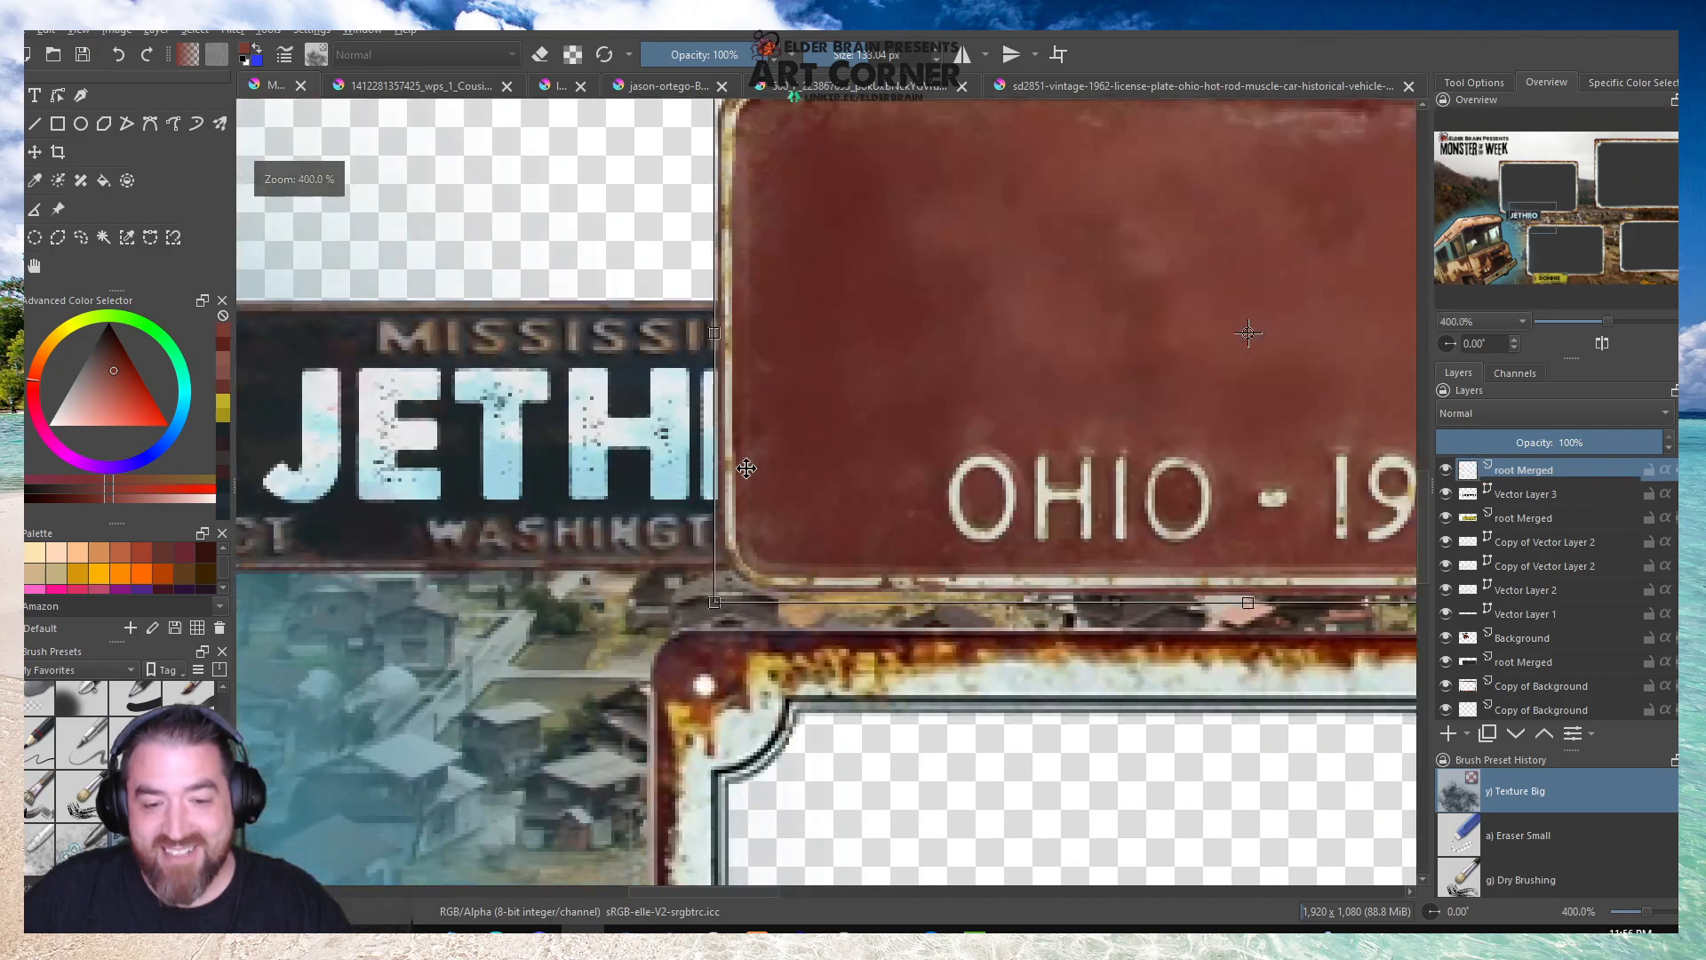
left_click_drag(858, 408, 835, 385)
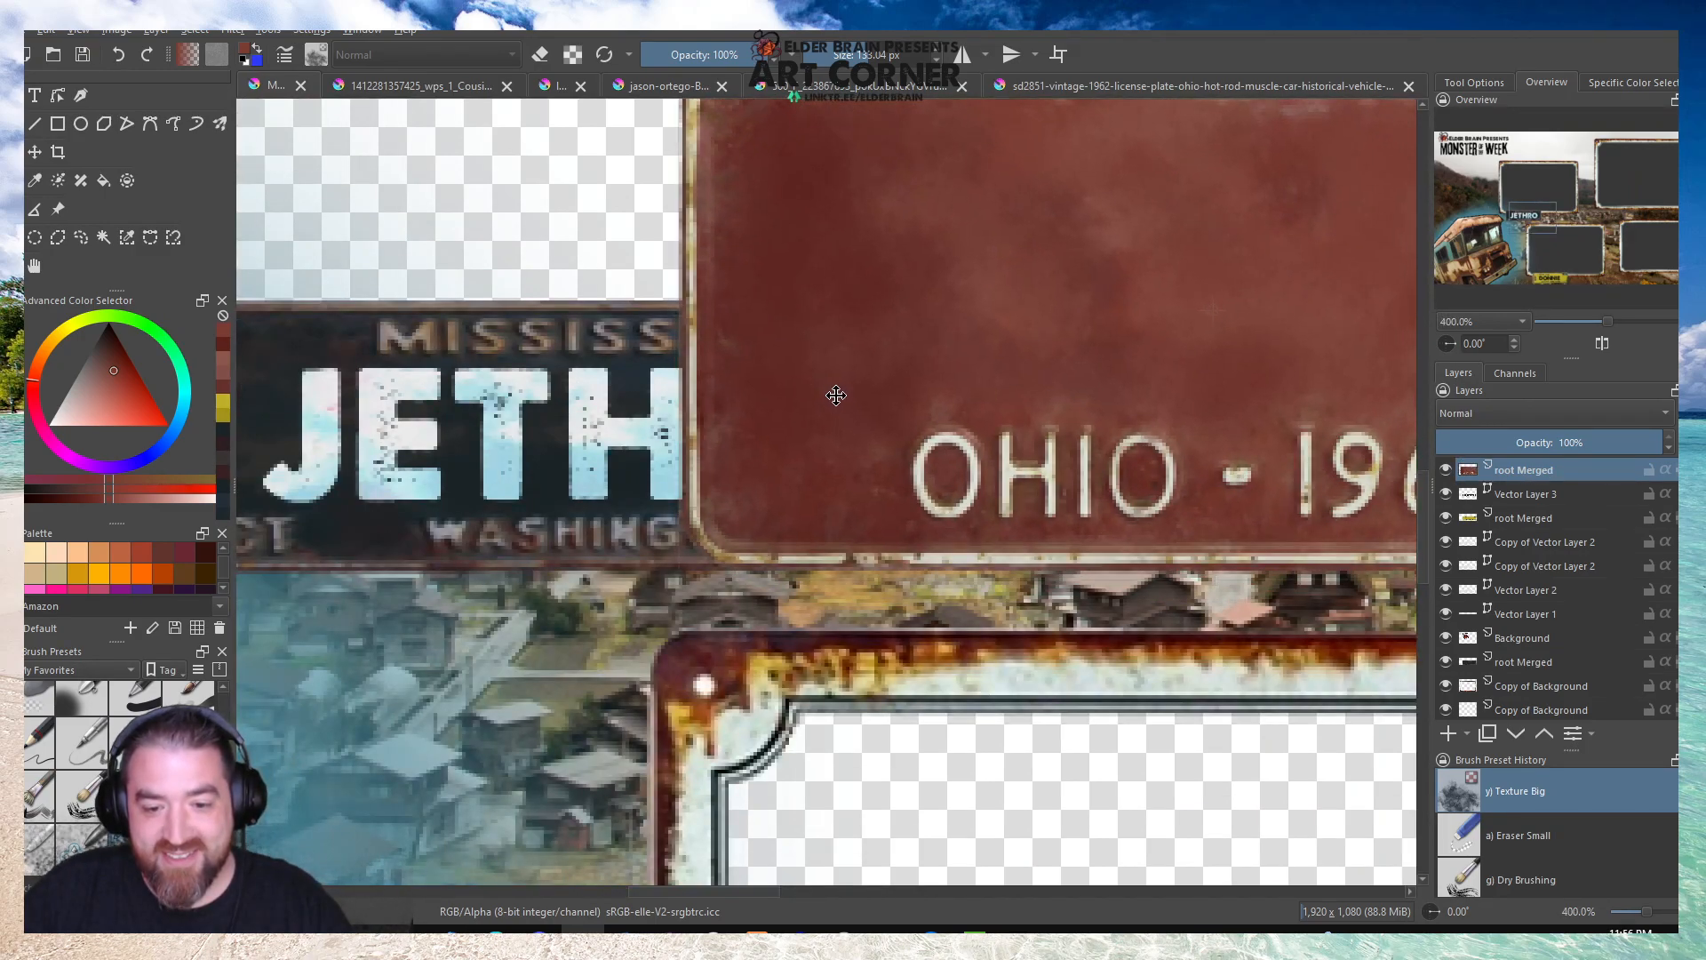
scroll(1028, 304, "down", 1)
left_click_drag(1224, 228, 986, 391)
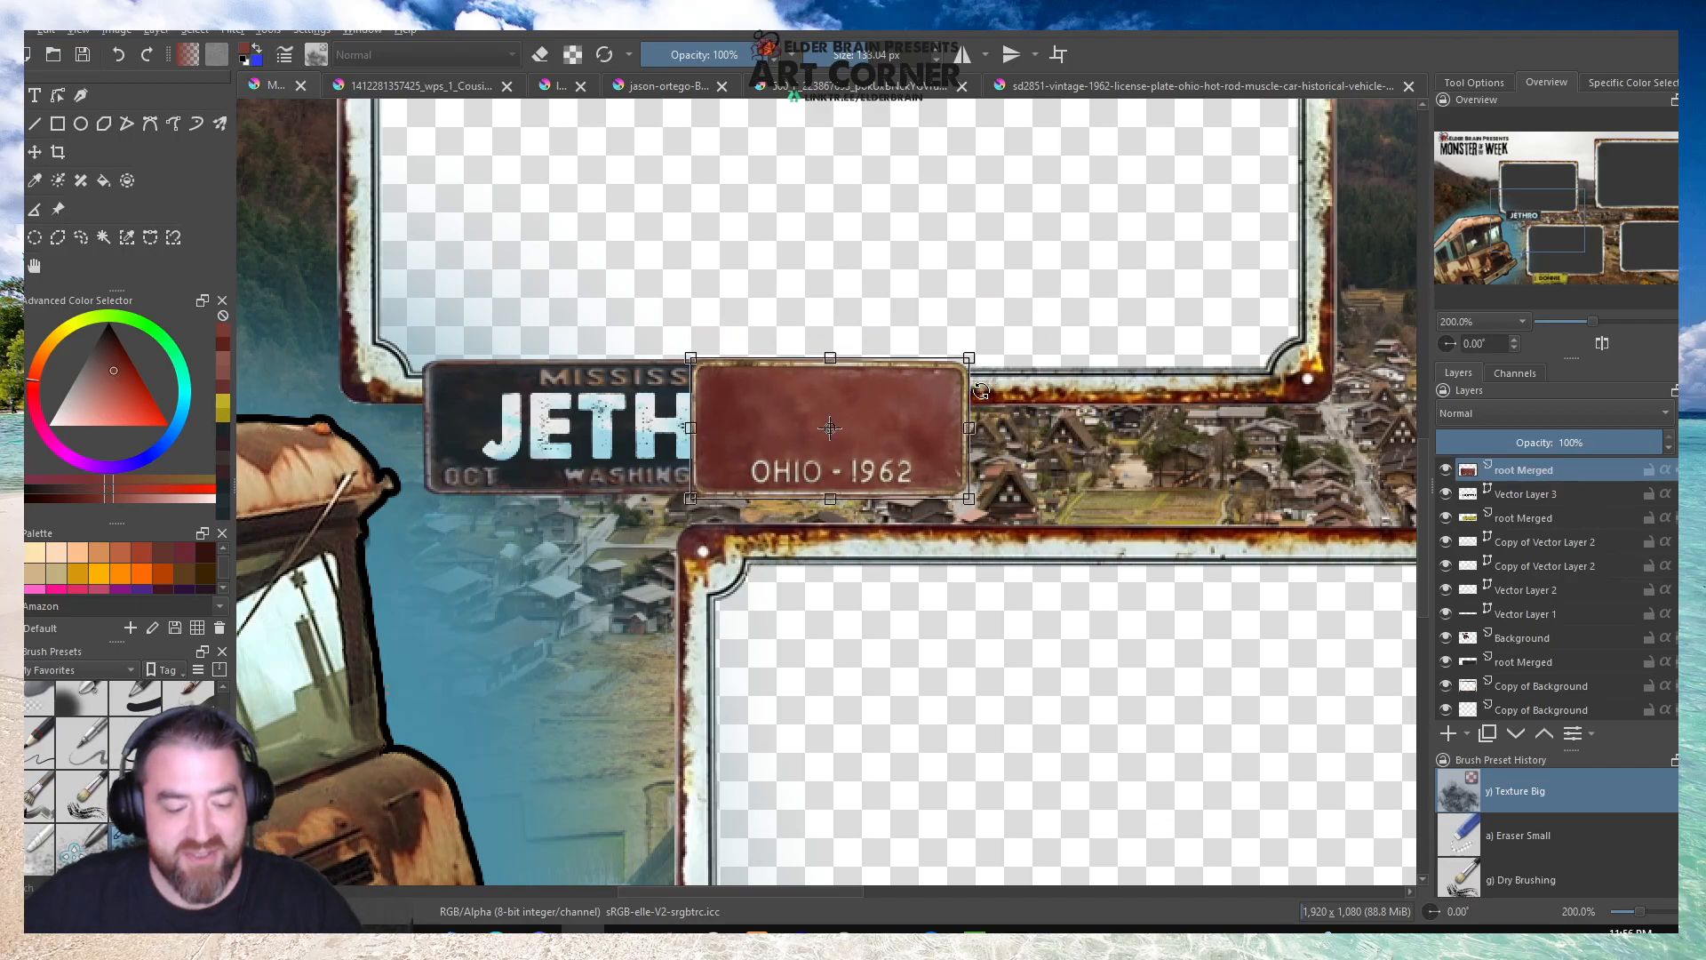
mouse_move(845, 427)
left_mouse_down()
mouse_move(599, 413)
mouse_move(875, 430)
left_mouse_up()
Move the Ohio plate onto the lower-right frame's bottom edge near its left corner and apply the transform.
scroll(569, 354, "down", 3)
left_click_drag(536, 357, 1041, 591)
scroll(1041, 591, "up", 5)
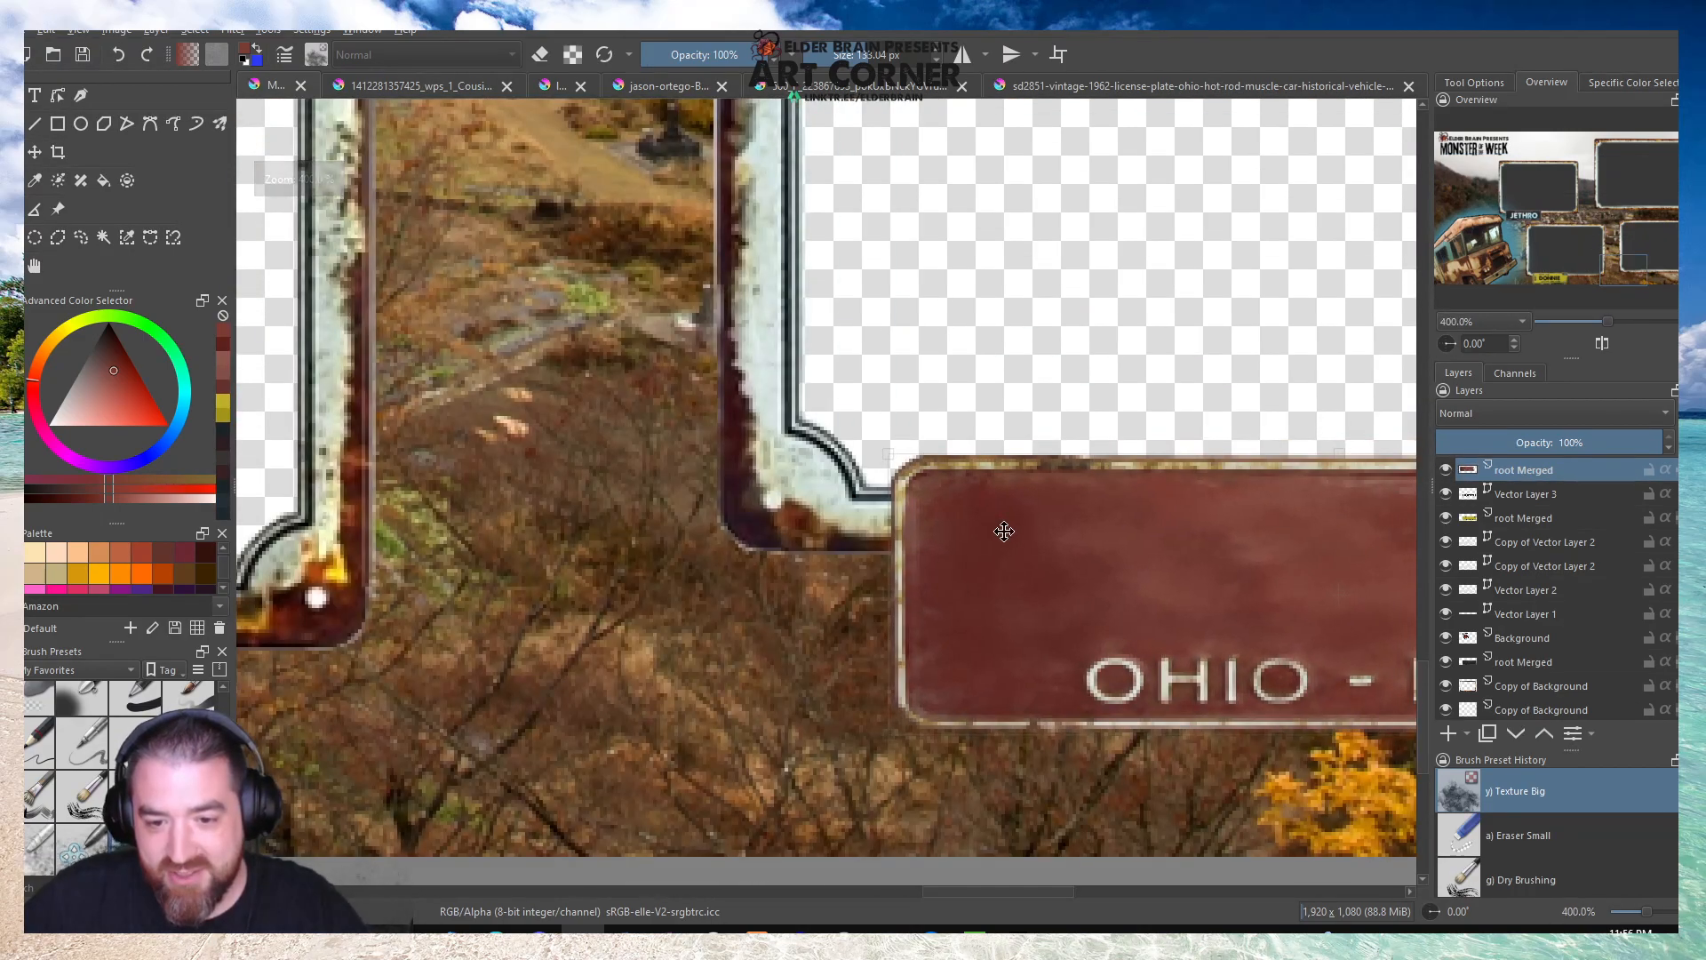
left_click_drag(1004, 532, 1010, 541)
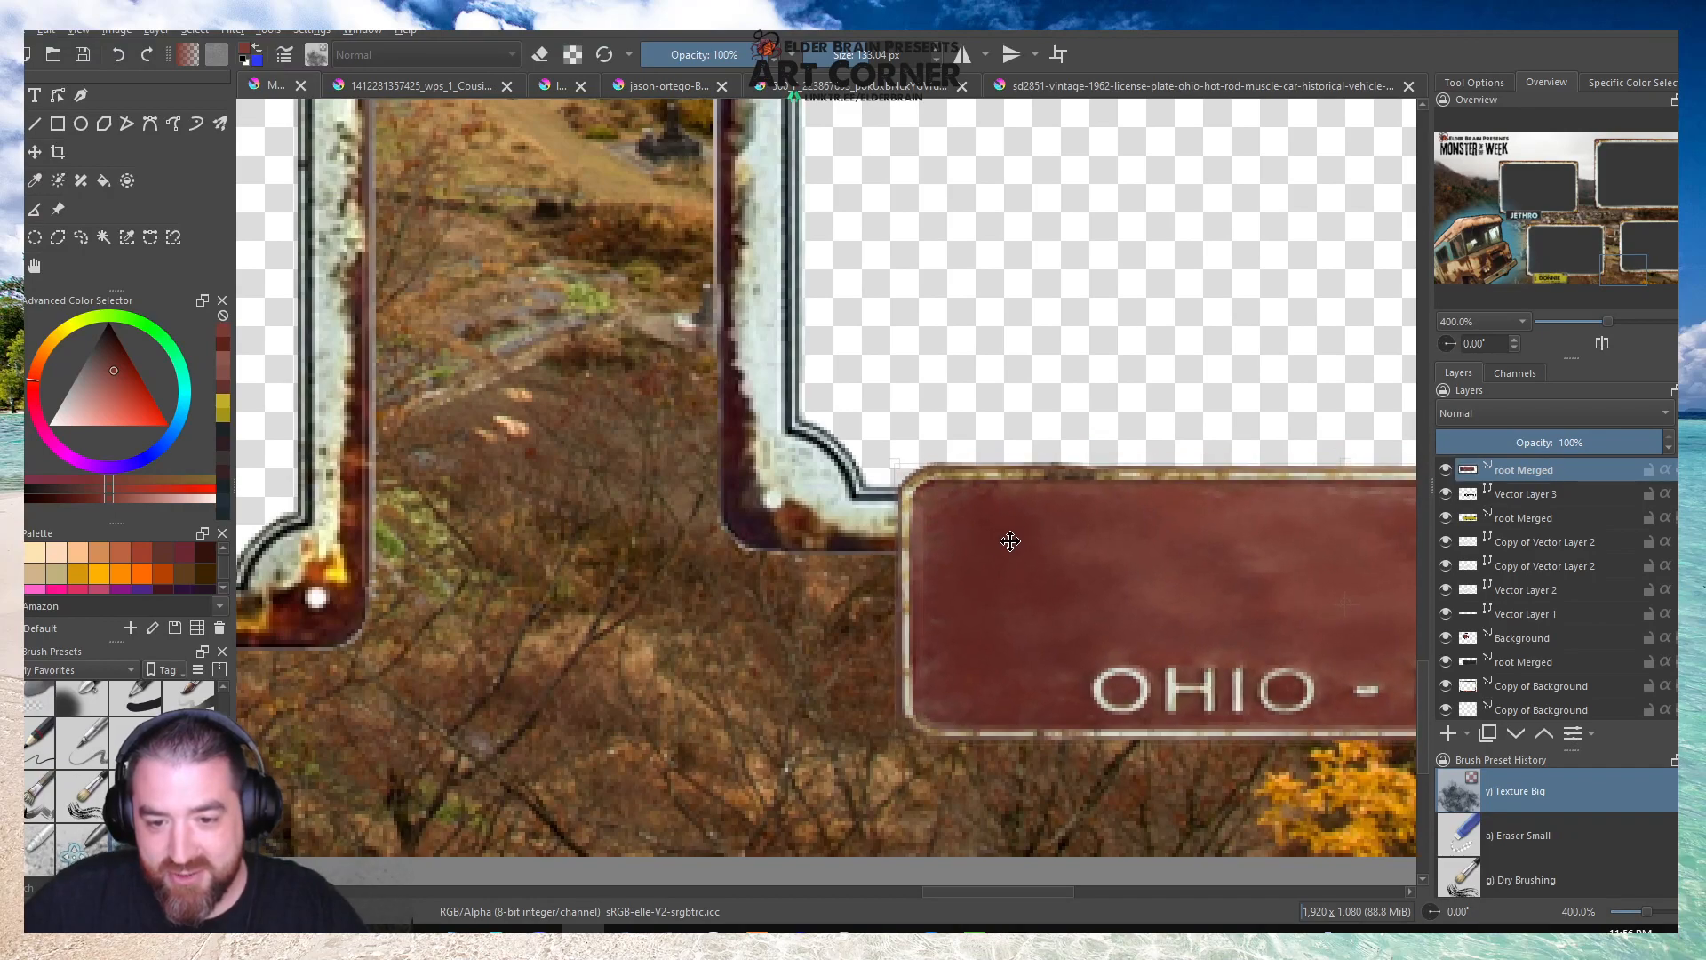
key("ctrl+t")
scroll(722, 443, "down", 1)
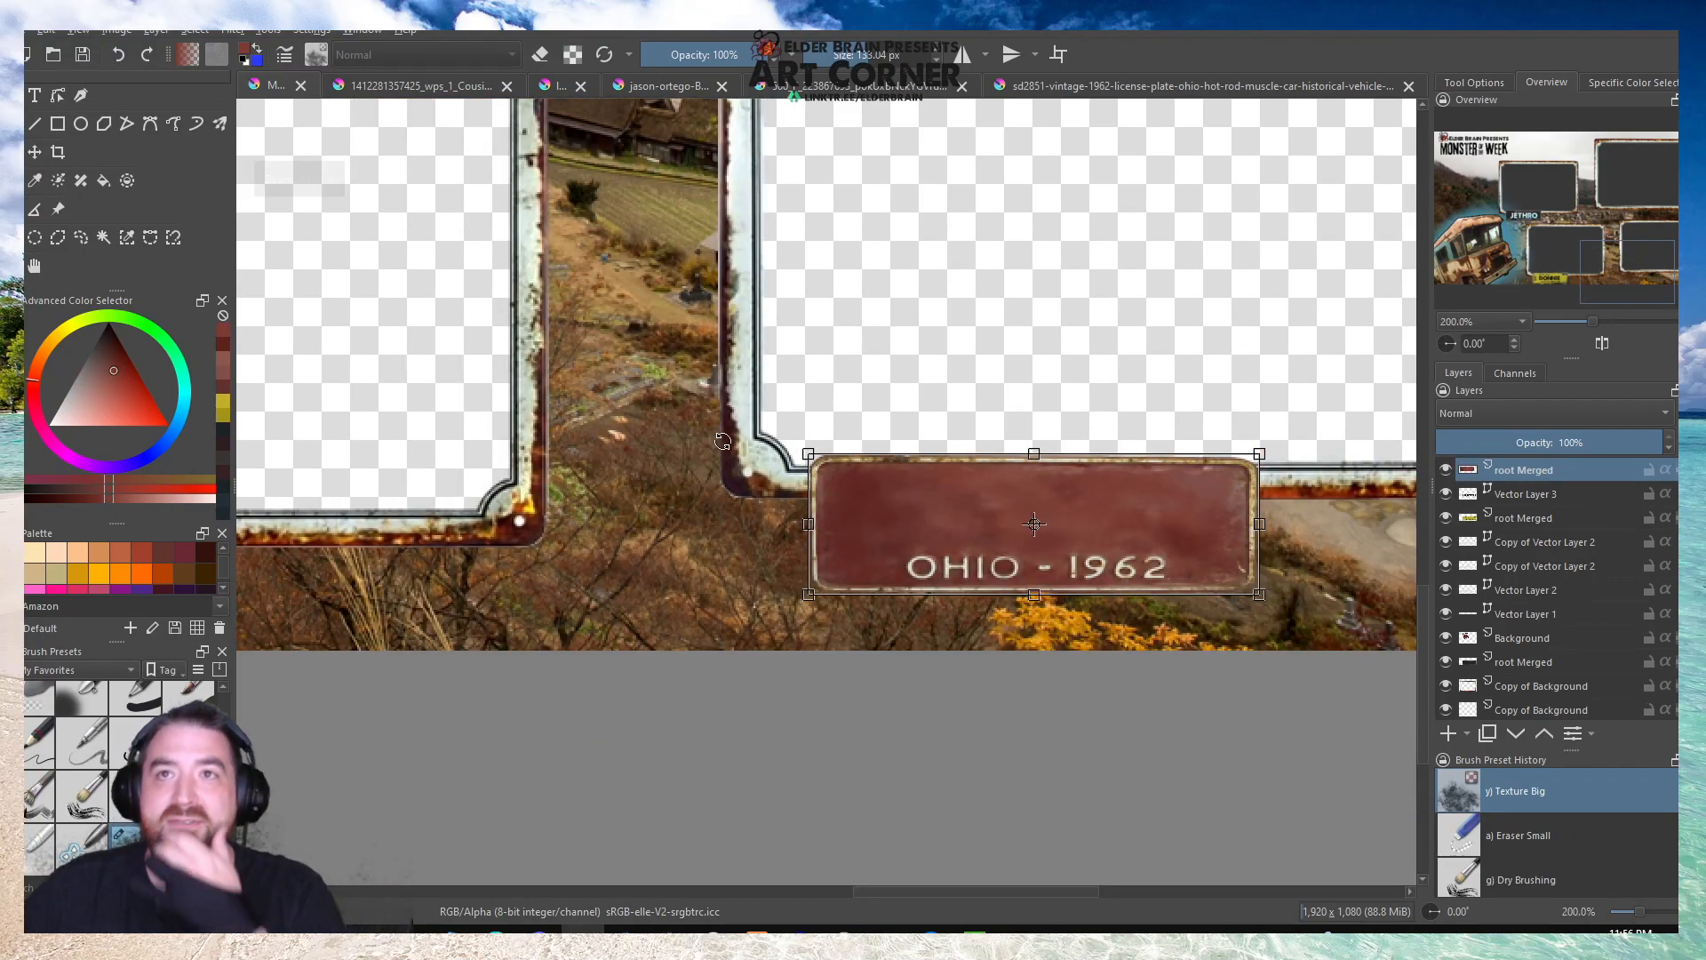
scroll(723, 442, "down", 1)
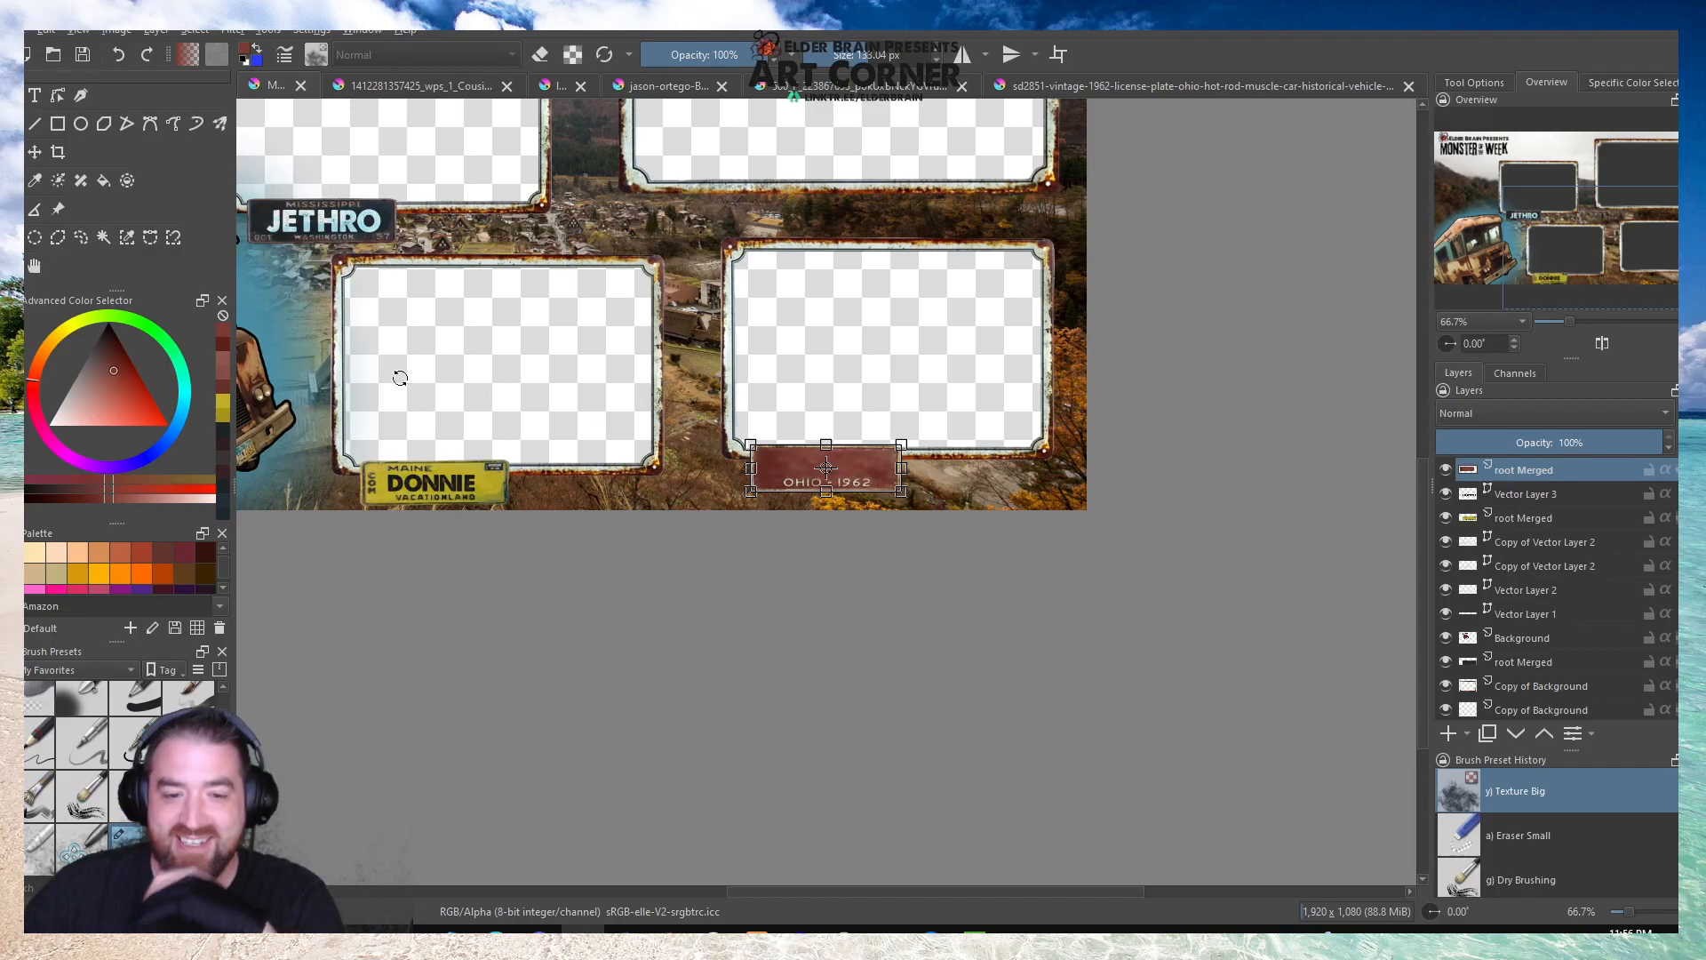
left_click(34, 265)
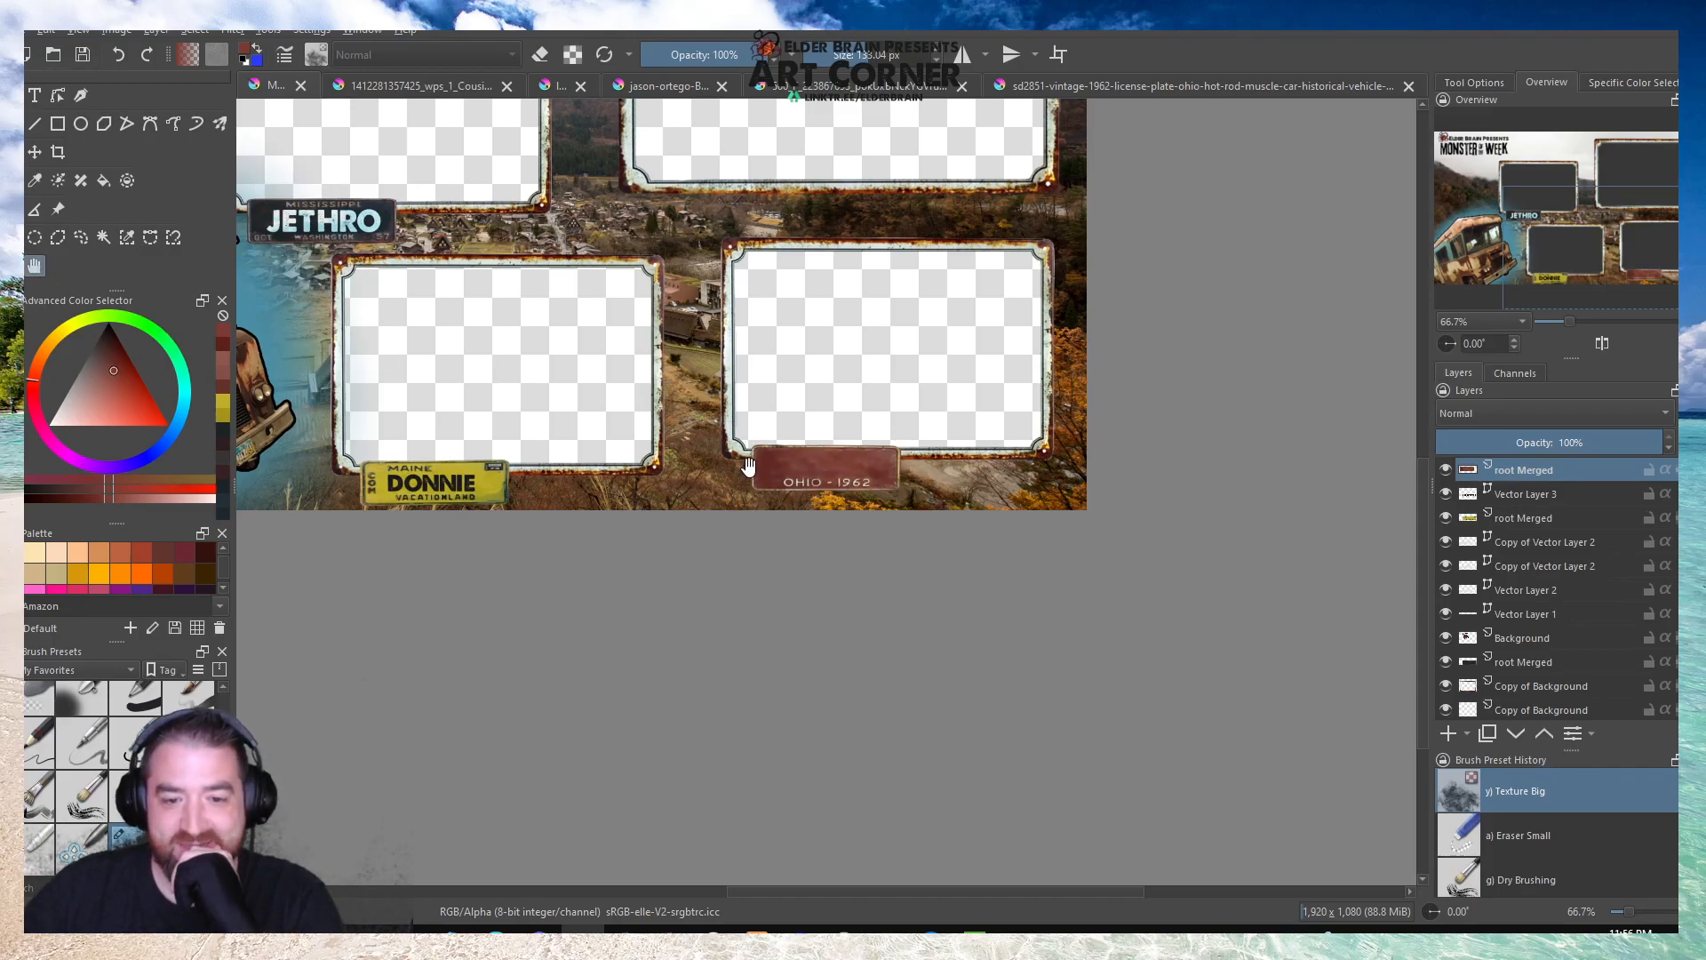
scroll(746, 456, "up", 3)
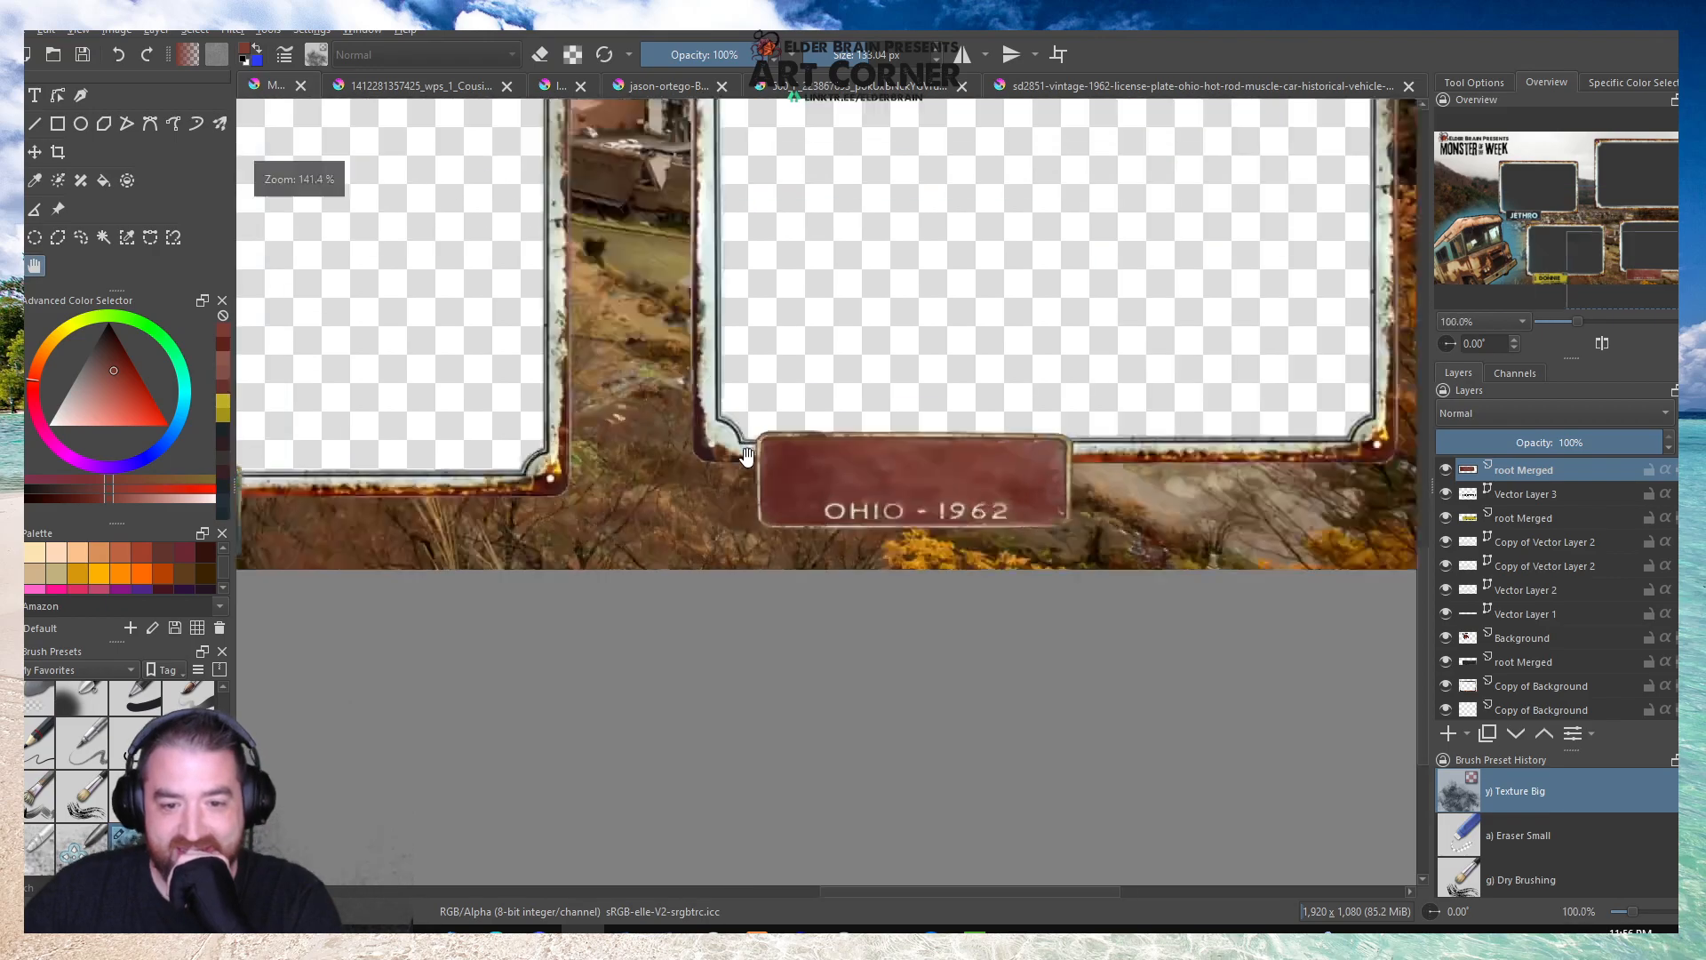
scroll(682, 429, "down", 3)
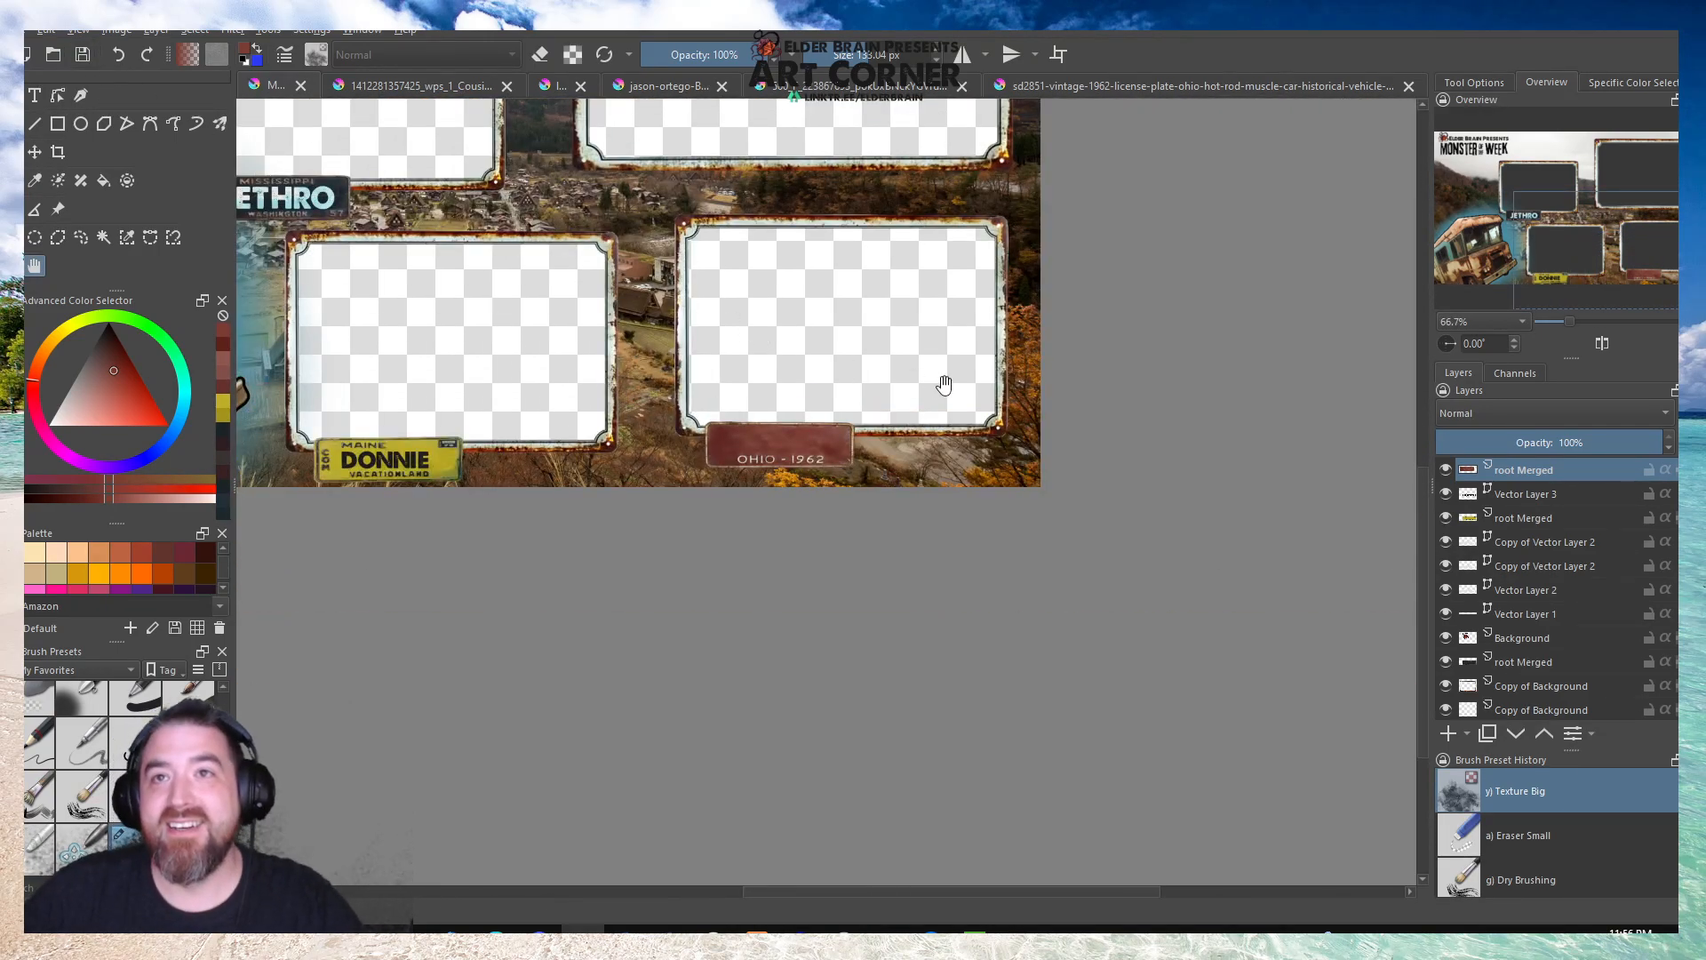
scroll(942, 380, "down", 1)
scroll(801, 363, "up", 2)
scroll(811, 366, "down", 3)
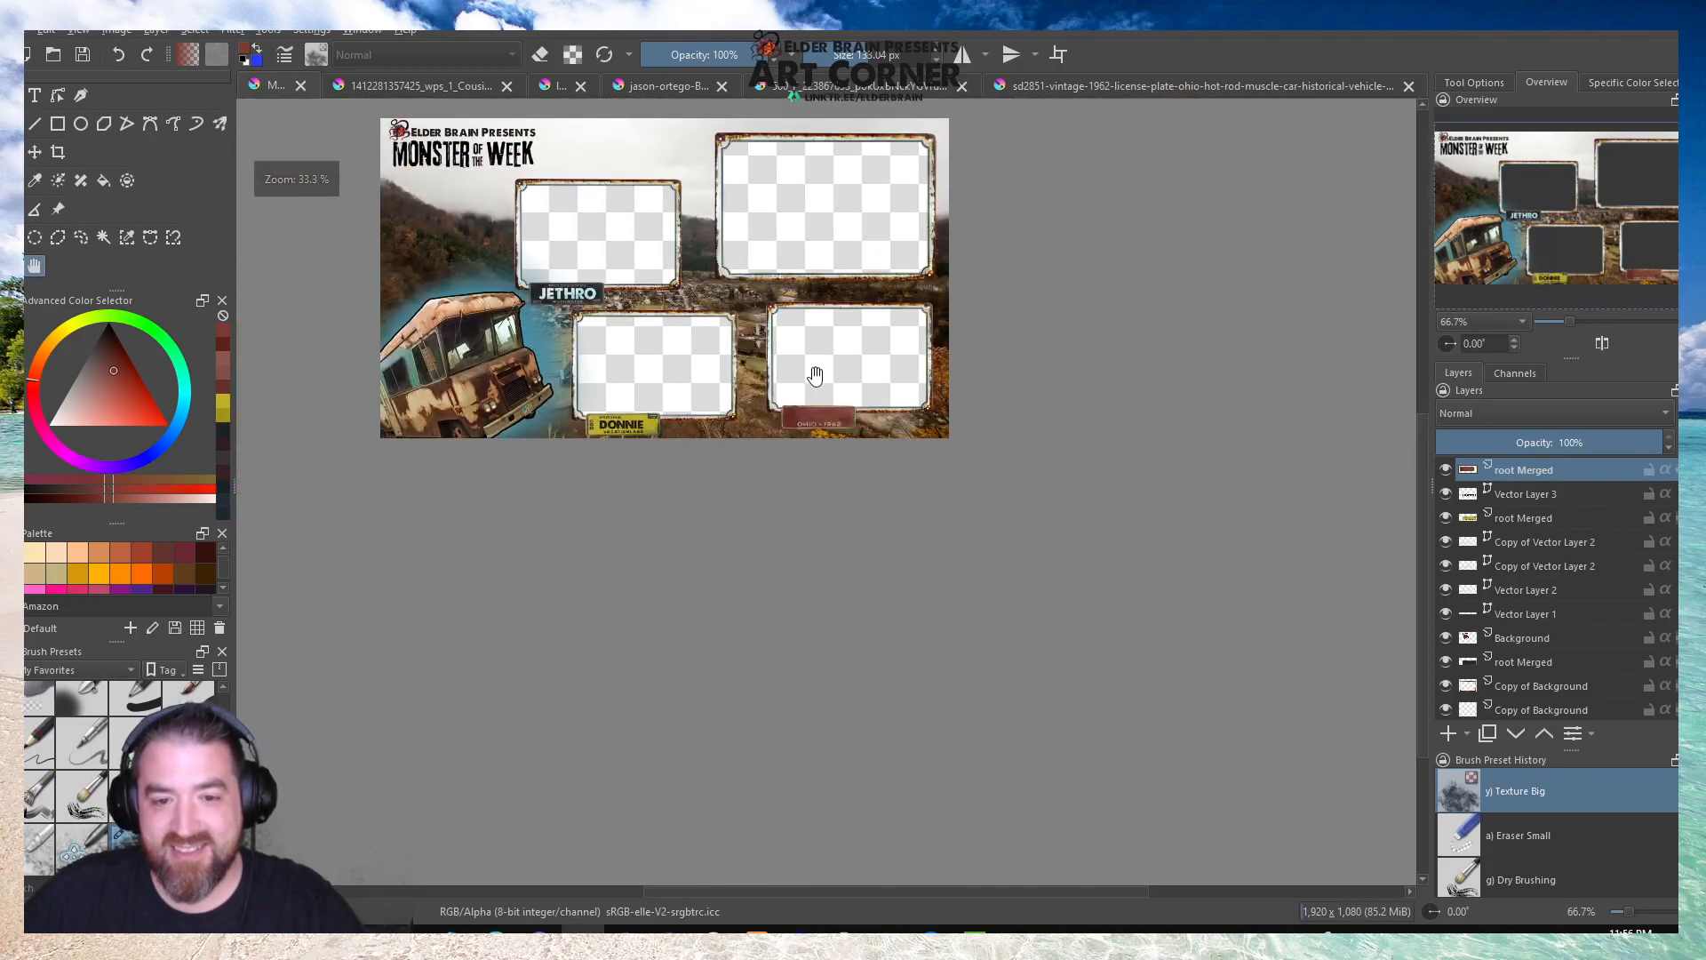
scroll(640, 240, "up", 1)
left_click_drag(423, 302, 575, 492)
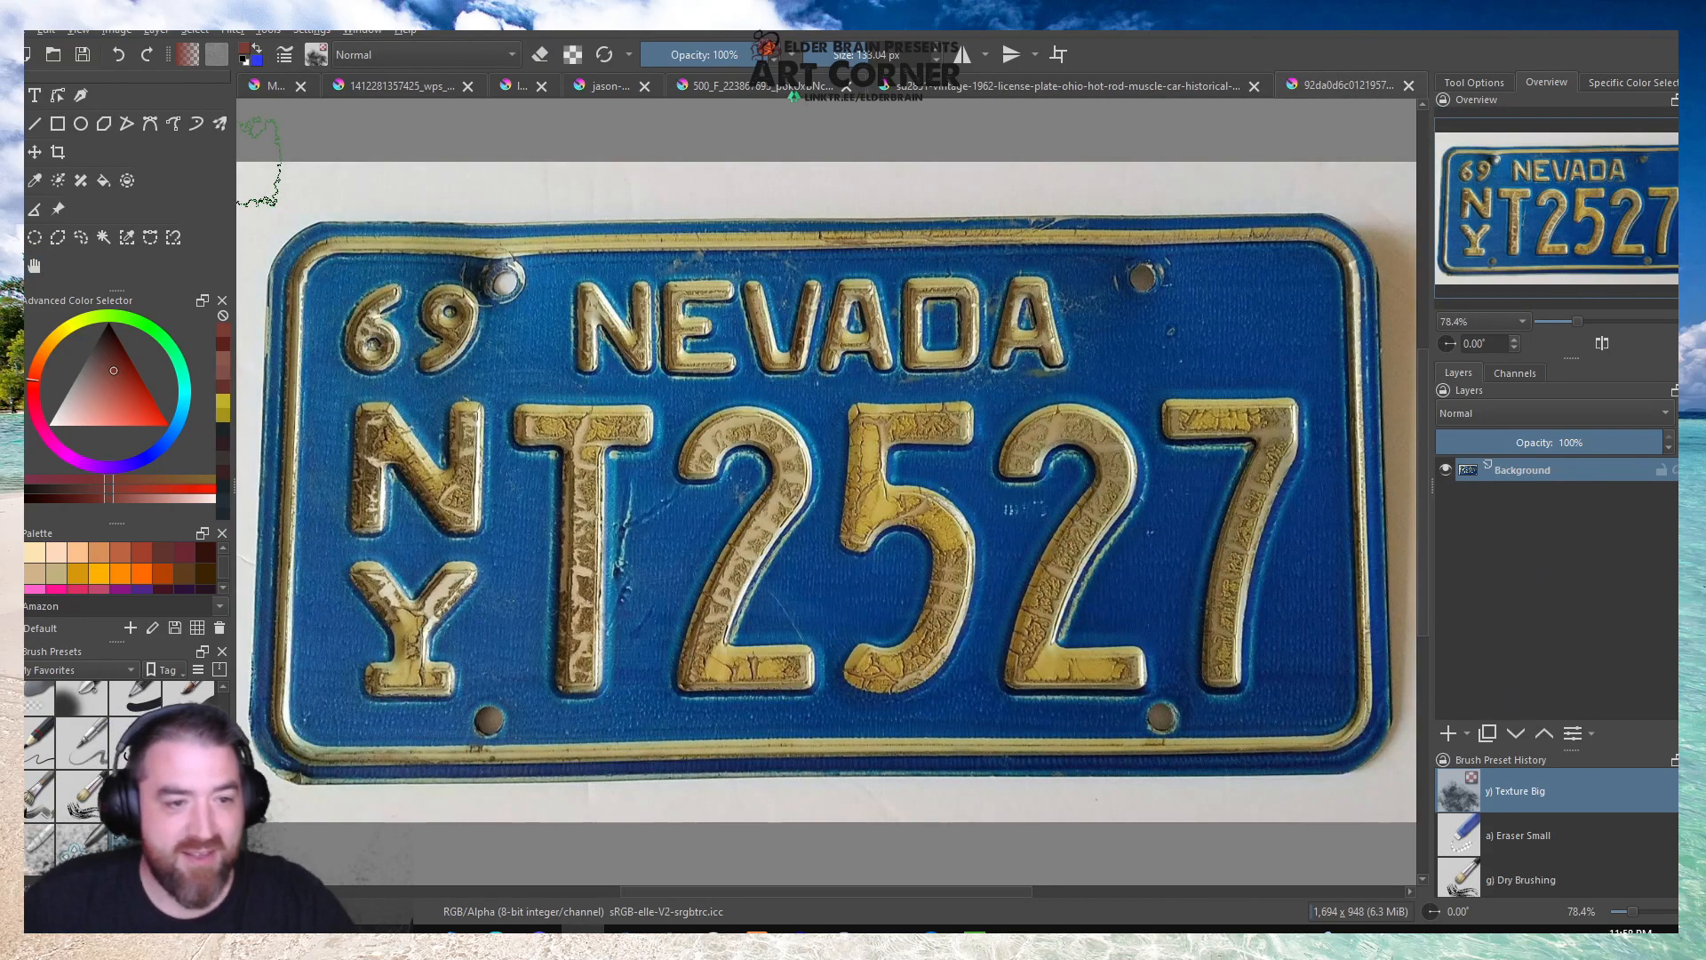
Select and delete the white background and the shadow beside the Nevada plate's right edge, and clear the selection.
scroll(762, 462, "down", 3)
scroll(590, 453, "up", 2)
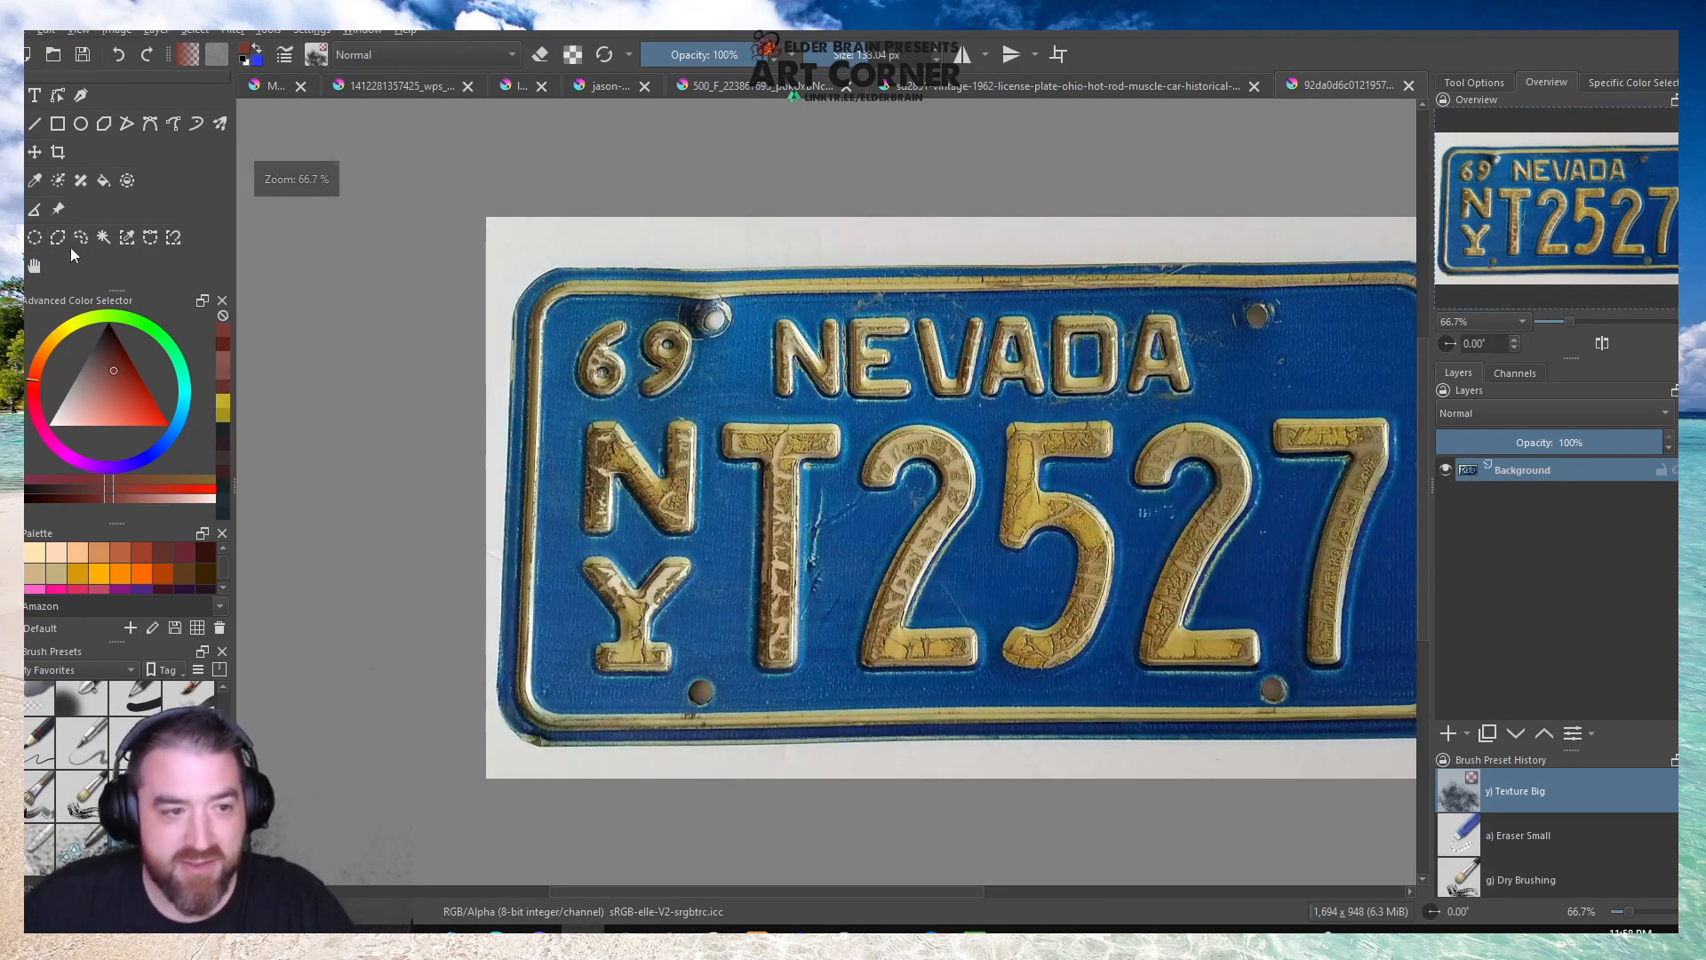
left_click(103, 237)
scroll(293, 364, "down", 1)
left_click(716, 287)
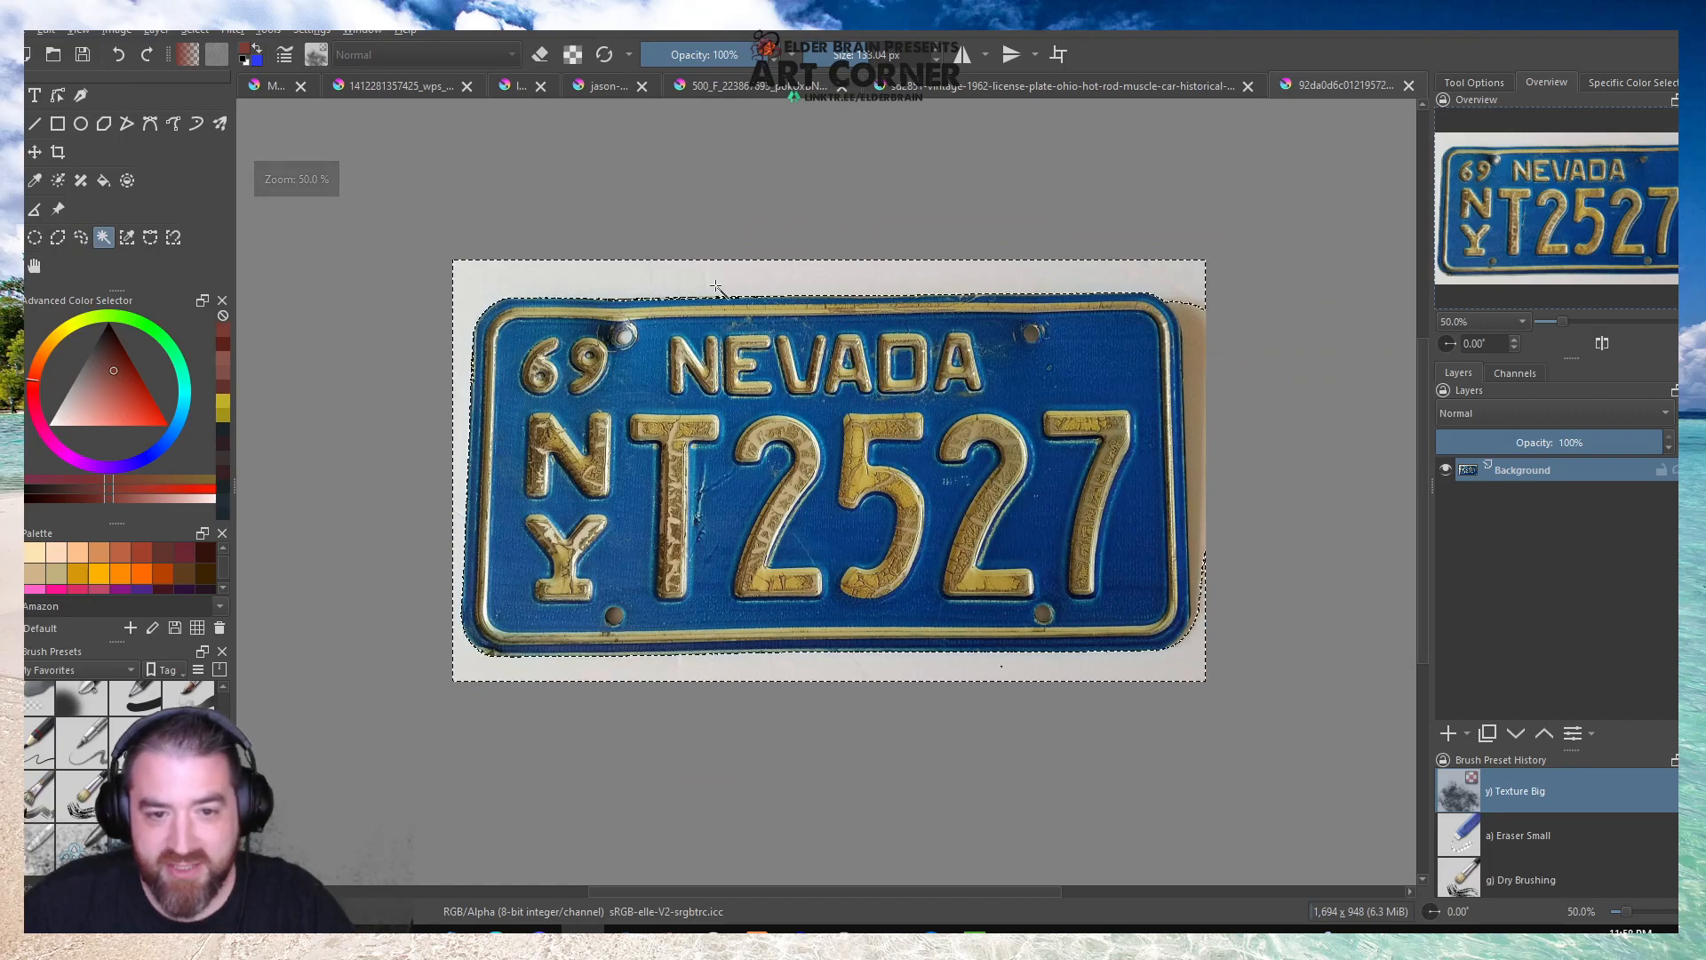
key("Delete")
left_click(1182, 330)
key("Delete")
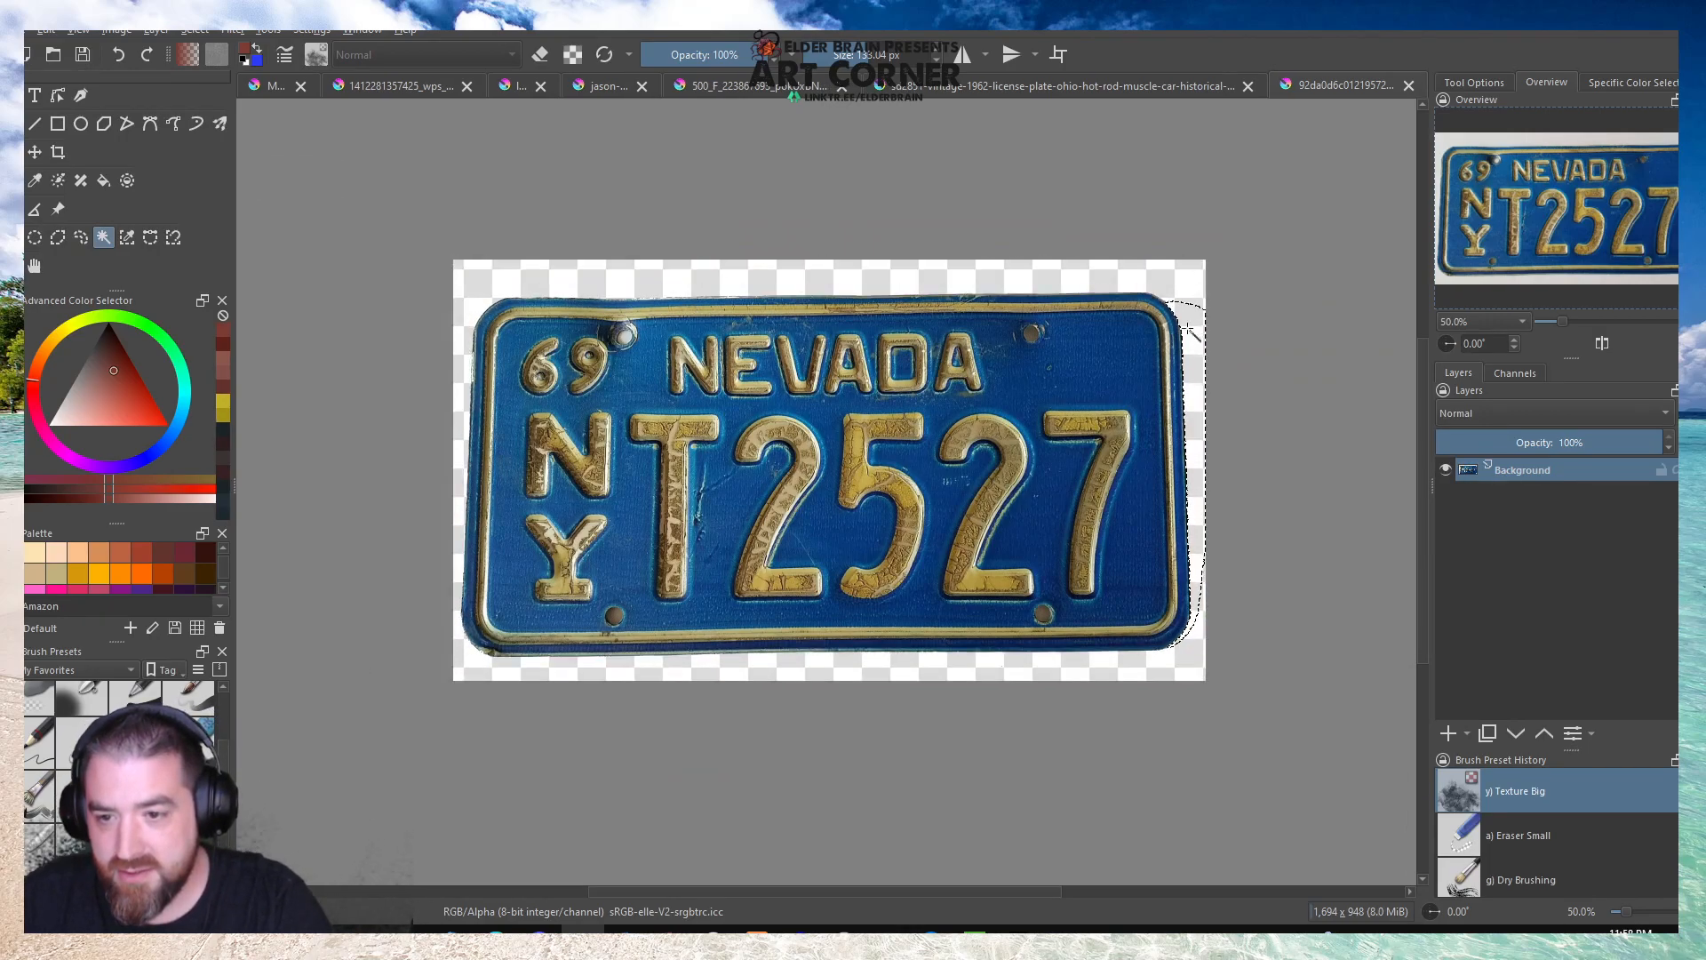
key("ctrl+r")
left_click(1189, 331)
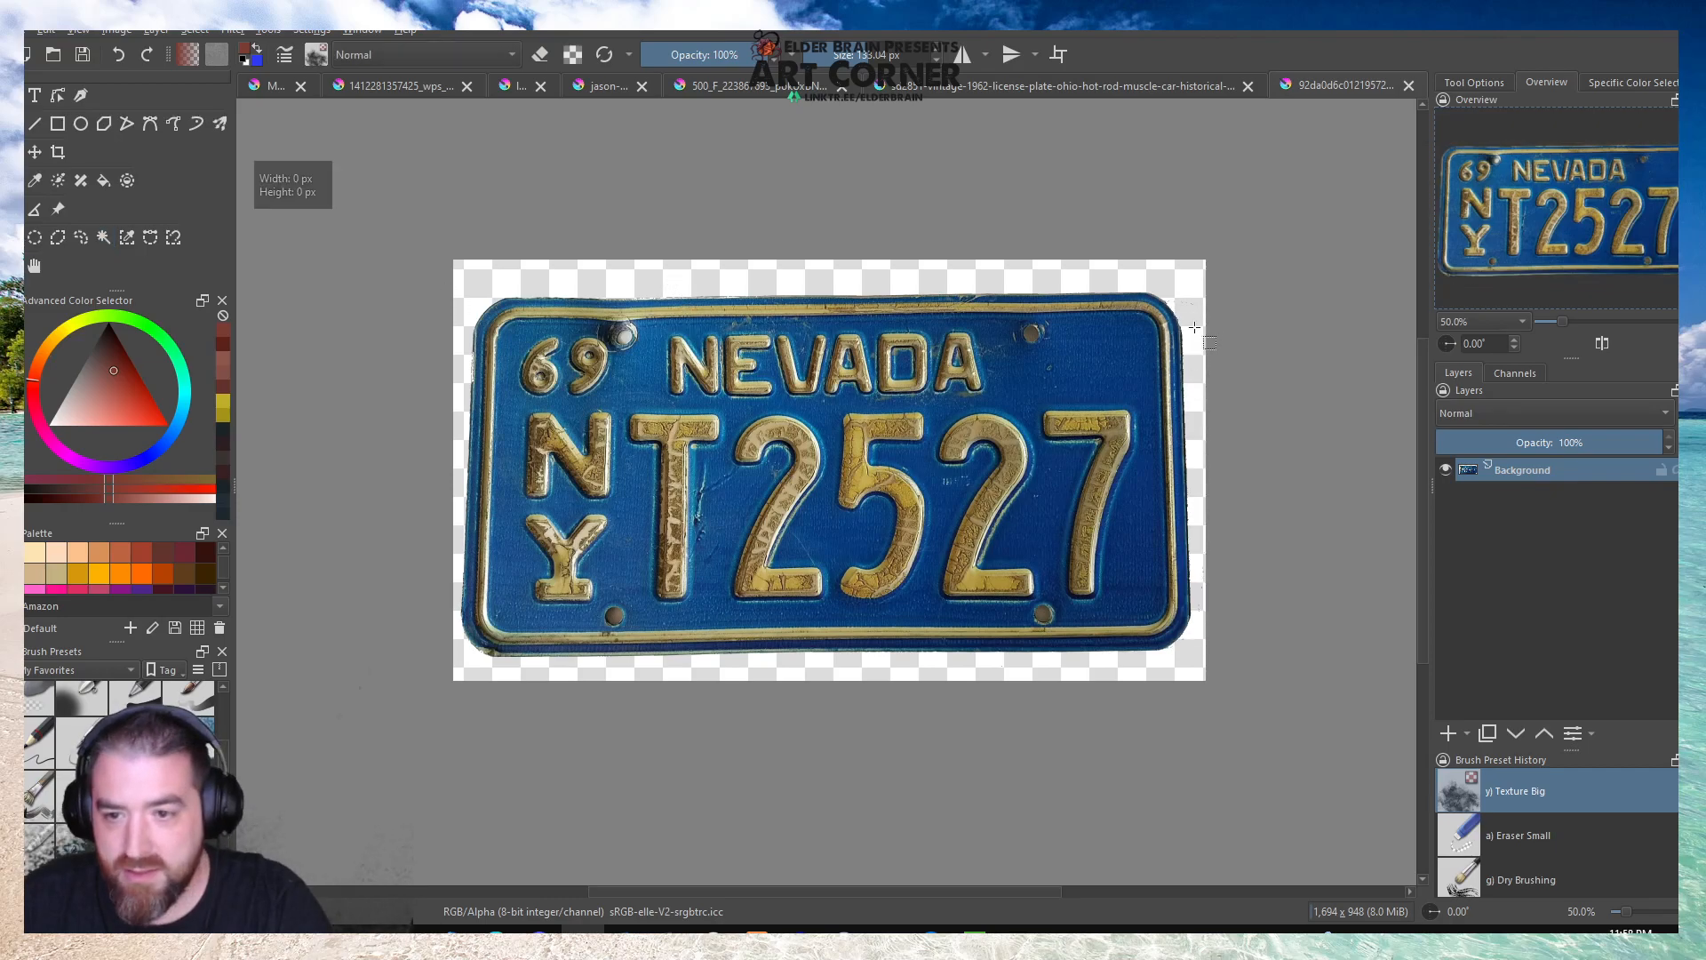
Erase the leftover specks outside the Nevada plate's upper-right corner and switch to the Eraser Small brush.
scroll(1203, 317, "up", 4)
key("b")
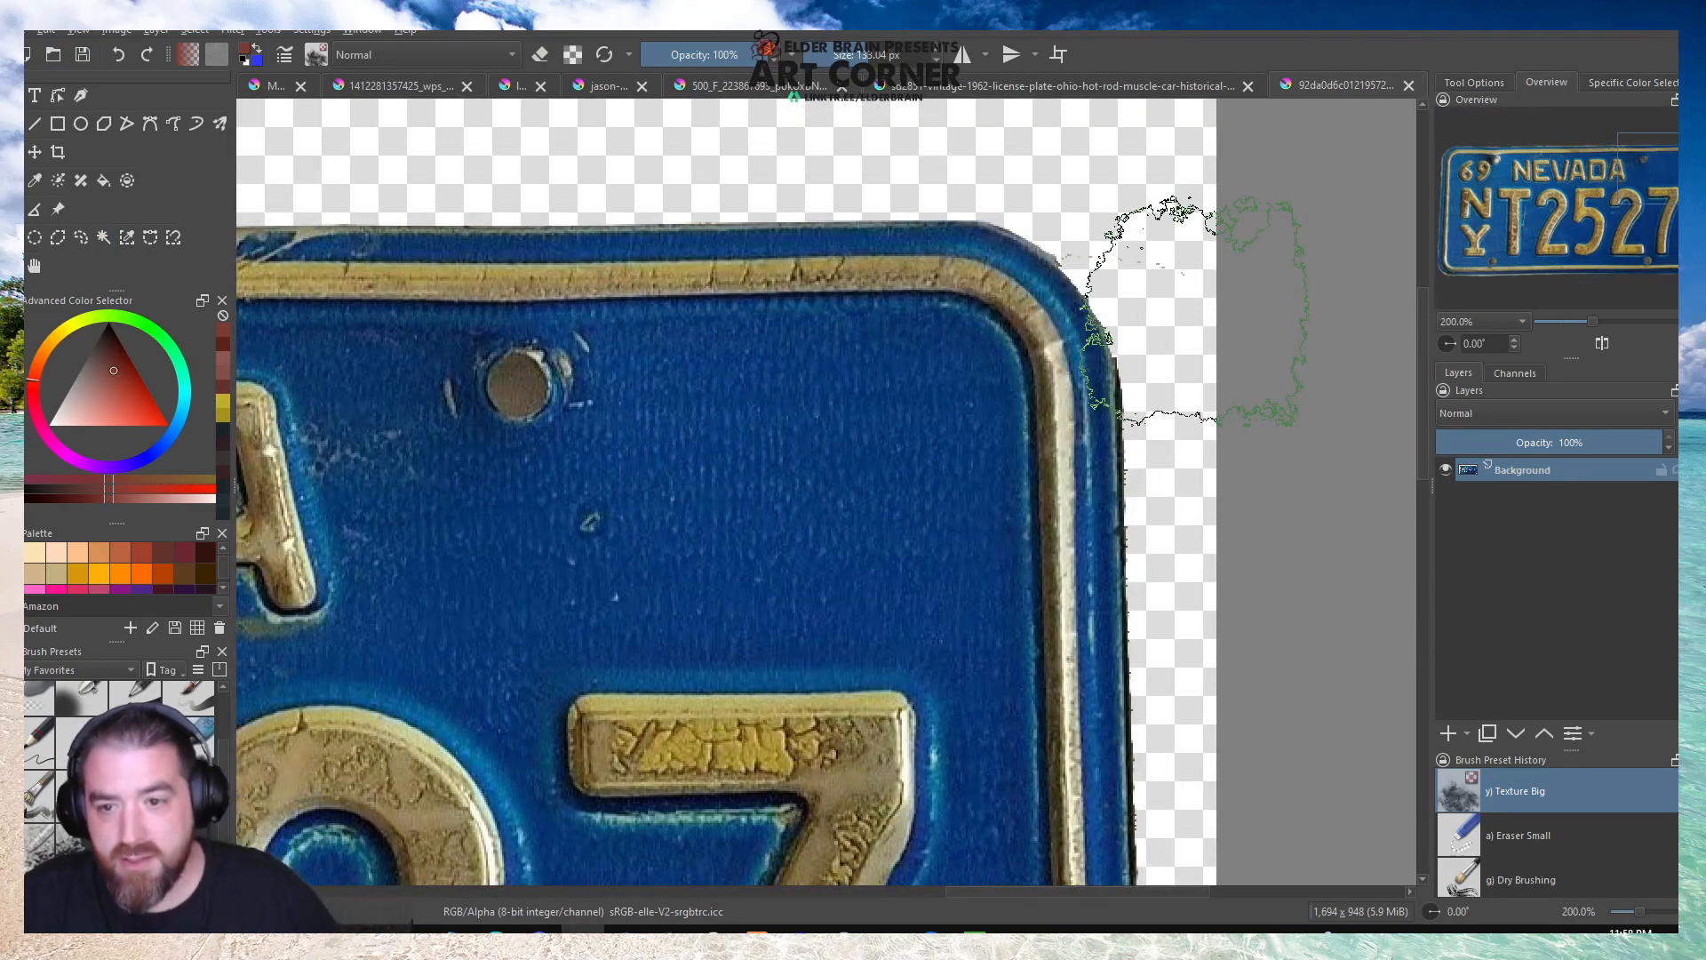
key("e")
mouse_move(1196, 250)
left_mouse_down()
mouse_move(1085, 210)
mouse_move(1115, 239)
left_mouse_up()
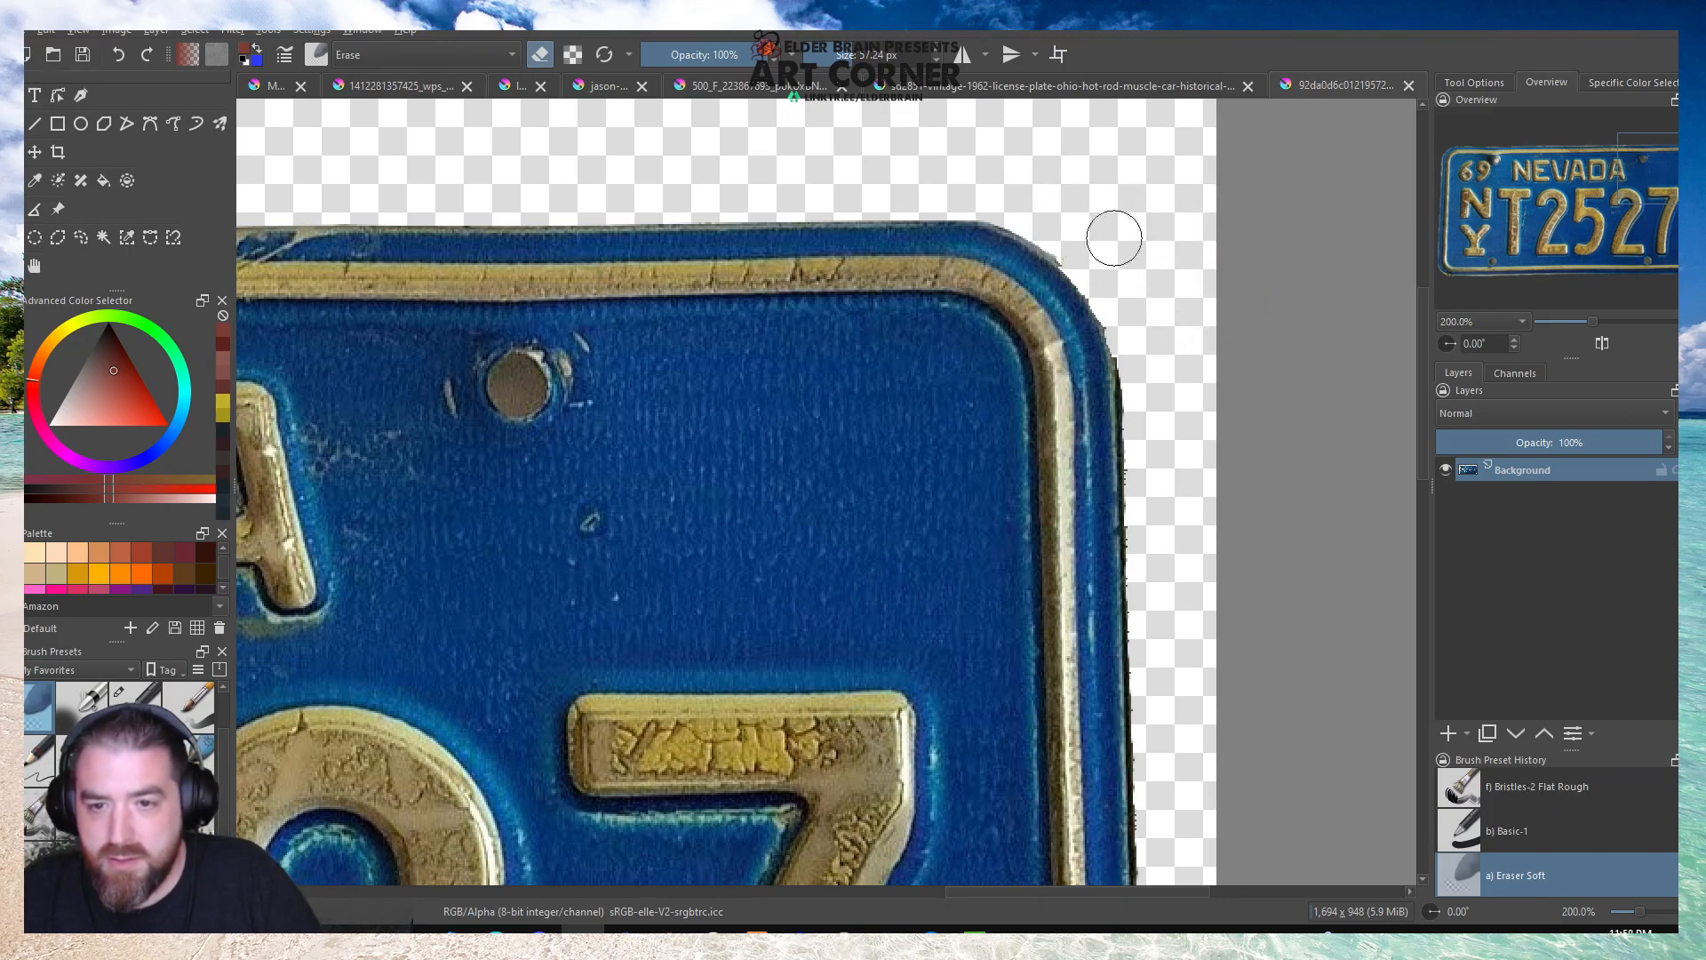
scroll(188, 708, "up", 1)
left_click(189, 708)
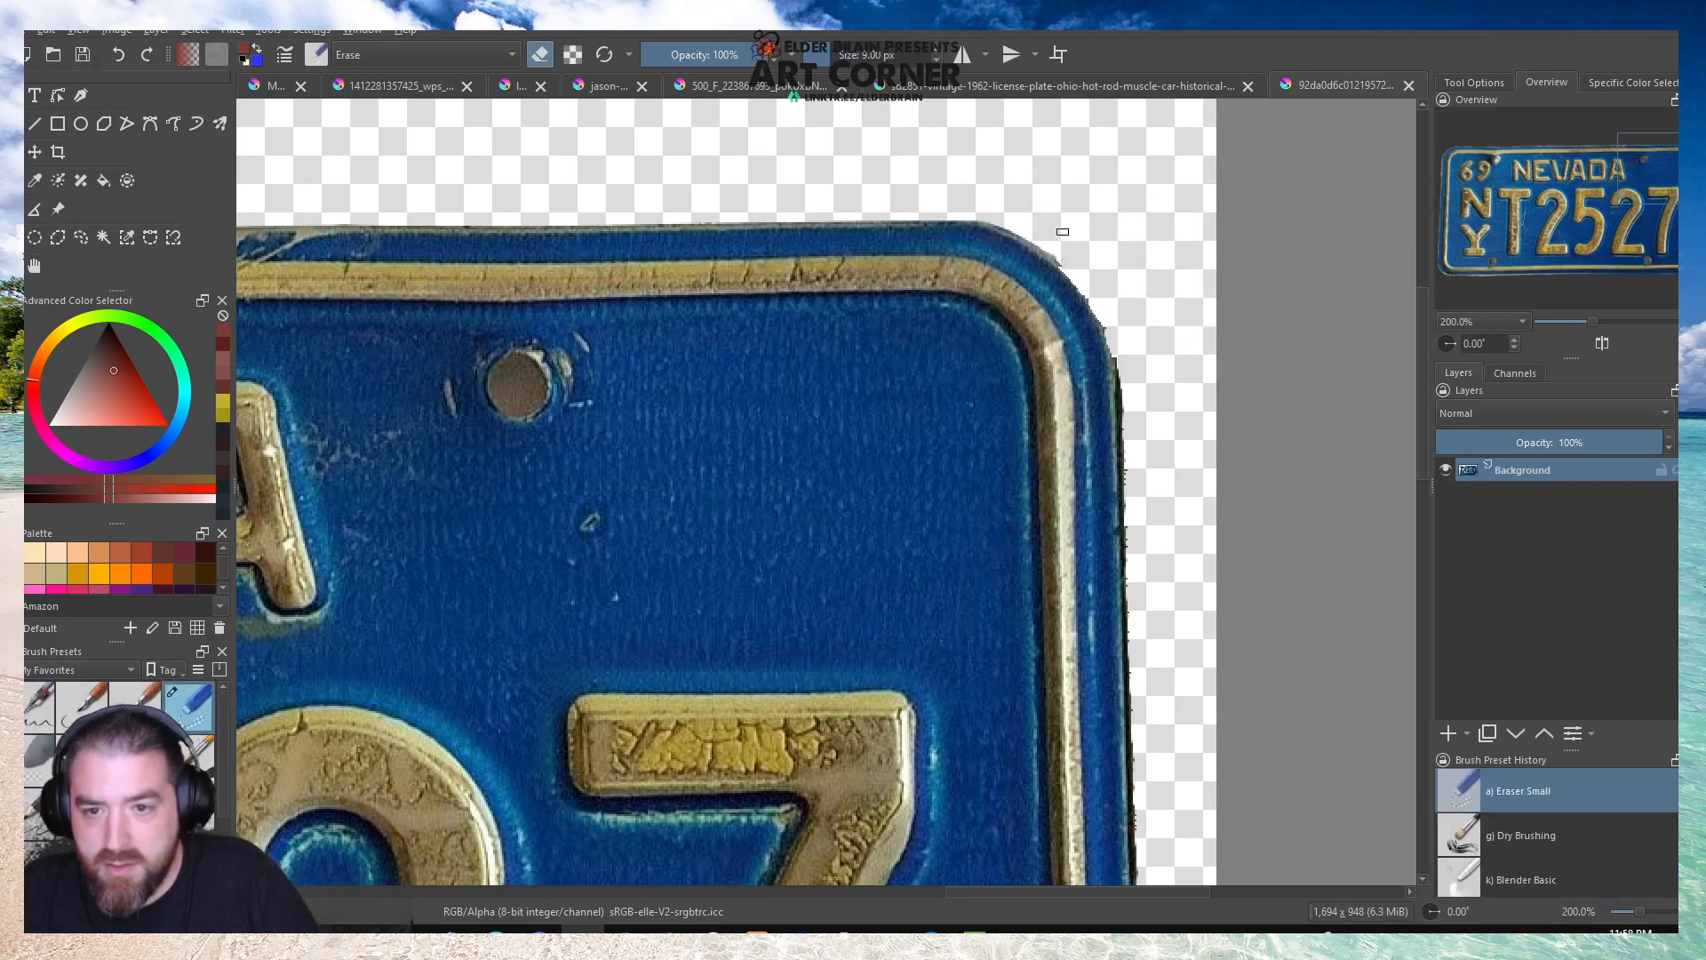
Erase the background remnants along the Nevada plate's right edge and around its lower-right corner with Eraser Small.
scroll(1108, 251, "up", 1)
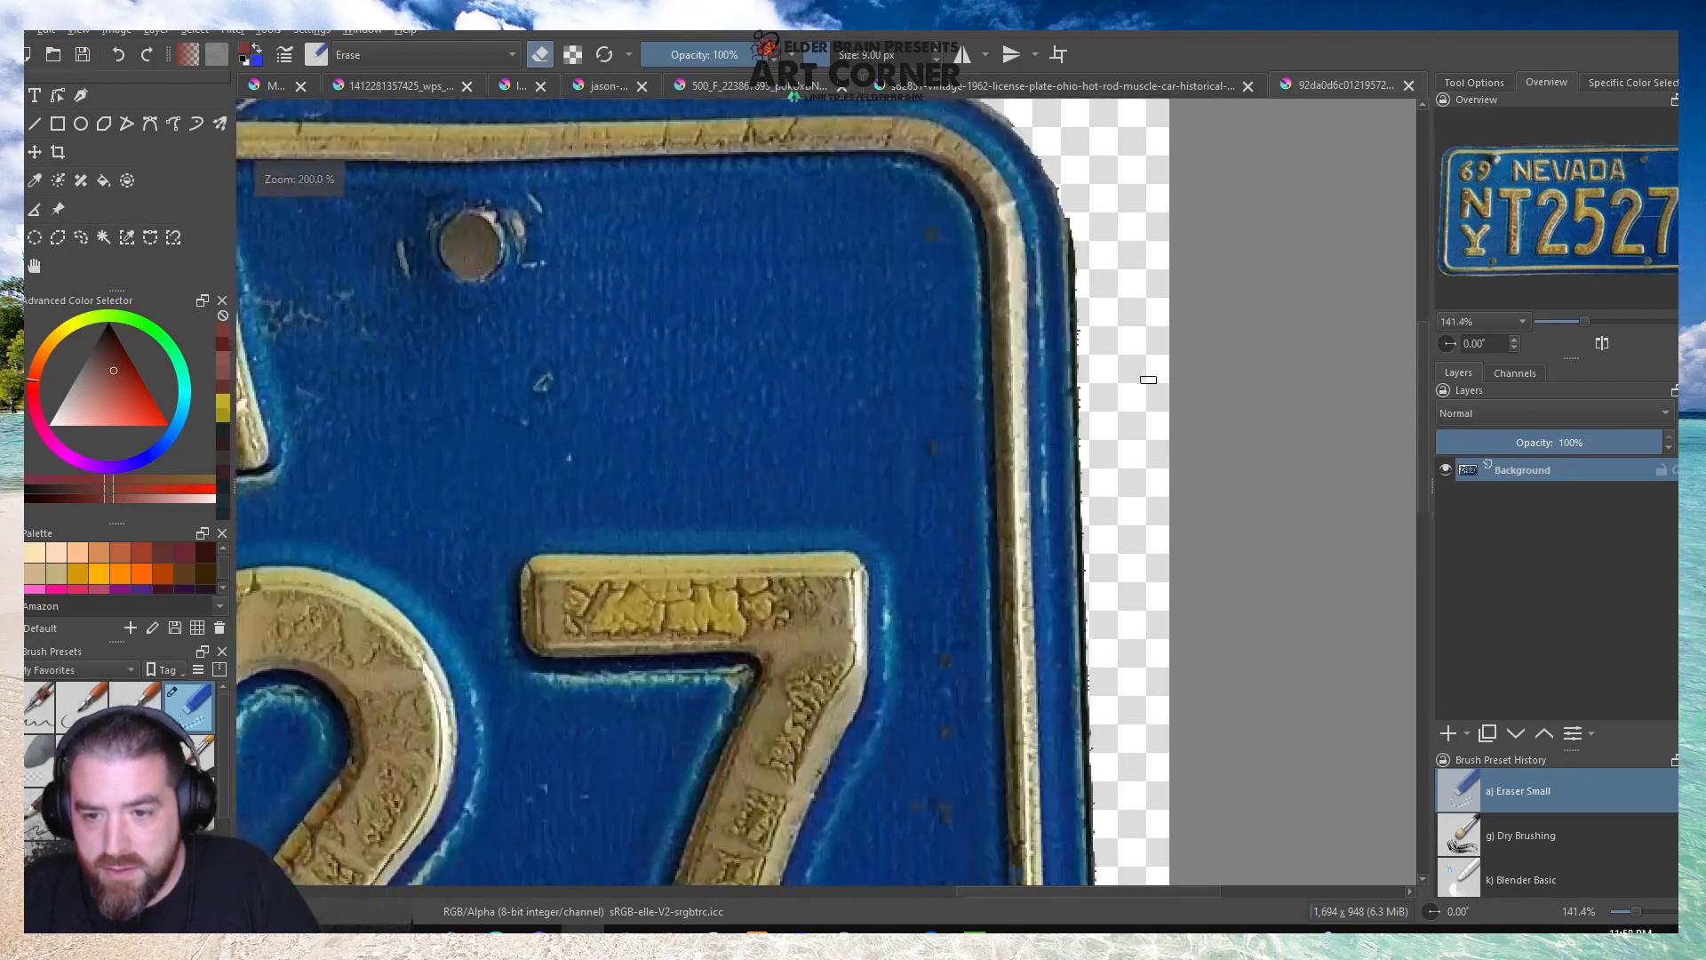
scroll(1061, 332, "down", 4)
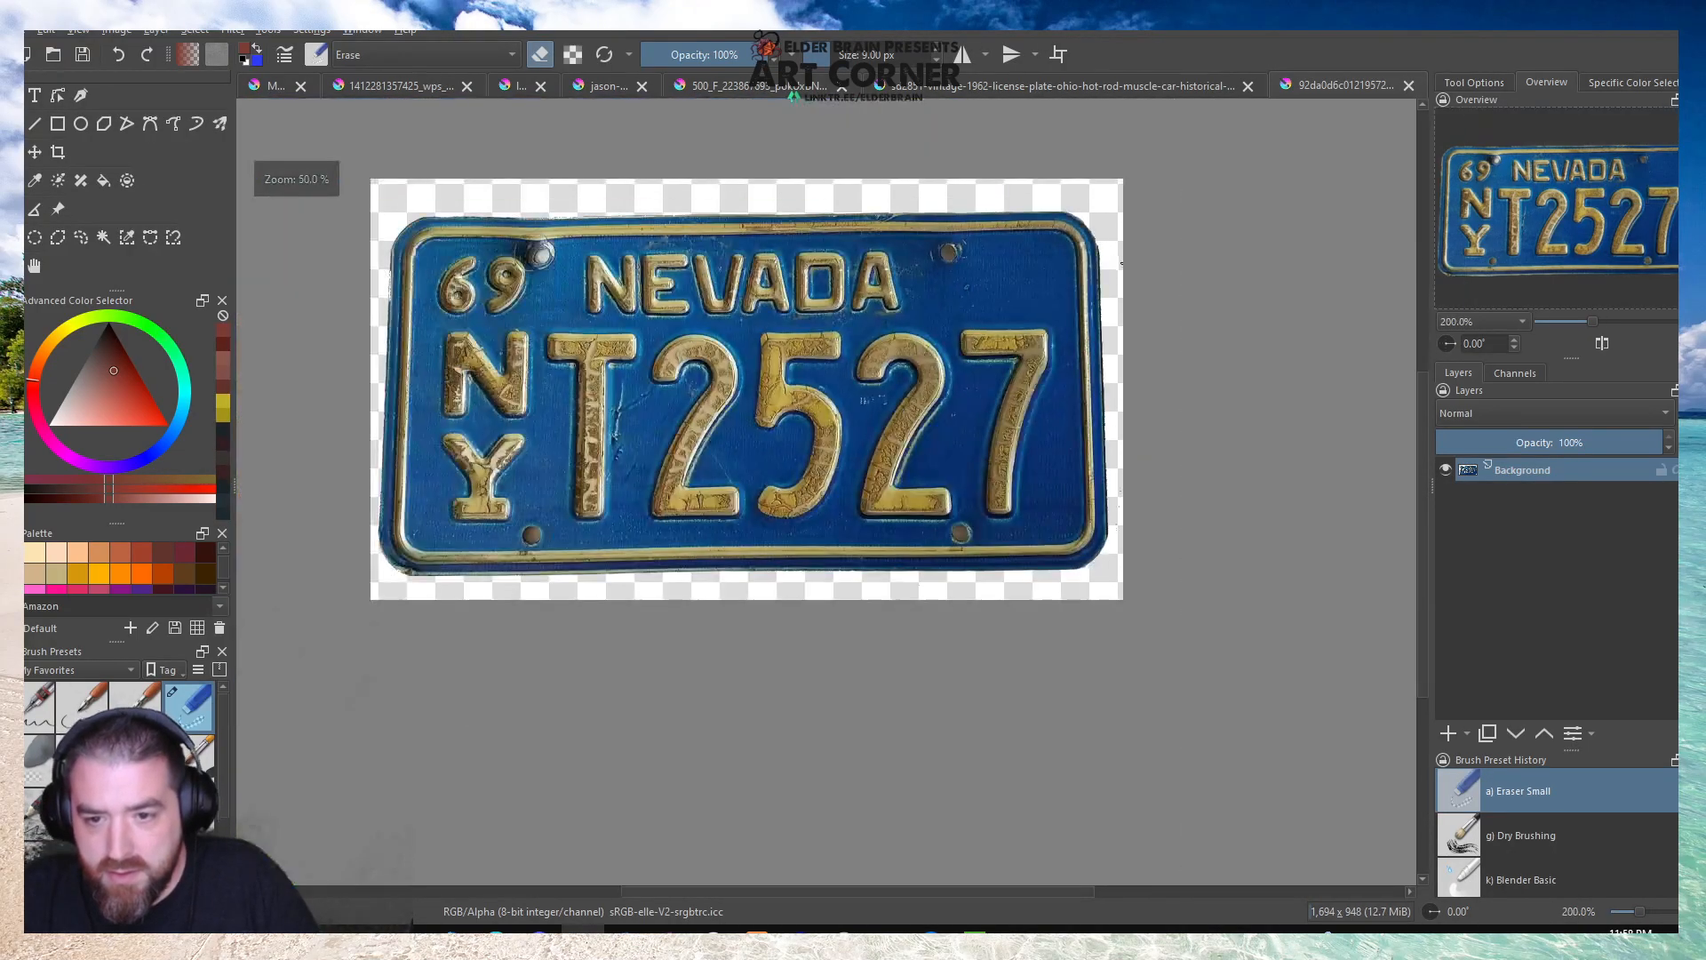
scroll(1123, 515, "up", 4)
mouse_move(1033, 584)
left_mouse_down()
mouse_move(1018, 594)
mouse_move(1074, 561)
left_mouse_up()
mouse_move(1210, 364)
left_mouse_down()
mouse_move(1183, 358)
mouse_move(1187, 151)
left_mouse_up()
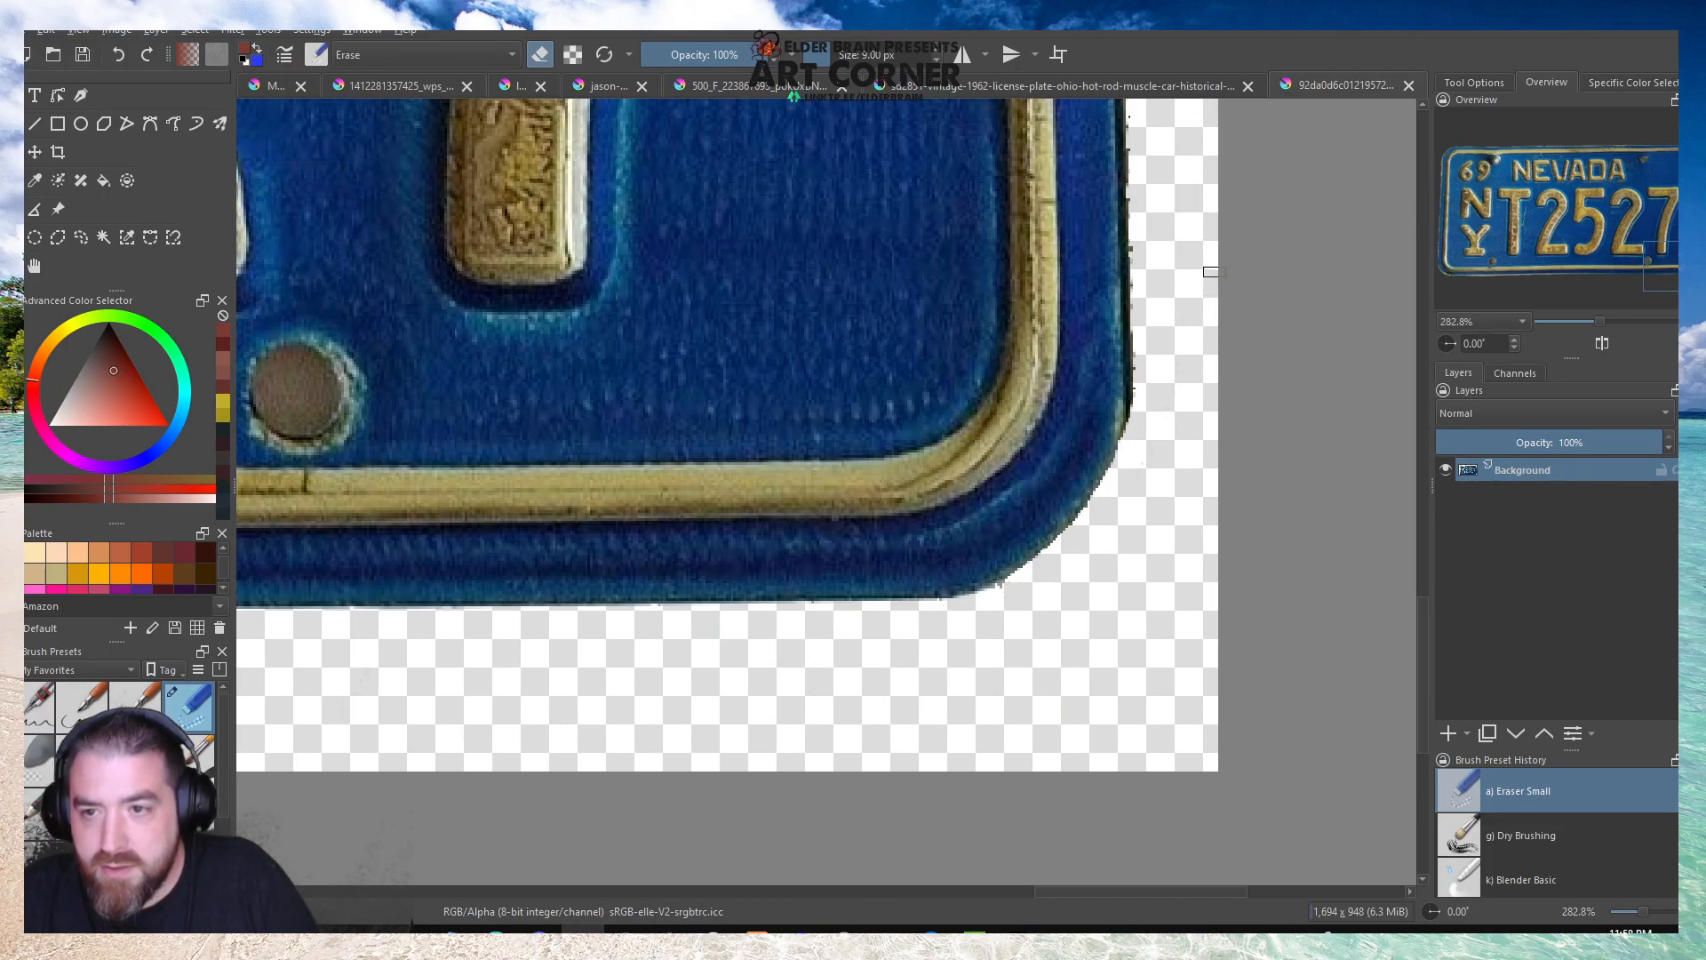
scroll(1191, 251, "down", 1)
mouse_move(1166, 235)
left_mouse_down()
mouse_move(1153, 224)
mouse_move(1156, 291)
left_mouse_up()
scroll(1174, 354, "down", 5)
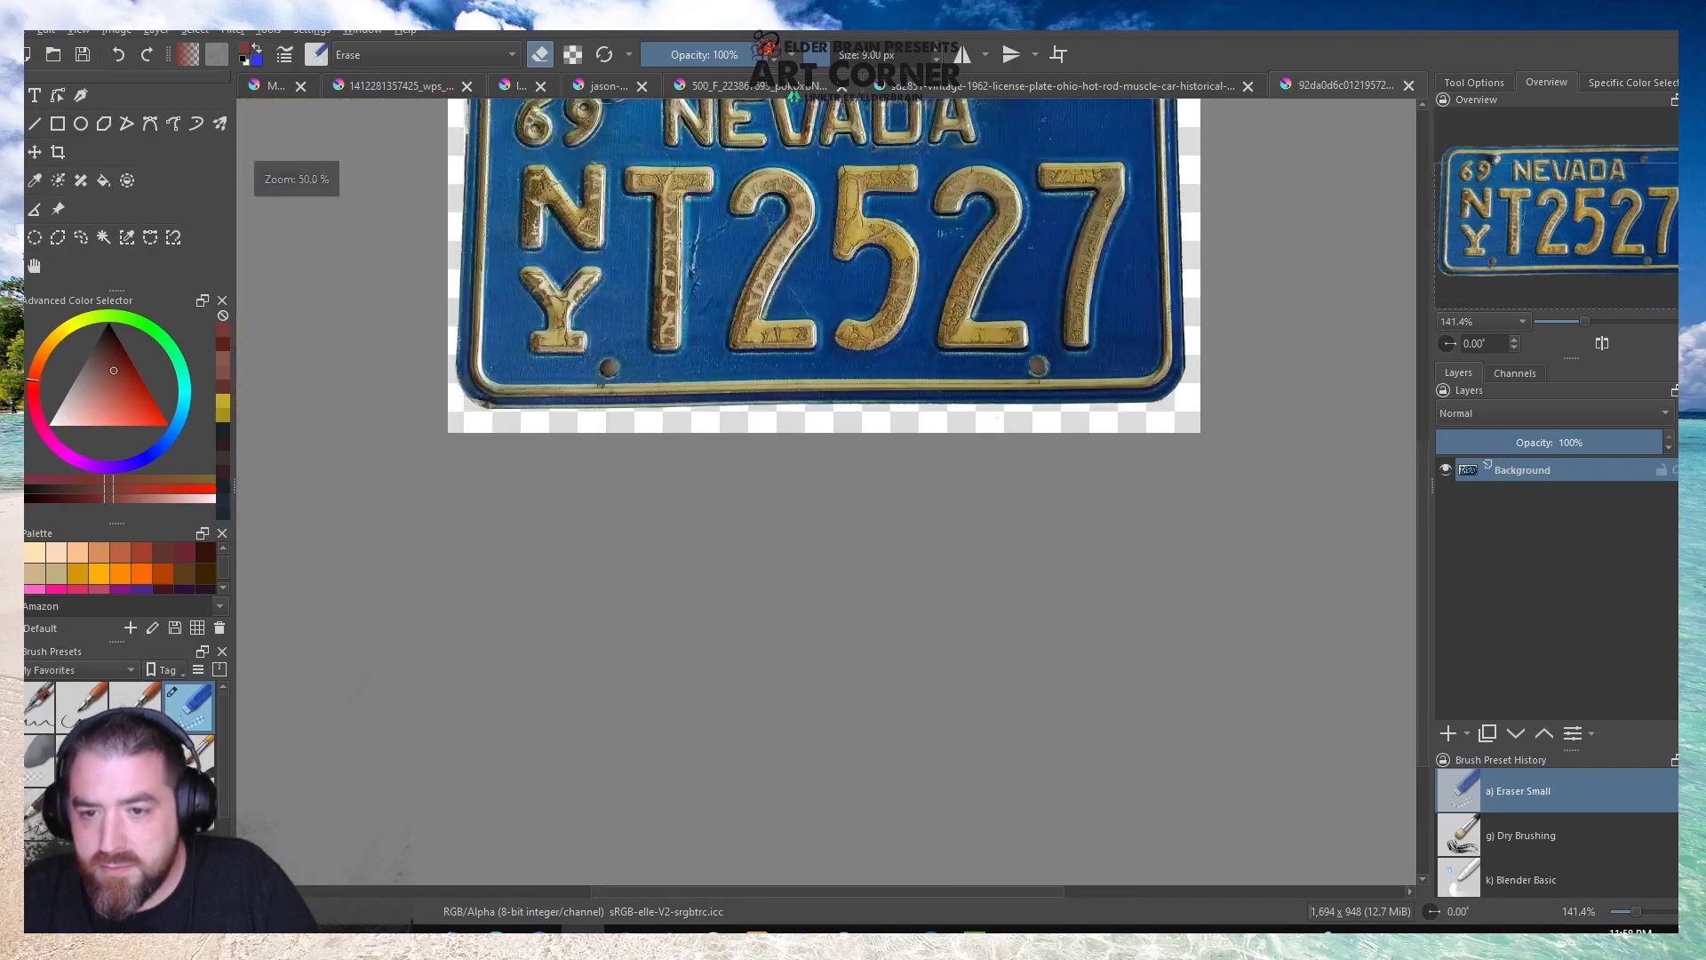
Inspect the Nevada plate's lower-left corner, outer edges and the area around the 69 for leftover background and damage.
scroll(746, 406, "up", 4)
scroll(746, 406, "down", 3)
scroll(644, 280, "up", 3)
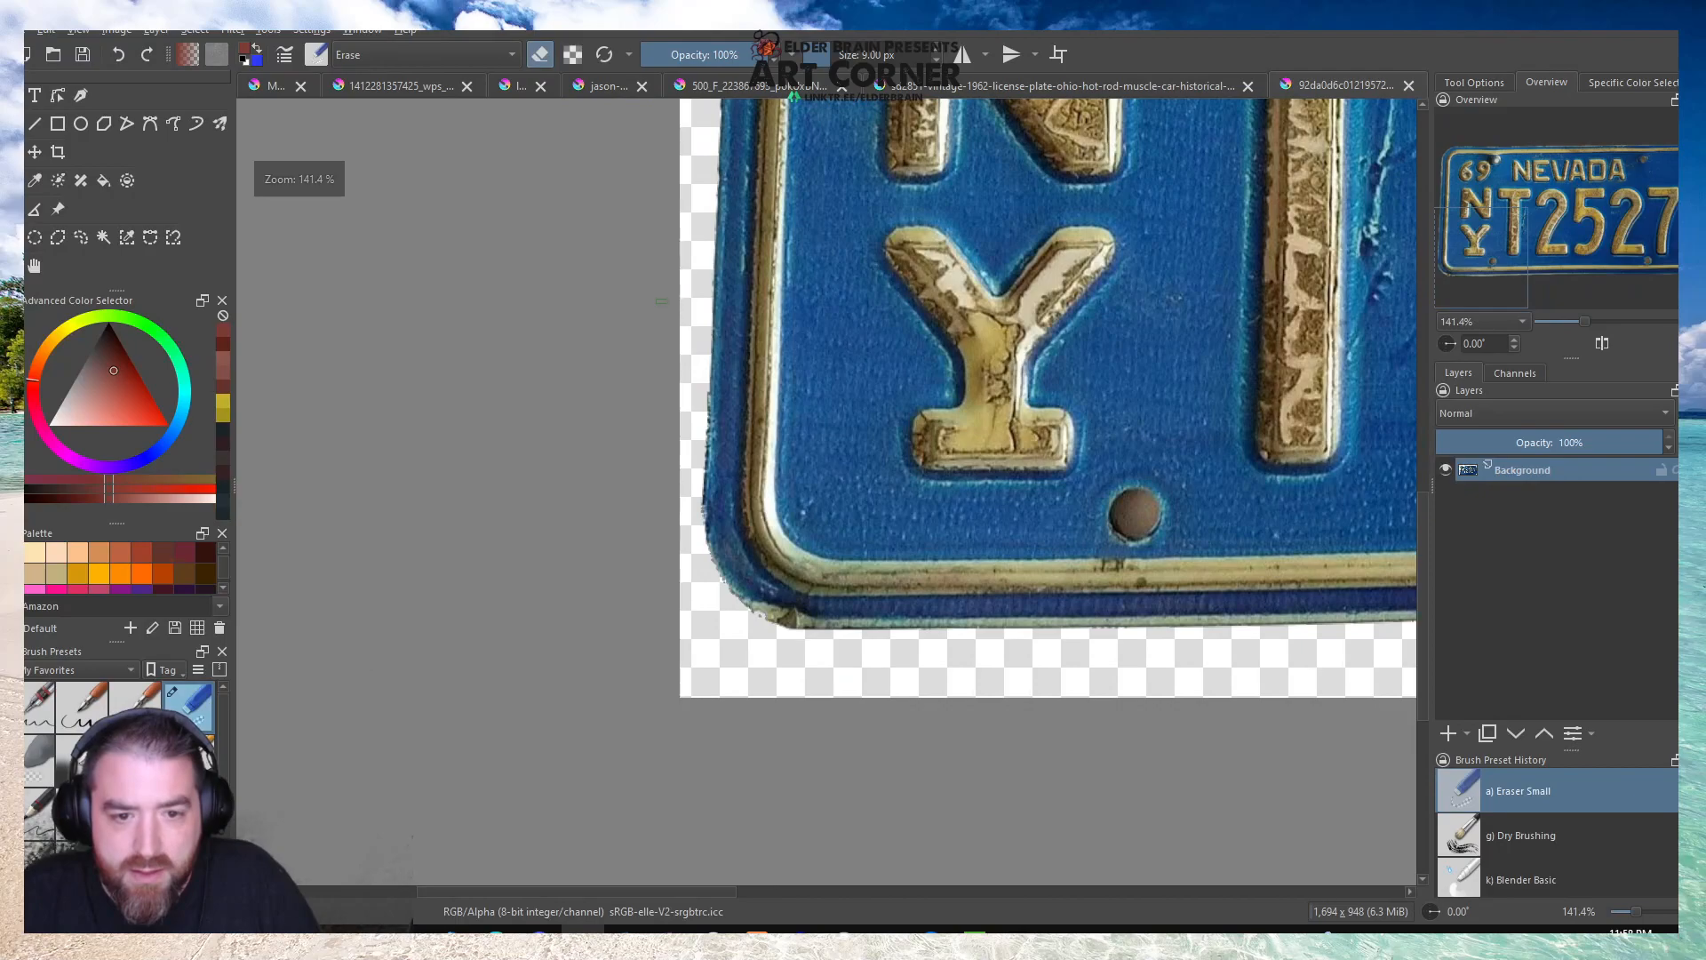
scroll(677, 458, "down", 3)
scroll(673, 144, "up", 3)
scroll(699, 180, "down", 4)
scroll(879, 144, "up", 3)
scroll(883, 148, "down", 3)
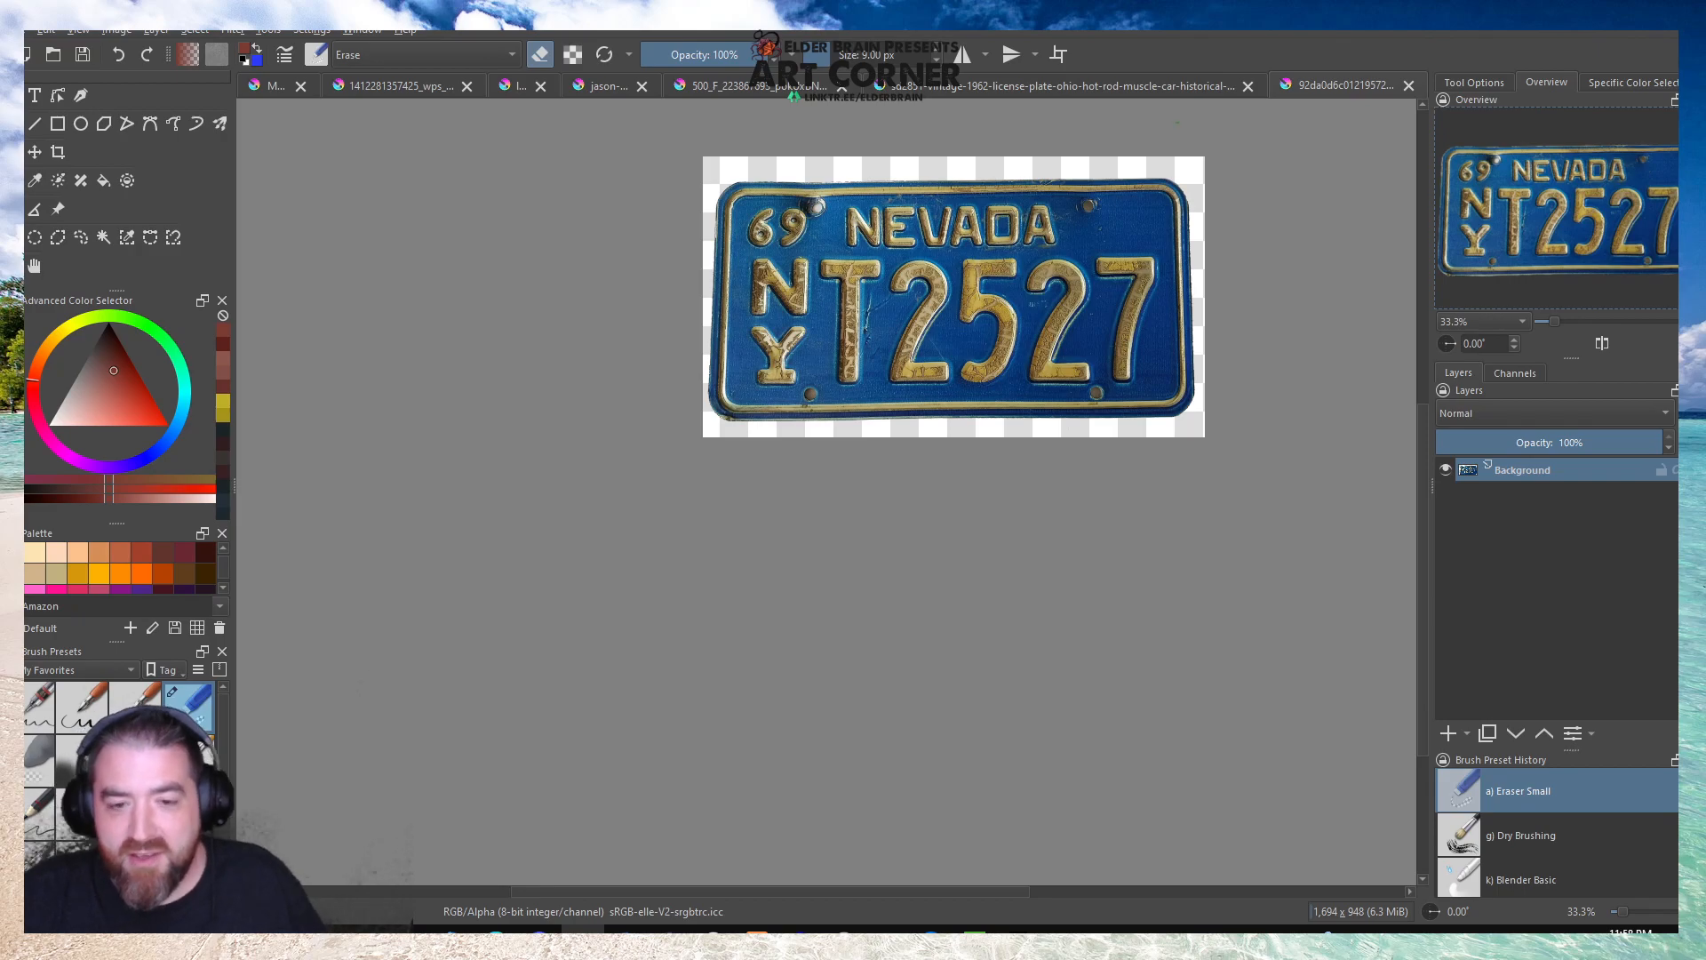
scroll(804, 204, "up", 5)
scroll(820, 190, "up", 1)
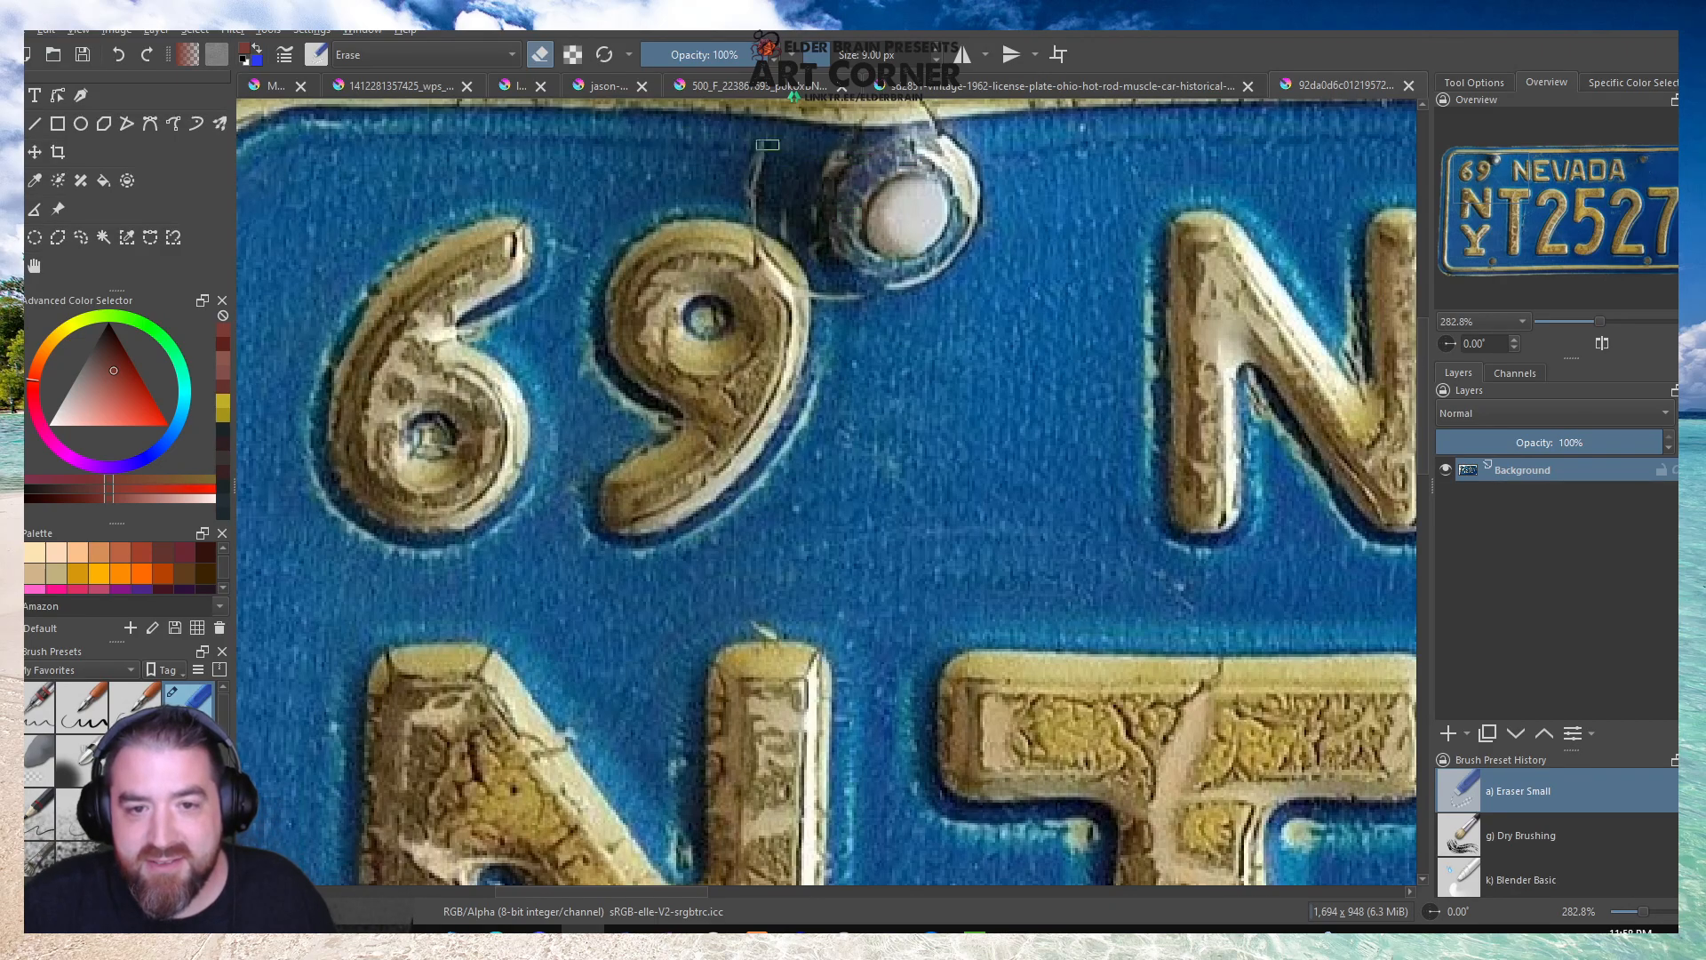
scroll(811, 279, "down", 4)
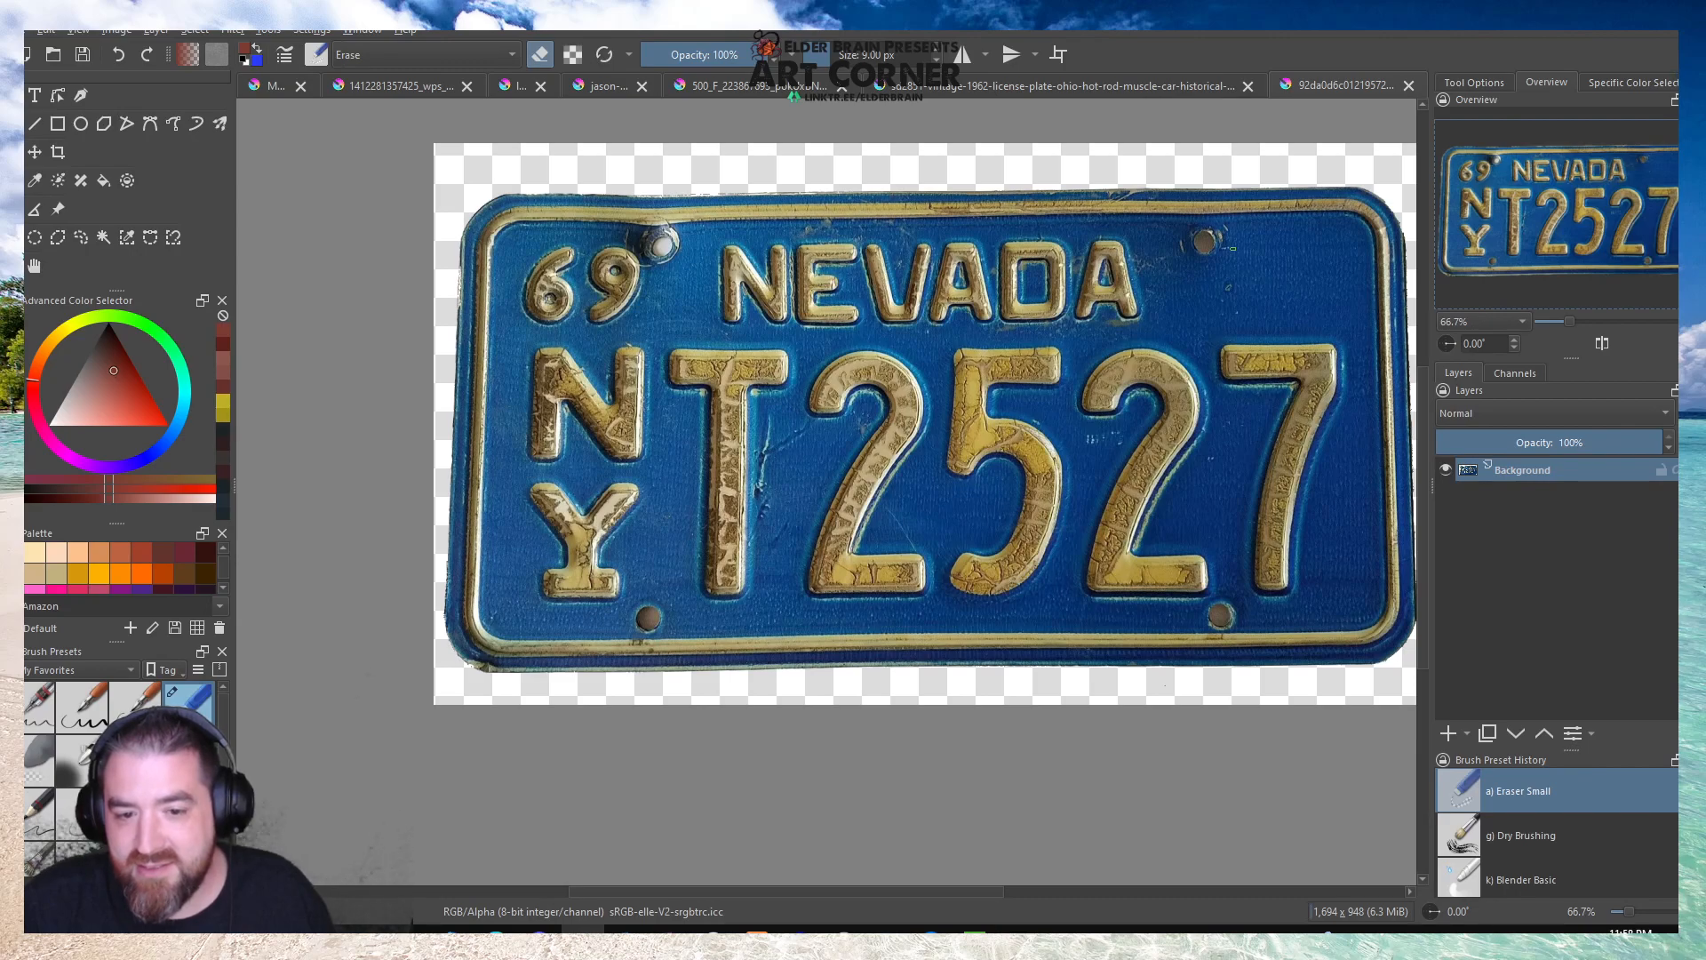
Choose the Texture Big brush and sample the Nevada plate's blue between the N and the T as the paint colour.
scroll(714, 309, "down", 2)
scroll(715, 308, "up", 2)
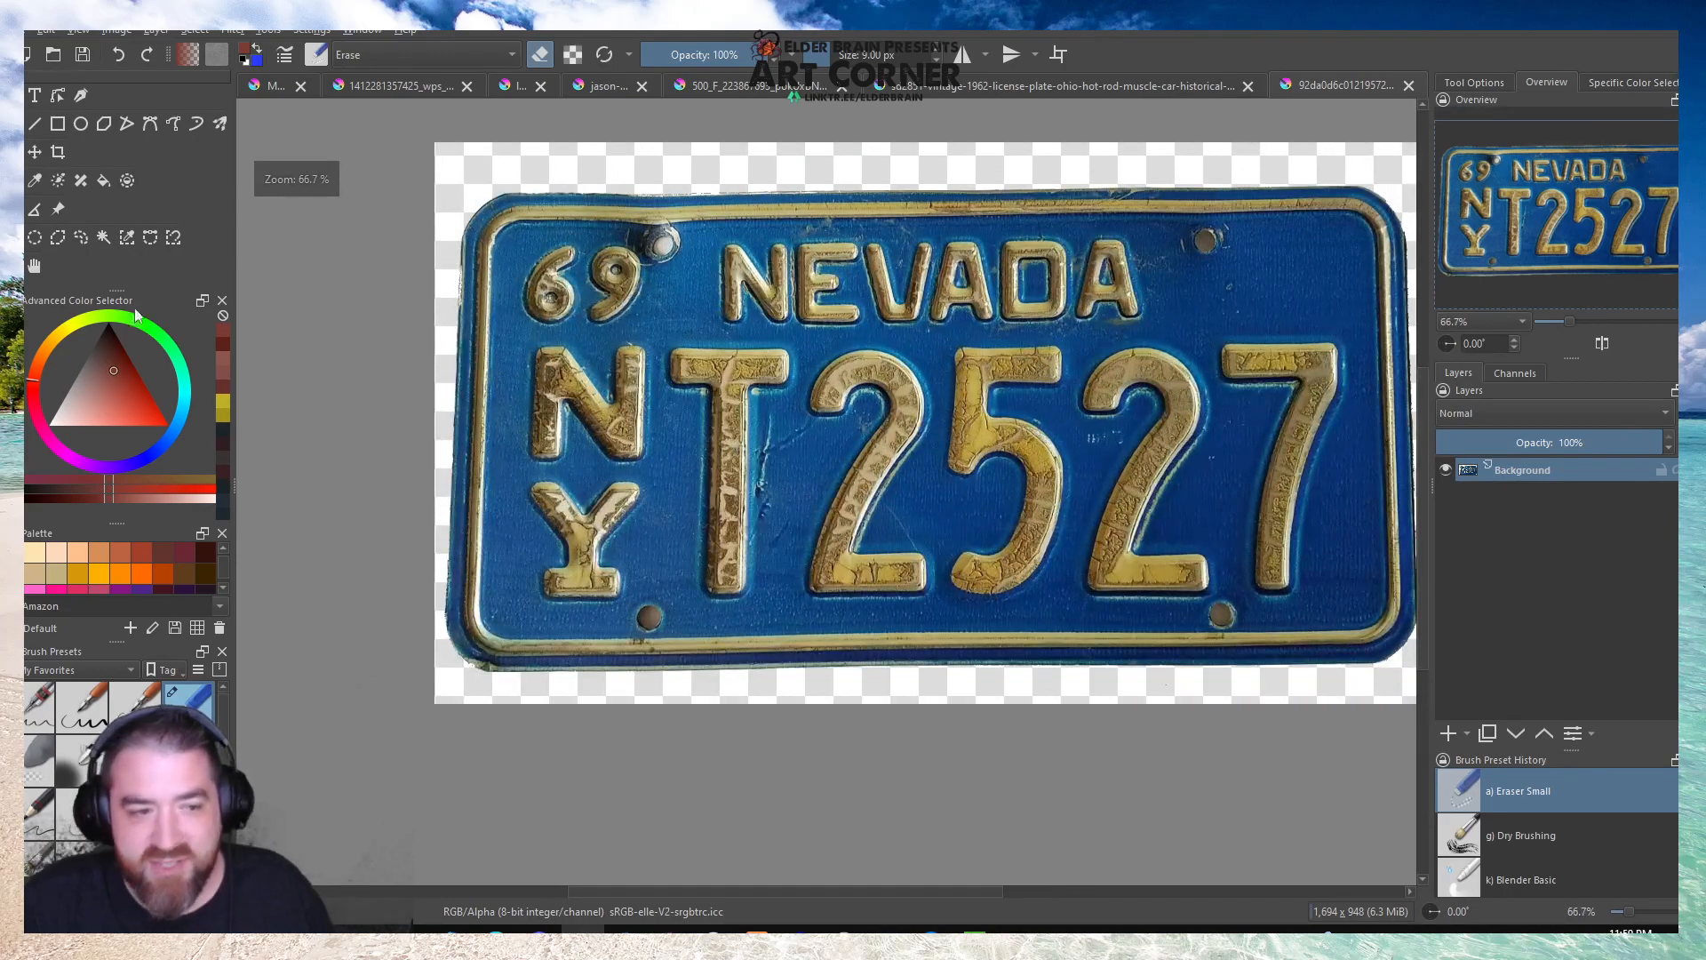
scroll(178, 733, "down", 2)
left_click(188, 743)
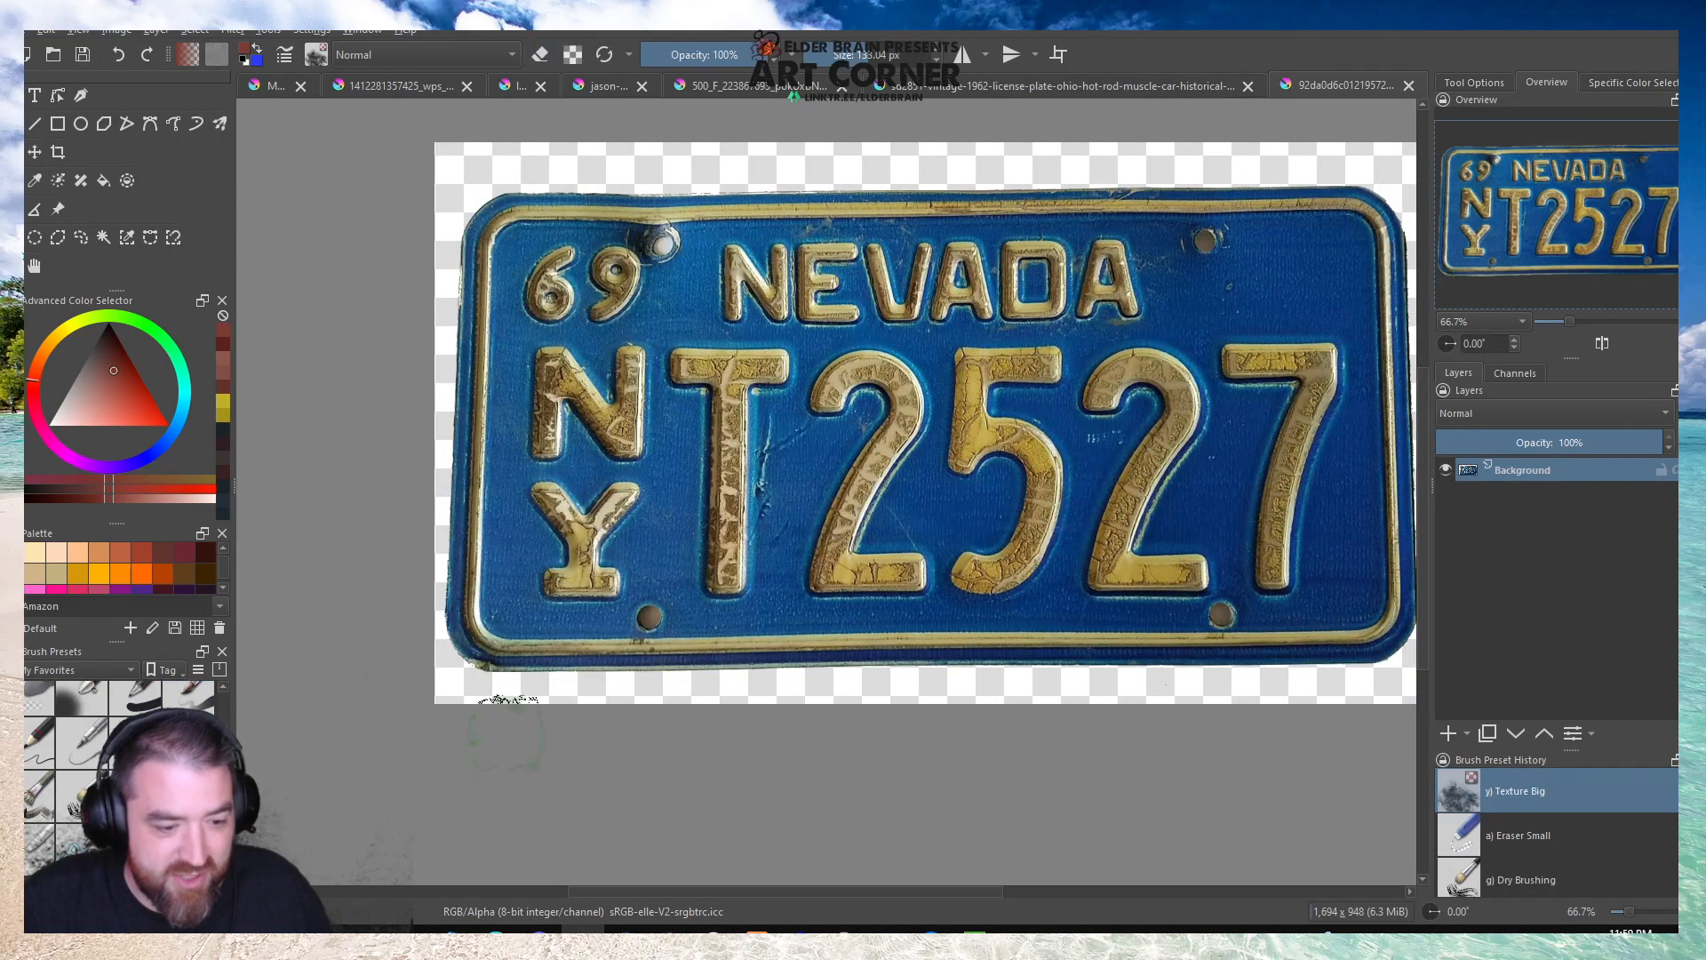
left_click(686, 444, "ctrl")
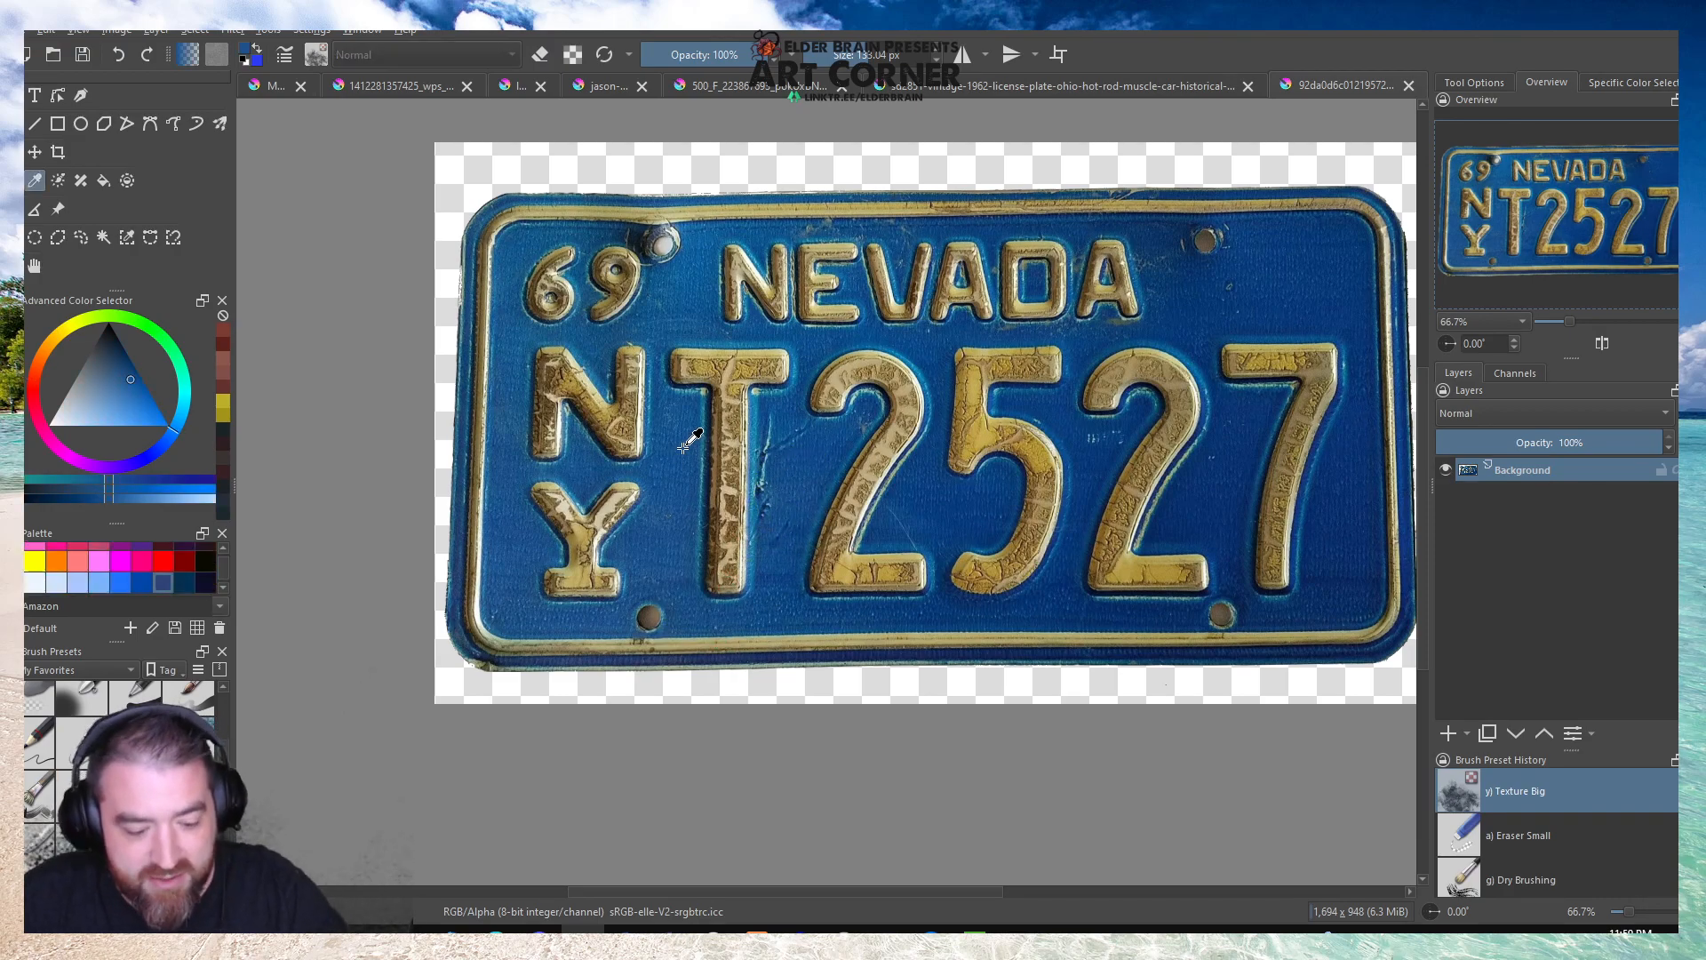
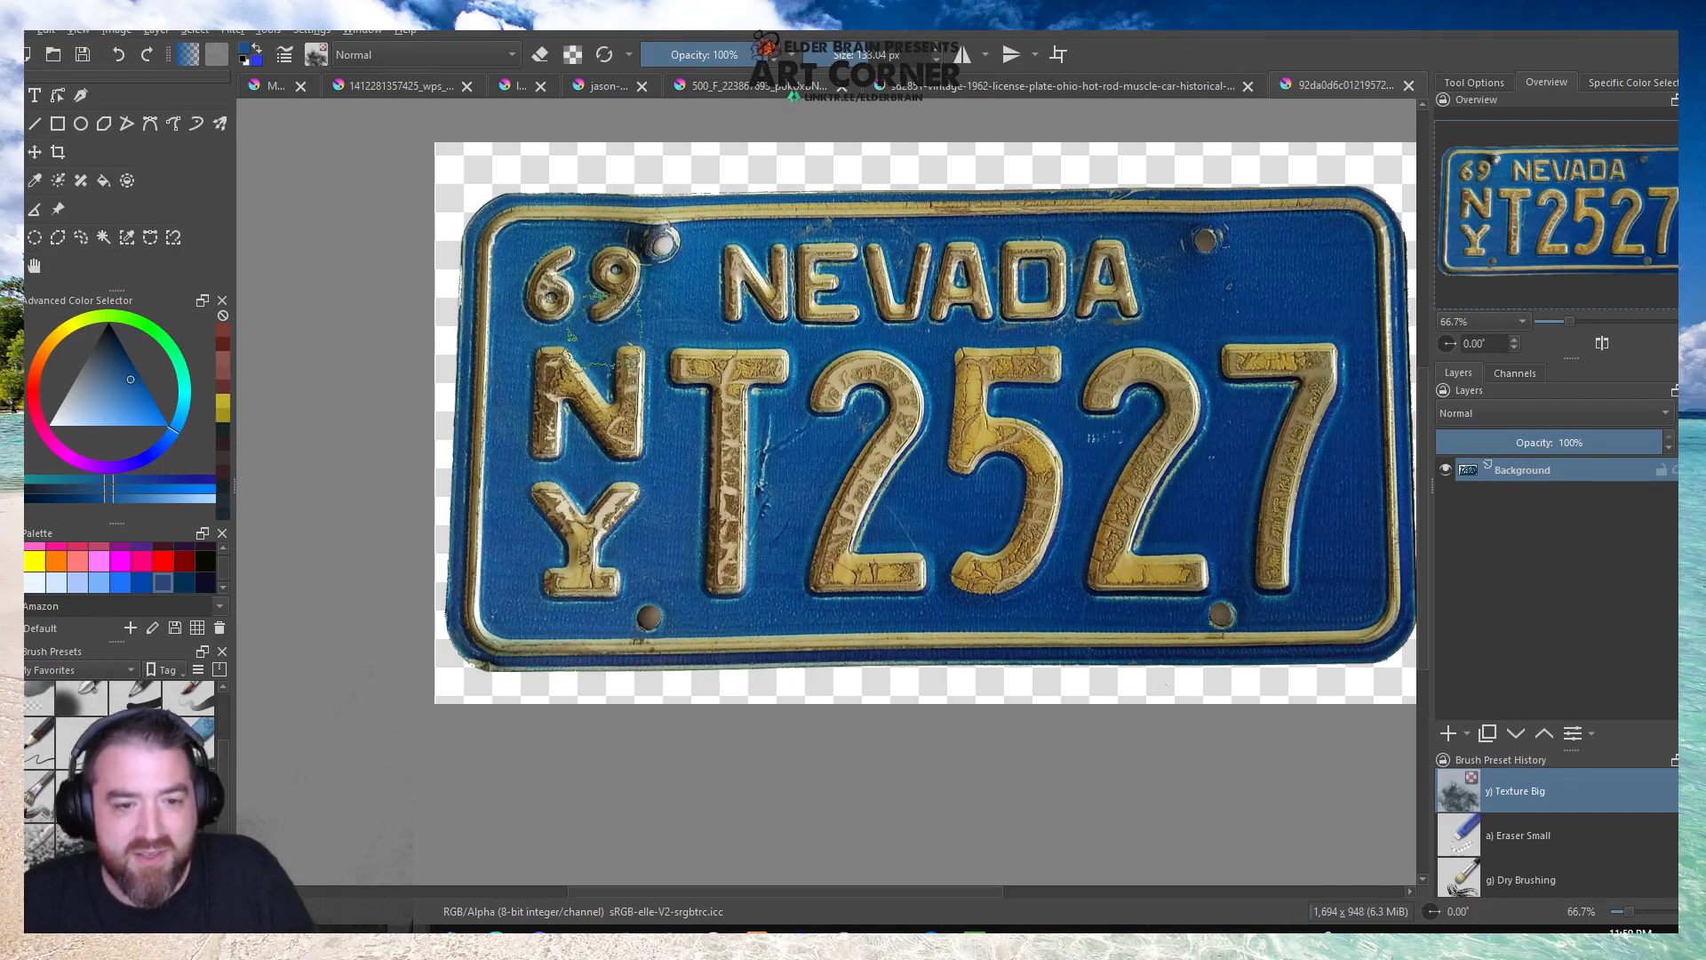
Add a new paint layer and paint sampled blue over the Nevada plate's N, Y, T, 2, 5 and 2.
left_click_drag(636, 366, 625, 437)
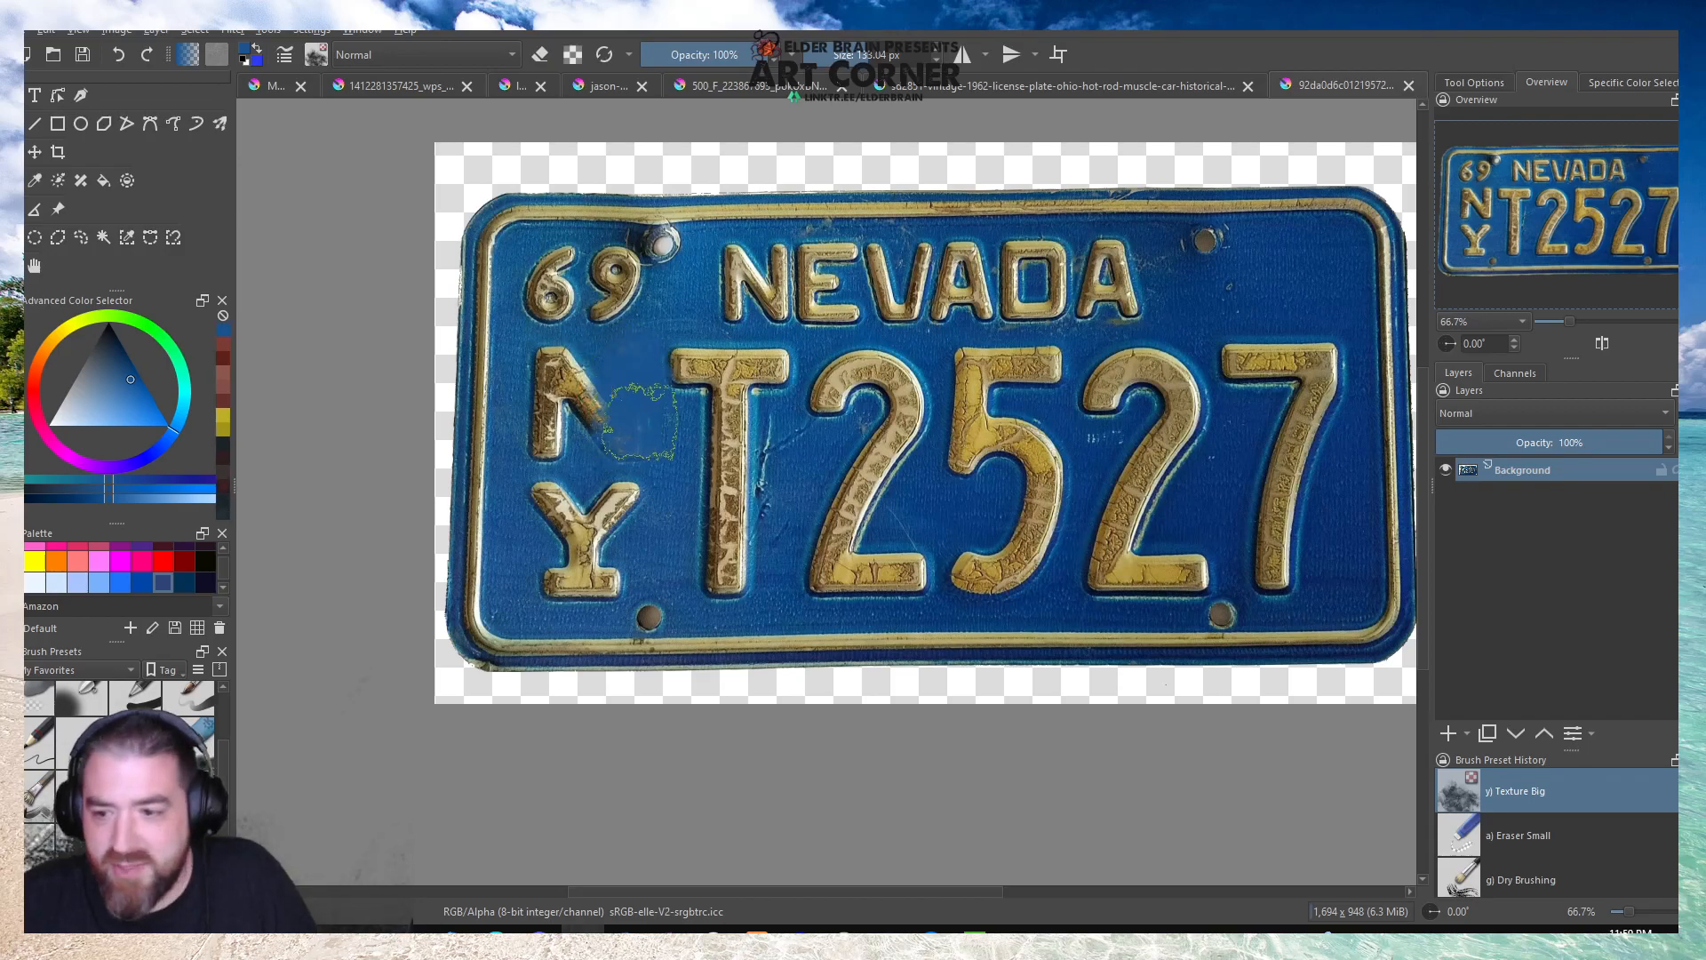
key("ctrl+z")
left_click(1448, 733)
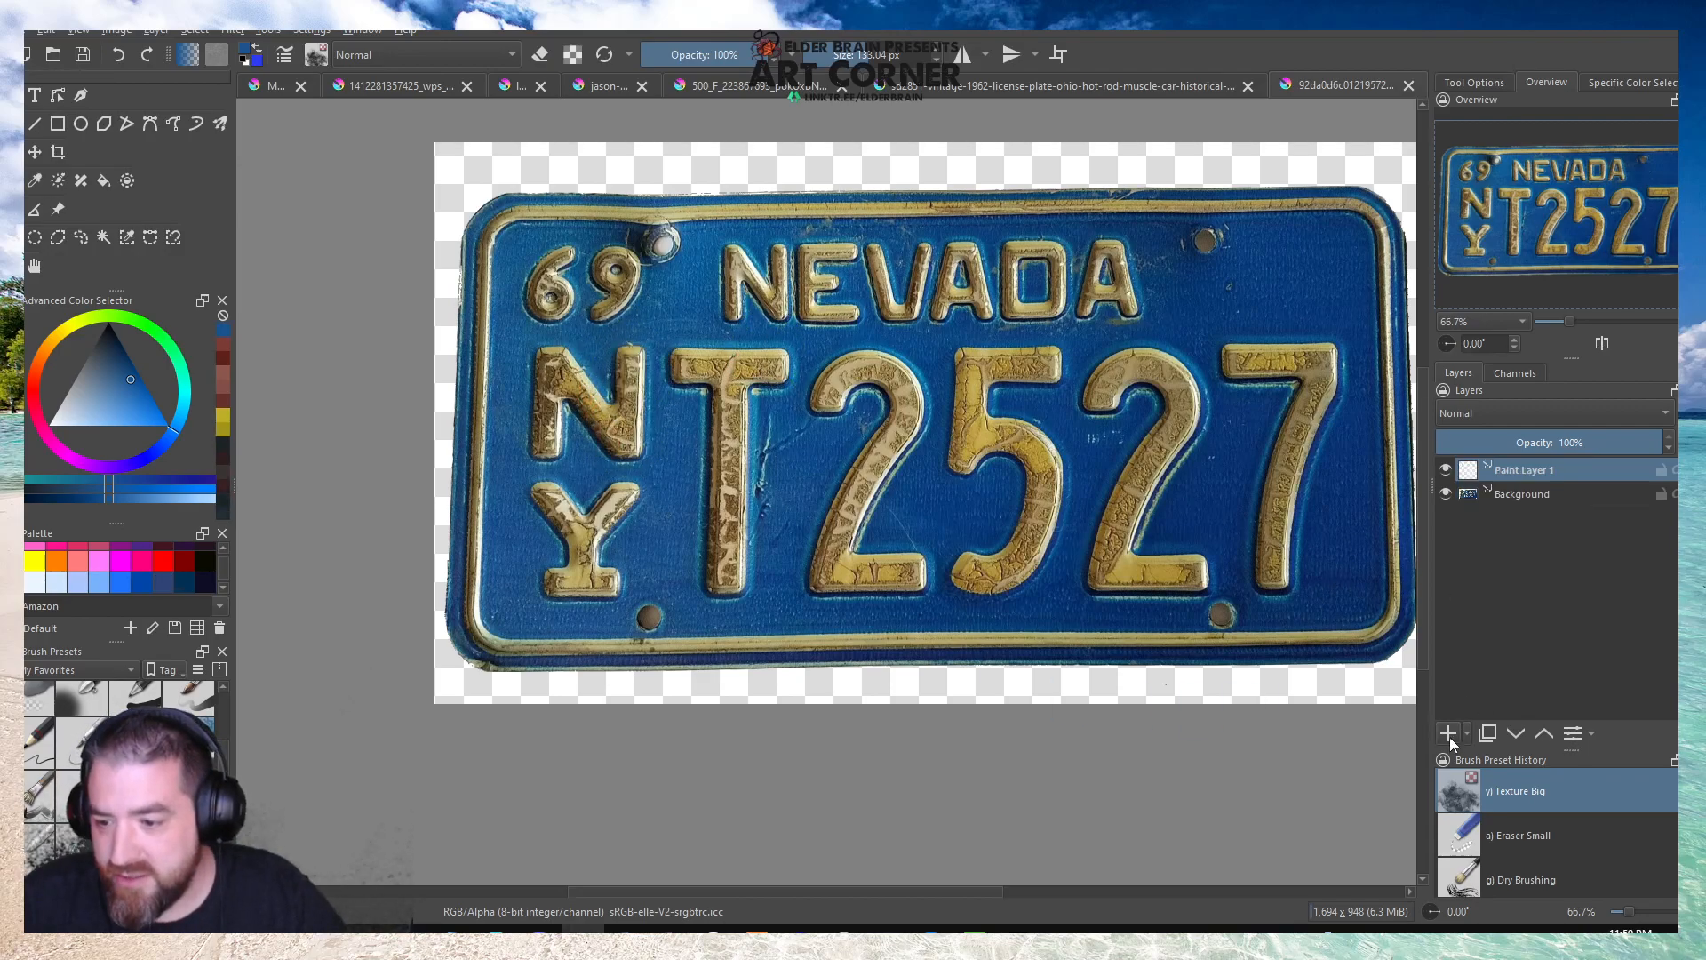
mouse_move(611, 544)
left_mouse_down()
mouse_move(627, 355)
mouse_move(569, 373)
mouse_move(542, 445)
mouse_move(622, 507)
mouse_move(586, 578)
mouse_move(533, 497)
left_mouse_up()
mouse_move(624, 454)
left_mouse_down()
mouse_move(740, 382)
mouse_move(676, 373)
mouse_move(742, 364)
mouse_move(703, 371)
mouse_move(716, 437)
mouse_move(745, 462)
mouse_move(831, 380)
mouse_move(887, 360)
mouse_move(900, 438)
mouse_move(846, 582)
mouse_move(893, 565)
mouse_move(836, 560)
mouse_move(860, 441)
mouse_move(840, 517)
mouse_move(896, 452)
left_mouse_up()
key("p")
left_click(951, 504)
key("b")
mouse_move(884, 571)
left_mouse_down()
mouse_move(907, 381)
mouse_move(867, 375)
mouse_move(936, 571)
mouse_move(880, 597)
mouse_move(930, 561)
mouse_move(973, 561)
mouse_move(1035, 457)
mouse_move(1030, 431)
mouse_move(969, 433)
mouse_move(989, 391)
mouse_move(972, 364)
mouse_move(1030, 395)
mouse_move(1106, 397)
mouse_move(1157, 369)
mouse_move(1178, 407)
mouse_move(1128, 512)
mouse_move(1179, 562)
mouse_move(1099, 573)
mouse_move(1100, 471)
left_mouse_up()
Sample the darker blue near the Nevada plate's lower-right corner and paint over the 7.
key("p")
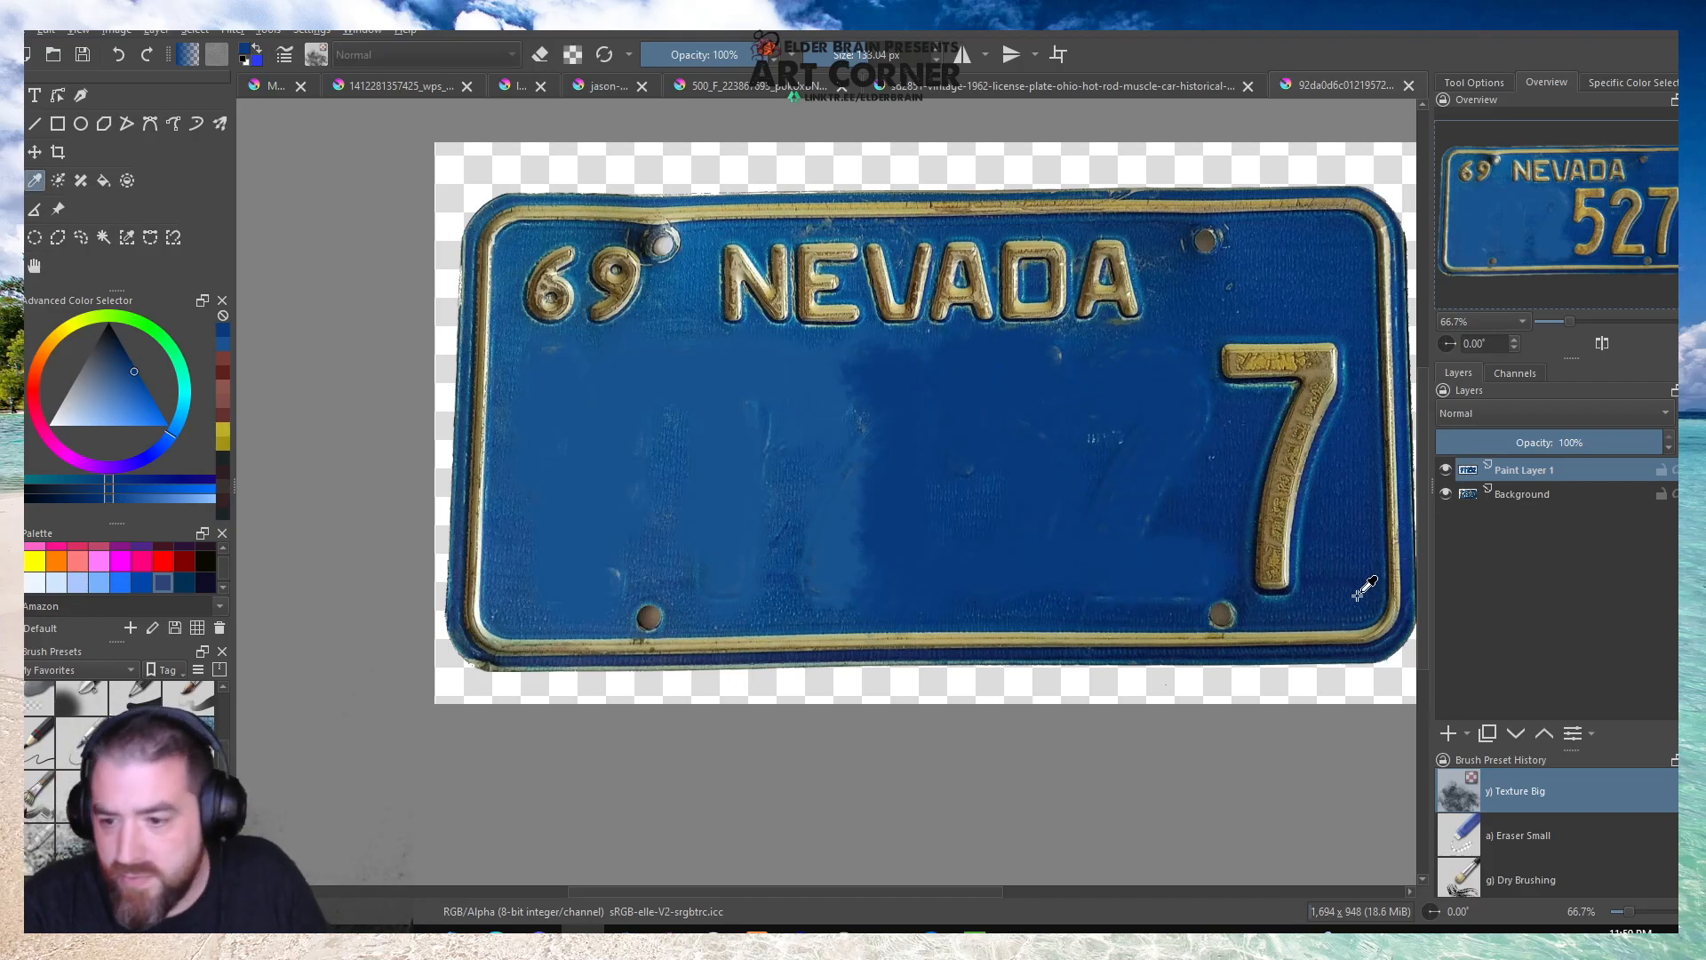
left_click(1344, 577)
key("b")
mouse_move(1275, 577)
left_mouse_down()
mouse_move(1331, 379)
mouse_move(1238, 384)
mouse_move(1218, 368)
mouse_move(1249, 349)
mouse_move(1248, 518)
mouse_move(1219, 459)
mouse_move(1215, 354)
mouse_move(1176, 352)
mouse_move(1211, 512)
mouse_move(1187, 537)
mouse_move(1209, 550)
mouse_move(1180, 579)
mouse_move(1062, 559)
mouse_move(1100, 449)
mouse_move(1048, 358)
mouse_move(1097, 377)
mouse_move(1154, 467)
mouse_move(1224, 473)
mouse_move(1197, 456)
mouse_move(1182, 306)
mouse_move(923, 435)
mouse_move(918, 493)
mouse_move(1010, 477)
mouse_move(1028, 560)
mouse_move(872, 570)
mouse_move(1040, 595)
mouse_move(887, 603)
mouse_move(1129, 611)
mouse_move(786, 601)
mouse_move(886, 596)
mouse_move(822, 526)
mouse_move(947, 580)
mouse_move(1098, 559)
mouse_move(1173, 451)
mouse_move(1150, 451)
mouse_move(1175, 587)
mouse_move(1325, 554)
left_mouse_up()
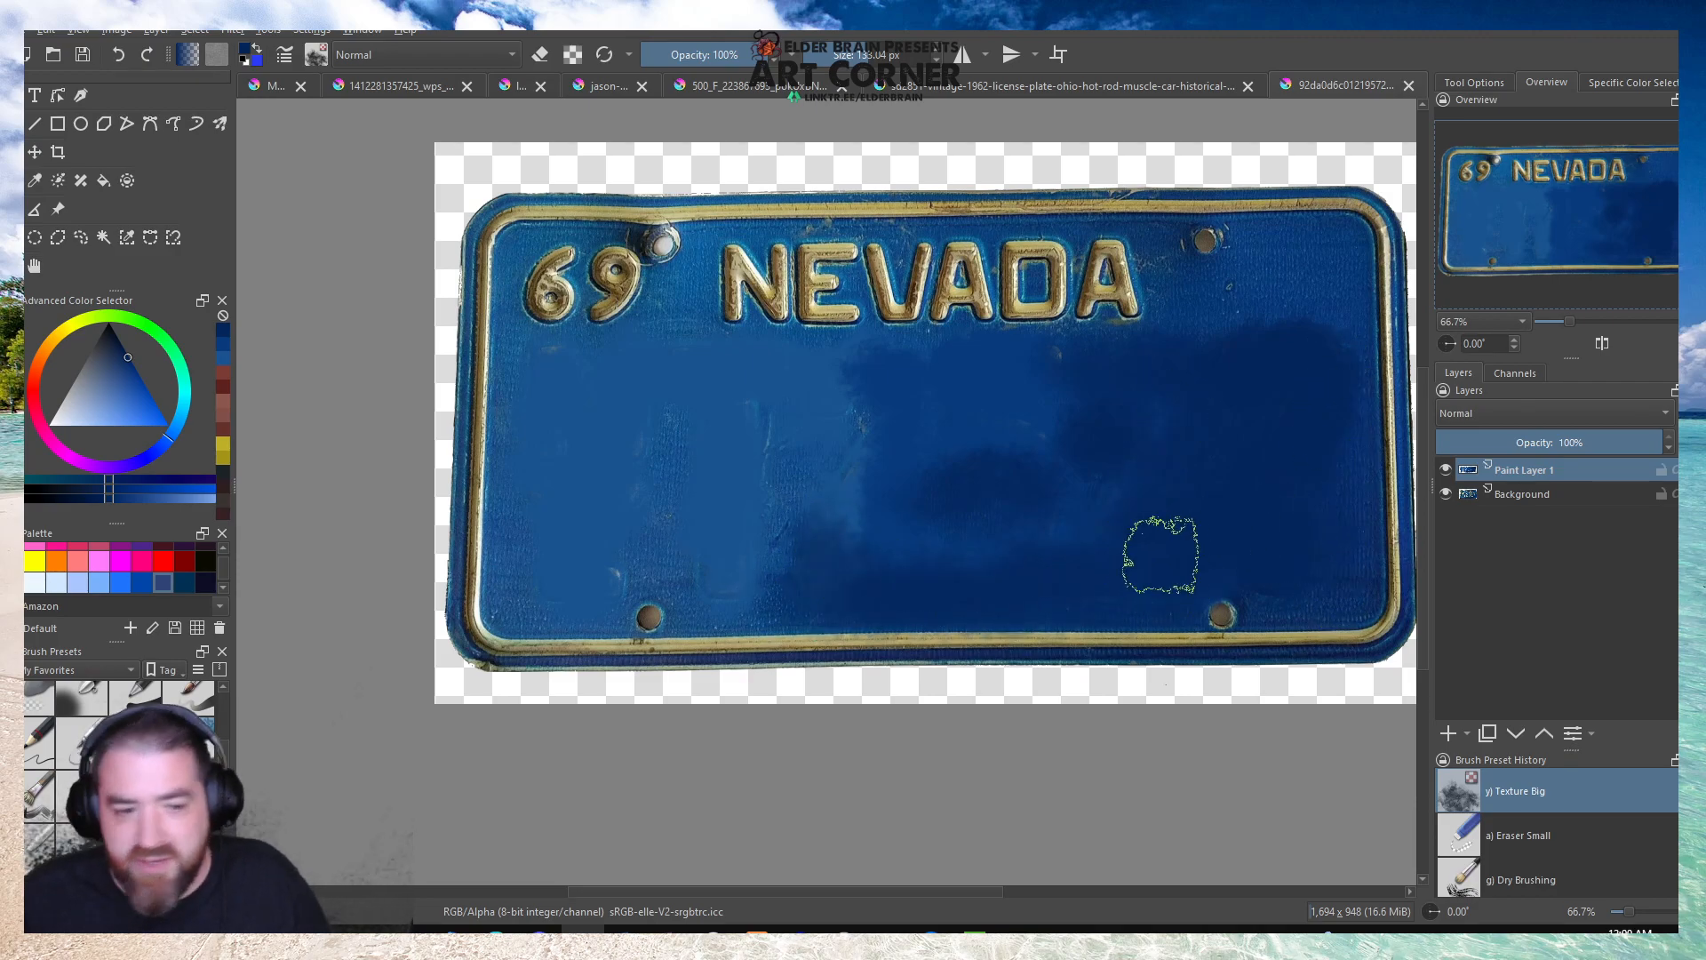
Blend the painted area using blues sampled beside the 69 and just past NEVADA's final A.
key("p")
left_click(690, 287)
key("b")
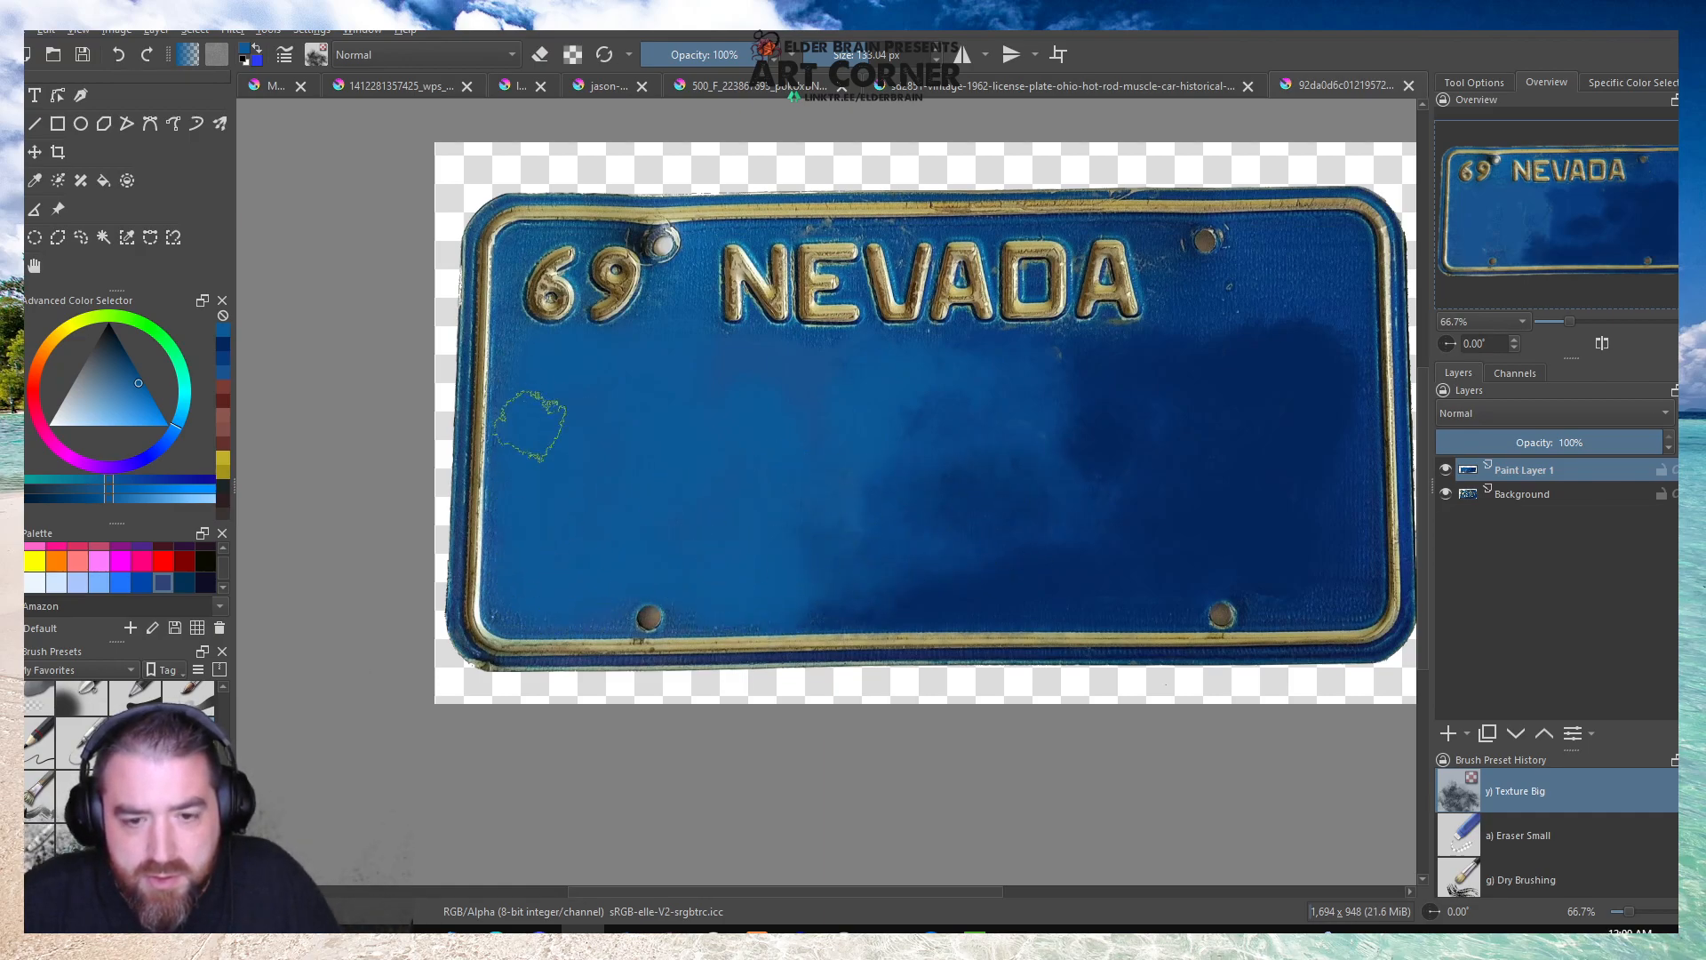
key("p")
left_click(1191, 315)
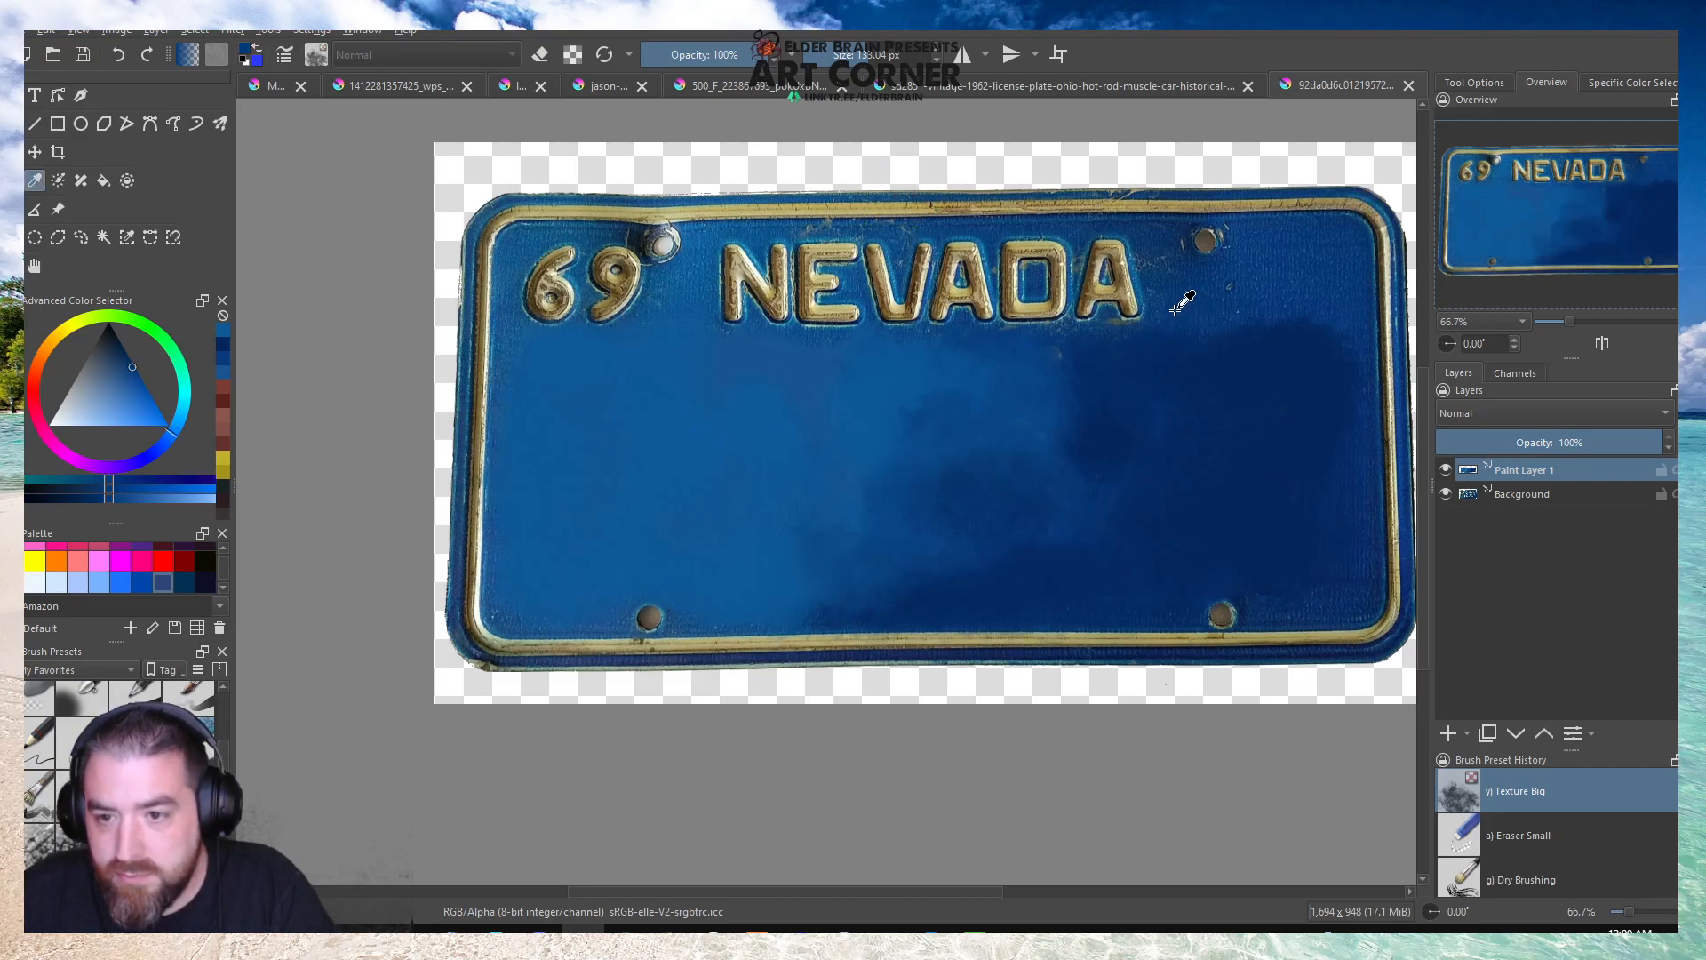
key("b")
mouse_move(1206, 347)
left_mouse_down()
mouse_move(1176, 451)
mouse_move(1084, 390)
mouse_move(1065, 449)
mouse_move(1153, 531)
left_mouse_up()
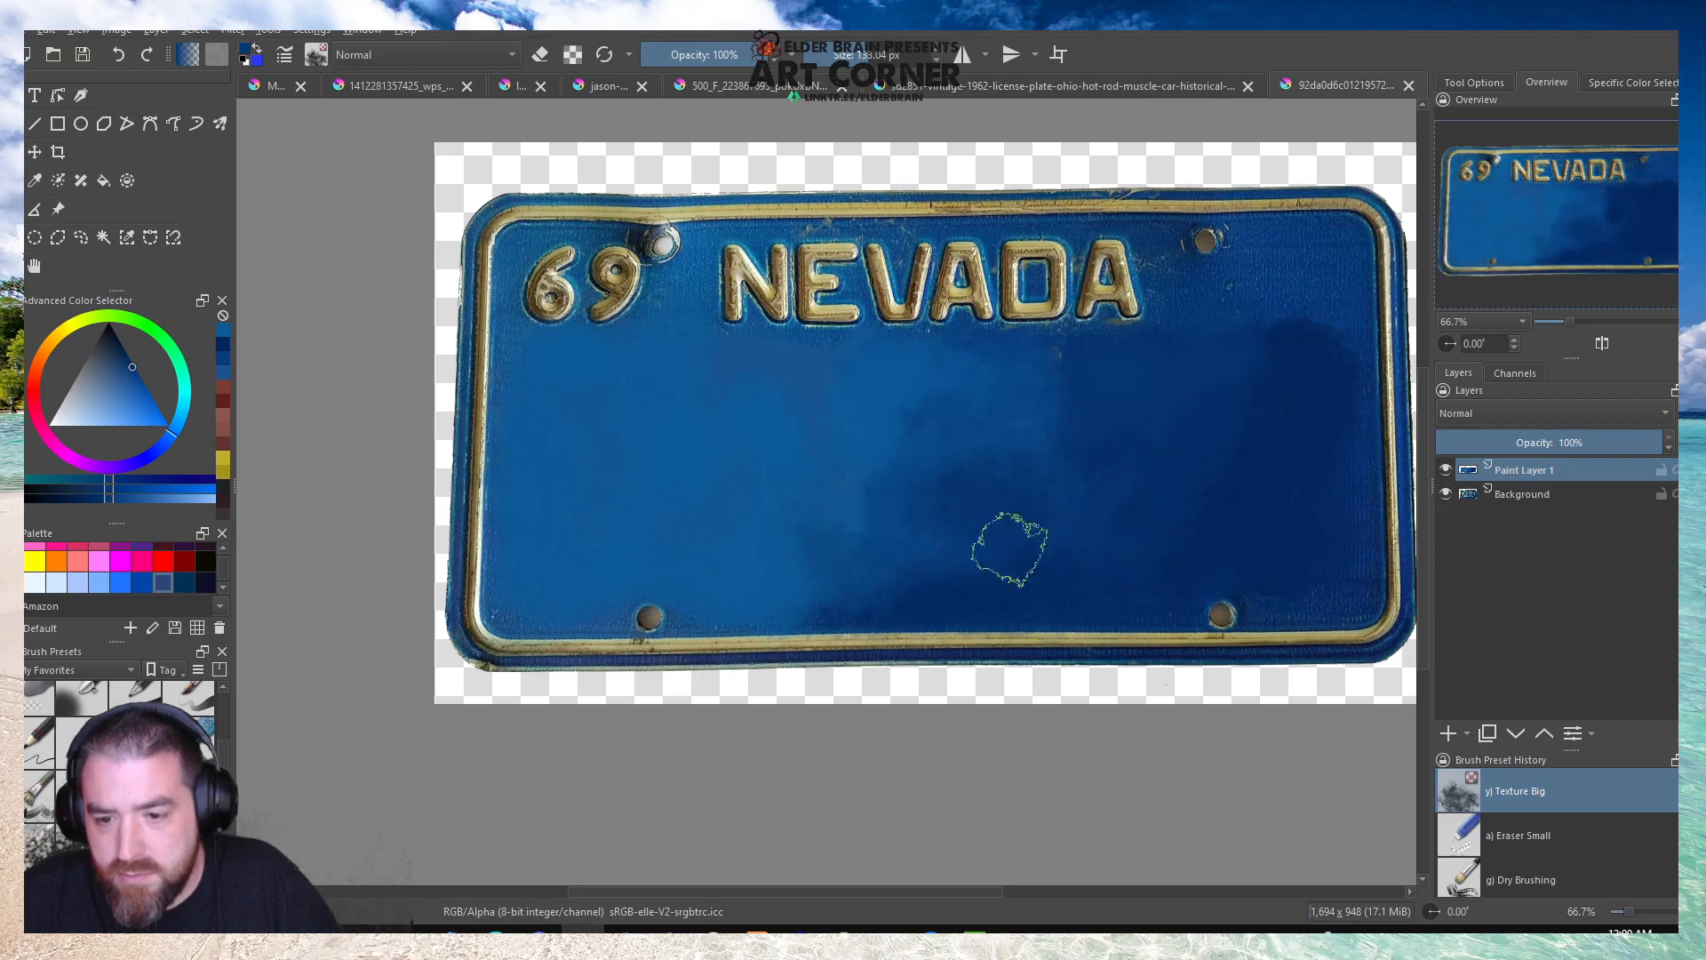
mouse_move(1023, 418)
left_mouse_down()
mouse_move(845, 363)
mouse_move(1077, 356)
mouse_move(863, 477)
left_mouse_up()
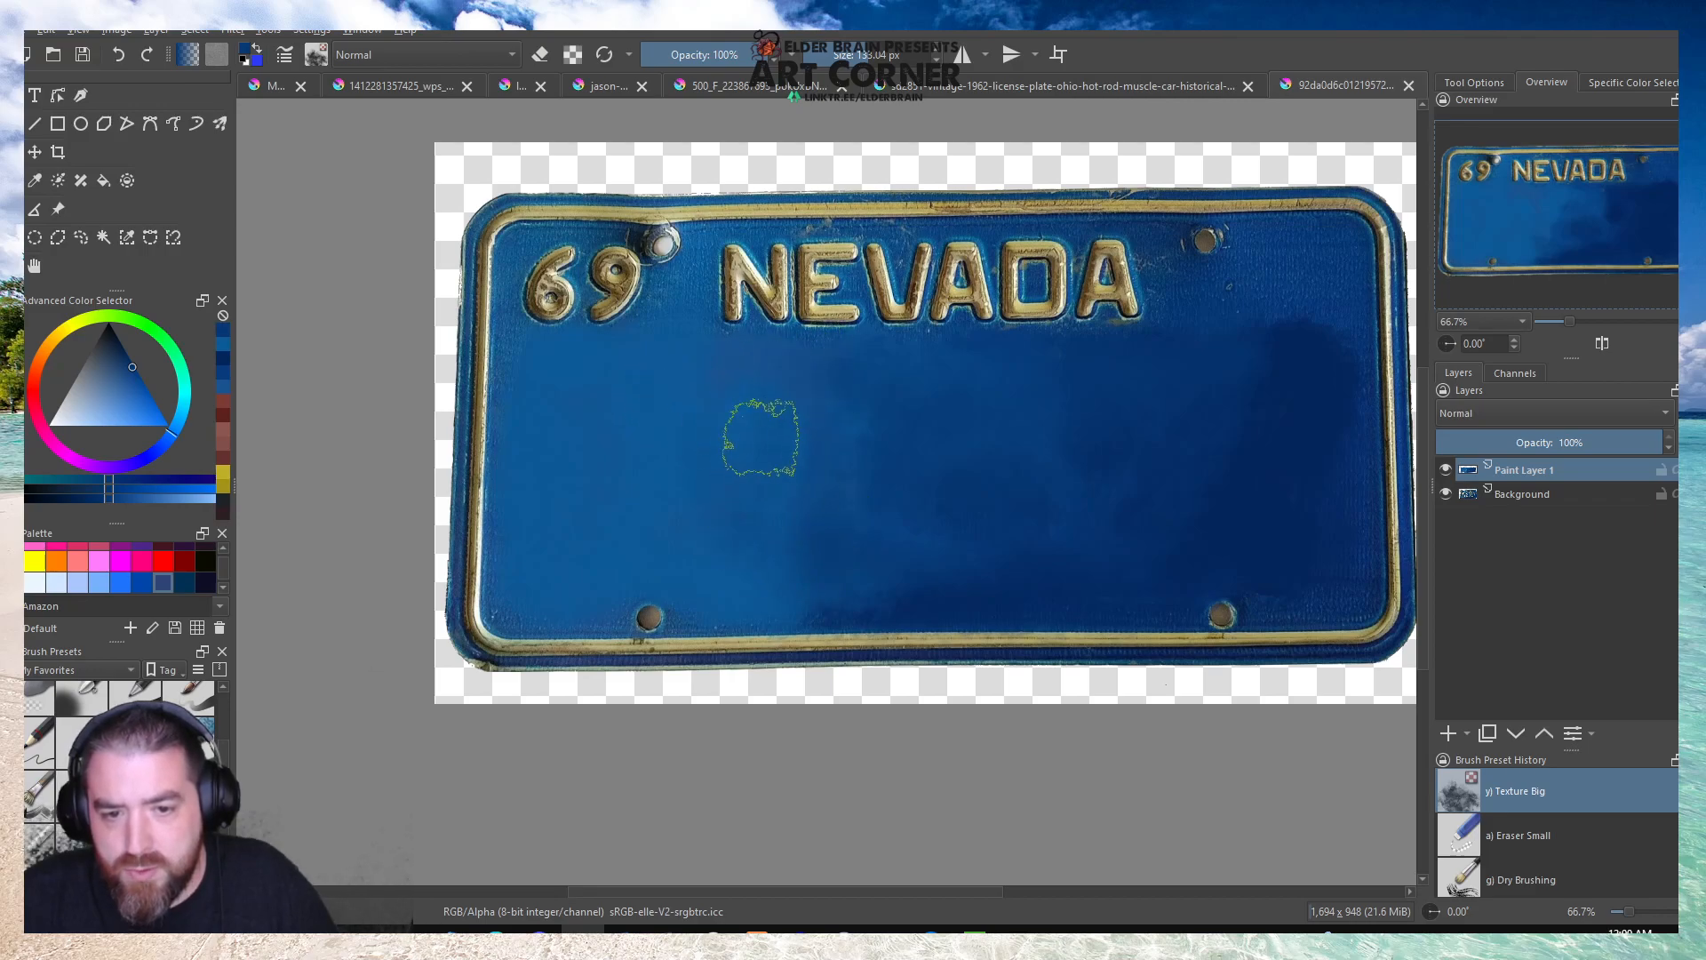
Smooth the remaining dark patches across the Nevada plate's right half with the Texture Big brush.
scroll(750, 340, "down", 4)
scroll(898, 410, "up", 3)
scroll(899, 410, "up", 1)
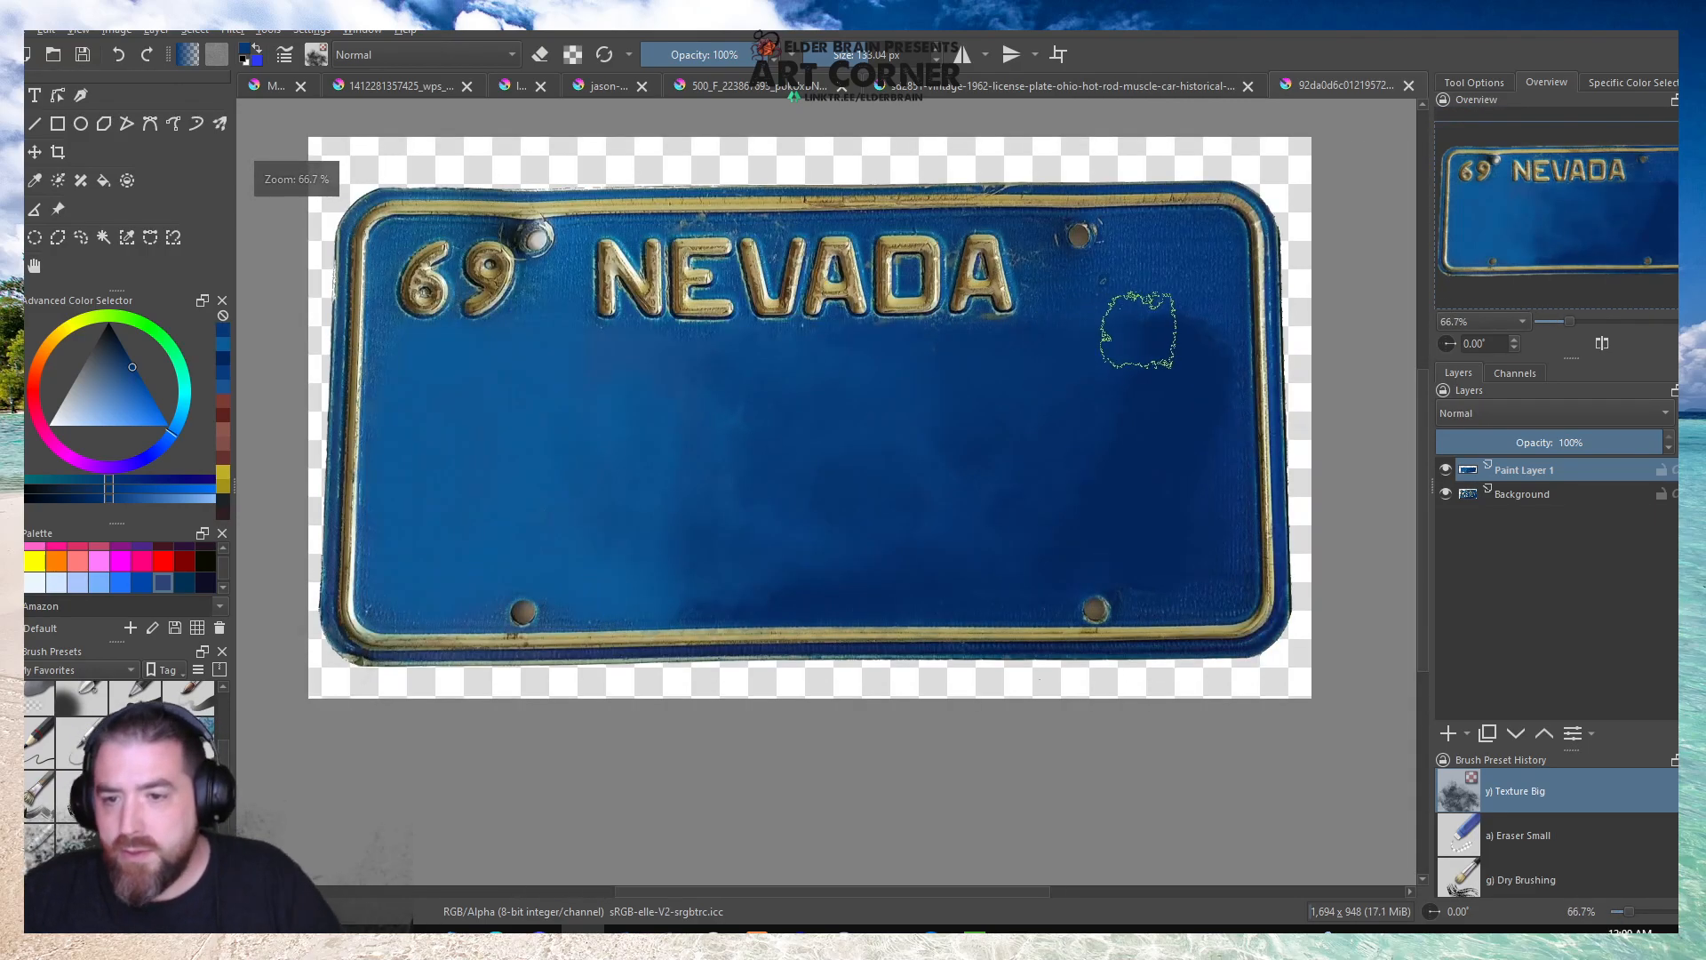
key("p")
key("b")
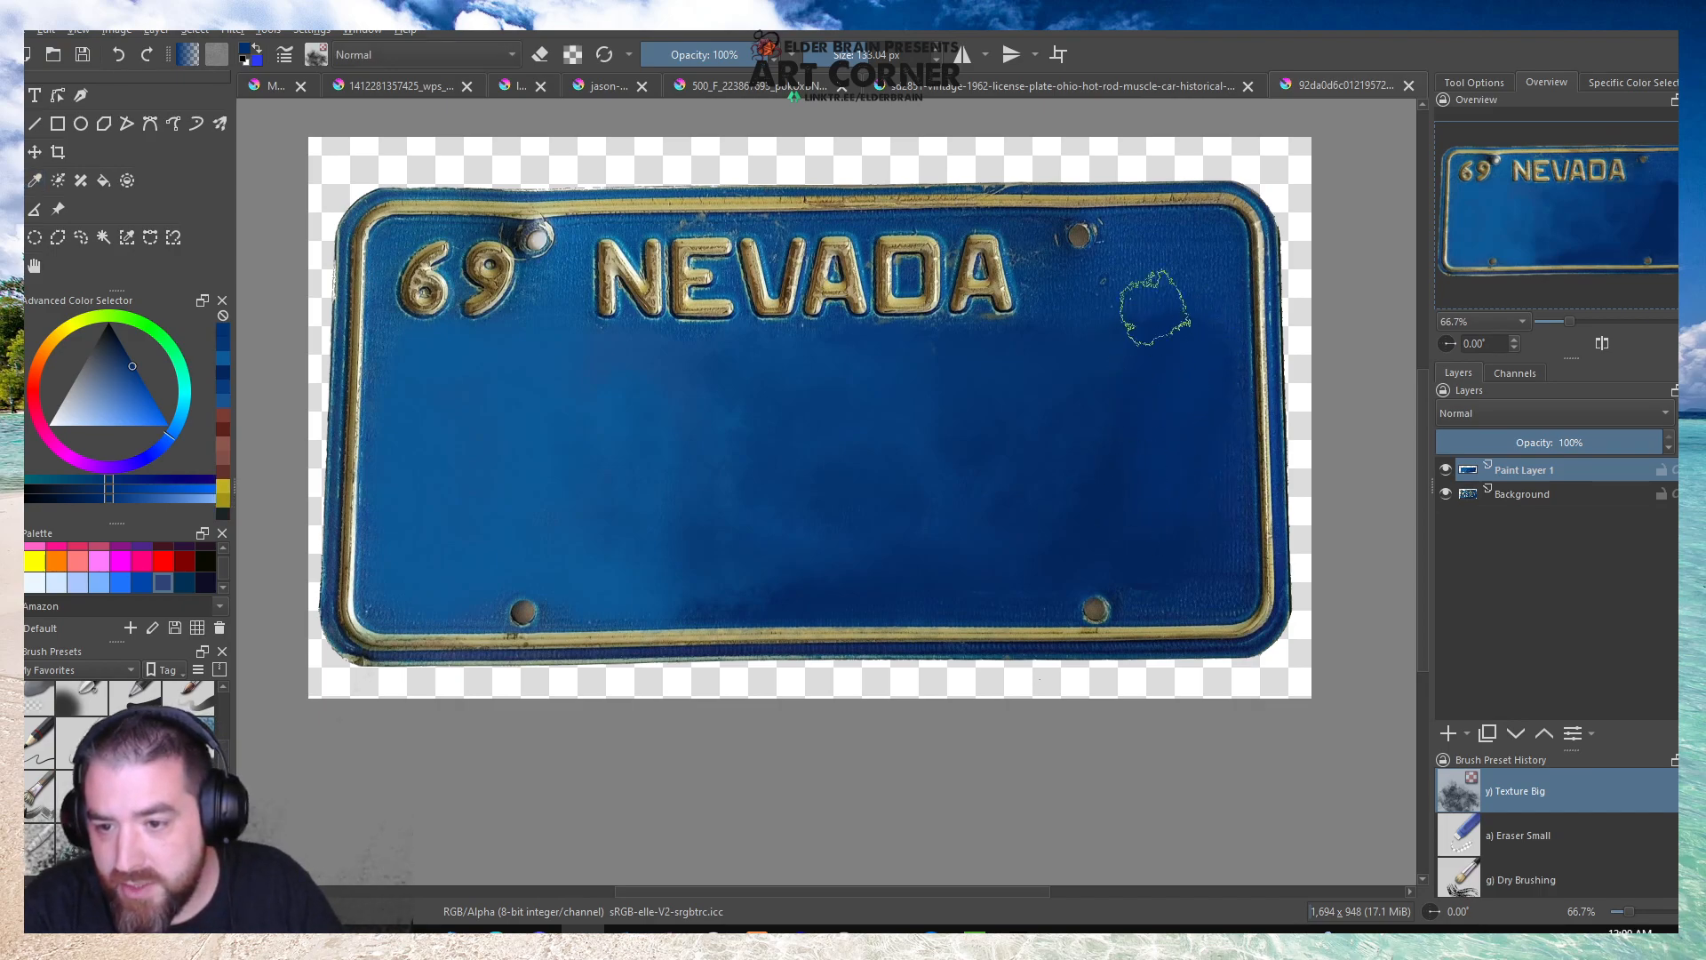
mouse_move(1201, 459)
left_mouse_down()
mouse_move(1184, 492)
mouse_move(1051, 515)
mouse_move(1028, 391)
mouse_move(991, 364)
left_mouse_up()
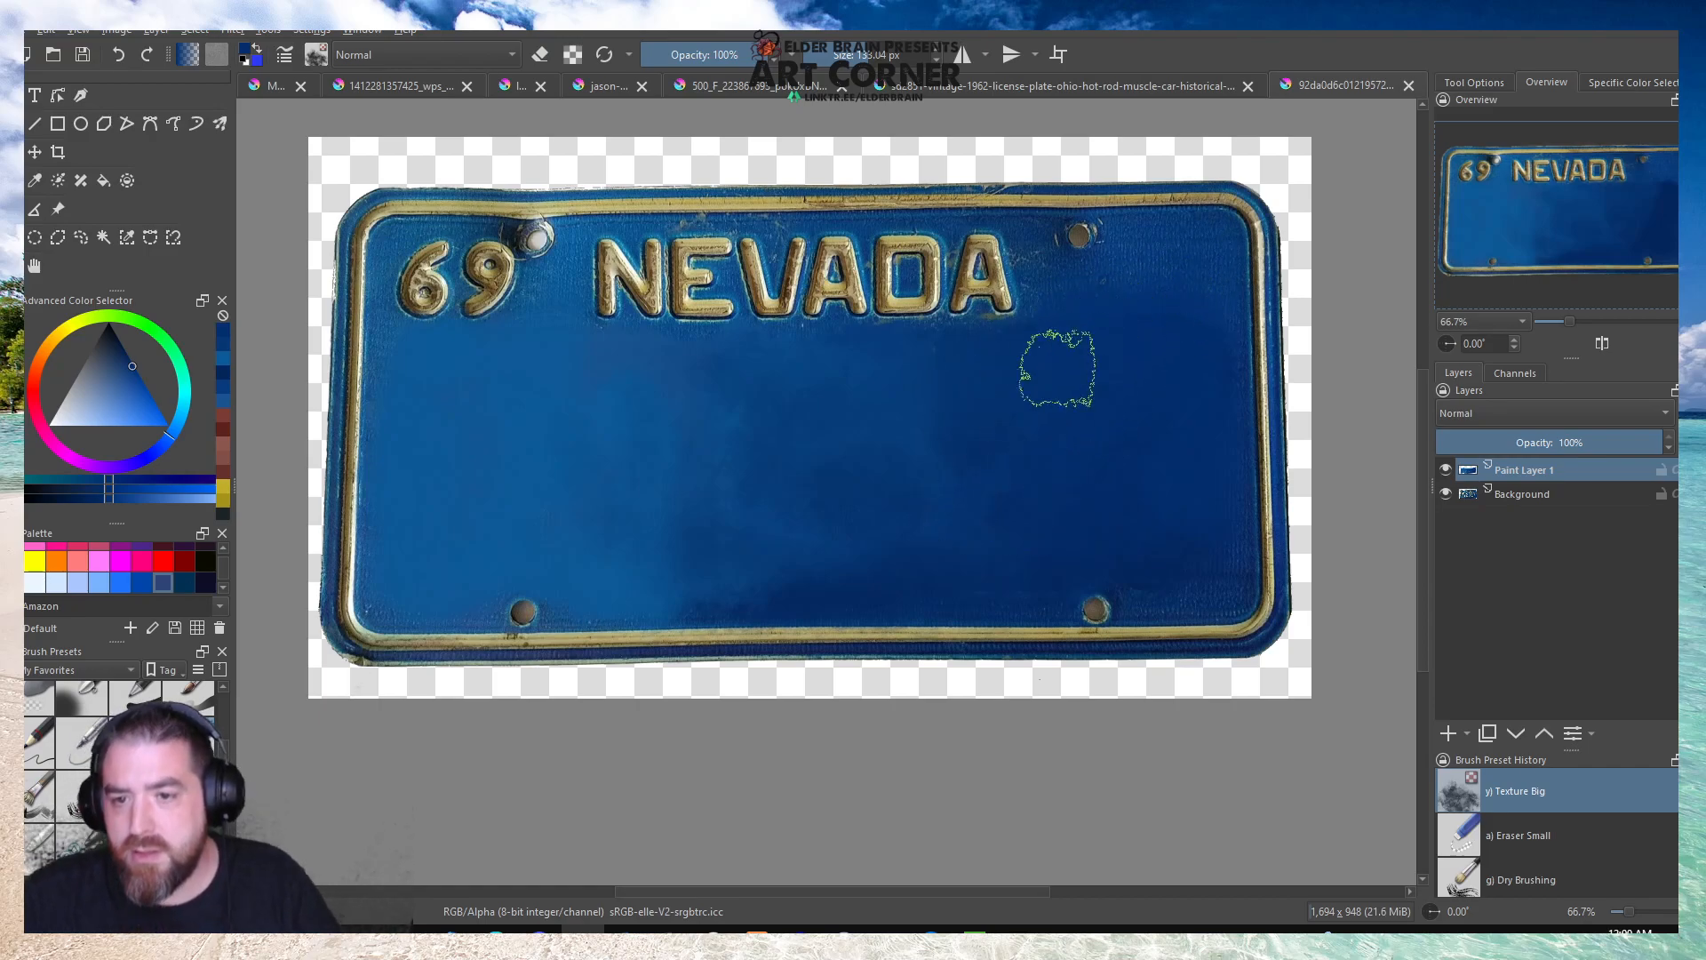
scroll(860, 476, "down", 3)
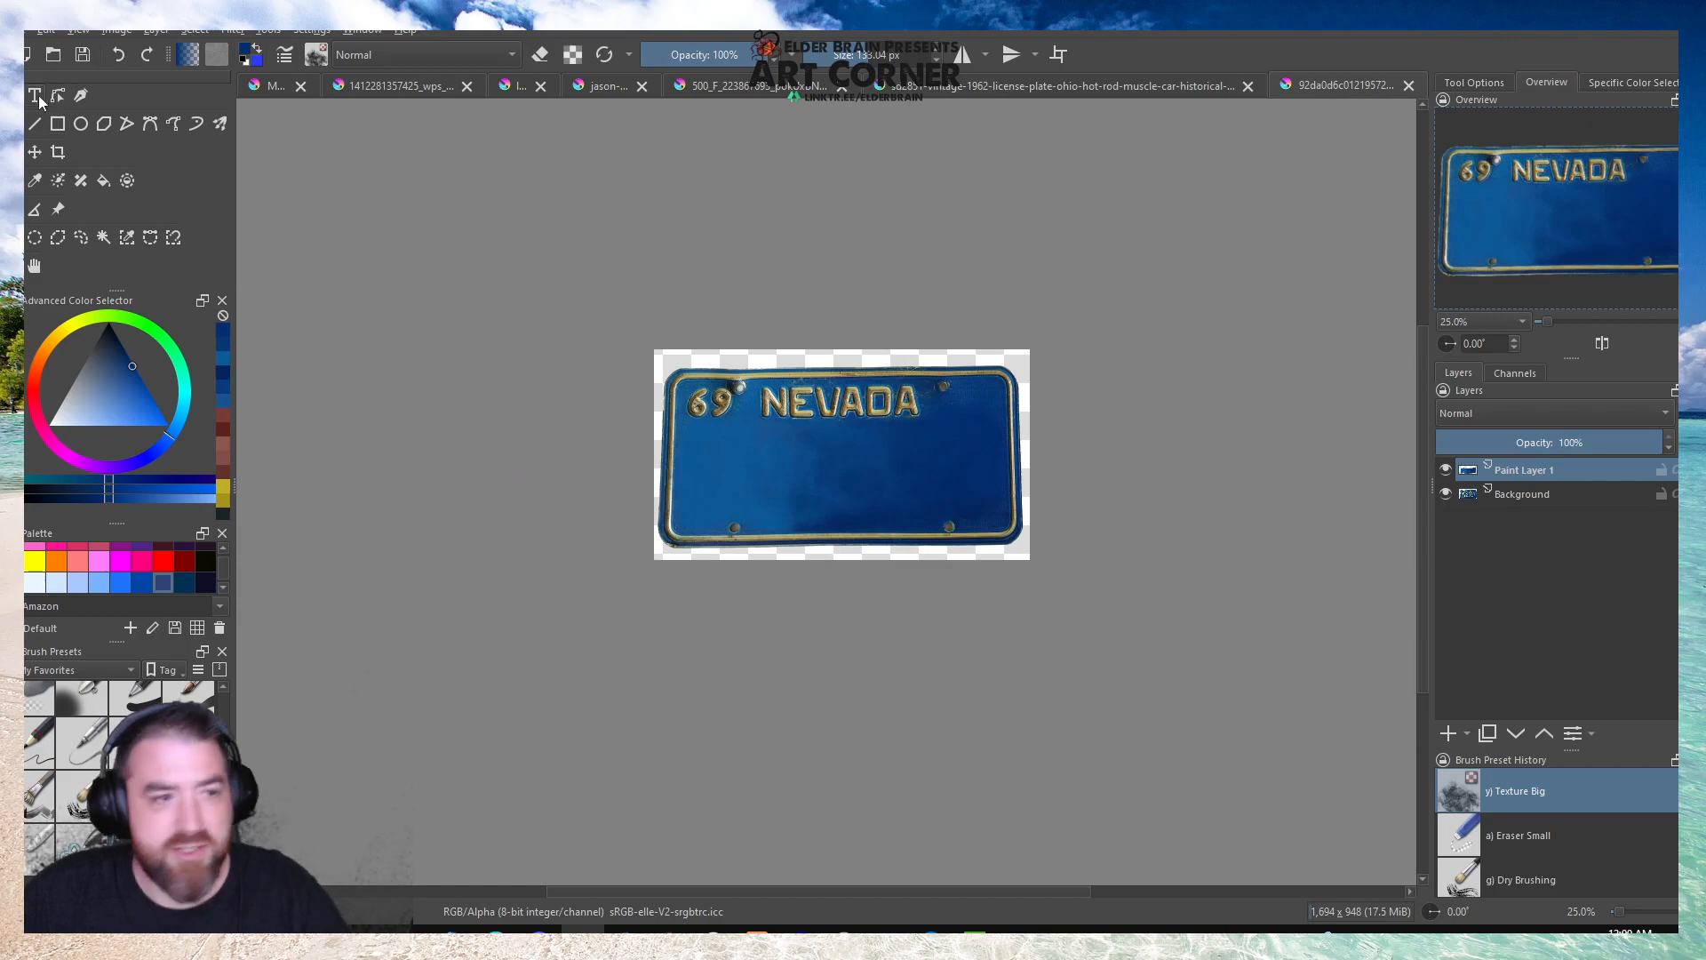
Flatten the Nevada plate image into one layer and copy the entire image.
left_click(18, 30)
mouse_move(156, 32)
left_click(174, 134)
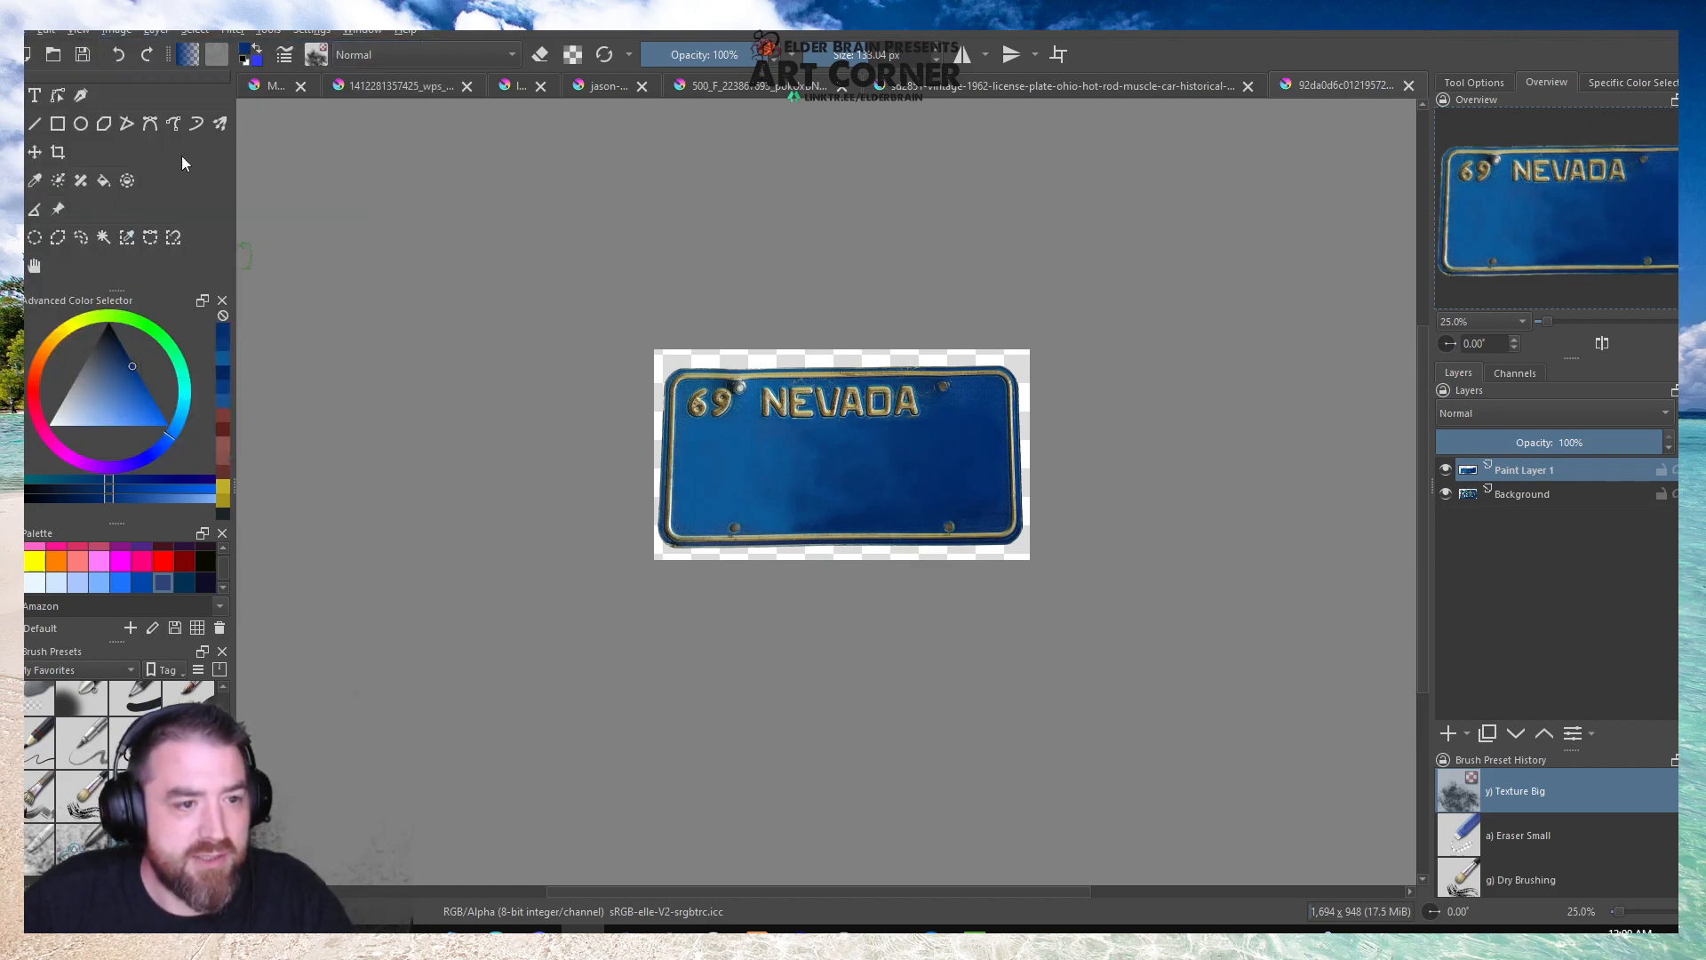
left_click(158, 32)
left_click(181, 340)
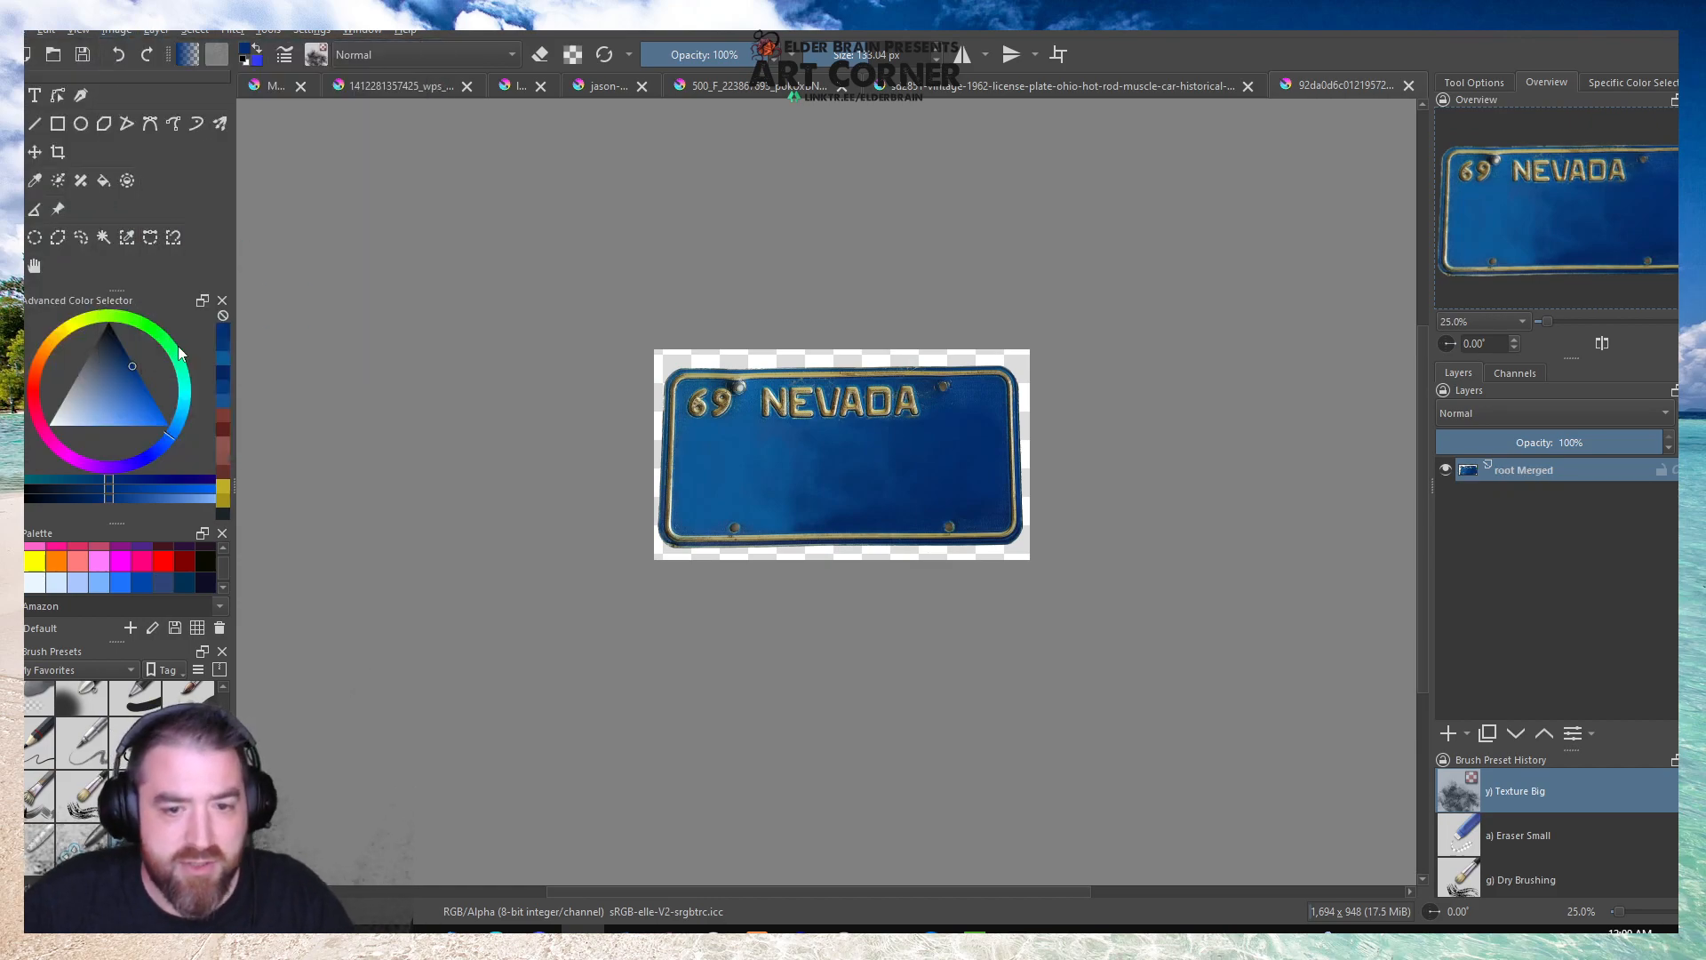
key("ctrl+a")
key("ctrl+c")
Paste the Nevada plate into the Monster of the Week overlay and shrink it roughly to name plate size over the JETHRO plate.
left_click(276, 85)
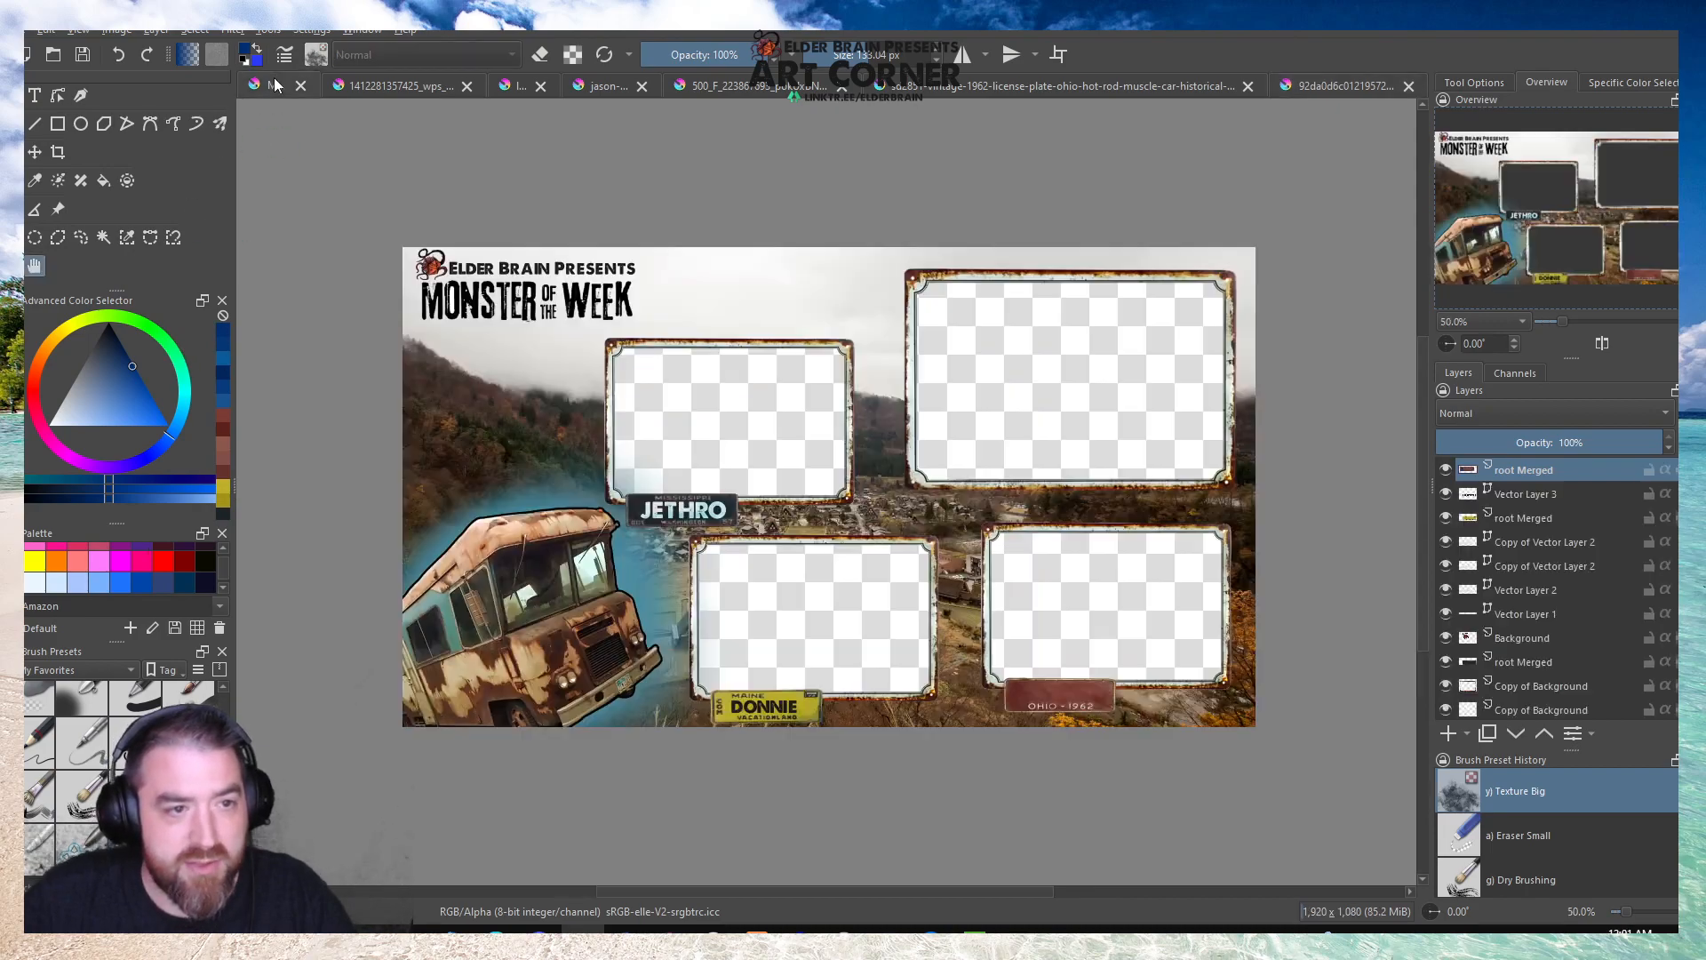
key("ctrl+v")
key("ctrl+t")
left_click_drag(556, 336, 811, 525)
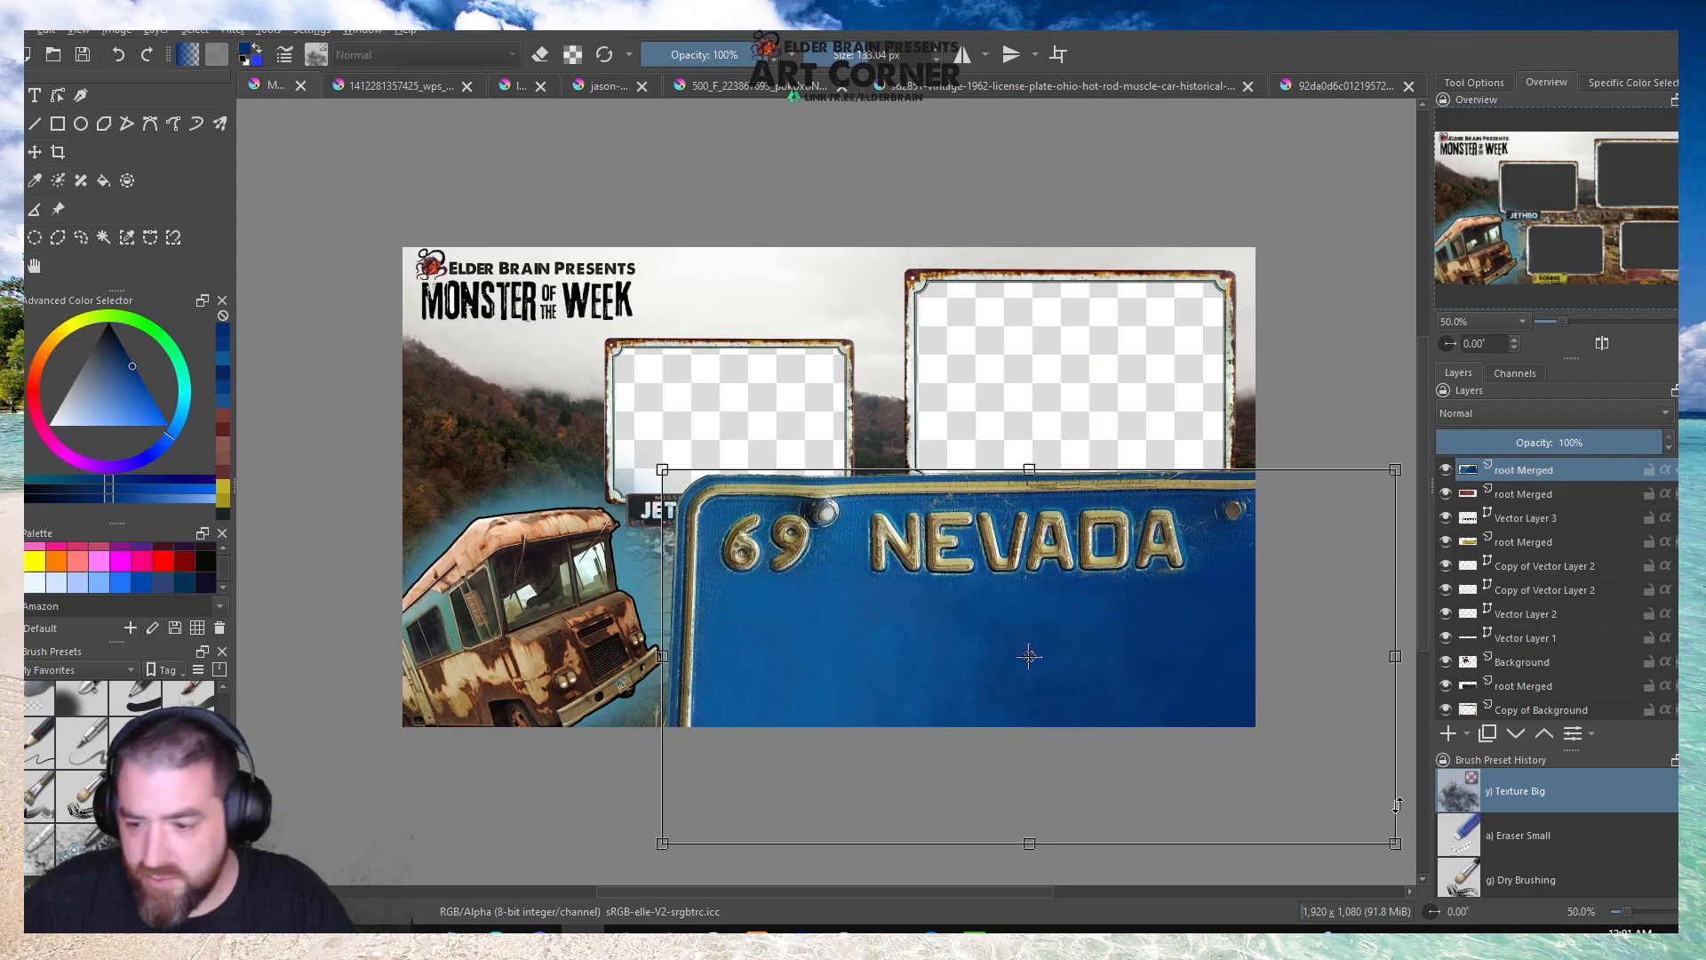
left_click_drag(1402, 844, 804, 489)
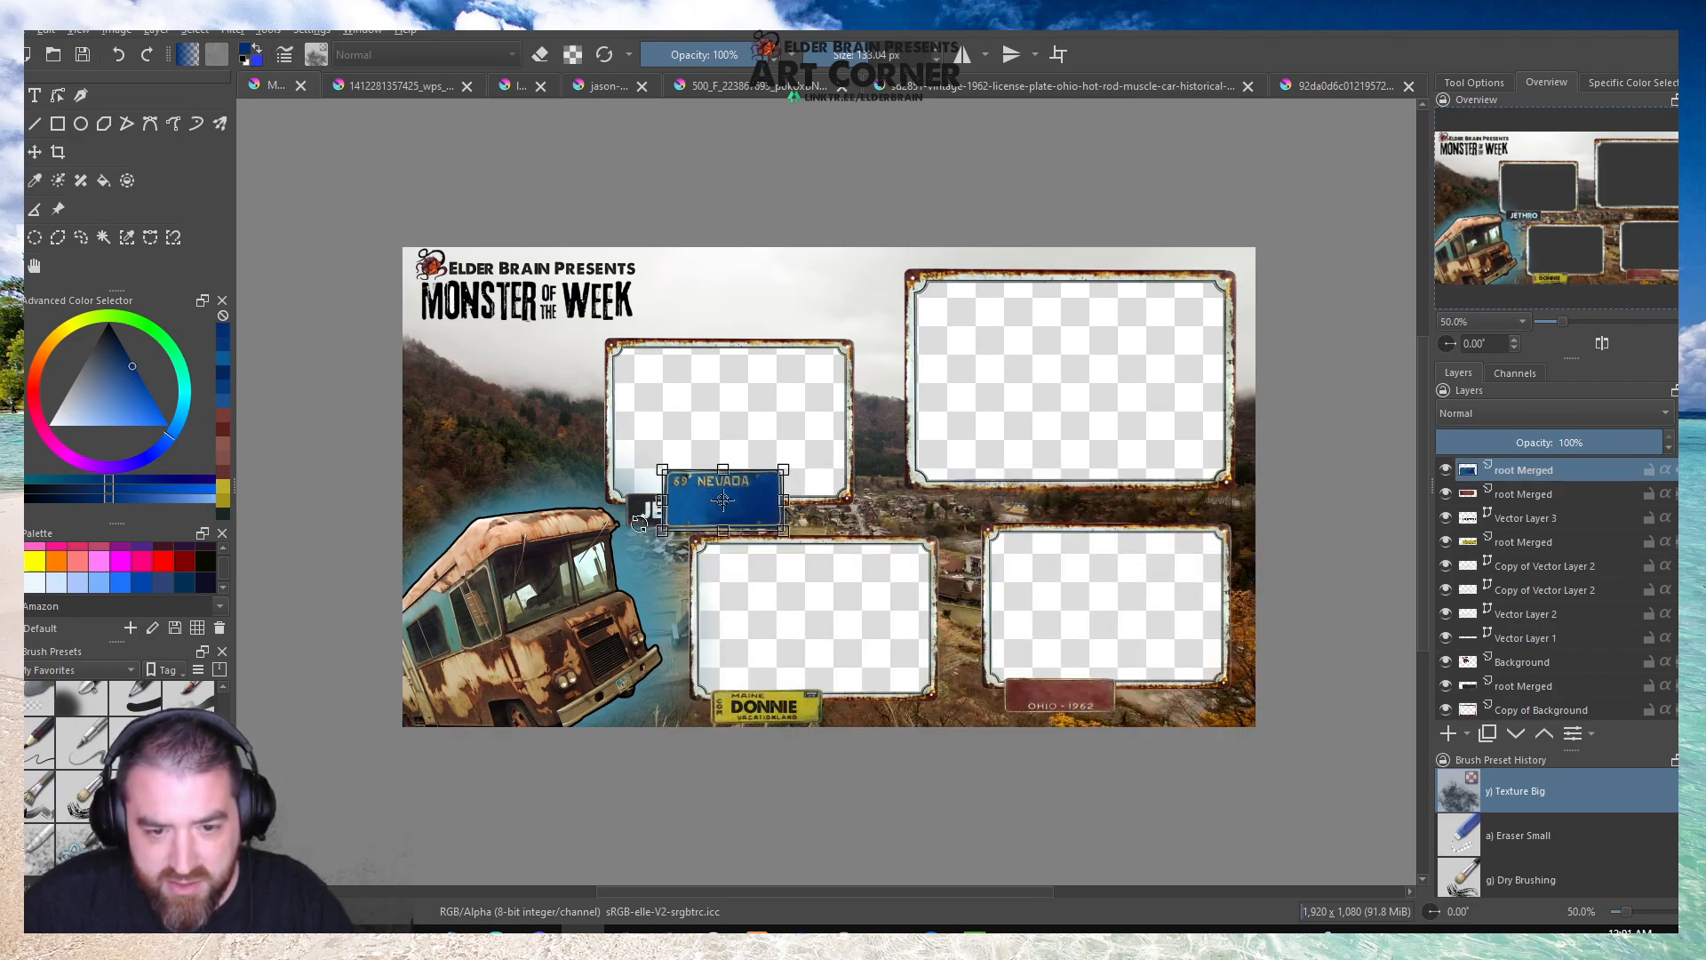
Scale the Nevada plate down to the JETHRO plate's height and align their left edges.
scroll(637, 528, "up", 4)
left_click_drag(835, 397, 791, 468)
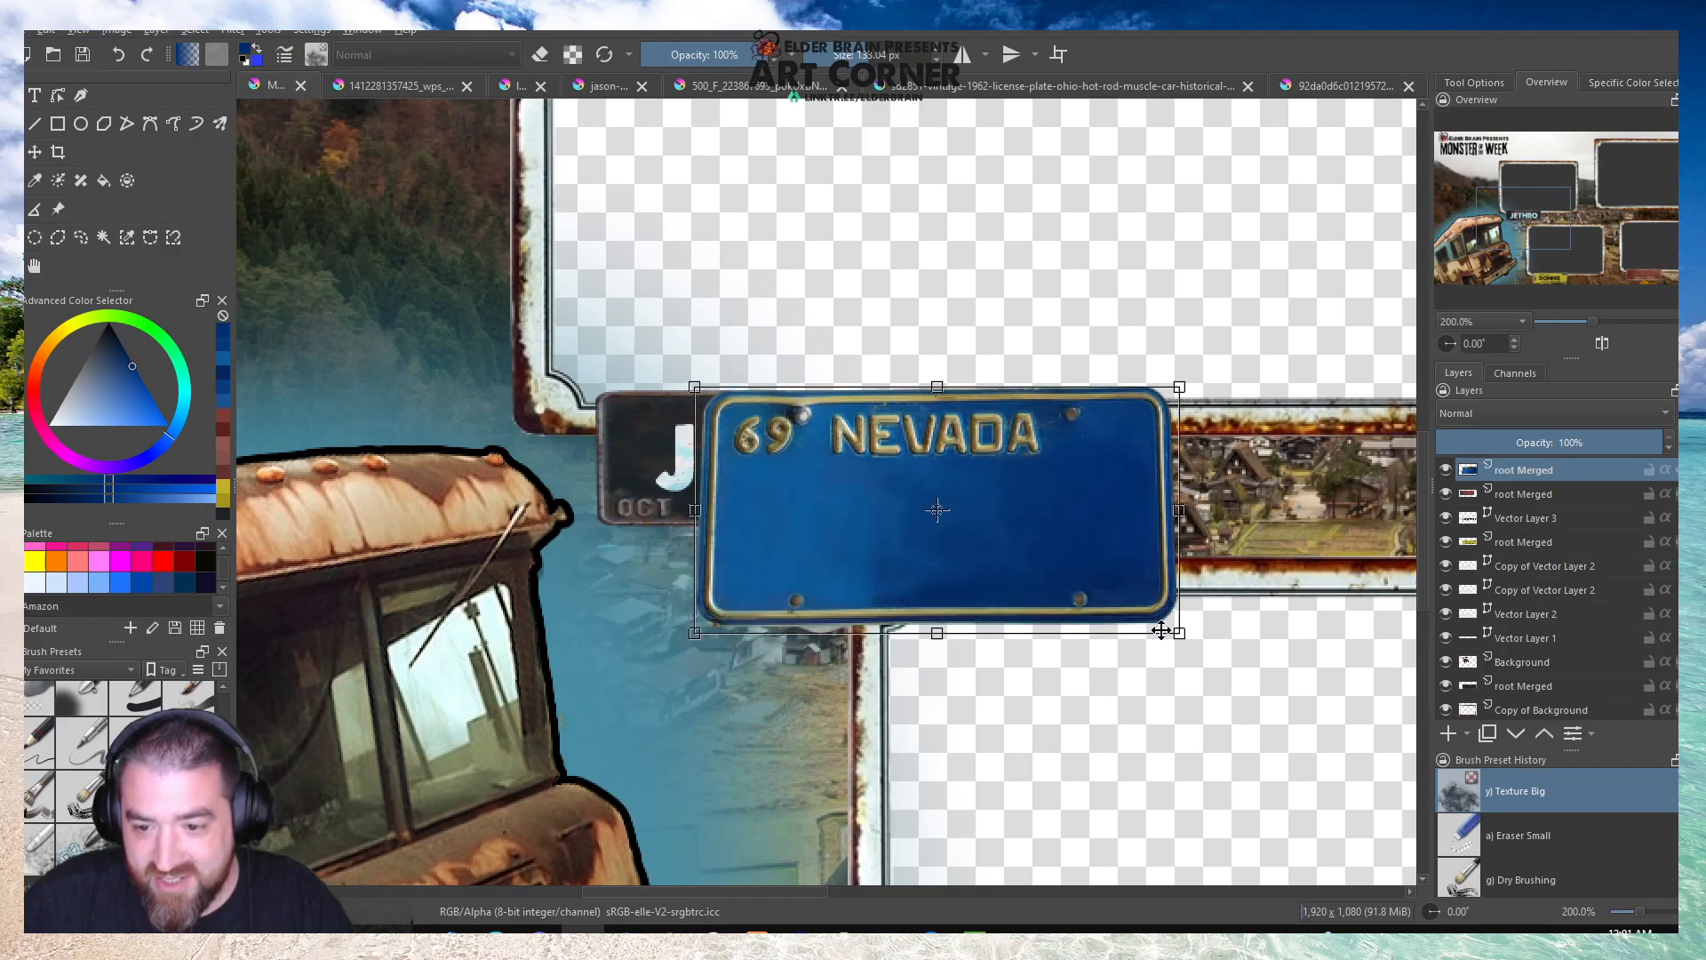
left_click_drag(1178, 634, 982, 534)
left_click_drag(951, 475, 860, 476)
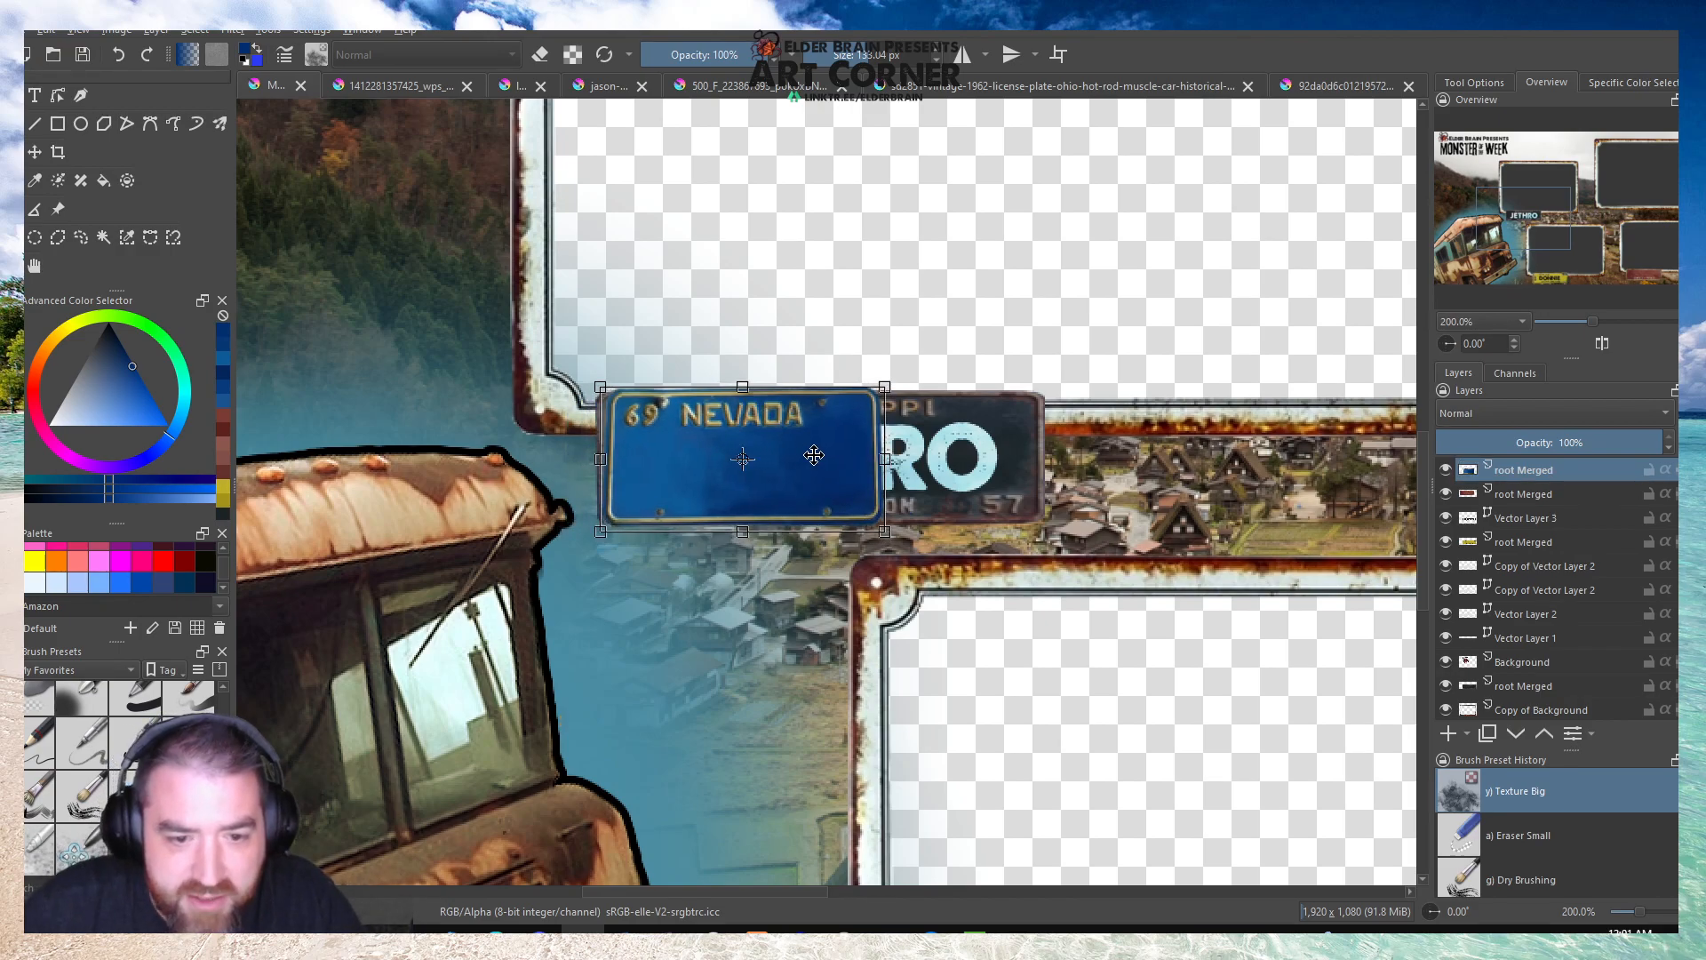
key("Return")
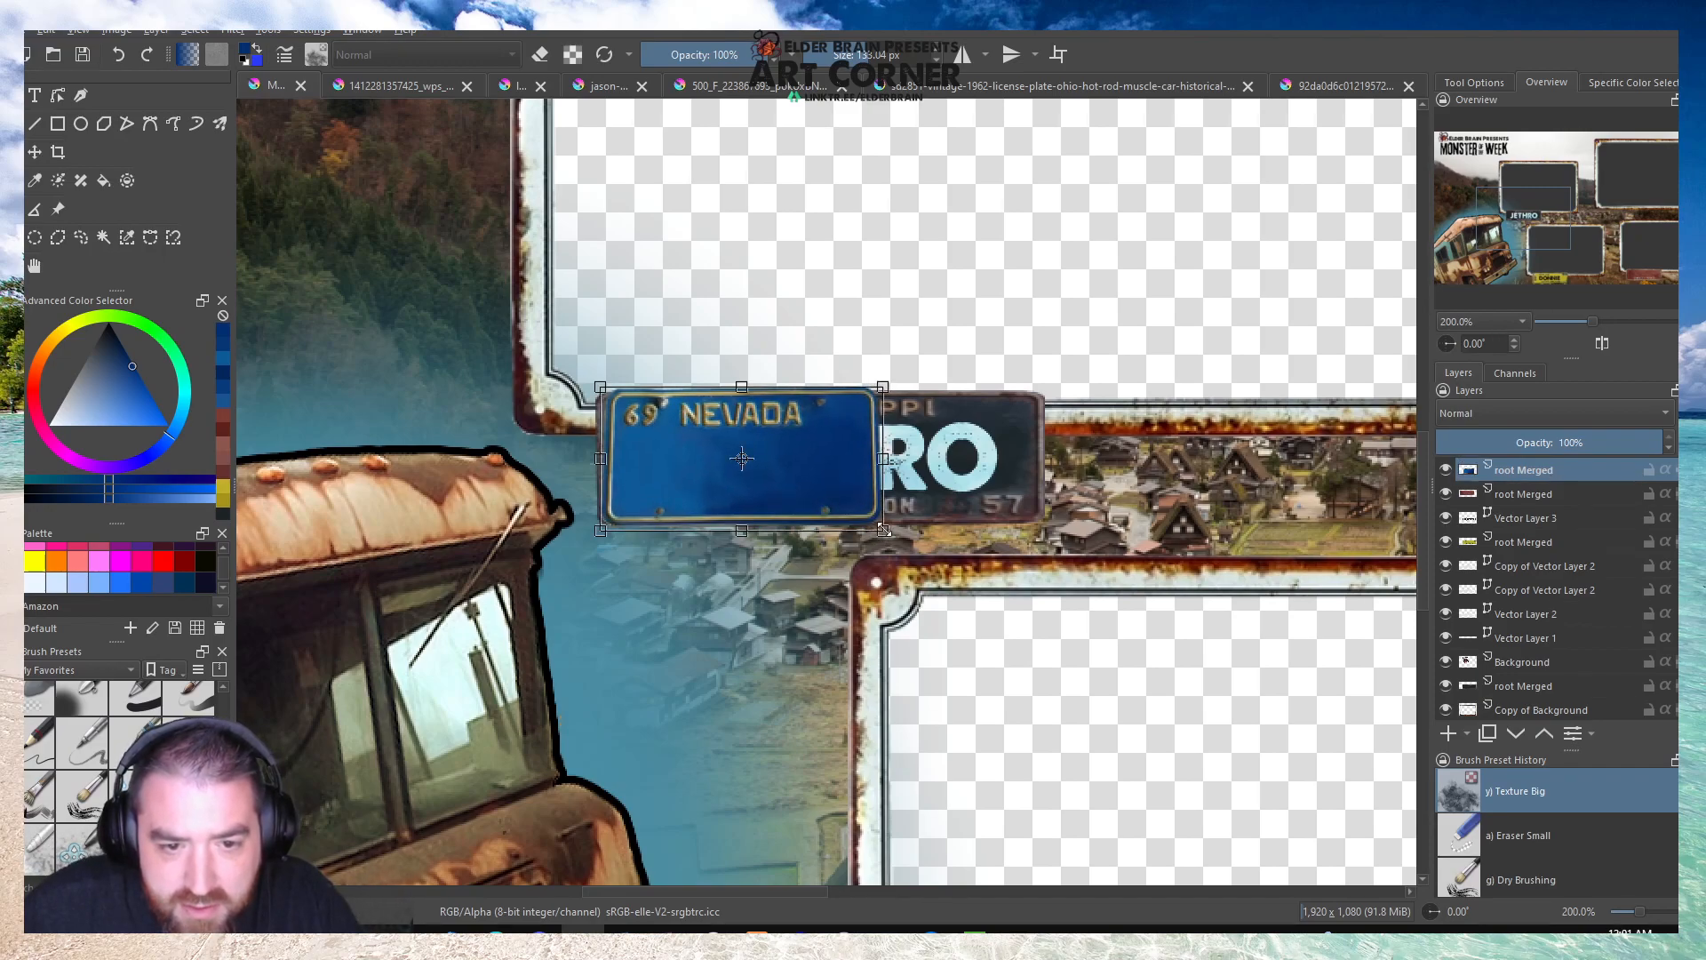
Nudge the Nevada plate down and stretch it horizontally to cover the full width of the JETHRO plate.
key("Down")
key("Down")
key("Down")
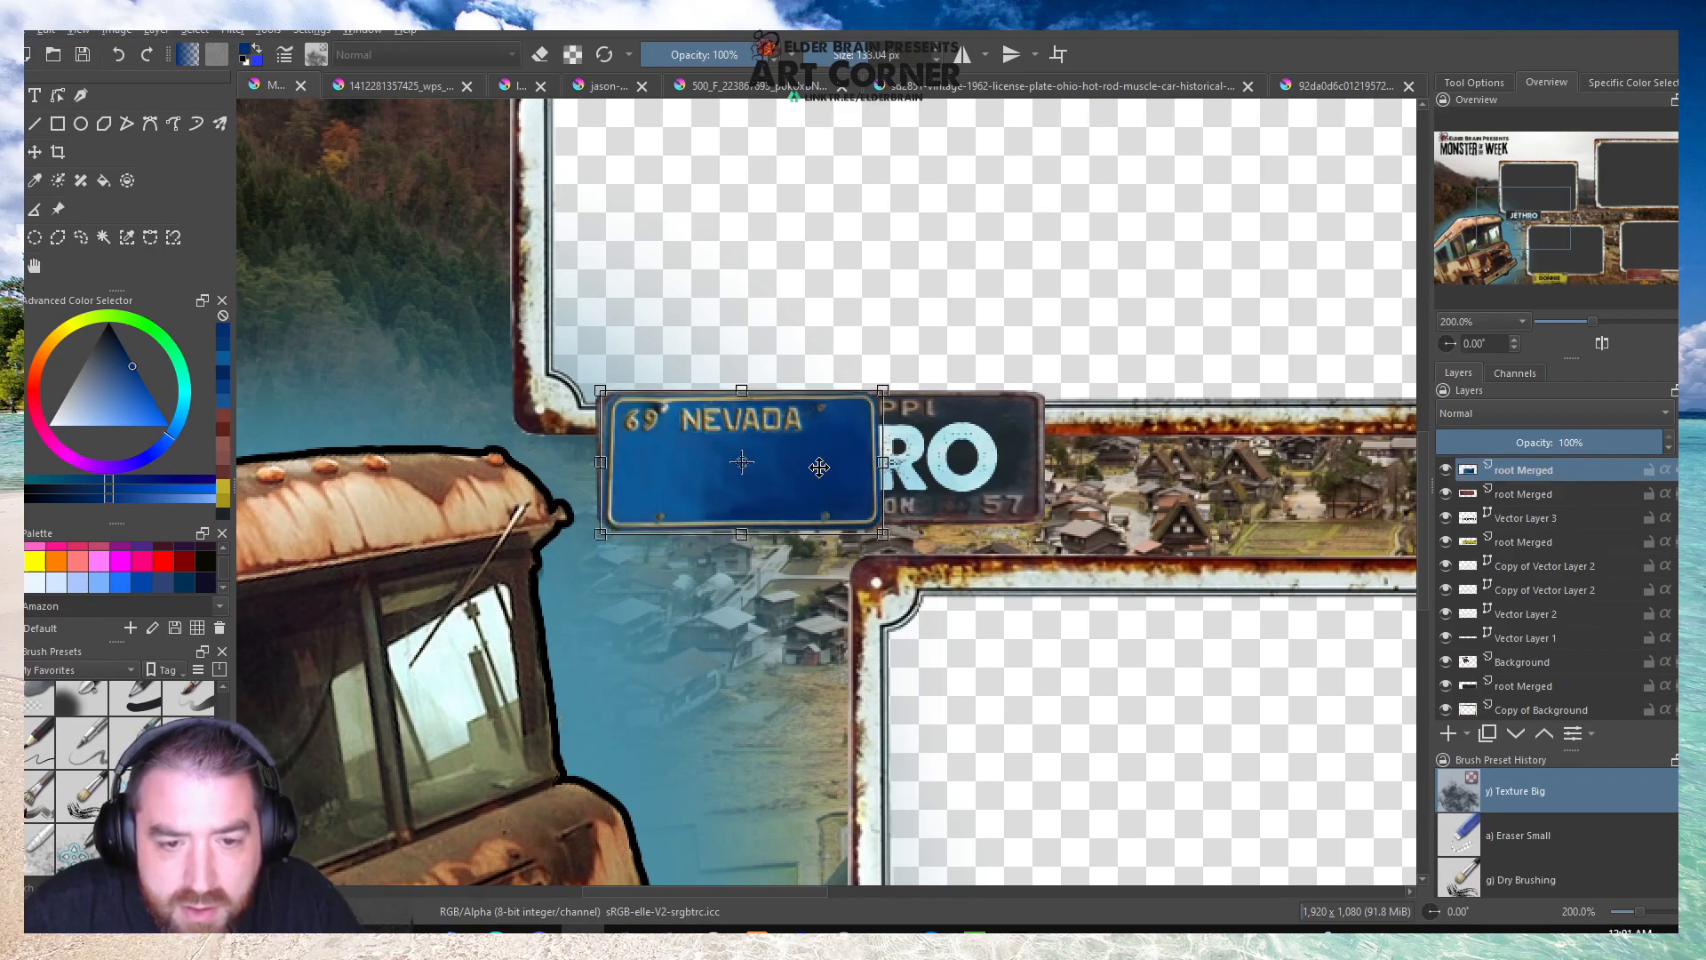
left_click_drag(884, 534, 880, 530)
left_click_drag(879, 461, 1049, 461)
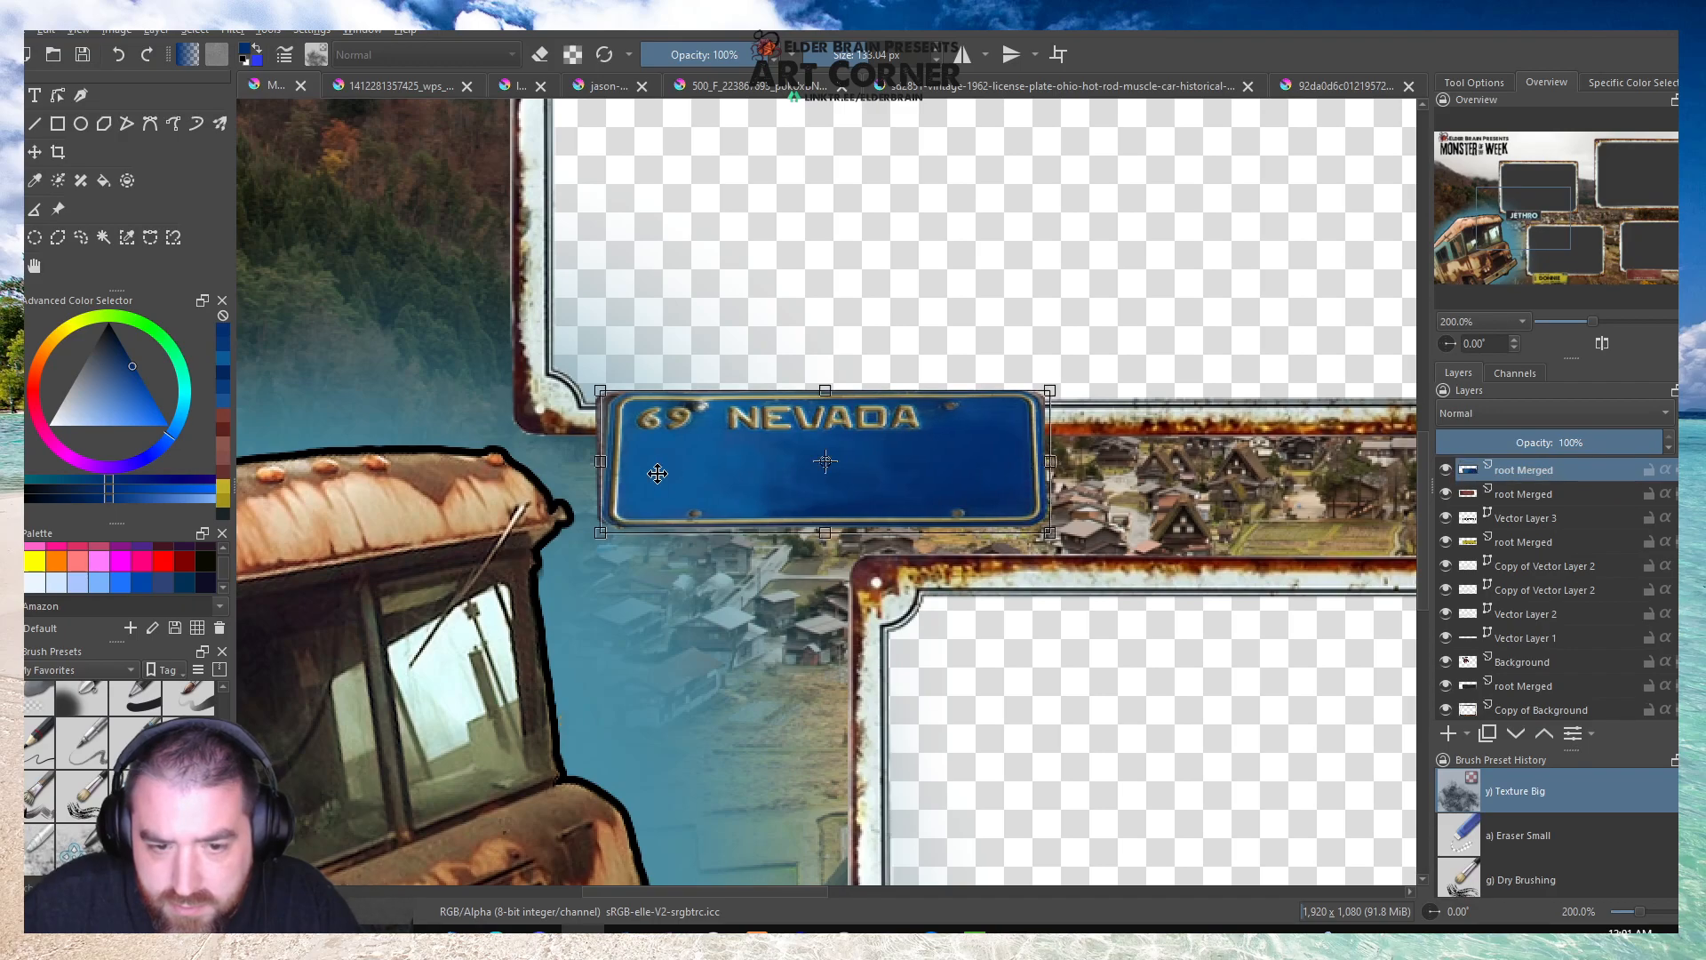
left_click_drag(596, 462, 589, 460)
Move the Nevada plate onto the lower-left edge of the large upper-right frame.
scroll(408, 433, "down", 2)
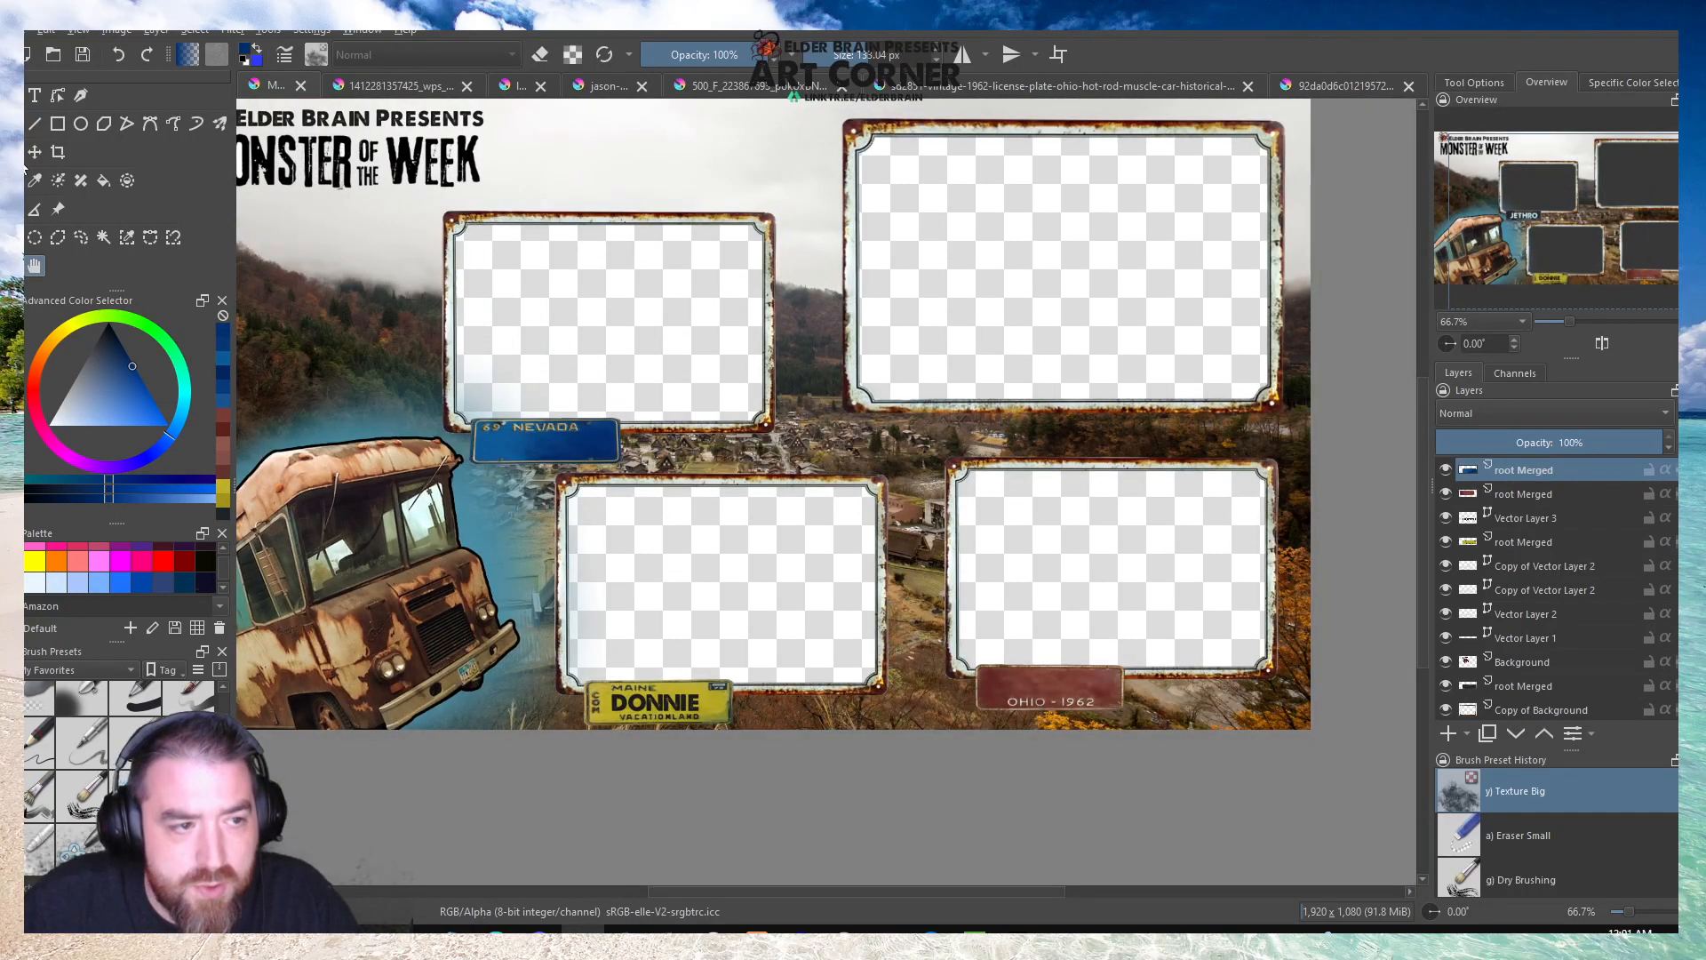
left_click_drag(545, 441, 782, 430)
left_click_drag(945, 431, 942, 421)
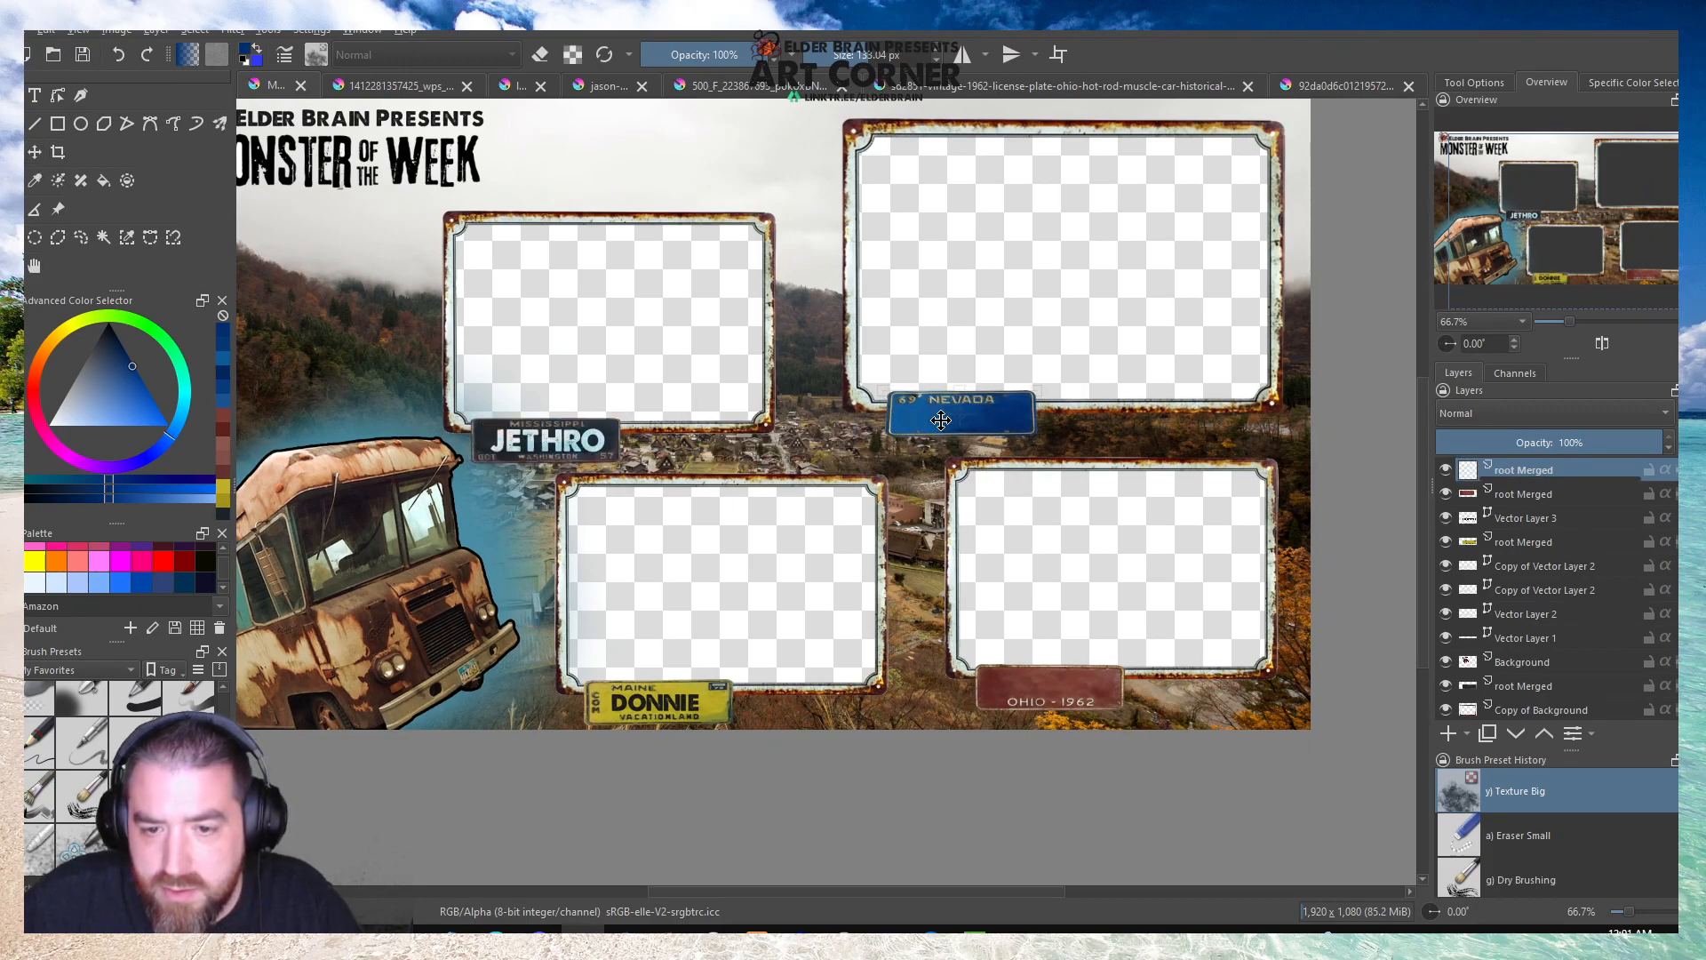
left_click_drag(942, 420, 936, 423)
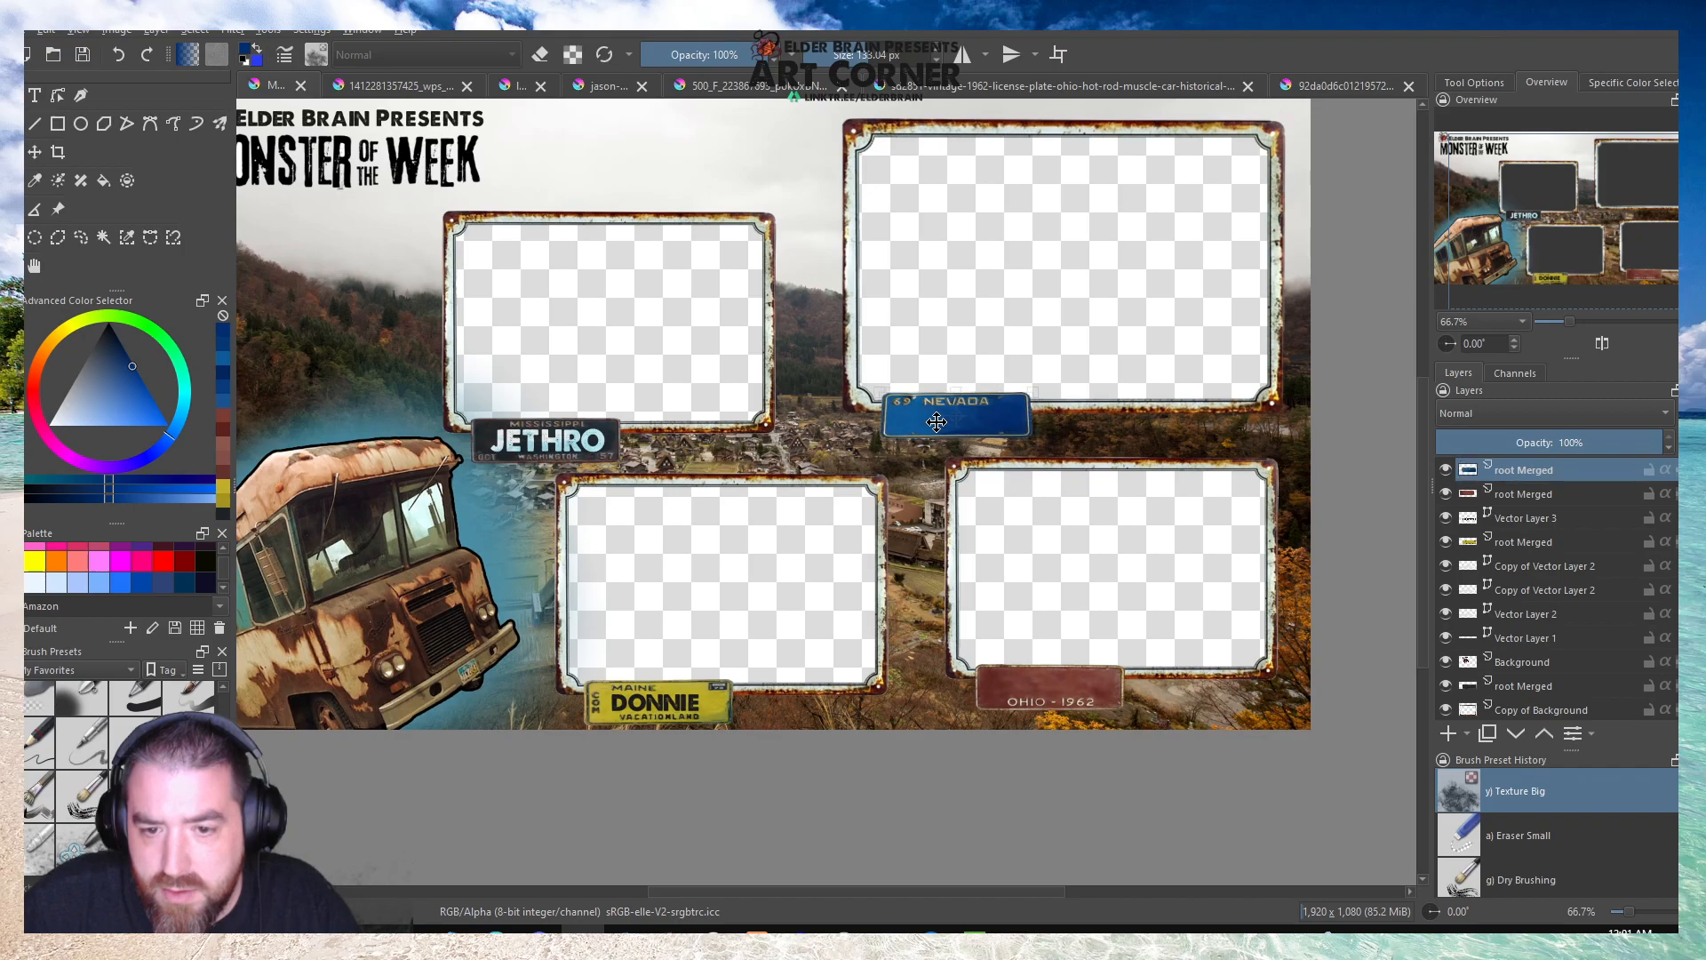
Try narrowing the Nevada plate from its right side beneath the large upper-right frame.
scroll(998, 431, "up", 2)
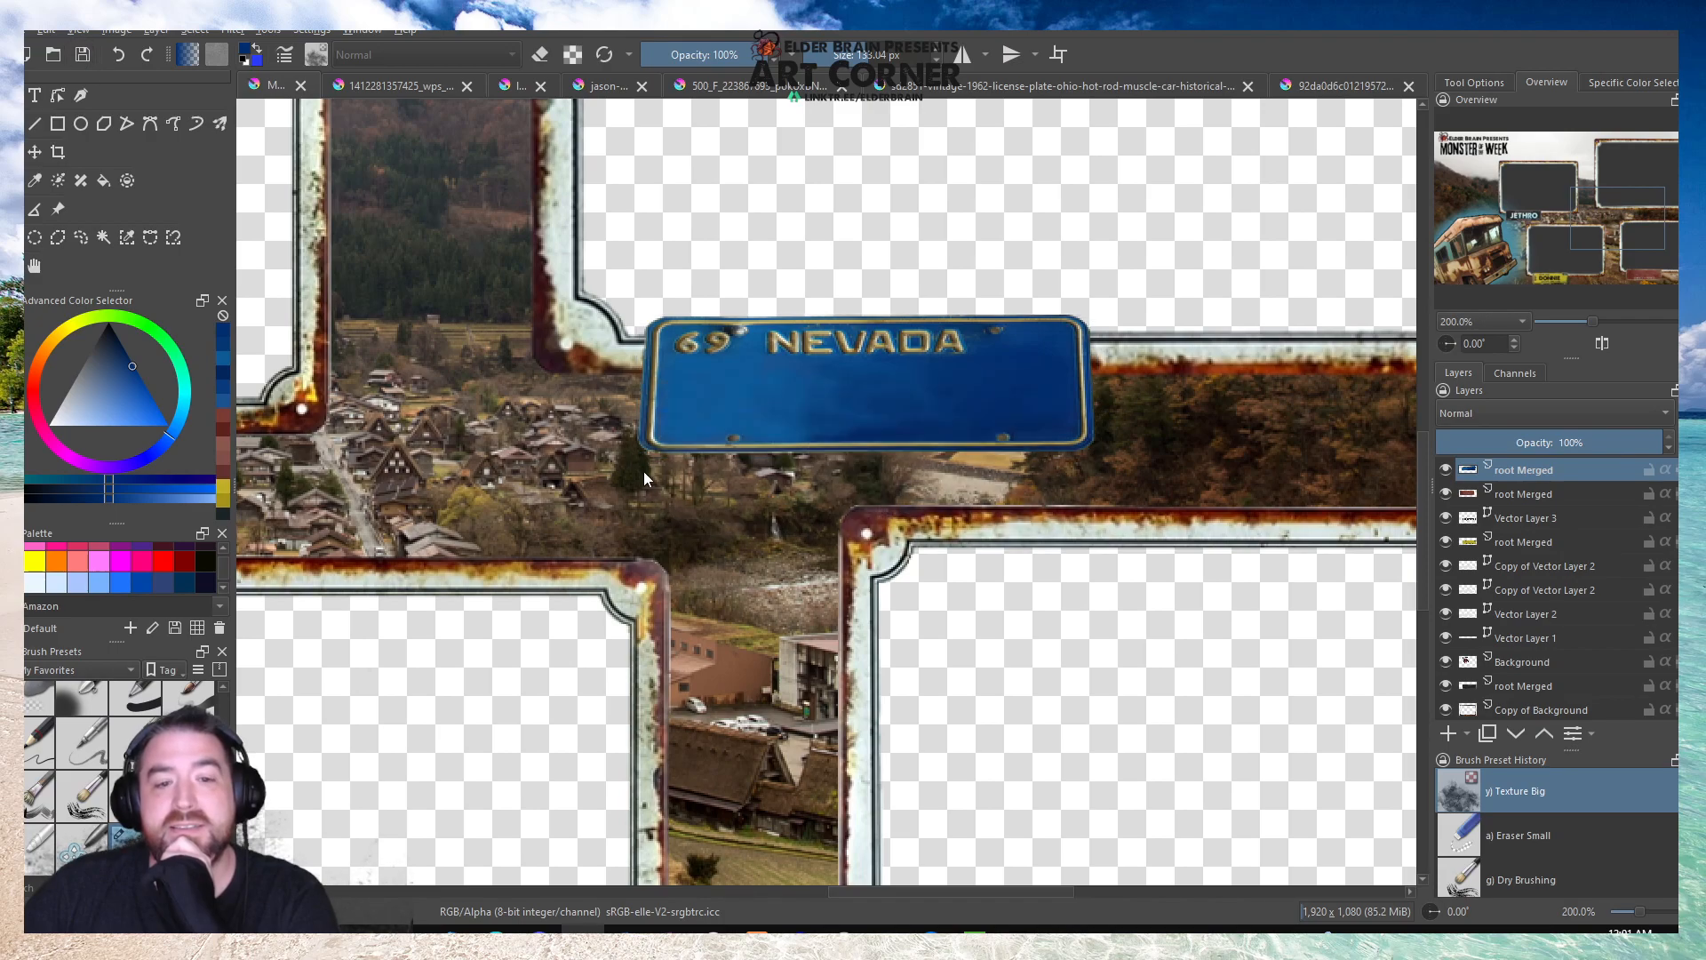
scroll(646, 470, "down", 3)
scroll(653, 453, "up", 2)
key("ctrl+t")
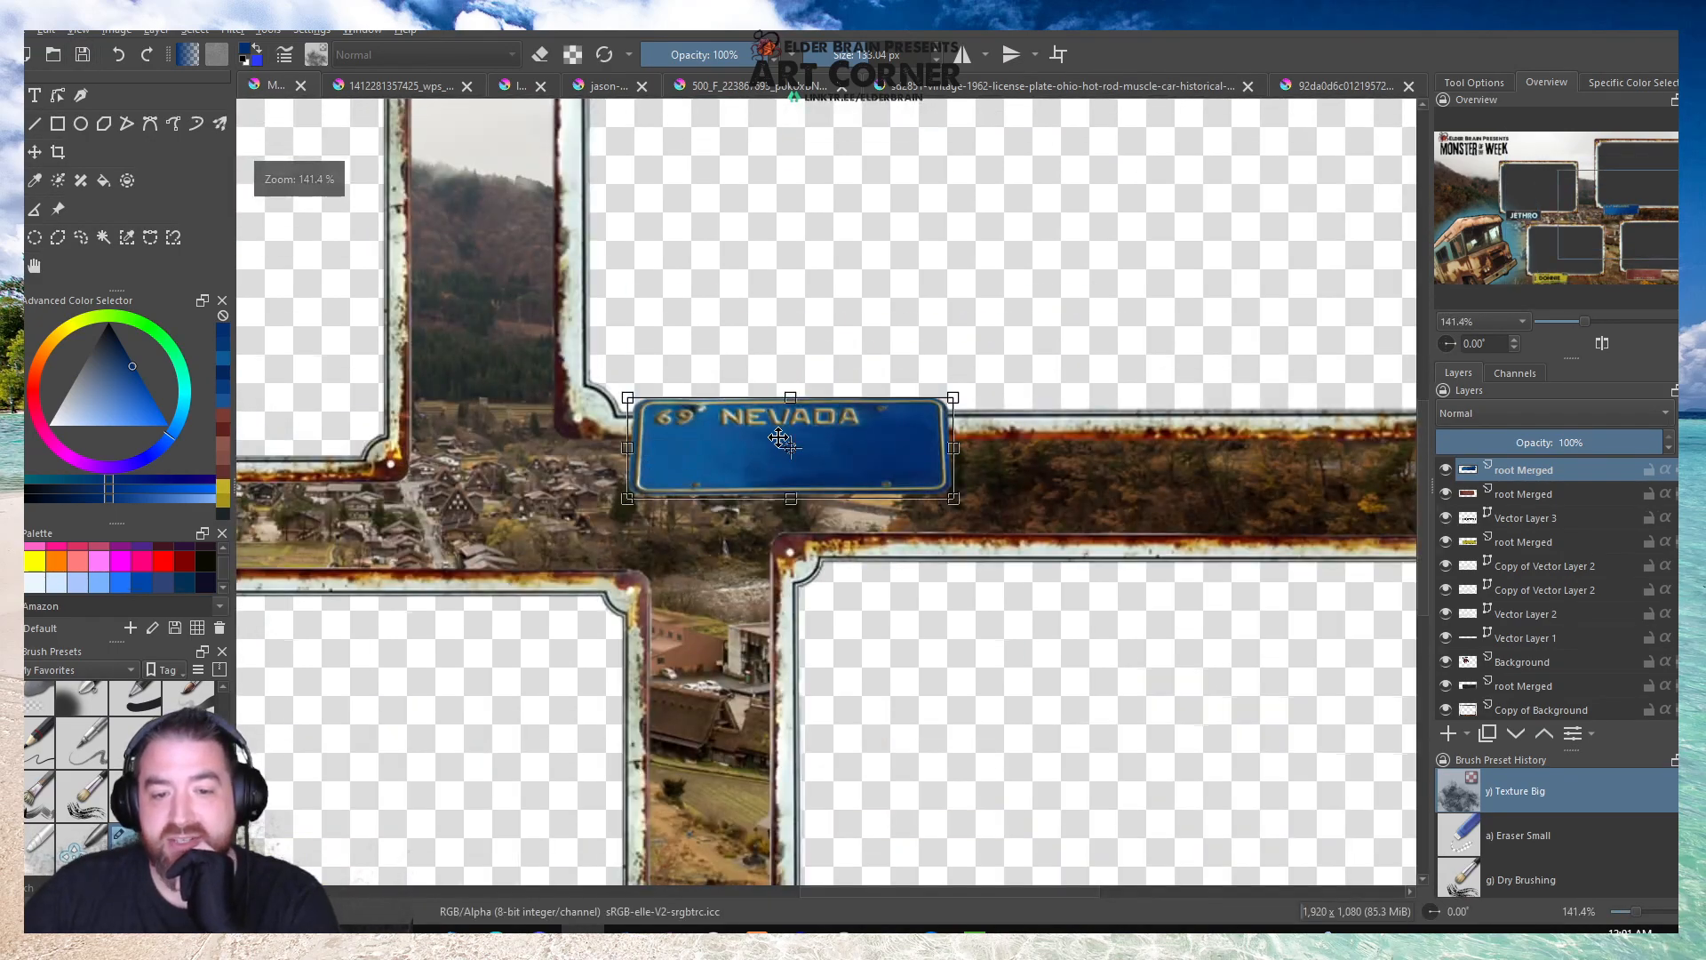
mouse_move(956, 447)
left_mouse_down()
mouse_move(1188, 441)
mouse_move(924, 450)
left_mouse_up()
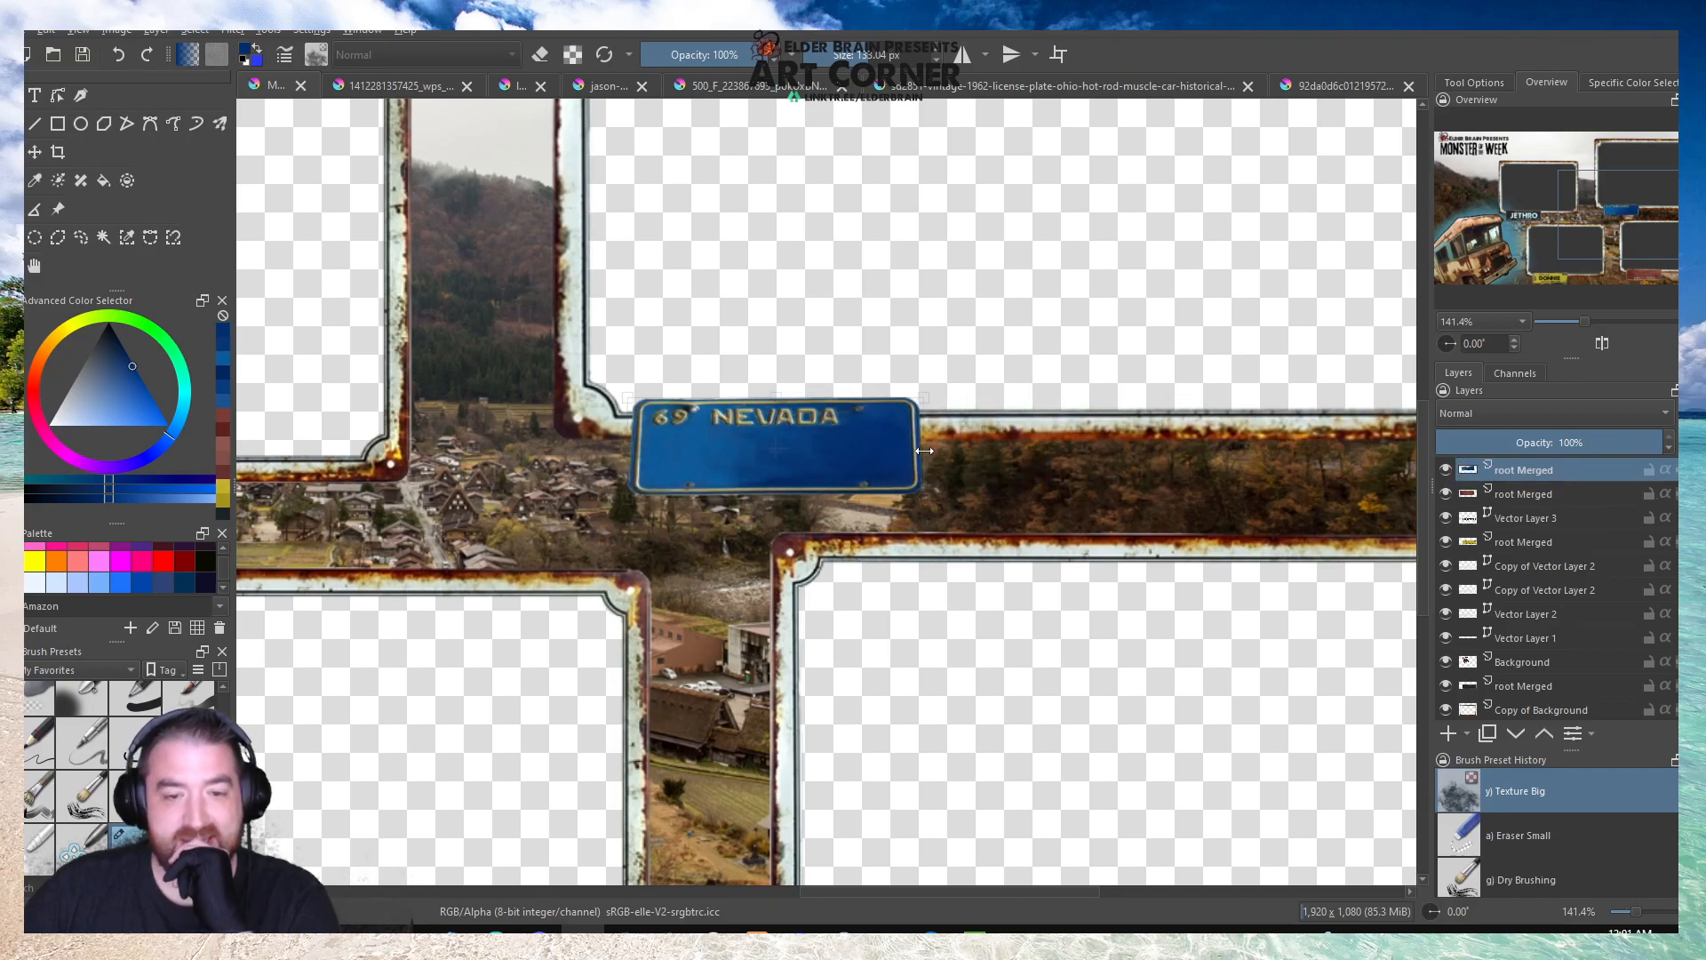
scroll(1009, 437, "down", 2)
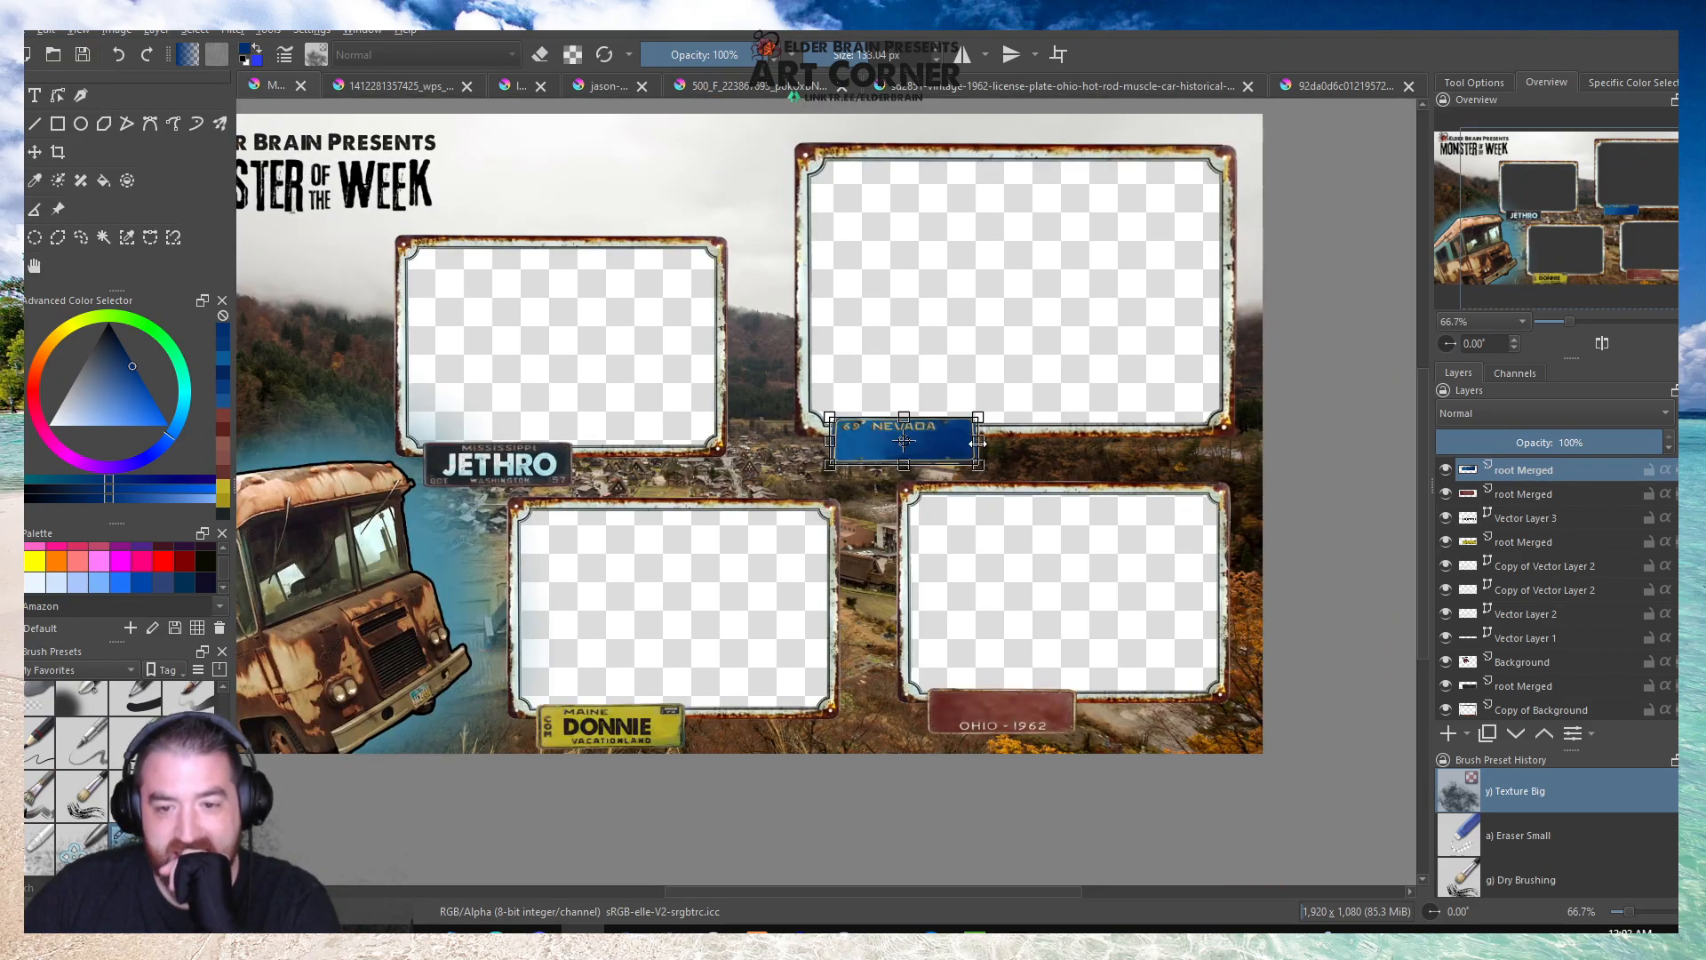
Place the Nevada plate over the OHIO 1962 plate and widen it to match that plate's width.
left_click_drag(953, 439, 1051, 724)
scroll(1051, 724, "up", 4)
left_click_drag(964, 686, 953, 613)
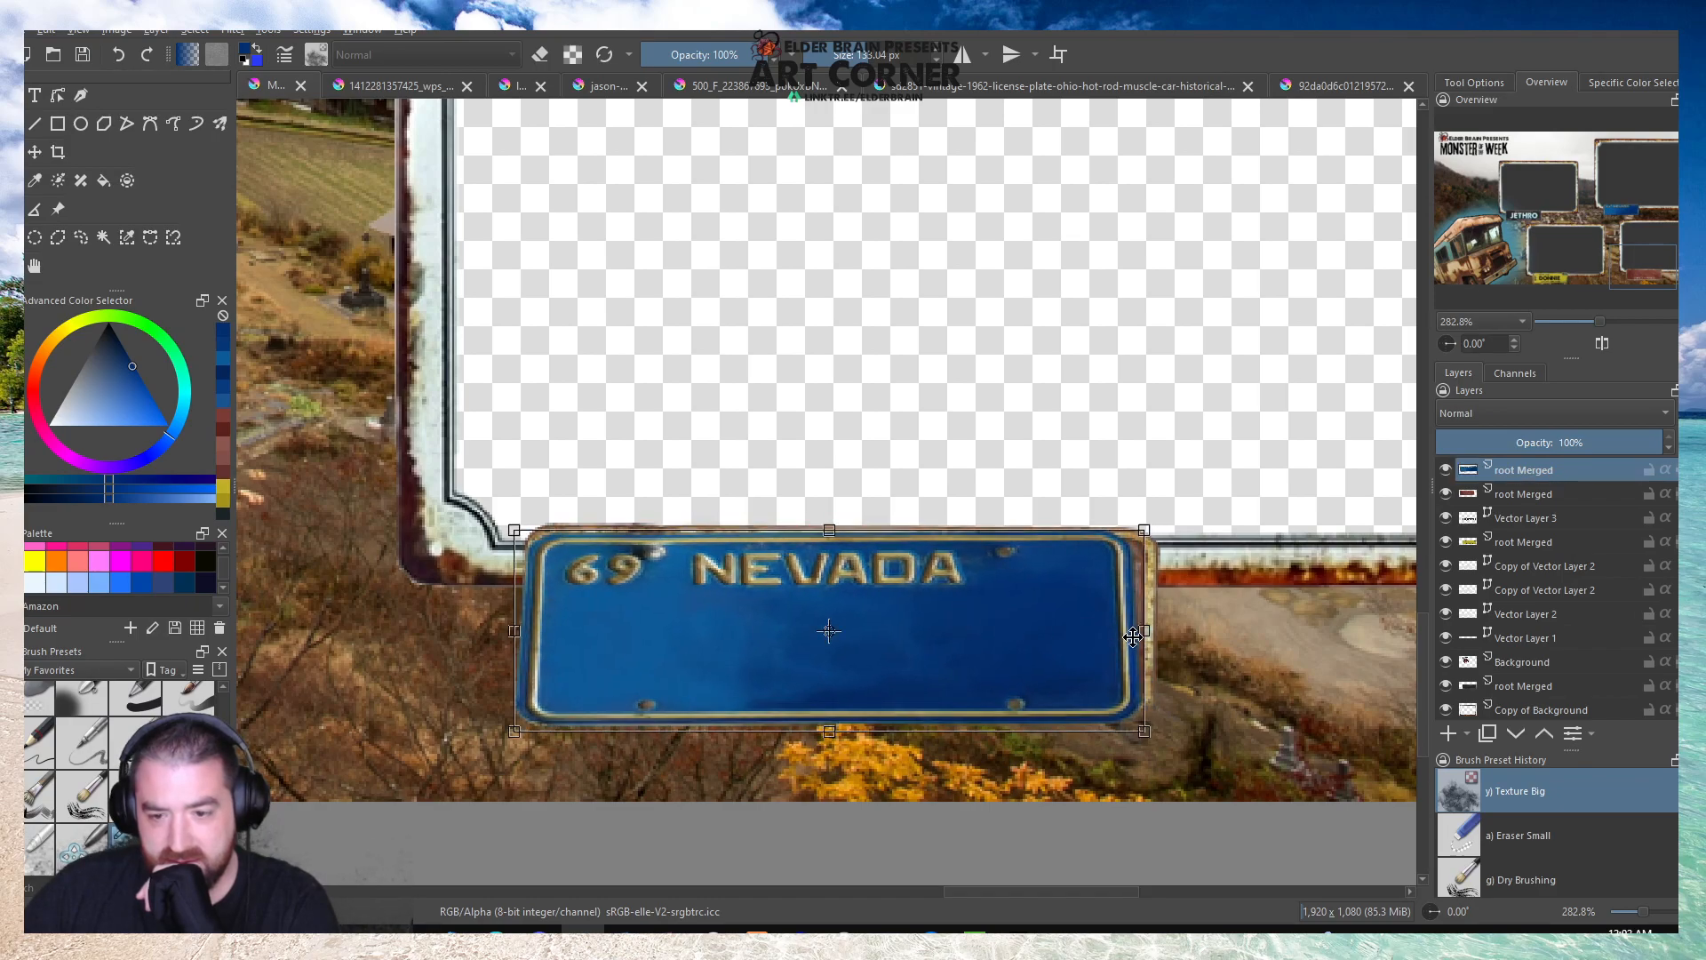
left_click_drag(1144, 630, 1169, 631)
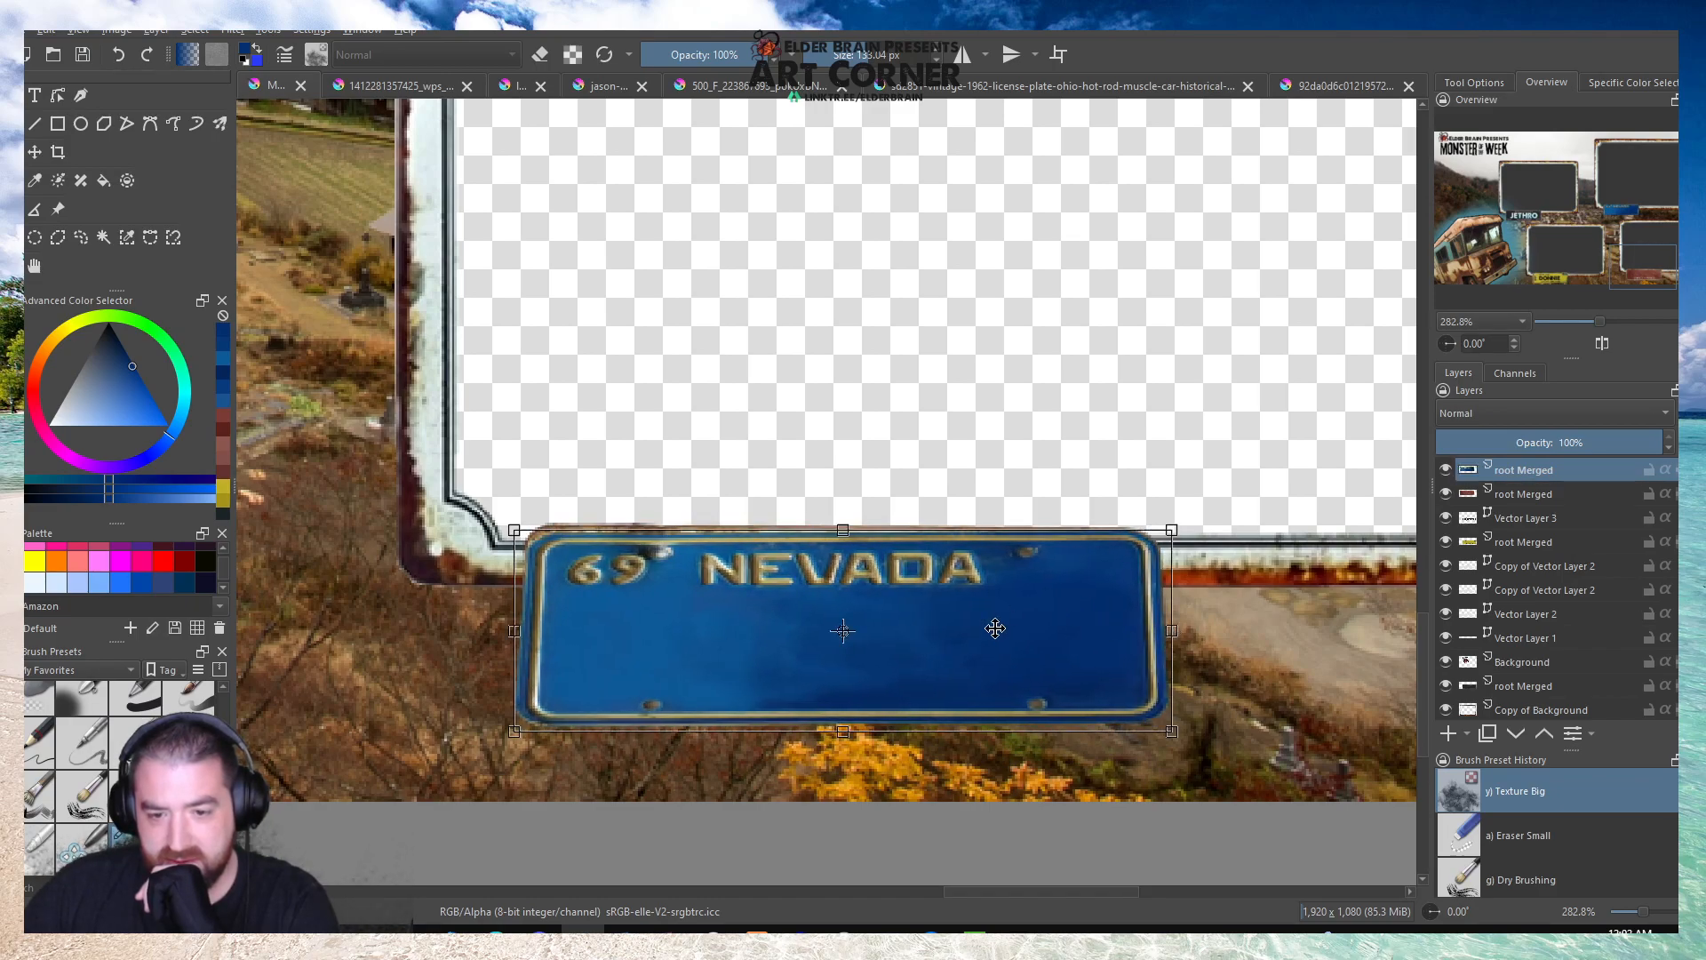
Return the Nevada plate to the large upper-right frame's lower-left edge and nudge it down and left into place.
key("1")
left_click_drag(979, 647, 845, 228)
scroll(739, 152, "up", 3)
key("Down")
key("Down")
key("Down")
key("Down")
key("Down")
key("Down")
key("Left")
key("Left")
key("Left")
key("Left")
key("Left")
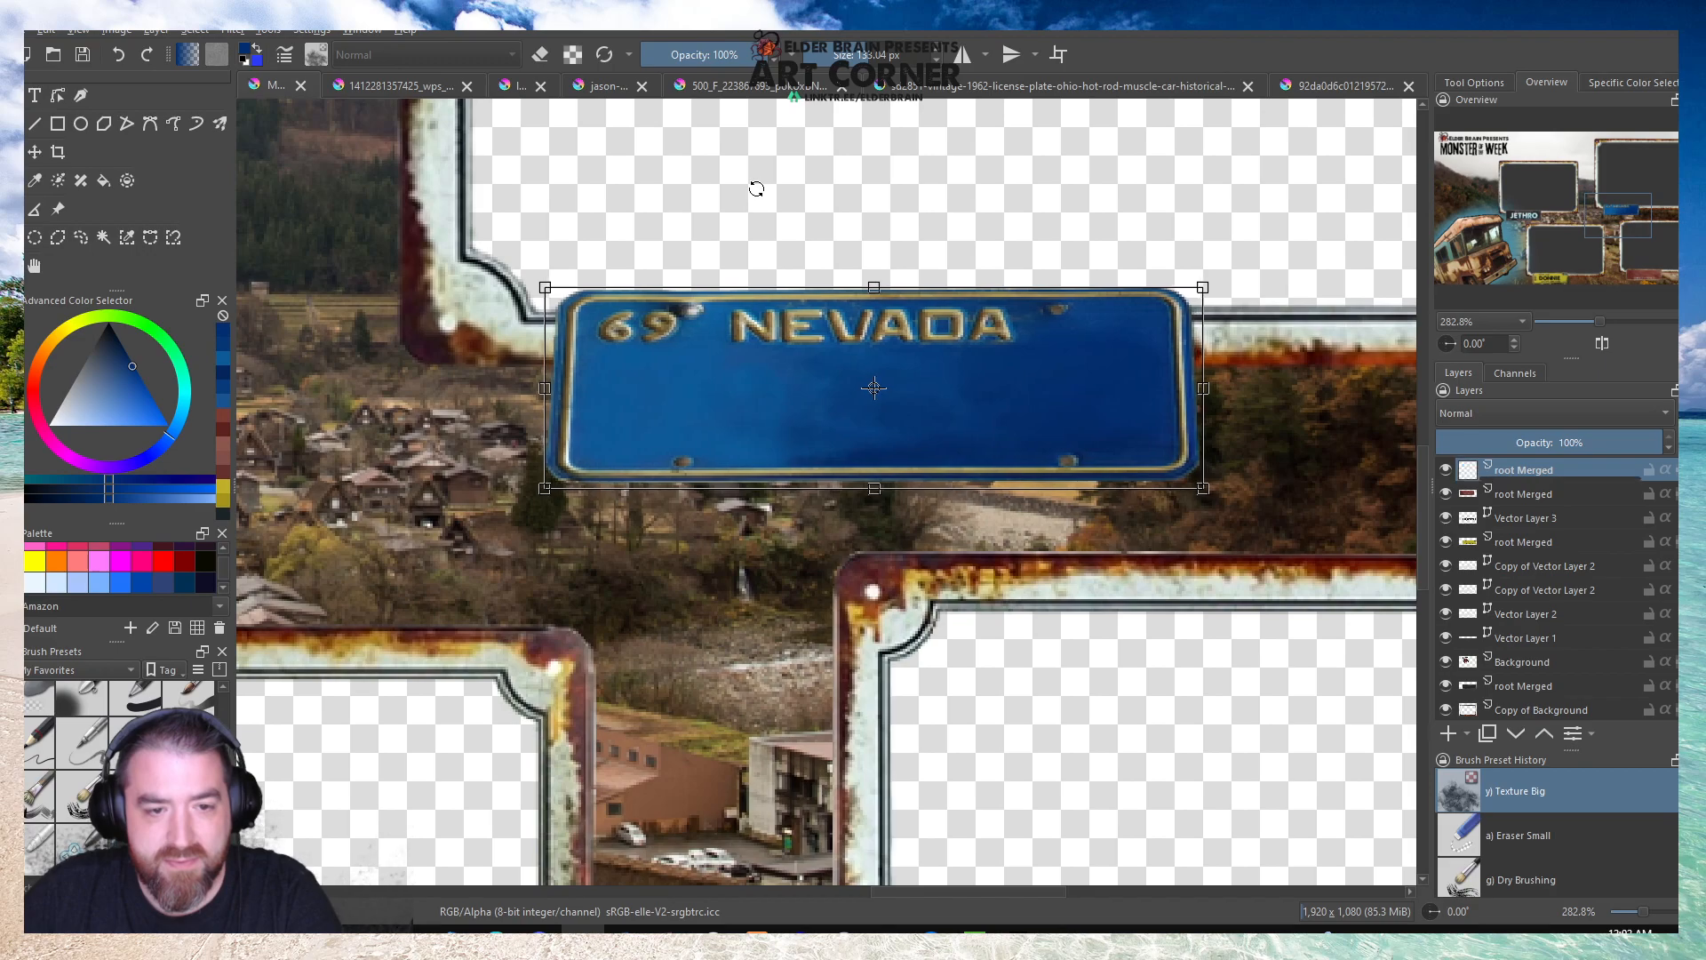
Save the Monster of the Week overlay and open the Silent Knights overlay image.
scroll(756, 188, "down", 5)
left_click(35, 266)
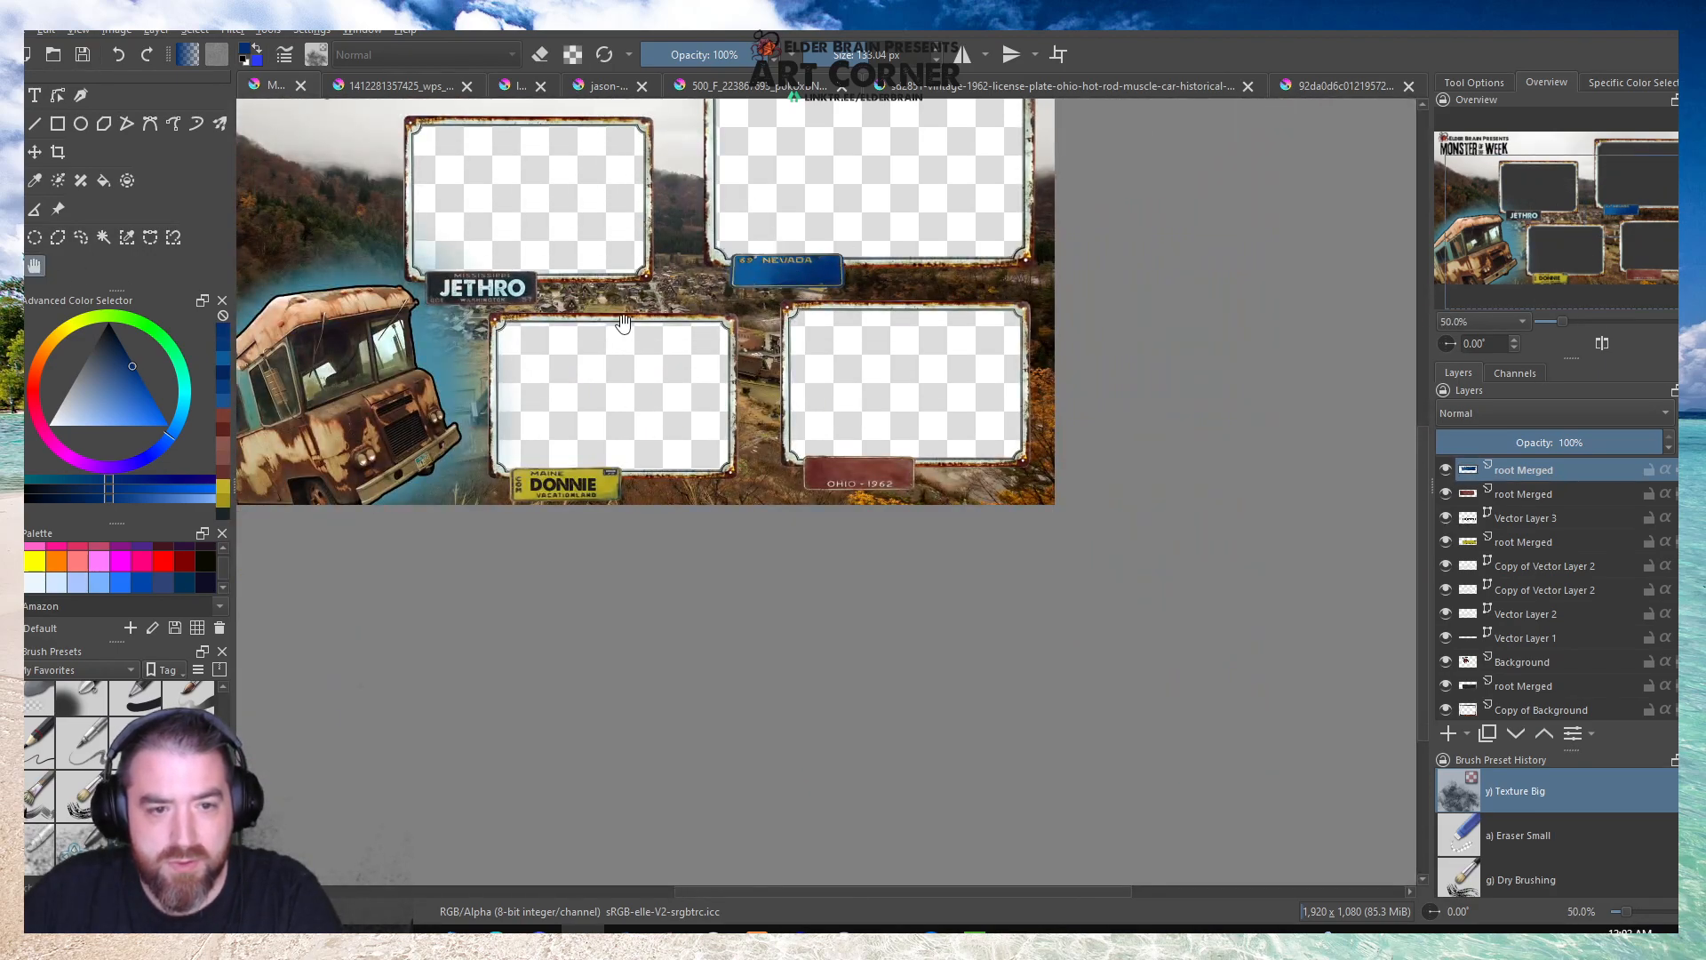
left_click(80, 60)
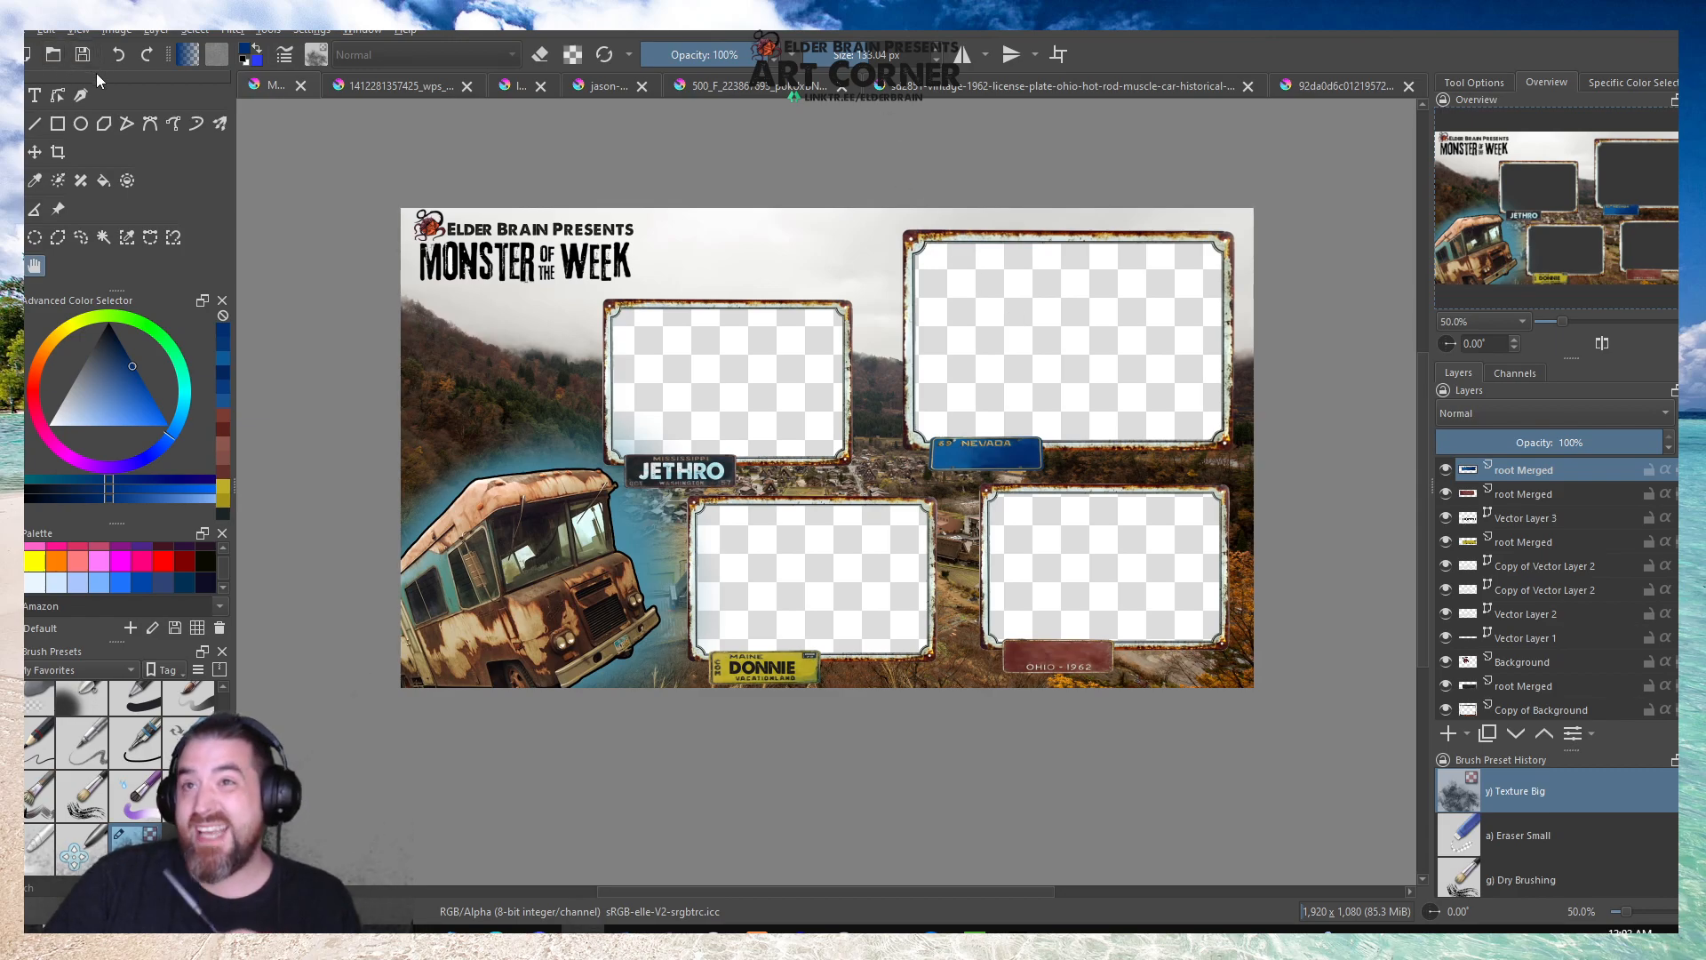
left_click(54, 54)
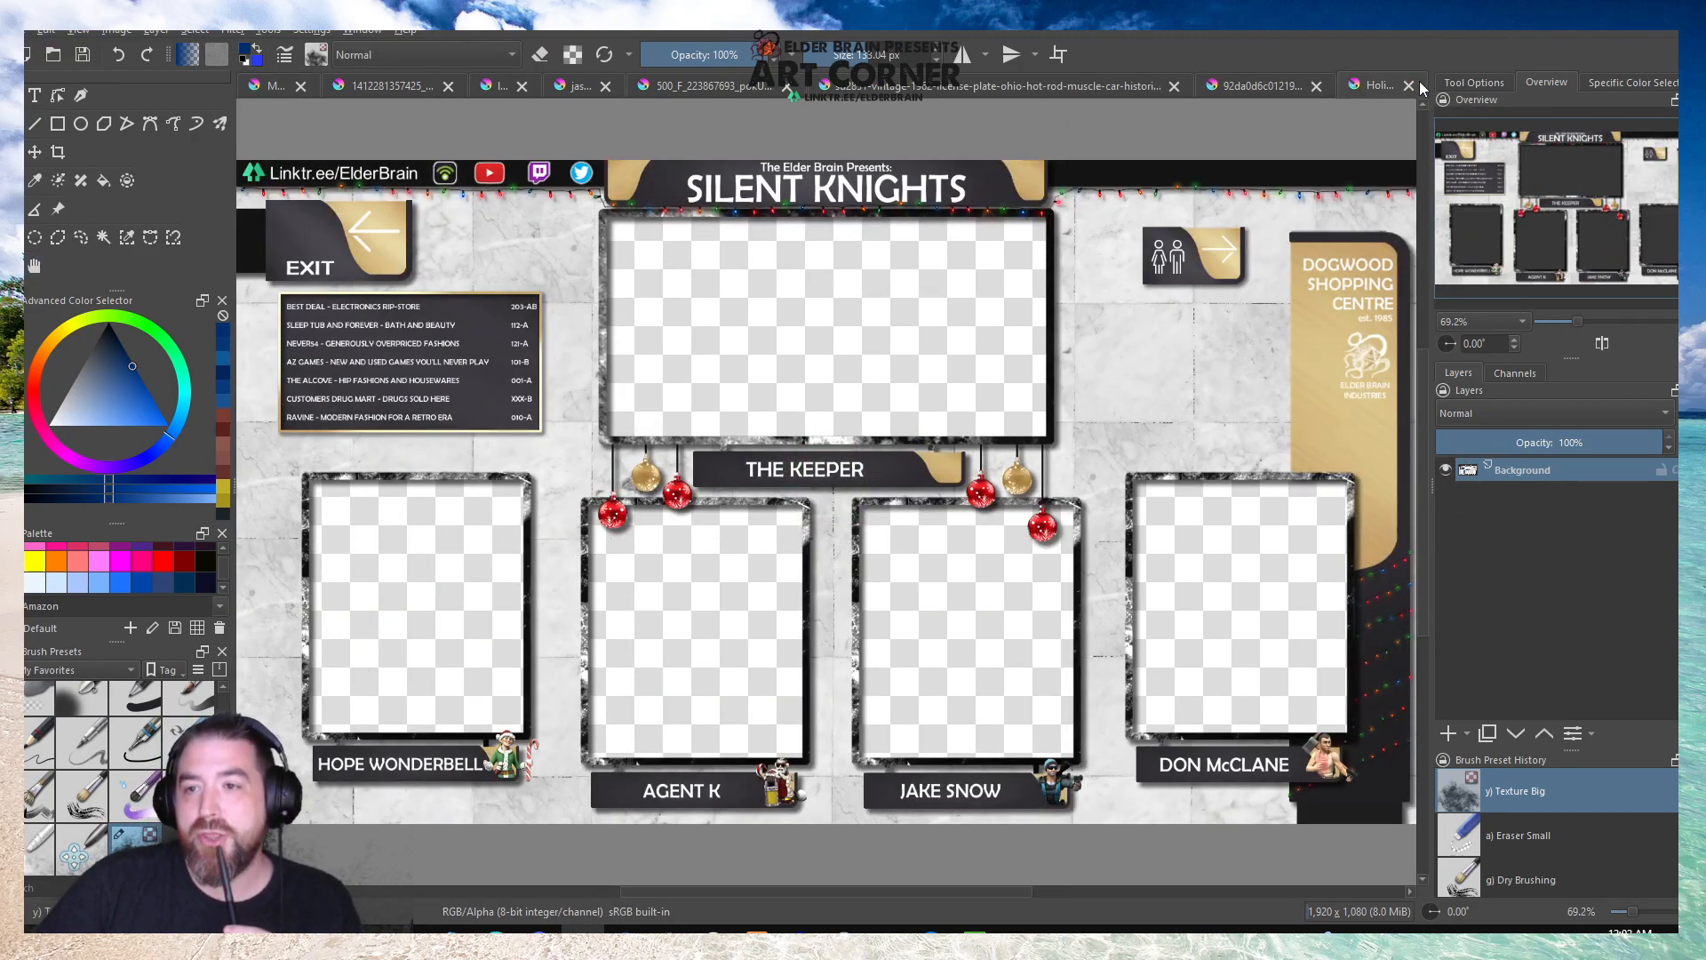
Look through the open source images and close the jason-ortego landscape photo without saving its changes.
left_click(1287, 83)
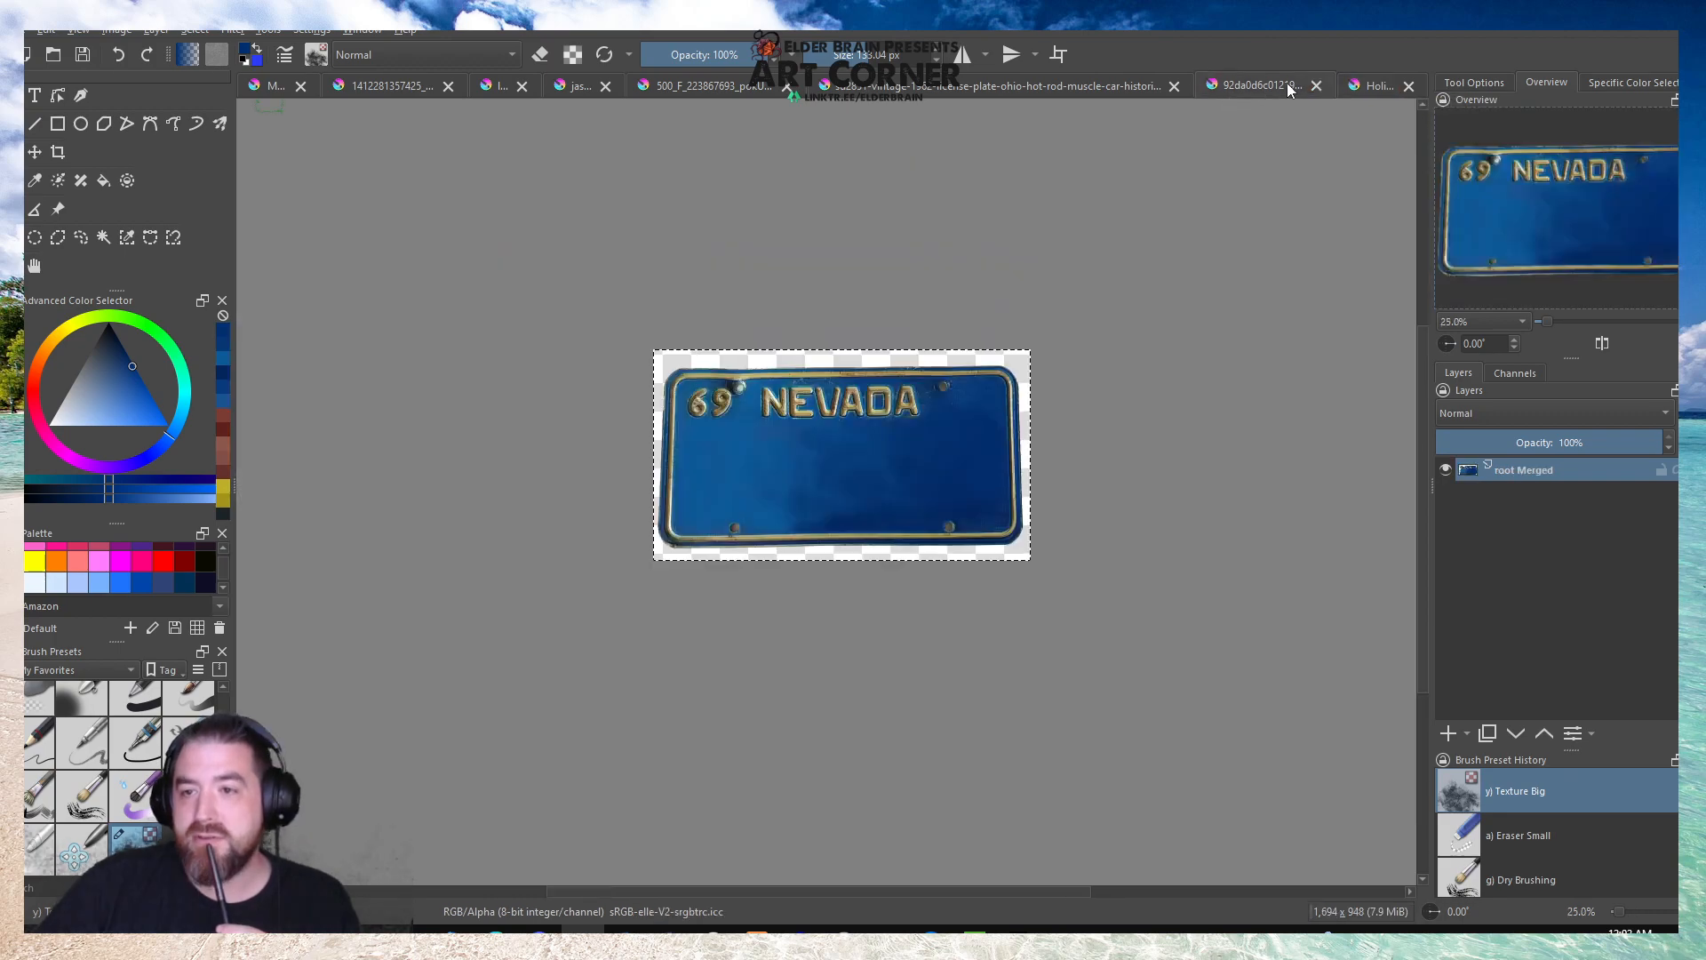
left_click(1091, 86)
left_click(785, 90)
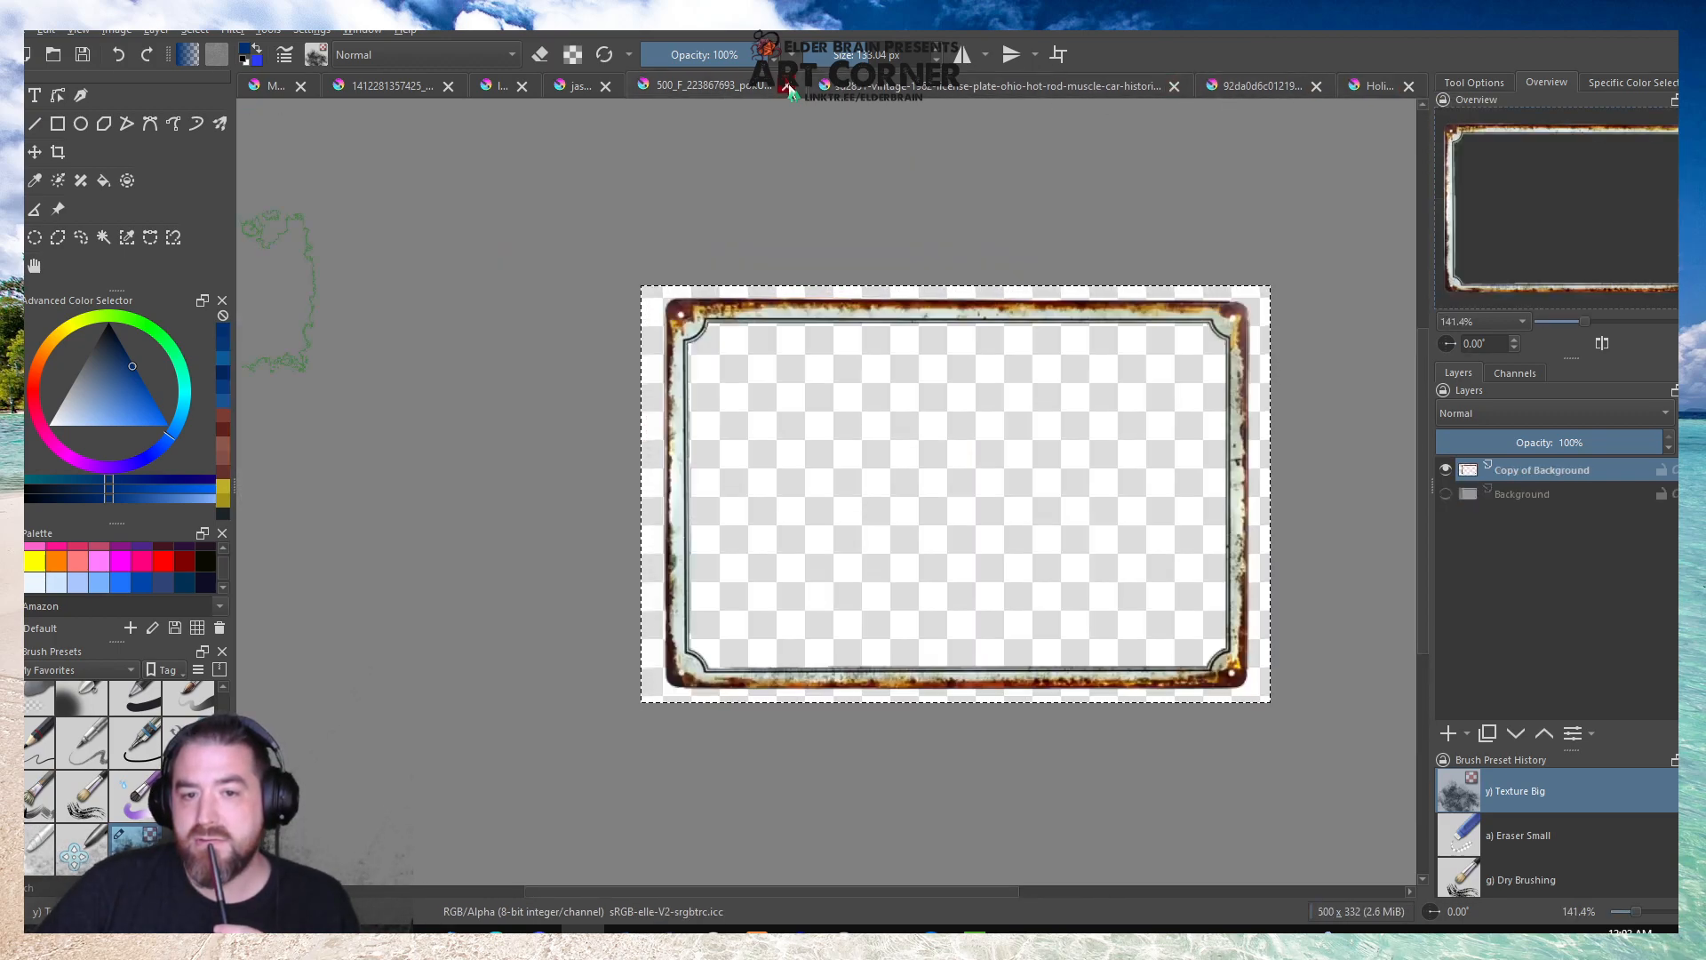
left_click(605, 86)
left_click(604, 88)
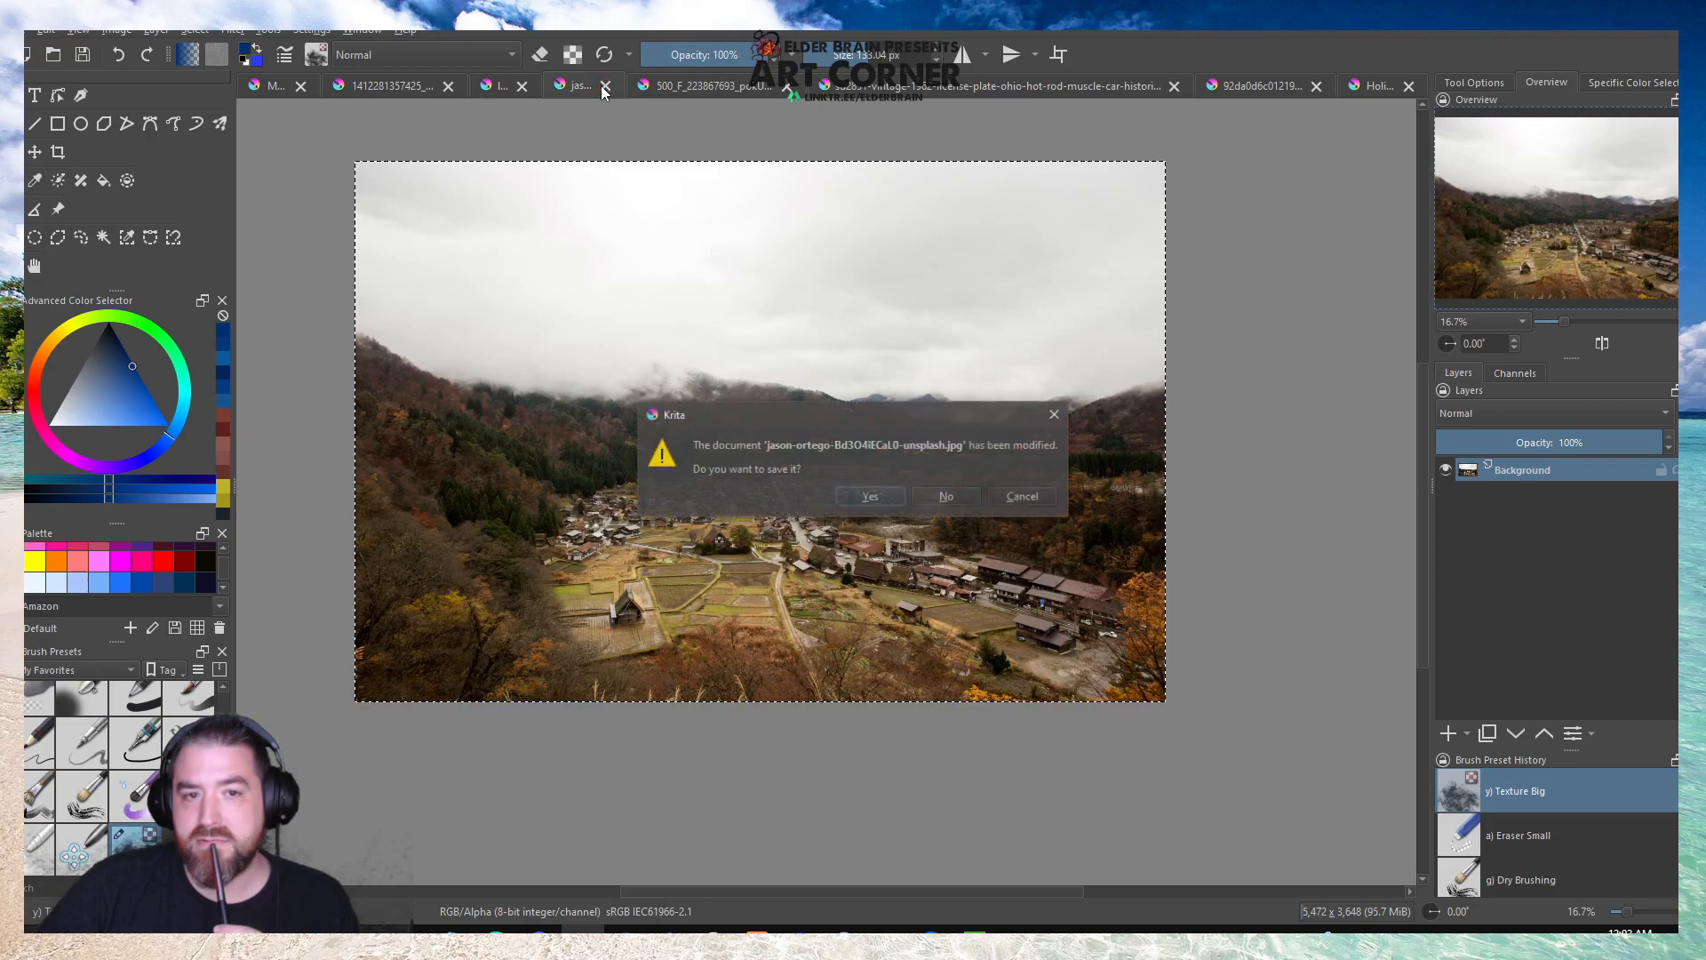
left_click(946, 496)
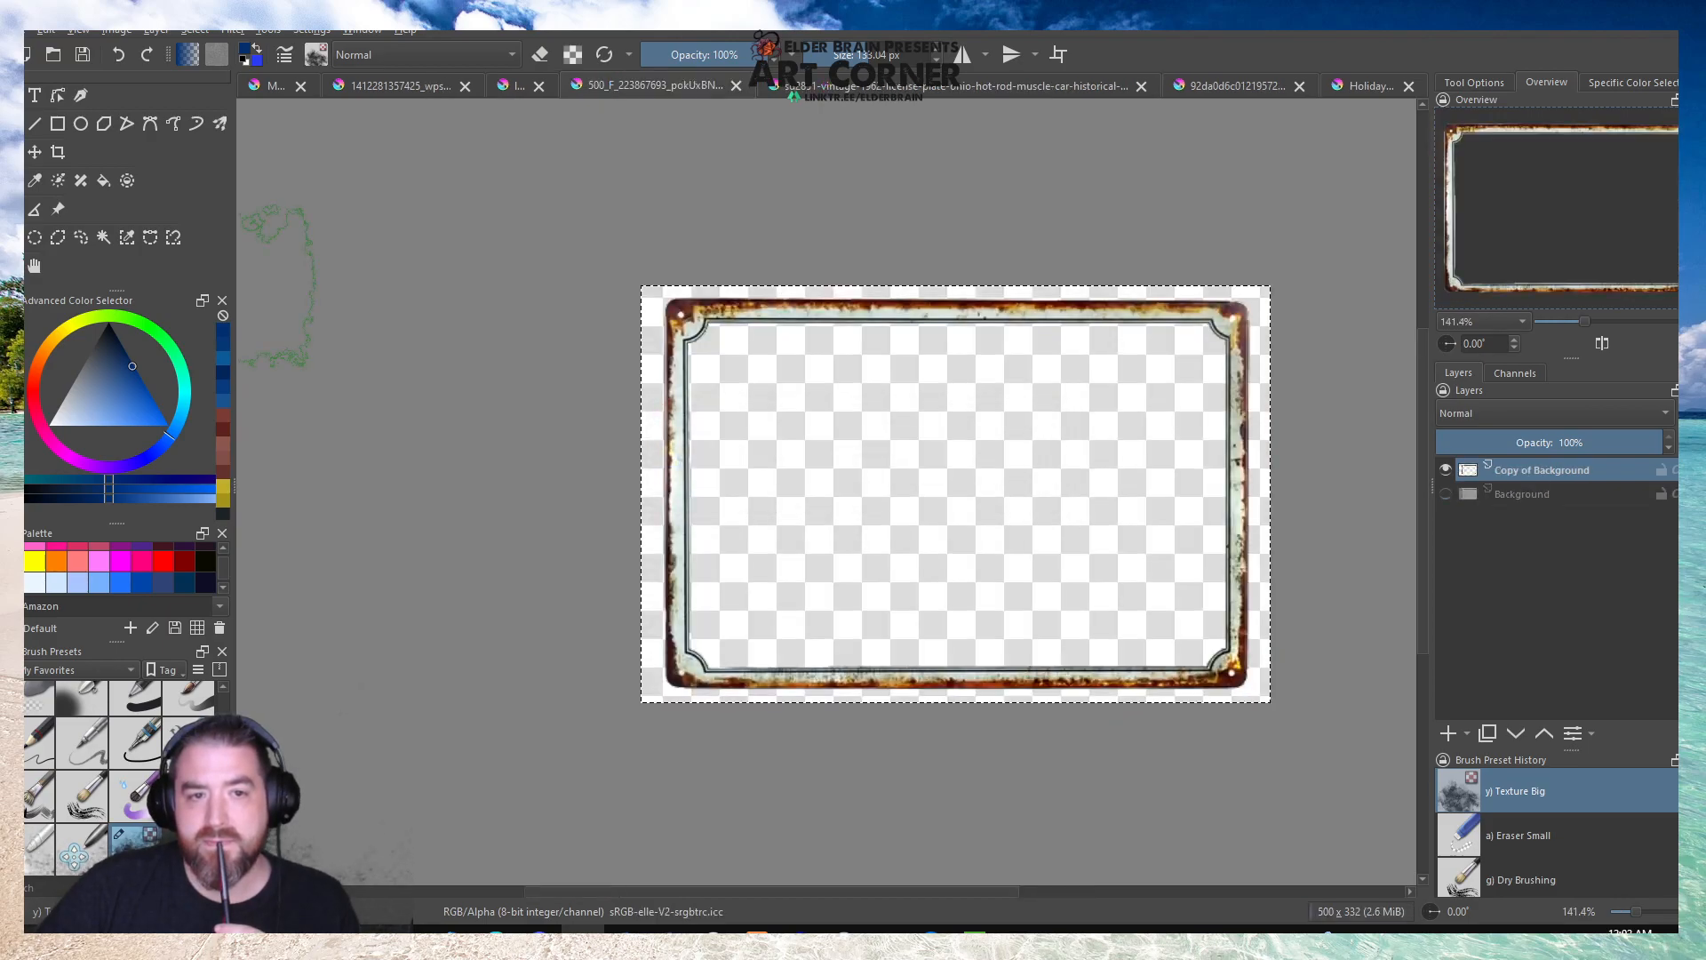
Close the Silent Knights overlay image and return to the Monster of the Week overlay.
left_click(519, 87)
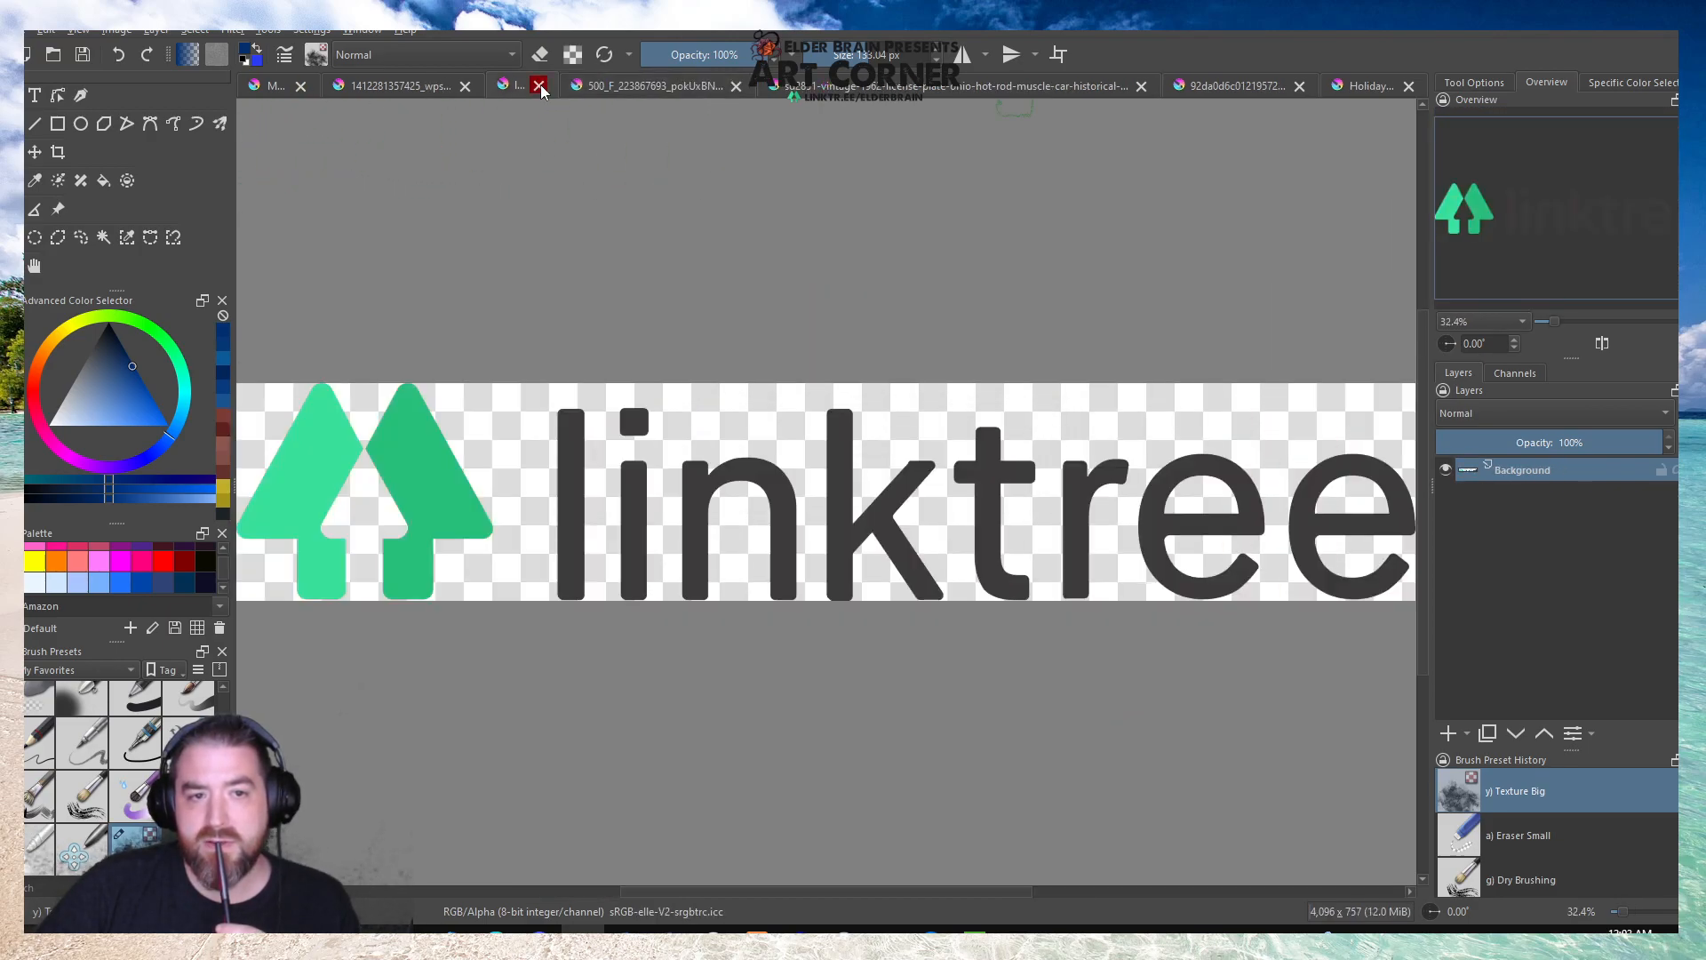
left_click(423, 87)
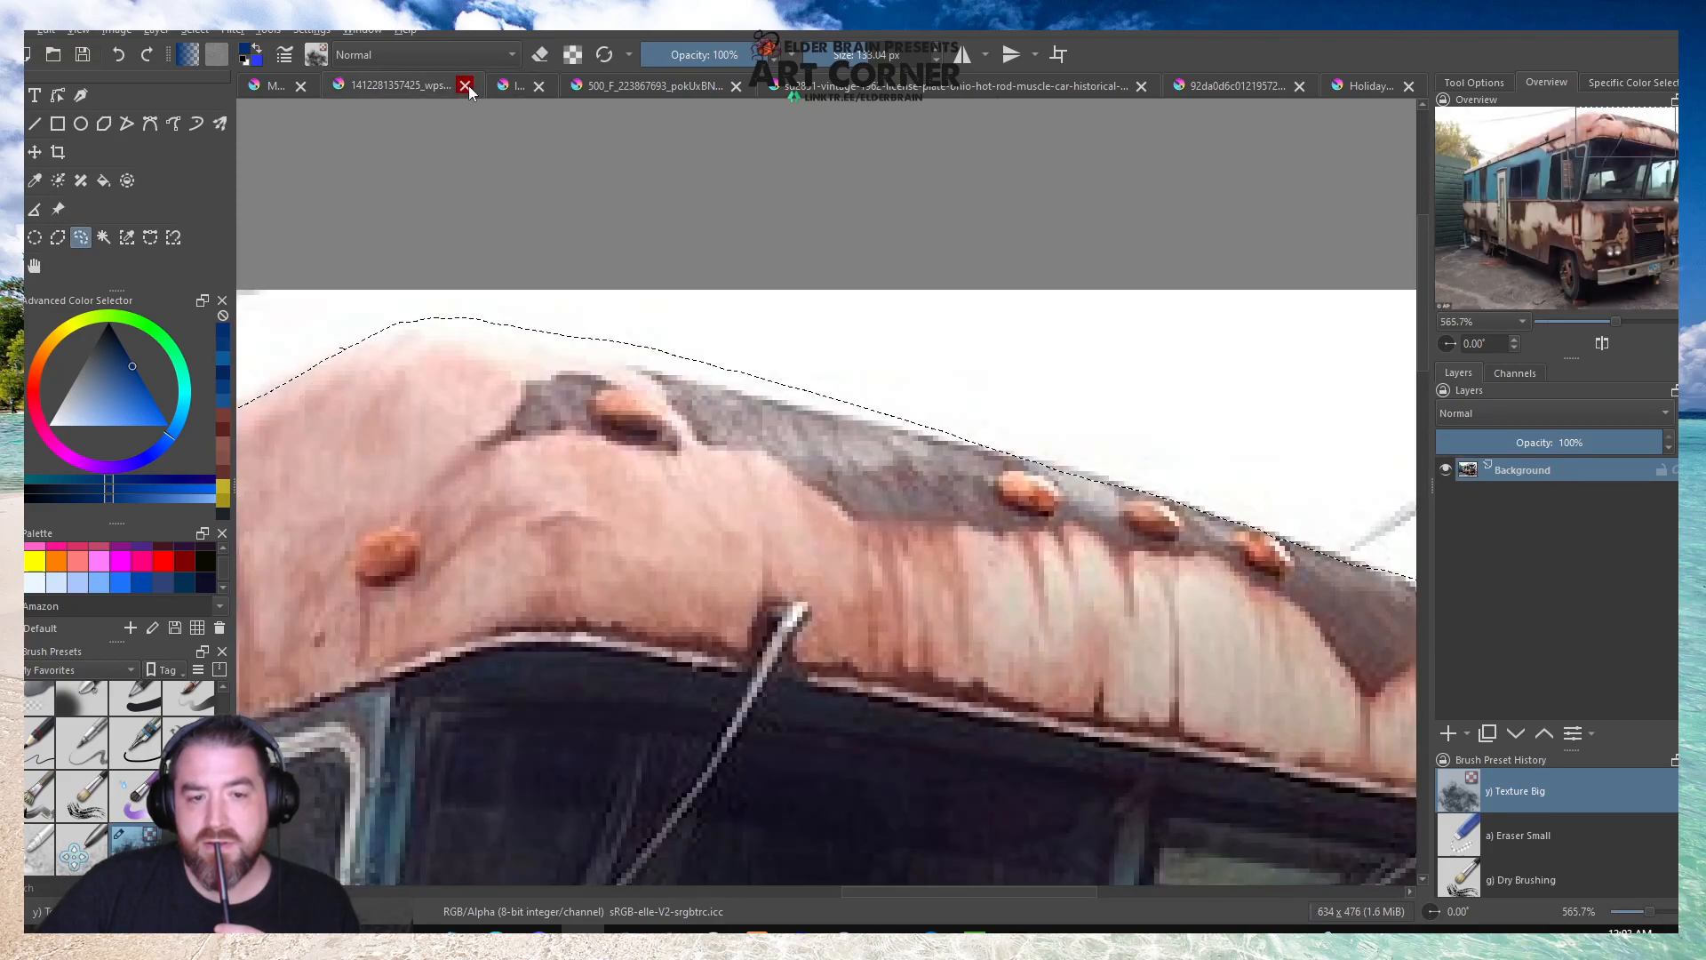
left_click(1360, 85)
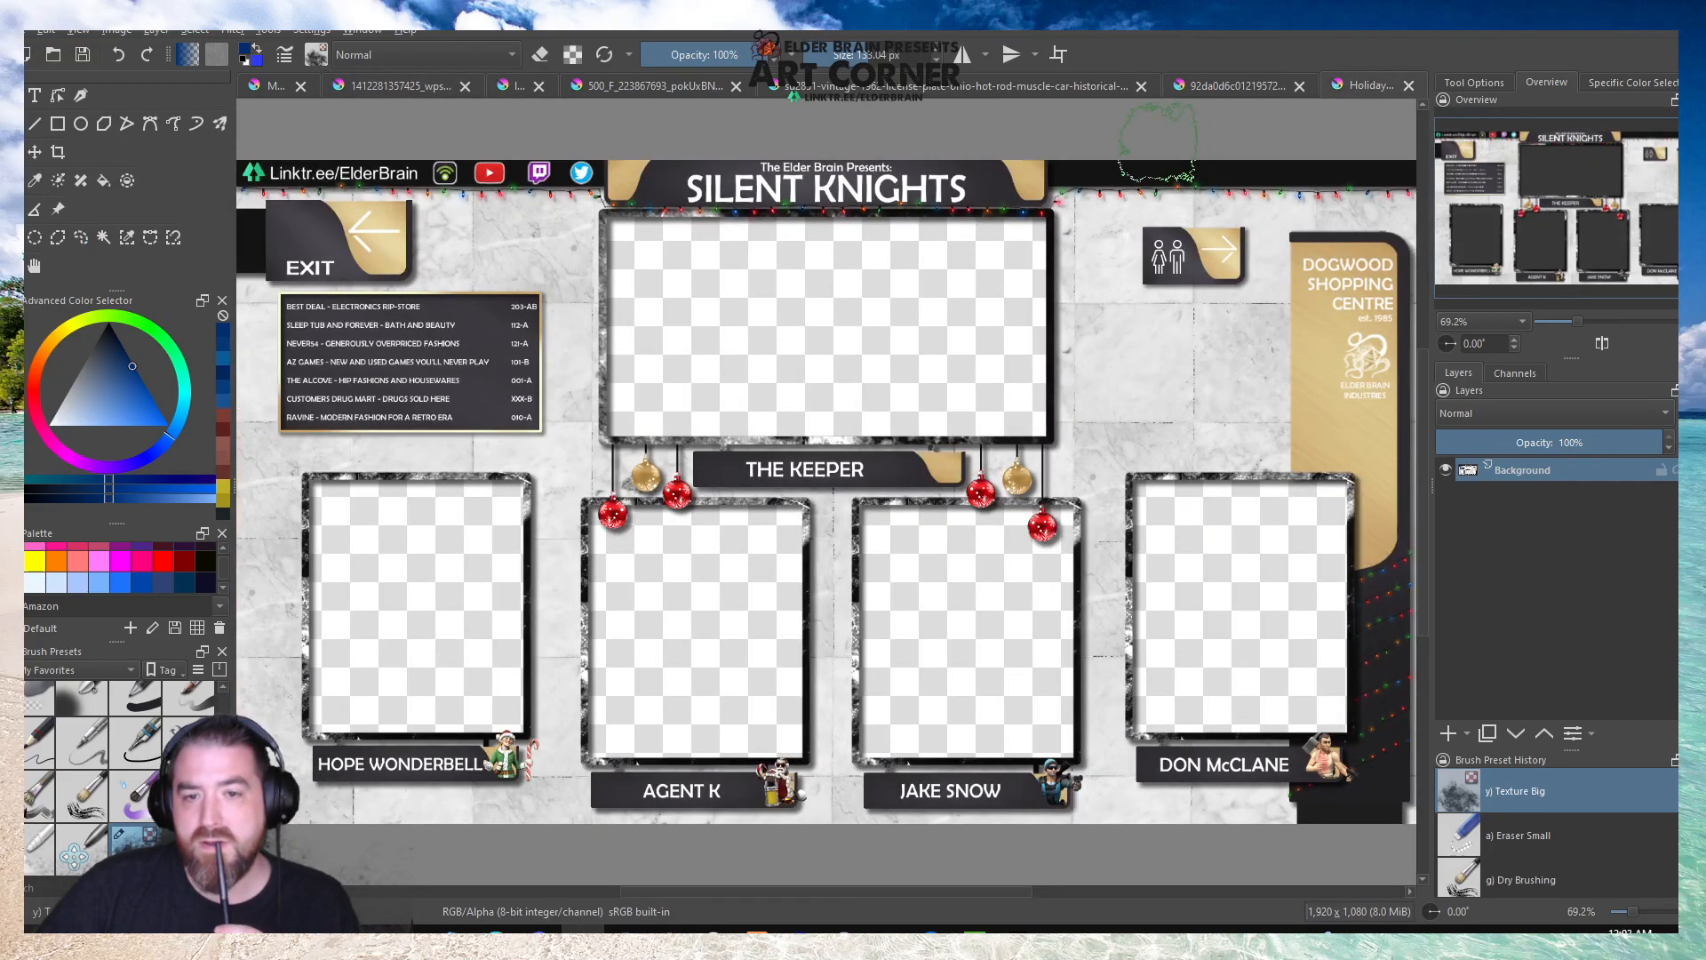
left_click(1410, 85)
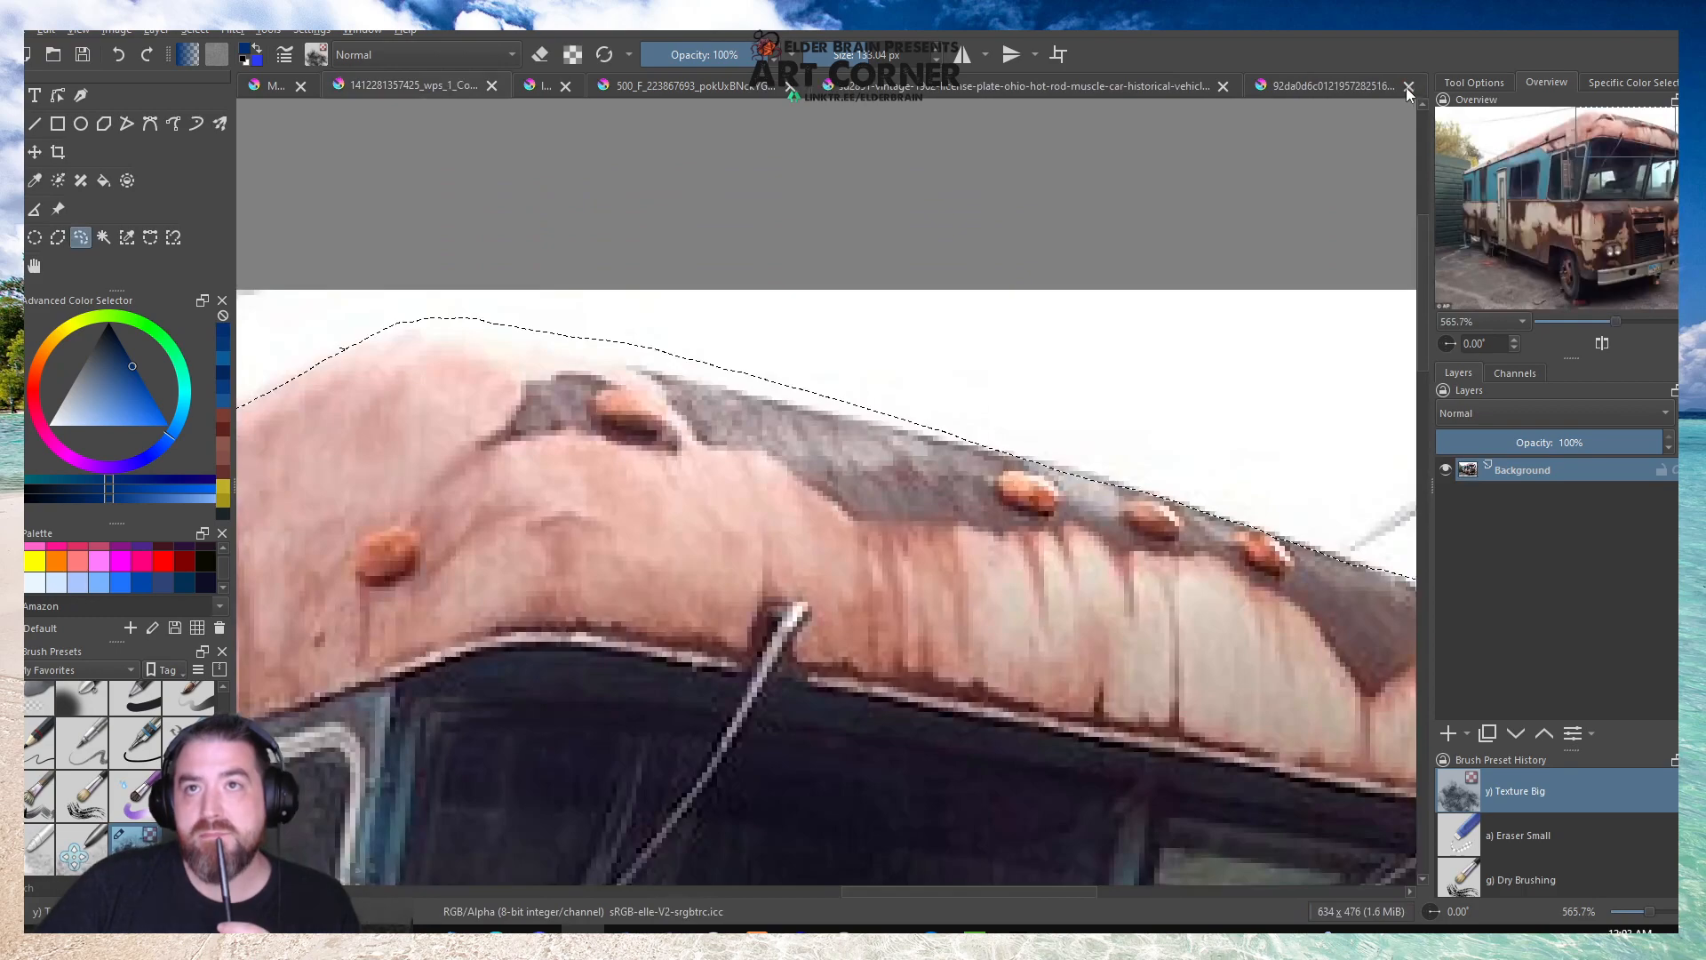
left_click(276, 86)
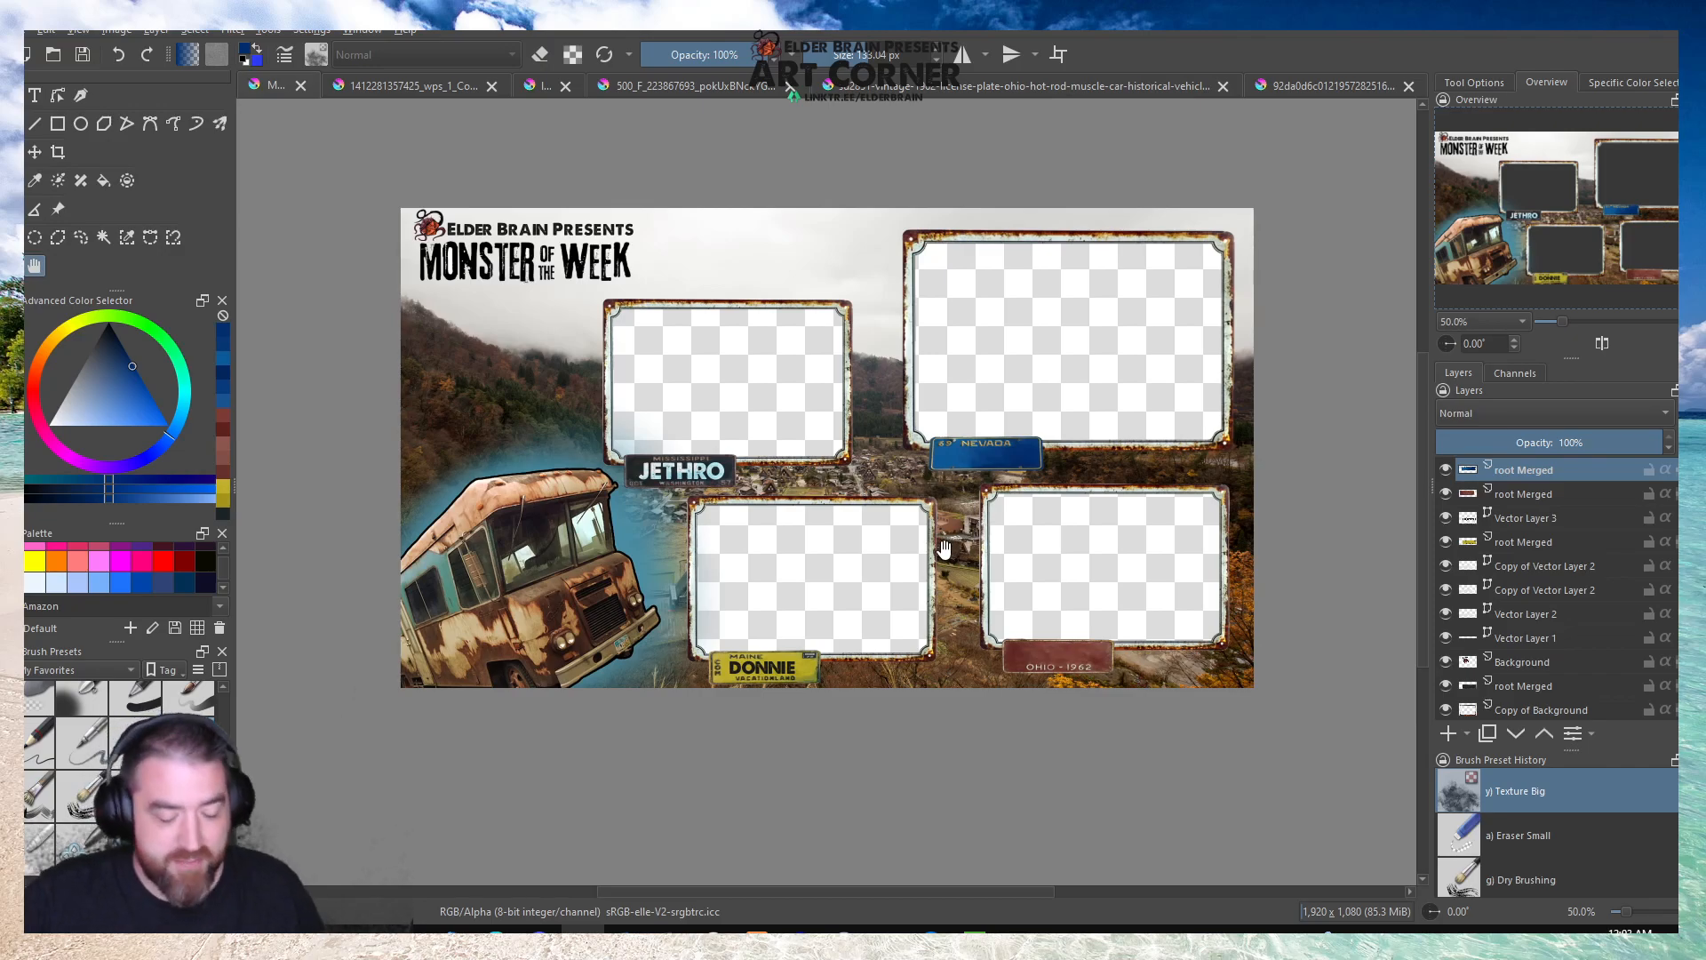
Add the text KEEPER over the Nevada plate and set its font to A Love of Thunder.
scroll(1000, 462, "up", 4)
key("t")
left_click_drag(666, 403, 1224, 491)
key("ctrl+a")
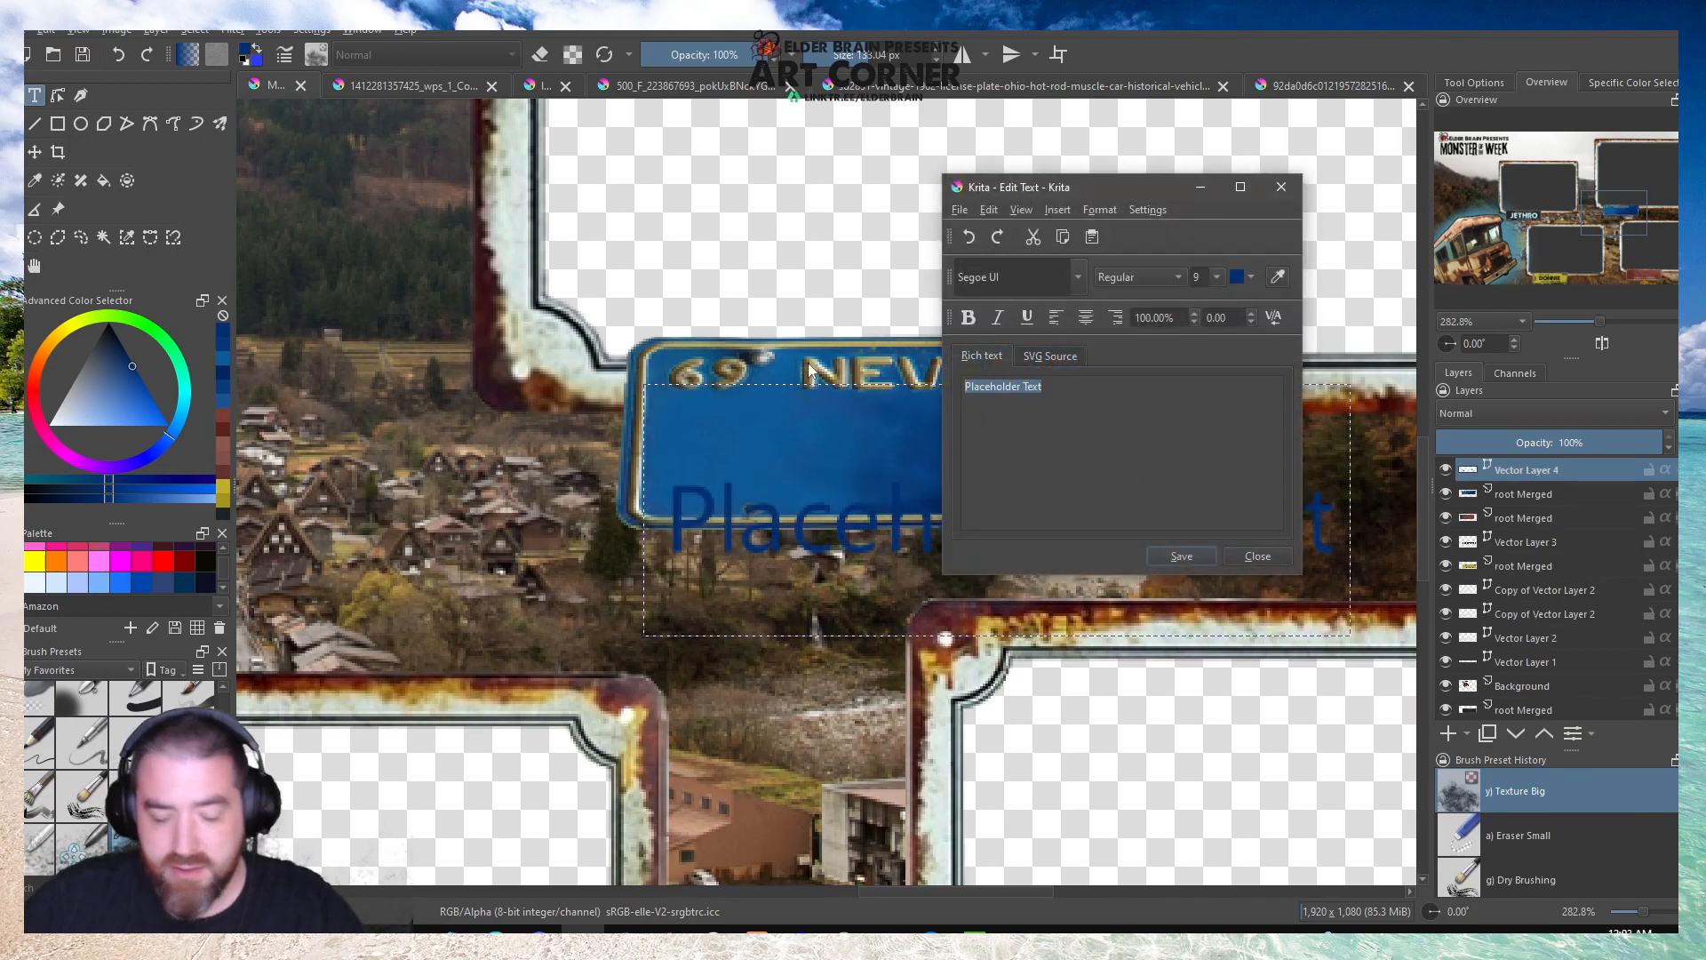
key("BackSpace")
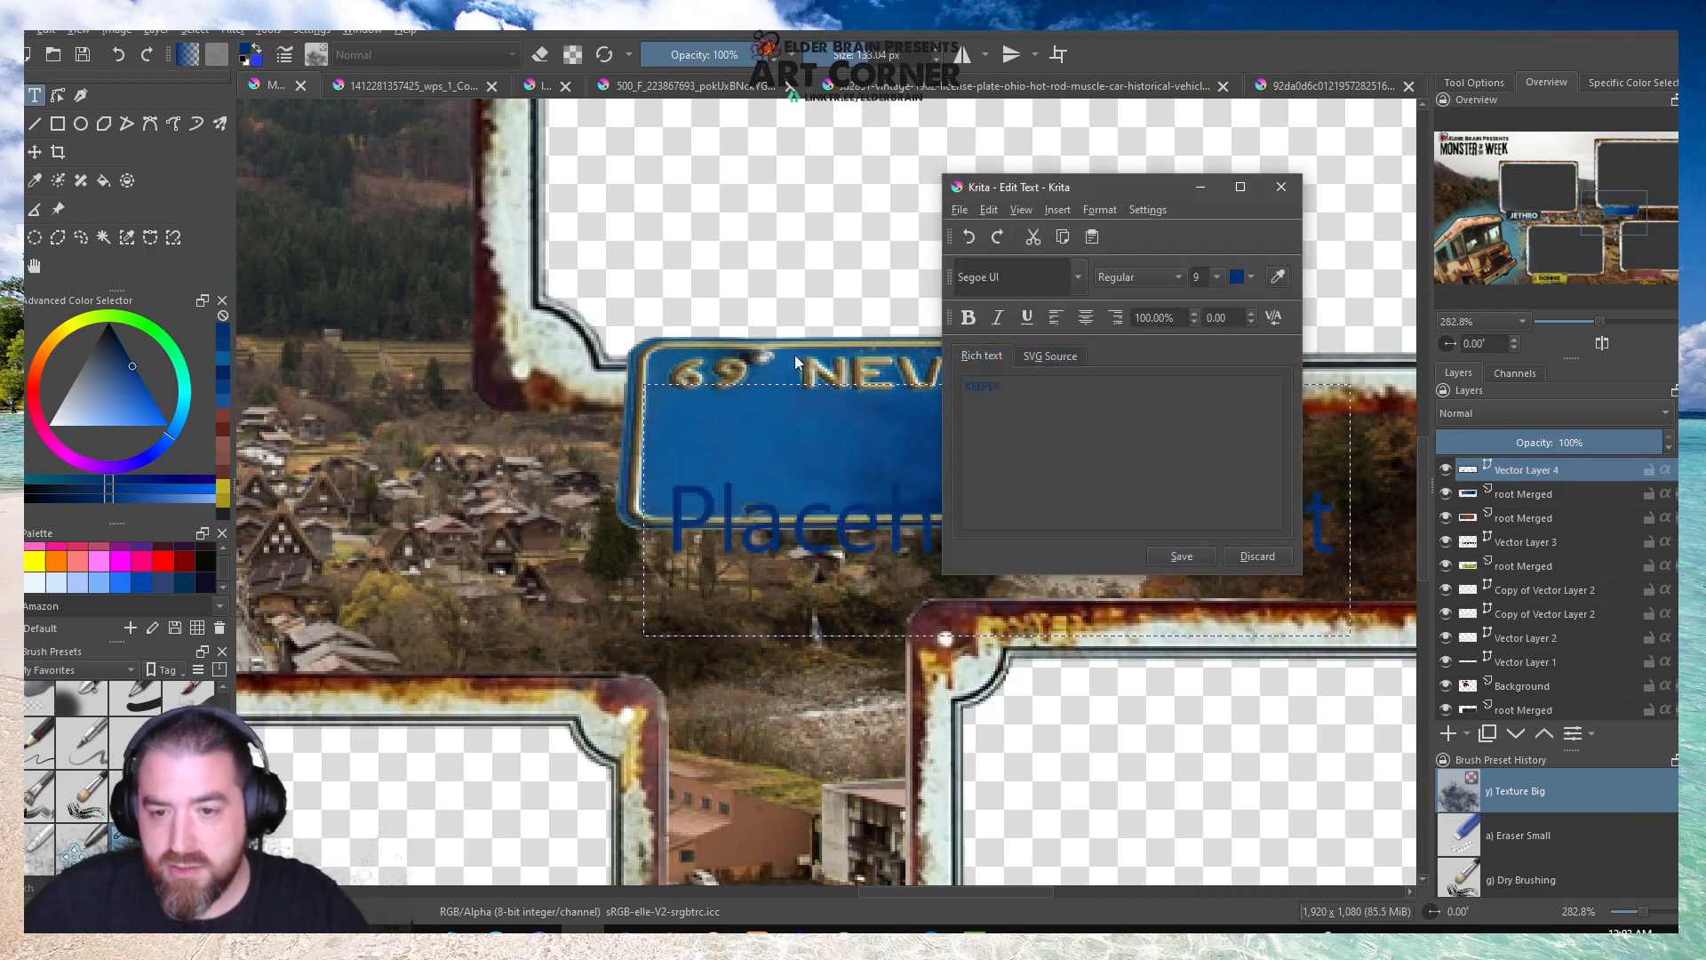
key("ctrl+a")
left_click(1080, 283)
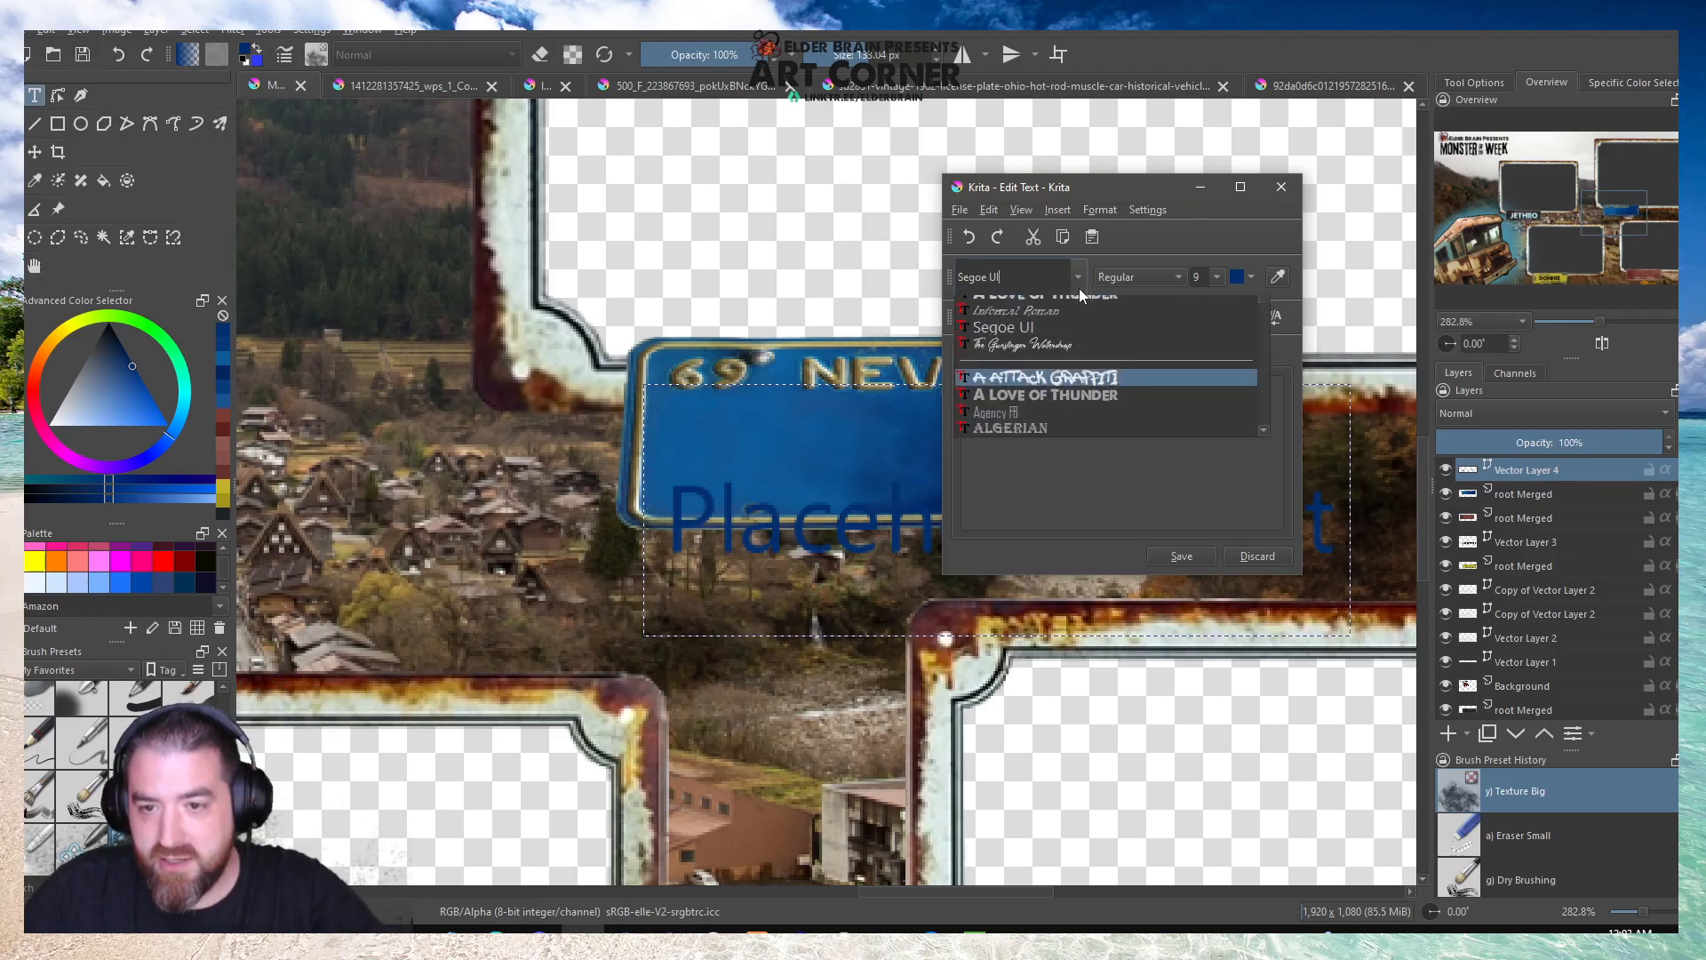
left_click(1051, 323)
Try yellow ochre and a light orange as the KEEPER text colour, applying the light orange.
left_click(1250, 278)
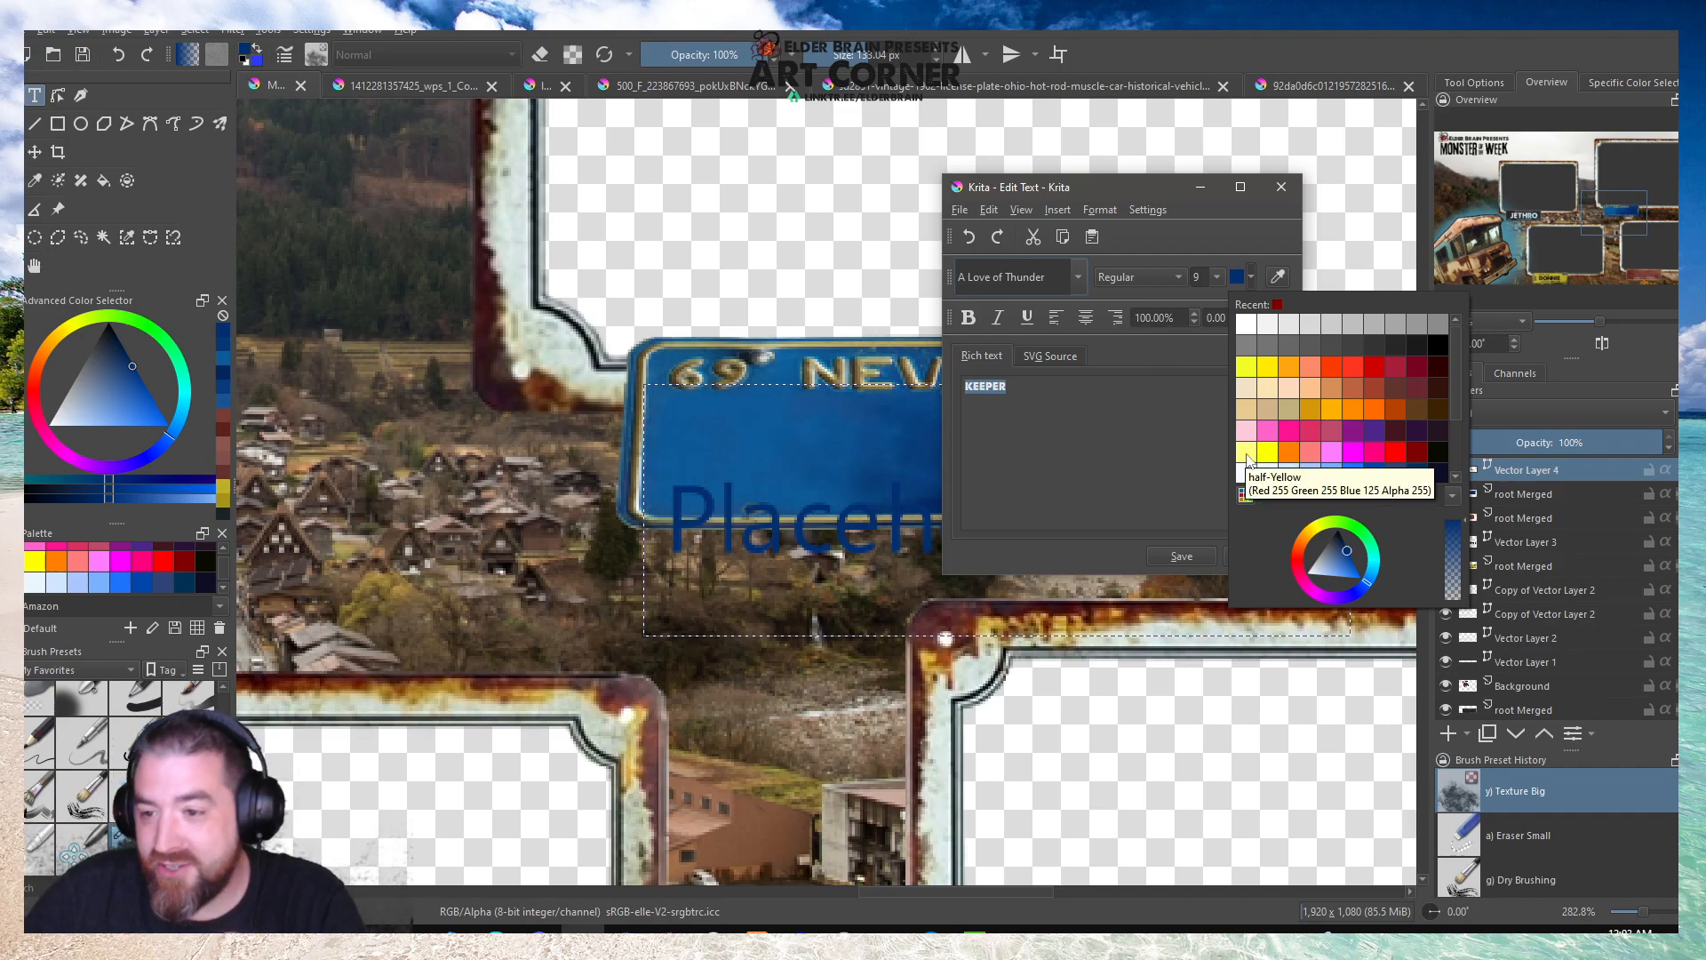
left_click(1310, 406)
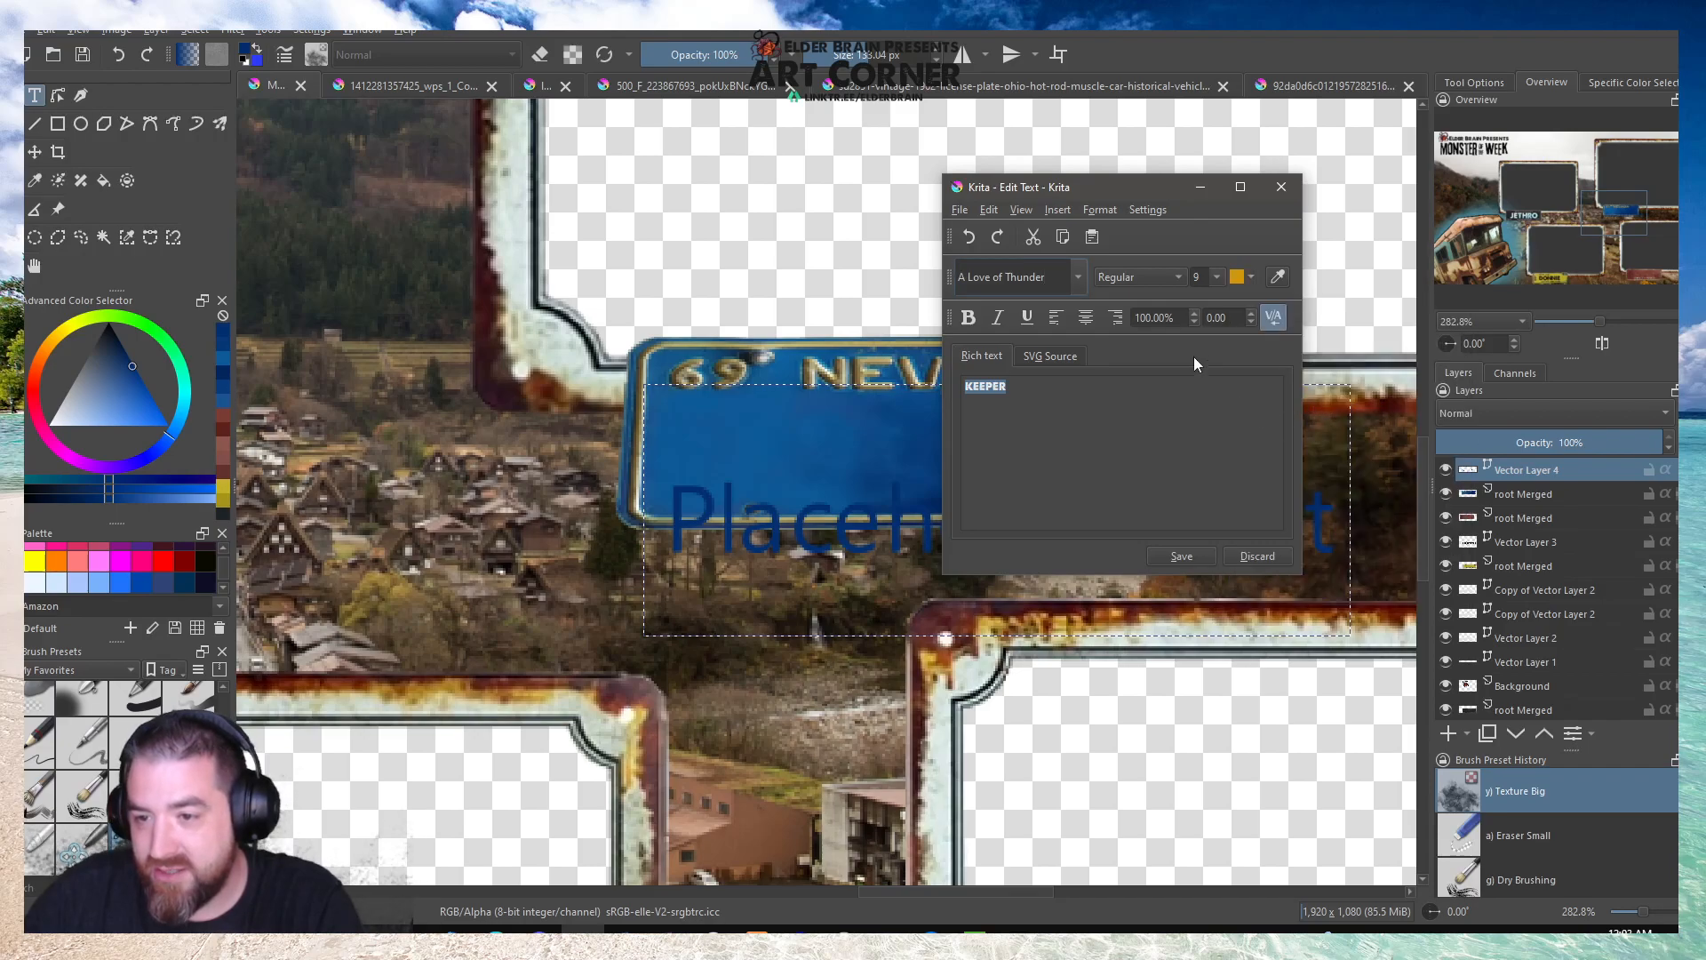
left_click(1251, 276)
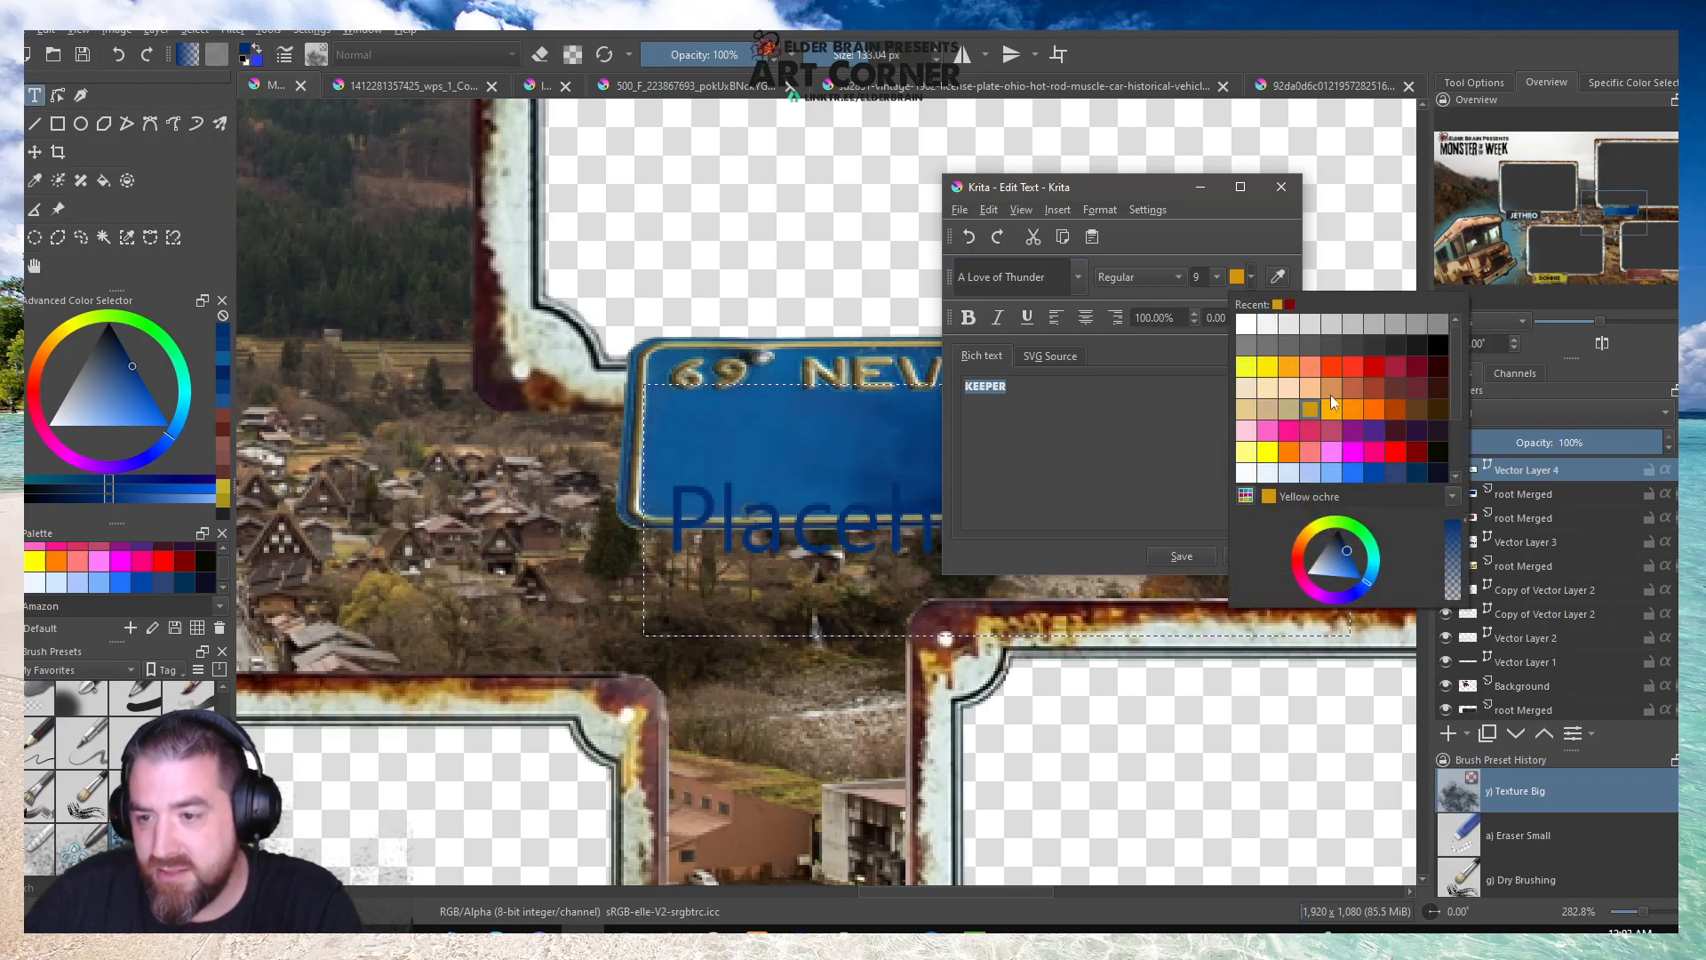
left_click(1329, 396)
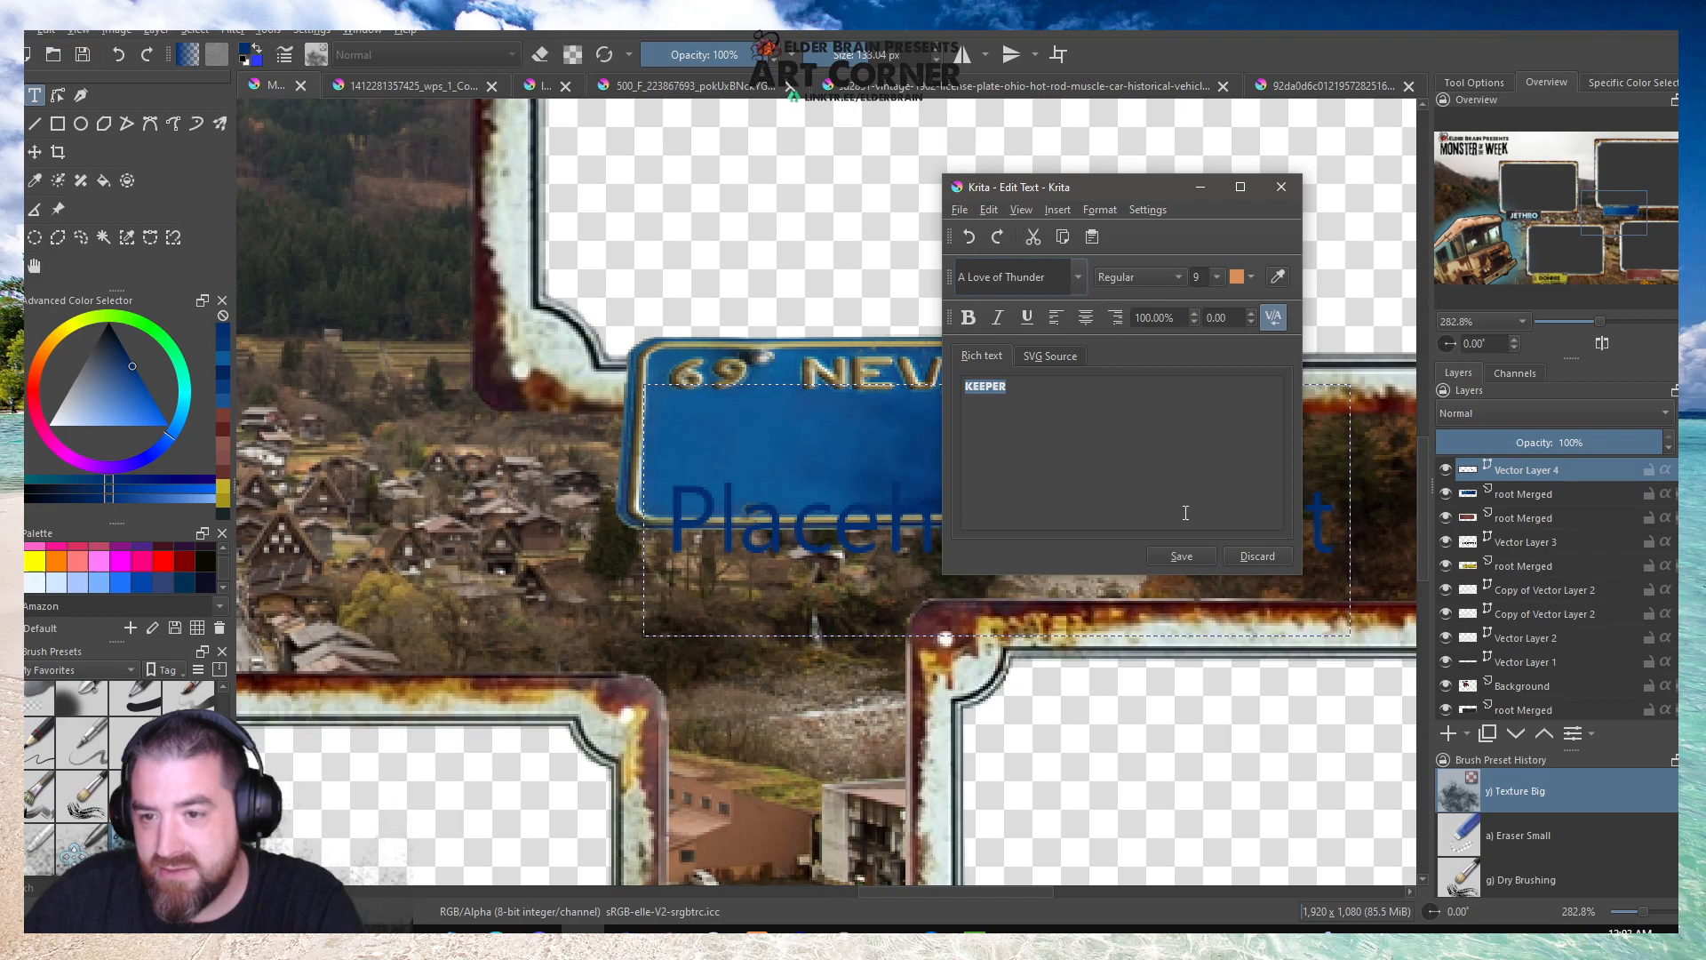
left_click(1182, 557)
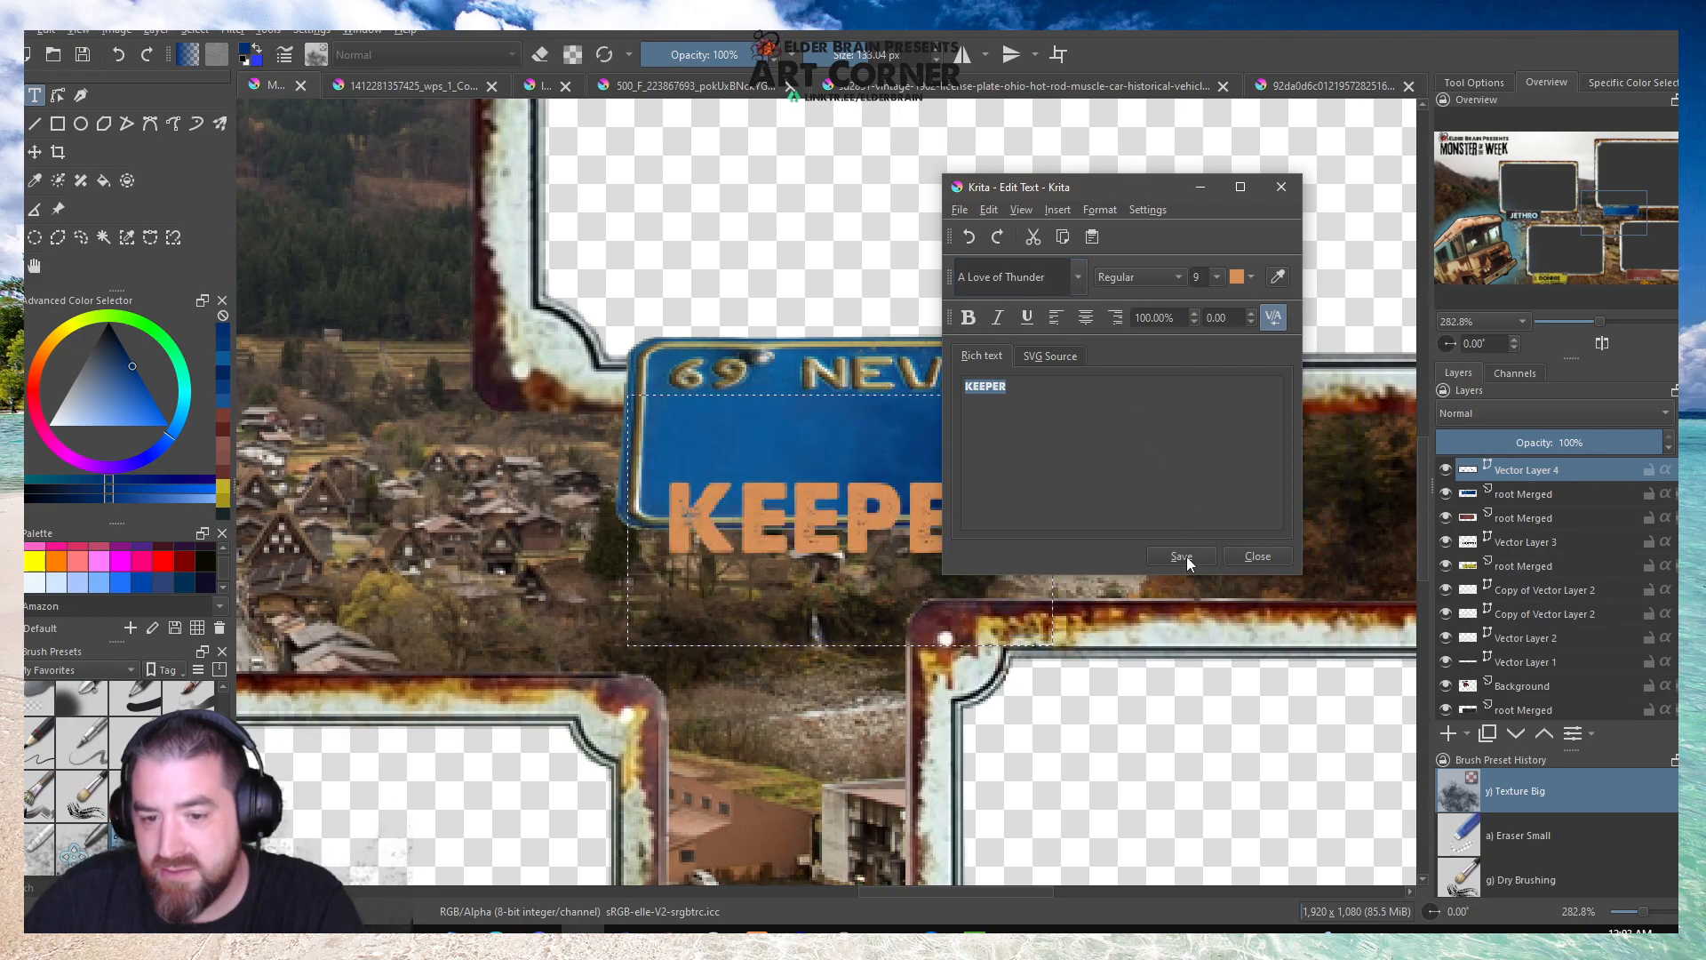
Recolour the KEEPER text yellow ochre and centre it on the Nevada plate beneath the word NEVADA.
left_click(1251, 277)
left_click(1311, 414)
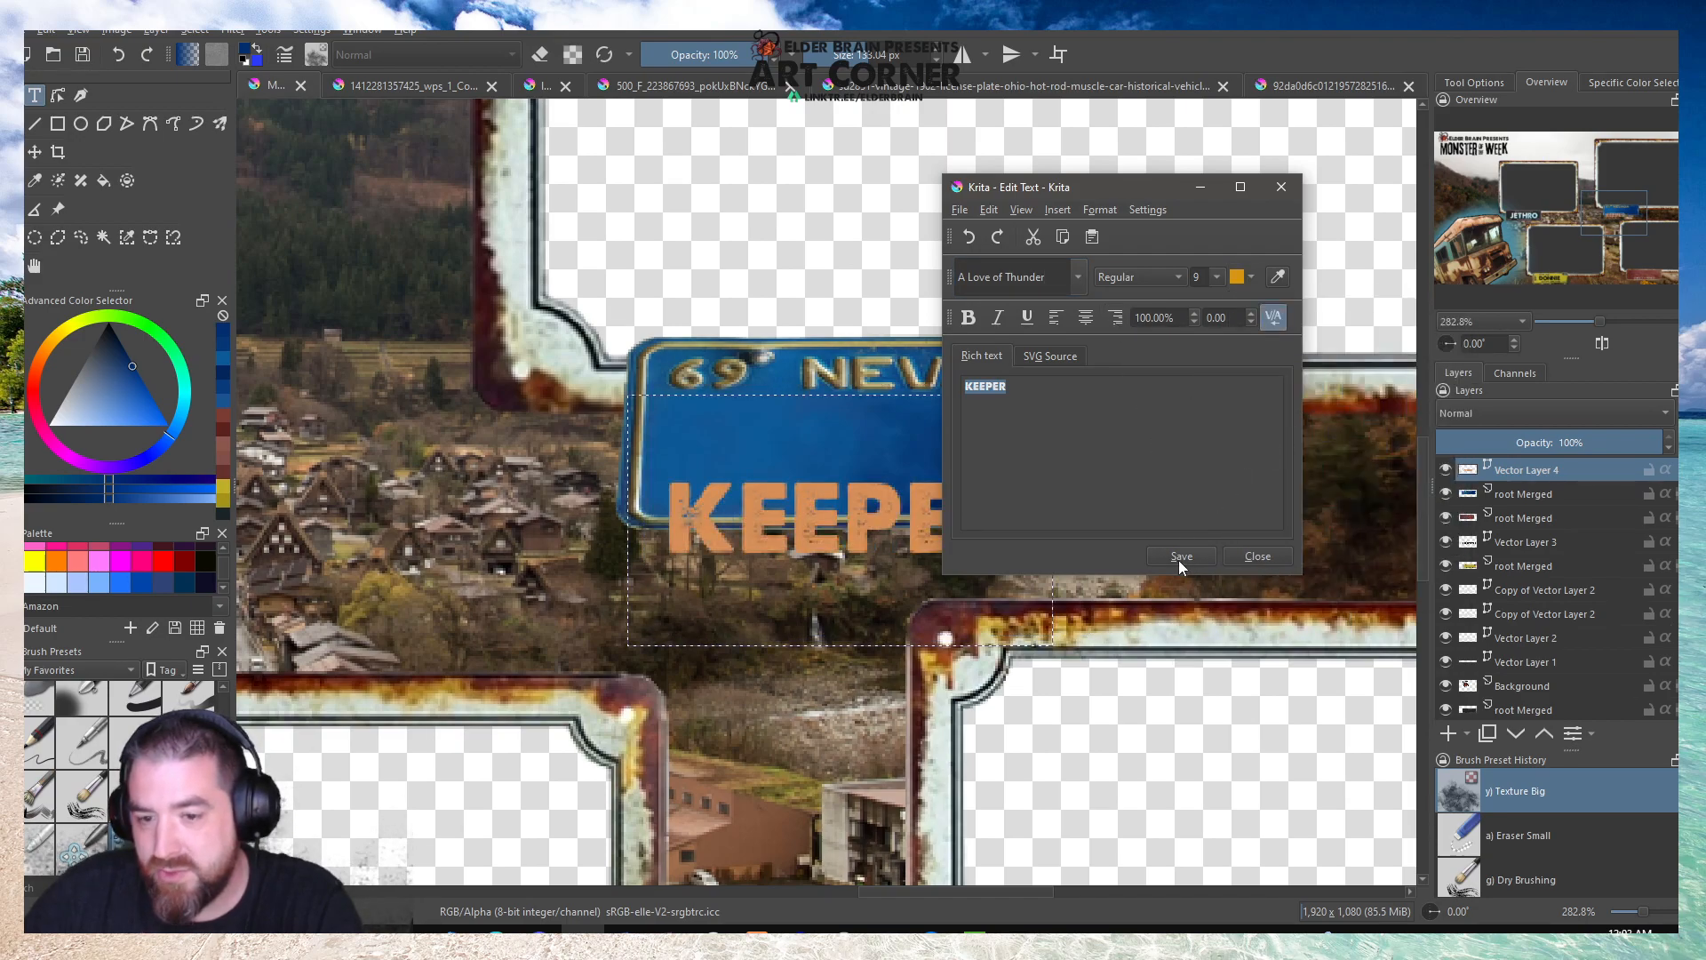
left_click(1251, 277)
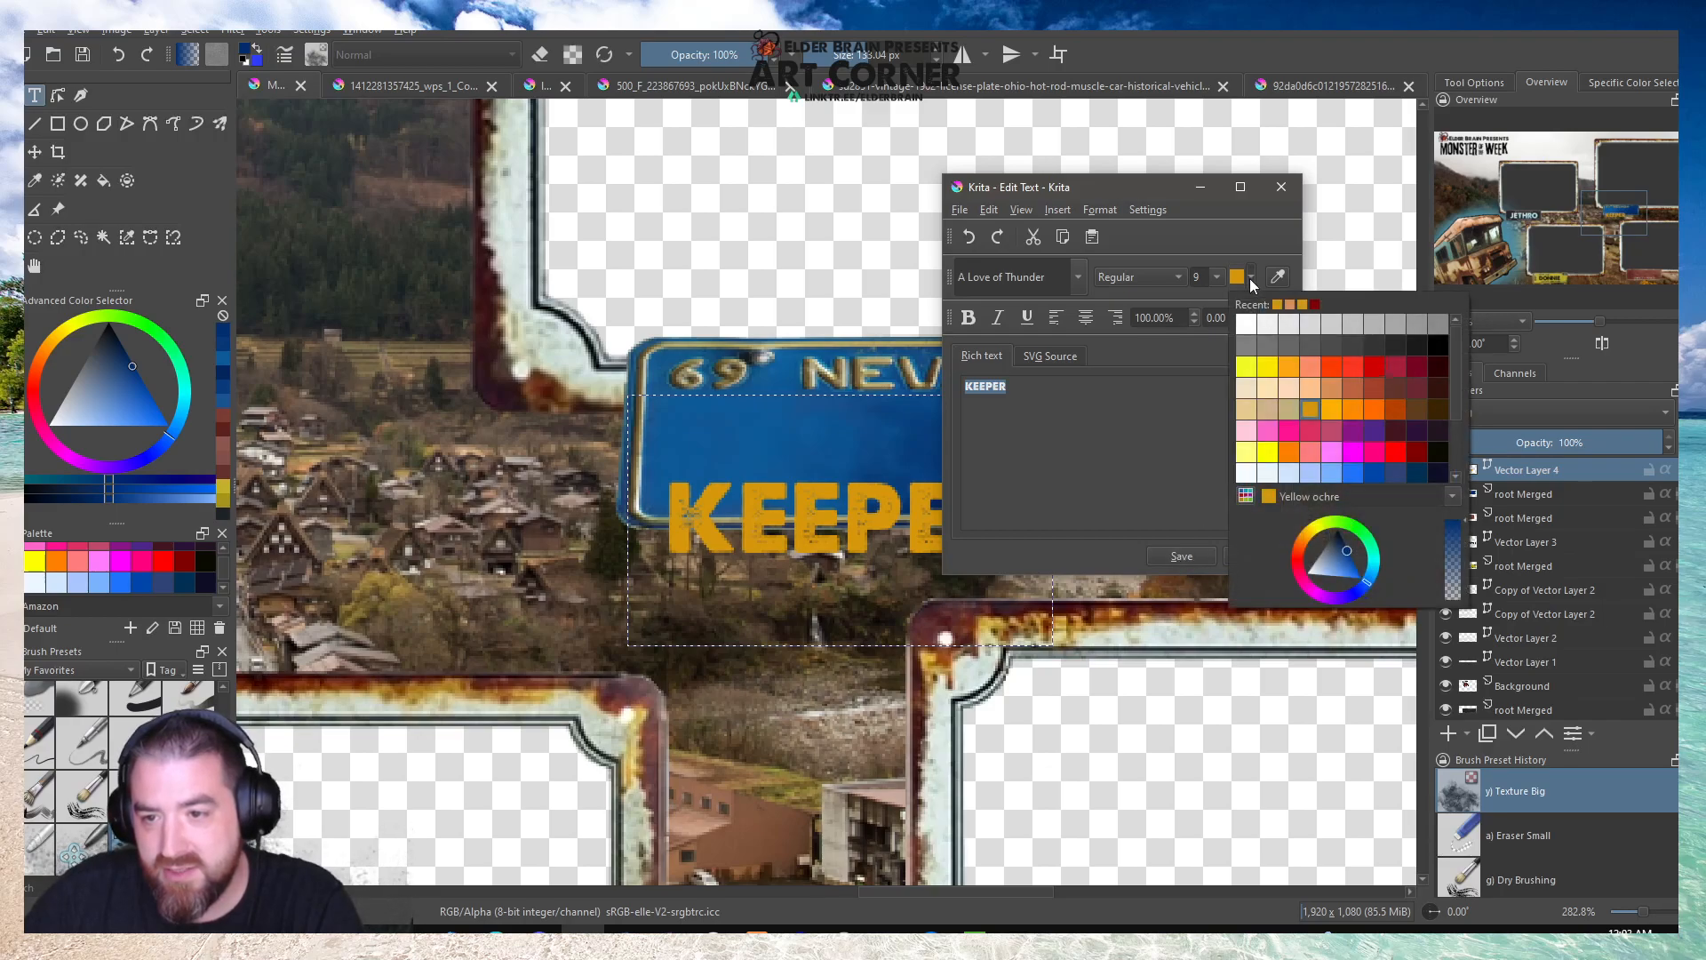
left_click(1311, 538)
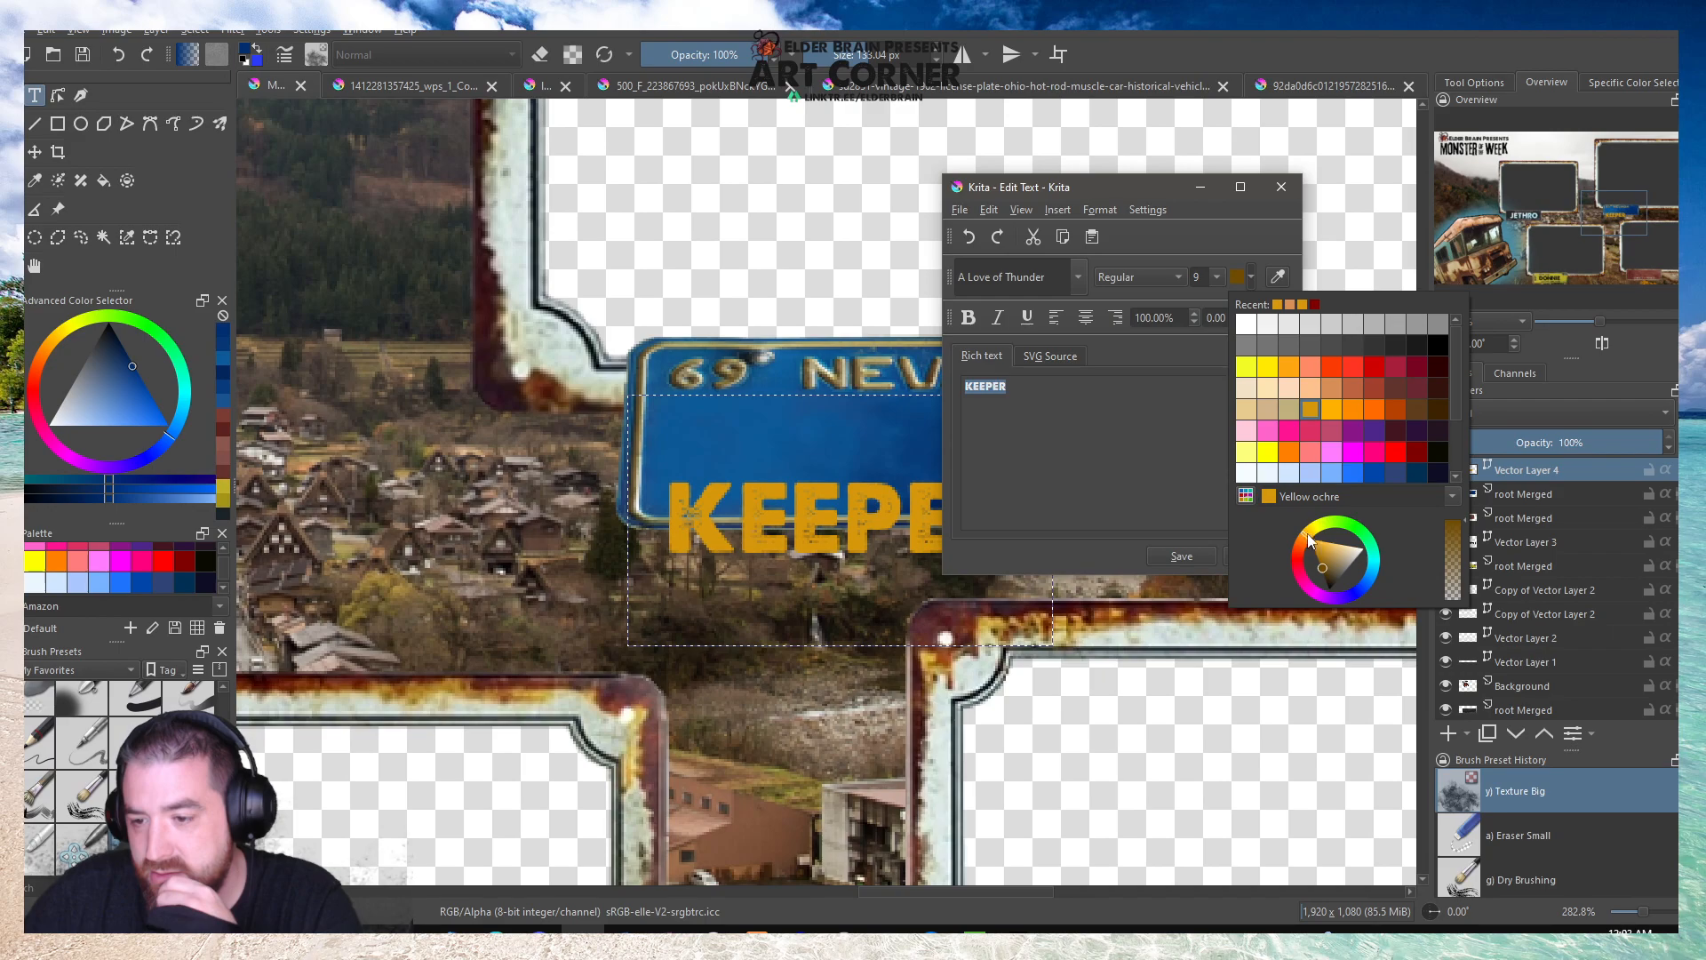
left_click(1320, 549)
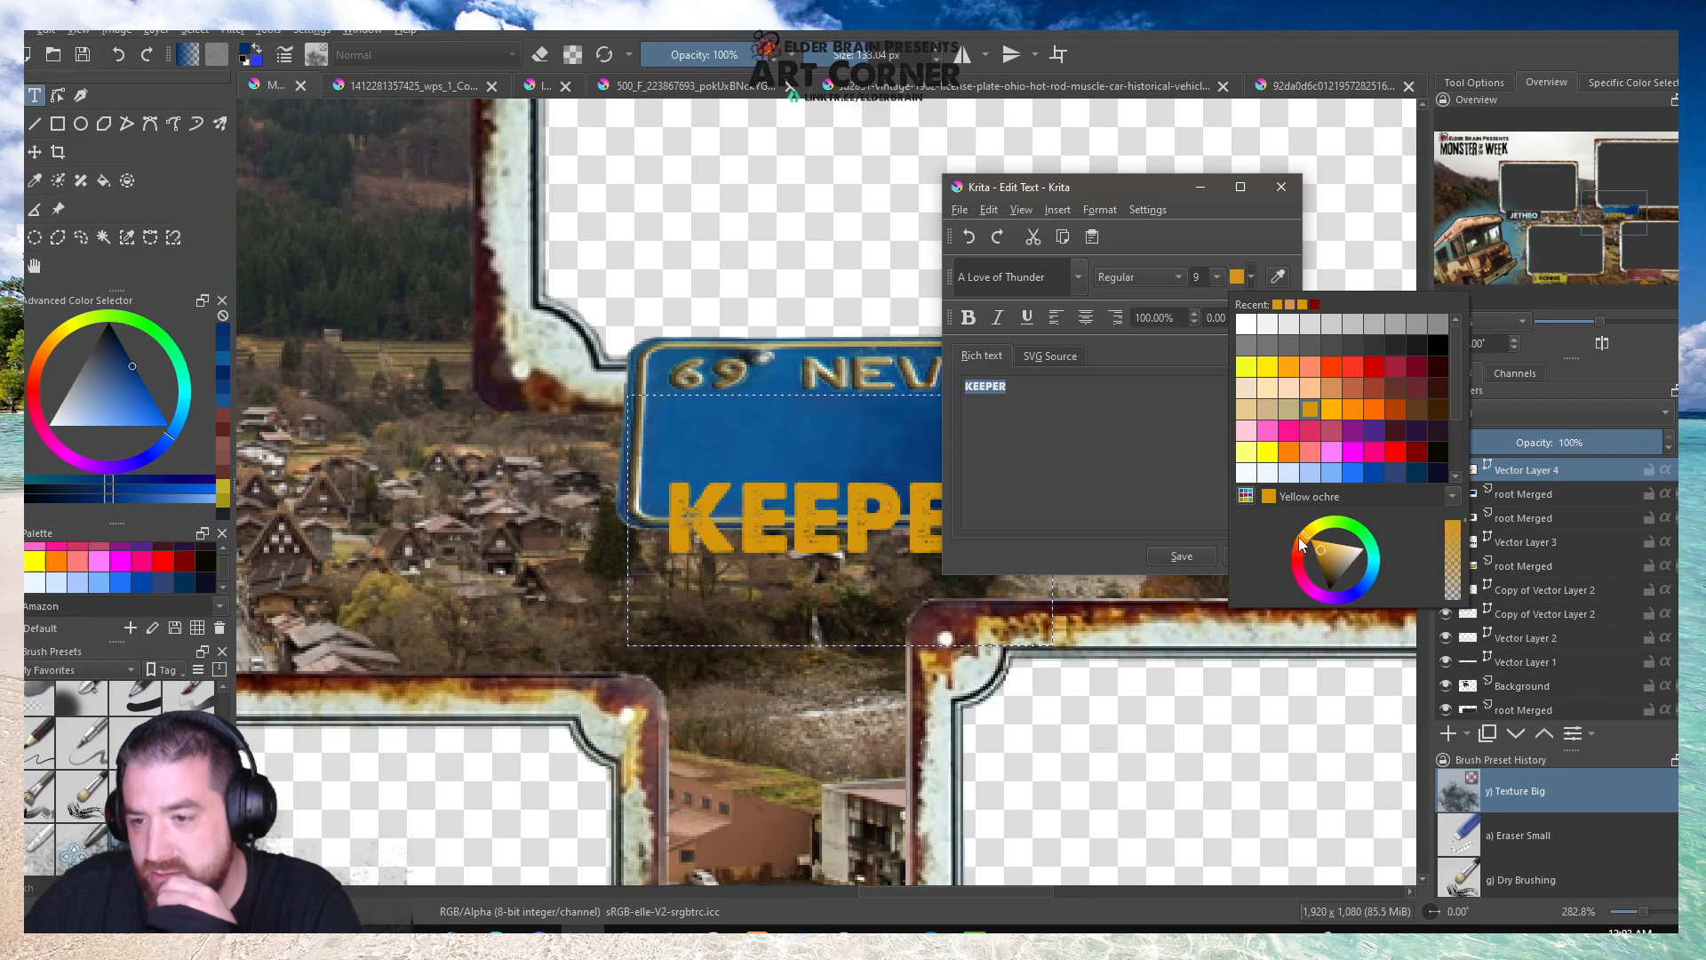
left_click(1171, 432)
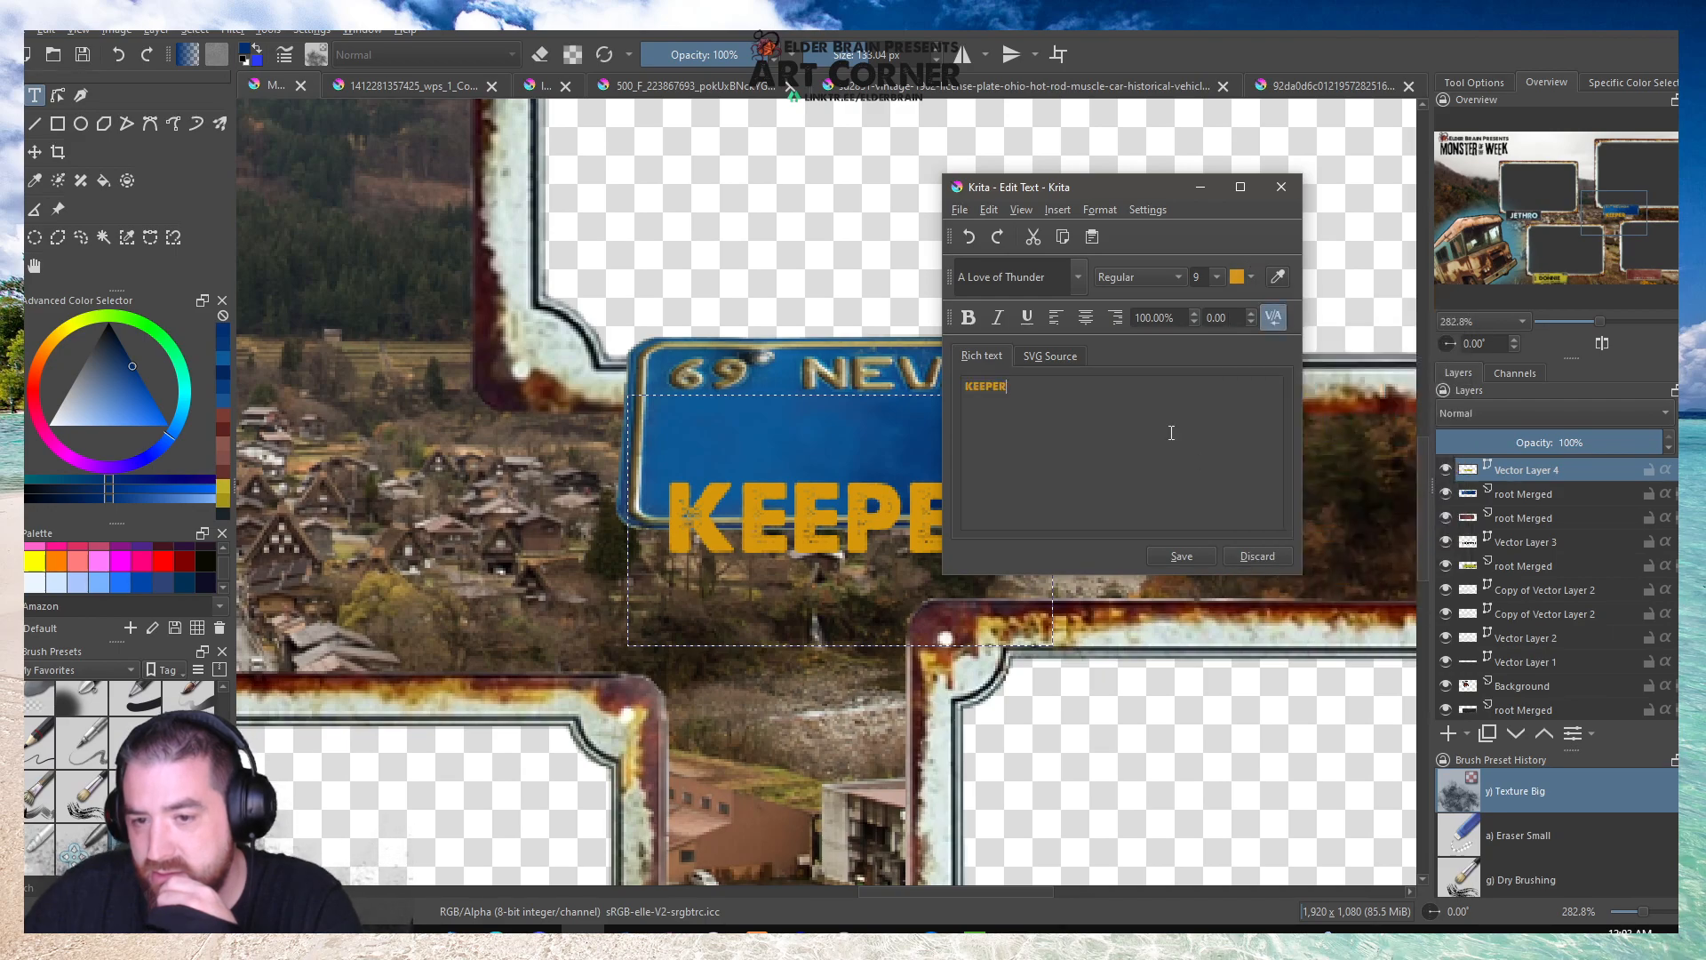
left_click(1181, 556)
left_click_drag(895, 534, 1017, 451)
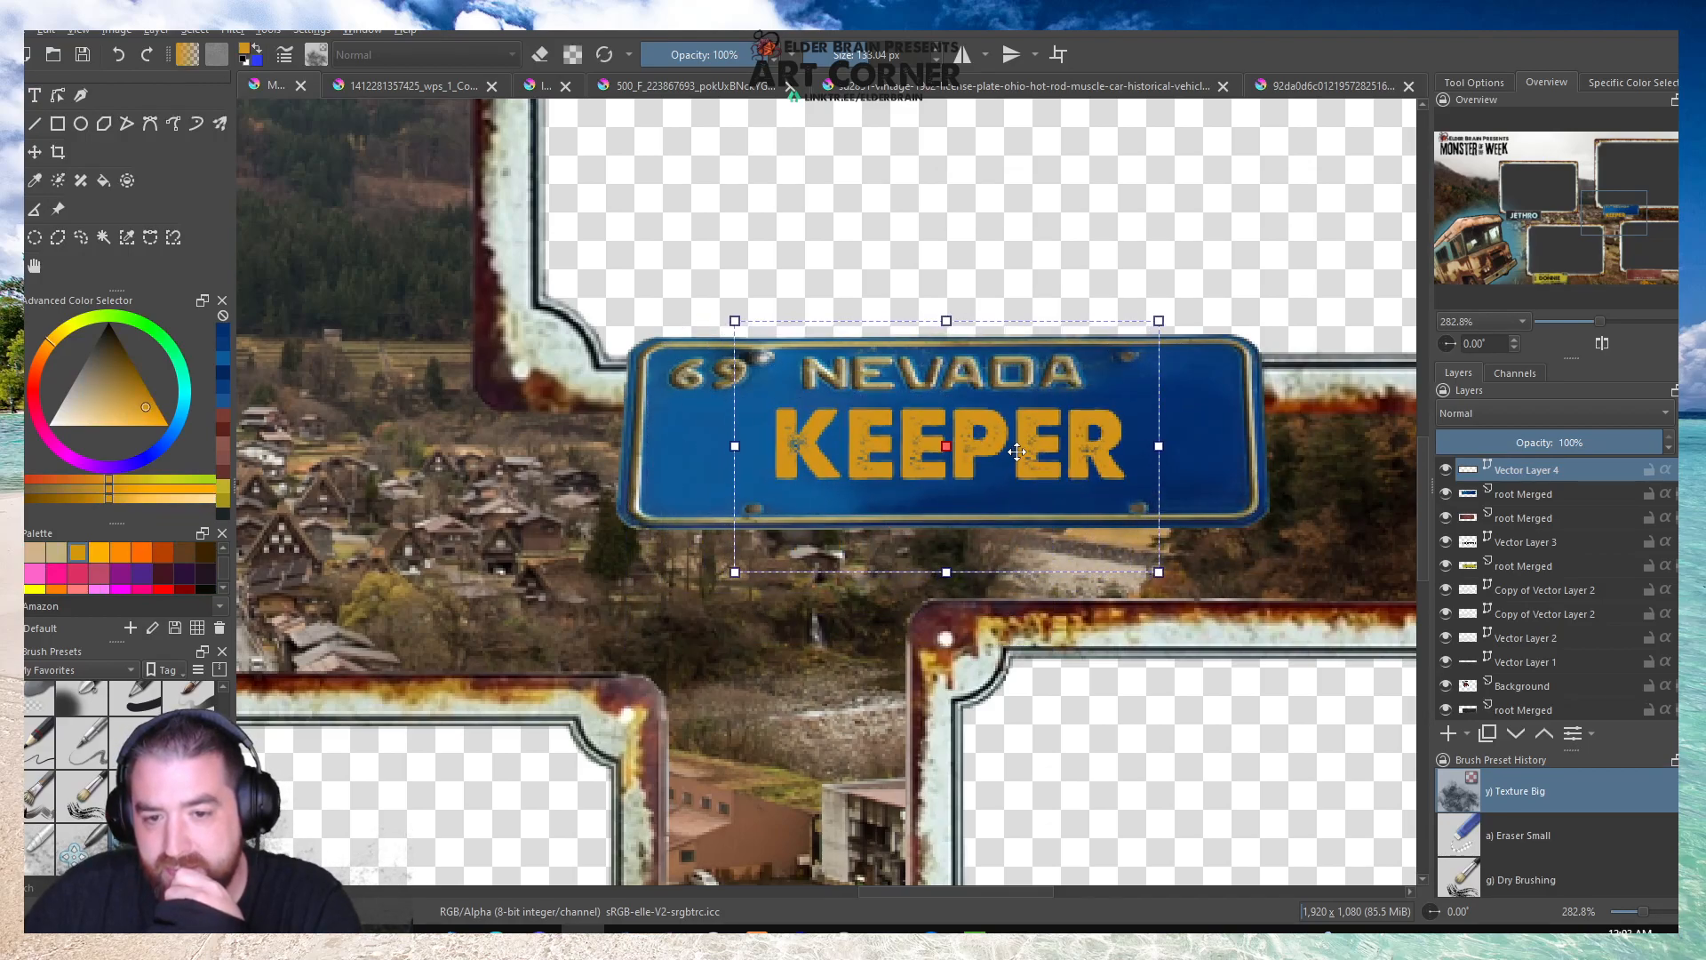
Reopen the KEEPER text for editing and shift its colour to a darker mustard yellow.
left_click(34, 95)
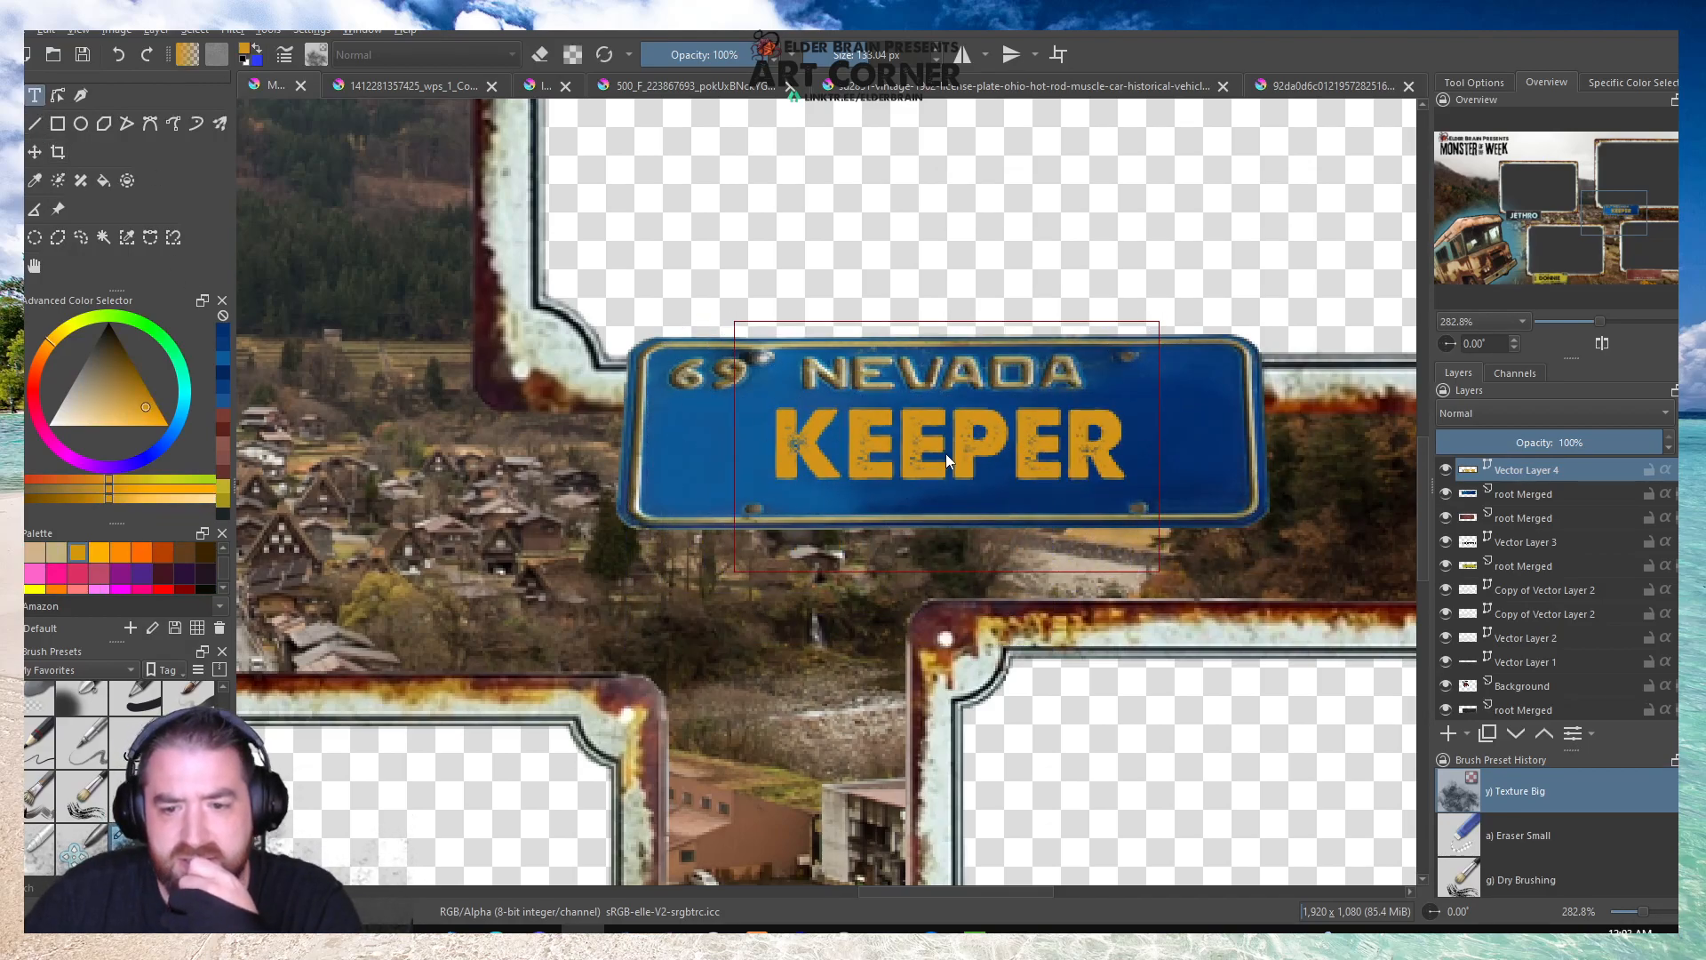
left_click(947, 460)
key("ctrl+a")
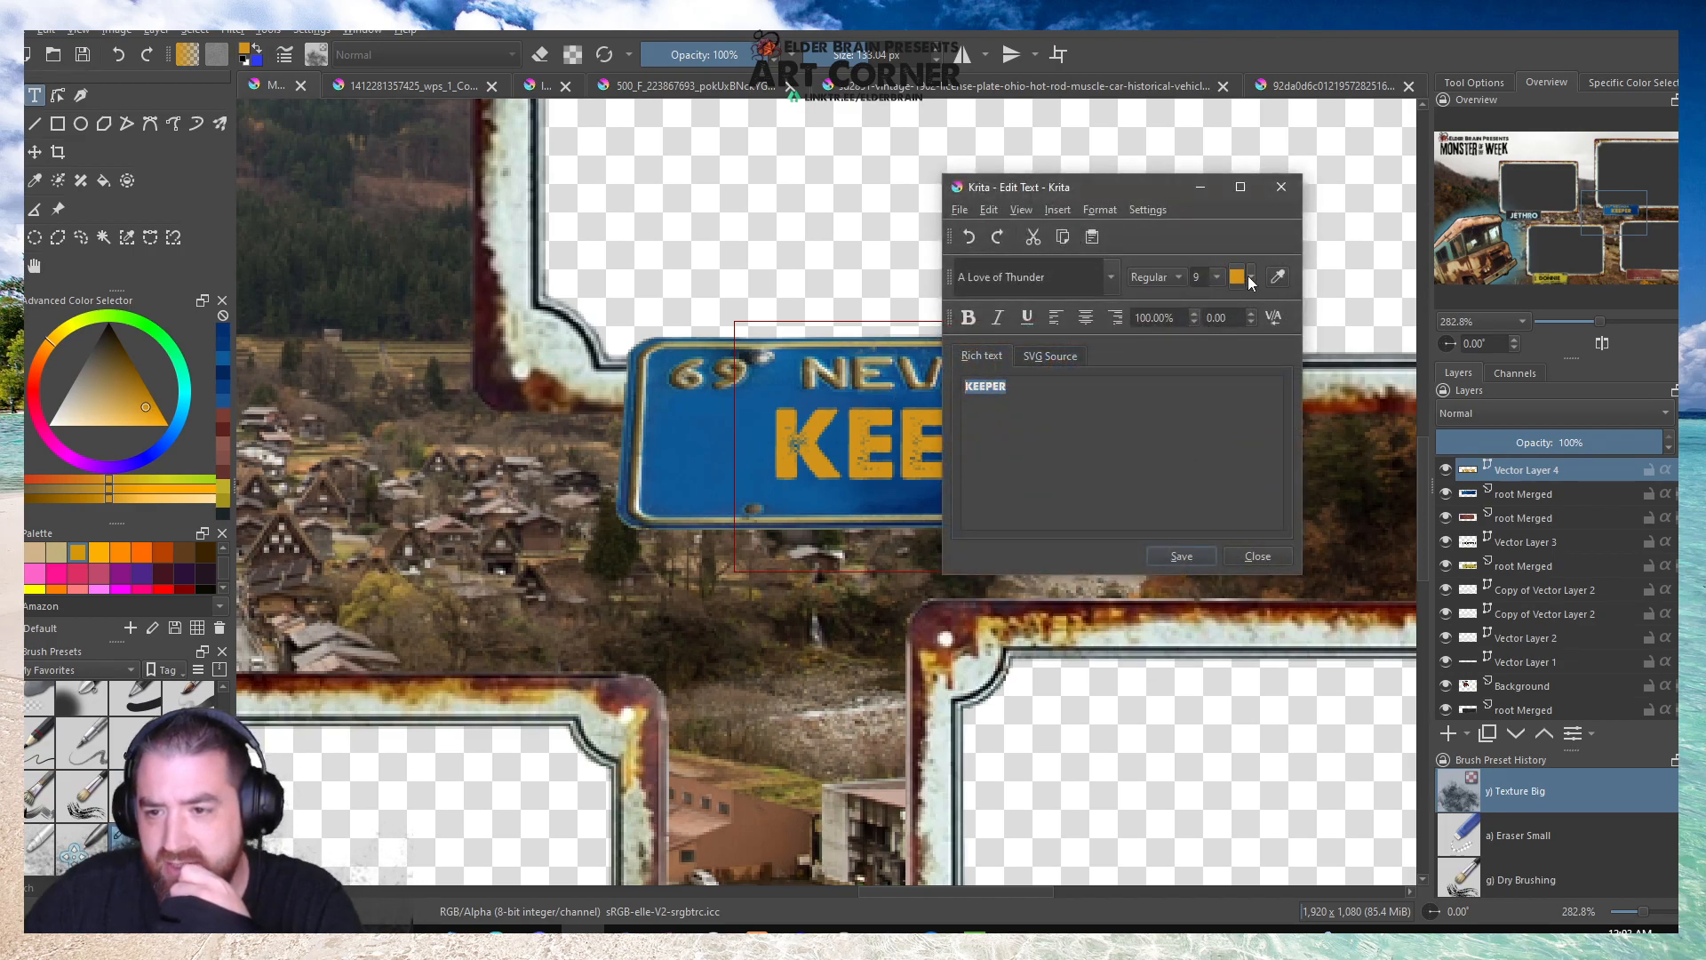
left_click(1251, 278)
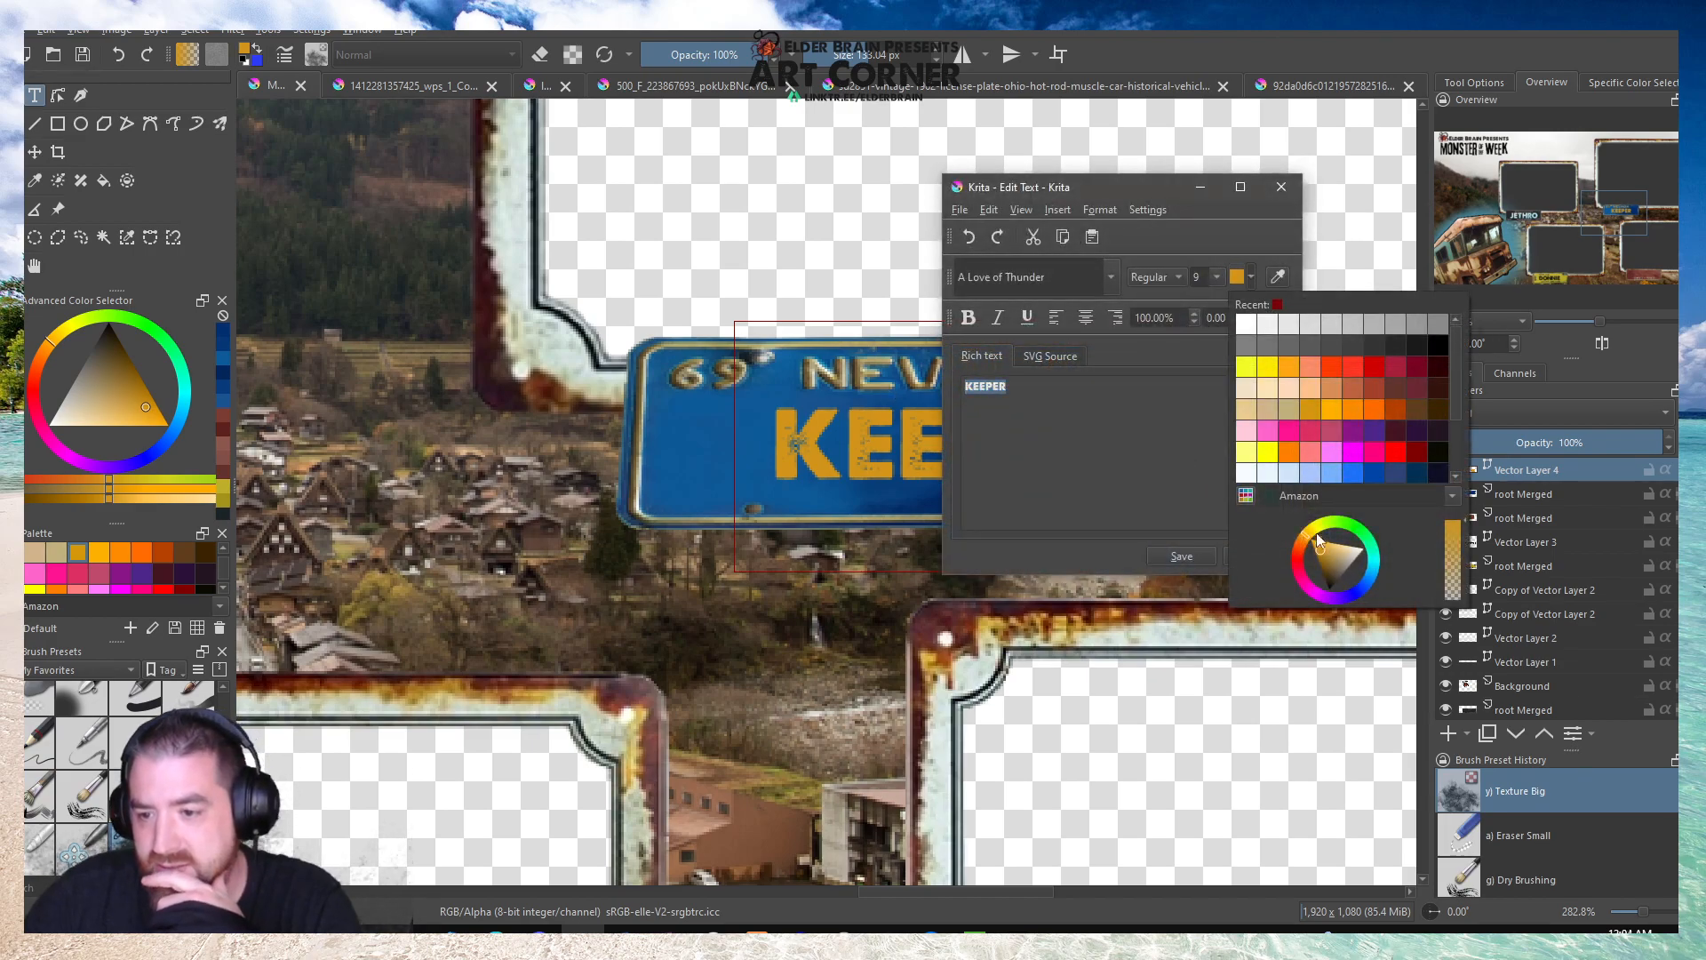
left_click_drag(1320, 553, 1322, 565)
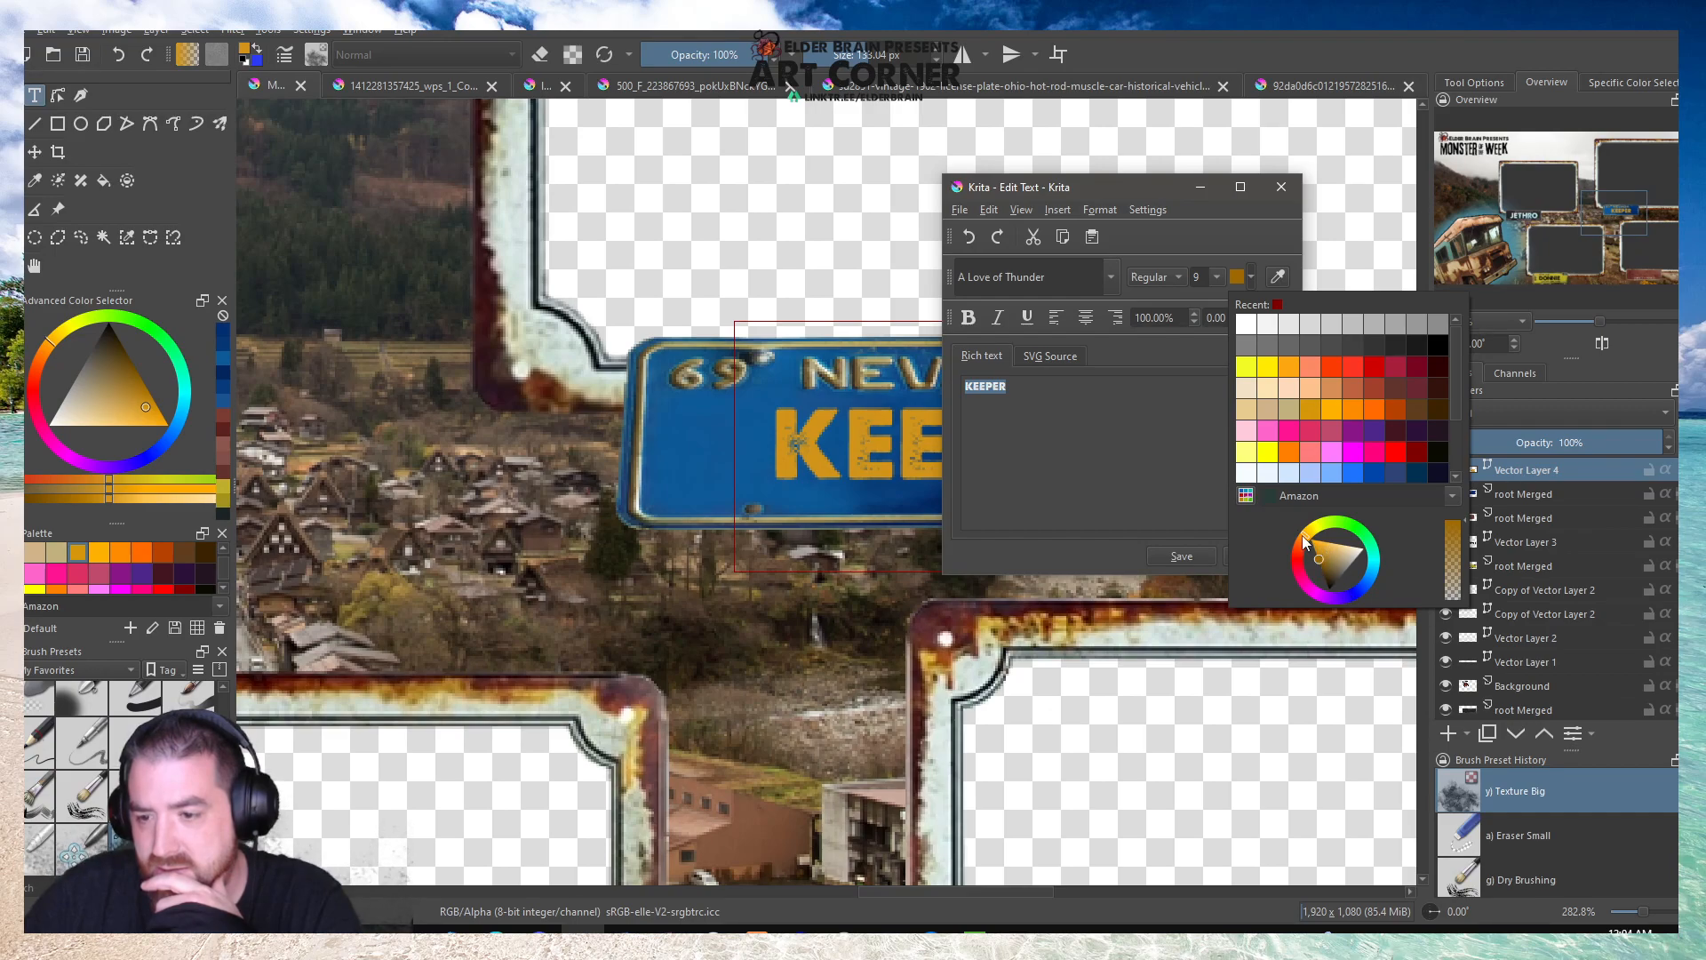
left_click_drag(1303, 541, 1307, 533)
left_click(1135, 455)
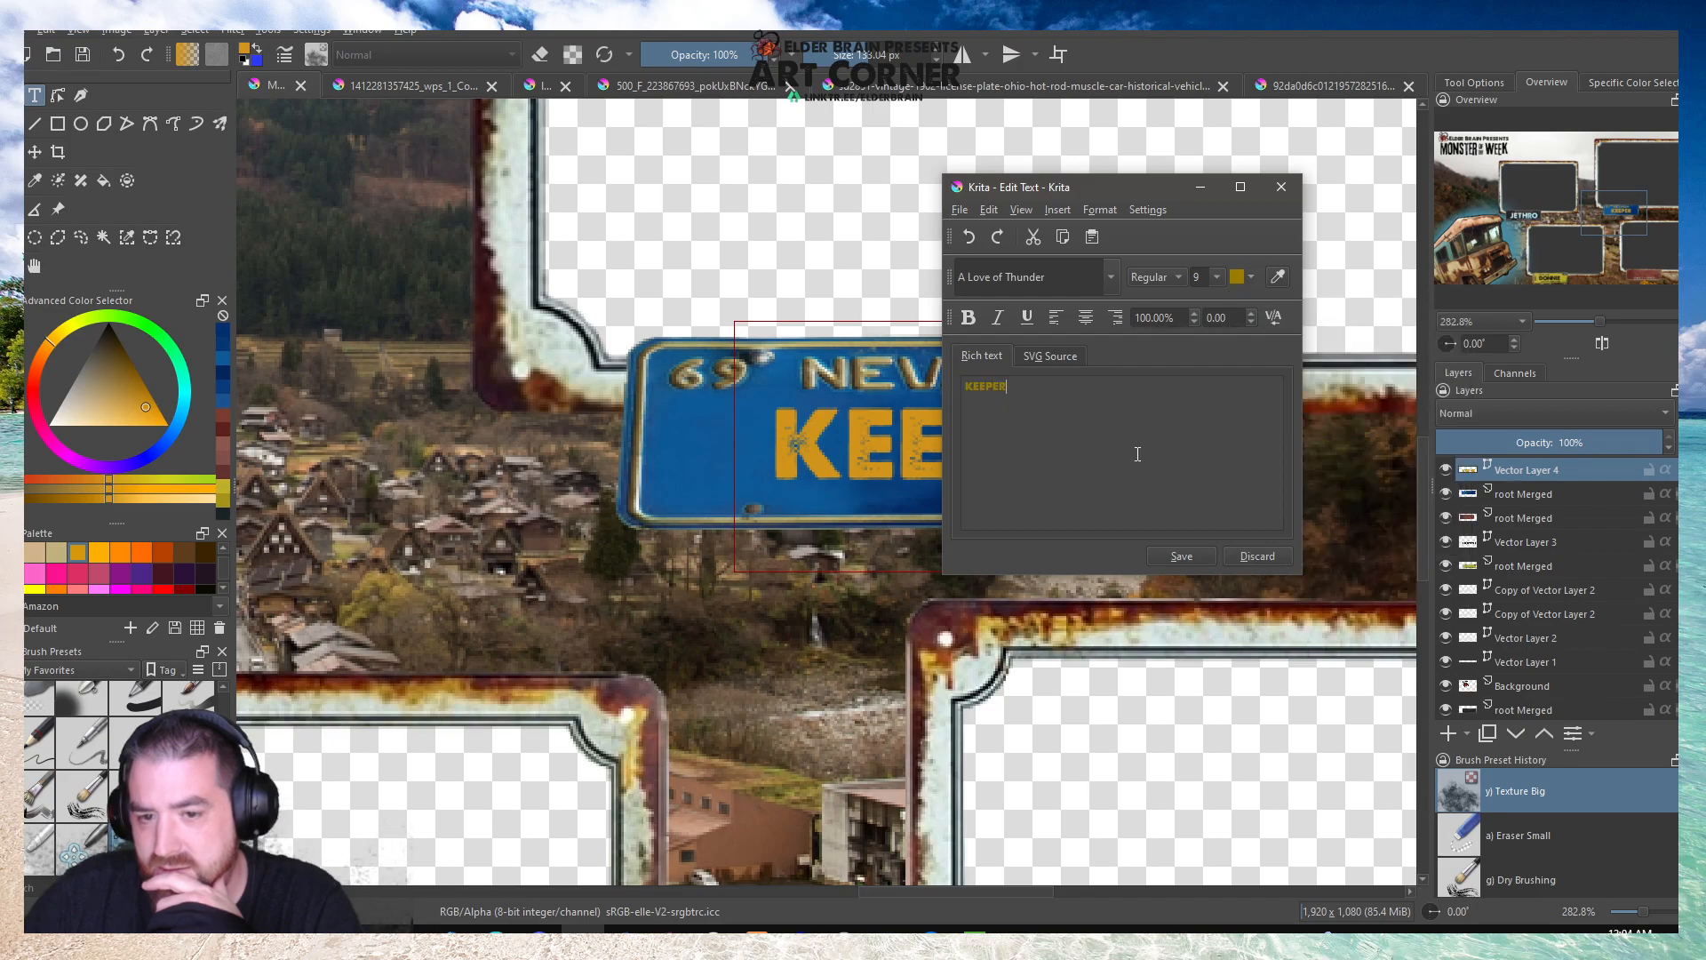
left_click(1187, 553)
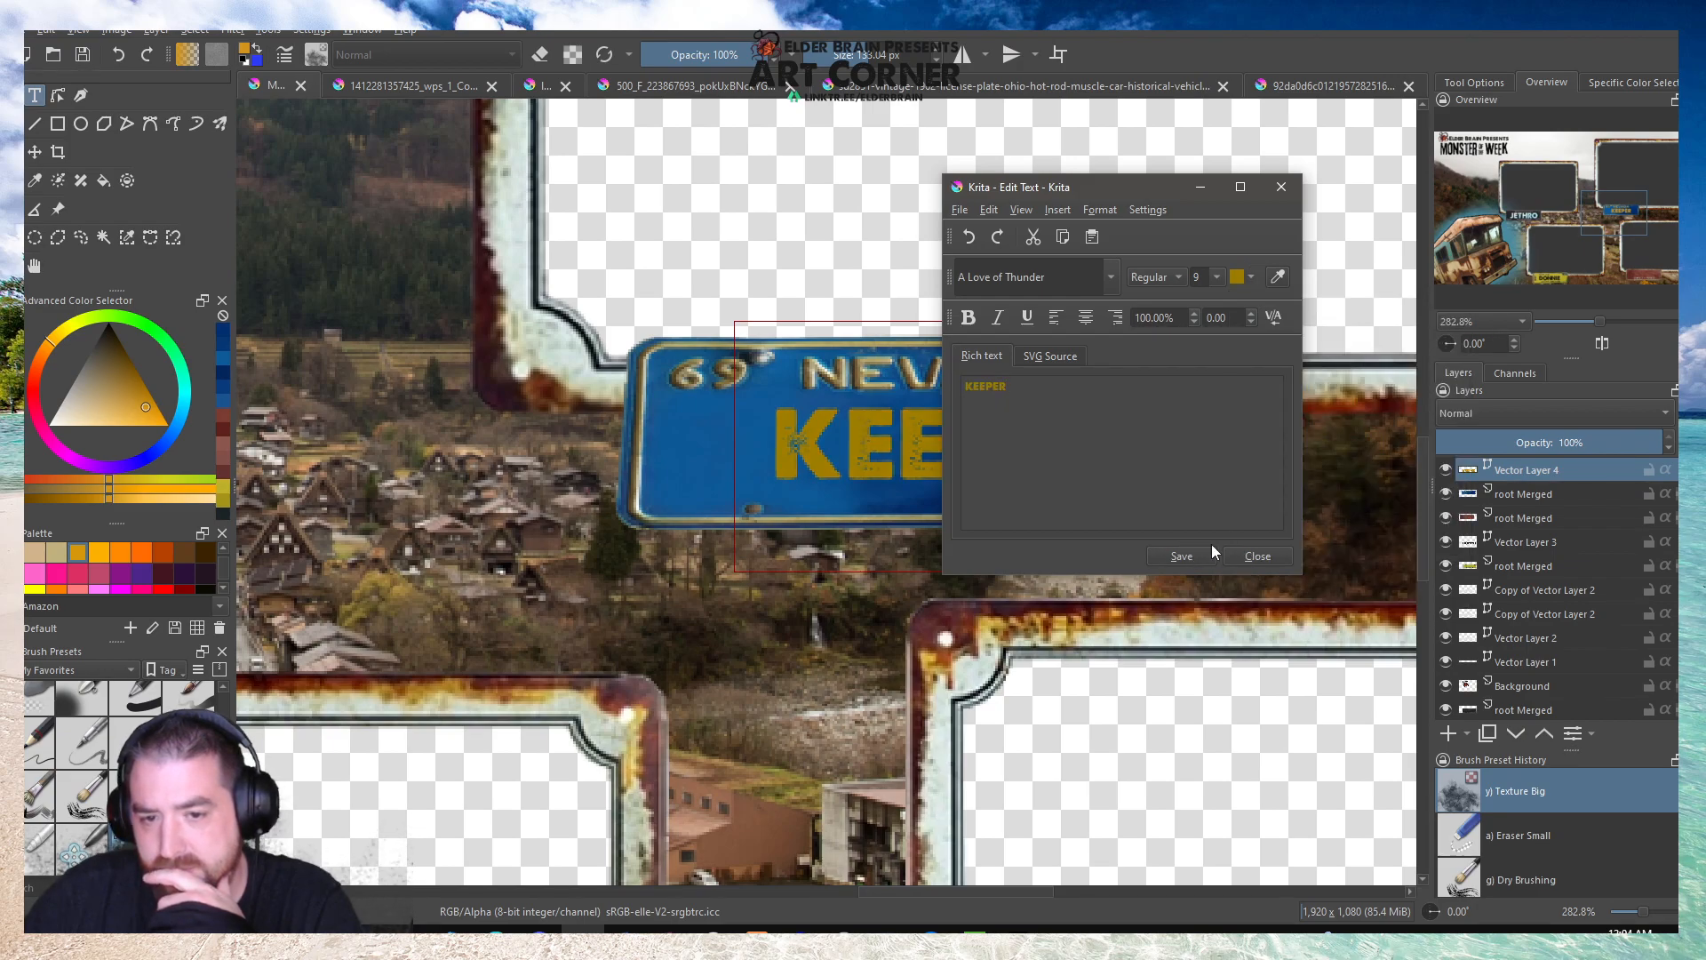
Soften the KEEPER text colour to a muted tan gold that matches the NEVADA lettering and finish editing the text.
left_click_drag(1113, 187, 1397, 202)
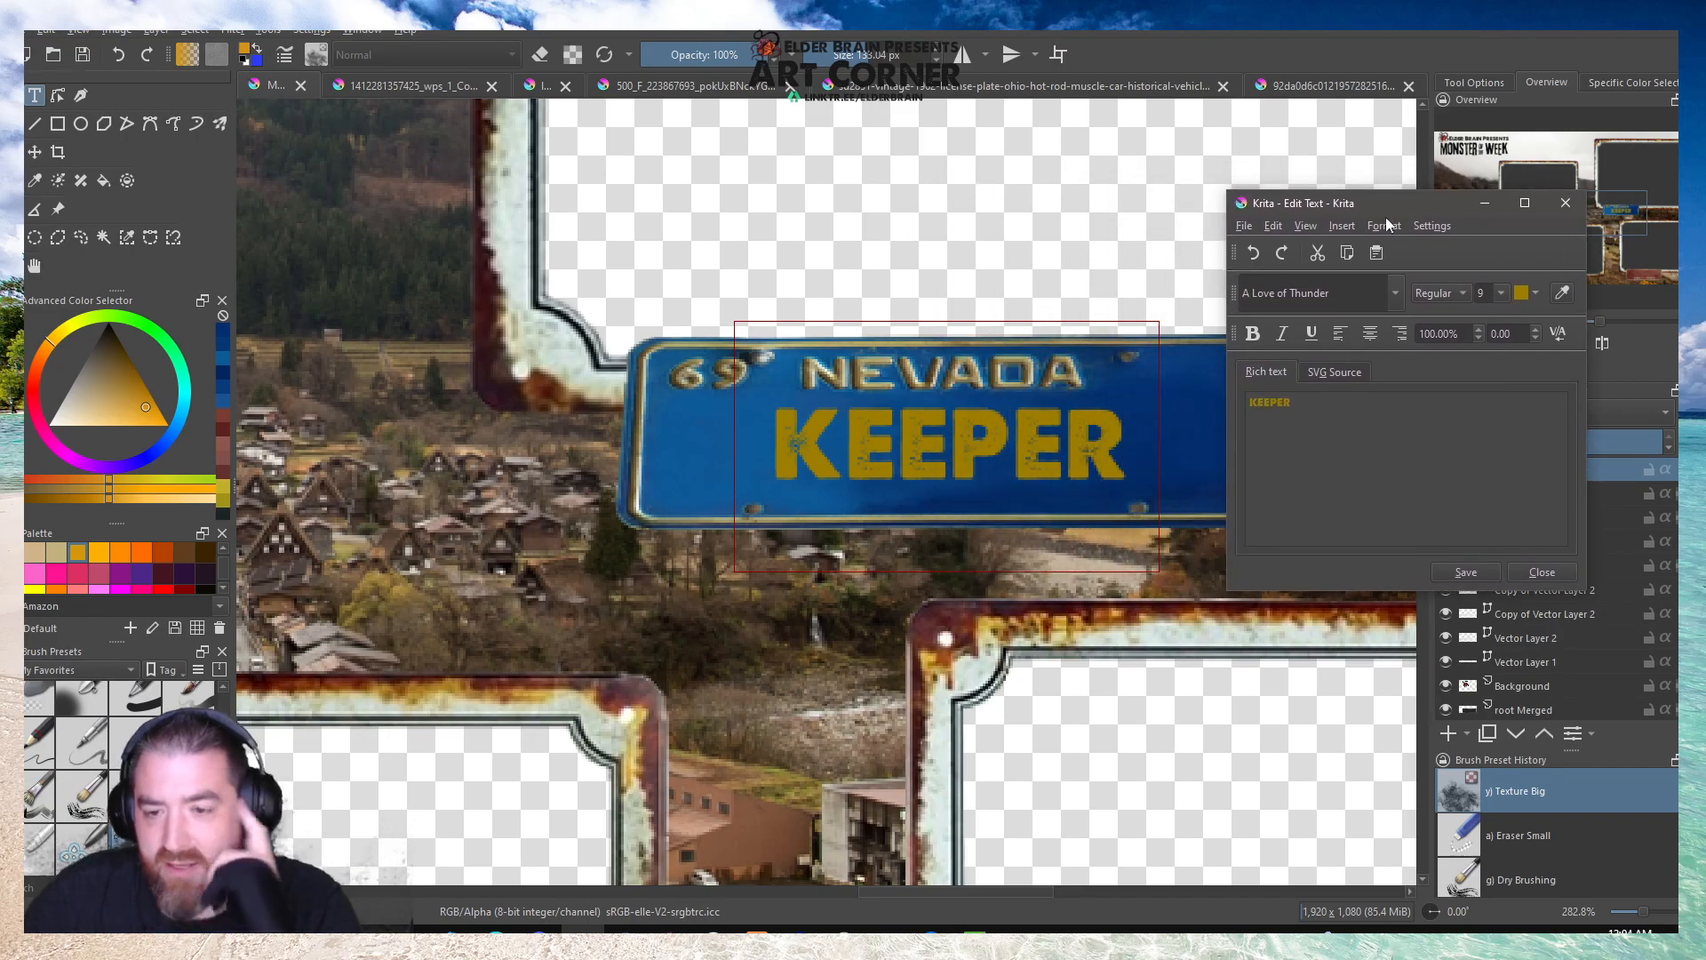
left_click(1534, 293)
left_click(1565, 576)
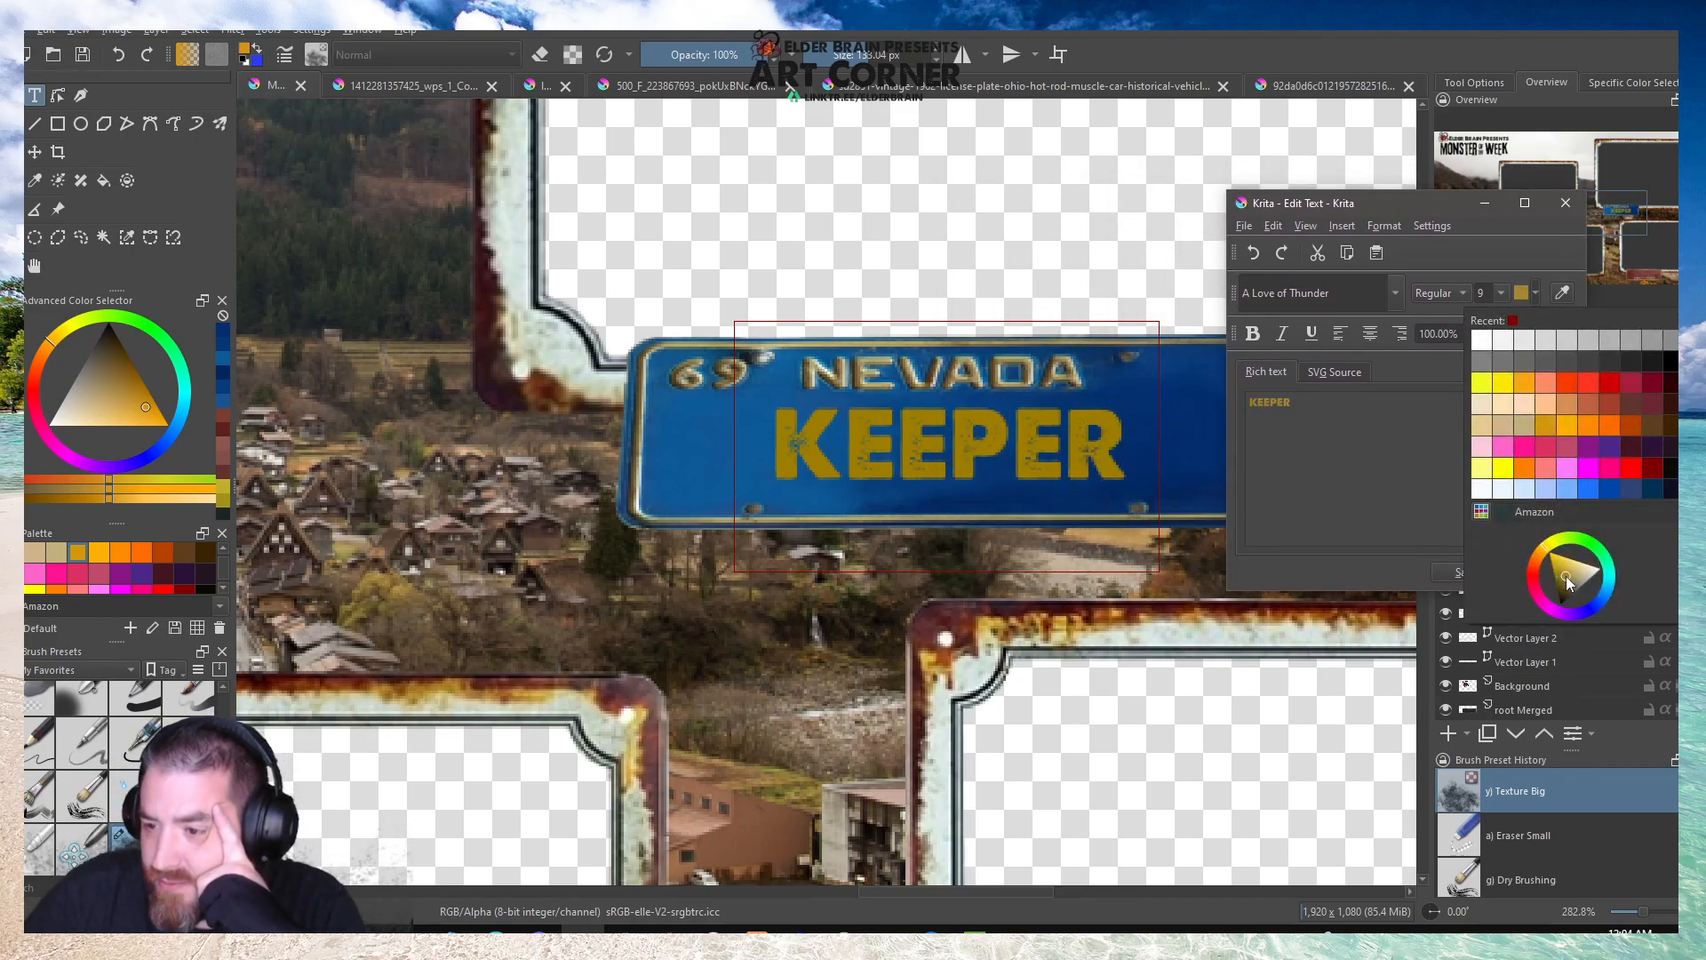
left_click(1372, 481)
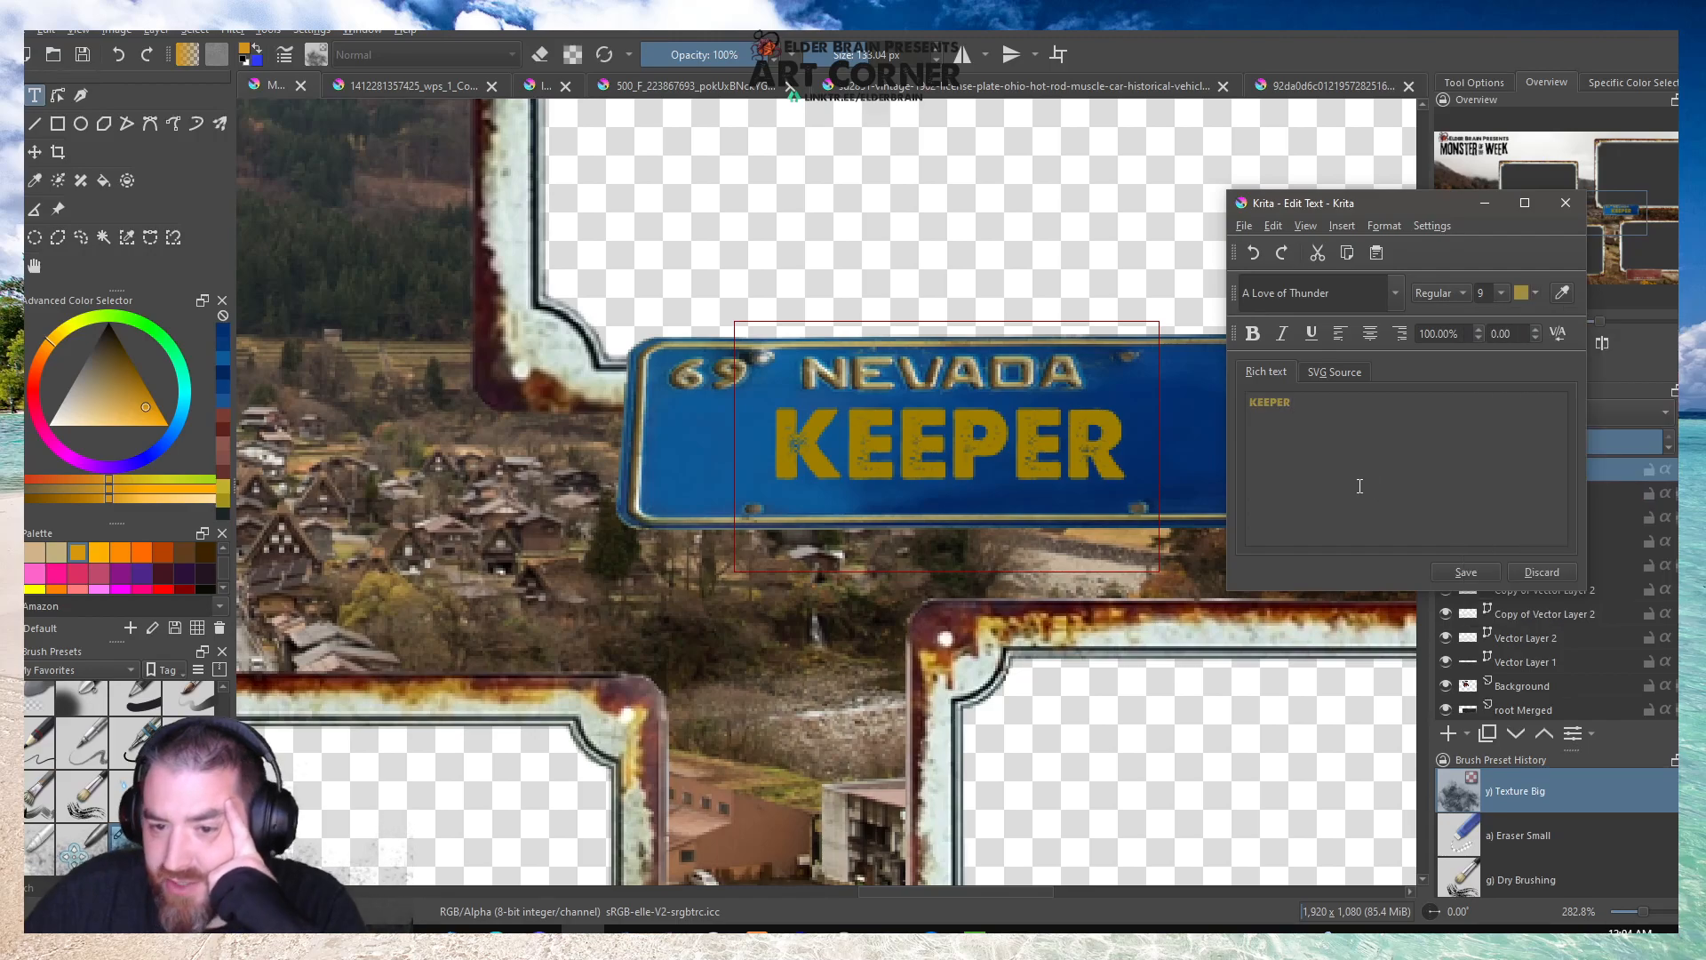
left_click(1466, 573)
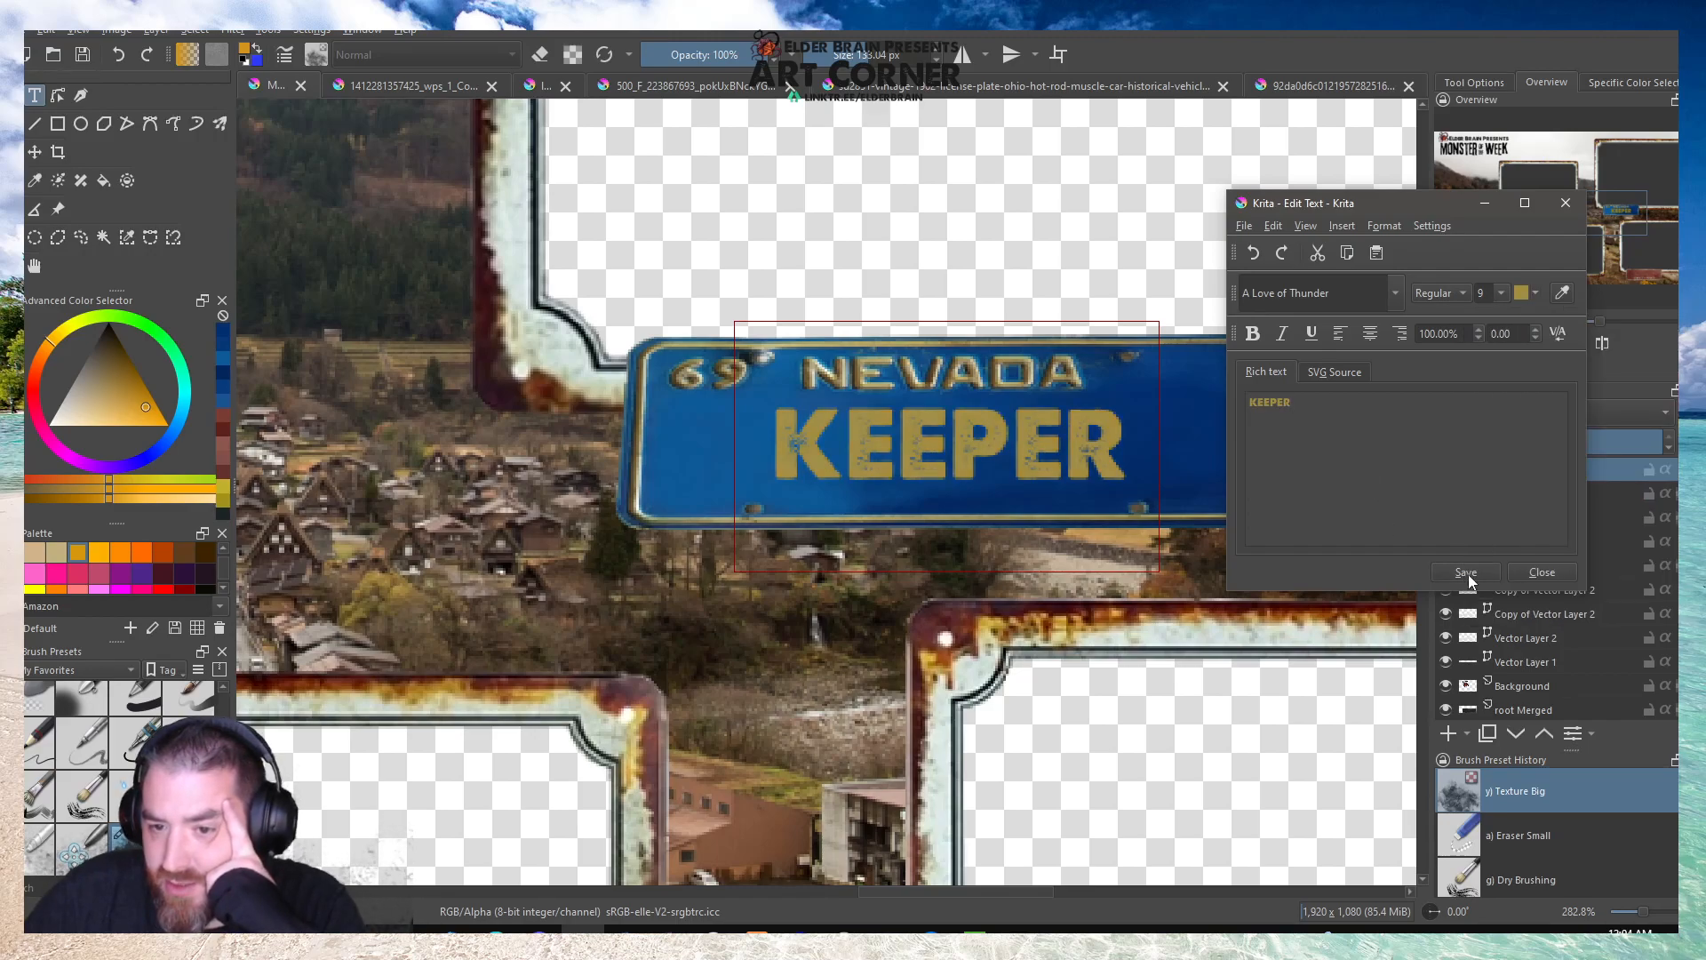
left_click(1533, 568)
key("1")
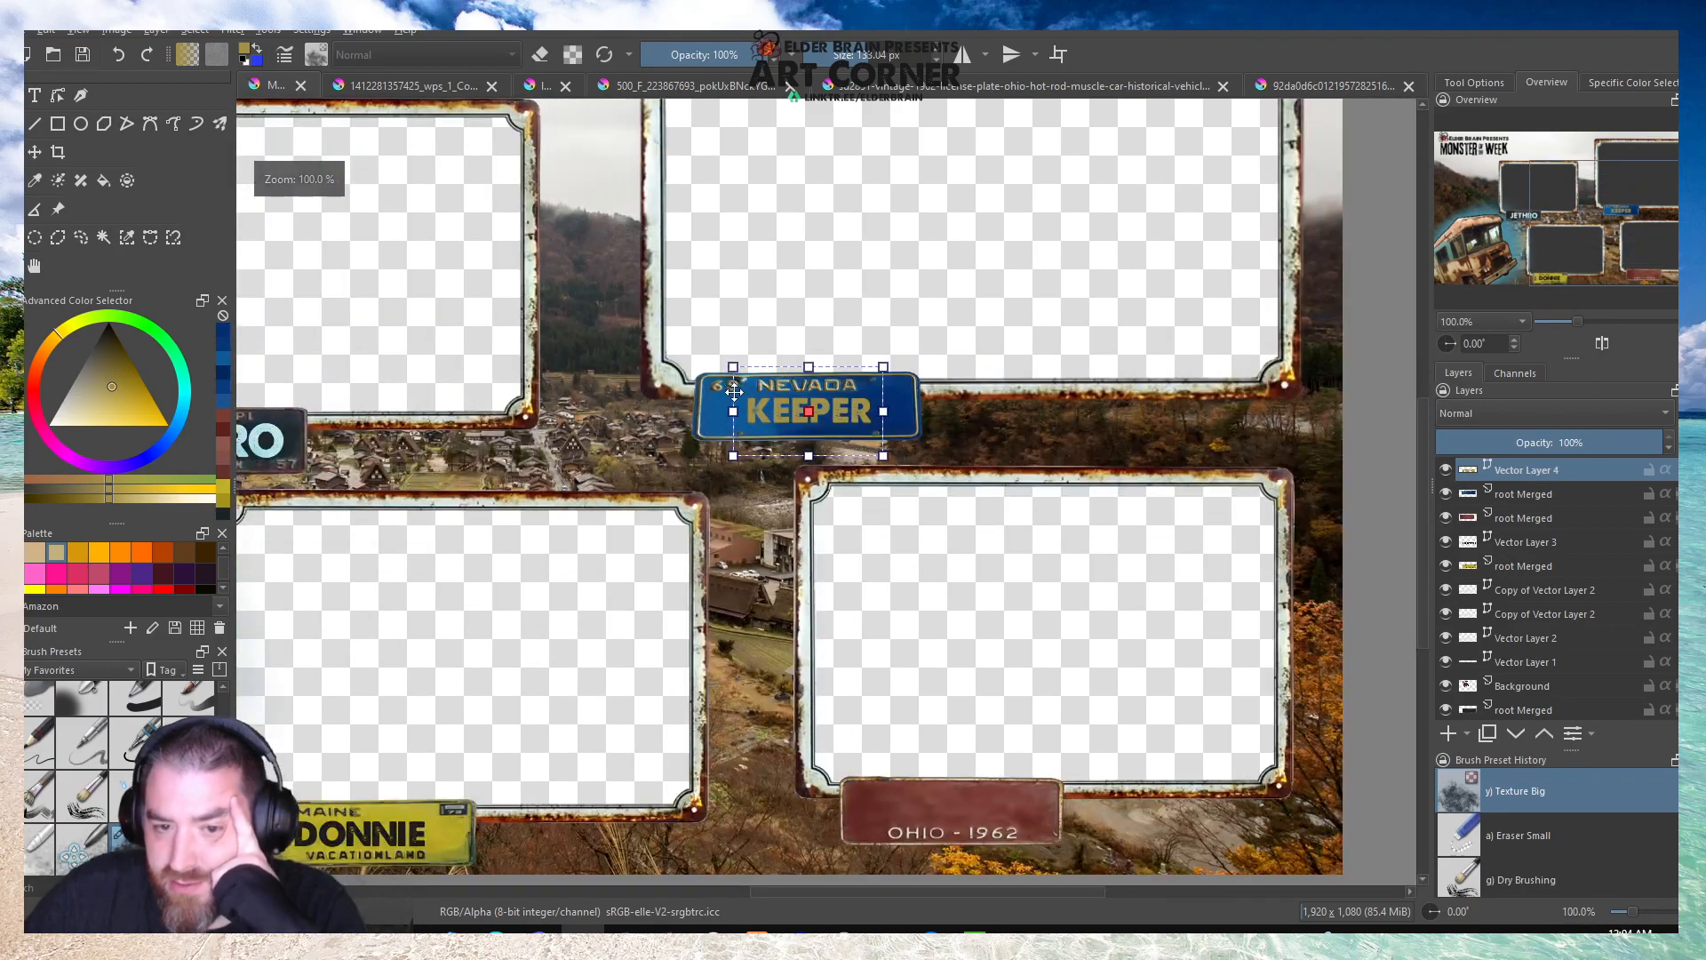
left_click(32, 266)
scroll(707, 380, "down", 2)
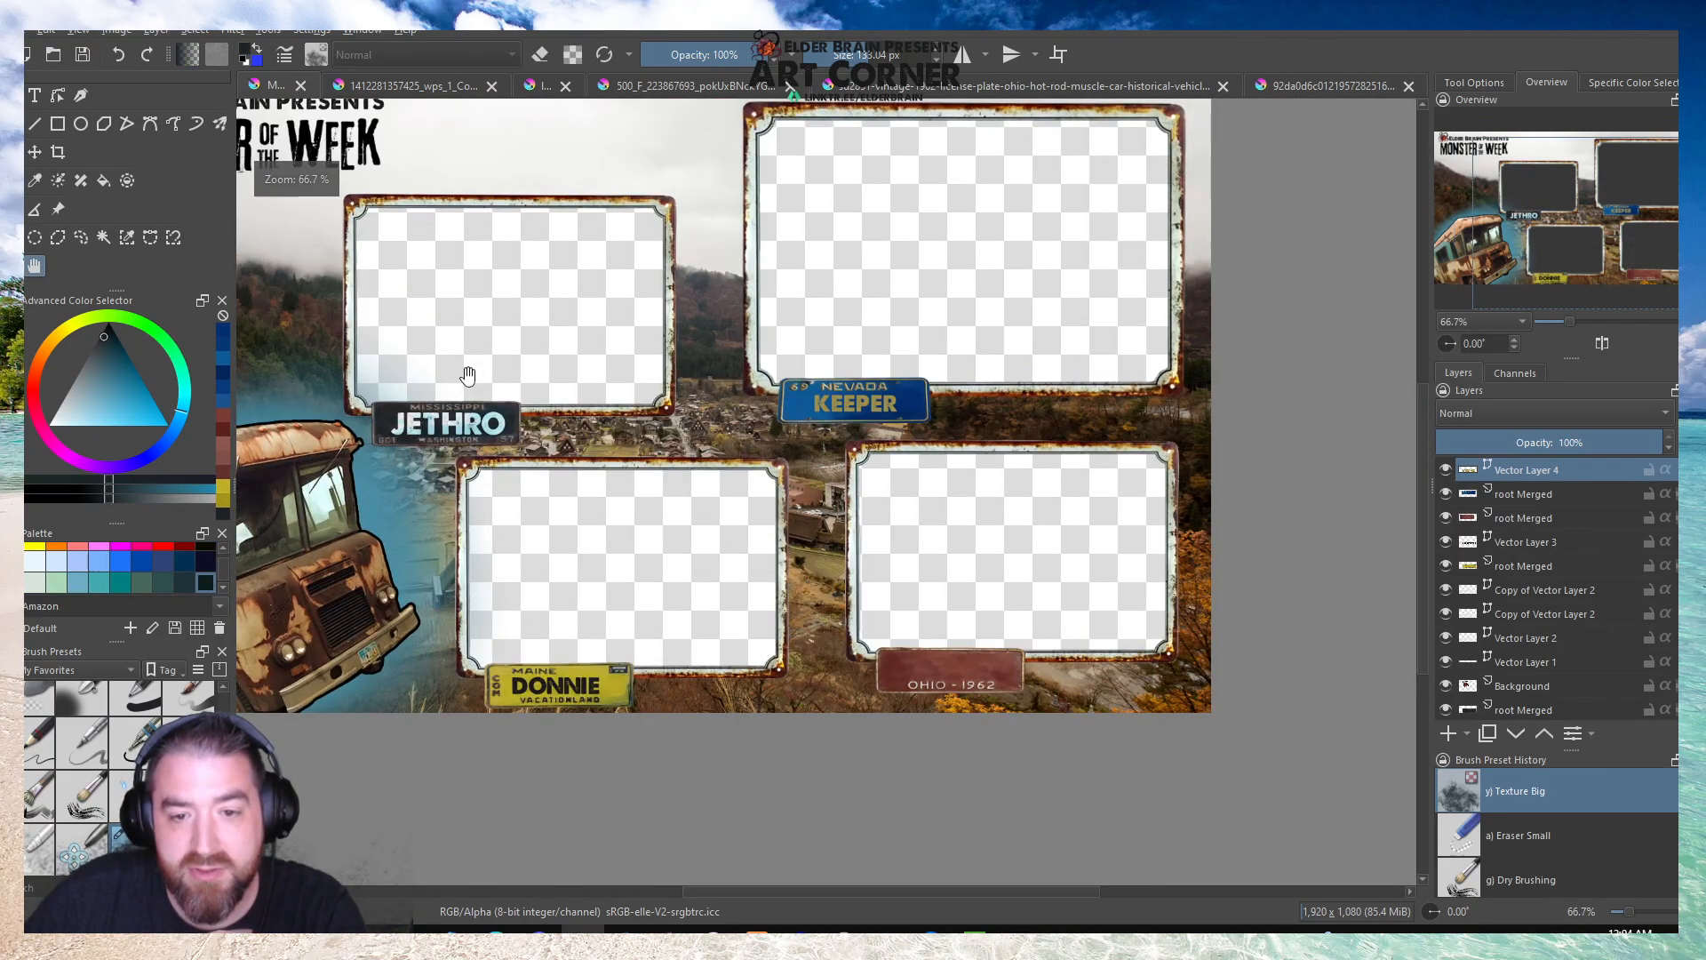
scroll(709, 378, "up", 3)
left_click(13, 152)
scroll(1074, 385, "up", 3)
left_click_drag(1164, 426, 1228, 420)
left_click_drag(674, 535, 562, 560)
scroll(1027, 466, "down", 2)
scroll(1028, 466, "down", 4)
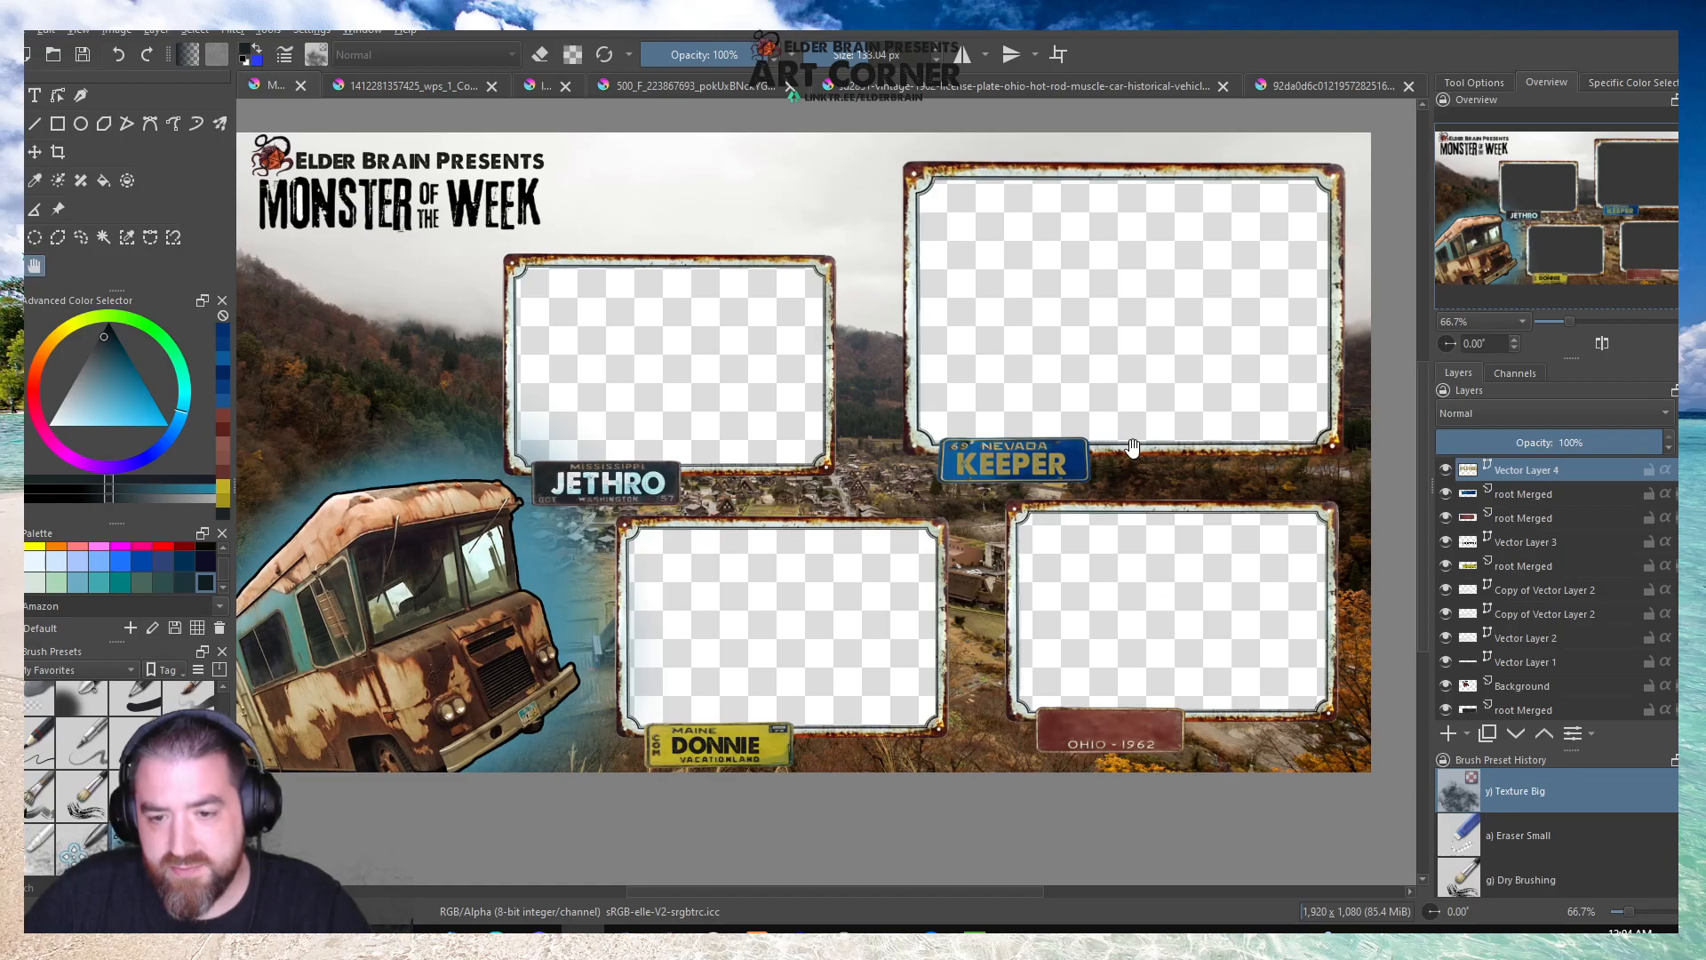
Duplicate the KEEPER text layer and try the Overlay, Color Dodge and Addition blending modes on the copy.
right_click(1513, 468)
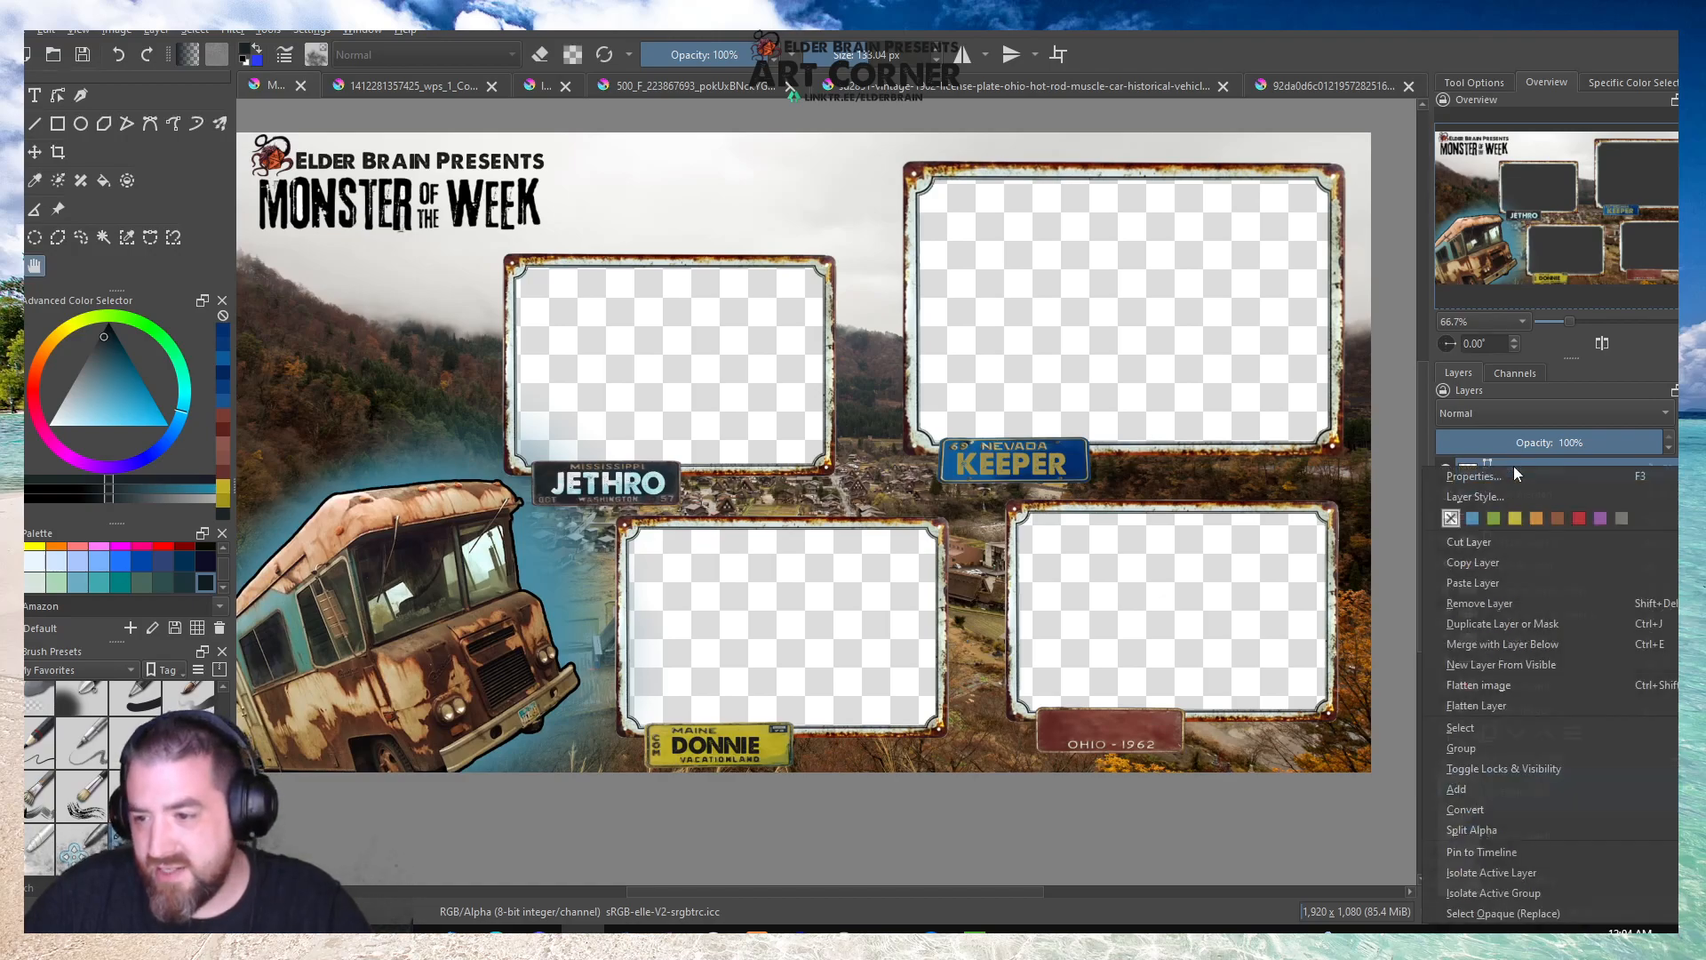
left_click(1473, 623)
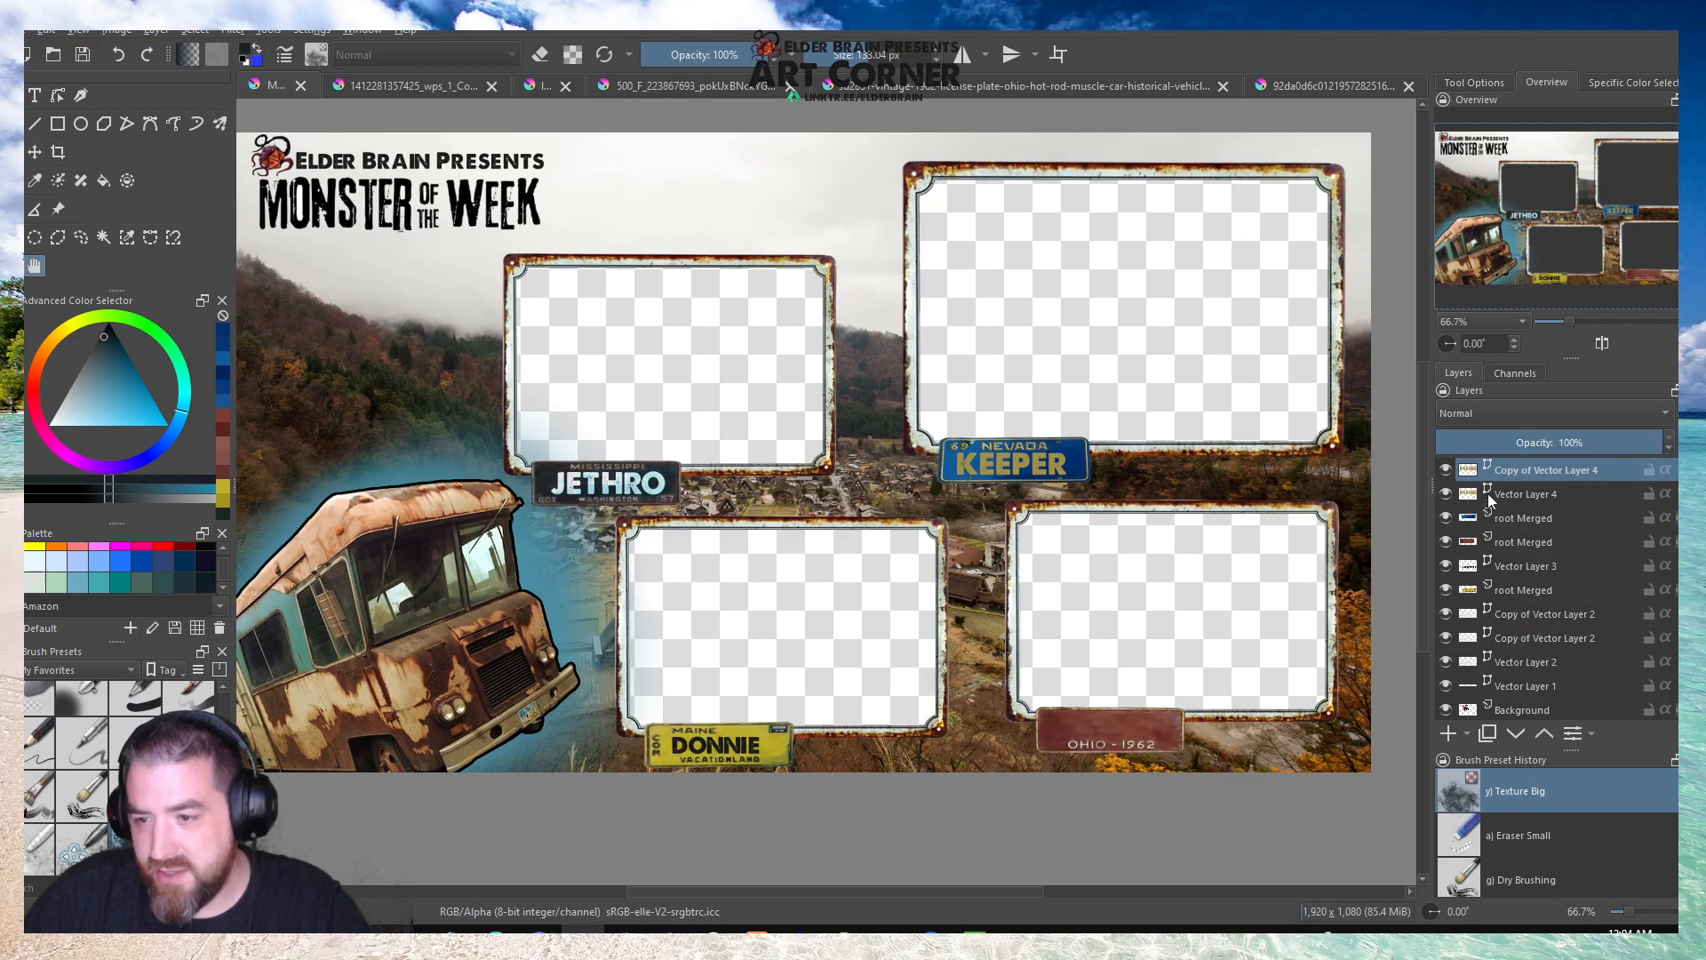
left_click(1491, 413)
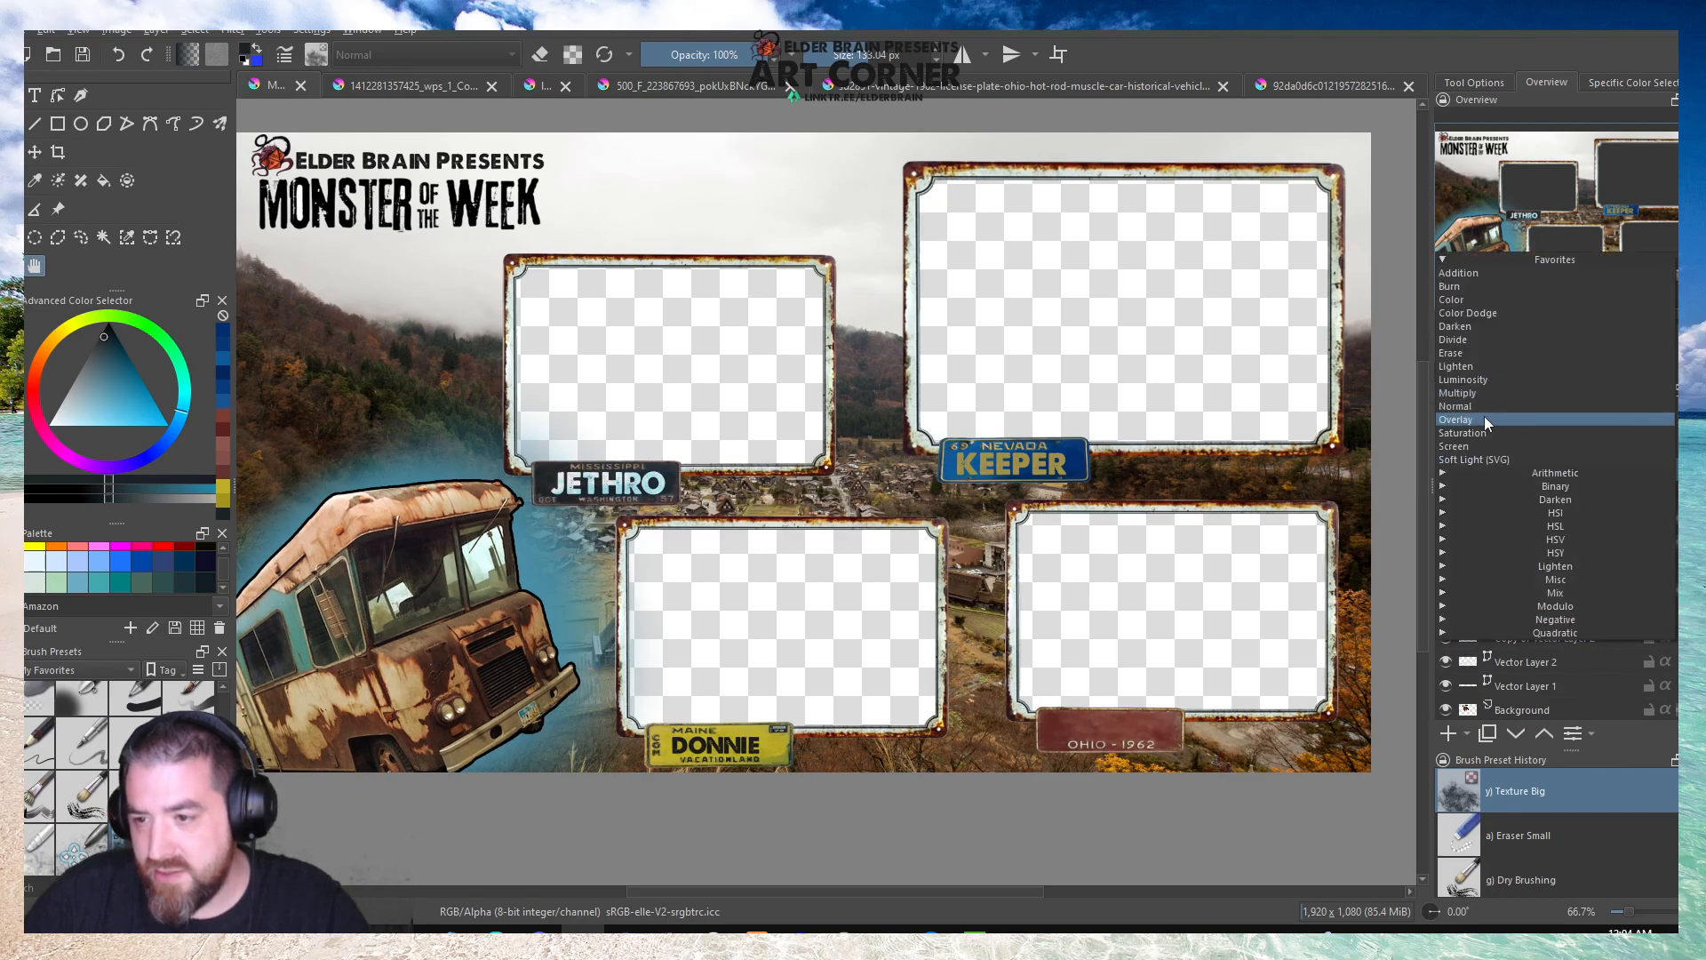
left_click(1485, 418)
left_click(1473, 413)
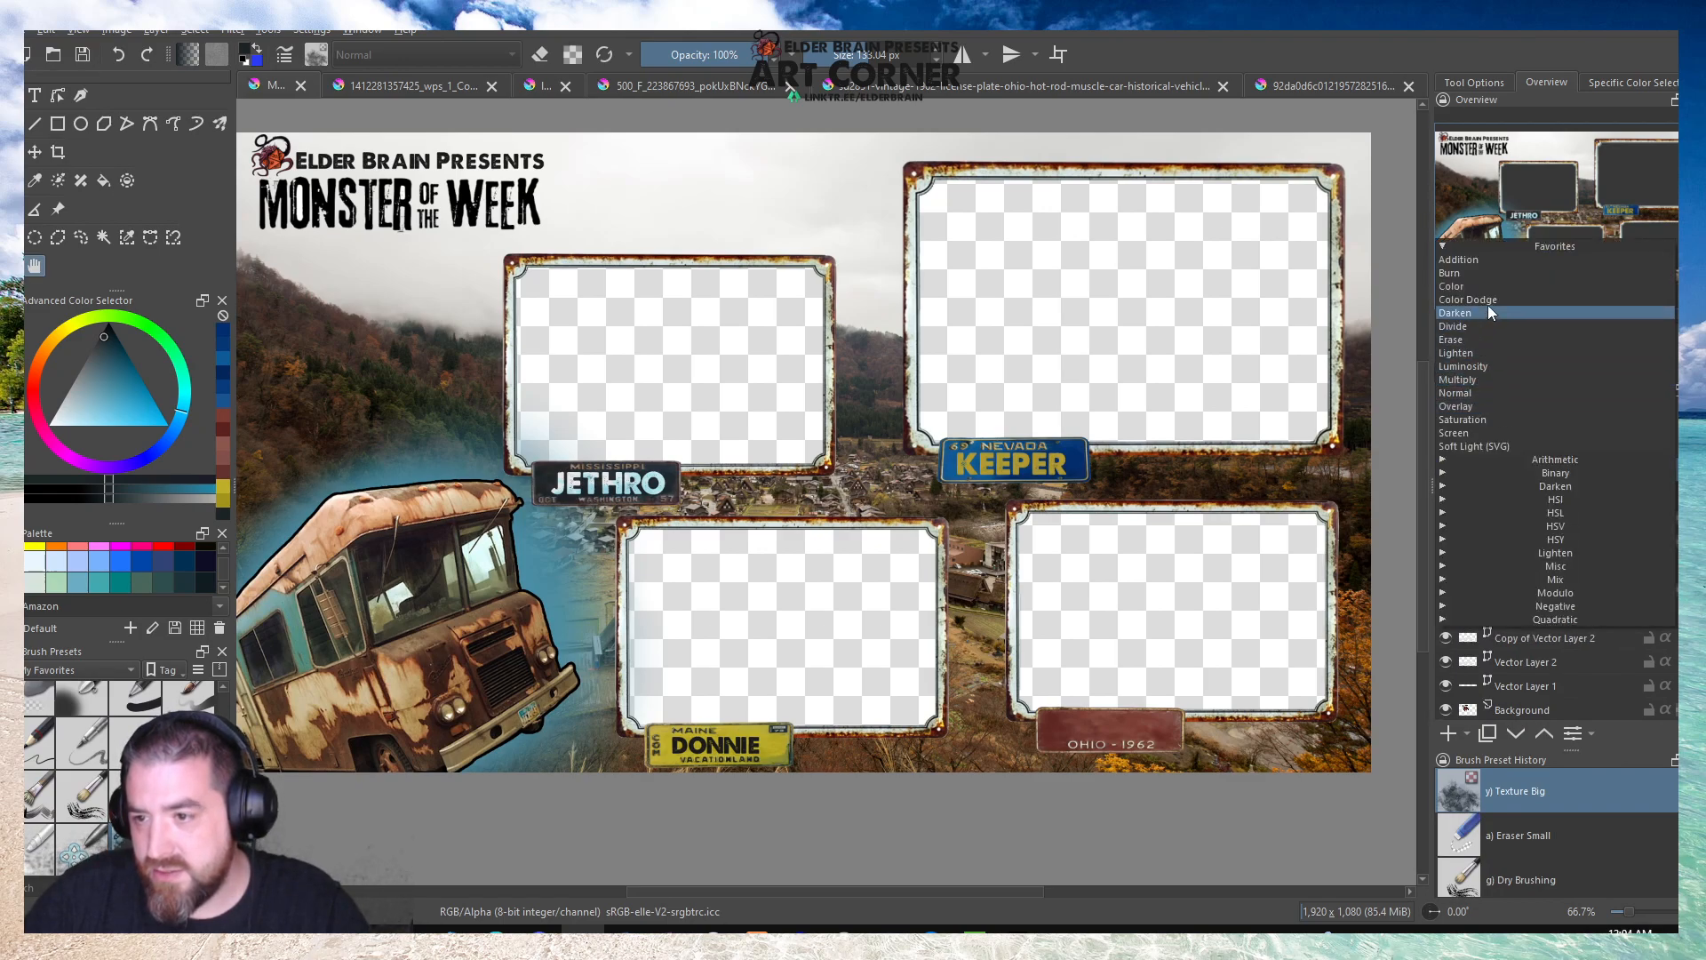
left_click(1489, 300)
left_click(1479, 408)
left_click(1478, 370)
Try the Burn and Screen blending modes on the duplicated KEEPER text layer and remove the duplicate.
left_click(1469, 413)
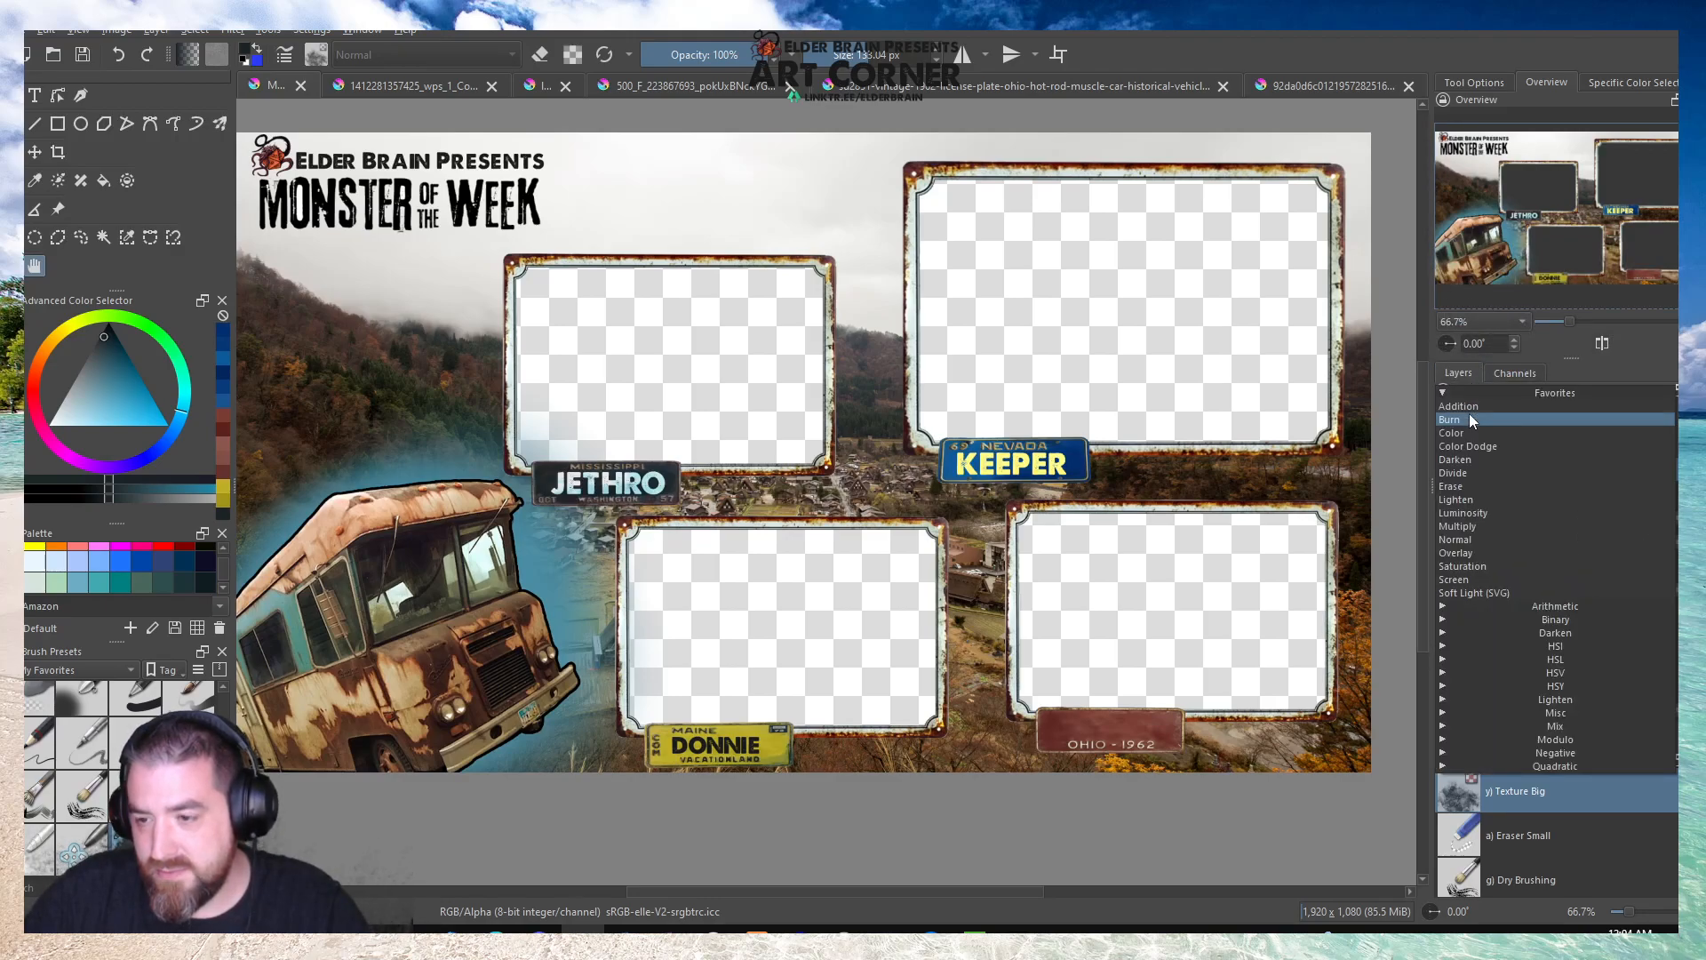
left_click(1471, 418)
left_click(1471, 410)
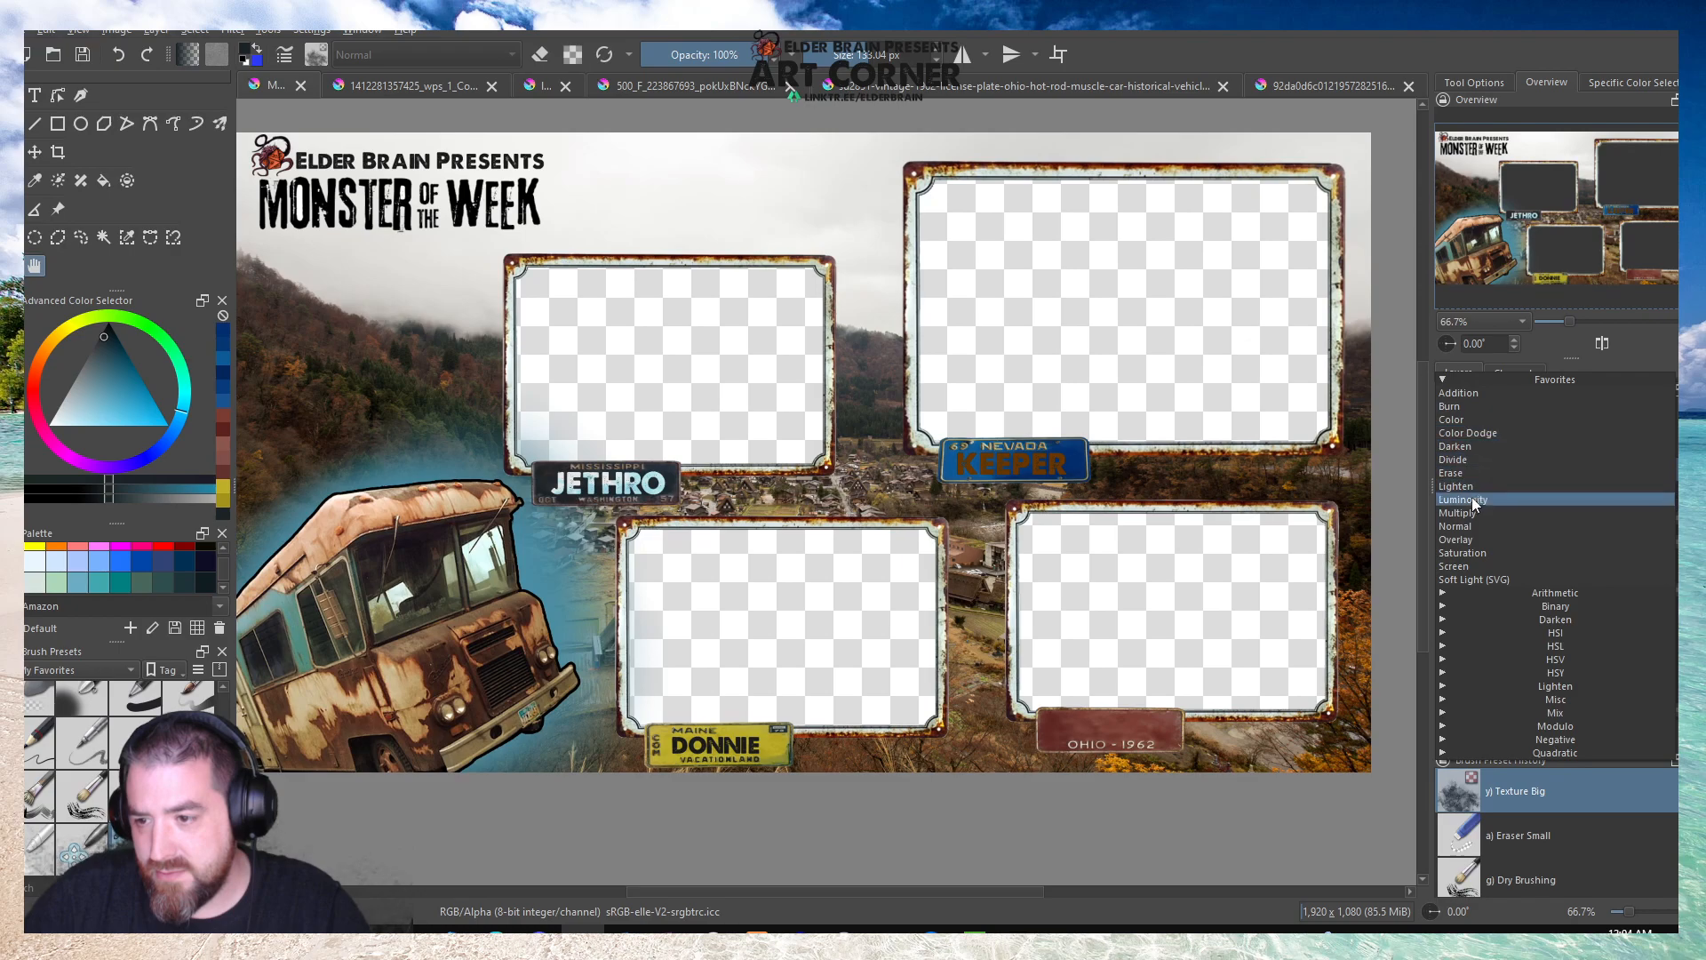
left_click(1468, 567)
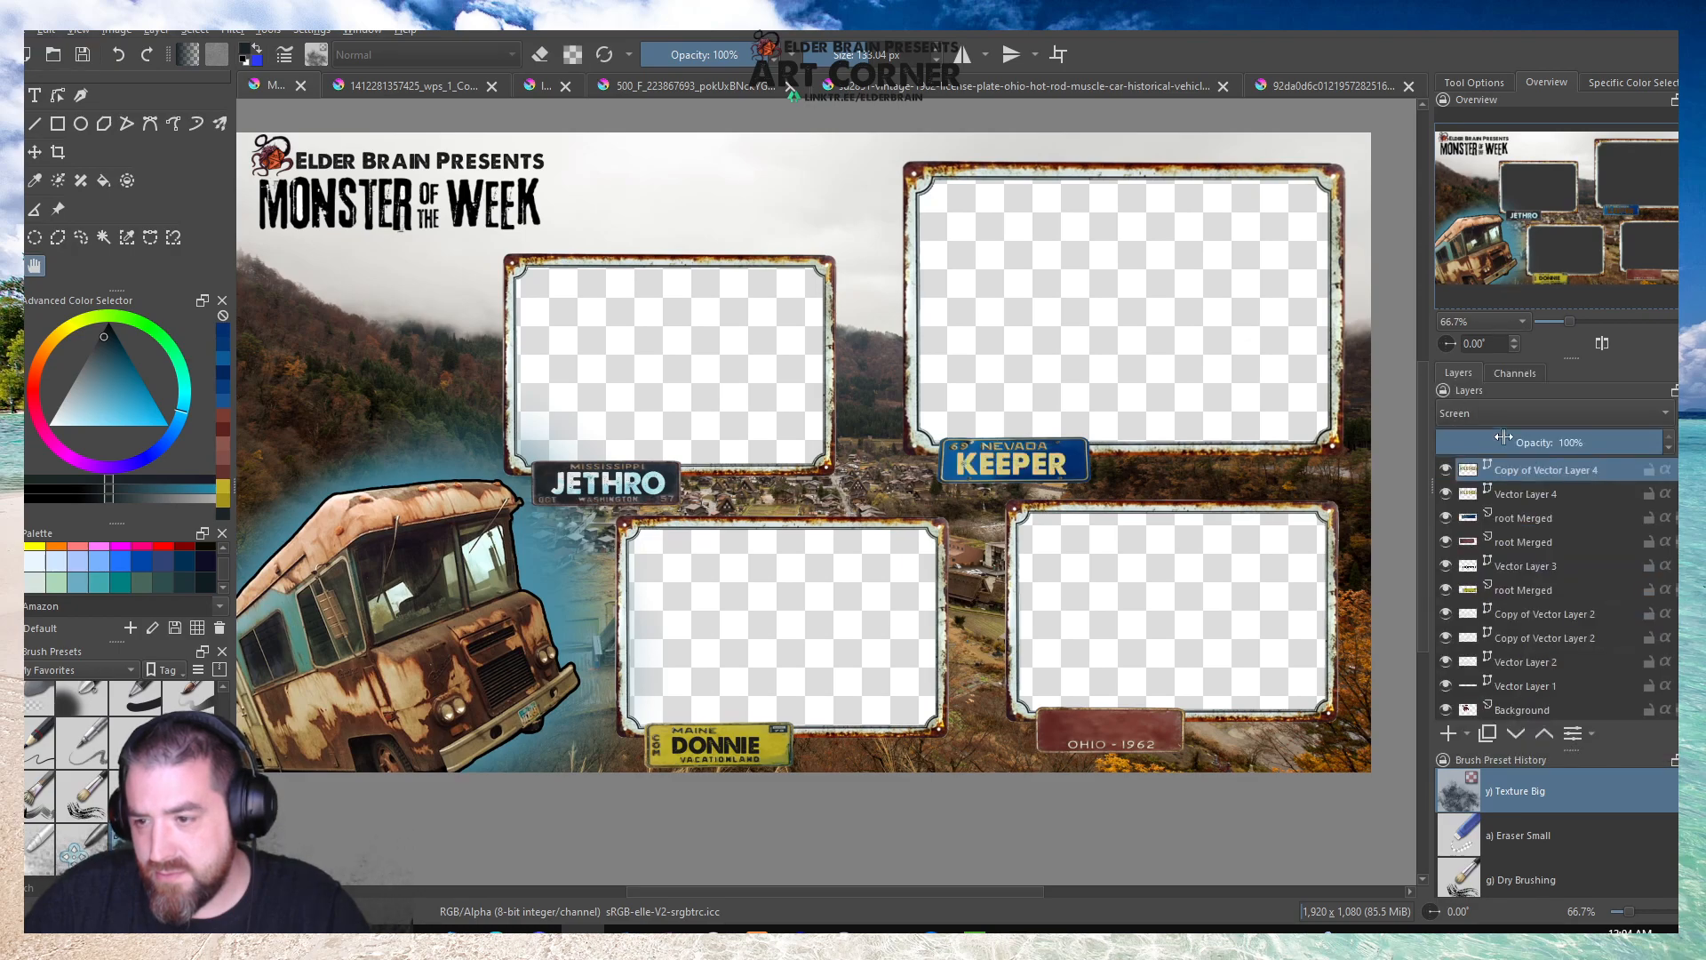
left_click(1549, 441)
left_click_drag(1549, 442, 1674, 442)
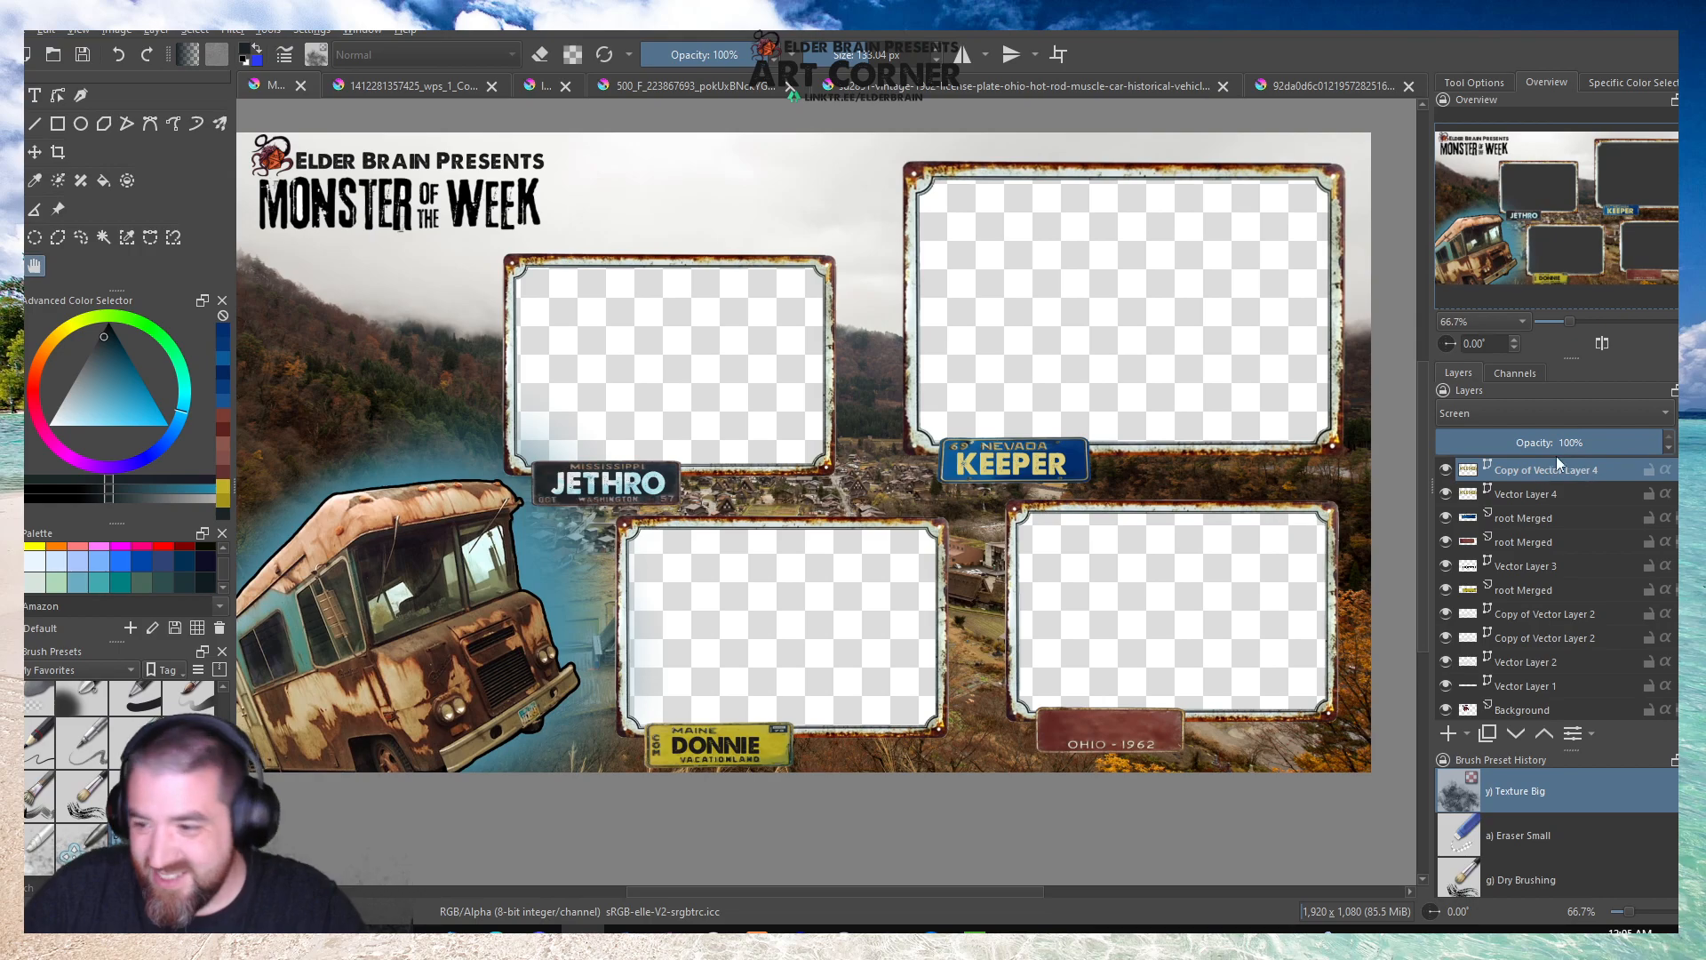
right_click(1529, 471)
left_click(1470, 610)
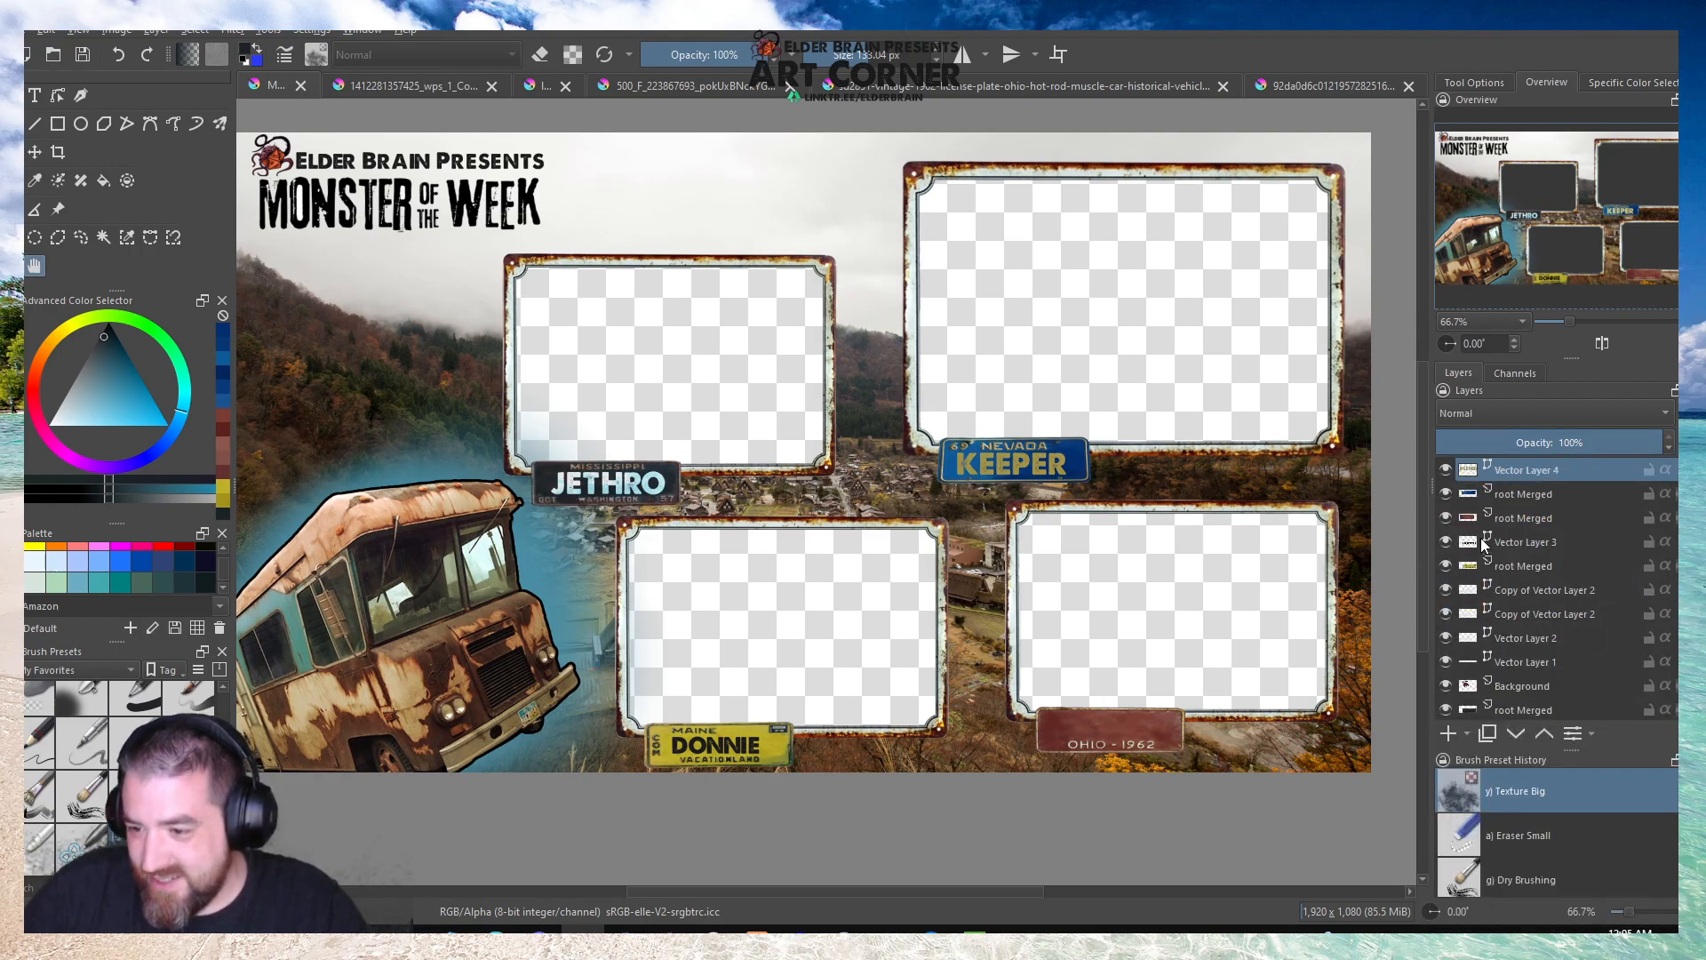
Recolour the KEEPER text on the Nevada plate to a lighter, paler yellow and save the text change.
left_click(36, 96)
left_click(1010, 458)
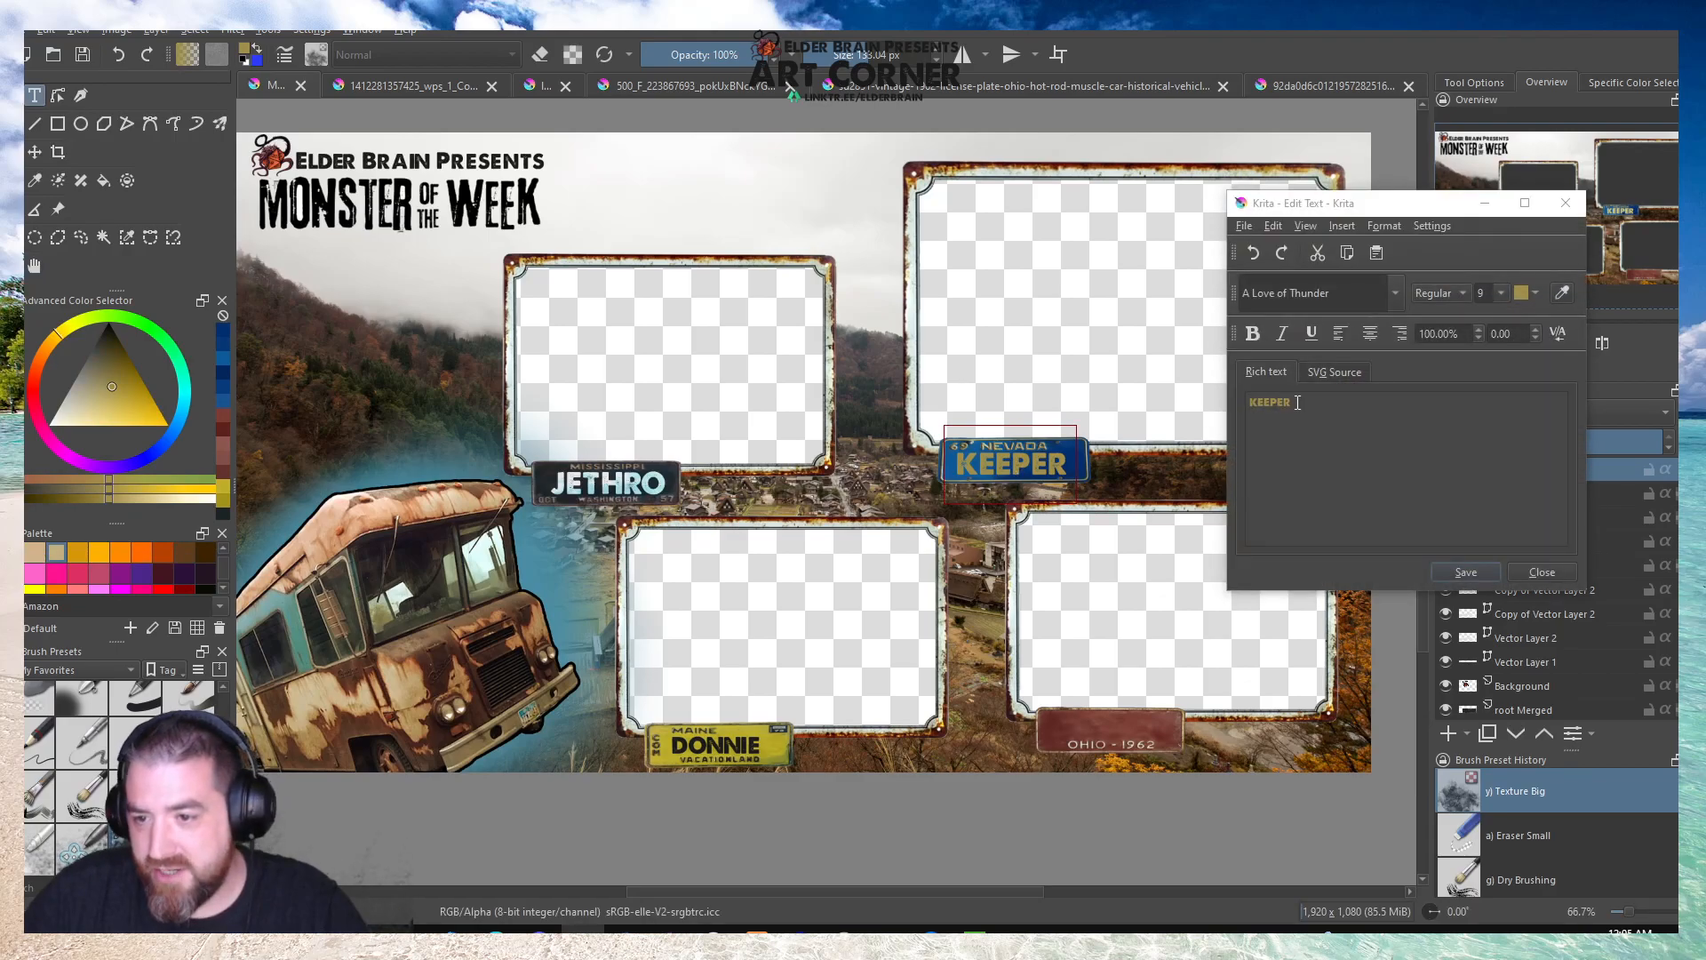
left_click(1535, 292)
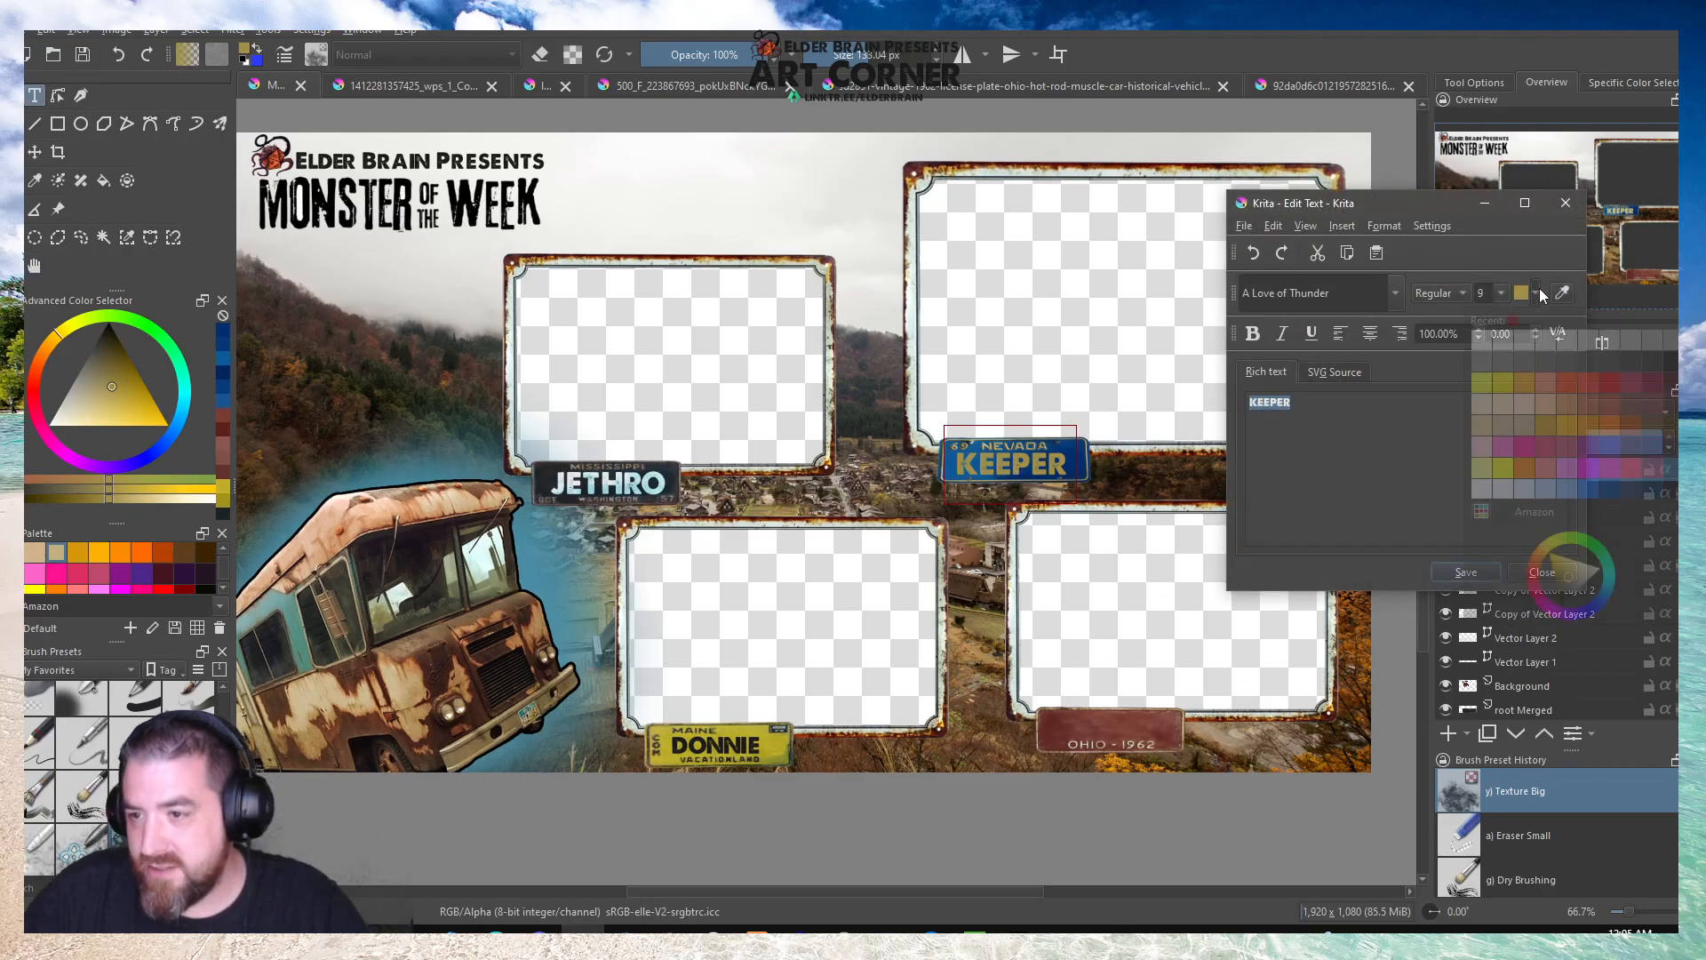
left_click(1571, 563)
left_click(1315, 452)
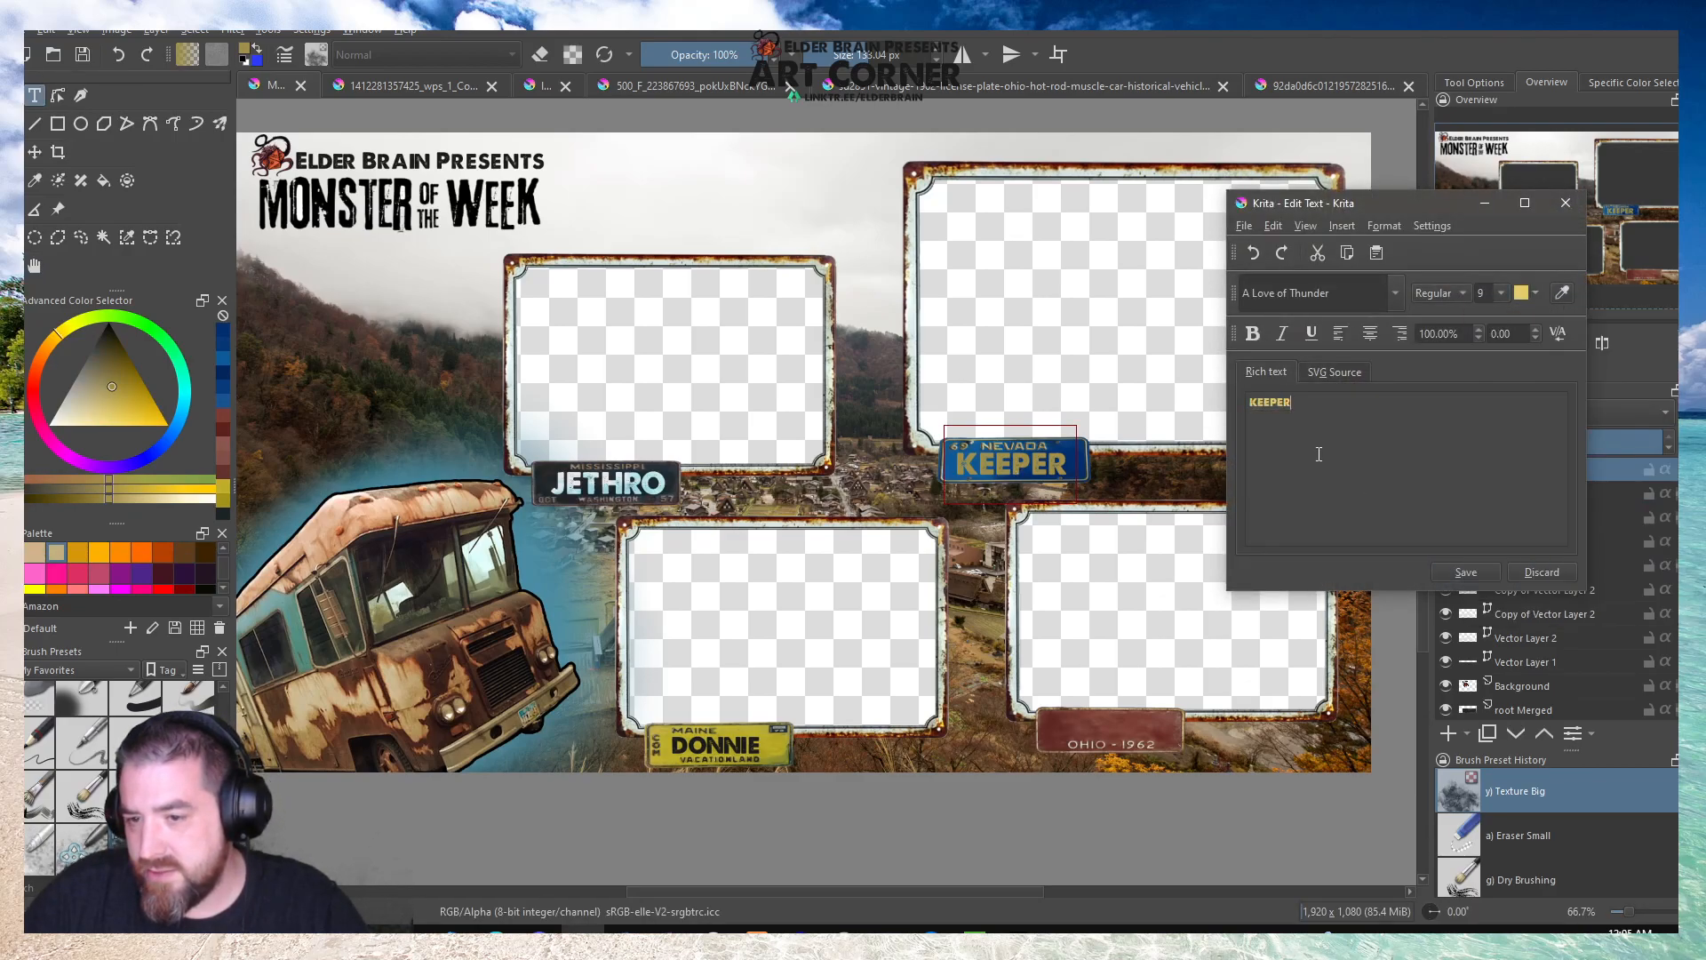
left_click(1469, 576)
left_click(1541, 574)
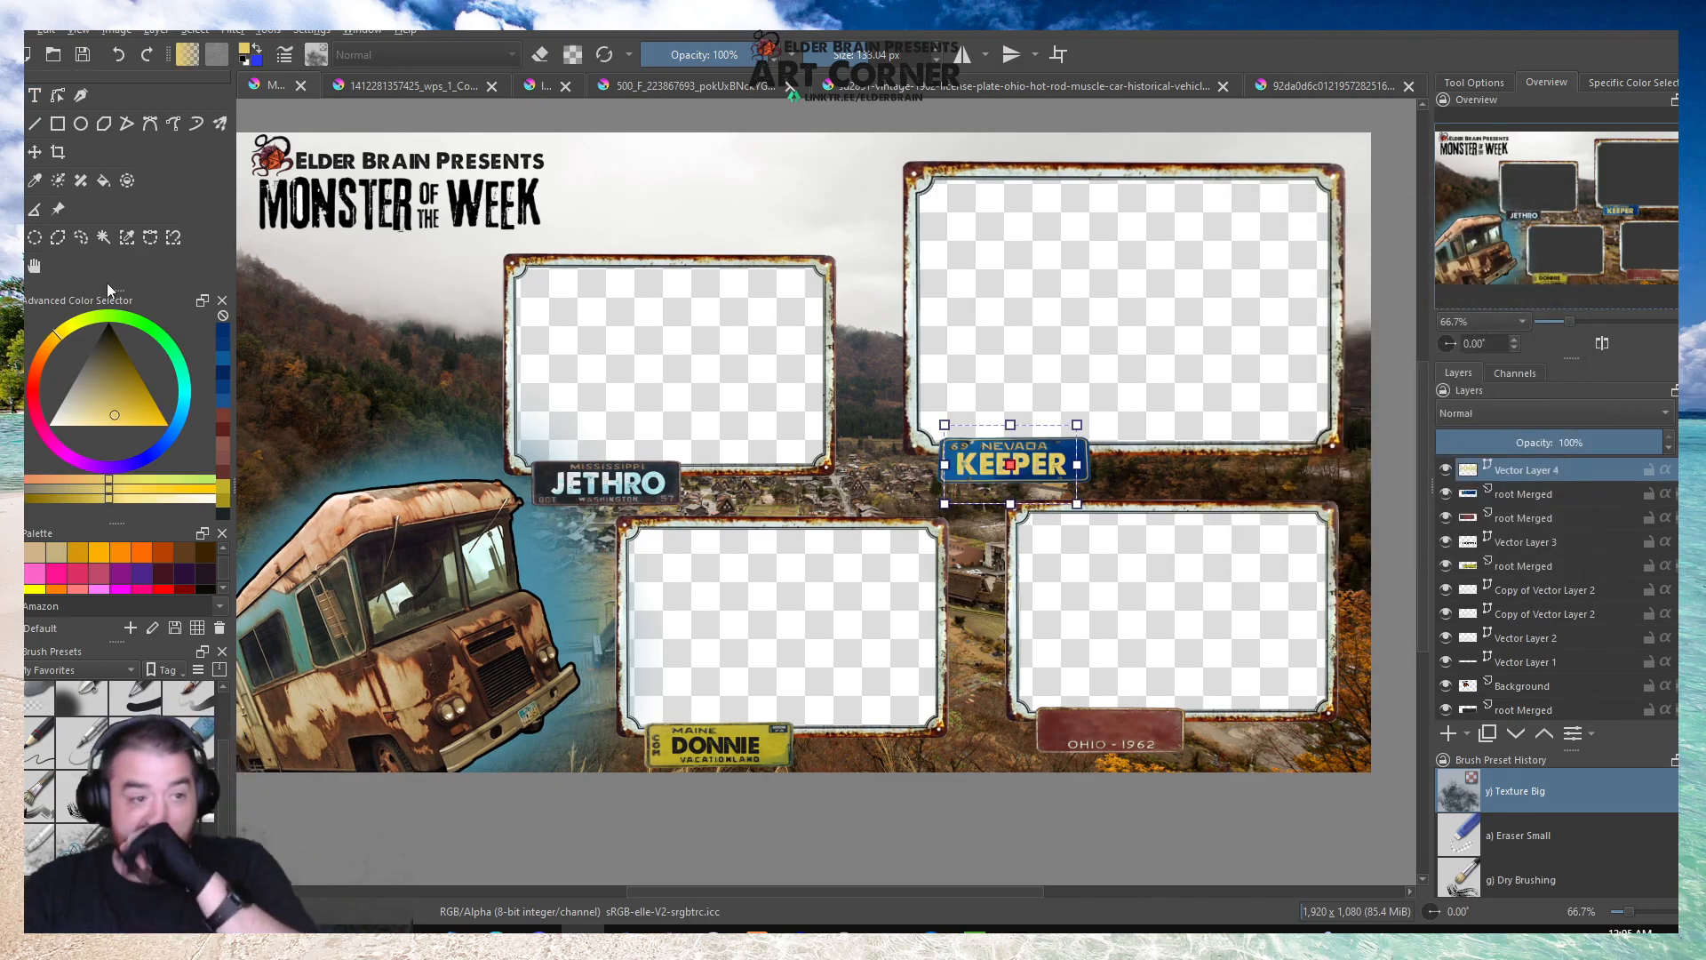
Save the four-frame overlay and use Save As to store the document as a separate file.
left_click(35, 268)
mouse_move(751, 440)
left_mouse_down()
mouse_move(743, 370)
mouse_move(777, 450)
left_mouse_up()
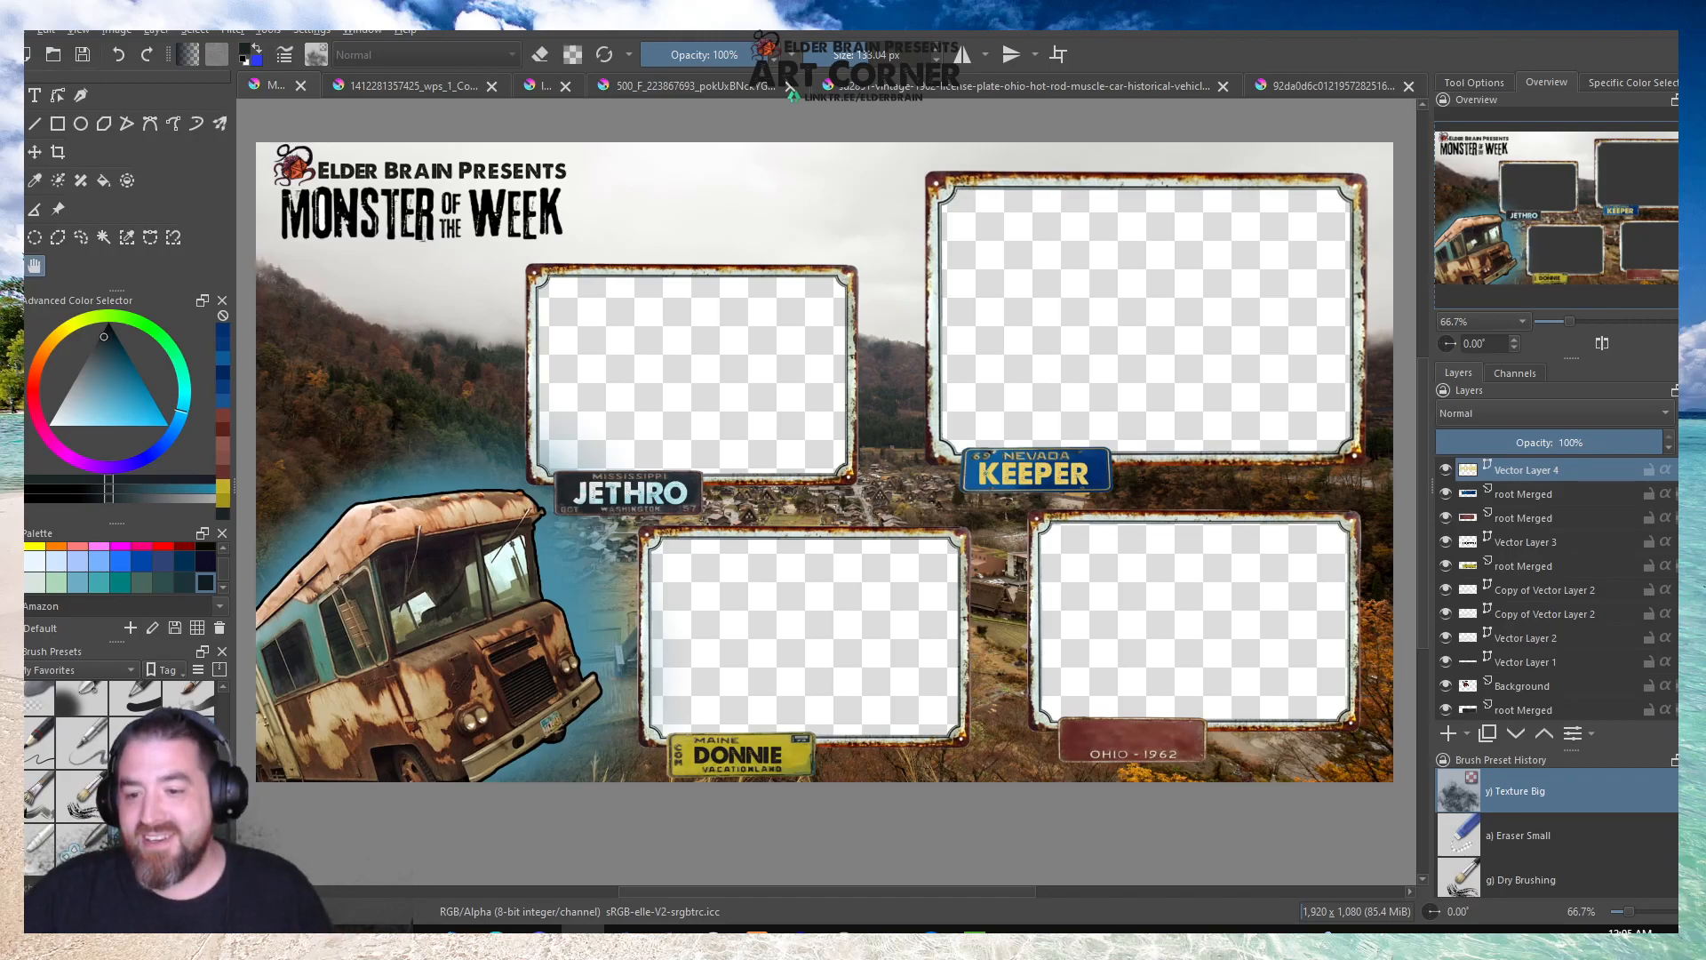
left_click(81, 54)
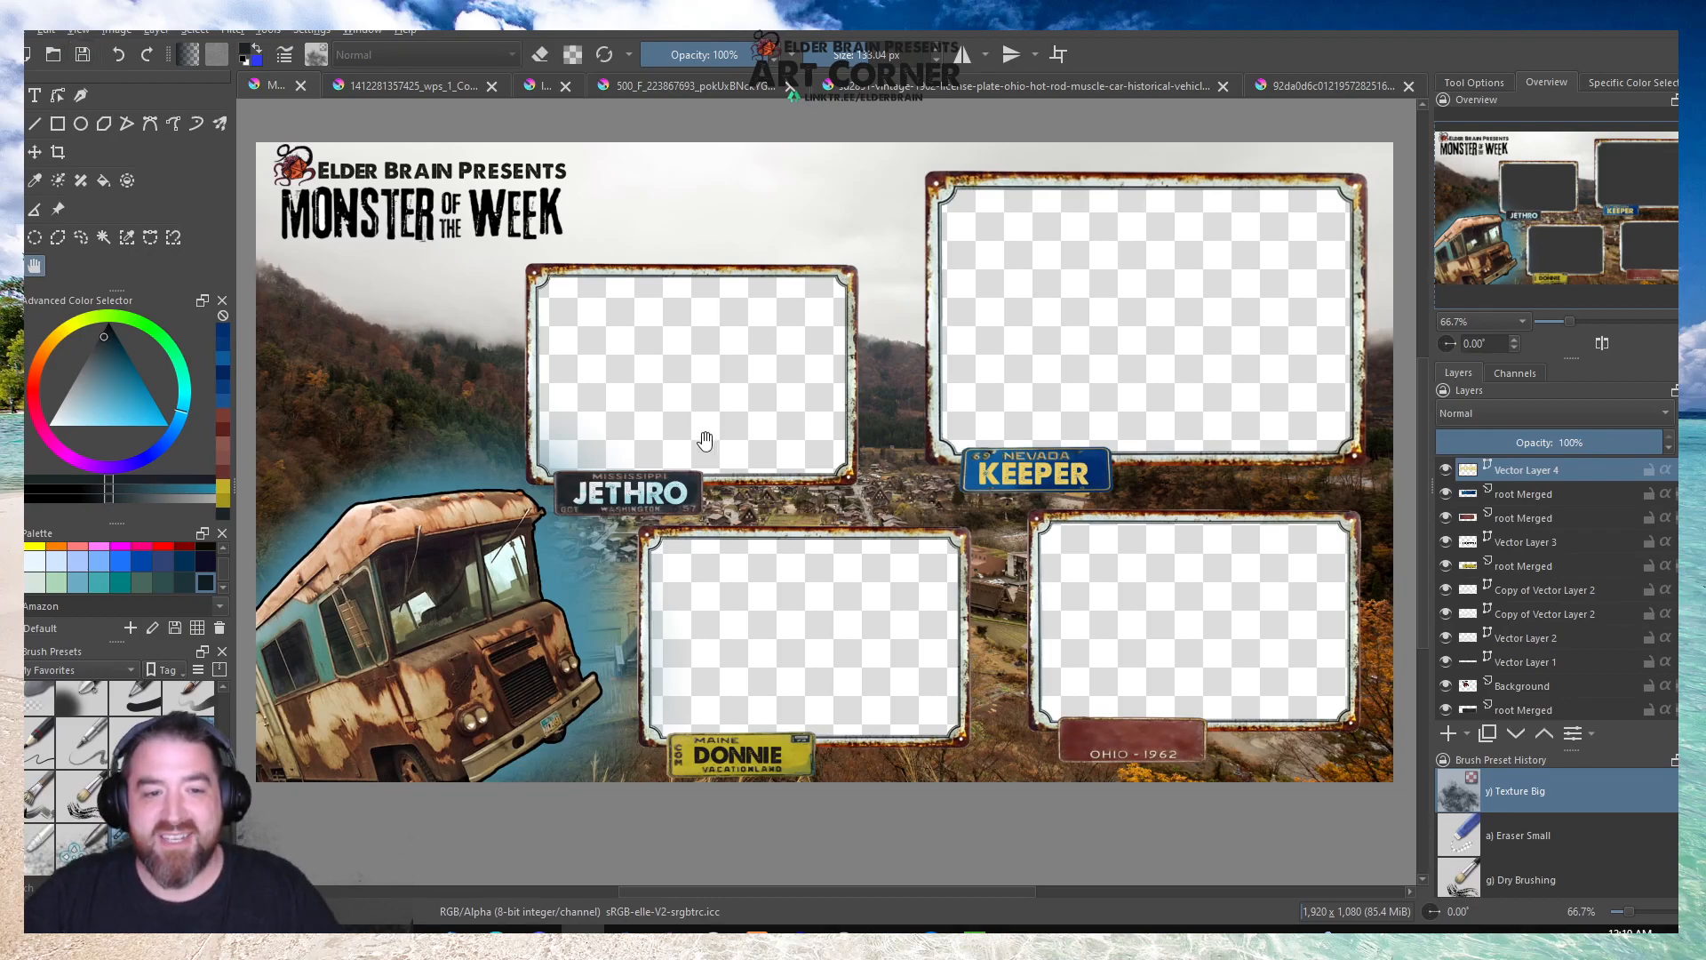
left_click(27, 32)
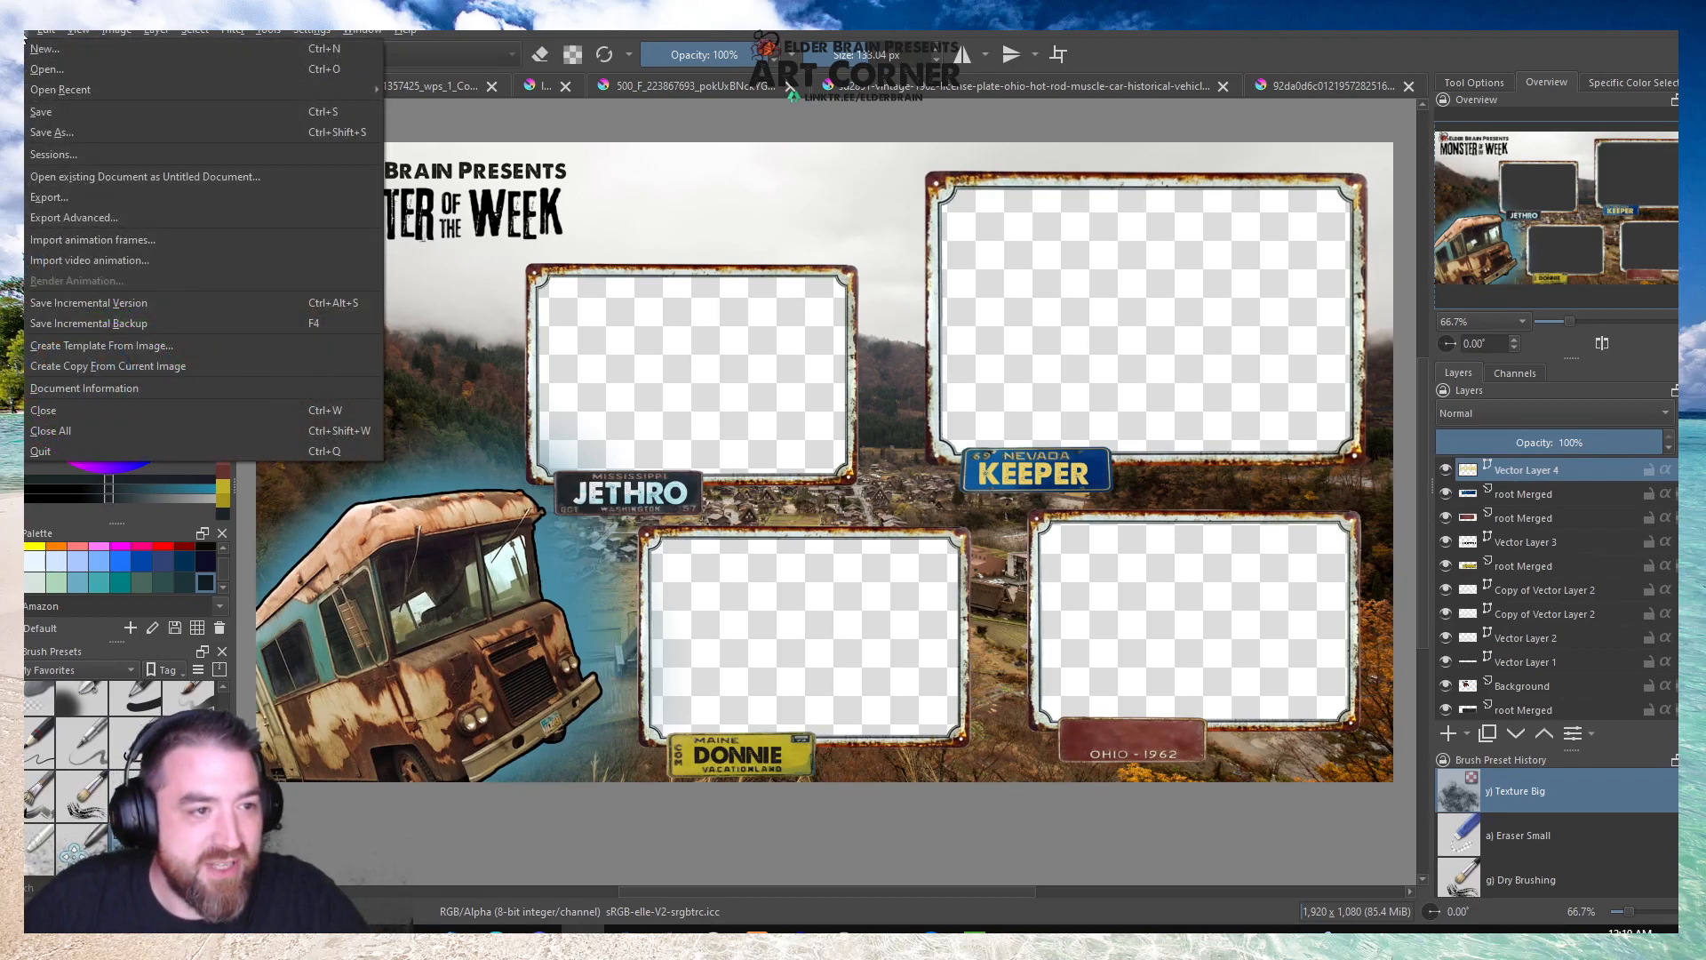
left_click(25, 32)
left_click(27, 32)
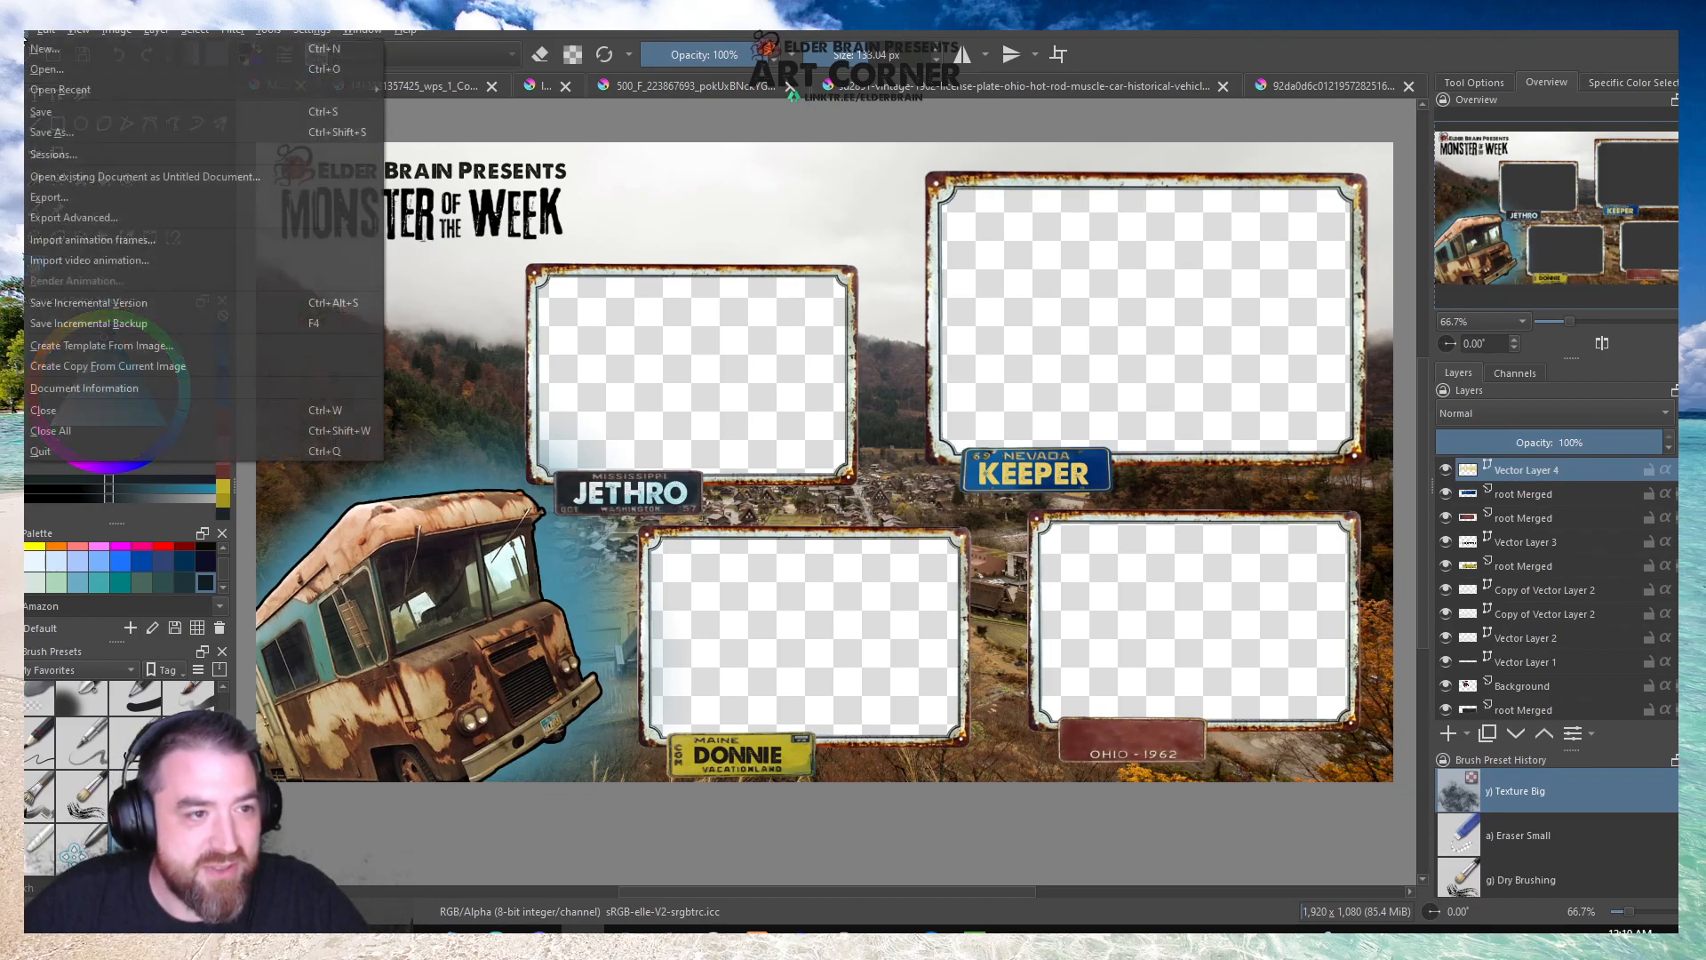
left_click(27, 135)
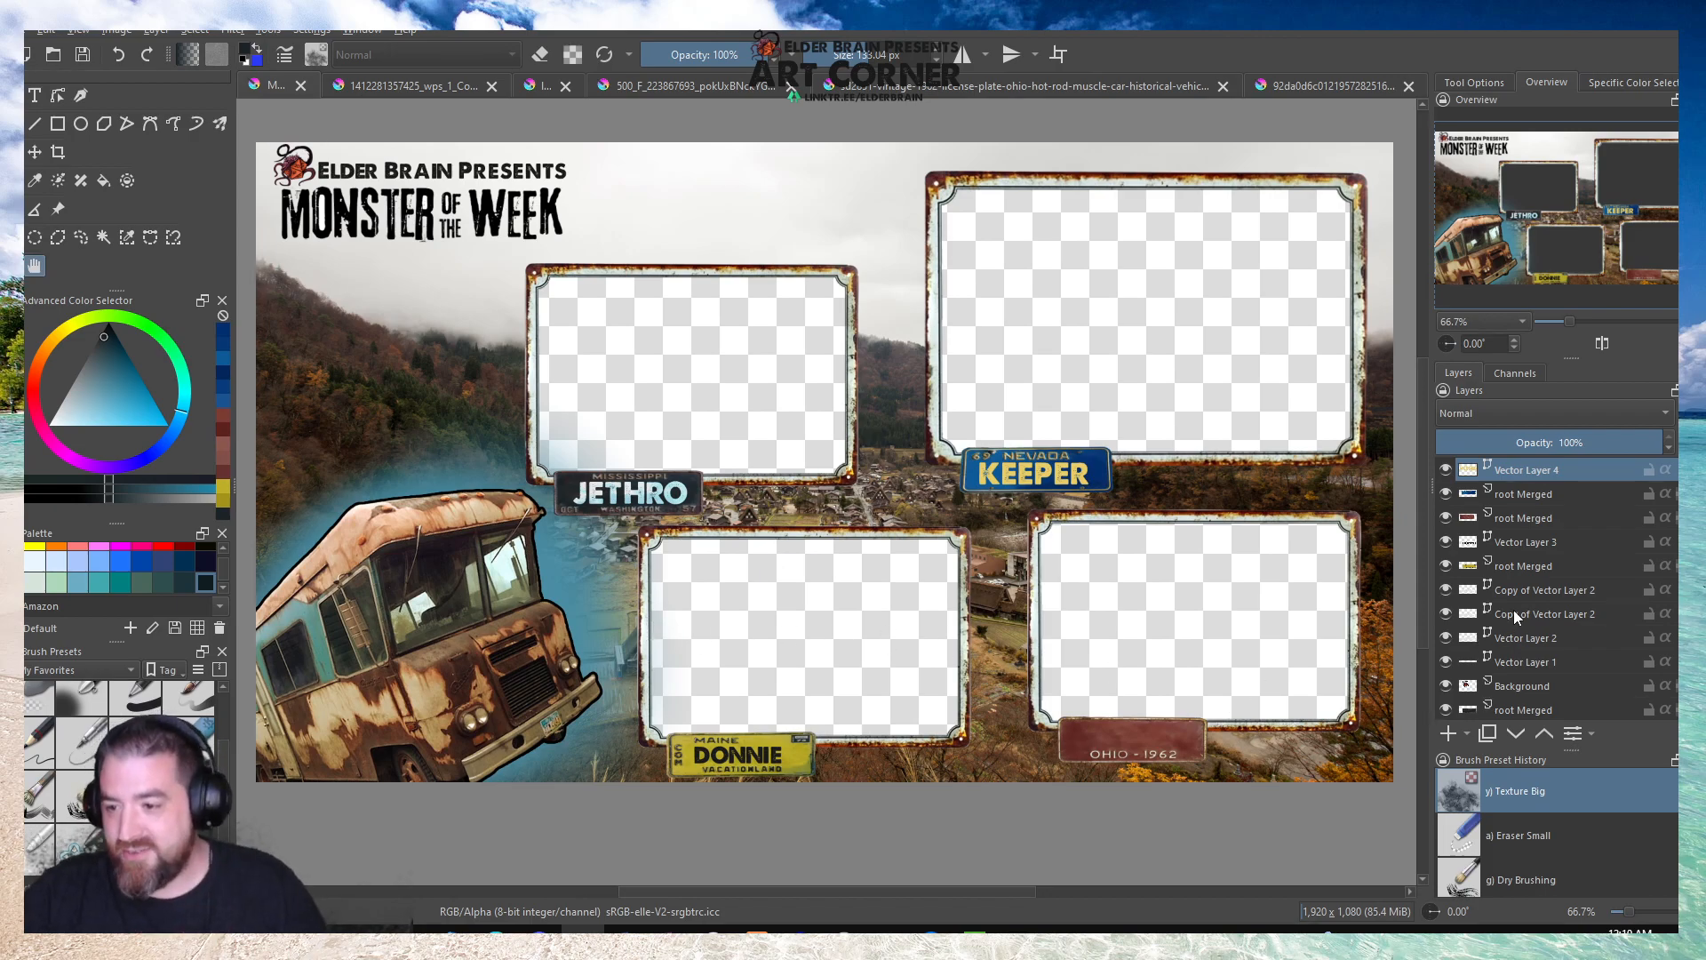
Hide the cut-out copy of the landscape background and show the full, uncut landscape layer beneath it.
scroll(1512, 610, "down", 5)
left_click(1516, 659)
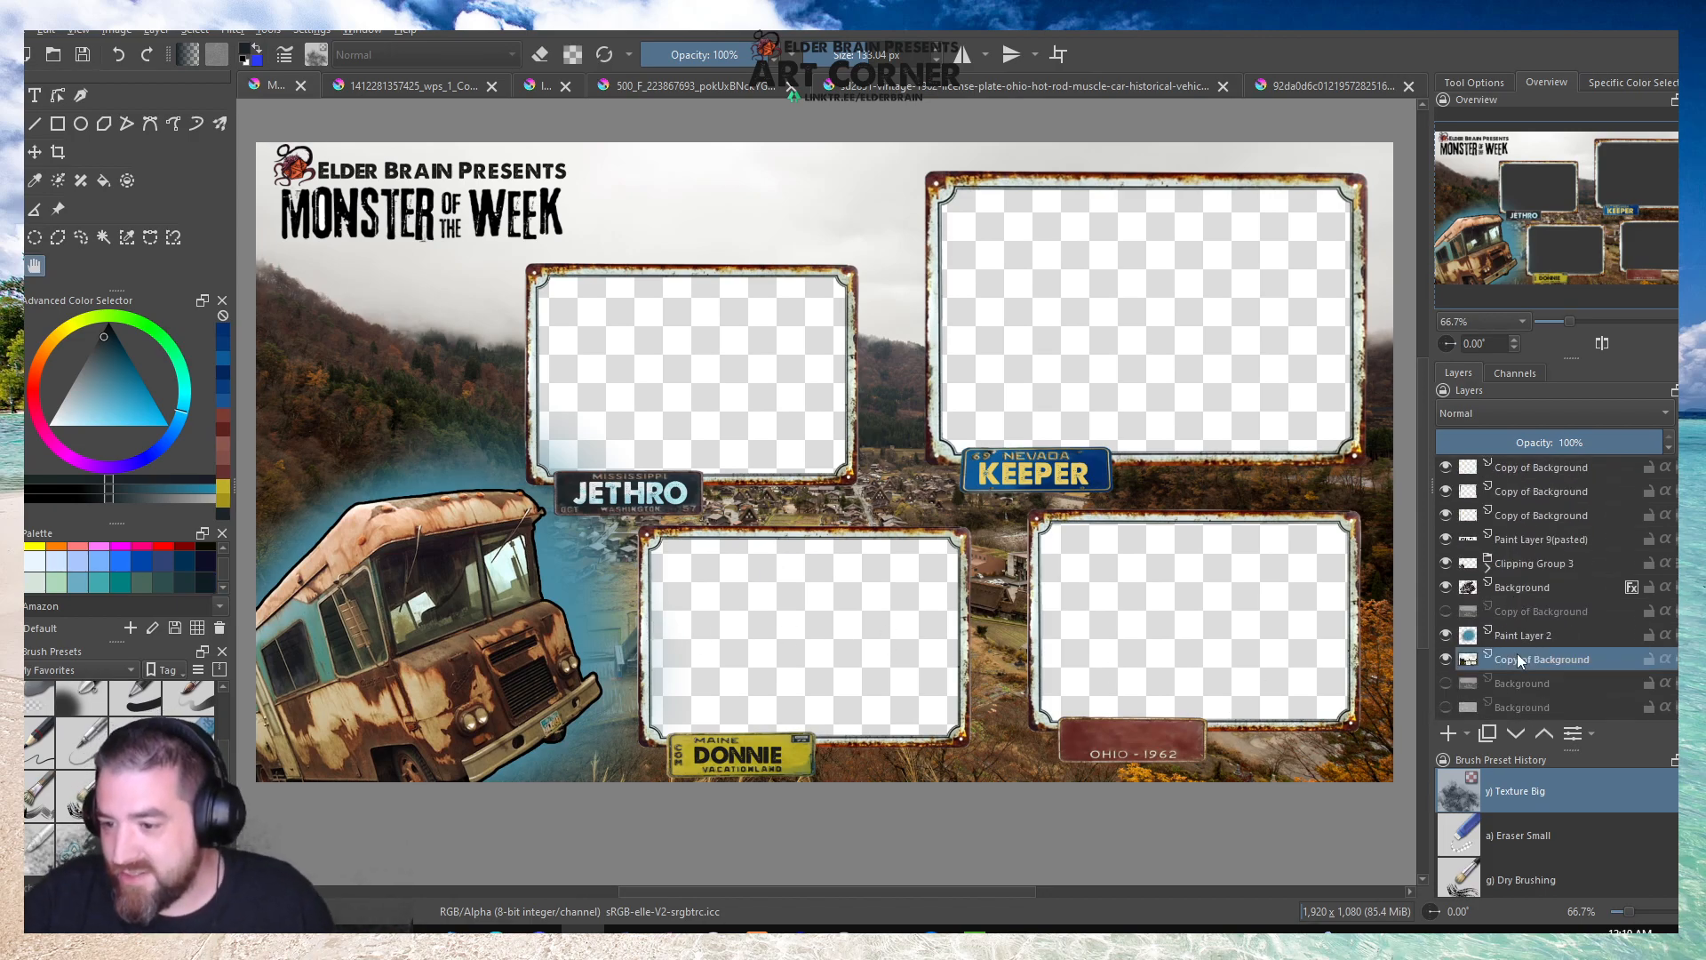
left_click(1446, 659)
left_click(1444, 684)
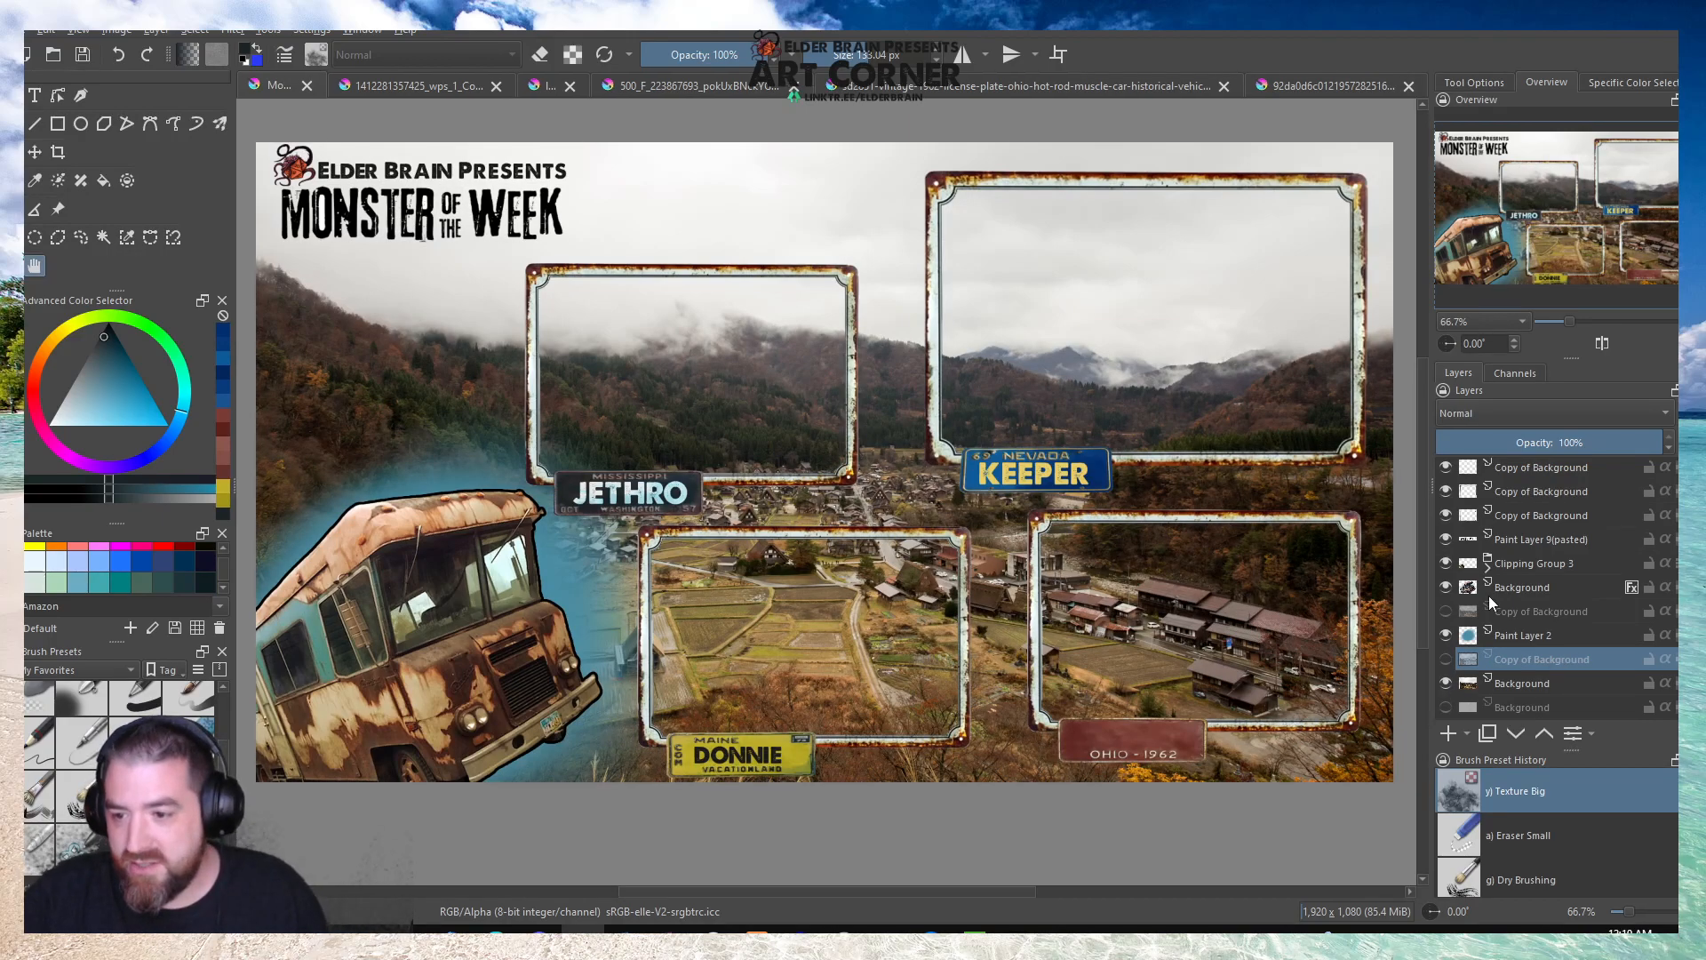
Scale down the large rusty frame above the KEEPER plate and place it in the overlay's upper-right corner.
scroll(1507, 595, "up", 3)
scroll(1507, 595, "down", 3)
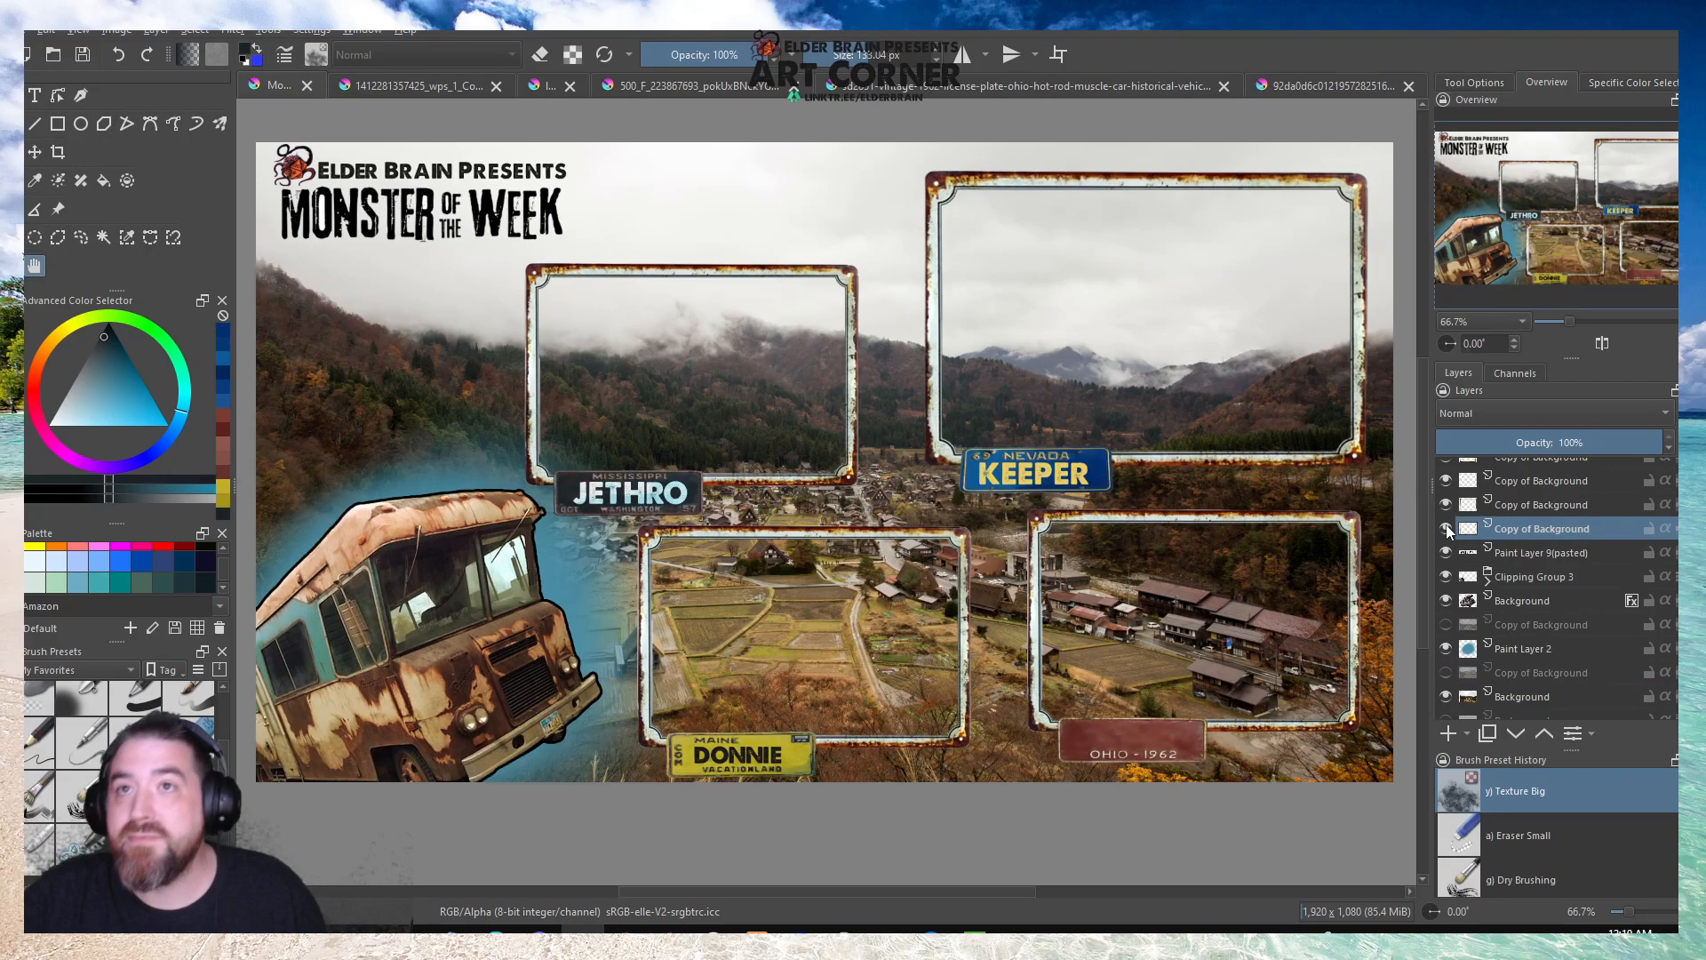
mouse_move(1447, 526)
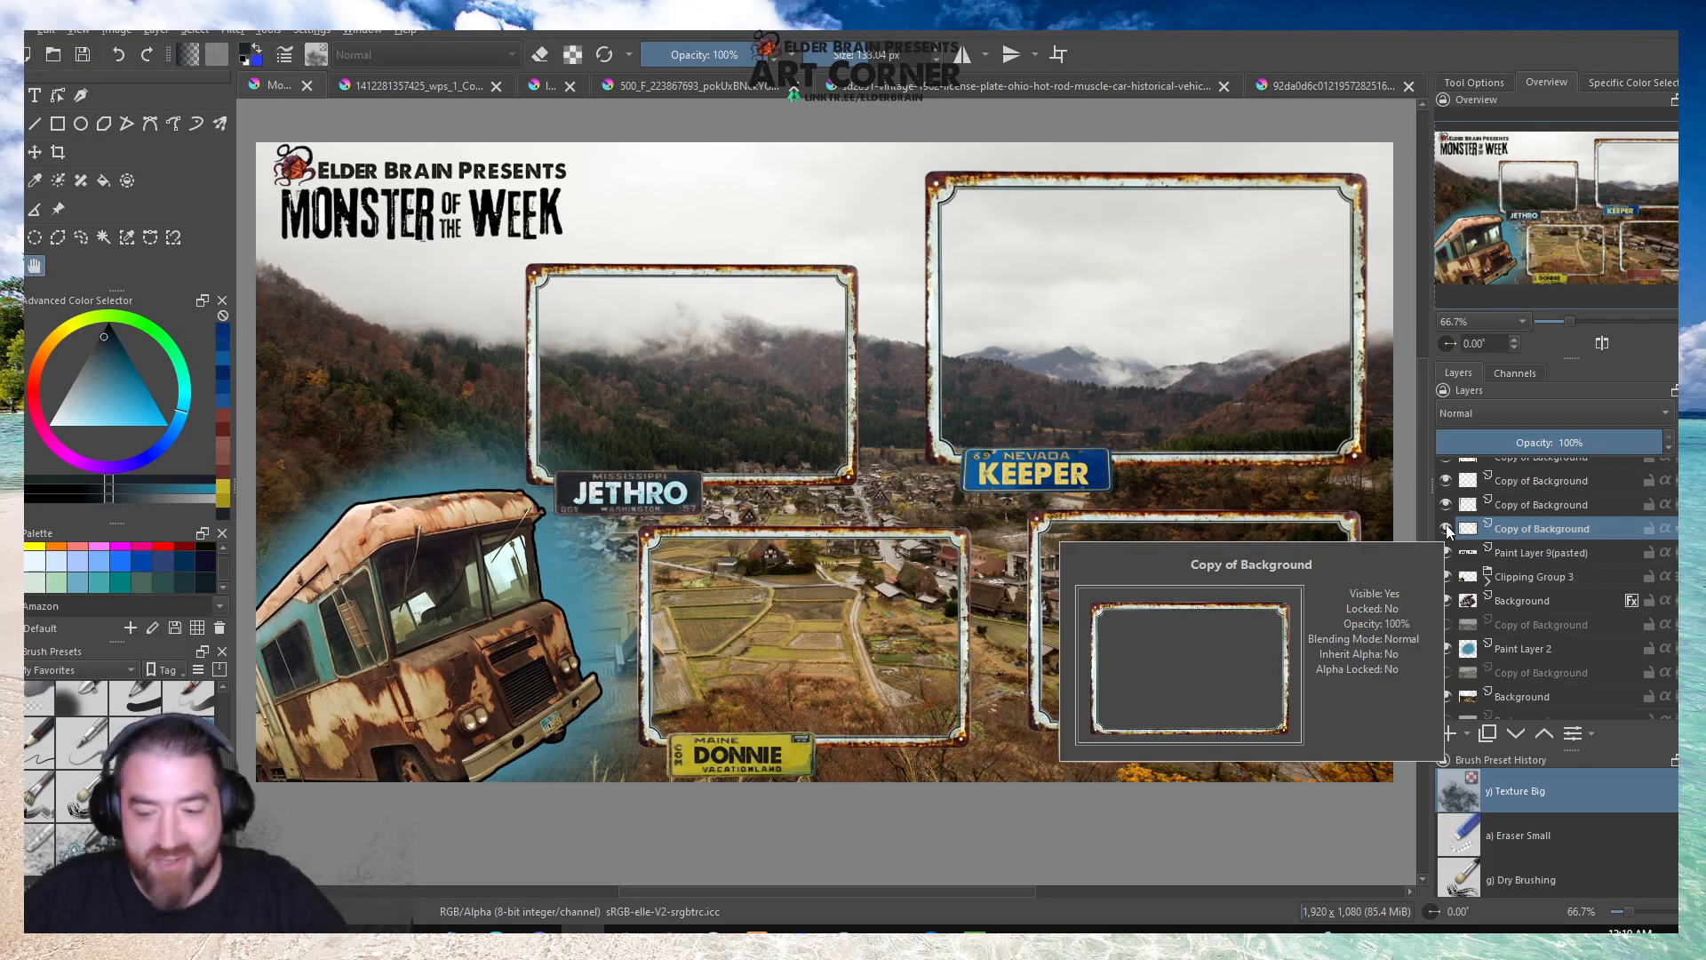
left_click(1446, 528)
left_click(1446, 528)
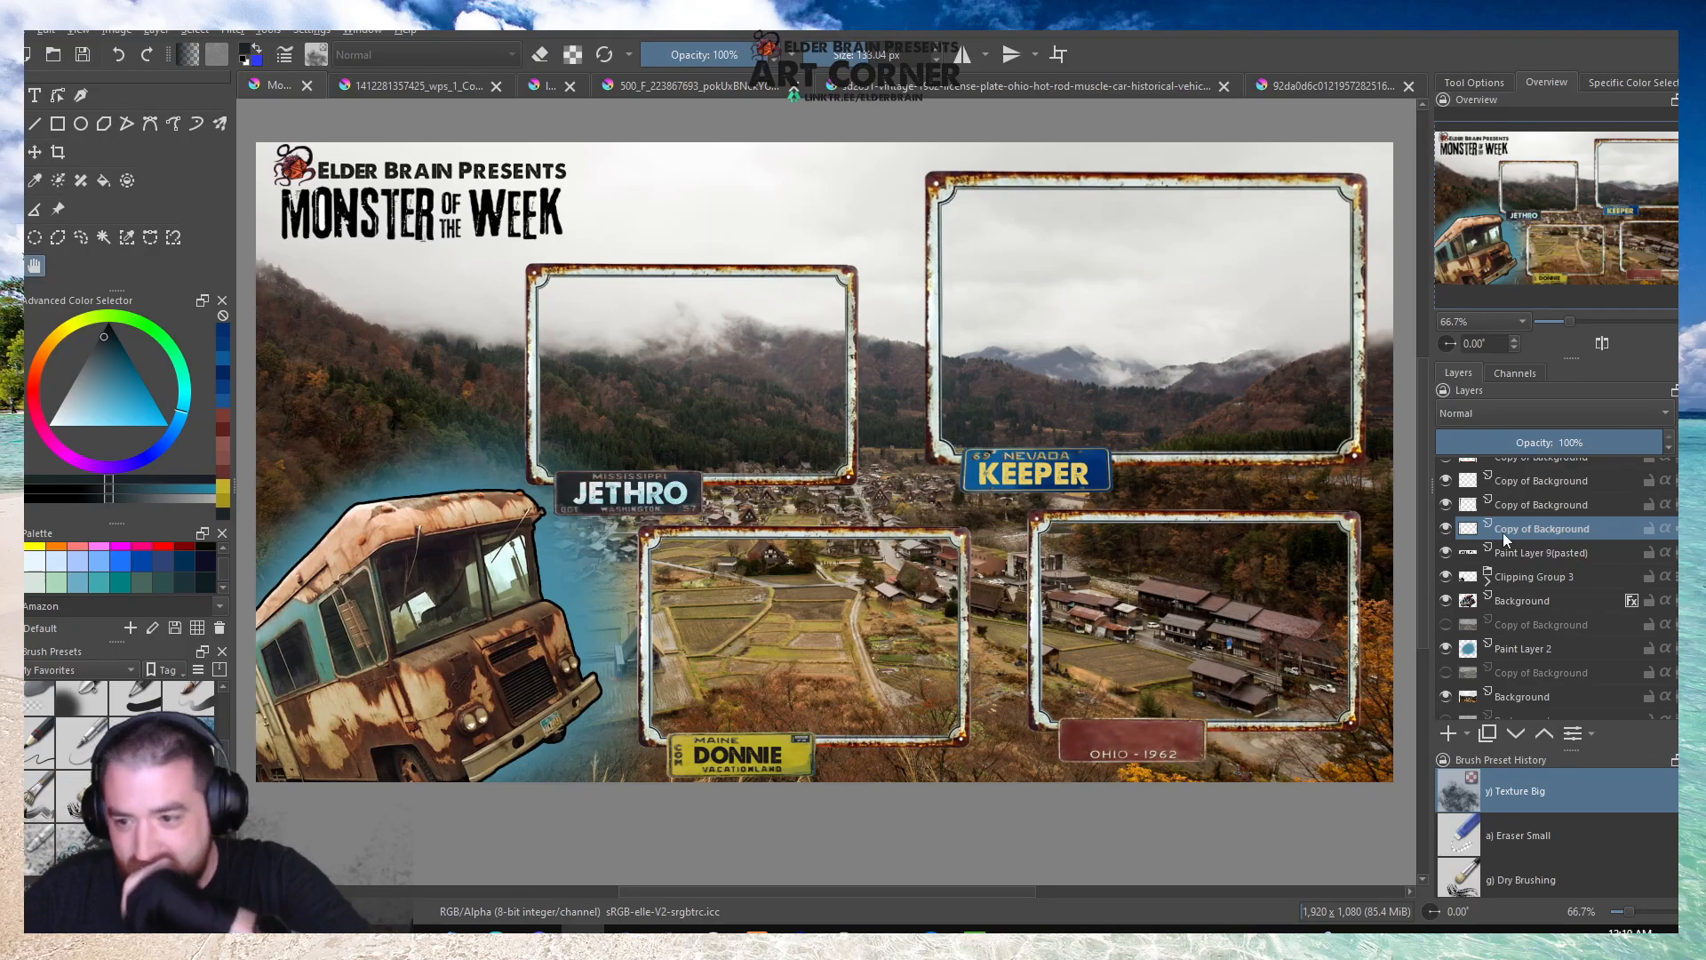
key("ctrl+t")
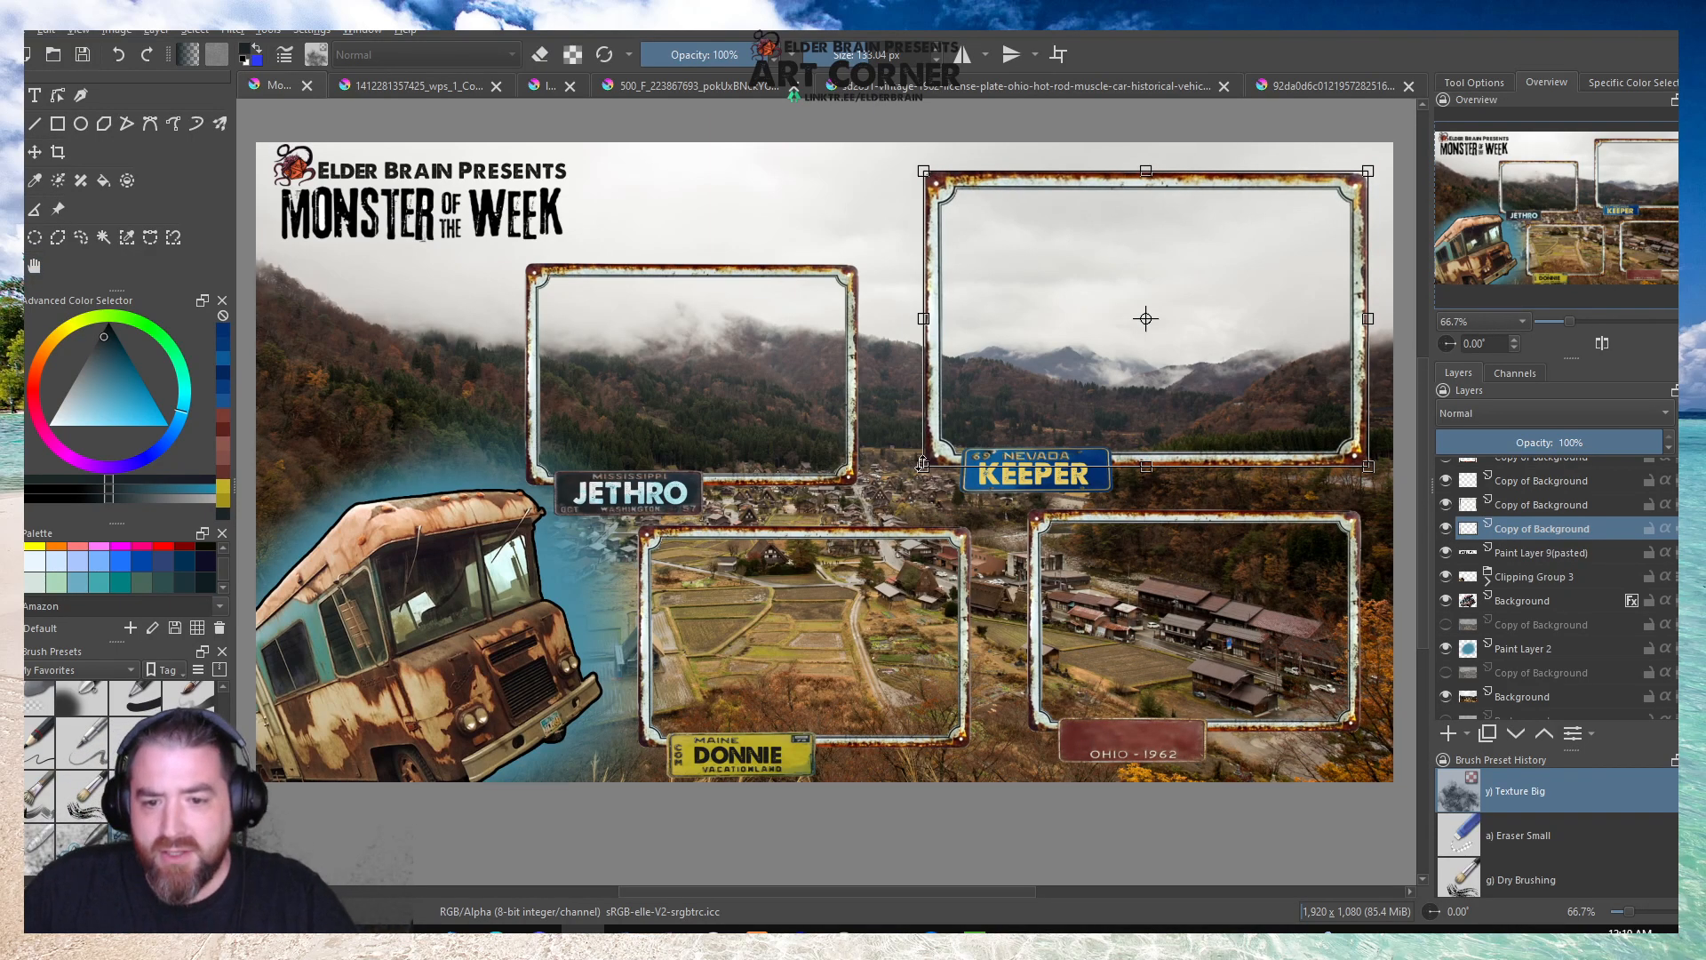
left_click_drag(923, 464, 1114, 368)
left_click_drag(1291, 316, 1303, 303)
Hide the two lower rusty frames above the DONNIE and Ohio plates.
left_click(1523, 505)
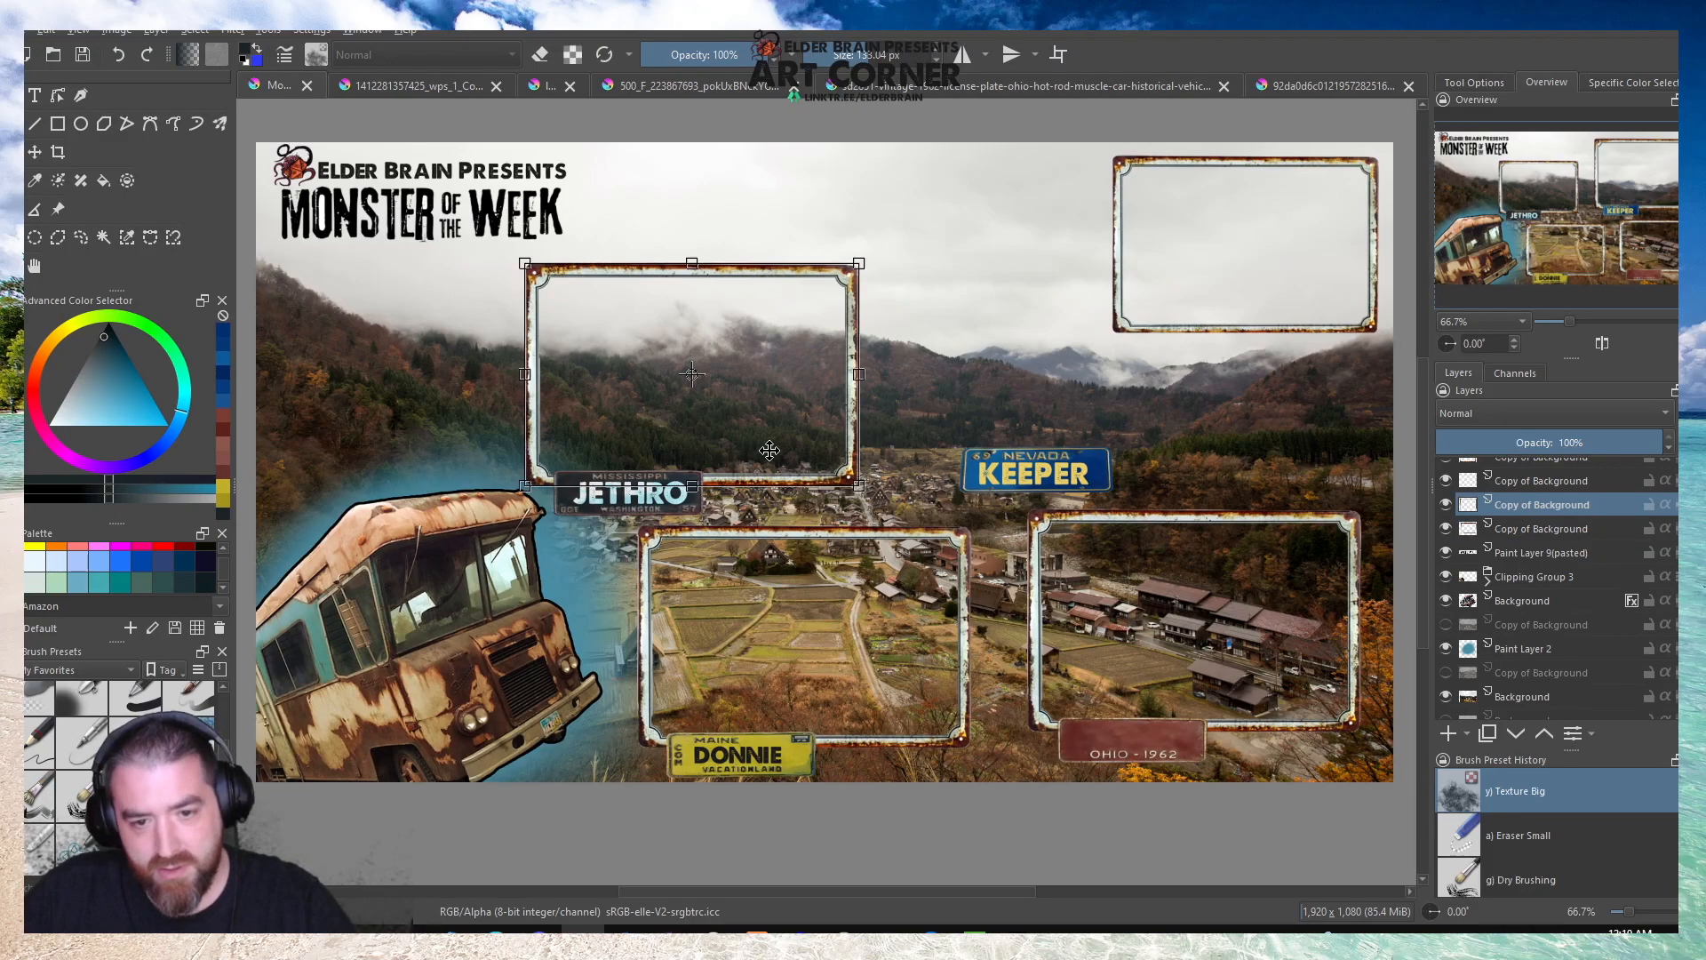
scroll(1530, 535, "up", 1)
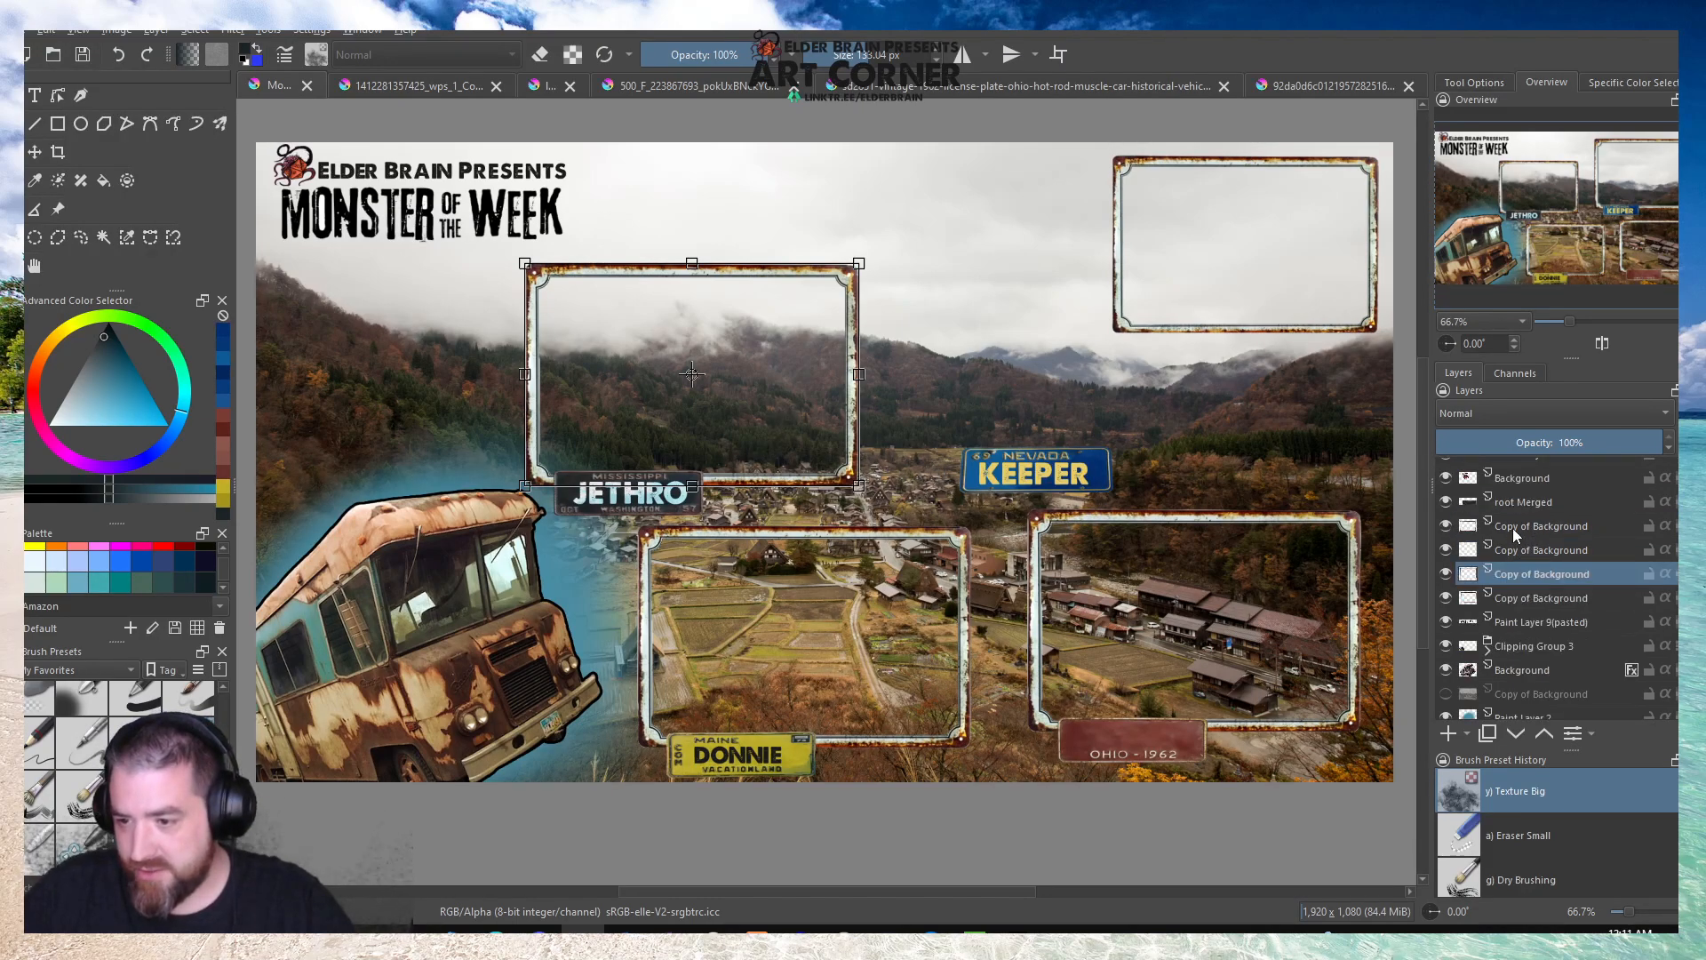
left_click(1445, 526)
left_click(1446, 550)
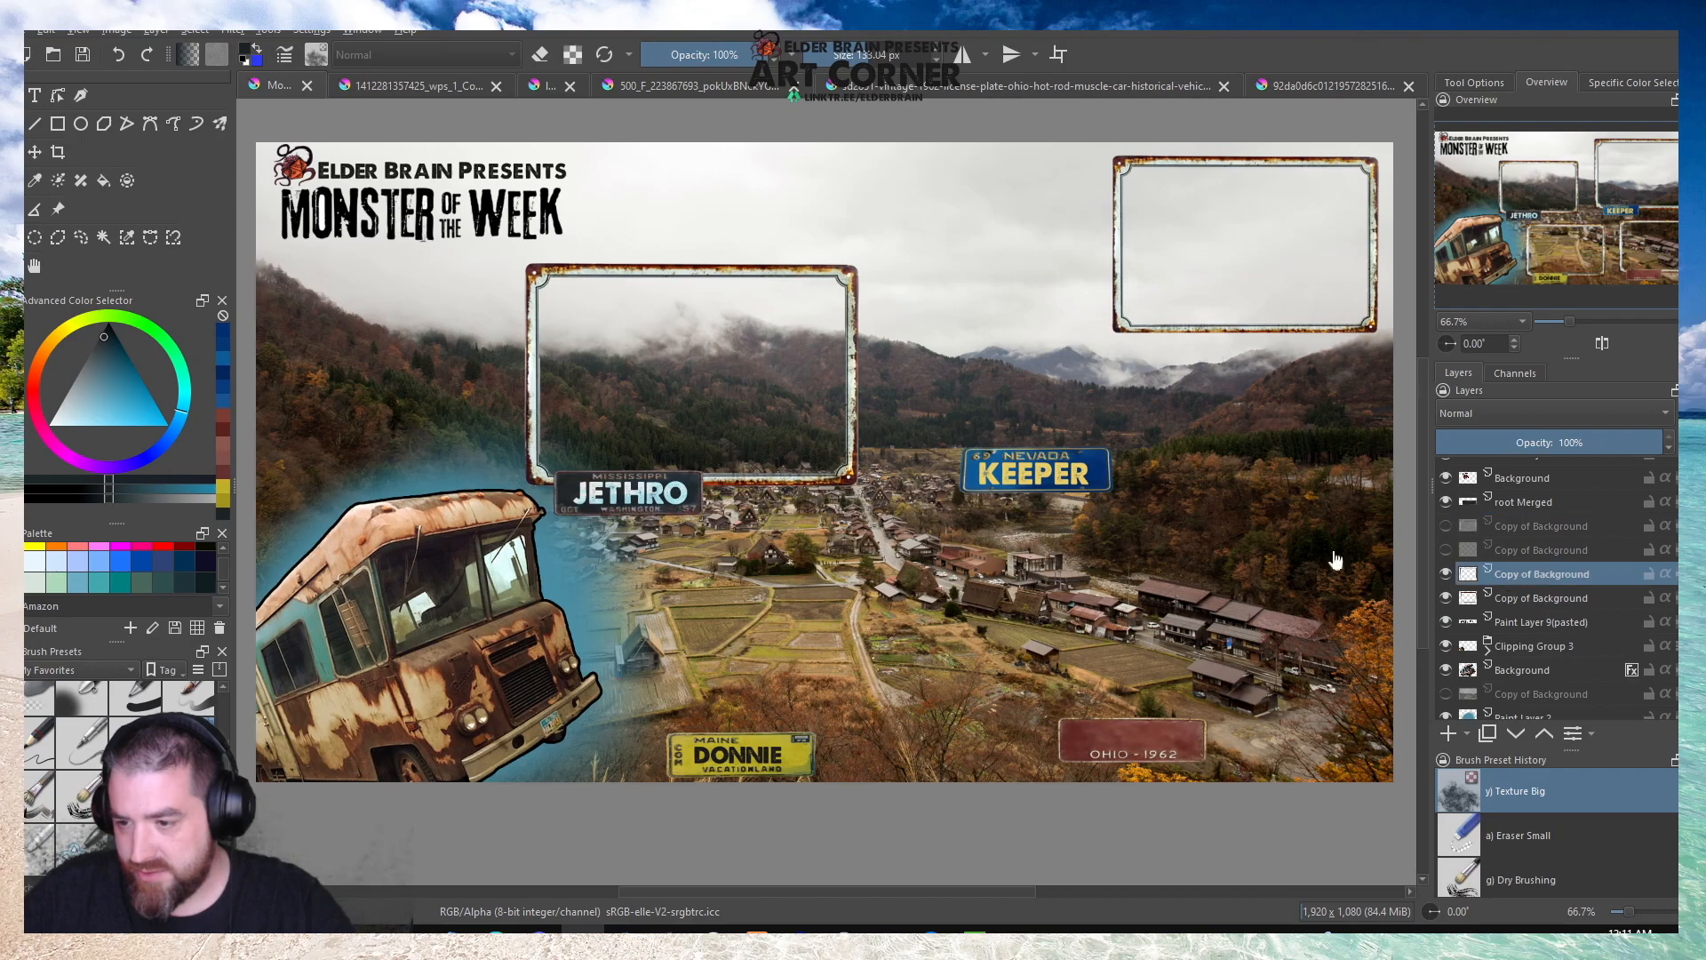
Move the Nevada plate and its KEEPER text onto the lower edge of the small upper-right frame.
scroll(1537, 524, "up", 3)
left_click(1506, 491)
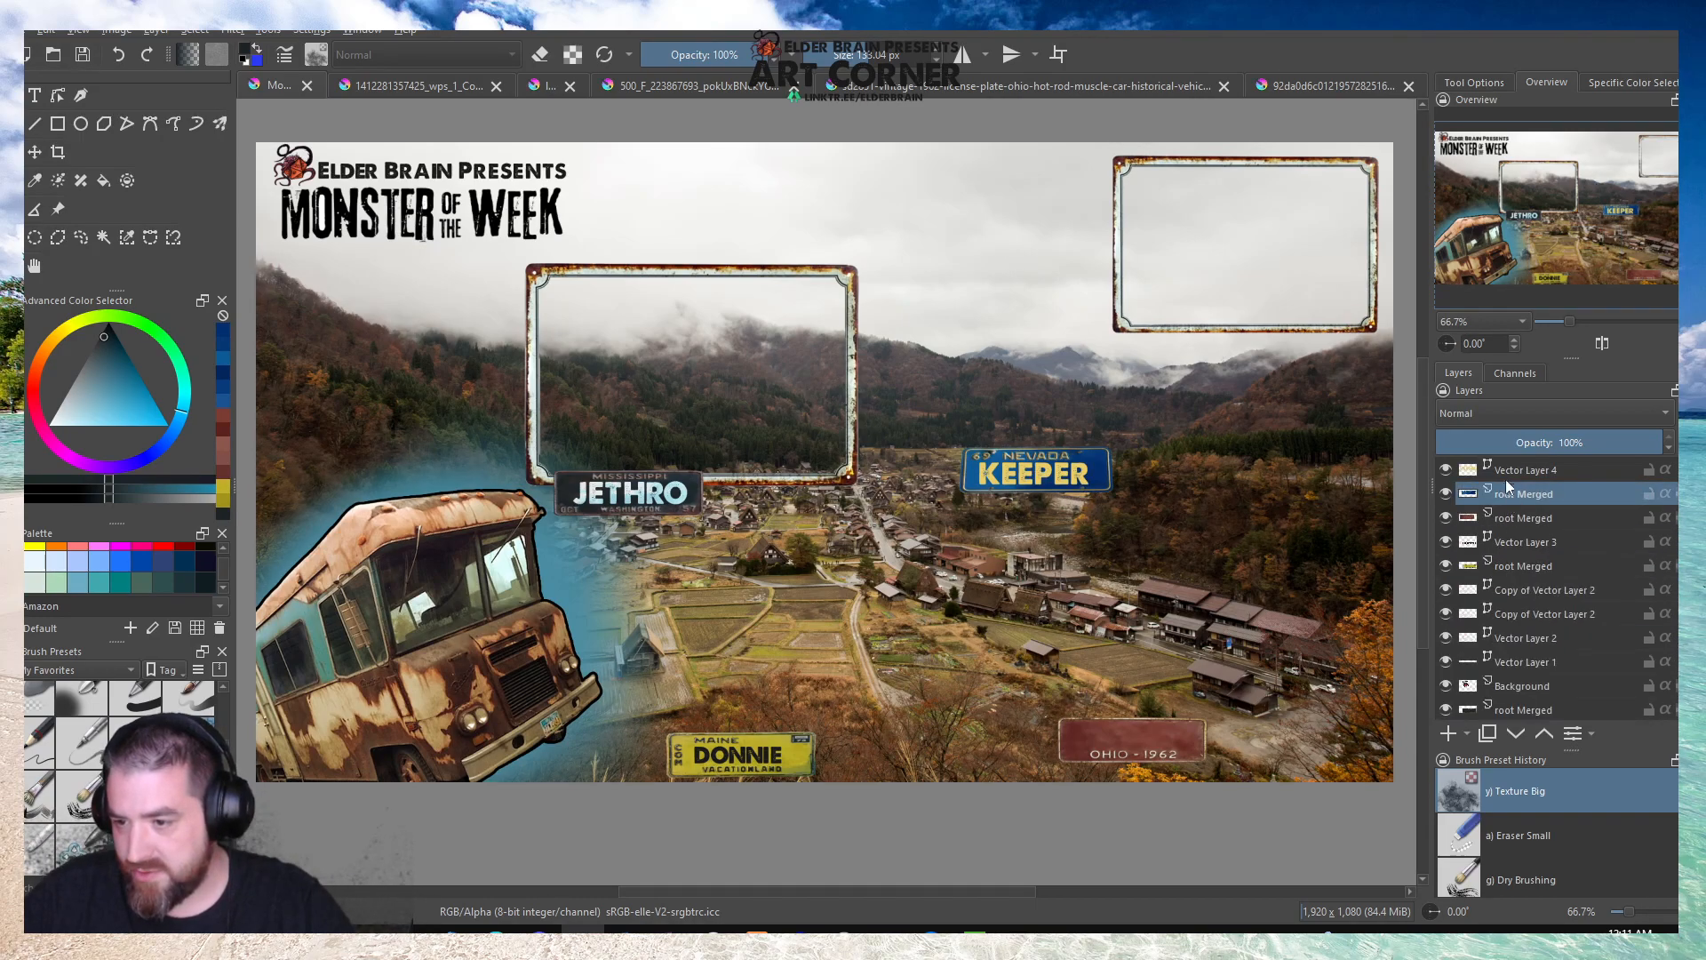
left_click(1036, 478)
left_click_drag(1036, 478, 1171, 337)
left_click(1537, 476)
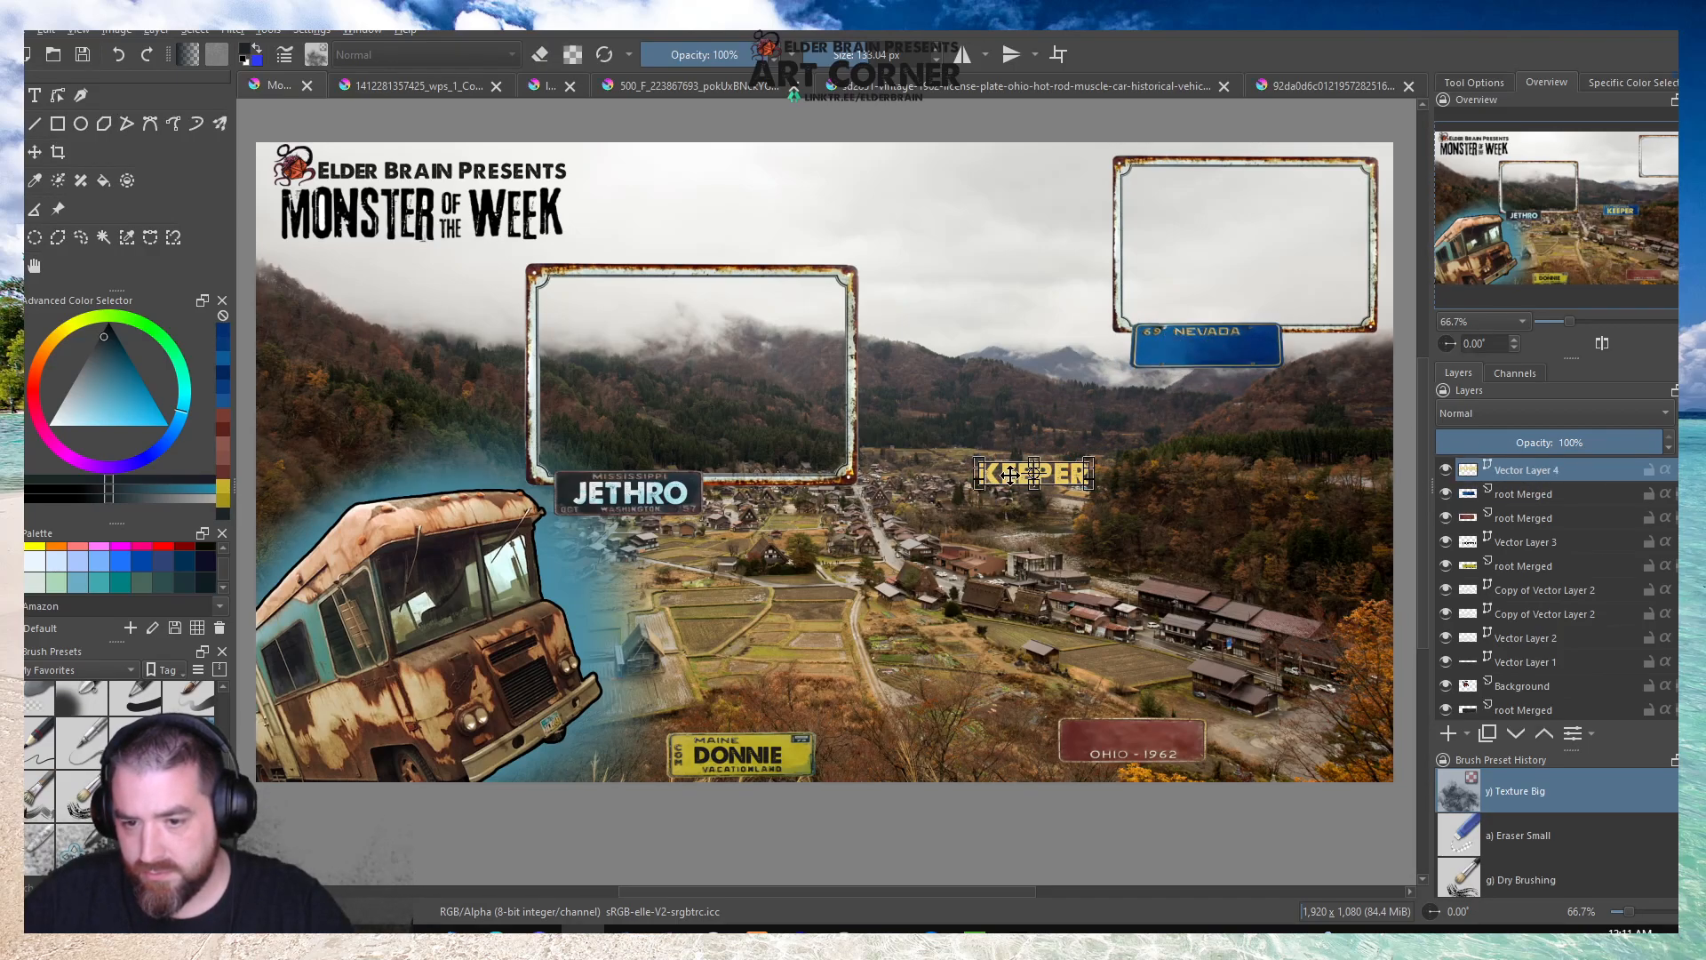
left_click_drag(1123, 401, 1210, 346)
scroll(1211, 346, "up", 5)
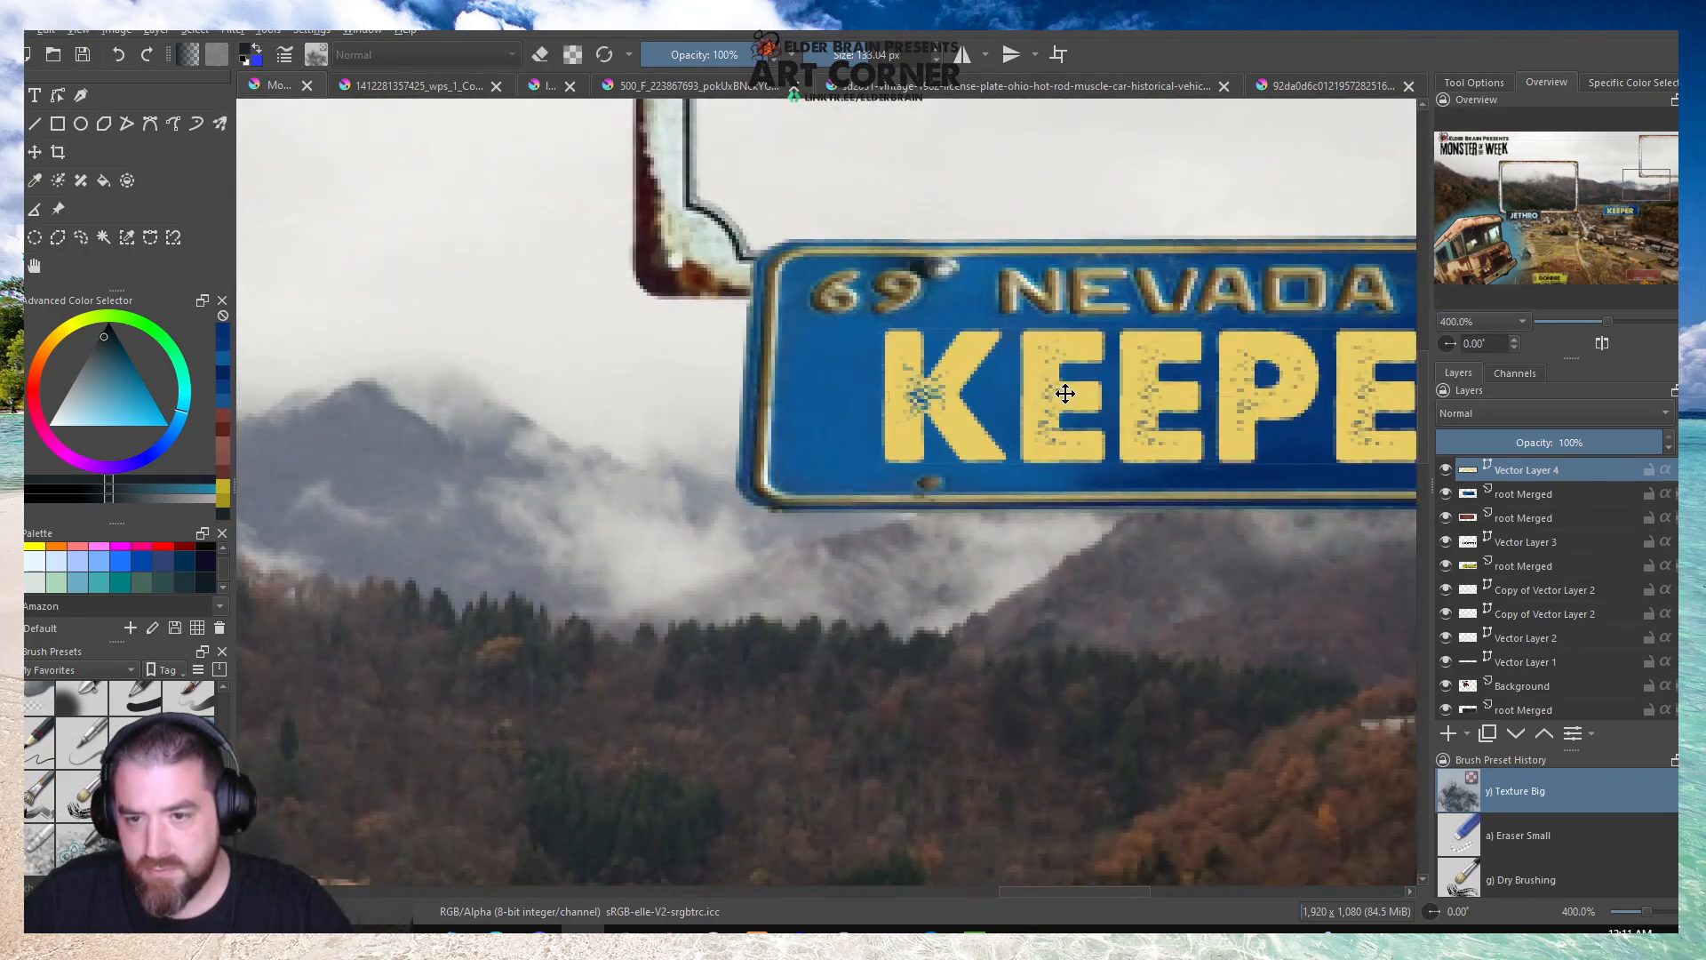
scroll(793, 398, "down", 5)
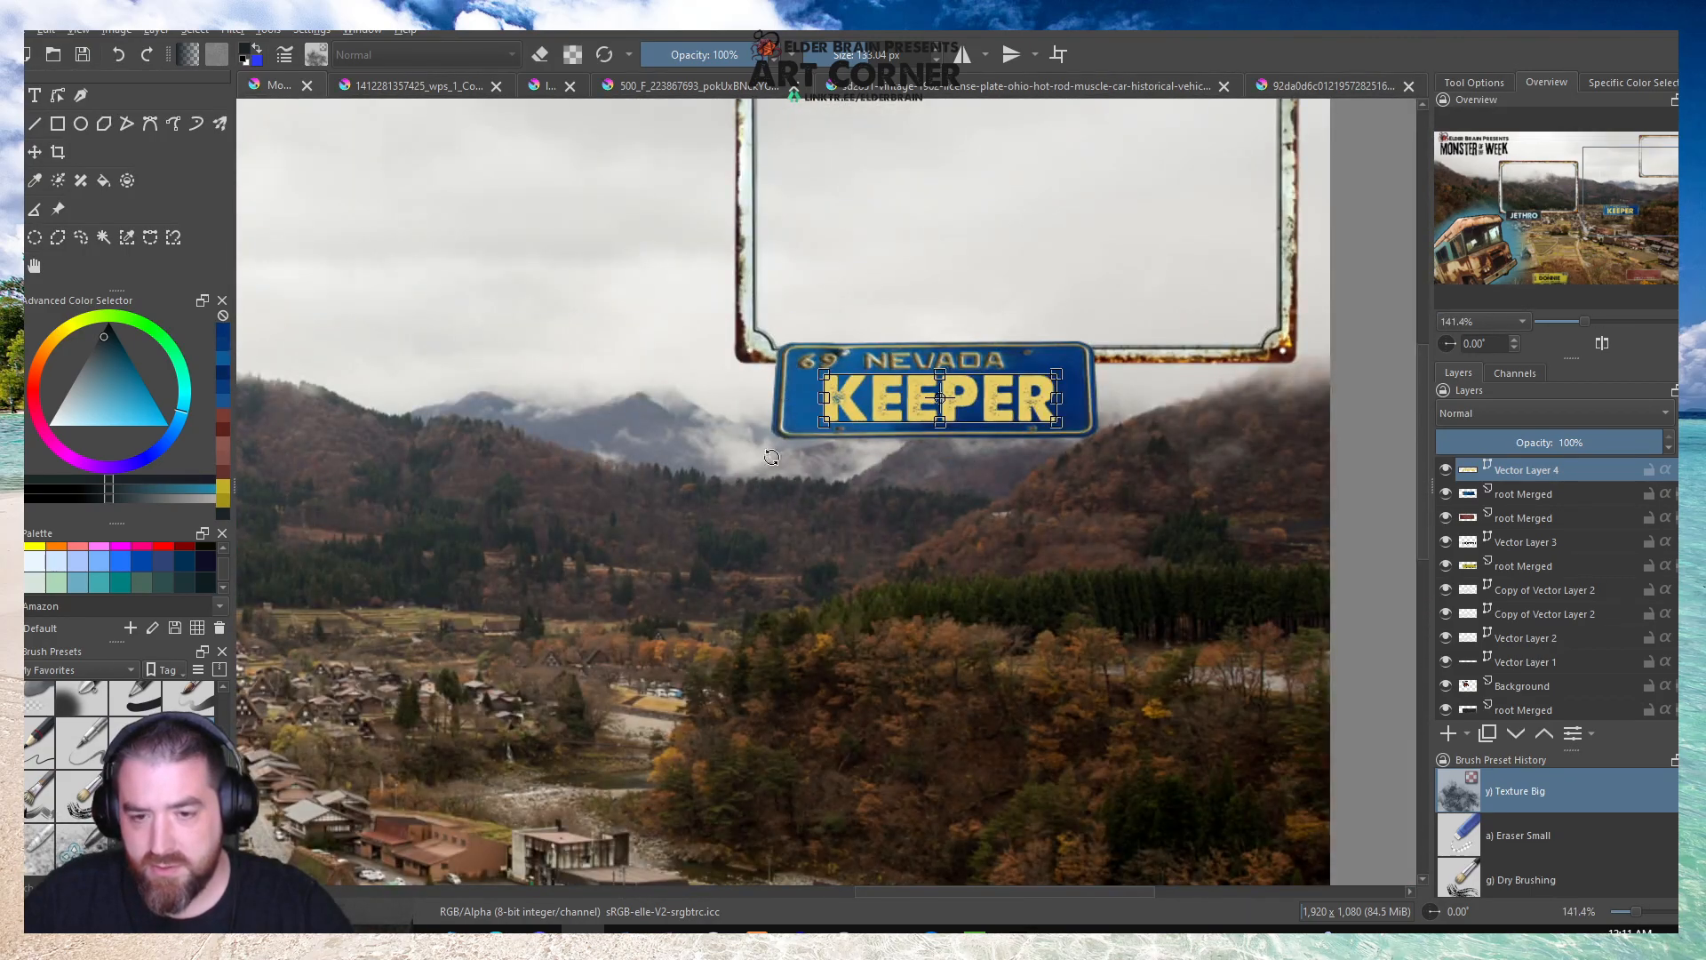
Move the rusty frame above the JETHRO plate beneath the Nevada plate and shrink it to about the upper-right frame's width.
scroll(979, 487, "down", 1)
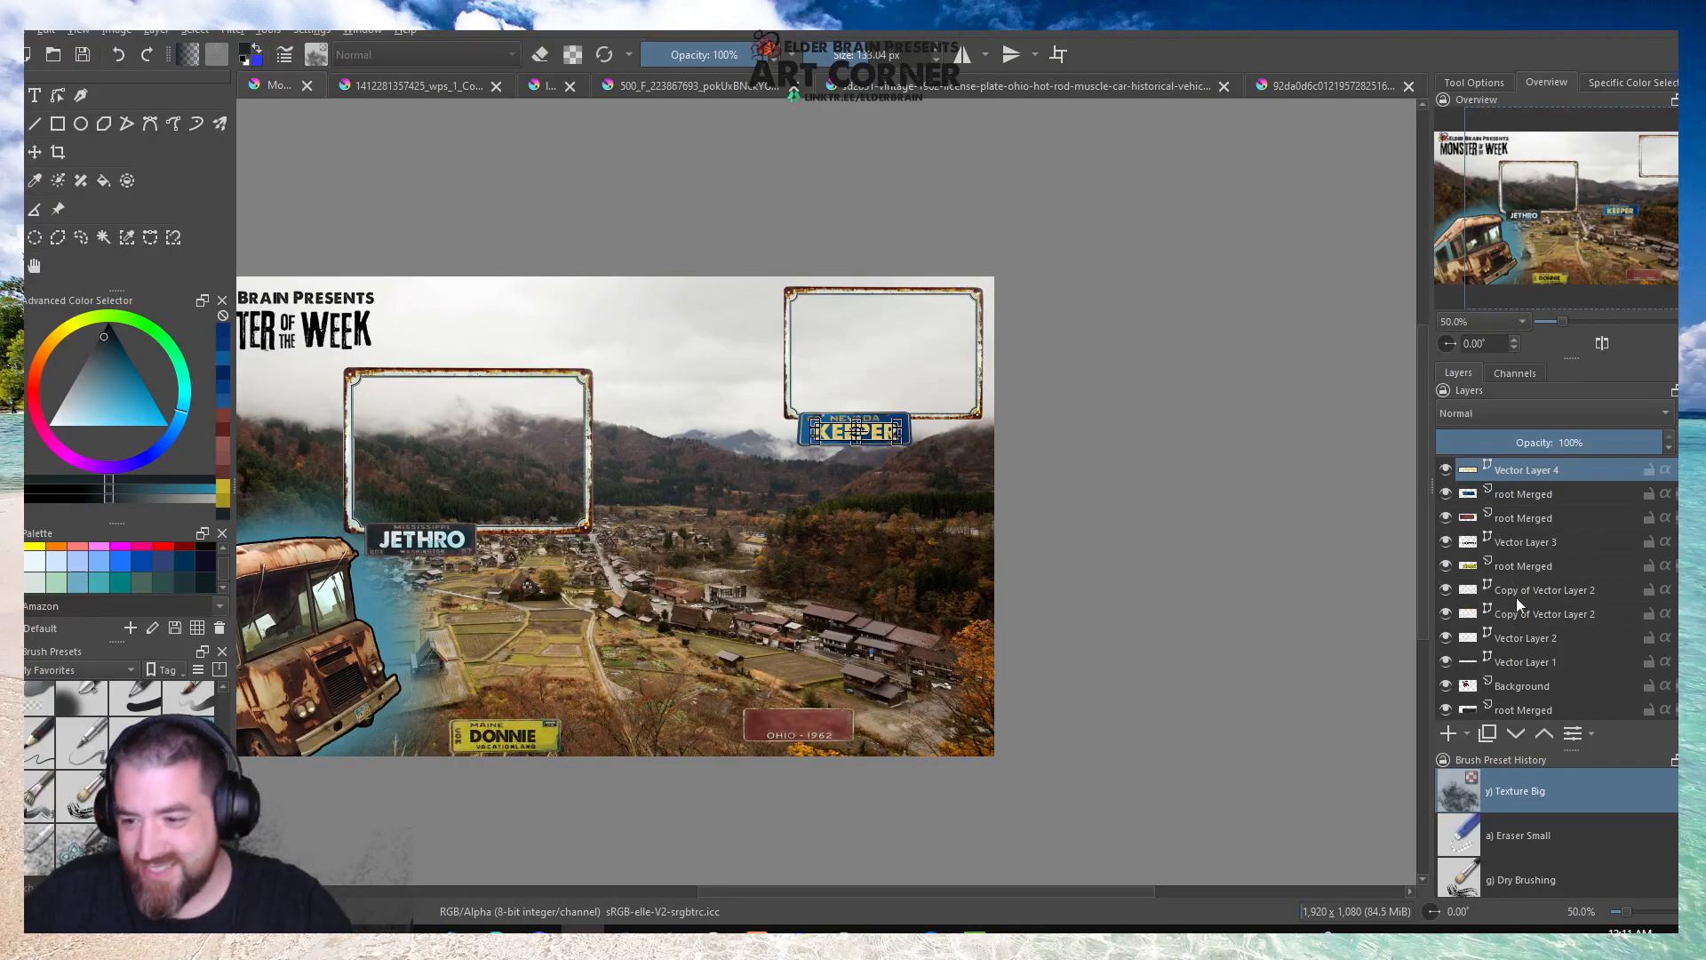
scroll(1521, 627, "down", 1)
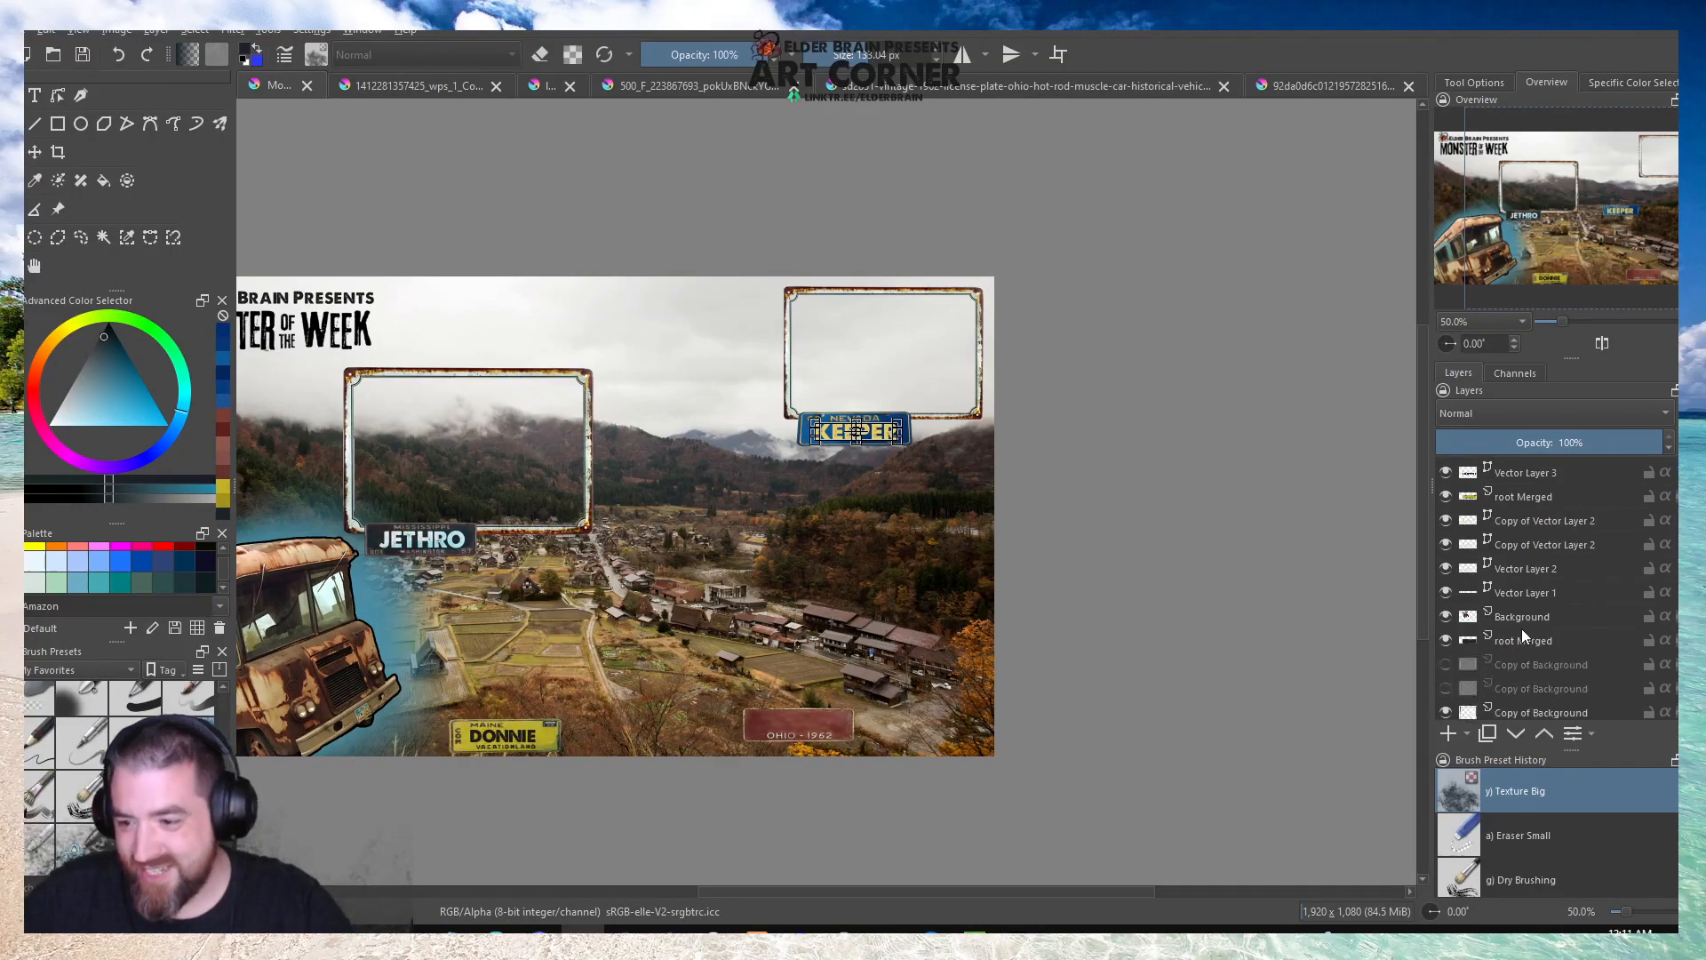
left_click(1516, 712)
left_click_drag(438, 411, 822, 497)
left_click_drag(736, 611, 792, 576)
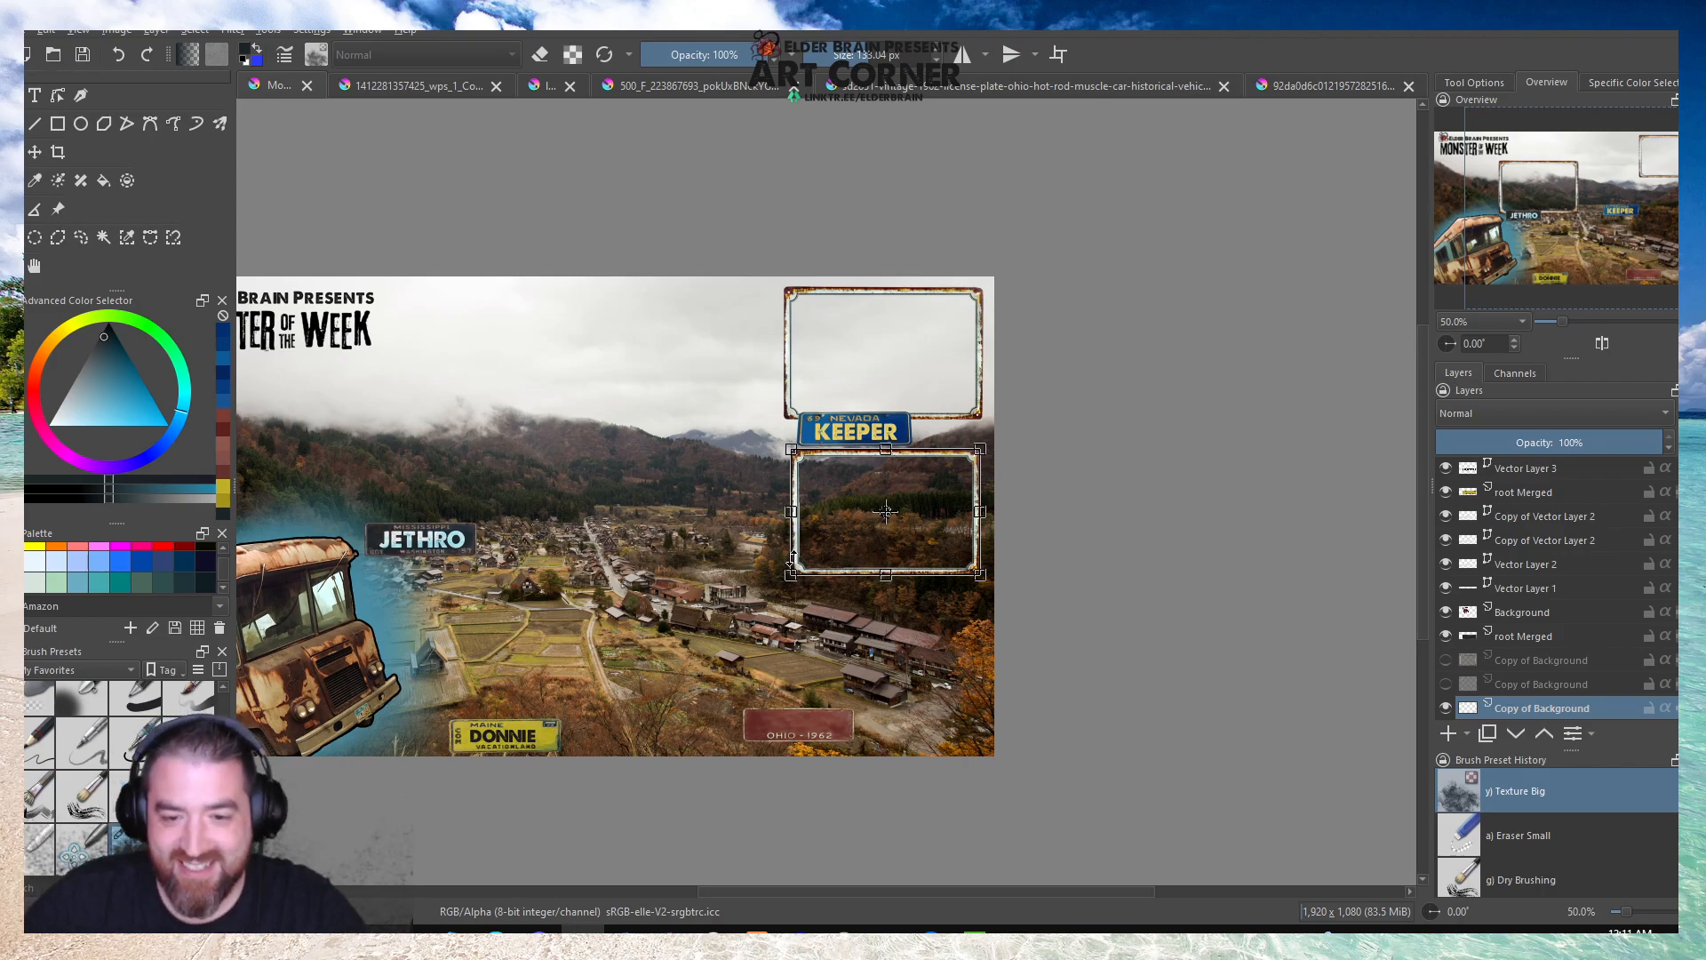
Shrink the rusty frame beneath the KEEPER plate, and slightly reduce the upper-right frame while keeping it in its corner.
scroll(833, 577, "up", 3)
left_click_drag(1245, 572, 1151, 487)
scroll(1066, 608, "down", 2)
scroll(1057, 453, "up", 2)
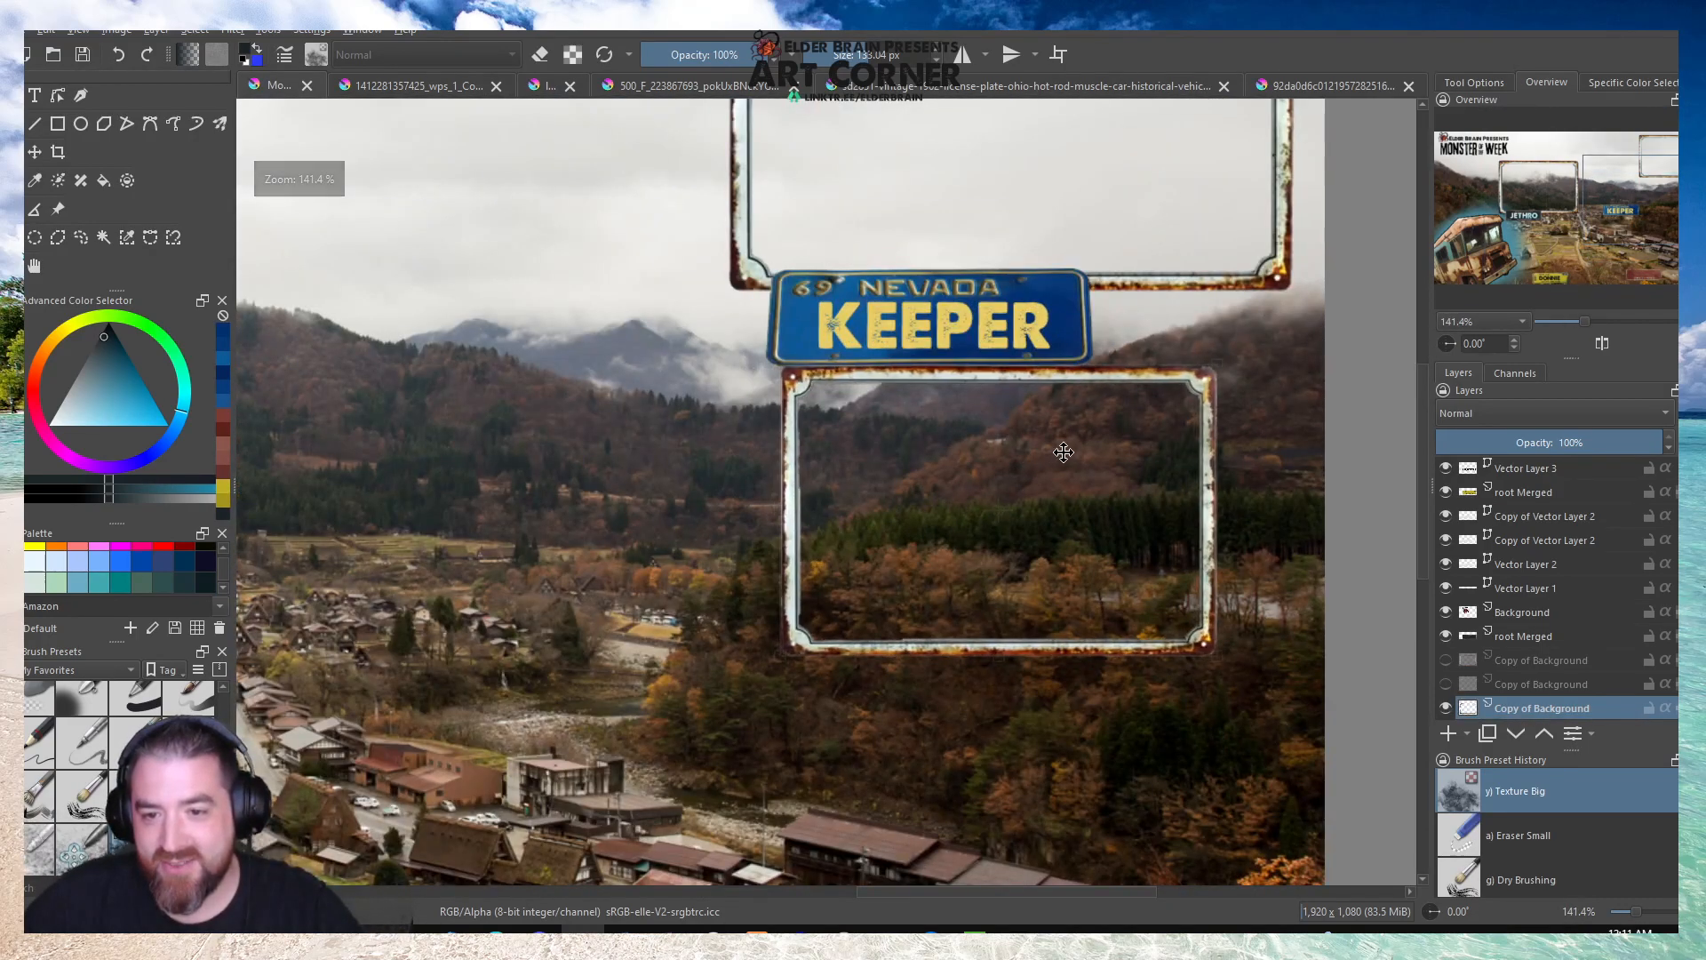
scroll(1064, 452, "down", 4)
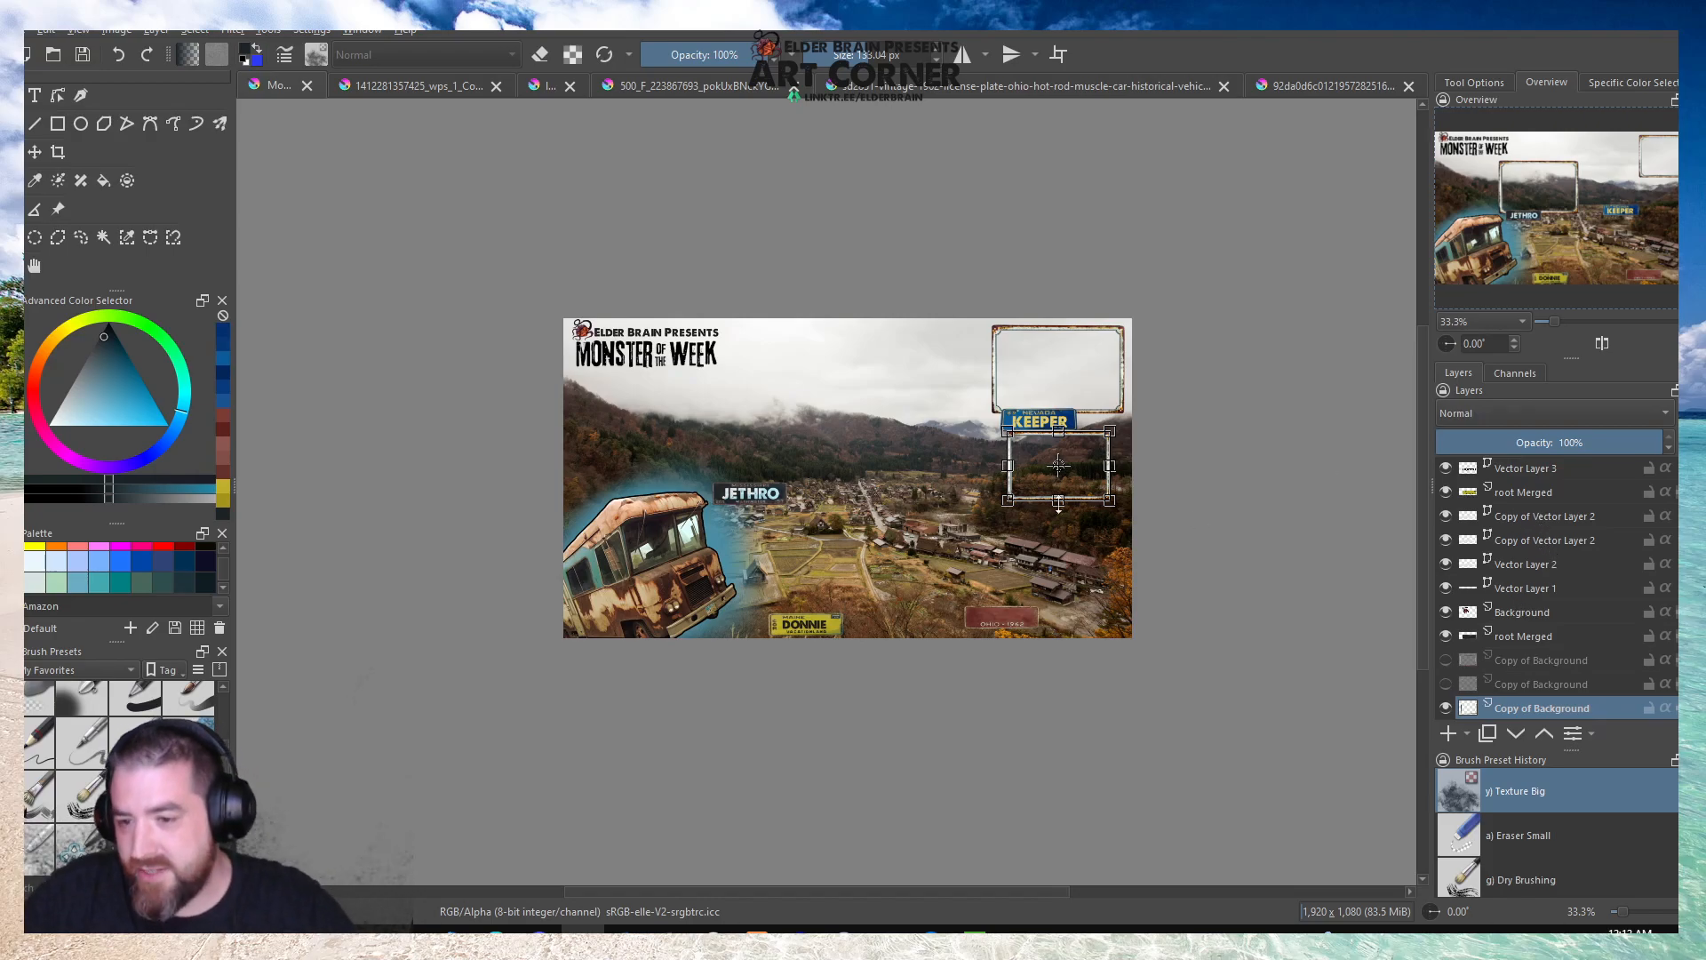
scroll(1121, 464, "up", 2)
scroll(1530, 688, "down", 2)
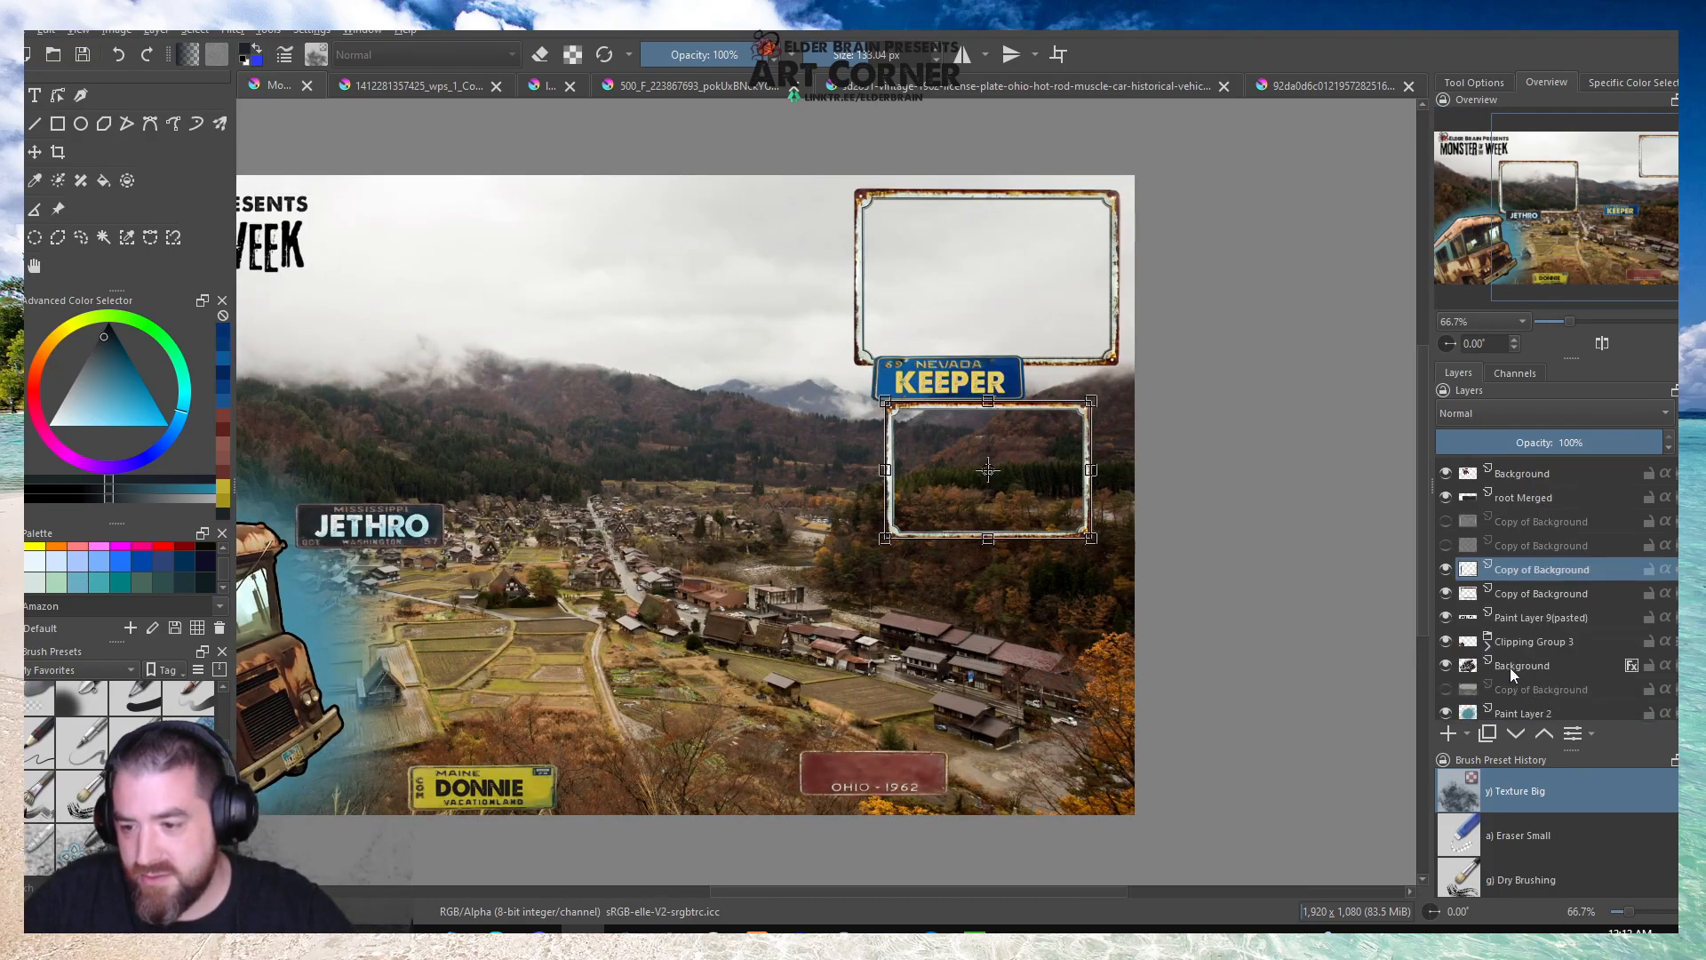
left_click(1523, 594)
left_click_drag(849, 371, 881, 347)
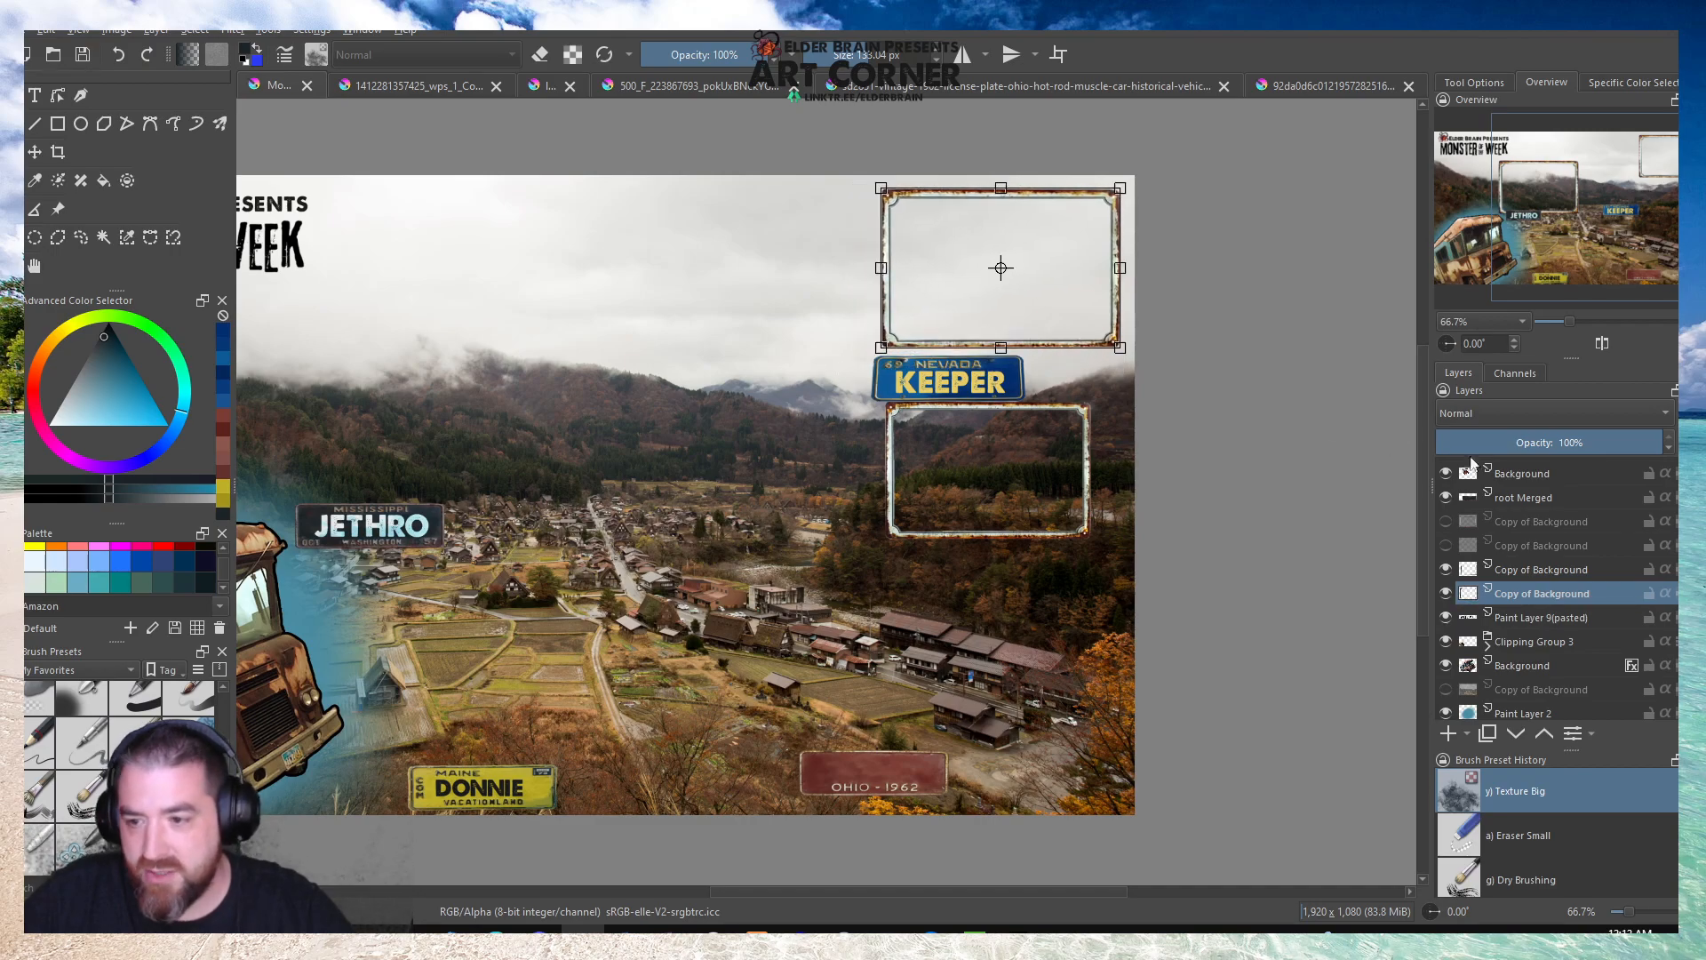
Move the blue Nevada plate up onto the lower edge of the upper-right frame and scale it down slightly.
scroll(1533, 499, "up", 3)
left_click(1528, 494)
scroll(1026, 348, "up", 3)
left_click_drag(983, 385, 1018, 350)
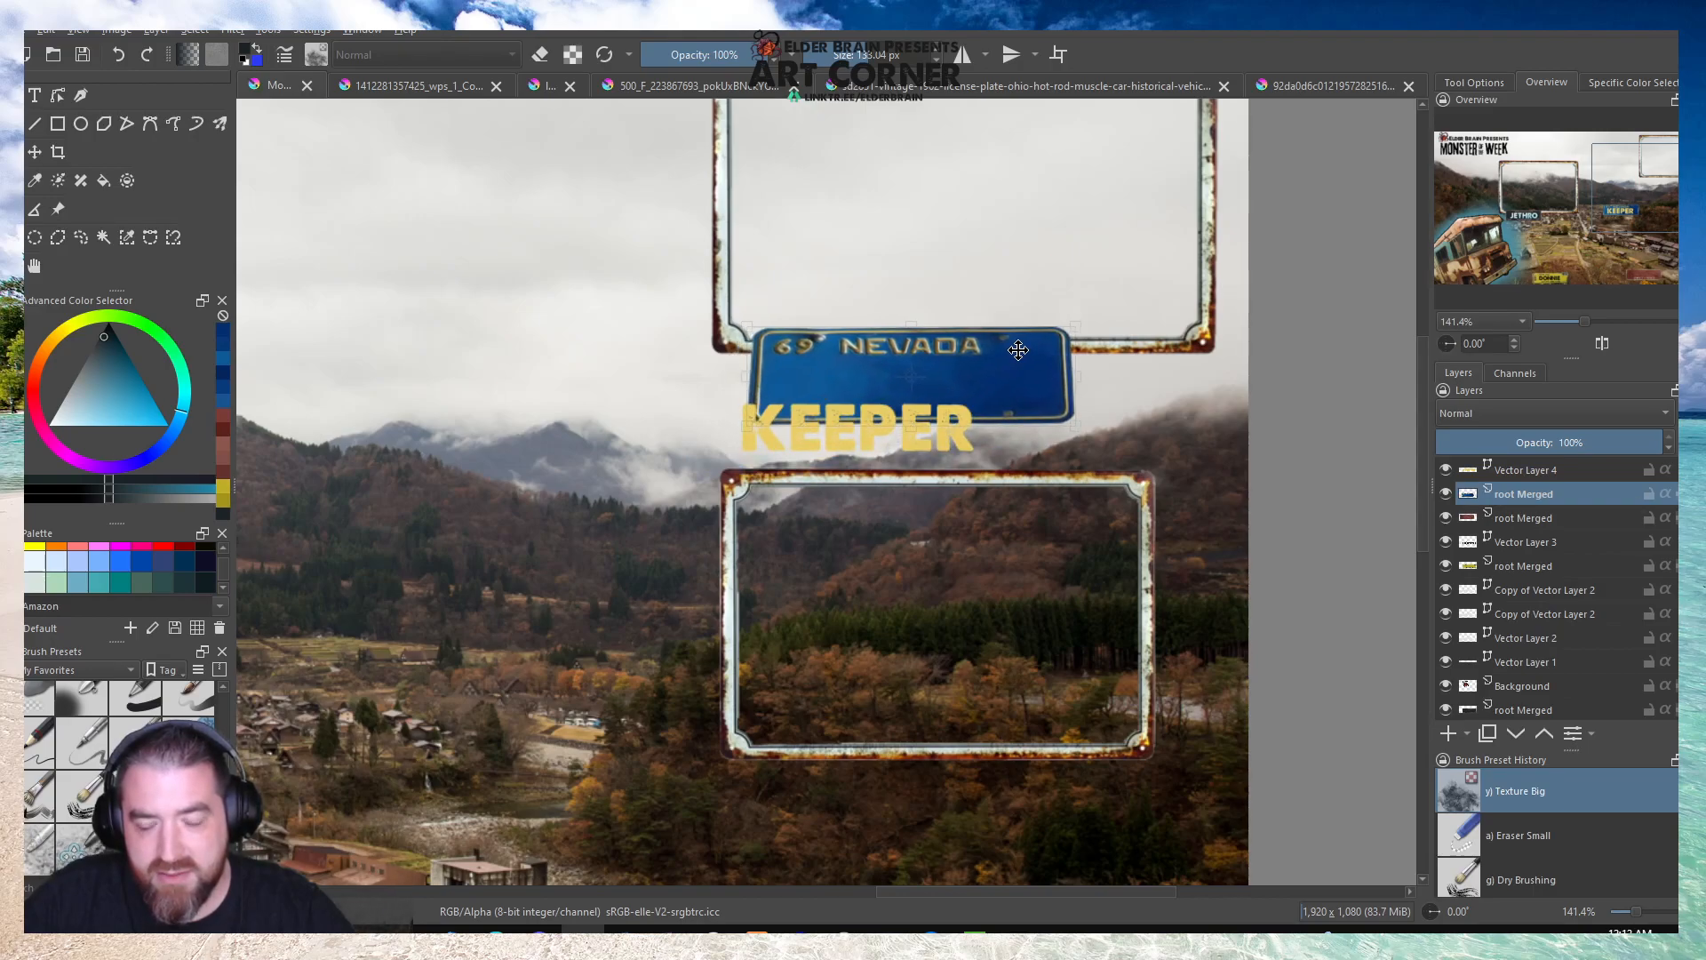
left_click_drag(1076, 426, 1015, 408)
Move the KEEPER text onto the Nevada plate, shrink it to fit and nudge it right to centre it.
left_click(1509, 471)
left_click_drag(894, 427, 916, 373)
left_click_drag(1004, 405, 965, 392)
key("Right")
key("Right")
key("Right")
key("Right")
key("Right")
key("Right")
key("Right")
key("Right")
key("Right")
key("Right")
key("Right")
key("Right")
key("Right")
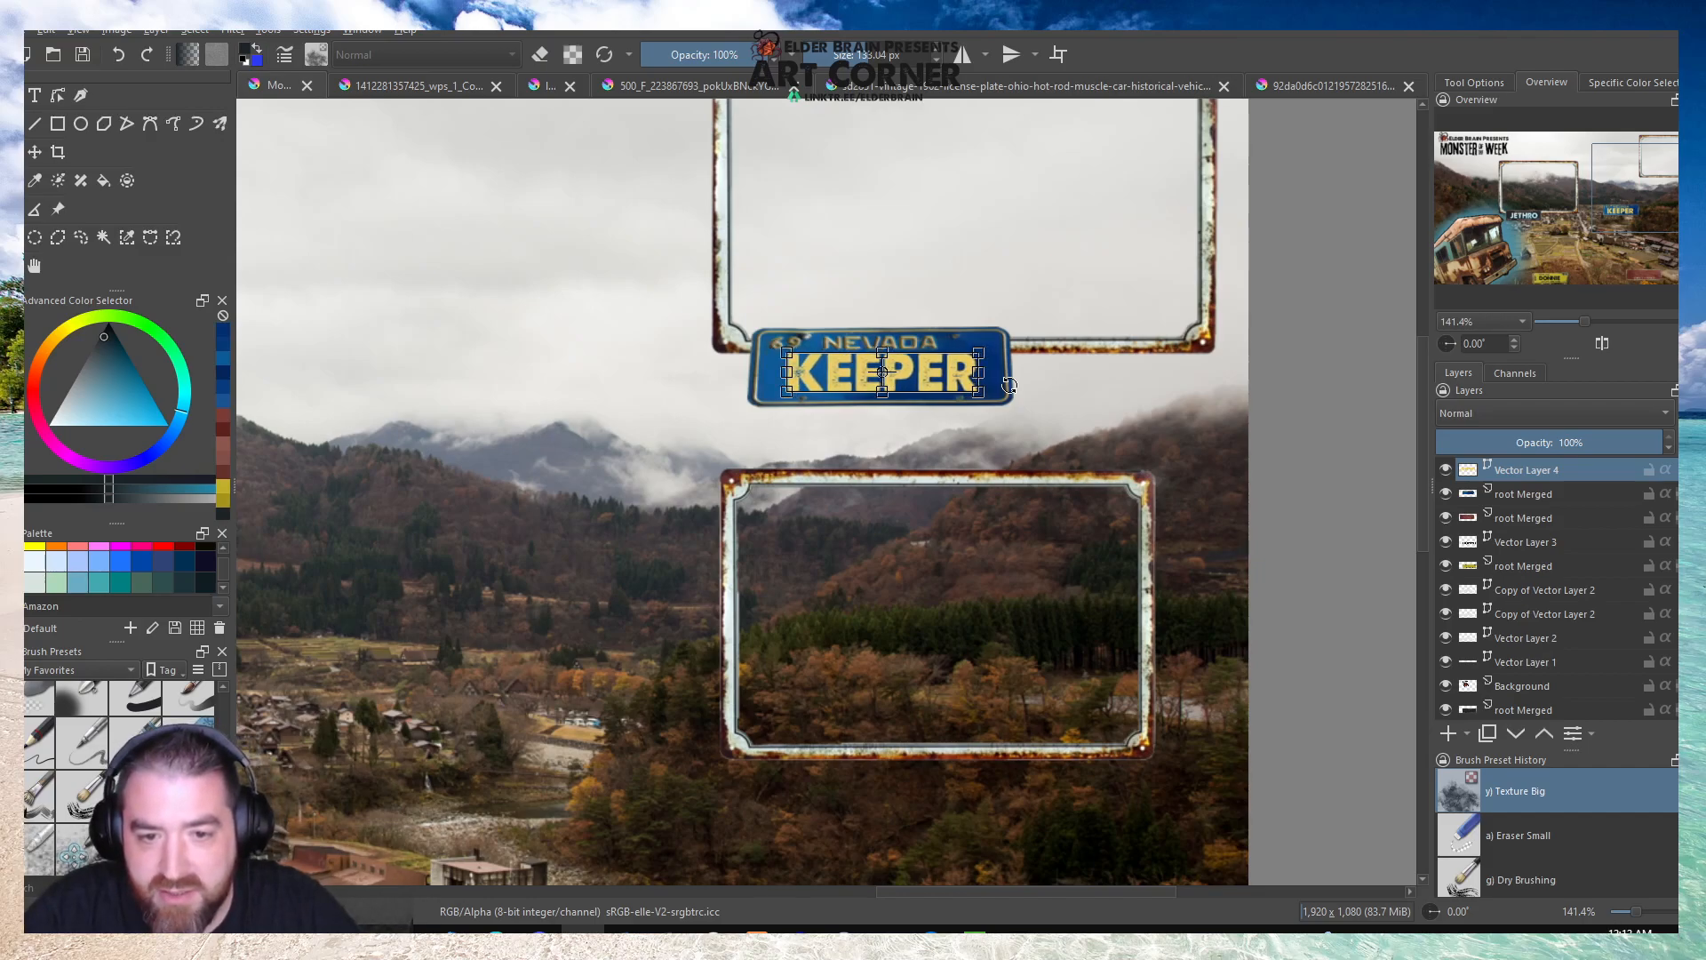
Move the second rusty frame directly beneath the KEEPER plate and shrink it to about 70% of the upper frame's width.
scroll(1464, 600, "down", 3)
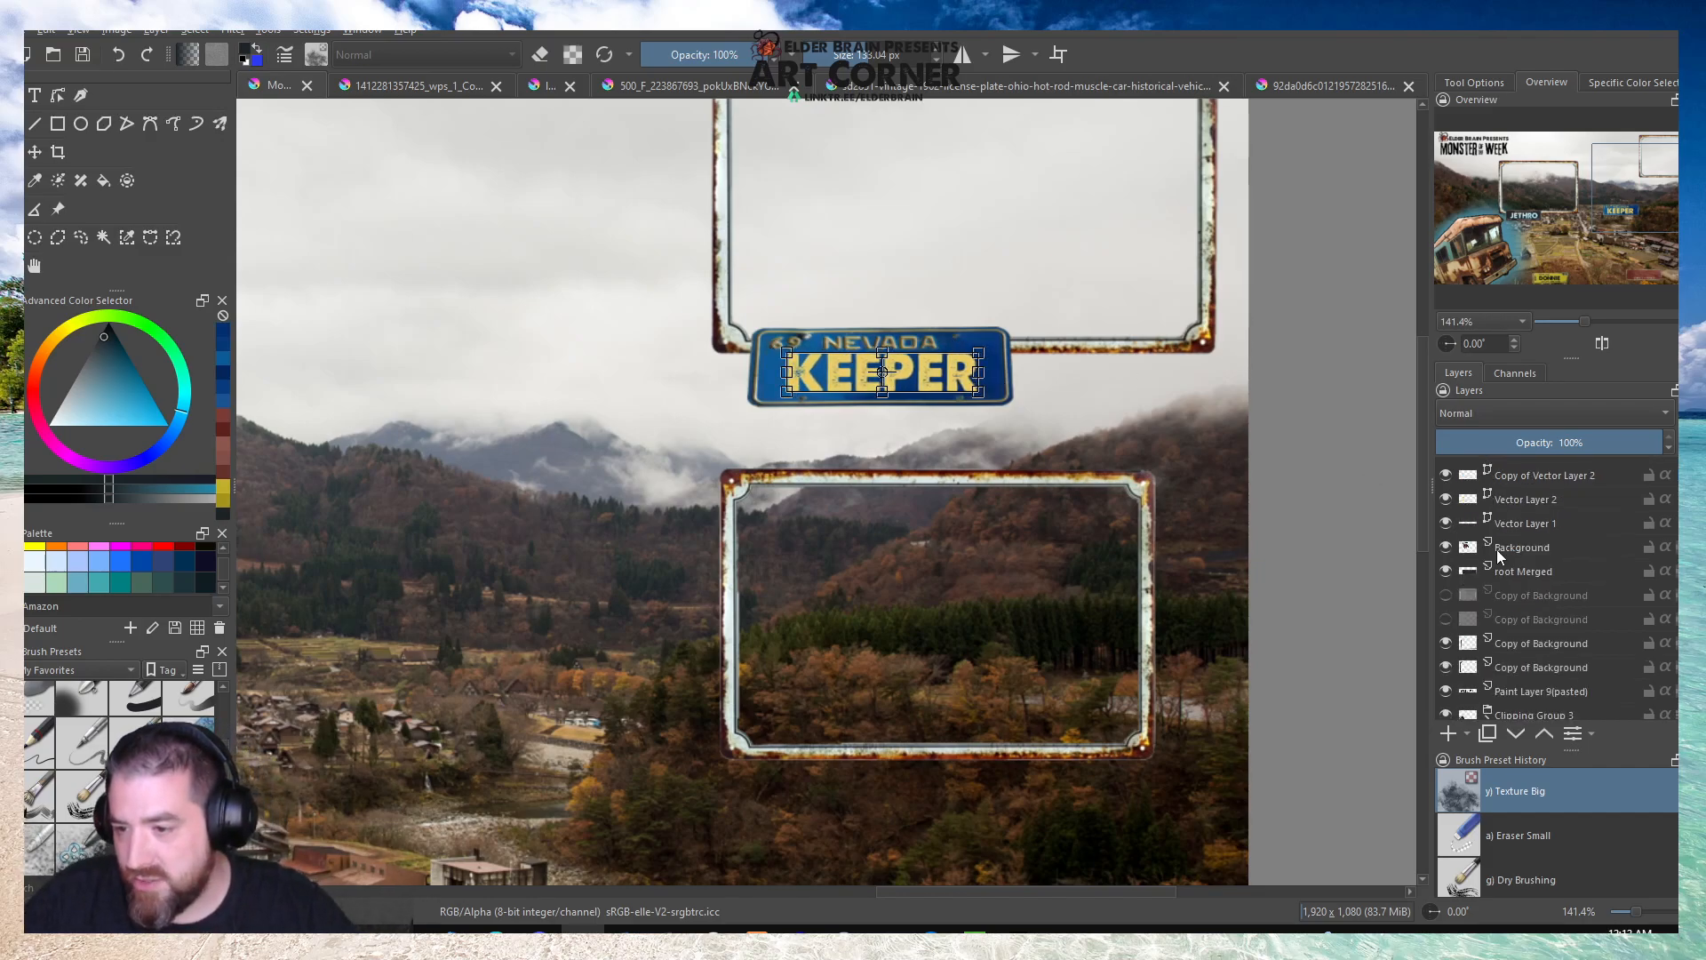
left_click(1537, 644)
left_click_drag(976, 550, 1009, 489)
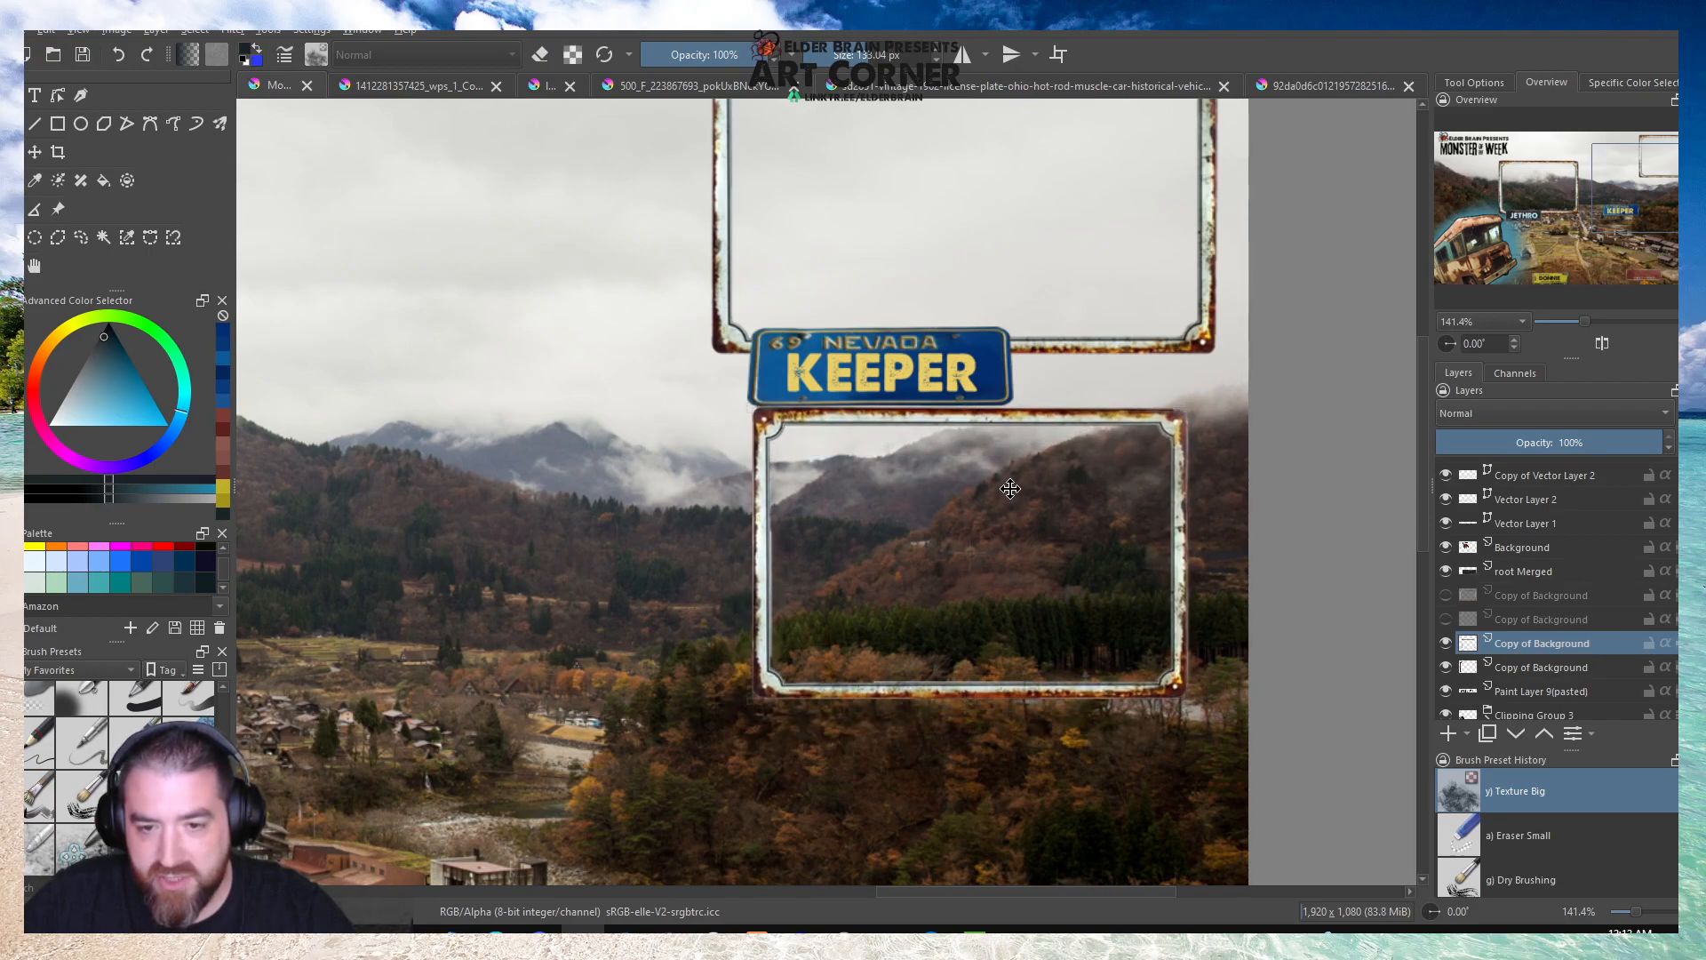
left_click_drag(1191, 702, 1066, 616)
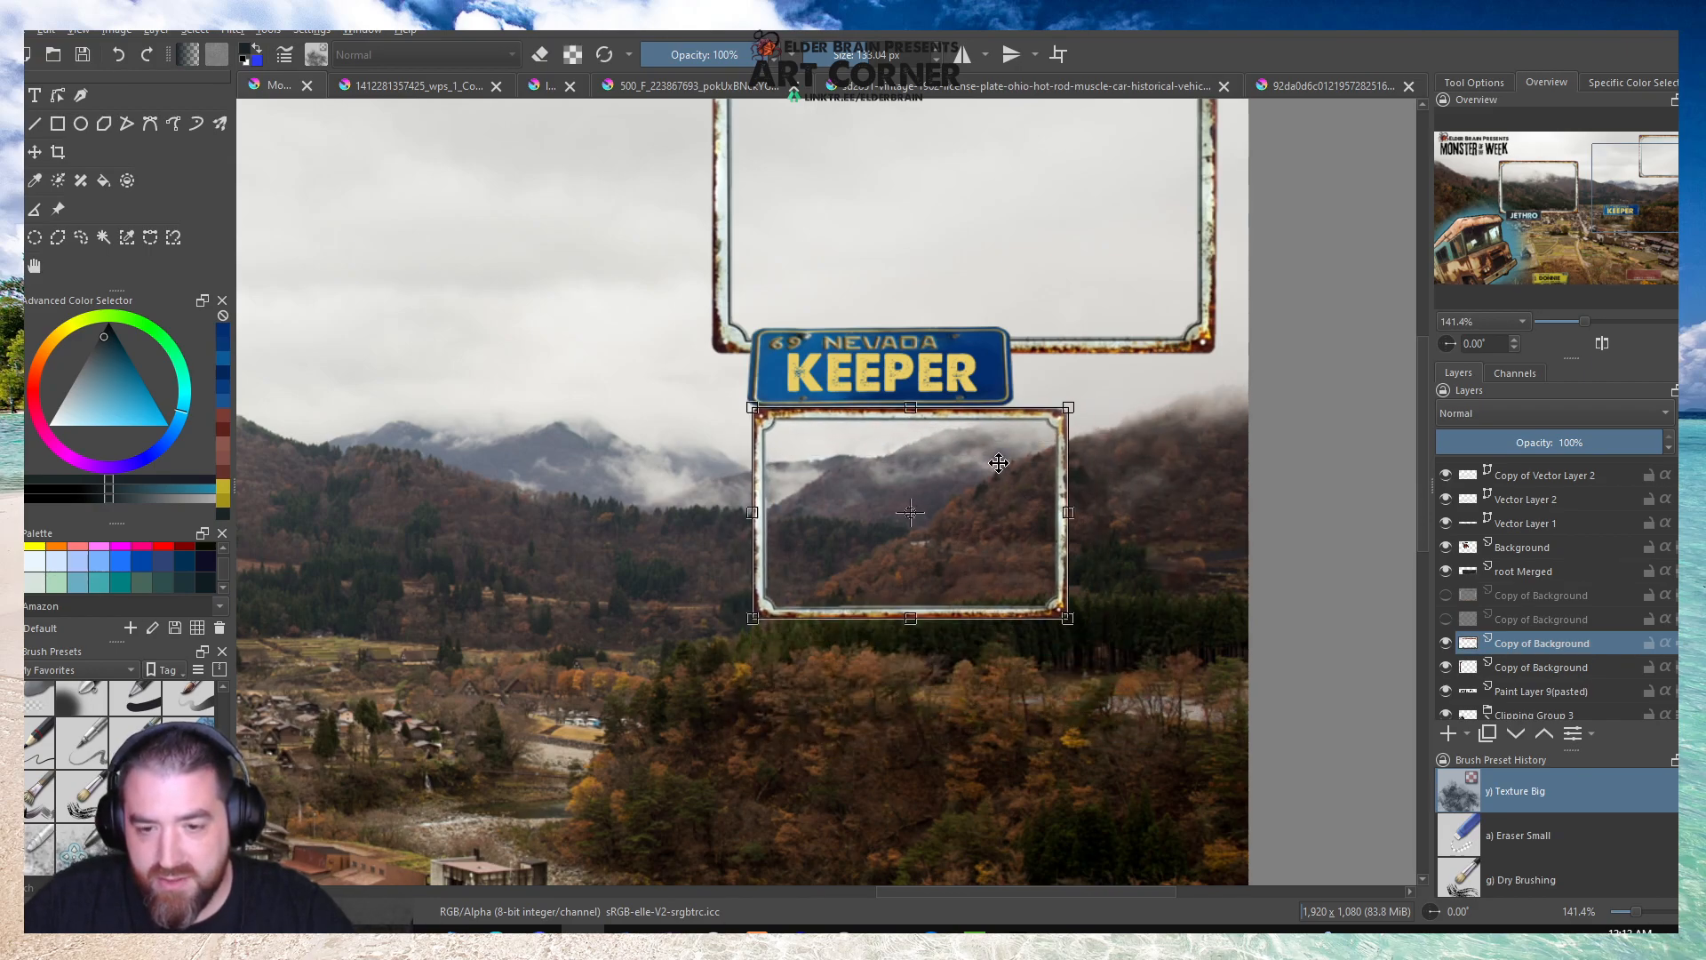
left_click_drag(998, 464, 1068, 475)
key("2")
key("1")
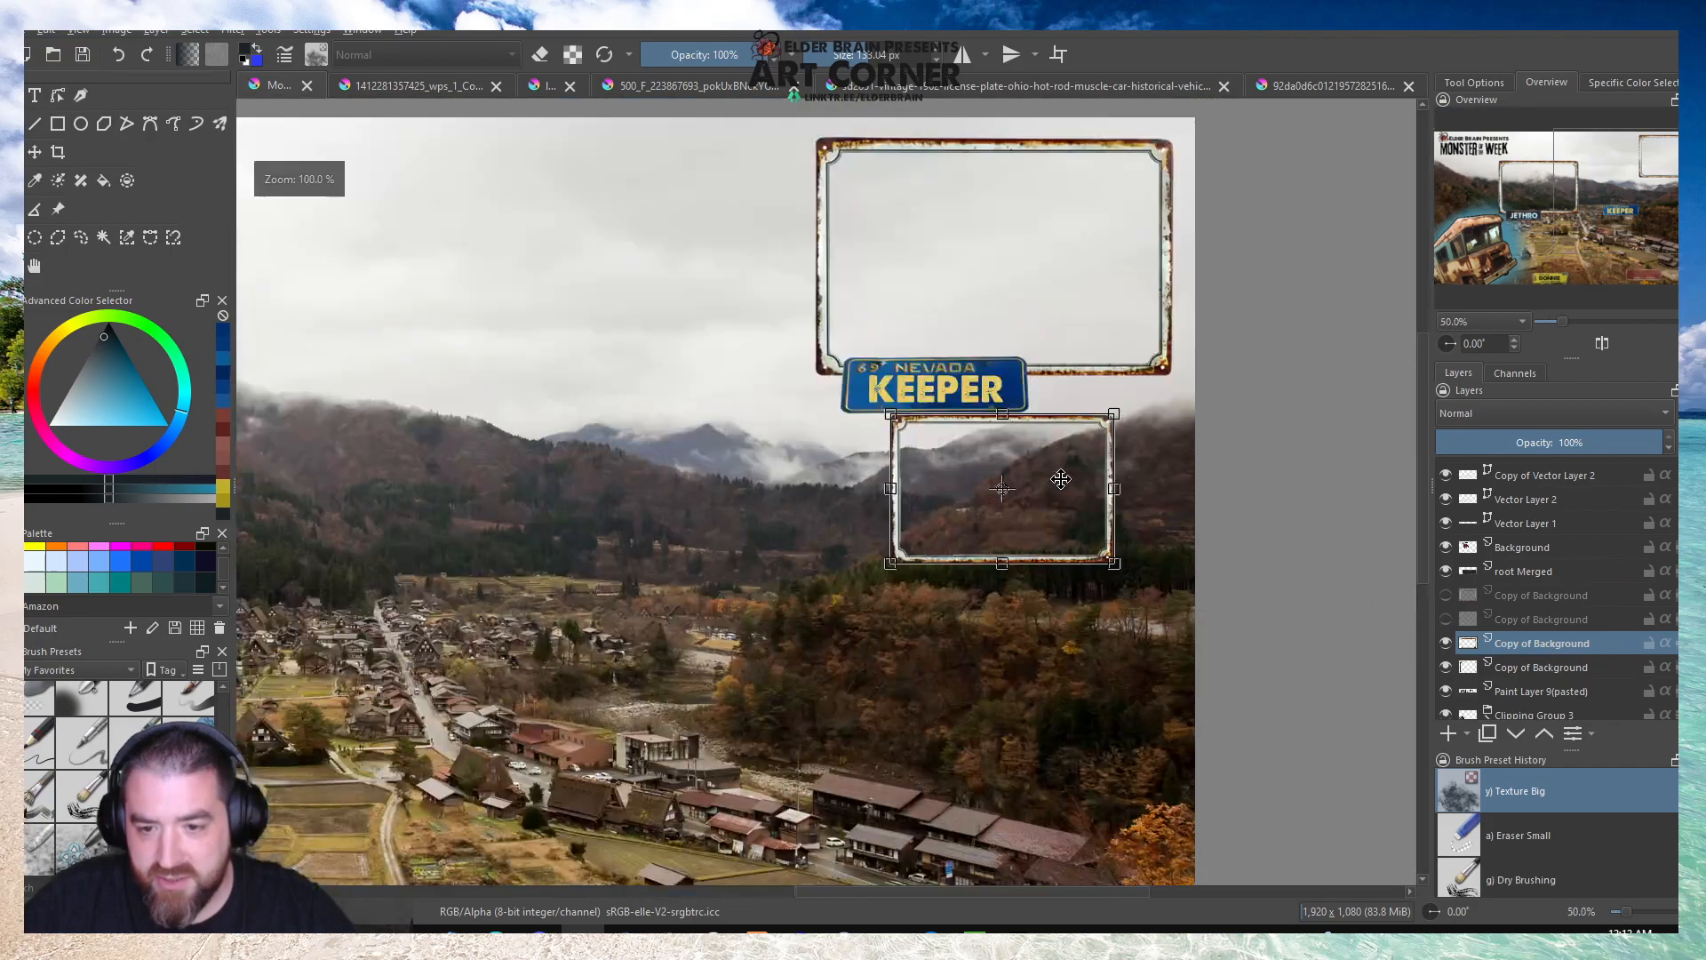
left_click_drag(1113, 565, 1135, 584)
scroll(1102, 544, "down", 2)
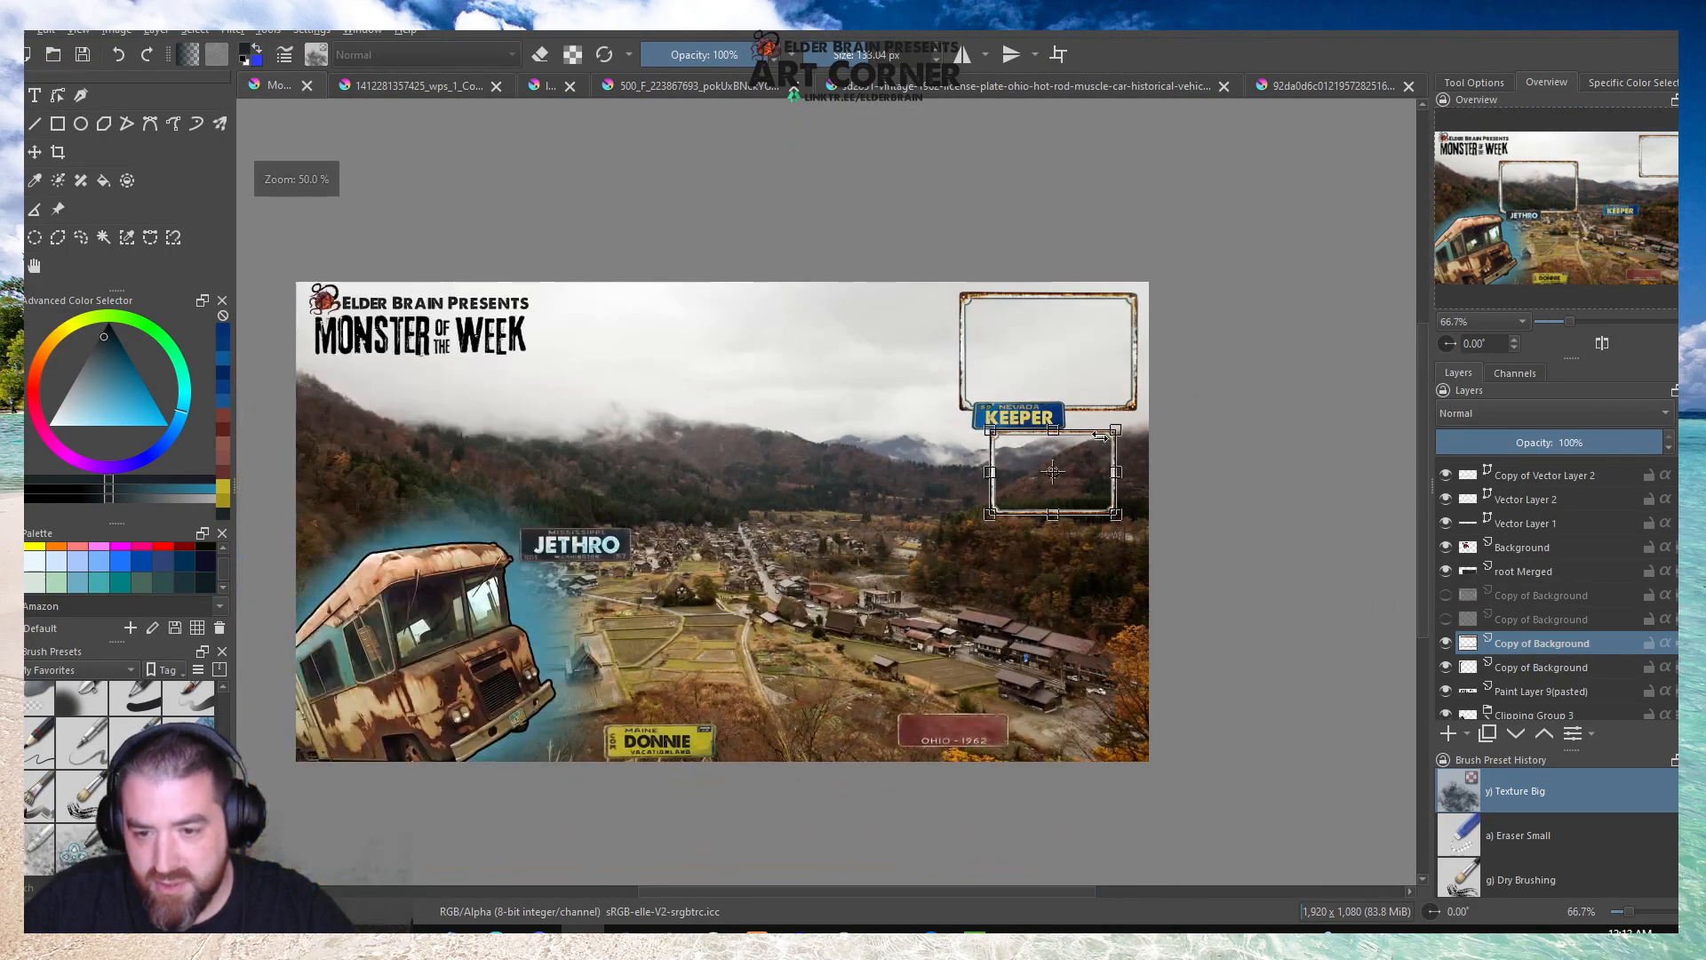
scroll(1114, 655, "up", 1)
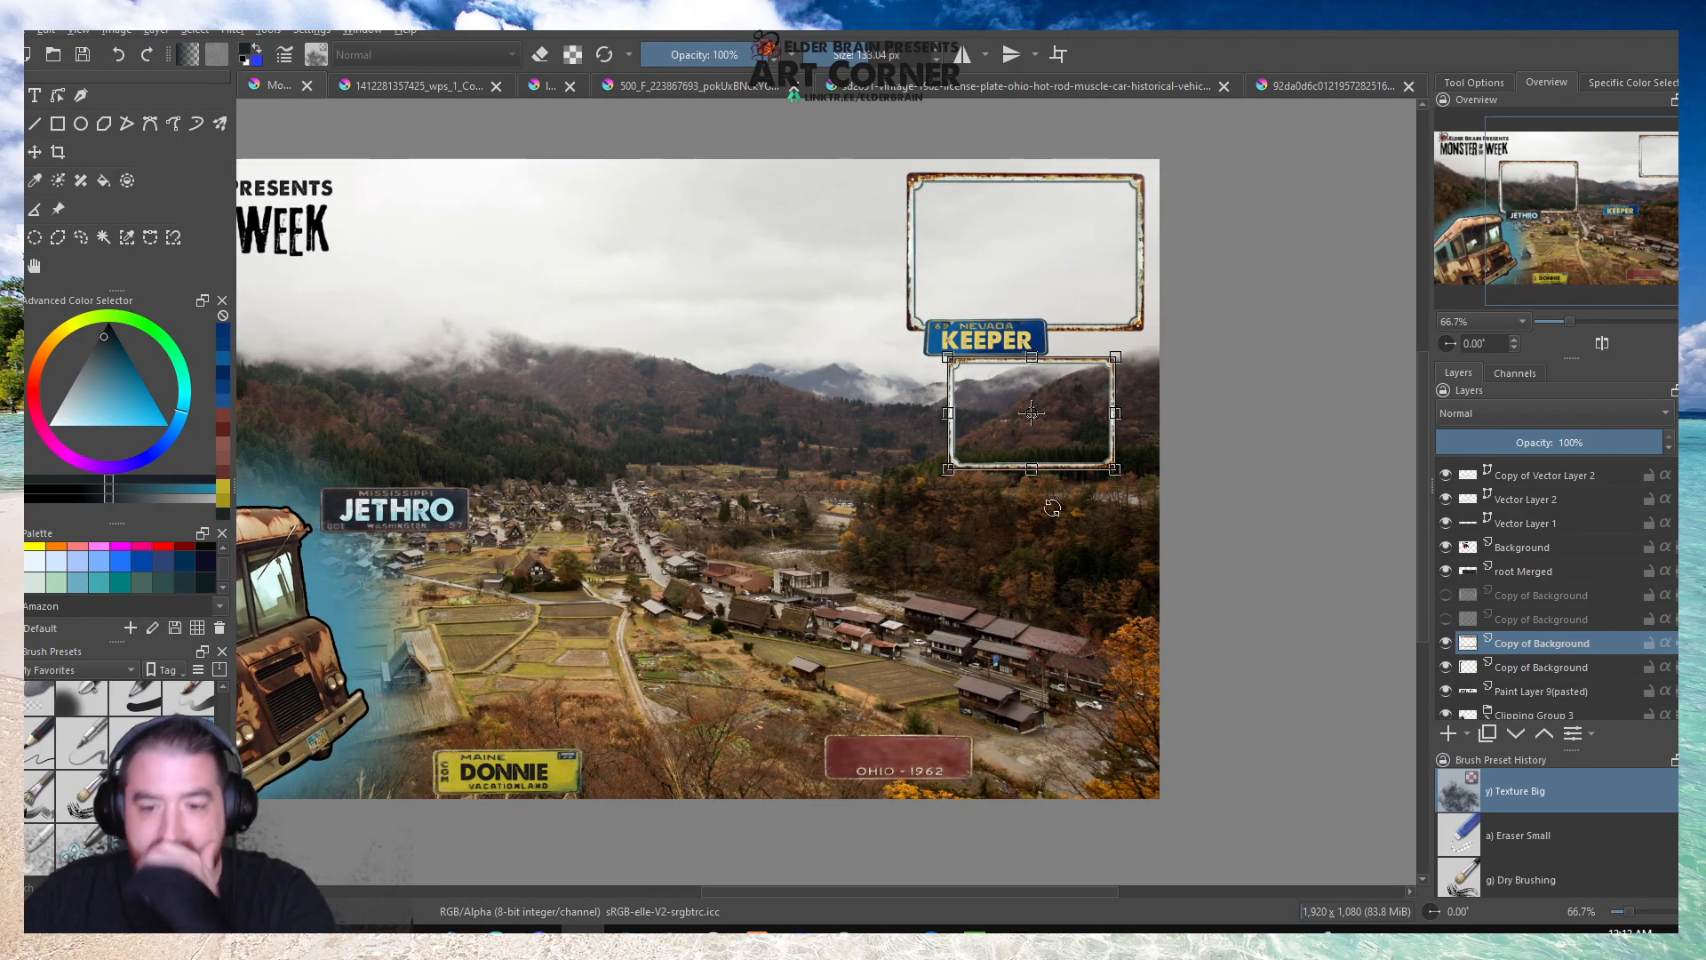
Duplicate the small rusty frame twice and stack the copies below it down the overlay's right side.
right_click(1524, 654)
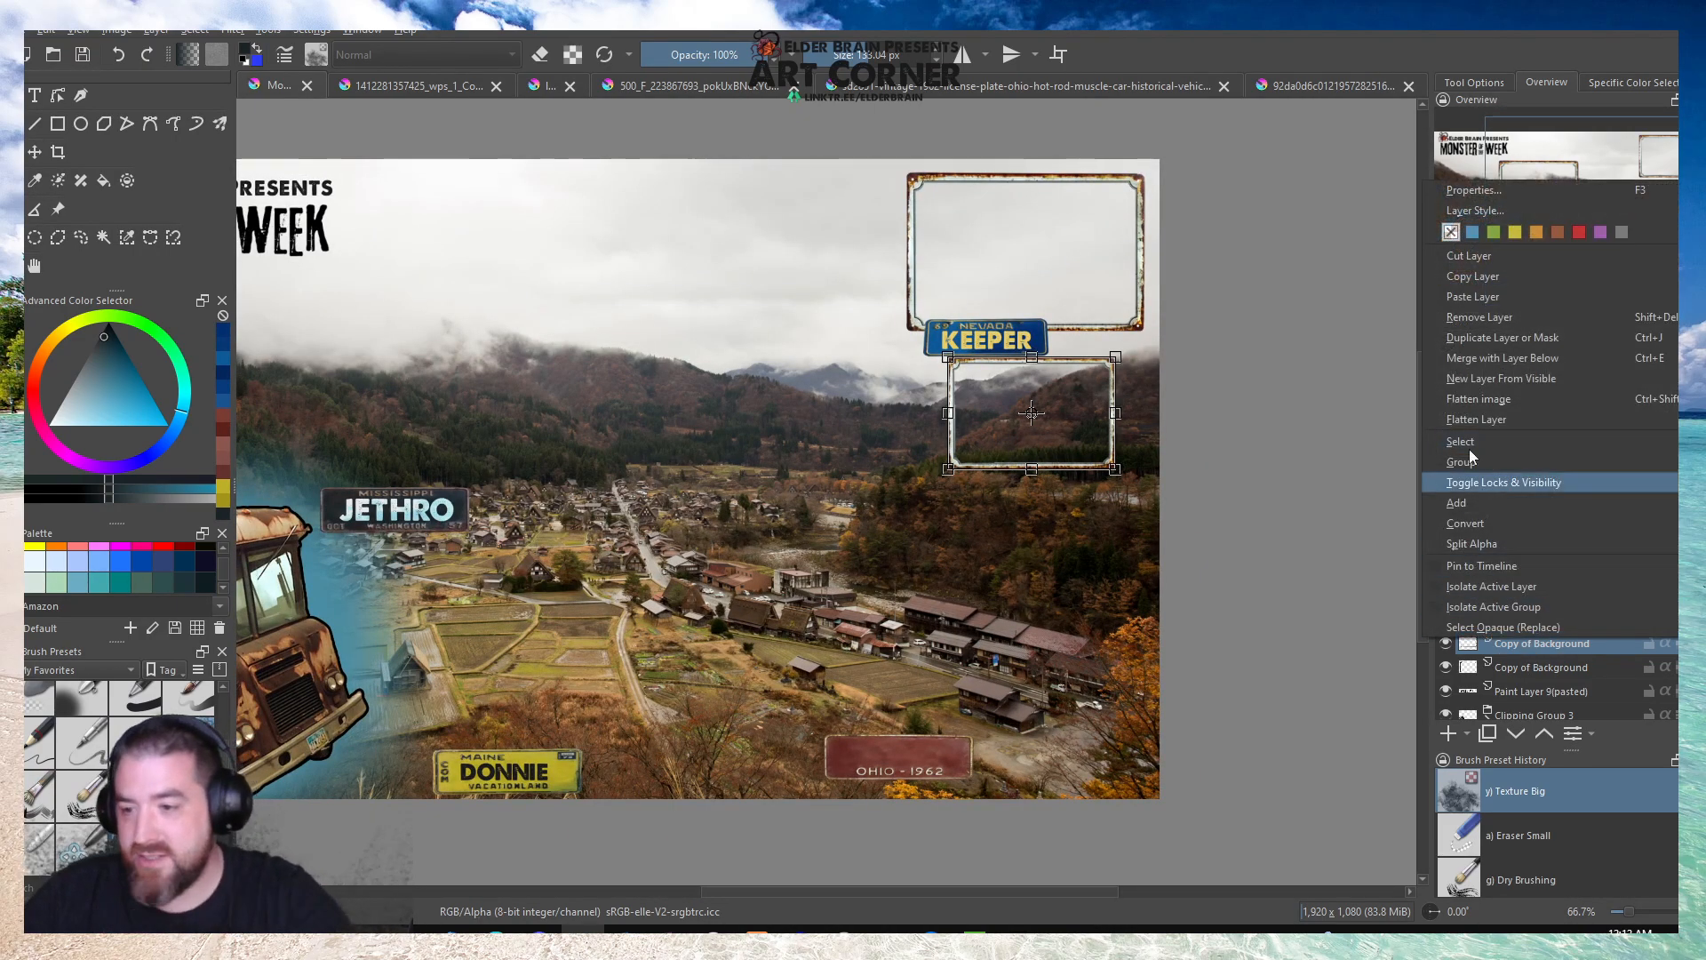
left_click(1485, 334)
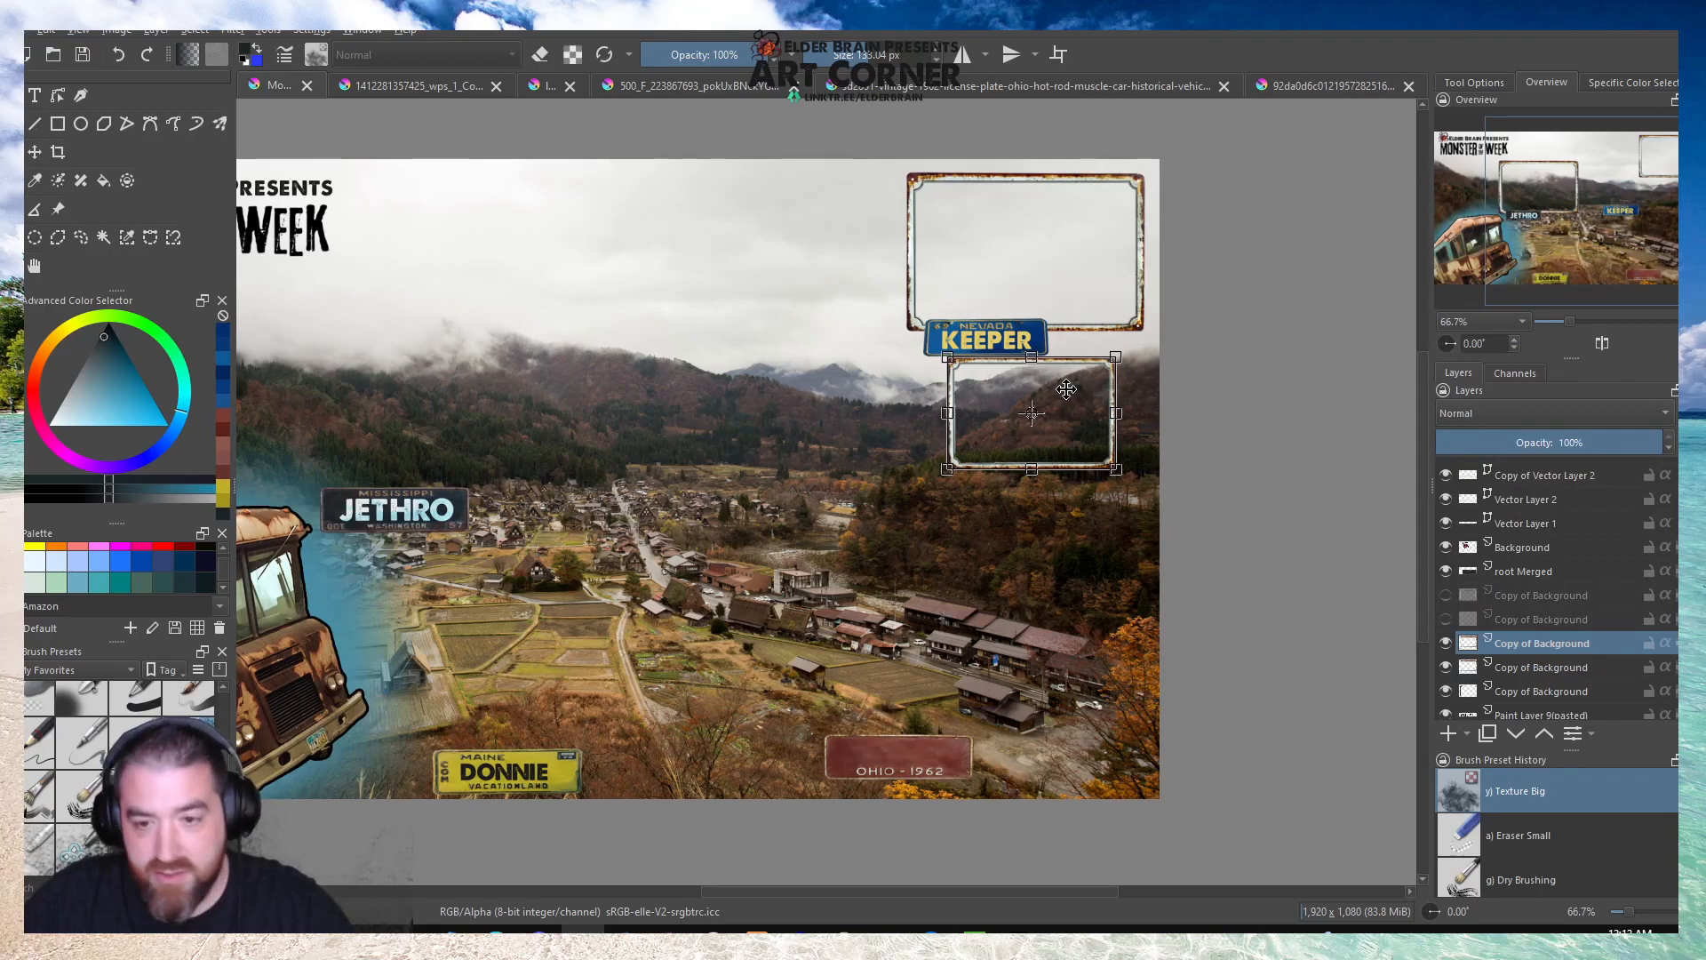
left_click_drag(1065, 389, 1065, 540)
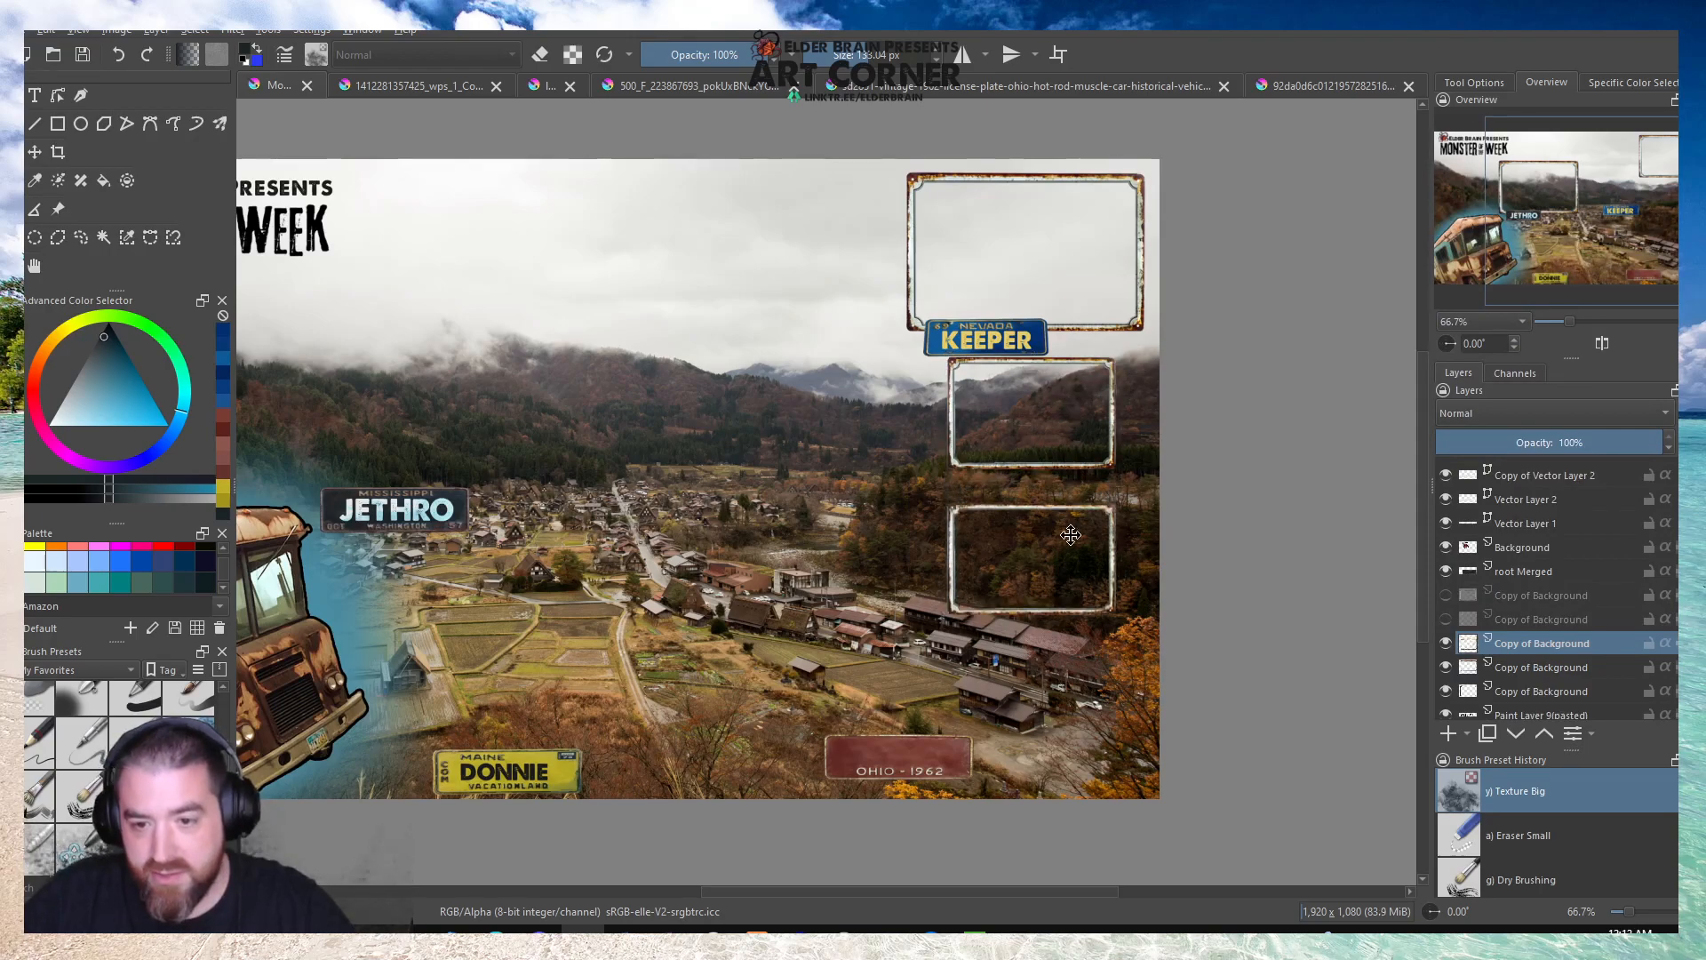
right_click(1541, 662)
left_click(1477, 338)
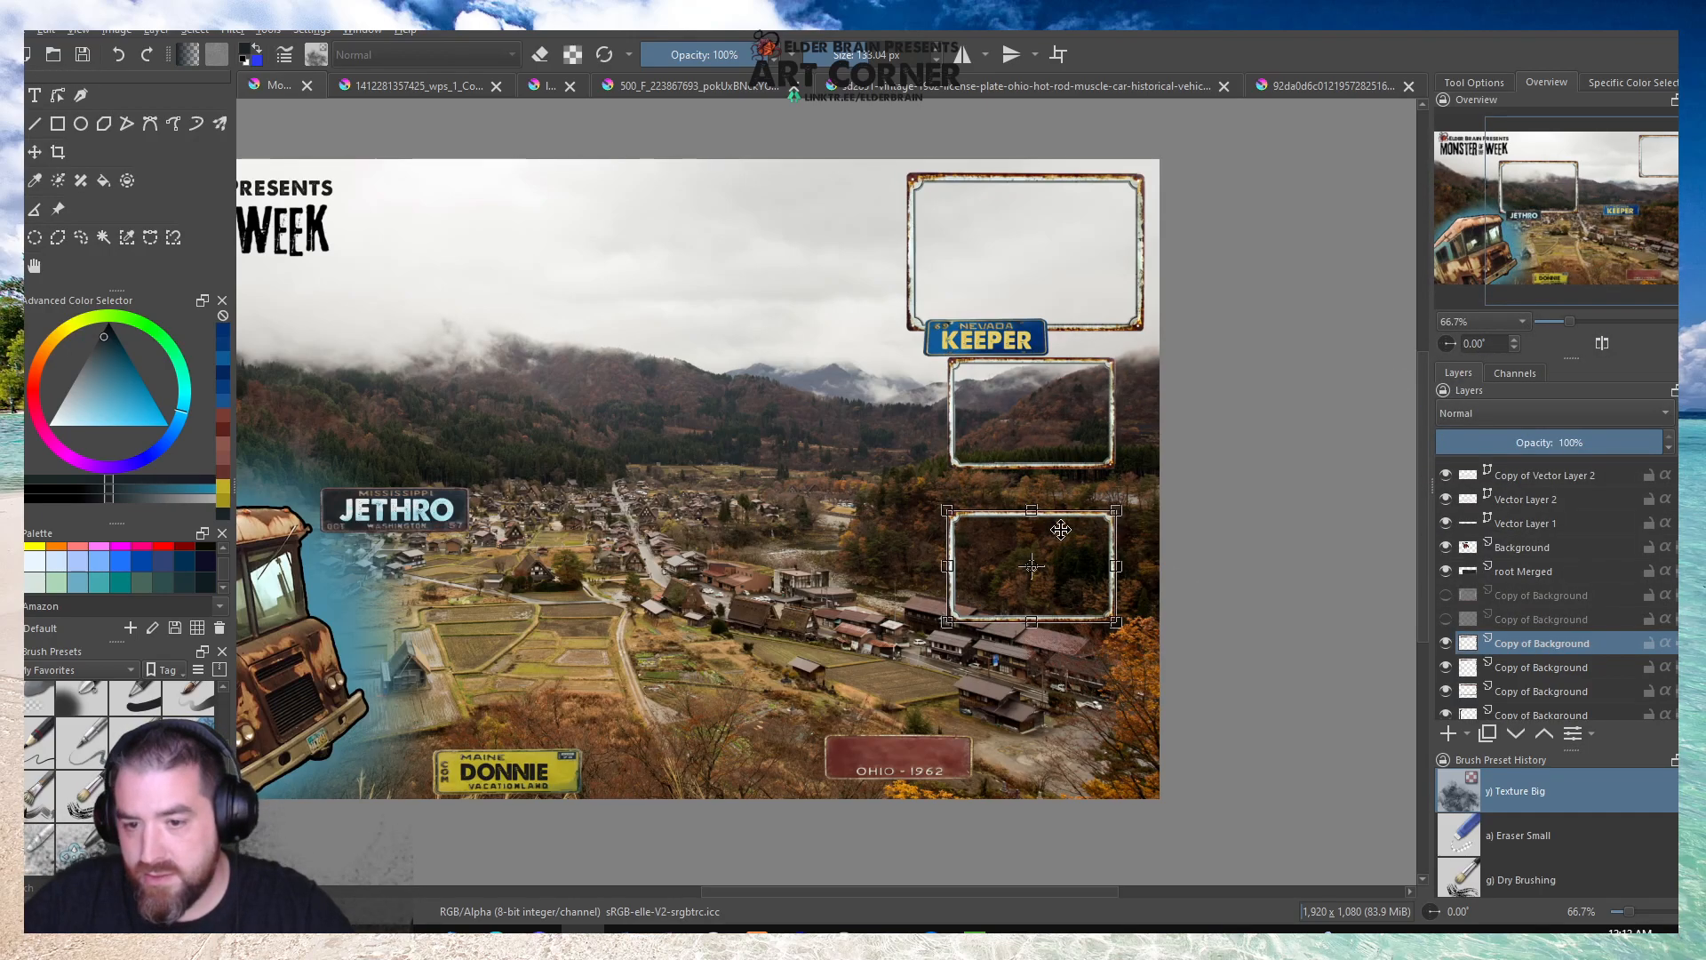
left_click_drag(1060, 529, 1059, 677)
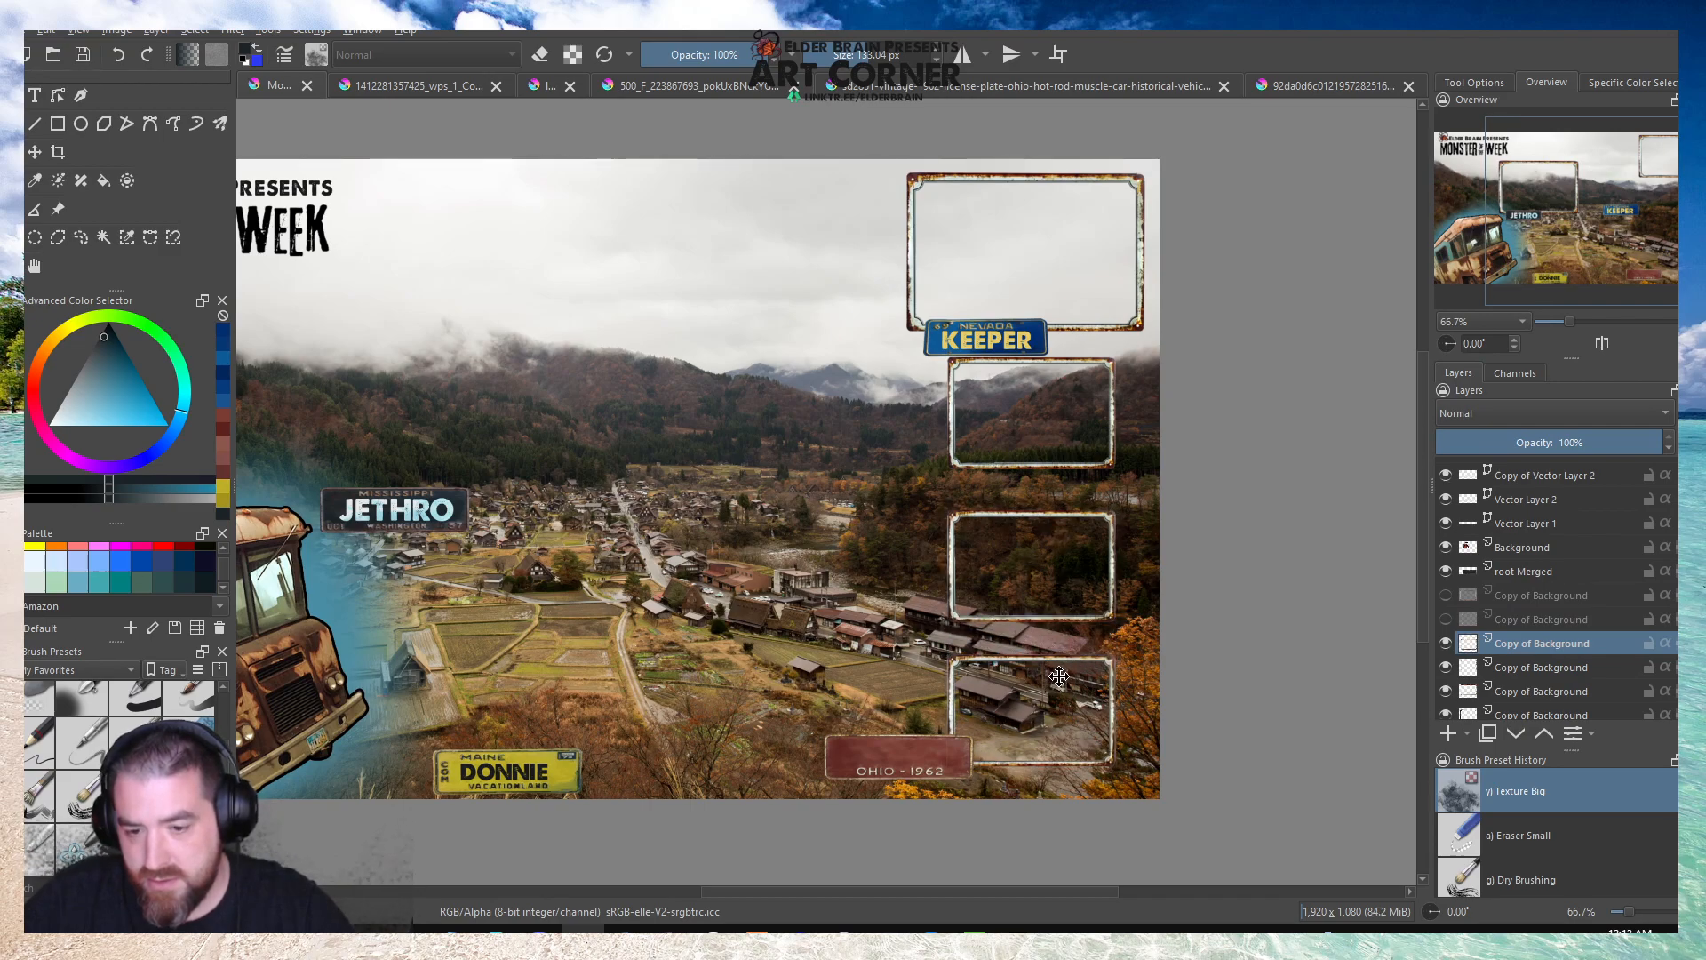
key("ctrl+t")
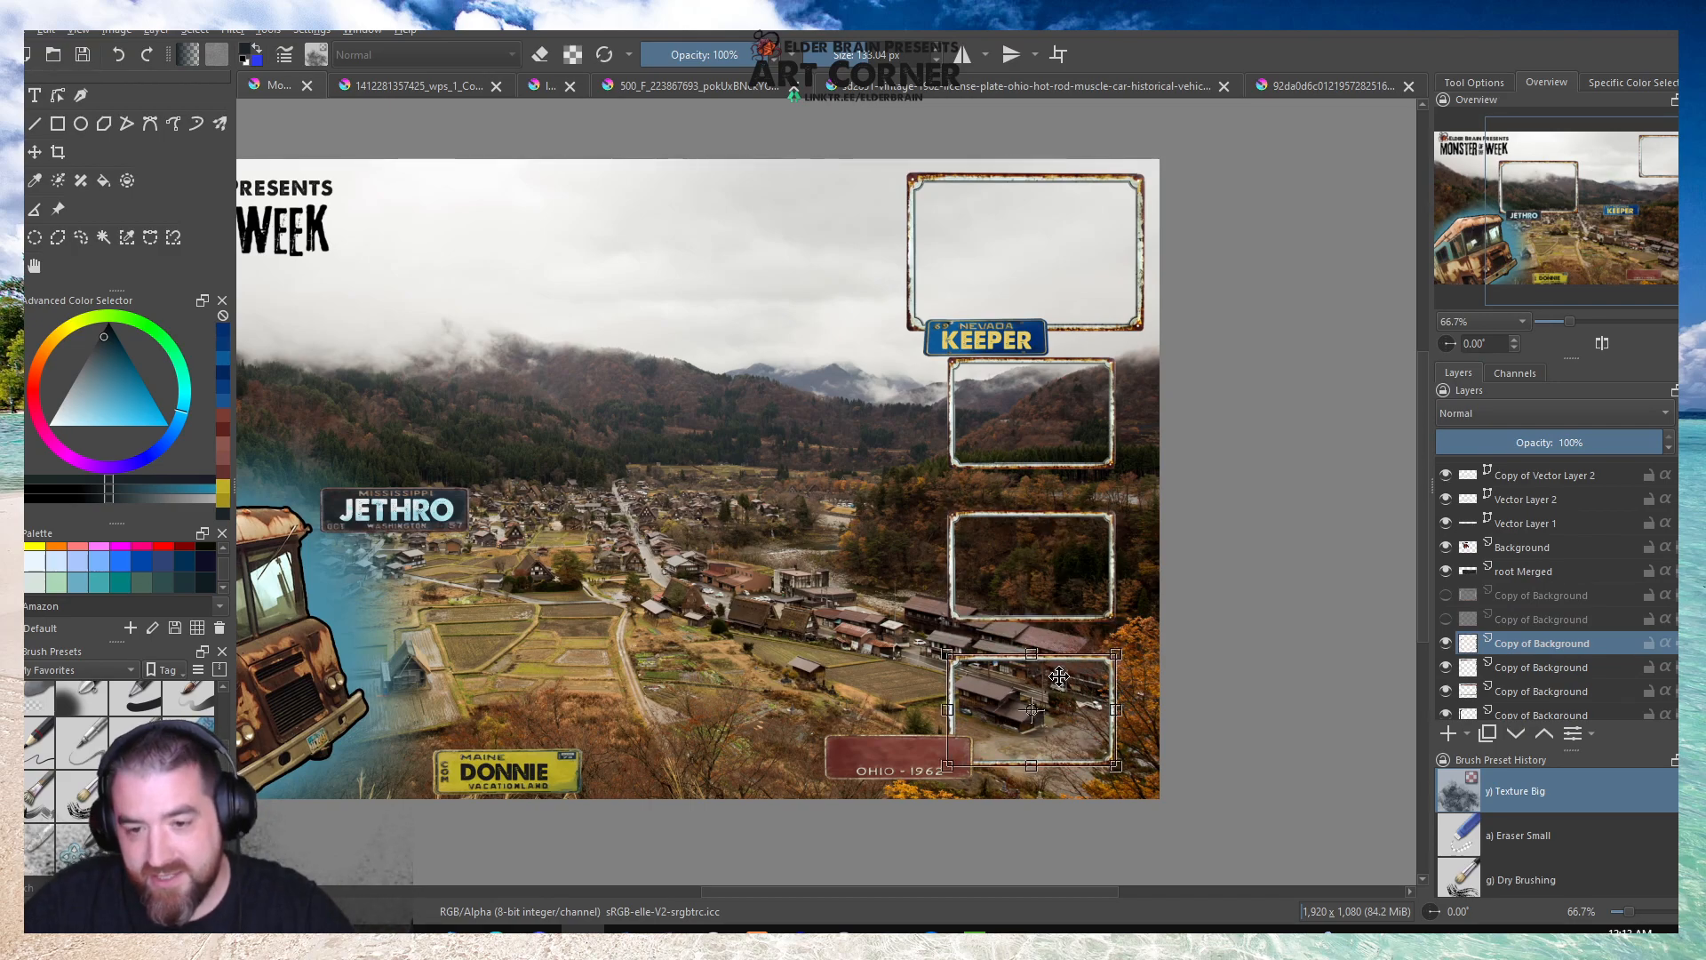
key("Return")
key("ctrl+t")
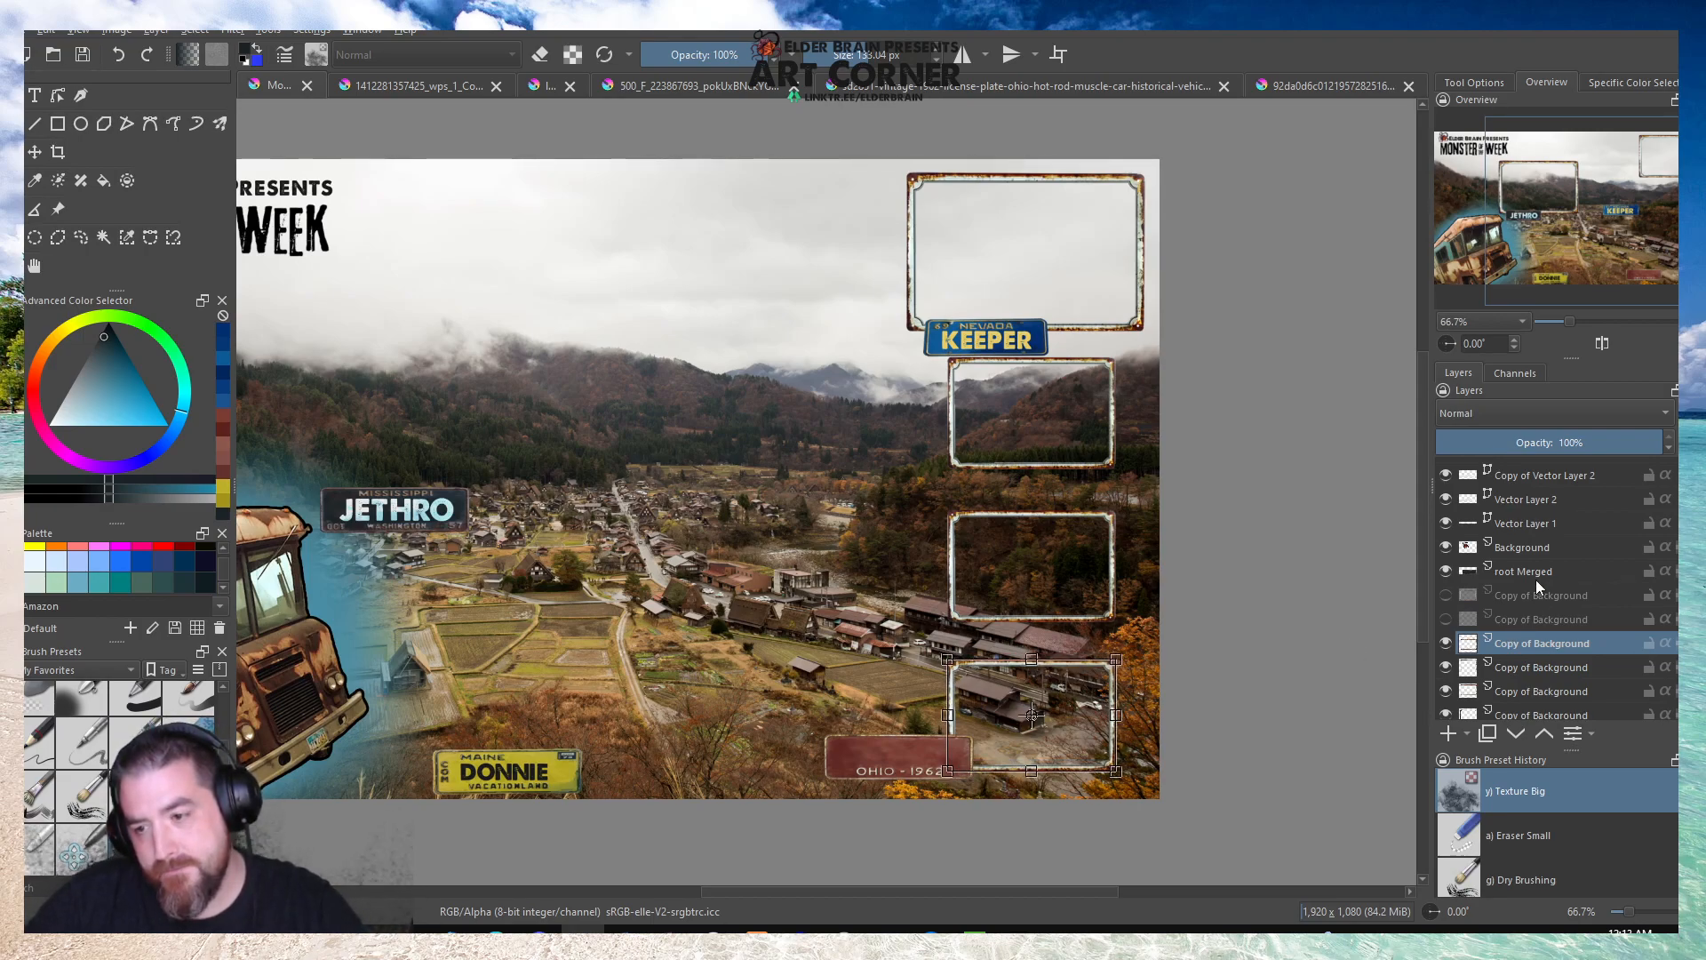
Stagger the three small frames horizontally, shifting the first and third right and the middle one left.
left_click(1519, 696)
left_click_drag(1064, 412, 1091, 412)
key("ctrl+t")
left_click(1541, 667)
left_click_drag(1043, 544, 1043, 530)
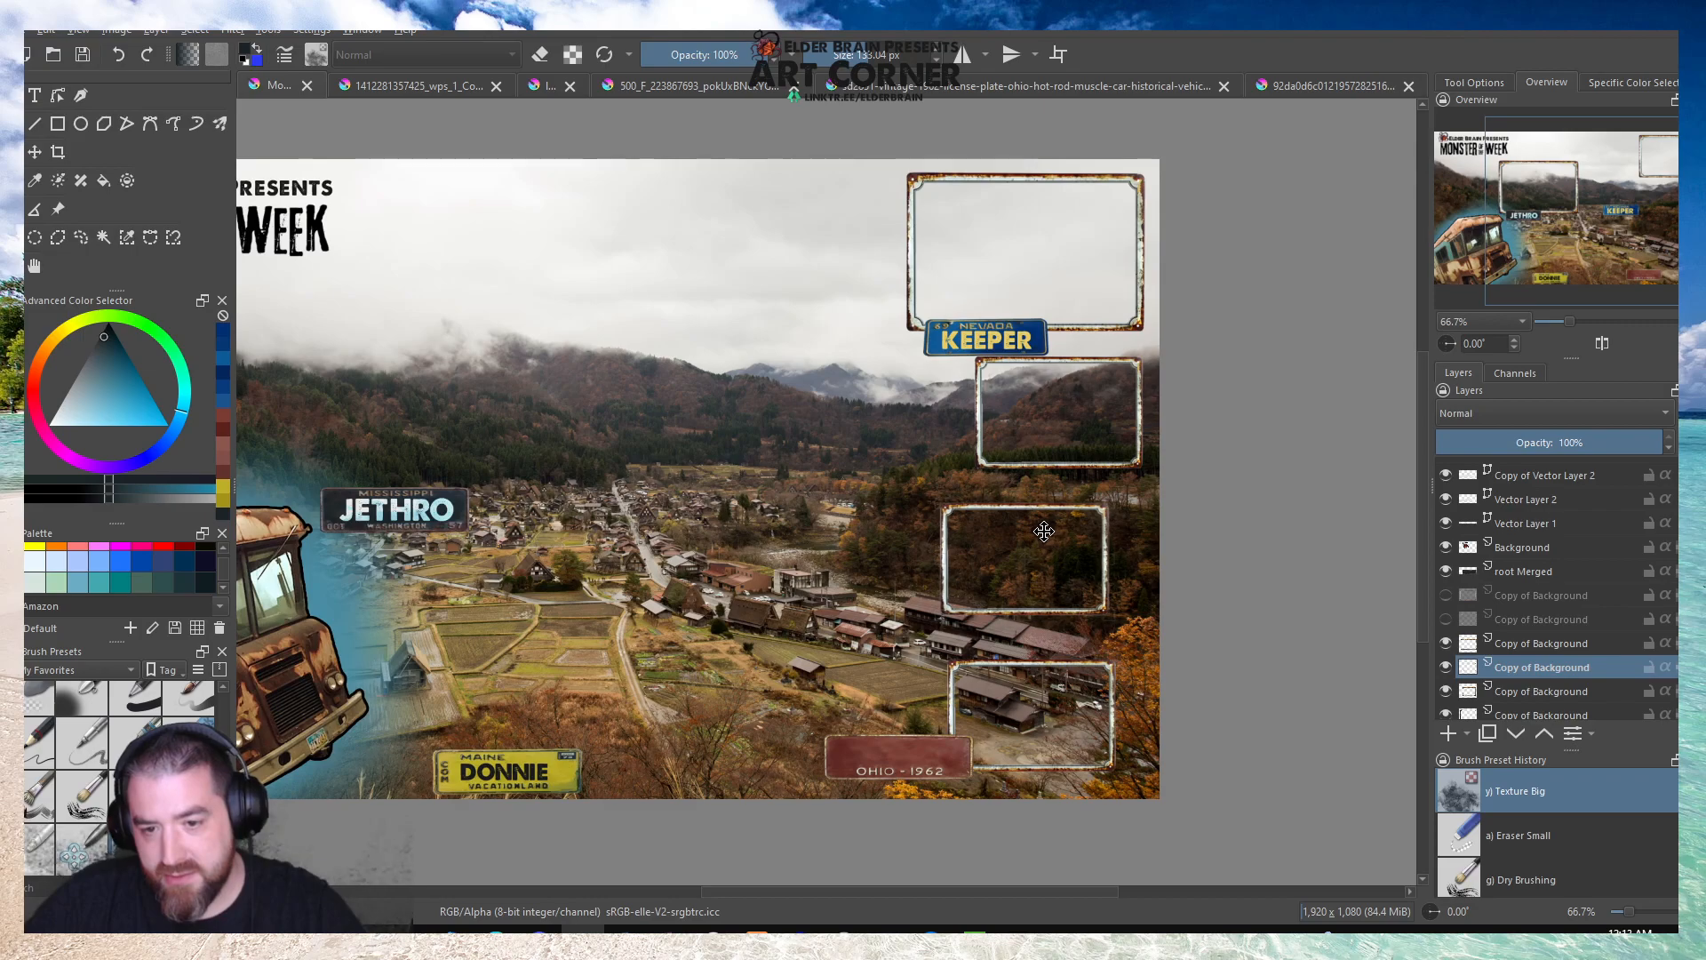
left_click(1548, 648)
key("ctrl+t")
left_click_drag(1066, 699, 1079, 699)
left_click(1537, 676)
left_click_drag(1077, 554, 1068, 549)
key("ctrl+t")
key("minus")
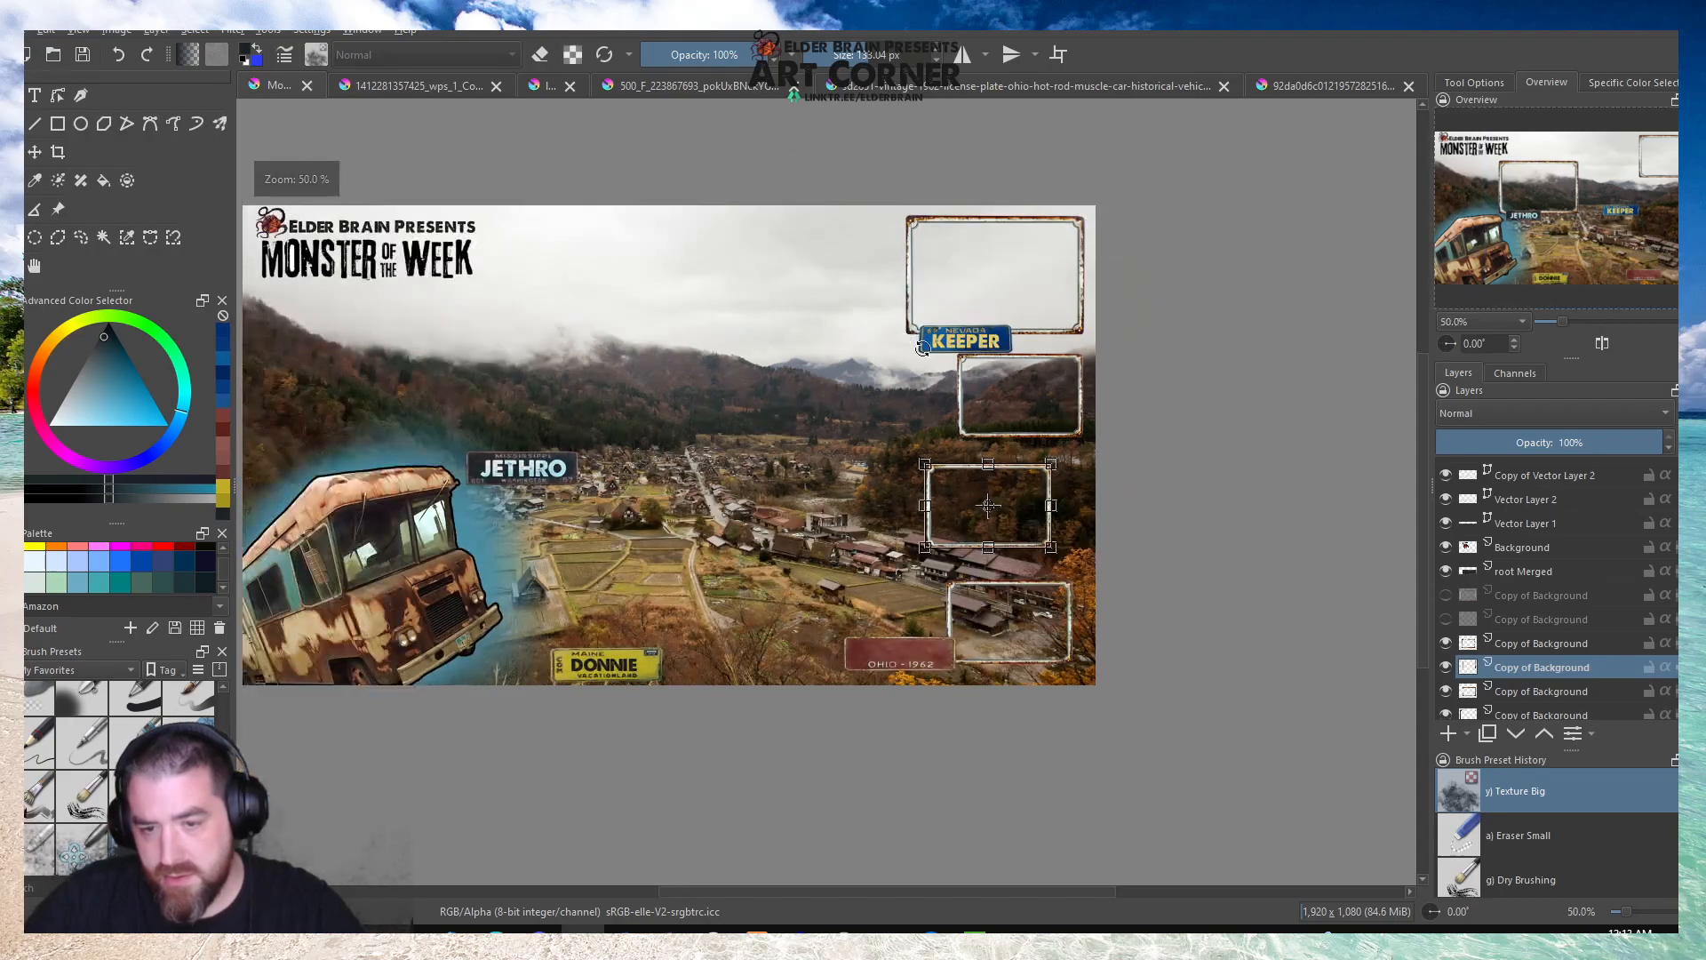
Move the Mississippi plate from behind the JETHRO text over the KEEPER plate and shrink it to the same size.
left_click(1510, 576)
left_click(561, 480)
scroll(560, 480, "up", 2)
left_click_drag(561, 480, 1245, 549)
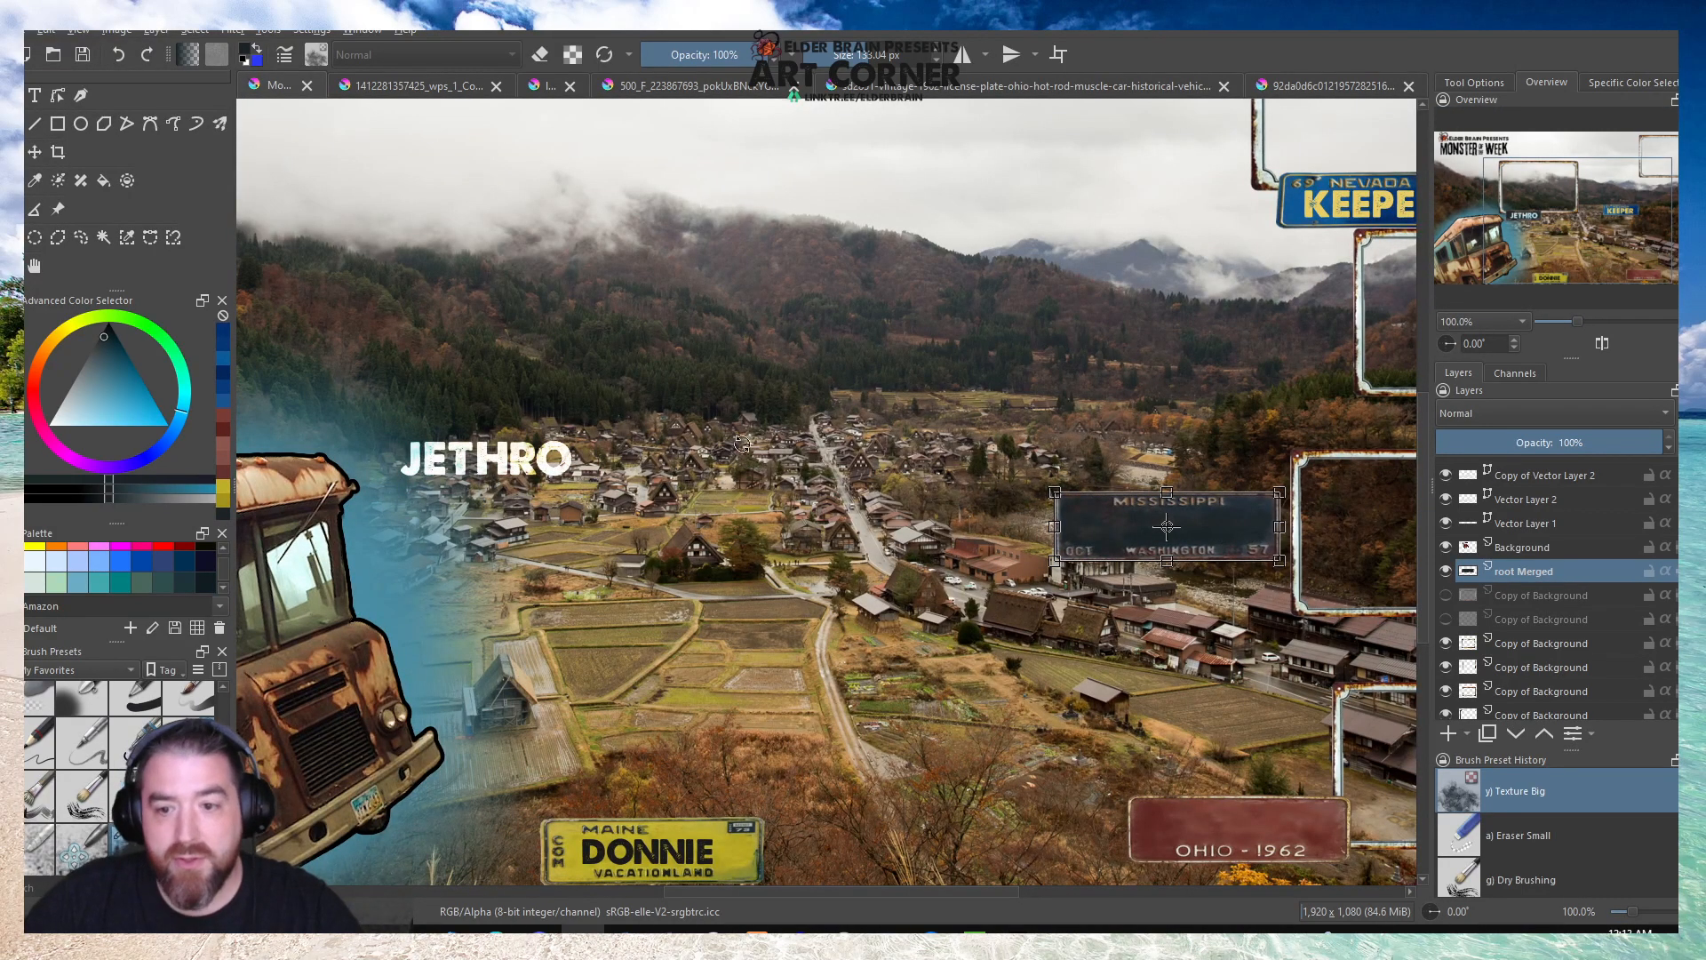
scroll(730, 453, "down", 1)
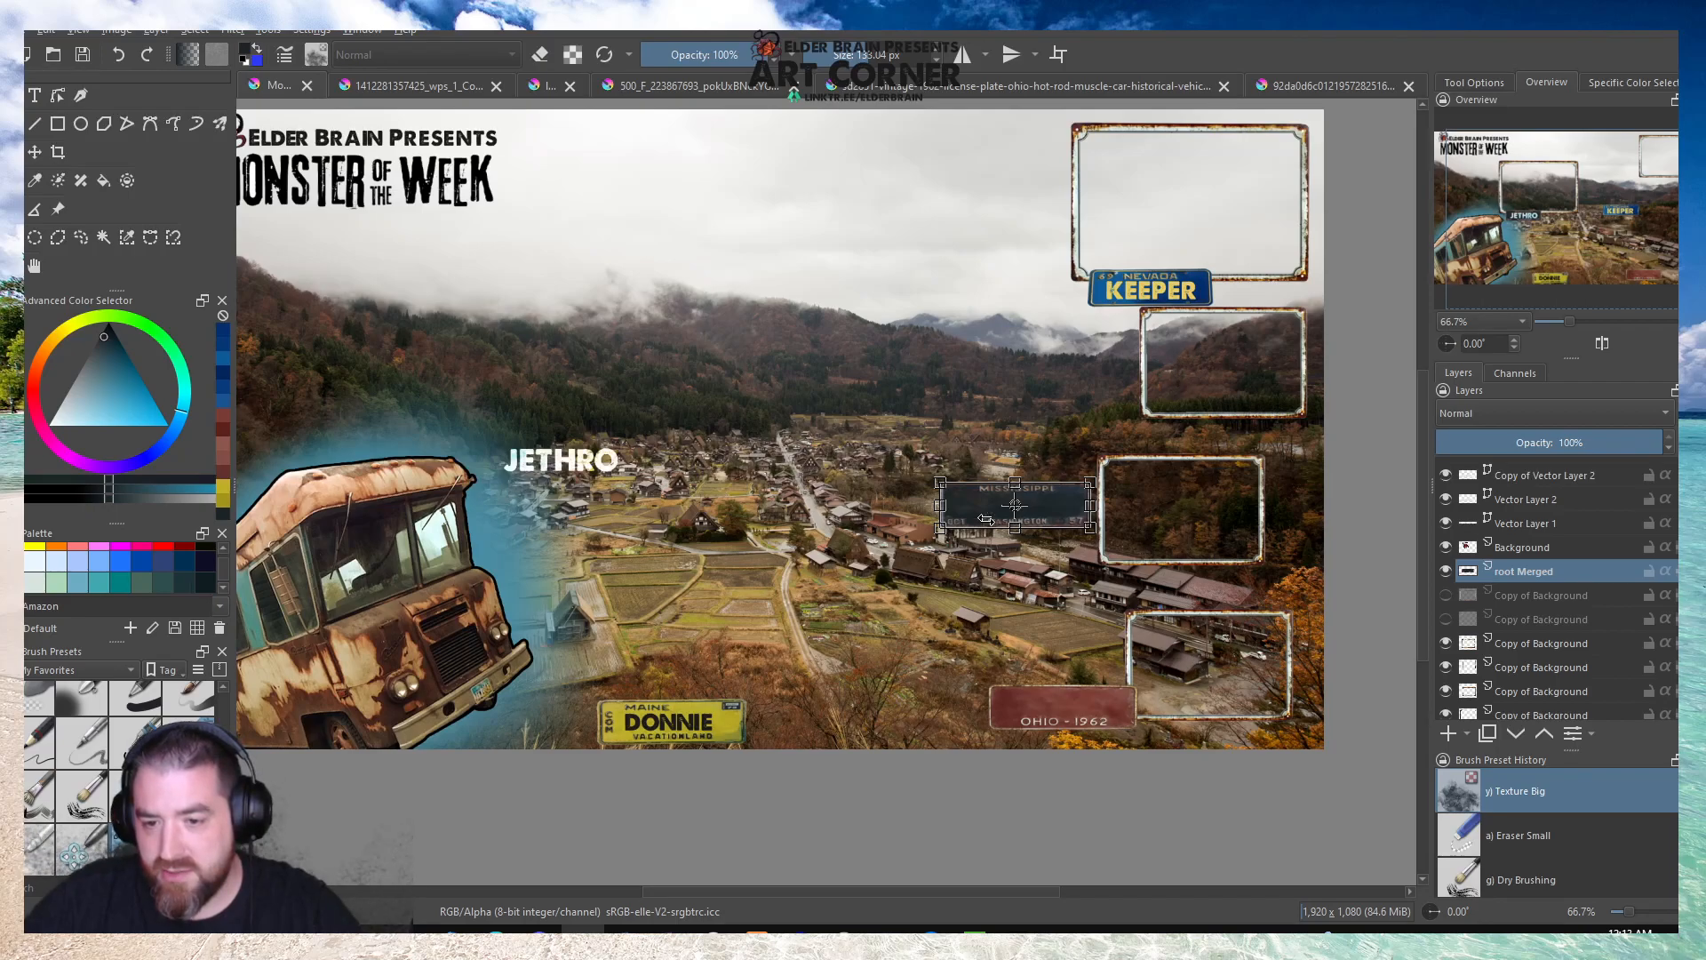
left_click_drag(1058, 513, 1204, 296)
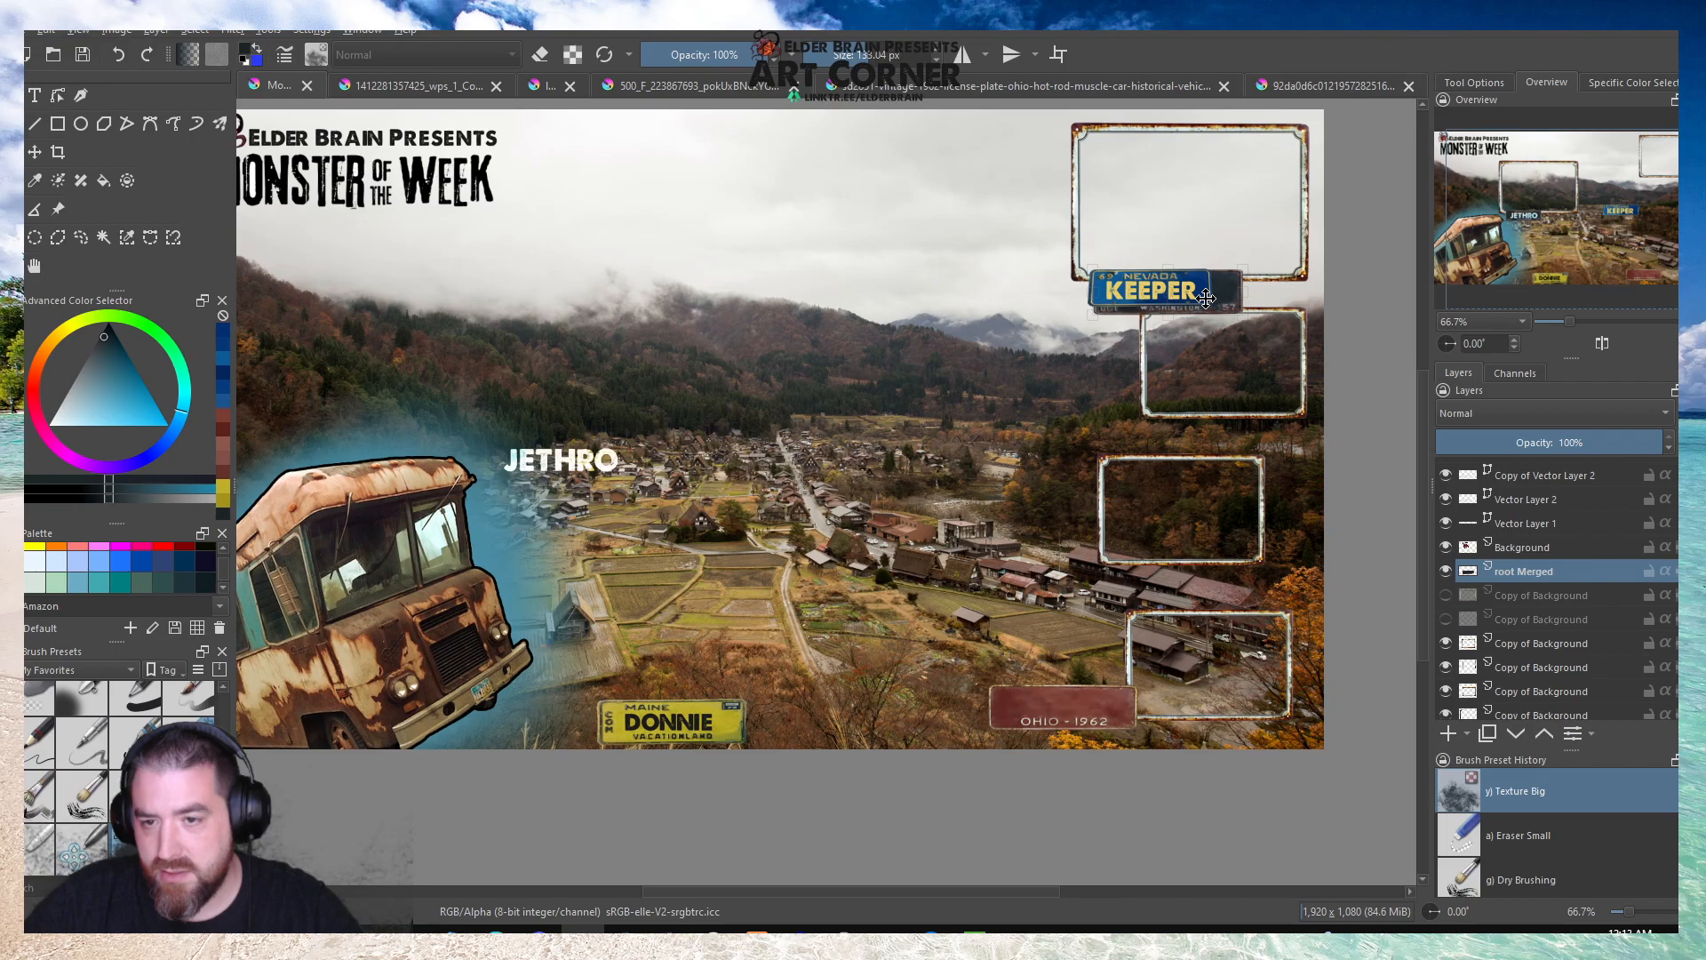
scroll(1212, 286, "up", 3)
left_click_drag(1290, 378, 1200, 349)
Place the reduced Mississippi plate on the lower edge of the first small frame.
left_click_drag(1064, 300, 1262, 719)
key("1")
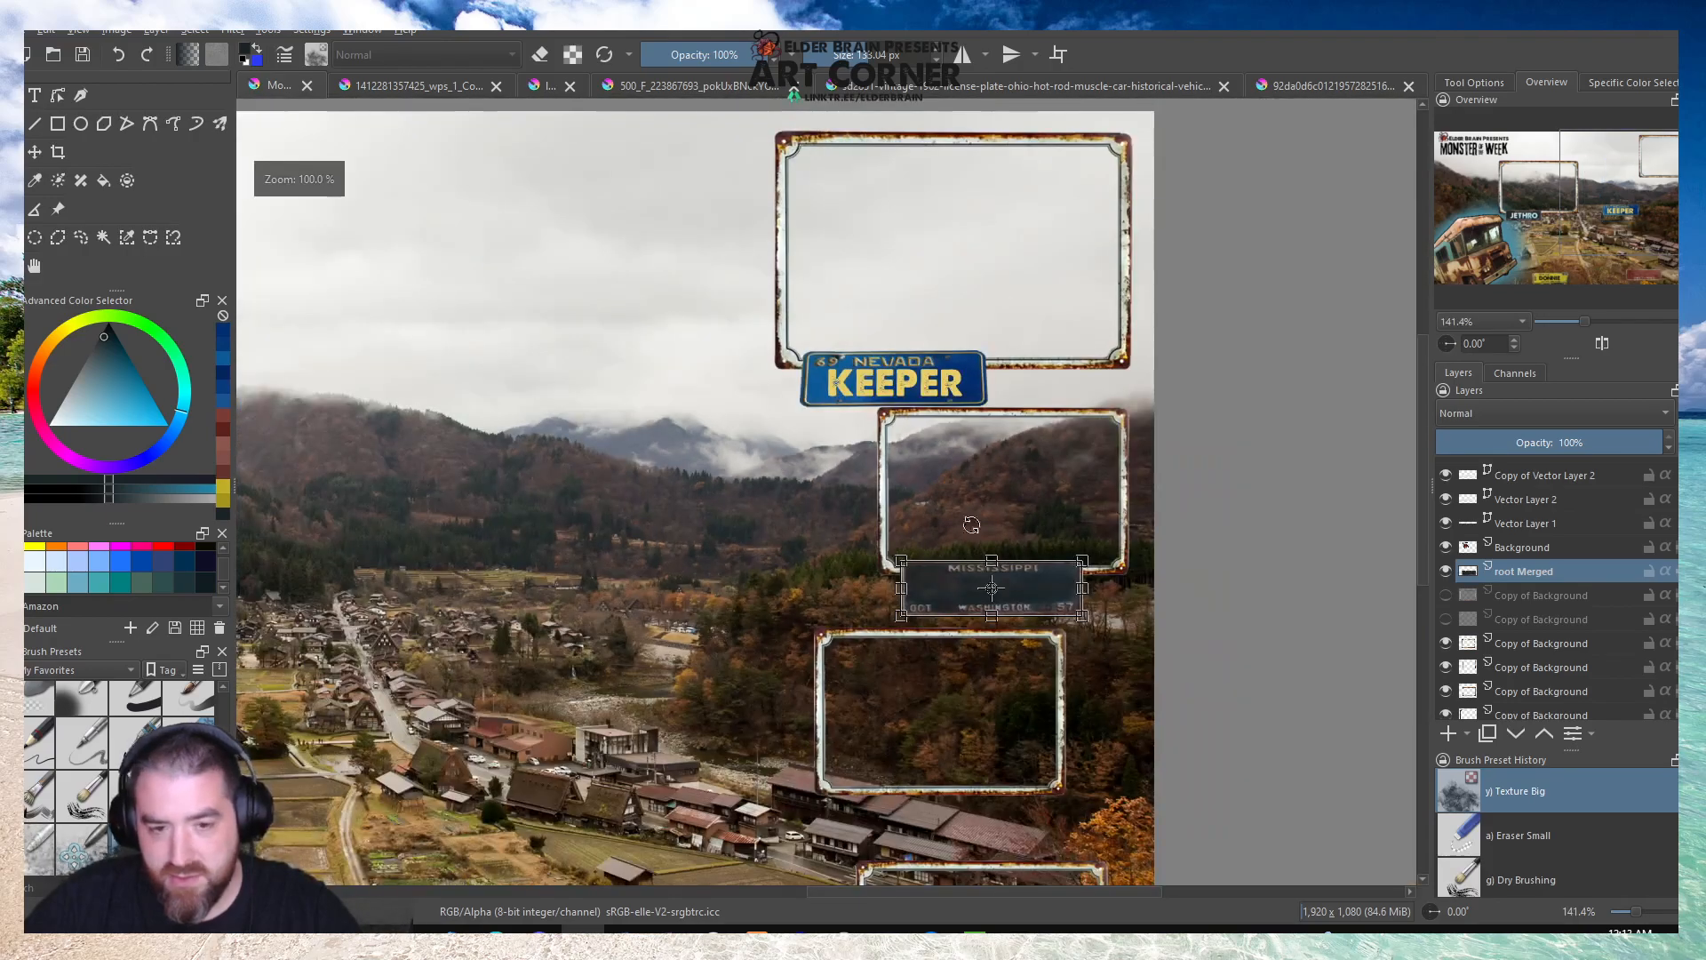
scroll(955, 530, "down", 1)
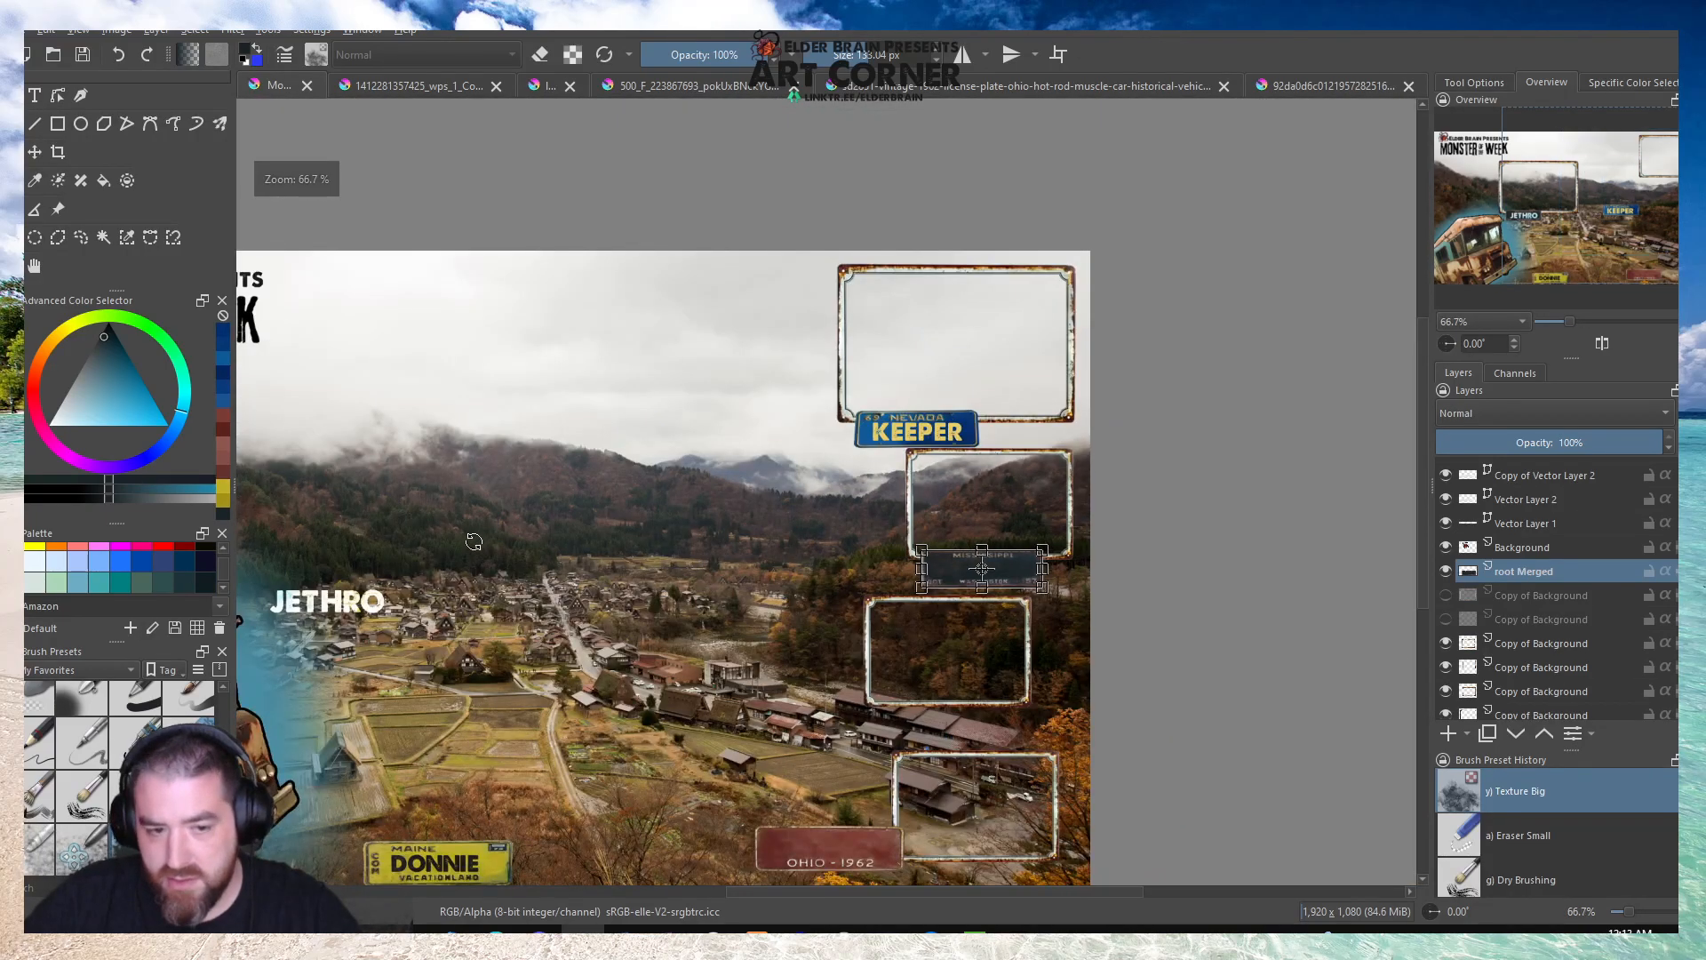
Toggle the visibility of the vector layers to find which ones make up the JETHRO lettering.
scroll(377, 548, "up", 1)
left_click(1466, 527)
left_click(1445, 524)
left_click(1444, 524)
left_click(1446, 524)
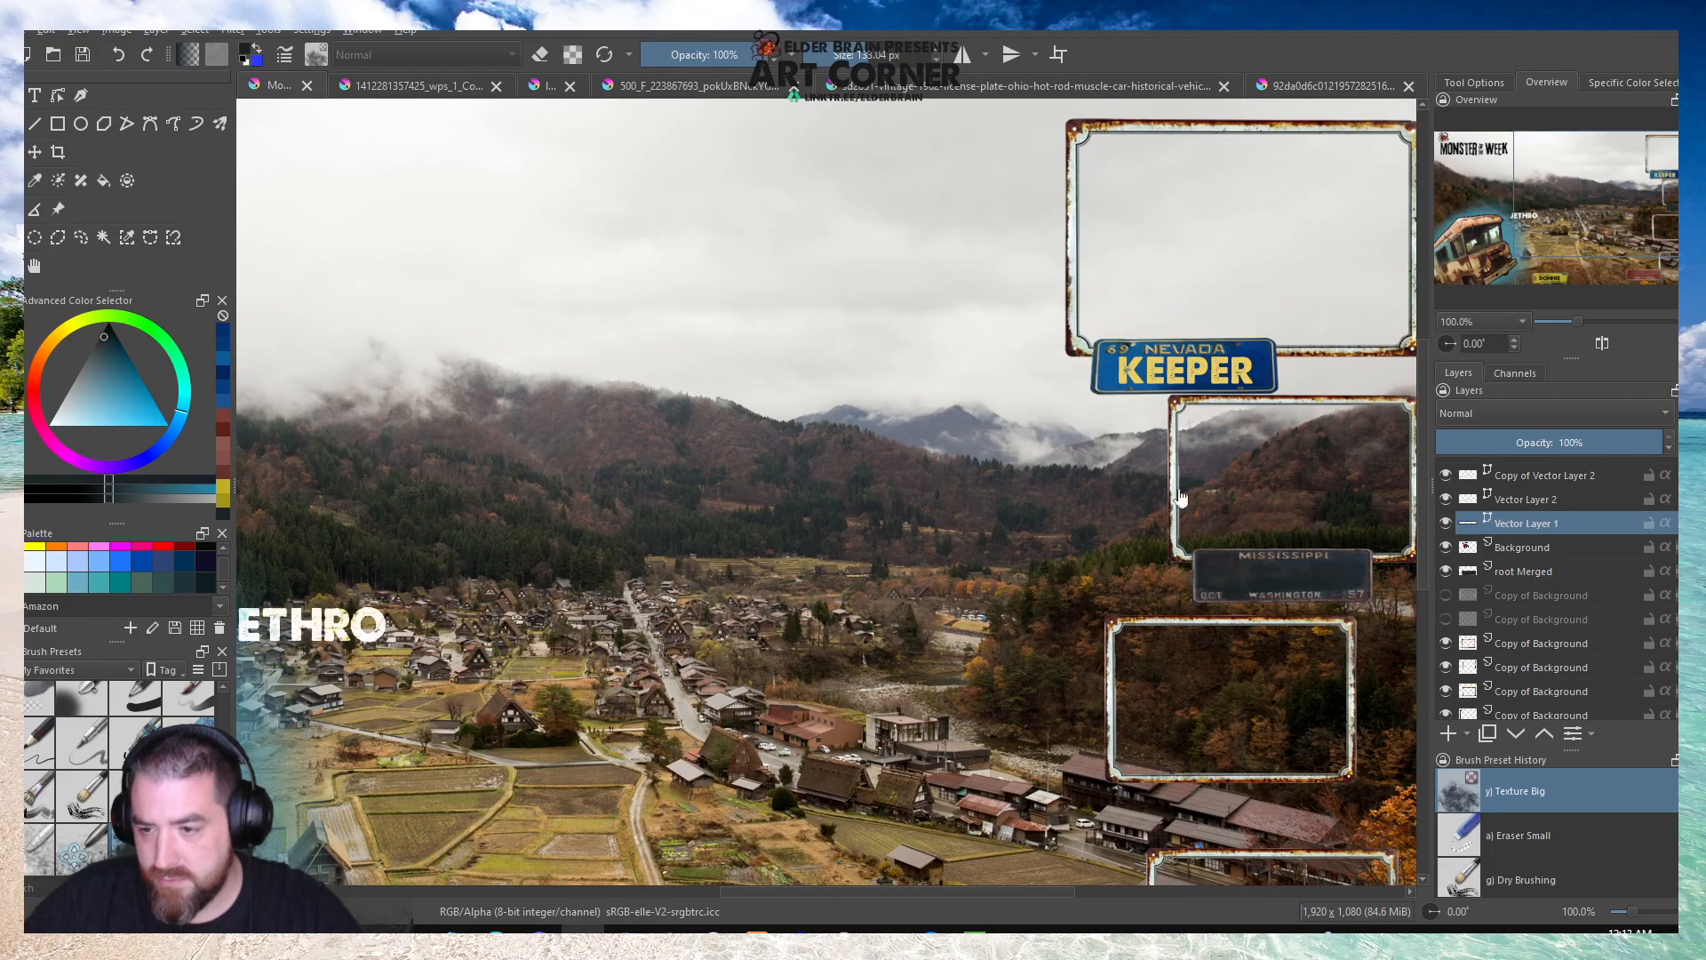
key("minus")
key("minus")
left_click(1445, 524)
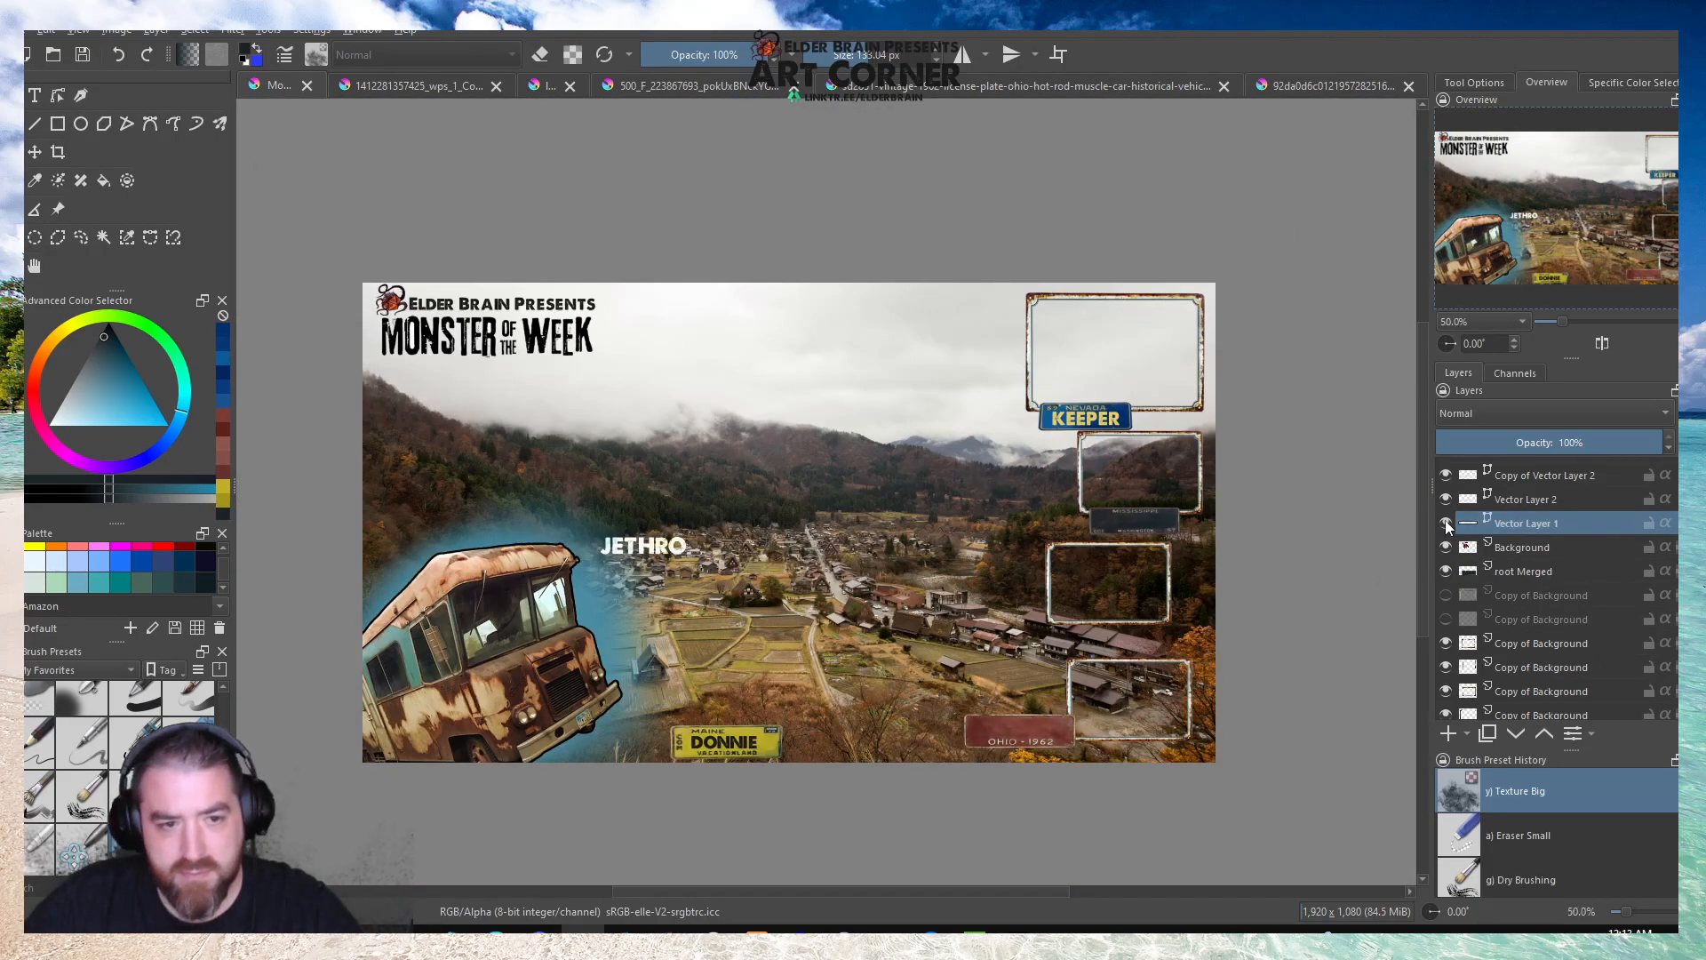
scroll(1548, 526, "up", 1)
left_click(1510, 545)
left_click(1452, 542)
left_click(1451, 541)
Create a quick clipping group from Vector Layer 2, add both Copy of Vector Layer 2 layers to it and collapse it.
left_click(1521, 568)
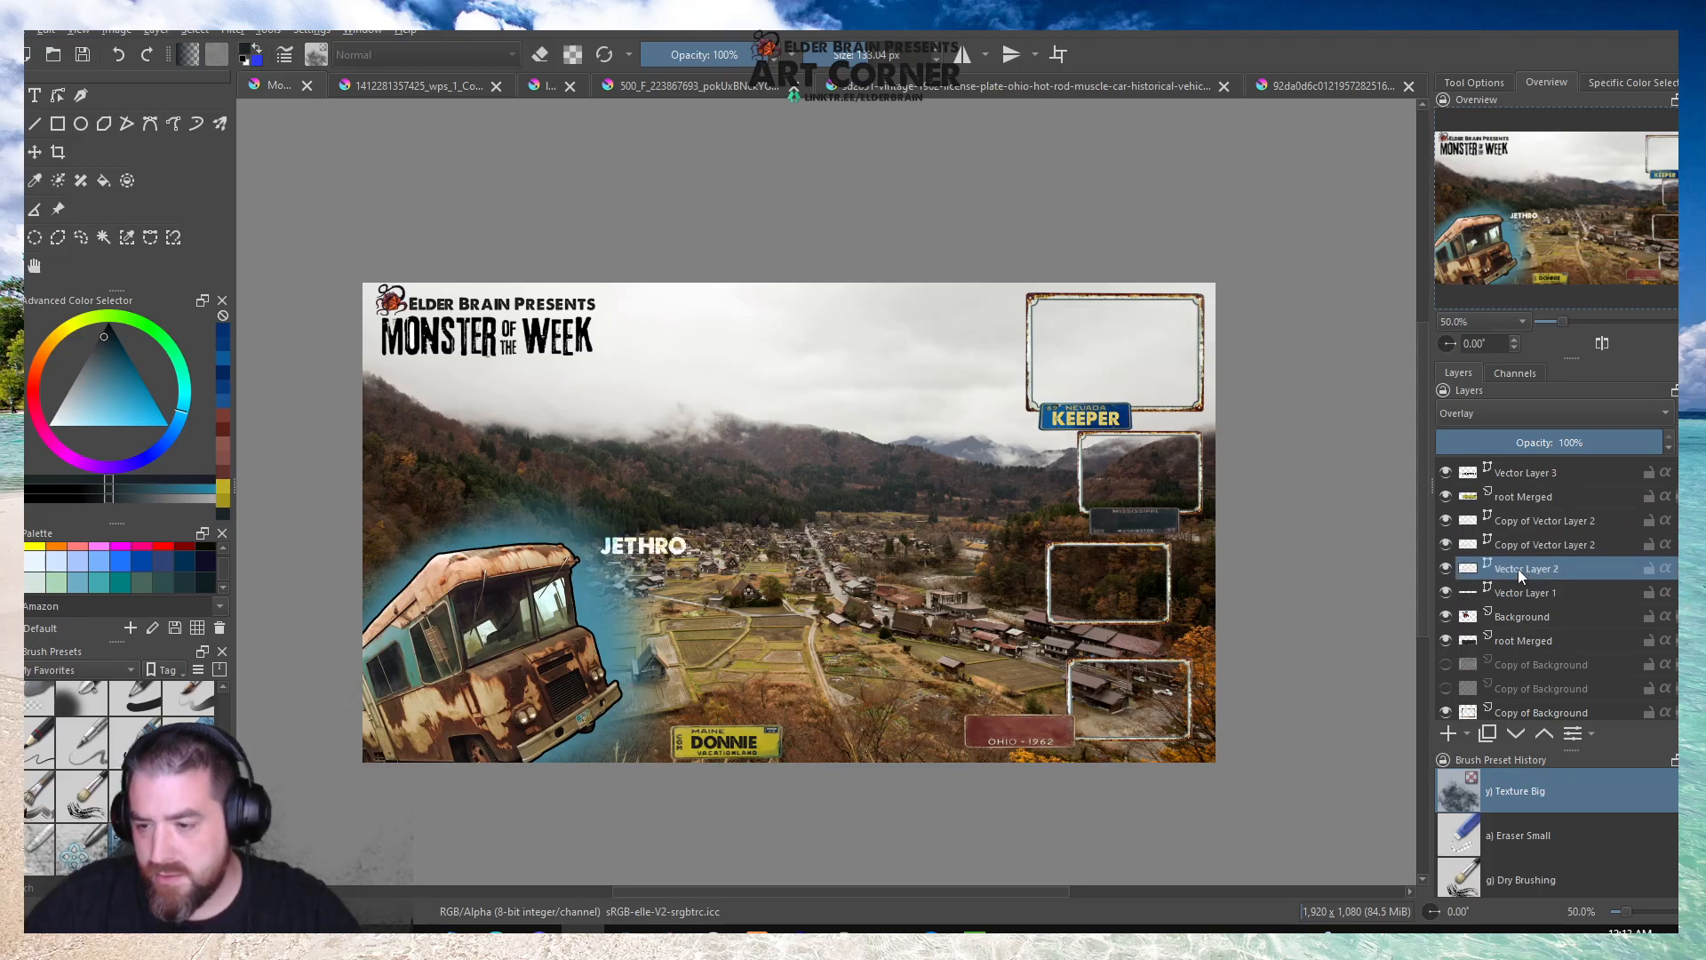
right_click(1518, 569)
mouse_move(1463, 393)
left_click(1297, 412)
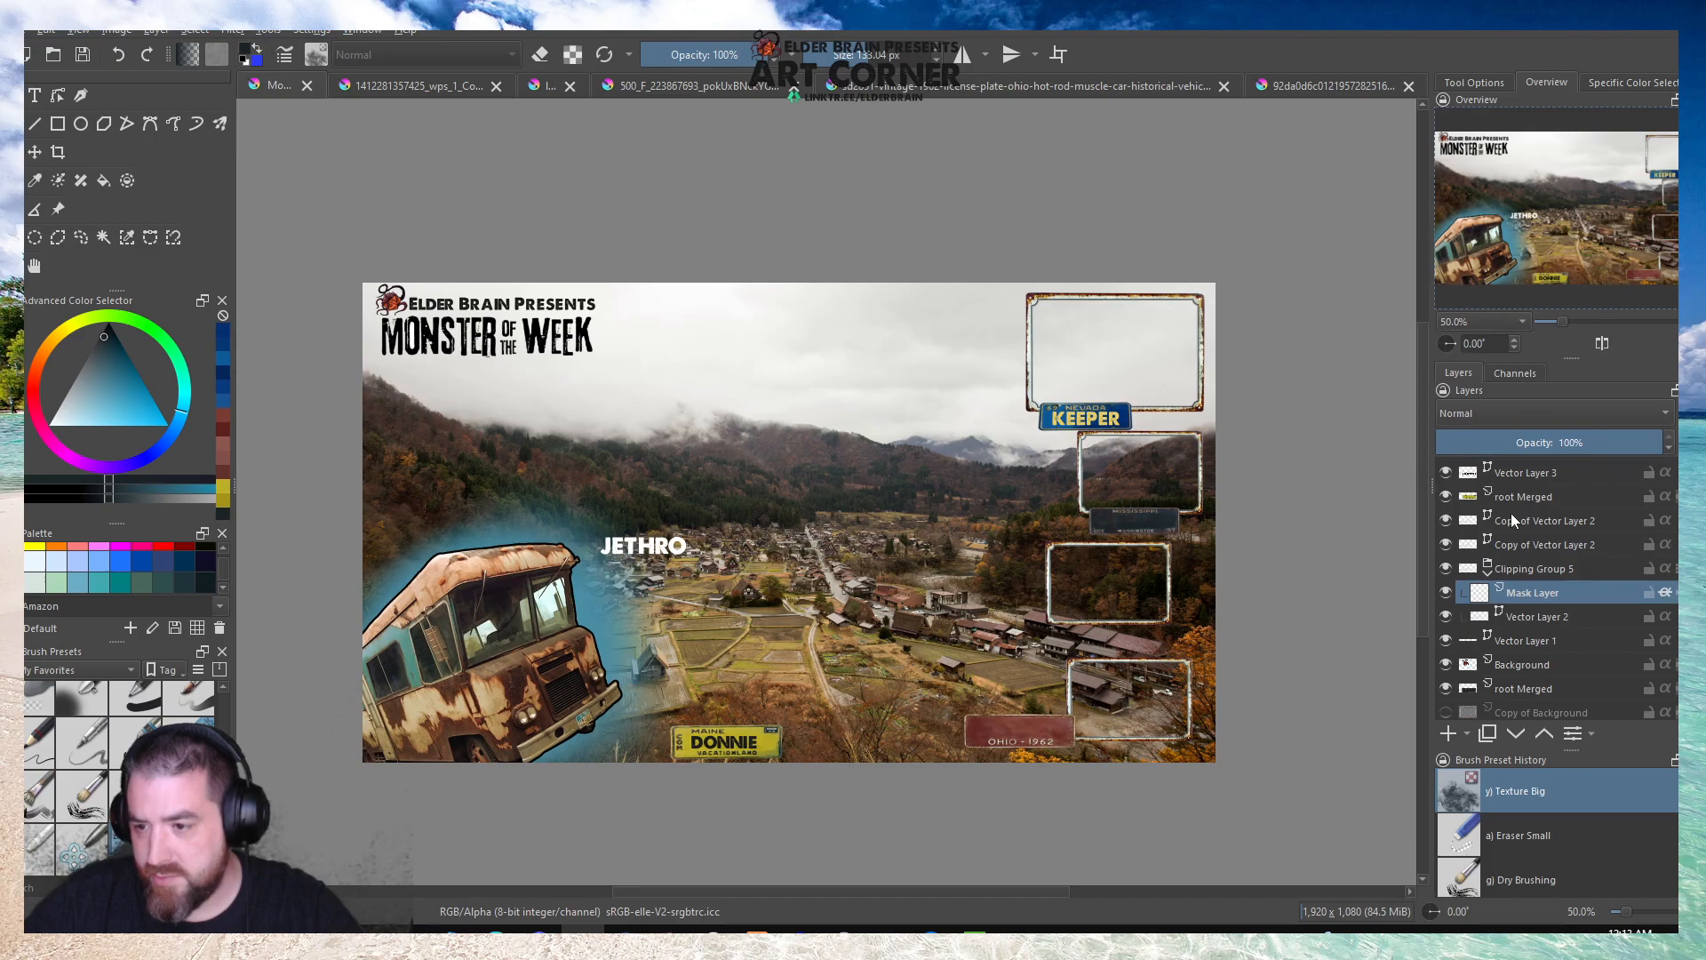
left_click_drag(1516, 545, 1537, 586)
left_click(1489, 528)
left_click(1528, 521)
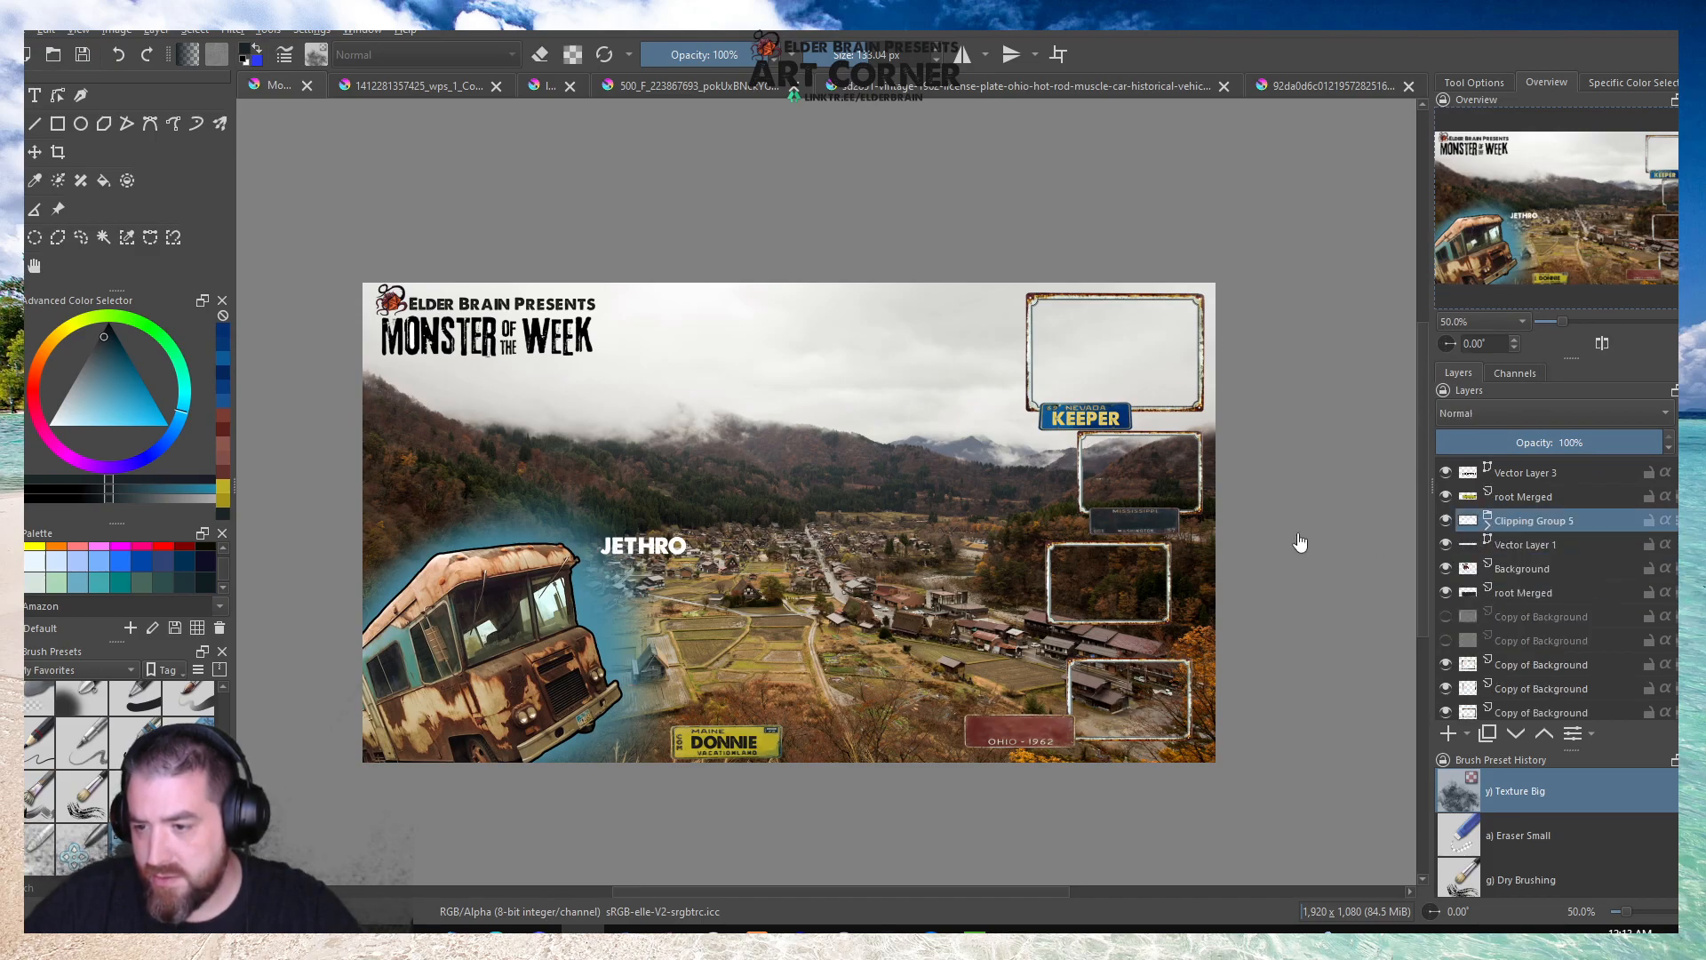
Move the grouped JETHRO lettering onto the Mississippi plate and shrink it to fit within the plate.
scroll(665, 545, "up", 1)
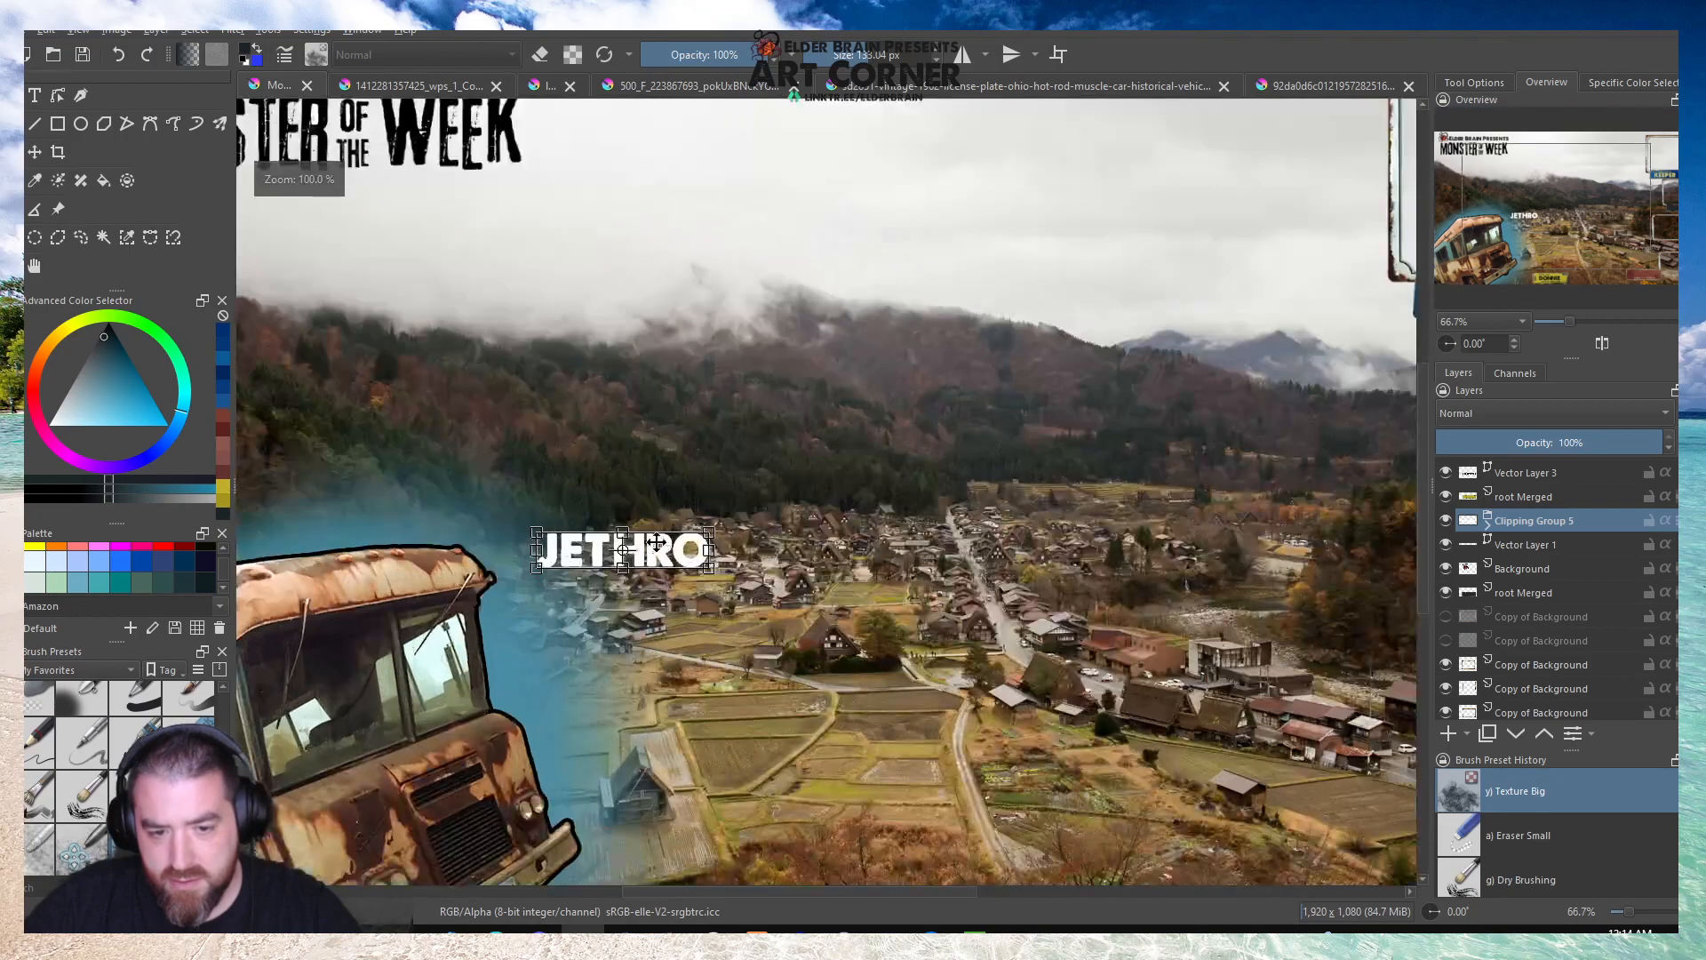
scroll(646, 549, "down", 2)
scroll(1008, 569, "up", 3)
left_click_drag(899, 597, 1337, 433)
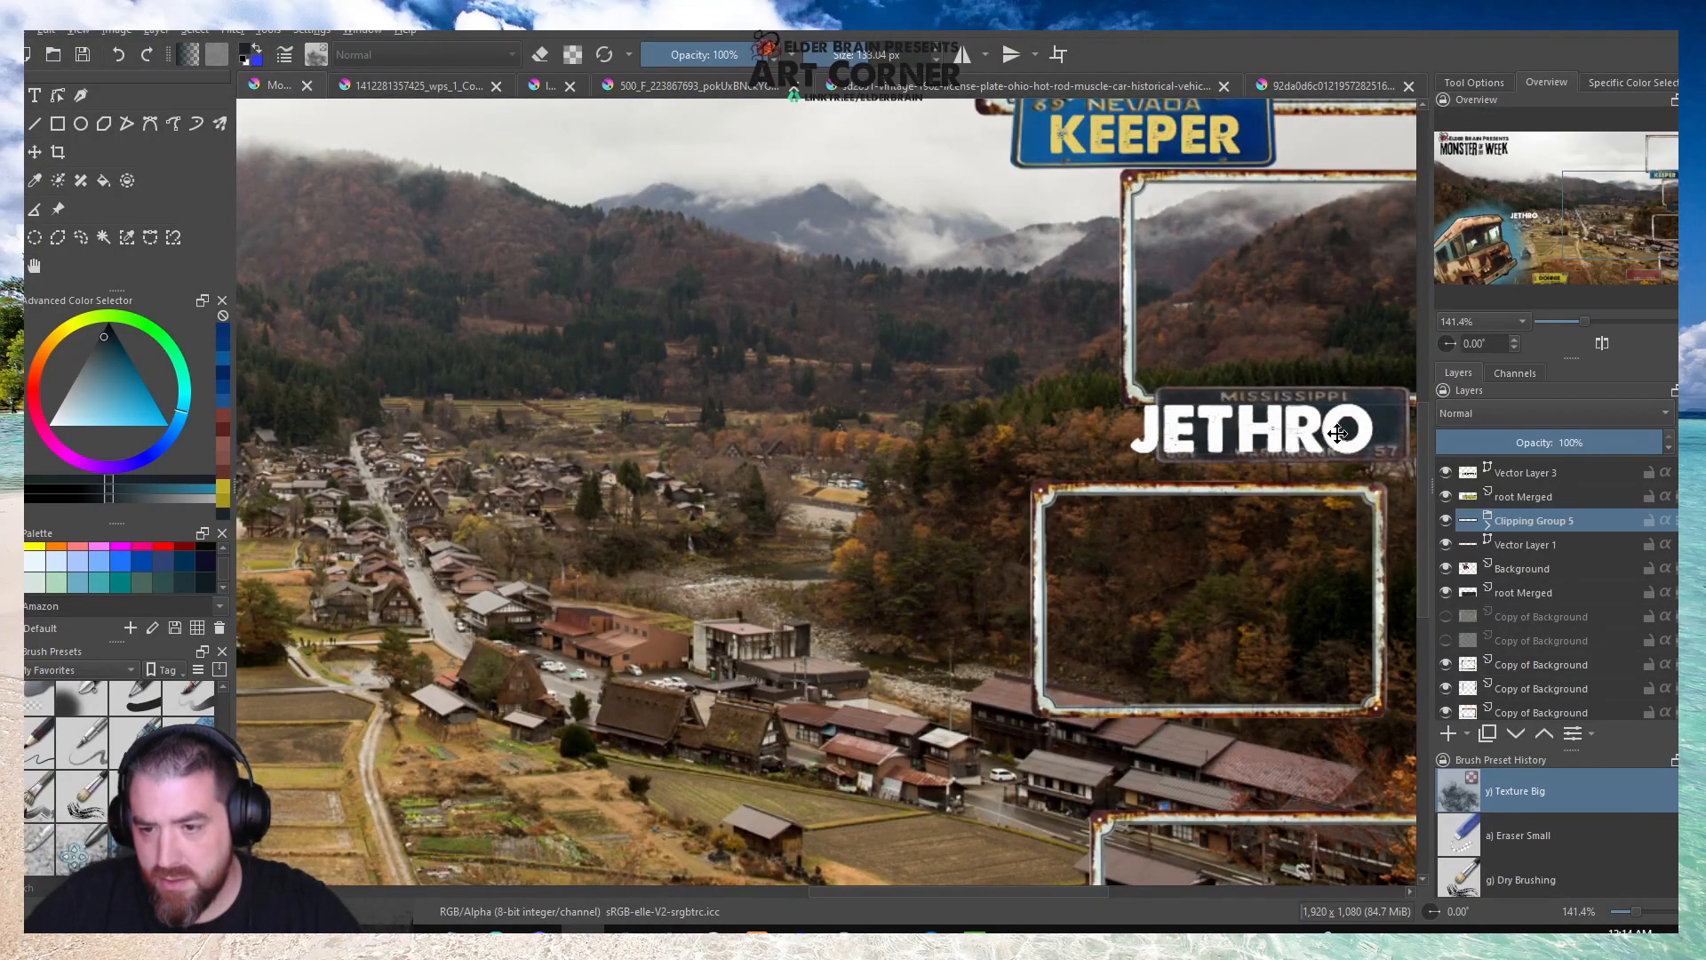
scroll(1338, 433, "down", 2)
scroll(1139, 427, "up", 3)
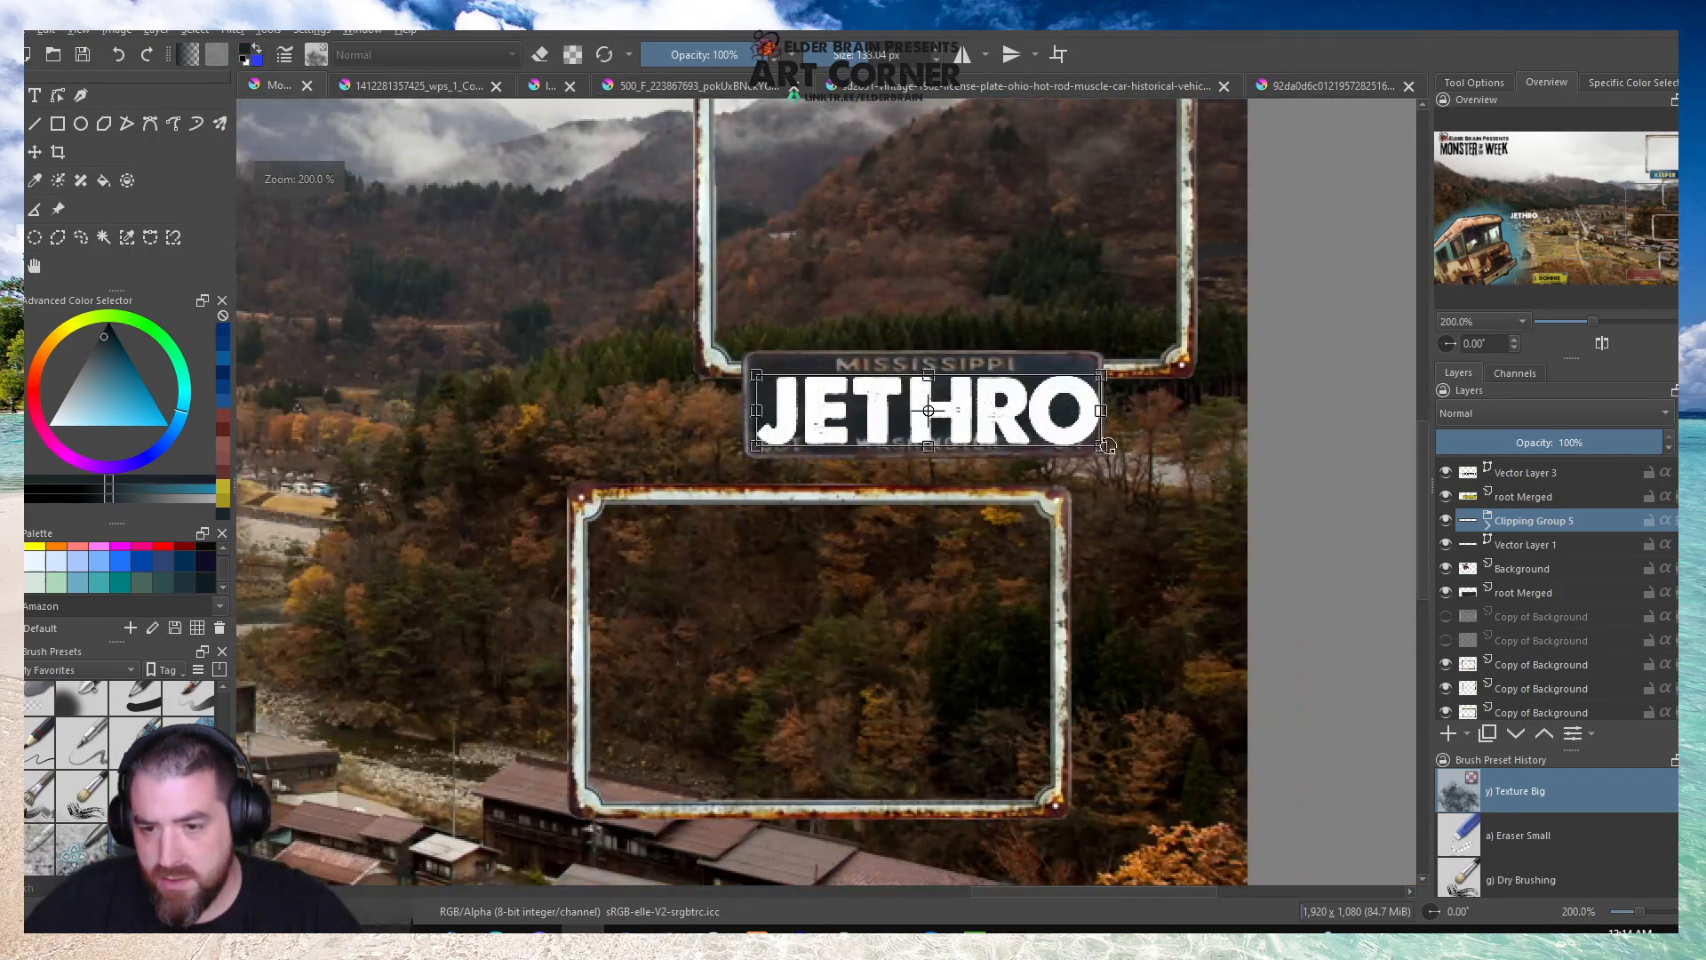
left_click_drag(1106, 446, 1047, 437)
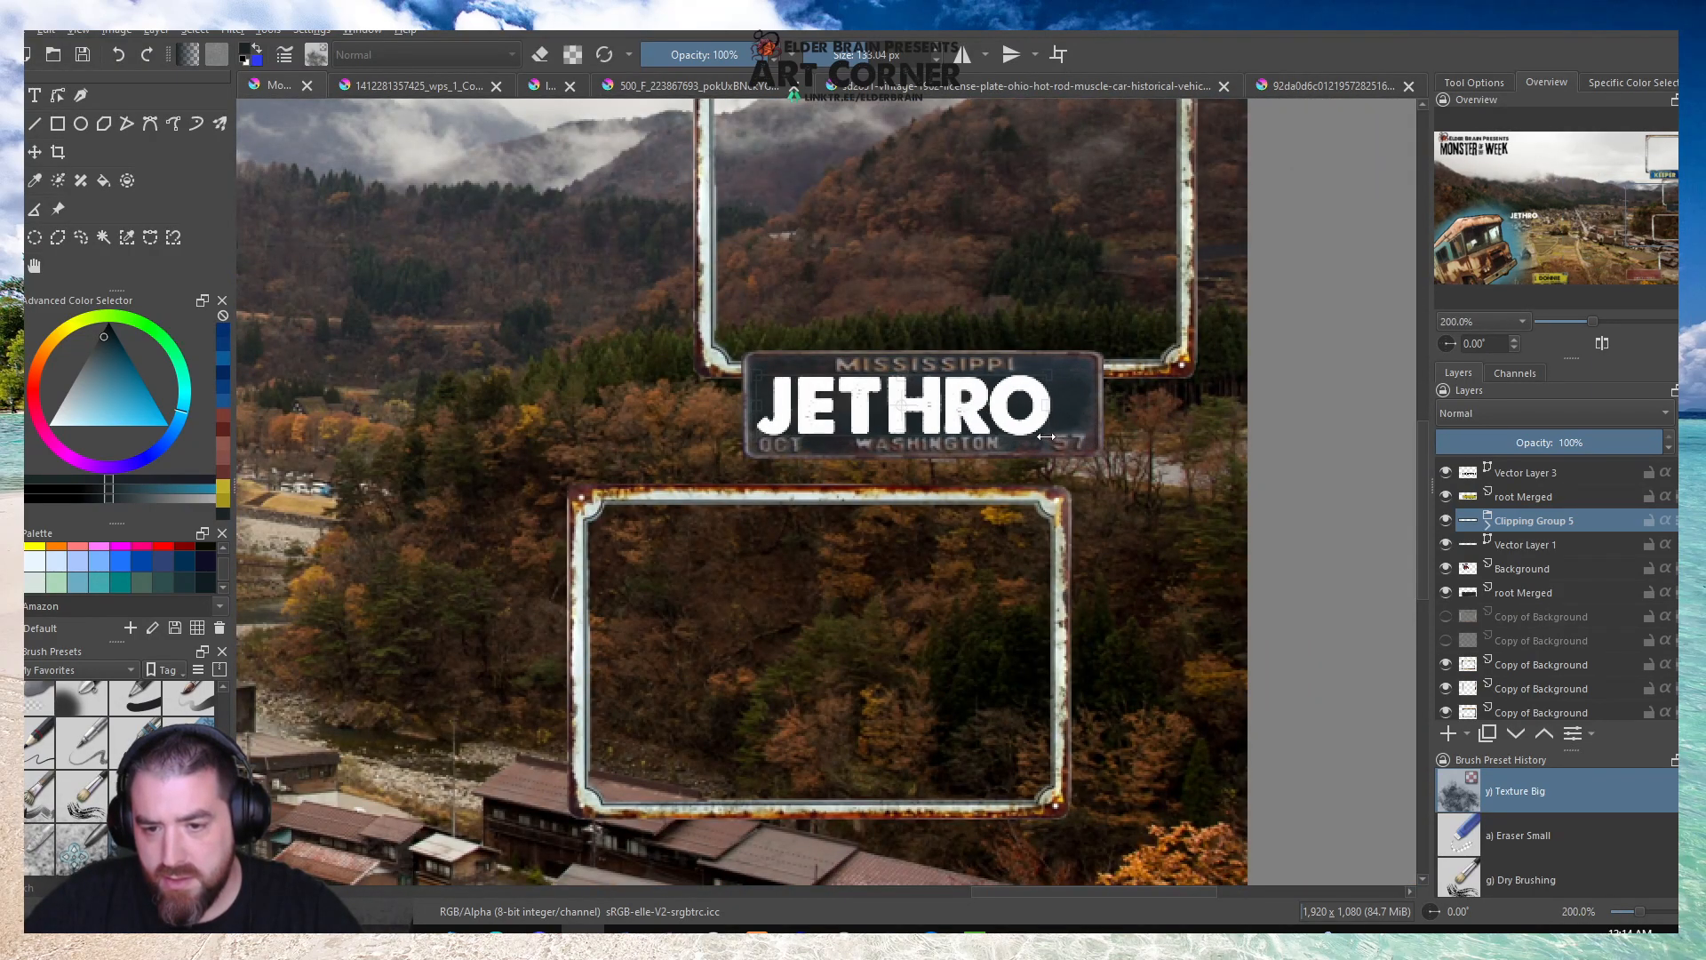
Narrow the grouped JETHRO lettering slightly, expand its clipping group and go through the mask and vector layers inside.
left_click_drag(756, 432, 765, 433)
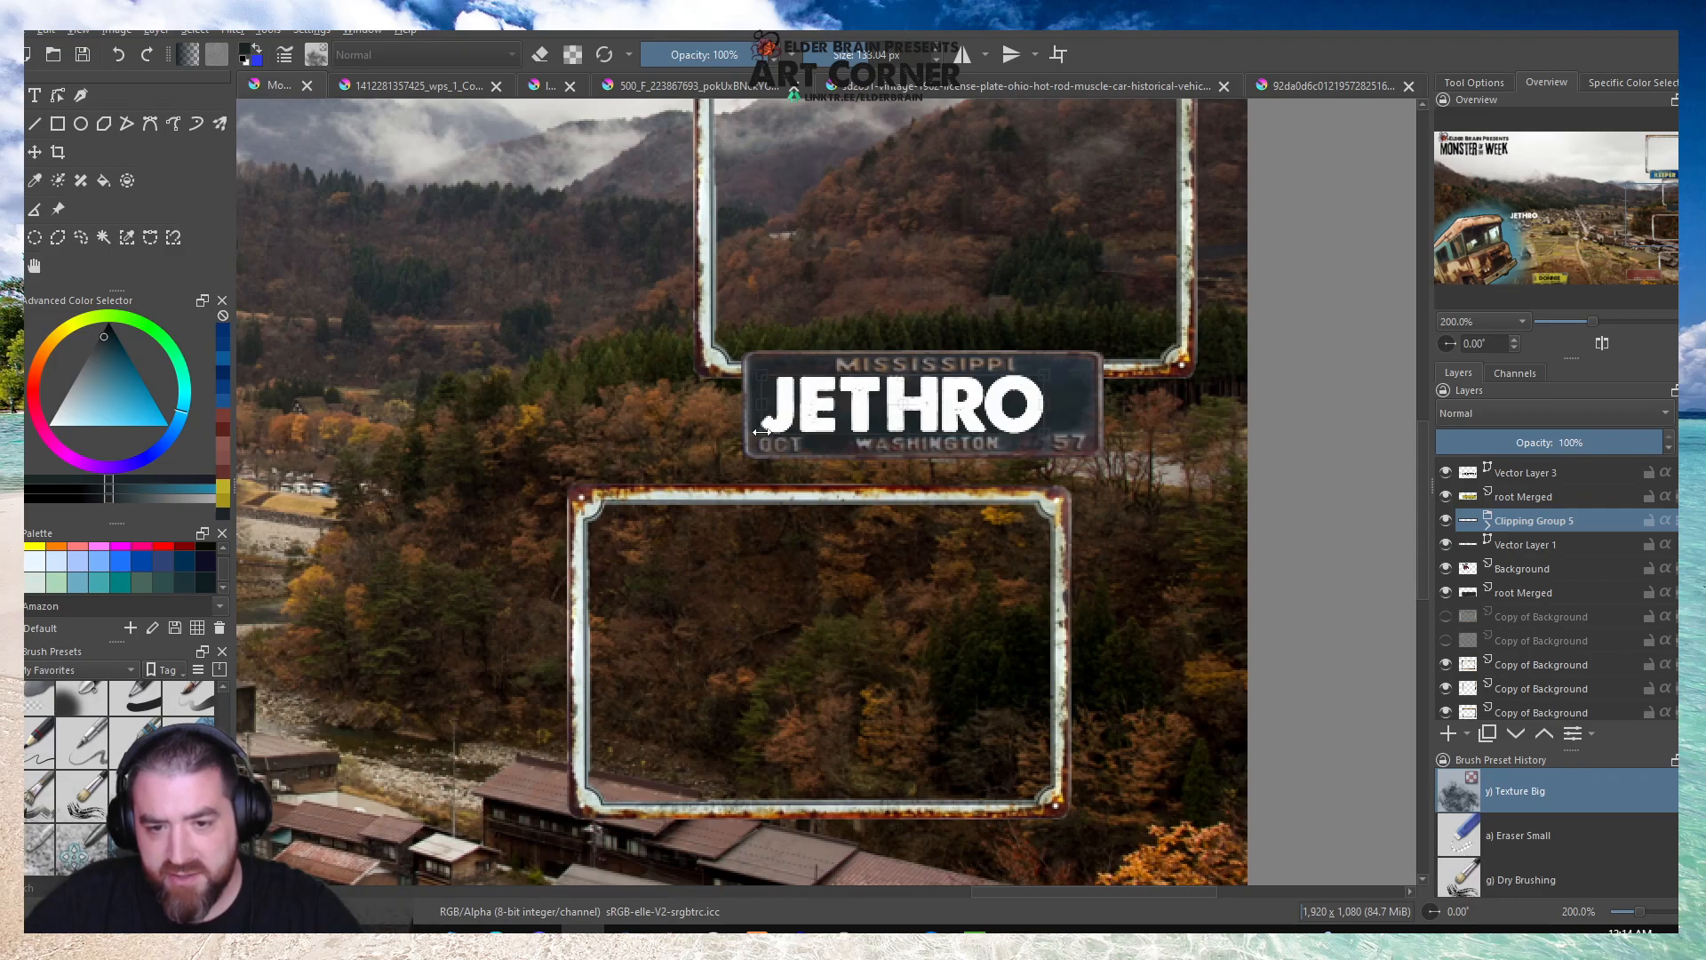
left_click(1487, 526)
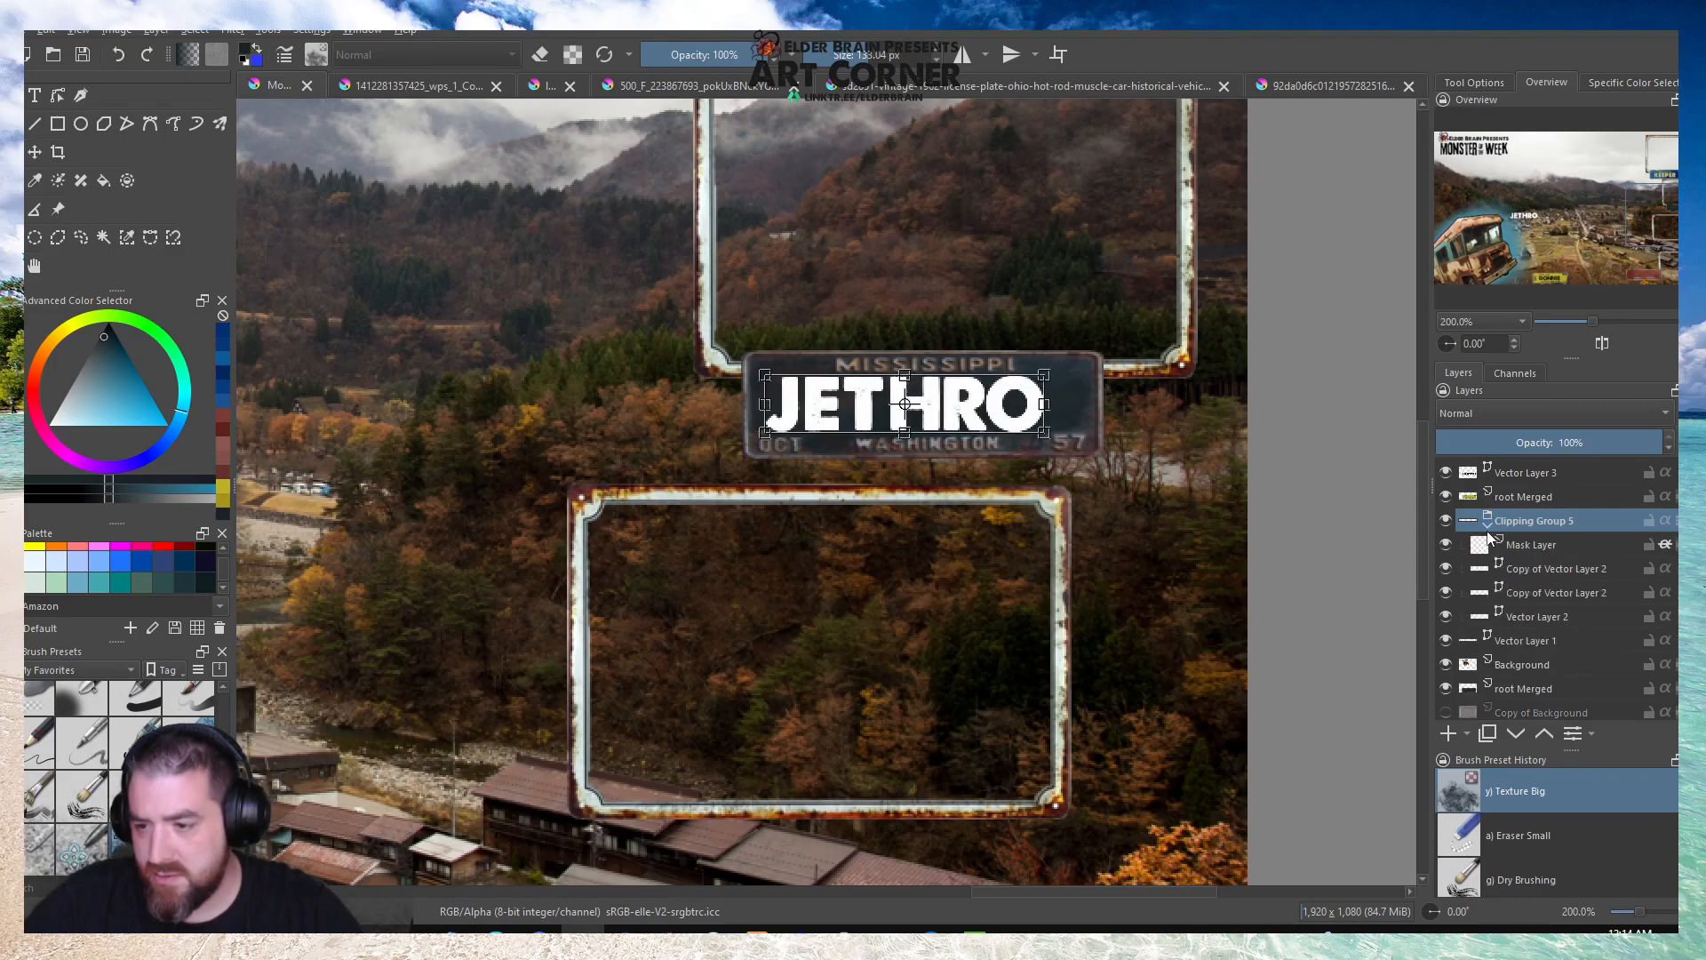
left_click(1536, 561)
left_click(1534, 593)
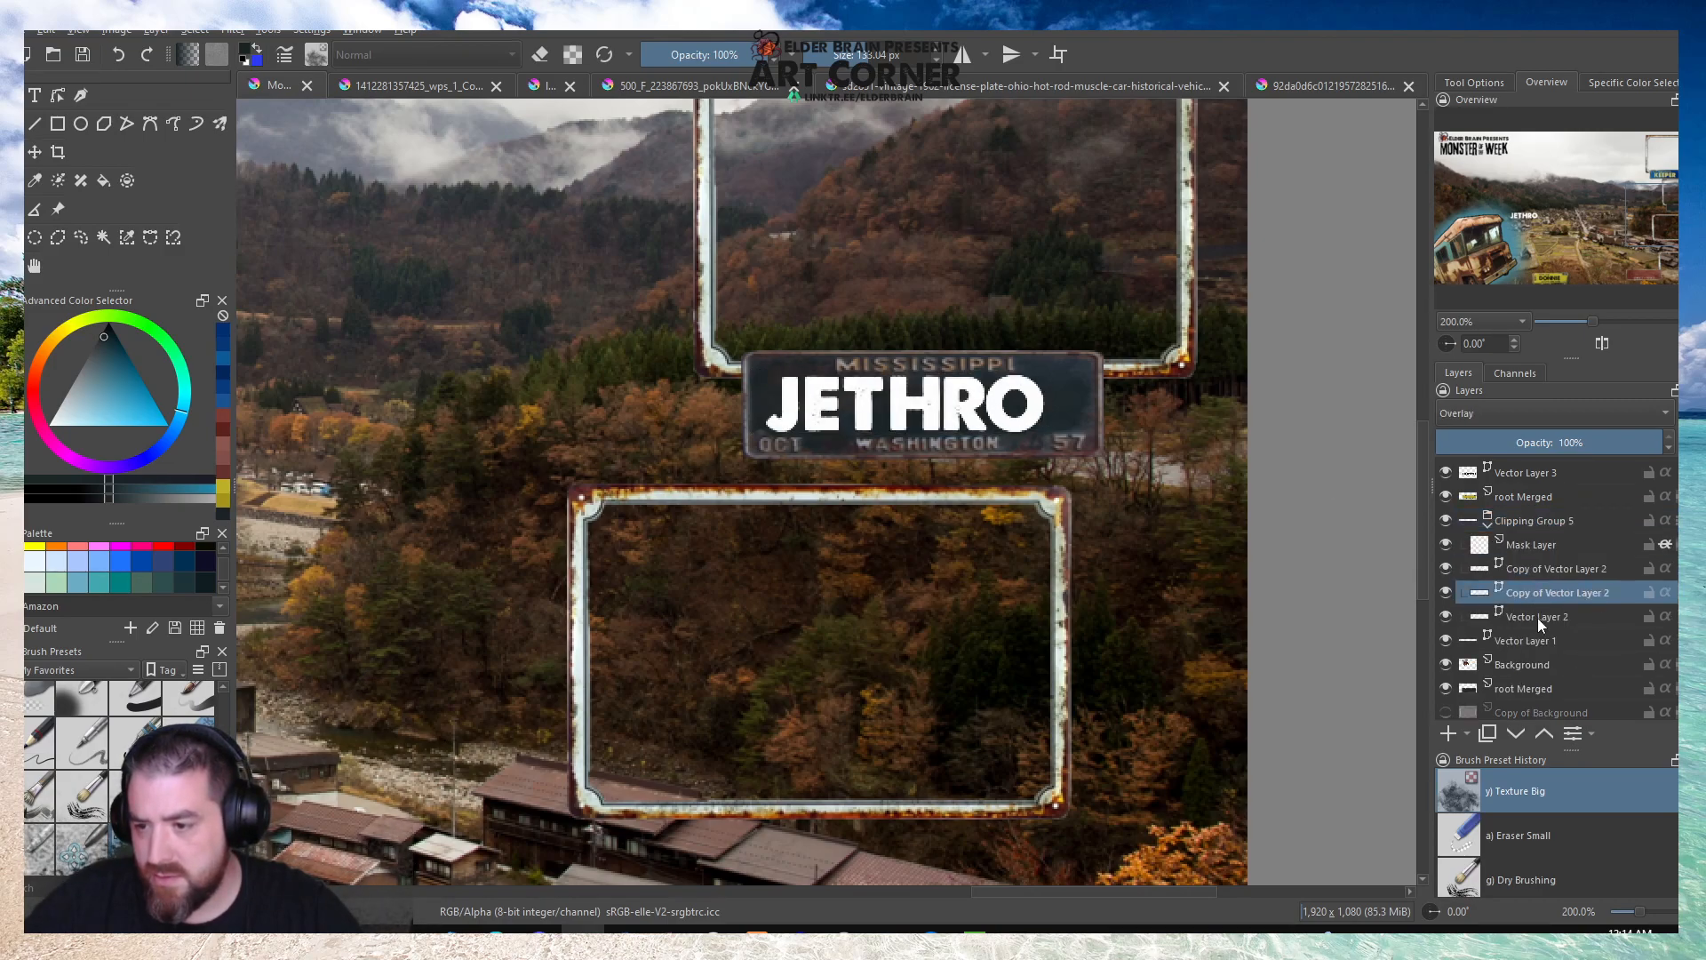
left_click(1534, 619)
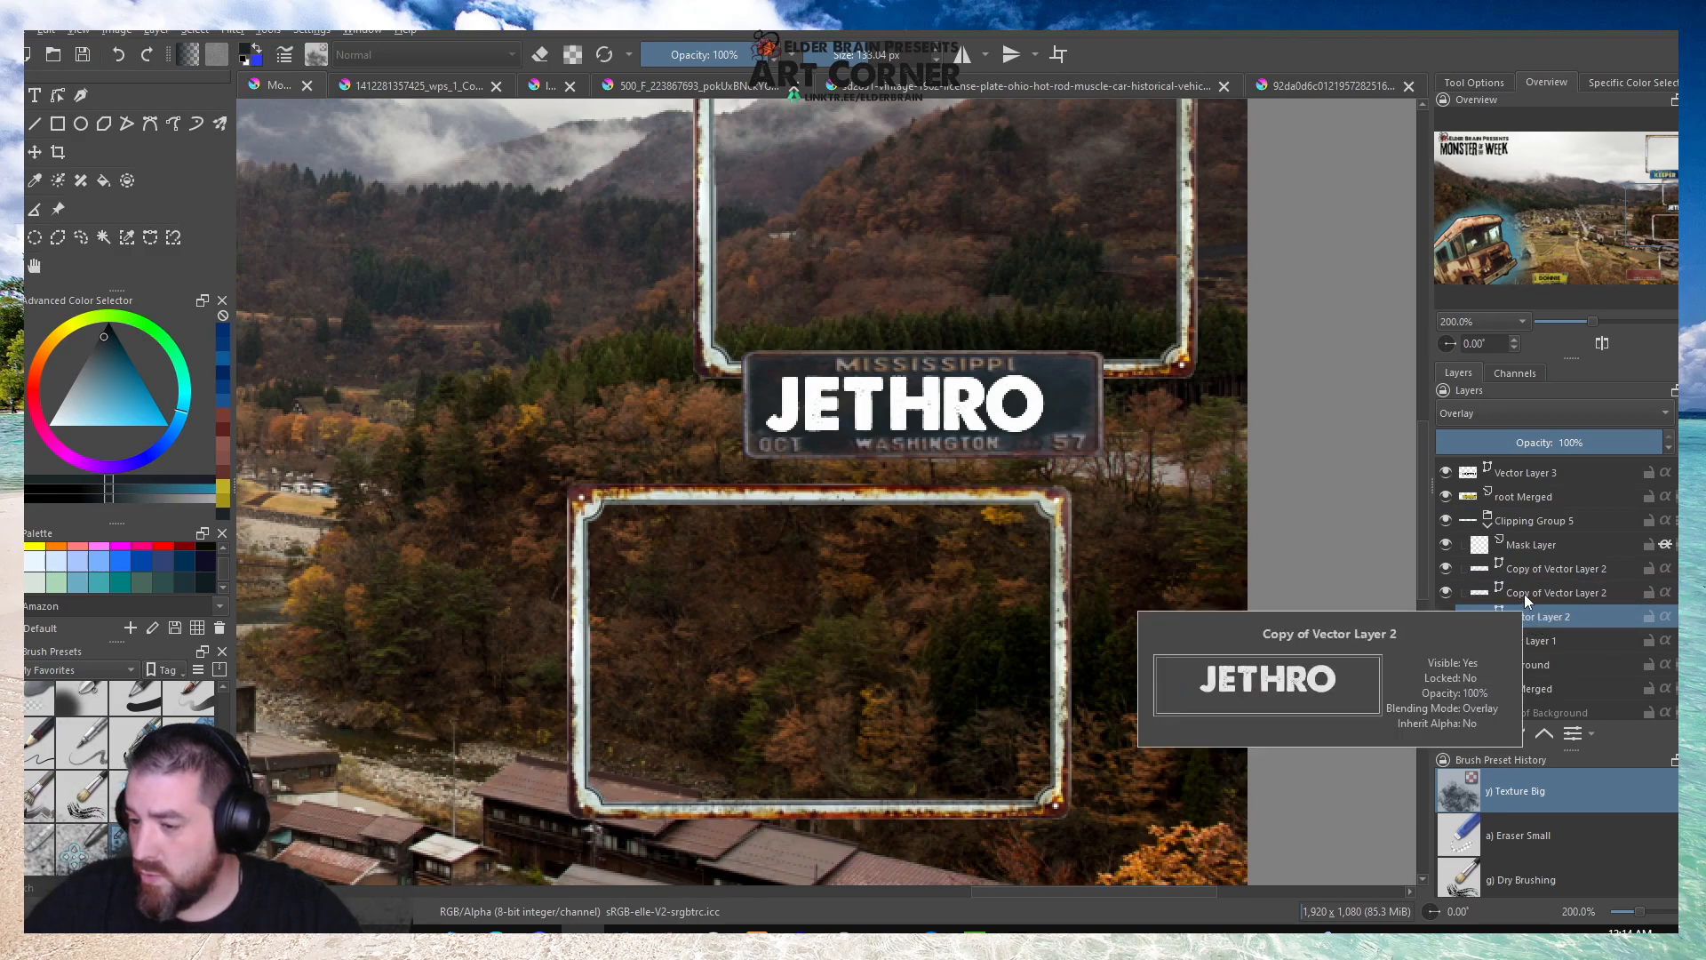
left_click(1523, 593)
left_click(1544, 570)
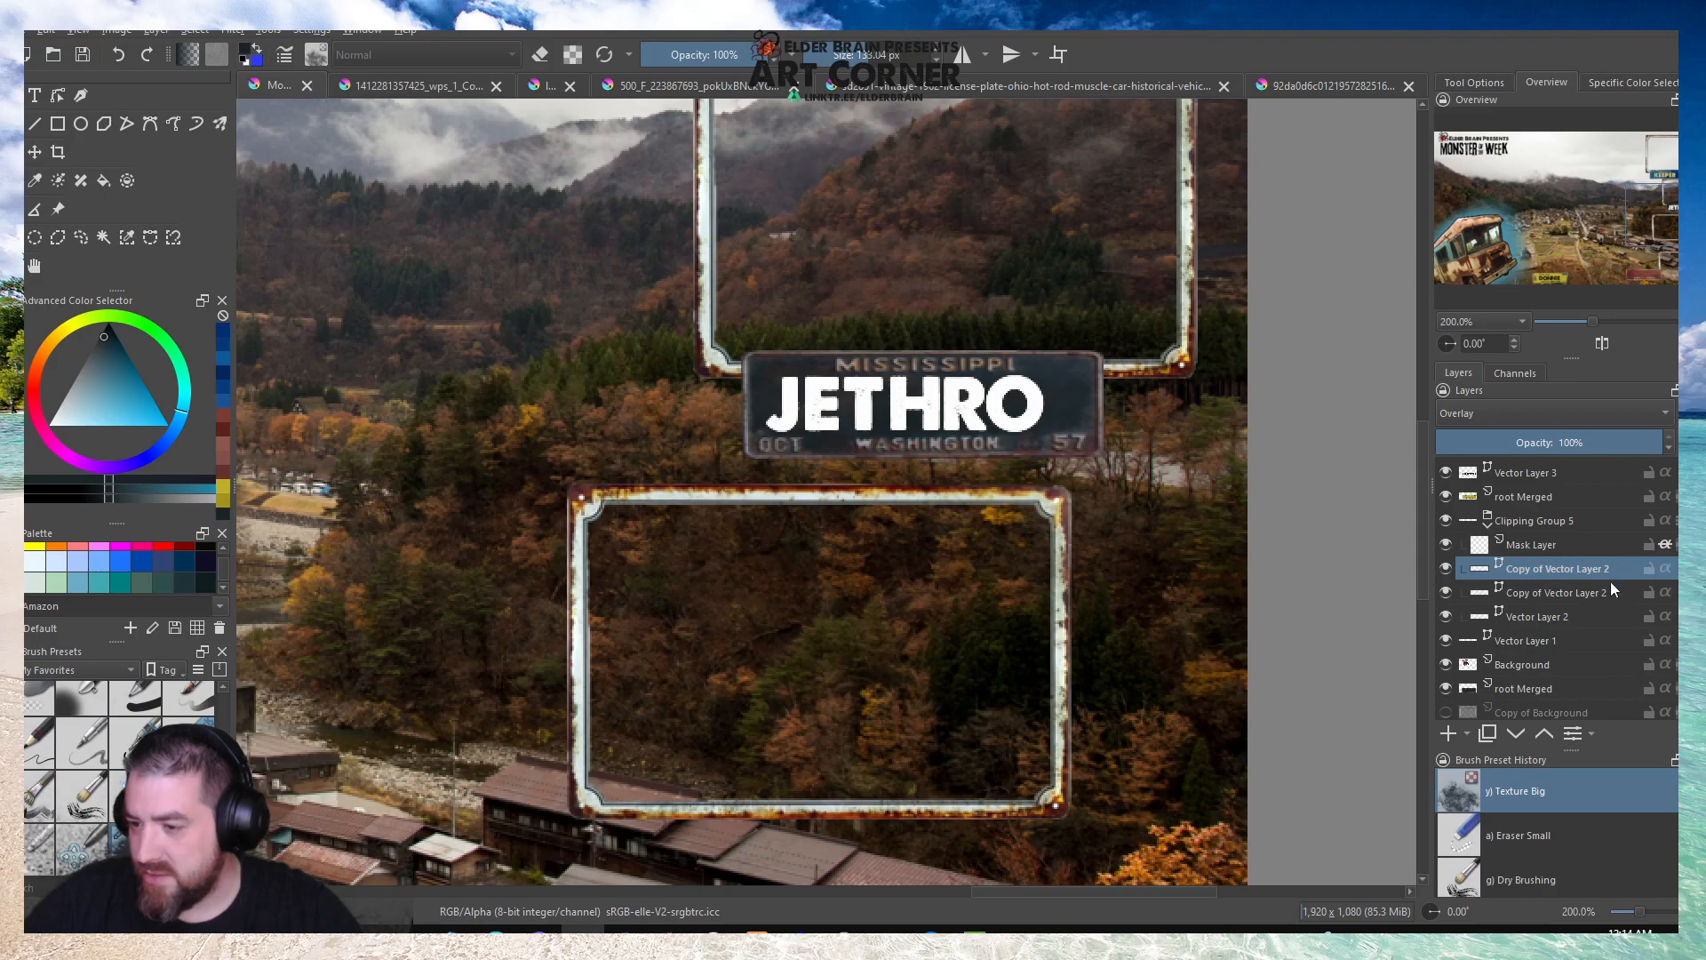
left_click(1516, 546)
right_click(1555, 542)
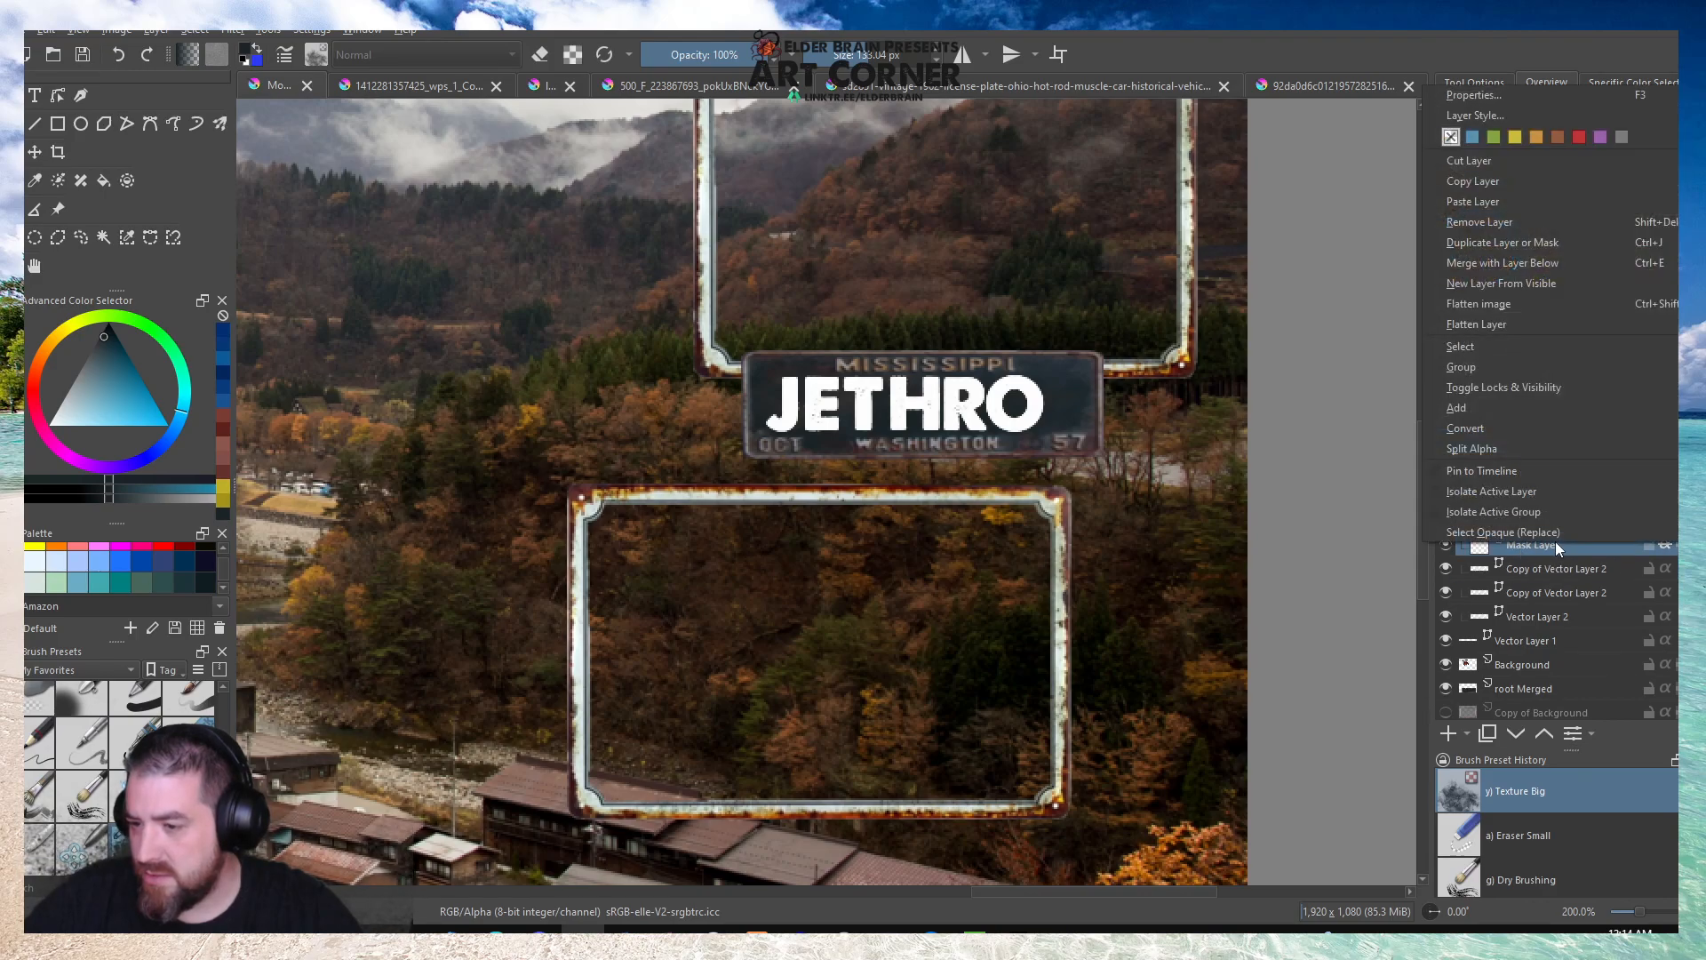
left_click(1085, 391)
Undo the clipping group and the resizing of the JETHRO lettering on the Mississippi plate.
scroll(1078, 389, "down", 3)
key("ctrl+z")
key("ctrl+z")
key("ctrl+z")
key("ctrl+z")
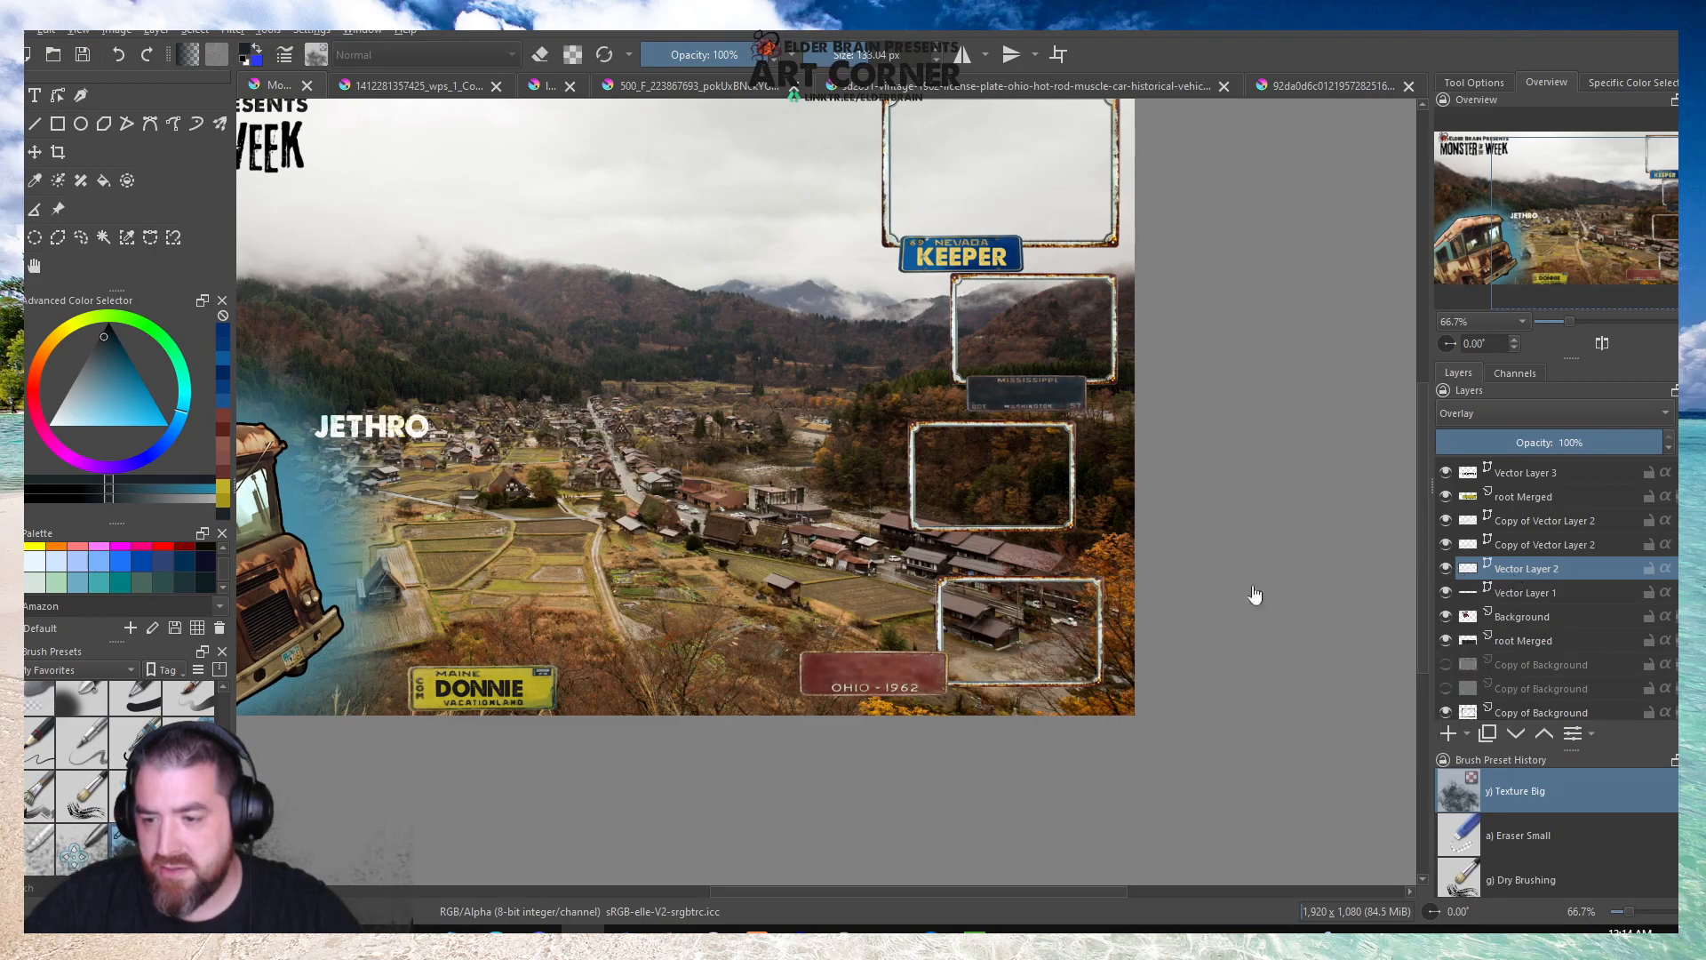
Move the lettering on Vector Layer 2 onto the Mississippi plate and shrink it to fit within the plate.
left_click(397, 425)
scroll(397, 425, "up", 1)
left_click_drag(397, 425, 1368, 381)
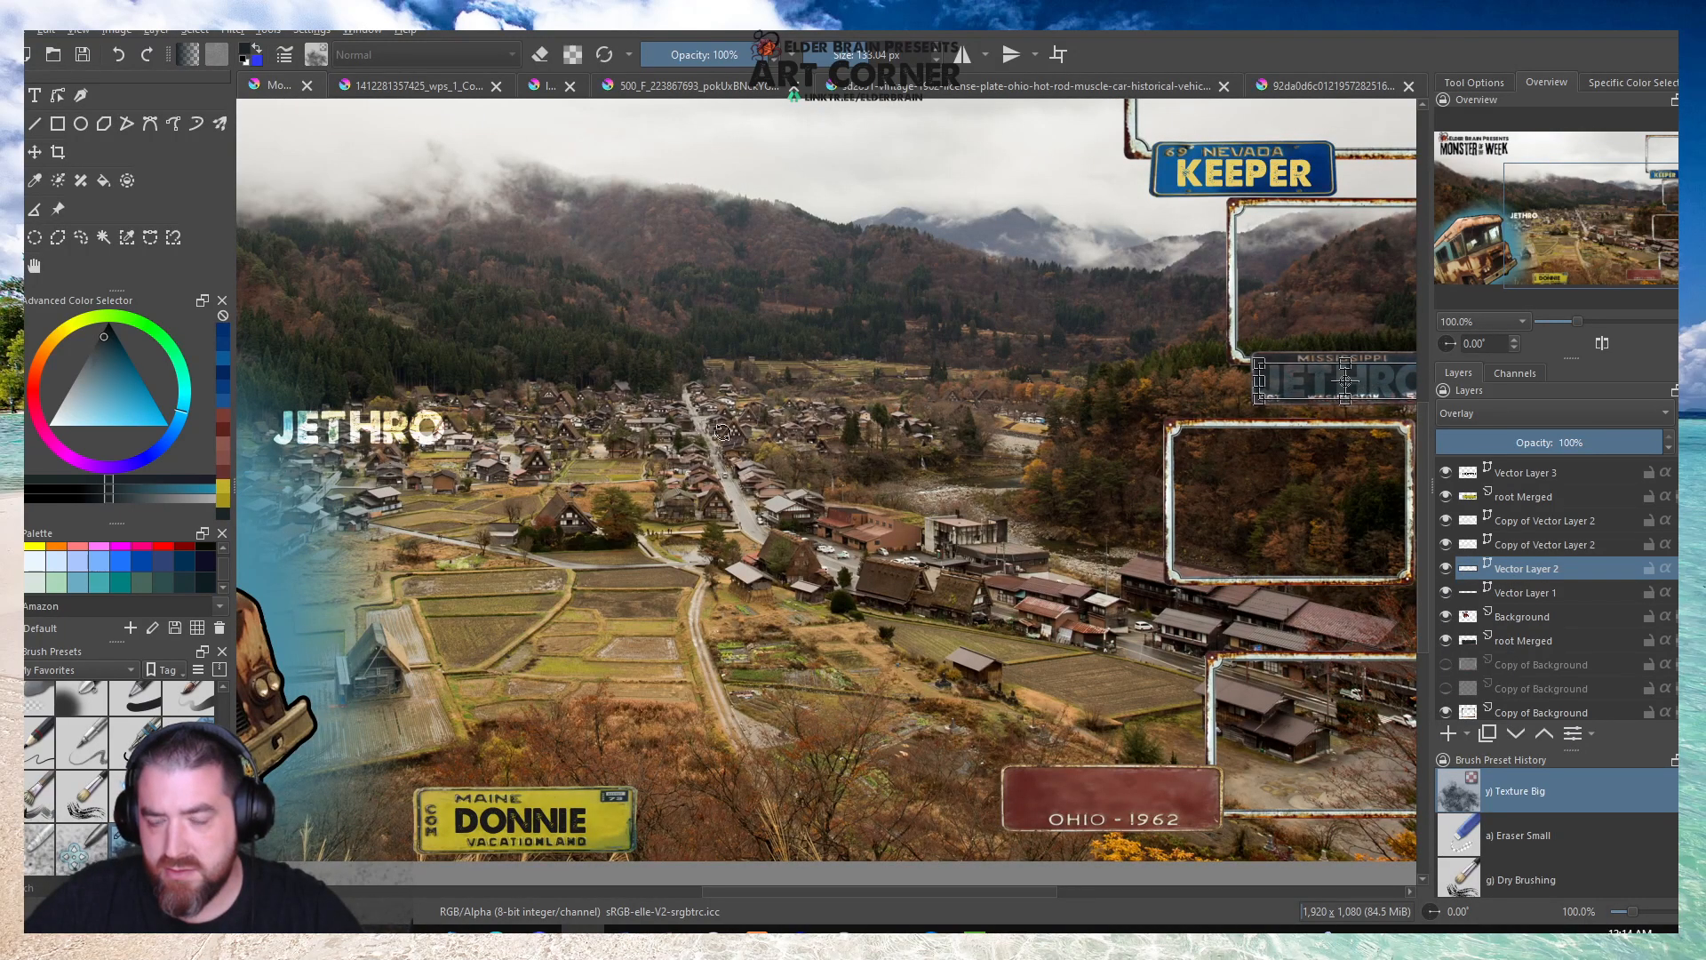
scroll(671, 432, "down", 1)
scroll(1177, 398, "up", 3)
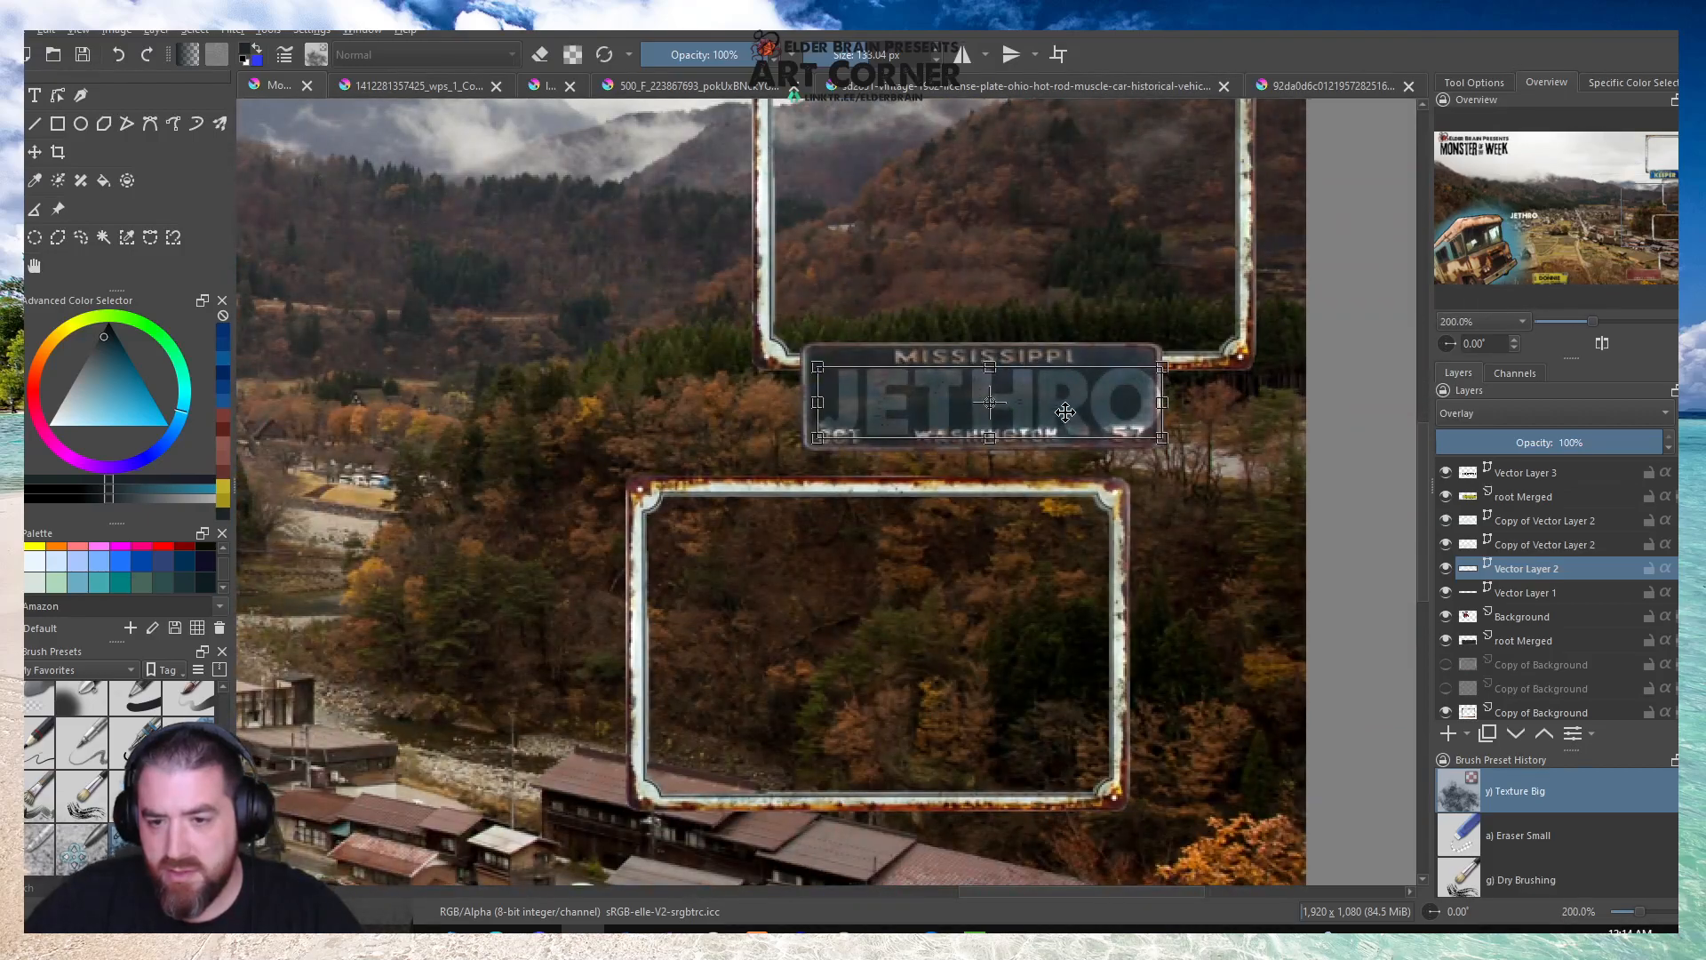
left_click_drag(815, 438, 862, 430)
left_click_drag(1162, 429, 1025, 399)
scroll(1117, 435, "down", 2)
scroll(826, 526, "down", 1)
scroll(428, 536, "up", 1)
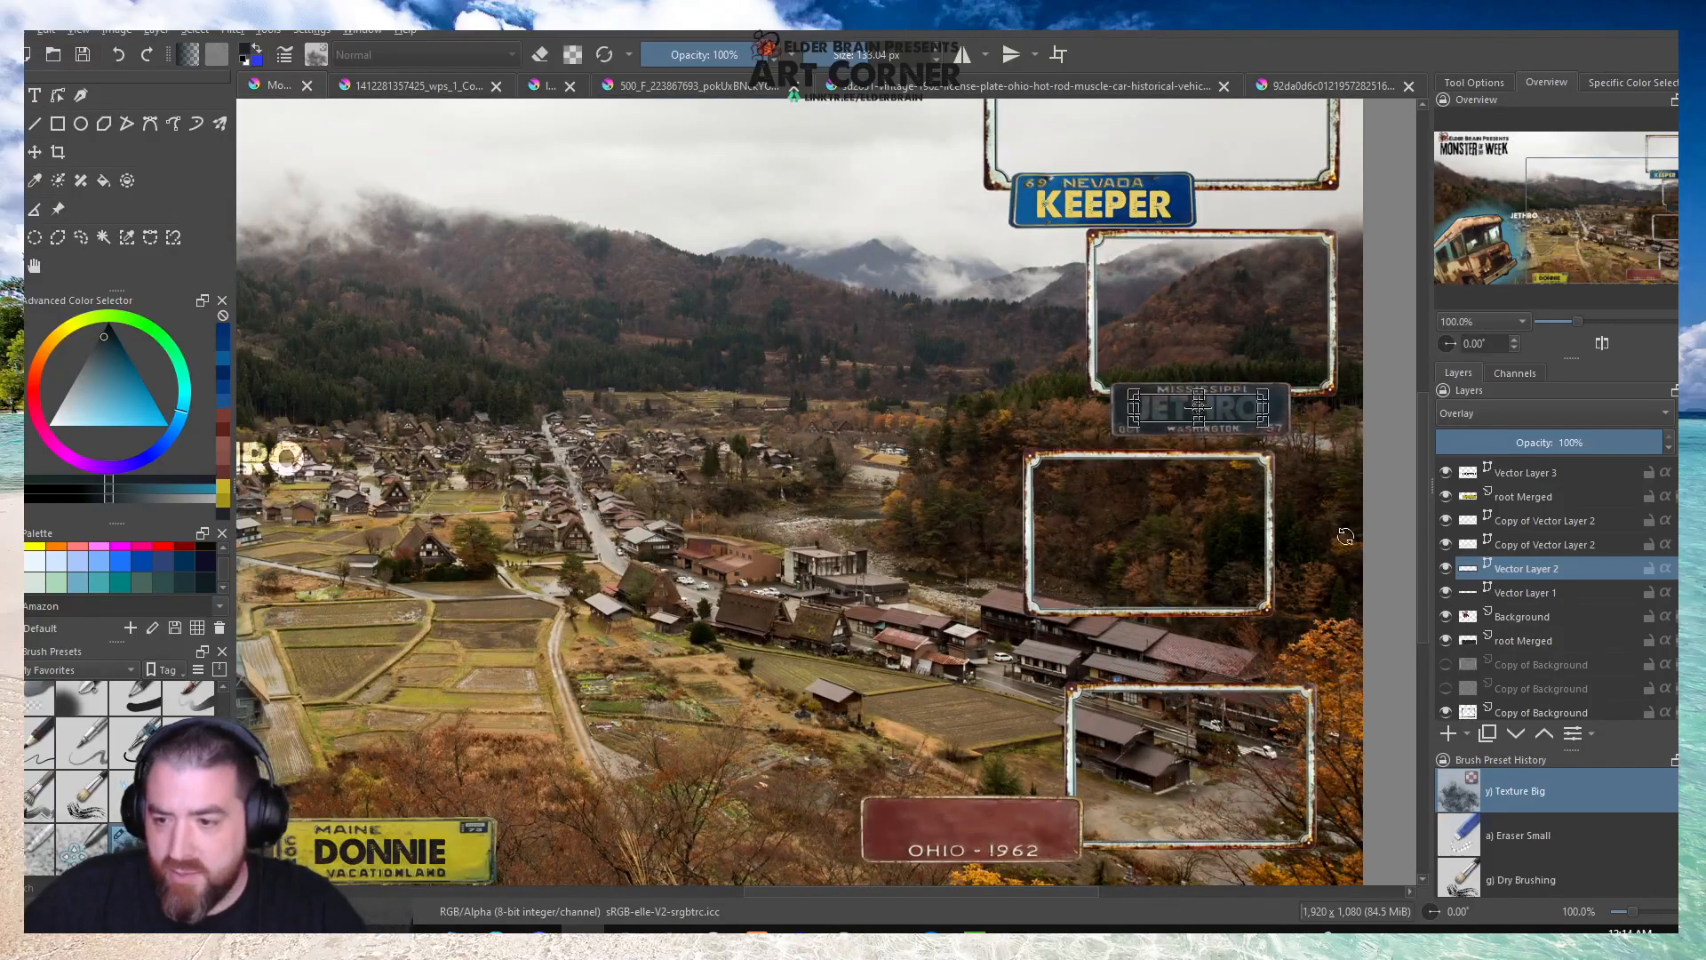
Duplicate the resized JETHRO lettering layer twice to strengthen its overlay on the Mississippi plate.
left_click(1523, 546)
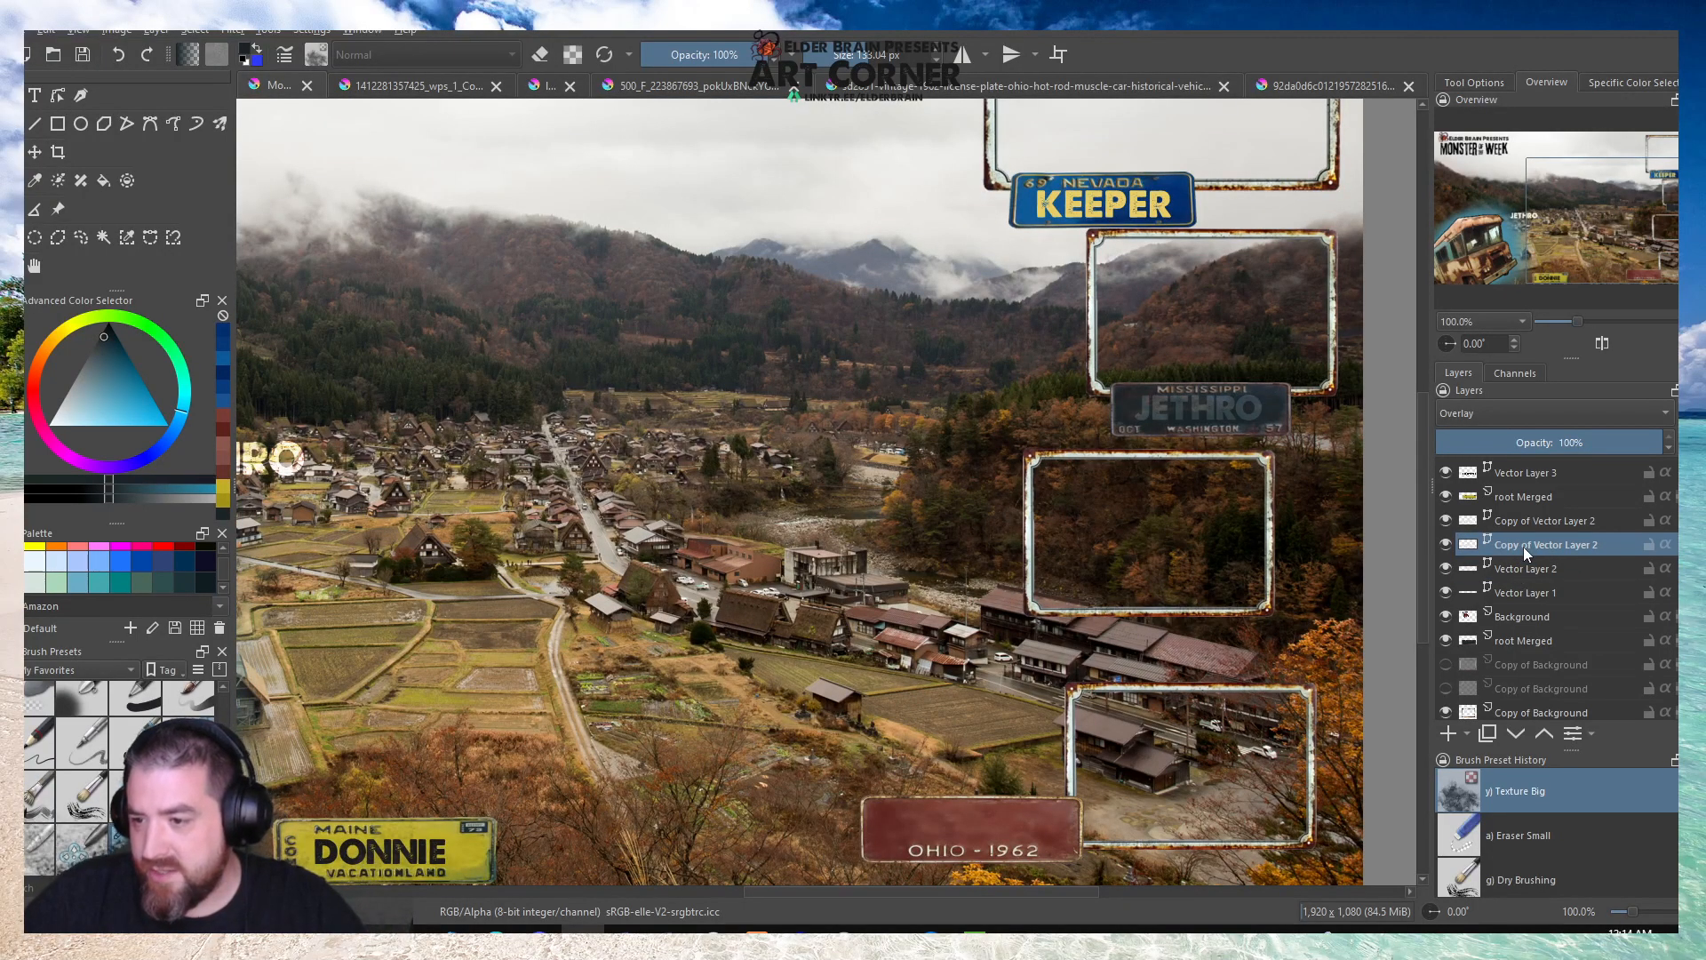
left_click(1514, 519)
left_click(1517, 543)
right_click(1502, 568)
left_click(1479, 271)
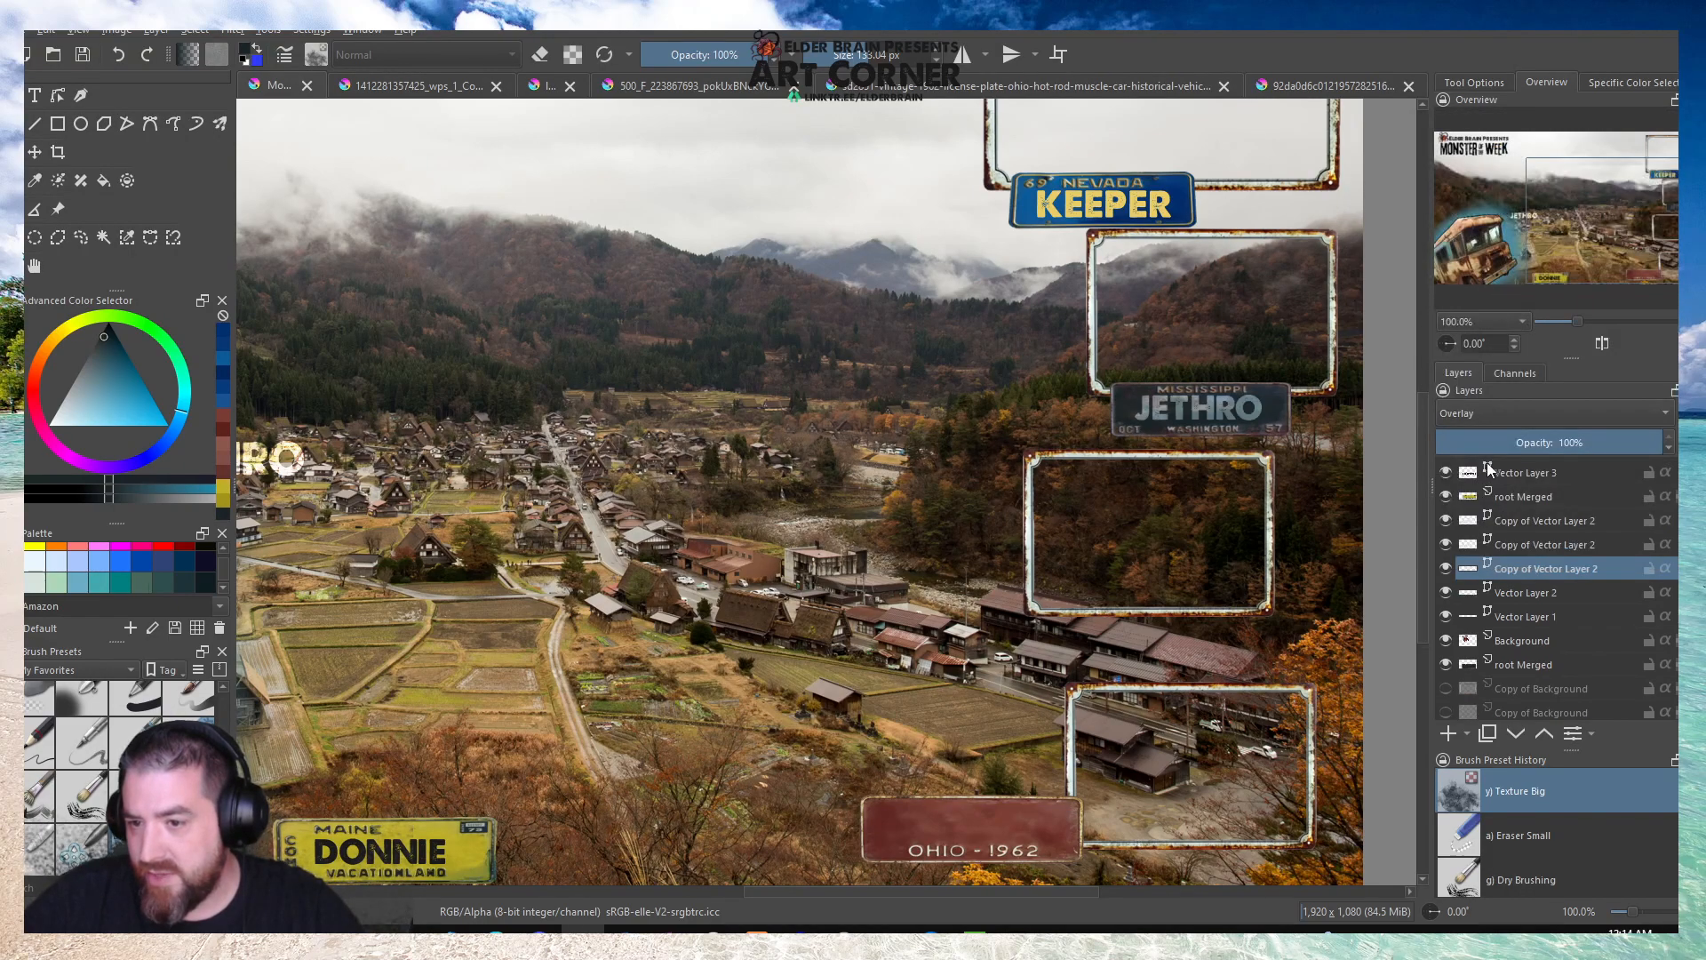
left_click(1510, 594)
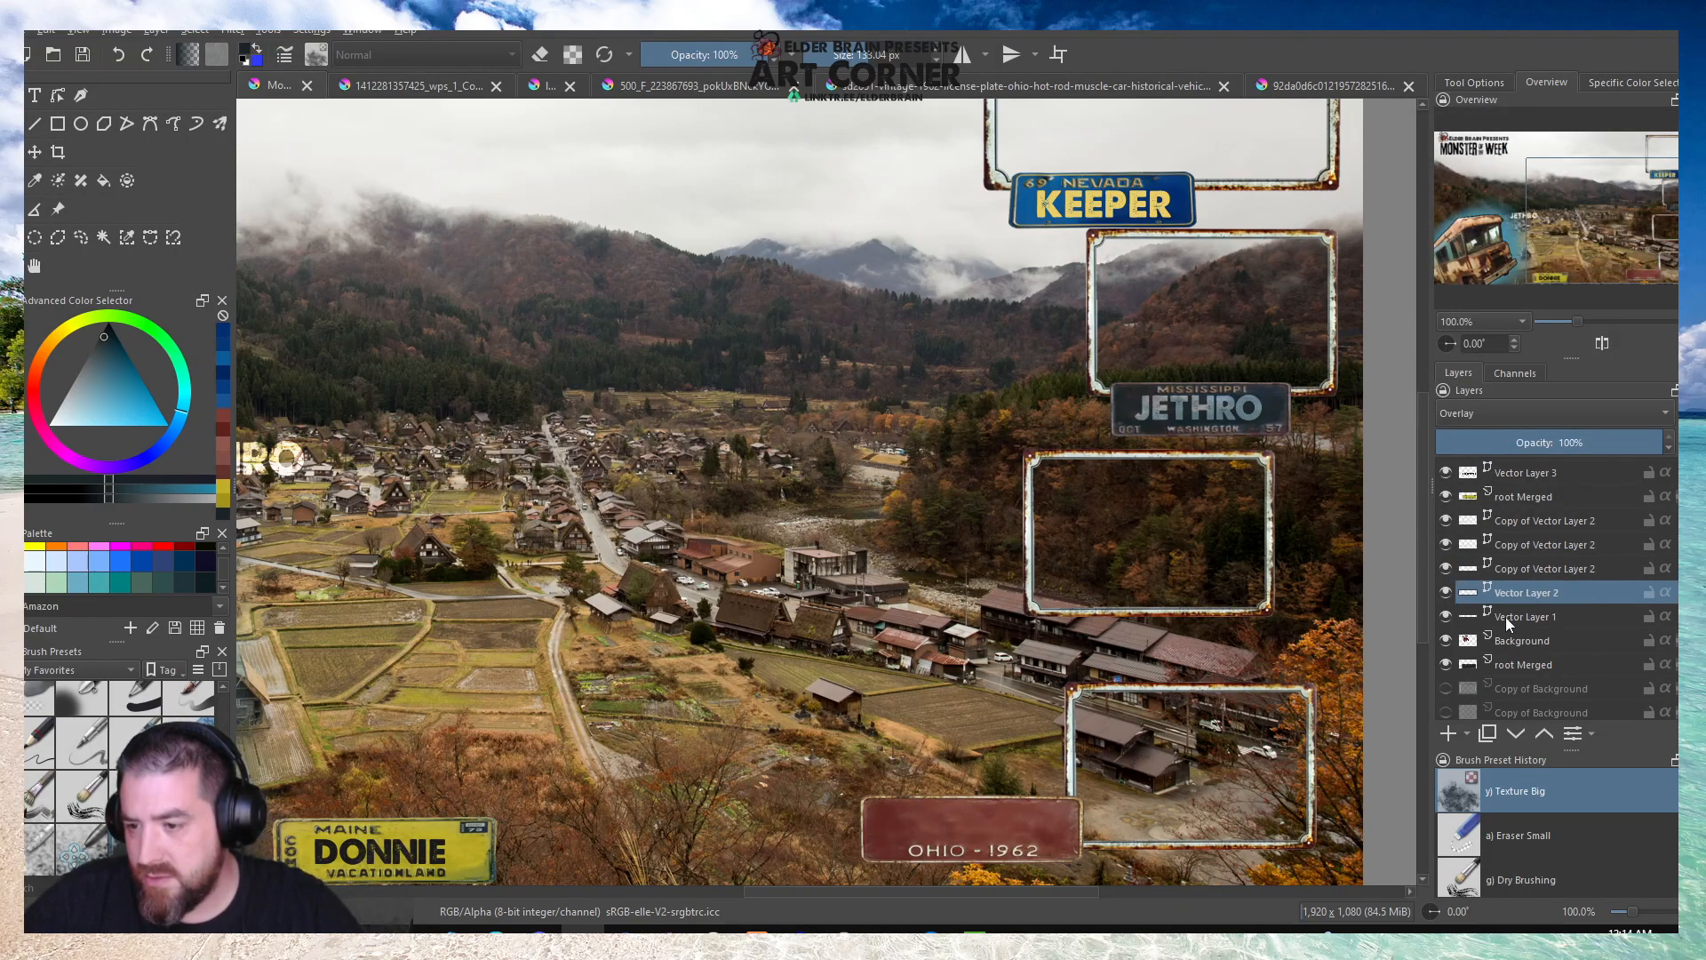
left_click(1507, 572)
right_click(1507, 572)
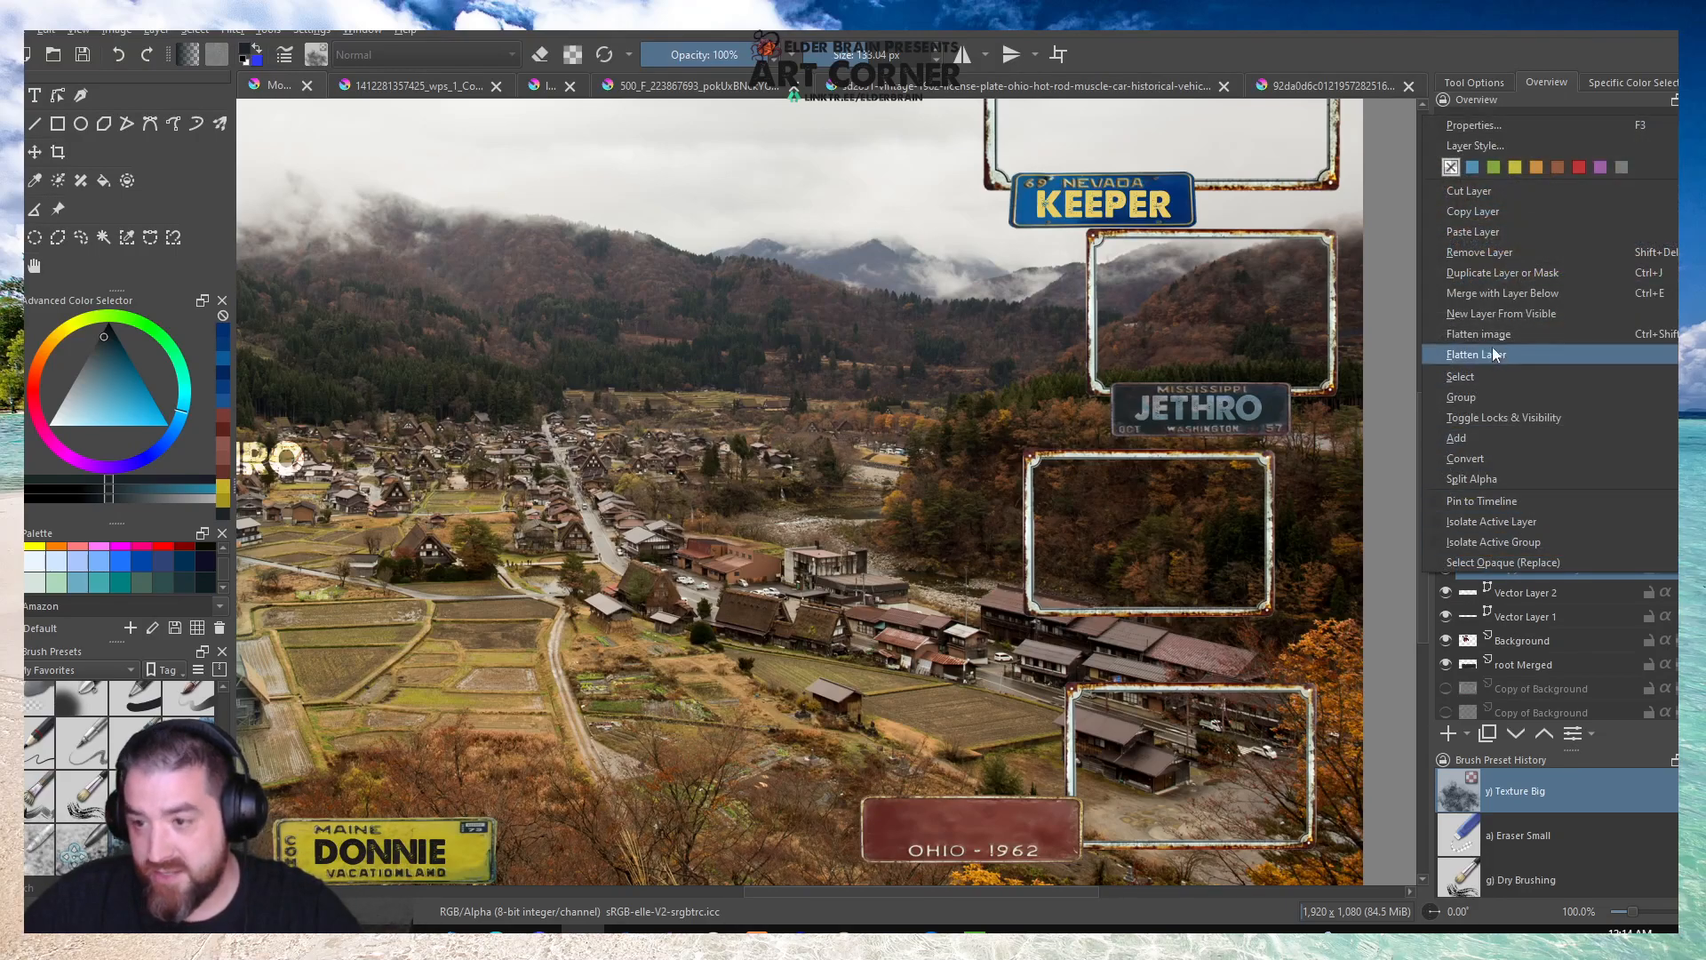
left_click(1490, 273)
Hide the two old Copy of Vector Layer 2 layers holding the large JETHRO lettering.
left_click(1444, 544)
left_click(1444, 521)
scroll(1228, 499, "down", 2)
scroll(1230, 499, "up", 1)
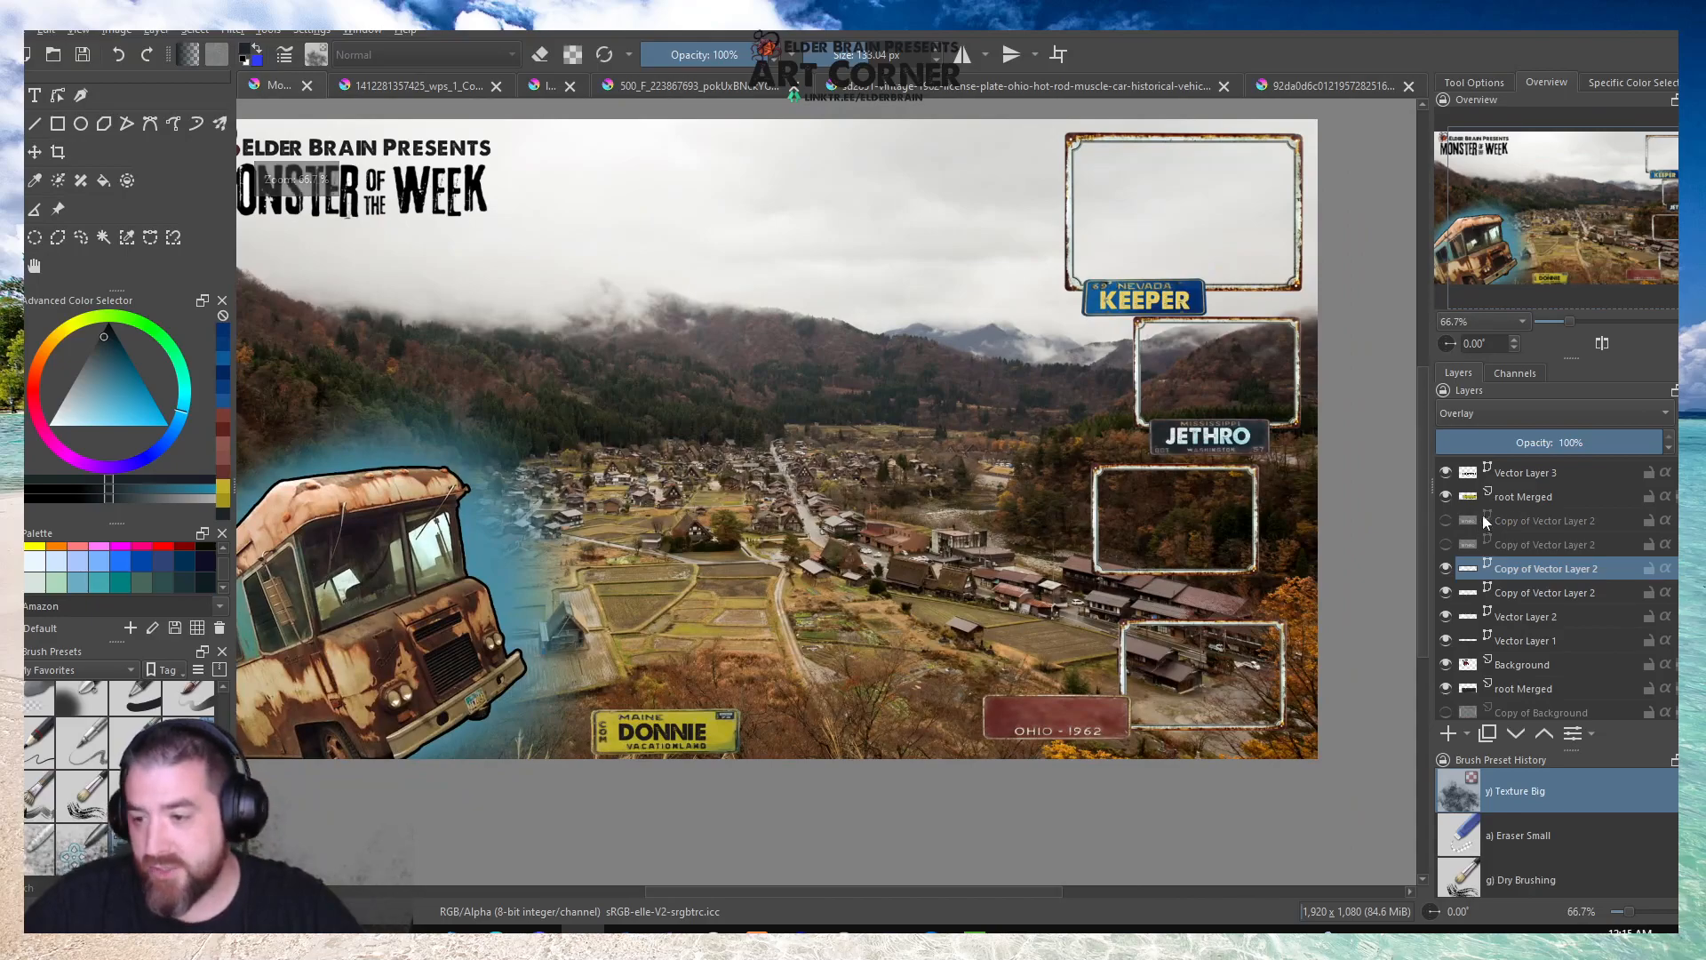
Move the yellow Maine plate over the Mississippi plate and shrink it to the same size.
scroll(1511, 510, "up", 2)
left_click(1521, 565)
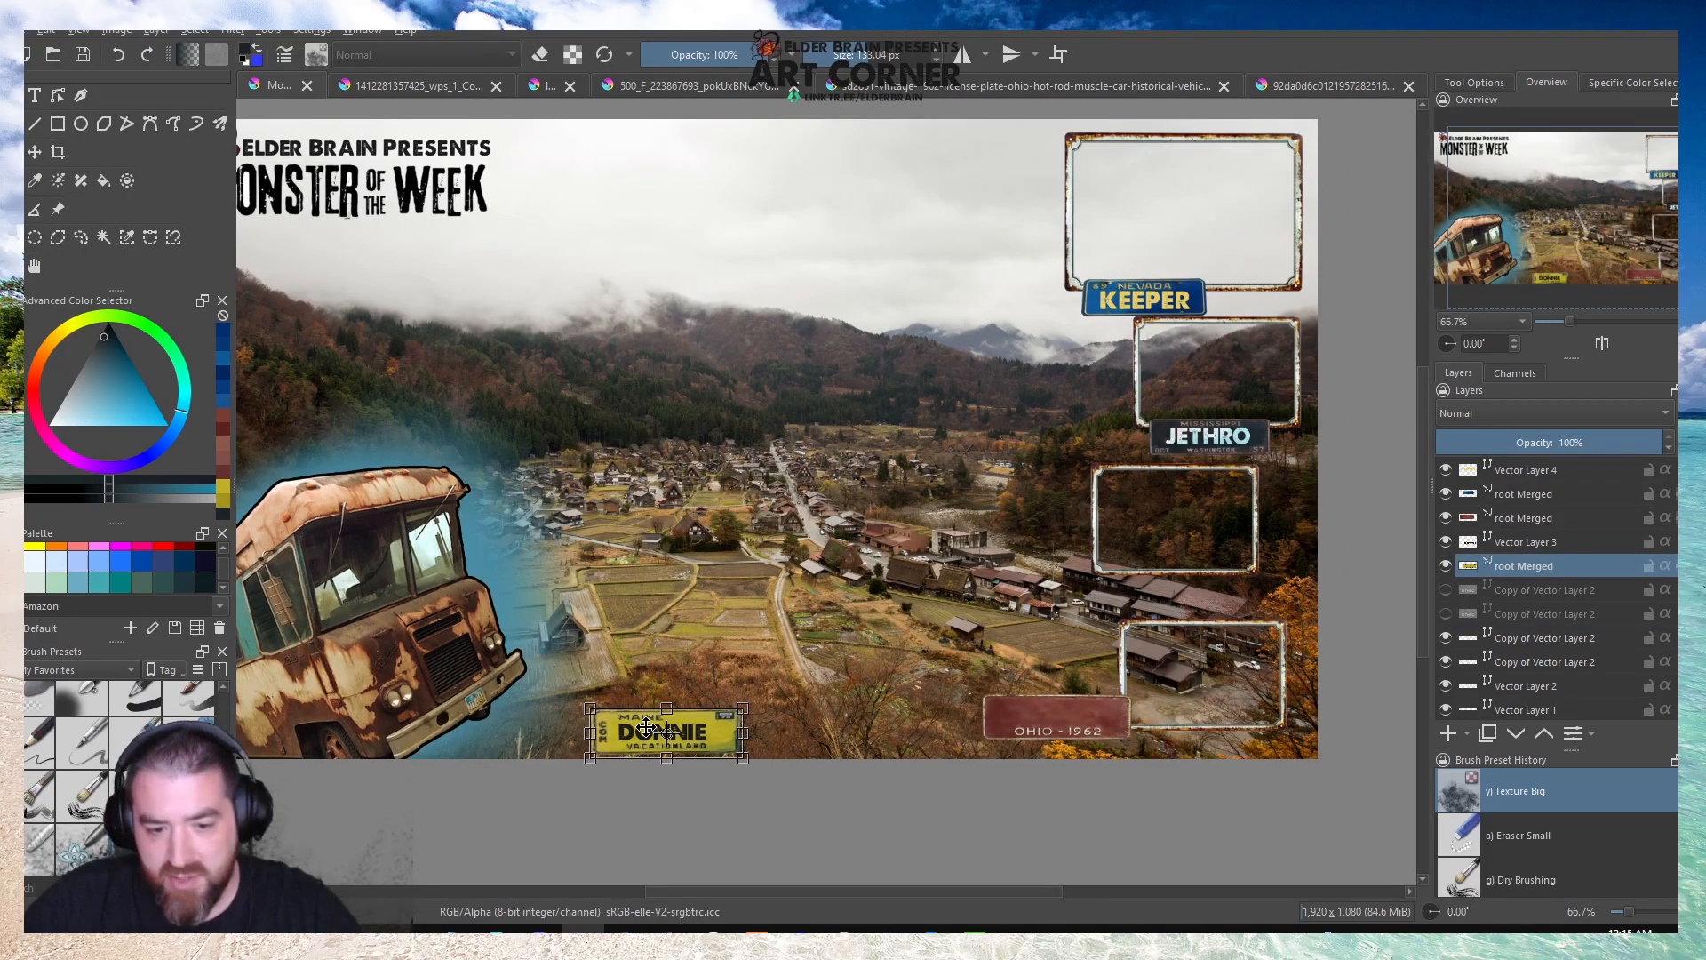
left_click_drag(695, 733, 1253, 447)
scroll(1255, 449, "up", 4)
left_click_drag(1199, 375, 1204, 397)
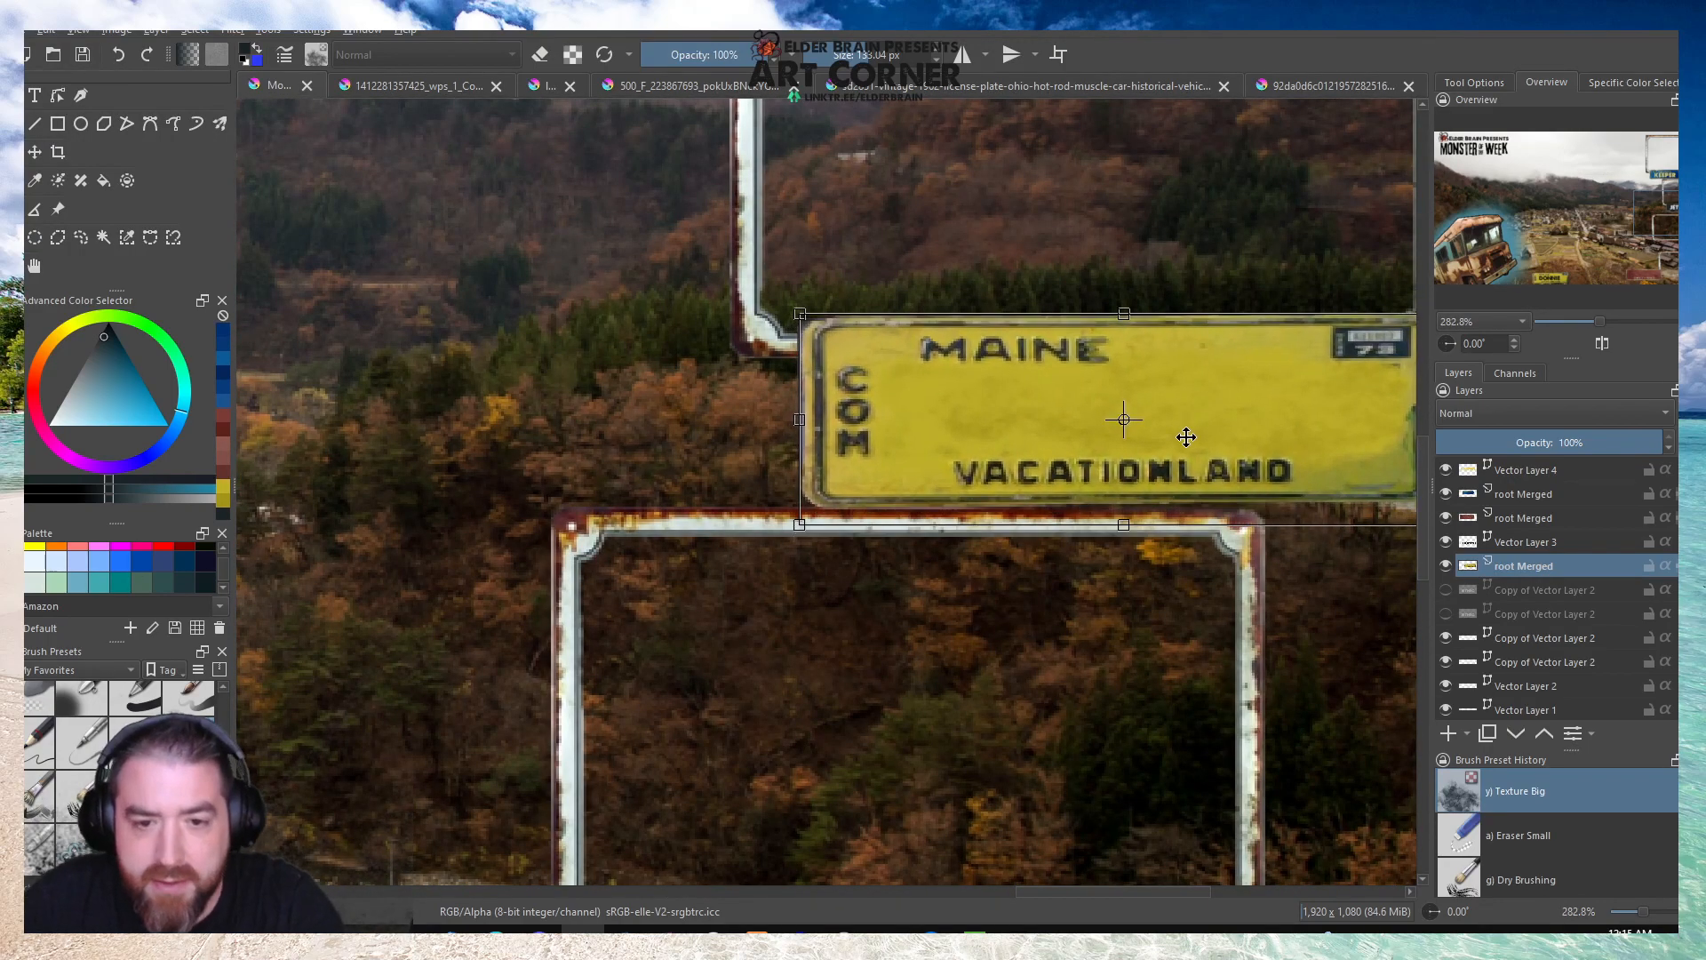
scroll(841, 426, "down", 1)
scroll(1133, 445, "up", 1)
mouse_move(1319, 520)
left_mouse_down()
mouse_move(1136, 473)
mouse_move(1191, 489)
left_mouse_up()
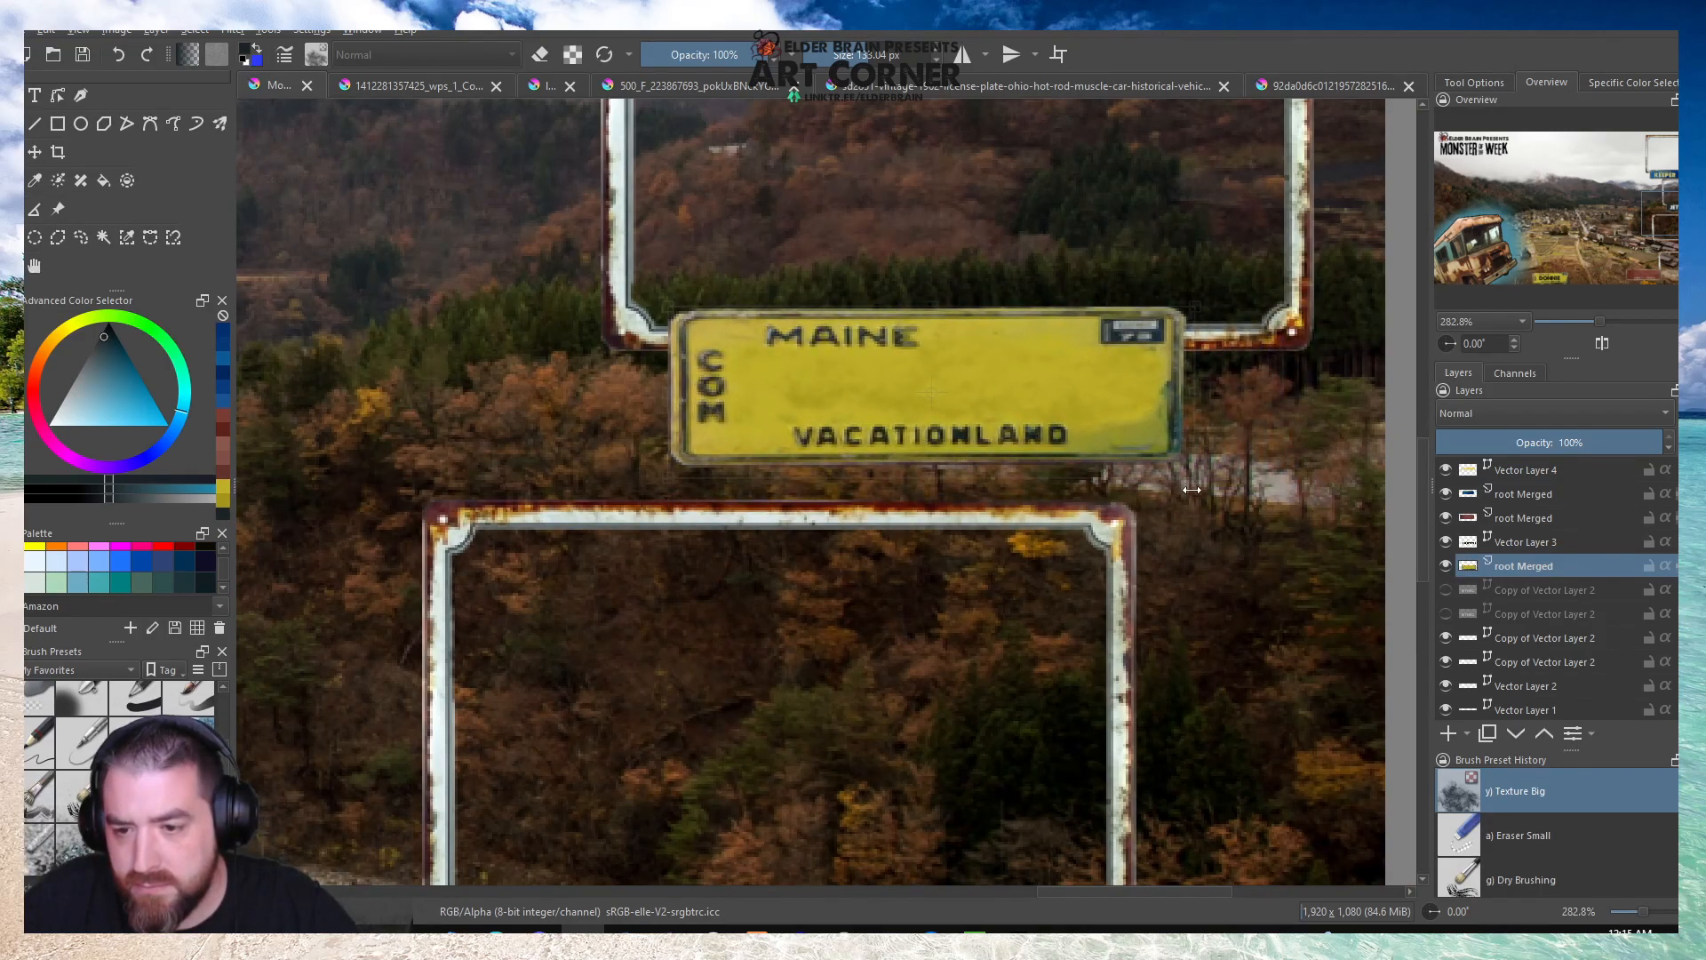
Place the reduced Maine plate on the lower edge of the second small frame.
scroll(1191, 489, "down", 2)
left_click_drag(1149, 374, 1056, 687)
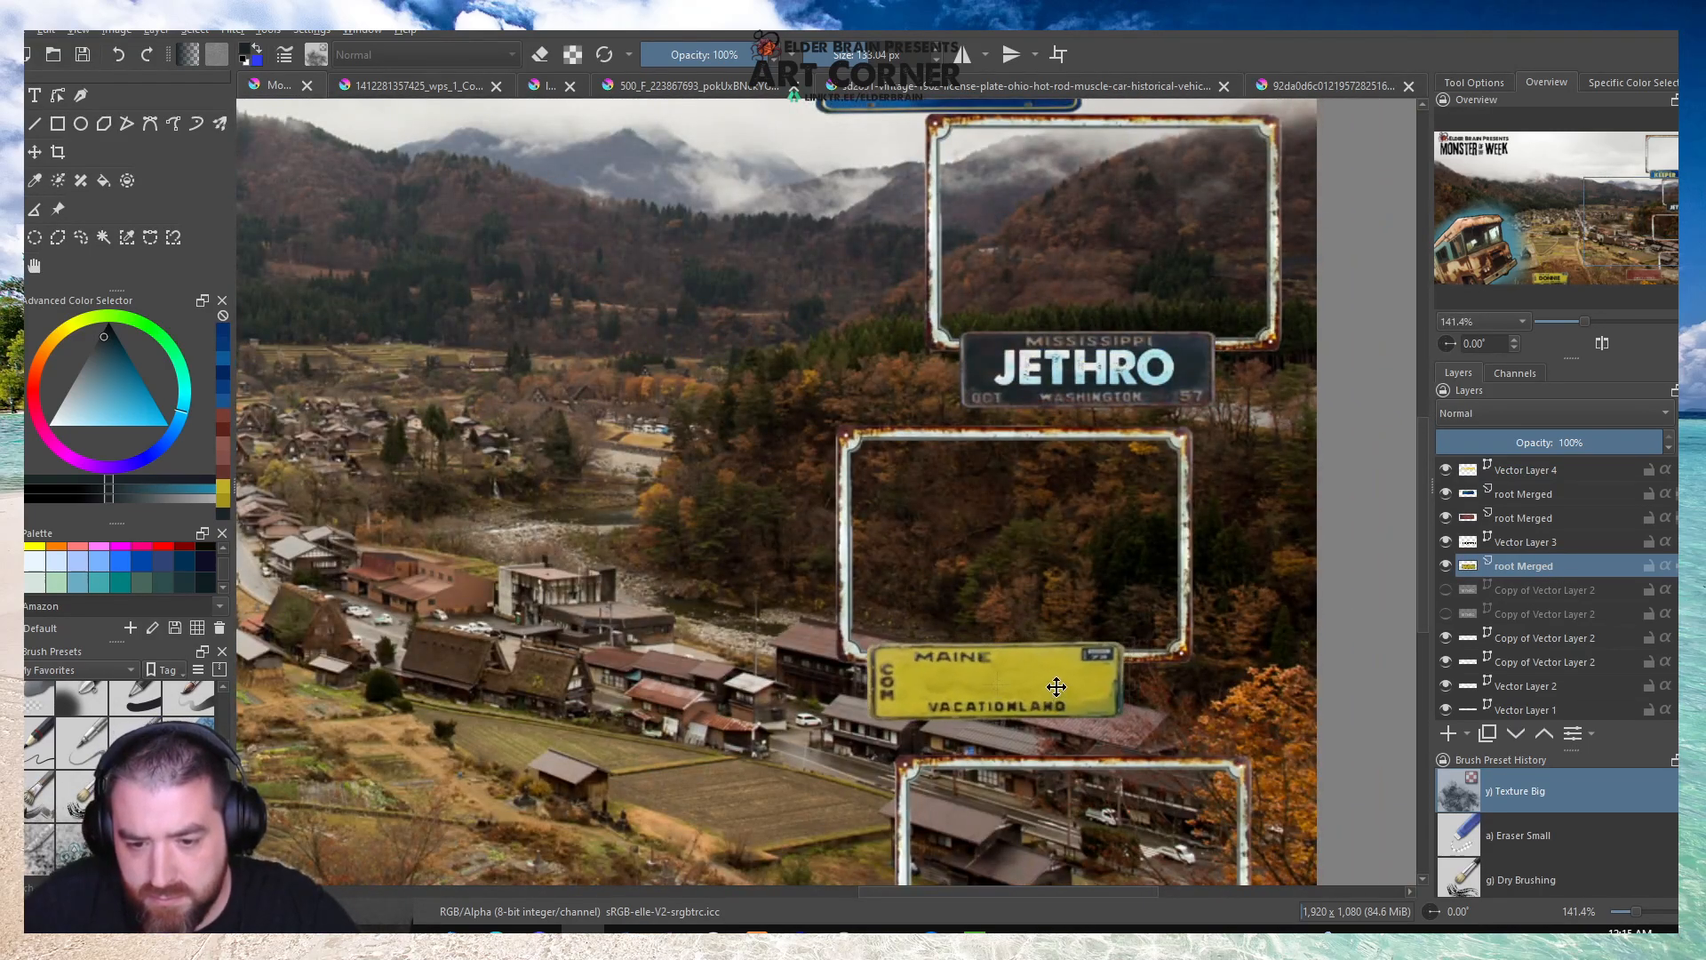
scroll(1056, 687, "up", 3)
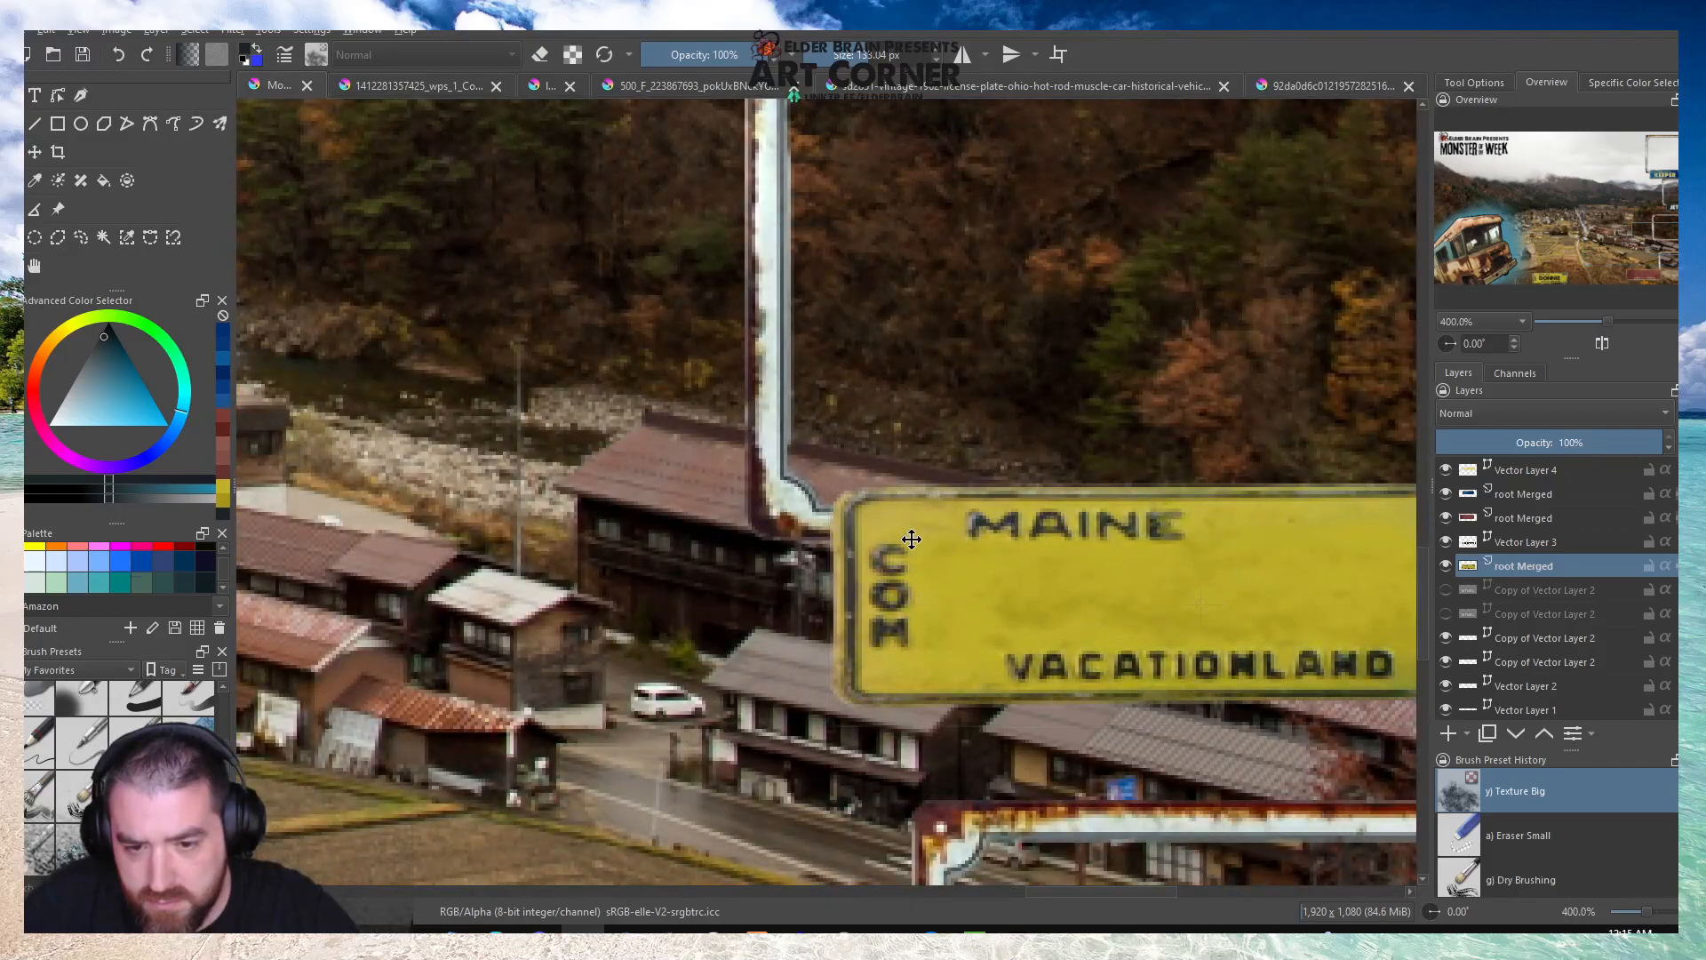
scroll(912, 538, "down", 3)
Move the DONNIE lettering onto the Maine plate and shrink it slightly to fit between the plate's printed texts.
left_click(1521, 537)
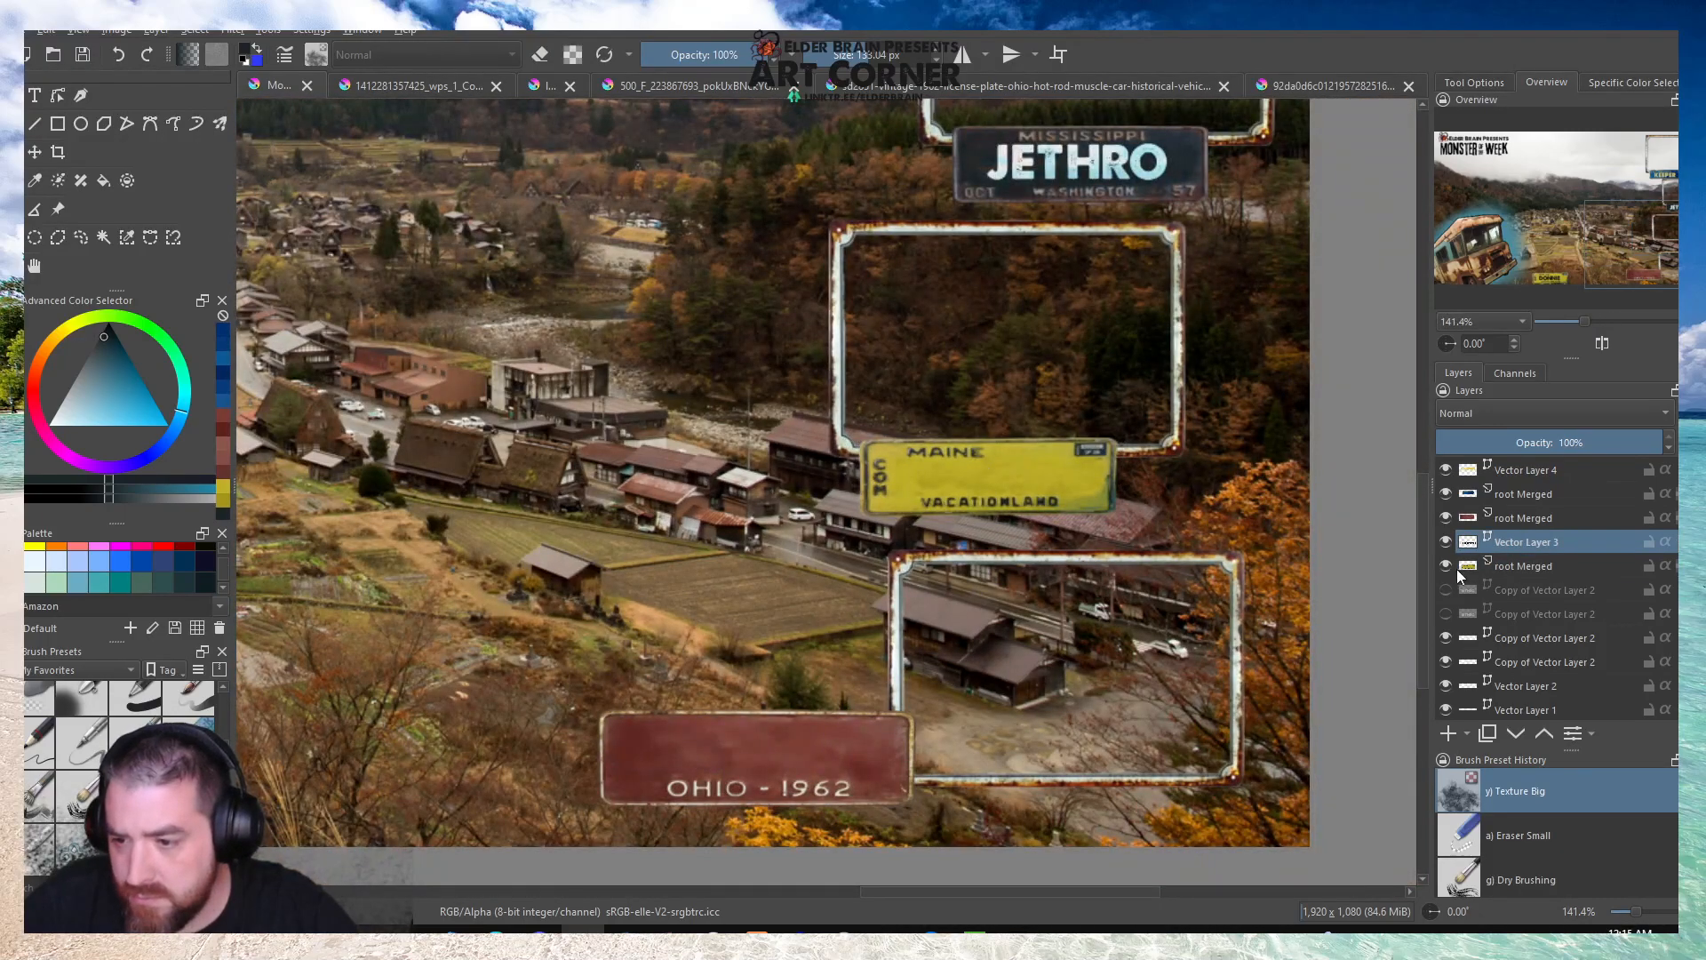
scroll(1453, 569, "down", 1)
scroll(589, 650, "down", 1)
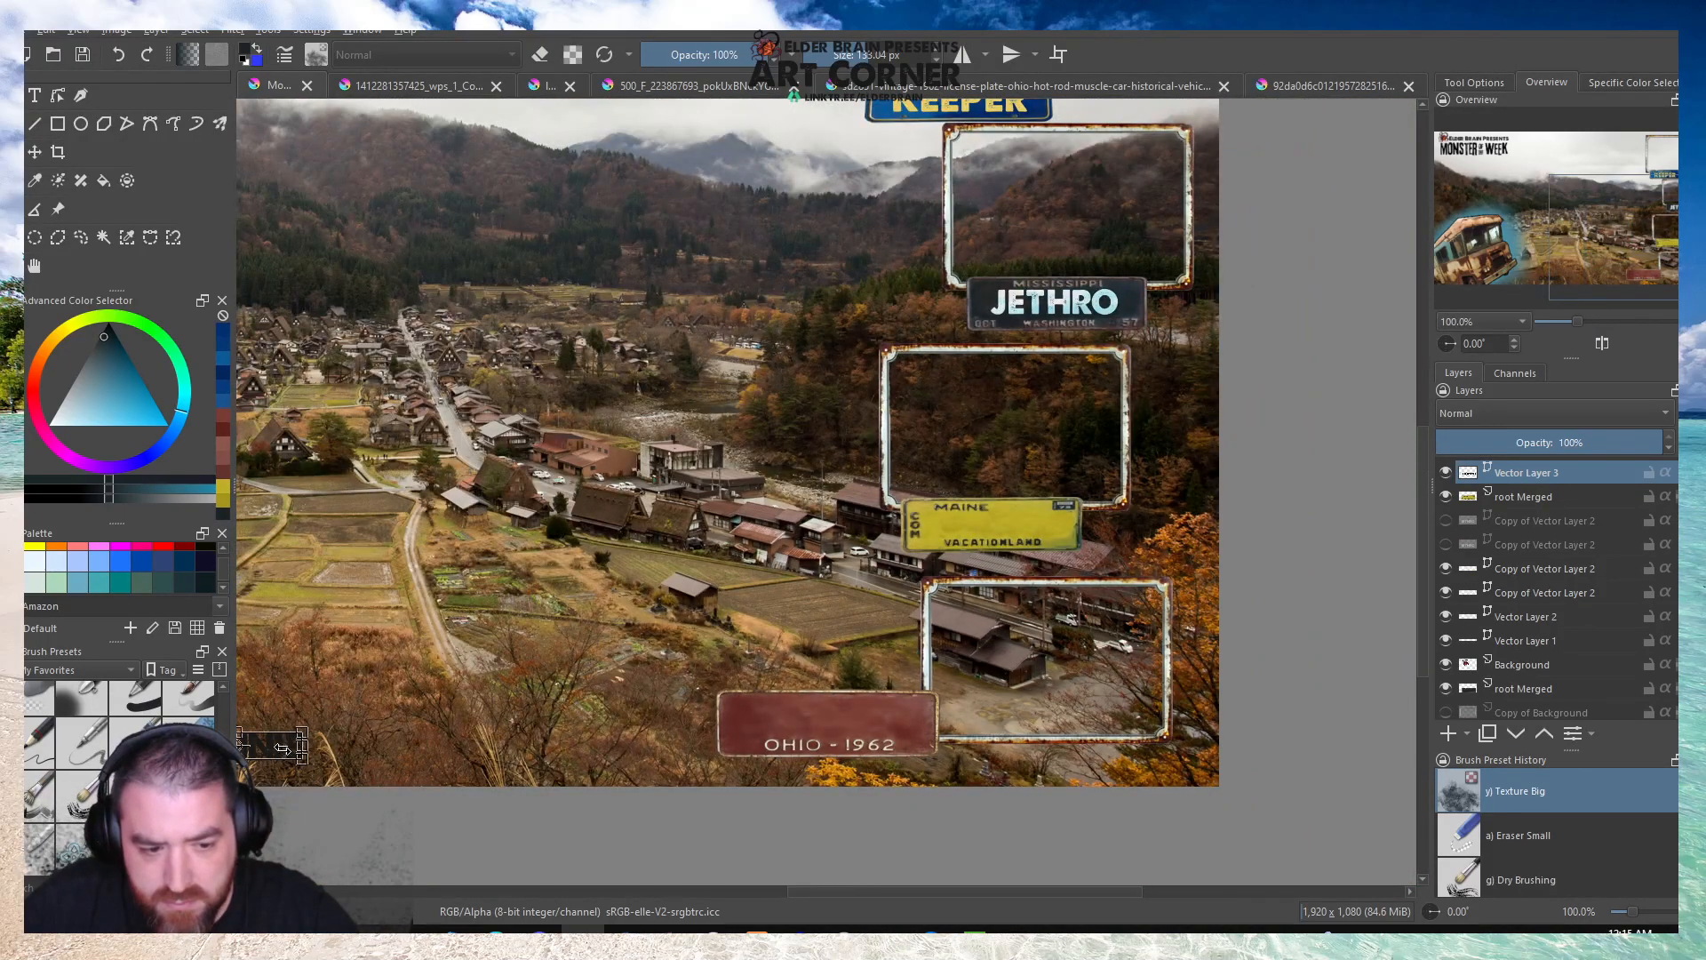
left_click_drag(275, 745, 986, 524)
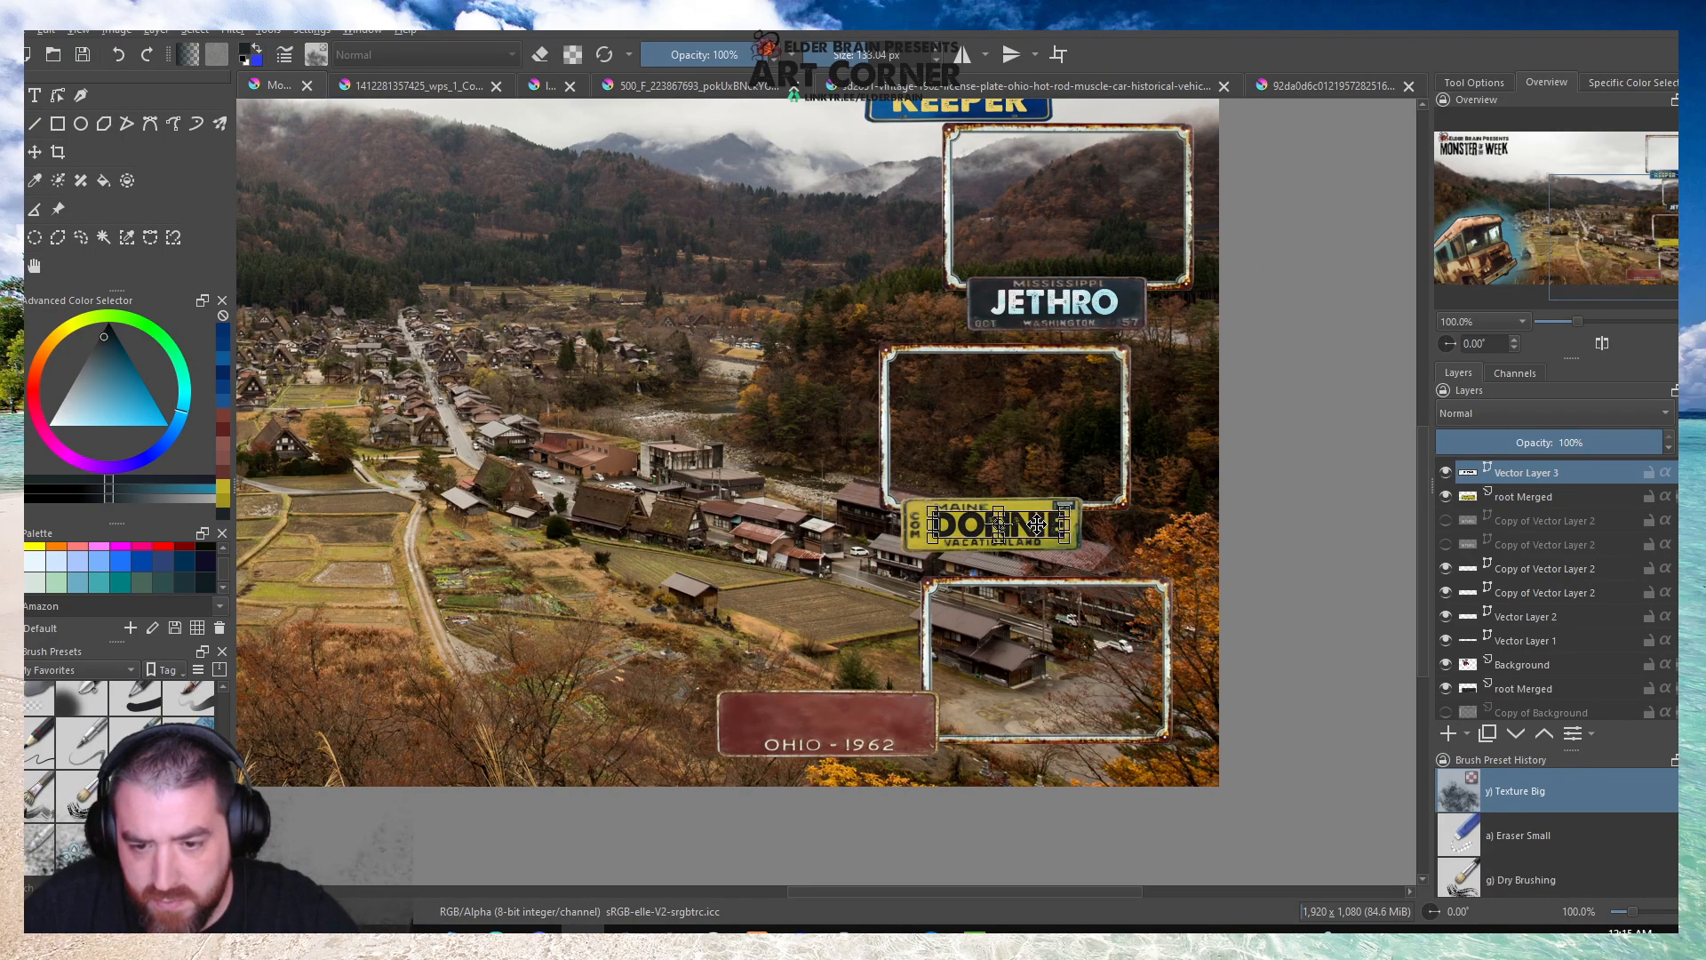
scroll(1079, 515, "up", 4)
mouse_move(1170, 463)
left_mouse_down()
mouse_move(1133, 466)
mouse_move(1155, 465)
left_mouse_up()
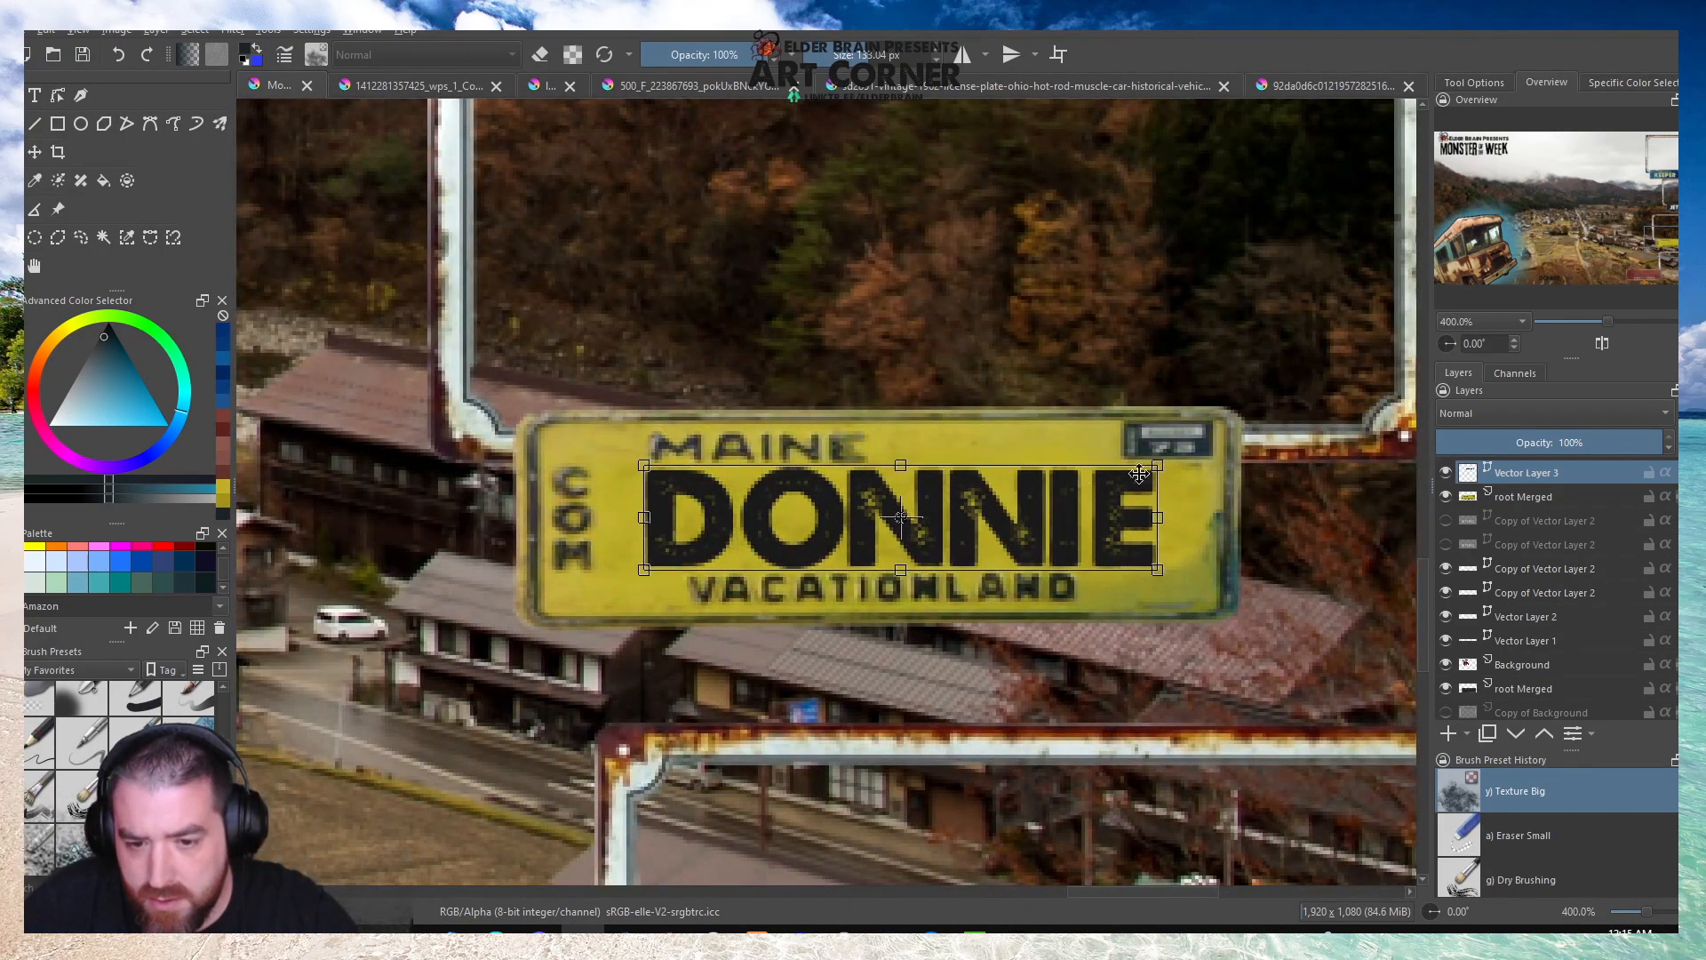
scroll(969, 515, "down", 4)
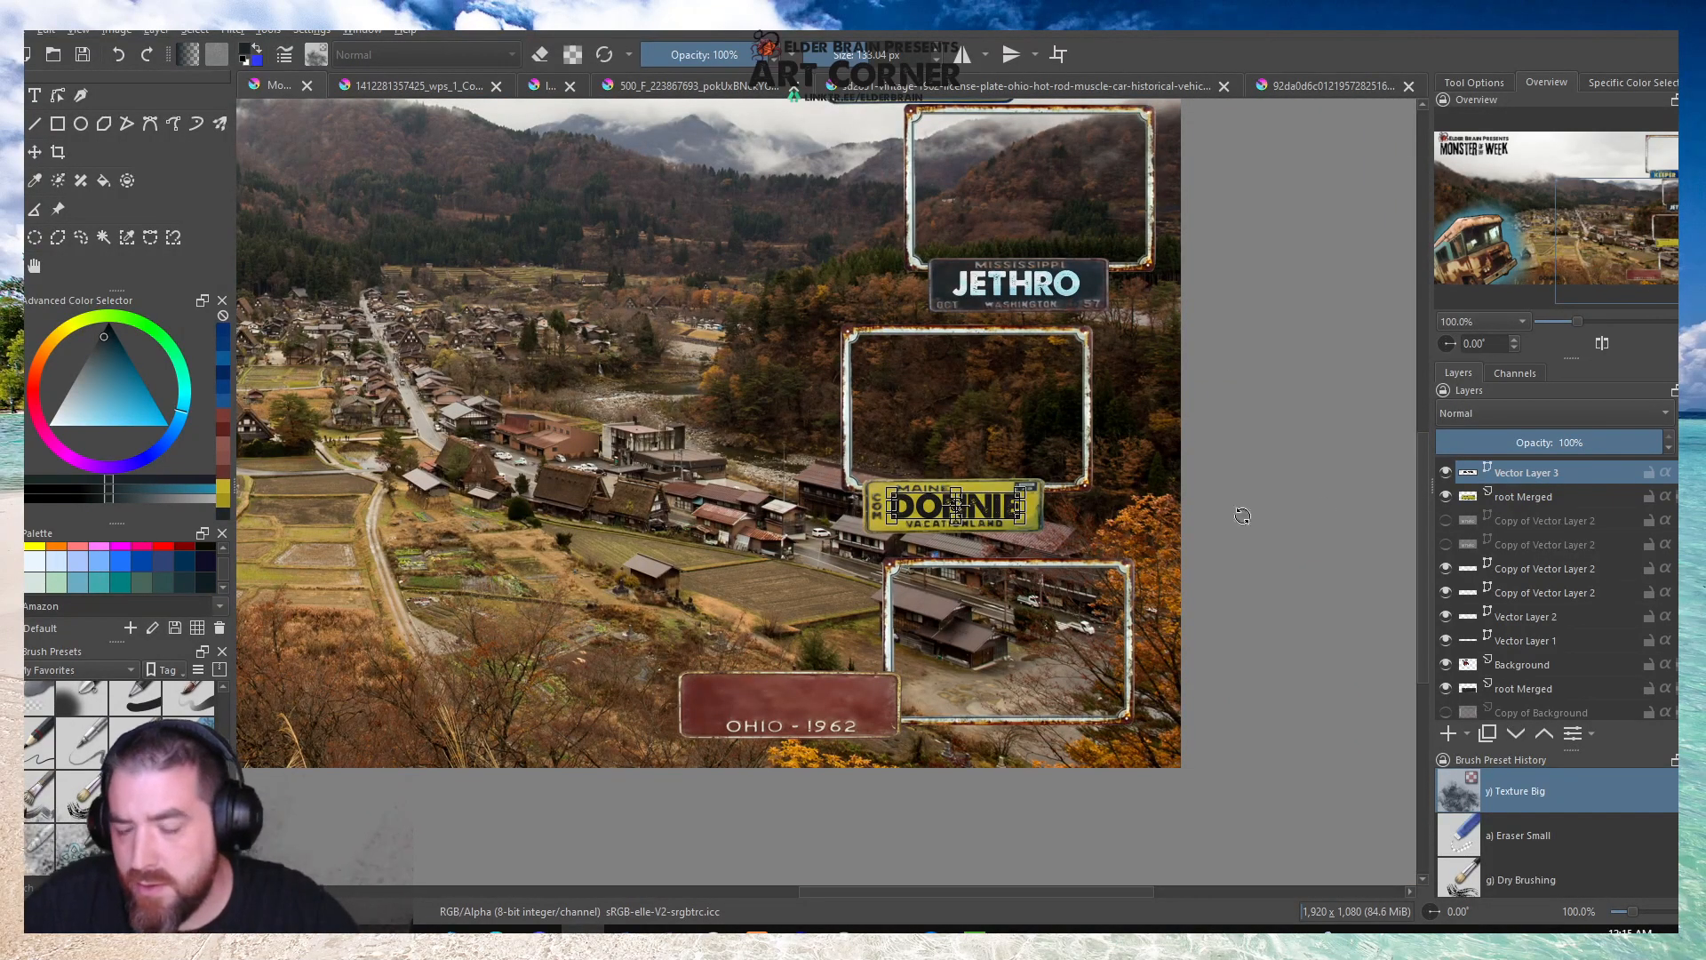
Move the red Ohio plate over the Maine plate and shrink it to the same size.
left_click(1519, 520)
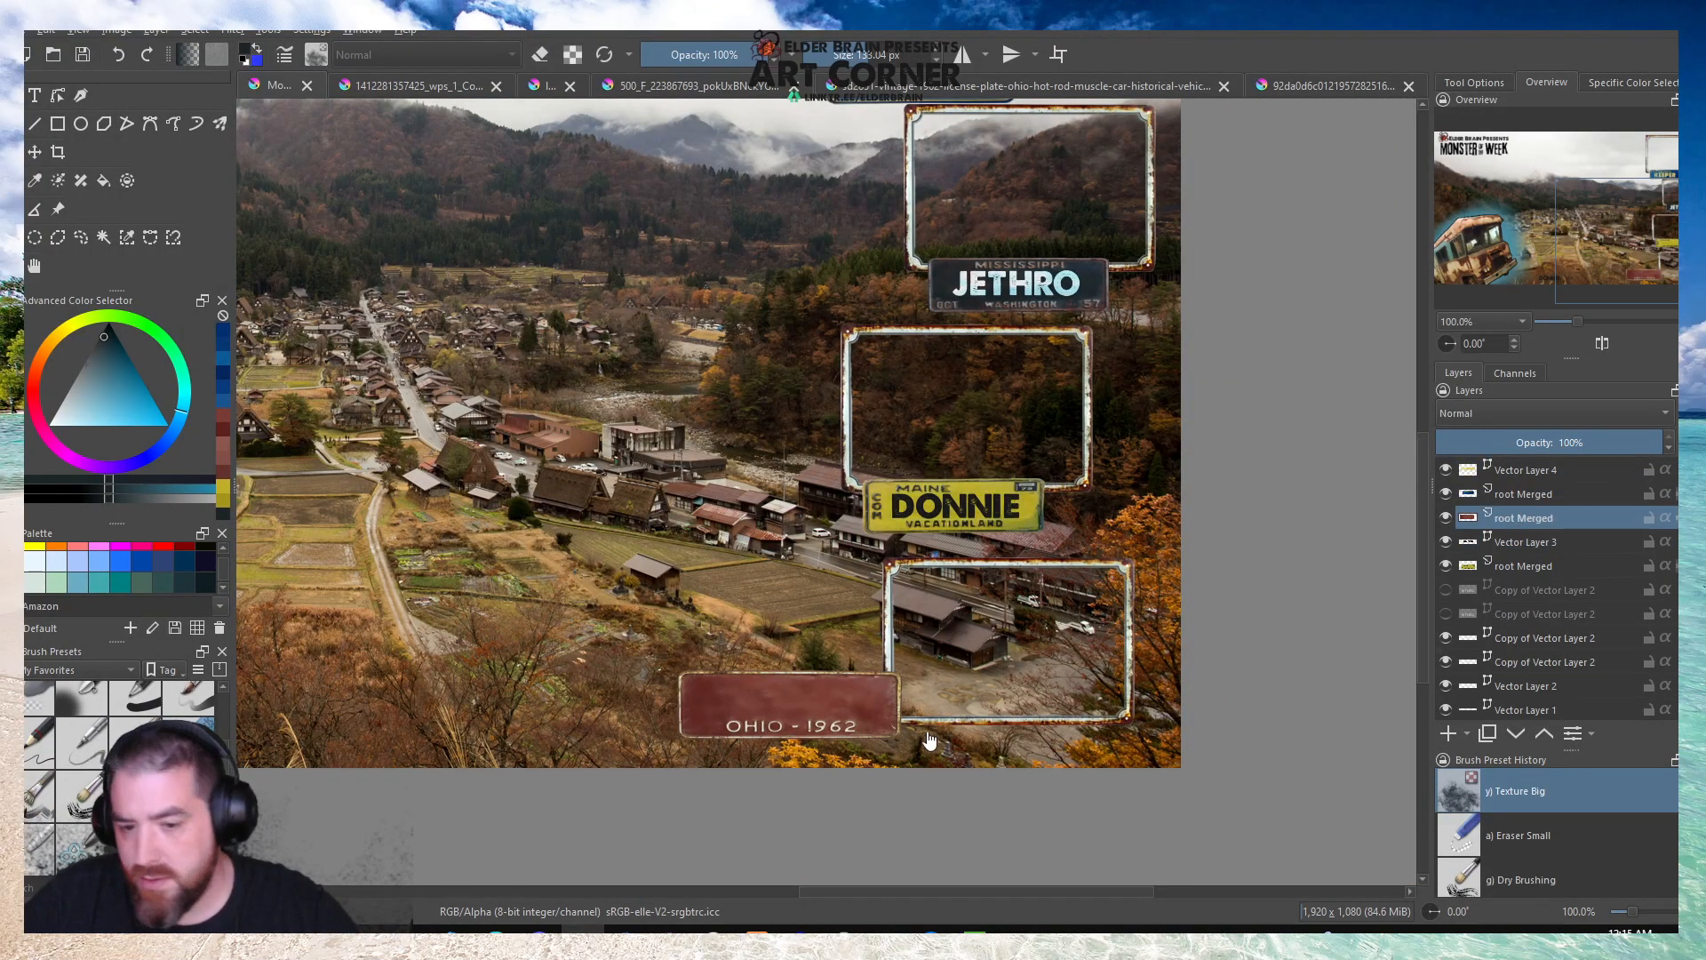
left_click_drag(841, 701, 1023, 513)
scroll(958, 497, "up", 4, "ctrl")
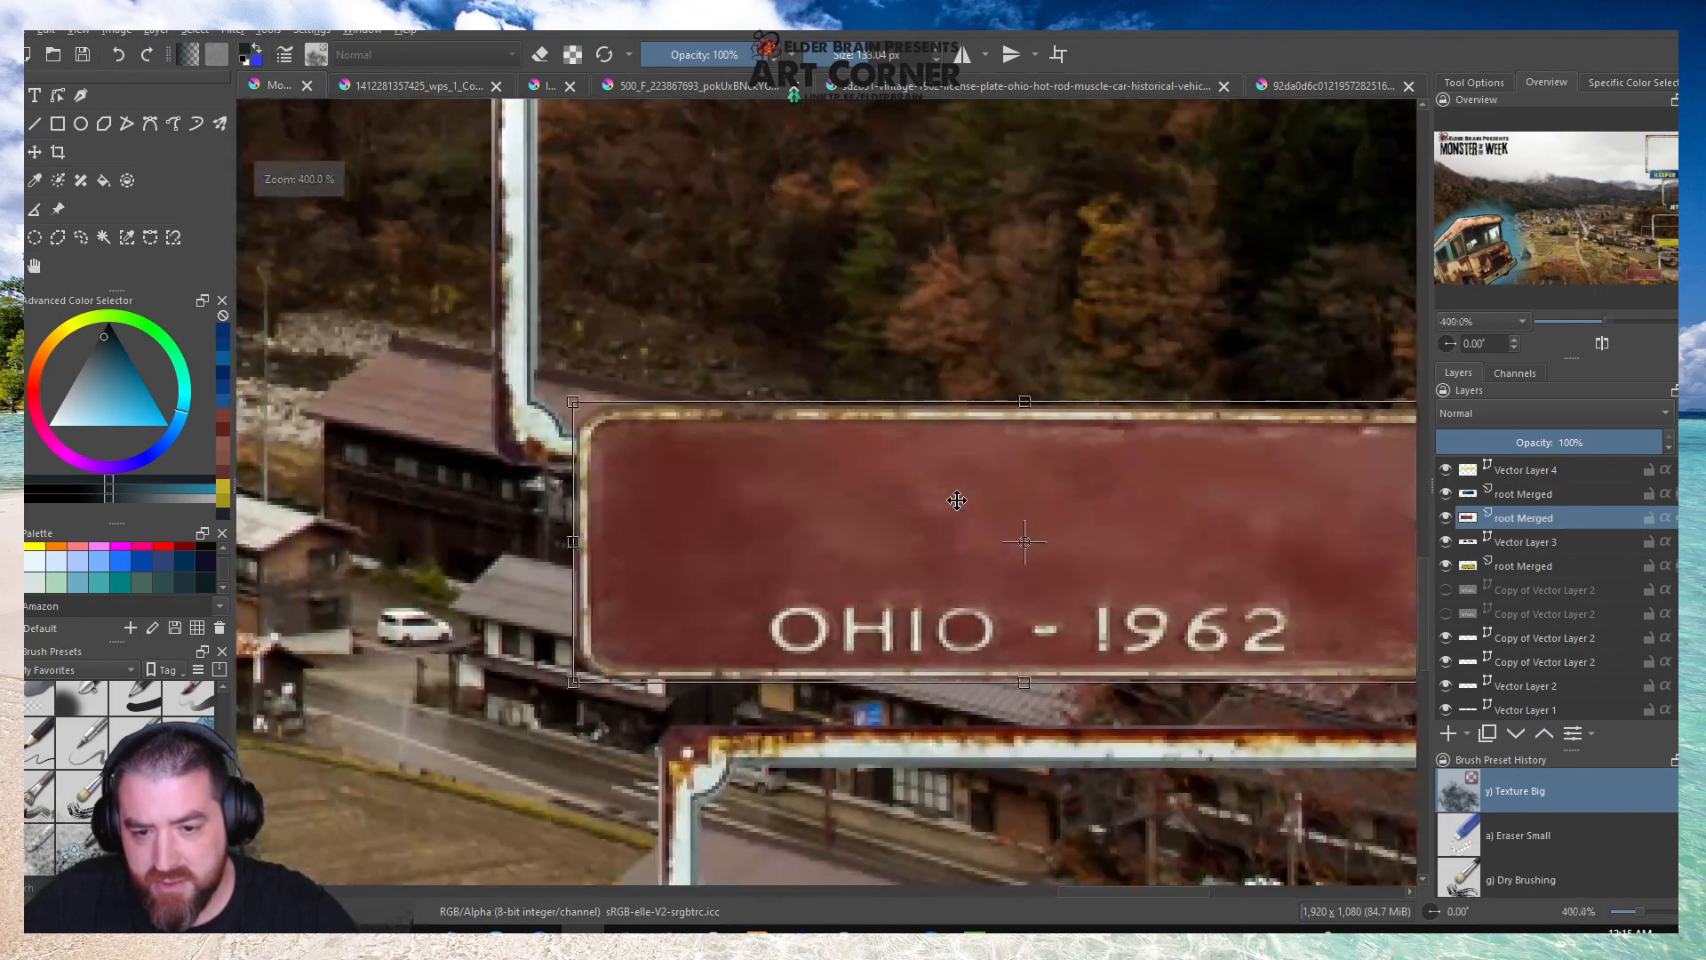
scroll(524, 371, "down", 1)
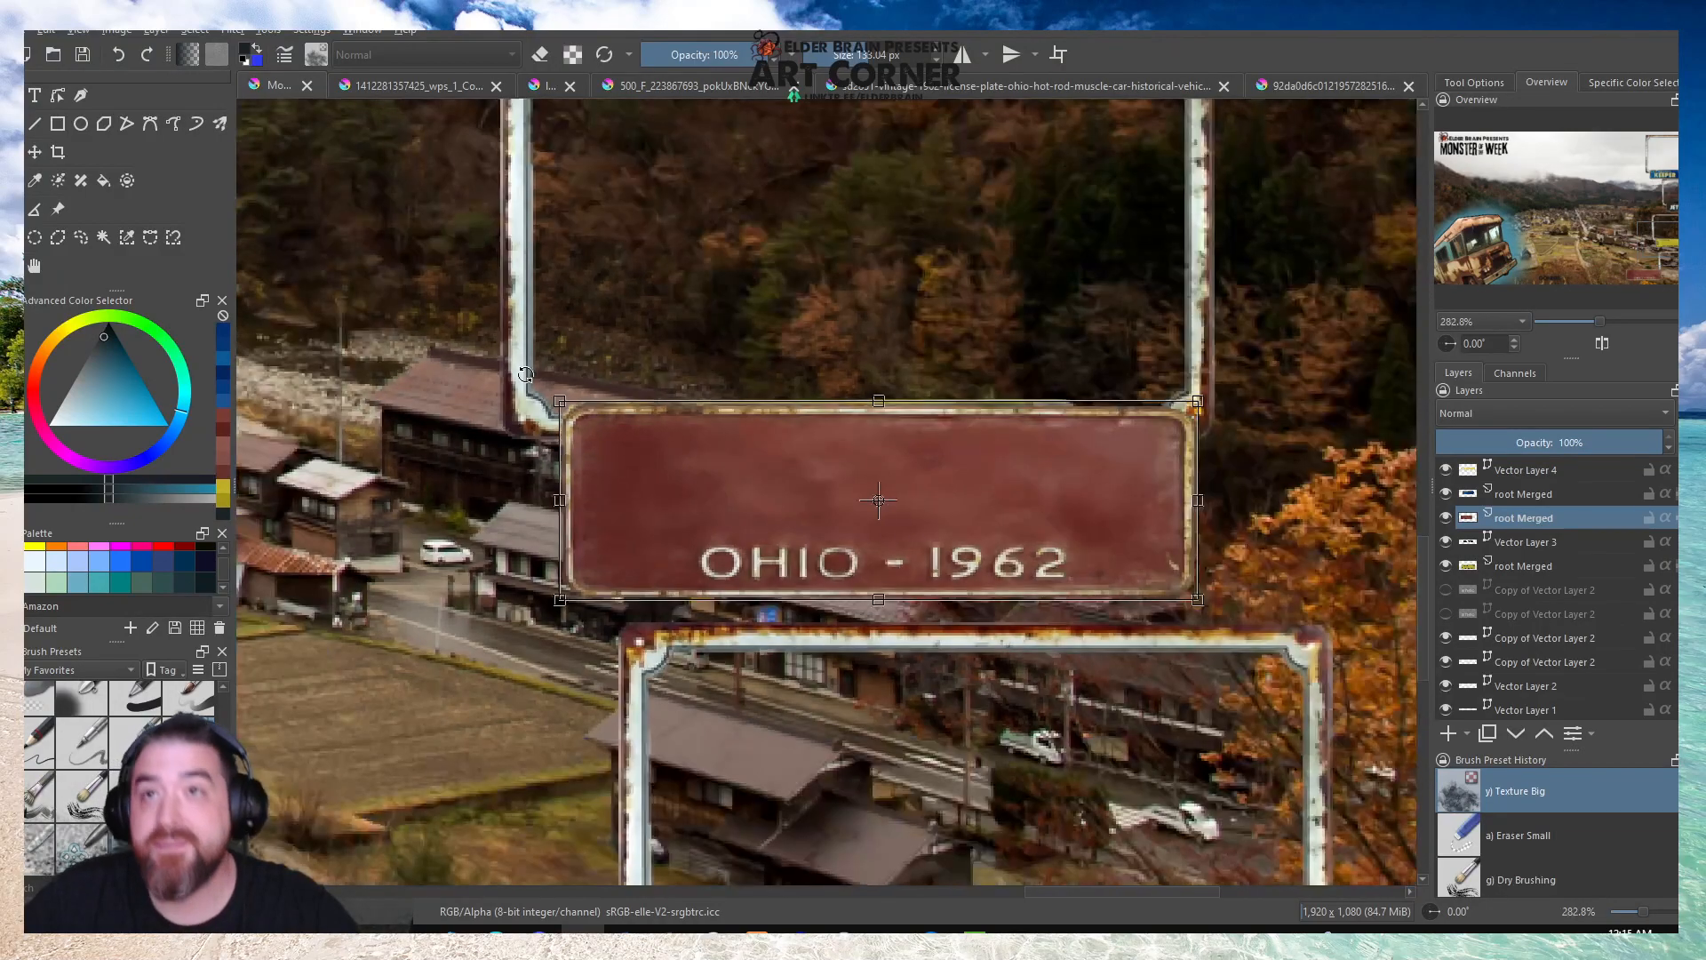
left_click_drag(1196, 599, 1074, 558)
left_click_drag(914, 519, 917, 514)
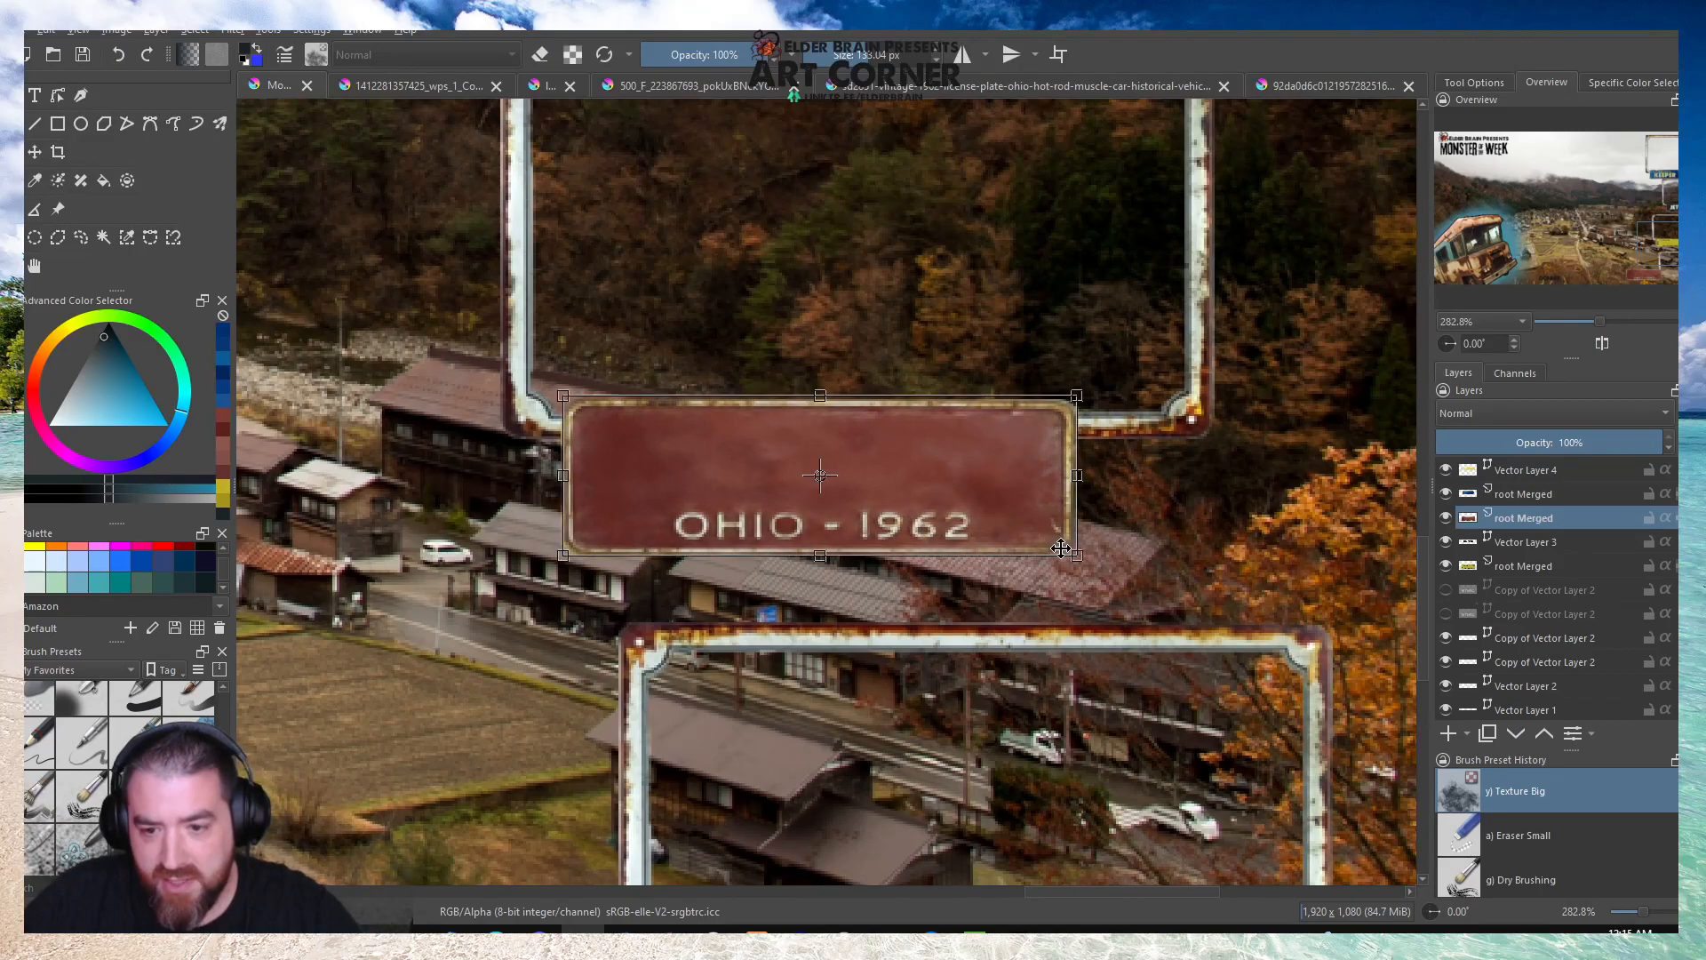
left_click_drag(1072, 557, 1084, 560)
Place the reduced Ohio plate on the lower edge of the third small frame, within the image's bottom boundary.
scroll(928, 433, "down", 2)
left_click_drag(923, 444, 983, 750)
scroll(978, 764, "up", 4)
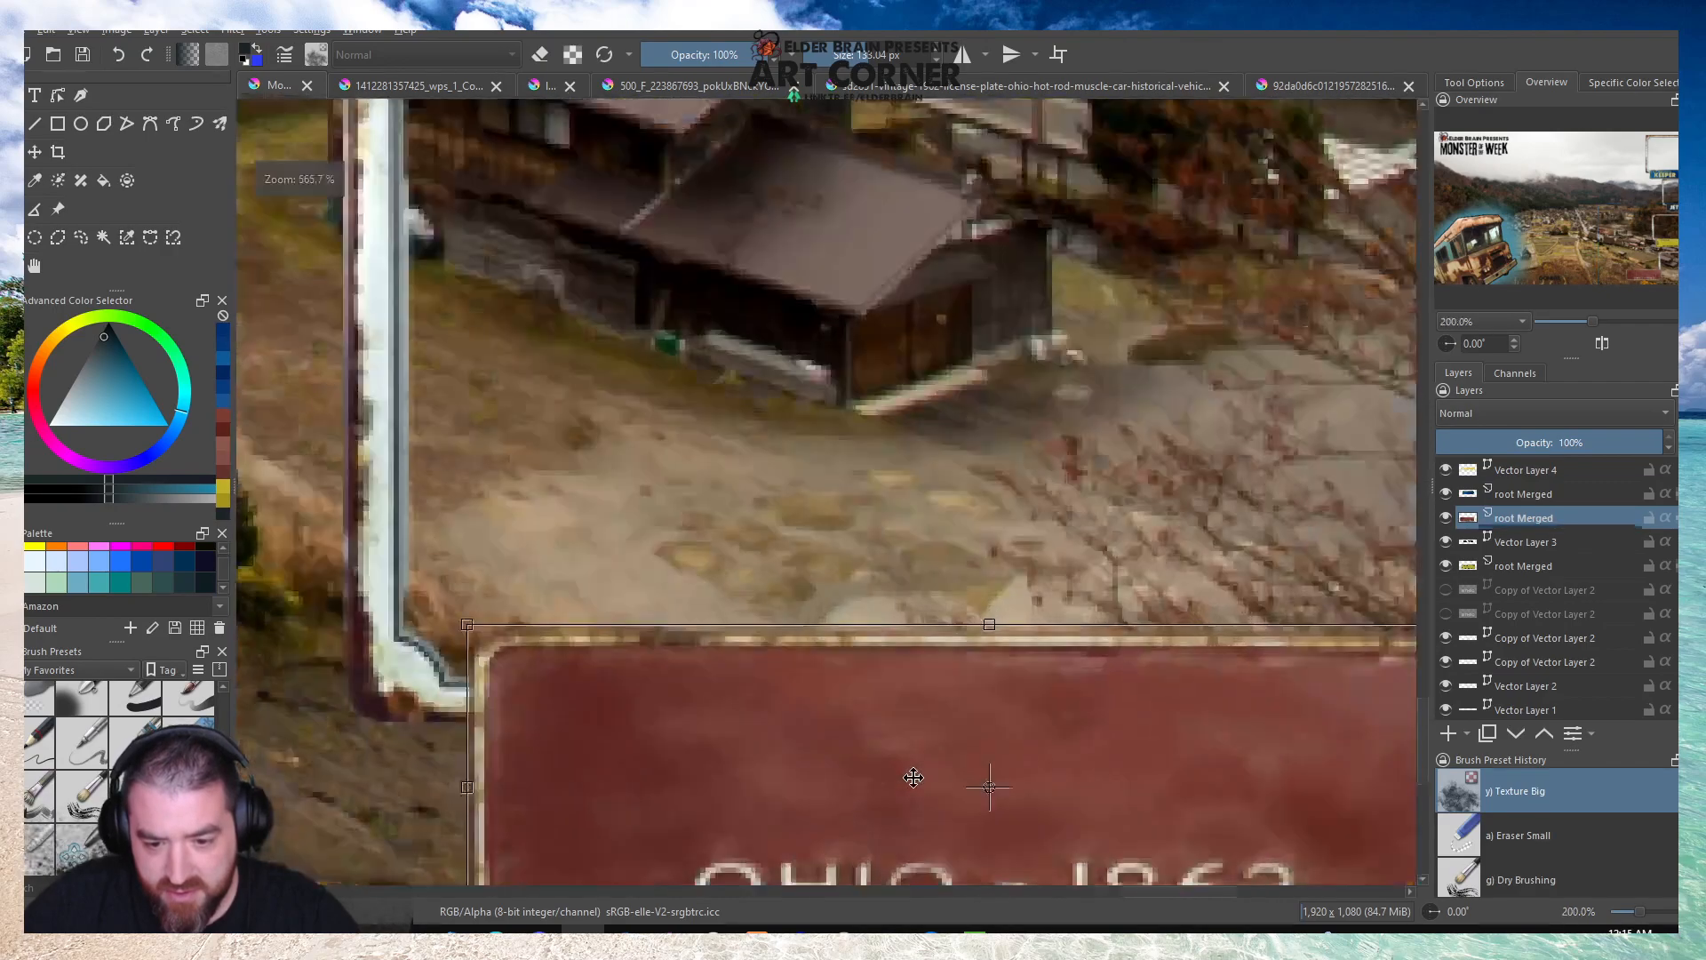
left_click_drag(720, 721, 724, 734)
scroll(723, 734, "down", 2)
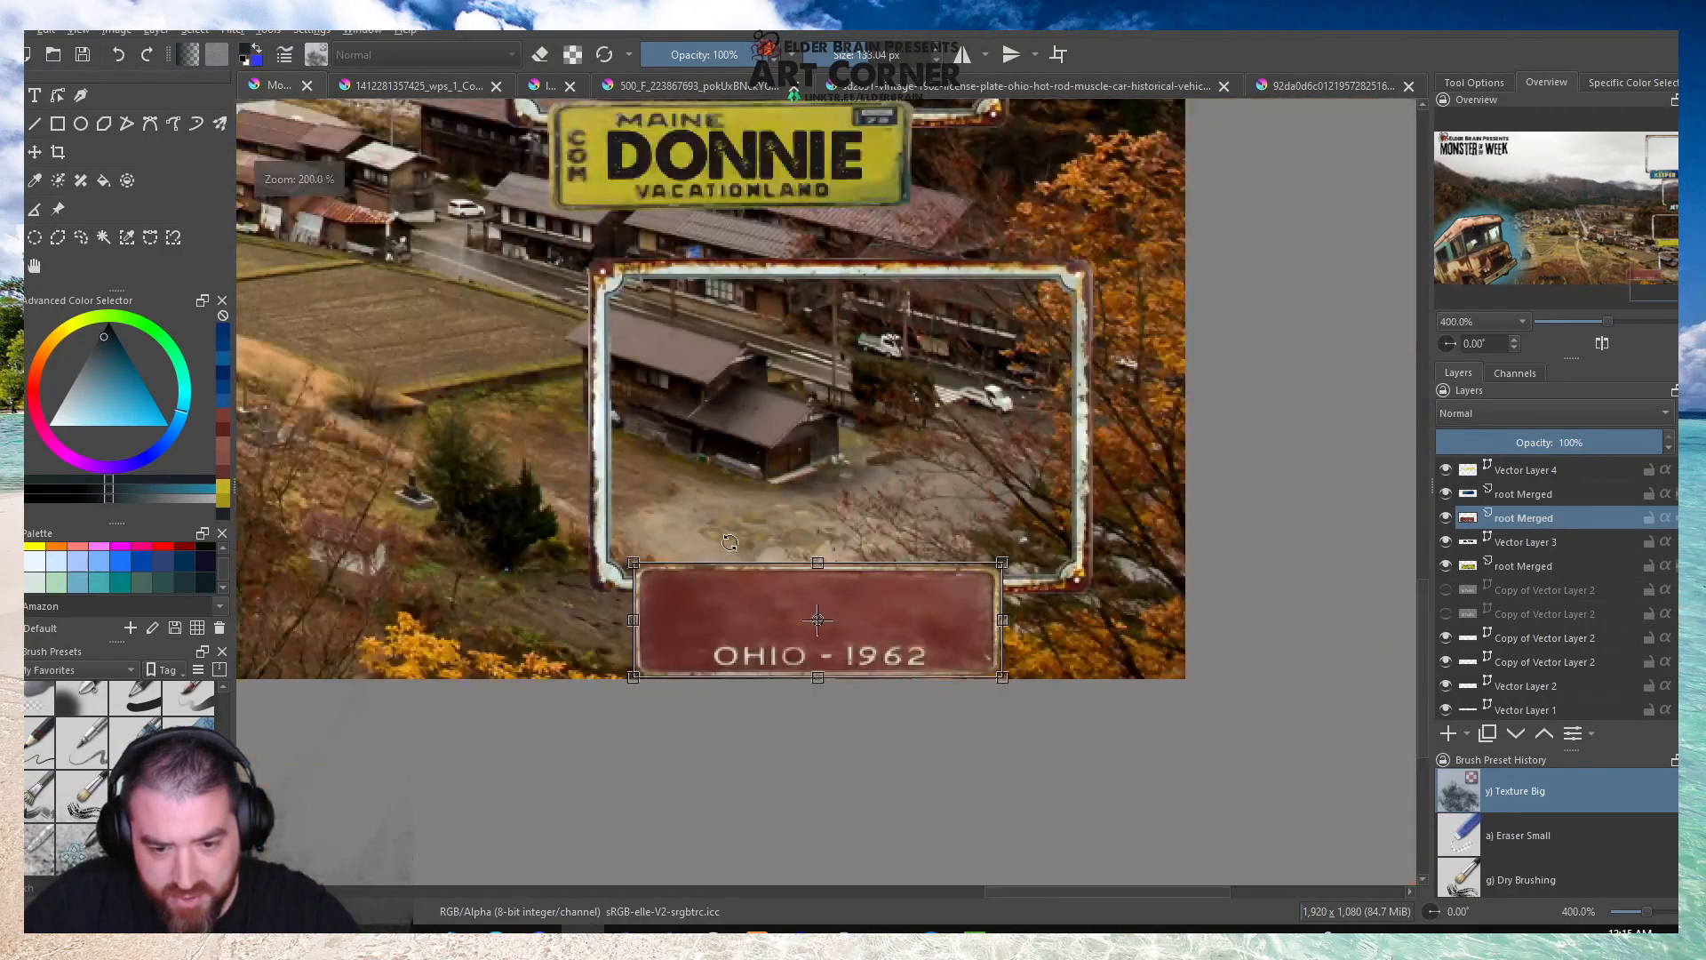
scroll(724, 597, "down", 1)
scroll(664, 489, "up", 1)
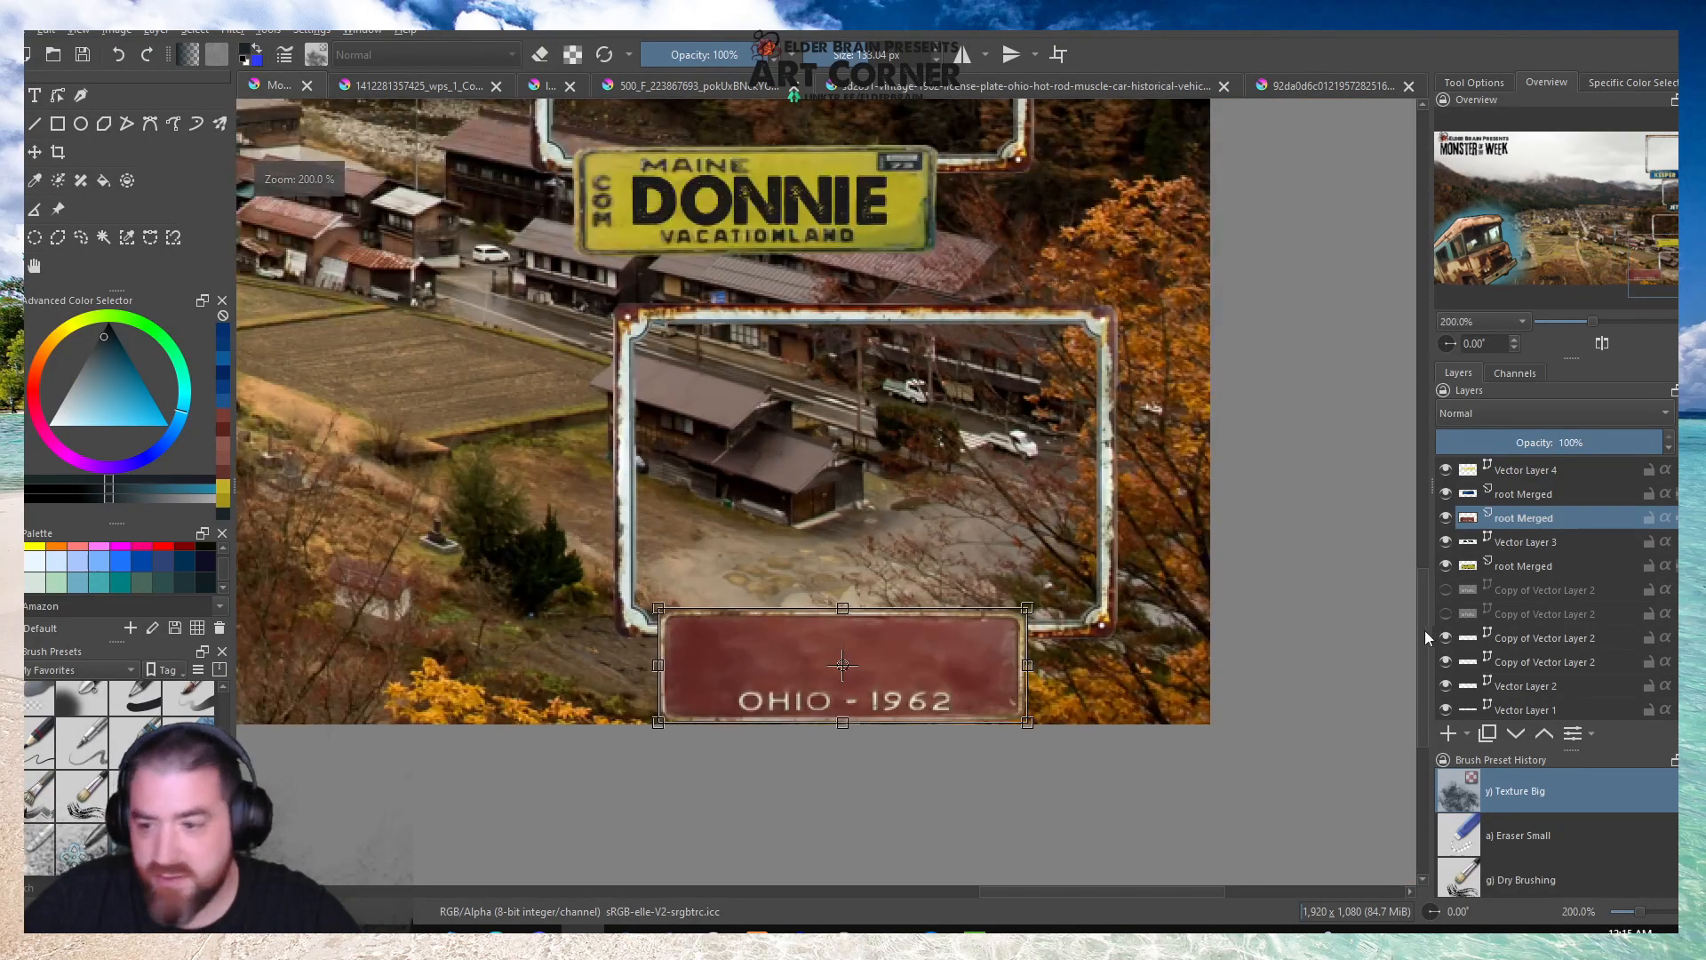
scroll(945, 630, "down", 2)
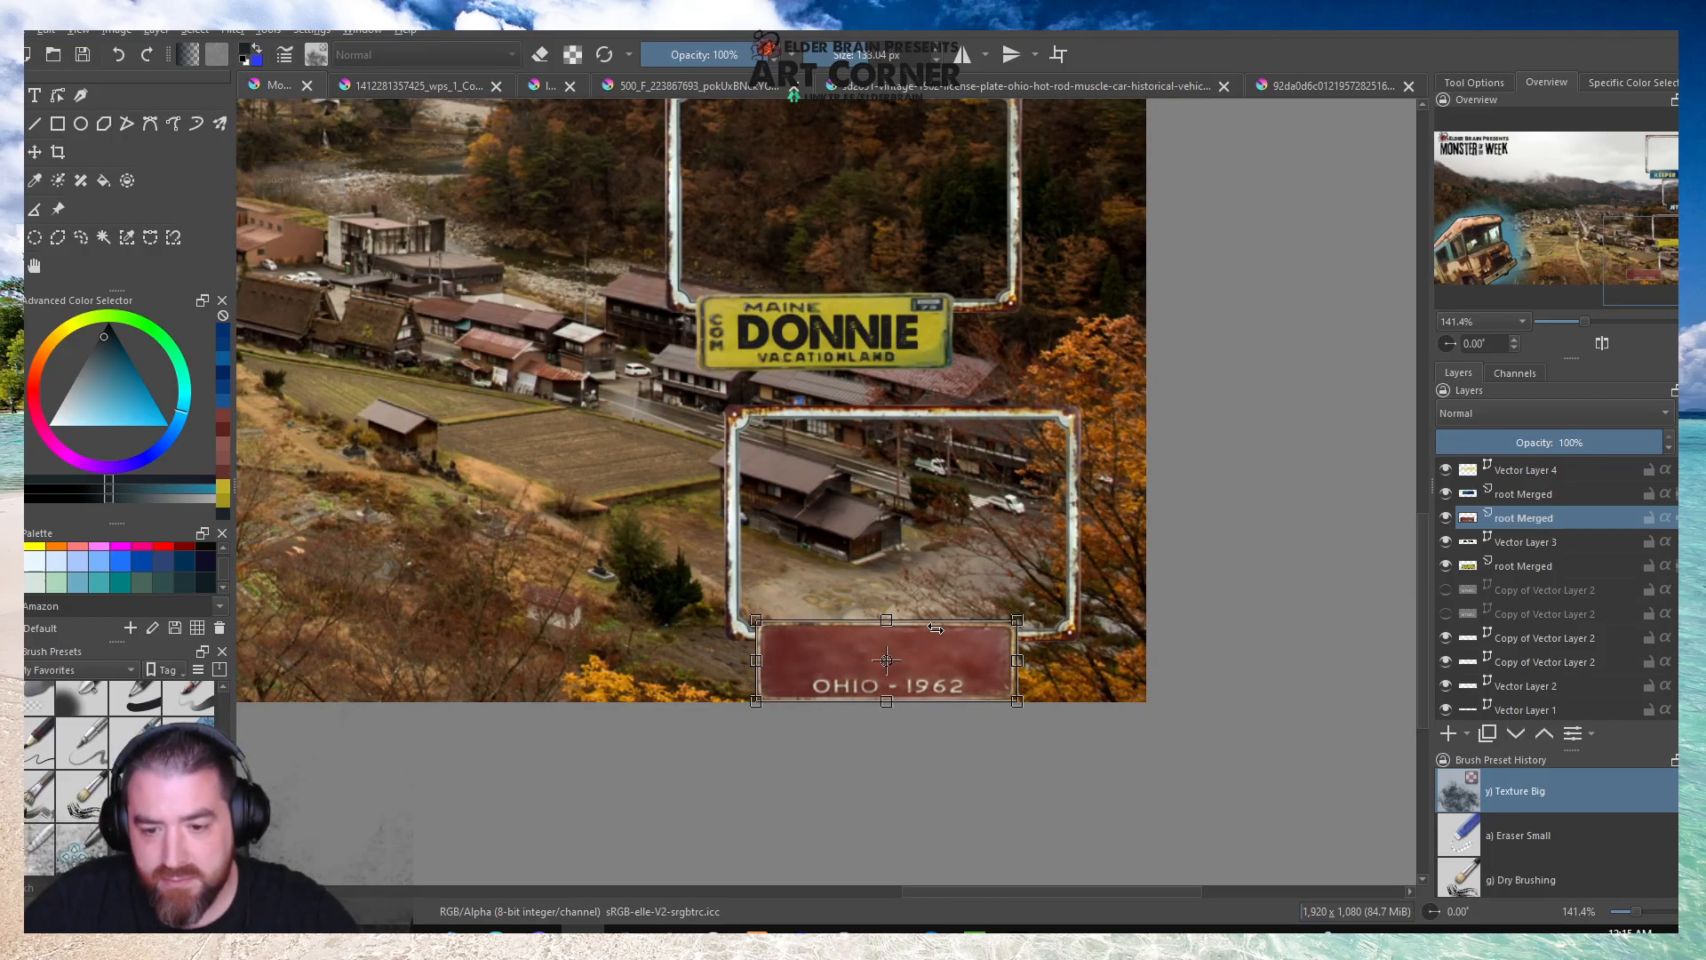
scroll(945, 630, "down", 1)
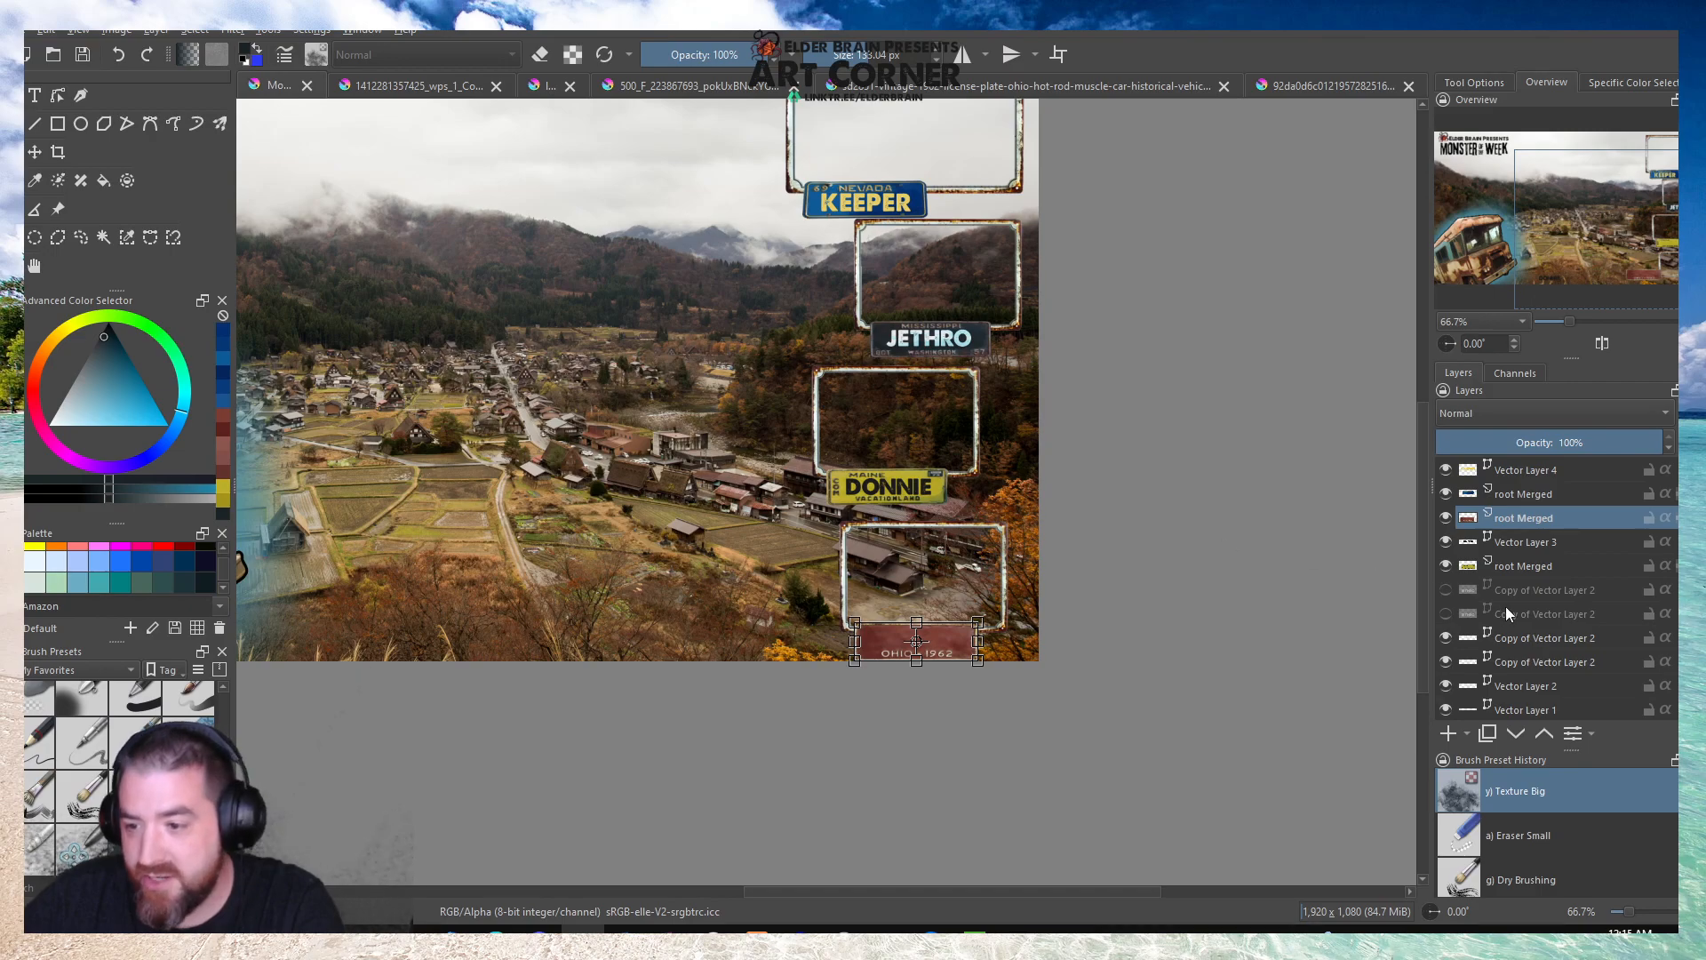
scroll(1505, 606, "down", 3)
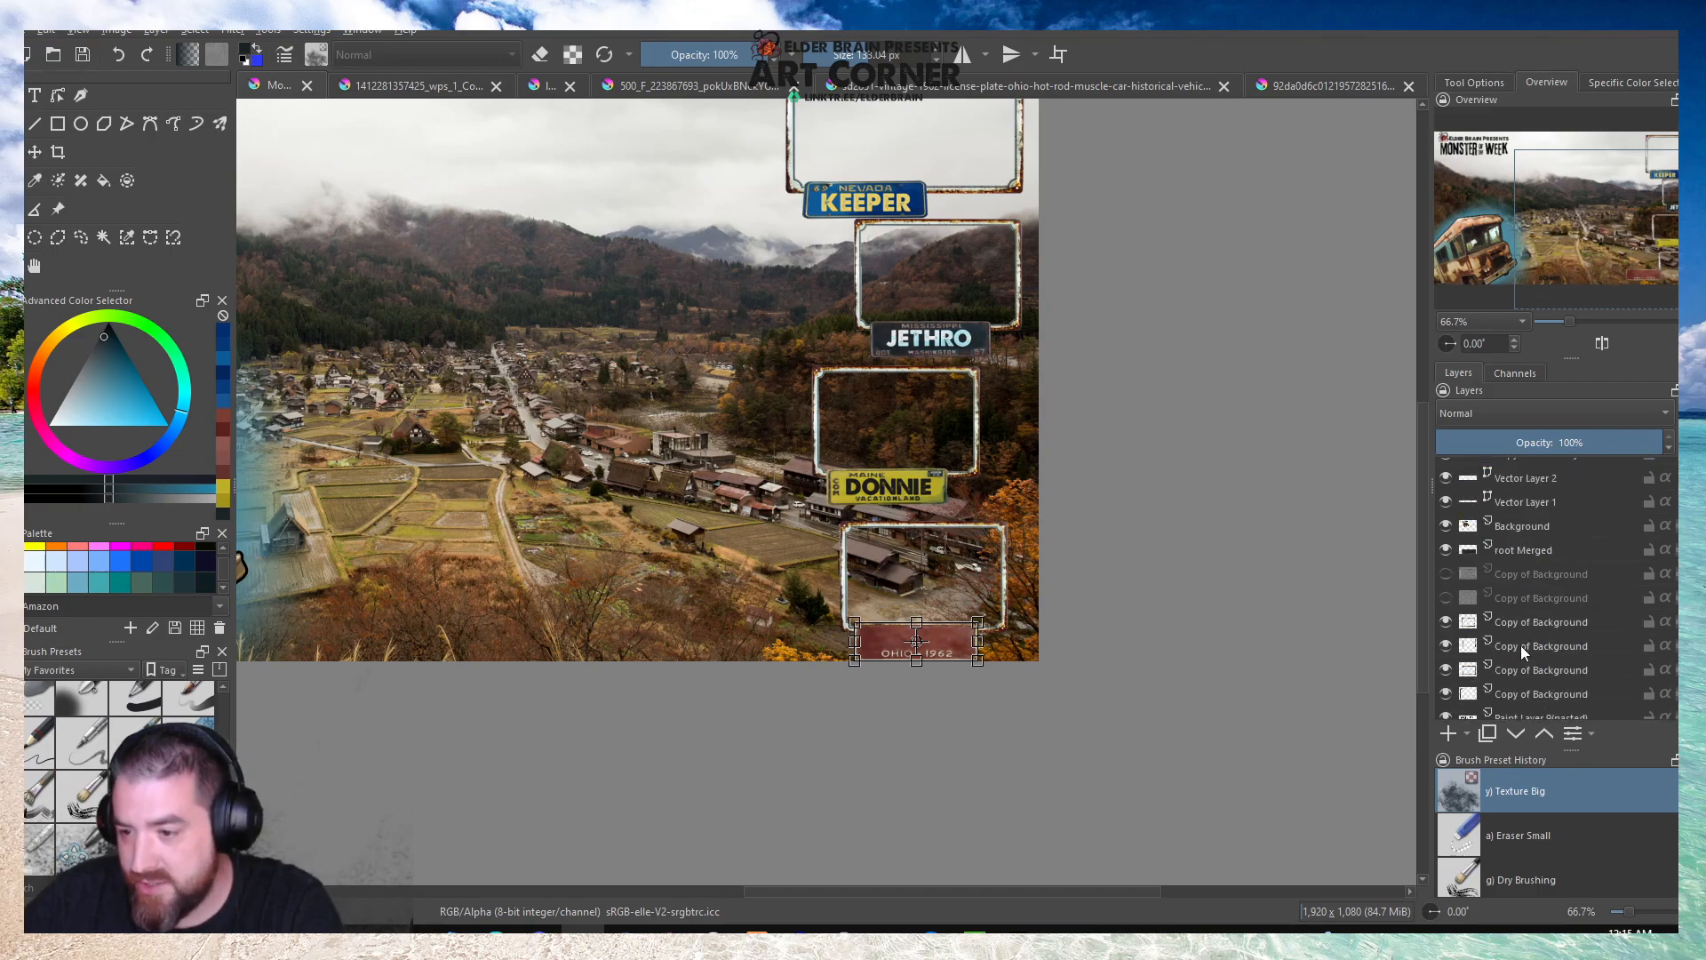
Nudge the second small frame, the one above the Maine plate, slightly upward.
left_click(1521, 645)
left_click(1443, 644)
left_click(1444, 645)
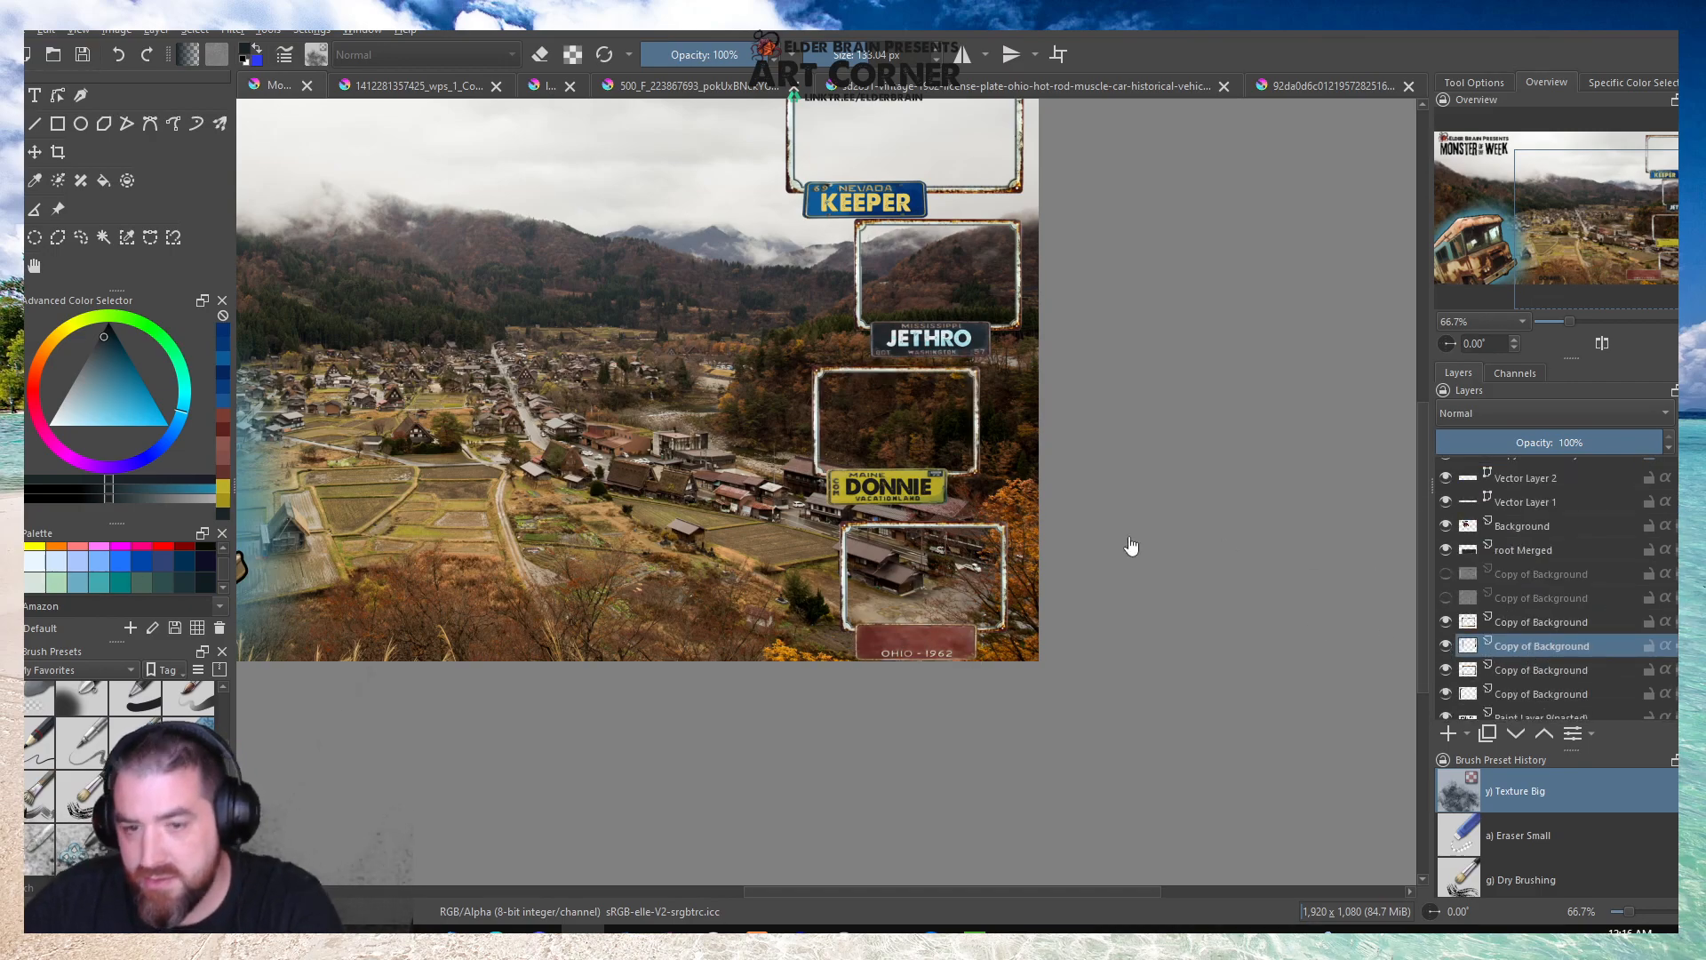
scroll(915, 435, "up", 2)
left_click_drag(903, 391, 907, 380)
scroll(1500, 613, "up", 3)
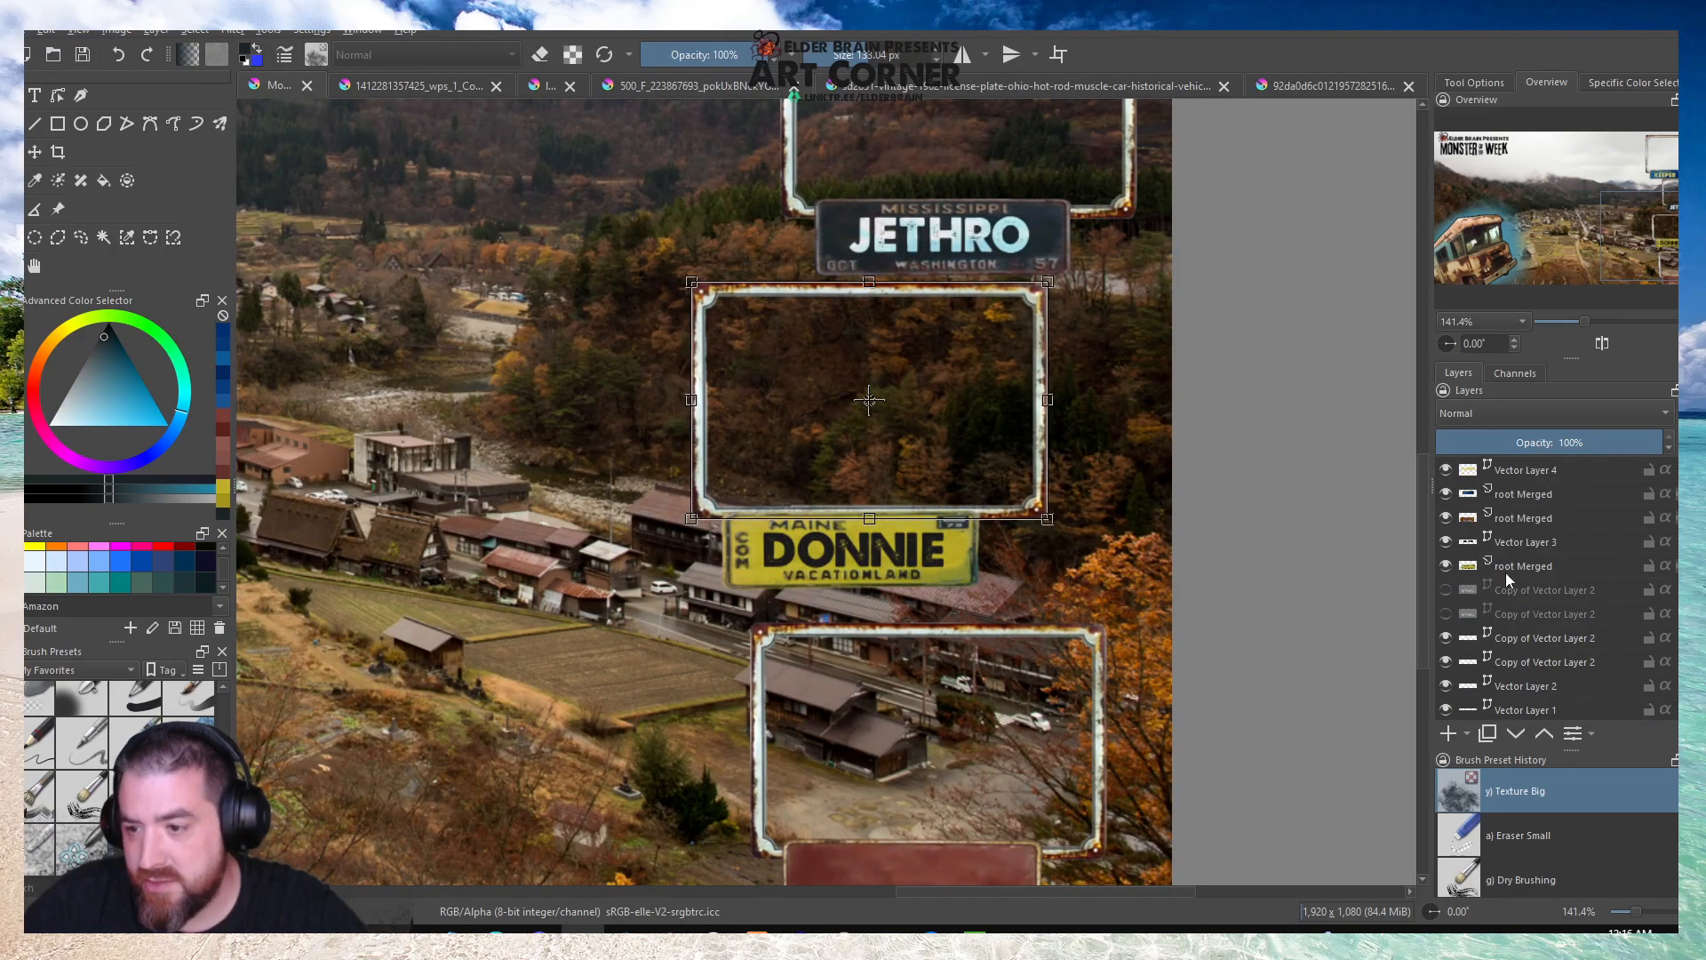
left_click(1511, 566)
left_click_drag(878, 544, 882, 540)
left_click(1532, 542)
key("minus")
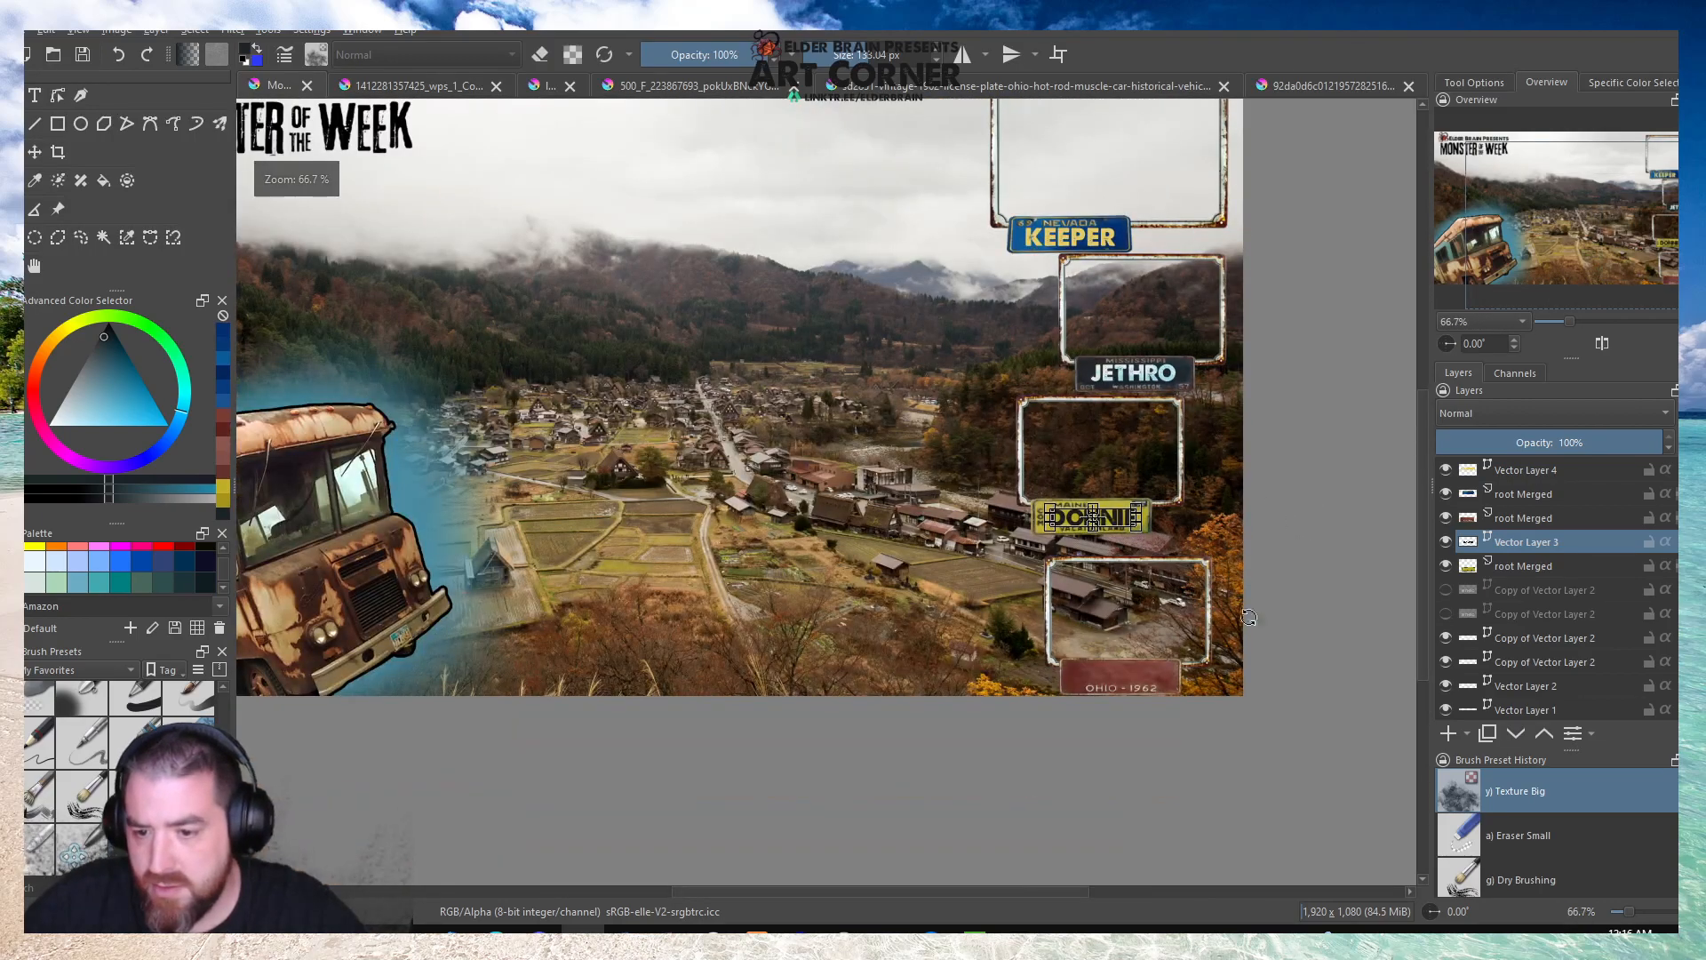
Move the third small frame up so it sits closer beneath the Maine plate.
key("plus")
scroll(1516, 618, "down", 2)
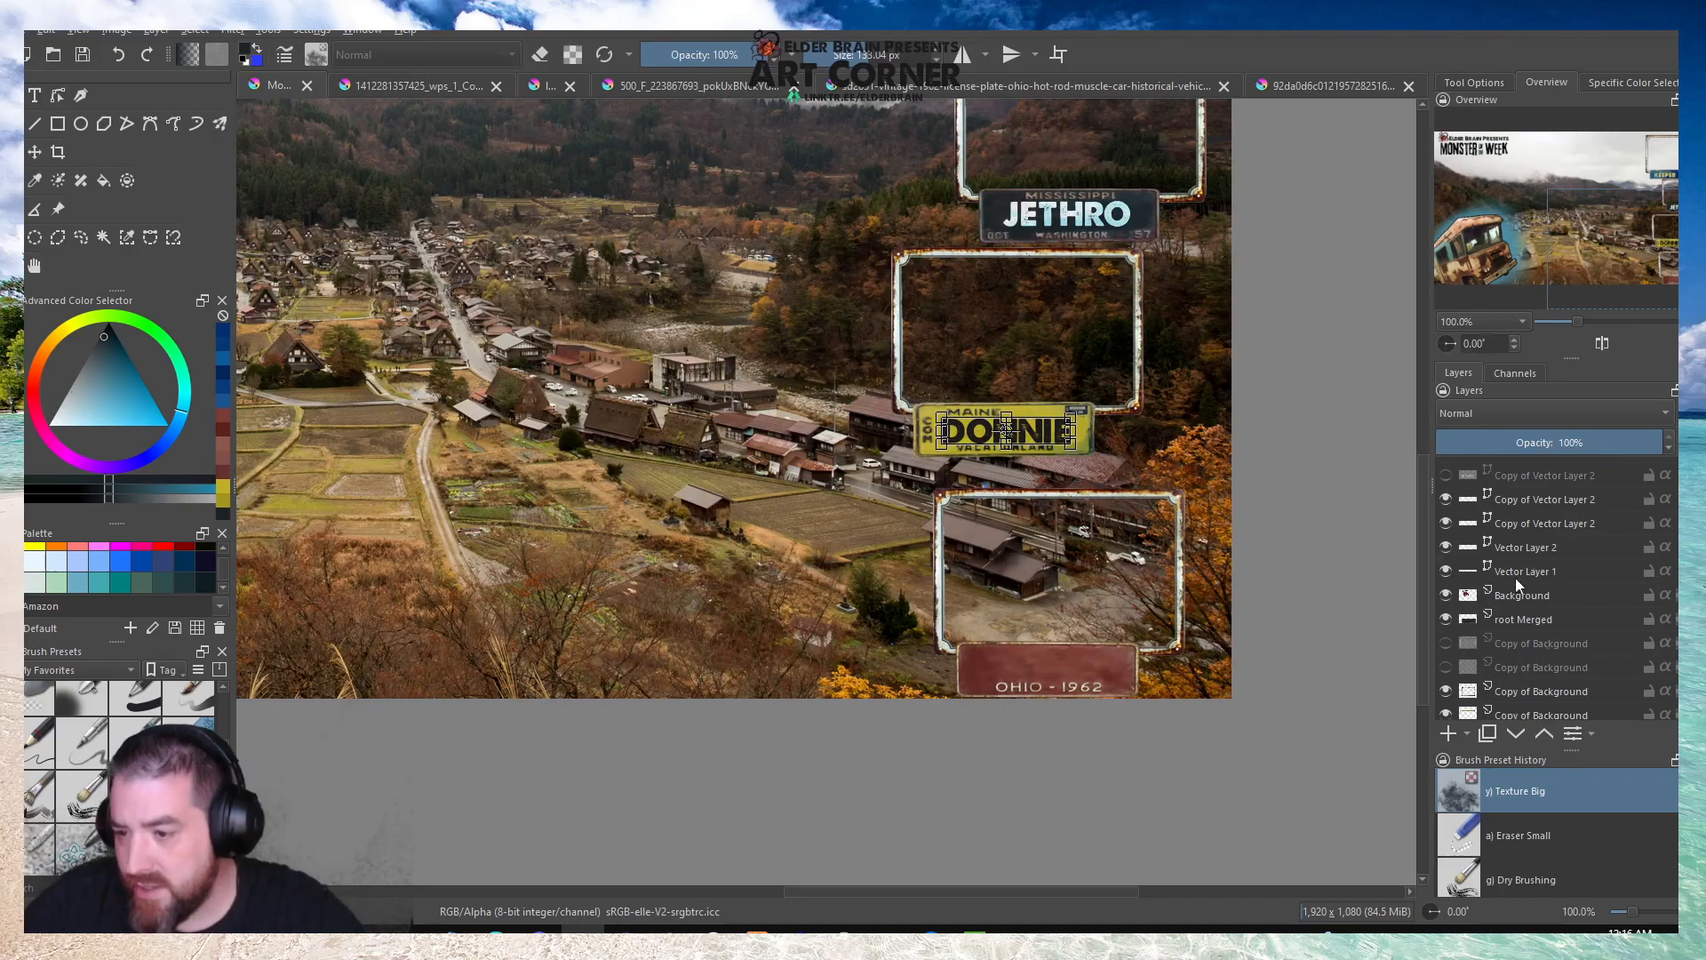
scroll(1518, 578, "down", 2)
left_click(1528, 621)
left_click_drag(1101, 586, 1100, 562)
Move the red Ohio plate up onto the lower edge of the third small frame.
scroll(1516, 586, "up", 5)
left_click(1523, 517)
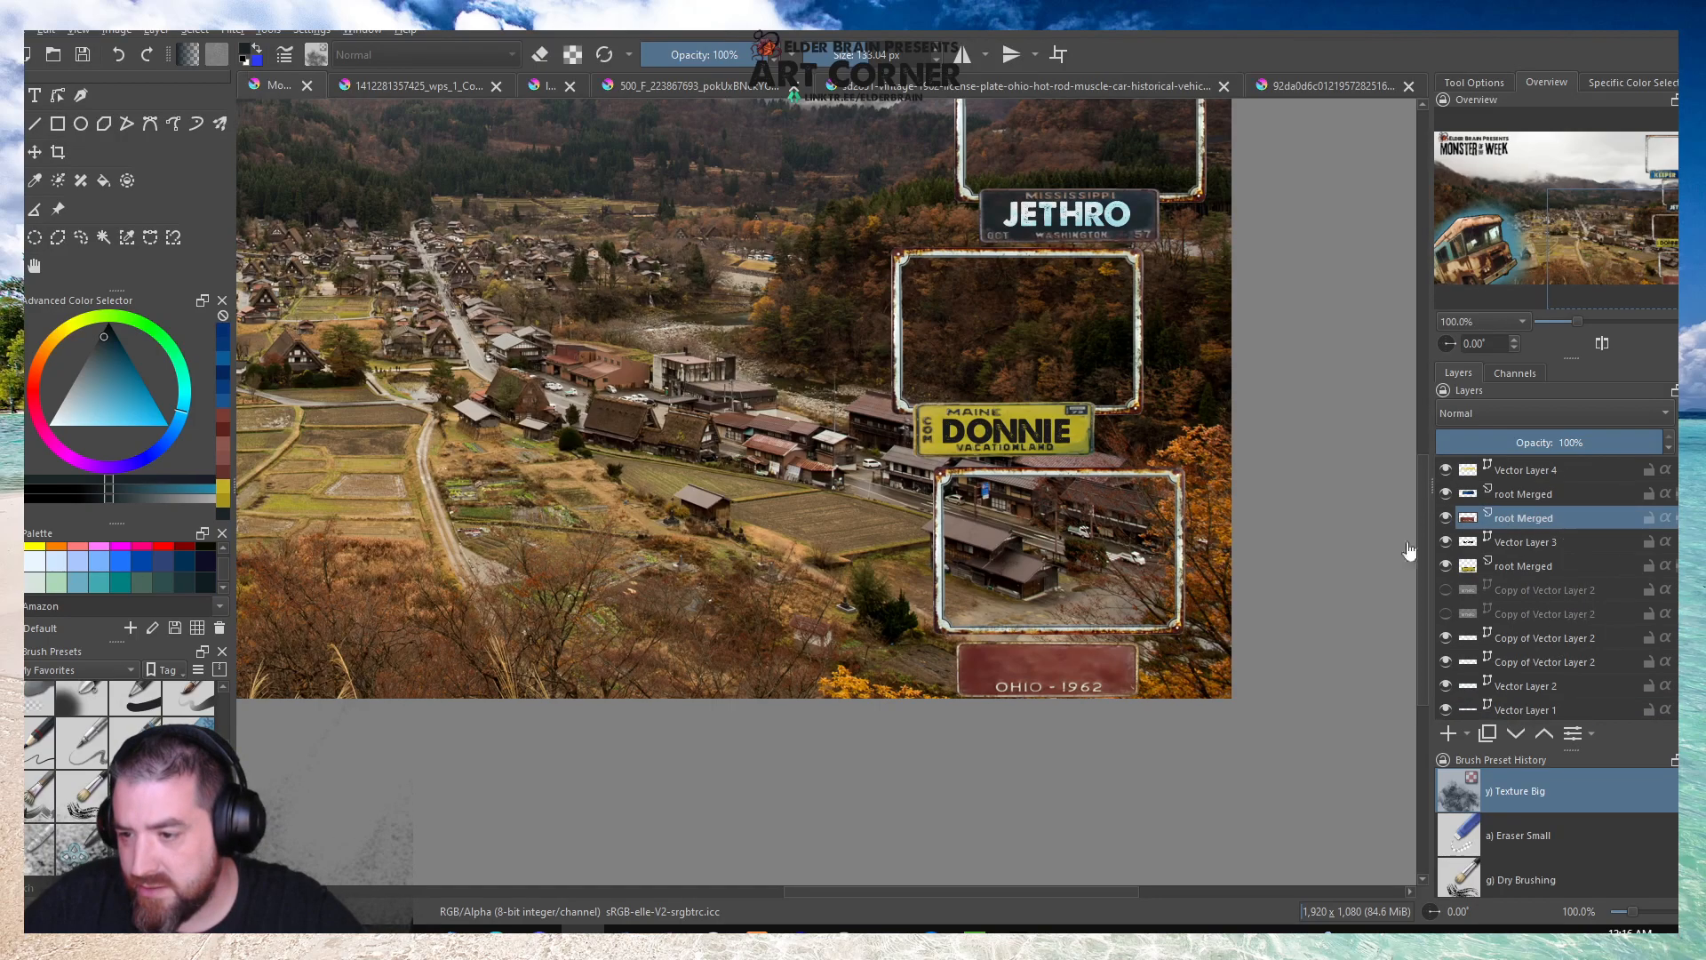
left_click_drag(1084, 662, 1087, 644)
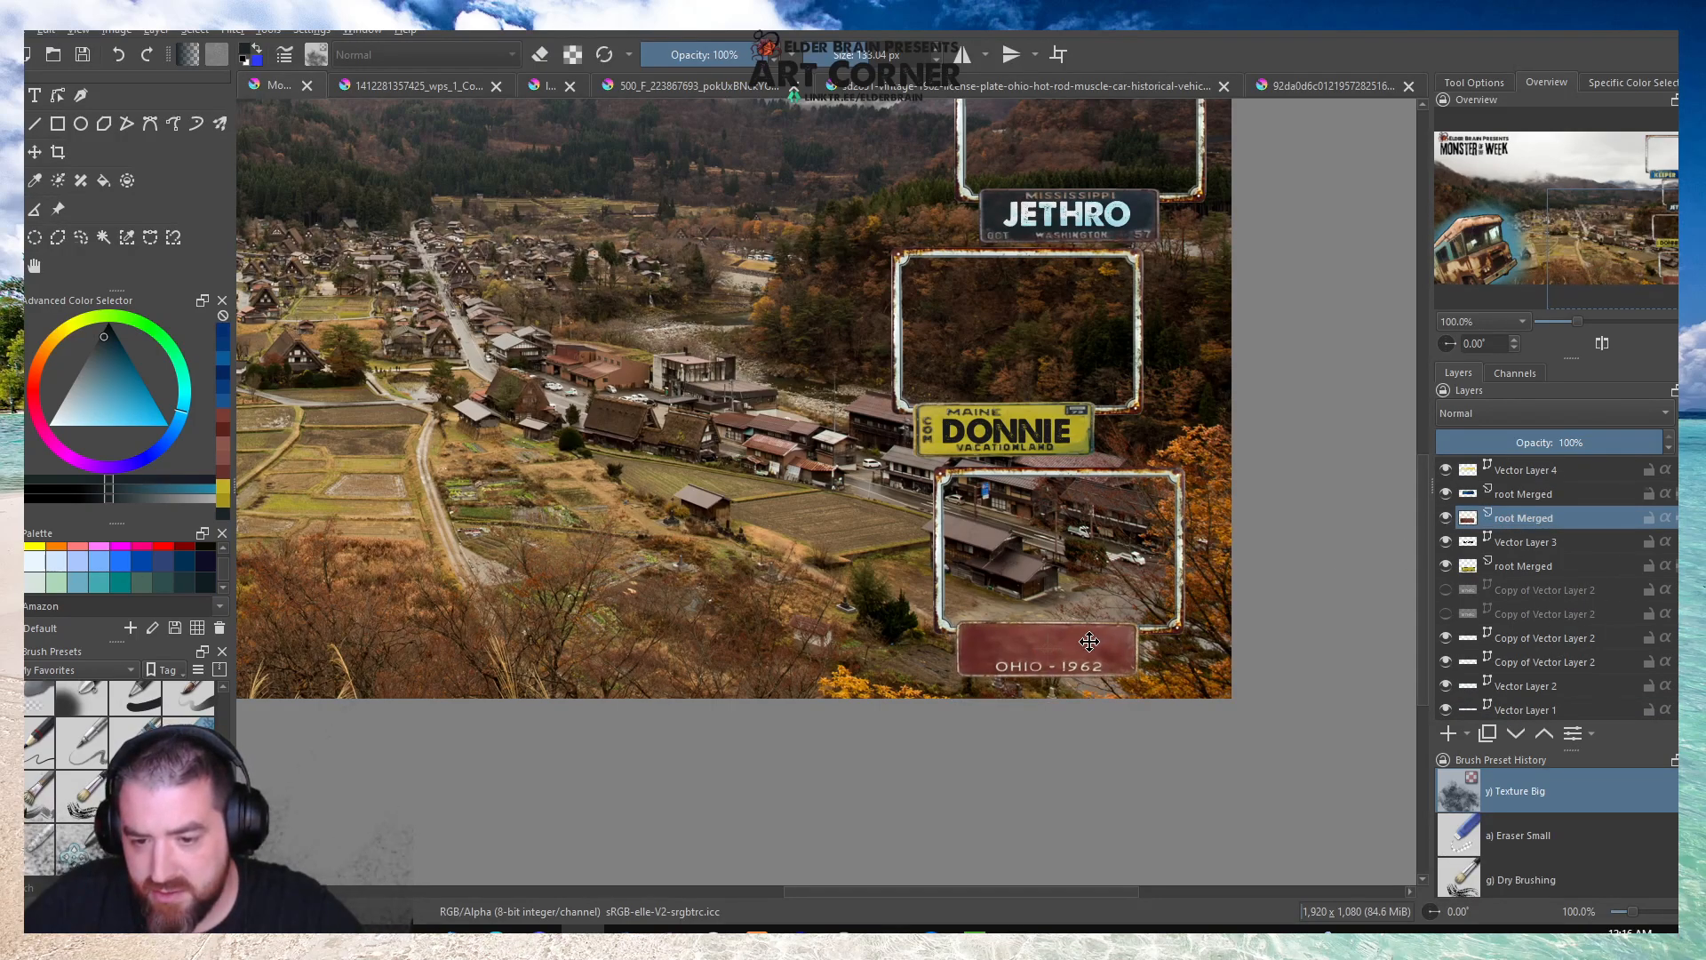
scroll(711, 538, "down", 3)
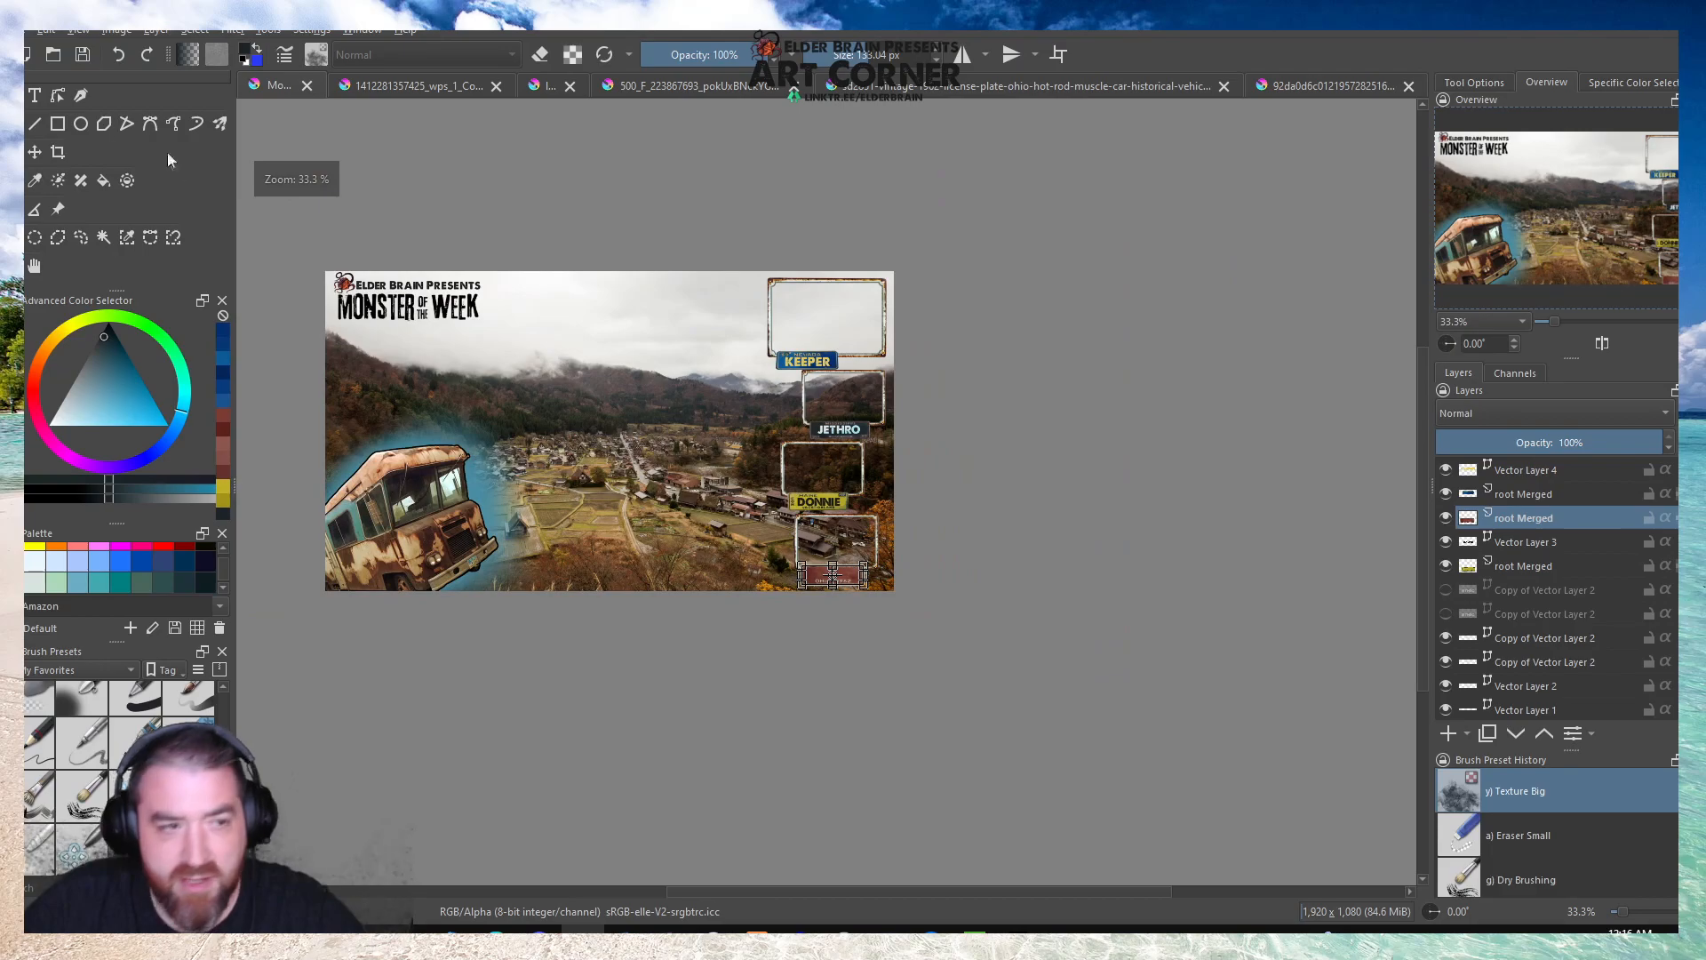
Duplicate the landscape background layer and keep the original hidden beneath the copy.
scroll(1527, 567, "down", 5)
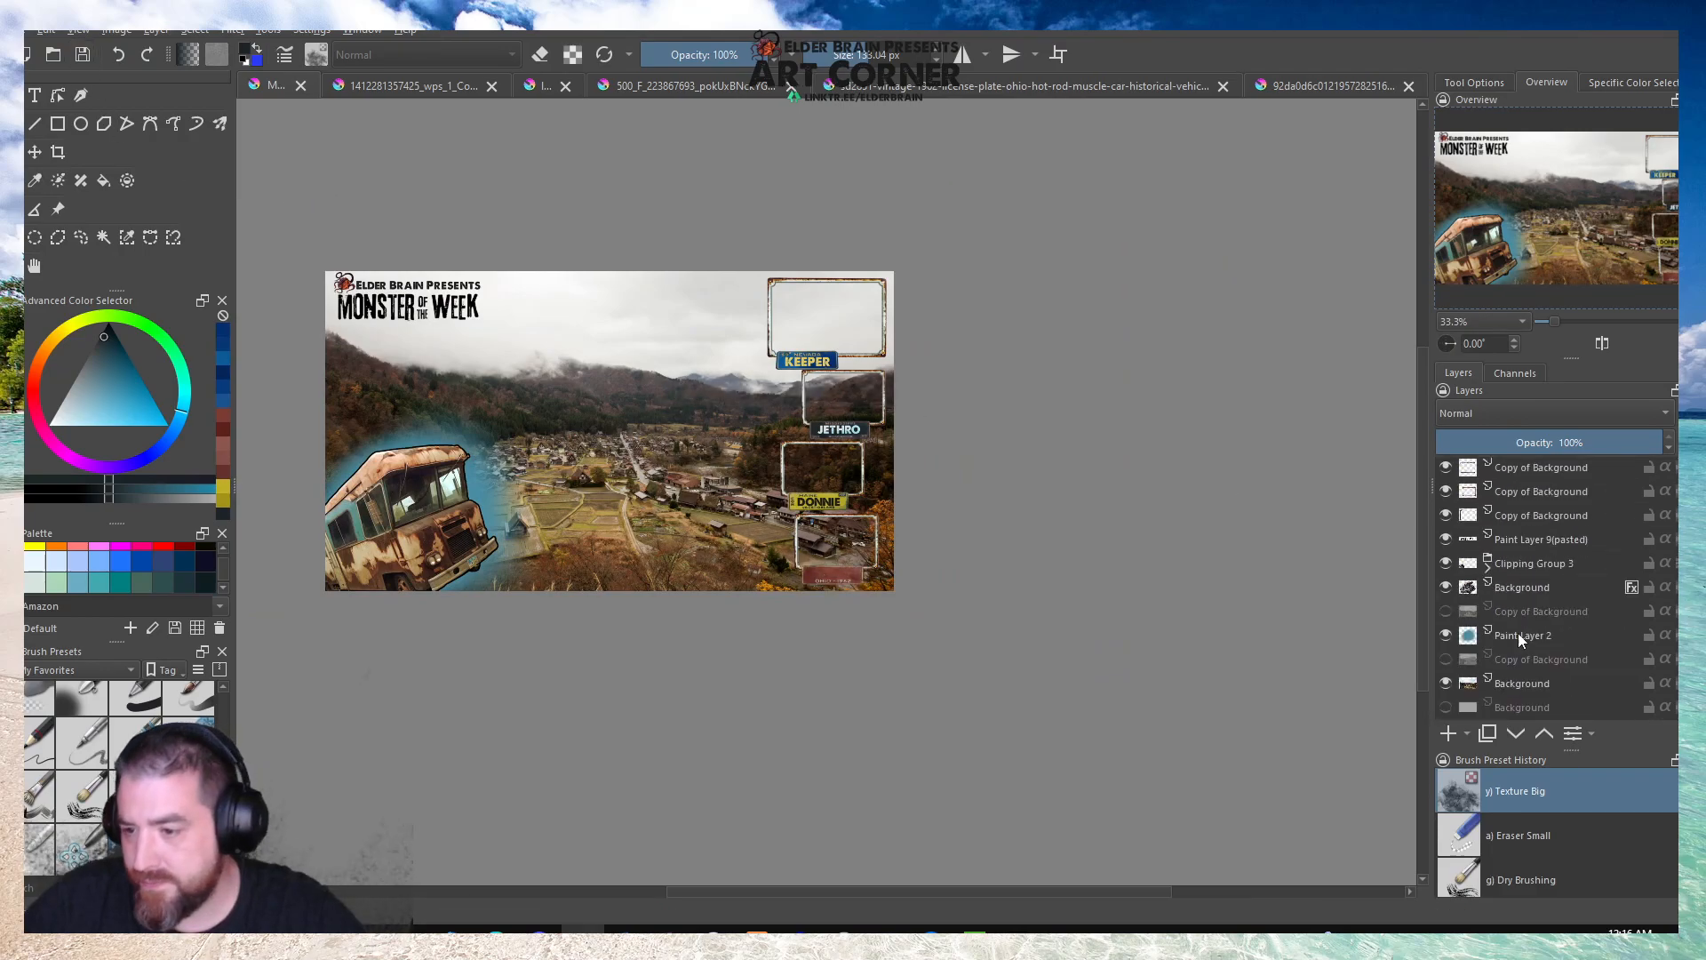
right_click(1516, 680)
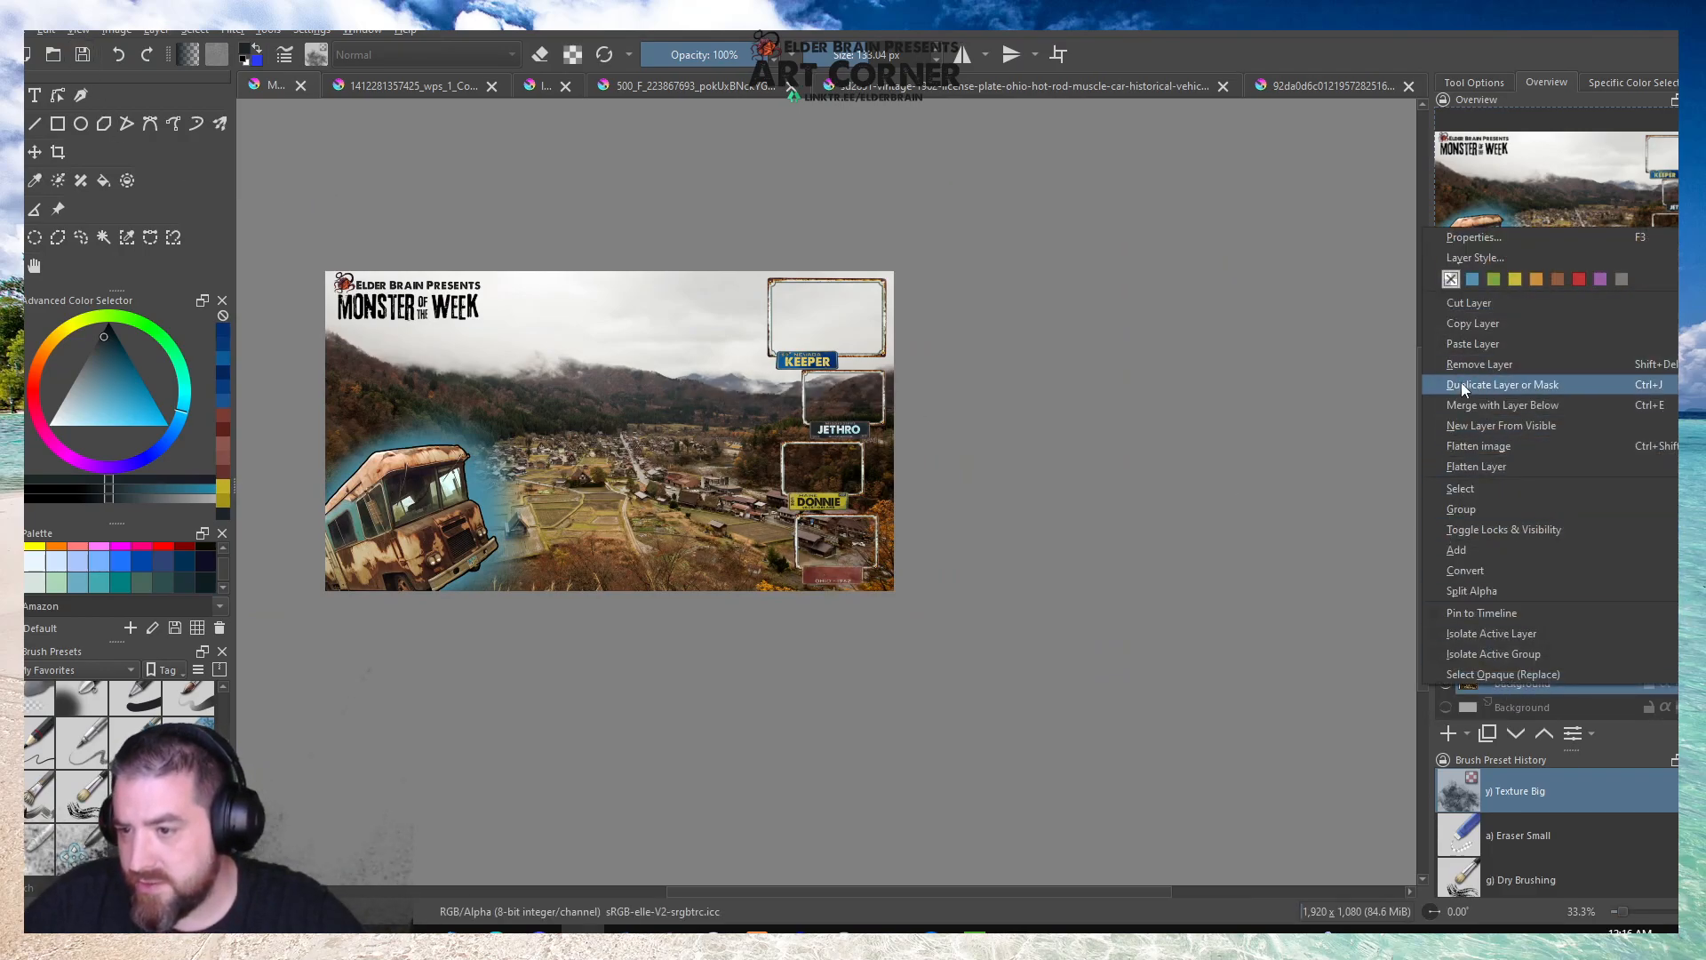
left_click(1461, 386)
Select the rectangle inside the large KEEPER frame, delete the landscape copy's pixels there, and clear the selection.
scroll(831, 380, "up", 3)
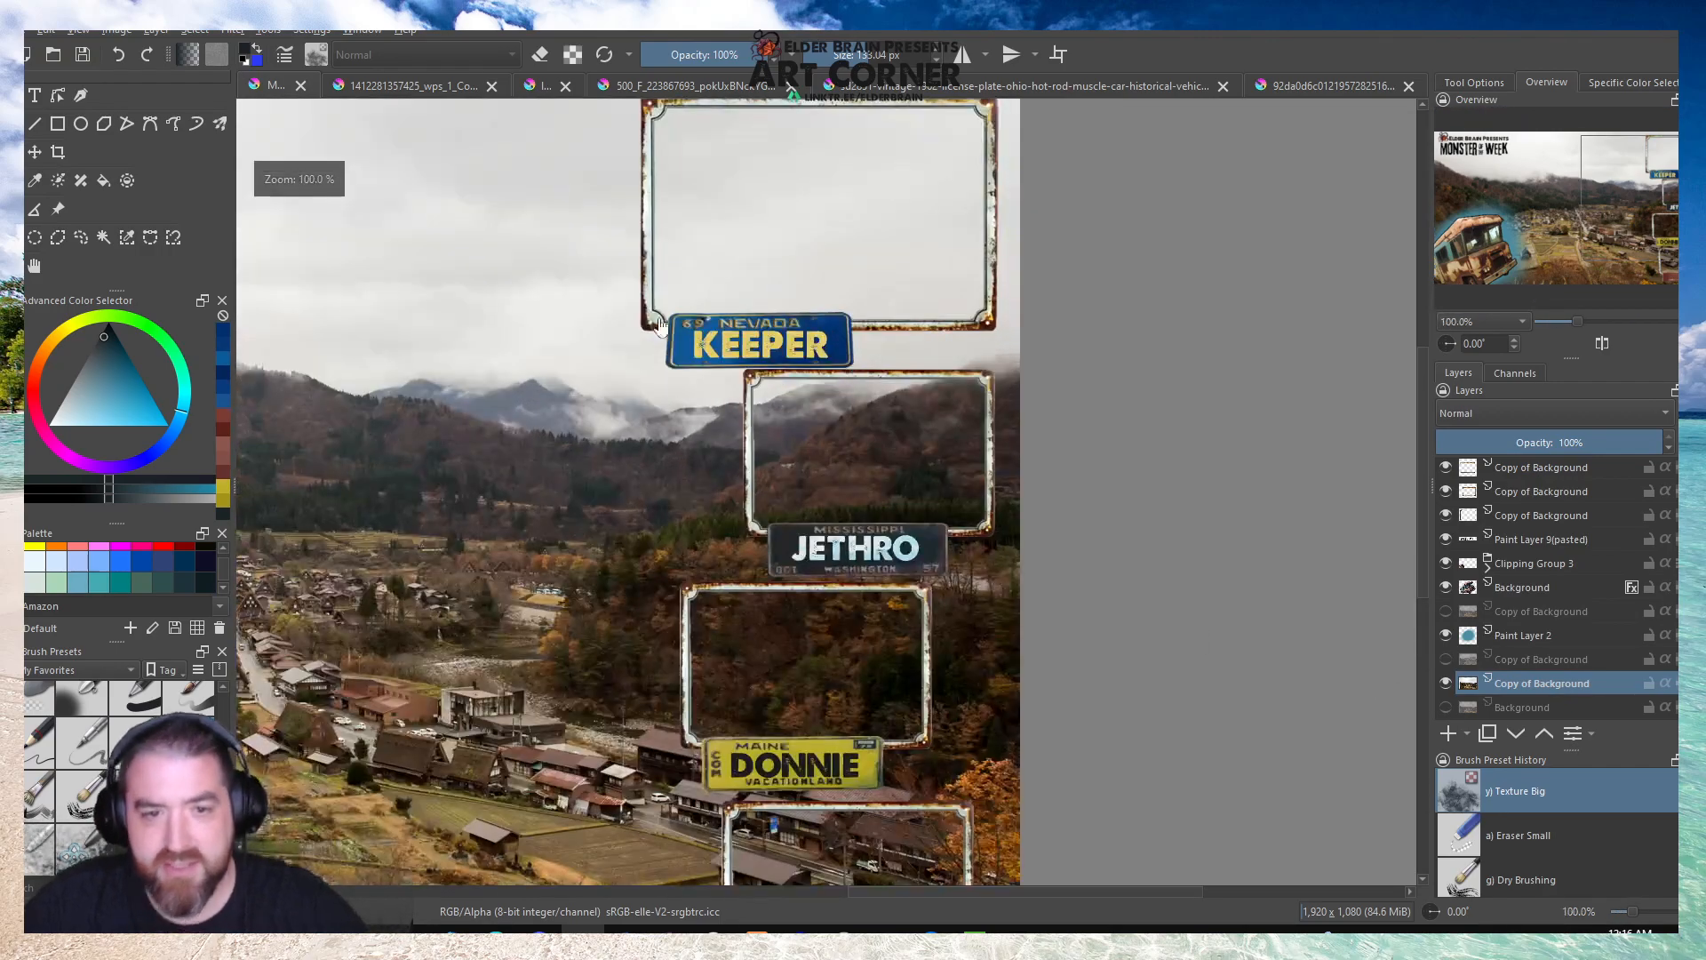
scroll(718, 338, "down", 1)
scroll(727, 228, "up", 2)
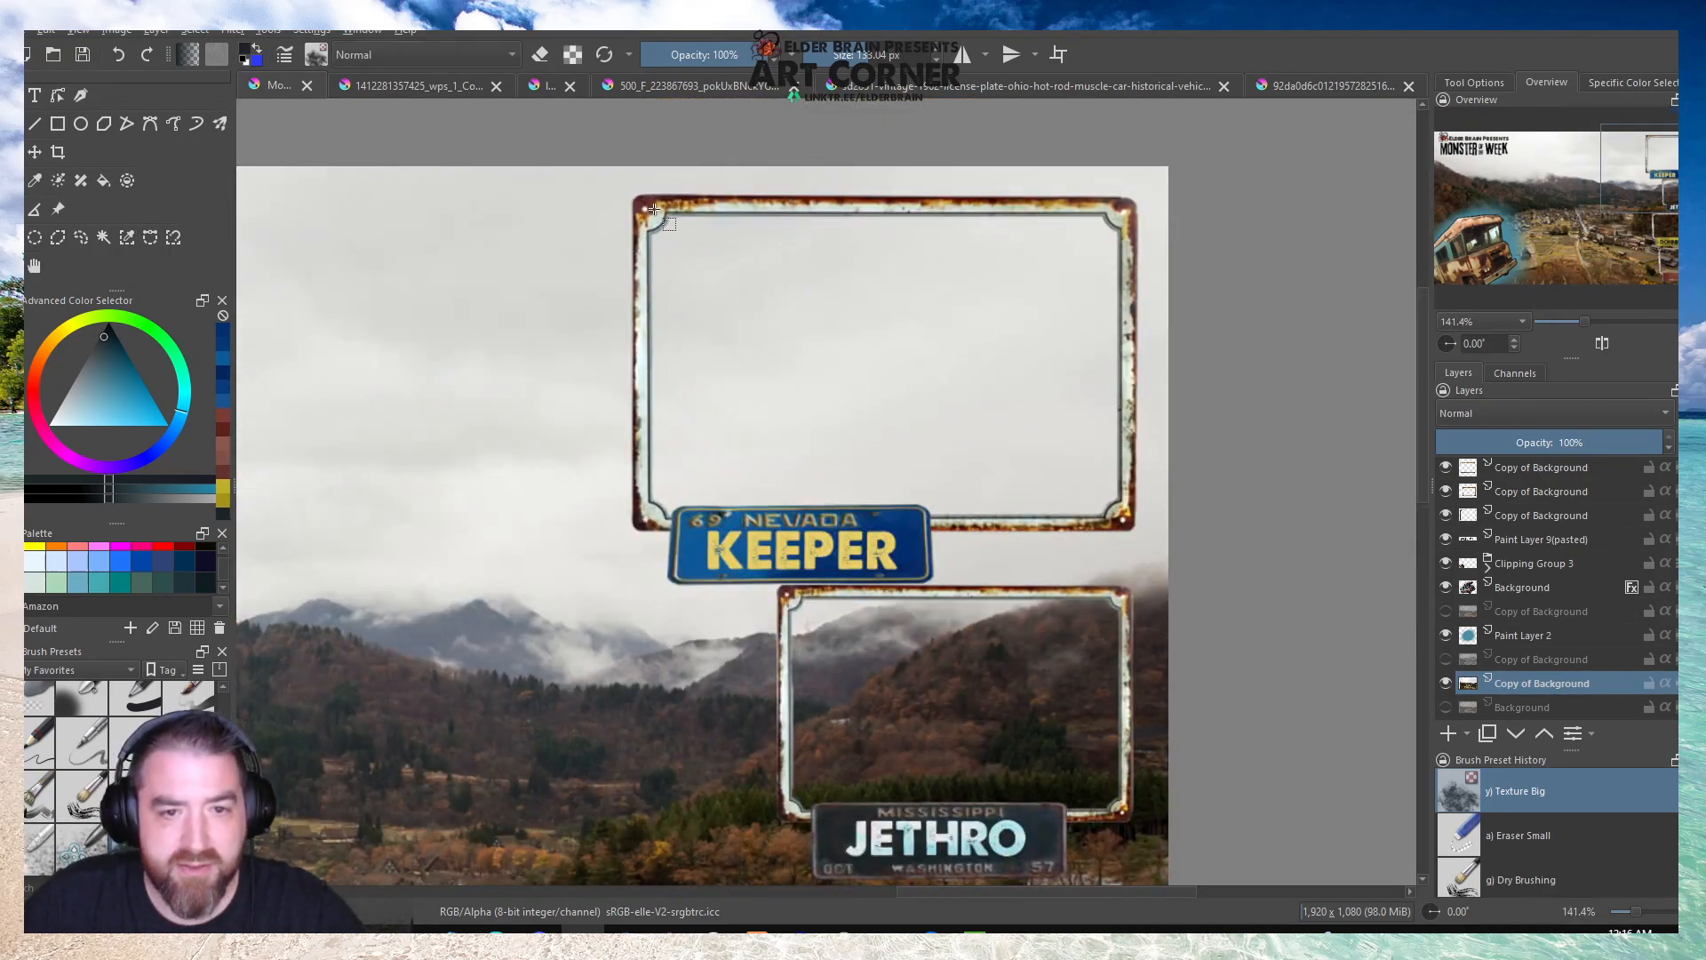
left_click_drag(645, 205, 1128, 522)
key("Delete")
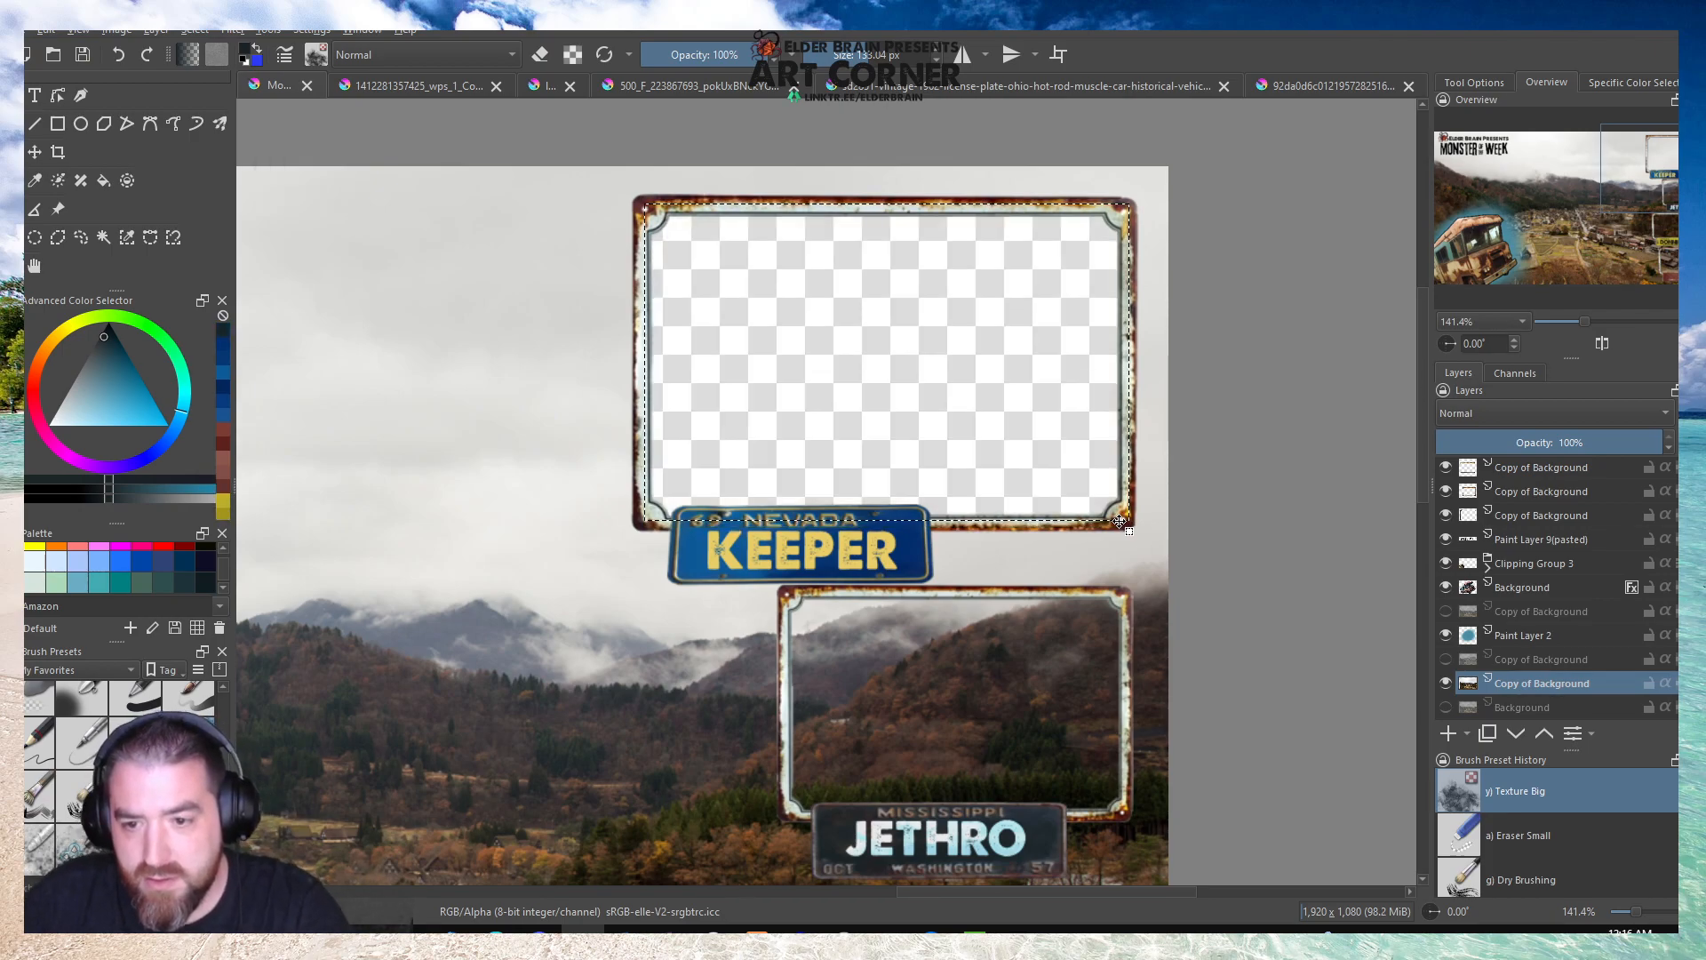
left_click(1355, 525)
Move the Nevada plate and its KEEPER lettering slightly down on the large frame's lower edge.
scroll(1518, 521, "up", 5)
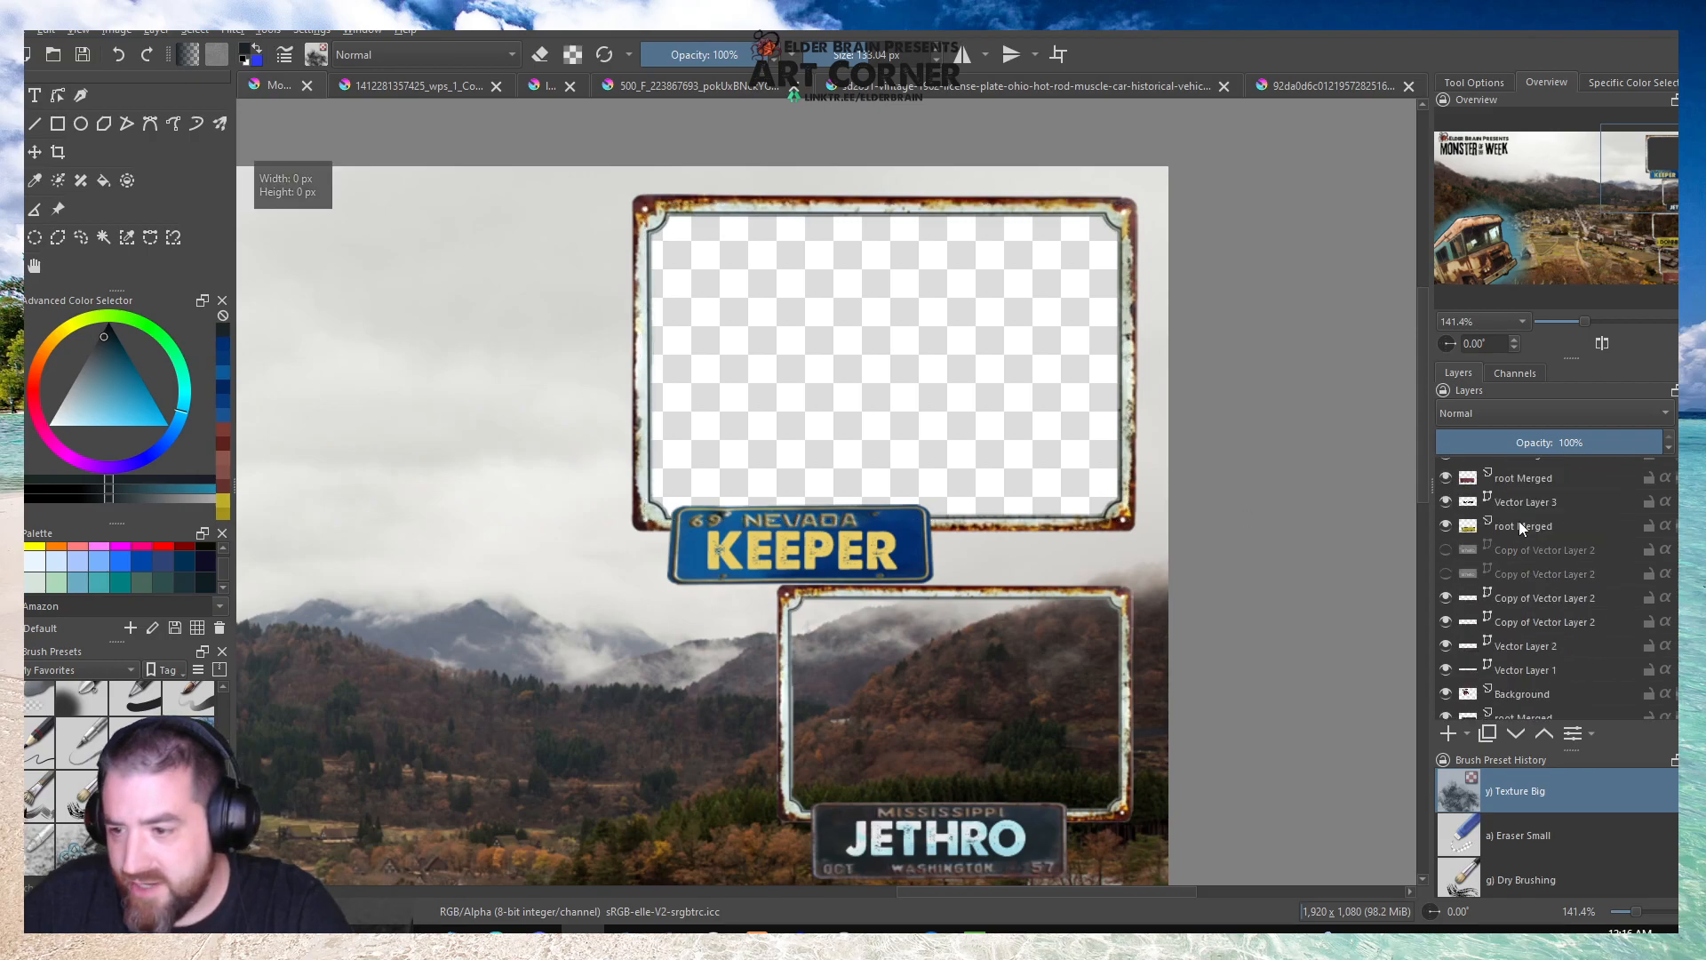
left_click(1521, 494)
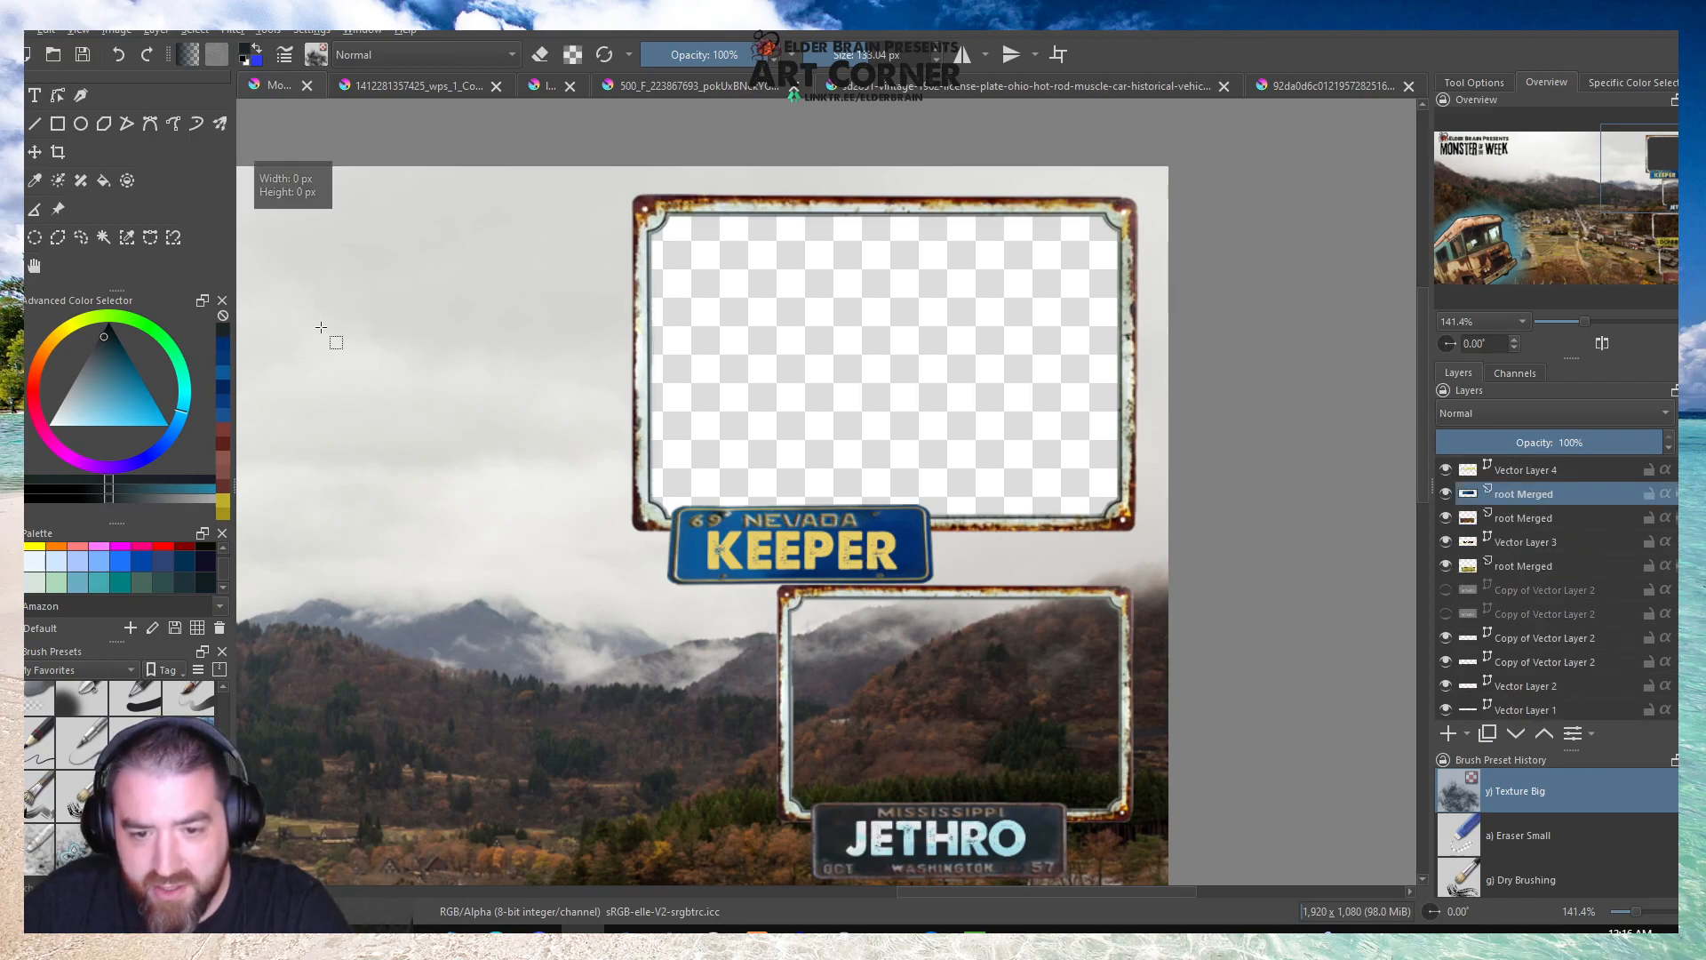
key("ctrl+t")
left_click_drag(855, 526, 871, 551)
left_click(1524, 470)
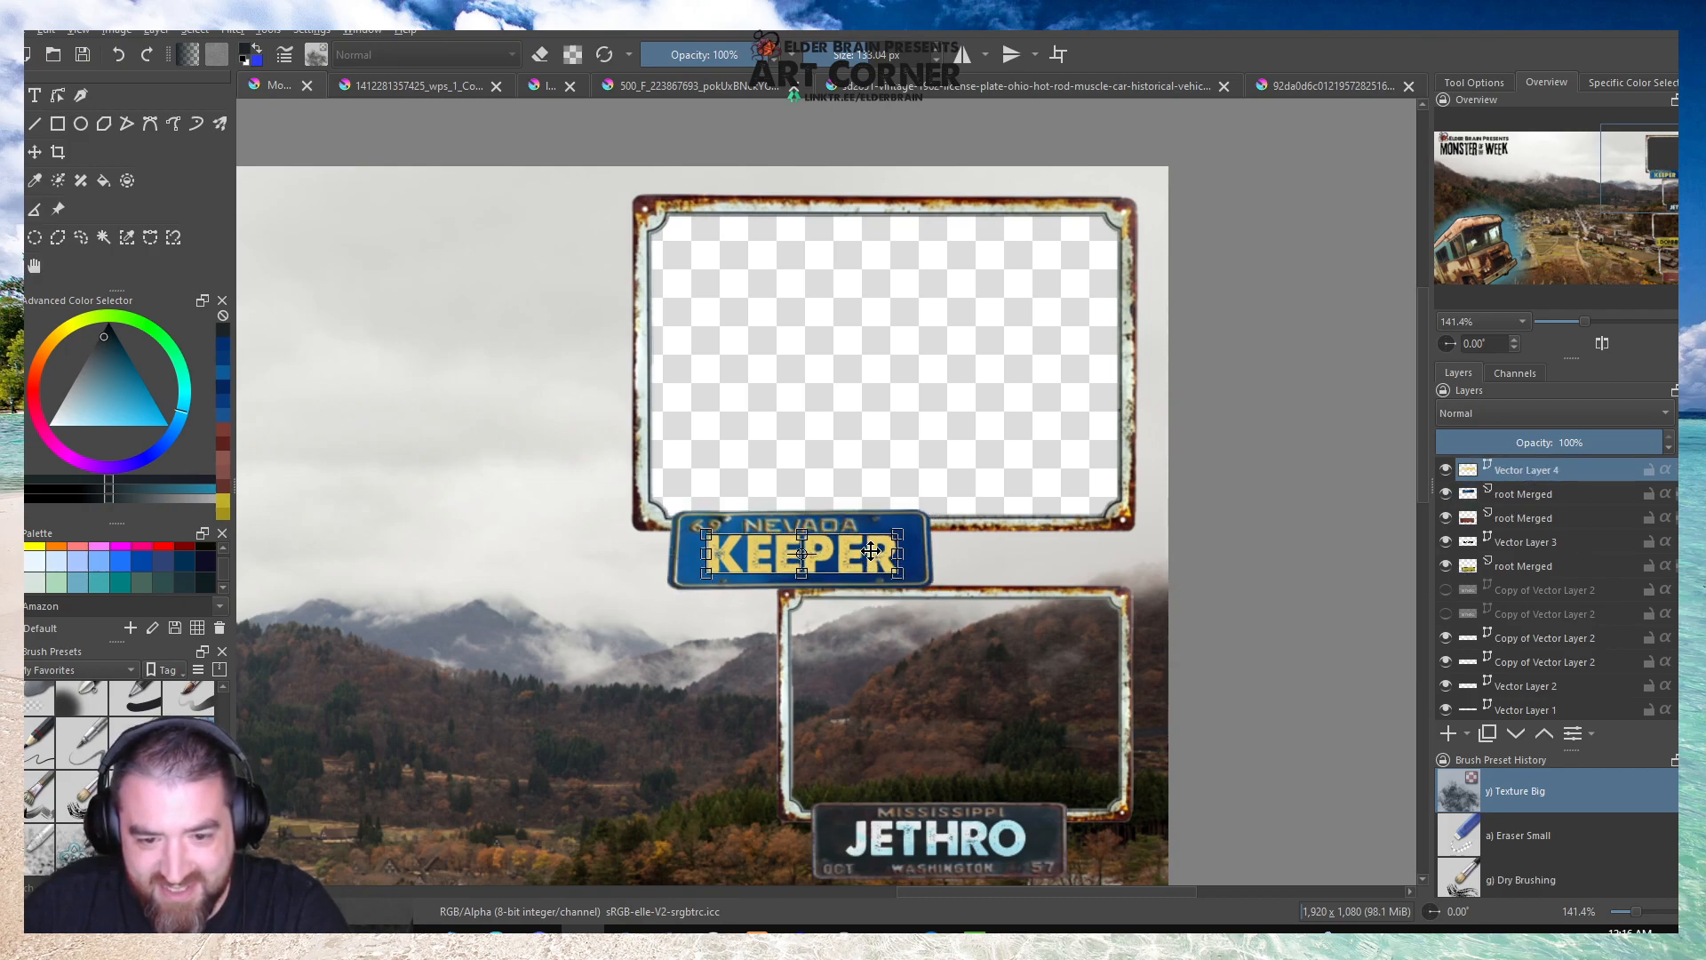
Nudge the first small frame slightly down, and lower its Mississippi plate by a few pixels to match.
scroll(924, 414, "down", 2)
scroll(939, 555, "up", 2)
scroll(1530, 627, "down", 5)
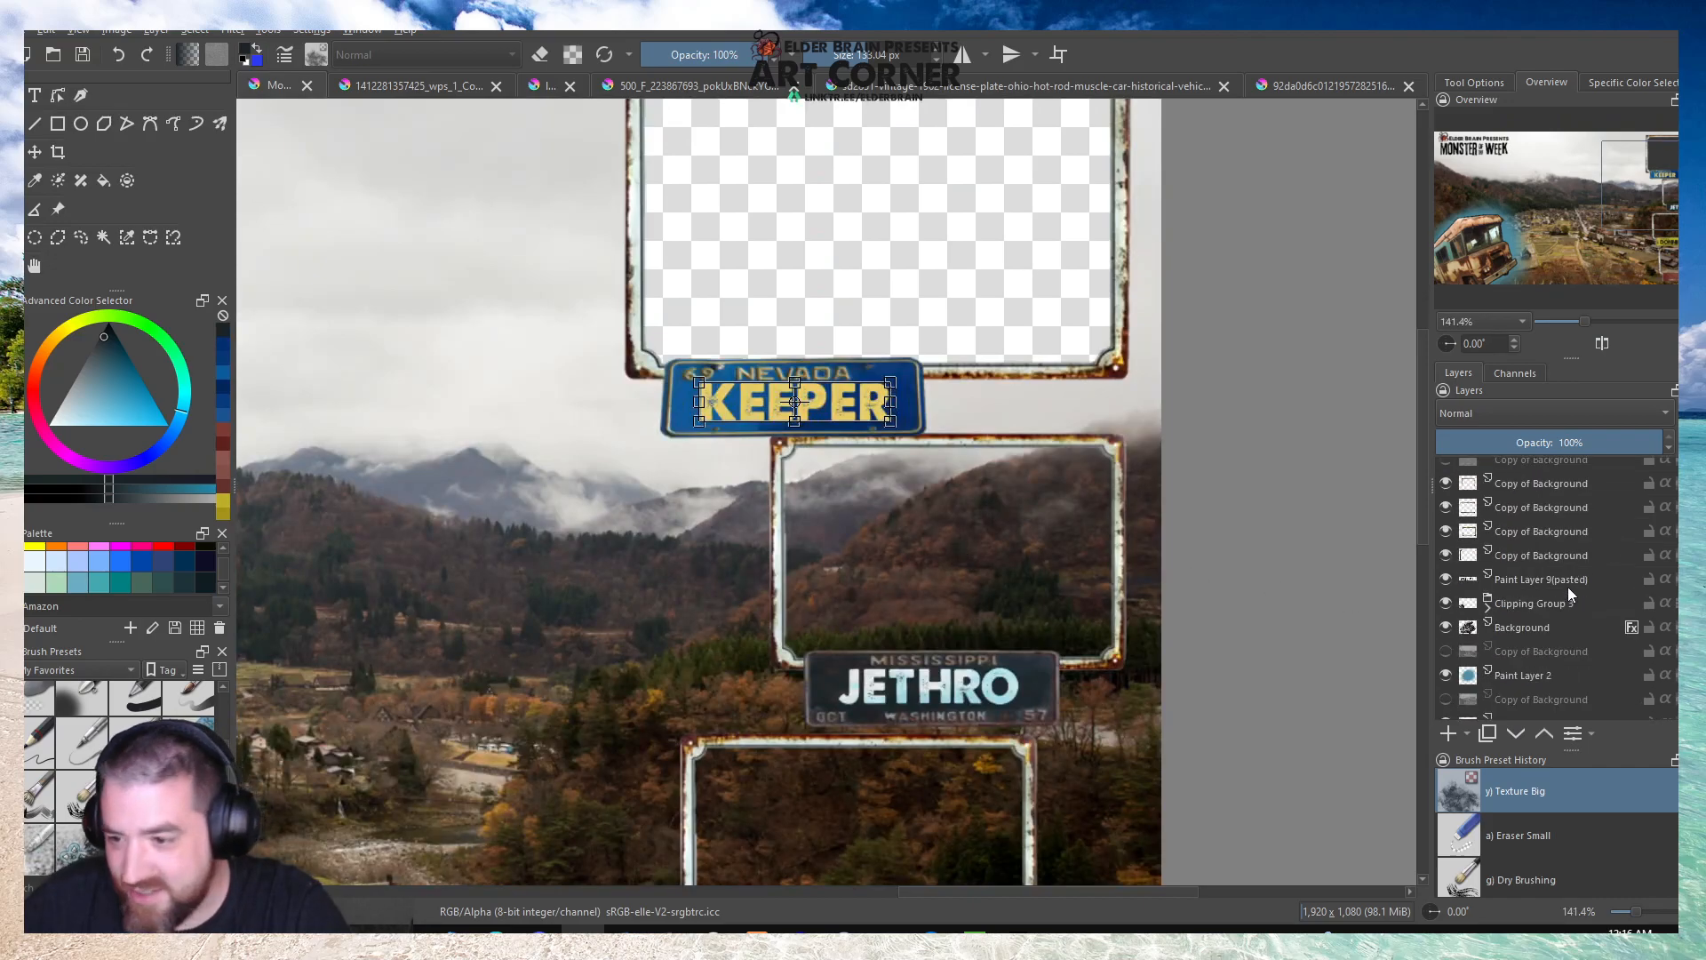
left_click(1508, 467)
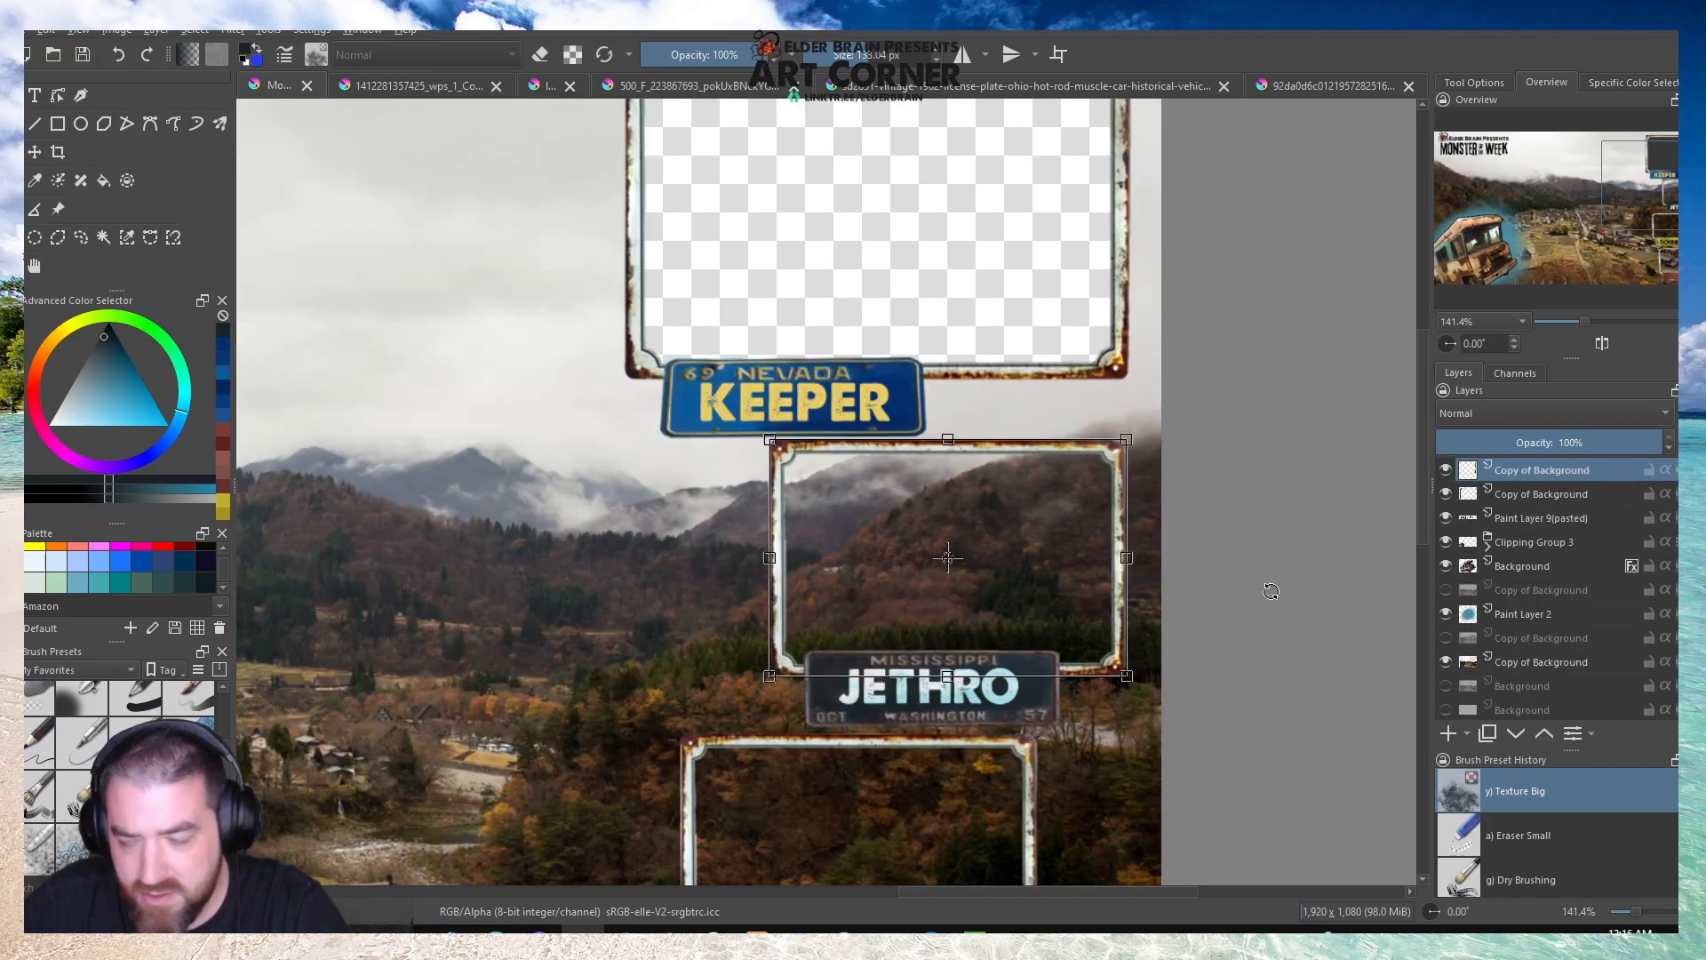
scroll(1489, 578, "up", 5)
scroll(1501, 568, "up", 5)
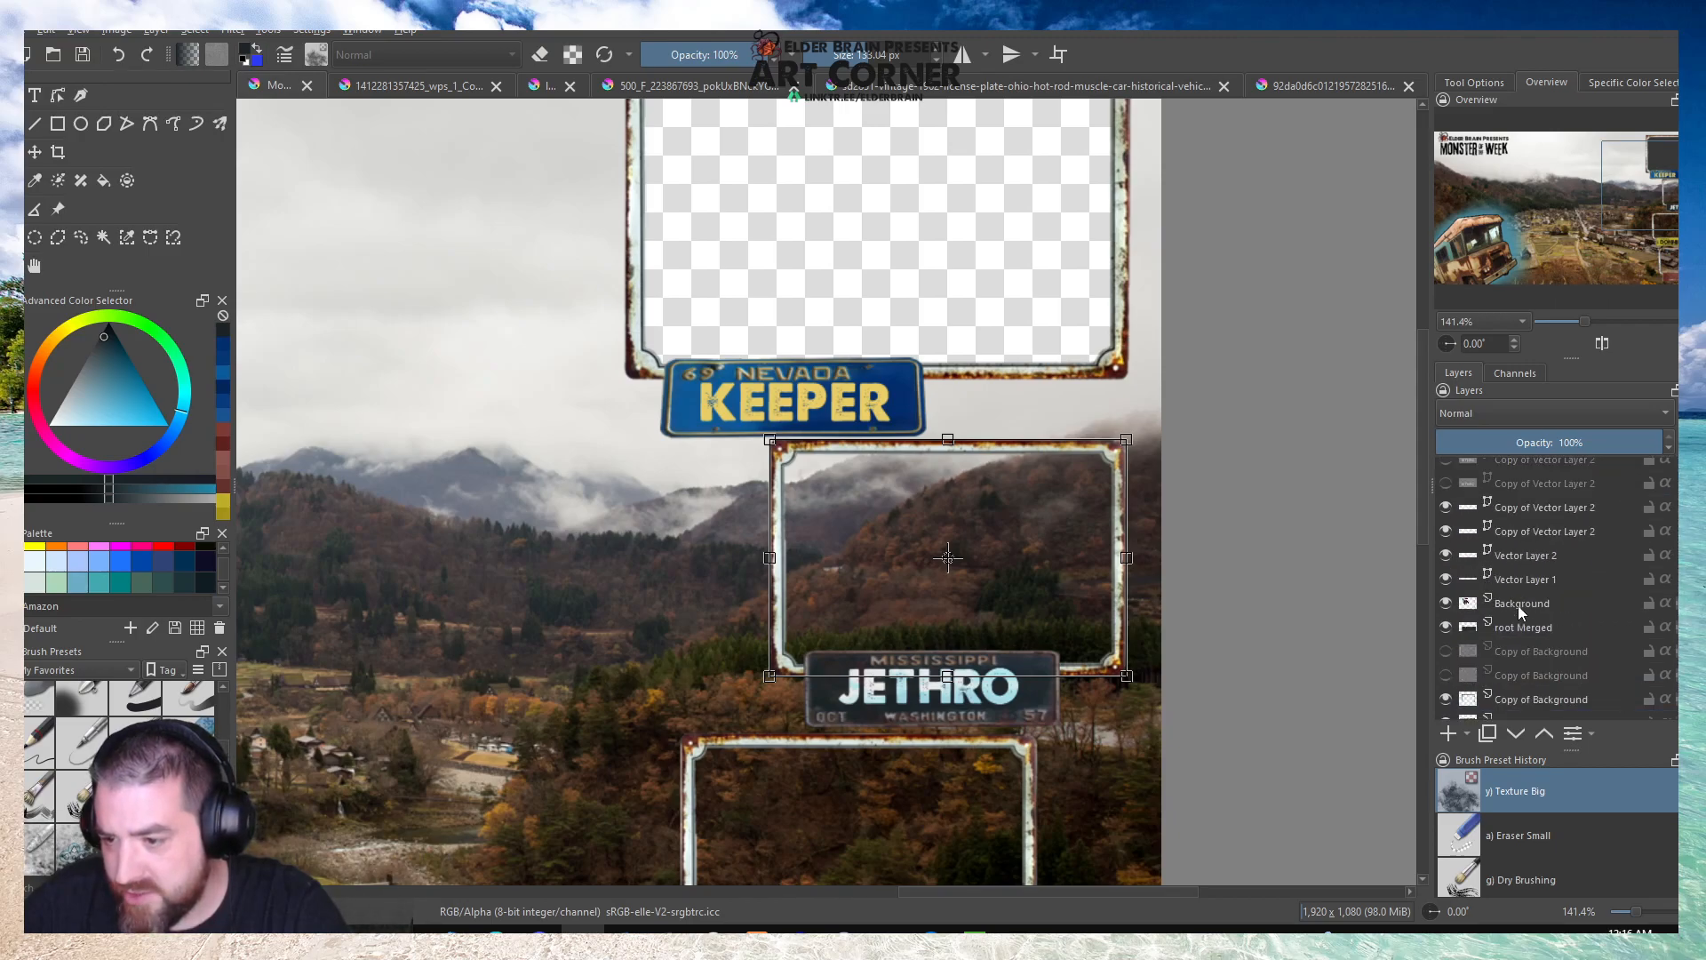
scroll(1500, 574, "down", 3)
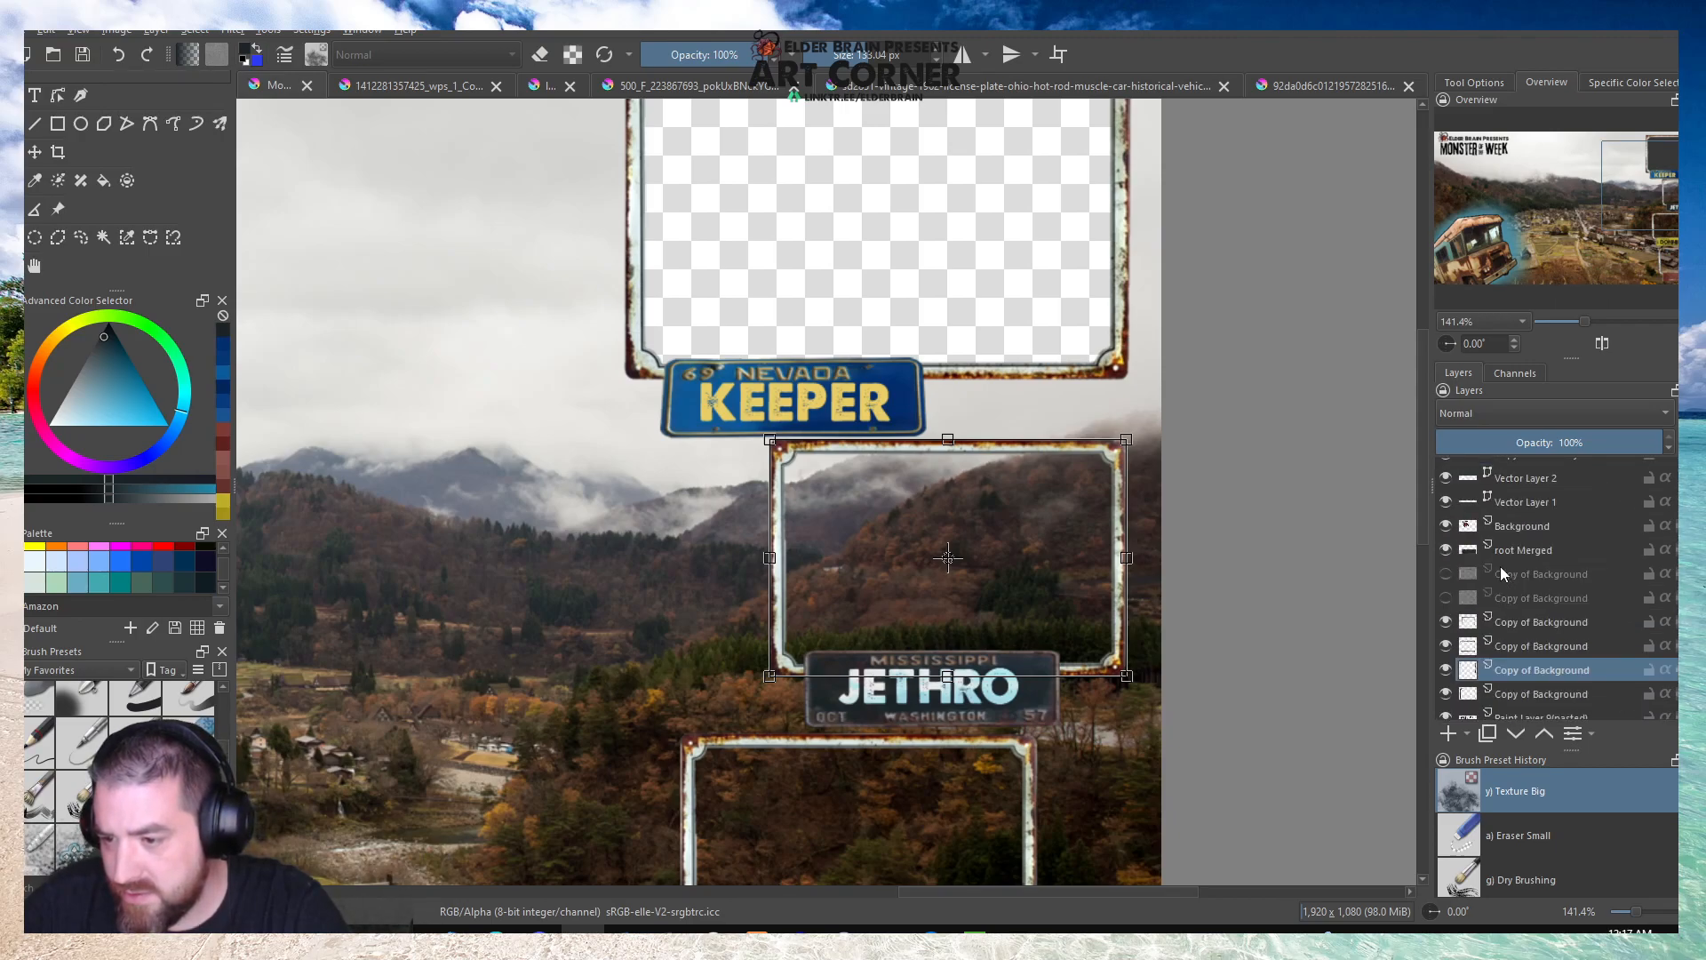
left_click(1510, 551)
left_click(1038, 659)
key("Down")
key("Down")
key("Down")
key("Down")
key("Down")
key("Down")
key("Down")
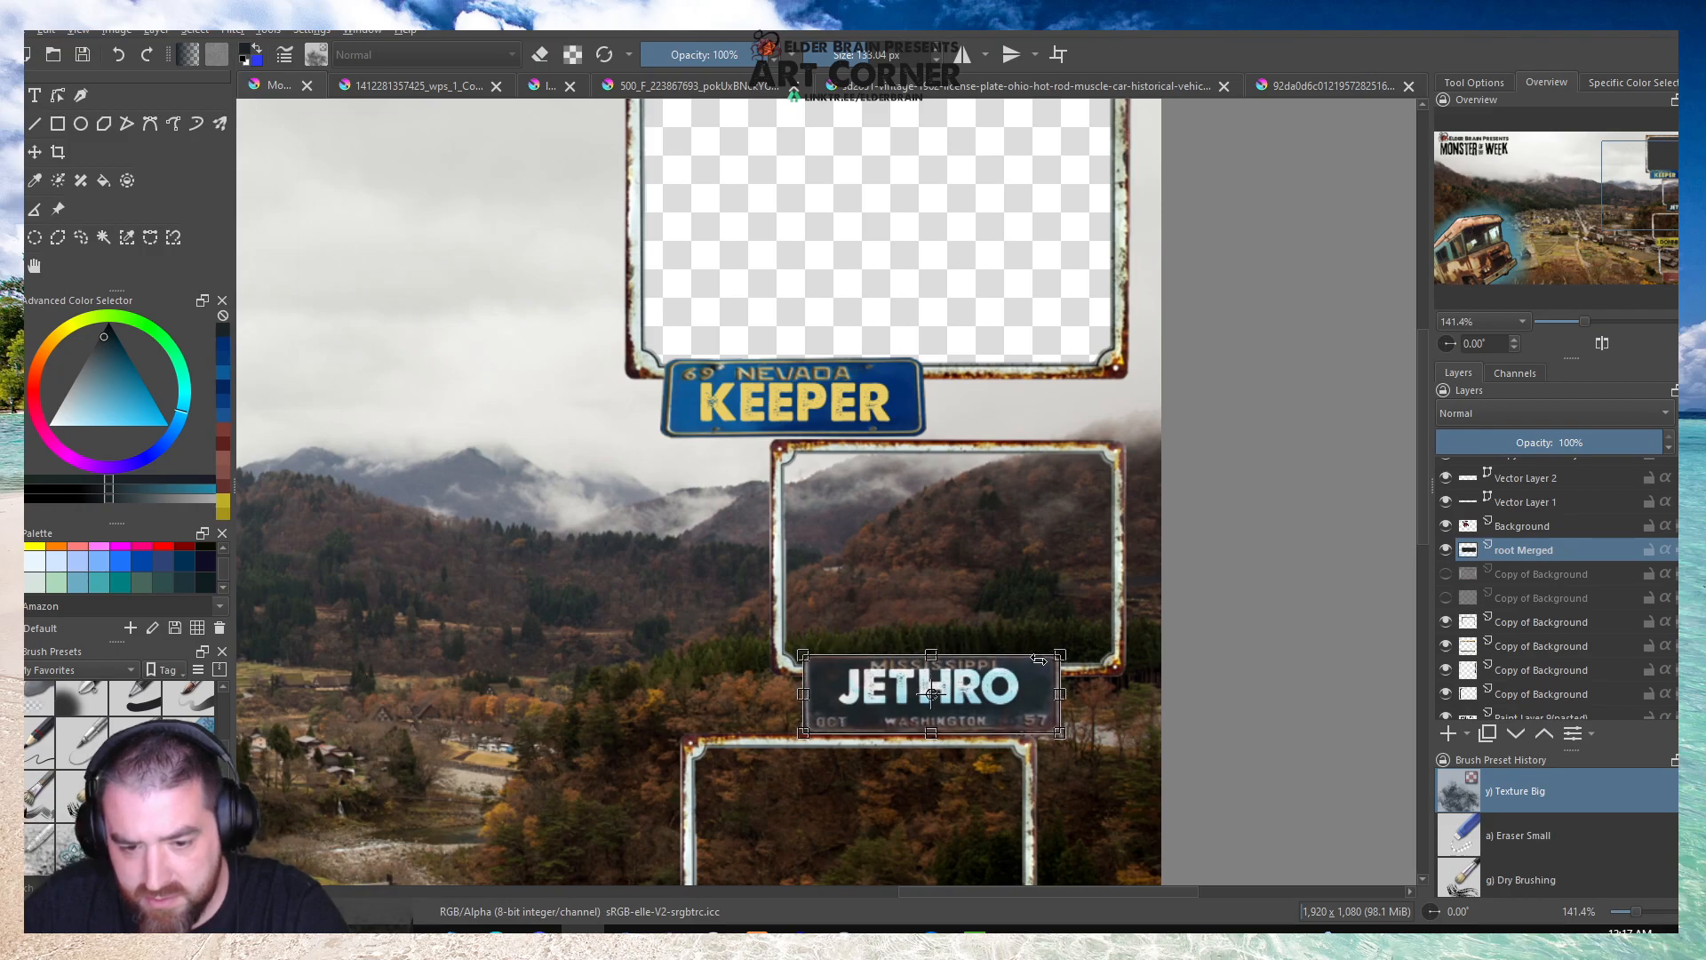
Move the base JETHRO lettering layer down to fit between the Mississippi plate's printed texts.
scroll(1514, 525, "up", 1)
left_click(1510, 547)
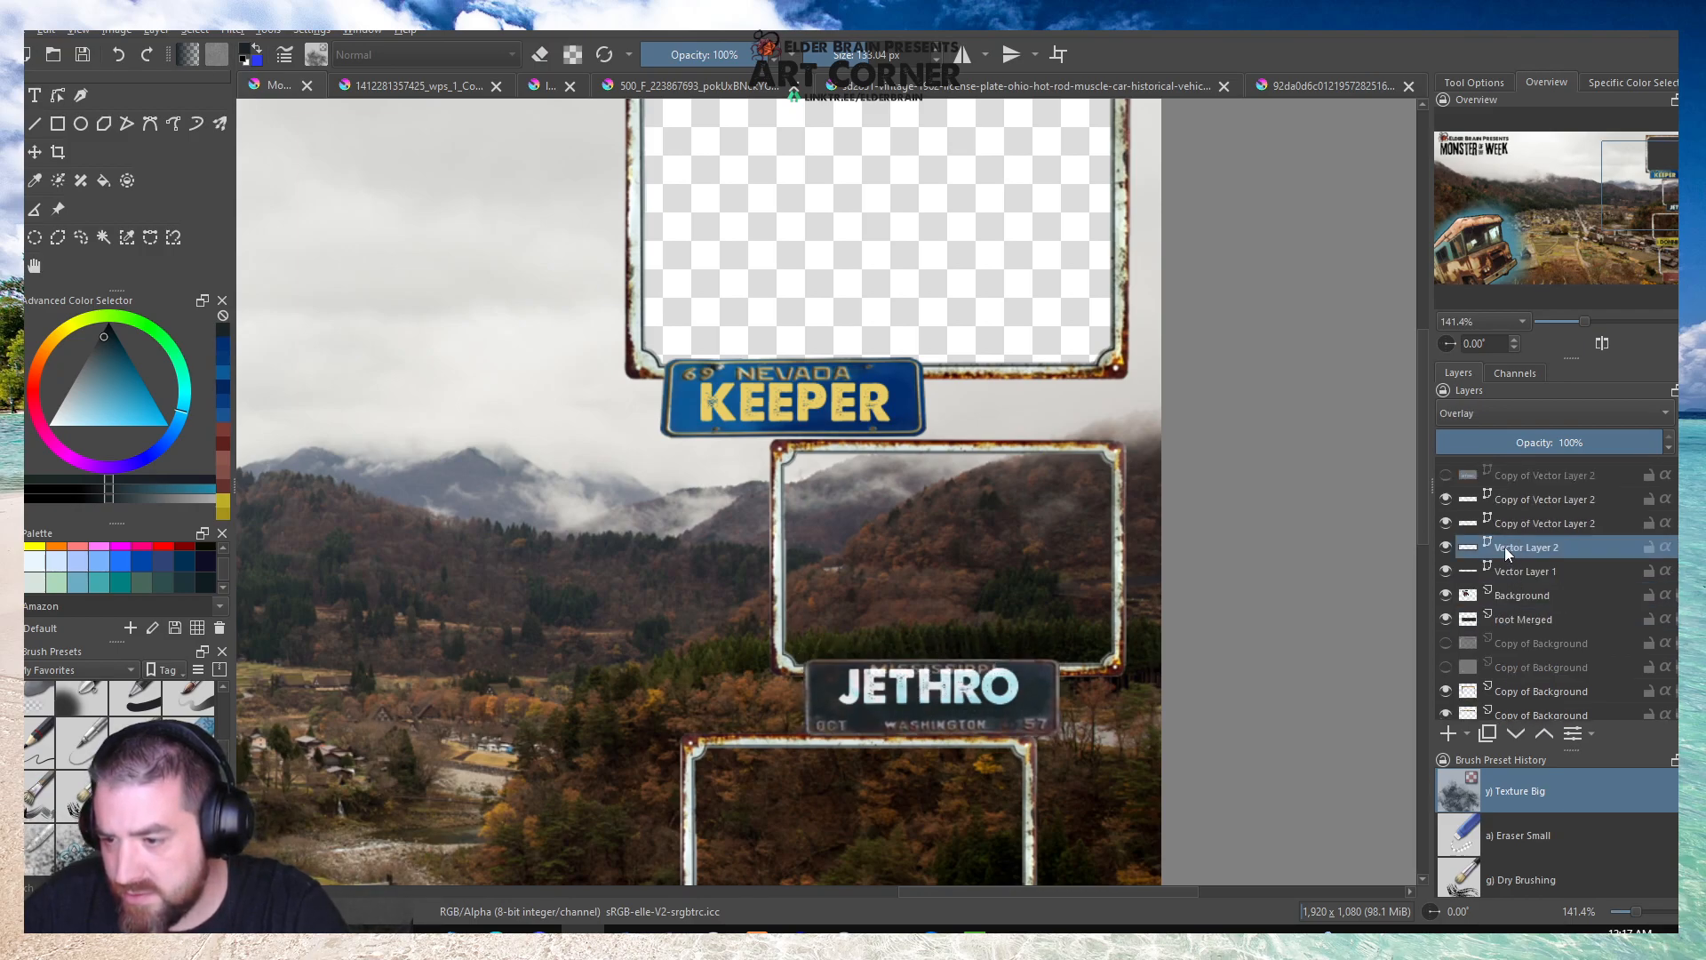
left_click(1444, 548)
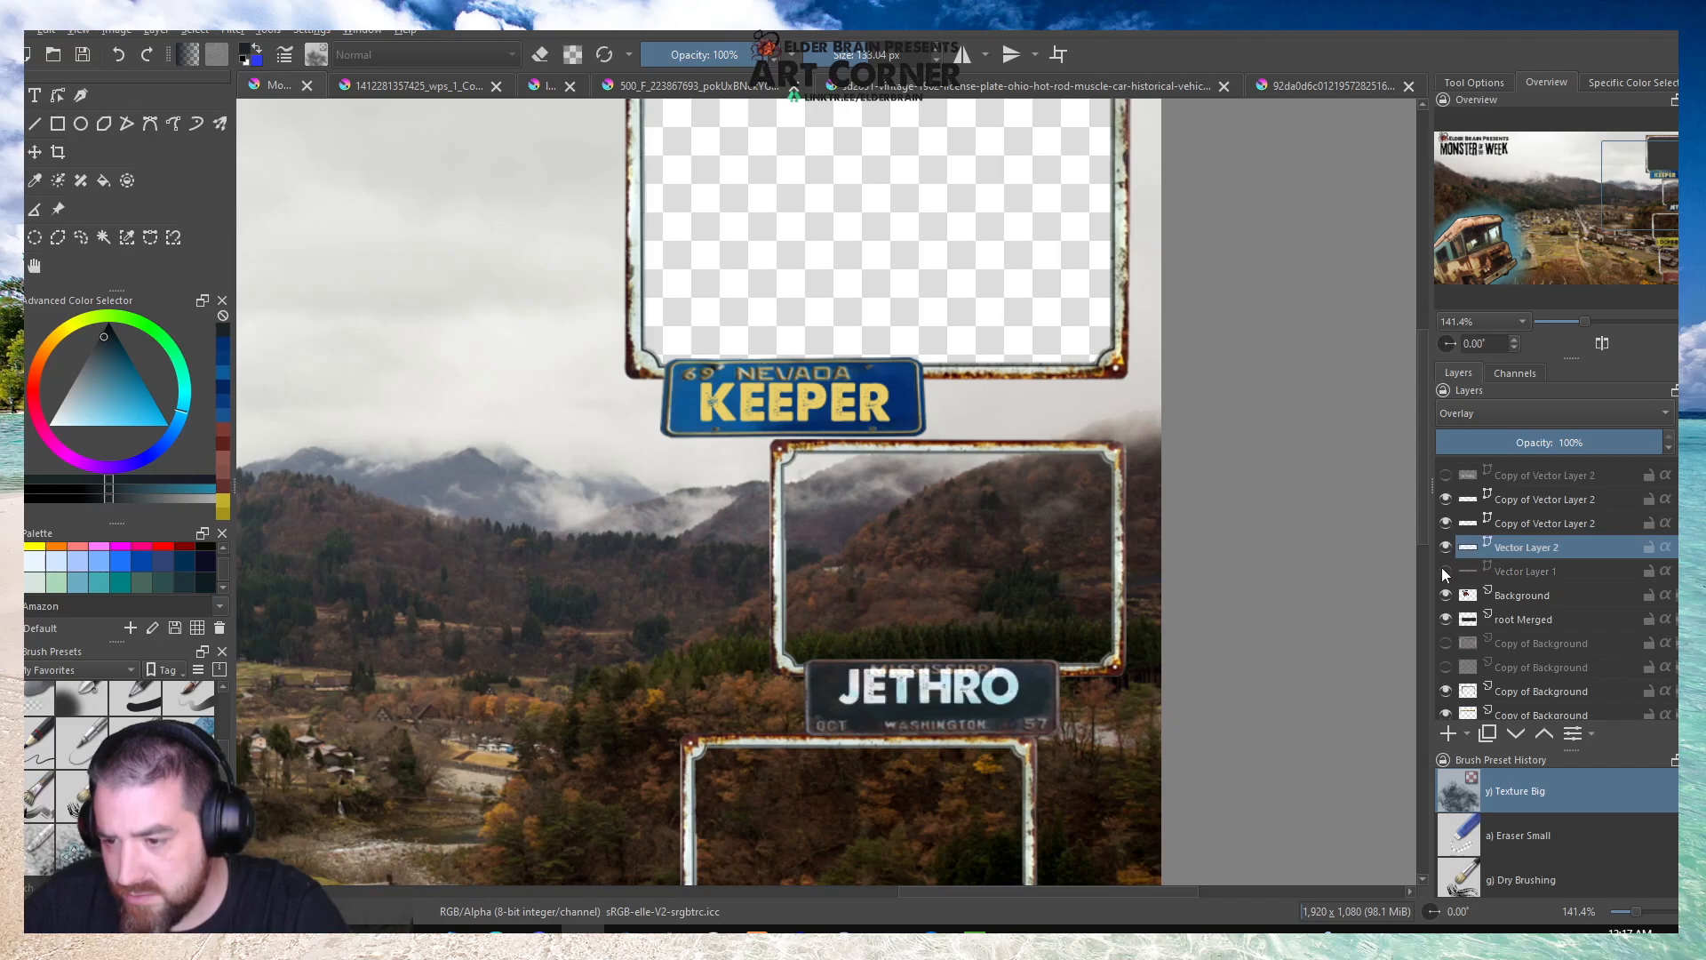
left_click_drag(993, 678, 994, 687)
scroll(975, 699, "up", 3)
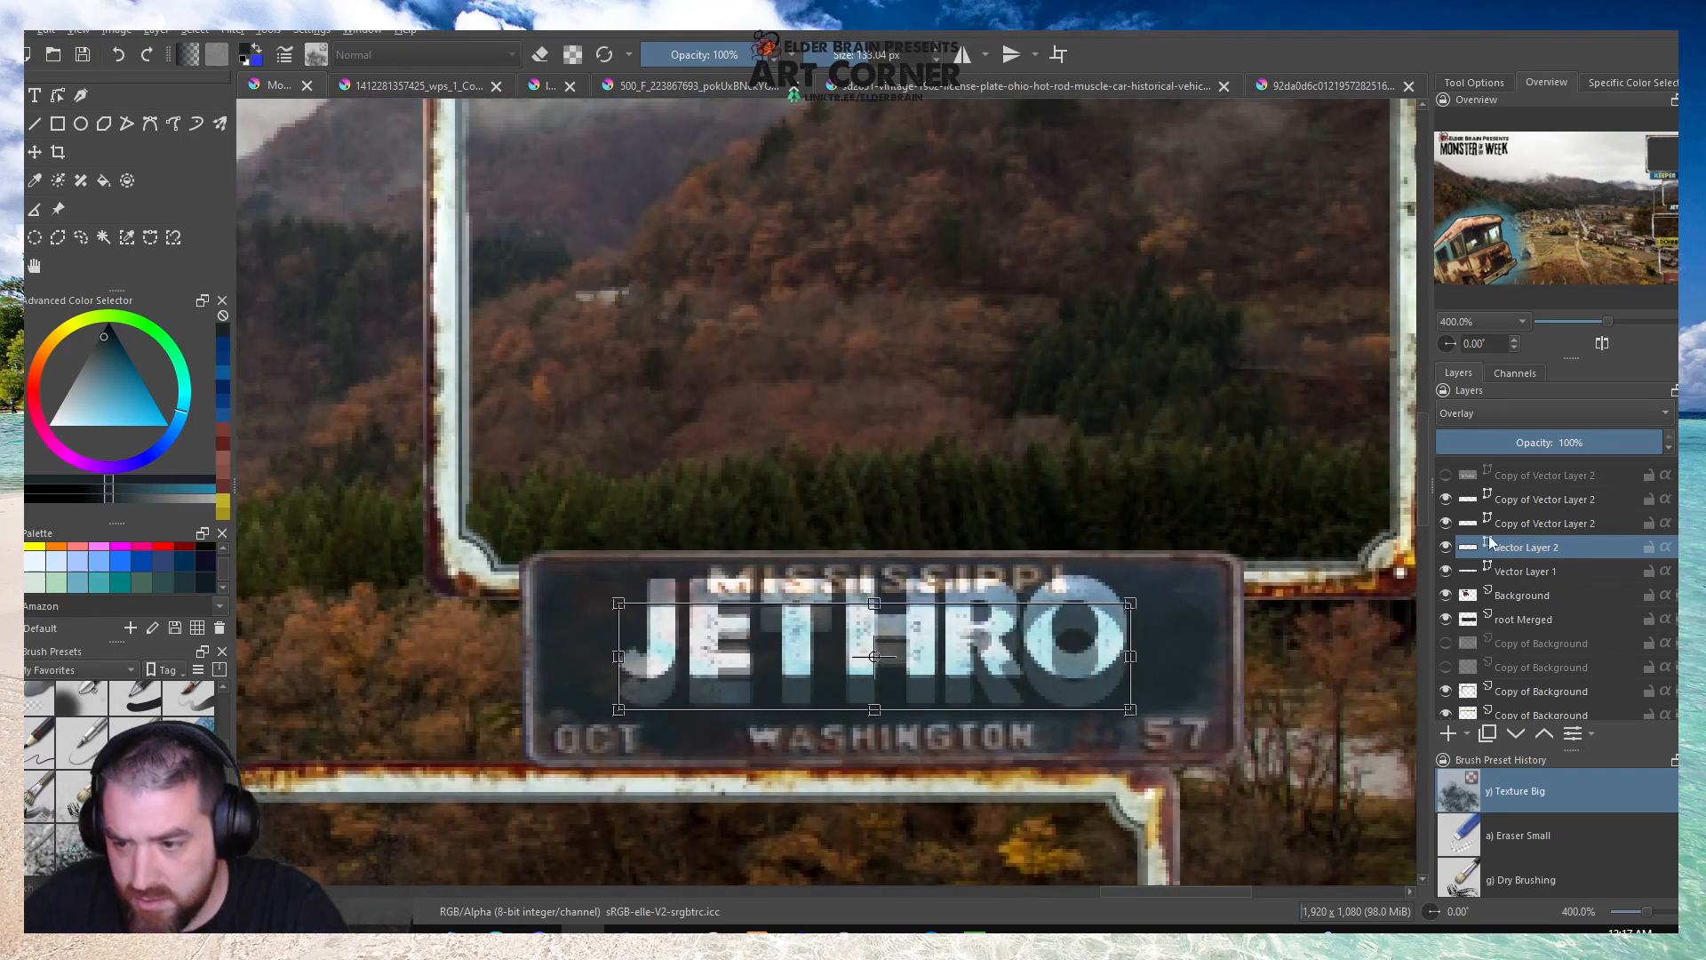
Try to nudge the two overlay copies of the JETHRO lettering down into line with the base lettering.
left_click(1530, 530)
left_click(1101, 627)
key("Down")
key("Down")
key("Down")
key("Down")
key("Down")
key("Down")
key("Down")
left_click(1488, 508)
left_click(1074, 615)
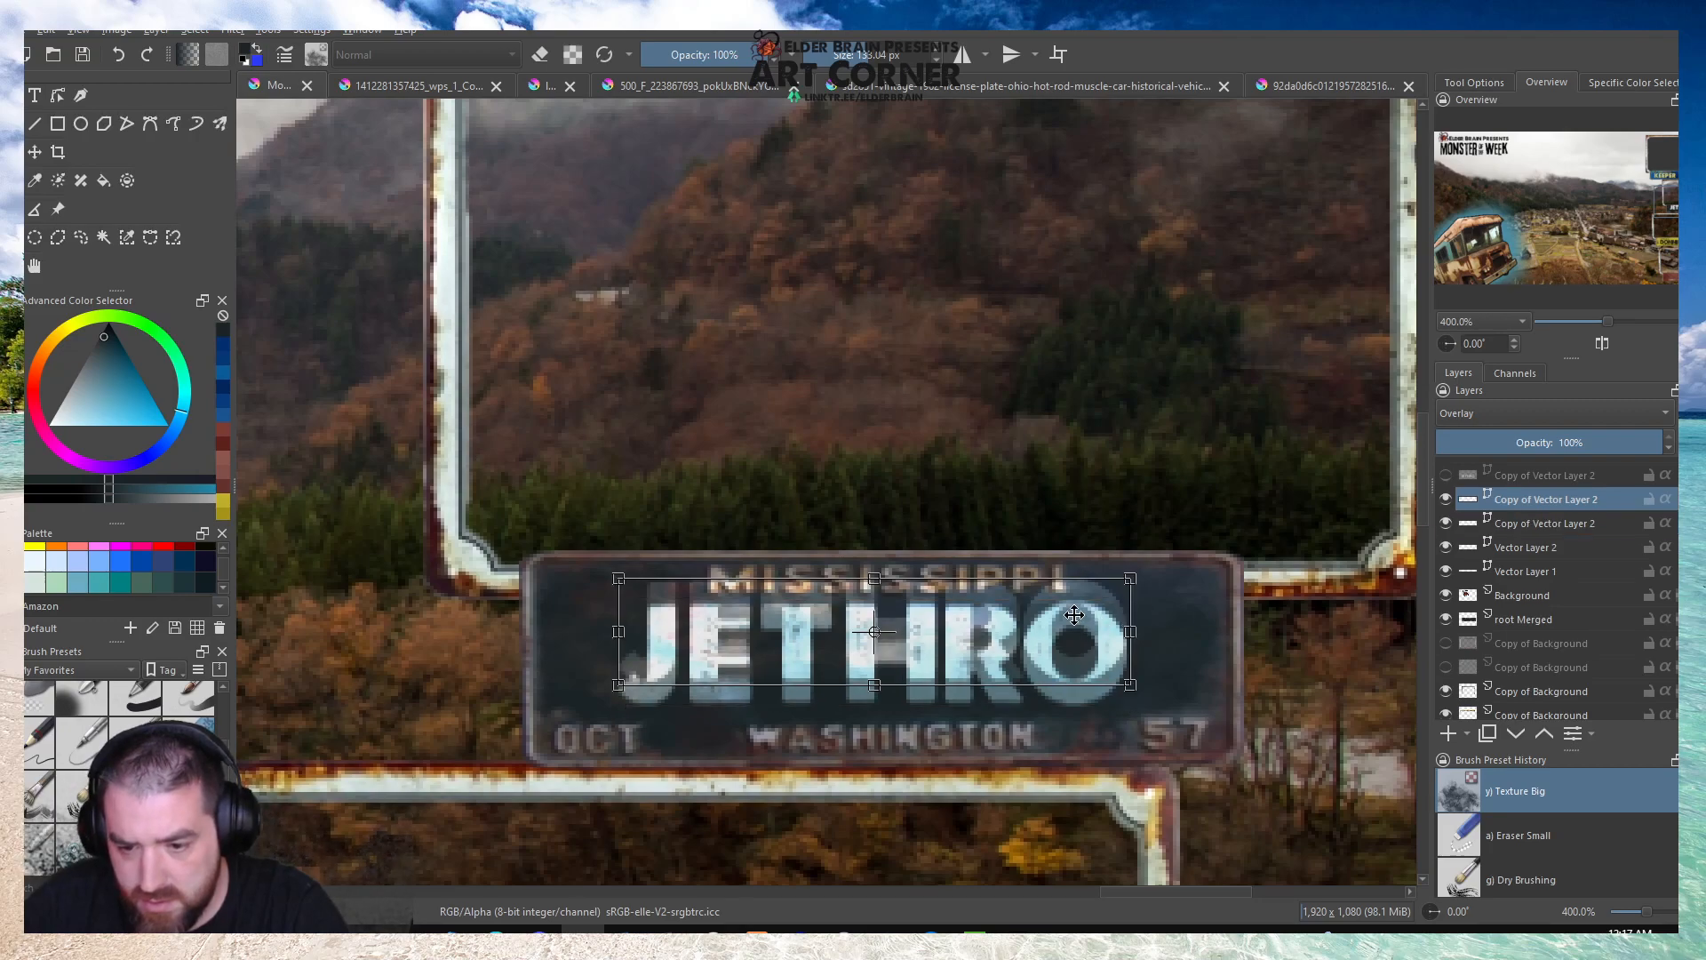
key("Down")
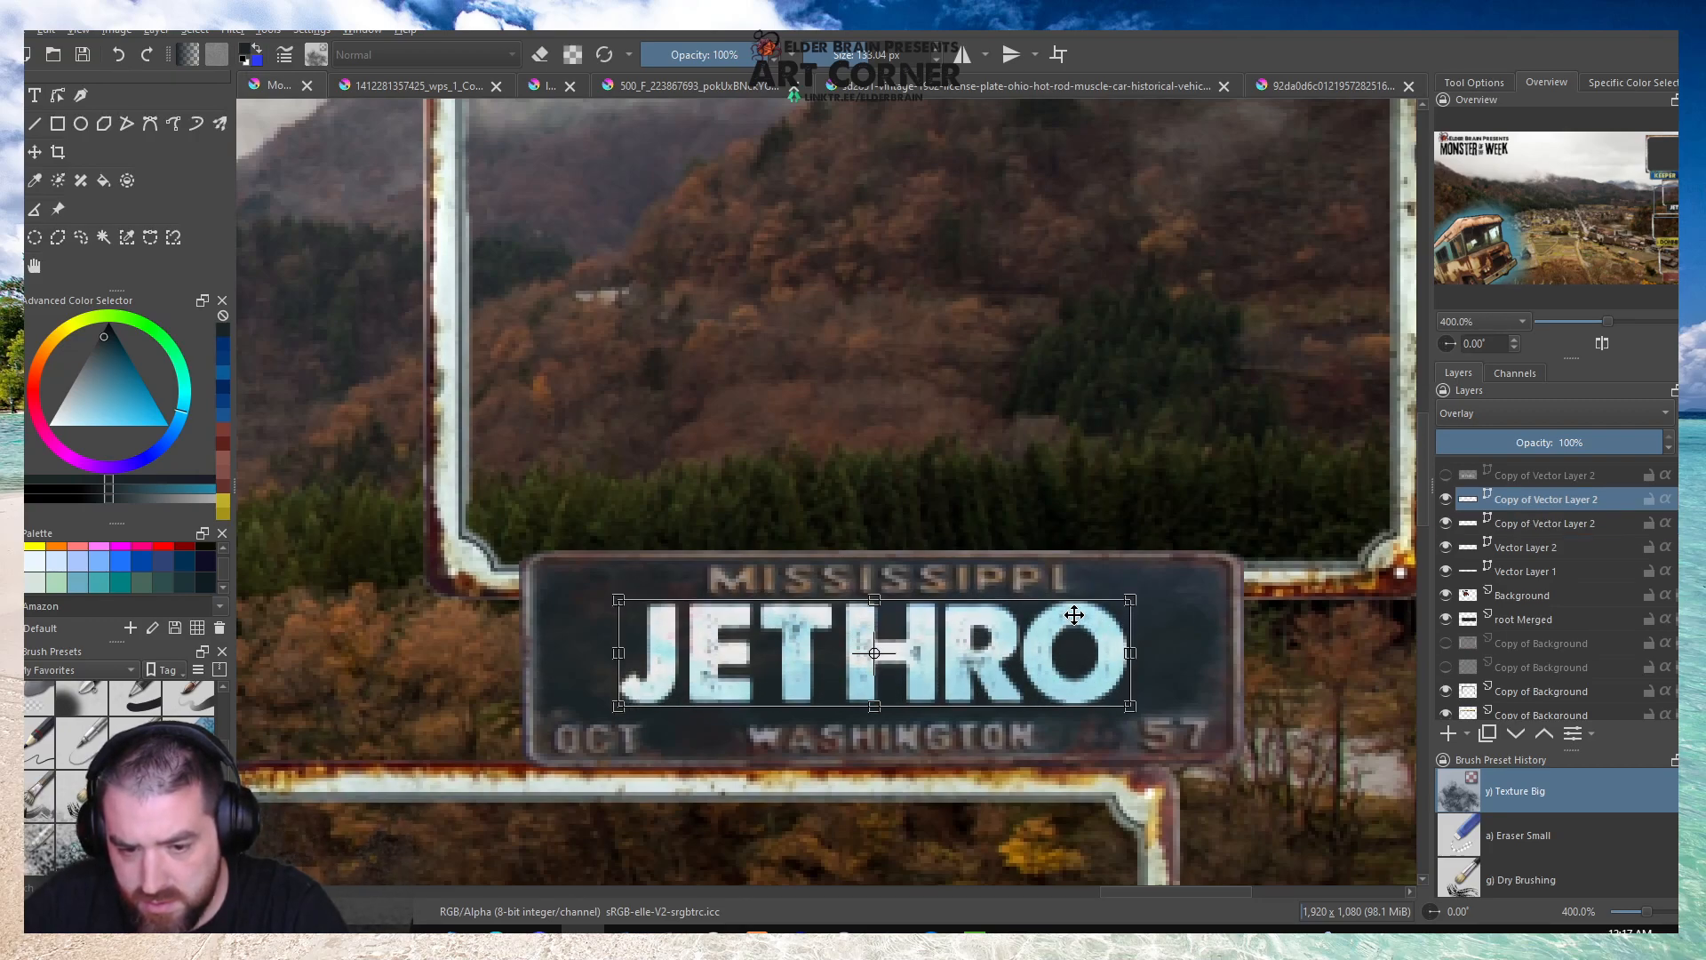
left_click(1521, 524)
left_click(1026, 658)
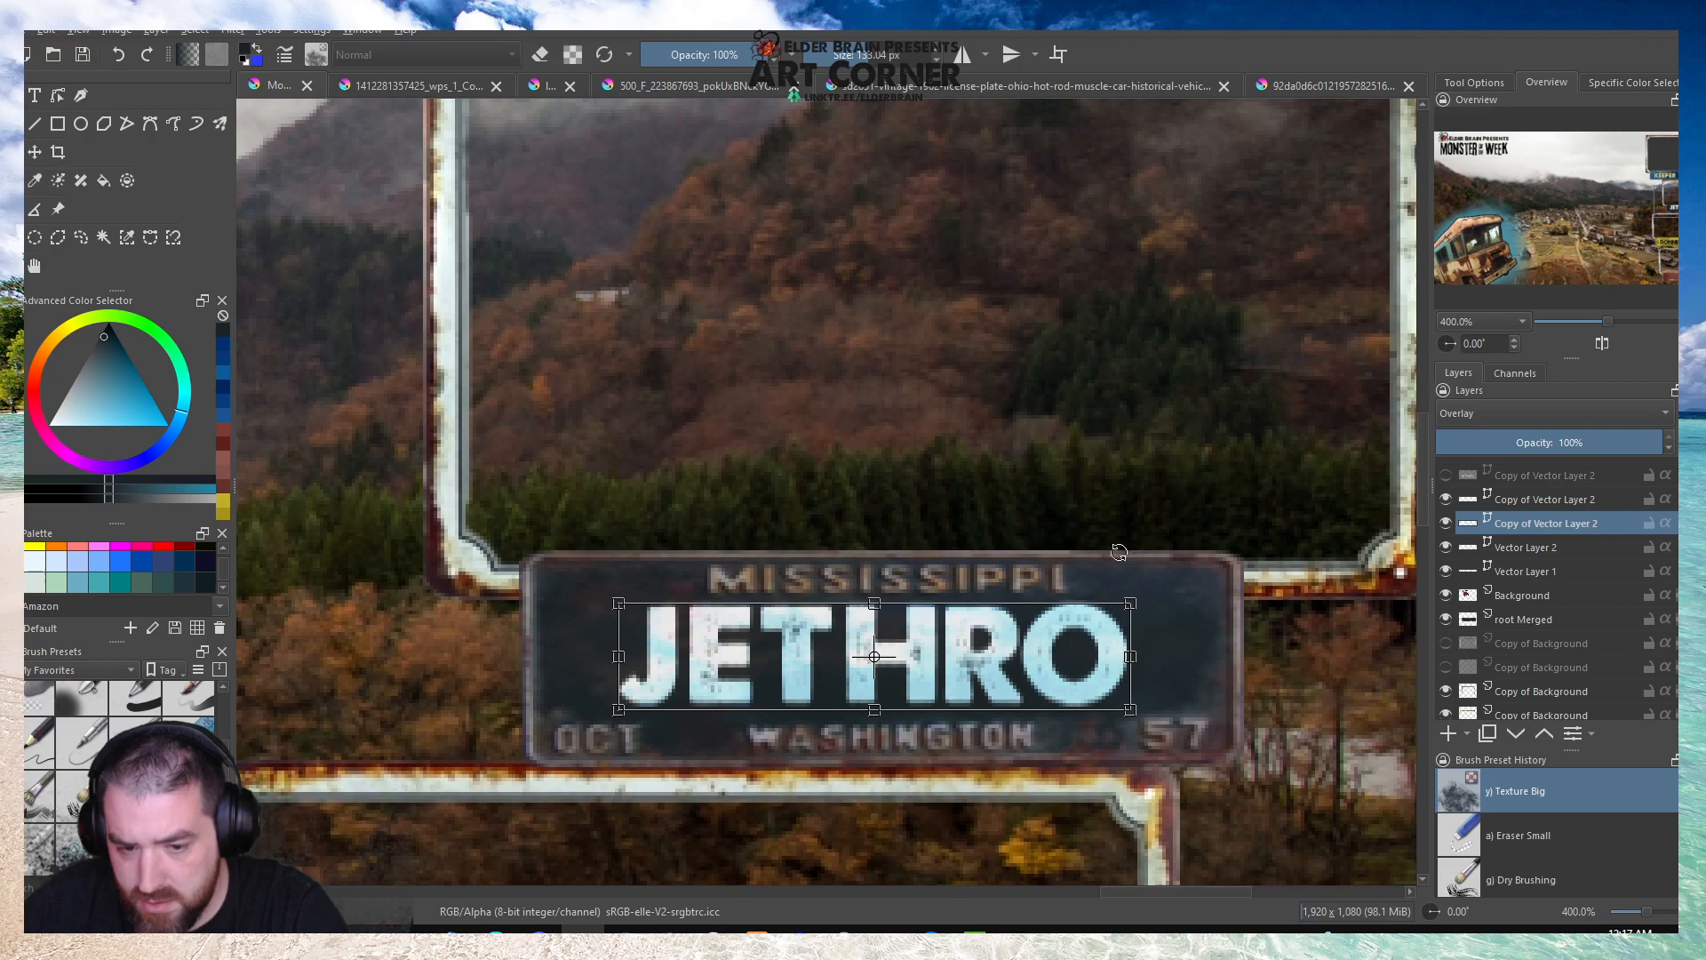
Remove the two overlay copies of the JETHRO lettering and replace them with fresh duplicates of the aligned layer.
scroll(1113, 563, "down", 2)
scroll(1077, 581, "up", 3)
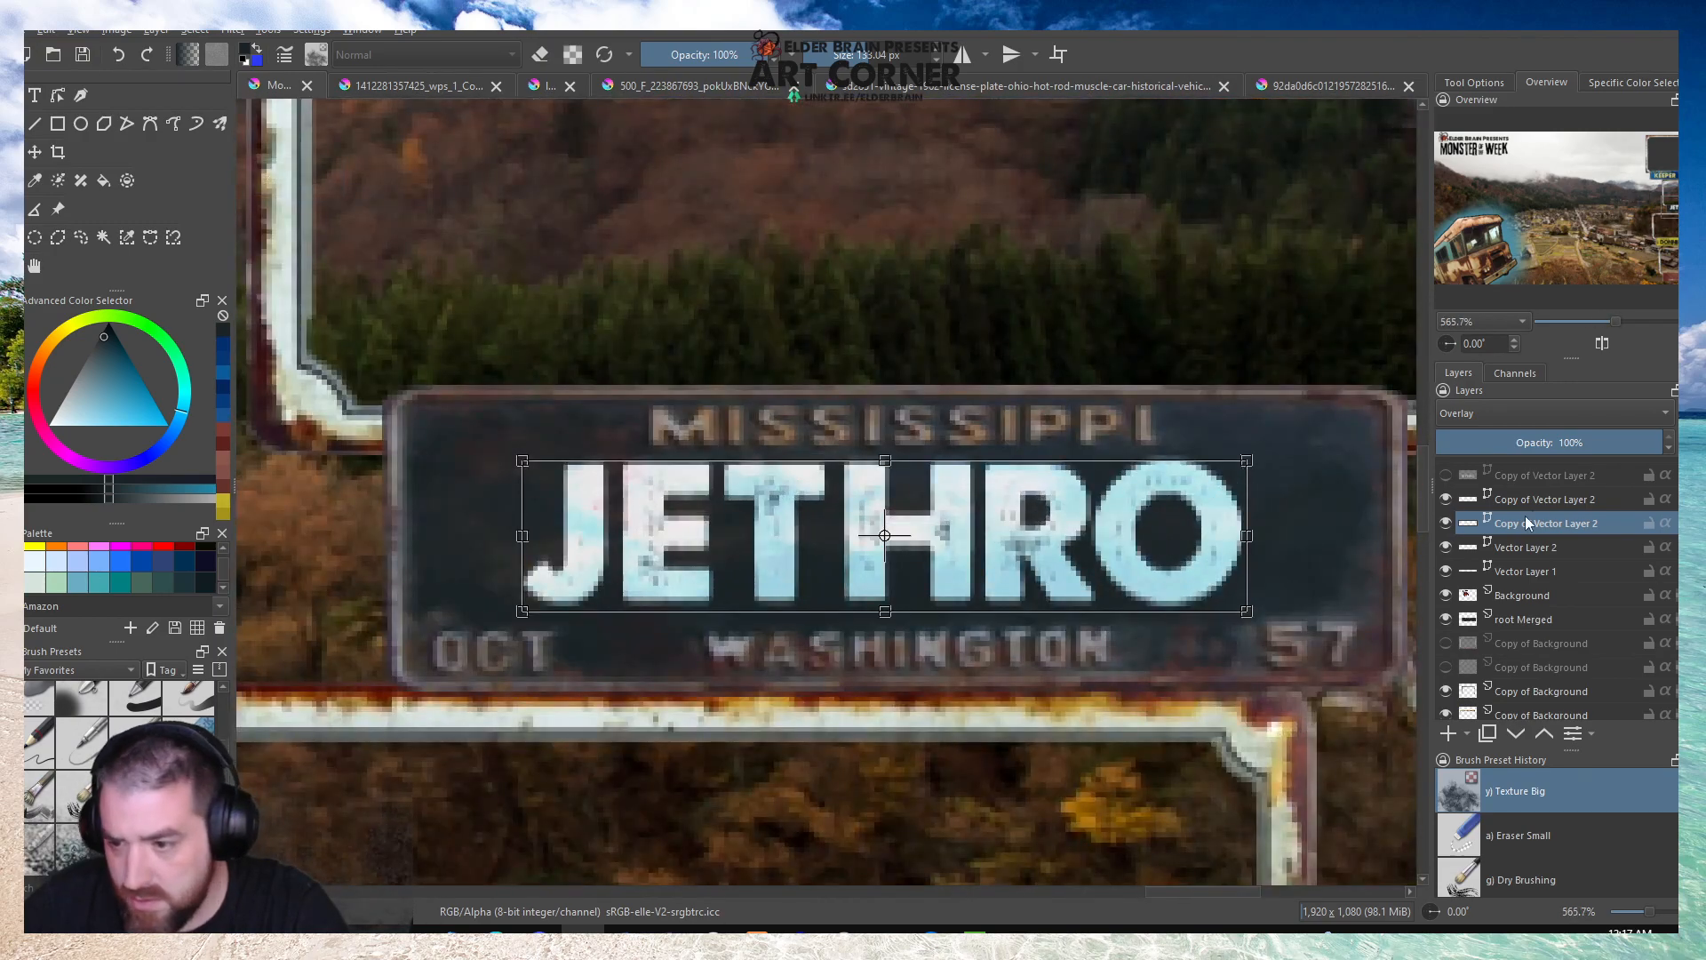
right_click(1525, 517)
left_click(1470, 644)
right_click(1528, 503)
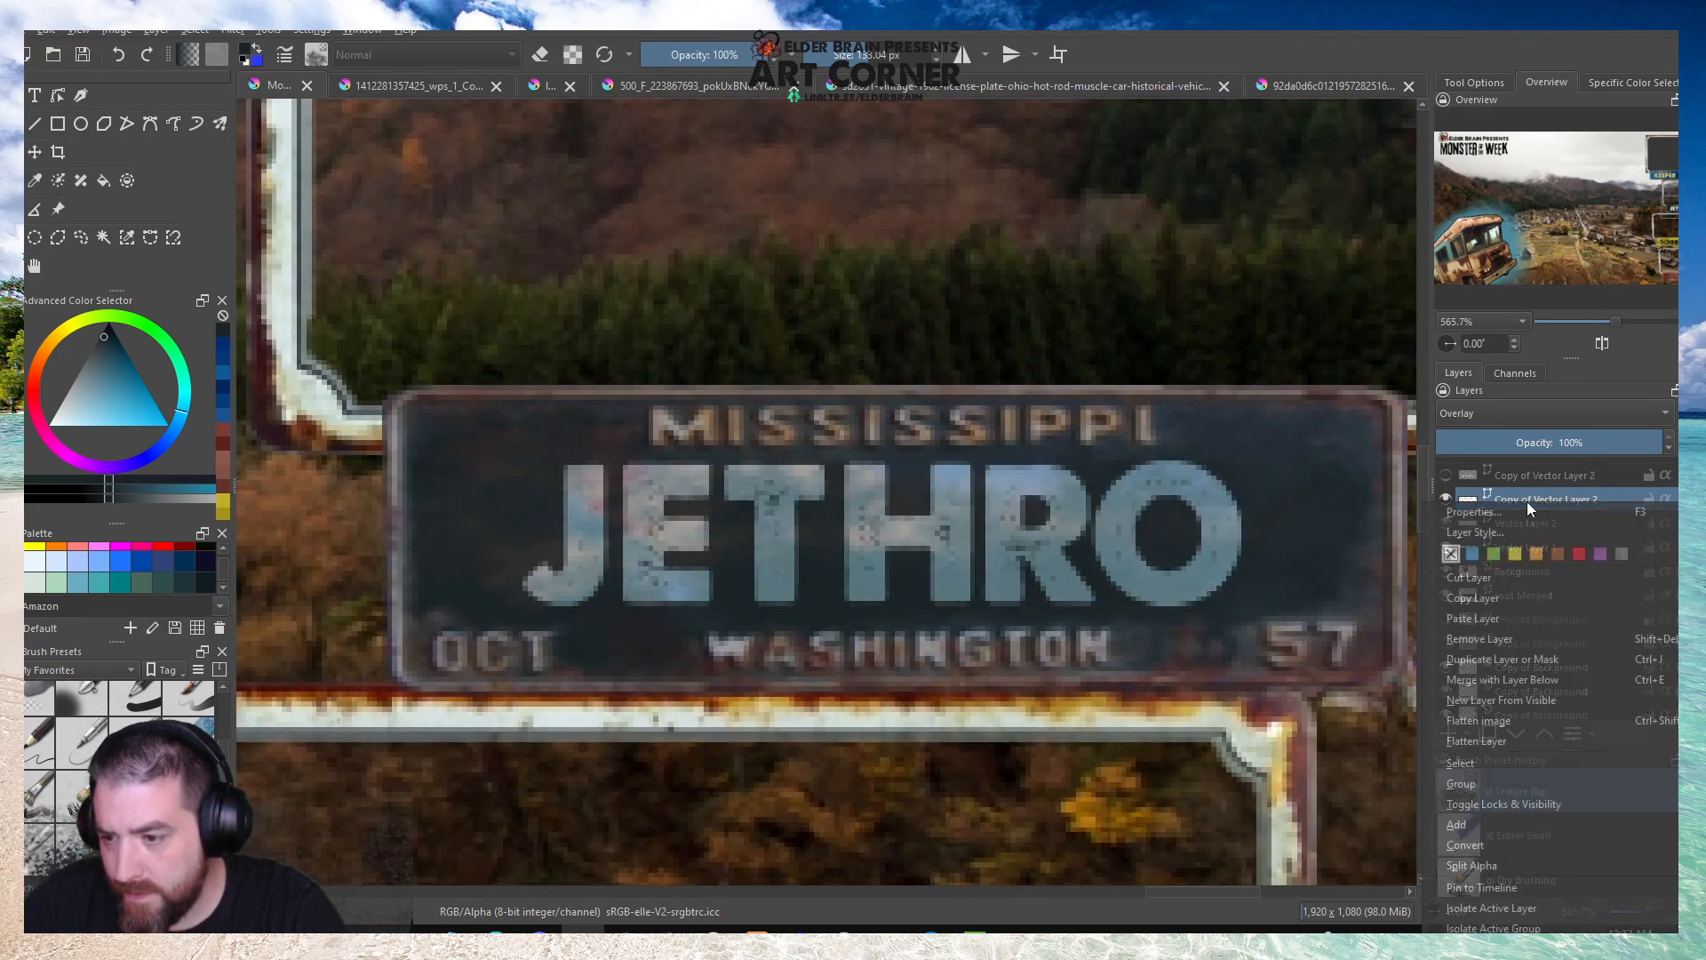
left_click(1480, 638)
right_click(1528, 498)
left_click(1497, 599)
right_click(1512, 499)
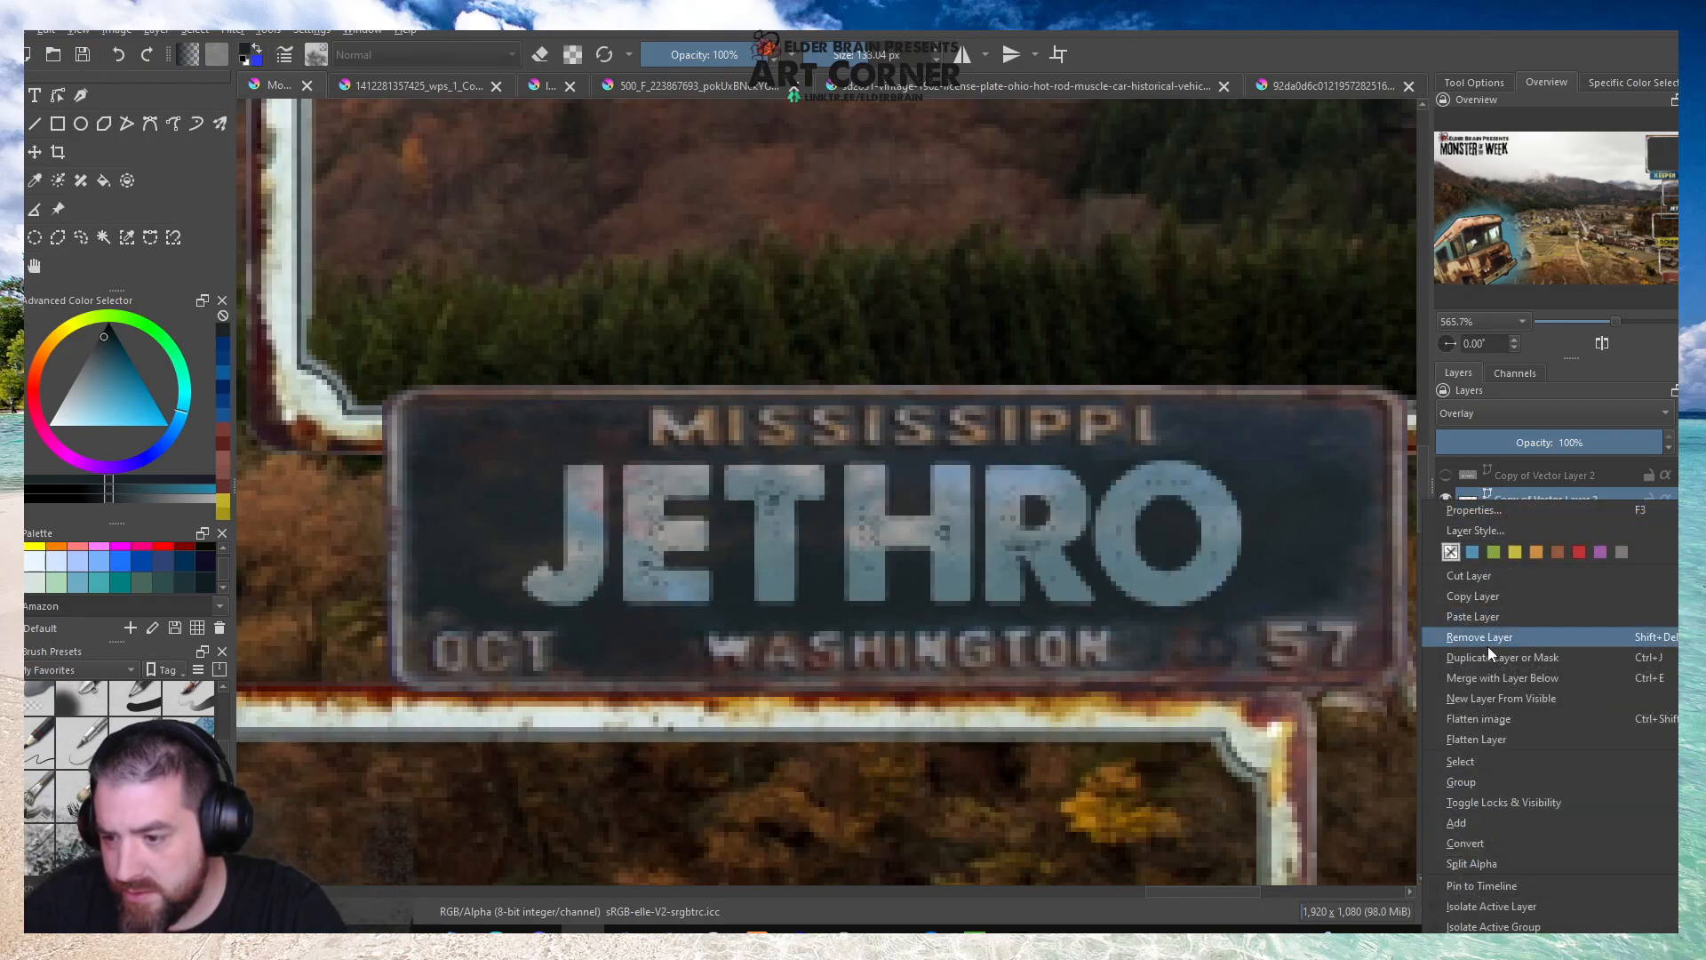
left_click(1485, 654)
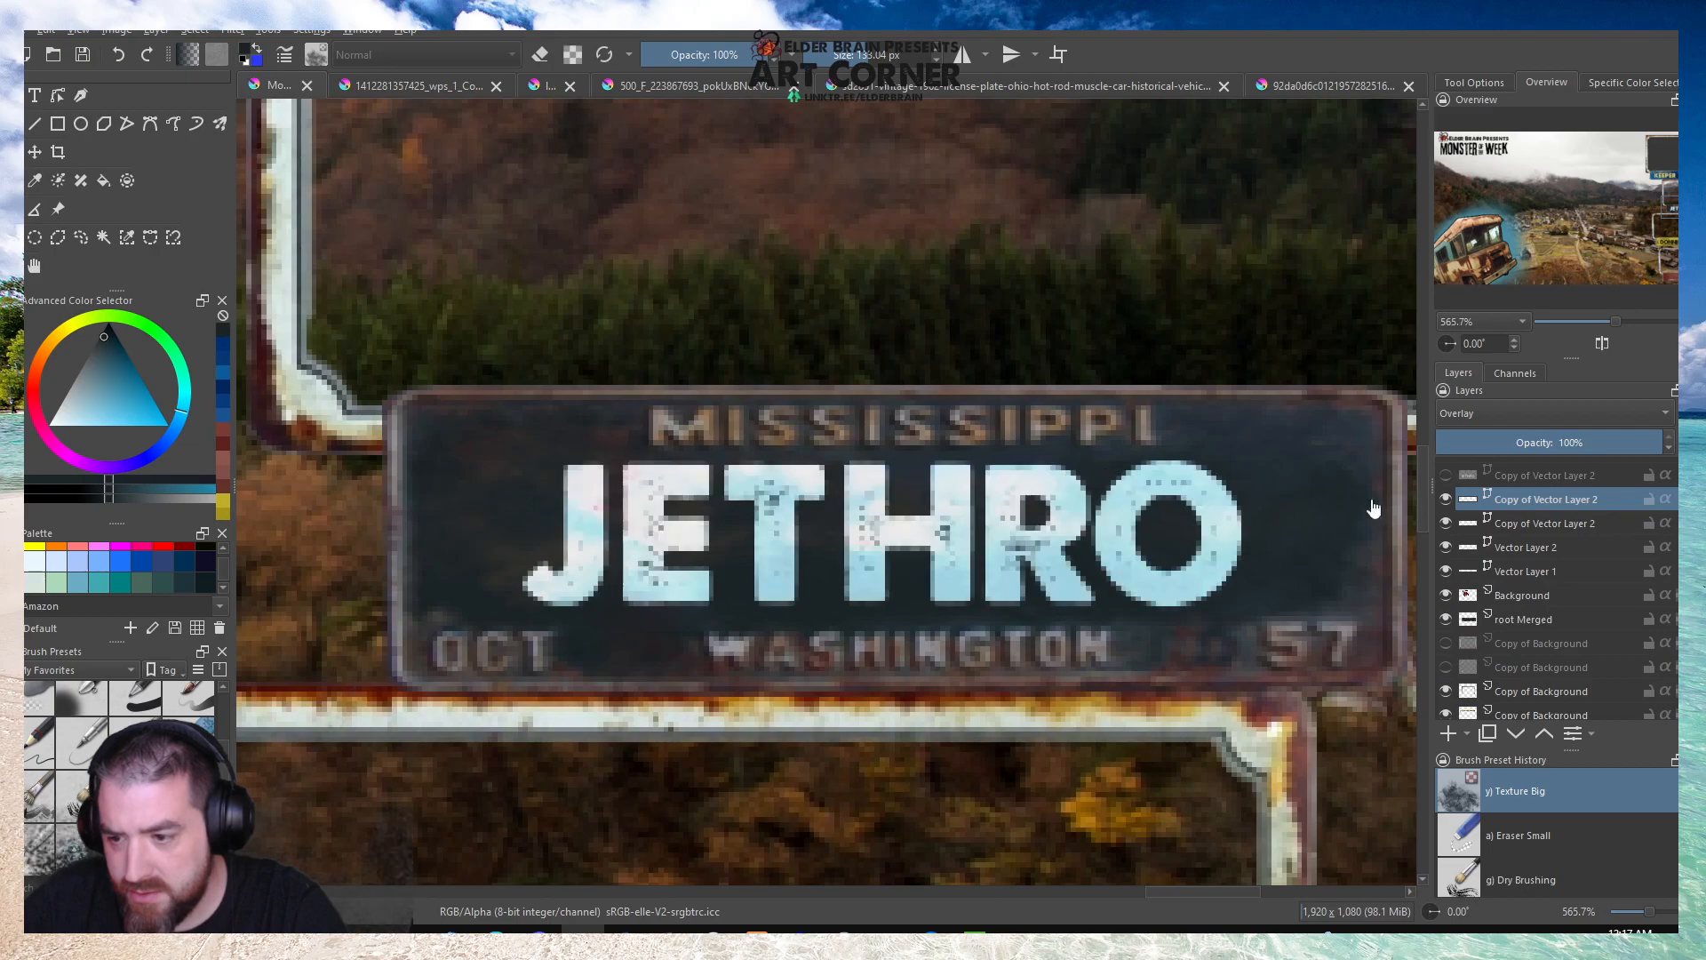
Nudge the frame above the DONNIE plate slightly down to even its gap below the JETHRO plate.
scroll(1048, 404, "down", 4)
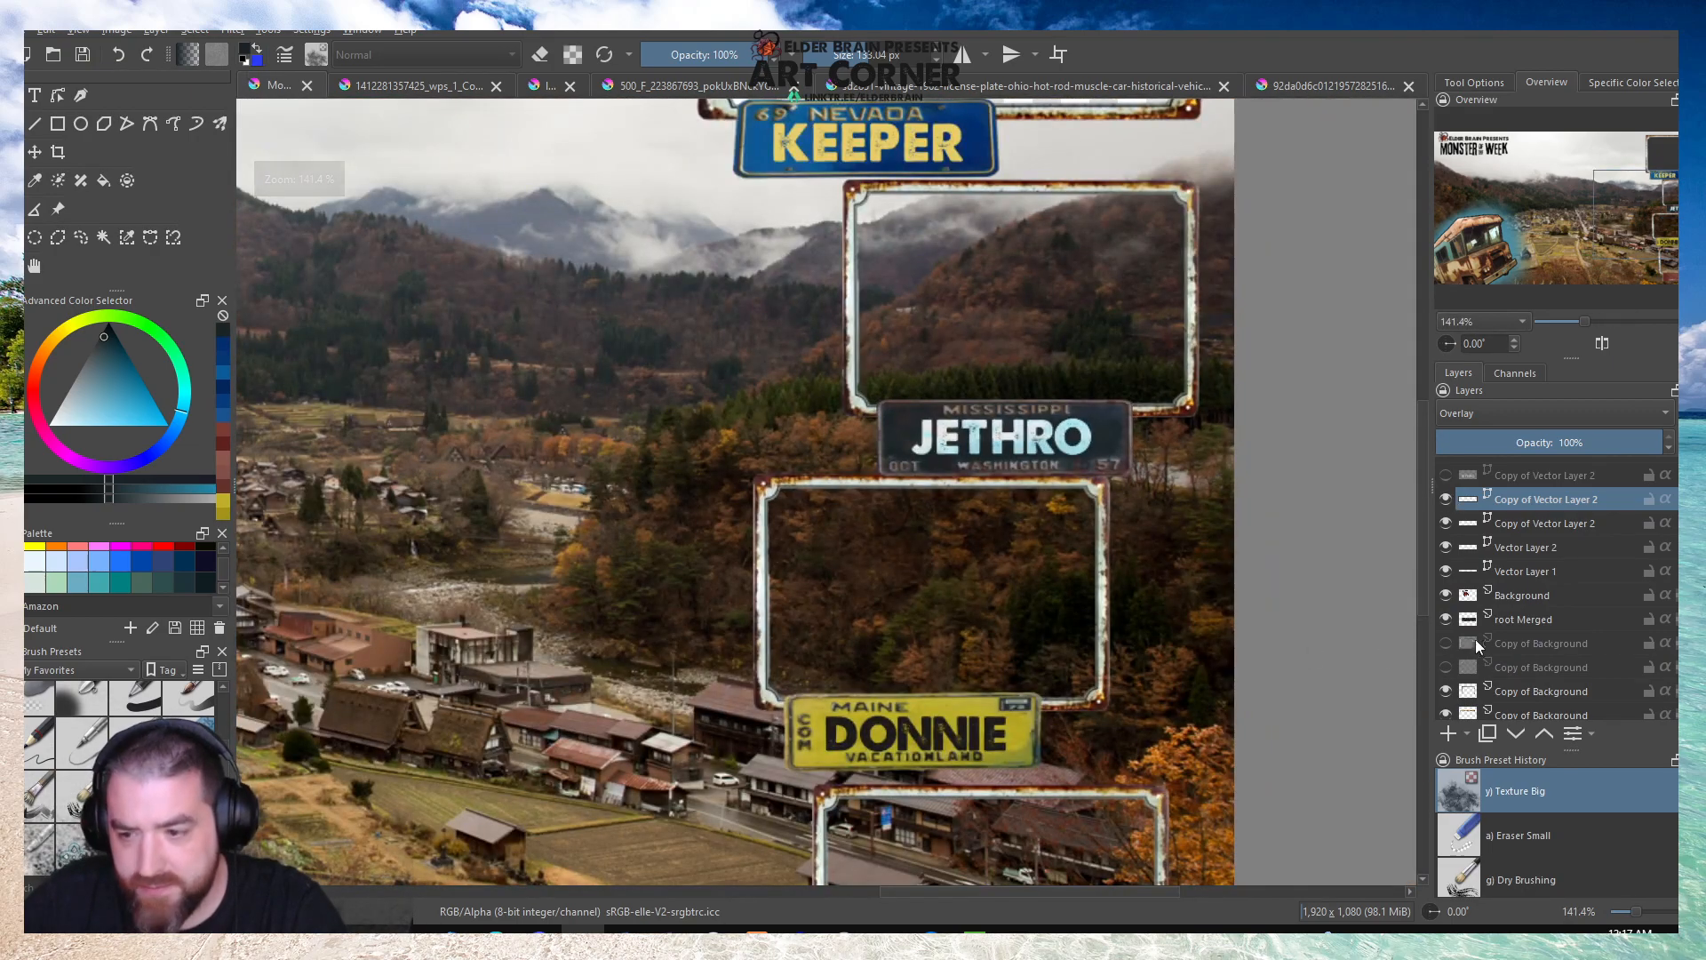
scroll(1466, 648, "down", 3)
left_click(1522, 510)
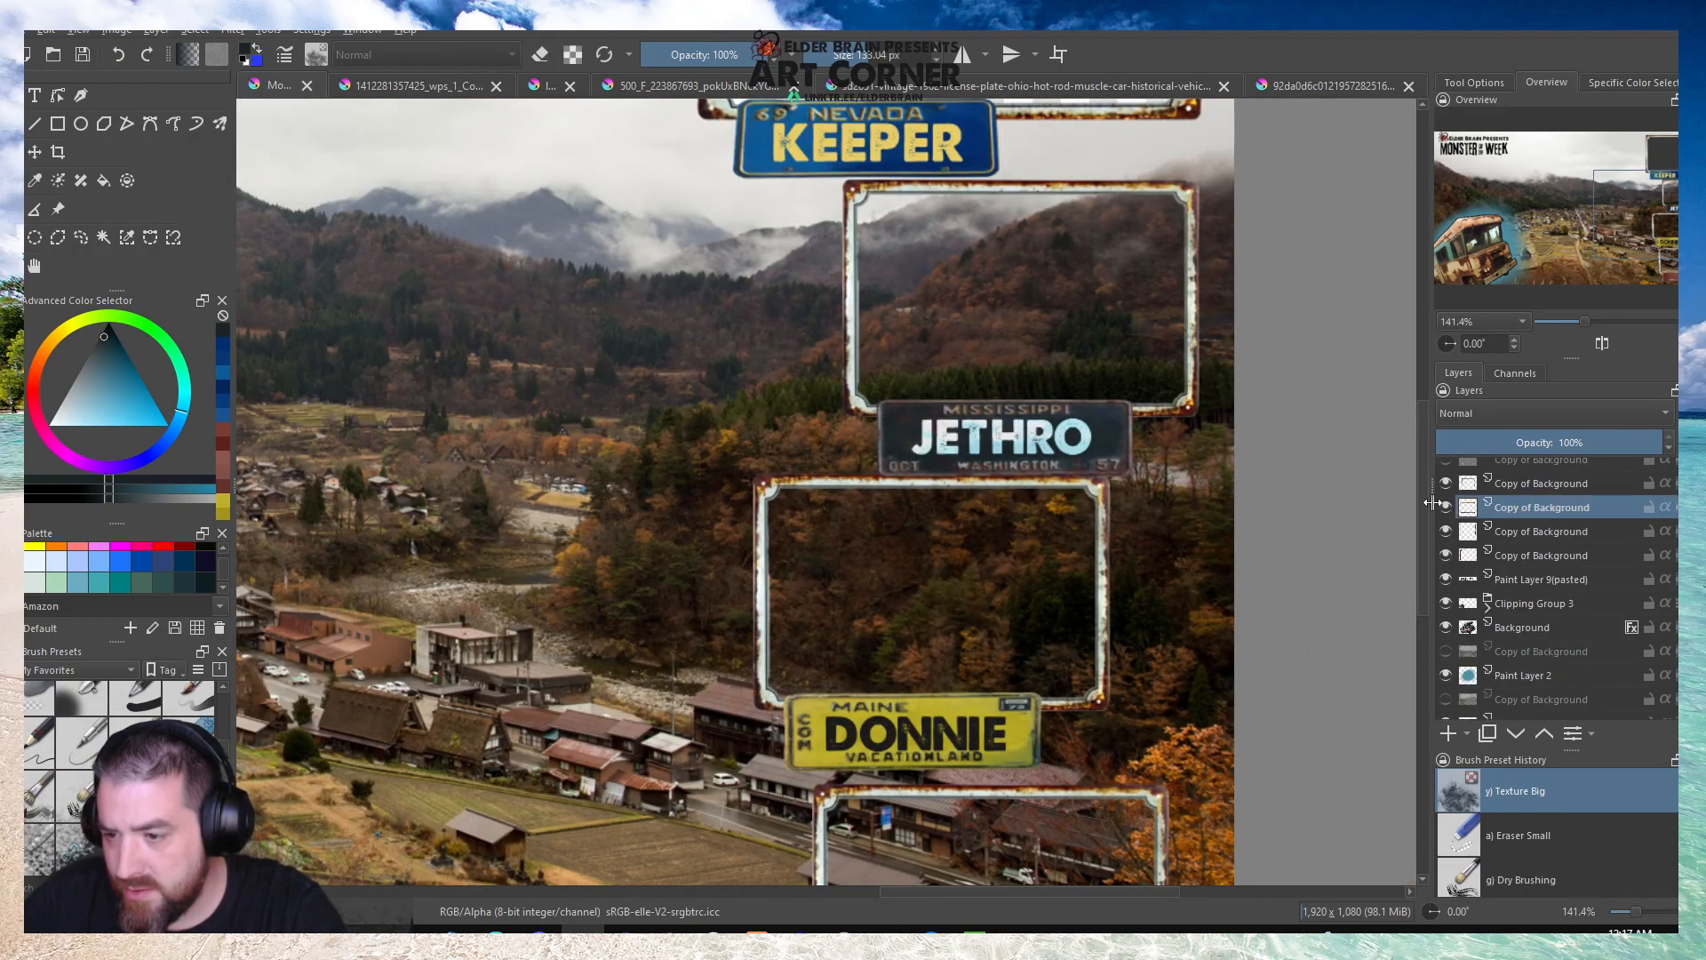
key("ctrl+t")
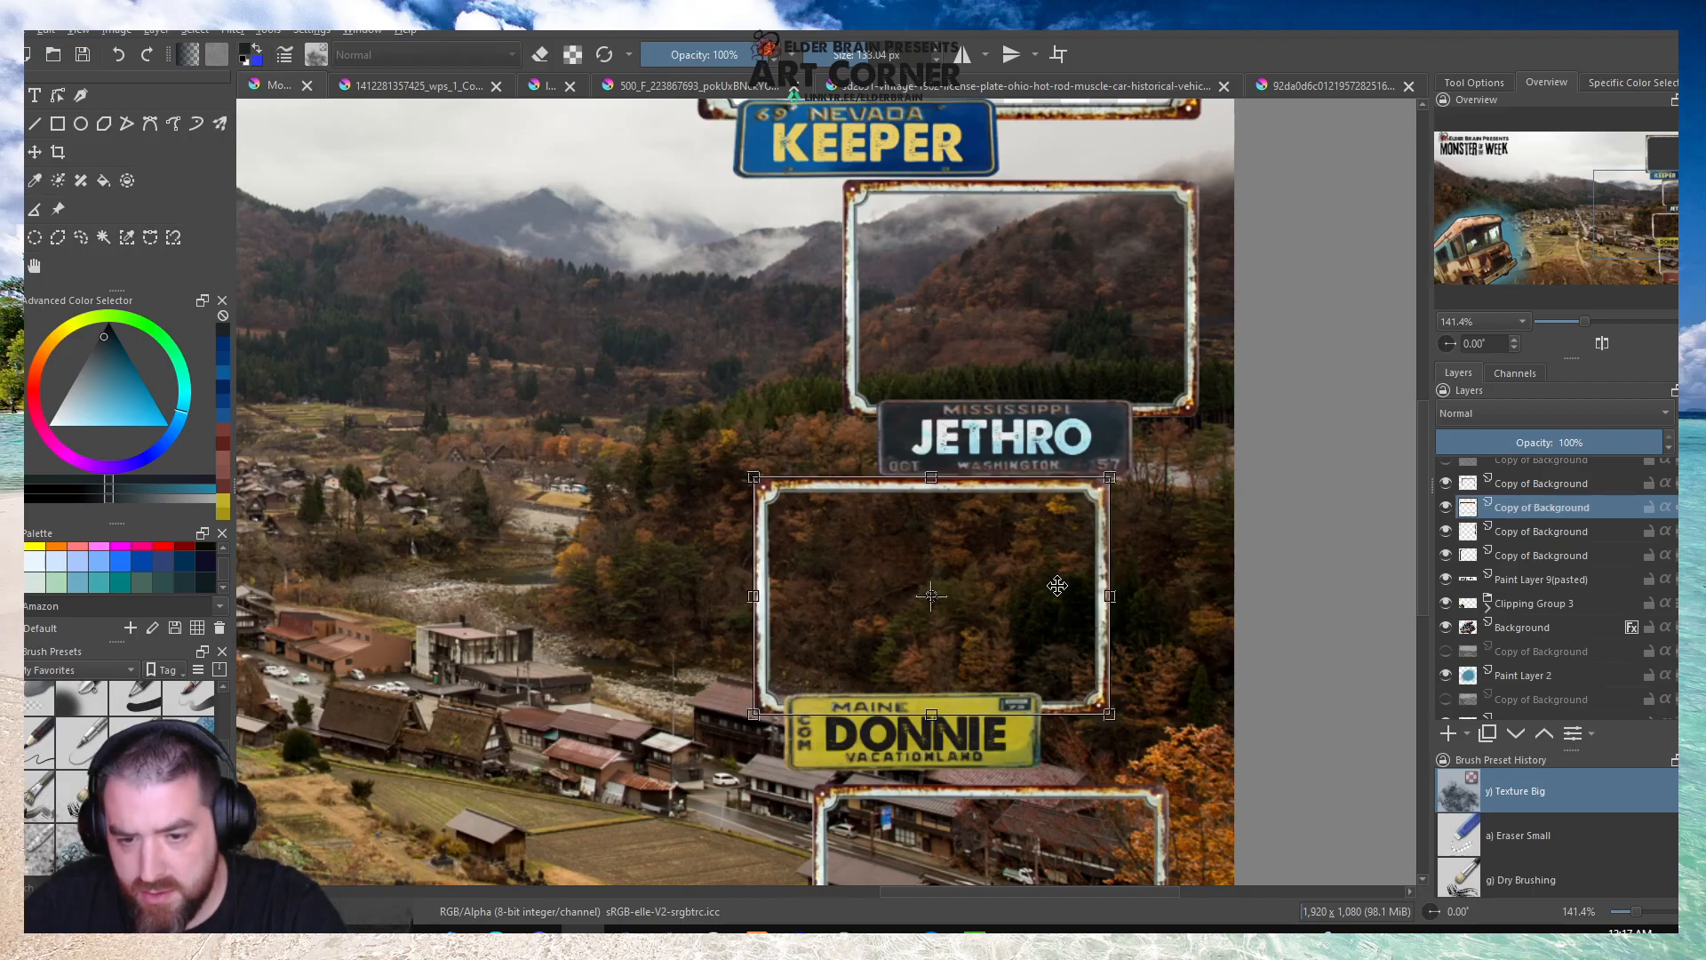
scroll(1022, 551, "down", 2)
scroll(975, 507, "up", 1)
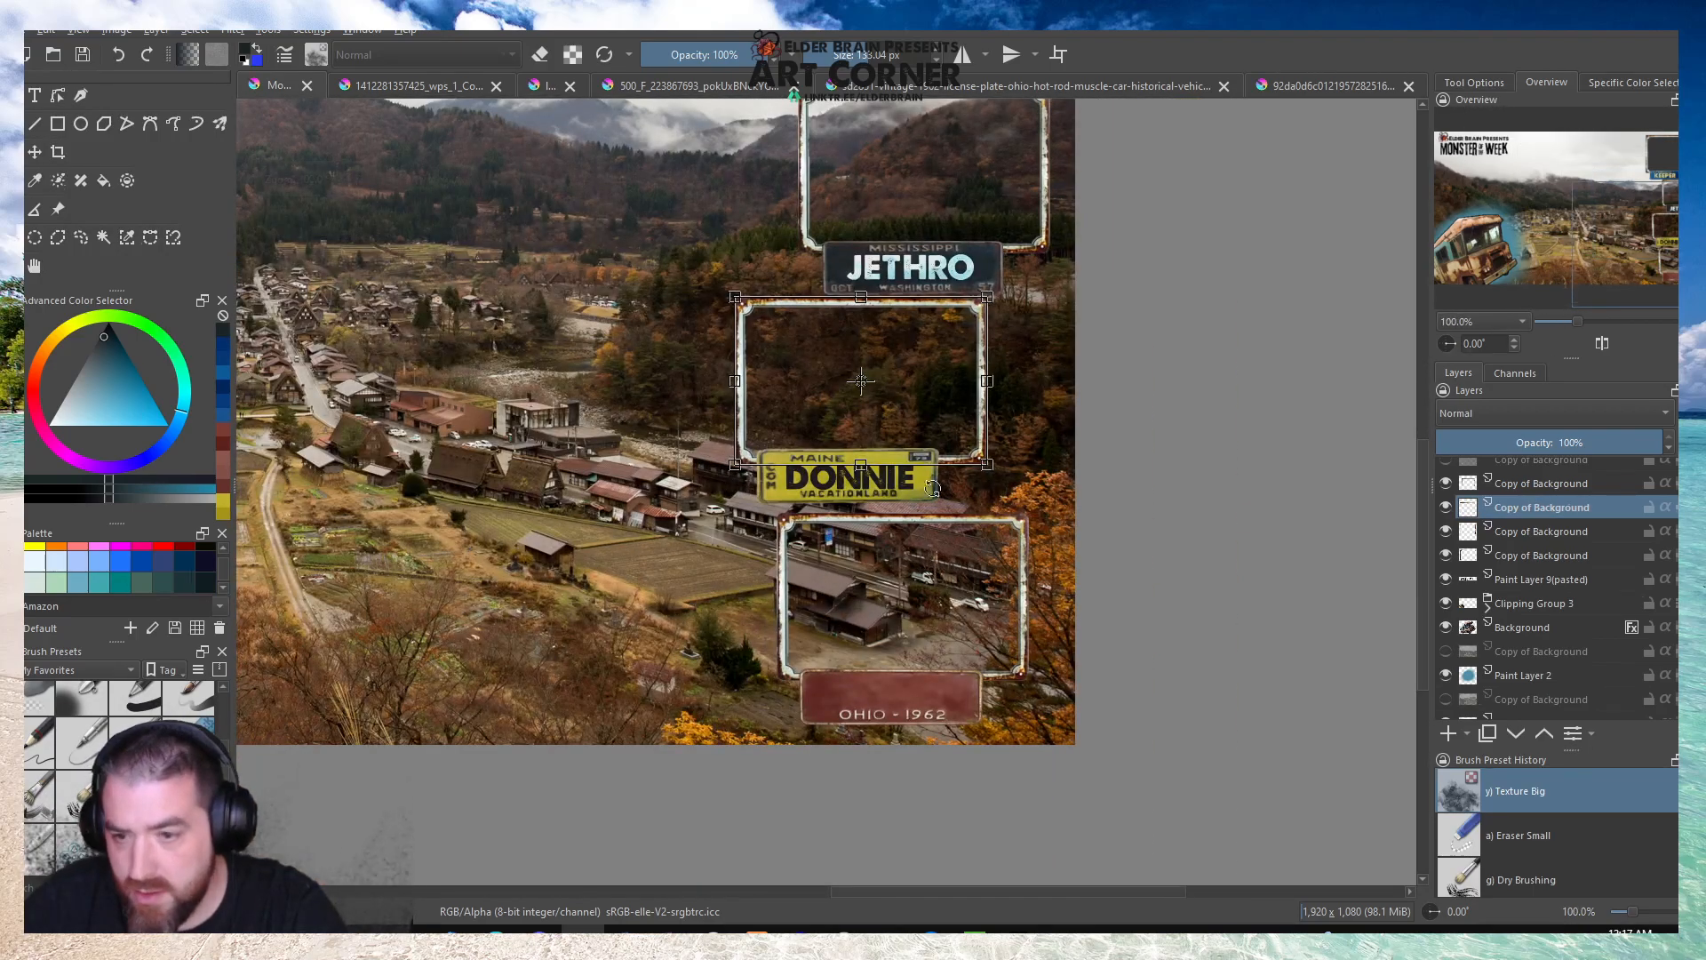
scroll(936, 405, "up", 1)
scroll(897, 353, "down", 2)
scroll(865, 209, "up", 1)
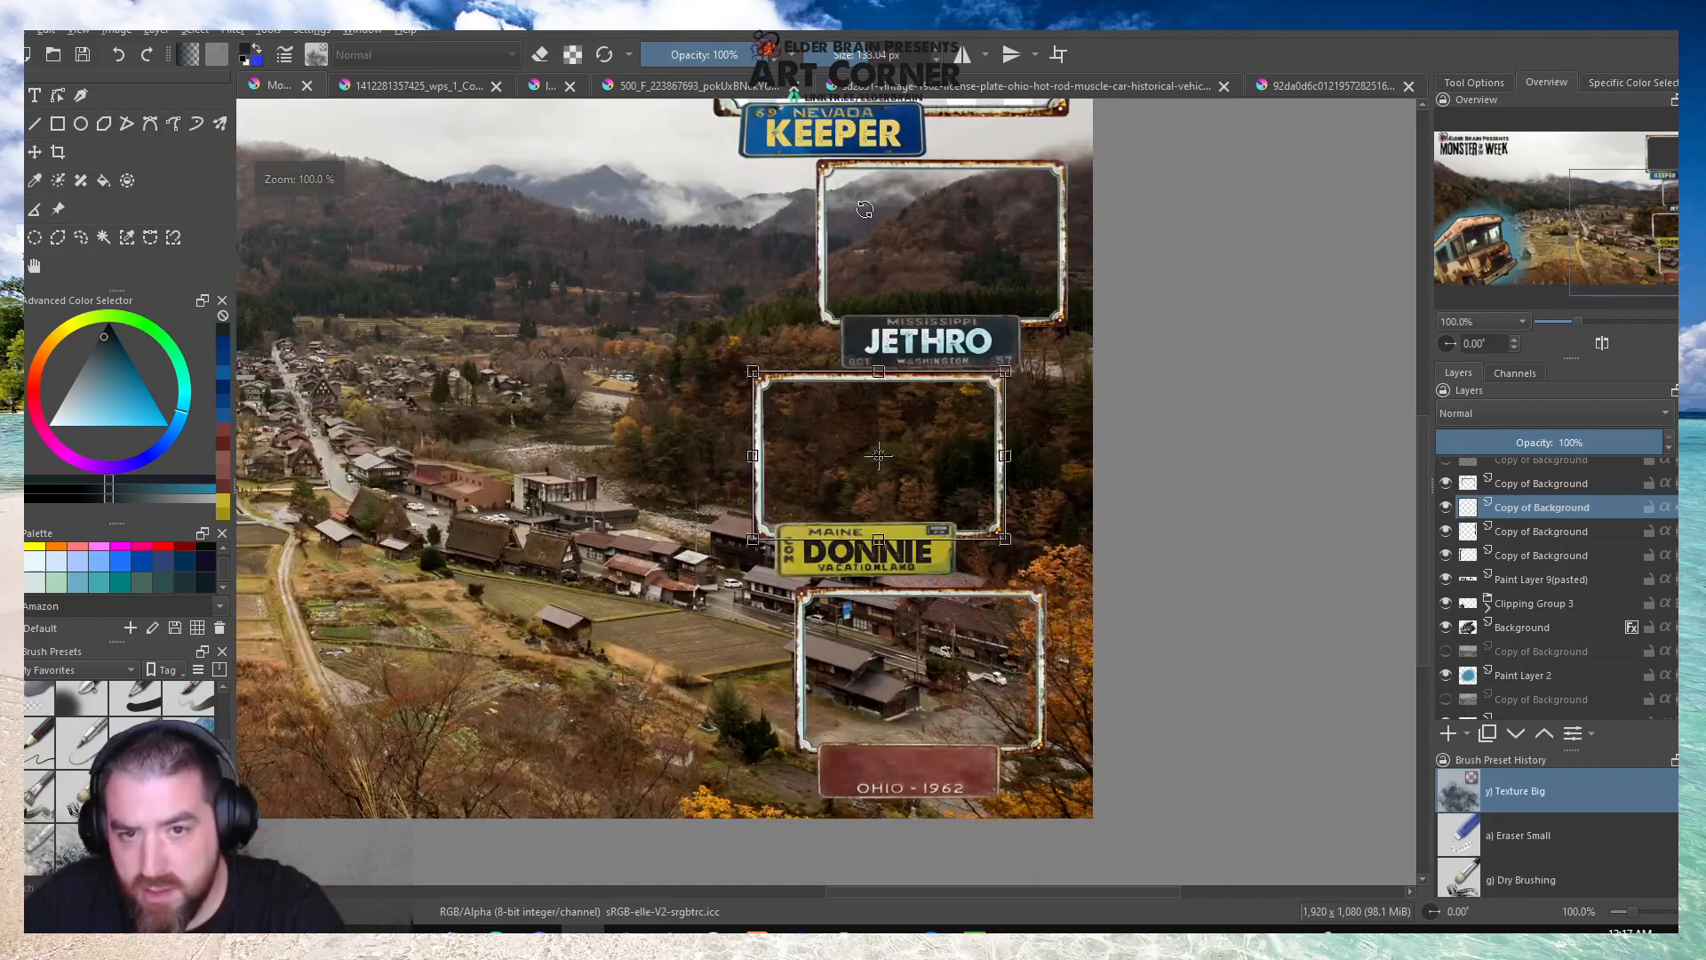
scroll(885, 369, "up", 1)
scroll(1518, 530, "up", 3)
left_click(1516, 496)
key("Down")
key("Down")
key("Down")
key("Down")
key("Down")
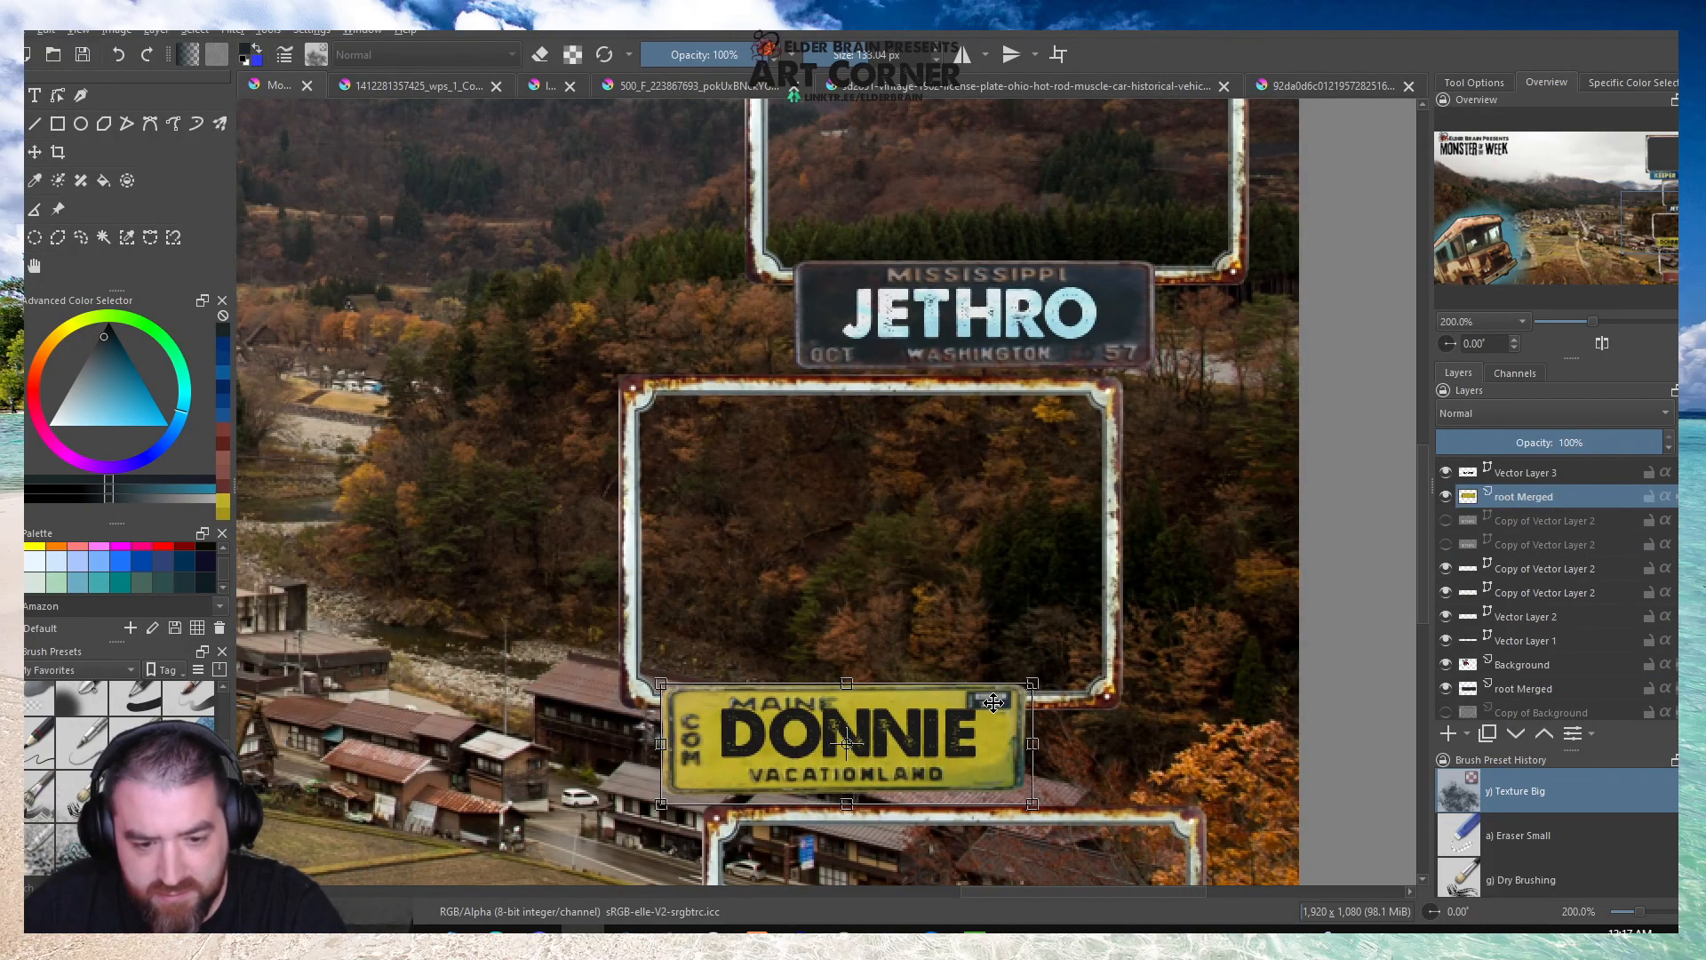
left_click(1530, 472)
key("Down")
key("Down")
key("Down")
key("Down")
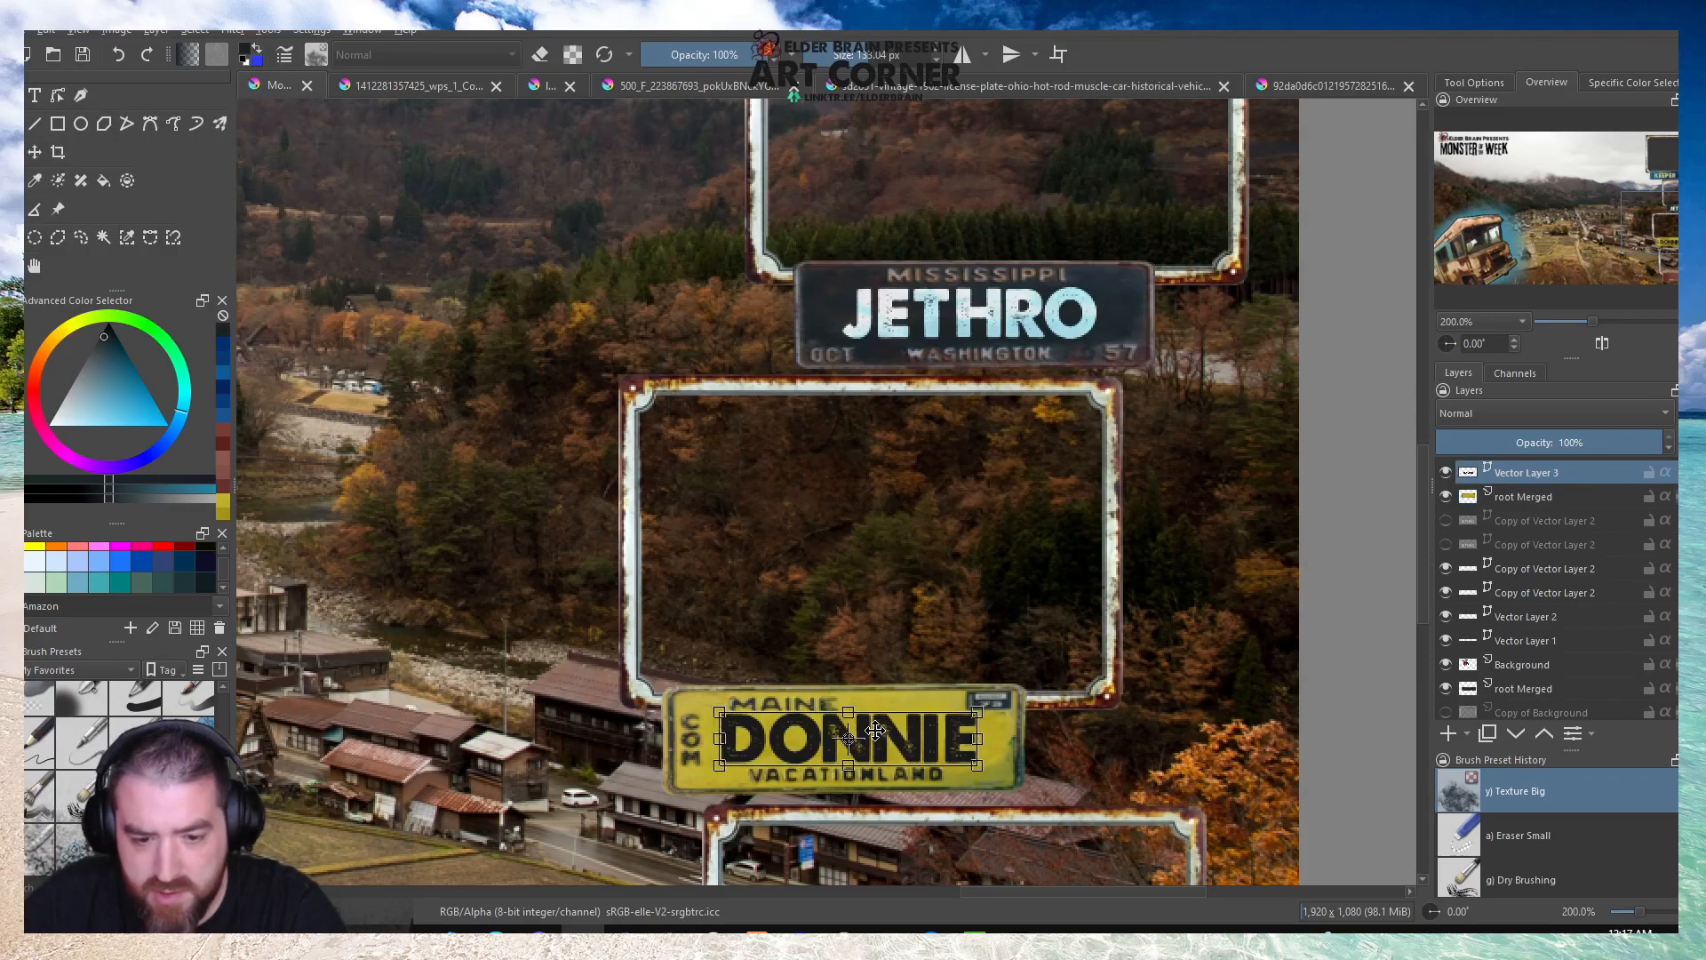
Nudge the bottom frame vertically to fine-tune its gap below the DONNIE plate.
key("minus")
scroll(1490, 595, "down", 1)
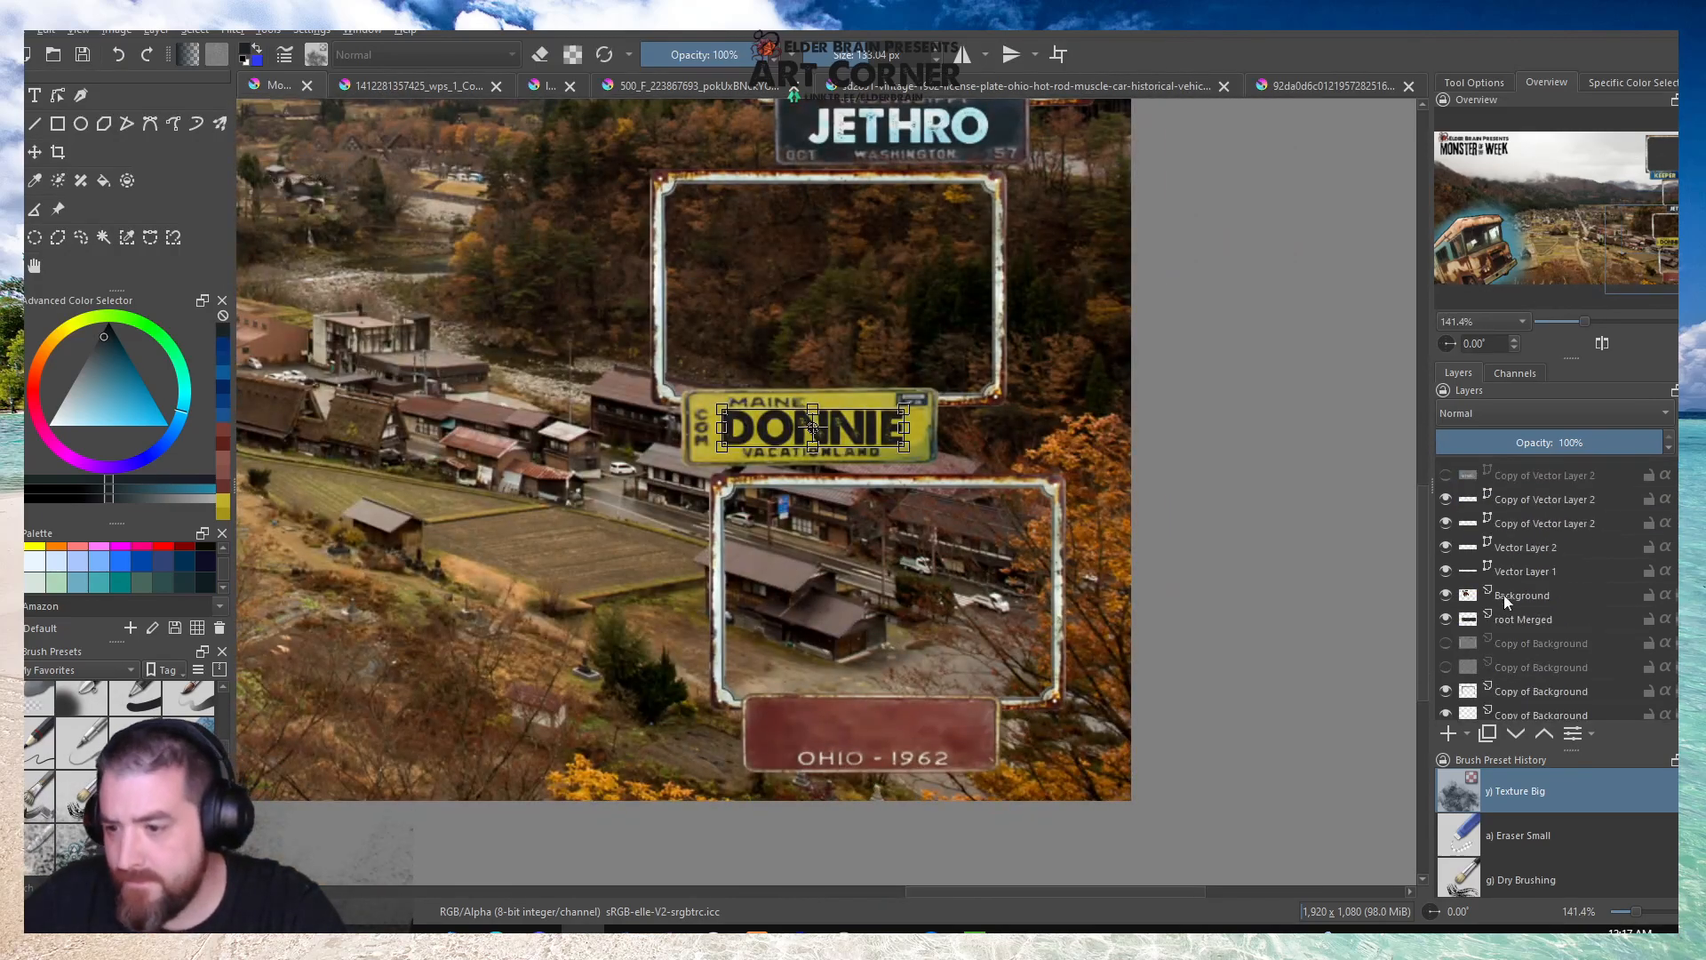
left_click(1512, 690)
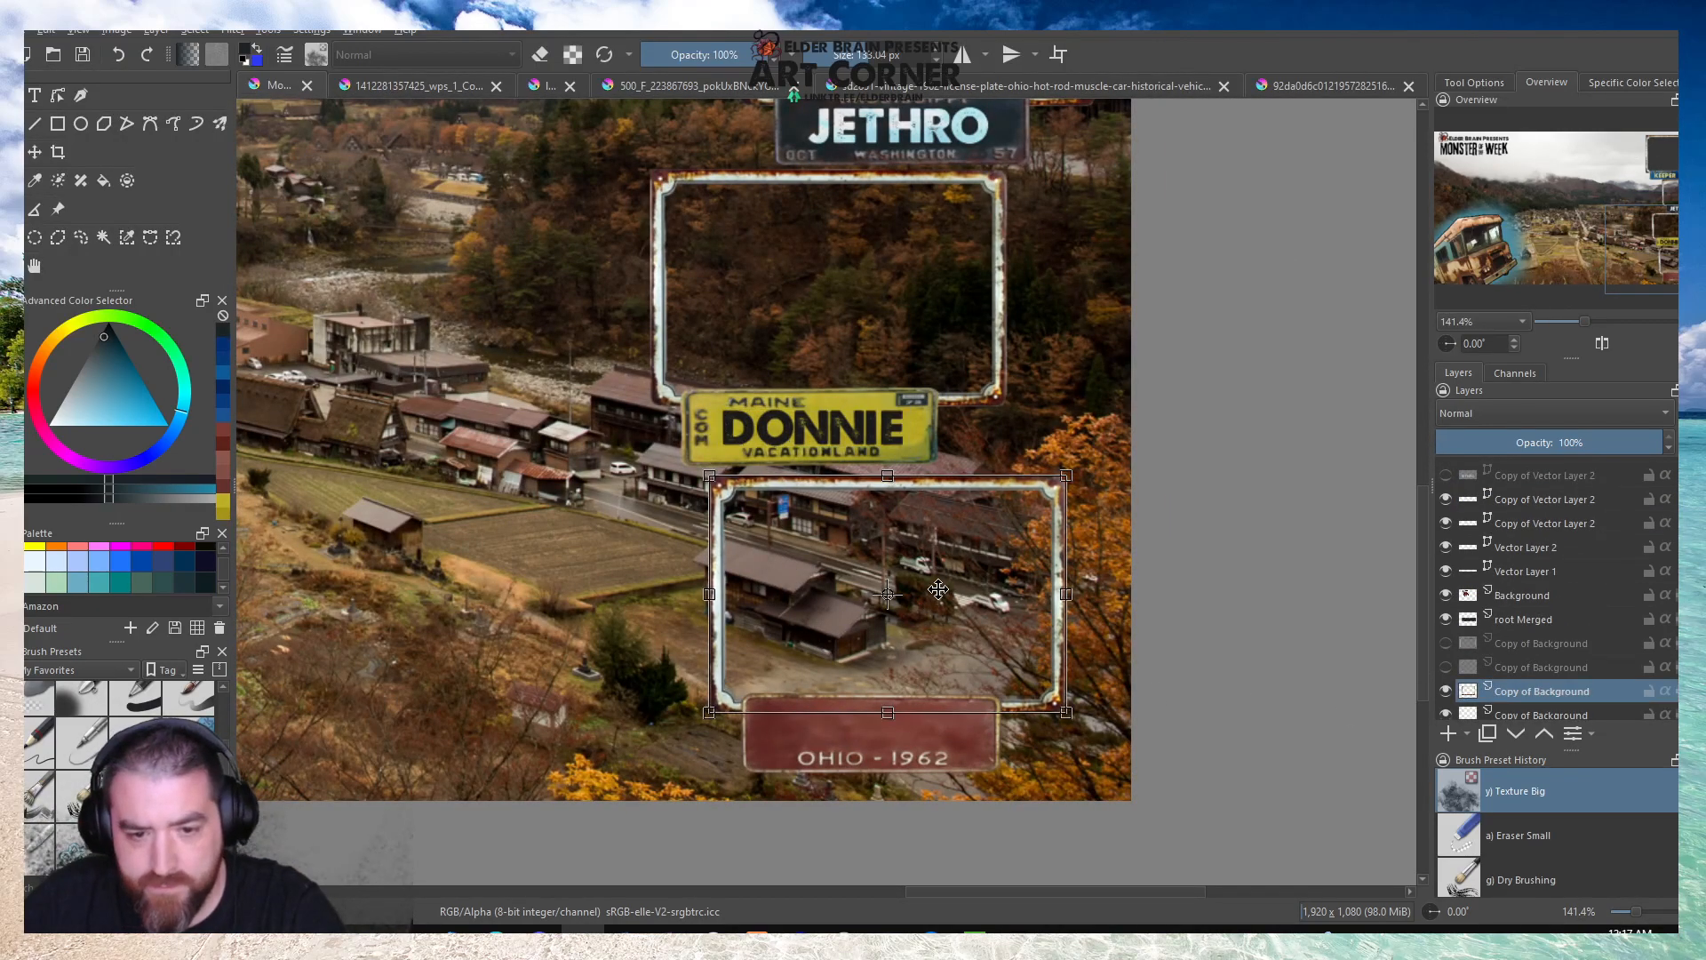
key("Down")
key("Down")
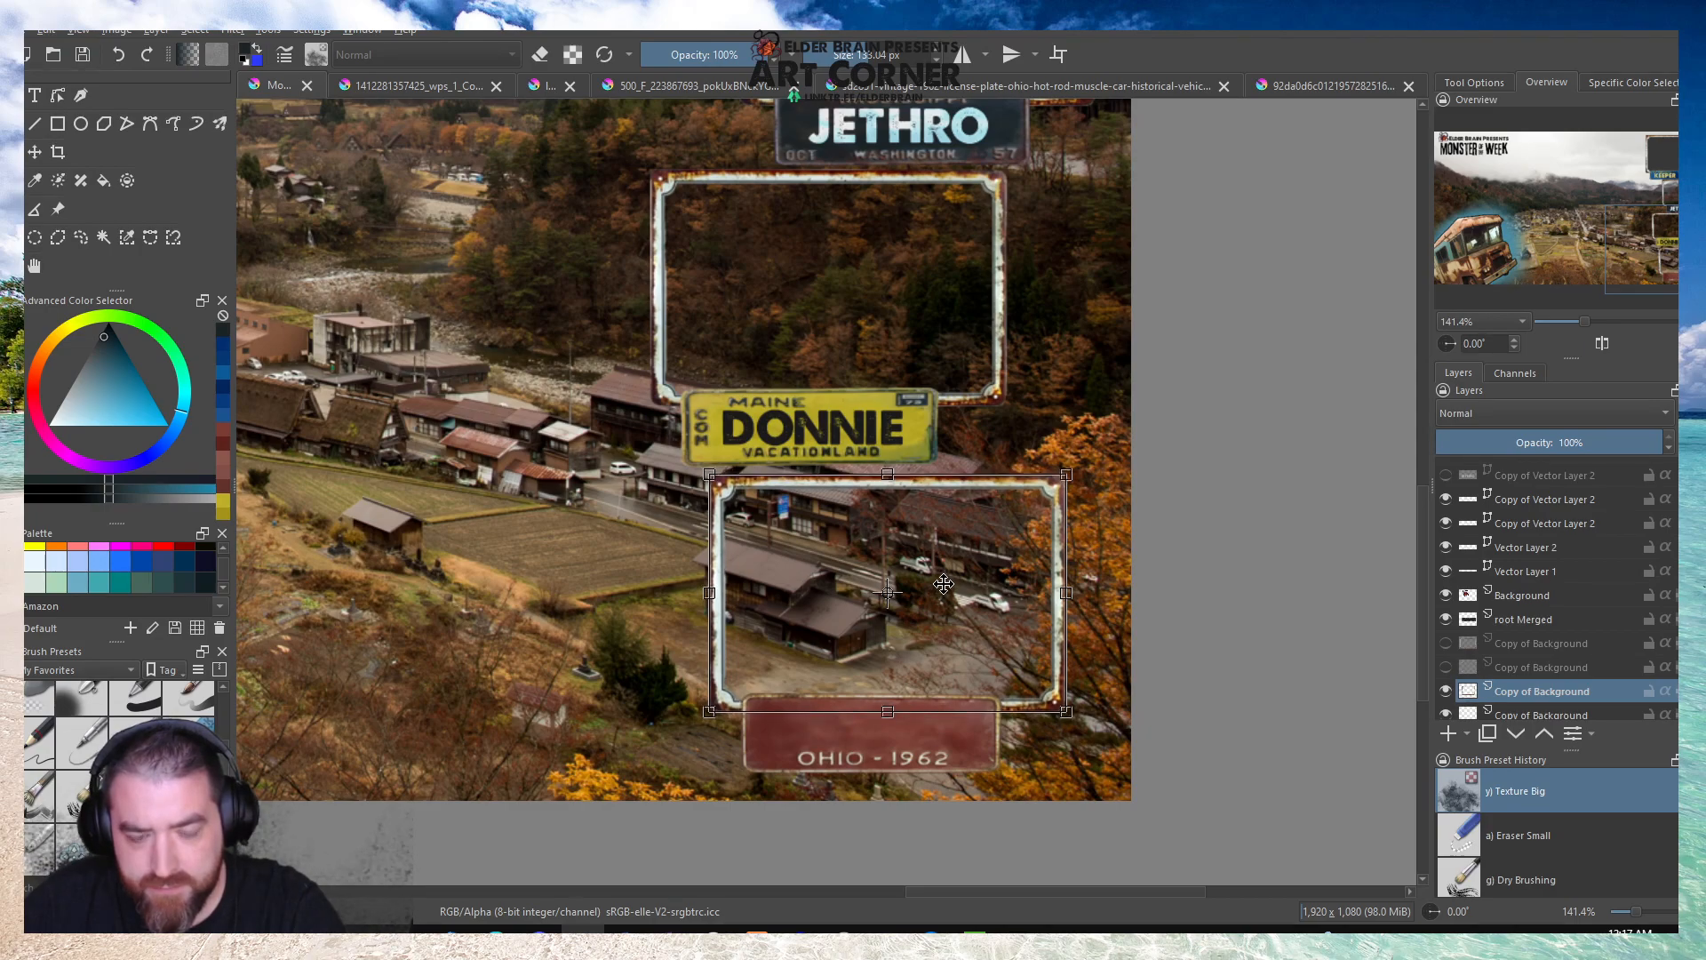
scroll(944, 584, "up", 2)
scroll(946, 584, "down", 7)
scroll(764, 484, "up", 2)
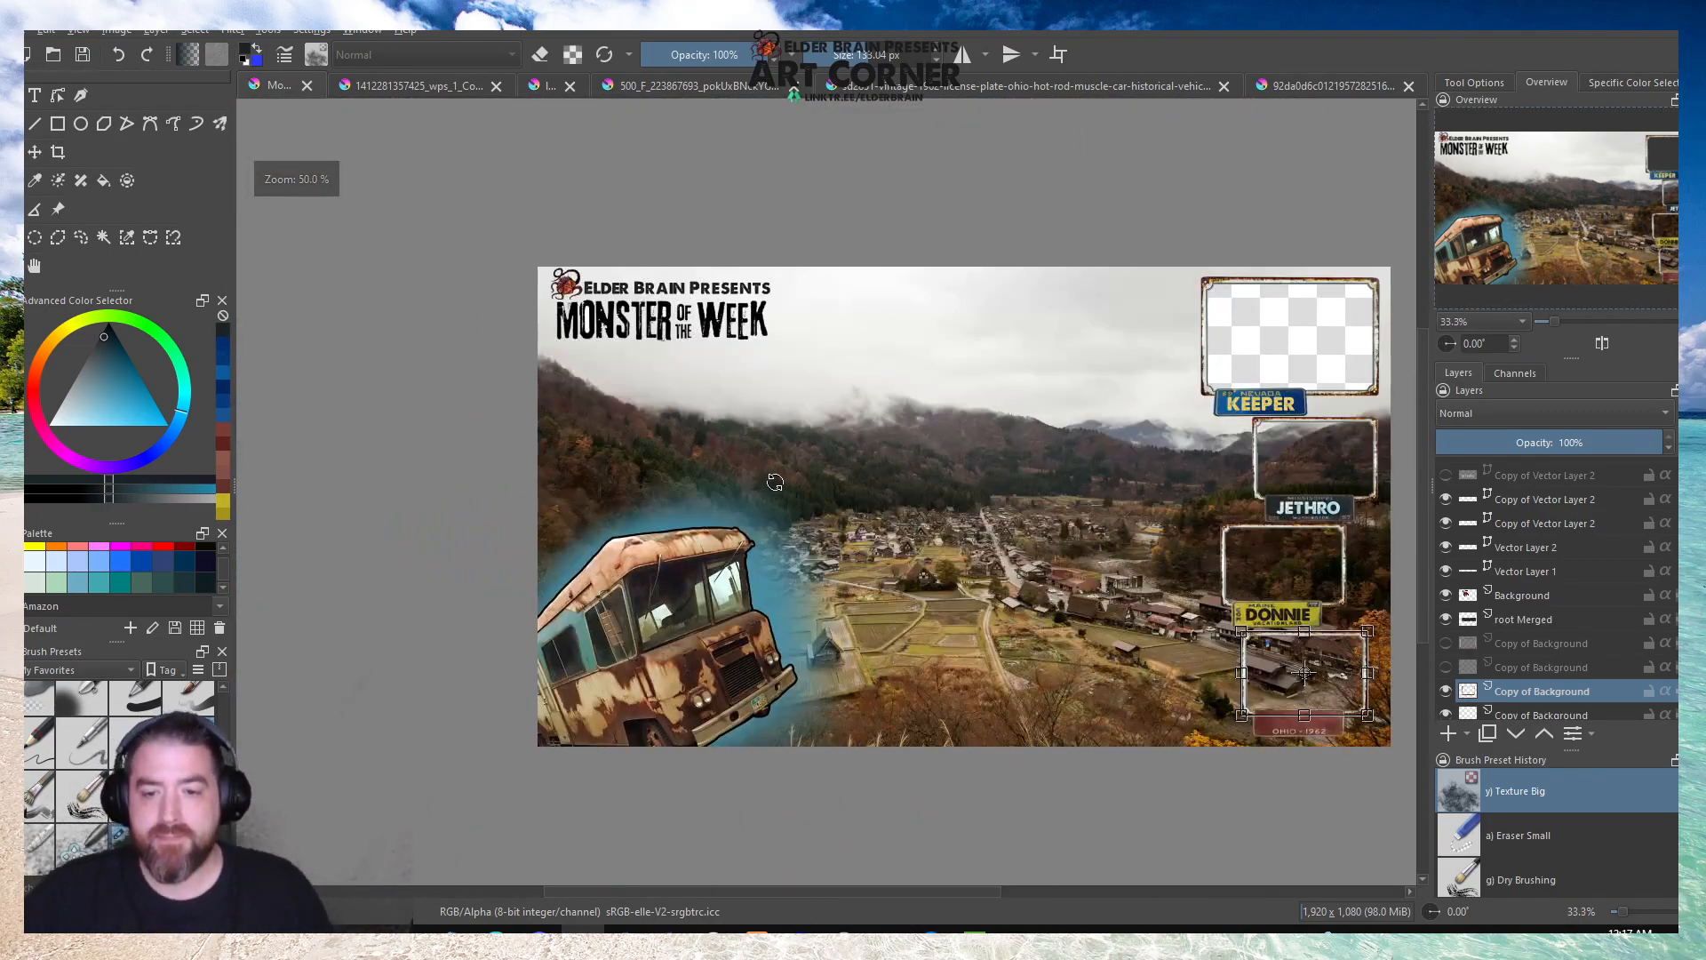
On the visible landscape layer, select a rectangle about 270 by 177 px inside the frame above JETHRO and clear it.
scroll(1525, 497, "down", 3)
scroll(1525, 493, "down", 3)
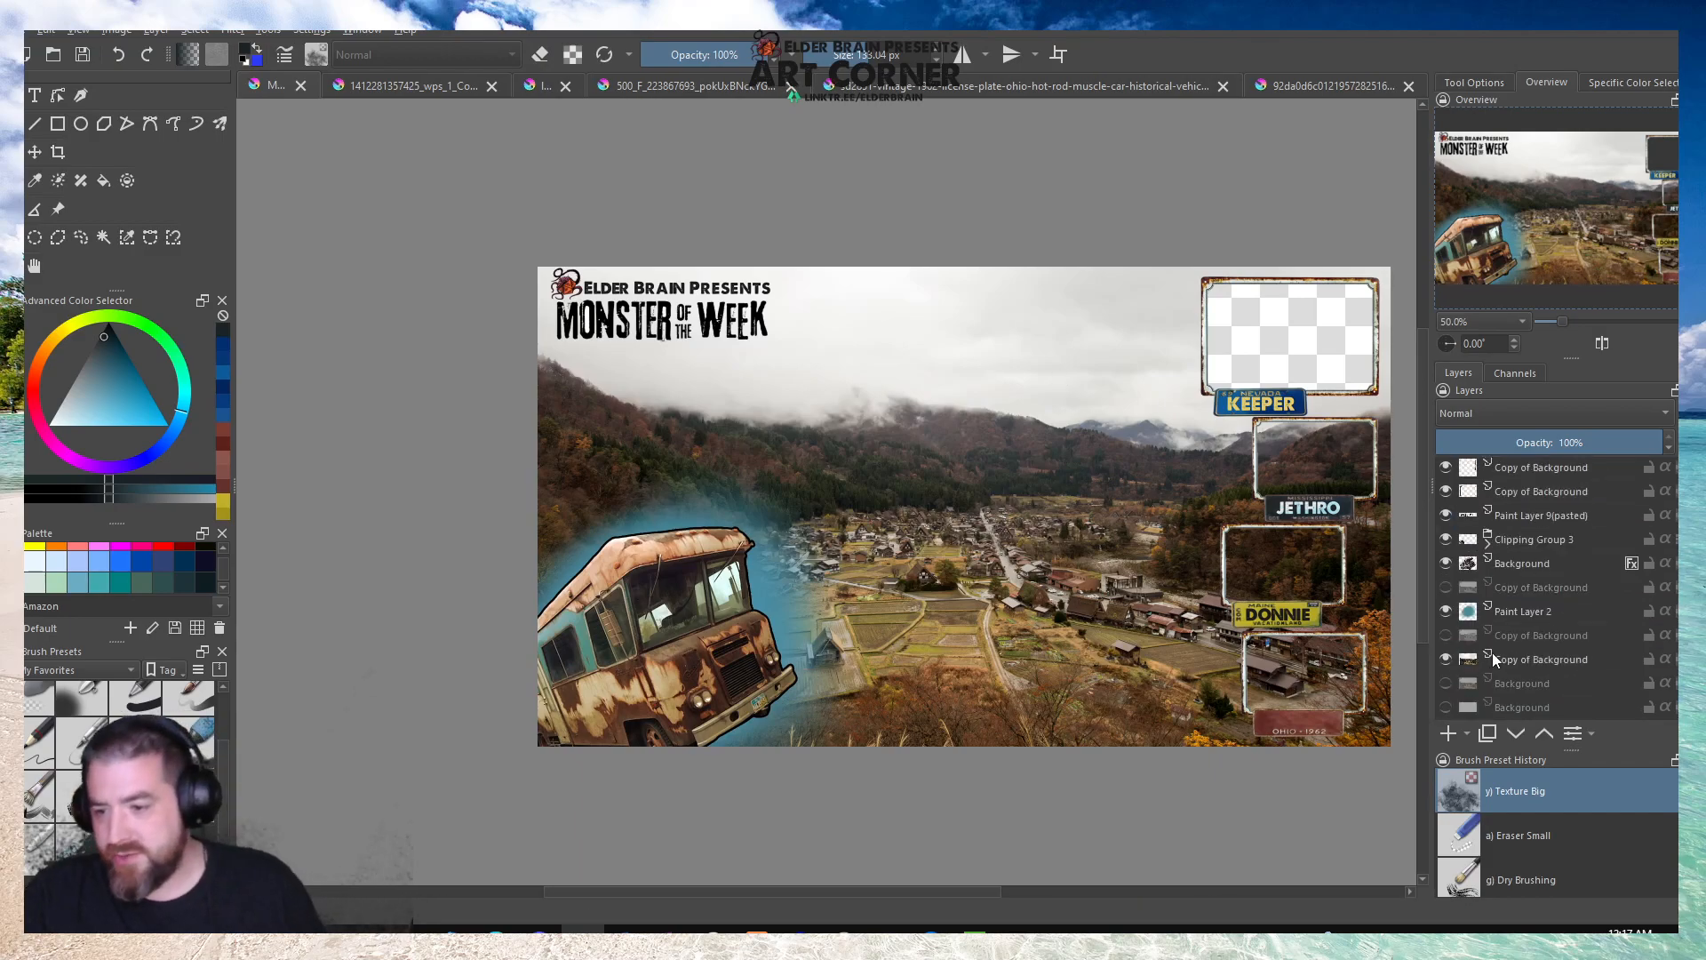
left_click(1532, 665)
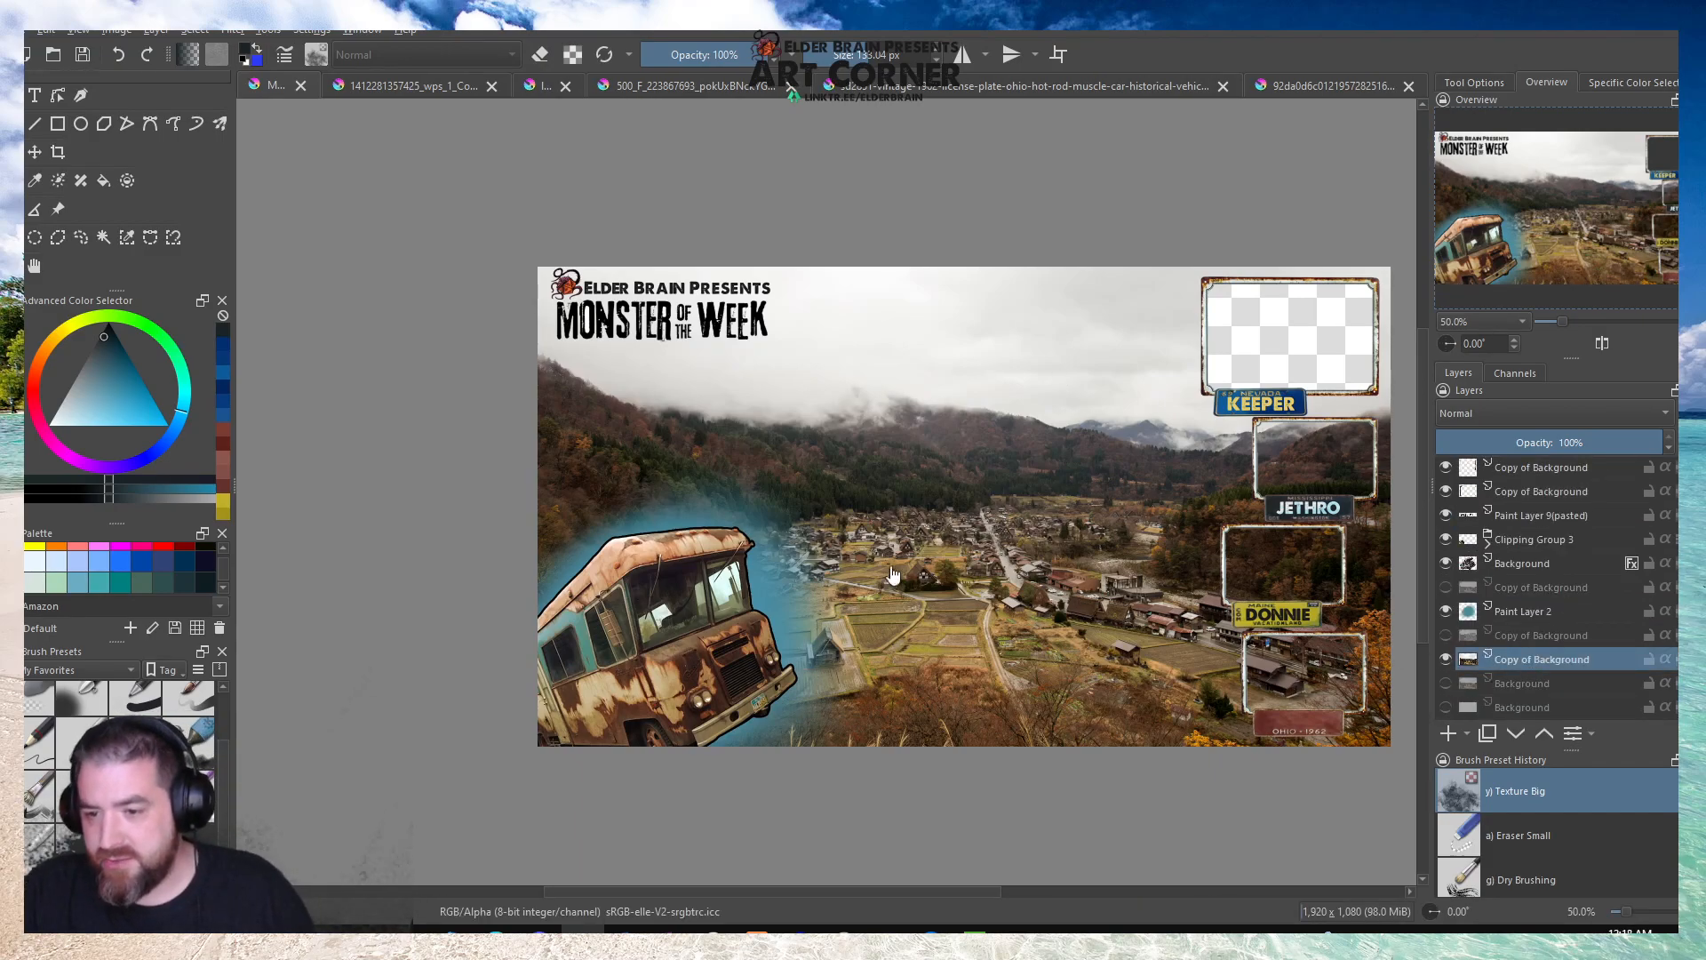
scroll(928, 577, "down", 3)
scroll(1115, 568, "up", 4)
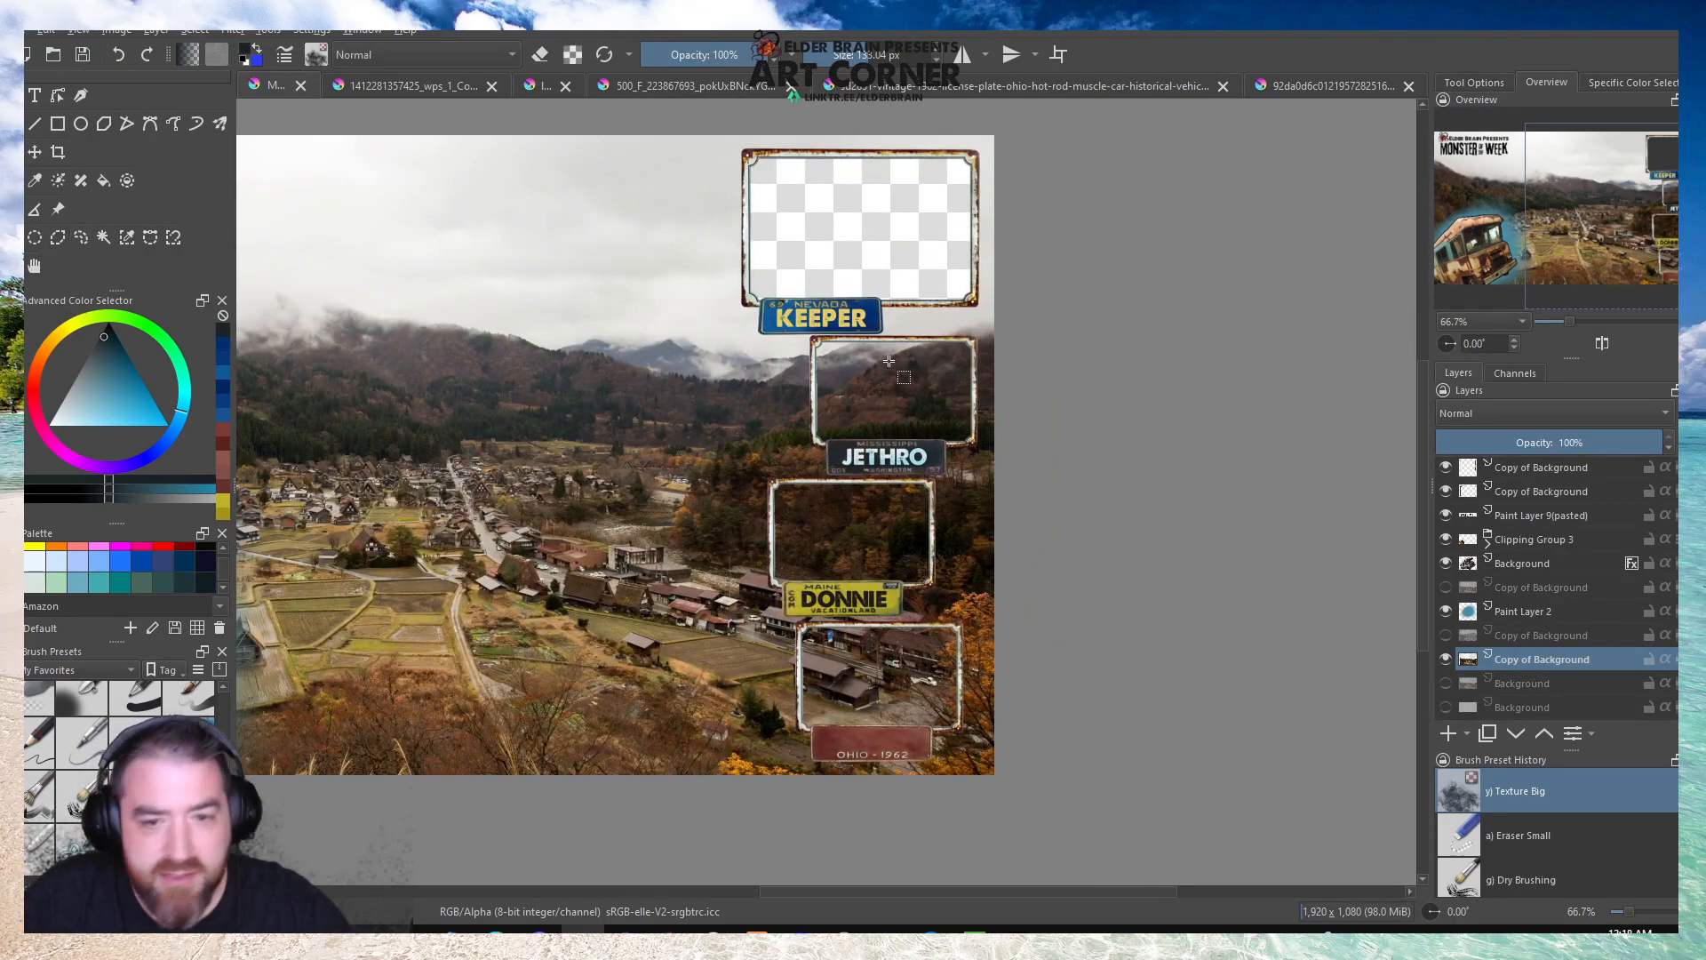
scroll(891, 364, "up", 3)
left_click_drag(748, 324, 1087, 546)
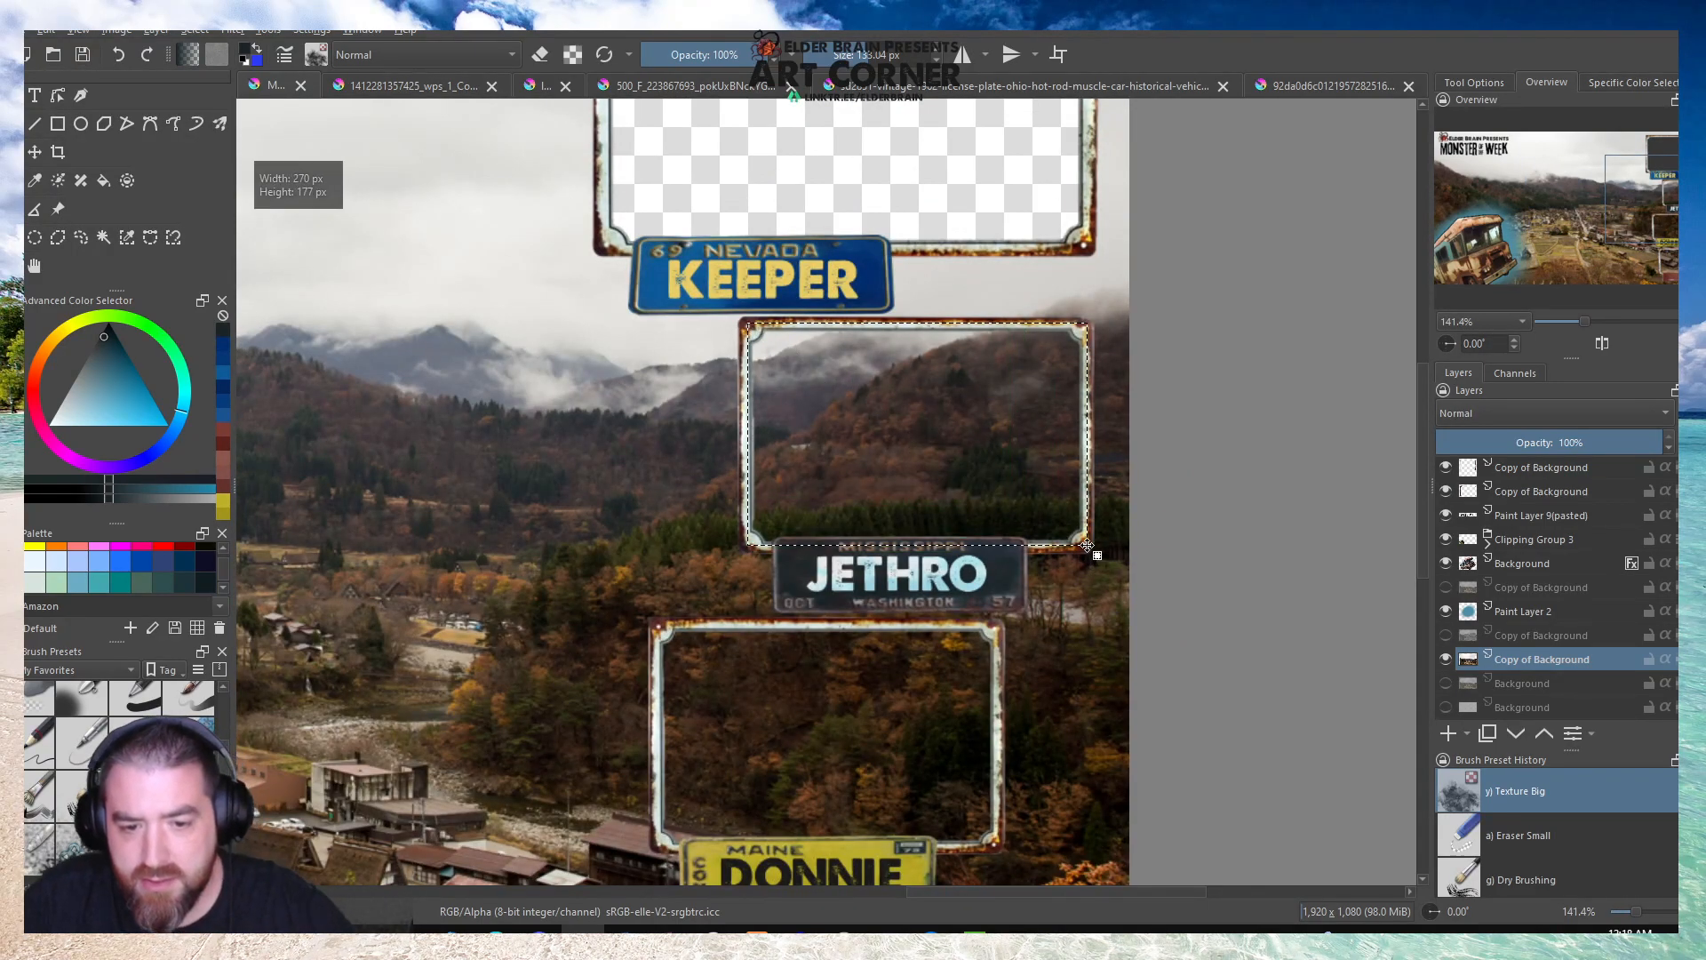
key("Delete")
Clear the landscape inside the frame above the DONNIE plate with a rectangular selection.
scroll(718, 444, "down", 4)
scroll(717, 445, "up", 3)
left_click_drag(745, 414, 985, 573)
key("Delete")
Clear the landscape inside the bottom frame above the Ohio plate with a rectangular selection.
scroll(799, 551, "down", 4)
scroll(796, 552, "up", 5)
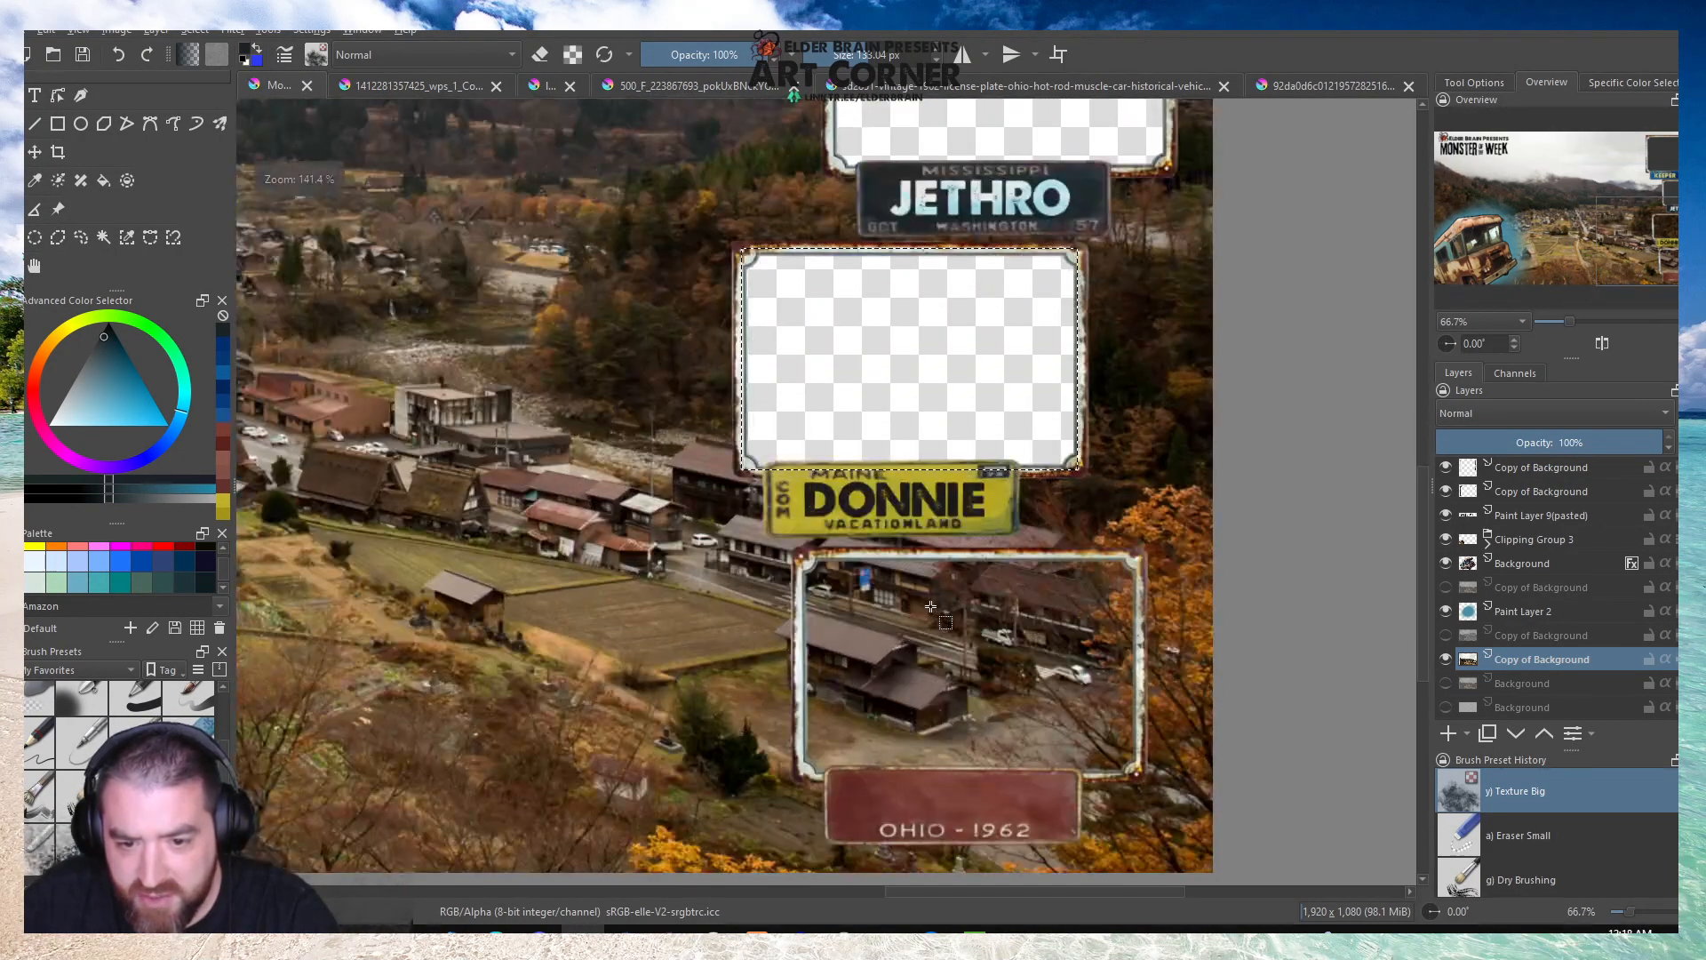
left_click_drag(797, 553, 1136, 772)
key("Delete")
scroll(850, 559, "down", 4)
scroll(737, 547, "up", 1)
scroll(711, 569, "down", 1)
scroll(706, 583, "up", 1)
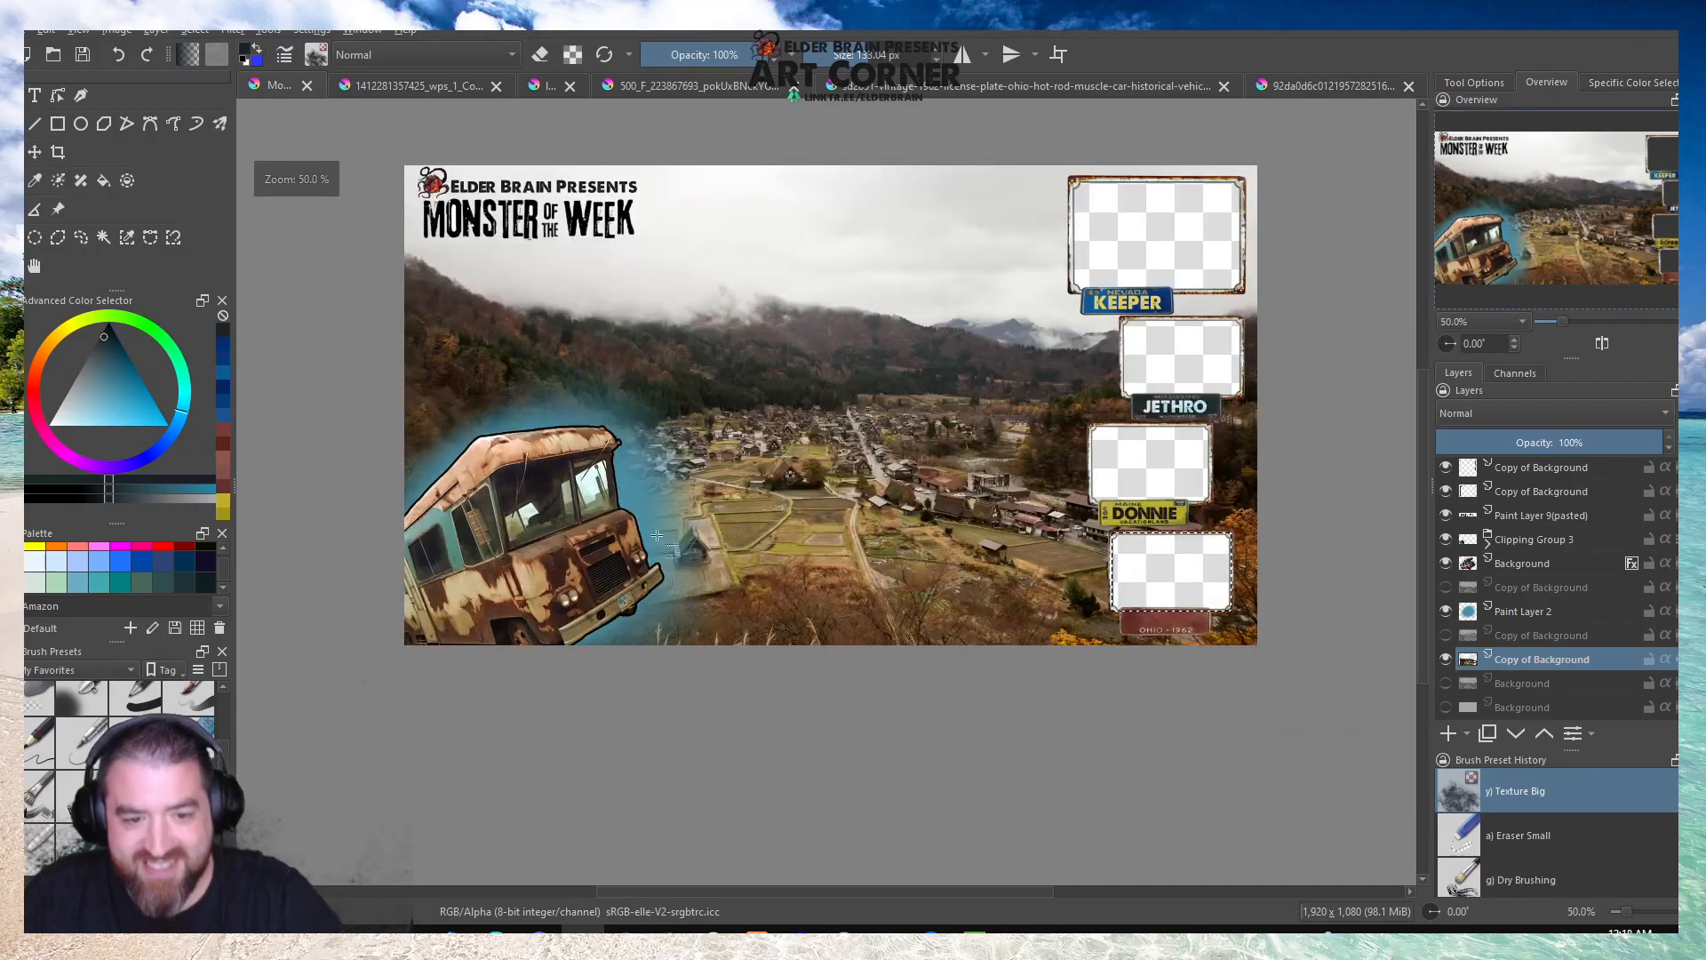
Try to scale down the bus on its Background layer, and undo the change.
left_click(1519, 563)
left_click(624, 469)
left_click(12, 152)
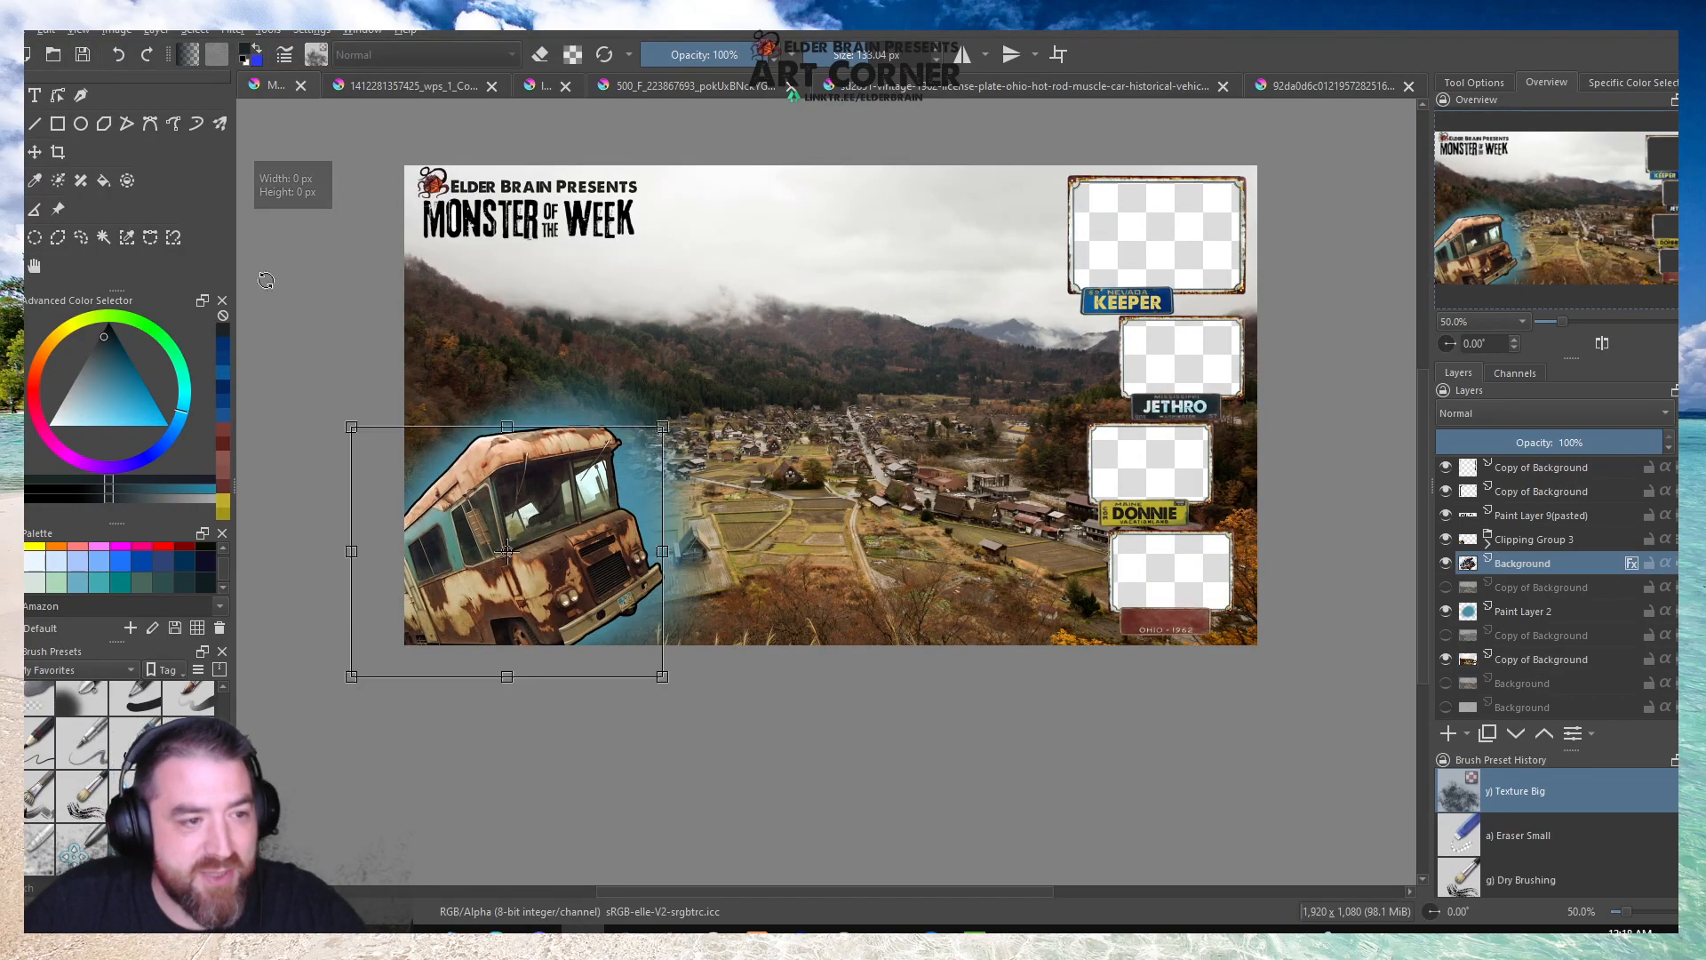
left_click_drag(664, 426, 578, 495)
key("ctrl+z")
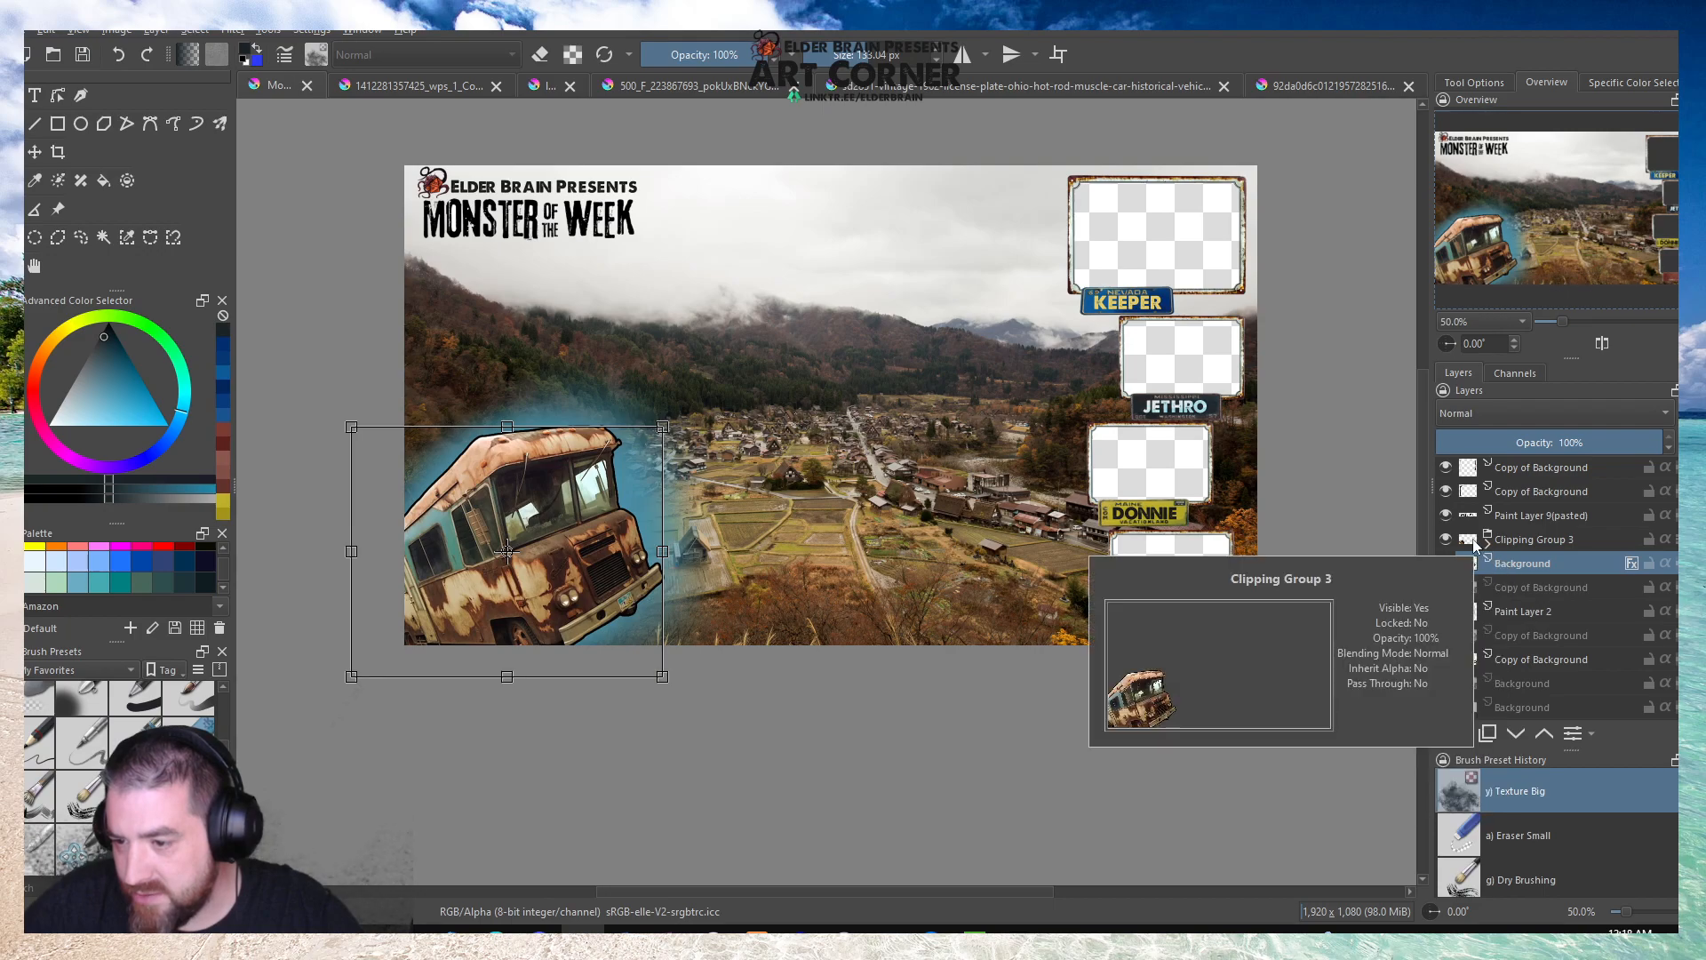
Expand Clipping Group 3 to reach the mask and the bus copy inside it.
left_click(1511, 540)
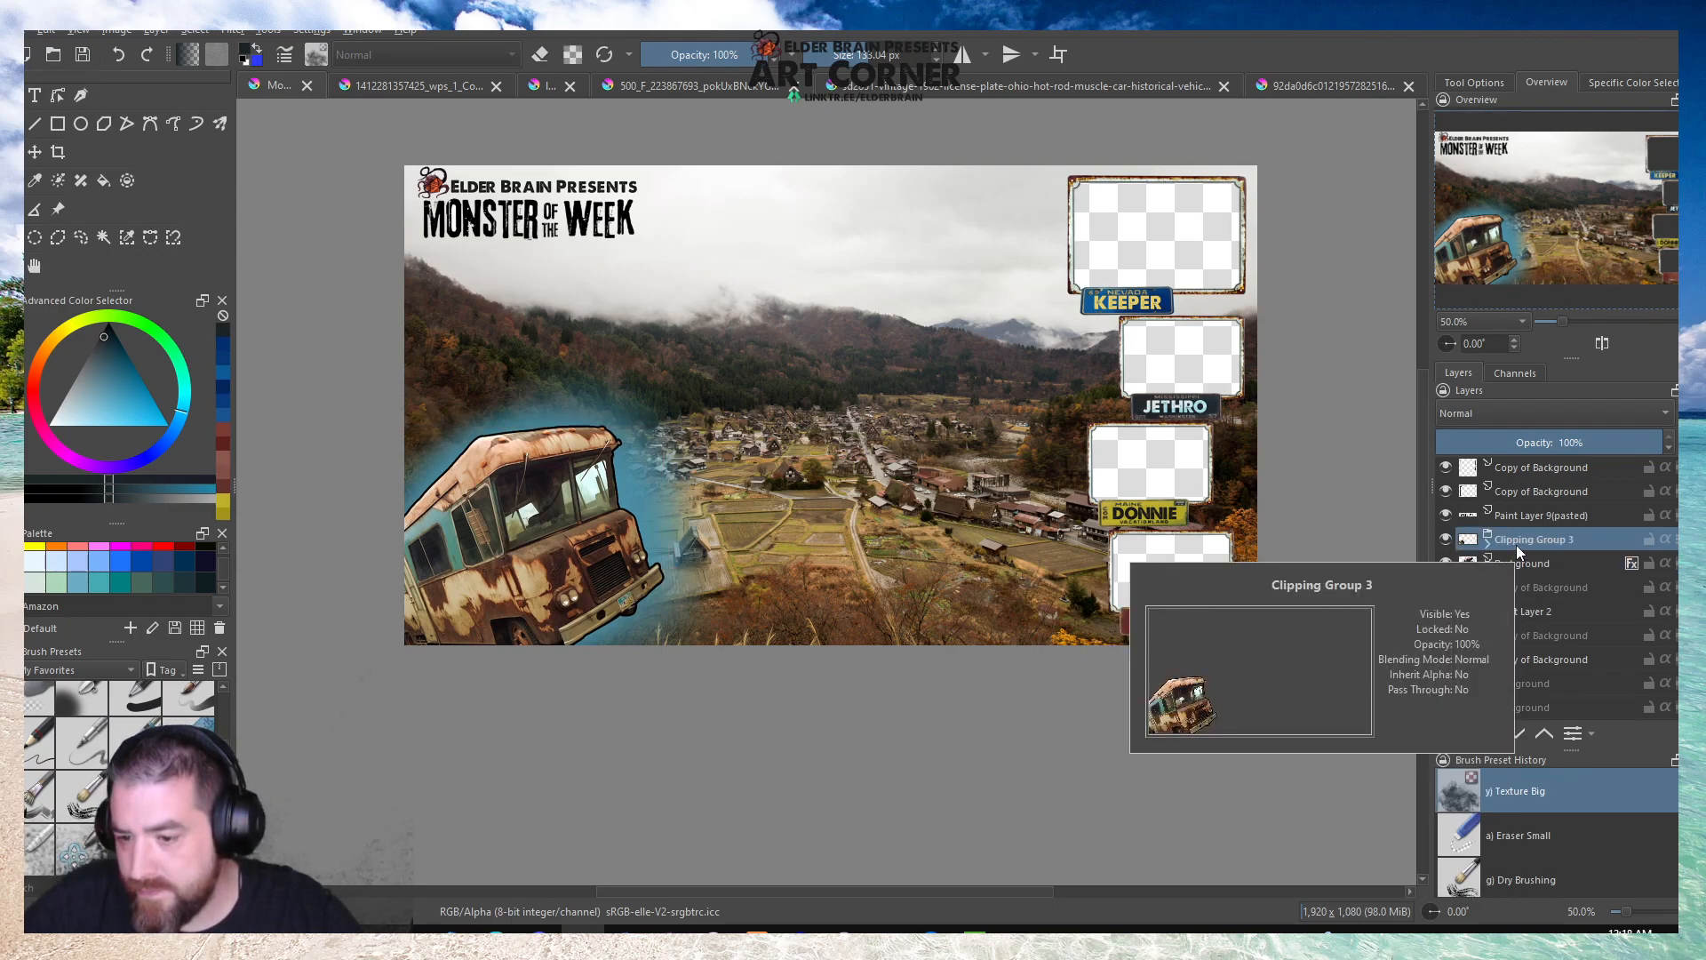
right_click(1516, 546)
left_click(1486, 549)
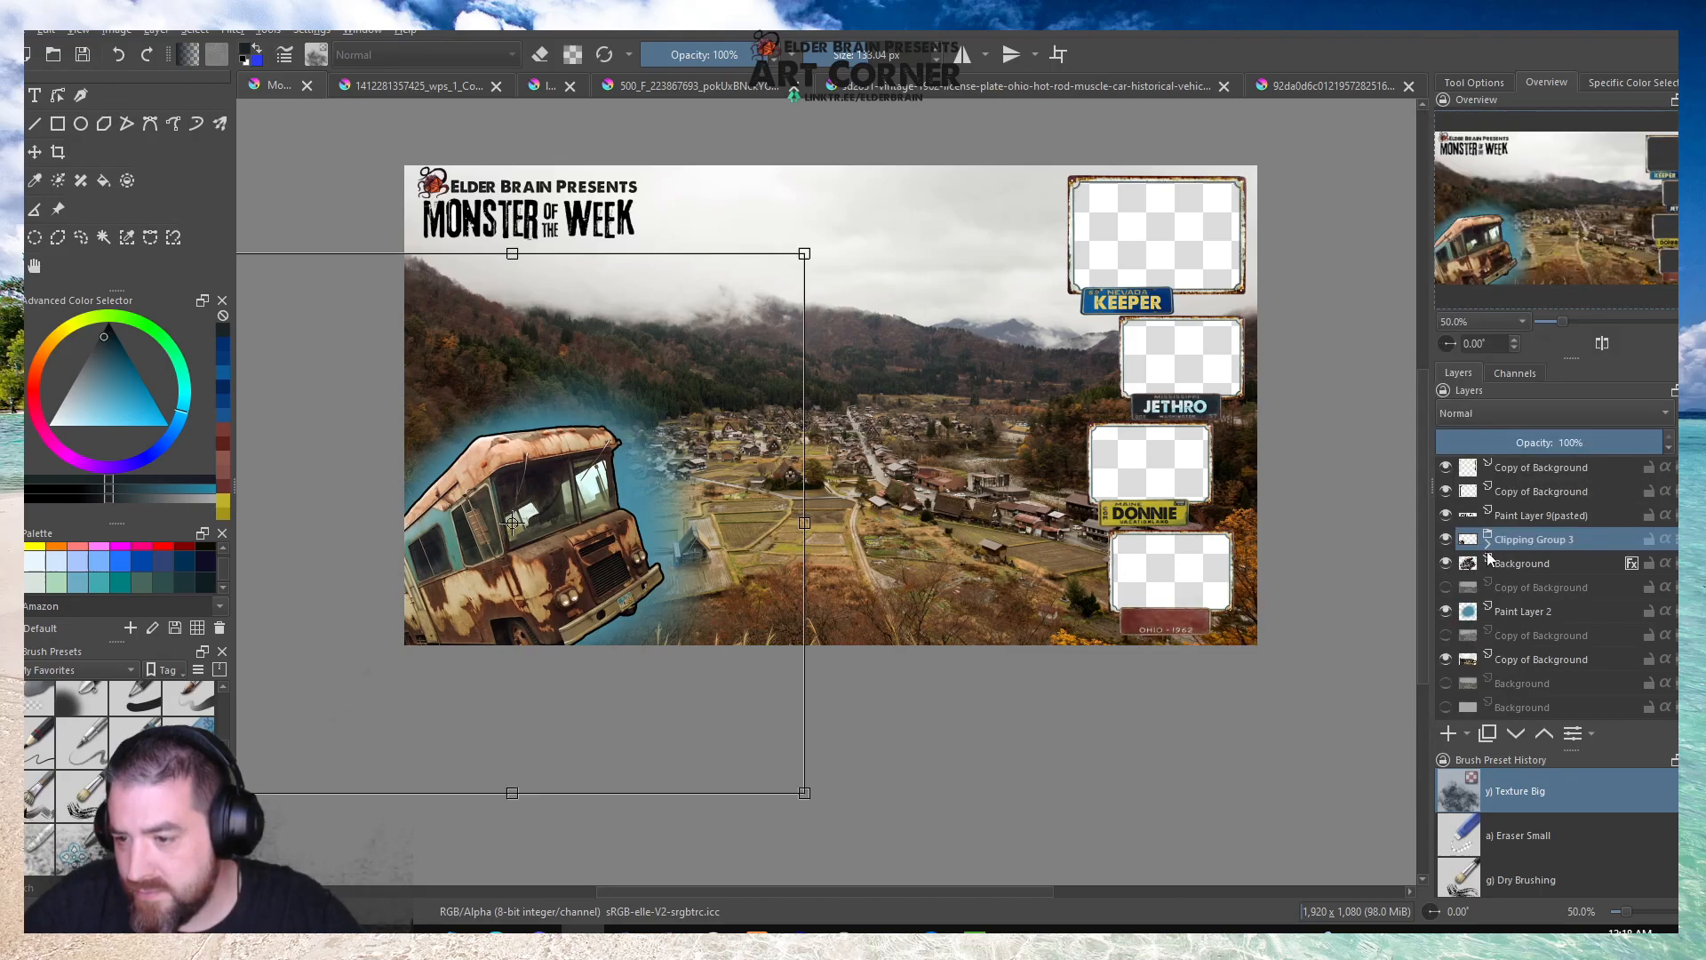
left_click(1486, 543)
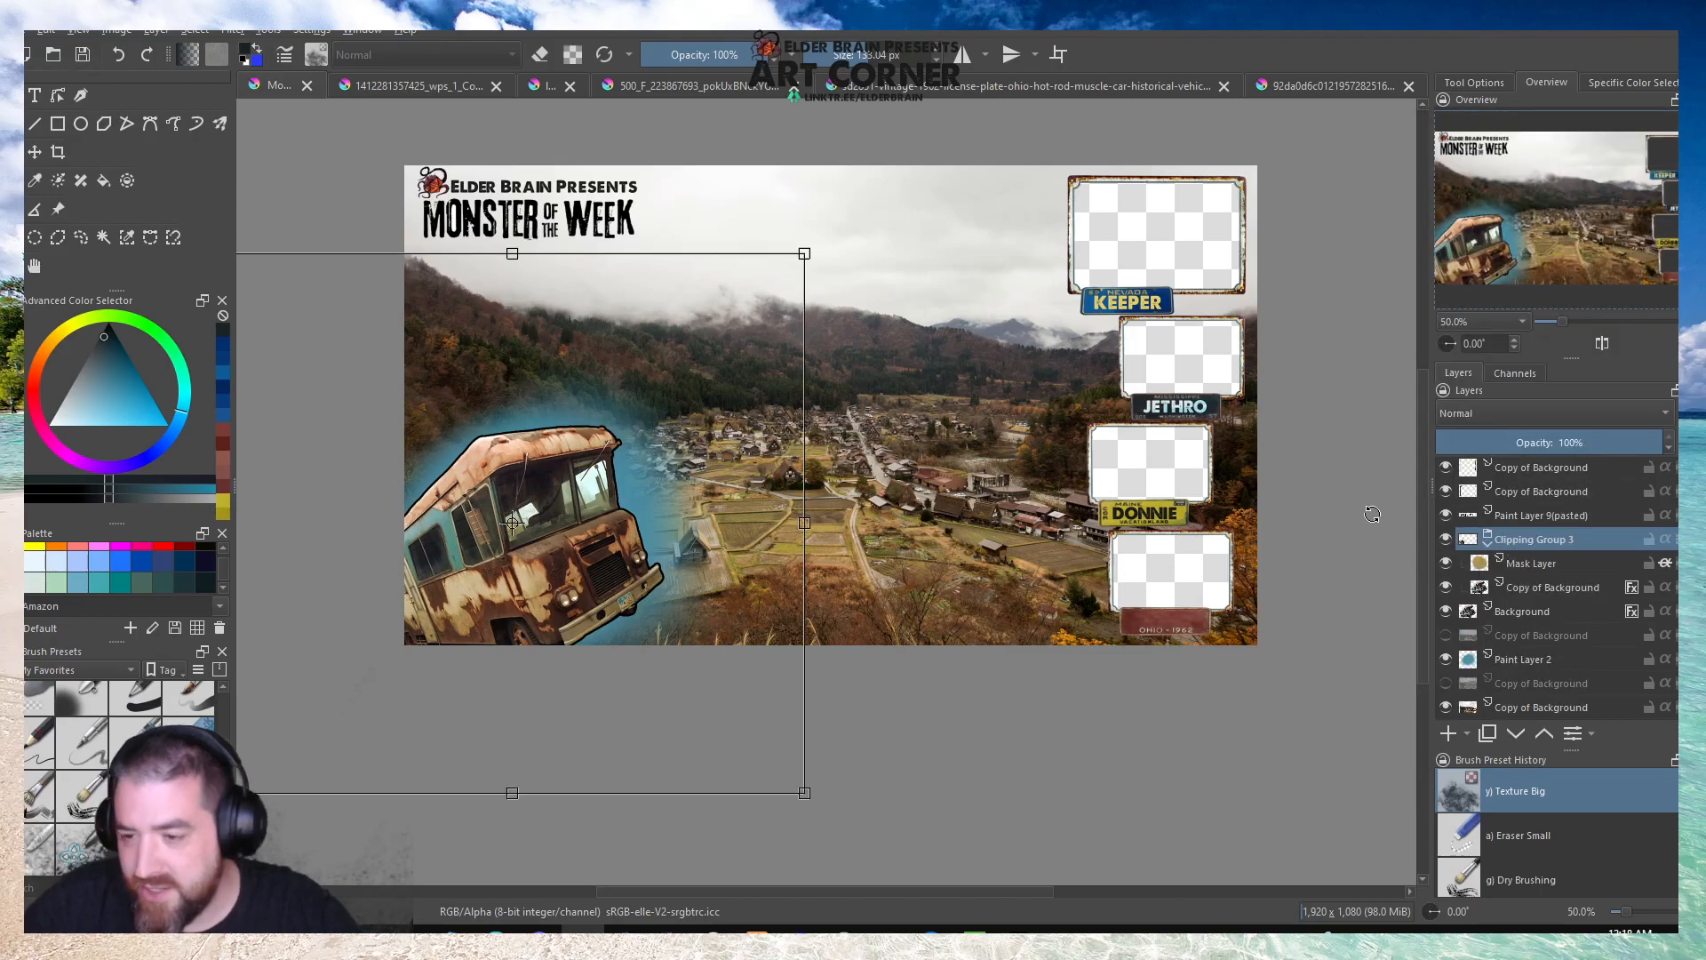
Select Clipping Group 3 together with the bus Background layer, and scale the base bus down toward the canvas's lower-left corner.
left_click(1517, 610)
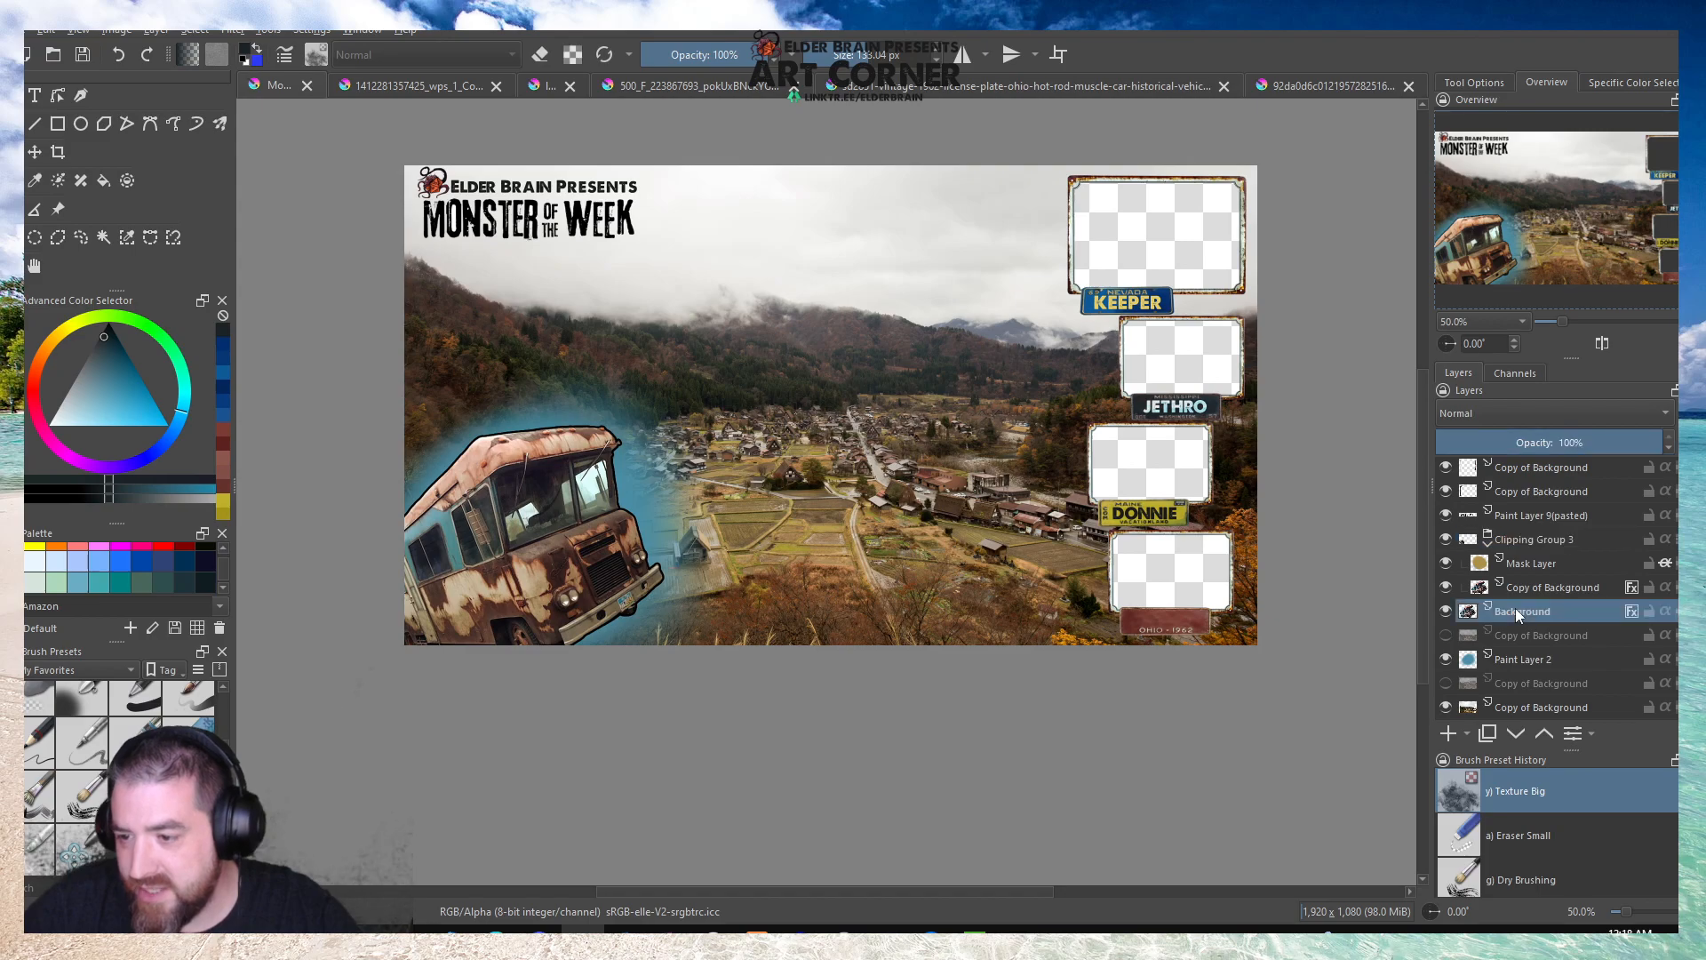
left_click(1524, 543)
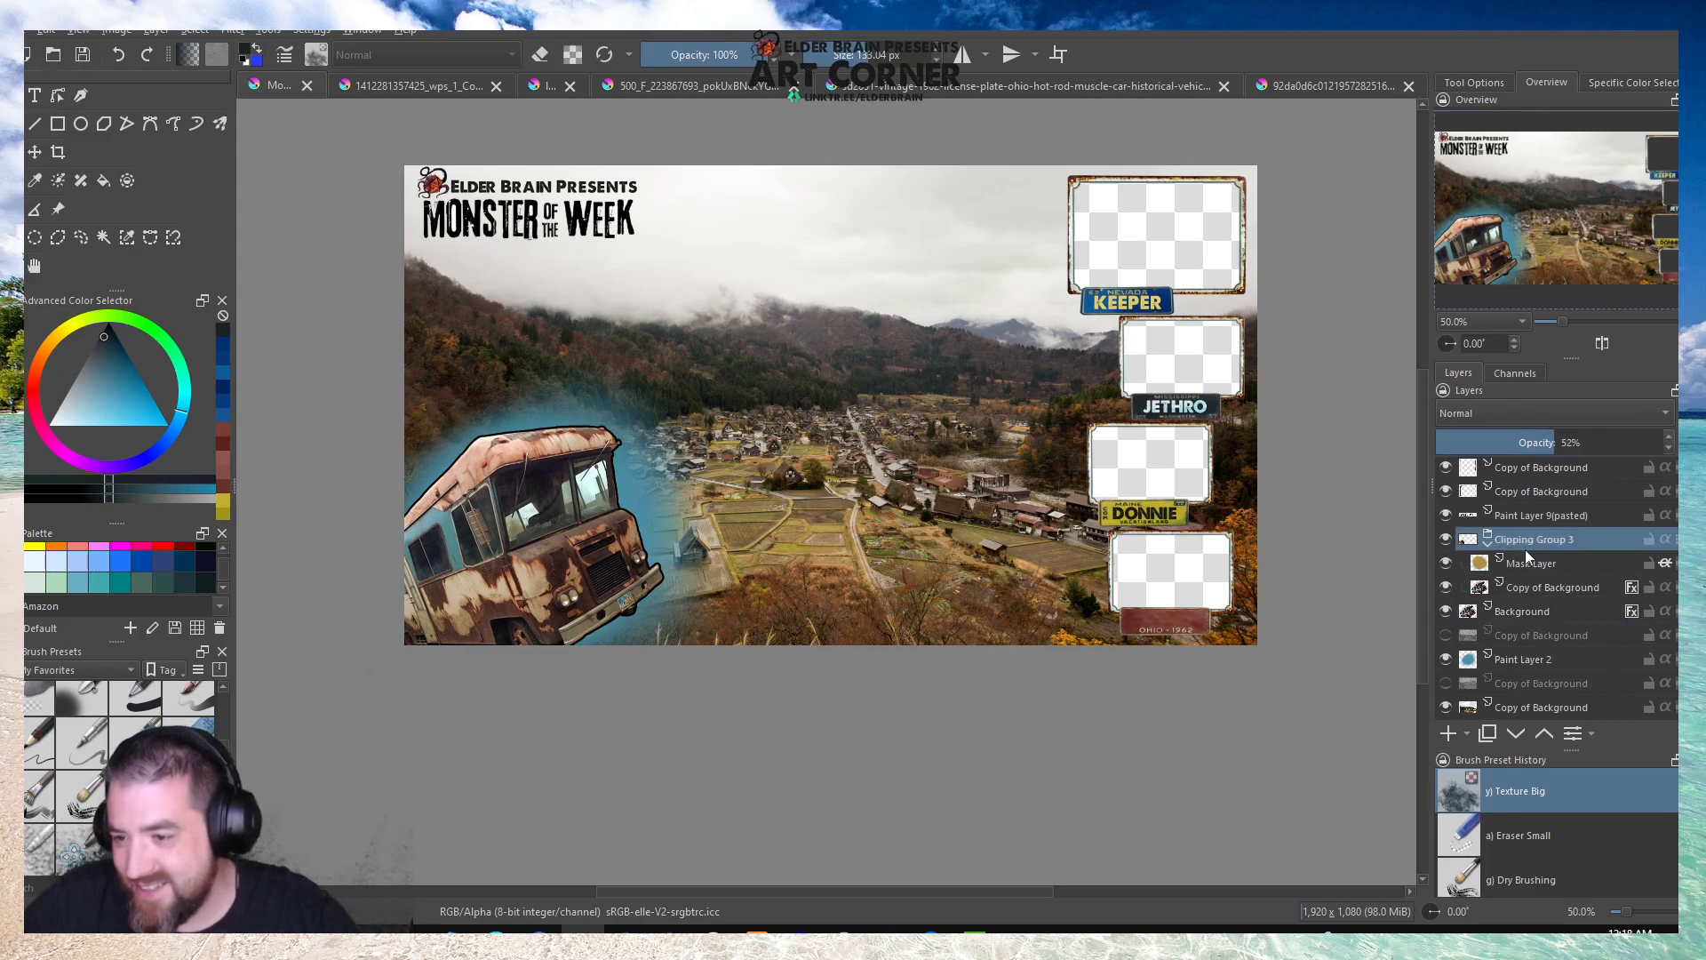
left_click(1519, 610, "shift")
left_click(568, 485)
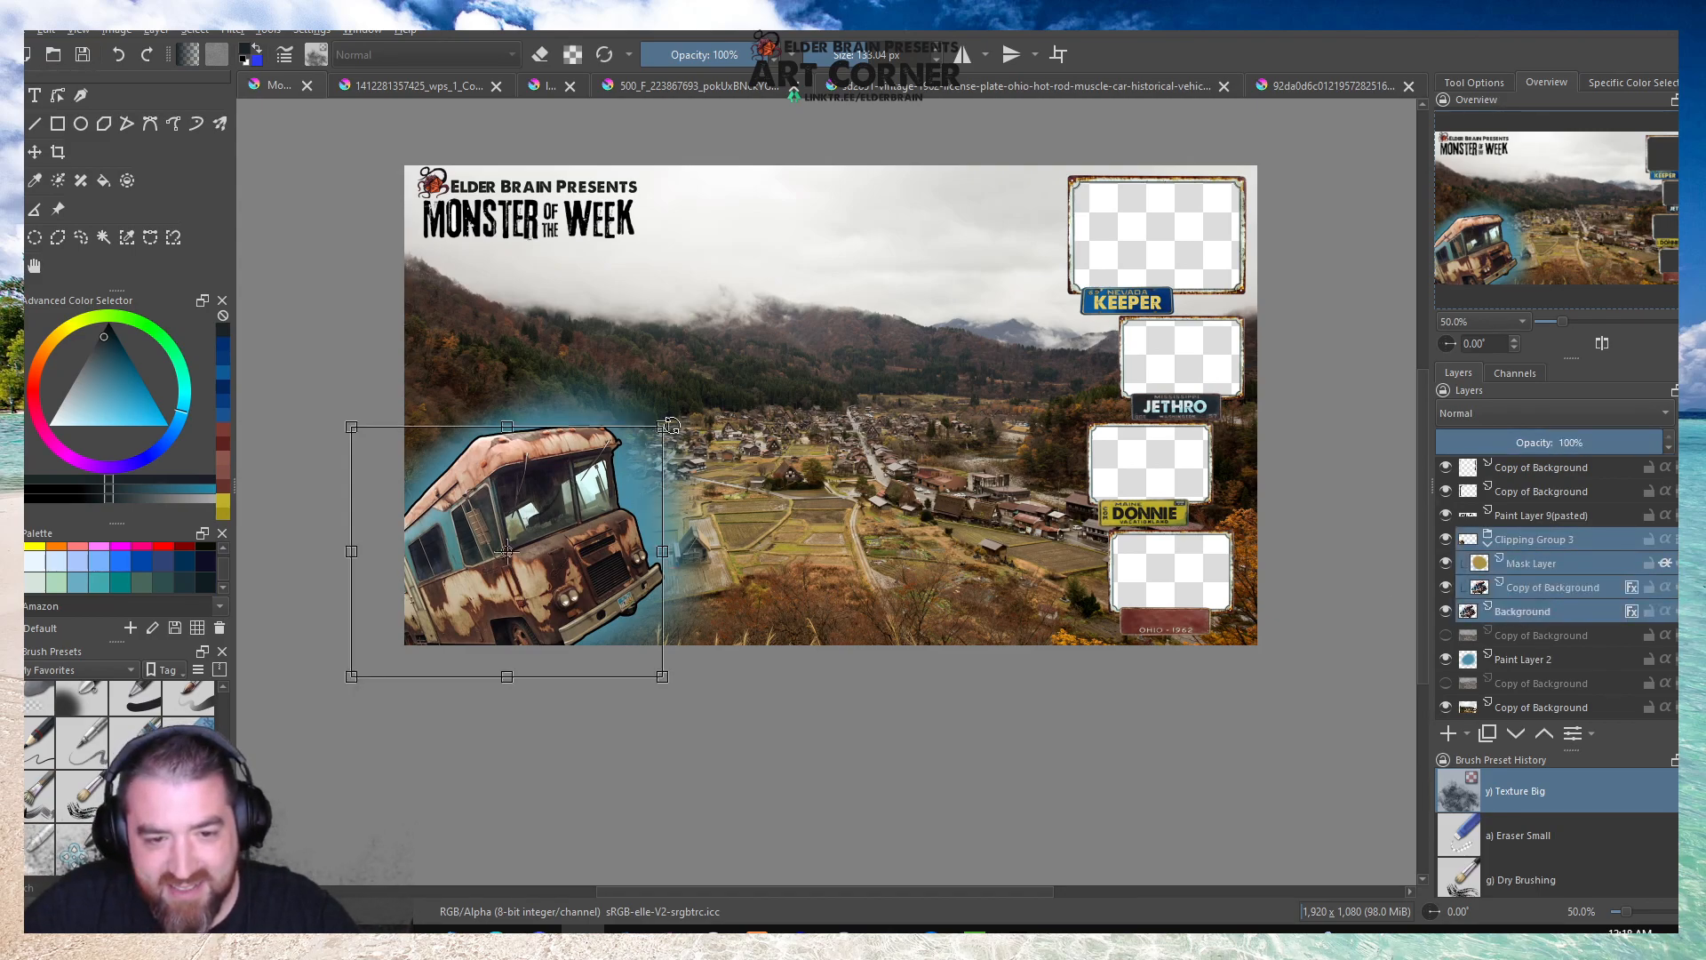
left_click_drag(662, 426, 586, 491)
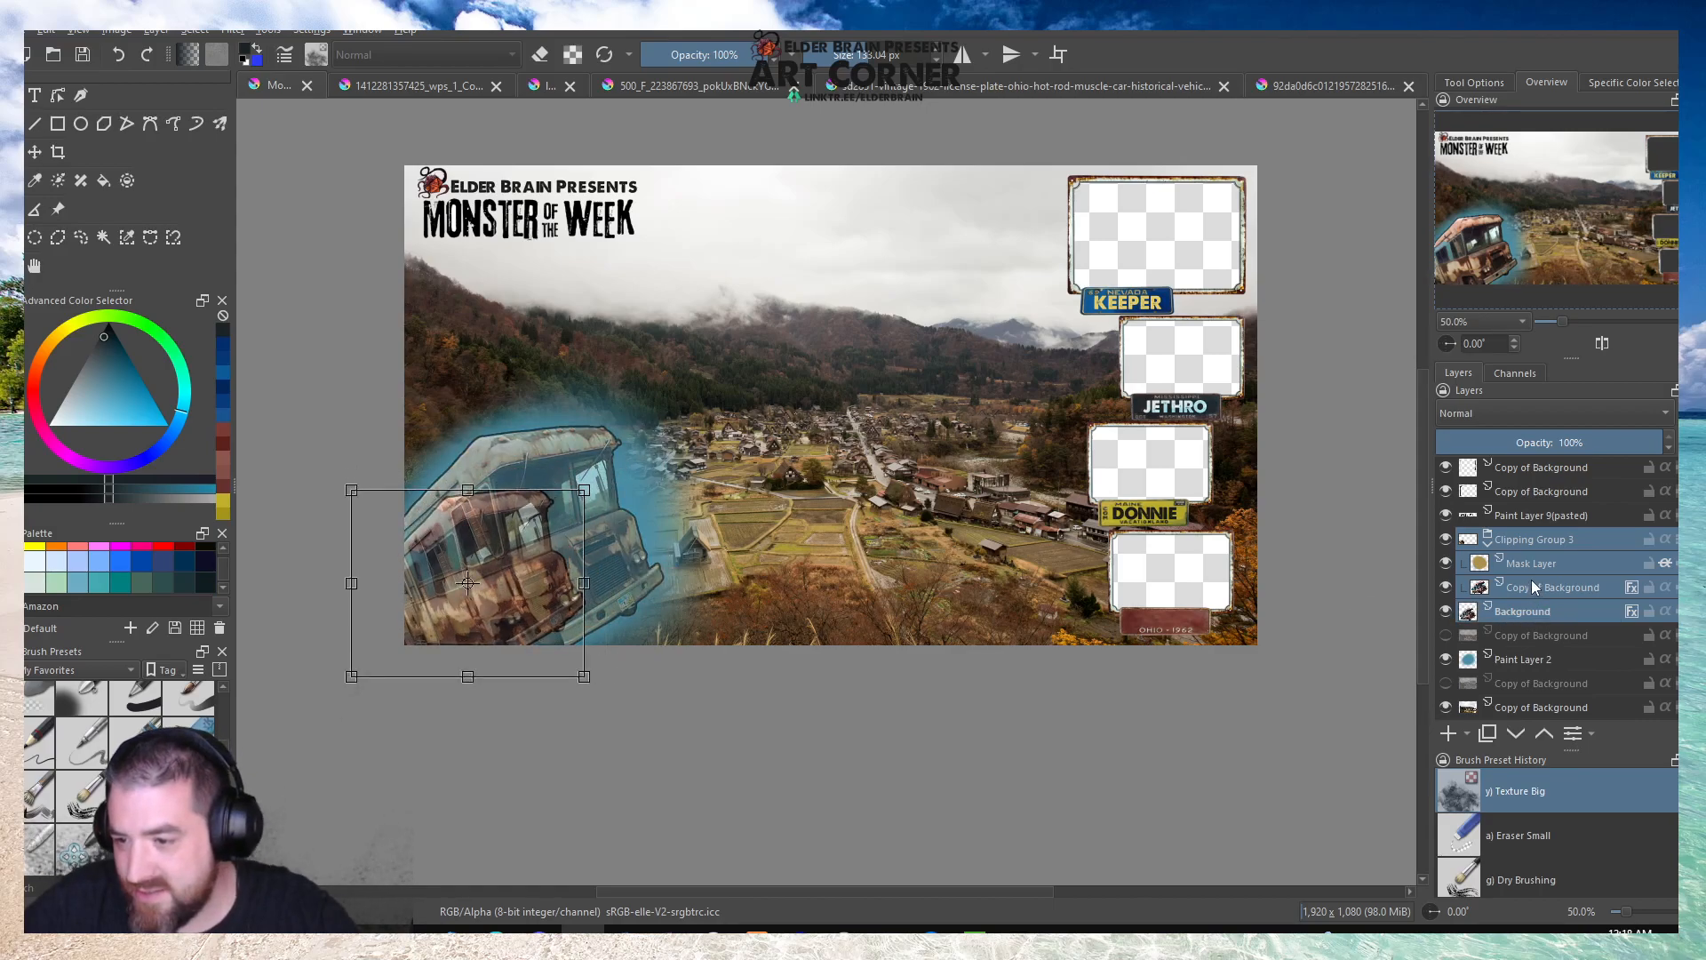
Try to scale Clipping Group 3 as a whole to match the smaller base bus.
left_click(1524, 543)
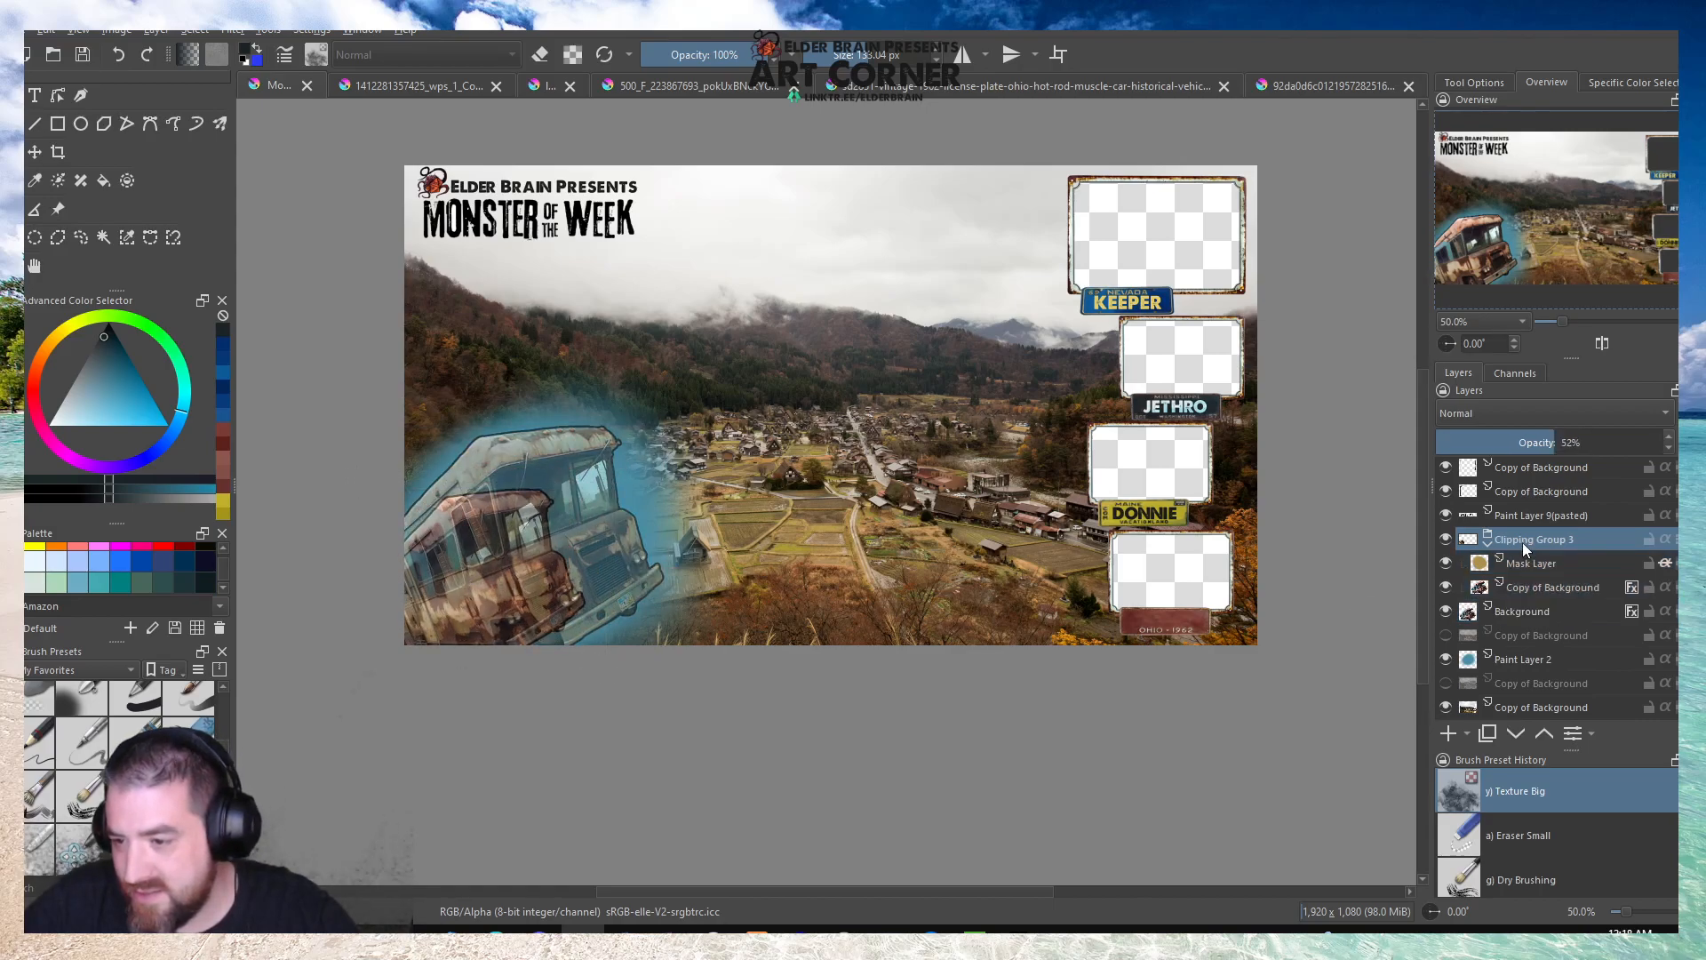
left_click(1520, 613)
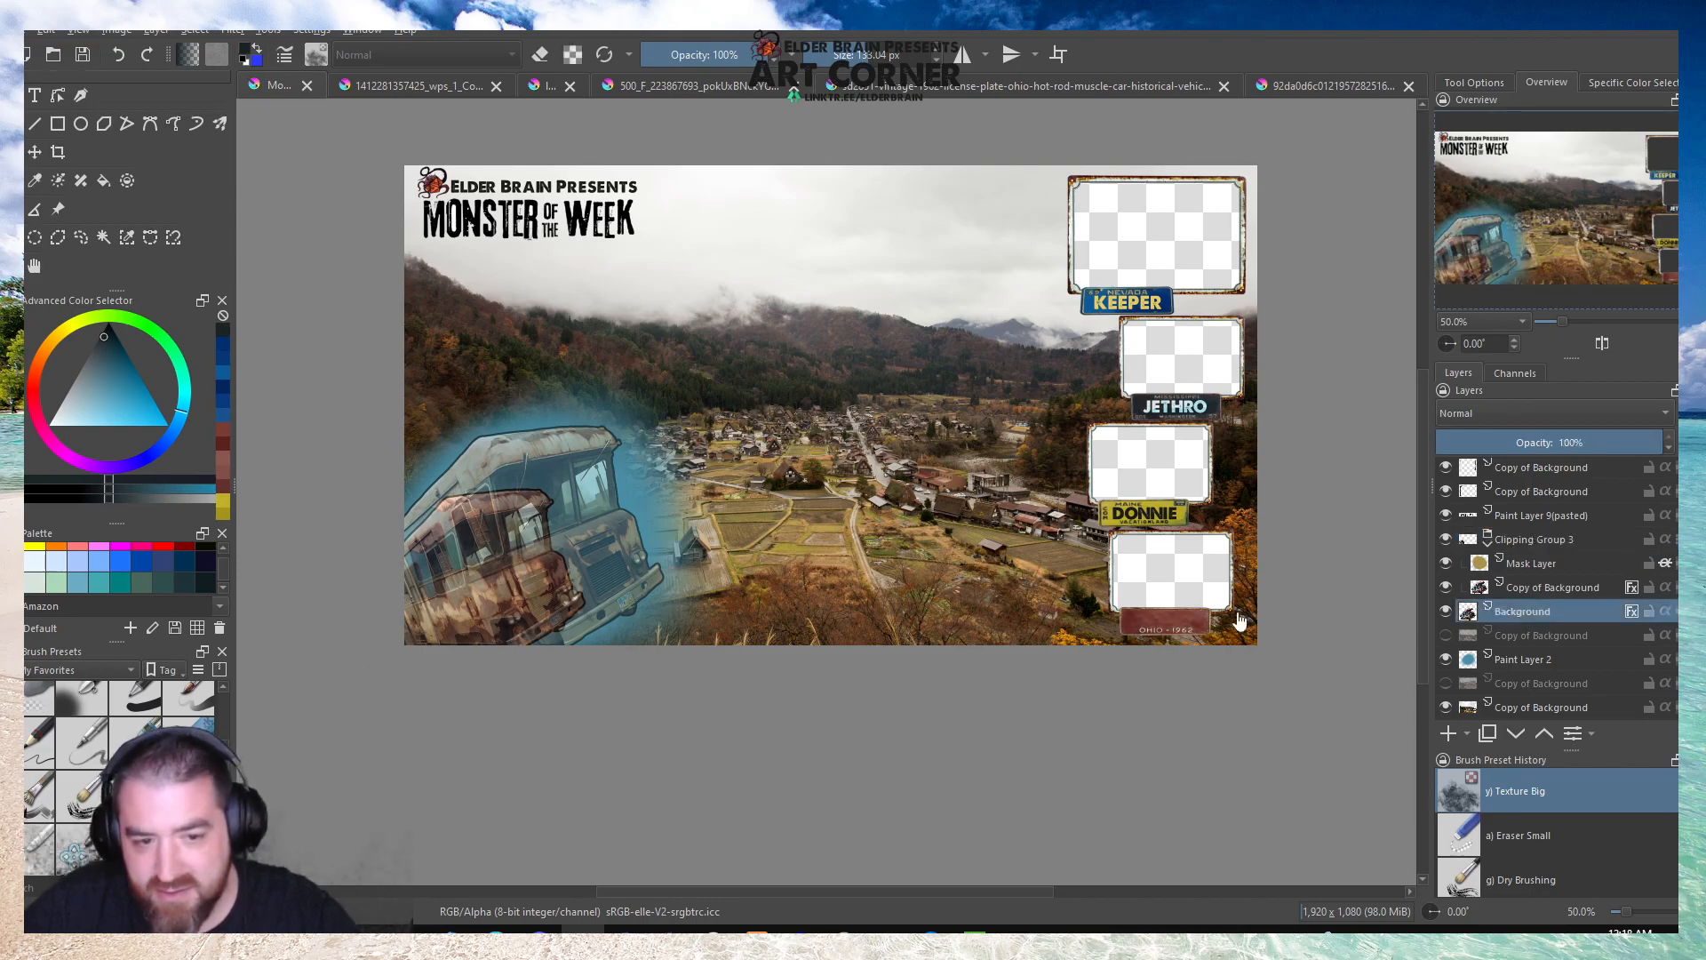
left_click(1549, 545)
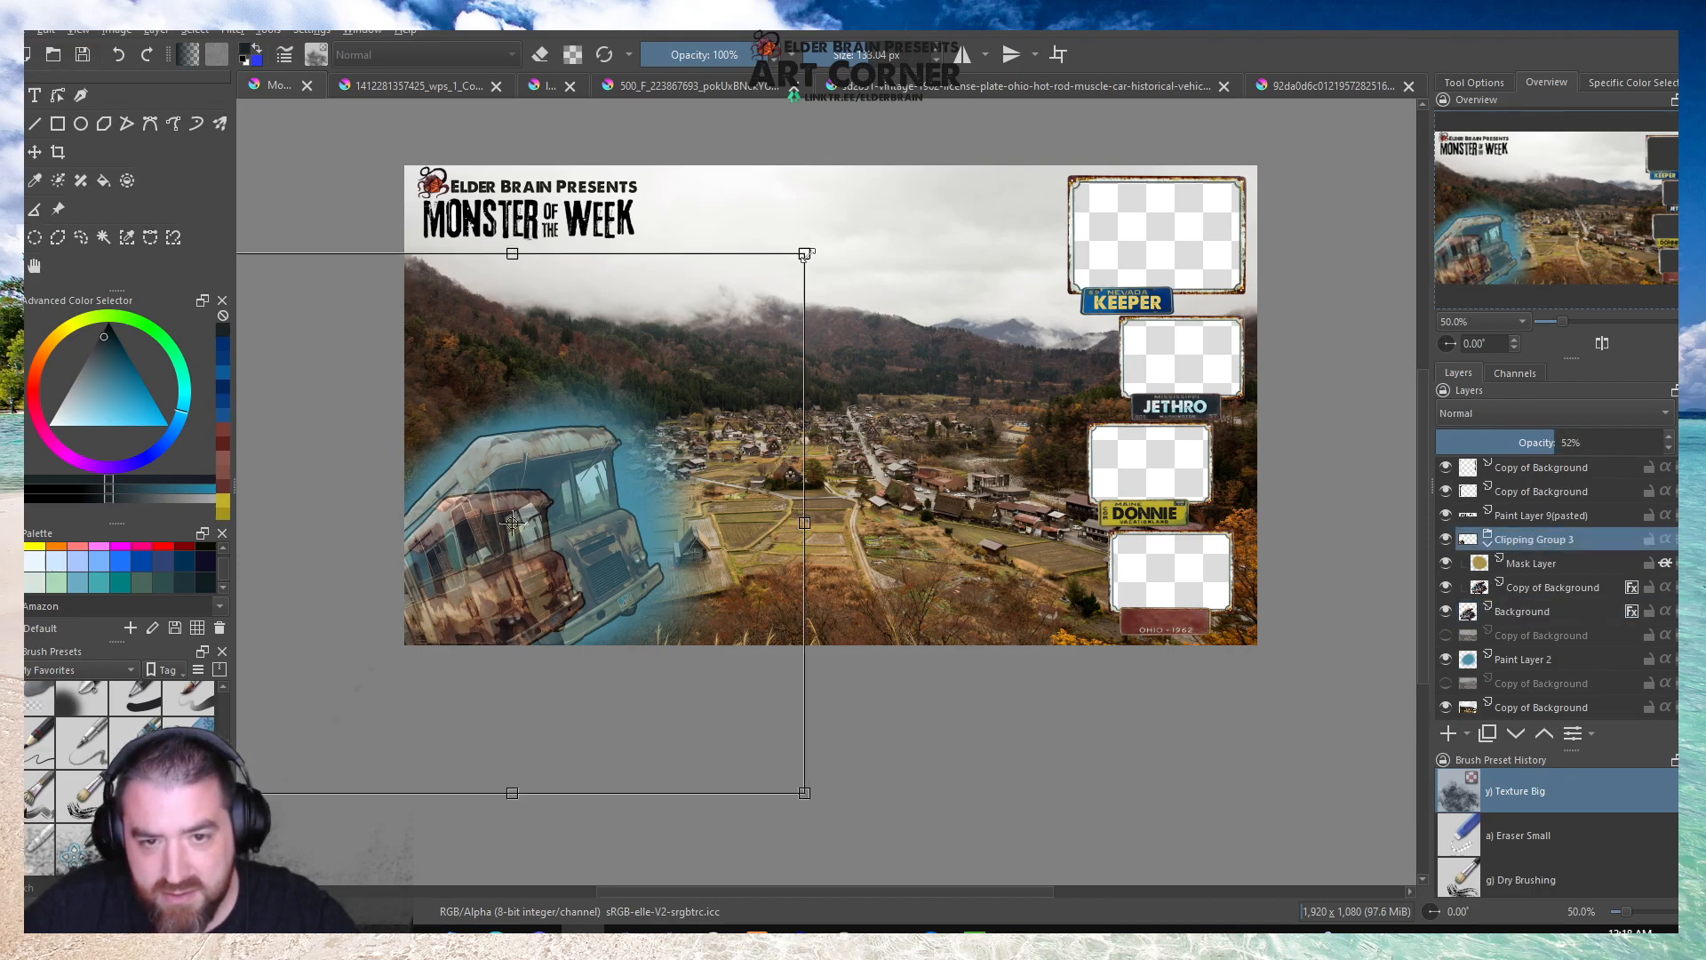
left_click_drag(804, 255, 804, 368)
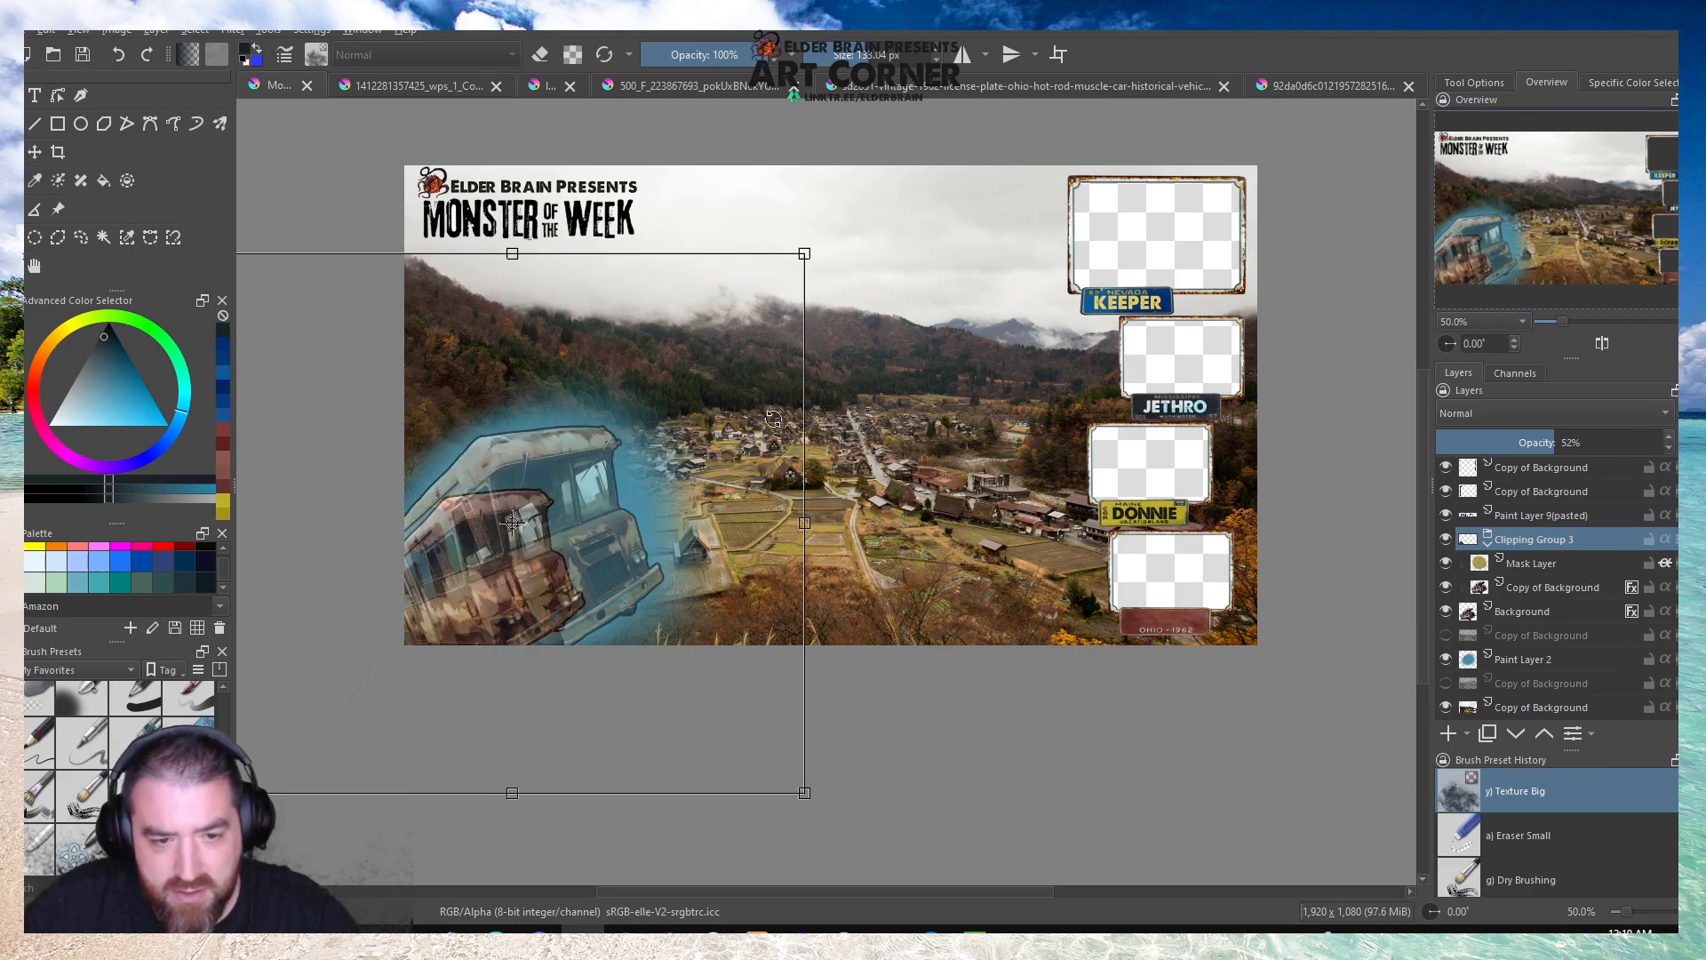
Scale the bus copy inside Clipping Group 3 down to line up with the smaller base bus.
left_click(1538, 590)
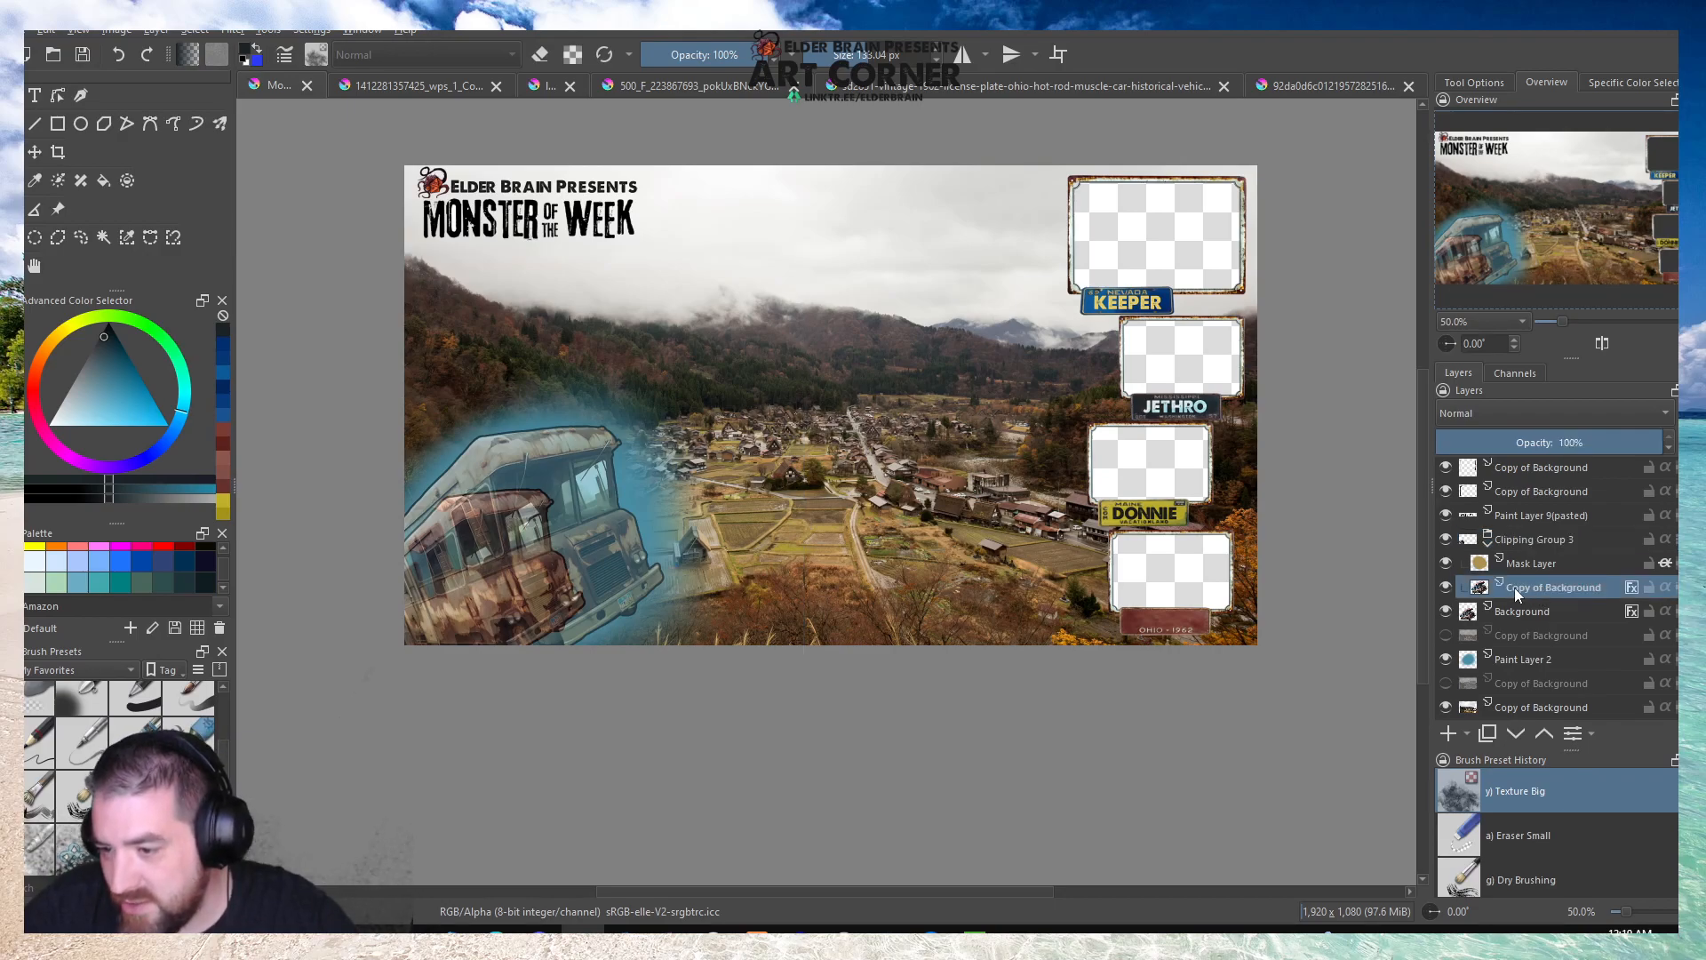
left_click(594, 474)
left_click_drag(662, 426, 588, 498)
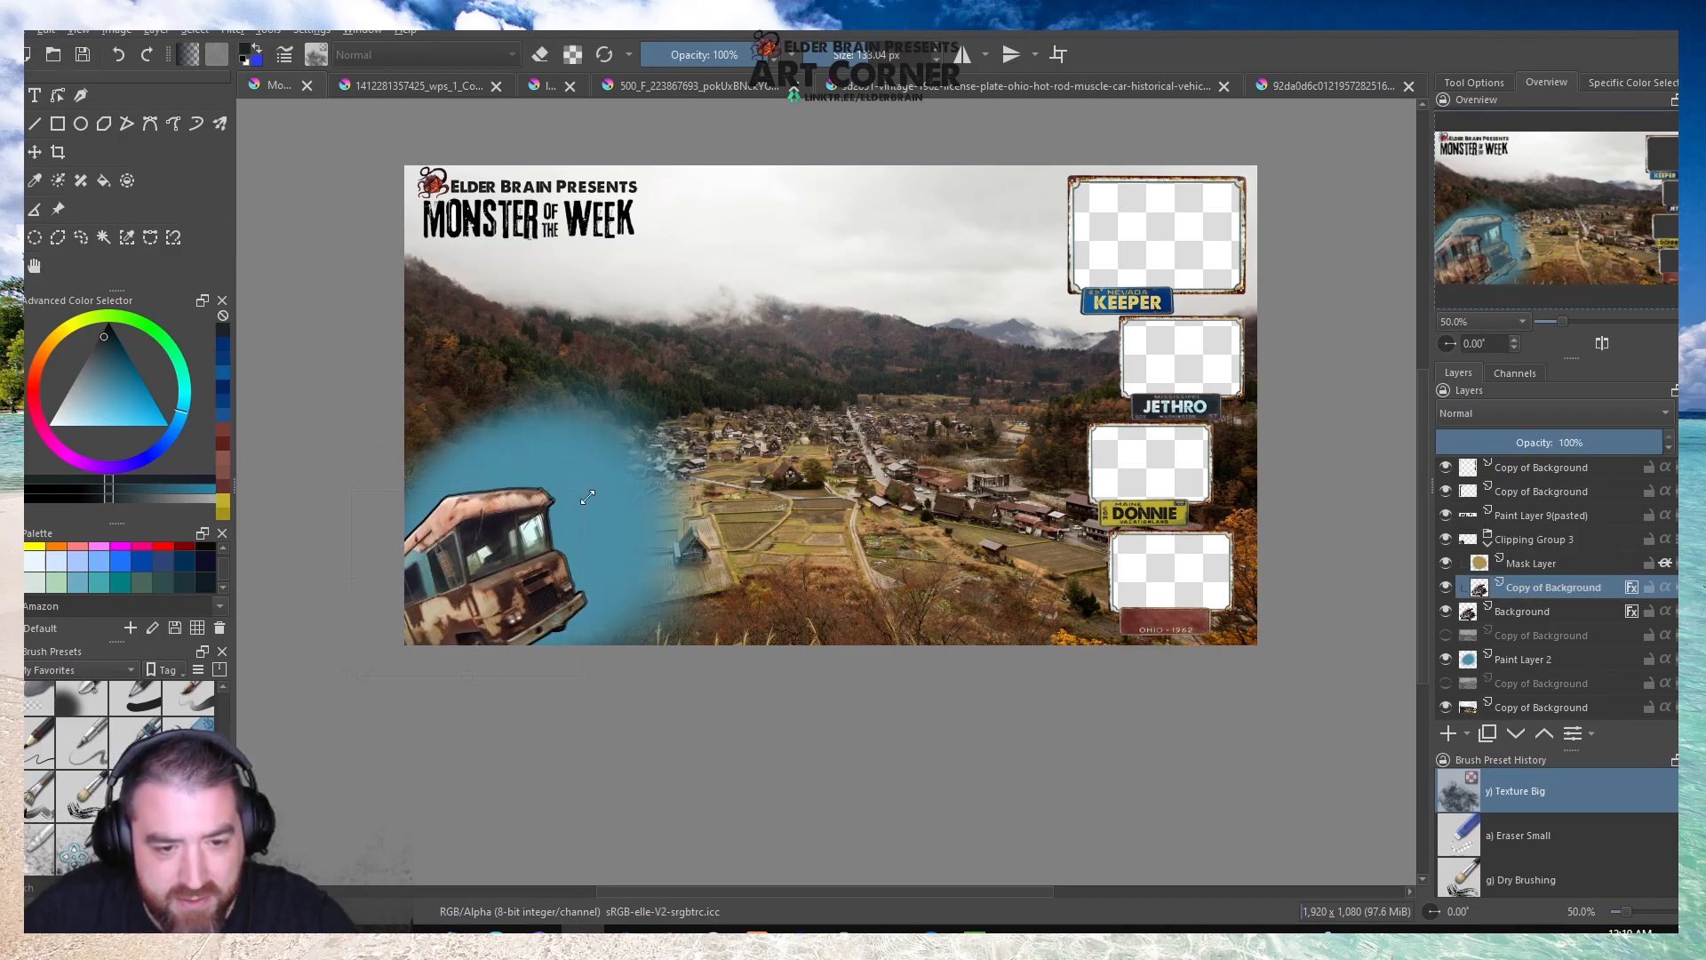
scroll(568, 498, "up", 4)
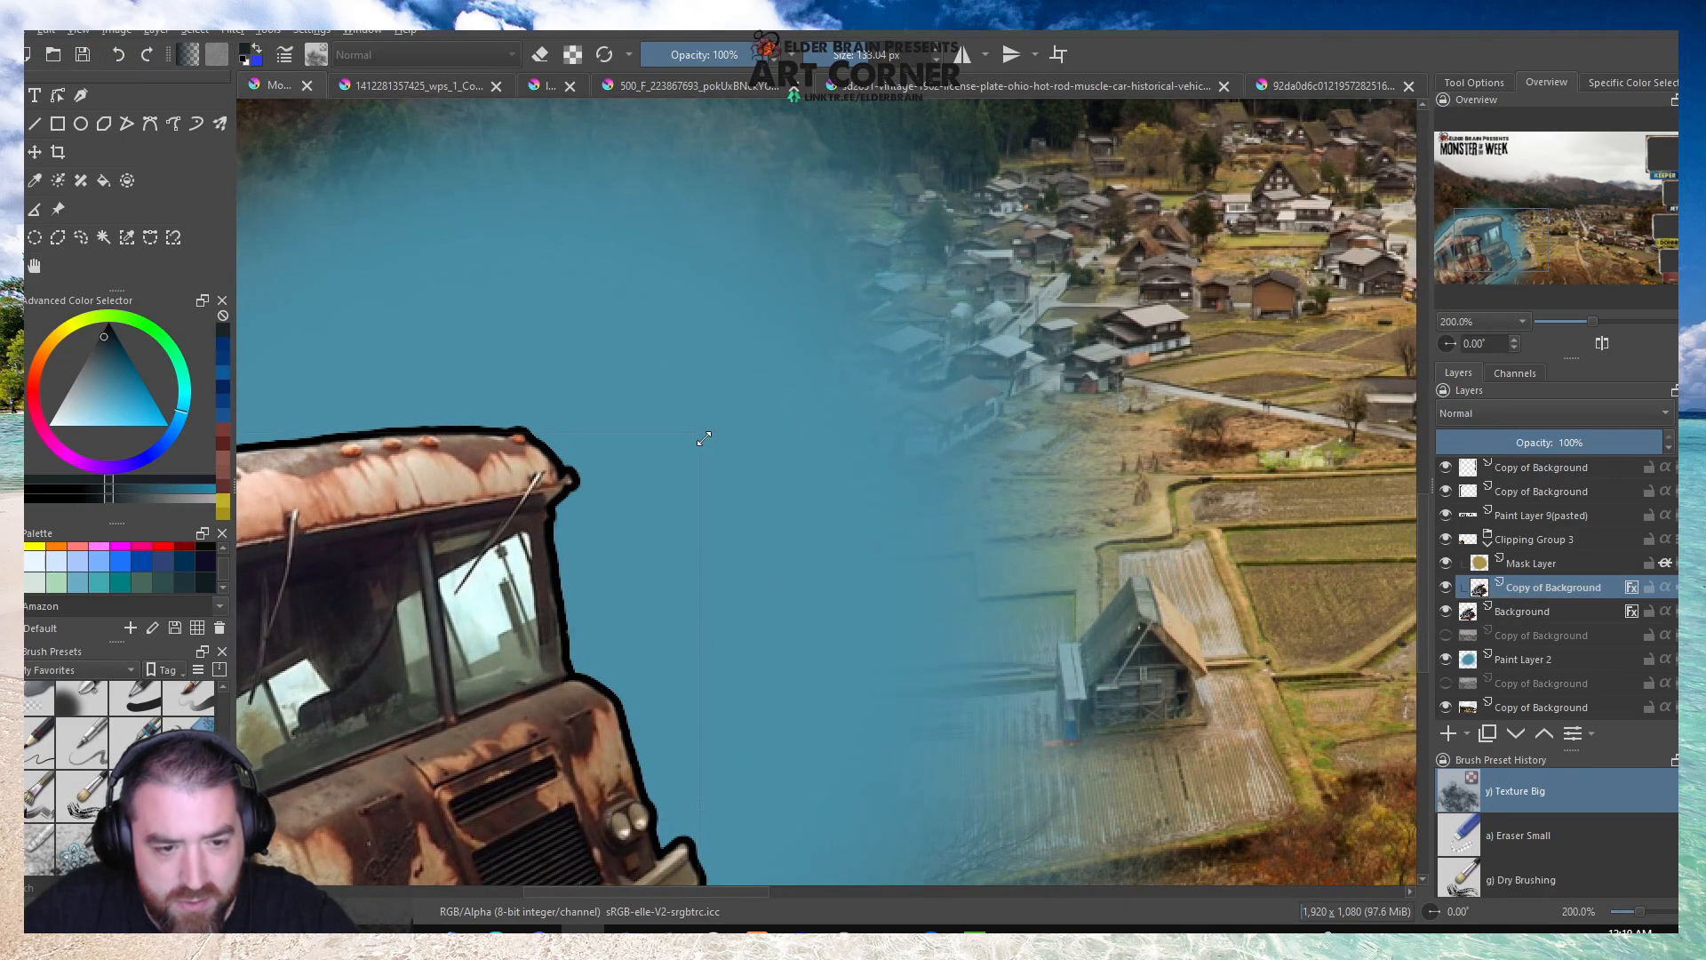
scroll(705, 438, "down", 3)
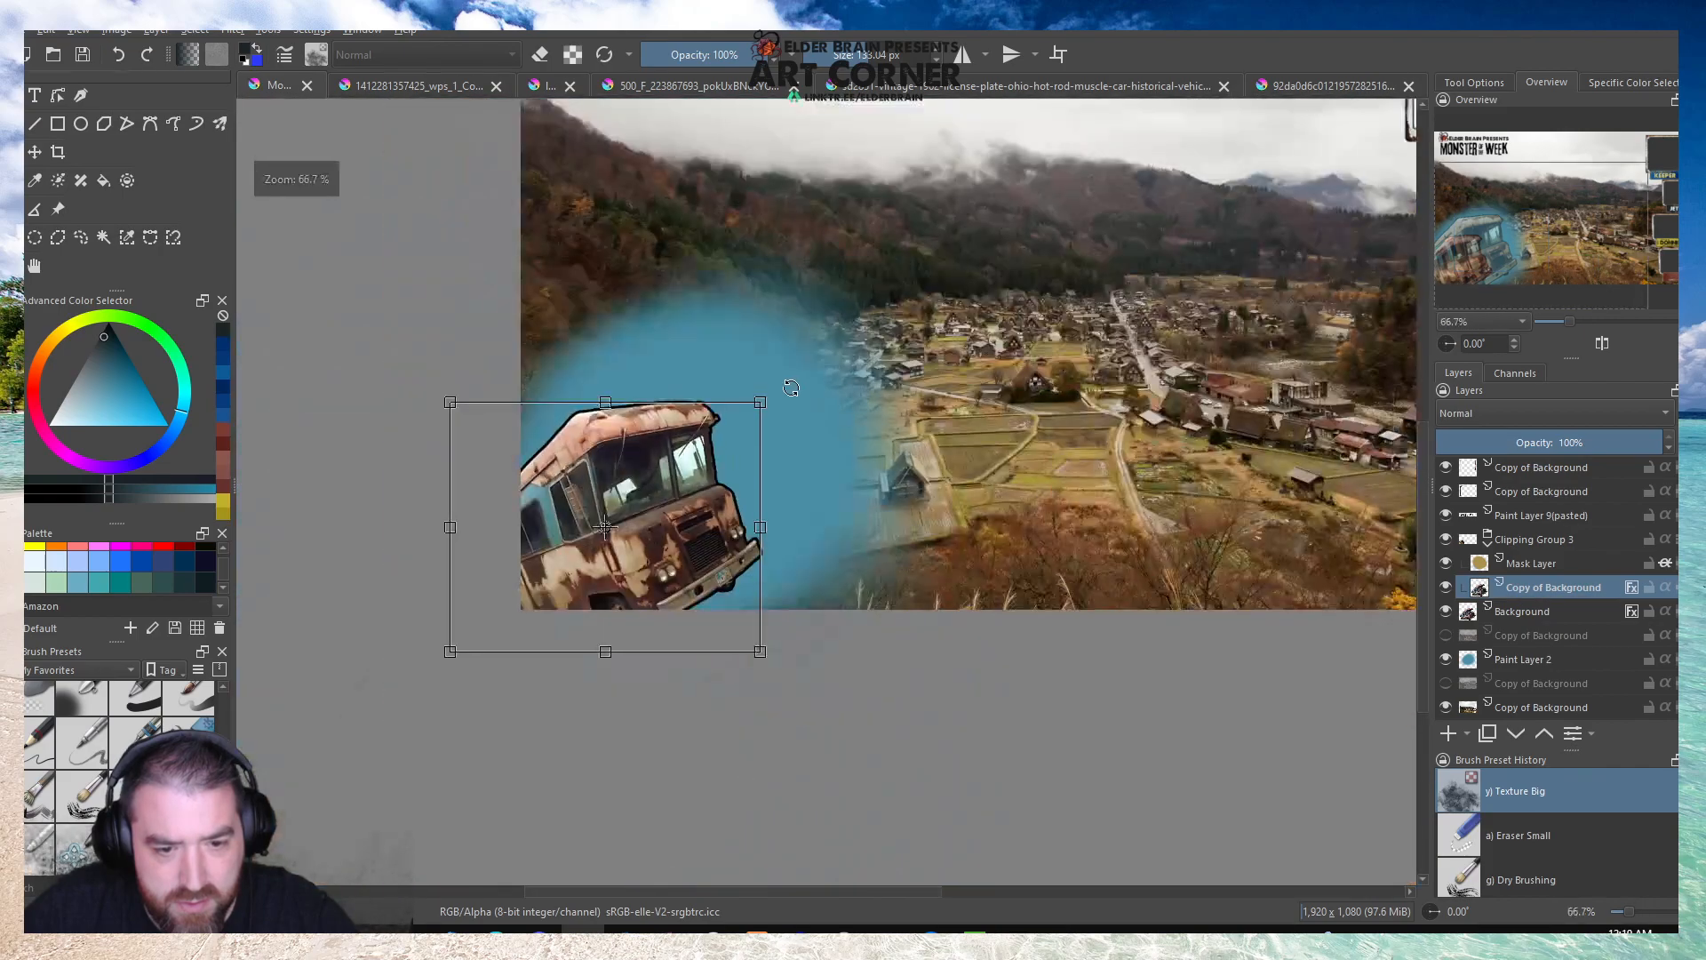
scroll(787, 391, "down", 2)
scroll(741, 396, "up", 2)
Scale the Mask Layer in Clipping Group 3 and the blue glow on Paint Layer 2 down to suit the smaller bus.
left_click(1546, 566)
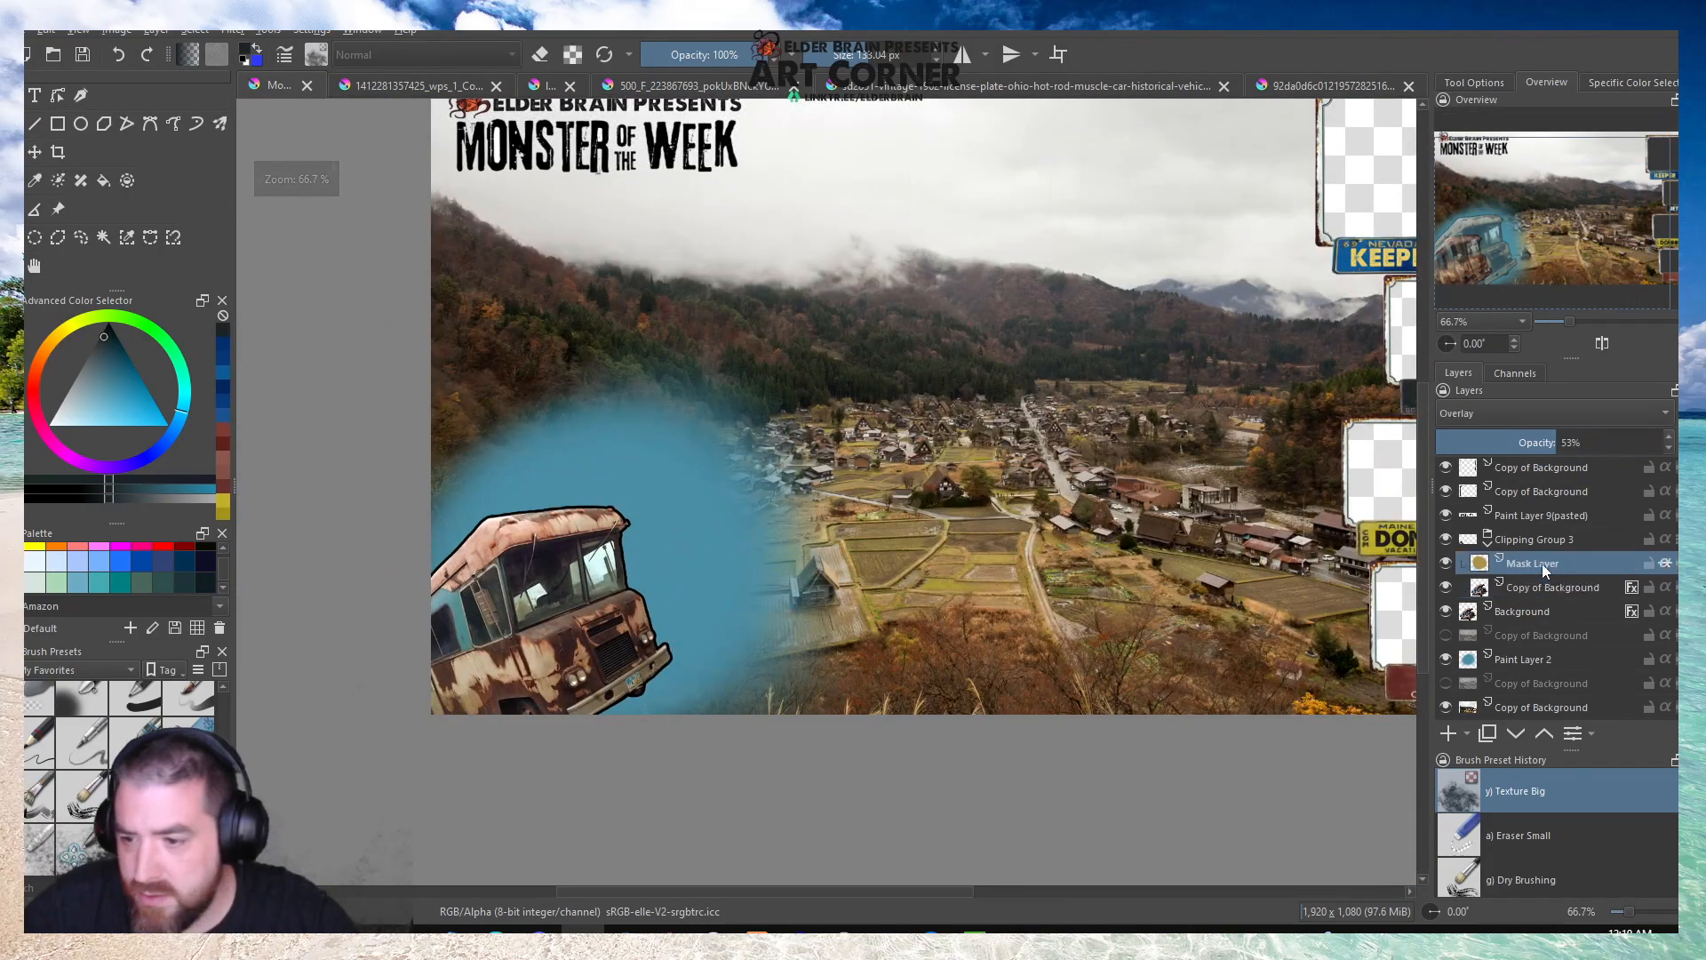
left_click_drag(961, 194, 880, 291)
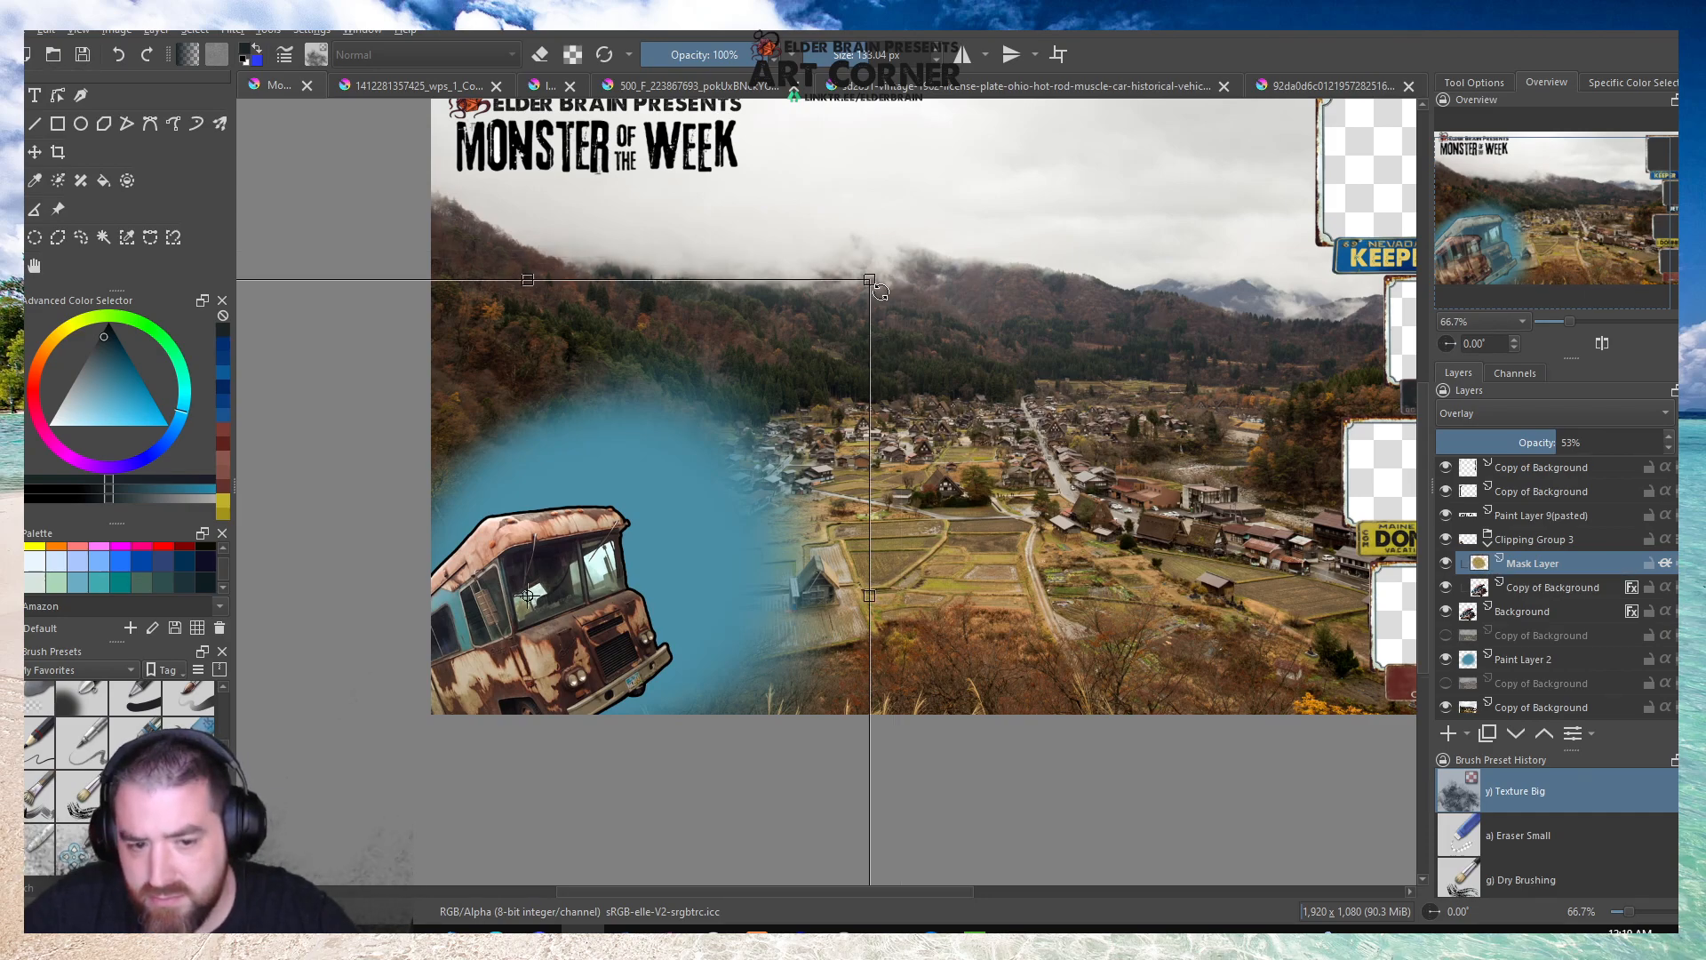
left_click(1534, 665)
left_click_drag(868, 322, 787, 407)
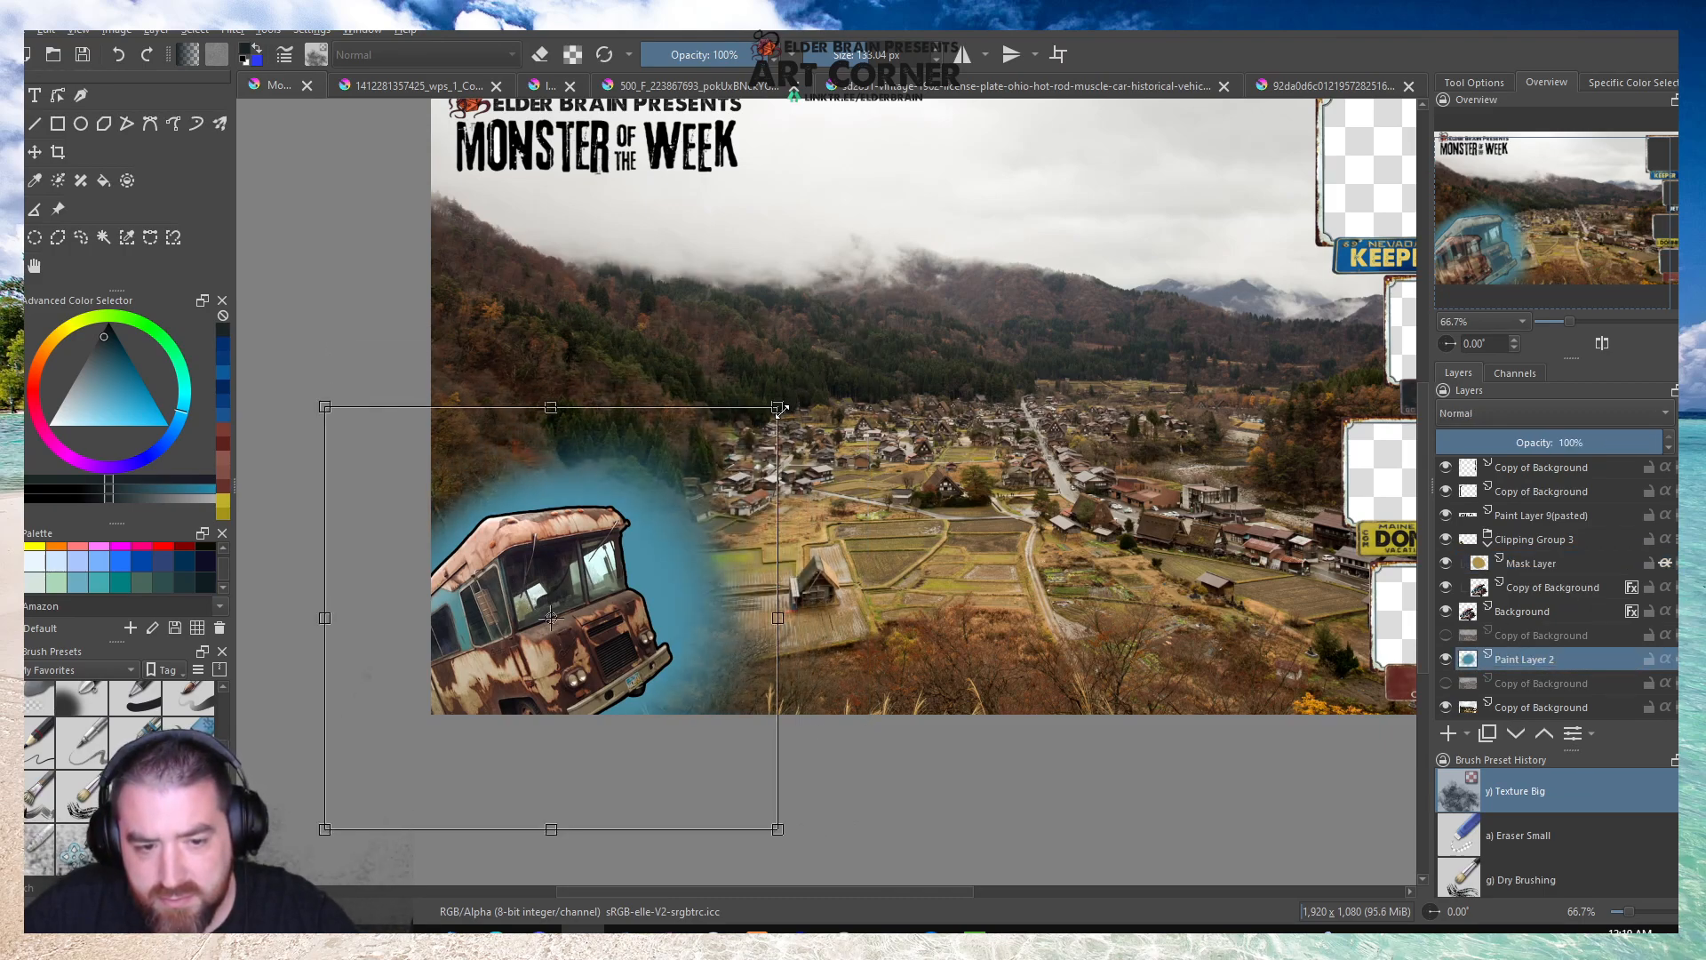
scroll(787, 407, "down", 2)
scroll(844, 372, "up", 1)
key("Return")
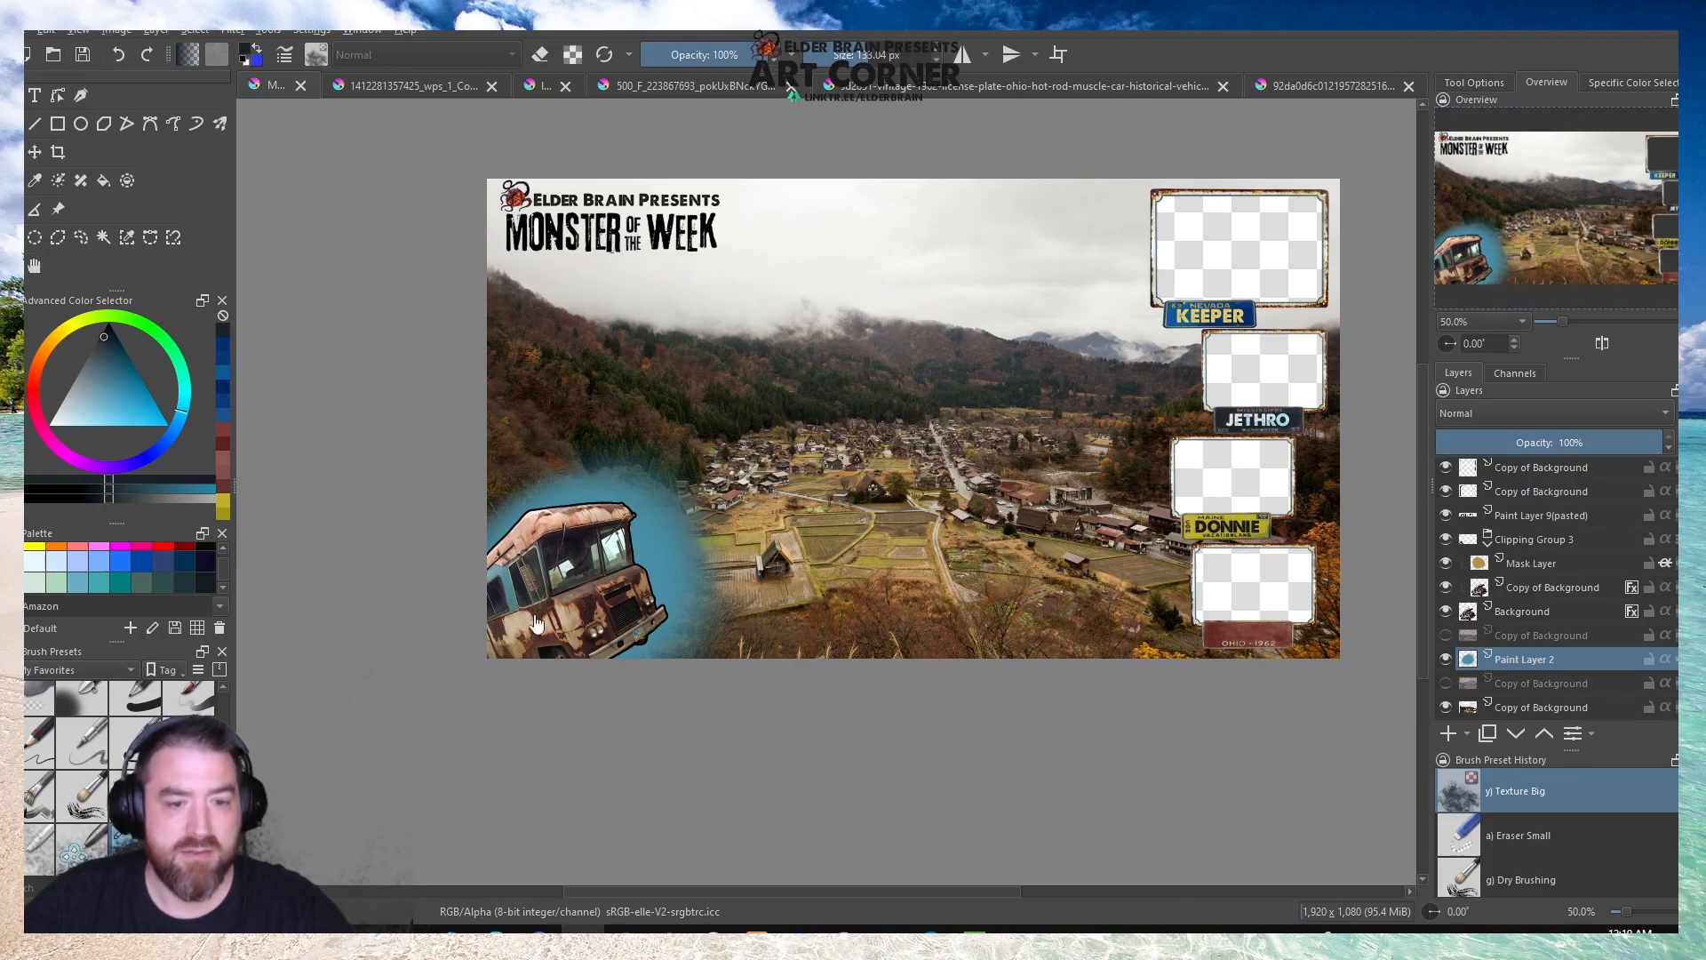
Select the bus Background layer beneath Clipping Group 3 for another transform.
left_click(1489, 542)
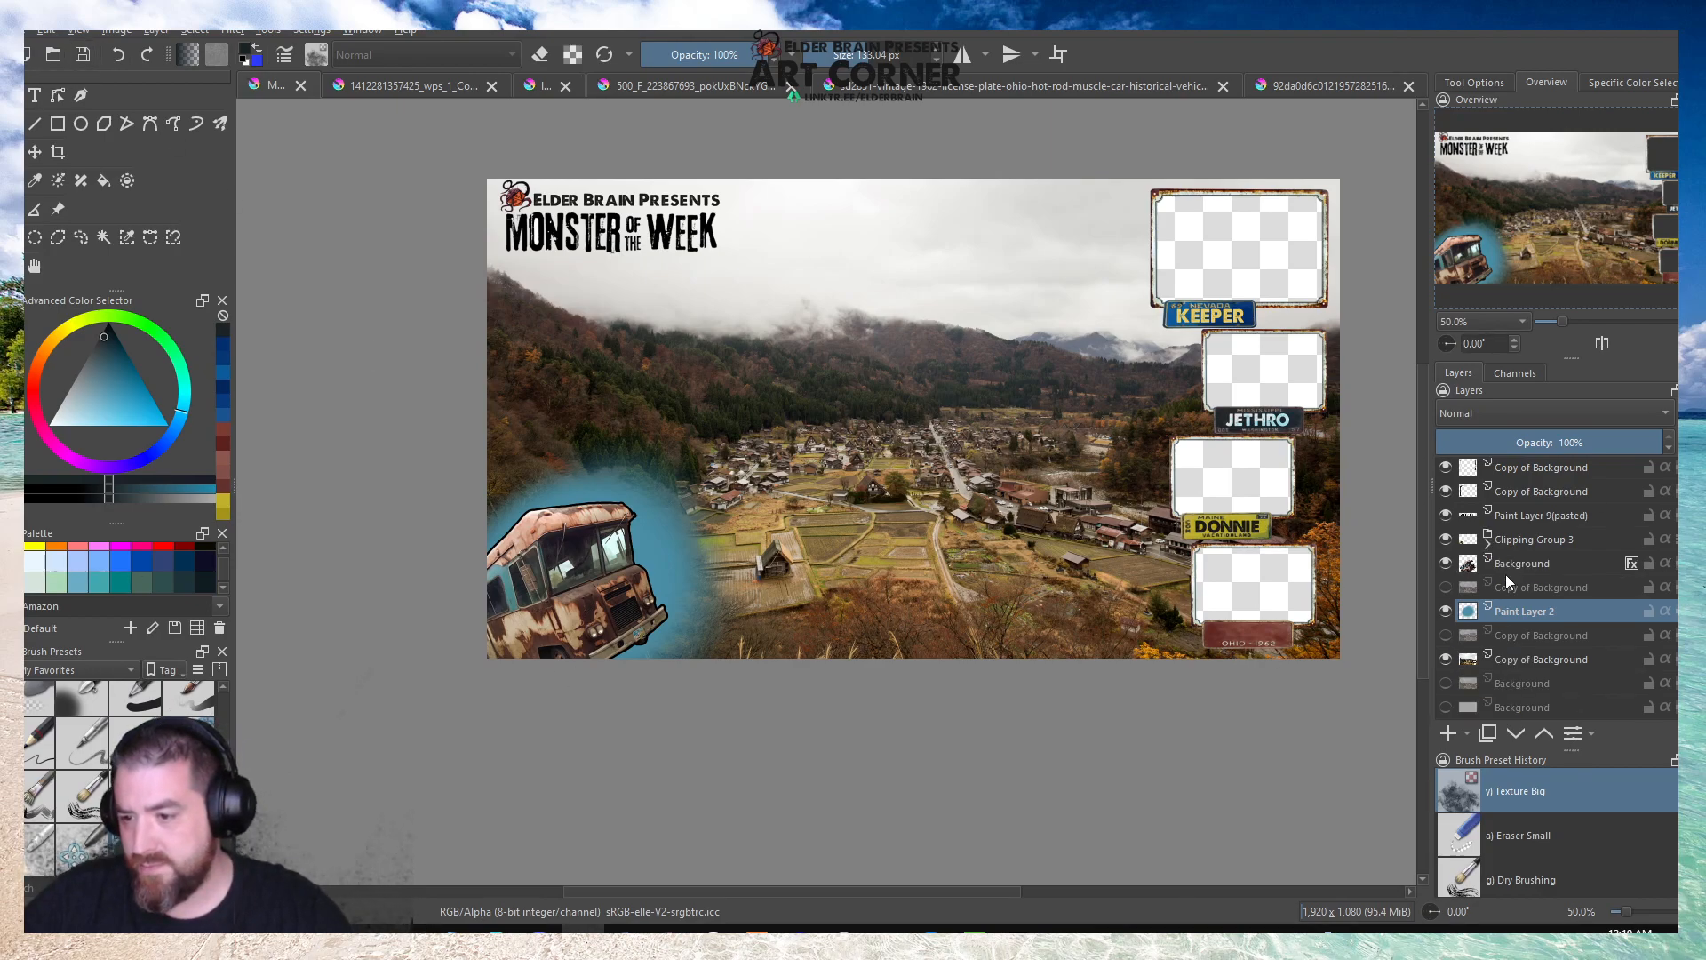
left_click(1488, 543)
left_click(1521, 610)
scroll(548, 566, "up", 2)
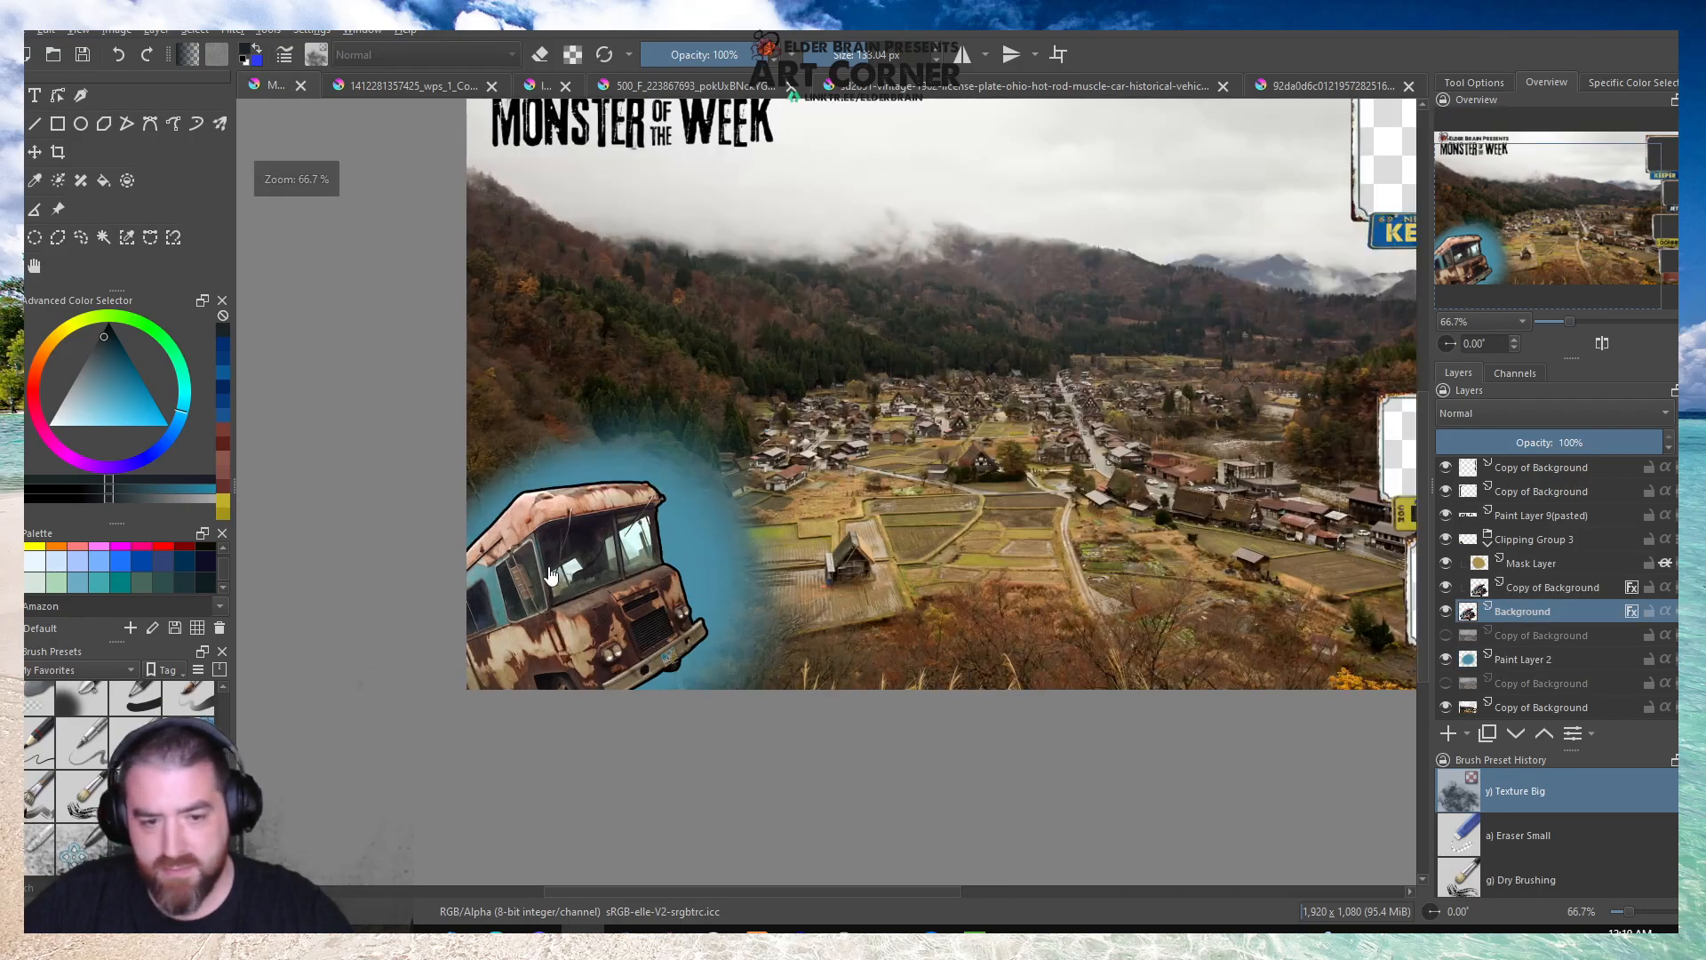
scroll(558, 566, "up", 1)
left_click(558, 566)
left_click_drag(879, 387, 757, 486)
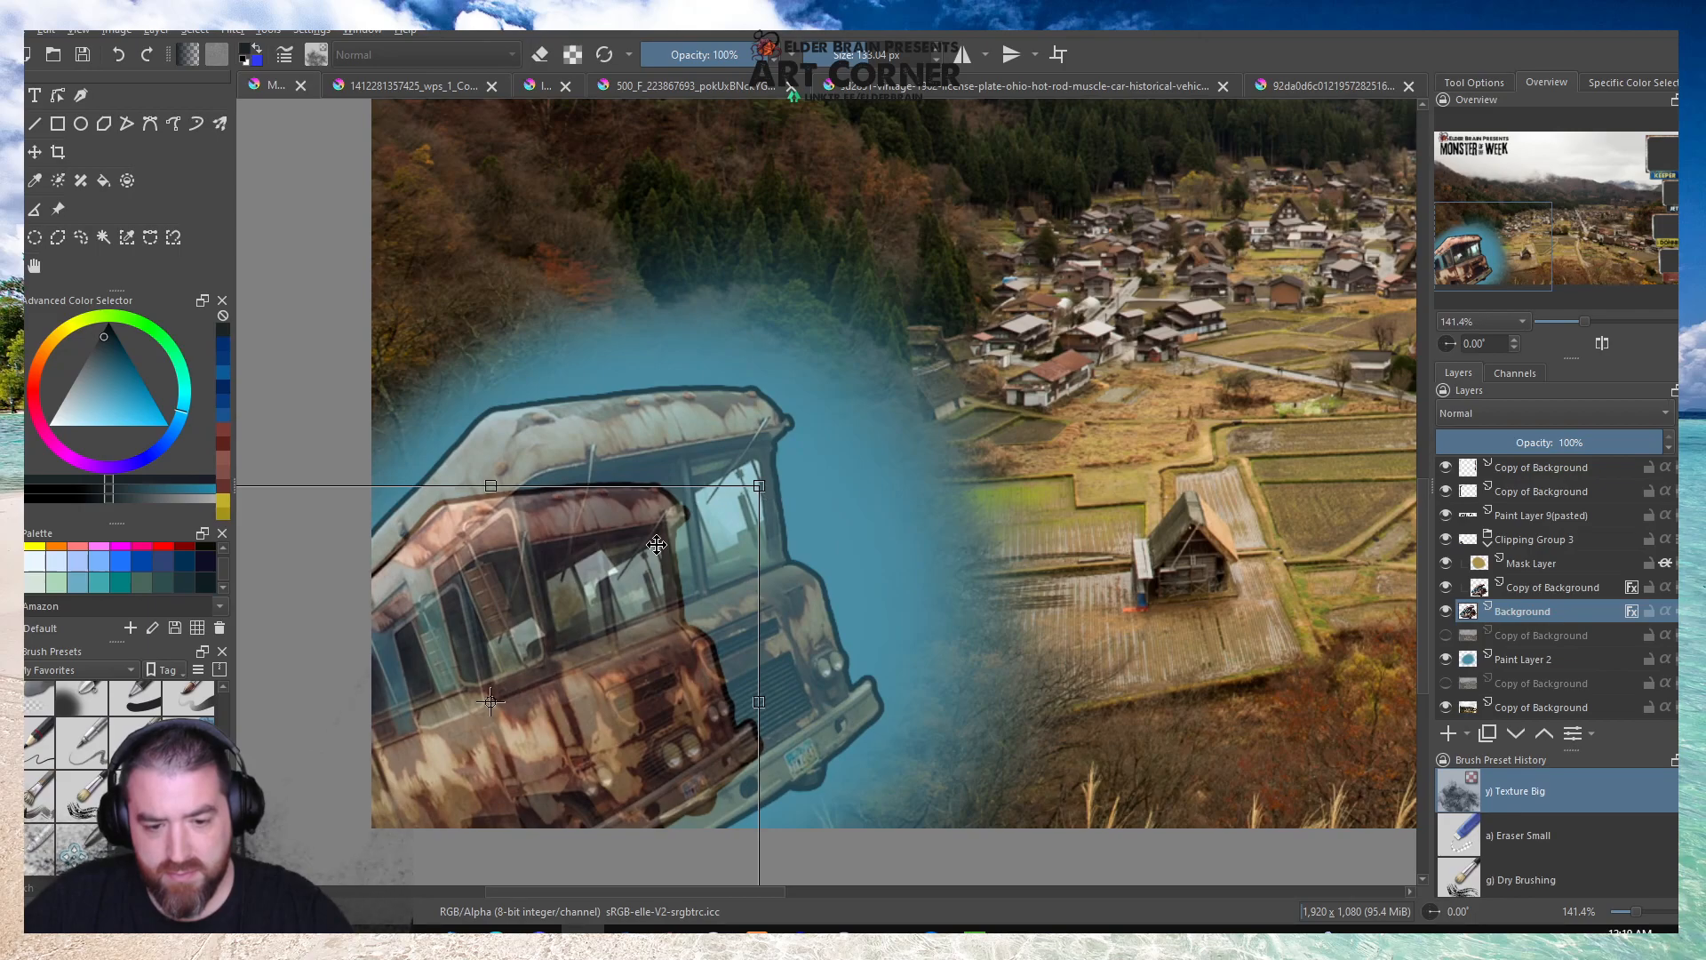
key("Up")
key("Up")
key("Up")
key("Up")
key("Up")
key("Up")
key("Up")
key("Up")
key("Up")
key("Up")
key("Up")
key("Up")
key("Up")
key("Up")
key("Up")
key("Up")
key("Up")
key("Up")
key("Up")
key("Up")
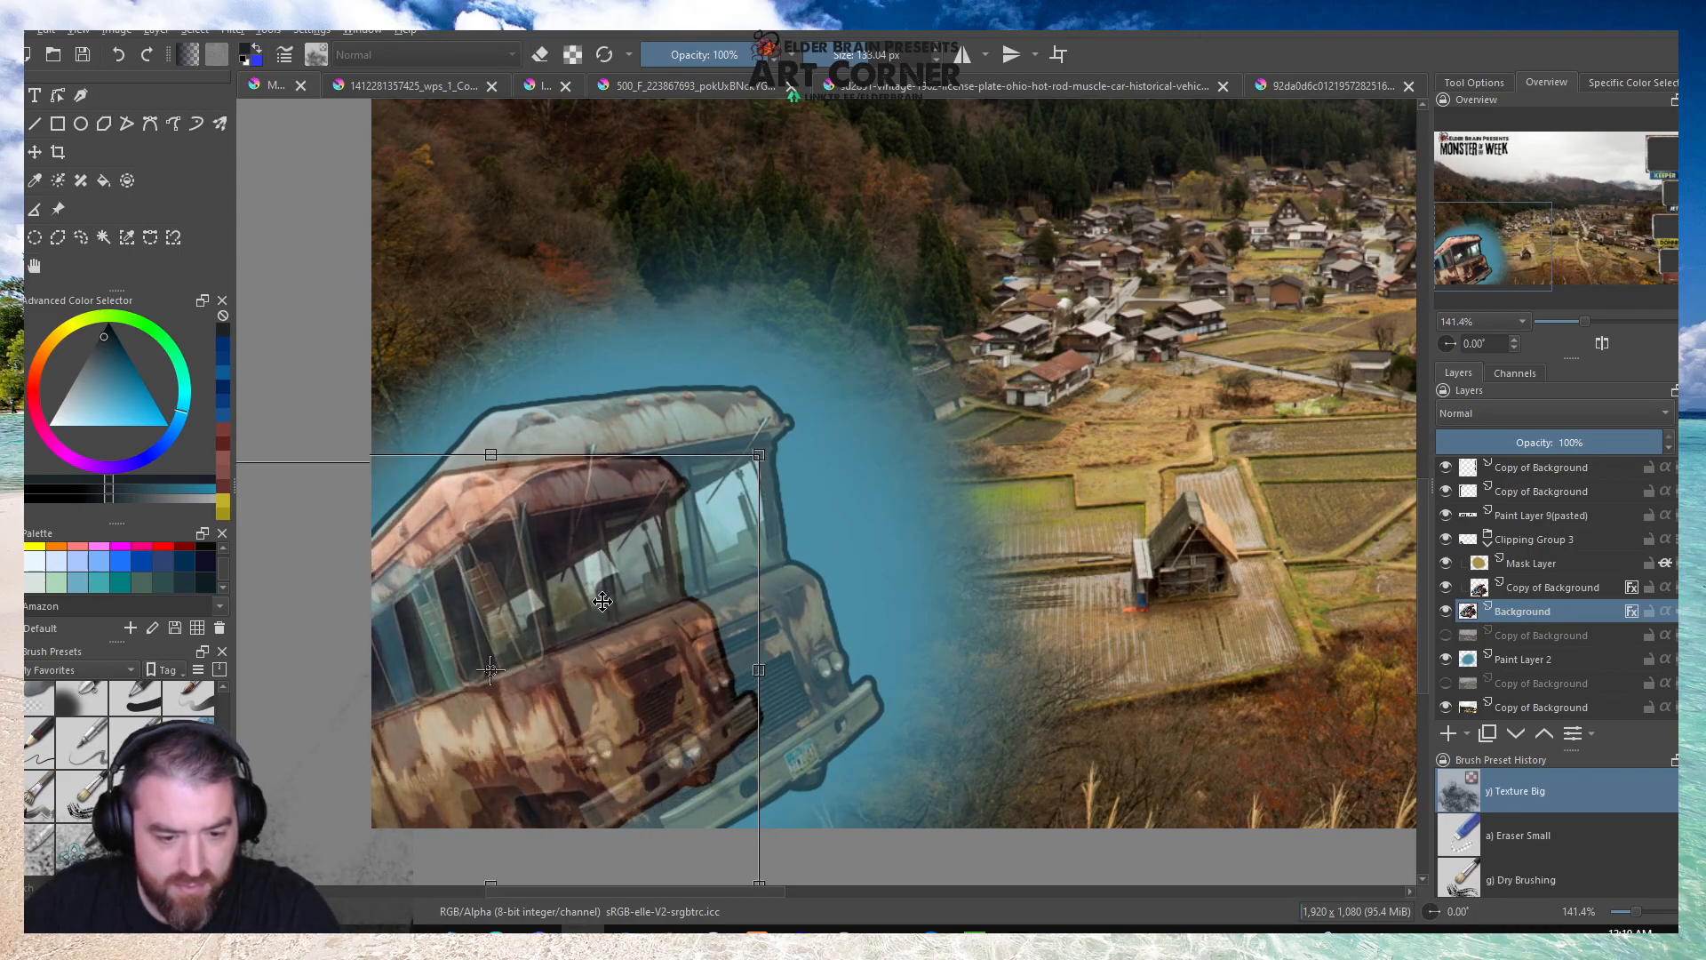
key("Down")
key("Down")
key("Down")
key("Down")
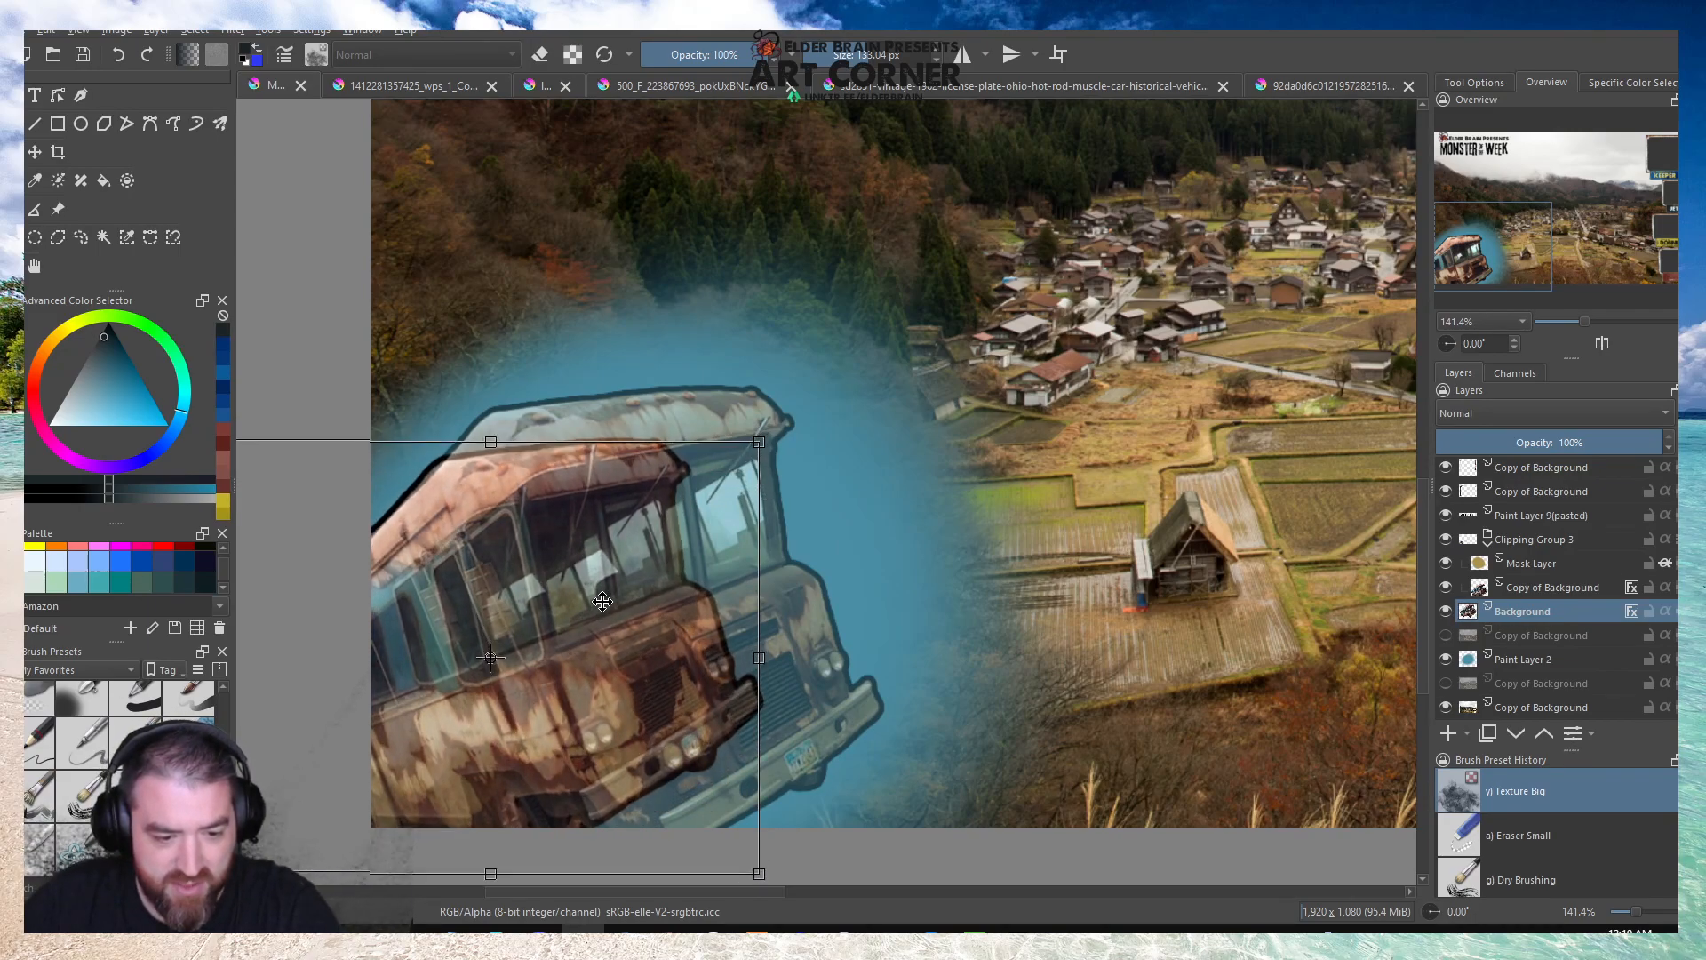
key("Escape")
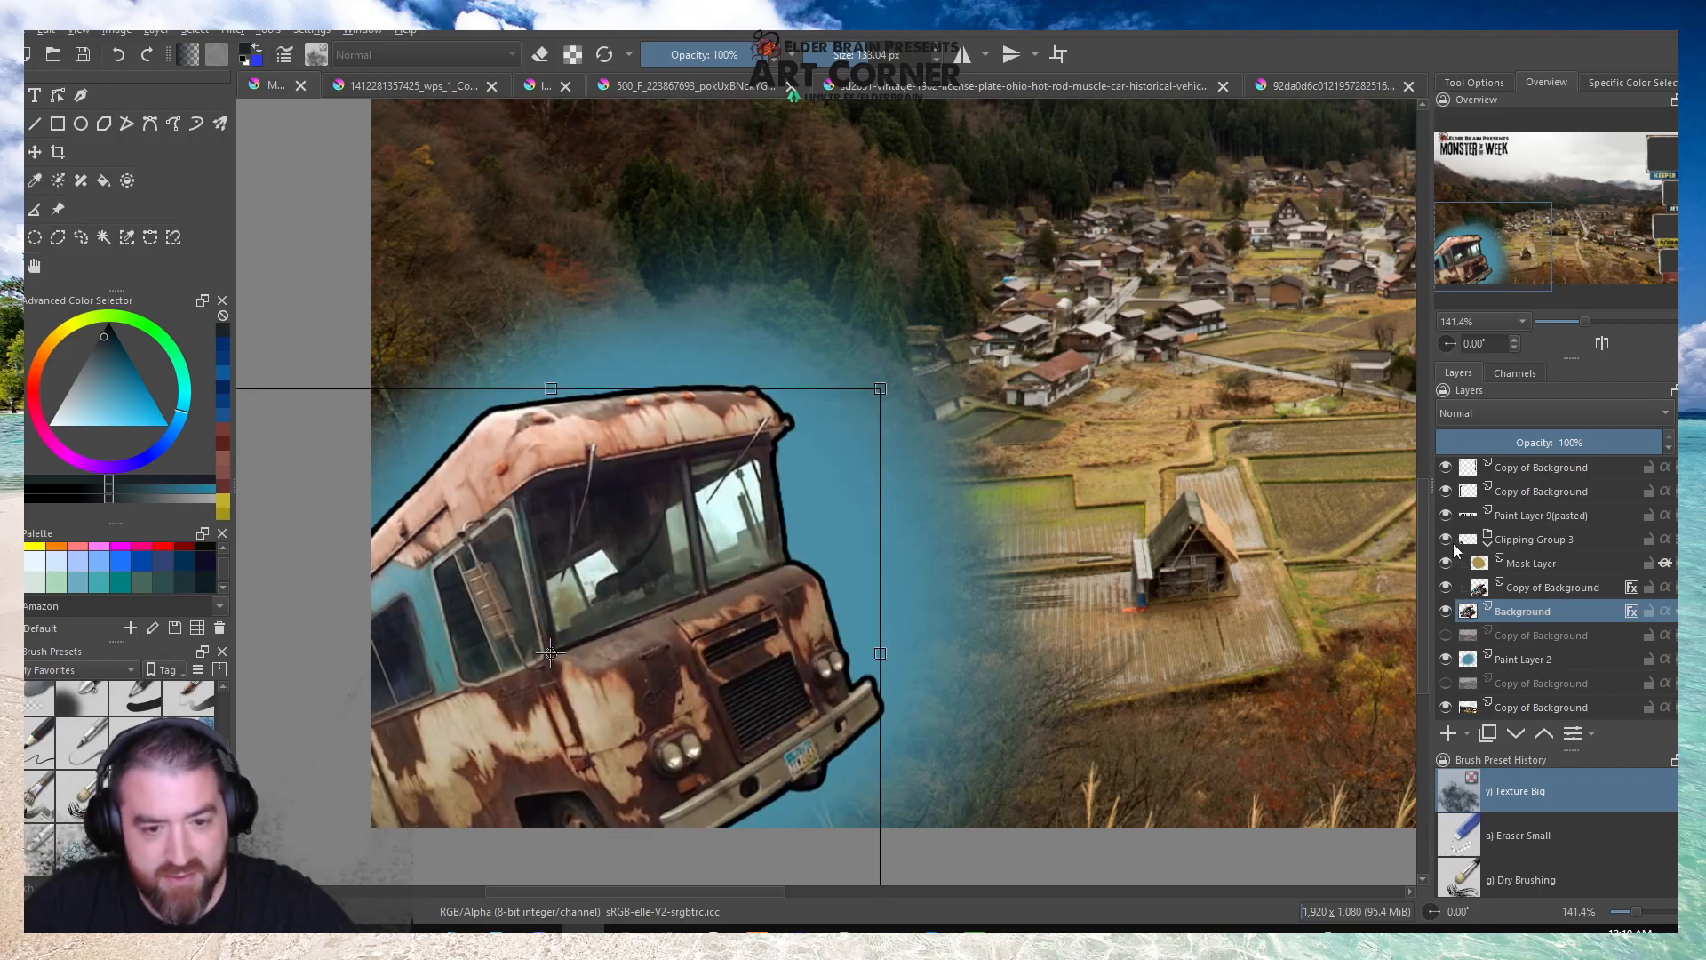
Scale the base bus further down toward the canvas's lower-left corner, and shrink its copy in Clipping Group 3 to match.
left_click_drag(880, 388, 755, 488)
left_click(1516, 591)
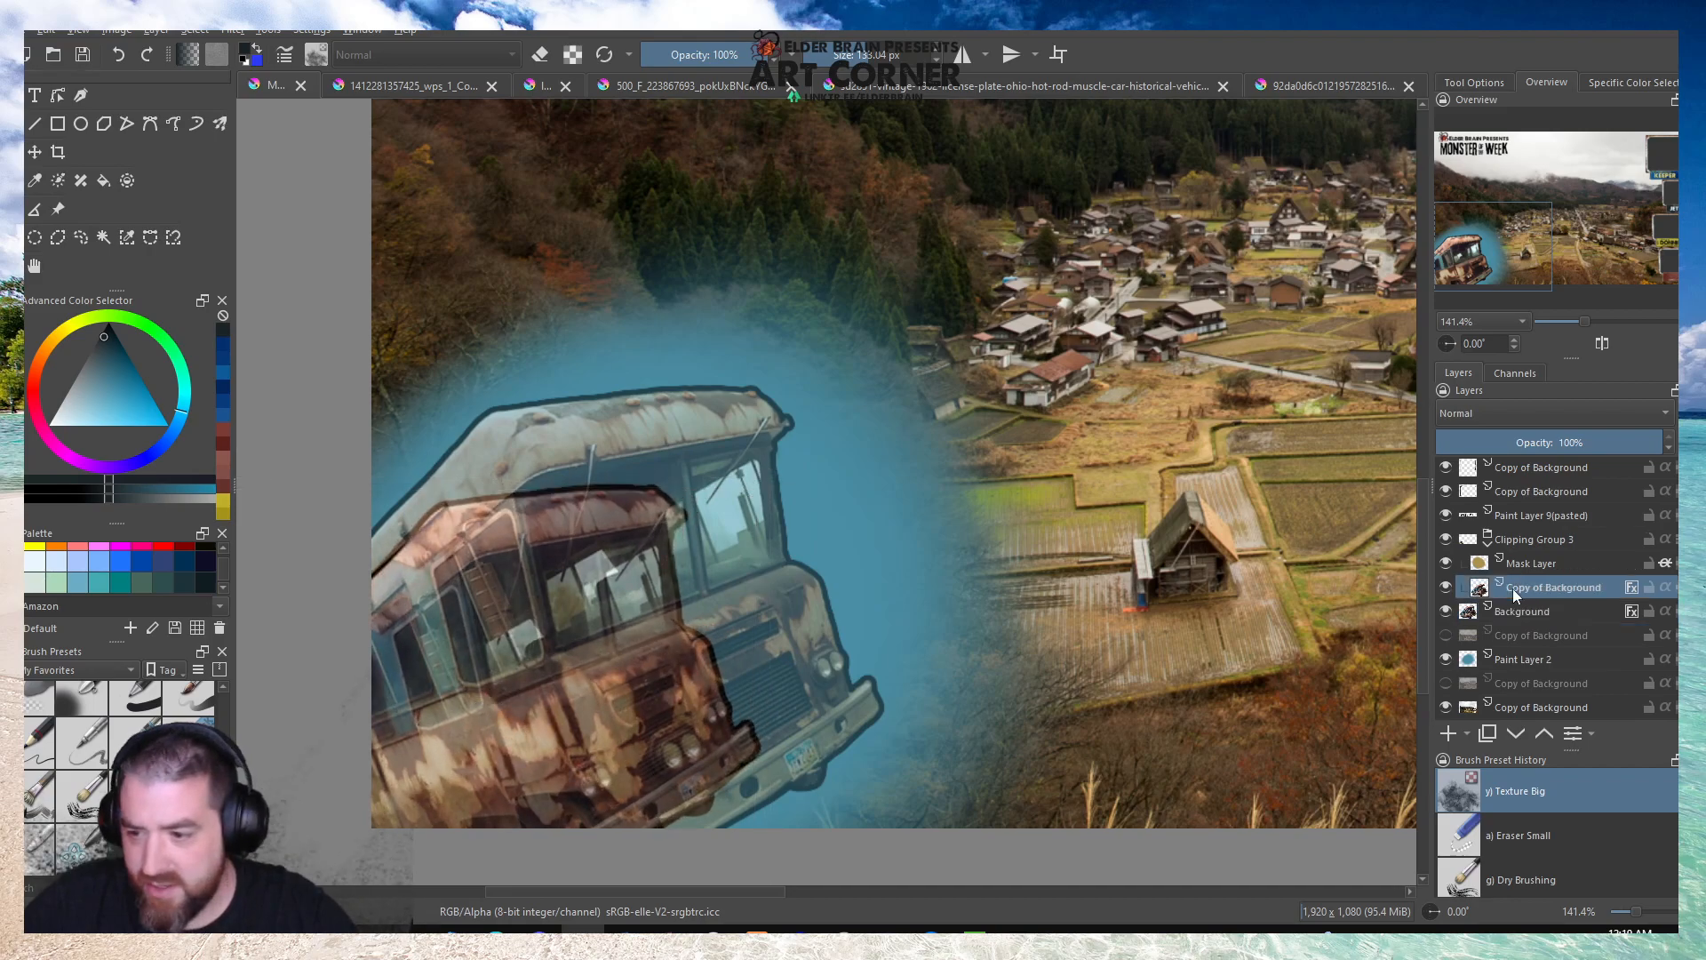
left_click_drag(812, 450, 759, 485)
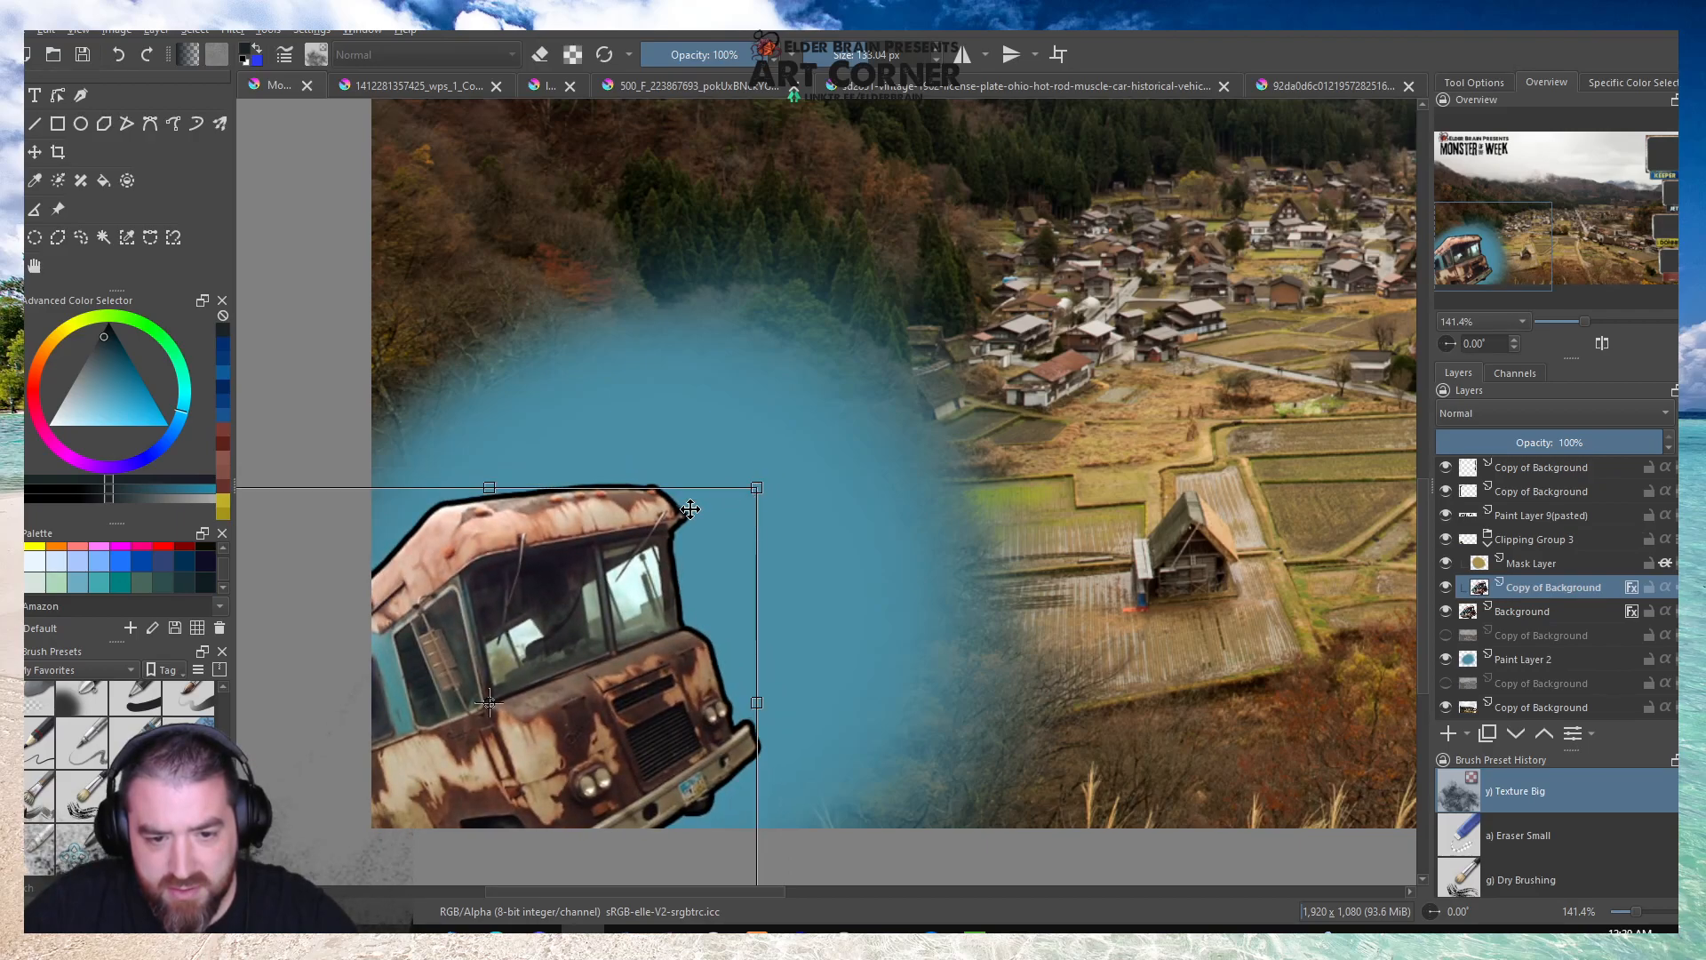
scroll(687, 507, "up", 3)
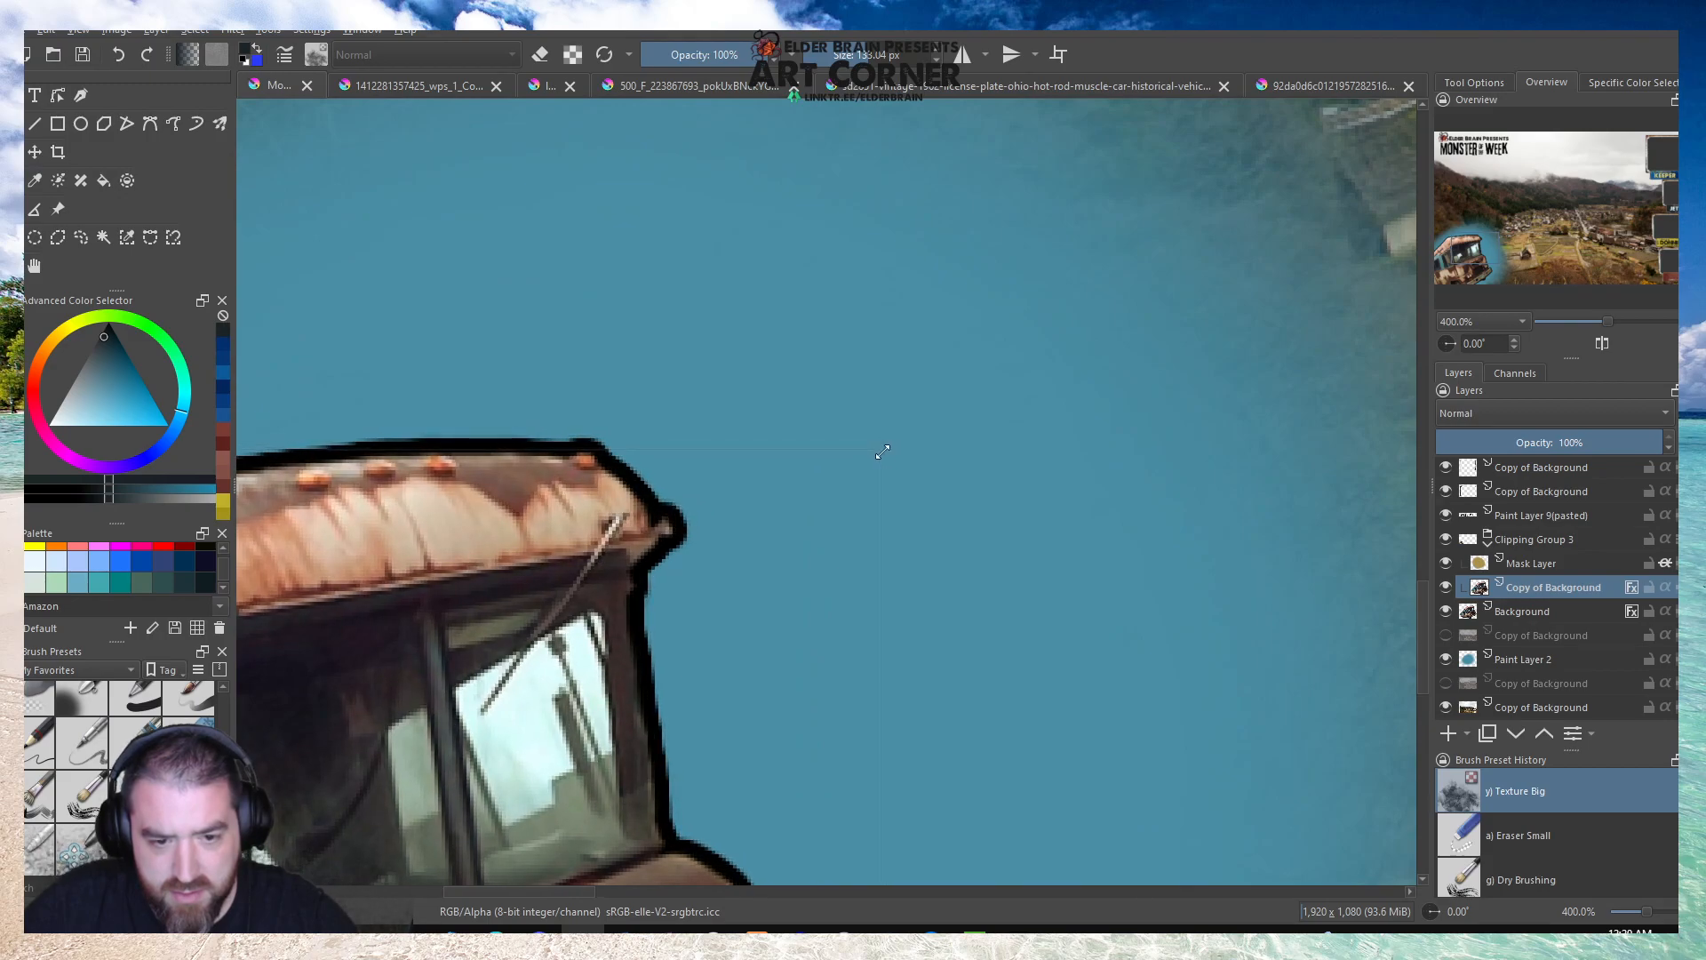
scroll(882, 452, "down", 3)
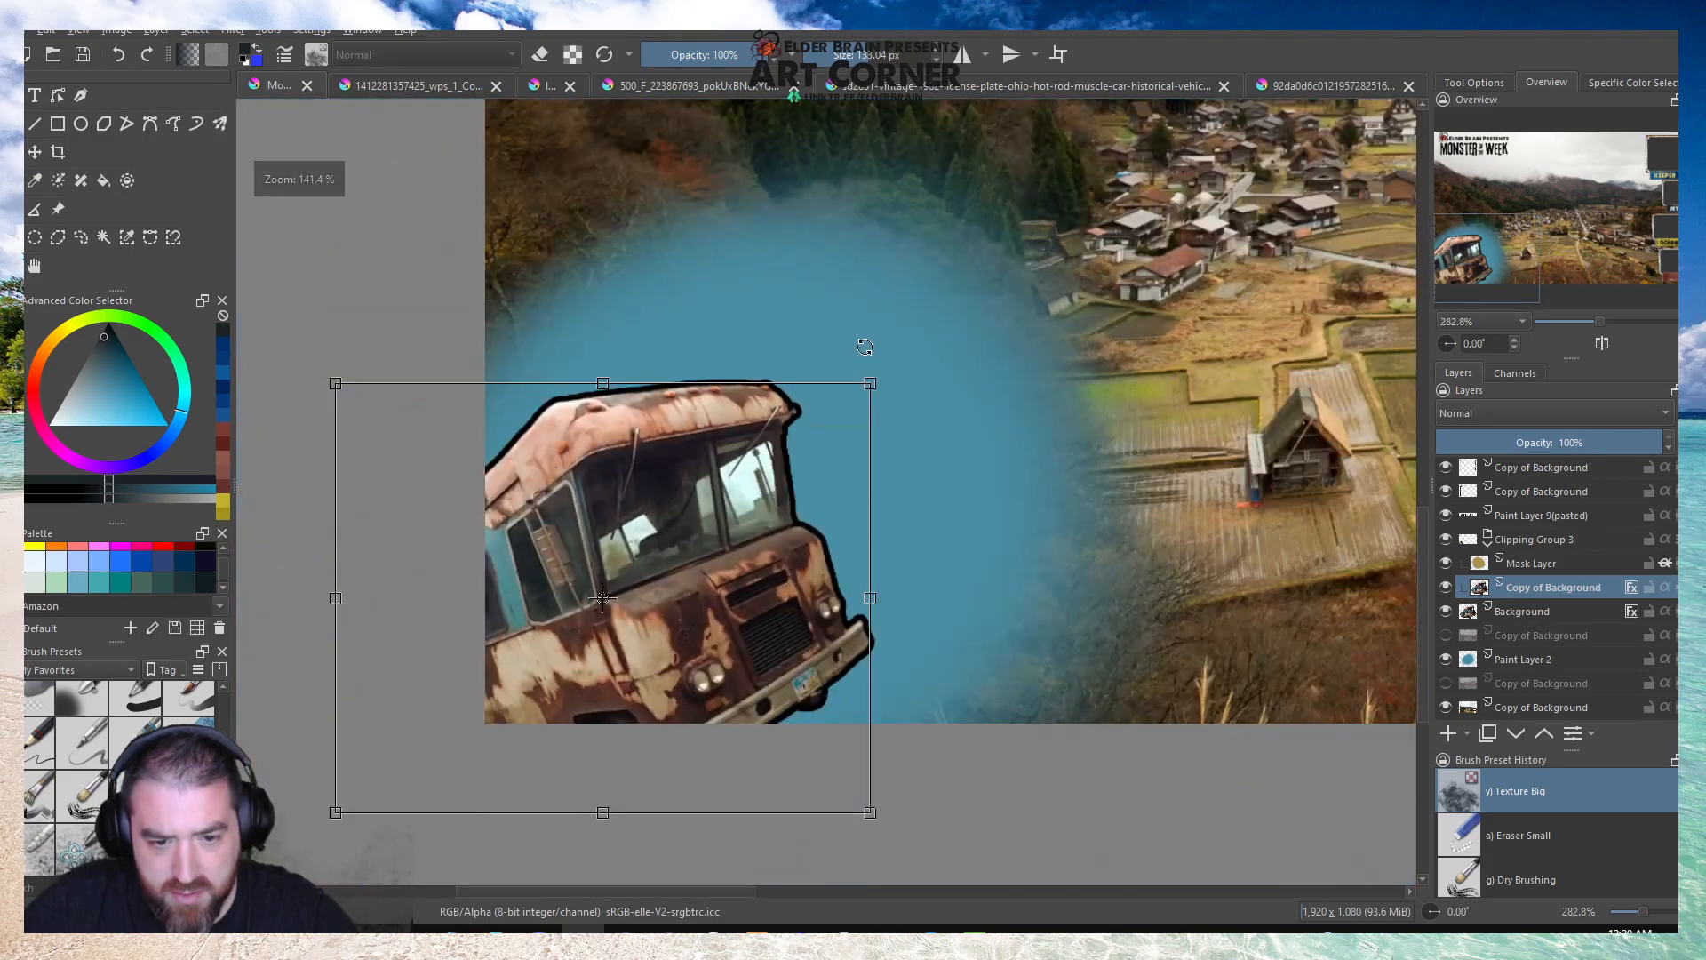
Scale the blue glow on Paint Layer 2 down and position it around the reduced bus.
left_click(1519, 566)
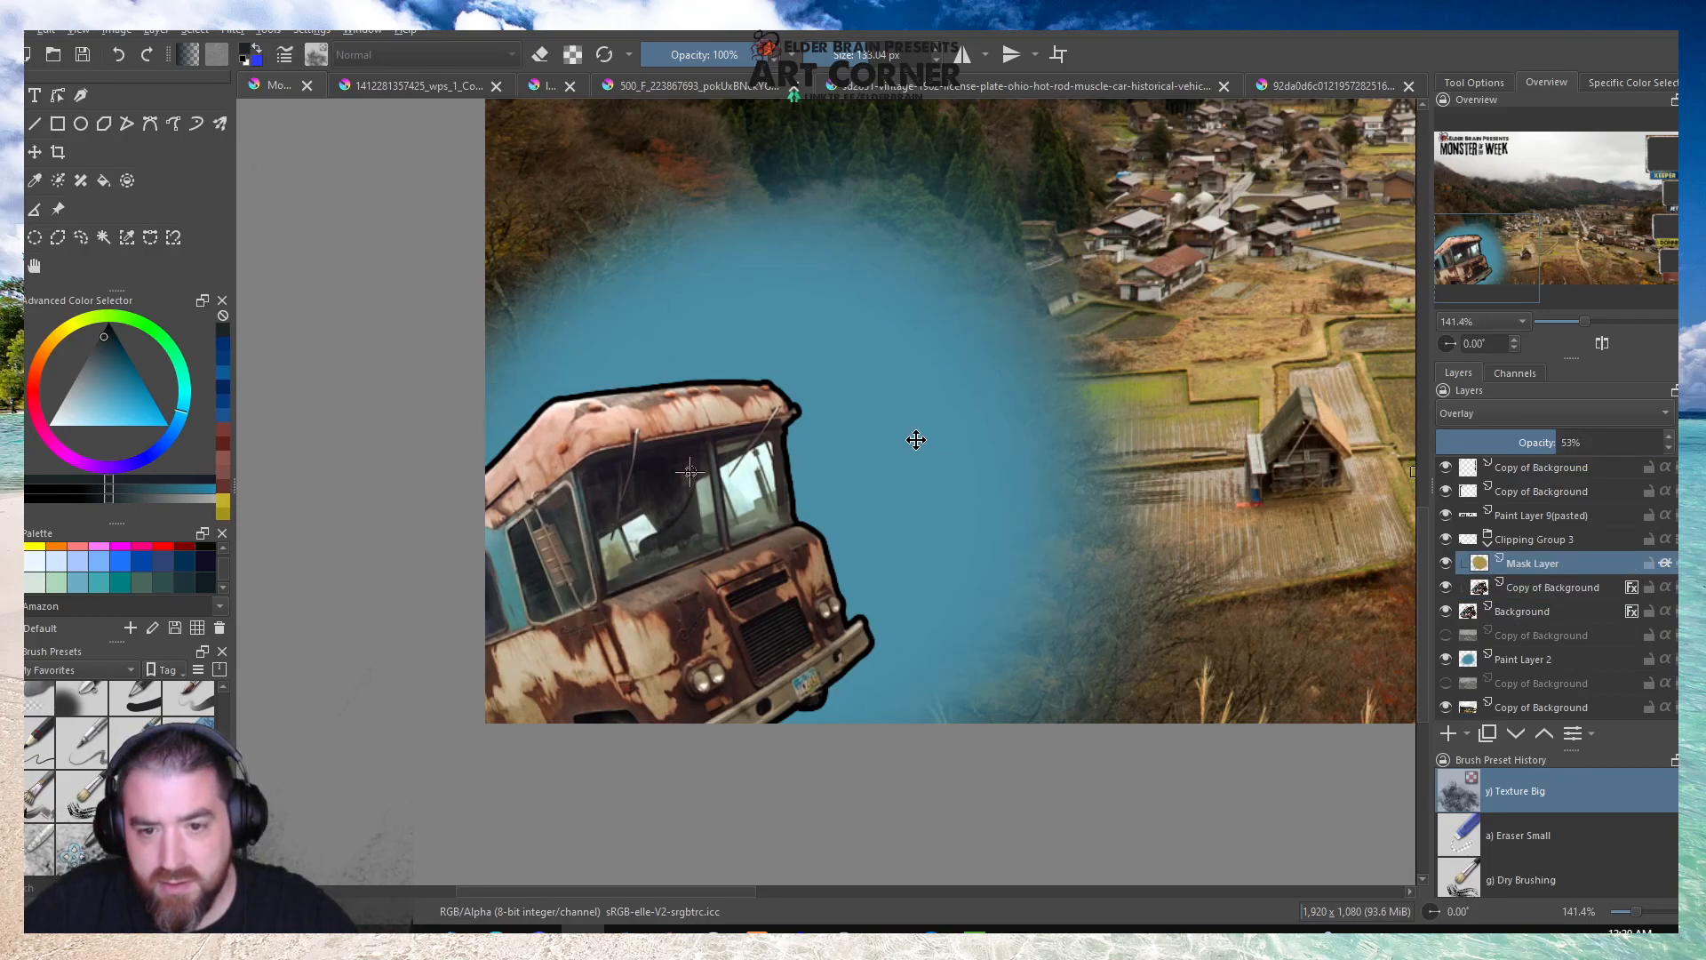
left_click(1508, 659)
left_click(870, 308)
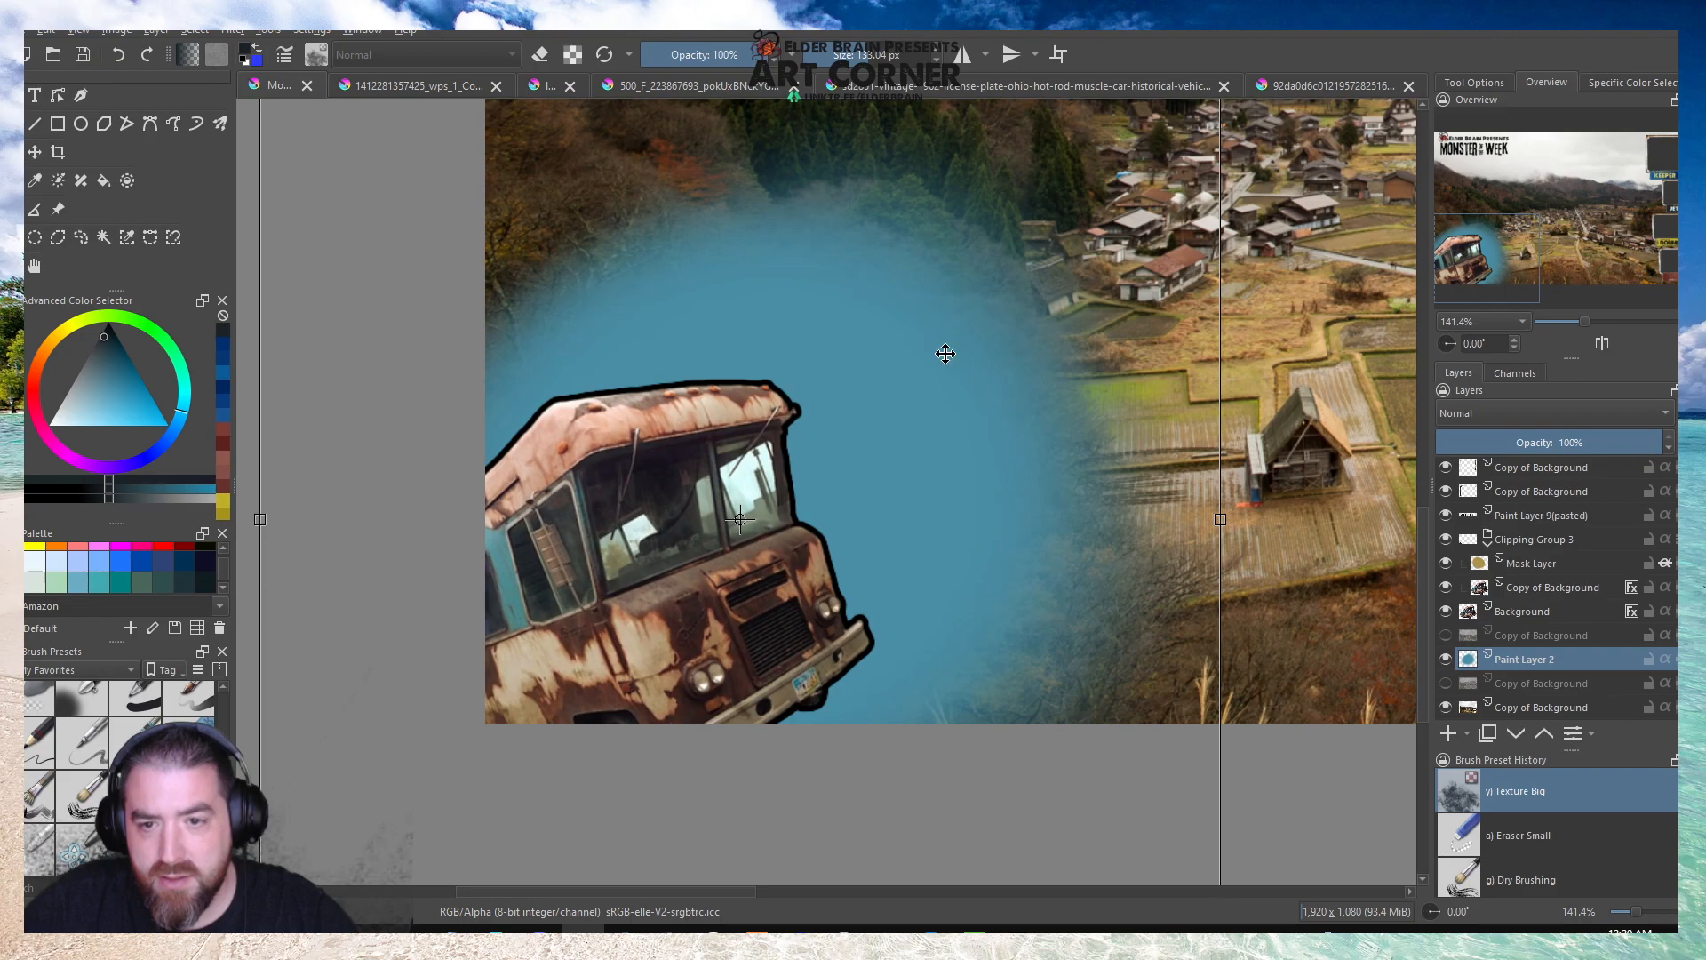
scroll(944, 343, "down", 1)
left_click_drag(1077, 235, 1025, 263)
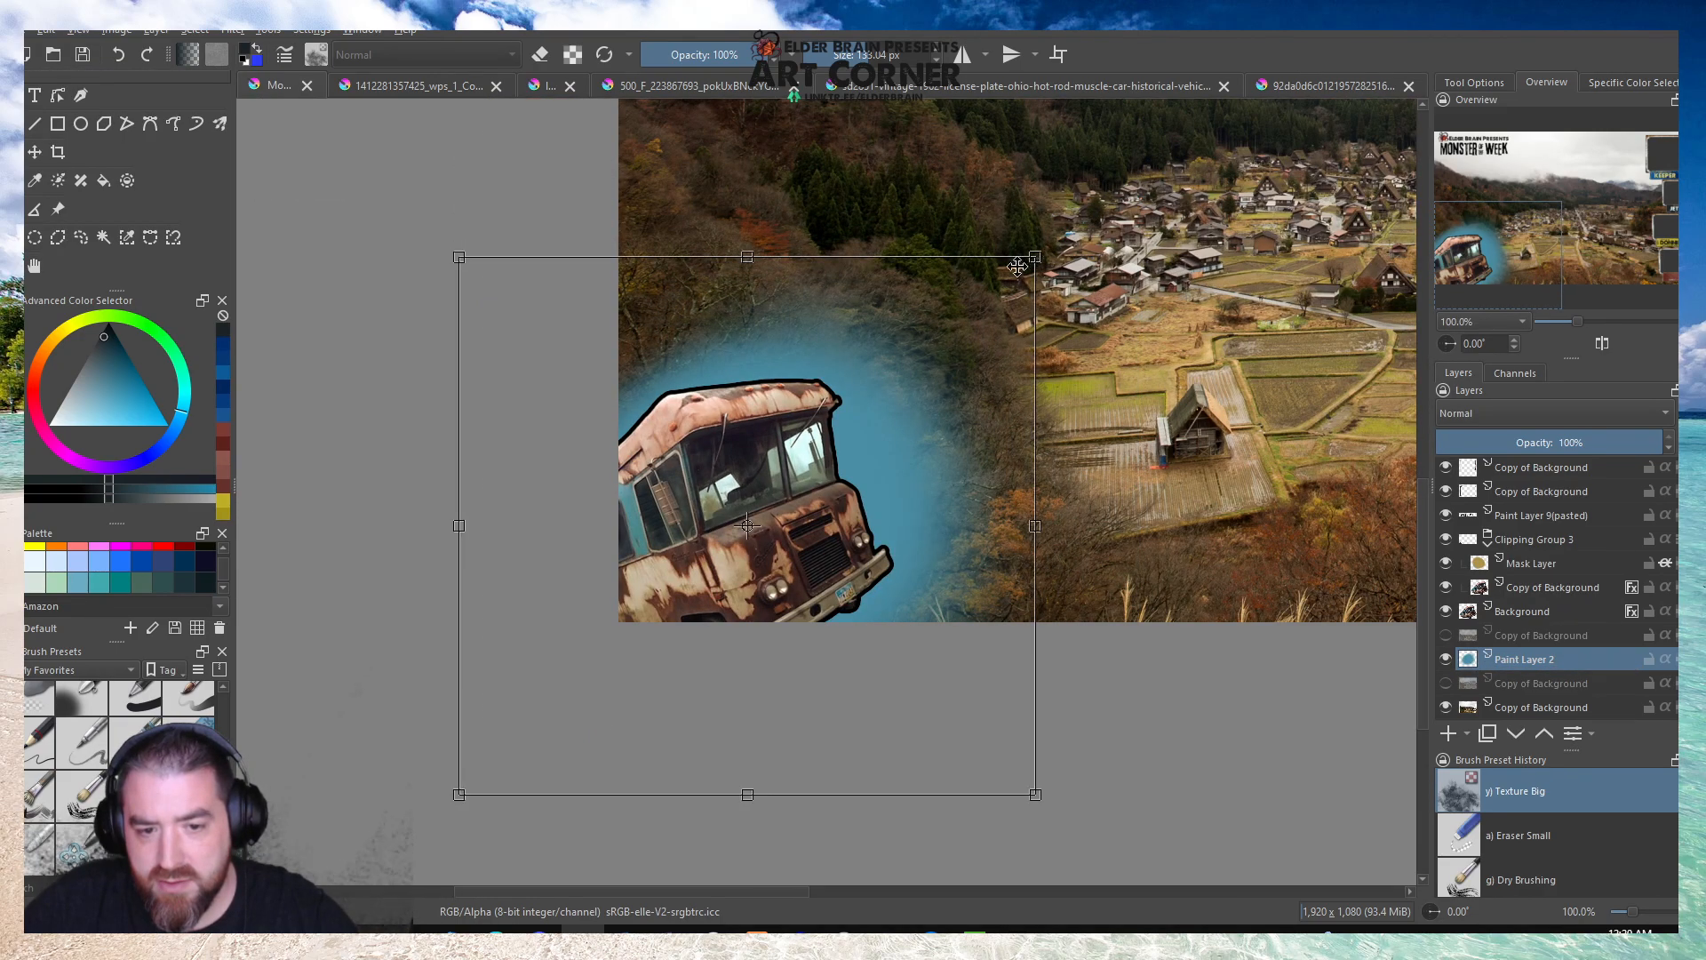
left_click_drag(906, 378, 896, 380)
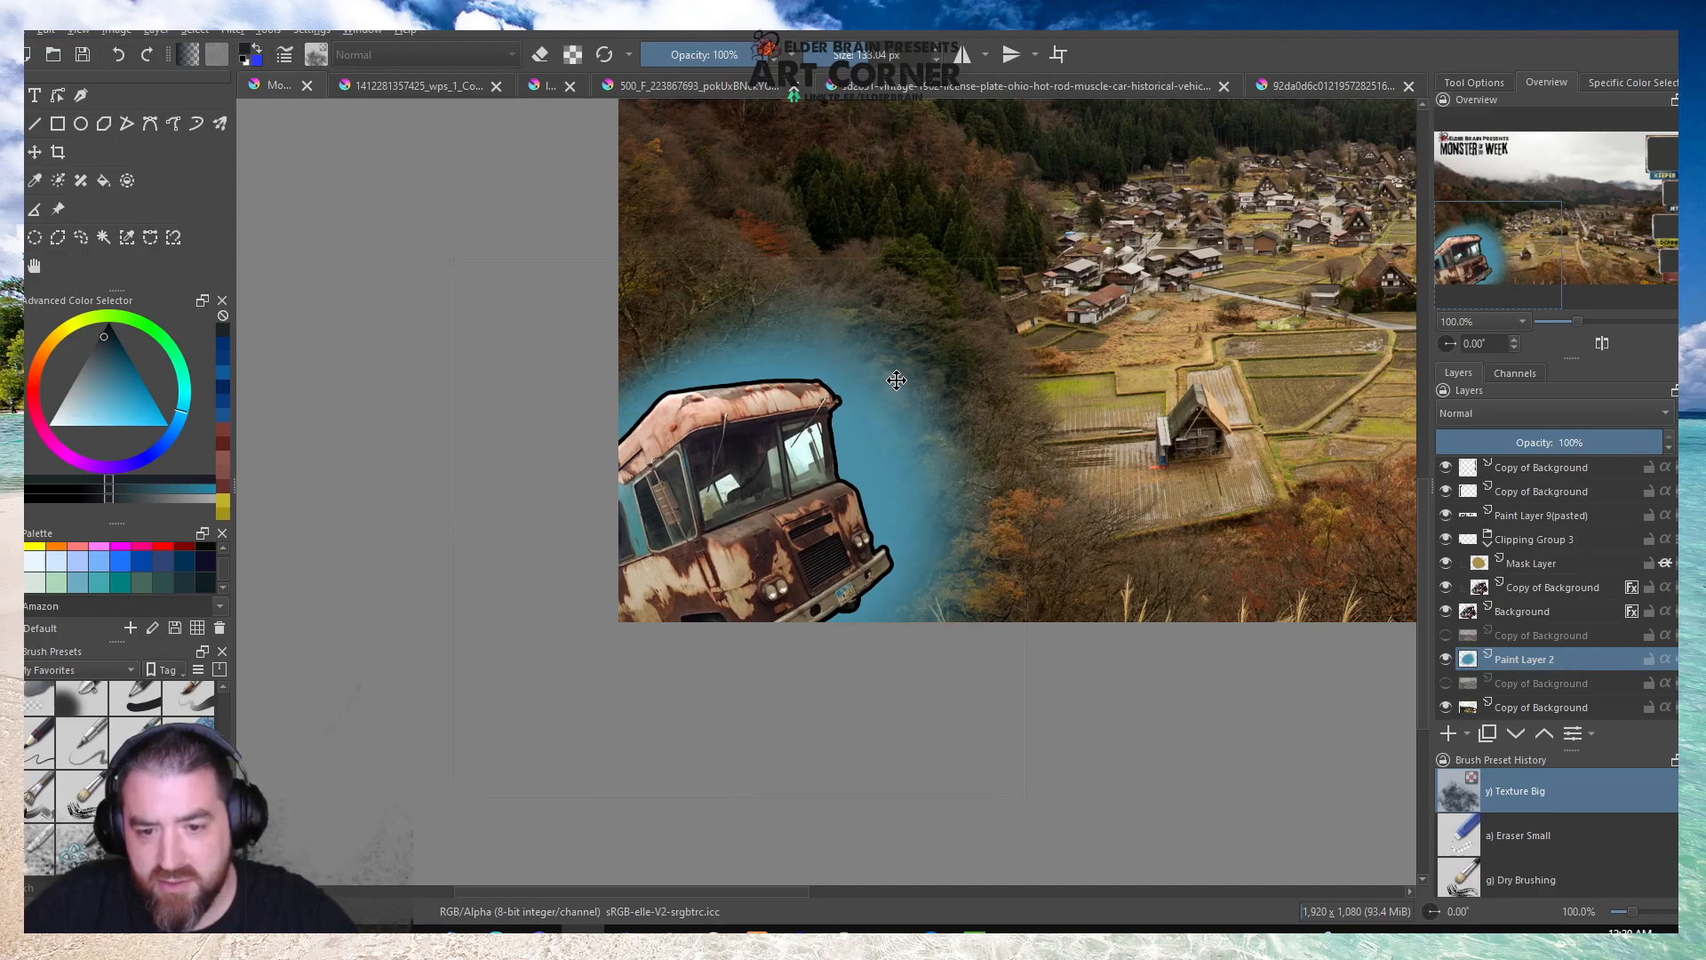
Nudge the base bus on the Background layer slightly upward on the canvas.
left_click(1530, 618)
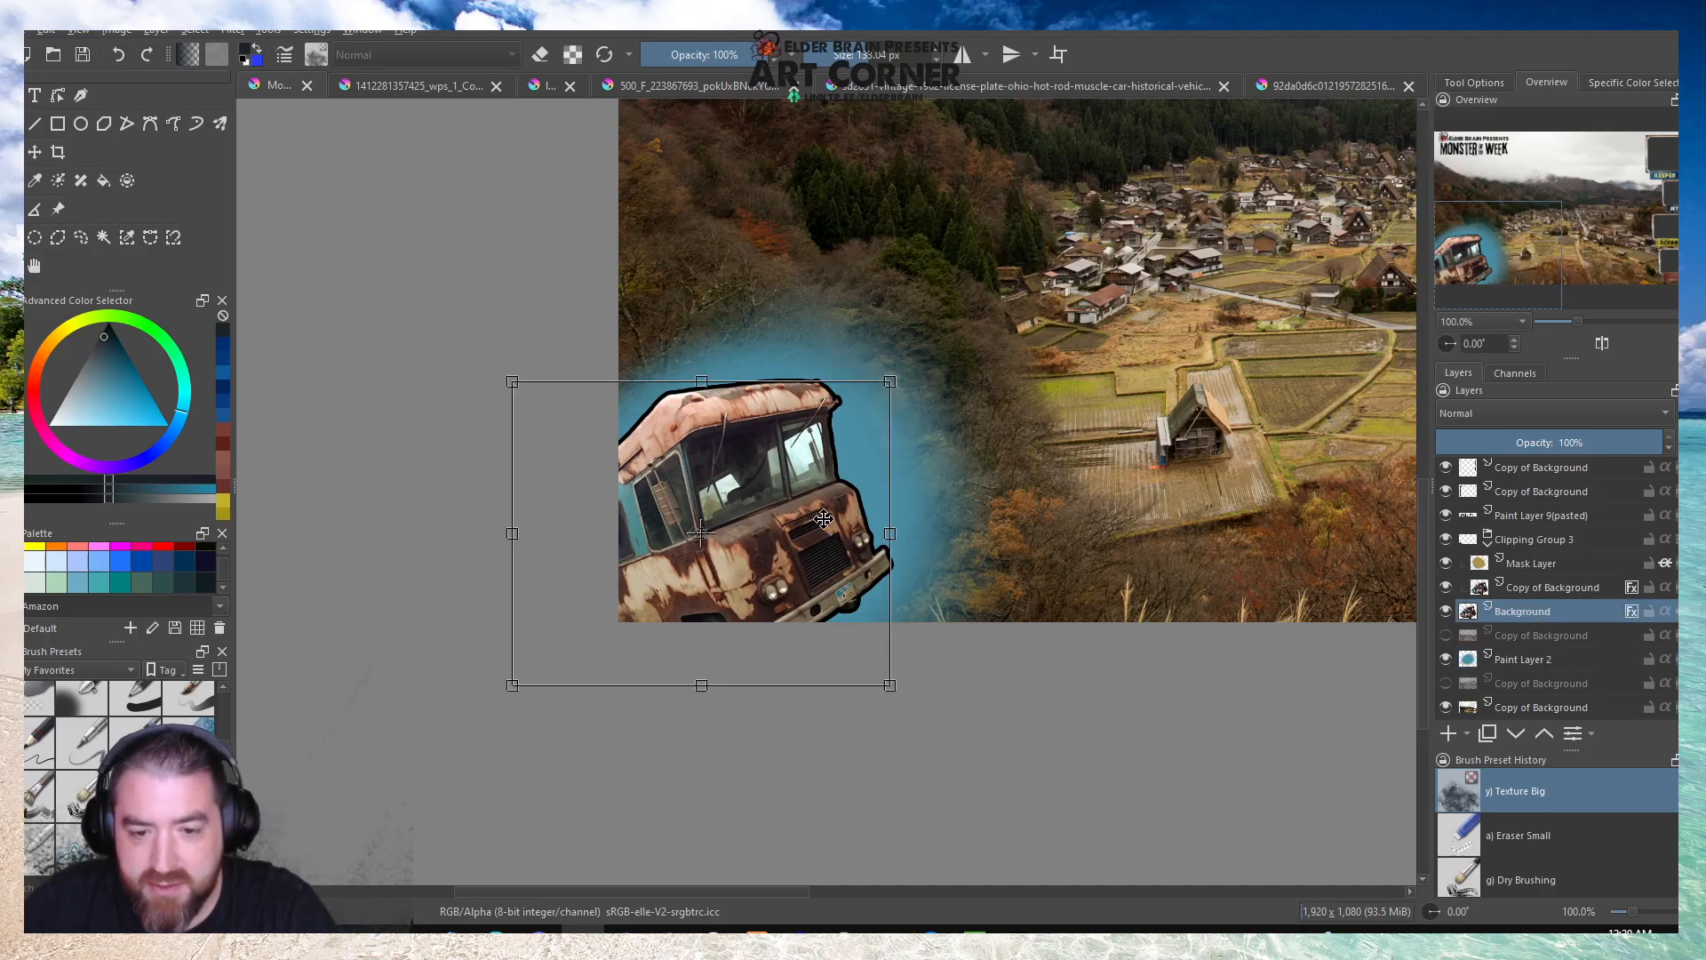
key("Up")
key("Up")
key("Up")
key("Up")
key("Up")
key("Up")
key("Up")
key("Up")
key("Up")
key("Up")
key("Up")
key("Up")
key("Up")
key("Up")
key("Up")
key("Up")
key("Up")
key("Up")
key("Up")
key("Up")
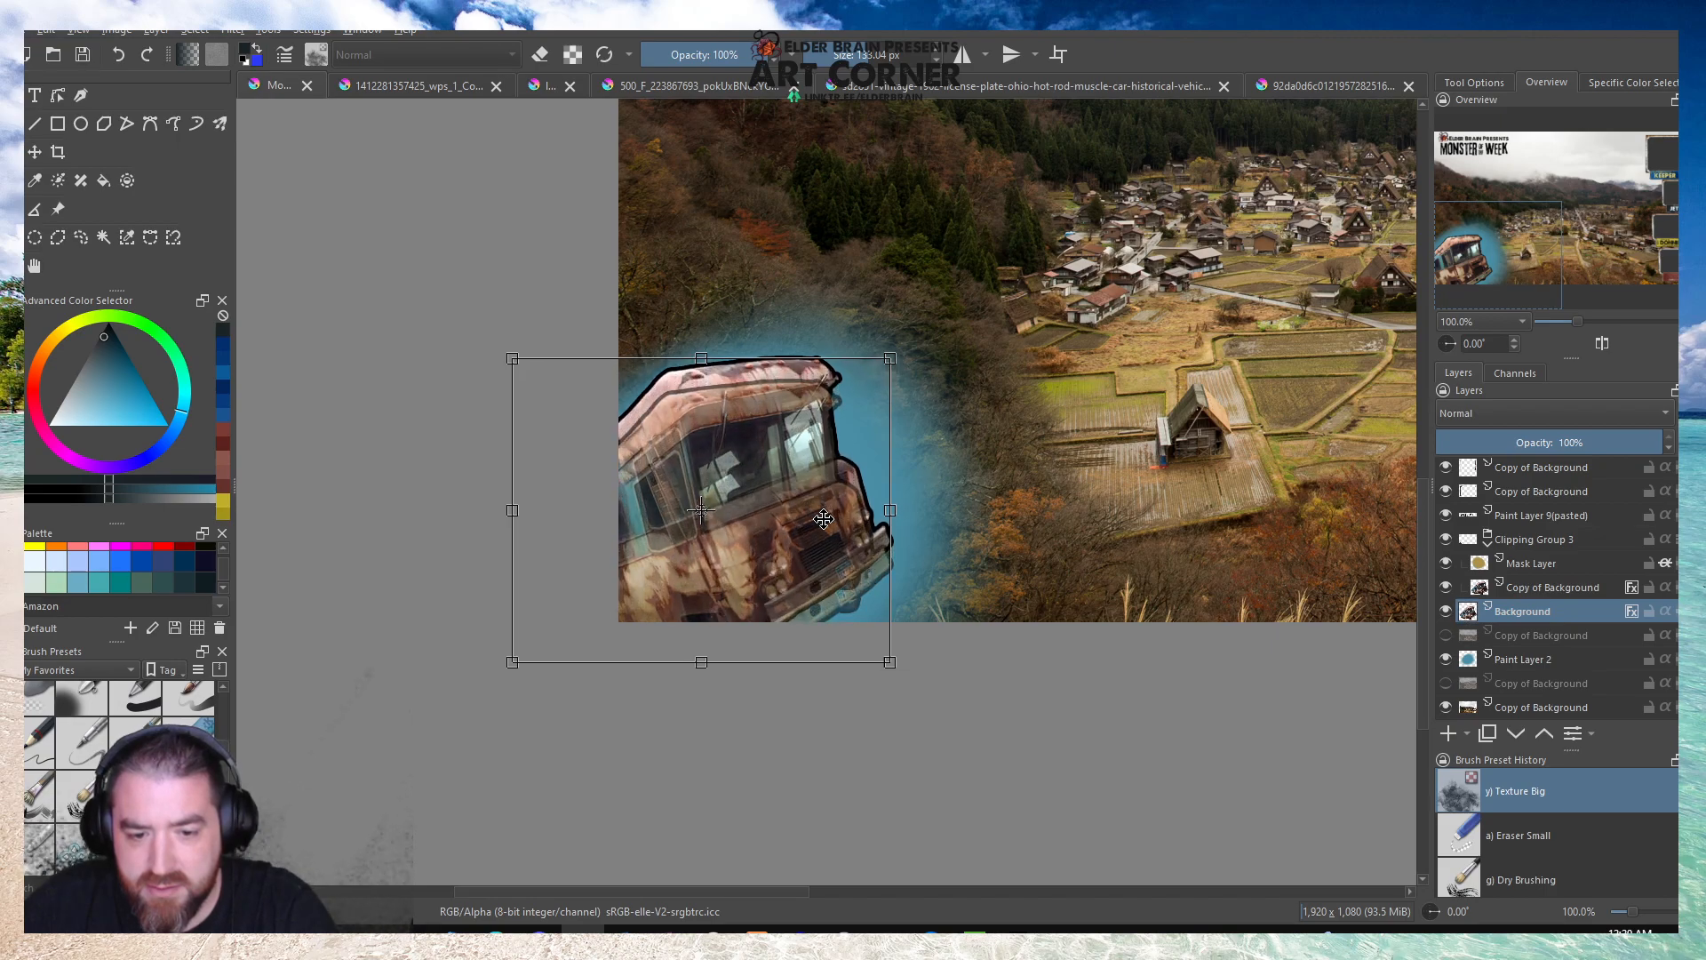
key("Up")
key("Down")
key("Down")
key("Down")
key("Down")
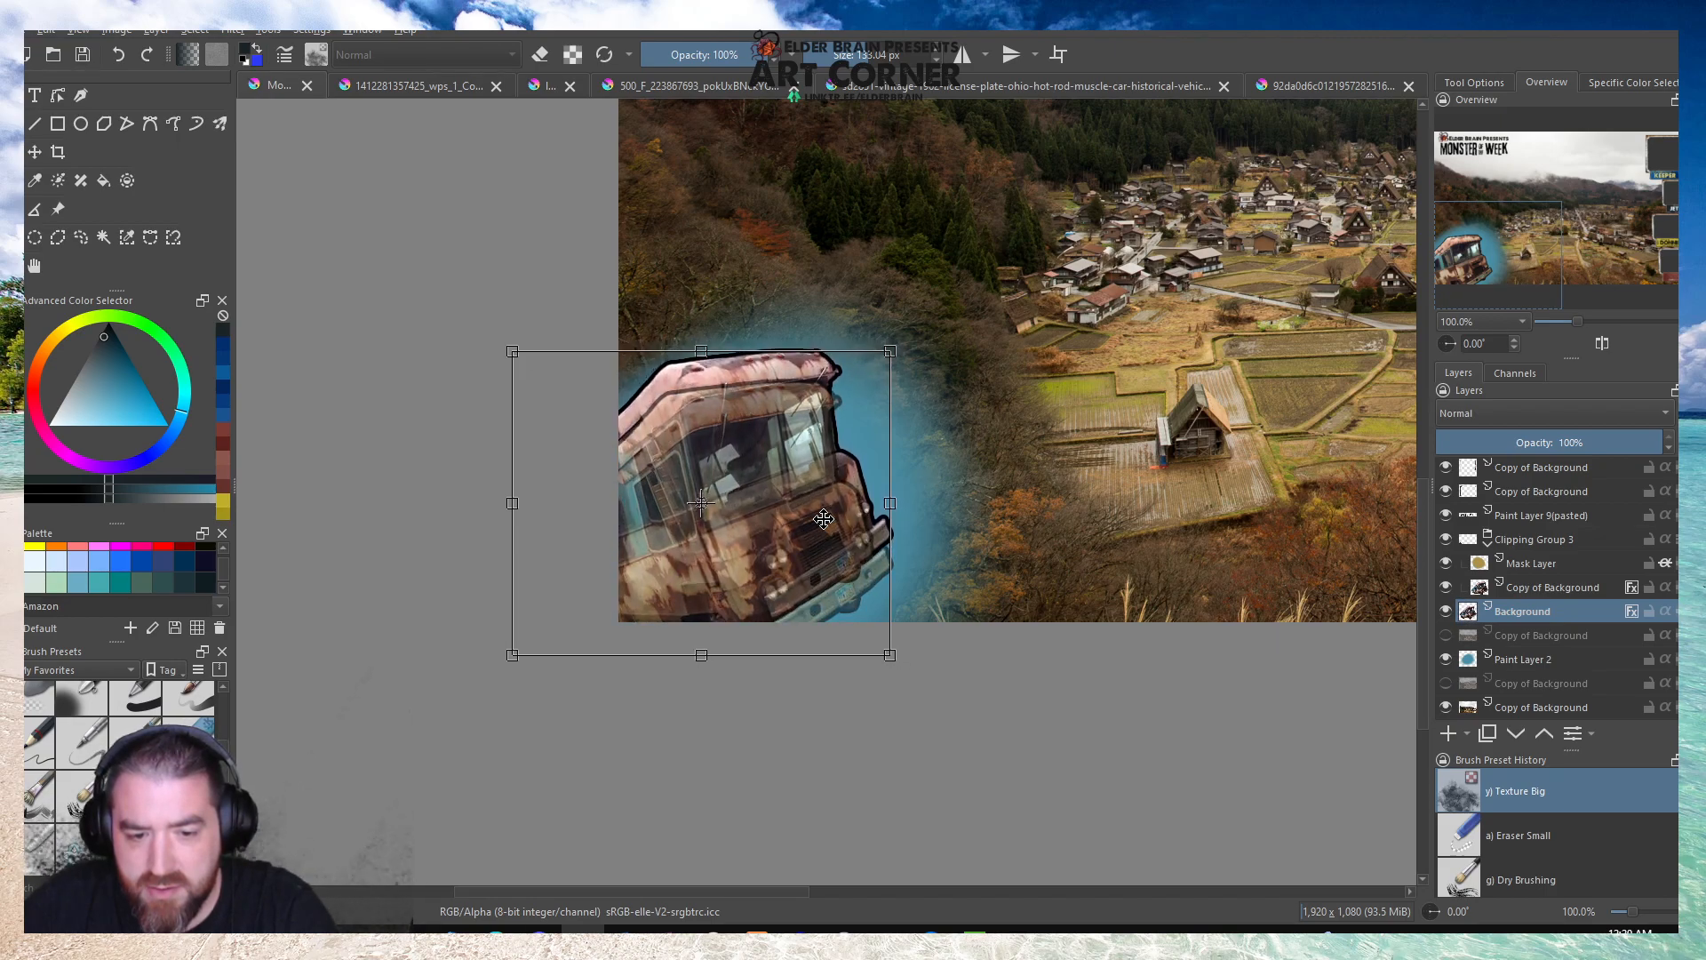
Nudge the bus copy in Clipping Group 3 upward until it lines up exactly with the base bus.
left_click(1553, 587)
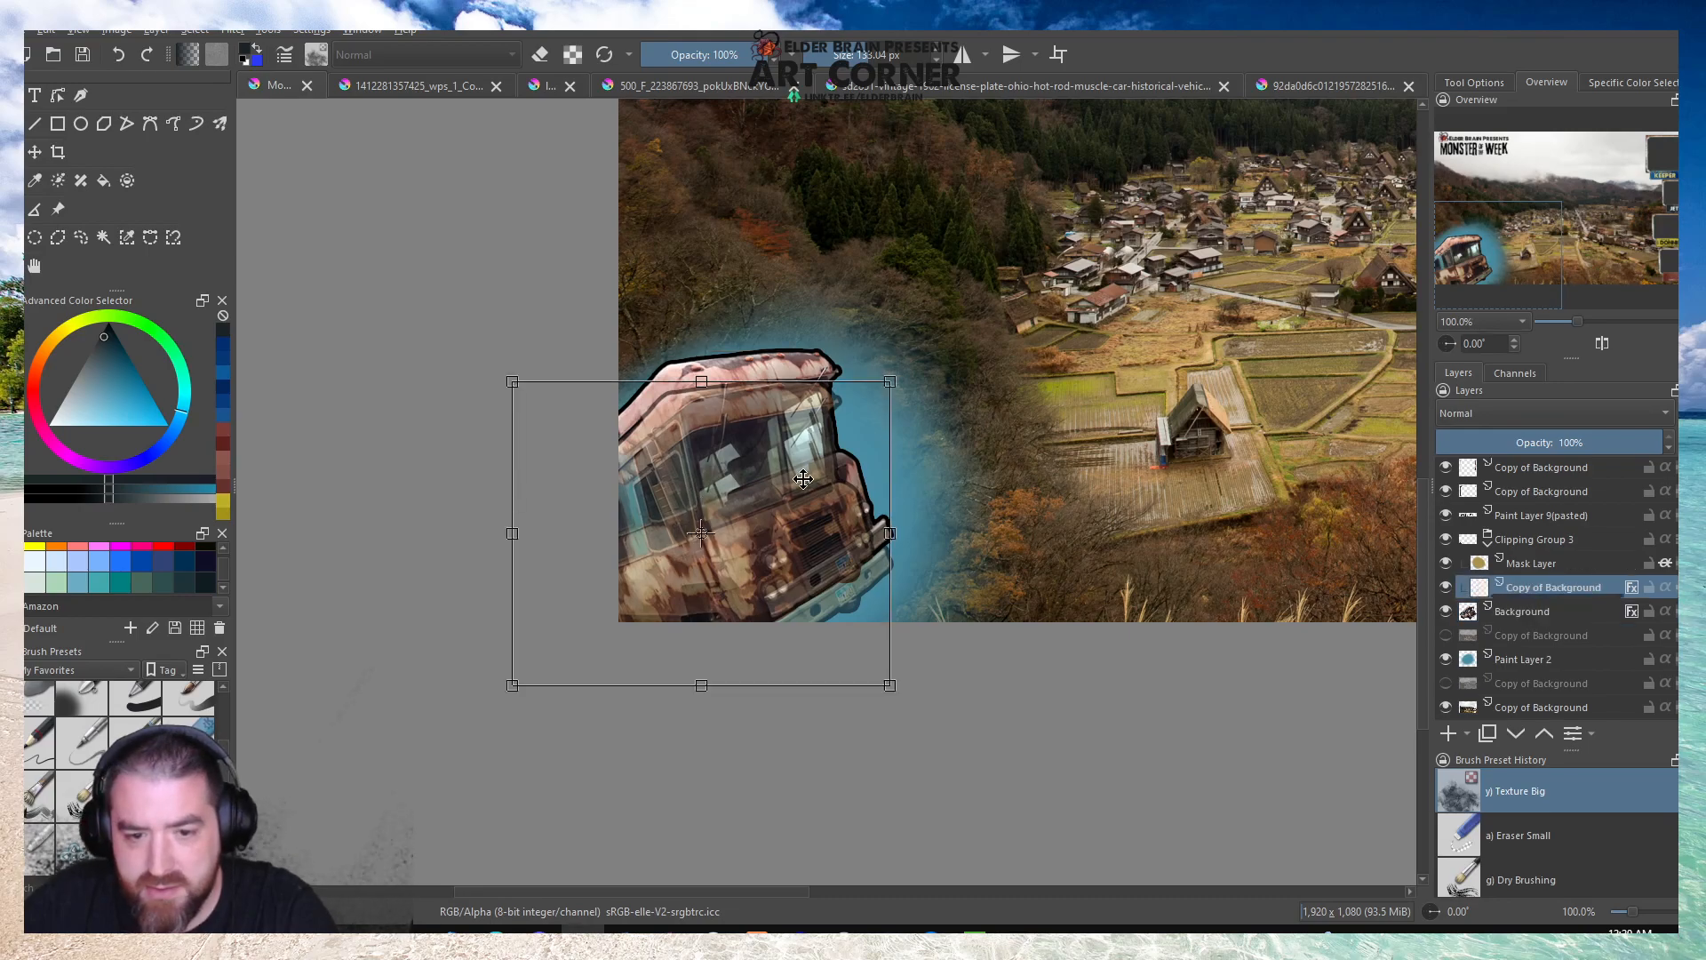
key("Up")
key("Up")
key("Up")
key("Up")
key("Up")
key("Up")
key("Up")
key("Up")
key("Up")
key("Up")
key("Up")
key("Up")
key("Up")
key("Up")
key("Up")
key("Up")
key("Up")
key("Up")
key("Up")
key("Up")
scroll(821, 359, "up", 5)
key("Up")
key("Up")
key("Up")
key("Up")
key("Up")
key("Up")
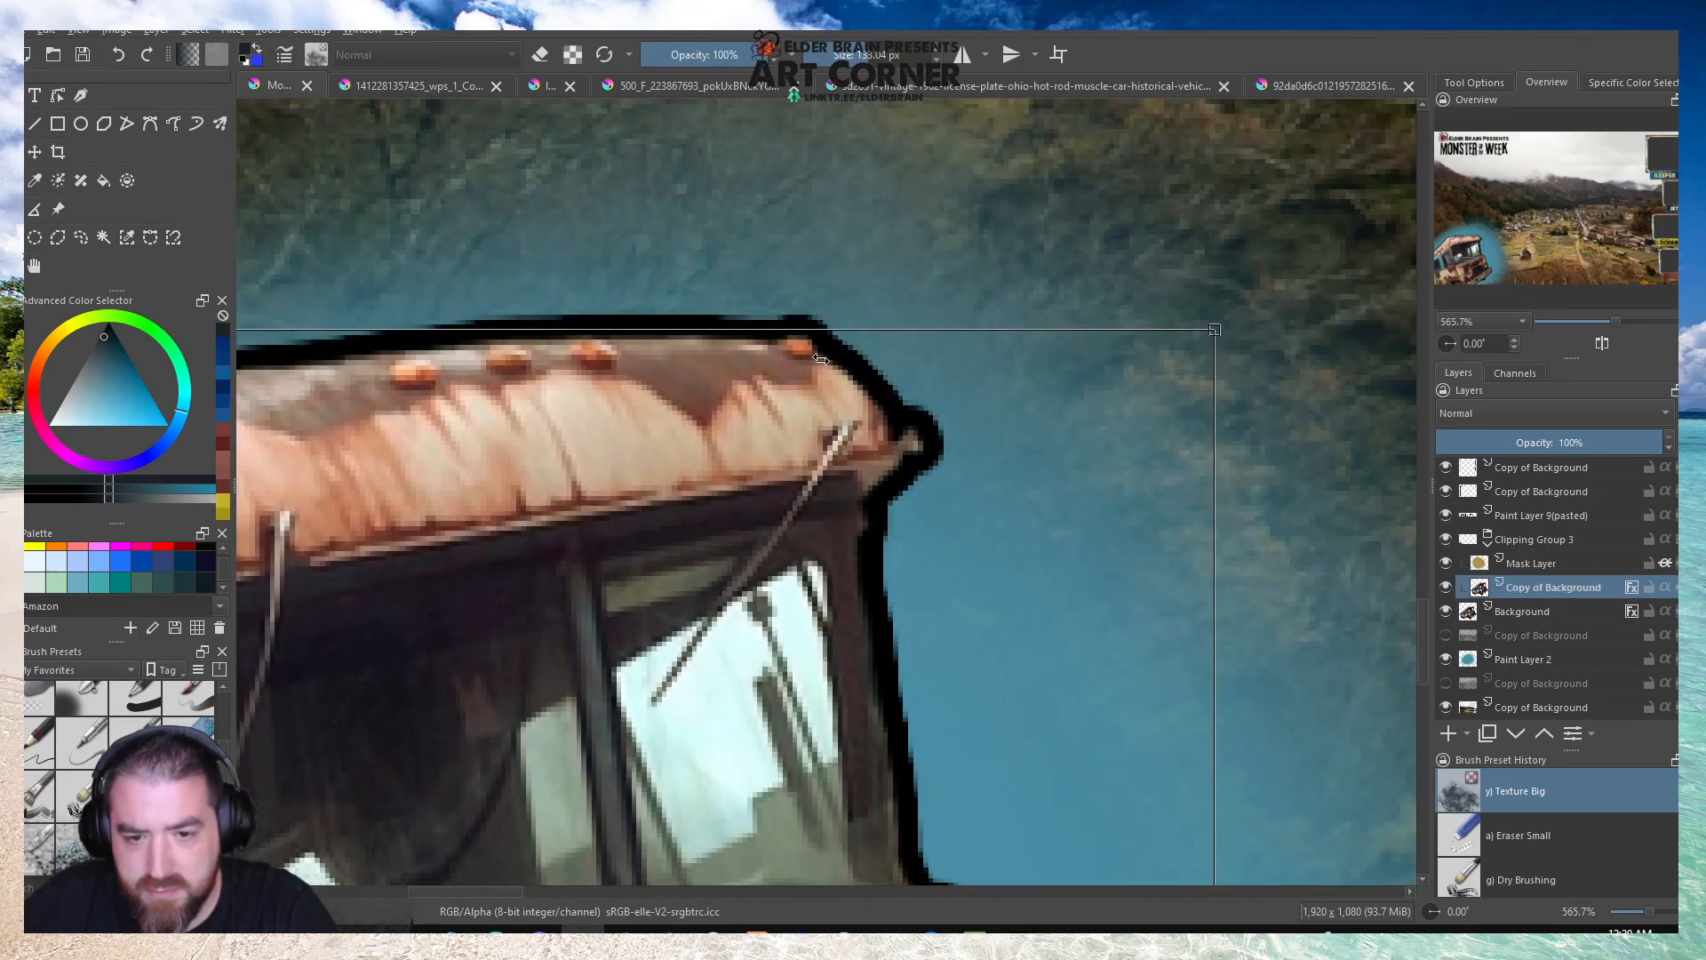
scroll(821, 359, "down", 4)
Nudge the blue glow on Paint Layer 2 upward to follow the raised bus.
left_click(1543, 658)
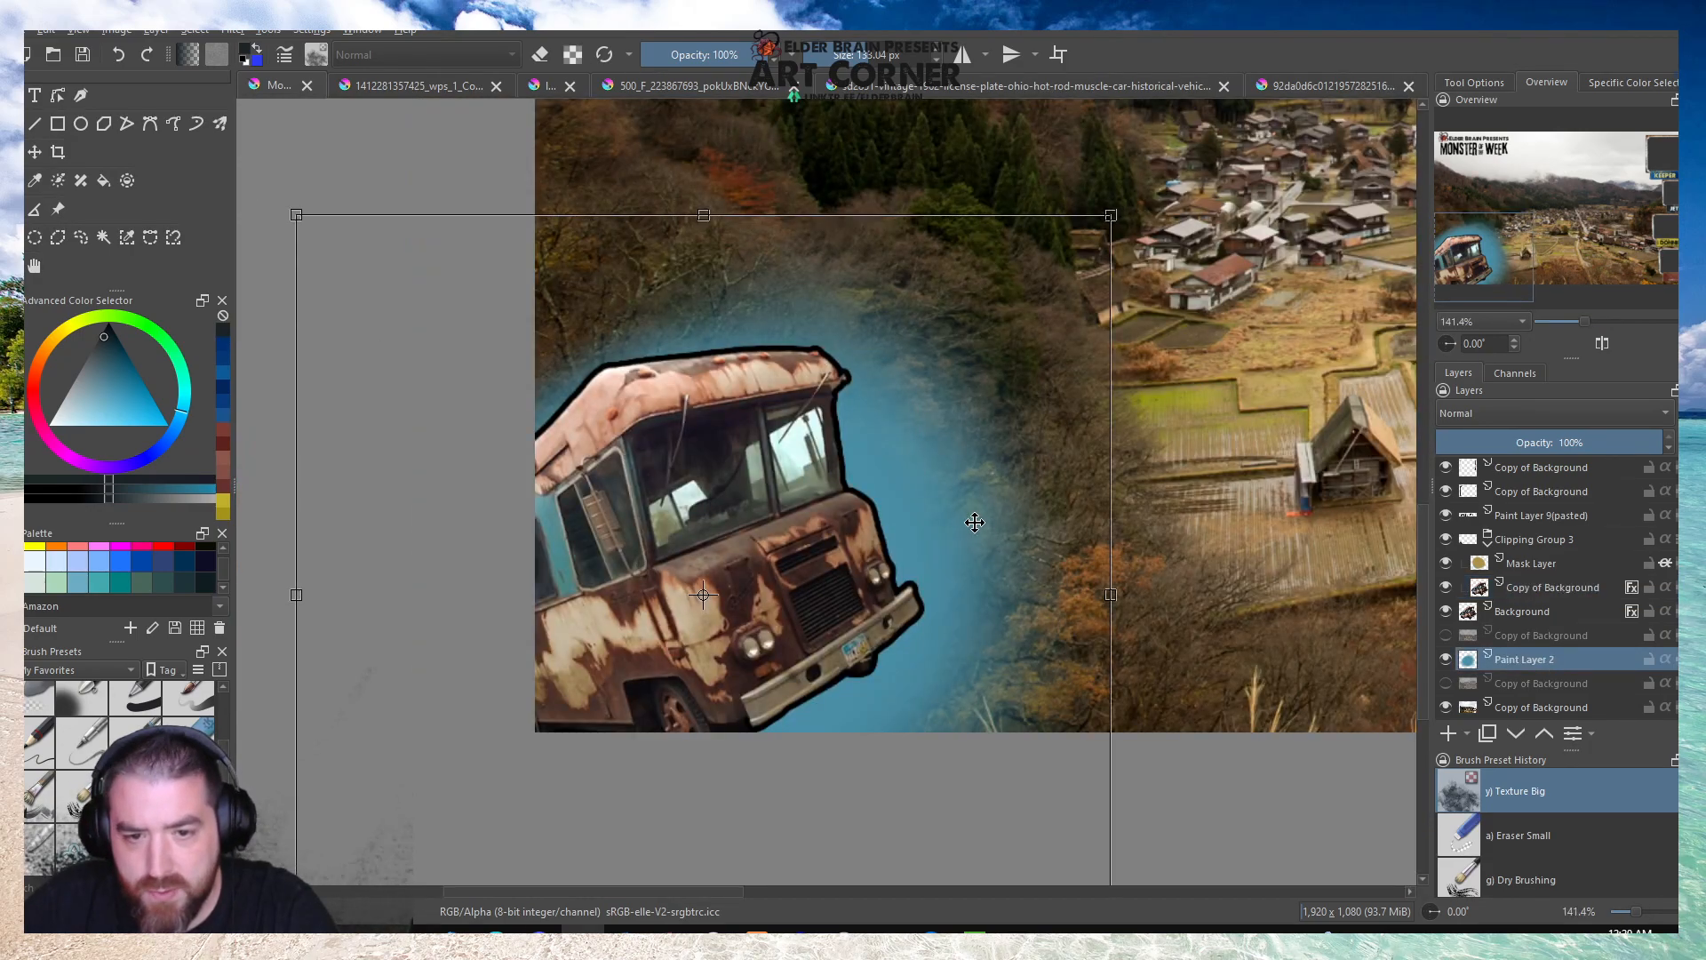
key("Up")
key("Up")
key("Up")
key("Up")
key("Up")
key("Up")
key("Up")
key("Up")
key("Up")
key("Up")
key("Up")
key("Up")
key("Up")
key("Up")
key("Up")
key("Up")
key("Up")
key("Up")
key("Up")
key("Up")
key("Up")
key("Up")
key("Up")
key("Up")
key("Up")
key("Up")
key("Up")
key("Up")
Review the whole overlay layout and save the document.
scroll(974, 523, "down", 5)
scroll(609, 505, "up", 1)
scroll(619, 444, "down", 1)
scroll(1174, 427, "up", 1)
scroll(1174, 428, "down", 1)
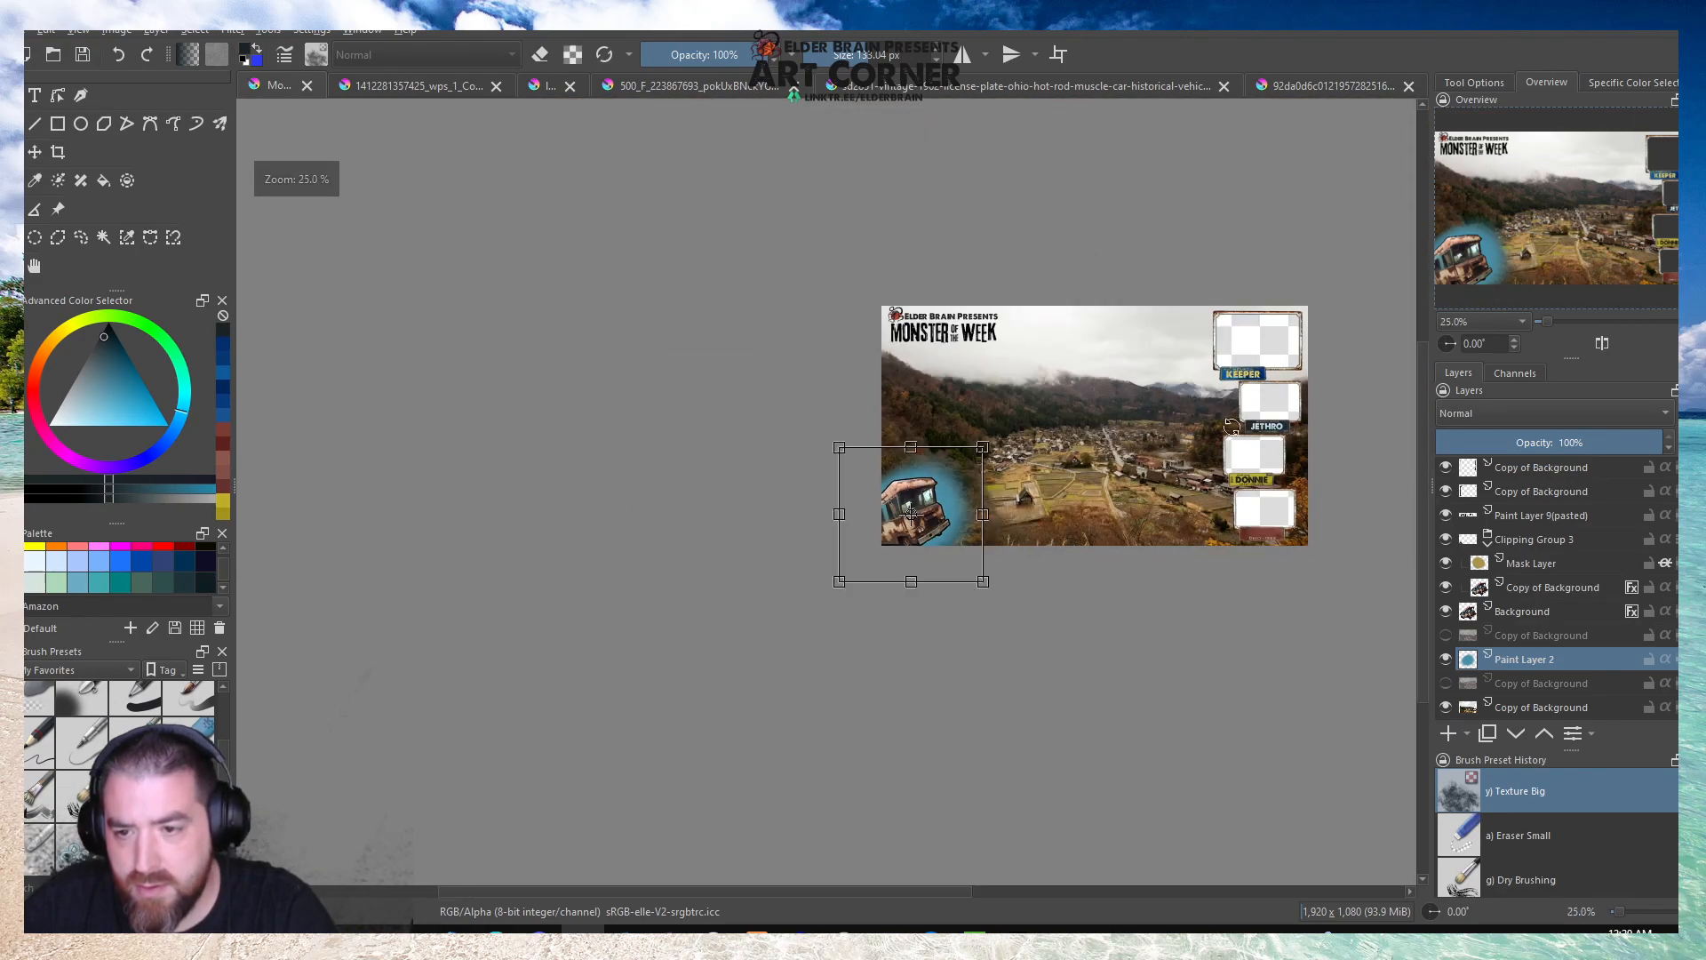
scroll(1197, 427, "up", 2)
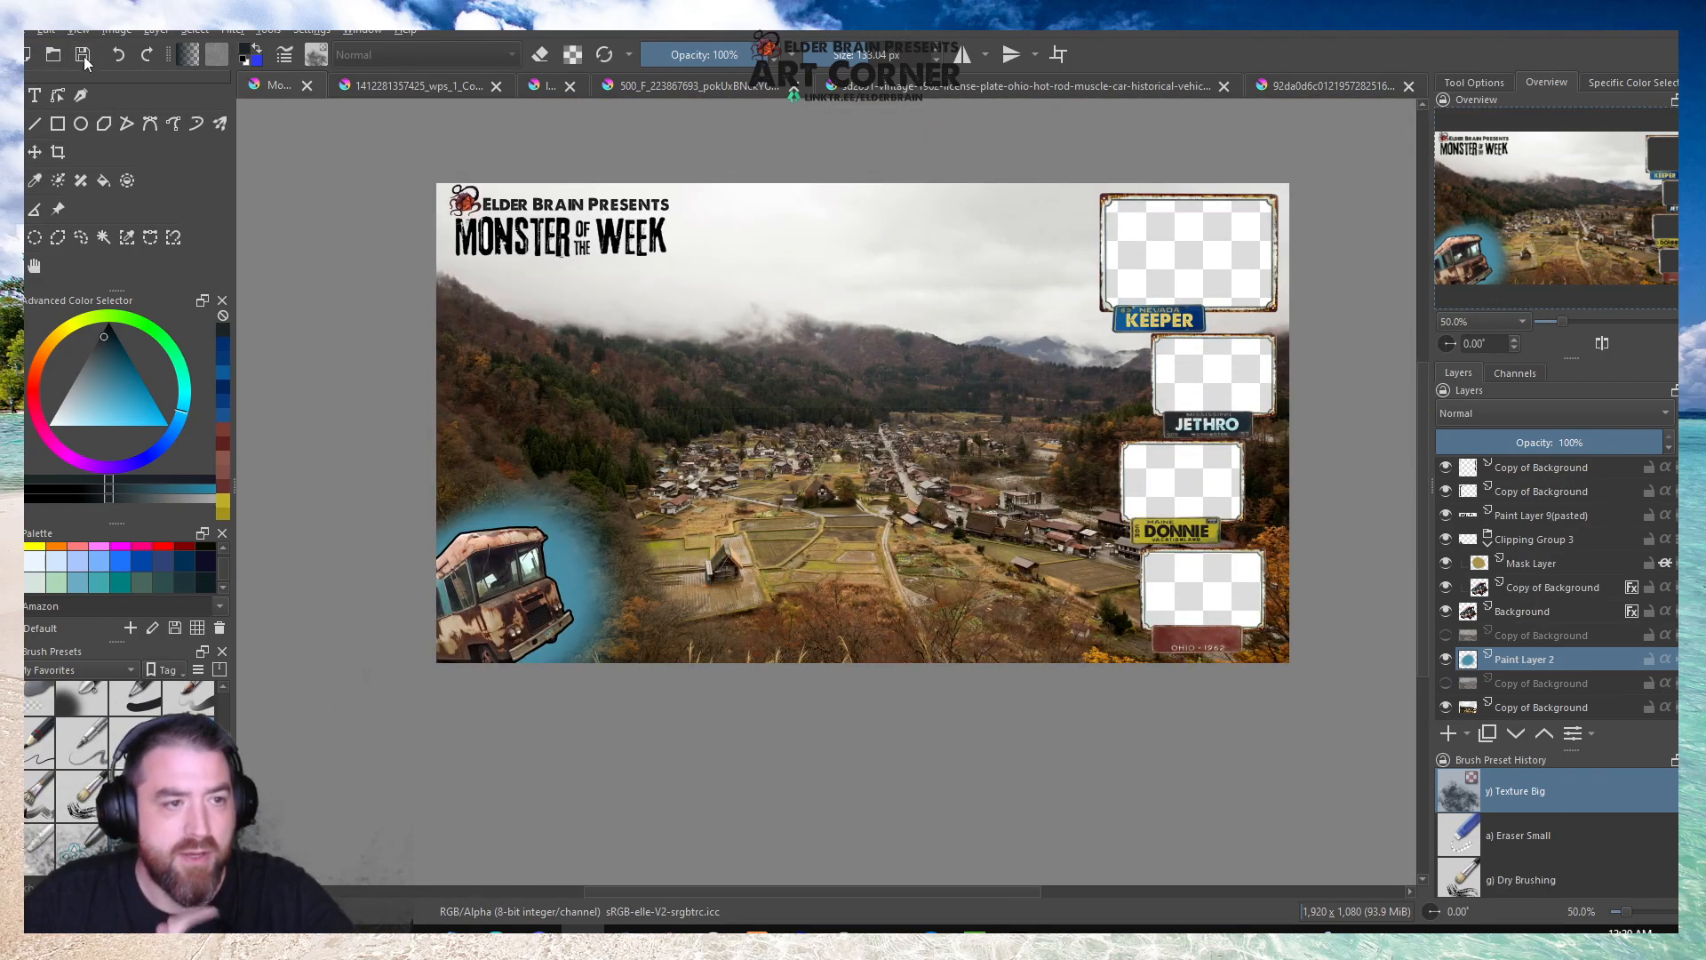
left_click(85, 60)
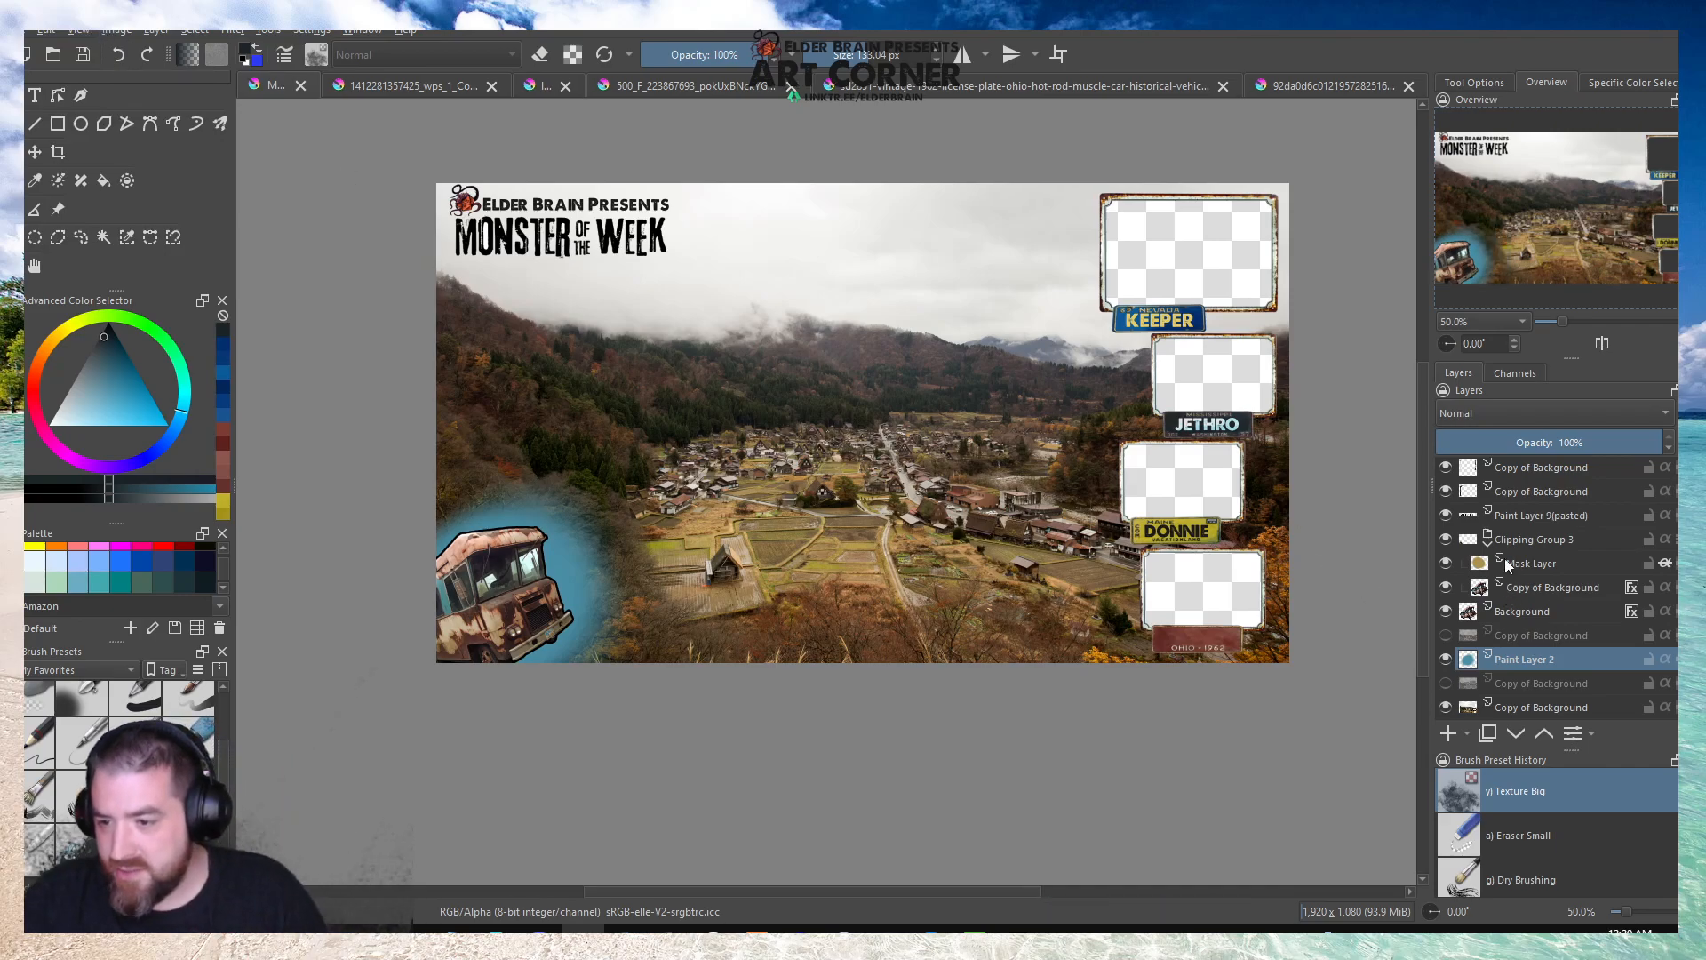
Collapse Clipping Group 3 and scale the Monster of the Week title layer down toward its upper-left corner.
left_click(1488, 539)
left_click(1516, 514)
left_click(1447, 514)
left_click(1448, 514)
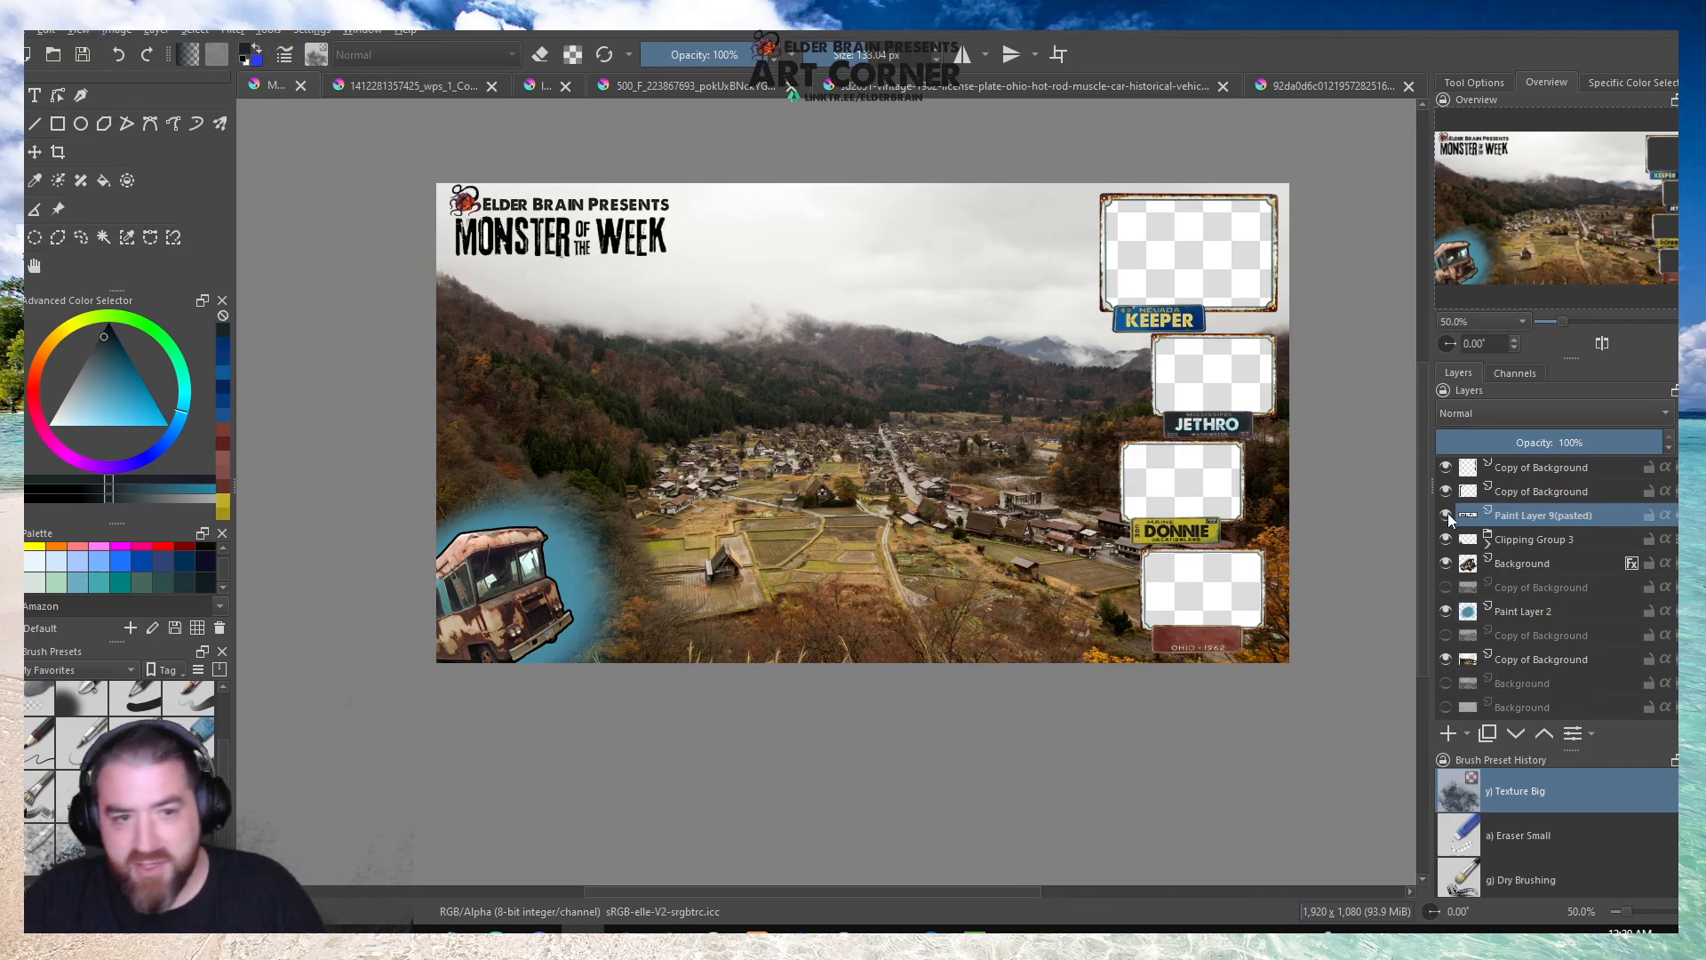
key("ctrl+t")
scroll(448, 183, "up", 3)
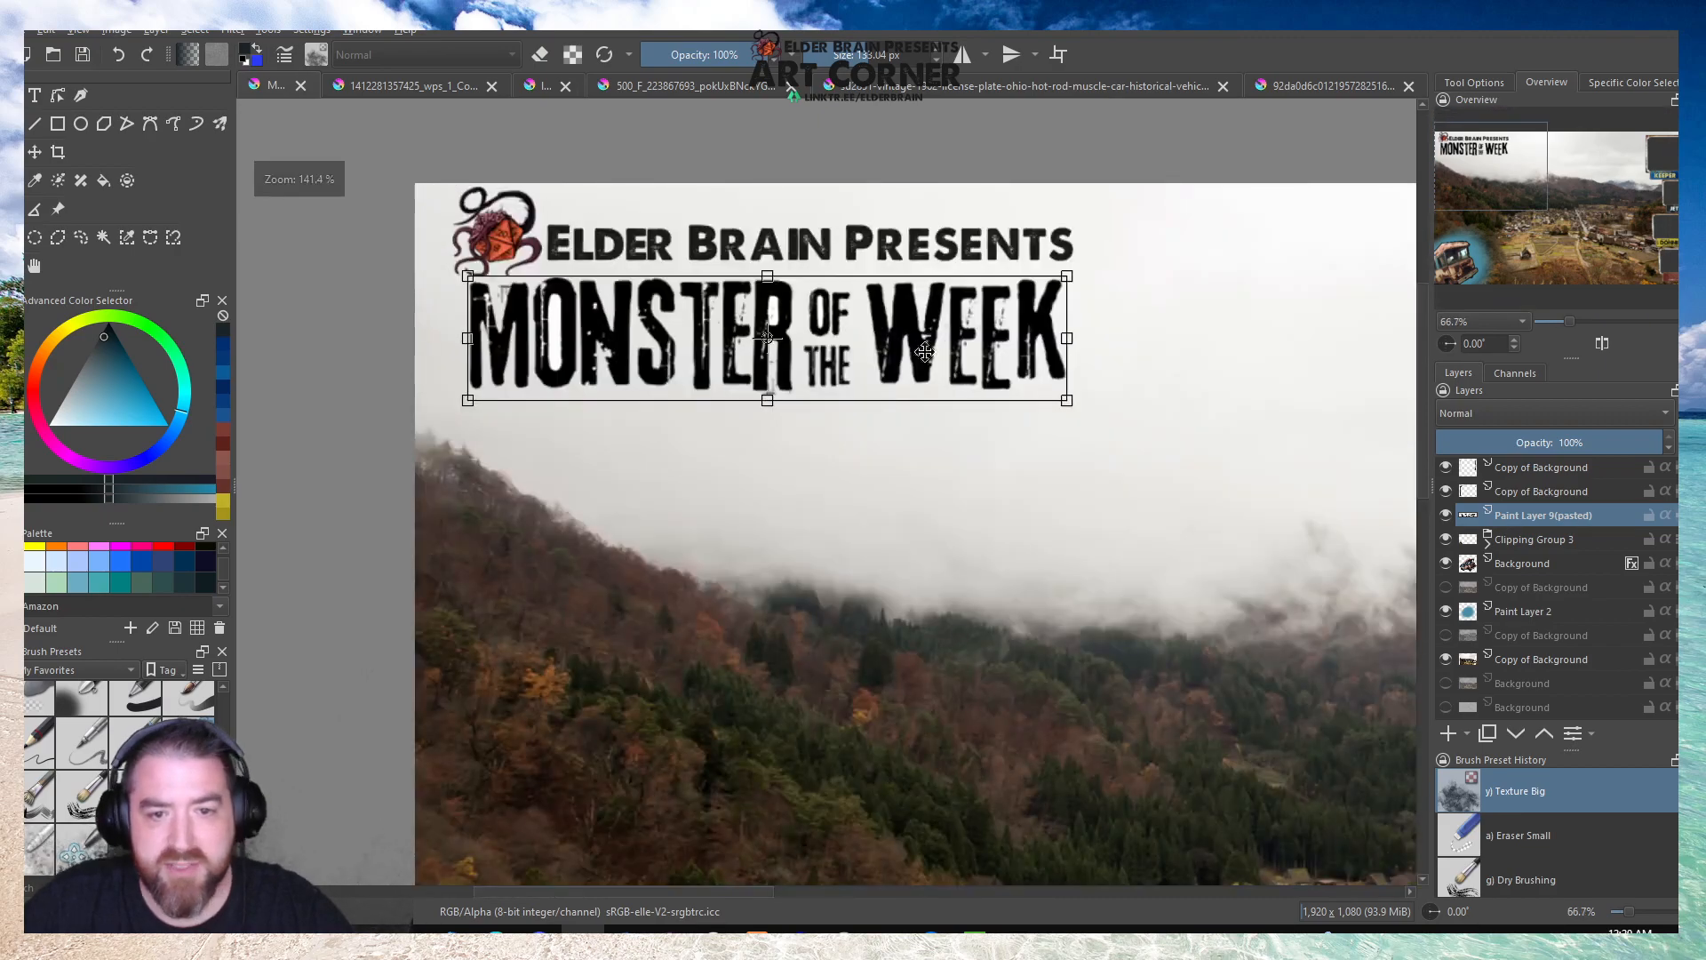
left_click_drag(1066, 400, 808, 350)
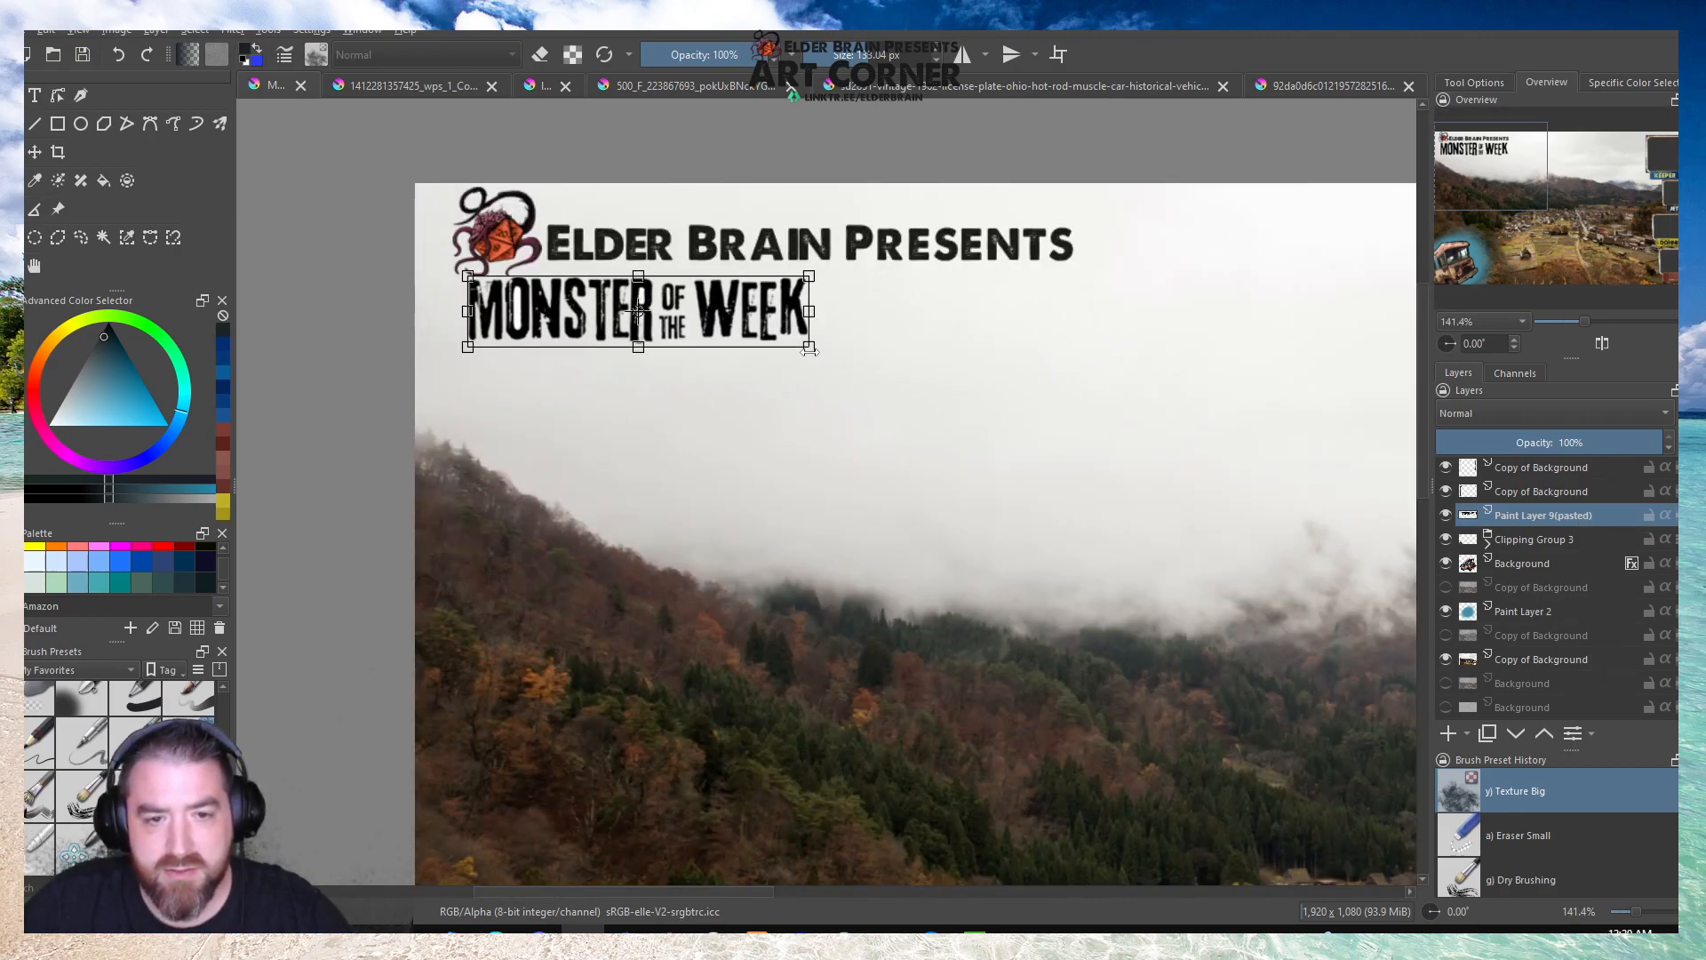
Scale the tentacled dice logo on its Background layer down to suit the smaller title.
scroll(1519, 560, "up", 2)
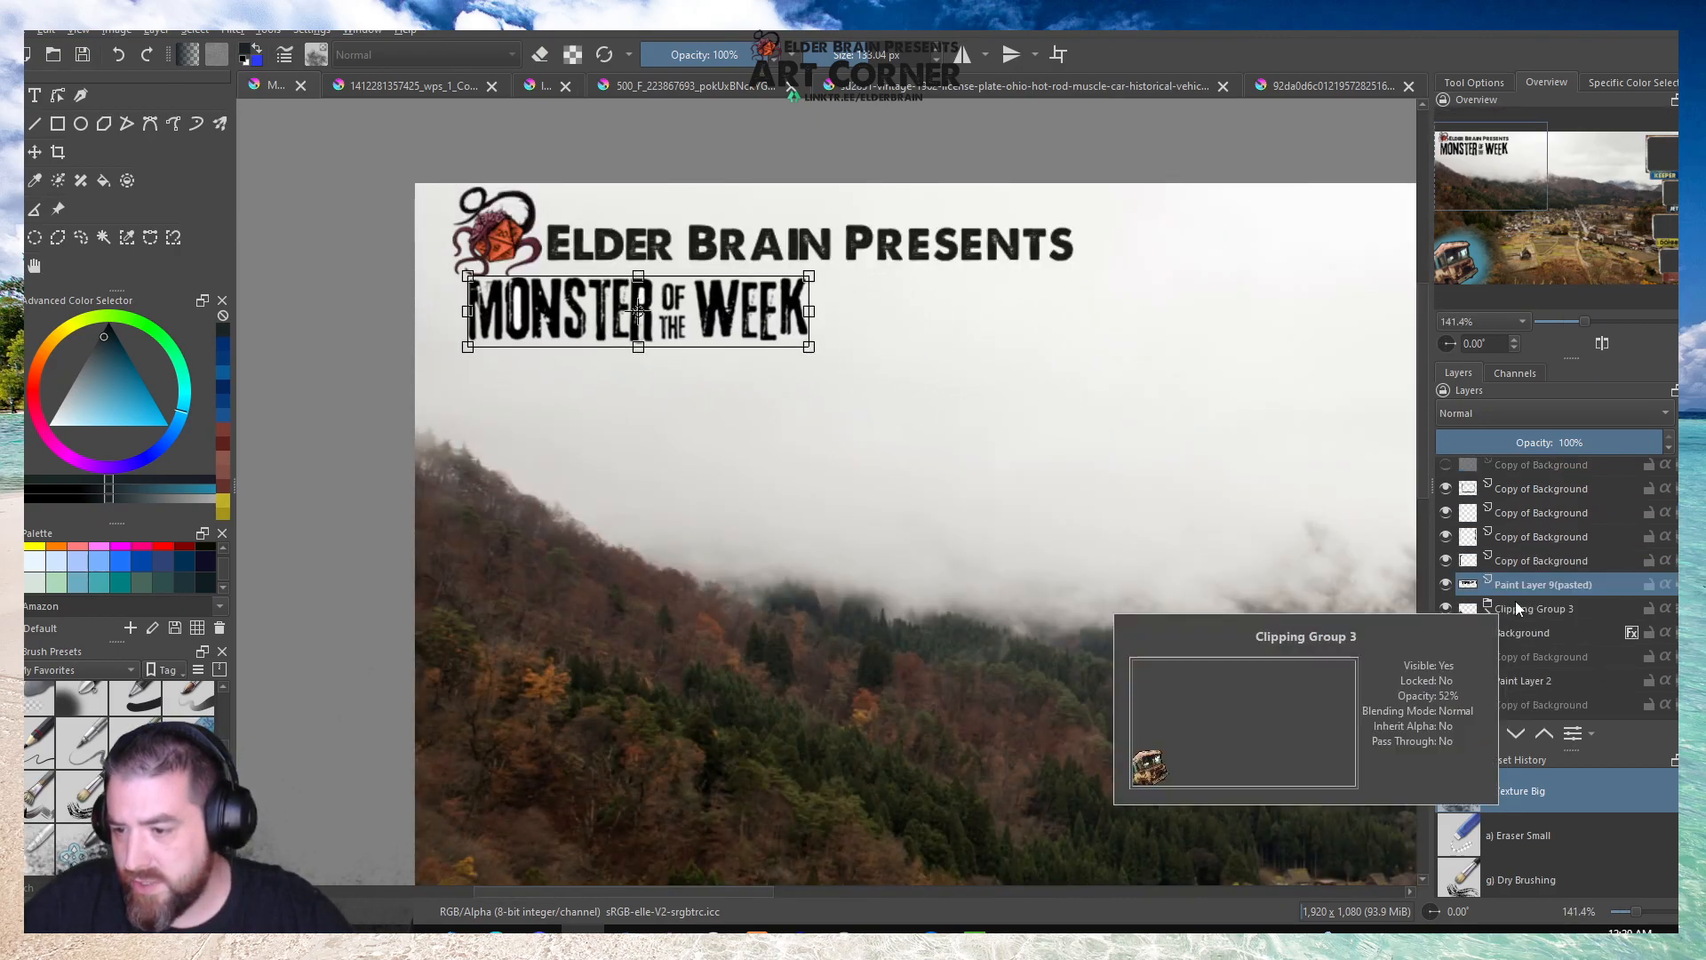
scroll(1516, 604, "up", 3)
left_click(1509, 531)
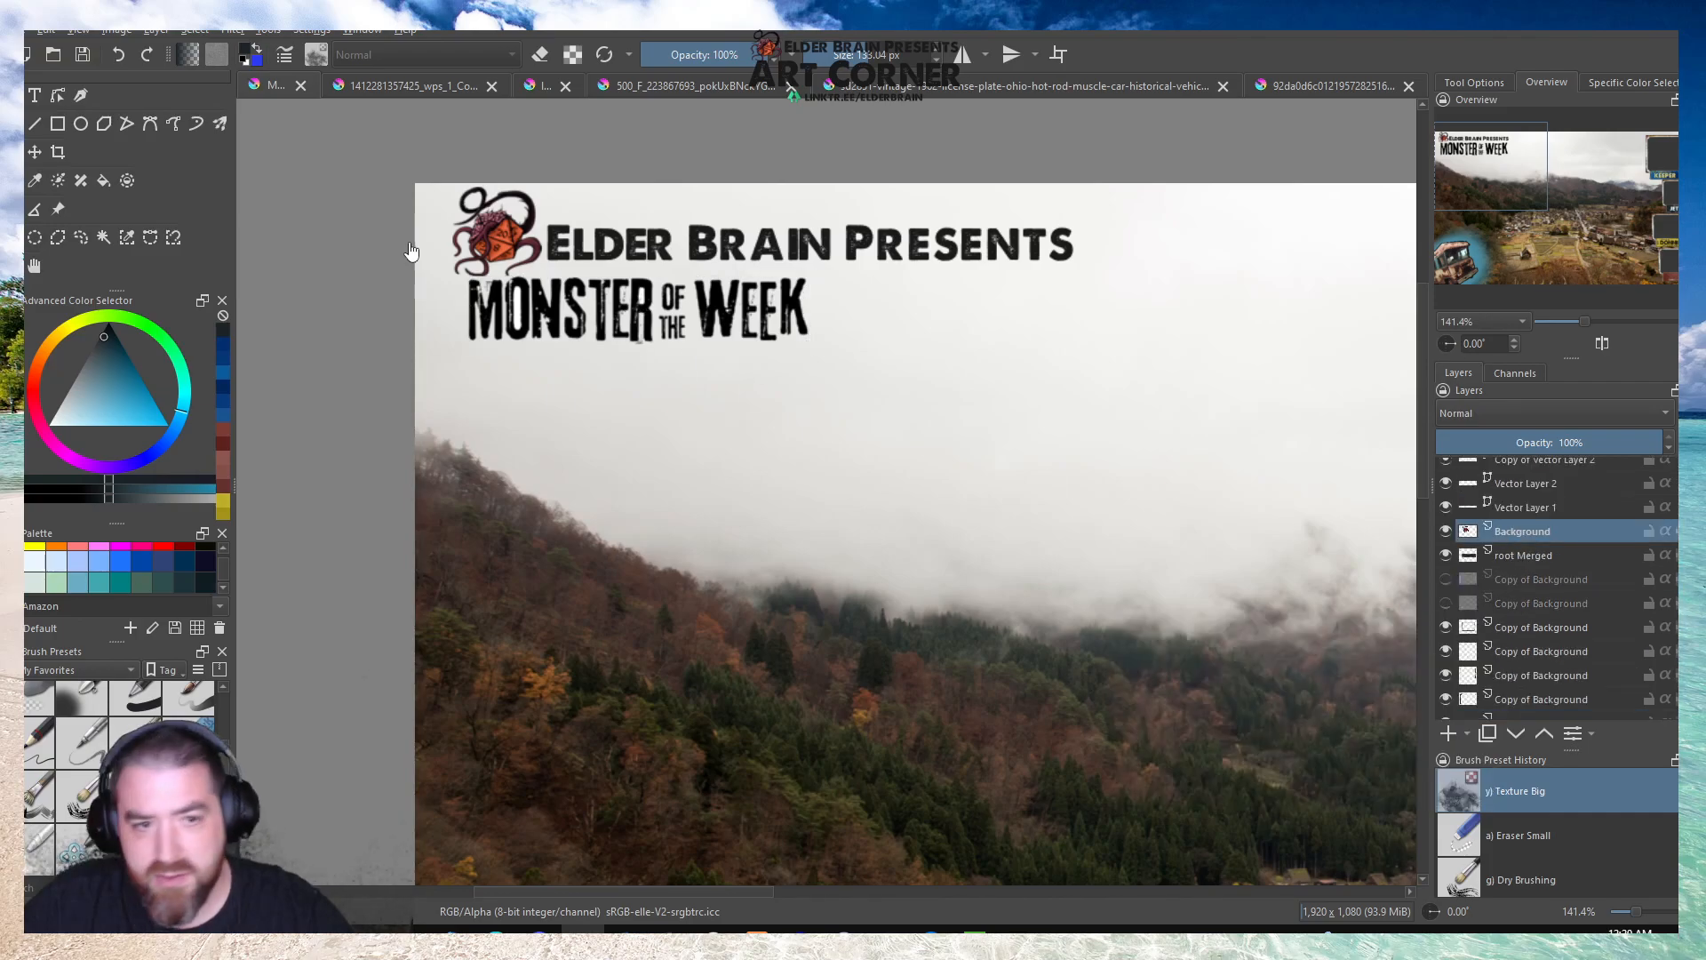
left_click_drag(552, 186, 520, 218)
Scale the Elder Brain Presents text on Vector Layer 1 down and place it beside the logo, just above the title.
left_click(1503, 508)
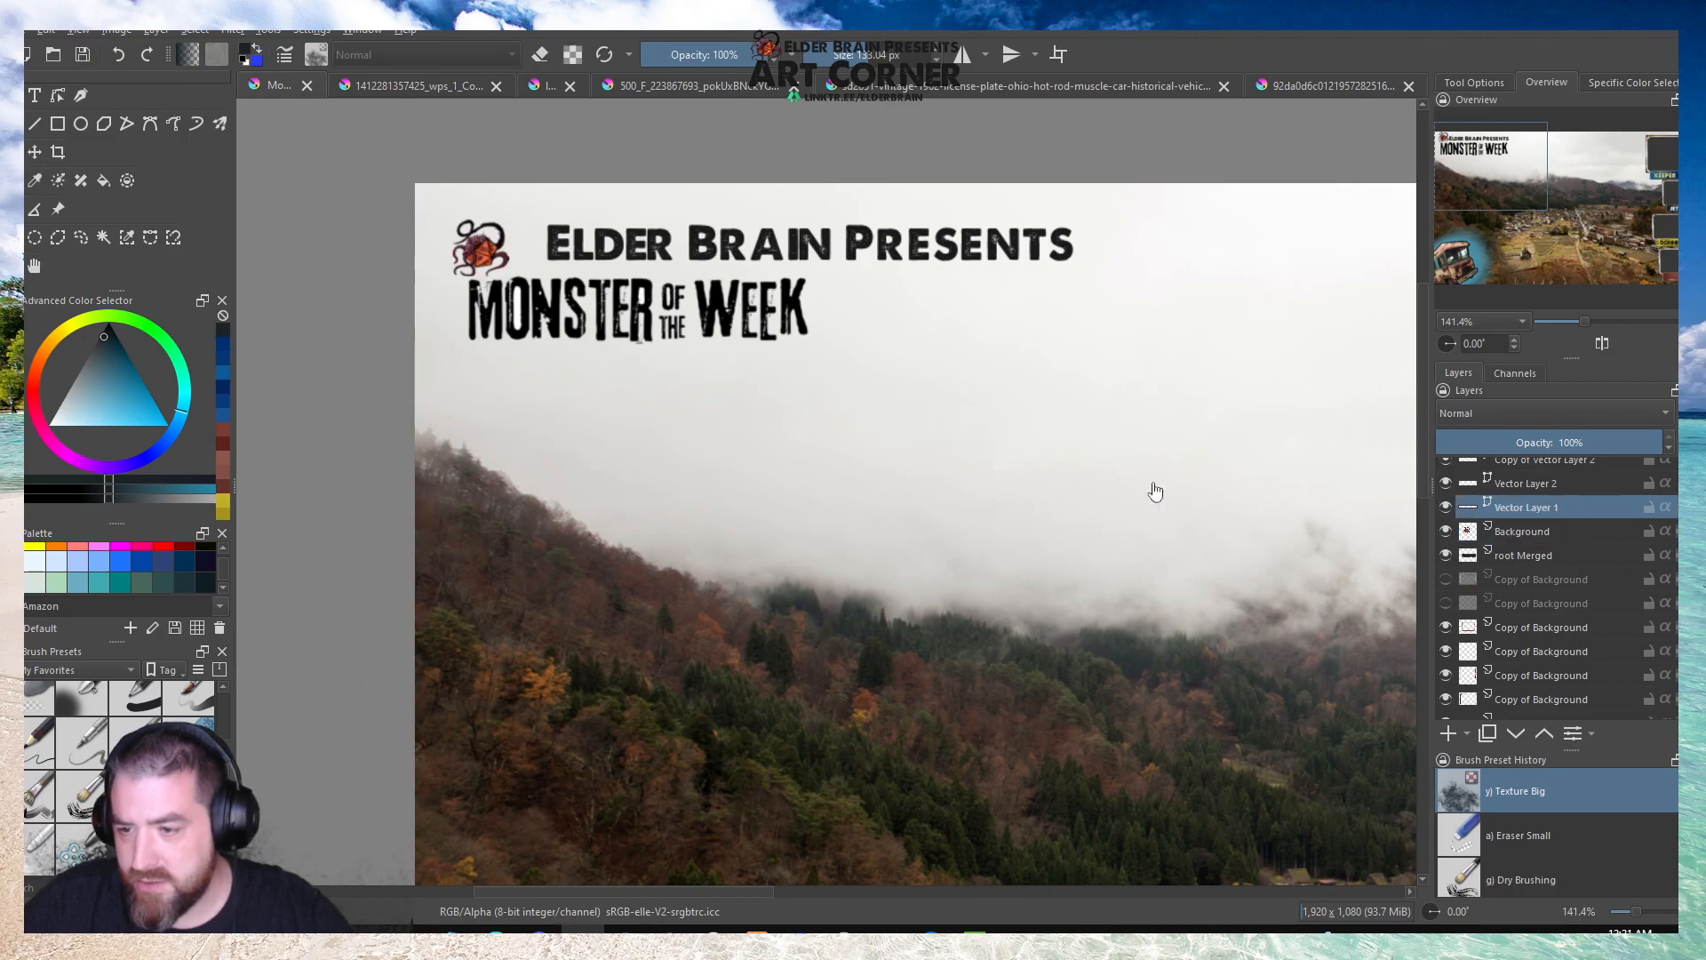
left_click_drag(1077, 224, 866, 239)
left_click_drag(757, 257, 734, 264)
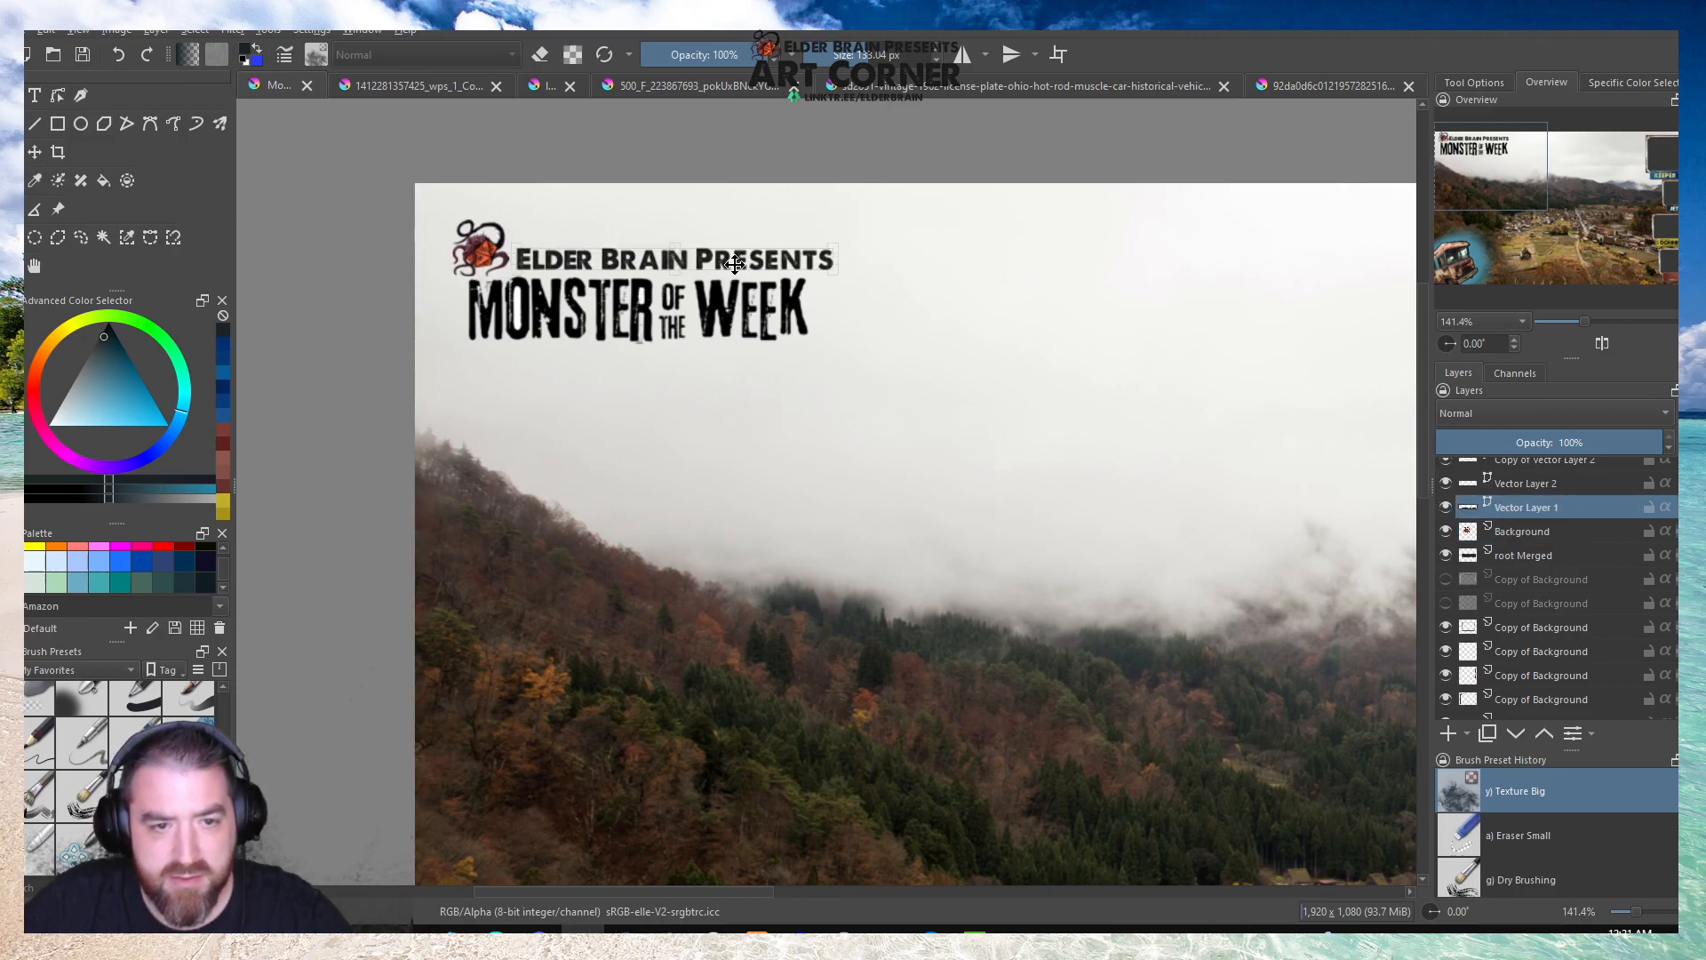
Move the dice logo and the Elder Brain Presents text up and left toward the canvas's upper-left corner.
left_click_drag(584, 264, 466, 210)
left_click(1502, 531)
left_click(1508, 507)
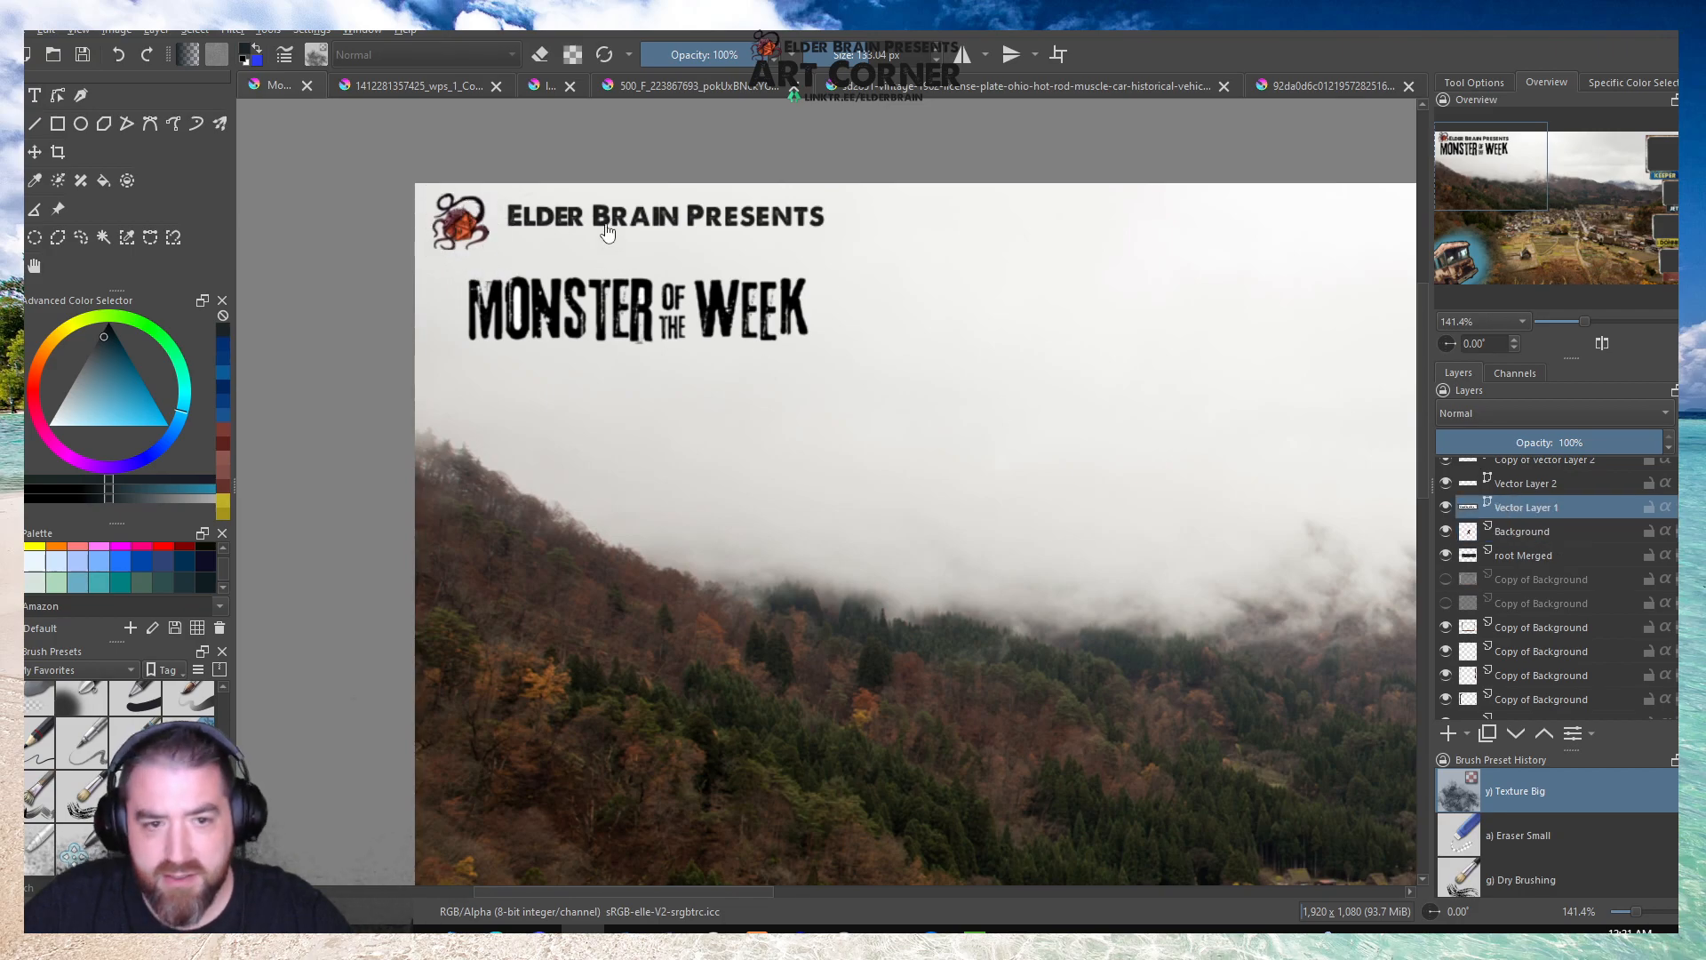
Close the gaps between the dice logo, the Elder Brain Presents text and the Monster of the Week title, and save the document.
left_click_drag(629, 216, 615, 221)
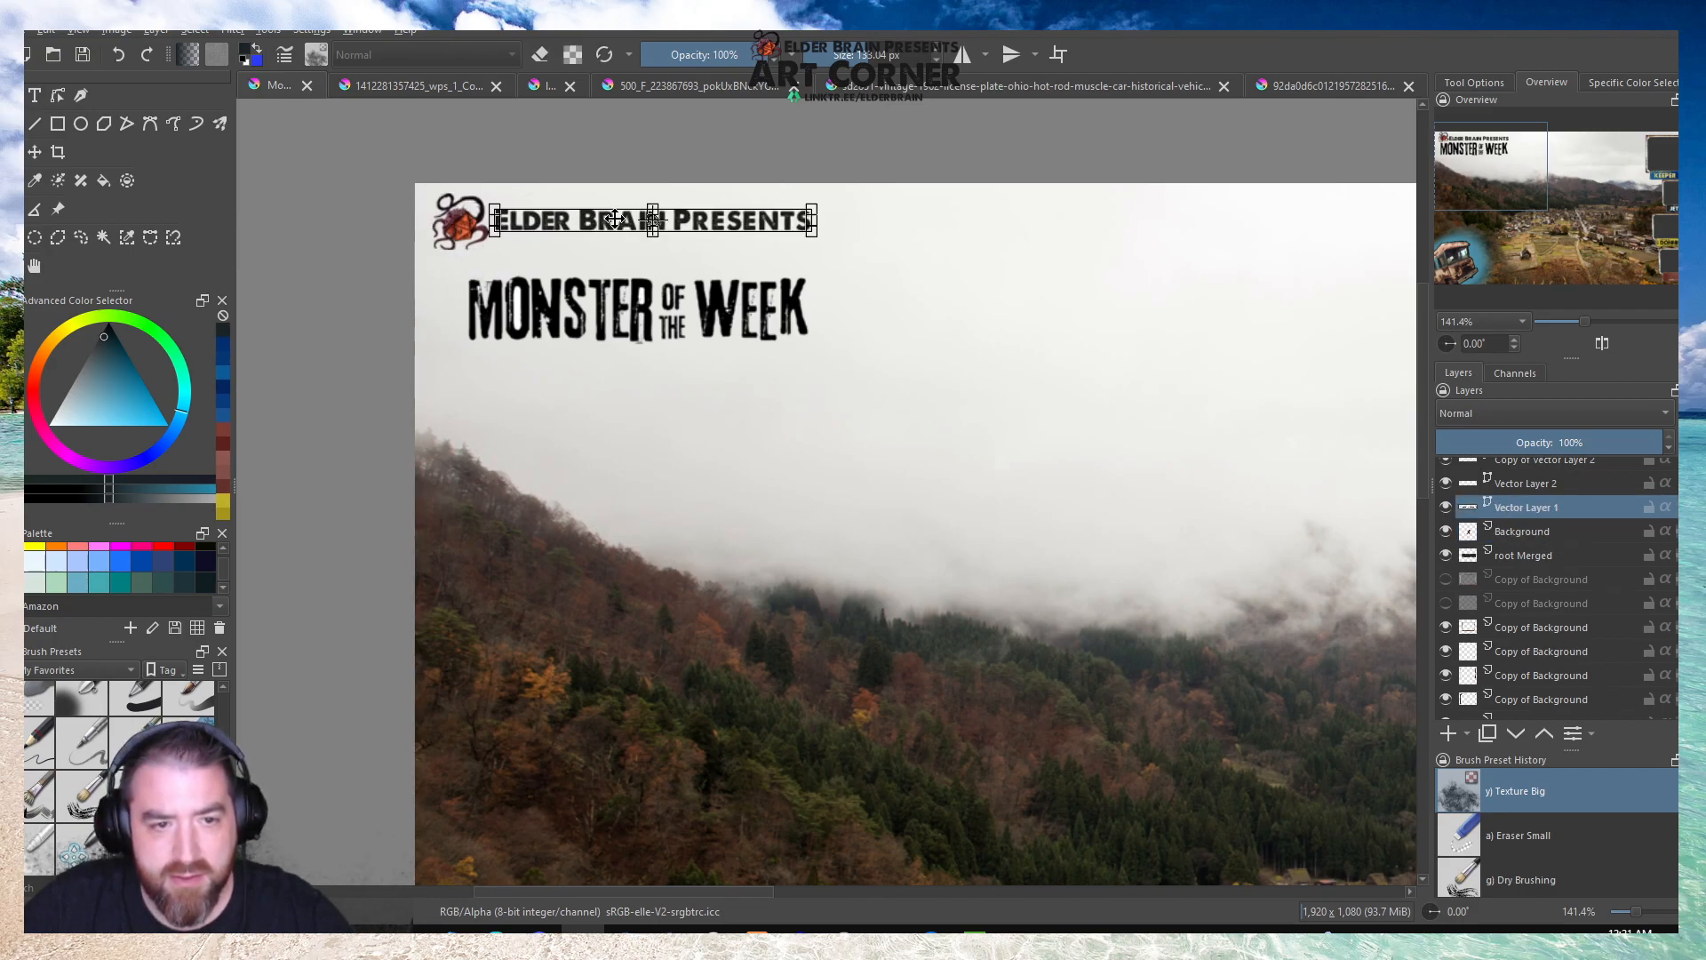
scroll(1516, 552, "down", 2)
left_click(1516, 579)
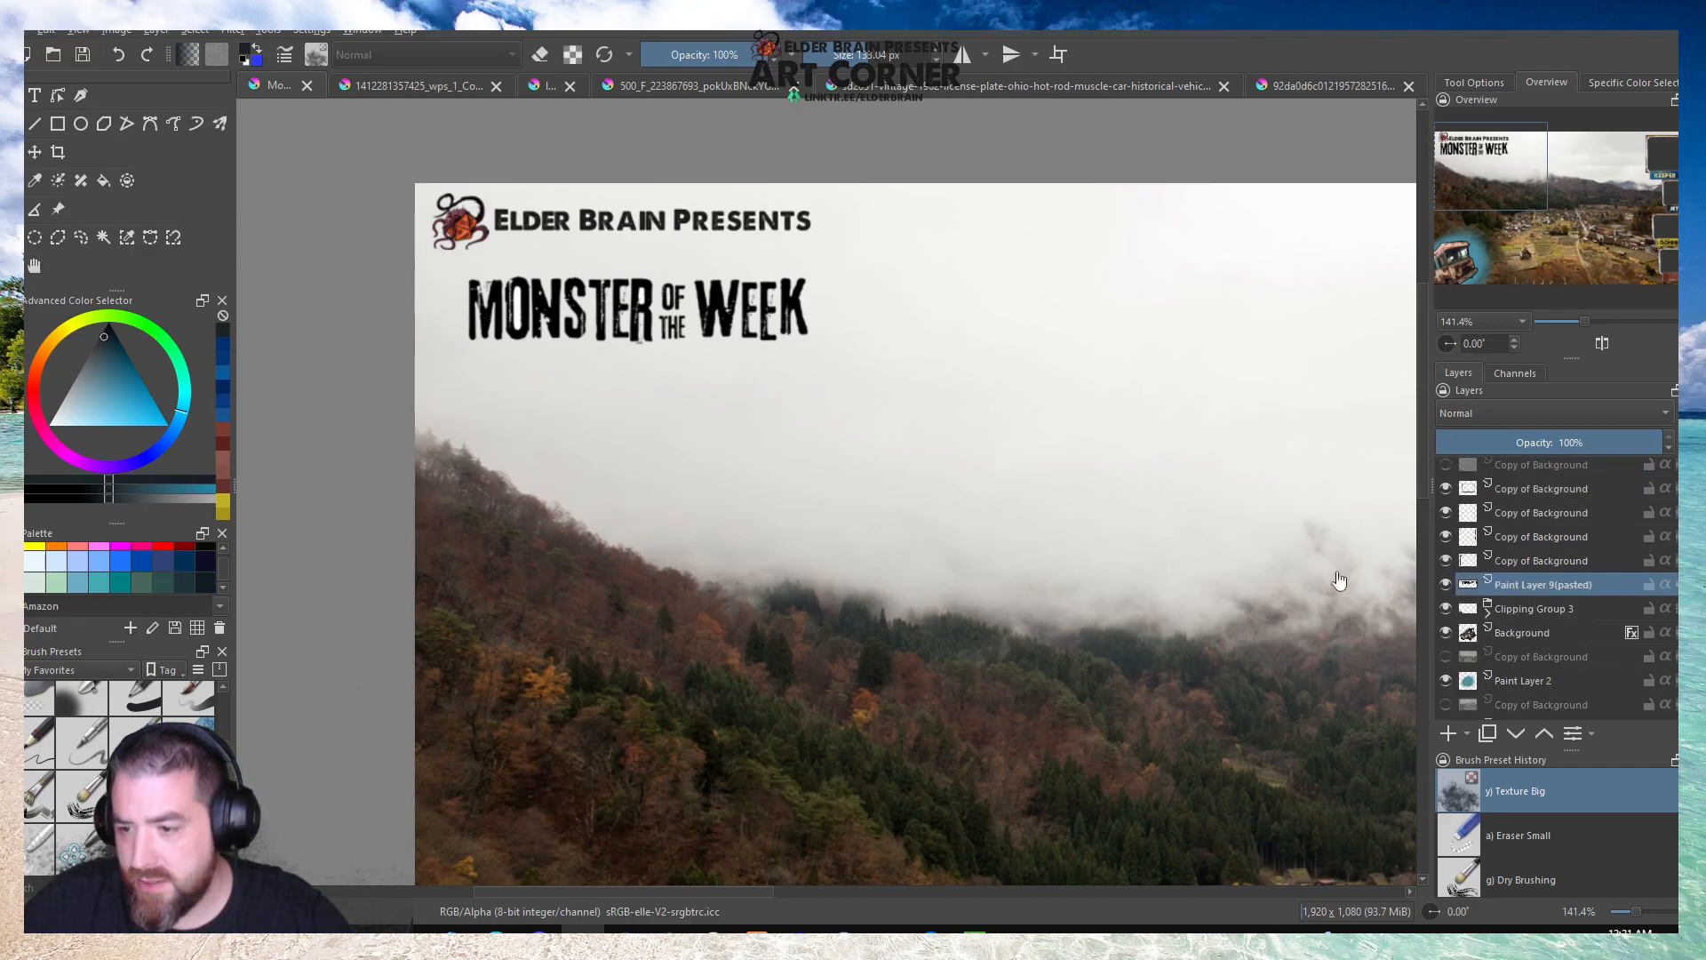
mouse_move(715, 314)
left_mouse_down()
mouse_move(692, 304)
mouse_move(698, 285)
left_mouse_up()
left_click(80, 56)
Make a large rectangular selection over the landscape, left of the frame column, with narrow margins at the canvas's upper, lower and left edges.
scroll(325, 197, "down", 4)
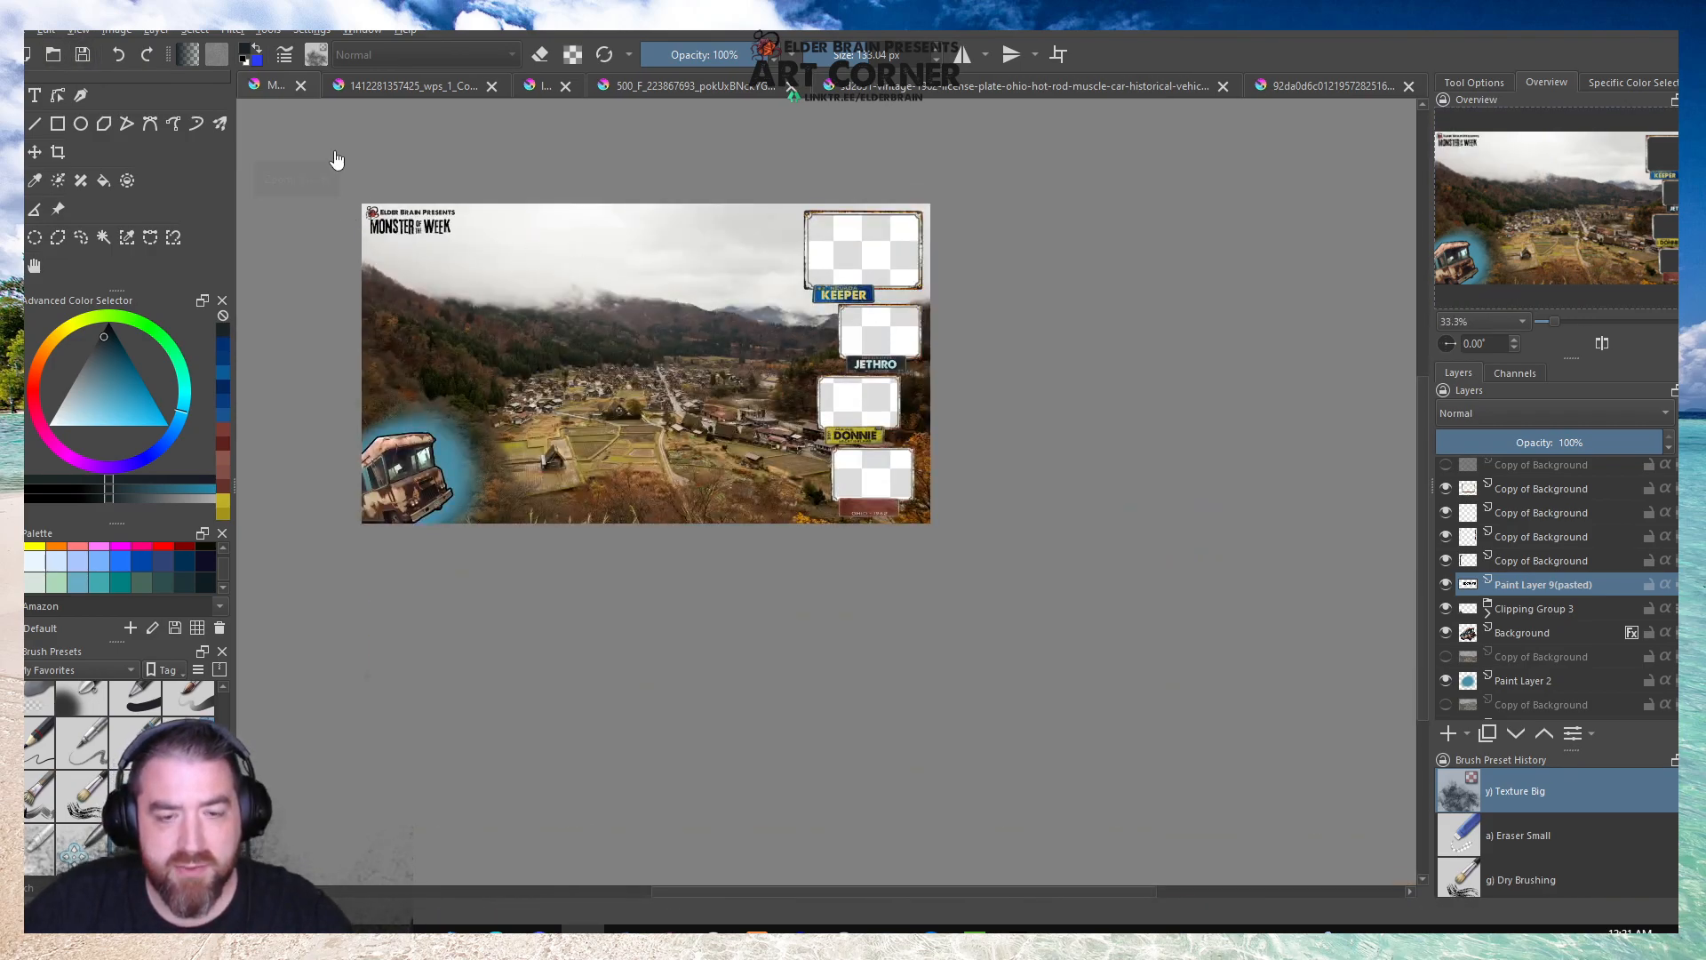
scroll(325, 169, "up", 1)
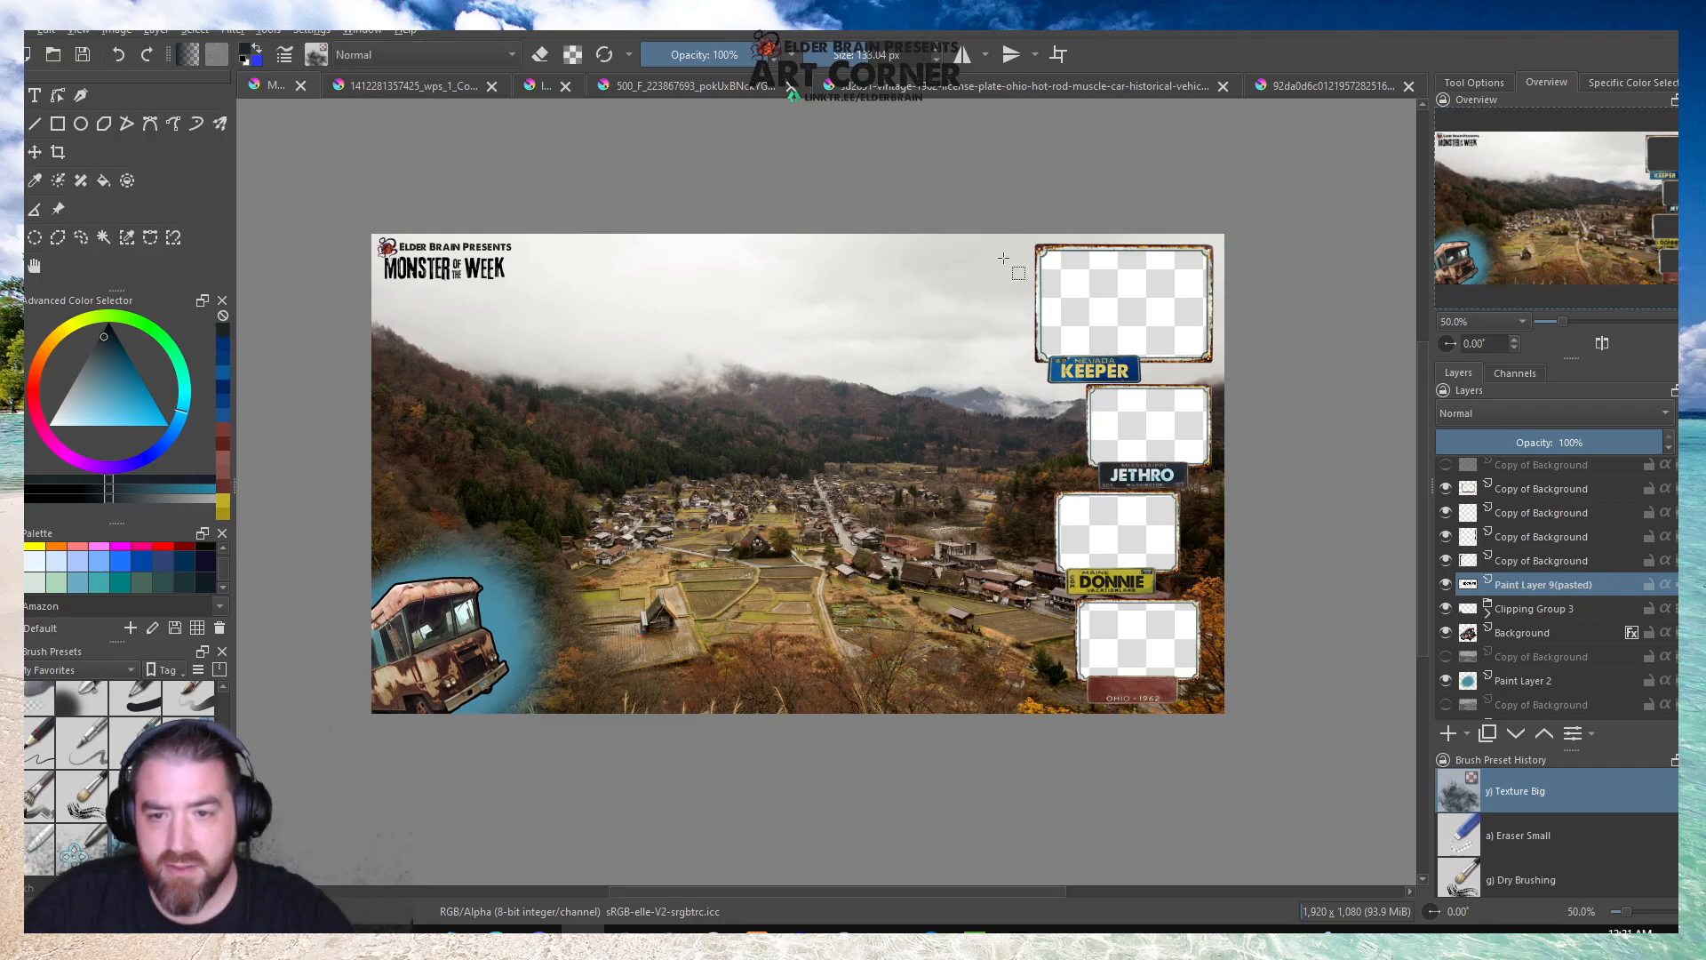
left_click_drag(1009, 256, 395, 696)
left_click(1042, 603)
left_click_drag(1023, 255, 400, 696)
Duplicate the visible landscape layer, Copy of Background, and hide the lower of the two copies as a backup.
scroll(1555, 594, "down", 1)
left_click(1513, 661)
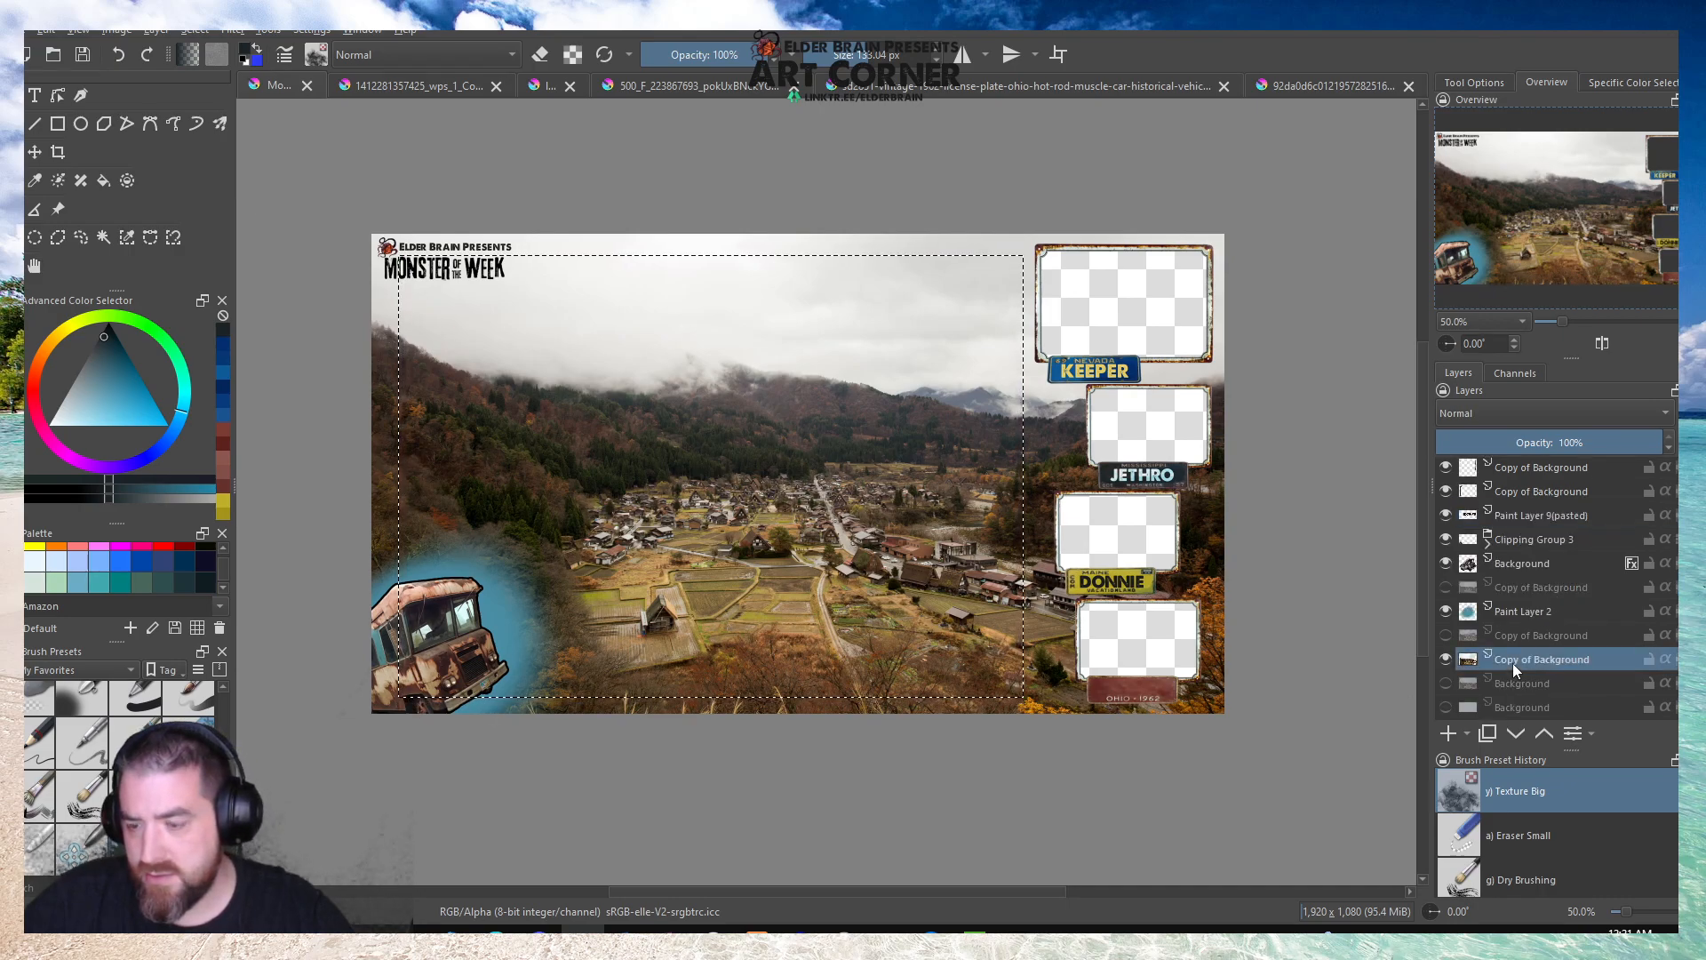
right_click(1513, 663)
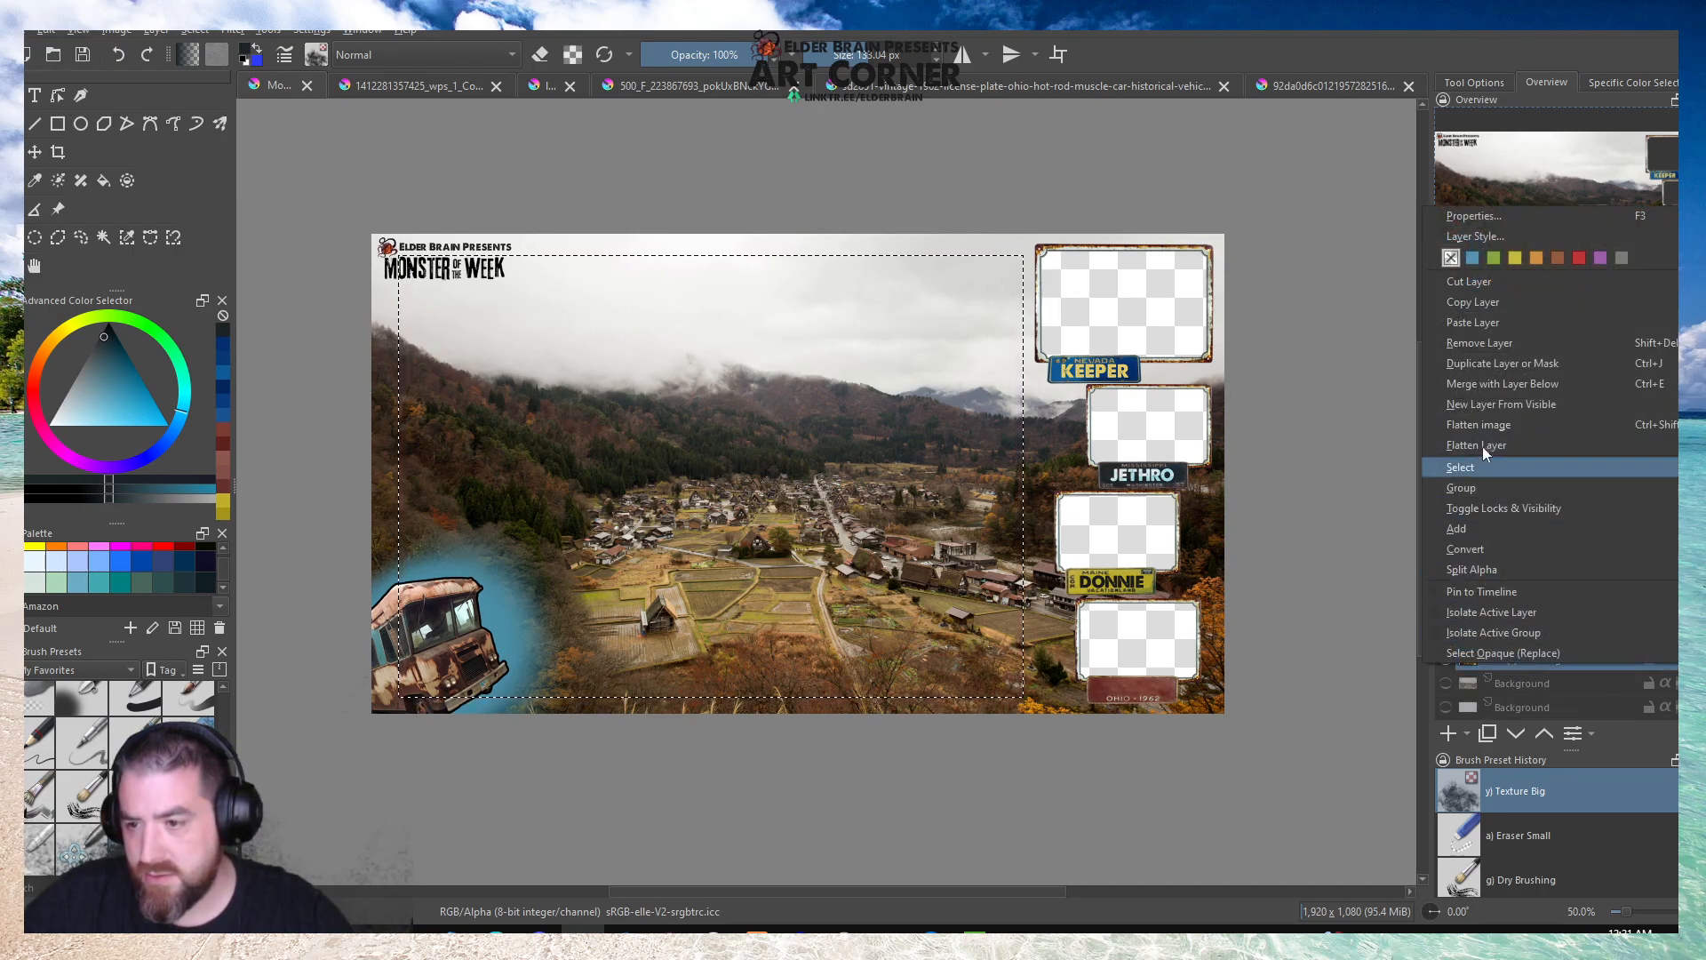
left_click(1489, 363)
left_click(1447, 683)
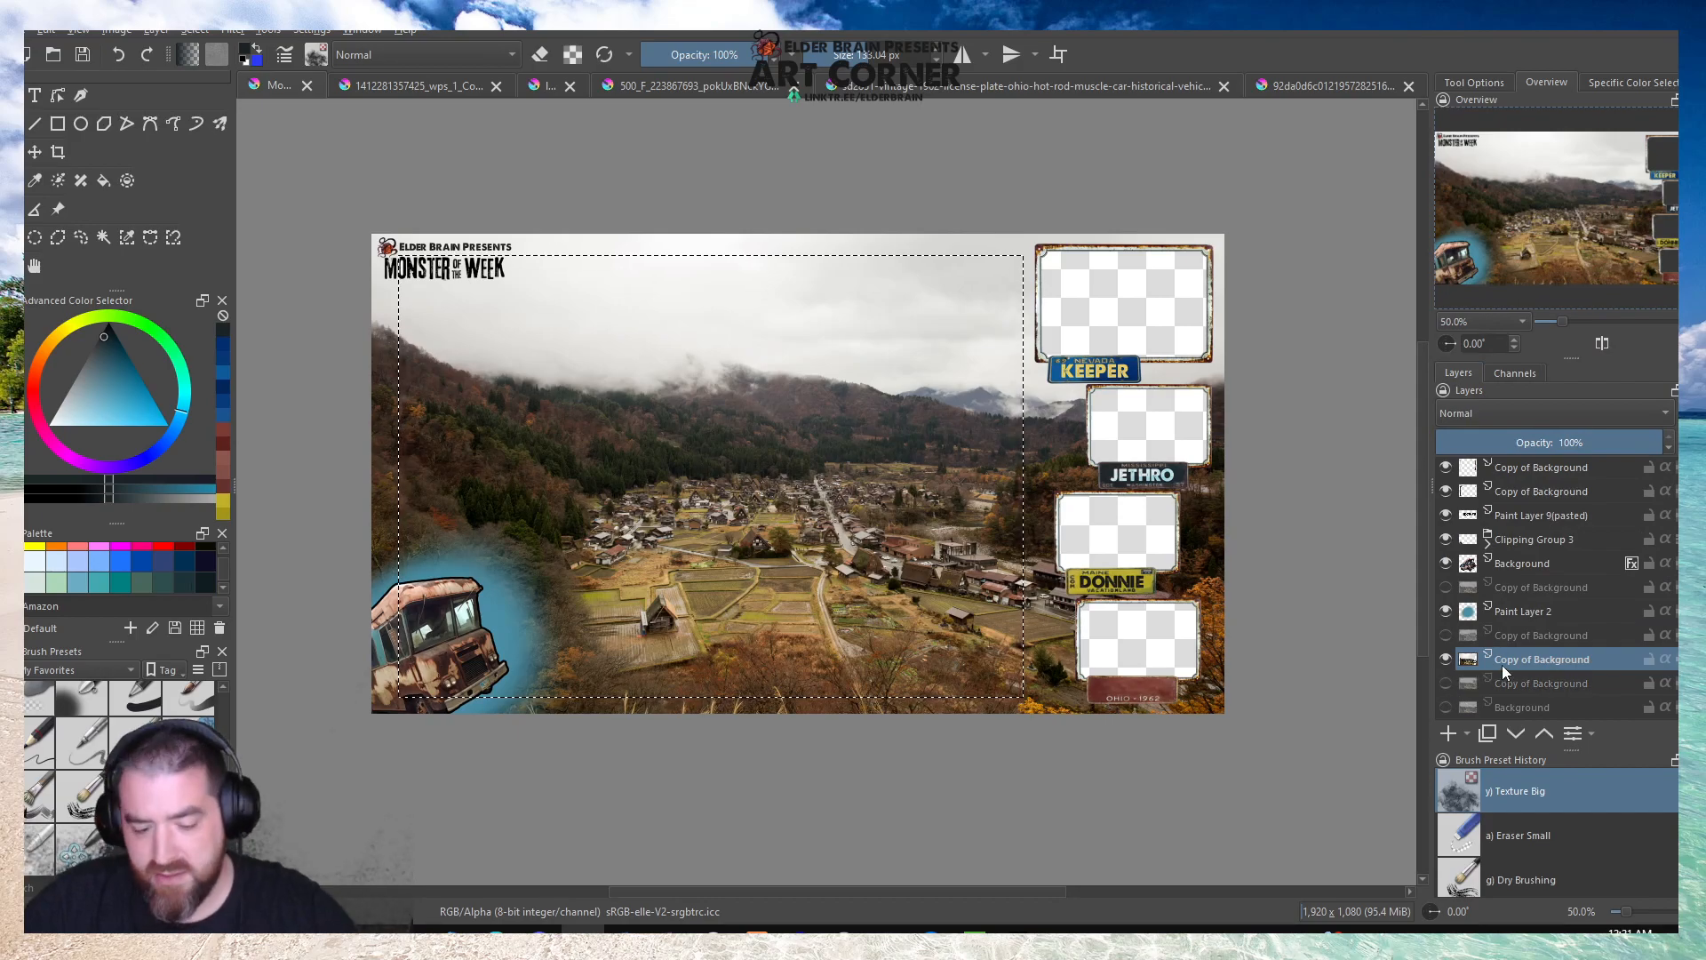
Clear the selected rectangle from the upper landscape copy to cut a large transparent opening, and remove the selection.
key("Delete")
left_click(900, 405)
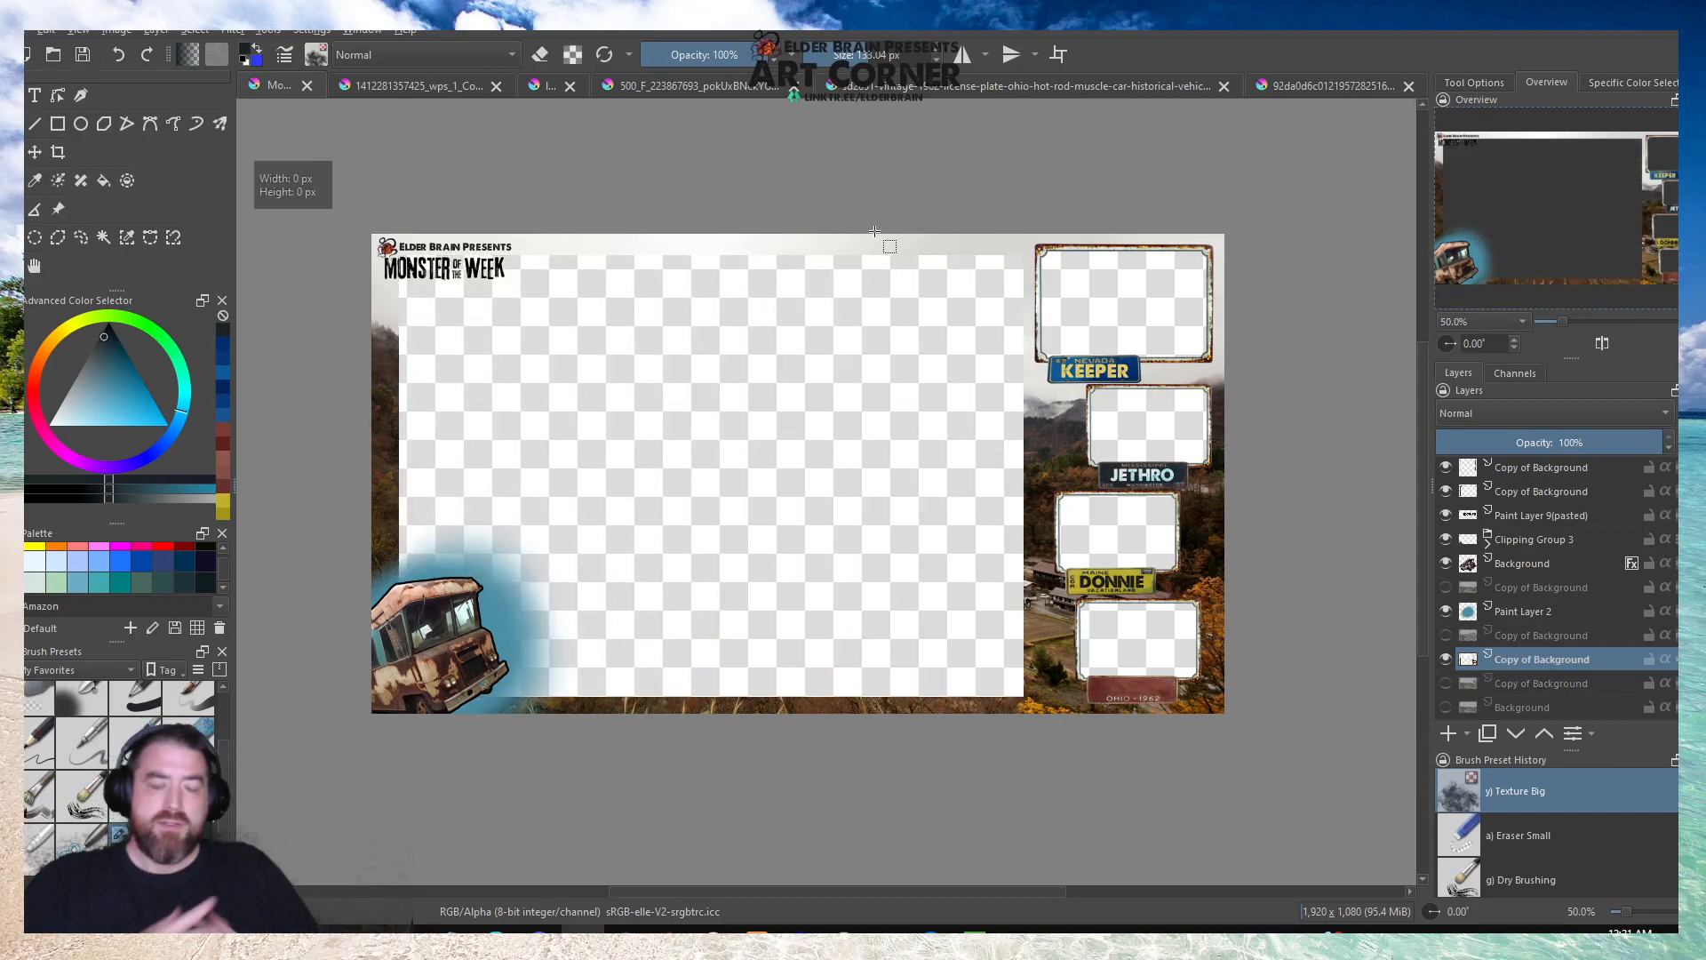
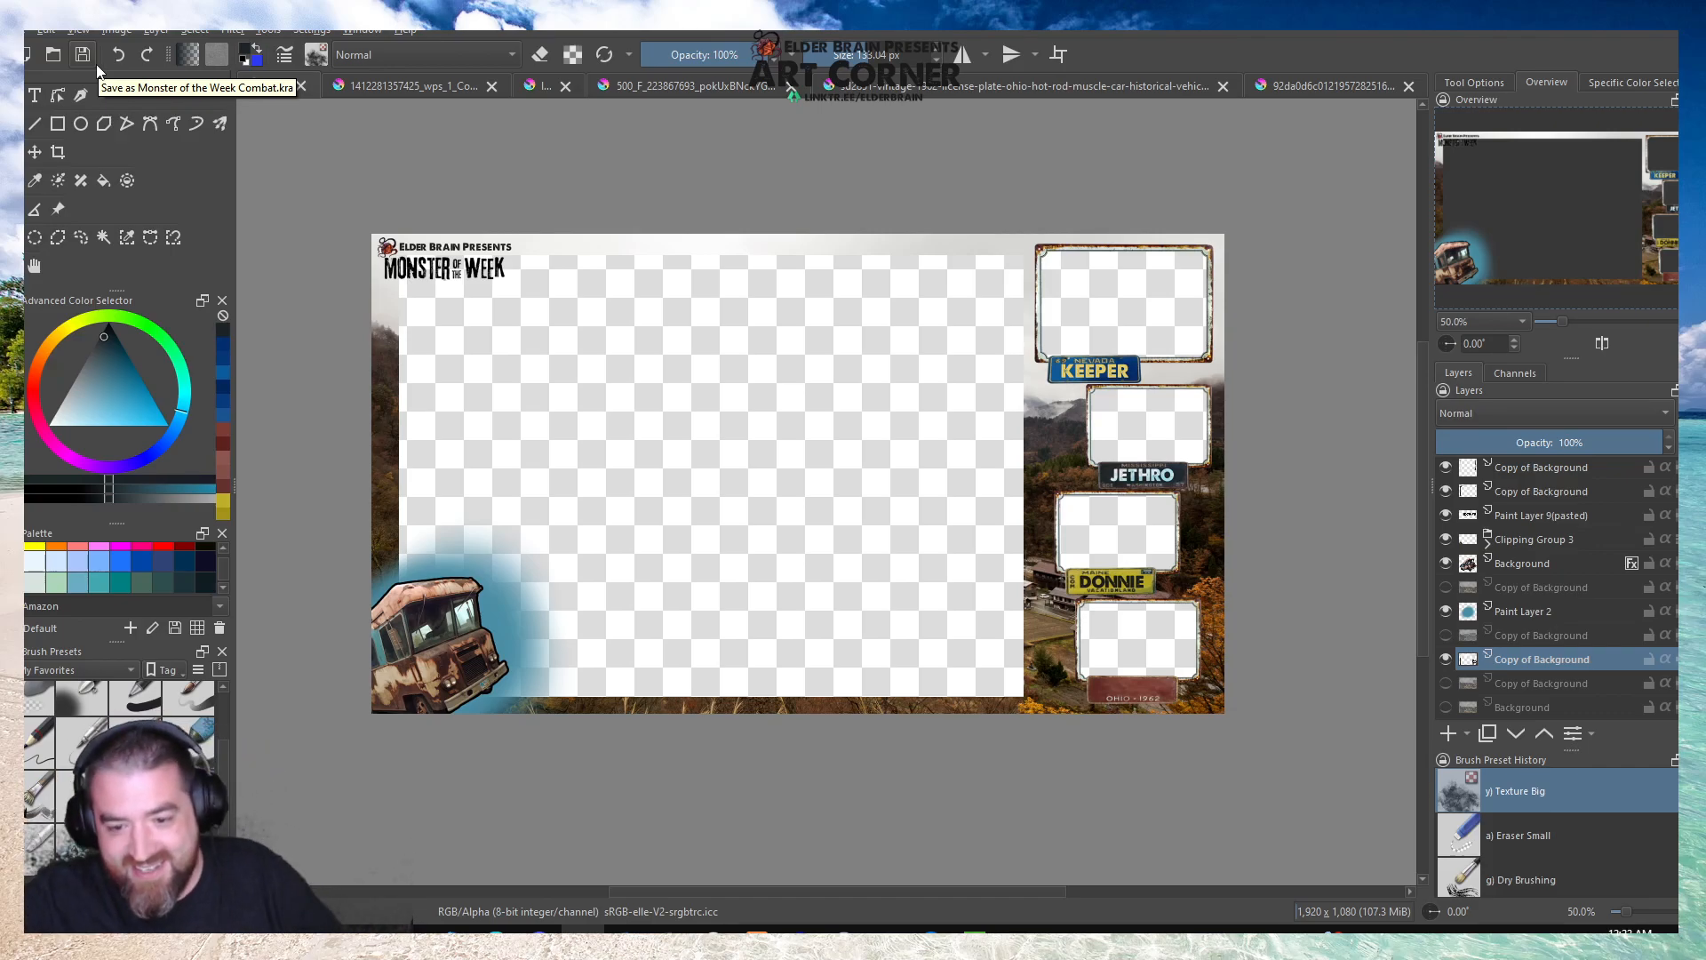
Select the layer holding the rusty frame around the Keeper window and duplicate it.
scroll(1544, 625, "up", 3)
scroll(1533, 643, "down", 1)
left_click(1511, 610)
left_click(1062, 357)
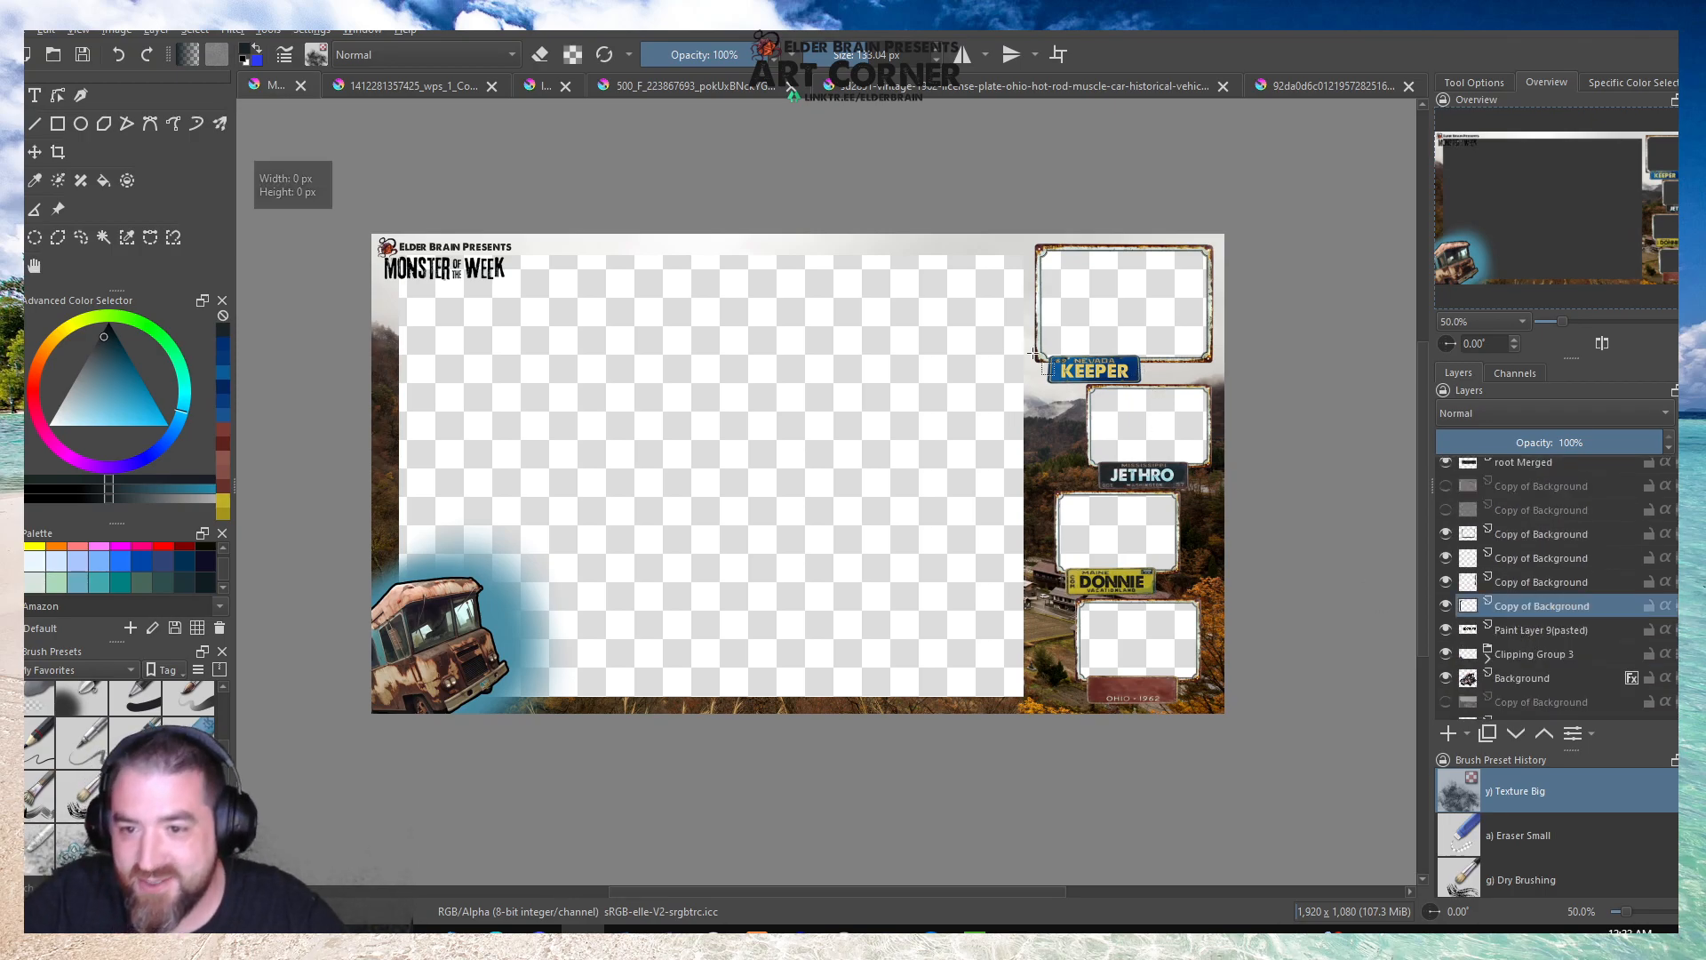
key("ctrl+t")
right_click(1591, 609)
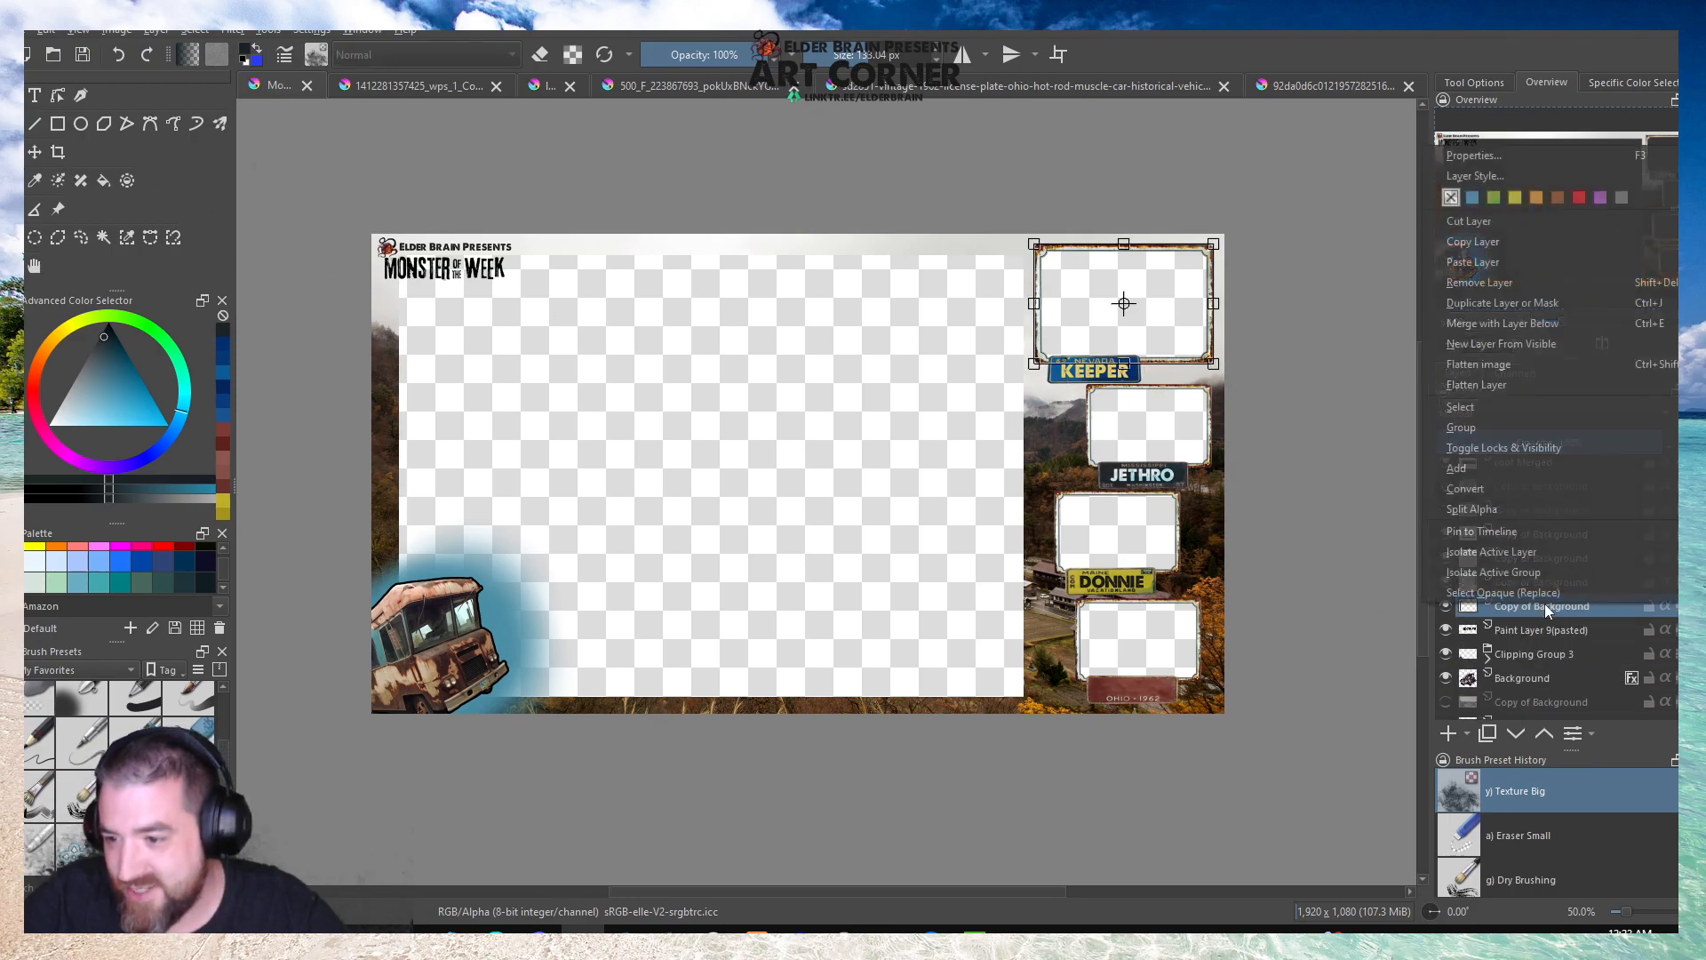
left_click(1448, 323)
Move the duplicated rusty frame to the middle of the large transparent area.
key("ctrl+t")
left_click_drag(1181, 285, 773, 427)
scroll(755, 428, "up", 4)
scroll(756, 429, "down", 3)
scroll(589, 394, "up", 3)
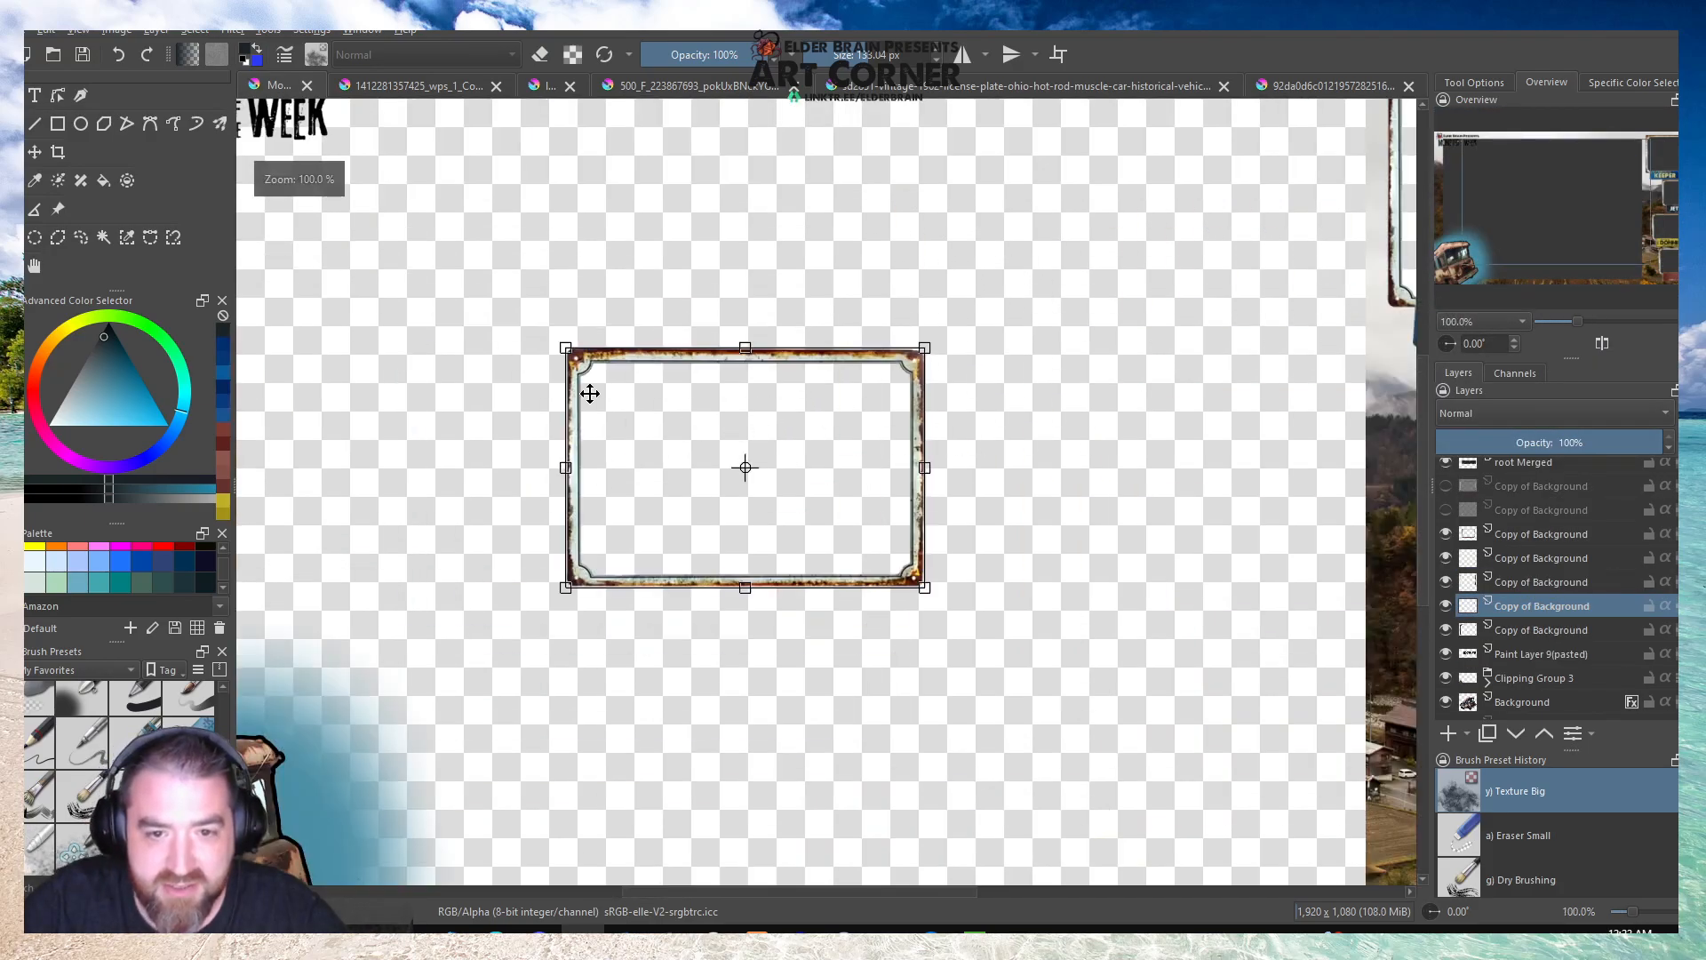
Select the upper-left corner section of the centre frame with a rectangular selection and copy it onto a new layer.
left_click(12, 238)
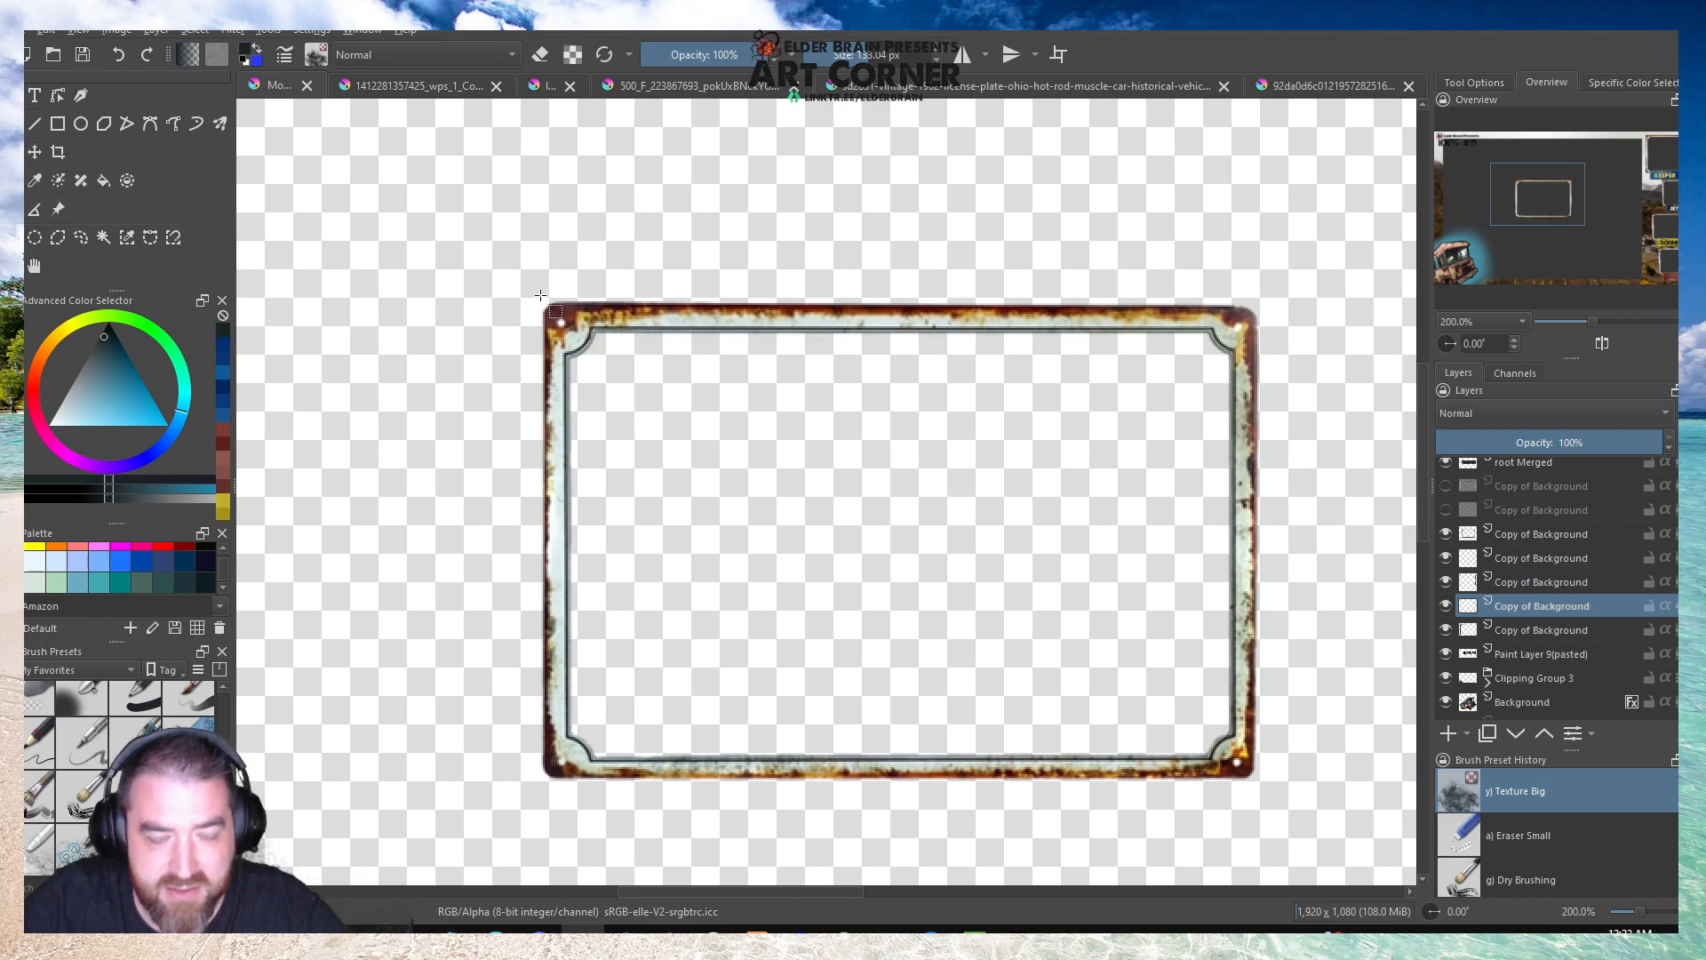
left_click_drag(540, 294, 912, 582)
scroll(914, 586, "down", 4)
key("ctrl+c")
key("ctrl+v")
left_click(760, 463)
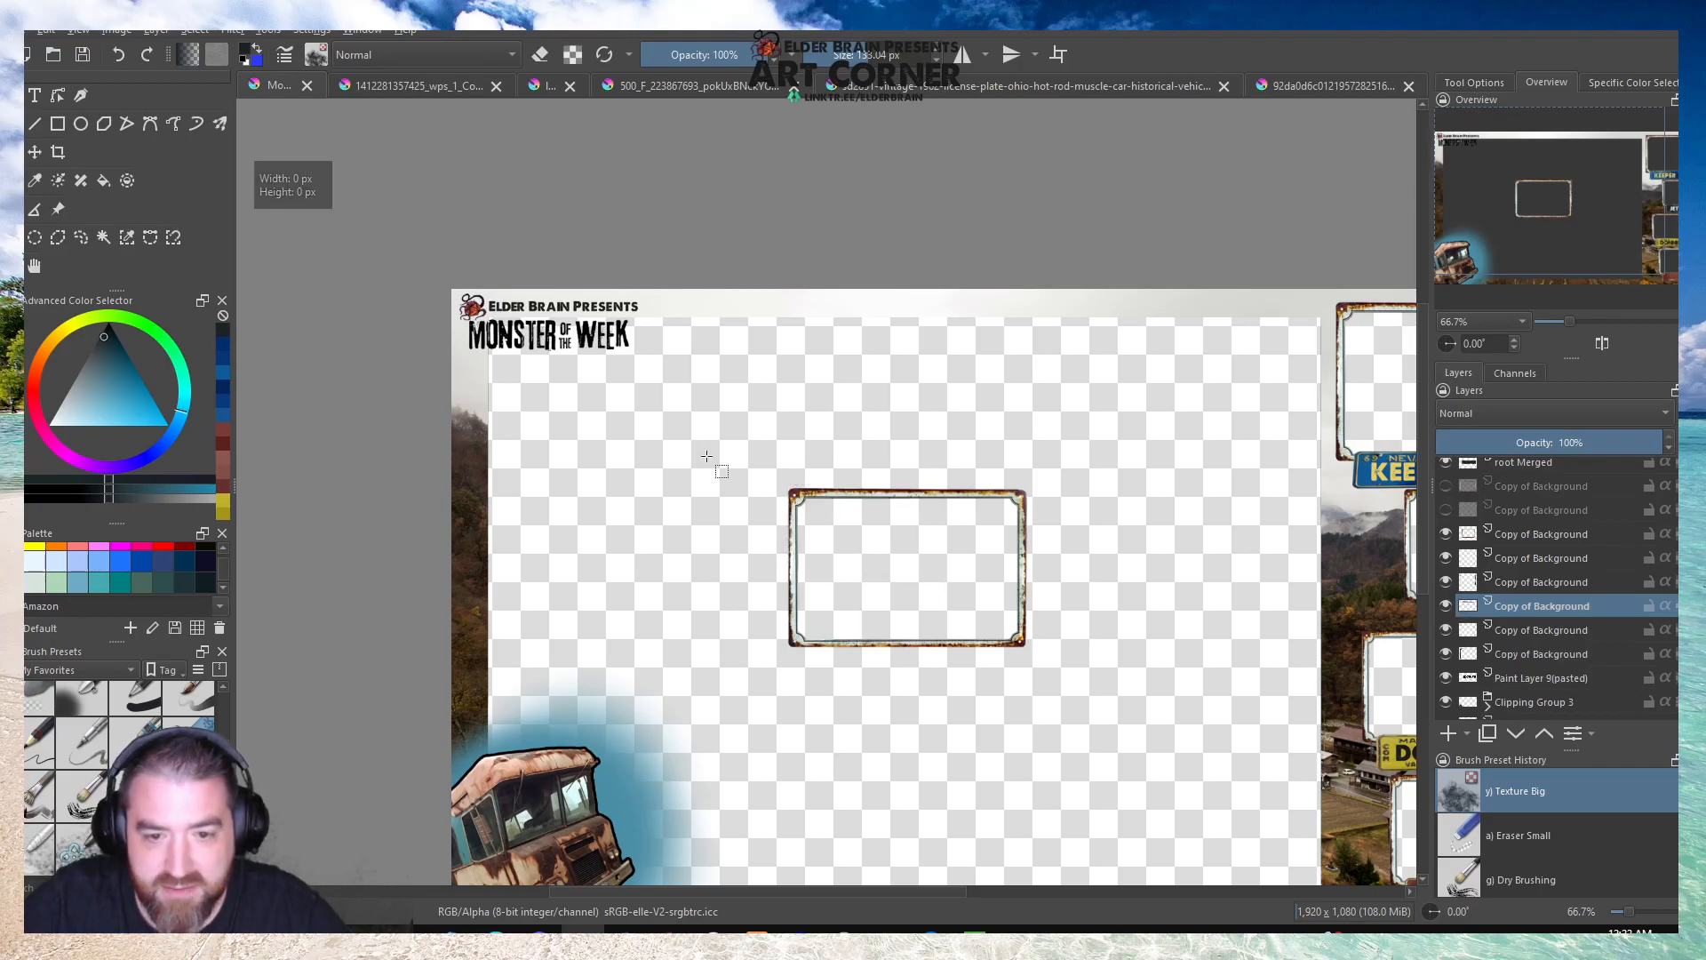
Move the copied corner piece to the upper-left corner of the large transparent area, over the title.
left_click(34, 154)
left_click_drag(871, 506, 574, 373)
scroll(534, 314, "up", 4)
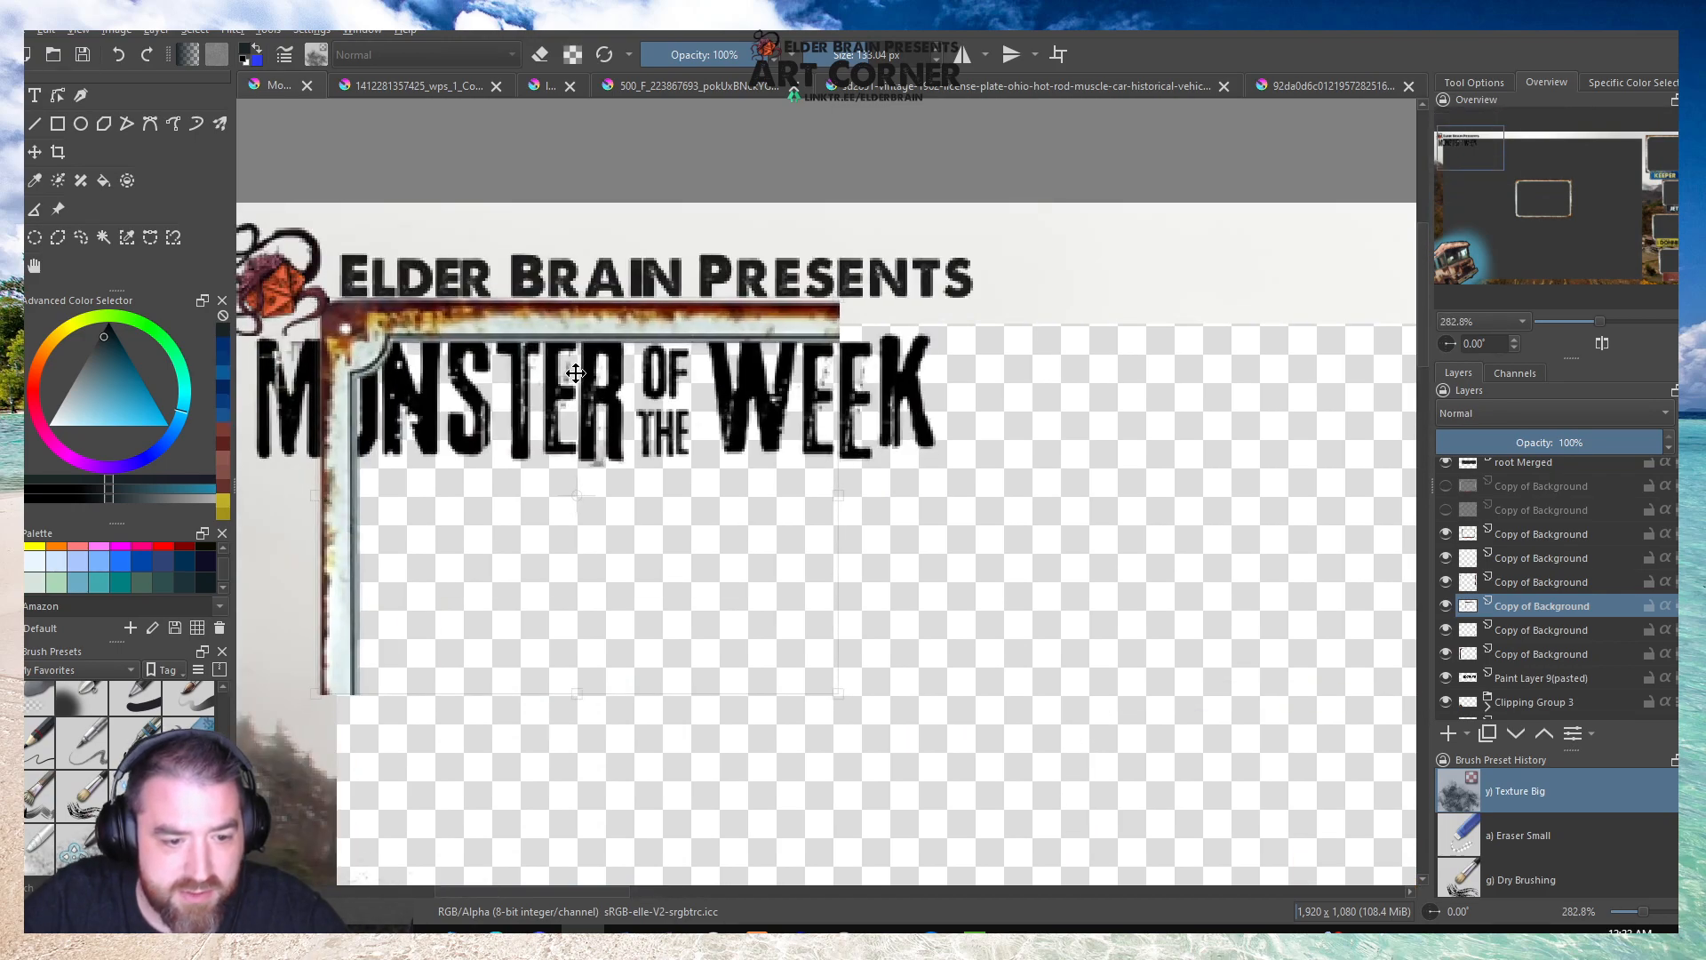
scroll(578, 375, "down", 1)
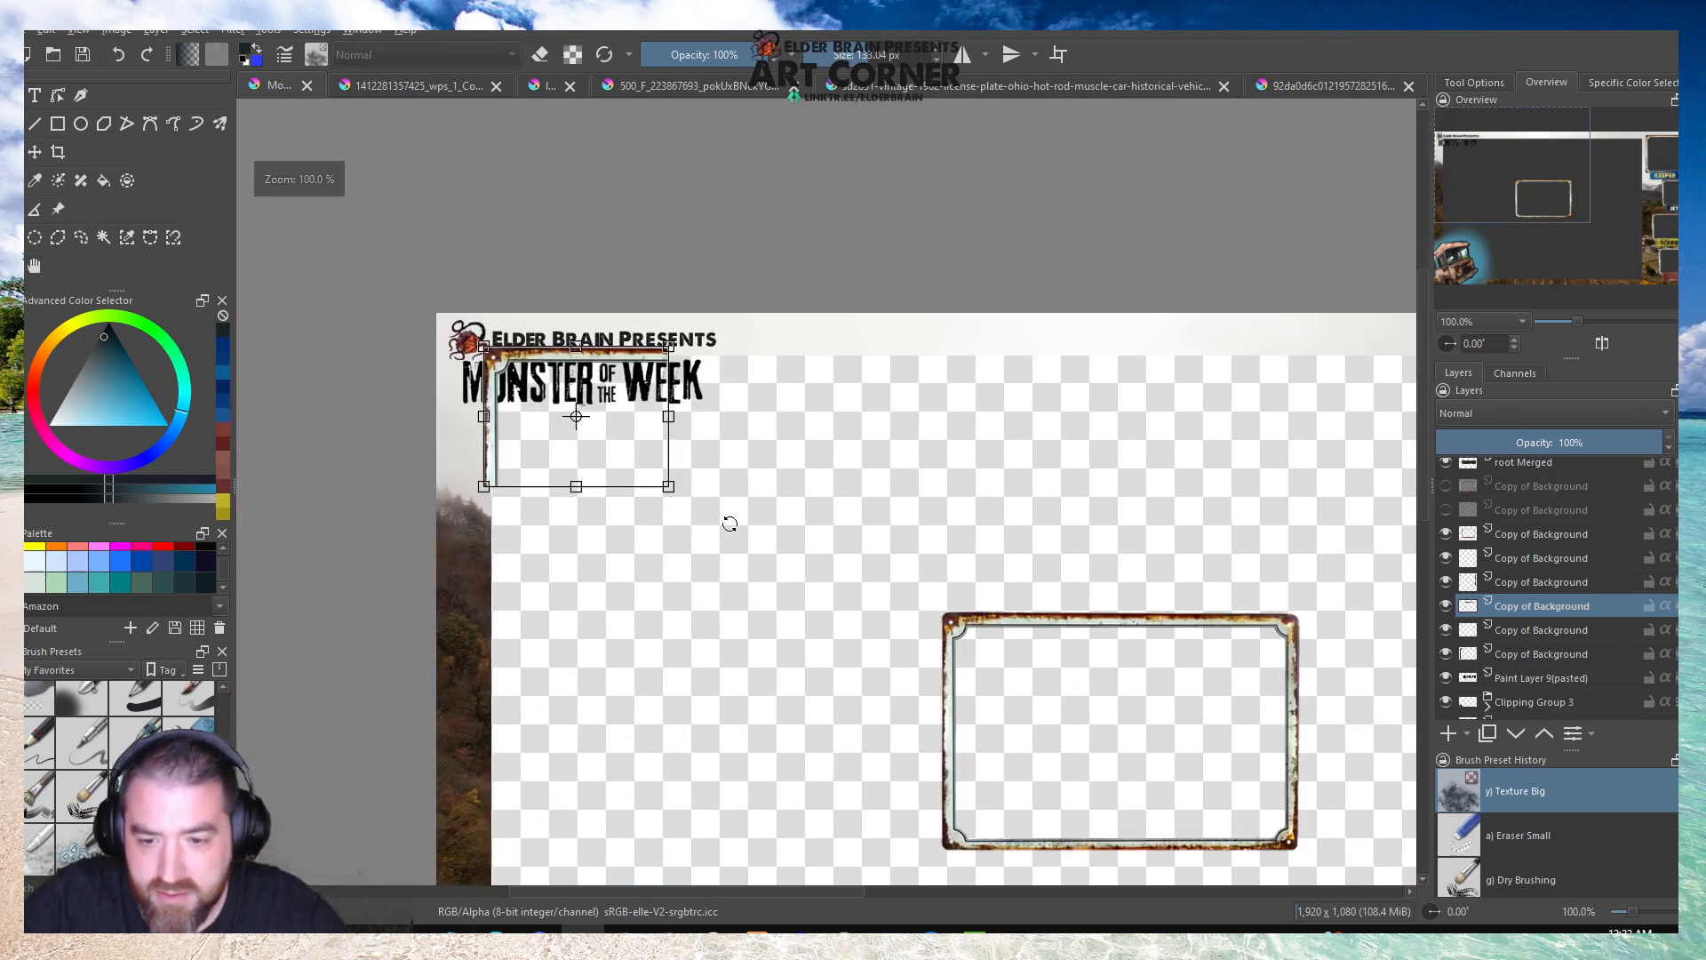
scroll(983, 675, "up", 1)
Make a rectangular selection around the centre frame's upper edge, between its two corner ornaments.
key("ctrl+r")
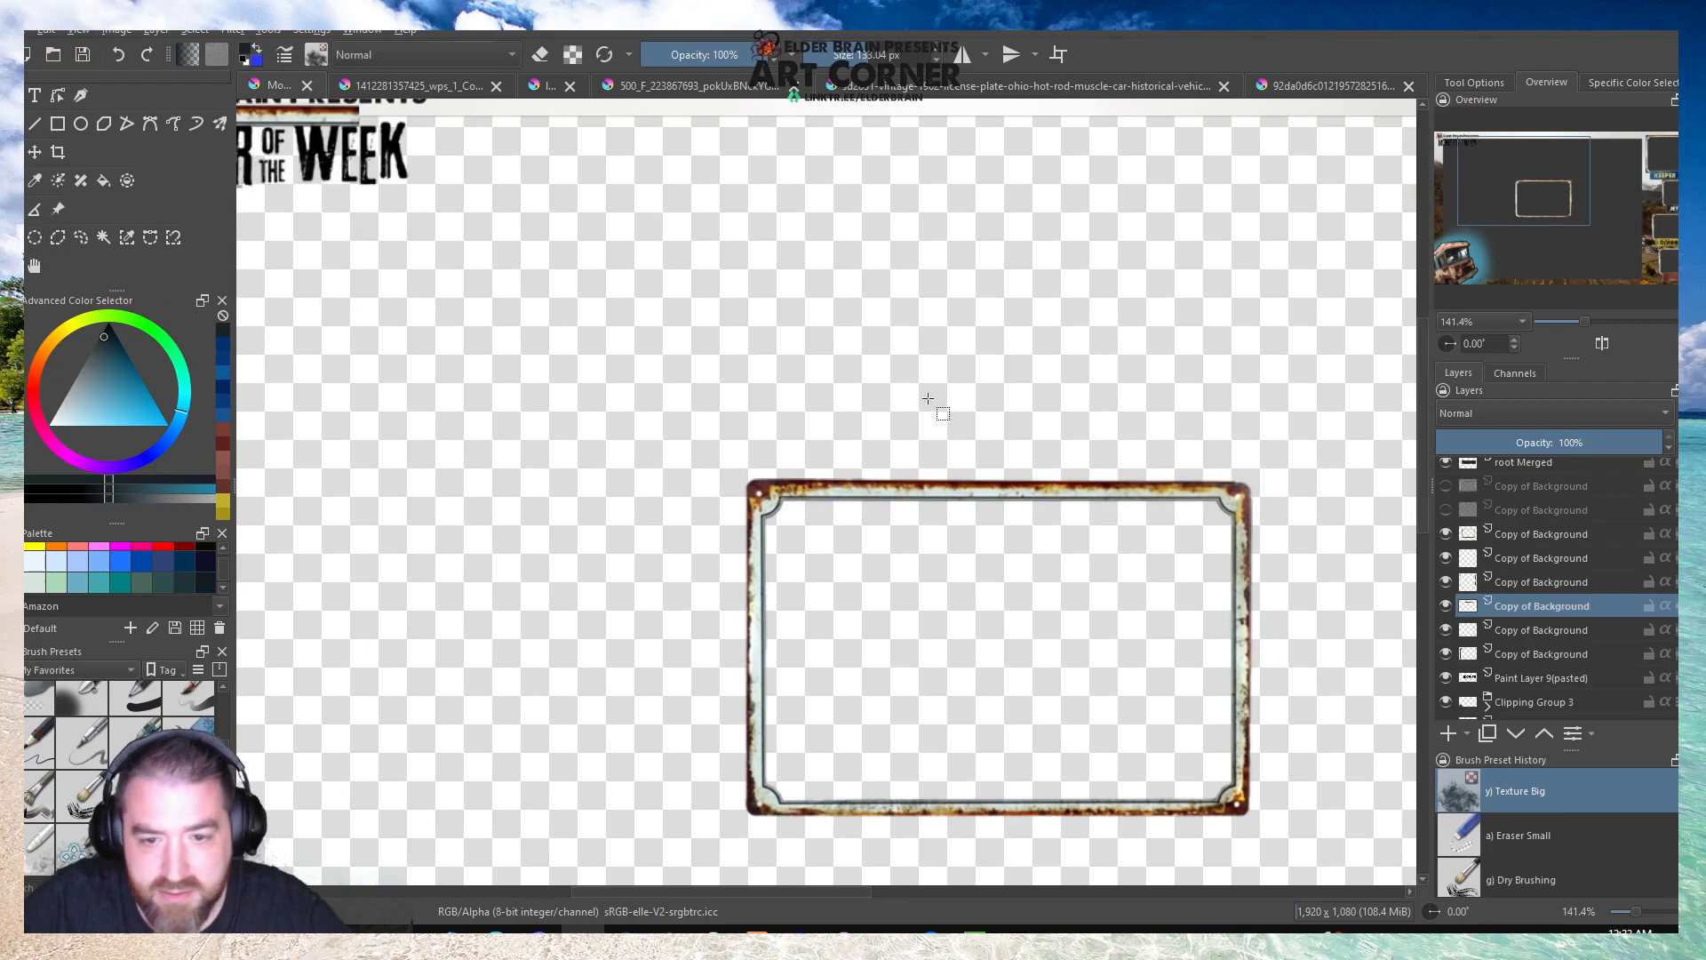
left_click(773, 481)
left_click_drag(796, 454, 1209, 573)
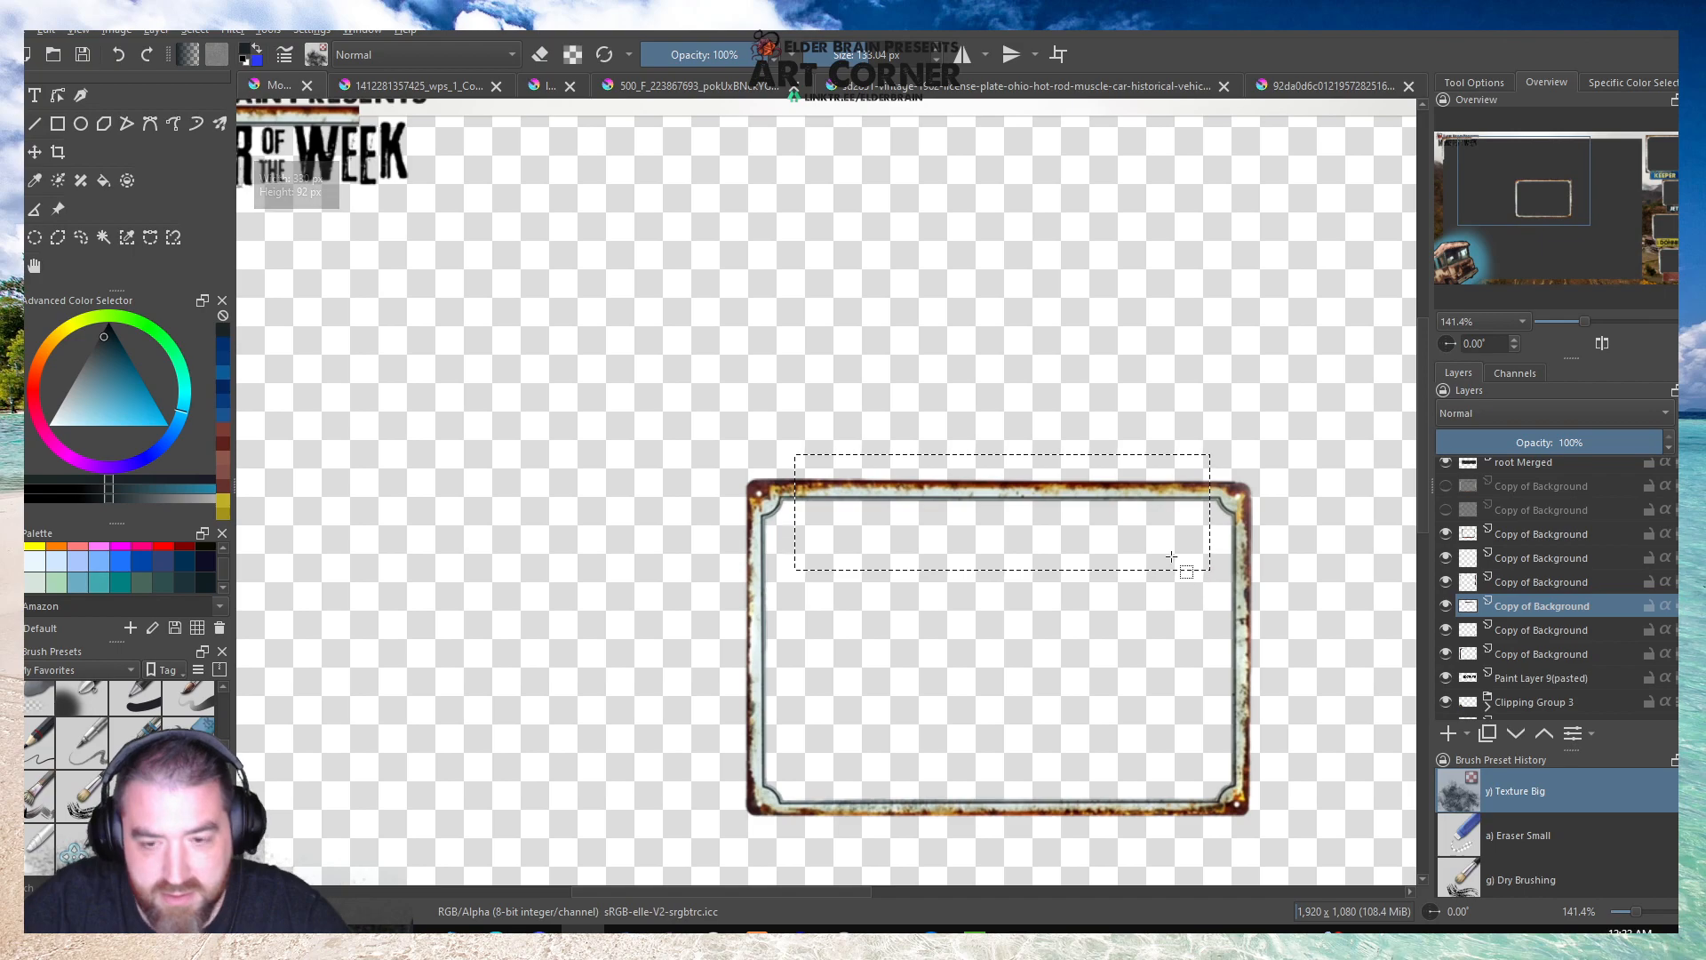
scroll(931, 472, "down", 2)
left_click(932, 472)
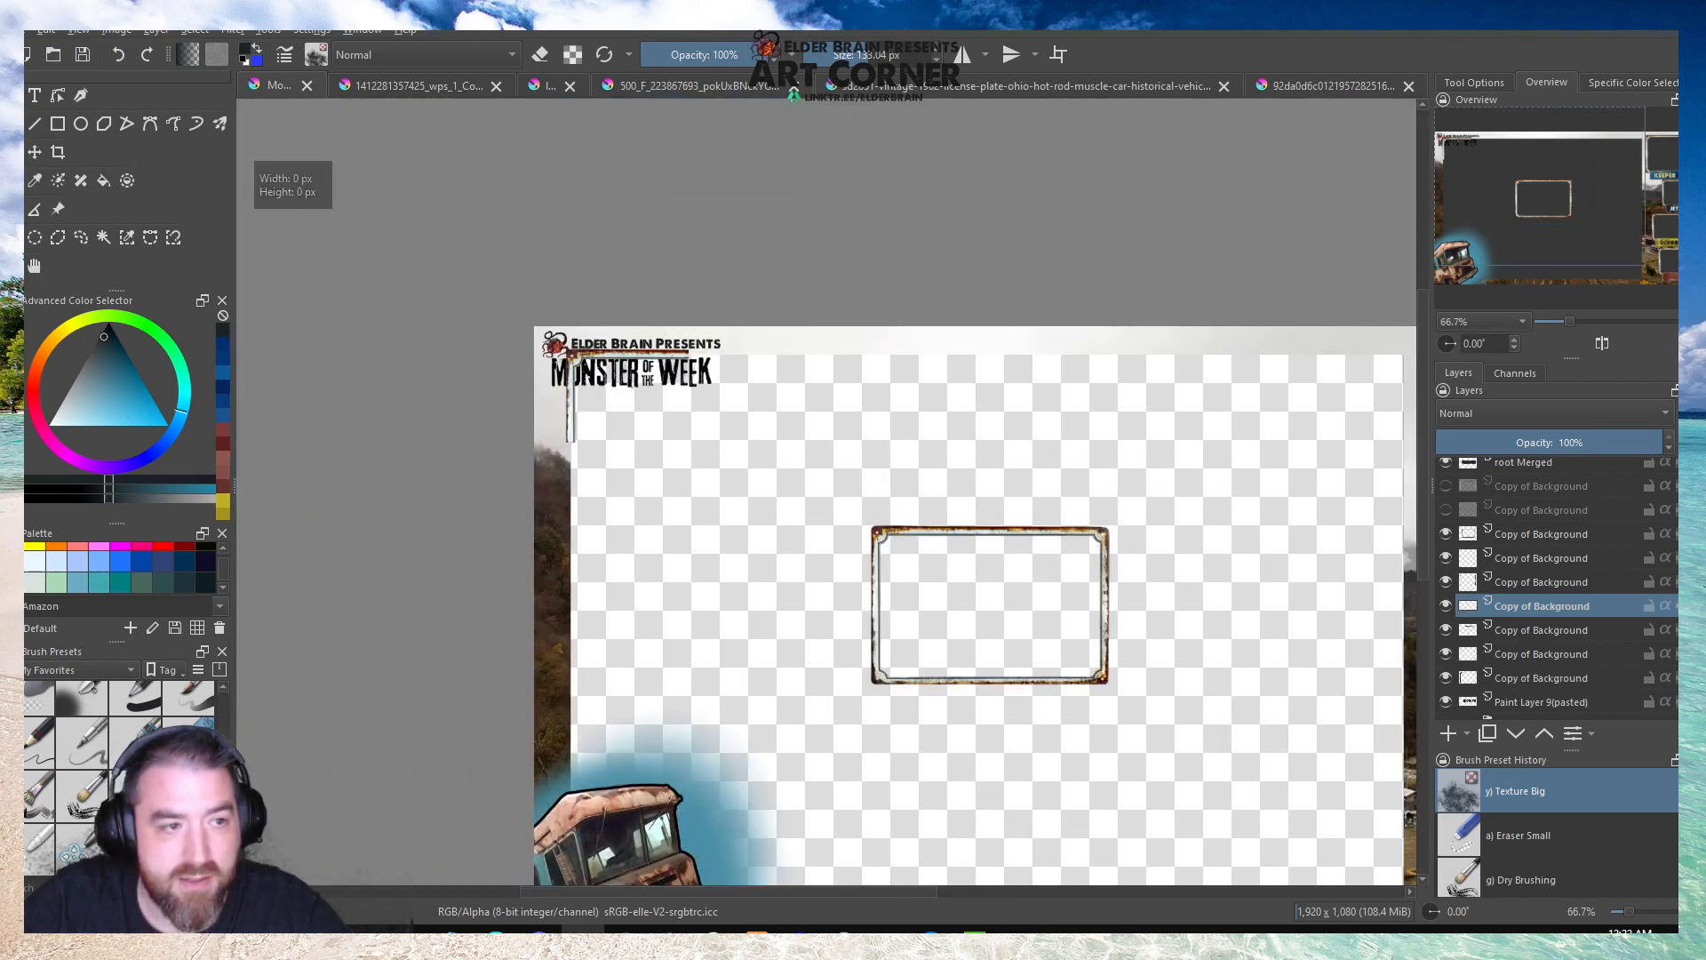
key("ctrl+t")
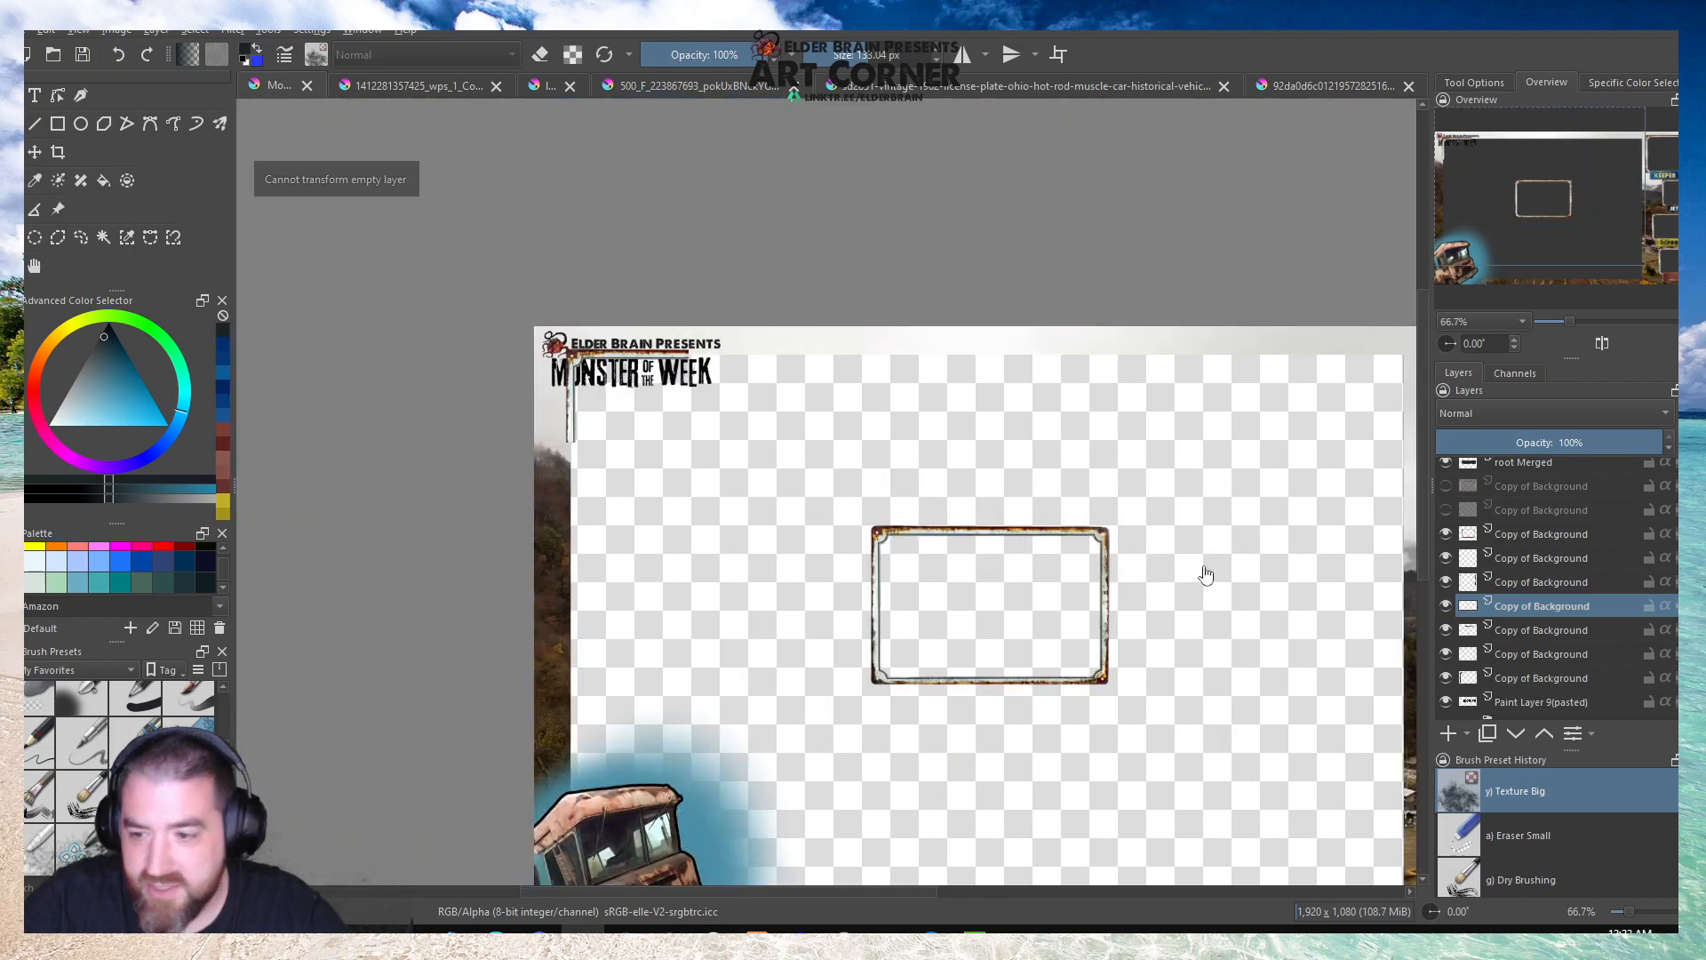
left_click(1502, 626)
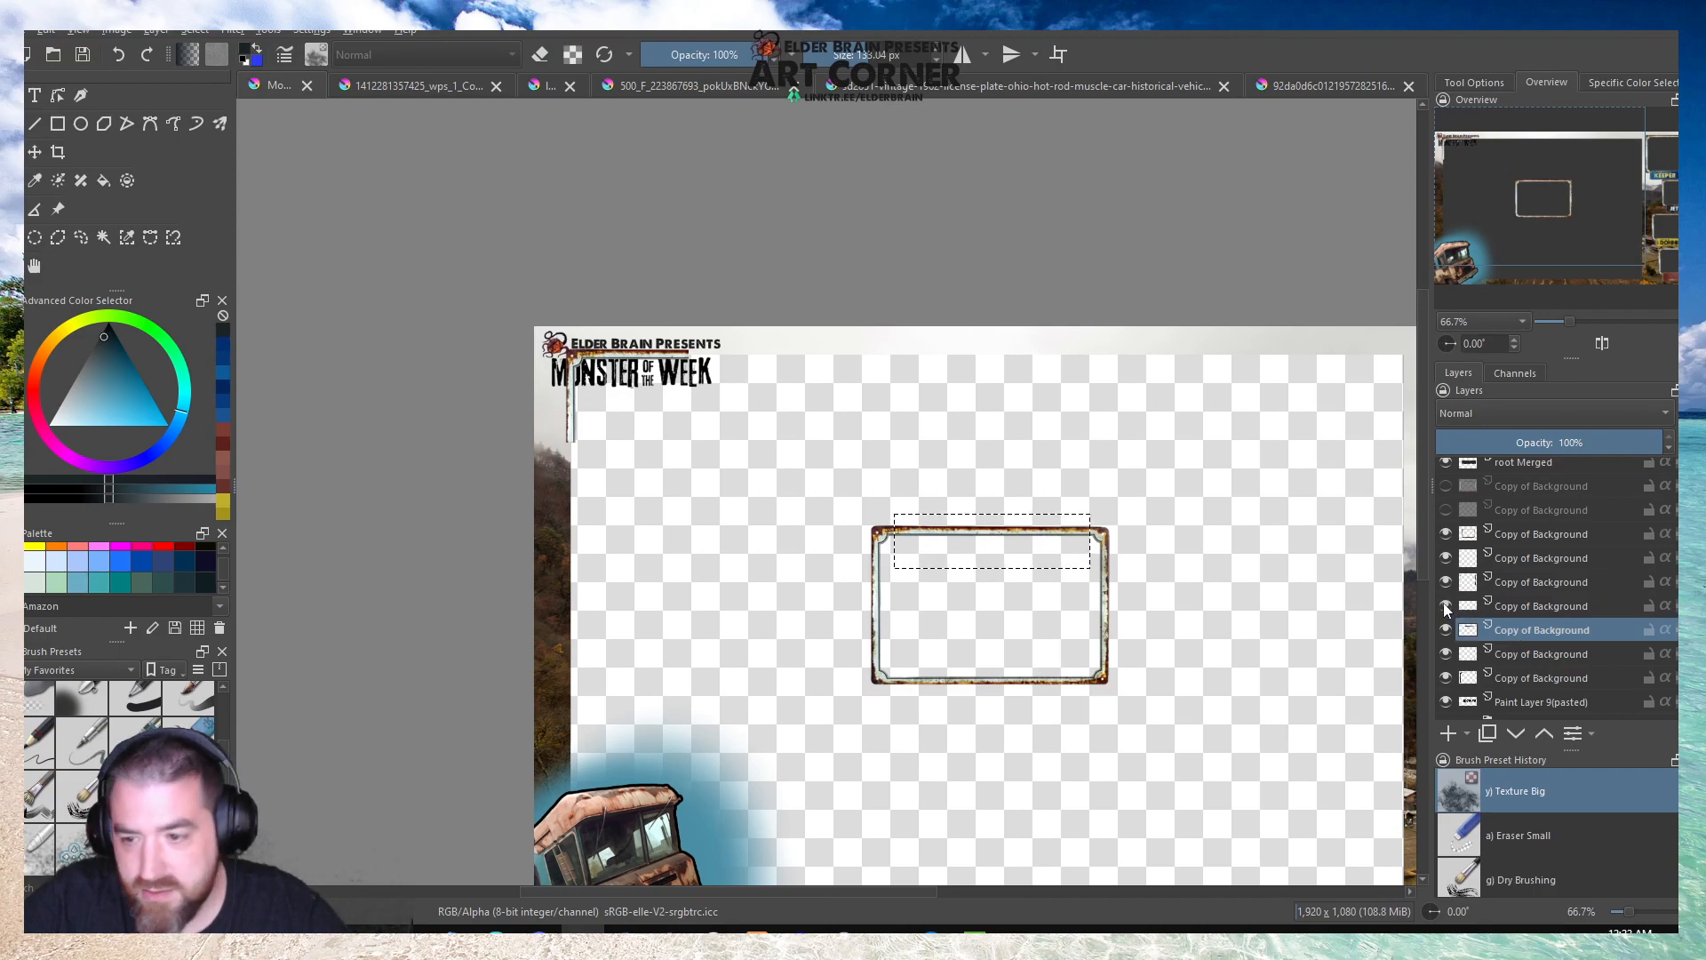
right_click(1530, 615)
left_click(1446, 296)
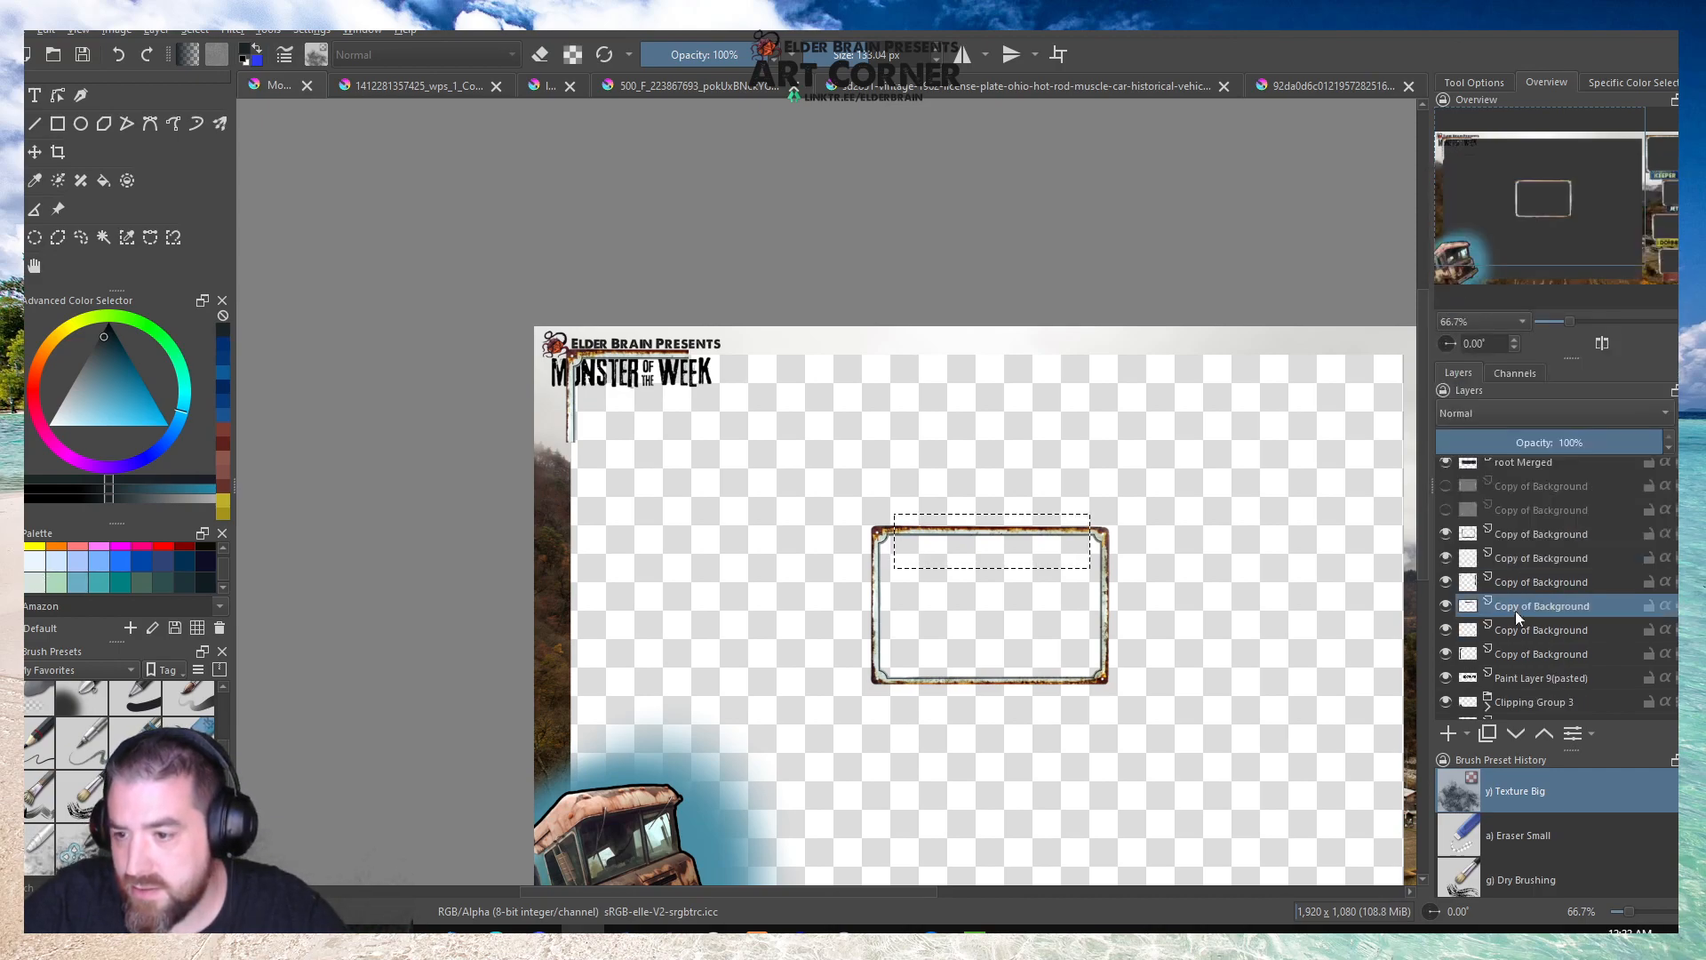
Copy the selected edge strip from the centre frame's layer to a new layer and move it against the corner piece's upper edge.
key("1")
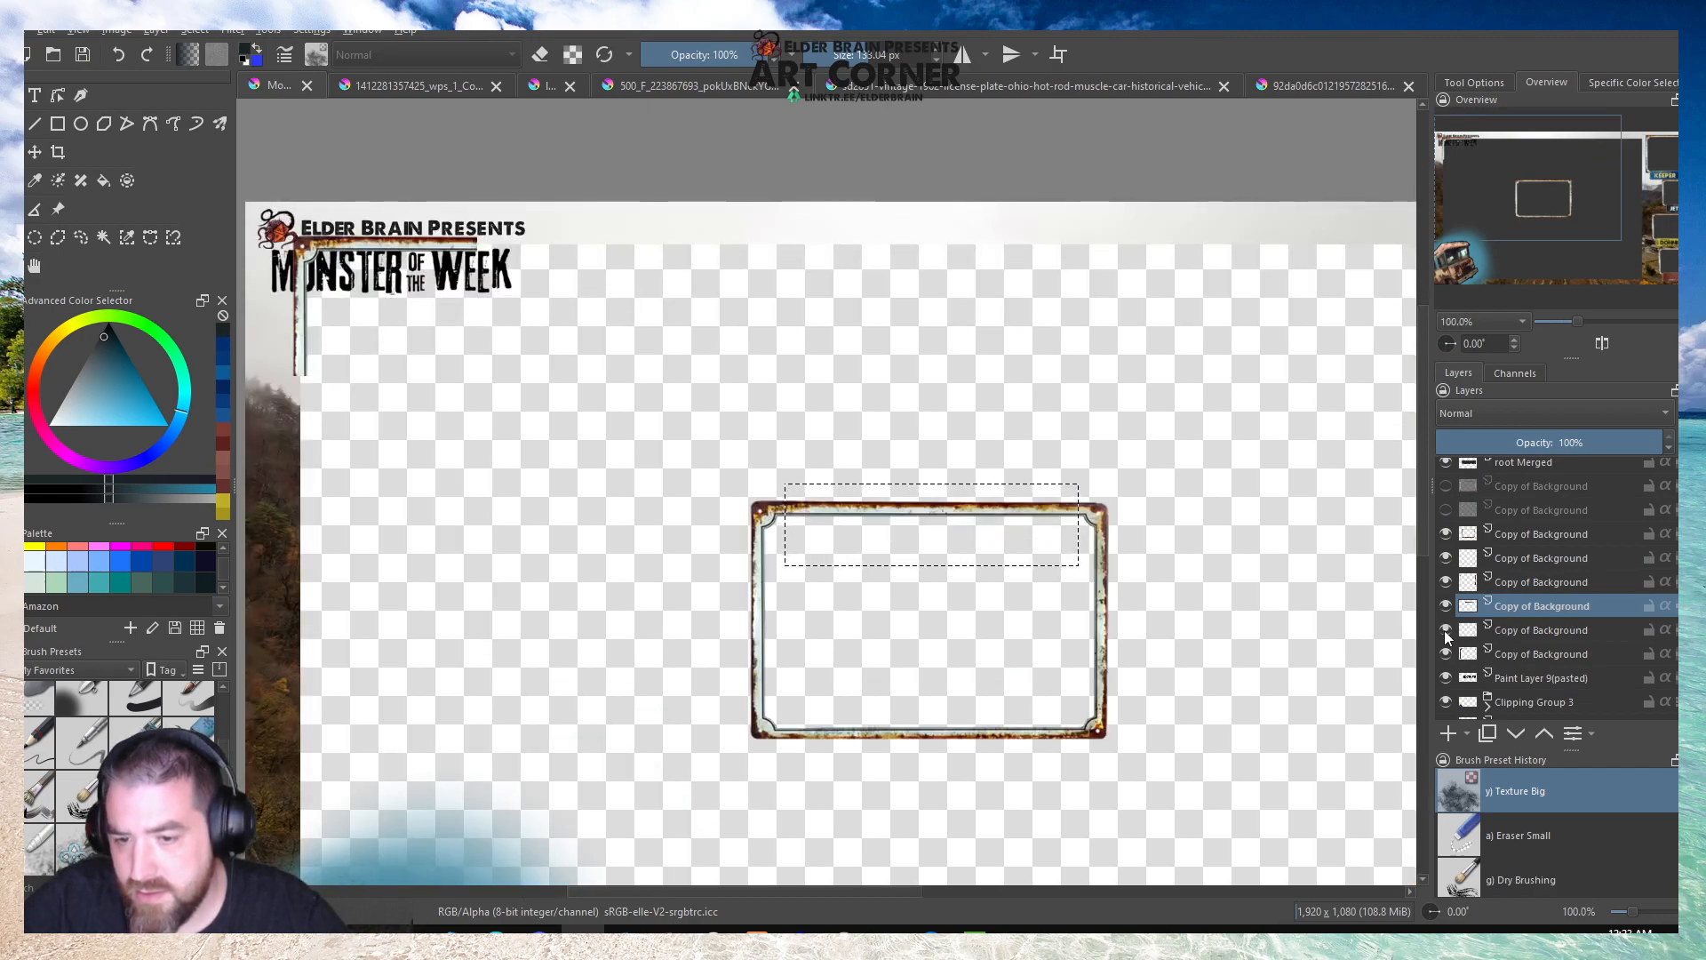
left_click(1532, 630)
key("ctrl+j")
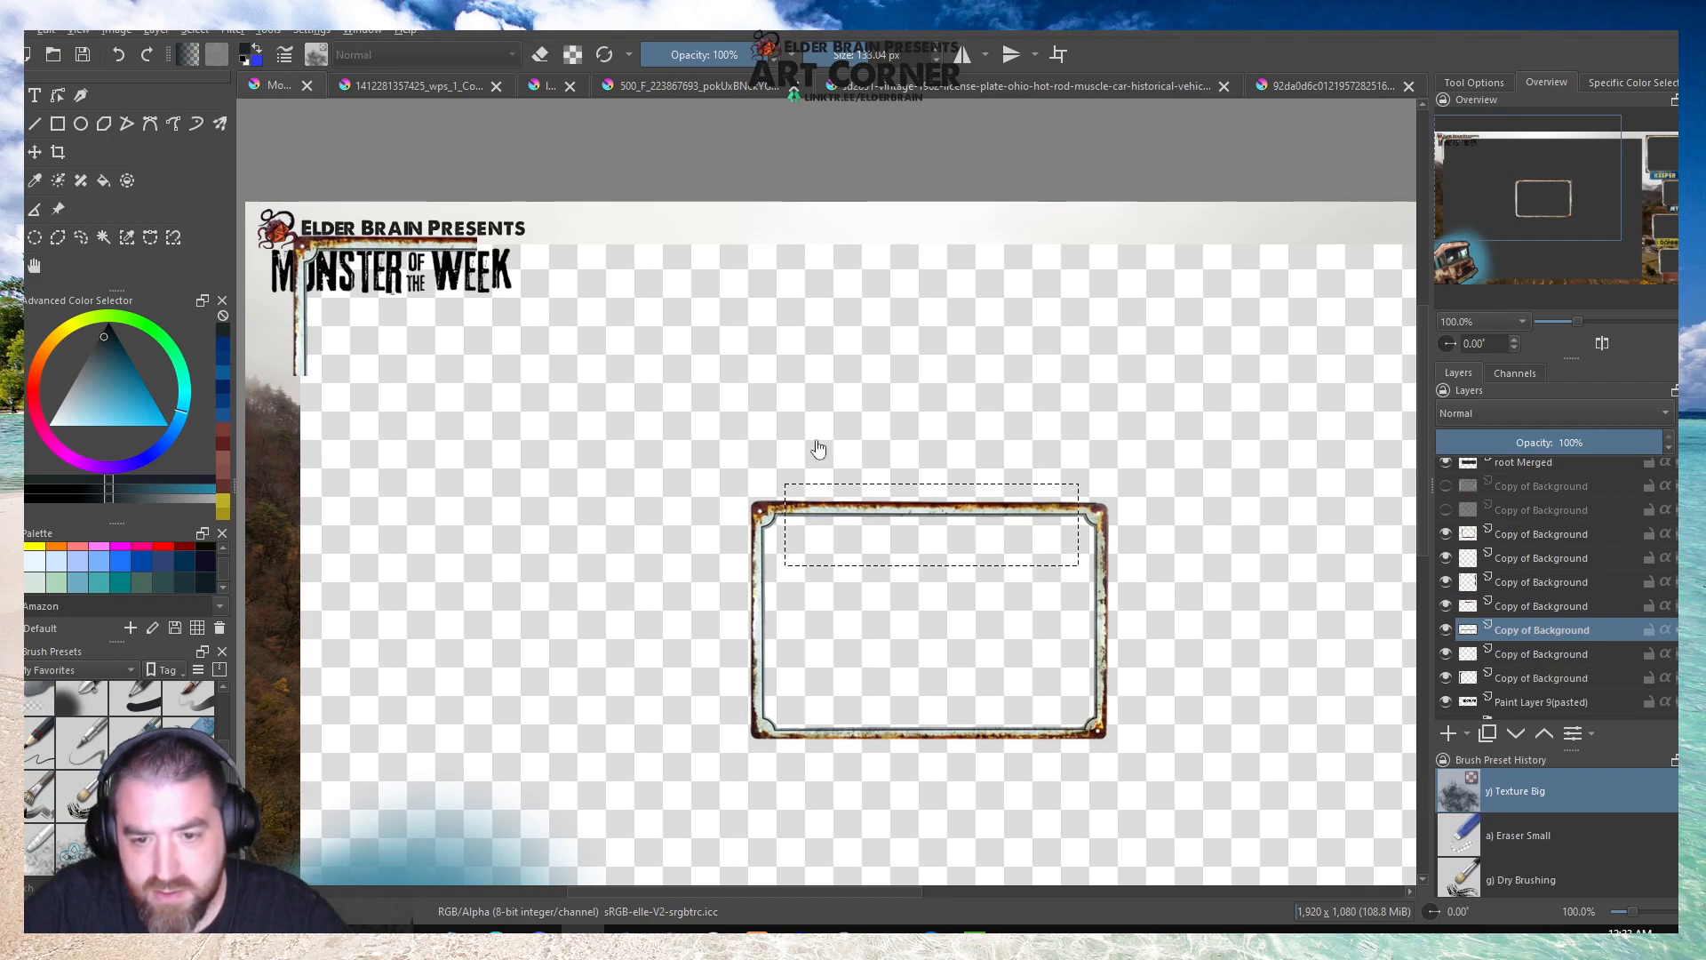
key("ctrl+t")
left_click_drag(861, 526, 556, 261)
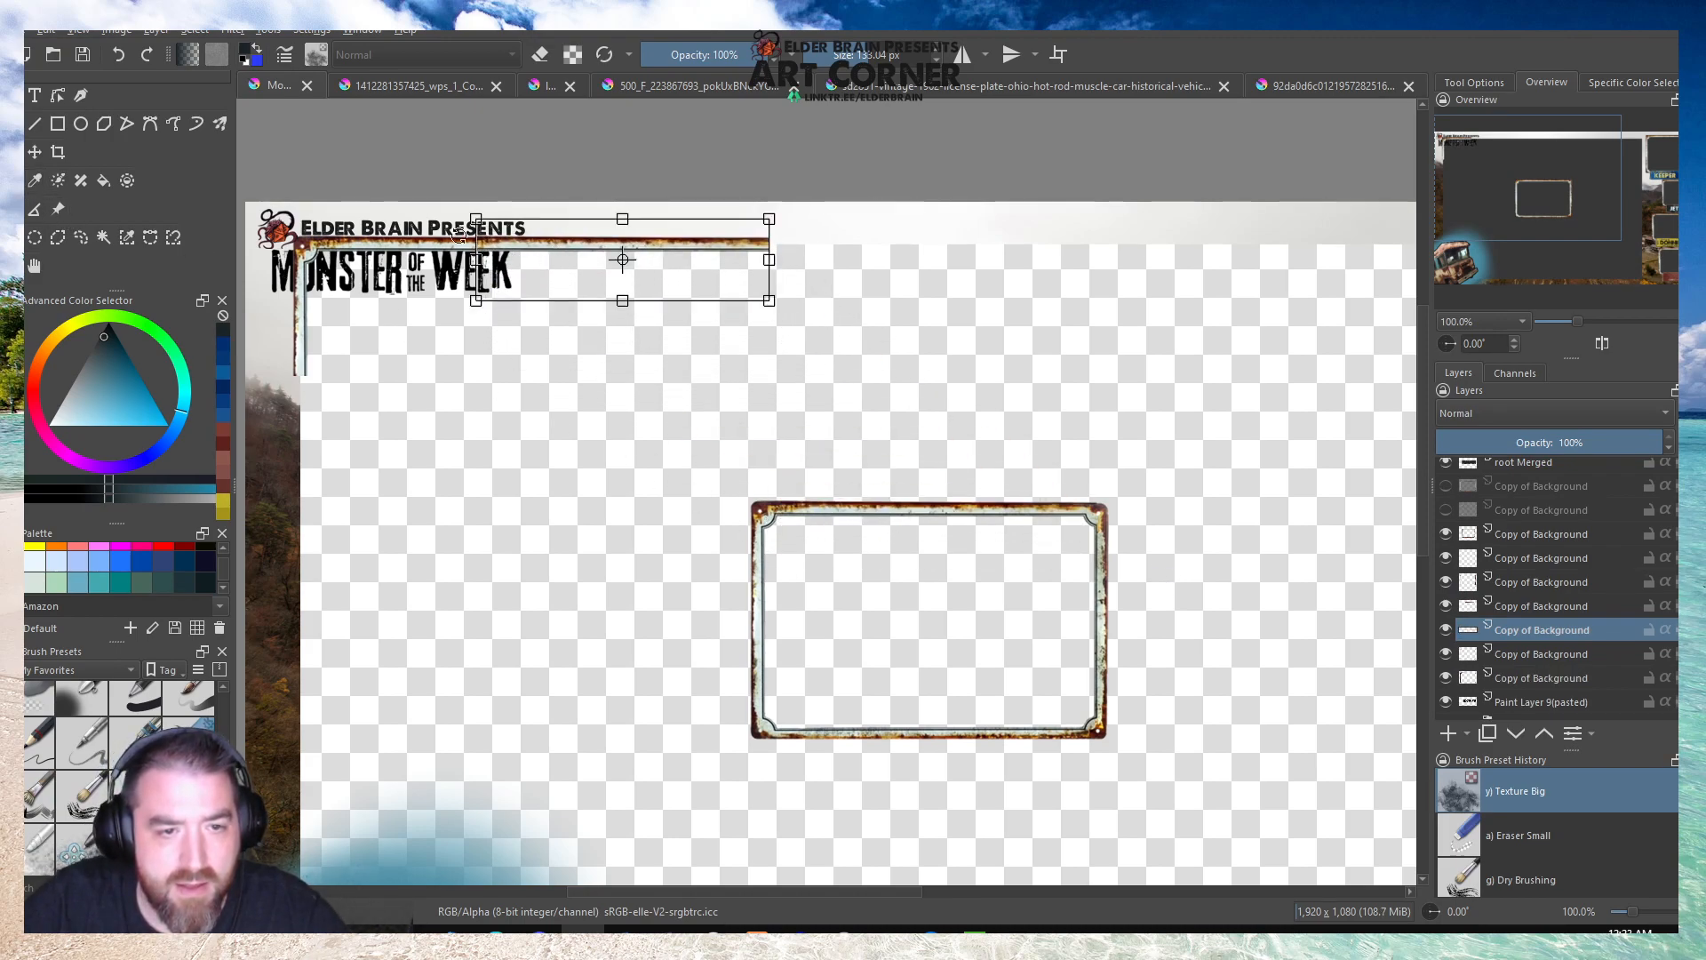
scroll(556, 261, "up", 4)
left_click_drag(615, 274, 595, 277)
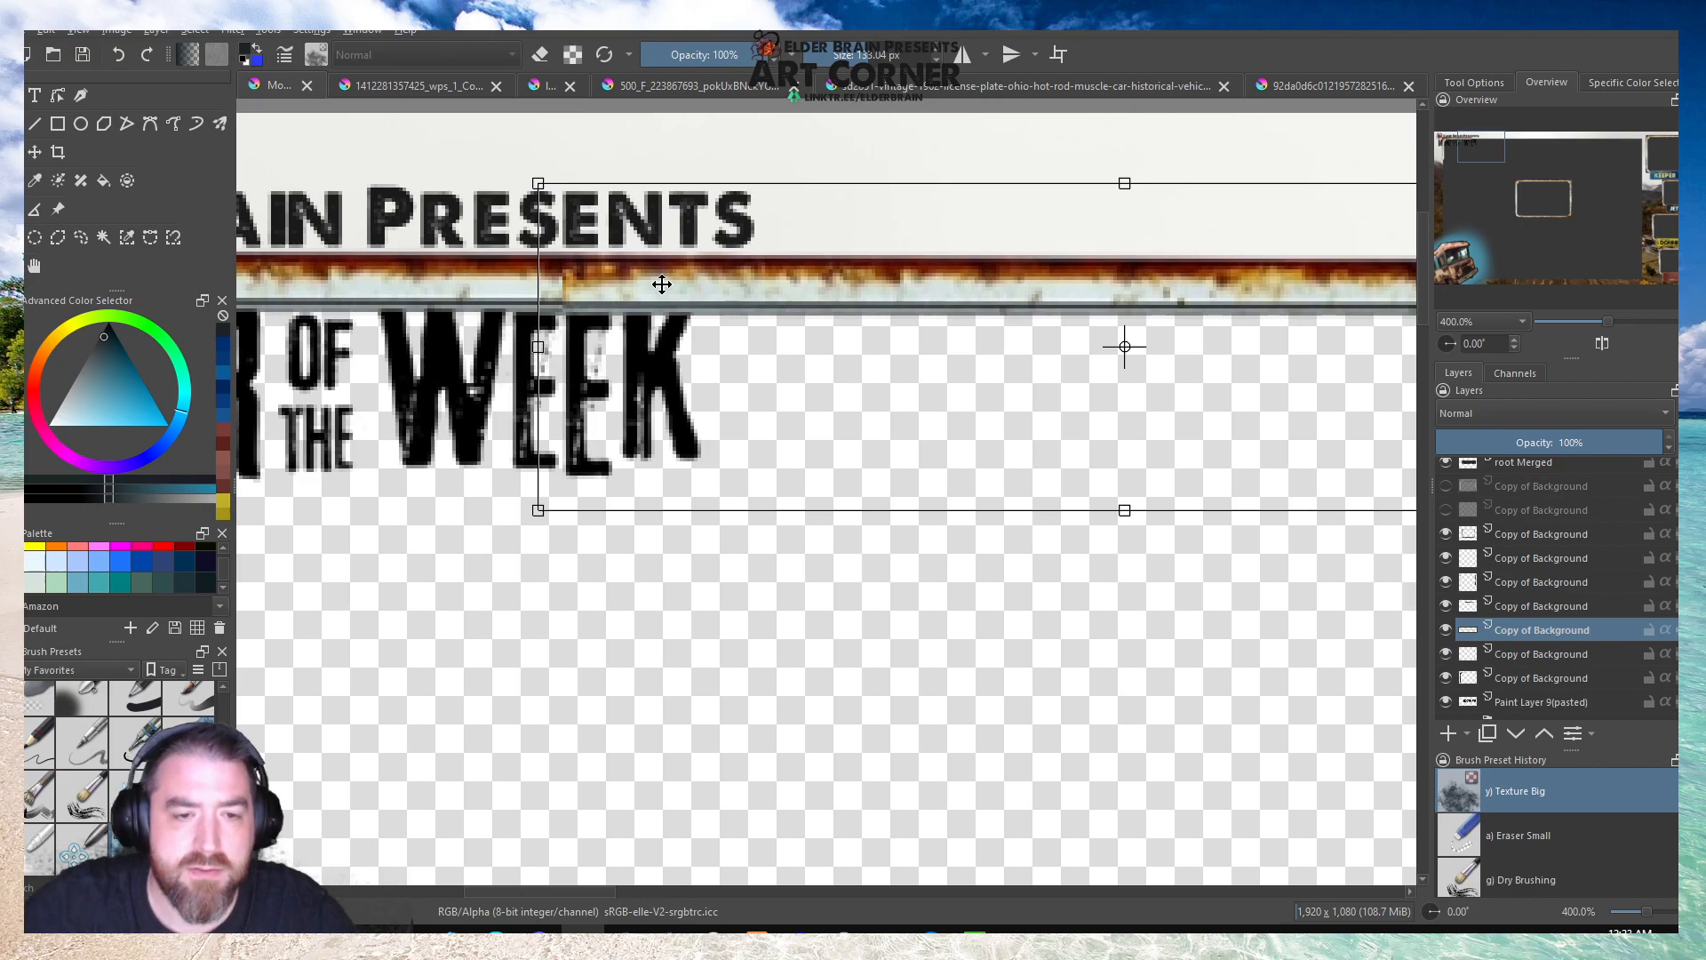
left_click(35, 266)
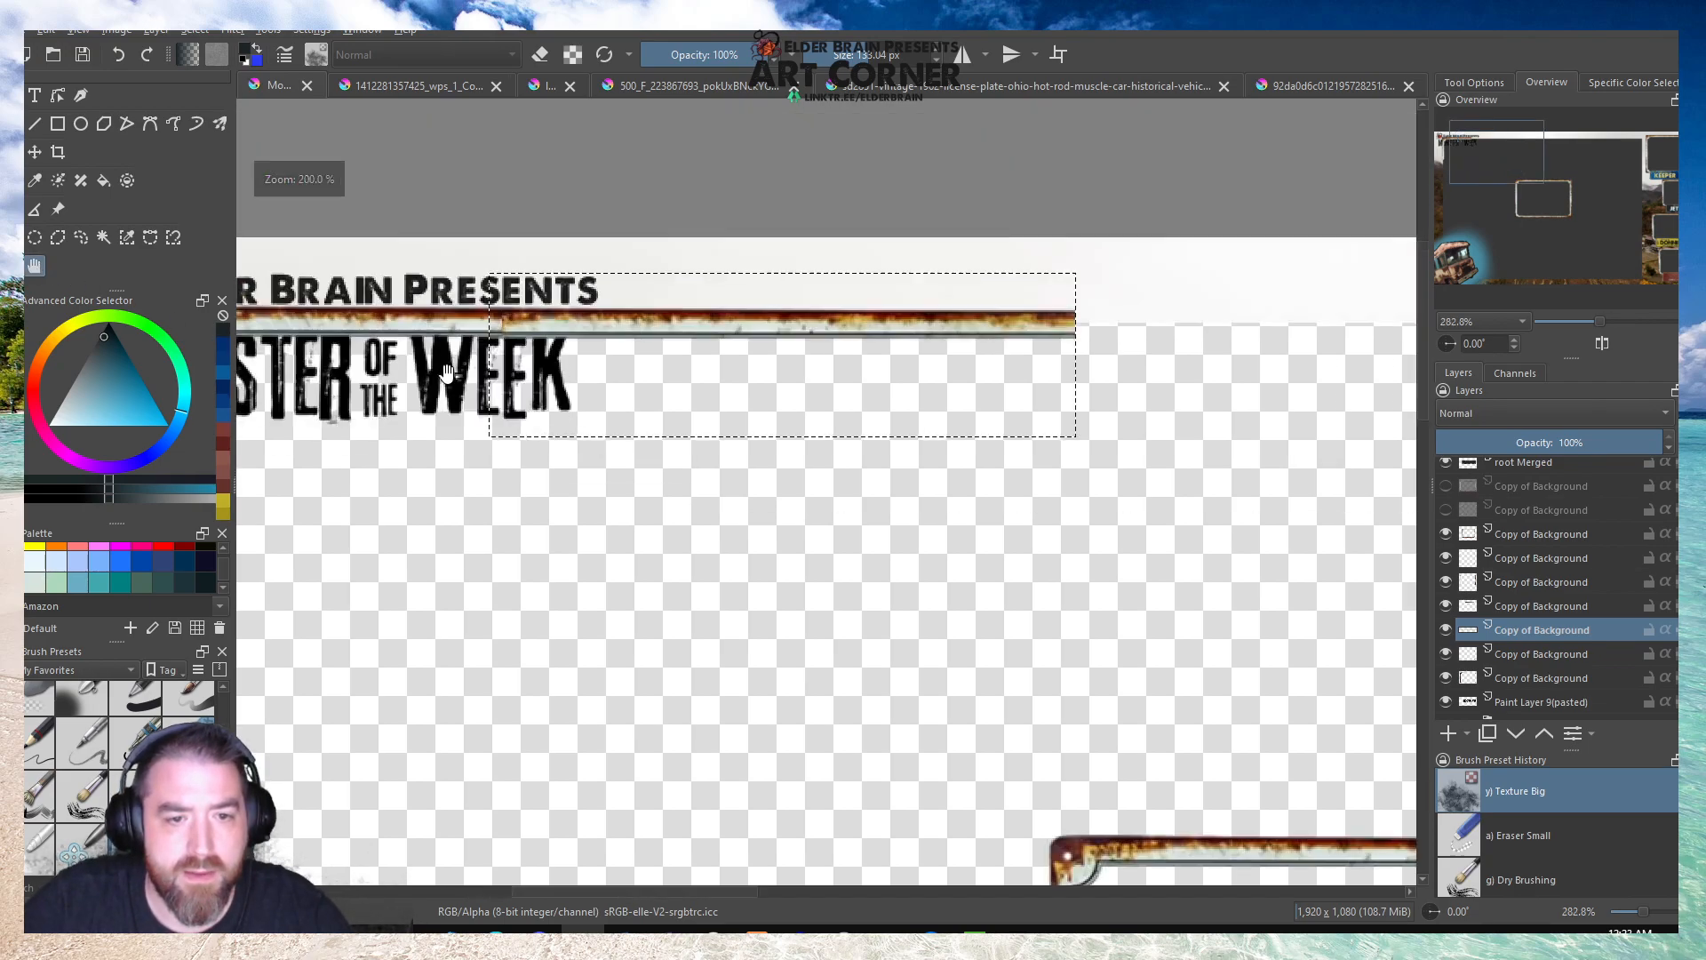
Shift the edge strip slightly left to align its seam with the corner piece.
scroll(415, 363, "down", 3)
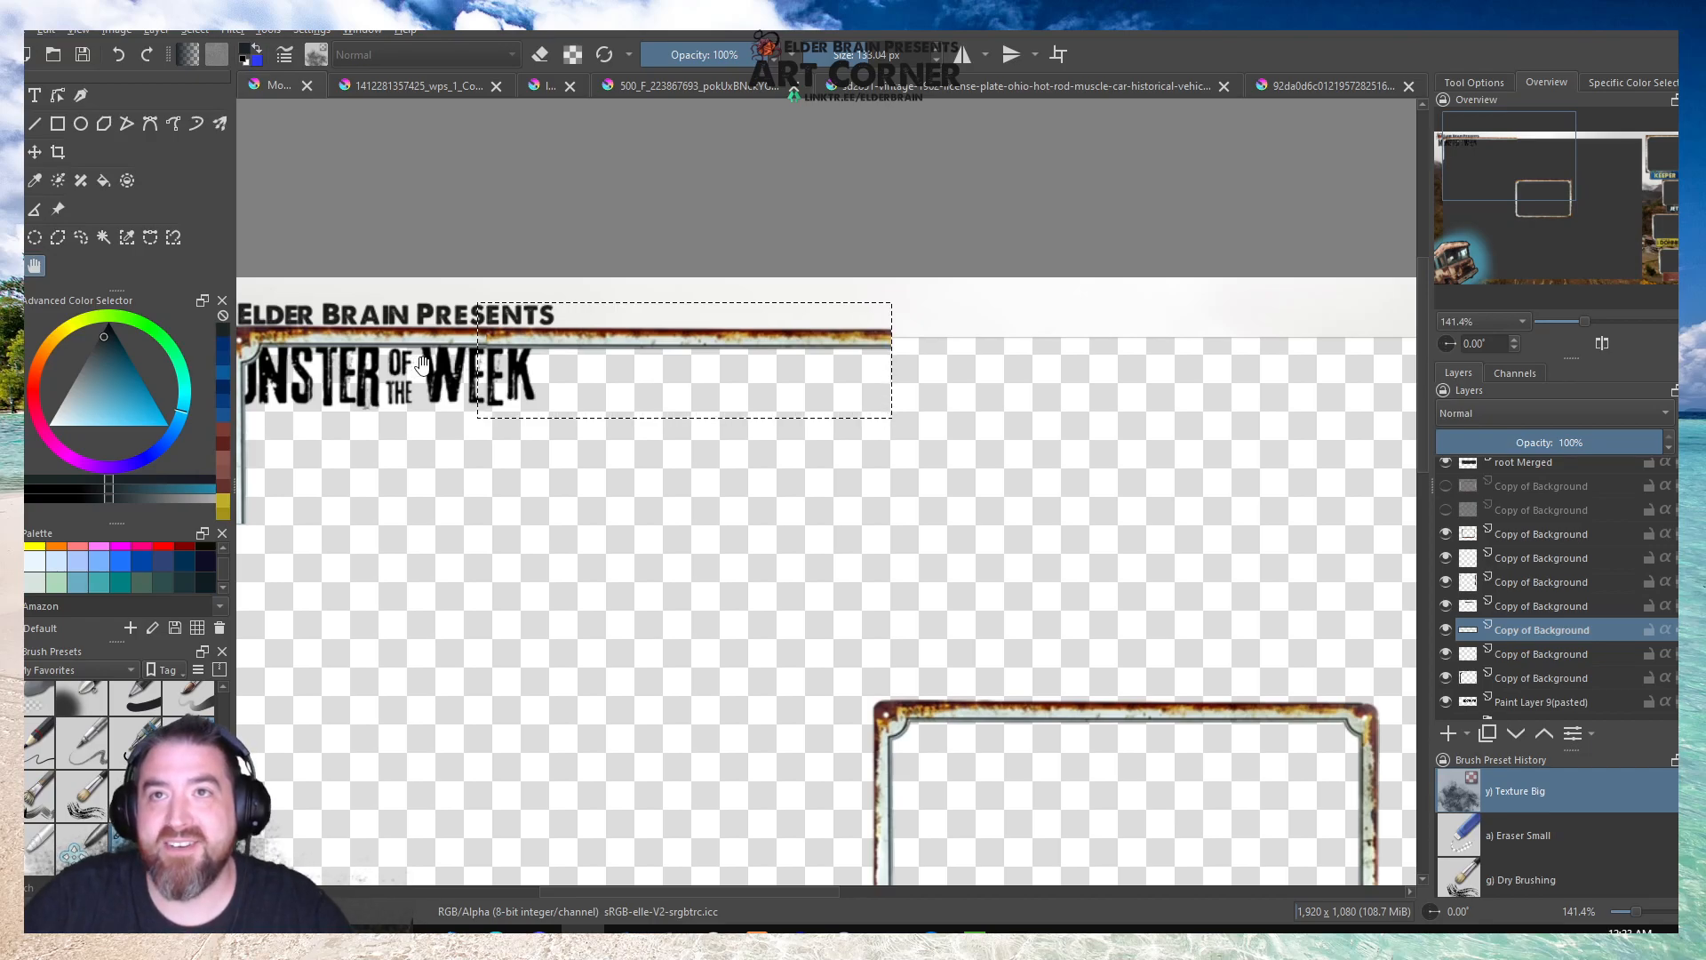
scroll(422, 363, "up", 2)
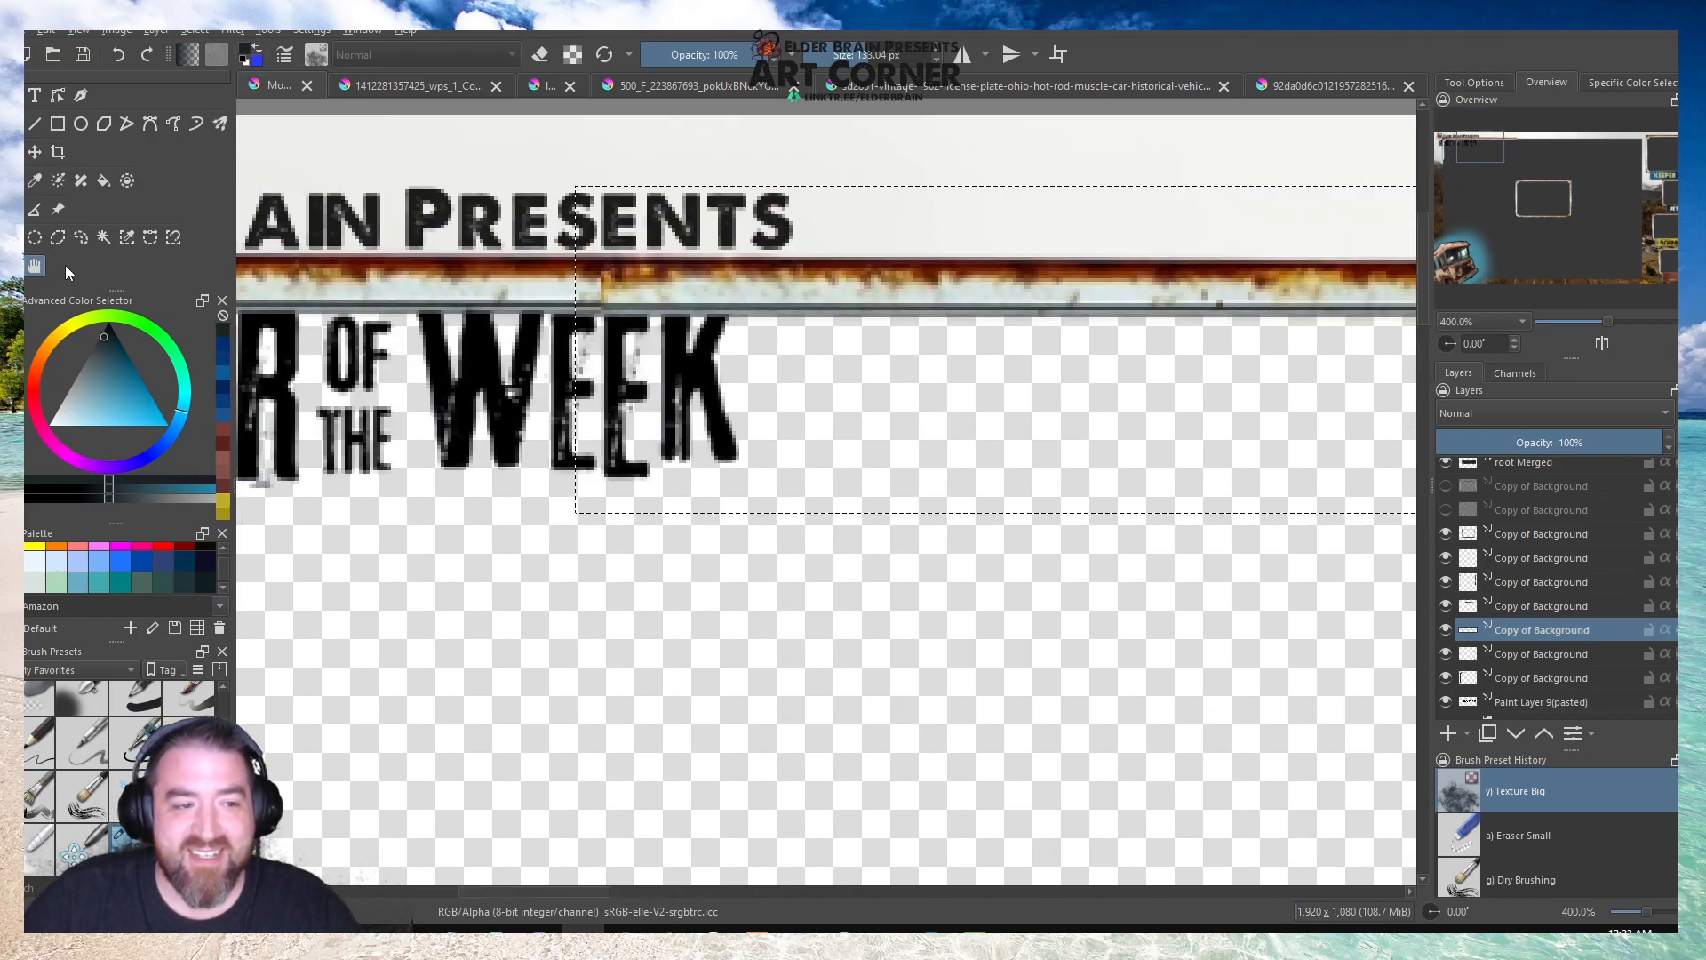
scroll(464, 342, "down", 1)
scroll(464, 341, "up", 2)
key("ctrl+t")
left_click_drag(800, 303, 789, 301)
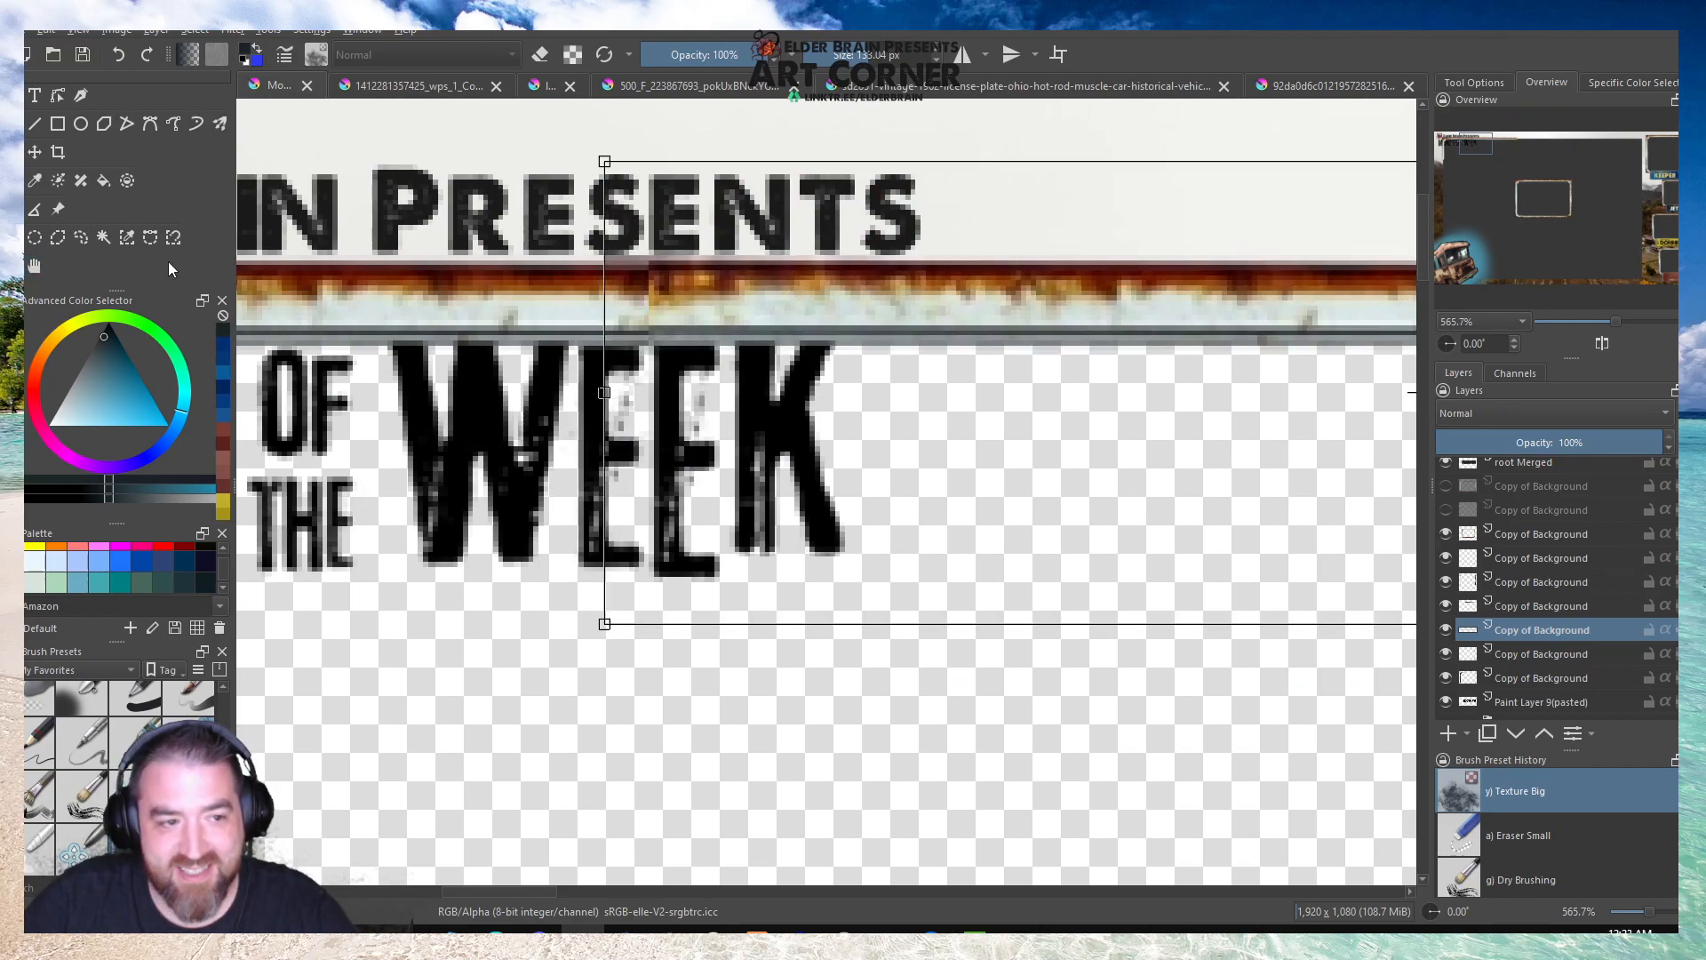
left_click(34, 265)
scroll(485, 355, "down", 2)
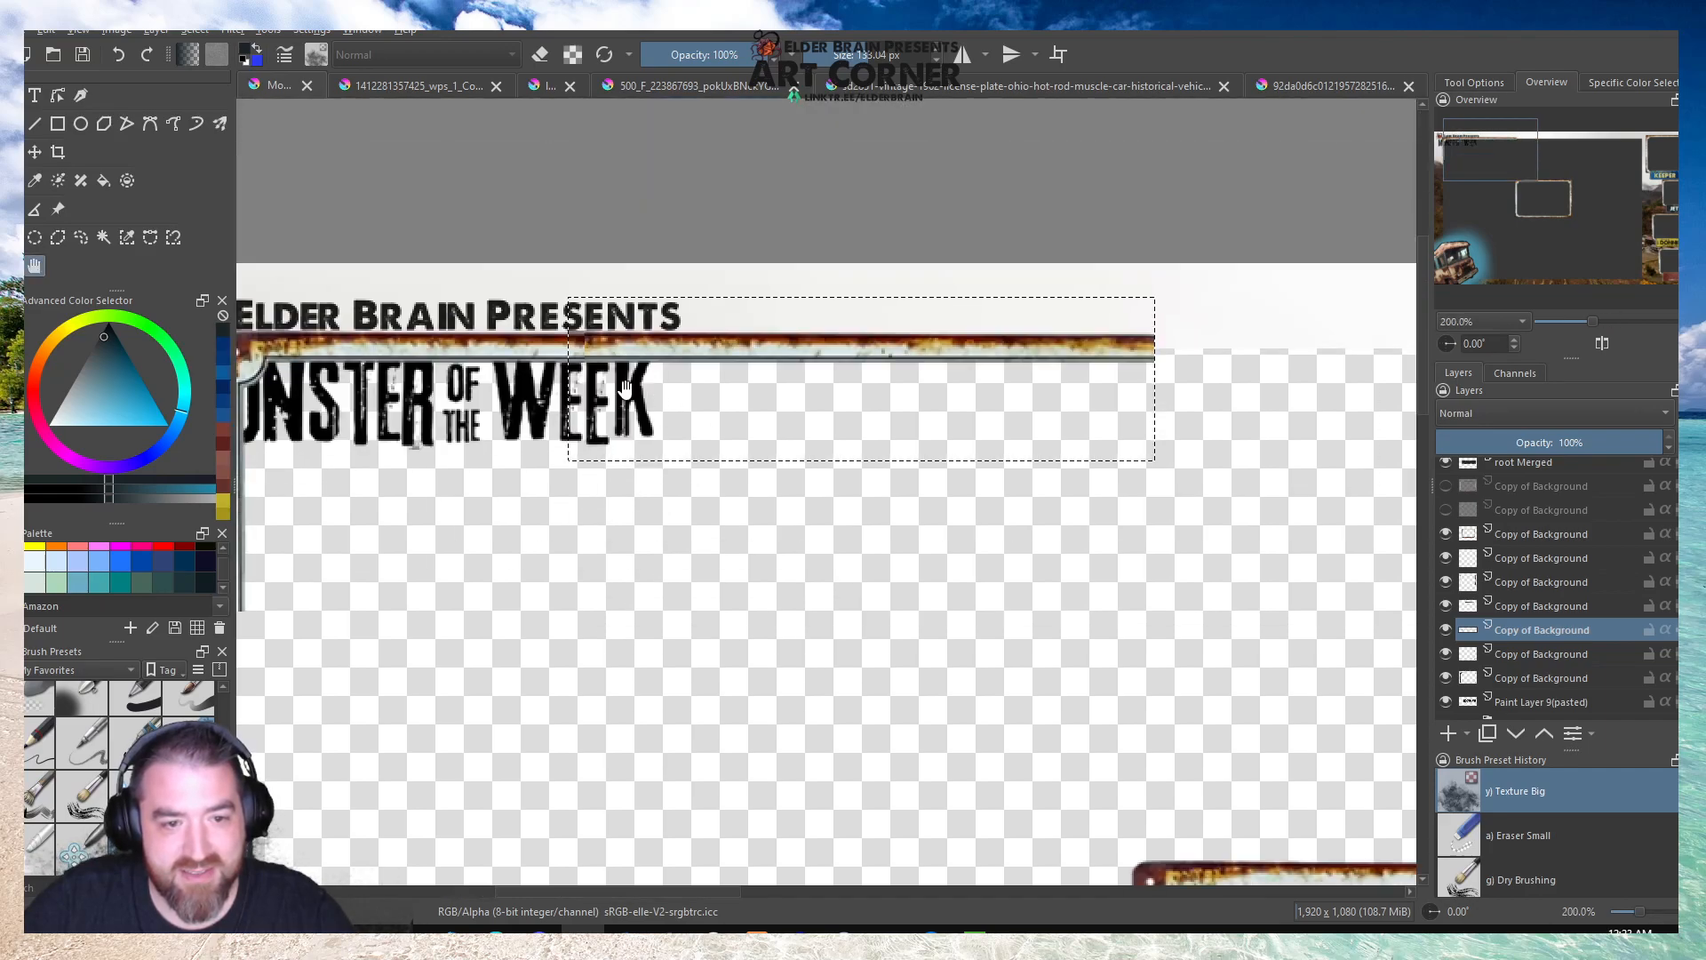
scroll(627, 387, "down", 2)
scroll(632, 355, "up", 1)
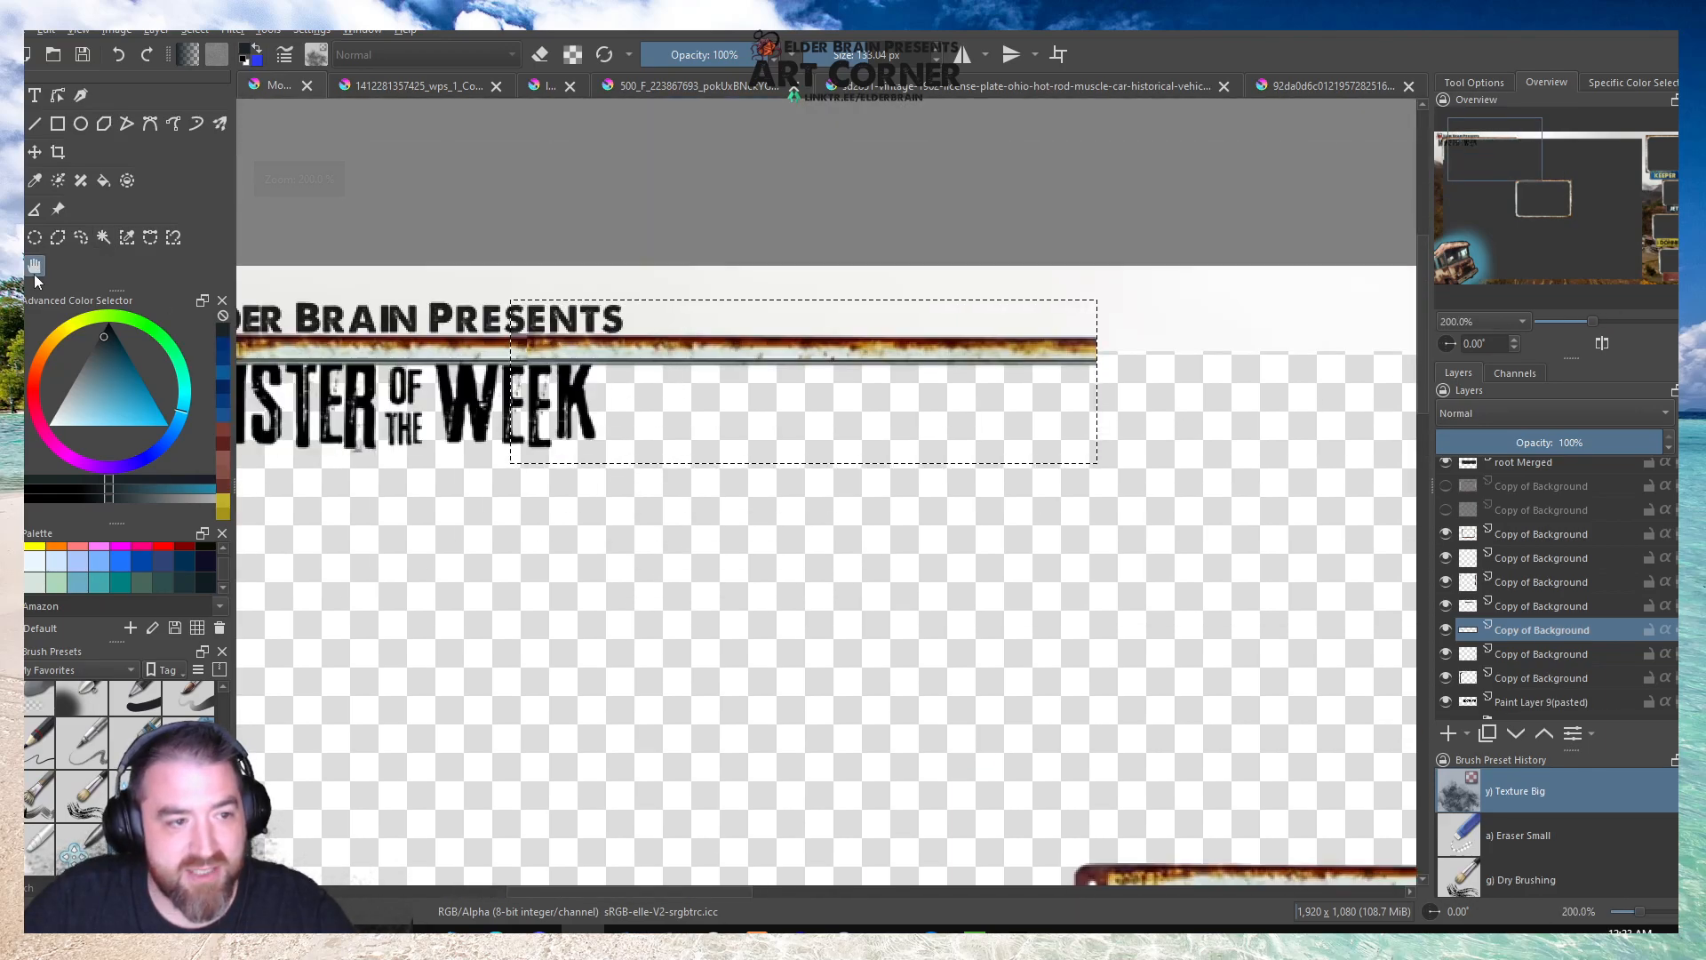
Mirror the edge strip horizontally and shift it slightly to the right.
key("ctrl+t")
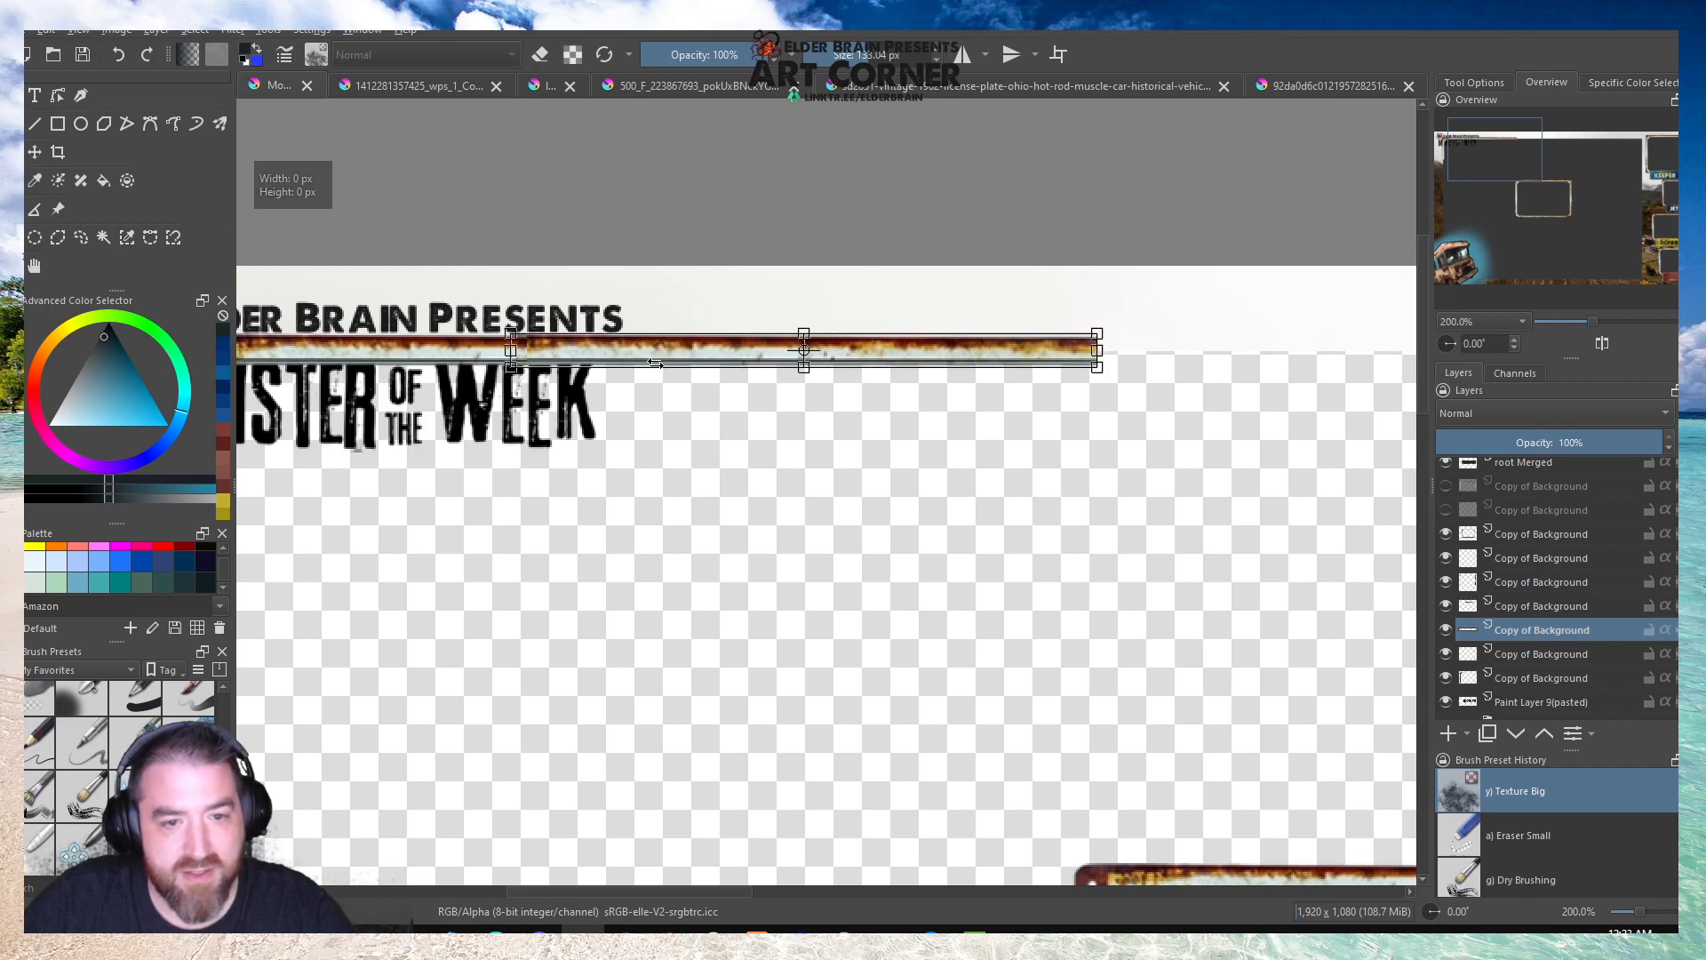
right_click(658, 367)
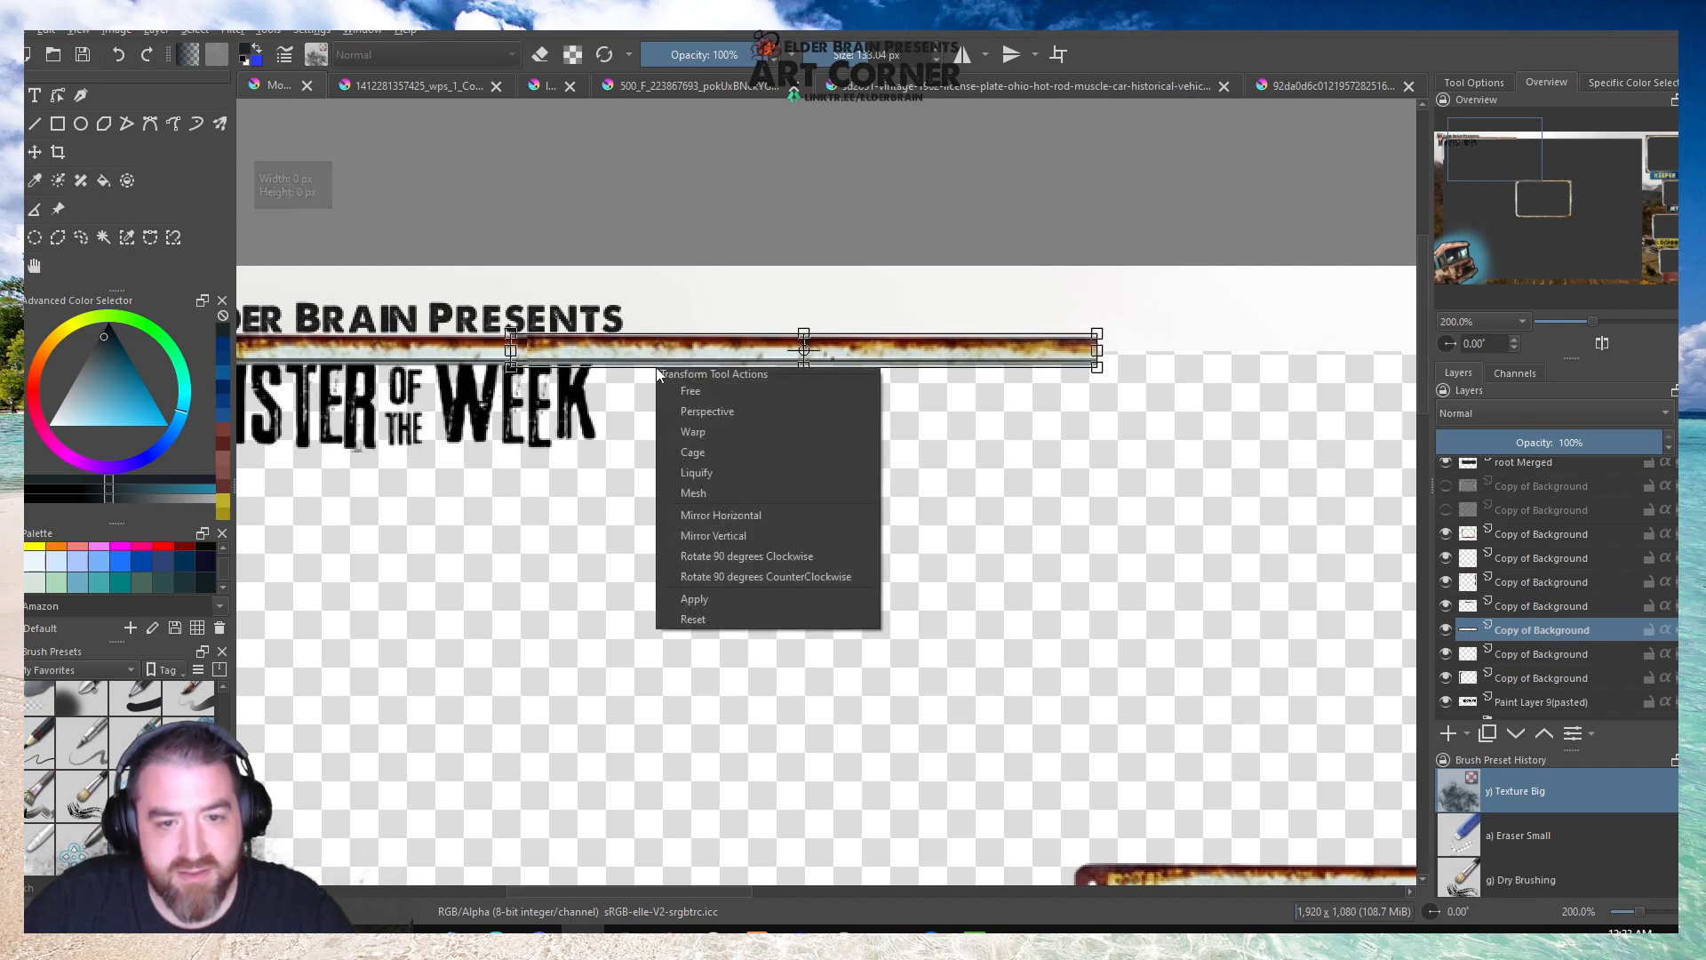
left_click(712, 516)
left_click_drag(552, 356, 568, 355)
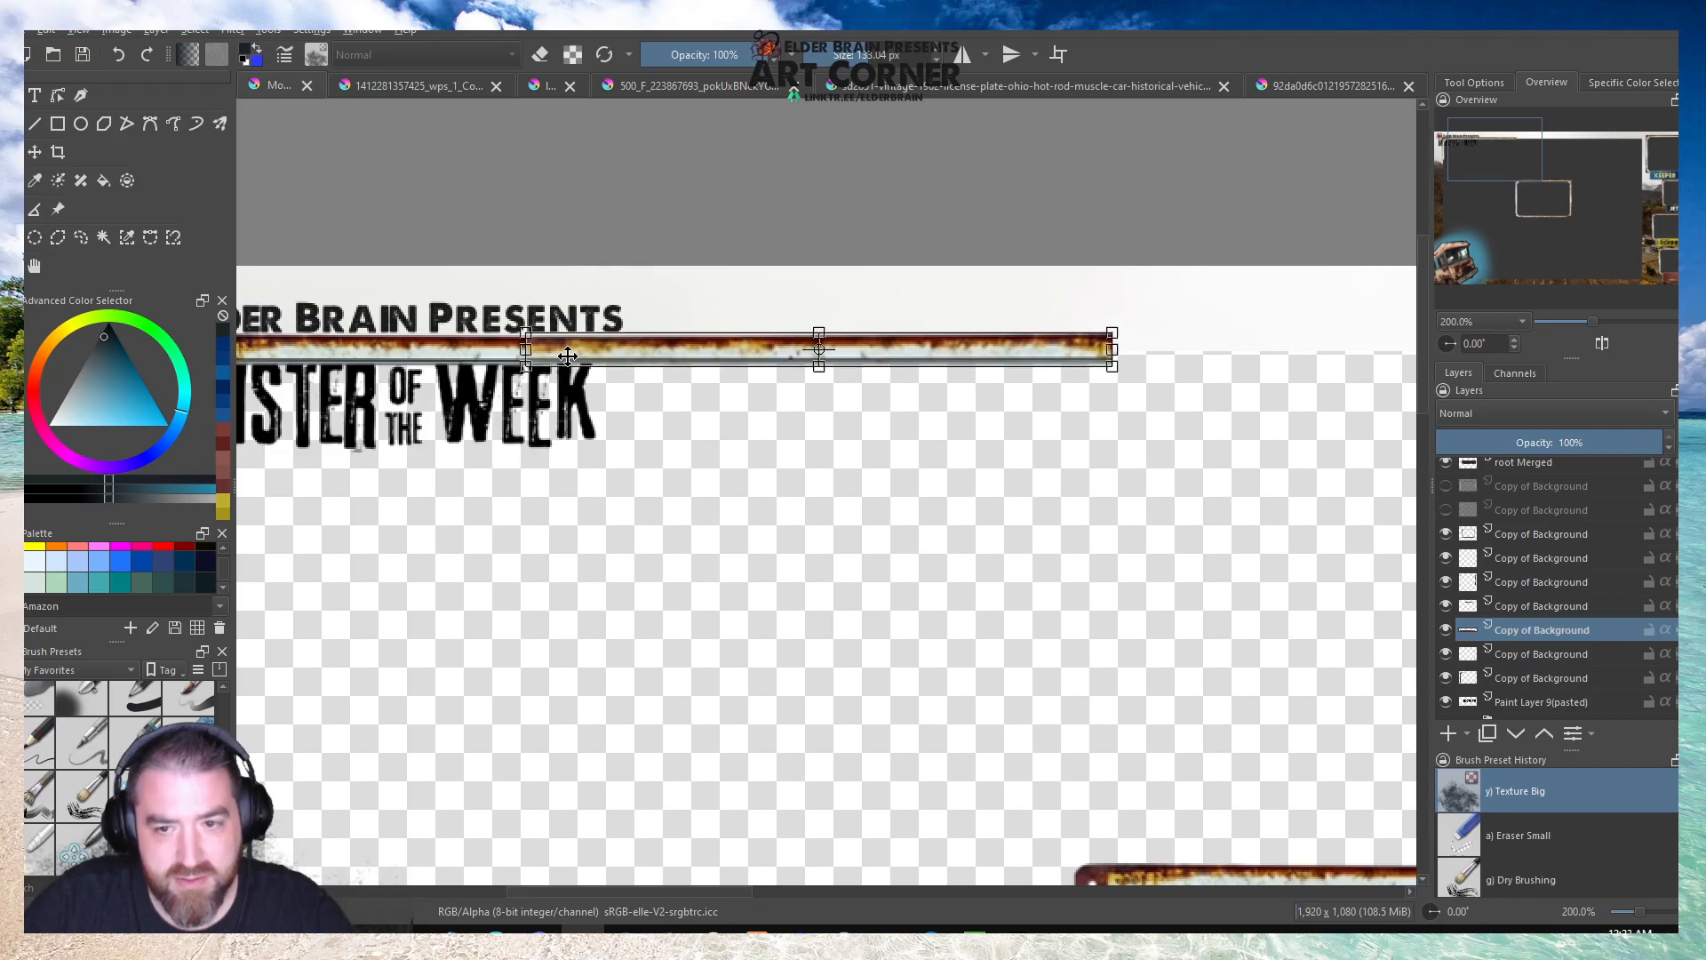
left_click(34, 265)
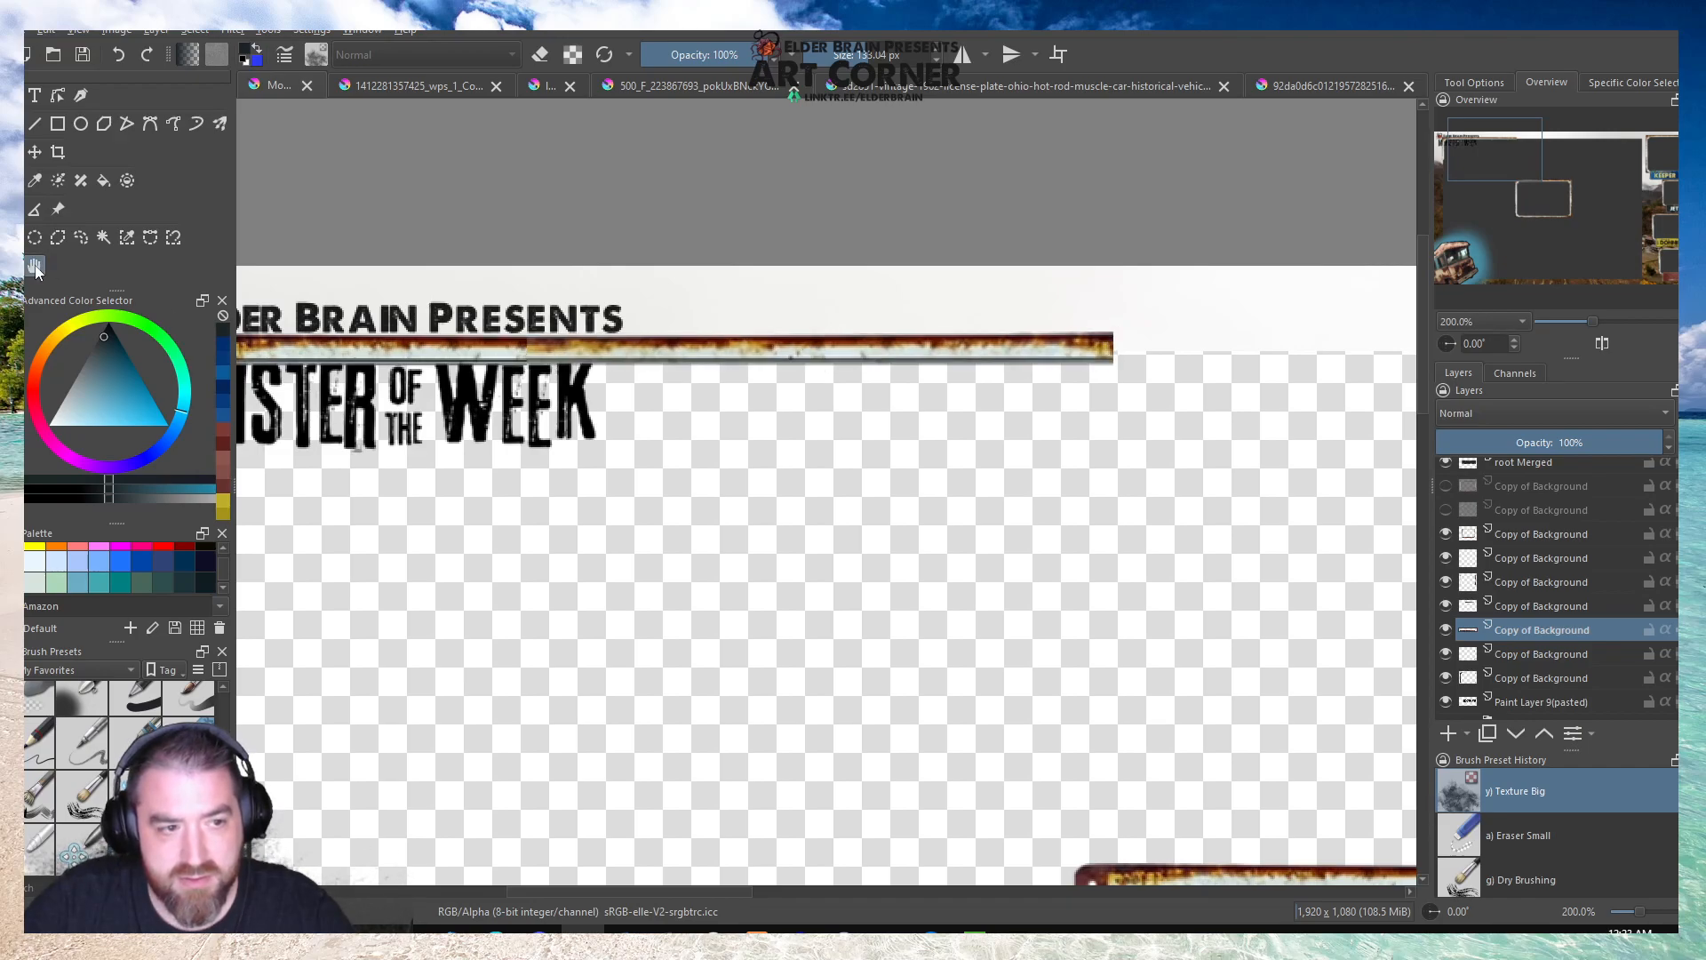
Nudge the mirrored strip left in small increments so it overlaps the end of the corner piece above the word Week.
scroll(540, 340, "up", 4)
left_click(20, 154)
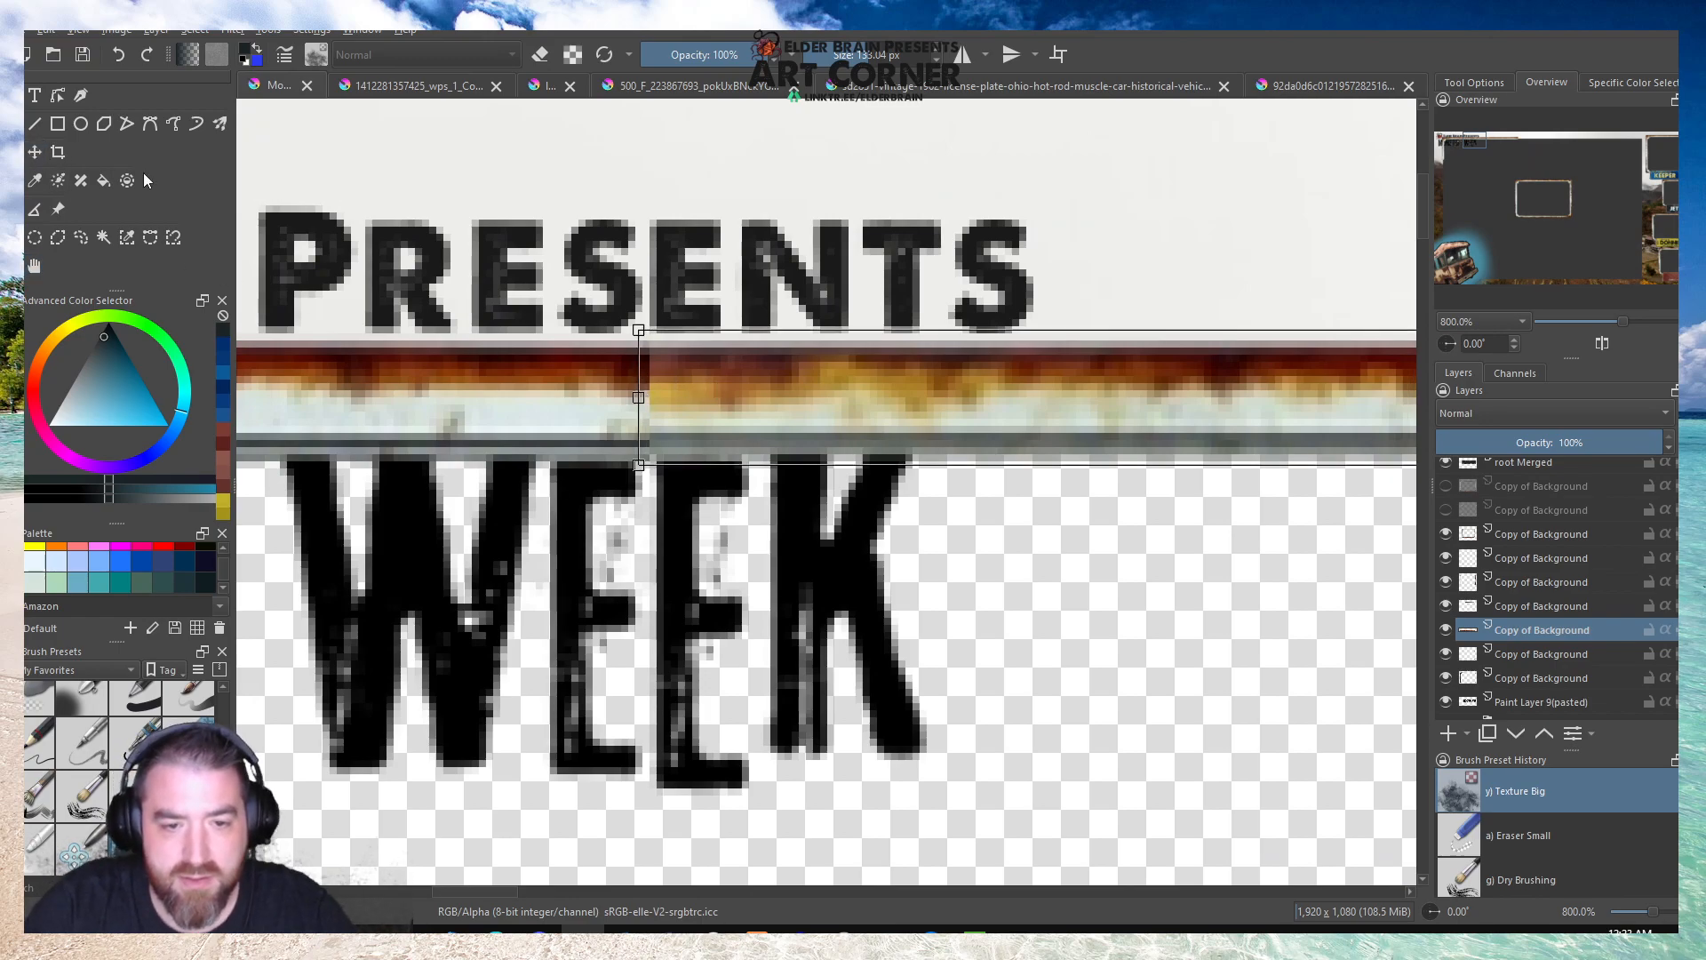
key("Left")
key("Left")
key("Left")
key("Left")
key("Left")
key("Left")
key("Left")
key("Left")
key("Left")
key("Left")
key("Left")
key("Left")
key("Left")
key("Left")
key("Left")
key("Left")
key("Left")
key("Left")
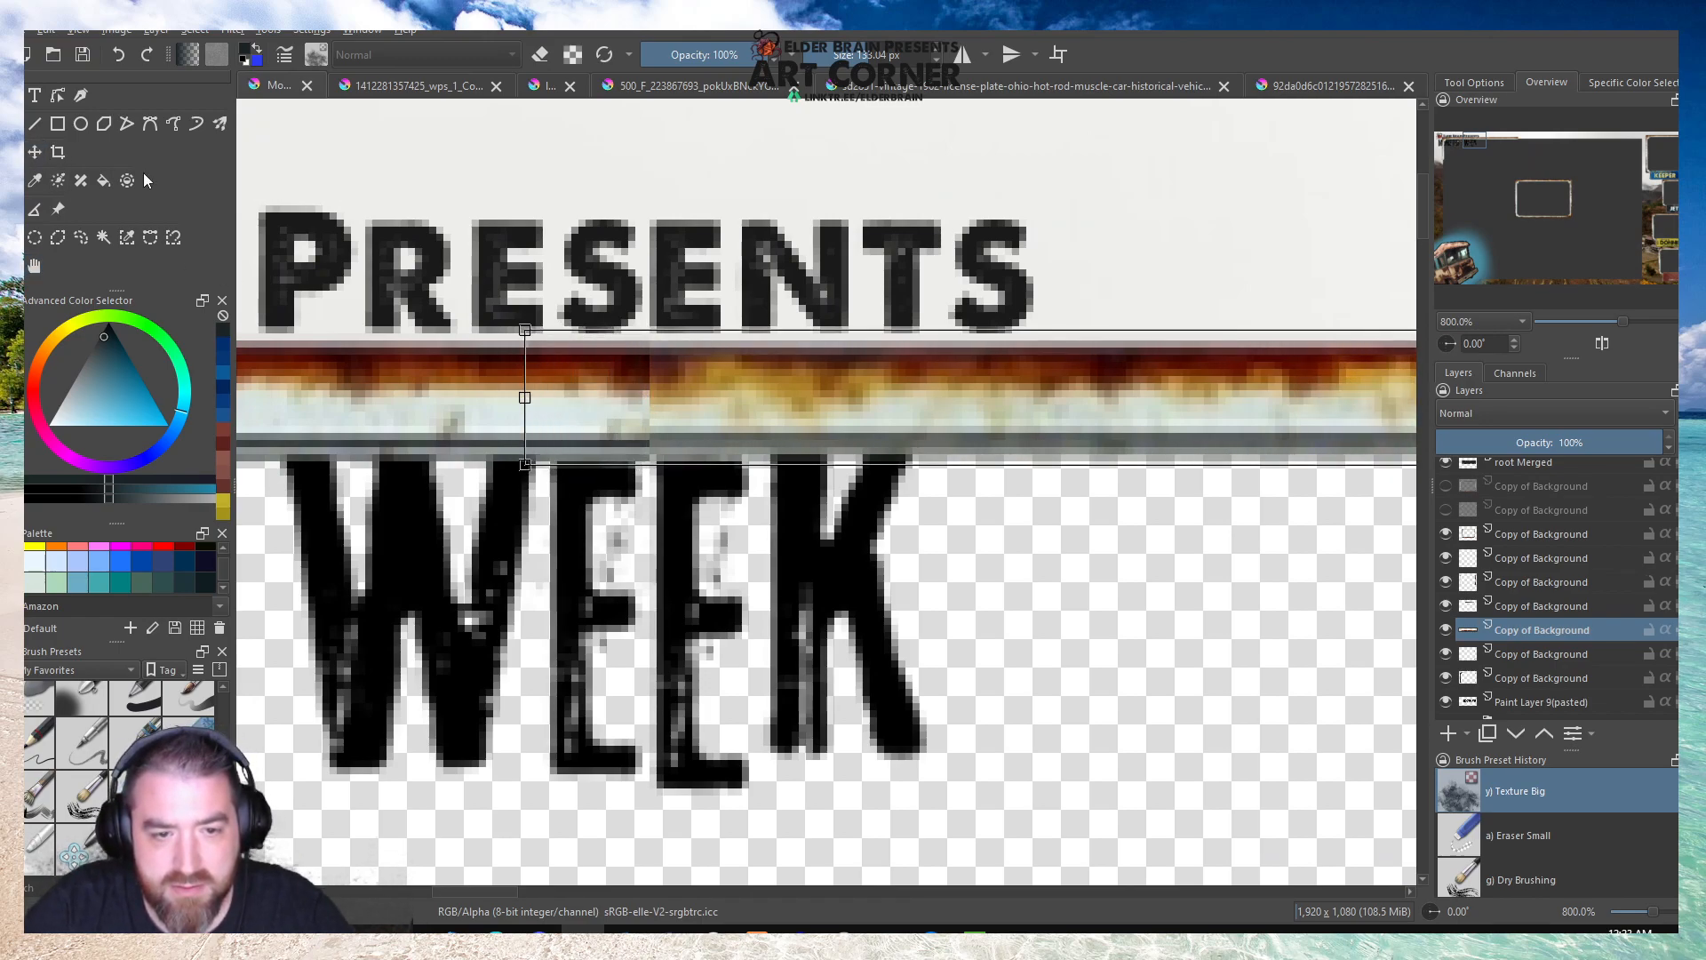
key("Right")
key("Right")
key("Right")
key("Right")
key("Right")
key("Right")
key("Right")
key("Right")
key("Right")
key("Right")
key("Right")
key("Right")
key("Right")
key("Right")
key("Right")
key("Right")
key("Right")
key("Right")
key("Right")
key("Right")
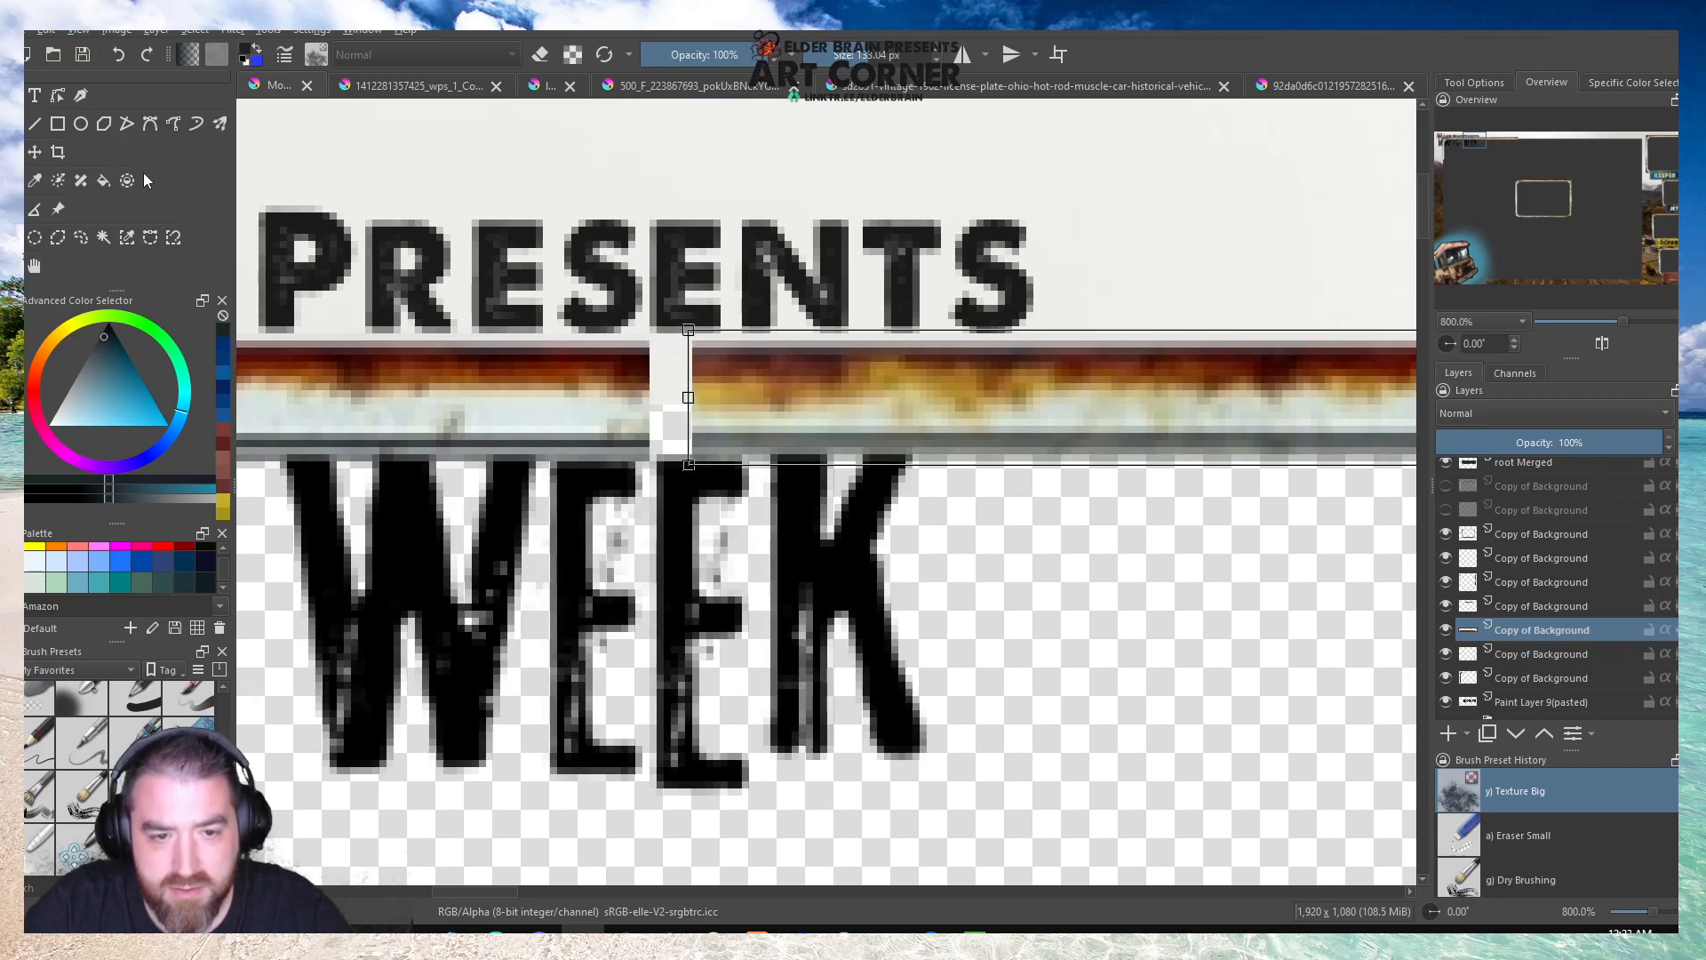
key("Left")
key("Left")
key("Left")
key("Left")
key("Left")
key("Left")
key("Left")
key("Left")
key("Left")
key("Left")
key("Left")
key("Left")
key("Left")
key("Left")
key("Left")
key("Left")
key("Left")
key("Left")
key("Left")
key("Left")
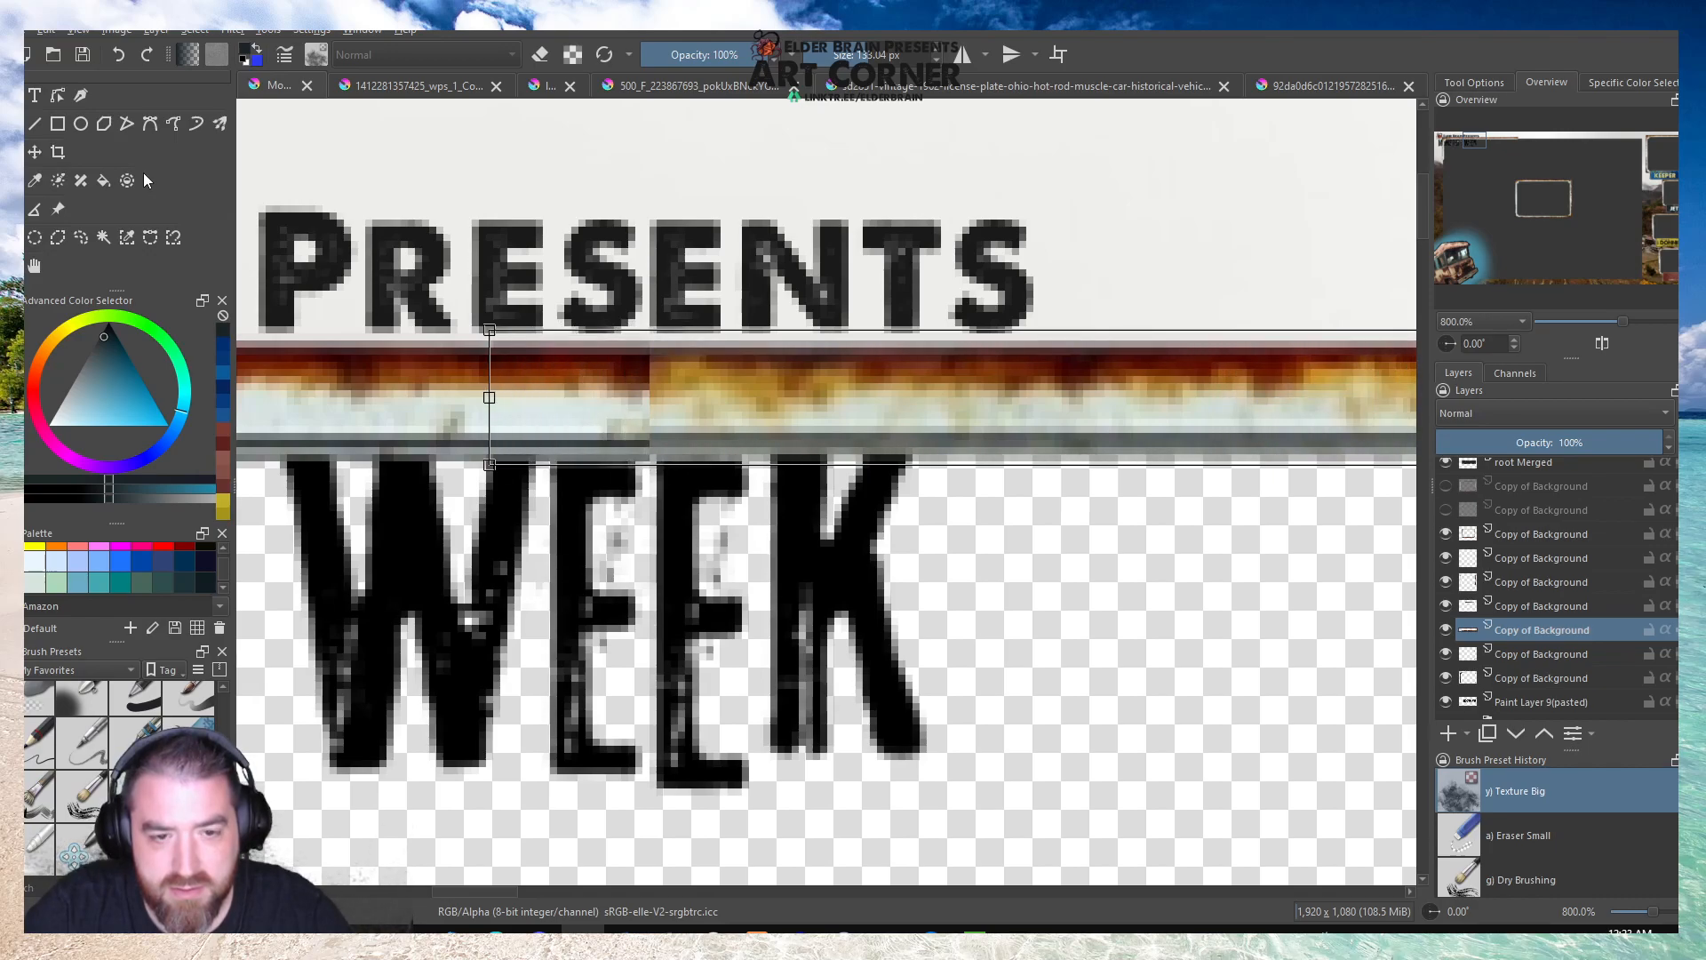
key("Left")
key("Left")
key("Left")
key("Left")
key("Left")
key("Left")
key("Left")
key("Left")
key("Left")
key("Left")
key("Left")
key("Left")
key("Left")
key("Left")
key("Left")
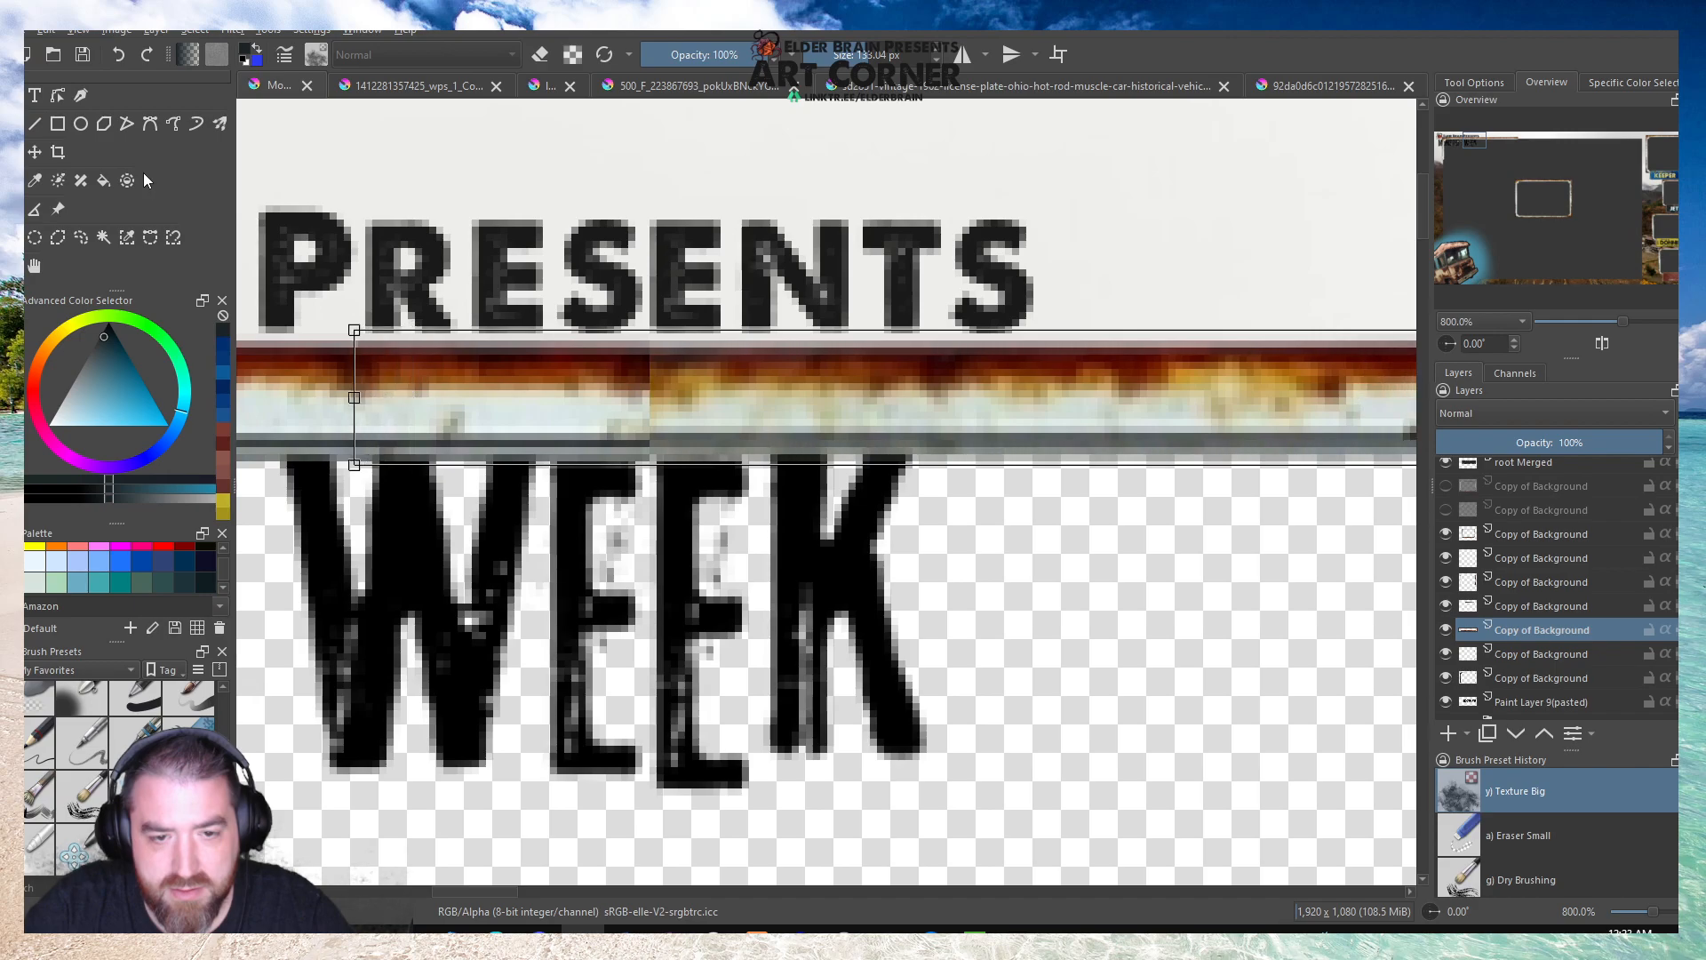
key("Right")
key("Right")
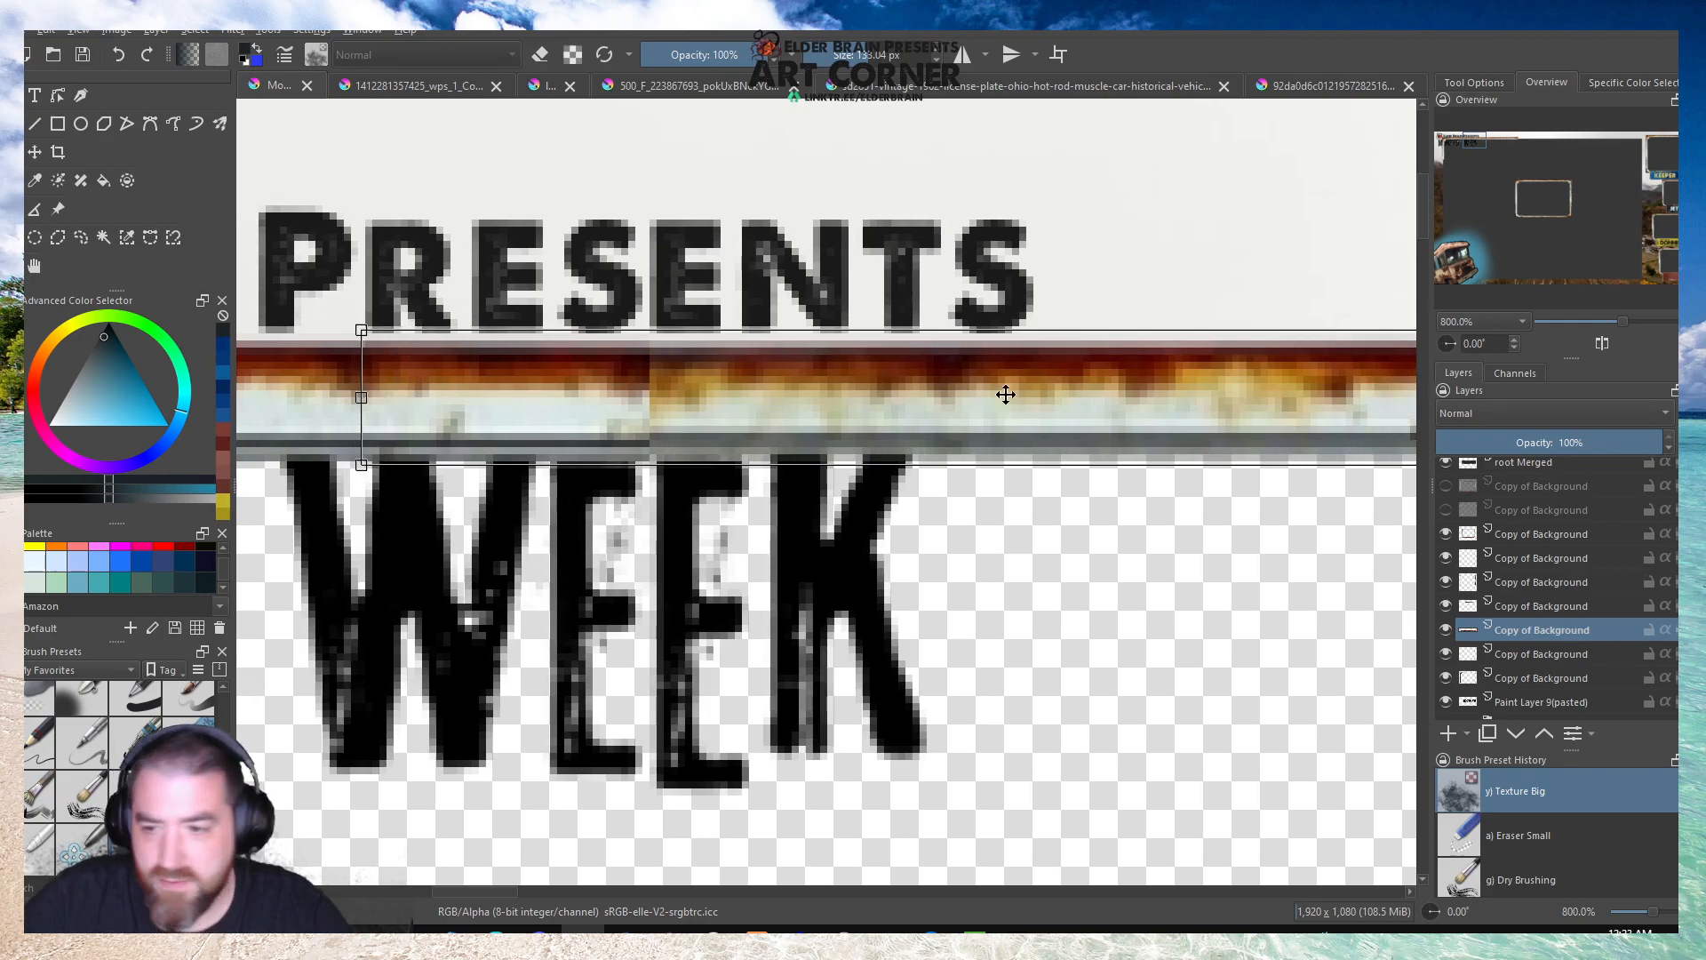
Switch to the Eraser Soft brush, identify the corner piece's layer among the background copies and make it active.
left_click(1520, 663)
scroll(520, 384, "down", 5)
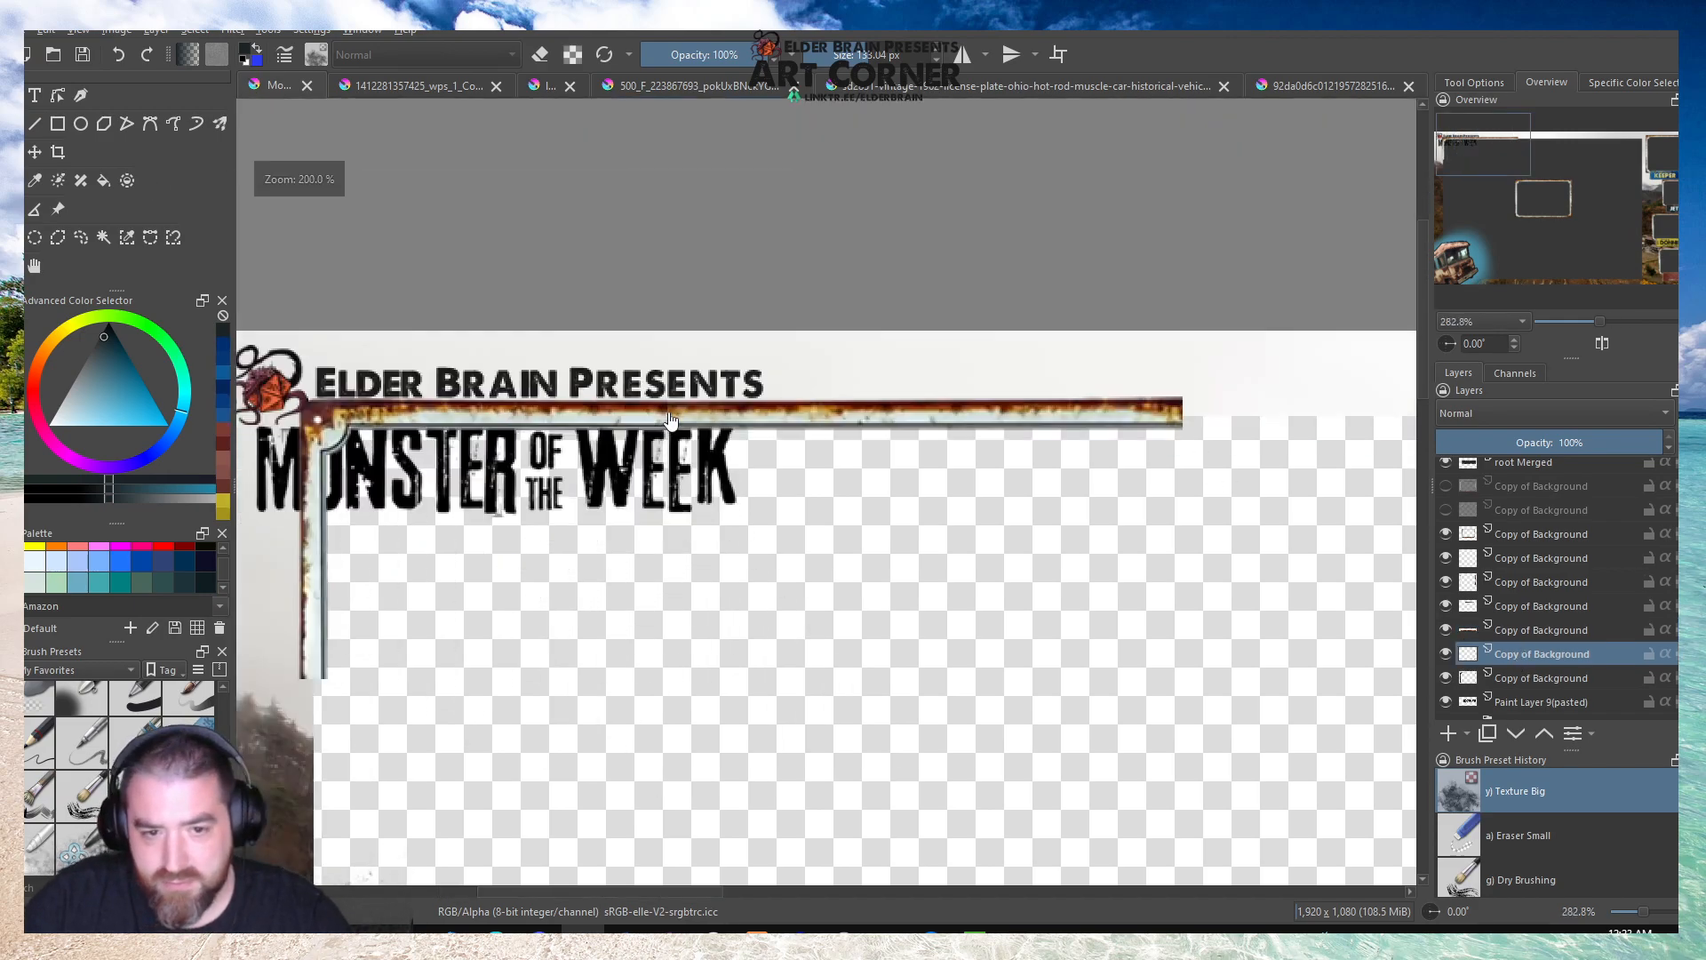
scroll(519, 384, "up", 2)
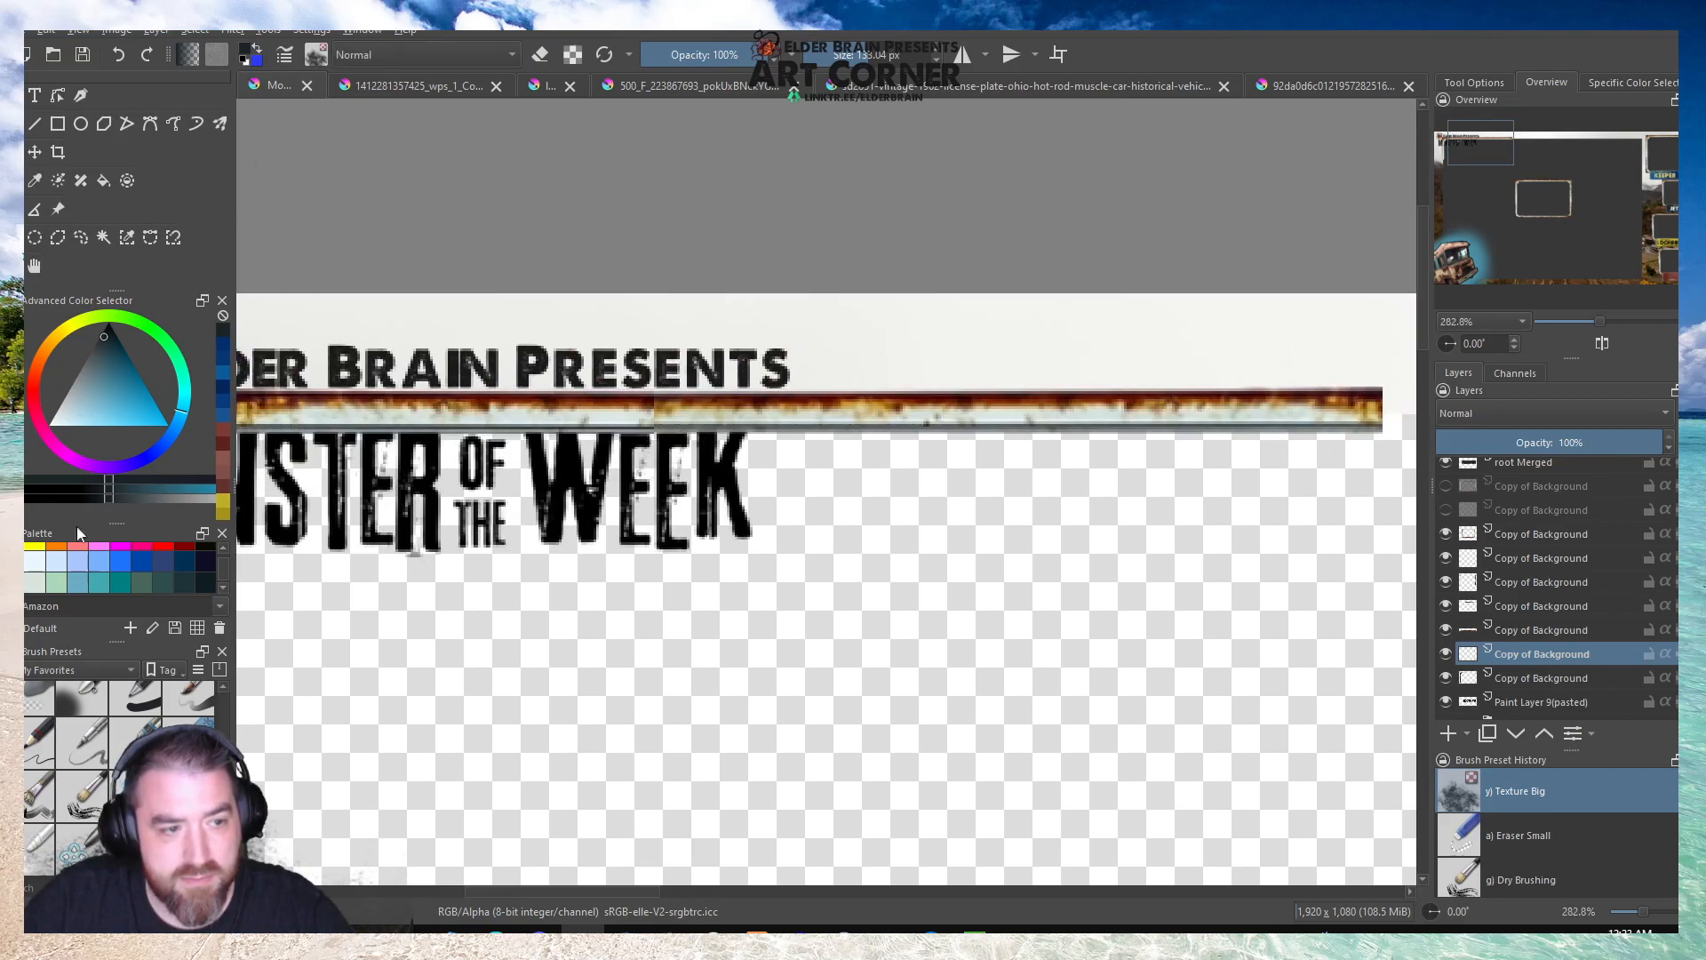
left_click(29, 748)
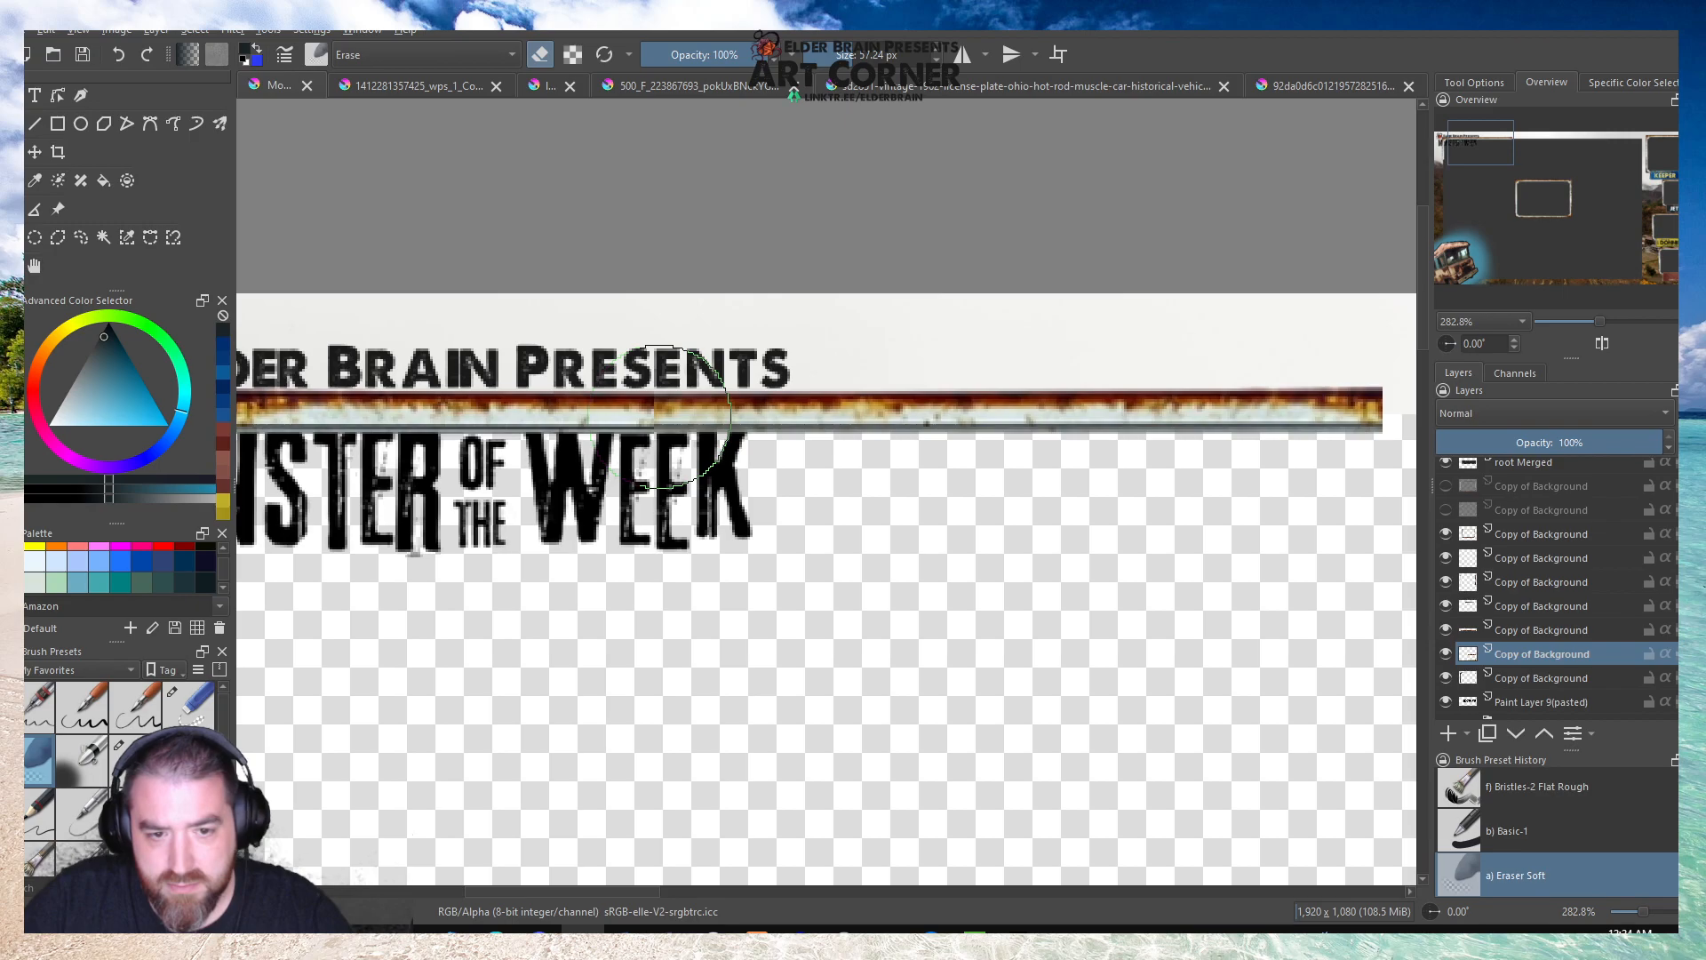
left_click(1445, 653)
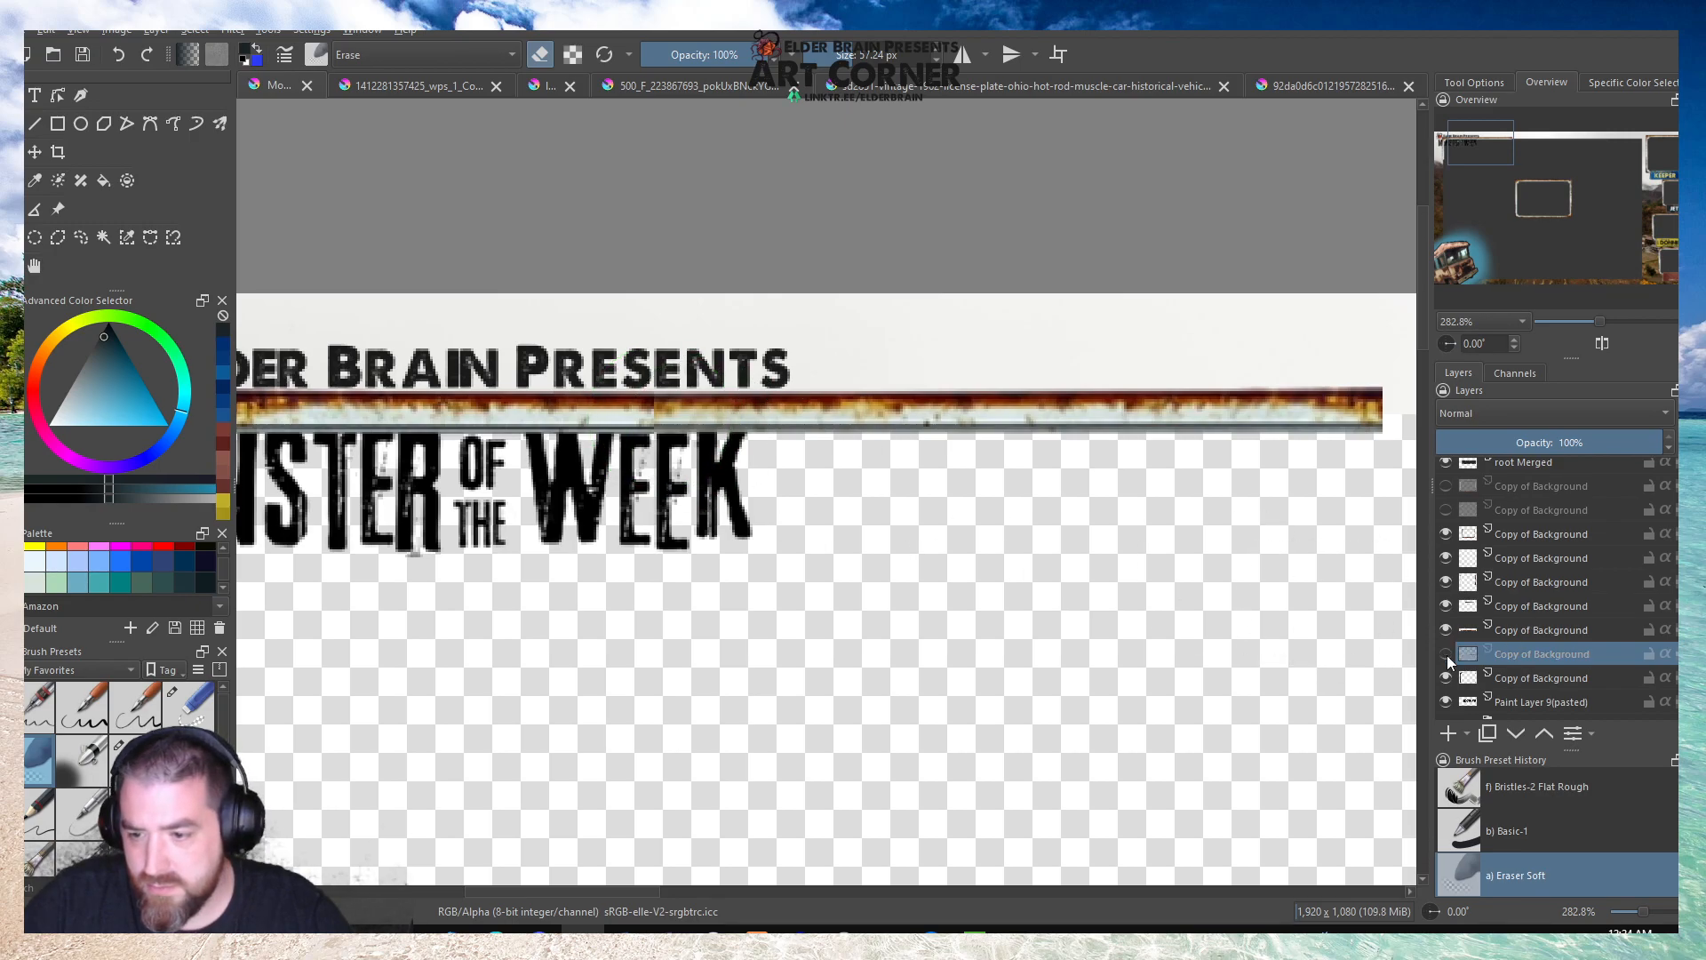
left_click(1446, 654)
key("minus")
key("minus")
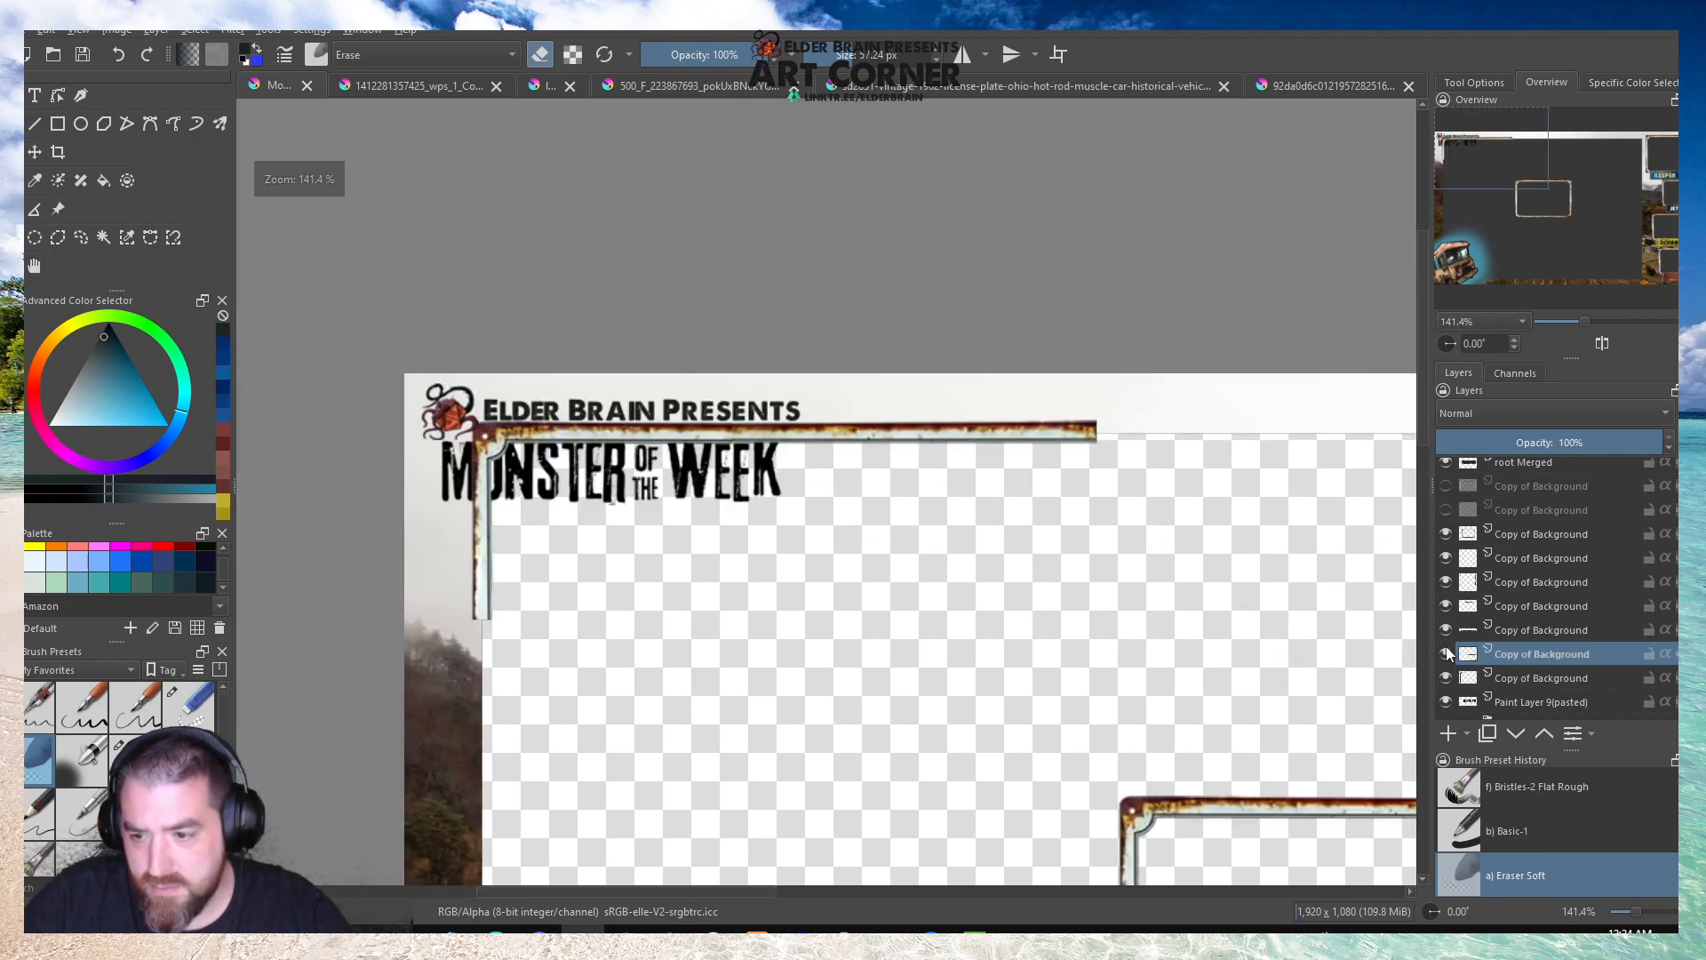
left_click(1445, 605)
left_click(1445, 605)
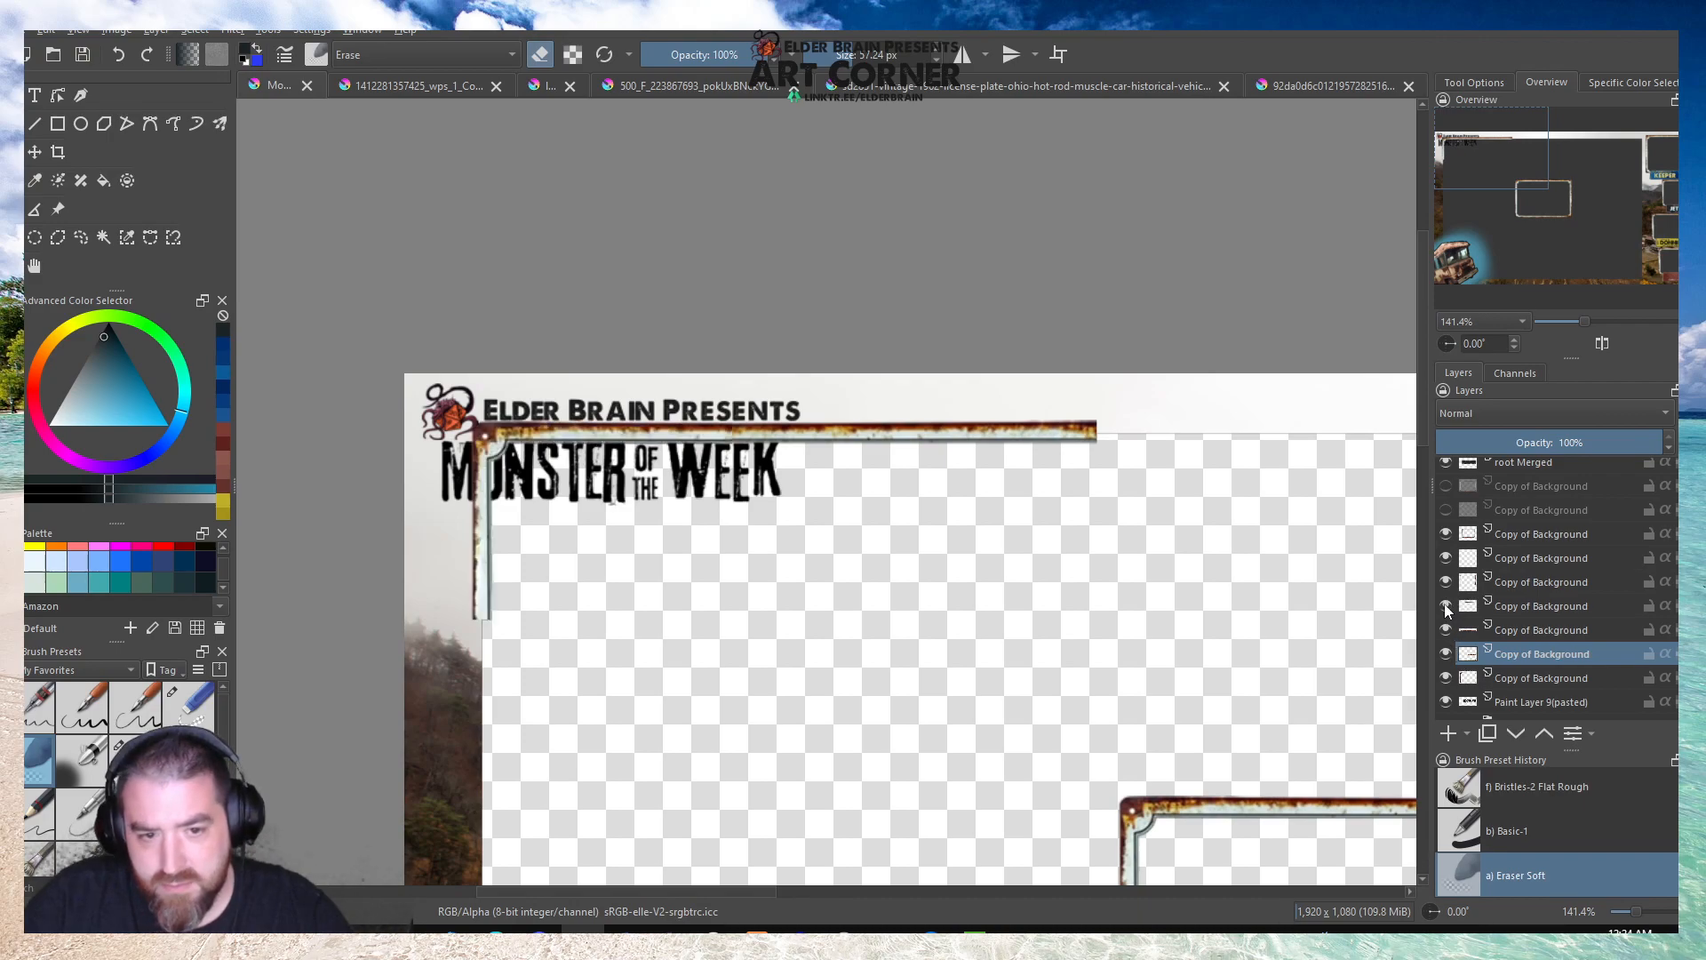
left_click(1546, 605)
scroll(804, 404, "up", 3)
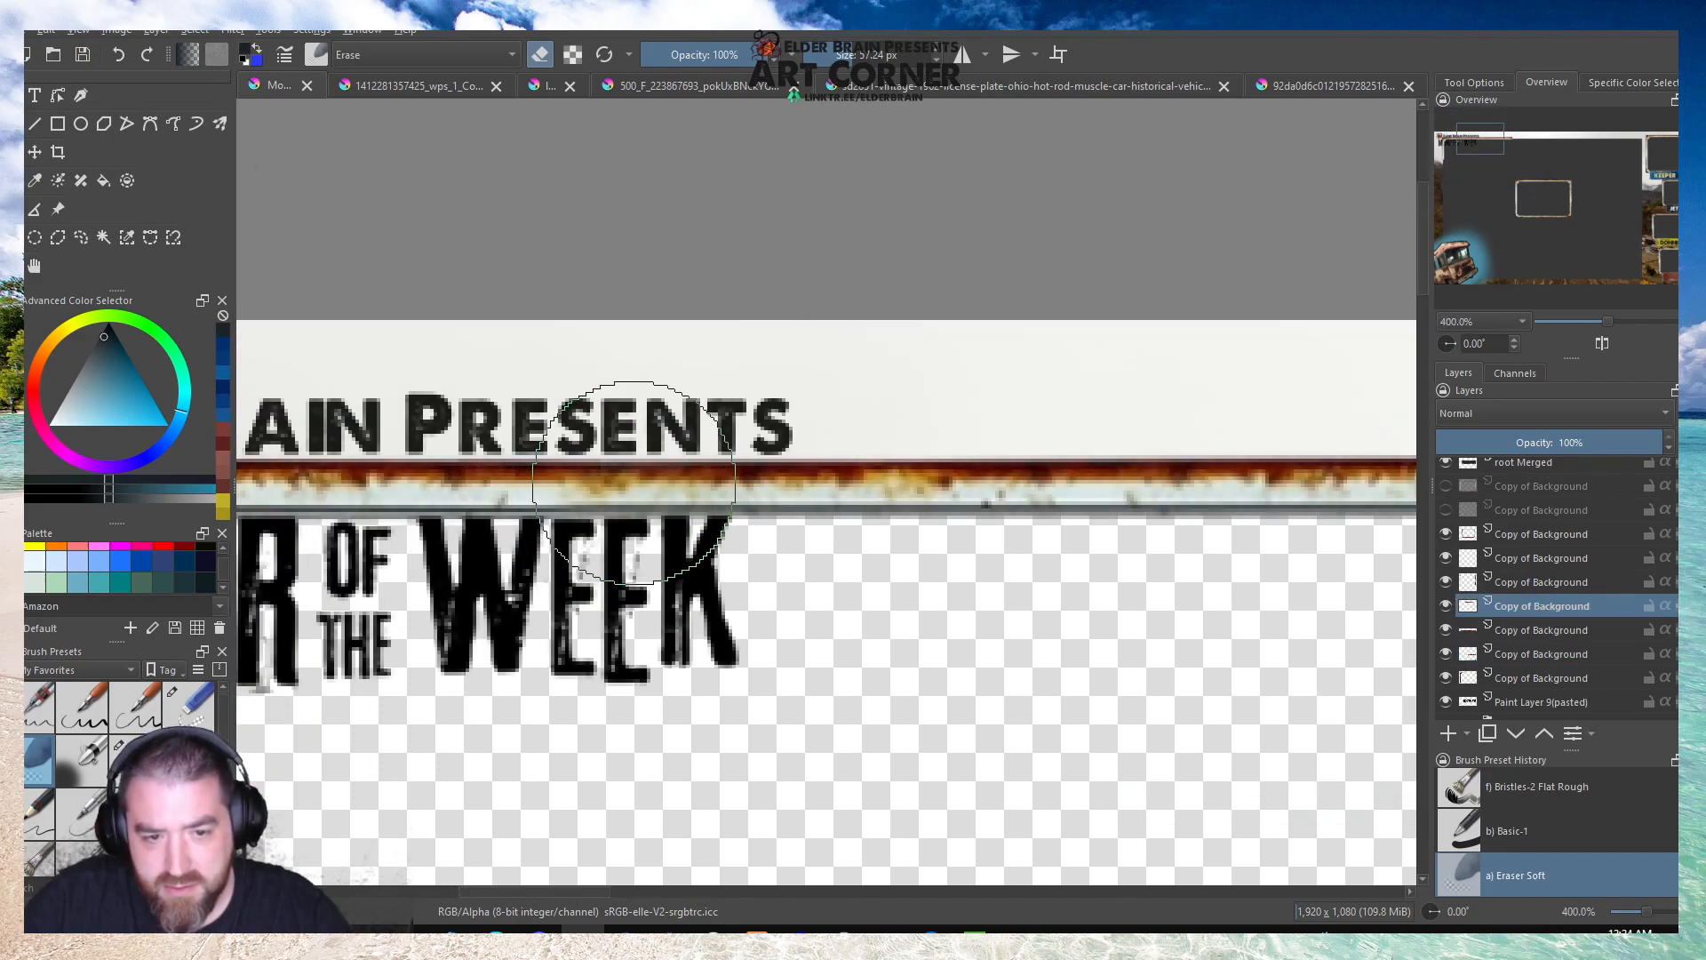
Move the Paint Layer 9(pasted) title layer to the top of the layer stack, above root Merged, and save the document.
scroll(767, 442, "down", 4)
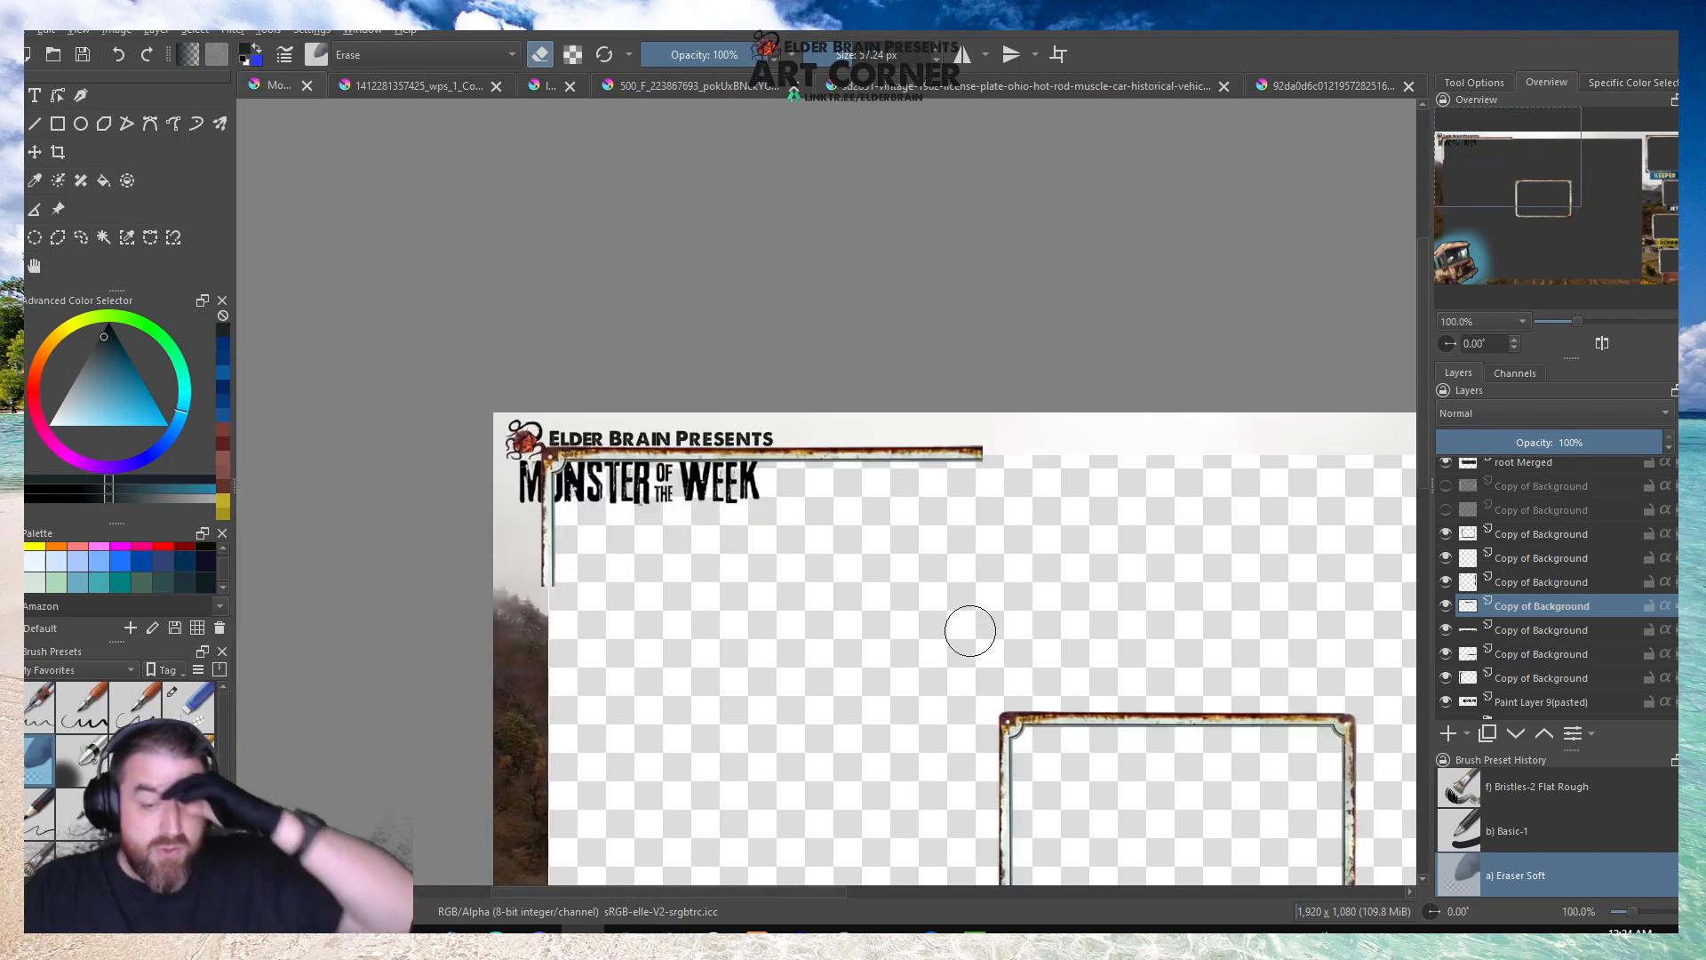
scroll(970, 630, "down", 1)
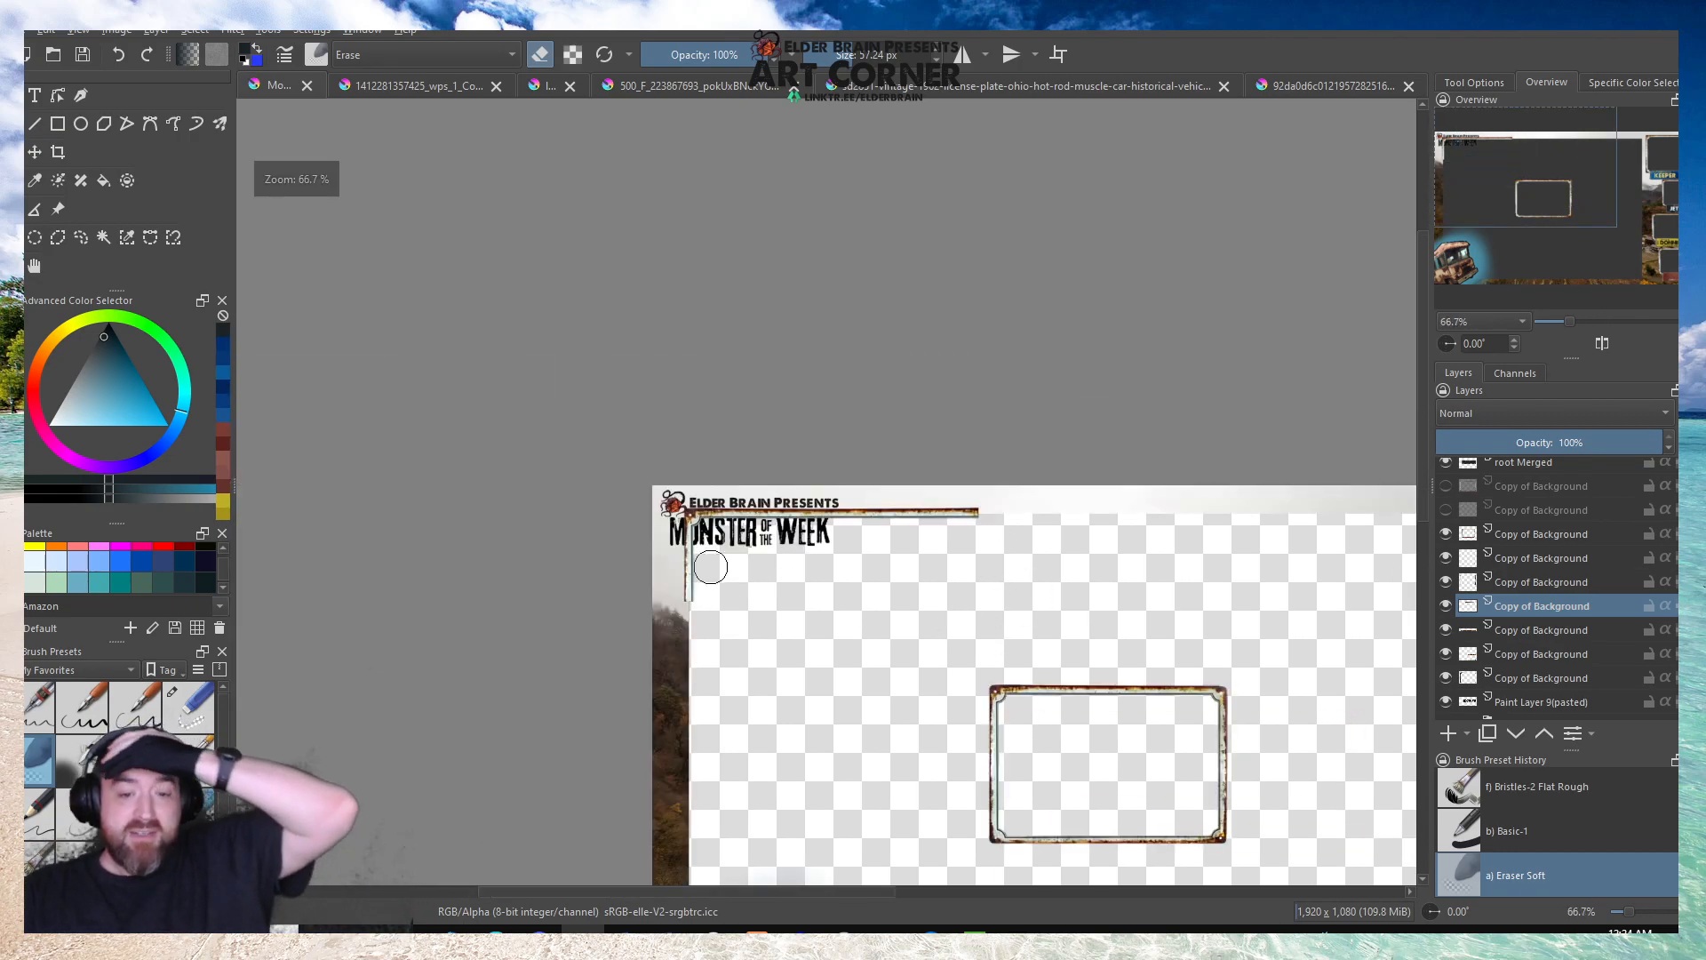
scroll(526, 485, "down", 1)
scroll(944, 580, "up", 1)
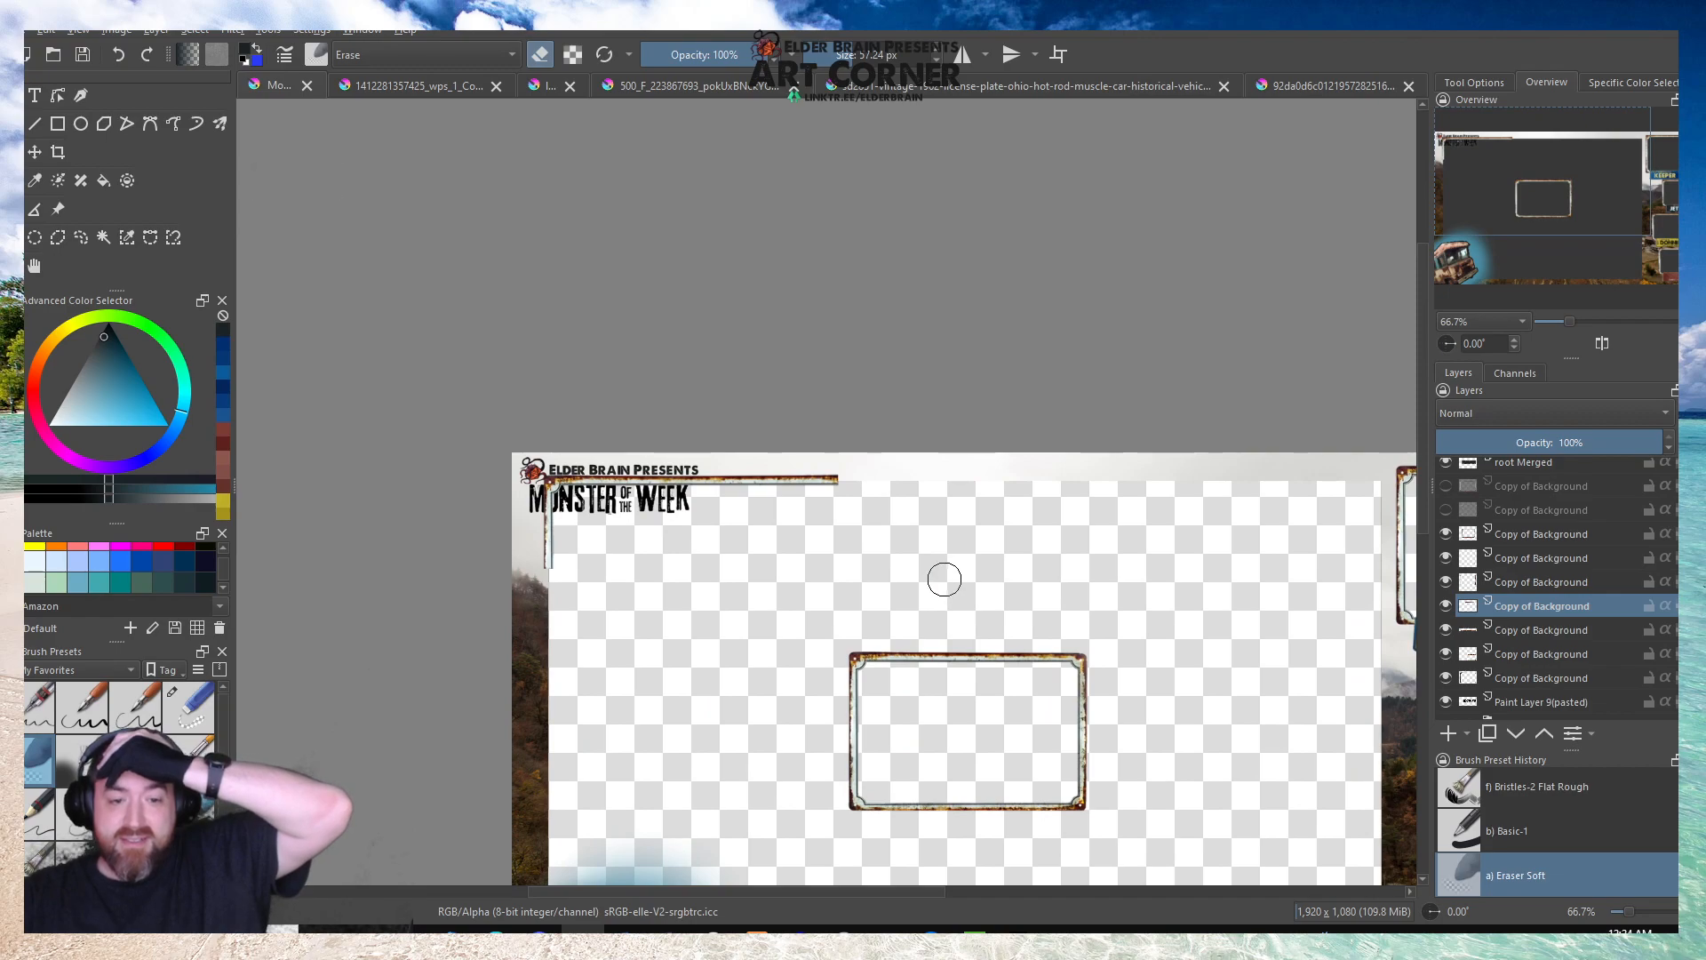
scroll(1525, 634, "down", 1)
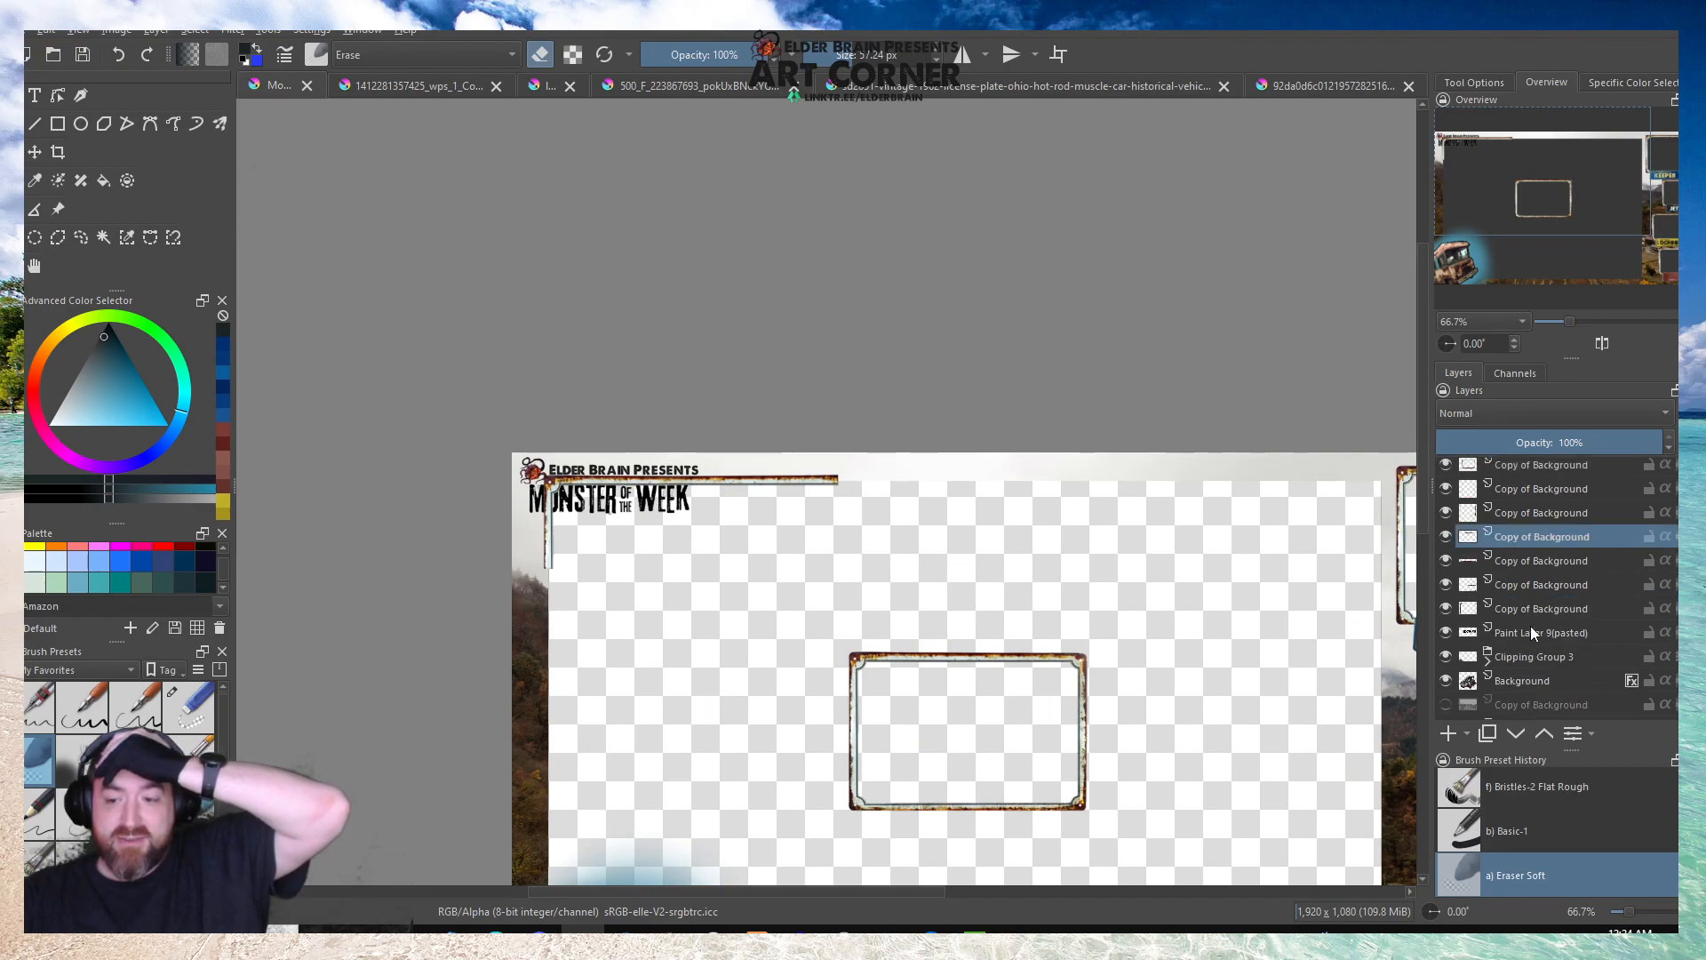
mouse_move(1507, 631)
left_mouse_down()
mouse_move(1502, 482)
mouse_move(1521, 447)
mouse_move(1523, 589)
left_mouse_up()
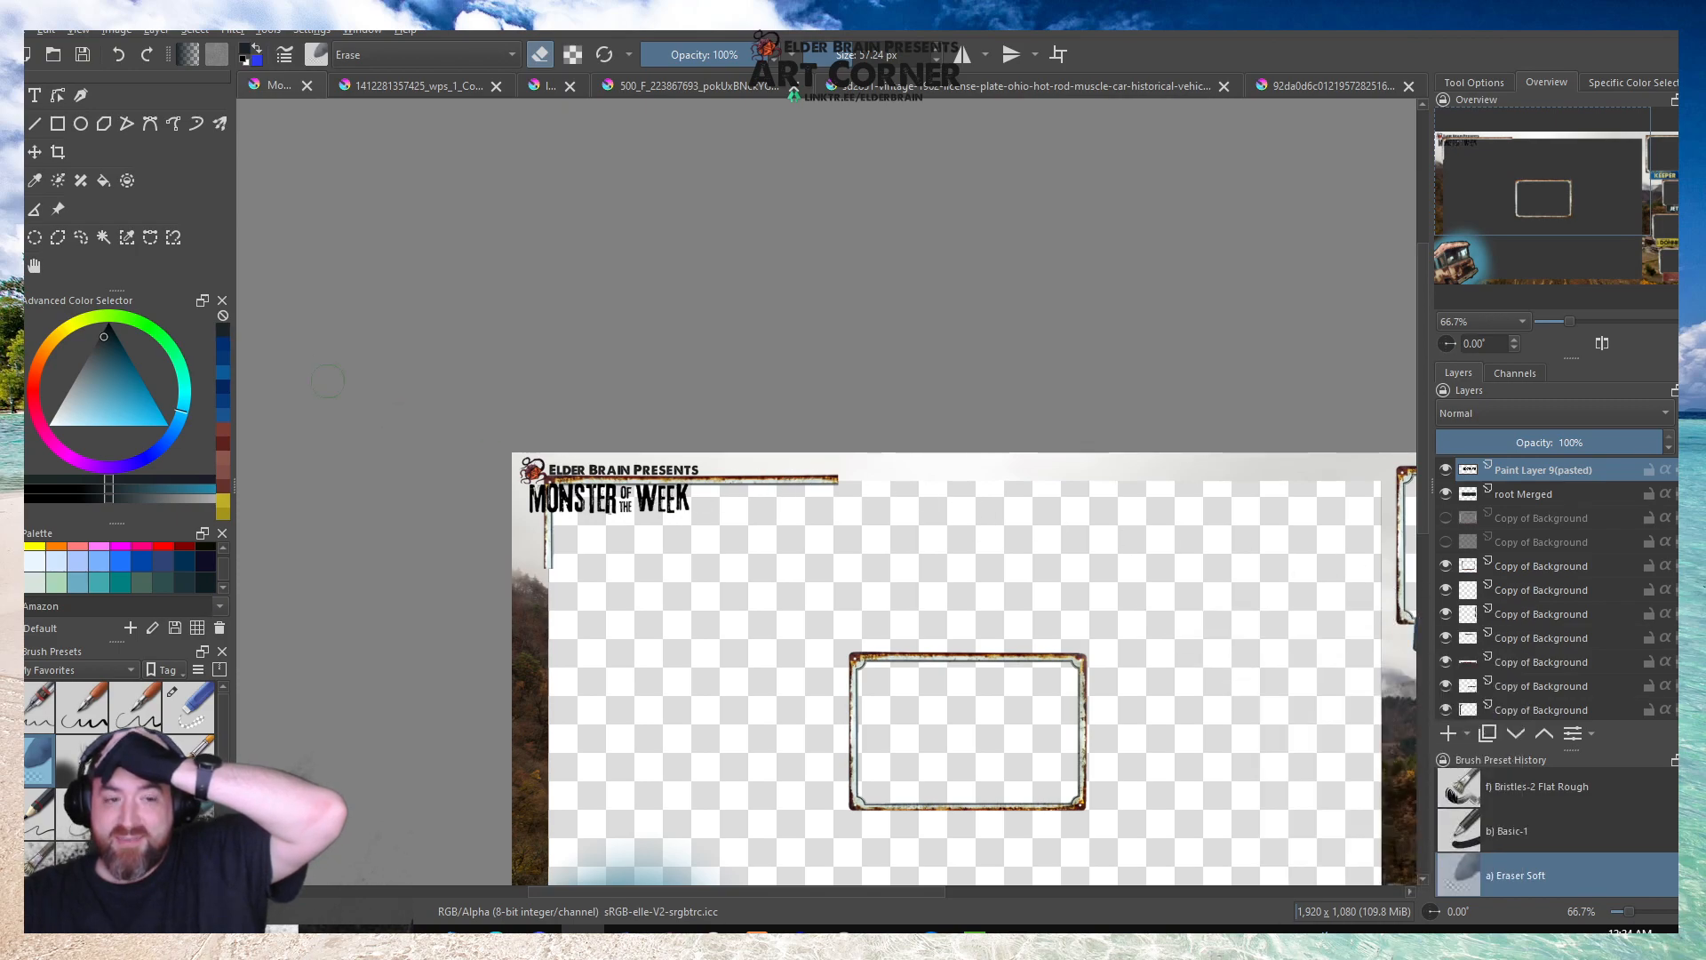
left_click(82, 55)
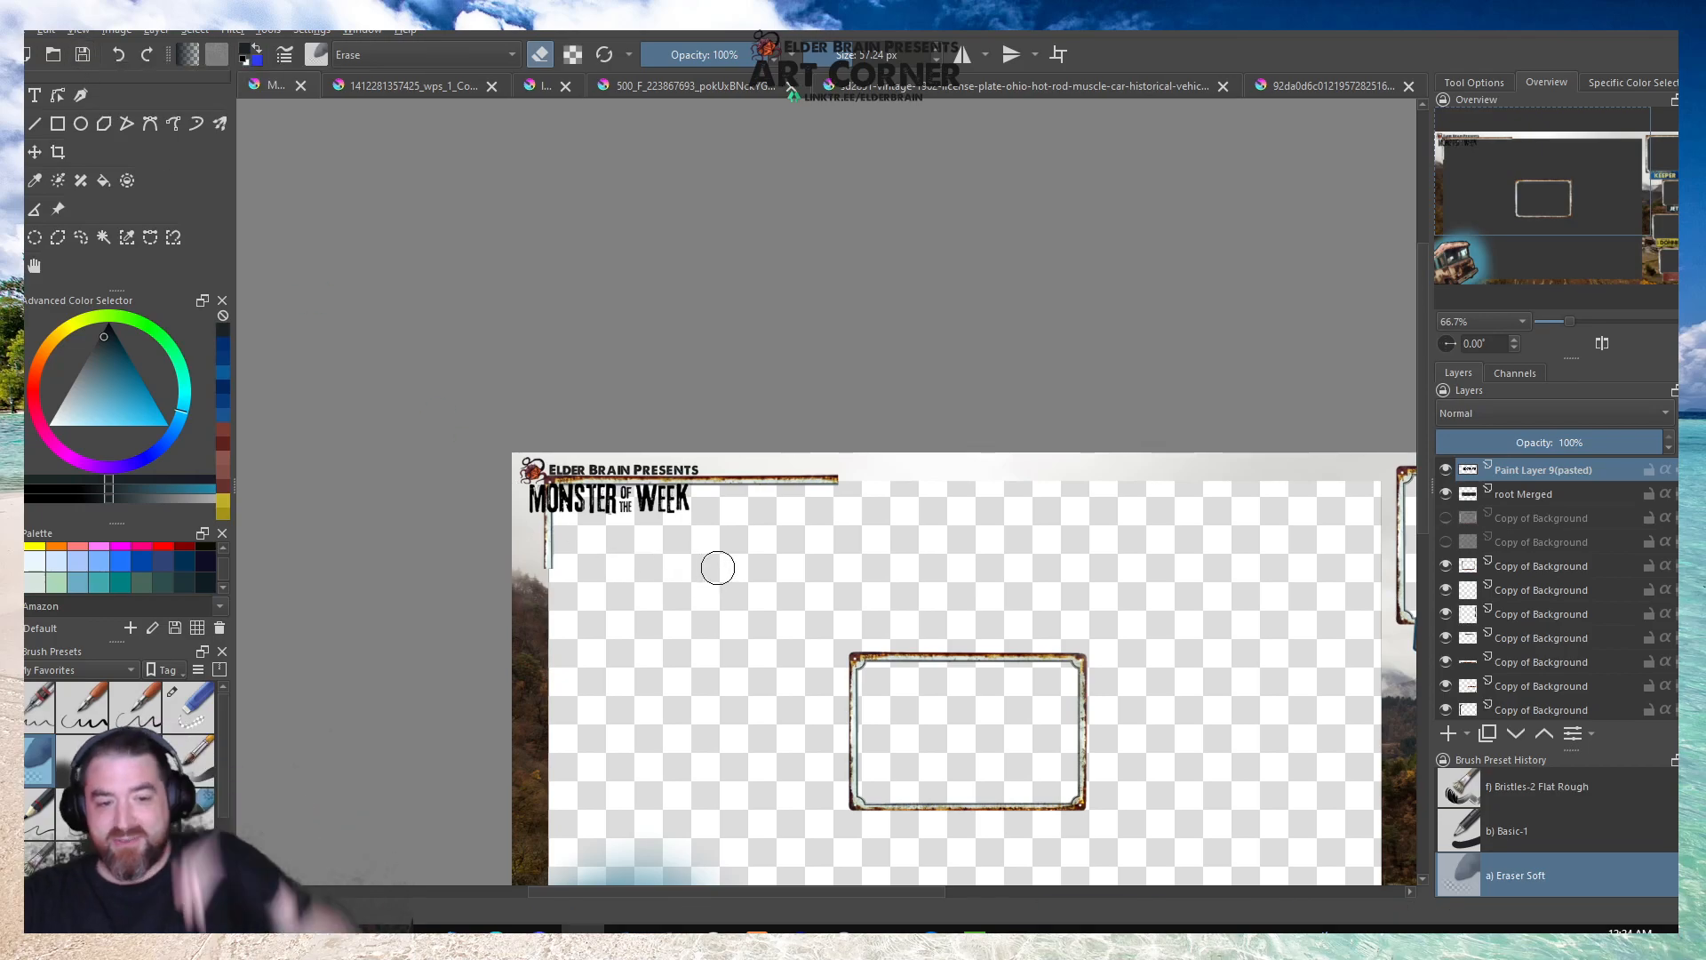
Merge the corner piece's layer with the edge strip layer directly below it, using the Smart merge strategy, and check the merged layer's content.
scroll(652, 518, "up", 3)
scroll(524, 344, "down", 4)
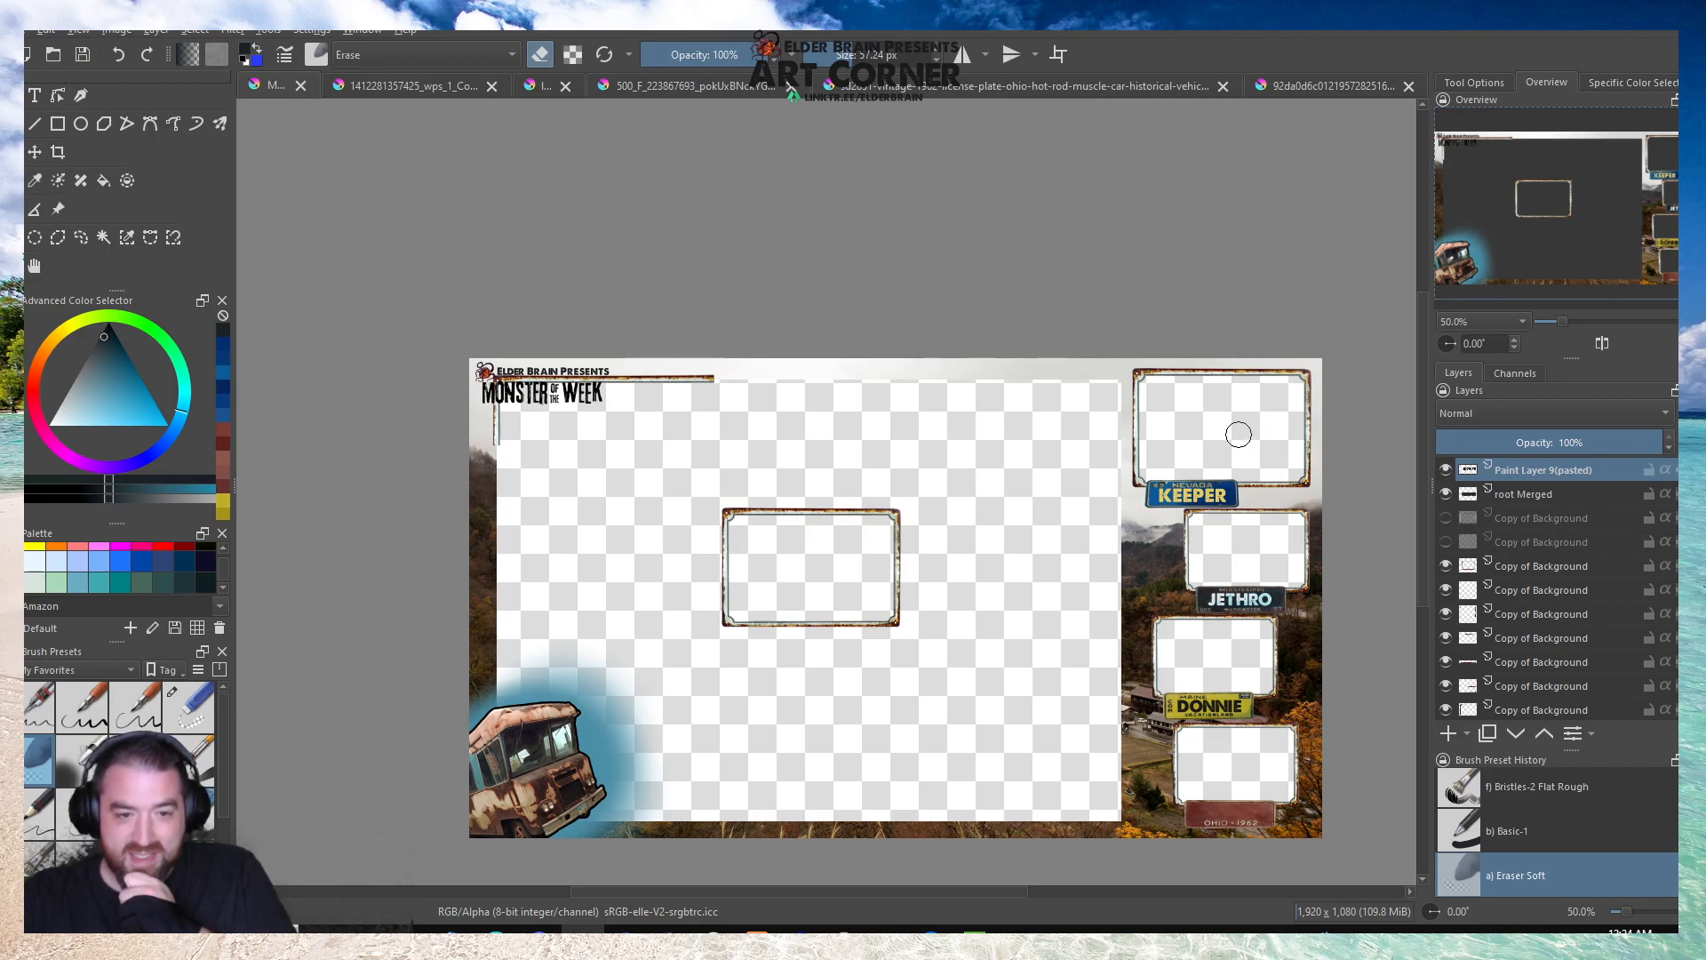
scroll(1523, 617, "down", 1)
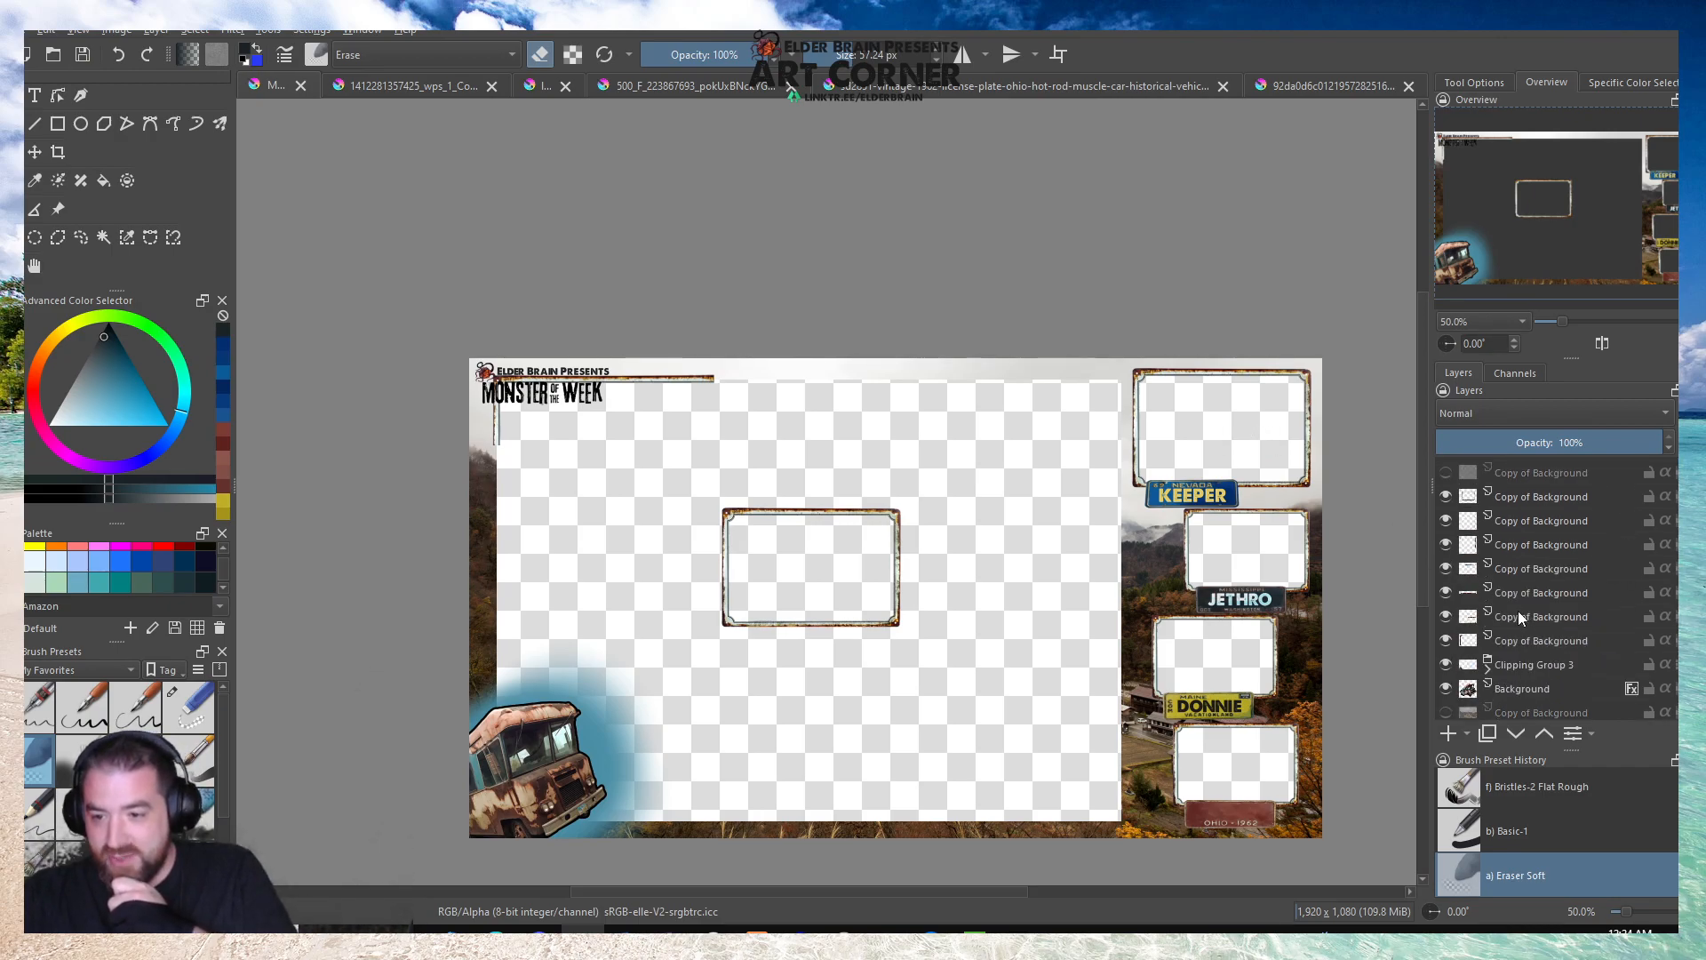
left_click(1515, 612)
left_click(1446, 615)
left_click(1445, 615)
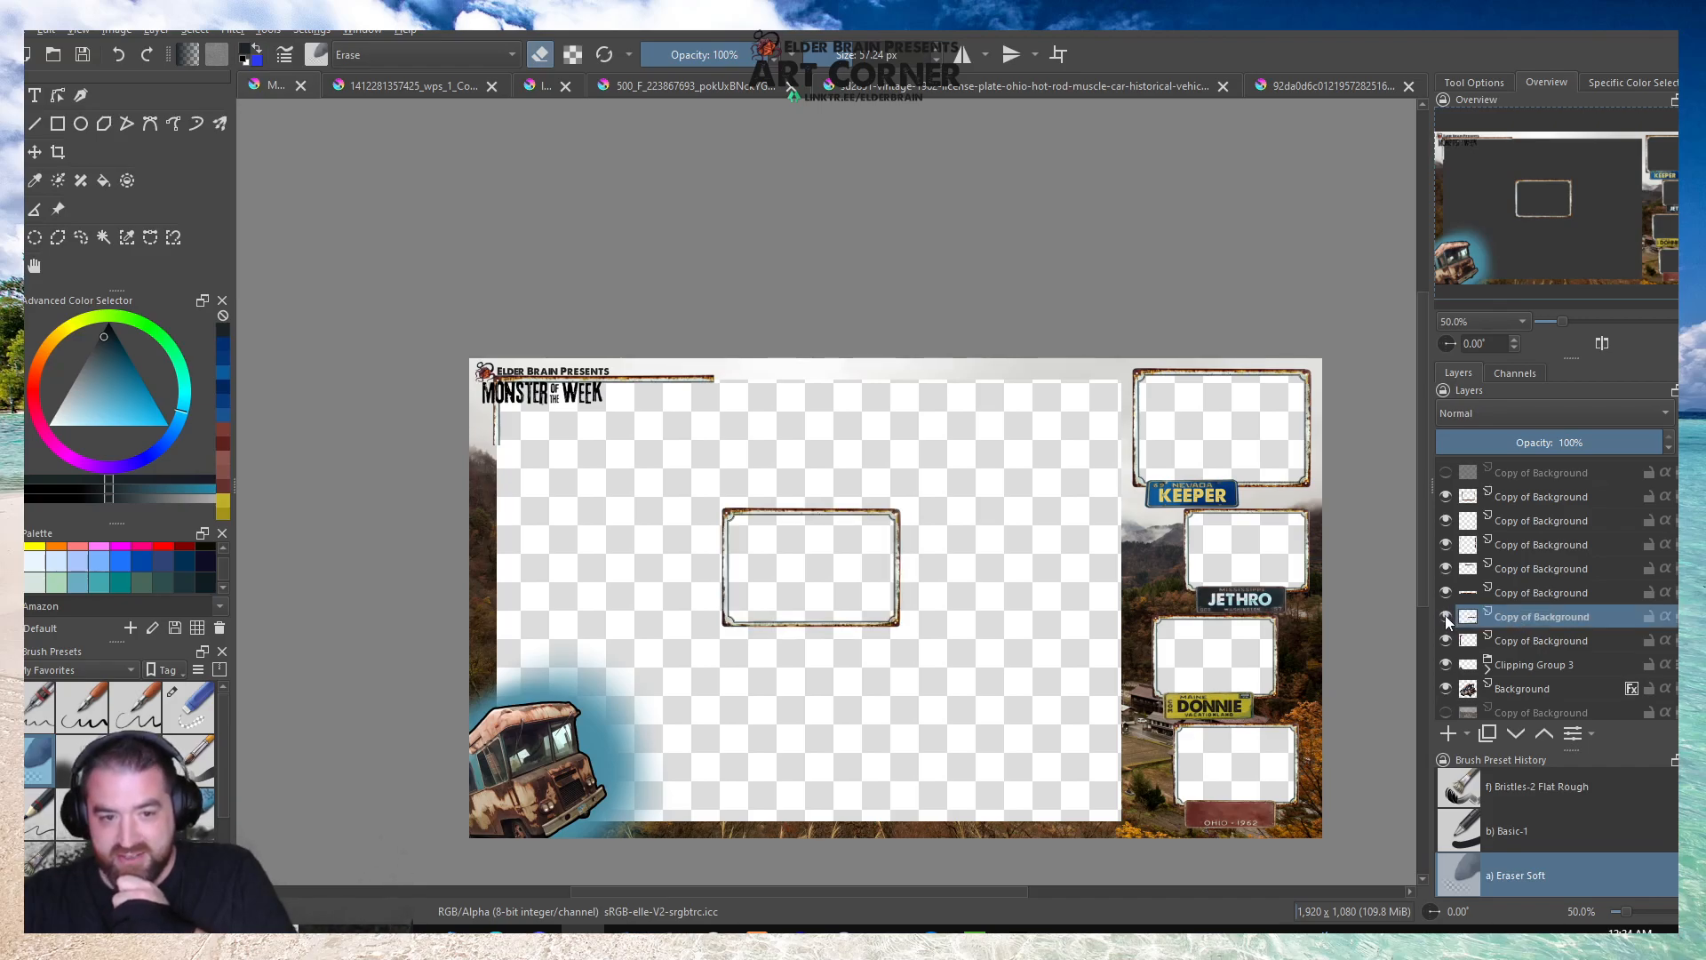
left_click(1464, 595)
left_click(1447, 567)
left_click(1447, 568)
left_click(1512, 577)
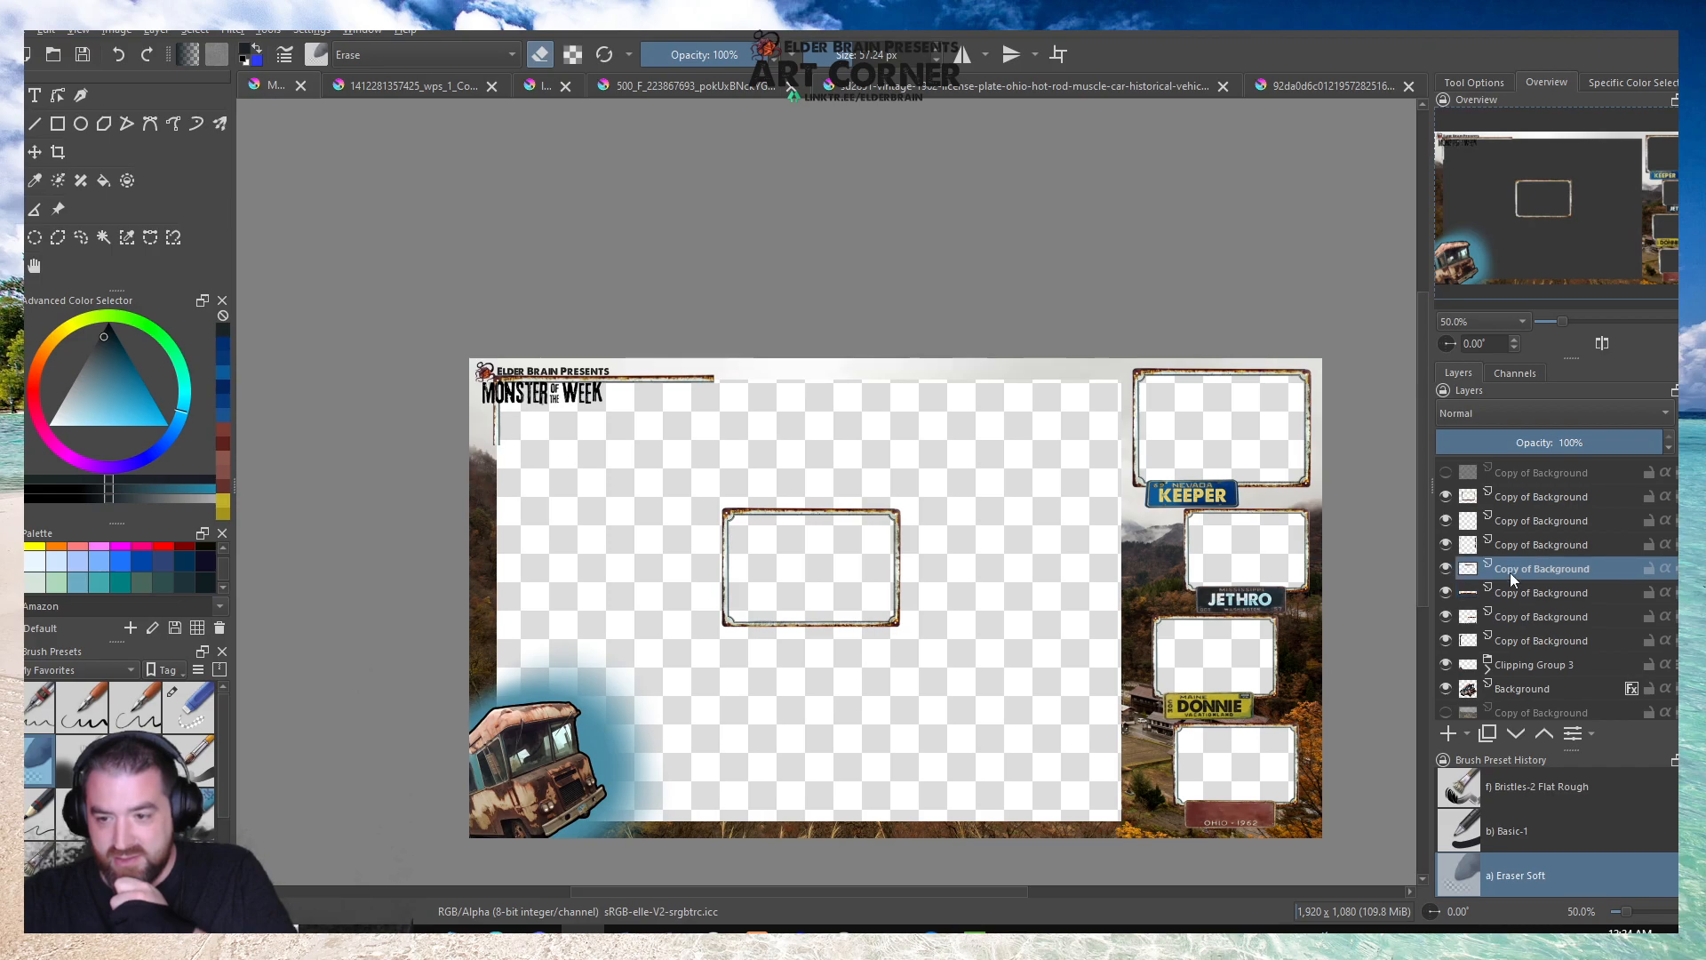
scroll(815, 489, "up", 1)
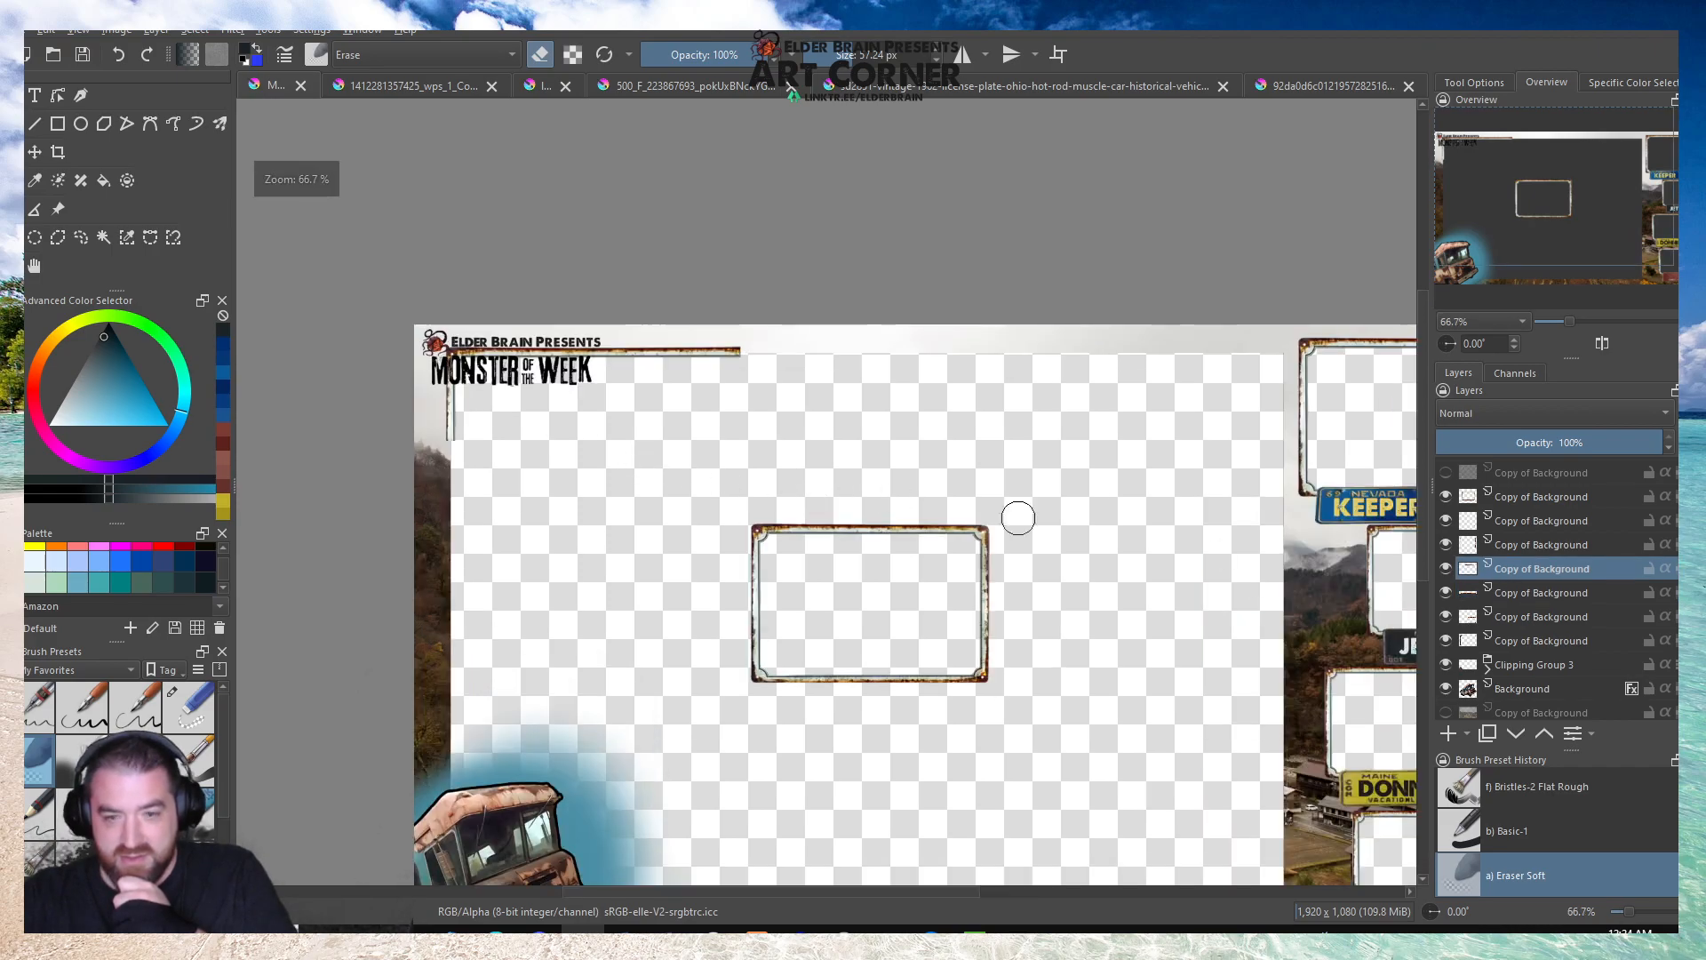
left_click(156, 30)
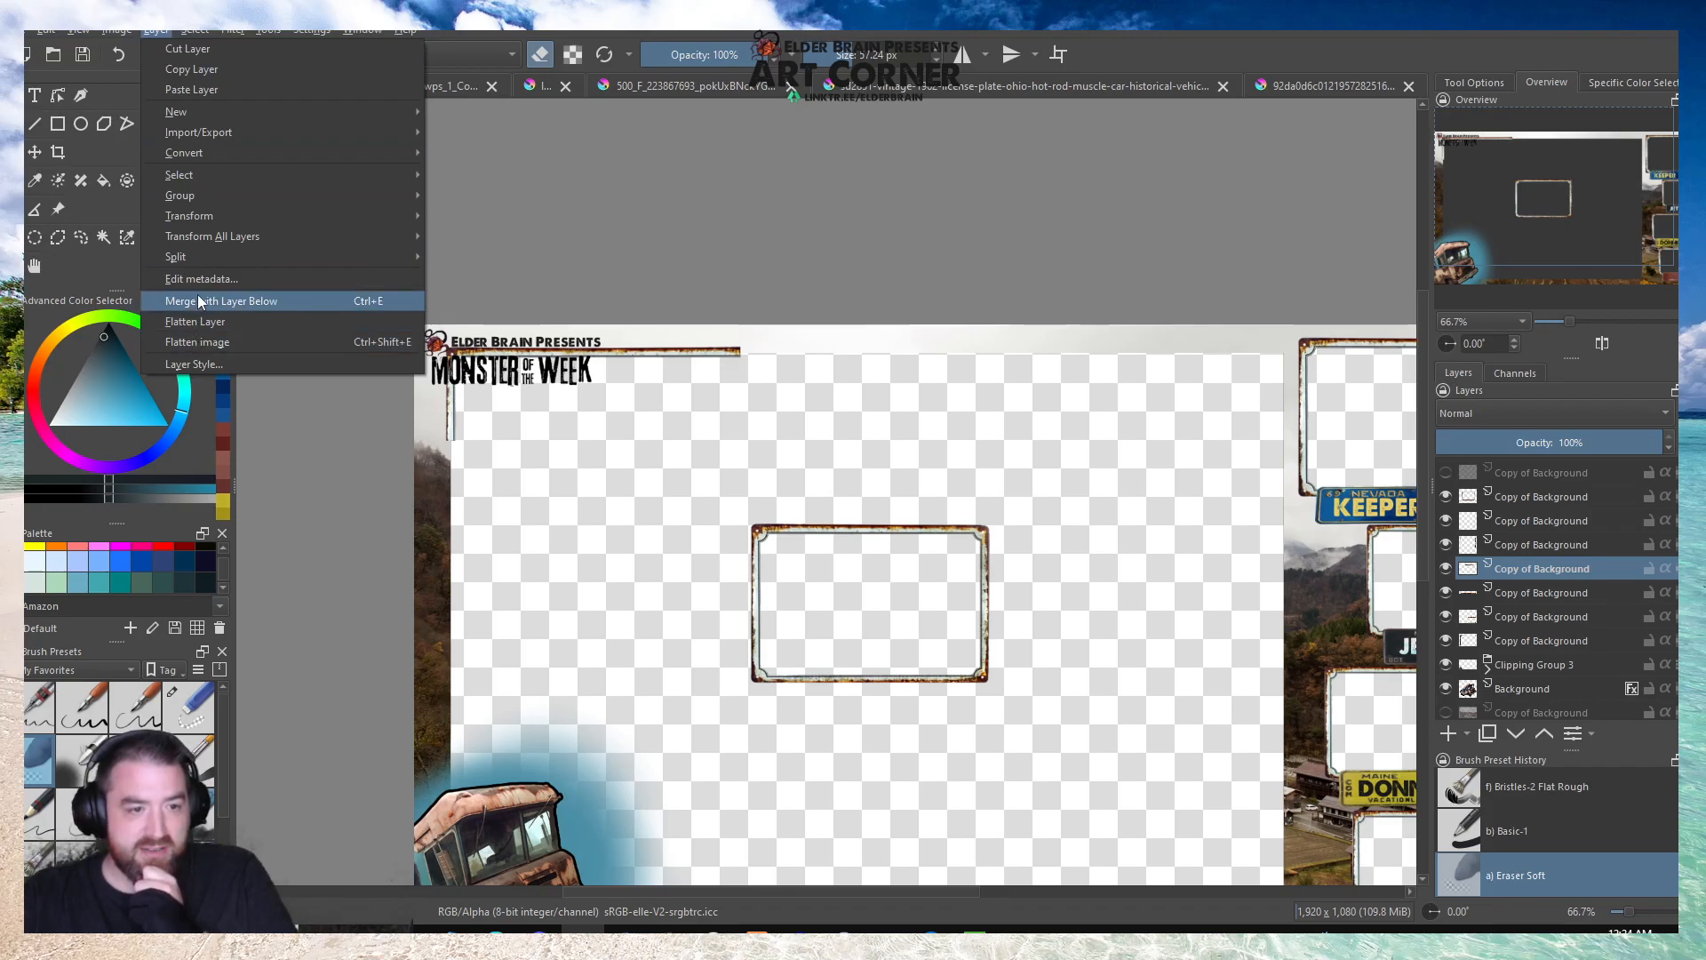
left_click(197, 299)
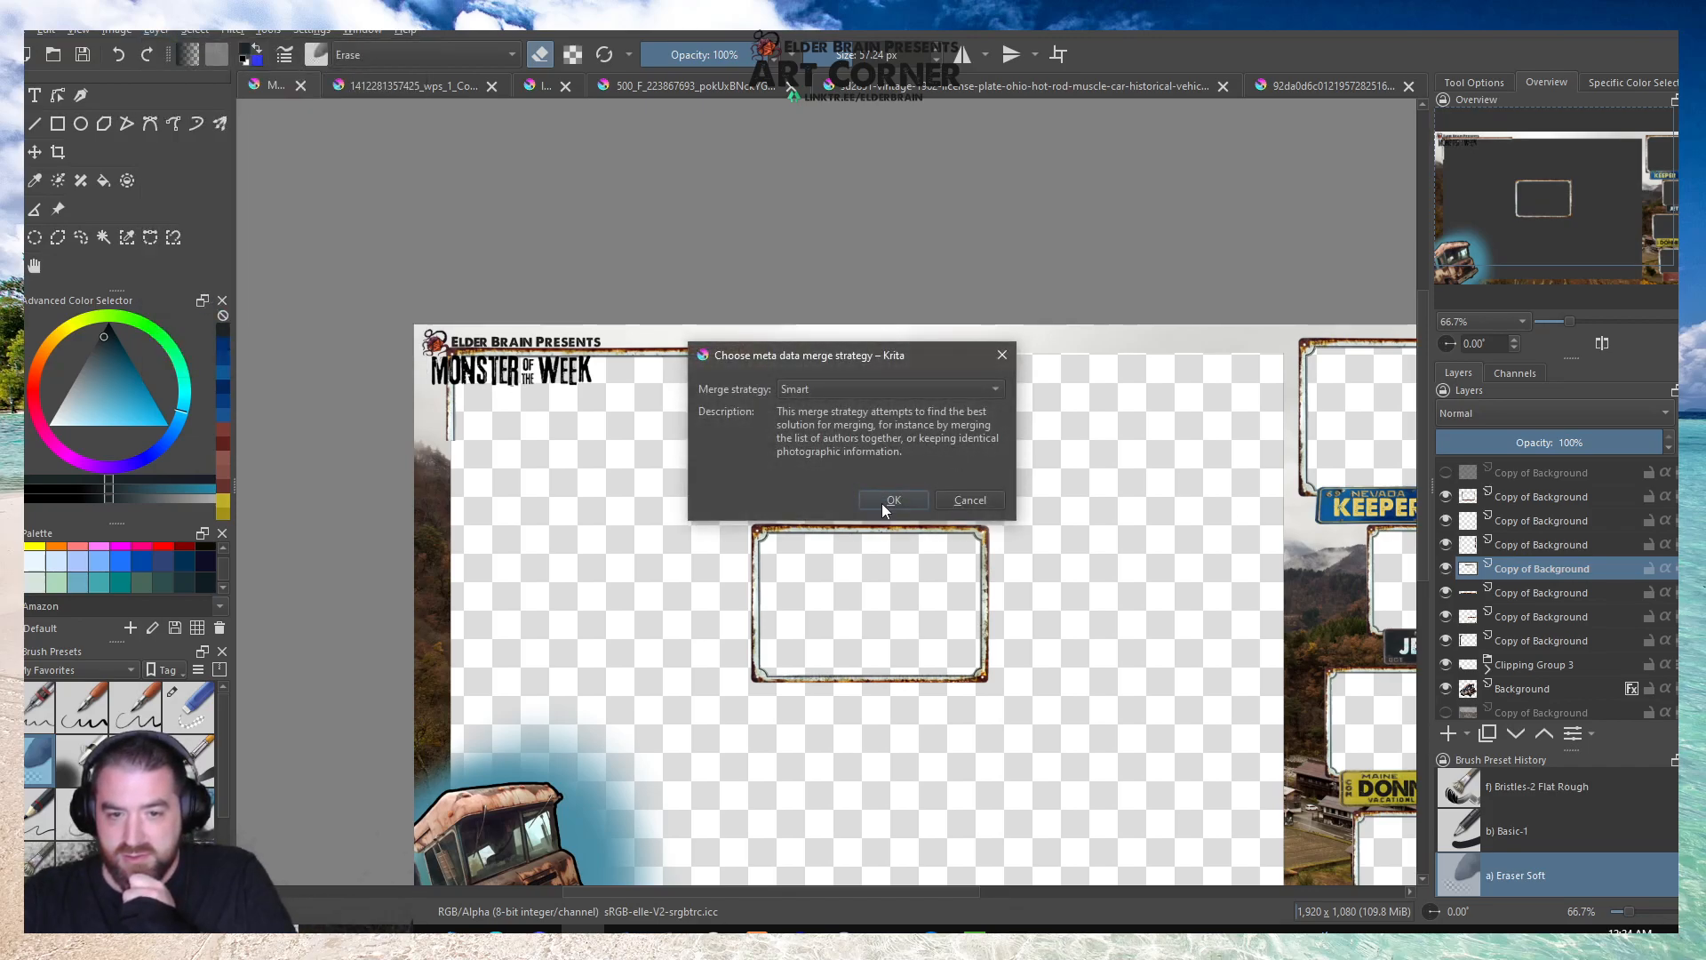
left_click(892, 500)
left_click(1446, 569)
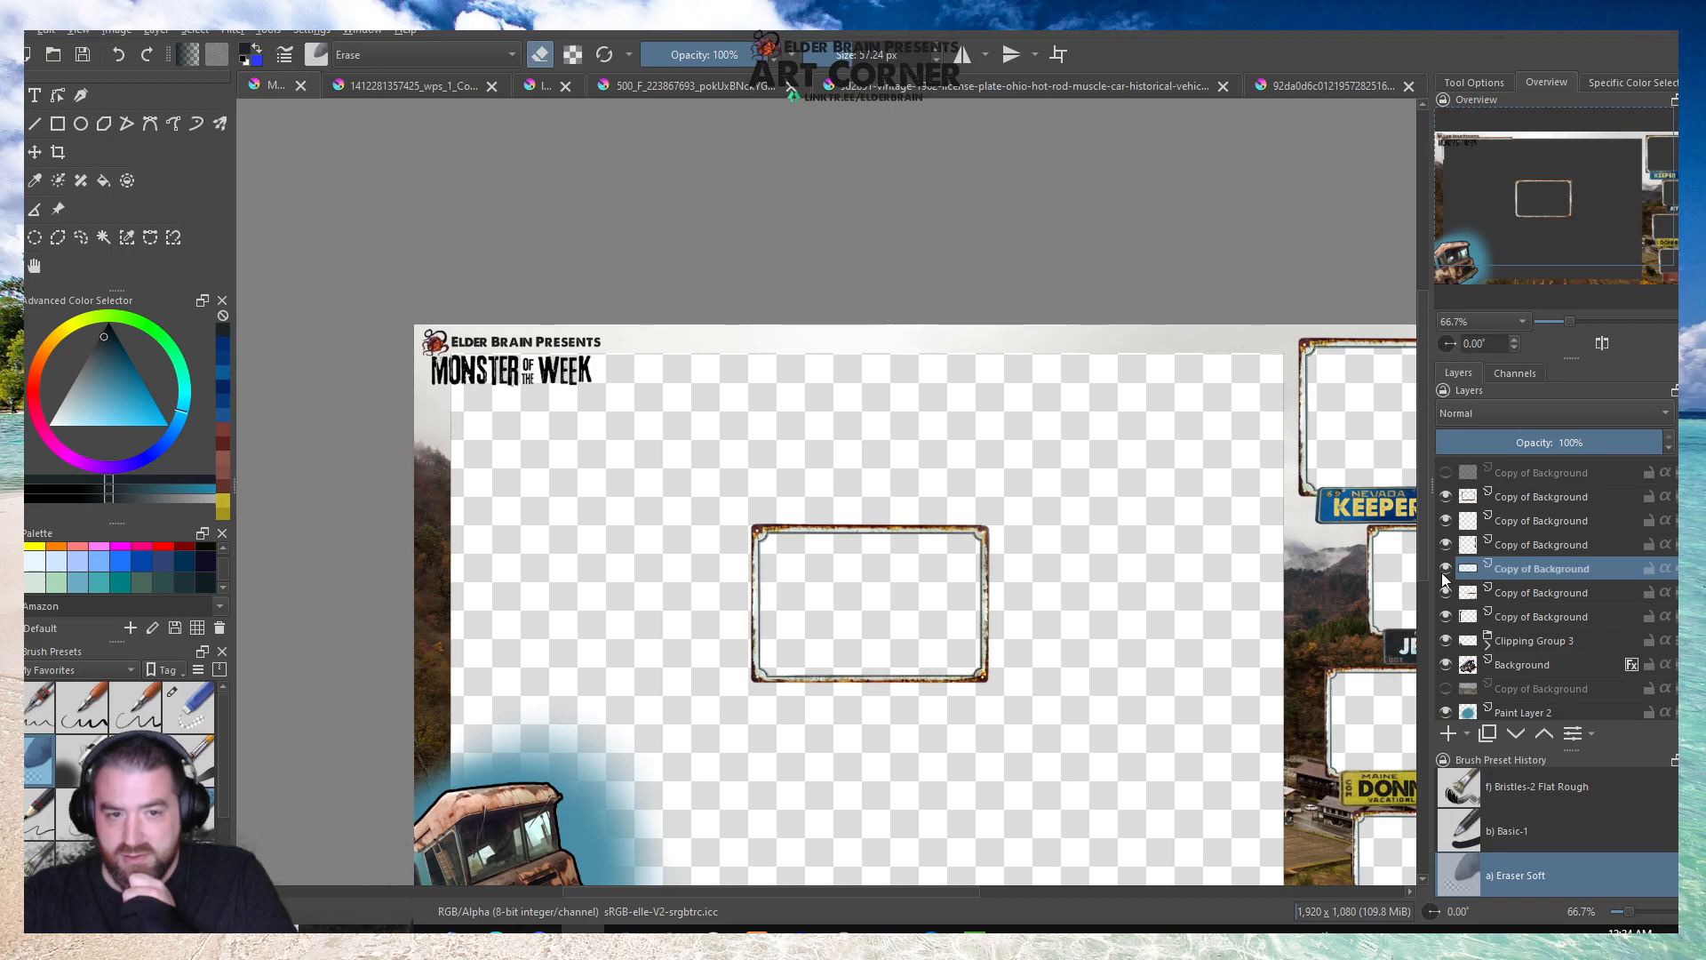
left_click(1445, 570)
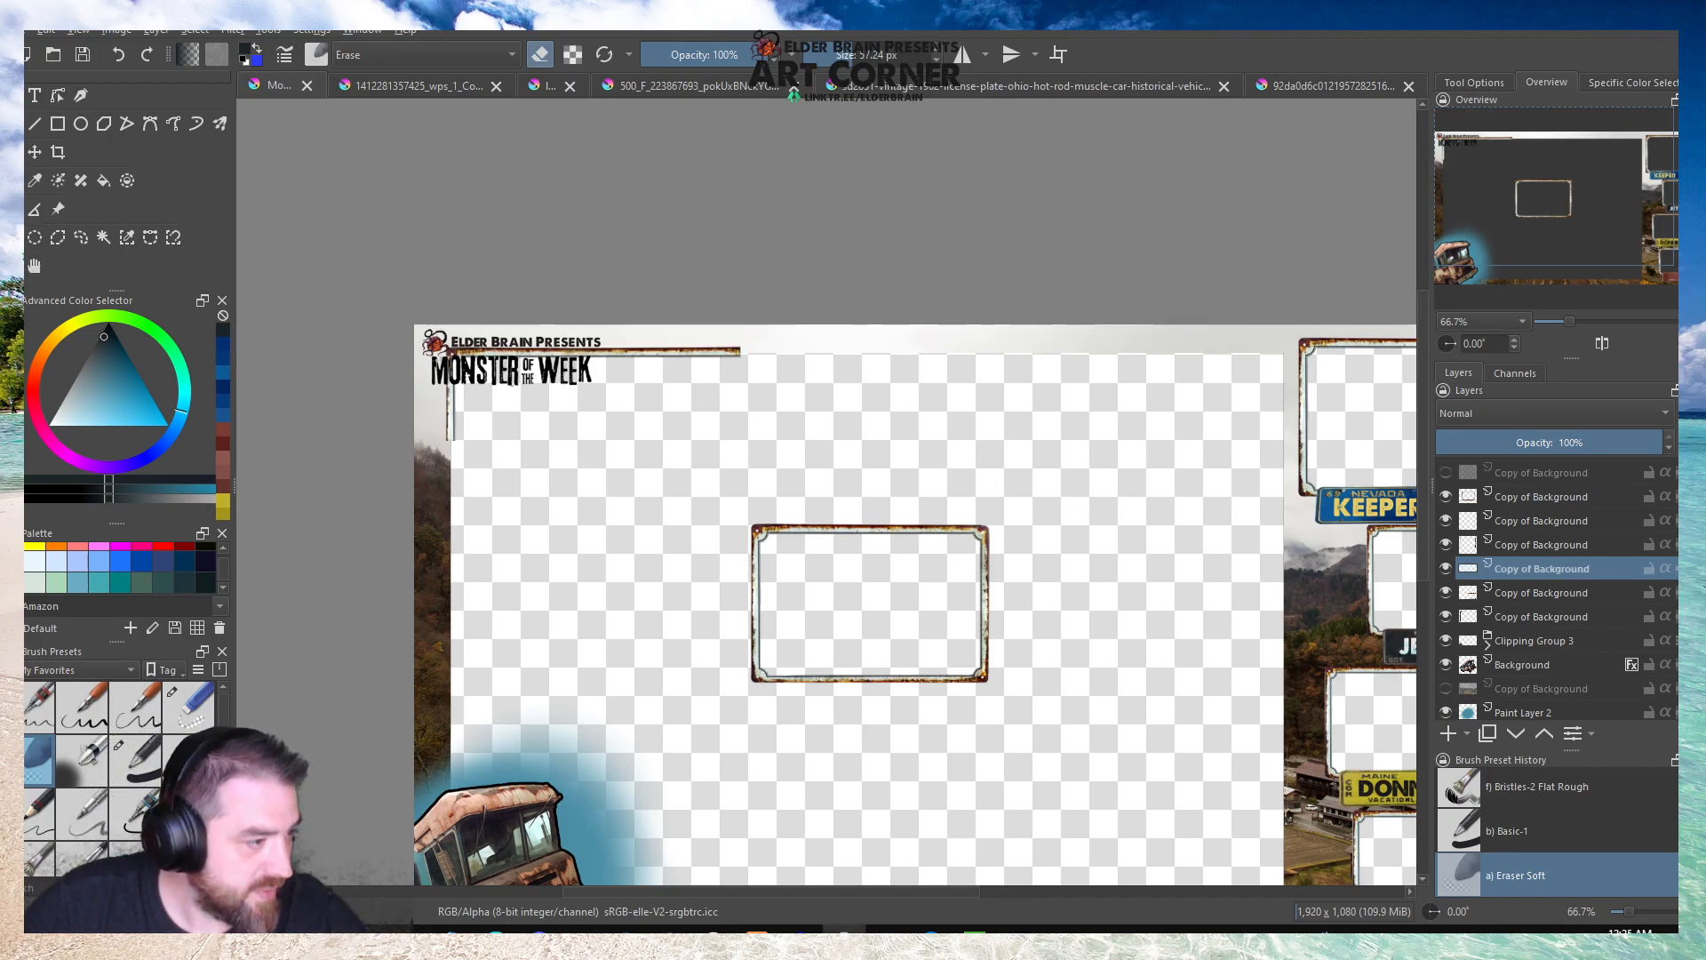
Select the joined upper border strip beyond the corner and copy it to a new layer.
left_click_drag(771, 336, 464, 380)
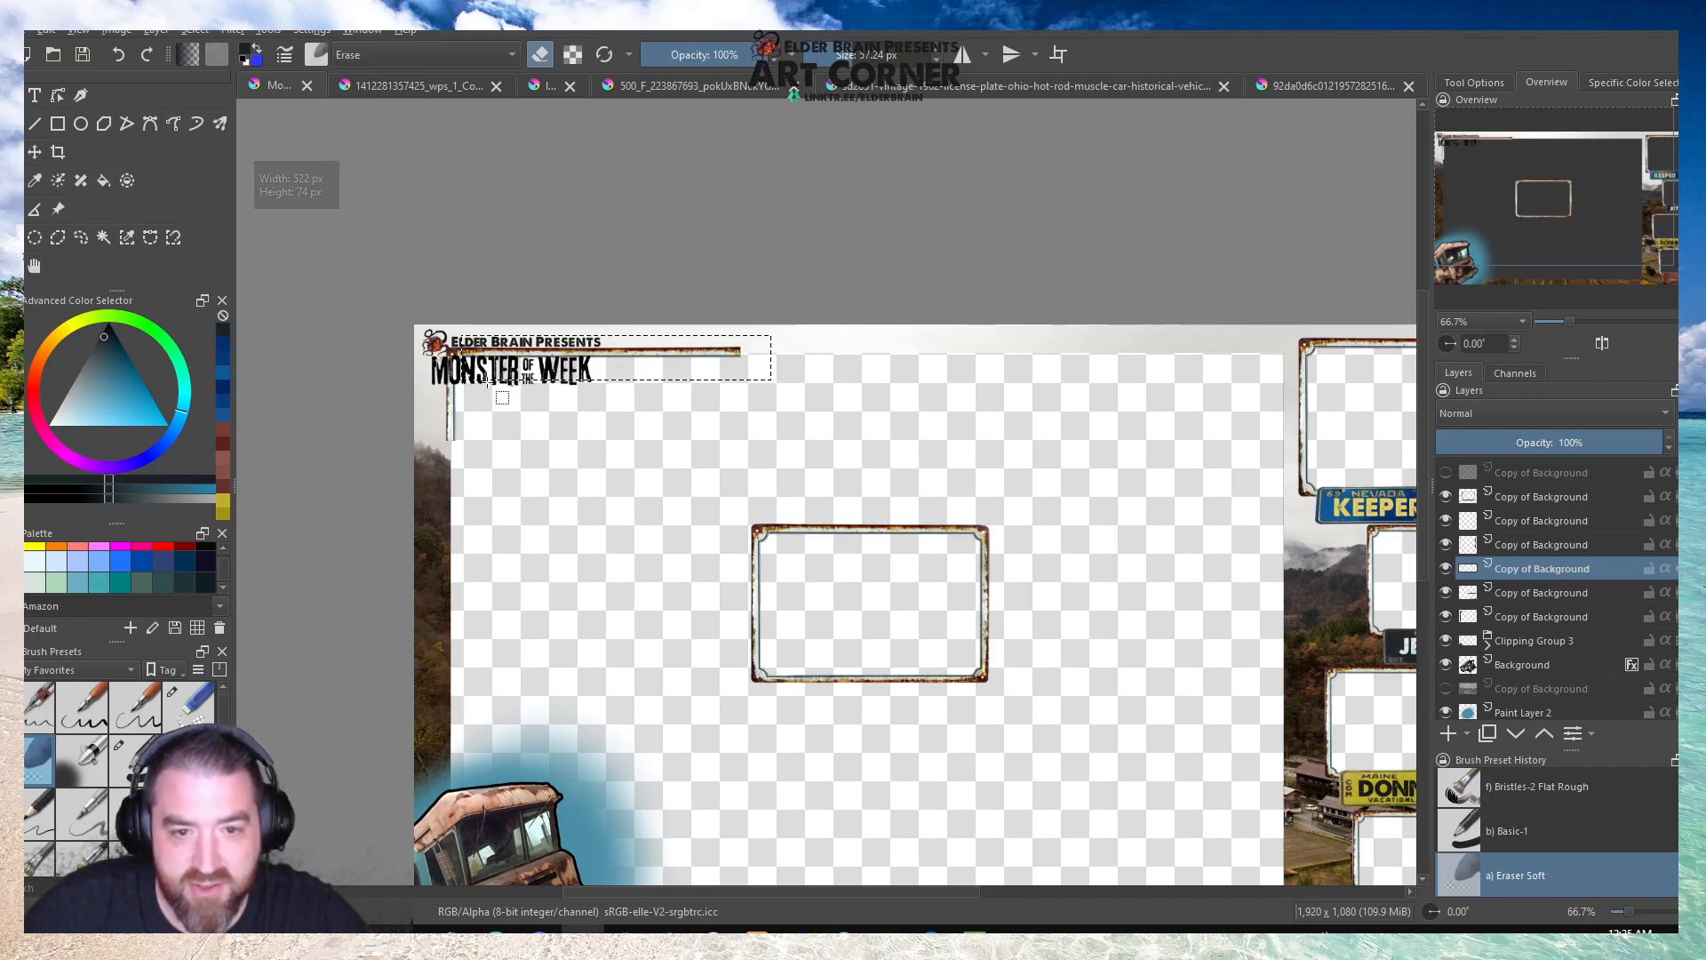
key("ctrl+alt+j")
left_click(810, 359)
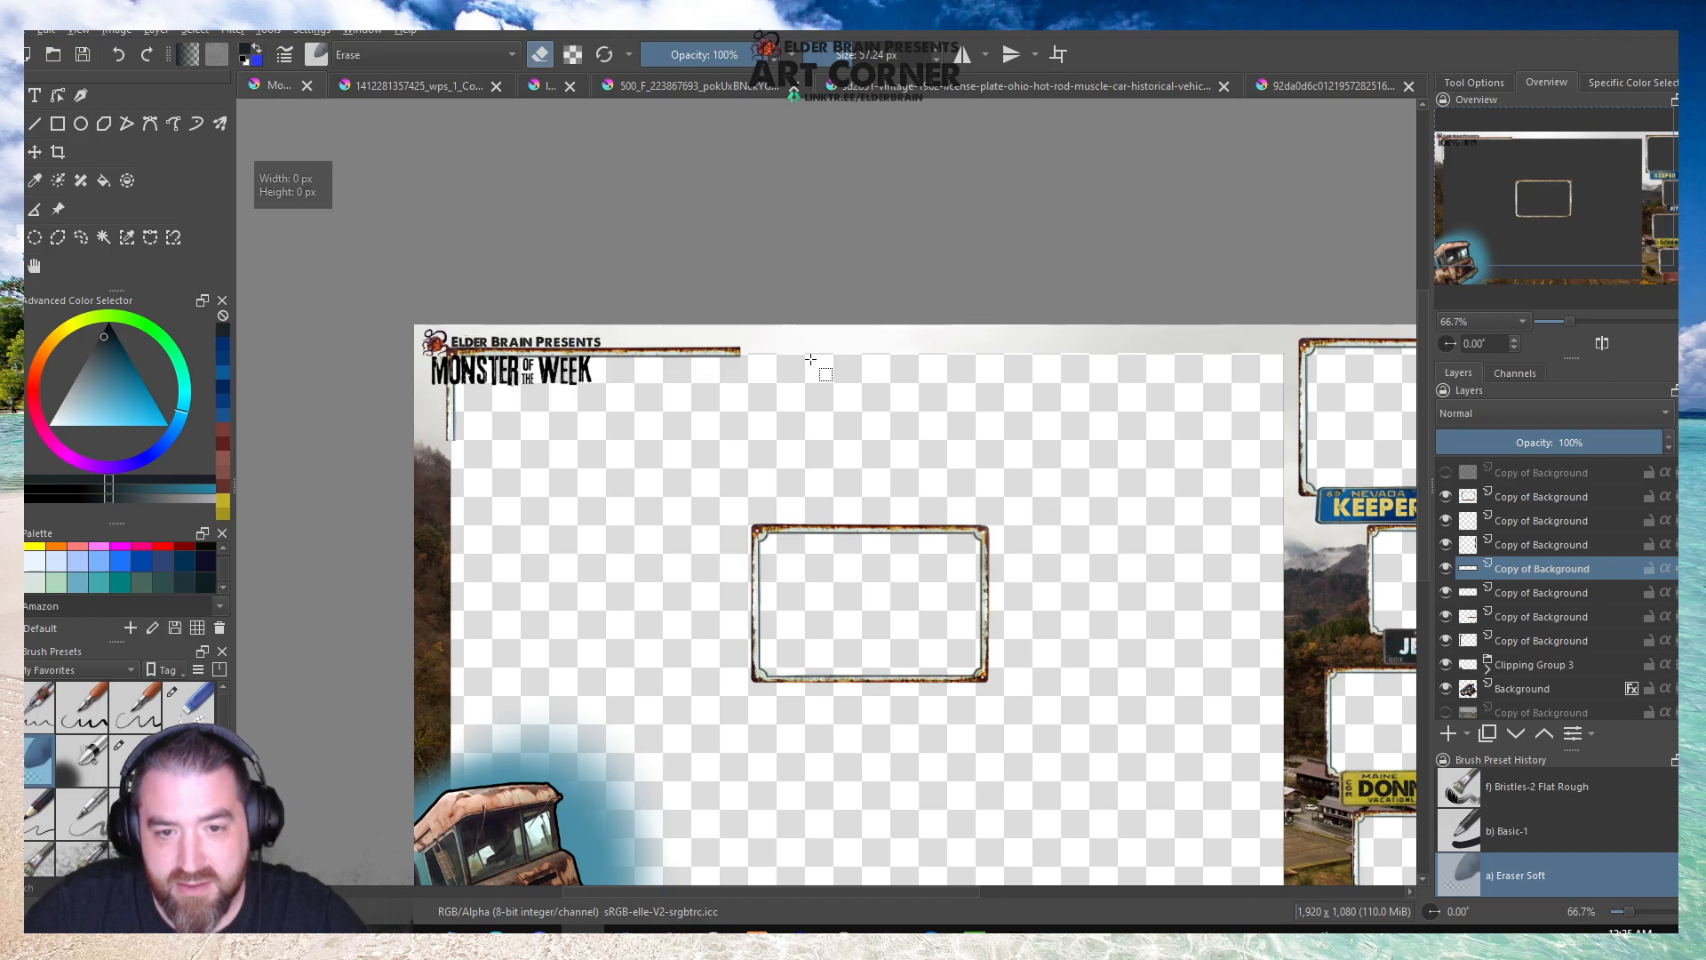
Mirror the copied strip horizontally and move it right so it extends the upper border from the existing strip's end.
key("ctrl+t")
right_click(541, 352)
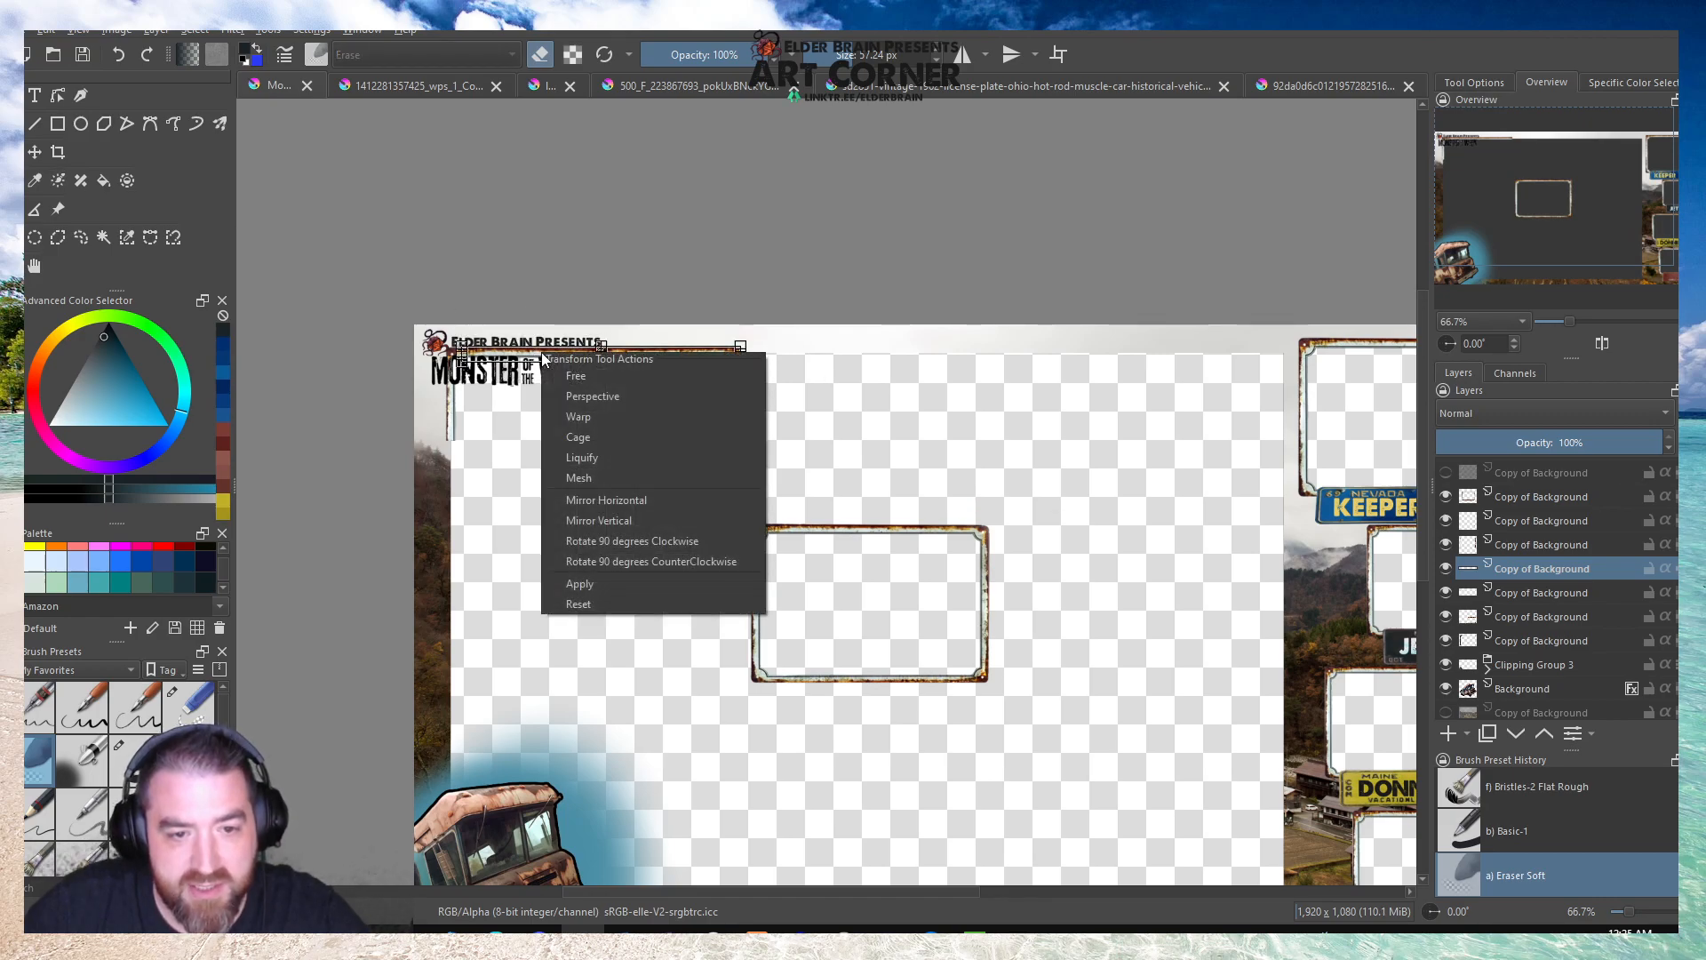
left_click(612, 499)
scroll(545, 348, "up", 3)
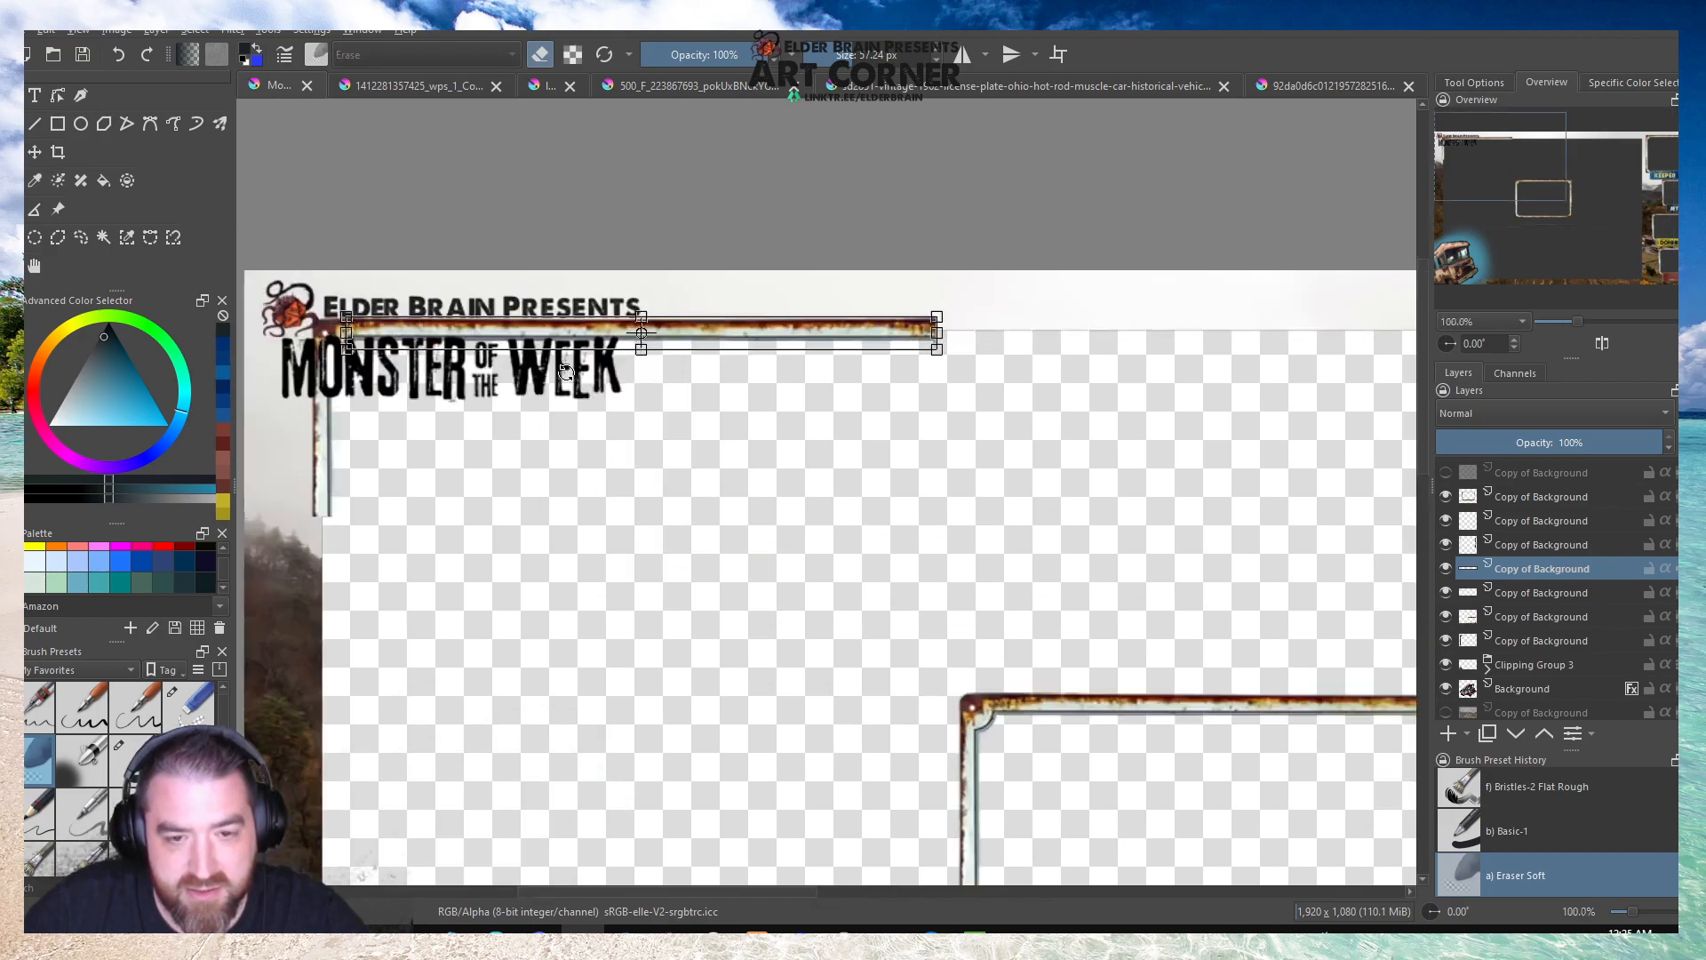
left_click_drag(913, 346, 1317, 339)
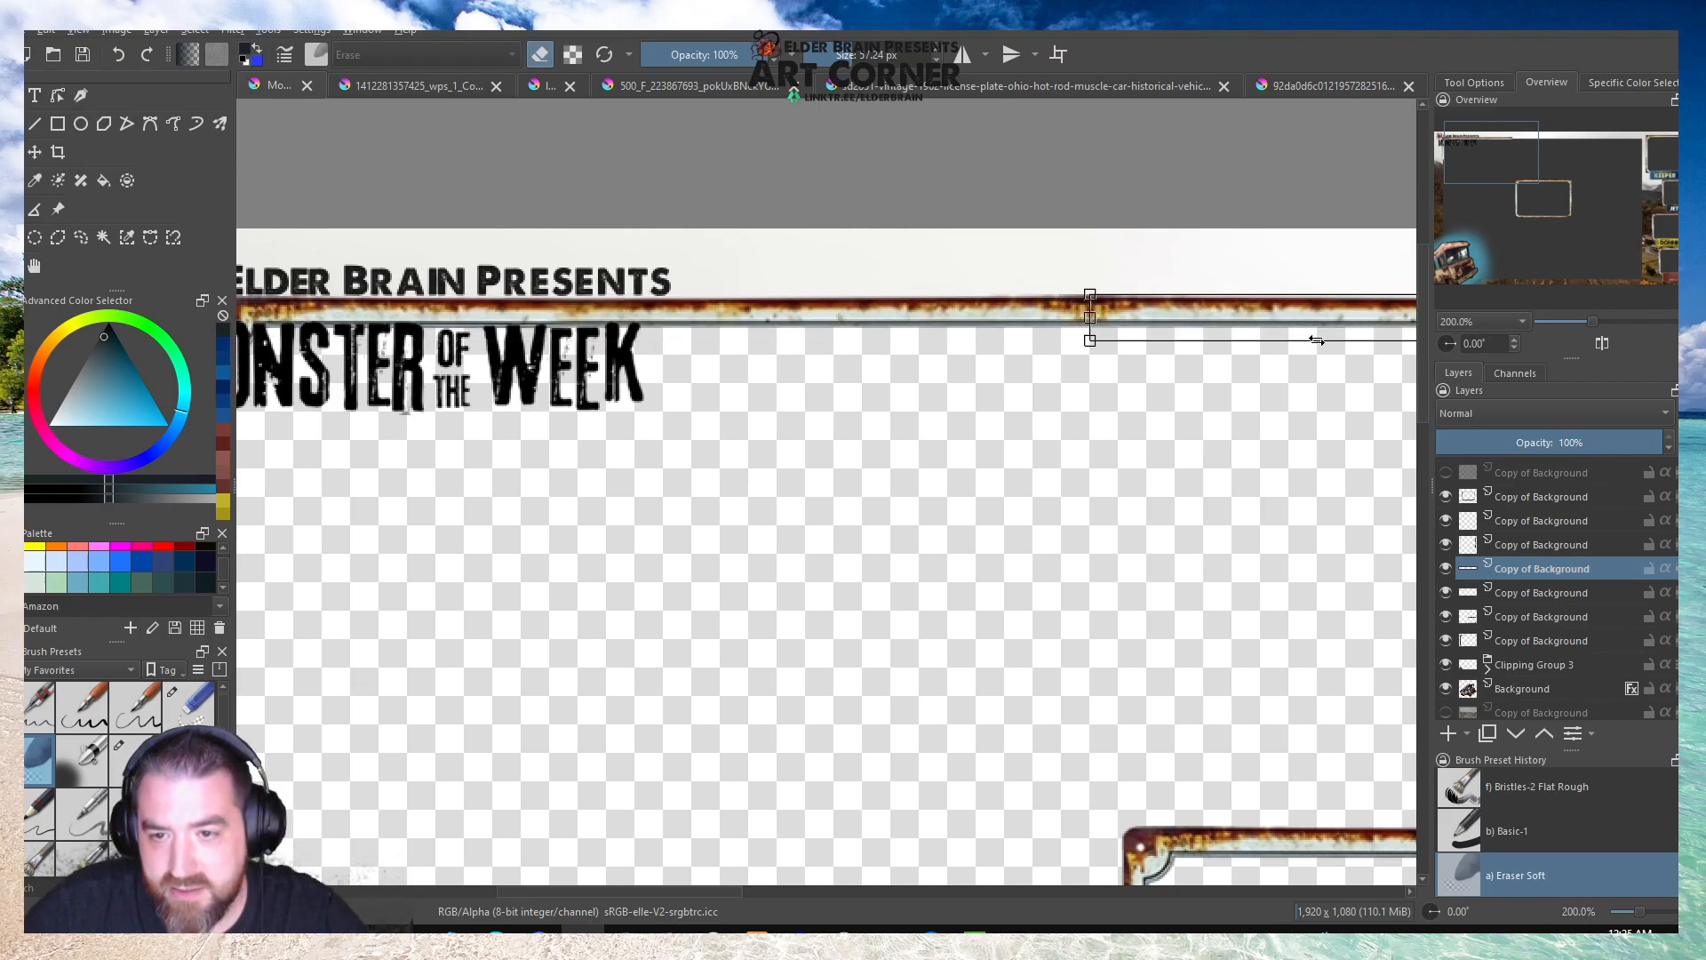
scroll(771, 356, "down", 4)
scroll(1077, 422, "up", 1)
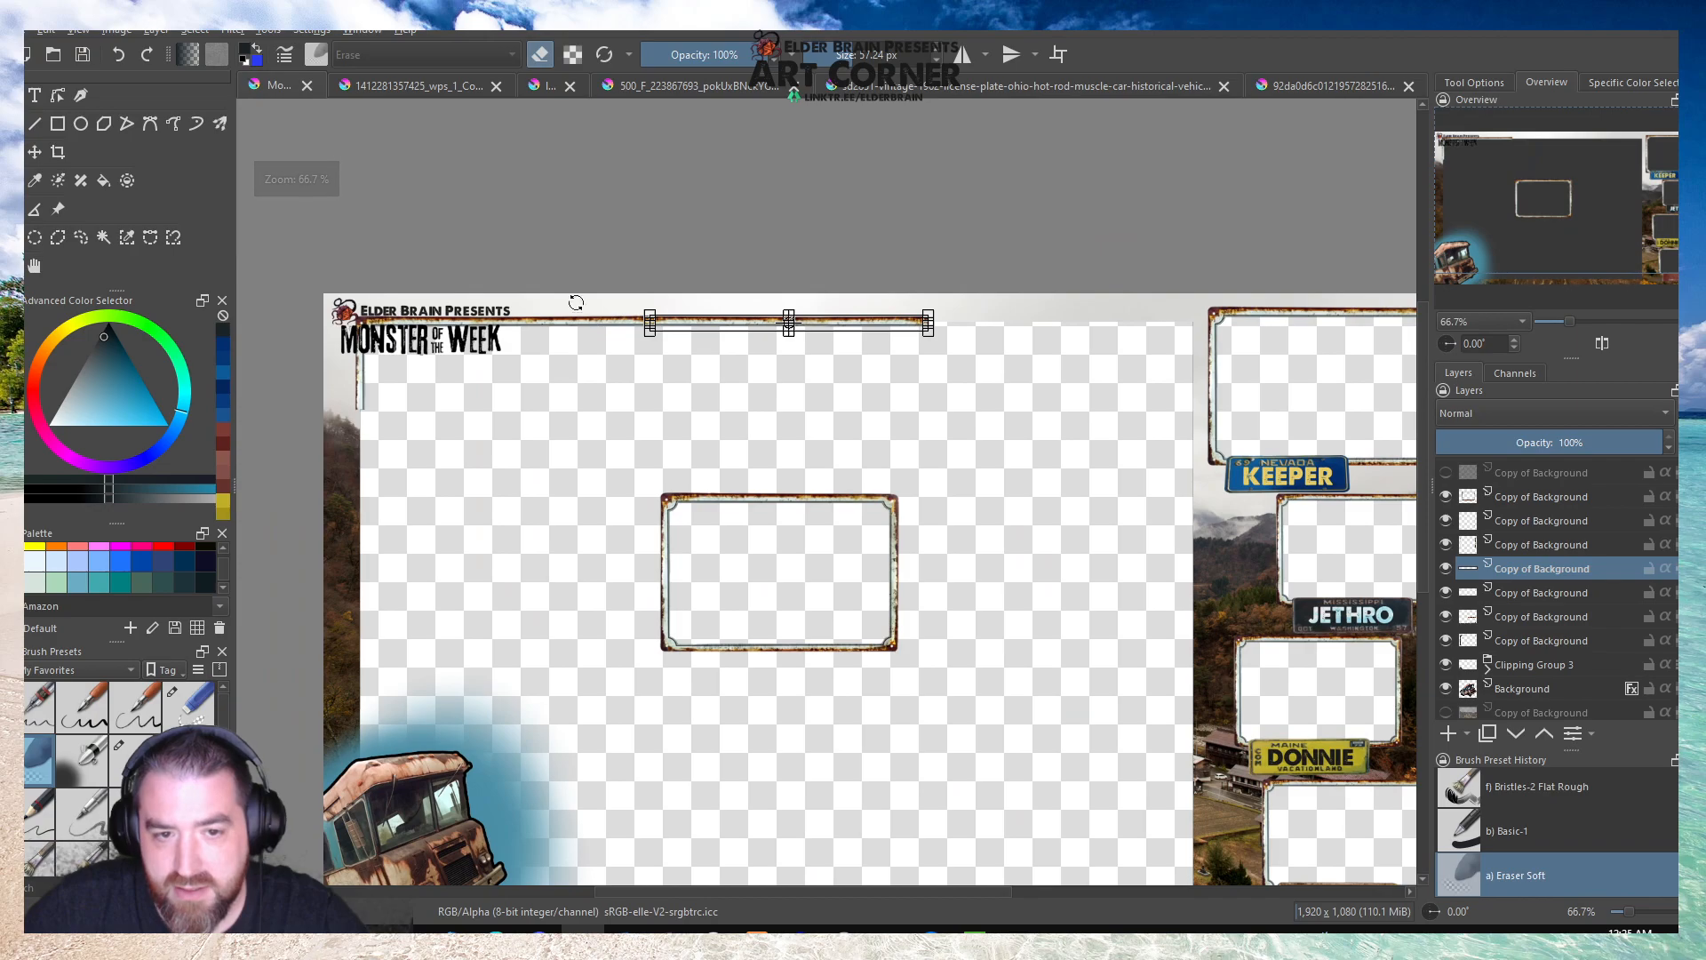
key("Return")
Remove the leftover corner fragment at the right end of the mirrored strip and clear the selection.
scroll(622, 277, "up", 3)
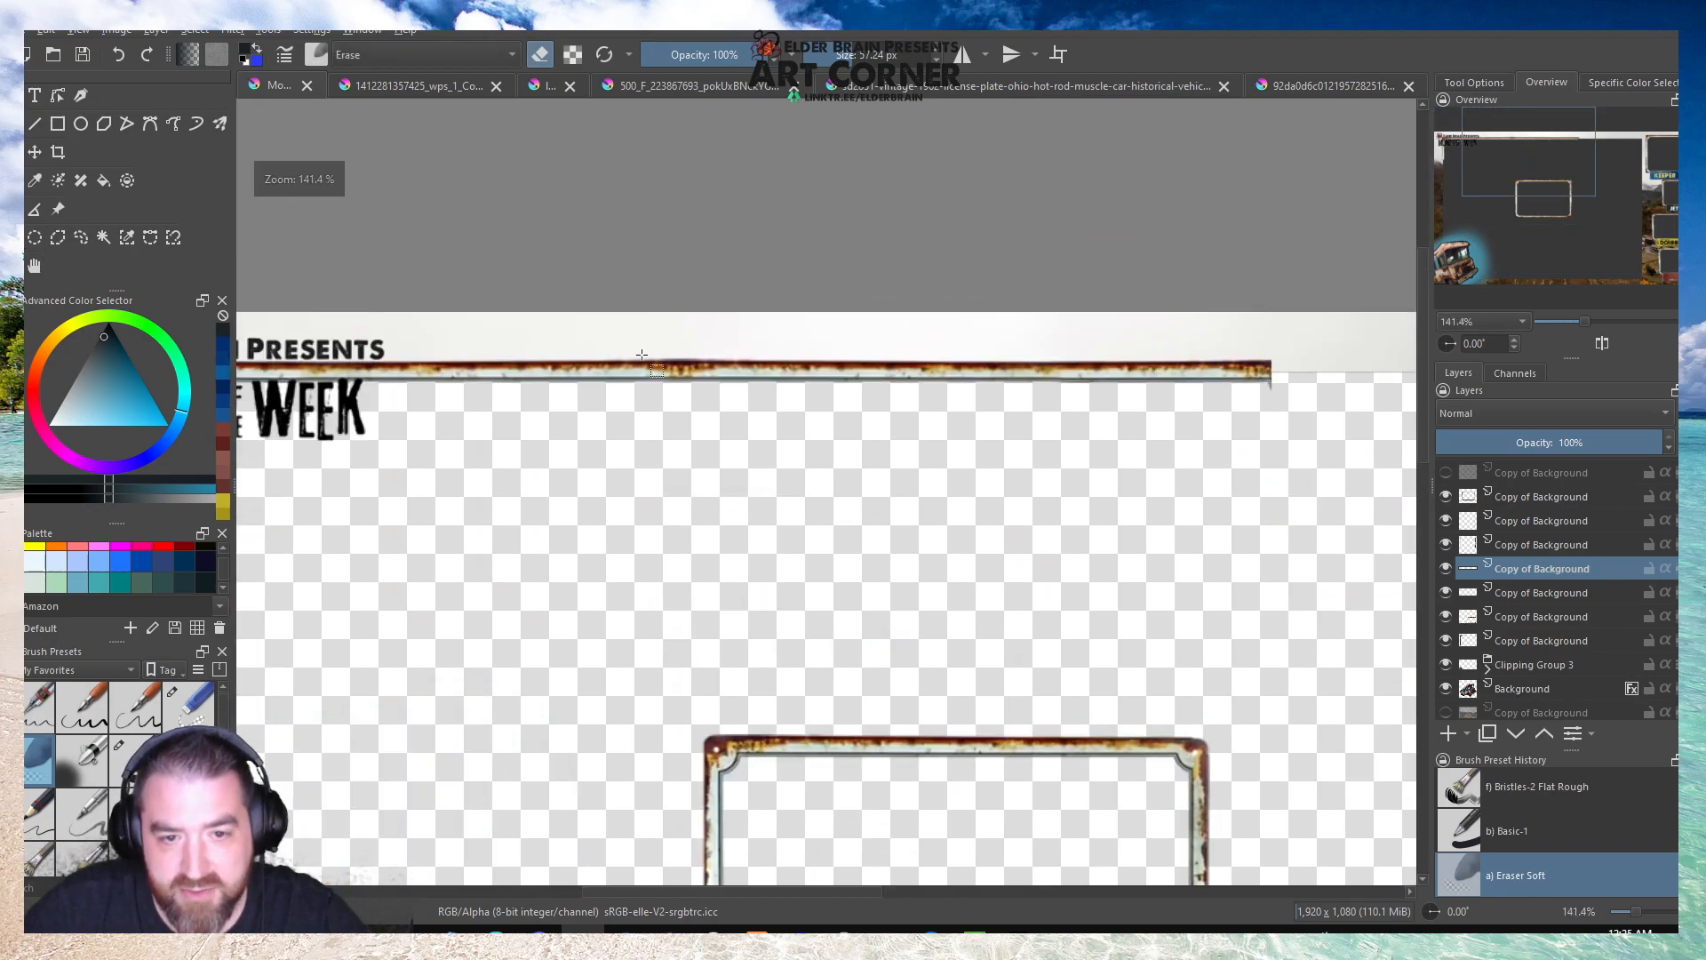
scroll(645, 367, "down", 5)
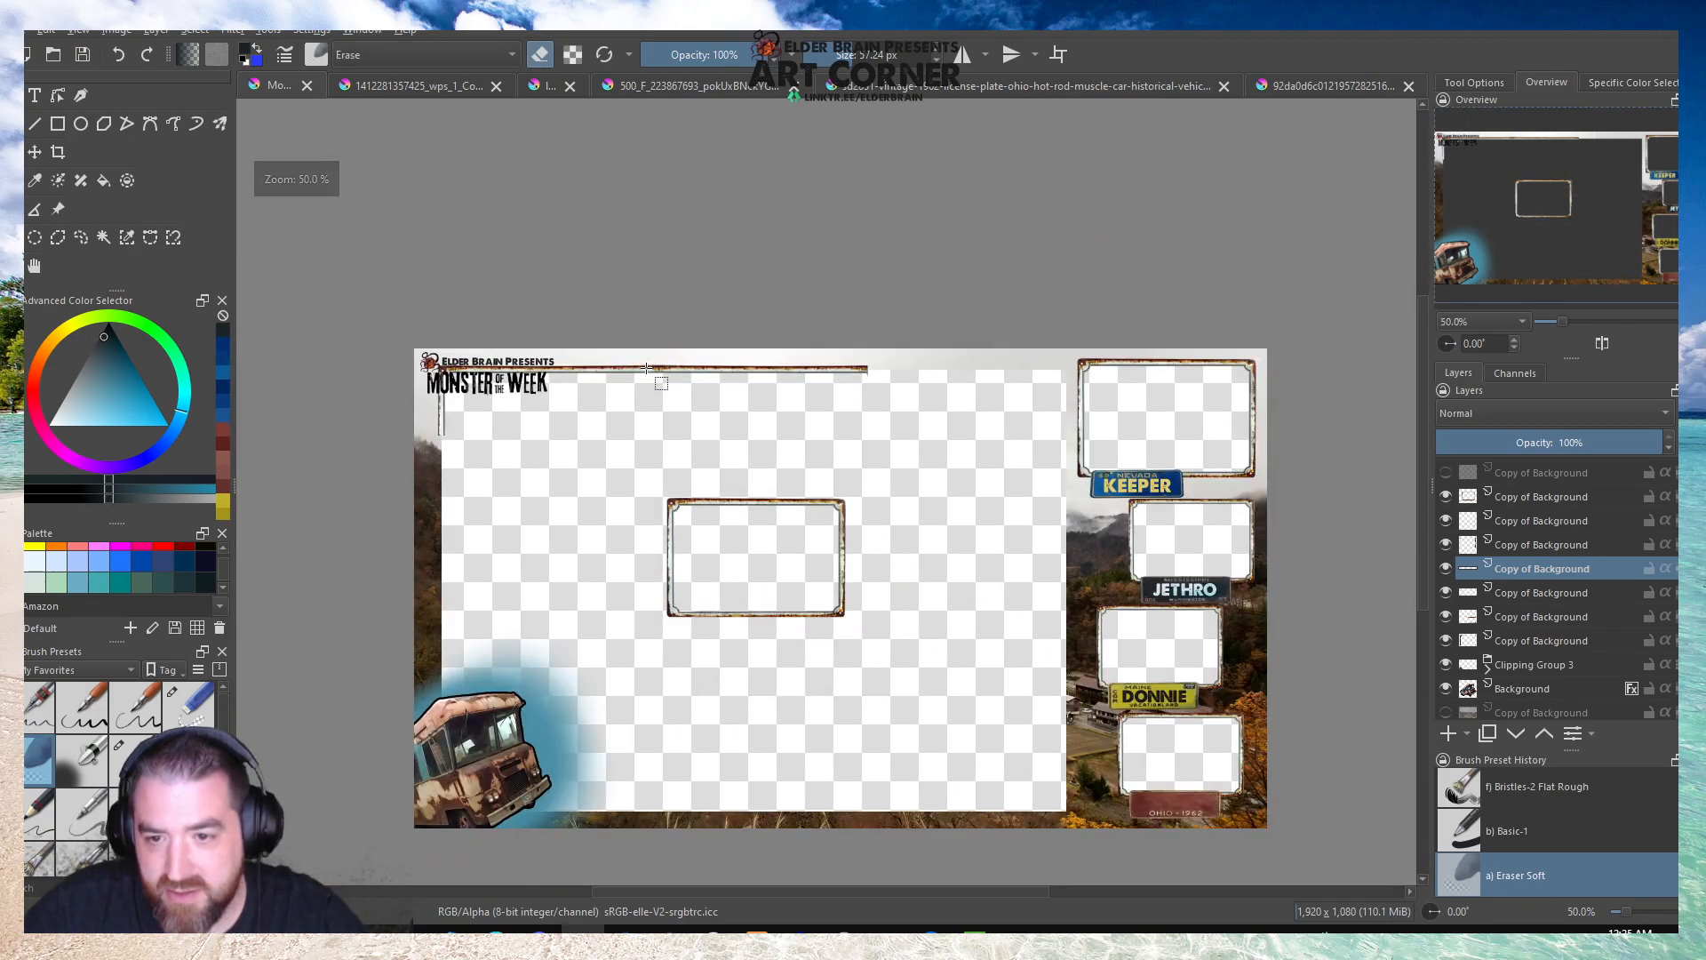
scroll(850, 379, "up", 6)
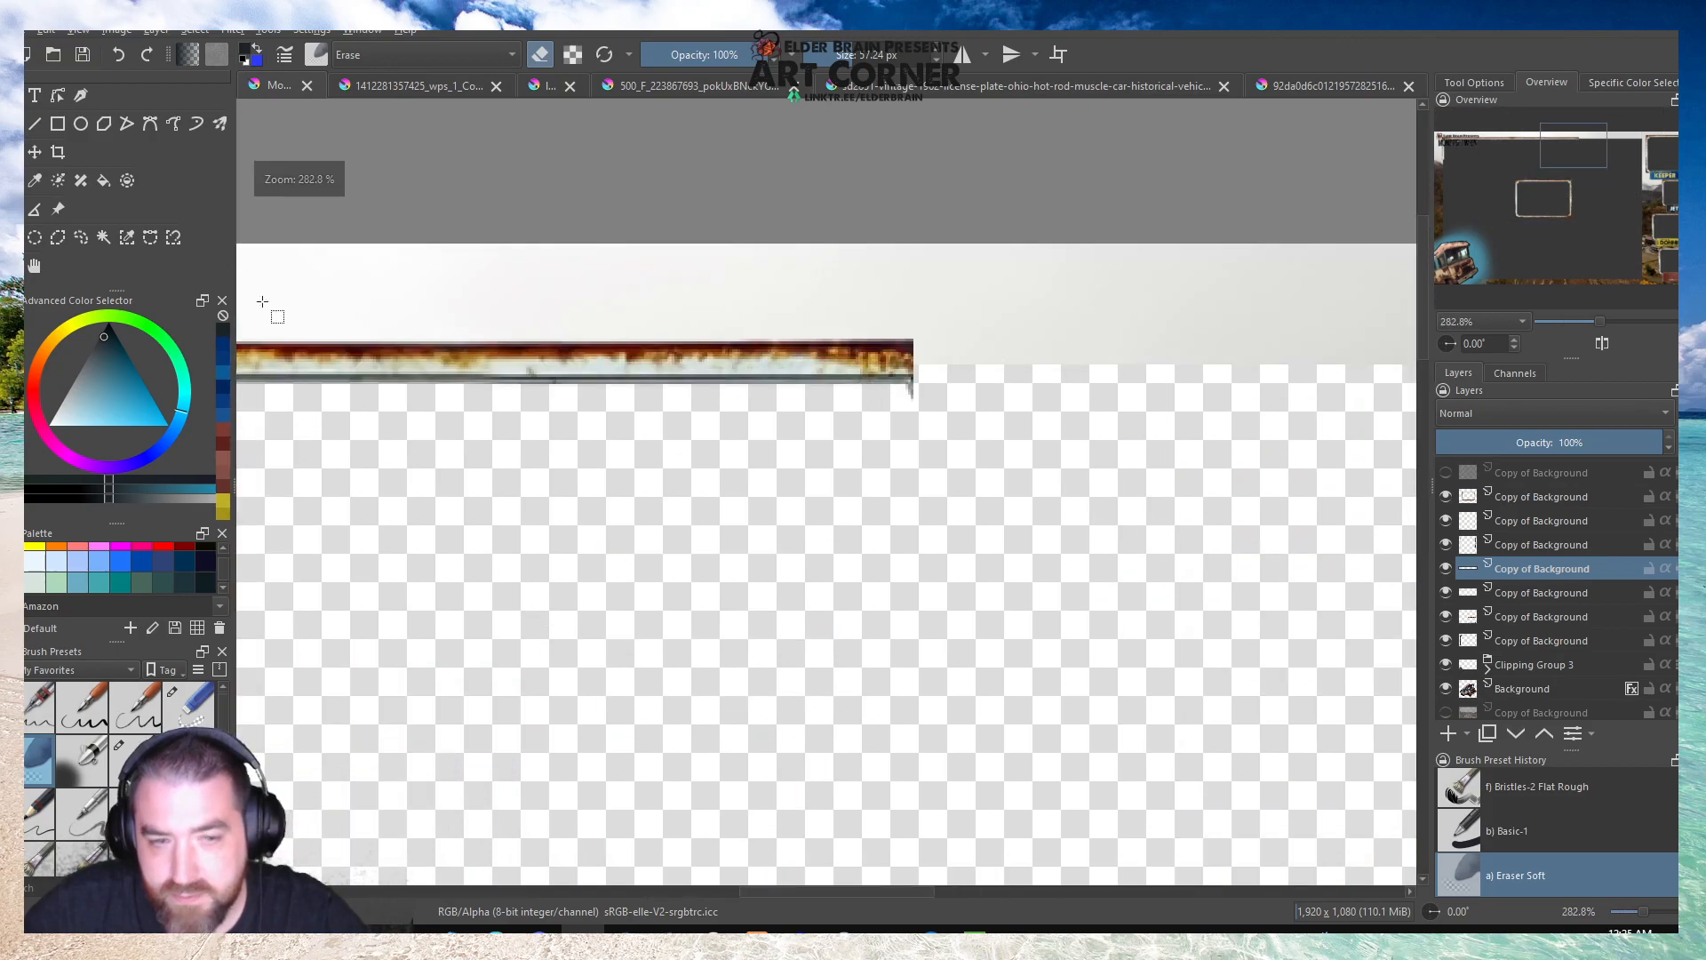
left_click_drag(946, 313, 910, 418)
left_click_drag(958, 312, 882, 408)
left_click(833, 282)
scroll(884, 313, "down", 5)
scroll(856, 378, "up", 1)
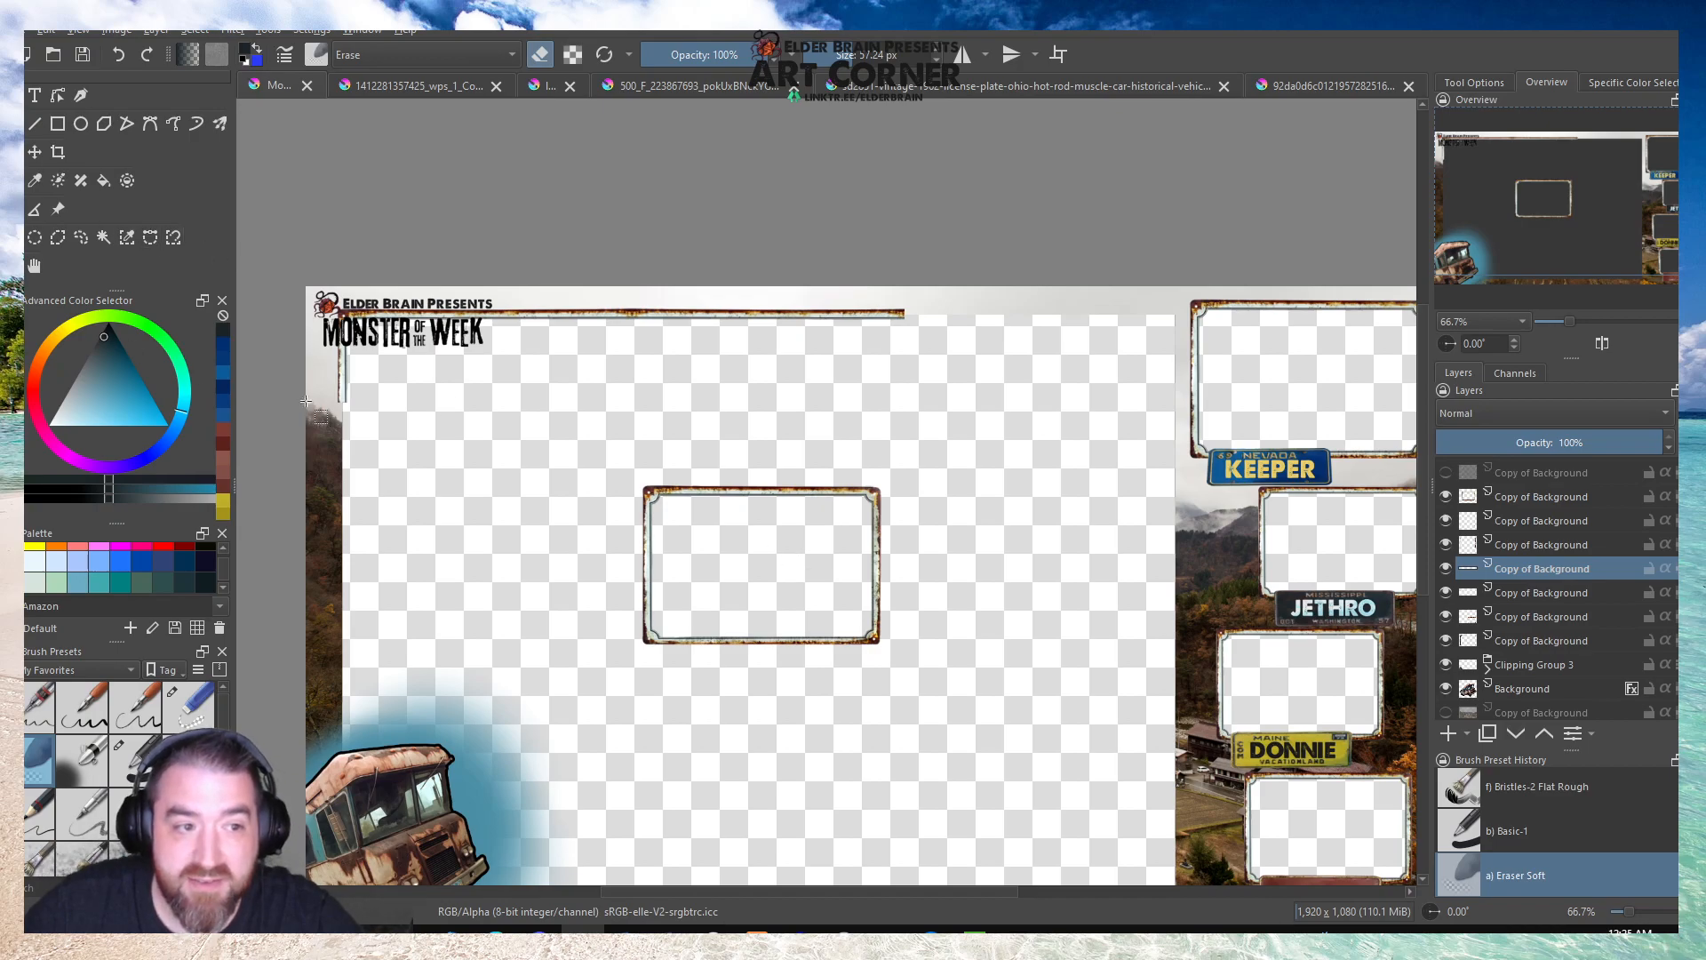
On the centre frame's layer, select the frame's upper-right corner, about 230 × 195 px, and copy it to a new layer.
scroll(804, 517, "up", 3)
left_click(1517, 639)
left_click(1446, 639)
left_click(1446, 638)
left_click(1446, 621)
left_click(1449, 621)
left_click(1504, 618)
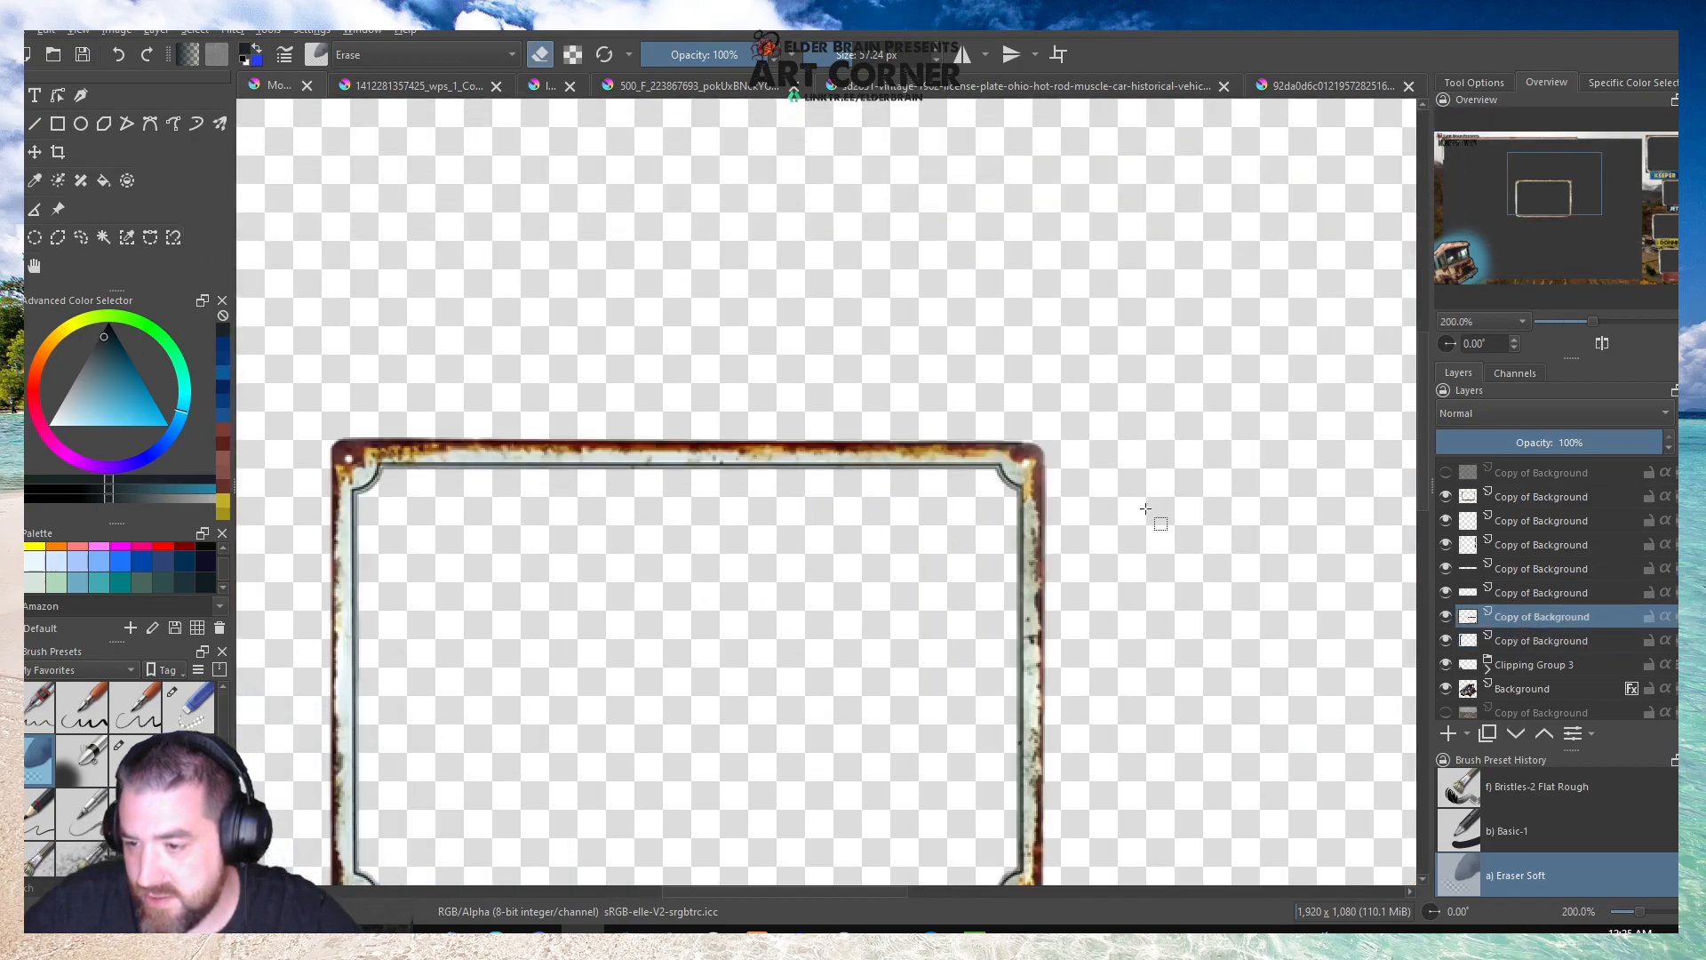
left_click_drag(713, 314, 1123, 661)
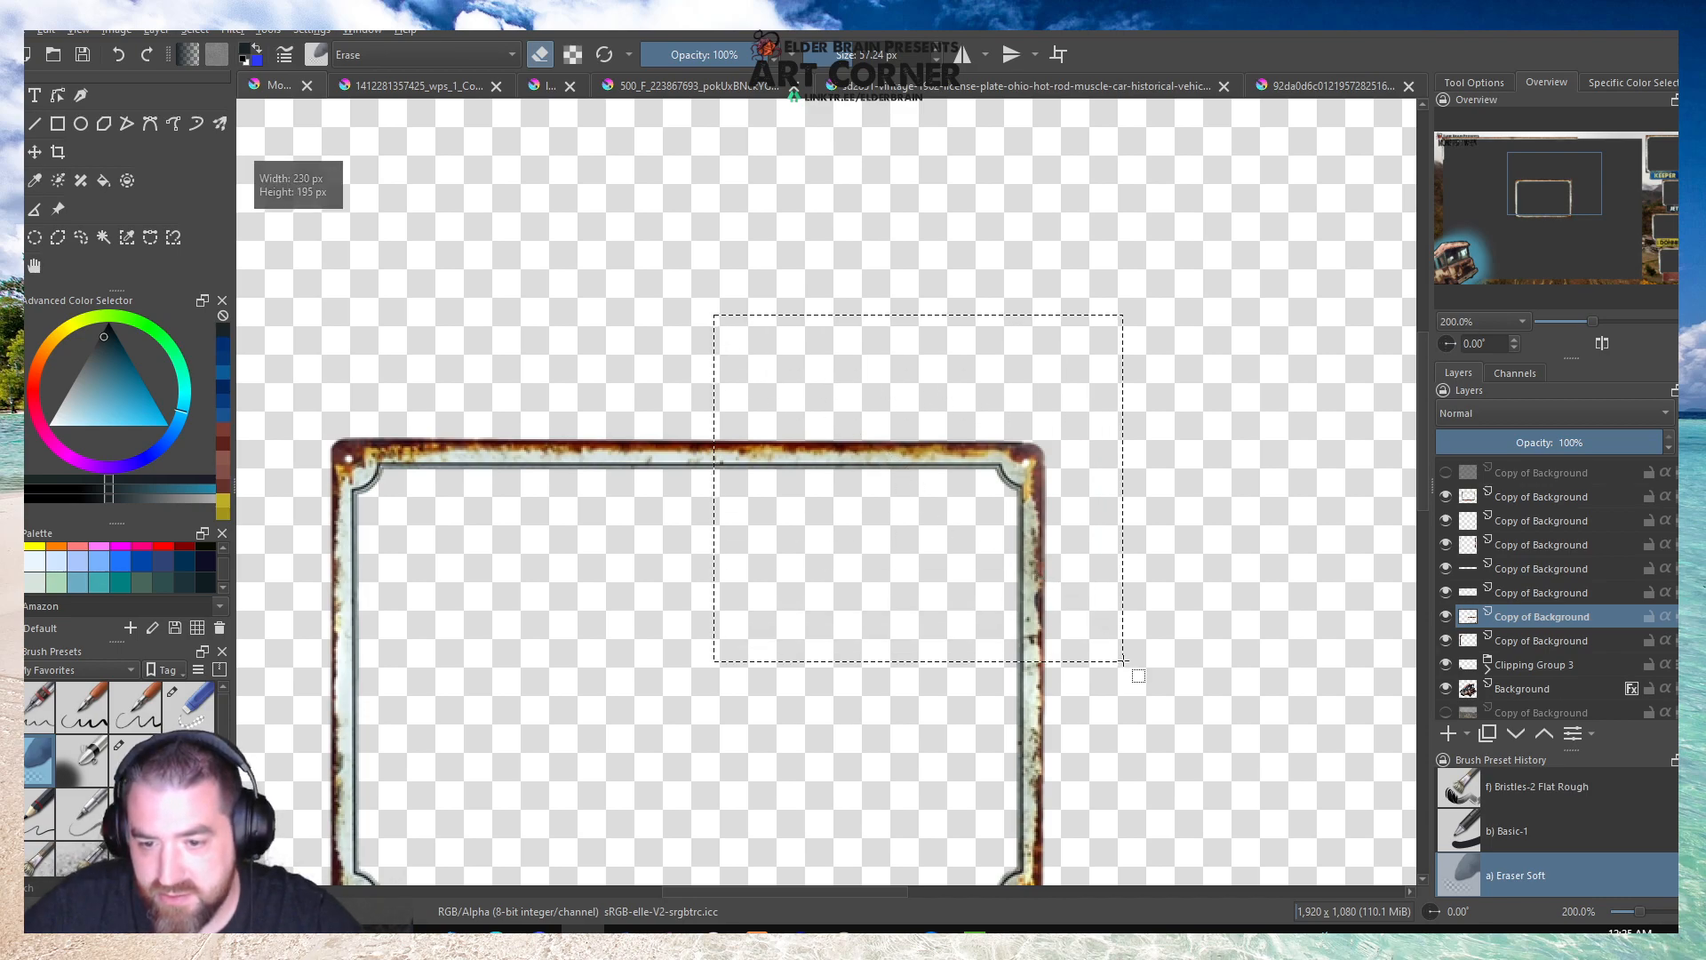
Move the copied corner piece to the upper-right corner of the main transparent area, beside the Keeper frame.
scroll(715, 613, "down", 3)
left_click(596, 444)
key("t")
left_click_drag(701, 577, 1002, 378)
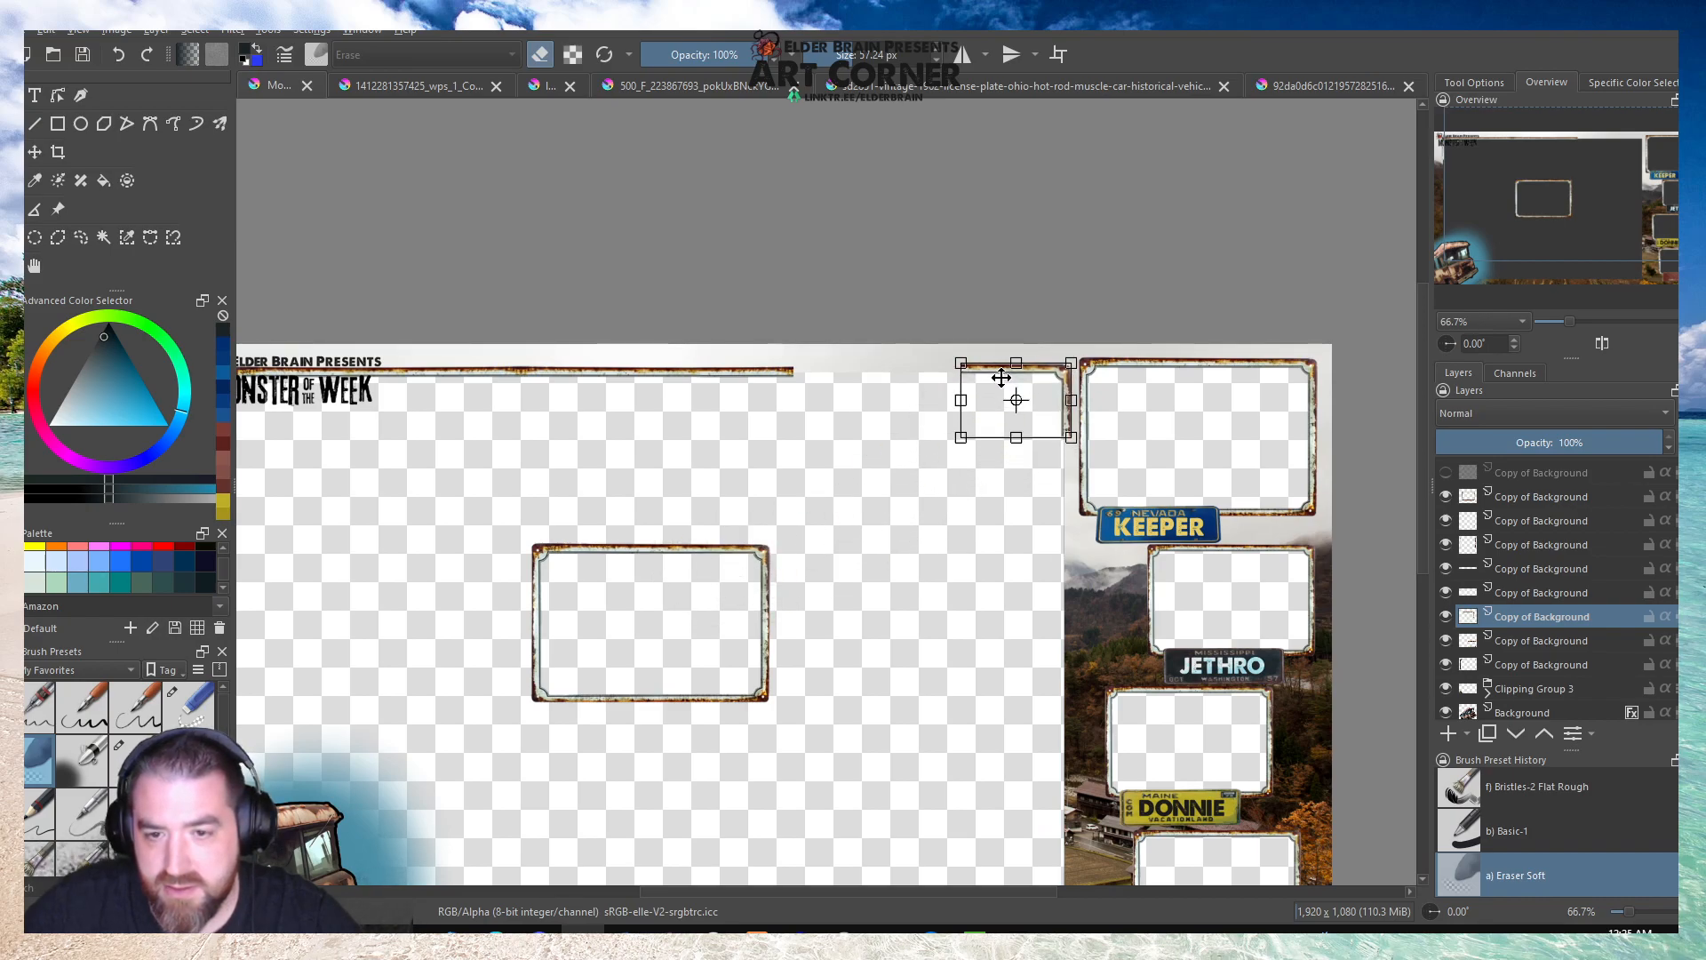
Apply the corner piece's placement and merge the mirrored upper strip with the layer below.
scroll(848, 387, "up", 1)
scroll(759, 404, "down", 1)
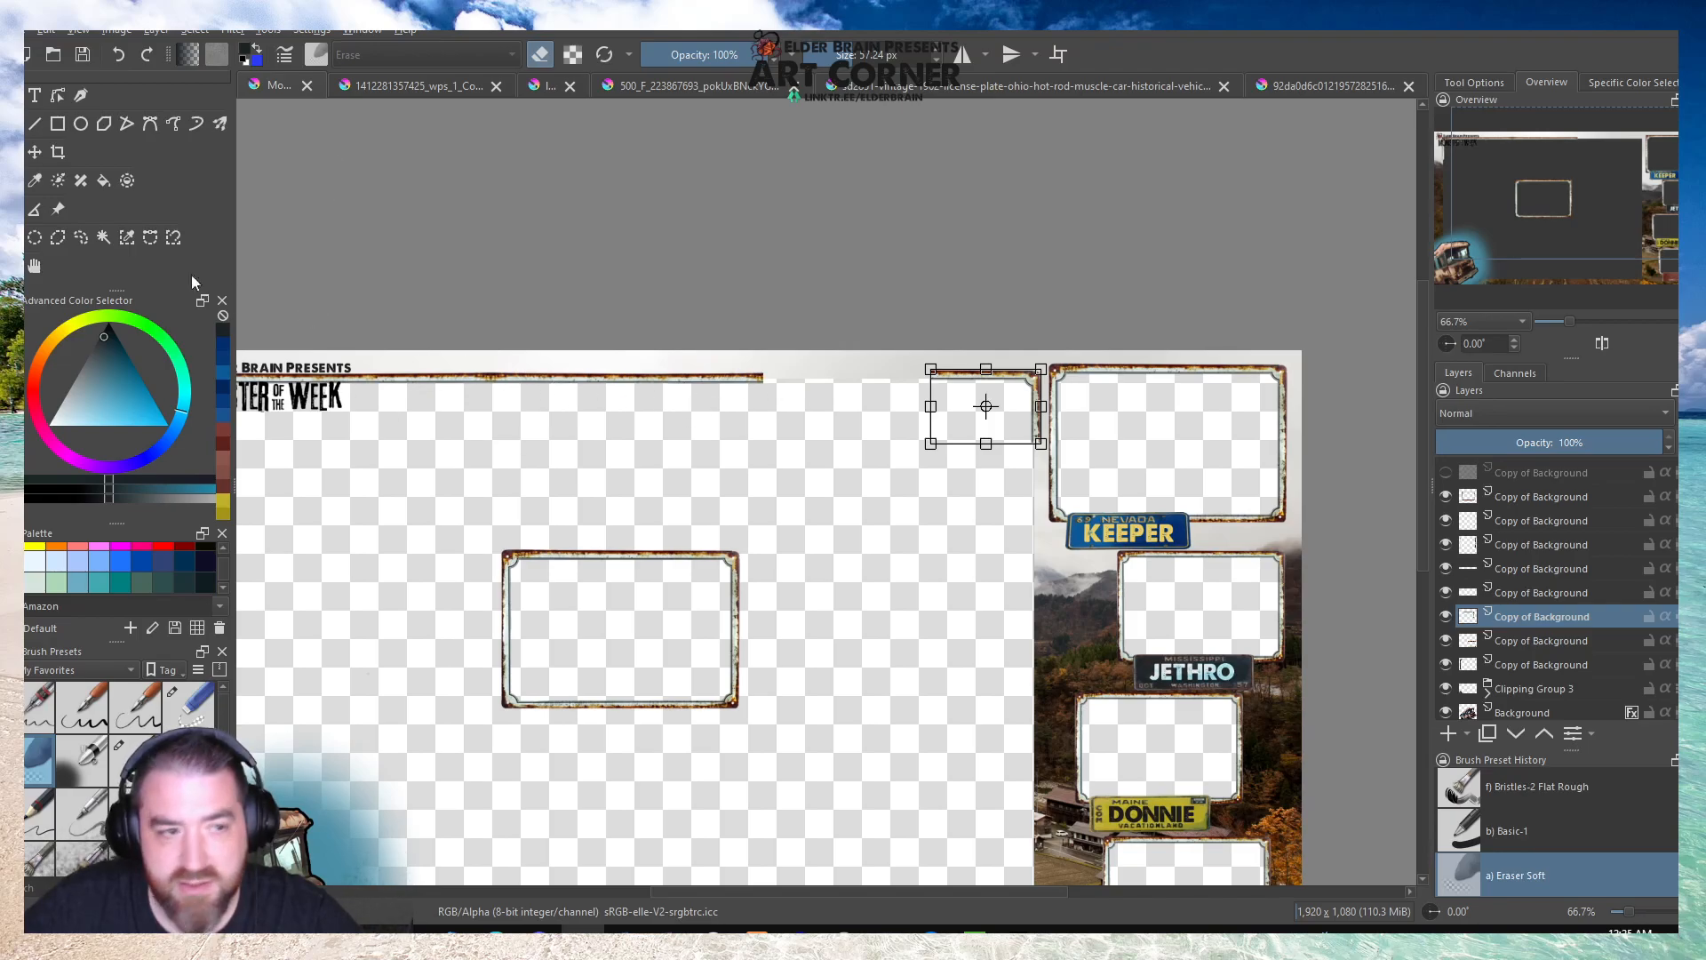
left_click(32, 238)
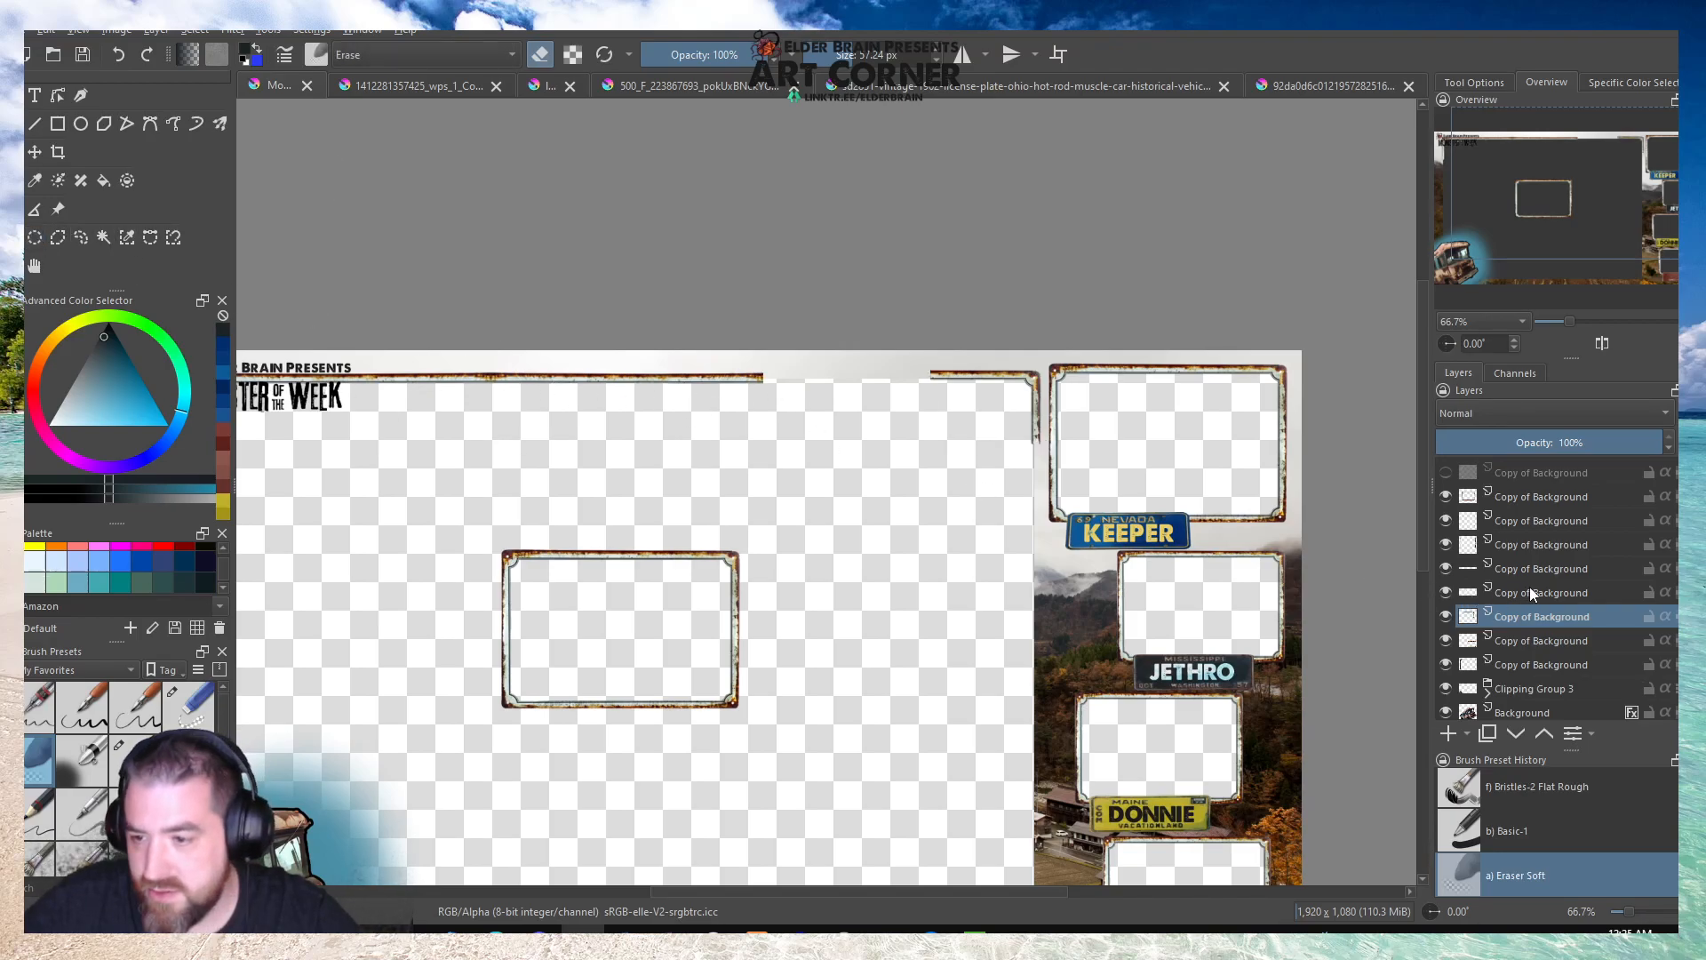
left_click(1515, 571)
left_click(1448, 565)
left_click(1448, 566)
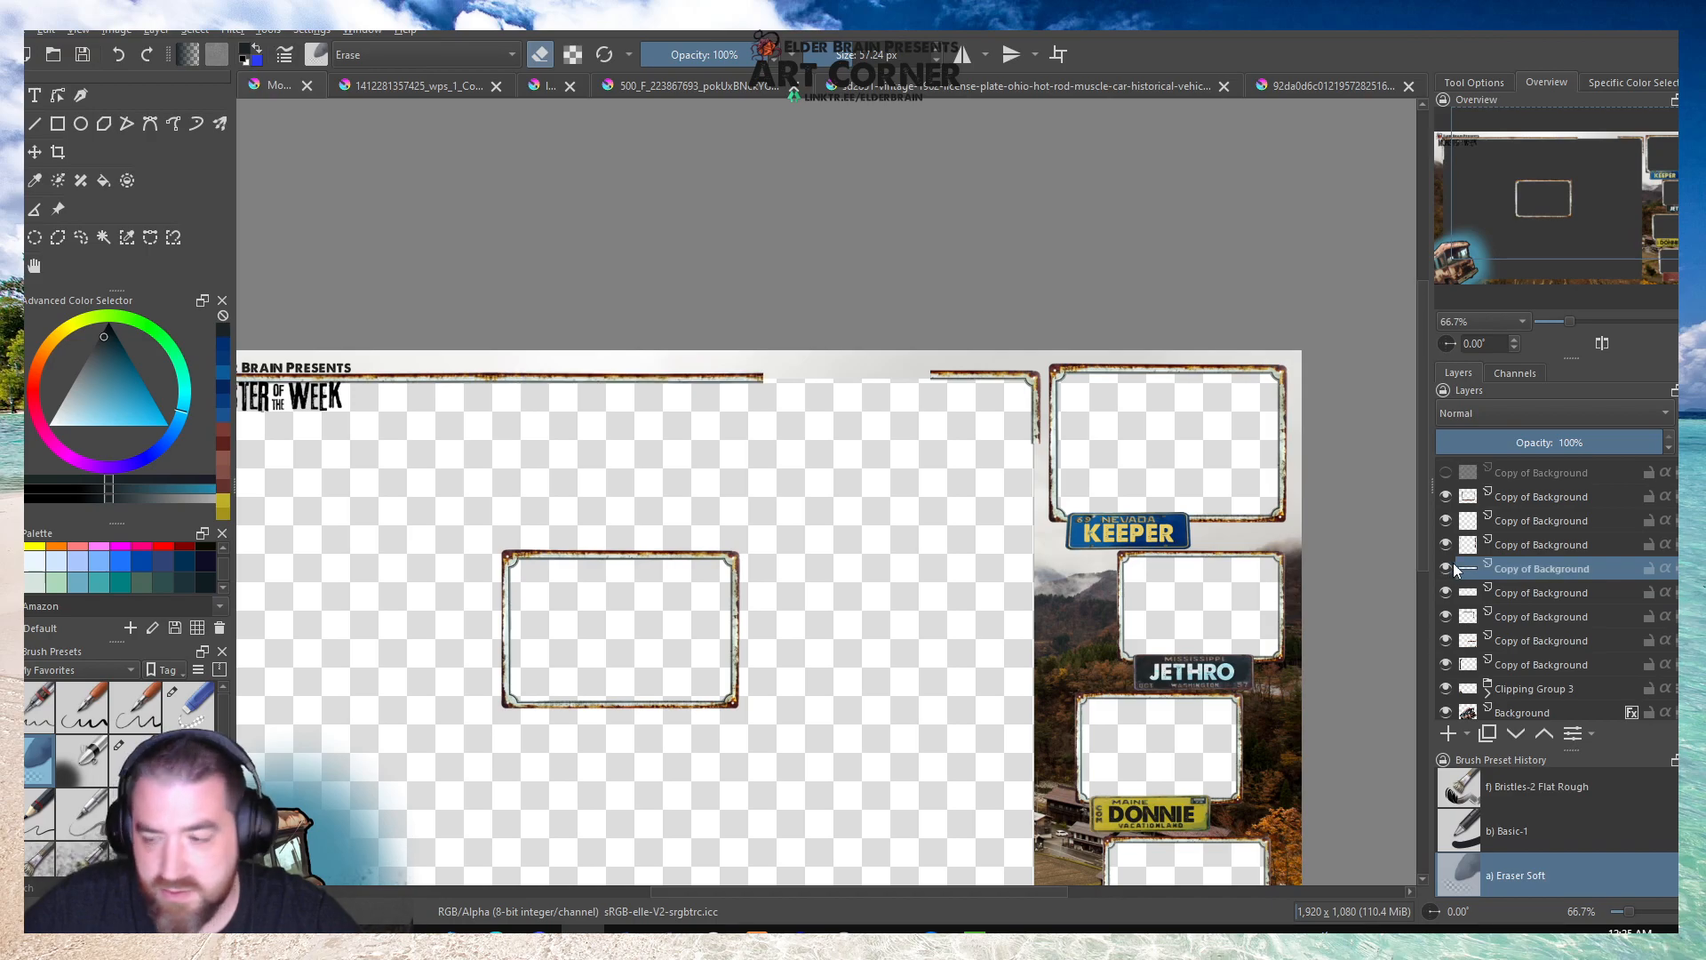
left_click(144, 35)
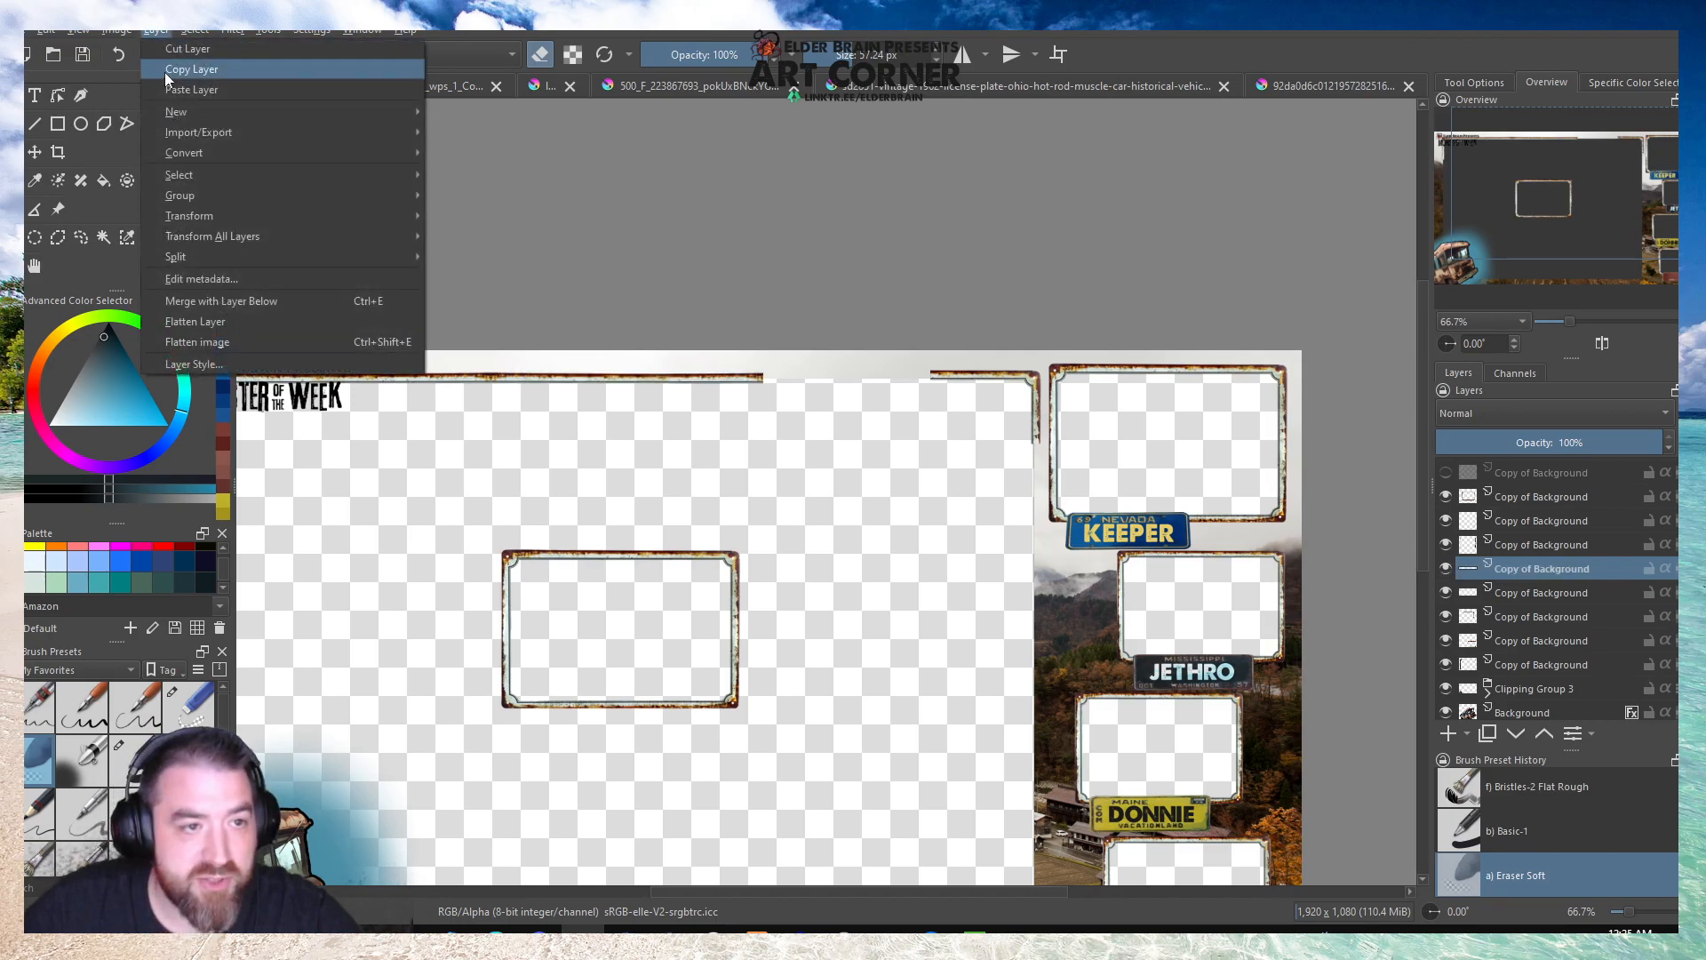
left_click(206, 302)
left_click(893, 499)
key("minus")
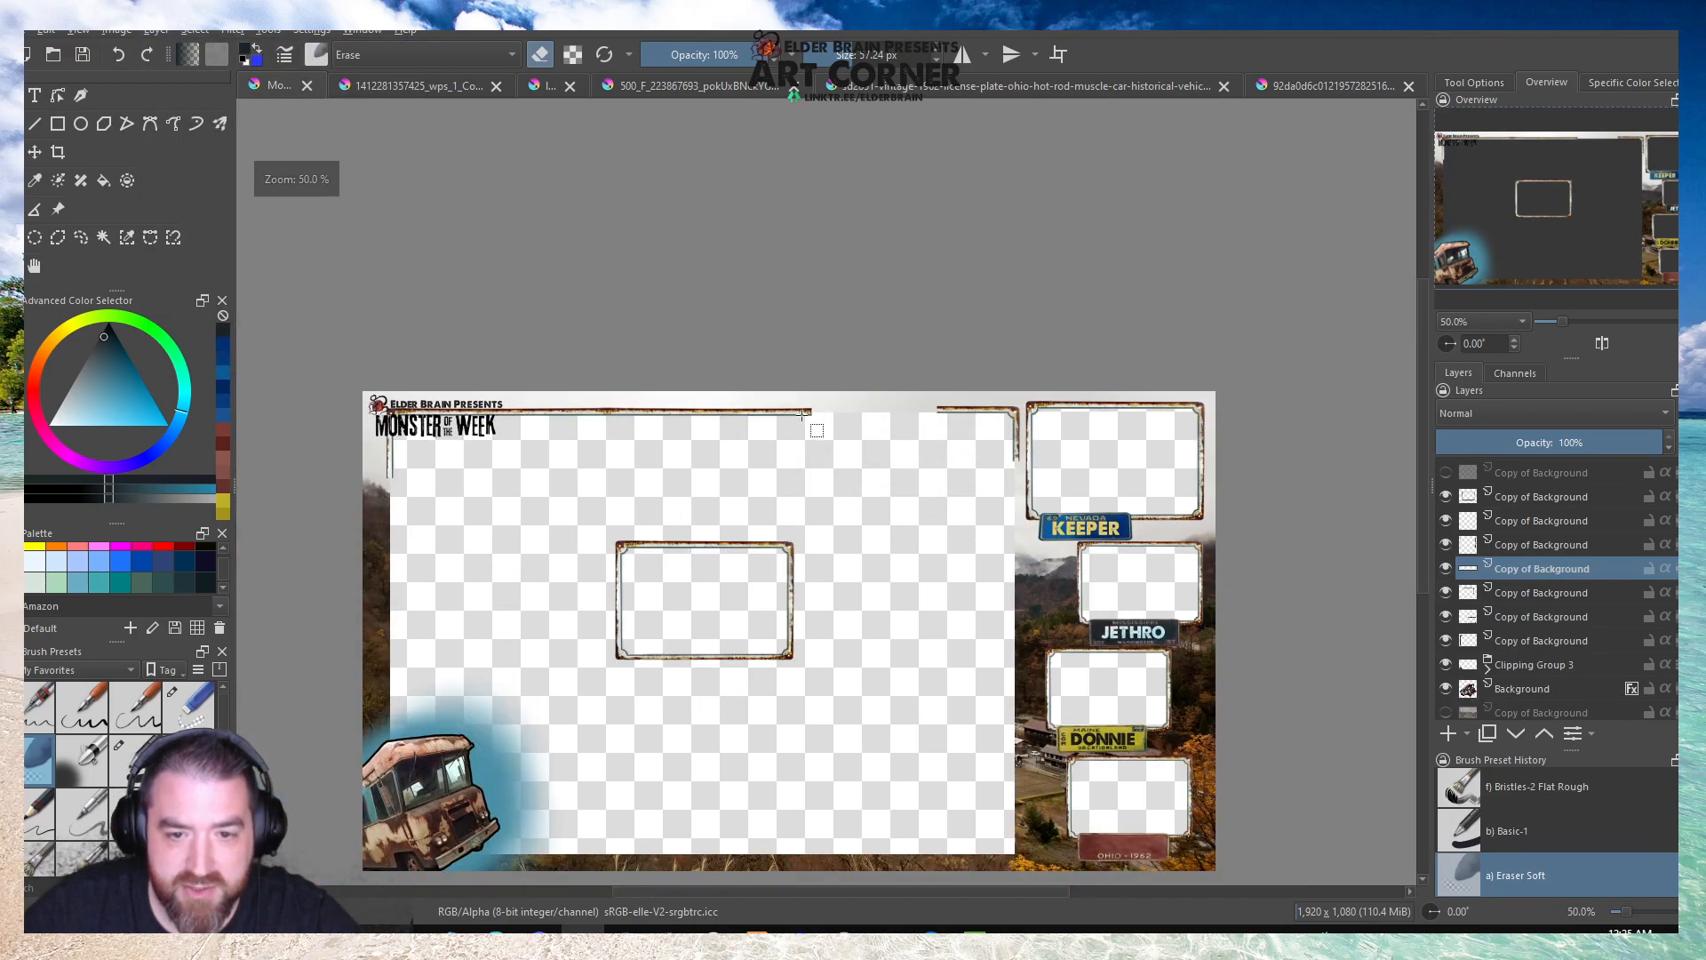
Select the right-hand portion of the merged upper strip, copy it to a new layer, and clear the selection.
left_click_drag(816, 405, 534, 447)
key("ctrl+j")
left_click(561, 392)
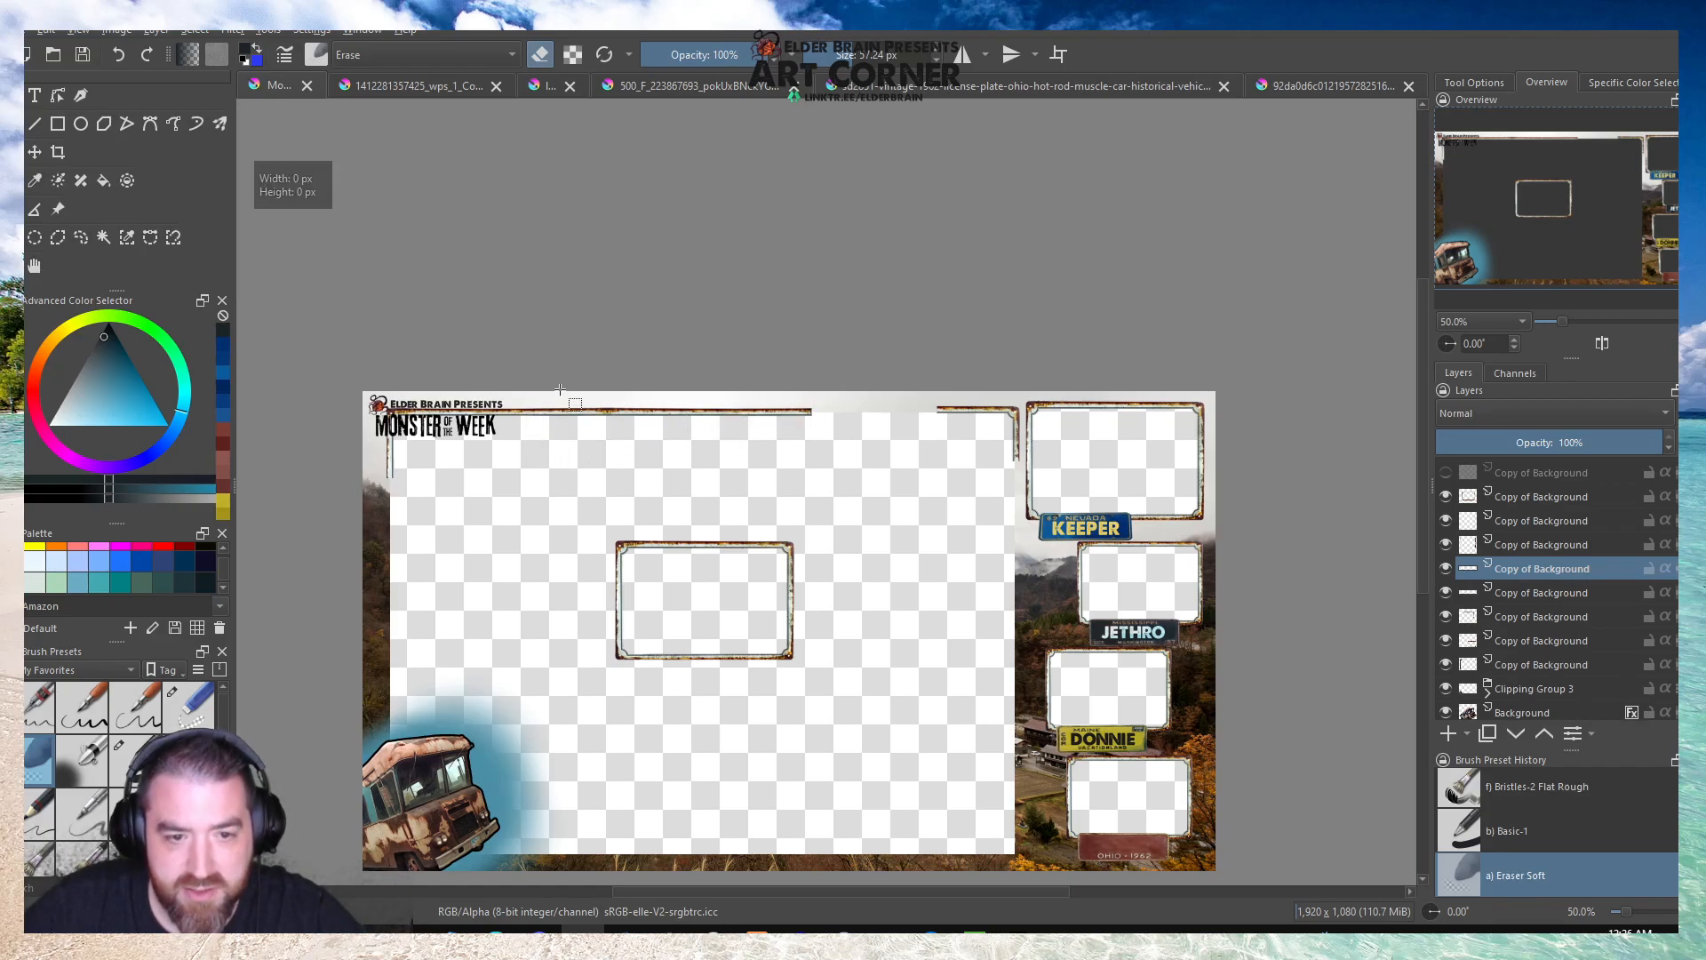
Mirror the new strip copy horizontally and move it right to continue the upper border past the upper-right corner piece.
key("ctrl+t")
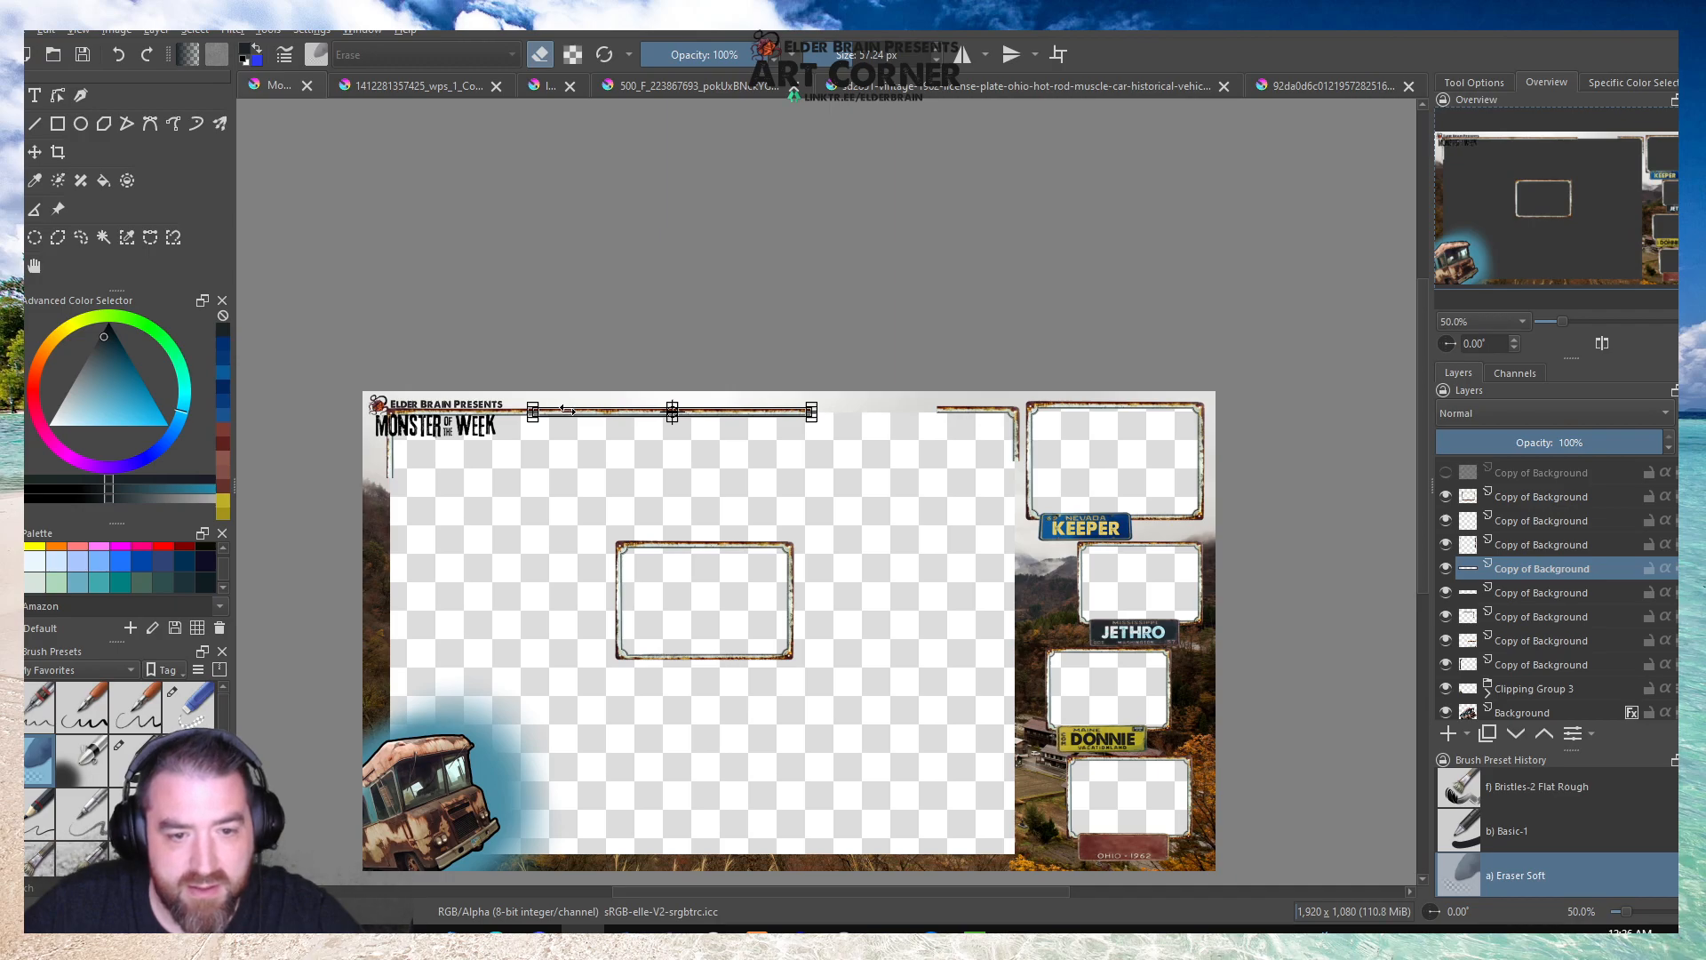
scroll(569, 411, "up", 4)
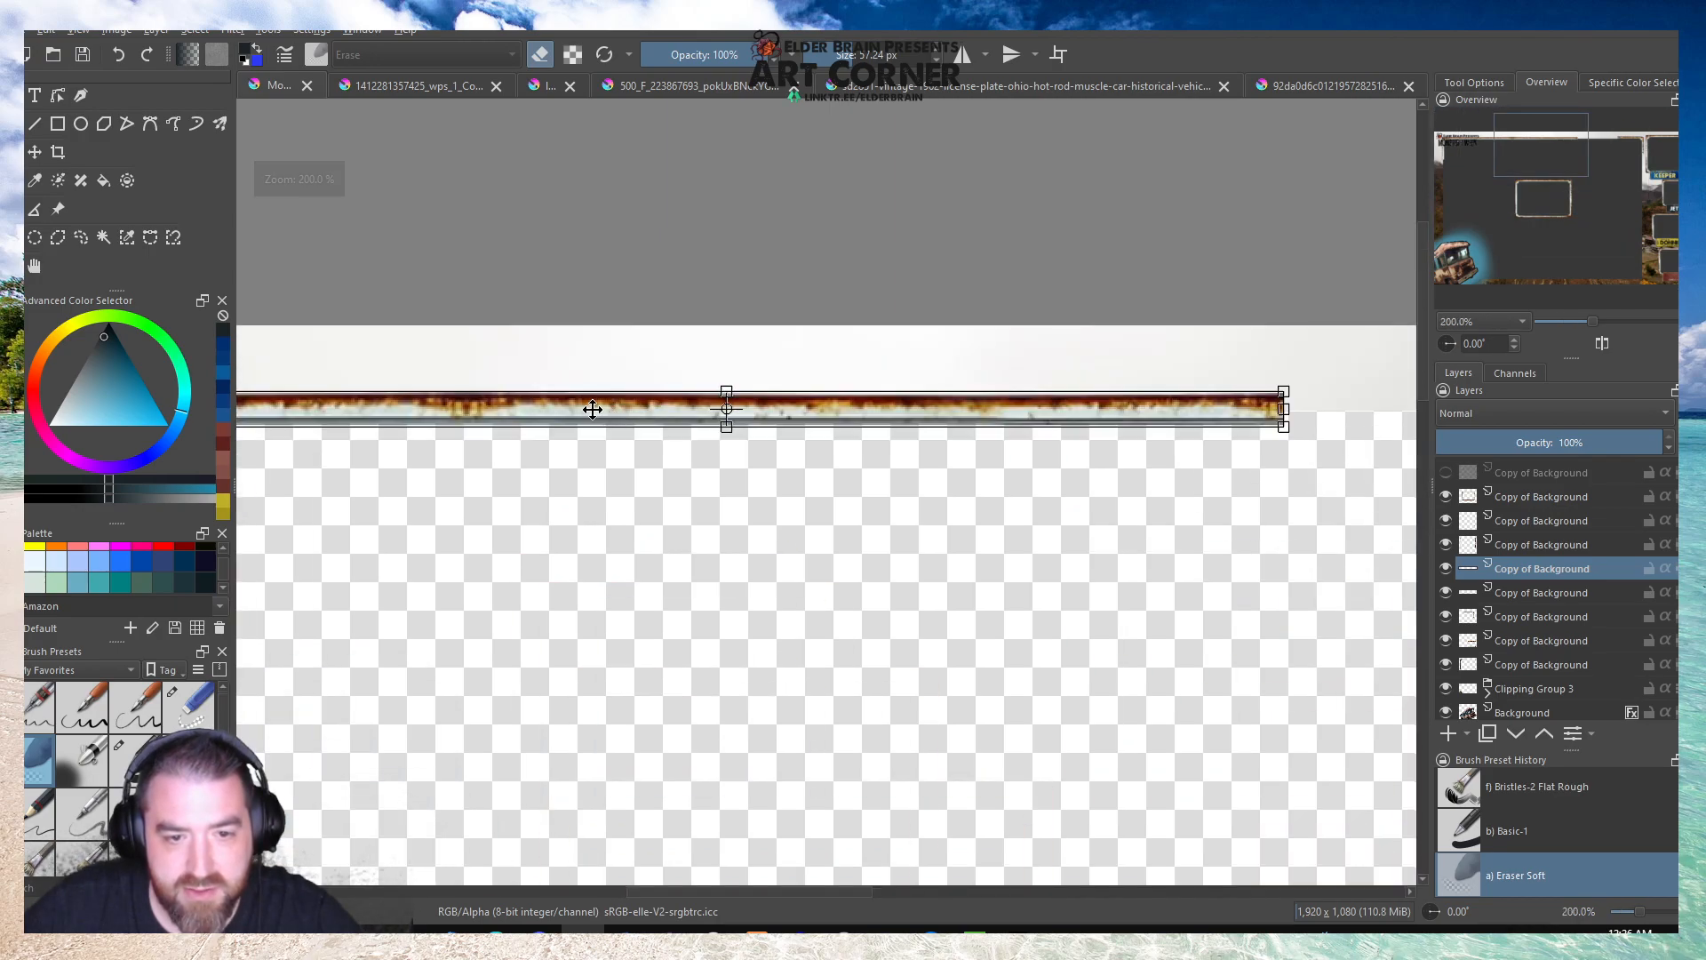
right_click(600, 409)
left_click(639, 558)
scroll(484, 475, "down", 1)
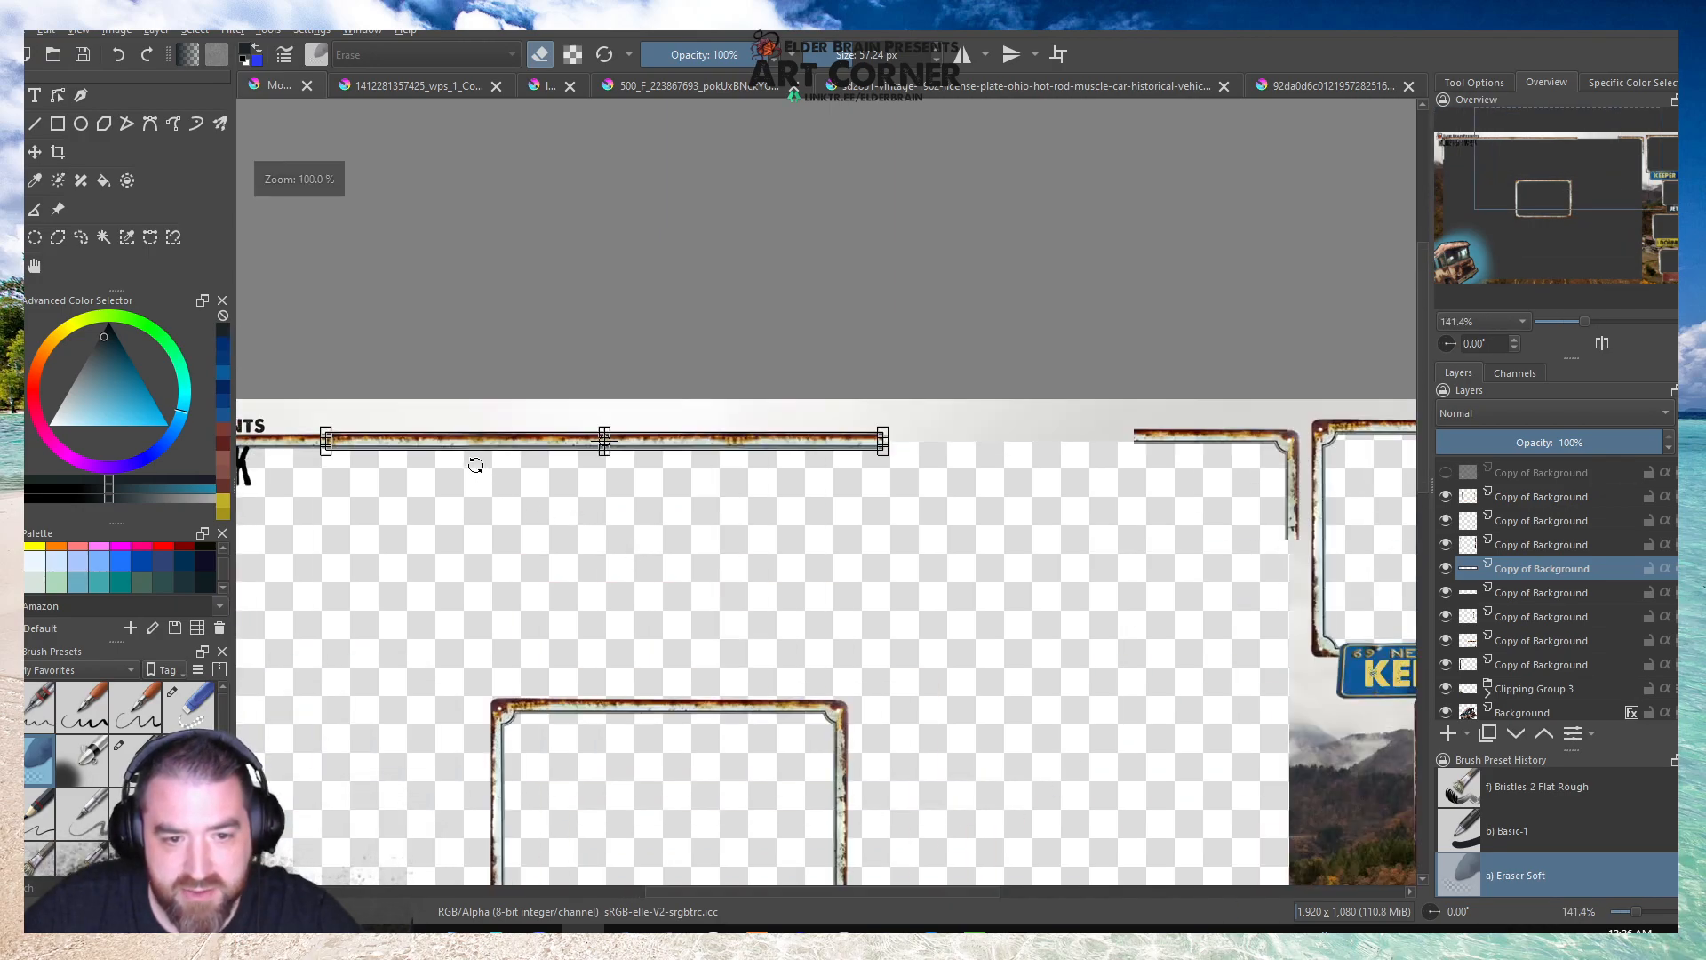
left_click_drag(425, 447, 979, 462)
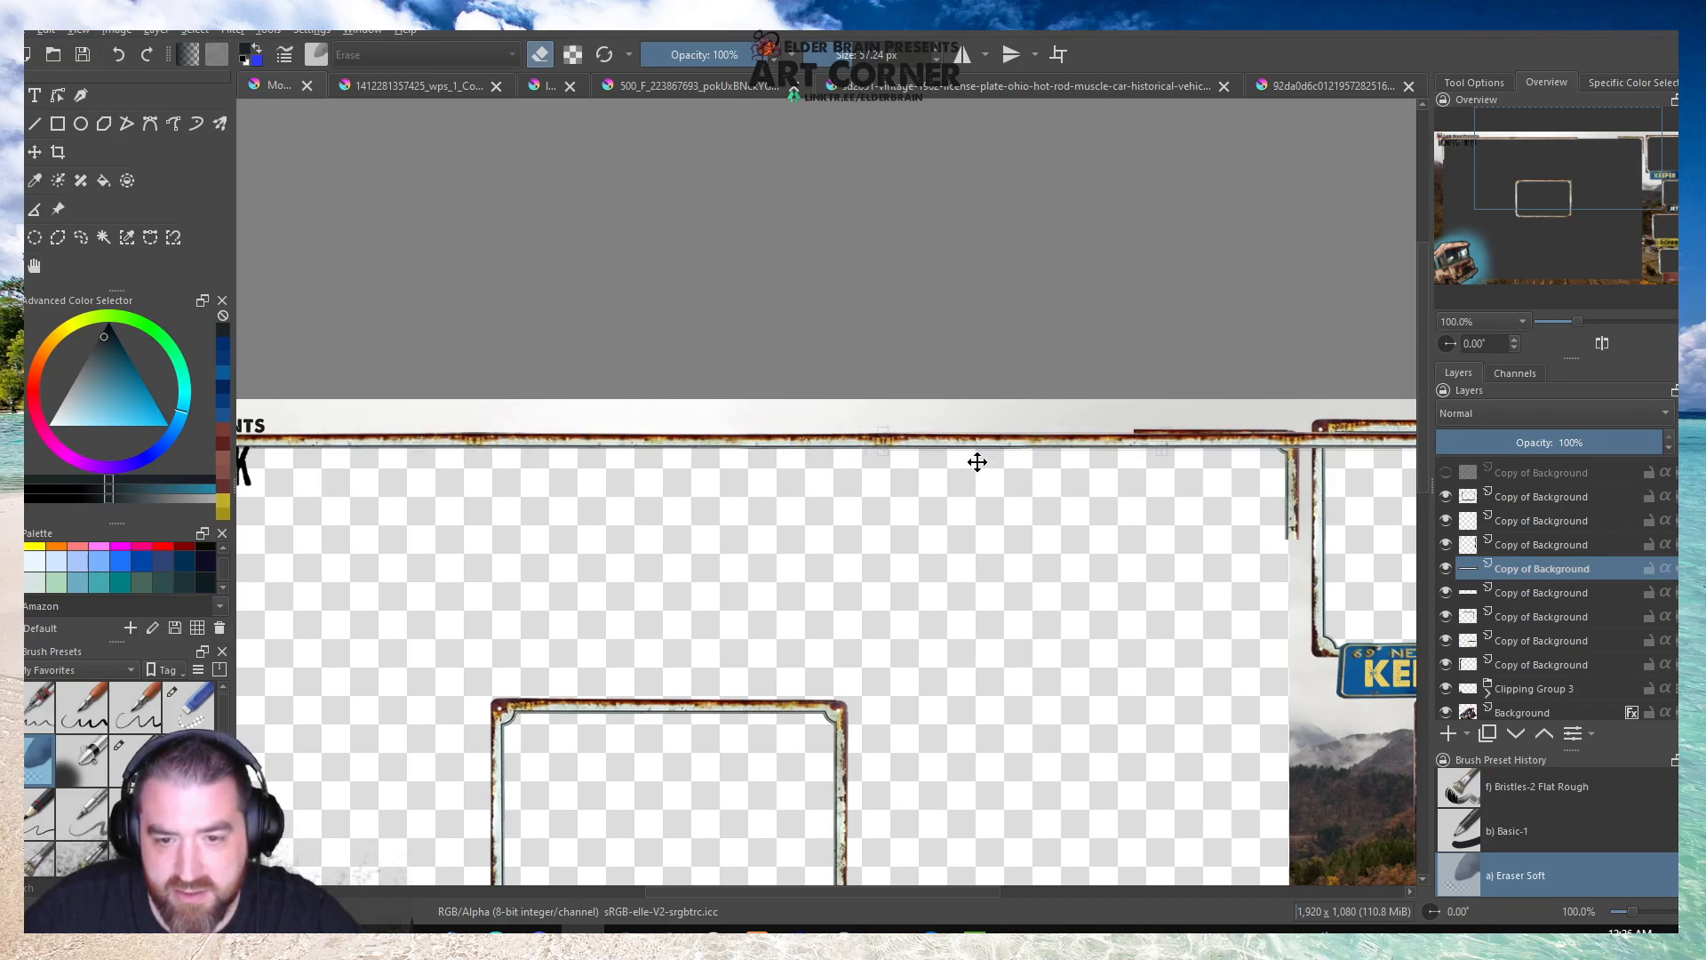
scroll(899, 441, "up", 7)
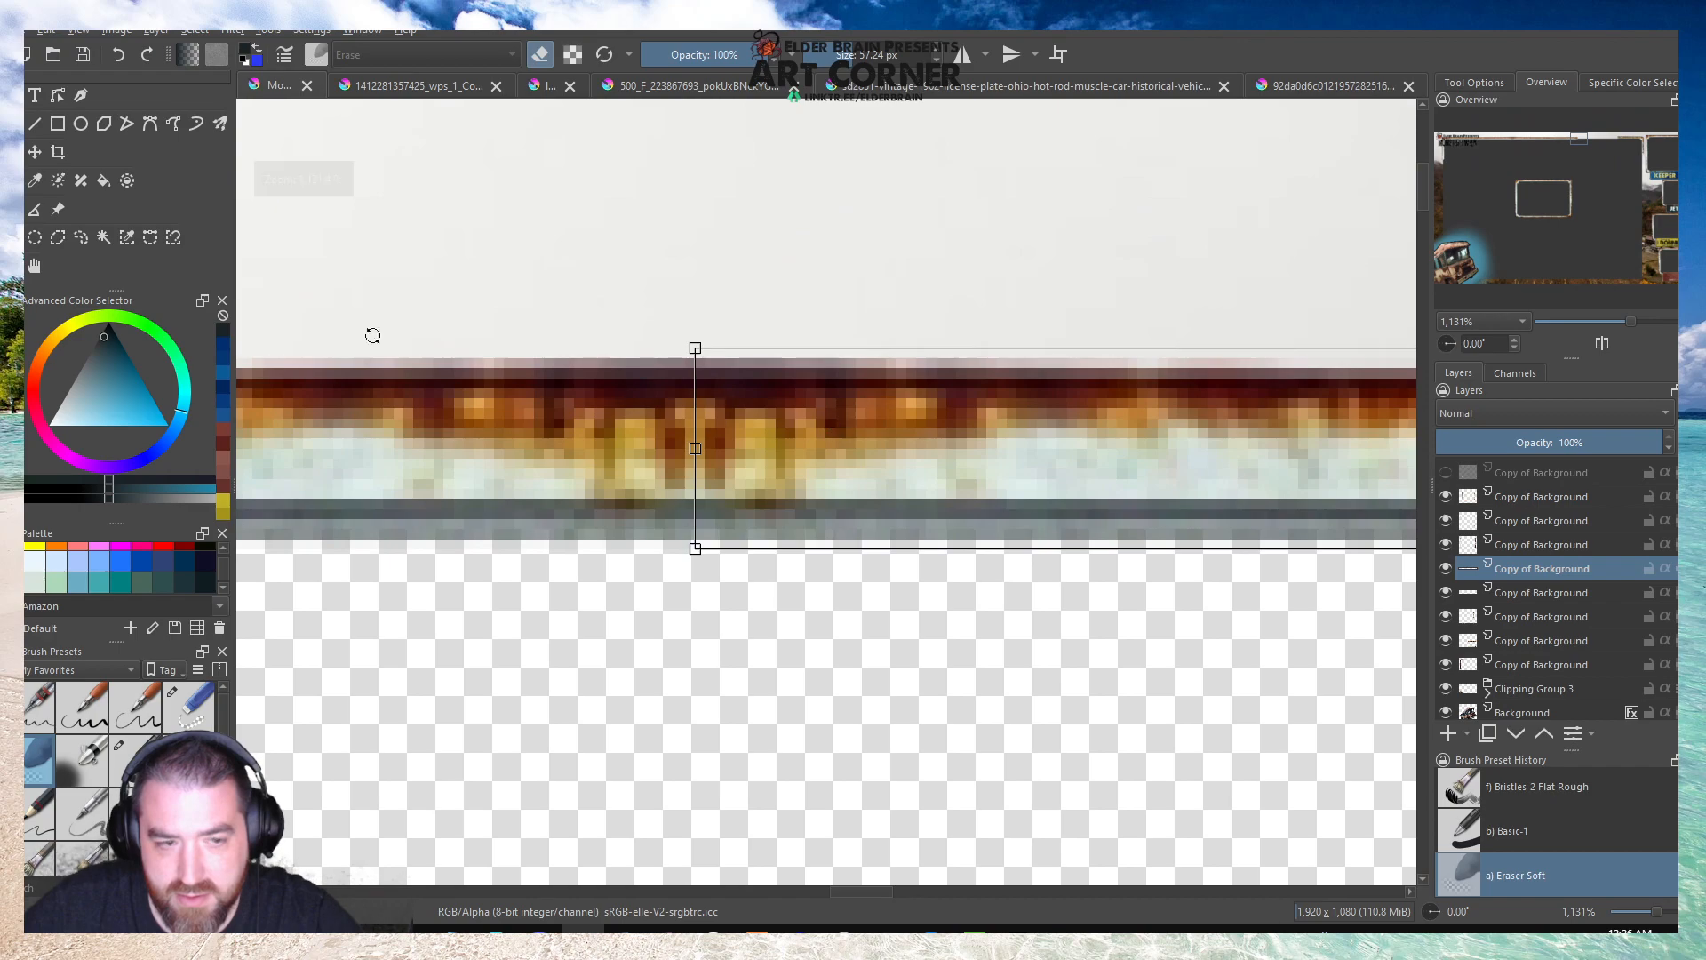
scroll(462, 373, "down", 6)
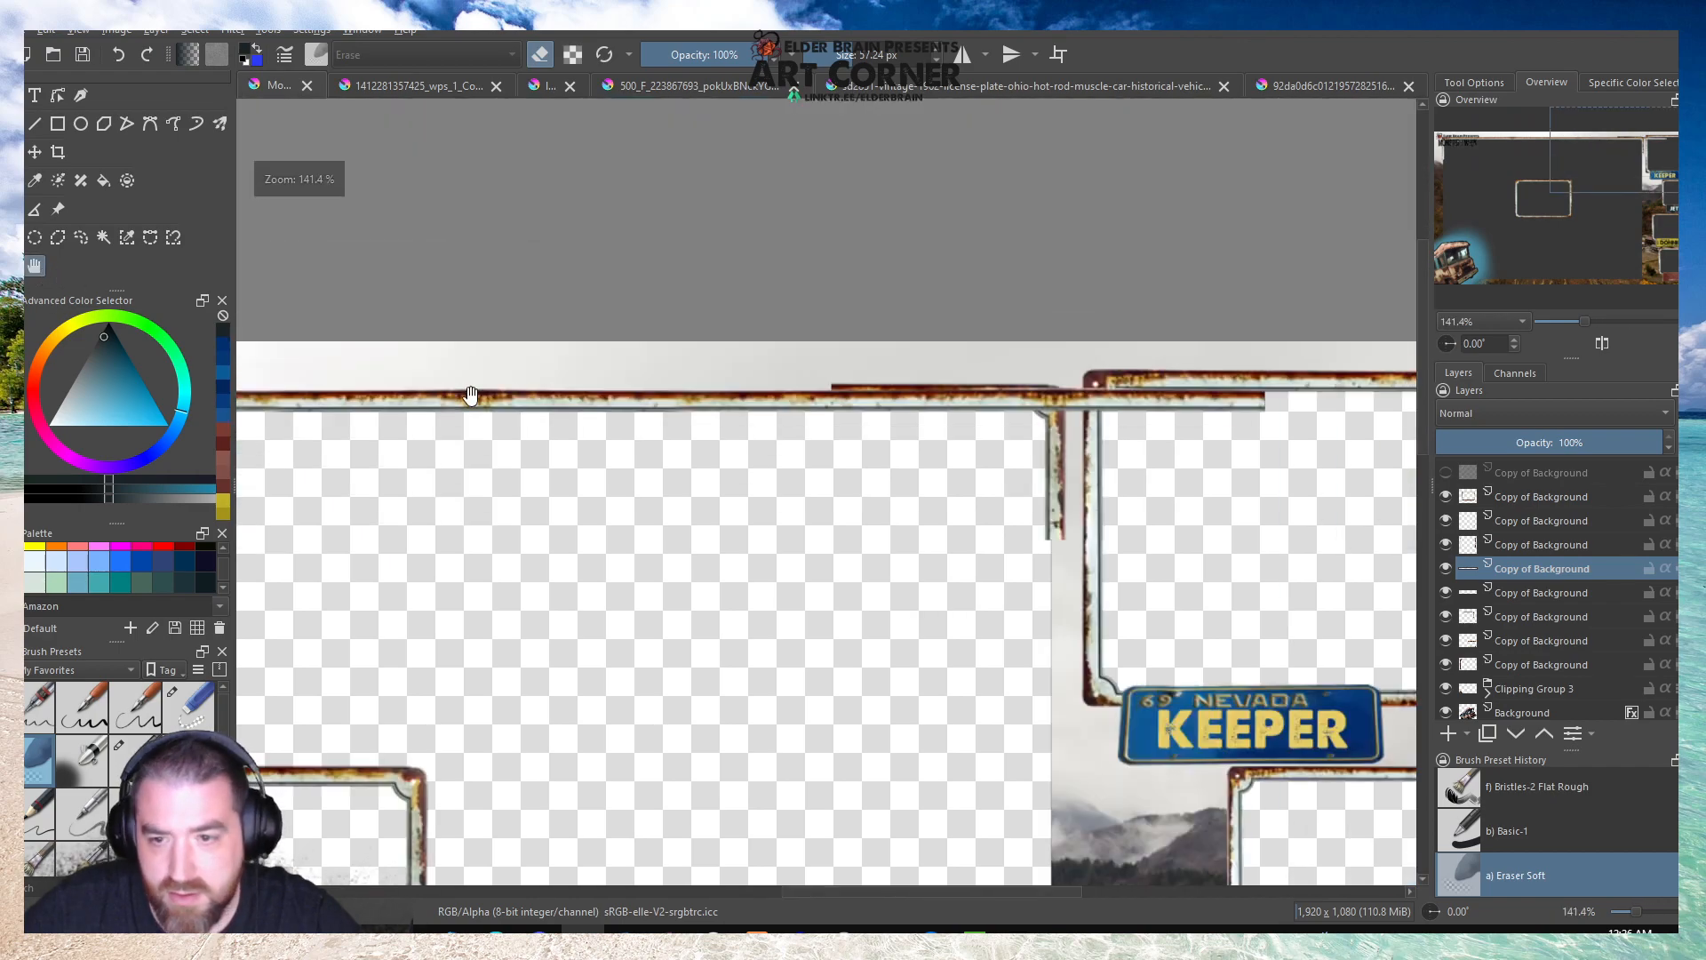
Nudge the upper-right corner piece on its layer down to line up with the upper border strip.
scroll(1059, 418, "up", 1)
left_click(1519, 615)
left_click(1445, 617)
left_click(1446, 617)
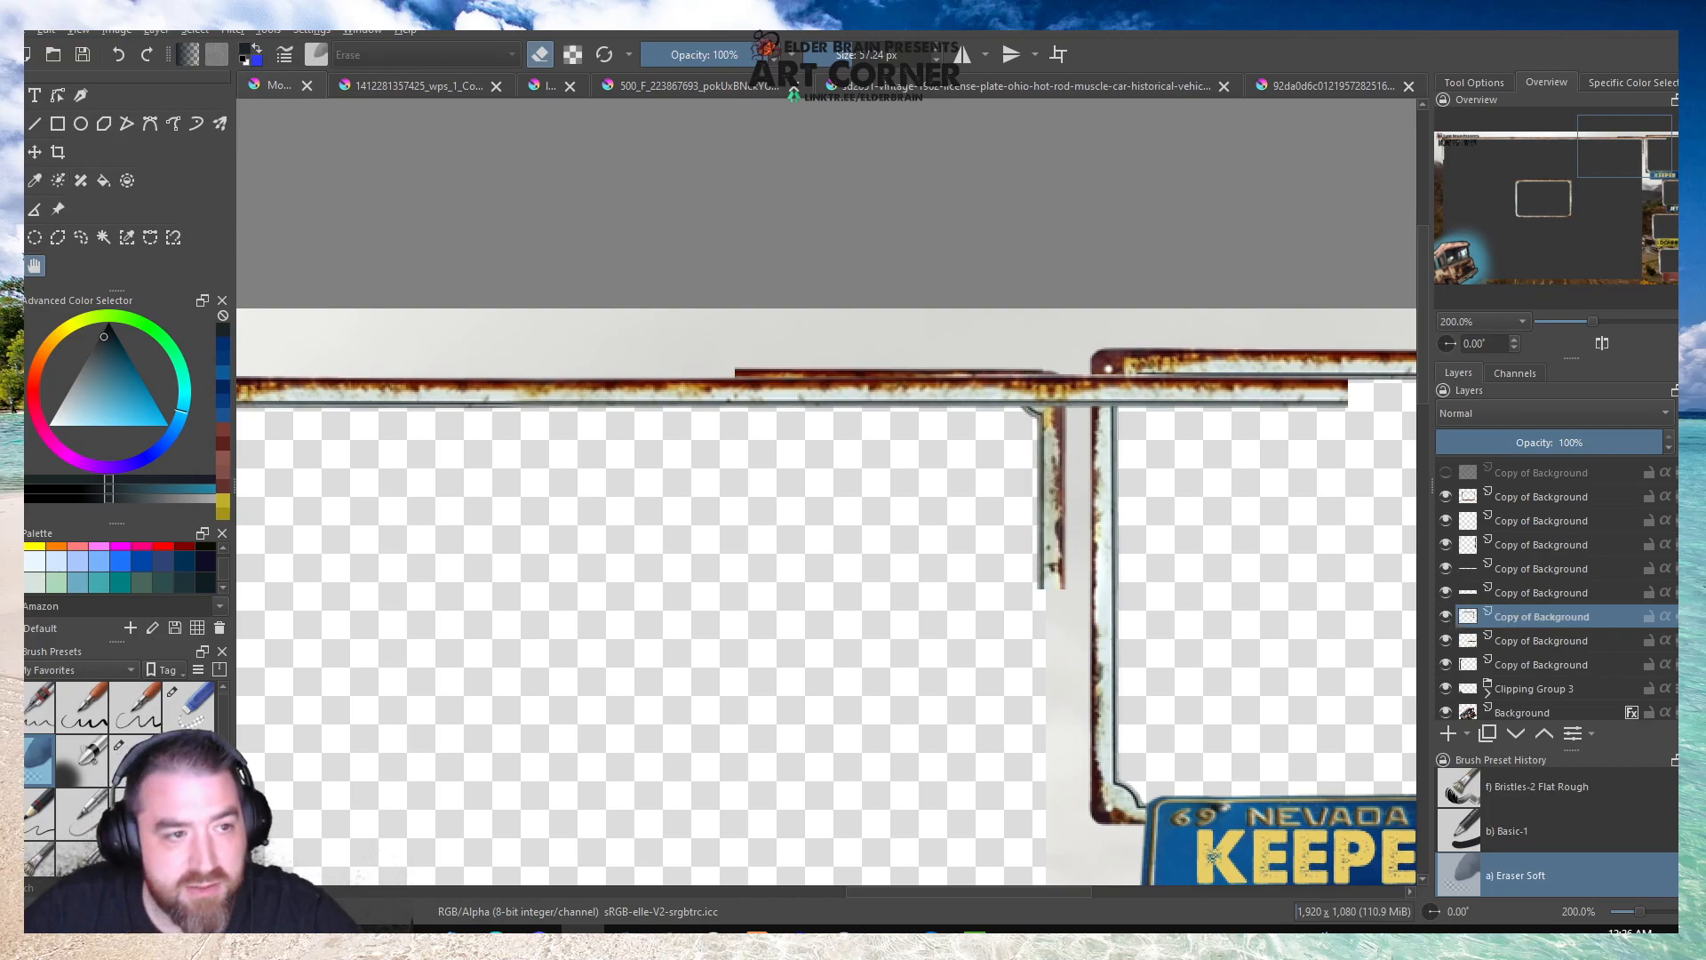
key("ctrl+t")
key("Down")
key("Down")
key("Down")
key("Down")
key("Down")
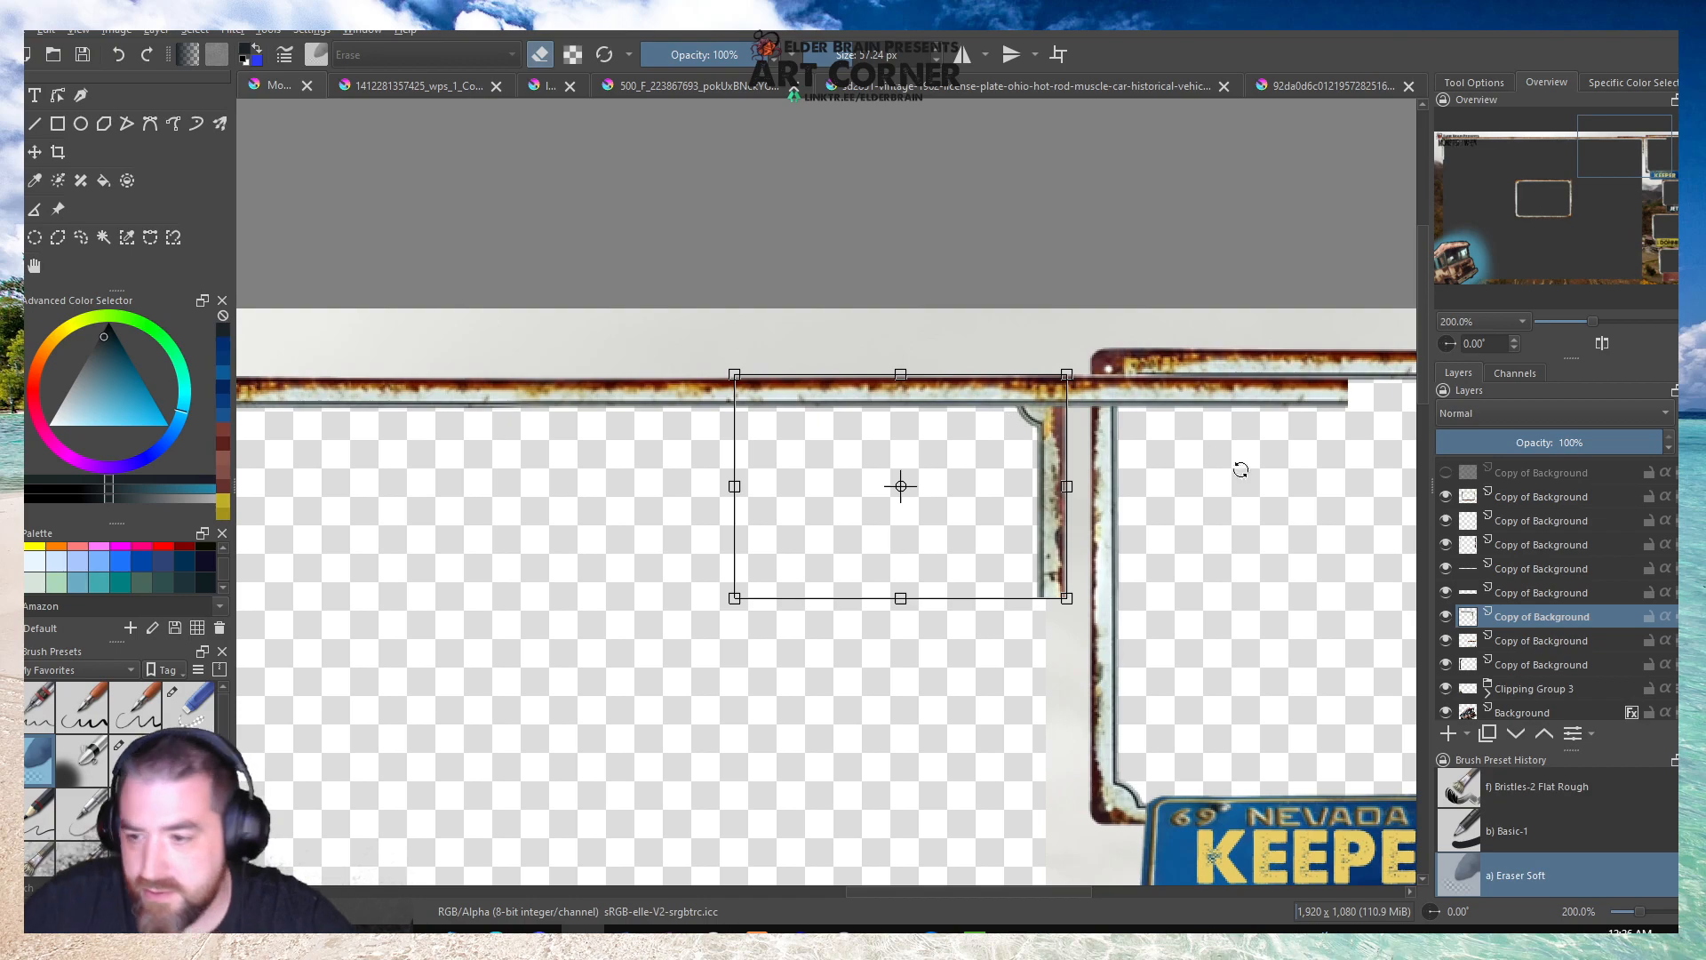
Erase the part of the new upper strip overlapping and extending past the corner piece with the soft eraser.
left_click(1553, 575)
left_click_drag(1373, 395, 997, 396)
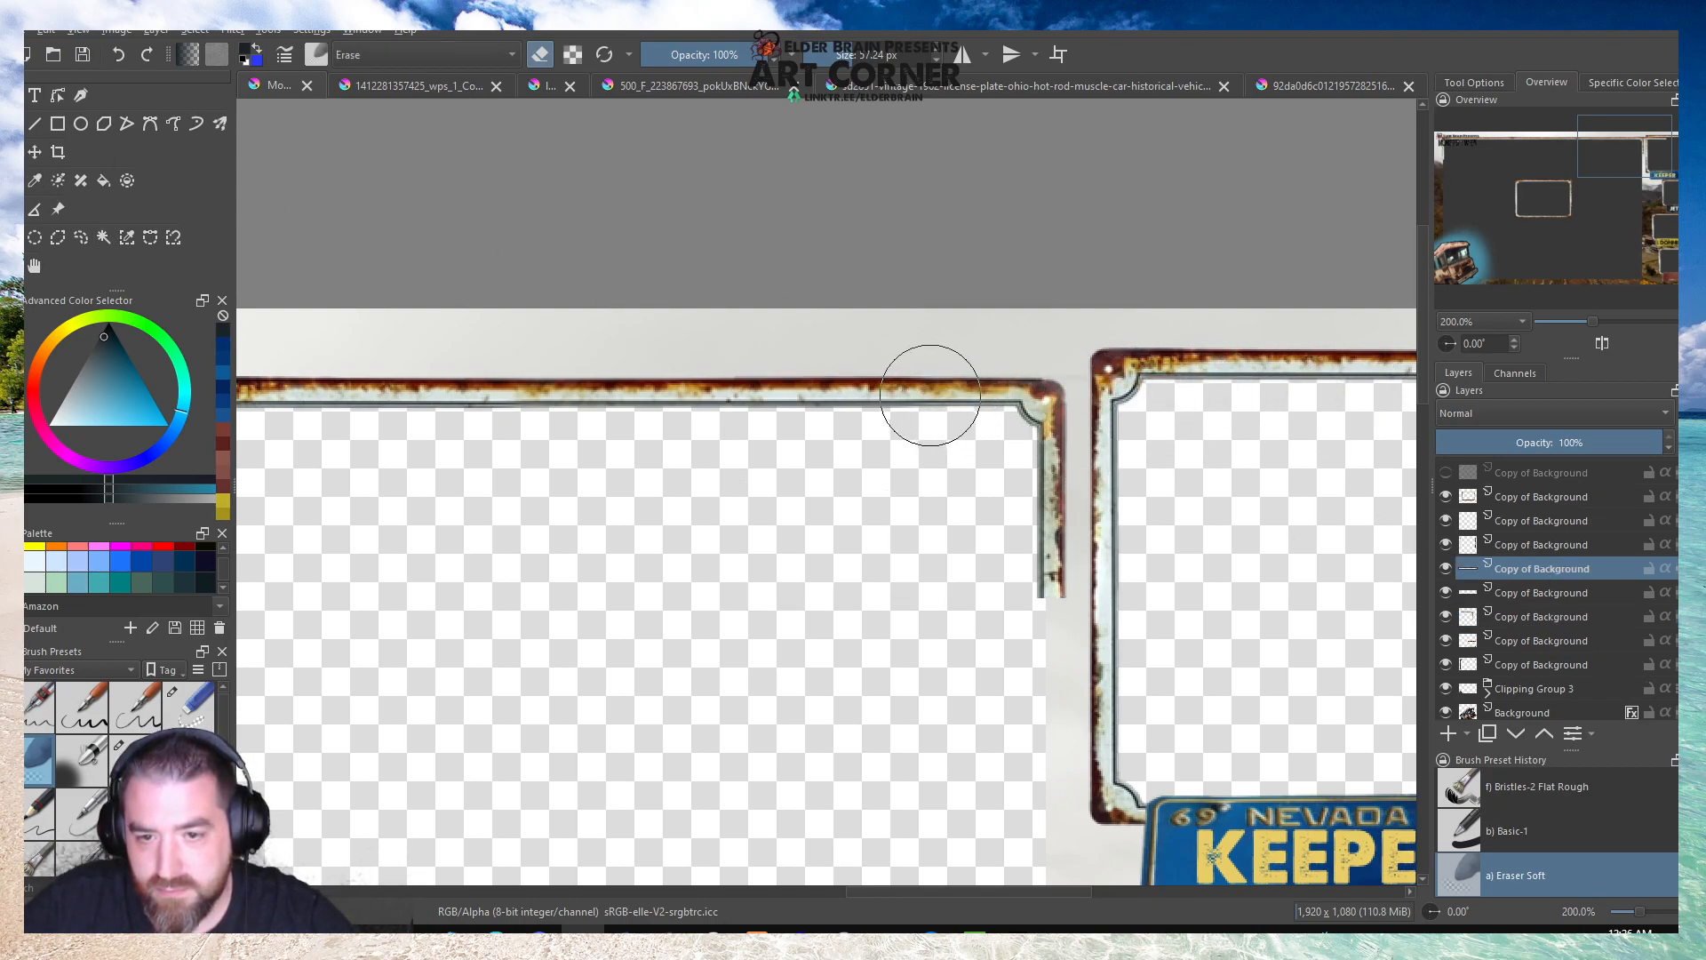
scroll(1049, 351, "down", 2)
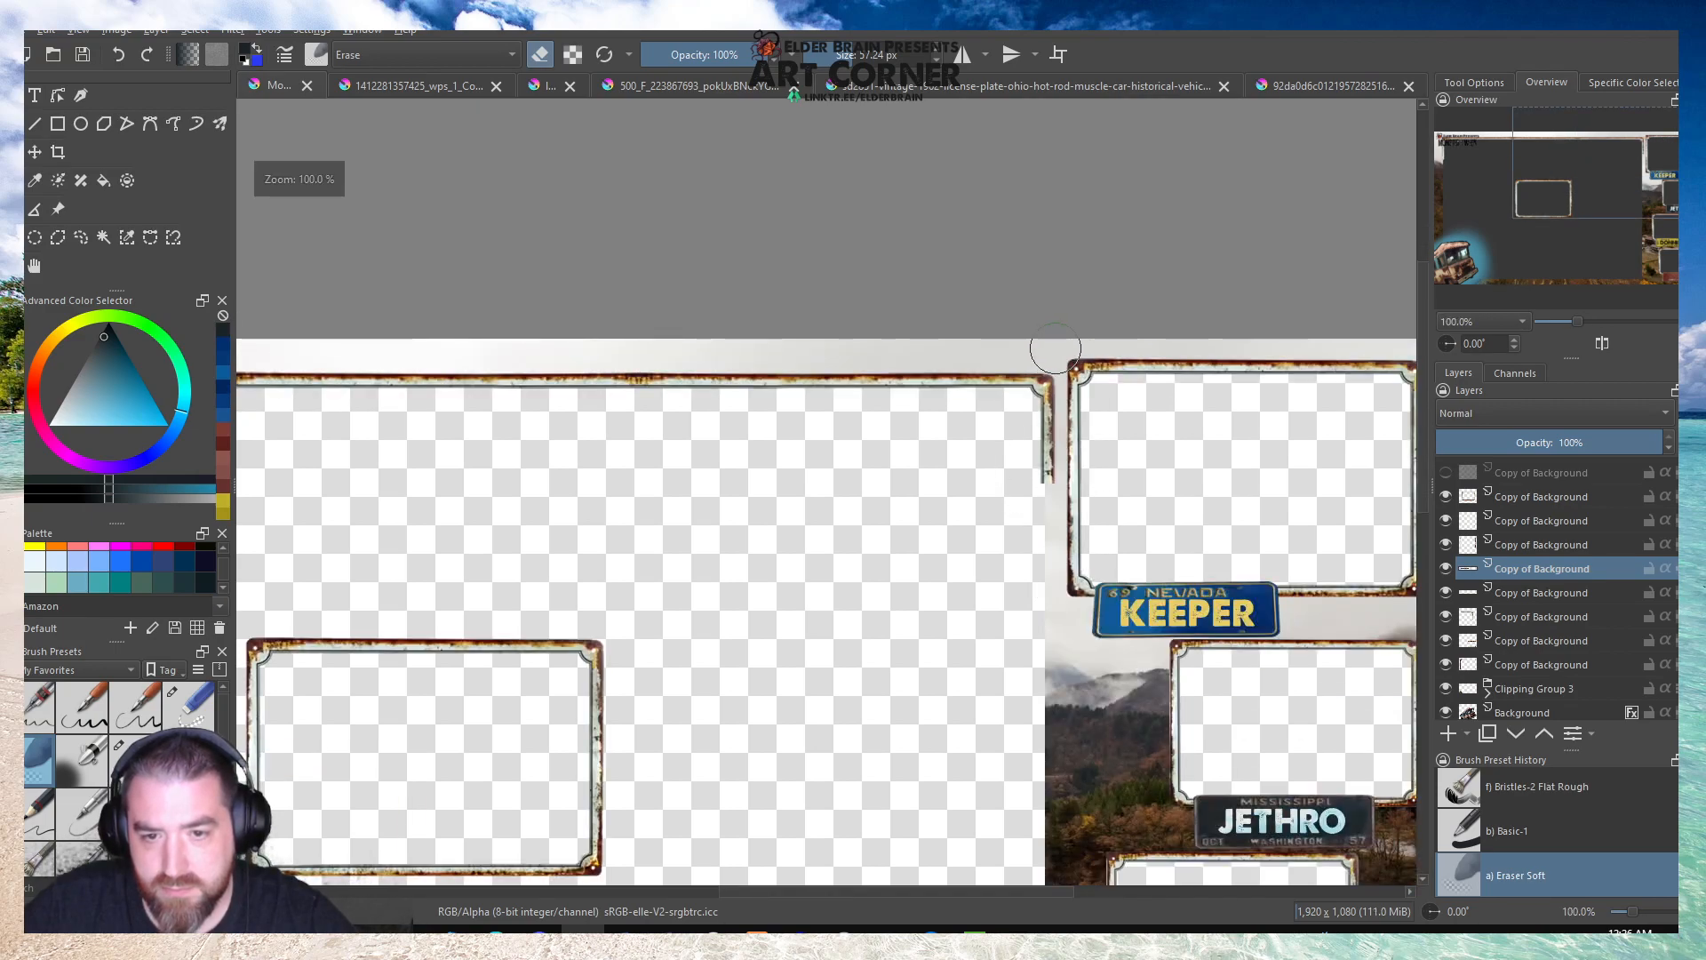
Toggle the corner piece layer's visibility to inspect how it blends with the upper strip.
scroll(880, 347, "up", 3)
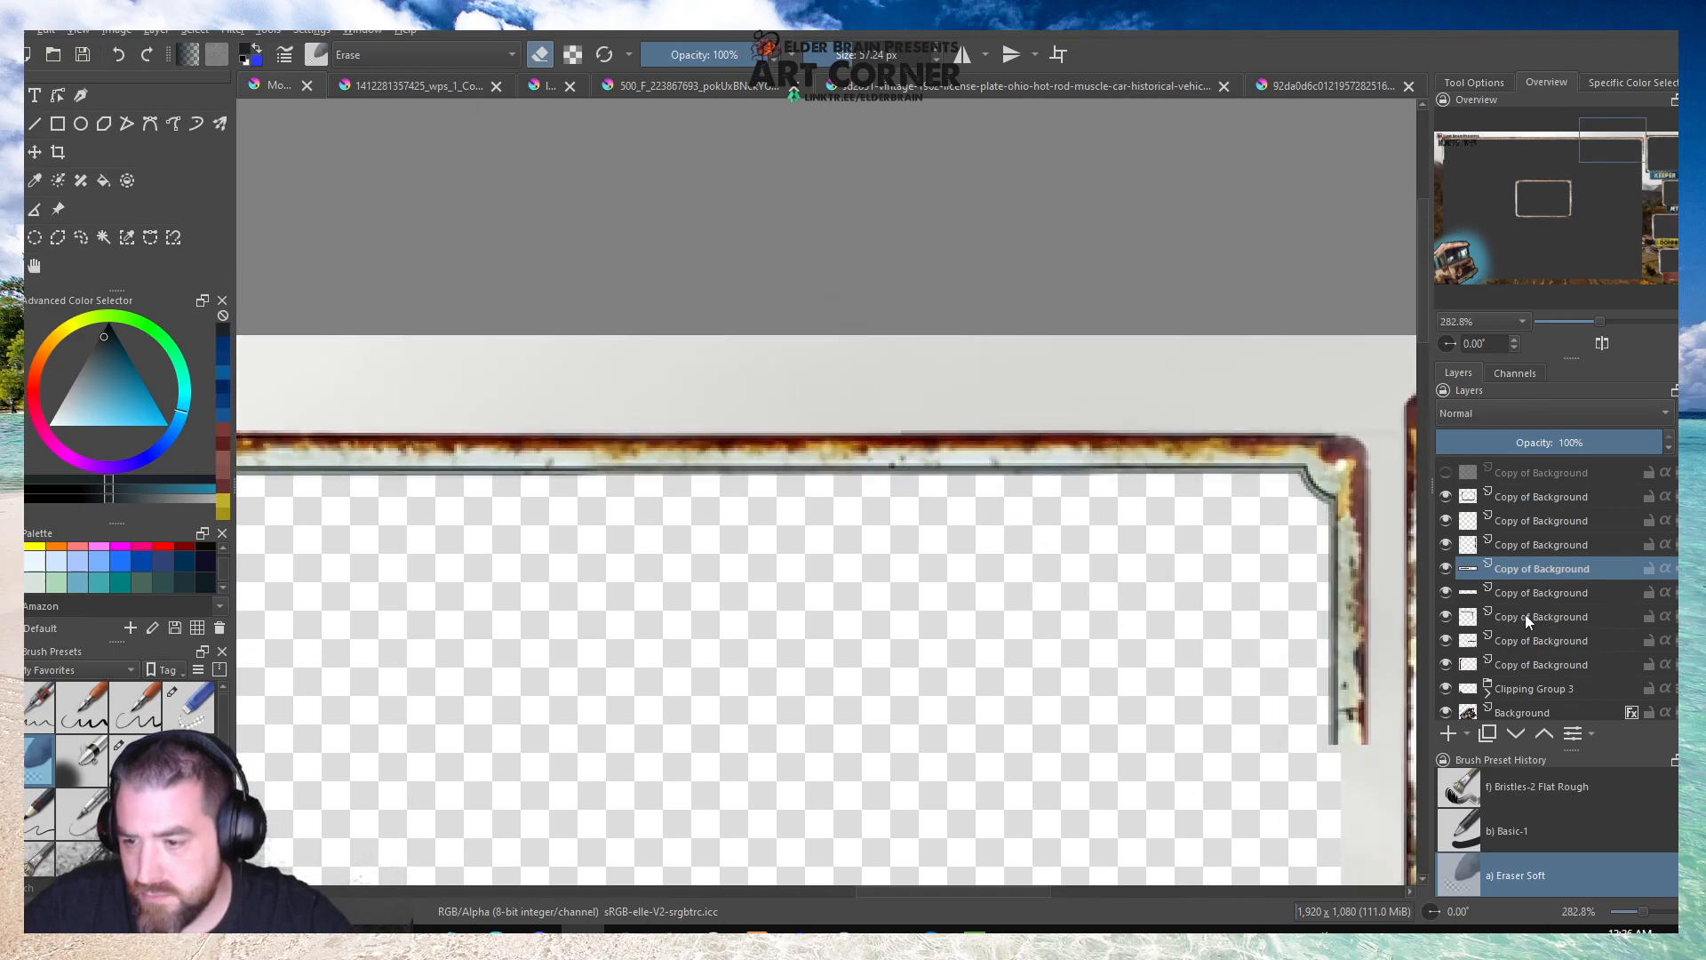
left_click(1525, 615)
left_click(1446, 613, "shift")
left_click(1446, 613, "shift")
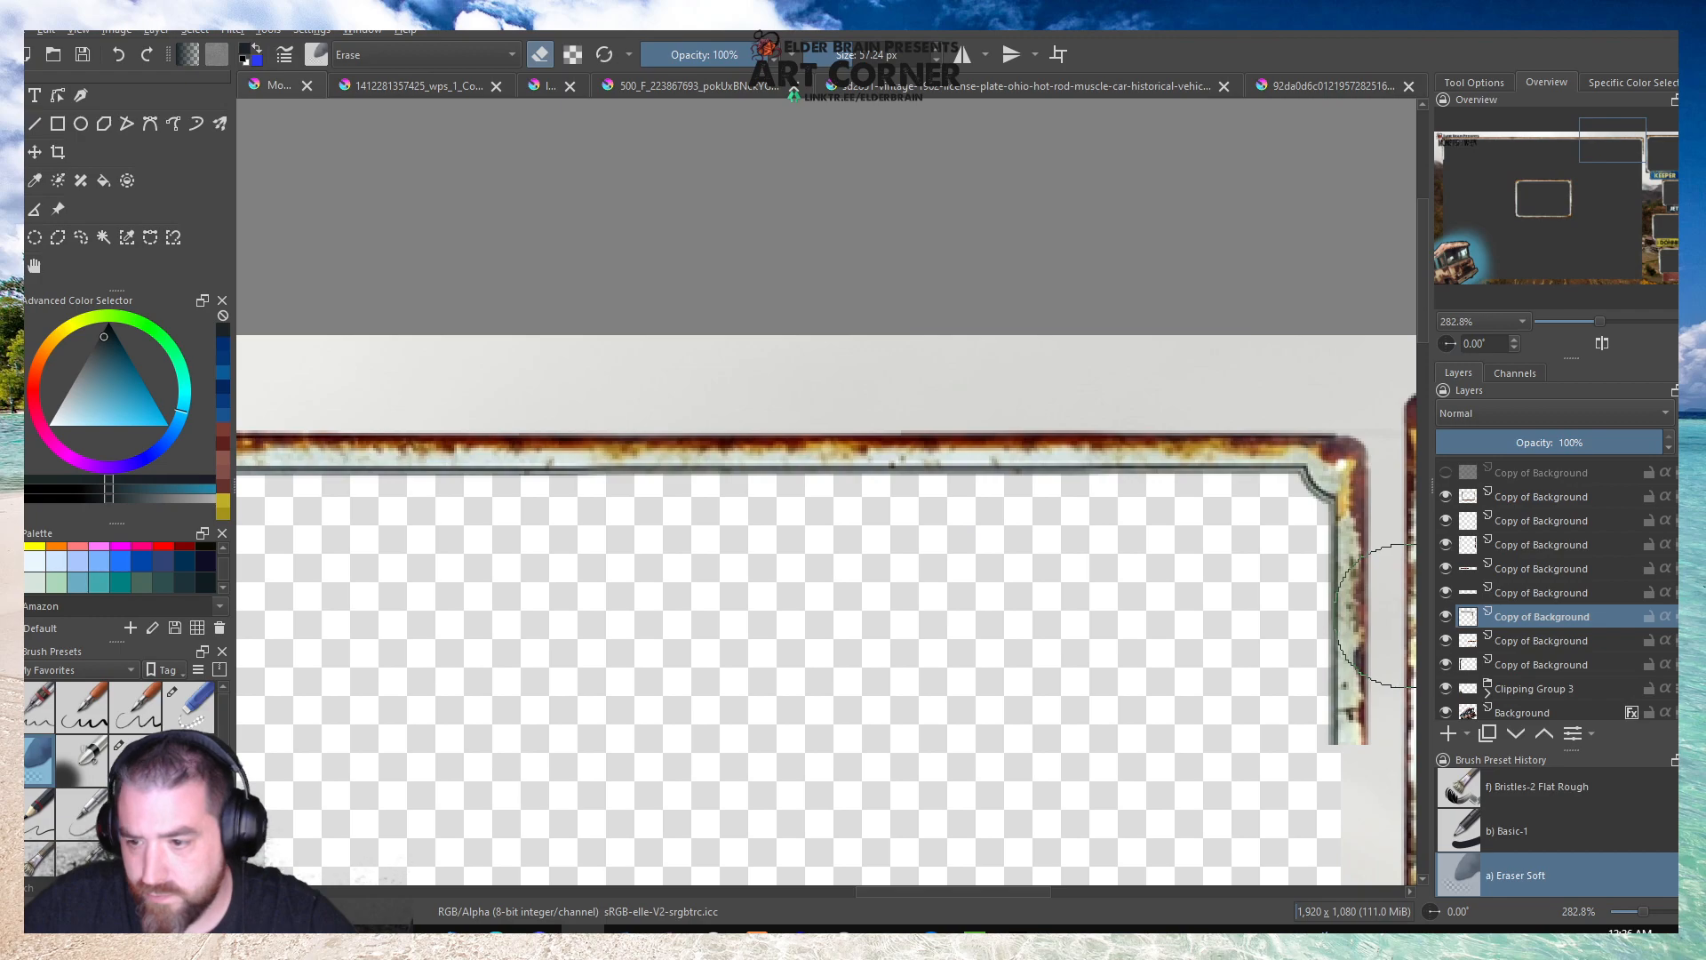
left_click(1444, 620, "shift")
left_click(1445, 620, "shift")
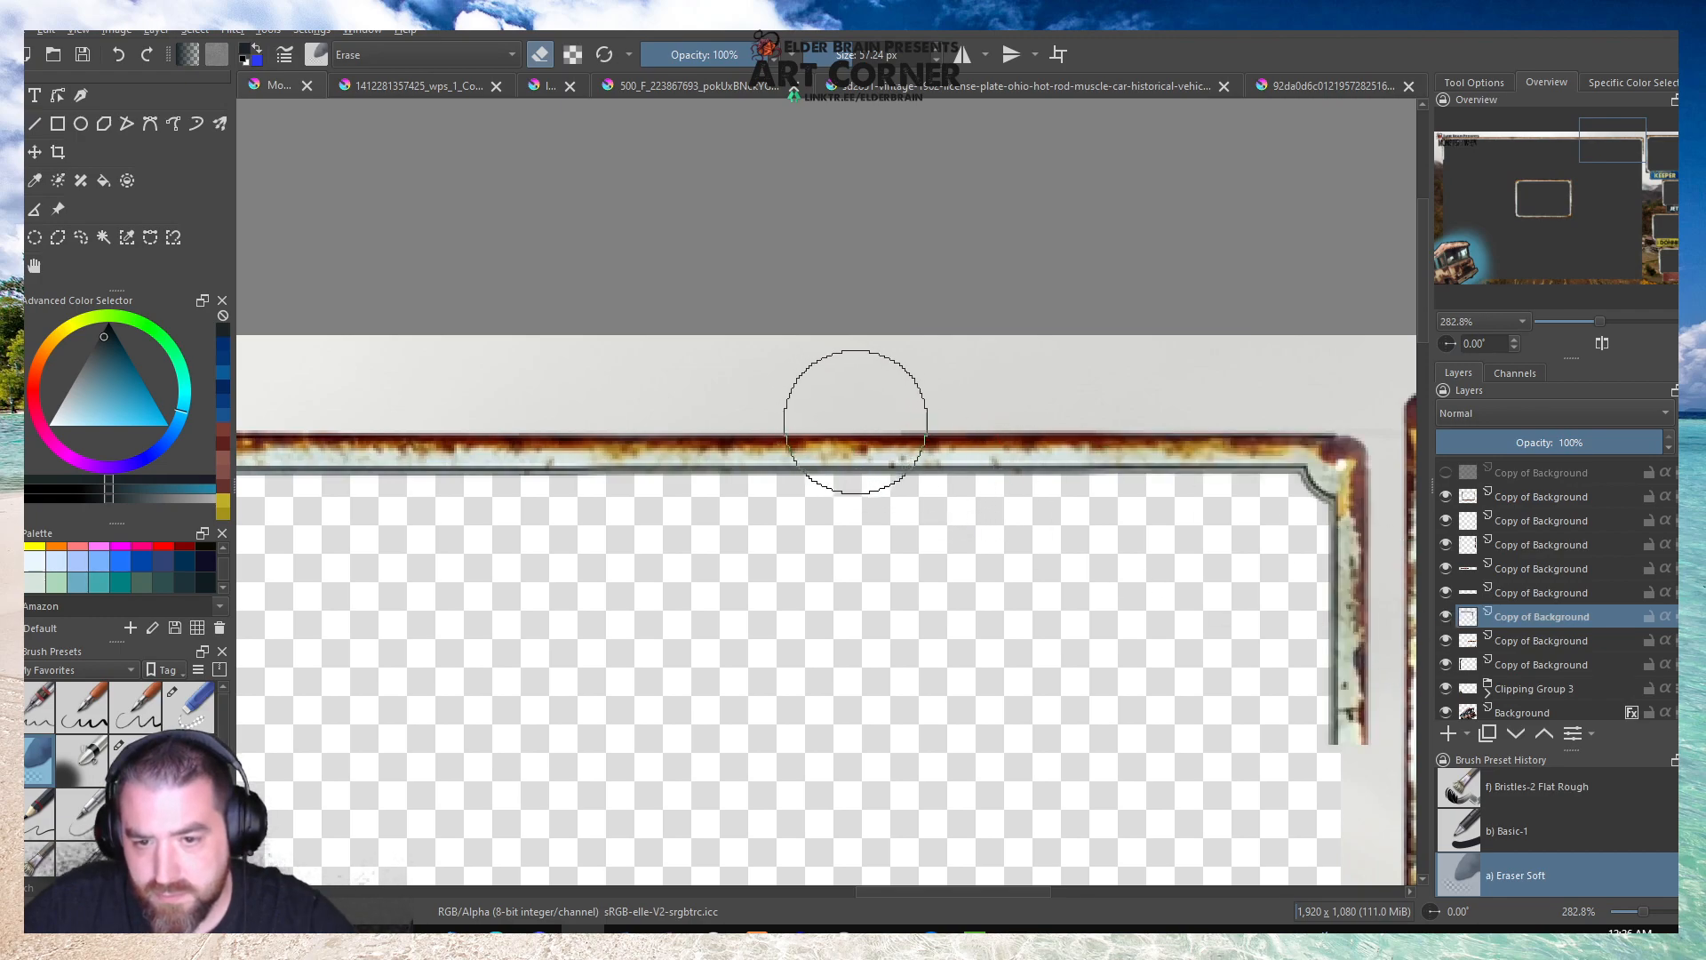
Save the overlay document.
scroll(777, 305, "down", 7)
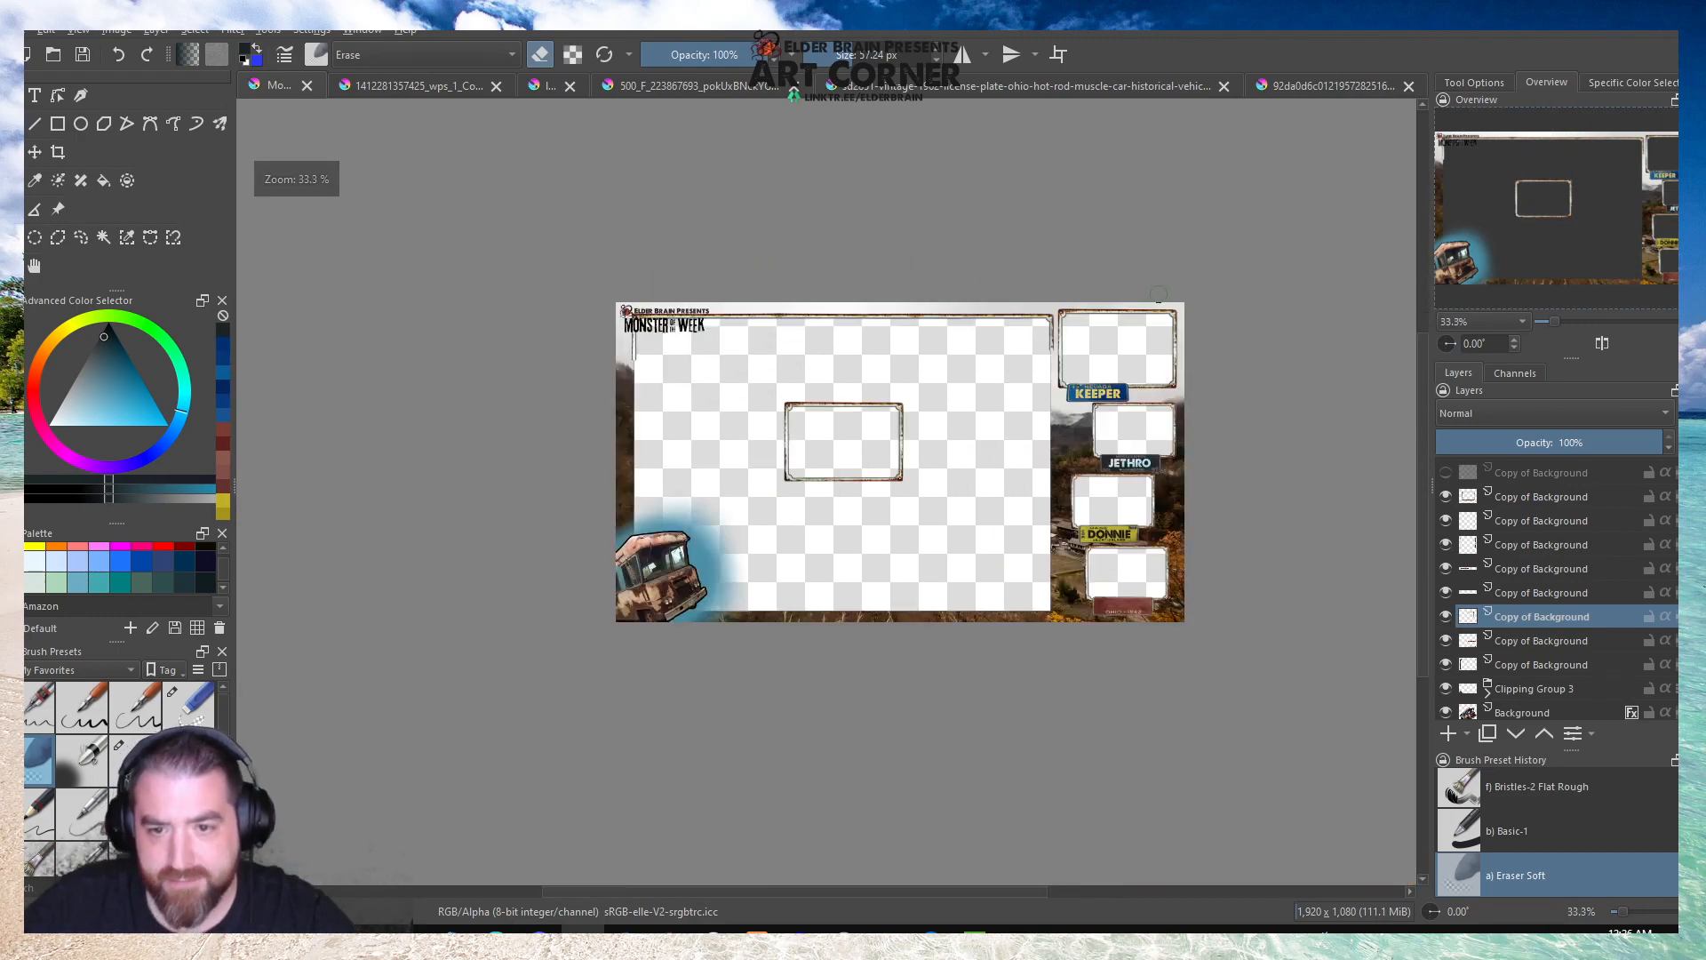
scroll(924, 286, "up", 1)
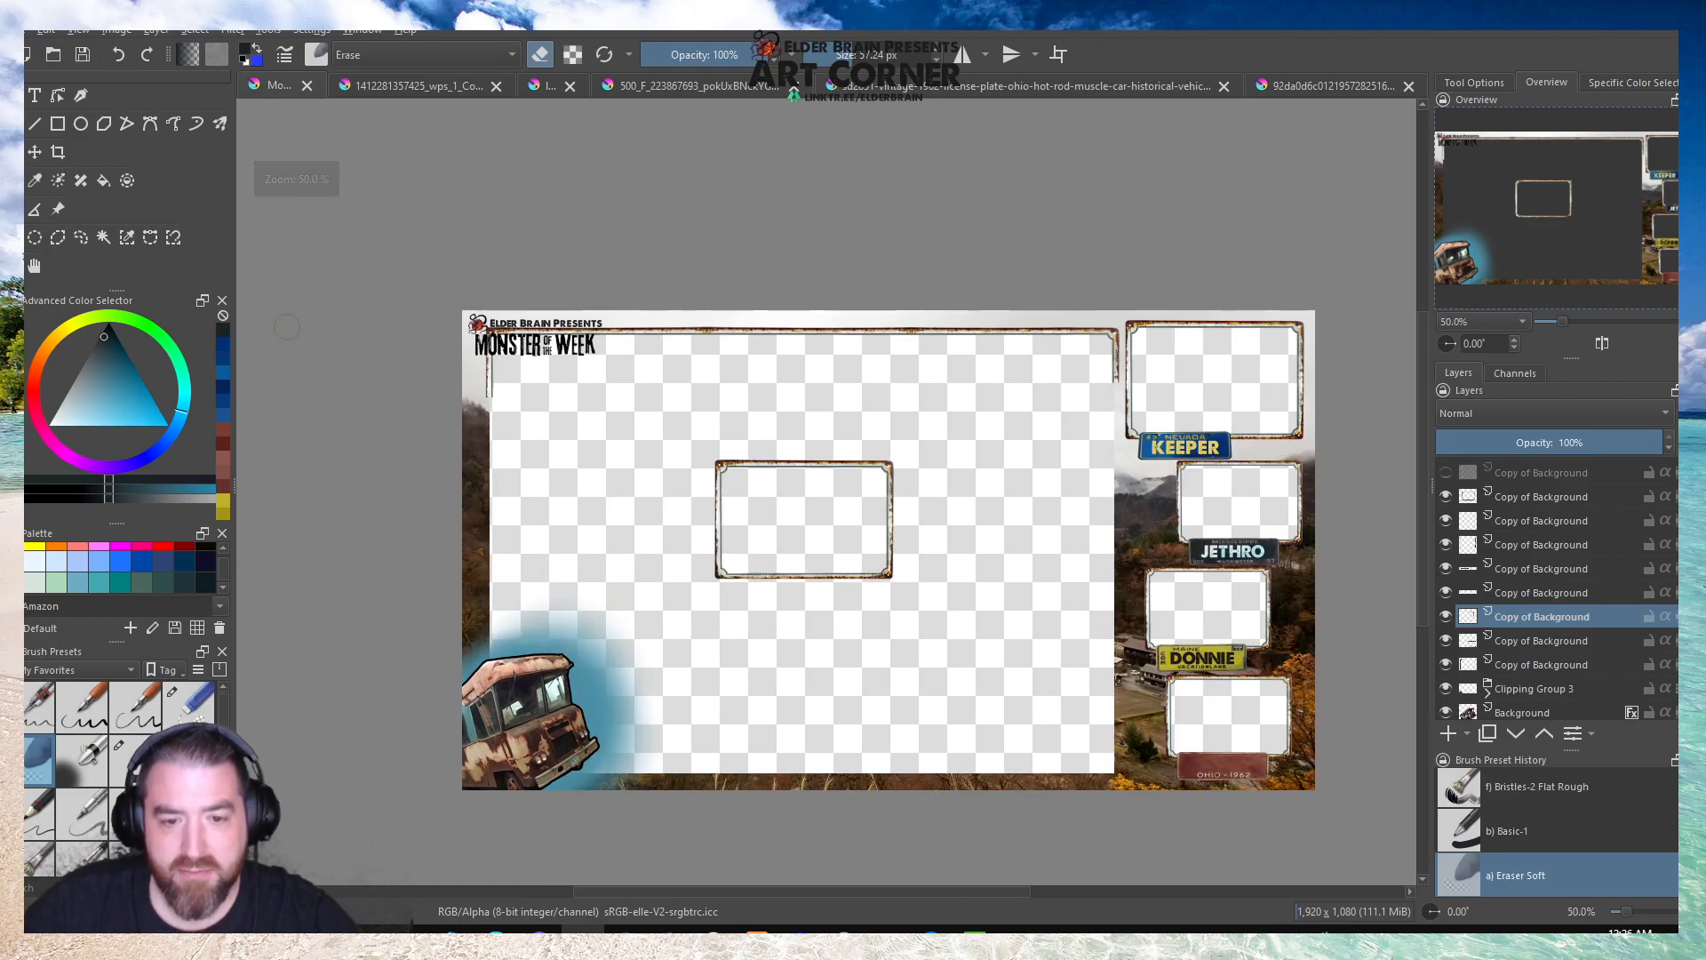
left_click(91, 55)
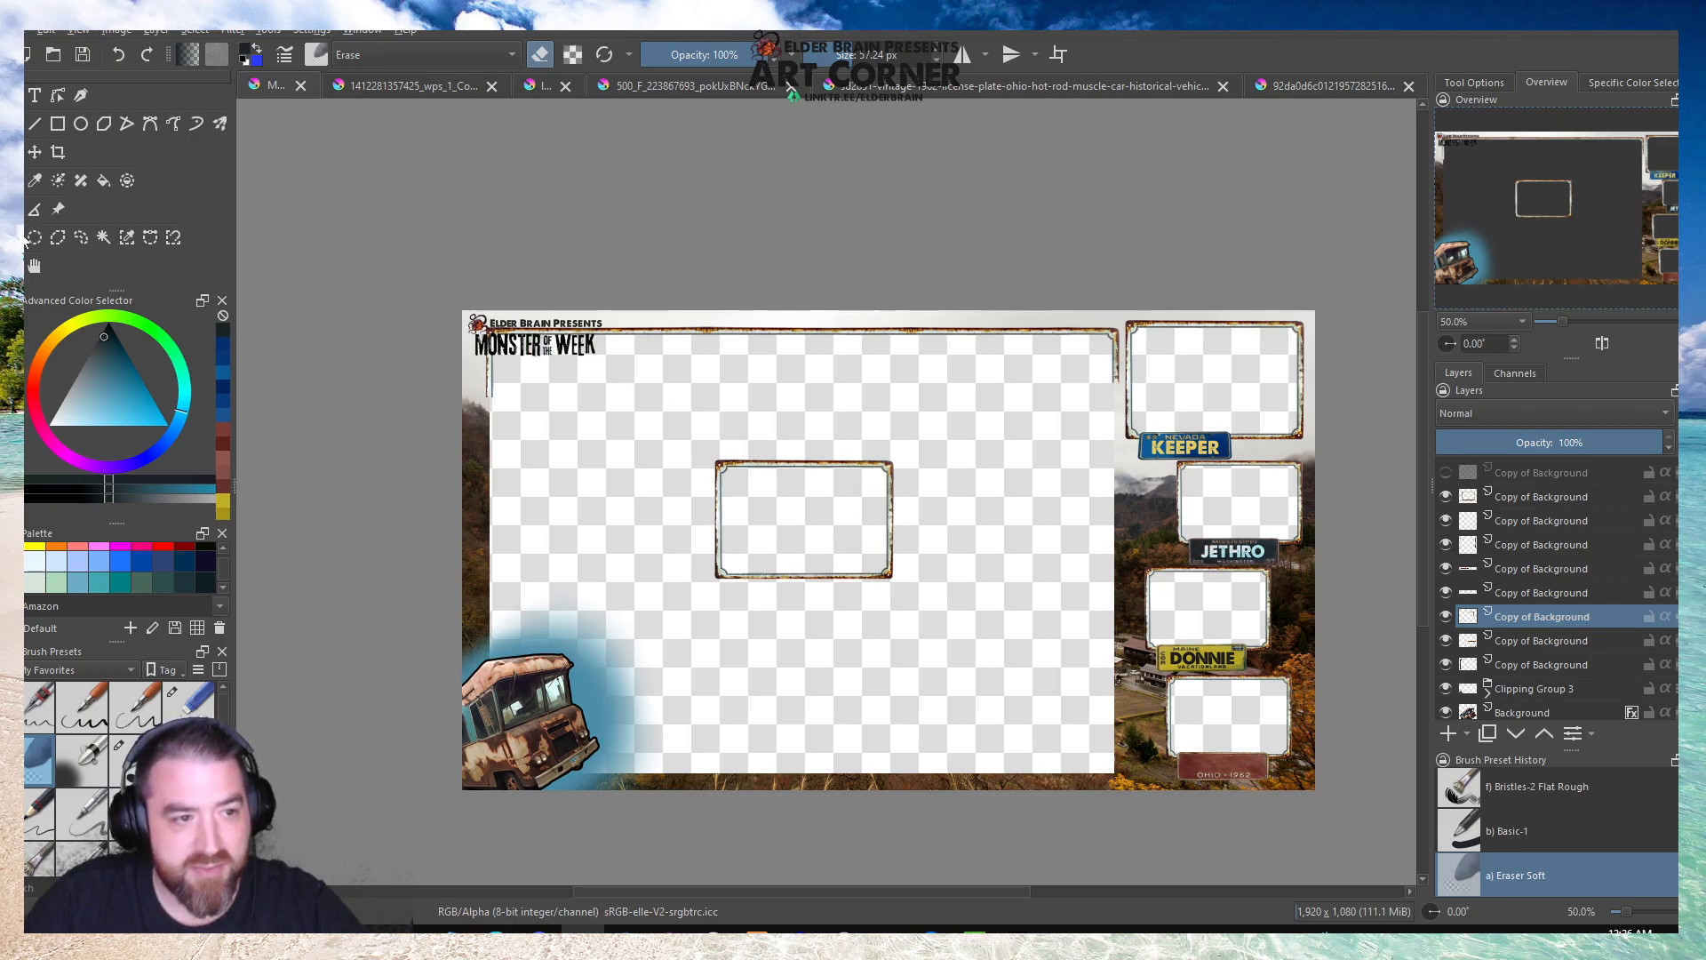
Select the centre frame's left side between its corners and copy it from the frame's layer to a new layer.
scroll(658, 512, "up", 3)
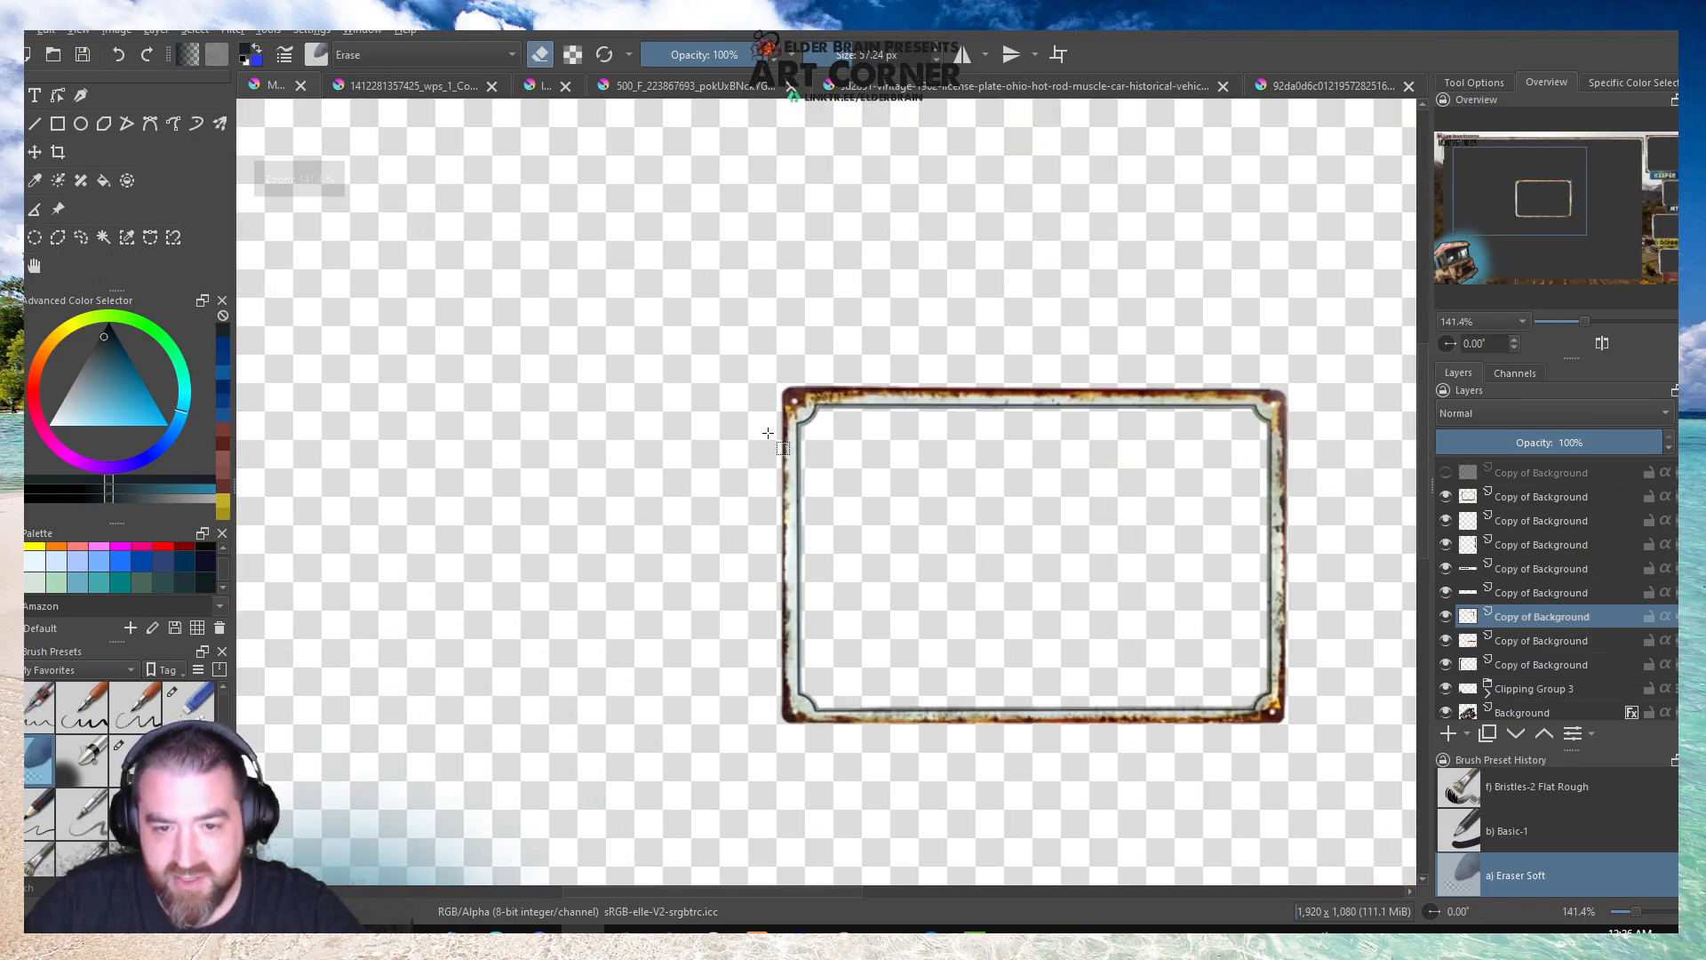
left_click_drag(771, 428, 814, 689)
left_click(1505, 664)
left_click(1446, 664)
left_click(1446, 665)
left_click(1444, 641)
left_click(1443, 641)
left_click(1496, 641)
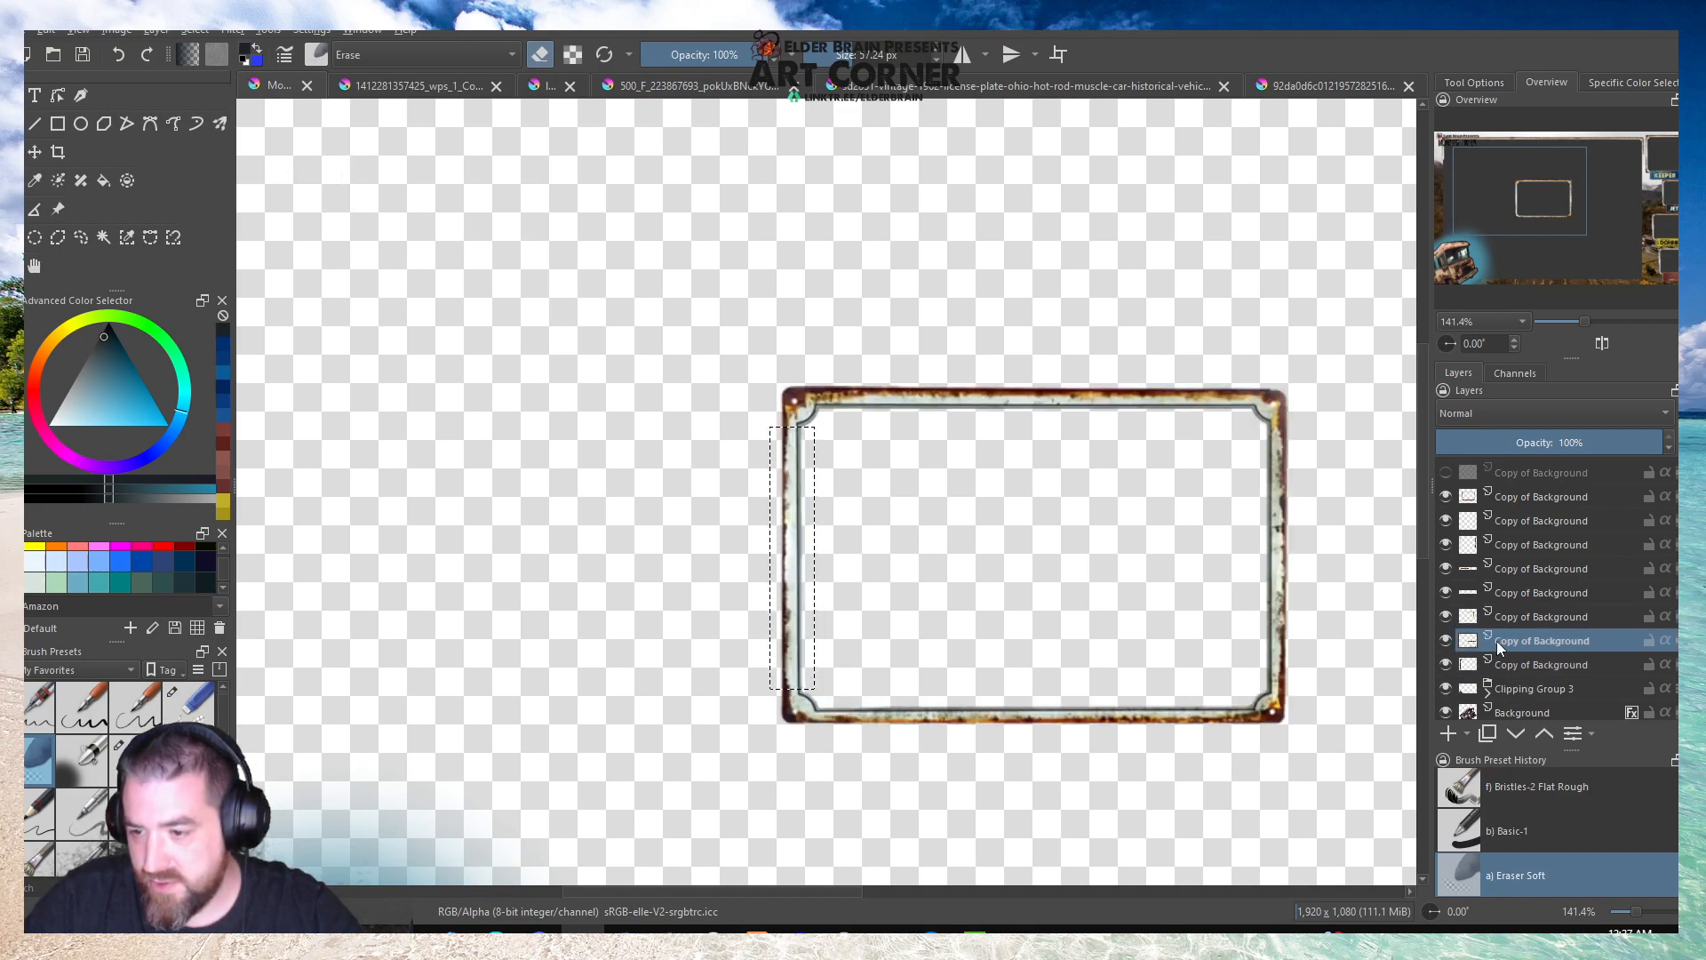
key("ctrl+alt+j")
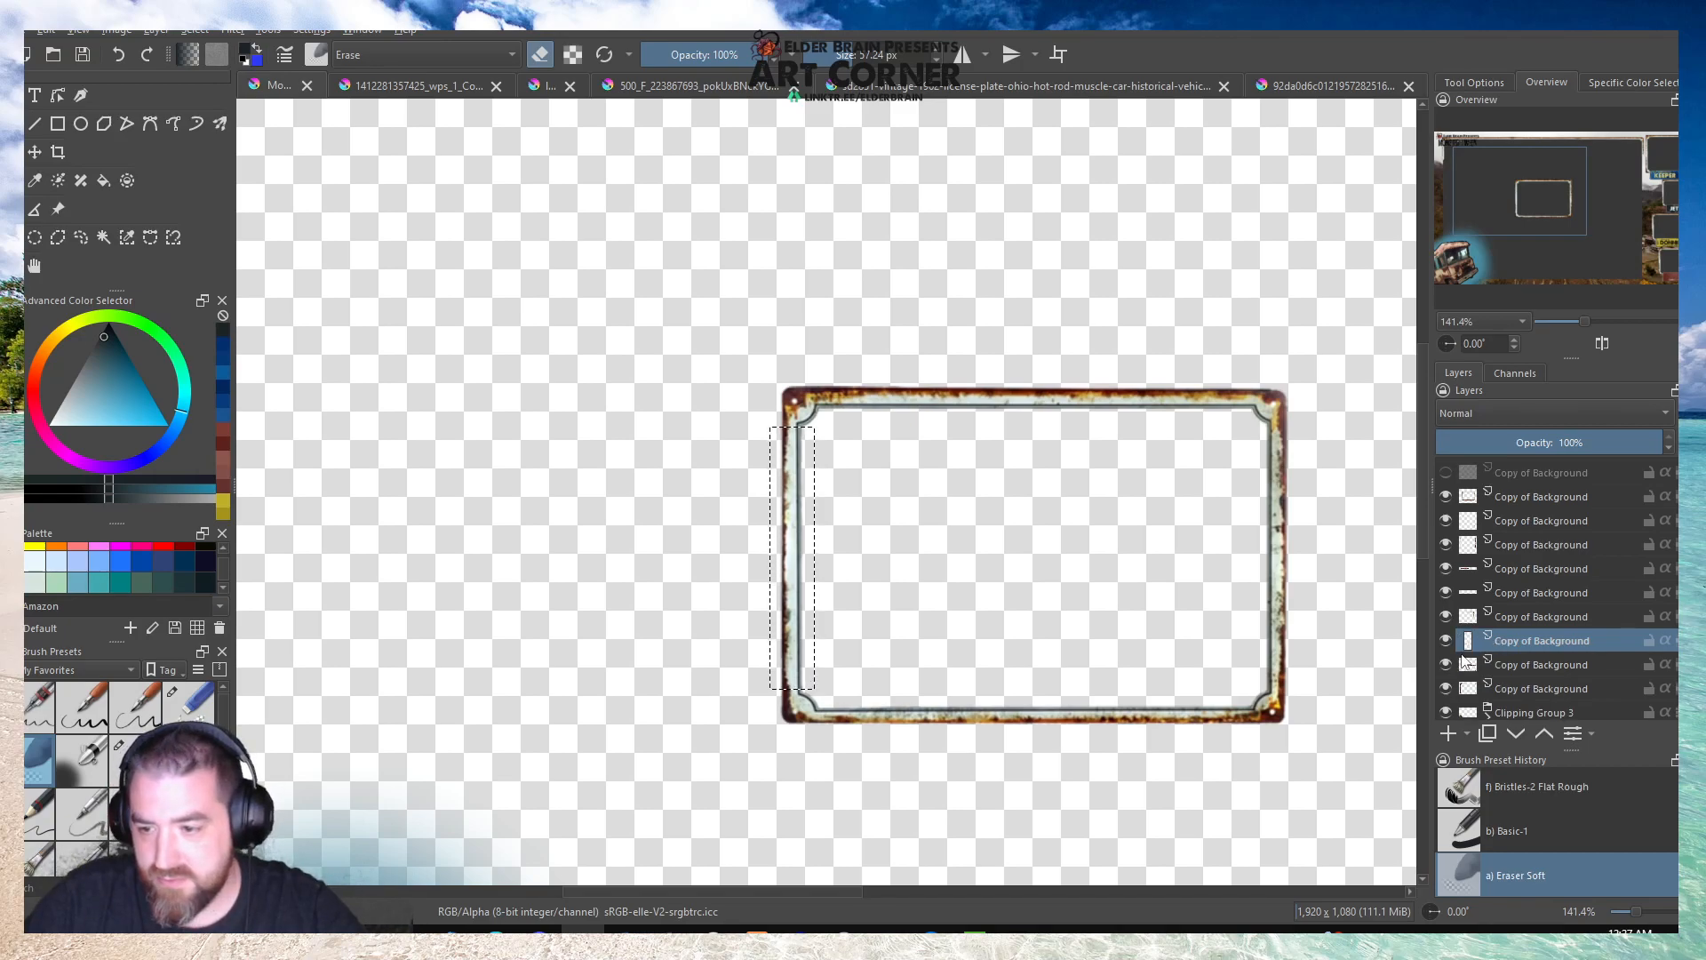
Move the copied vertical strip to the main area's left edge, below the upper-left corner piece.
left_click(33, 207)
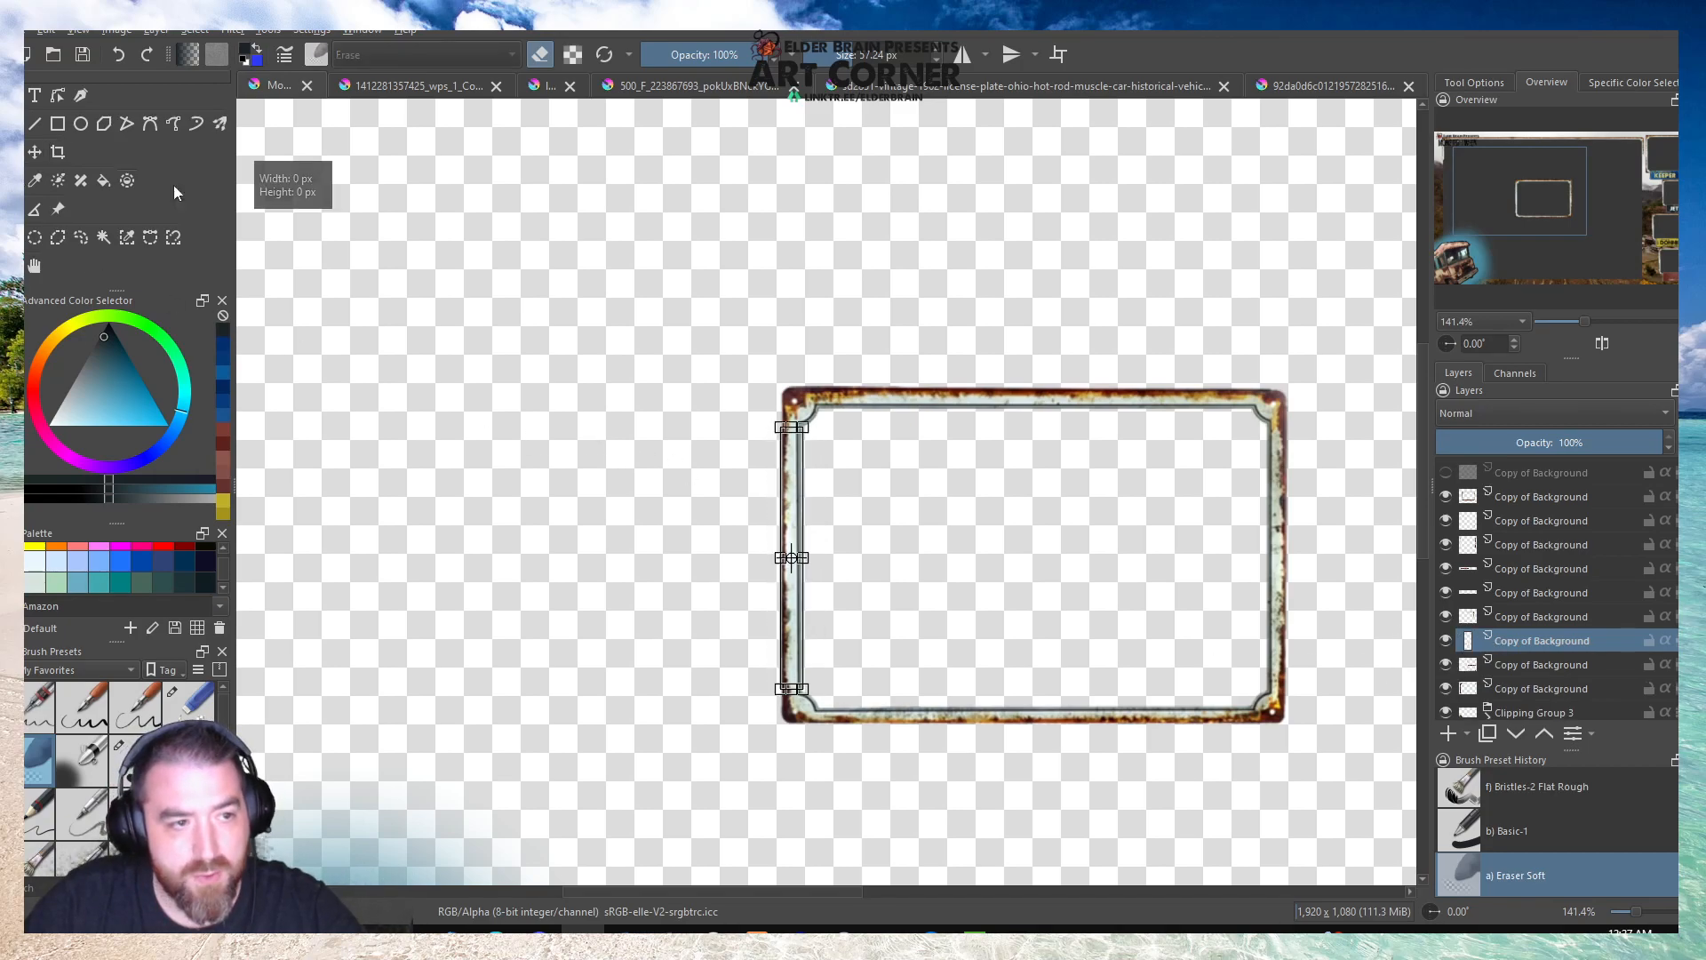
key("1")
scroll(914, 466, "up", 1)
left_click_drag(914, 466, 268, 255)
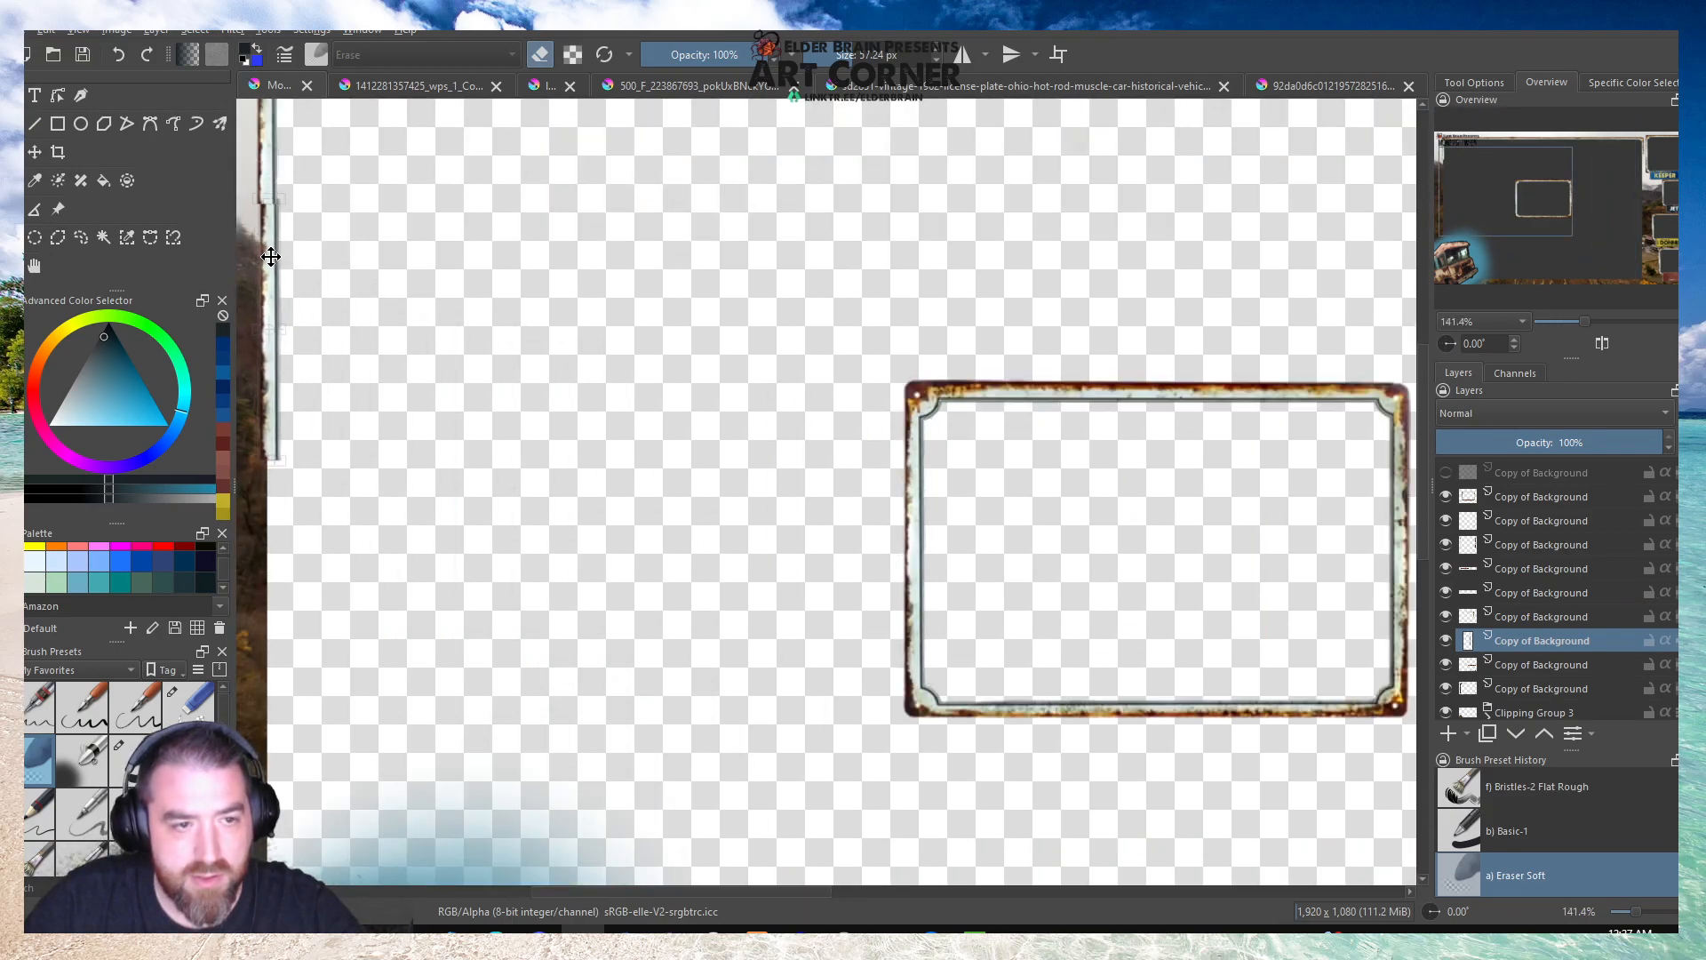
scroll(268, 255, "down", 2)
scroll(315, 213, "up", 4)
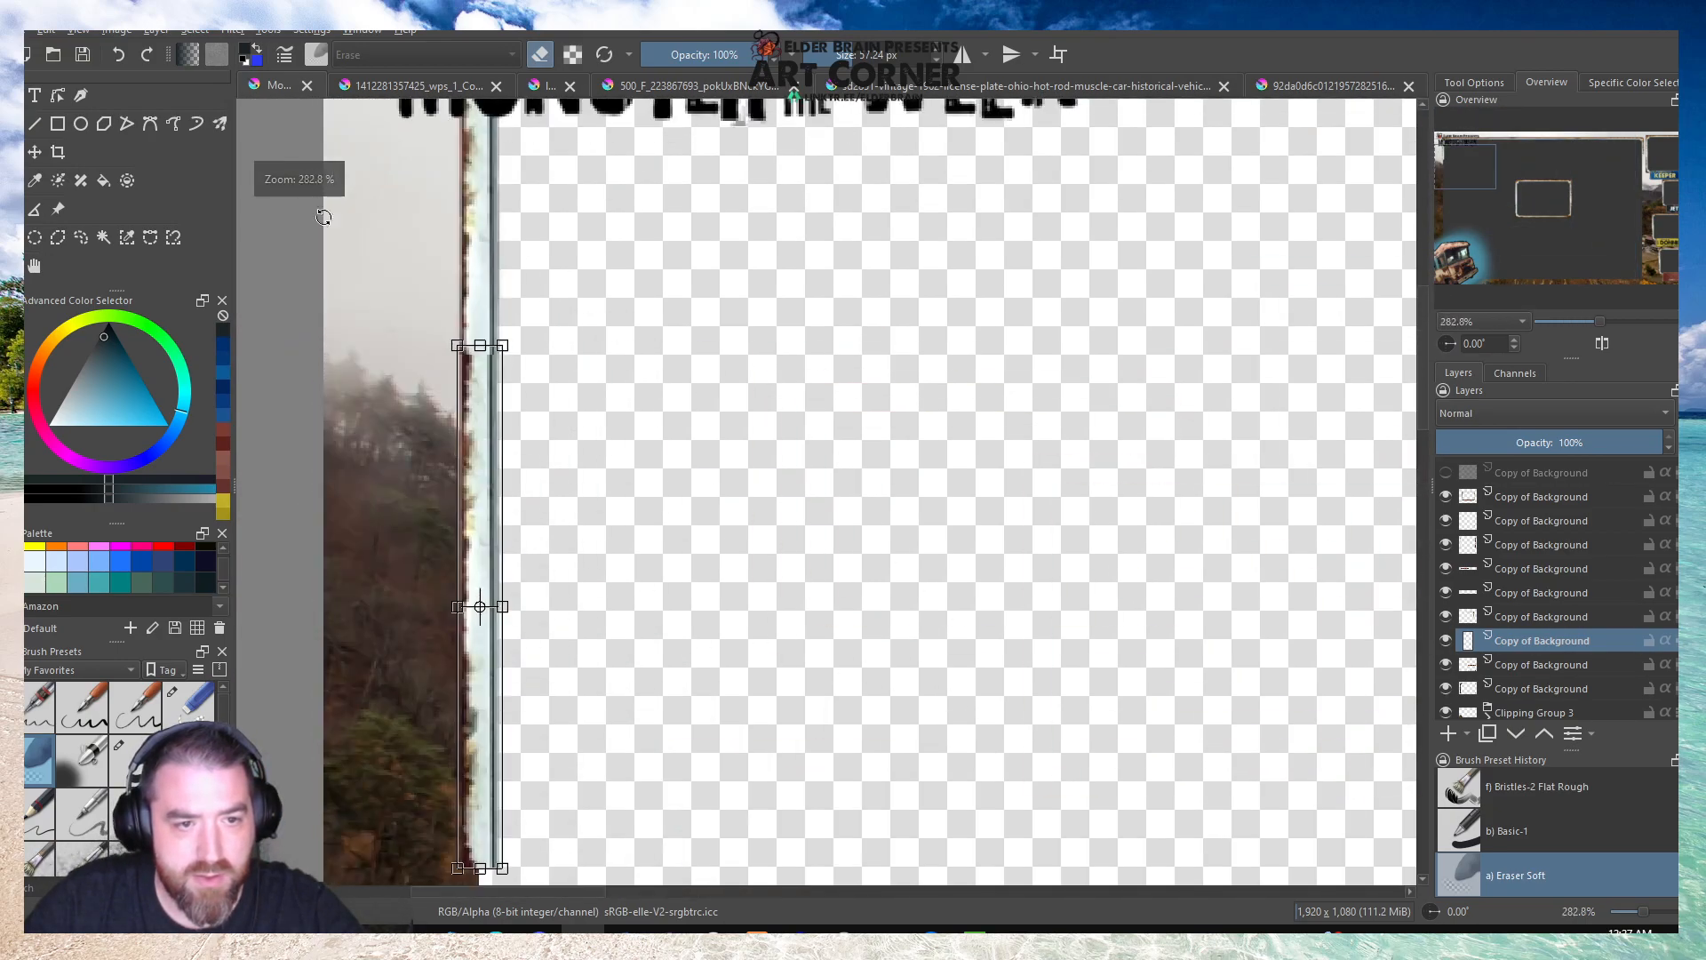
mouse_move(481, 420)
left_mouse_down()
mouse_move(476, 366)
mouse_move(480, 431)
left_mouse_up()
Mirror the vertical strip vertically and move it up to overlap the end of the upper-left corner piece.
right_click(479, 422)
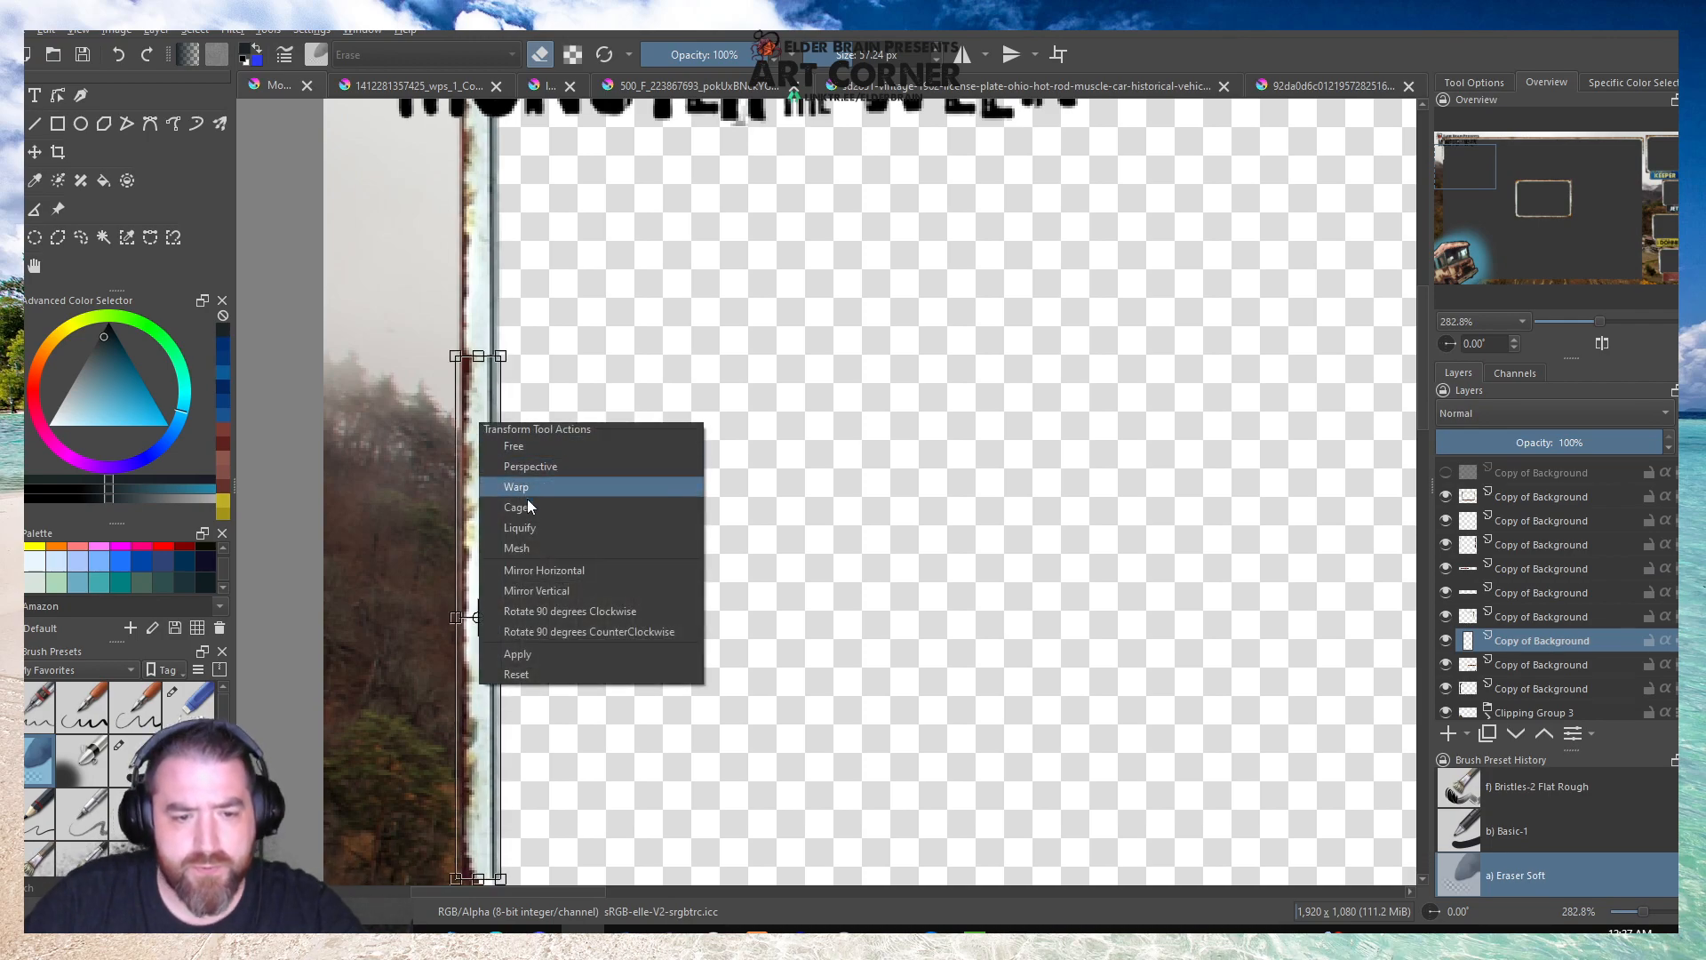
left_click(530, 584)
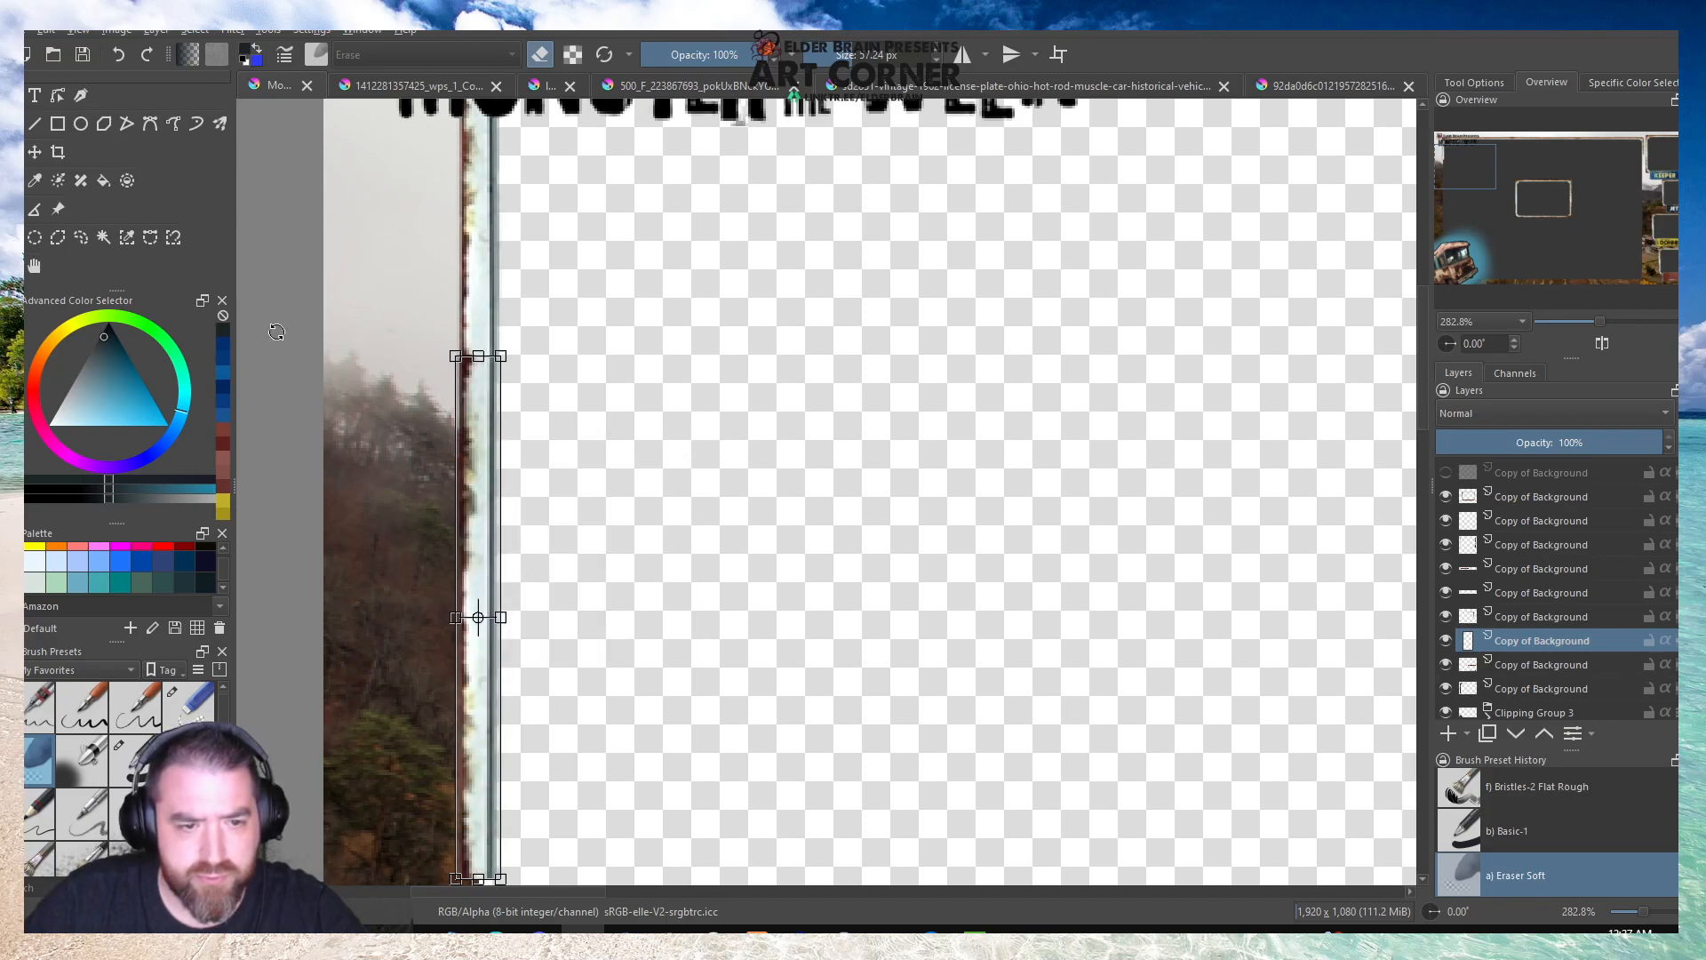
left_click(32, 273)
left_click(32, 152)
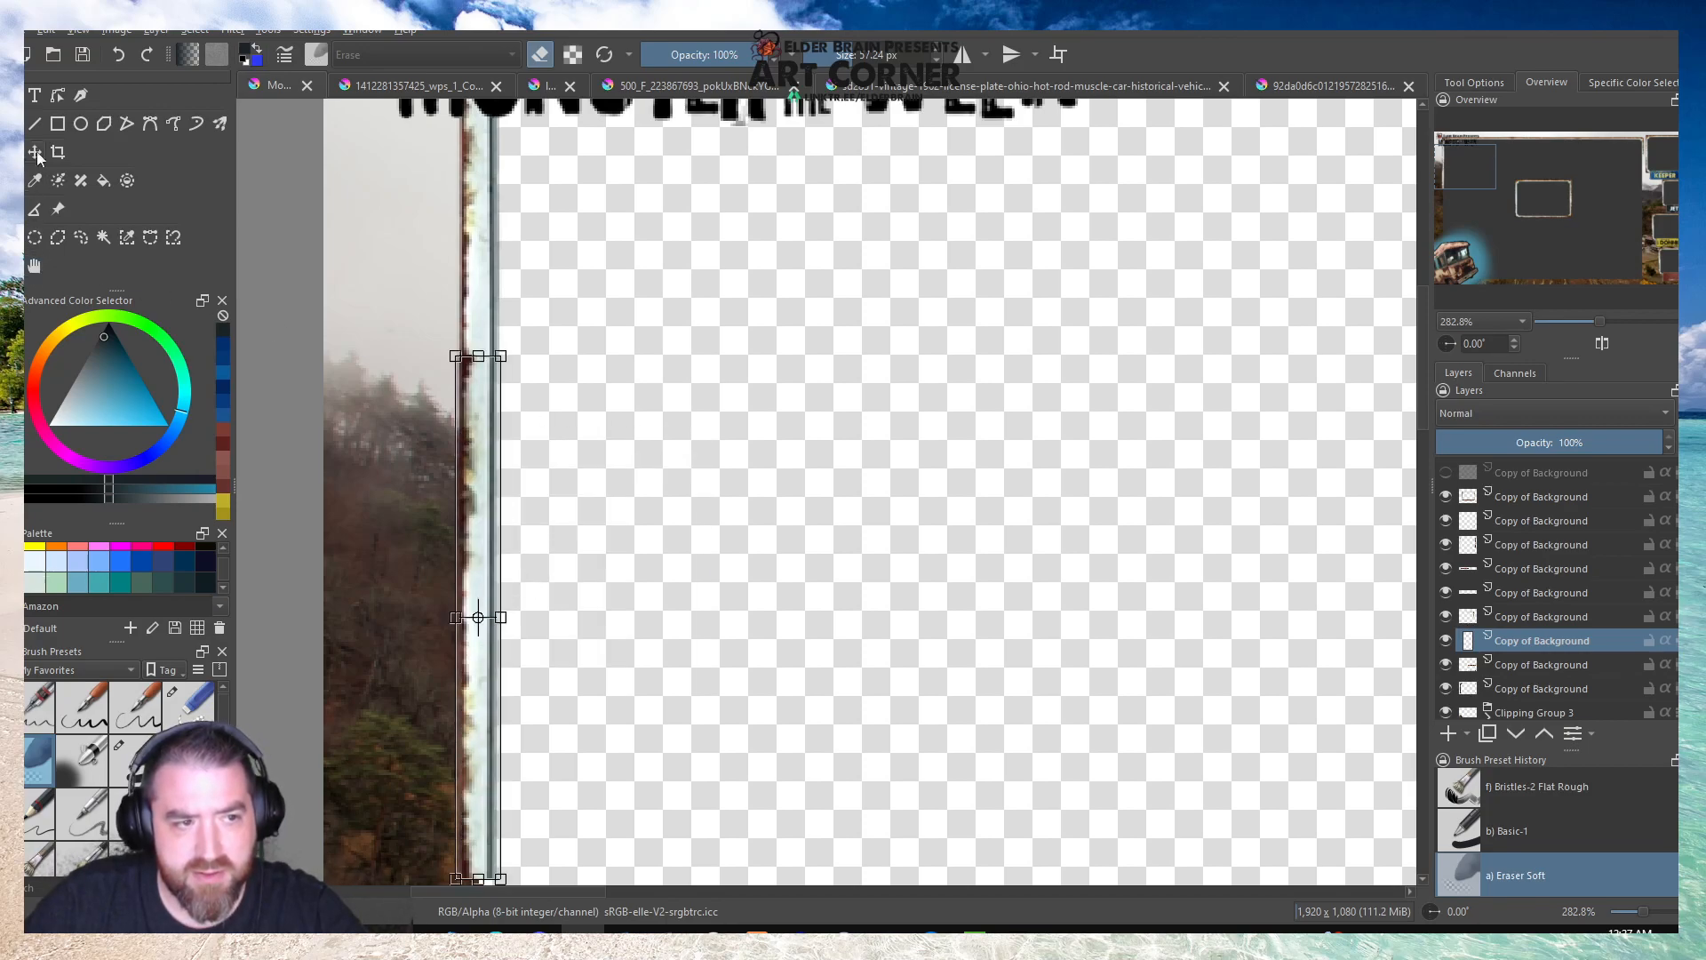
left_click_drag(474, 417, 475, 345)
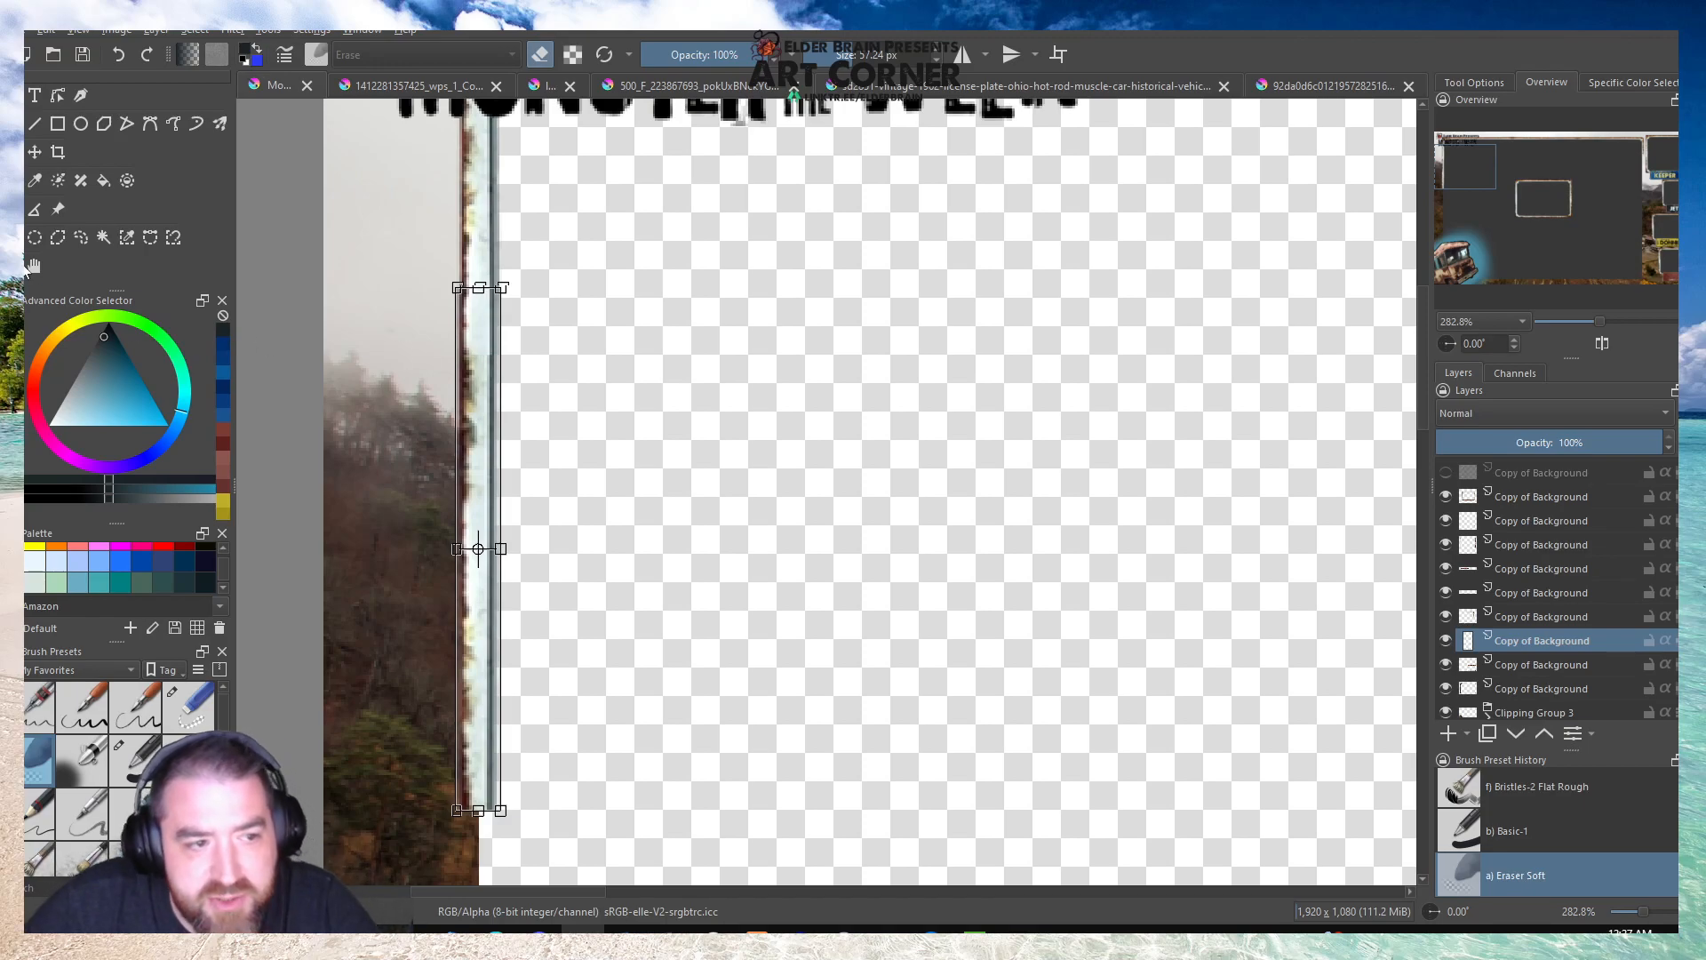
Fine-tune the vertical strip's position against the corner piece's left side and apply the transformation.
left_click(33, 266)
scroll(593, 481, "down", 2)
scroll(505, 402, "up", 3)
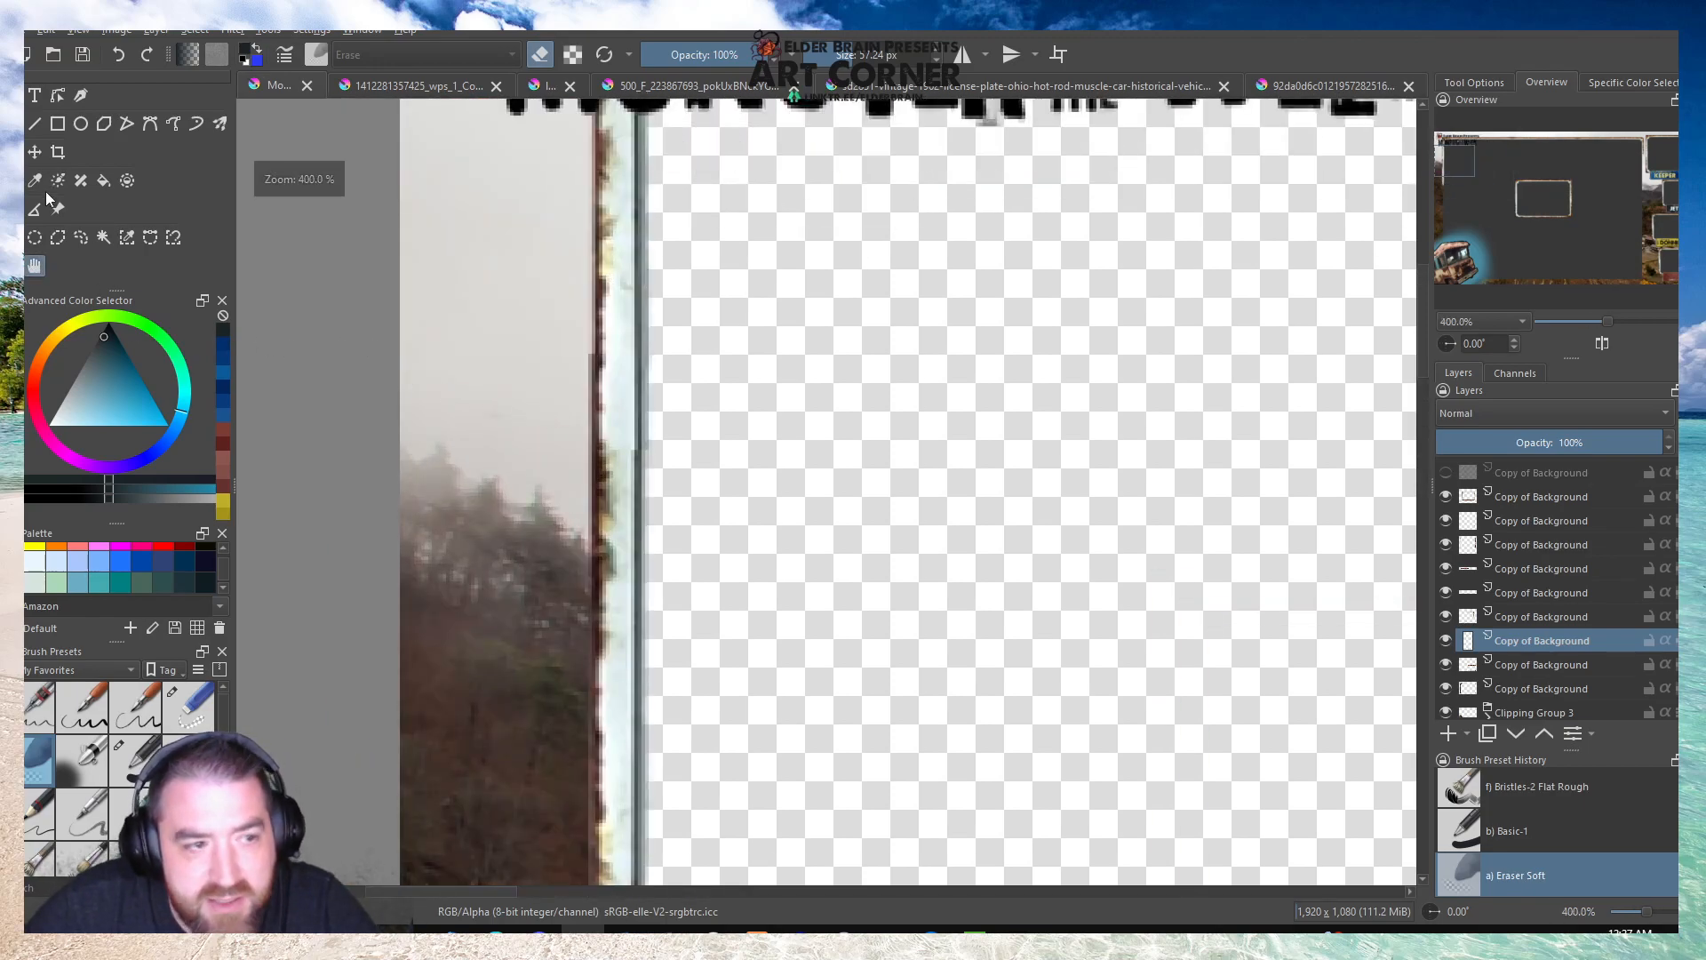
left_click(12, 152)
left_click_drag(628, 506, 625, 470)
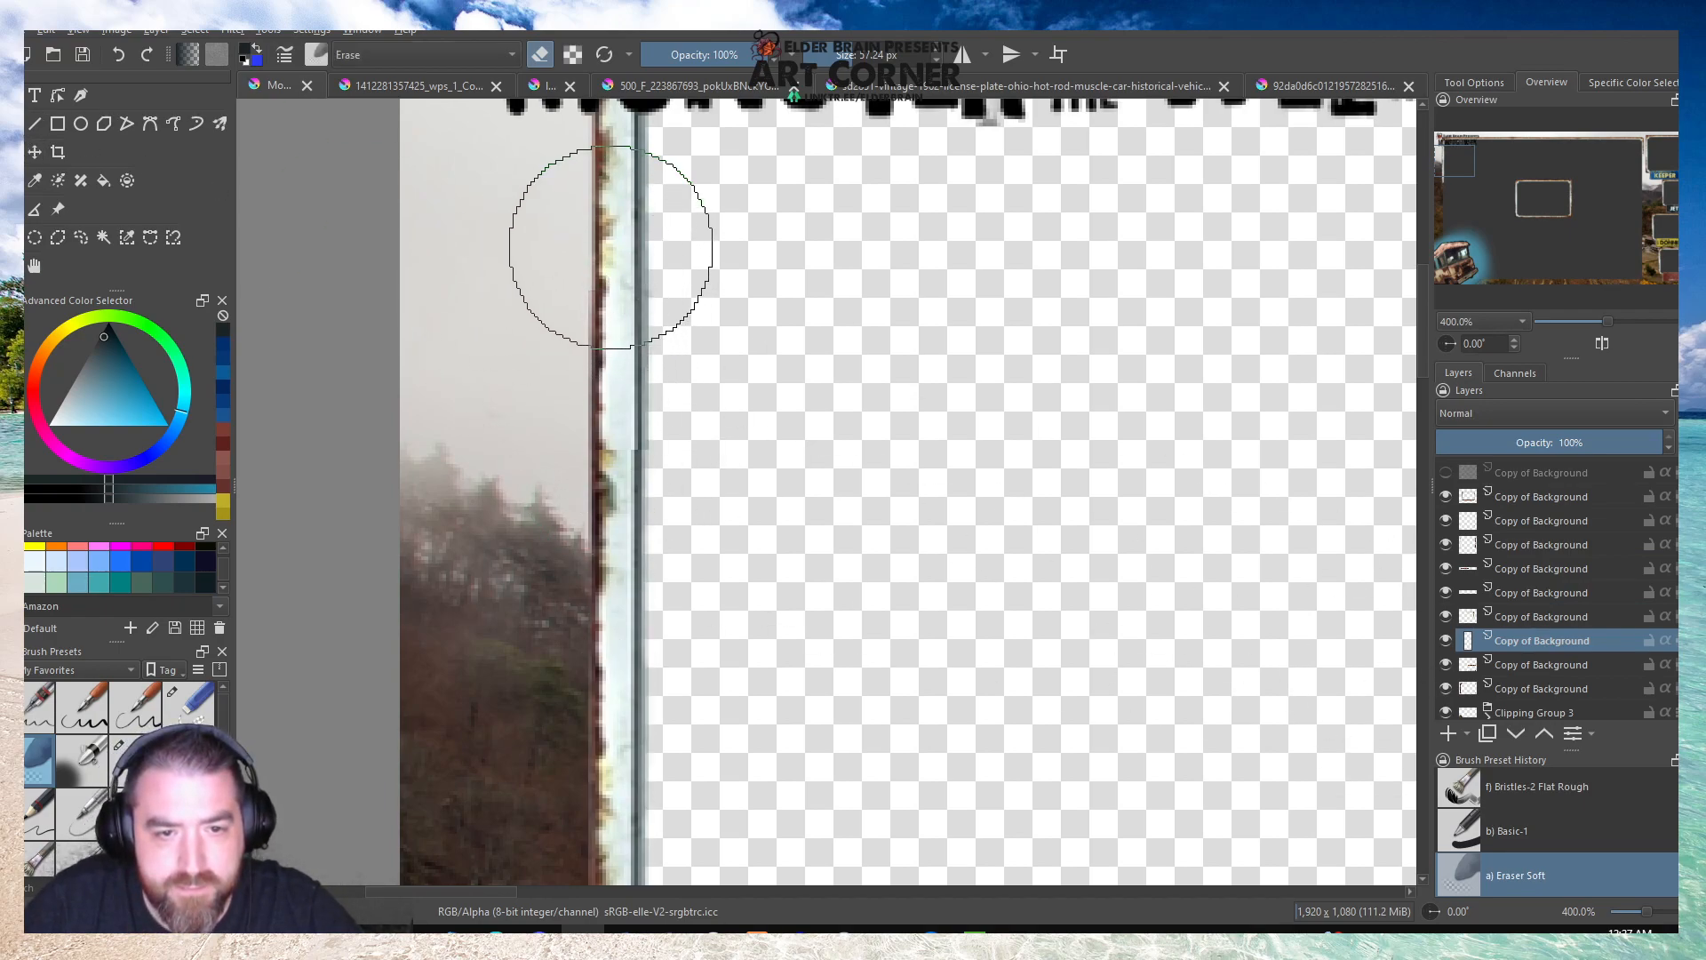
Identify the left vertical strip's layer and move it directly above the top horizontal strip's layer.
left_click(1530, 670)
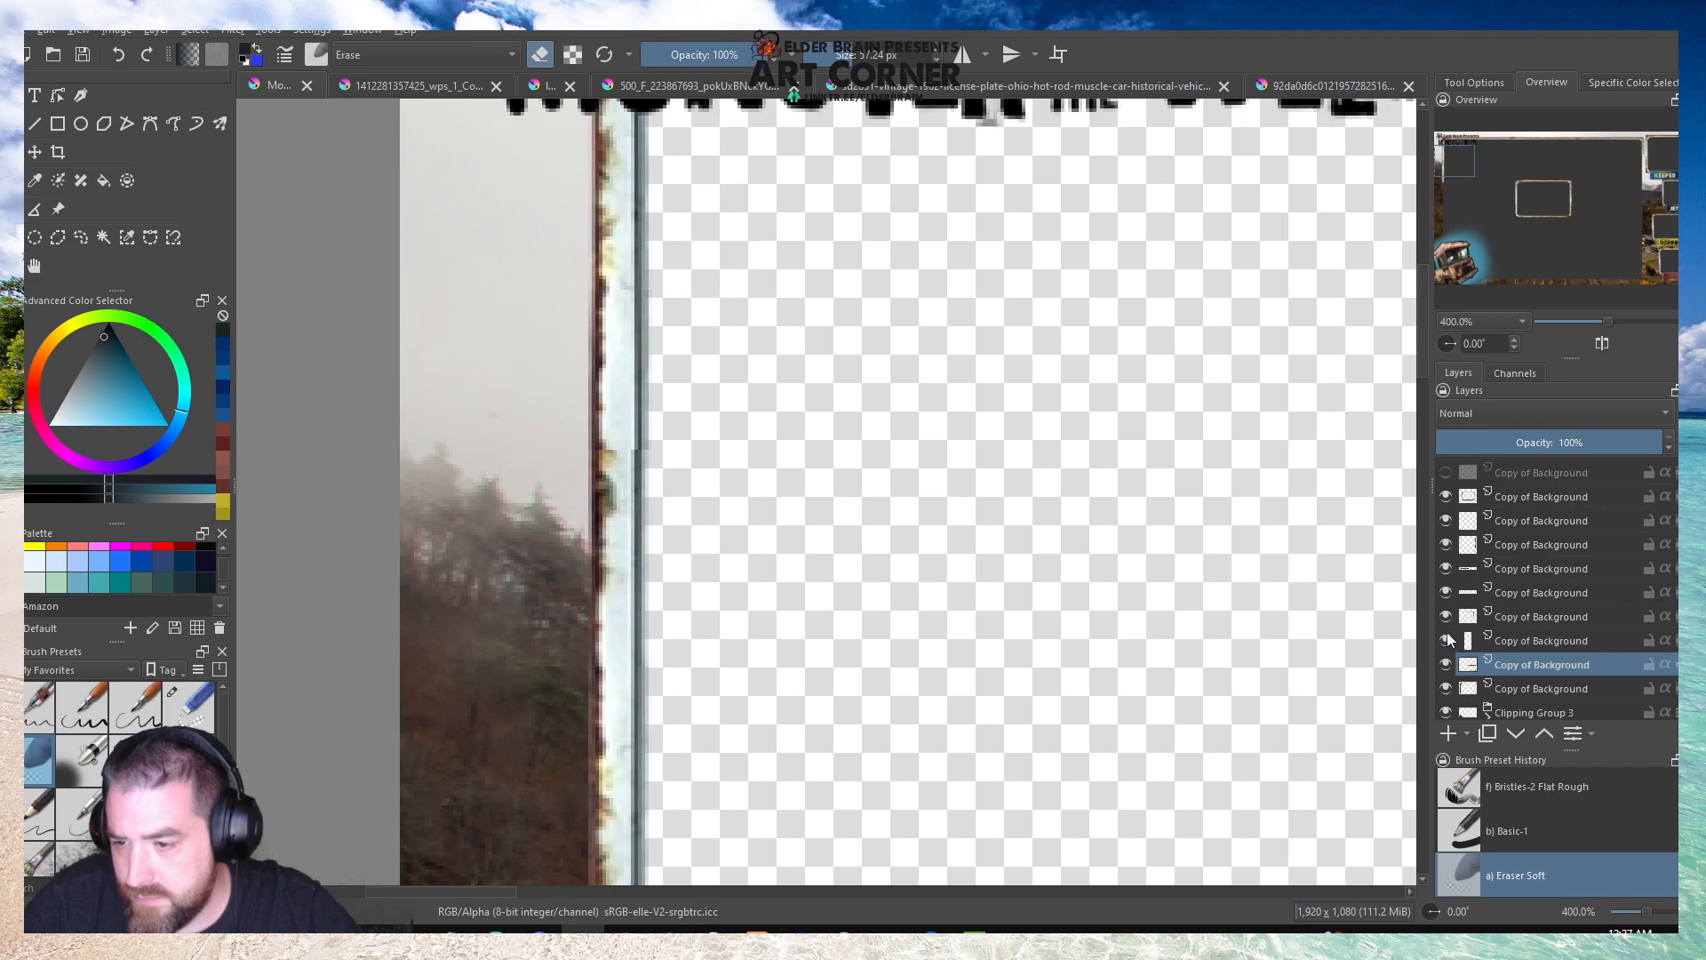
left_click(1446, 591)
left_click(1445, 591)
left_click(1465, 599)
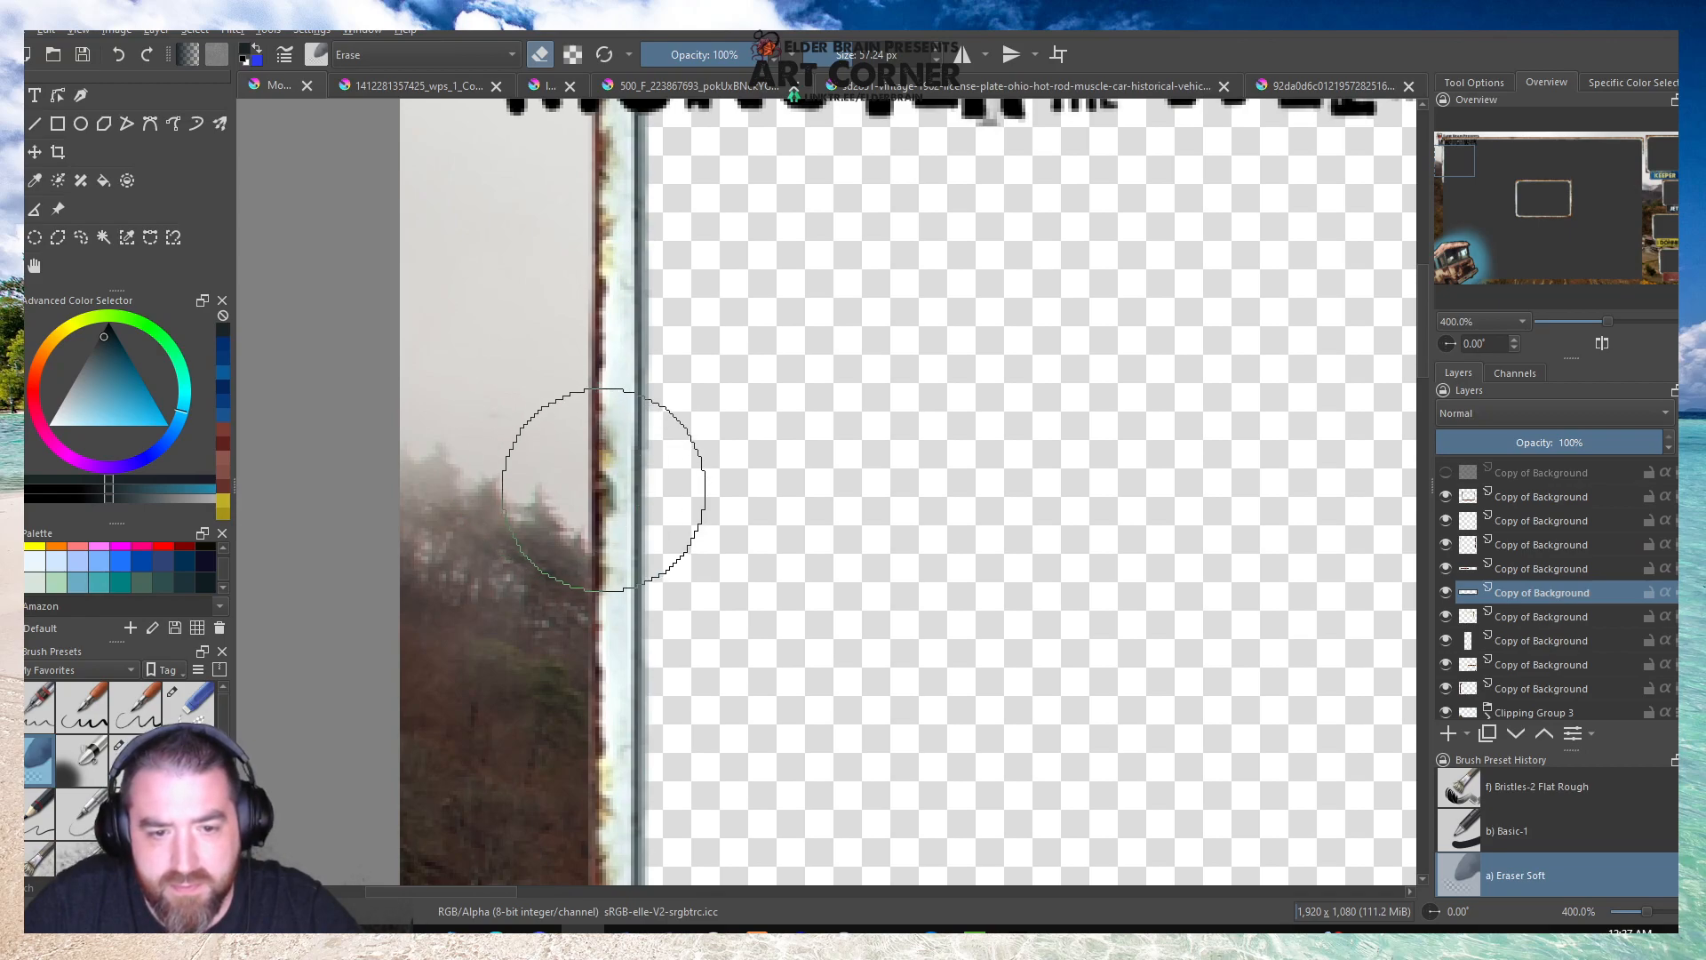
scroll(524, 404, "down", 3)
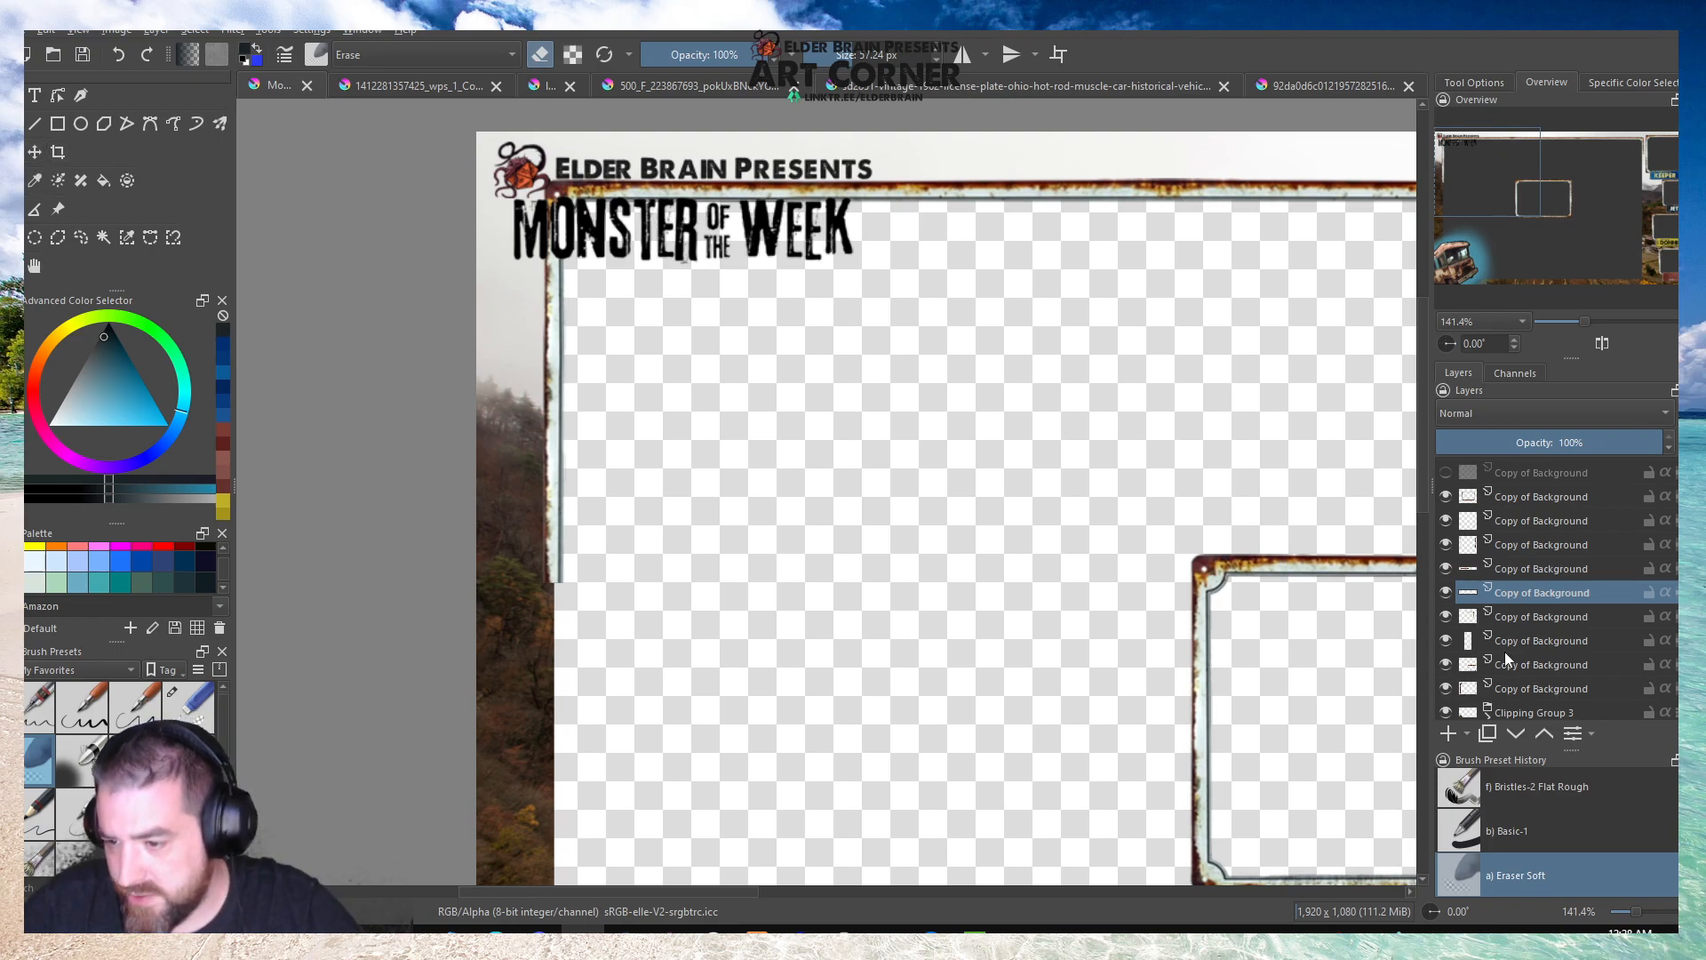
left_click(1447, 642)
left_click(1447, 642)
left_click(1506, 634)
left_click_drag(1506, 631, 1512, 589)
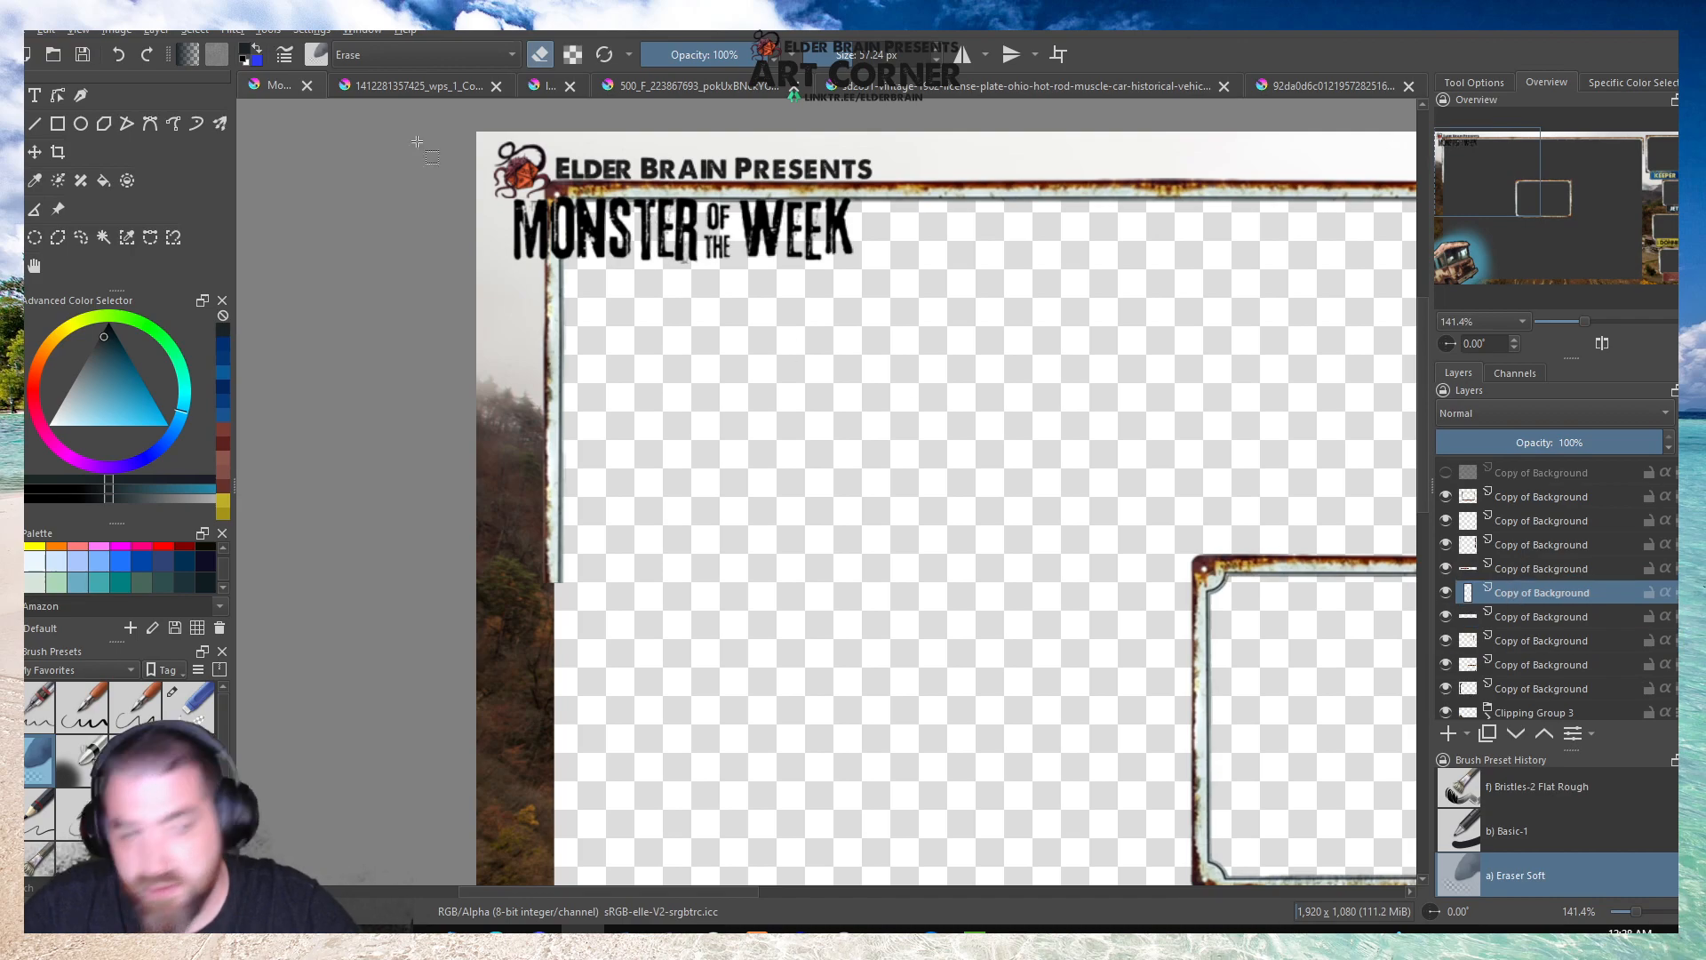
Merge the vertical strip's layer down into the horizontal strip's layer with the Smart merge strategy.
left_click(156, 29)
left_click(237, 292)
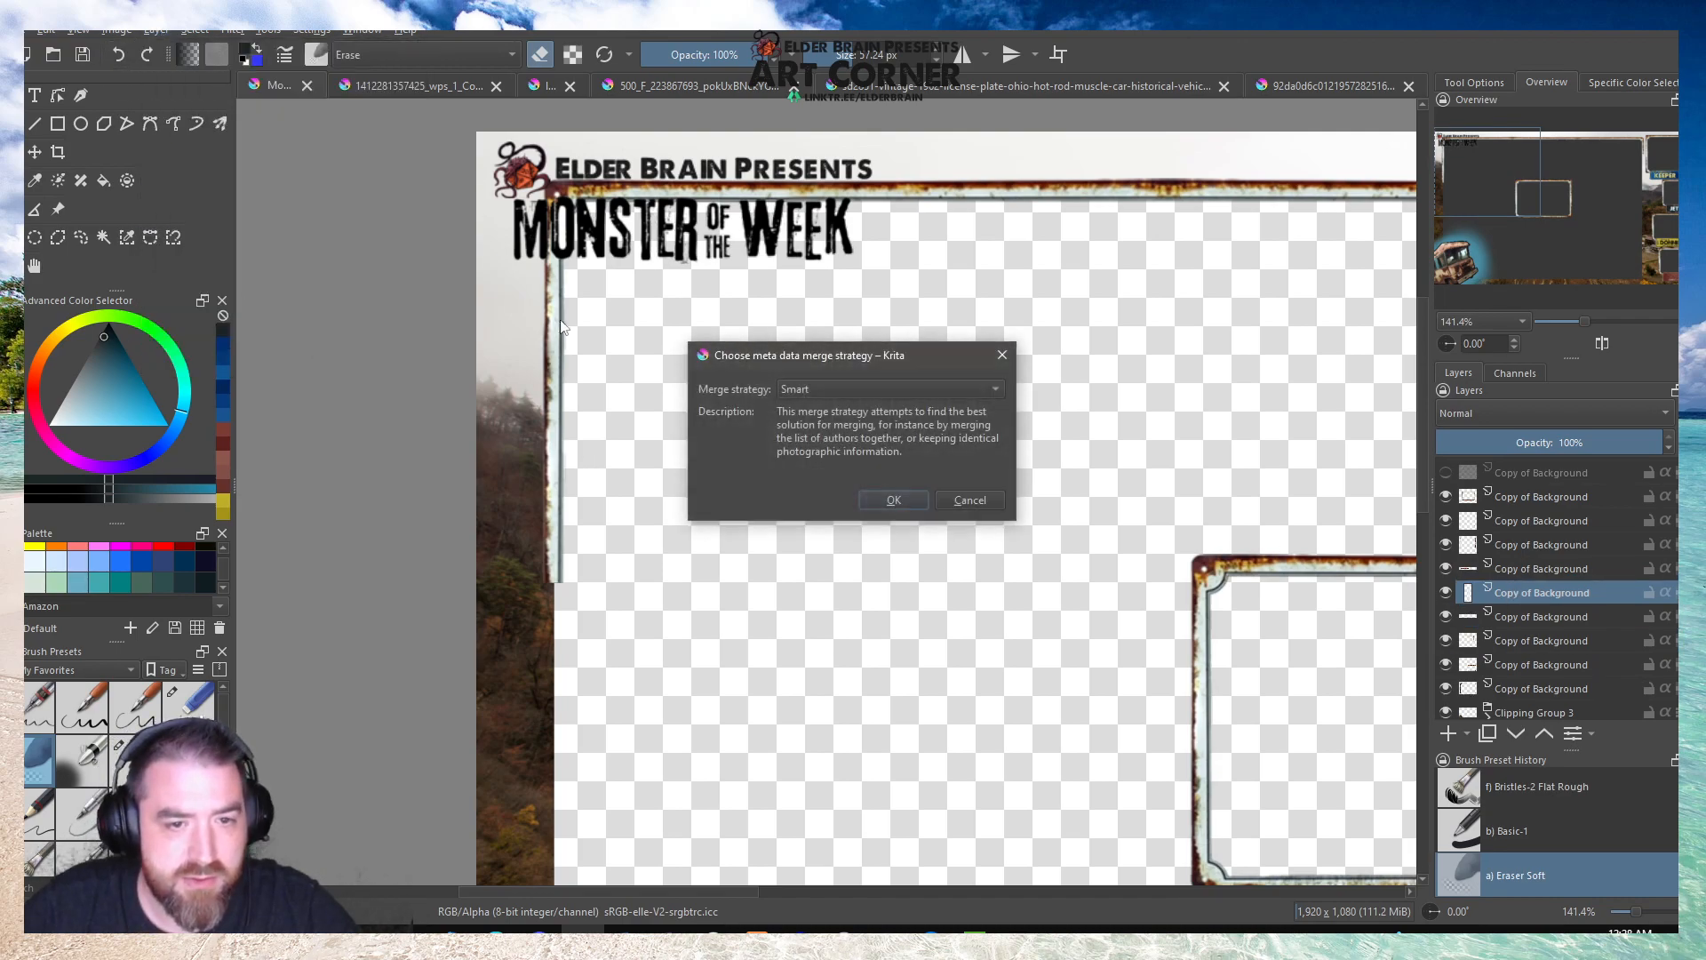
left_click(893, 500)
Select the border's left vertical section, about 76 by 318 px, copy it to a new layer and clear the selection.
left_click_drag(586, 627, 492, 229)
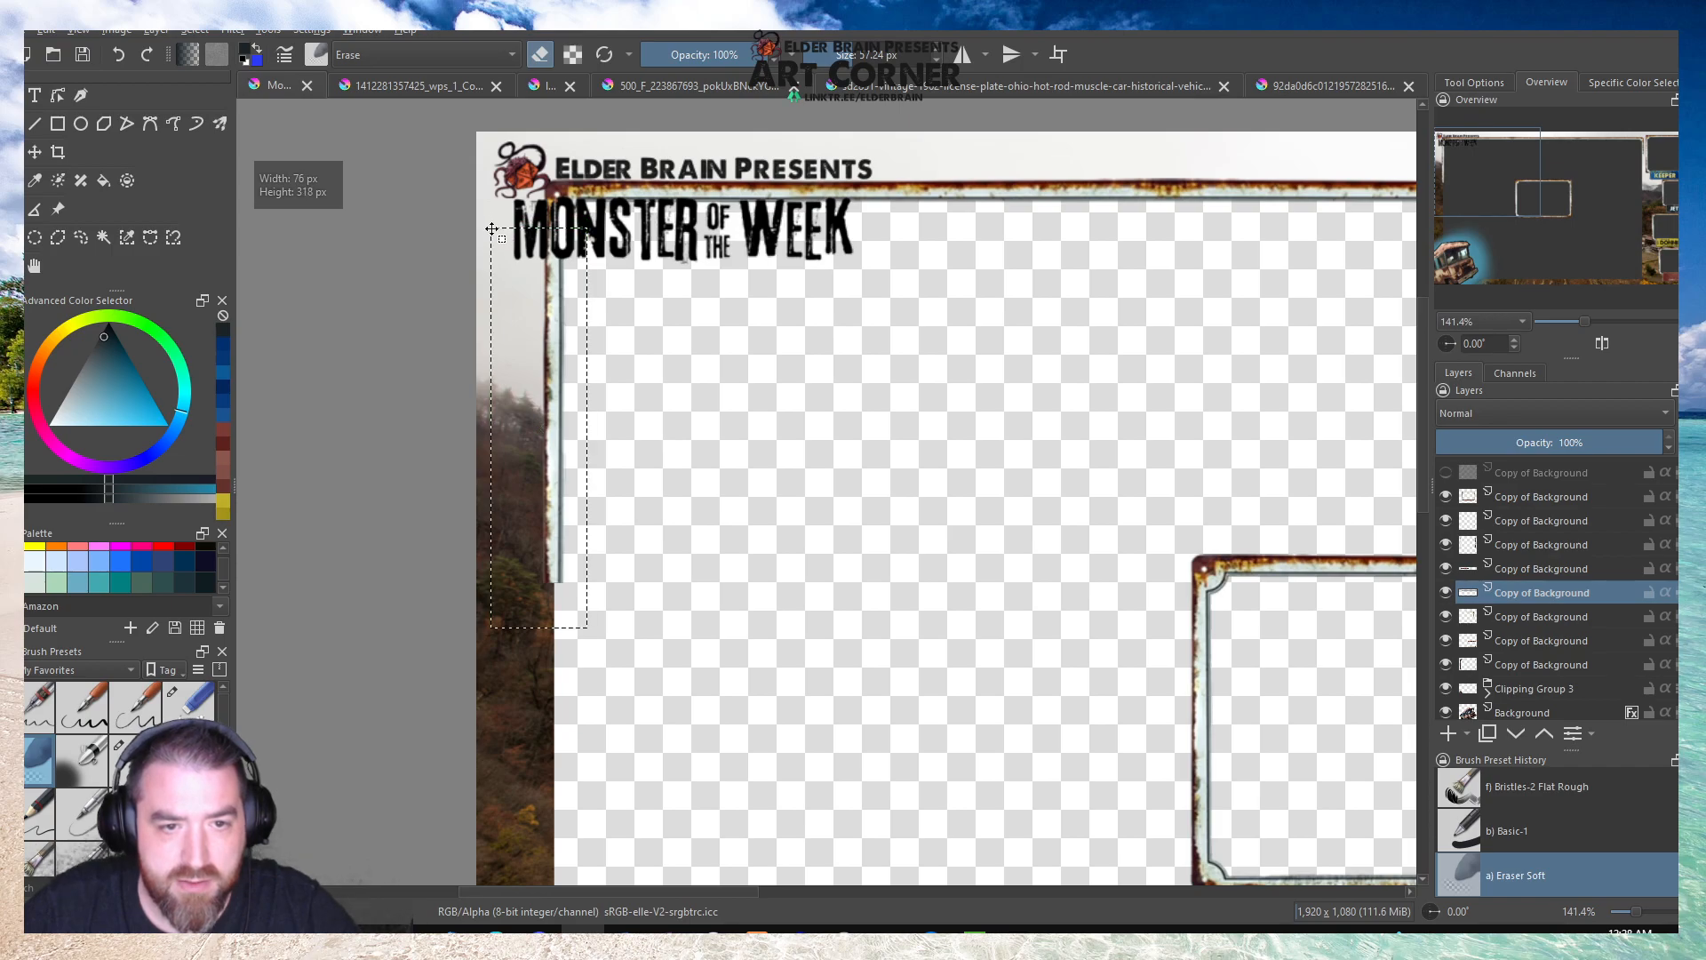
scroll(757, 342, "down", 2)
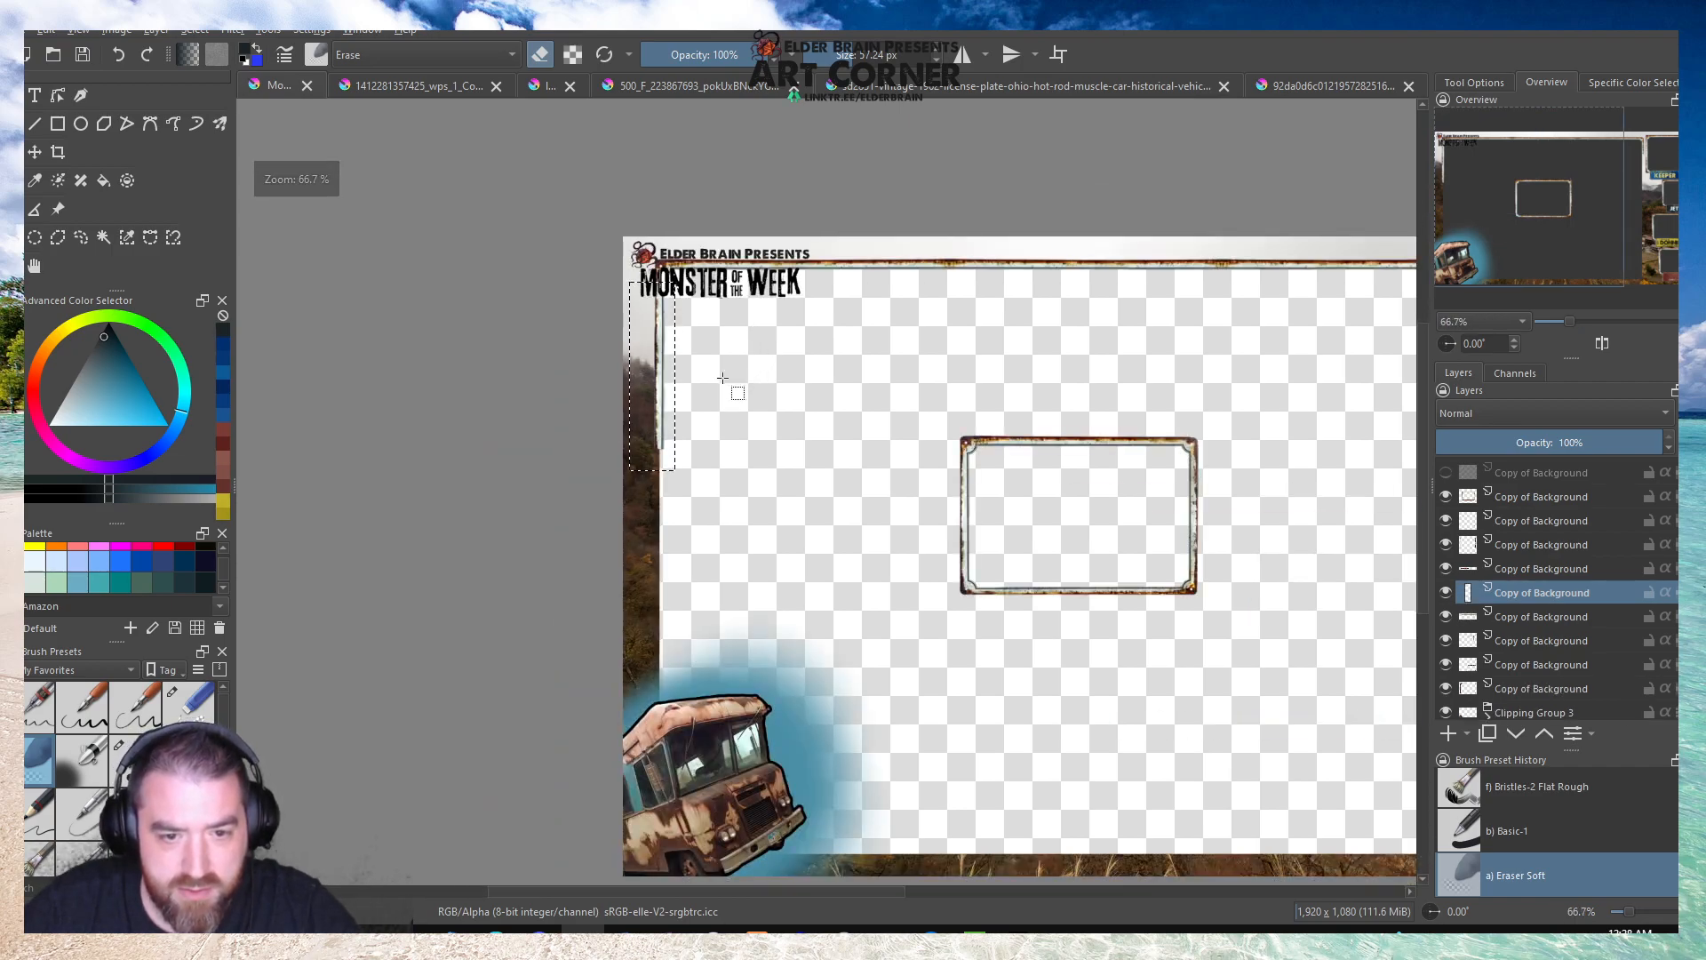
left_click(249, 156)
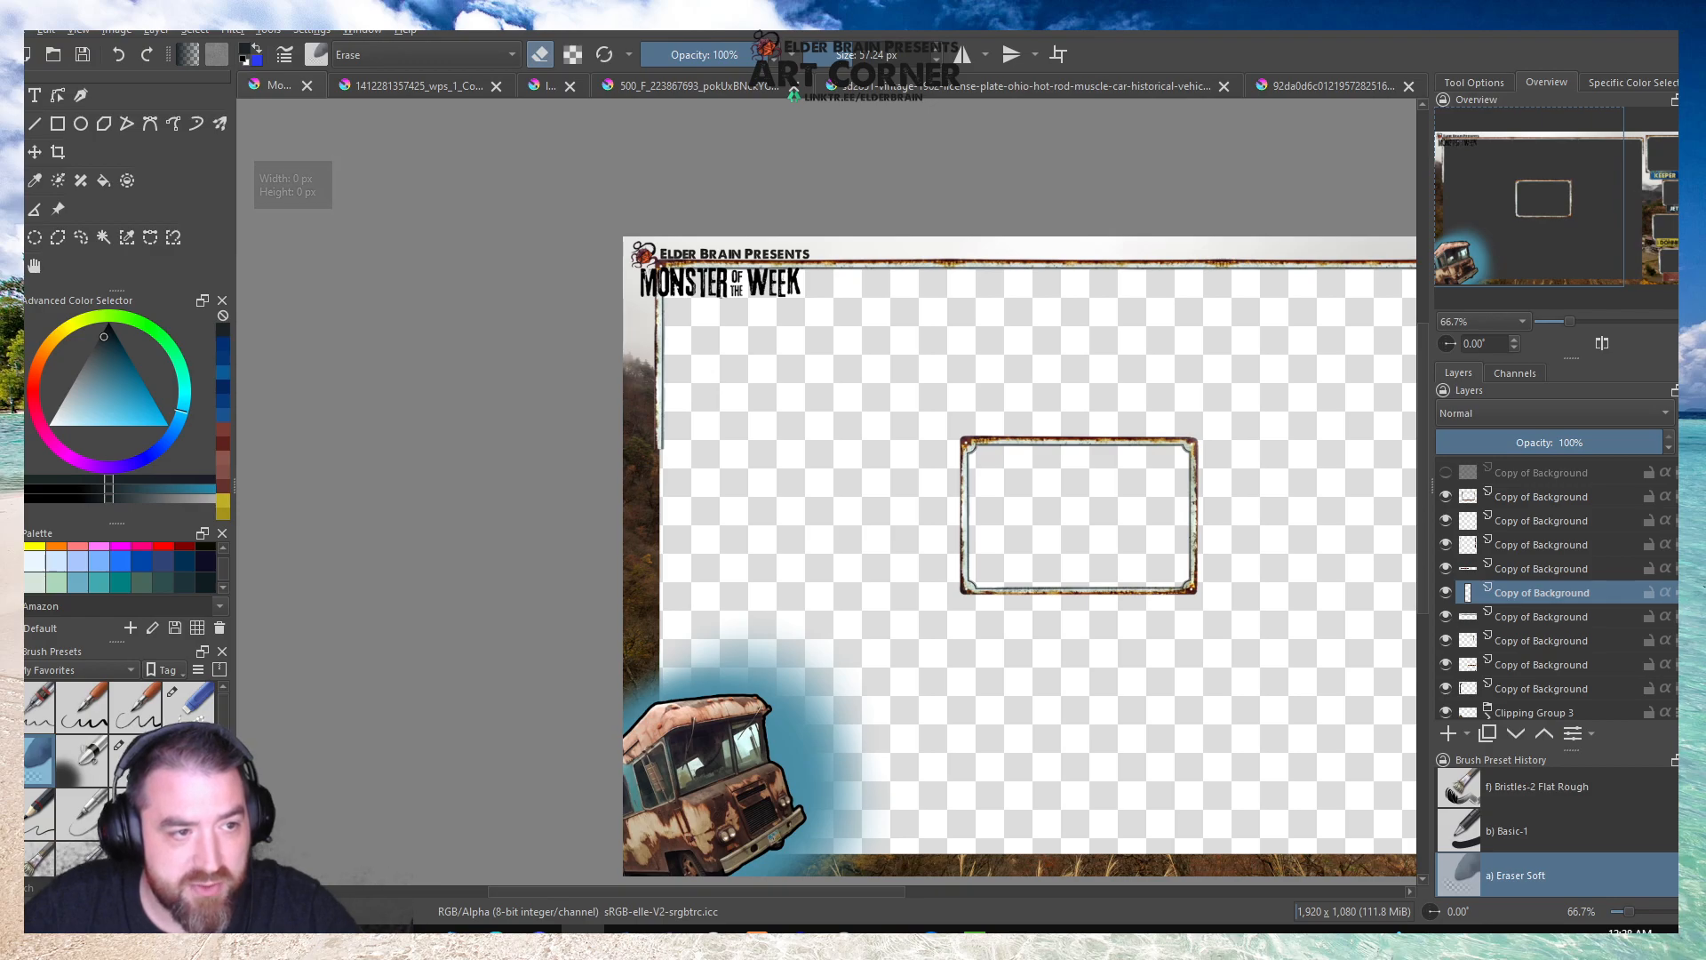
Mirror the copied strip vertically, move it down to extend the left border toward the truck, and save the document.
key("ctrl+t")
scroll(658, 327, "up", 3)
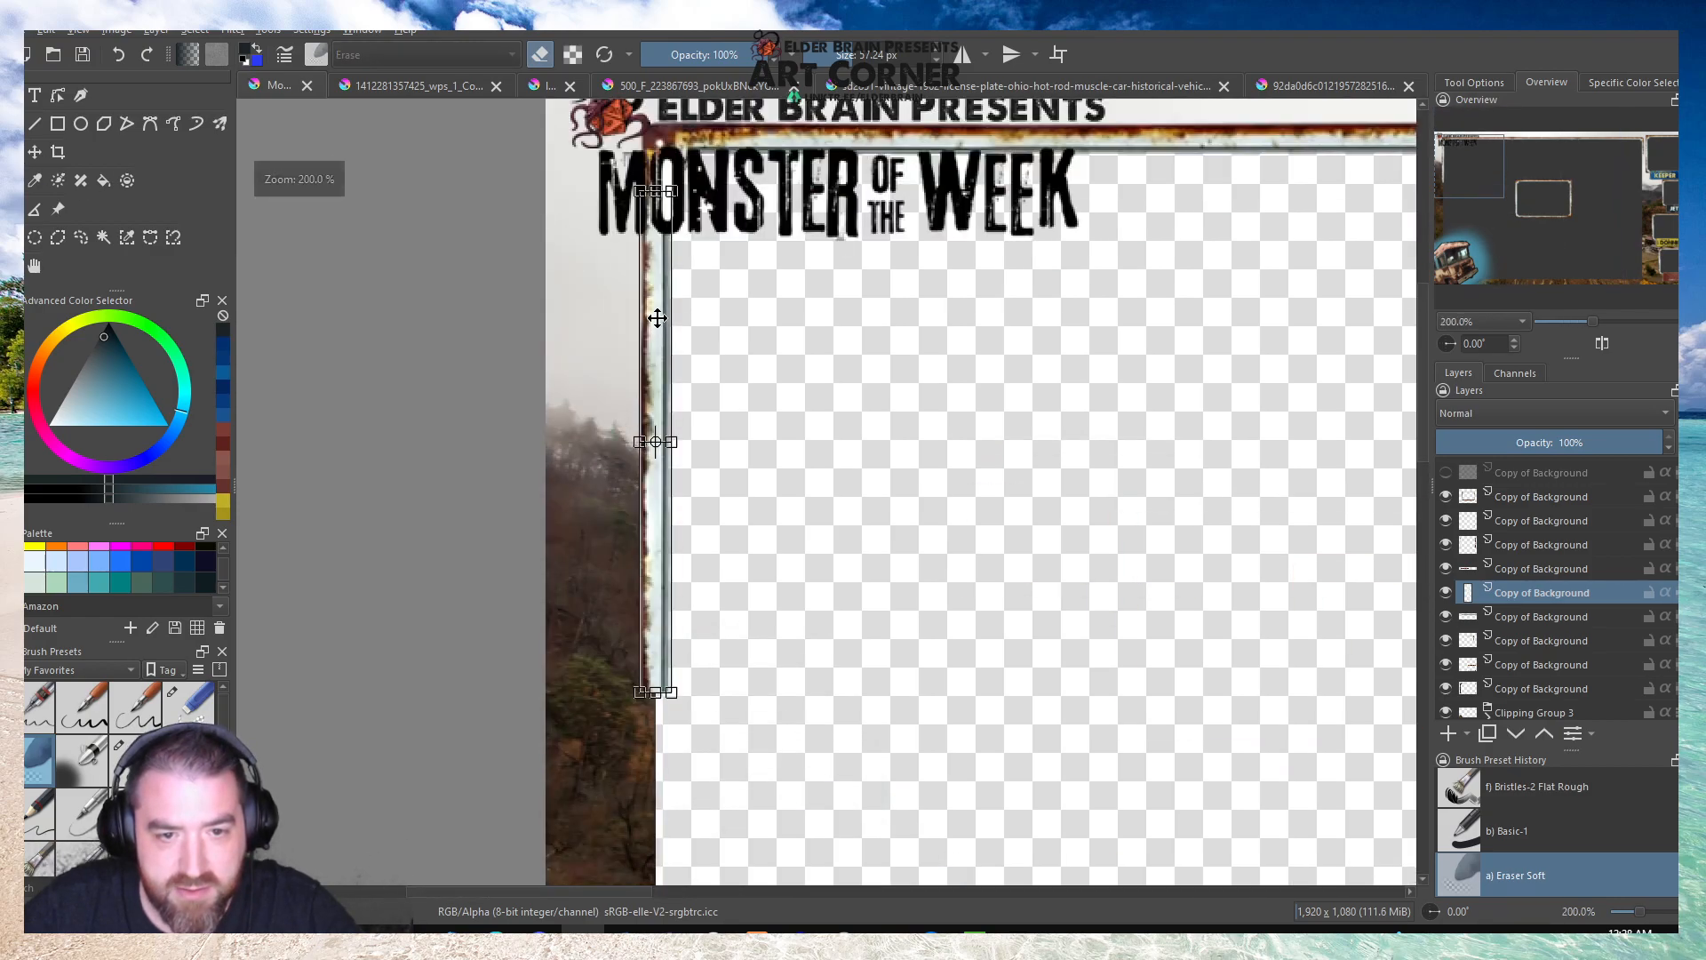
right_click(658, 320)
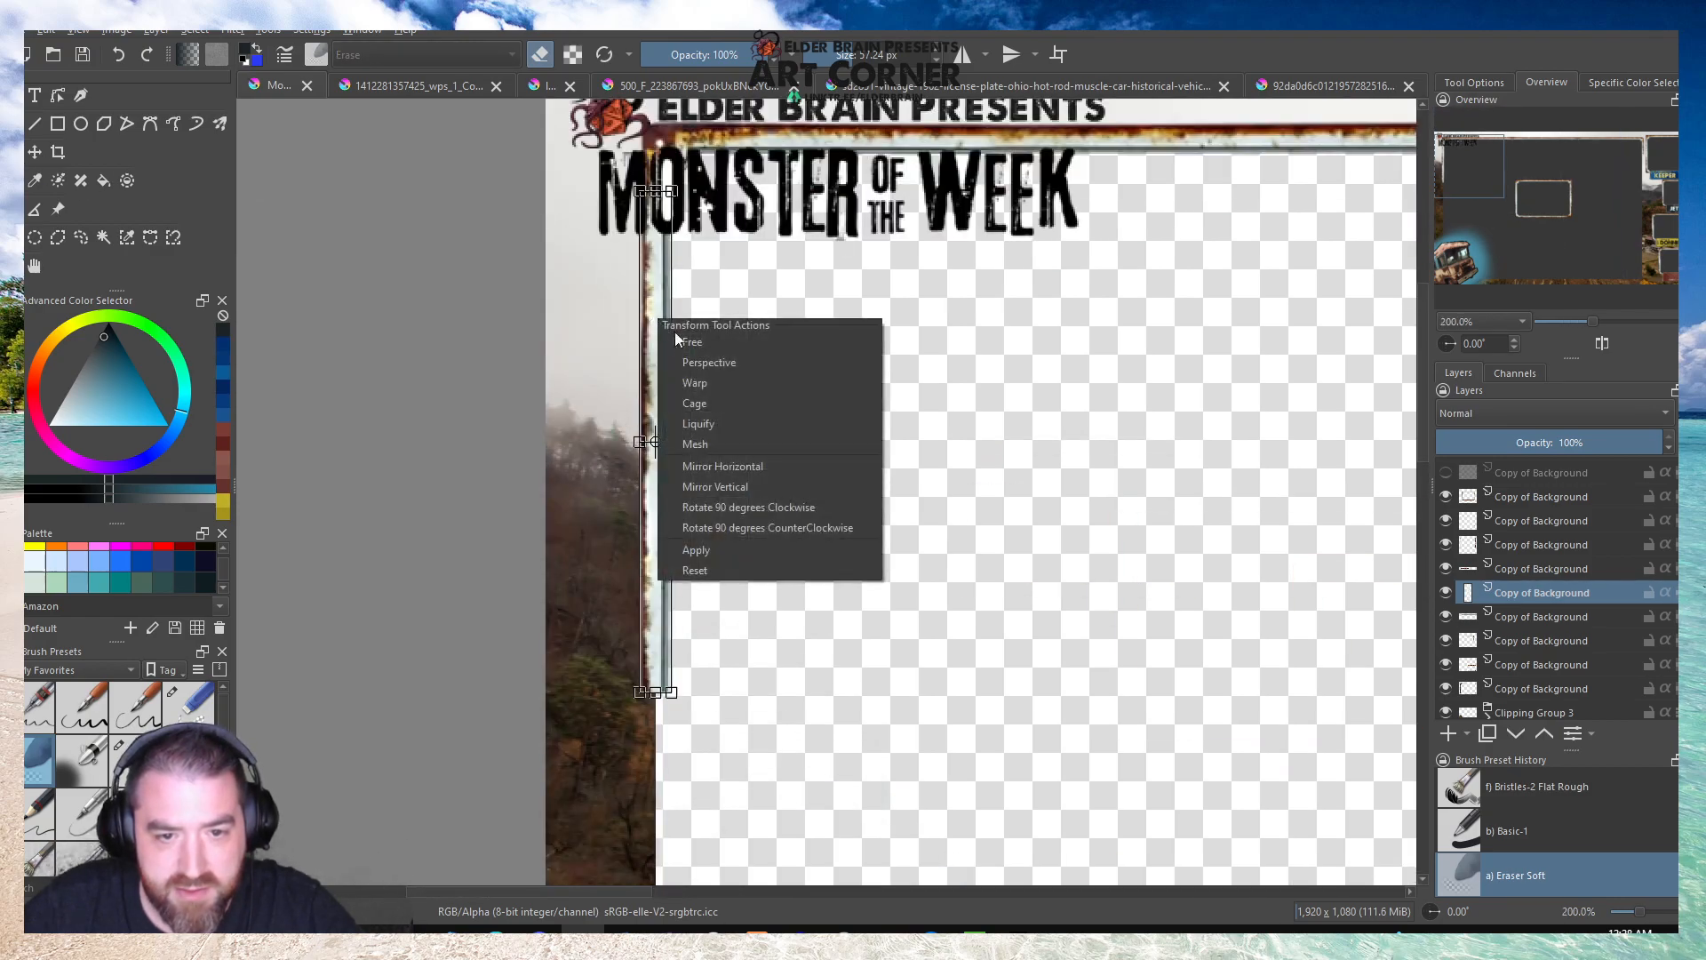
left_click(706, 468)
left_click_drag(653, 306, 637, 784)
scroll(669, 489, "down", 3)
scroll(647, 848, "up", 3)
scroll(581, 503, "down", 3)
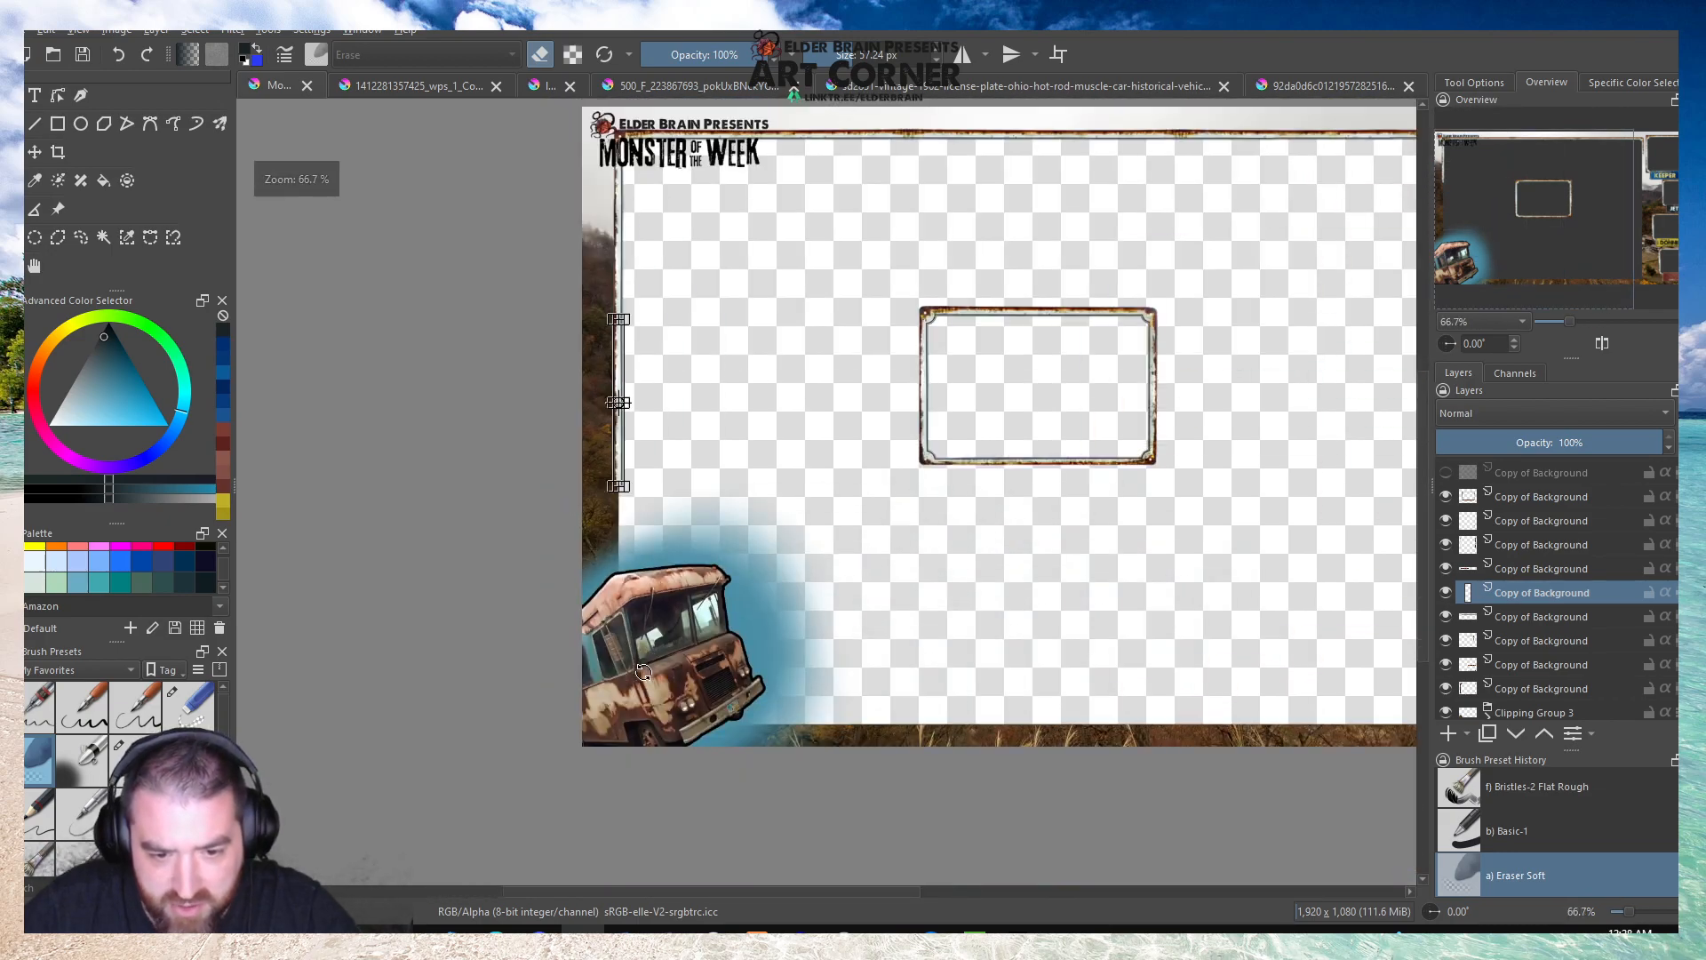
scroll(640, 674, "up", 1)
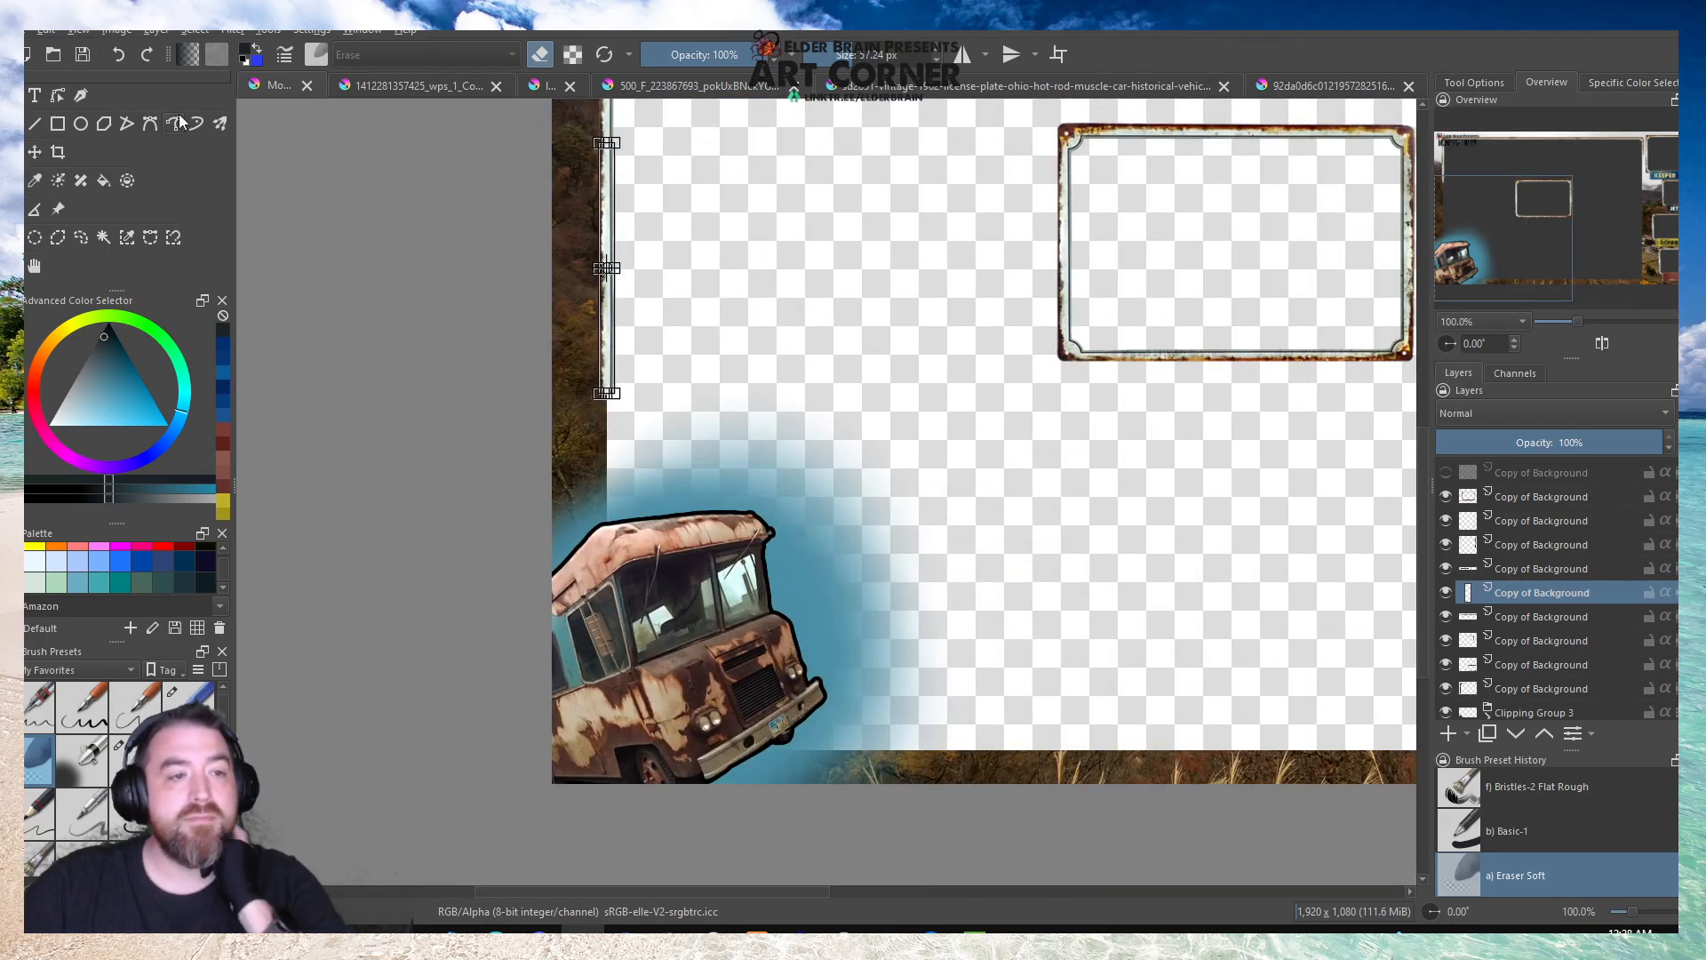
left_click(70, 62)
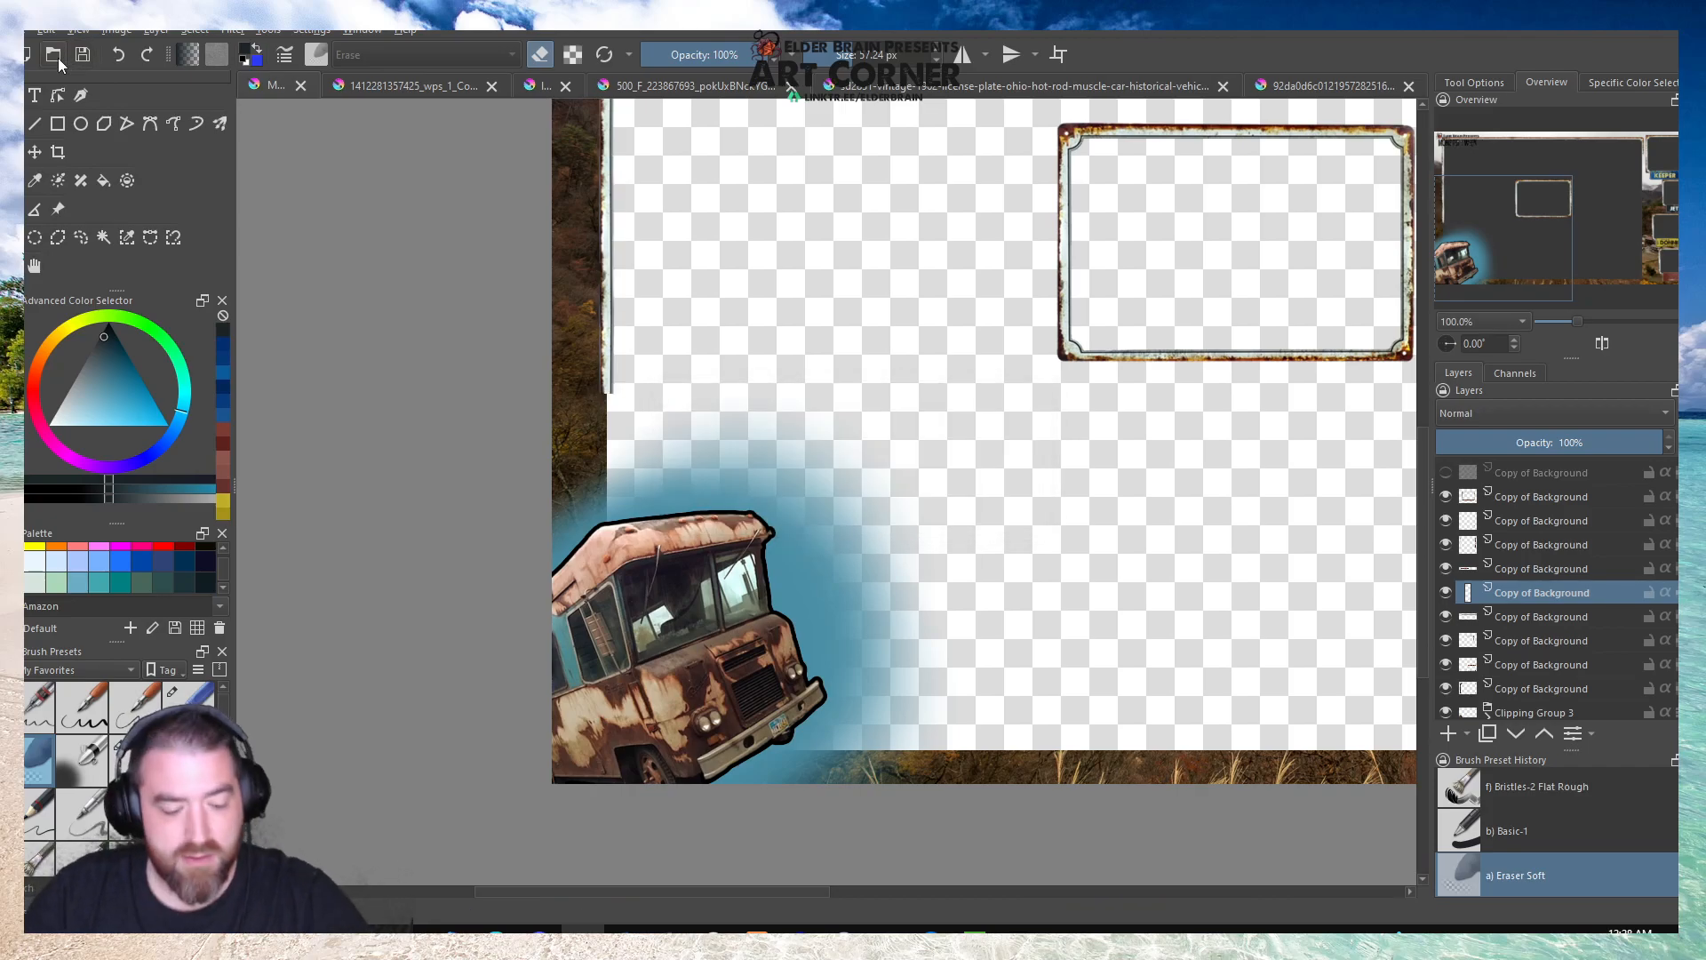
Duplicate the layer of the vertical strip that extends the left border.
scroll(611, 376, "down", 2)
scroll(561, 295, "up", 2)
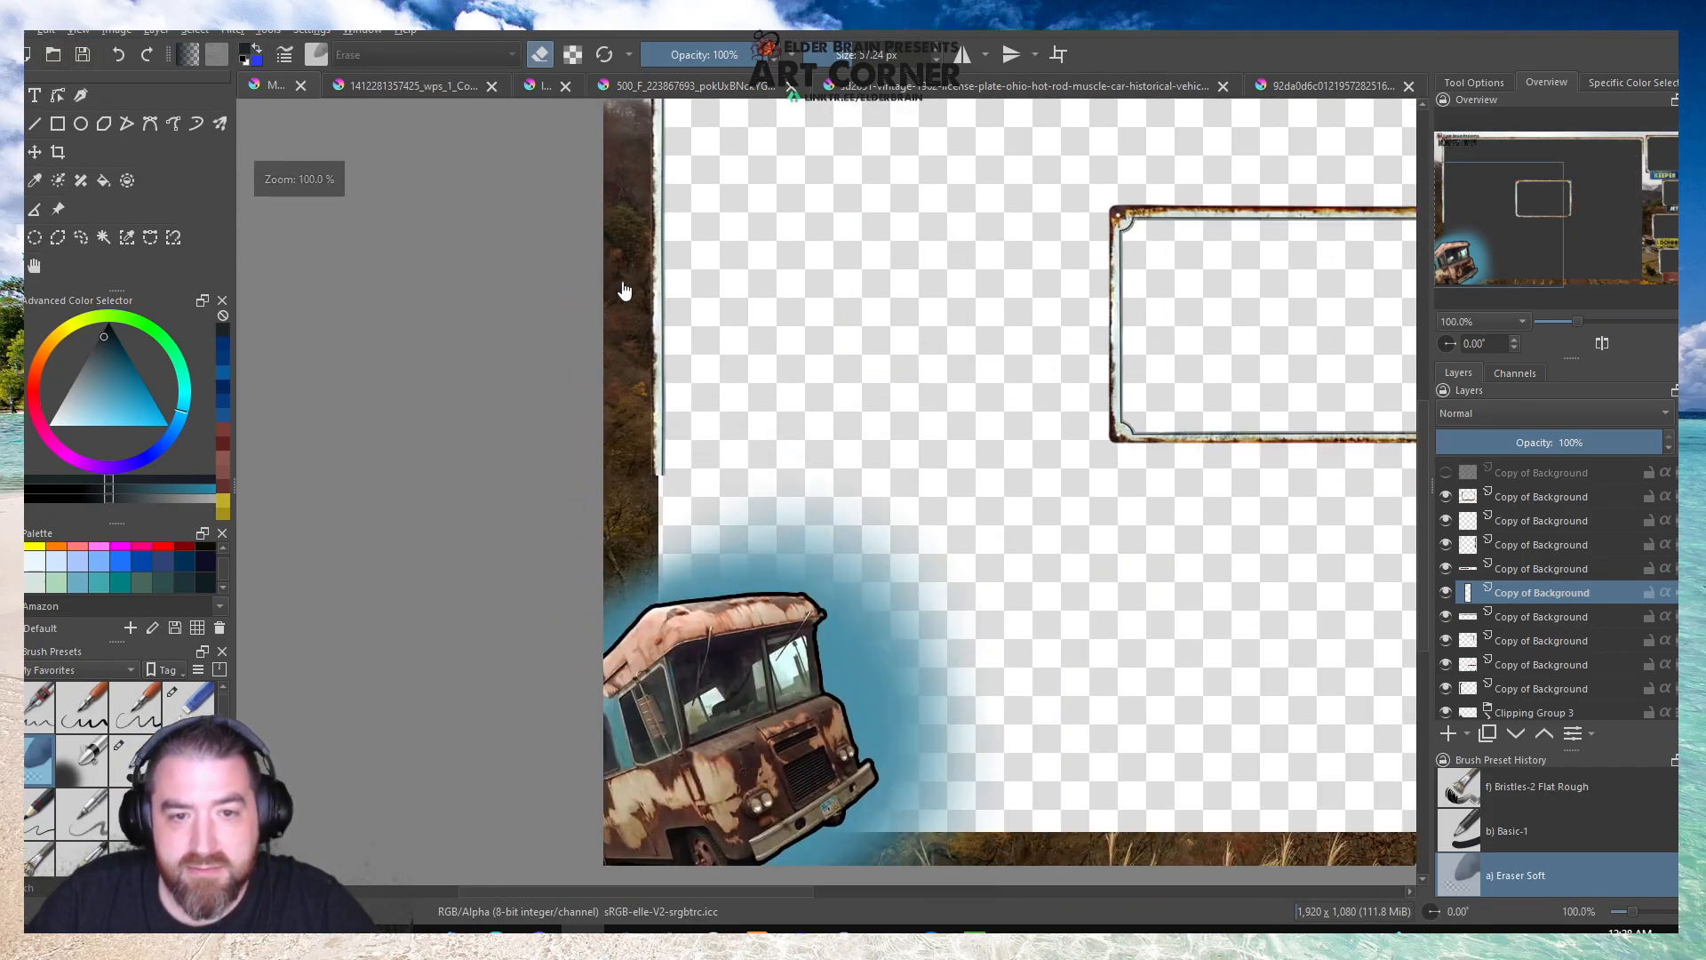
right_click(1521, 593)
left_click(1490, 297)
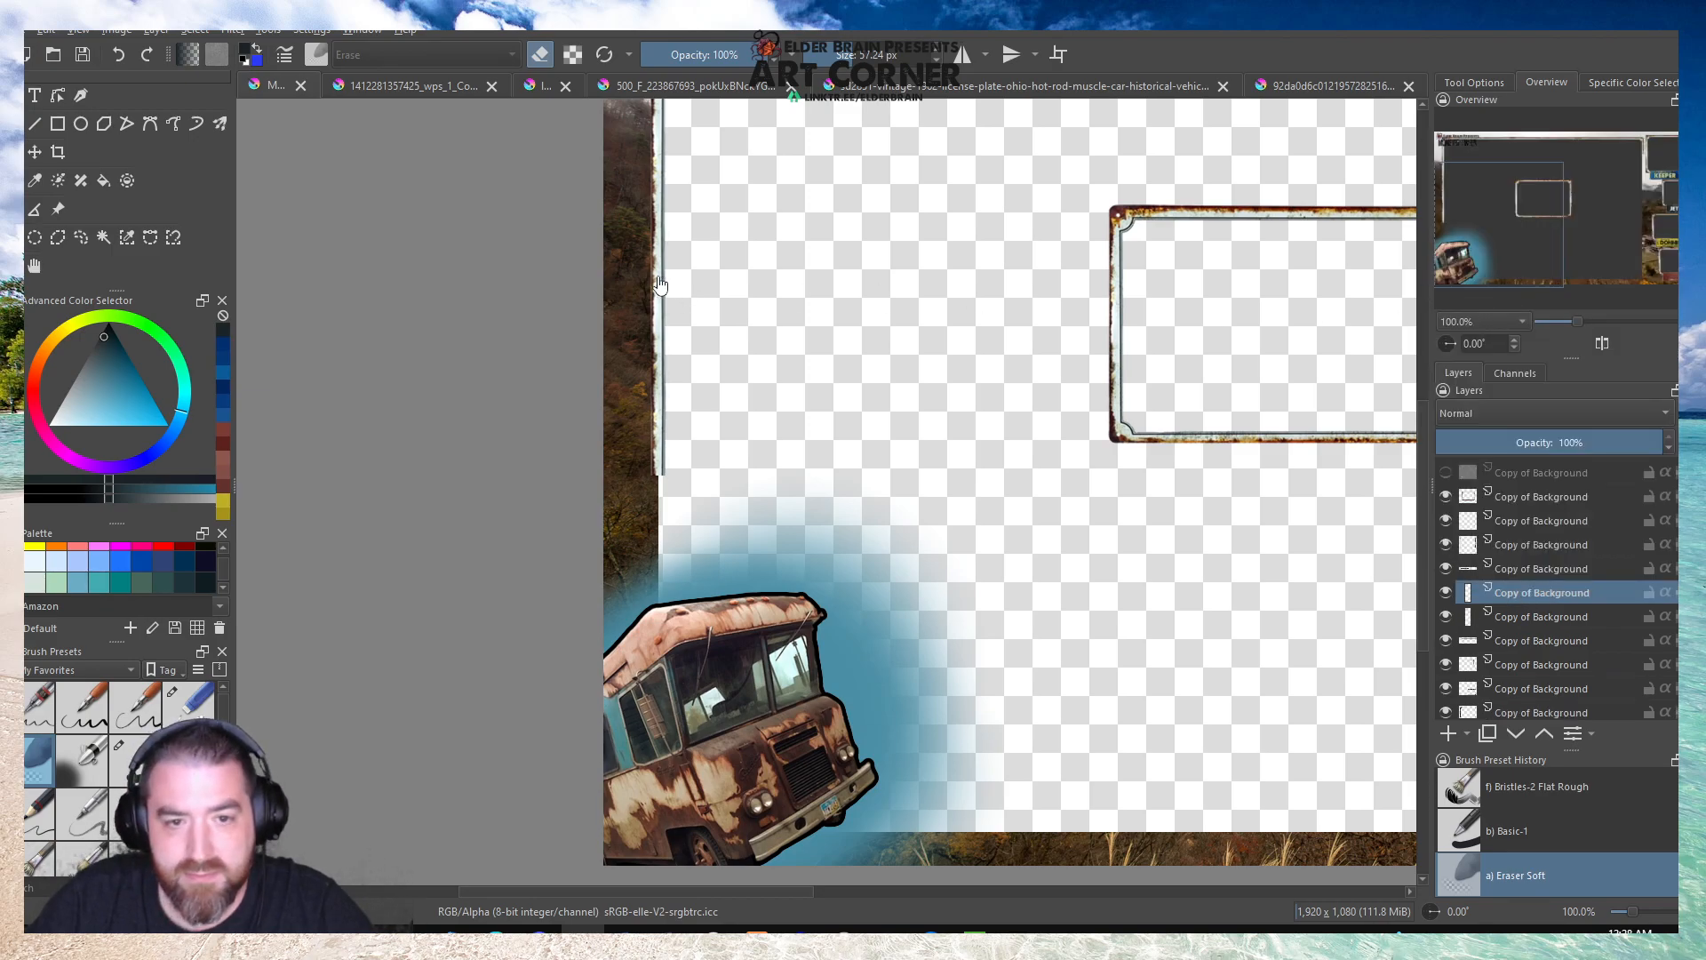
Mirror the duplicated strip vertically and move it down below the previous one so it overlaps the truck.
key("ctrl+t")
scroll(656, 293, "up", 2)
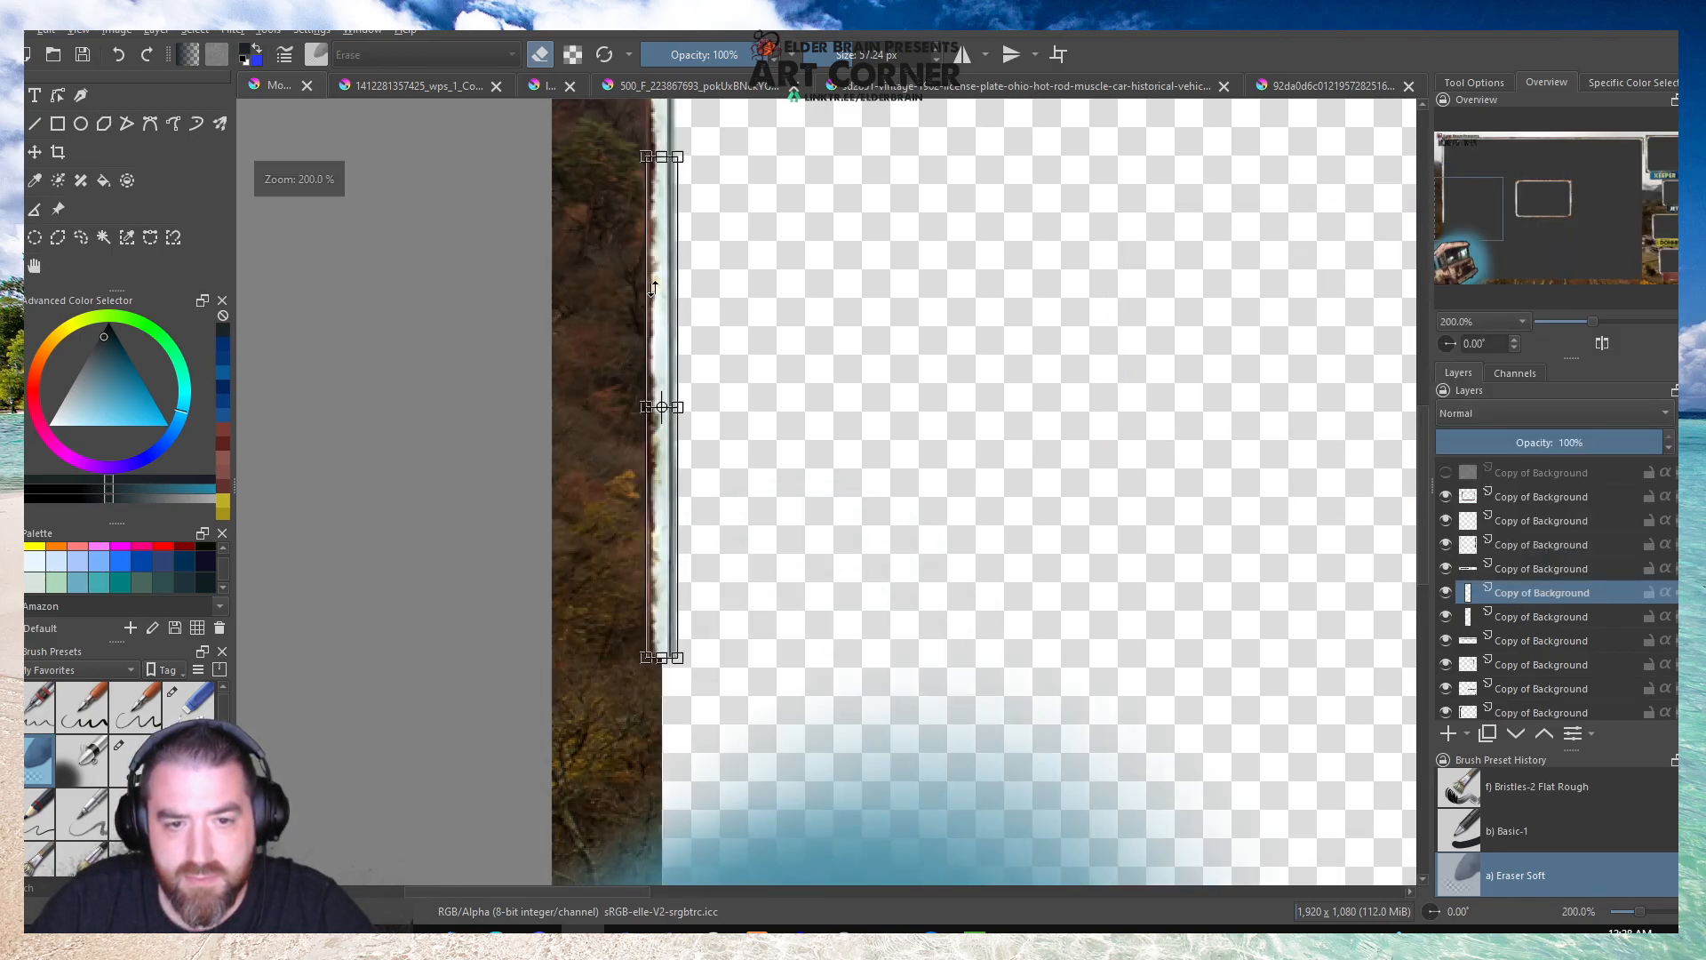
right_click(691, 311)
left_click(734, 465)
left_click_drag(667, 152, 655, 751)
scroll(640, 711, "down", 3)
scroll(628, 664, "up", 2)
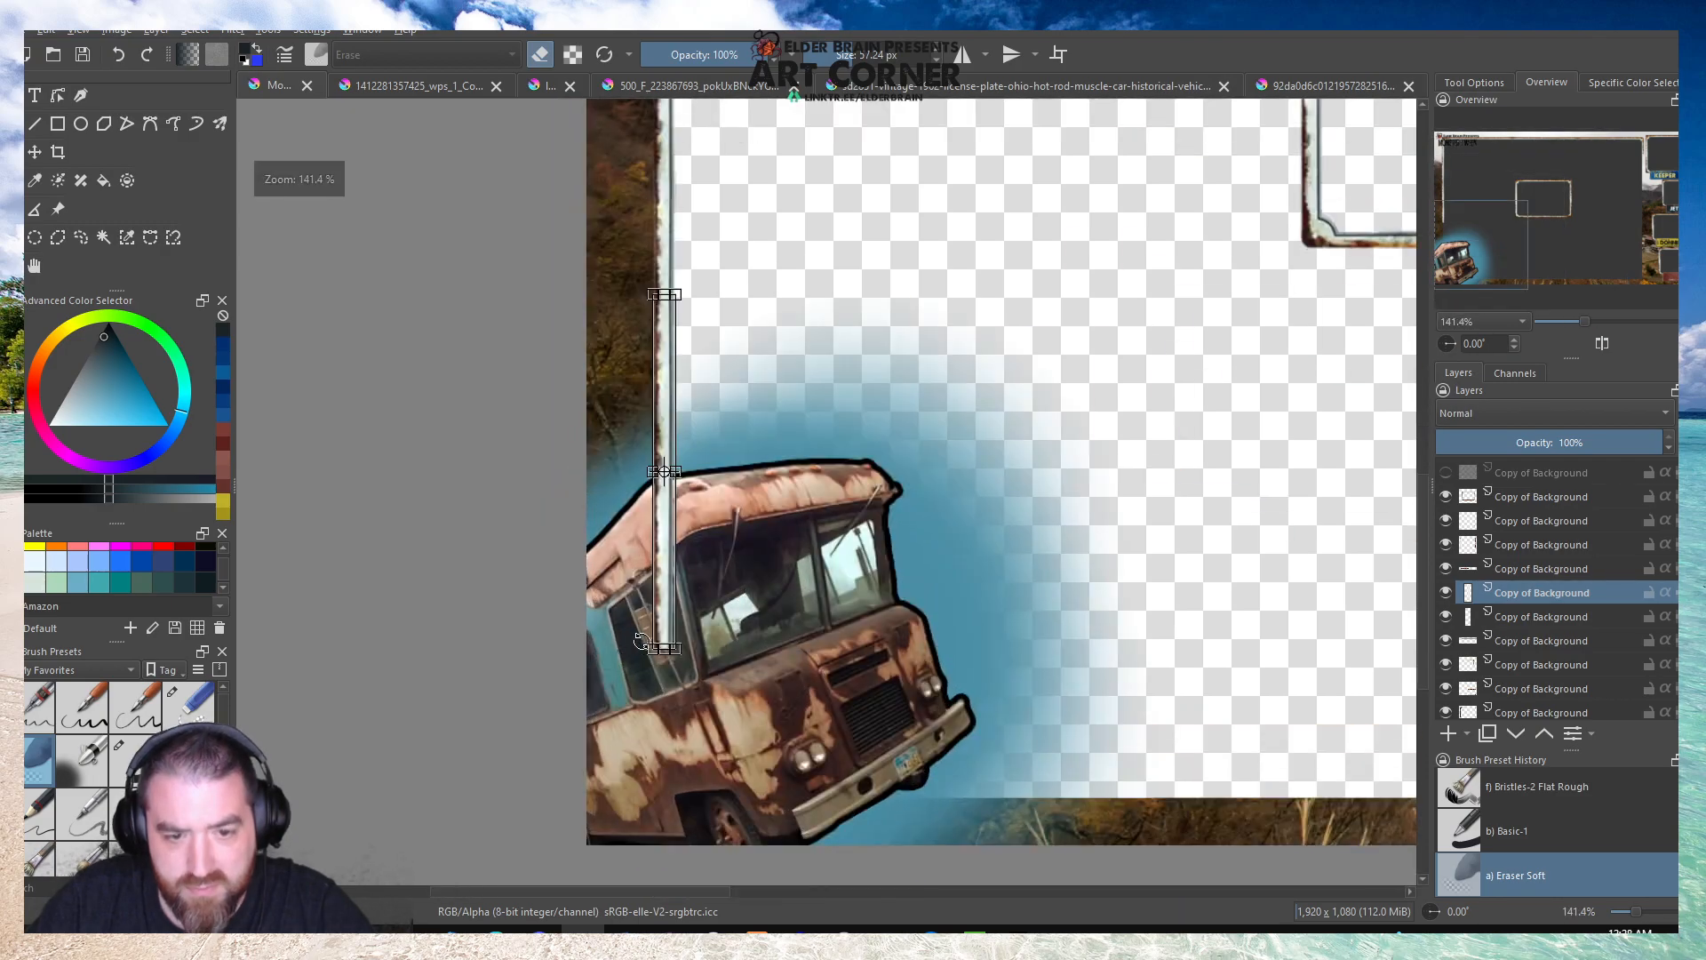
Move Clipping Group 3, the truck's layer and Paint Layer 2 above the frame-piece layers, and save the document.
scroll(1534, 597, "down", 3)
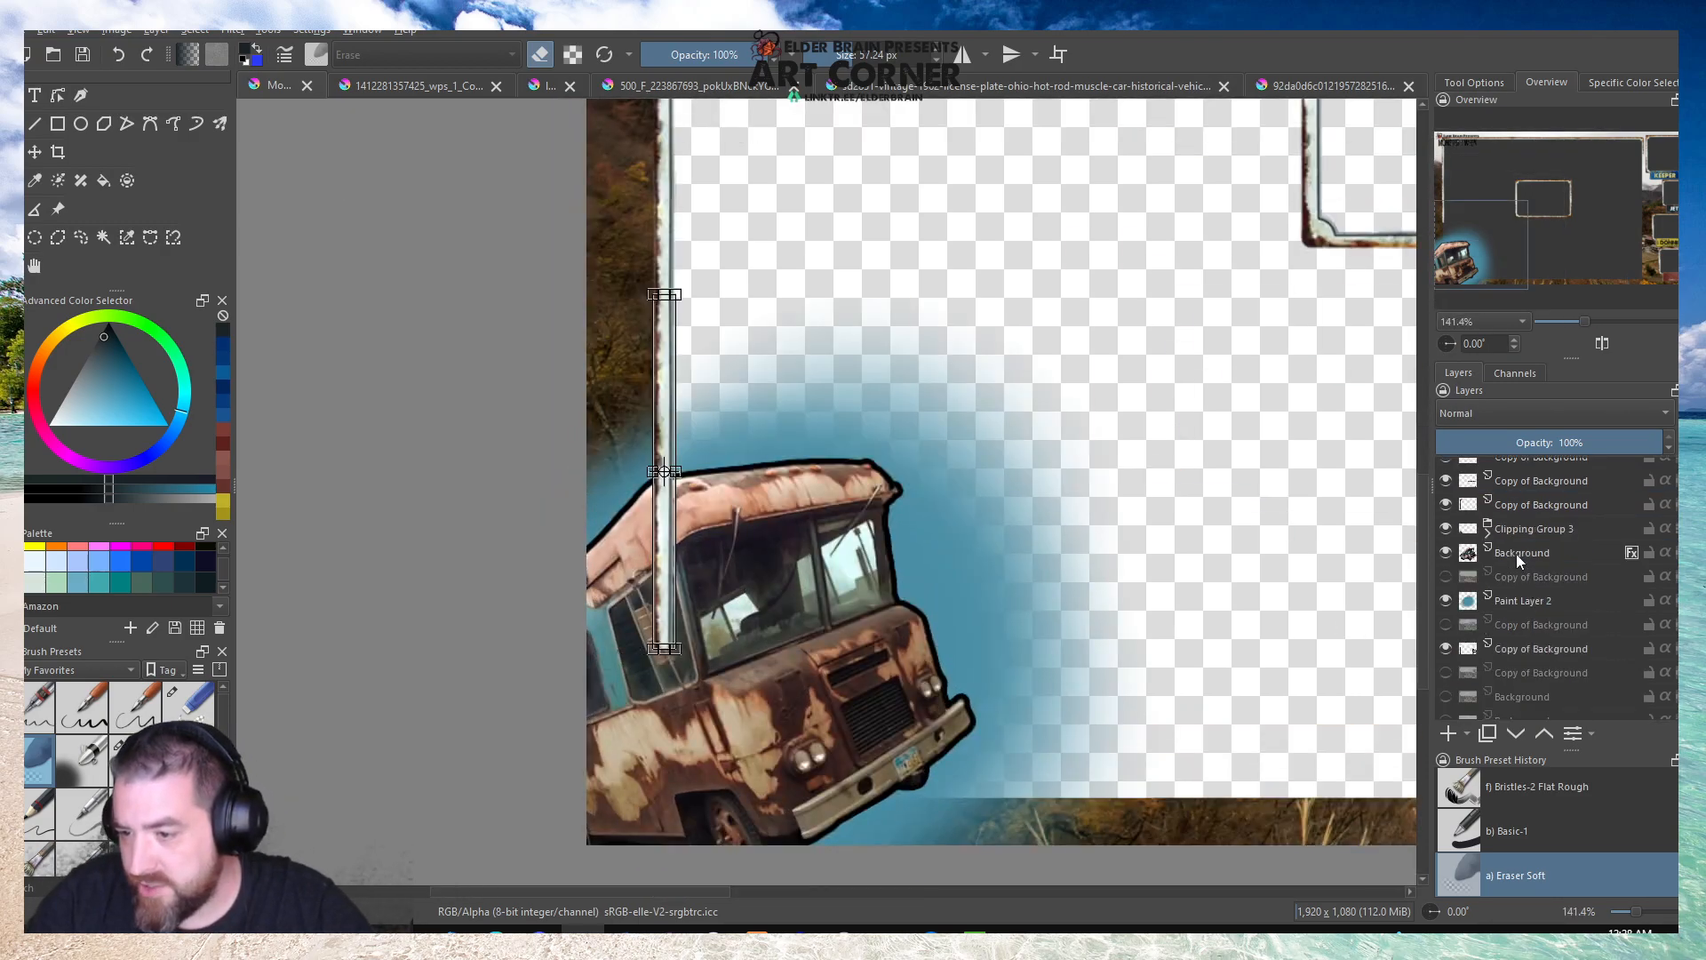
mouse_move(1516, 558)
left_mouse_down()
mouse_move(1544, 461)
mouse_move(1554, 525)
mouse_move(1543, 544)
mouse_move(1529, 456)
mouse_move(1523, 515)
left_mouse_up()
left_click_drag(1509, 593, 1523, 460)
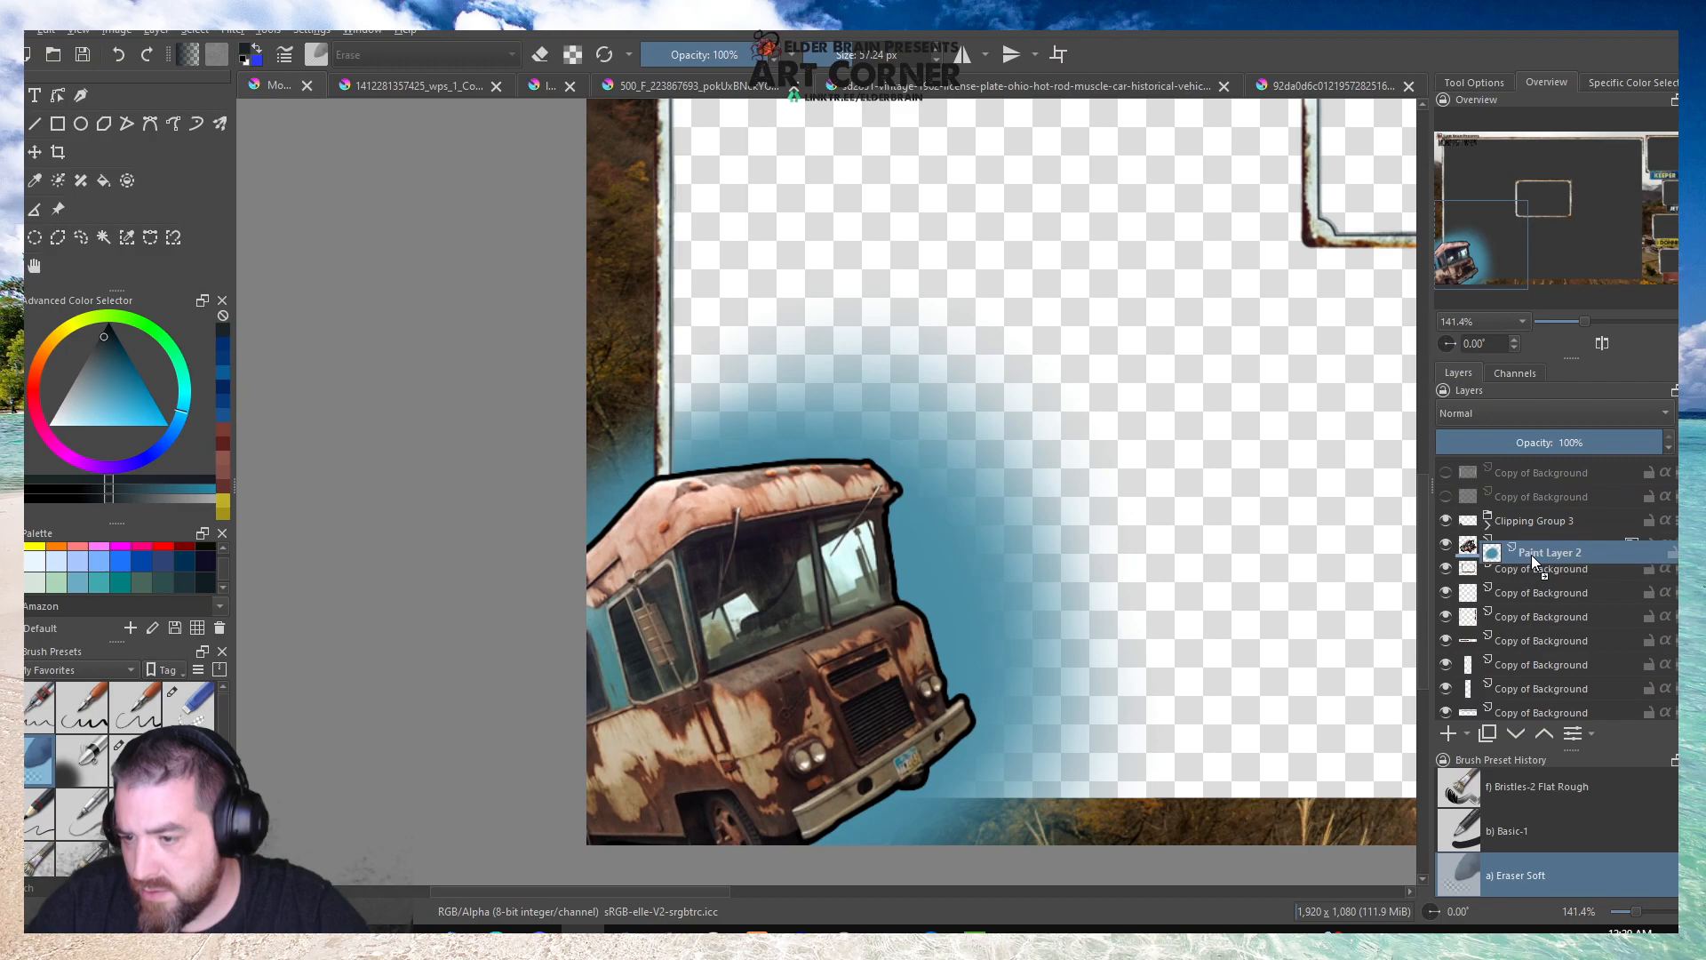
scroll(463, 392, "down", 1)
scroll(565, 442, "down", 1)
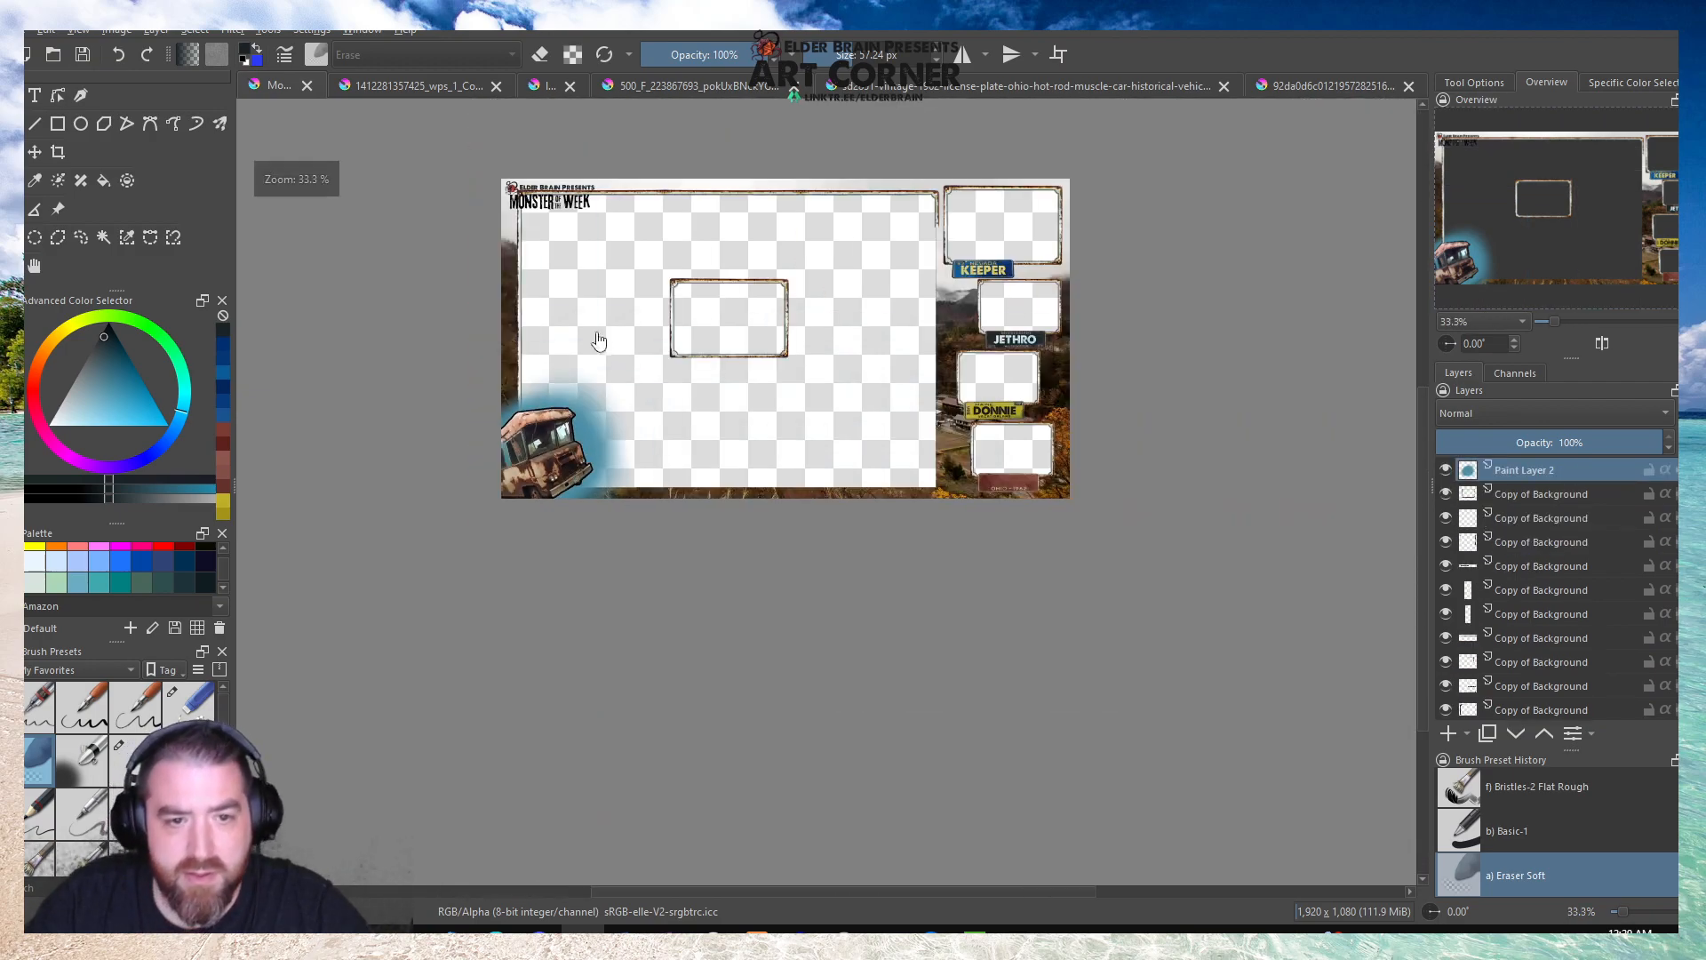
scroll(584, 254, "up", 1)
left_click(72, 59)
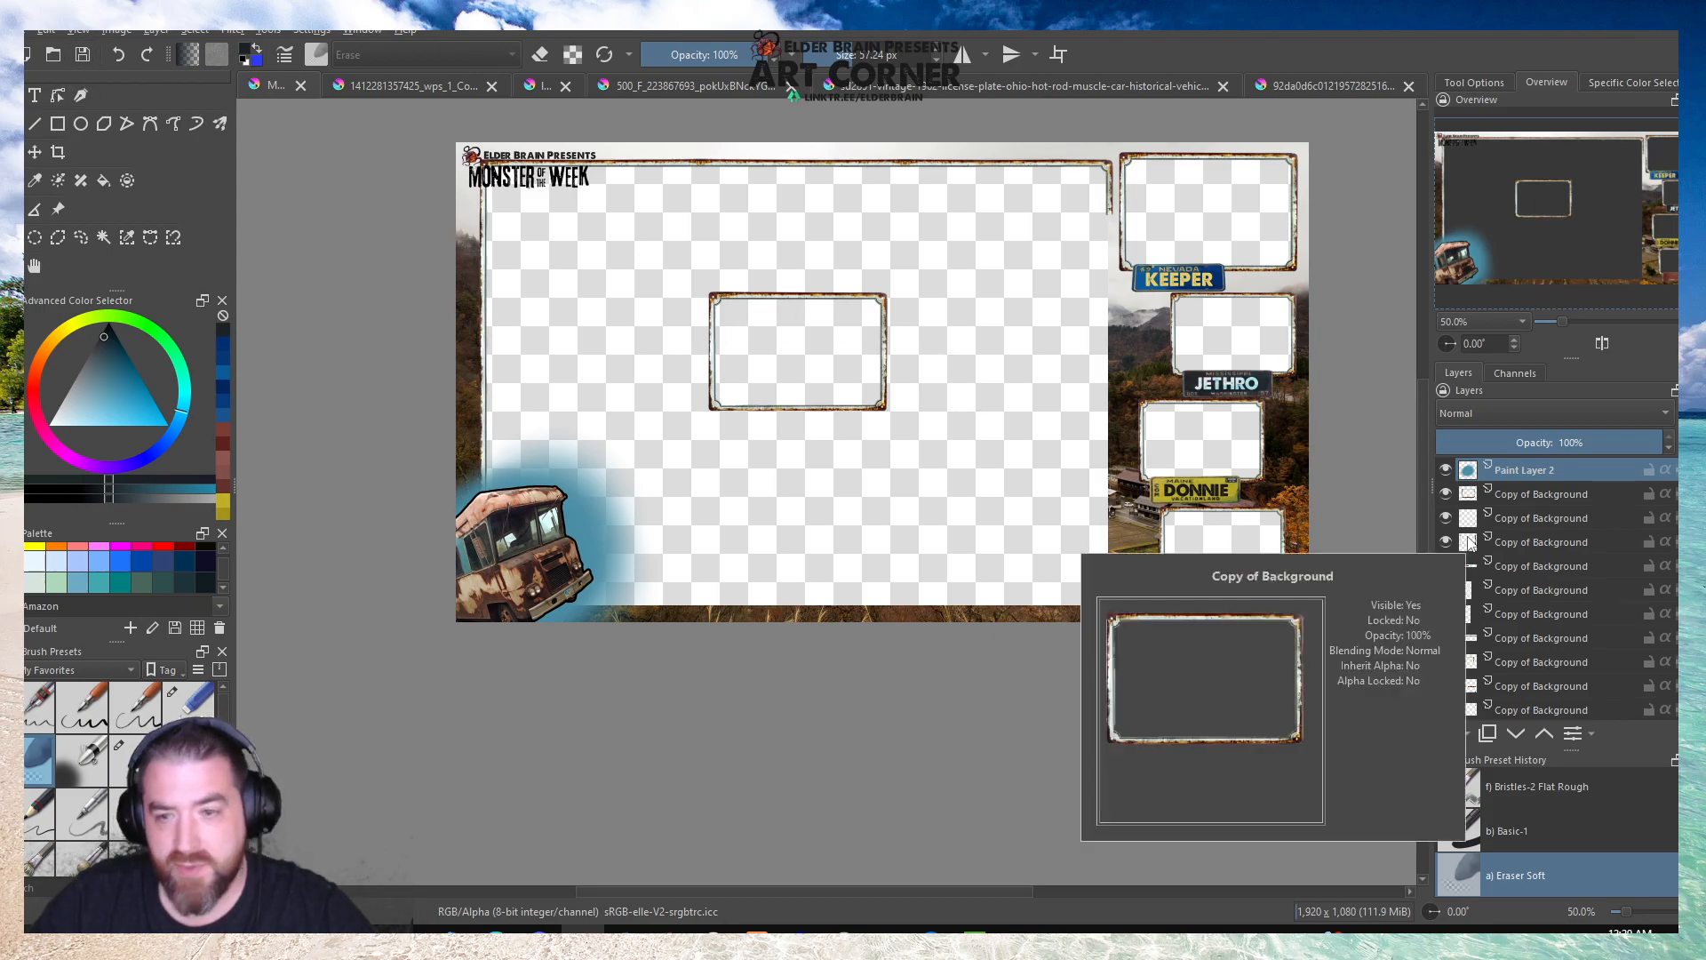
Toggle the centre frame's layer visibility to identify it among the Copy of Background layers.
scroll(1528, 561, "down", 3)
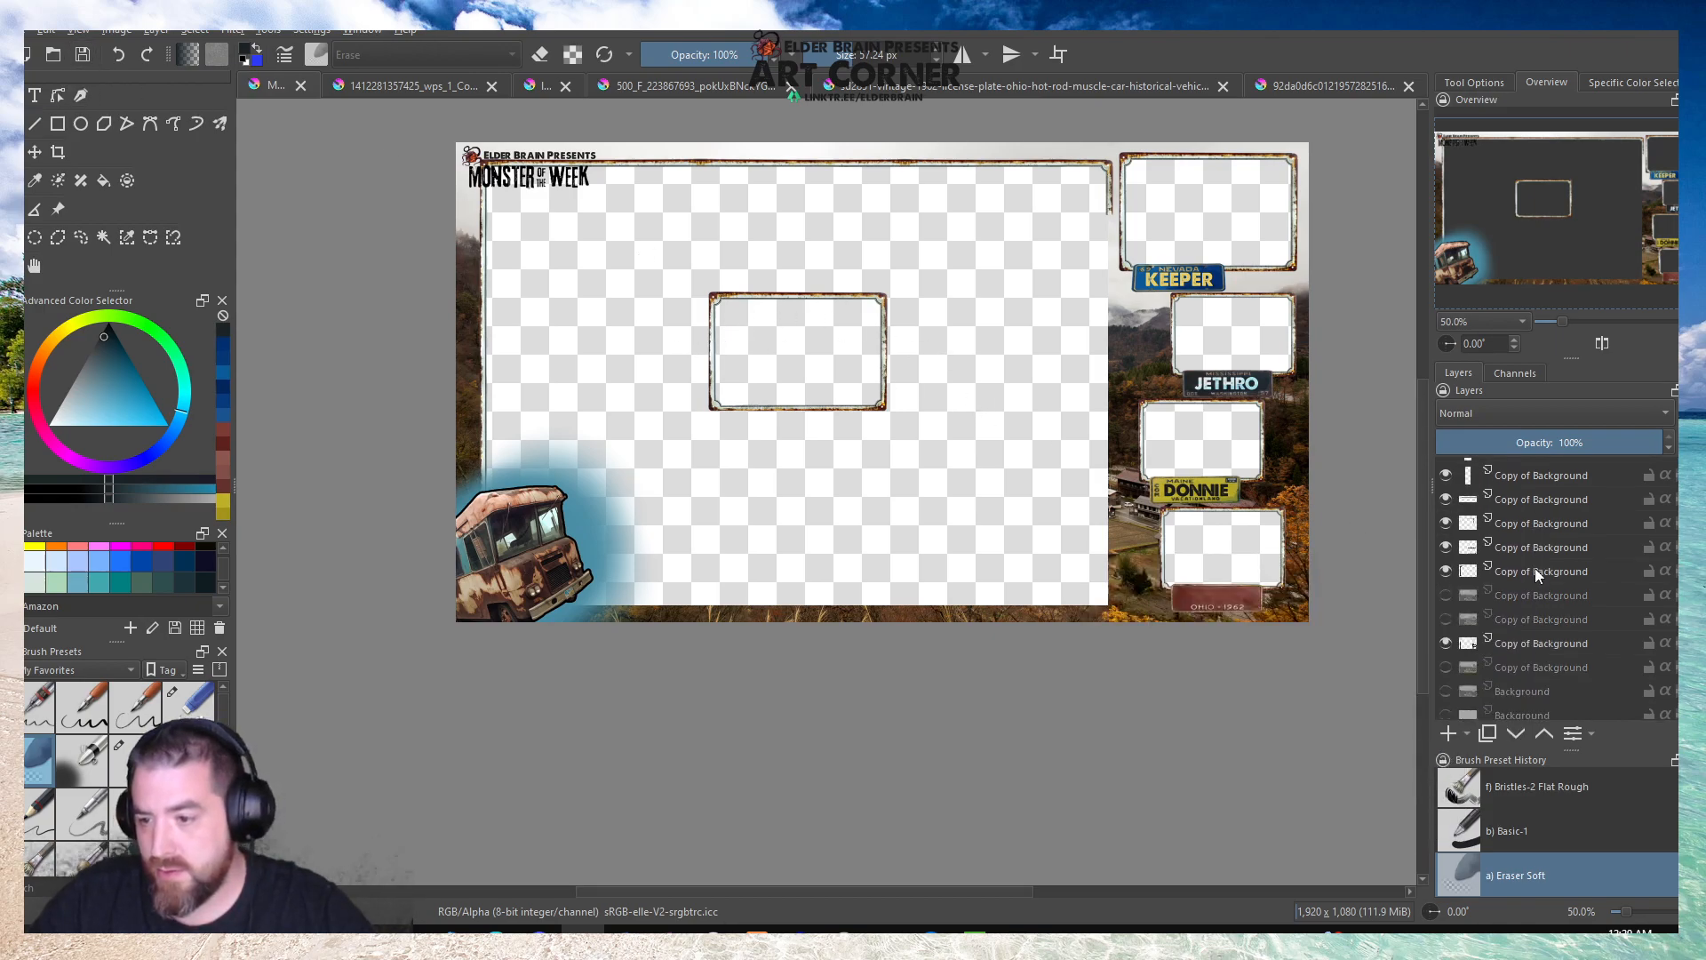
left_click(1510, 526)
left_click(1446, 547)
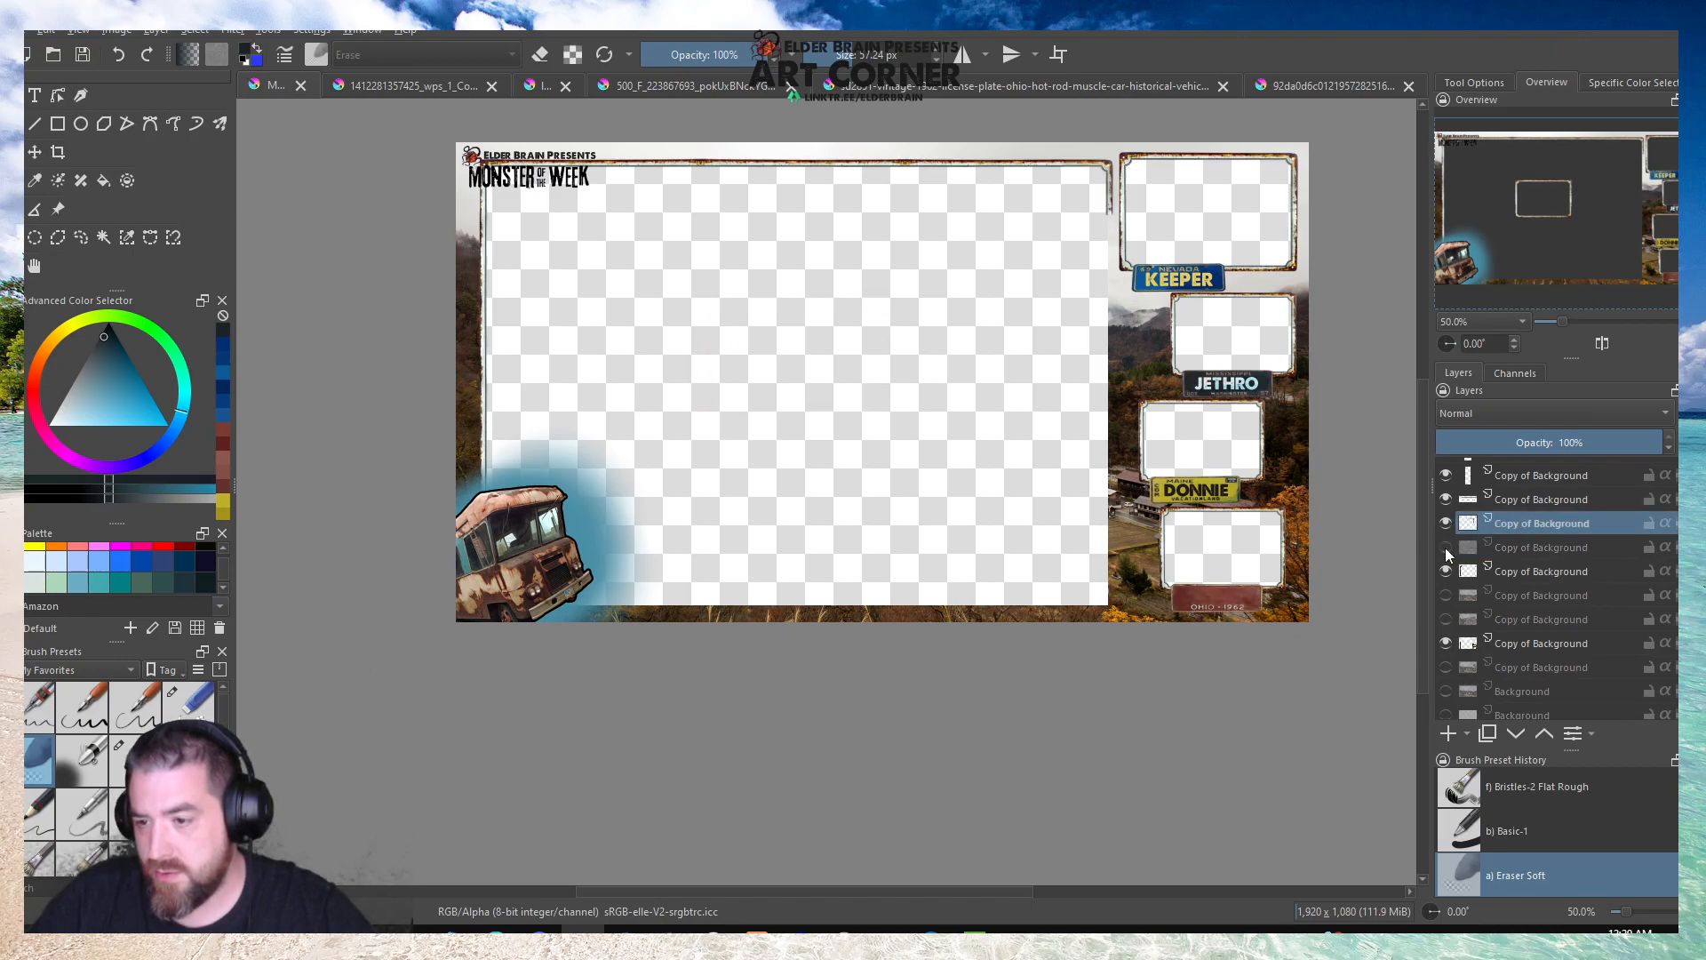
left_click(1445, 546)
scroll(1505, 568, "up", 2)
Merge the topmost horizontal strip's layer down three times, joining both vertical strips and the other horizontal strip, with the Smart strategy.
left_click(1507, 570)
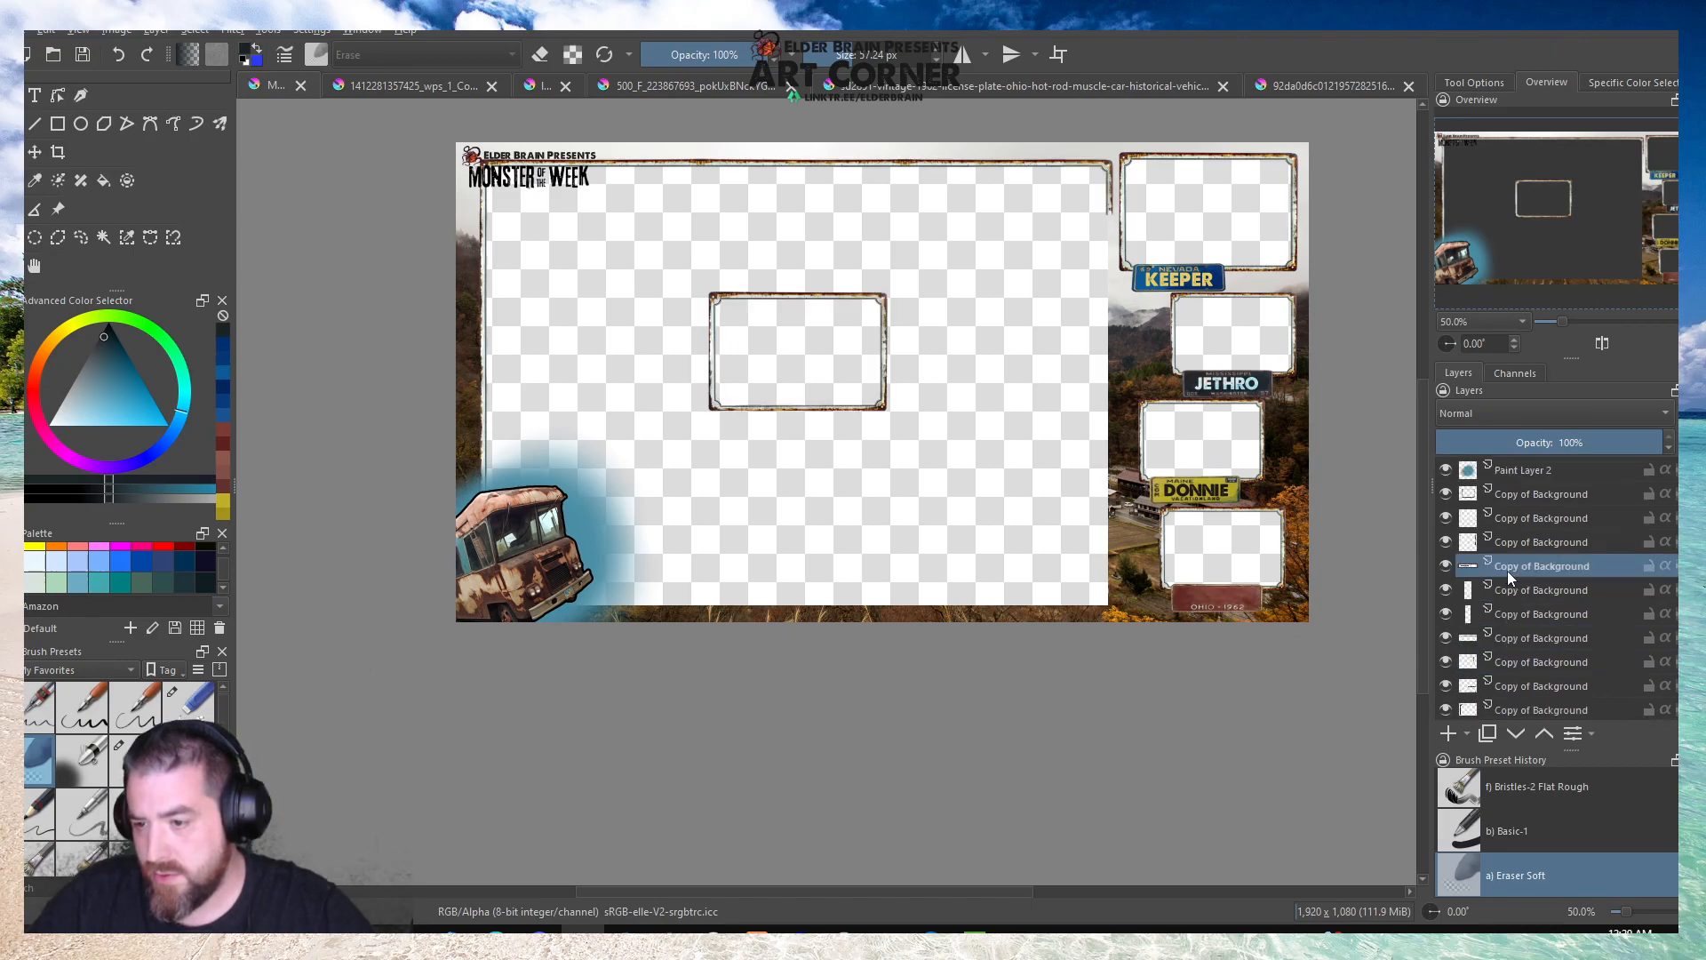
left_click(1444, 565)
left_click(1446, 564)
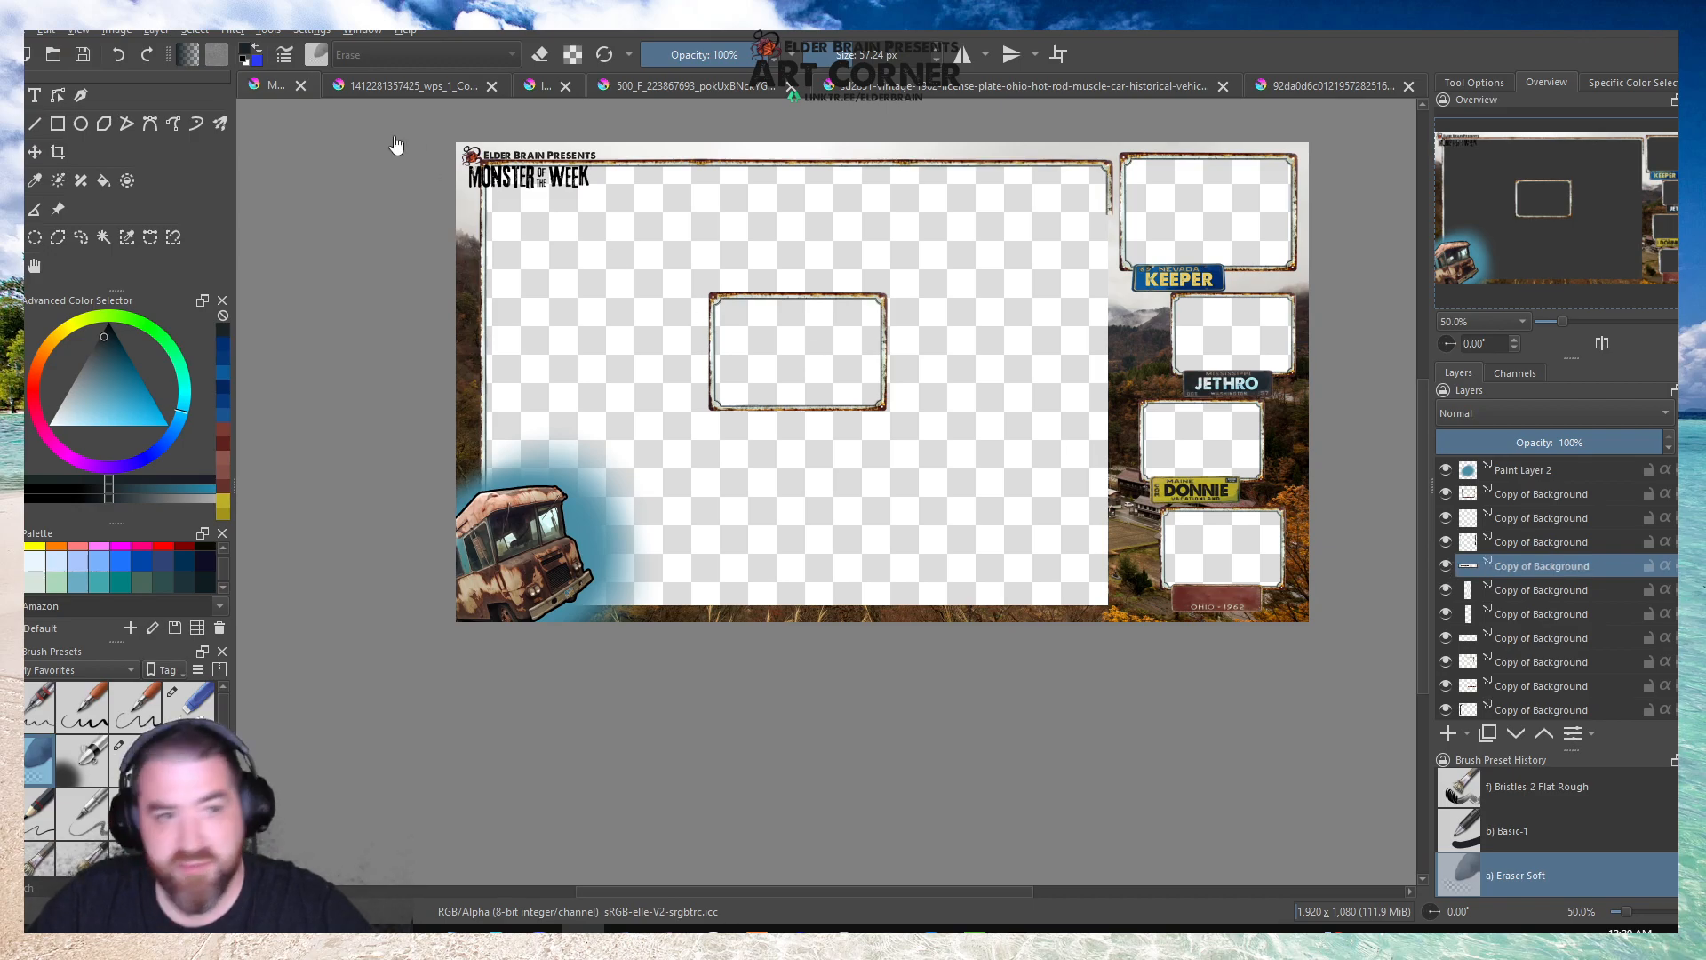
left_click(155, 32)
left_click(200, 299)
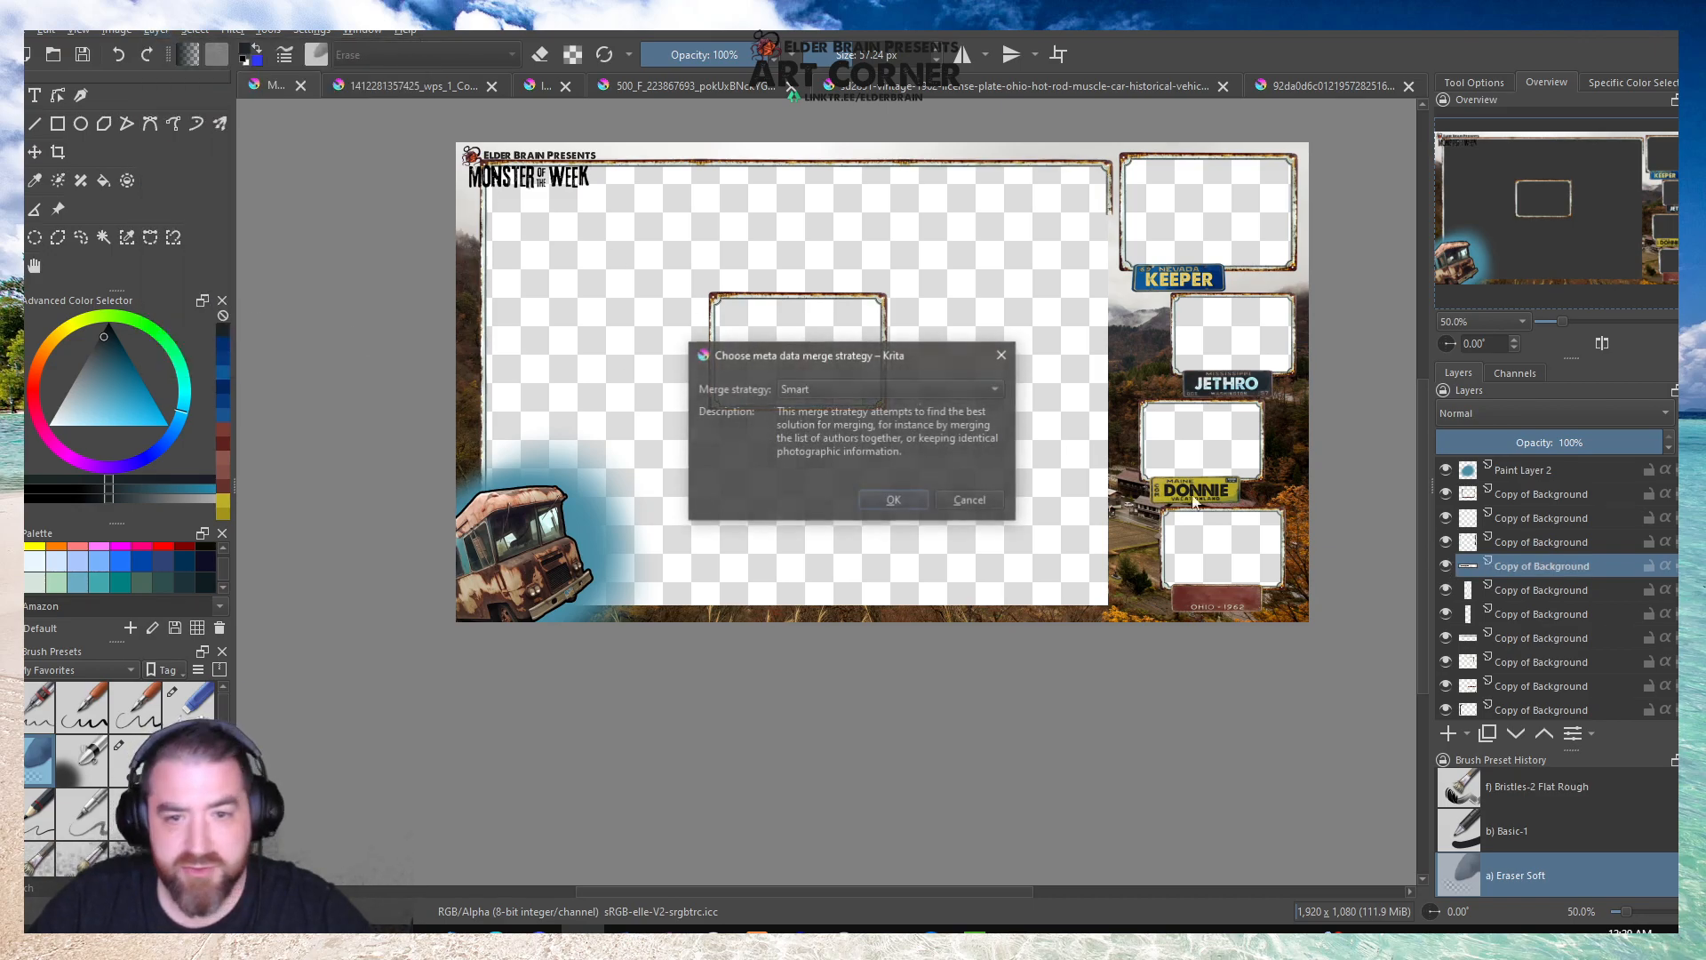
left_click(871, 497)
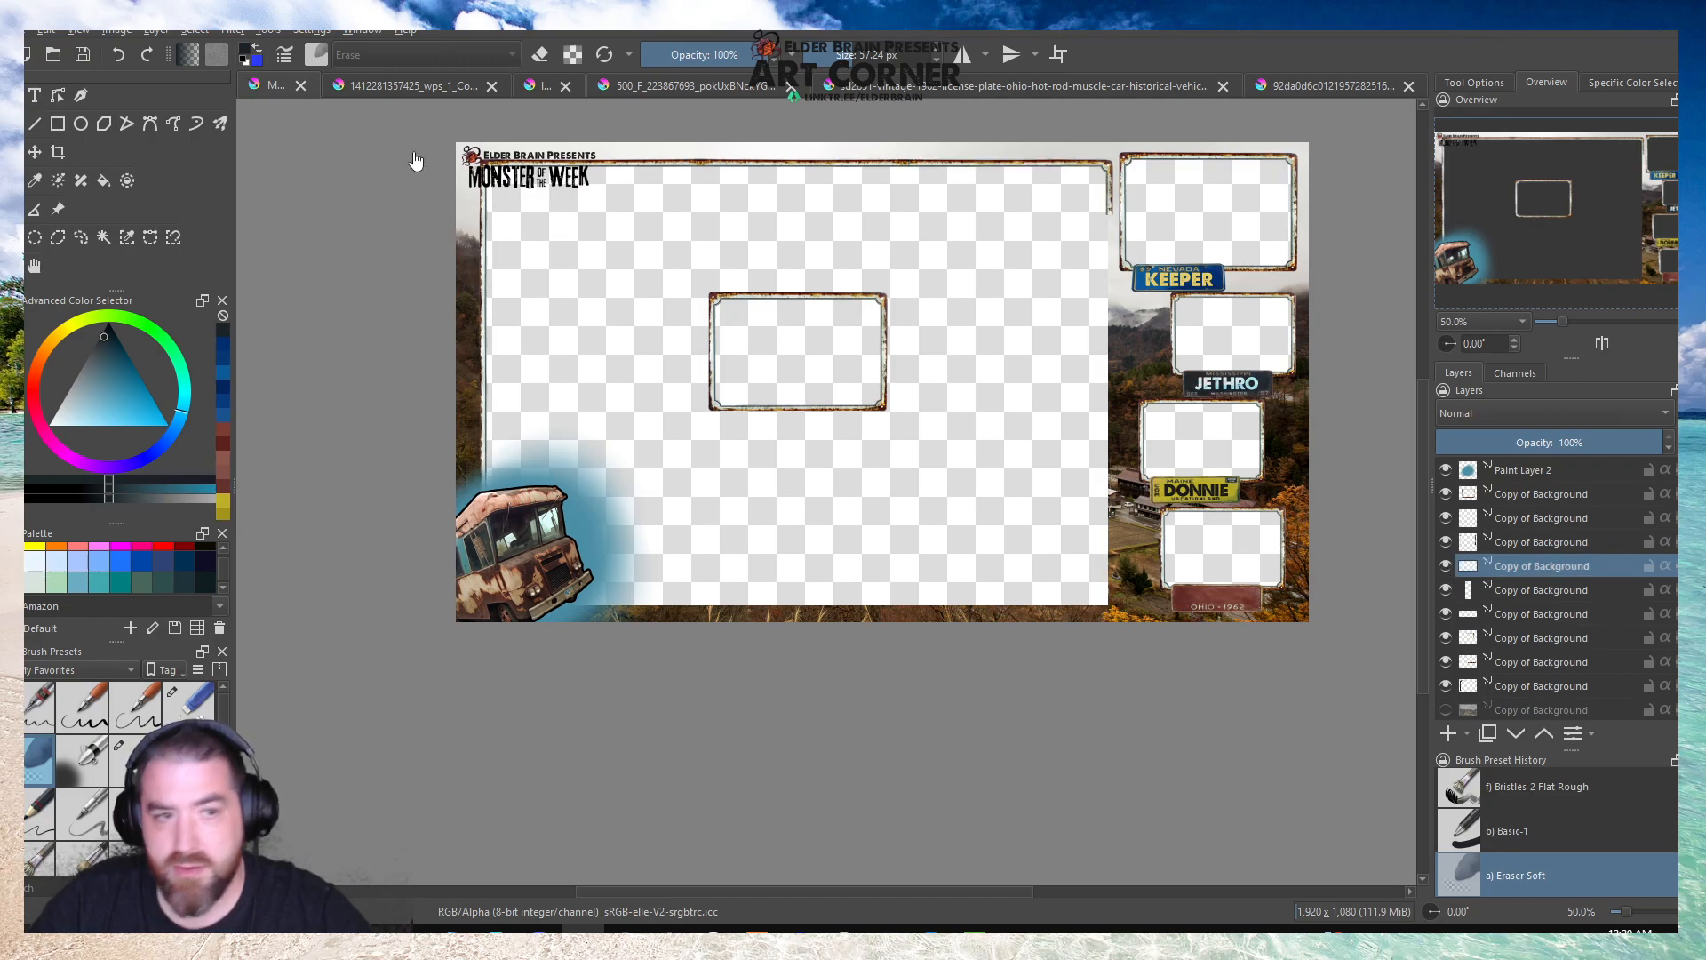
left_click(156, 32)
left_click(185, 303)
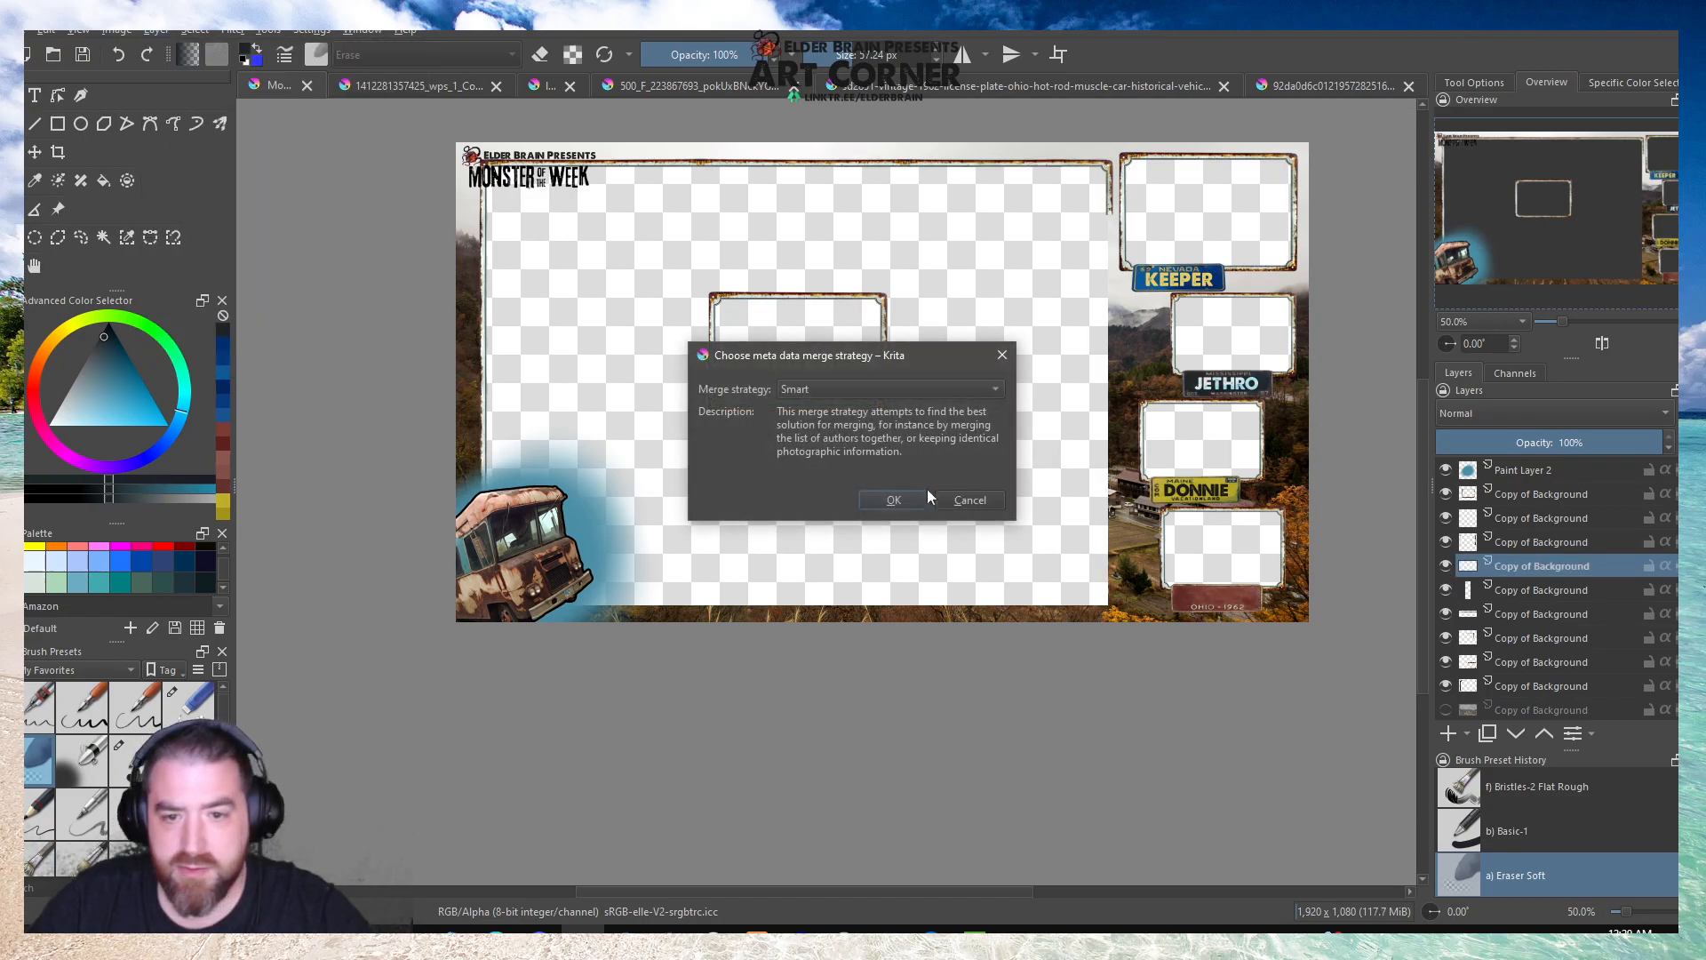
left_click(879, 505)
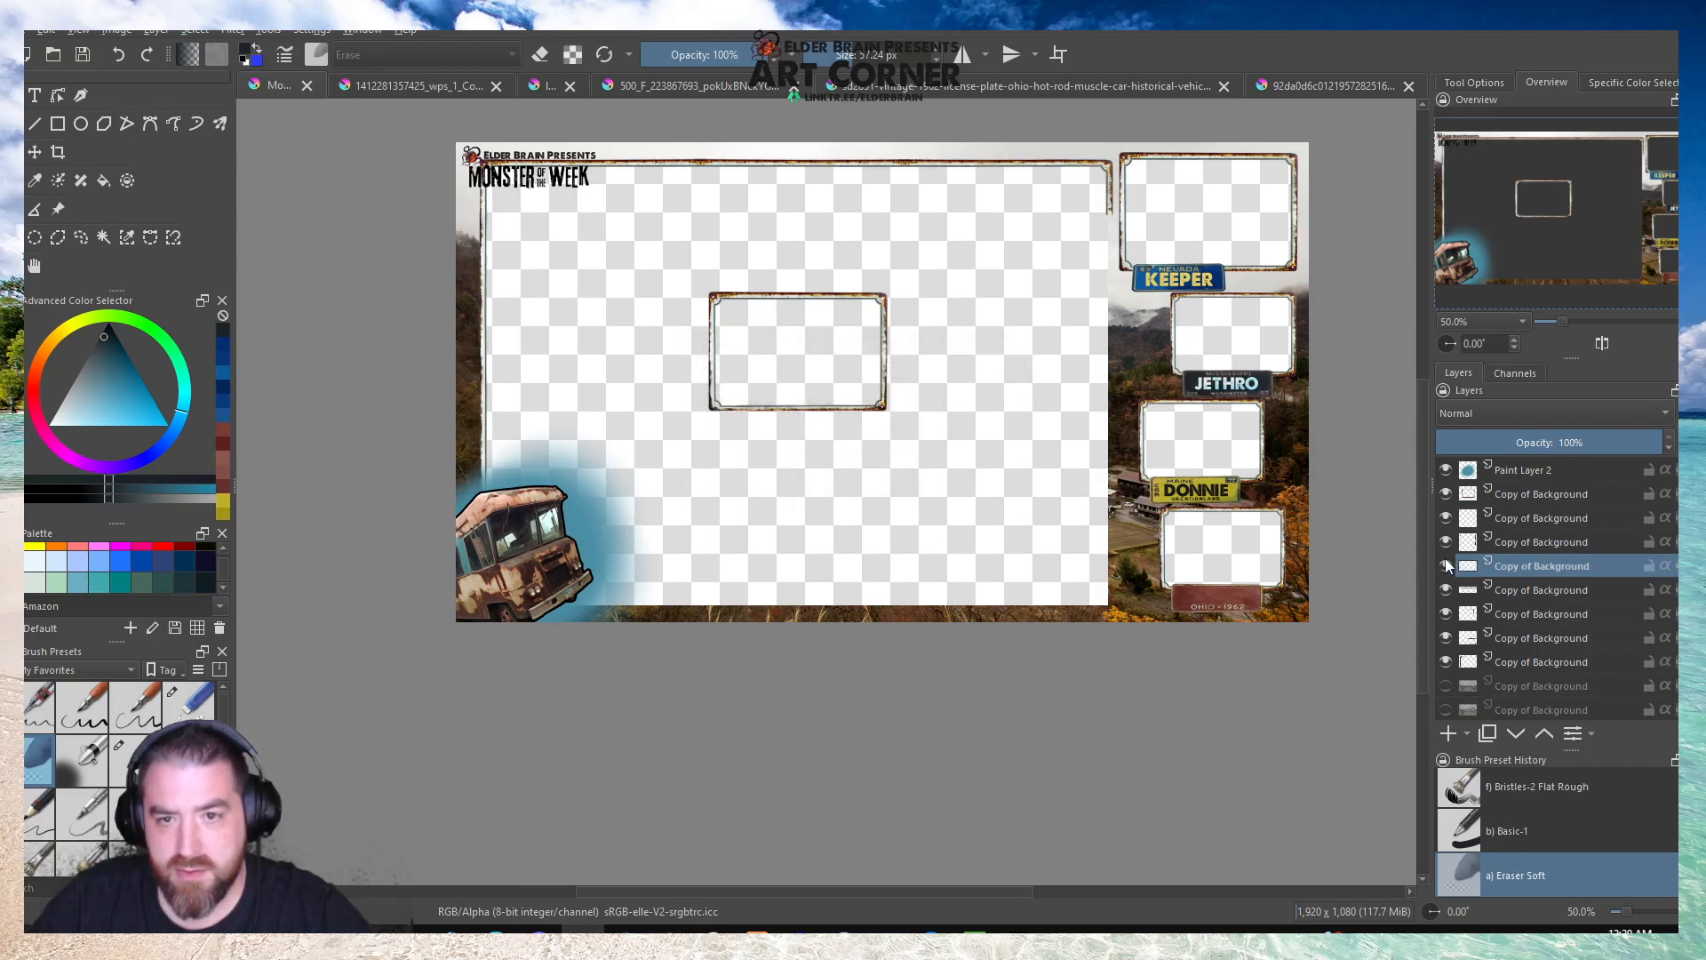
left_click(142, 35)
left_click(240, 303)
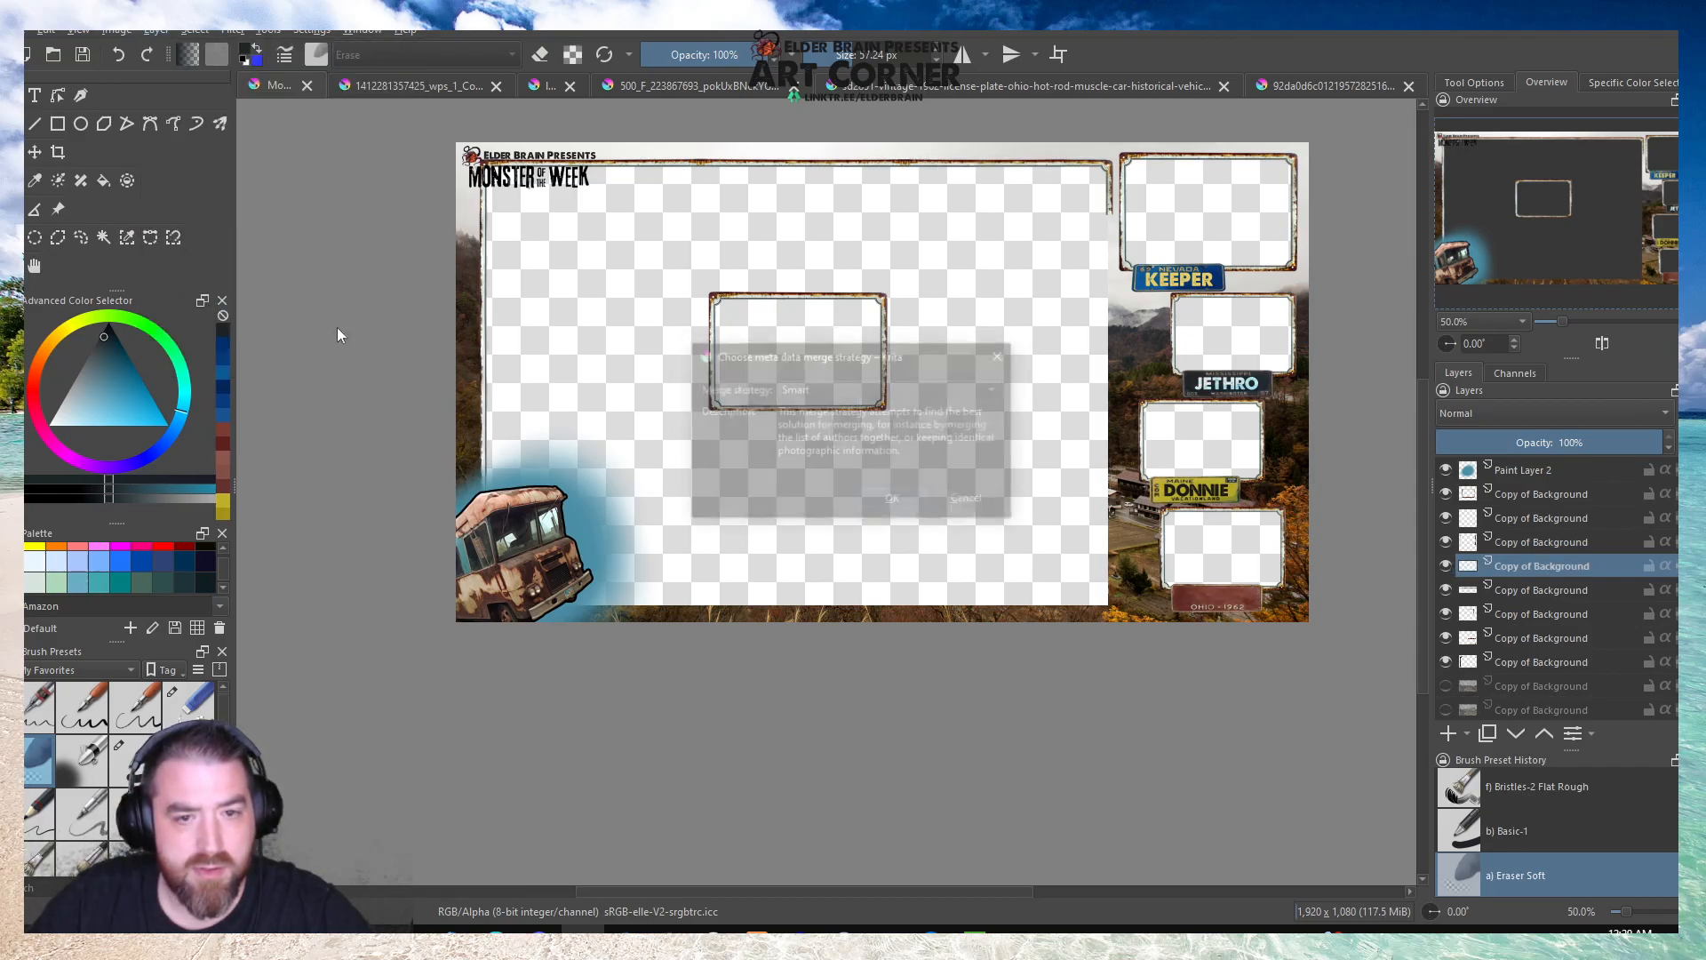
left_click(891, 495)
Merge the joined border layer with the next frame-piece layer below using the Smart strategy, and check it by toggling its visibility.
left_click(1445, 567)
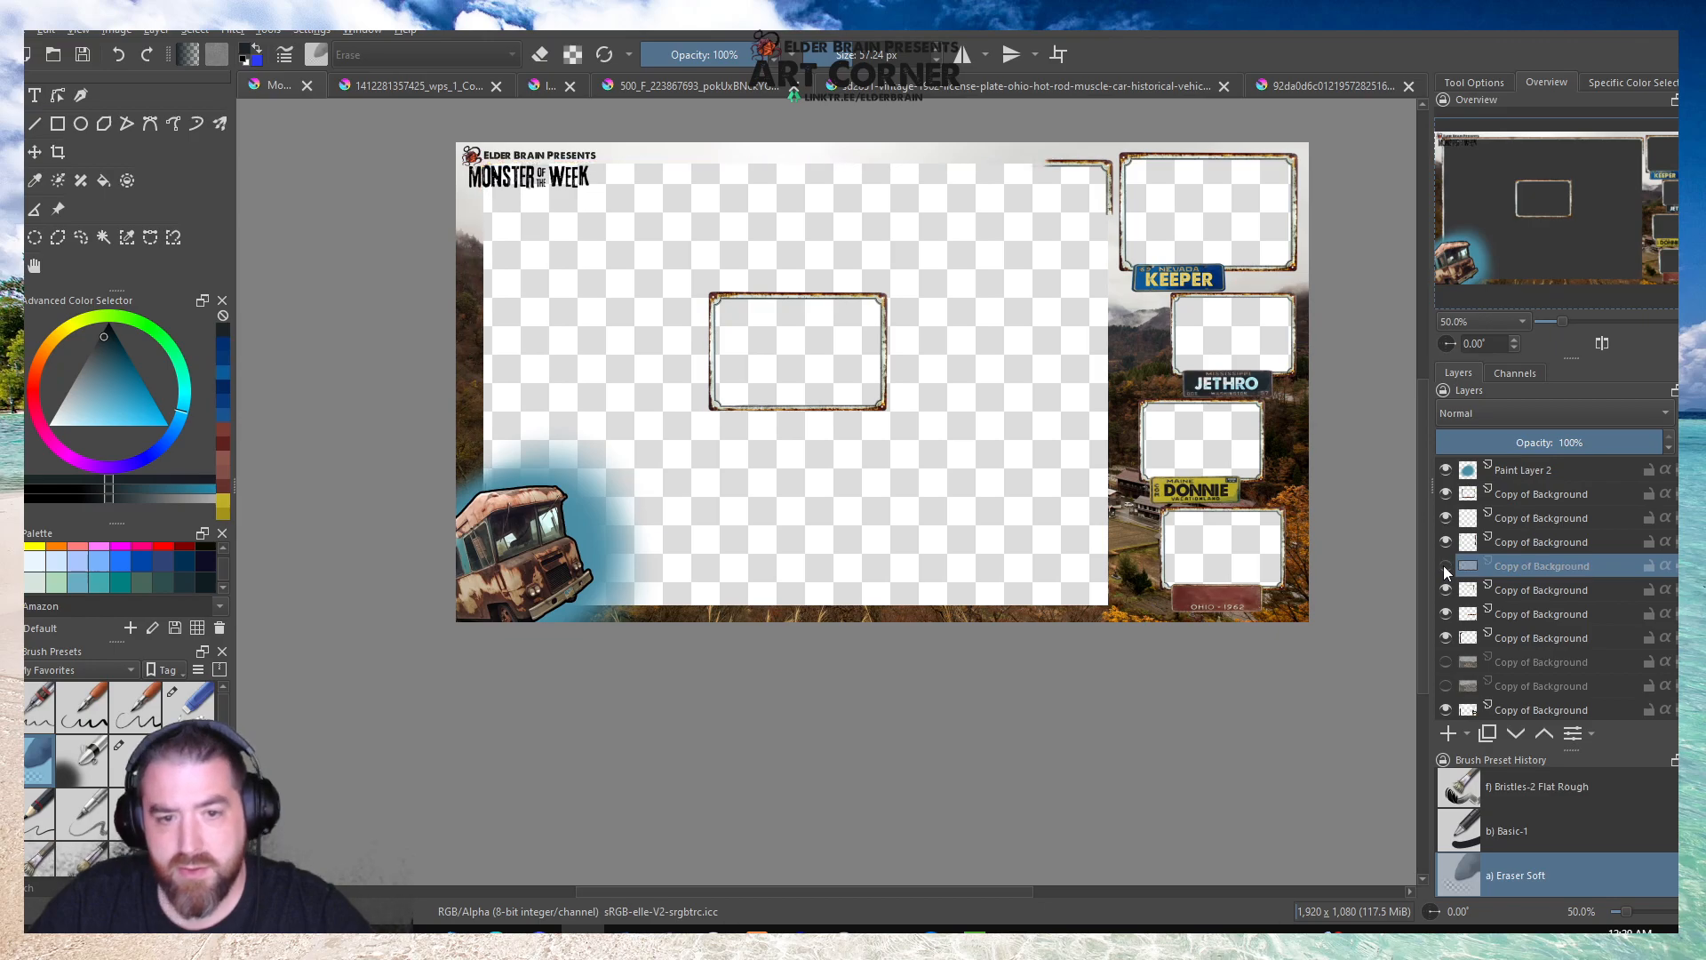
left_click(1446, 567)
left_click(156, 31)
left_click(207, 301)
left_click(899, 498)
left_click(1446, 567)
left_click(1447, 567)
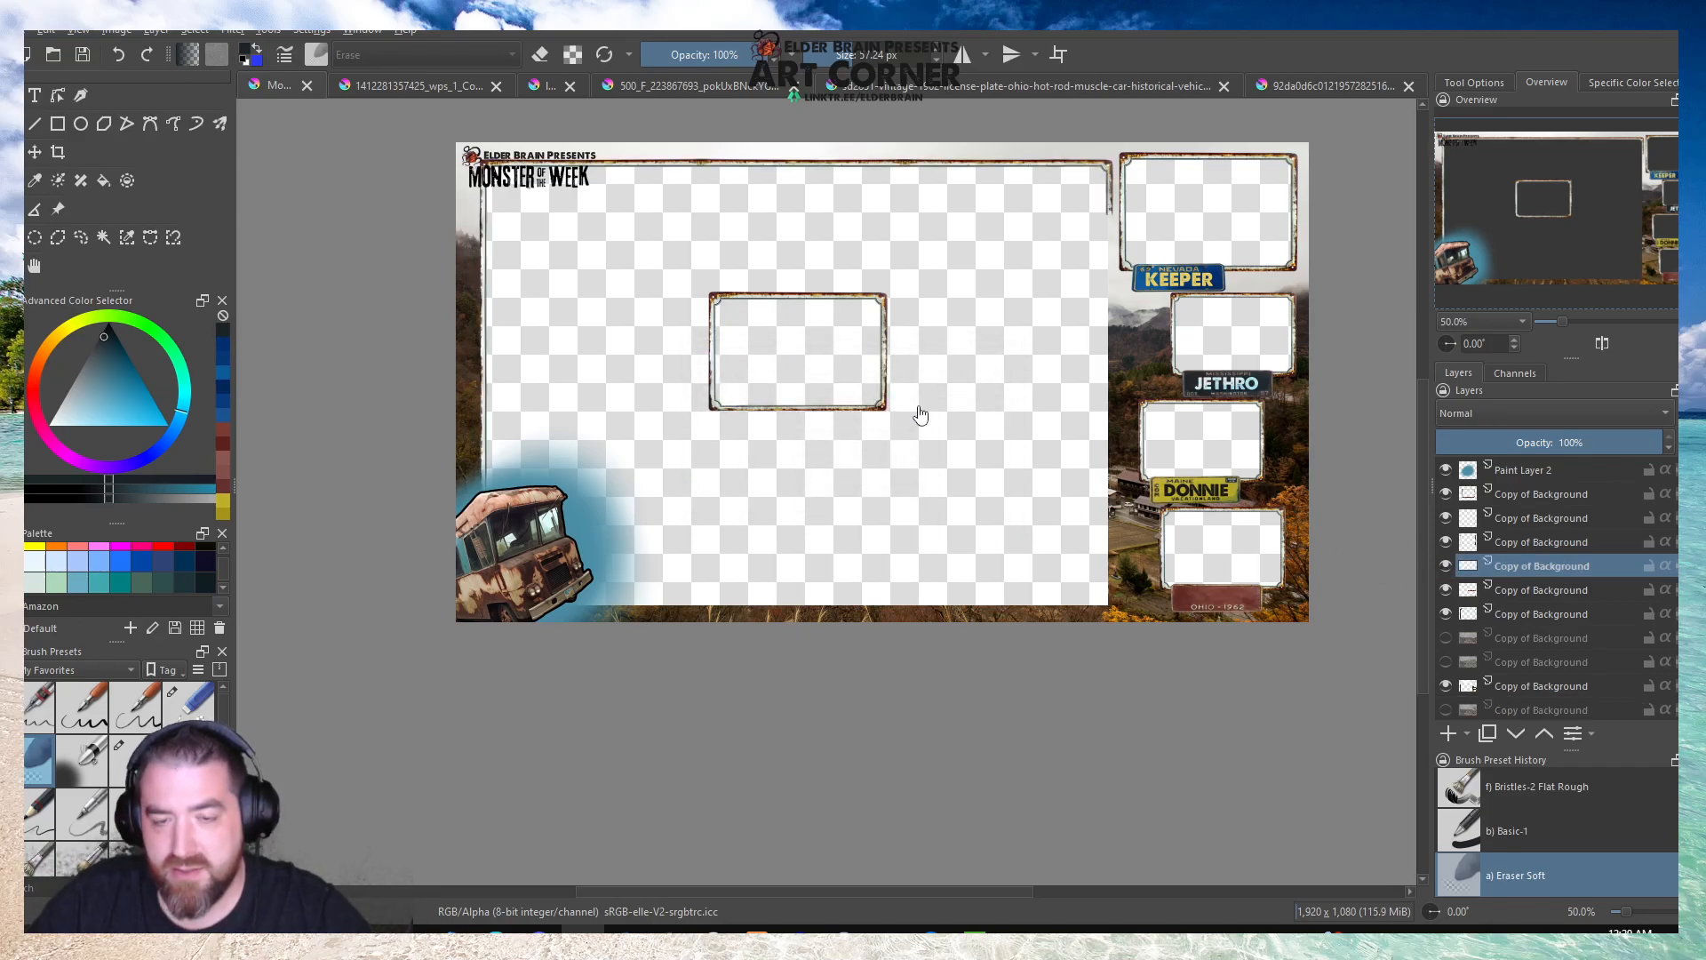
Copy the centre frame's vertical right edge, without its rounded corners, and paste it as a new layer.
scroll(920, 415, "up", 1)
left_click(1479, 579)
scroll(901, 300, "up", 1)
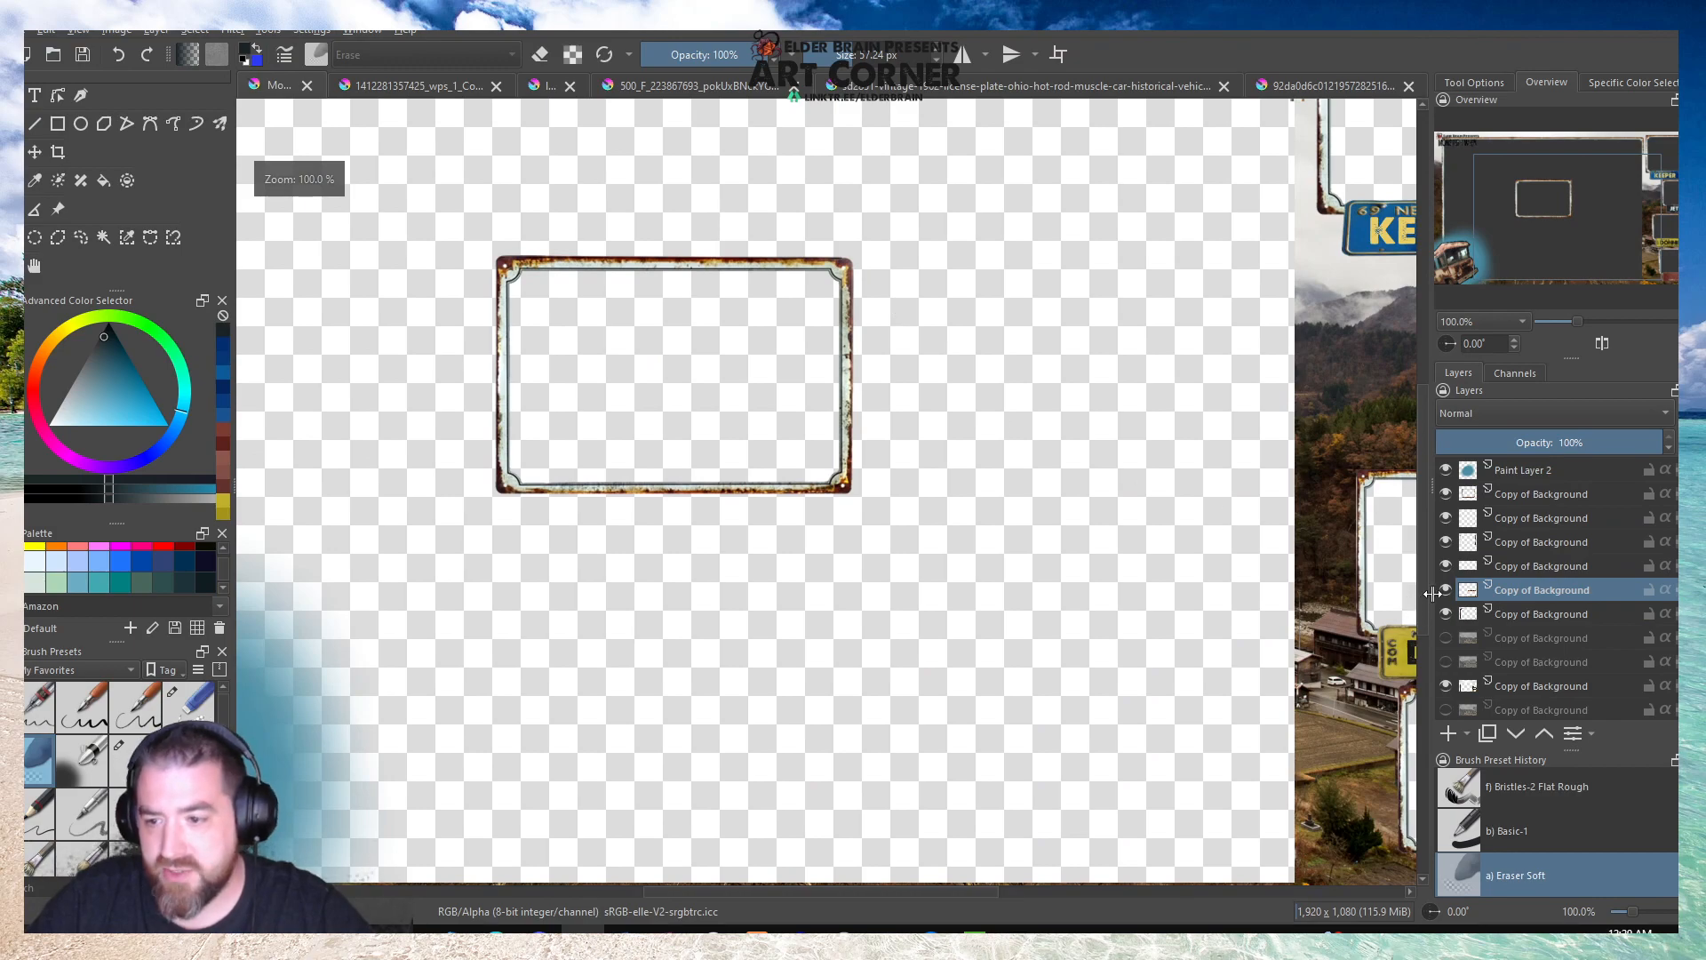
key("e")
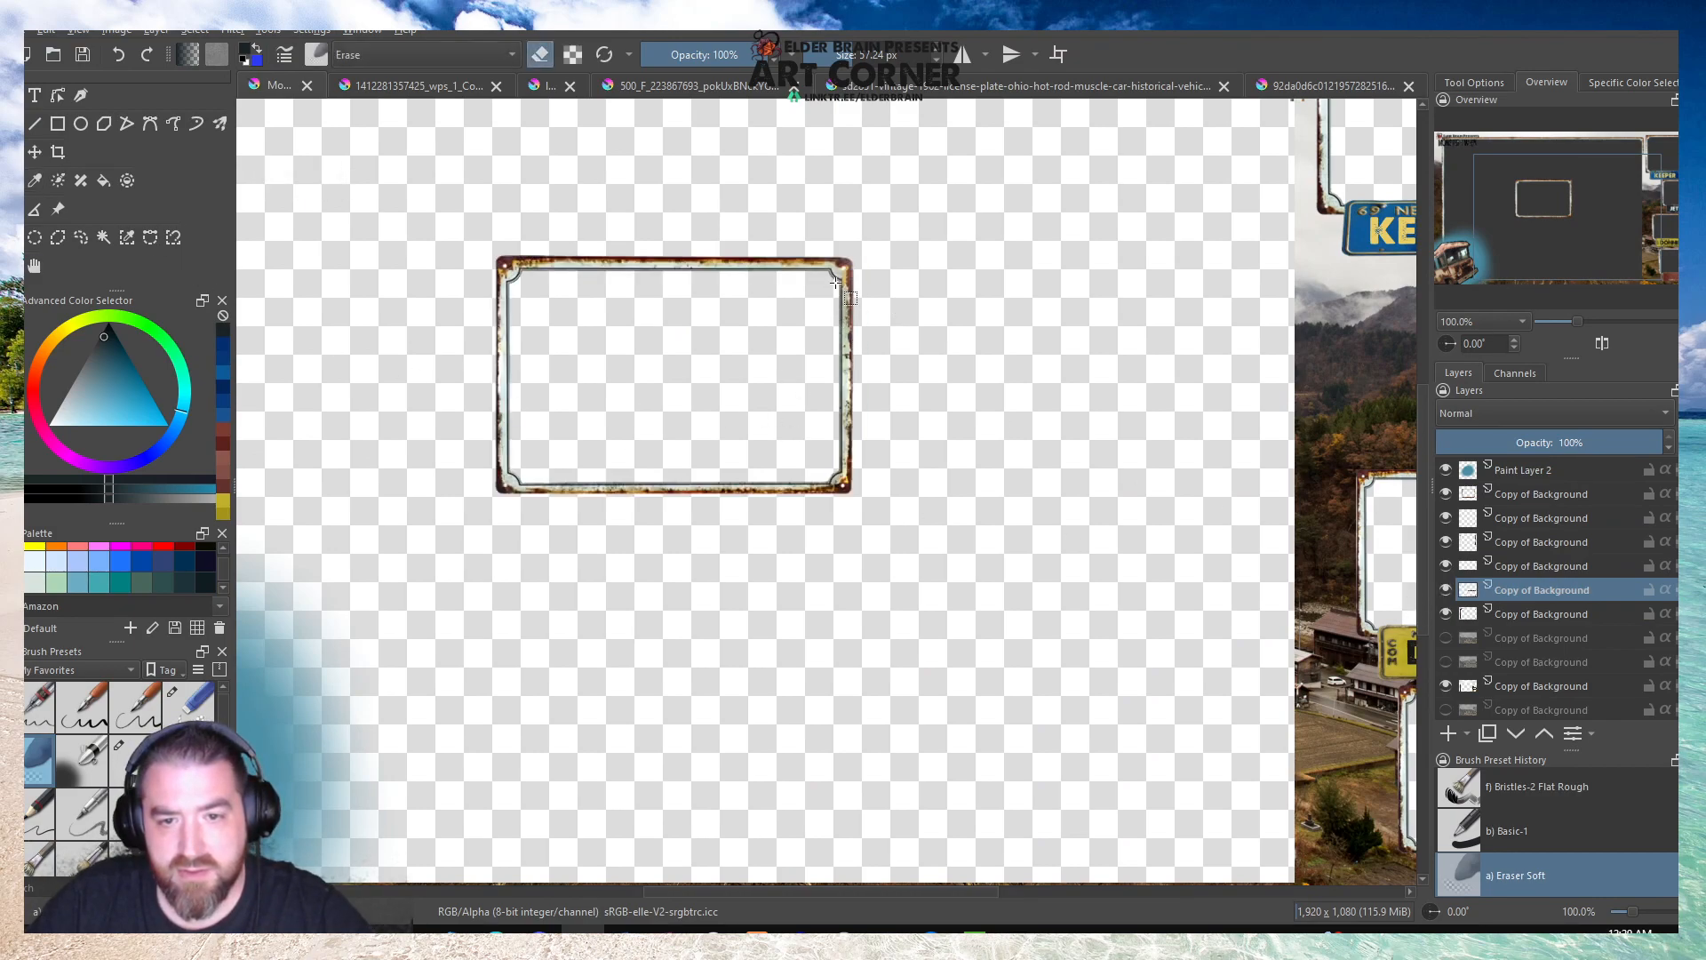
left_click_drag(833, 284, 874, 468)
key("ctrl+c")
key("ctrl+v")
left_click(930, 348)
Transform the pasted strip by moving it to the main area's right side, directly below the existing vertical border piece.
key("ctrl+t")
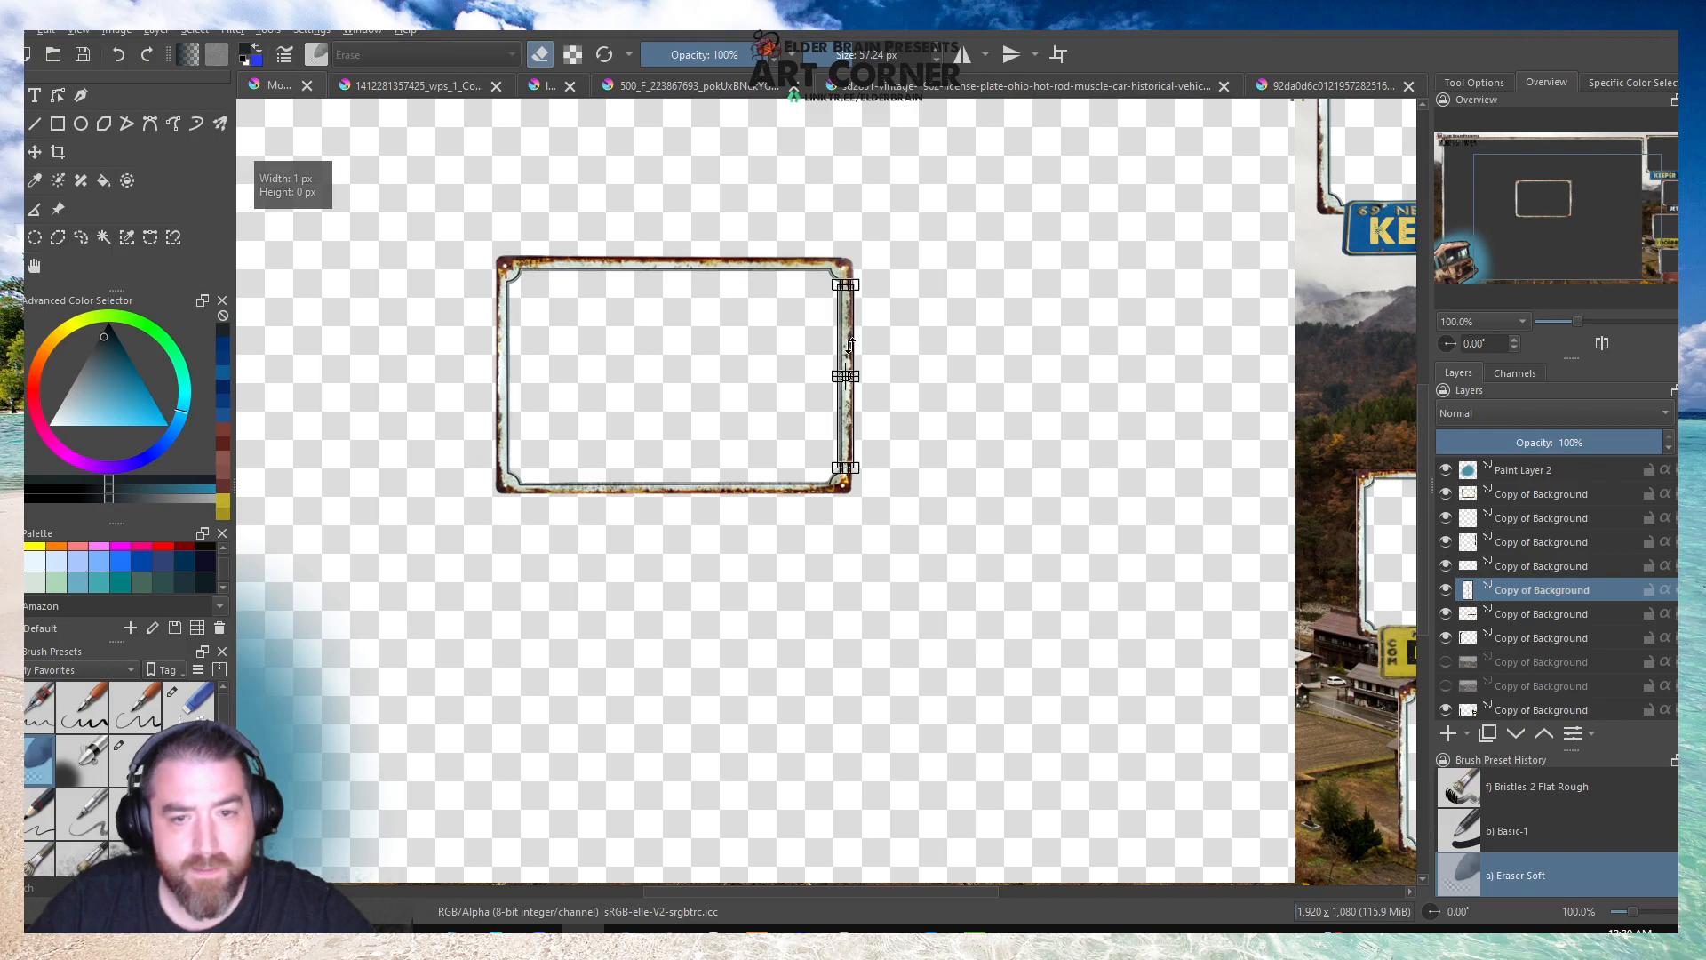
scroll(848, 326, "up", 1)
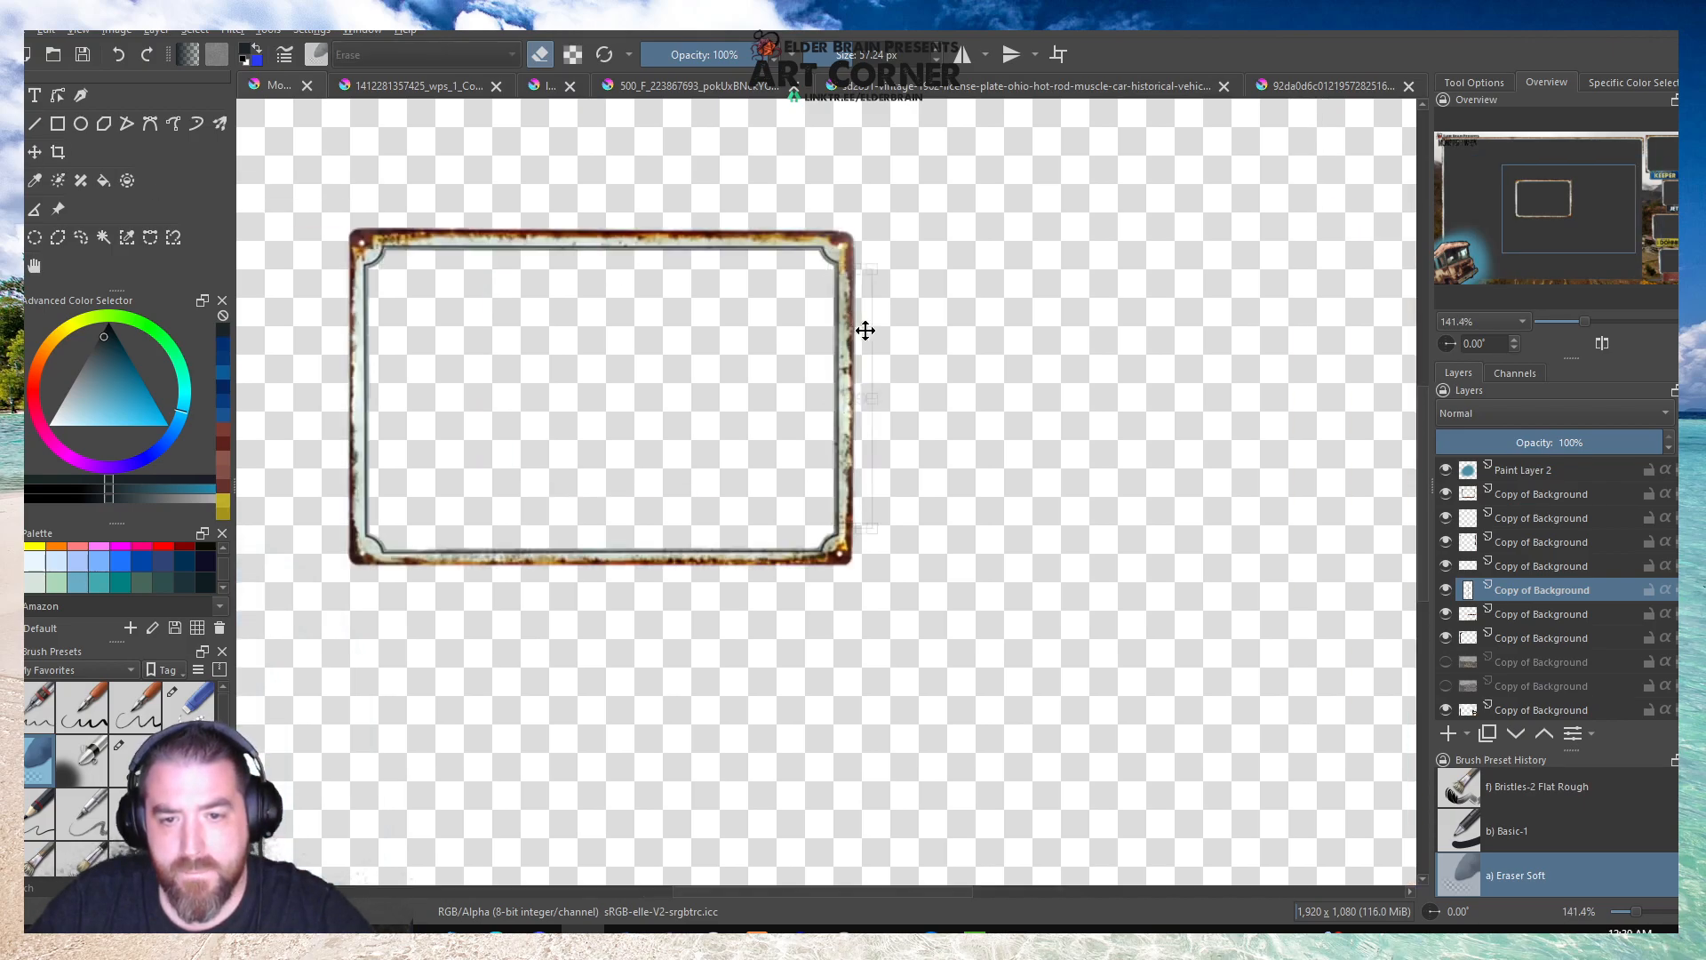
left_click_drag(847, 337, 1426, 316)
scroll(702, 408, "down", 2)
scroll(1089, 250, "up", 1)
scroll(1089, 250, "up", 1)
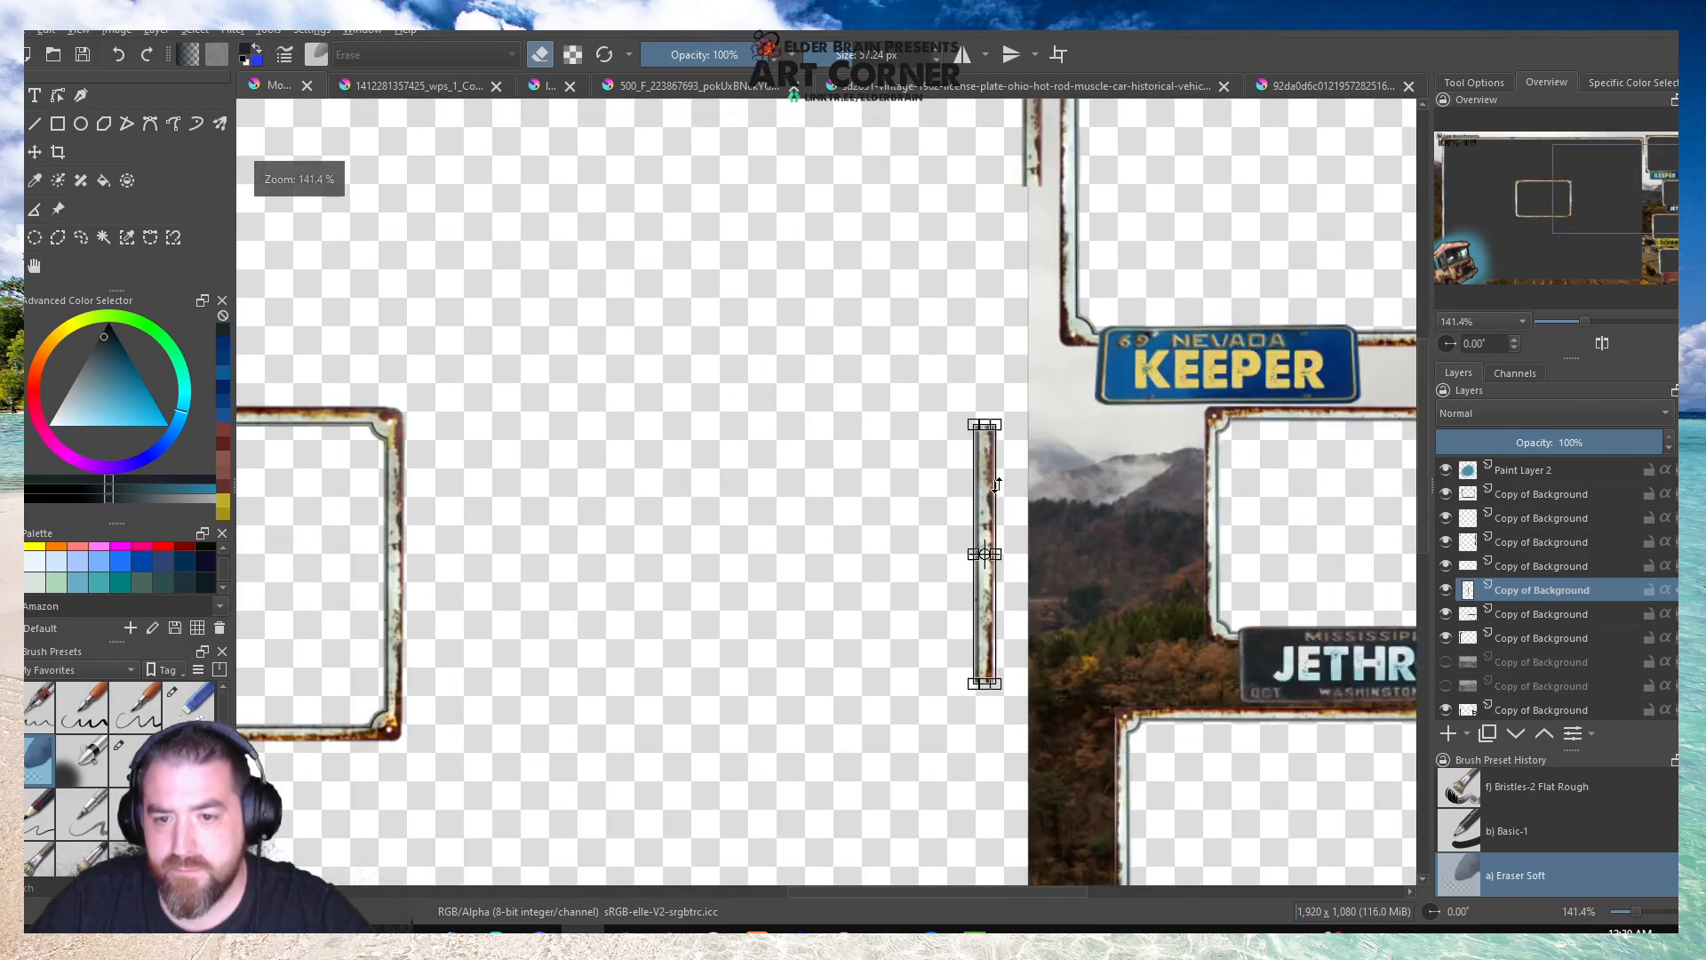
left_click_drag(987, 464, 1034, 229)
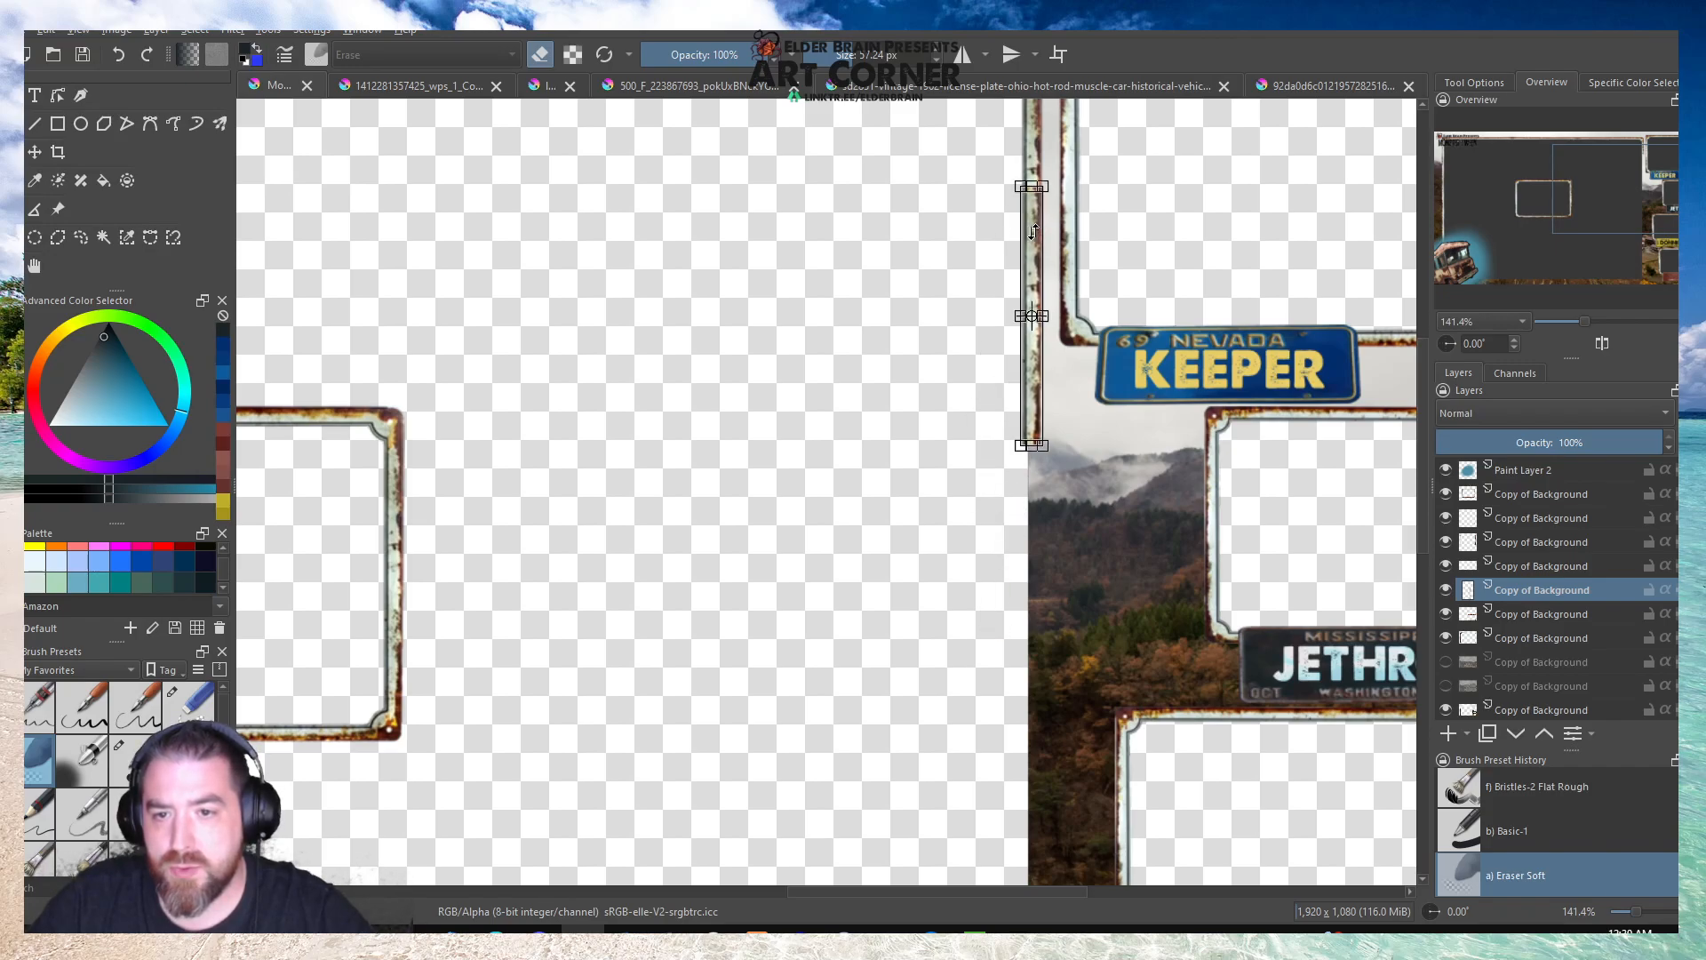
Try vertical flips of the strip and align its upper end with the border piece above it.
right_click(1035, 231)
left_click(1076, 400)
scroll(1052, 176, "up", 3)
left_click_drag(1012, 245, 1001, 167)
key("minus")
key("minus")
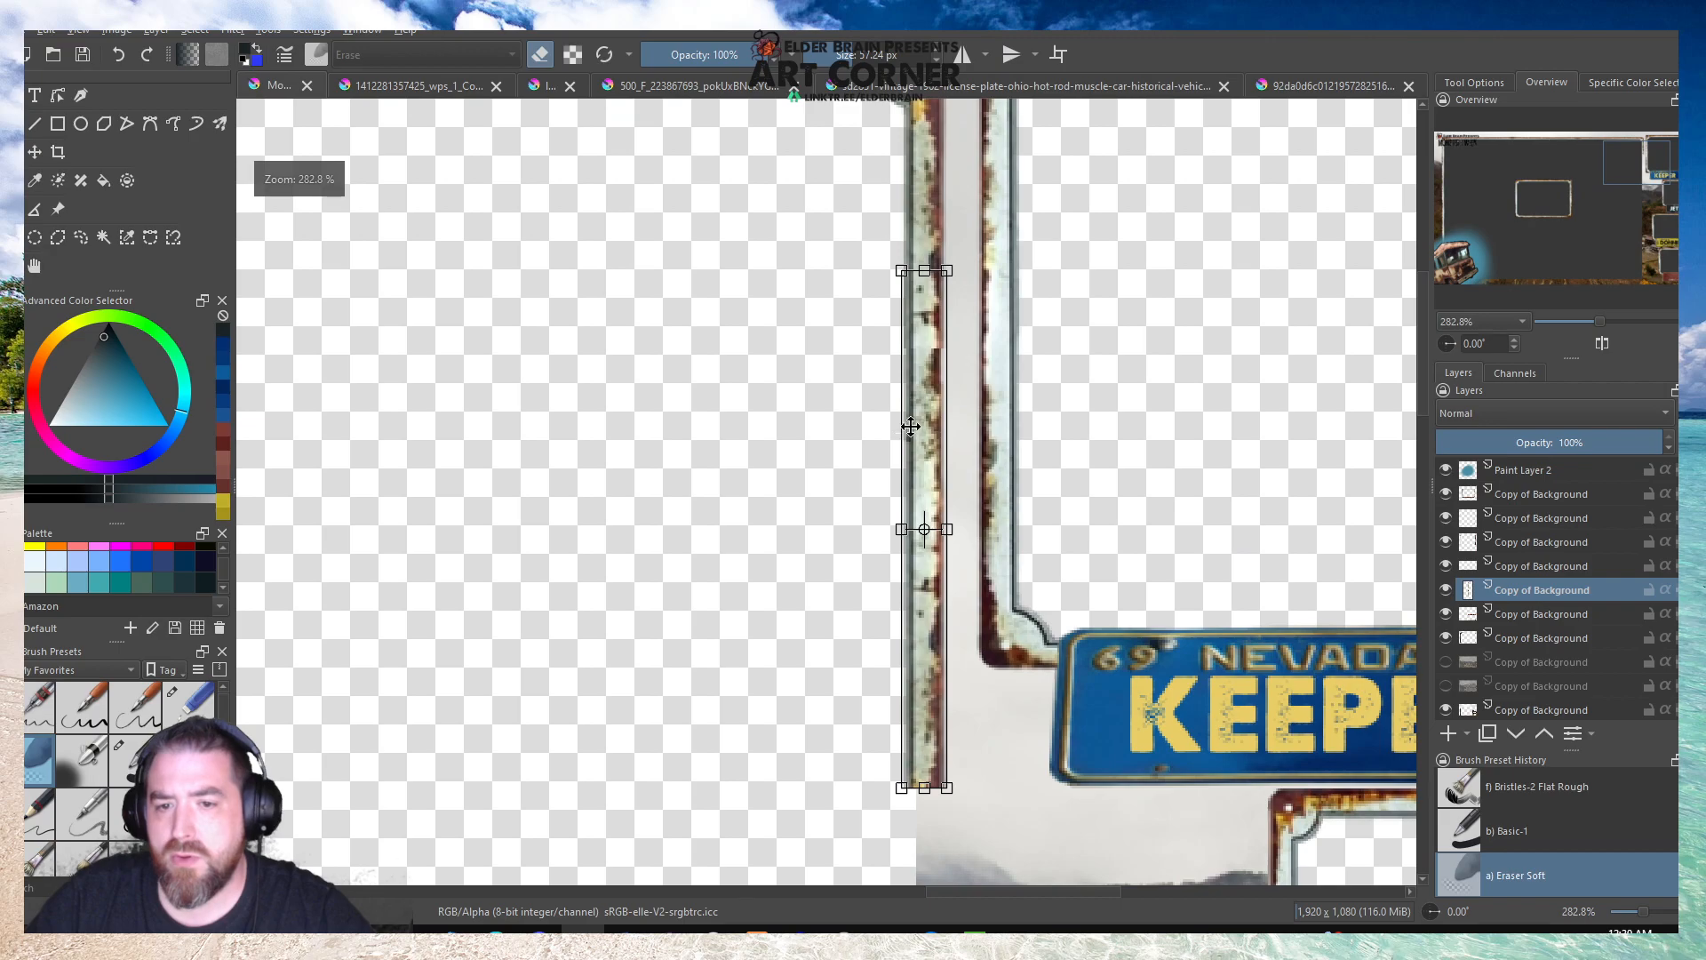
right_click(923, 408)
left_click(973, 570)
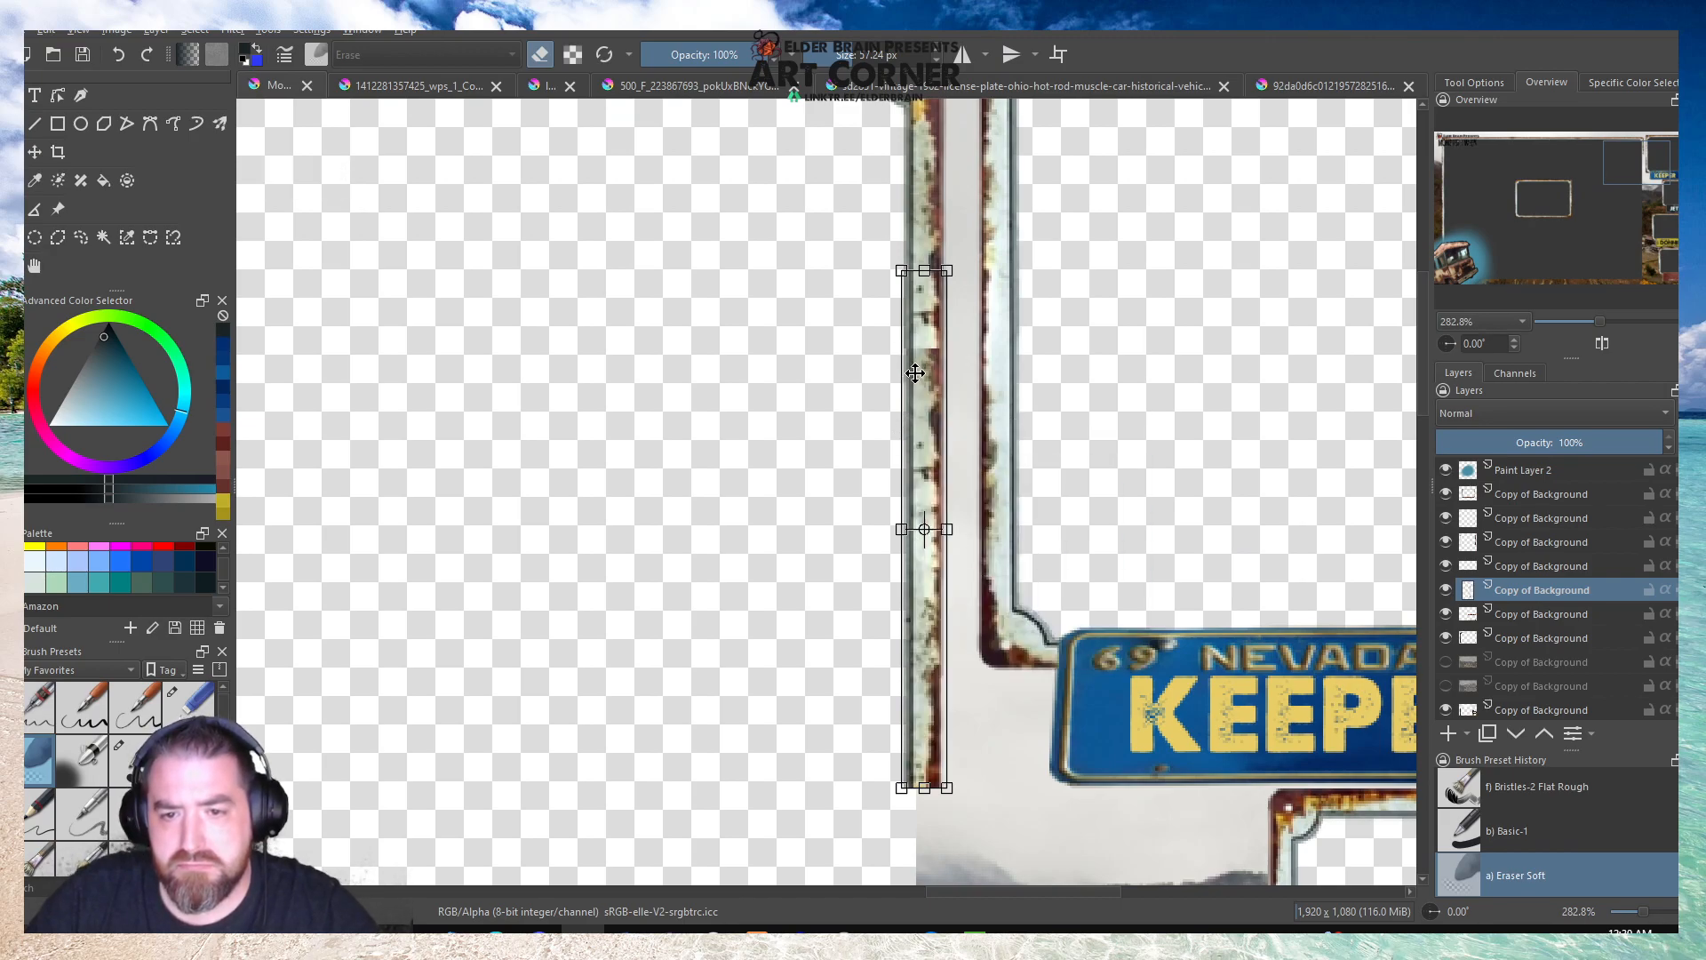
scroll(928, 376, "up", 2)
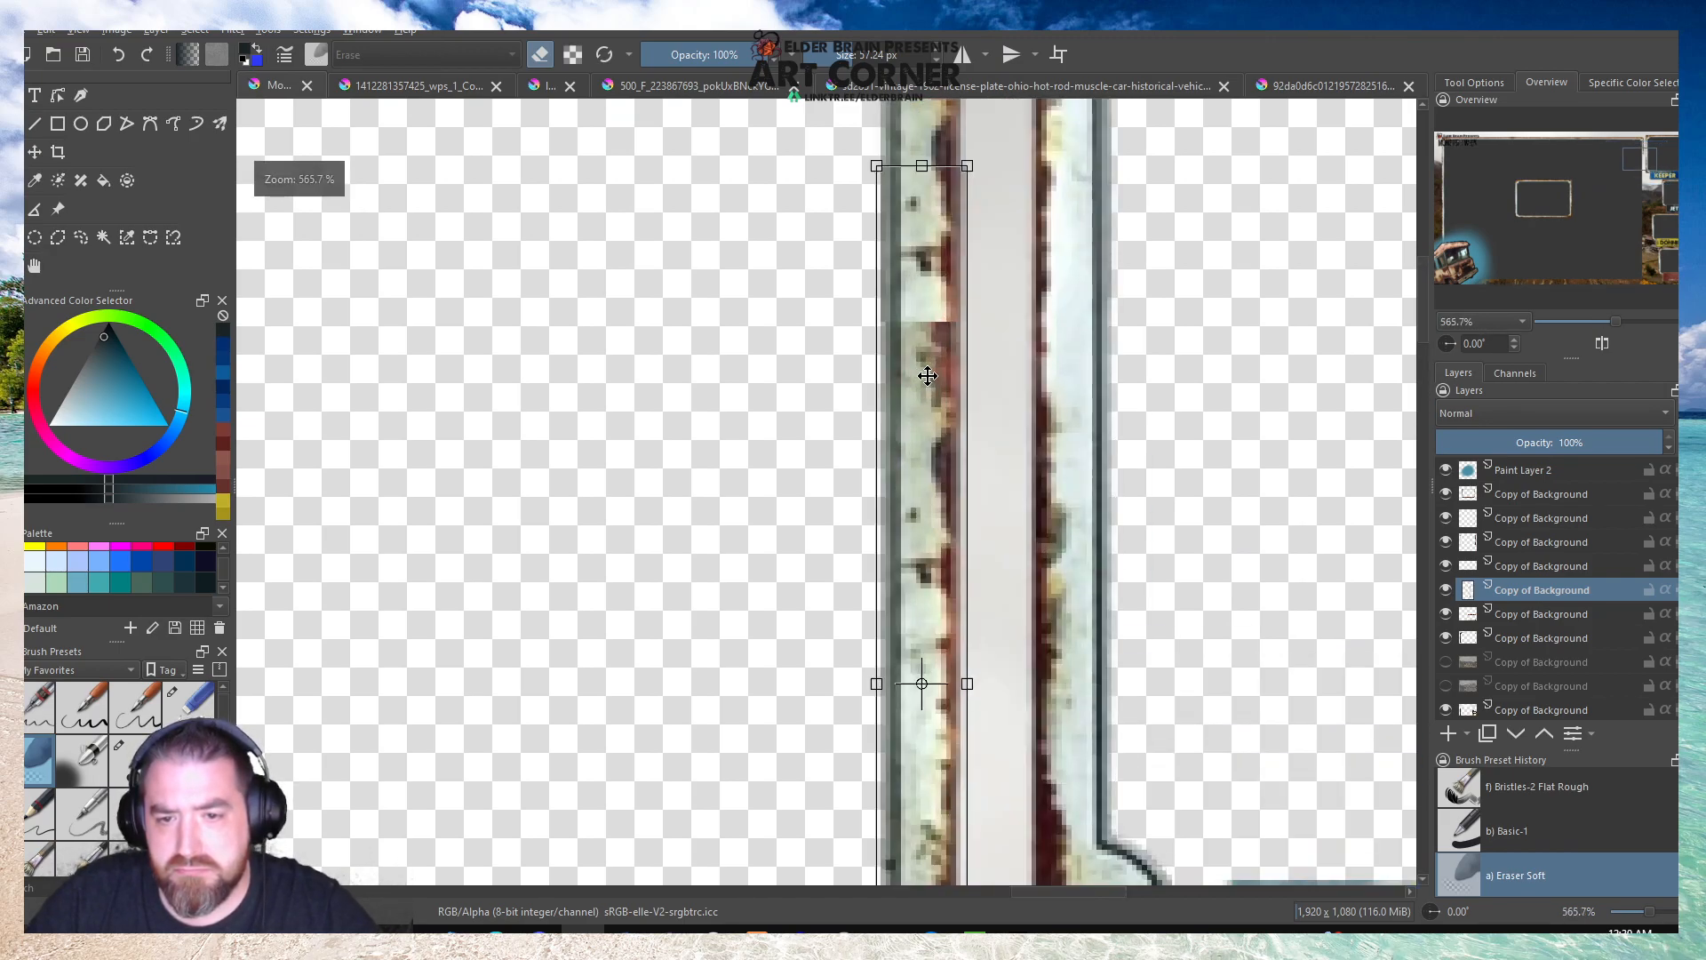
scroll(927, 375, "down", 2)
left_click(12, 124)
scroll(939, 379, "up", 2)
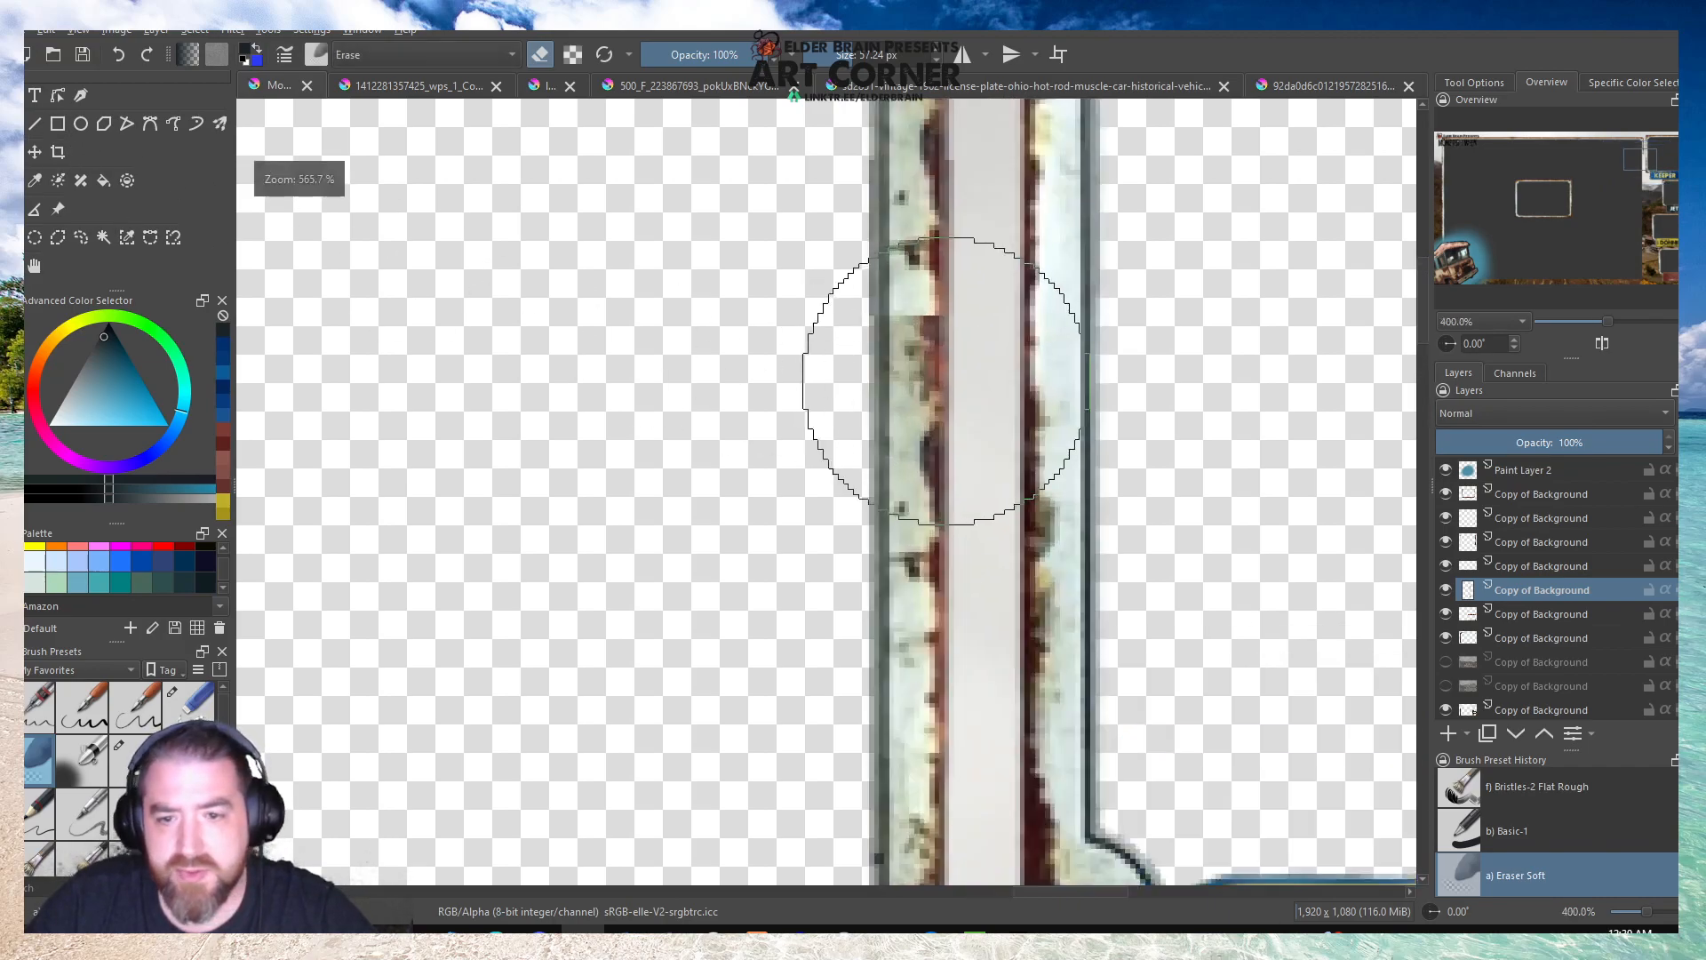
Toggle the visibility of the new strip's layer and the layer above it to tell which one holds the border.
left_click(1519, 615)
left_click(1514, 565)
left_click(1445, 565)
left_click(1445, 565)
left_click(1447, 566)
left_click(1446, 565)
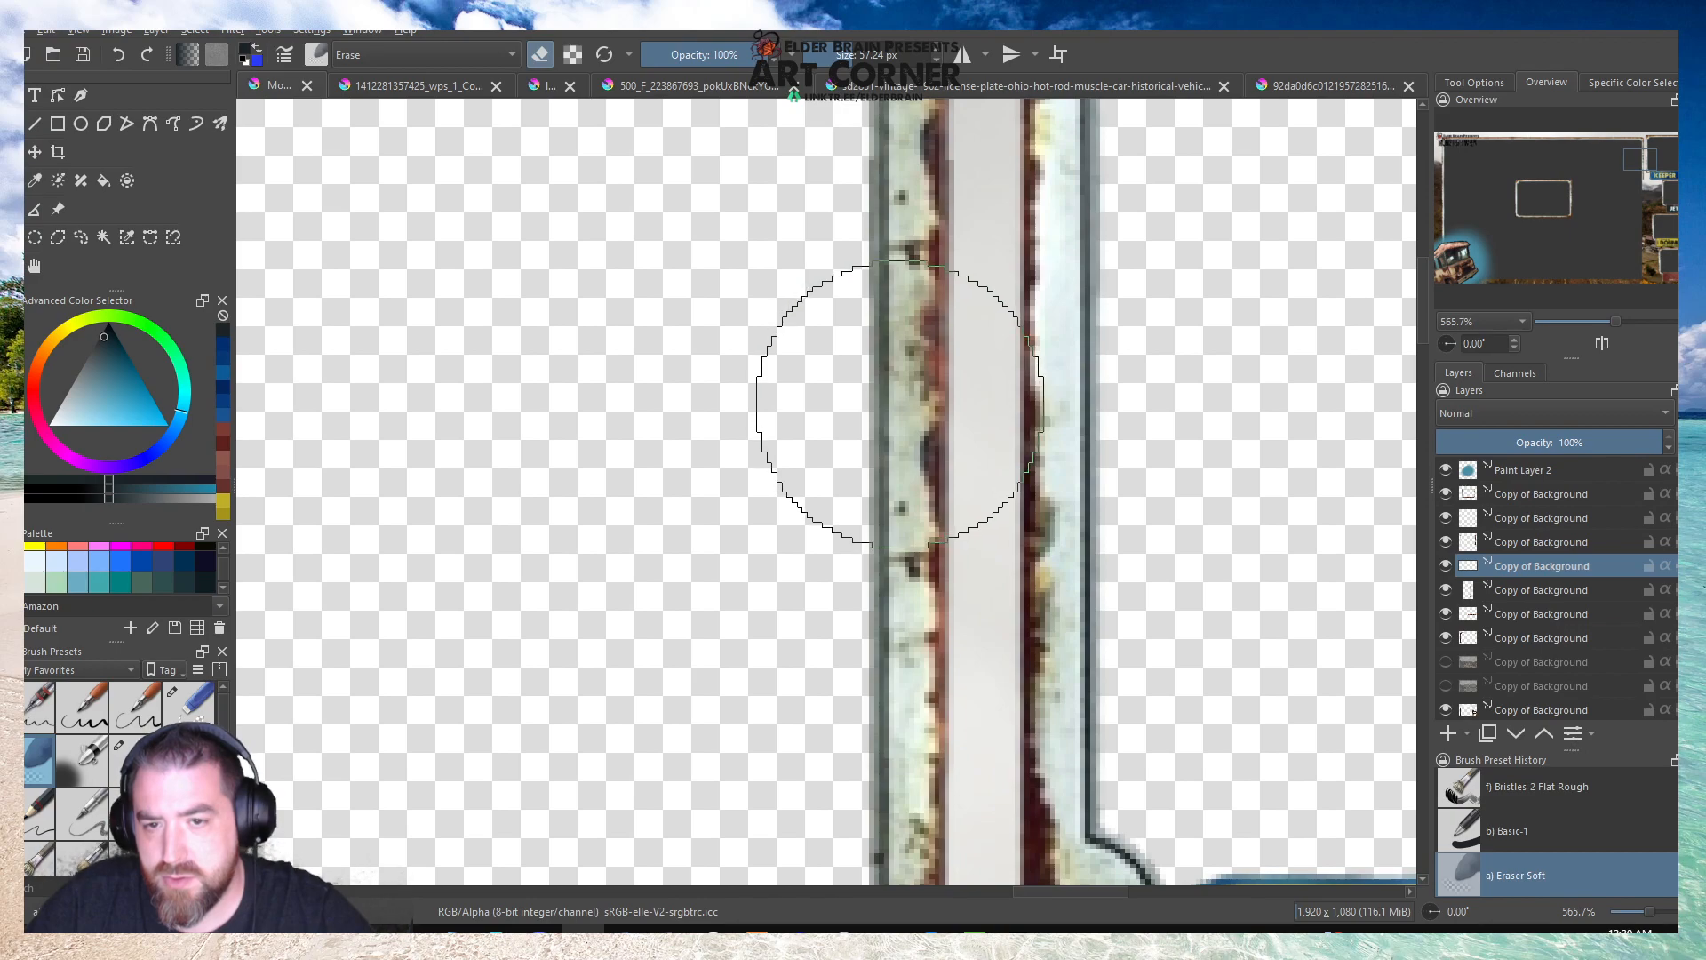
scroll(690, 406, "down", 2)
scroll(964, 382, "down", 1)
scroll(802, 292, "up", 1)
scroll(799, 287, "up", 1)
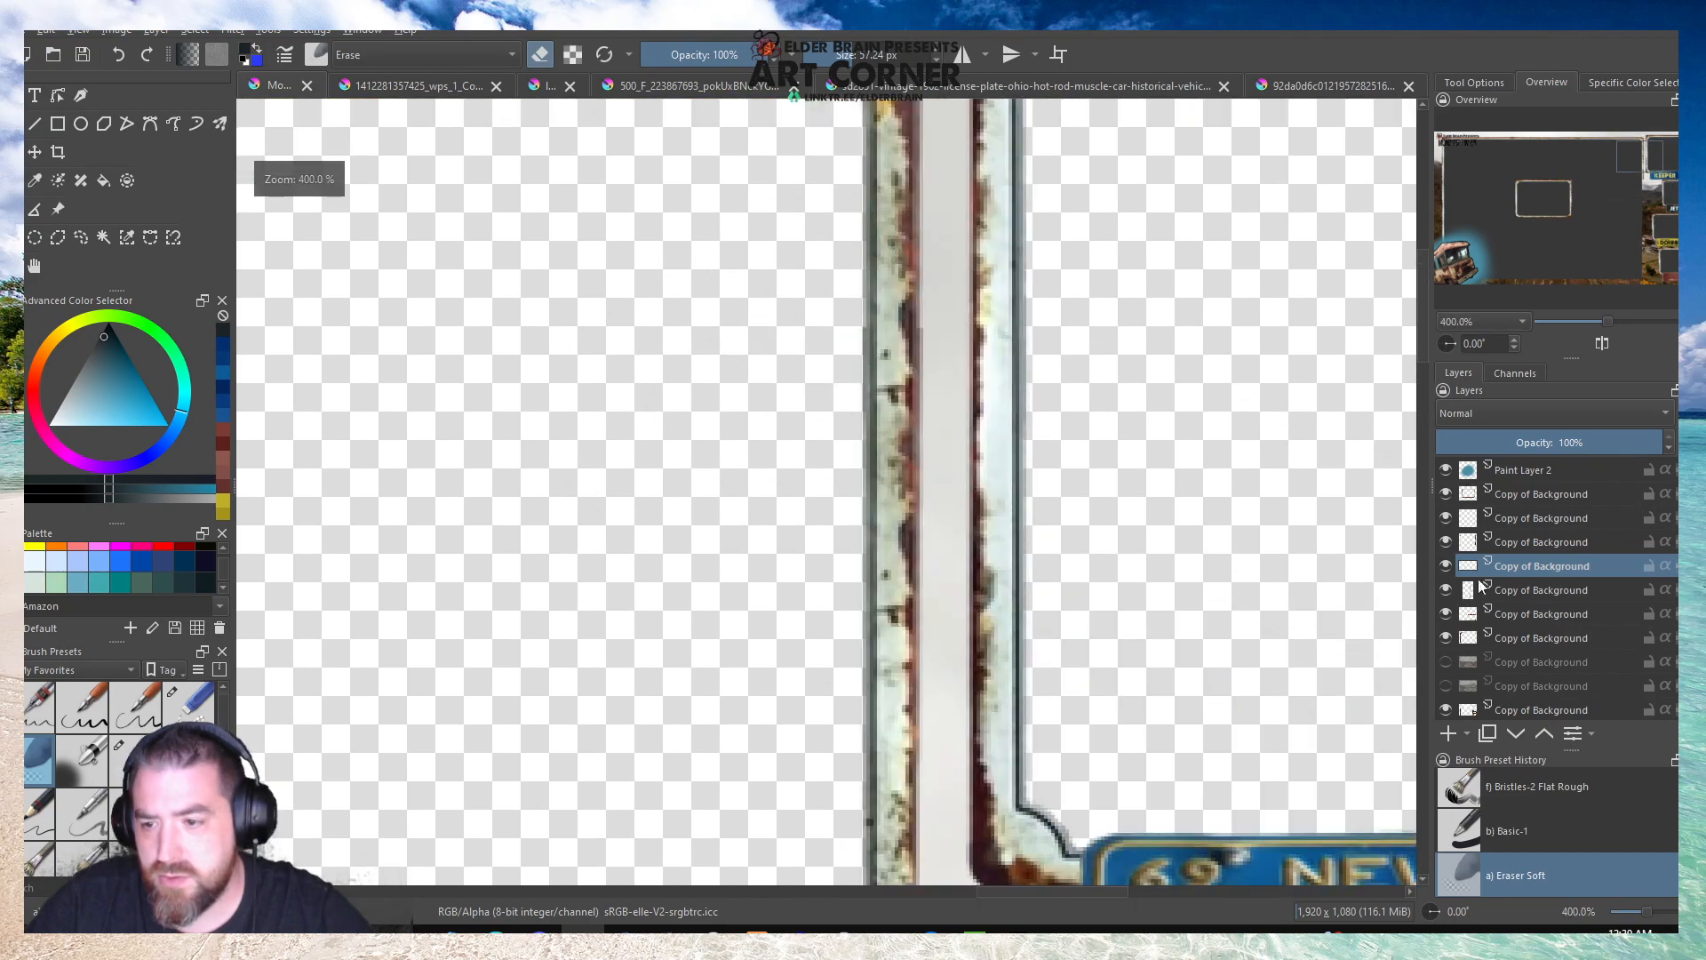
left_click(1533, 590)
left_click(1446, 590)
left_click(1447, 590)
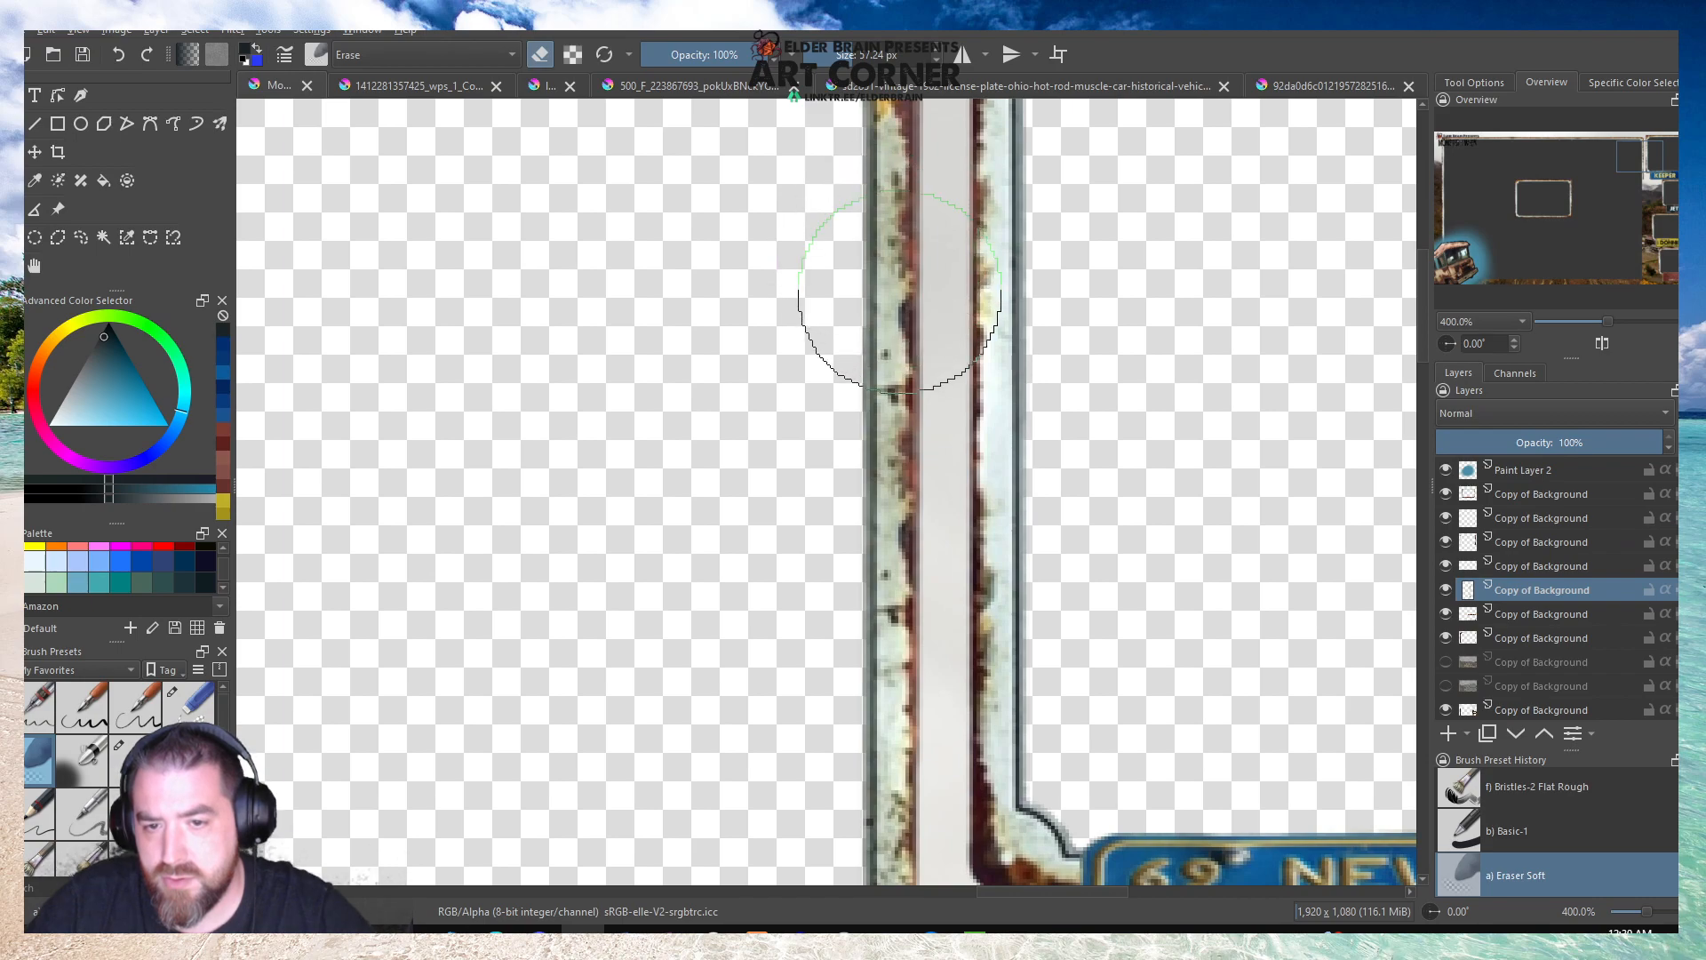
Try merging the new strip's layer with the centre frame's layer below, check the layers' visibility, and undo the merge.
scroll(802, 288, "down", 4)
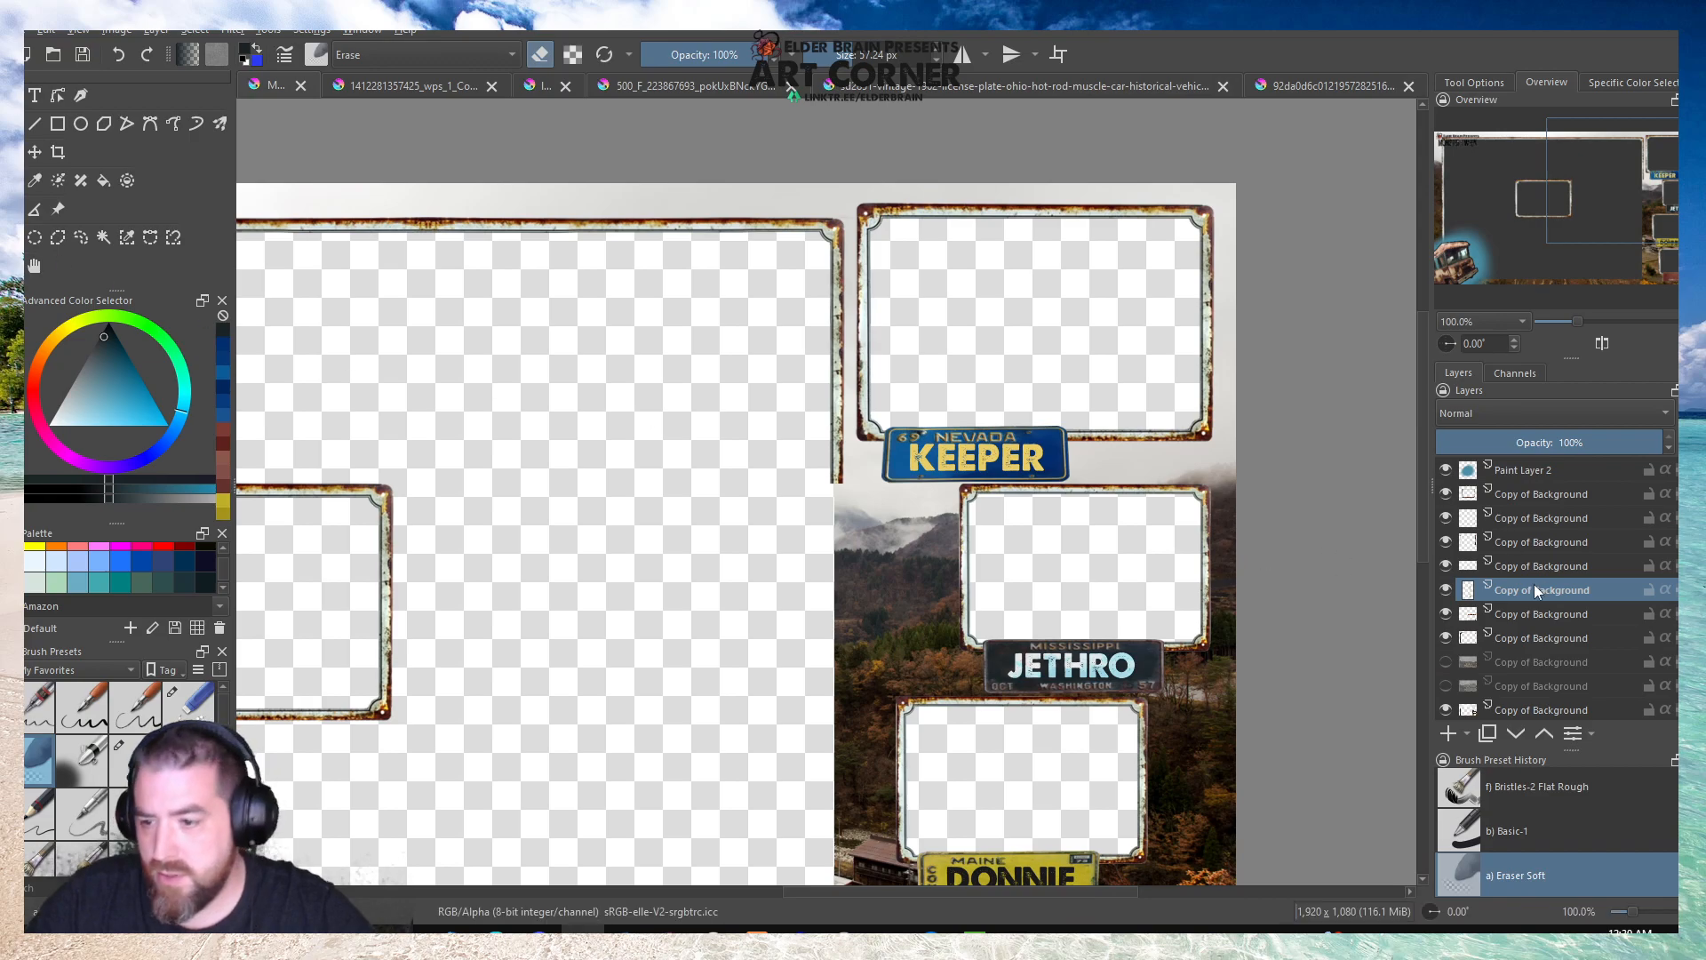
left_click(168, 32)
left_click(190, 297)
left_click(893, 501)
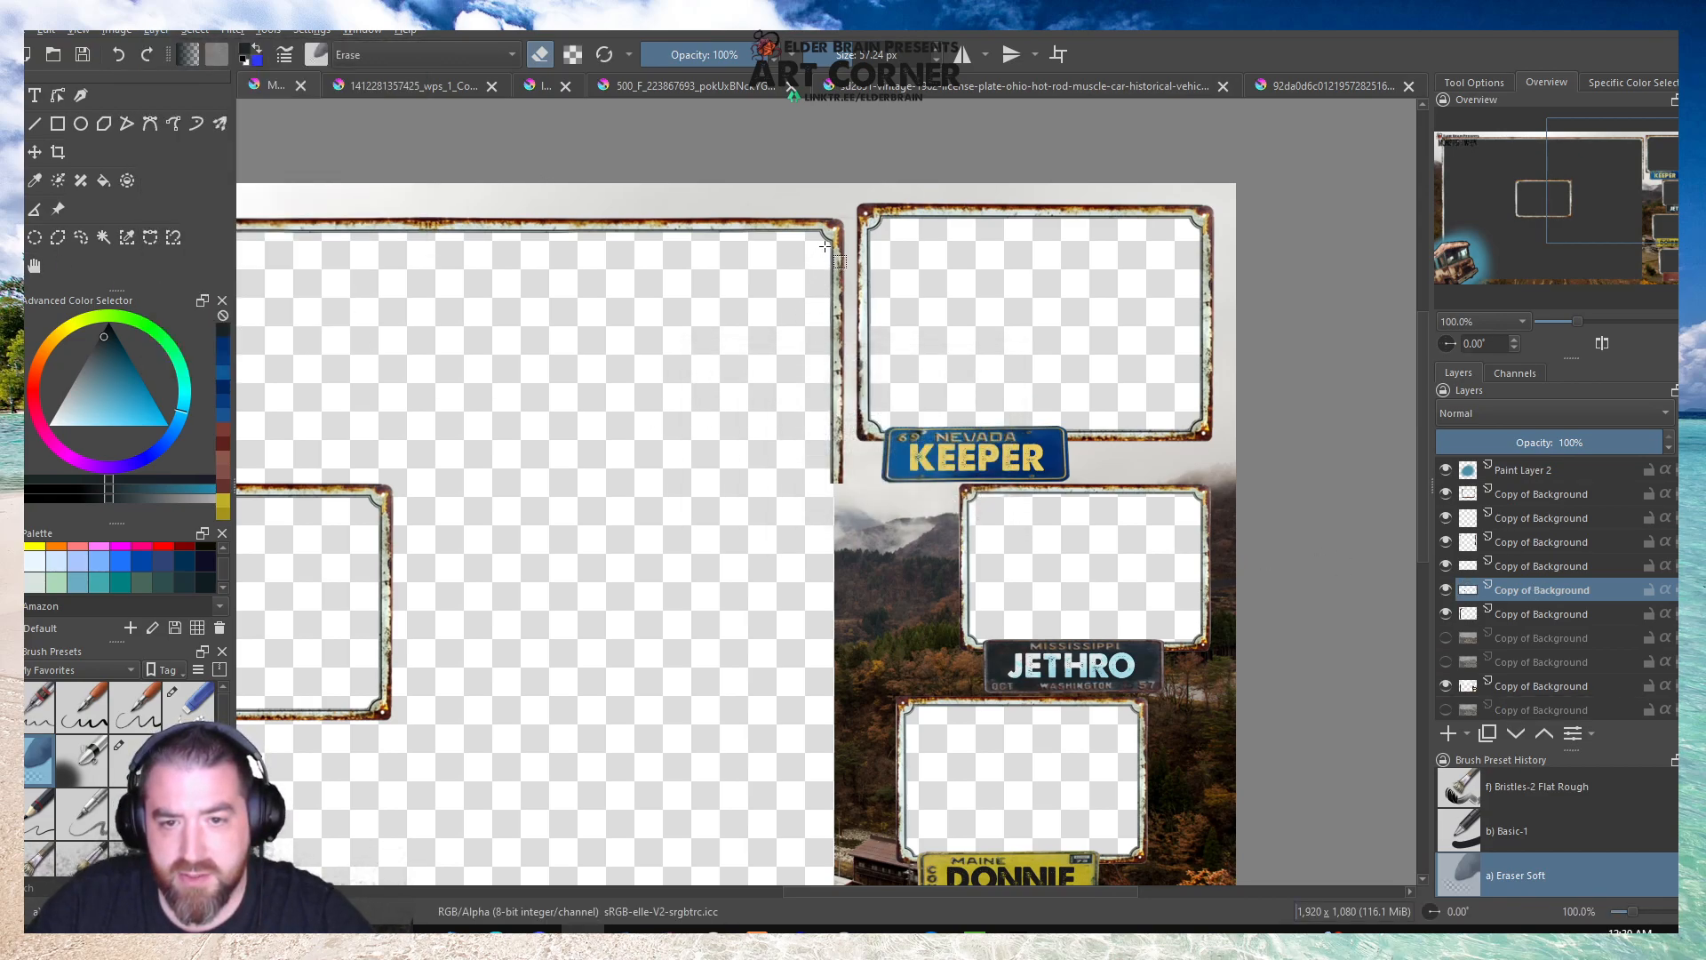
left_click_drag(825, 246, 851, 496)
left_click(1446, 590)
left_click(1446, 590)
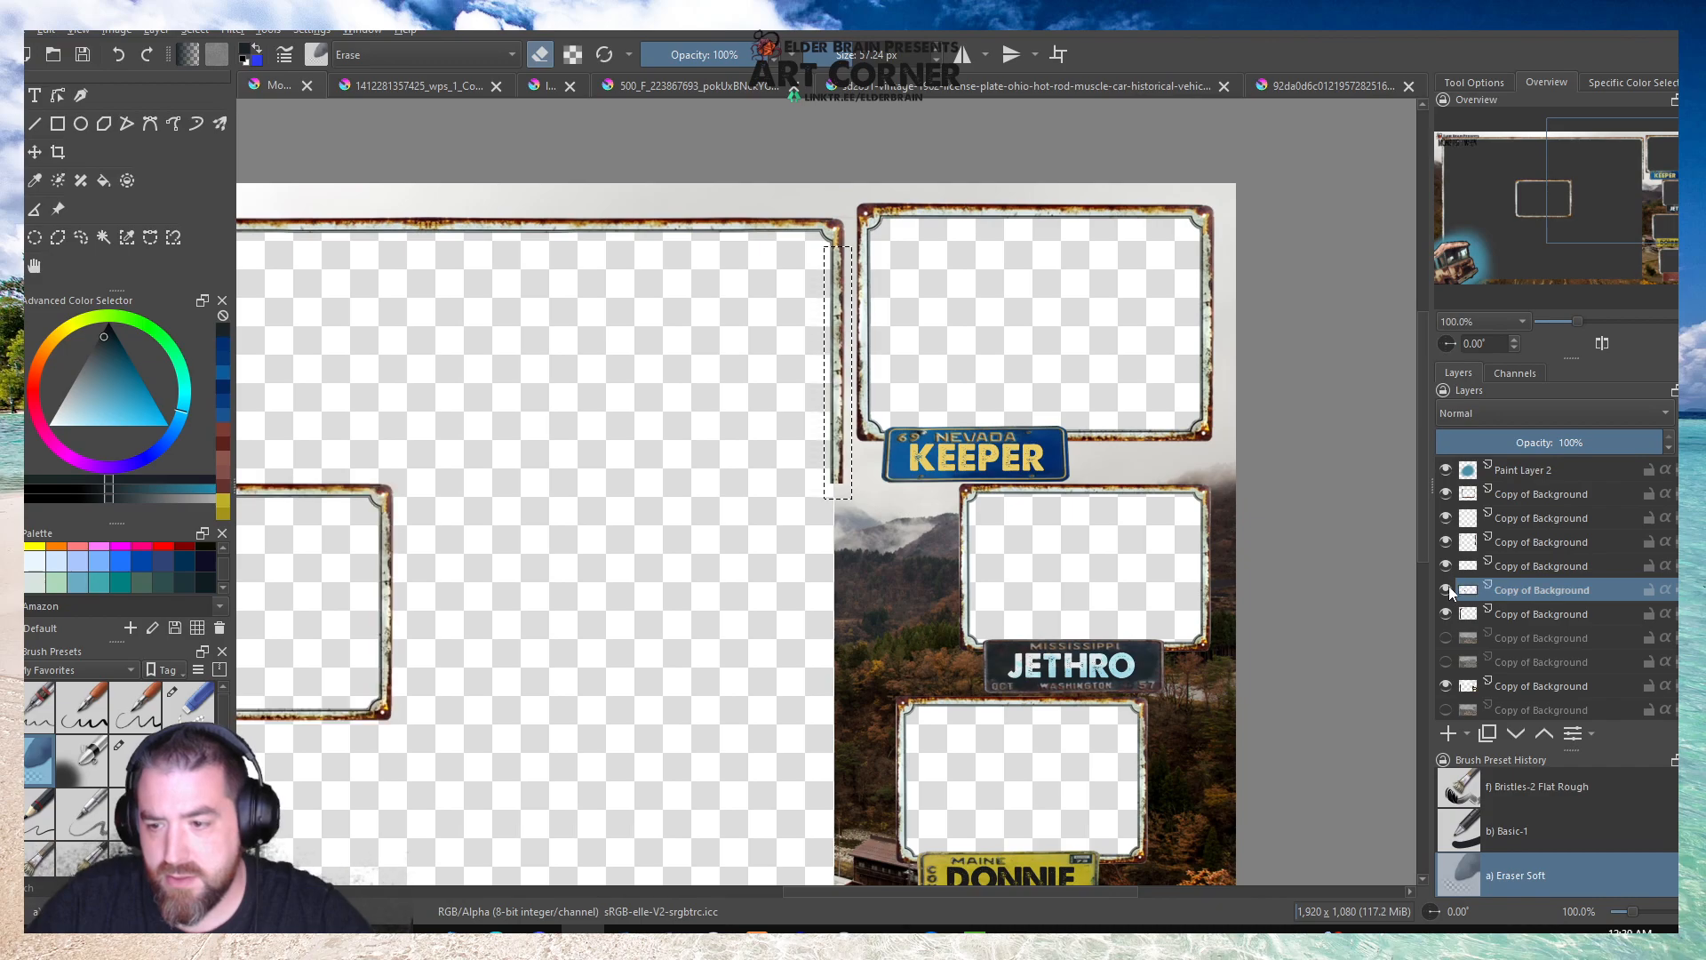
left_click(1445, 565)
left_click(1445, 565)
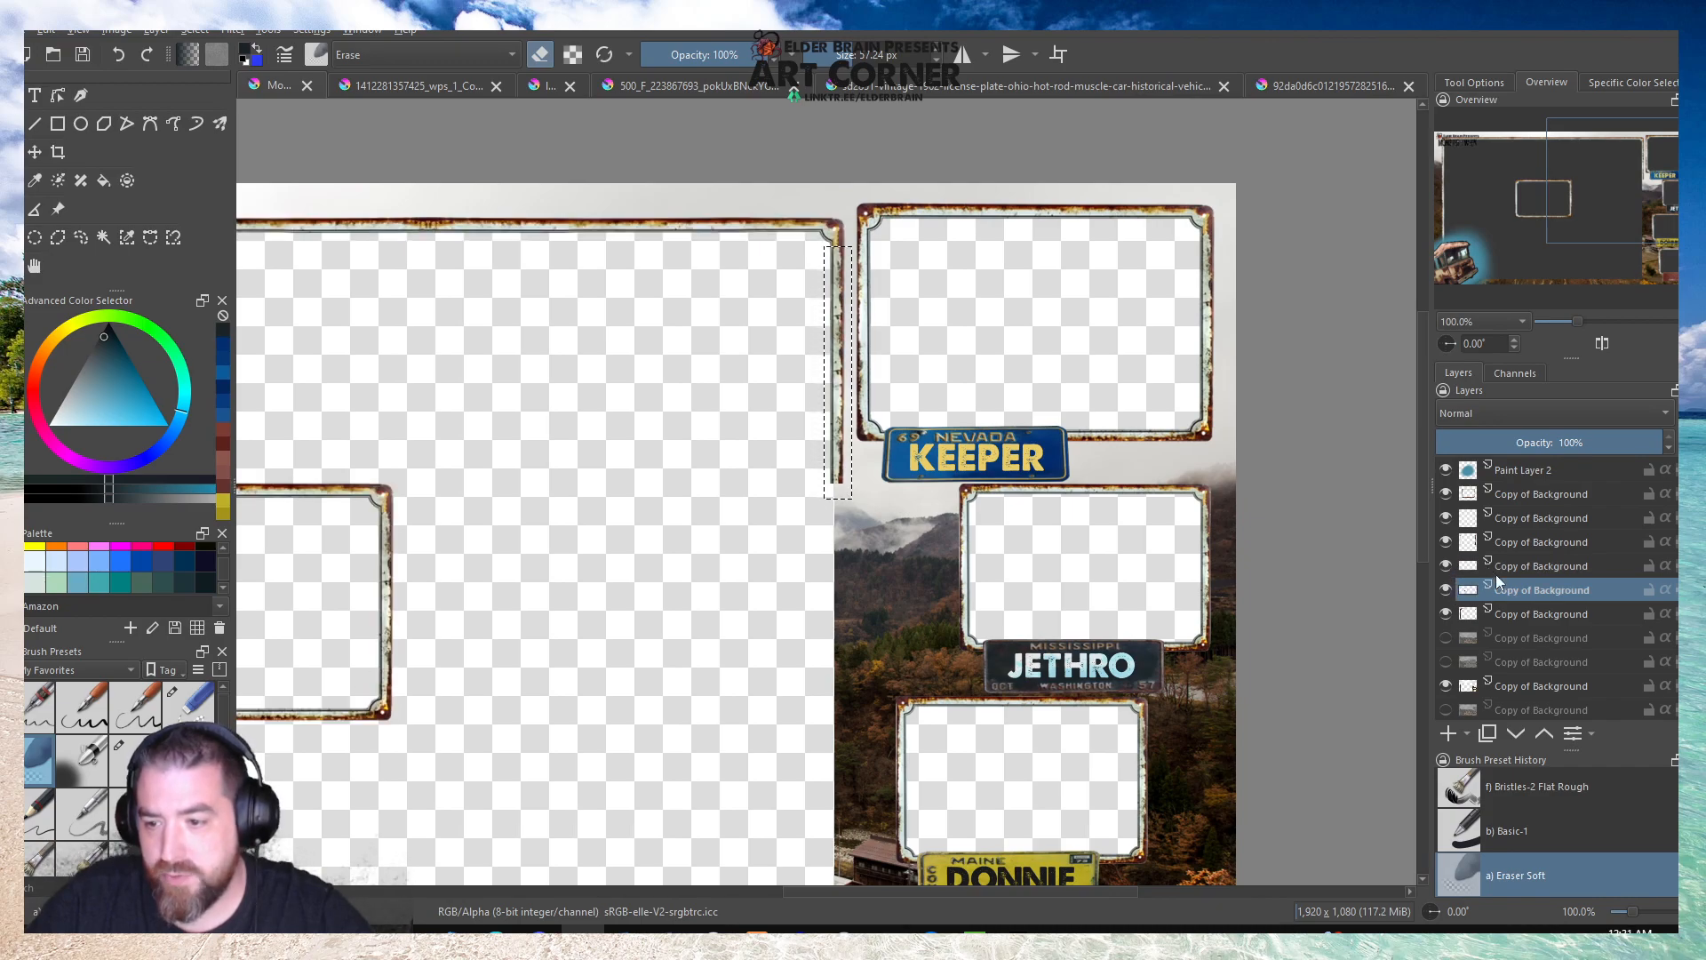
key("ctrl+shift+j")
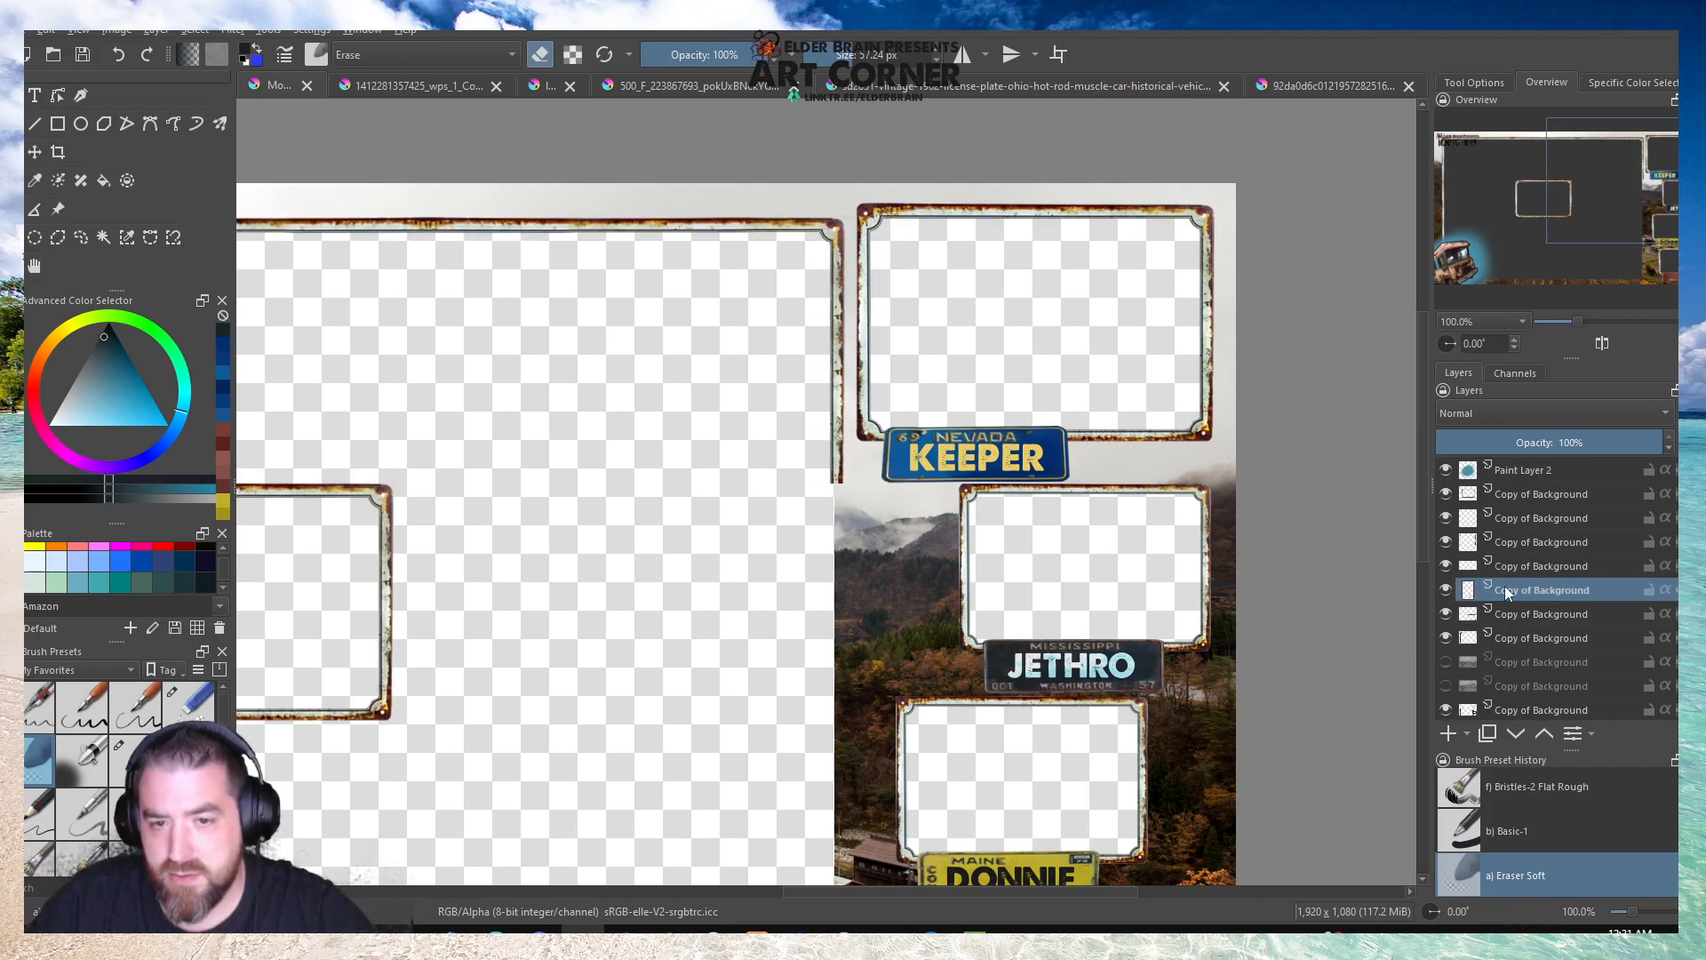
Merge the border layer with the new strip's layer directly below it using the Smart strategy.
left_click(1446, 590)
left_click(1446, 590)
left_click(1523, 573)
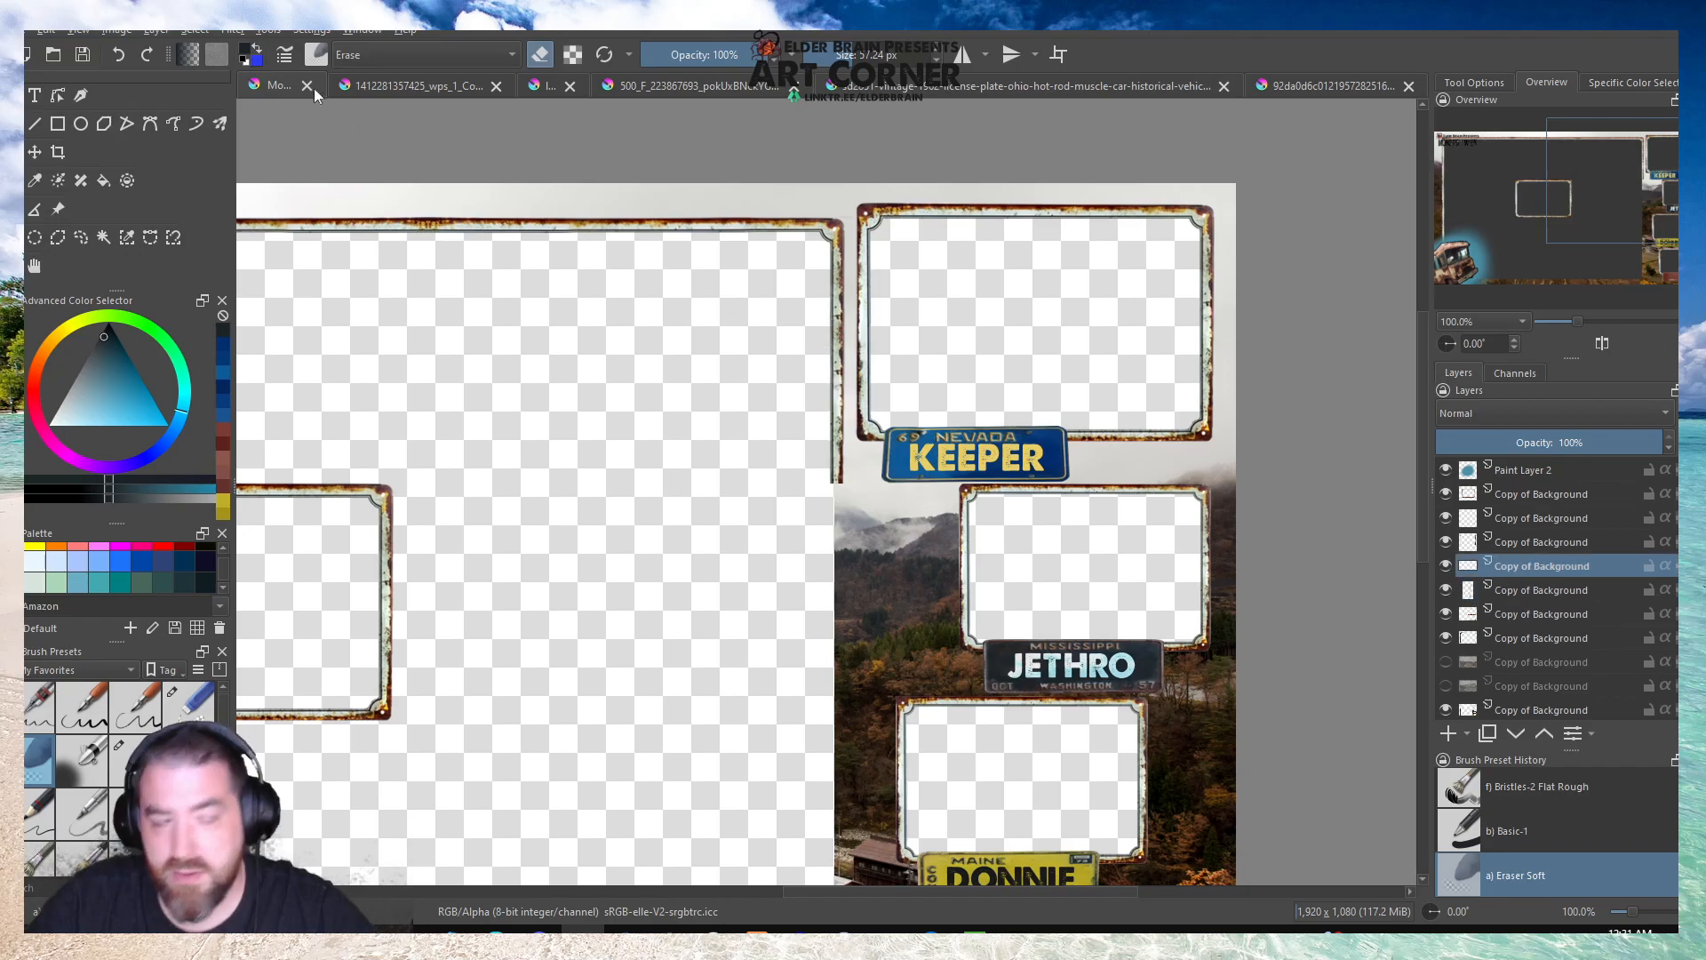
left_click(155, 29)
left_click(216, 302)
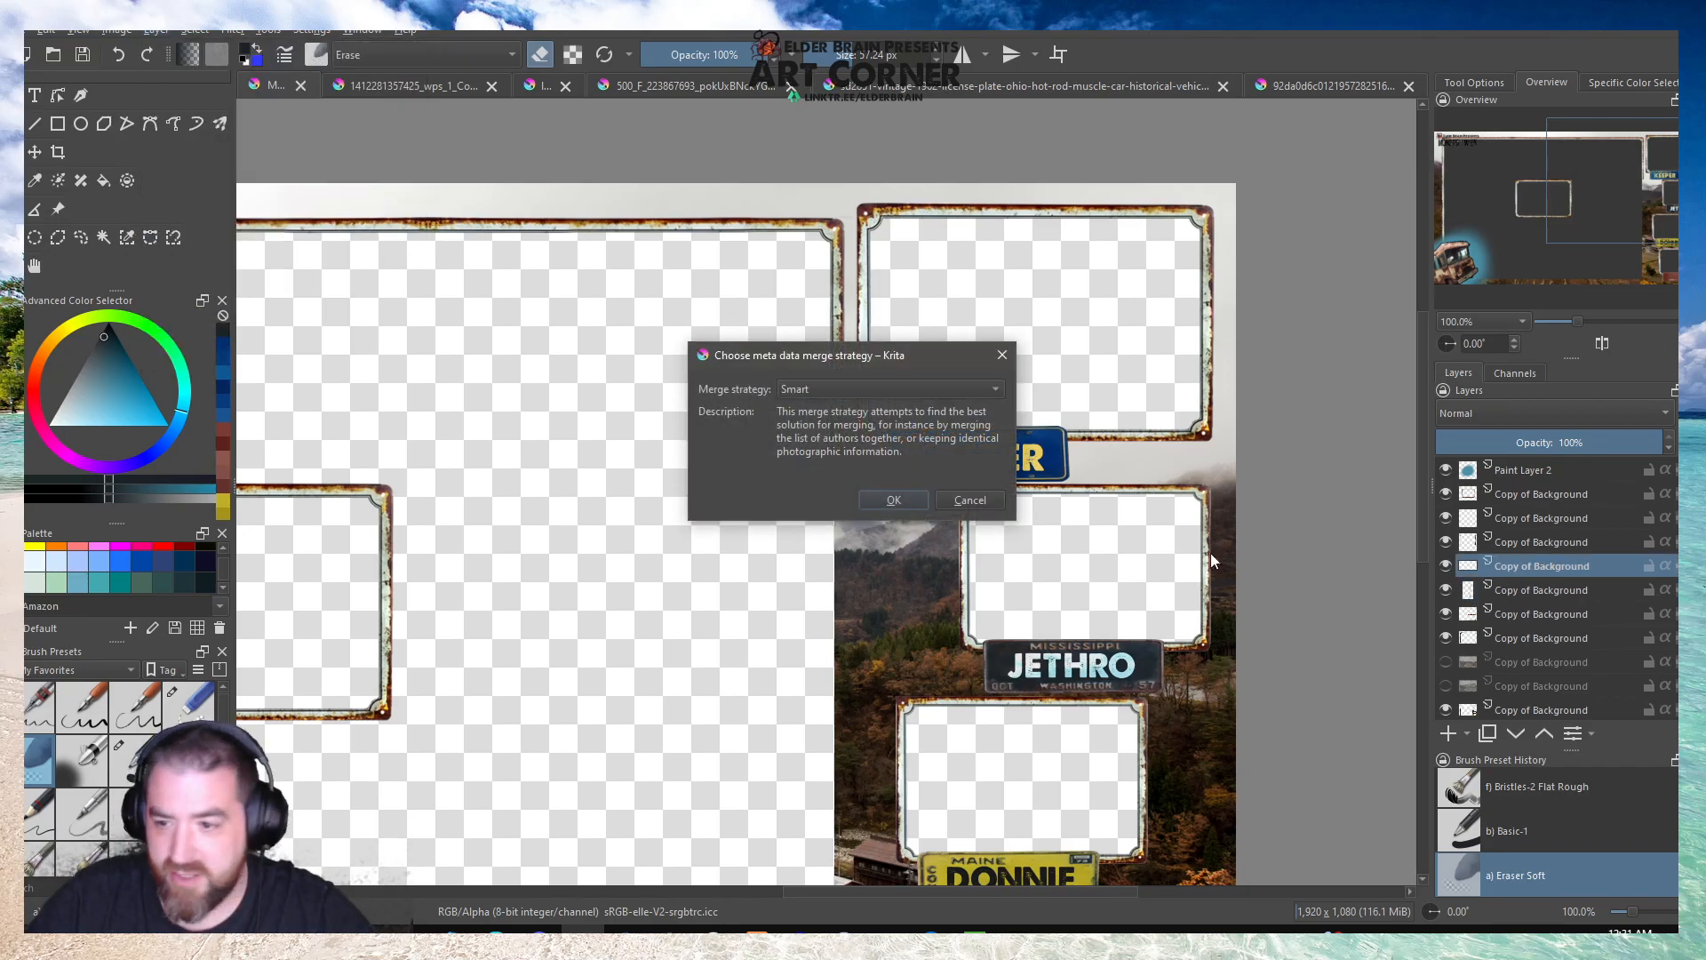
left_click(892, 500)
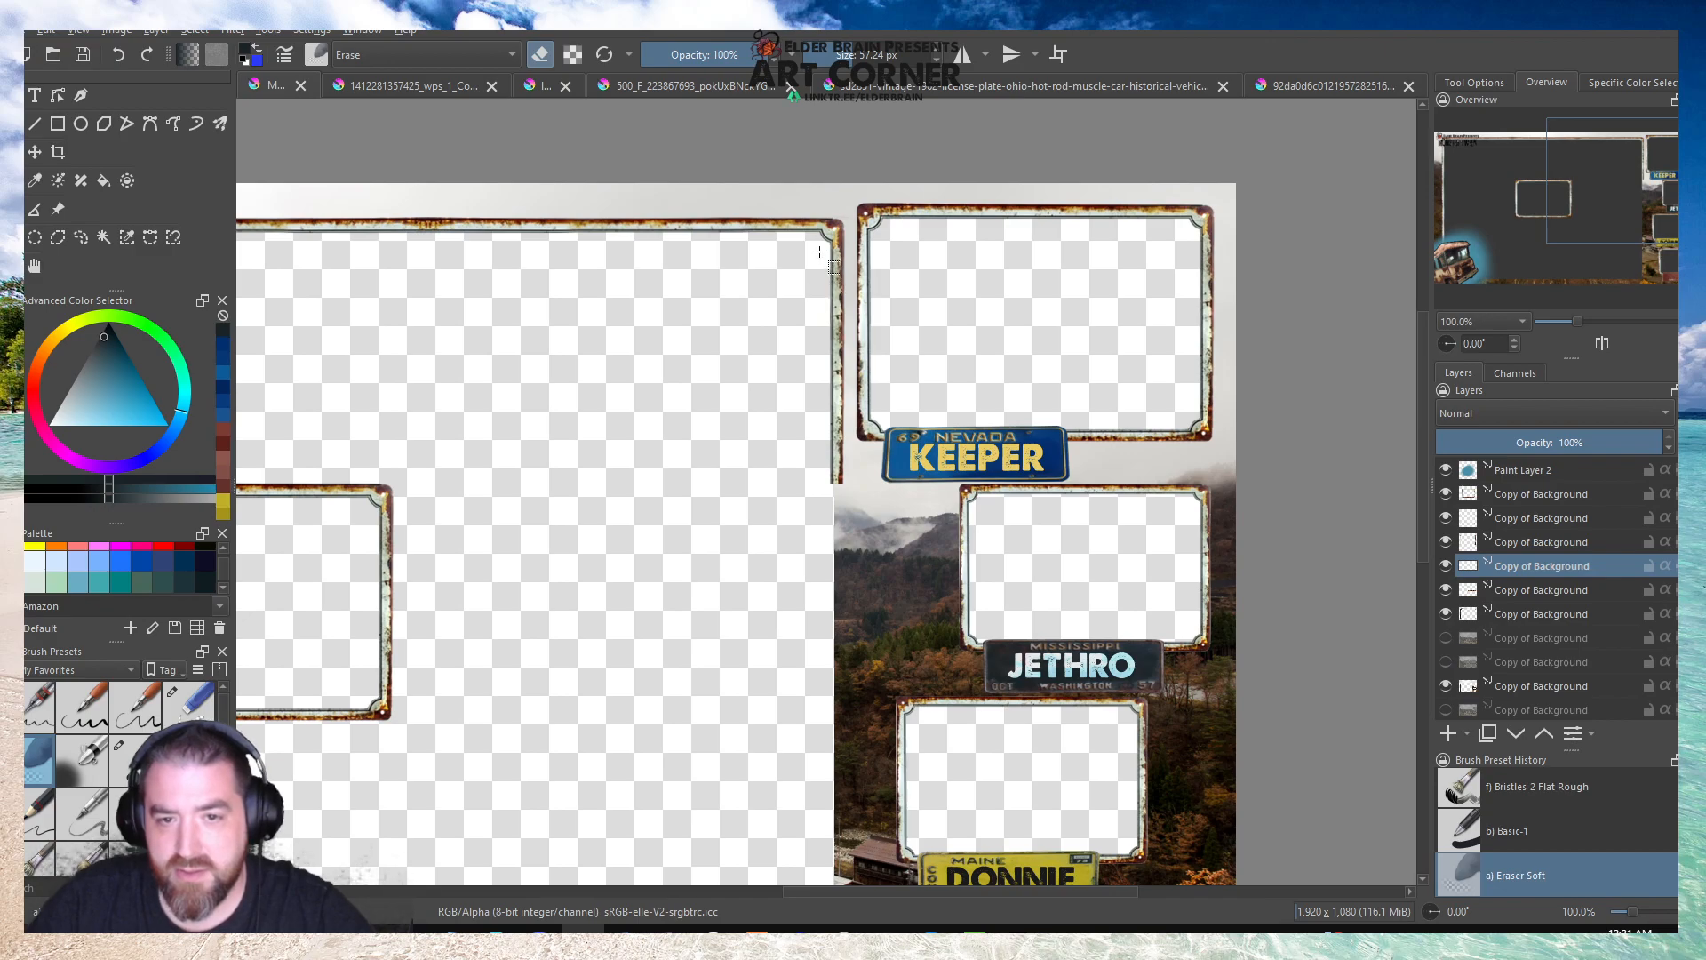
Select the border's right vertical stretch below its corner, save the document, and copy the selection to a new layer.
left_click_drag(818, 250, 845, 288)
left_click_drag(860, 435, 869, 475)
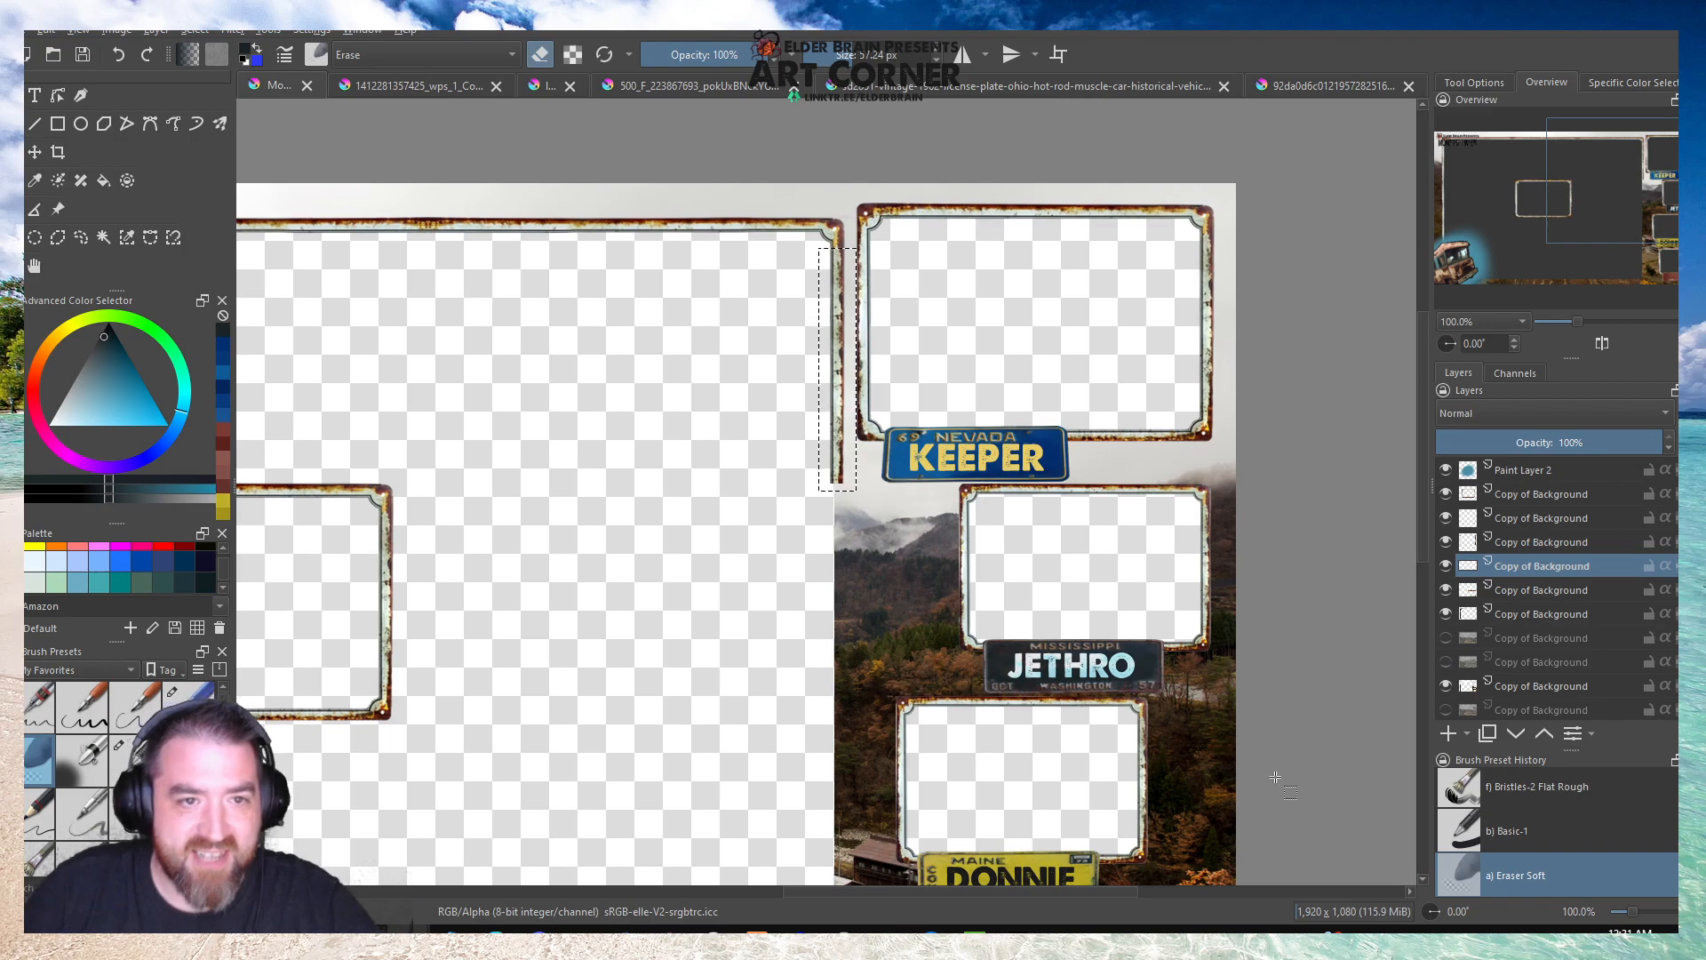
left_click(90, 59)
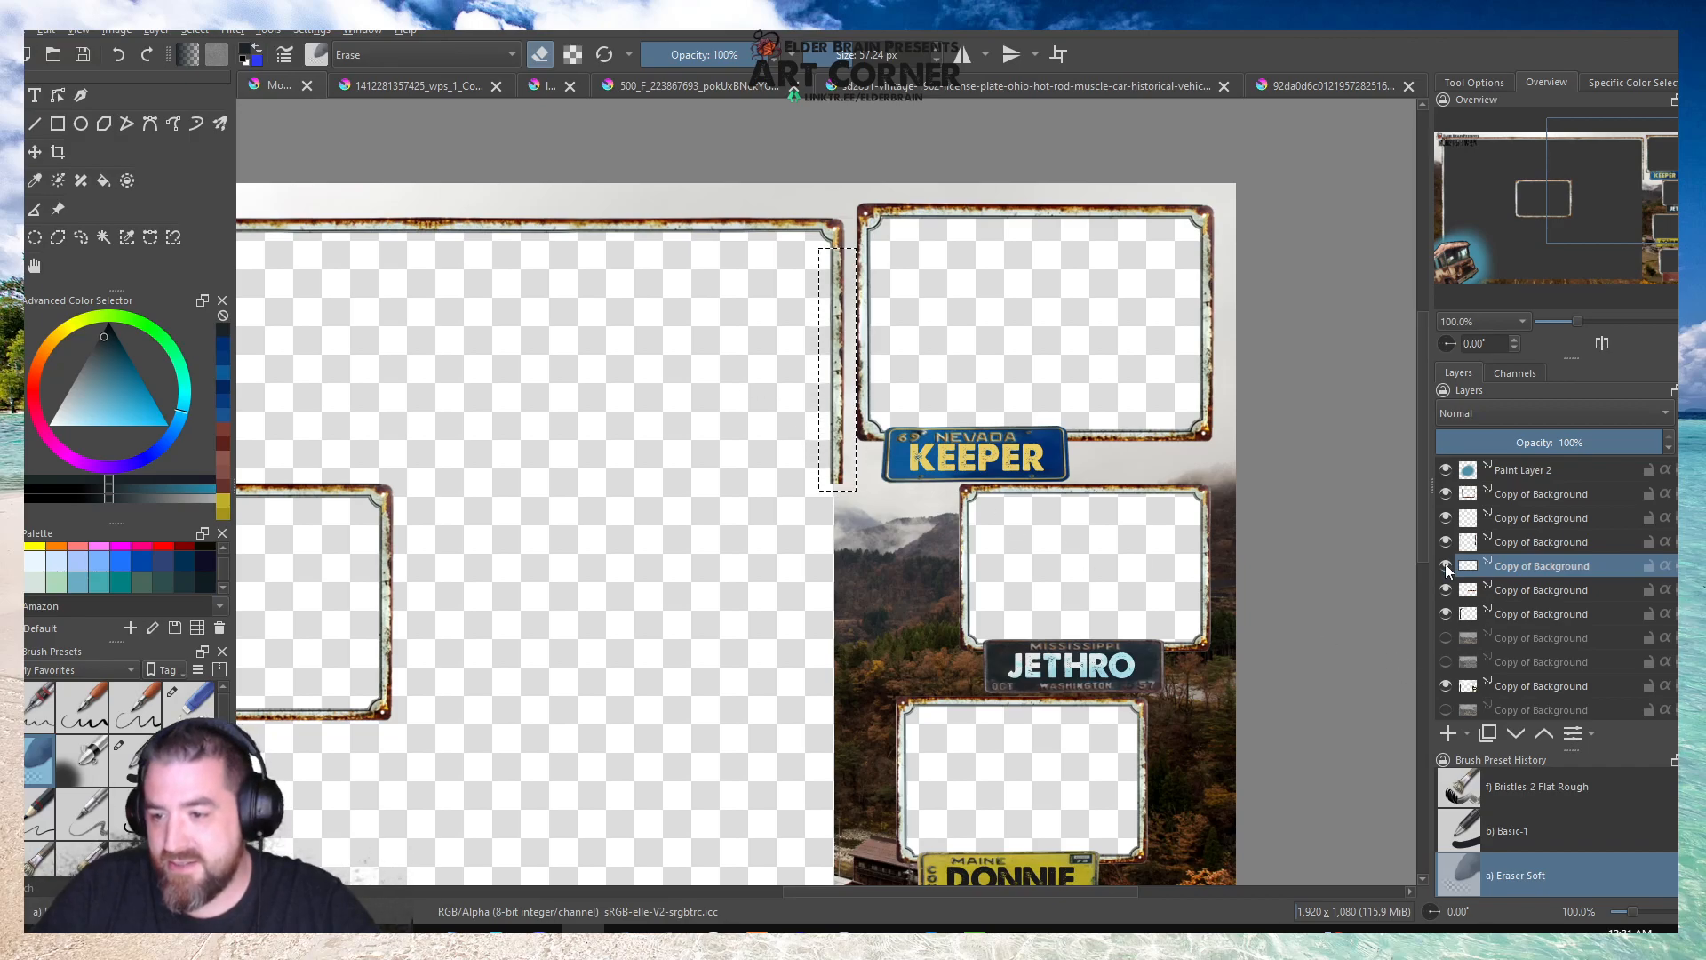
key("ctrl+alt+j")
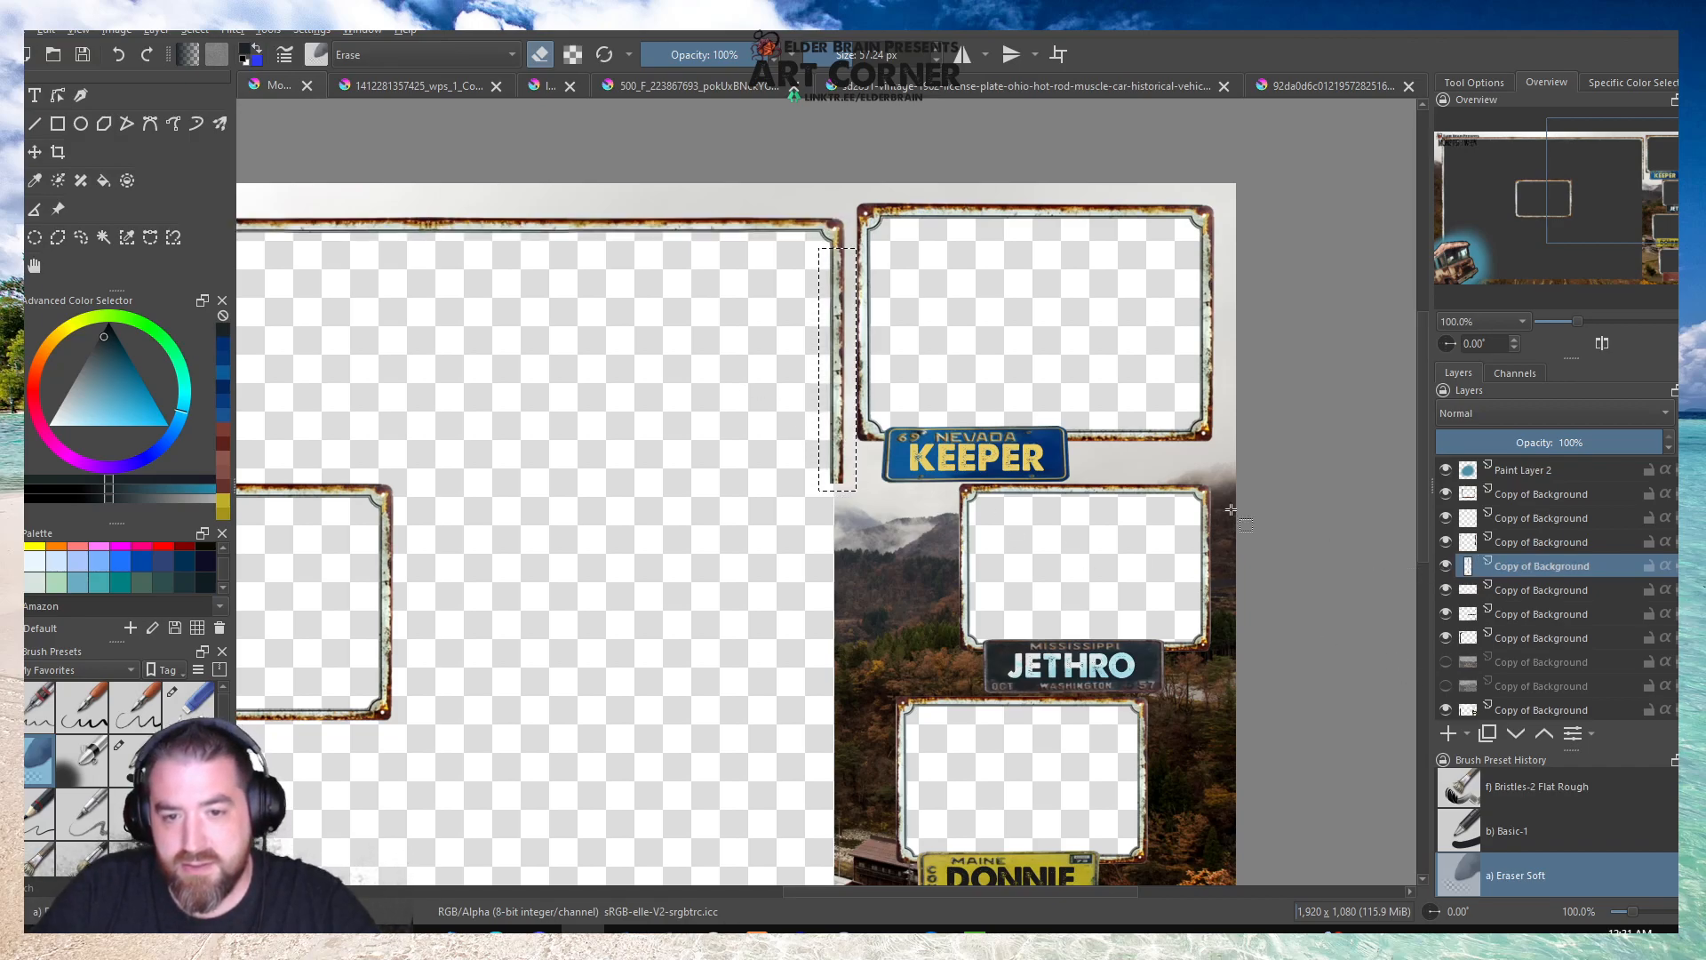
Move the copied vertical stretch directly below the original and flip it vertically so that the rusty ends join.
key("ctrl+shift+a")
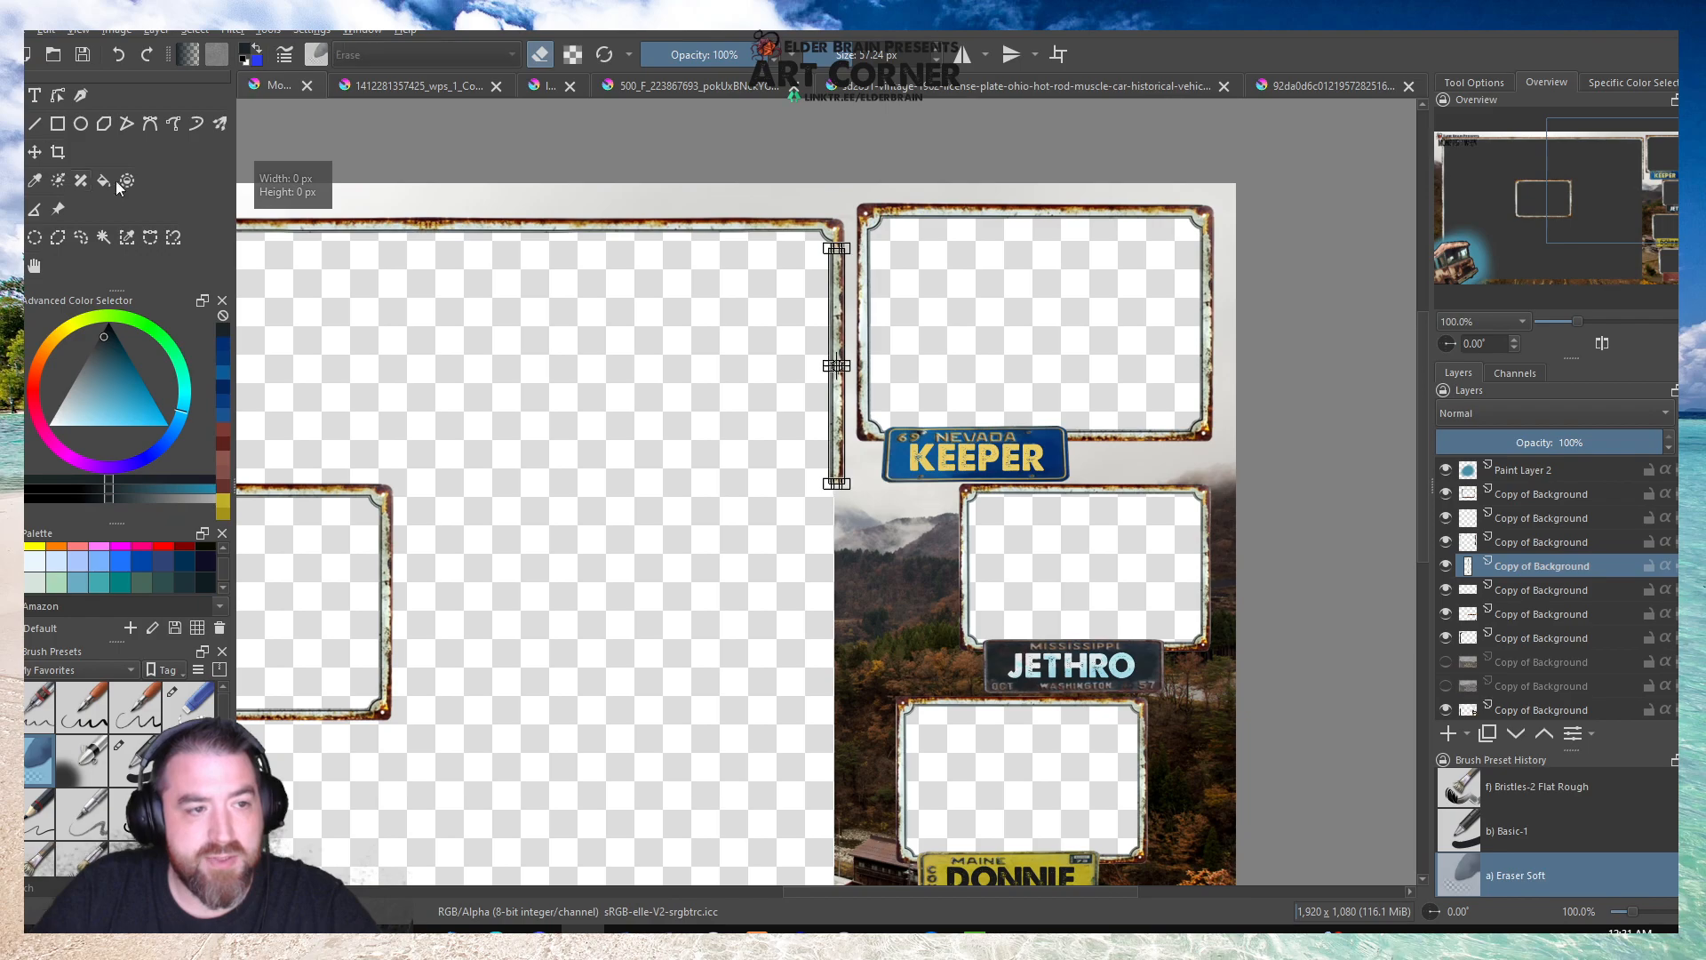
scroll(831, 307, "up", 2)
left_click_drag(830, 307, 829, 778)
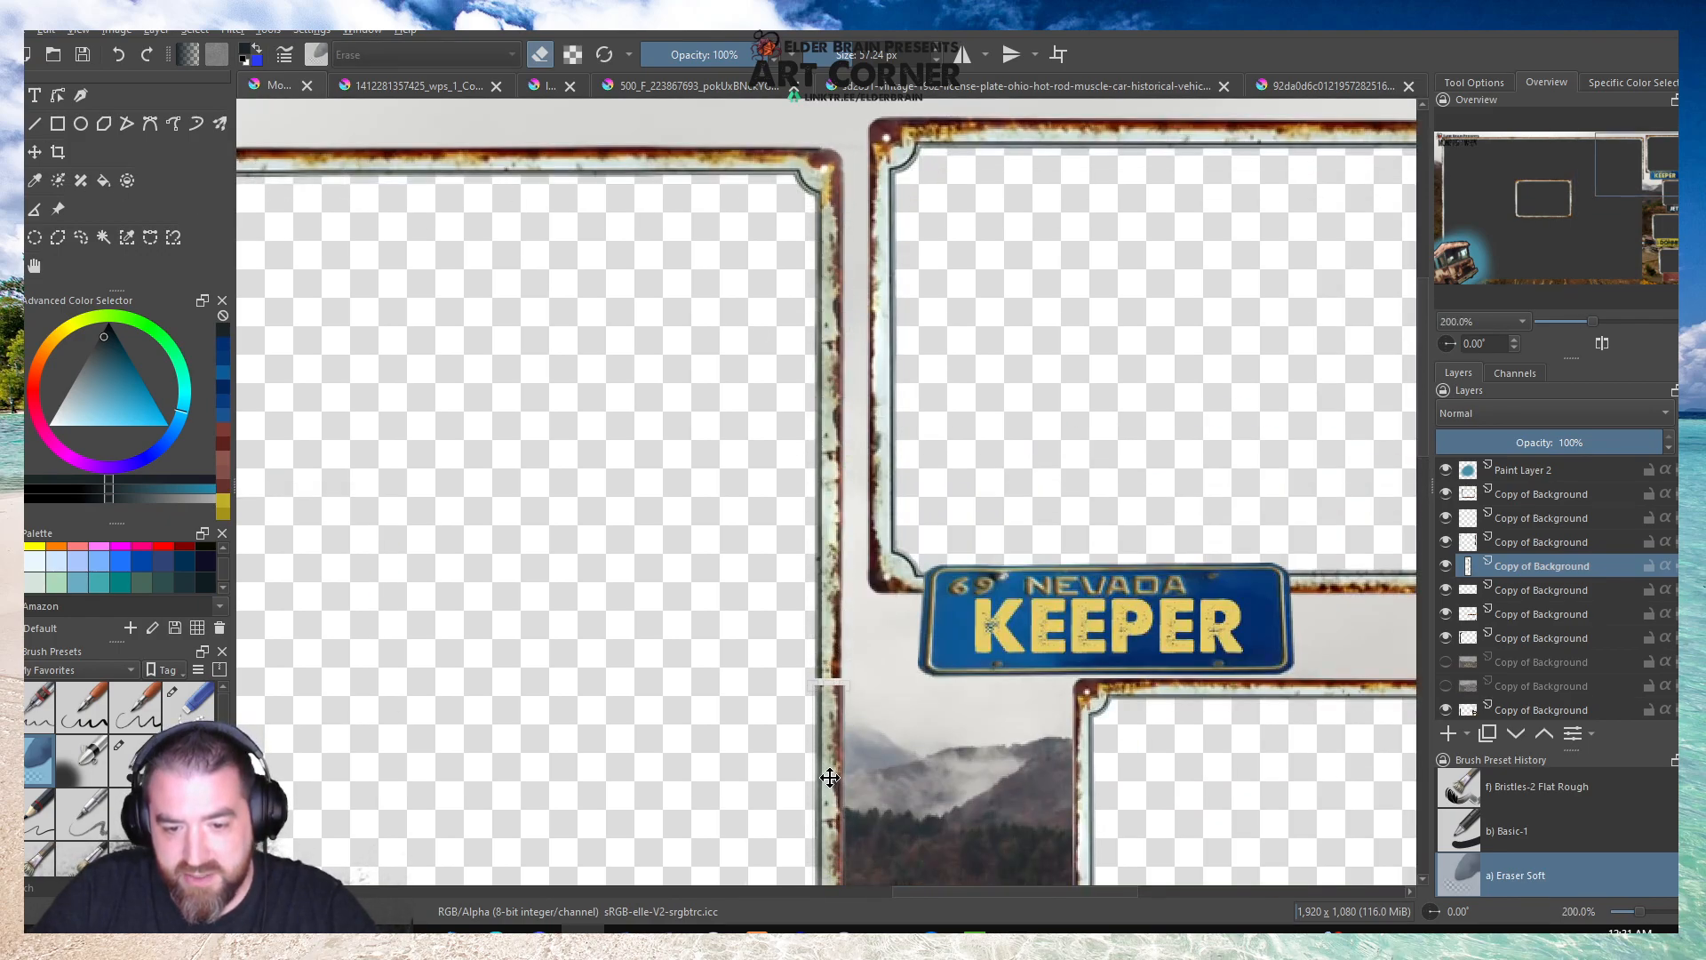
right_click(832, 736)
left_click(880, 645)
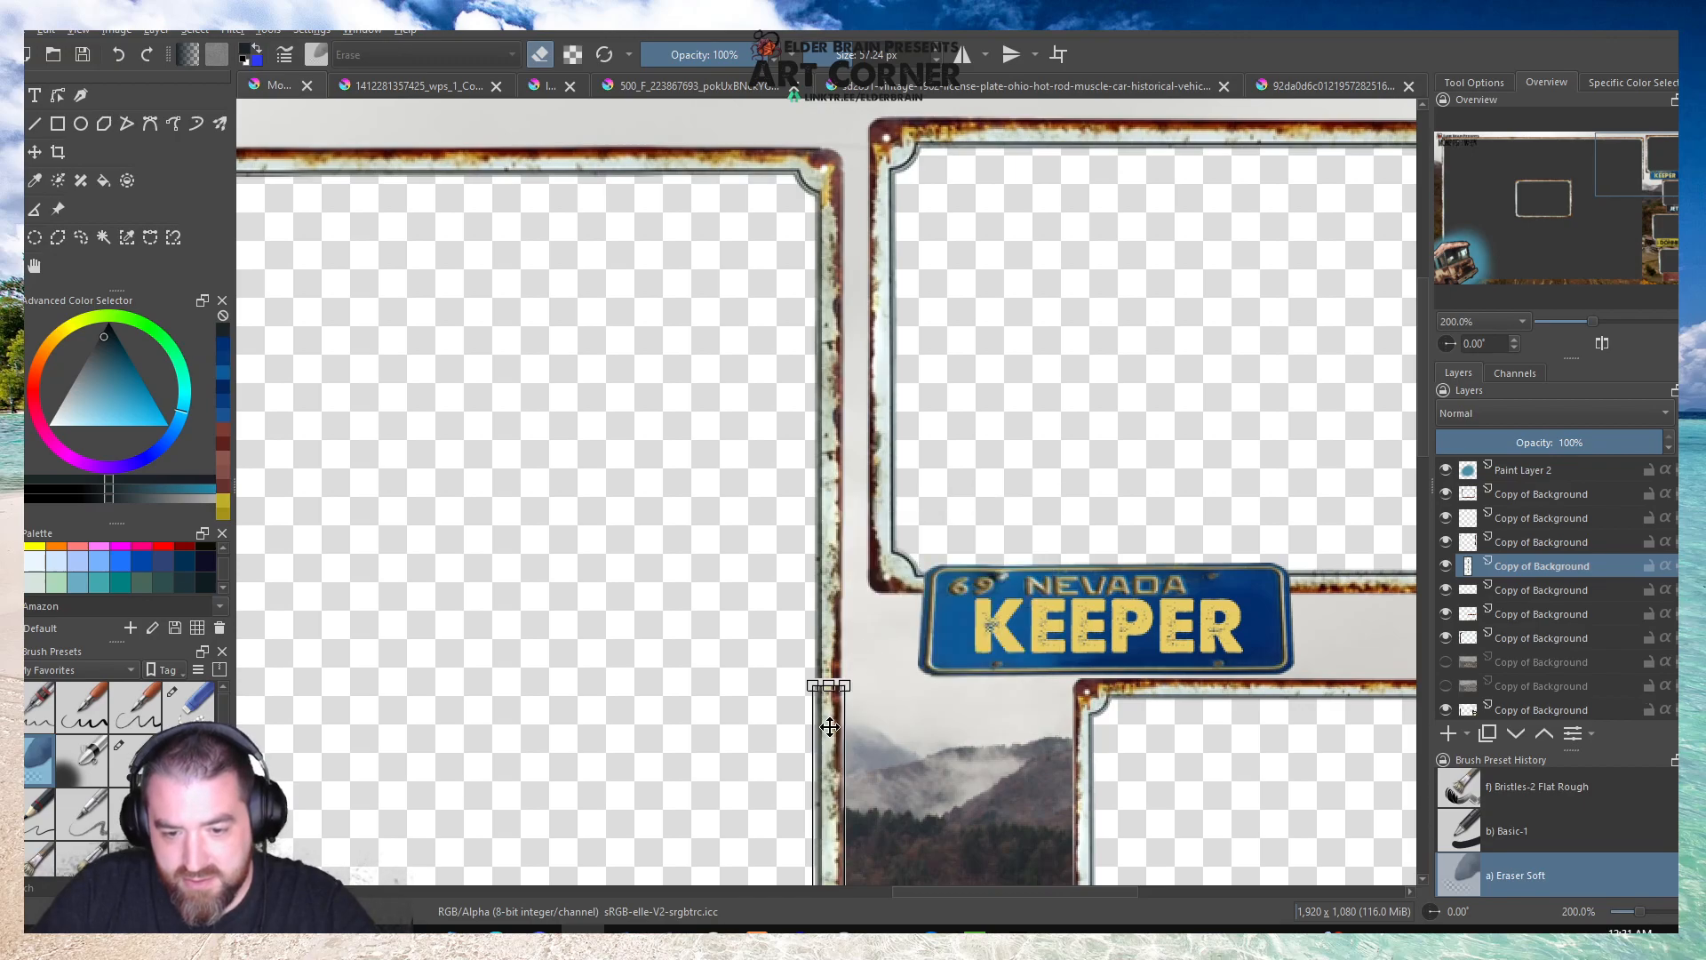
scroll(830, 727, "up", 3)
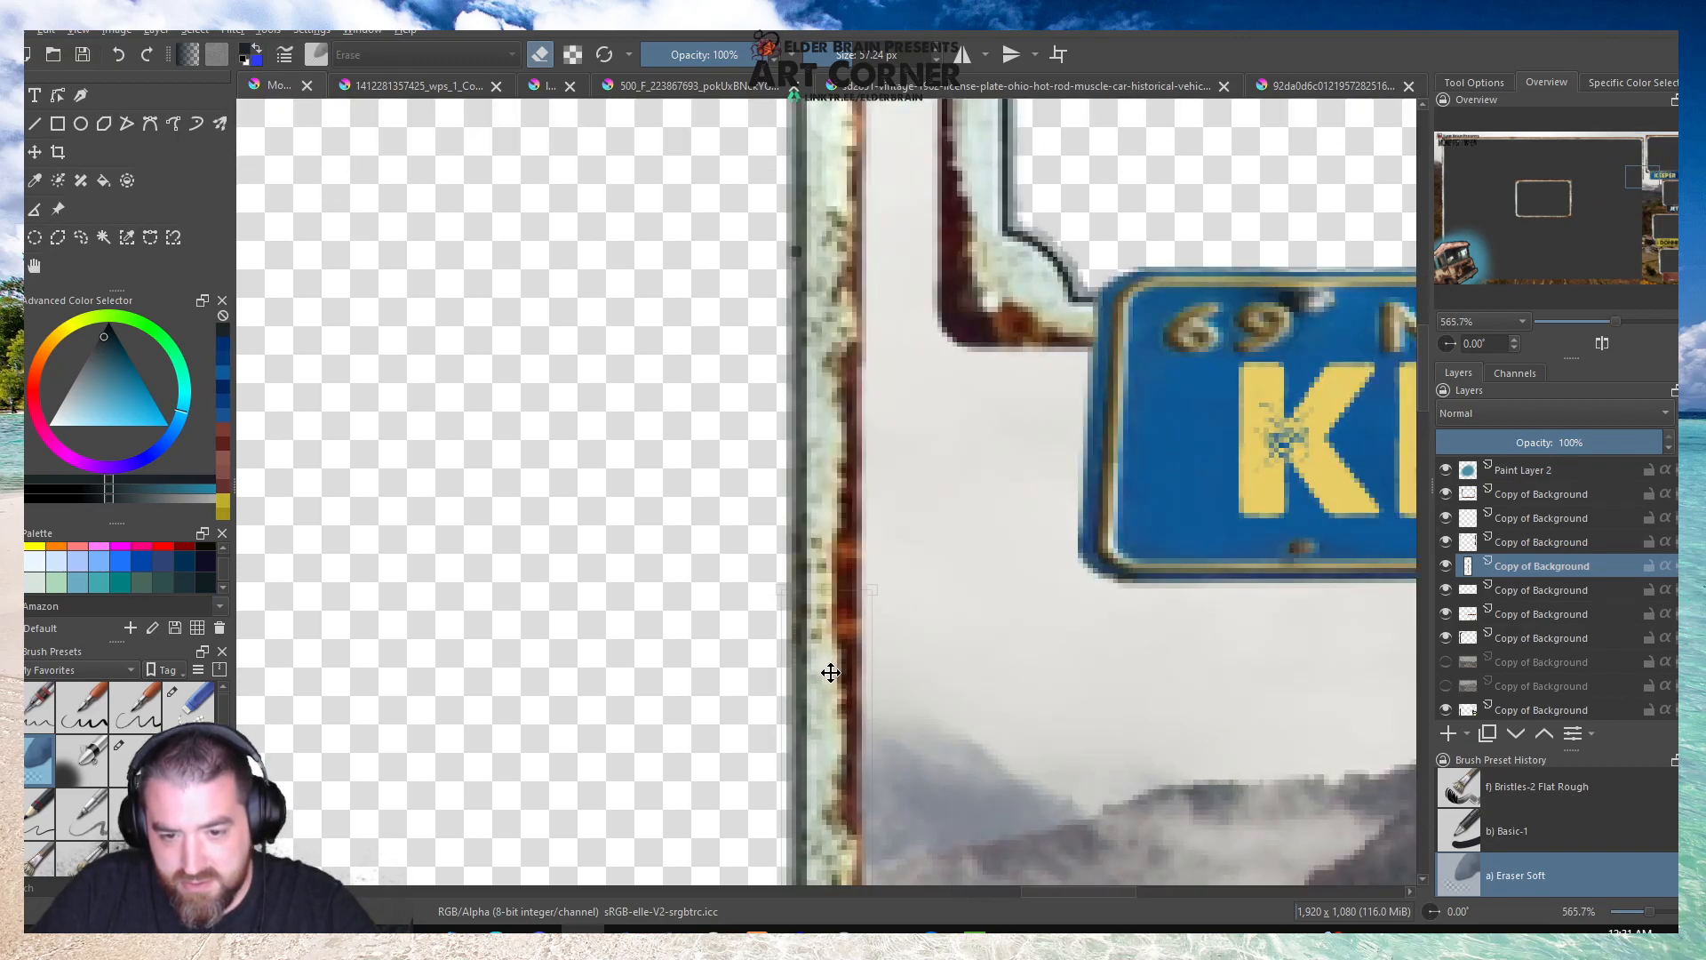
scroll(830, 673, "down", 6)
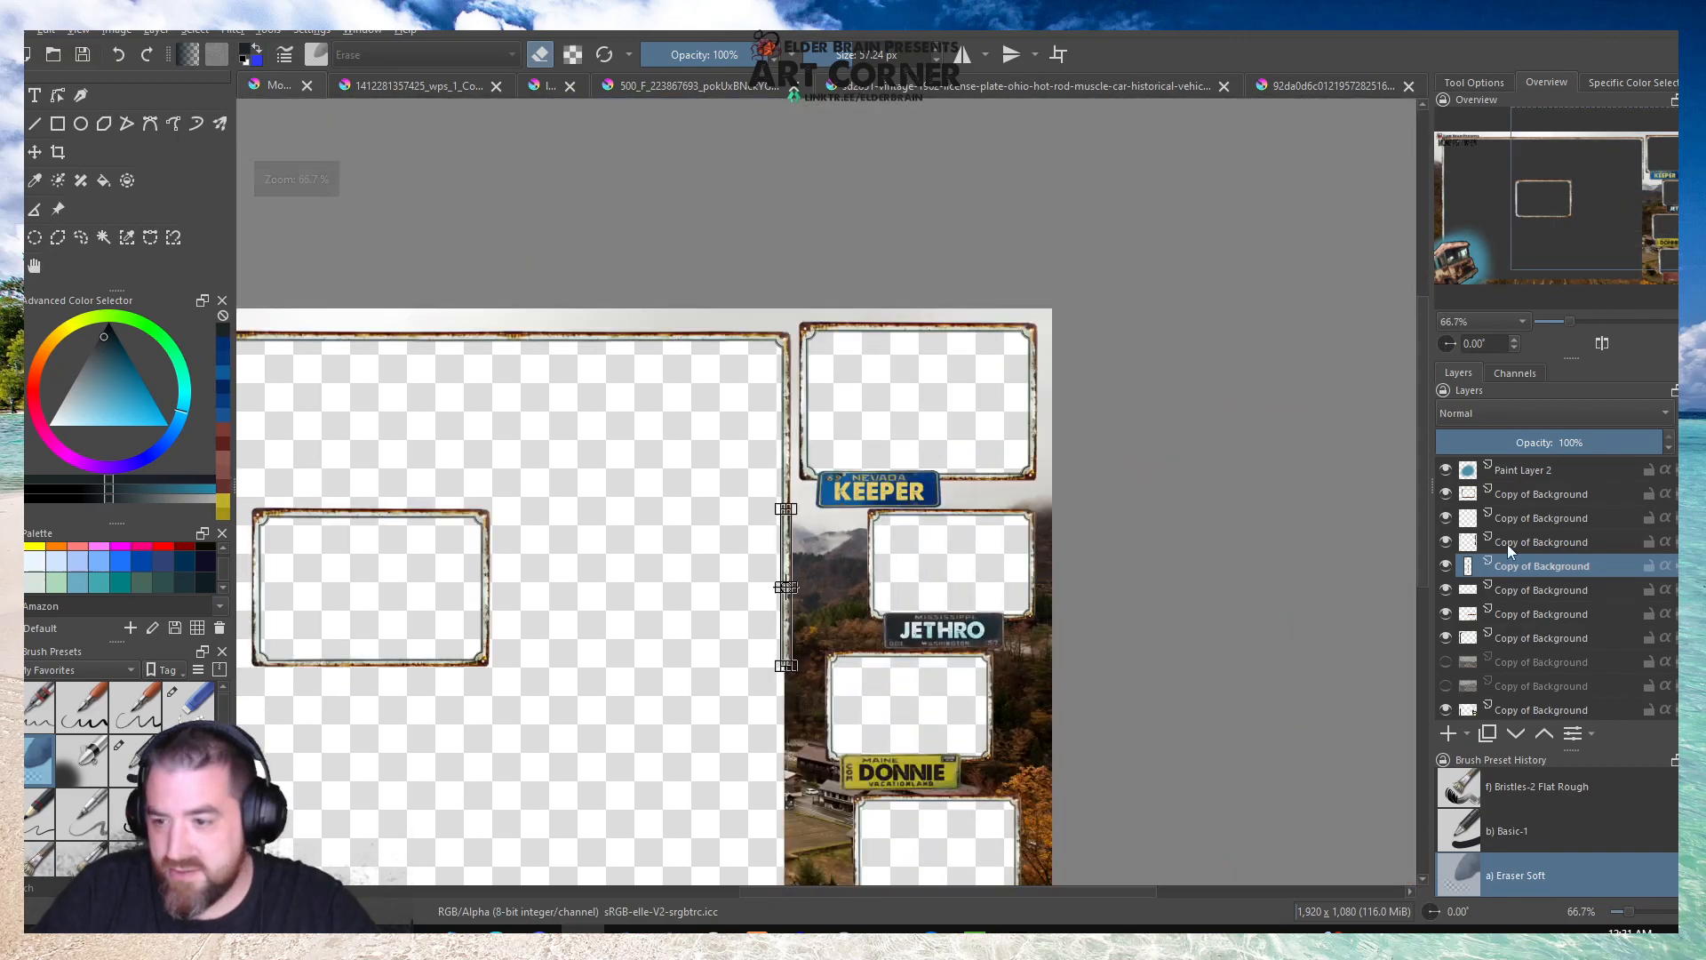
Toggle the visibility of the copied stretch's layer and its neighbouring layers to identify the one holding the border.
left_click(1512, 541)
left_click(1448, 542)
left_click(1448, 542)
left_click(1448, 542)
left_click(1448, 542)
left_click(1454, 565)
left_click(1446, 566)
left_click(1446, 566)
left_click(1448, 589)
left_click(1448, 589)
left_click(1445, 567)
left_click(1445, 567)
Merge the copied stretch's layer down into the border layer using the Smart strategy.
left_click(195, 30)
mouse_move(155, 29)
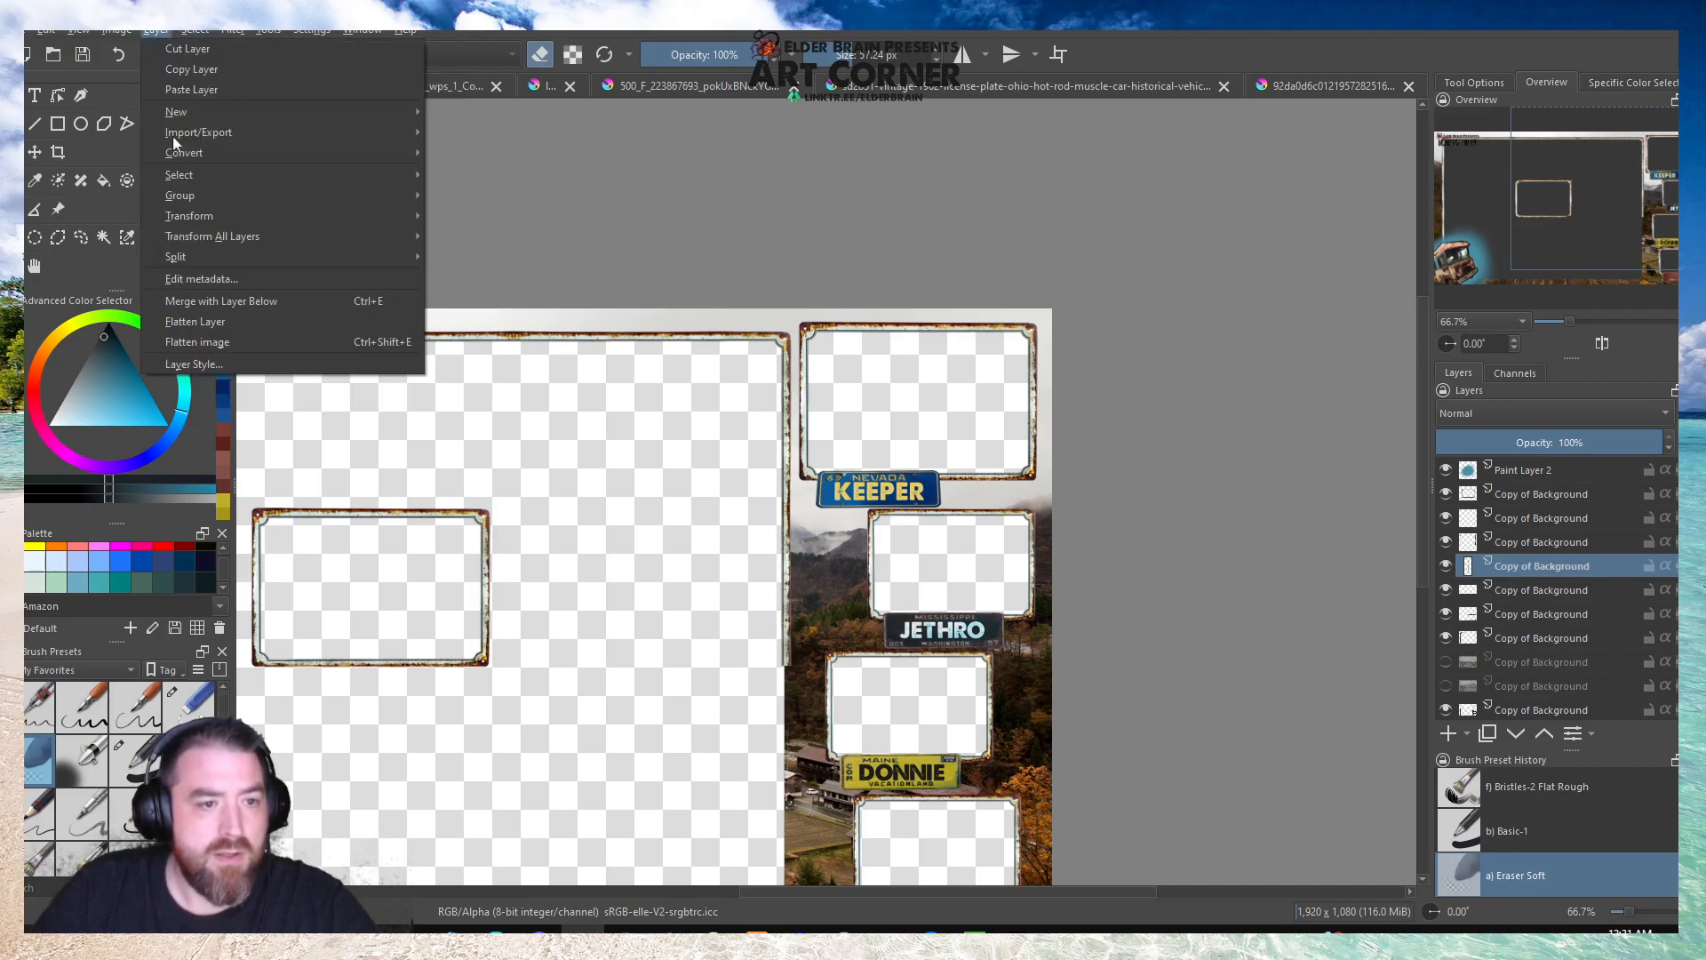
left_click(196, 301)
left_click(895, 501)
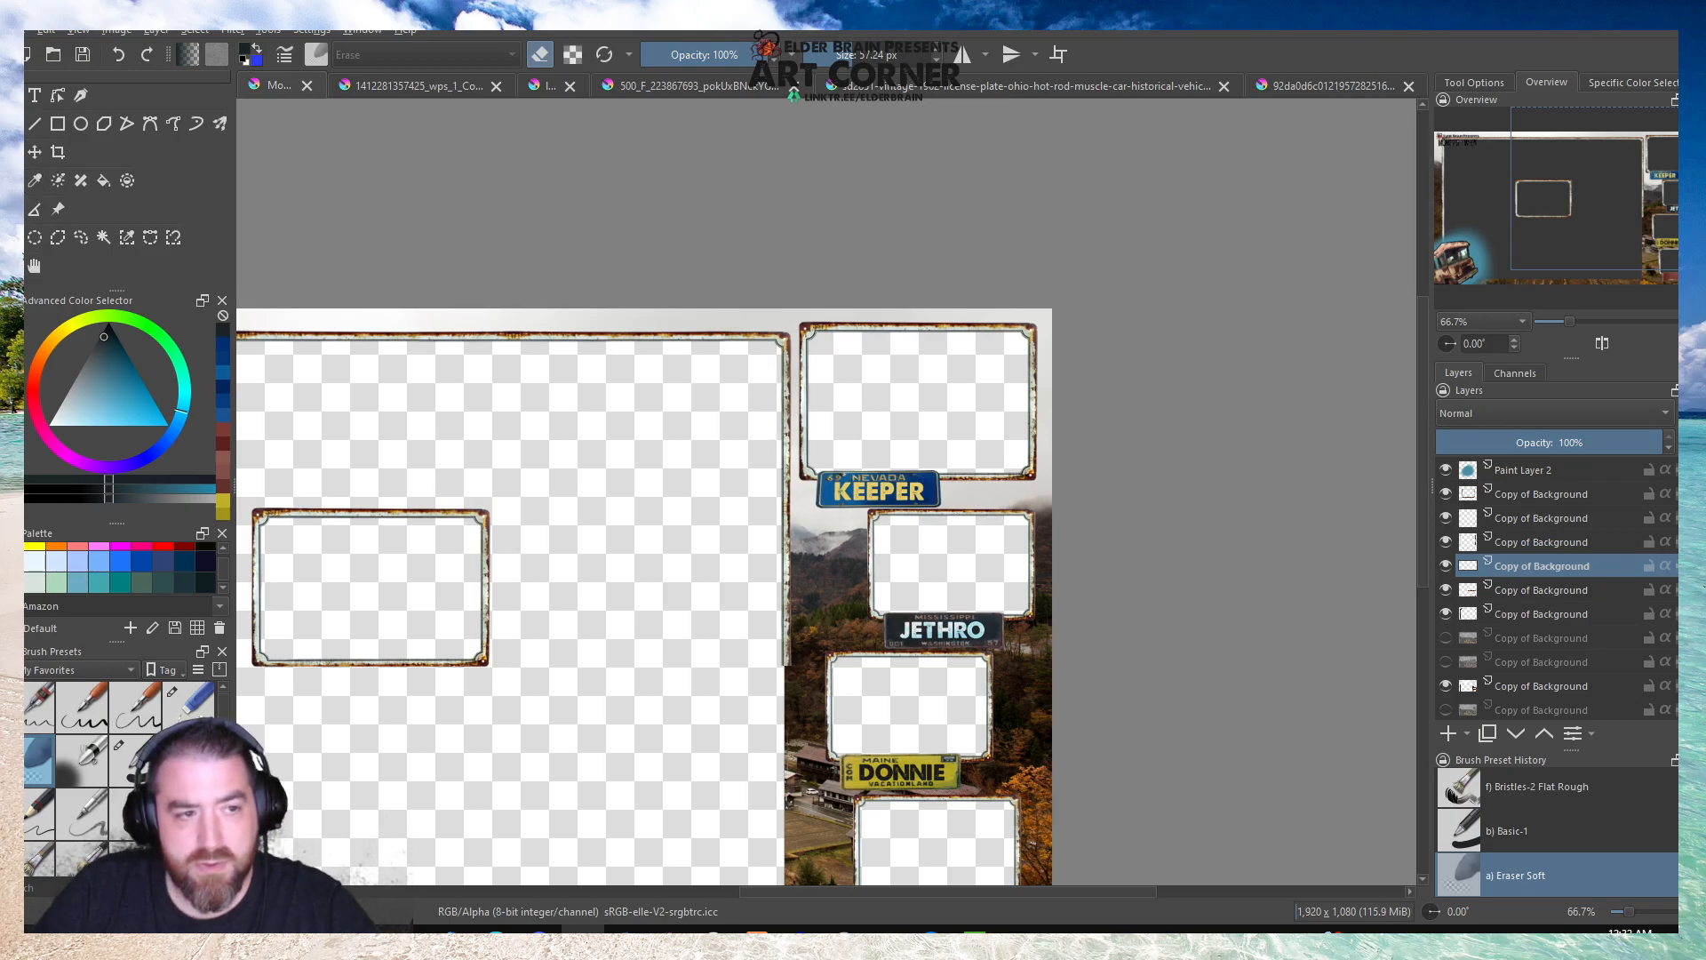
Select the border's right vertical stretch, about 45 by 543 px, and copy it to a new layer.
left_click_drag(772, 356, 812, 669)
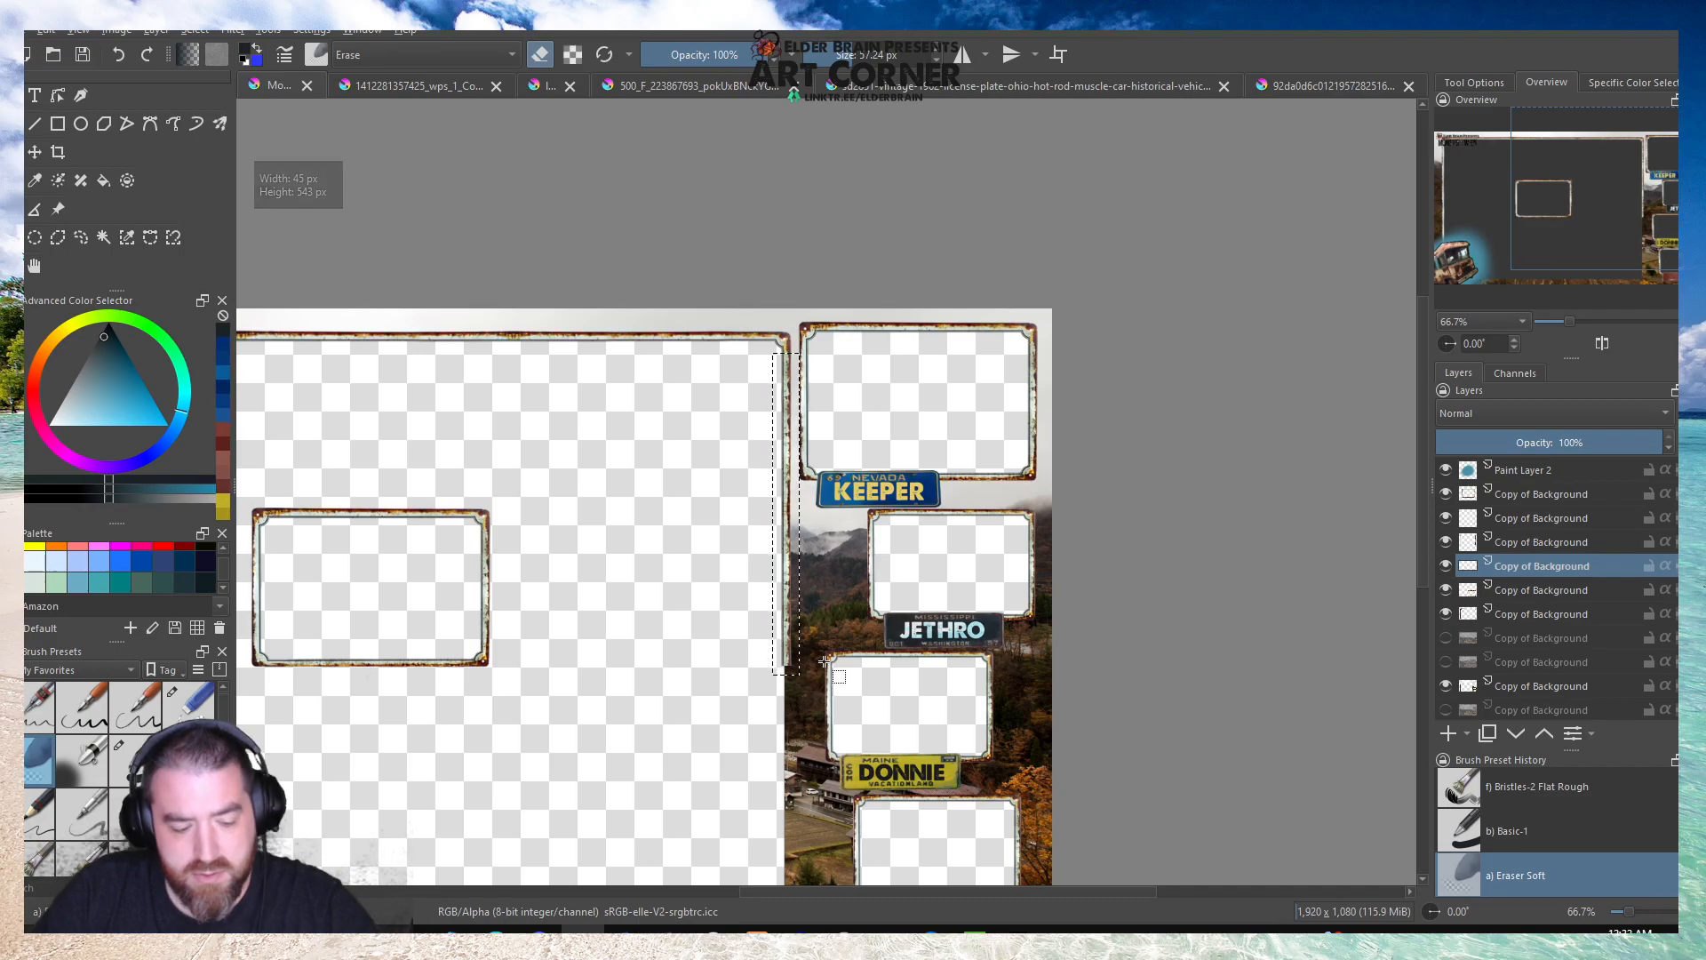
key("ctrl+shift+j")
left_click(552, 416)
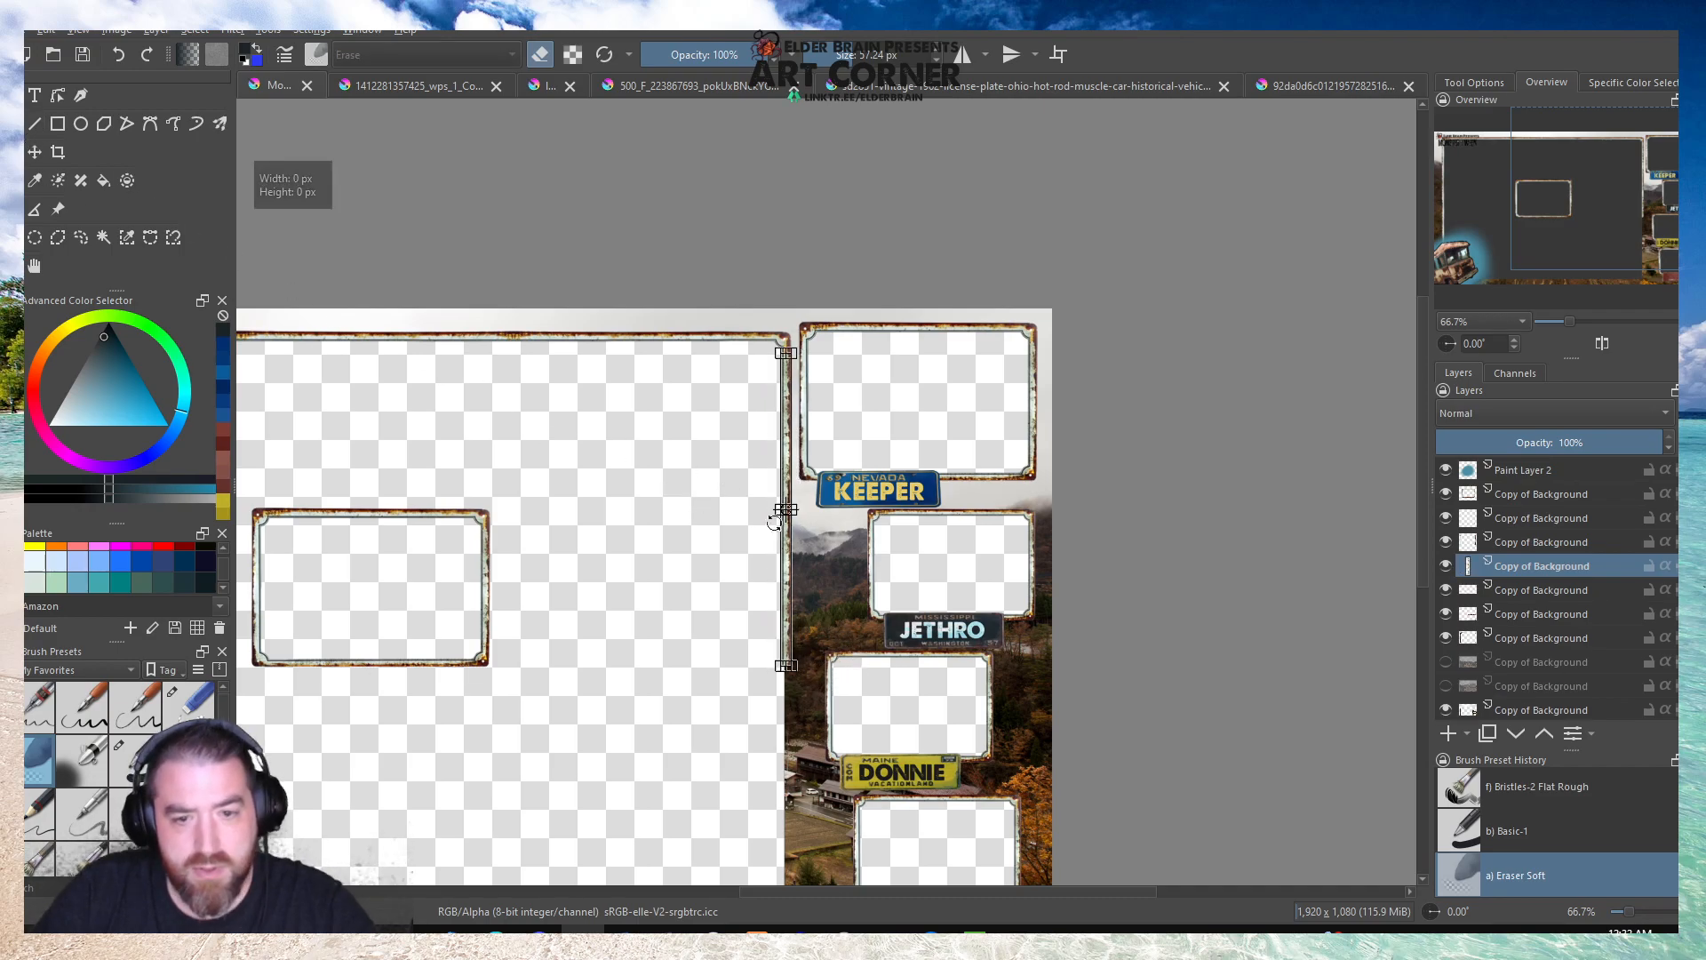
Move the copied vertical stretch straight down so it continues the right border past the canvas's lower edge.
scroll(780, 529, "up", 2)
right_click(805, 573)
key("Escape")
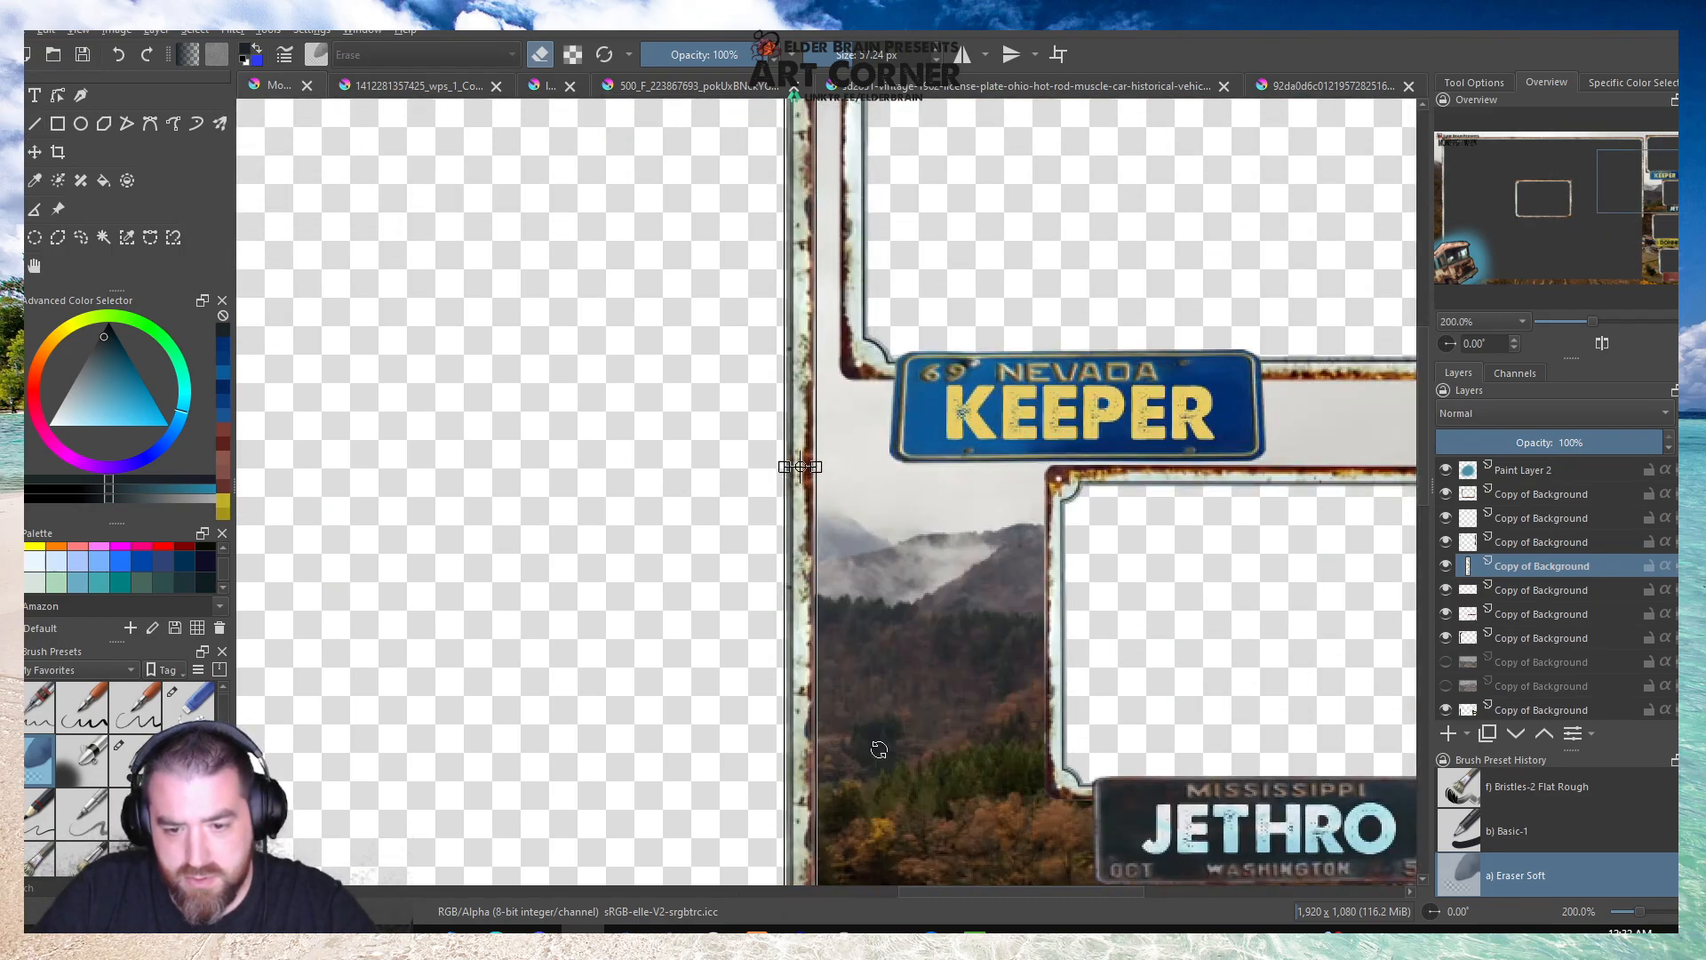
scroll(755, 586, "down", 3)
scroll(754, 586, "up", 1)
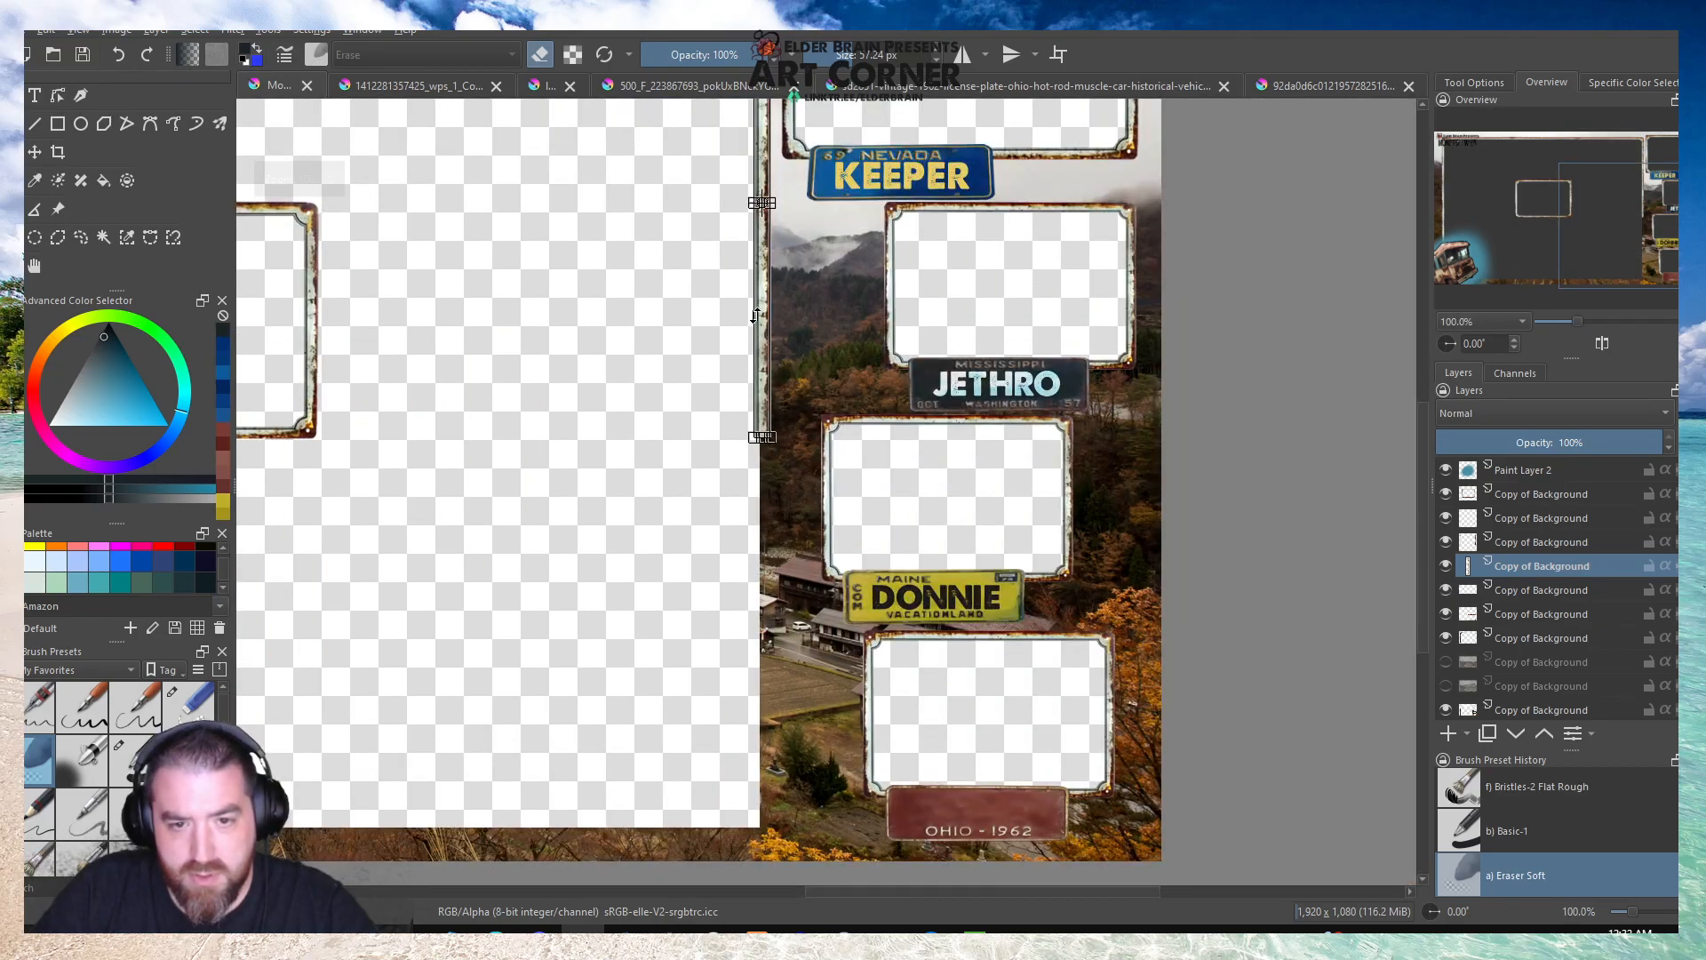
left_click_drag(763, 282, 764, 753)
scroll(764, 753, "up", 7)
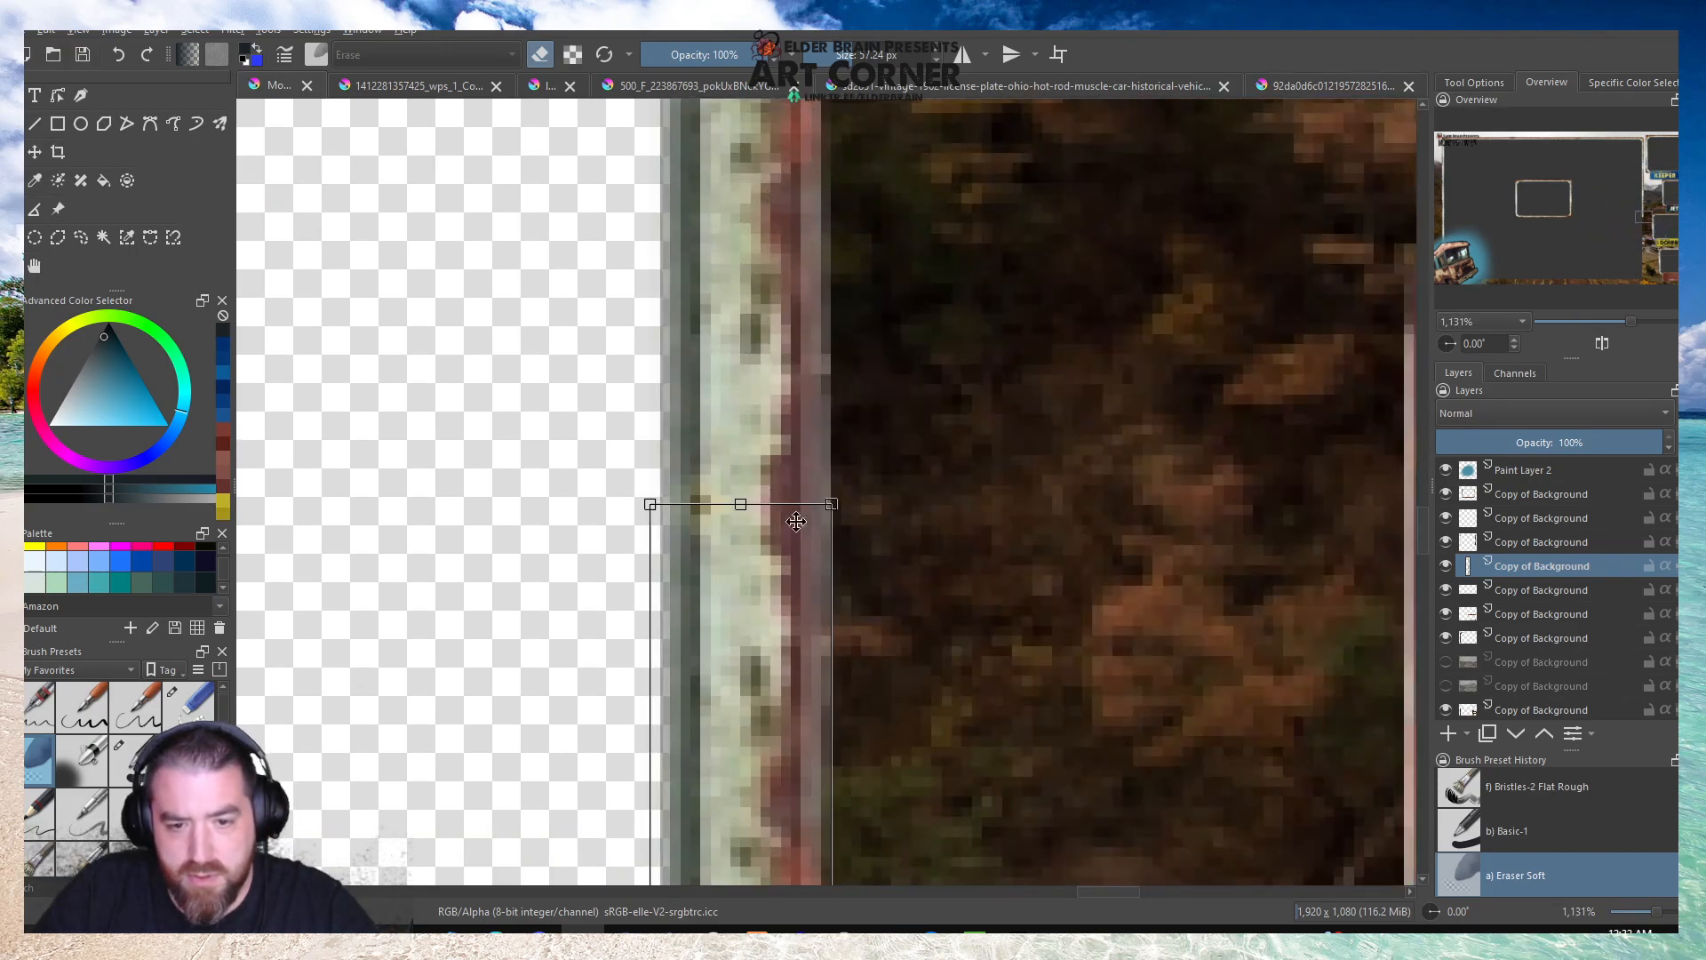
scroll(745, 645, "down", 8)
scroll(797, 787, "up", 1)
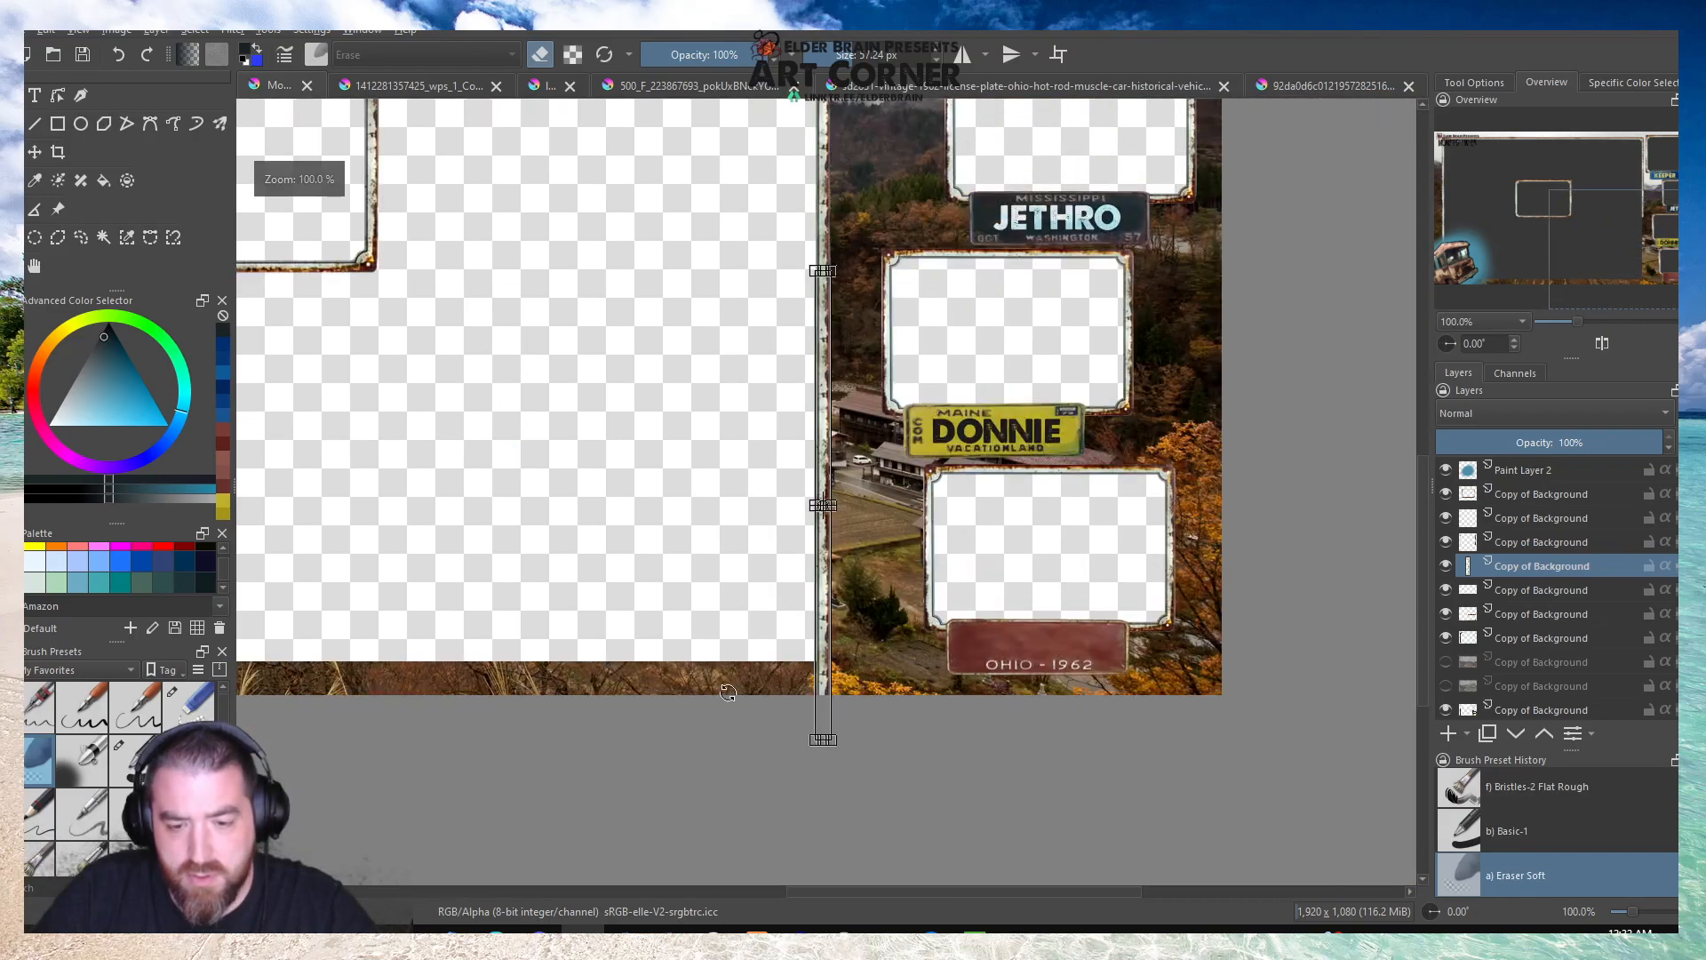
Select an area about 214 by 243 px around the vertical stretch's lower end, delete its contents, and clear the selection.
left_click_drag(896, 808, 706, 593)
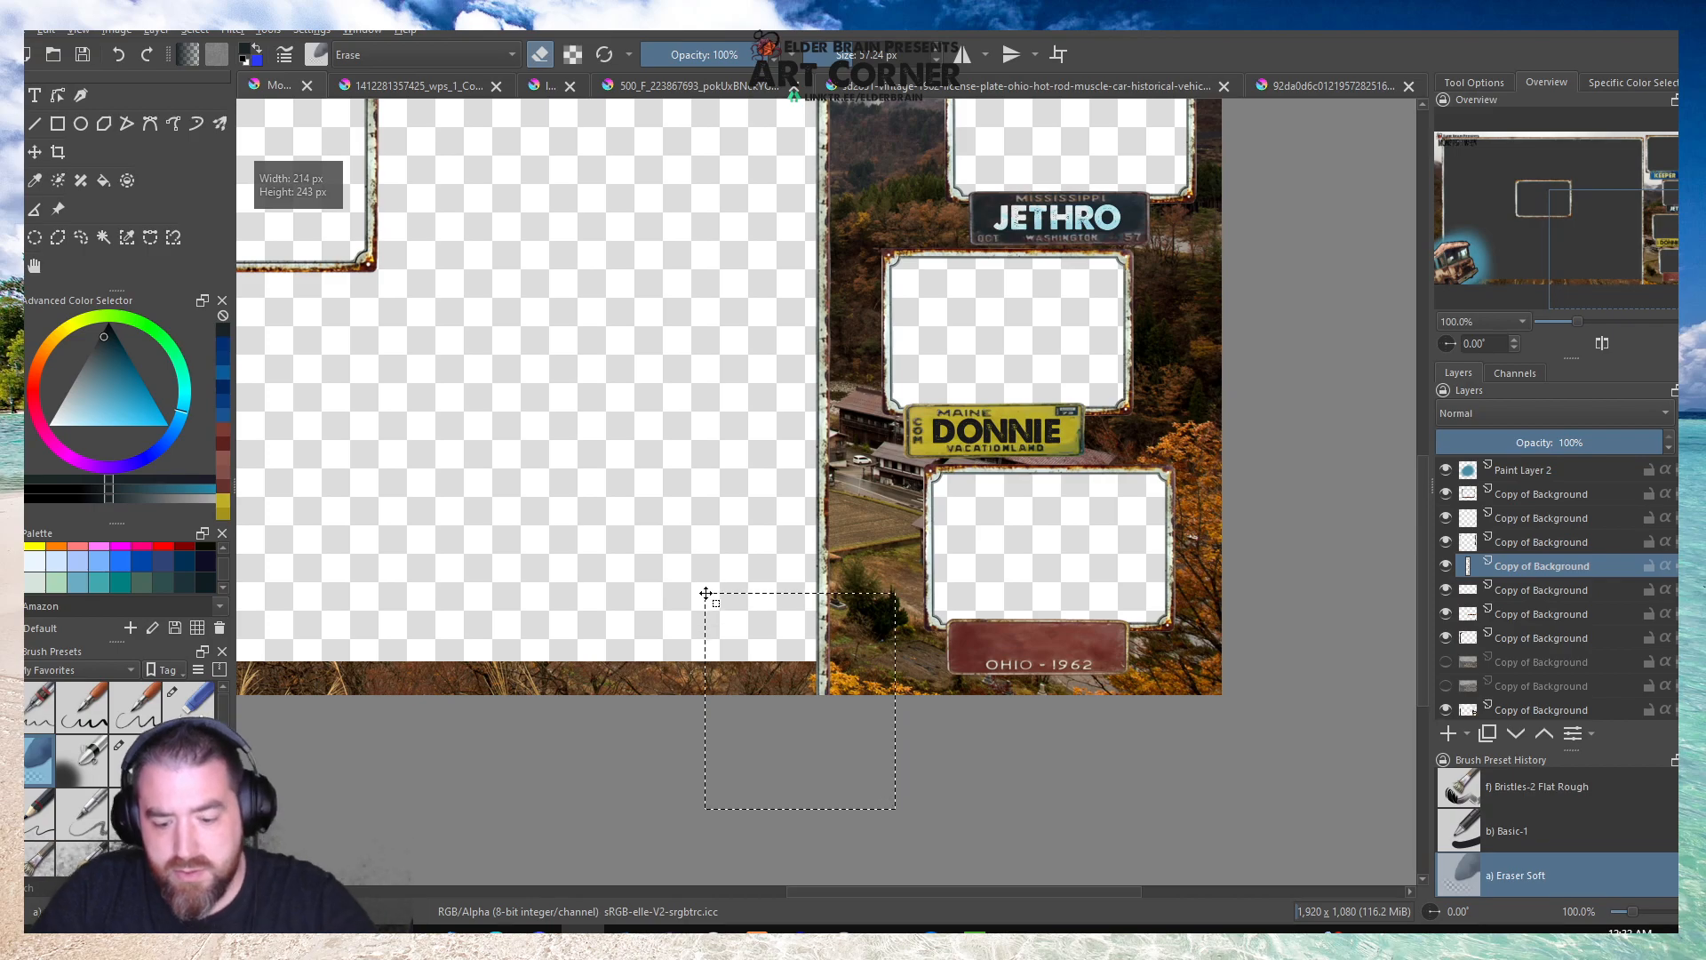
left_click(714, 522)
scroll(560, 498, "down", 1)
scroll(510, 437, "up", 1)
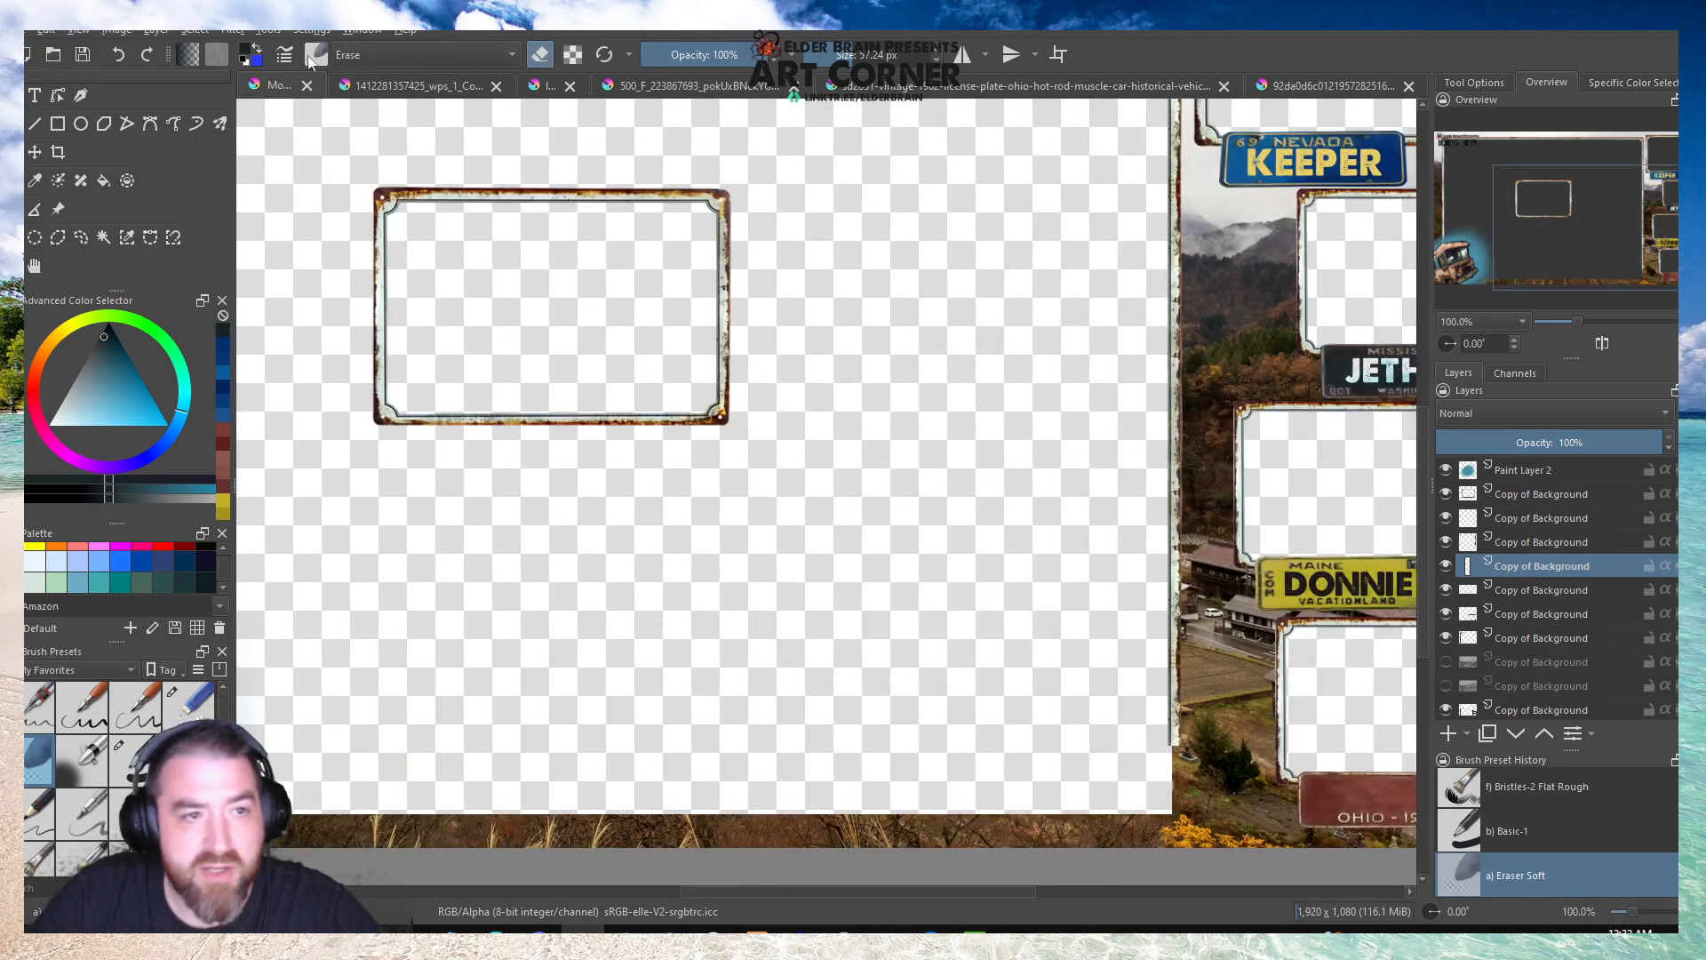
Check the layer below by toggling its visibility, and merge the vertical stretch's layer down into the border layer.
scroll(776, 388, "down", 2)
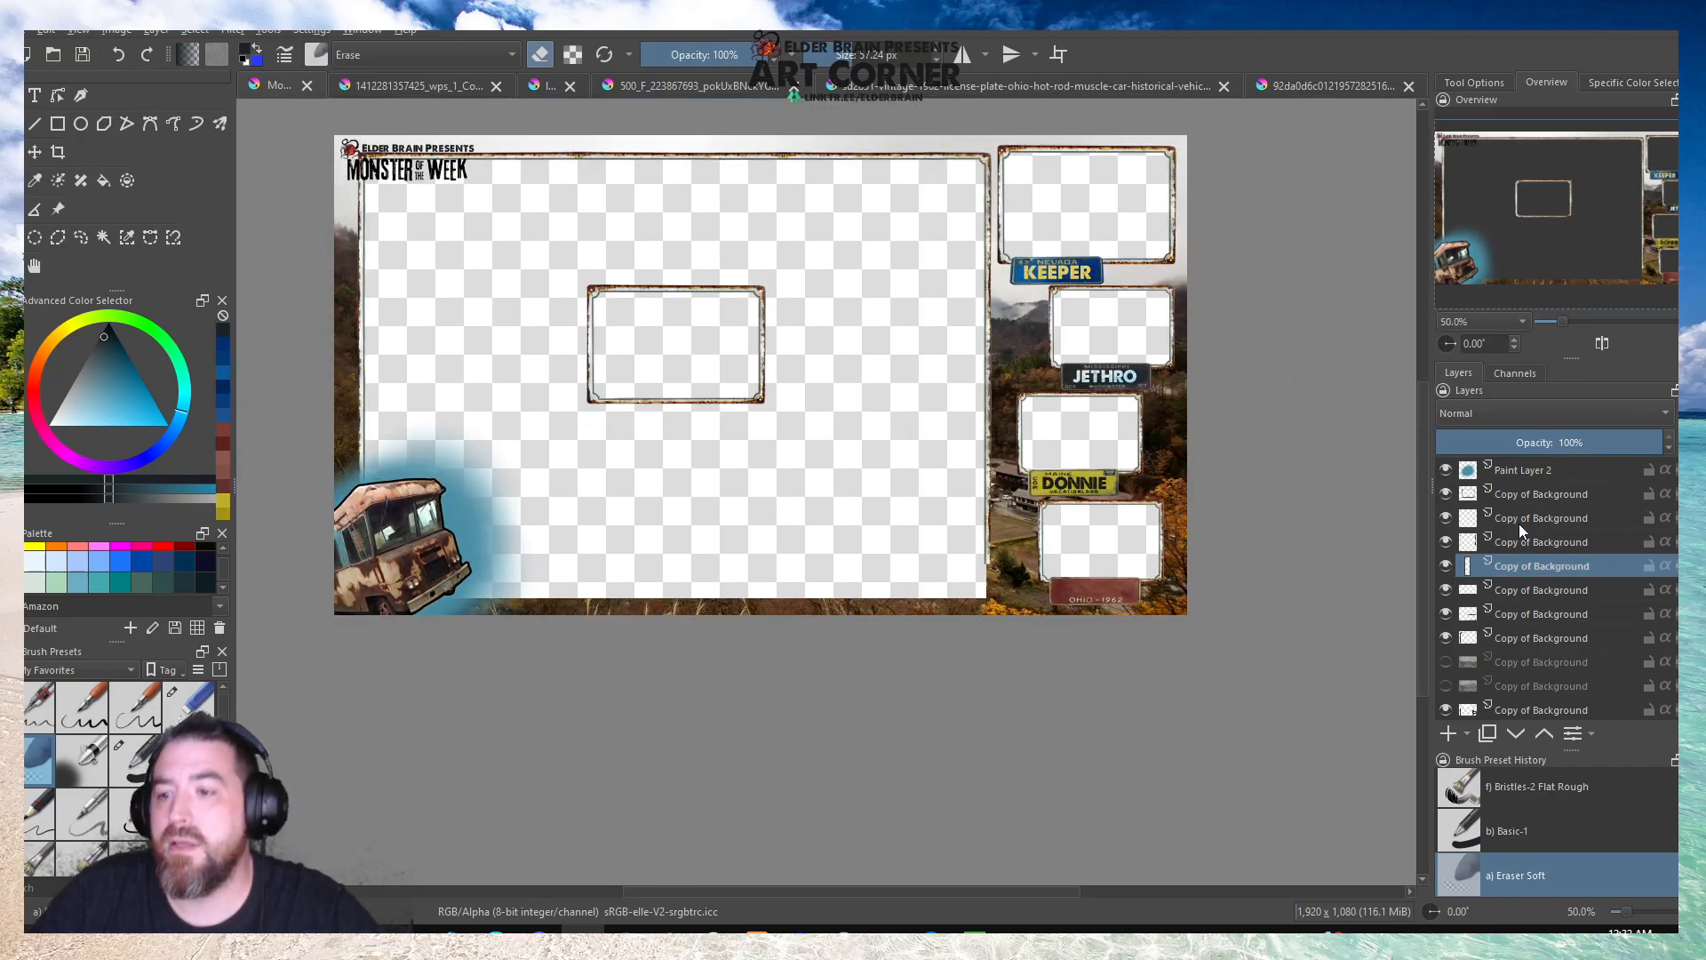
left_click(1444, 591)
left_click(1444, 591)
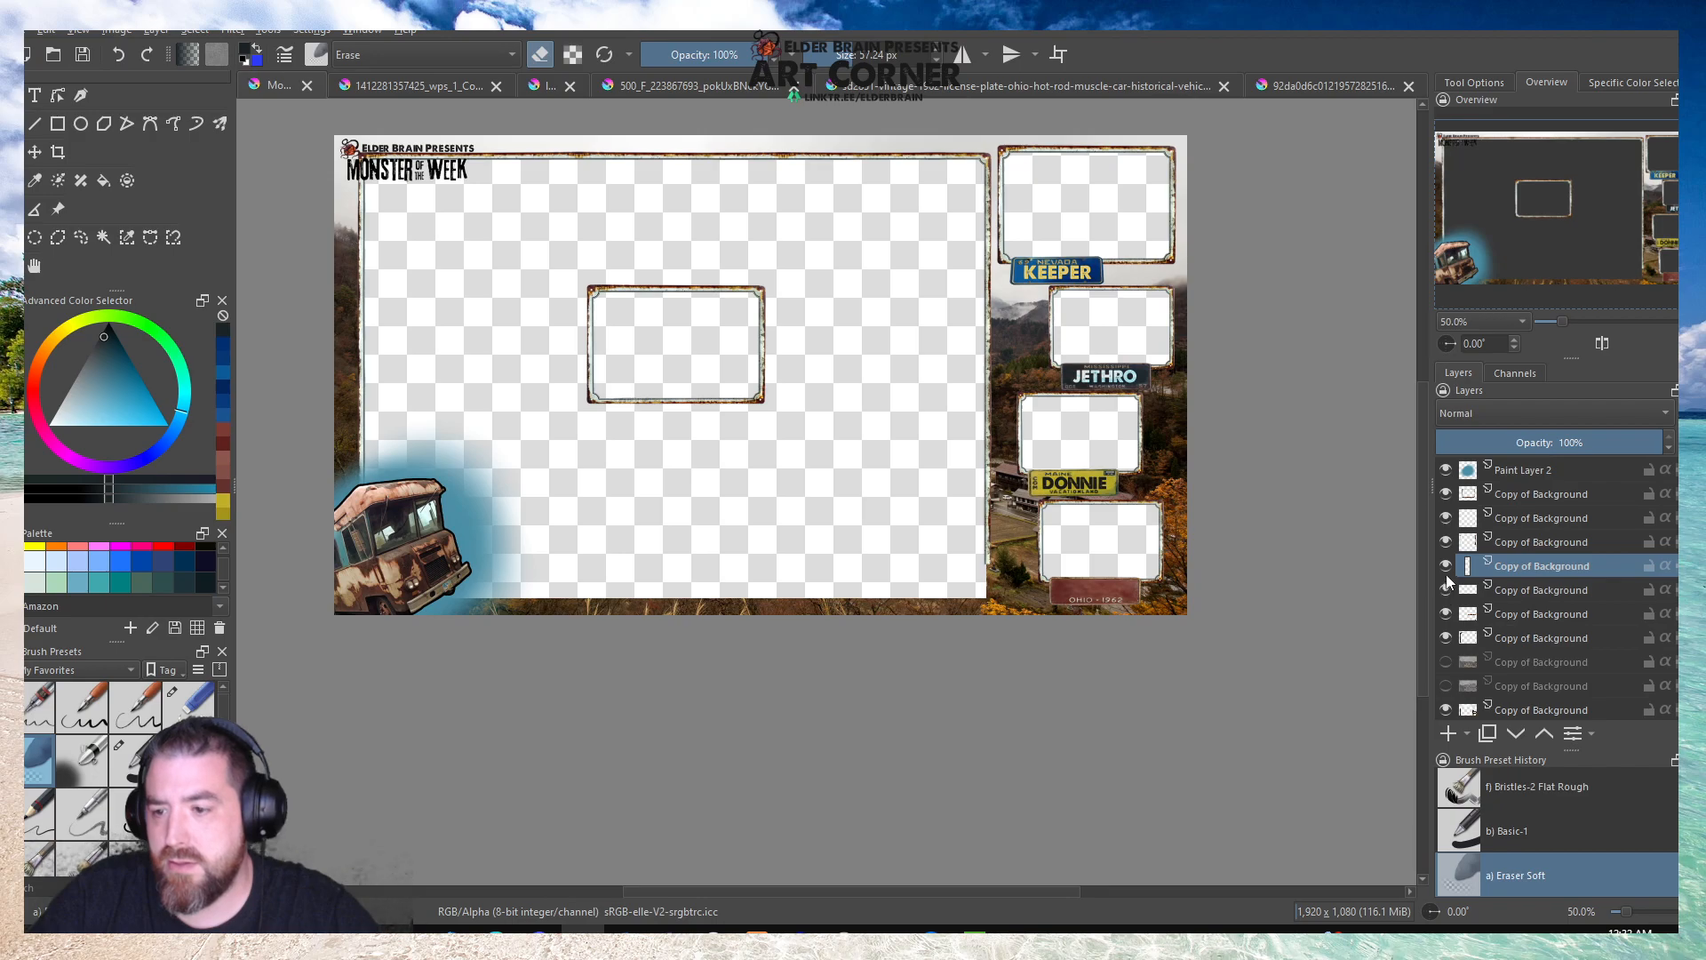
left_click(140, 29)
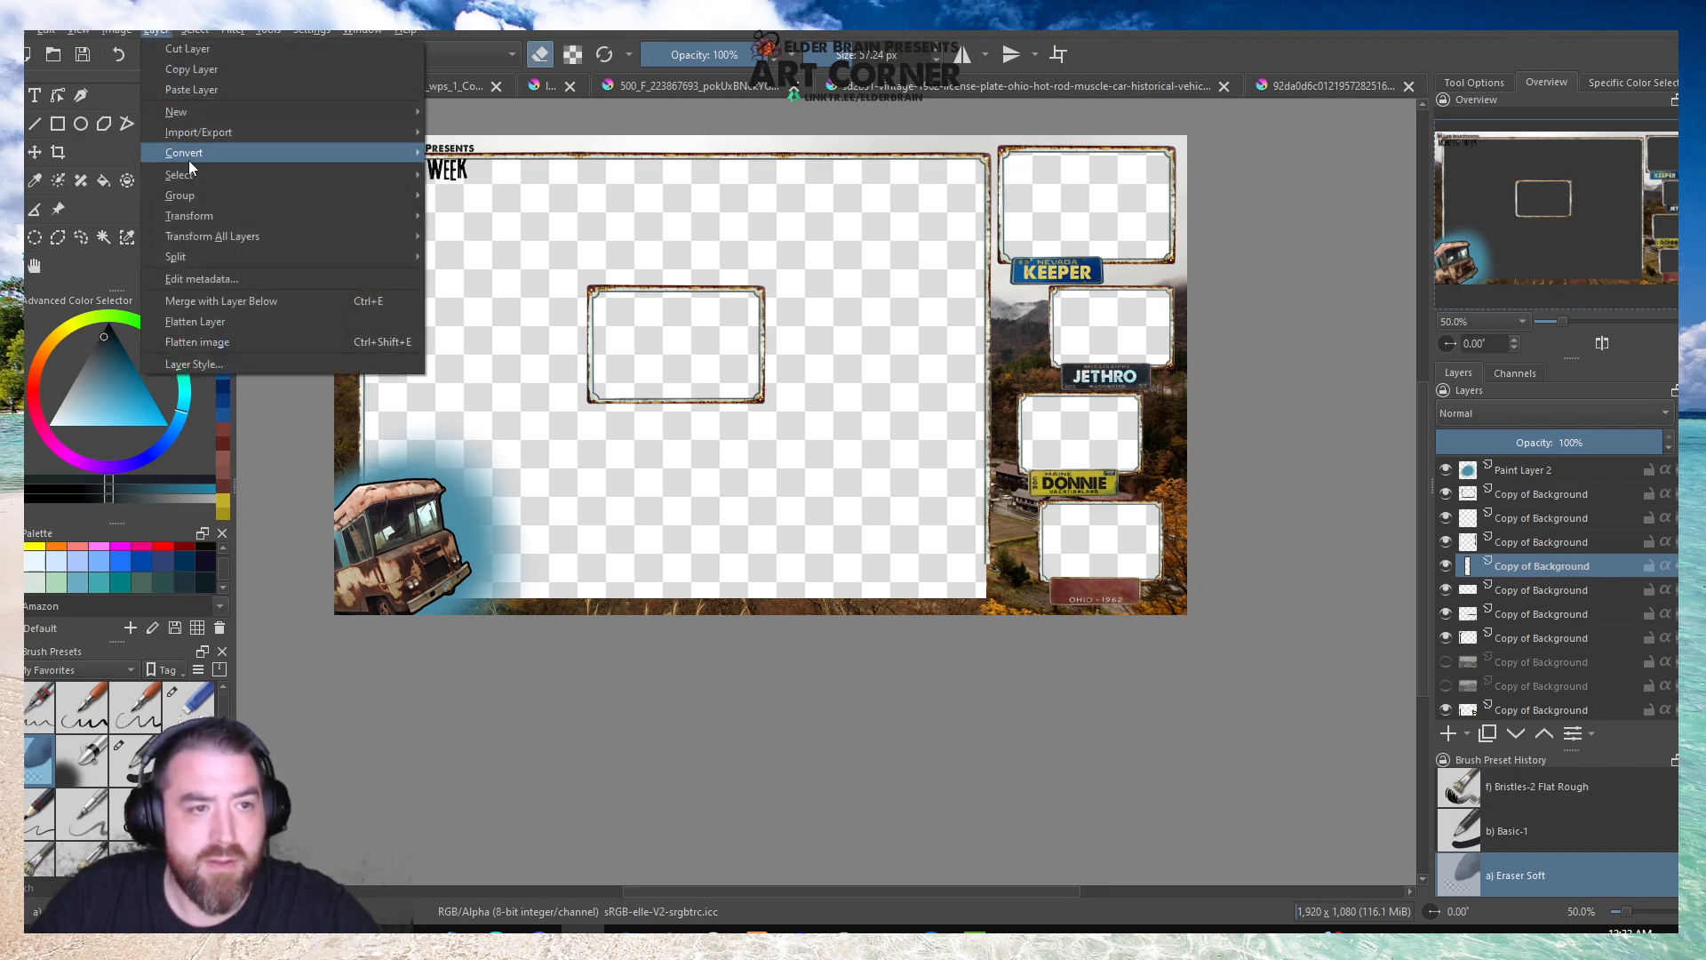
left_click(194, 296)
left_click(884, 497)
Find the small frame's layer and copy its lower-right corner, about 198 by 137 px, to a new layer for transforming.
left_click(1445, 592)
left_click(1445, 592)
left_click(1534, 591)
scroll(804, 418, "up", 3)
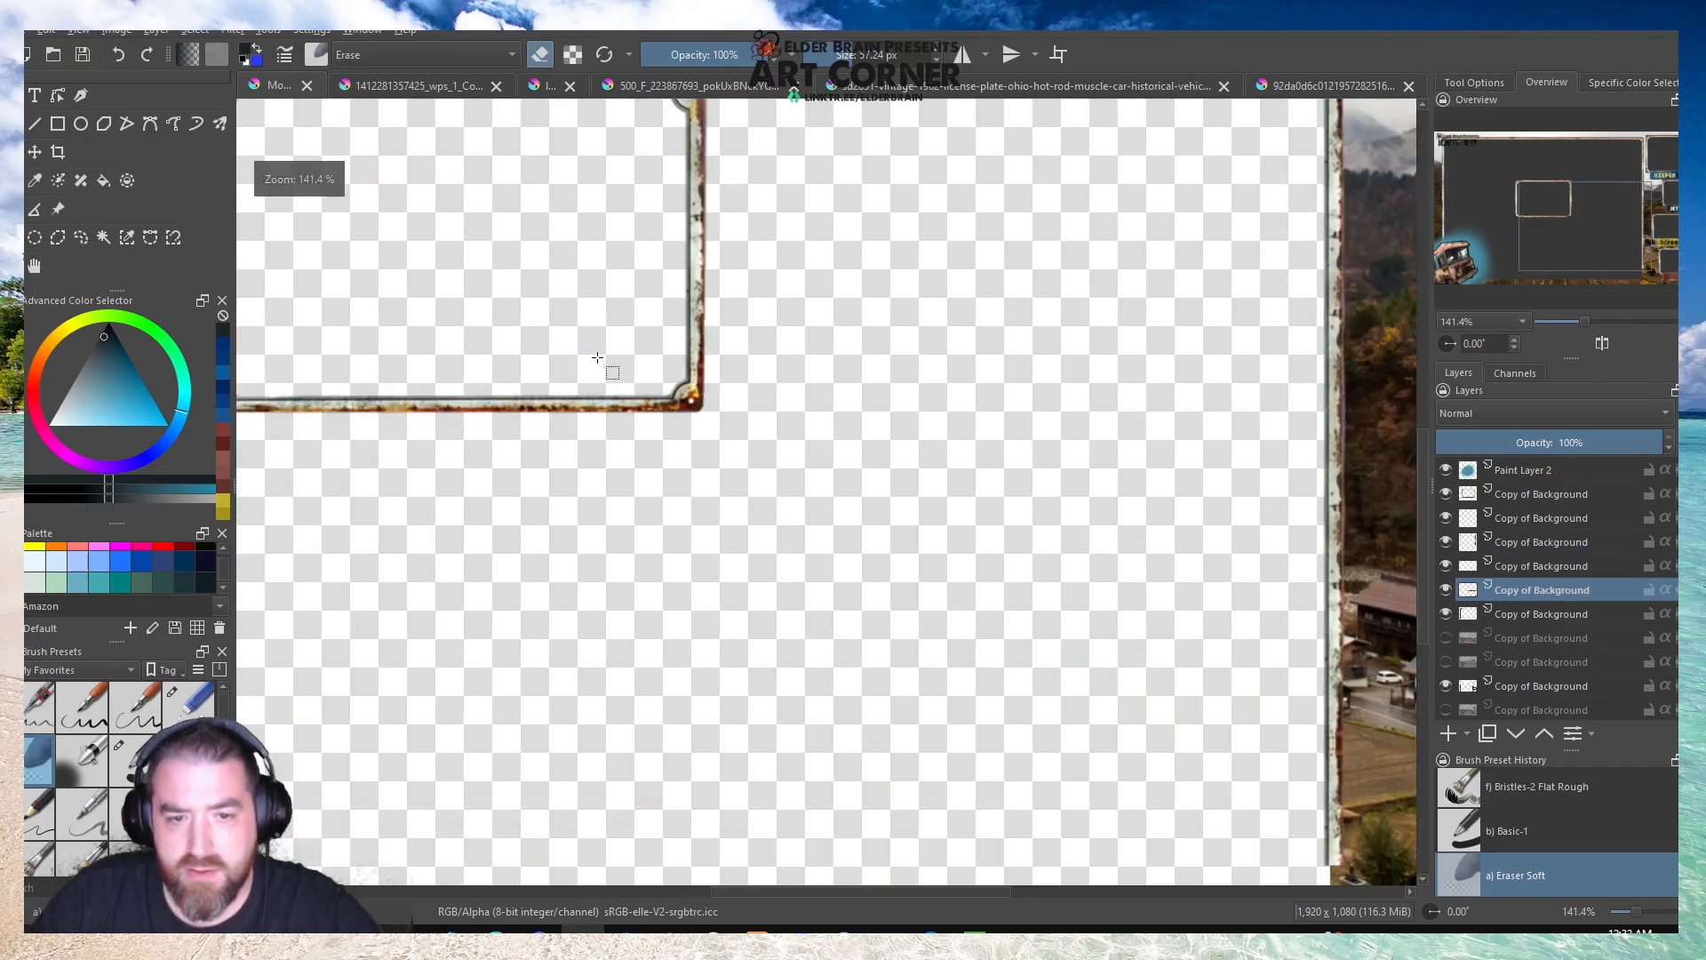
left_click_drag(745, 288, 496, 460)
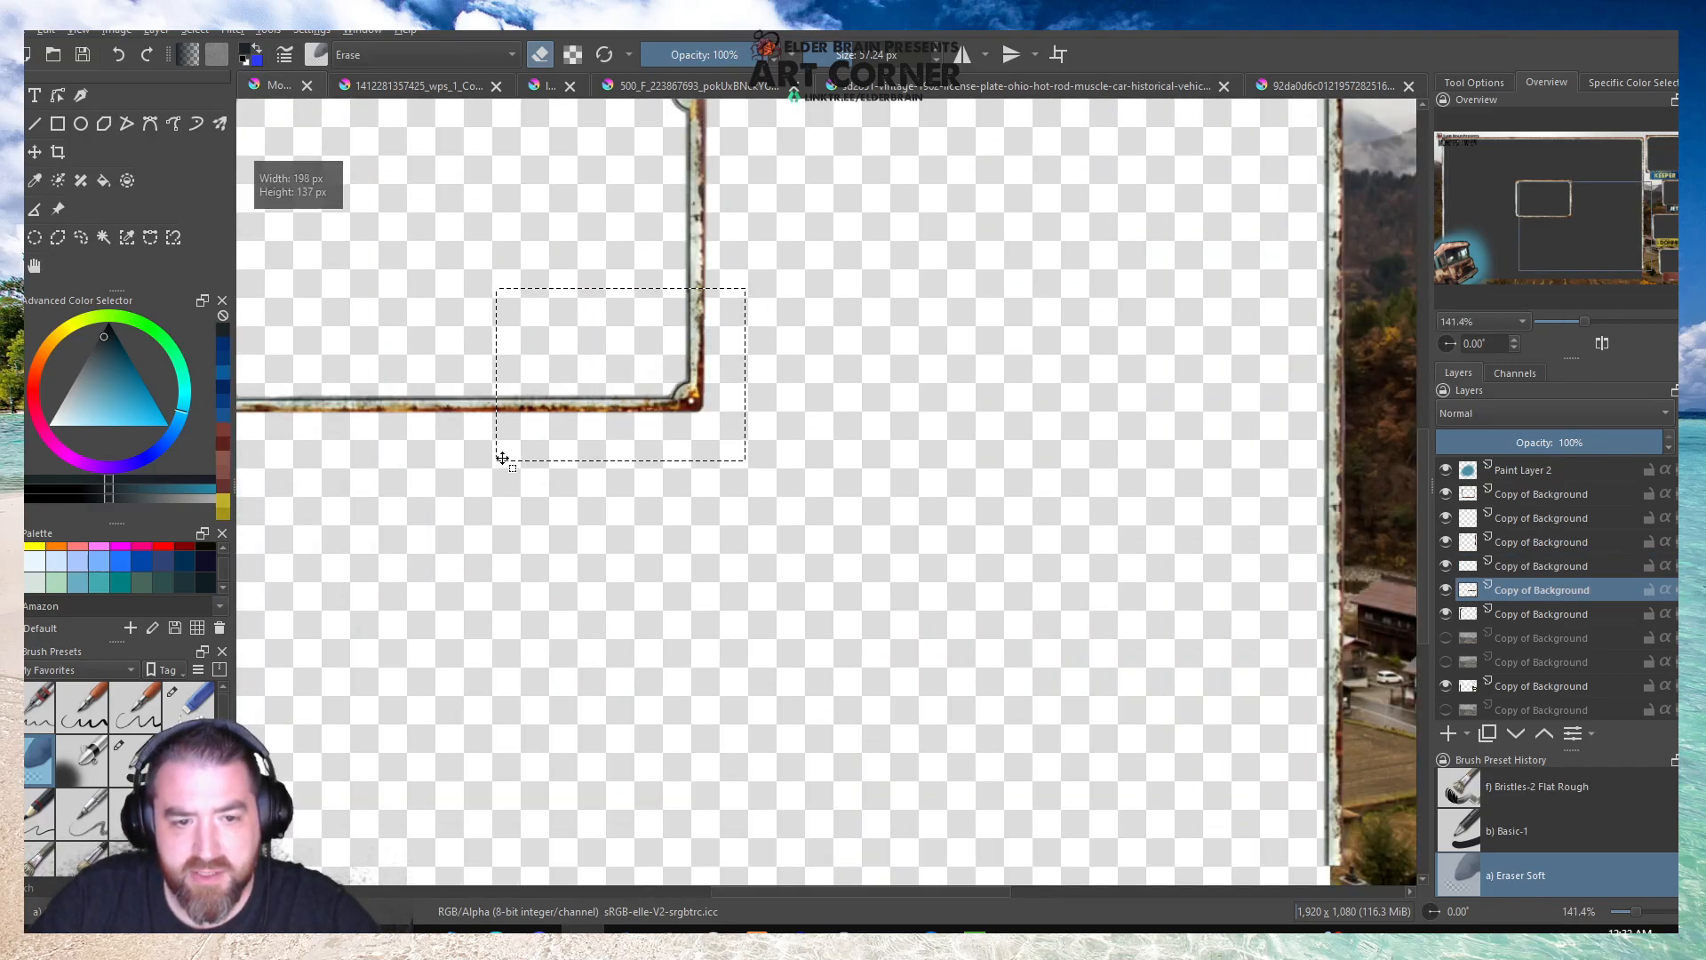
key("ctrl+t")
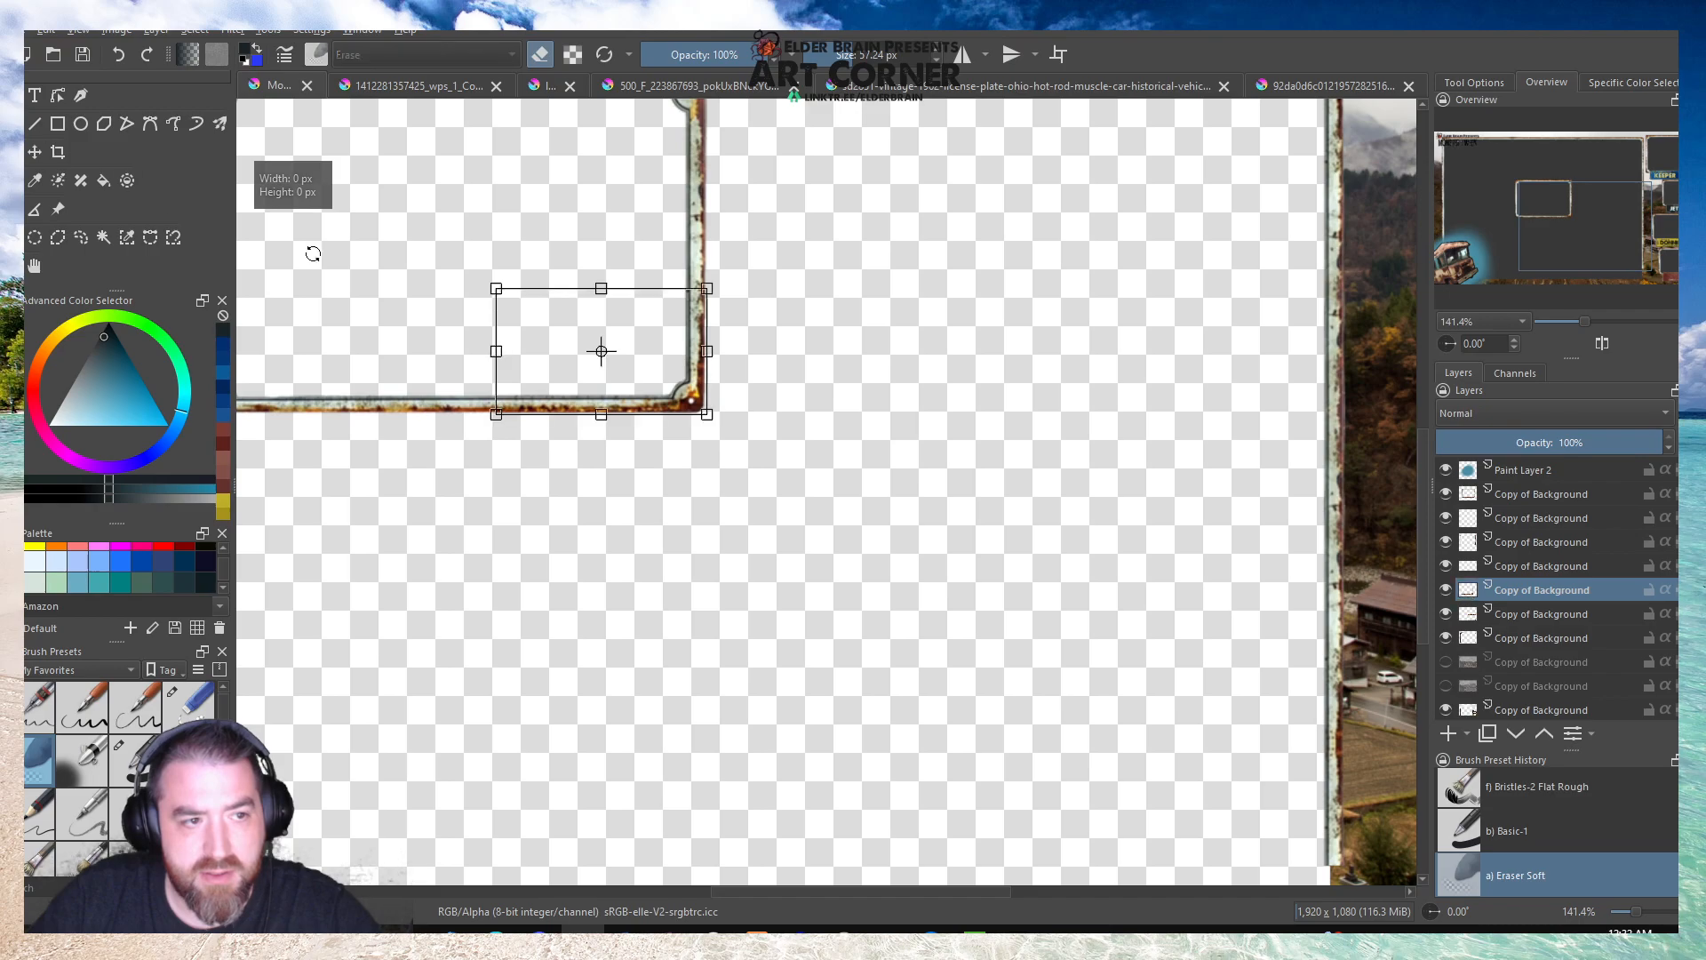
Move the copied corner to the lower end of the right border so it forms the large border's lower-right corner.
left_click_drag(642, 370, 1116, 774)
scroll(1098, 747, "down", 3)
scroll(1049, 684, "up", 2)
left_click_drag(941, 514, 1051, 617)
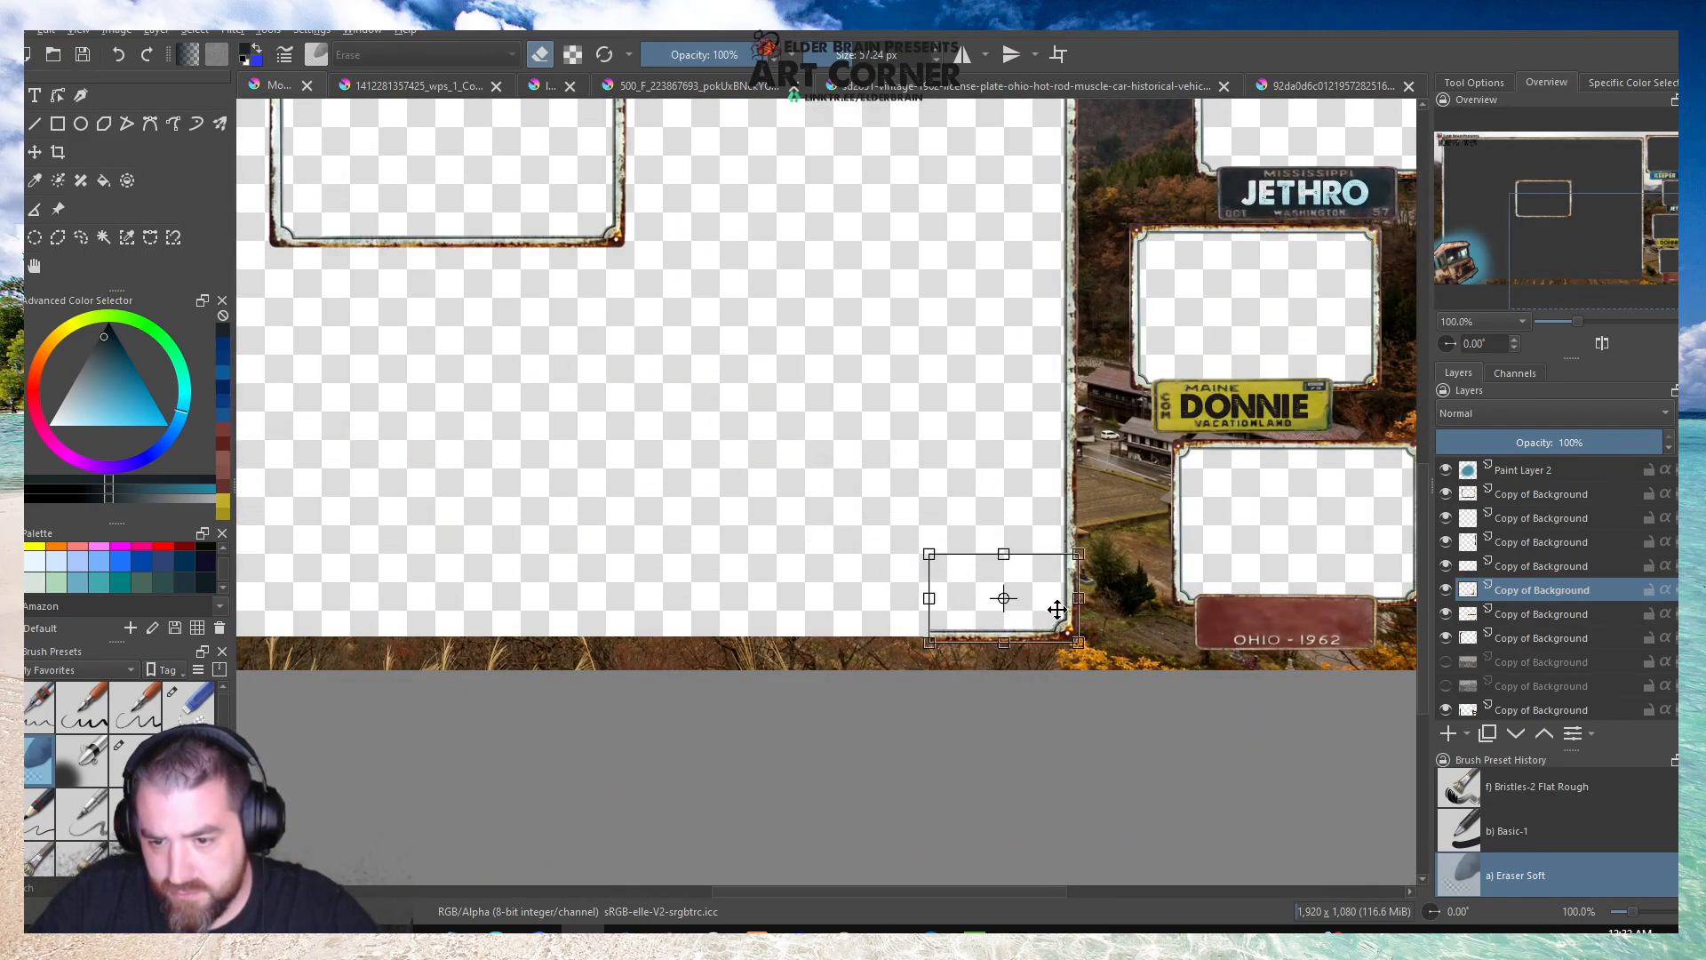
scroll(1053, 604, "up", 4)
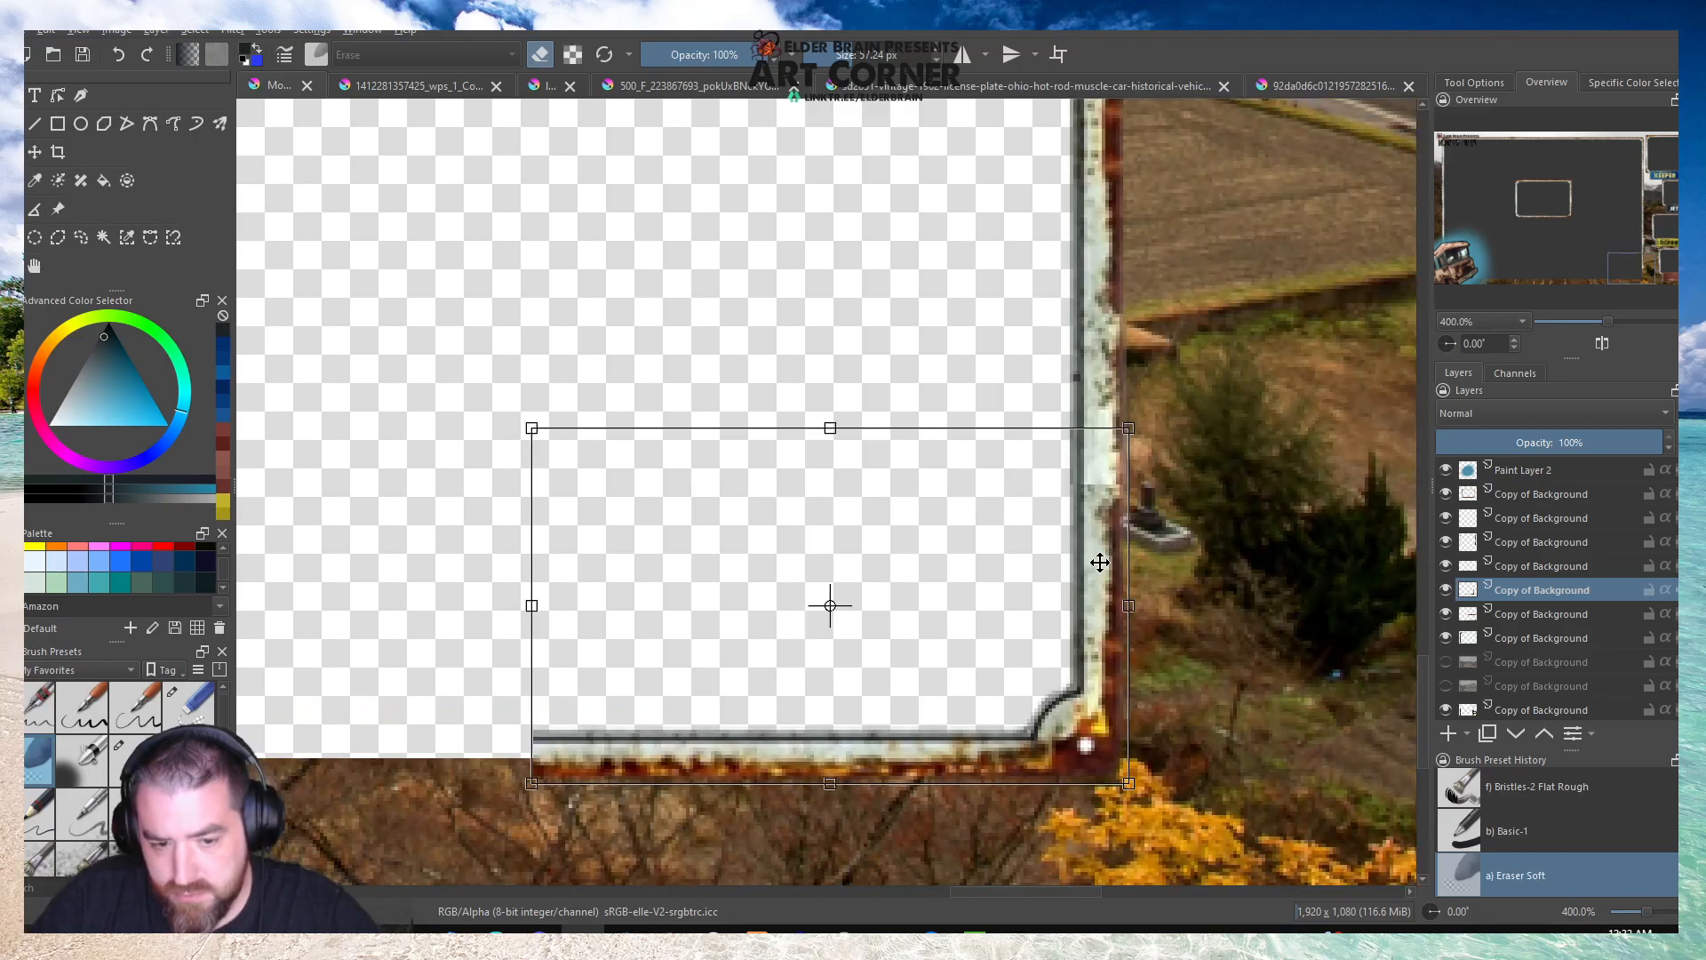
scroll(1093, 568, "up", 2)
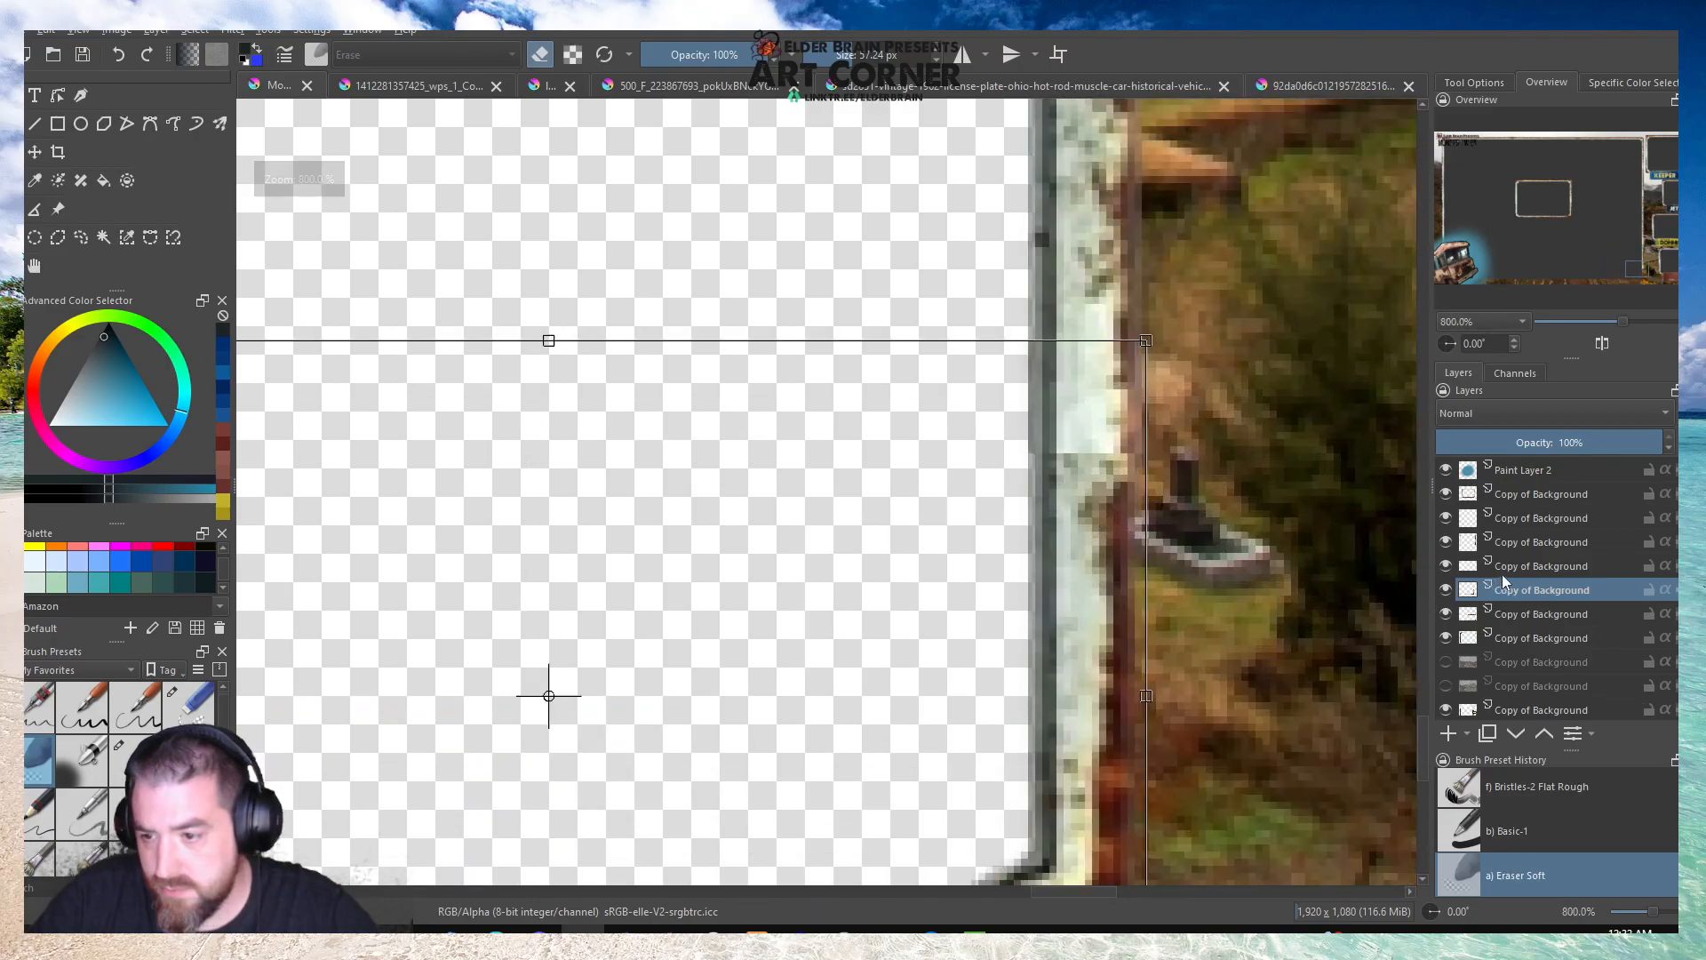
Select the layer directly above the corner copy and toggle its visibility to identify it as the border's right side.
left_click(1480, 571)
left_click(1446, 566)
left_click(1446, 566)
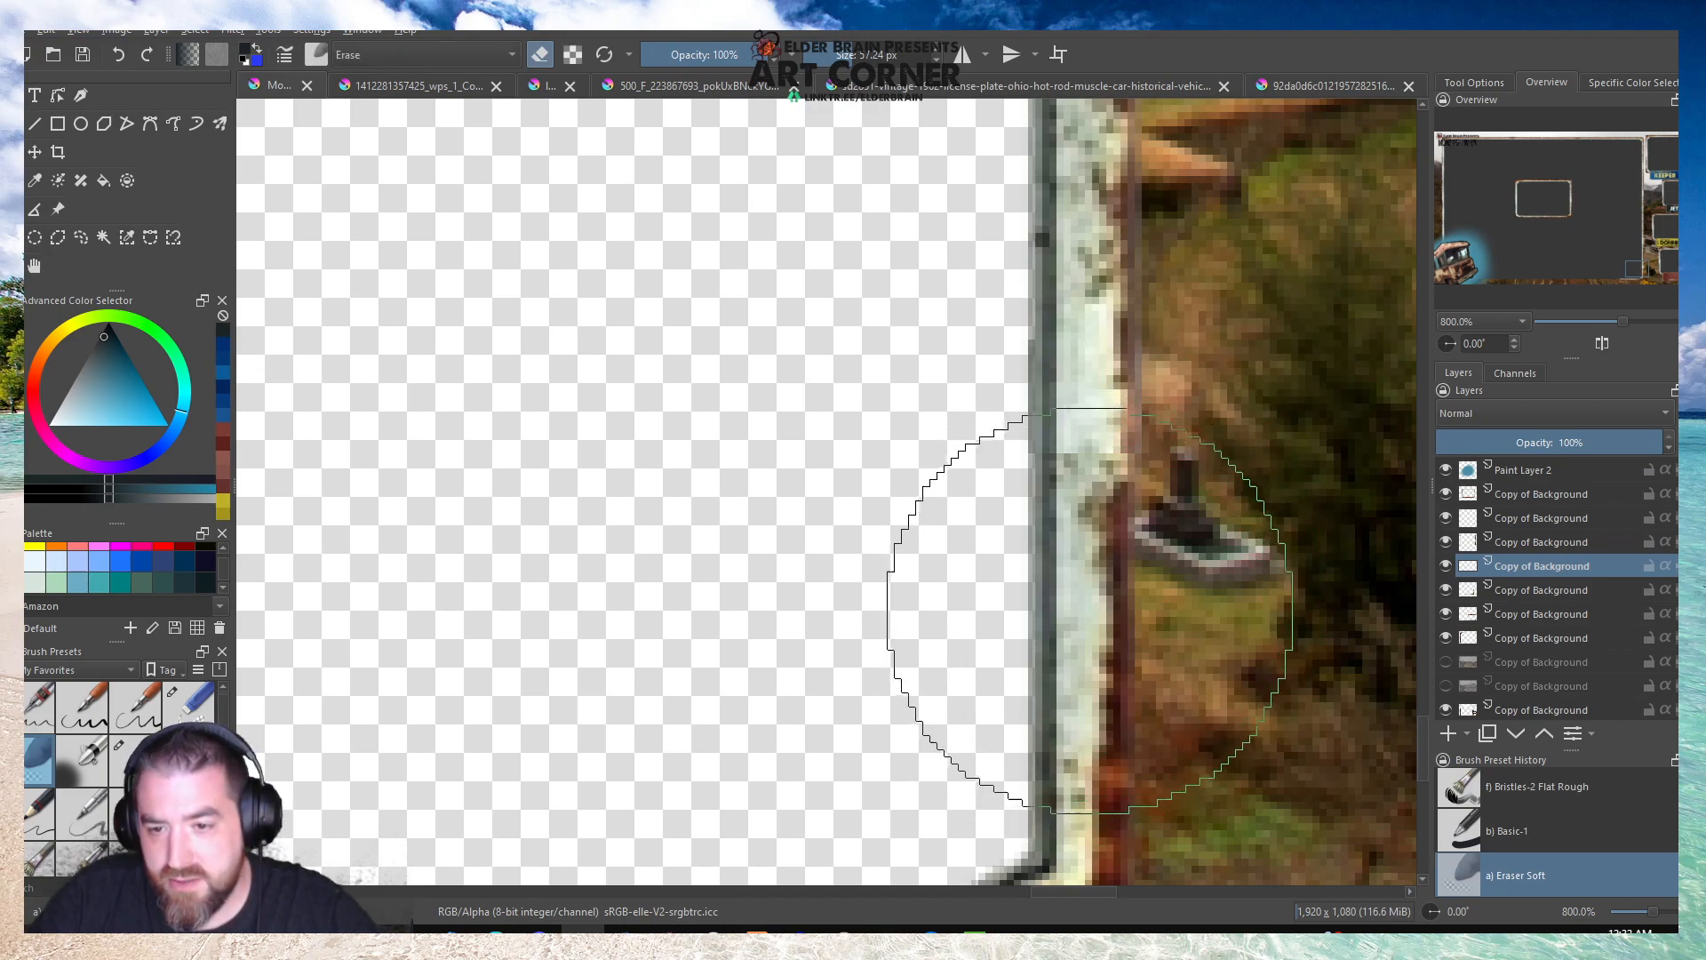
scroll(1165, 458, "down", 1)
scroll(1166, 457, "down", 3)
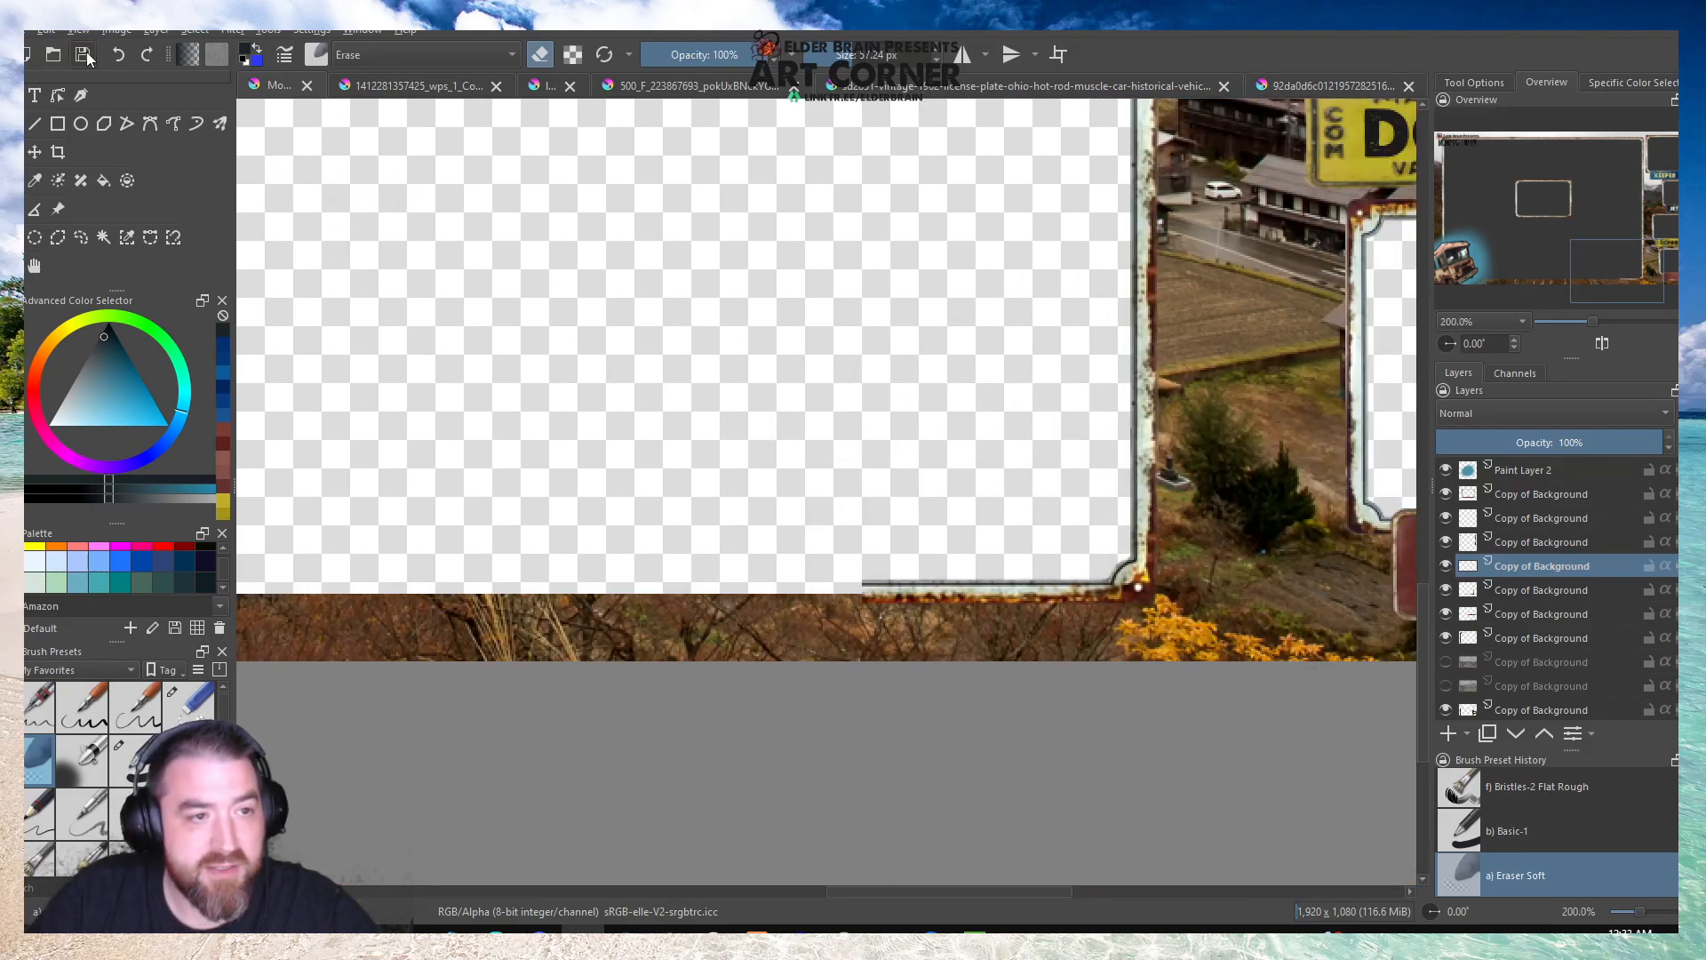
Save the document and merge the border layer down into the corner copy's layer.
left_click(33, 265)
scroll(889, 507, "down", 4)
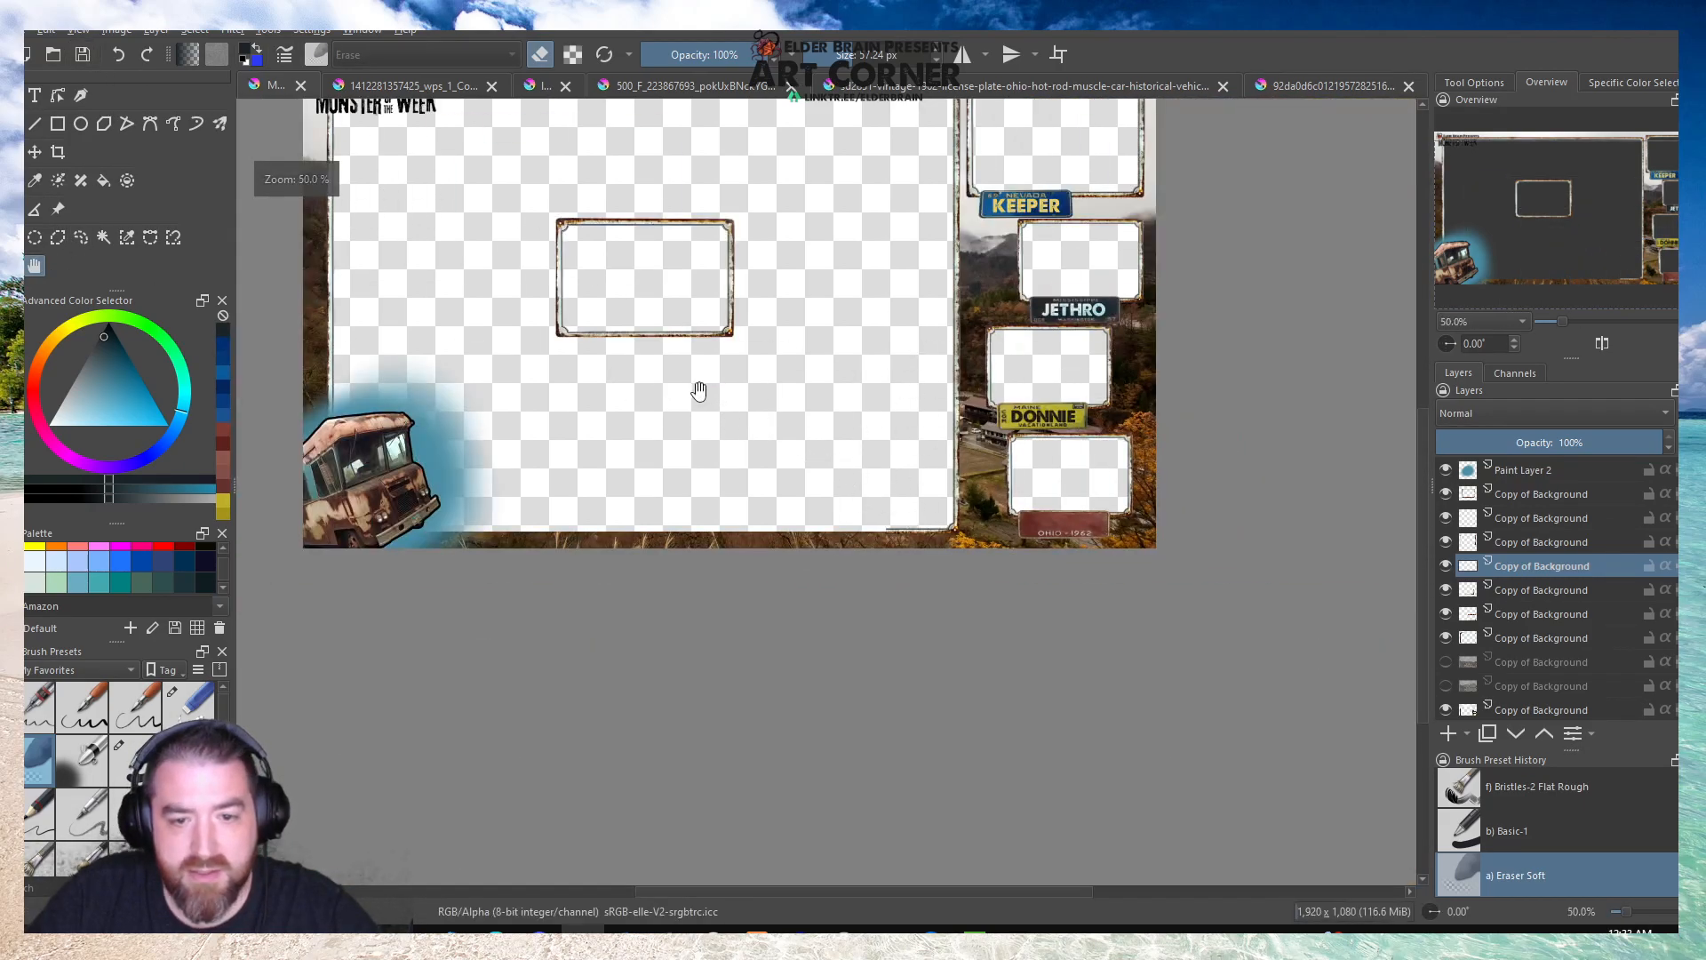
scroll(933, 533, "up", 3)
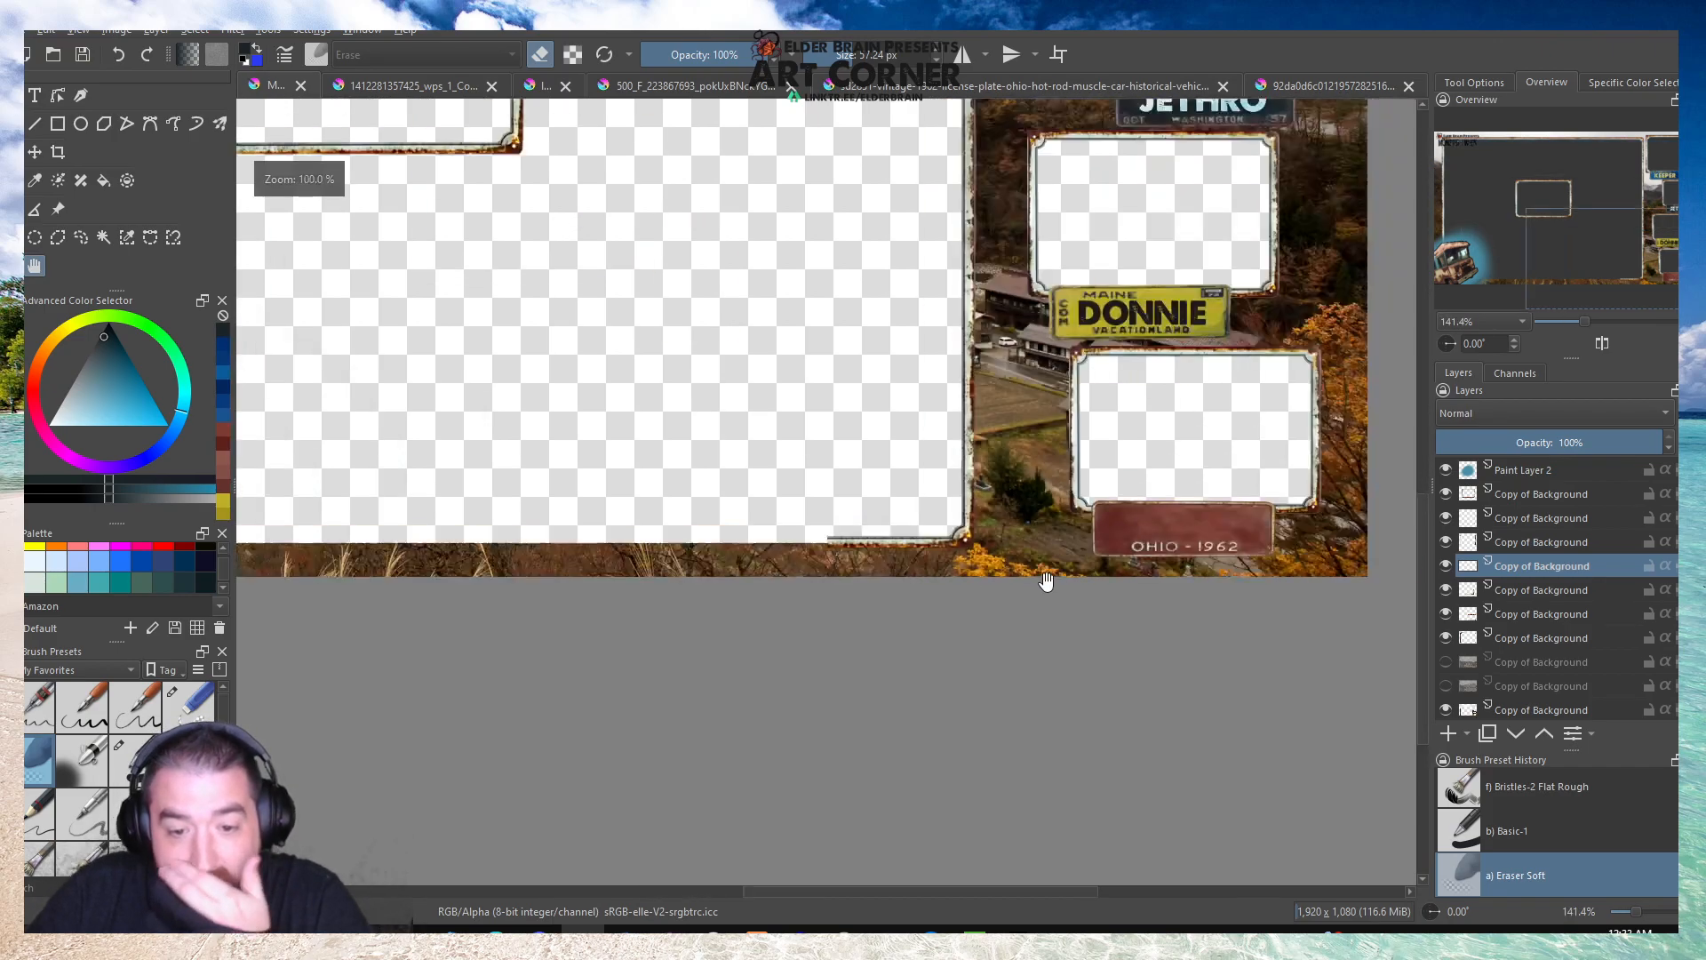
scroll(724, 486, "down", 2)
scroll(684, 438, "down", 1)
scroll(609, 354, "down", 1)
scroll(597, 304, "up", 4)
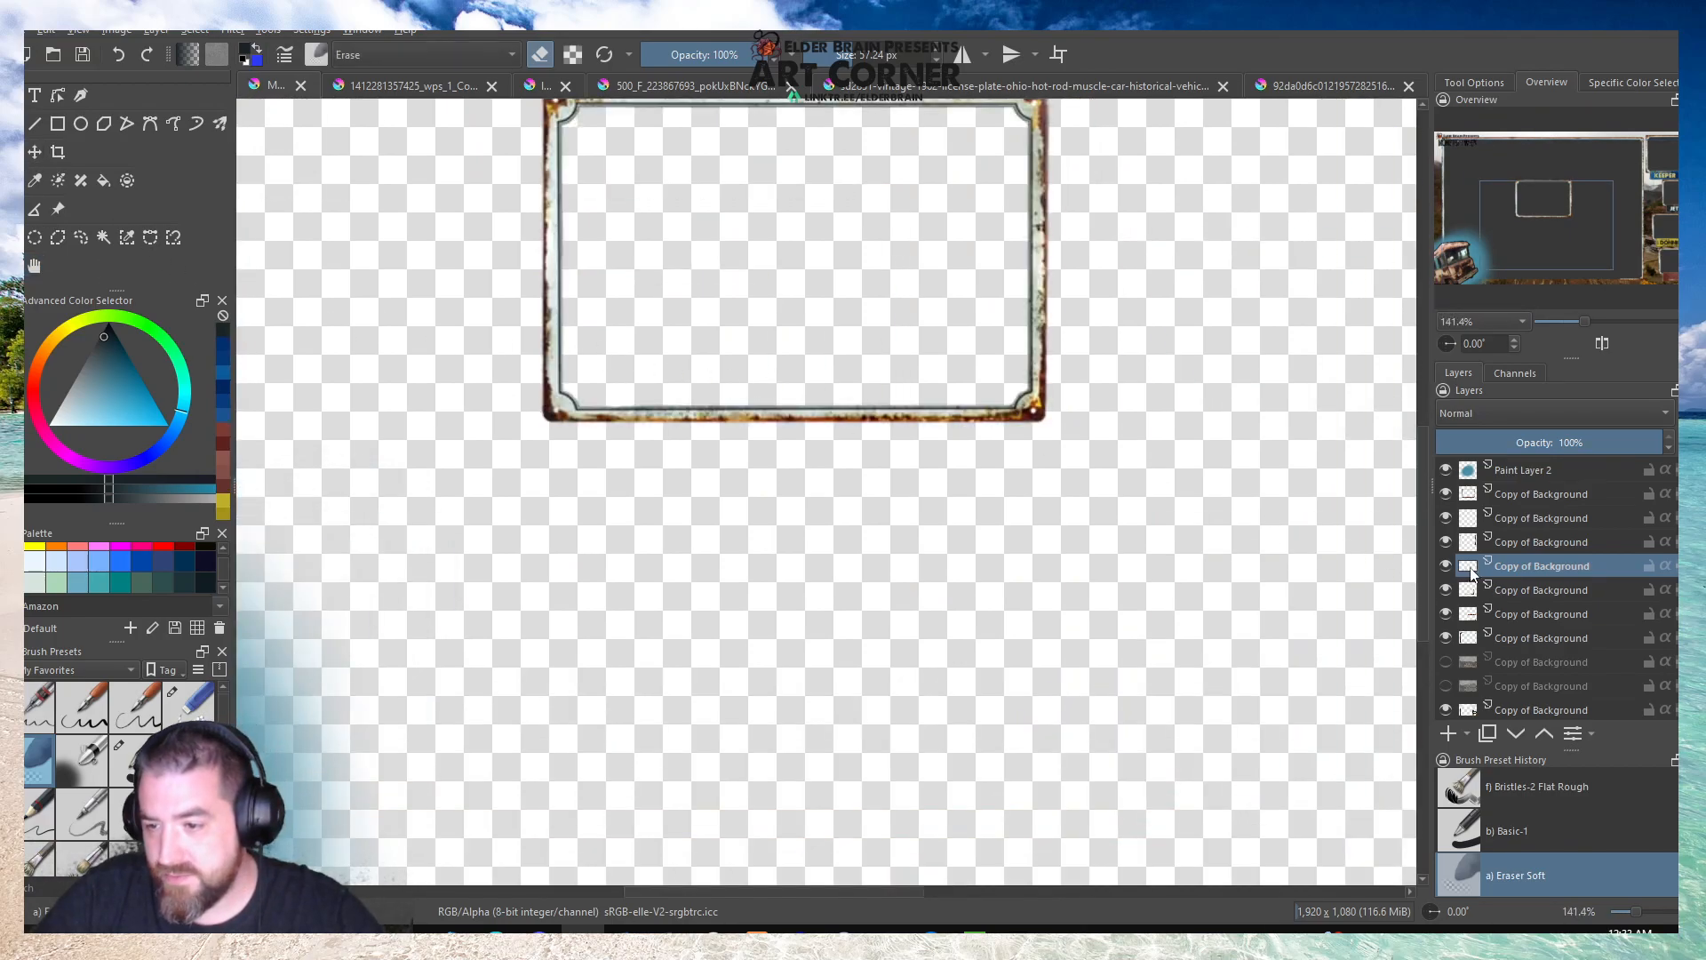
scroll(822, 473, "down", 2)
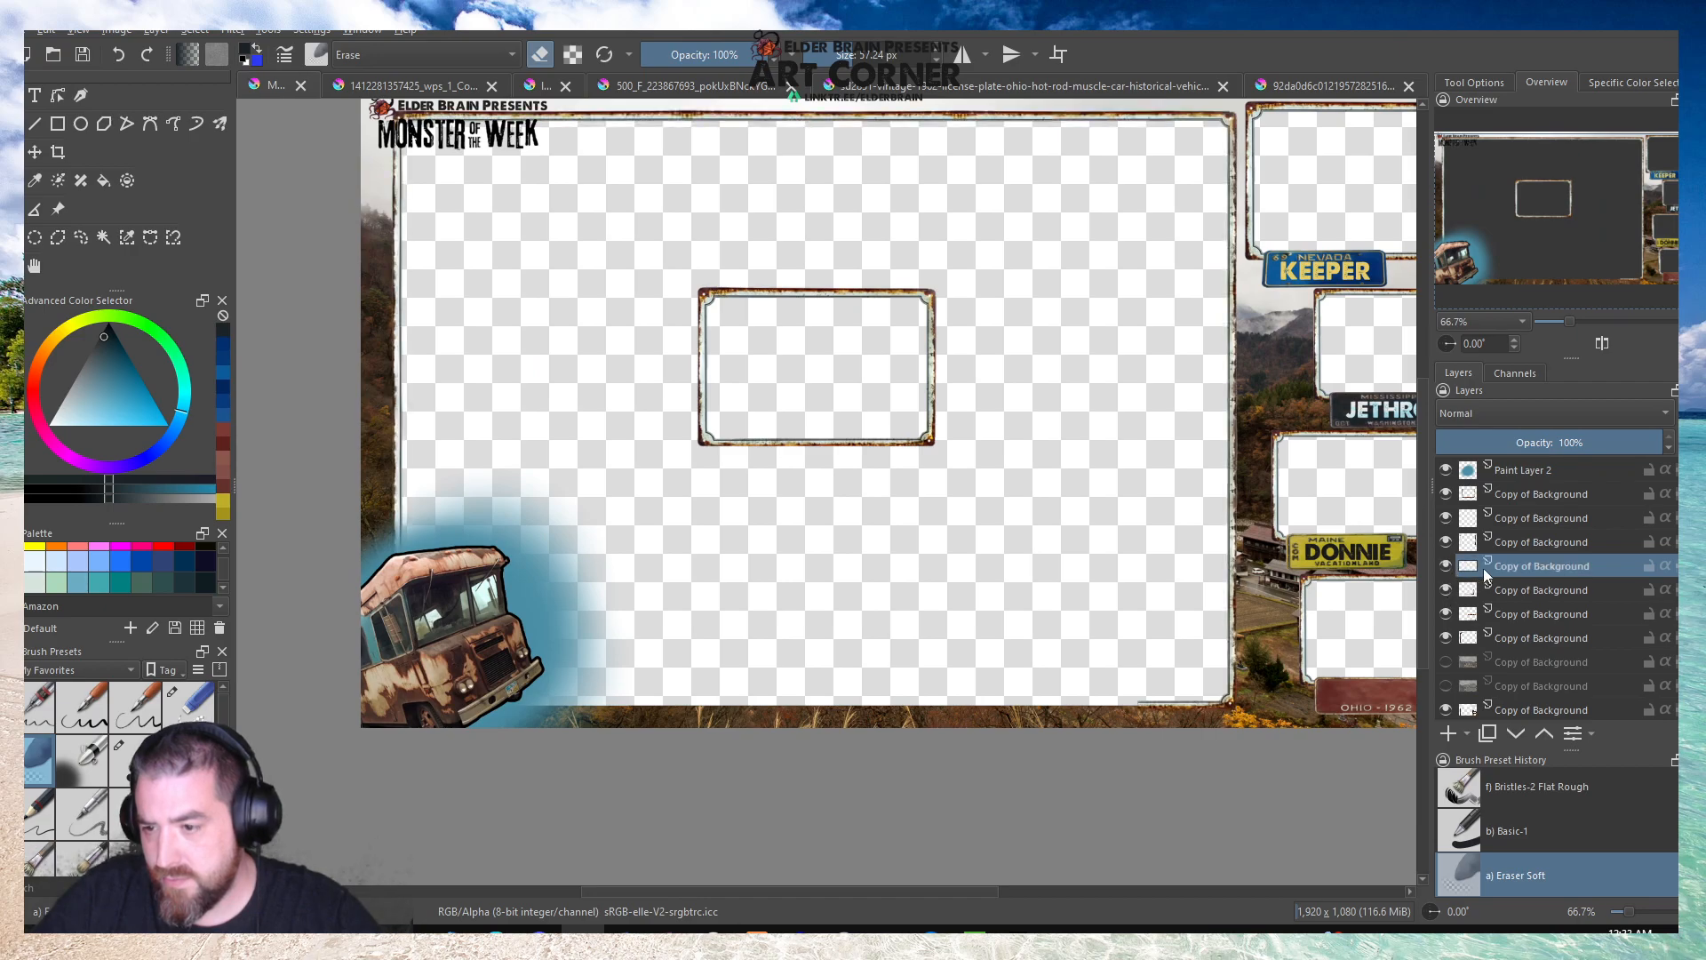
left_click(174, 34)
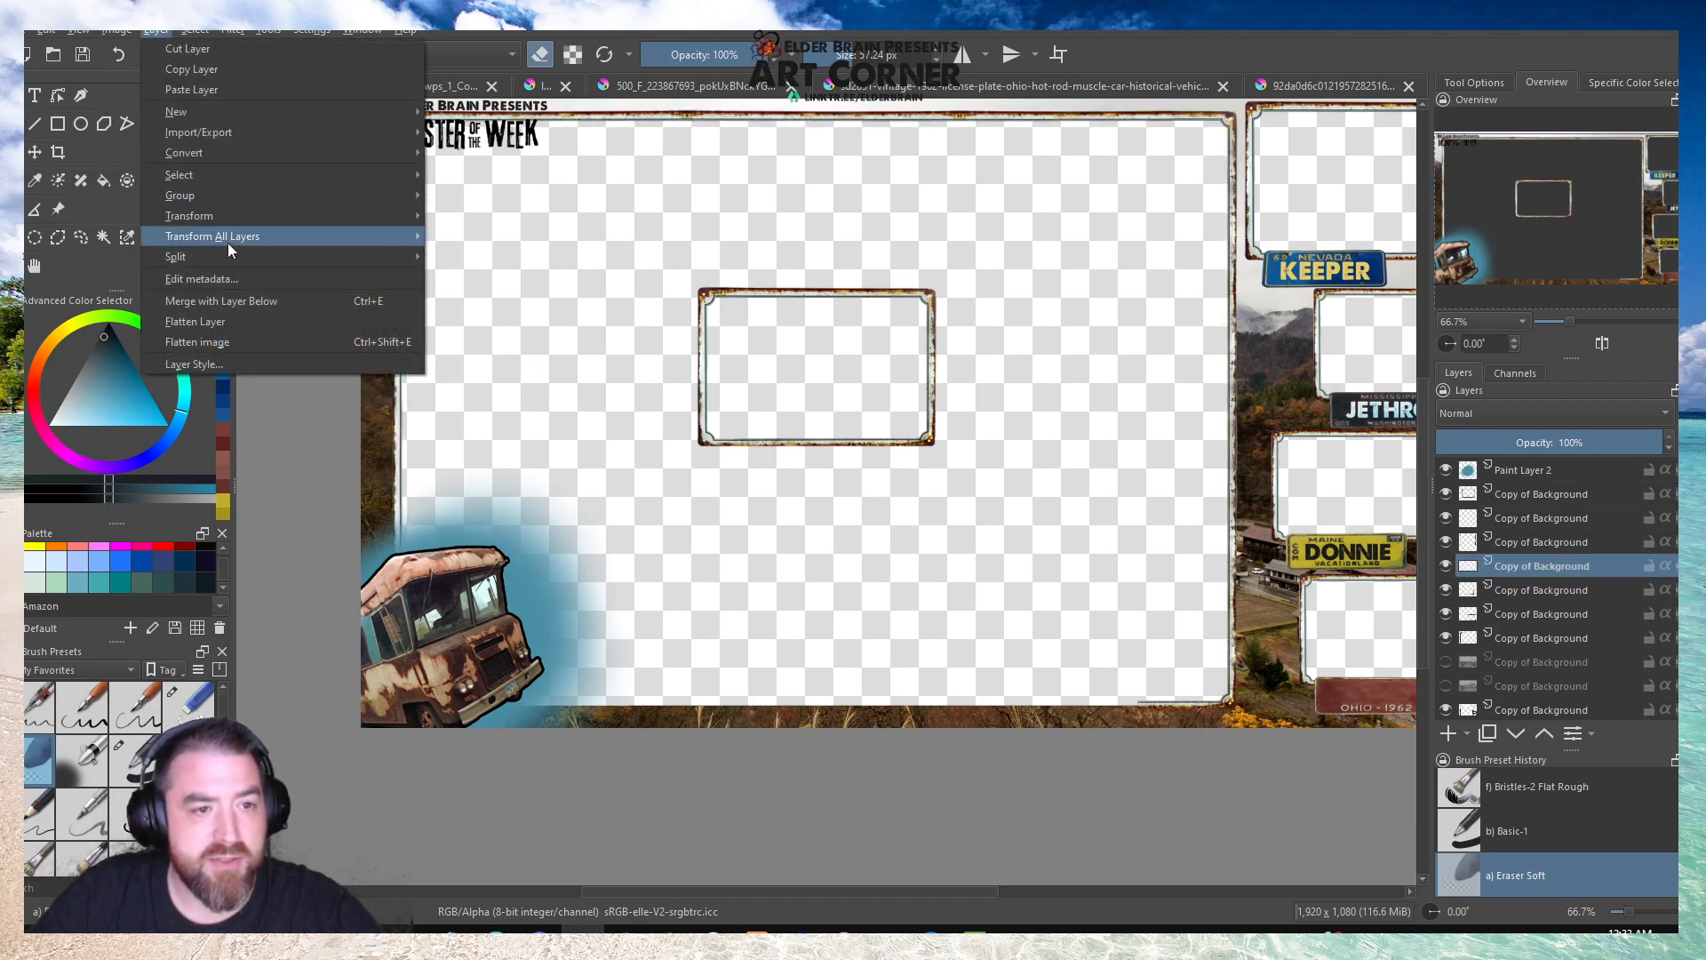
left_click(227, 297)
left_click(895, 496)
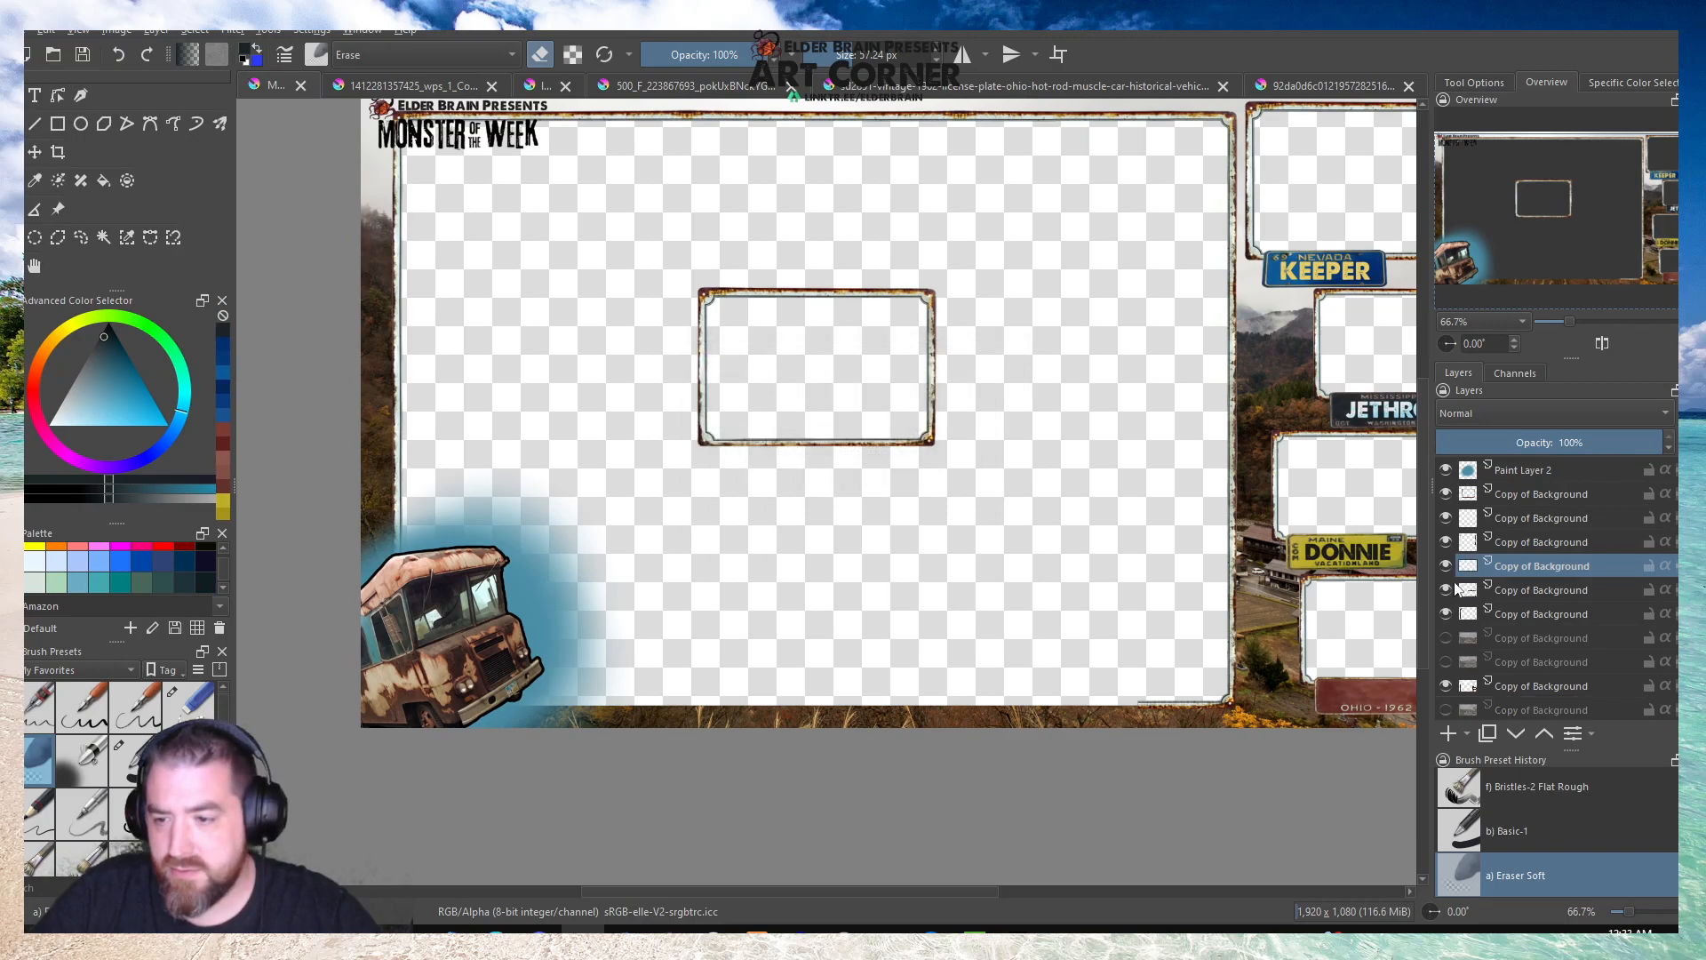
Toggle the merged border layer and the layer below it to identify them, and select the small frame's layer.
left_click(1445, 565)
left_click(1446, 565)
left_click(1446, 589)
left_click(1445, 589)
left_click(1541, 590)
scroll(737, 432, "up", 3)
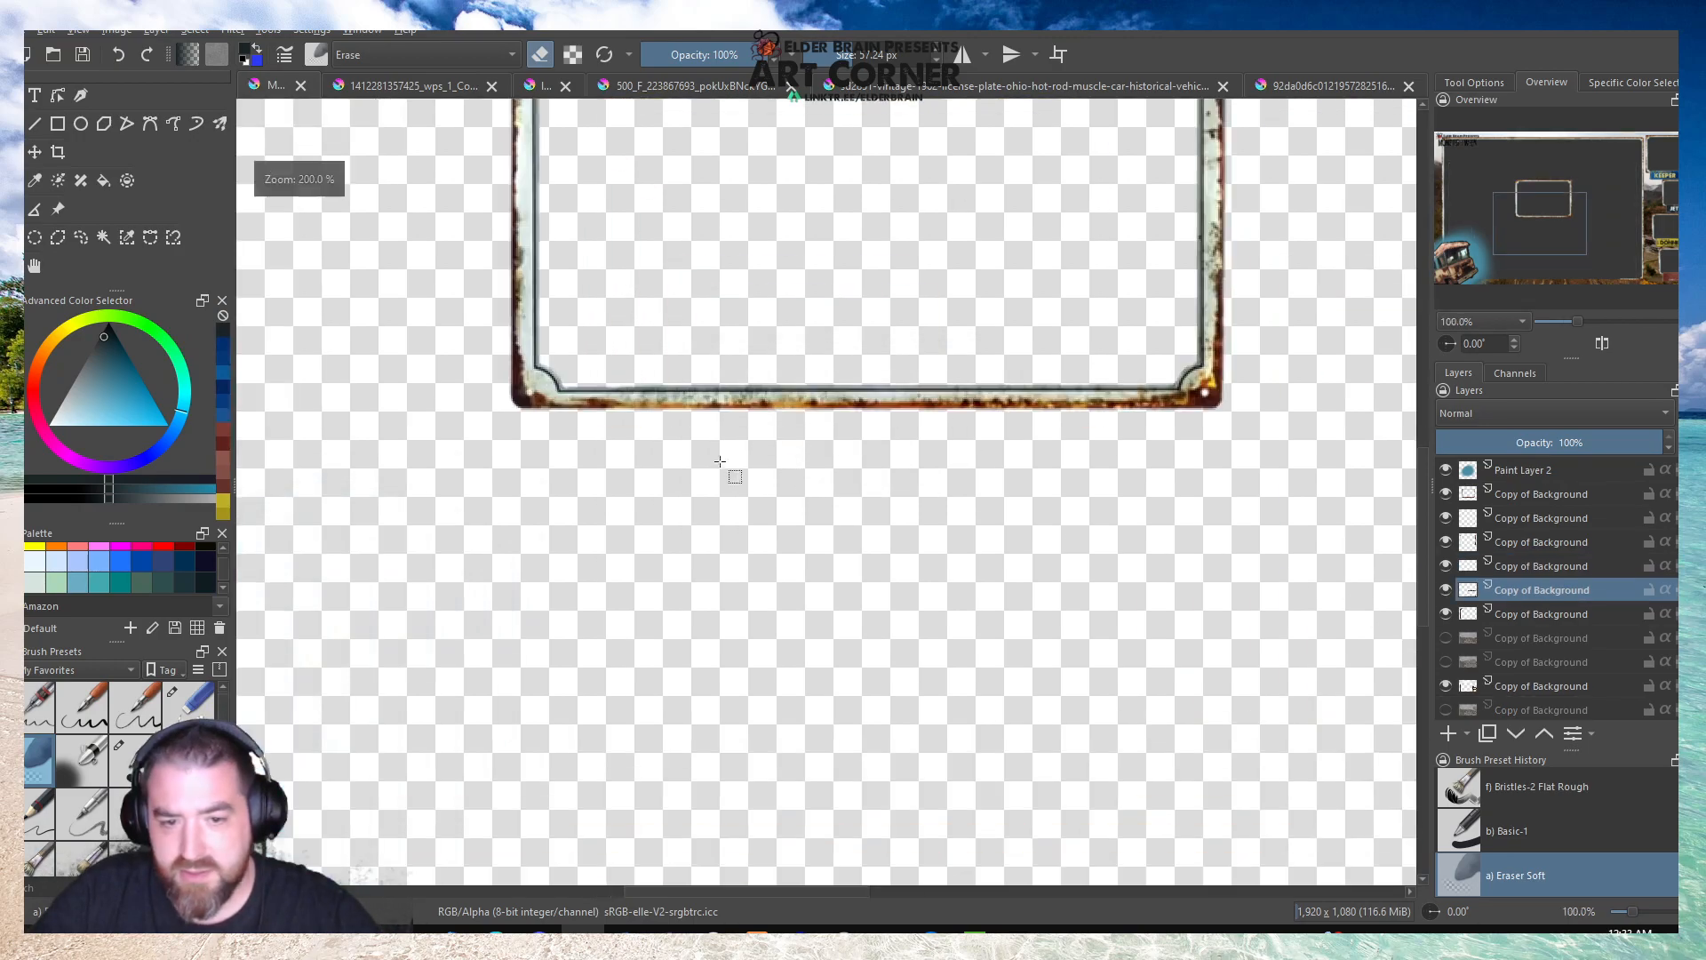
Select the small frame's bottom edge between its corners and copy it to a new layer for transforming.
left_click_drag(570, 360, 1173, 464)
key("ctrl+c")
scroll(772, 392, "down", 3)
key("ctrl+v")
left_click(742, 345)
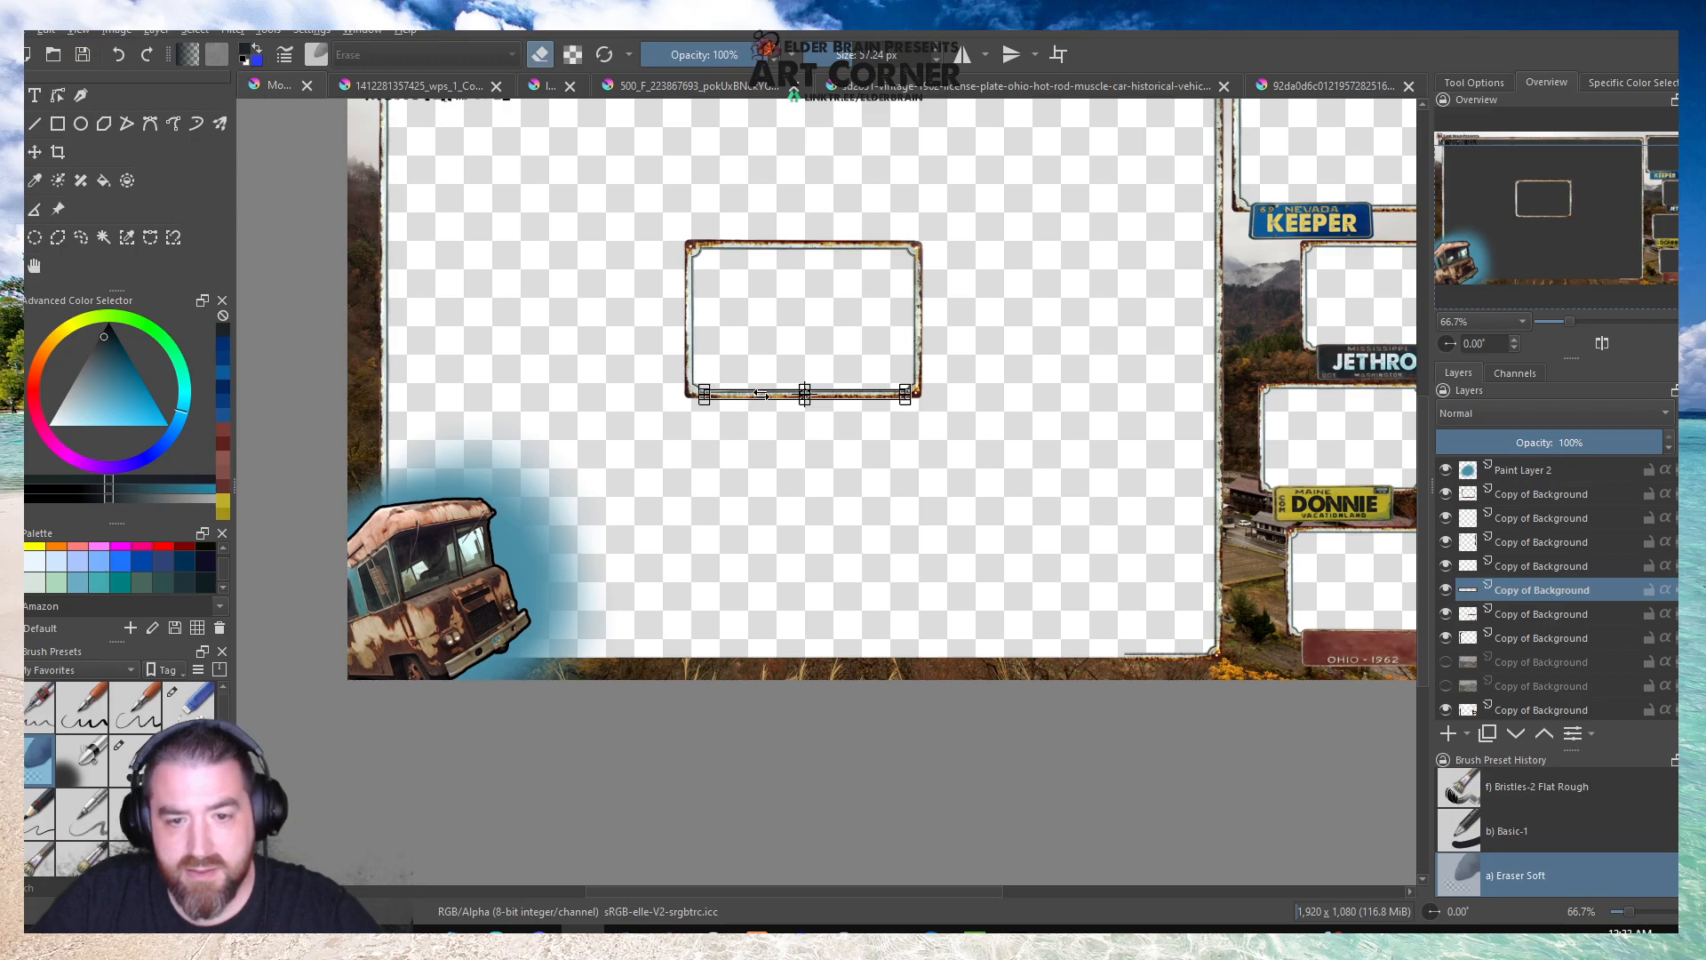
Move the copied bottom edge to the large border's lower side, lining it up with the lower-right corner piece.
scroll(755, 395, "up", 3)
key("t")
left_click_drag(756, 395, 1036, 746)
scroll(700, 542, "down", 3)
scroll(1062, 716, "up", 3)
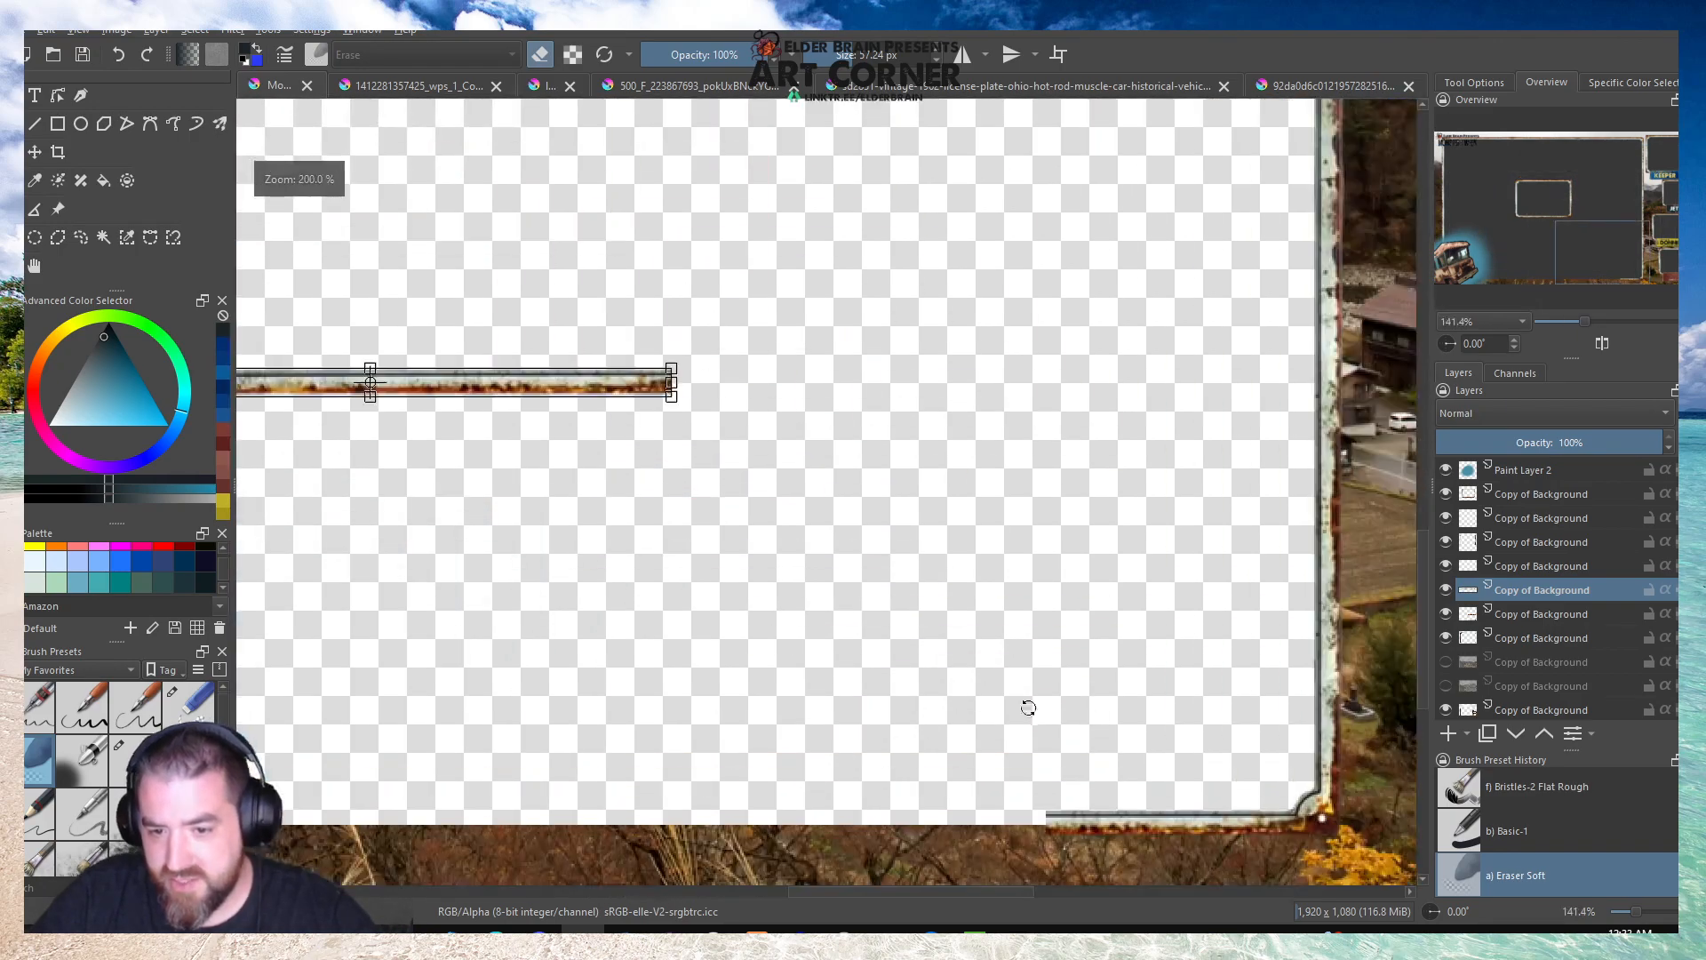
left_click_drag(564, 391, 942, 823)
scroll(941, 824, "down", 2)
scroll(1049, 769, "up", 5)
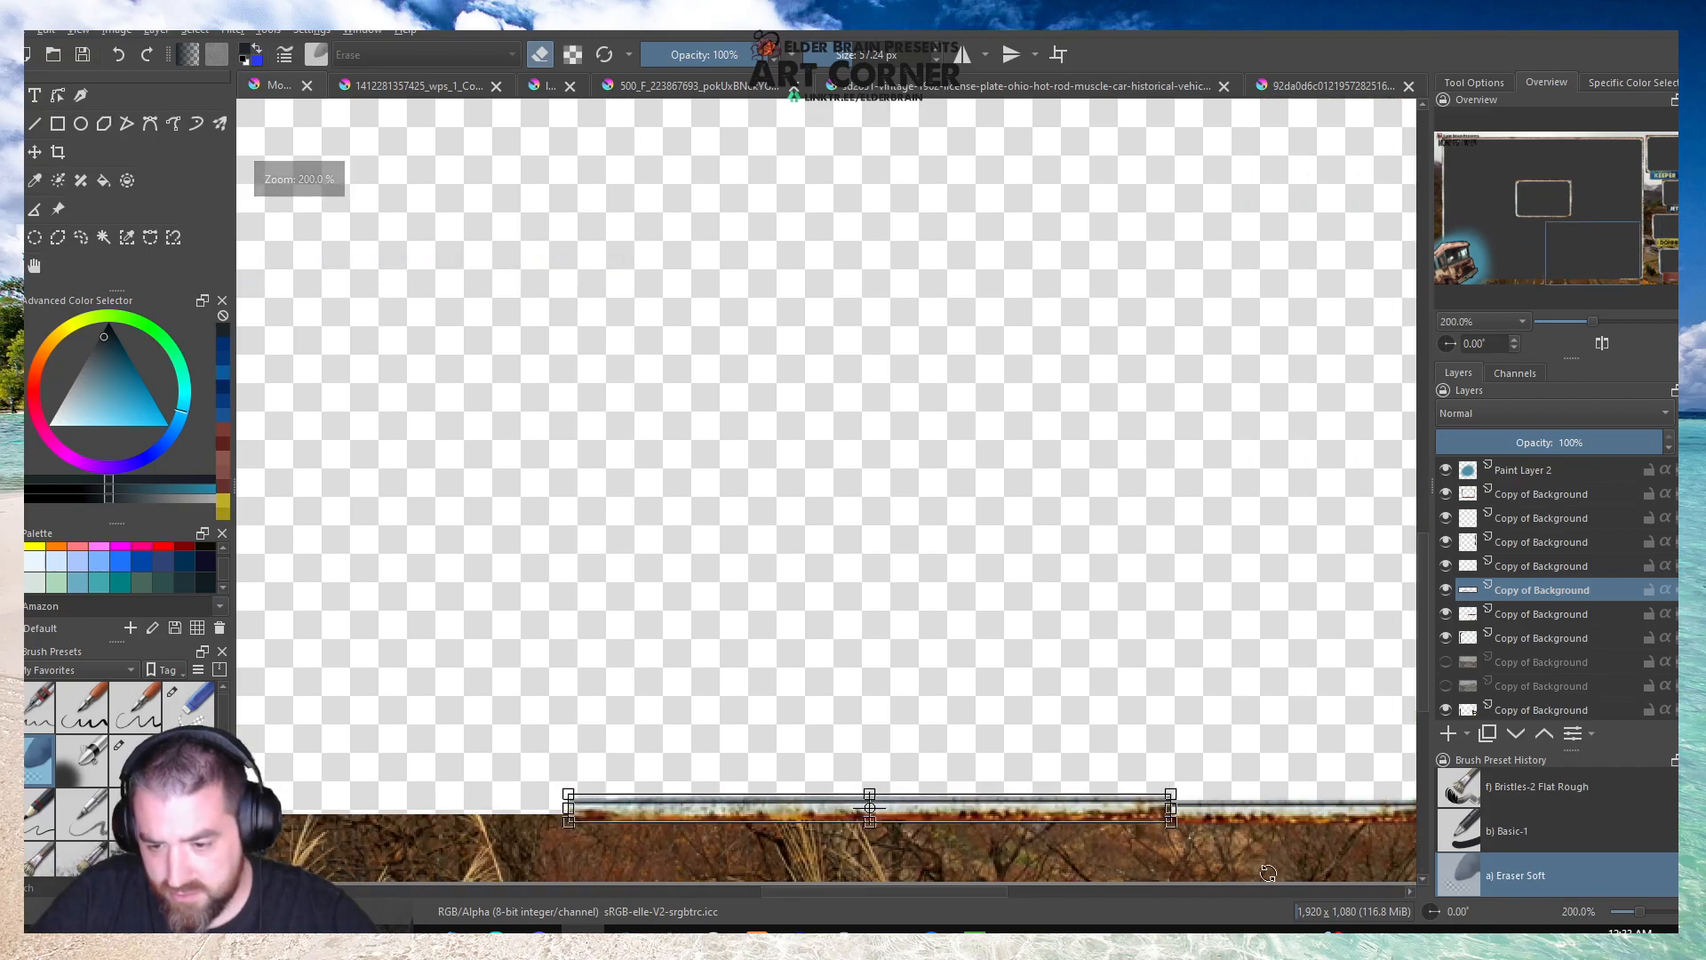
left_click_drag(929, 683, 929, 693)
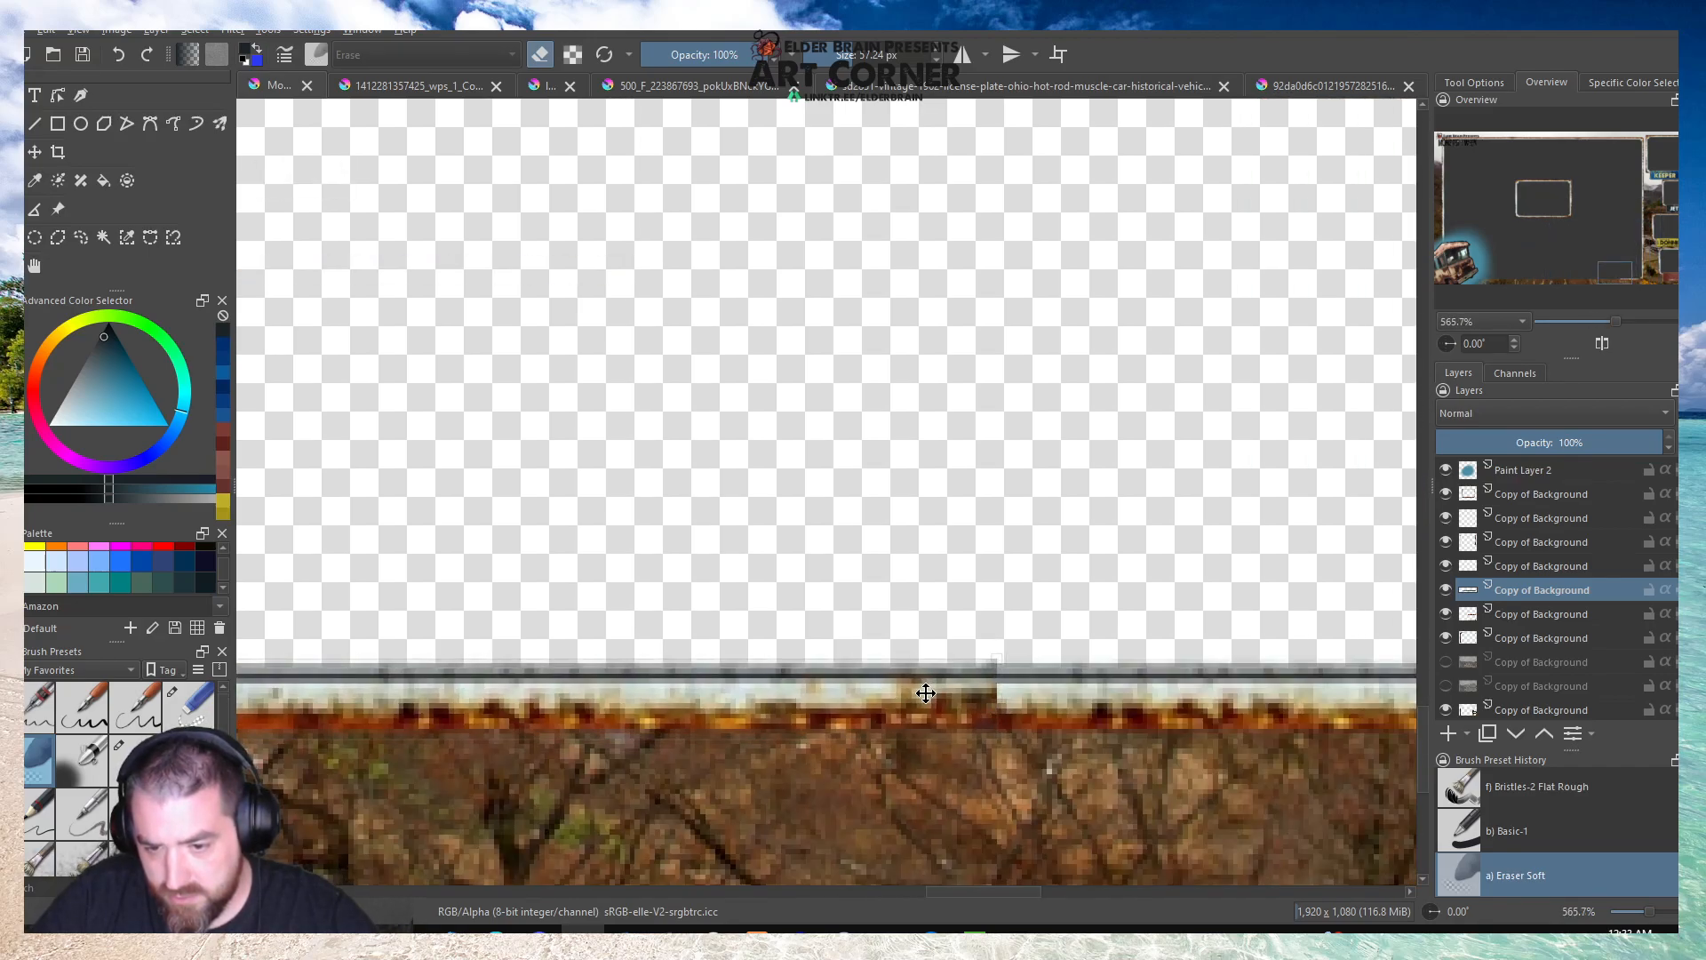
Try to mirror the copied bottom edge vertically.
key("ctrl+t")
right_click(920, 692)
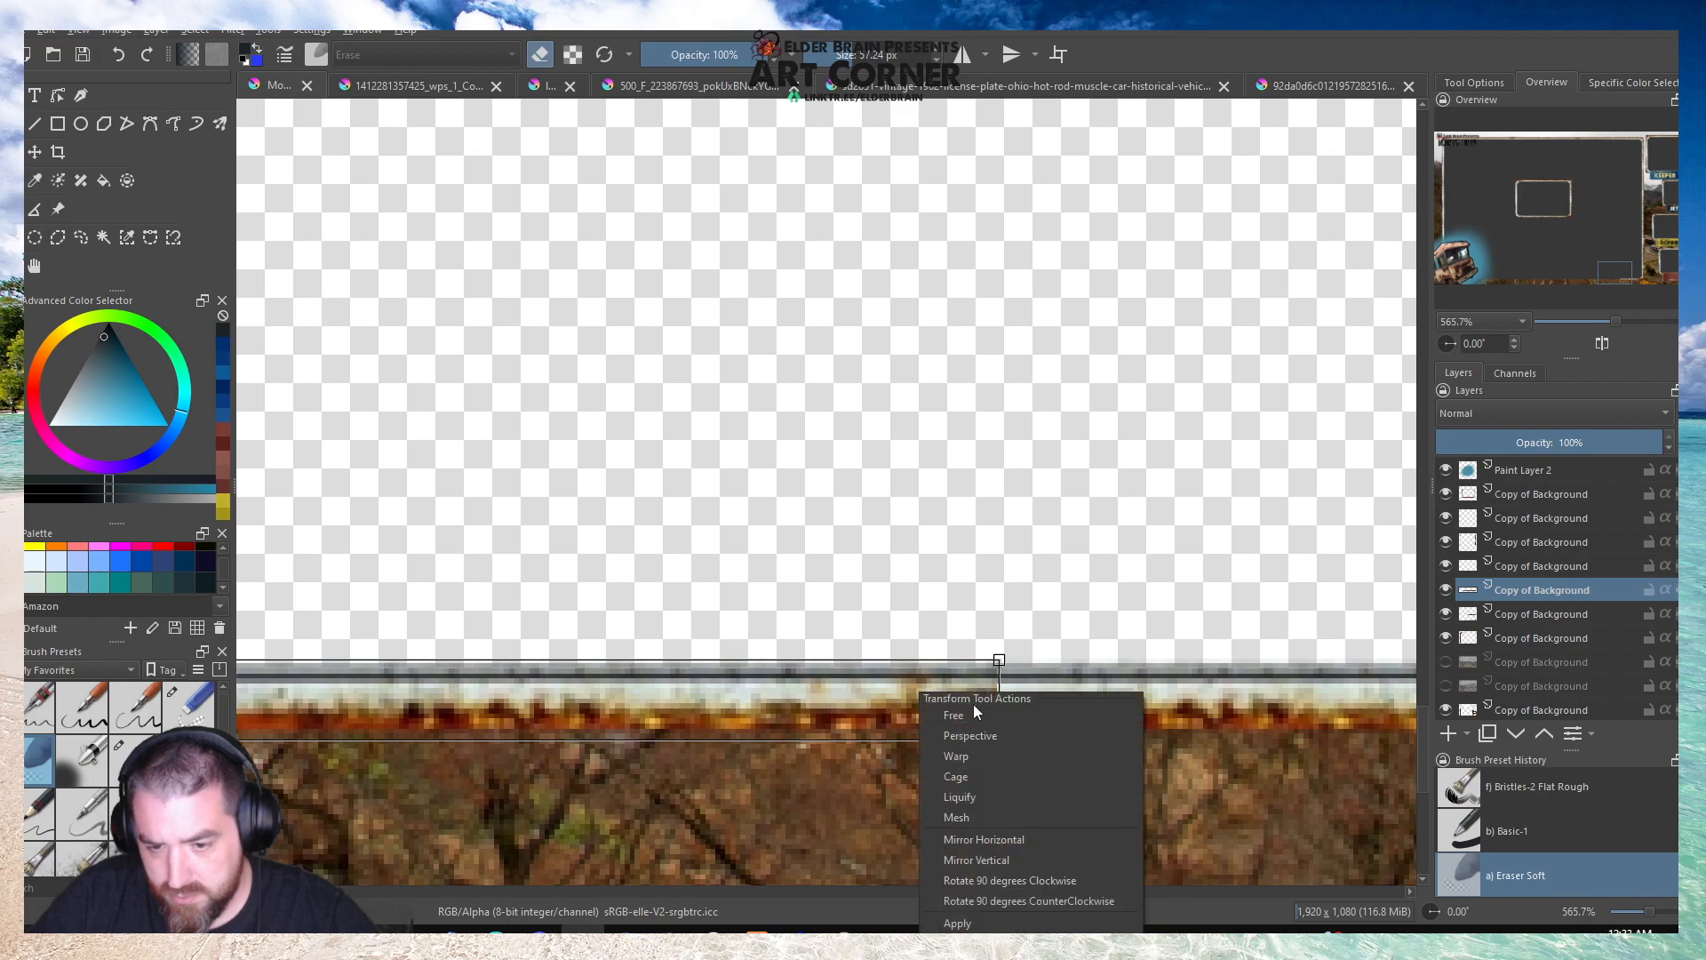
left_click(977, 865)
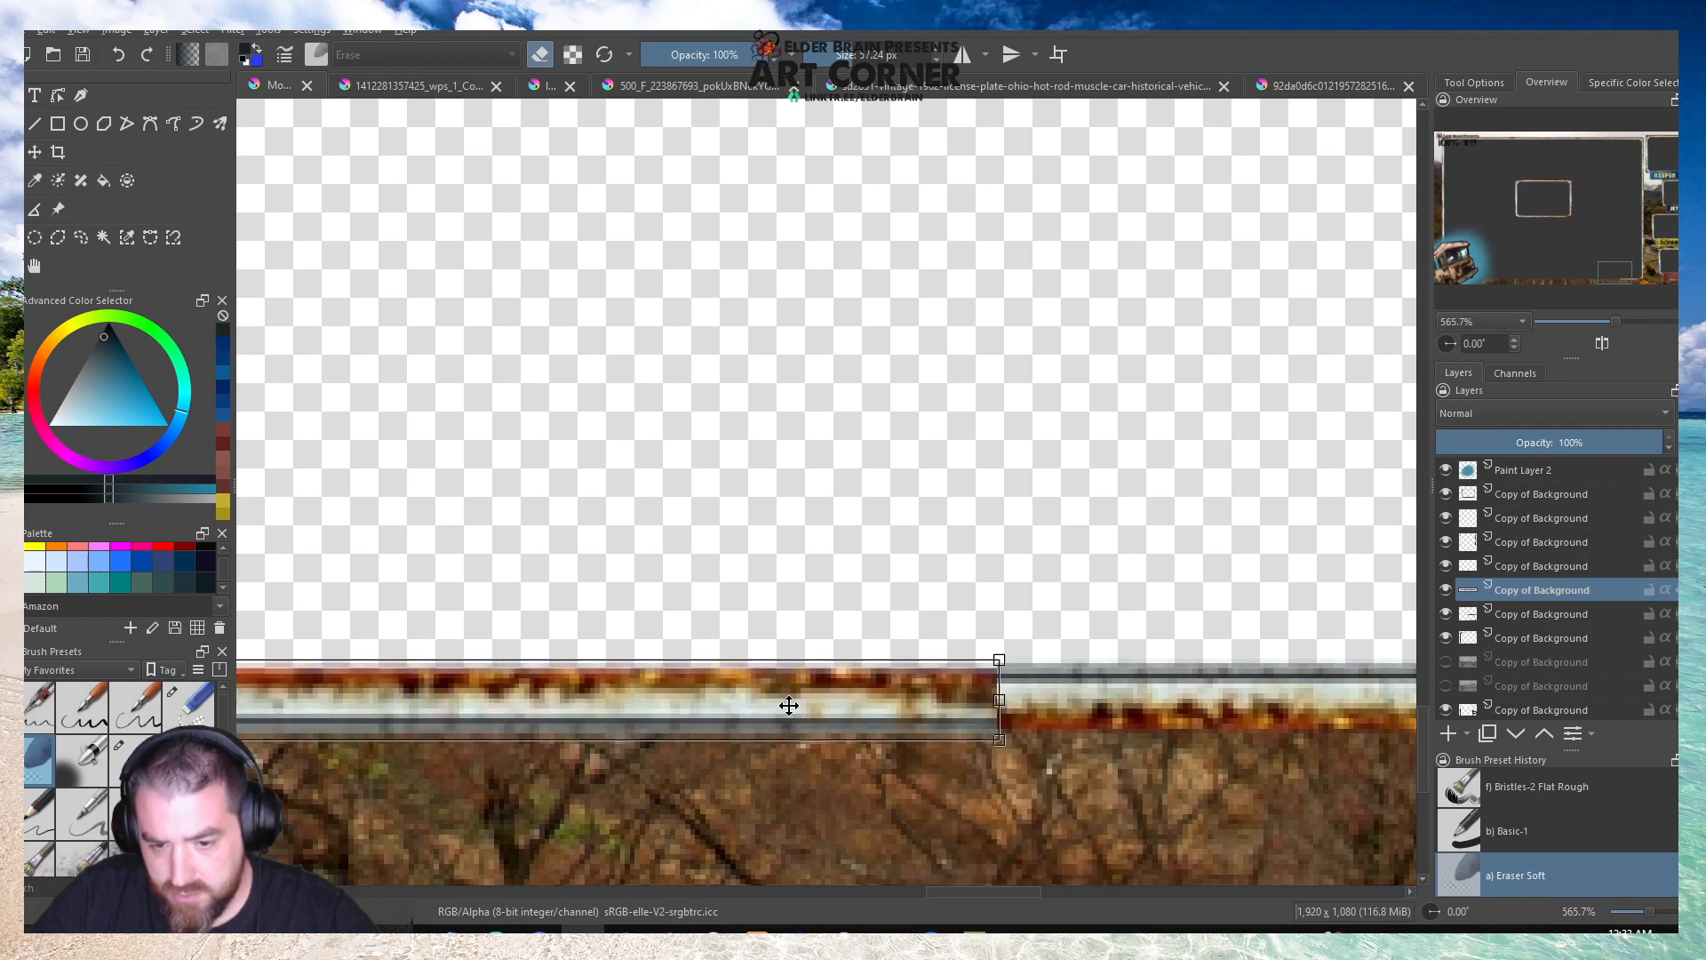
right_click(789, 706)
left_click(822, 611)
Mirror the copied bottom edge horizontally and apply the transformation.
right_click(829, 678)
left_click(872, 825)
key("Return")
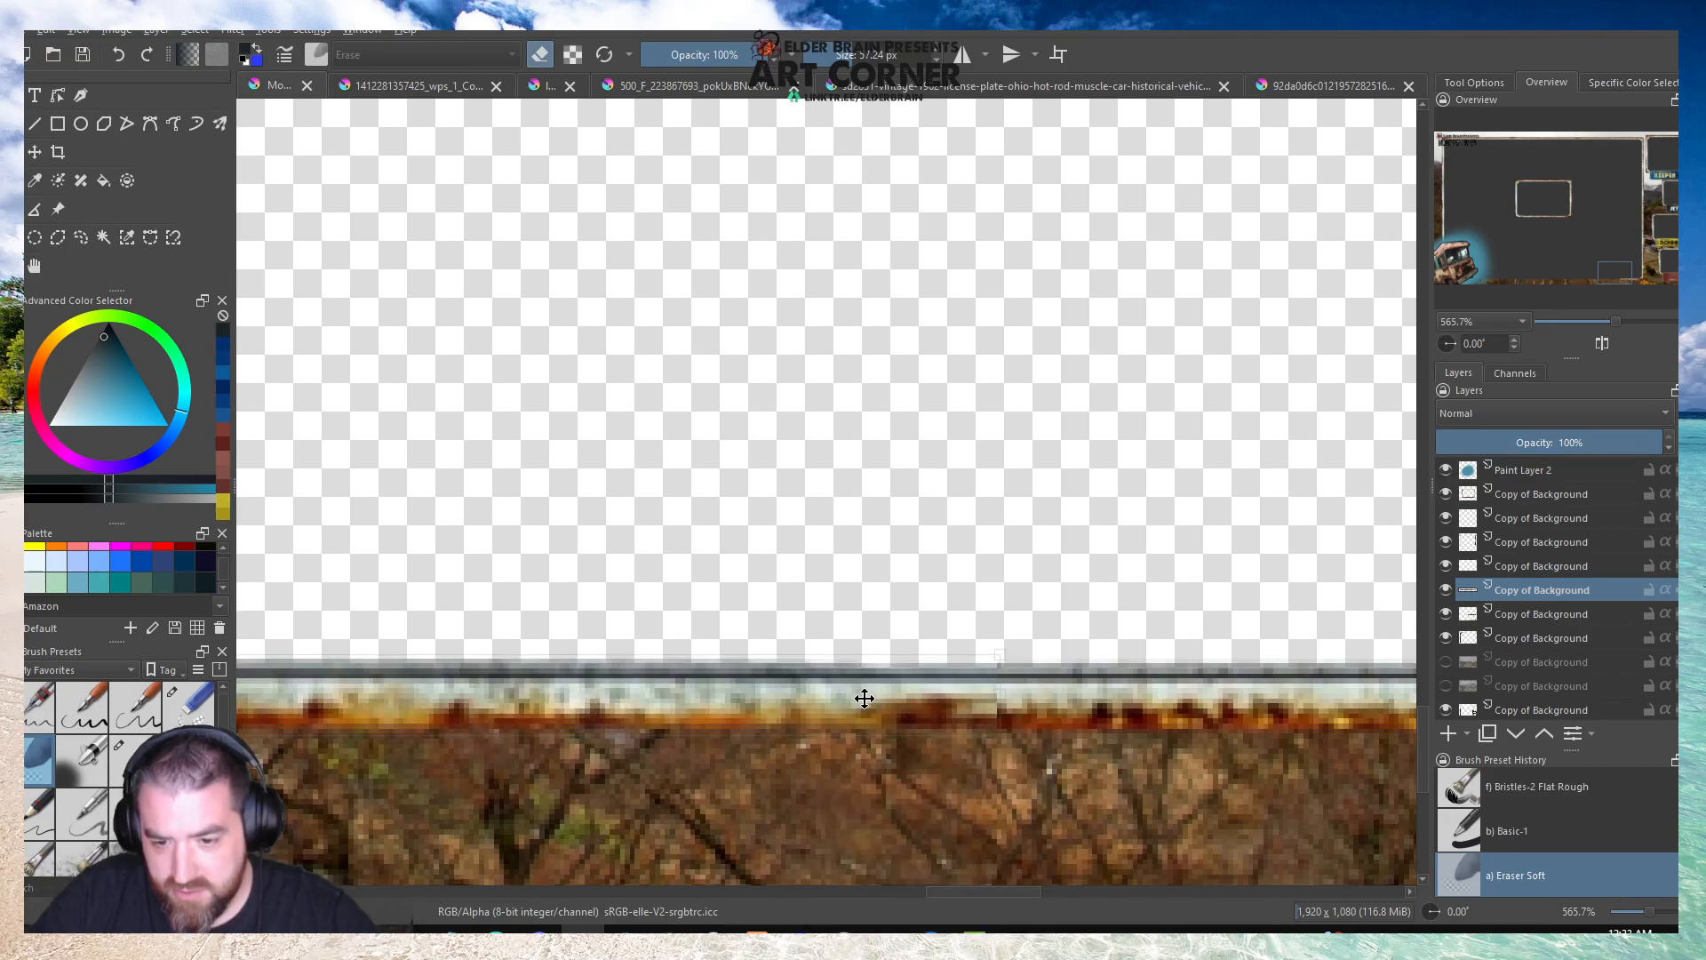
Nudge the mirrored bottom edge to the right until it overlaps and lines up with the border's lower-right piece.
left_click_drag(936, 704, 973, 703)
scroll(957, 544, "down", 4)
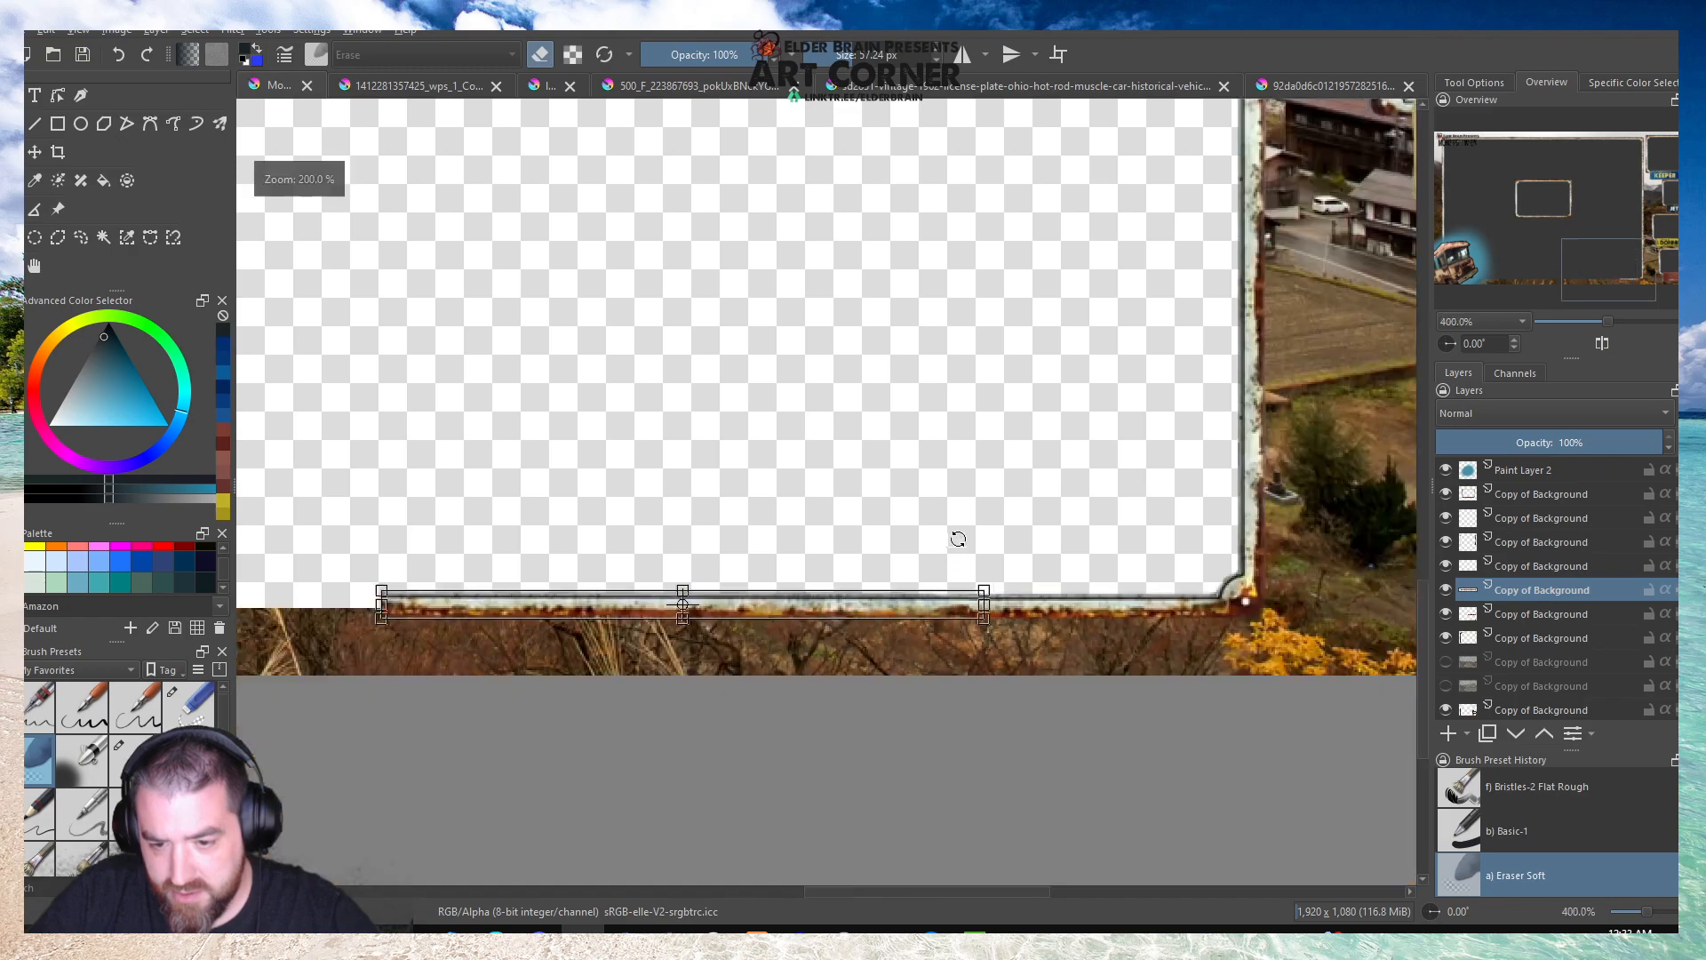
scroll(973, 596, "up", 5)
key("Right")
key("Right")
key("Right")
key("Right")
key("Right")
key("Right")
key("Right")
key("Right")
key("Right")
key("Right")
key("Right")
key("Right")
key("Right")
key("Right")
key("Right")
key("Right")
key("Right")
key("Right")
key("Right")
key("Right")
key("Right")
key("Right")
key("Right")
key("Right")
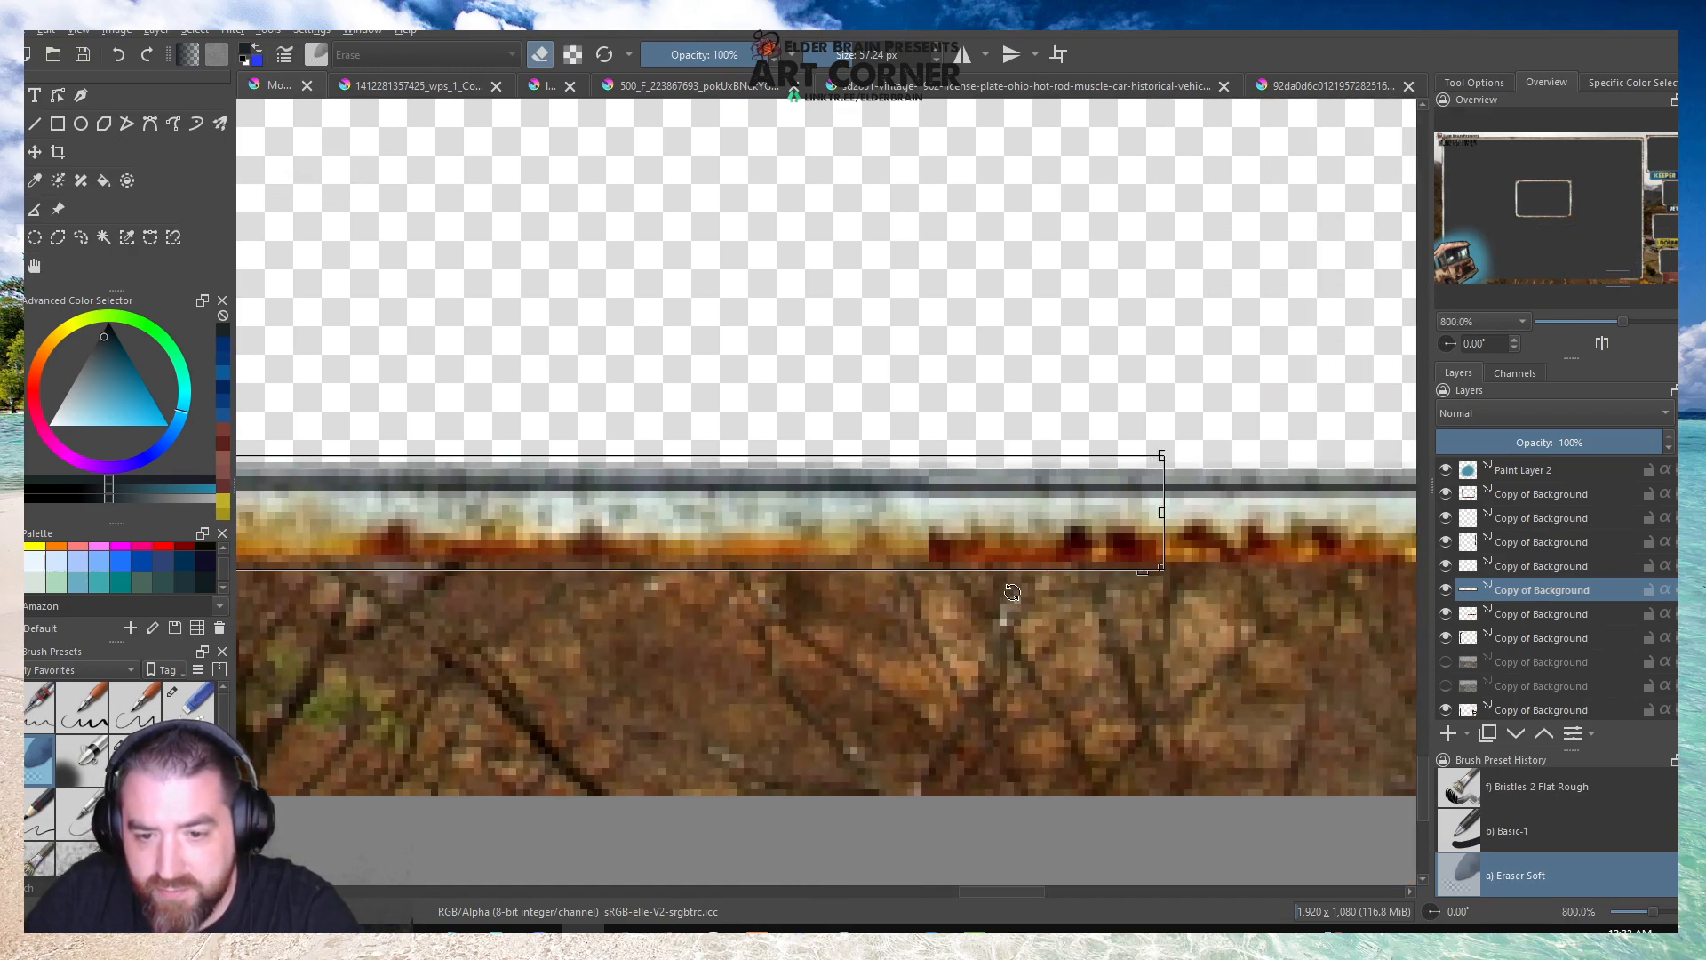
Erase the overlapping end of the lower-right edge piece on its own layer to blend the seam, checking which layers hold the edge pieces.
left_click(1495, 570)
left_click(1446, 566)
left_click(1445, 565)
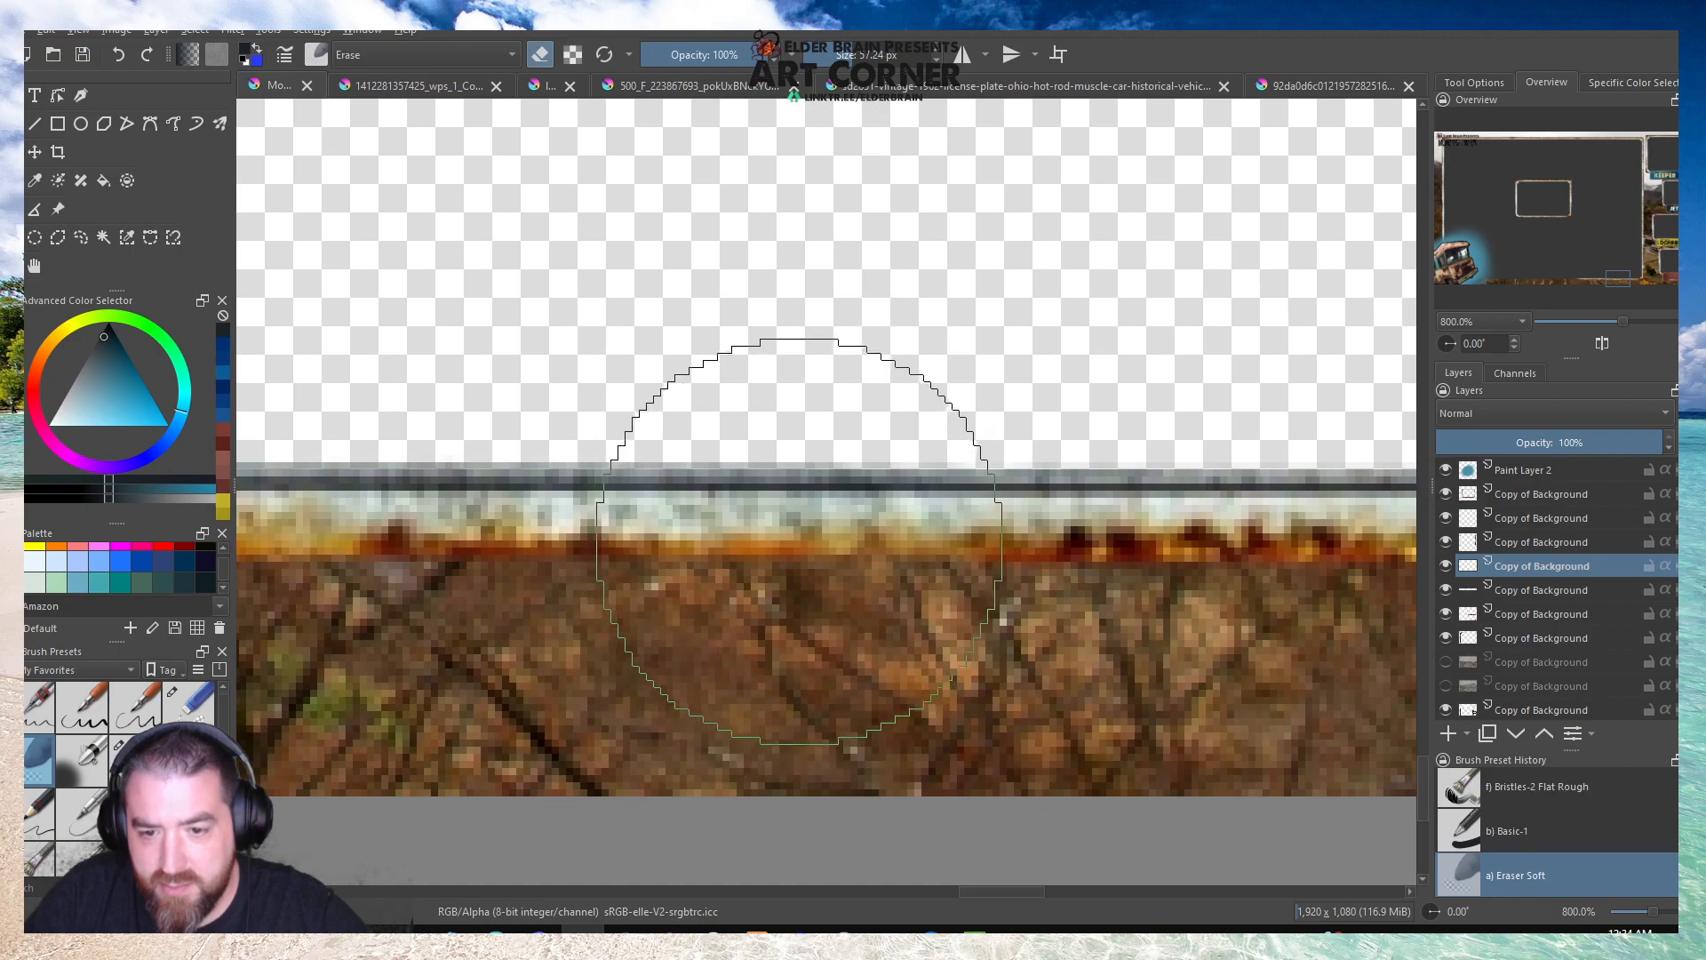
scroll(804, 534, "down", 5)
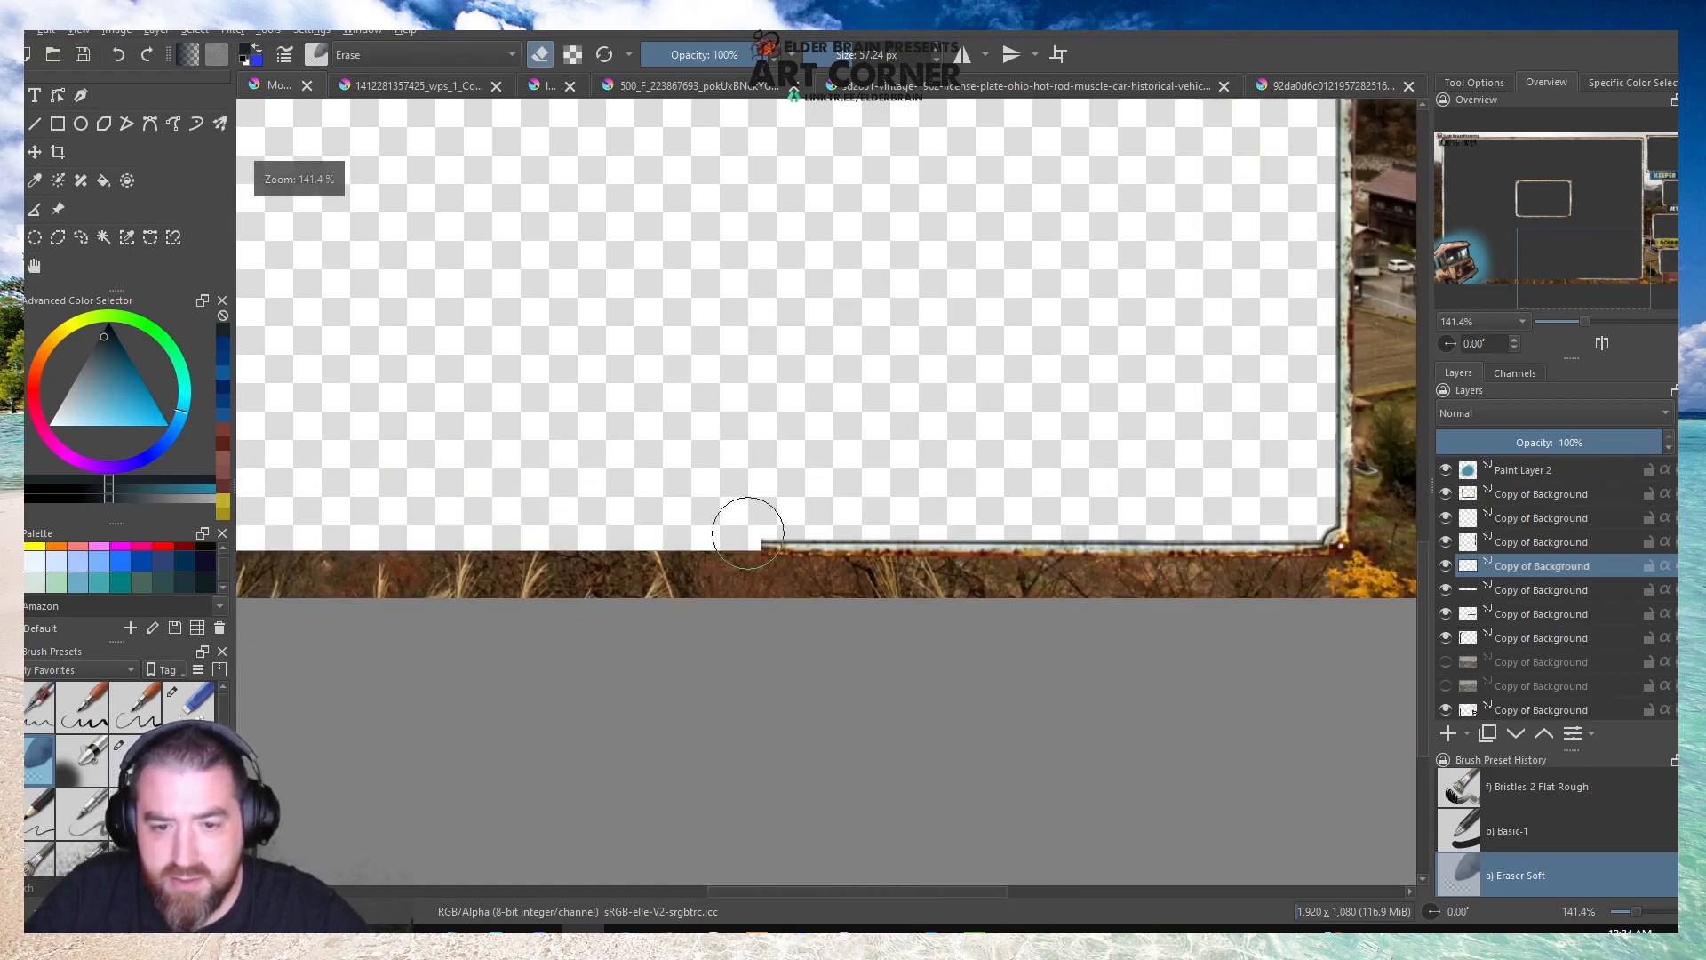
left_click(1446, 589)
left_click(1446, 589)
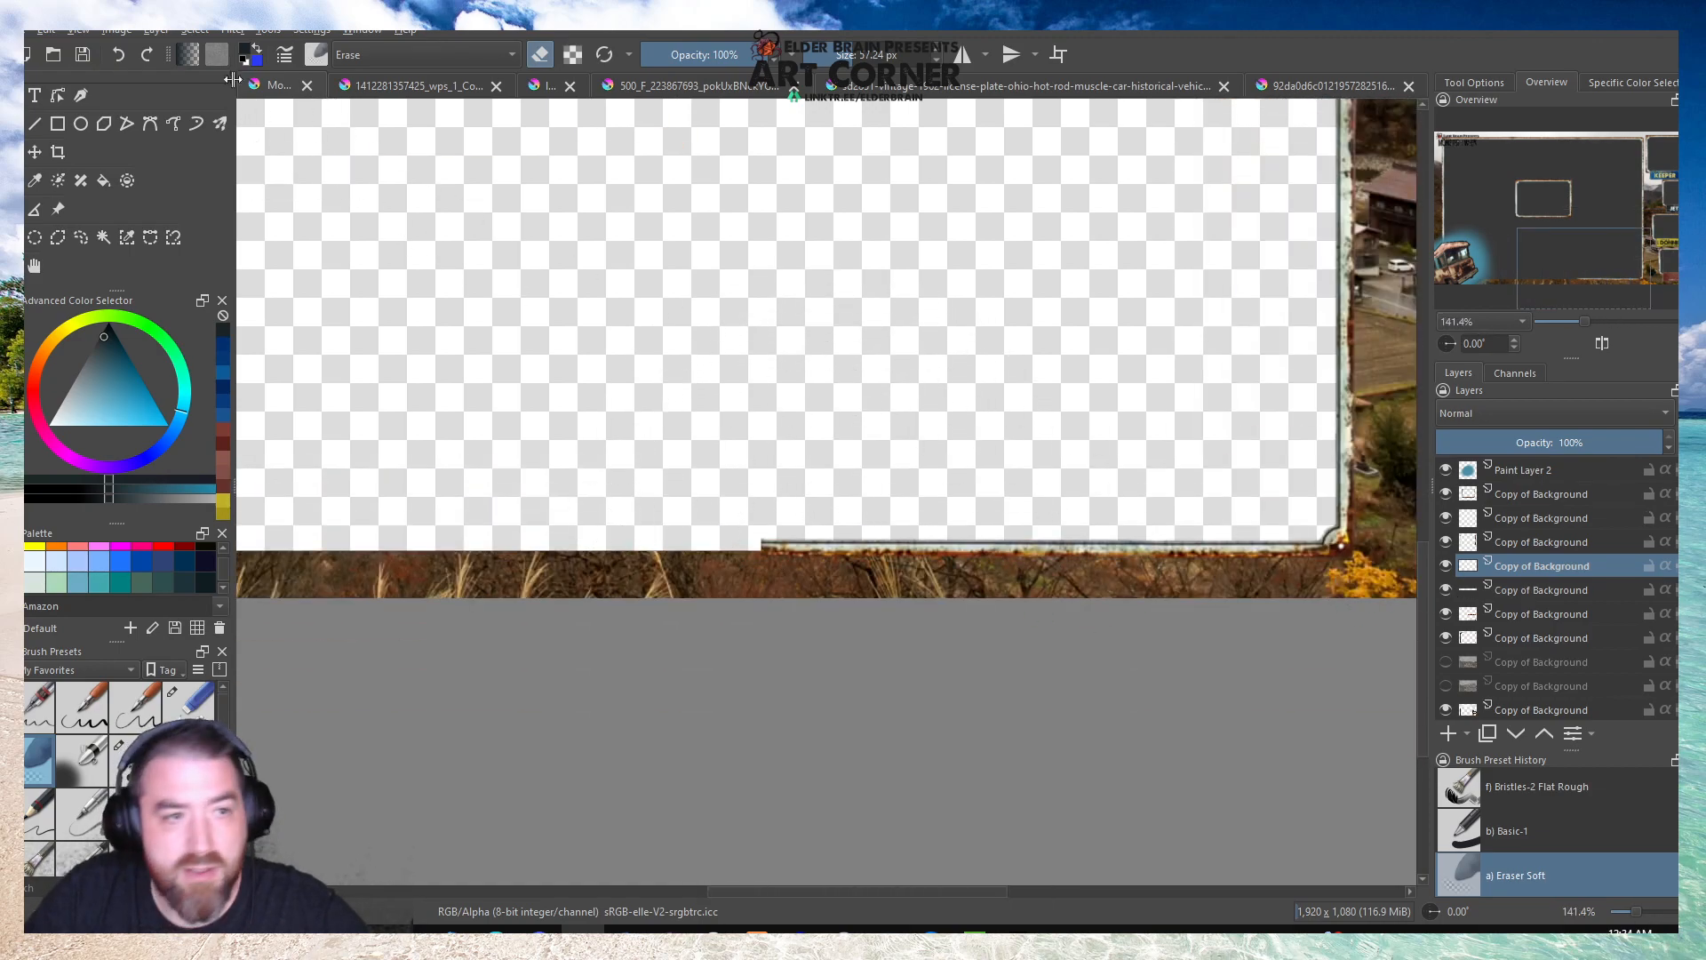
Merge the lower edge pieces, then select the edge beside the lower-right corner and copy it to a new layer.
left_click(154, 29)
left_click(199, 301)
left_click(877, 498)
left_click_drag(714, 446, 1314, 596)
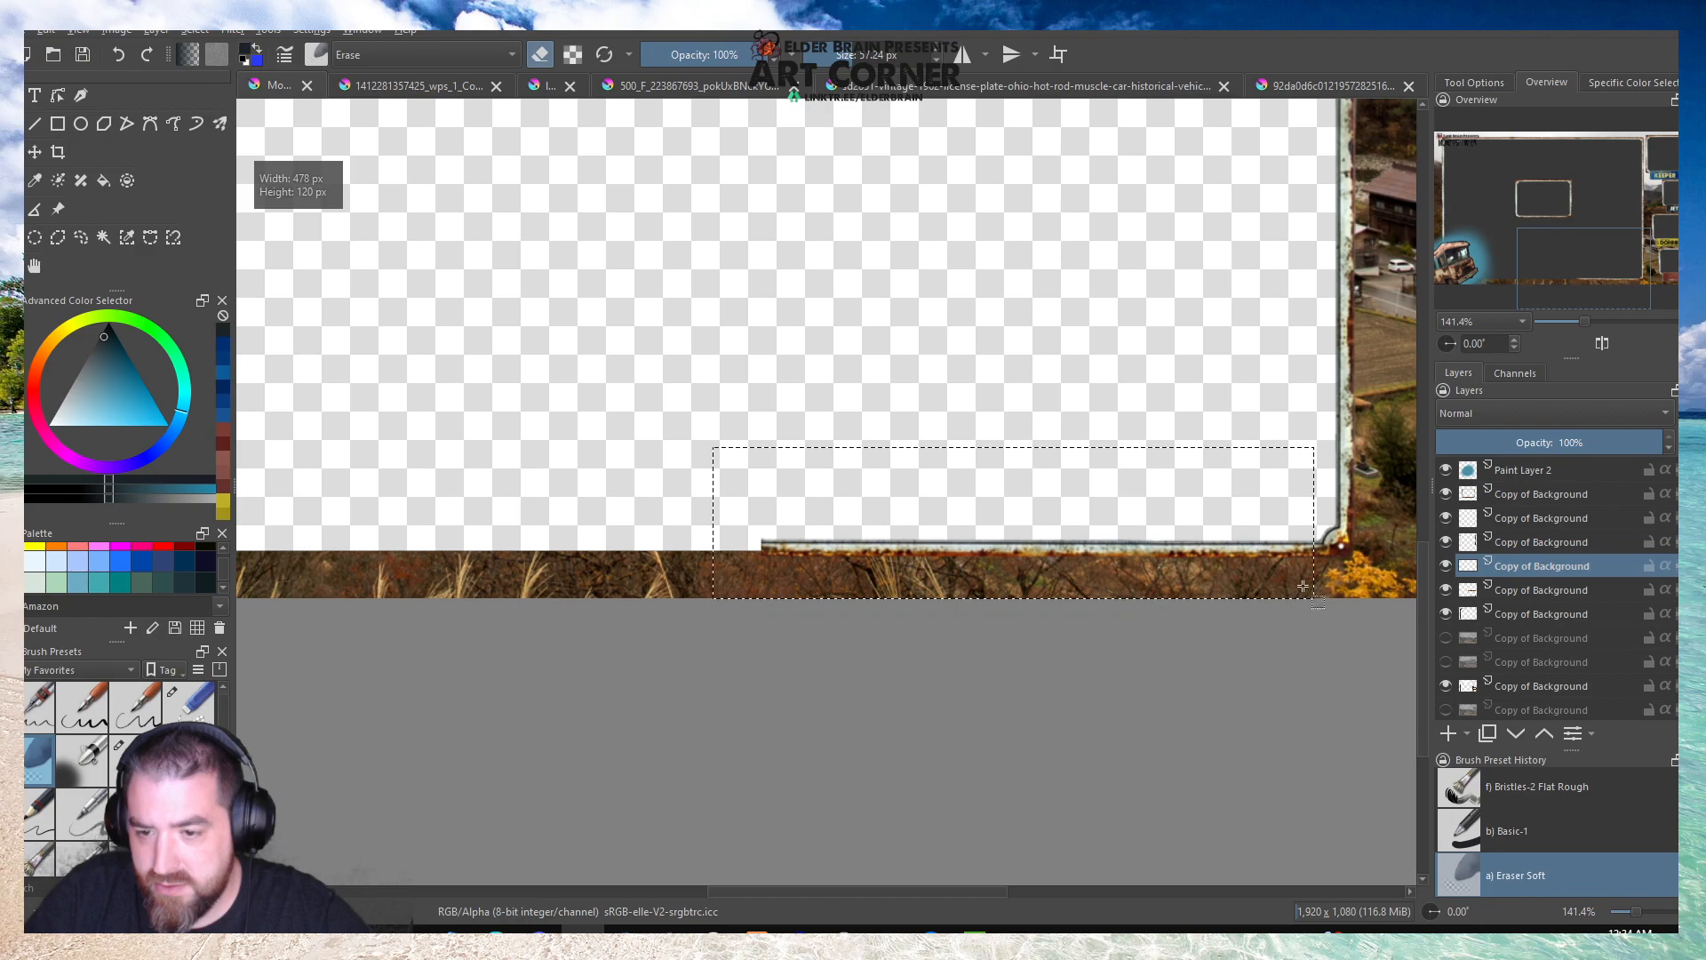
left_click(281, 278)
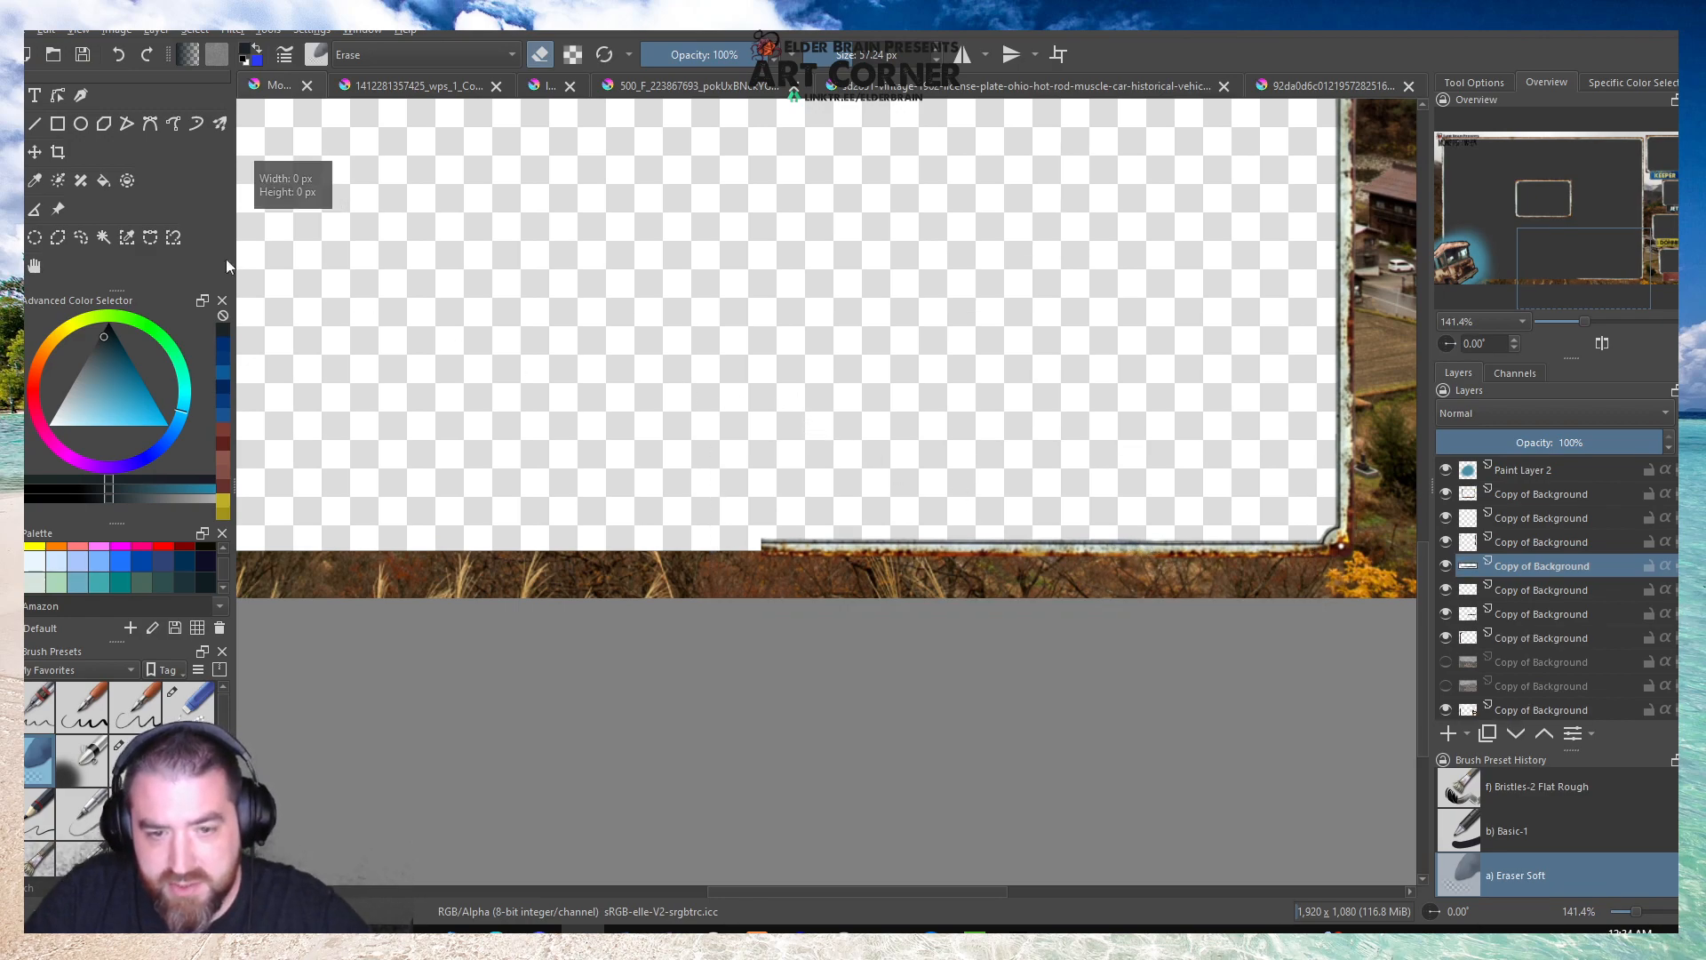
Mirror the copied edge strip horizontally and move it left to continue the large border's lower side.
right_click(905, 541)
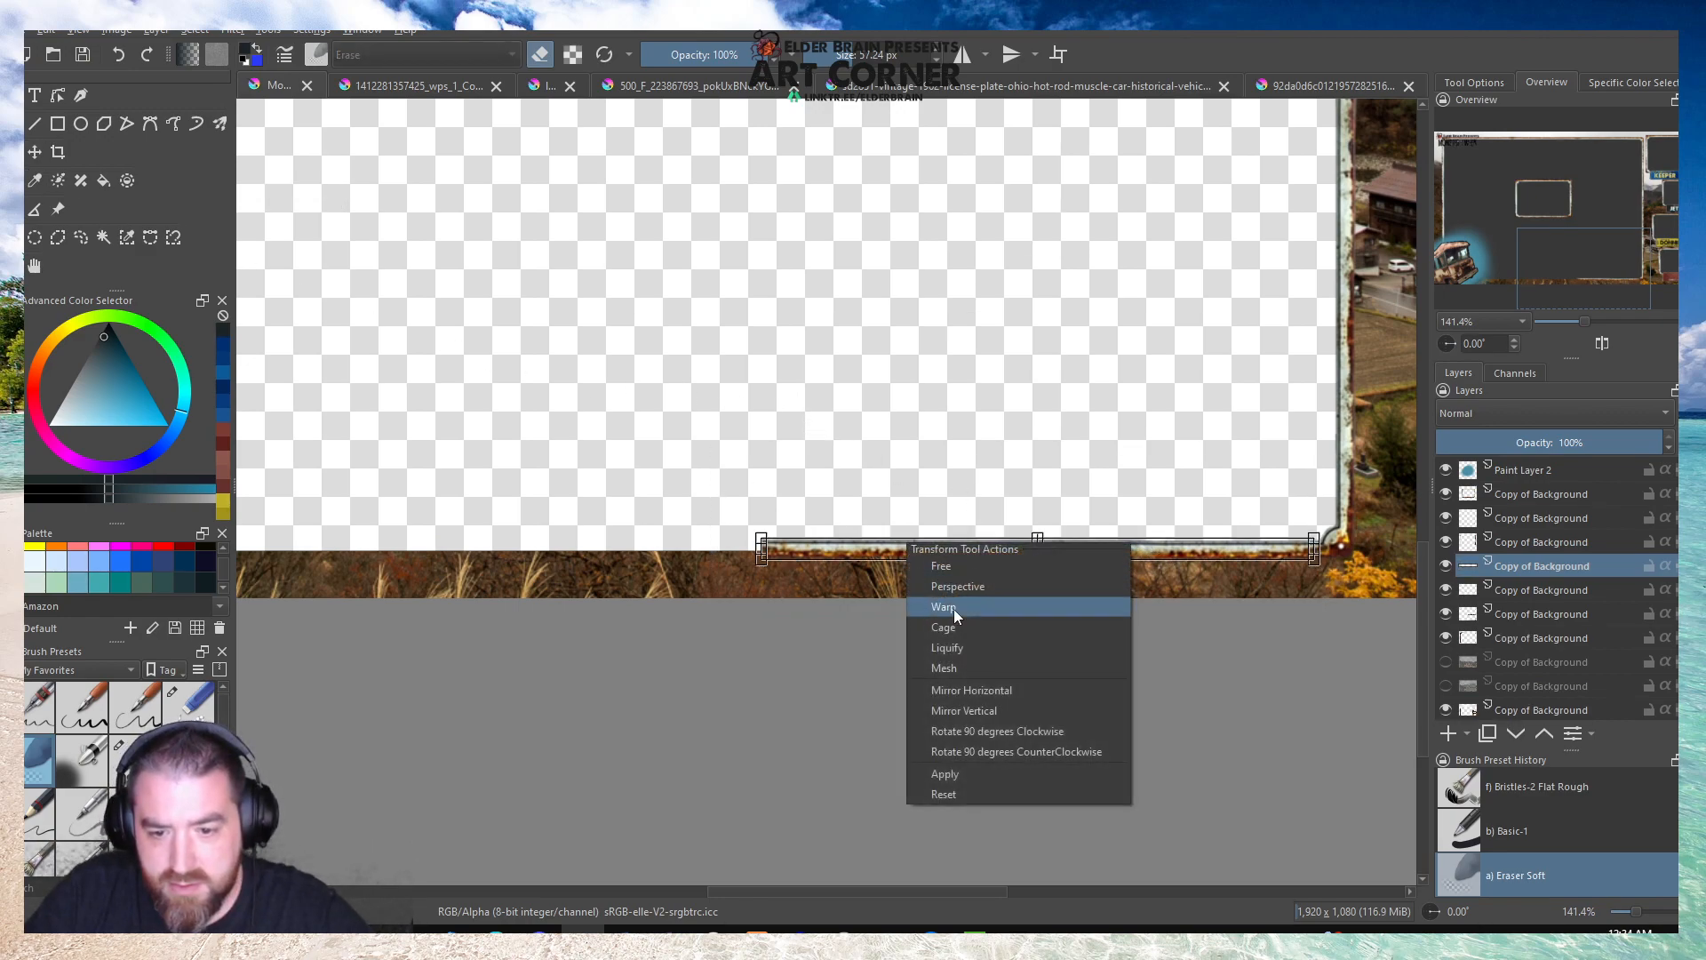
left_click(950, 707)
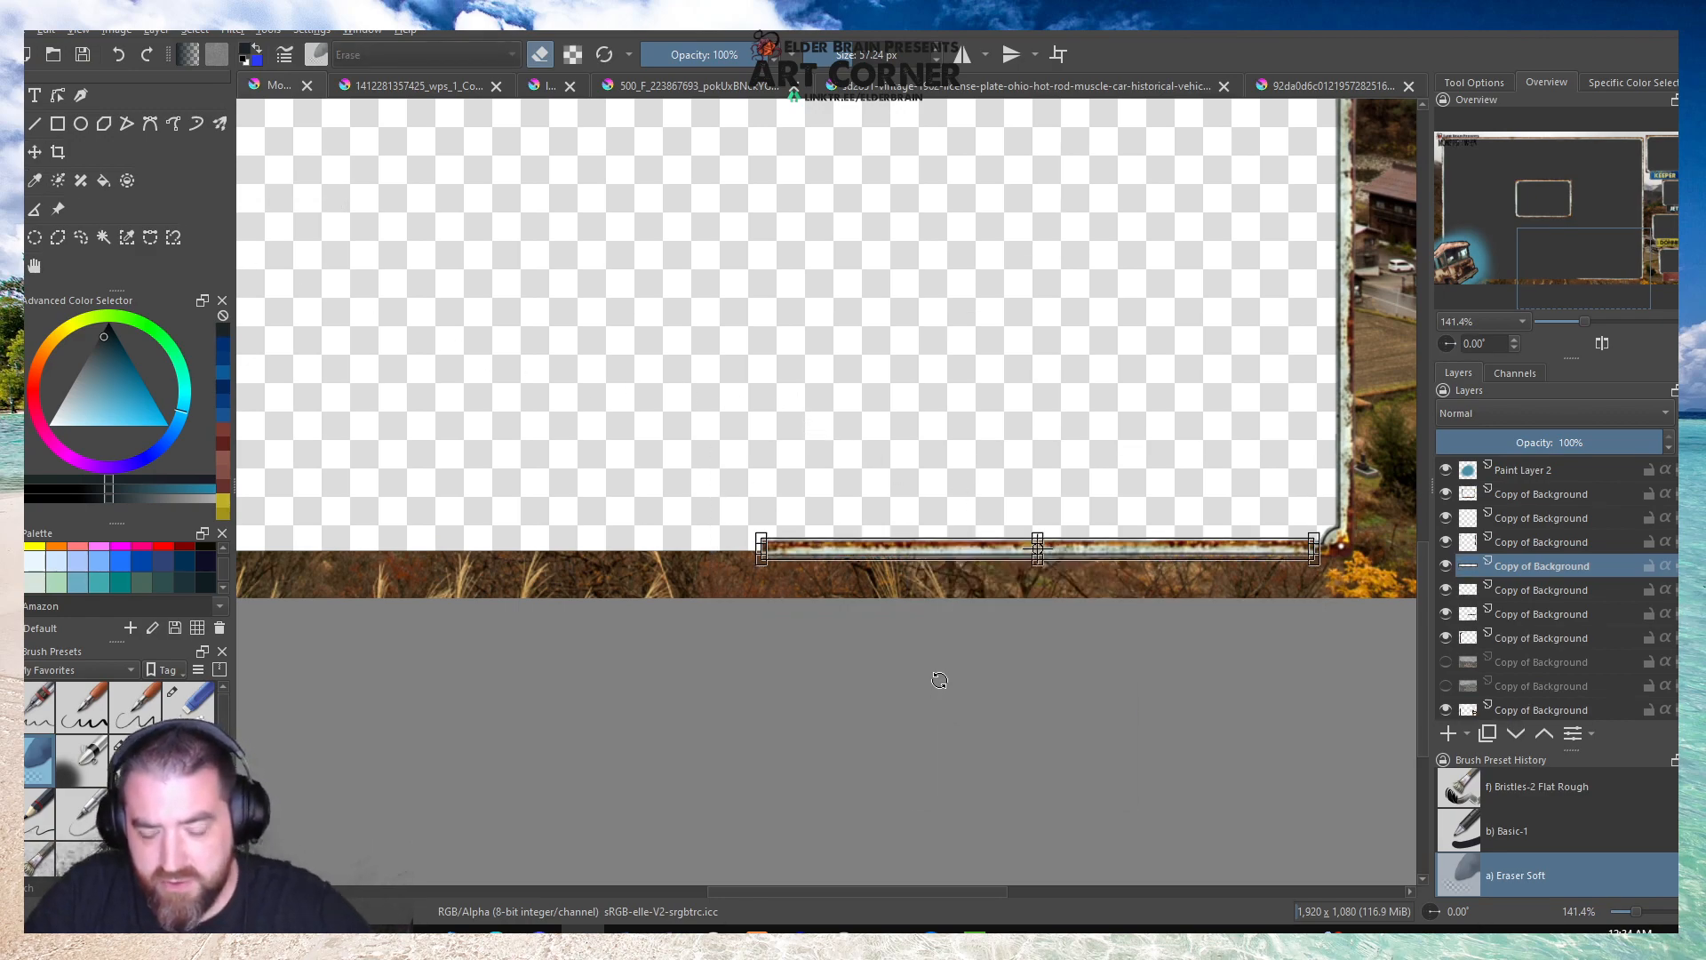
right_click(934, 546)
left_click(993, 693)
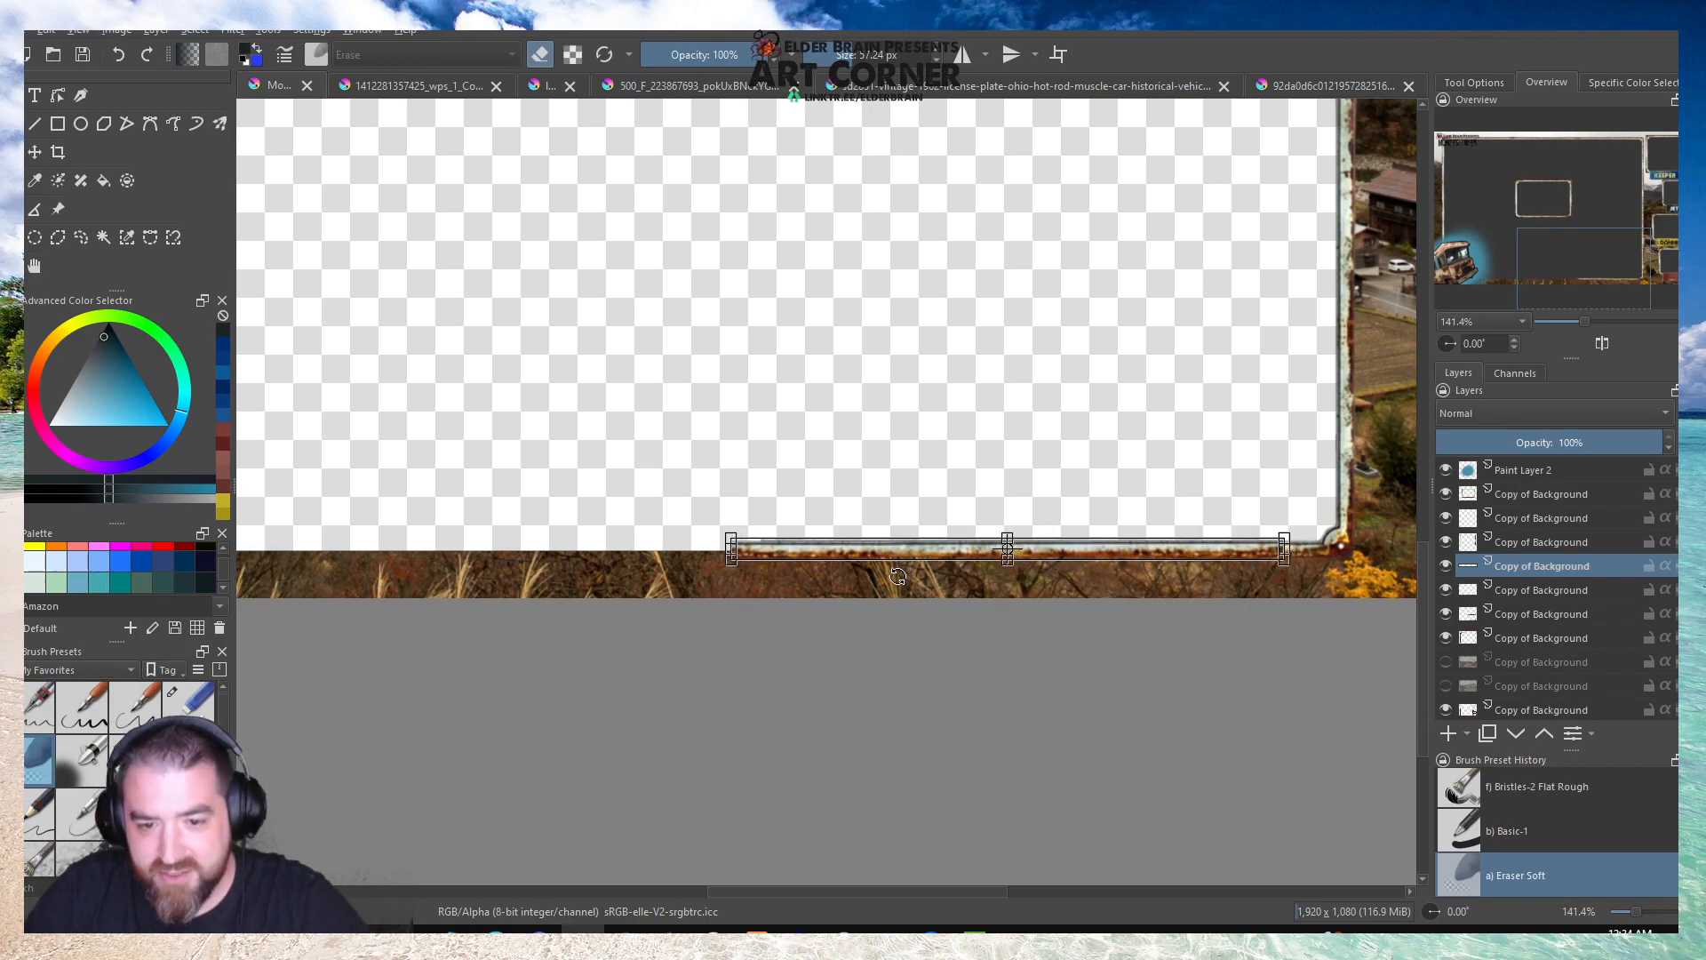
left_click_drag(906, 557, 380, 548)
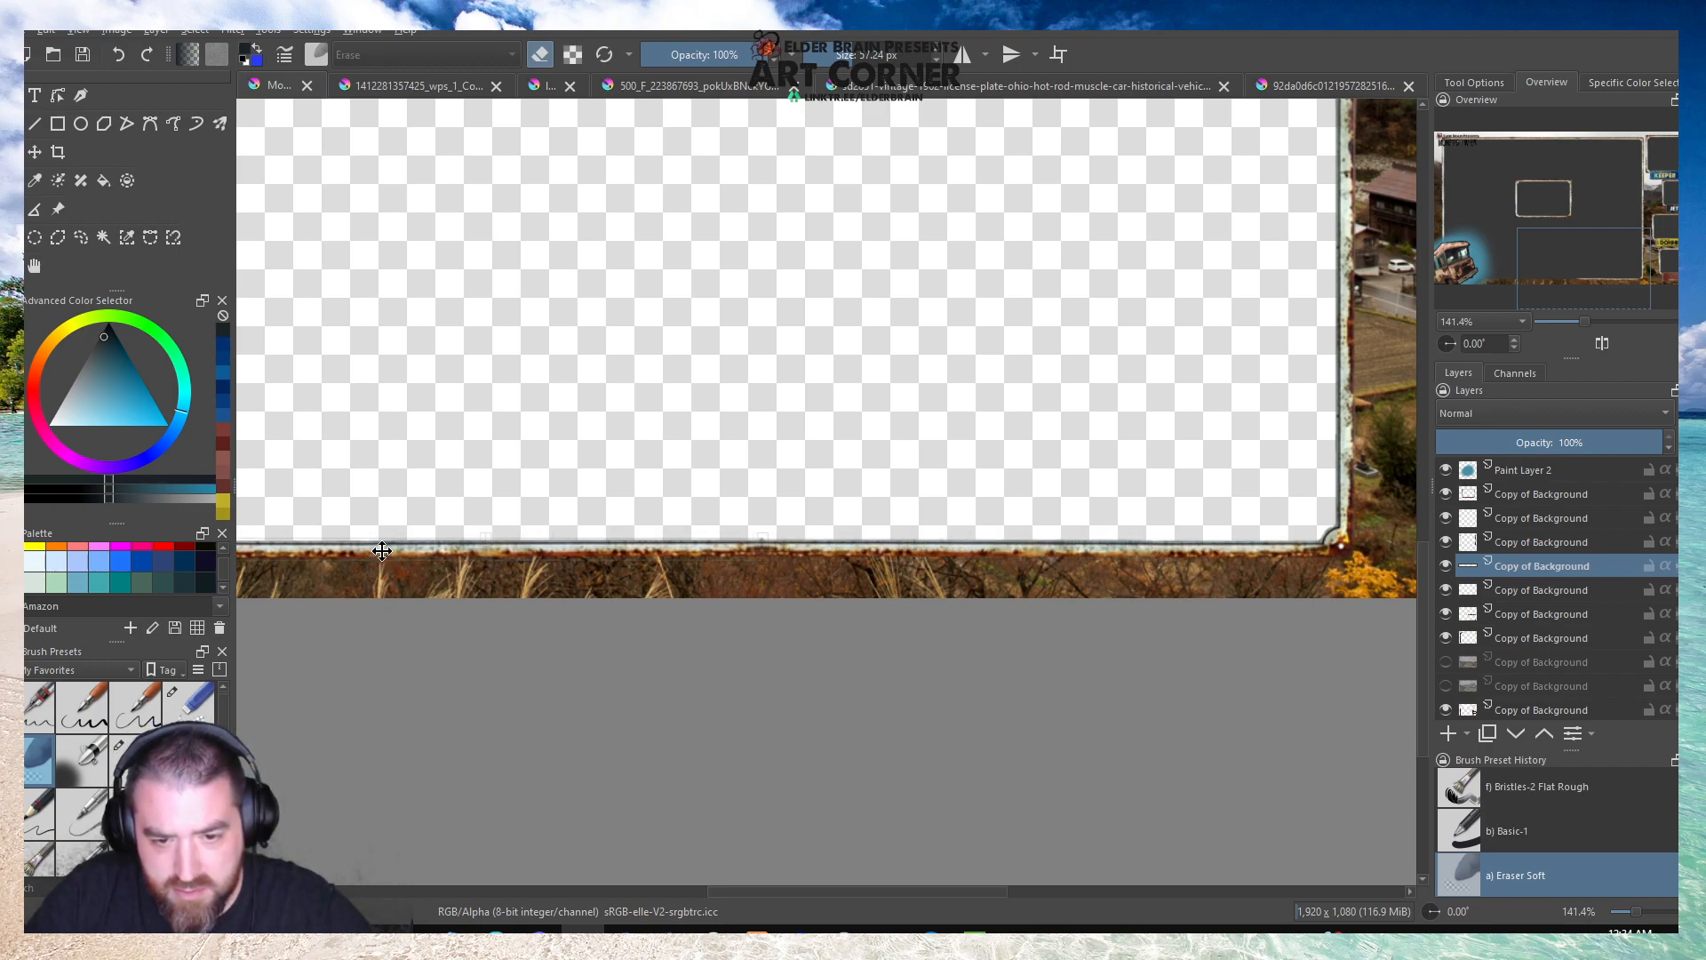
scroll(622, 543, "up", 7)
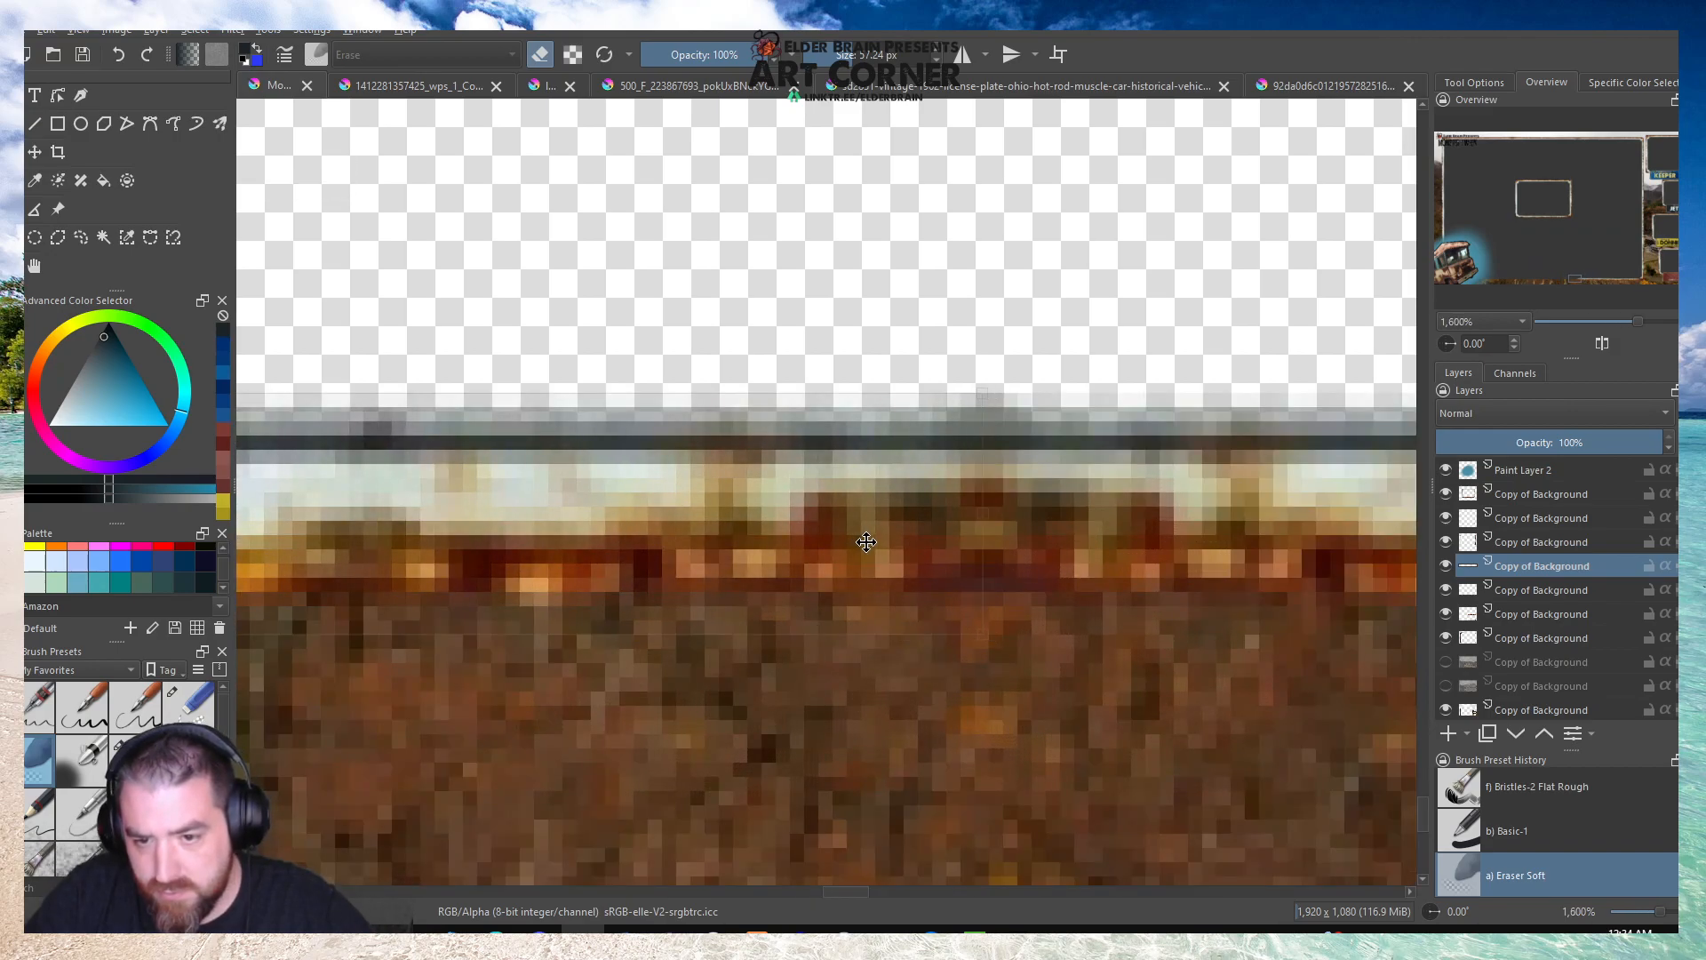
left_click(34, 266)
scroll(1074, 559, "down", 7)
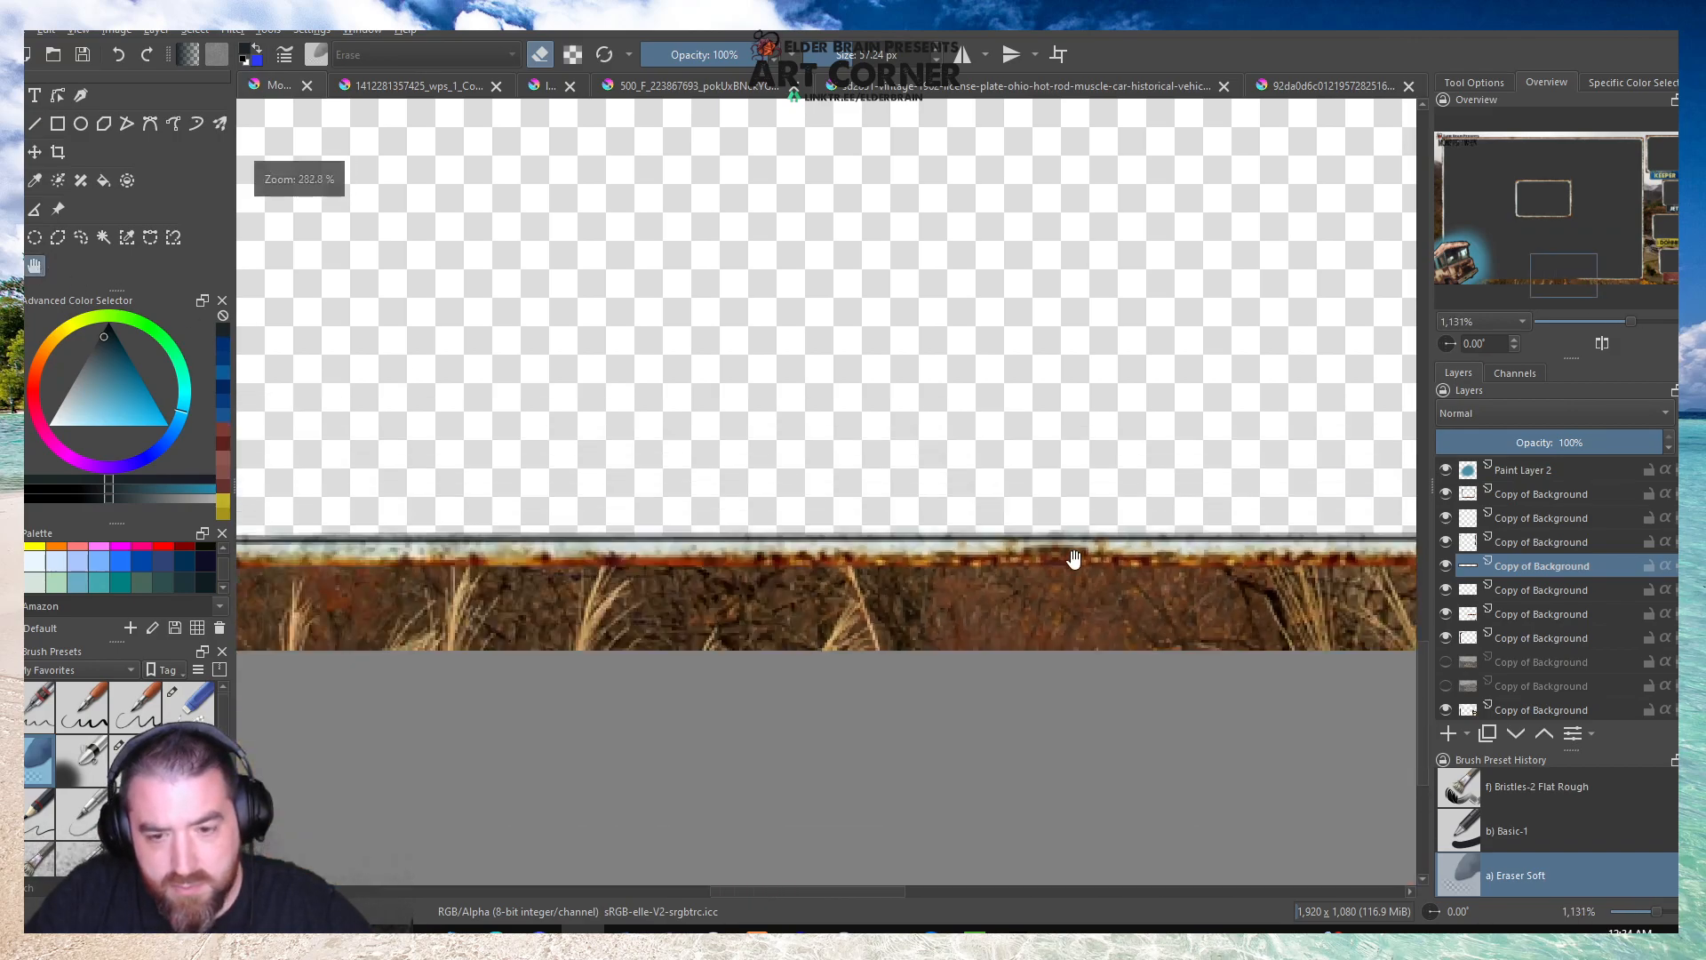
scroll(1074, 559, "down", 2)
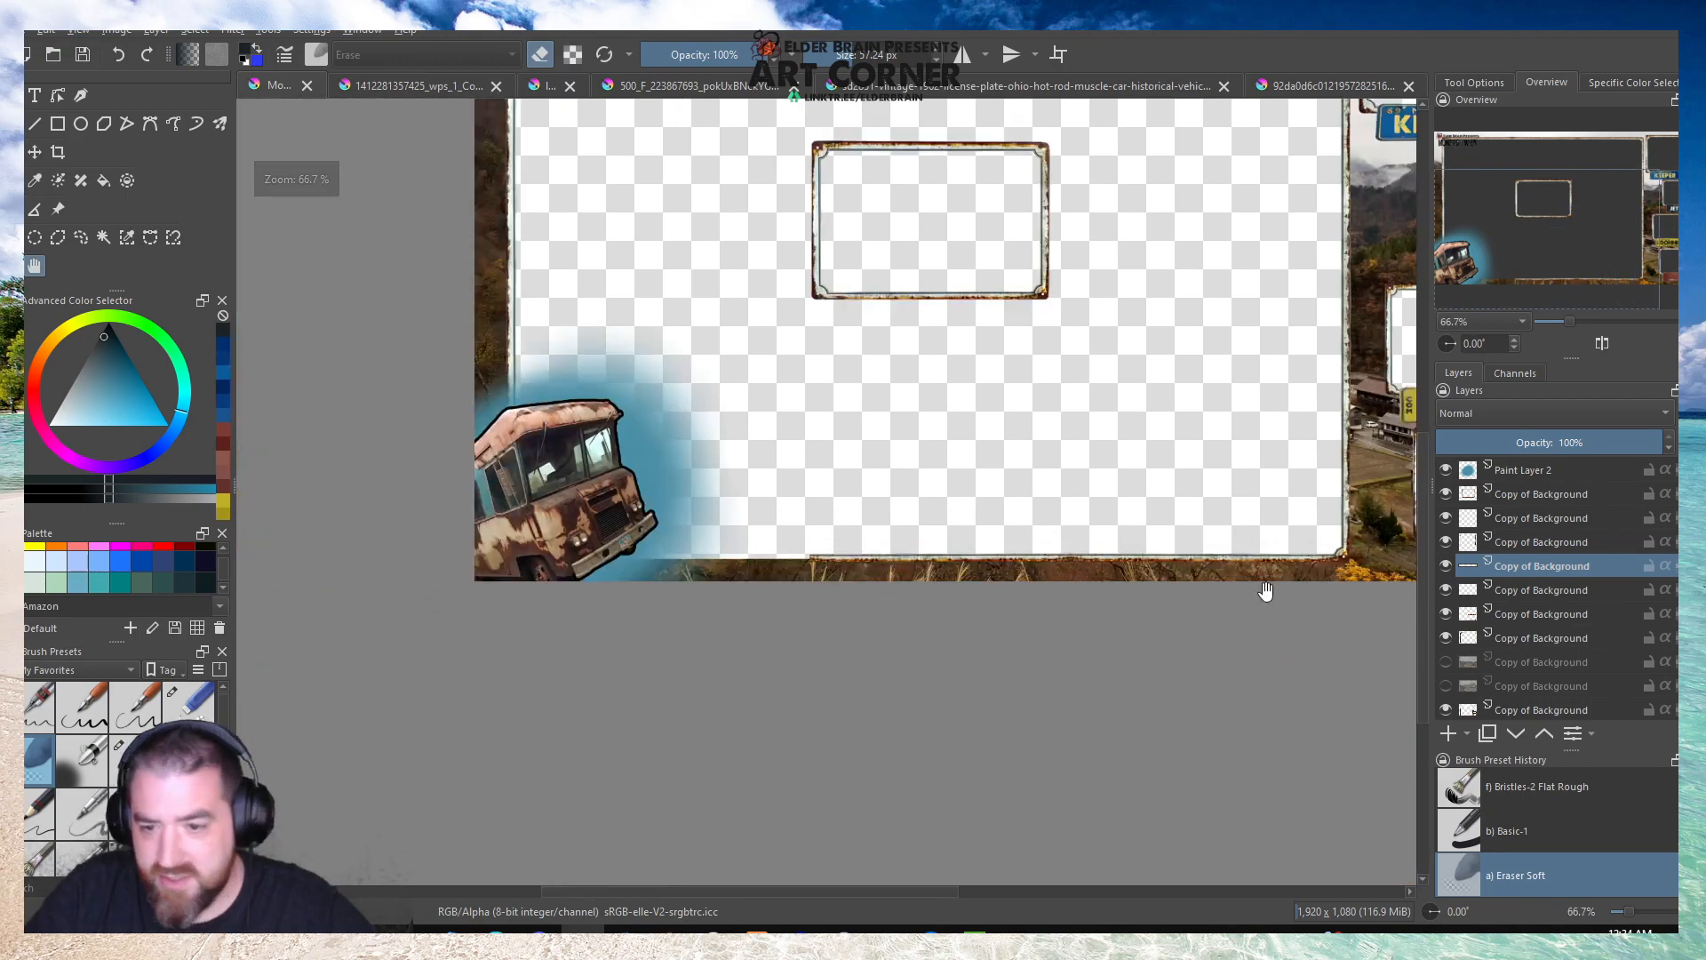
Duplicate the newly placed edge strip's layer and mirror the duplicate horizontally.
right_click(1516, 569)
left_click(1480, 279)
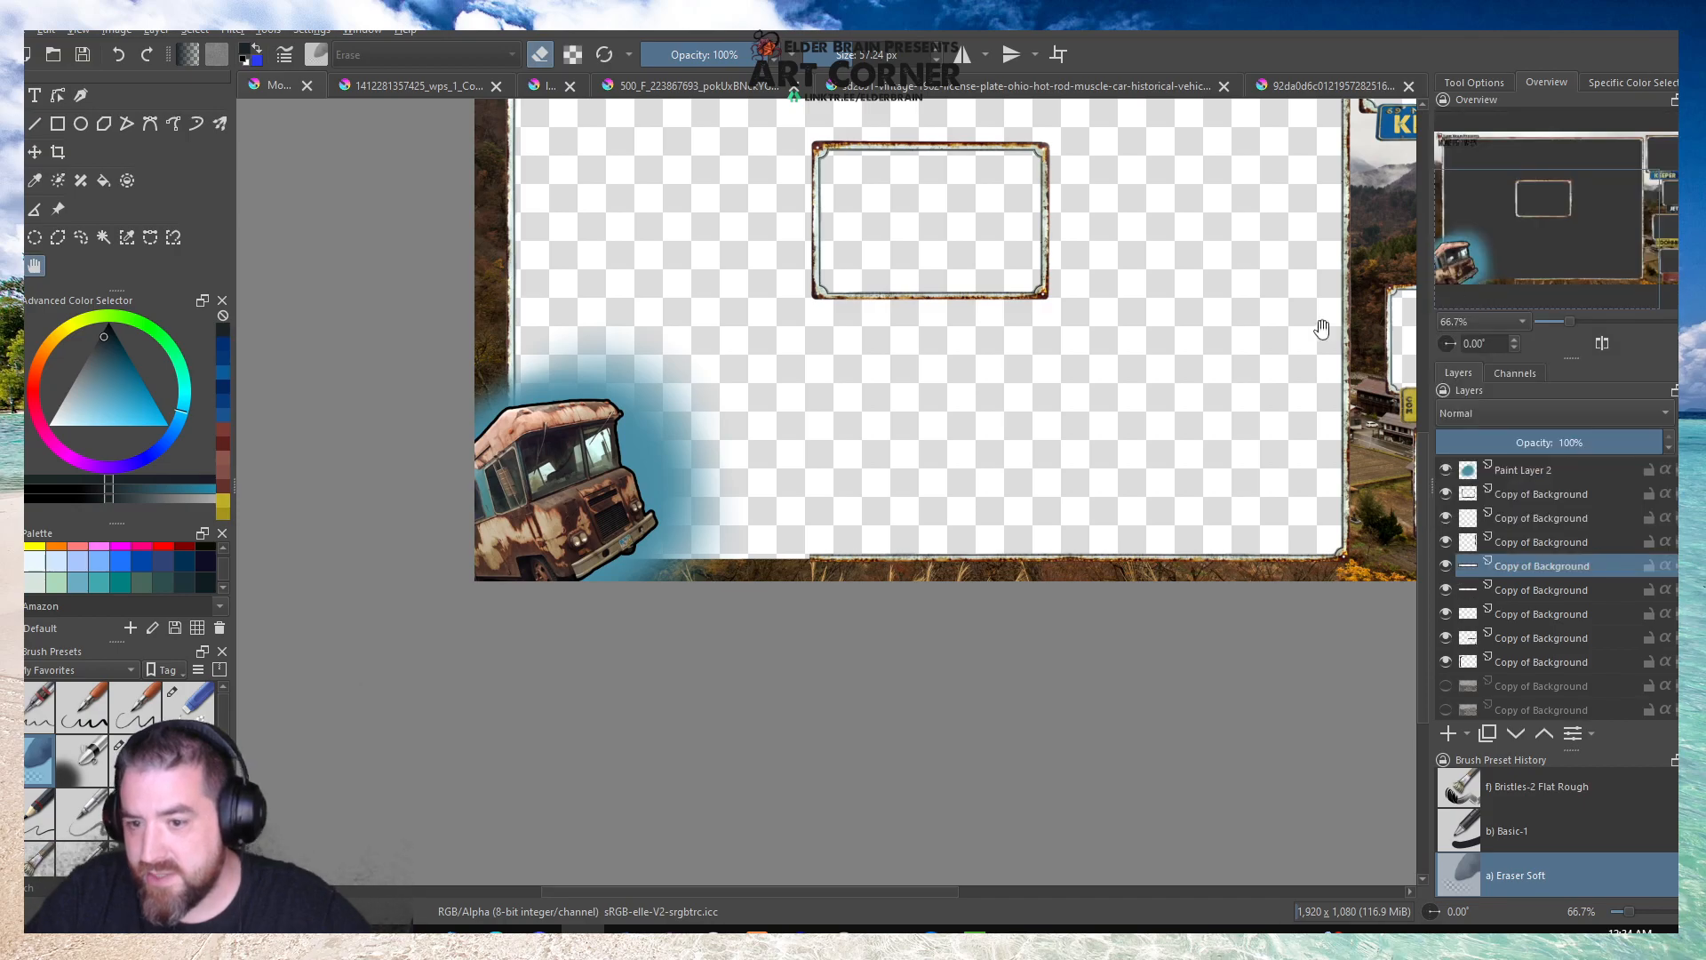
key("ctrl+t")
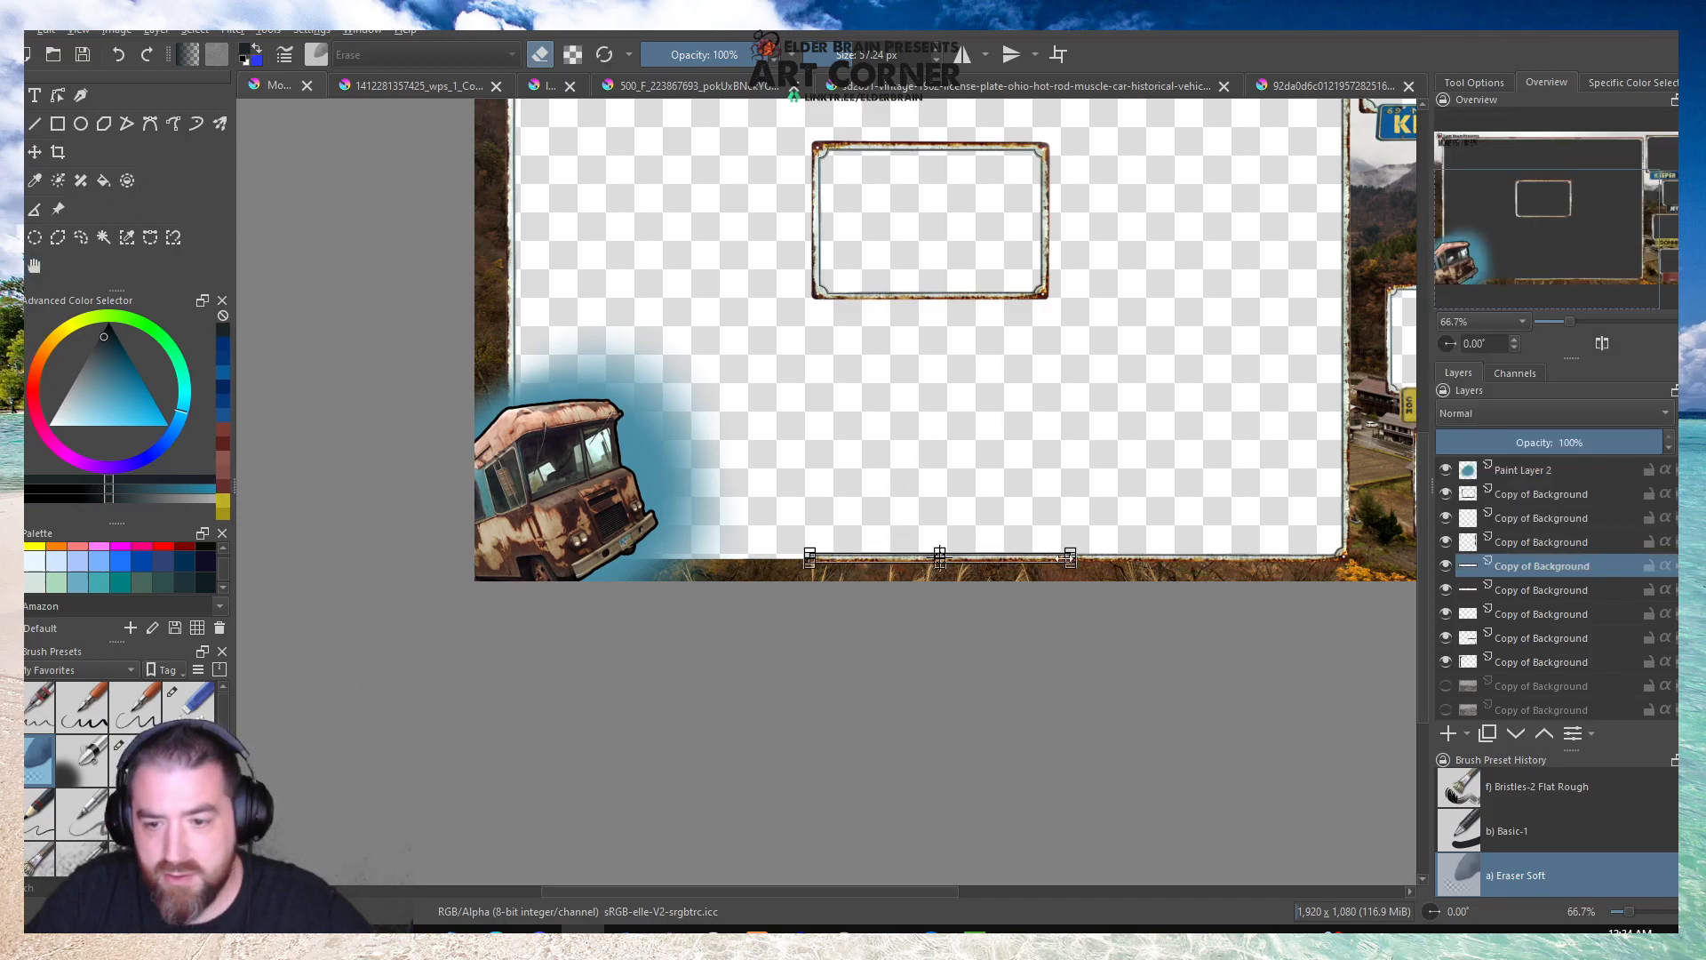
scroll(997, 558, "up", 5)
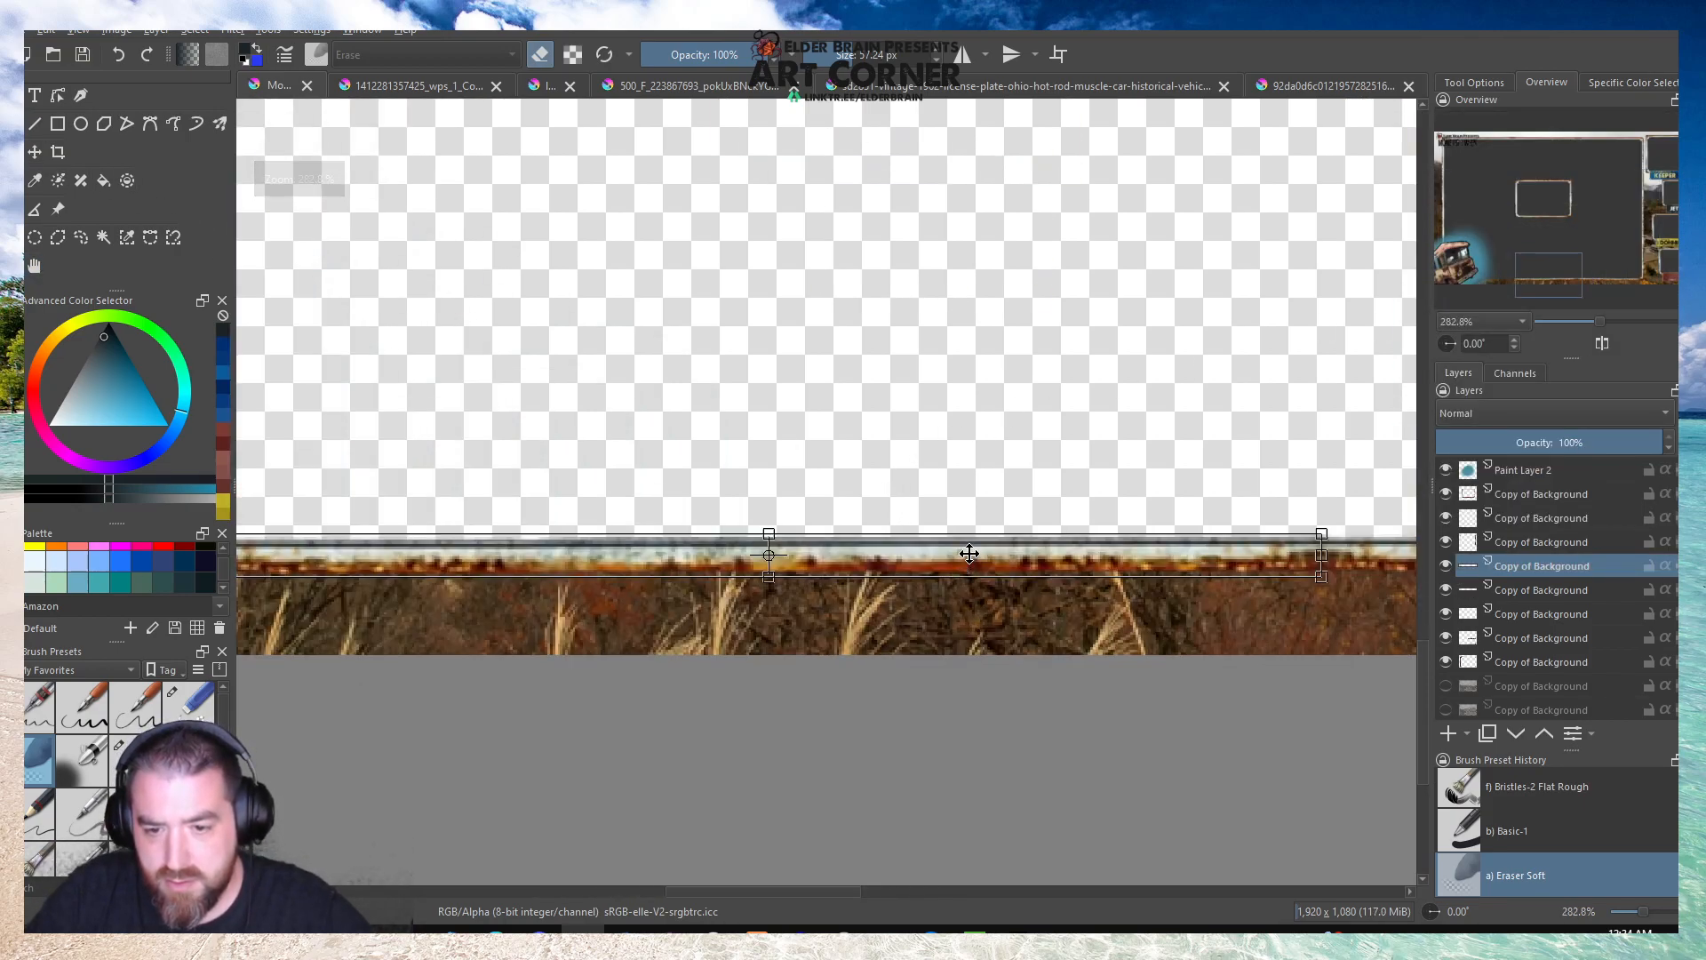
right_click(968, 558)
left_click(1034, 701)
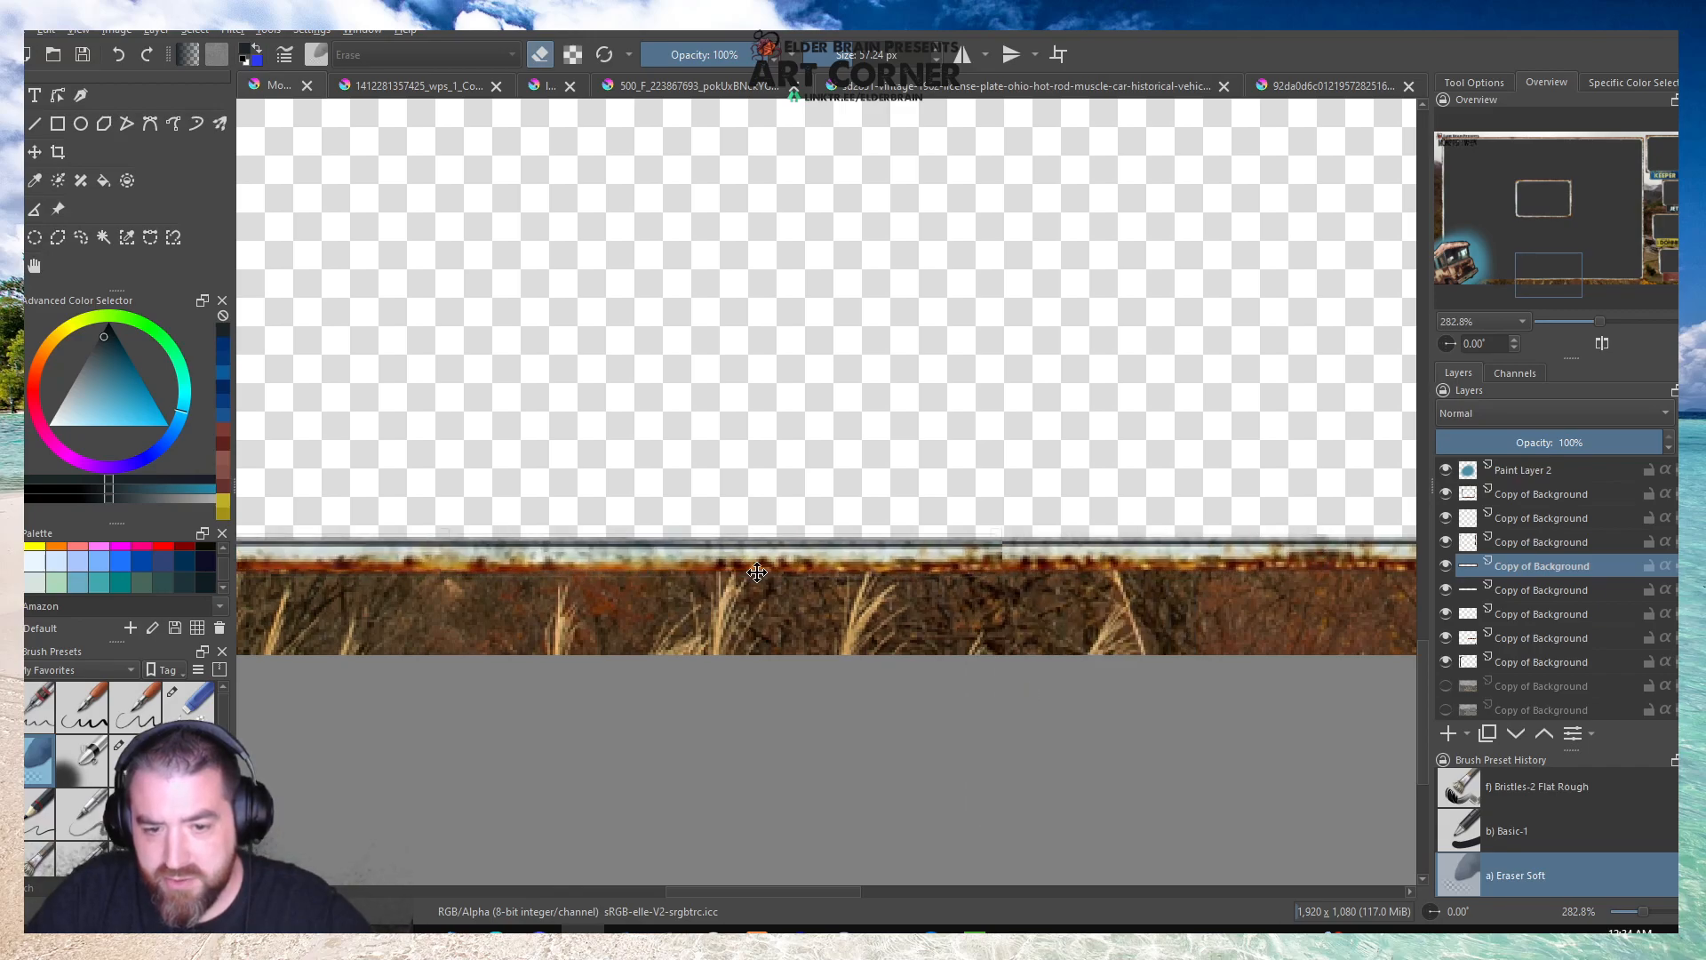
Move the duplicated strip left along the border's lower side so it joins the previous strip and reaches the bus.
scroll(984, 601, "down", 3)
scroll(663, 614, "up", 2)
left_click_drag(919, 557, 673, 557)
scroll(720, 560, "up", 4)
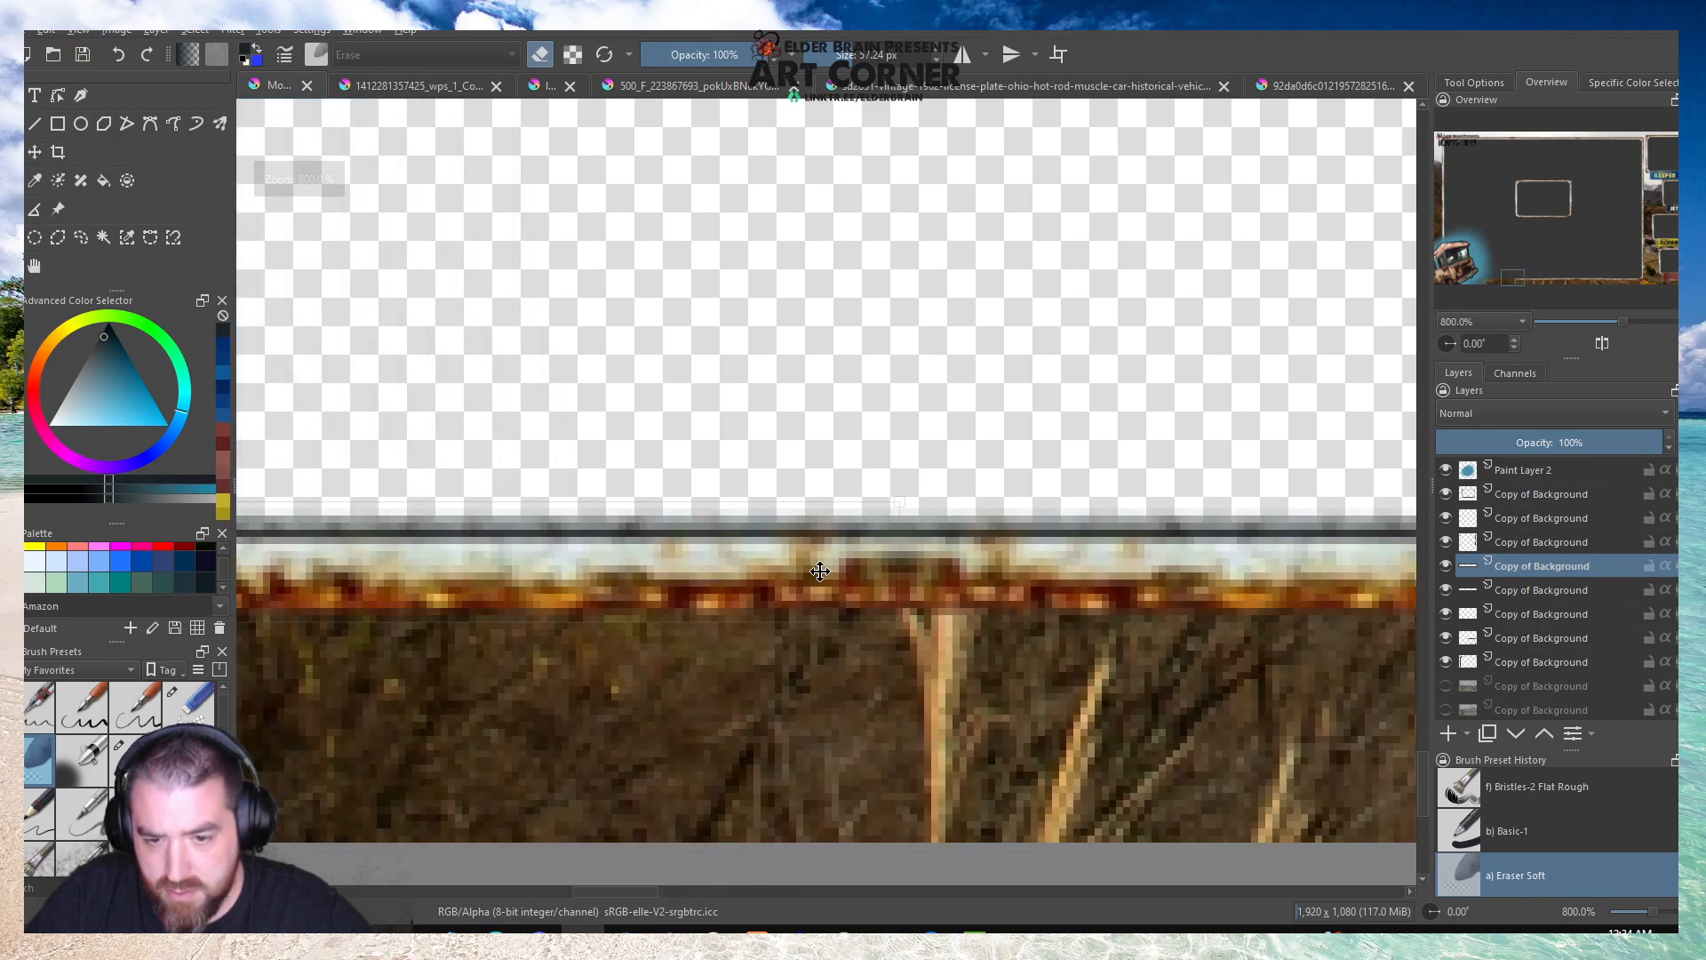
scroll(998, 507, "down", 7)
scroll(1051, 501, "up", 1)
scroll(1053, 499, "down", 3)
scroll(1332, 533, "up", 1)
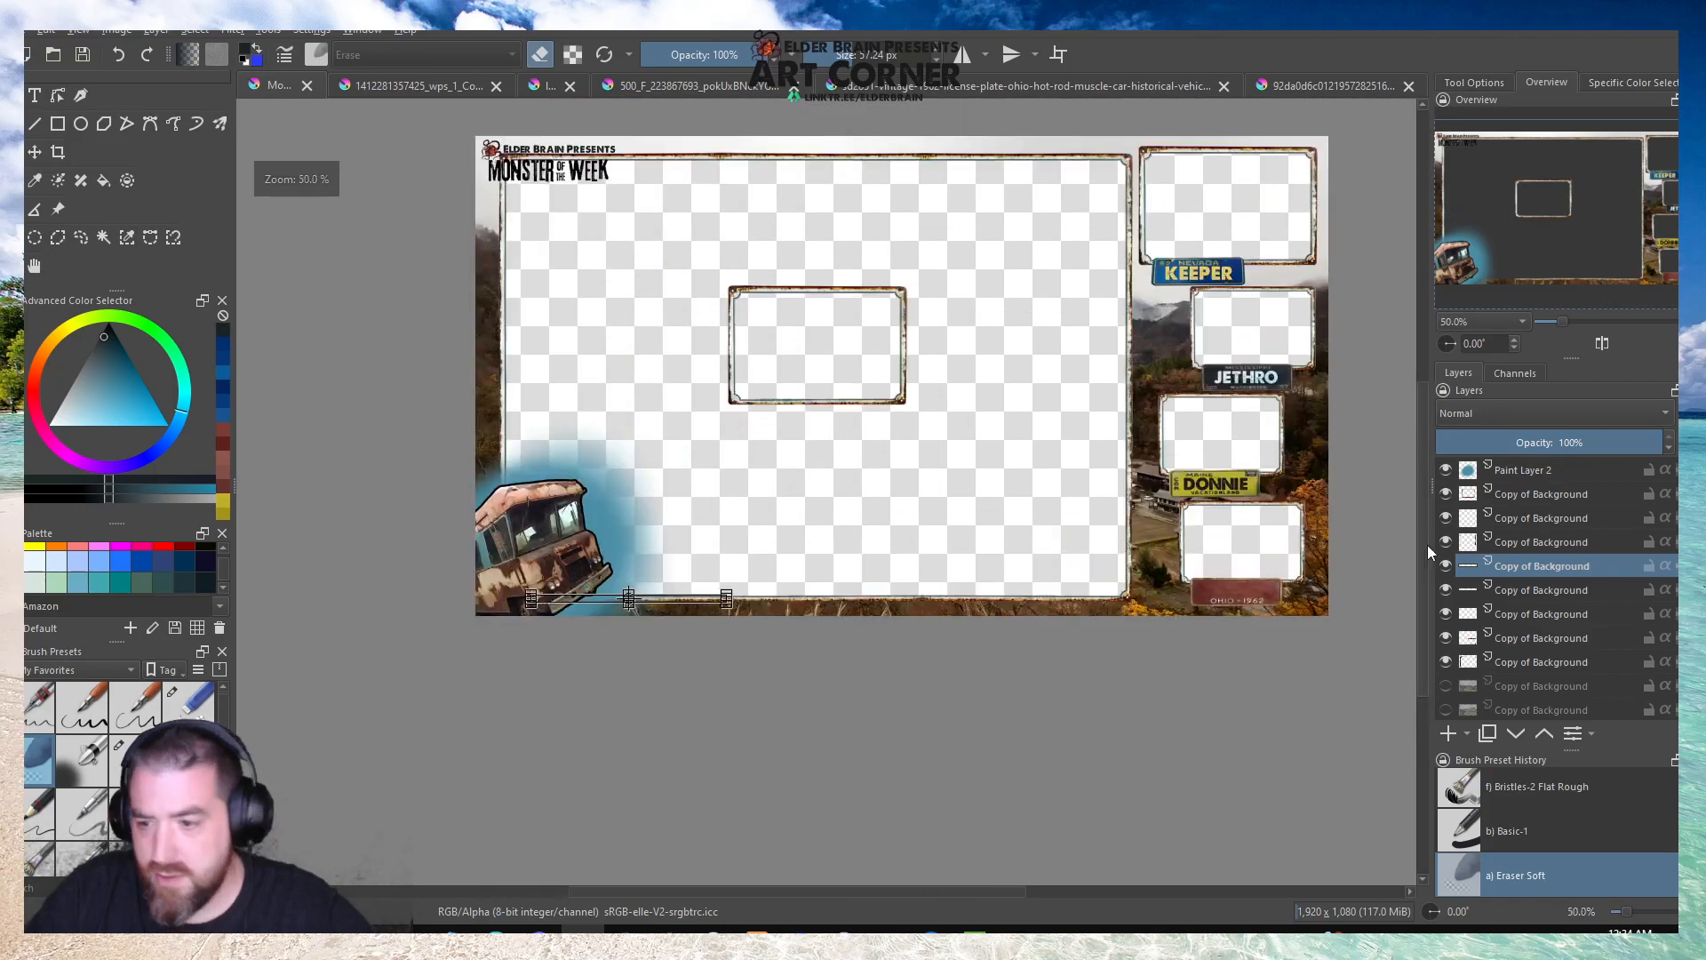
Hide the small source frame's layer and save the overlay document.
left_click(1446, 637)
scroll(666, 450, "down", 2)
scroll(718, 444, "up", 1)
left_click(83, 55)
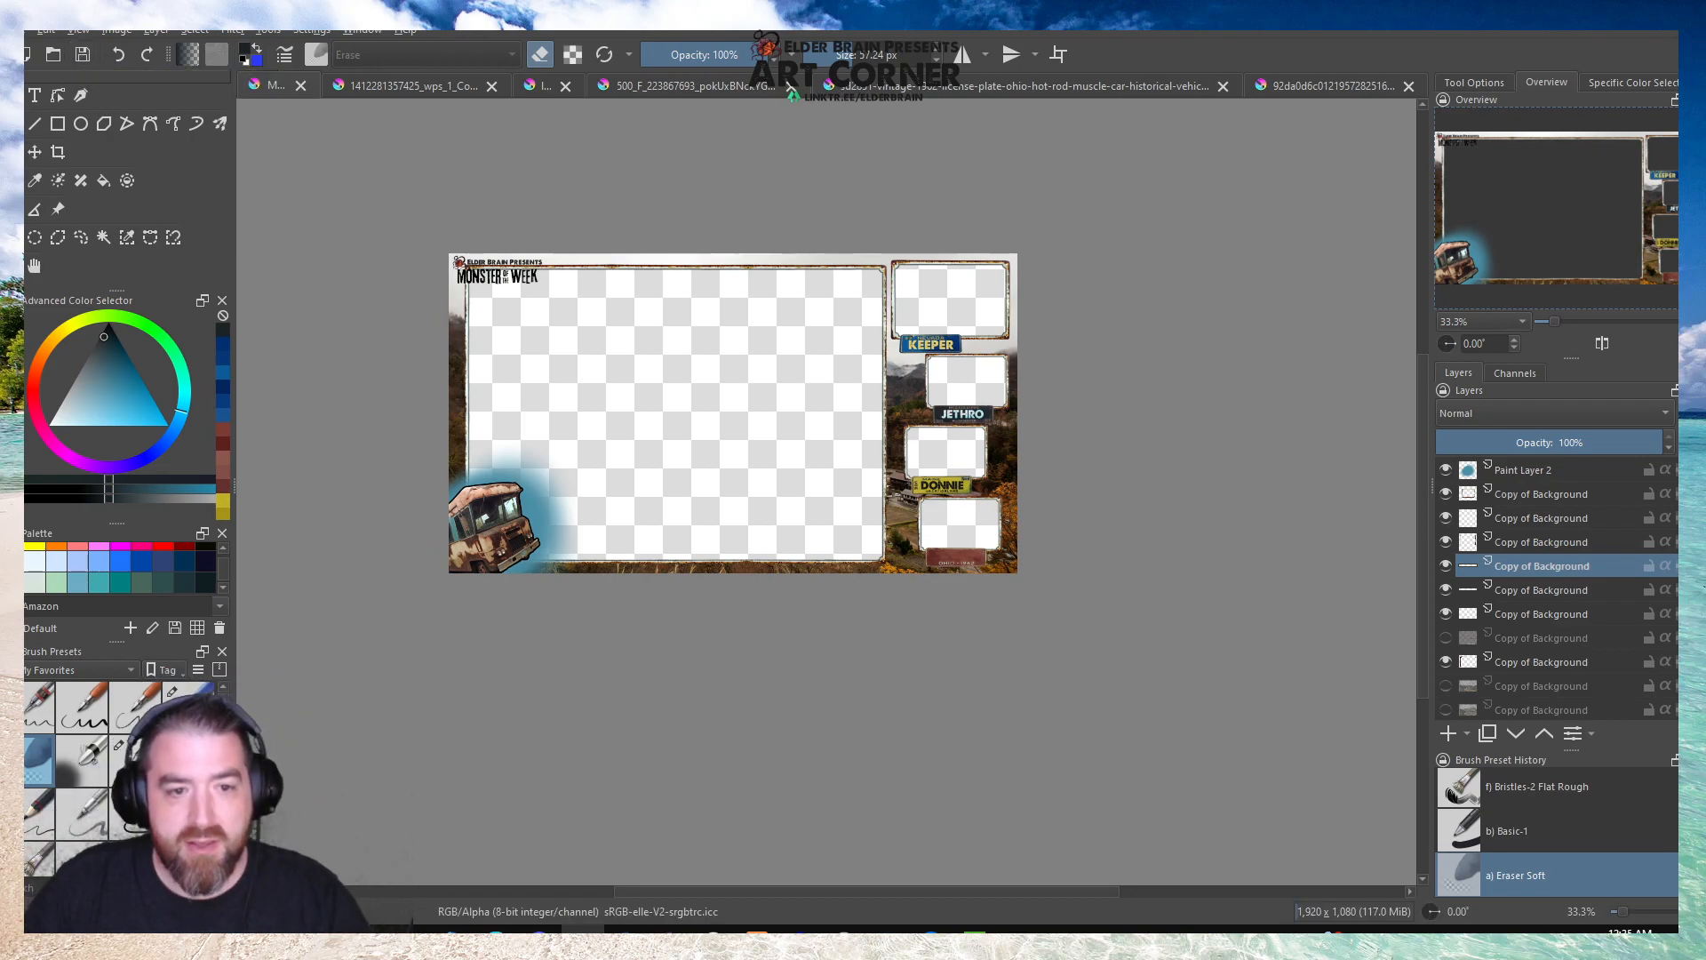
Move the Monster of the Week title inside the large border, just below its upper-left corner.
scroll(1512, 549, "up", 1)
scroll(1514, 547, "up", 2)
left_click(1506, 533)
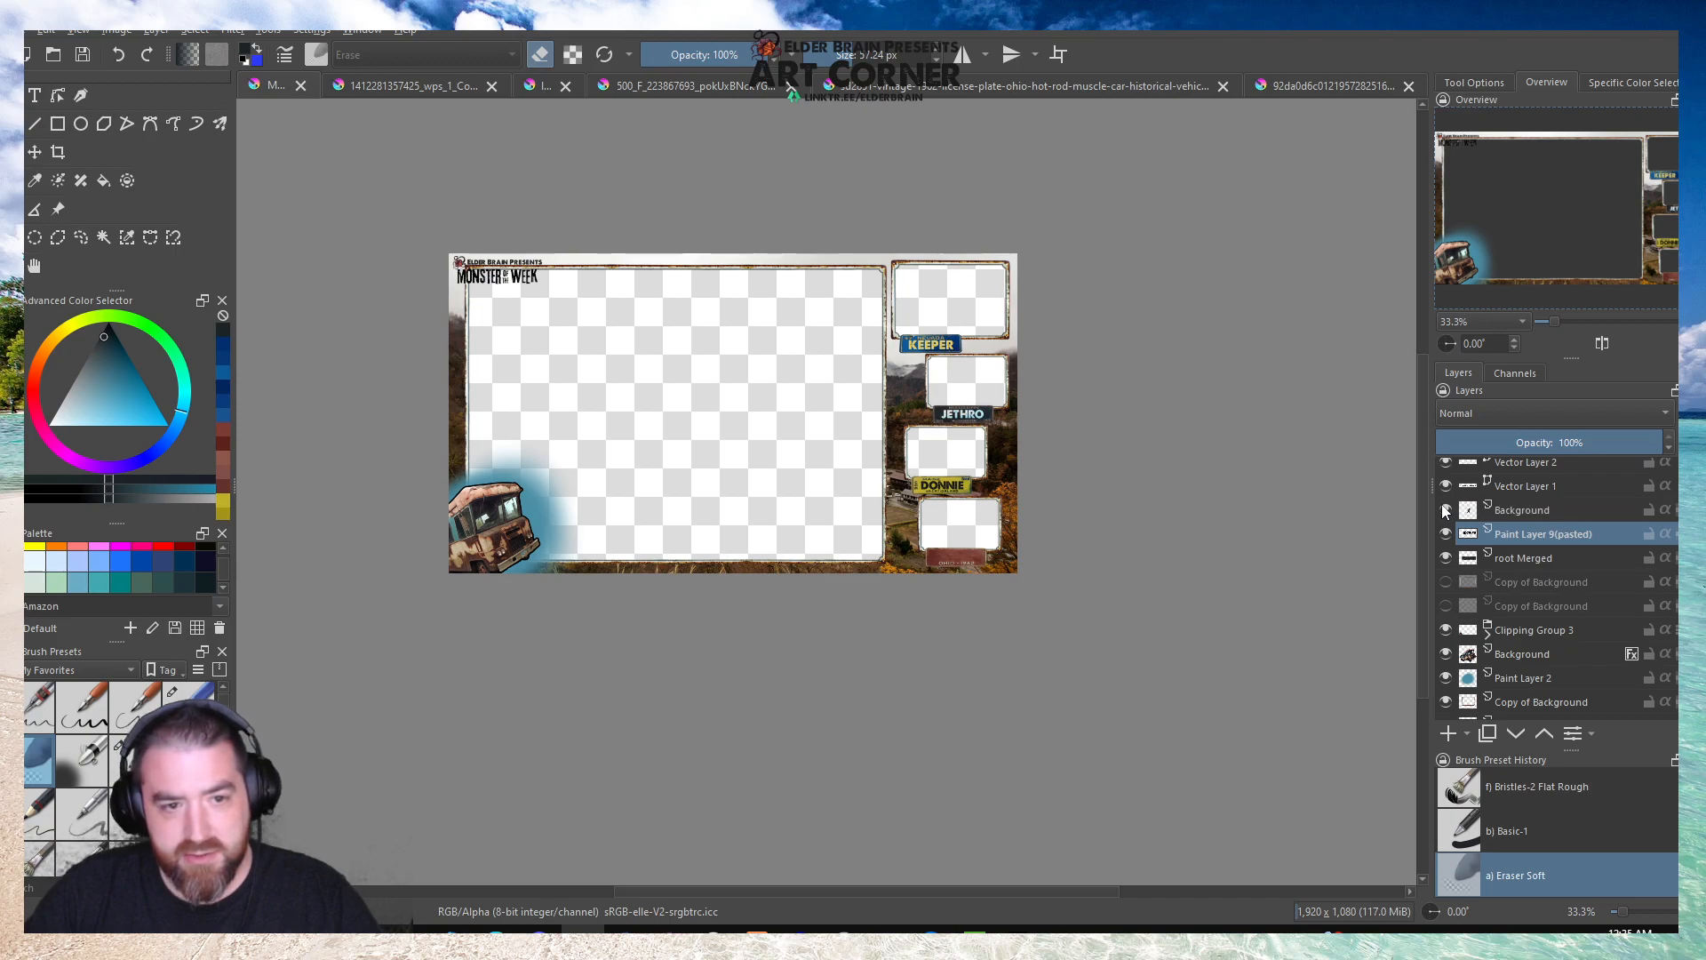
scroll(462, 278, "up", 5)
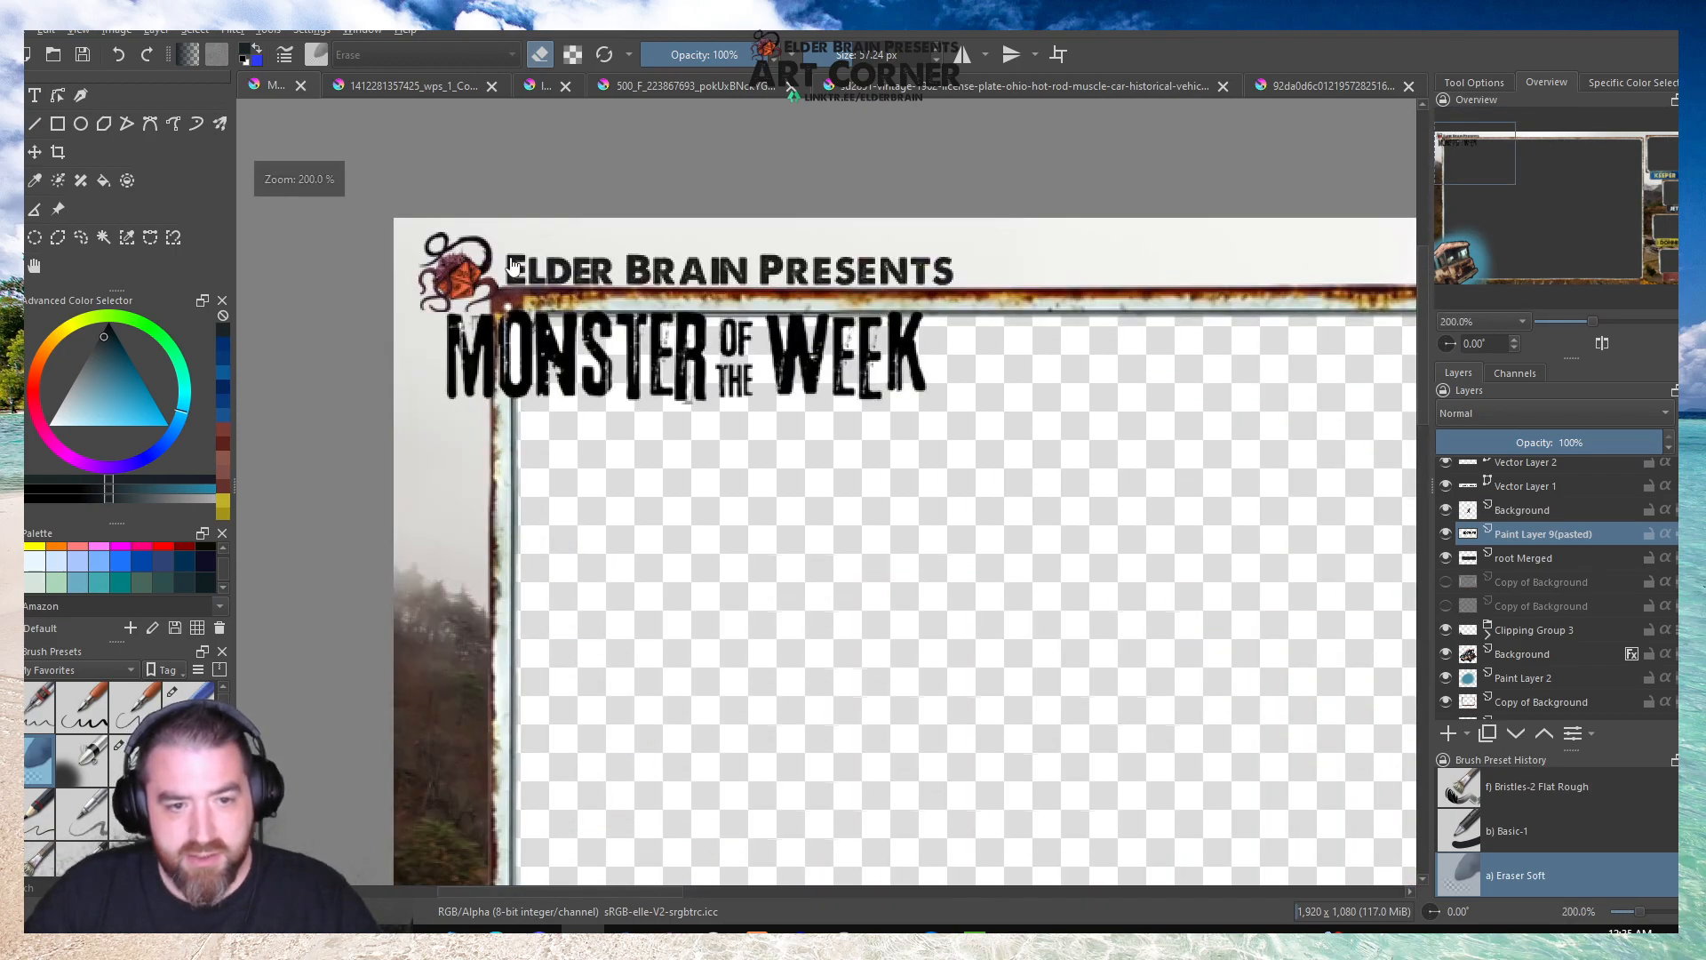
key("ctrl+t")
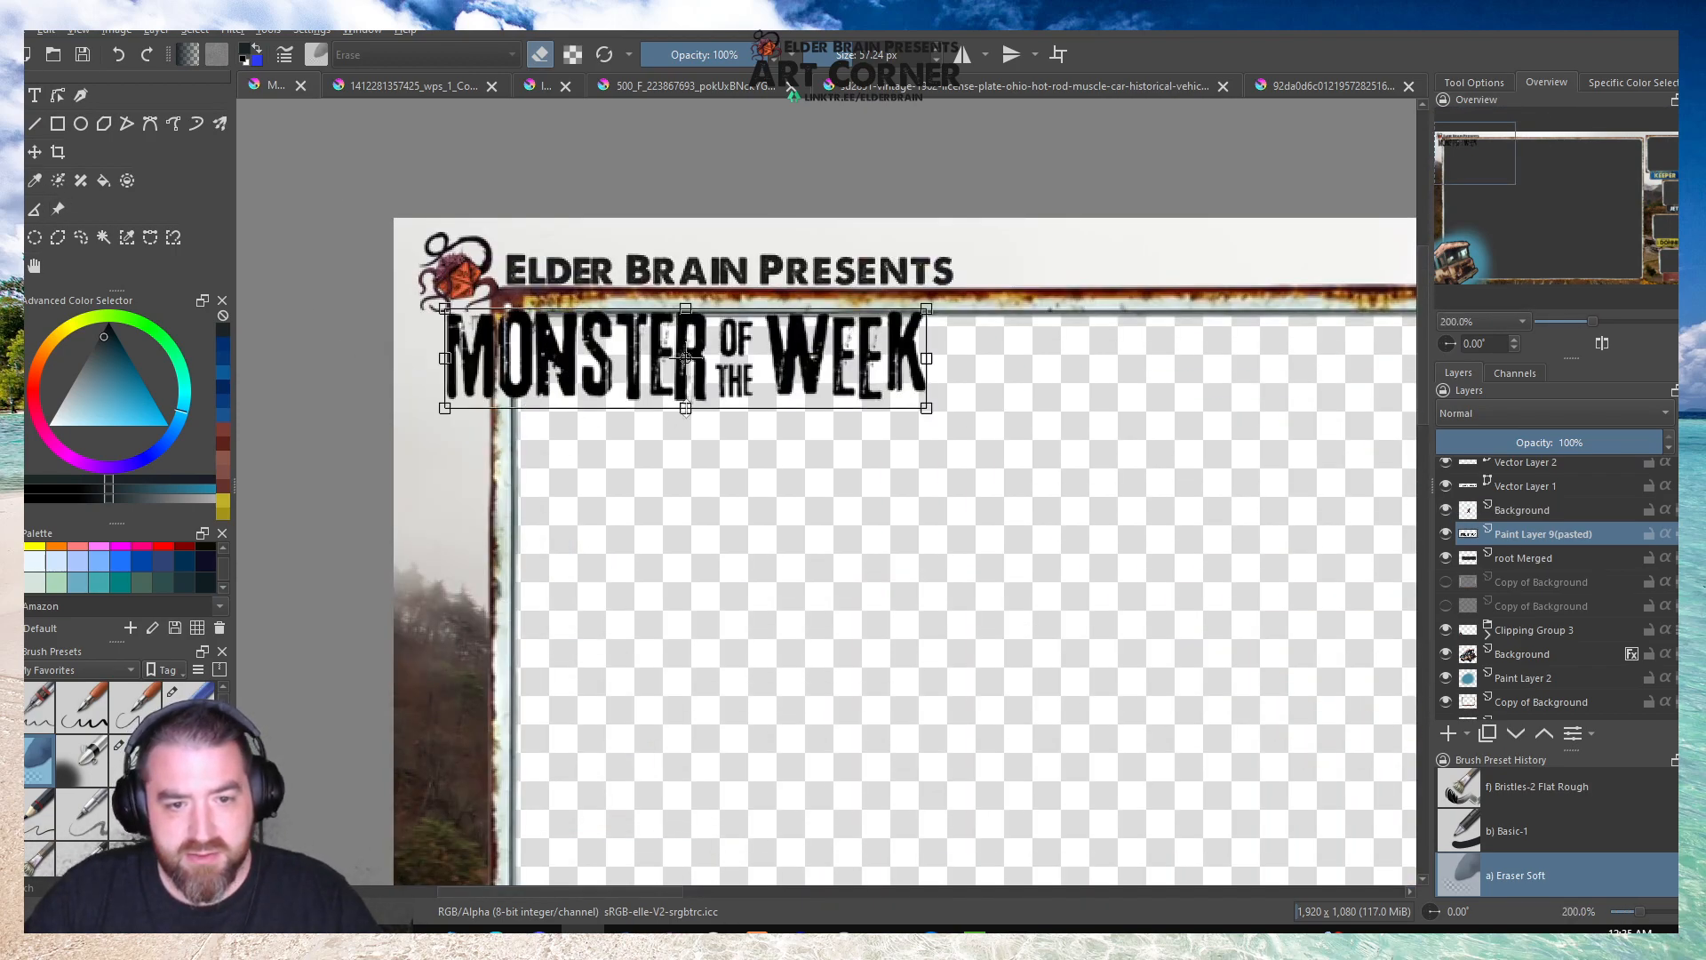
left_click_drag(600, 360, 683, 433)
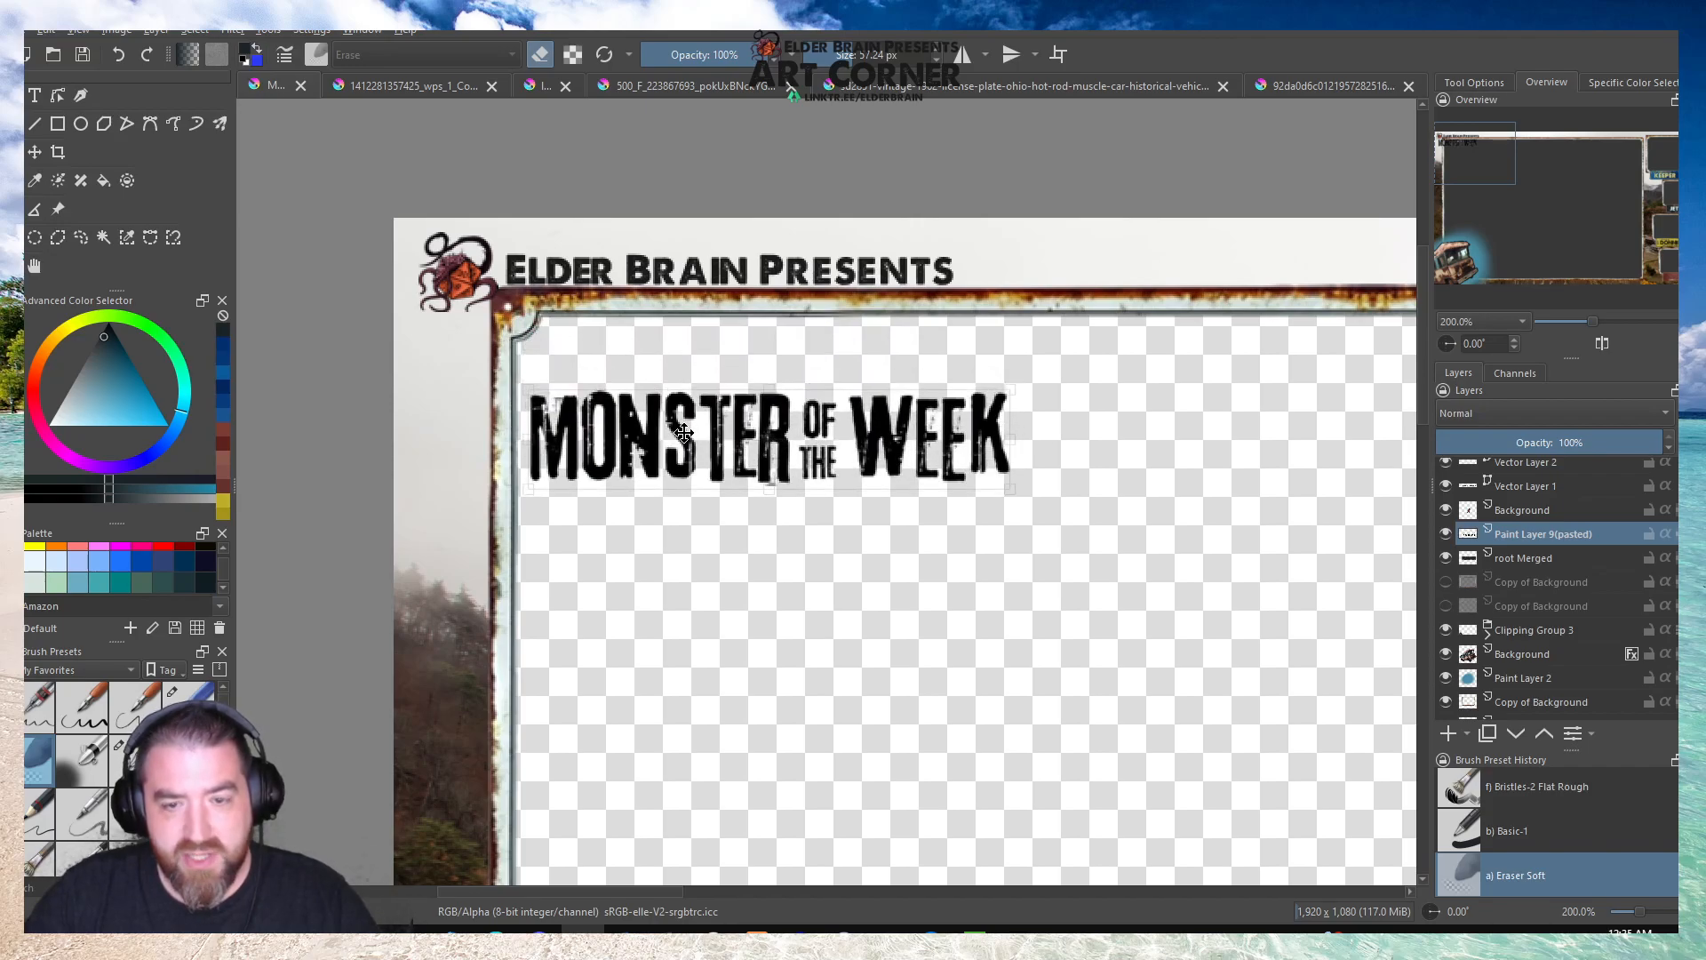
left_click_drag(684, 433, 684, 428)
scroll(598, 442, "up", 4)
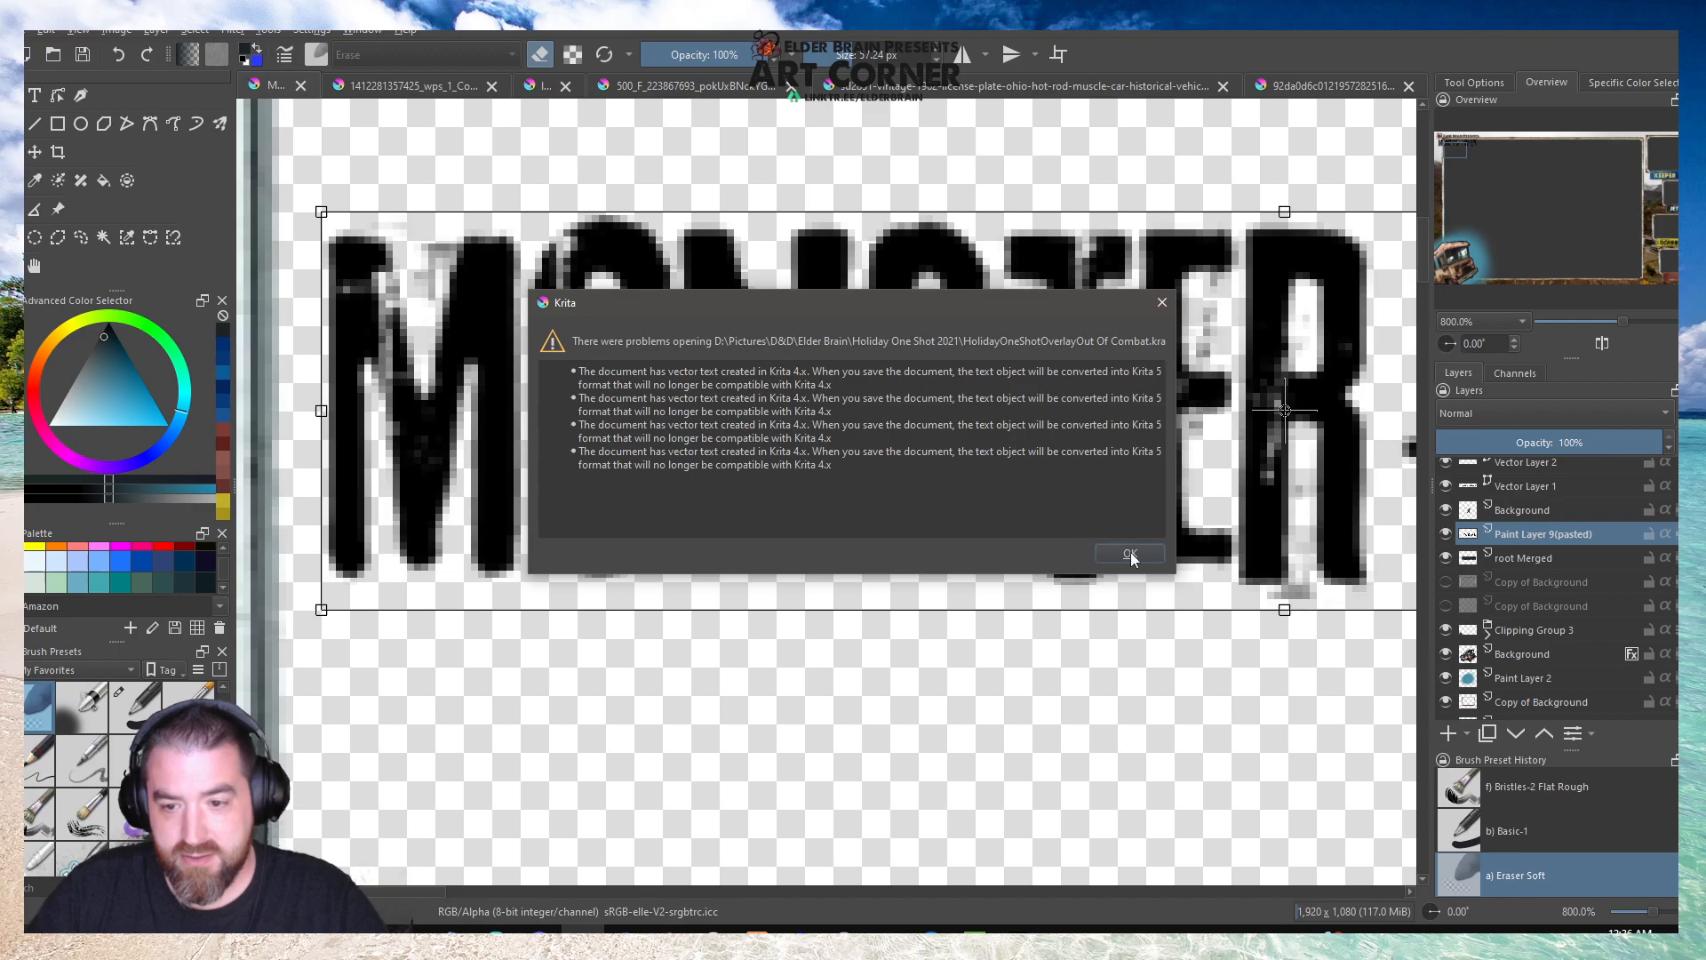
Accept the compatibility notice, review the HolidayOneShotOverlayOut Of Combat layout for reference and close that document.
left_click(1130, 554)
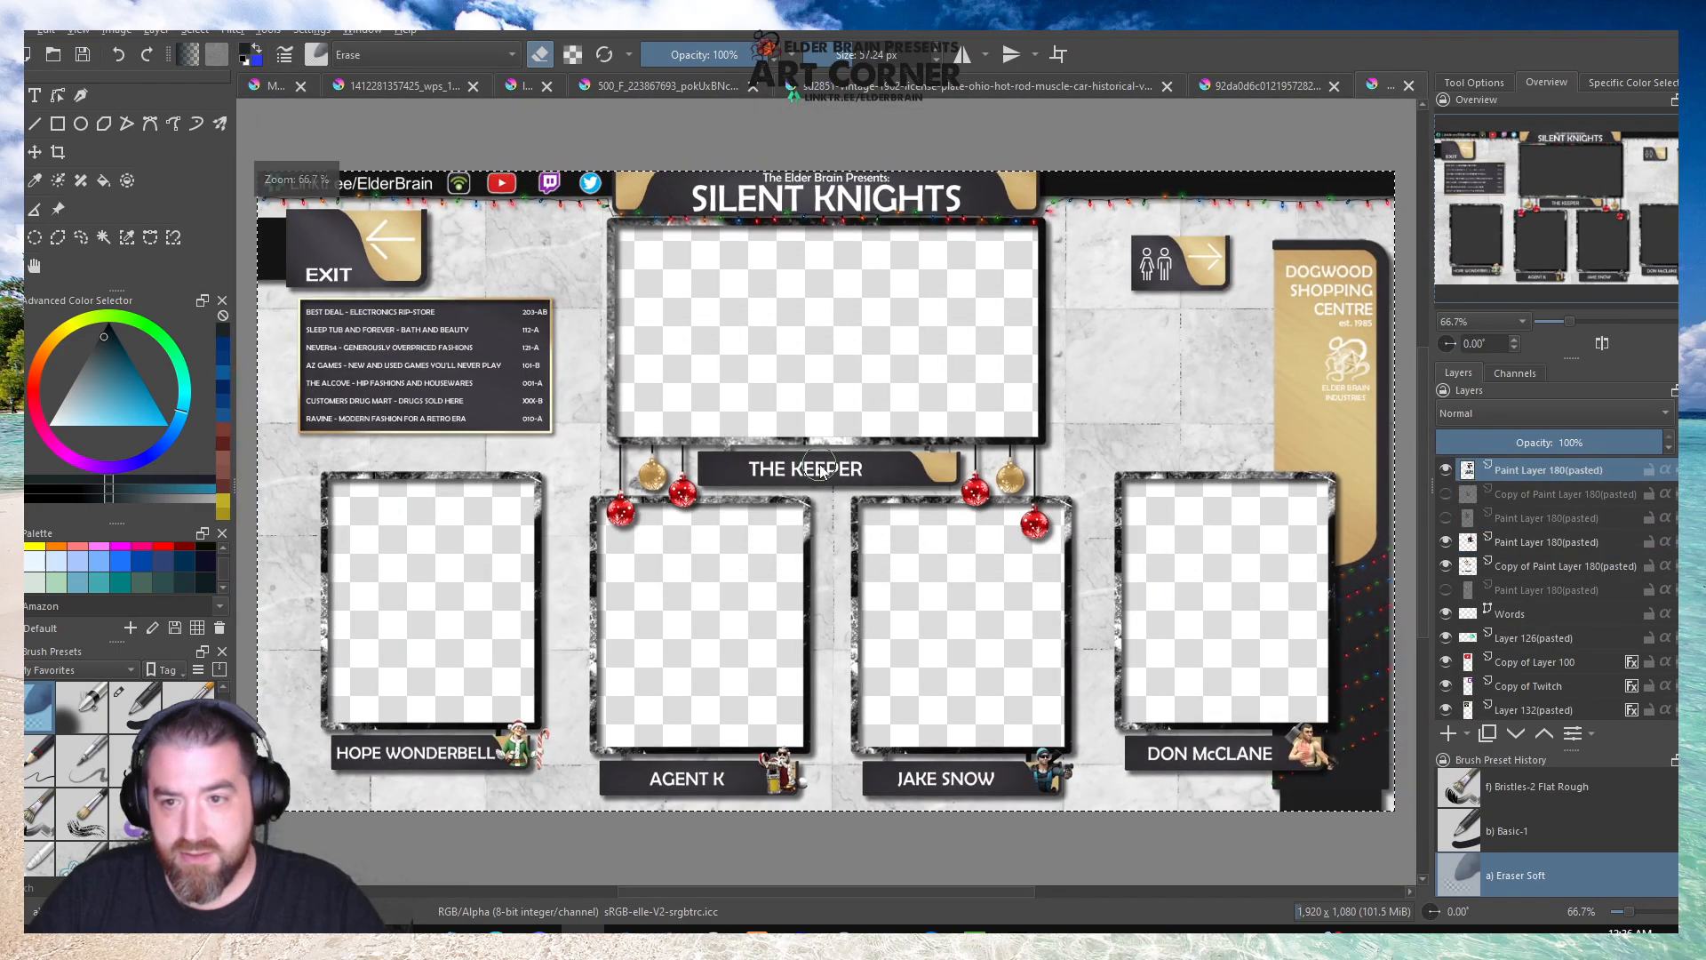
scroll(821, 471, "down", 1)
scroll(821, 471, "up", 1)
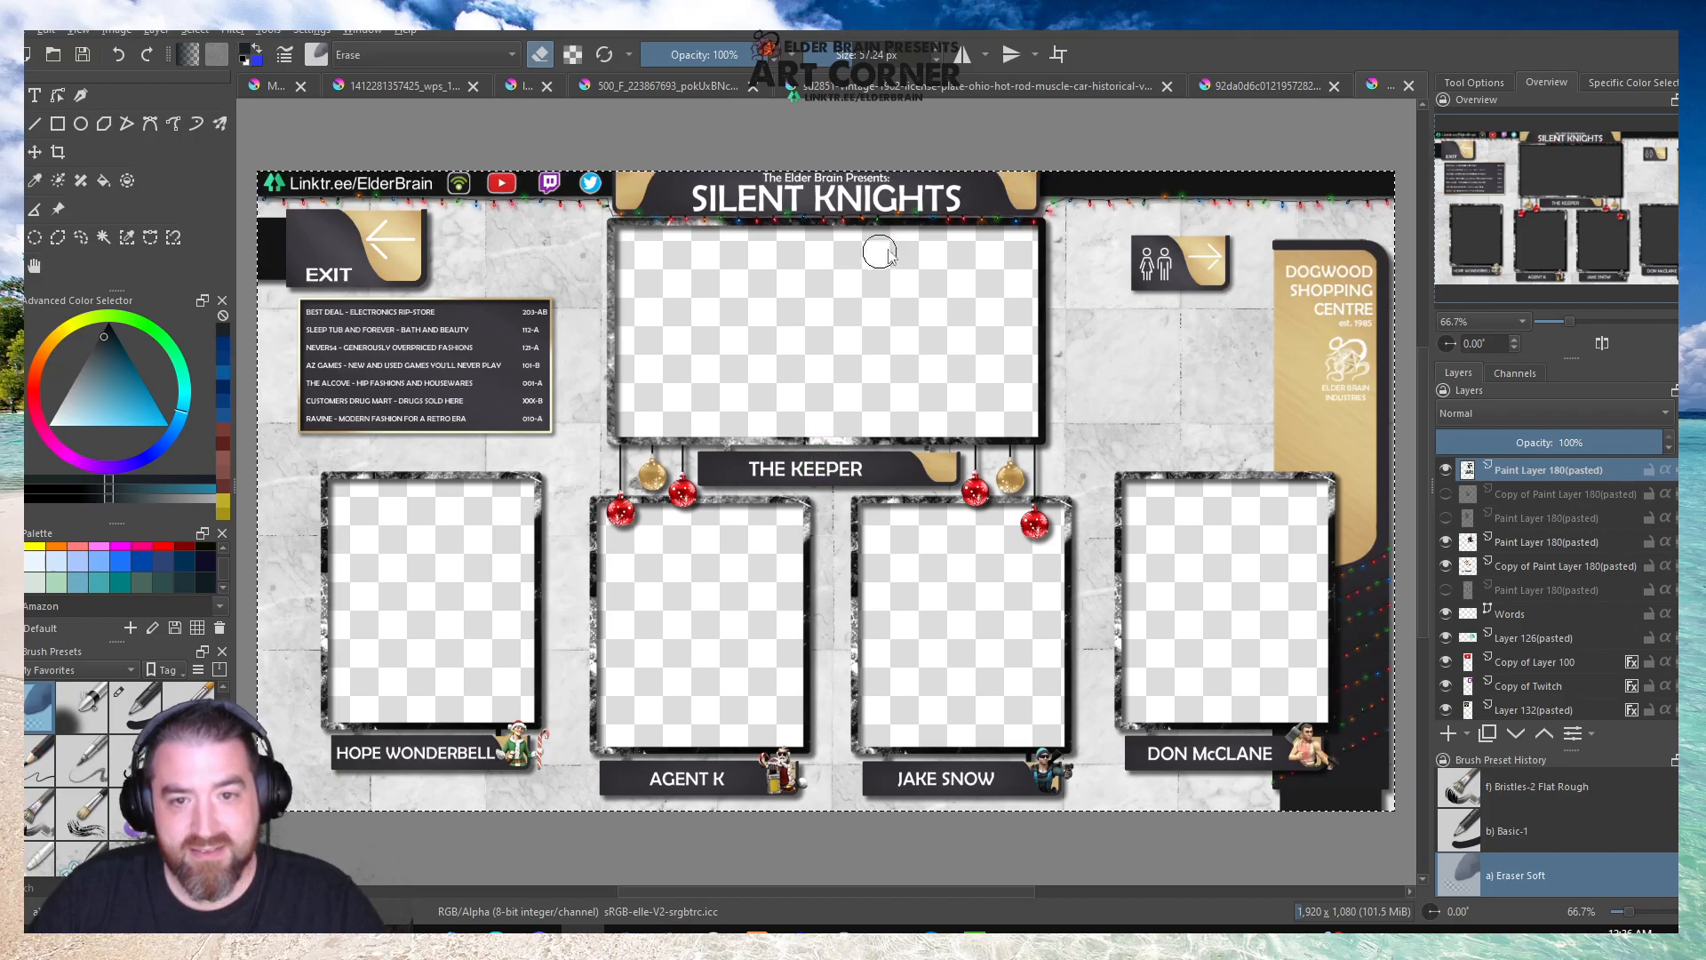
left_click(1408, 85)
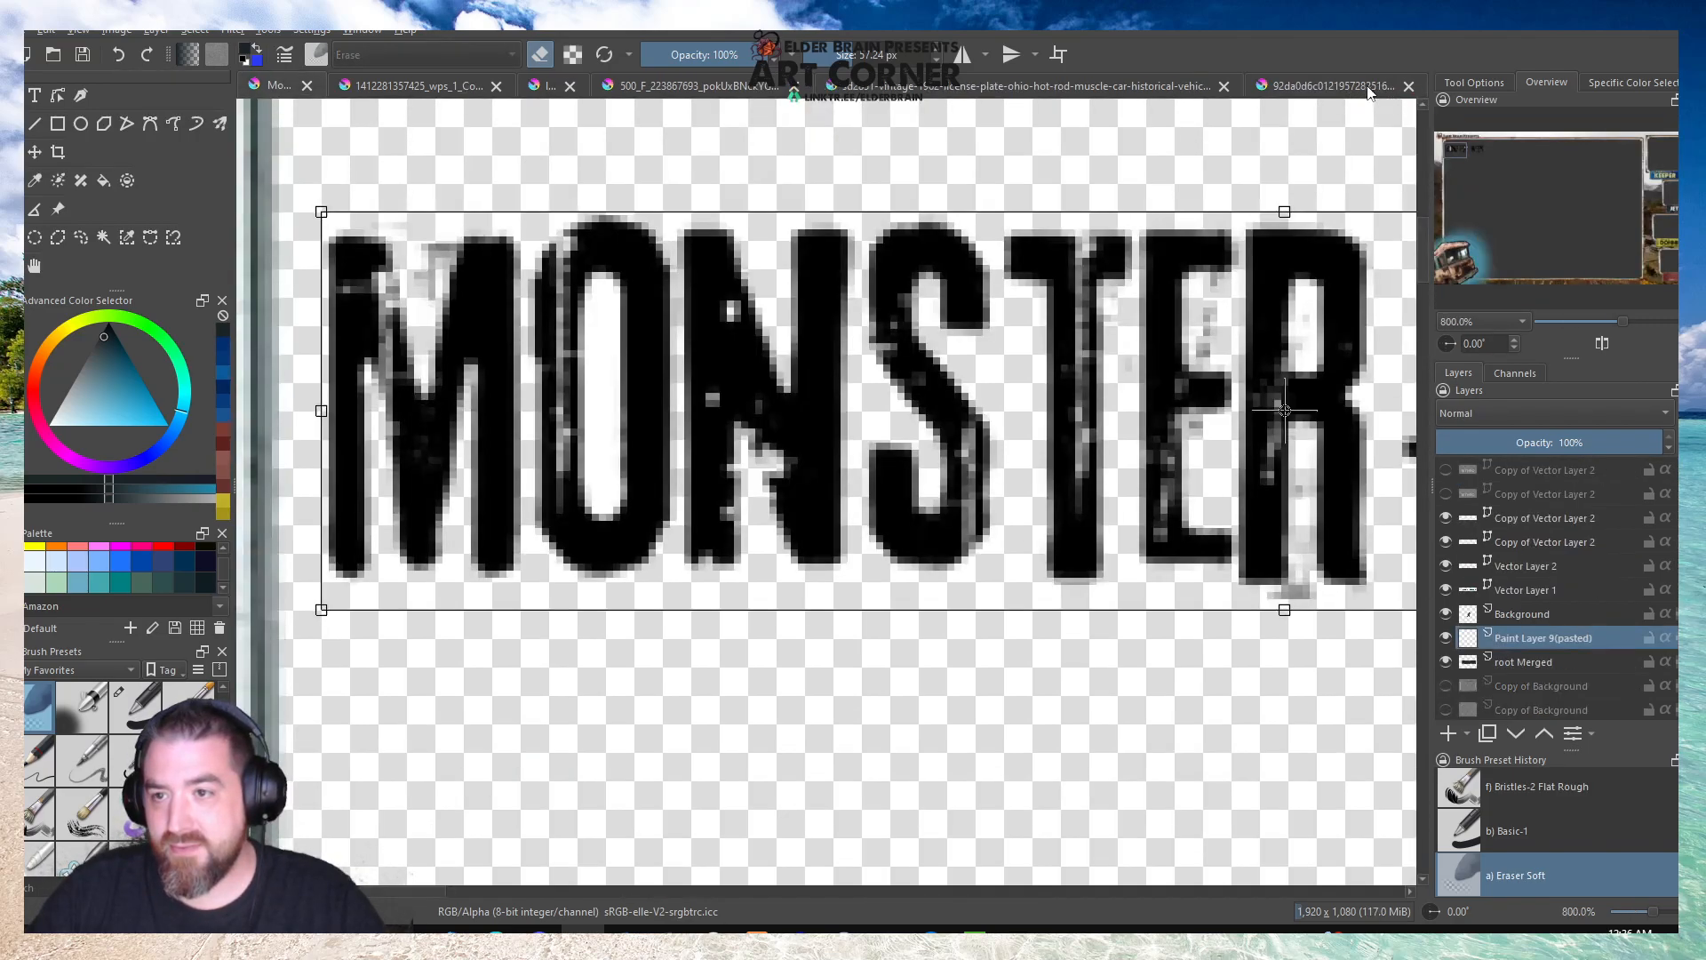
Close the blue Nevada license plate document, saving its changes.
left_click(1373, 87)
left_click(252, 92)
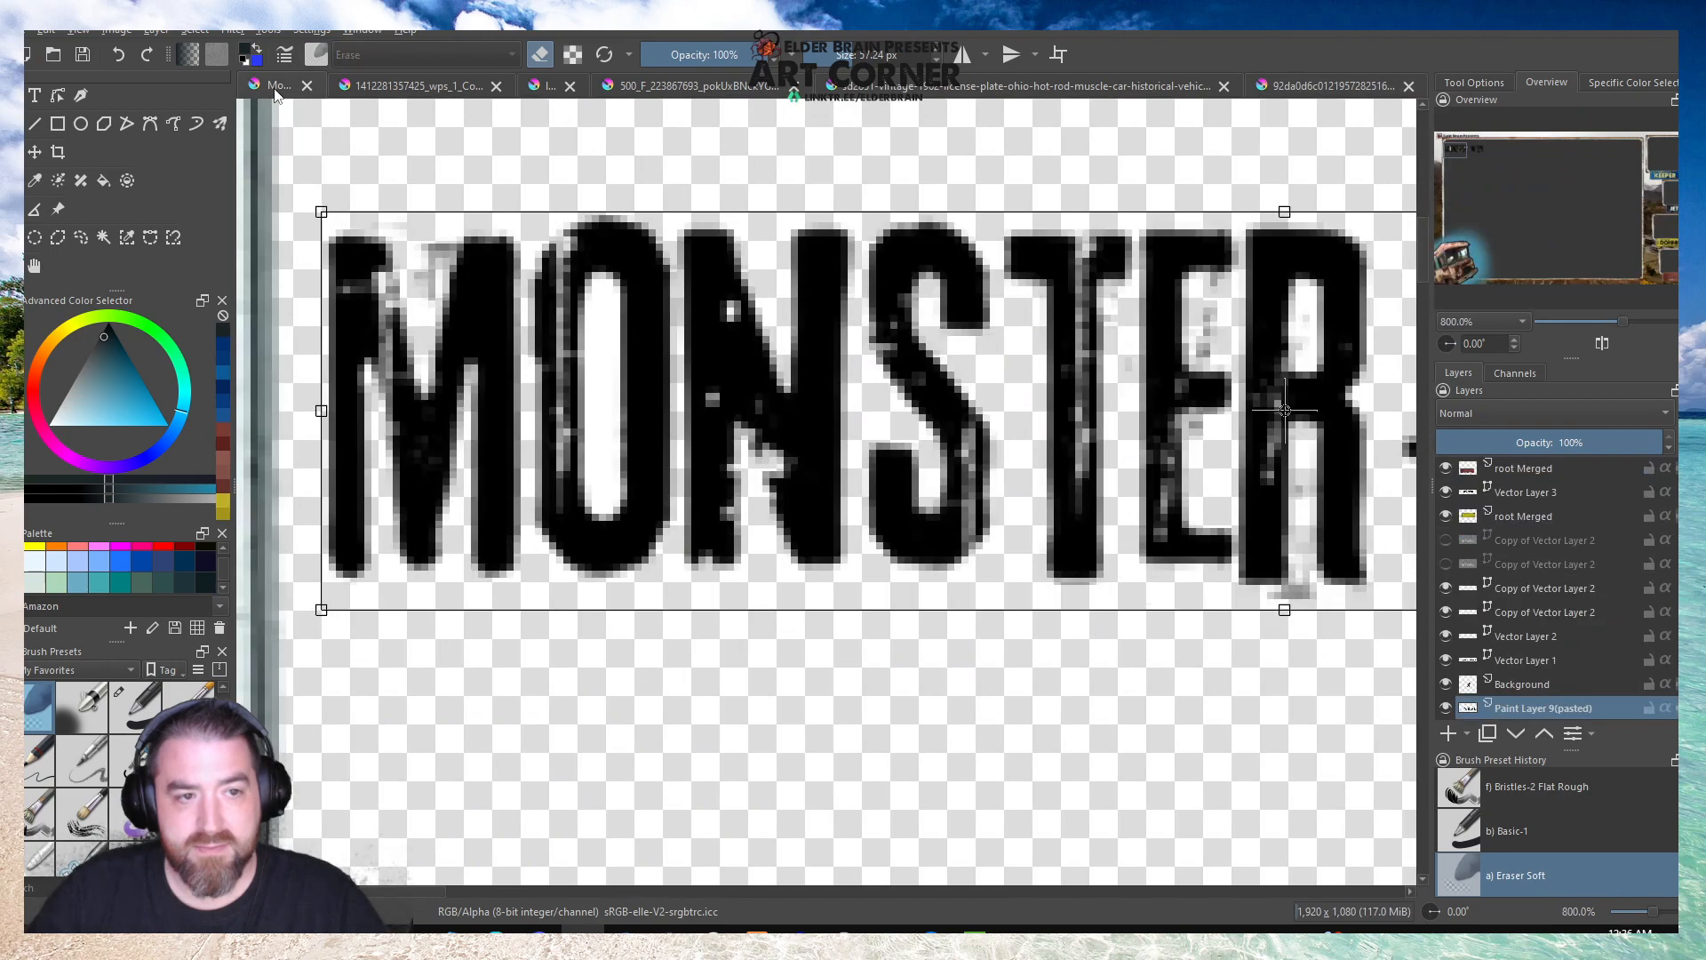
left_click(1273, 80)
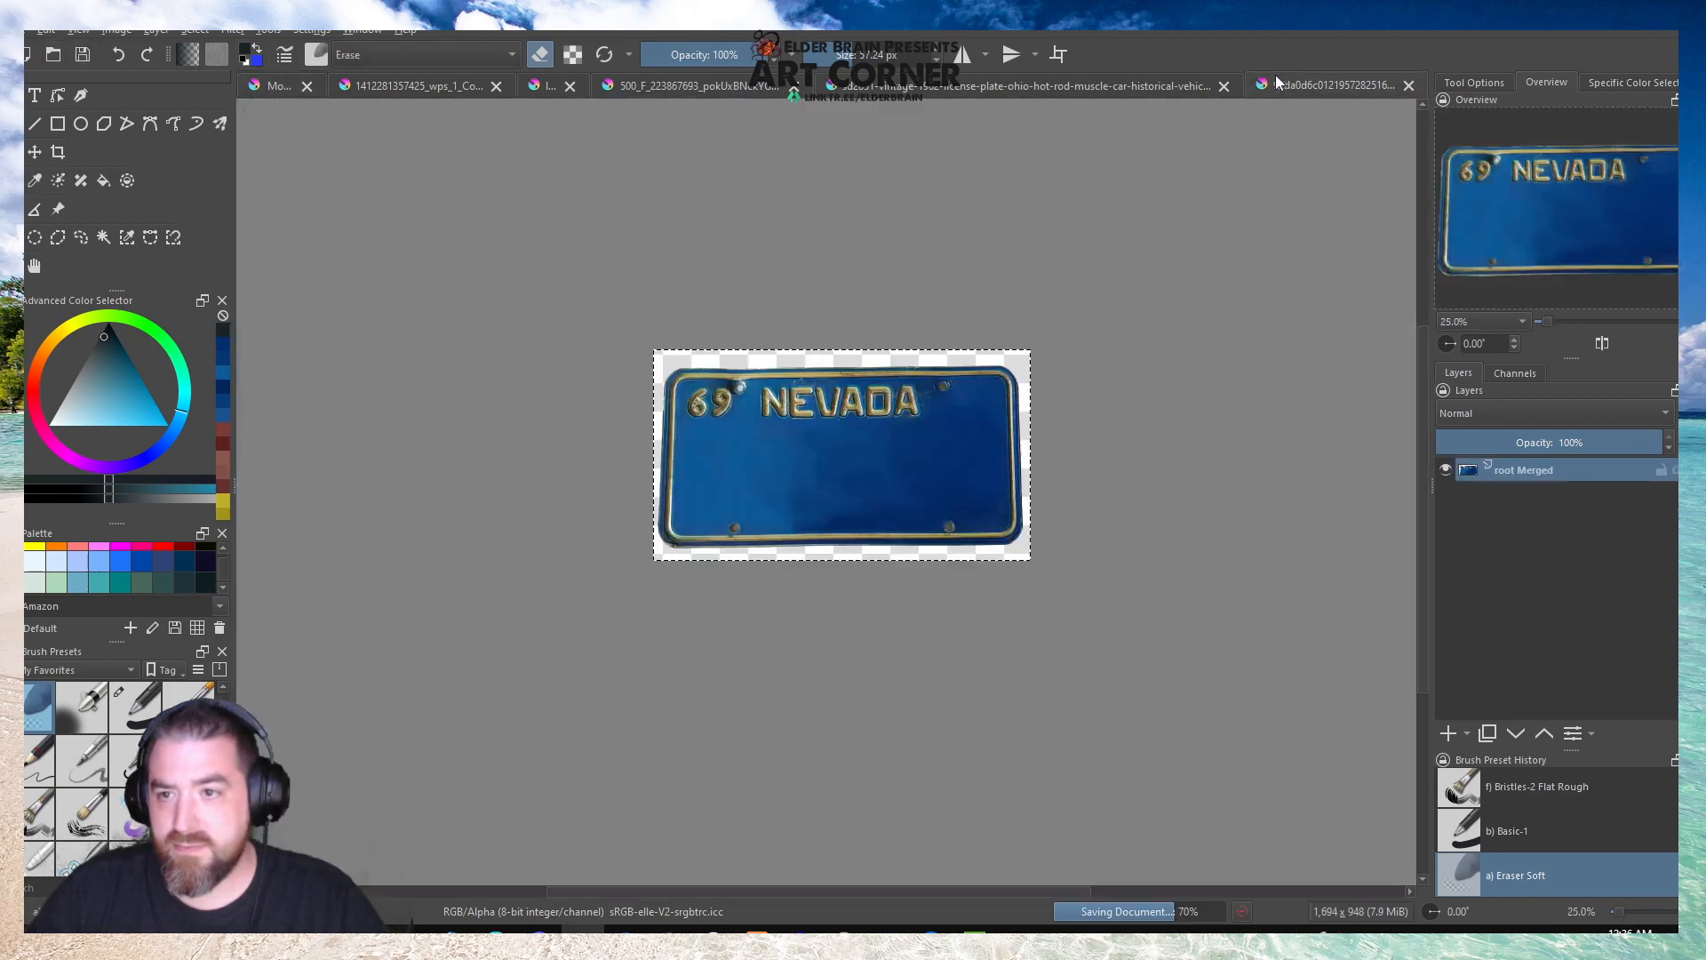
left_click(1408, 86)
left_click(877, 503)
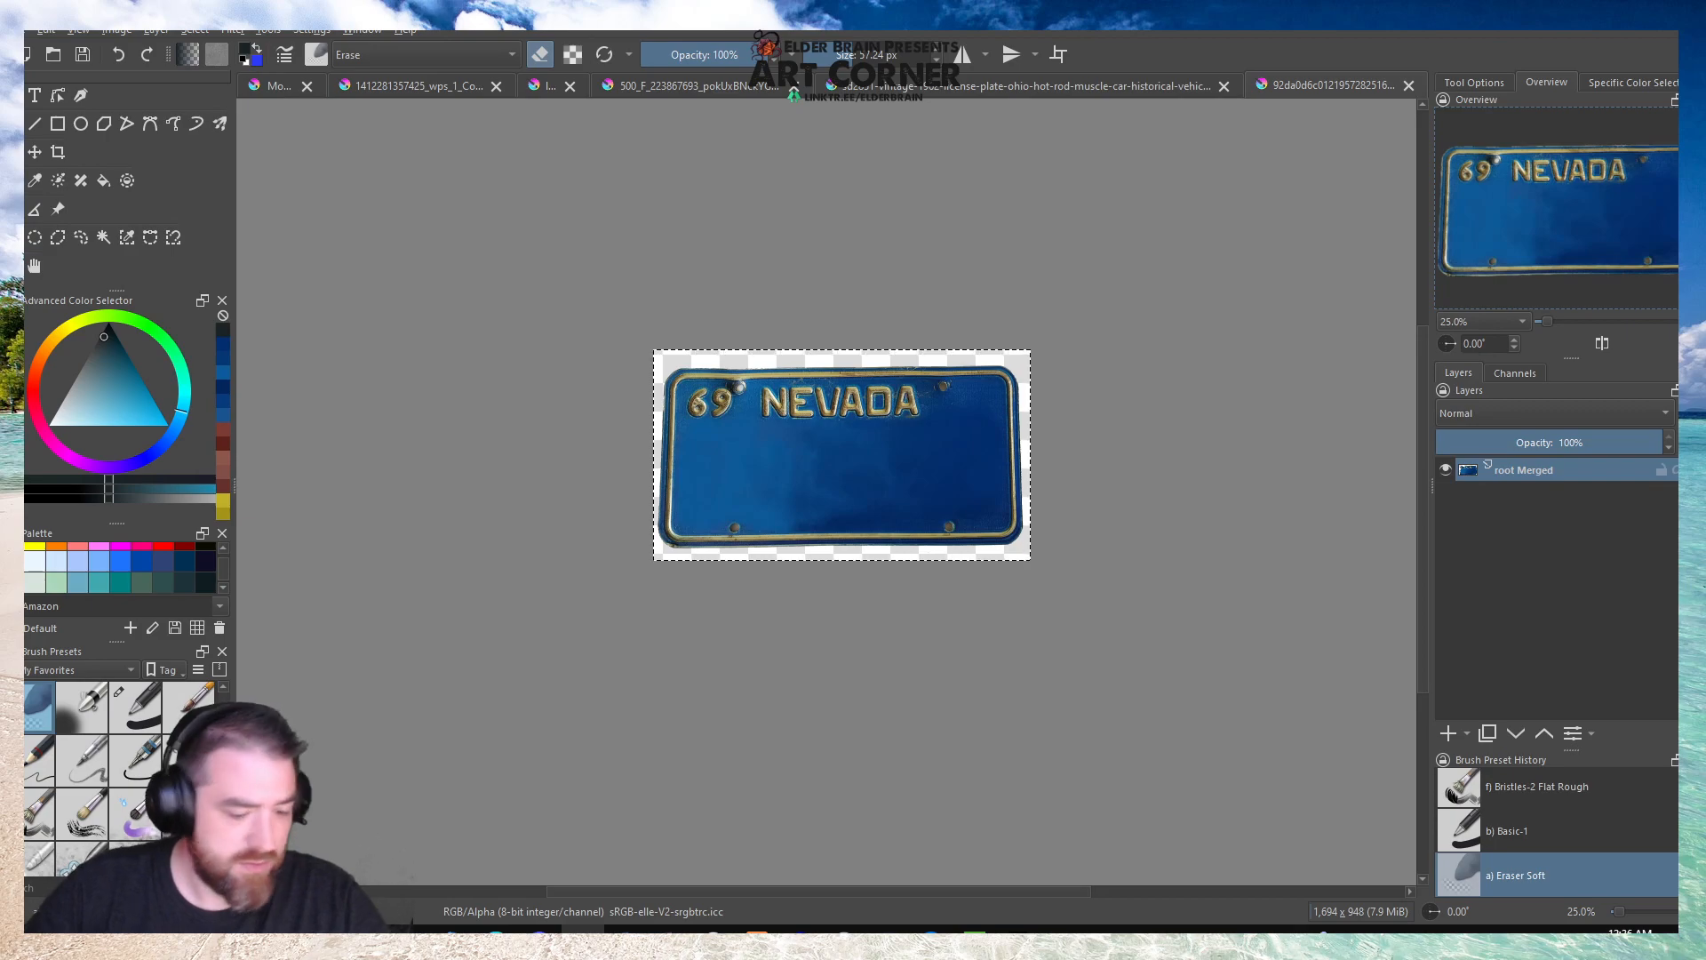
key("Return")
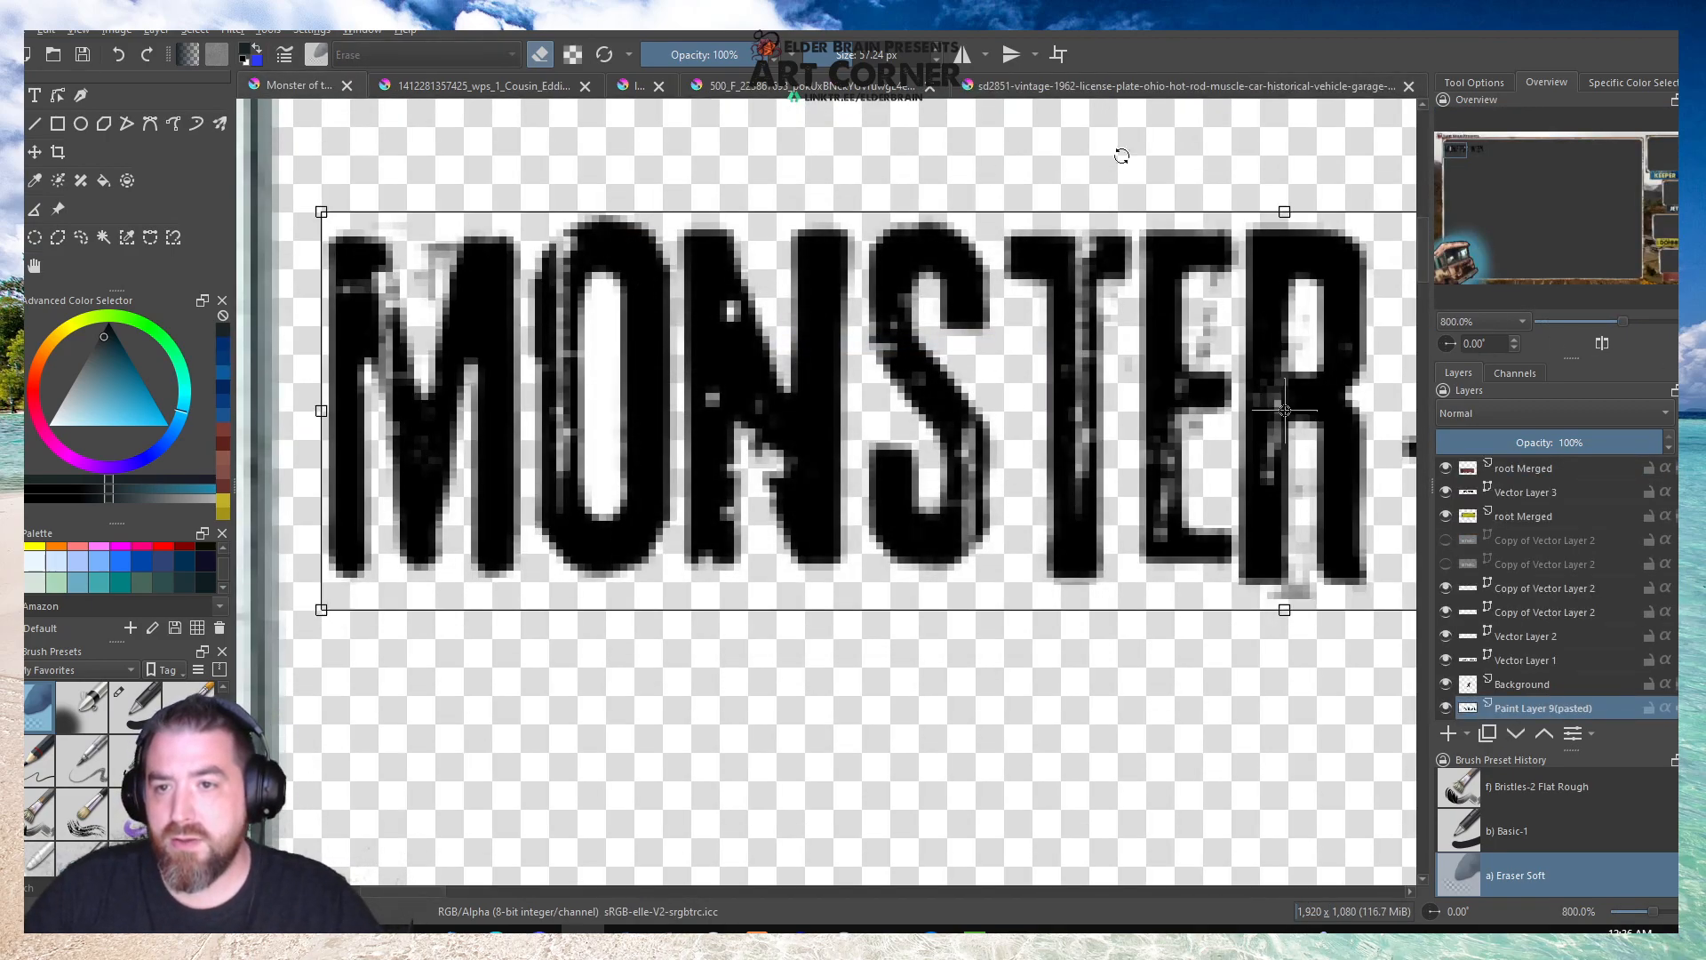
Close the red Ohio 1962 license plate document, saving its changes.
left_click(1208, 86)
left_click(1410, 87)
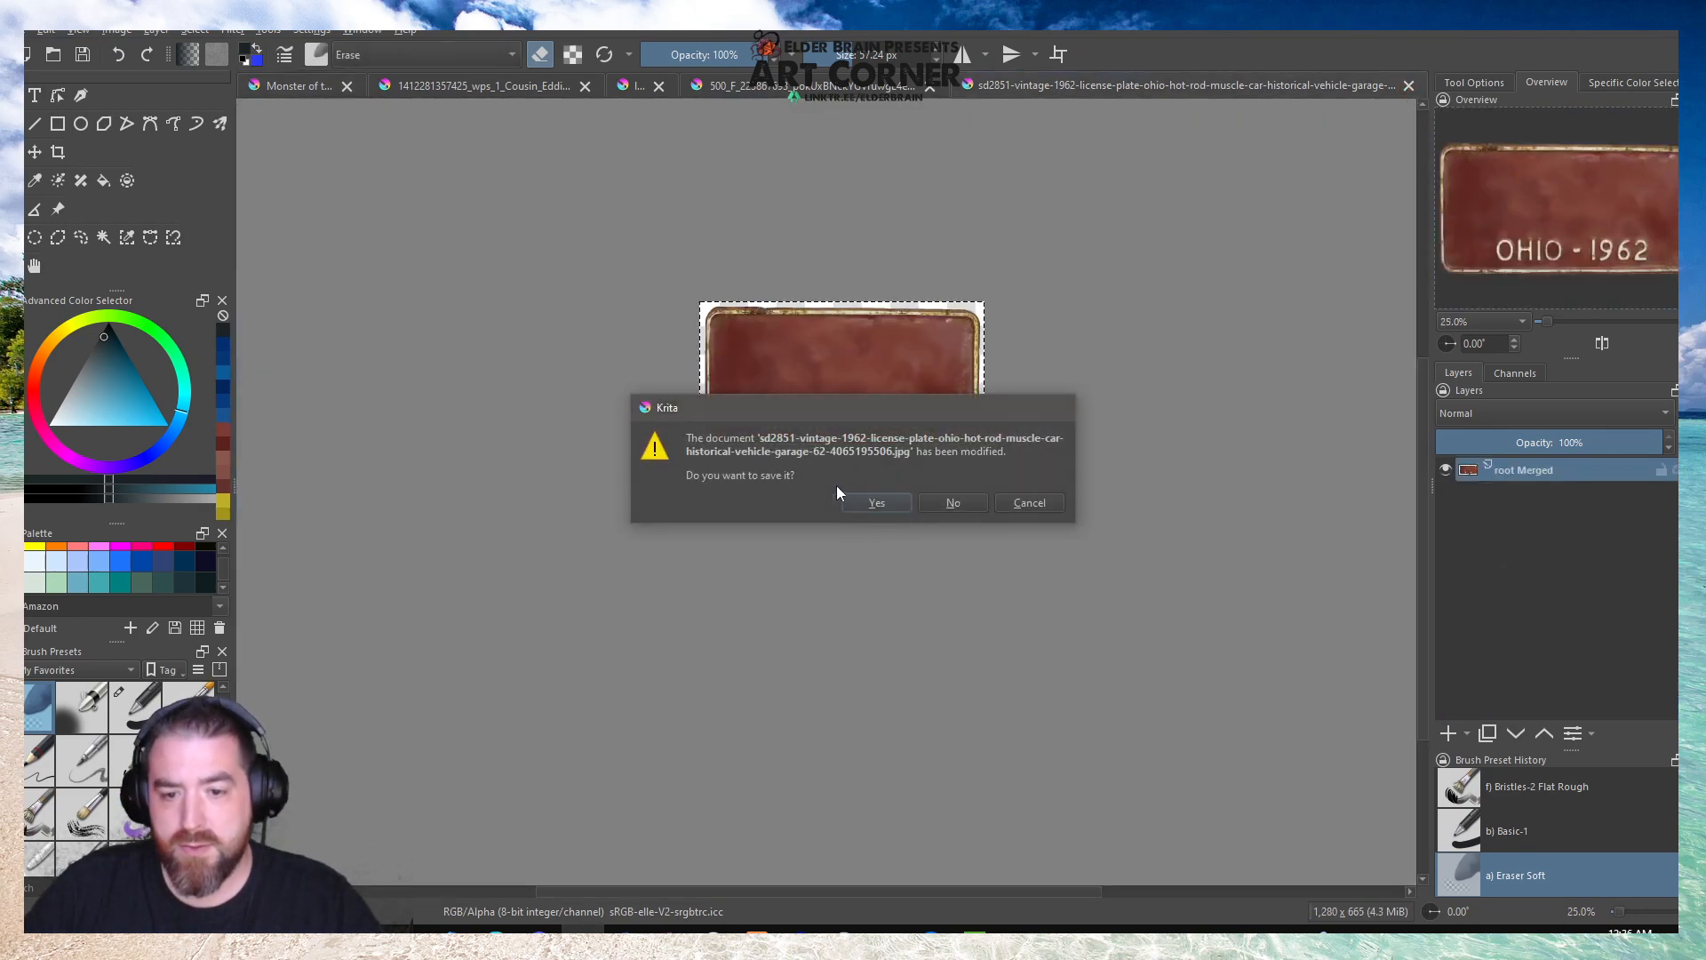
left_click(872, 500)
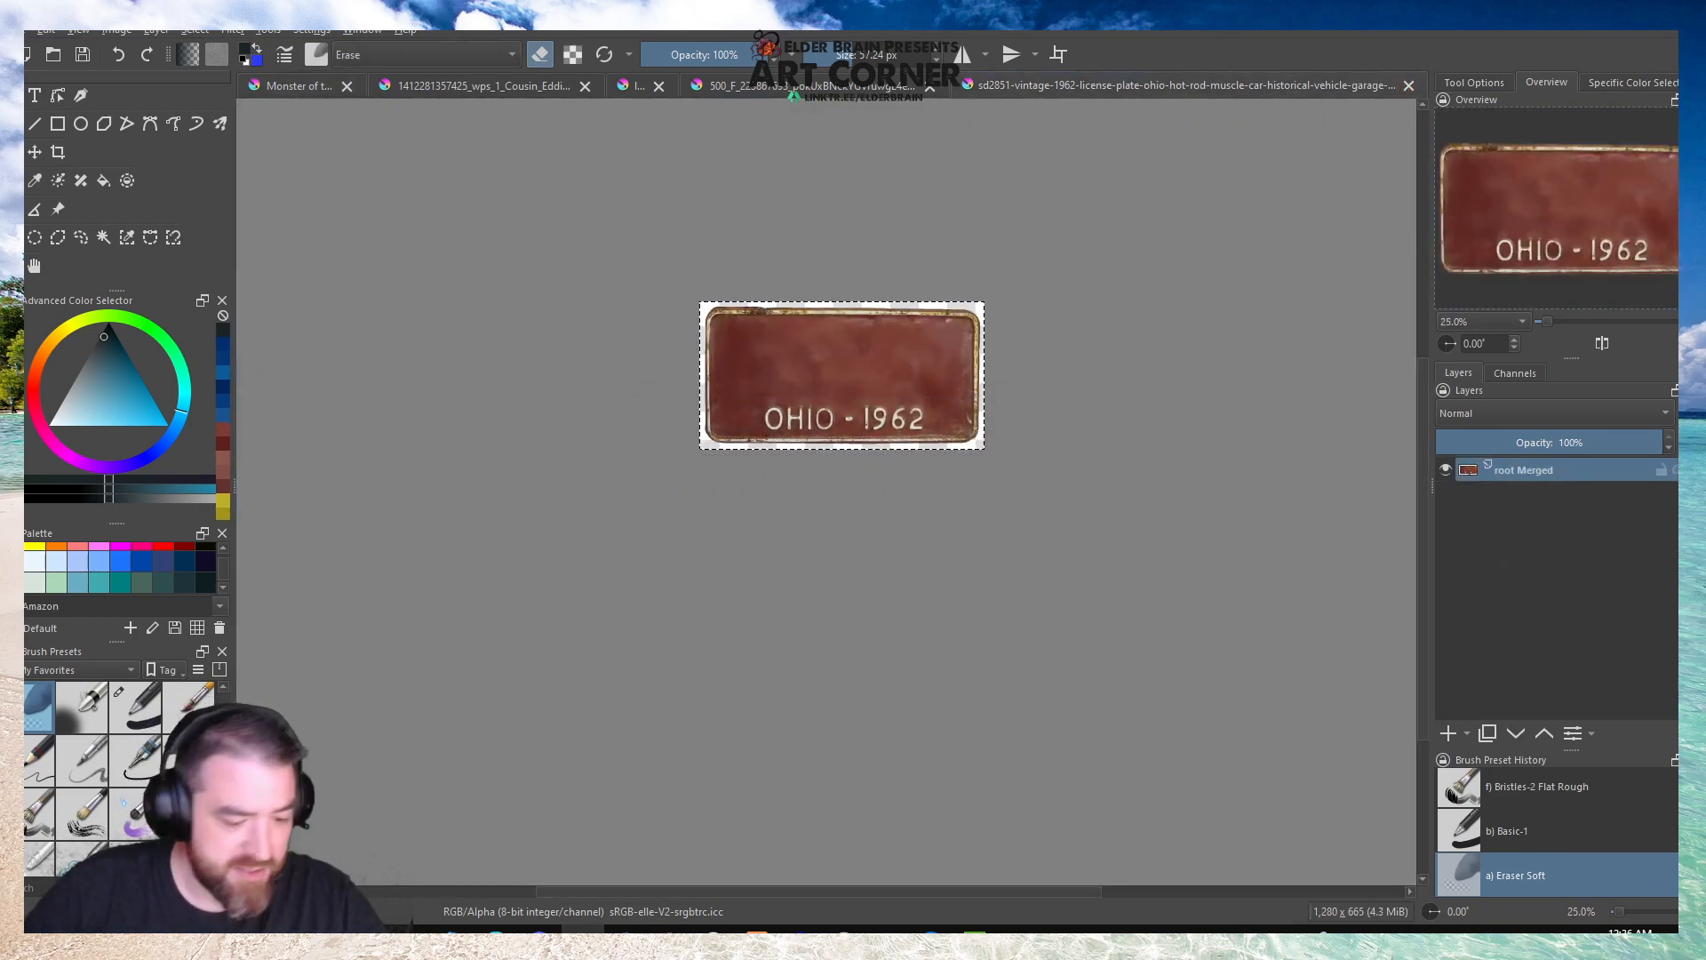
key("Return")
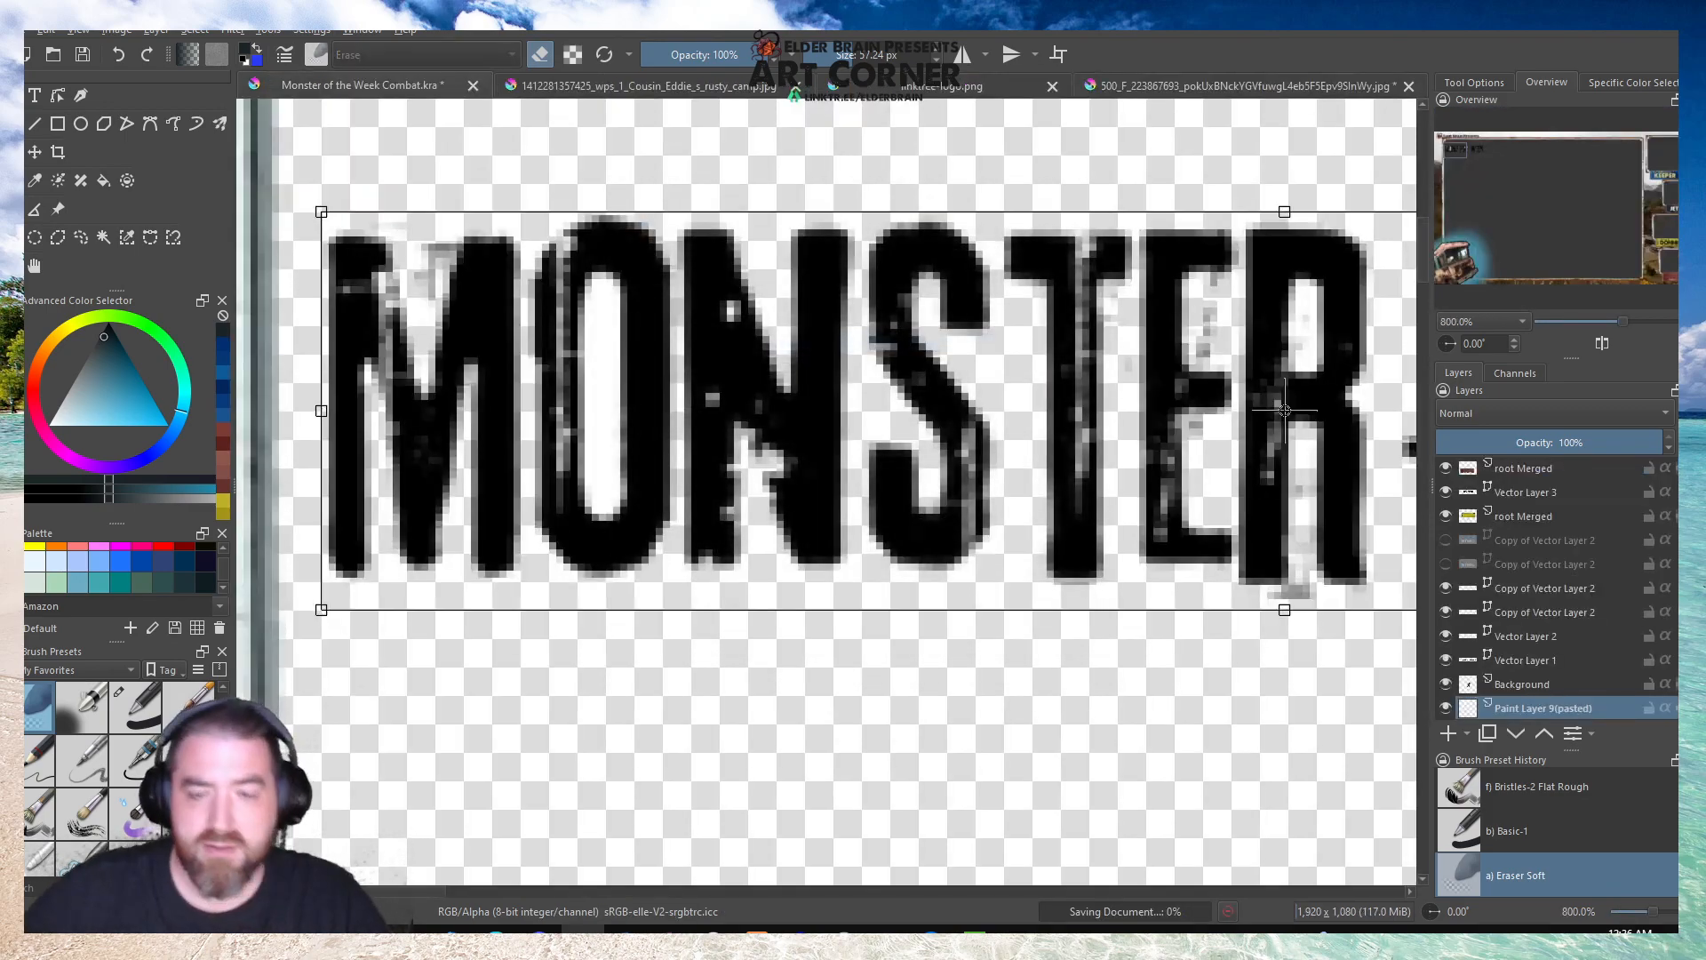
Show the bottommost Background layer of the Monster of the Week Combat document and choose dark blue for a bucket fill.
left_click(1258, 87)
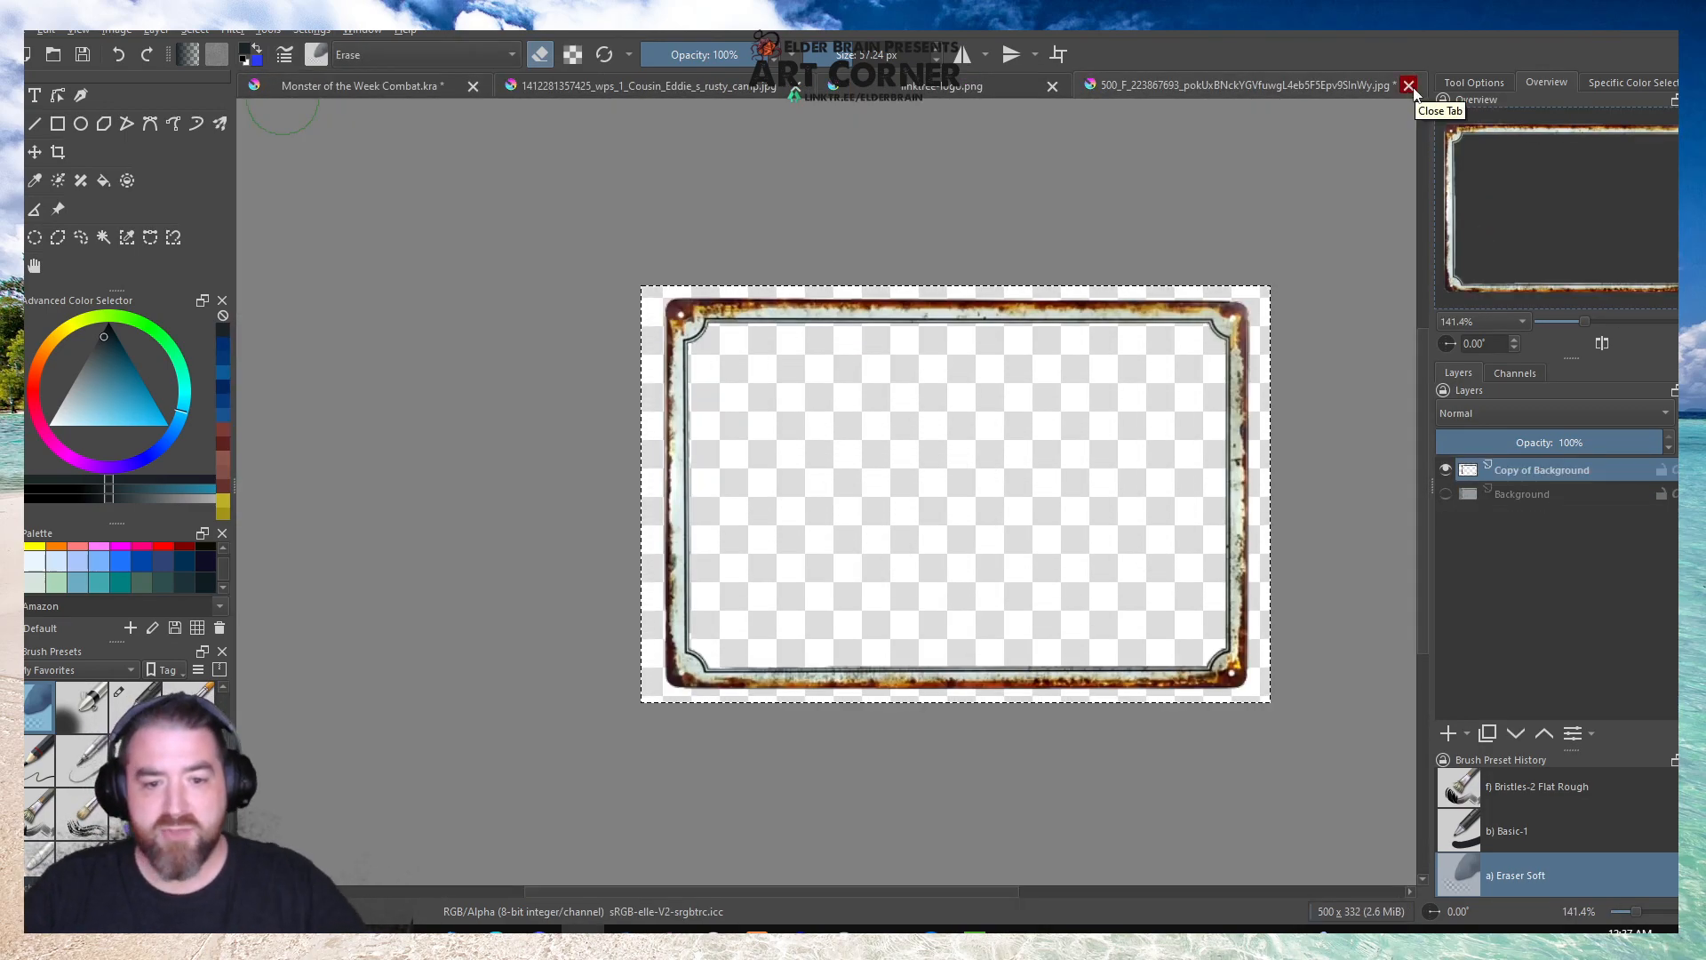
left_click(365, 84)
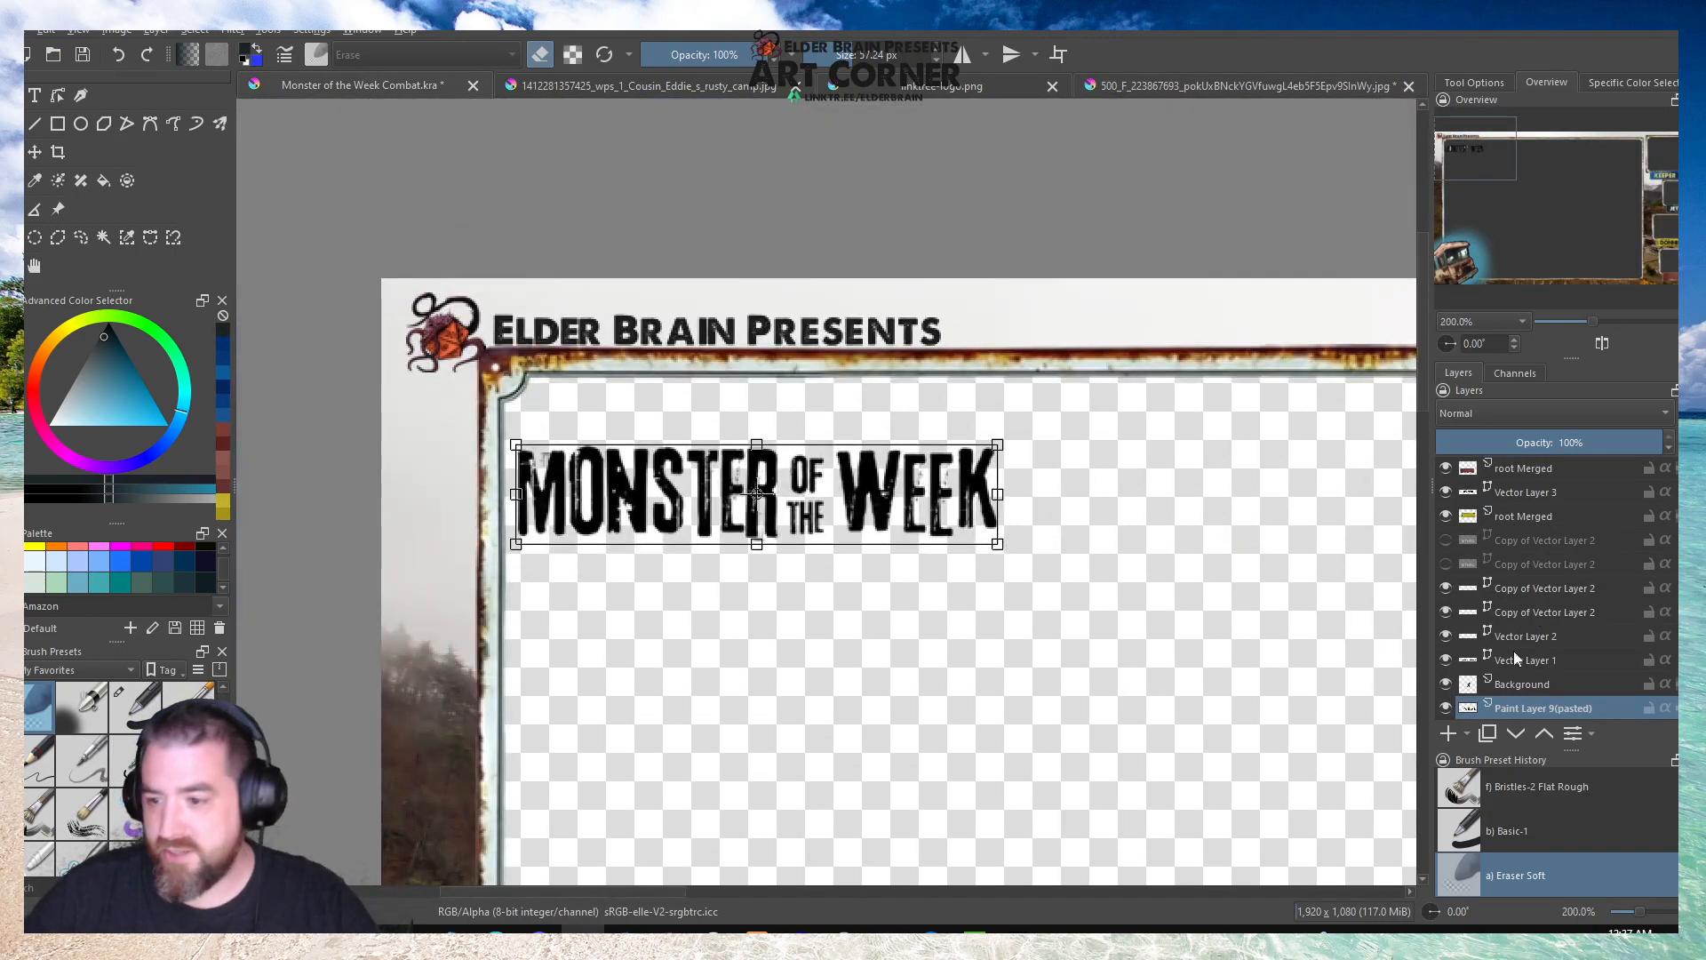
scroll(1514, 688, "down", 5)
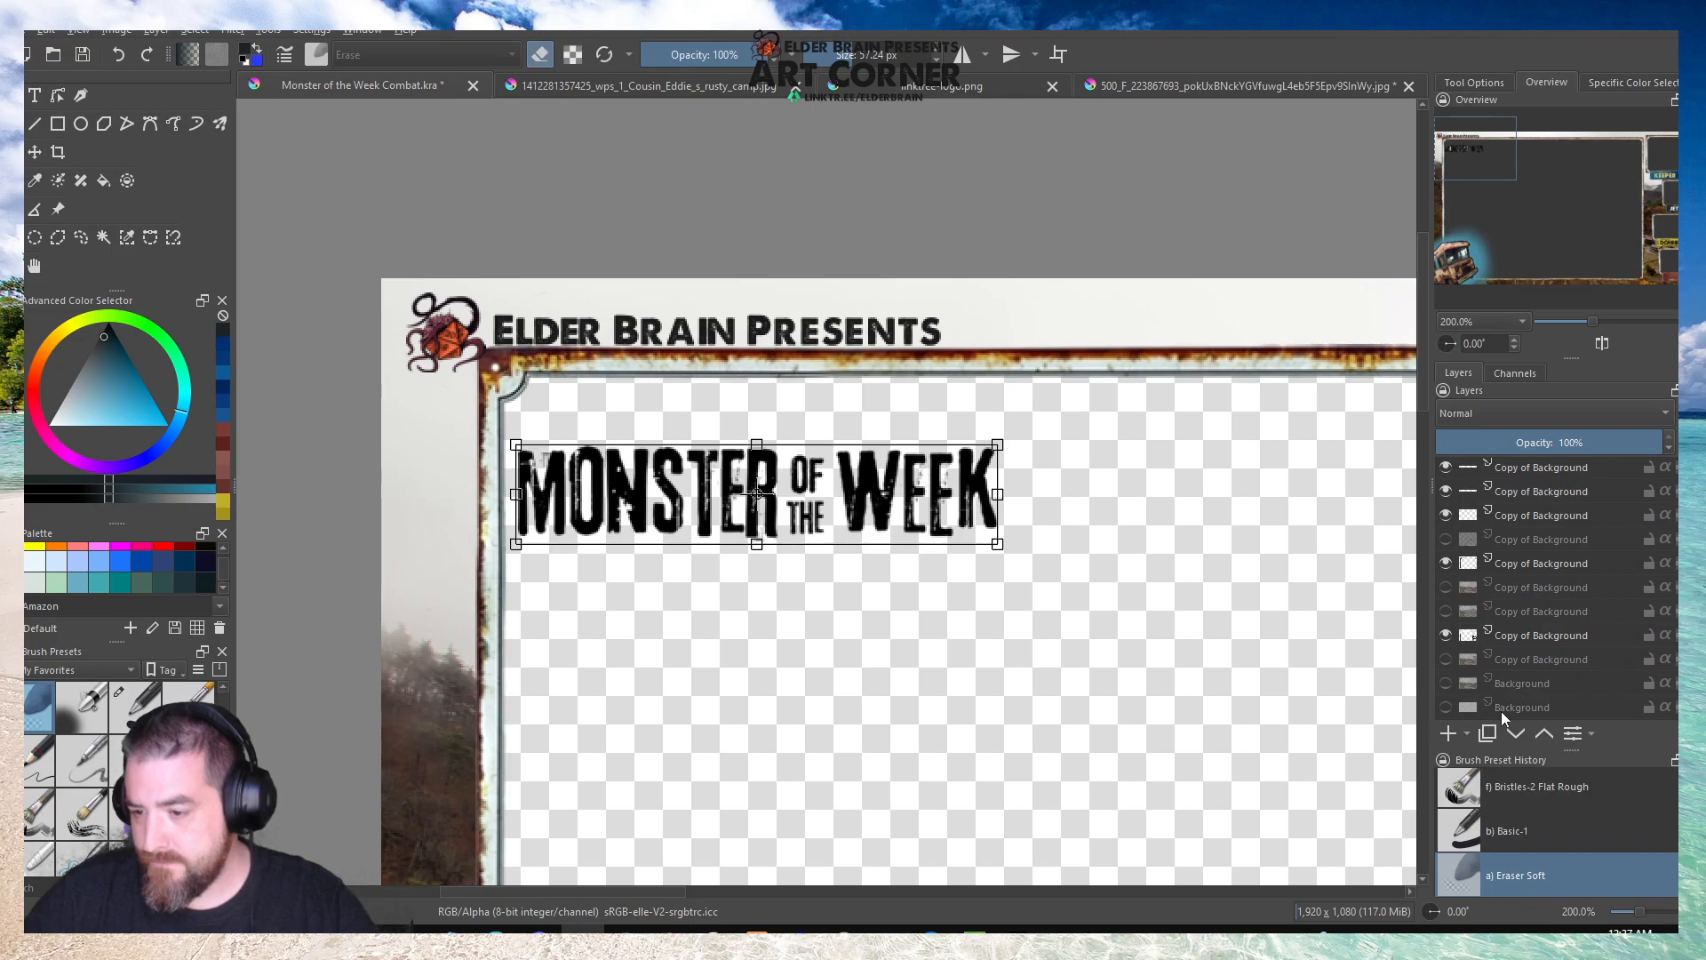
left_click(1511, 707)
left_click(1446, 708)
left_click(103, 181)
left_click(221, 360)
left_click(1128, 677)
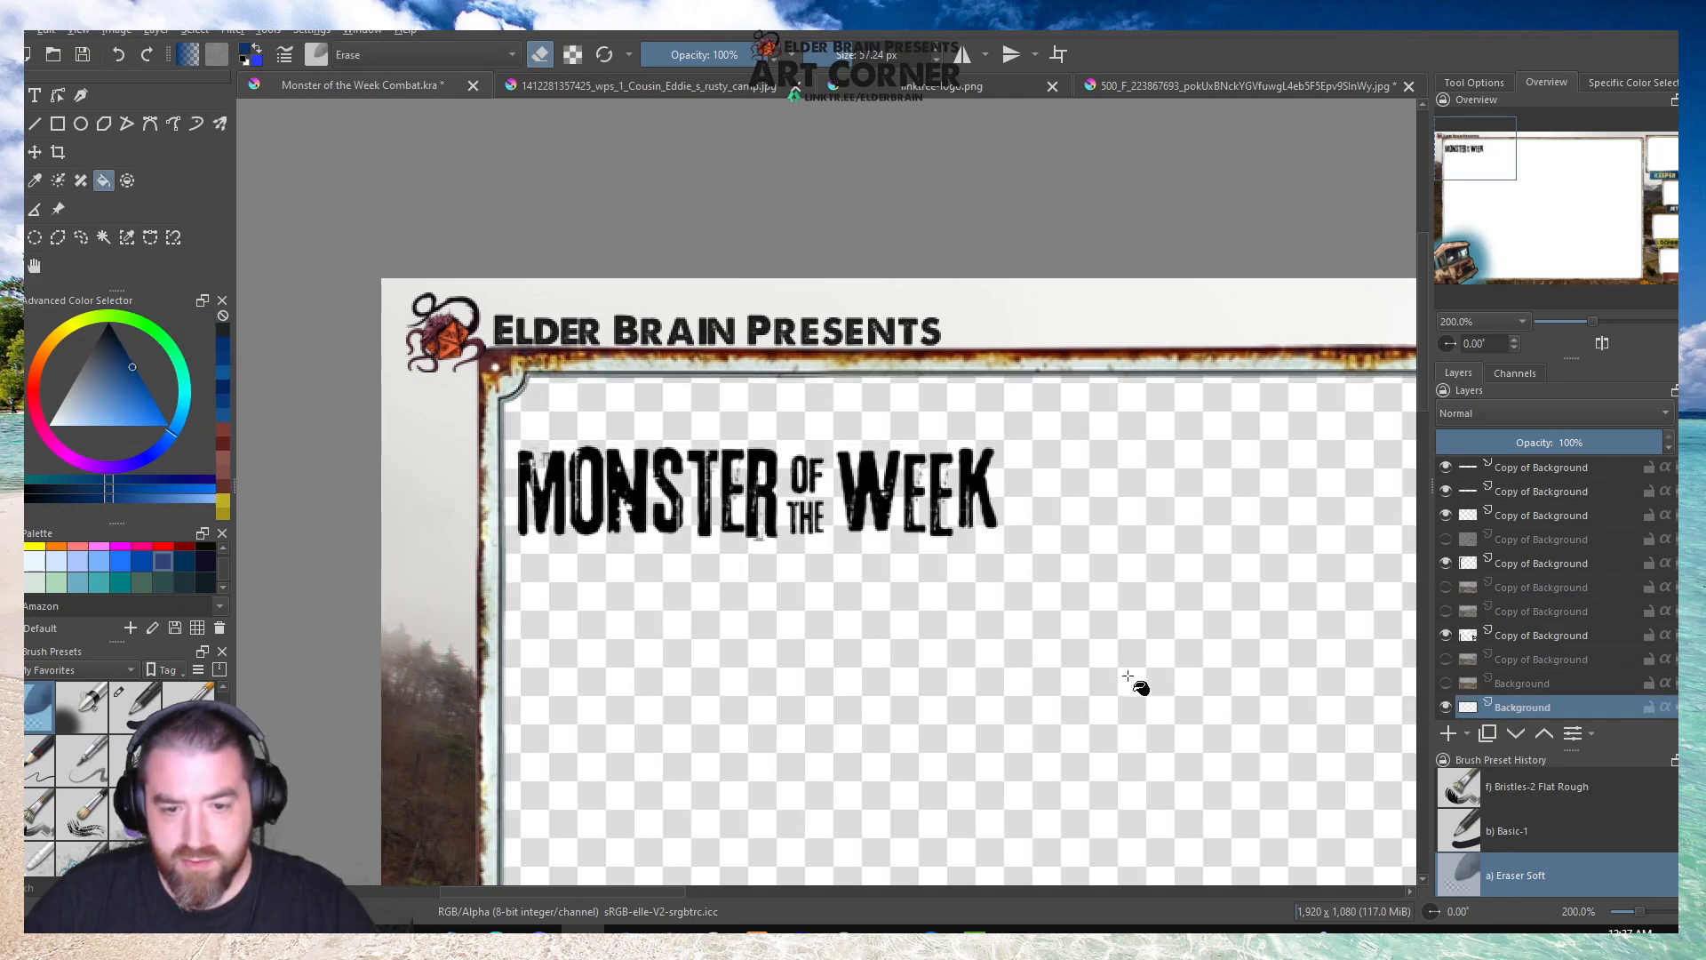
key("ctrl+z")
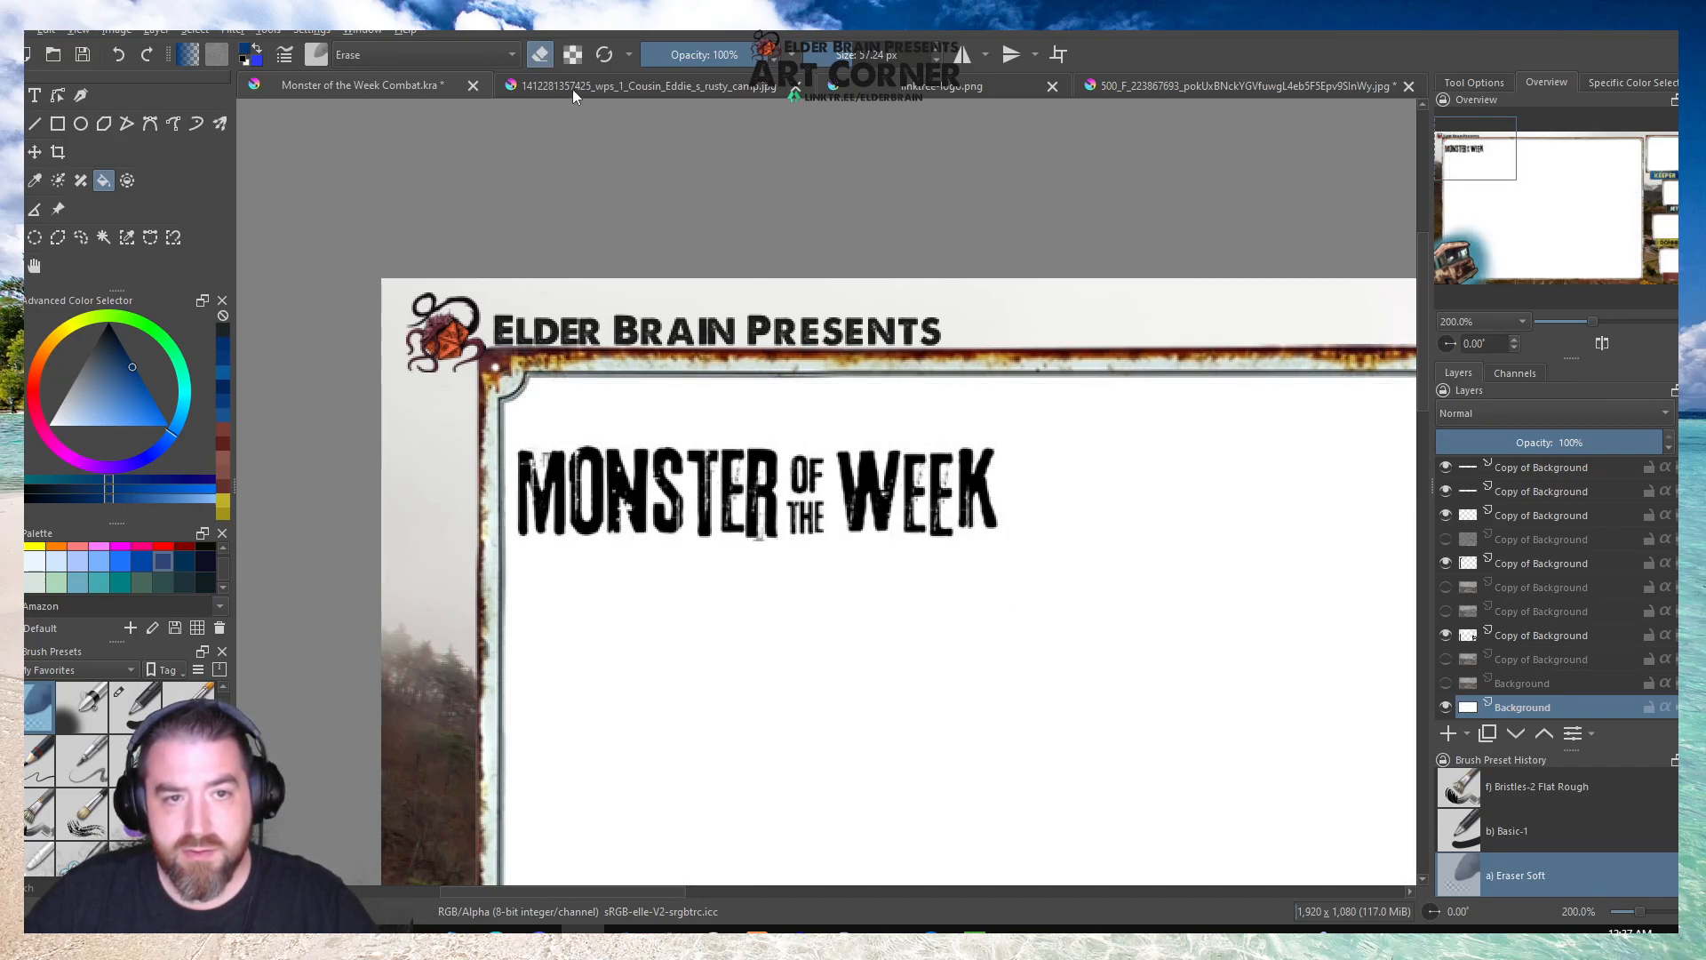
left_click(866, 651)
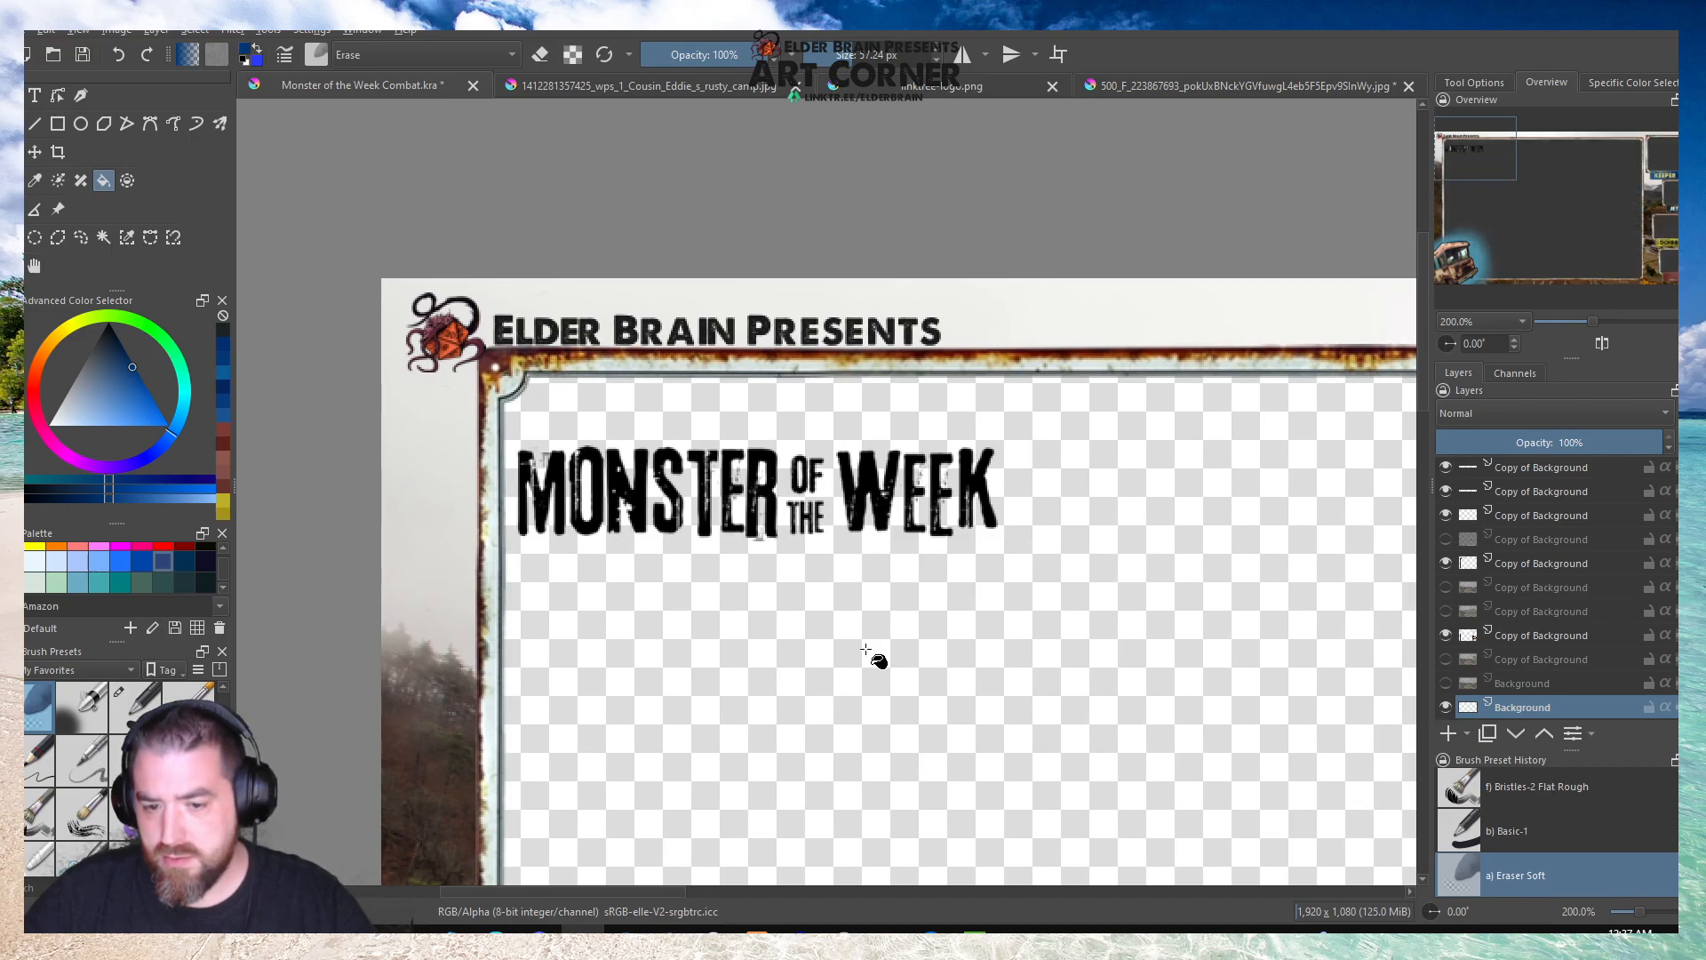
scroll(875, 656, "down", 3)
scroll(895, 699, "up", 1)
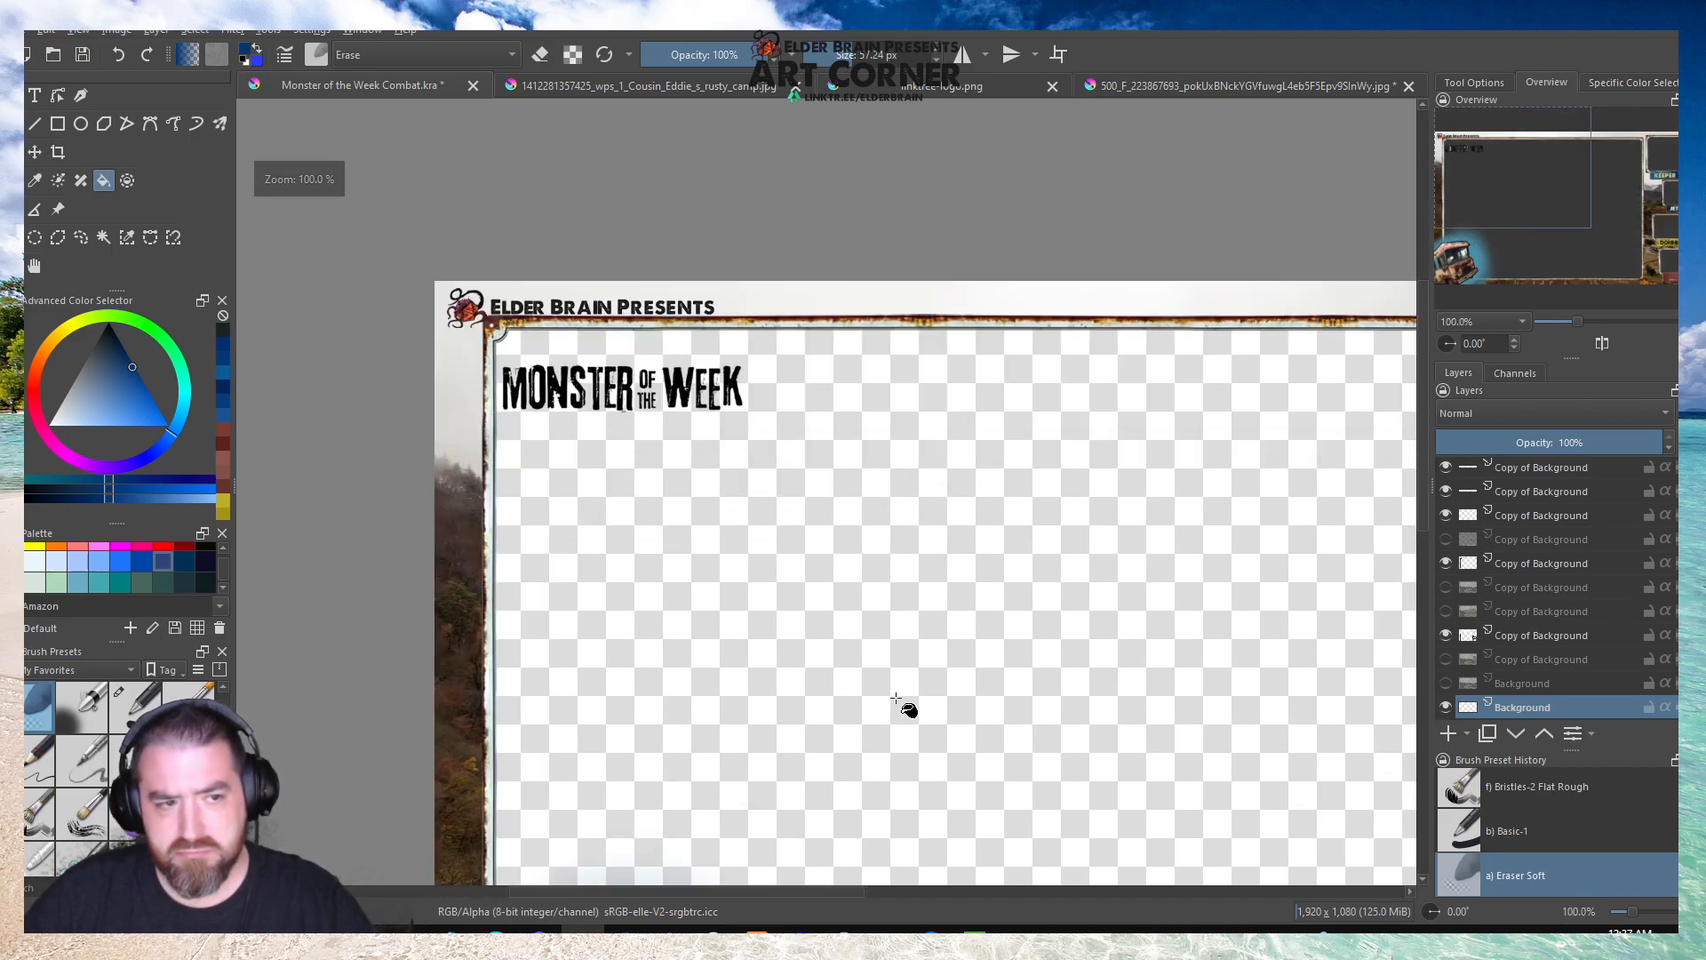
key("ctrl+z")
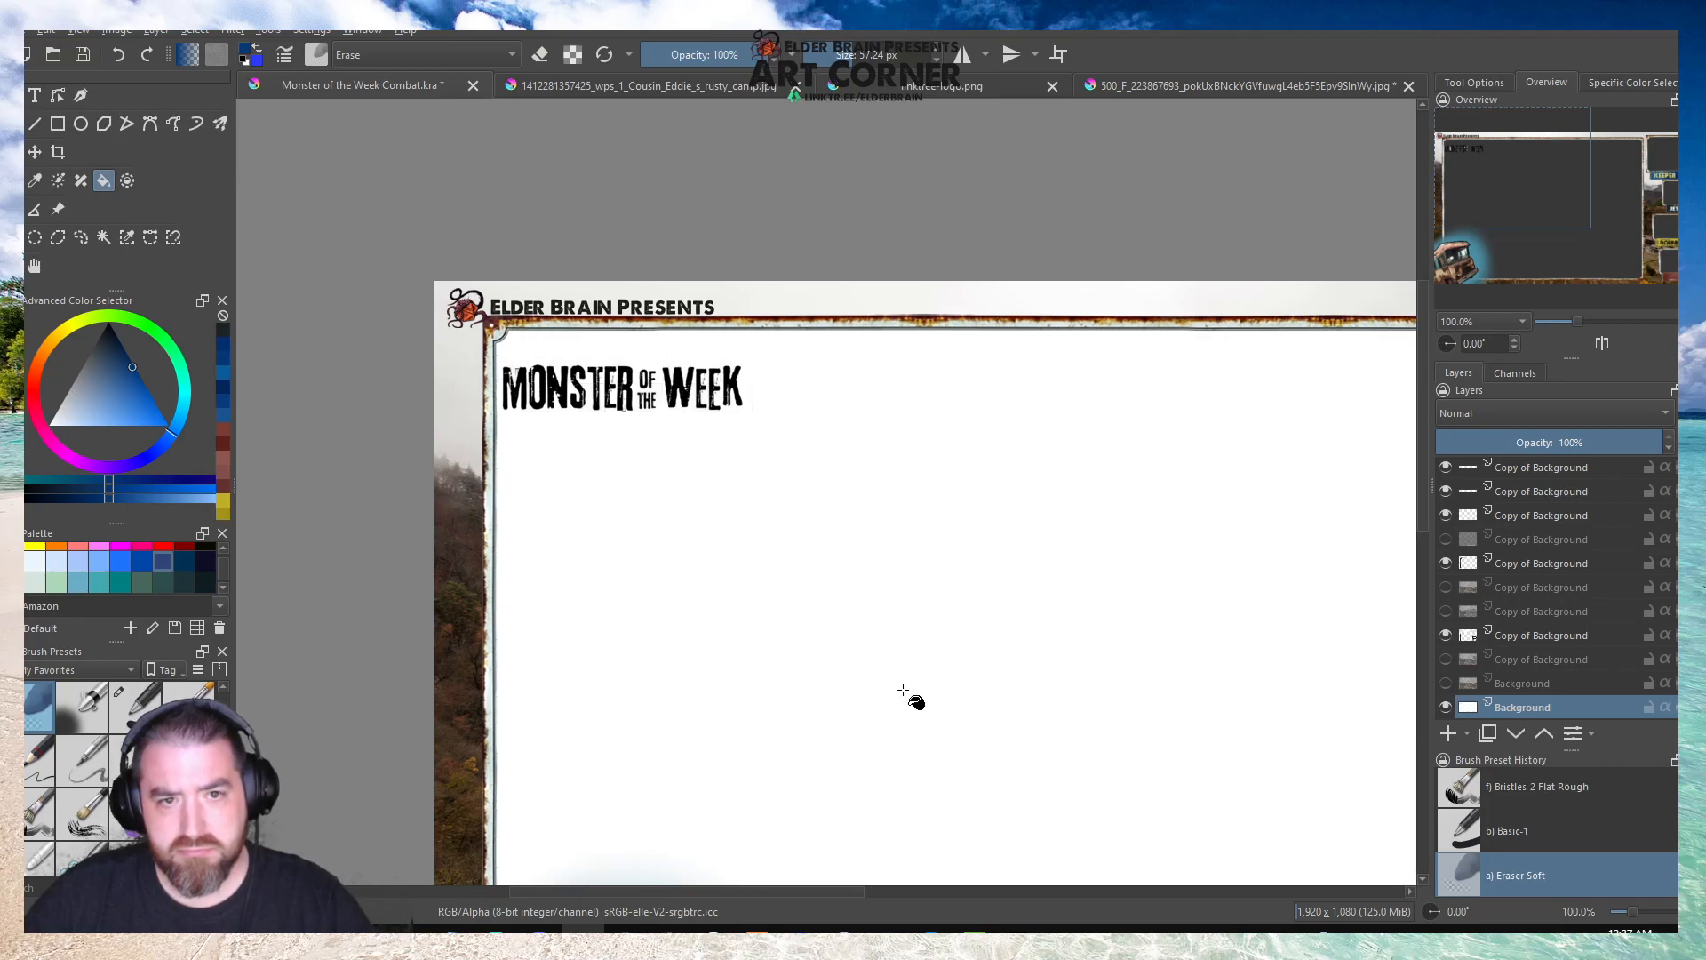
scroll(884, 663, "down", 2)
scroll(937, 628, "up", 1)
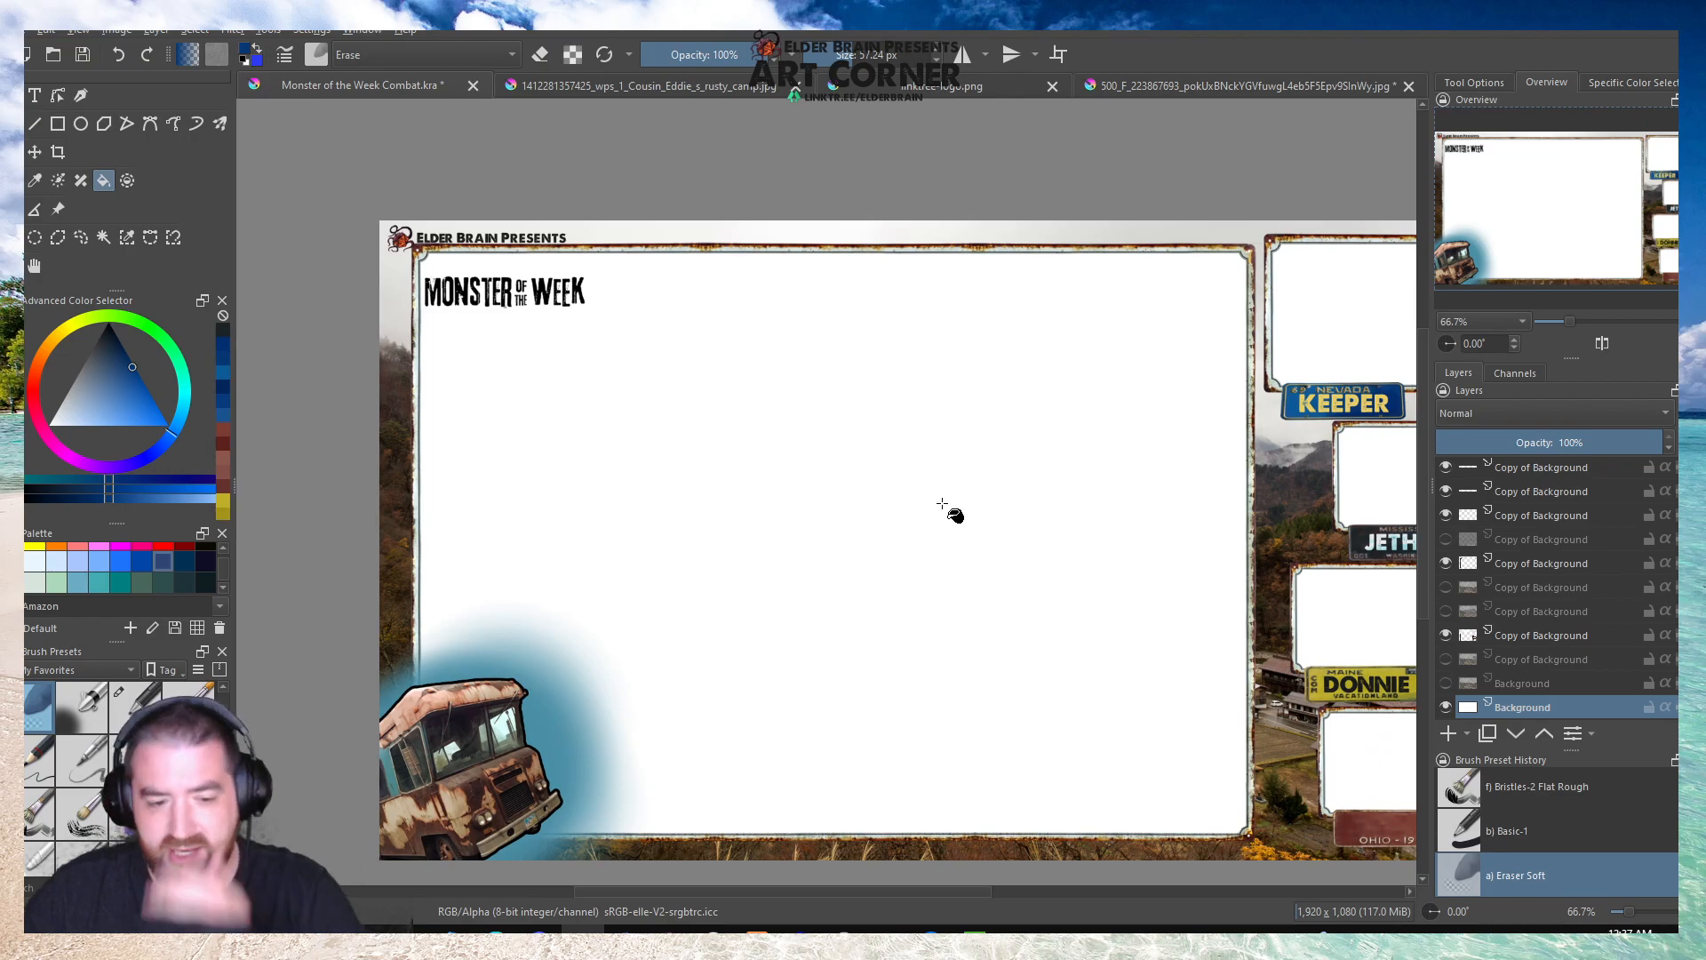
Restore the Basic-1 brush preset in place of the eraser and fill the bottommost Background layer with dark blue.
left_click(798, 452)
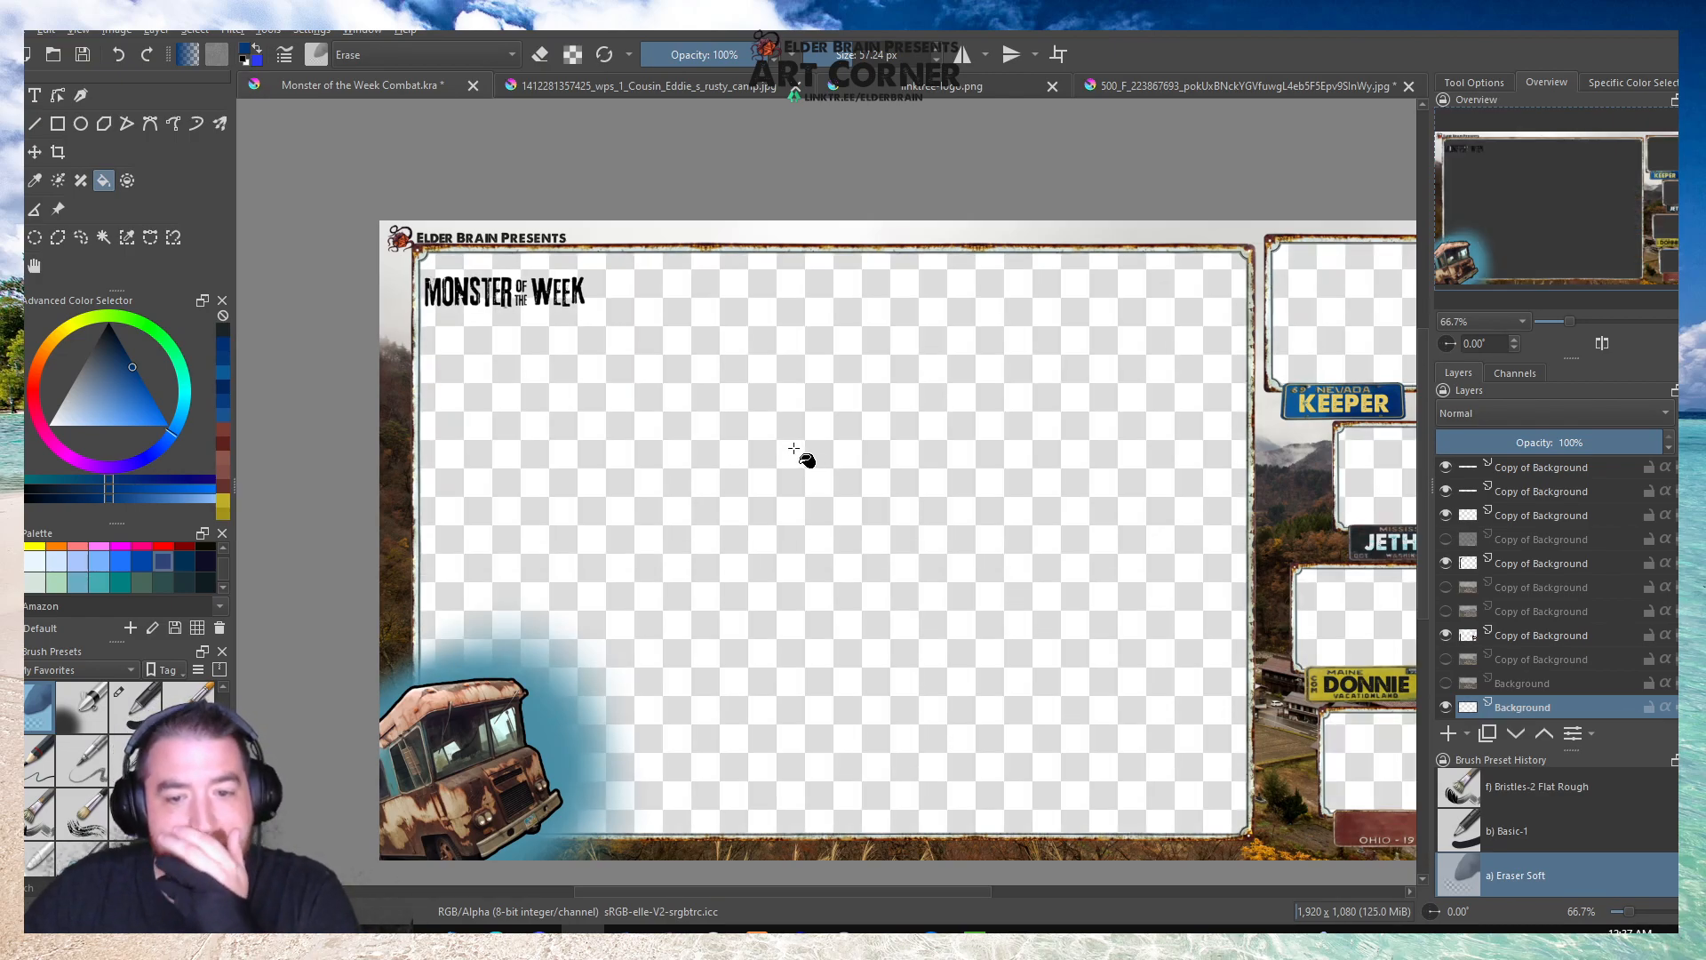
key("/")
left_click(727, 541)
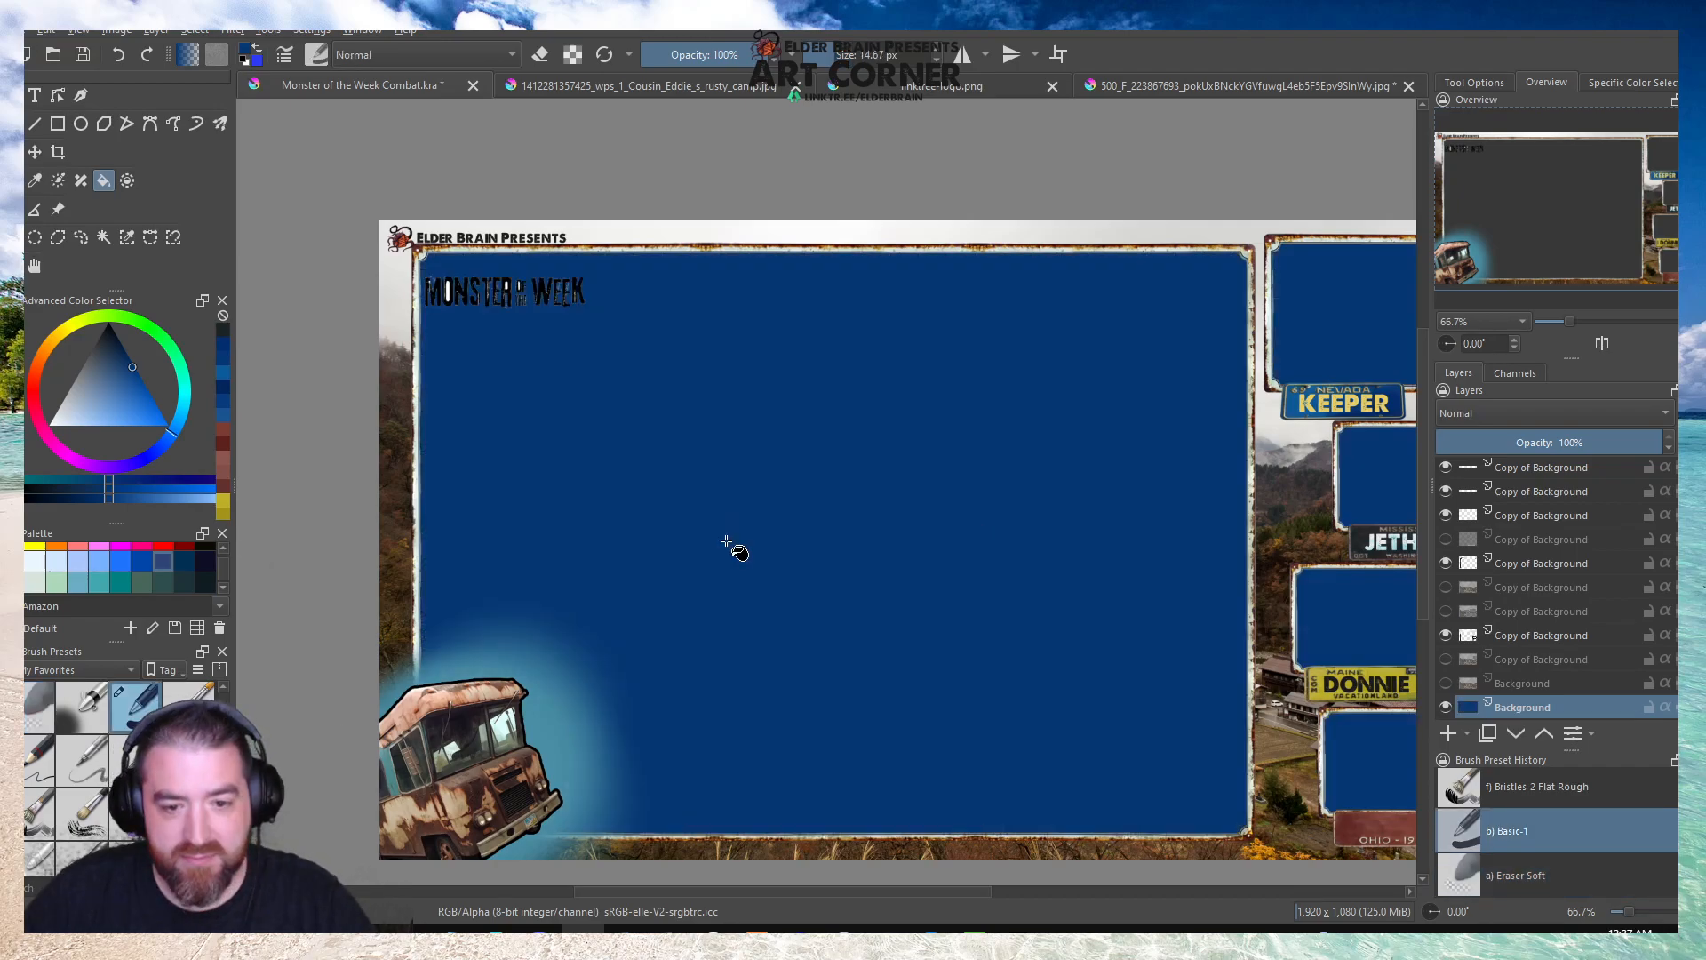
Try the Overlay blending mode on the Monster of the Week title layer, then set it to Multiply.
scroll(466, 298, "up", 4)
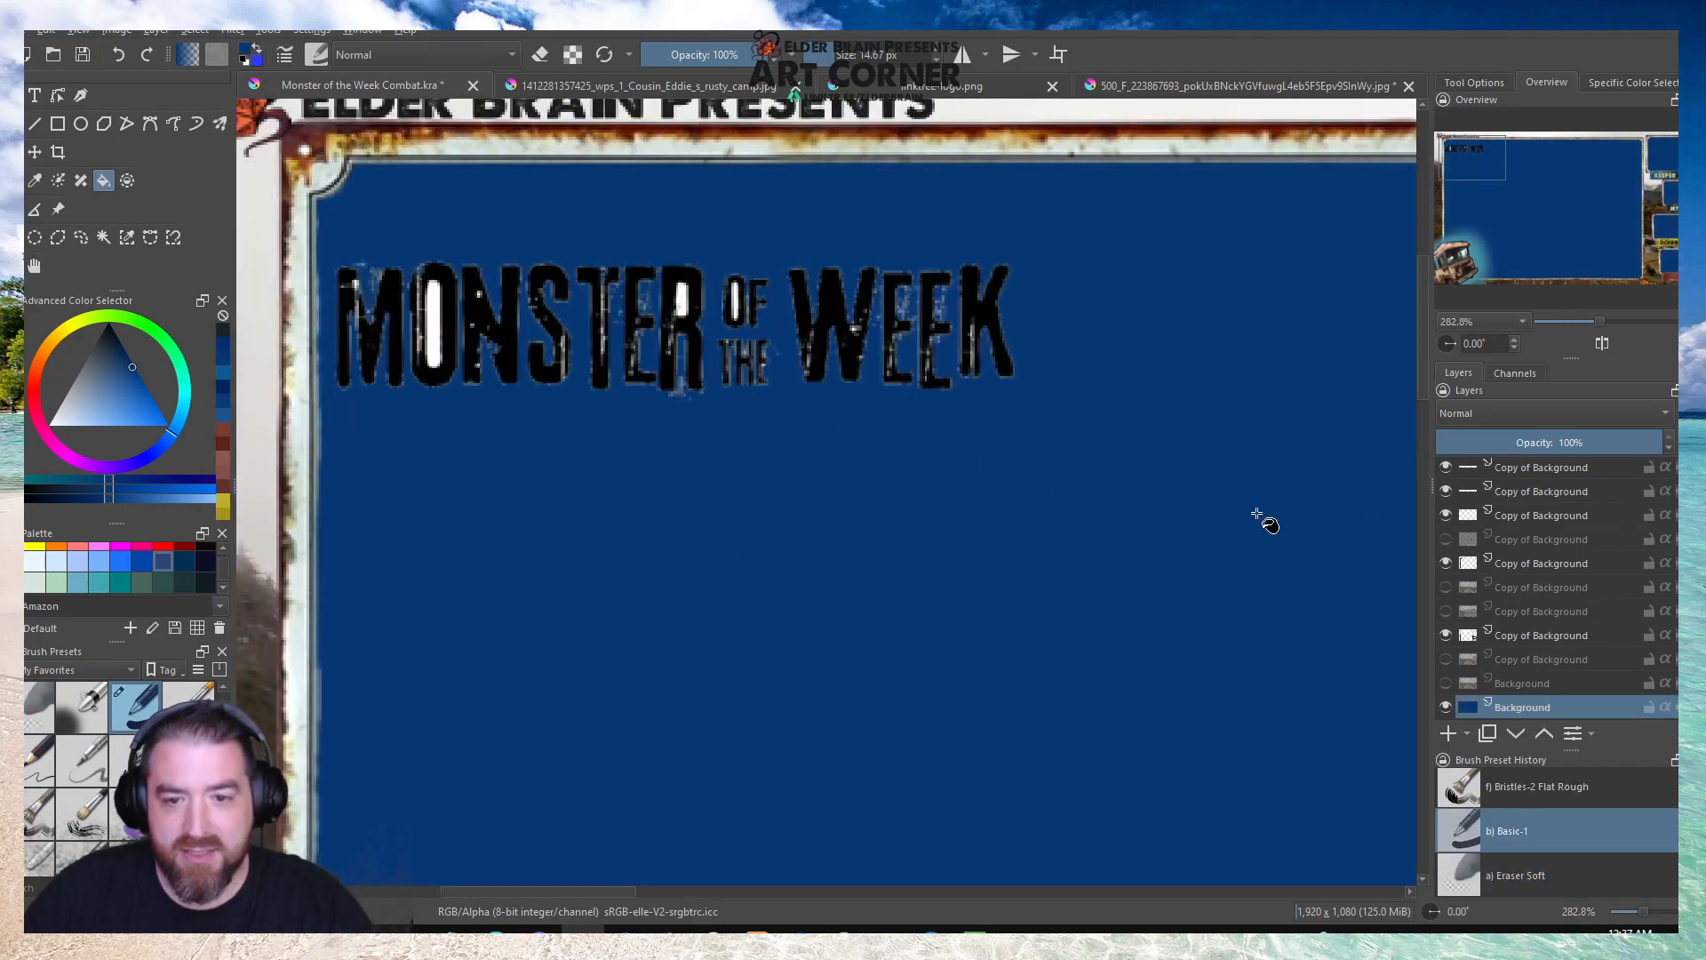
scroll(1569, 545, "up", 3)
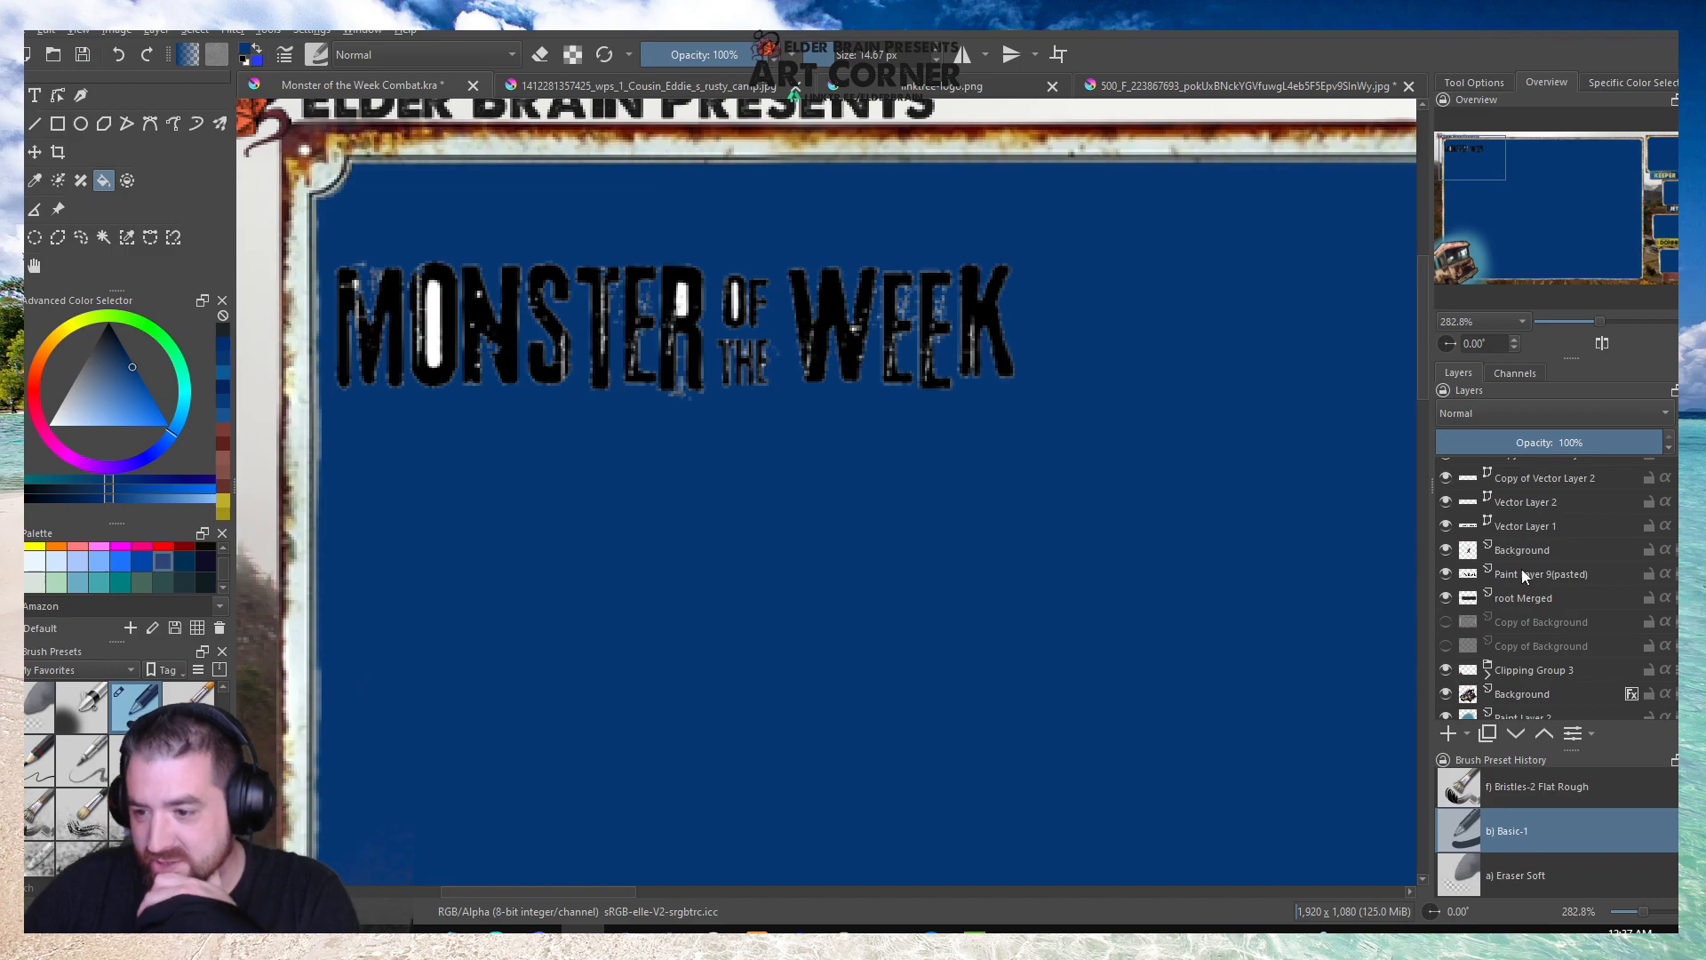
left_click(1521, 574)
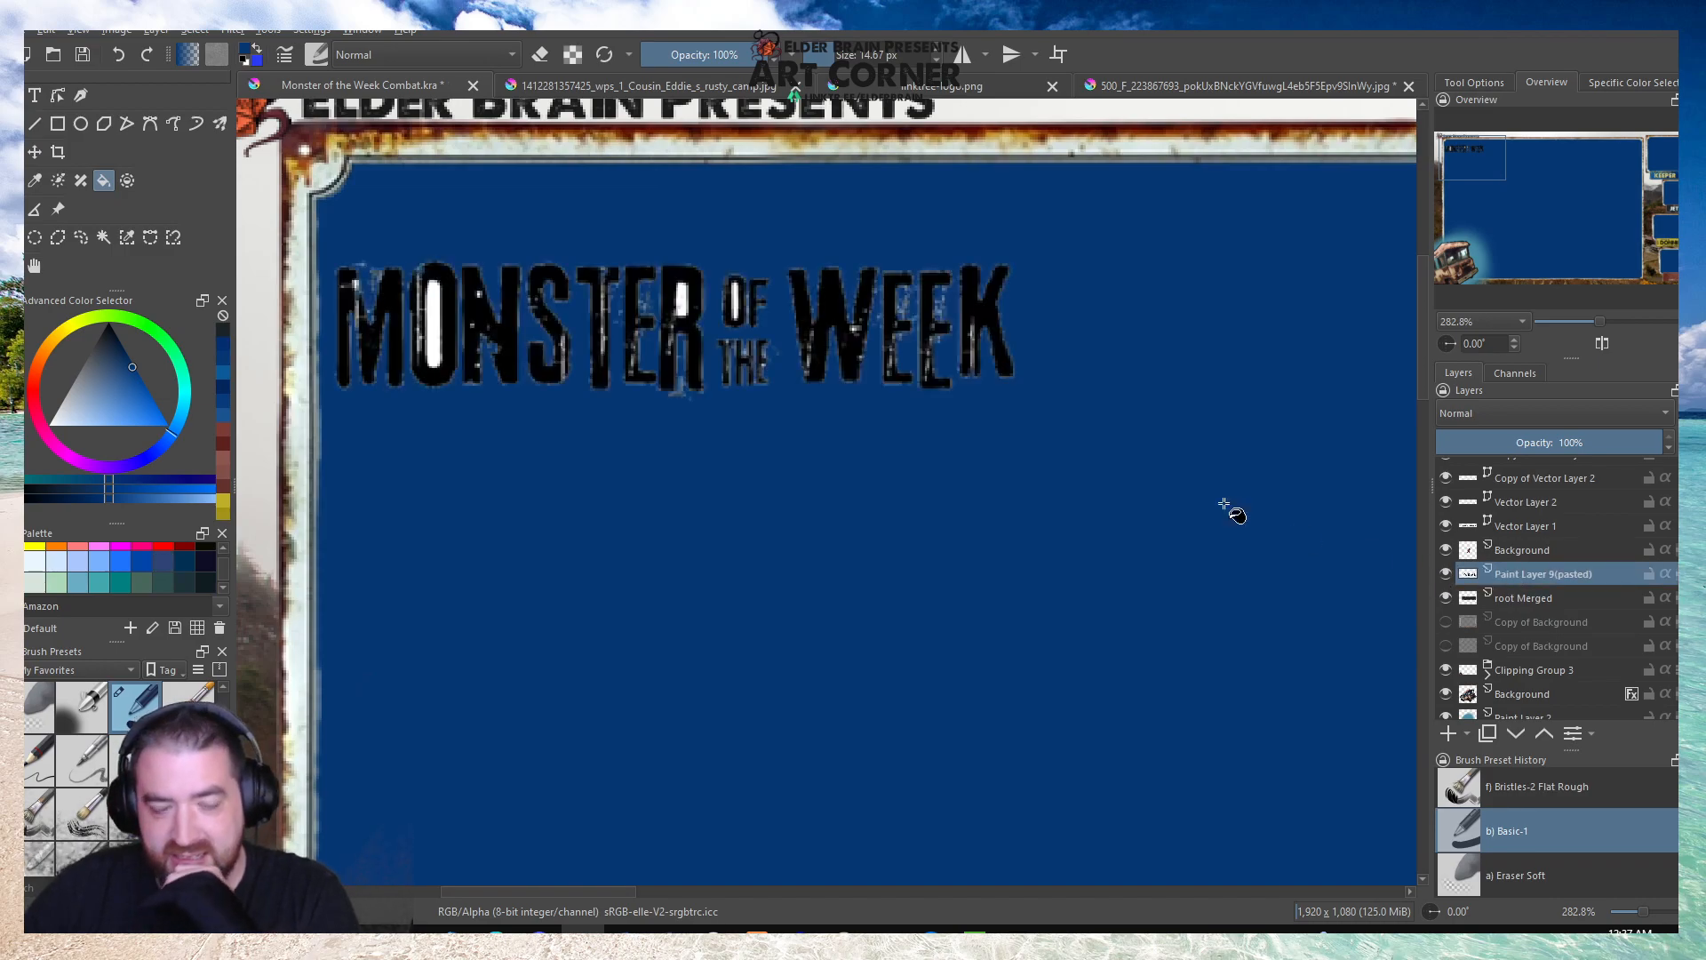
left_click(1502, 414)
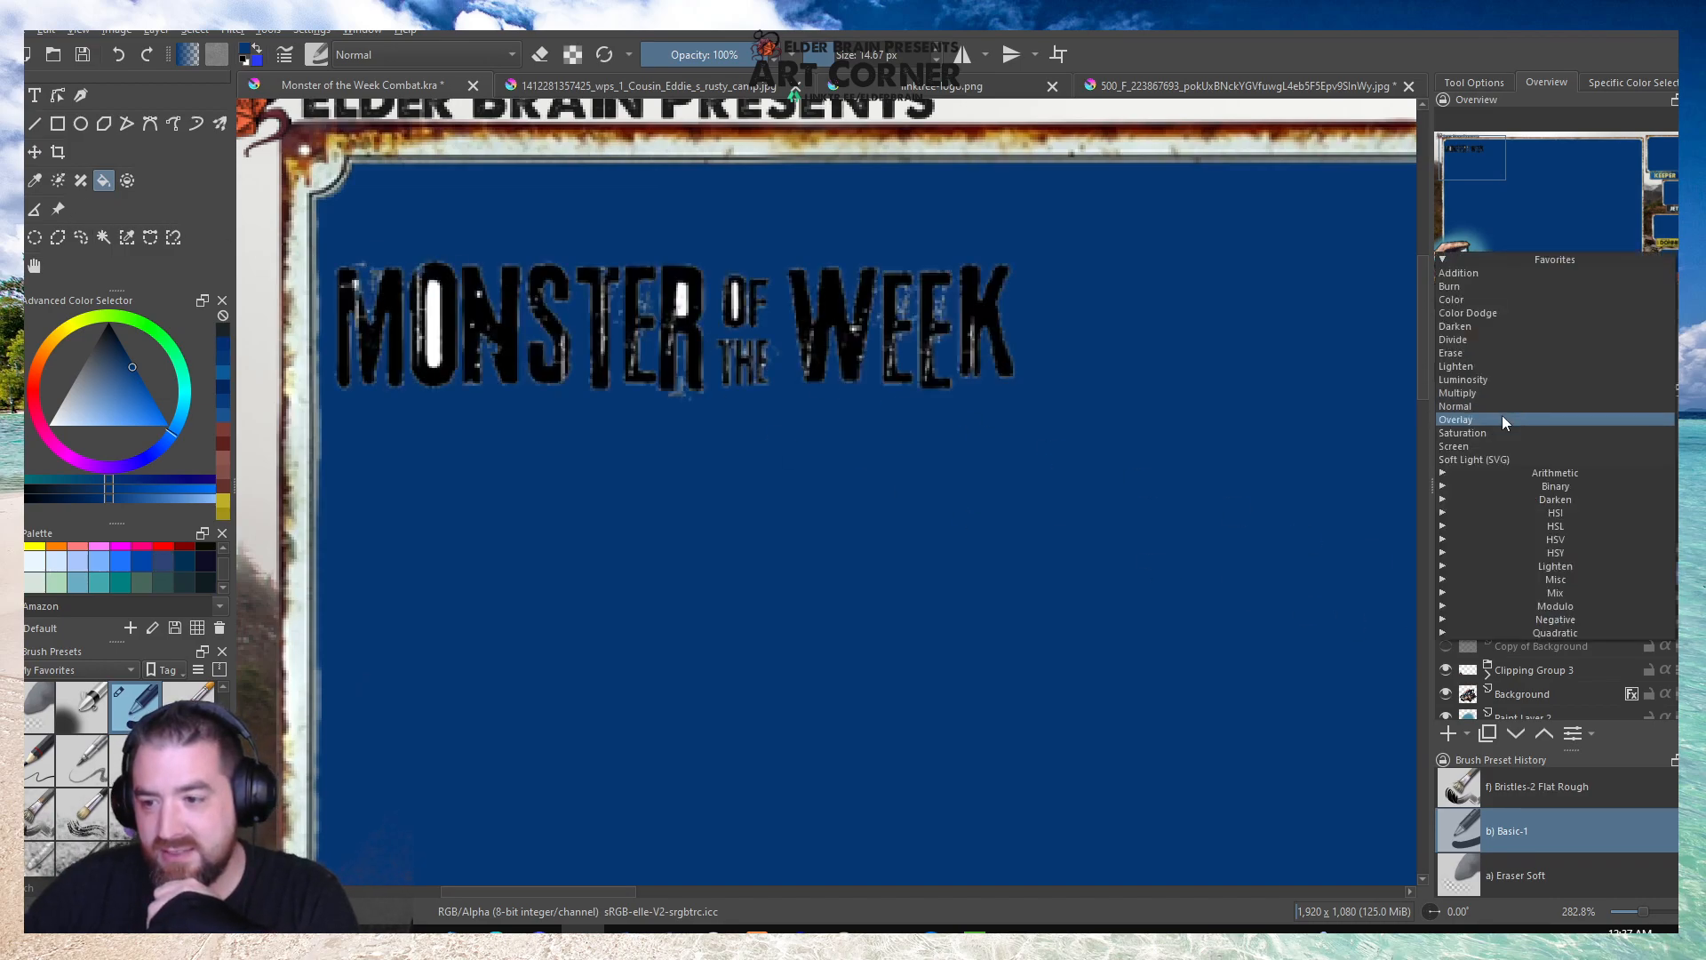
left_click(1494, 424)
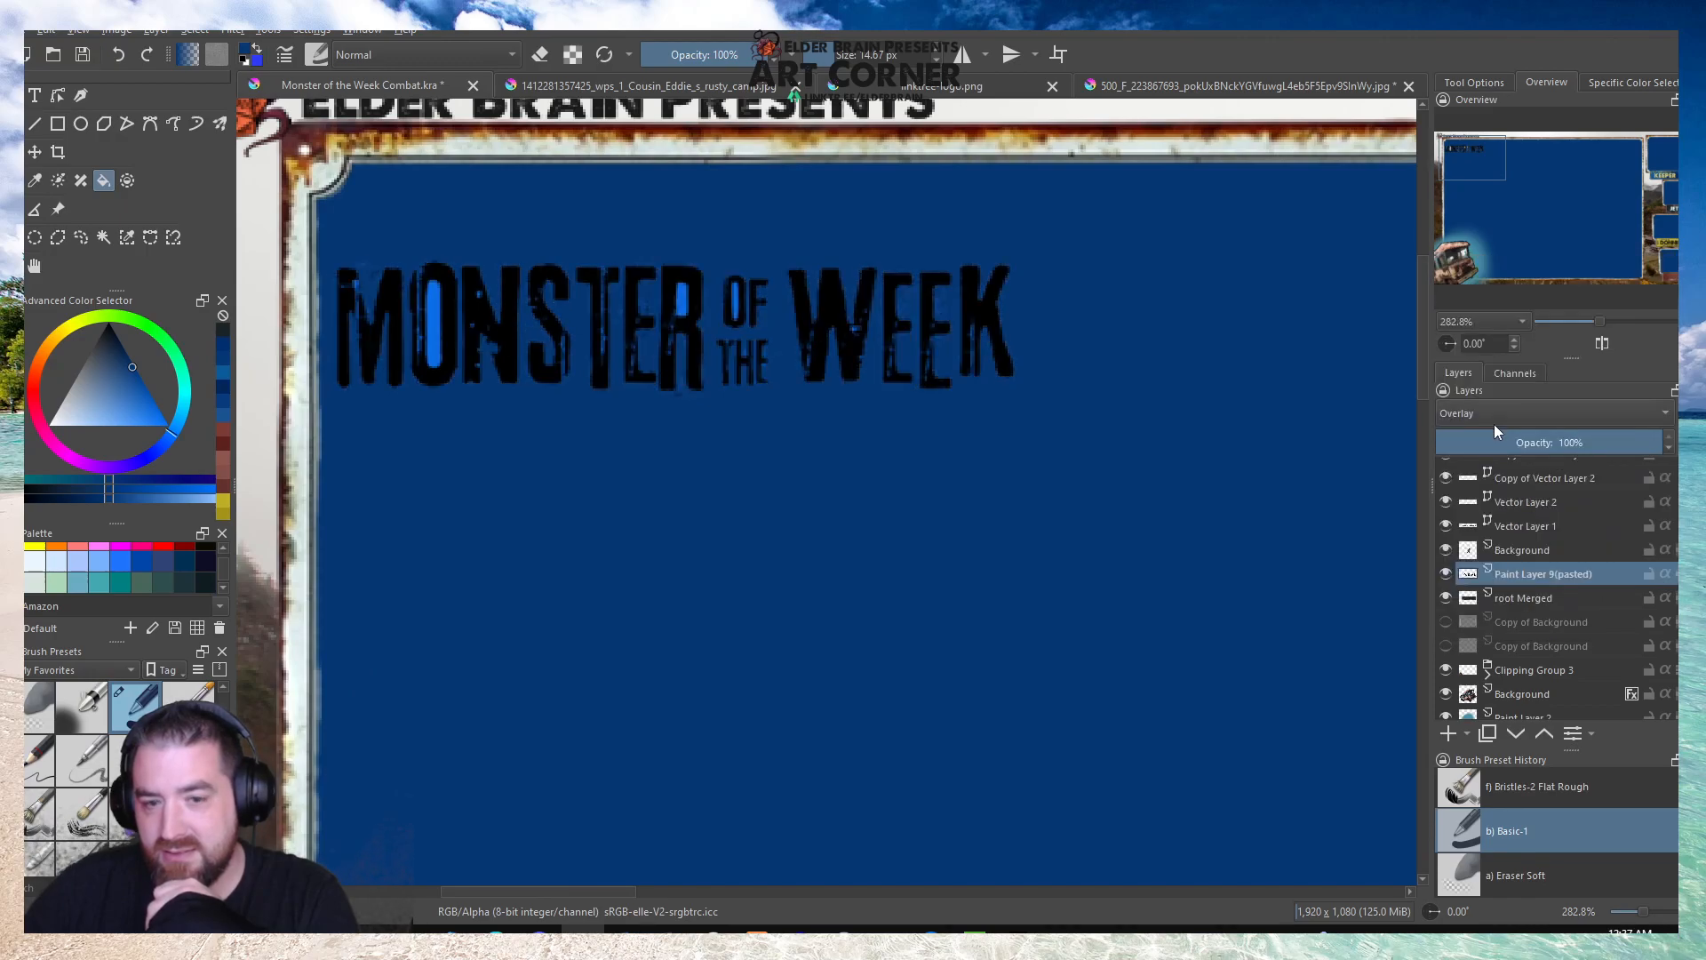
left_click(1494, 424)
left_click(1494, 381)
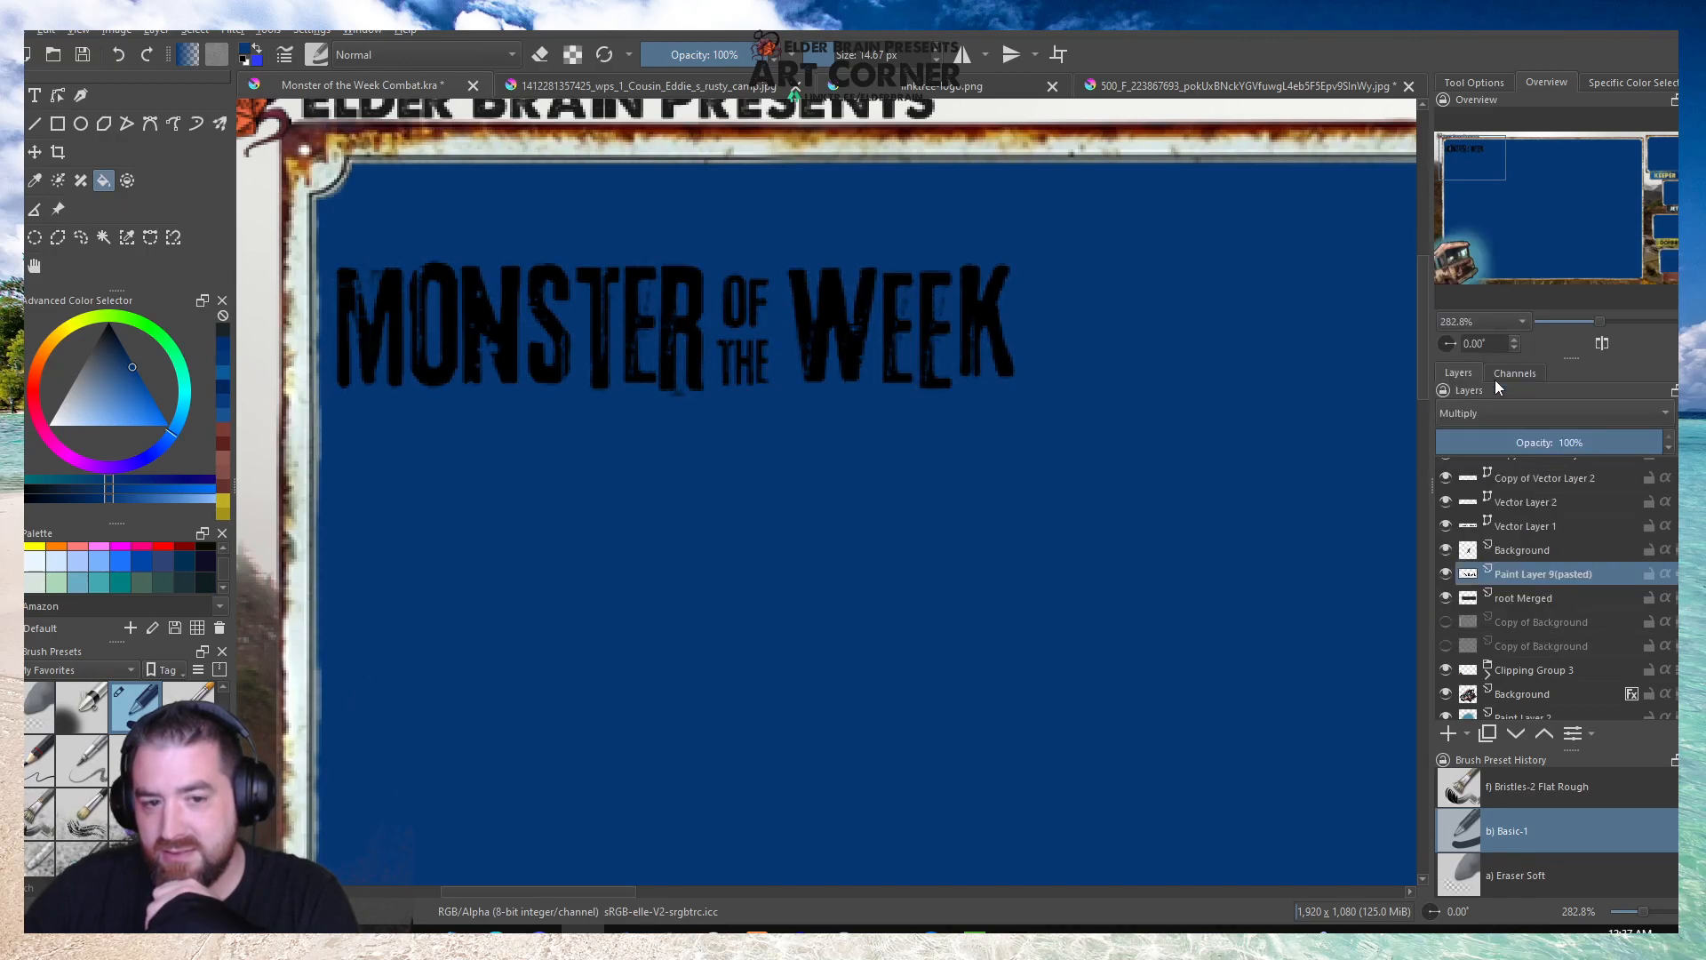
Compare the title with the blue Background layer shown and hidden at several zoom levels, leaving that layer hidden.
key("1")
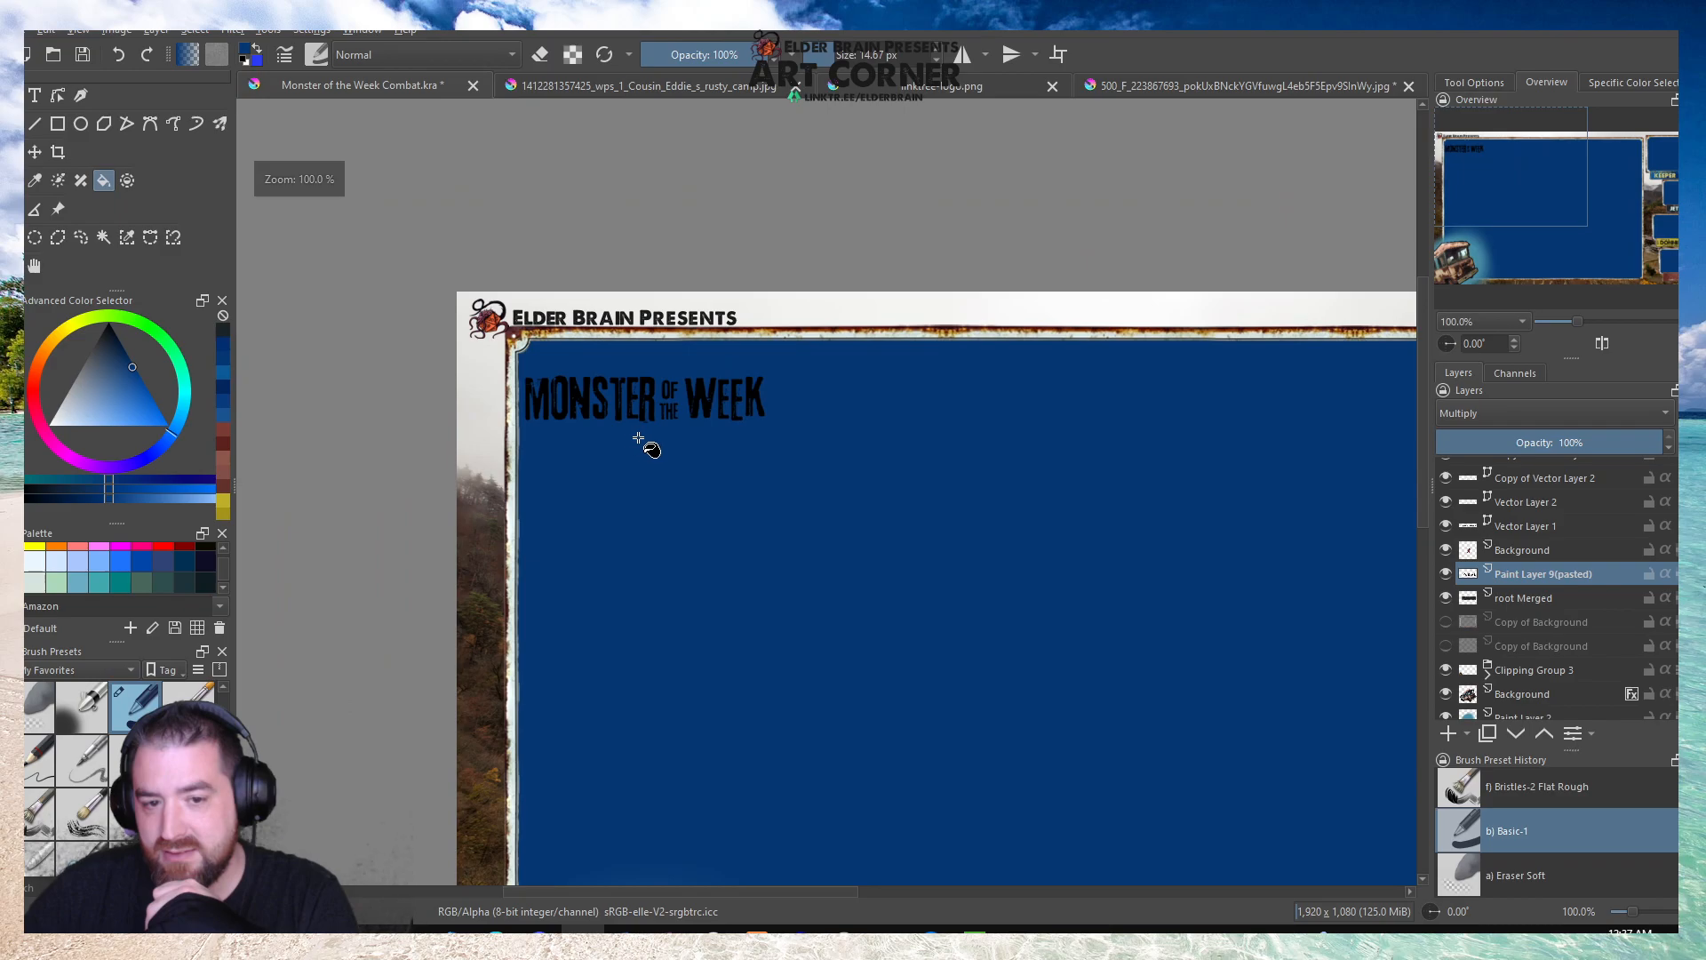
scroll(1465, 627, "down", 5)
left_click(1445, 706)
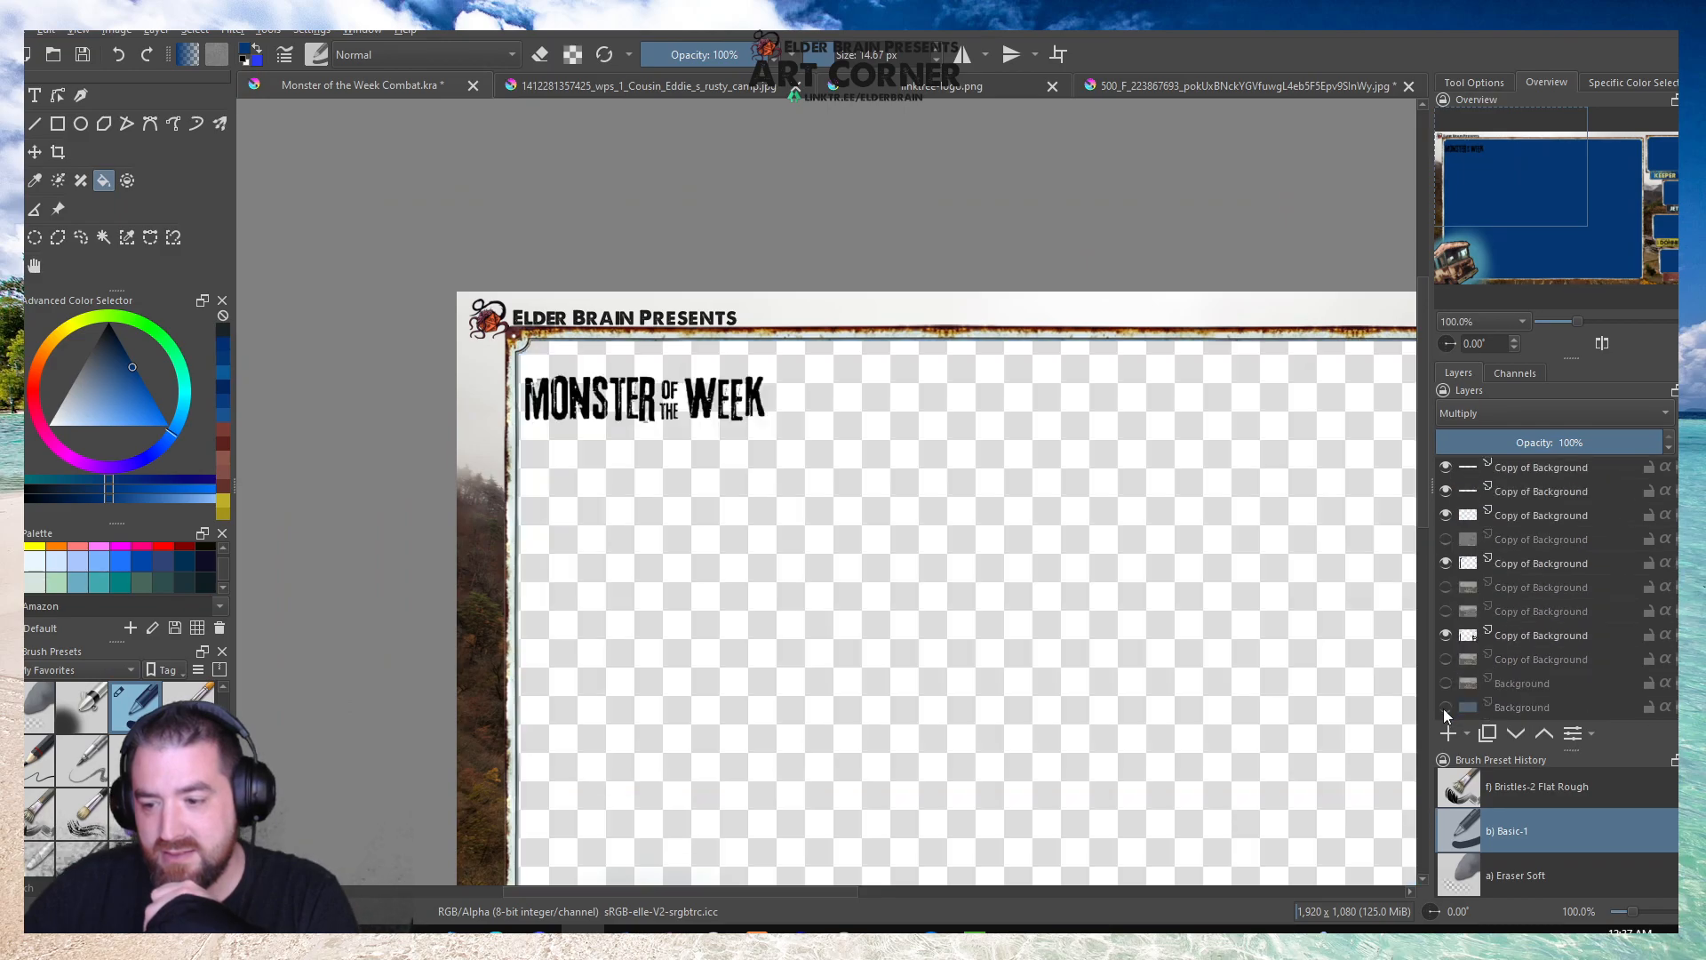
scroll(583, 426, "up", 4)
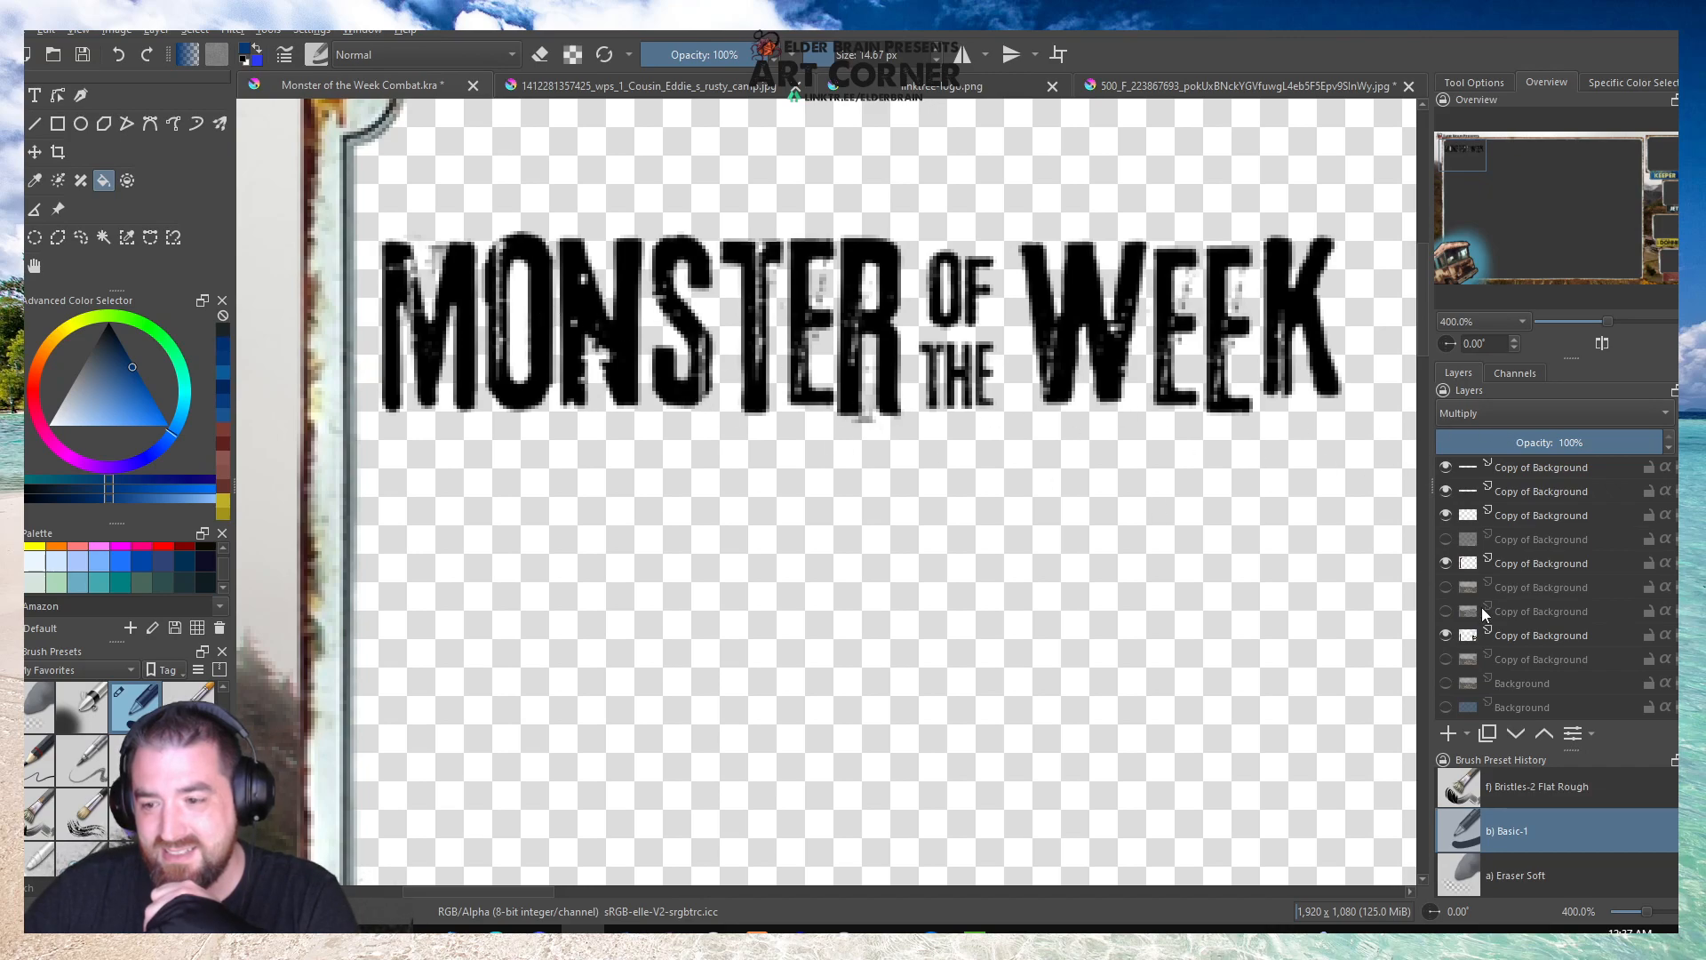
left_click(1447, 706)
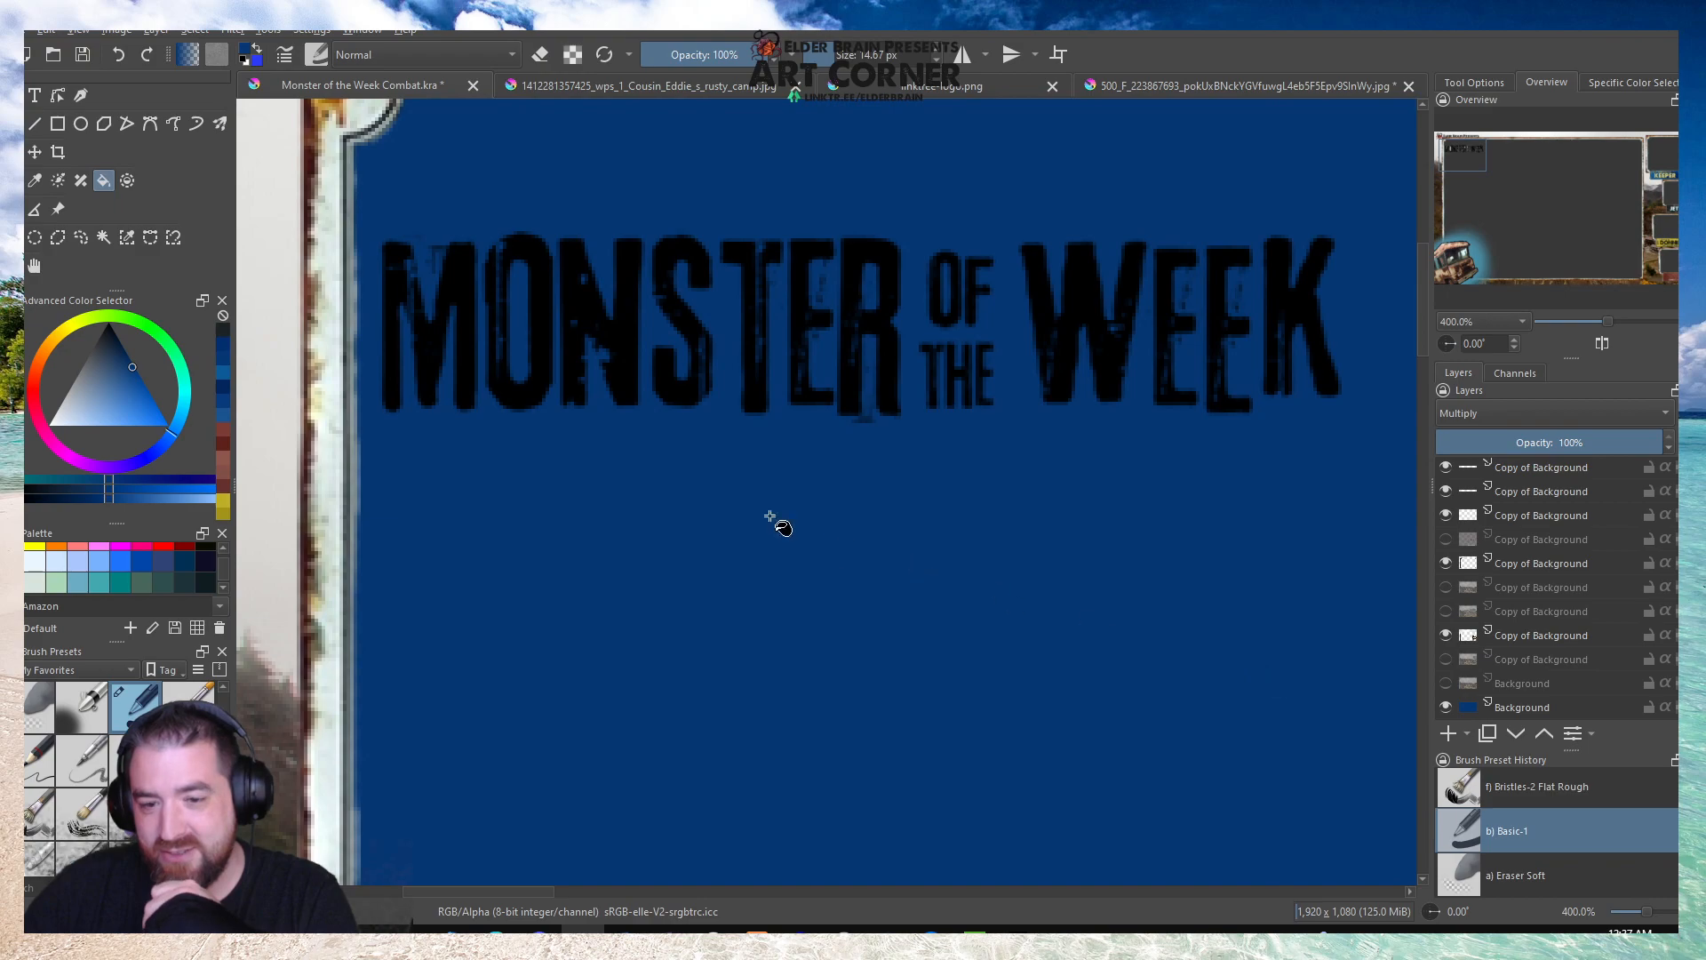
scroll(830, 544, "down", 2)
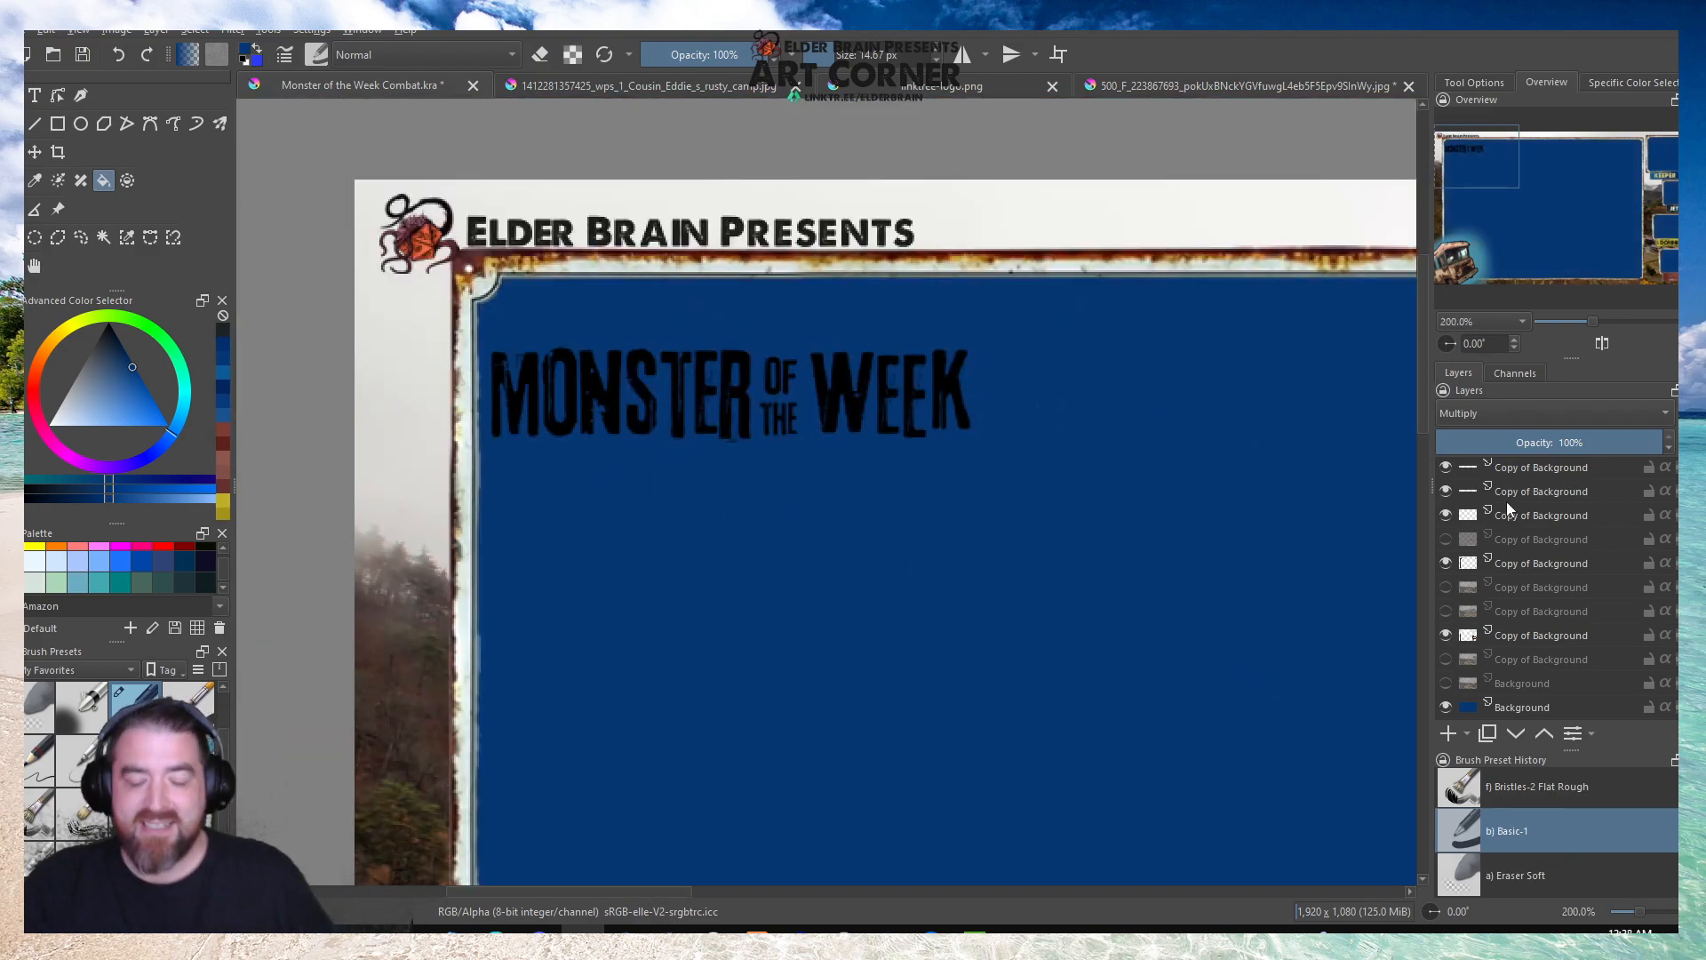
mouse_move(1507, 504)
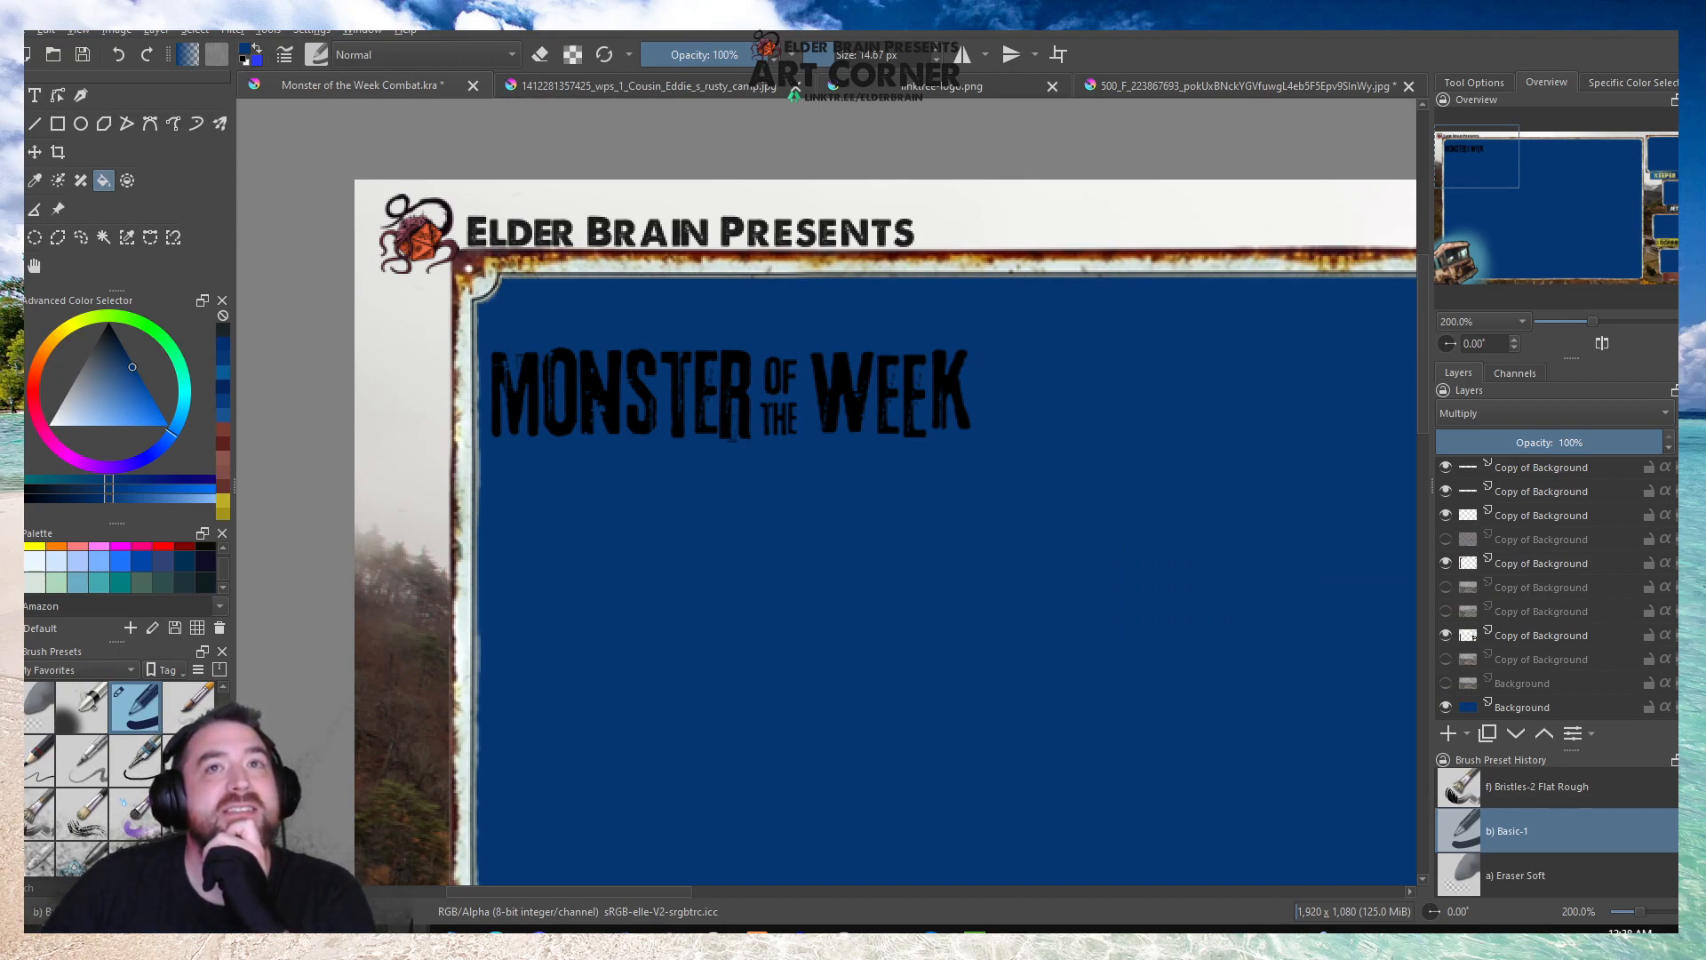
scroll(551, 381, "down", 1)
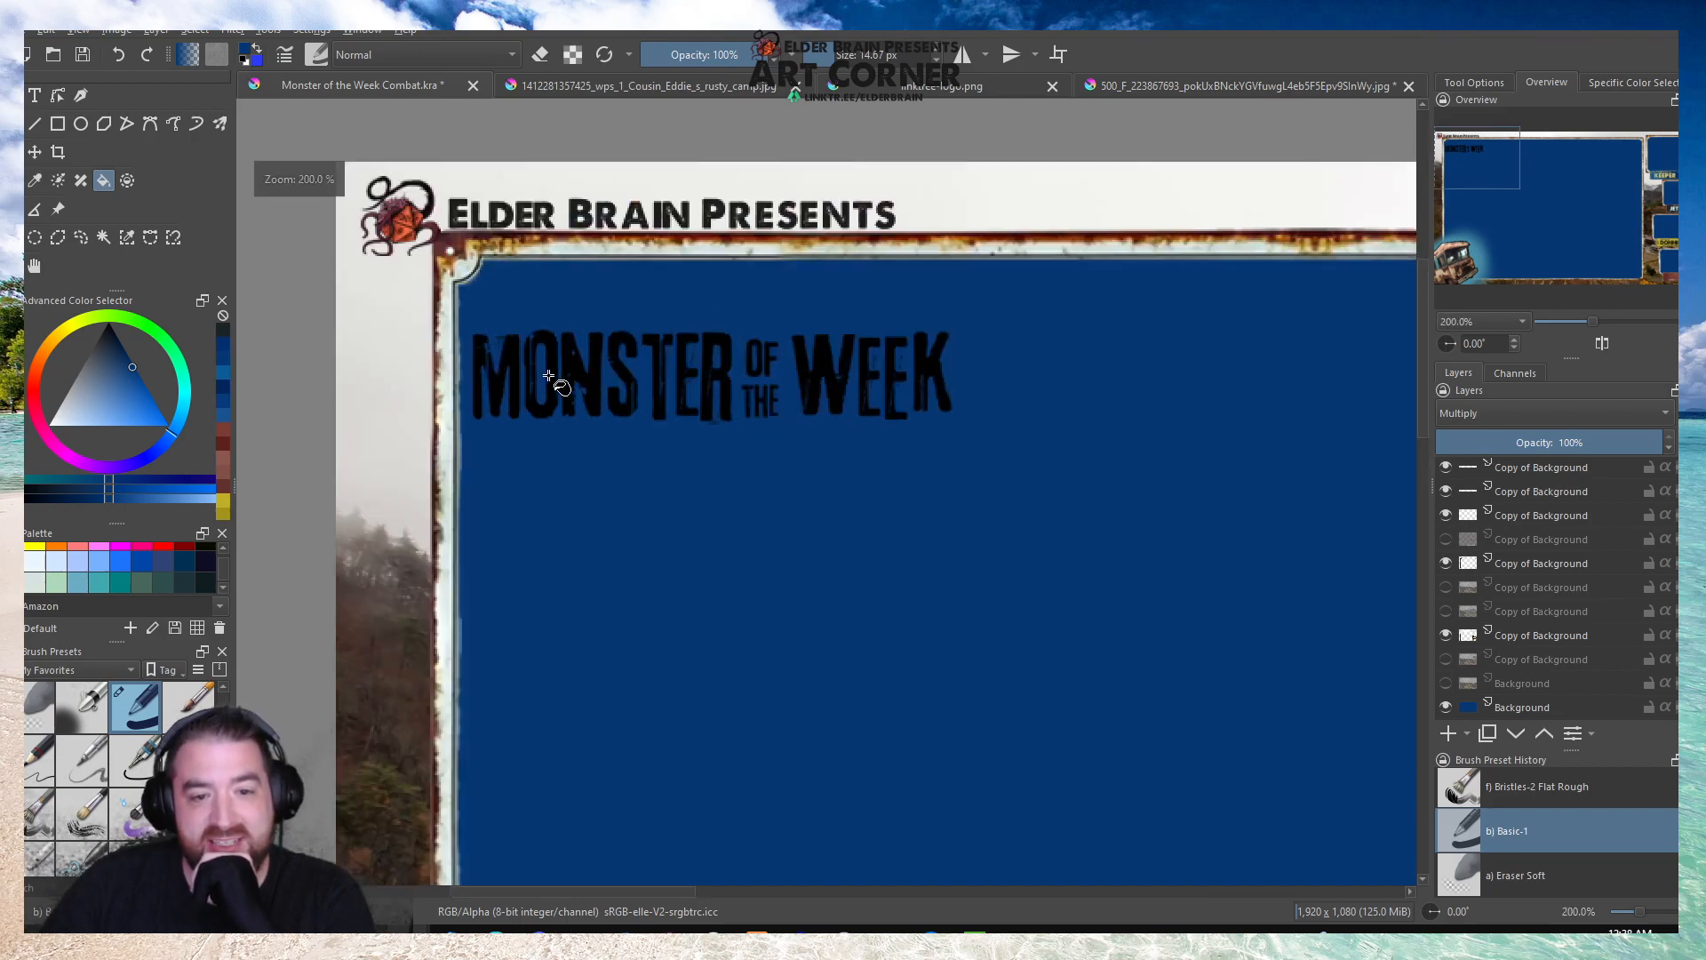
scroll(616, 378, "down", 4)
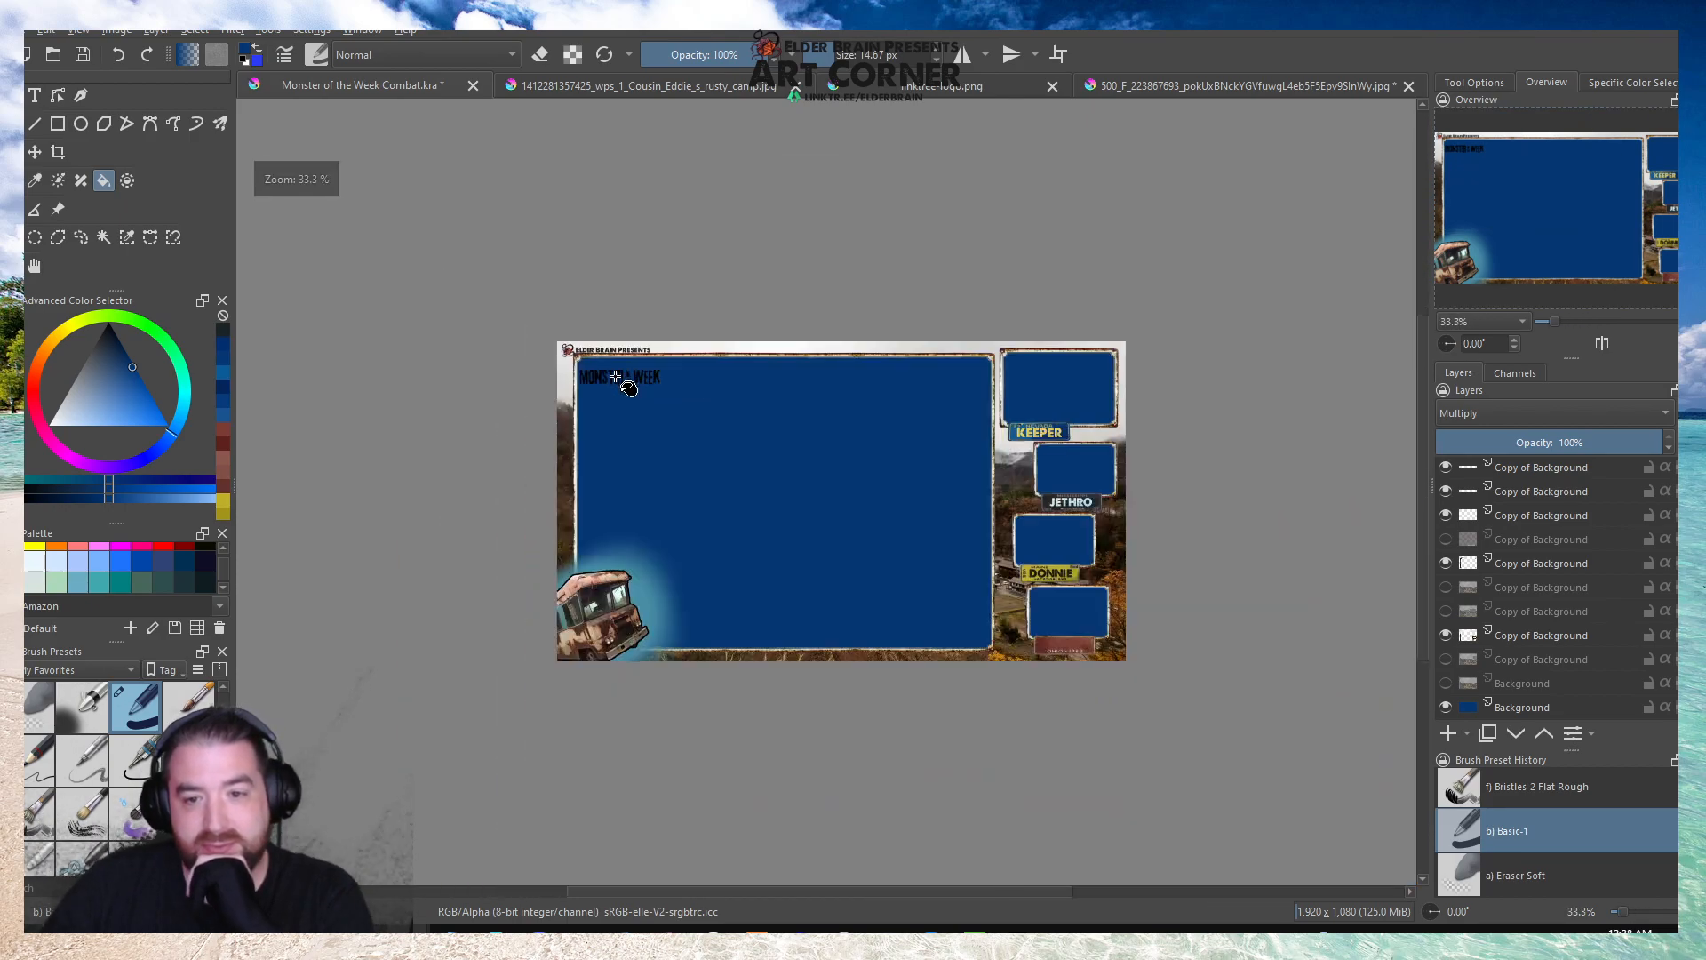
scroll(616, 377, "up", 4)
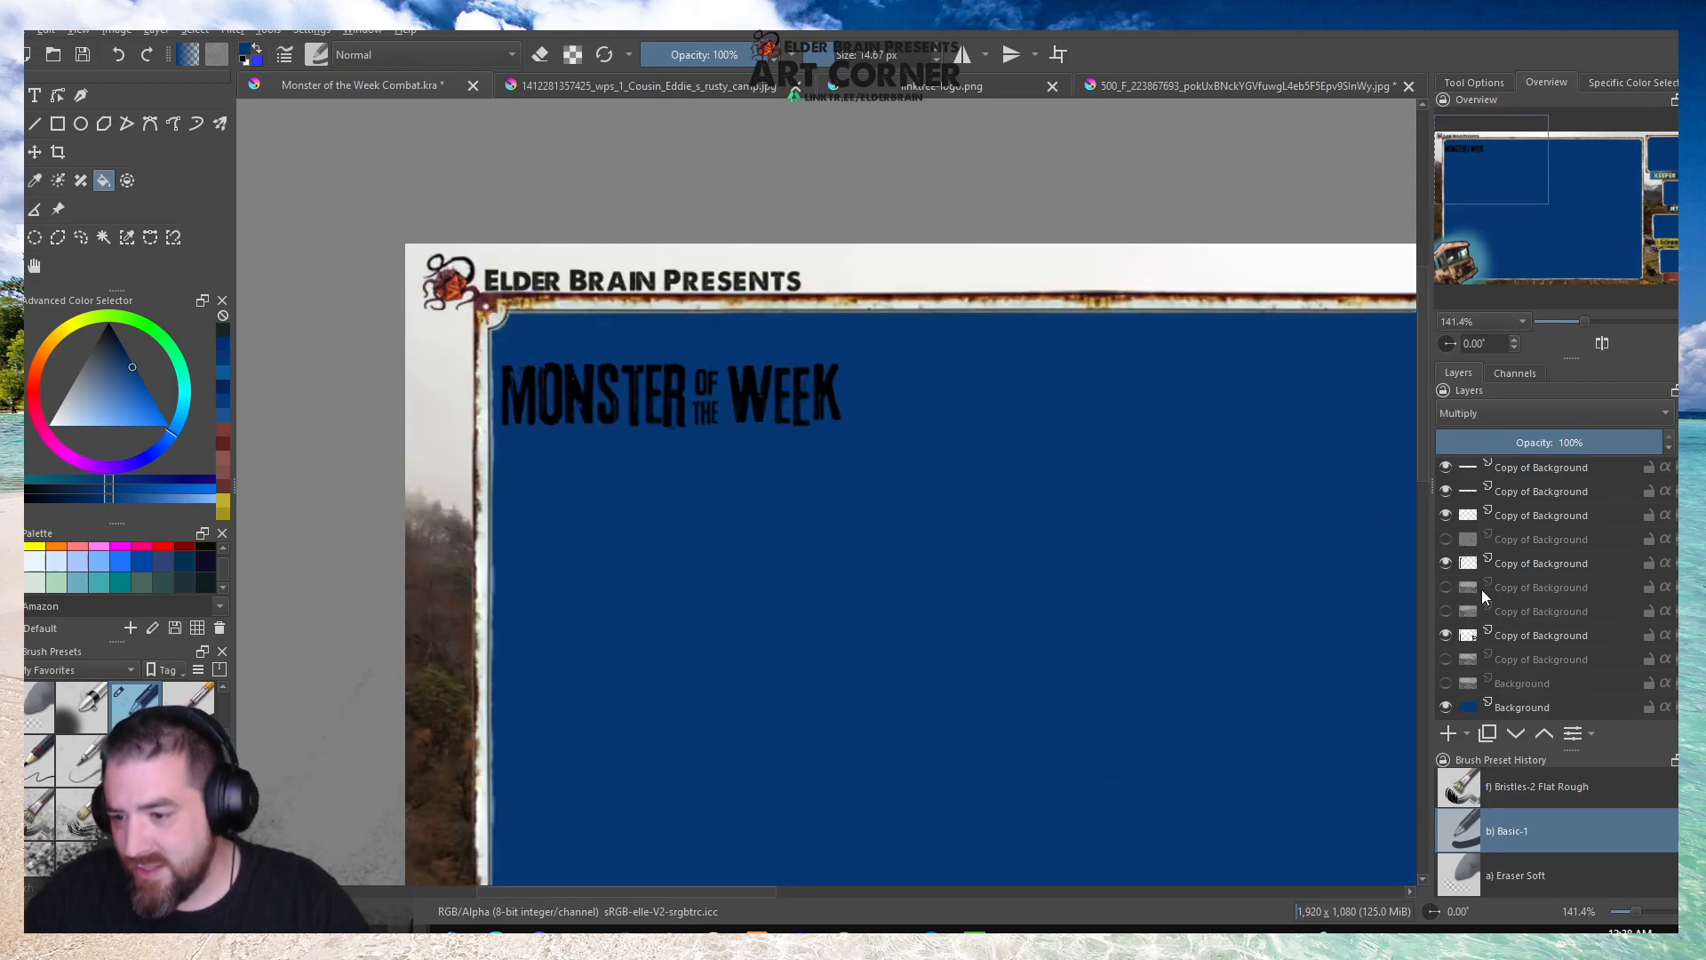
left_click(1446, 706)
Shrink the Monster of the Week title and place it above the large border, to the right of Elder Brain Presents.
scroll(1520, 632, "up", 3)
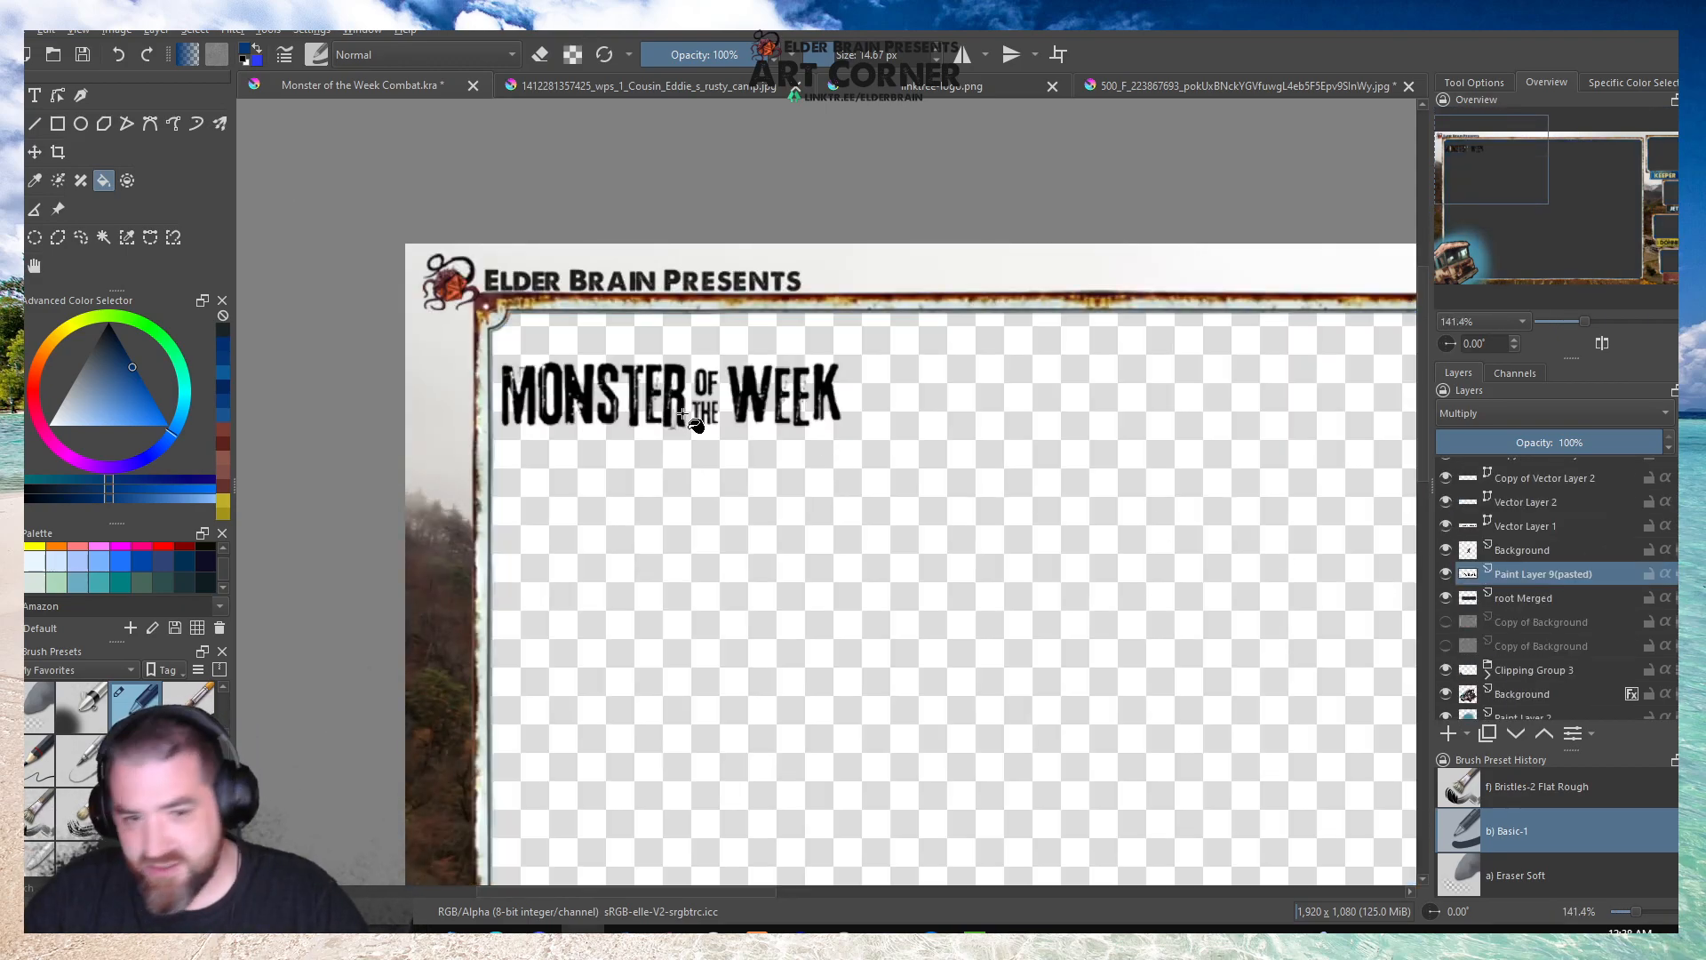
left_click(35, 155)
left_click_drag(599, 408, 625, 294)
key("ctrl+t")
left_click_drag(874, 288, 760, 289)
left_click_drag(581, 279, 861, 279)
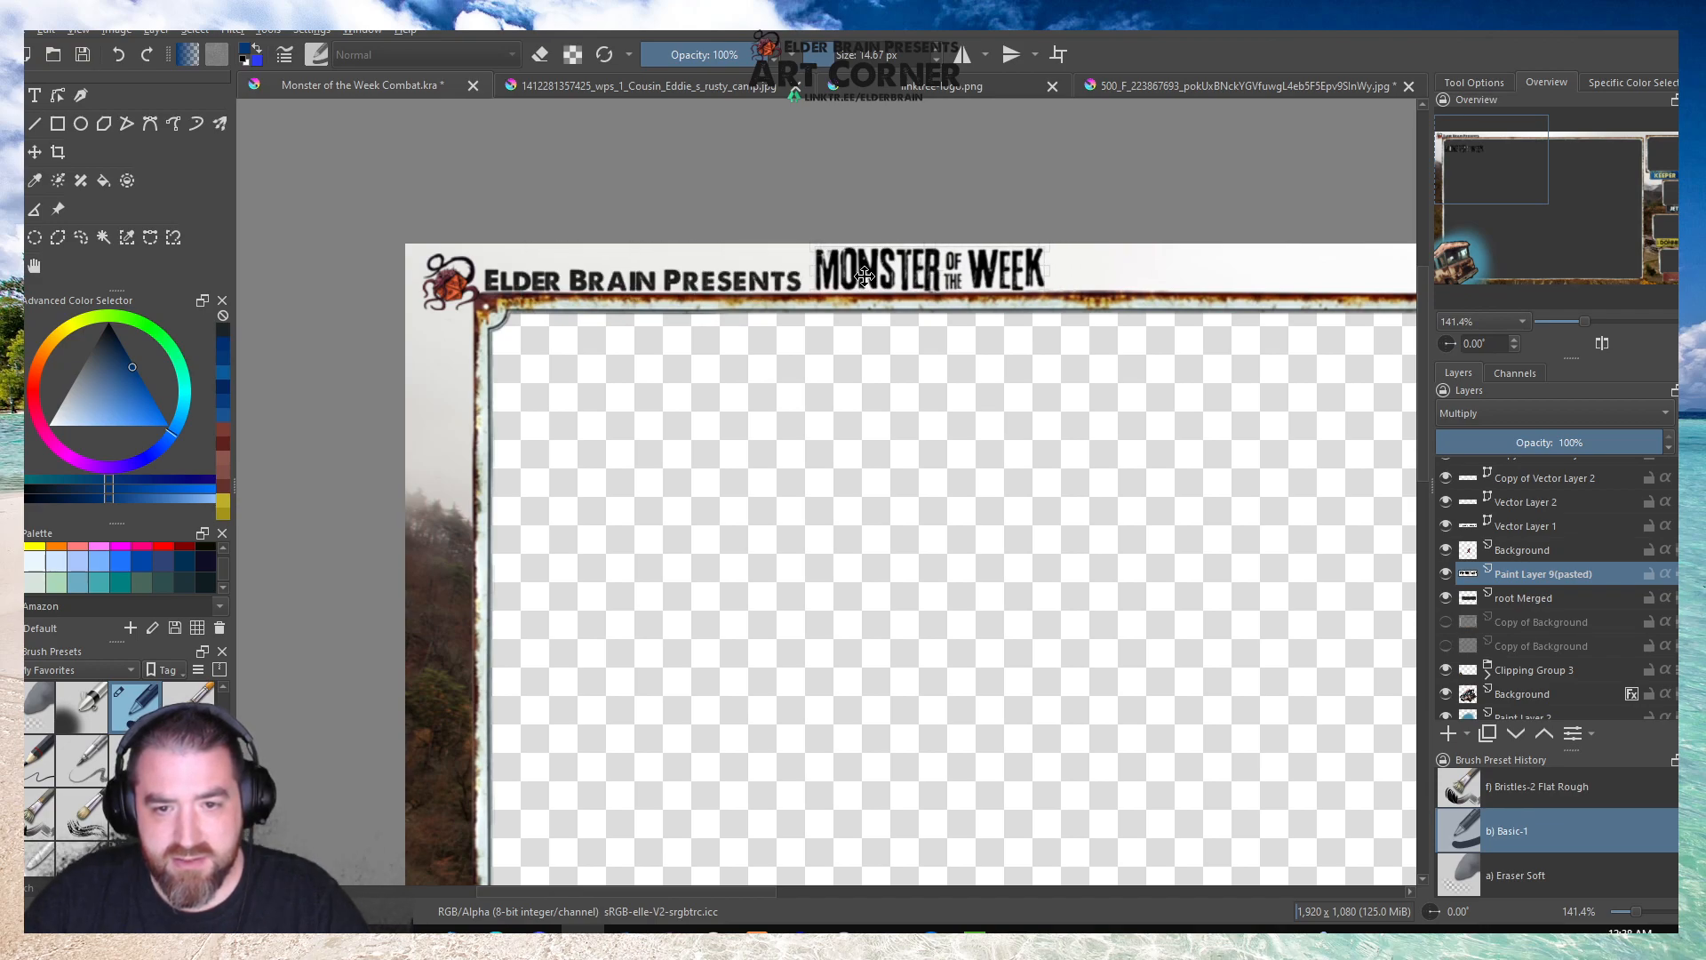
Move the tentacled logo up and left, and reposition and shrink the Elder Brain Presents text beside it.
scroll(1516, 547, "up", 1)
left_click(1521, 619)
scroll(433, 279, "up", 2)
left_click_drag(495, 303, 467, 281)
left_click(1521, 595)
left_click_drag(781, 286, 749, 266)
left_click_drag(1140, 286, 995, 275)
Move the Monster of the Week title left so it sits close to the end of the Elder Brain Presents text.
left_click(1506, 641)
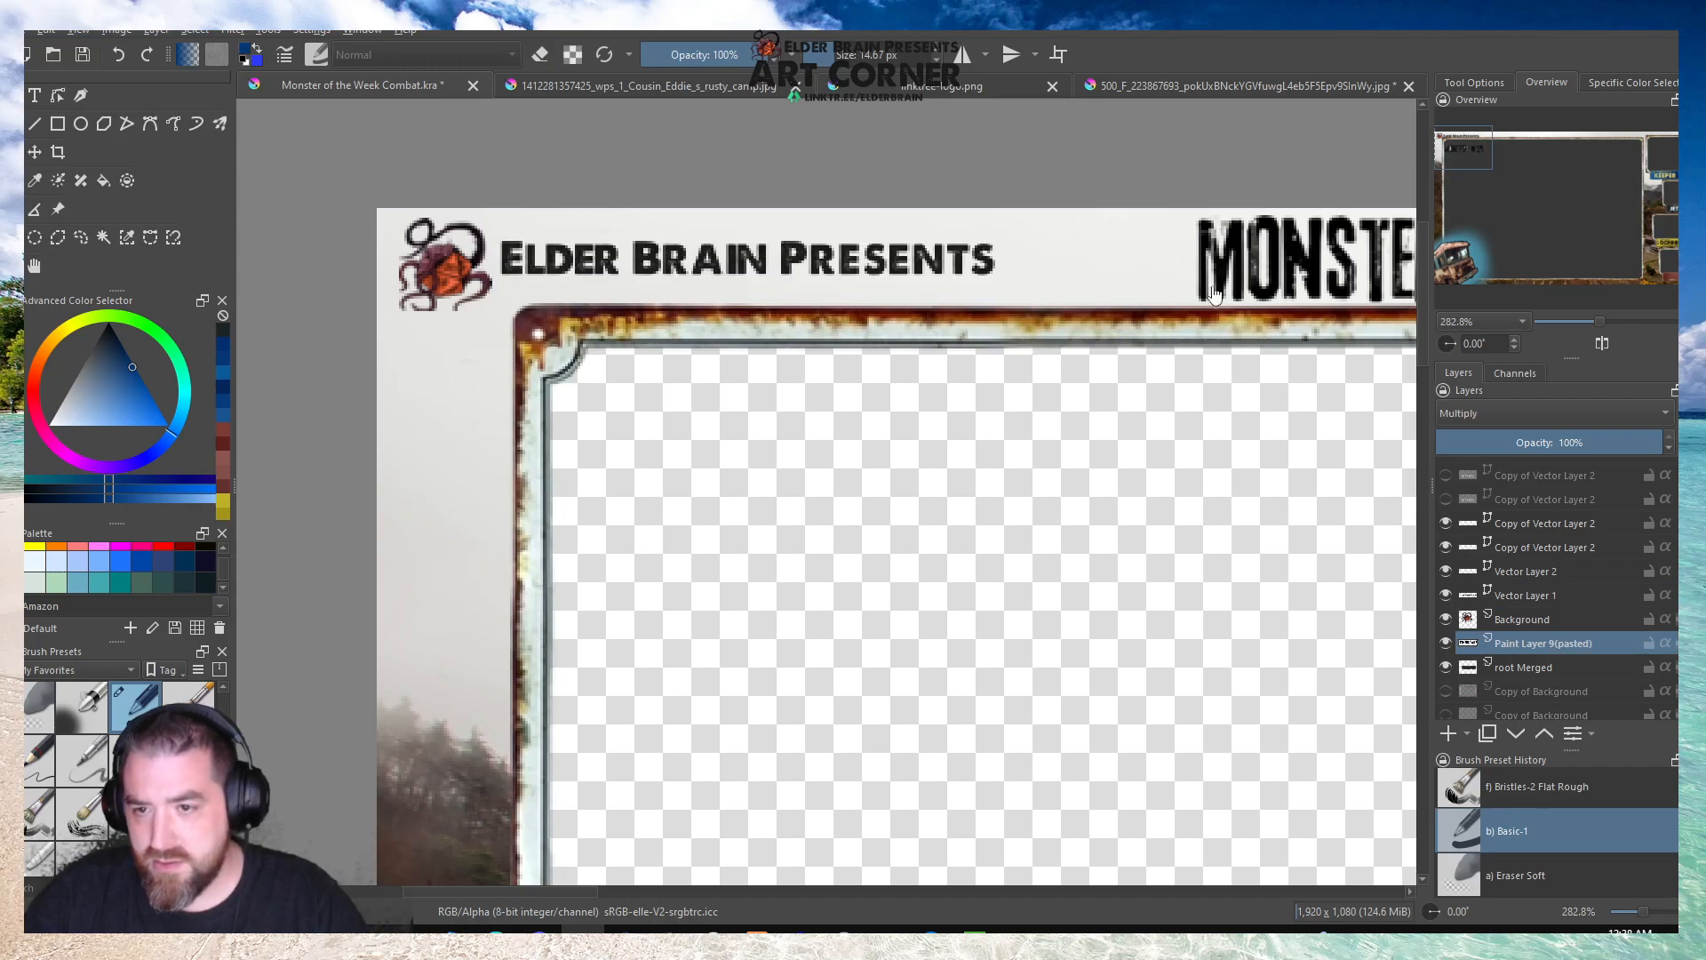
left_click_drag(1339, 269, 1227, 270)
scroll(544, 335, "down", 2)
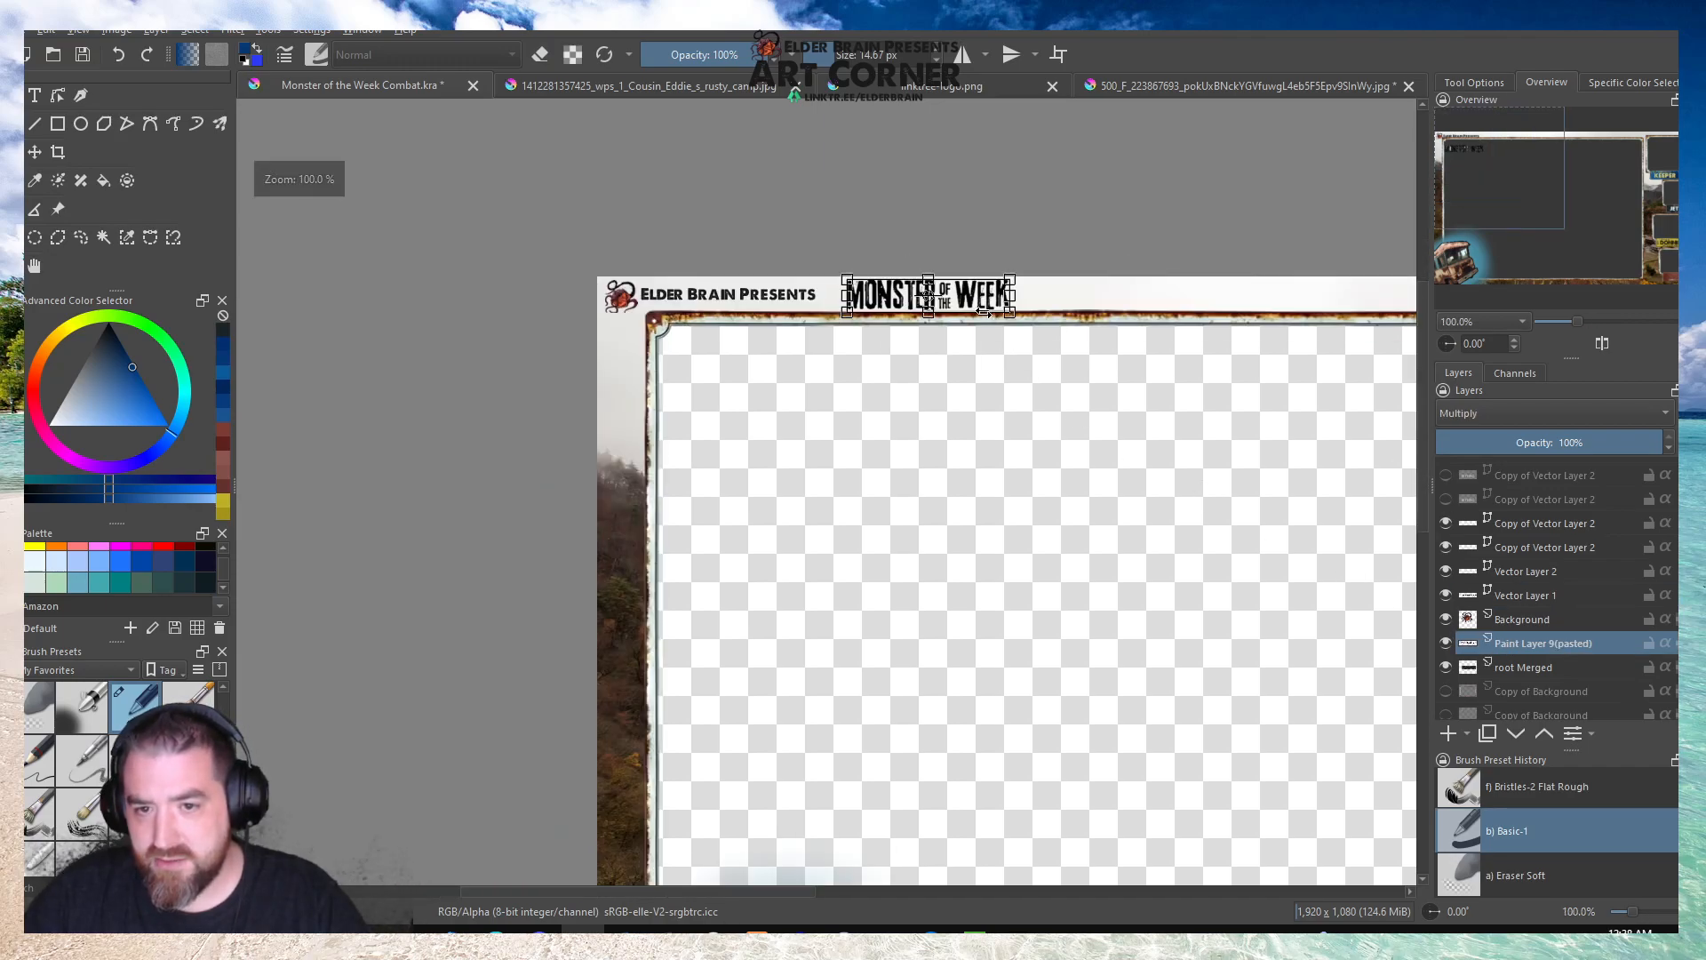
scroll(918, 288, "up", 4)
left_click_drag(918, 289, 818, 289)
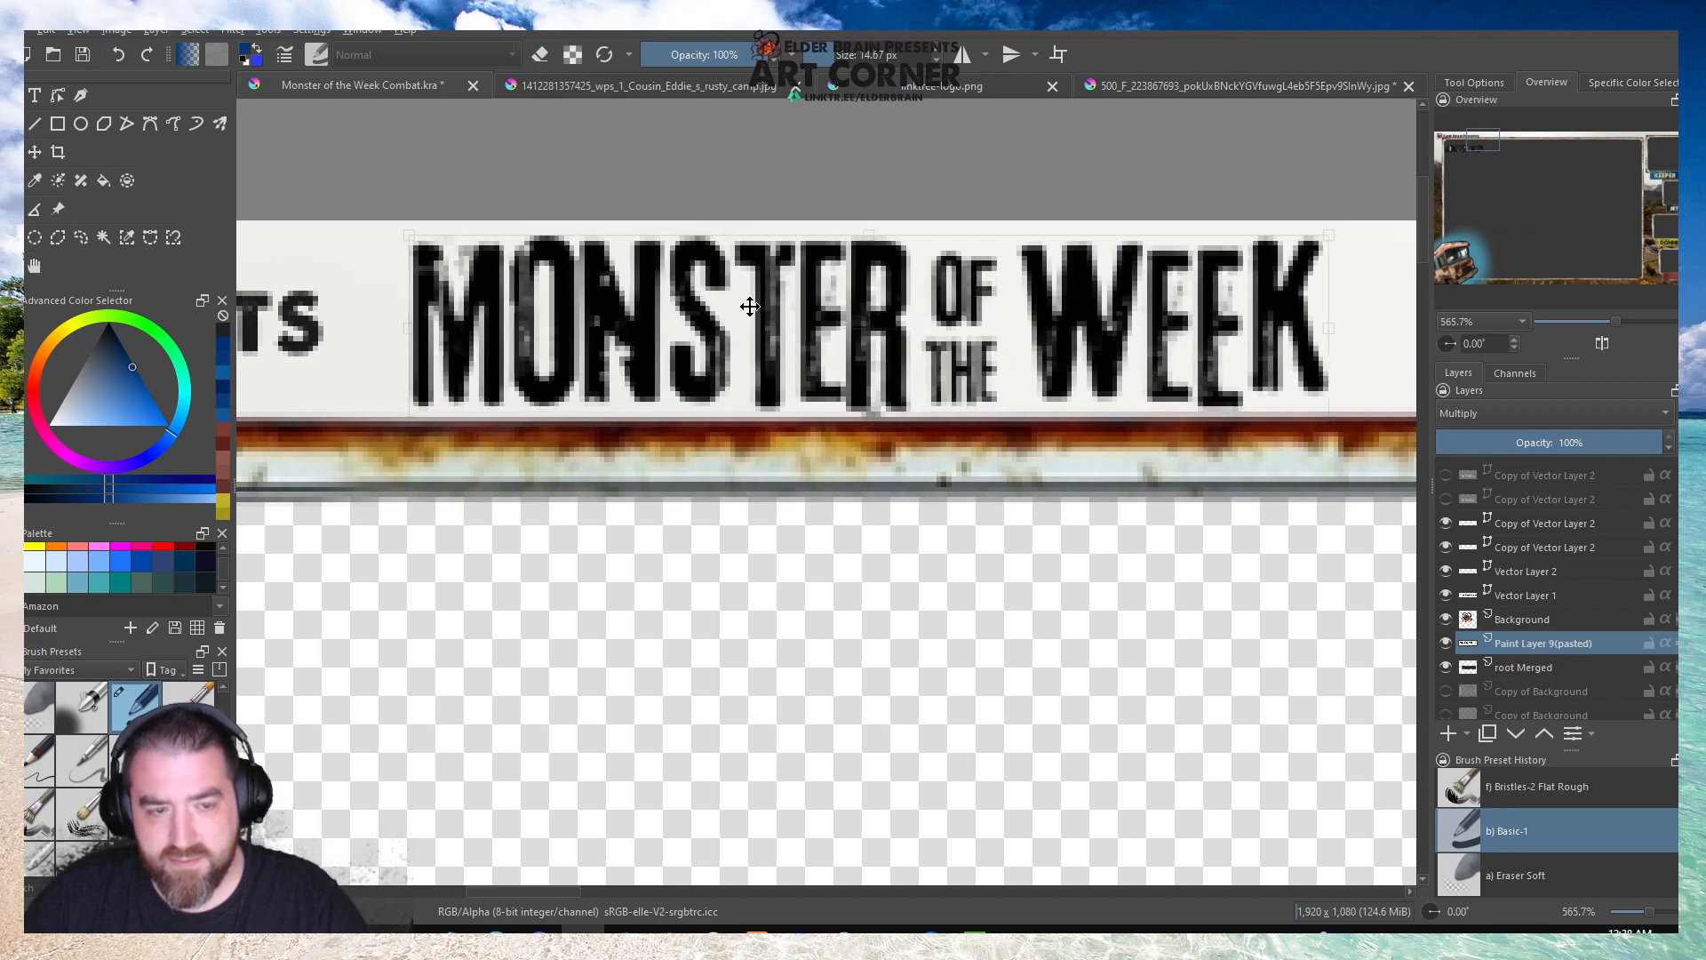
left_click(32, 266)
scroll(711, 346, "down", 7)
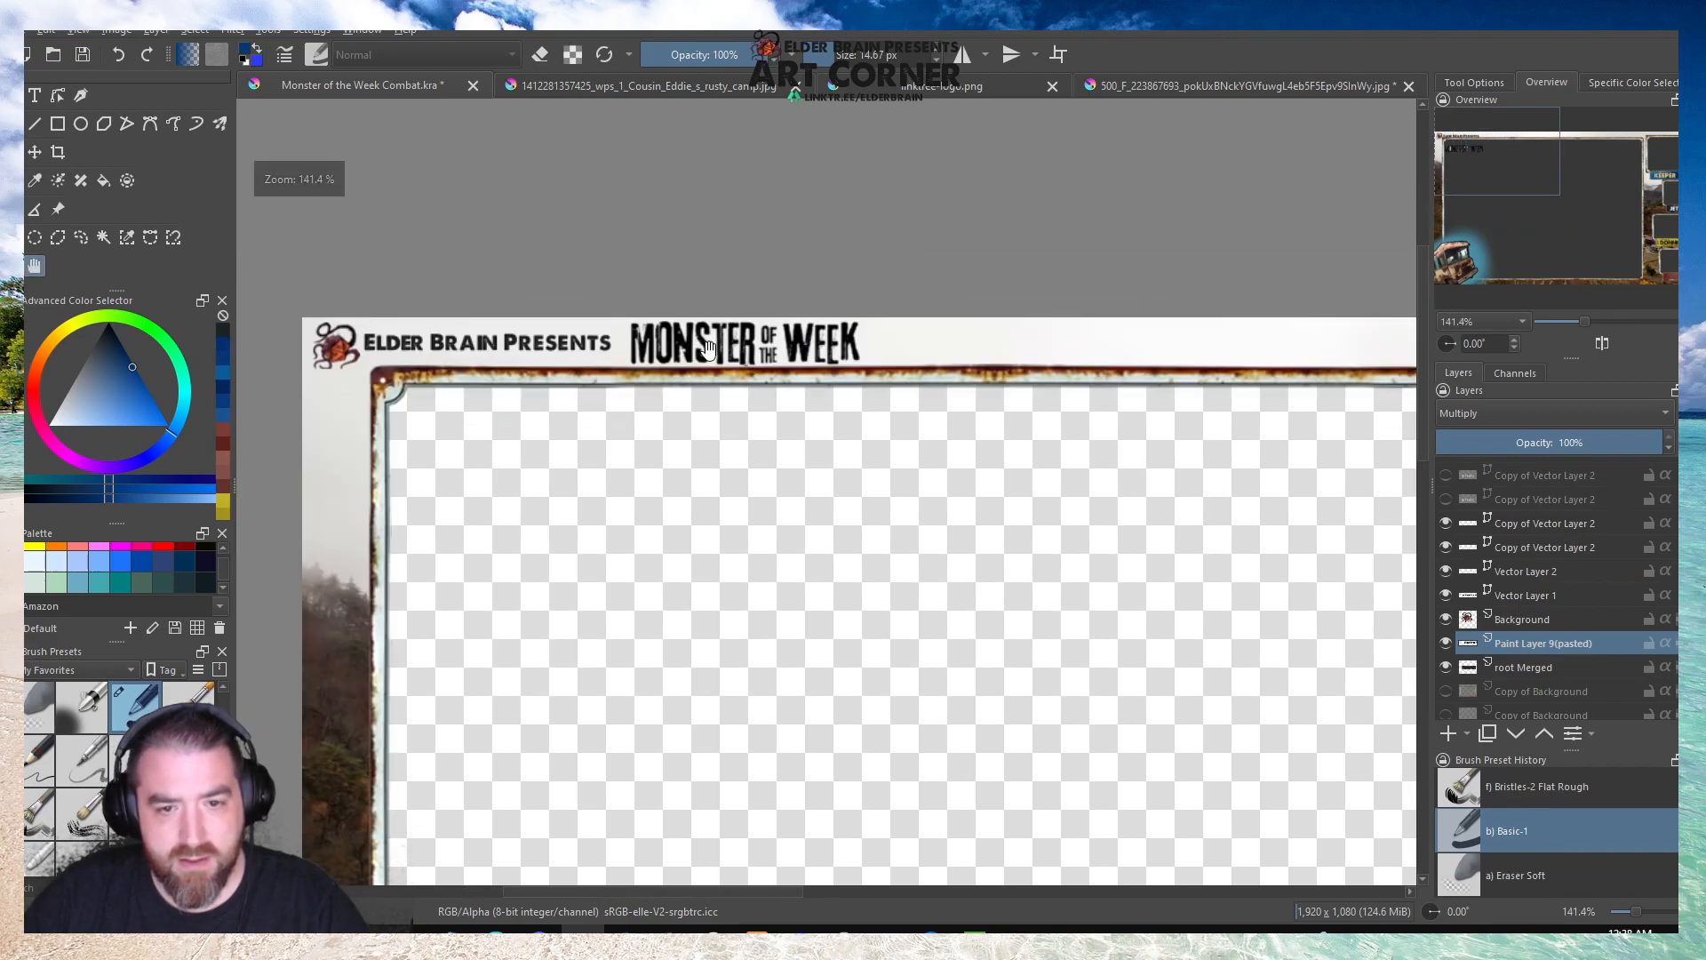
Save the Monster of the Week Combat overlay after viewing its whole layout.
left_click_drag(1079, 498, 924, 415)
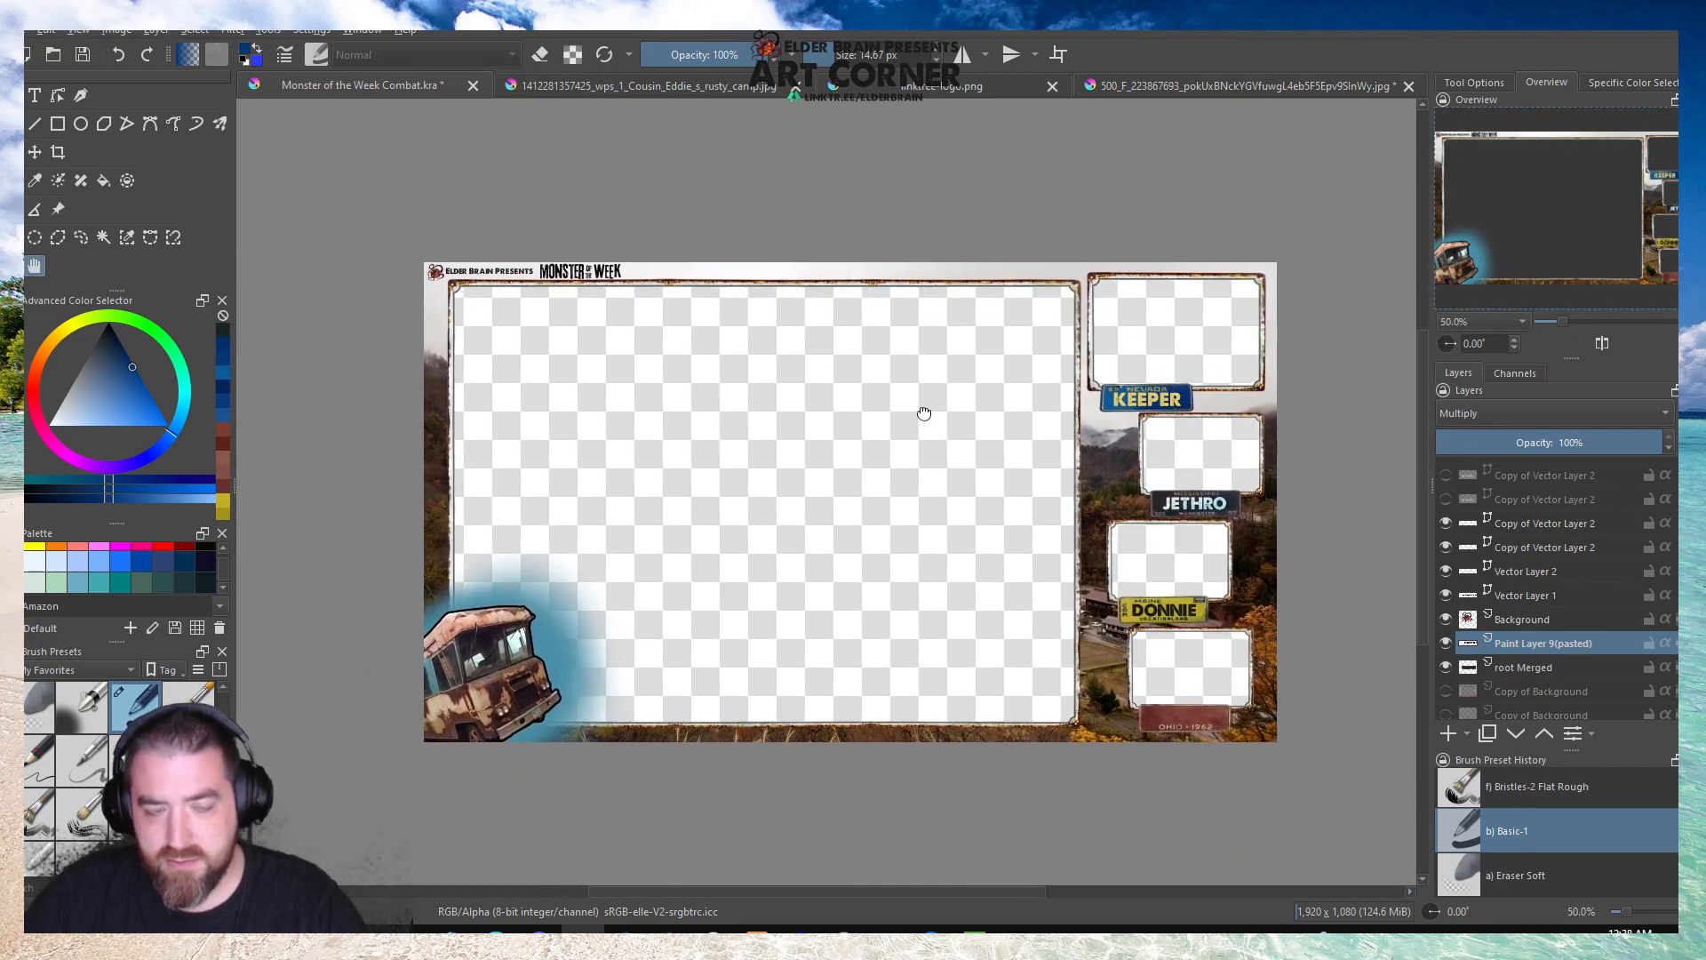
left_click(94, 56)
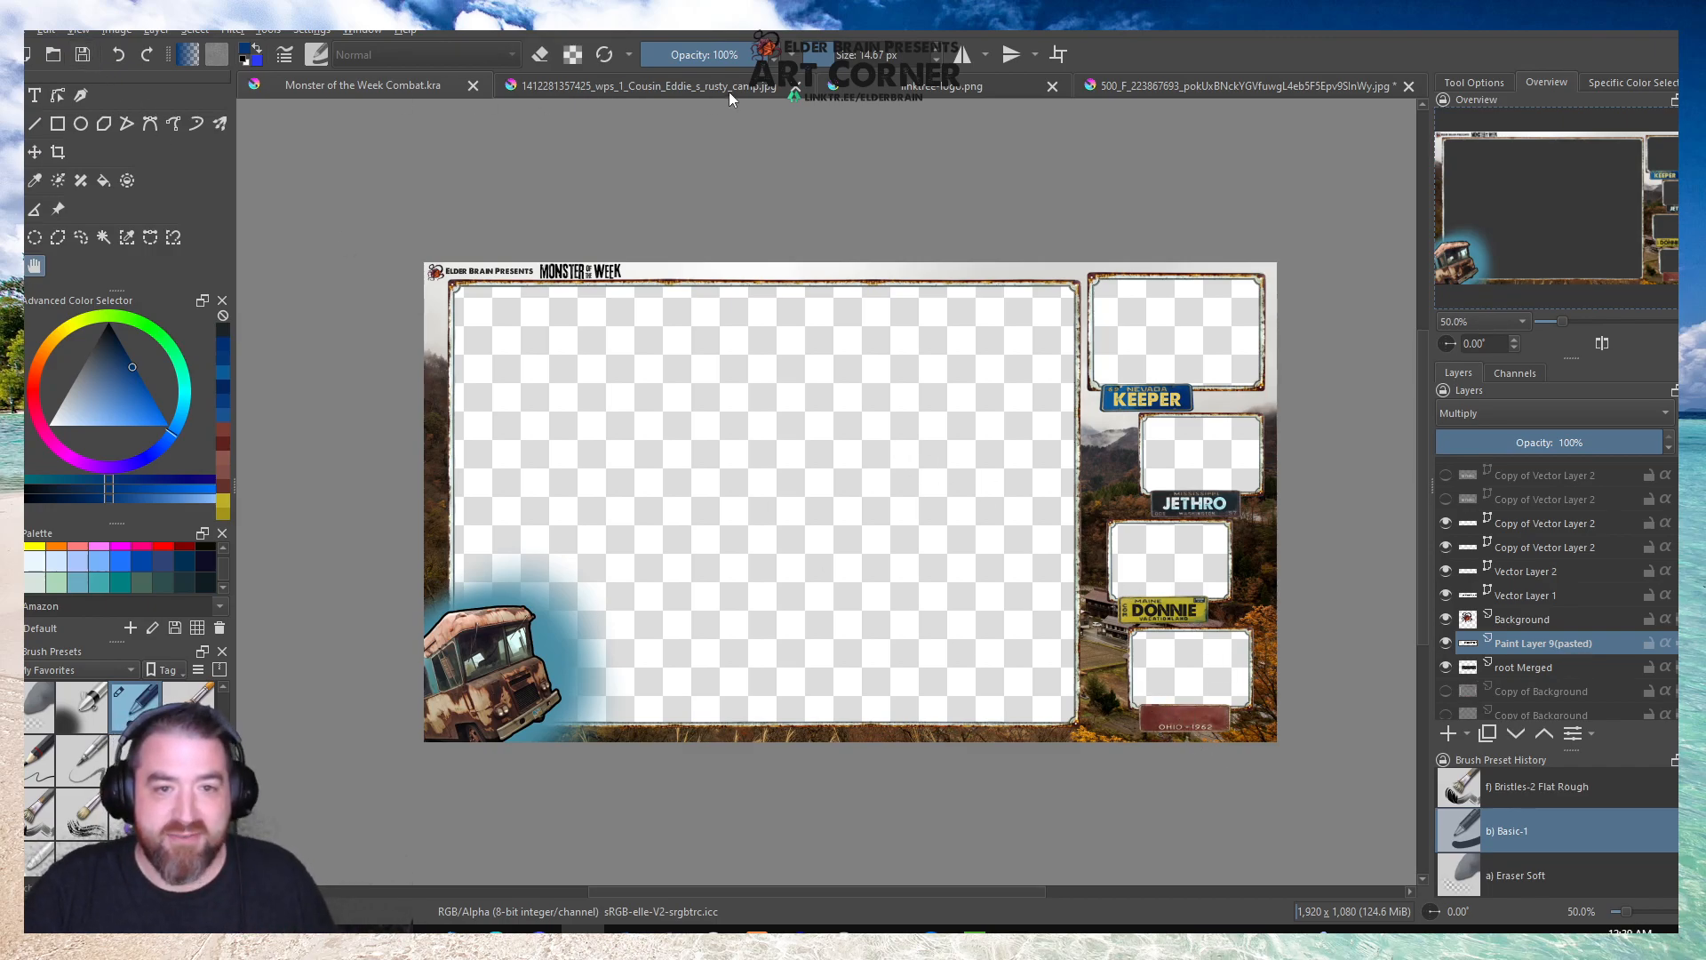
Check the leftover linktree logo image and close that document.
left_click(946, 88)
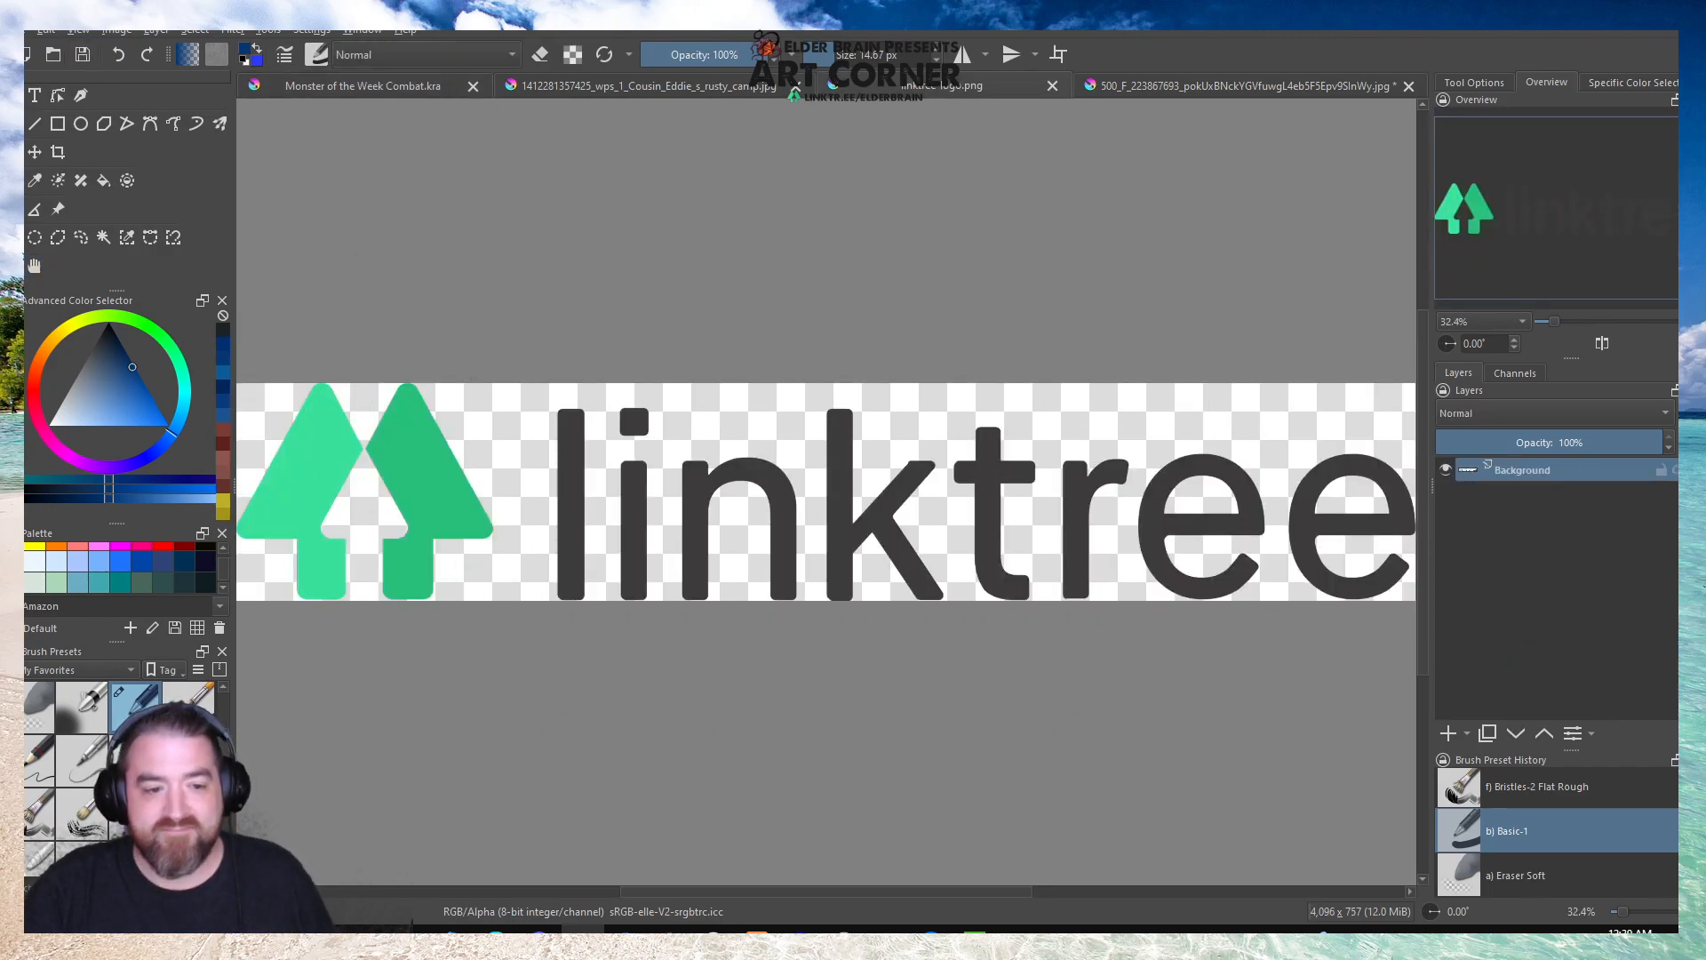
scroll(699, 496, "down", 1)
scroll(621, 507, "up", 1)
scroll(614, 509, "down", 1)
scroll(614, 508, "up", 1)
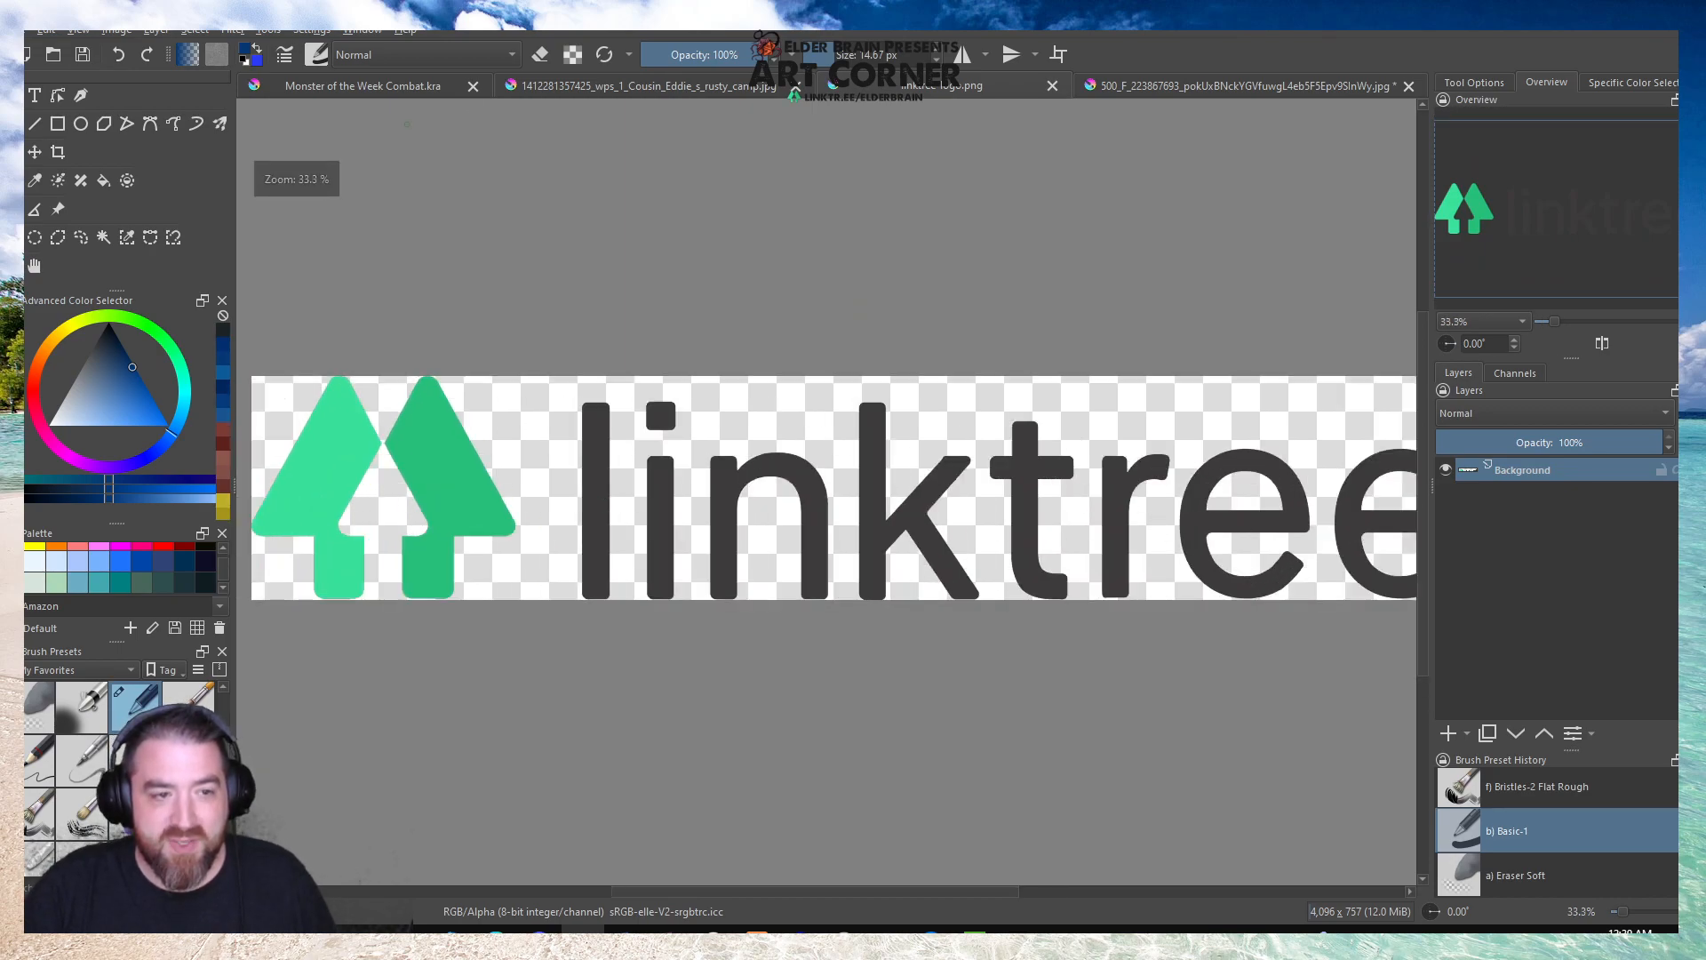
left_click(1052, 86)
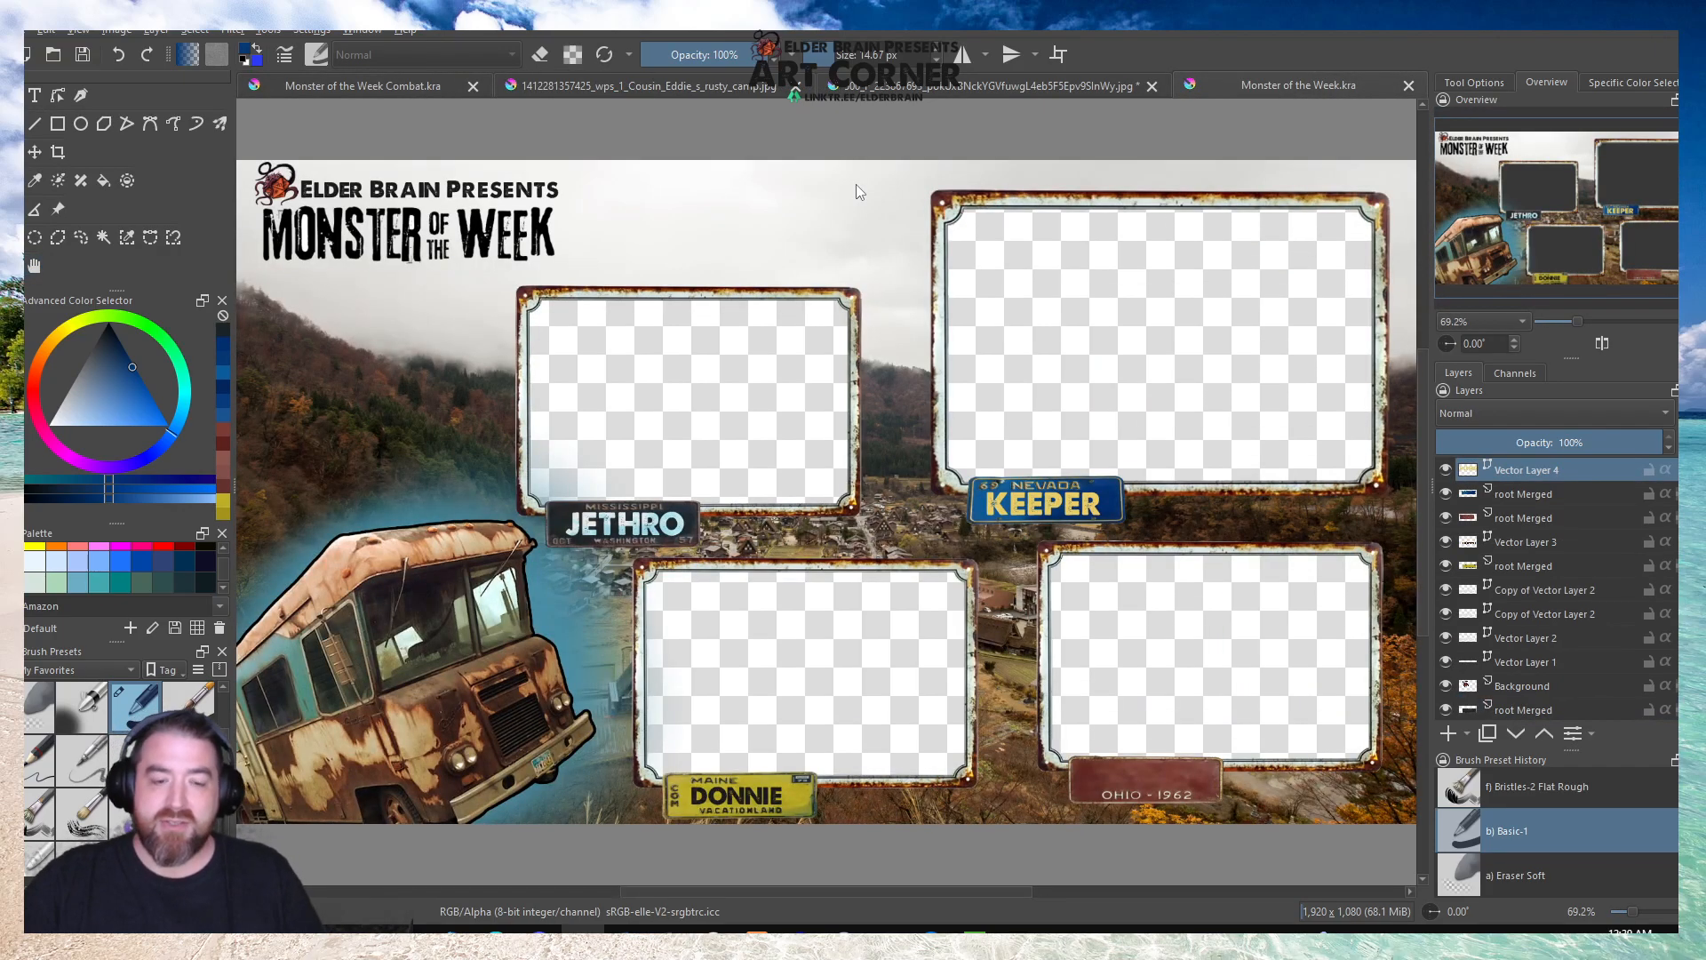
Compare the finished Monster of the Week overlay with the Combat version, examining the titles, frames and bus artwork in both.
scroll(874, 168, "down", 1)
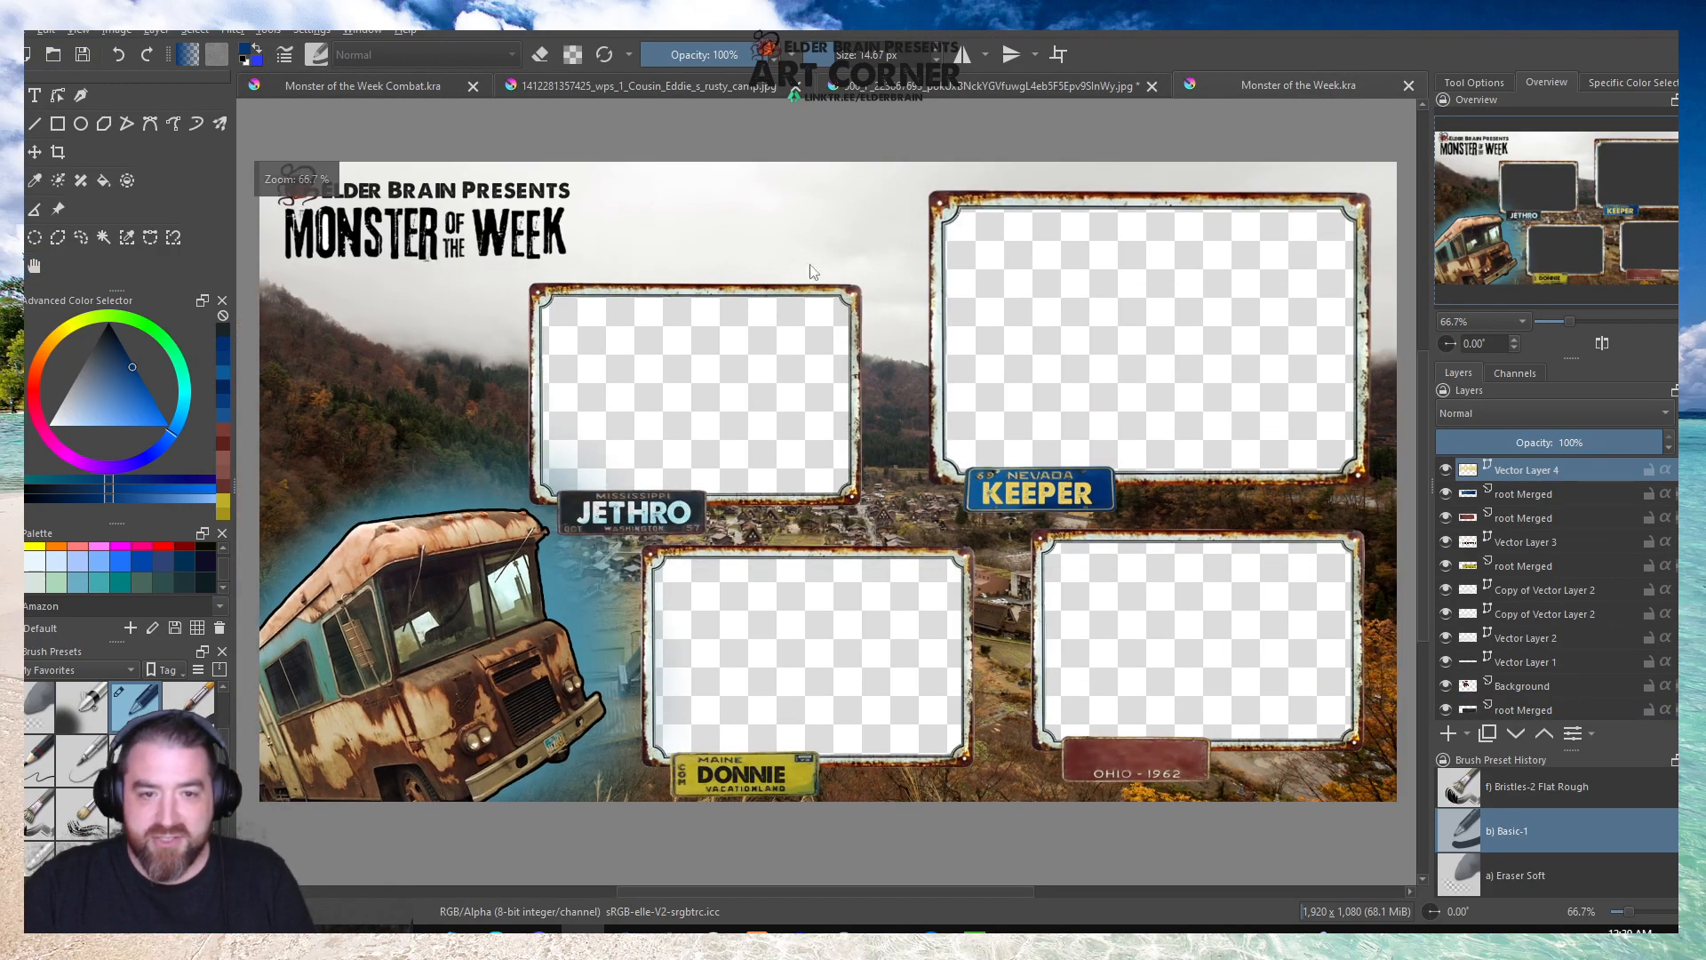
left_click(37, 268)
scroll(543, 319, "down", 1)
scroll(439, 334, "up", 1)
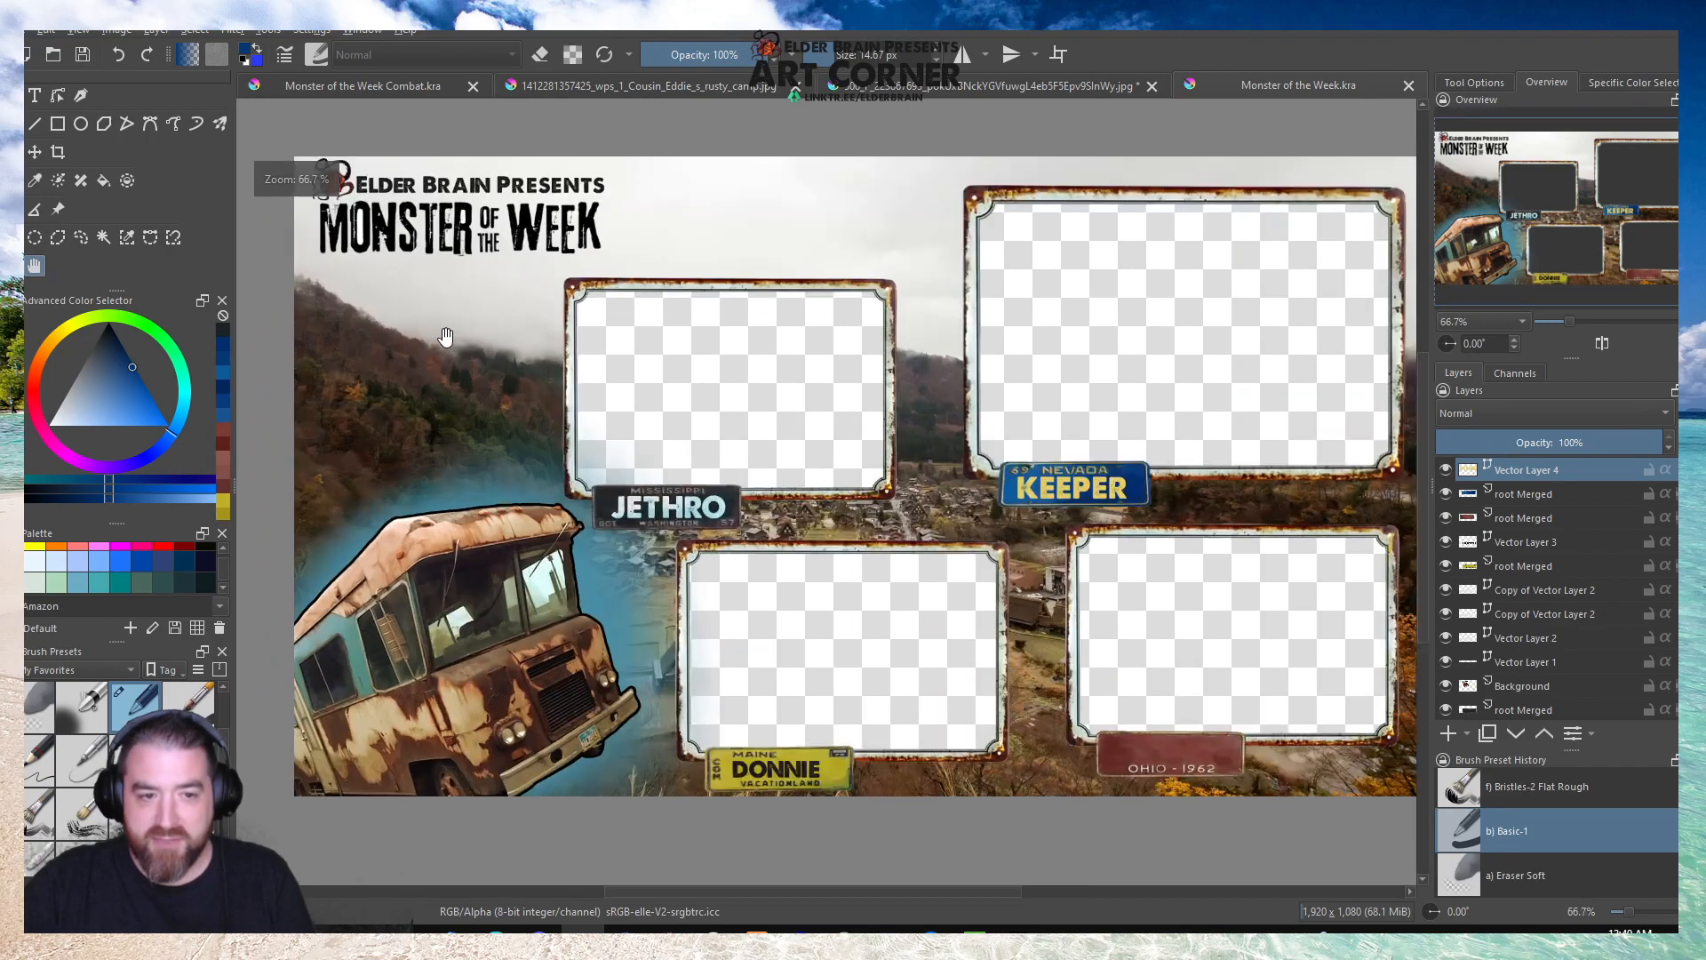
left_click_drag(336, 320, 313, 315)
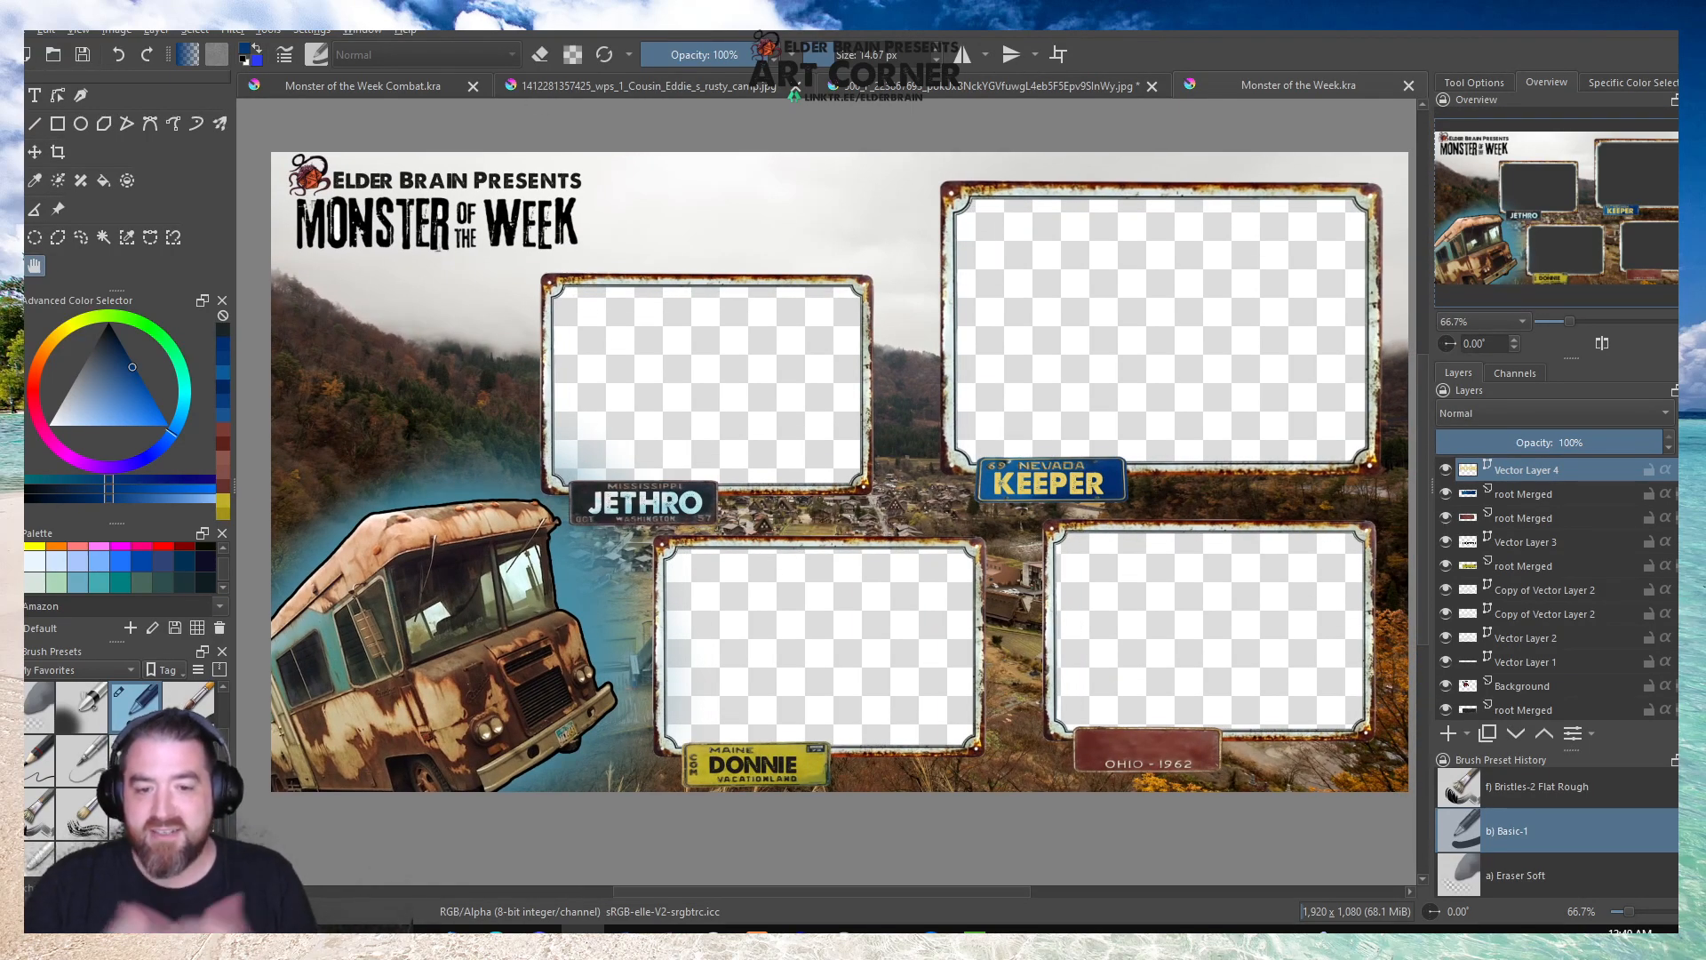
left_click(375, 89)
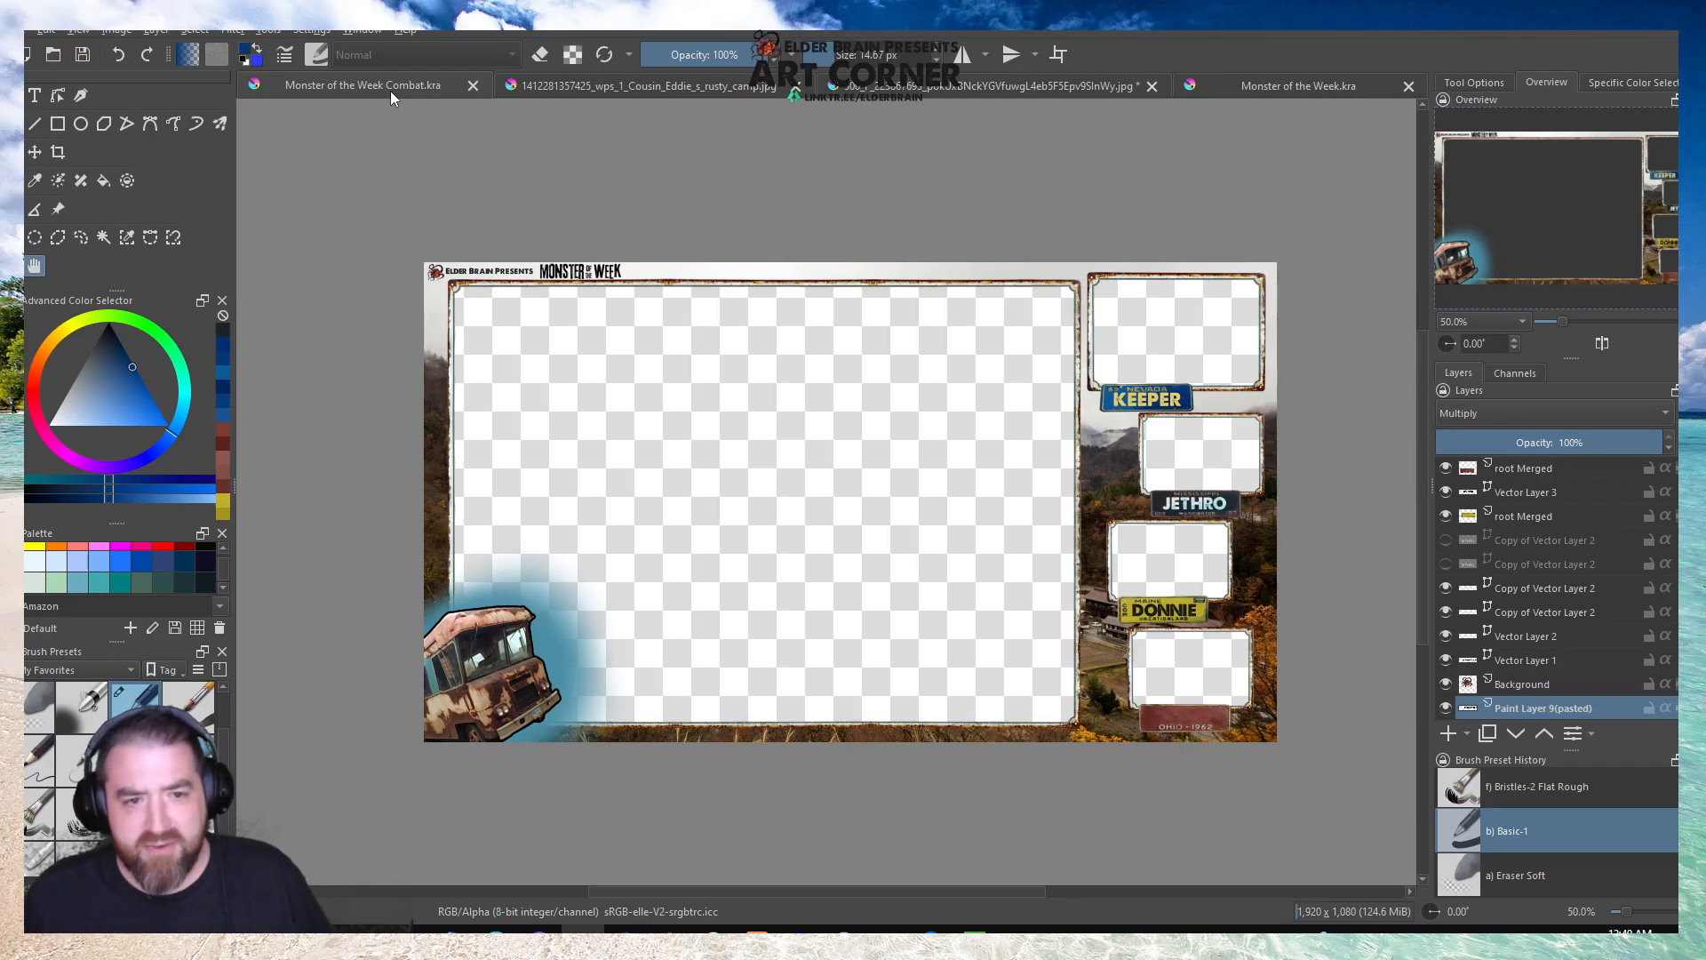
left_click(1246, 83)
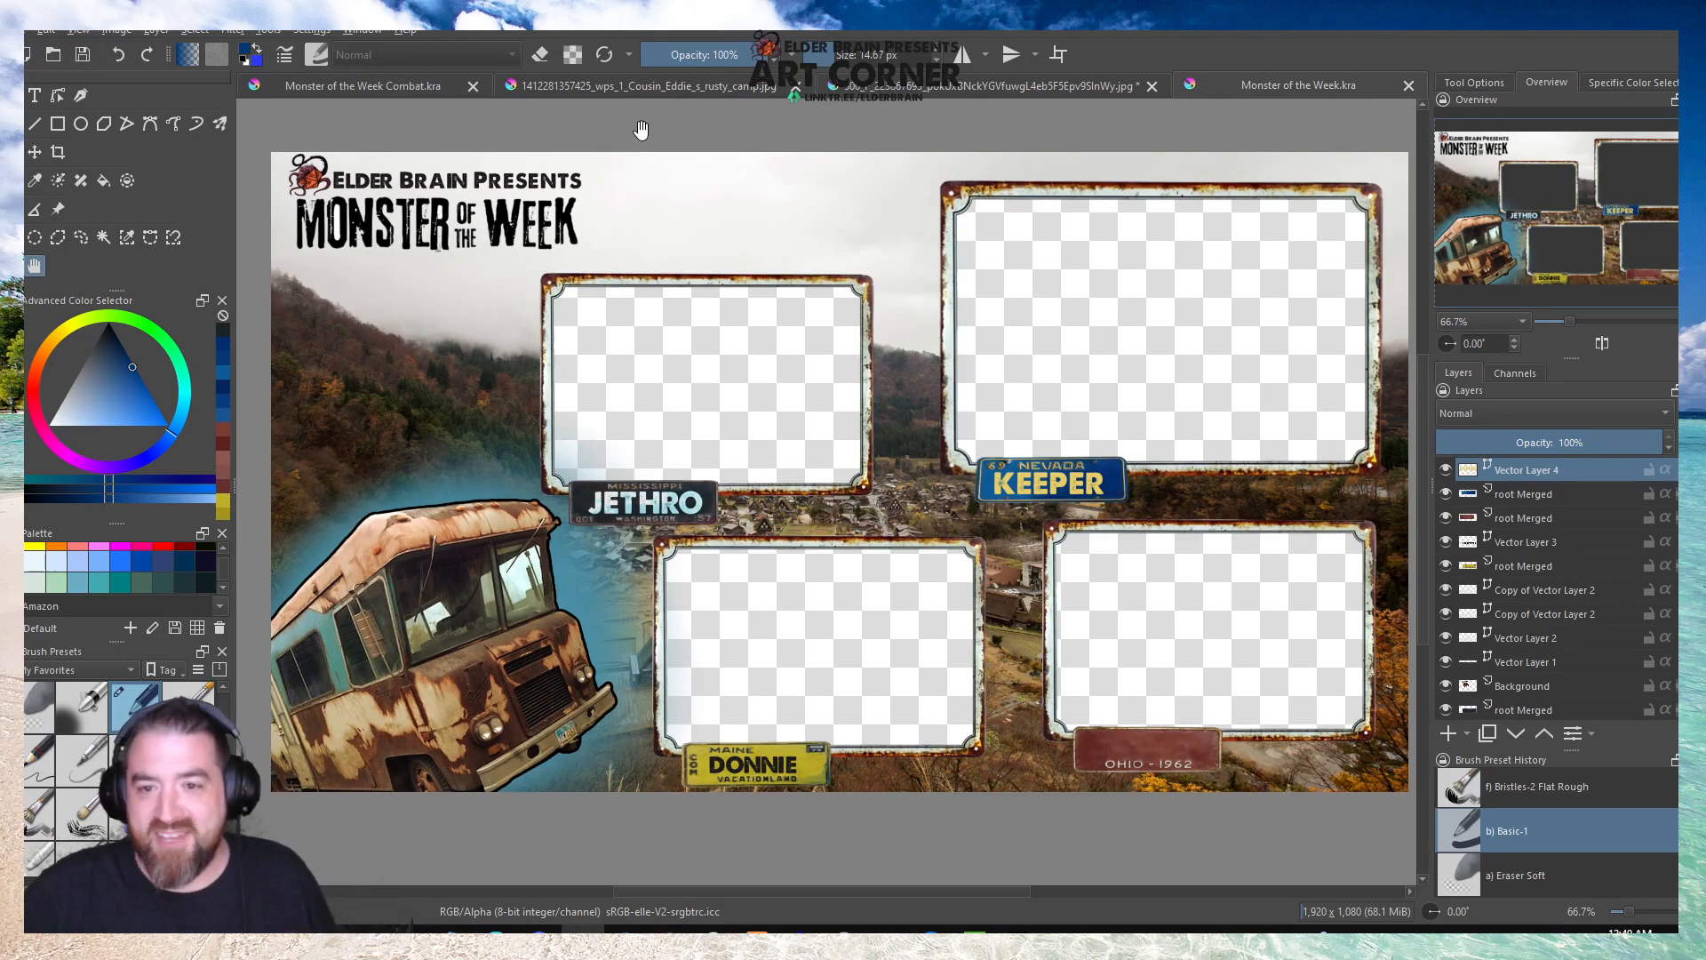
scroll(641, 130, "down", 1)
left_click_drag(734, 225, 761, 312)
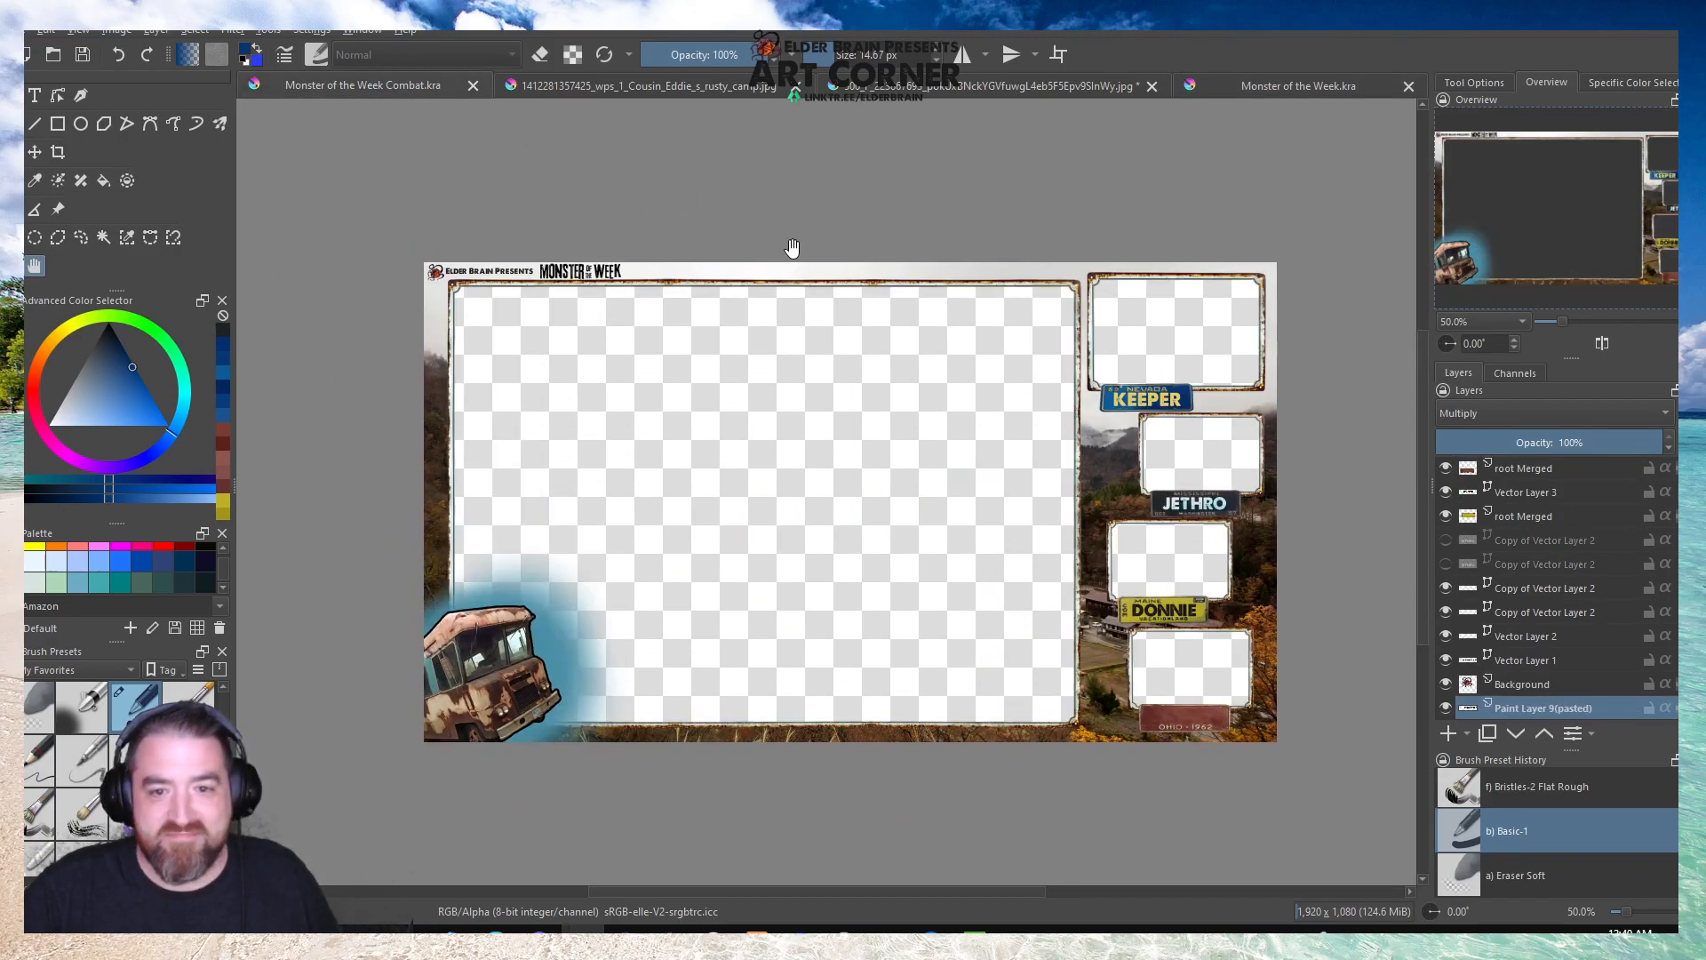
scroll(792, 248, "down", 1)
scroll(799, 233, "up", 1)
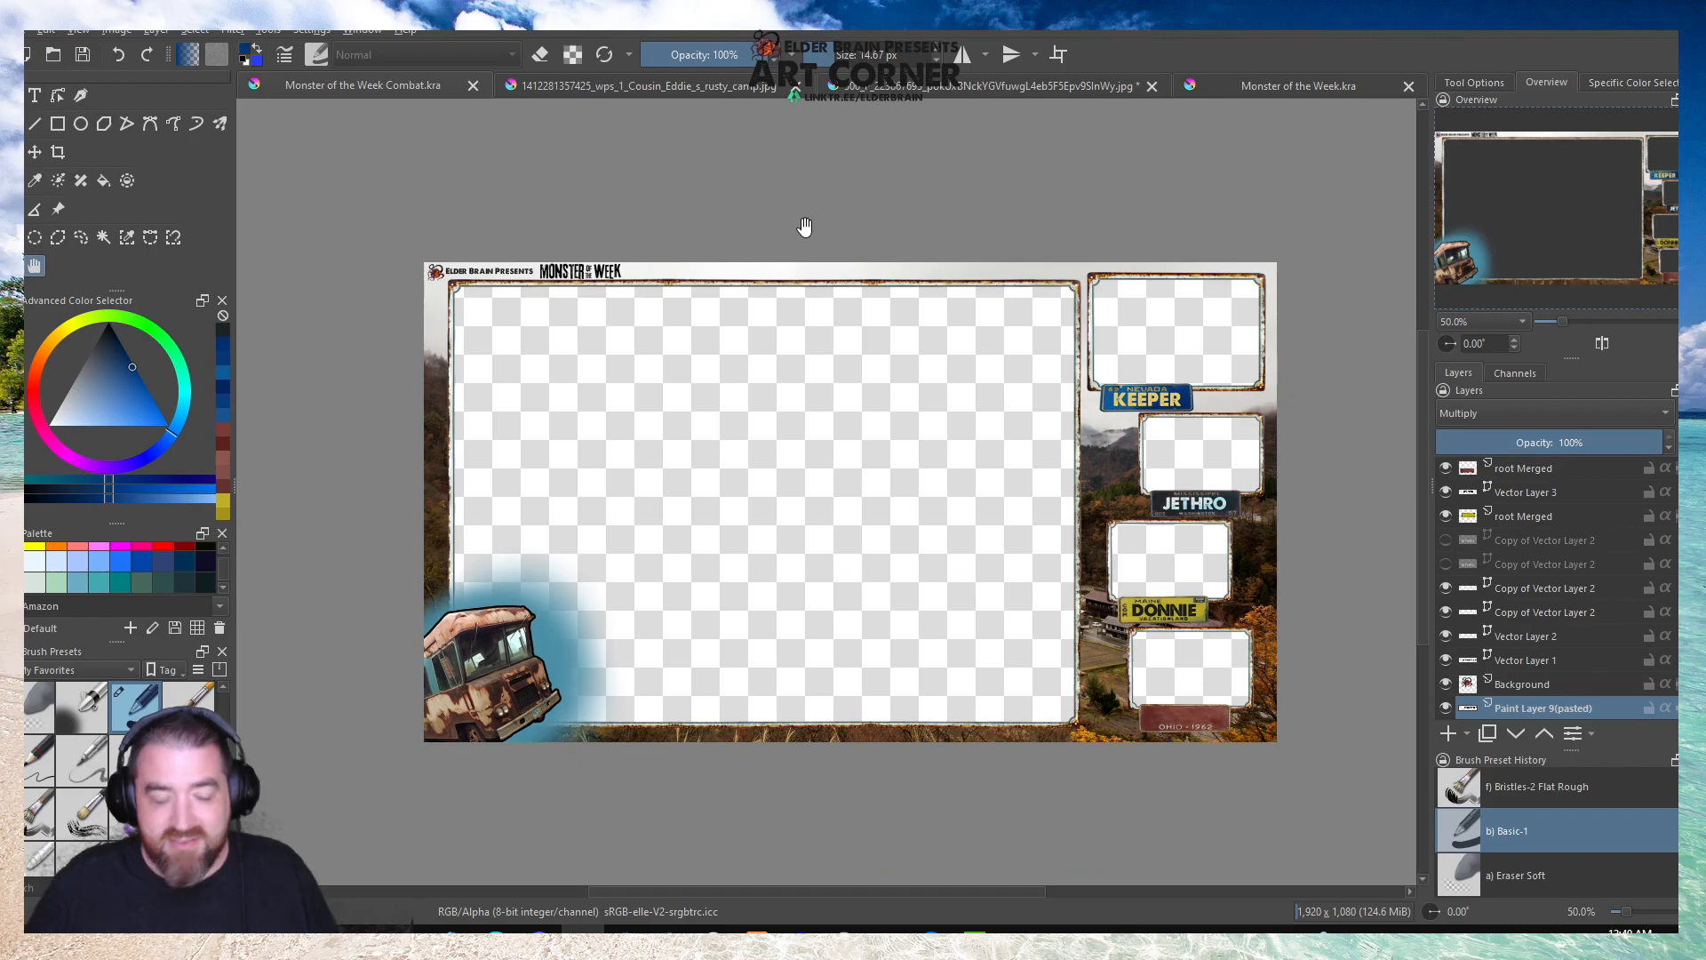